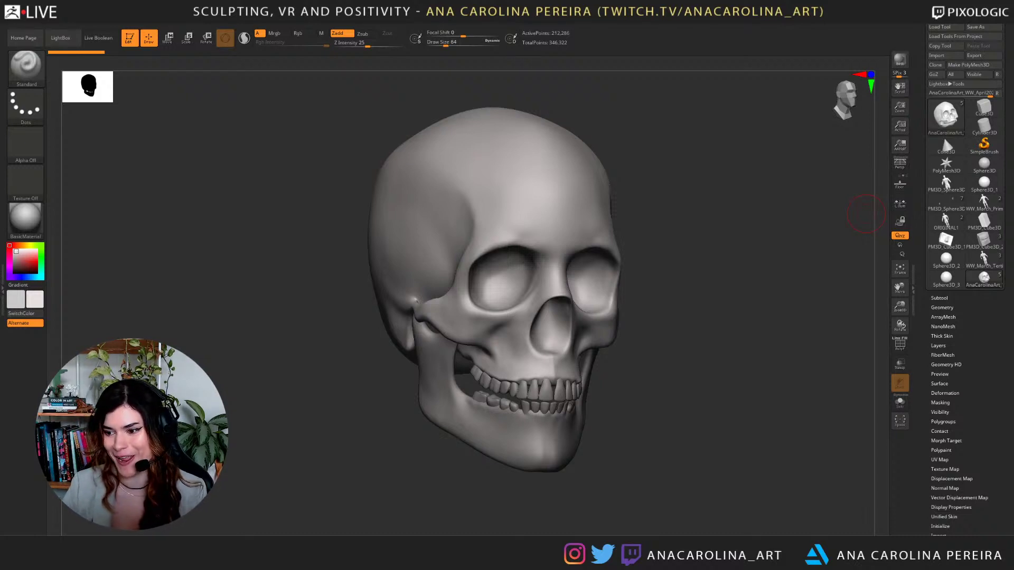
Replace the skull on the canvas with the Sphere3D primitive as the active tool.
{"action": "left_click_drag", "start_coordinate": [866, 213], "coordinate": [823, 295]}
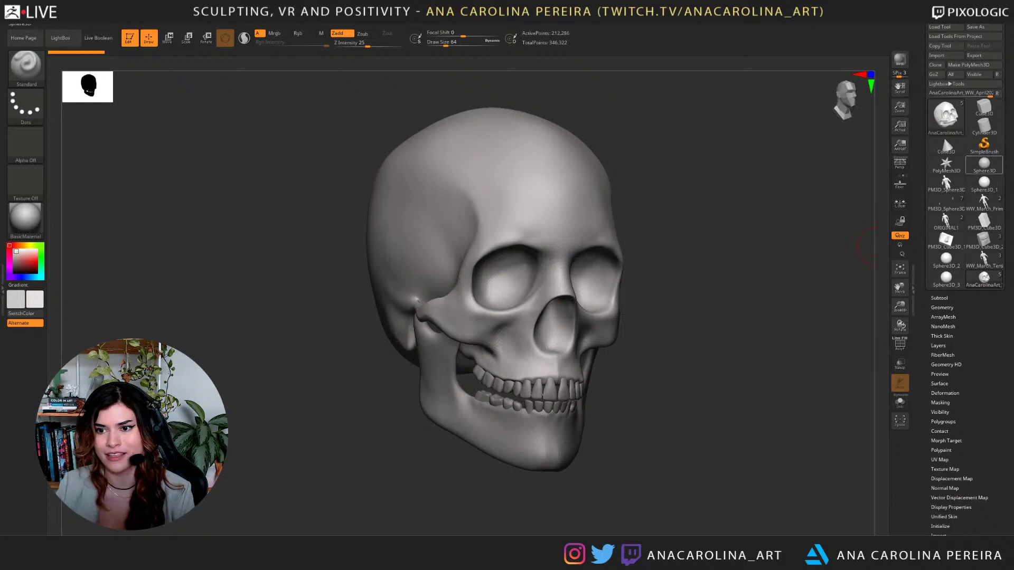
{"action": "left_click", "coordinate": [984, 164]}
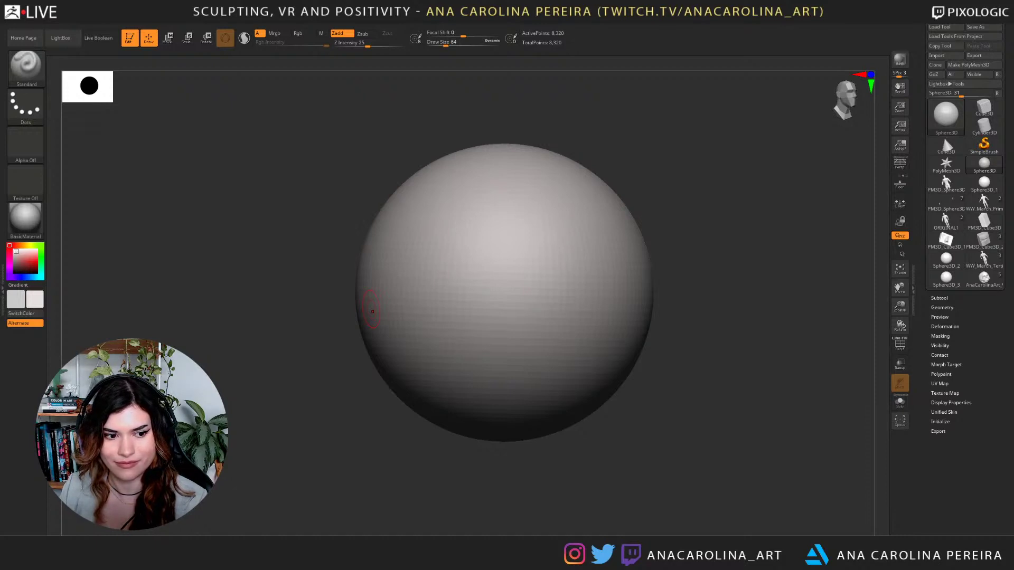
{"action": "left_click", "coordinate": [371, 307]}
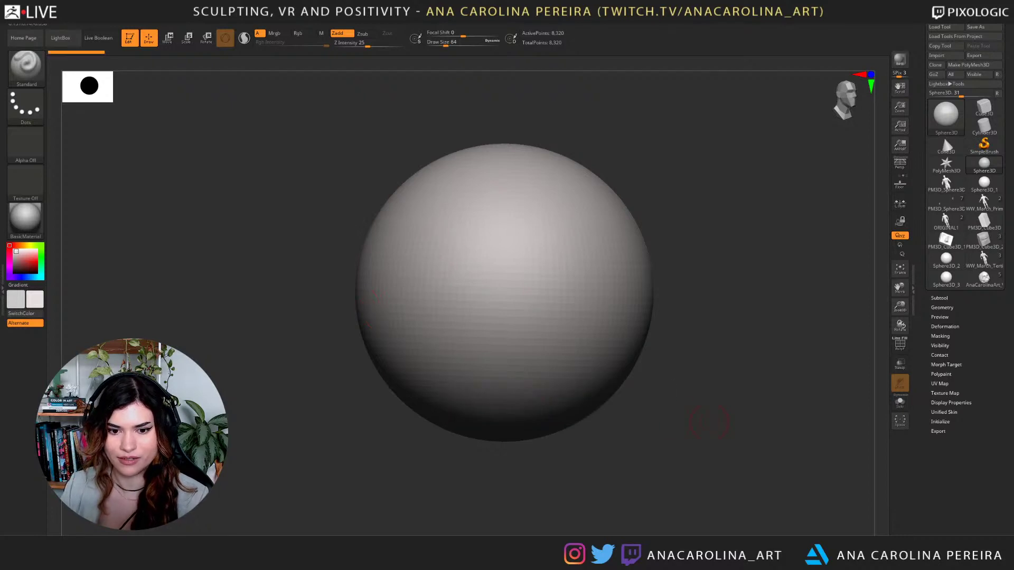
{"action": "left_click_drag", "start_coordinate": [712, 420], "coordinate": [700, 419]}
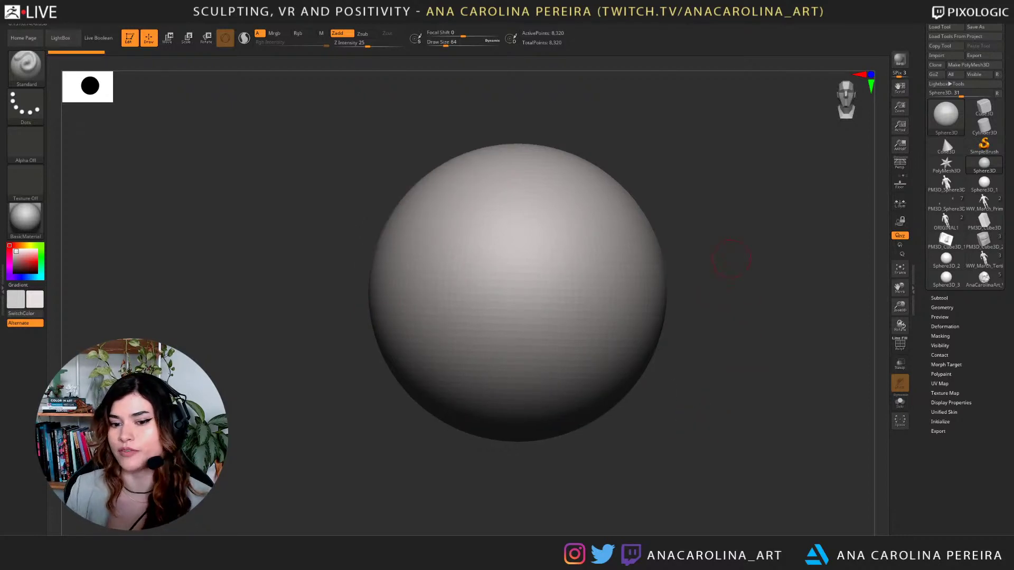
Turn on X symmetry for the sphere and set the brush draw size to about 567.
{"action": "key", "text": "space"}
{"action": "left_click_drag", "start_coordinate": [733, 258], "coordinate": [769, 258]}
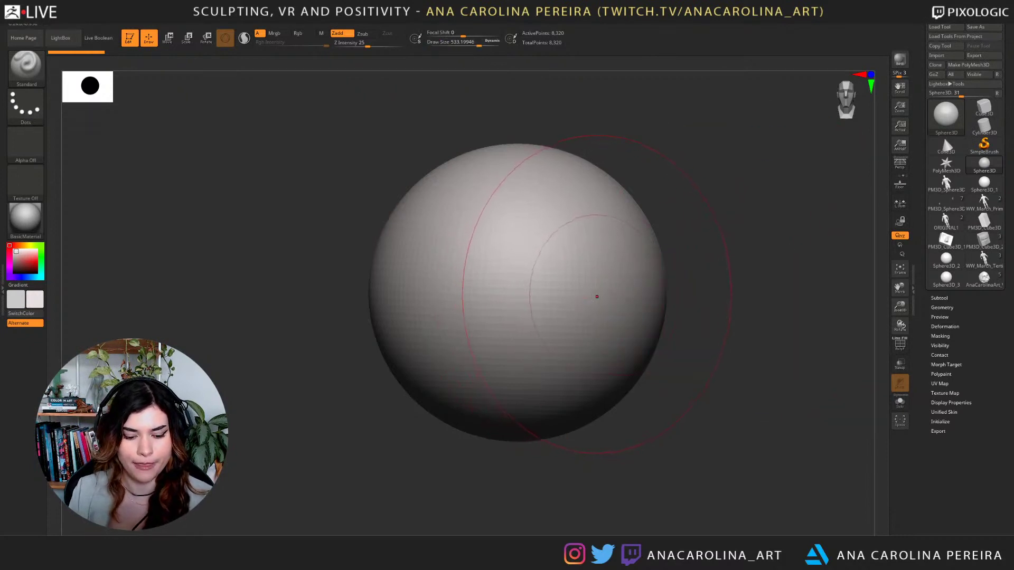
{"action": "mouse_move", "coordinate": [686, 263]}
{"action": "left_mouse_down", "text": "alt"}
{"action": "mouse_move", "coordinate": [750, 279]}
{"action": "mouse_move", "coordinate": [714, 269]}
{"action": "left_mouse_up", "text": "alt"}
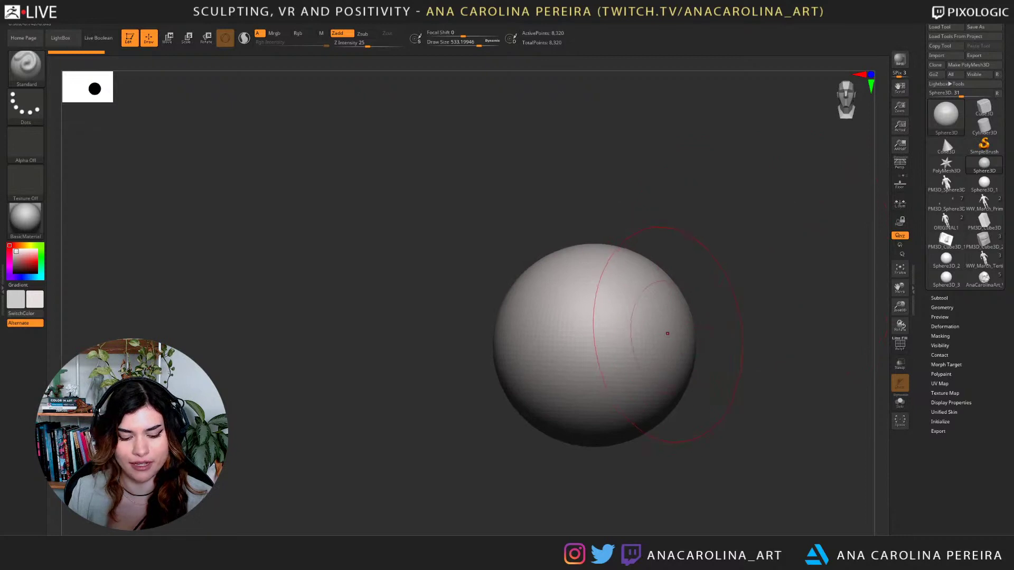
{"action": "key", "text": "x"}
{"action": "mouse_move", "coordinate": [722, 337]}
{"action": "left_mouse_down", "text": "alt"}
{"action": "mouse_move", "coordinate": [707, 286]}
{"action": "mouse_move", "coordinate": [742, 270]}
{"action": "left_mouse_up", "text": "alt"}
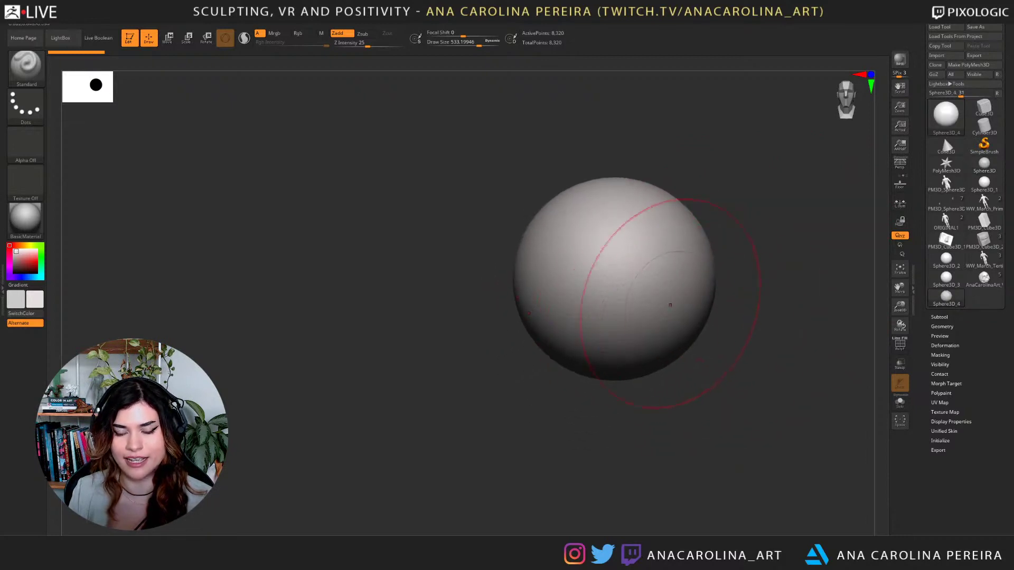
{"action": "key", "text": "space"}
{"action": "left_click_drag", "start_coordinate": [686, 289], "coordinate": [685, 289]}
Choose the SnakeHook brush and convert the sphere into an editable PolyMesh3D.
{"action": "key", "text": "b"}
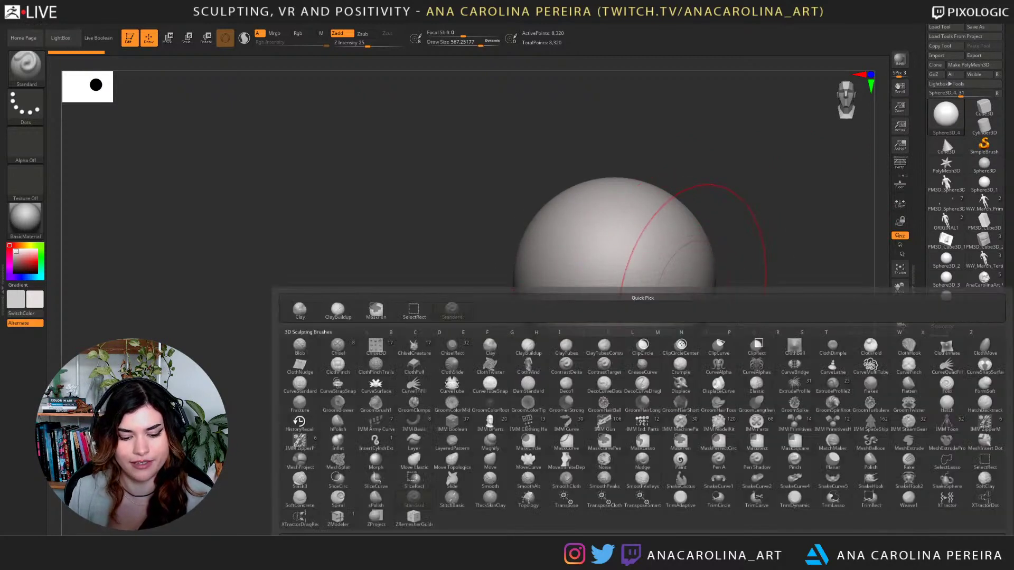
{"action": "key", "text": "s"}
{"action": "key", "text": "h"}
{"action": "left_click", "coordinate": [611, 344]}
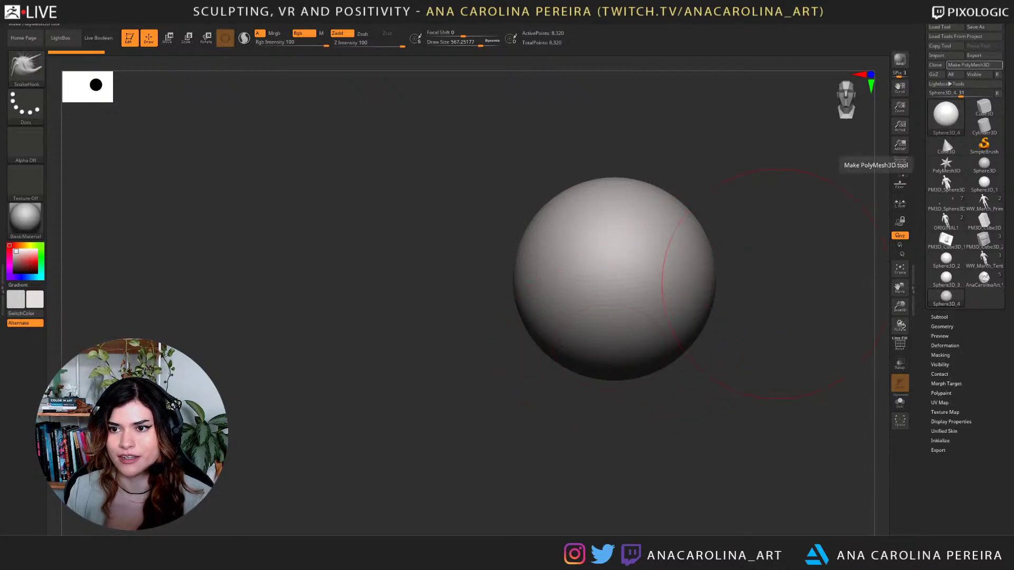
{"action": "left_click", "coordinate": [969, 65]}
Pull the bottom of the sphere down and forward to rough out the jaw and chin.
{"action": "left_click_drag", "start_coordinate": [604, 355], "coordinate": [604, 389]}
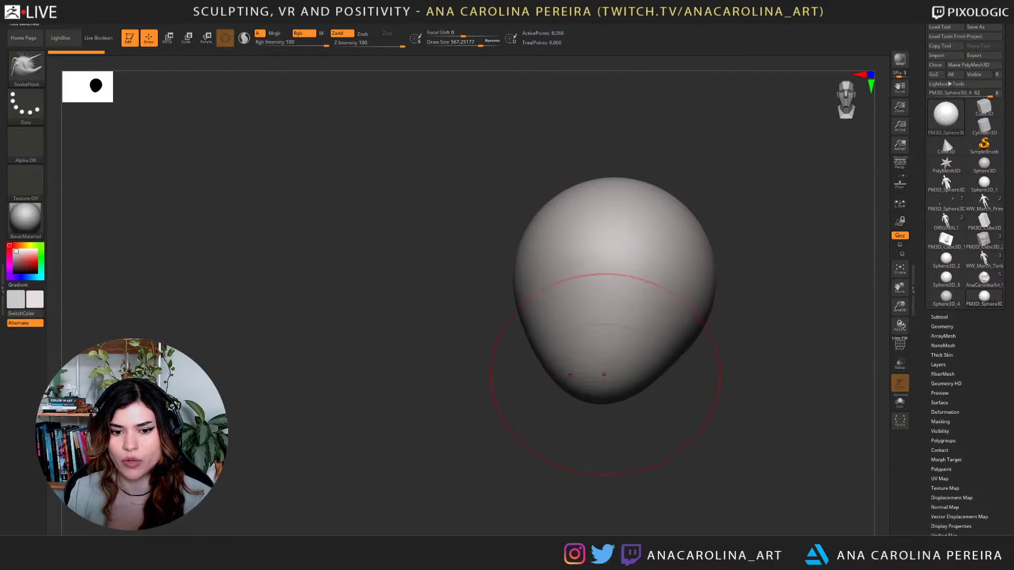
{"action": "mouse_move", "coordinate": [676, 409]}
{"action": "left_mouse_down"}
{"action": "mouse_move", "coordinate": [625, 408]}
{"action": "mouse_move", "coordinate": [640, 428]}
{"action": "left_mouse_up"}
{"action": "left_click_drag", "start_coordinate": [728, 443], "coordinate": [692, 439]}
{"action": "left_click_drag", "start_coordinate": [710, 385], "coordinate": [719, 395]}
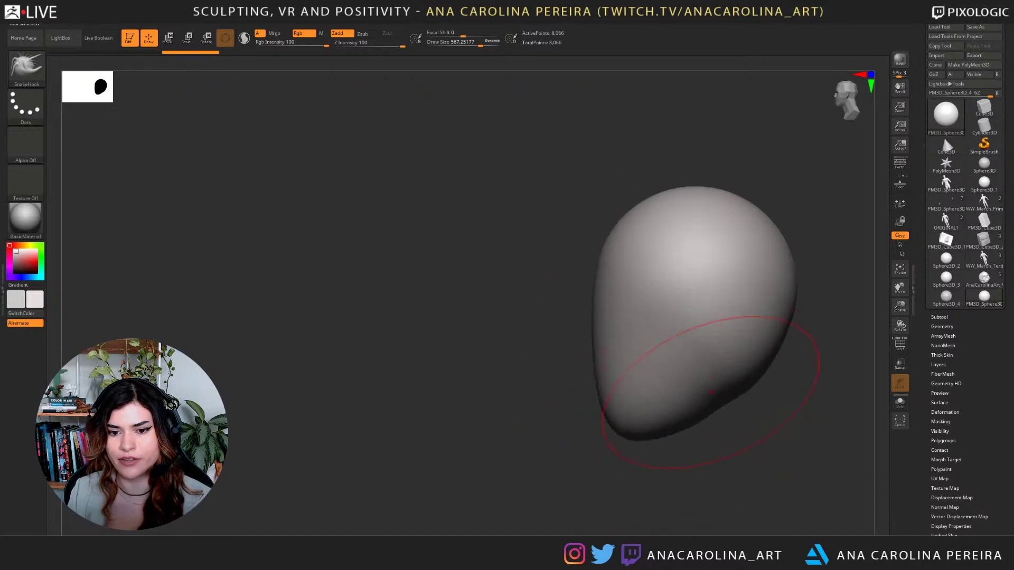
{"action": "left_click_drag", "start_coordinate": [733, 455], "coordinate": [670, 423], "text": "alt"}
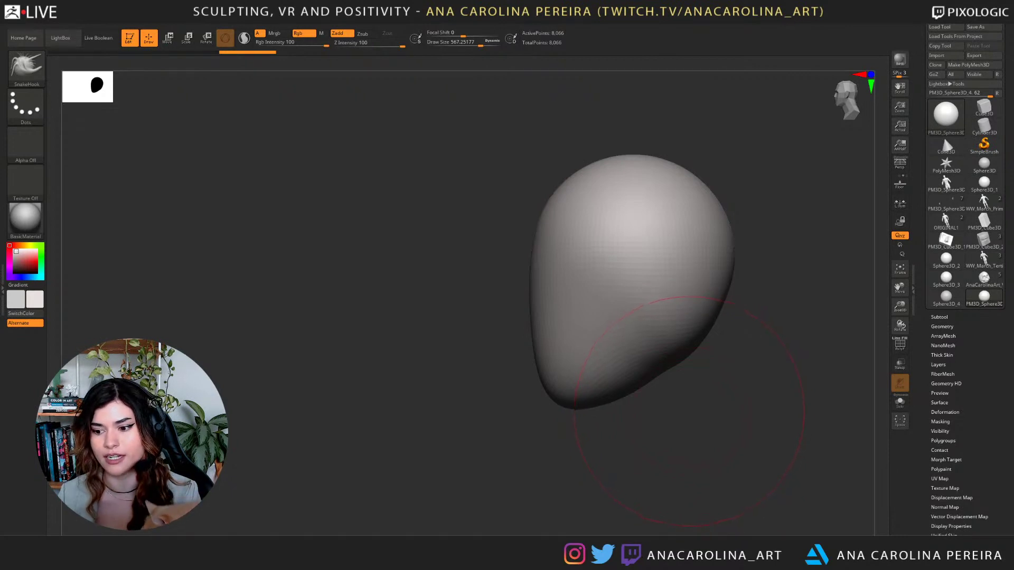
Push the sides of the head inward to form a narrow, elongated oval from the front.
{"action": "mouse_move", "coordinate": [719, 433]}
{"action": "left_mouse_down"}
{"action": "mouse_move", "coordinate": [676, 322]}
{"action": "mouse_move", "coordinate": [686, 285]}
{"action": "left_mouse_up"}
{"action": "mouse_move", "coordinate": [698, 249]}
{"action": "left_mouse_down"}
{"action": "mouse_move", "coordinate": [684, 283]}
{"action": "mouse_move", "coordinate": [647, 301]}
{"action": "left_mouse_up"}
{"action": "left_click_drag", "start_coordinate": [681, 270], "coordinate": [667, 272]}
{"action": "mouse_move", "coordinate": [739, 328]}
{"action": "left_mouse_down"}
{"action": "mouse_move", "coordinate": [700, 333]}
{"action": "mouse_move", "coordinate": [765, 343]}
{"action": "mouse_move", "coordinate": [697, 339]}
{"action": "left_mouse_up"}
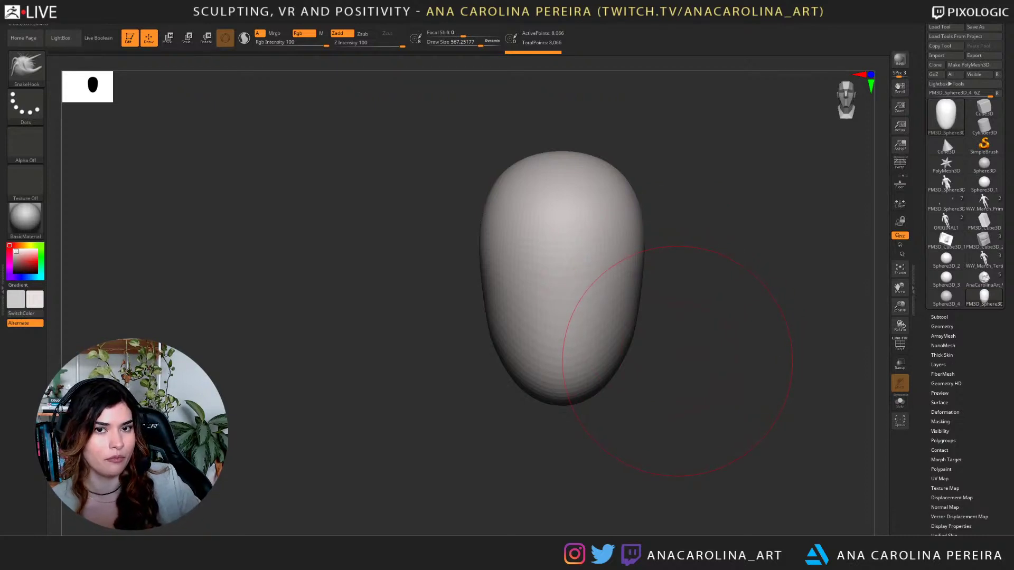
{"action": "mouse_move", "coordinate": [672, 338]}
{"action": "left_mouse_down"}
{"action": "mouse_move", "coordinate": [674, 318]}
{"action": "mouse_move", "coordinate": [574, 269]}
{"action": "left_mouse_up"}
Keep the SnakeHook brush and set its draw size to about 415.
{"action": "key", "text": "space"}
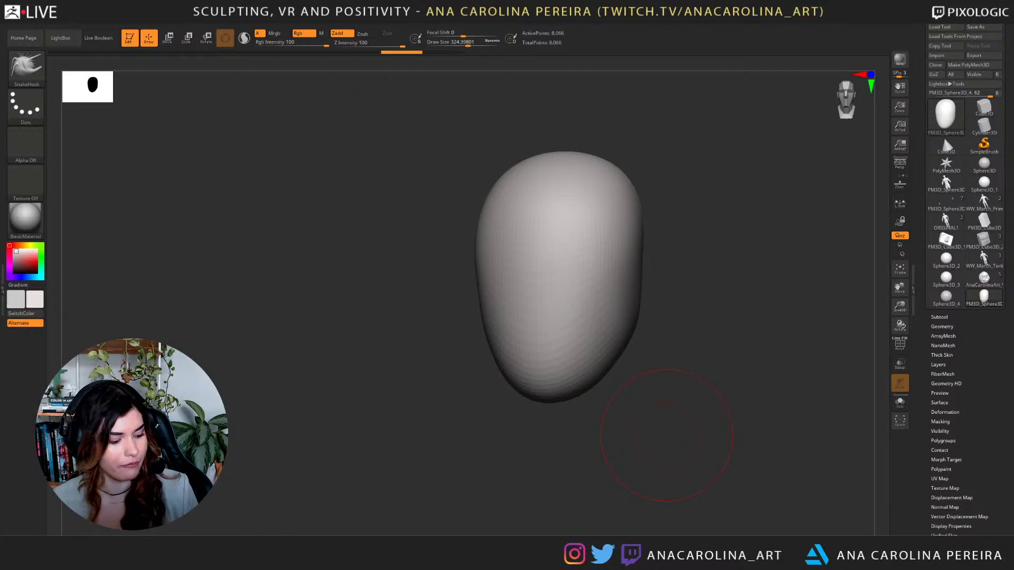
{"action": "mouse_move", "coordinate": [644, 310]}
{"action": "left_mouse_down"}
{"action": "mouse_move", "coordinate": [640, 265]}
{"action": "mouse_move", "coordinate": [649, 292]}
{"action": "mouse_move", "coordinate": [656, 284]}
{"action": "left_mouse_up"}
{"action": "key", "text": "space"}
{"action": "key", "text": "space"}
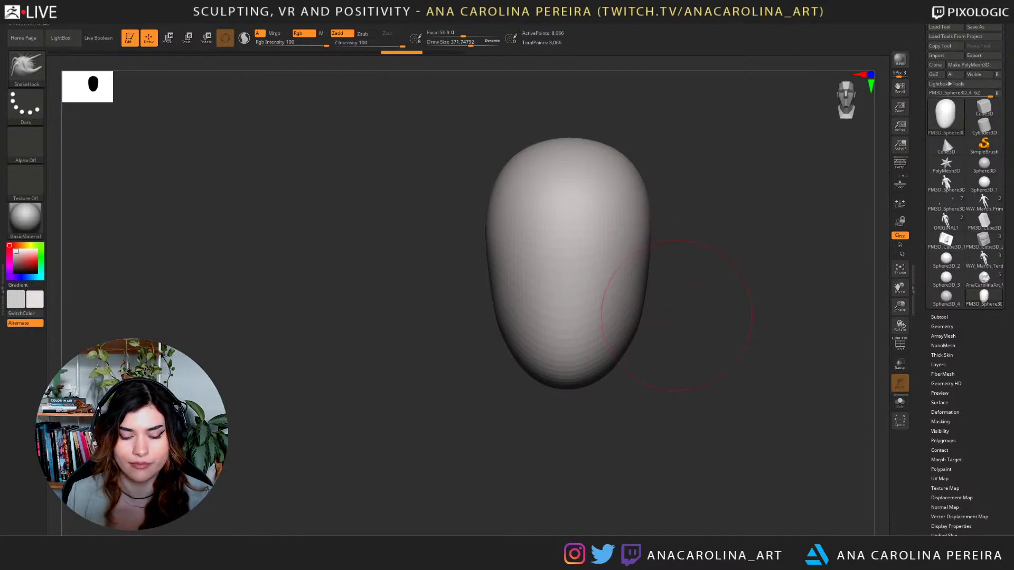
{"action": "key", "text": "b"}
{"action": "key", "text": "s"}
{"action": "key", "text": "h"}
{"action": "key", "text": "space"}
{"action": "left_click_drag", "start_coordinate": [653, 257], "coordinate": [658, 256]}
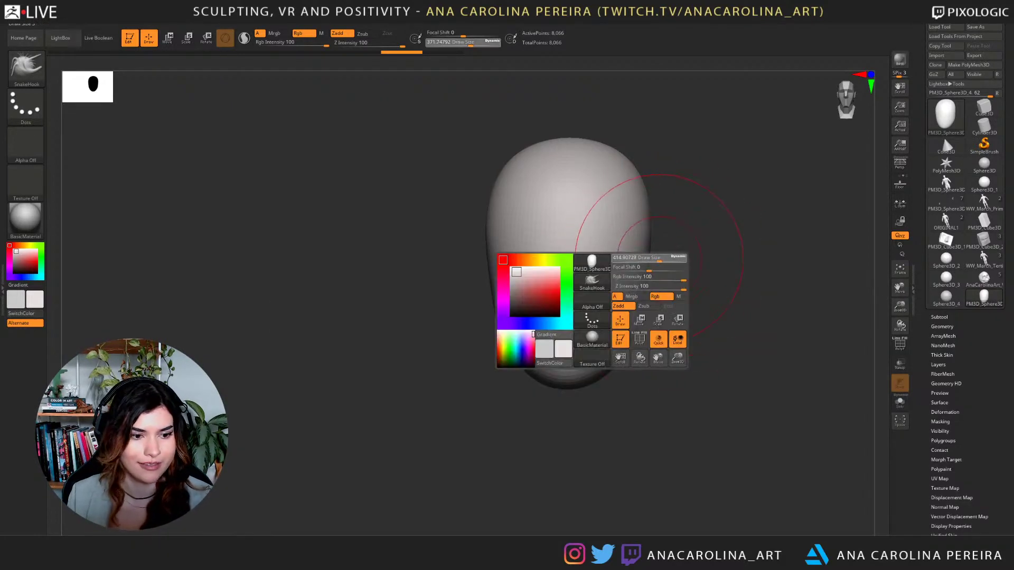
Mask the head's underside behind the jaw with MaskPen at a draw size of about 217, and invert the mask.
{"action": "left_click_drag", "start_coordinate": [699, 301], "coordinate": [618, 303]}
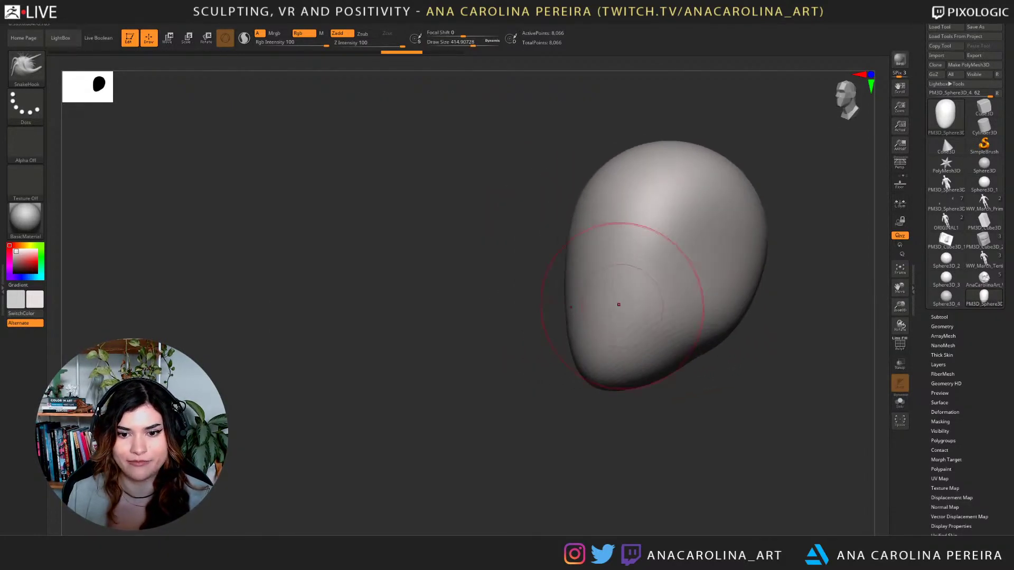
{"action": "mouse_move", "coordinate": [727, 392]}
{"action": "left_mouse_down", "text": "alt"}
{"action": "mouse_move", "coordinate": [592, 359]}
{"action": "mouse_move", "coordinate": [617, 344]}
{"action": "mouse_move", "coordinate": [604, 343]}
{"action": "mouse_move", "coordinate": [649, 358]}
{"action": "left_mouse_up", "text": "alt"}
{"action": "key", "text": "space"}
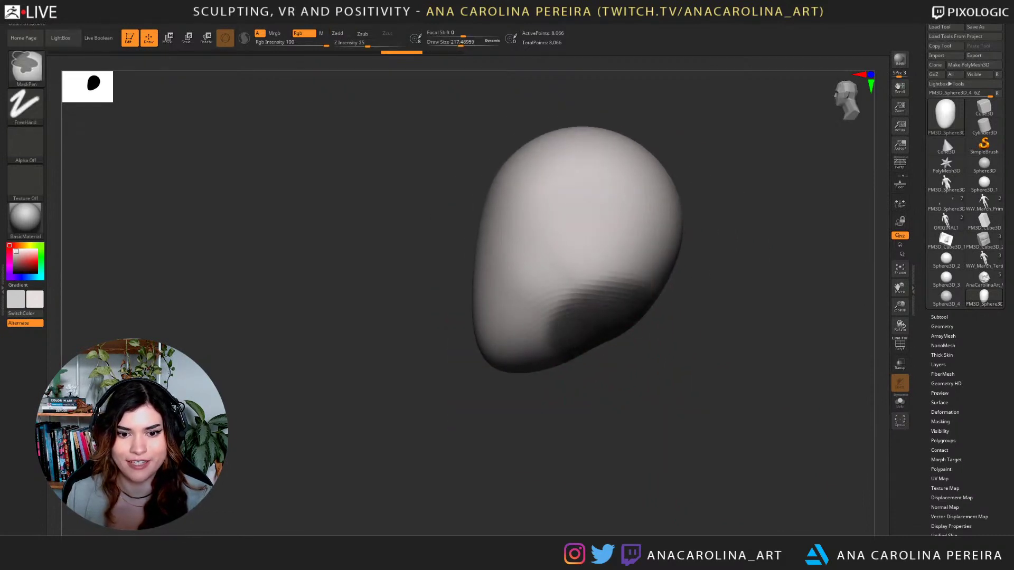
{"action": "left_click", "coordinate": [615, 322], "text": "ctrl"}
{"action": "mouse_move", "coordinate": [663, 415]}
{"action": "left_mouse_down"}
{"action": "mouse_move", "coordinate": [649, 407]}
{"action": "mouse_move", "coordinate": [642, 369]}
{"action": "mouse_move", "coordinate": [660, 317]}
{"action": "mouse_move", "coordinate": [713, 409]}
{"action": "left_mouse_up"}
{"action": "left_click", "coordinate": [611, 296], "text": "ctrl"}
{"action": "left_click_drag", "start_coordinate": [713, 369], "coordinate": [695, 317]}
{"action": "left_click_drag", "start_coordinate": [576, 340], "coordinate": [568, 353], "text": "ctrl"}
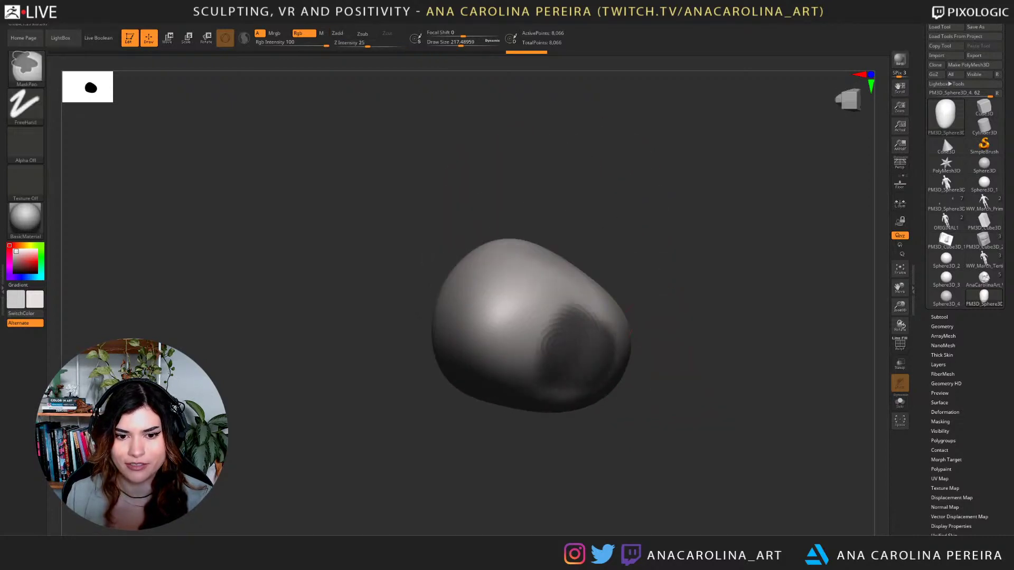
{"action": "mouse_move", "coordinate": [630, 322]}
{"action": "left_mouse_down"}
{"action": "mouse_move", "coordinate": [644, 373]}
{"action": "mouse_move", "coordinate": [655, 365]}
{"action": "left_mouse_up"}
Set the SnakeHook draw size to about 430 and pull the unmasked area down into a neck.
{"action": "key", "text": "space"}
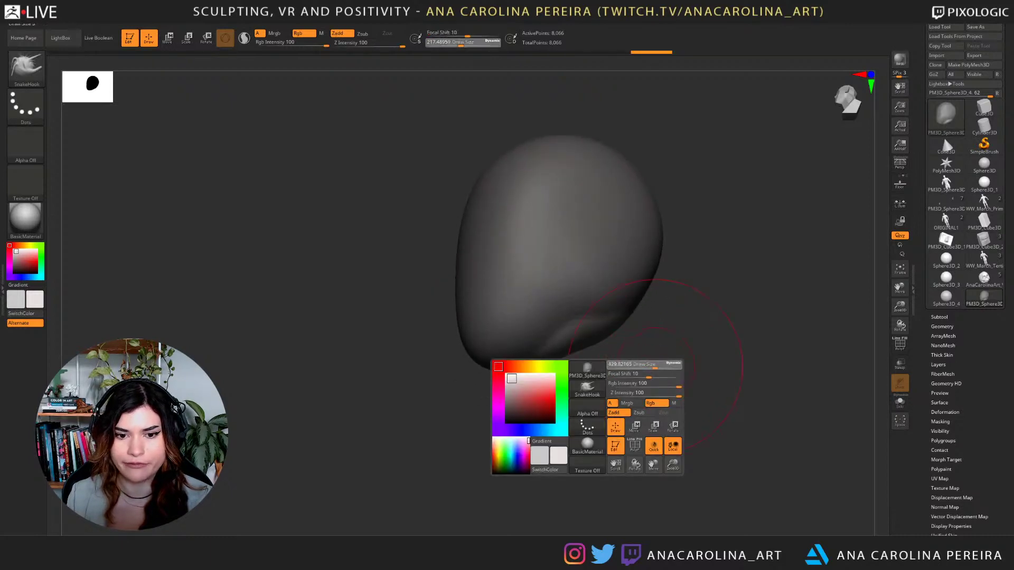
{"action": "left_click_drag", "start_coordinate": [584, 340], "coordinate": [594, 382]}
{"action": "left_click_drag", "start_coordinate": [703, 382], "coordinate": [740, 386]}
{"action": "mouse_move", "coordinate": [592, 367]}
{"action": "left_mouse_down"}
{"action": "mouse_move", "coordinate": [604, 412]}
{"action": "mouse_move", "coordinate": [627, 409]}
{"action": "mouse_move", "coordinate": [628, 425]}
{"action": "mouse_move", "coordinate": [681, 449]}
{"action": "mouse_move", "coordinate": [616, 444]}
{"action": "left_mouse_up"}
{"action": "mouse_move", "coordinate": [641, 496]}
{"action": "left_mouse_down"}
{"action": "mouse_move", "coordinate": [689, 480]}
{"action": "mouse_move", "coordinate": [639, 444]}
{"action": "left_mouse_up"}
{"action": "mouse_move", "coordinate": [559, 376]}
{"action": "left_mouse_down"}
{"action": "mouse_move", "coordinate": [593, 393]}
{"action": "mouse_move", "coordinate": [602, 414]}
{"action": "mouse_move", "coordinate": [594, 405]}
{"action": "left_mouse_up"}
{"action": "left_click_drag", "start_coordinate": [682, 493], "coordinate": [613, 497]}
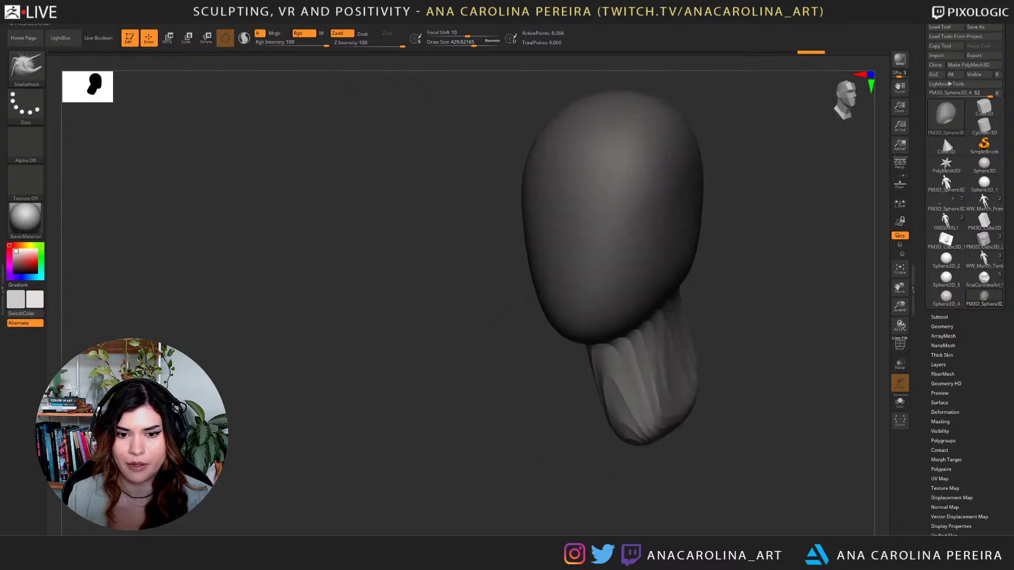
Raise the draw size to about 685, reshape and thicken the neck, and clear the mask.
{"action": "left_click_drag", "start_coordinate": [710, 454], "coordinate": [668, 453], "text": "alt"}
{"action": "key", "text": "space"}
{"action": "left_click_drag", "start_coordinate": [687, 327], "coordinate": [699, 328]}
{"action": "left_click_drag", "start_coordinate": [687, 376], "coordinate": [724, 373]}
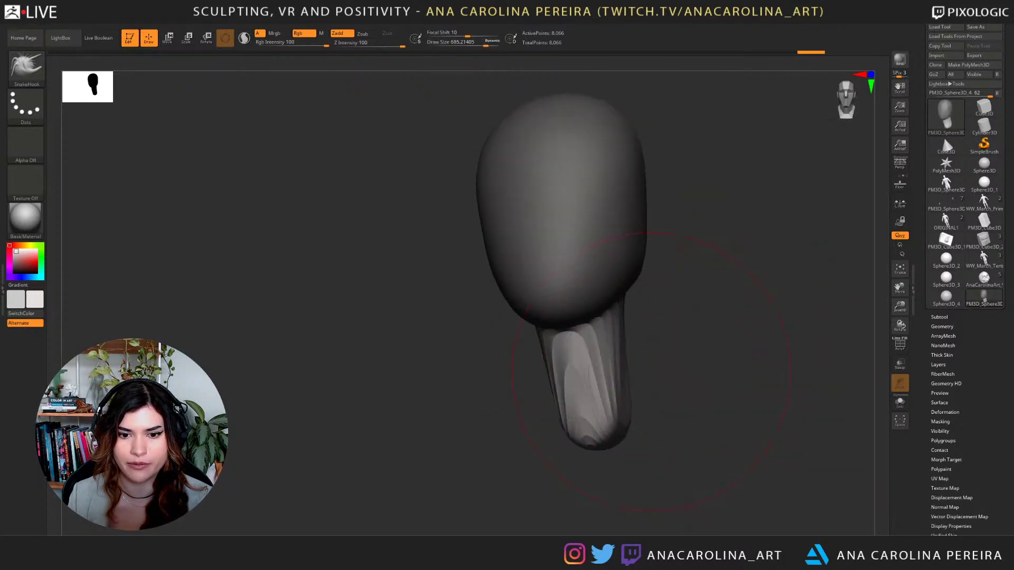
{"action": "left_click_drag", "start_coordinate": [618, 345], "coordinate": [633, 343]}
{"action": "mouse_move", "coordinate": [731, 374]}
{"action": "left_mouse_down"}
{"action": "mouse_move", "coordinate": [683, 376]}
{"action": "mouse_move", "coordinate": [737, 351]}
{"action": "left_mouse_up"}
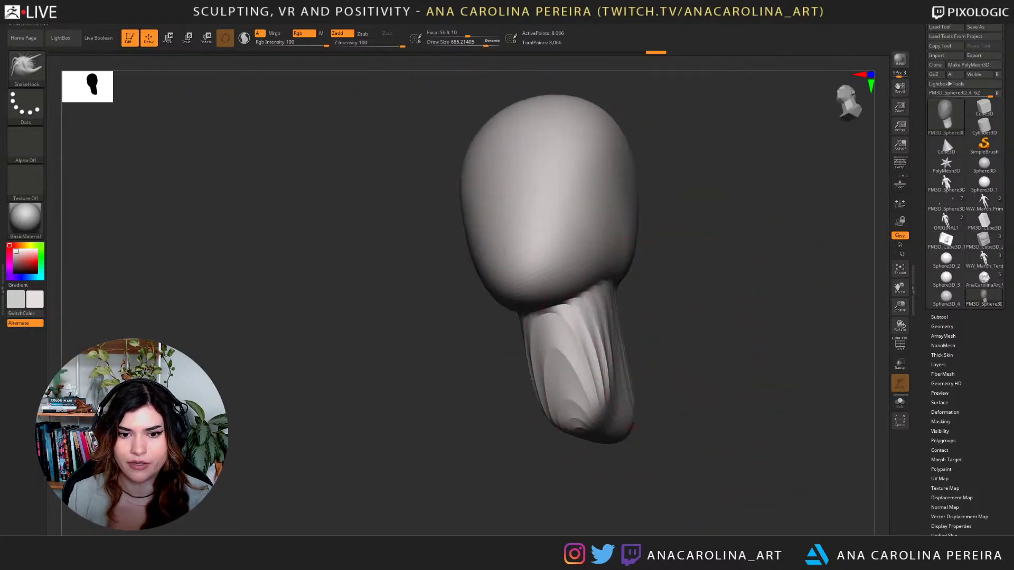
{"action": "left_click_drag", "start_coordinate": [631, 367], "coordinate": [654, 359]}
{"action": "mouse_move", "coordinate": [734, 364]}
{"action": "left_mouse_down"}
{"action": "mouse_move", "coordinate": [671, 378]}
{"action": "mouse_move", "coordinate": [728, 370]}
{"action": "mouse_move", "coordinate": [684, 359]}
{"action": "left_mouse_up"}
Reduce the draw size to about 372 and smooth the neck and its junction with the head.
{"action": "key", "text": "space"}
{"action": "left_click_drag", "start_coordinate": [724, 370], "coordinate": [678, 377]}
{"action": "mouse_move", "coordinate": [625, 298]}
{"action": "left_mouse_down", "text": "shift"}
{"action": "mouse_move", "coordinate": [596, 293]}
{"action": "mouse_move", "coordinate": [626, 275]}
{"action": "left_mouse_up", "text": "shift"}
{"action": "mouse_move", "coordinate": [608, 322]}
{"action": "left_mouse_down", "text": "shift"}
{"action": "mouse_move", "coordinate": [562, 389]}
{"action": "mouse_move", "coordinate": [655, 409]}
{"action": "left_mouse_up", "text": "shift"}
Pull the neck's lower end outward from below to make a broad, flattened base.
{"action": "mouse_move", "coordinate": [739, 398]}
{"action": "left_mouse_down"}
{"action": "mouse_move", "coordinate": [699, 404]}
{"action": "mouse_move", "coordinate": [729, 451]}
{"action": "left_mouse_up"}
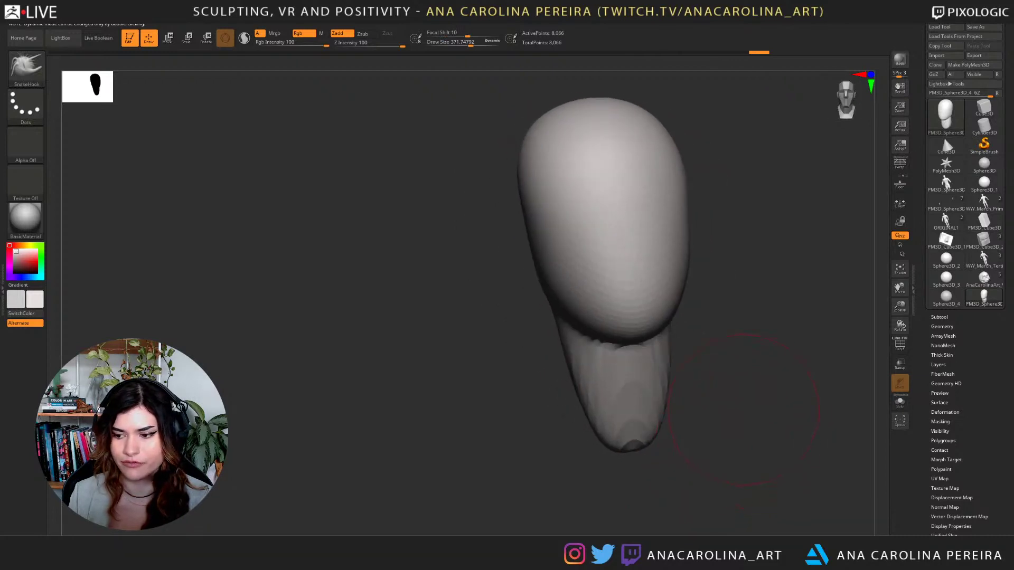
{"action": "left_click_drag", "start_coordinate": [741, 412], "coordinate": [687, 455]}
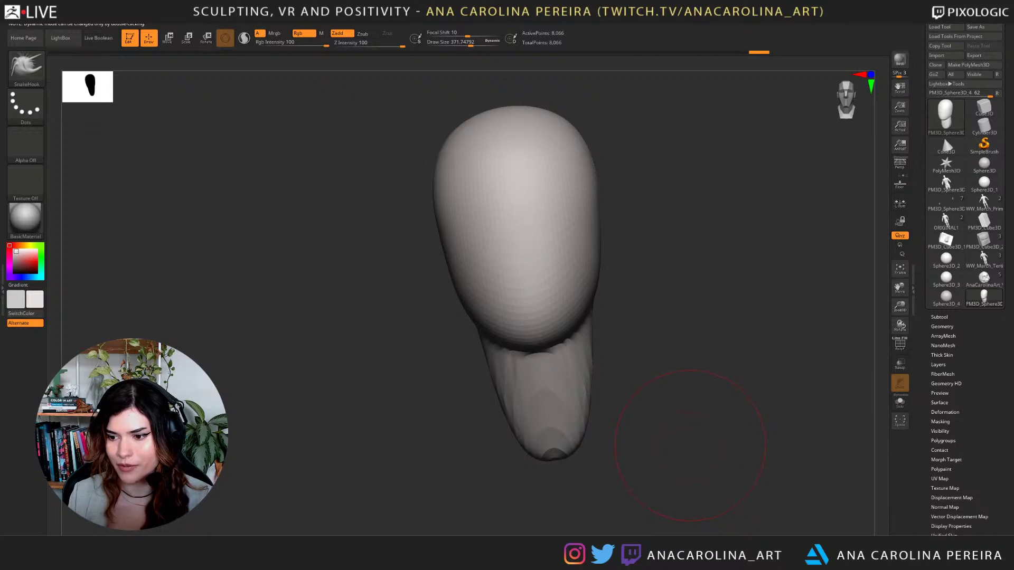
{"action": "left_click_drag", "start_coordinate": [696, 434], "coordinate": [475, 429]}
{"action": "mouse_move", "coordinate": [581, 436]}
{"action": "left_mouse_down"}
{"action": "mouse_move", "coordinate": [508, 449]}
{"action": "mouse_move", "coordinate": [578, 429]}
{"action": "mouse_move", "coordinate": [565, 373]}
{"action": "mouse_move", "coordinate": [554, 397]}
{"action": "left_mouse_up"}
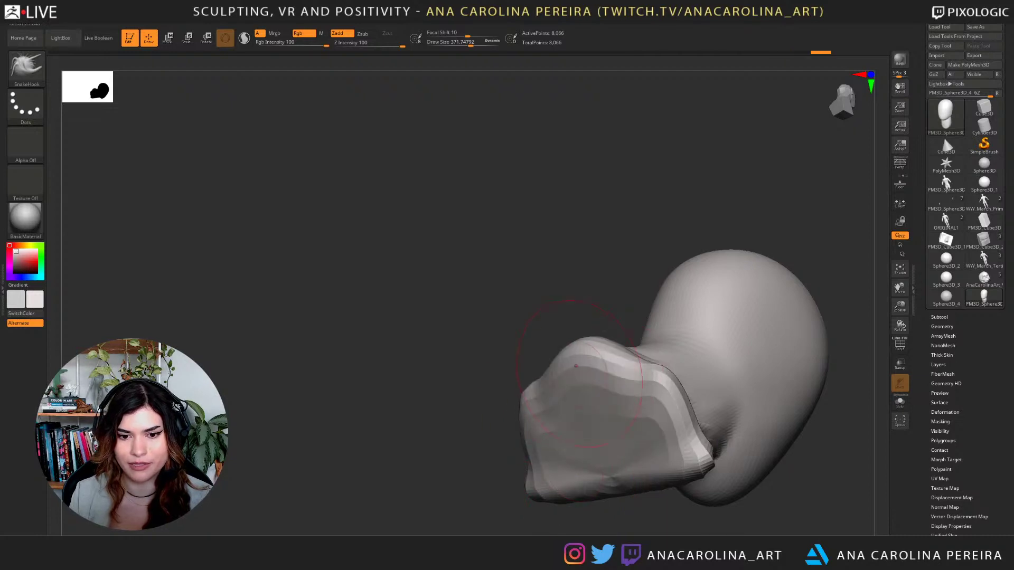
{"action": "key", "text": "ctrl+z"}
{"action": "key", "text": "ctrl+z"}
{"action": "key", "text": "ctrl+z"}
{"action": "key", "text": "ctrl+z"}
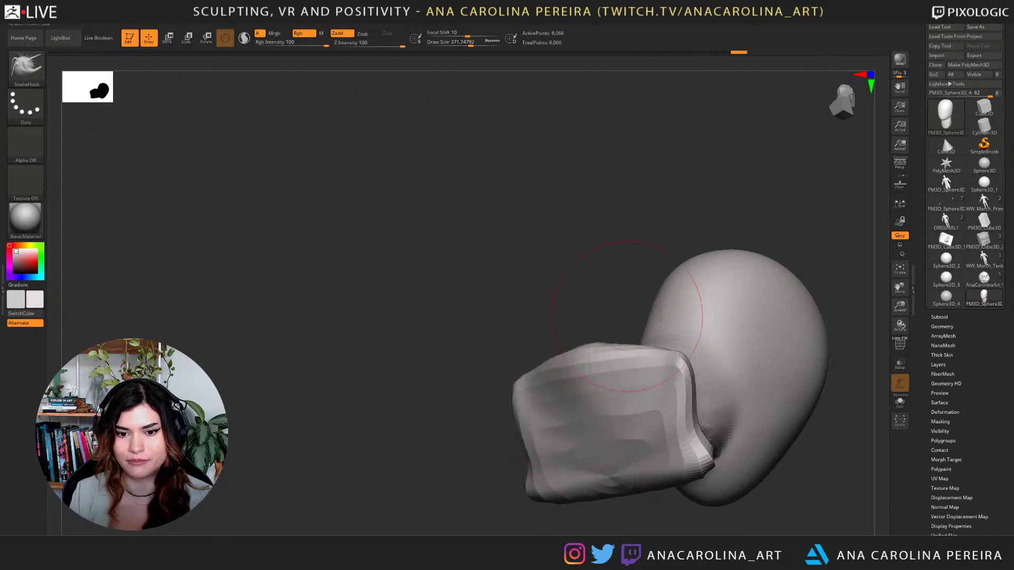
Flare the base of the neck out to both sides to start the shoulders.
{"action": "key", "text": "ctrl+shift+z"}
{"action": "key", "text": "ctrl+shift+z"}
{"action": "key", "text": "ctrl+shift+z"}
{"action": "key", "text": "ctrl+shift+z"}
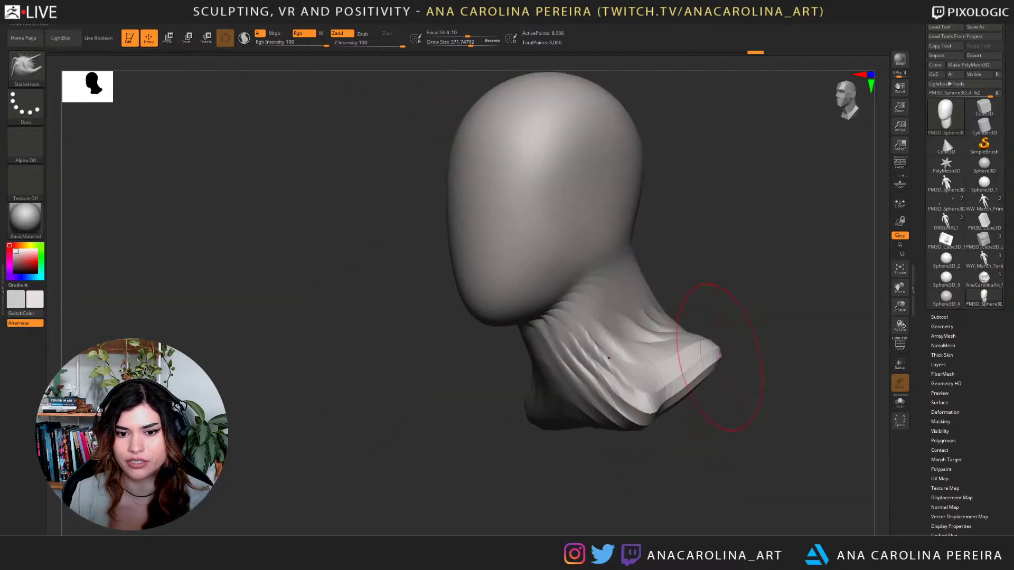
Set the draw size to about 422 and reshape the shoulders' lower edge at the sides and back.
{"action": "left_click_drag", "start_coordinate": [739, 422], "coordinate": [681, 475]}
{"action": "key", "text": "ctrl+shift+z"}
{"action": "key", "text": "ctrl+shift+z"}
{"action": "key", "text": "ctrl+shift+z"}
{"action": "key", "text": "ctrl+shift+z"}
{"action": "key", "text": "ctrl+shift+z"}
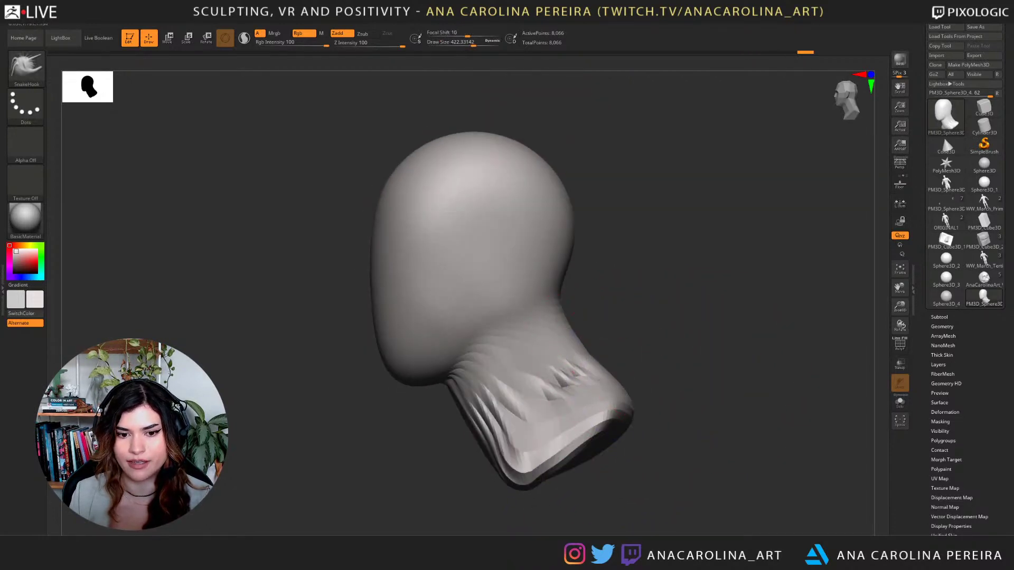
{"action": "key", "text": "ctrl+z"}
{"action": "key", "text": "ctrl+z"}
{"action": "key", "text": "ctrl+z"}
{"action": "key", "text": "ctrl+z"}
{"action": "key", "text": "ctrl+z"}
{"action": "key", "text": "ctrl+z"}
{"action": "key", "text": "ctrl+z"}
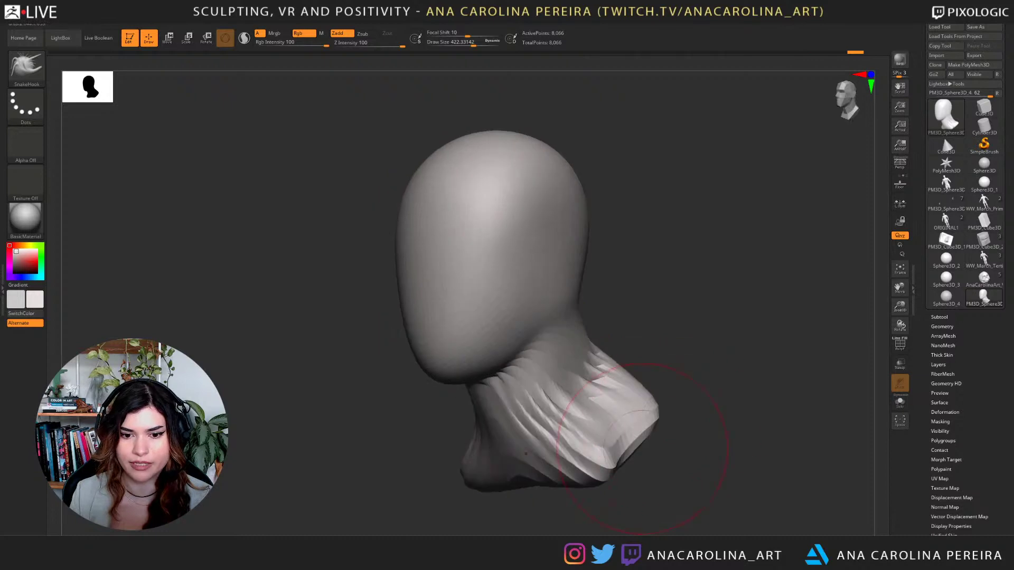
Lower the draw size to about 318 and pull the shoulder ends farther outward.
{"action": "key", "text": "space"}
{"action": "key", "text": "ctrl+shift+z"}
{"action": "key", "text": "ctrl+shift+z"}
{"action": "key", "text": "ctrl+shift+z"}
{"action": "key", "text": "ctrl+shift+z"}
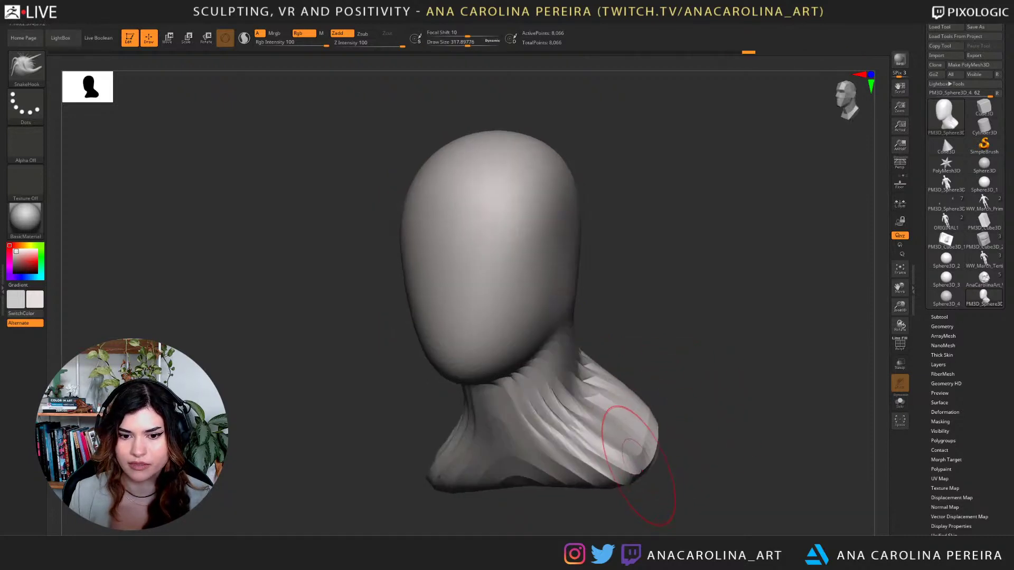
Set the draw size to about 445 and pull the front of the neck base down into the upper chest.
{"action": "key", "text": "space"}
{"action": "left_click_drag", "start_coordinate": [684, 410], "coordinate": [708, 425]}
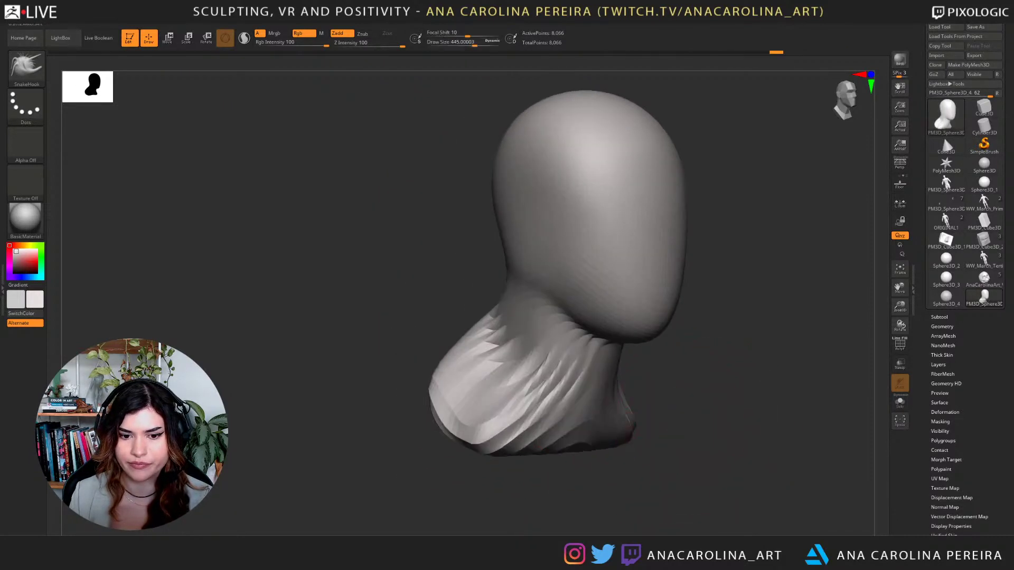
{"action": "left_click_drag", "start_coordinate": [628, 430], "coordinate": [640, 455]}
{"action": "key", "text": "ctrl+shift+z"}
{"action": "key", "text": "ctrl+shift+z"}
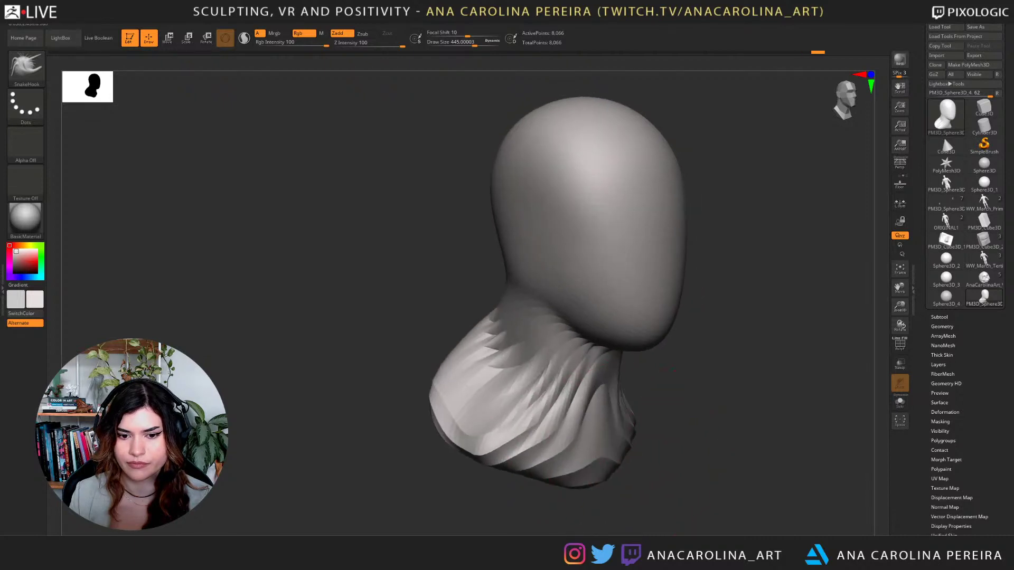
{"action": "key", "text": "ctrl+shift+z"}
Pull the bust's lower rim down and outward around the chest and shoulders to round out the base.
{"action": "mouse_move", "coordinate": [668, 471]}
{"action": "left_mouse_down"}
{"action": "mouse_move", "coordinate": [651, 466]}
{"action": "mouse_move", "coordinate": [666, 474]}
{"action": "left_mouse_up"}
{"action": "left_click_drag", "start_coordinate": [681, 478], "coordinate": [699, 478]}
{"action": "mouse_move", "coordinate": [566, 467]}
{"action": "left_mouse_down"}
{"action": "mouse_move", "coordinate": [565, 487]}
{"action": "mouse_move", "coordinate": [686, 512]}
{"action": "left_mouse_up"}
{"action": "mouse_move", "coordinate": [687, 475]}
{"action": "left_mouse_down"}
{"action": "mouse_move", "coordinate": [606, 430]}
{"action": "mouse_move", "coordinate": [532, 502]}
{"action": "left_mouse_up"}
{"action": "mouse_move", "coordinate": [551, 457]}
{"action": "left_mouse_down"}
{"action": "mouse_move", "coordinate": [481, 400]}
{"action": "mouse_move", "coordinate": [417, 388]}
{"action": "left_mouse_up"}
{"action": "mouse_move", "coordinate": [423, 394]}
{"action": "left_mouse_down"}
{"action": "mouse_move", "coordinate": [401, 419]}
{"action": "mouse_move", "coordinate": [409, 459]}
{"action": "left_mouse_up"}
{"action": "key", "text": "ctrl+z"}
{"action": "key", "text": "ctrl+z"}
{"action": "key", "text": "ctrl+z"}
{"action": "key", "text": "ctrl+z"}
{"action": "key", "text": "ctrl+z"}
{"action": "key", "text": "ctrl+z"}
{"action": "key", "text": "ctrl+z"}
{"action": "key", "text": "ctrl+z"}
{"action": "mouse_move", "coordinate": [713, 341]}
{"action": "left_mouse_down", "text": "alt"}
{"action": "mouse_move", "coordinate": [726, 339]}
{"action": "mouse_move", "coordinate": [719, 379]}
{"action": "mouse_move", "coordinate": [734, 399]}
{"action": "mouse_move", "coordinate": [792, 388]}
{"action": "left_mouse_up", "text": "alt"}
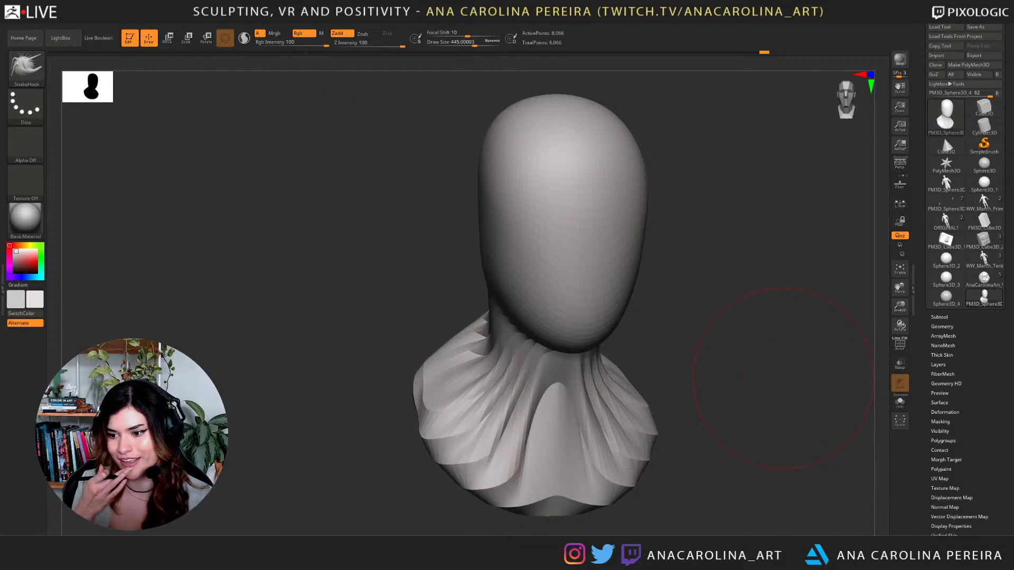
{"action": "left_click_drag", "start_coordinate": [783, 378], "coordinate": [661, 352]}
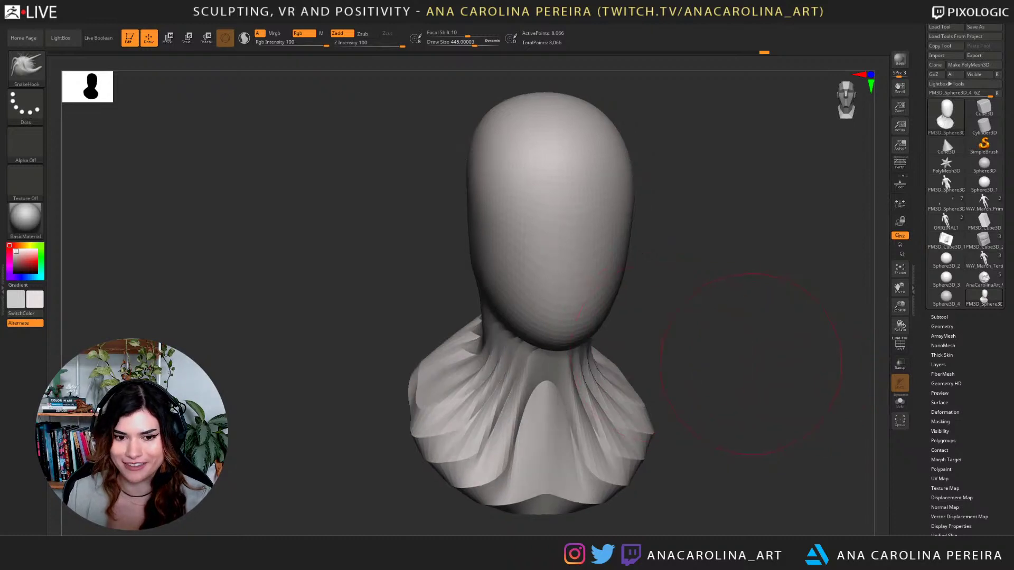
Set the draw size to about 331 and push the sides of the face inward around the temples and cheeks.
{"action": "mouse_move", "coordinate": [751, 365]}
{"action": "left_mouse_down"}
{"action": "mouse_move", "coordinate": [665, 364]}
{"action": "mouse_move", "coordinate": [623, 348]}
{"action": "left_mouse_up"}
{"action": "key", "text": "space"}
{"action": "left_click_drag", "start_coordinate": [641, 244], "coordinate": [635, 244]}
{"action": "left_click_drag", "start_coordinate": [563, 226], "coordinate": [546, 244]}
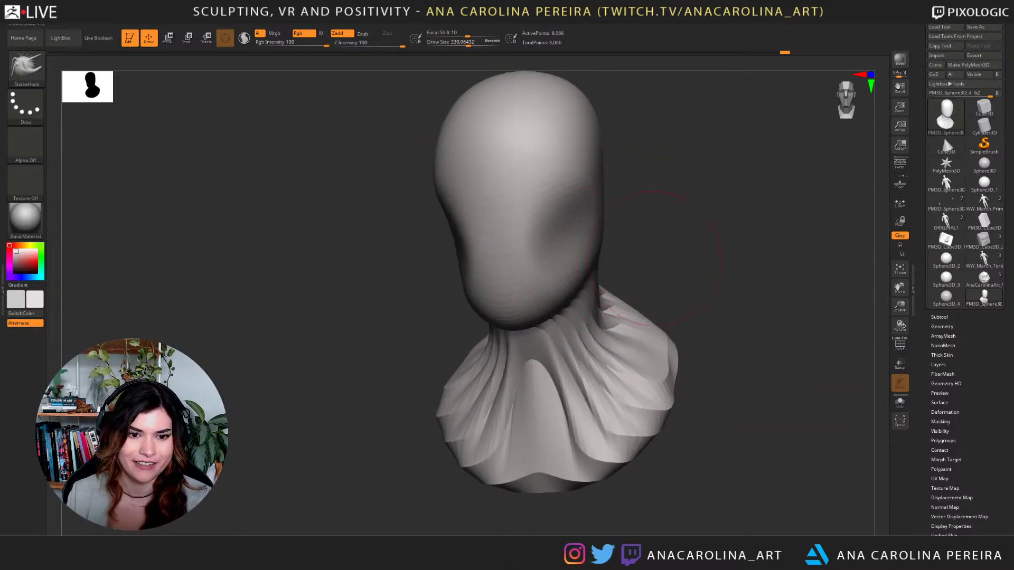
{"action": "left_click_drag", "start_coordinate": [655, 258], "coordinate": [637, 254]}
{"action": "left_click_drag", "start_coordinate": [573, 235], "coordinate": [592, 229]}
Refine the front and side contours of the face with small pulls near the cheek and chin.
{"action": "left_click_drag", "start_coordinate": [660, 264], "coordinate": [771, 264]}
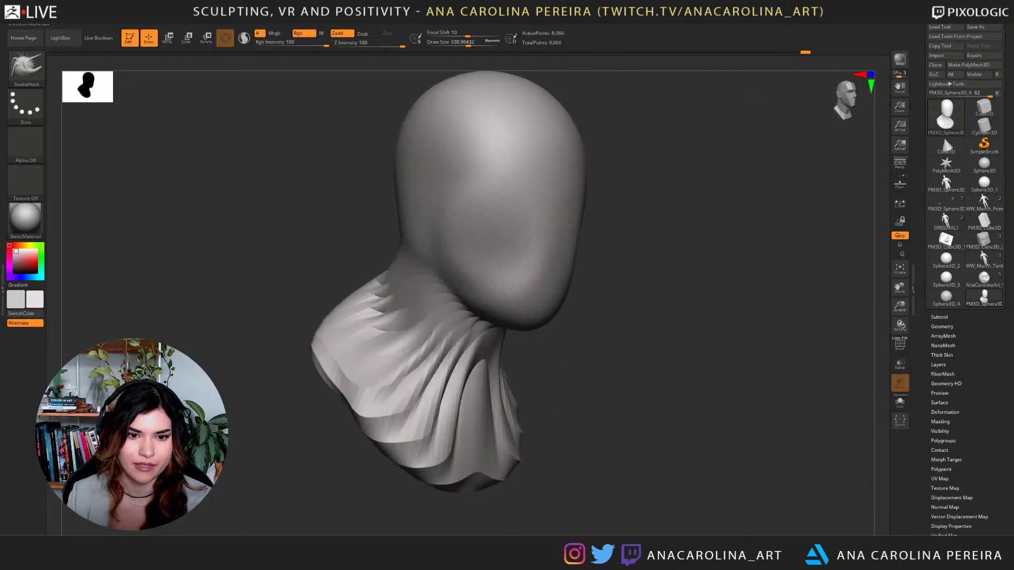
{"action": "left_click_drag", "start_coordinate": [644, 248], "coordinate": [692, 248]}
{"action": "left_click_drag", "start_coordinate": [602, 246], "coordinate": [602, 245]}
{"action": "left_click_drag", "start_coordinate": [686, 254], "coordinate": [650, 249]}
{"action": "left_click_drag", "start_coordinate": [618, 240], "coordinate": [610, 242]}
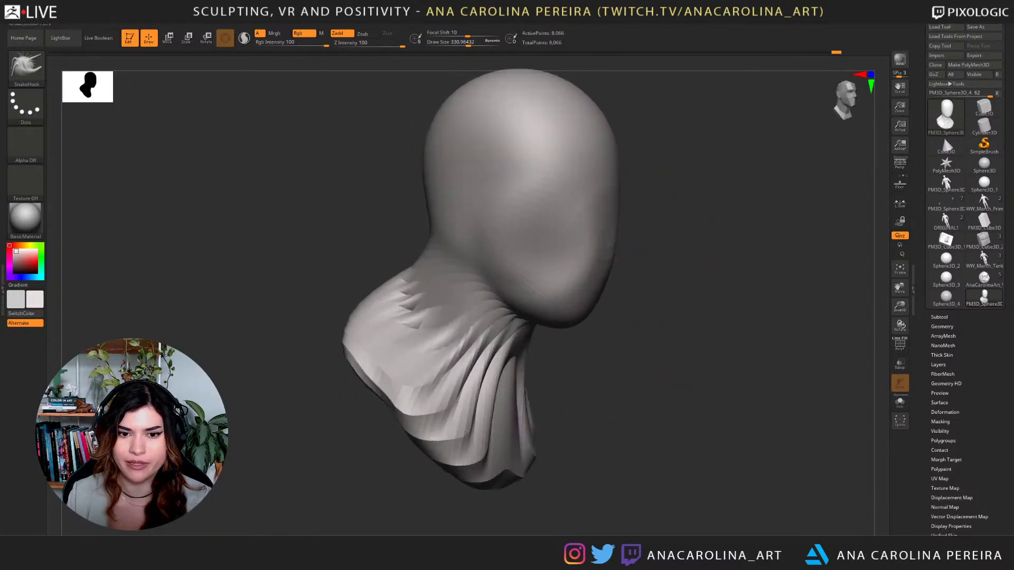
{"action": "left_click_drag", "start_coordinate": [655, 308], "coordinate": [528, 306]}
{"action": "left_click_drag", "start_coordinate": [612, 309], "coordinate": [620, 305]}
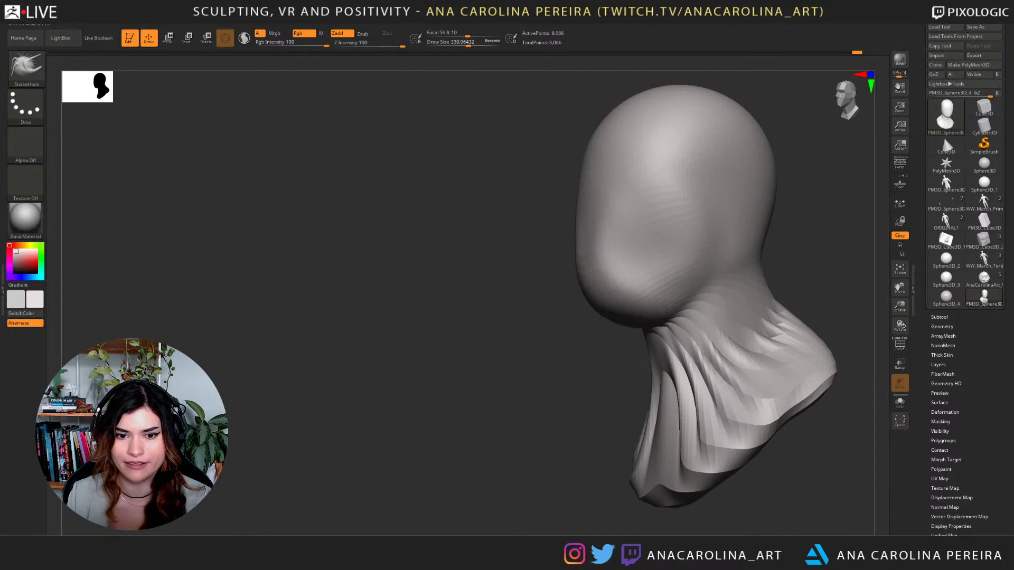
Tighten the jaw's underside and push the rear of the cheek inward on both sides of the head.
{"action": "left_click_drag", "start_coordinate": [549, 311], "coordinate": [509, 309]}
{"action": "left_click_drag", "start_coordinate": [677, 334], "coordinate": [670, 339]}
{"action": "left_click_drag", "start_coordinate": [517, 312], "coordinate": [610, 313]}
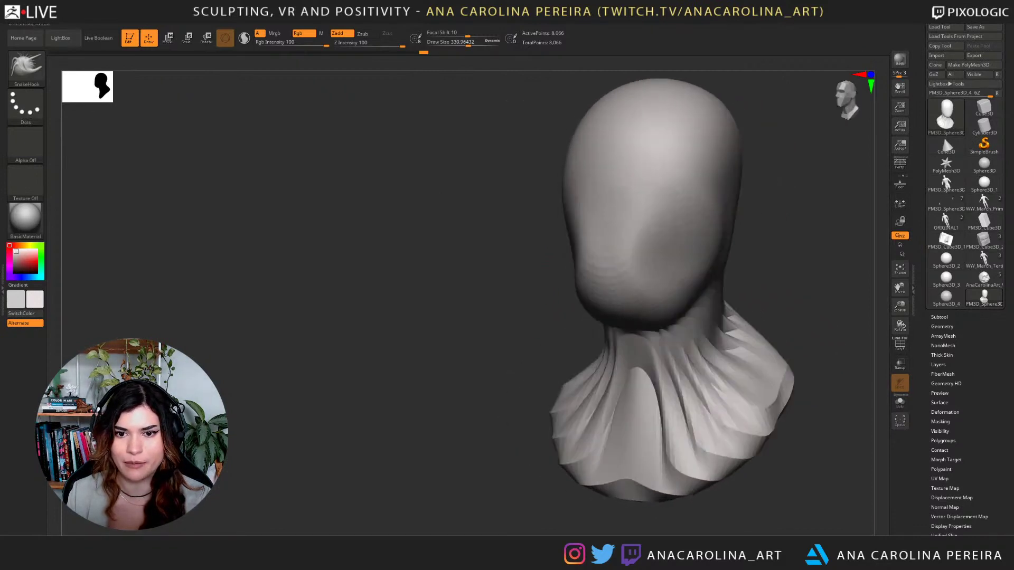
{"action": "left_click_drag", "start_coordinate": [528, 264], "coordinate": [512, 302], "text": "alt"}
{"action": "left_click_drag", "start_coordinate": [711, 284], "coordinate": [682, 272]}
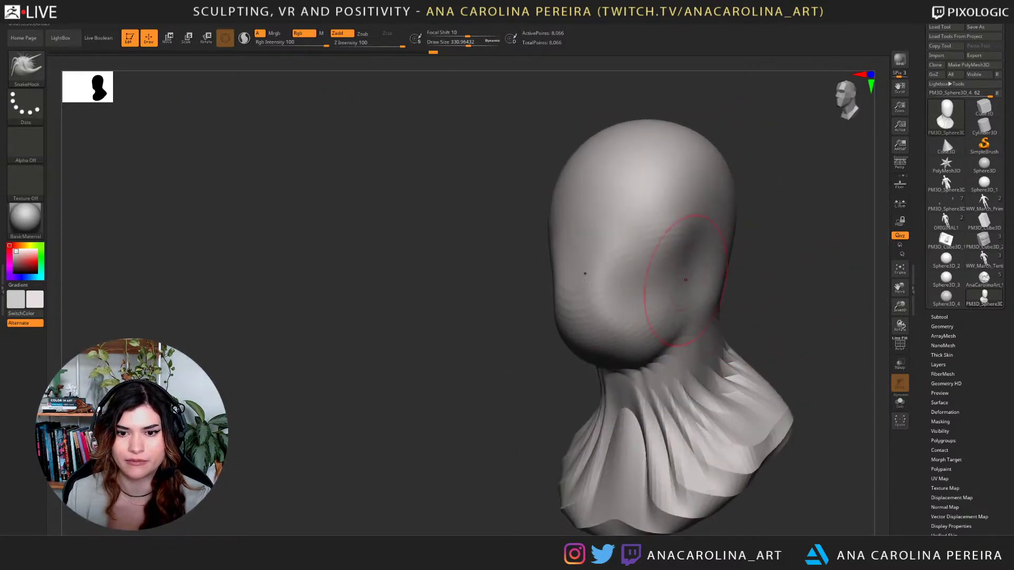
{"action": "left_click_drag", "start_coordinate": [787, 289], "coordinate": [724, 290]}
{"action": "left_click_drag", "start_coordinate": [851, 295], "coordinate": [710, 301]}
Carve grooves beneath the back of the skull and down the rear jaw line using DamStandard at a draw size of about 492.
{"action": "key", "text": "b"}
{"action": "key", "text": "d"}
{"action": "key", "text": "s"}
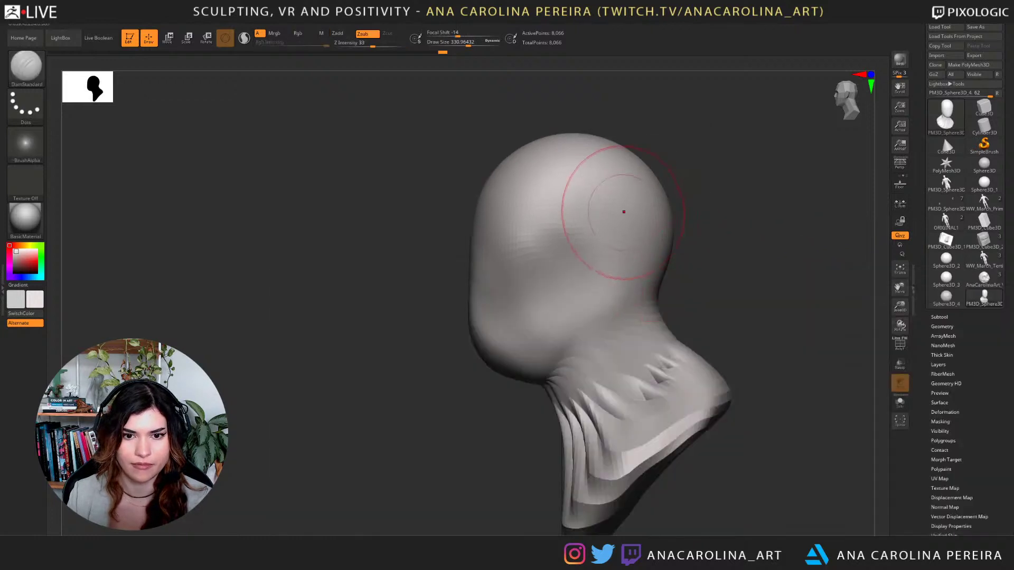
{"action": "key", "text": "space"}
{"action": "left_click", "coordinate": [559, 249]}
{"action": "left_click_drag", "start_coordinate": [555, 244], "coordinate": [654, 253]}
{"action": "key", "text": "ctrl+z"}
{"action": "mouse_move", "coordinate": [563, 260]}
{"action": "left_mouse_down"}
{"action": "mouse_move", "coordinate": [658, 265]}
{"action": "mouse_move", "coordinate": [636, 271]}
{"action": "left_mouse_up"}
{"action": "left_click_drag", "start_coordinate": [739, 298], "coordinate": [744, 287]}
{"action": "left_click_drag", "start_coordinate": [616, 231], "coordinate": [591, 160], "text": "shift"}
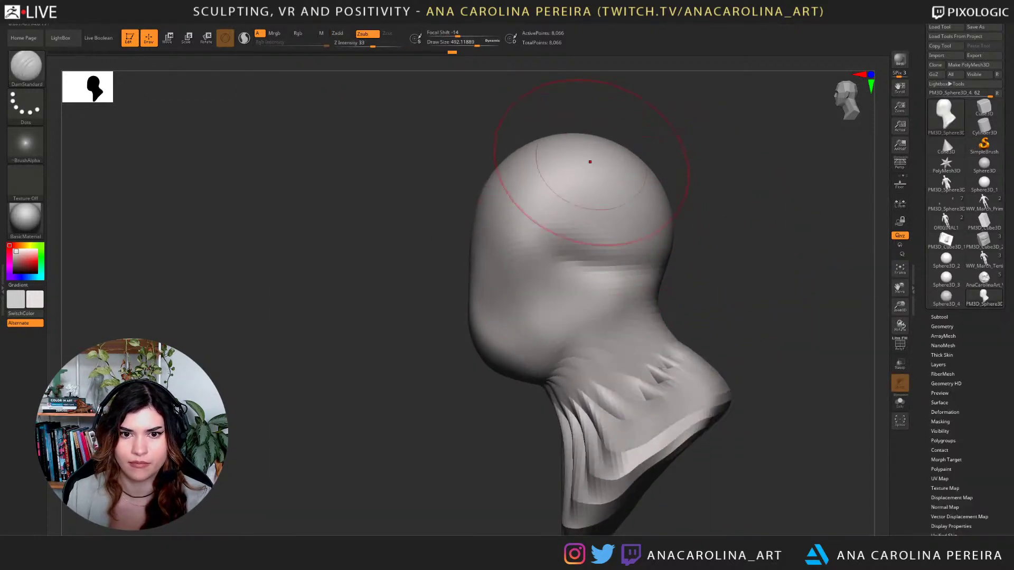
{"action": "left_click_drag", "start_coordinate": [574, 255], "coordinate": [570, 346]}
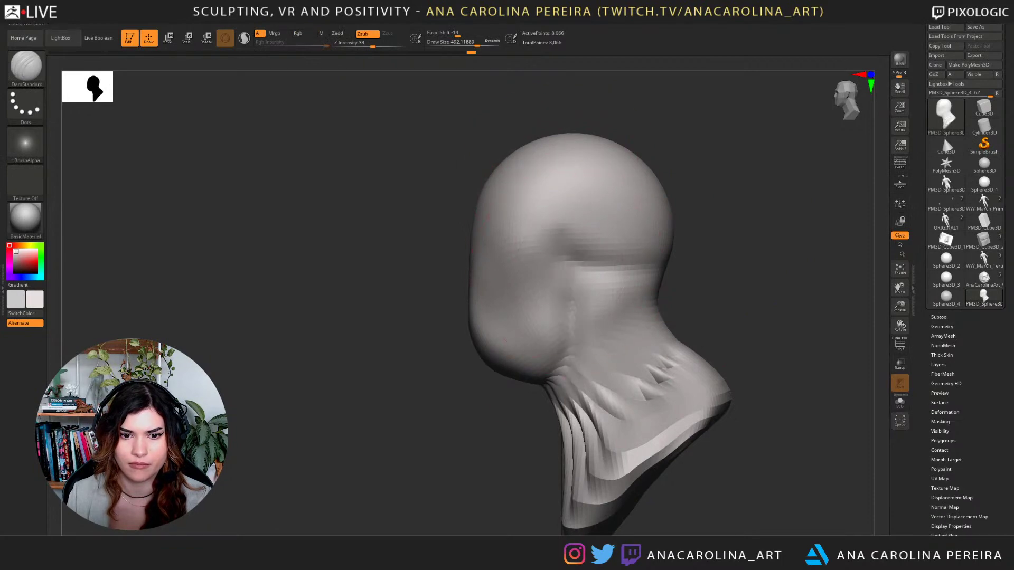
Pull the back of the skull outward and flatten the upper forehead using the Move brush at a draw size of about 704.
{"action": "key", "text": "b"}
{"action": "key", "text": "m"}
{"action": "key", "text": "v"}
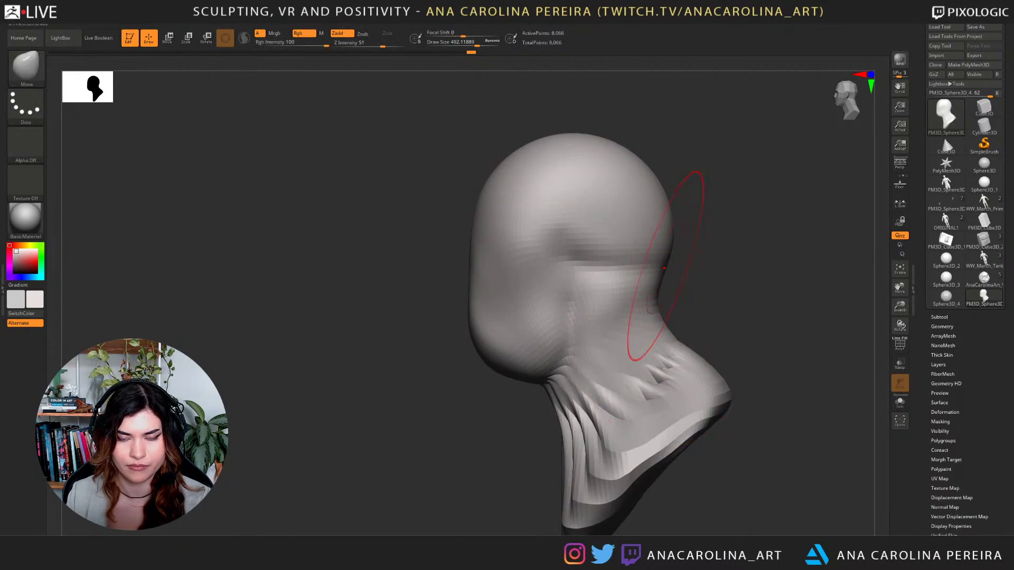
{"action": "key", "text": "space"}
{"action": "left_click_drag", "start_coordinate": [652, 219], "coordinate": [678, 211]}
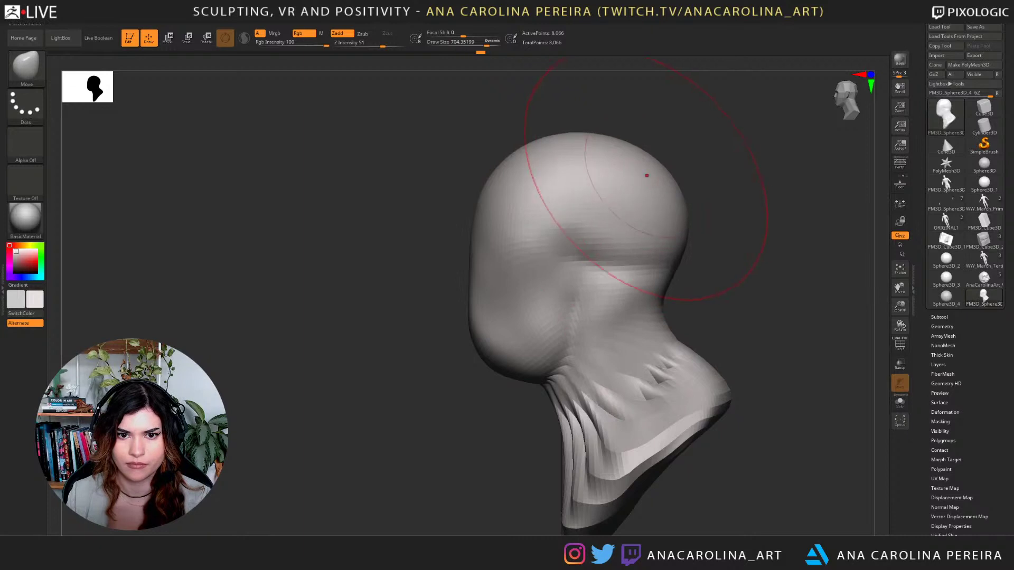
{"action": "left_click_drag", "start_coordinate": [528, 158], "coordinate": [533, 169]}
Set the draw size to about 430 and reshape the nape, the jaw's underside and the chin profile.
{"action": "key", "text": "space"}
{"action": "left_click", "coordinate": [647, 235]}
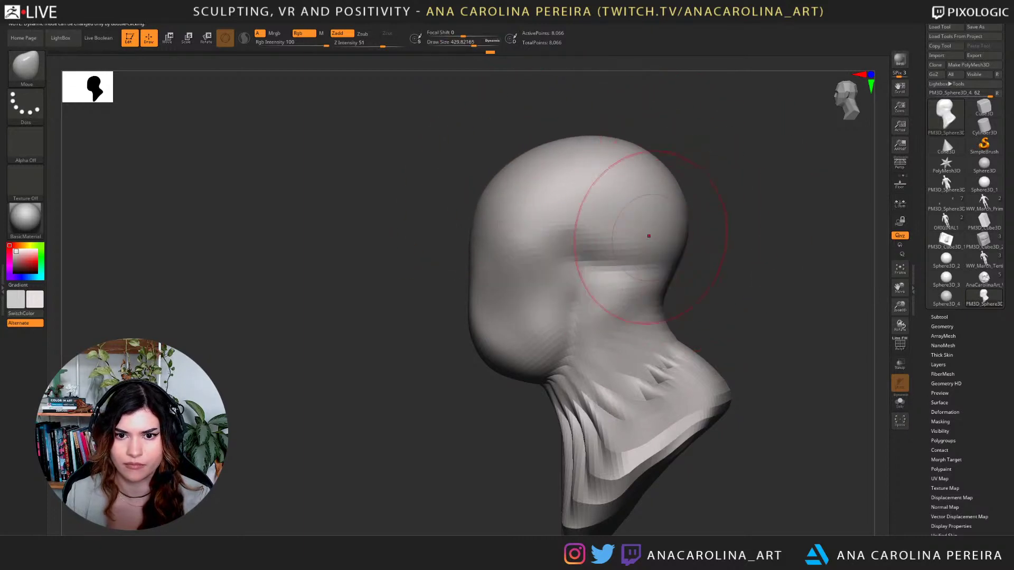
{"action": "left_click_drag", "start_coordinate": [653, 317], "coordinate": [667, 314]}
{"action": "left_click_drag", "start_coordinate": [554, 376], "coordinate": [562, 366]}
{"action": "mouse_move", "coordinate": [492, 360]}
{"action": "left_mouse_down"}
{"action": "mouse_move", "coordinate": [486, 370]}
{"action": "mouse_move", "coordinate": [480, 355]}
{"action": "left_mouse_up"}
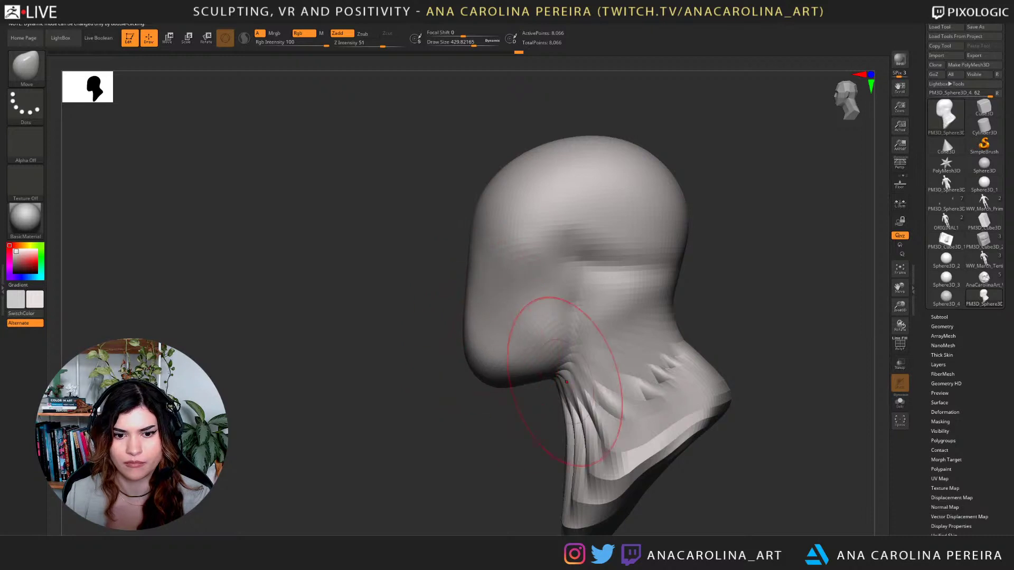
Adjust the throat contour below the chin and the front profile of the neck.
{"action": "left_click_drag", "start_coordinate": [564, 384], "coordinate": [558, 382]}
{"action": "left_click_drag", "start_coordinate": [529, 449], "coordinate": [546, 449]}
{"action": "left_click_drag", "start_coordinate": [569, 455], "coordinate": [556, 460]}
{"action": "key", "text": "ctrl+shift+z"}
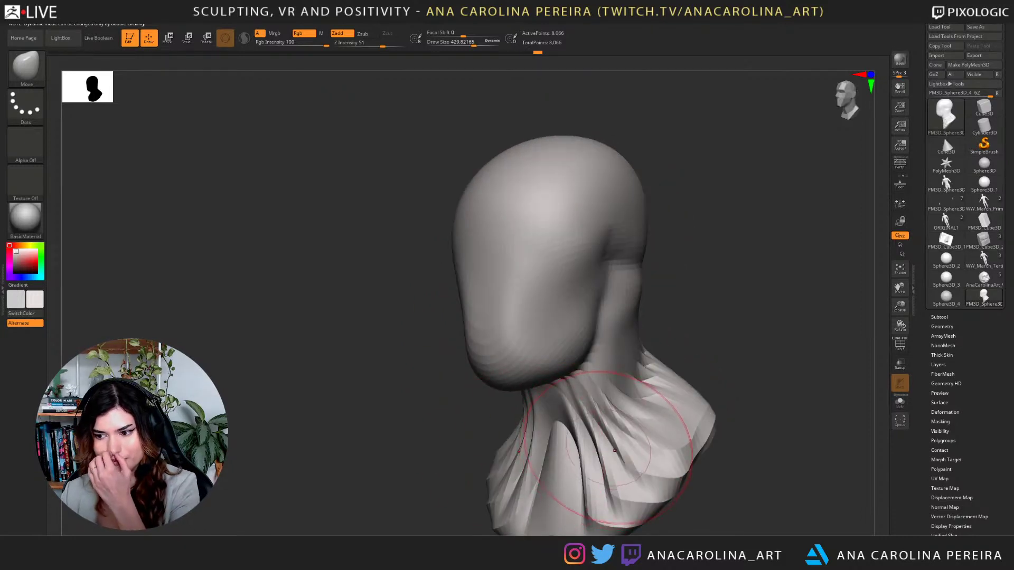
Lower the draw size to about 286 and smooth the folds along the side of the neck and shoulder.
{"action": "left_click_drag", "start_coordinate": [430, 264], "coordinate": [747, 257]}
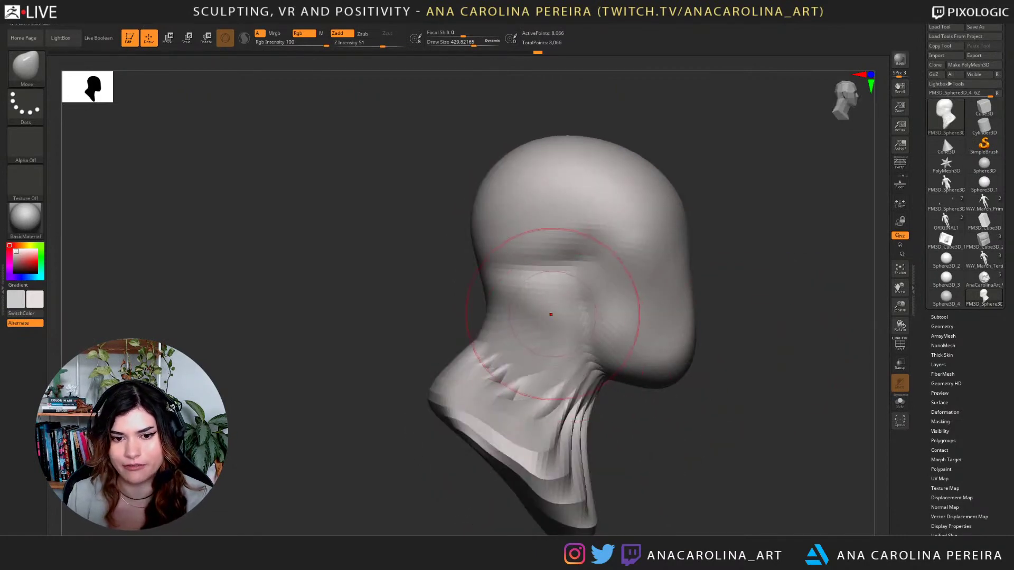
{"action": "left_click_drag", "start_coordinate": [642, 449], "coordinate": [667, 397]}
{"action": "key", "text": "["}
{"action": "mouse_move", "coordinate": [584, 336]}
{"action": "left_mouse_down", "text": "shift"}
{"action": "mouse_move", "coordinate": [565, 361]}
{"action": "mouse_move", "coordinate": [580, 388]}
{"action": "mouse_move", "coordinate": [552, 367]}
{"action": "left_mouse_up", "text": "shift"}
{"action": "mouse_move", "coordinate": [655, 400]}
{"action": "left_mouse_down"}
{"action": "mouse_move", "coordinate": [629, 441]}
{"action": "mouse_move", "coordinate": [607, 448]}
{"action": "left_mouse_up"}
{"action": "left_click_drag", "start_coordinate": [813, 451], "coordinate": [686, 465]}
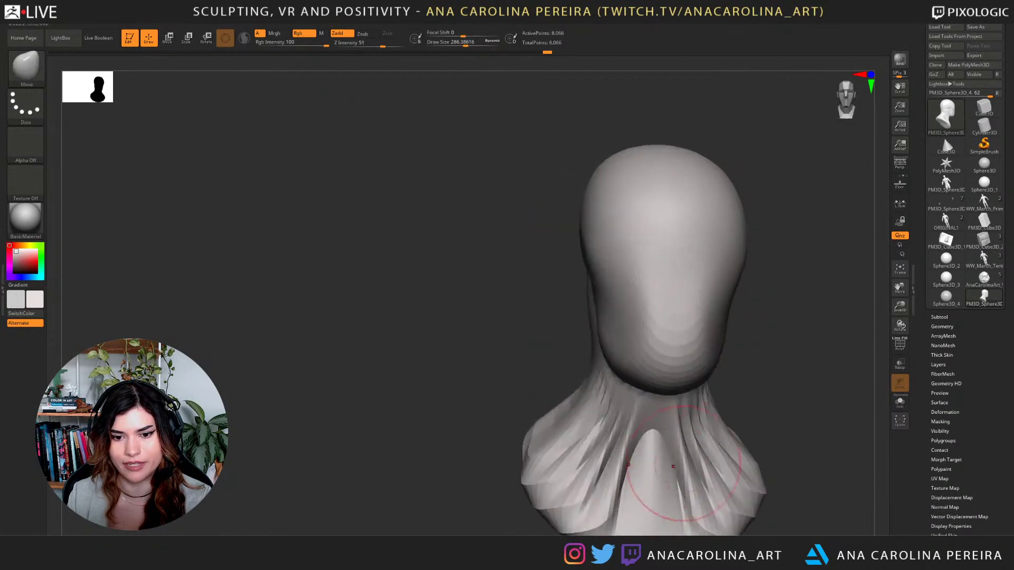
{"action": "mouse_move", "coordinate": [782, 415]}
{"action": "left_mouse_down"}
{"action": "mouse_move", "coordinate": [762, 410]}
{"action": "mouse_move", "coordinate": [756, 363]}
{"action": "left_mouse_up"}
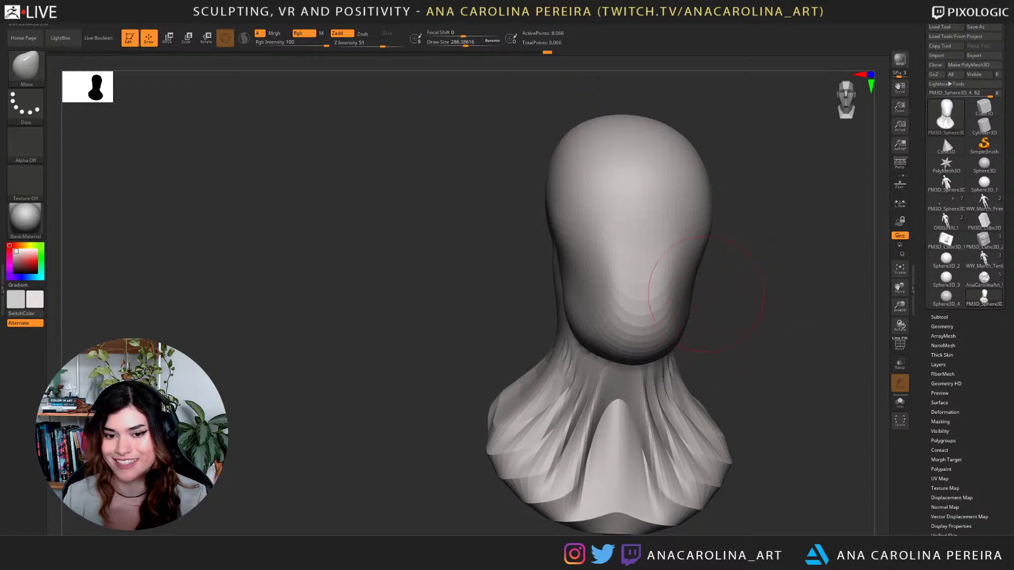
{"action": "left_click_drag", "start_coordinate": [706, 294], "coordinate": [693, 308]}
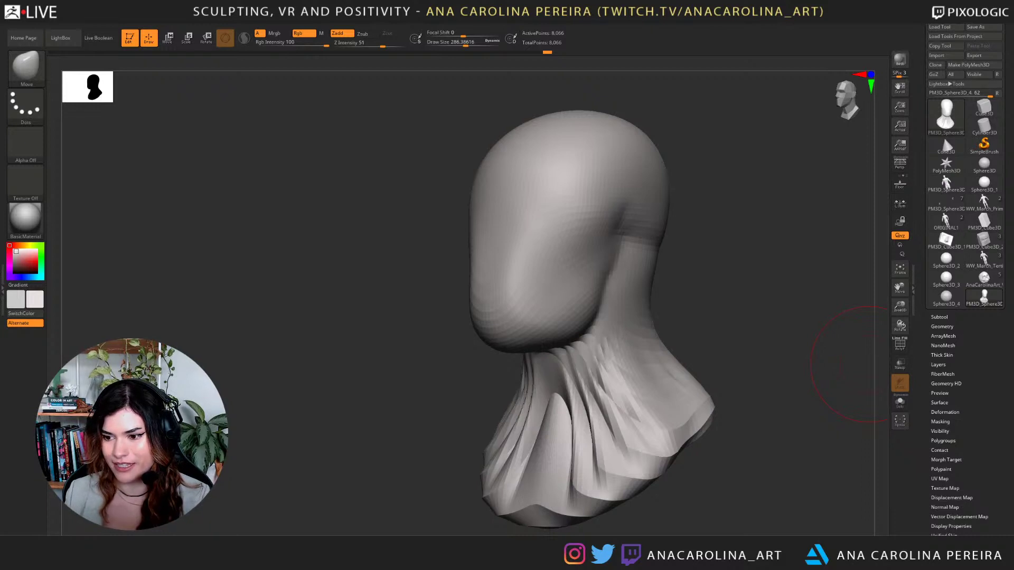
Set the draw size to about 453 and push the sides of the forehead and the temples inward.
{"action": "left_click_drag", "start_coordinate": [836, 397], "coordinate": [808, 400]}
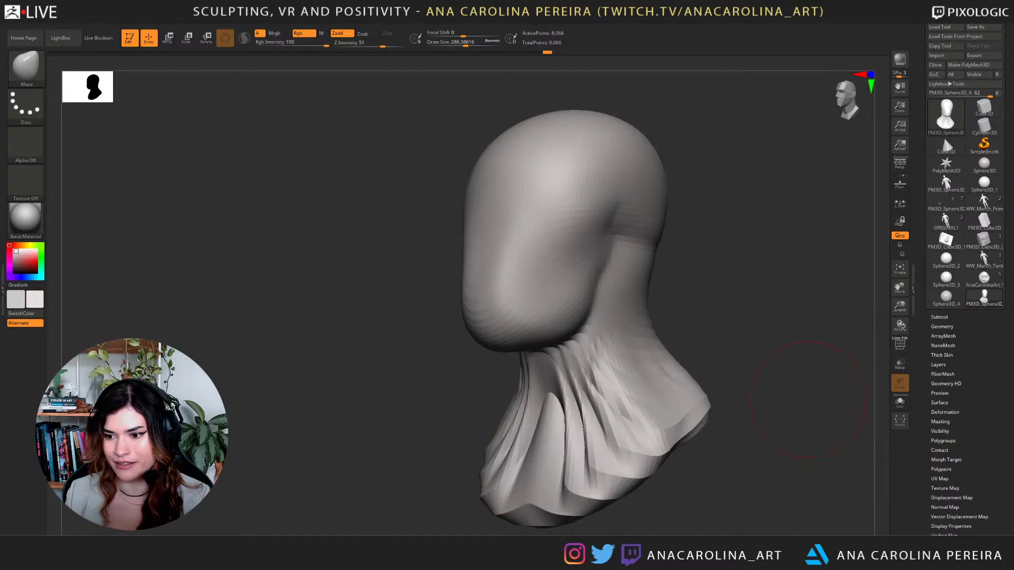
{"action": "left_click_drag", "start_coordinate": [718, 301], "coordinate": [761, 294]}
{"action": "left_click_drag", "start_coordinate": [708, 325], "coordinate": [713, 294]}
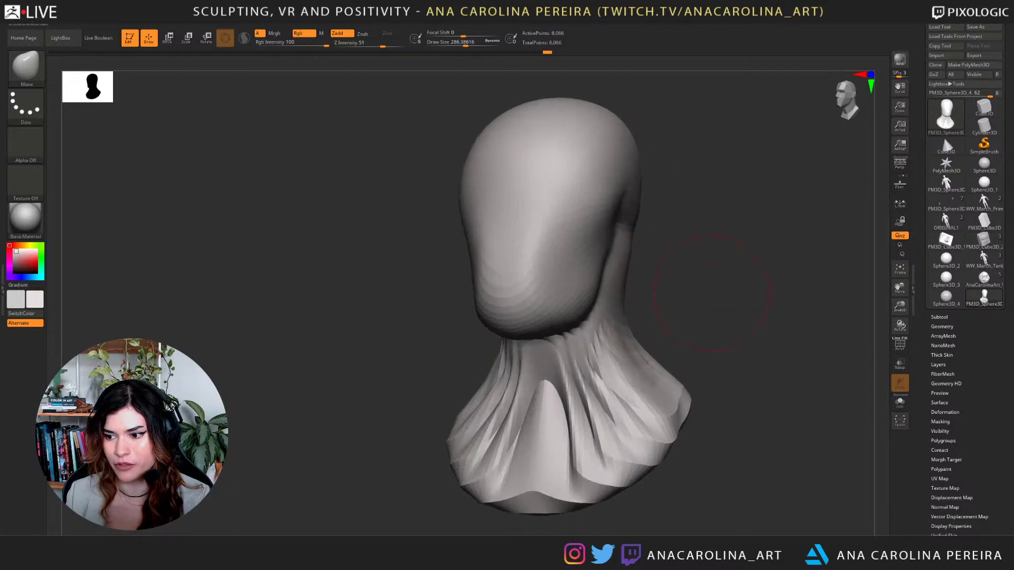
{"action": "left_click_drag", "start_coordinate": [627, 298], "coordinate": [589, 312]}
{"action": "mouse_move", "coordinate": [702, 259]}
{"action": "left_mouse_down"}
{"action": "mouse_move", "coordinate": [770, 259]}
{"action": "mouse_move", "coordinate": [734, 264]}
{"action": "mouse_move", "coordinate": [729, 241]}
{"action": "mouse_move", "coordinate": [808, 211]}
{"action": "mouse_move", "coordinate": [739, 227]}
{"action": "left_mouse_up"}
{"action": "key", "text": "space"}
{"action": "left_click_drag", "start_coordinate": [710, 211], "coordinate": [721, 210]}
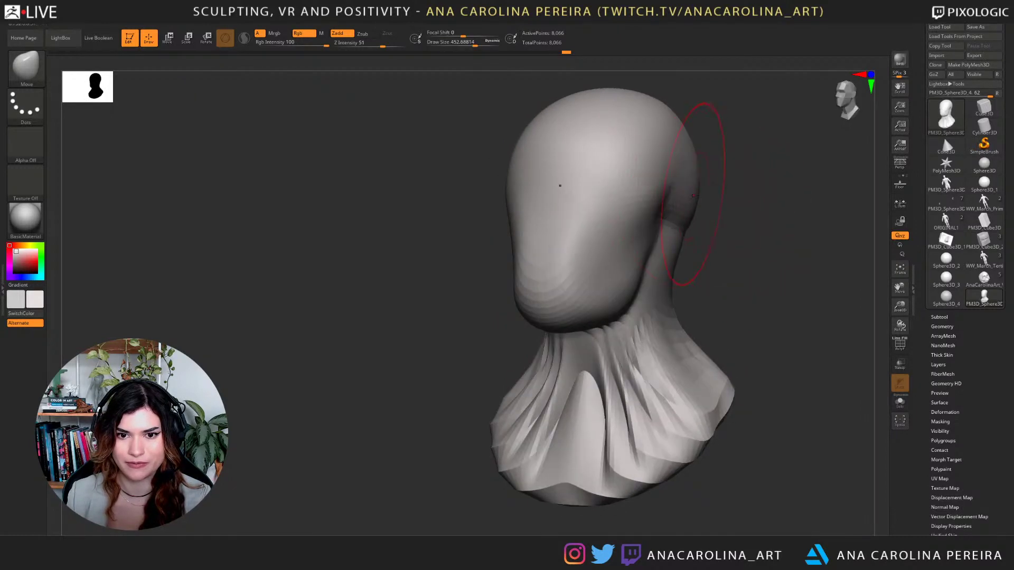
{"action": "left_click_drag", "start_coordinate": [561, 155], "coordinate": [571, 150]}
{"action": "left_click_drag", "start_coordinate": [525, 185], "coordinate": [535, 186]}
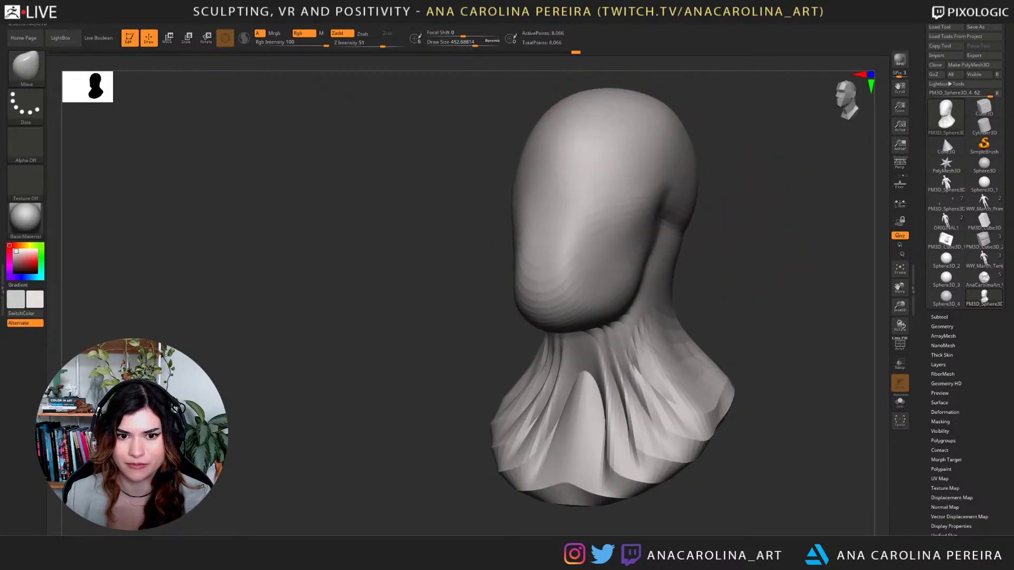
Remesh the bust with DynaMesh at a resolution of 32.
{"action": "mouse_move", "coordinate": [750, 227]}
{"action": "left_mouse_down"}
{"action": "mouse_move", "coordinate": [782, 227]}
{"action": "mouse_move", "coordinate": [886, 293]}
{"action": "left_mouse_up"}
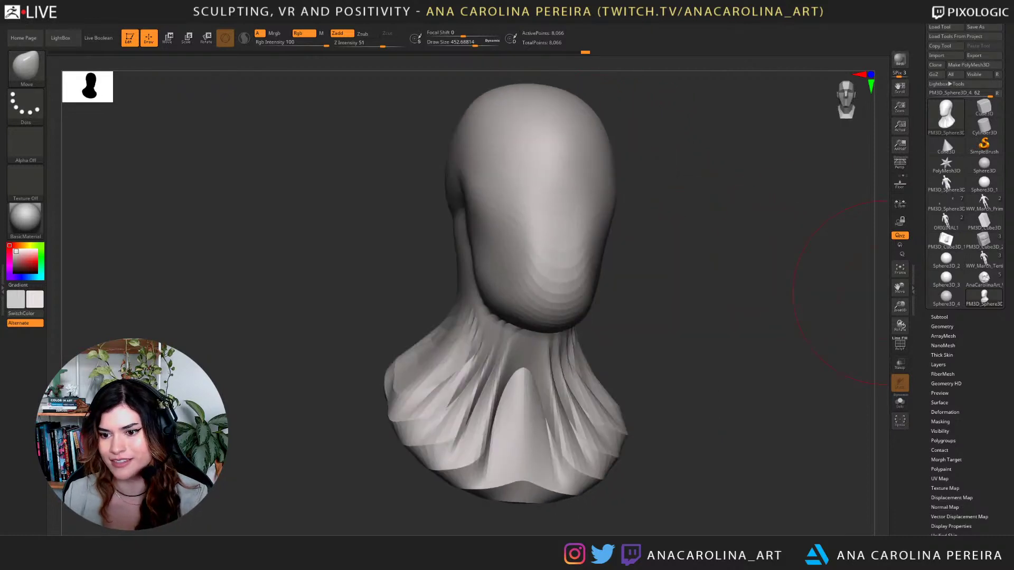
{"action": "left_click", "coordinate": [942, 327]}
{"action": "left_click", "coordinate": [941, 459]}
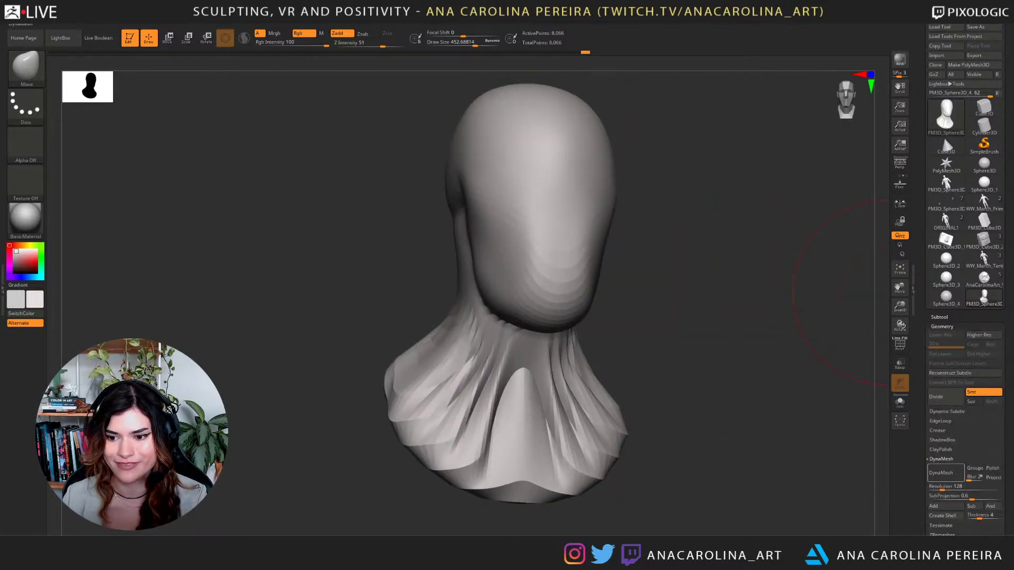
{"action": "left_click", "coordinate": [943, 473]}
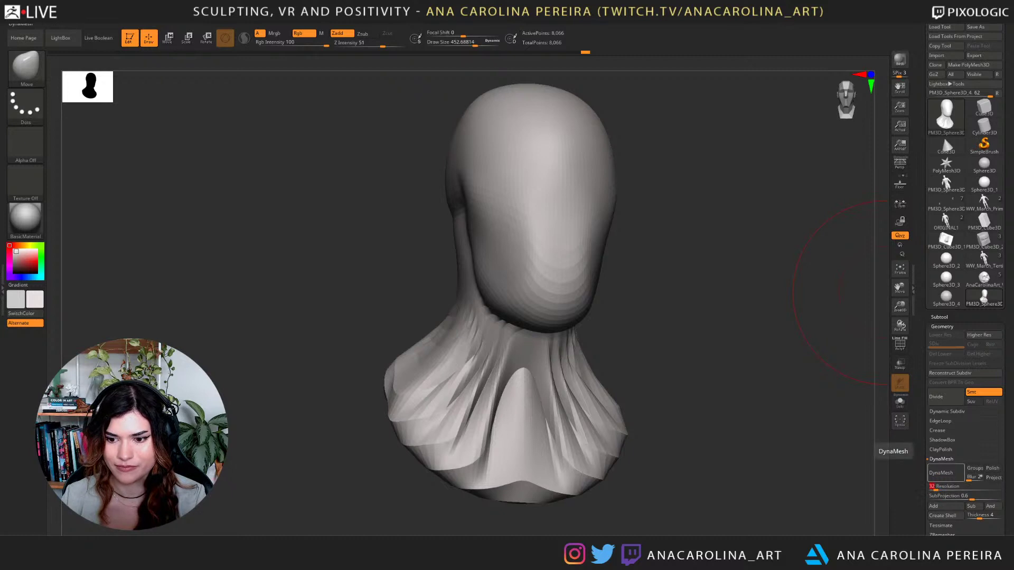
Smooth the remaining folds on the neck, chest and shoulders of the remeshed bust.
{"action": "left_click_drag", "start_coordinate": [731, 331], "coordinate": [634, 332]}
{"action": "mouse_move", "coordinate": [602, 327]}
{"action": "left_mouse_down", "text": "shift"}
{"action": "mouse_move", "coordinate": [602, 380]}
{"action": "mouse_move", "coordinate": [681, 422]}
{"action": "mouse_move", "coordinate": [715, 396]}
{"action": "left_mouse_up", "text": "shift"}
{"action": "left_click_drag", "start_coordinate": [792, 391], "coordinate": [707, 380]}
{"action": "mouse_move", "coordinate": [707, 380]}
{"action": "left_mouse_down", "text": "shift"}
{"action": "mouse_move", "coordinate": [702, 359]}
{"action": "mouse_move", "coordinate": [710, 404]}
{"action": "left_mouse_up", "text": "shift"}
{"action": "mouse_move", "coordinate": [712, 475]}
{"action": "left_mouse_down"}
{"action": "mouse_move", "coordinate": [792, 470]}
{"action": "mouse_move", "coordinate": [724, 454]}
{"action": "left_mouse_up"}
{"action": "mouse_move", "coordinate": [765, 422]}
{"action": "left_mouse_down"}
{"action": "mouse_move", "coordinate": [851, 415]}
{"action": "mouse_move", "coordinate": [781, 409]}
{"action": "mouse_move", "coordinate": [722, 381]}
{"action": "left_mouse_up"}
Carve the transition from the neck into the chest using DamStandard with focal shift 54 and a draw size of about 542.
{"action": "key", "text": "b"}
{"action": "key", "text": "d"}
{"action": "key", "text": "s"}
{"action": "key", "text": "space"}
{"action": "left_click", "coordinate": [716, 397]}
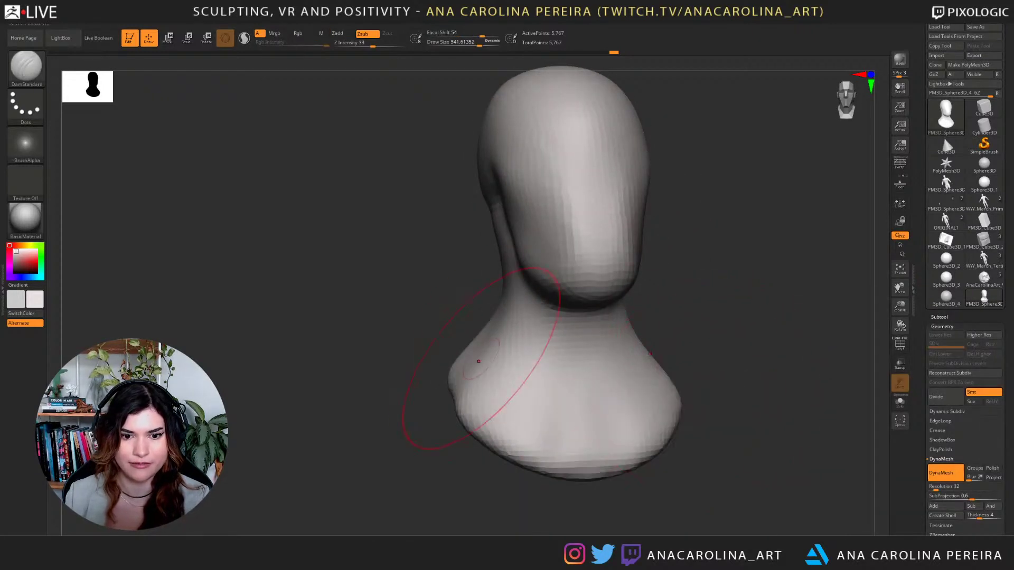
{"action": "left_click_drag", "start_coordinate": [512, 323], "coordinate": [557, 422]}
{"action": "left_click_drag", "start_coordinate": [498, 362], "coordinate": [531, 404]}
Deepen the groove from the shoulder slope toward the throat and smooth the neck base around it.
{"action": "left_click_drag", "start_coordinate": [755, 417], "coordinate": [679, 409]}
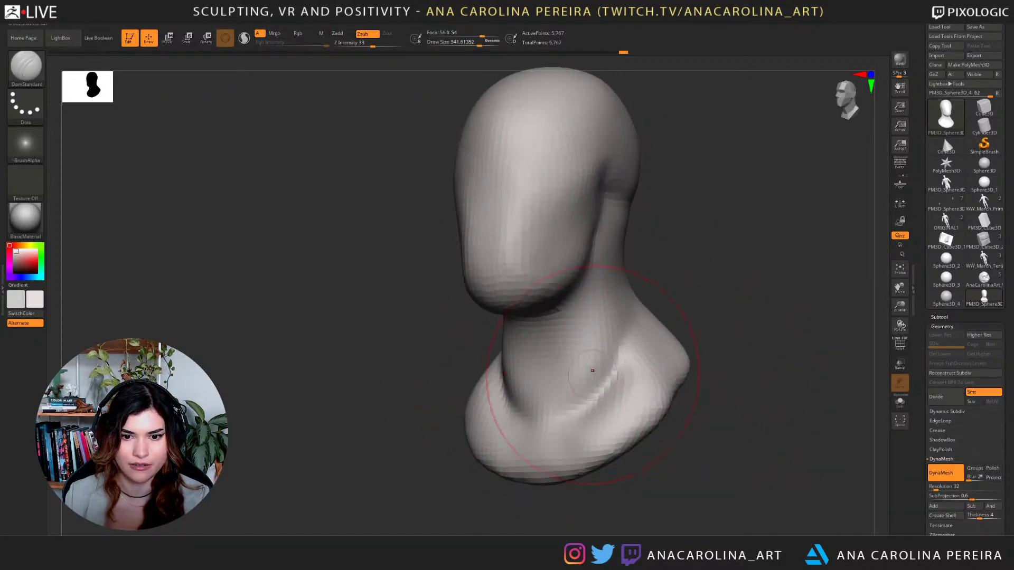
{"action": "mouse_move", "coordinate": [740, 433]}
{"action": "left_mouse_down"}
{"action": "mouse_move", "coordinate": [681, 364]}
{"action": "mouse_move", "coordinate": [719, 437]}
{"action": "left_mouse_up"}
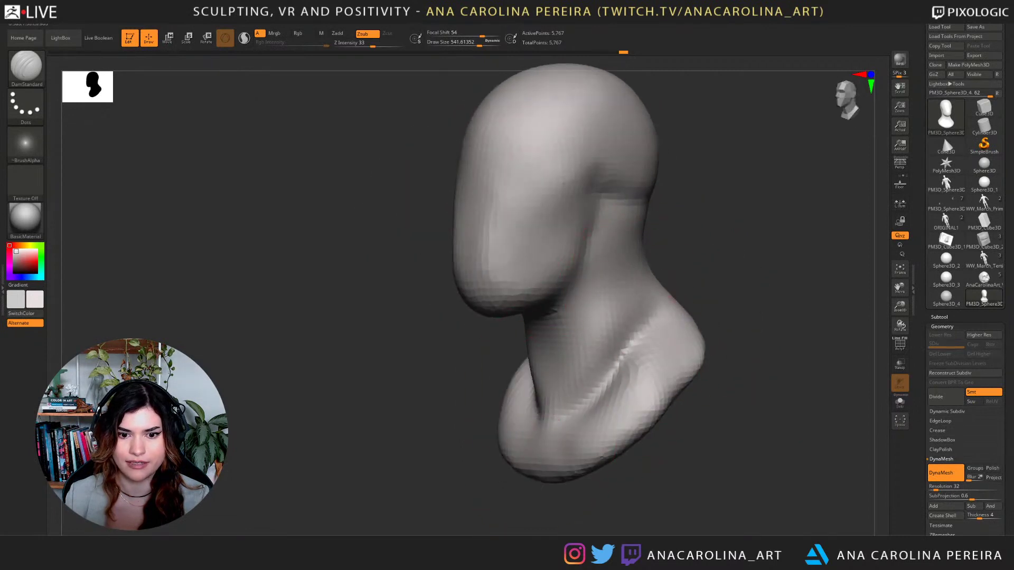
{"action": "left_click_drag", "start_coordinate": [650, 309], "coordinate": [587, 375]}
{"action": "mouse_move", "coordinate": [641, 317]}
{"action": "left_mouse_down", "text": "shift"}
{"action": "mouse_move", "coordinate": [598, 345]}
{"action": "mouse_move", "coordinate": [634, 356]}
{"action": "left_mouse_up", "text": "shift"}
{"action": "left_click_drag", "start_coordinate": [697, 372], "coordinate": [740, 325]}
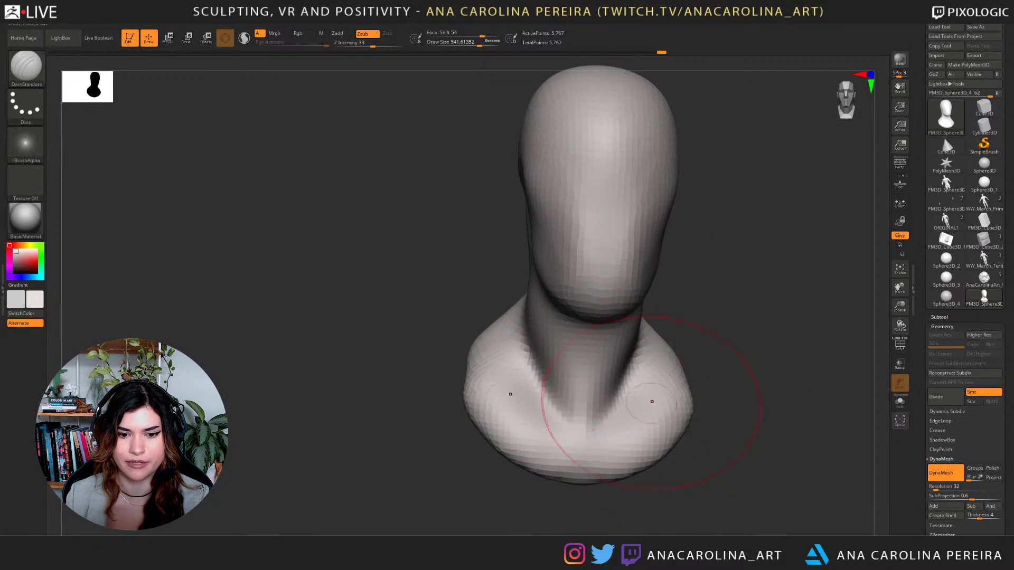
{"action": "left_click_drag", "start_coordinate": [700, 400], "coordinate": [753, 393]}
{"action": "left_click_drag", "start_coordinate": [593, 391], "coordinate": [618, 367], "text": "shift"}
Carve the collarbone hollow further at the side of the neck and soften its edges across the shoulder.
{"action": "left_click_drag", "start_coordinate": [755, 394], "coordinate": [683, 395]}
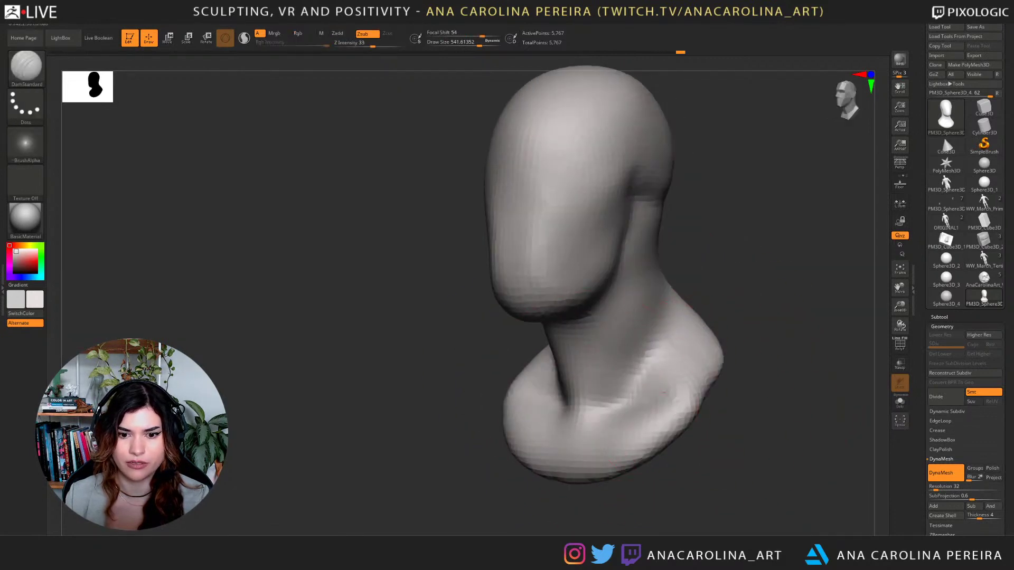
{"action": "left_click_drag", "start_coordinate": [643, 358], "coordinate": [615, 392]}
{"action": "left_click_drag", "start_coordinate": [699, 362], "coordinate": [647, 364], "text": "shift"}
{"action": "left_click_drag", "start_coordinate": [776, 365], "coordinate": [734, 359]}
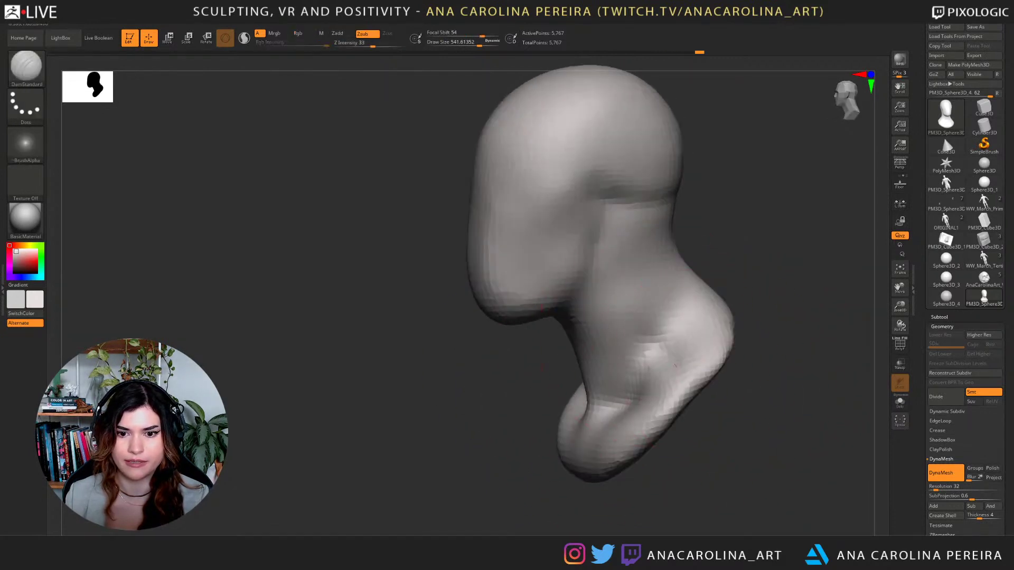
{"action": "left_click_drag", "start_coordinate": [637, 382], "coordinate": [652, 364]}
{"action": "left_click_drag", "start_coordinate": [652, 364], "coordinate": [671, 357], "text": "shift"}
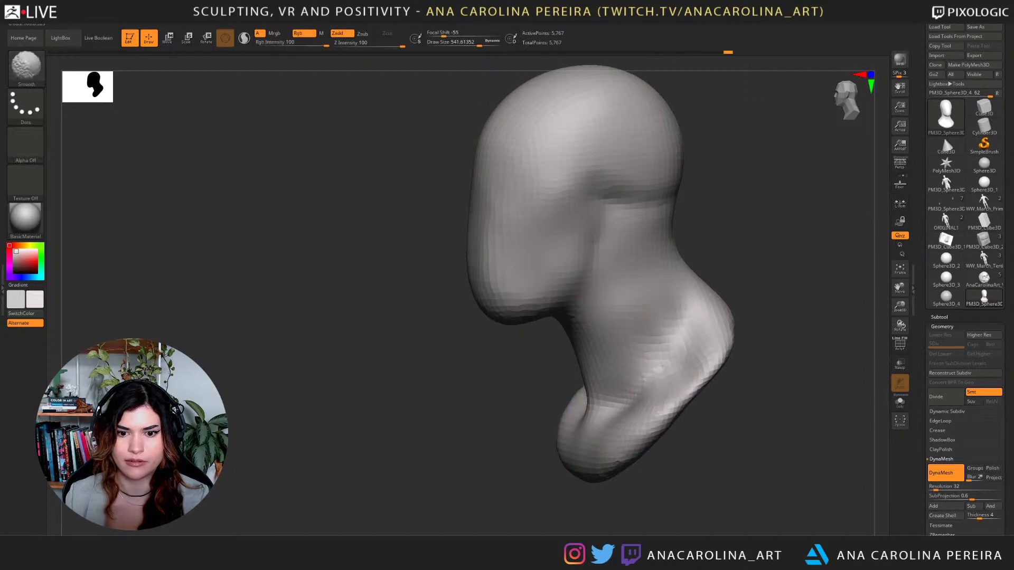
{"action": "left_click_drag", "start_coordinate": [734, 389], "coordinate": [779, 394]}
{"action": "left_click_drag", "start_coordinate": [641, 393], "coordinate": [620, 409], "text": "shift"}
{"action": "mouse_move", "coordinate": [714, 383]}
{"action": "left_mouse_down"}
{"action": "mouse_move", "coordinate": [721, 401]}
{"action": "mouse_move", "coordinate": [696, 400]}
{"action": "mouse_move", "coordinate": [719, 379]}
{"action": "left_mouse_up"}
Pull the shoulders outward and fill out their lower corners using the Move brush at a draw size of about 331.
{"action": "key", "text": "b"}
{"action": "key", "text": "m"}
{"action": "key", "text": "v"}
{"action": "key", "text": "s"}
{"action": "mouse_move", "coordinate": [750, 388]}
{"action": "left_mouse_down"}
{"action": "mouse_move", "coordinate": [808, 390]}
{"action": "mouse_move", "coordinate": [779, 388]}
{"action": "left_mouse_up"}
{"action": "left_click_drag", "start_coordinate": [708, 385], "coordinate": [714, 382]}
{"action": "left_click_drag", "start_coordinate": [693, 430], "coordinate": [701, 439]}
{"action": "left_click_drag", "start_coordinate": [677, 452], "coordinate": [685, 462]}
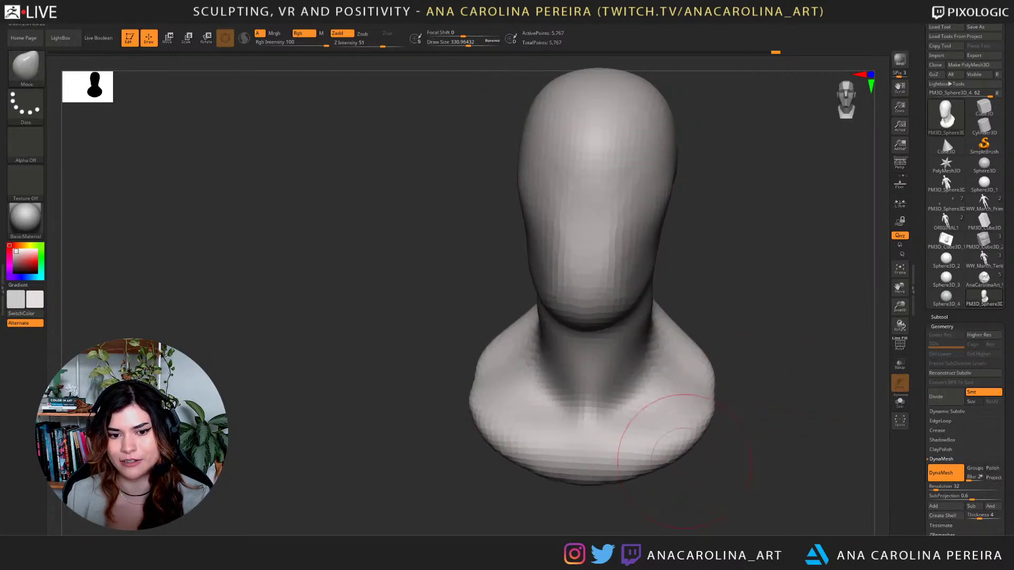
{"action": "mouse_move", "coordinate": [774, 427]}
{"action": "left_mouse_down"}
{"action": "mouse_move", "coordinate": [734, 420]}
{"action": "mouse_move", "coordinate": [735, 386]}
{"action": "left_mouse_up"}
{"action": "left_click_drag", "start_coordinate": [803, 364], "coordinate": [782, 365], "text": "alt"}
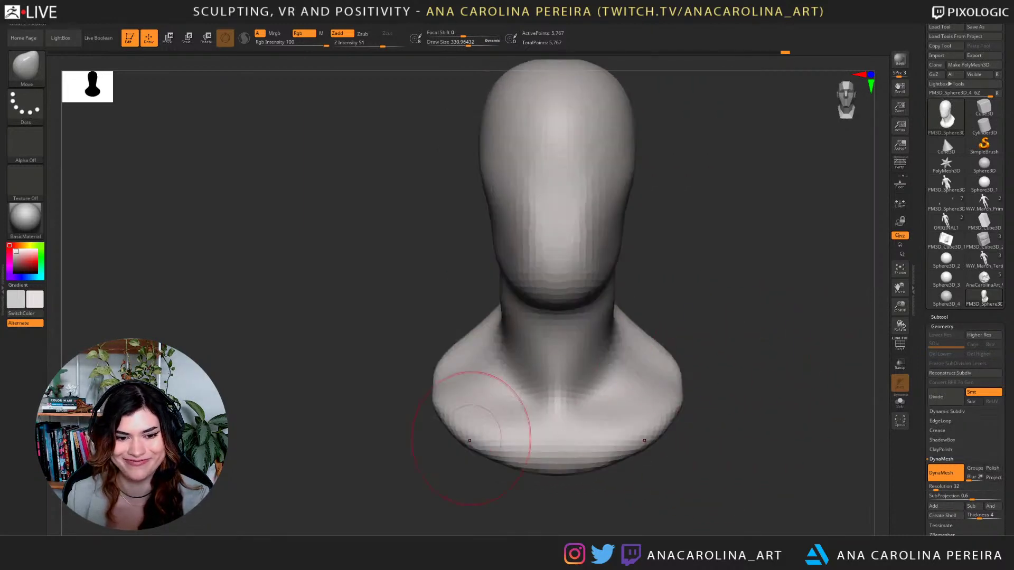
{"action": "mouse_move", "coordinate": [454, 478]}
{"action": "left_mouse_down"}
{"action": "mouse_move", "coordinate": [428, 475]}
{"action": "mouse_move", "coordinate": [446, 473]}
{"action": "left_mouse_up"}
Raise the draw size to about 977 and reshape the slope between the neck and shoulders.
{"action": "key", "text": "s"}
{"action": "mouse_move", "coordinate": [786, 295]}
{"action": "left_mouse_down"}
{"action": "mouse_move", "coordinate": [740, 287]}
{"action": "mouse_move", "coordinate": [769, 286]}
{"action": "left_mouse_up"}
{"action": "mouse_move", "coordinate": [731, 359]}
{"action": "left_mouse_down"}
{"action": "mouse_move", "coordinate": [755, 355]}
{"action": "mouse_move", "coordinate": [694, 322]}
{"action": "left_mouse_up"}
{"action": "left_click_drag", "start_coordinate": [511, 342], "coordinate": [560, 302]}
{"action": "left_click_drag", "start_coordinate": [665, 340], "coordinate": [721, 340]}
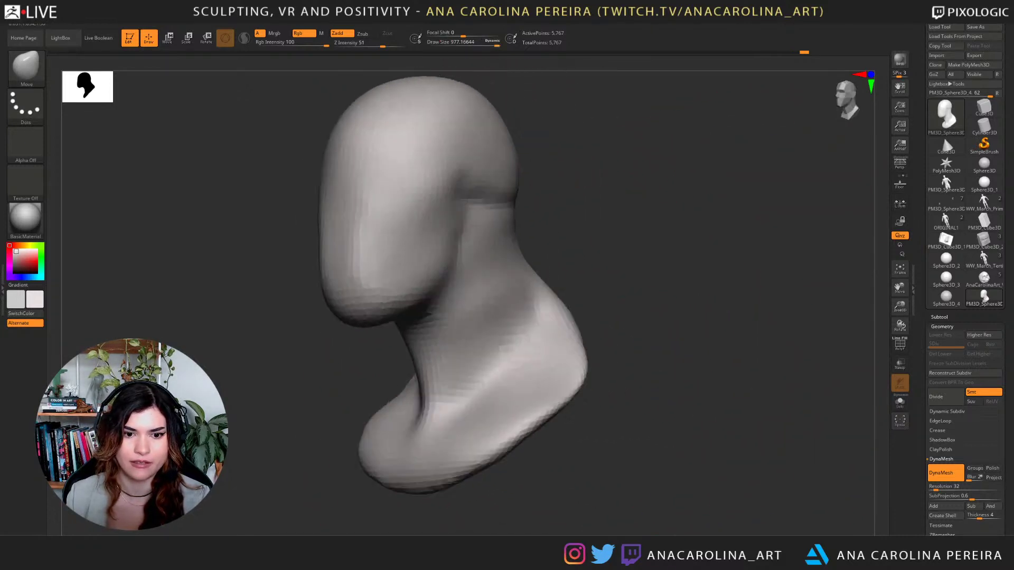
Reshape the bust's lower edge and lift the shoulder with the Move brush, lowering the draw size to about 476.
{"action": "left_click_drag", "start_coordinate": [494, 449], "coordinate": [483, 430]}
{"action": "left_click_drag", "start_coordinate": [663, 340], "coordinate": [731, 340]}
{"action": "mouse_move", "coordinate": [607, 391]}
{"action": "left_mouse_down", "text": "alt"}
{"action": "mouse_move", "coordinate": [727, 349]}
{"action": "mouse_move", "coordinate": [668, 349]}
{"action": "left_mouse_up", "text": "alt"}
{"action": "left_click", "coordinate": [476, 43]}
{"action": "left_click_drag", "start_coordinate": [739, 349], "coordinate": [668, 346]}
{"action": "left_click_drag", "start_coordinate": [671, 304], "coordinate": [676, 282]}
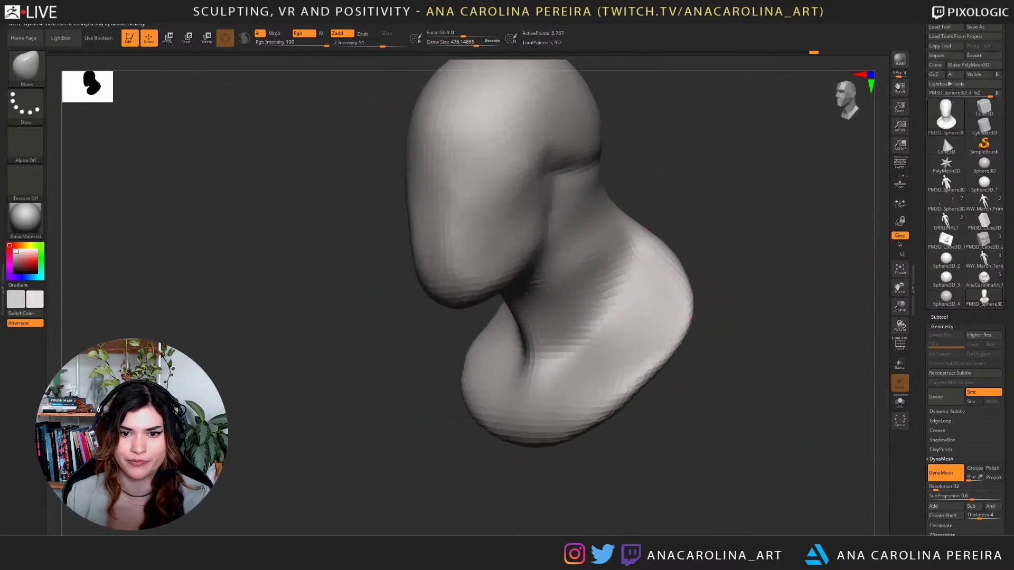
Refine the upper and rear edges of the shoulder with the Move brush at the same draw size.
{"action": "left_click_drag", "start_coordinate": [739, 338], "coordinate": [705, 336]}
{"action": "left_click_drag", "start_coordinate": [684, 272], "coordinate": [667, 250]}
{"action": "left_click_drag", "start_coordinate": [739, 338], "coordinate": [715, 338]}
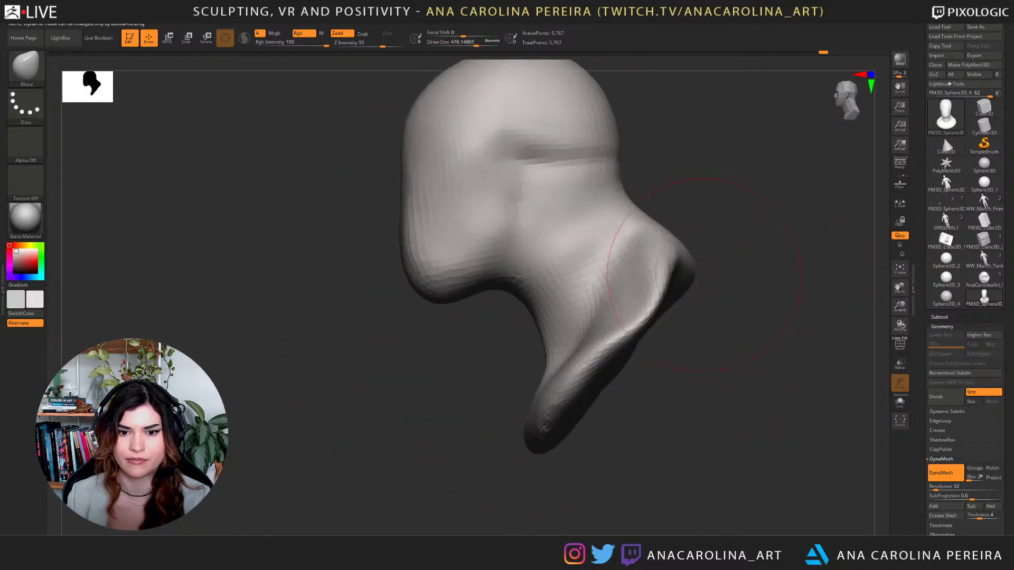
{"action": "left_click_drag", "start_coordinate": [671, 303], "coordinate": [660, 292]}
{"action": "mouse_move", "coordinate": [681, 341]}
{"action": "left_mouse_down"}
{"action": "mouse_move", "coordinate": [739, 341]}
{"action": "mouse_move", "coordinate": [735, 359]}
{"action": "mouse_move", "coordinate": [736, 338]}
{"action": "left_mouse_up"}
{"action": "left_click_drag", "start_coordinate": [666, 296], "coordinate": [659, 306]}
{"action": "left_click_drag", "start_coordinate": [739, 338], "coordinate": [795, 346]}
Nudge the side of the neck inward at a draw size of about 351 and smooth the neck-to-shoulder transition.
{"action": "key", "text": "bracketleft"}
{"action": "left_click_drag", "start_coordinate": [528, 320], "coordinate": [535, 313]}
{"action": "left_click_drag", "start_coordinate": [657, 457], "coordinate": [634, 380]}
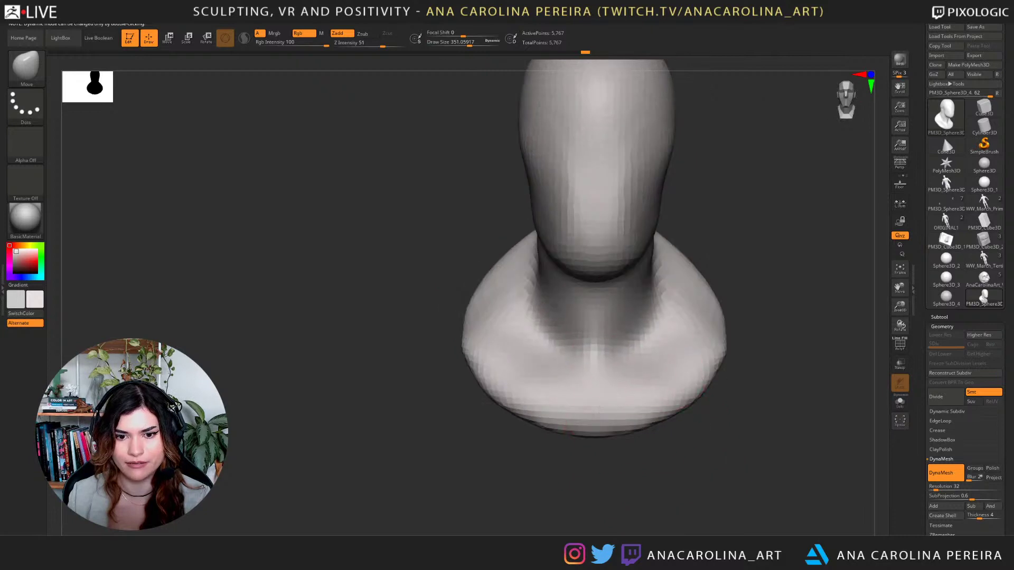
{"action": "left_click_drag", "start_coordinate": [787, 316], "coordinate": [750, 317]}
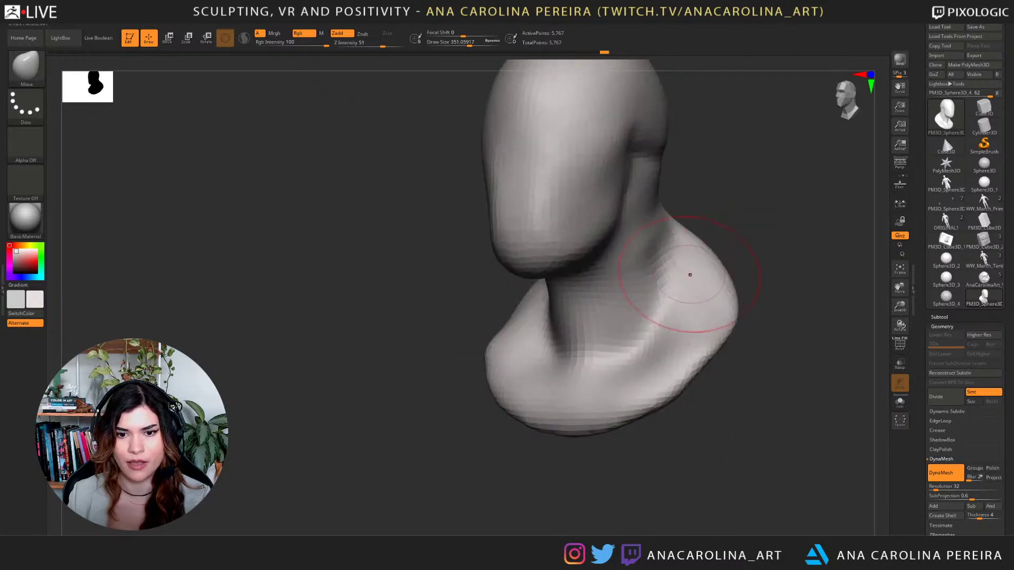
{"action": "left_click_drag", "start_coordinate": [662, 264], "coordinate": [636, 278], "text": "shift"}
Narrow the side of the face at cheek level using the Move brush at a draw size of about 257.
{"action": "mouse_move", "coordinate": [750, 312]}
{"action": "left_mouse_down"}
{"action": "mouse_move", "coordinate": [797, 314]}
{"action": "mouse_move", "coordinate": [702, 348]}
{"action": "left_mouse_up"}
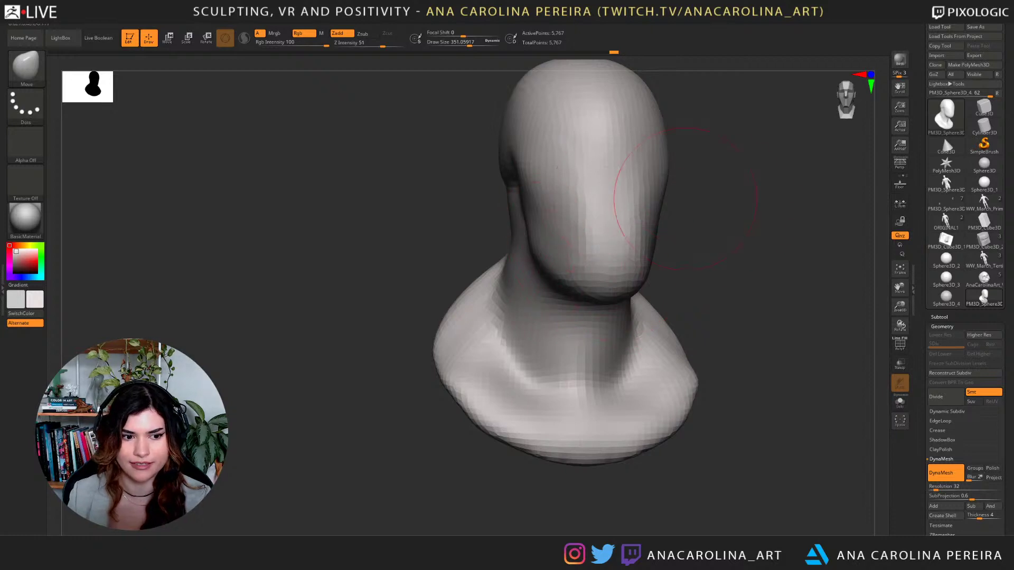
{"action": "left_click_drag", "start_coordinate": [692, 203], "coordinate": [644, 208]}
{"action": "left_click_drag", "start_coordinate": [702, 227], "coordinate": [696, 237], "text": "alt"}
{"action": "key", "text": "space"}
{"action": "left_click_drag", "start_coordinate": [610, 215], "coordinate": [603, 215]}
{"action": "left_click_drag", "start_coordinate": [471, 212], "coordinate": [478, 213]}
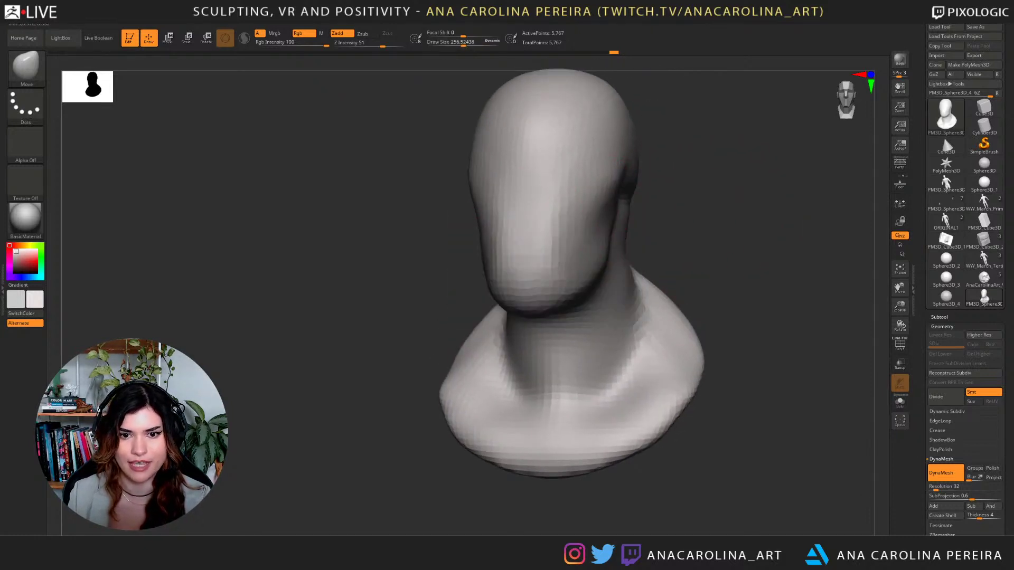
{"action": "left_click_drag", "start_coordinate": [586, 237], "coordinate": [583, 237]}
Carve a horizontal eye-line groove across the face with DamStandard at a draw size of about 500, undoing the first stroke.
{"action": "left_click_drag", "start_coordinate": [702, 198], "coordinate": [689, 186]}
{"action": "key", "text": "b"}
{"action": "key", "text": "d"}
{"action": "key", "text": "s"}
{"action": "key", "text": "space"}
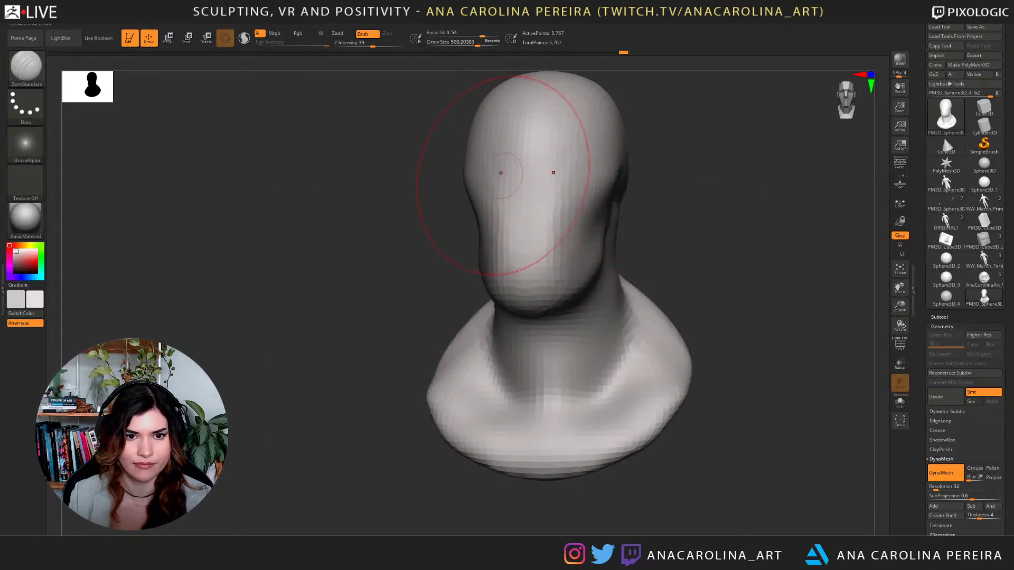
{"action": "left_click_drag", "start_coordinate": [500, 173], "coordinate": [529, 176]}
{"action": "left_click_drag", "start_coordinate": [637, 182], "coordinate": [655, 182]}
{"action": "key", "text": "ctrl+z"}
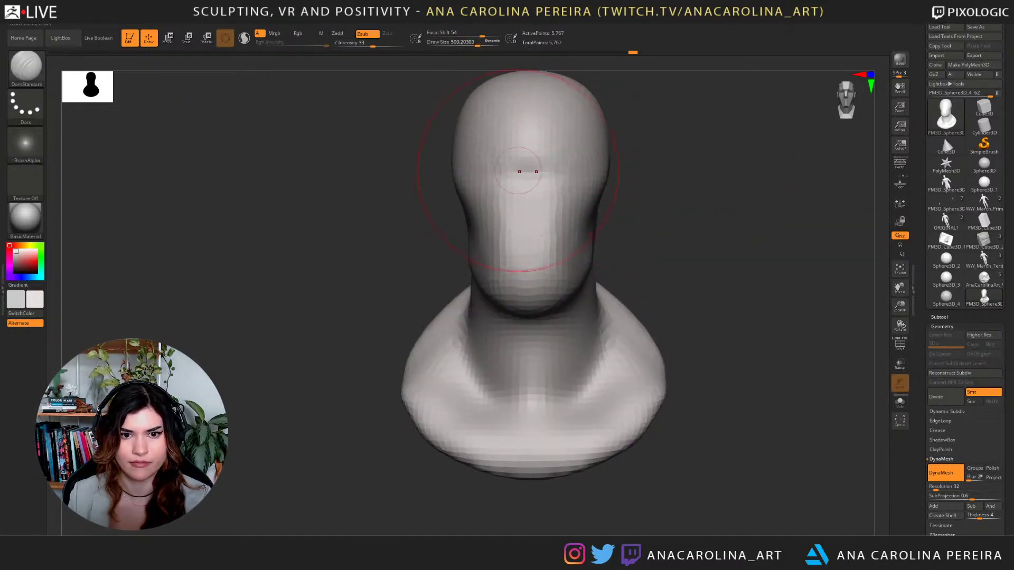
{"action": "left_click_drag", "start_coordinate": [519, 171], "coordinate": [607, 176]}
Set the Z intensity to 22 and carve the nose sides and the hollow beneath the cheekbone.
{"action": "key", "text": "space"}
{"action": "left_click_drag", "start_coordinate": [580, 210], "coordinate": [572, 210]}
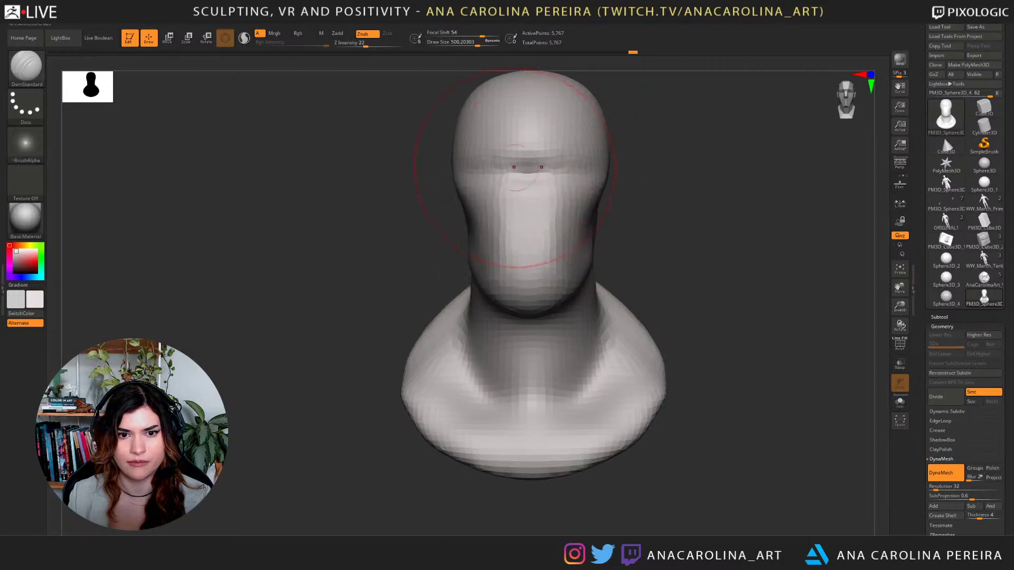
{"action": "mouse_move", "coordinate": [514, 167]}
{"action": "left_mouse_down"}
{"action": "mouse_move", "coordinate": [547, 168]}
{"action": "mouse_move", "coordinate": [547, 243]}
{"action": "left_mouse_up"}
{"action": "mouse_move", "coordinate": [686, 210]}
{"action": "left_mouse_down"}
{"action": "mouse_move", "coordinate": [628, 216]}
{"action": "mouse_move", "coordinate": [575, 248]}
{"action": "mouse_move", "coordinate": [577, 260]}
{"action": "mouse_move", "coordinate": [662, 179]}
{"action": "mouse_move", "coordinate": [572, 237]}
{"action": "left_mouse_up"}
{"action": "left_click_drag", "start_coordinate": [779, 191], "coordinate": [608, 222]}
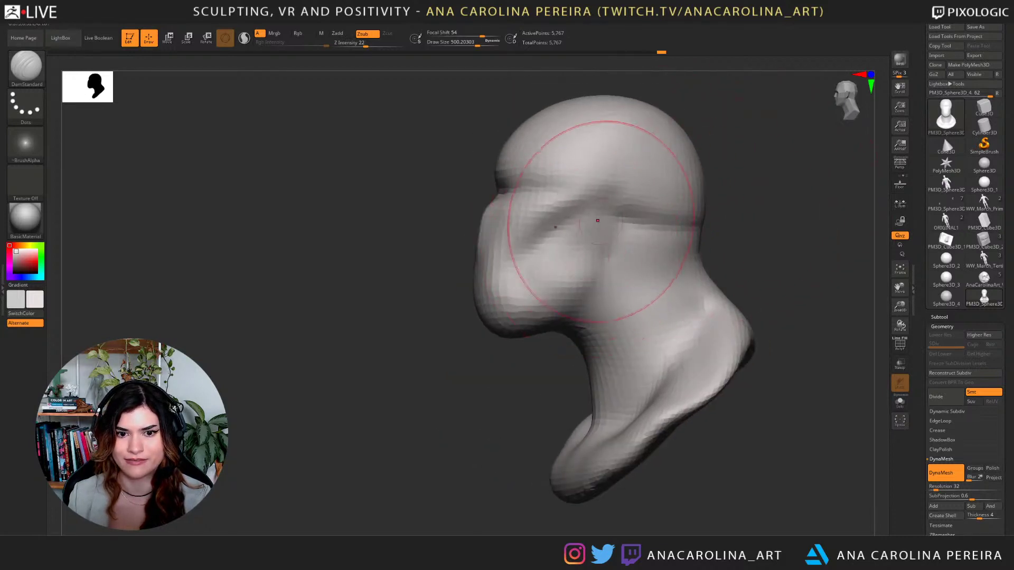
Carve the groove from the temple around the side of the skull toward the back of the head.
{"action": "mouse_move", "coordinate": [768, 225]}
{"action": "left_mouse_down"}
{"action": "mouse_move", "coordinate": [797, 211]}
{"action": "mouse_move", "coordinate": [739, 198]}
{"action": "left_mouse_up"}
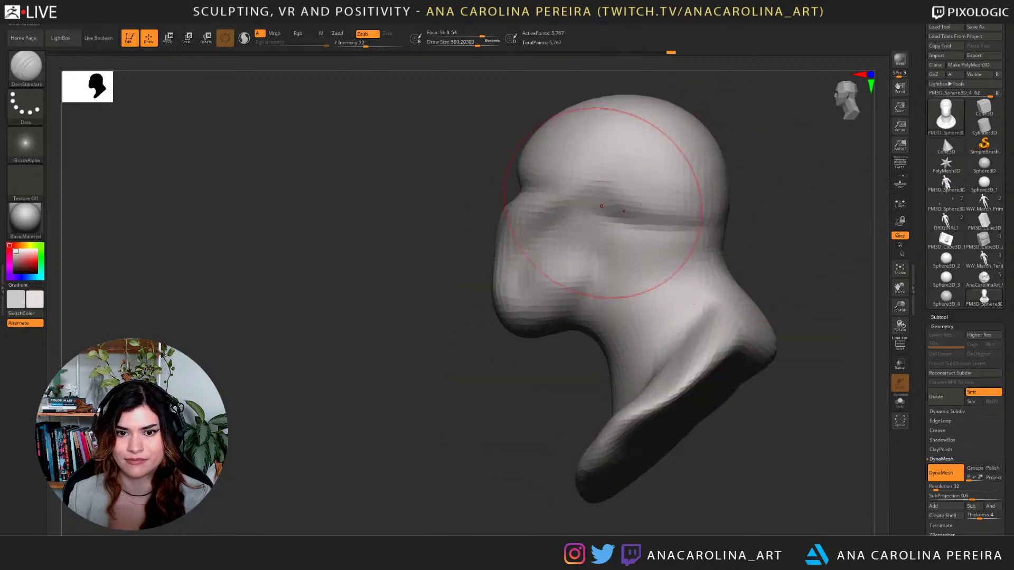
{"action": "left_click_drag", "start_coordinate": [611, 202], "coordinate": [710, 214]}
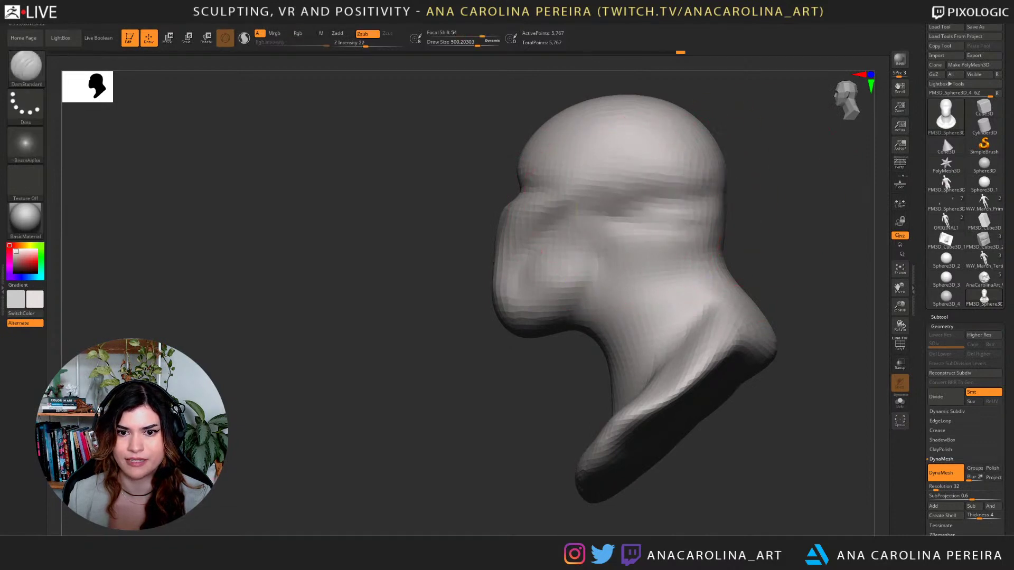
{"action": "left_click_drag", "start_coordinate": [797, 214], "coordinate": [739, 211]}
{"action": "mouse_move", "coordinate": [636, 193]}
{"action": "left_mouse_down"}
{"action": "mouse_move", "coordinate": [744, 197]}
{"action": "mouse_move", "coordinate": [731, 233]}
{"action": "mouse_move", "coordinate": [731, 174]}
{"action": "left_mouse_up"}
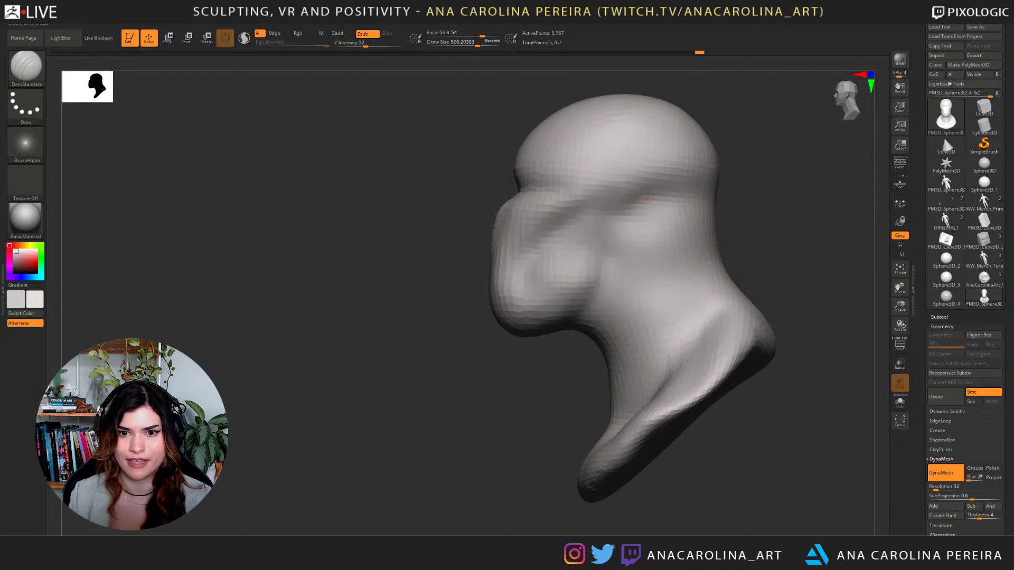
{"action": "left_click_drag", "start_coordinate": [745, 190], "coordinate": [679, 179]}
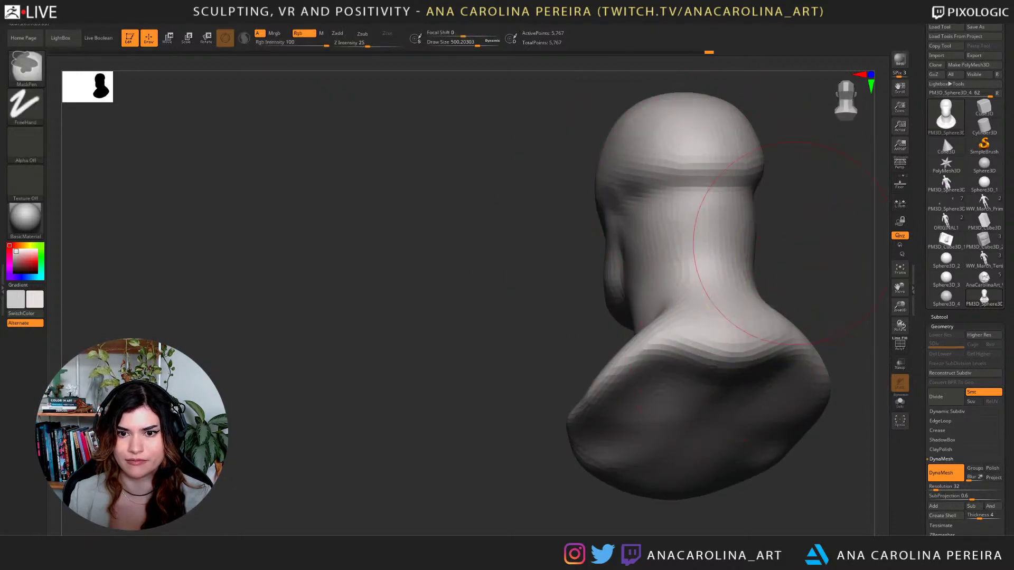
{"action": "left_click_drag", "start_coordinate": [791, 237], "coordinate": [761, 233], "text": "shift"}
{"action": "left_click_drag", "start_coordinate": [719, 185], "coordinate": [711, 364]}
{"action": "mouse_move", "coordinate": [792, 316]}
{"action": "left_mouse_down"}
{"action": "mouse_move", "coordinate": [840, 314]}
{"action": "mouse_move", "coordinate": [851, 279]}
{"action": "mouse_move", "coordinate": [674, 272]}
{"action": "mouse_move", "coordinate": [690, 288]}
{"action": "left_mouse_up"}
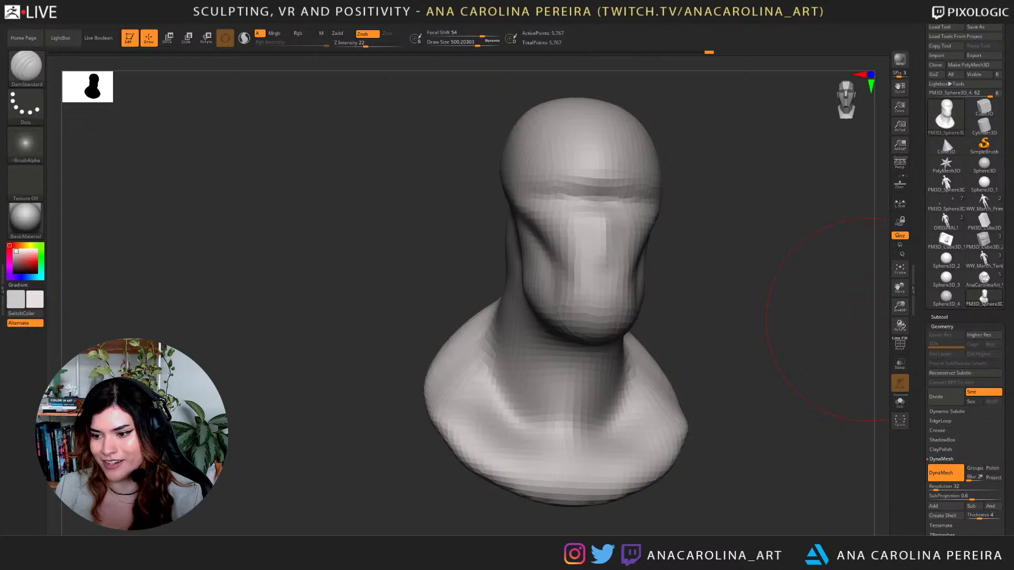
{"action": "left_click_drag", "start_coordinate": [832, 412], "coordinate": [880, 391]}
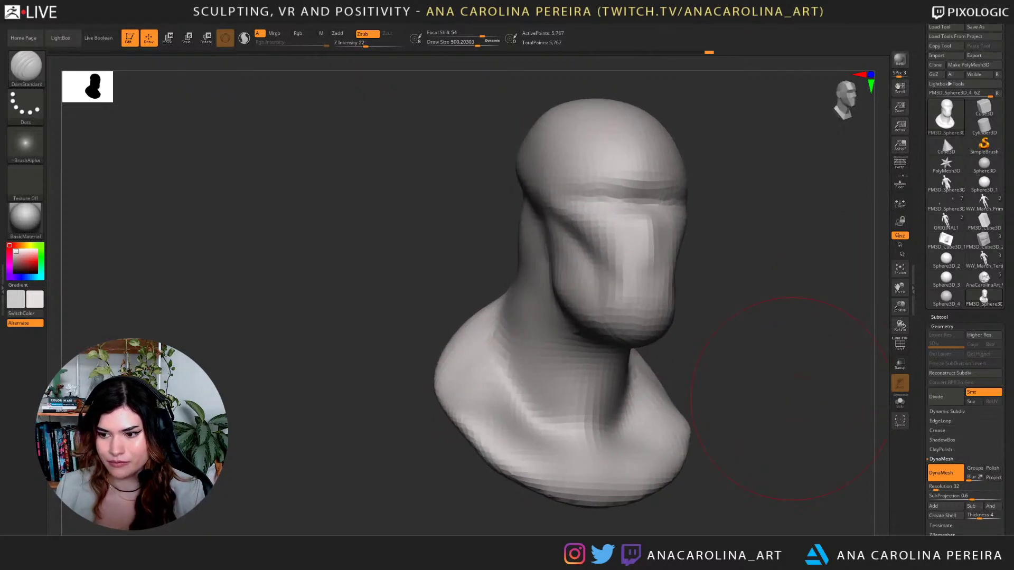
{"action": "mouse_move", "coordinate": [731, 248]}
{"action": "left_mouse_down"}
{"action": "mouse_move", "coordinate": [705, 264]}
{"action": "mouse_move", "coordinate": [760, 269]}
{"action": "mouse_move", "coordinate": [697, 280]}
{"action": "left_mouse_up"}
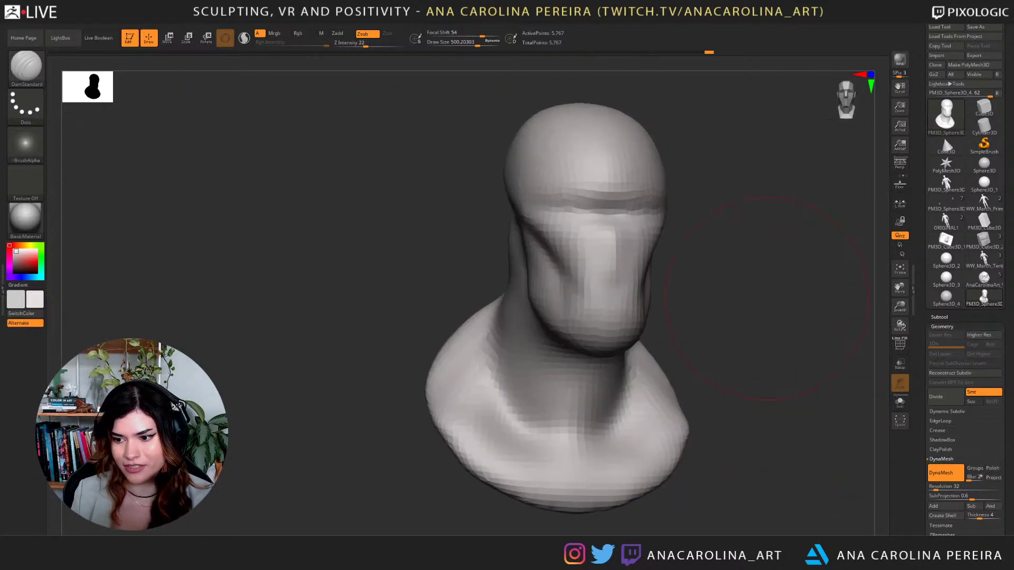
Deepen the outer eye sockets beneath the brow with DamStandard at a draw size of about 223.
{"action": "key", "text": "s"}
{"action": "left_click_drag", "start_coordinate": [726, 348], "coordinate": [705, 348]}
{"action": "mouse_move", "coordinate": [793, 289]}
{"action": "left_mouse_down", "text": "alt"}
{"action": "mouse_move", "coordinate": [628, 272]}
{"action": "mouse_move", "coordinate": [683, 257]}
{"action": "left_mouse_up", "text": "alt"}
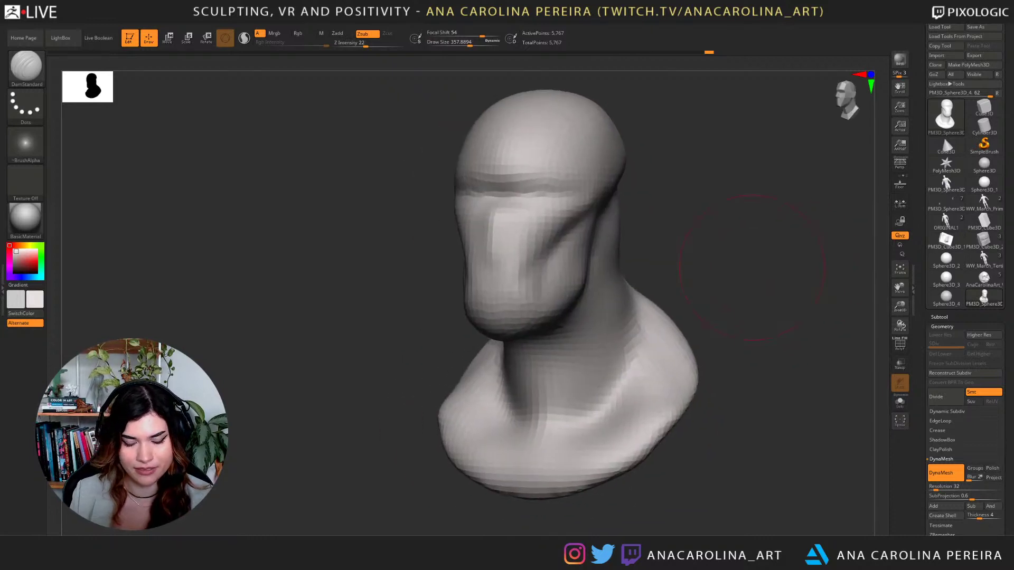
{"action": "key", "text": "b"}
{"action": "key", "text": "d"}
{"action": "key", "text": "s"}
{"action": "key", "text": "space"}
{"action": "mouse_move", "coordinate": [550, 188]}
{"action": "left_mouse_down"}
{"action": "mouse_move", "coordinate": [521, 198]}
{"action": "mouse_move", "coordinate": [571, 198]}
{"action": "left_mouse_up"}
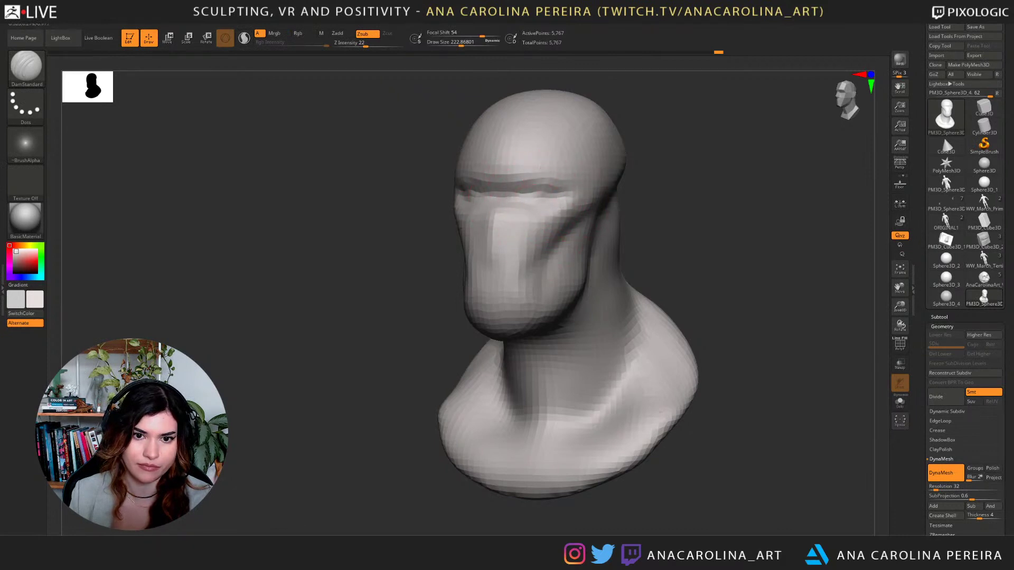
Smooth the centre of the face around the nose and lower the brush draw size to about 149.
{"action": "left_click_drag", "start_coordinate": [430, 211], "coordinate": [686, 204]}
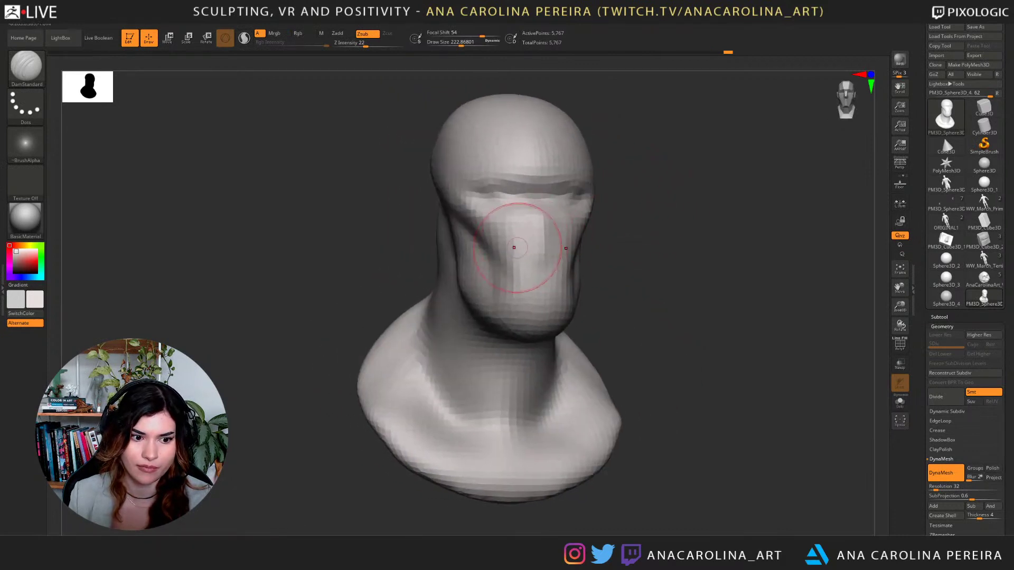
{"action": "mouse_move", "coordinate": [530, 234]}
{"action": "left_mouse_down", "text": "shift"}
{"action": "mouse_move", "coordinate": [549, 262]}
{"action": "mouse_move", "coordinate": [520, 280]}
{"action": "left_mouse_up", "text": "shift"}
{"action": "key", "text": "space"}
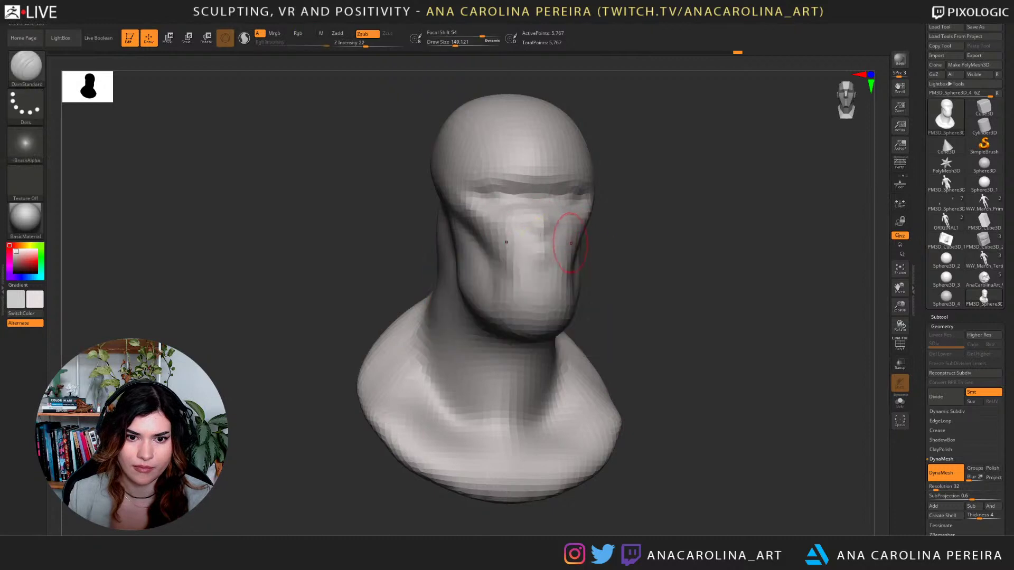
{"action": "mouse_move", "coordinate": [984, 110]}
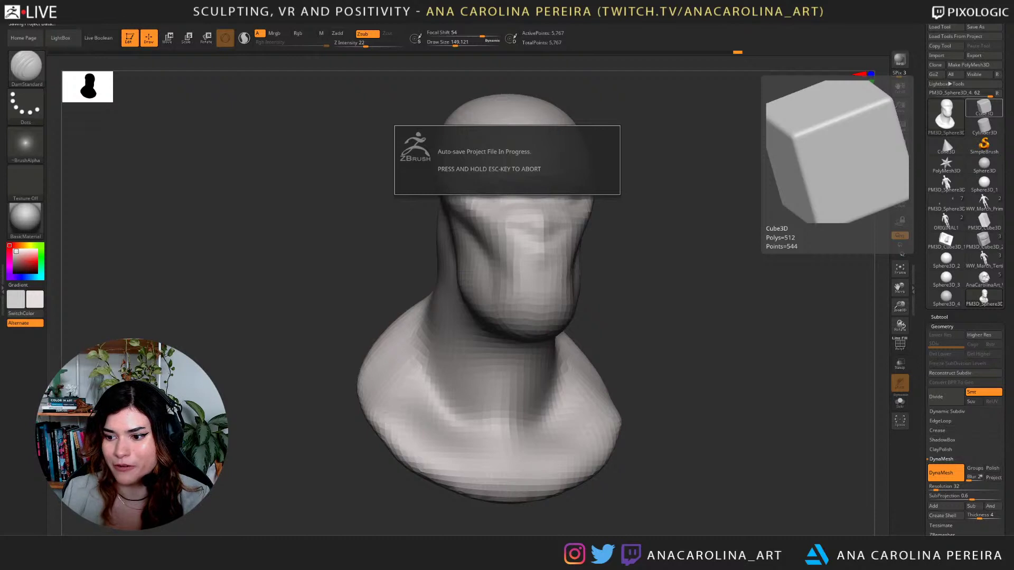
{"action": "left_click_drag", "start_coordinate": [746, 382], "coordinate": [623, 369]}
{"action": "mouse_move", "coordinate": [797, 333]}
{"action": "left_mouse_down", "text": "alt"}
{"action": "mouse_move", "coordinate": [809, 325]}
{"action": "mouse_move", "coordinate": [784, 335]}
{"action": "left_mouse_up", "text": "alt"}
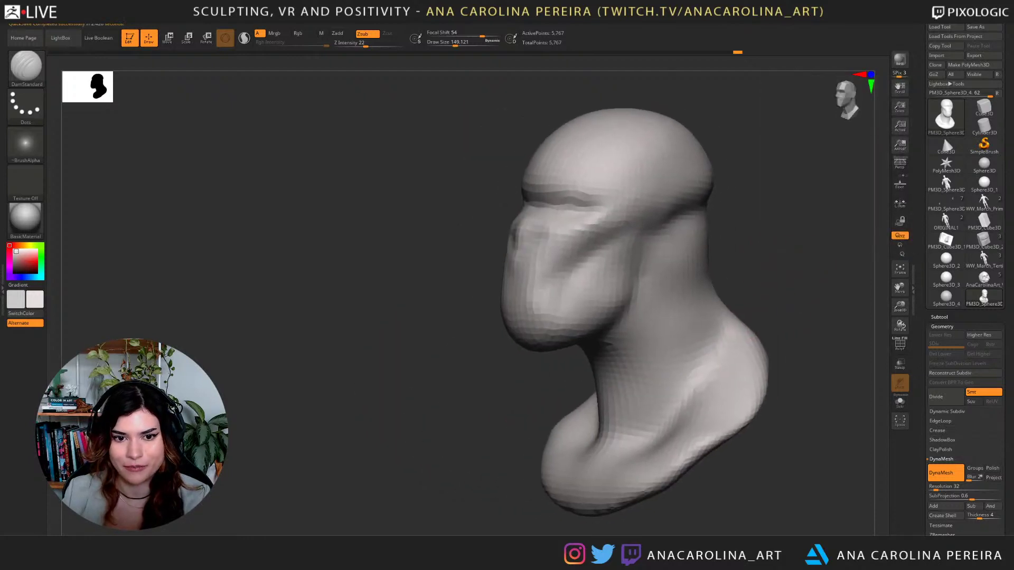
{"action": "mouse_move", "coordinate": [486, 354]}
{"action": "left_mouse_down"}
{"action": "mouse_move", "coordinate": [681, 330]}
{"action": "mouse_move", "coordinate": [670, 322]}
{"action": "mouse_move", "coordinate": [734, 312]}
{"action": "left_mouse_up"}
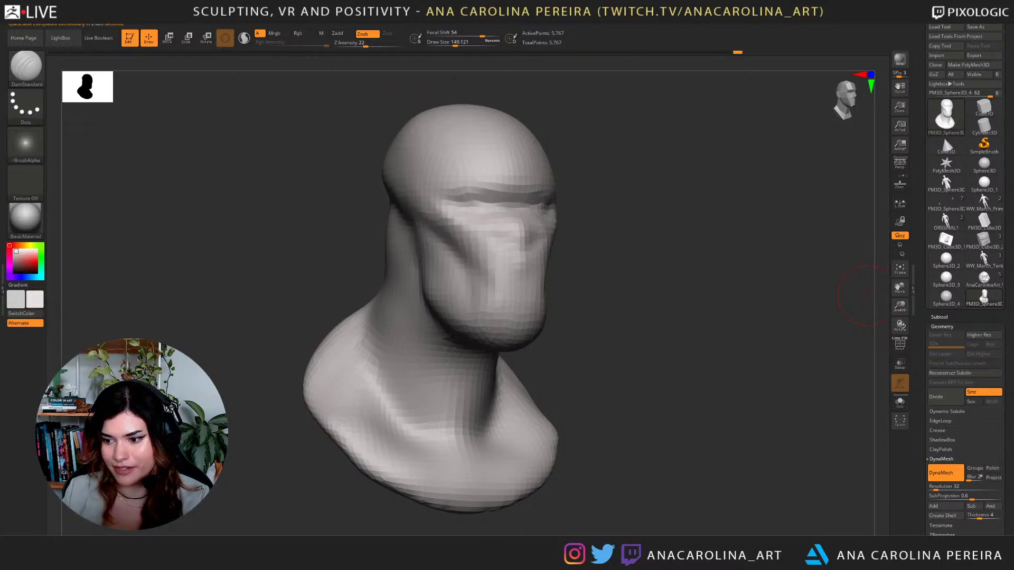
{"action": "mouse_move", "coordinate": [864, 295]}
{"action": "left_mouse_down"}
{"action": "mouse_move", "coordinate": [802, 416]}
{"action": "mouse_move", "coordinate": [656, 251]}
{"action": "left_mouse_up"}
{"action": "mouse_move", "coordinate": [624, 295]}
{"action": "left_mouse_down", "text": "alt"}
{"action": "mouse_move", "coordinate": [656, 276]}
{"action": "mouse_move", "coordinate": [653, 303]}
{"action": "mouse_move", "coordinate": [547, 325]}
{"action": "left_mouse_up", "text": "alt"}
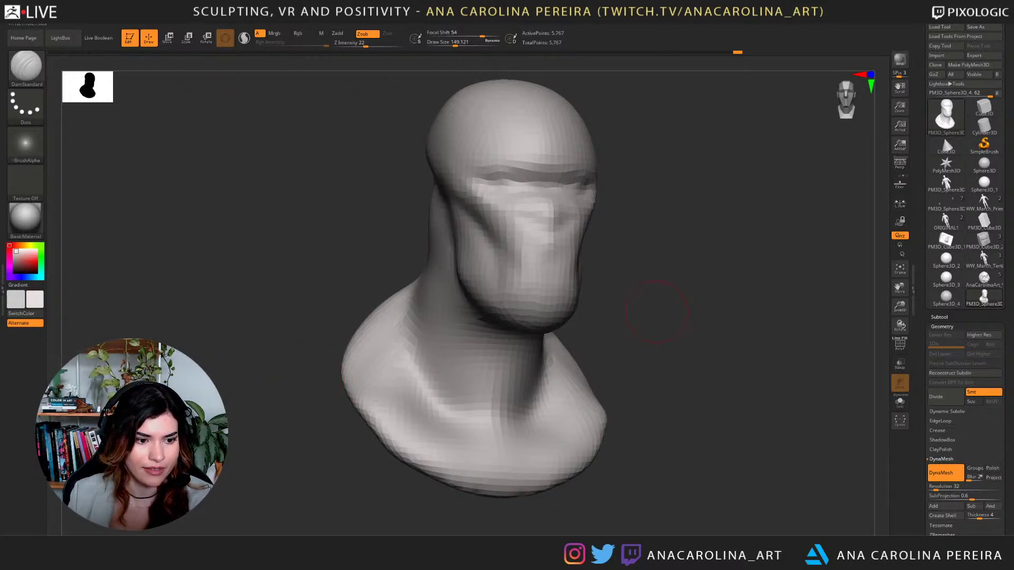
{"action": "mouse_move", "coordinate": [656, 312]}
{"action": "left_mouse_down"}
{"action": "mouse_move", "coordinate": [690, 229]}
{"action": "mouse_move", "coordinate": [779, 219]}
{"action": "mouse_move", "coordinate": [755, 251]}
{"action": "mouse_move", "coordinate": [762, 243]}
{"action": "left_mouse_up"}
Carve the nostril areas and sharpen the eye creases with DamStandard, raising the draw size to about 187.
{"action": "key", "text": "b"}
{"action": "left_click_drag", "start_coordinate": [660, 233], "coordinate": [629, 228]}
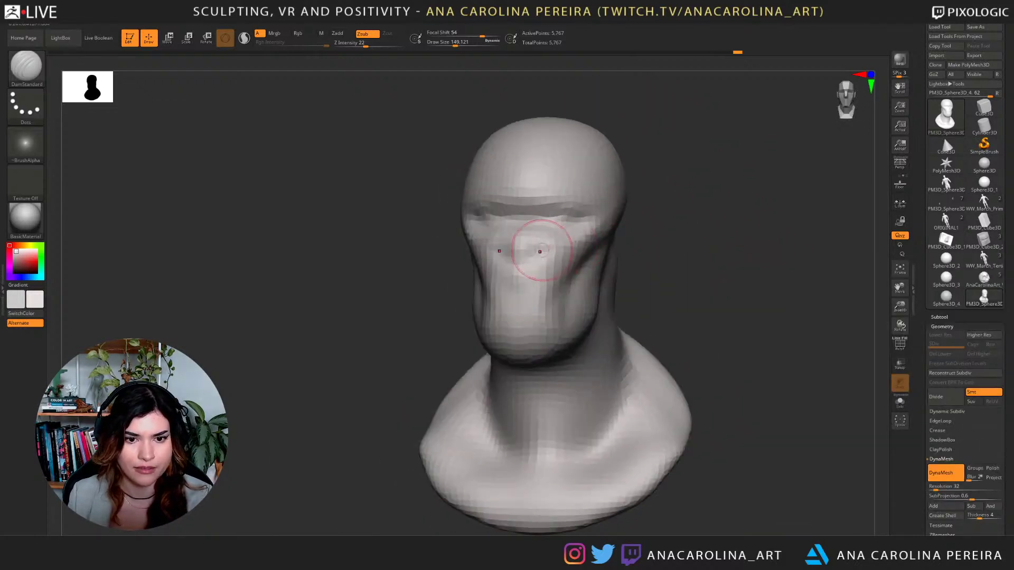
{"action": "mouse_move", "coordinate": [530, 258]}
{"action": "left_mouse_down"}
{"action": "mouse_move", "coordinate": [549, 244]}
{"action": "mouse_move", "coordinate": [537, 215]}
{"action": "mouse_move", "coordinate": [570, 195]}
{"action": "left_mouse_up"}
{"action": "left_click_drag", "start_coordinate": [667, 200], "coordinate": [637, 207]}
{"action": "key", "text": "space"}
{"action": "left_click", "coordinate": [638, 208]}
{"action": "key", "text": "ctrl+z"}
{"action": "mouse_move", "coordinate": [553, 209]}
{"action": "left_mouse_down"}
{"action": "mouse_move", "coordinate": [585, 204]}
{"action": "mouse_move", "coordinate": [590, 215]}
{"action": "left_mouse_up"}
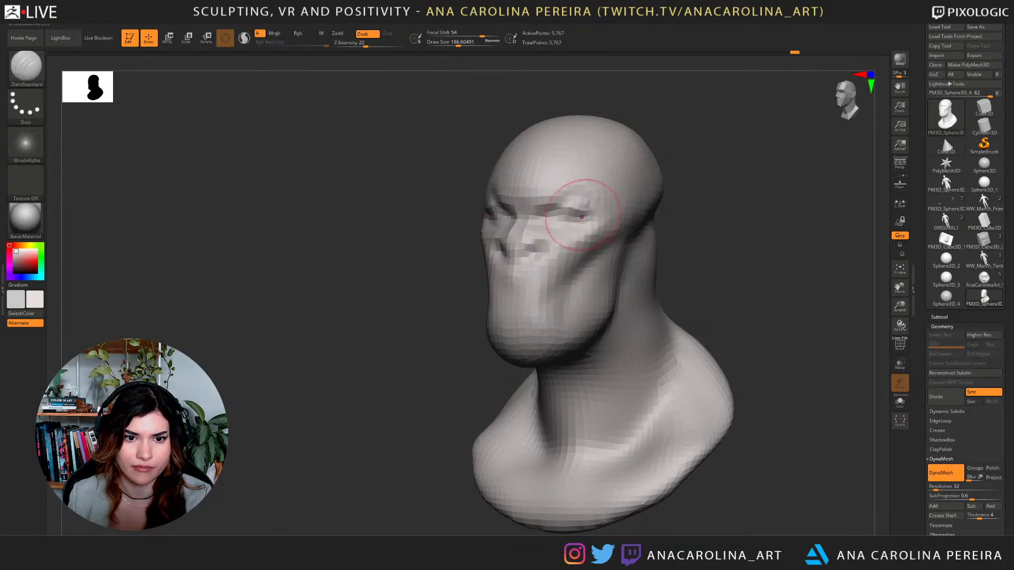
{"action": "left_click_drag", "start_coordinate": [555, 244], "coordinate": [549, 251]}
Carve a mouth line below the nose at a draw size of about 207 and smooth the area around it.
{"action": "mouse_move", "coordinate": [734, 227]}
{"action": "left_mouse_down"}
{"action": "mouse_move", "coordinate": [829, 229]}
{"action": "mouse_move", "coordinate": [608, 241]}
{"action": "left_mouse_up"}
{"action": "left_click_drag", "start_coordinate": [547, 284], "coordinate": [521, 279]}
{"action": "left_click_drag", "start_coordinate": [702, 288], "coordinate": [629, 275]}
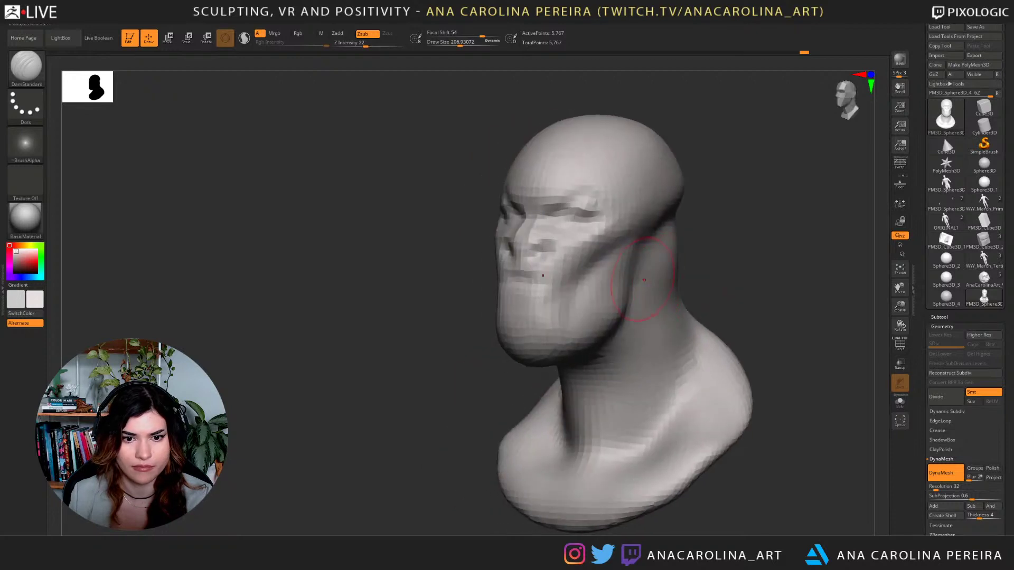
{"action": "left_click_drag", "start_coordinate": [708, 274], "coordinate": [665, 274]}
{"action": "left_click_drag", "start_coordinate": [406, 296], "coordinate": [396, 296]}
{"action": "left_click_drag", "start_coordinate": [540, 300], "coordinate": [522, 276], "text": "shift"}
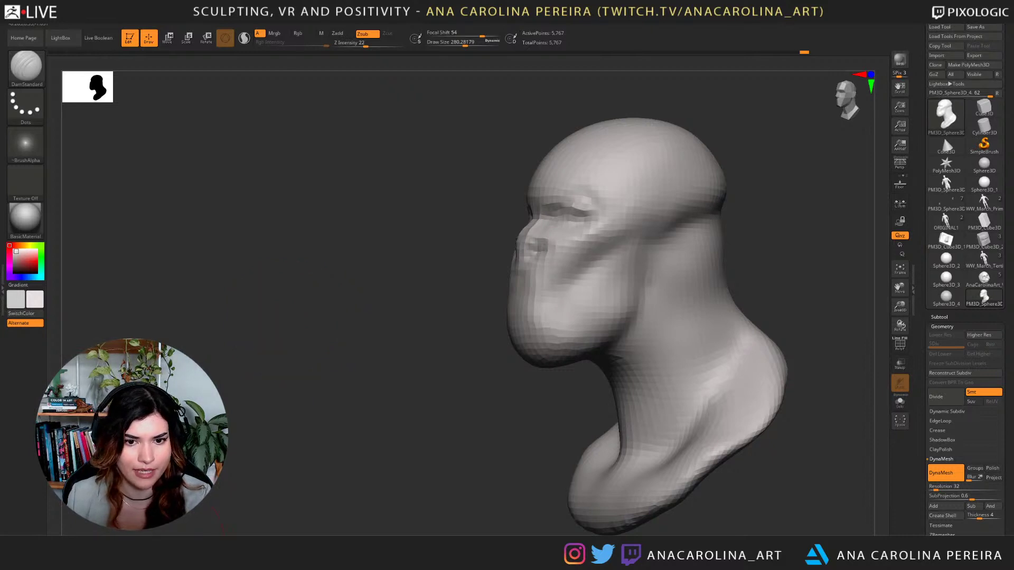
Carve a deep mouth groove across the lower face from both sides at a draw size of about 280.
{"action": "left_click_drag", "start_coordinate": [166, 537], "coordinate": [401, 523]}
{"action": "mouse_move", "coordinate": [707, 402]}
{"action": "left_mouse_down"}
{"action": "mouse_move", "coordinate": [740, 396]}
{"action": "mouse_move", "coordinate": [694, 395]}
{"action": "left_mouse_up"}
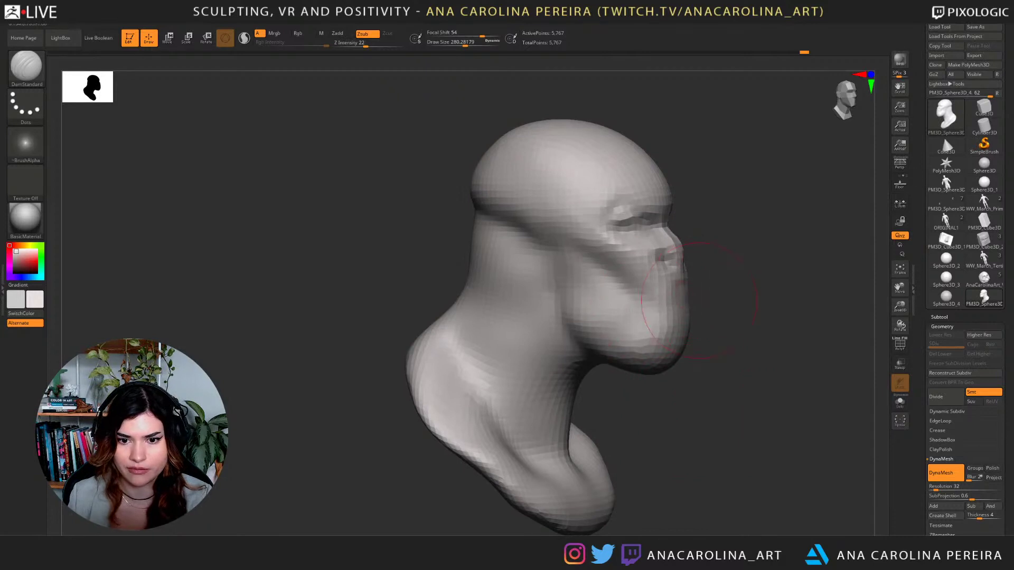
{"action": "left_click_drag", "start_coordinate": [685, 298], "coordinate": [633, 312]}
{"action": "left_click_drag", "start_coordinate": [734, 388], "coordinate": [430, 389]}
{"action": "left_click_drag", "start_coordinate": [669, 303], "coordinate": [726, 293]}
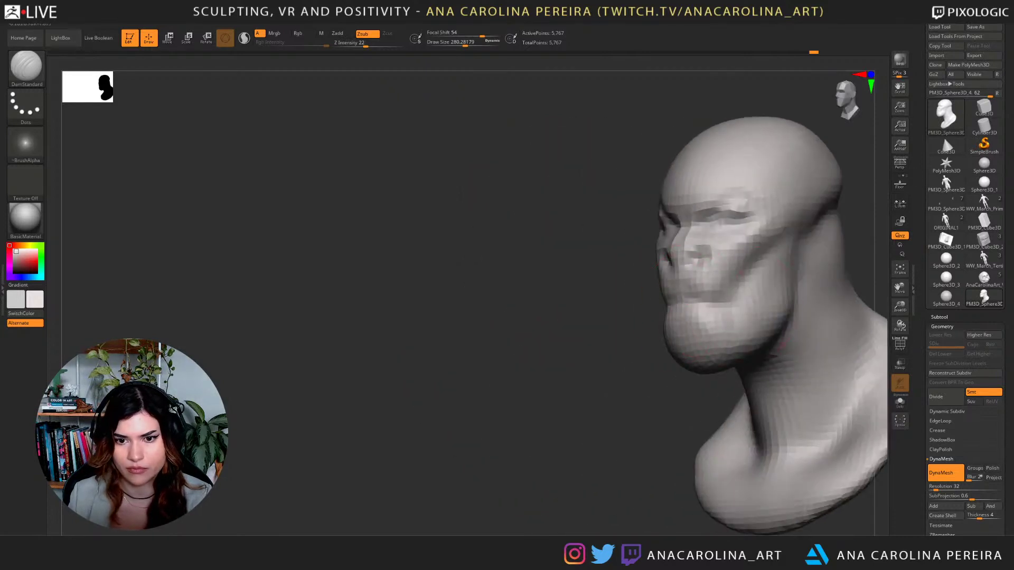
{"action": "left_click_drag", "start_coordinate": [607, 391], "coordinate": [528, 391]}
{"action": "mouse_move", "coordinate": [693, 301]}
{"action": "left_mouse_down"}
{"action": "mouse_move", "coordinate": [727, 288]}
{"action": "mouse_move", "coordinate": [500, 306]}
{"action": "mouse_move", "coordinate": [504, 319]}
{"action": "left_mouse_up"}
{"action": "left_click_drag", "start_coordinate": [731, 315], "coordinate": [628, 313]}
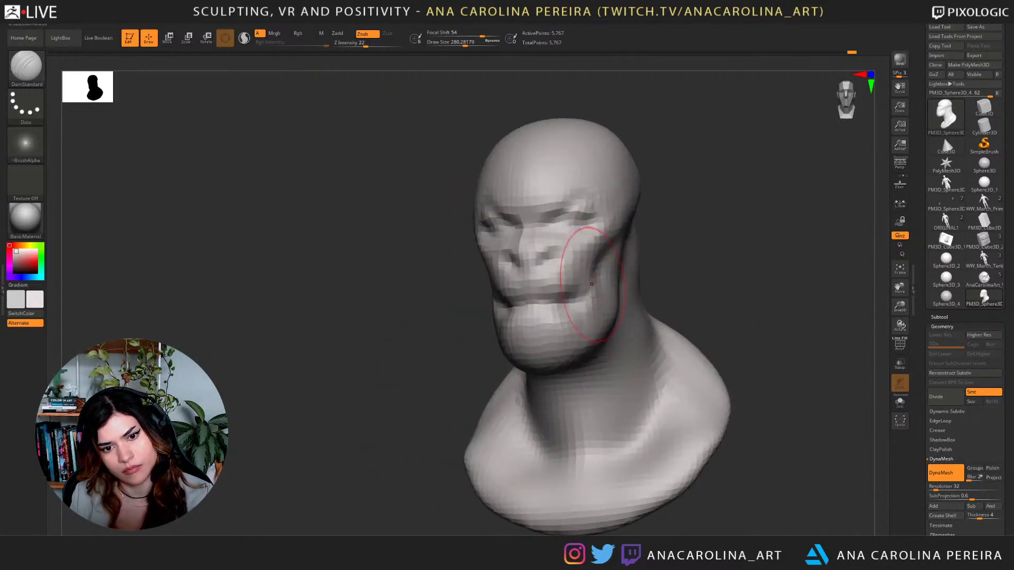
Carve the cheek folds beside the mouth and shape the lower lip, chin and jaw with DamStandard.
{"action": "left_click_drag", "start_coordinate": [590, 270], "coordinate": [596, 306]}
{"action": "left_click_drag", "start_coordinate": [739, 304], "coordinate": [700, 305]}
{"action": "left_click_drag", "start_coordinate": [563, 312], "coordinate": [598, 329]}
{"action": "left_click_drag", "start_coordinate": [538, 322], "coordinate": [528, 359]}
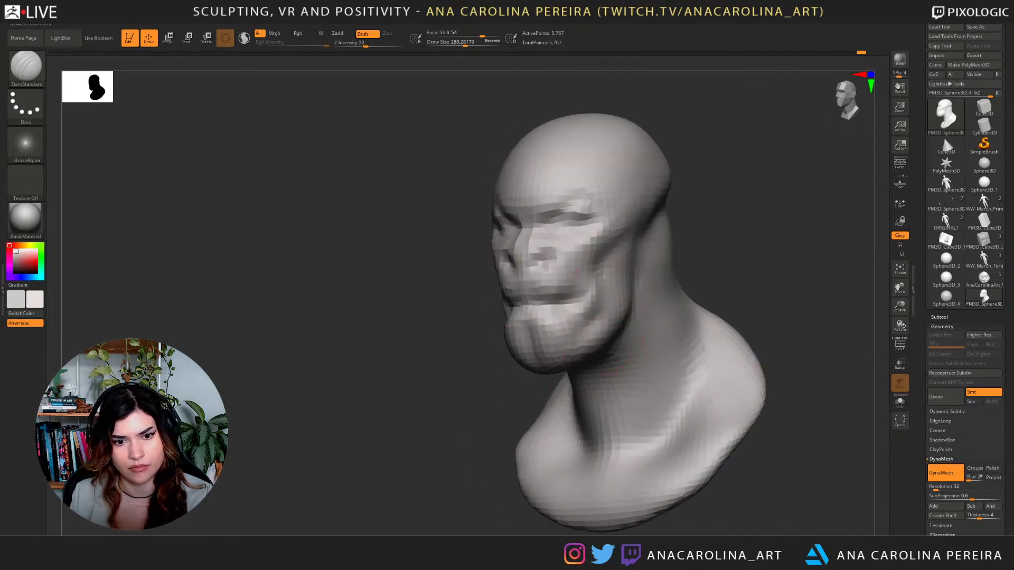
{"action": "mouse_move", "coordinate": [510, 412]}
{"action": "left_mouse_down"}
{"action": "mouse_move", "coordinate": [594, 388]}
{"action": "mouse_move", "coordinate": [602, 377]}
{"action": "mouse_move", "coordinate": [571, 371]}
{"action": "mouse_move", "coordinate": [576, 355]}
{"action": "left_mouse_up"}
{"action": "left_click_drag", "start_coordinate": [692, 348], "coordinate": [634, 351]}
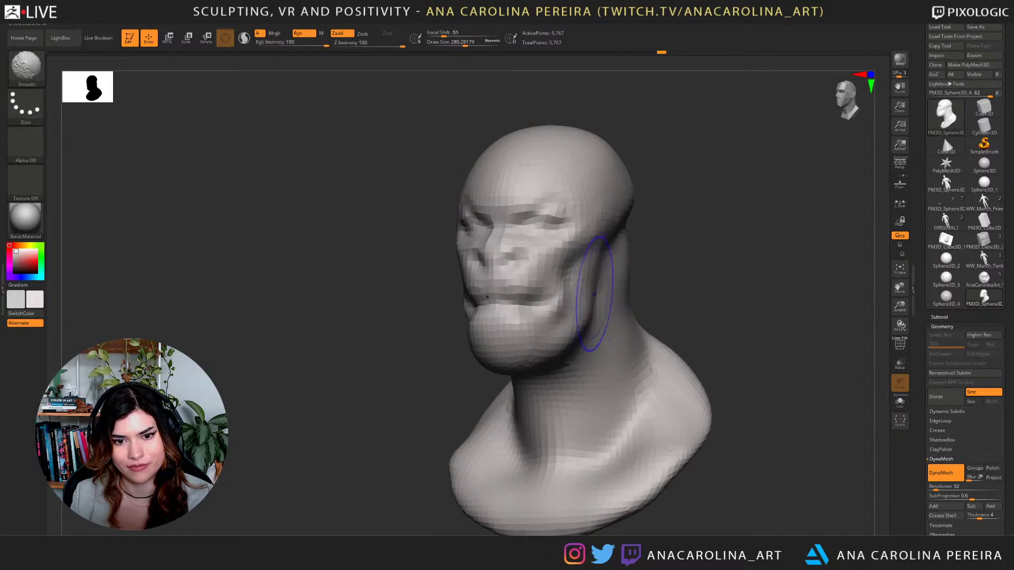
Pull the cheek and jaw sides slightly inward using the Move brush at a draw size of about 280.
{"action": "key", "text": "b"}
{"action": "key", "text": "m"}
{"action": "key", "text": "v"}
{"action": "left_click_drag", "start_coordinate": [596, 292], "coordinate": [590, 290]}
{"action": "left_click_drag", "start_coordinate": [652, 301], "coordinate": [699, 300]}
{"action": "left_click_drag", "start_coordinate": [588, 285], "coordinate": [585, 285]}
{"action": "left_click_drag", "start_coordinate": [686, 290], "coordinate": [671, 291]}
{"action": "left_click_drag", "start_coordinate": [594, 280], "coordinate": [589, 283]}
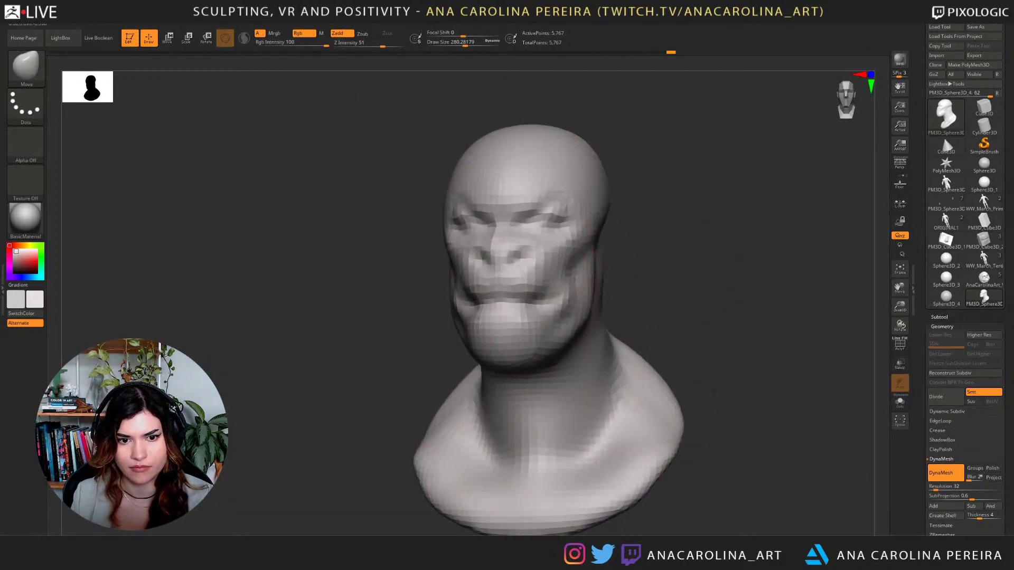
Refine the sides of the cheeks and jaw with small Move brush pulls.
{"action": "right_click_drag", "start_coordinate": [589, 284], "coordinate": [605, 297]}
{"action": "left_click_drag", "start_coordinate": [604, 298], "coordinate": [600, 279]}
{"action": "left_click_drag", "start_coordinate": [698, 248], "coordinate": [664, 258]}
{"action": "key", "text": "space"}
{"action": "left_click_drag", "start_coordinate": [607, 303], "coordinate": [597, 303]}
{"action": "left_click_drag", "start_coordinate": [708, 264], "coordinate": [720, 261]}
Push the side of the skull inward with the Move brush at a draw size of about 251 and smooth it.
{"action": "right_click_drag", "start_coordinate": [663, 261], "coordinate": [729, 250]}
{"action": "key", "text": "space"}
{"action": "left_click_drag", "start_coordinate": [705, 251], "coordinate": [711, 251]}
{"action": "mouse_move", "coordinate": [711, 251]}
{"action": "right_mouse_down"}
{"action": "mouse_move", "coordinate": [731, 249]}
{"action": "mouse_move", "coordinate": [697, 233]}
{"action": "right_mouse_up"}
{"action": "mouse_move", "coordinate": [609, 188]}
{"action": "left_mouse_down"}
{"action": "mouse_move", "coordinate": [587, 199]}
{"action": "mouse_move", "coordinate": [587, 179]}
{"action": "left_mouse_up"}
{"action": "mouse_move", "coordinate": [618, 199]}
{"action": "right_mouse_down"}
{"action": "mouse_move", "coordinate": [662, 210]}
{"action": "mouse_move", "coordinate": [478, 209]}
{"action": "right_mouse_up"}
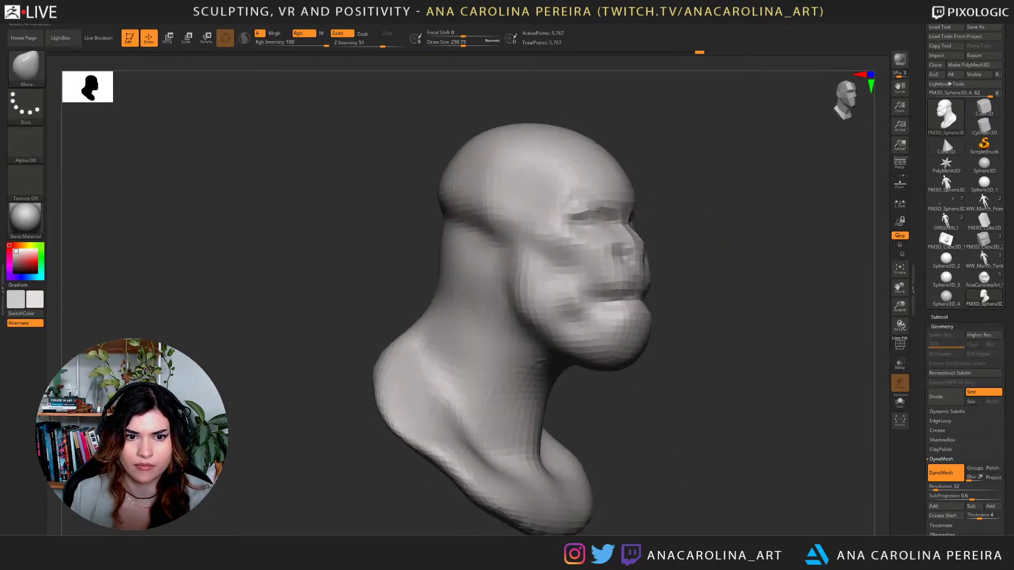
{"action": "mouse_move", "coordinate": [478, 209]}
{"action": "left_mouse_down", "text": "shift"}
{"action": "mouse_move", "coordinate": [470, 214]}
{"action": "mouse_move", "coordinate": [488, 225]}
{"action": "mouse_move", "coordinate": [496, 185]}
{"action": "left_mouse_up", "text": "shift"}
Push the back of the neck slightly inward using the Move brush at a draw size of about 311.
{"action": "mouse_move", "coordinate": [478, 228]}
{"action": "right_mouse_down"}
{"action": "mouse_move", "coordinate": [693, 203]}
{"action": "mouse_move", "coordinate": [647, 179]}
{"action": "mouse_move", "coordinate": [697, 192]}
{"action": "right_mouse_up"}
{"action": "key", "text": "space"}
{"action": "left_click", "coordinate": [693, 203]}
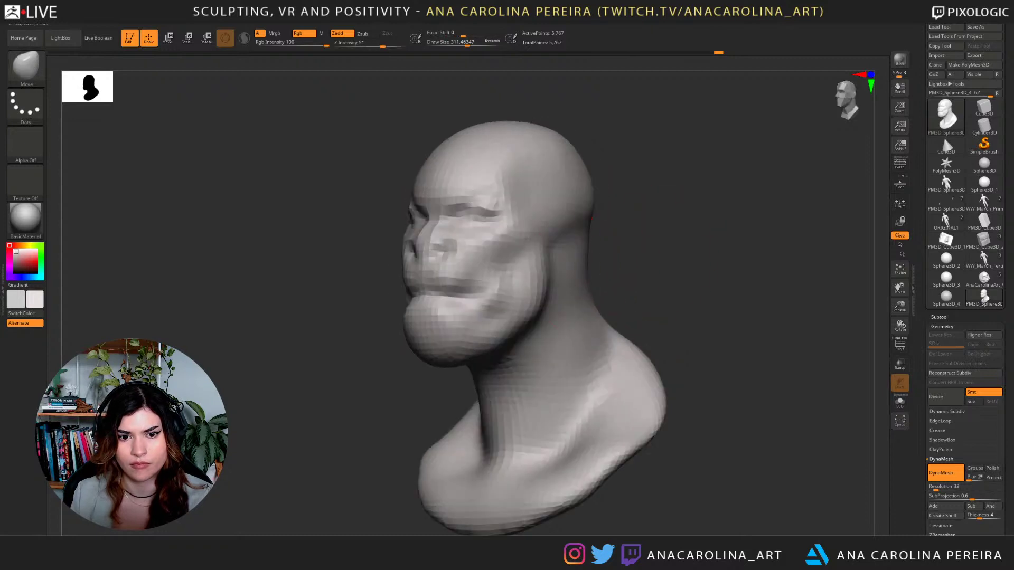
{"action": "left_click_drag", "start_coordinate": [597, 289], "coordinate": [581, 289]}
{"action": "right_click_drag", "start_coordinate": [623, 274], "coordinate": [594, 272]}
{"action": "left_click_drag", "start_coordinate": [681, 346], "coordinate": [752, 317]}
{"action": "left_click_drag", "start_coordinate": [697, 275], "coordinate": [628, 296]}
Set the Move brush draw size to about 372 and adjust the side of the cheek.
{"action": "key", "text": "s"}
{"action": "mouse_move", "coordinate": [542, 353]}
{"action": "left_mouse_down"}
{"action": "mouse_move", "coordinate": [569, 353]}
{"action": "mouse_move", "coordinate": [690, 300]}
{"action": "left_mouse_up"}
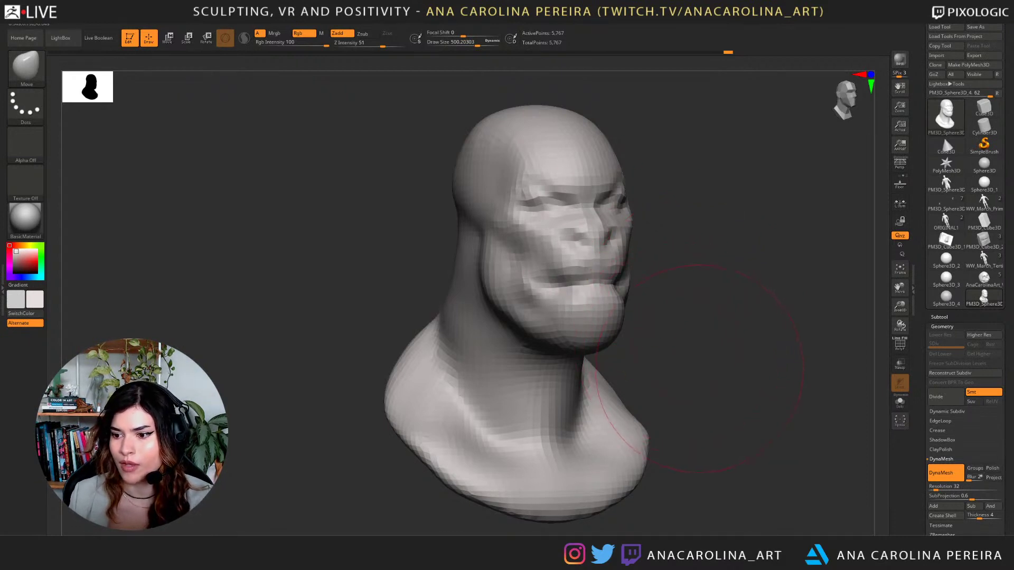
{"action": "mouse_move", "coordinate": [700, 368]}
{"action": "left_mouse_down"}
{"action": "mouse_move", "coordinate": [711, 368]}
{"action": "mouse_move", "coordinate": [723, 330]}
{"action": "mouse_move", "coordinate": [740, 318]}
{"action": "left_mouse_up"}
{"action": "key", "text": "s"}
{"action": "mouse_move", "coordinate": [740, 319]}
{"action": "left_mouse_down"}
{"action": "mouse_move", "coordinate": [806, 343]}
{"action": "mouse_move", "coordinate": [727, 375]}
{"action": "left_mouse_up"}
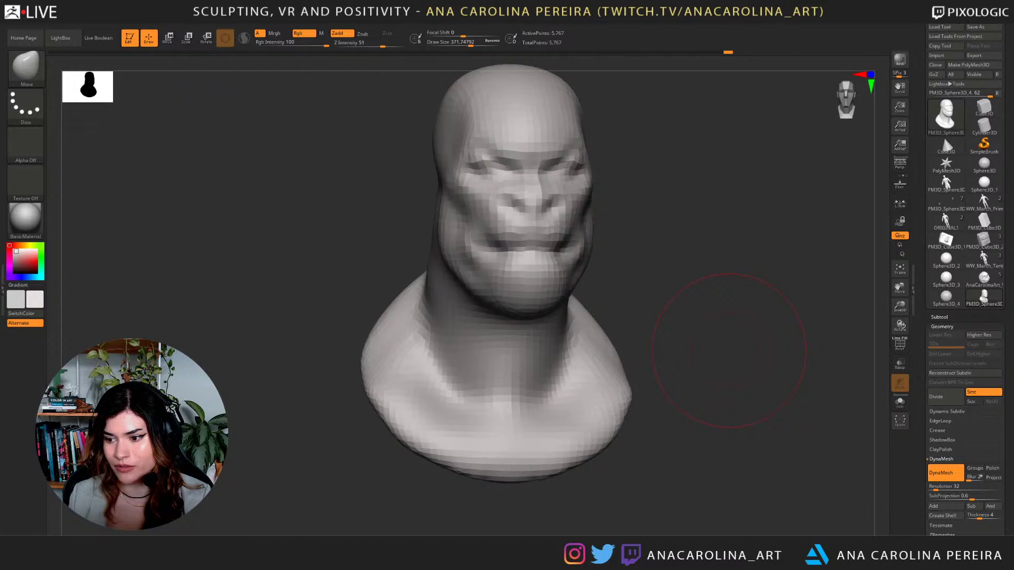
{"action": "mouse_move", "coordinate": [728, 350]}
{"action": "left_mouse_down"}
{"action": "mouse_move", "coordinate": [689, 292]}
{"action": "mouse_move", "coordinate": [710, 295]}
{"action": "left_mouse_up"}
{"action": "left_click_drag", "start_coordinate": [591, 232], "coordinate": [607, 222]}
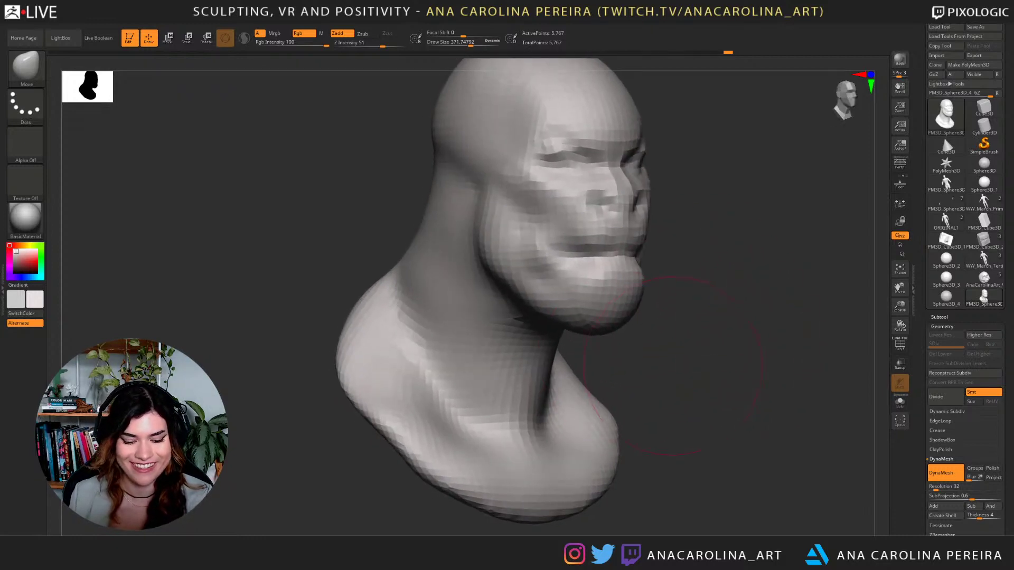
Carve the neck muscle lines from below the jaw to the collarbones with DamStandard at a draw size of about 372.
{"action": "key", "text": "b"}
{"action": "key", "text": "d"}
{"action": "key", "text": "s"}
{"action": "left_click_drag", "start_coordinate": [734, 359], "coordinate": [628, 366]}
{"action": "left_click_drag", "start_coordinate": [496, 344], "coordinate": [471, 409]}
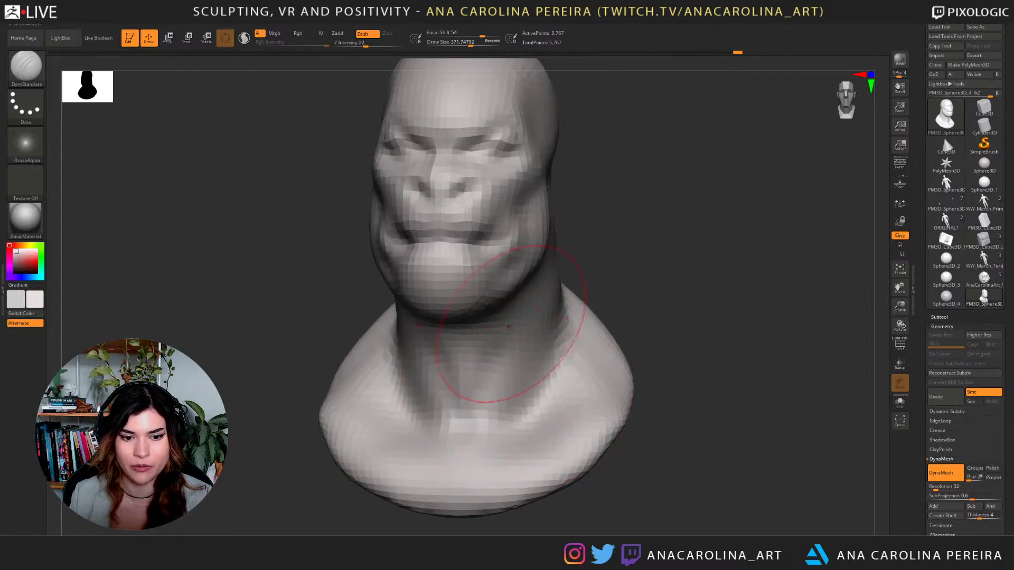
{"action": "mouse_move", "coordinate": [512, 329]}
{"action": "left_mouse_down"}
{"action": "mouse_move", "coordinate": [467, 417]}
{"action": "mouse_move", "coordinate": [497, 374]}
{"action": "mouse_move", "coordinate": [482, 415]}
{"action": "left_mouse_up"}
{"action": "mouse_move", "coordinate": [515, 359]}
{"action": "left_mouse_down"}
{"action": "mouse_move", "coordinate": [501, 403]}
{"action": "mouse_move", "coordinate": [478, 400]}
{"action": "mouse_move", "coordinate": [502, 392]}
{"action": "left_mouse_up"}
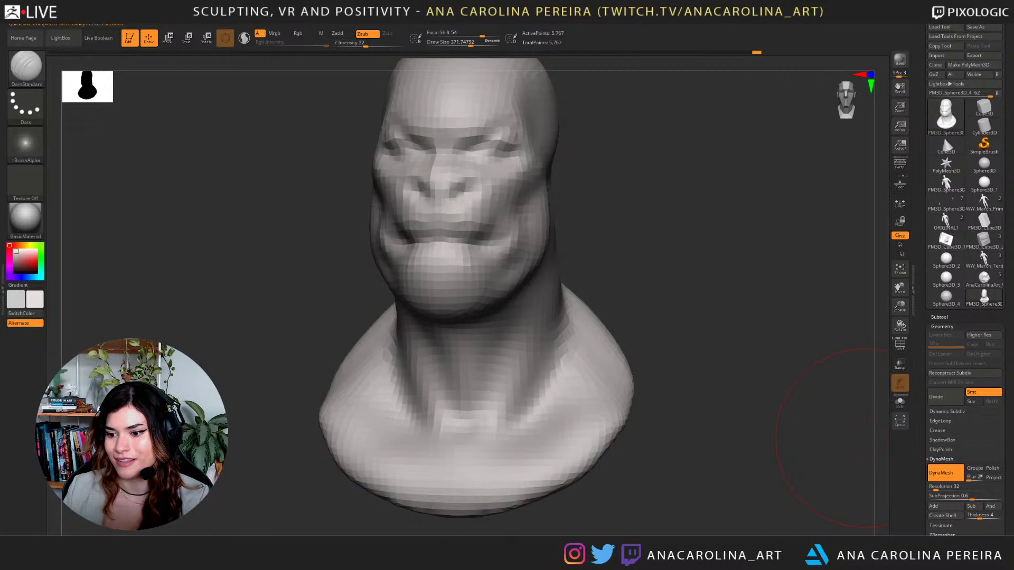
Carve a hollow under the lower lip with DamStandard to separate the lip from the chin.
{"action": "left_click_drag", "start_coordinate": [683, 193], "coordinate": [588, 260]}
{"action": "key", "text": "space"}
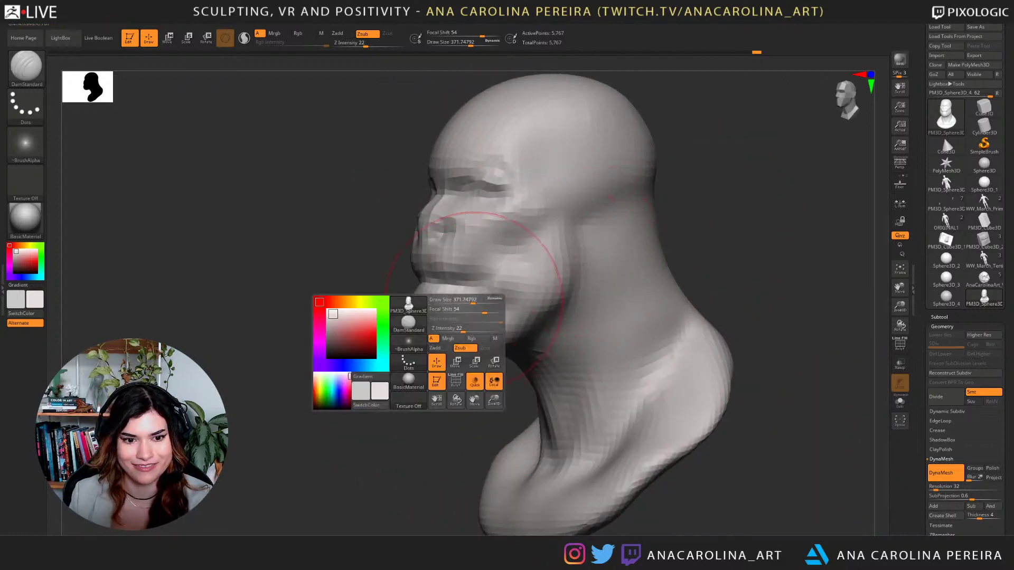
{"action": "key", "text": "space"}
{"action": "mouse_move", "coordinate": [470, 303]}
{"action": "left_mouse_down"}
{"action": "mouse_move", "coordinate": [453, 301]}
{"action": "mouse_move", "coordinate": [471, 301]}
{"action": "left_mouse_up"}
{"action": "mouse_move", "coordinate": [370, 359]}
{"action": "left_mouse_down"}
{"action": "mouse_move", "coordinate": [488, 337]}
{"action": "mouse_move", "coordinate": [377, 343]}
{"action": "left_mouse_up"}
{"action": "mouse_move", "coordinate": [478, 282]}
{"action": "left_mouse_down"}
{"action": "mouse_move", "coordinate": [496, 285]}
{"action": "mouse_move", "coordinate": [447, 316]}
{"action": "mouse_move", "coordinate": [454, 301]}
{"action": "left_mouse_up"}
{"action": "left_click_drag", "start_coordinate": [328, 322], "coordinate": [449, 338]}
Carve a groove down the temple at a draw size of about 305 and soften it.
{"action": "mouse_move", "coordinate": [739, 275]}
{"action": "left_mouse_down"}
{"action": "mouse_move", "coordinate": [678, 267]}
{"action": "mouse_move", "coordinate": [689, 267]}
{"action": "mouse_move", "coordinate": [672, 248]}
{"action": "left_mouse_up"}
{"action": "key", "text": "space"}
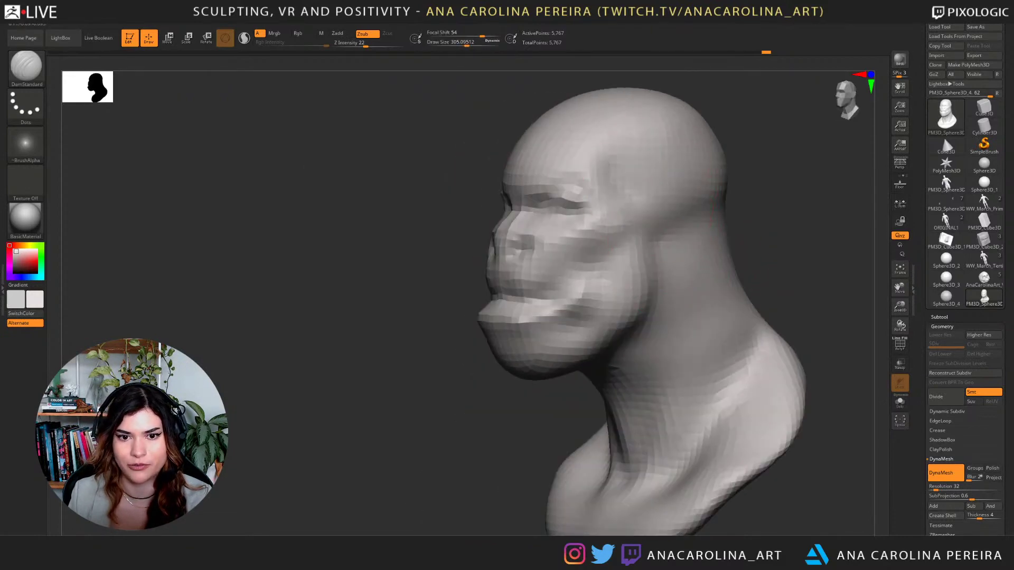
{"action": "left_click_drag", "start_coordinate": [660, 137], "coordinate": [636, 164], "text": "shift"}
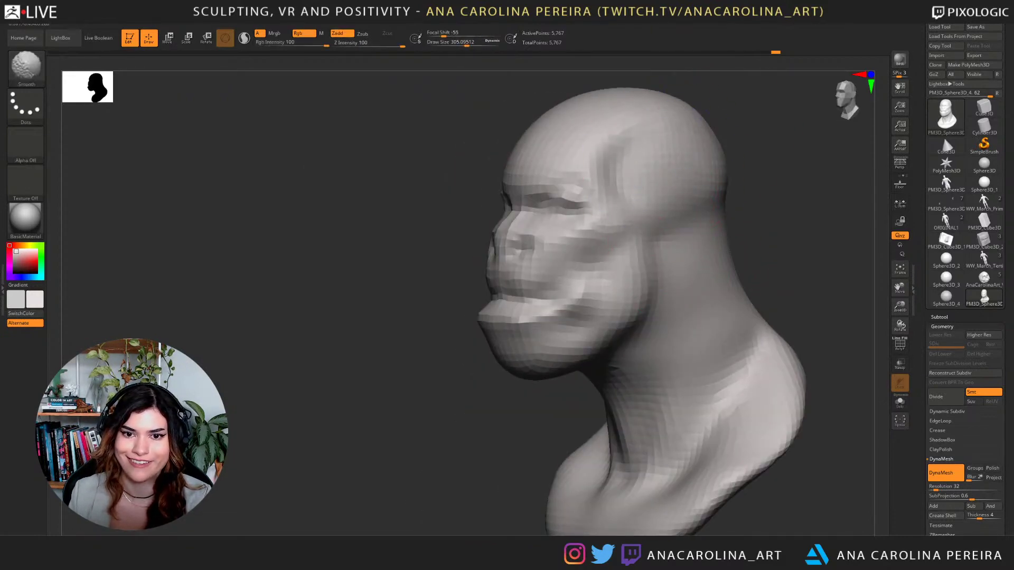
{"action": "mouse_move", "coordinate": [744, 211]}
{"action": "left_mouse_down"}
{"action": "mouse_move", "coordinate": [824, 224]}
{"action": "mouse_move", "coordinate": [769, 233]}
{"action": "mouse_move", "coordinate": [734, 211]}
{"action": "mouse_move", "coordinate": [724, 163]}
{"action": "left_mouse_up"}
{"action": "mouse_move", "coordinate": [723, 184]}
{"action": "left_mouse_down"}
{"action": "mouse_move", "coordinate": [776, 193]}
{"action": "mouse_move", "coordinate": [709, 193]}
{"action": "mouse_move", "coordinate": [705, 147]}
{"action": "mouse_move", "coordinate": [699, 169]}
{"action": "left_mouse_up"}
Insert a mirrored Sphere 32 from the IMM Primitives brush on the sides of the head for the ears.
{"action": "key", "text": "v"}
{"action": "key", "text": "b"}
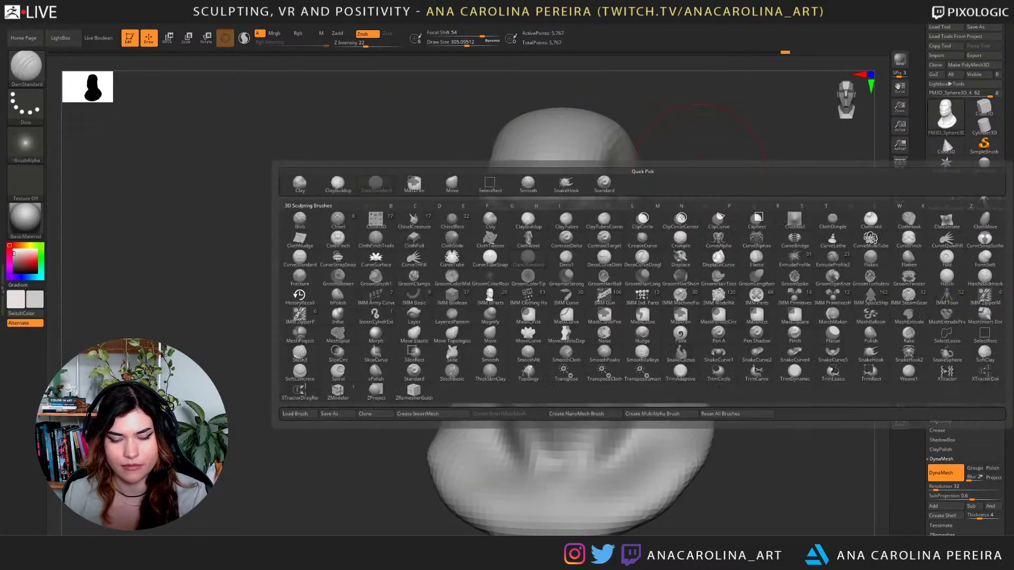
{"action": "key", "text": "i"}
{"action": "key", "text": "p"}
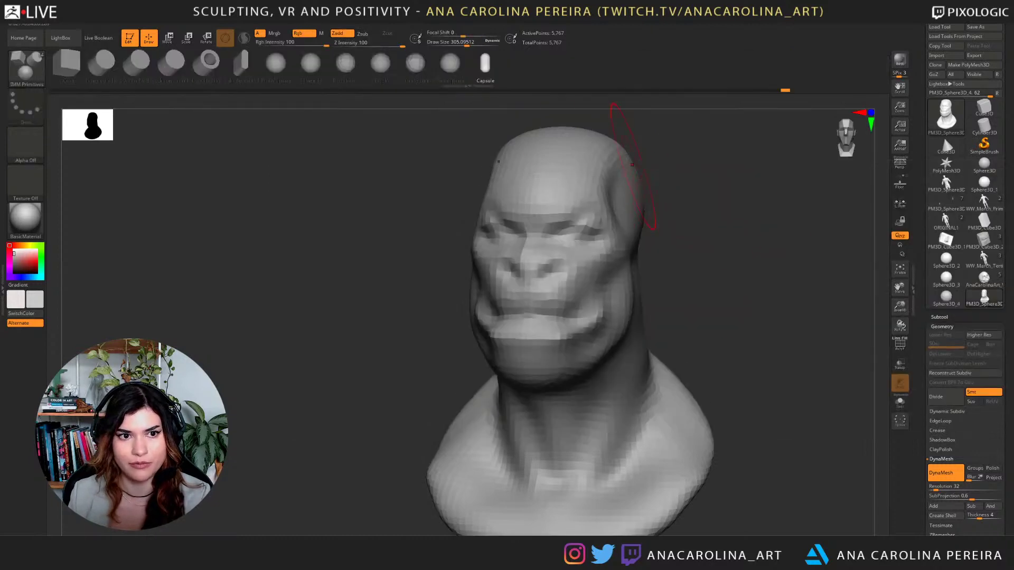
{"action": "left_click", "coordinate": [310, 63]}
{"action": "left_click_drag", "start_coordinate": [713, 235], "coordinate": [648, 259]}
Flatten the ear spheres and reposition them against the sides of the head with the transform gizmo.
{"action": "key", "text": "e"}
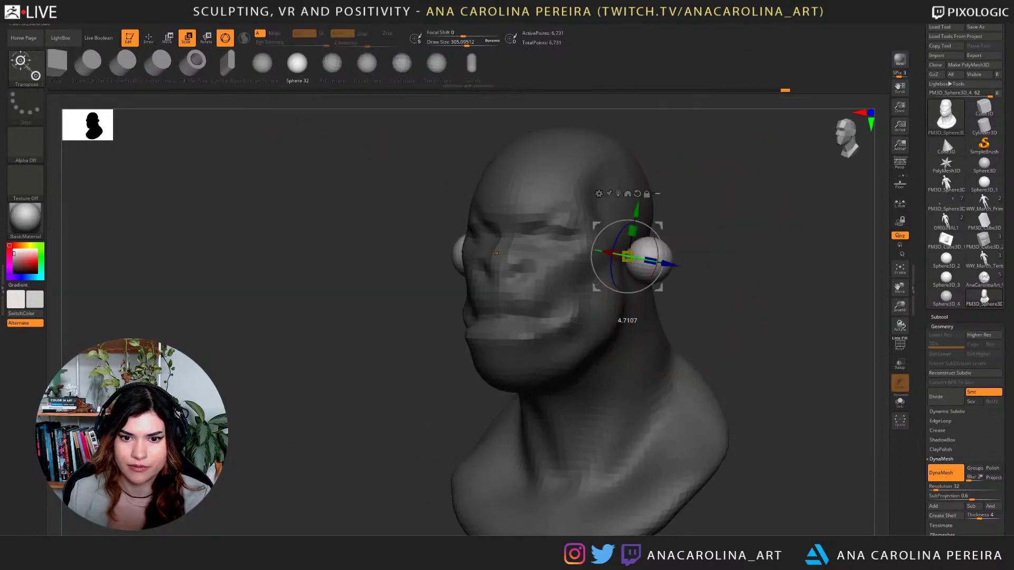
{"action": "right_click_drag", "start_coordinate": [496, 253], "coordinate": [522, 161]}
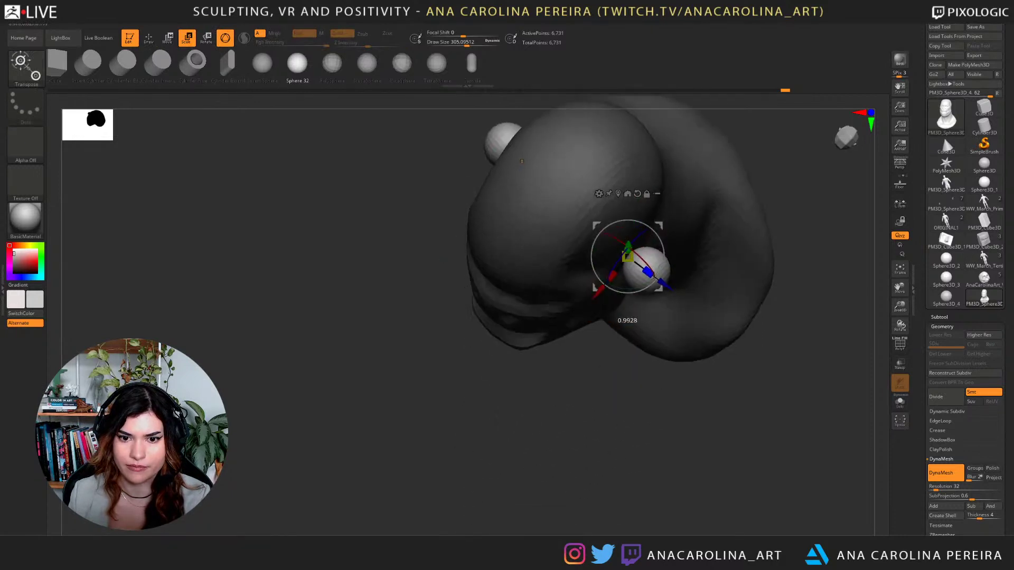
{"action": "left_click_drag", "start_coordinate": [627, 257], "coordinate": [611, 263]}
{"action": "left_click_drag", "start_coordinate": [664, 284], "coordinate": [701, 311]}
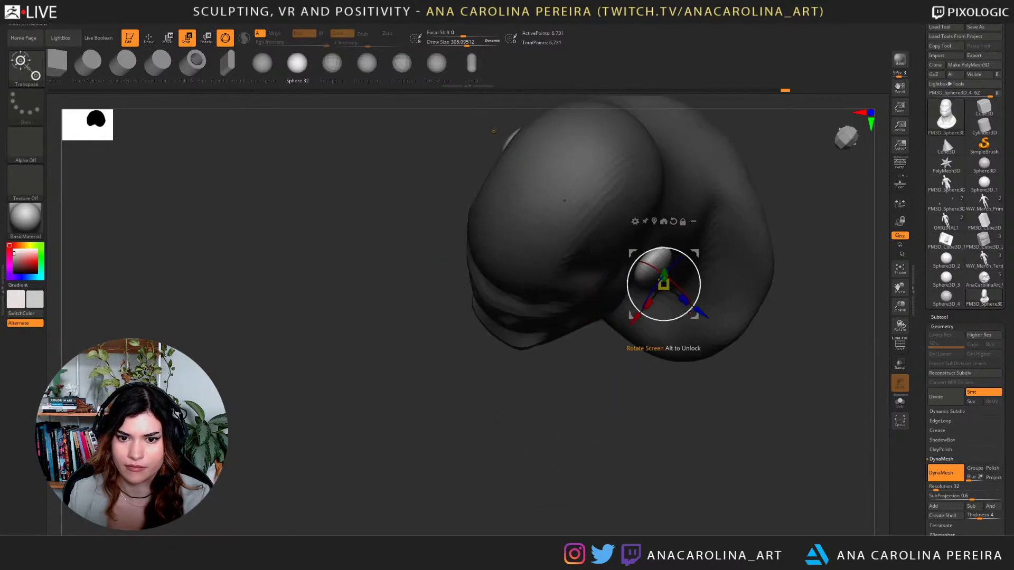
{"action": "left_click_drag", "start_coordinate": [664, 284], "coordinate": [666, 269]}
{"action": "right_click_drag", "start_coordinate": [667, 269], "coordinate": [666, 200]}
Reorient the gizmo on the ear spheres and place them behind the jaw in the side view.
{"action": "left_click", "coordinate": [641, 266], "text": "alt"}
{"action": "right_click_drag", "start_coordinate": [641, 267], "coordinate": [631, 343]}
{"action": "right_click_drag", "start_coordinate": [526, 144], "coordinate": [649, 99]}
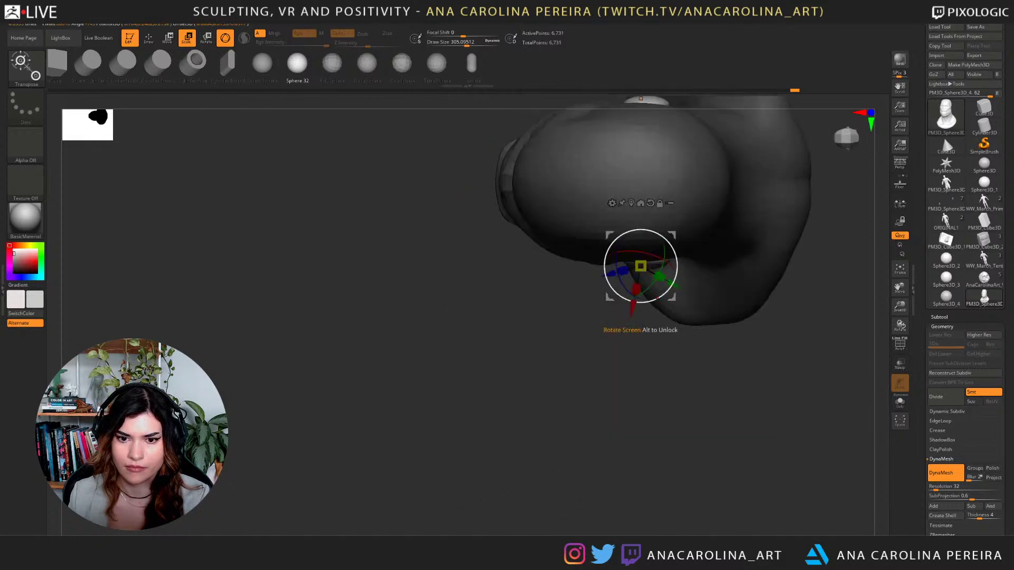
{"action": "right_click_drag", "start_coordinate": [634, 344], "coordinate": [560, 240]}
{"action": "left_click_drag", "start_coordinate": [640, 265], "coordinate": [619, 252]}
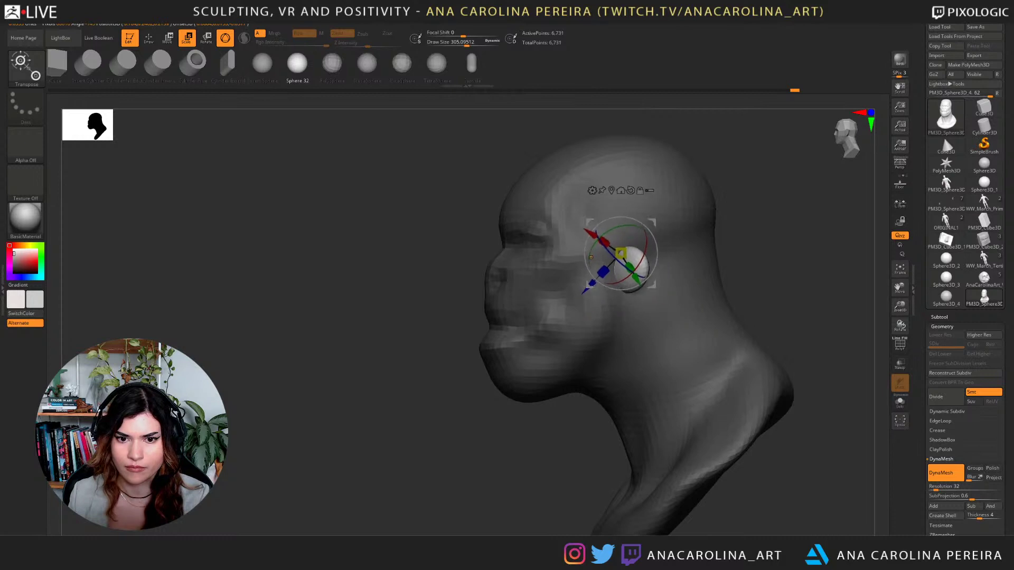
{"action": "right_click_drag", "start_coordinate": [591, 257], "coordinate": [656, 285]}
Shape the flattened spheres into tapered ears using the Move brush at a draw size of about 172.
{"action": "key", "text": "b"}
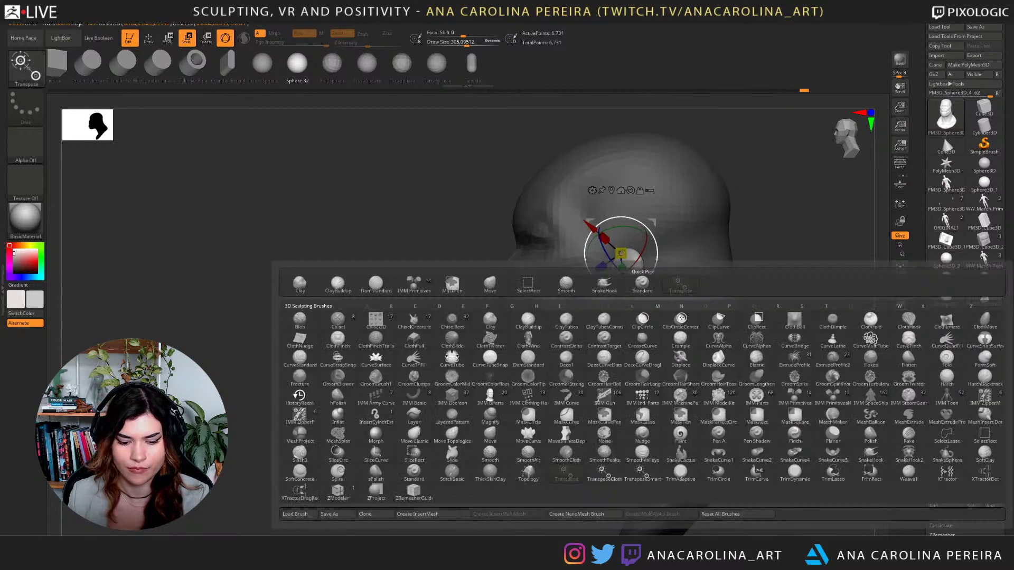
{"action": "key", "text": "m"}
{"action": "key", "text": "v"}
{"action": "left_click_drag", "start_coordinate": [647, 255], "coordinate": [644, 232]}
{"action": "key", "text": "ctrl+z"}
{"action": "key", "text": "space"}
{"action": "mouse_move", "coordinate": [617, 289]}
{"action": "right_mouse_down"}
{"action": "mouse_move", "coordinate": [728, 298]}
{"action": "mouse_move", "coordinate": [642, 302]}
{"action": "mouse_move", "coordinate": [613, 248]}
{"action": "right_mouse_up"}
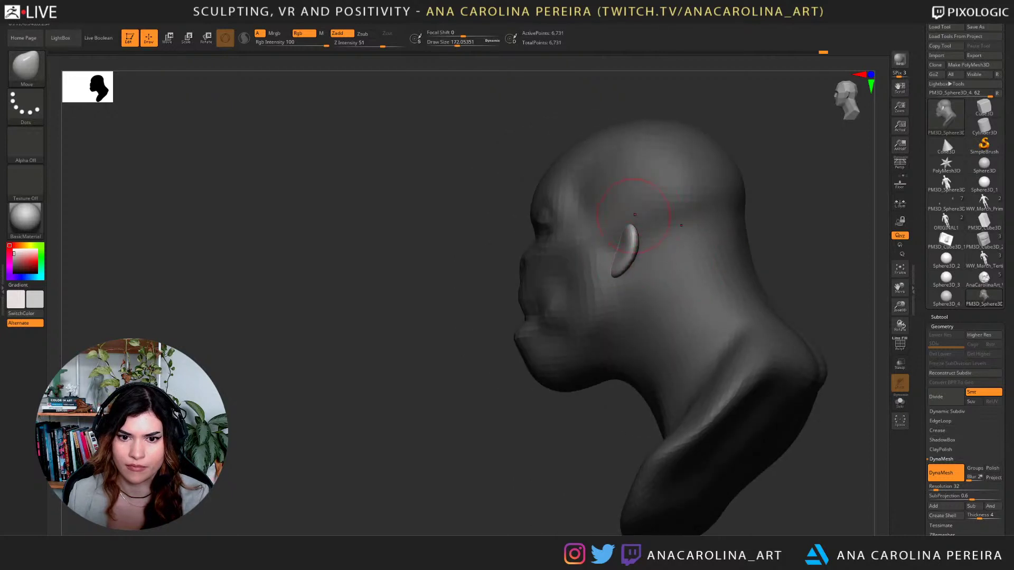
{"action": "mouse_move", "coordinate": [784, 164]}
{"action": "left_mouse_down"}
{"action": "mouse_move", "coordinate": [765, 181]}
{"action": "mouse_move", "coordinate": [773, 174]}
{"action": "left_mouse_up"}
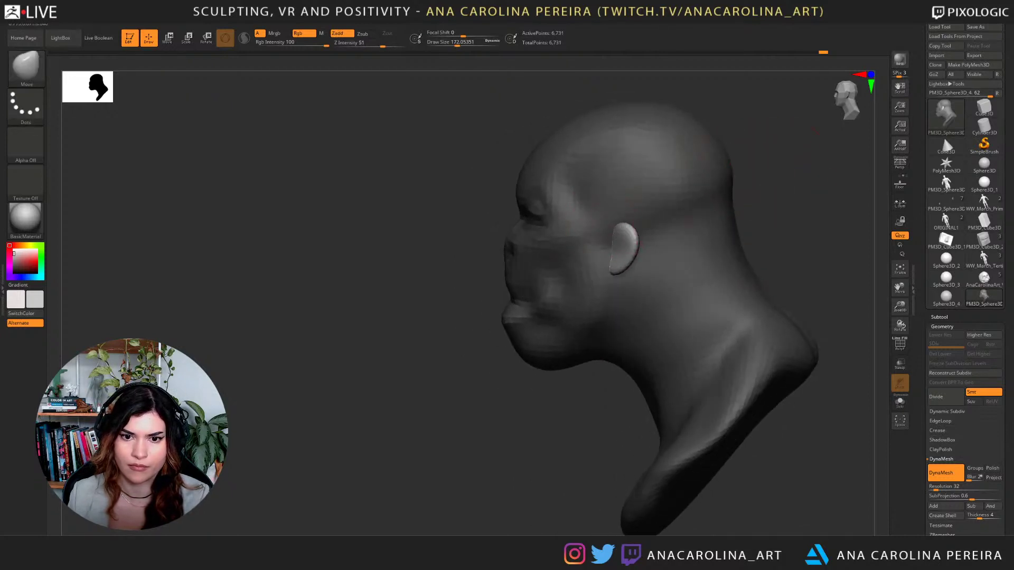
{"action": "left_click_drag", "start_coordinate": [628, 233], "coordinate": [625, 226]}
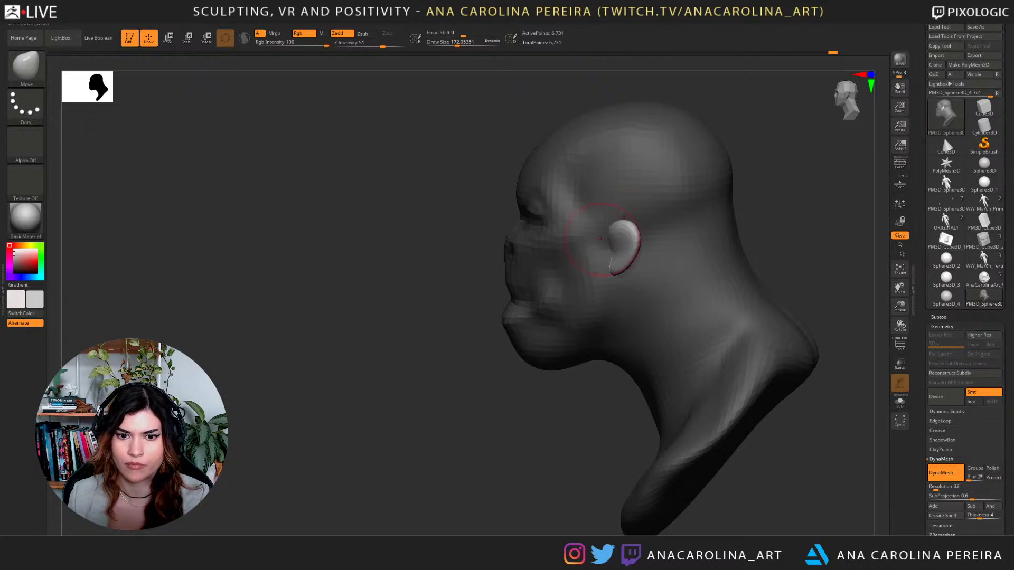
Examine the ears and overall head proportions from the side, front and three-quarter angles.
{"action": "left_click_drag", "start_coordinate": [775, 183], "coordinate": [681, 188]}
{"action": "left_click_drag", "start_coordinate": [814, 200], "coordinate": [765, 175]}
{"action": "left_click_drag", "start_coordinate": [766, 211], "coordinate": [753, 264]}
{"action": "left_click_drag", "start_coordinate": [760, 227], "coordinate": [718, 227]}
{"action": "left_click_drag", "start_coordinate": [729, 232], "coordinate": [747, 253], "text": "alt"}
{"action": "right_click_drag", "start_coordinate": [687, 275], "coordinate": [703, 300]}
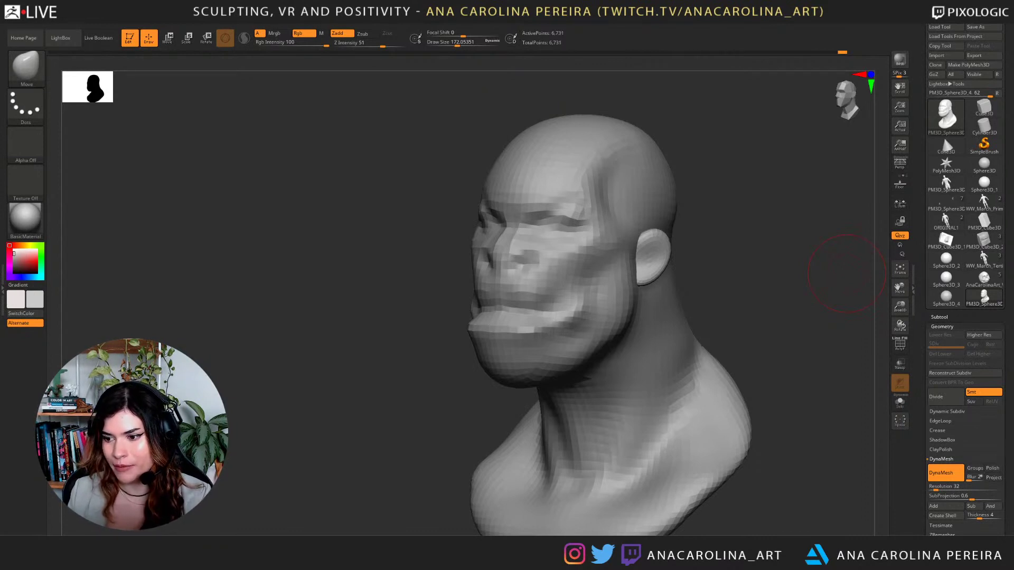
{"action": "left_click_drag", "start_coordinate": [846, 274], "coordinate": [856, 277]}
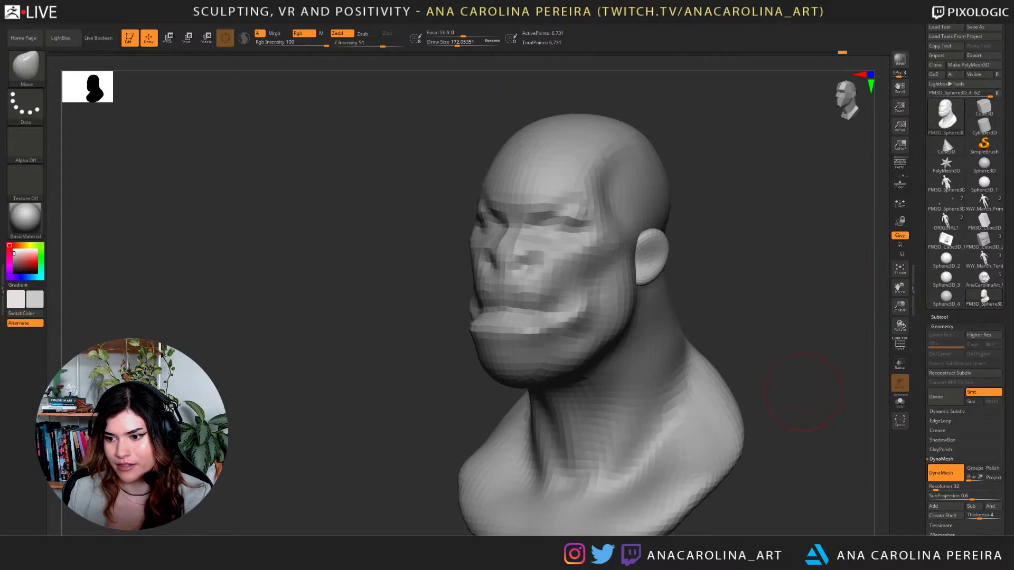
{"action": "mouse_move", "coordinate": [802, 392]}
{"action": "left_mouse_down"}
{"action": "mouse_move", "coordinate": [700, 300]}
{"action": "mouse_move", "coordinate": [641, 301]}
{"action": "left_mouse_up"}
{"action": "left_click_drag", "start_coordinate": [729, 296], "coordinate": [723, 264], "text": "alt"}
Adjust the nose and brow profile in side view with the Move brush at a draw size of about 172.
{"action": "key", "text": "b"}
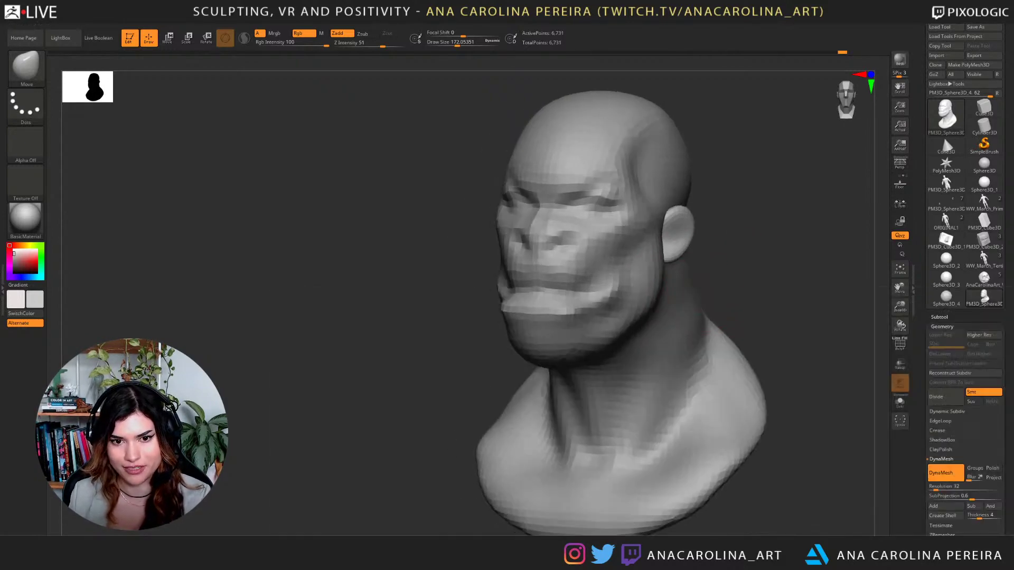
{"action": "left_click_drag", "start_coordinate": [581, 299], "coordinate": [564, 235]}
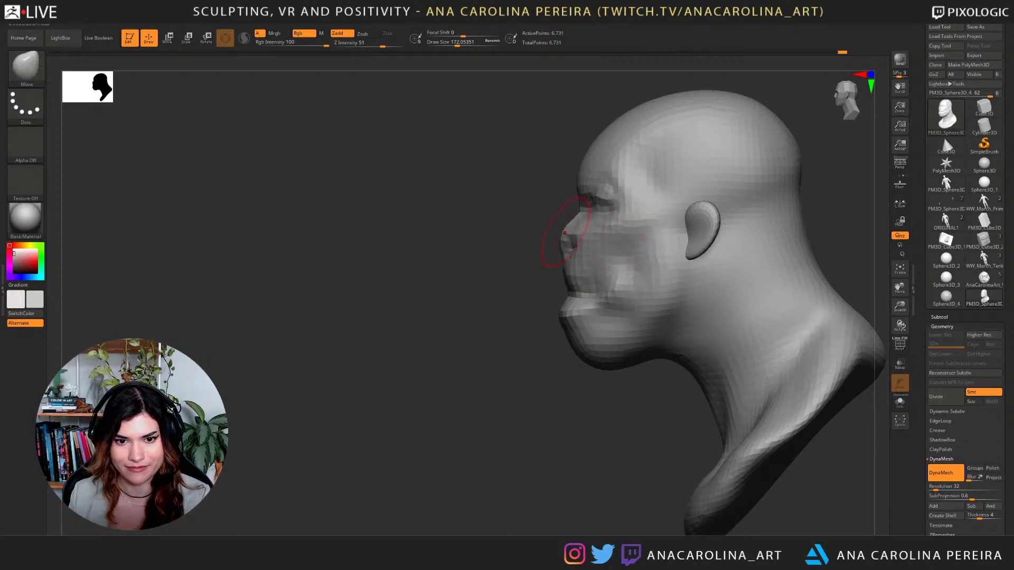
{"action": "key", "text": "ctrl"}
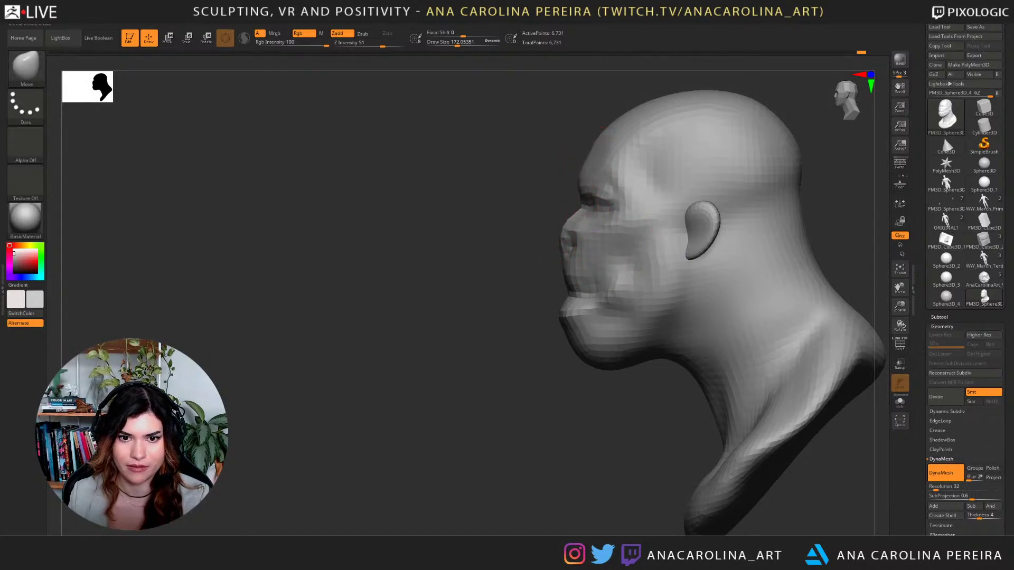
{"action": "left_click_drag", "start_coordinate": [589, 163], "coordinate": [587, 155]}
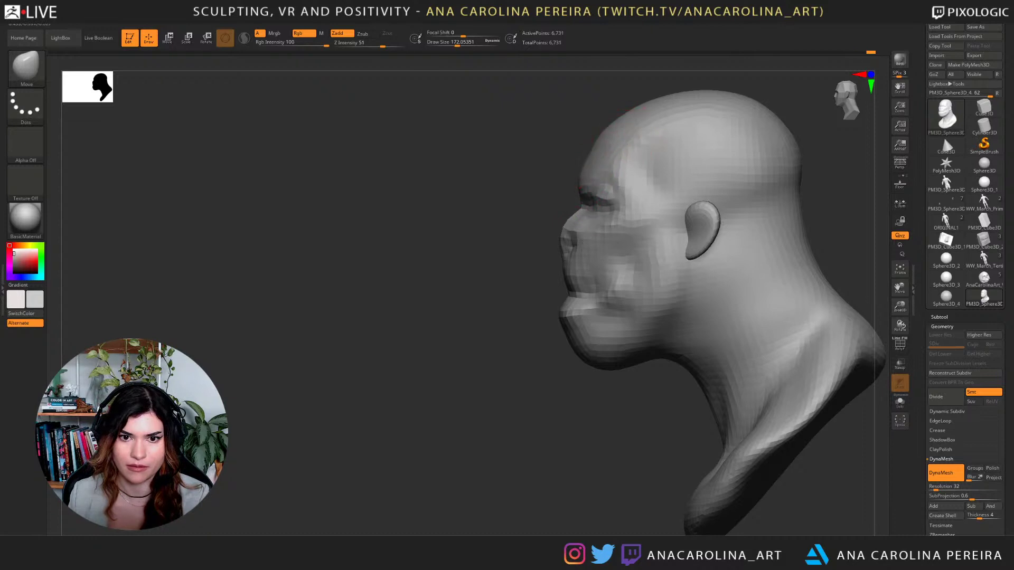
{"action": "key", "text": "ctrl+z"}
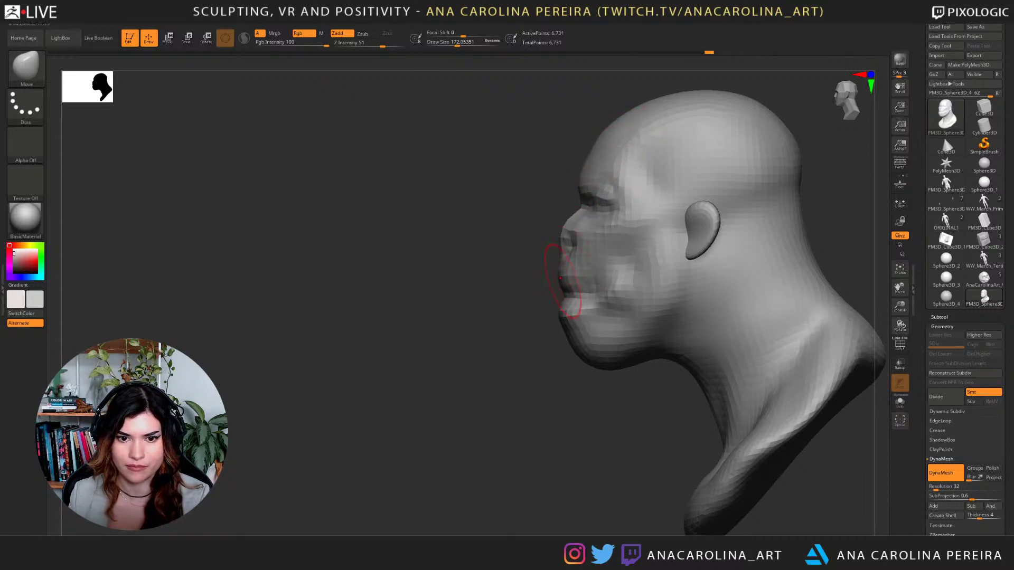
Reshape the profile of the upper lip and mouth area with the Move brush at a draw size of about 172.
{"action": "left_click_drag", "start_coordinate": [561, 279], "coordinate": [568, 285]}
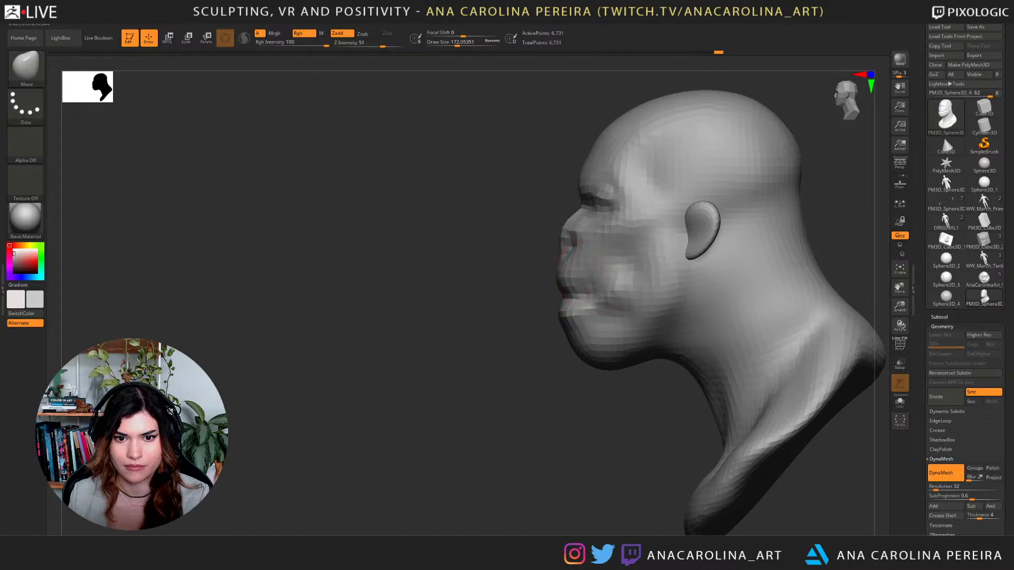
{"action": "left_click_drag", "start_coordinate": [528, 280], "coordinate": [495, 283], "text": "alt"}
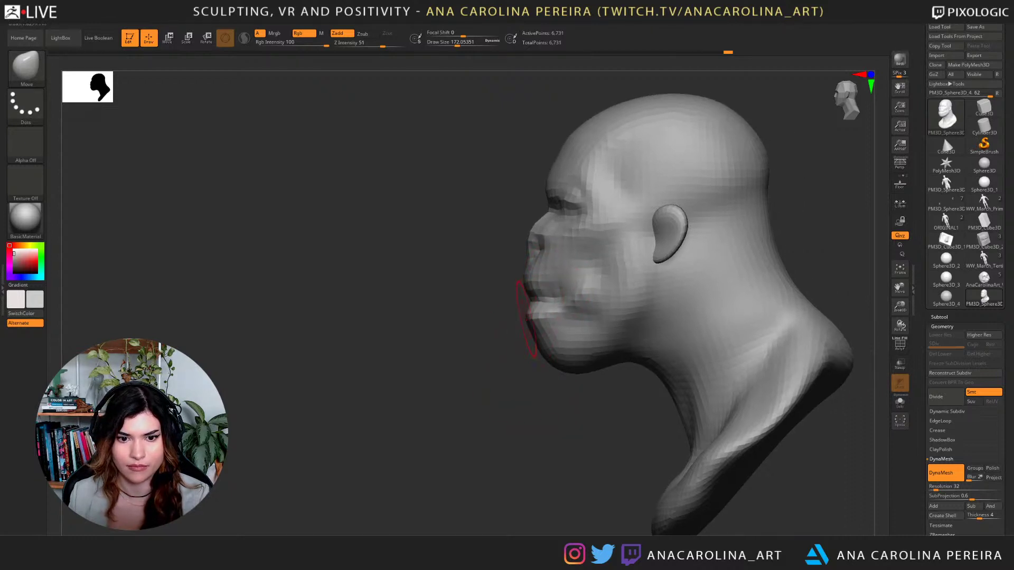
{"action": "mouse_move", "coordinate": [507, 320]}
{"action": "left_mouse_down"}
{"action": "mouse_move", "coordinate": [532, 323]}
{"action": "mouse_move", "coordinate": [514, 319]}
{"action": "left_mouse_up"}
{"action": "left_click_drag", "start_coordinate": [507, 365], "coordinate": [492, 363]}
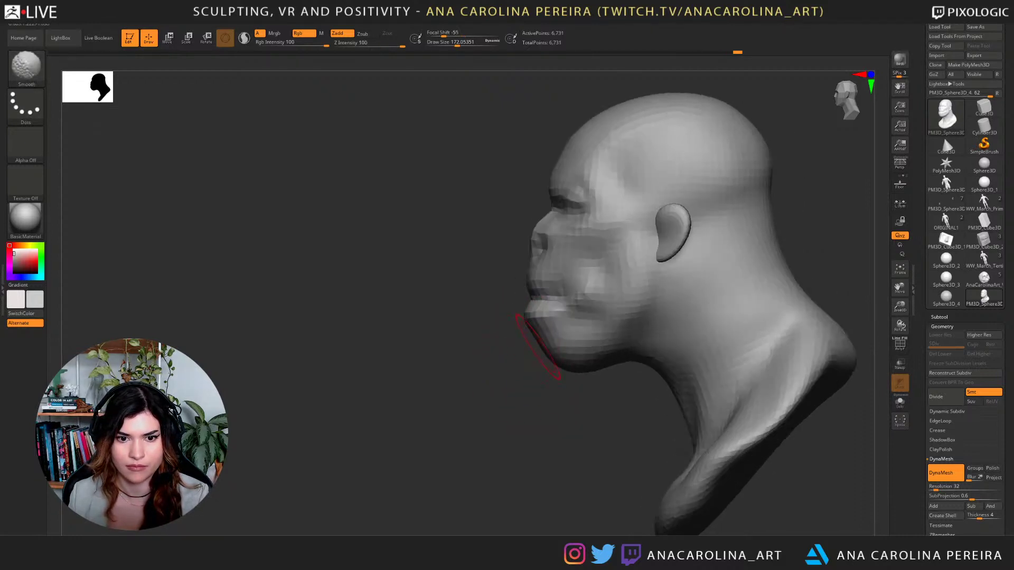
Shape the chin, raise the underside of the jaw and refine the jaw corner at a draw size of about 217.
{"action": "key", "text": "space"}
{"action": "left_click_drag", "start_coordinate": [552, 312], "coordinate": [539, 336]}
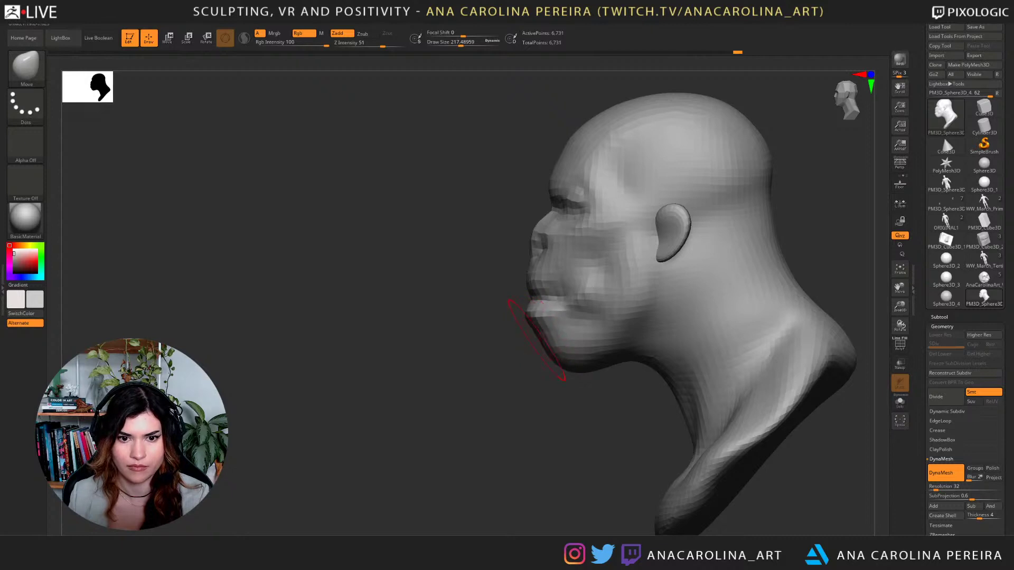
{"action": "mouse_move", "coordinate": [617, 366]}
{"action": "left_mouse_down"}
{"action": "mouse_move", "coordinate": [610, 356]}
{"action": "mouse_move", "coordinate": [621, 357]}
{"action": "left_mouse_up"}
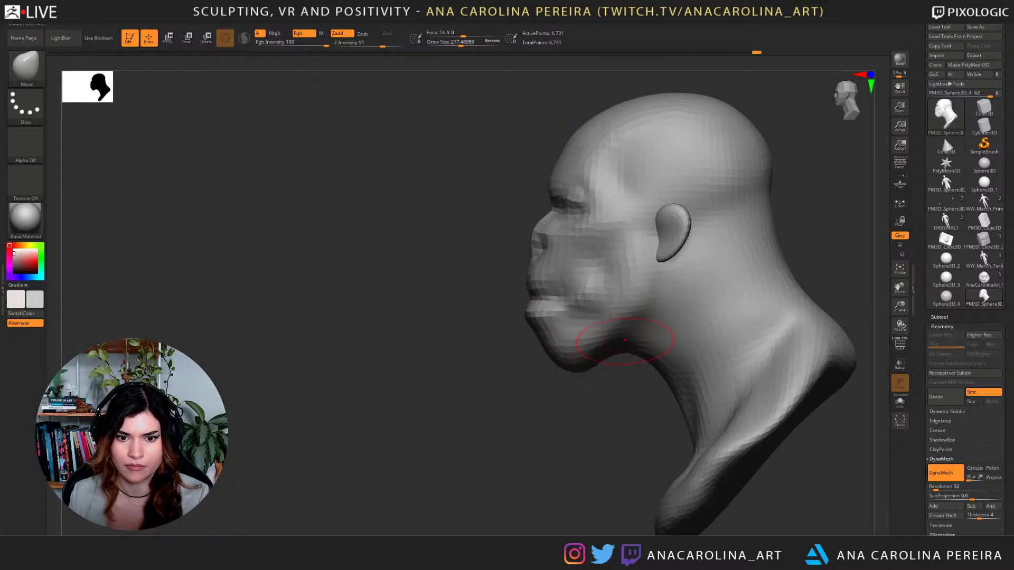
{"action": "mouse_move", "coordinate": [596, 399]}
{"action": "left_mouse_down"}
{"action": "mouse_move", "coordinate": [652, 400]}
{"action": "mouse_move", "coordinate": [637, 399]}
{"action": "left_mouse_up"}
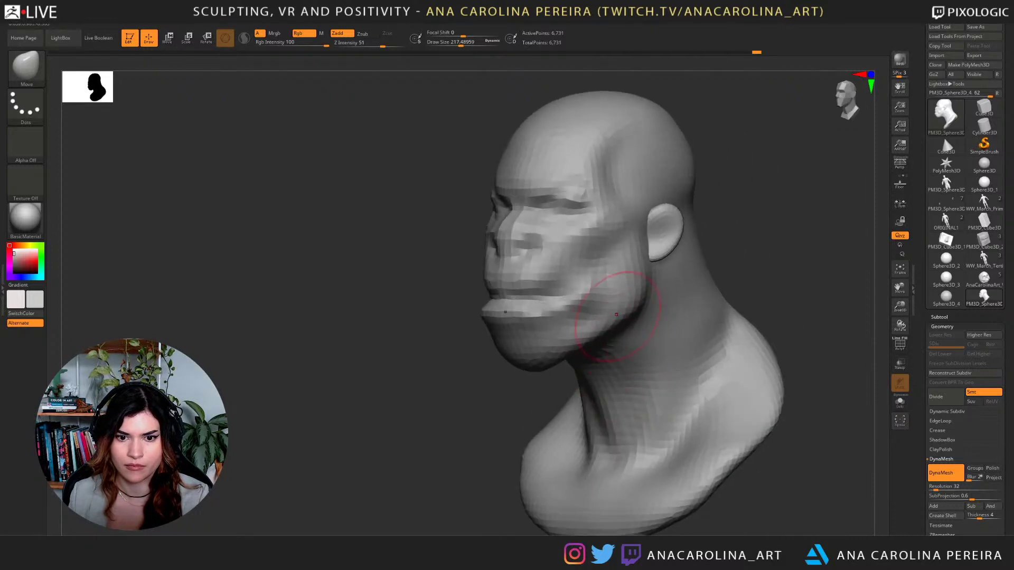
{"action": "left_click_drag", "start_coordinate": [632, 290], "coordinate": [644, 276]}
{"action": "mouse_move", "coordinate": [702, 253]}
{"action": "left_mouse_down"}
{"action": "mouse_move", "coordinate": [744, 252]}
{"action": "mouse_move", "coordinate": [735, 252]}
{"action": "left_mouse_up"}
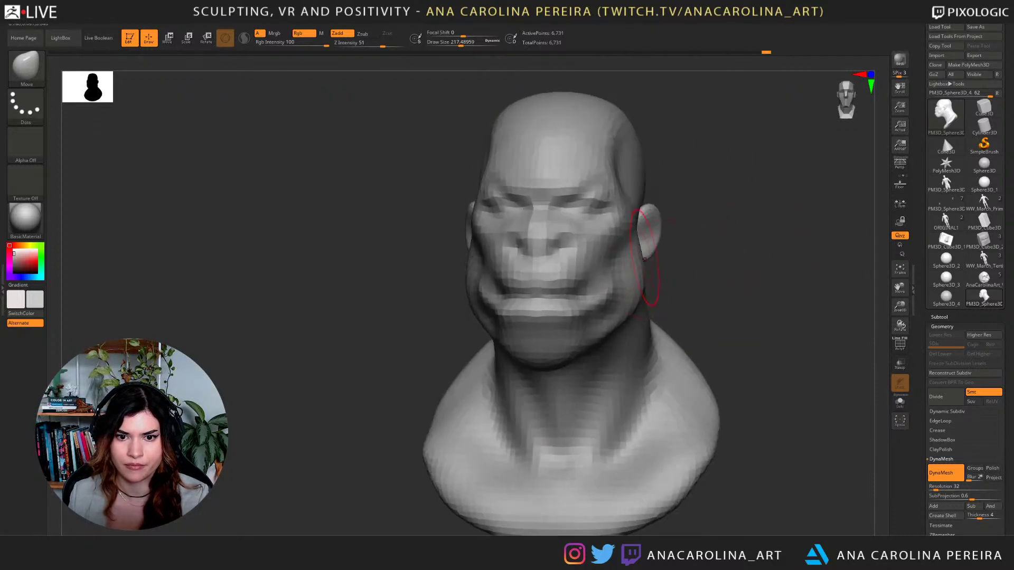
Push the ear in toward the head and adjust the side of the neck below it with the Move brush at a draw size of about 217.
{"action": "left_click_drag", "start_coordinate": [640, 264], "coordinate": [655, 235]}
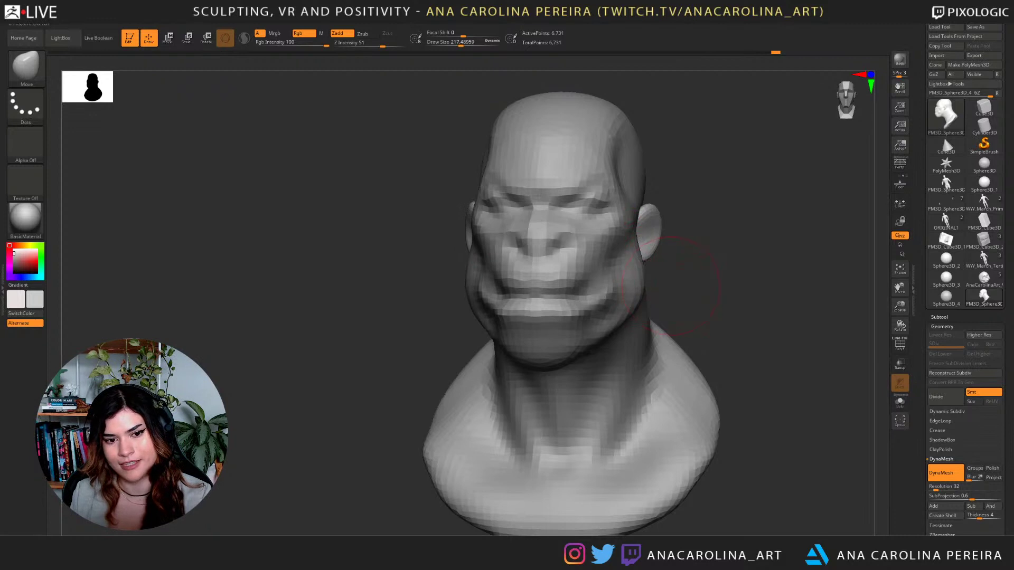
{"action": "right_click_drag", "start_coordinate": [671, 286], "coordinate": [644, 285]}
{"action": "left_click_drag", "start_coordinate": [676, 244], "coordinate": [667, 247]}
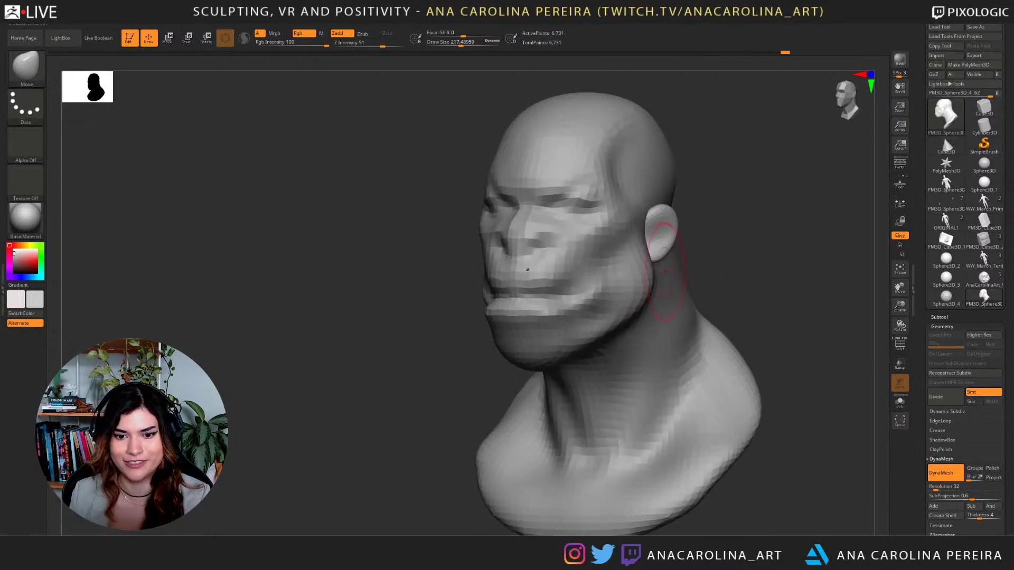
{"action": "left_click_drag", "start_coordinate": [712, 280], "coordinate": [734, 279]}
{"action": "left_click_drag", "start_coordinate": [668, 346], "coordinate": [678, 338]}
Reshape the neck-to-shoulder slope and the upper back with the Move brush at a draw size of about 286.
{"action": "key", "text": "bracketright"}
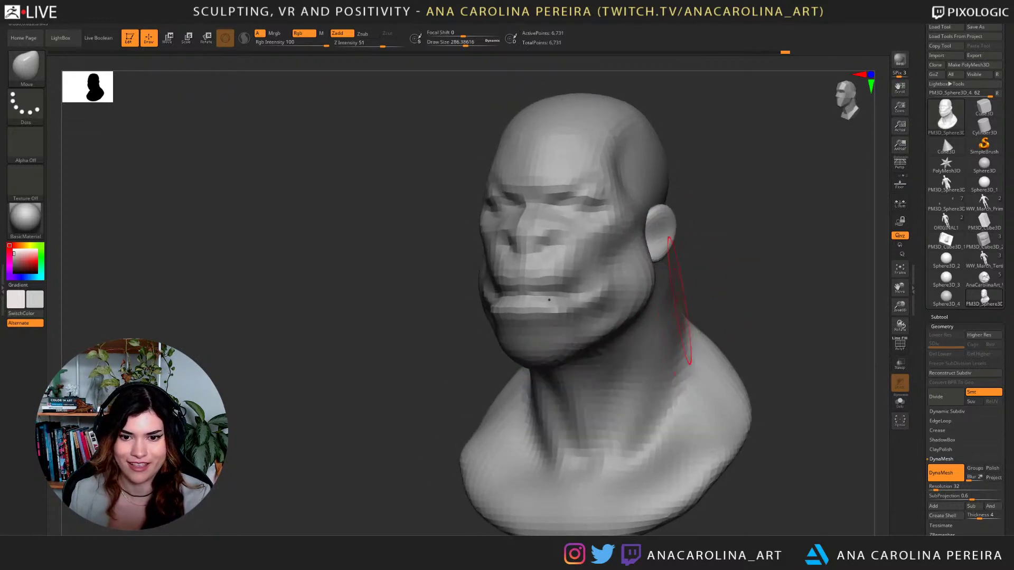
{"action": "mouse_move", "coordinate": [672, 373]}
{"action": "left_mouse_down"}
{"action": "mouse_move", "coordinate": [656, 381]}
{"action": "mouse_move", "coordinate": [654, 403]}
{"action": "left_mouse_up"}
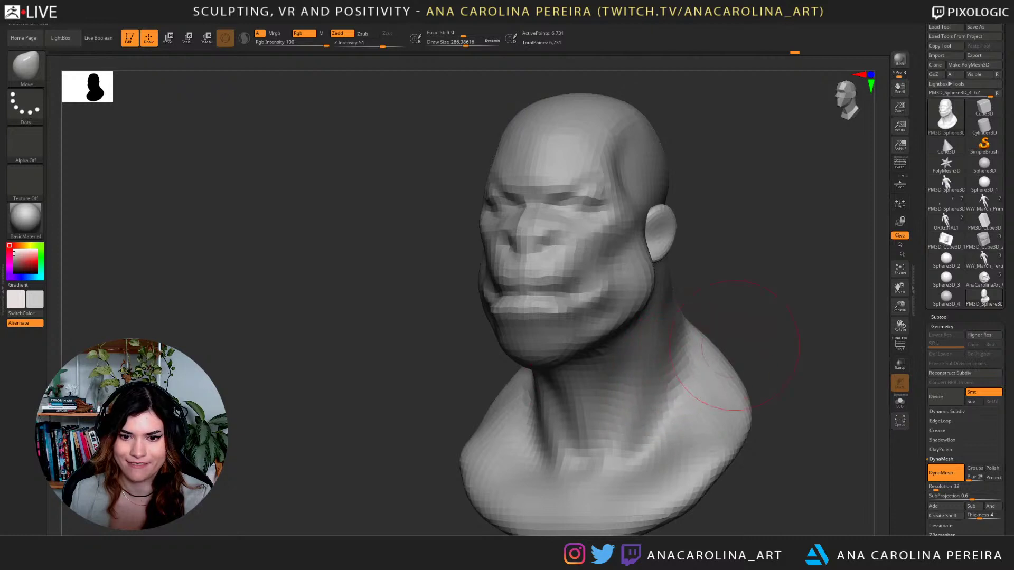
{"action": "left_click_drag", "start_coordinate": [750, 349], "coordinate": [707, 338]}
{"action": "left_click_drag", "start_coordinate": [702, 323], "coordinate": [730, 336]}
{"action": "right_click_drag", "start_coordinate": [740, 330], "coordinate": [699, 314], "text": "shift"}
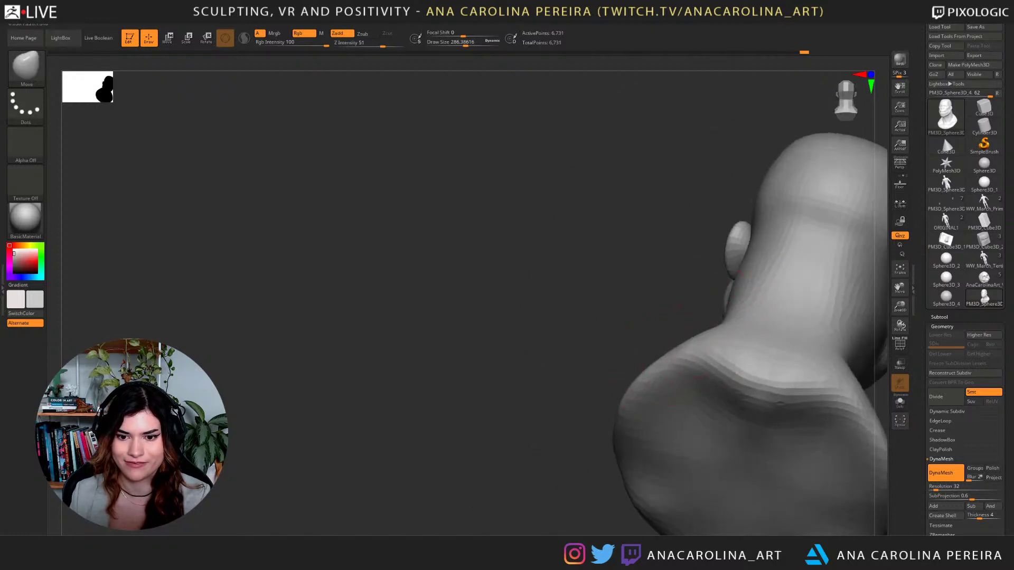
{"action": "left_click_drag", "start_coordinate": [693, 352], "coordinate": [678, 342]}
{"action": "left_click_drag", "start_coordinate": [660, 401], "coordinate": [639, 393]}
{"action": "left_click_drag", "start_coordinate": [554, 428], "coordinate": [541, 388]}
Adjust the shoulder and chest silhouette of the bust with the Move brush at a draw size of about 400.
{"action": "key", "text": "bracketright"}
{"action": "mouse_move", "coordinate": [650, 328]}
{"action": "right_mouse_down"}
{"action": "mouse_move", "coordinate": [701, 317]}
{"action": "mouse_move", "coordinate": [734, 330]}
{"action": "mouse_move", "coordinate": [757, 323]}
{"action": "mouse_move", "coordinate": [730, 290]}
{"action": "mouse_move", "coordinate": [705, 303]}
{"action": "right_mouse_up"}
{"action": "mouse_move", "coordinate": [676, 344]}
{"action": "left_mouse_down"}
{"action": "mouse_move", "coordinate": [689, 331]}
{"action": "mouse_move", "coordinate": [709, 351]}
{"action": "left_mouse_up"}
{"action": "mouse_move", "coordinate": [692, 429]}
{"action": "left_mouse_down"}
{"action": "mouse_move", "coordinate": [680, 443]}
{"action": "mouse_move", "coordinate": [671, 429]}
{"action": "left_mouse_up"}
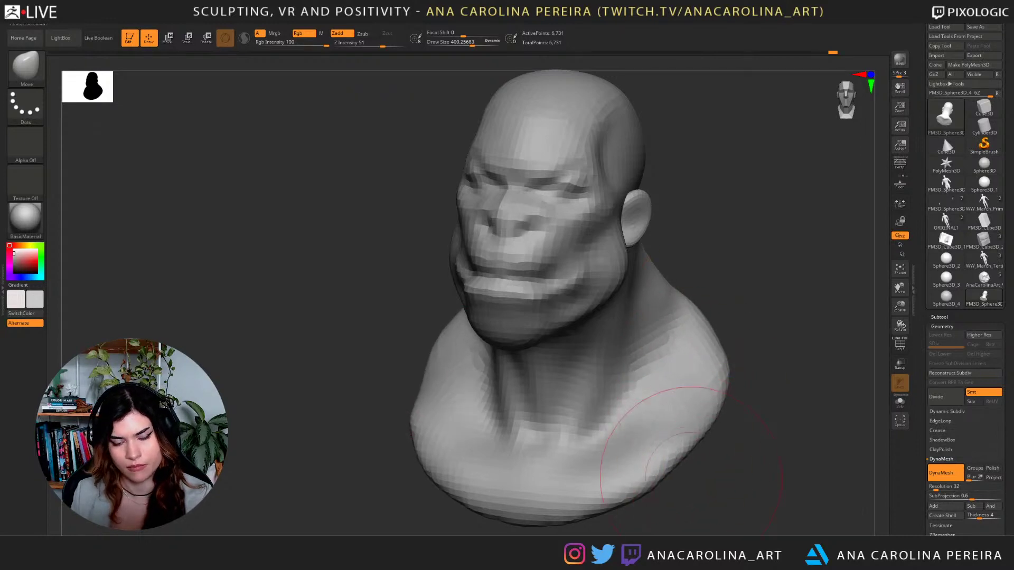
{"action": "mouse_move", "coordinate": [690, 469]}
{"action": "right_mouse_down"}
{"action": "mouse_move", "coordinate": [739, 464]}
{"action": "mouse_move", "coordinate": [739, 324]}
{"action": "right_mouse_up"}
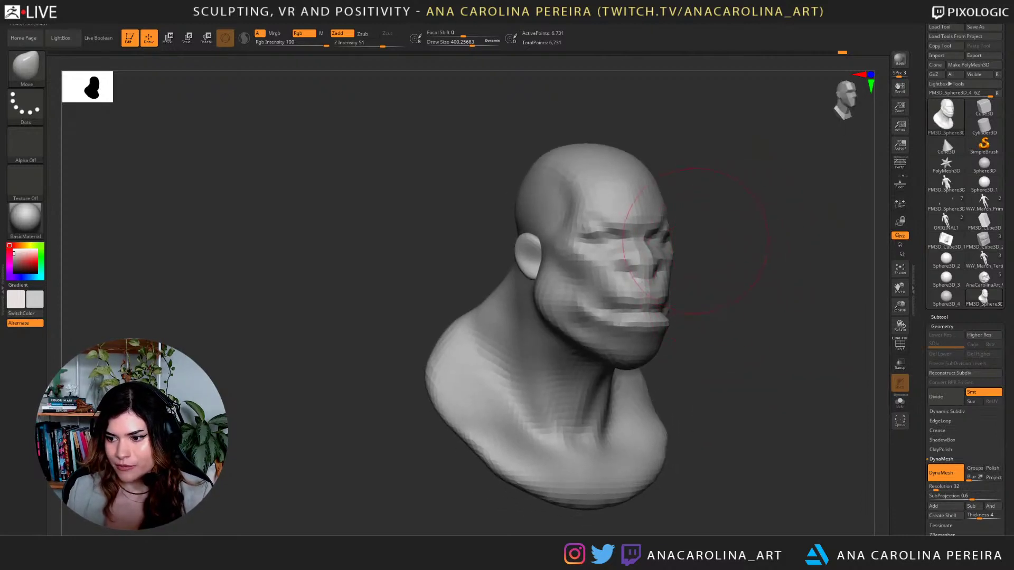
{"action": "right_click_drag", "start_coordinate": [751, 373], "coordinate": [667, 357]}
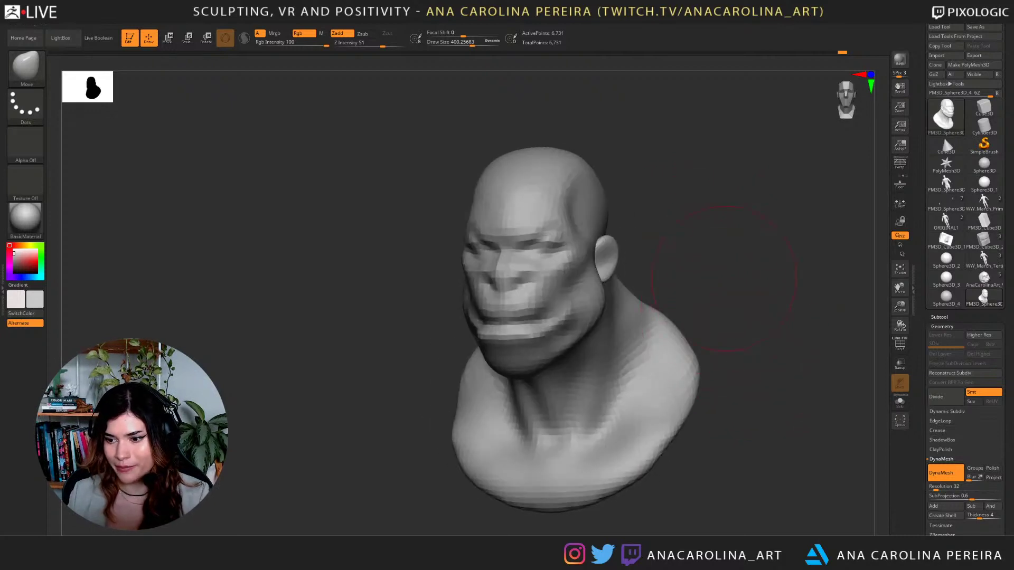
Refine the rear of the jaw just in front of the ear with the Move brush at a draw size of about 192.
{"action": "right_click_drag", "start_coordinate": [733, 311], "coordinate": [760, 309]}
{"action": "right_click", "coordinate": [743, 301]}
{"action": "left_click_drag", "start_coordinate": [742, 302], "coordinate": [737, 302]}
{"action": "right_click_drag", "start_coordinate": [752, 293], "coordinate": [709, 288], "text": "alt"}
{"action": "mouse_move", "coordinate": [628, 233]}
{"action": "right_mouse_down"}
{"action": "mouse_move", "coordinate": [672, 233]}
{"action": "mouse_move", "coordinate": [656, 240]}
{"action": "right_mouse_up"}
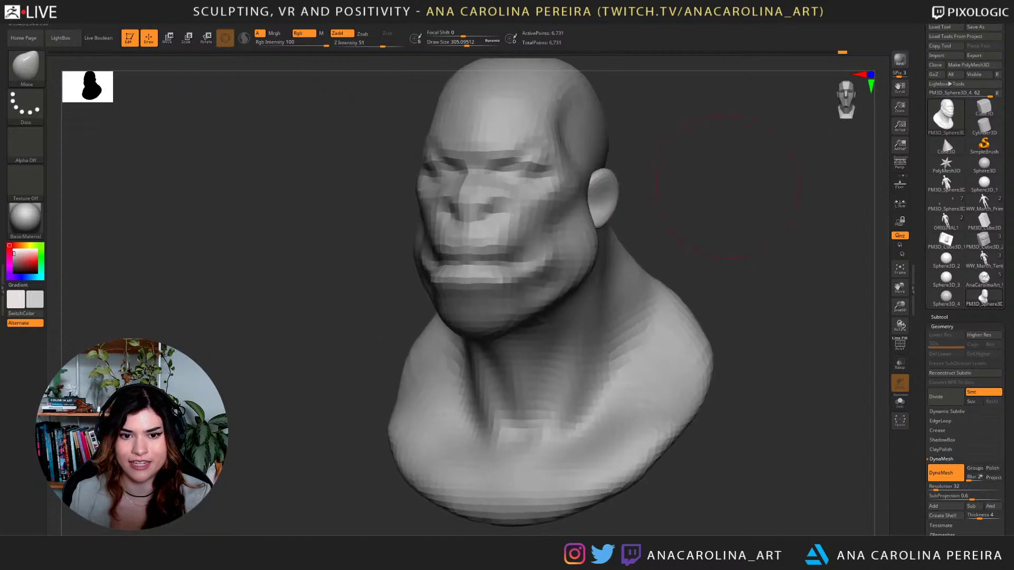
{"action": "right_click", "coordinate": [655, 243]}
{"action": "left_click_drag", "start_coordinate": [655, 243], "coordinate": [647, 243]}
{"action": "right_click_drag", "start_coordinate": [648, 240], "coordinate": [627, 237]}
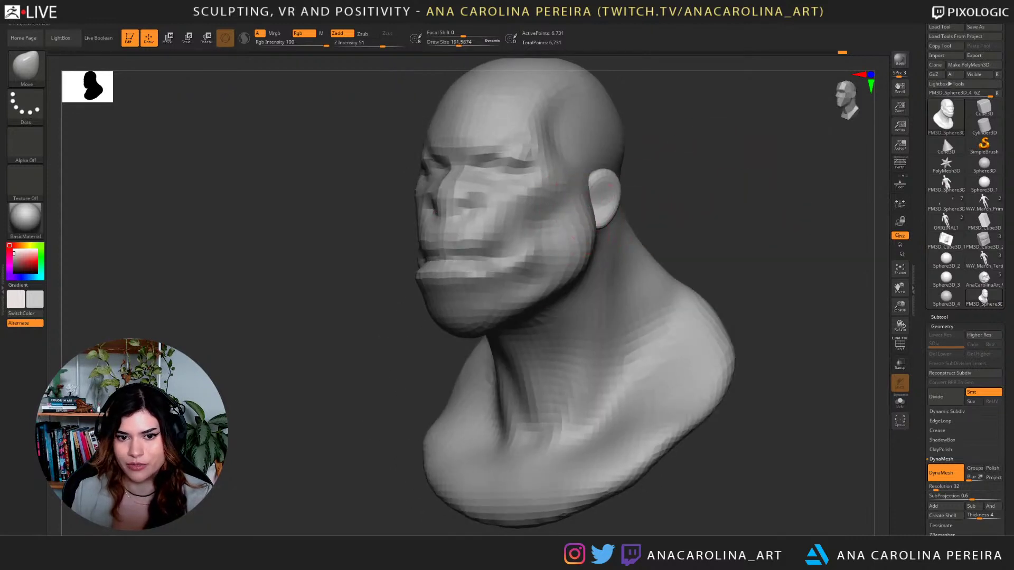
{"action": "left_click_drag", "start_coordinate": [583, 217], "coordinate": [574, 182]}
{"action": "mouse_move", "coordinate": [601, 170]}
{"action": "right_mouse_down"}
{"action": "mouse_move", "coordinate": [586, 169]}
{"action": "mouse_move", "coordinate": [573, 193]}
{"action": "right_mouse_up"}
Carve the temple and cheekbone area with the DamStandard brush at a draw size of about 177.
{"action": "key", "text": "b"}
{"action": "key", "text": "d"}
{"action": "key", "text": "s"}
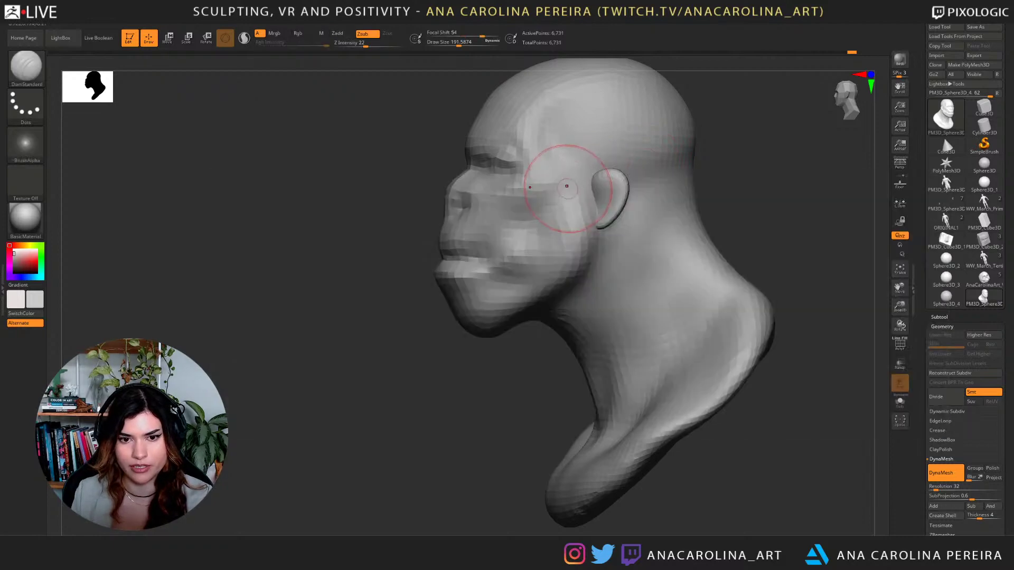
{"action": "mouse_move", "coordinate": [568, 188]}
{"action": "right_mouse_down"}
{"action": "mouse_move", "coordinate": [693, 170]}
{"action": "mouse_move", "coordinate": [739, 180]}
{"action": "mouse_move", "coordinate": [712, 182]}
{"action": "mouse_move", "coordinate": [716, 254]}
{"action": "right_mouse_up"}
{"action": "key", "text": "space"}
{"action": "left_click_drag", "start_coordinate": [555, 154], "coordinate": [581, 188]}
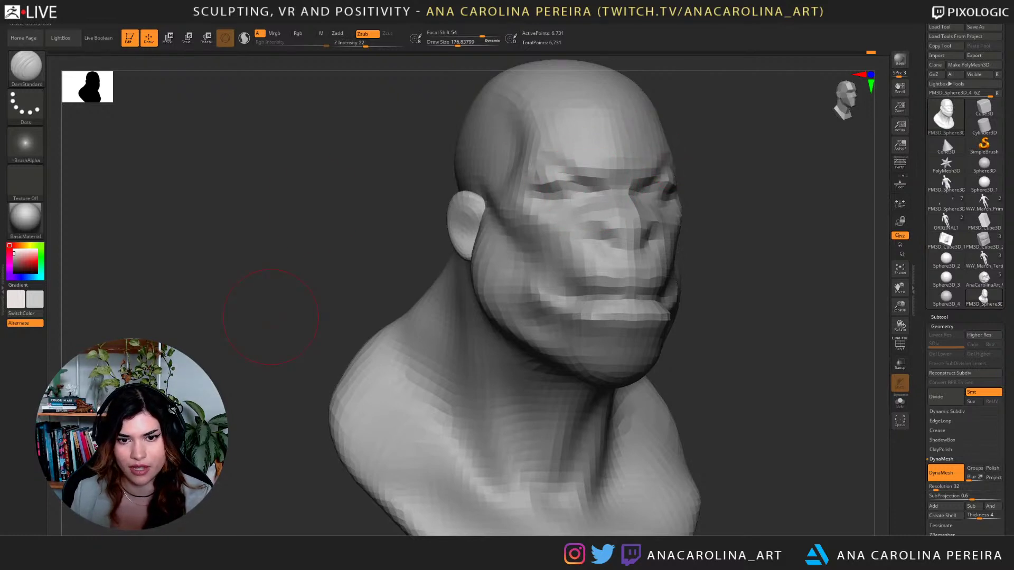
Carve the crease along the wing of the nose with DamStandard at a draw size of about 68.
{"action": "right_click_drag", "start_coordinate": [734, 335], "coordinate": [655, 332]}
{"action": "key", "text": "space"}
{"action": "left_click_drag", "start_coordinate": [658, 228], "coordinate": [647, 228]}
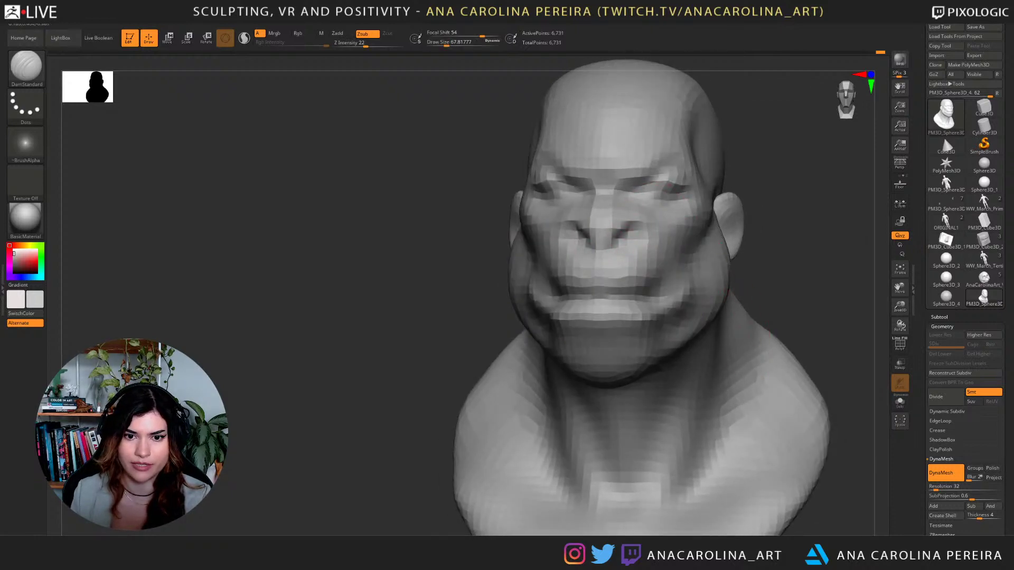
{"action": "mouse_move", "coordinate": [634, 226]}
{"action": "left_mouse_down"}
{"action": "mouse_move", "coordinate": [617, 232]}
{"action": "mouse_move", "coordinate": [640, 233]}
{"action": "mouse_move", "coordinate": [634, 224]}
{"action": "left_mouse_up"}
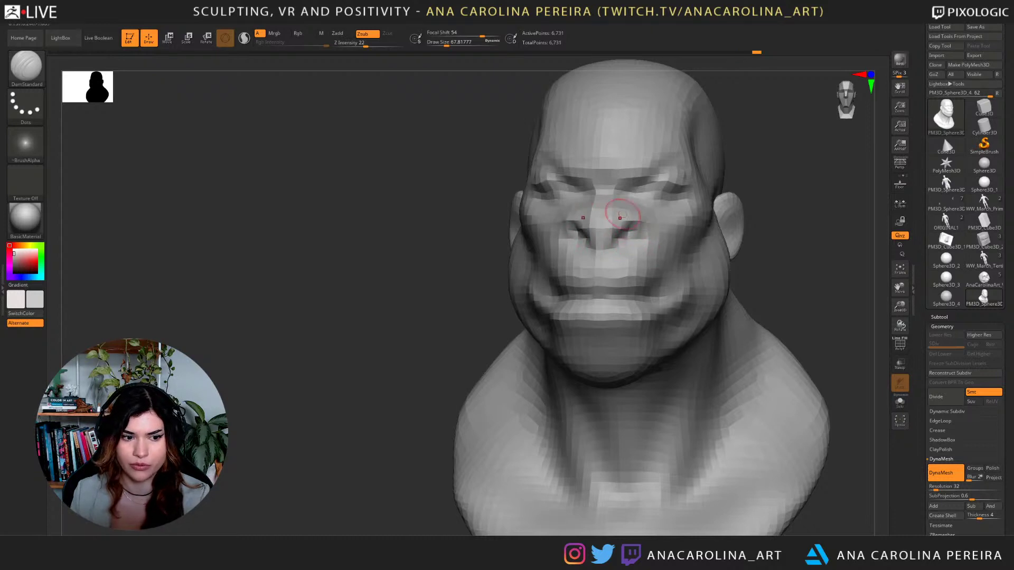
Carve frown creases between the brows and up the forehead with DamStandard at a draw size of about 163, and smooth the forehead.
{"action": "right_click_drag", "start_coordinate": [652, 193], "coordinate": [632, 193]}
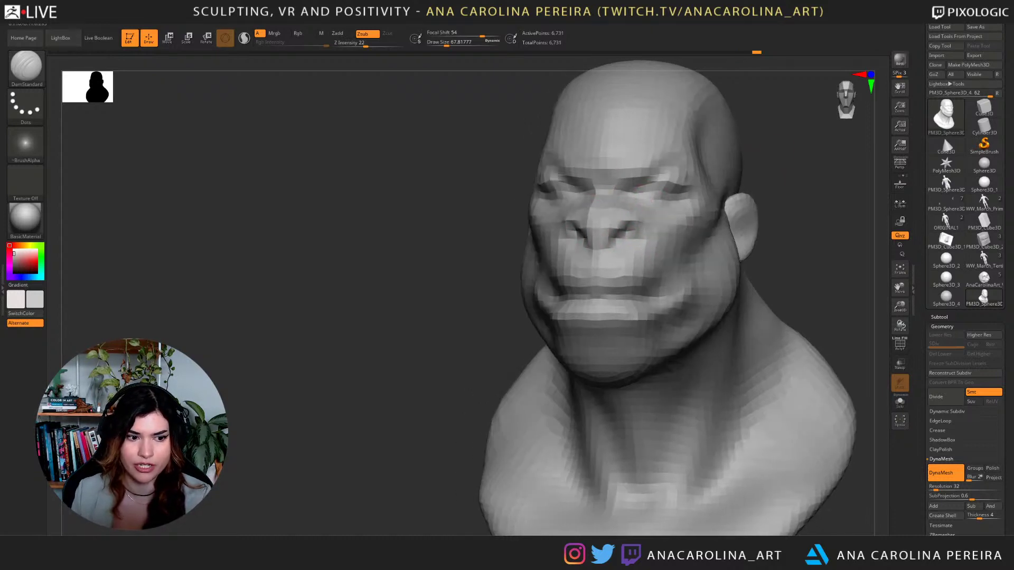
{"action": "key", "text": "space"}
{"action": "left_click_drag", "start_coordinate": [677, 168], "coordinate": [687, 167]}
{"action": "left_click_drag", "start_coordinate": [603, 172], "coordinate": [657, 193]}
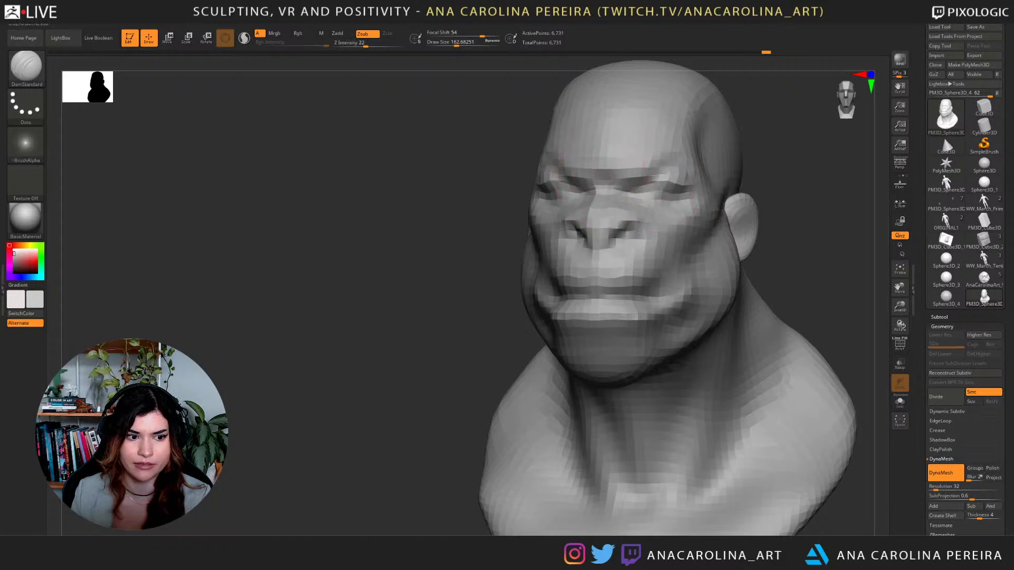
{"action": "right_click_drag", "start_coordinate": [605, 185], "coordinate": [689, 174]}
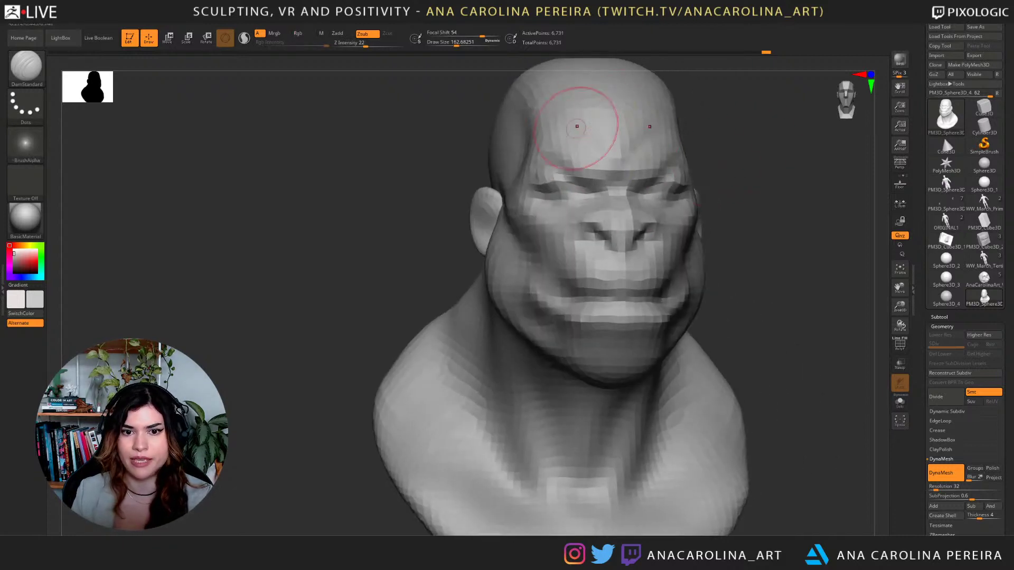
{"action": "left_click_drag", "start_coordinate": [619, 177], "coordinate": [624, 126]}
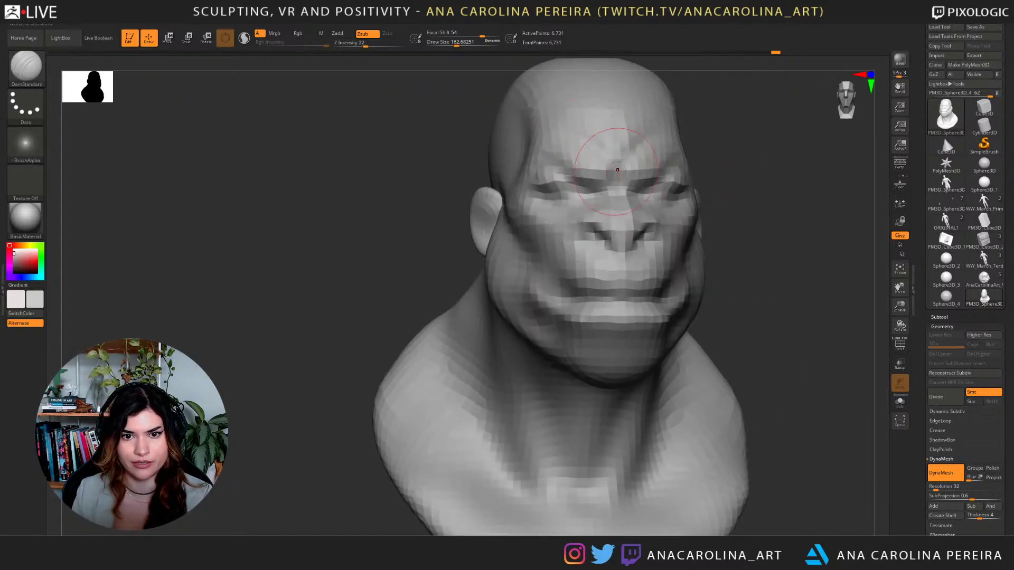
{"action": "right_click_drag", "start_coordinate": [686, 163], "coordinate": [642, 169]}
{"action": "left_click_drag", "start_coordinate": [657, 145], "coordinate": [687, 143], "text": "shift"}
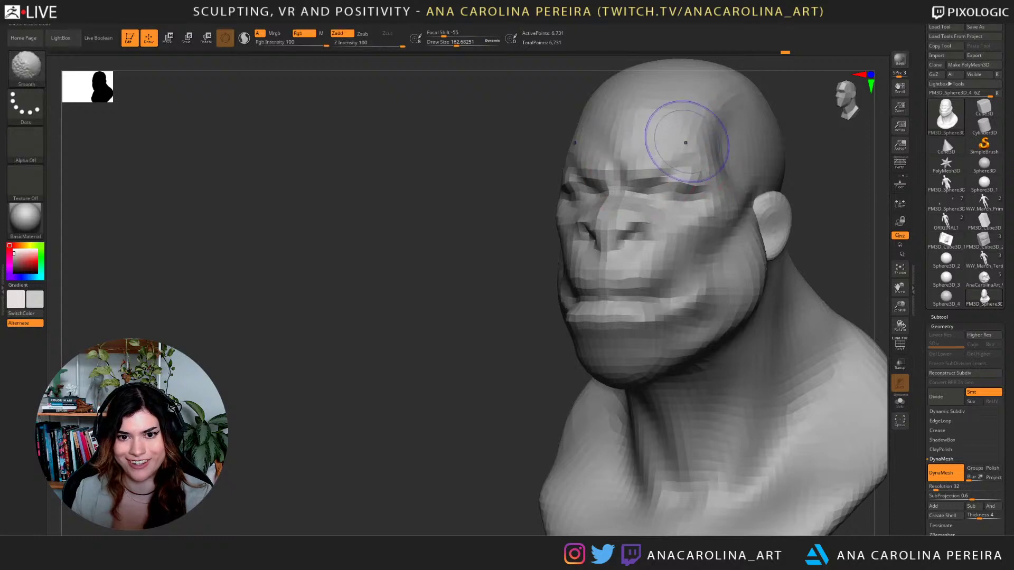
{"action": "right_click_drag", "start_coordinate": [687, 121], "coordinate": [858, 212]}
{"action": "right_click", "coordinate": [820, 185], "text": "shift"}
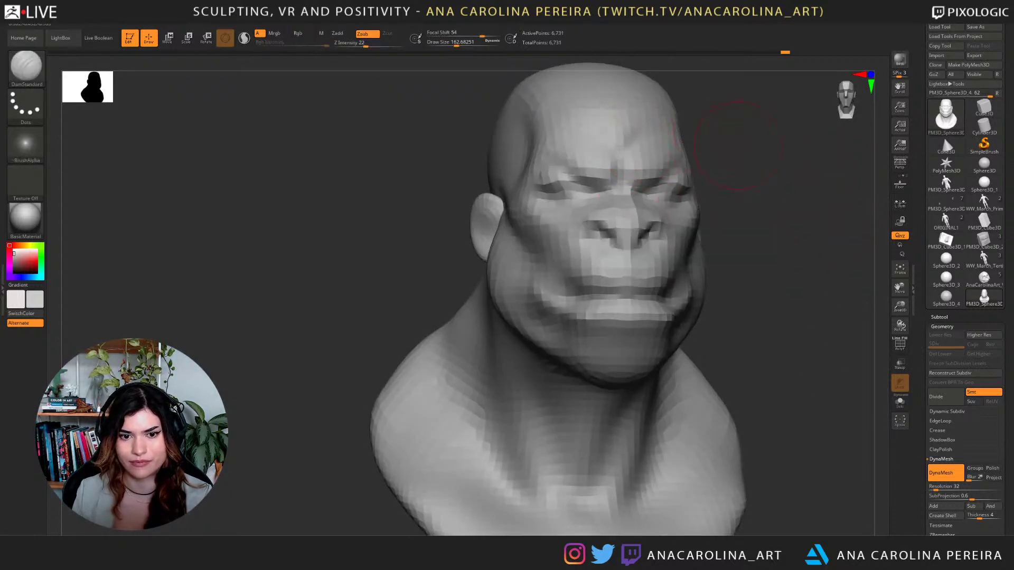
Build up volume along the side of the jaw with the ClayBuildup brush at a draw size of about 163.
{"action": "mouse_move", "coordinate": [713, 193]}
{"action": "right_mouse_down"}
{"action": "mouse_move", "coordinate": [753, 185]}
{"action": "mouse_move", "coordinate": [686, 177]}
{"action": "mouse_move", "coordinate": [765, 248]}
{"action": "mouse_move", "coordinate": [592, 275]}
{"action": "mouse_move", "coordinate": [713, 264]}
{"action": "mouse_move", "coordinate": [712, 311]}
{"action": "mouse_move", "coordinate": [792, 258]}
{"action": "mouse_move", "coordinate": [822, 253]}
{"action": "right_mouse_up"}
{"action": "key", "text": "b"}
{"action": "key", "text": "c"}
{"action": "key", "text": "b"}
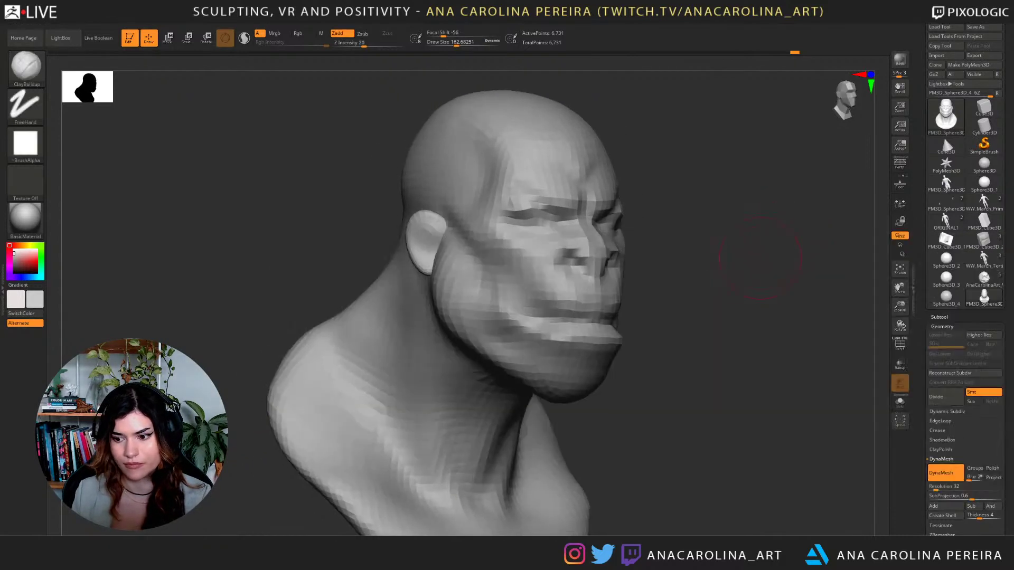
{"action": "right_click_drag", "start_coordinate": [581, 273], "coordinate": [561, 274]}
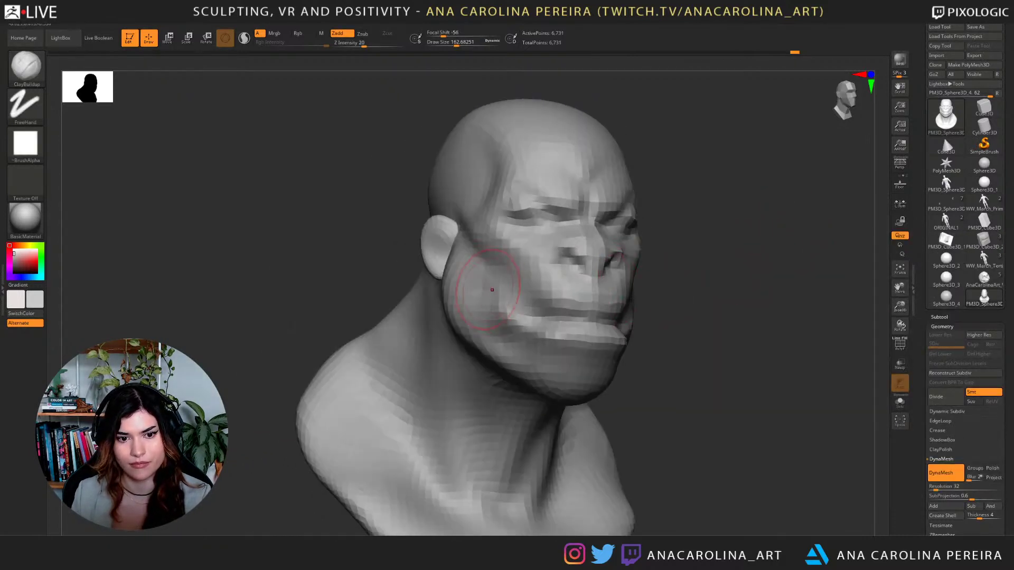
{"action": "mouse_move", "coordinate": [472, 306]}
{"action": "left_mouse_down"}
{"action": "mouse_move", "coordinate": [492, 338]}
{"action": "mouse_move", "coordinate": [524, 349]}
{"action": "left_mouse_up"}
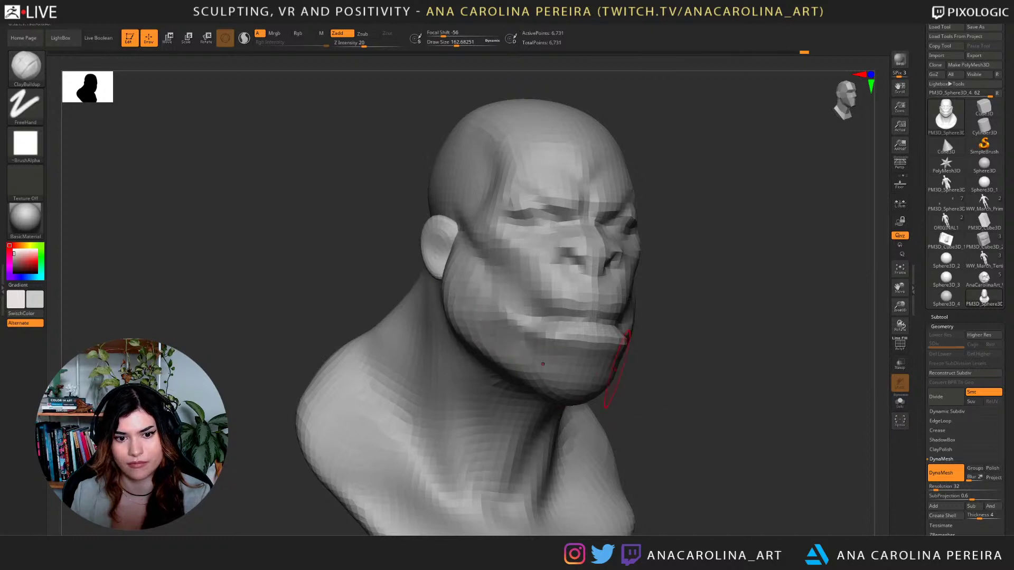
Add mass to the chin and lower jaw below the mouth with ClayBuildup at a draw size of about 268.
{"action": "right_click_drag", "start_coordinate": [771, 352], "coordinate": [697, 340]}
{"action": "key", "text": "space"}
{"action": "left_click_drag", "start_coordinate": [692, 339], "coordinate": [705, 339]}
{"action": "right_click_drag", "start_coordinate": [716, 306], "coordinate": [624, 348]}
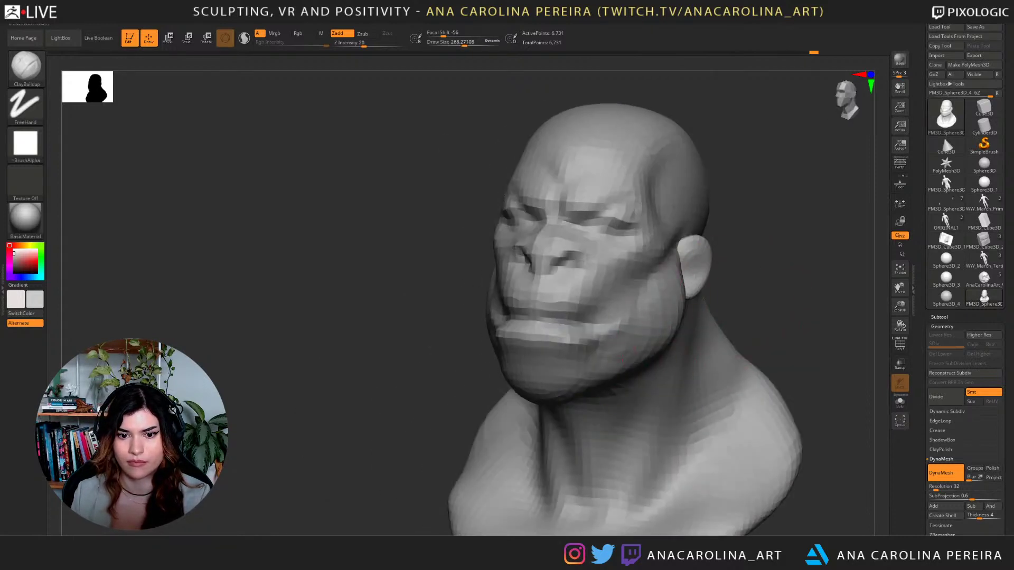
{"action": "right_click_drag", "start_coordinate": [772, 346], "coordinate": [741, 239]}
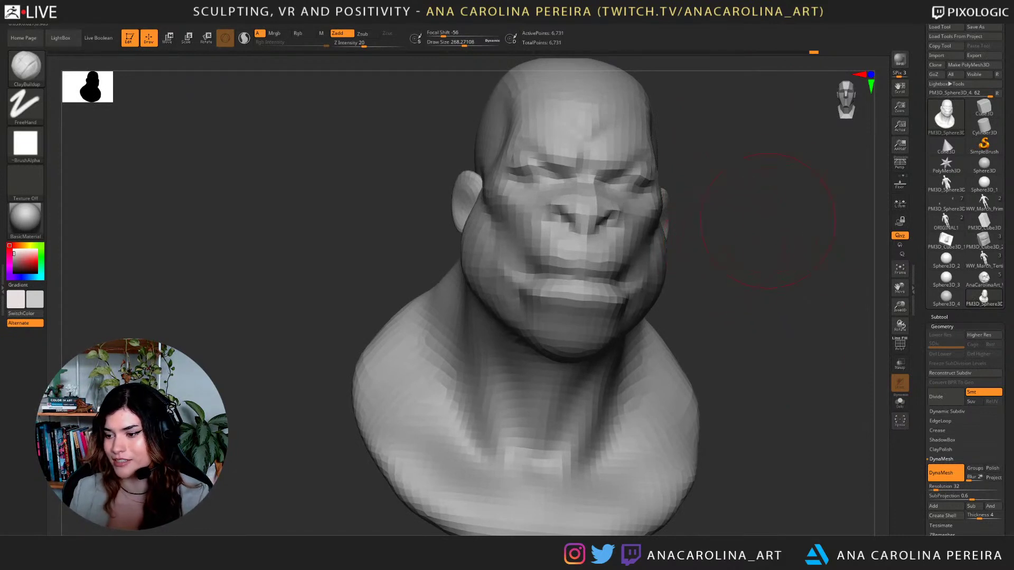
{"action": "mouse_move", "coordinate": [983, 241]}
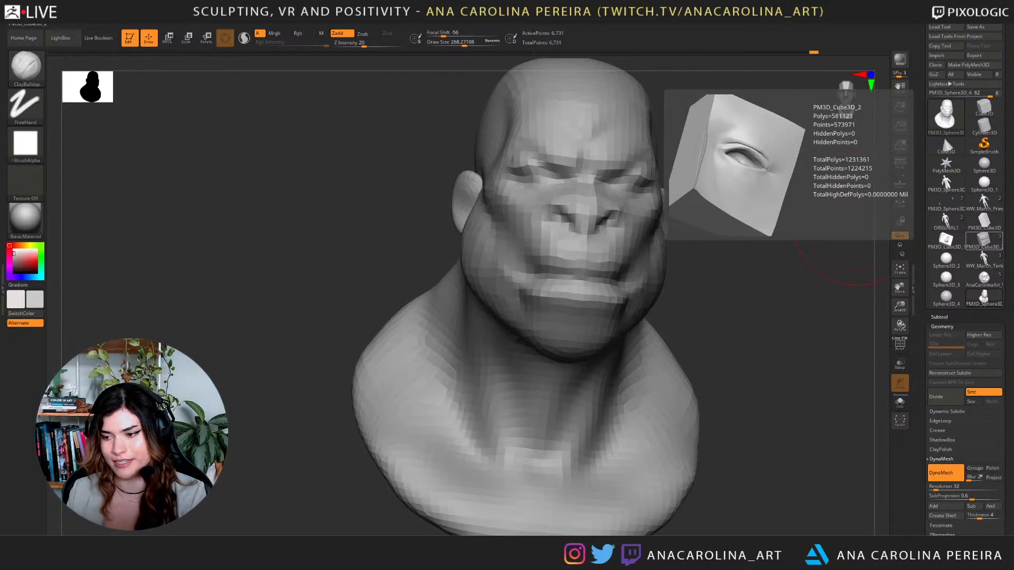
{"action": "left_click_drag", "start_coordinate": [768, 404], "coordinate": [738, 415]}
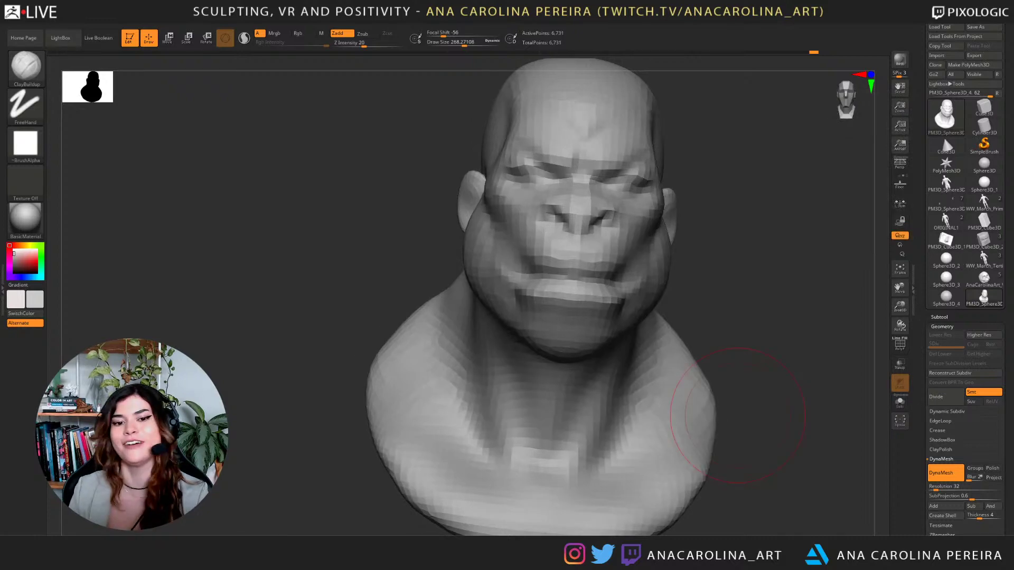
Refine the jaw and cheek contour in front view with the Move brush at a draw size of about 202.
{"action": "left_click_drag", "start_coordinate": [705, 231], "coordinate": [679, 232]}
{"action": "key", "text": "b"}
{"action": "mouse_move", "coordinate": [761, 232]}
{"action": "left_mouse_down"}
{"action": "mouse_move", "coordinate": [666, 233]}
{"action": "mouse_move", "coordinate": [680, 246]}
{"action": "left_mouse_up"}
{"action": "key", "text": "m"}
{"action": "key", "text": "v"}
{"action": "key", "text": "space"}
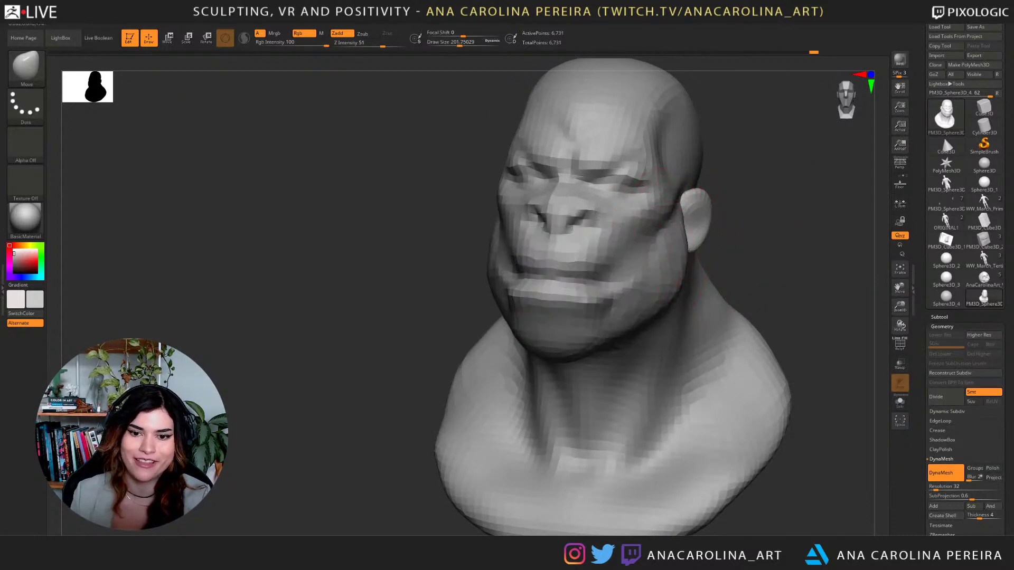
{"action": "left_click_drag", "start_coordinate": [752, 248], "coordinate": [786, 246], "text": "shift"}
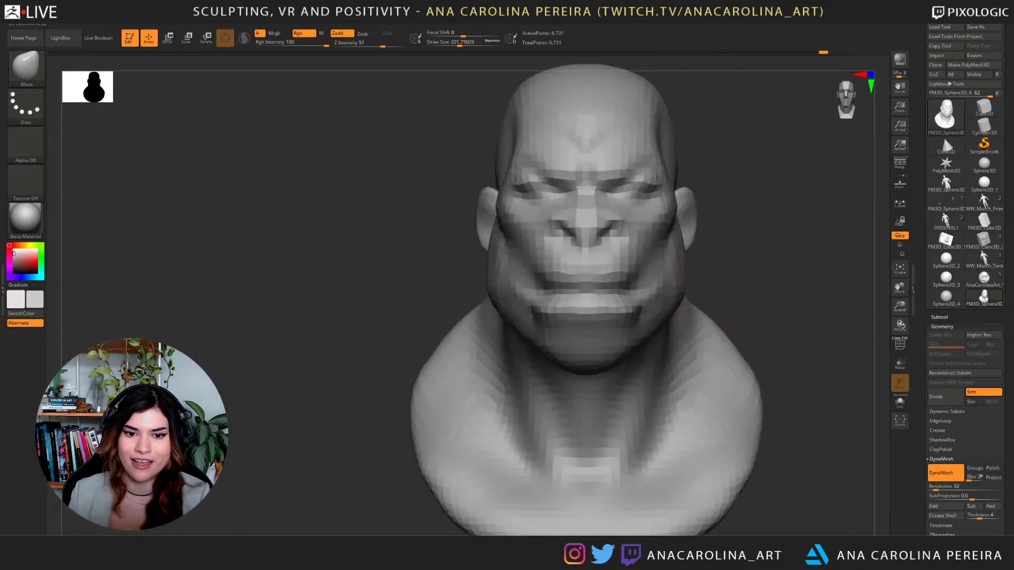
{"action": "mouse_move", "coordinate": [734, 277]}
{"action": "left_mouse_down"}
{"action": "mouse_move", "coordinate": [709, 270]}
{"action": "mouse_move", "coordinate": [689, 243]}
{"action": "mouse_move", "coordinate": [650, 338]}
{"action": "left_mouse_up"}
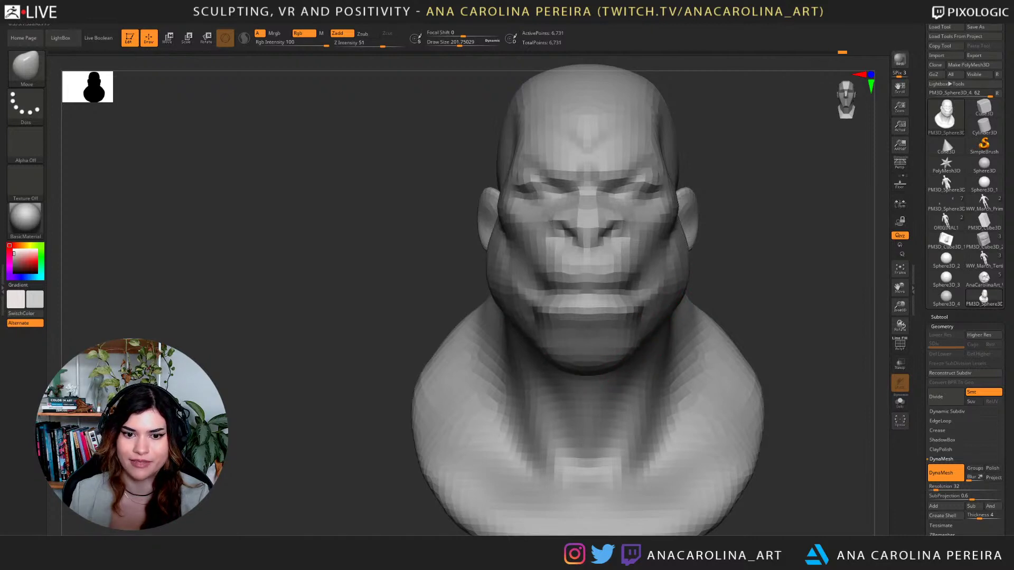
{"action": "mouse_move", "coordinate": [769, 293]}
{"action": "left_mouse_down"}
{"action": "mouse_move", "coordinate": [602, 375]}
{"action": "mouse_move", "coordinate": [636, 359]}
{"action": "left_mouse_up"}
{"action": "mouse_move", "coordinate": [758, 340]}
{"action": "left_mouse_down"}
{"action": "mouse_move", "coordinate": [746, 229]}
{"action": "mouse_move", "coordinate": [699, 229]}
{"action": "mouse_move", "coordinate": [685, 246]}
{"action": "mouse_move", "coordinate": [575, 268]}
{"action": "left_mouse_up"}
{"action": "key", "text": "w"}
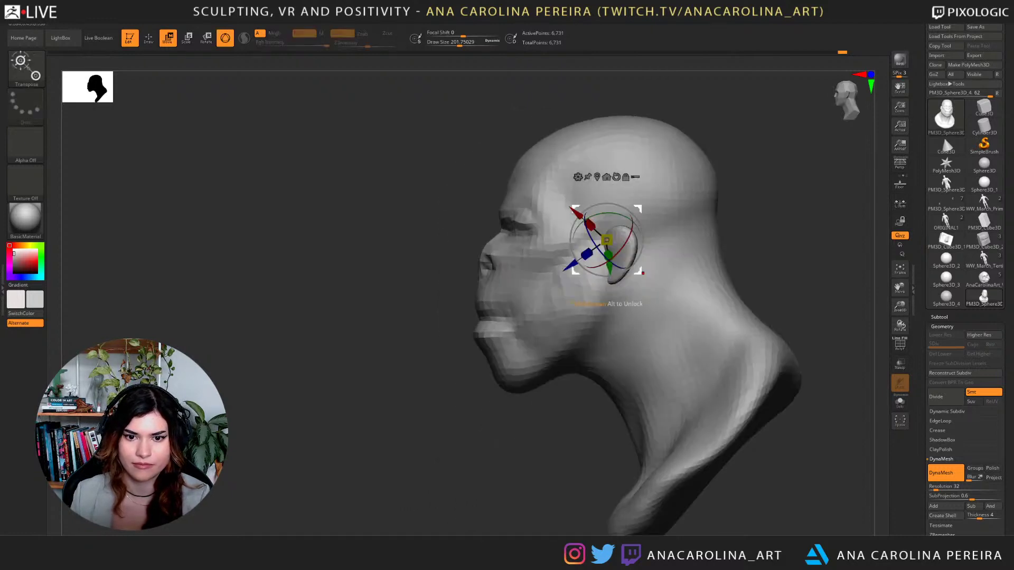
{"action": "mouse_move", "coordinate": [638, 271]}
{"action": "left_mouse_down"}
{"action": "mouse_move", "coordinate": [633, 254]}
{"action": "mouse_move", "coordinate": [650, 252]}
{"action": "mouse_move", "coordinate": [770, 270]}
{"action": "mouse_move", "coordinate": [742, 226]}
{"action": "mouse_move", "coordinate": [761, 253]}
{"action": "left_mouse_up"}
{"action": "key", "text": "ctrl+z"}
{"action": "left_click", "coordinate": [623, 265], "text": "alt"}
{"action": "key", "text": "b"}
{"action": "left_click_drag", "start_coordinate": [765, 259], "coordinate": [742, 264]}
{"action": "key", "text": "b"}
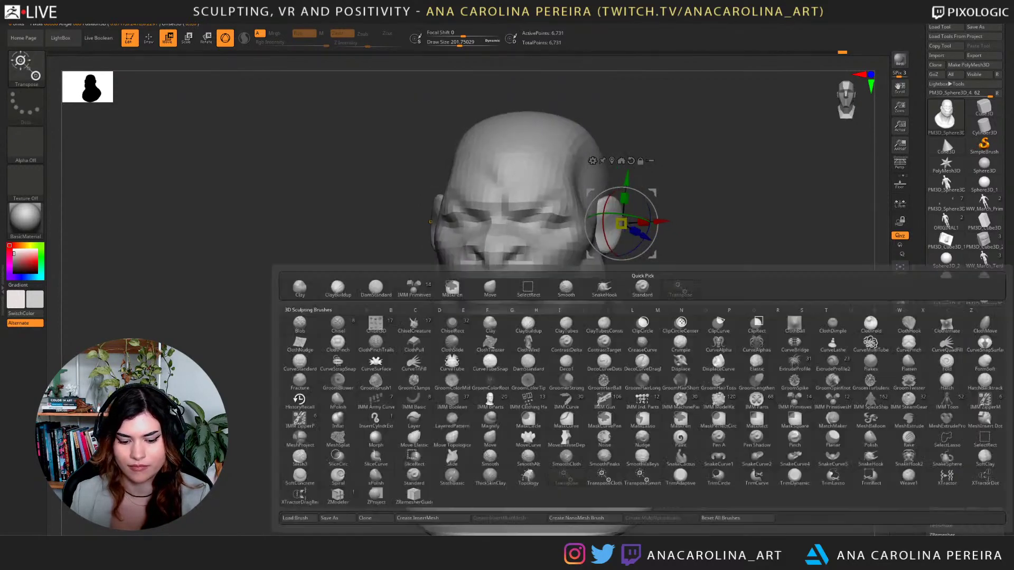
{"action": "key", "text": "m"}
{"action": "key", "text": "v"}
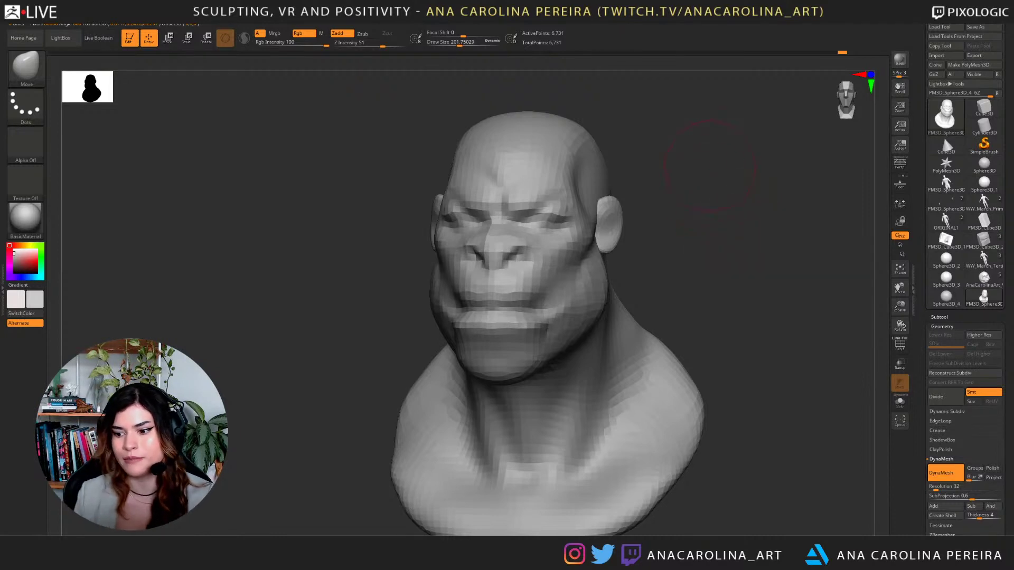
{"action": "left_click_drag", "start_coordinate": [709, 253], "coordinate": [747, 249], "text": "alt"}
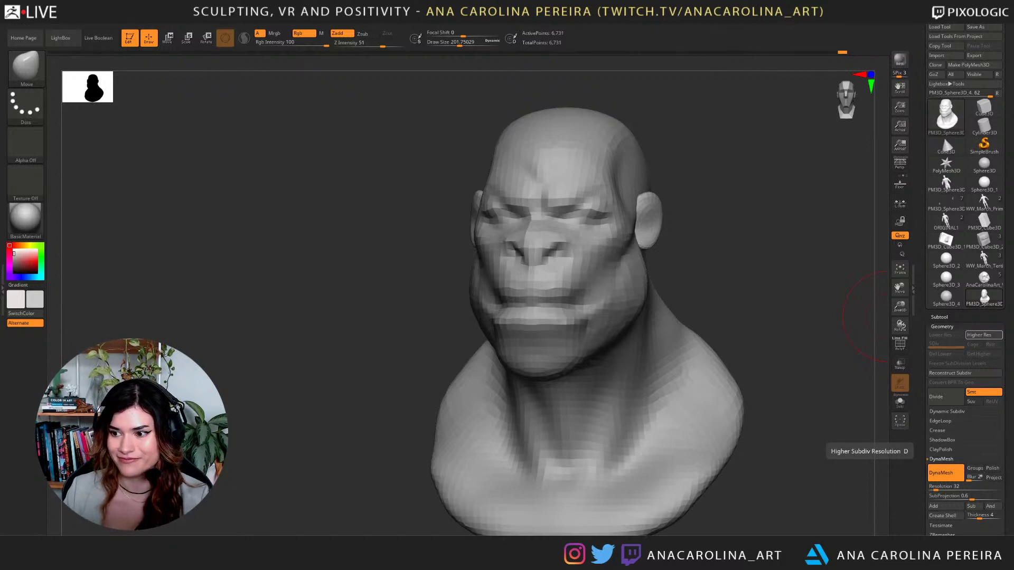
{"action": "left_click_drag", "start_coordinate": [881, 316], "coordinate": [784, 286]}
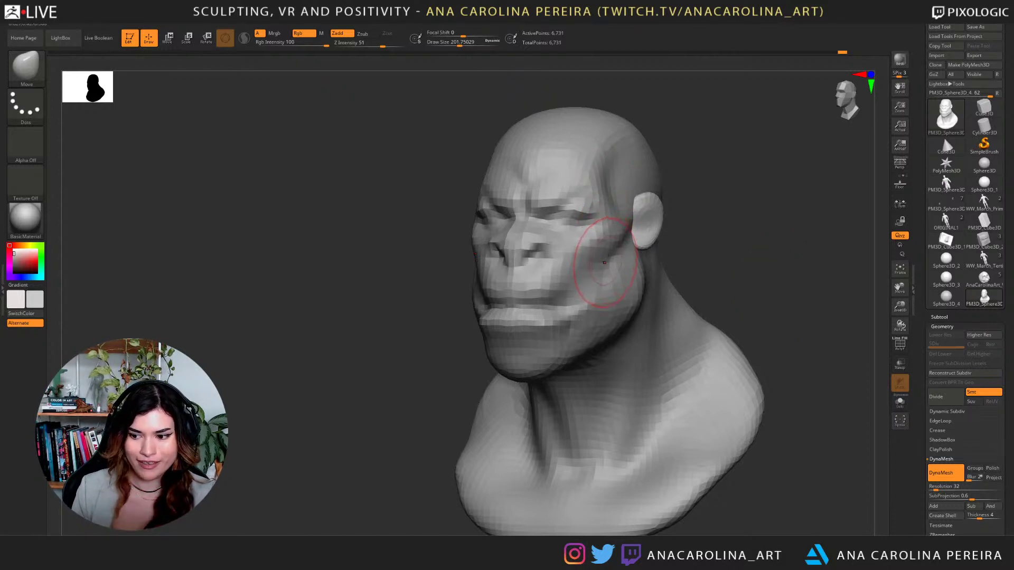
Pull the throat contour under the jaw forward in side view with the Move brush at a draw size of about 245.
{"action": "mouse_move", "coordinate": [743, 301]}
{"action": "left_mouse_down"}
{"action": "mouse_move", "coordinate": [750, 305]}
{"action": "mouse_move", "coordinate": [709, 288]}
{"action": "left_mouse_up"}
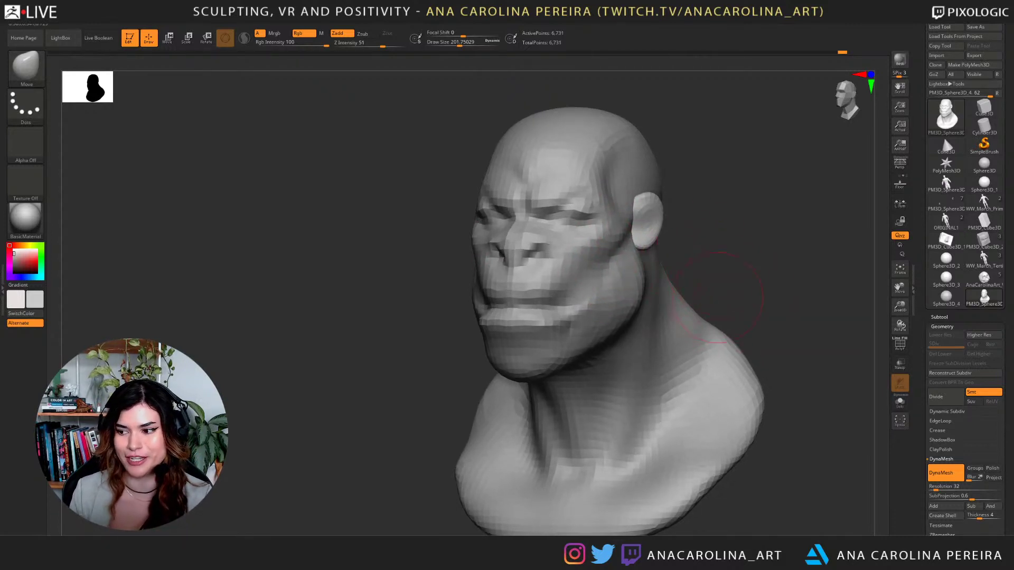
{"action": "left_click_drag", "start_coordinate": [718, 199], "coordinate": [728, 262]}
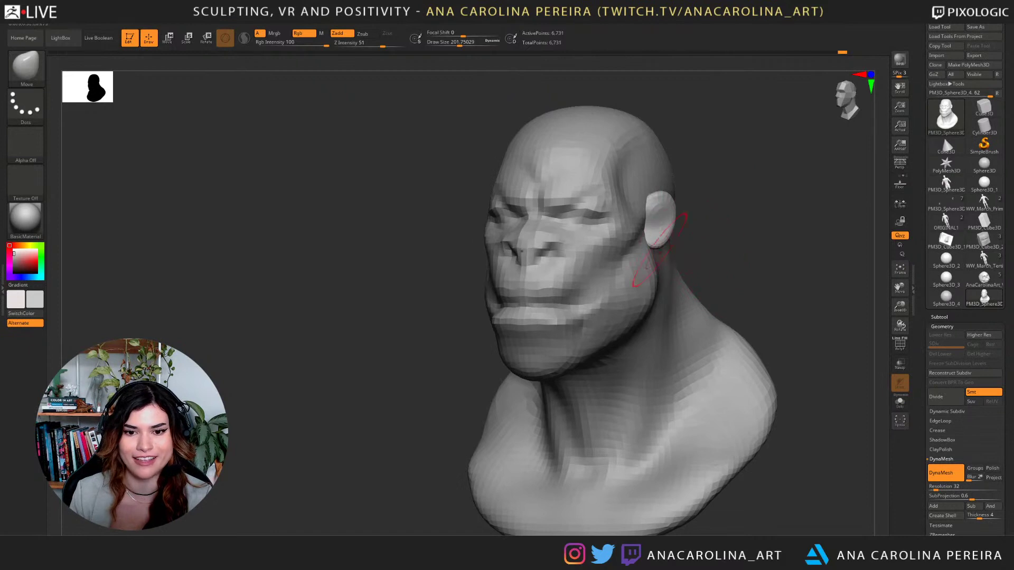
{"action": "key", "text": "space"}
{"action": "mouse_move", "coordinate": [653, 219]}
{"action": "left_mouse_down"}
{"action": "mouse_move", "coordinate": [753, 254]}
{"action": "mouse_move", "coordinate": [729, 267]}
{"action": "mouse_move", "coordinate": [766, 305]}
{"action": "mouse_move", "coordinate": [758, 278]}
{"action": "mouse_move", "coordinate": [753, 306]}
{"action": "mouse_move", "coordinate": [764, 300]}
{"action": "left_mouse_up"}
{"action": "key", "text": "space"}
{"action": "left_click_drag", "start_coordinate": [764, 300], "coordinate": [772, 301]}
{"action": "left_click_drag", "start_coordinate": [603, 411], "coordinate": [617, 387]}
{"action": "left_click_drag", "start_coordinate": [588, 390], "coordinate": [613, 372]}
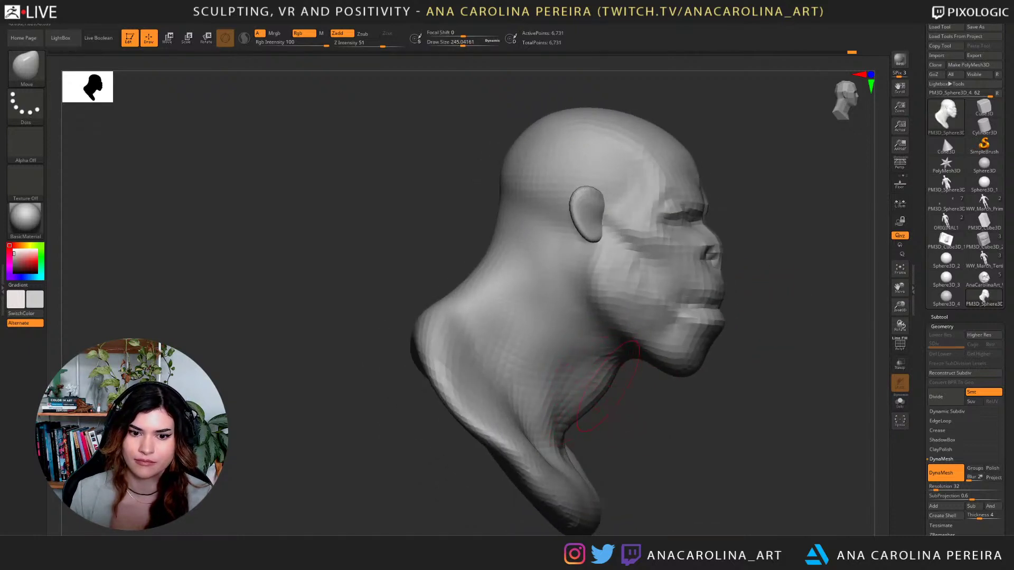
Reshape the lower neck and front of the chest in profile with the Move brush at a draw size of about 245.
{"action": "mouse_move", "coordinate": [686, 417]}
{"action": "left_mouse_down"}
{"action": "mouse_move", "coordinate": [460, 422]}
{"action": "mouse_move", "coordinate": [507, 428]}
{"action": "left_mouse_up"}
{"action": "left_click_drag", "start_coordinate": [629, 420], "coordinate": [631, 430]}
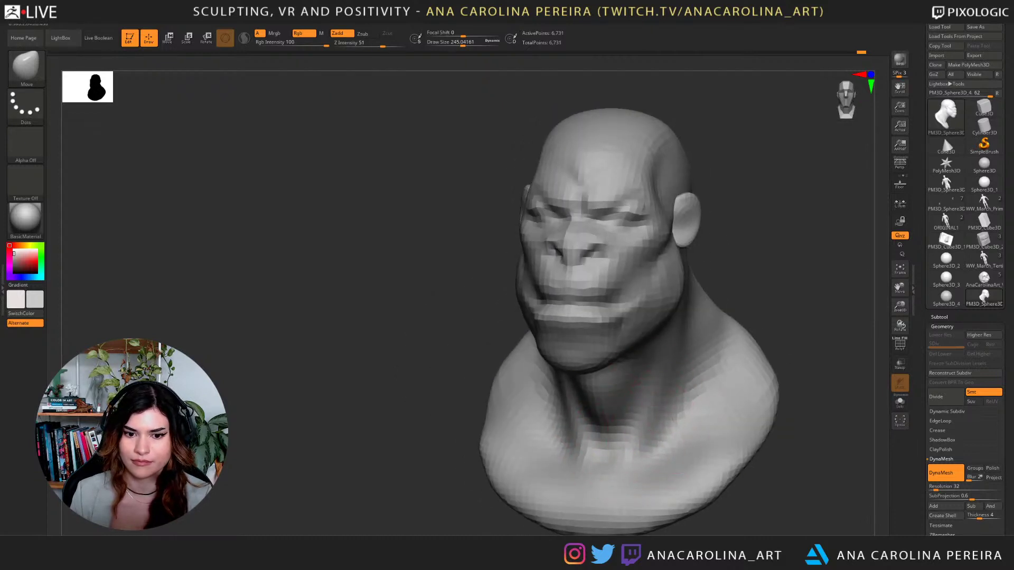
{"action": "left_click_drag", "start_coordinate": [829, 394], "coordinate": [691, 401]}
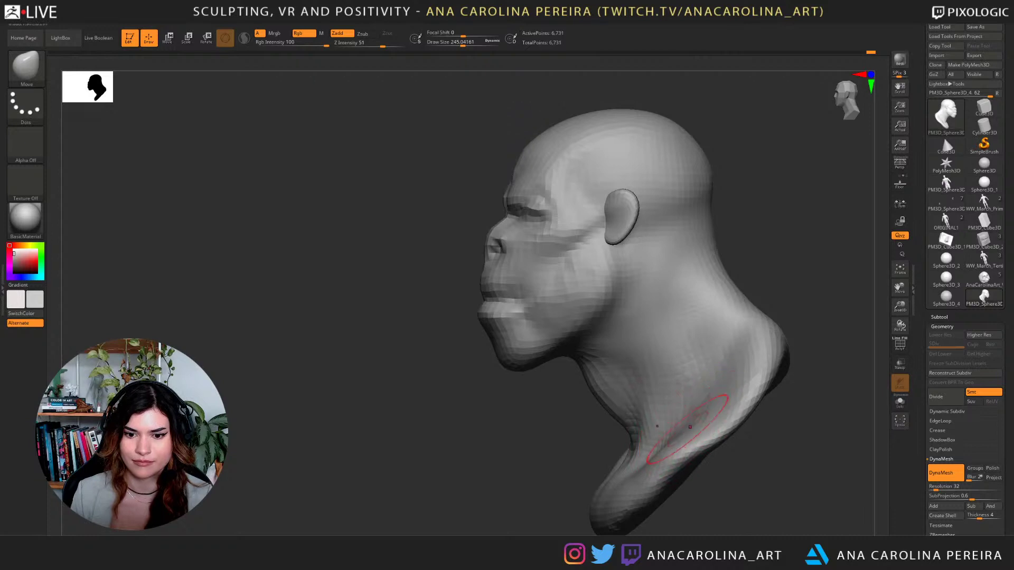
{"action": "mouse_move", "coordinate": [599, 454]}
{"action": "left_mouse_down"}
{"action": "mouse_move", "coordinate": [673, 457]}
{"action": "mouse_move", "coordinate": [631, 464]}
{"action": "mouse_move", "coordinate": [666, 478]}
{"action": "left_mouse_up"}
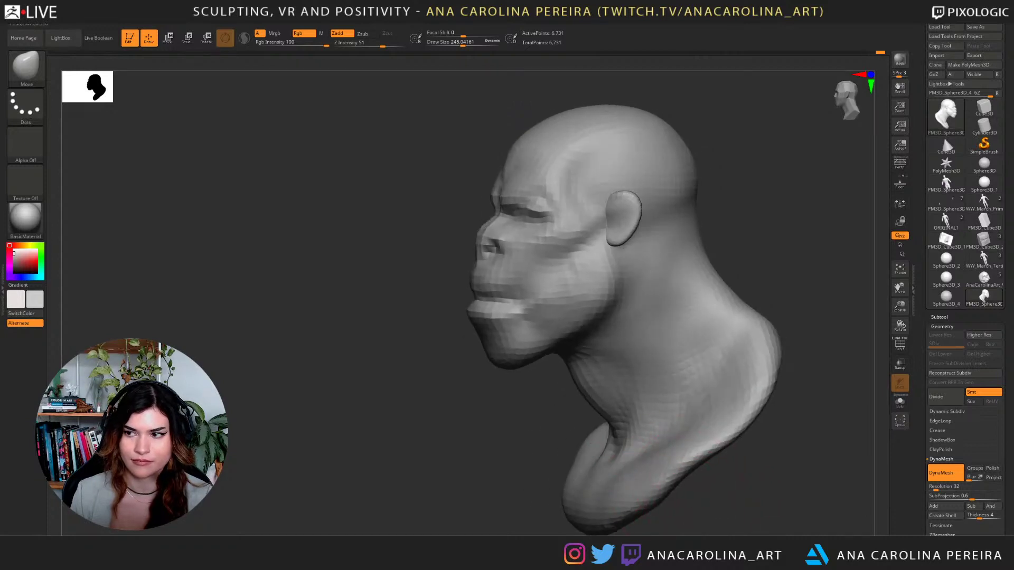
{"action": "right_click_drag", "start_coordinate": [660, 432], "coordinate": [729, 453]}
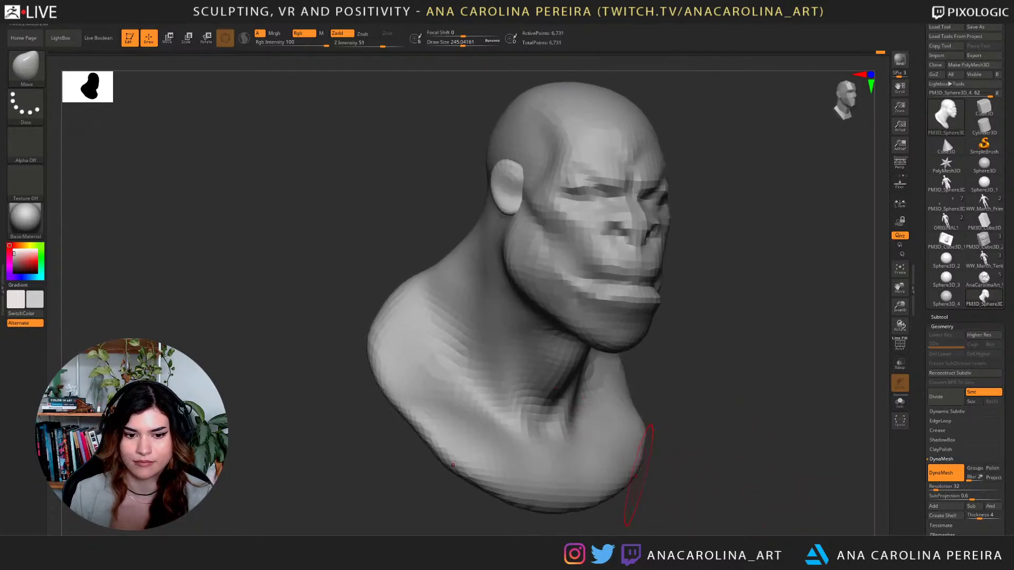
{"action": "right_click_drag", "start_coordinate": [639, 475], "coordinate": [498, 430]}
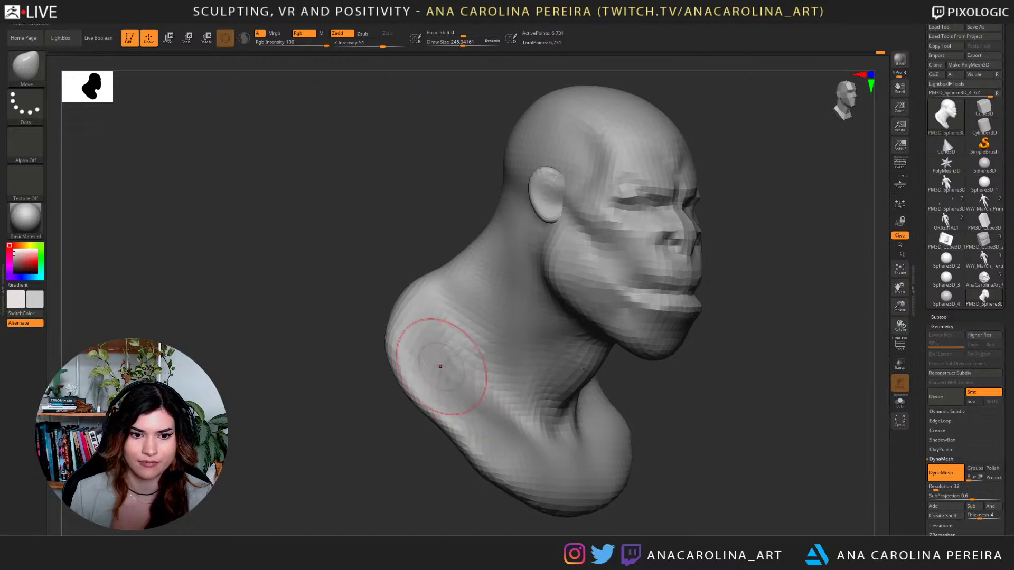
Adjust the shoulder and the back of the neck with the Move brush, using a draw size of about 318.
{"action": "left_click_drag", "start_coordinate": [441, 367], "coordinate": [440, 405]}
{"action": "mouse_move", "coordinate": [671, 422]}
{"action": "left_mouse_down"}
{"action": "mouse_move", "coordinate": [599, 404]}
{"action": "mouse_move", "coordinate": [686, 435]}
{"action": "left_mouse_up"}
{"action": "key", "text": "s"}
{"action": "left_click_drag", "start_coordinate": [501, 368], "coordinate": [490, 338]}
{"action": "left_click_drag", "start_coordinate": [607, 312], "coordinate": [549, 301]}
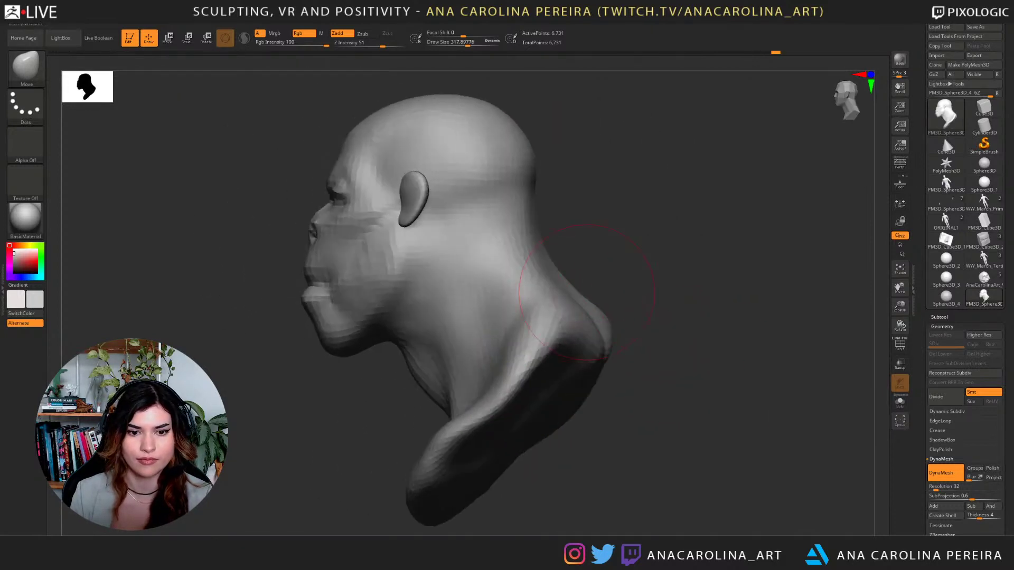
{"action": "left_click_drag", "start_coordinate": [686, 311], "coordinate": [617, 321]}
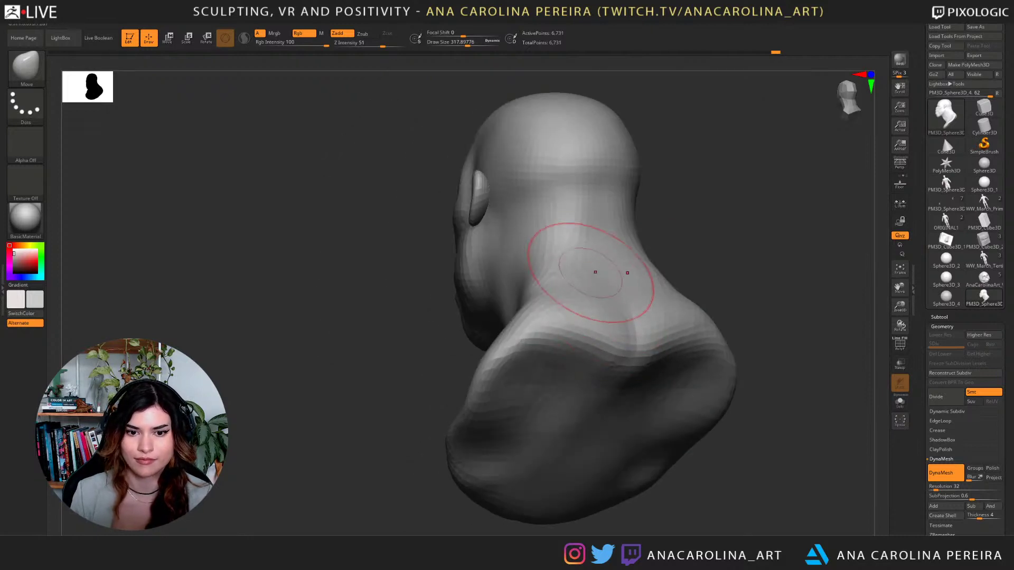
{"action": "mouse_move", "coordinate": [602, 237]}
{"action": "right_mouse_down"}
{"action": "mouse_move", "coordinate": [759, 259]}
{"action": "mouse_move", "coordinate": [781, 301]}
{"action": "mouse_move", "coordinate": [747, 285]}
{"action": "mouse_move", "coordinate": [706, 328]}
{"action": "right_mouse_up"}
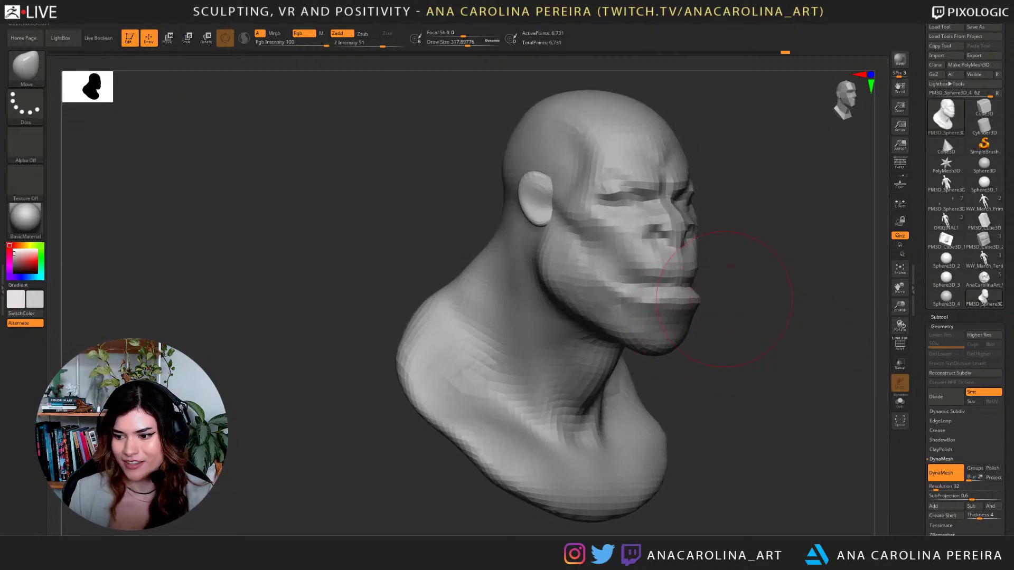
Build up the muscle running along the side of the neck with ClayBuildup at a draw size of about 292.
{"action": "right_click_drag", "start_coordinate": [731, 420], "coordinate": [735, 392]}
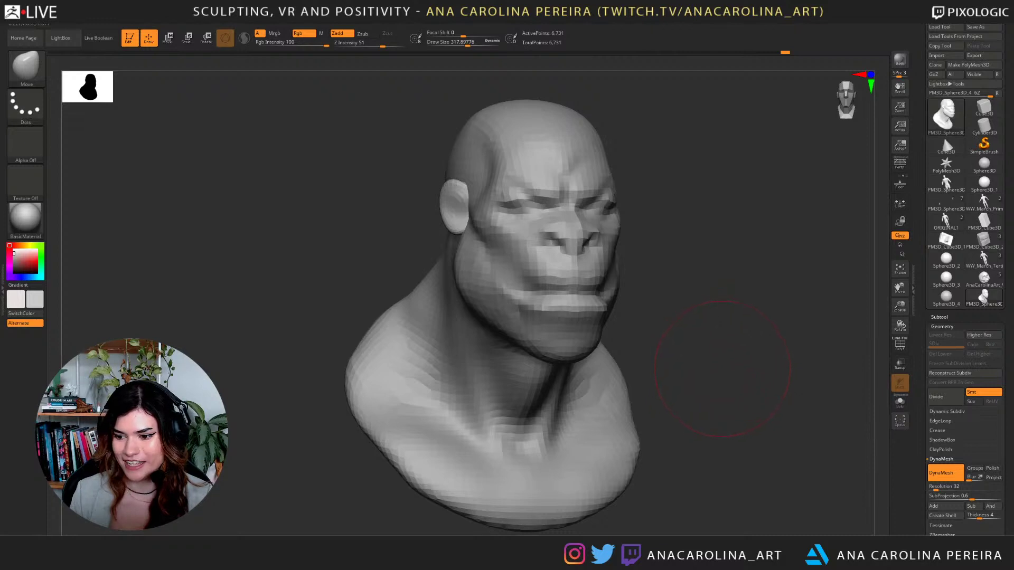
{"action": "mouse_move", "coordinate": [722, 370]}
{"action": "left_mouse_down"}
{"action": "mouse_move", "coordinate": [743, 348]}
{"action": "mouse_move", "coordinate": [678, 324]}
{"action": "mouse_move", "coordinate": [631, 253]}
{"action": "left_mouse_up"}
{"action": "key", "text": "space"}
{"action": "key", "text": "b"}
{"action": "key", "text": "c"}
{"action": "key", "text": "b"}
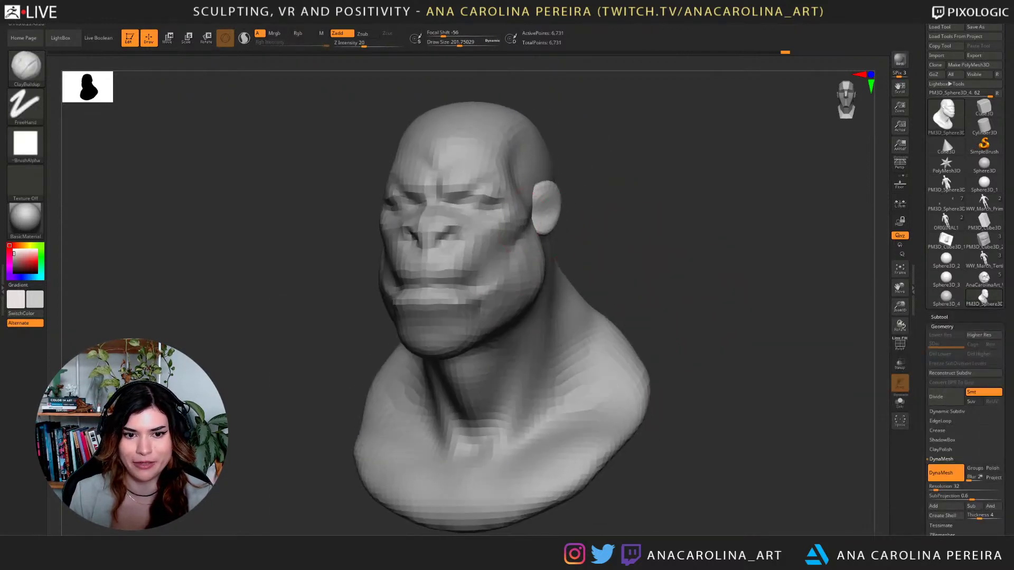
{"action": "right_click_drag", "start_coordinate": [533, 219], "coordinate": [653, 296]}
{"action": "mouse_move", "coordinate": [653, 297]}
{"action": "left_mouse_down"}
{"action": "mouse_move", "coordinate": [478, 292]}
{"action": "mouse_move", "coordinate": [607, 293]}
{"action": "mouse_move", "coordinate": [563, 290]}
{"action": "left_mouse_up"}
{"action": "left_click_drag", "start_coordinate": [686, 280], "coordinate": [702, 232], "text": "alt"}
{"action": "mouse_move", "coordinate": [710, 184]}
{"action": "left_mouse_down", "text": "alt"}
{"action": "mouse_move", "coordinate": [718, 232]}
{"action": "mouse_move", "coordinate": [658, 294]}
{"action": "mouse_move", "coordinate": [695, 280]}
{"action": "mouse_move", "coordinate": [734, 285]}
{"action": "left_mouse_up", "text": "alt"}
{"action": "key", "text": "space"}
{"action": "left_click_drag", "start_coordinate": [645, 297], "coordinate": [652, 298]}
{"action": "left_click_drag", "start_coordinate": [739, 296], "coordinate": [676, 275]}
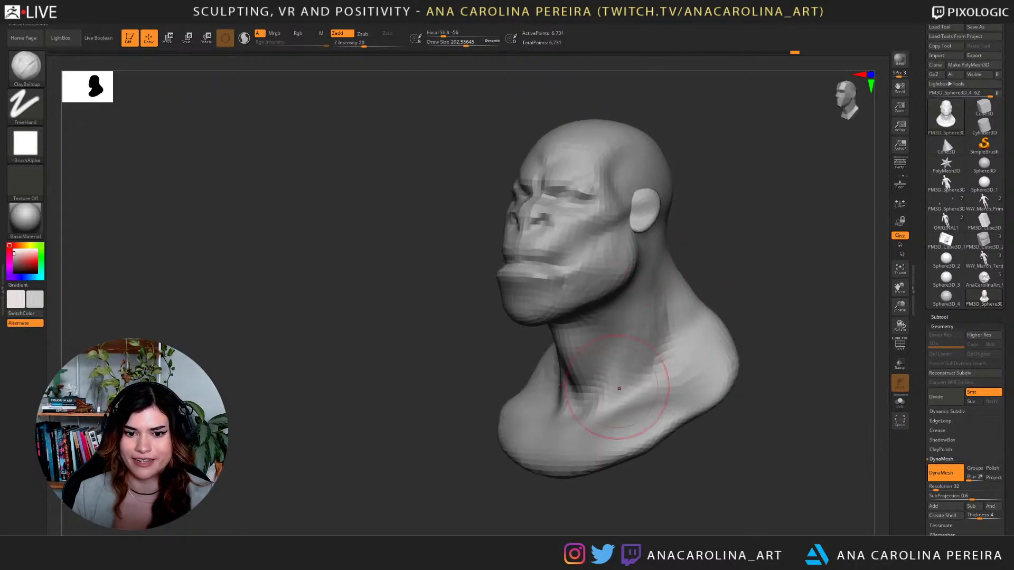
{"action": "mouse_move", "coordinate": [610, 398]}
{"action": "left_mouse_down"}
{"action": "mouse_move", "coordinate": [660, 351]}
{"action": "mouse_move", "coordinate": [655, 298]}
{"action": "left_mouse_up"}
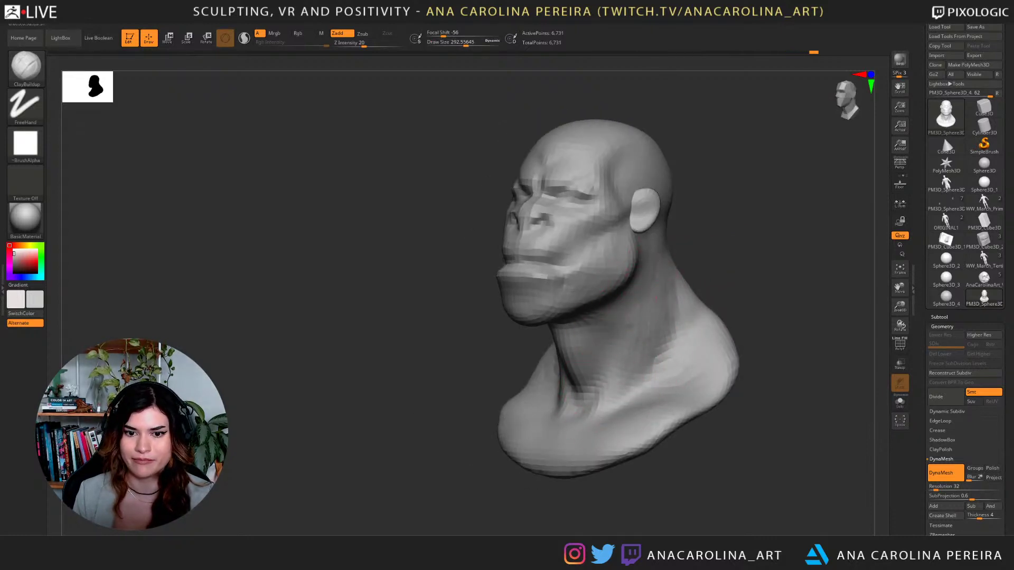
{"action": "left_click_drag", "start_coordinate": [633, 357], "coordinate": [659, 328]}
Add volume where the neck meets the shoulders with ClayBuildup at a draw size of about 292.
{"action": "mouse_move", "coordinate": [739, 338]}
{"action": "left_mouse_down"}
{"action": "mouse_move", "coordinate": [840, 330]}
{"action": "mouse_move", "coordinate": [776, 343]}
{"action": "mouse_move", "coordinate": [774, 360]}
{"action": "left_mouse_up"}
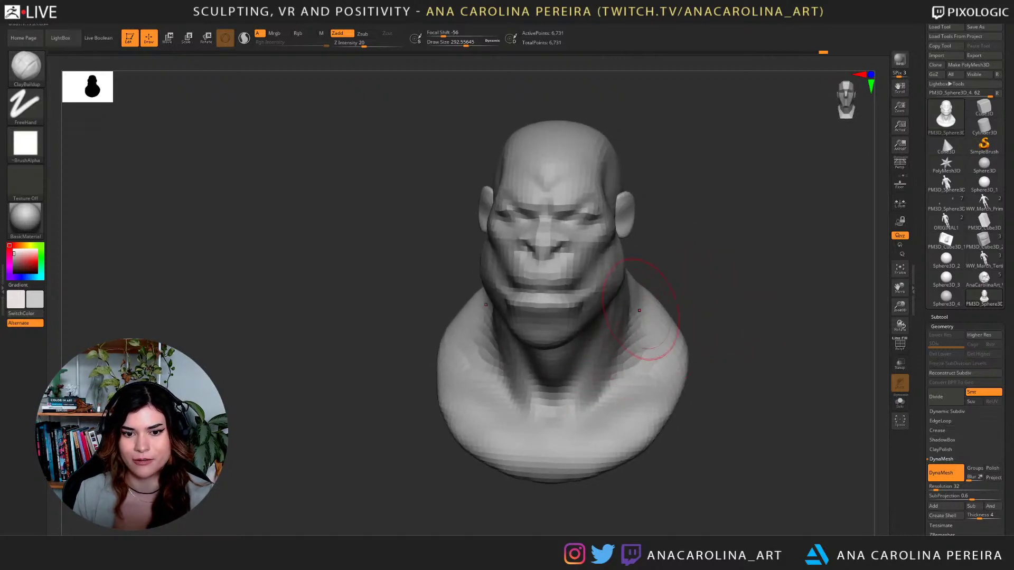
{"action": "mouse_move", "coordinate": [588, 366]}
{"action": "right_mouse_down"}
{"action": "mouse_move", "coordinate": [660, 299]}
{"action": "mouse_move", "coordinate": [681, 330]}
{"action": "mouse_move", "coordinate": [686, 290]}
{"action": "mouse_move", "coordinate": [661, 249]}
{"action": "right_mouse_up"}
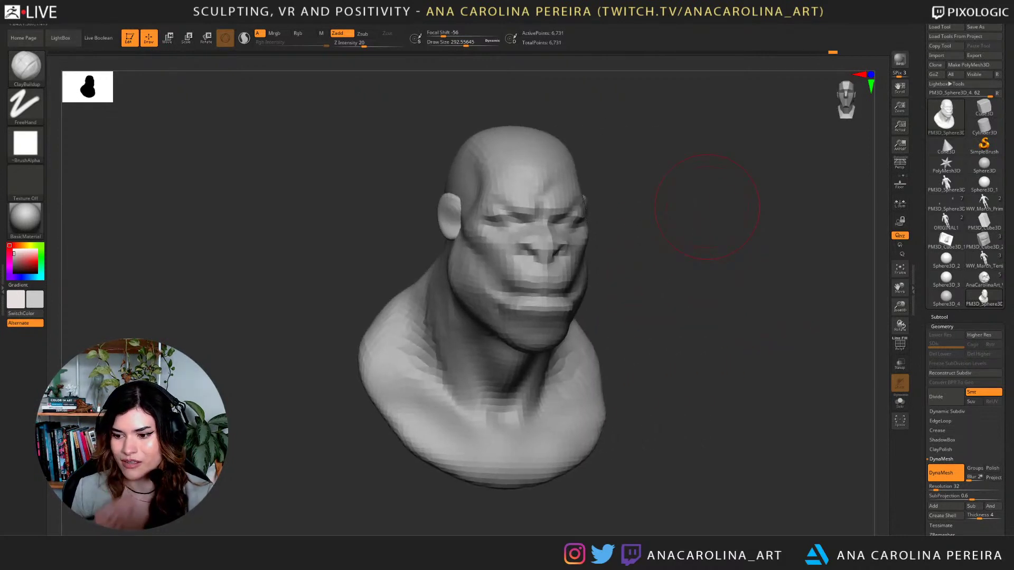
{"action": "mouse_move", "coordinate": [674, 333]}
{"action": "right_mouse_down", "text": "alt"}
{"action": "mouse_move", "coordinate": [704, 335]}
{"action": "mouse_move", "coordinate": [693, 366]}
{"action": "mouse_move", "coordinate": [734, 350]}
{"action": "mouse_move", "coordinate": [699, 322]}
{"action": "mouse_move", "coordinate": [685, 333]}
{"action": "right_mouse_up", "text": "alt"}
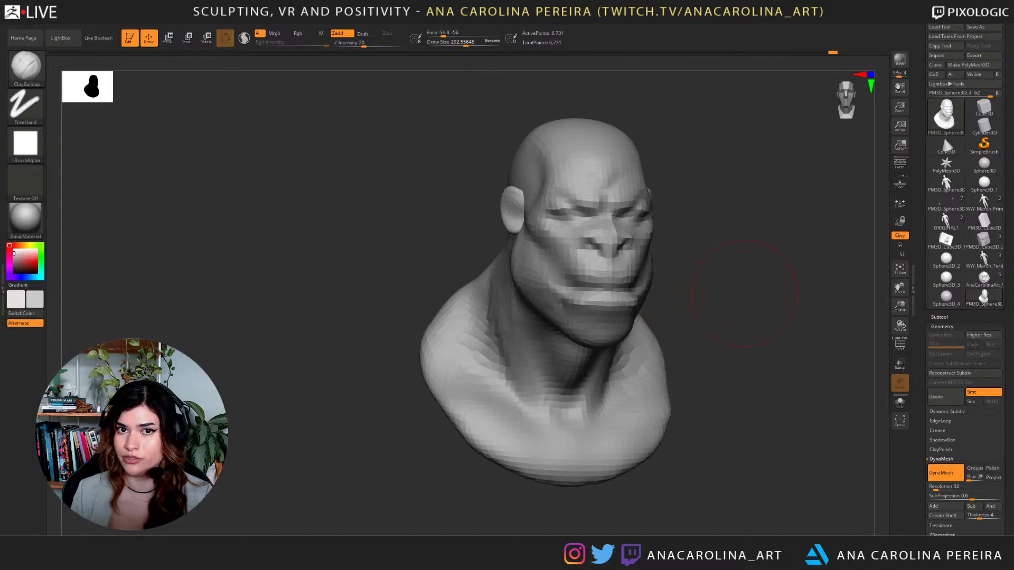
{"action": "mouse_move", "coordinate": [745, 293]}
{"action": "right_mouse_down"}
{"action": "mouse_move", "coordinate": [713, 294]}
{"action": "mouse_move", "coordinate": [739, 319]}
{"action": "right_mouse_up"}
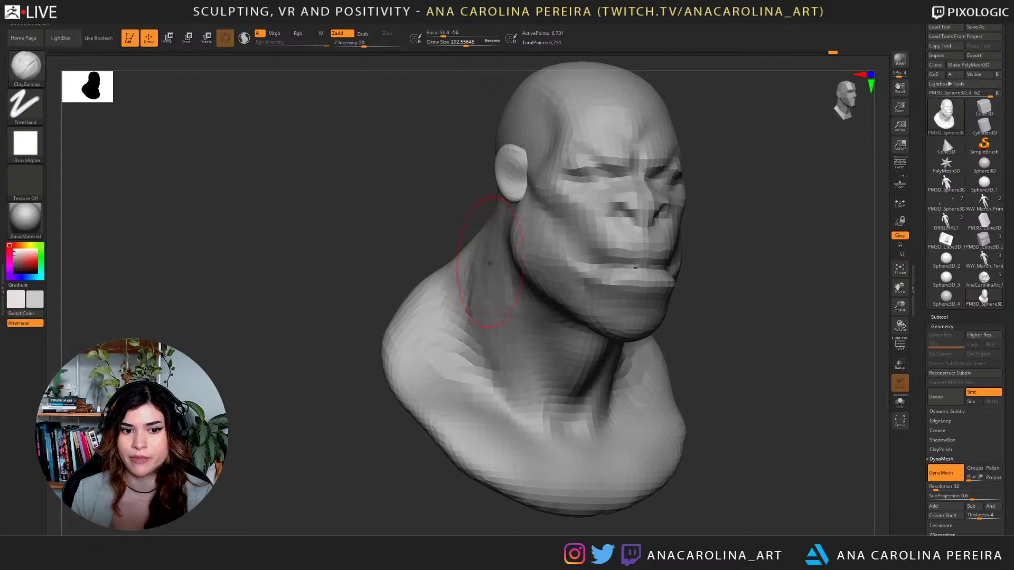
Bulk up the neck sides, trapezius and upper chest with ClayBuildup at a draw size of about 351.
{"action": "right_click_drag", "start_coordinate": [490, 263], "coordinate": [517, 259]}
{"action": "right_click_drag", "start_coordinate": [487, 208], "coordinate": [523, 214]}
{"action": "key", "text": "s"}
{"action": "left_click_drag", "start_coordinate": [505, 211], "coordinate": [513, 209]}
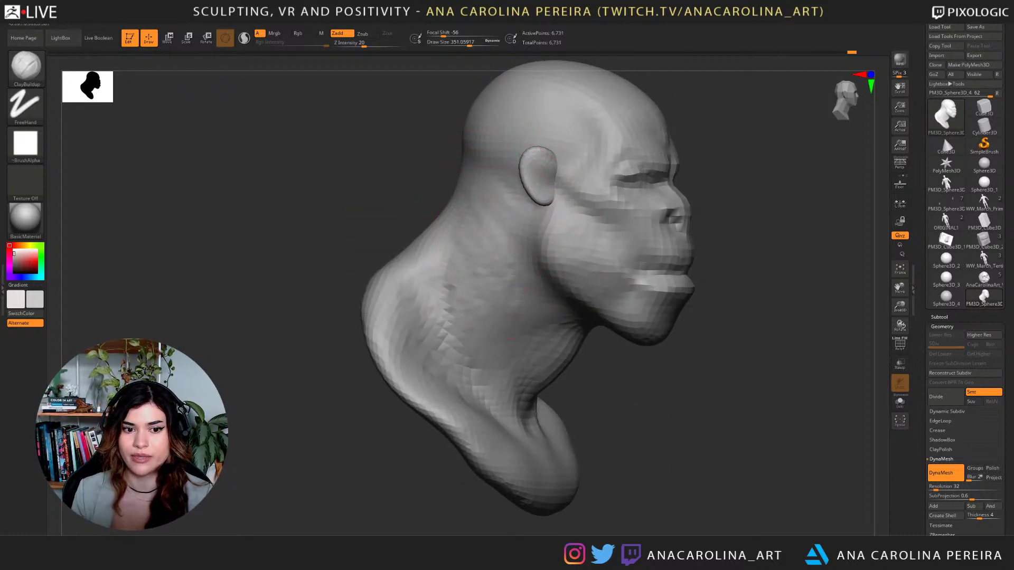
{"action": "mouse_move", "coordinate": [491, 282]}
{"action": "right_mouse_down"}
{"action": "mouse_move", "coordinate": [717, 219]}
{"action": "mouse_move", "coordinate": [637, 199]}
{"action": "right_mouse_up"}
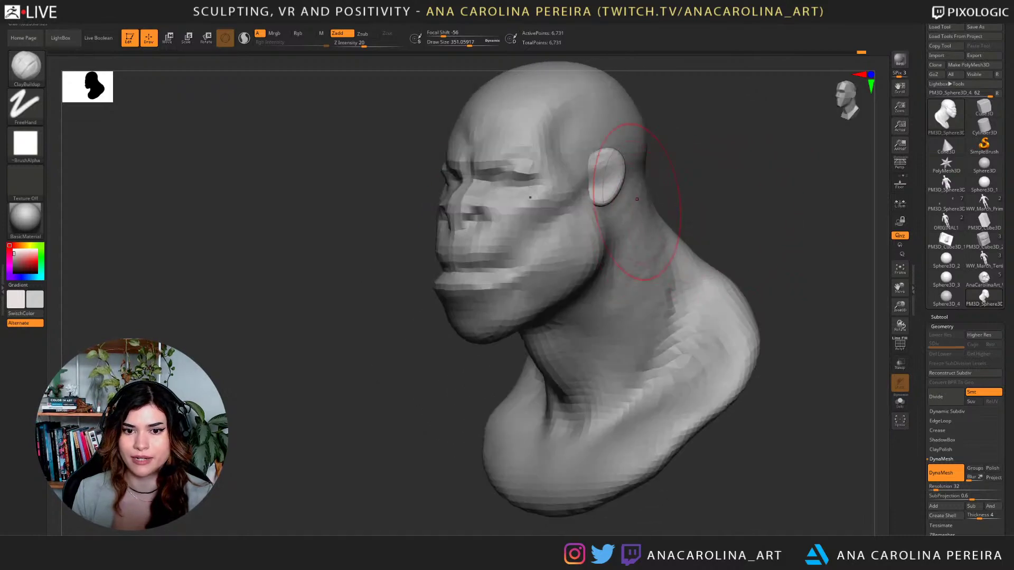
{"action": "right_click_drag", "start_coordinate": [686, 288], "coordinate": [695, 269]}
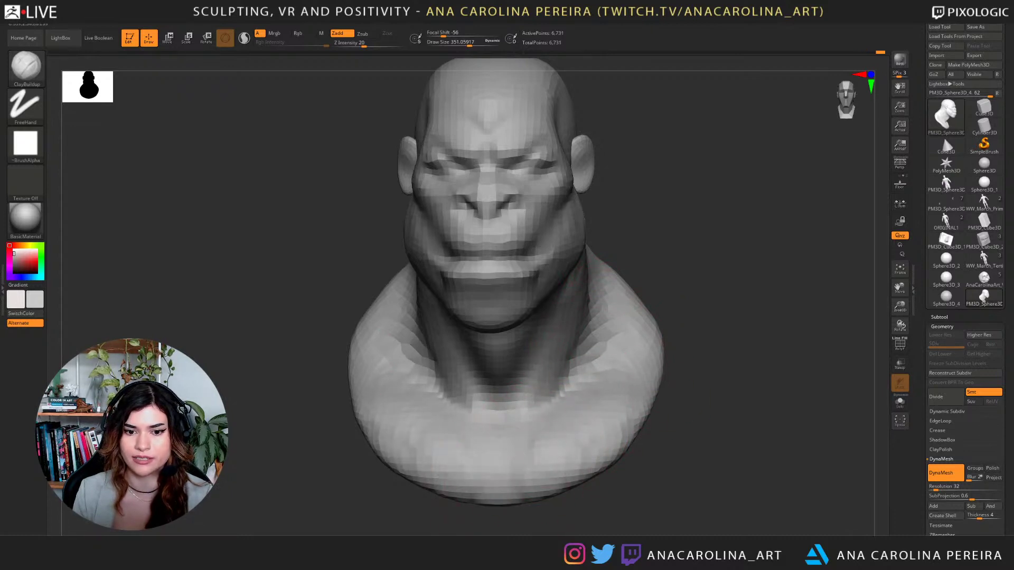
{"action": "left_click_drag", "start_coordinate": [782, 349], "coordinate": [691, 362]}
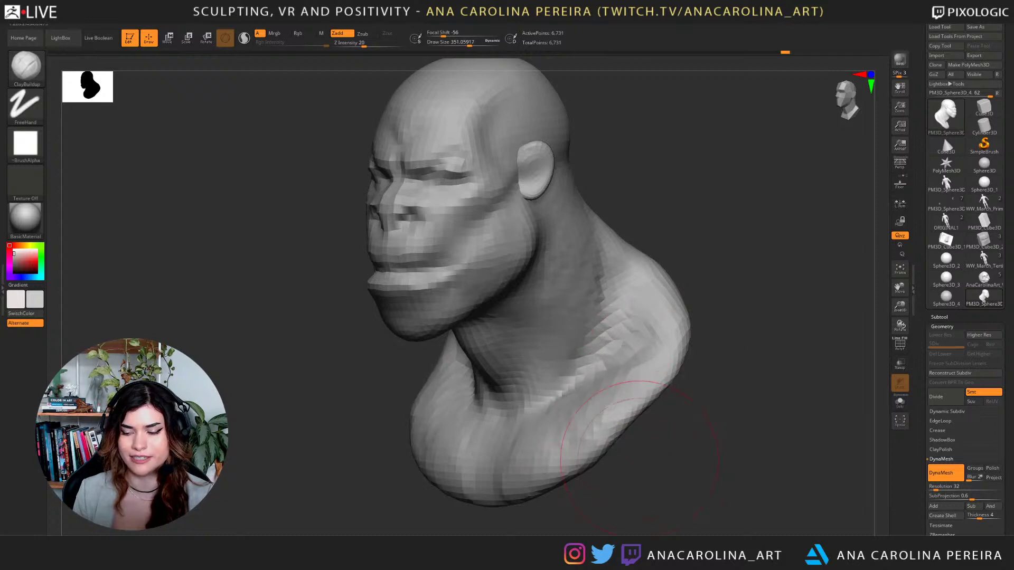
{"action": "left_click_drag", "start_coordinate": [639, 457], "coordinate": [676, 400]}
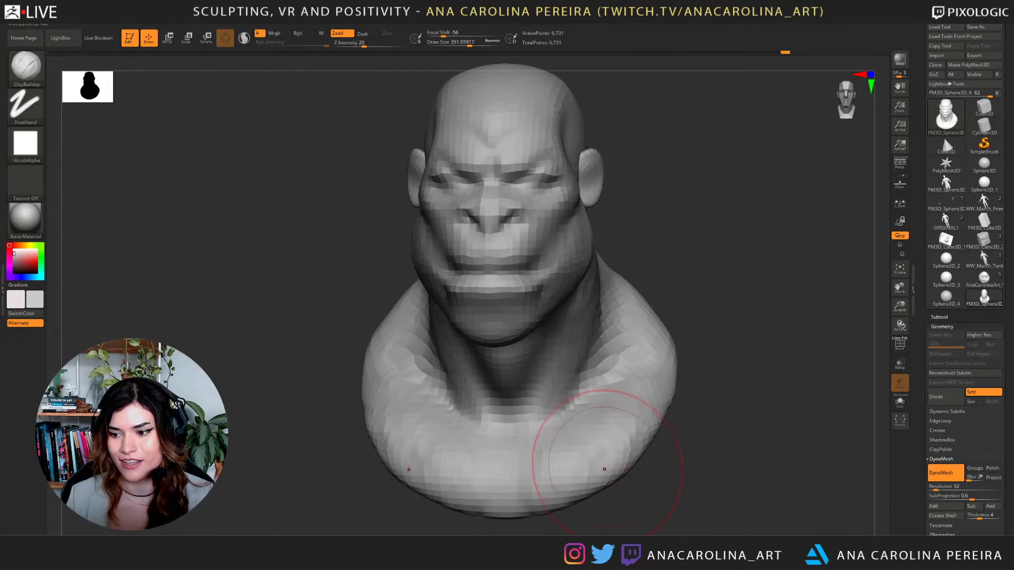
{"action": "mouse_move", "coordinate": [984, 221]}
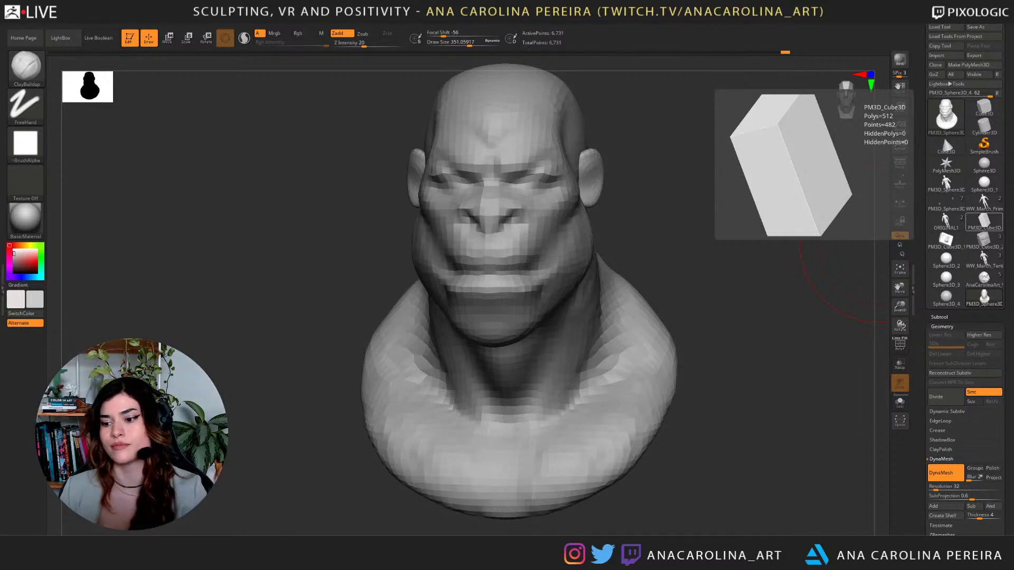
{"action": "left_click_drag", "start_coordinate": [844, 269], "coordinate": [760, 367]}
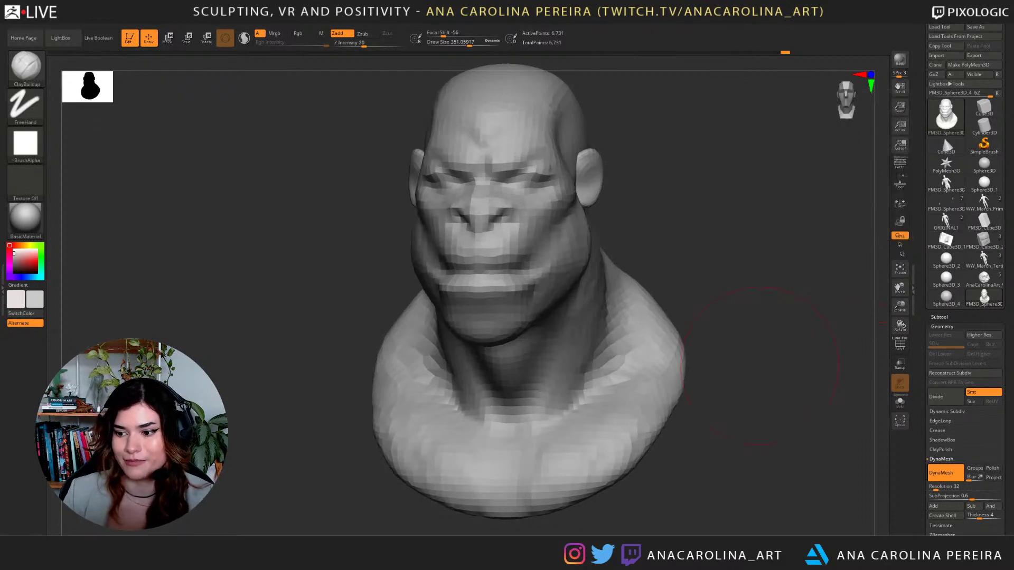
{"action": "mouse_move", "coordinate": [695, 174]}
{"action": "left_mouse_down"}
{"action": "mouse_move", "coordinate": [750, 174]}
{"action": "mouse_move", "coordinate": [739, 171]}
{"action": "left_mouse_up"}
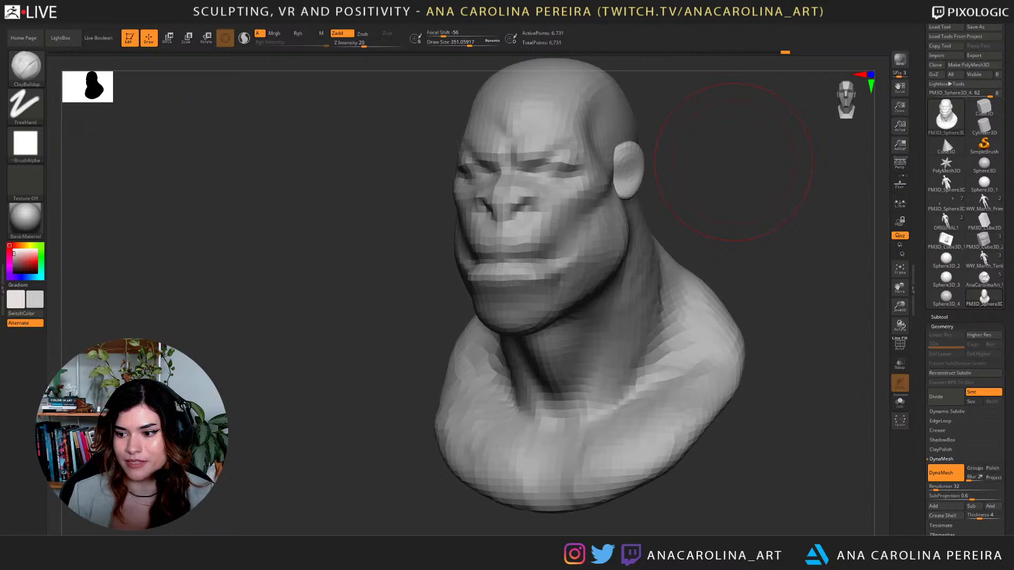
Refine the neck outline below the ear and the shoulder slope with the Move brush at a draw size of about 245.
{"action": "mouse_move", "coordinate": [734, 179]}
{"action": "left_mouse_down", "text": "alt"}
{"action": "mouse_move", "coordinate": [745, 158]}
{"action": "mouse_move", "coordinate": [732, 187]}
{"action": "mouse_move", "coordinate": [686, 219]}
{"action": "left_mouse_up", "text": "alt"}
{"action": "key", "text": "b"}
{"action": "key", "text": "m"}
{"action": "key", "text": "v"}
{"action": "key", "text": "space"}
{"action": "left_click_drag", "start_coordinate": [683, 256], "coordinate": [677, 257]}
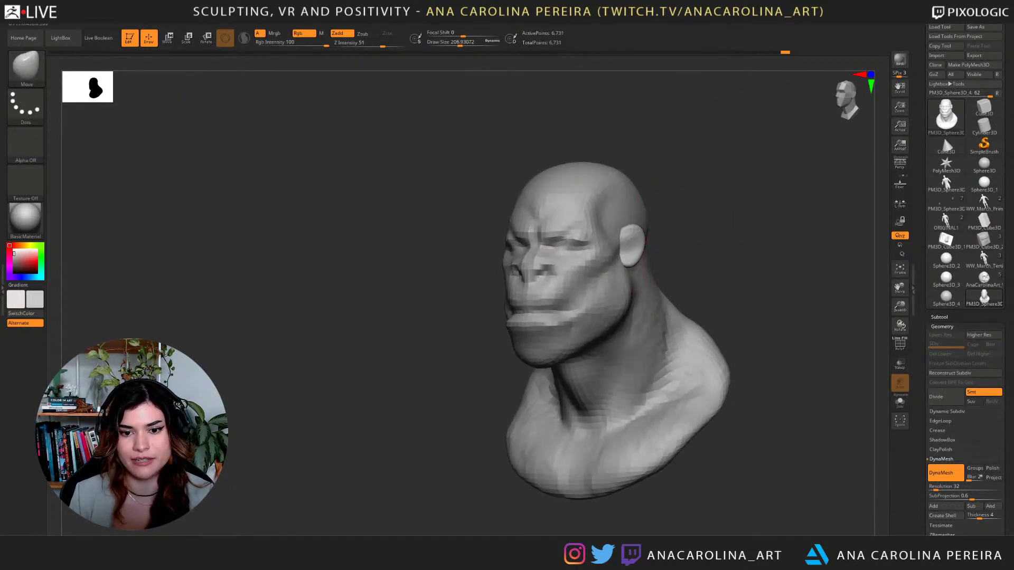
{"action": "key", "text": "space"}
{"action": "mouse_move", "coordinate": [654, 307]}
{"action": "left_mouse_down"}
{"action": "mouse_move", "coordinate": [659, 291]}
{"action": "mouse_move", "coordinate": [667, 297]}
{"action": "left_mouse_up"}
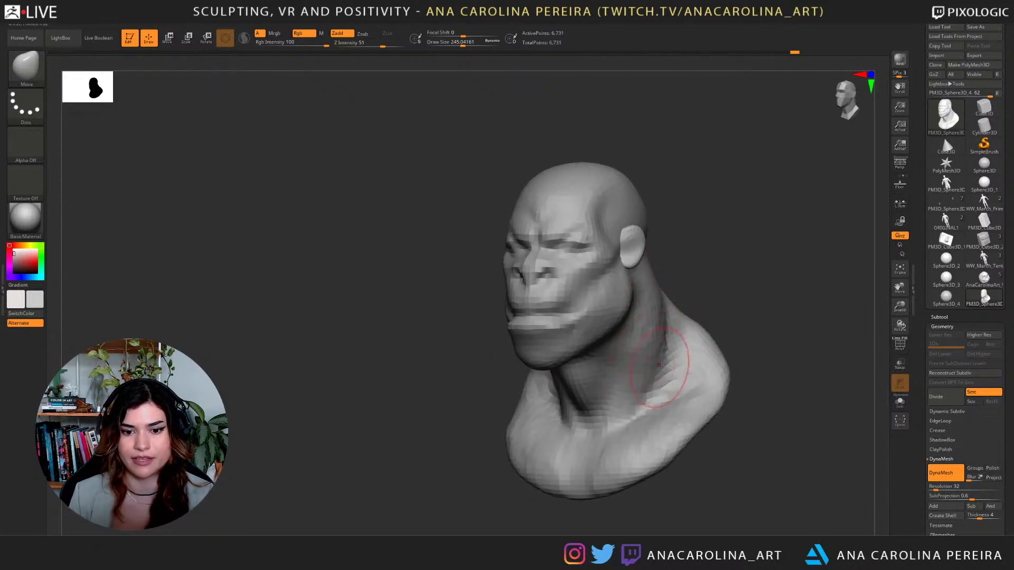
{"action": "right_click_drag", "start_coordinate": [673, 351], "coordinate": [641, 374]}
{"action": "left_click_drag", "start_coordinate": [715, 309], "coordinate": [756, 320]}
{"action": "left_click_drag", "start_coordinate": [644, 428], "coordinate": [618, 438]}
{"action": "left_click_drag", "start_coordinate": [744, 359], "coordinate": [681, 351]}
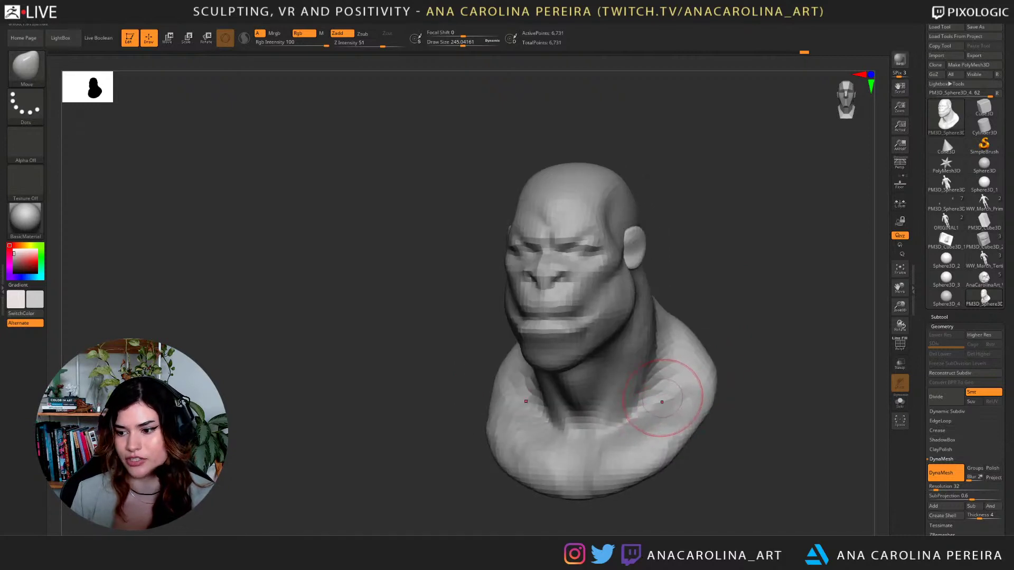
{"action": "key", "text": "b"}
{"action": "key", "text": "d"}
{"action": "key", "text": "s"}
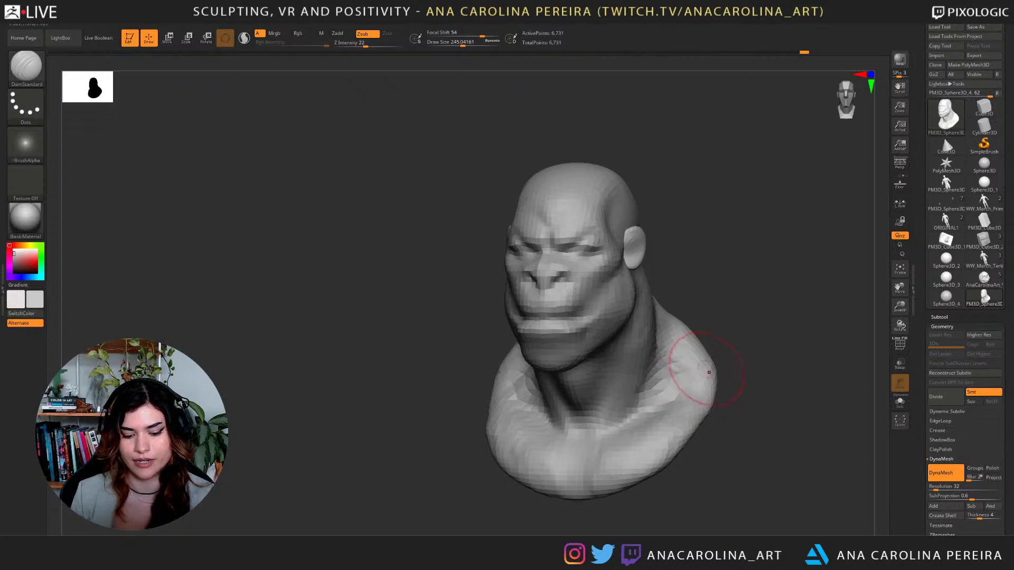
Build up the trapezius and the top of the shoulders with ClayBuildup at a draw size of about 245.
{"action": "key", "text": "b"}
{"action": "key", "text": "c"}
{"action": "key", "text": "b"}
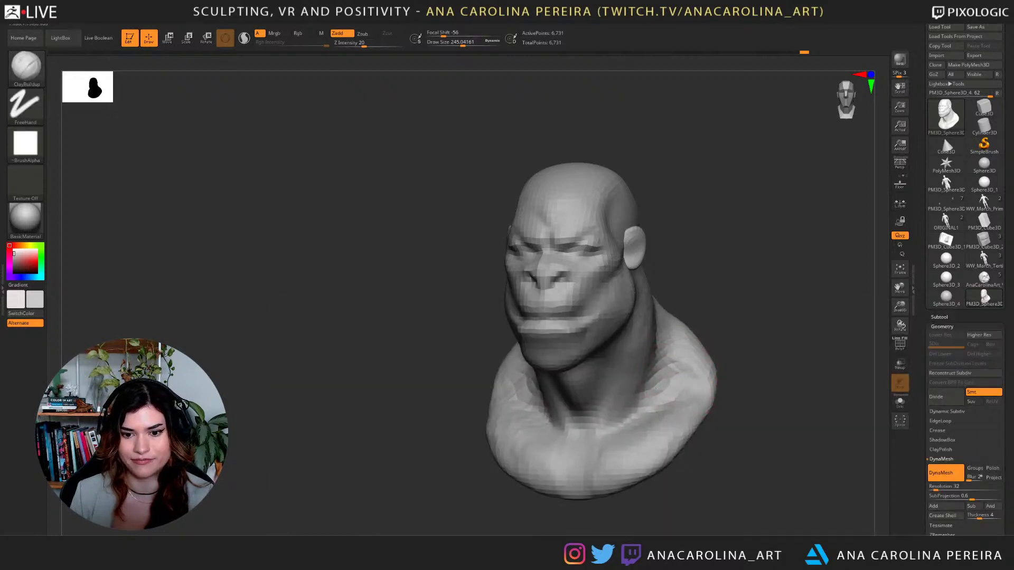
{"action": "left_click_drag", "start_coordinate": [714, 377], "coordinate": [676, 338]}
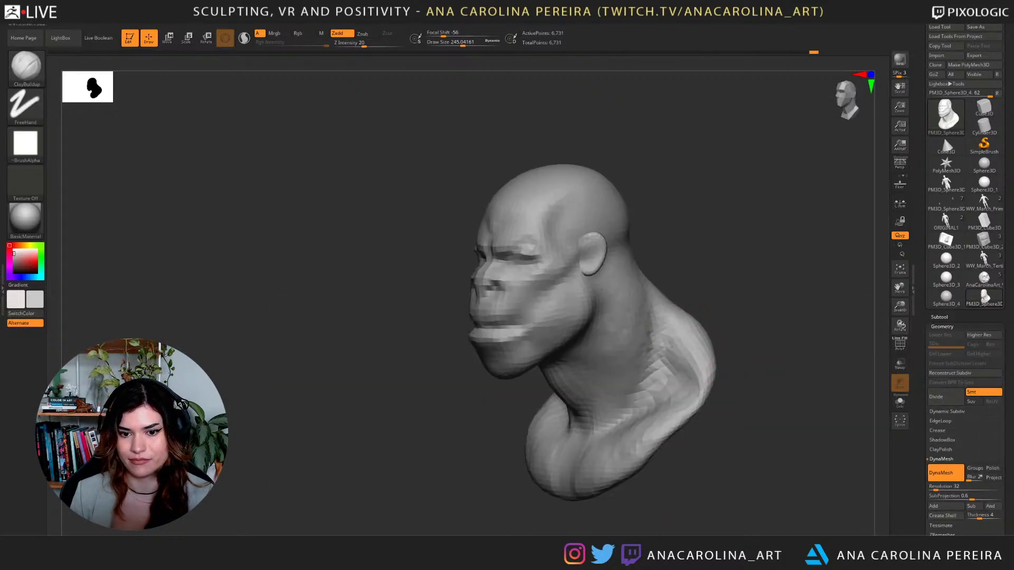
{"action": "right_click_drag", "start_coordinate": [701, 373], "coordinate": [706, 318]}
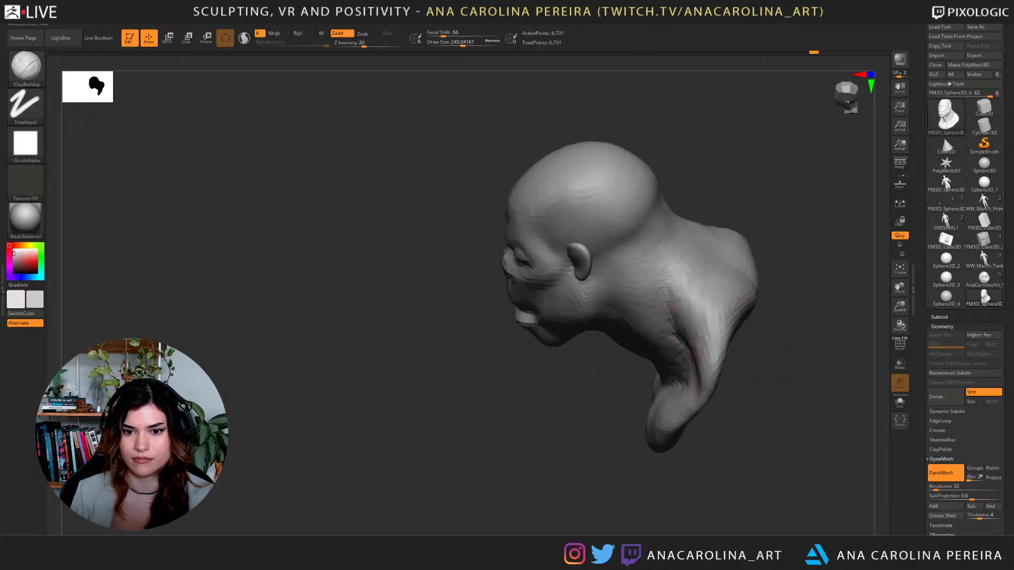
{"action": "mouse_move", "coordinate": [731, 319]}
{"action": "left_mouse_down"}
{"action": "mouse_move", "coordinate": [723, 362]}
{"action": "mouse_move", "coordinate": [731, 343]}
{"action": "left_mouse_up"}
{"action": "mouse_move", "coordinate": [754, 311]}
{"action": "left_mouse_down"}
{"action": "mouse_move", "coordinate": [728, 336]}
{"action": "mouse_move", "coordinate": [740, 338]}
{"action": "mouse_move", "coordinate": [730, 362]}
{"action": "left_mouse_up"}
{"action": "mouse_move", "coordinate": [644, 369]}
{"action": "right_mouse_down"}
{"action": "mouse_move", "coordinate": [702, 349]}
{"action": "mouse_move", "coordinate": [740, 364]}
{"action": "mouse_move", "coordinate": [698, 409]}
{"action": "mouse_move", "coordinate": [750, 415]}
{"action": "mouse_move", "coordinate": [745, 491]}
{"action": "right_mouse_up"}
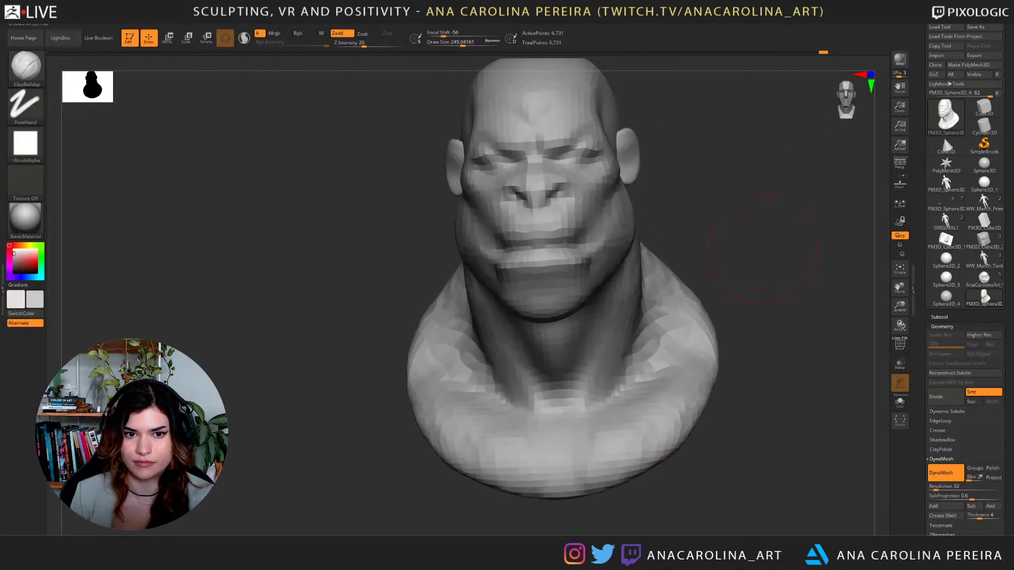
Switch masking to the MaskLasso brush, with the bust in side view and a draw size of about 128.
{"action": "mouse_move", "coordinate": [762, 250]}
{"action": "right_mouse_down"}
{"action": "mouse_move", "coordinate": [766, 269]}
{"action": "mouse_move", "coordinate": [797, 264]}
{"action": "mouse_move", "coordinate": [518, 253]}
{"action": "right_mouse_up"}
{"action": "right_click_drag", "start_coordinate": [831, 385], "coordinate": [538, 336], "text": "alt"}
{"action": "key", "text": "s"}
{"action": "left_click_drag", "start_coordinate": [536, 270], "coordinate": [510, 271]}
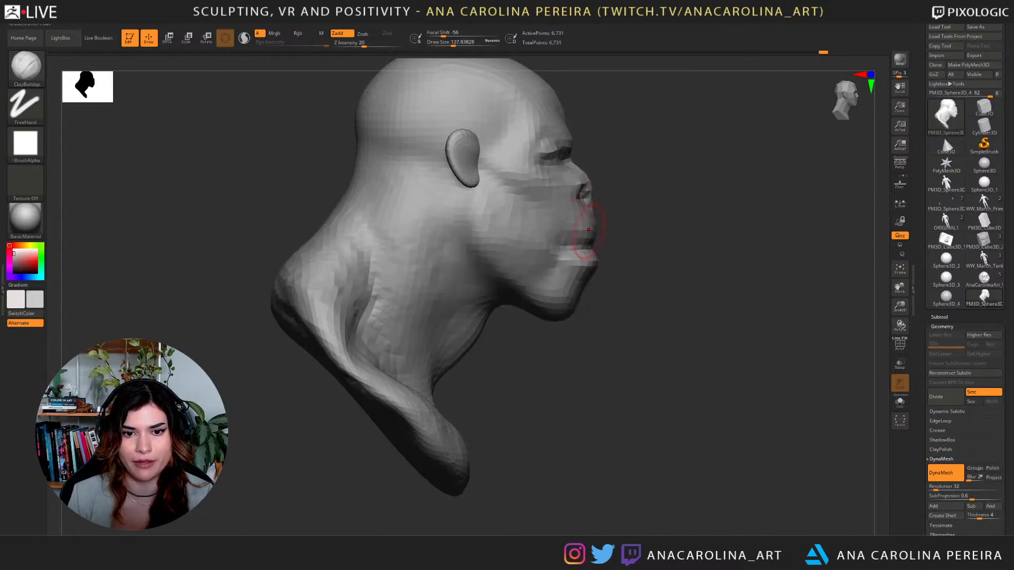
{"action": "key", "text": "ctrl"}
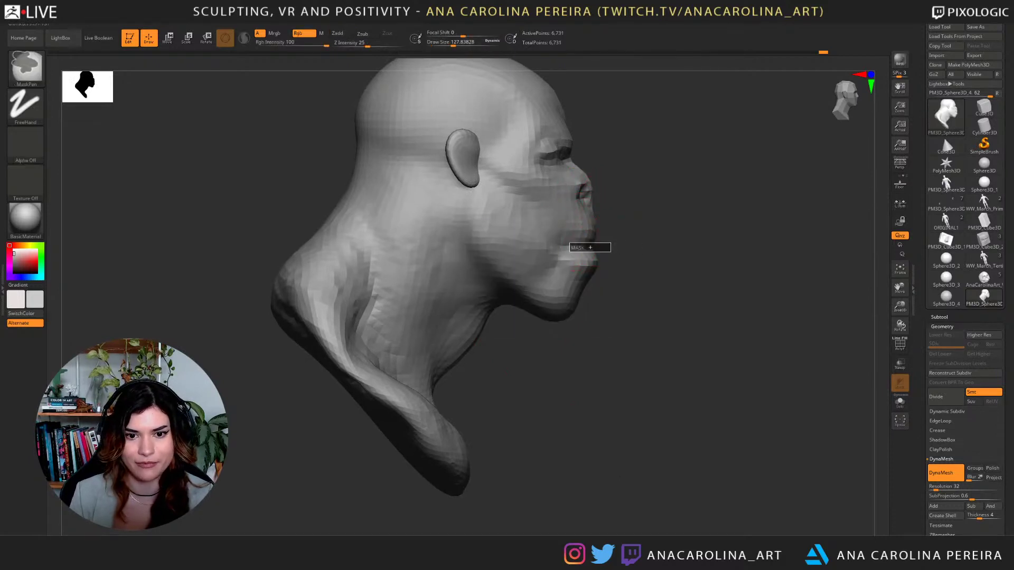
{"action": "key", "text": "b"}
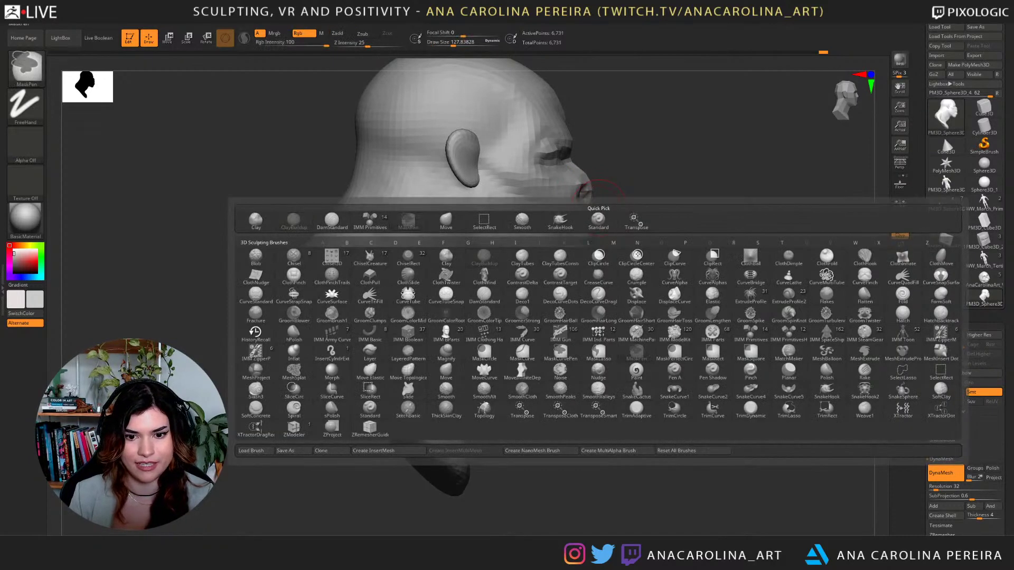
{"action": "left_click", "coordinate": [598, 353], "text": "ctrl"}
{"action": "key", "text": "ctrl"}
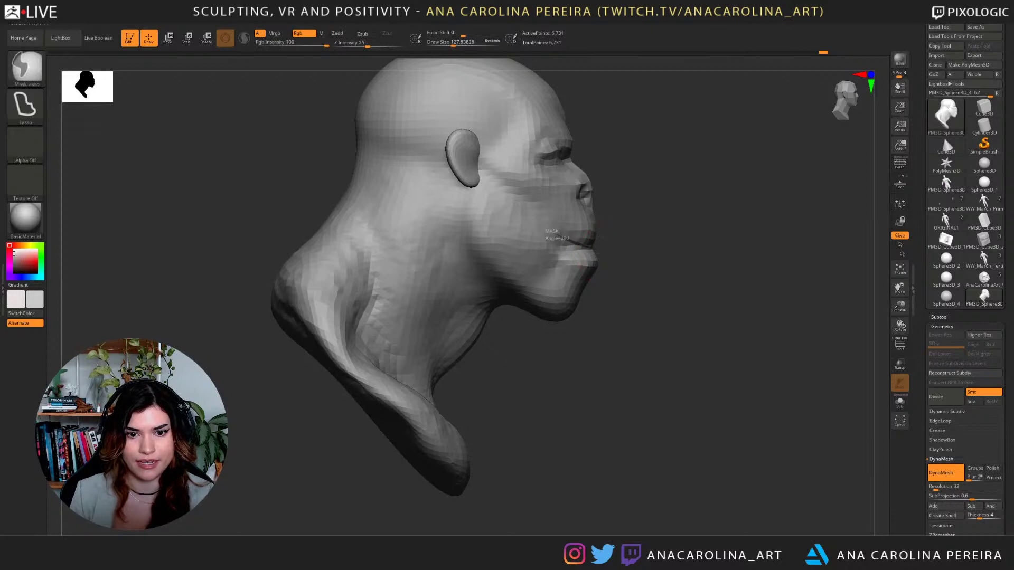
Lasso-mask the lower jaw from the mouth line to below the ear, then invert the mask so only the jaw is editable.
{"action": "mouse_move", "coordinate": [561, 237]}
{"action": "left_mouse_down", "text": "ctrl"}
{"action": "mouse_move", "coordinate": [596, 246]}
{"action": "mouse_move", "coordinate": [573, 254]}
{"action": "left_mouse_up", "text": "ctrl"}
{"action": "mouse_move", "coordinate": [660, 254]}
{"action": "left_mouse_down"}
{"action": "mouse_move", "coordinate": [629, 255]}
{"action": "mouse_move", "coordinate": [658, 252]}
{"action": "left_mouse_up"}
{"action": "key", "text": "ctrl"}
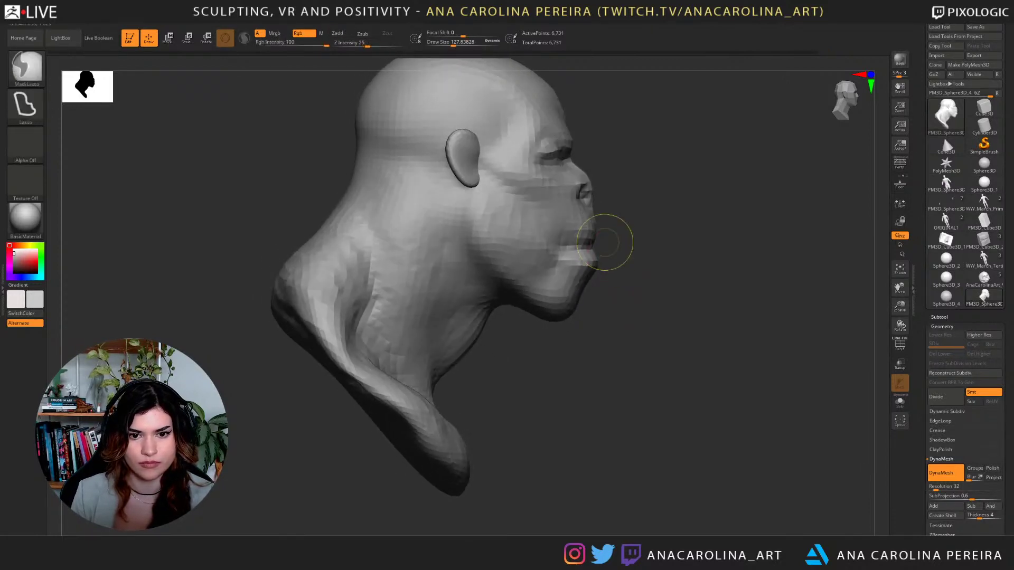
{"action": "mouse_move", "coordinate": [541, 237]}
{"action": "left_mouse_down", "text": "ctrl"}
{"action": "mouse_move", "coordinate": [590, 246]}
{"action": "mouse_move", "coordinate": [462, 212]}
{"action": "mouse_move", "coordinate": [568, 352]}
{"action": "mouse_move", "coordinate": [583, 338]}
{"action": "left_mouse_up", "text": "ctrl"}
{"action": "mouse_move", "coordinate": [607, 319]}
{"action": "left_mouse_down"}
{"action": "mouse_move", "coordinate": [507, 315]}
{"action": "mouse_move", "coordinate": [576, 311]}
{"action": "left_mouse_up"}
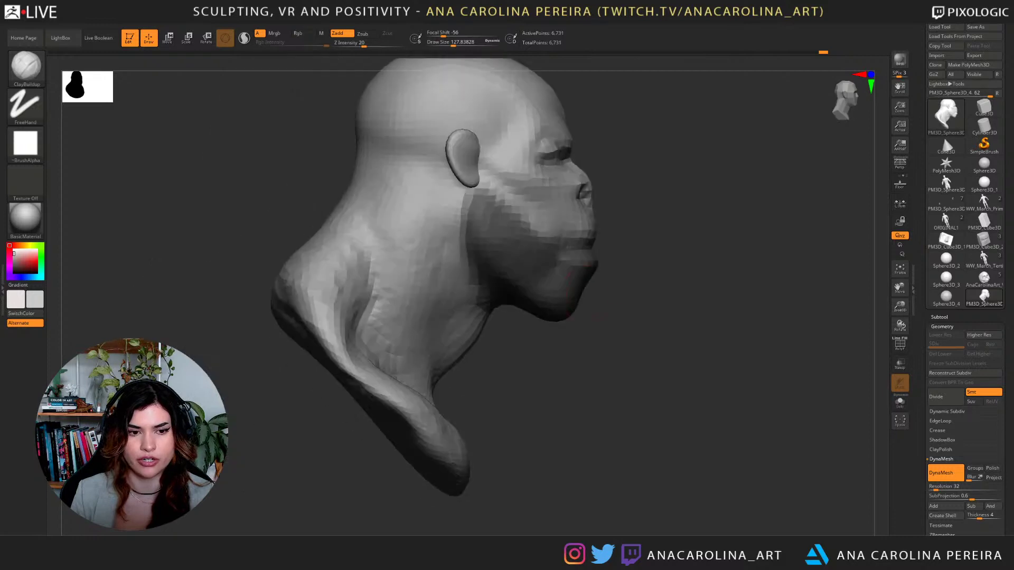
{"action": "left_click", "coordinate": [607, 289], "text": "ctrl"}
{"action": "left_click", "coordinate": [607, 288], "text": "ctrl"}
{"action": "left_click", "coordinate": [625, 271], "text": "ctrl"}
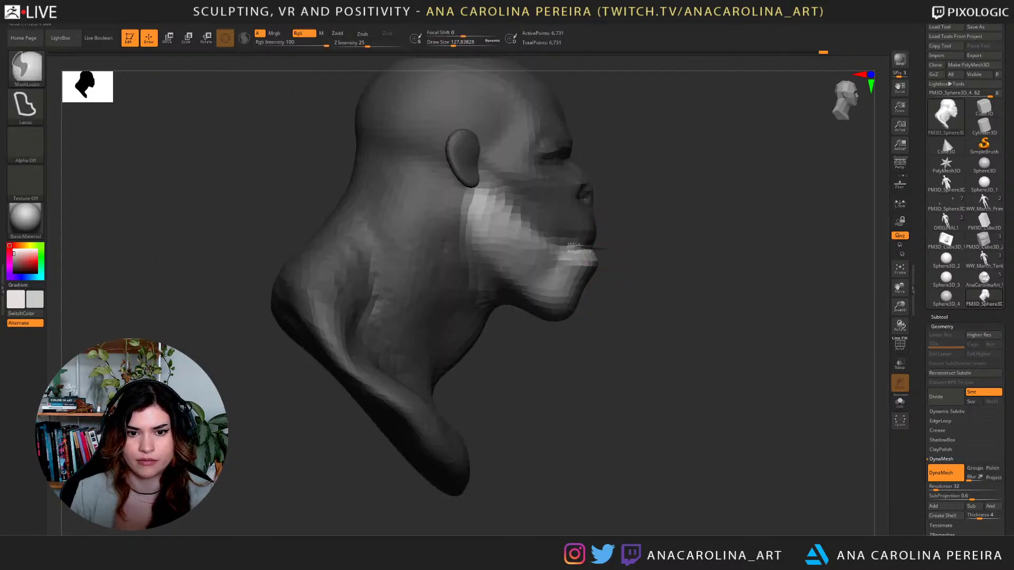
Clean up the jaw mask along the mouth line and soften its border toward the cheek and neck.
{"action": "left_click_drag", "start_coordinate": [543, 221], "coordinate": [532, 217], "text": "ctrl"}
{"action": "left_click_drag", "start_coordinate": [566, 251], "coordinate": [620, 249], "text": "ctrl"}
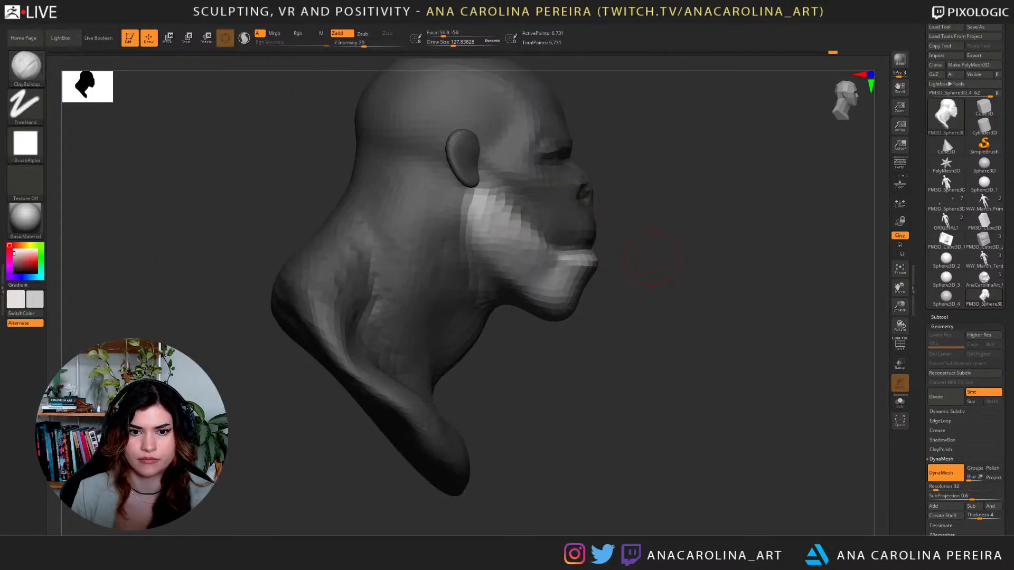
{"action": "mouse_move", "coordinate": [517, 318]}
{"action": "left_mouse_down", "text": "ctrl"}
{"action": "mouse_move", "coordinate": [478, 256]}
{"action": "mouse_move", "coordinate": [508, 344]}
{"action": "left_mouse_up", "text": "ctrl"}
{"action": "left_click", "coordinate": [502, 290], "text": "ctrl"}
{"action": "mouse_move", "coordinate": [616, 248]}
{"action": "left_mouse_down", "text": "ctrl"}
{"action": "mouse_move", "coordinate": [602, 258]}
{"action": "mouse_move", "coordinate": [570, 250]}
{"action": "mouse_move", "coordinate": [516, 184]}
{"action": "mouse_move", "coordinate": [630, 155]}
{"action": "left_mouse_up", "text": "ctrl"}
{"action": "key", "text": "ctrl+z"}
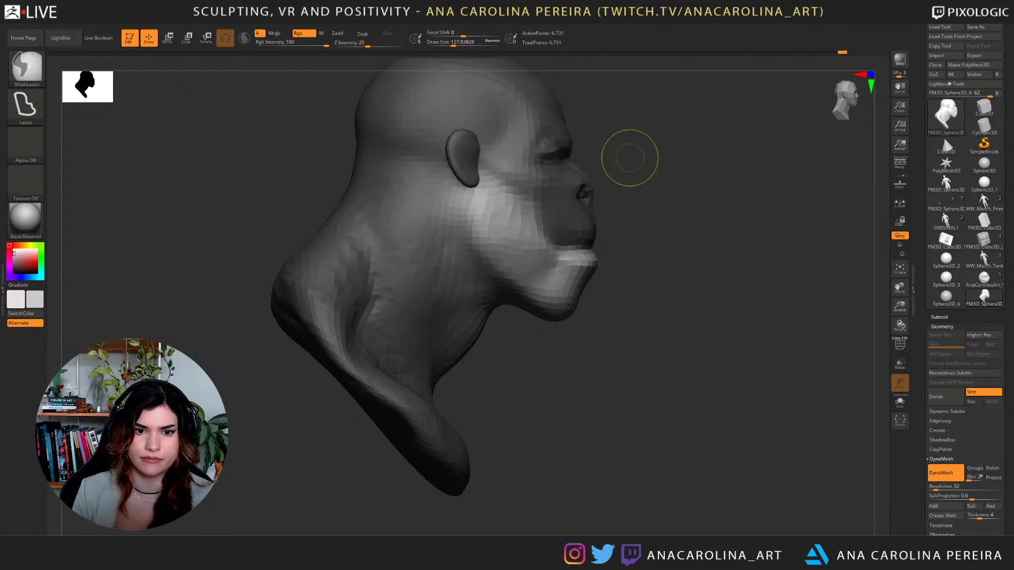
{"action": "left_click", "coordinate": [625, 272], "text": "ctrl"}
{"action": "left_click", "coordinate": [624, 273], "text": "ctrl"}
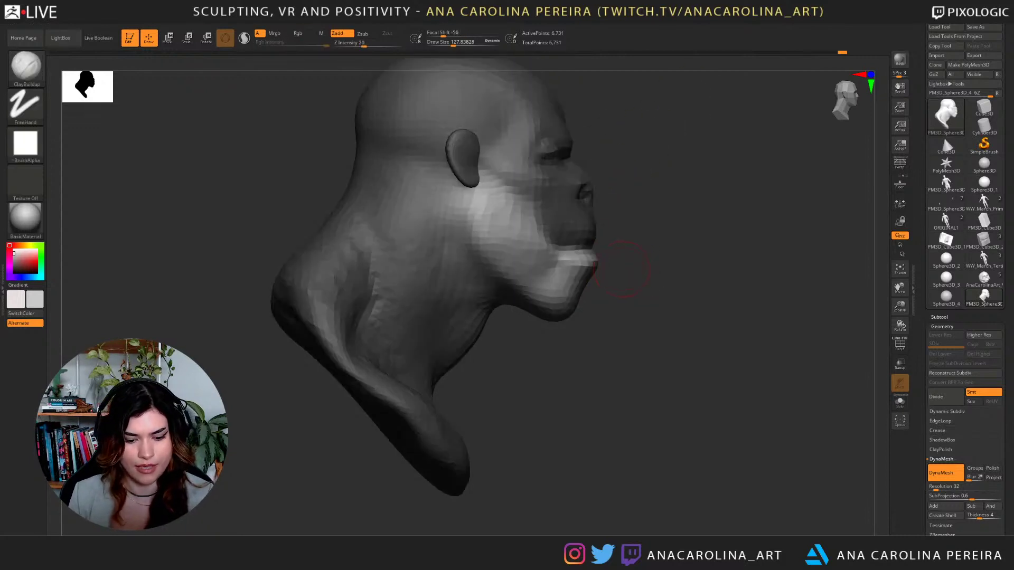
Rotate the unmasked lower jaw downward with the transform gizmo to drop the chin and open the mouth.
{"action": "key", "text": "r"}
{"action": "left_click_drag", "start_coordinate": [535, 222], "coordinate": [530, 228]}
{"action": "key", "text": "ctrl+z"}
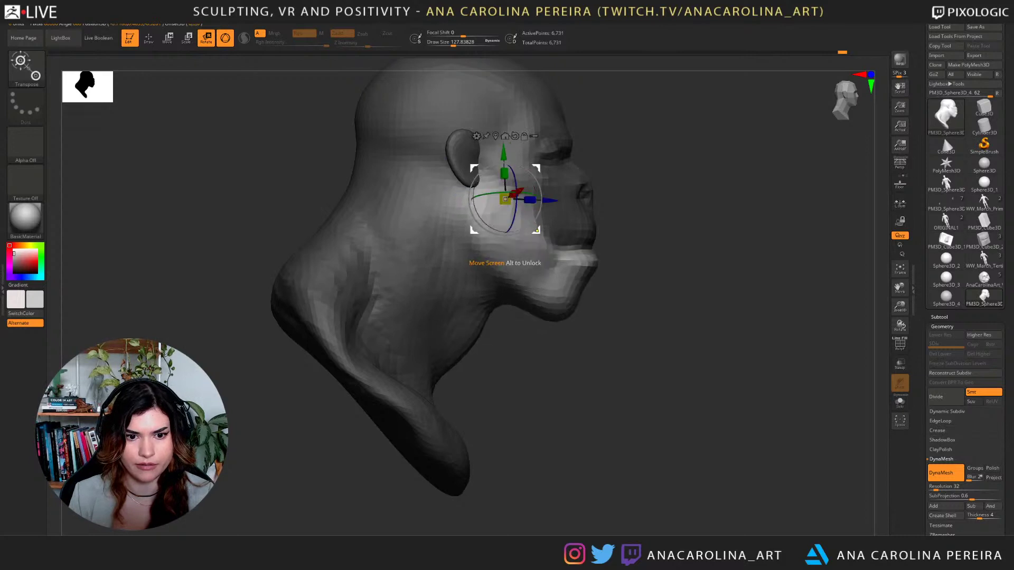
{"action": "mouse_move", "coordinate": [505, 320]}
{"action": "left_mouse_down", "text": "ctrl"}
{"action": "mouse_move", "coordinate": [442, 219]}
{"action": "mouse_move", "coordinate": [458, 446]}
{"action": "left_mouse_up", "text": "ctrl"}
{"action": "key", "text": "ctrl+z"}
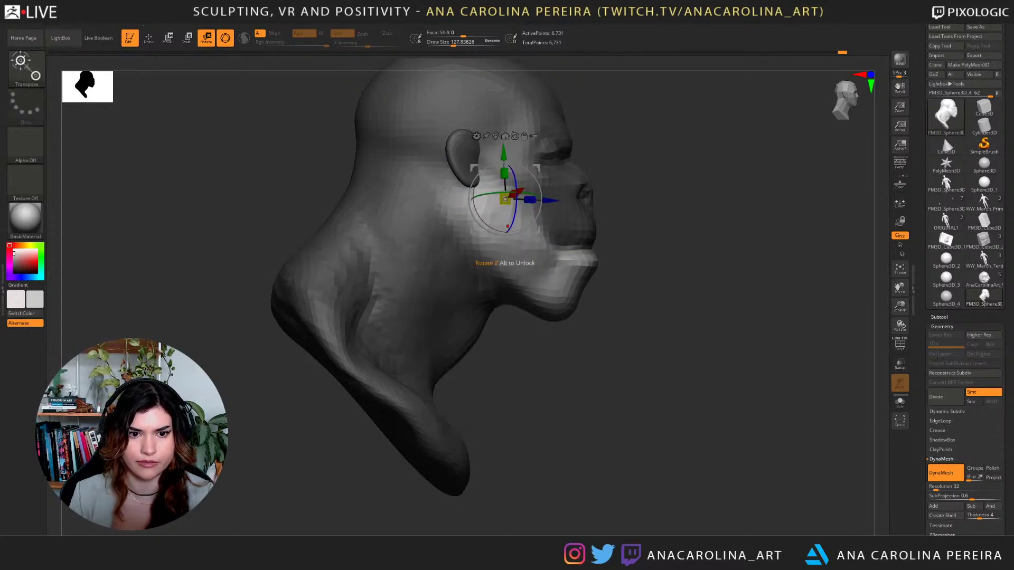
{"action": "key", "text": "ctrl+z"}
{"action": "key", "text": "ctrl+shift+z"}
{"action": "mouse_move", "coordinate": [513, 345]}
{"action": "left_mouse_down", "text": "ctrl"}
{"action": "mouse_move", "coordinate": [480, 330]}
{"action": "mouse_move", "coordinate": [445, 204]}
{"action": "mouse_move", "coordinate": [321, 272]}
{"action": "left_mouse_up", "text": "ctrl"}
{"action": "mouse_move", "coordinate": [560, 63]}
{"action": "left_mouse_down", "text": "ctrl"}
{"action": "mouse_move", "coordinate": [449, 132]}
{"action": "mouse_move", "coordinate": [455, 226]}
{"action": "mouse_move", "coordinate": [321, 301]}
{"action": "mouse_move", "coordinate": [299, 253]}
{"action": "left_mouse_up", "text": "ctrl"}
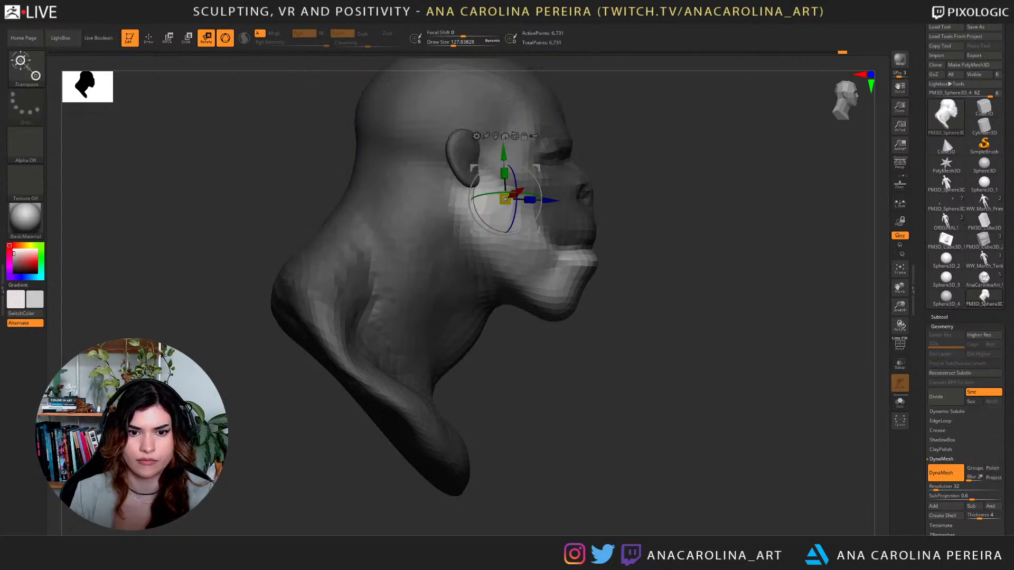
{"action": "left_click_drag", "start_coordinate": [532, 223], "coordinate": [538, 239]}
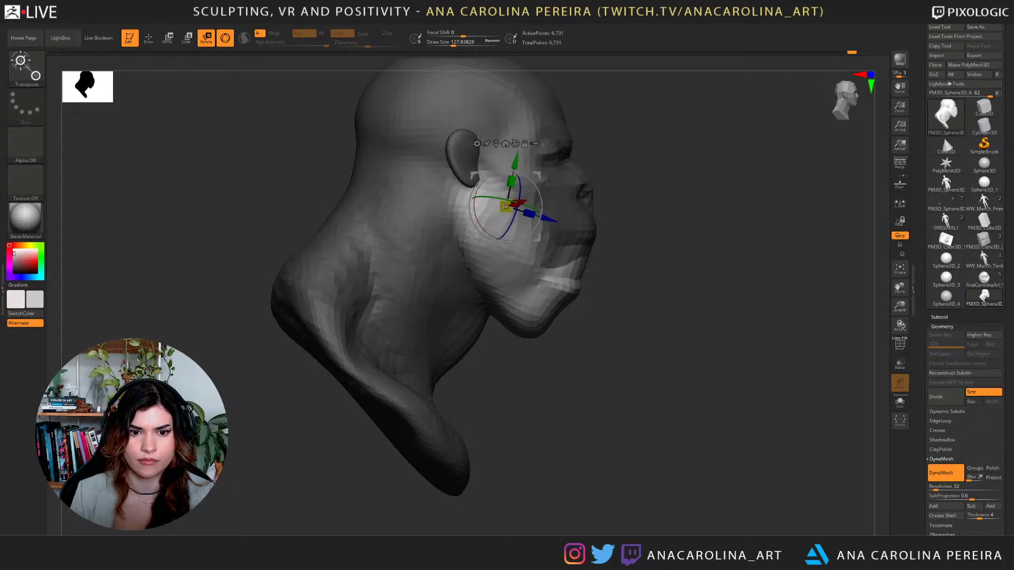
Clear the jaw mask and remesh the bust with DynaMesh at a resolution of 64.
{"action": "left_click_drag", "start_coordinate": [713, 227], "coordinate": [538, 232]}
{"action": "left_click_drag", "start_coordinate": [538, 234], "coordinate": [537, 235]}
{"action": "left_click_drag", "start_coordinate": [338, 254], "coordinate": [491, 251]}
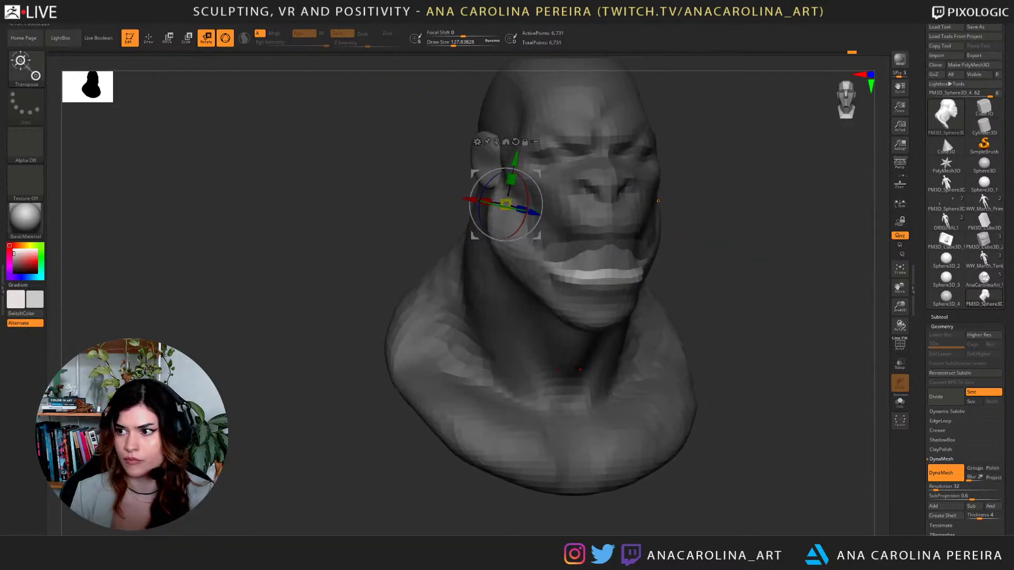
{"action": "mouse_move", "coordinate": [707, 249]}
{"action": "left_mouse_down"}
{"action": "mouse_move", "coordinate": [781, 248]}
{"action": "mouse_move", "coordinate": [765, 280]}
{"action": "mouse_move", "coordinate": [766, 253]}
{"action": "mouse_move", "coordinate": [770, 285]}
{"action": "mouse_move", "coordinate": [681, 253]}
{"action": "left_mouse_up"}
{"action": "key", "text": "ctrl+z"}
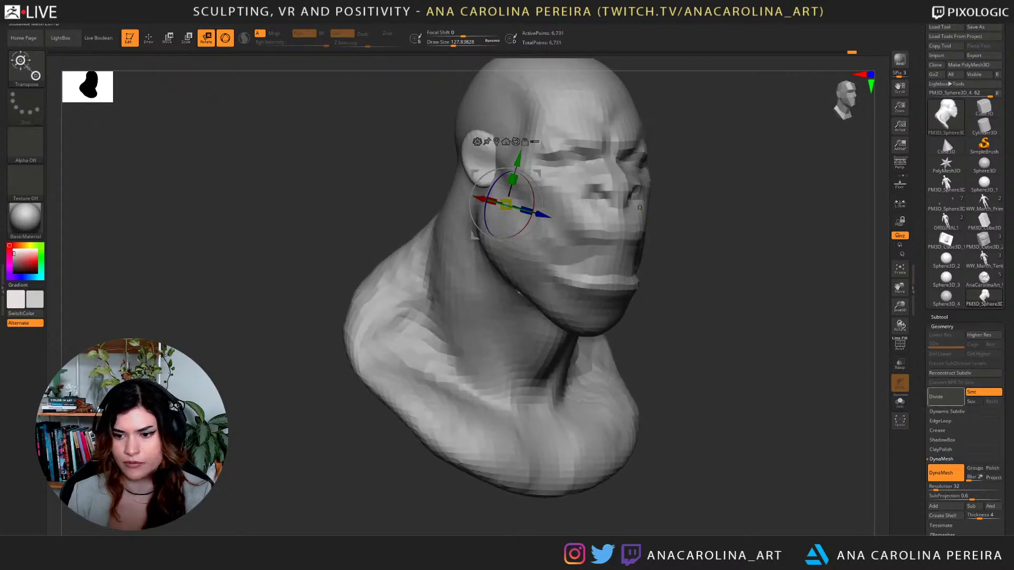
{"action": "left_click", "coordinate": [944, 487]}
{"action": "type", "text": "64"}
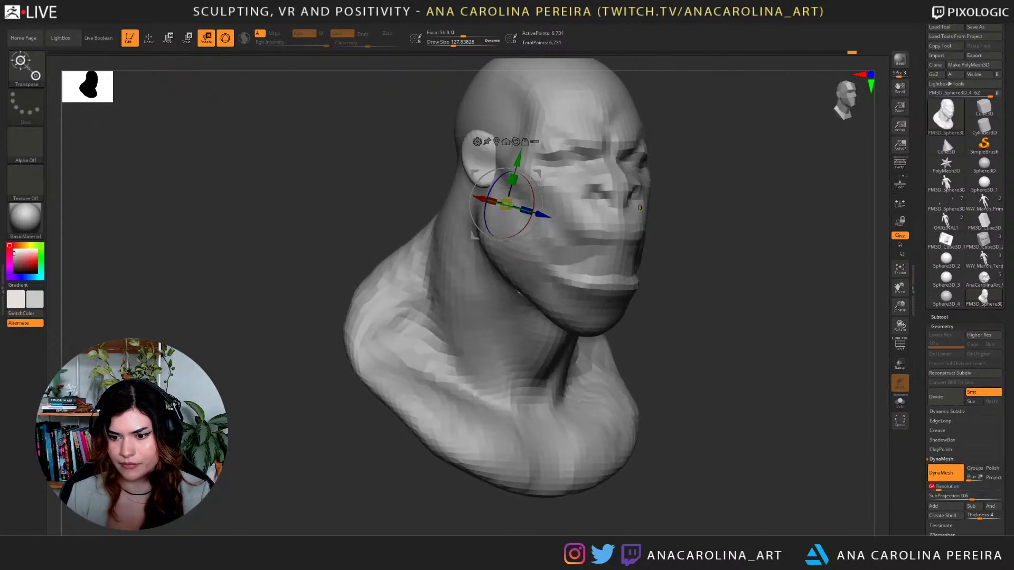
{"action": "key", "text": "Return"}
{"action": "left_click_drag", "start_coordinate": [739, 254], "coordinate": [808, 254], "text": "ctrl"}
Lasso a mask around the gap between the lips and invert it, leaving only the mouth area editable.
{"action": "left_click_drag", "start_coordinate": [766, 238], "coordinate": [766, 328], "text": "alt"}
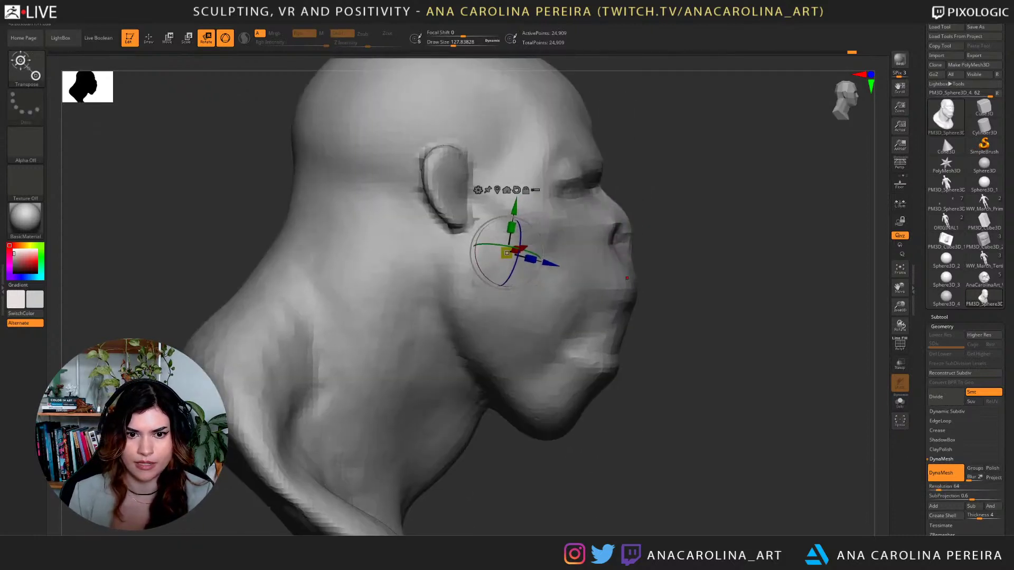
{"action": "key", "text": "ctrl"}
{"action": "mouse_move", "coordinate": [586, 298]}
{"action": "left_mouse_down", "text": "ctrl"}
{"action": "mouse_move", "coordinate": [572, 324]}
{"action": "mouse_move", "coordinate": [607, 350]}
{"action": "mouse_move", "coordinate": [658, 338]}
{"action": "mouse_move", "coordinate": [636, 305]}
{"action": "mouse_move", "coordinate": [568, 317]}
{"action": "left_mouse_up", "text": "ctrl"}
{"action": "left_click", "coordinate": [652, 317], "text": "ctrl"}
Push the unmasked mouth area inward with the Move brush at a draw size of about 268 to form an open mouth.
{"action": "key", "text": "b"}
{"action": "key", "text": "m"}
{"action": "key", "text": "v"}
{"action": "key", "text": "s"}
{"action": "mouse_move", "coordinate": [723, 327]}
{"action": "left_mouse_down"}
{"action": "mouse_move", "coordinate": [601, 340]}
{"action": "mouse_move", "coordinate": [631, 336]}
{"action": "mouse_move", "coordinate": [623, 343]}
{"action": "left_mouse_up"}
{"action": "mouse_move", "coordinate": [549, 406]}
{"action": "left_mouse_down"}
{"action": "mouse_move", "coordinate": [639, 351]}
{"action": "mouse_move", "coordinate": [666, 349]}
{"action": "mouse_move", "coordinate": [604, 346]}
{"action": "mouse_move", "coordinate": [612, 322]}
{"action": "mouse_move", "coordinate": [601, 308]}
{"action": "left_mouse_up"}
{"action": "mouse_move", "coordinate": [741, 324]}
{"action": "left_mouse_down"}
{"action": "mouse_move", "coordinate": [672, 369]}
{"action": "mouse_move", "coordinate": [753, 358]}
{"action": "mouse_move", "coordinate": [740, 320]}
{"action": "mouse_move", "coordinate": [770, 320]}
{"action": "left_mouse_up"}
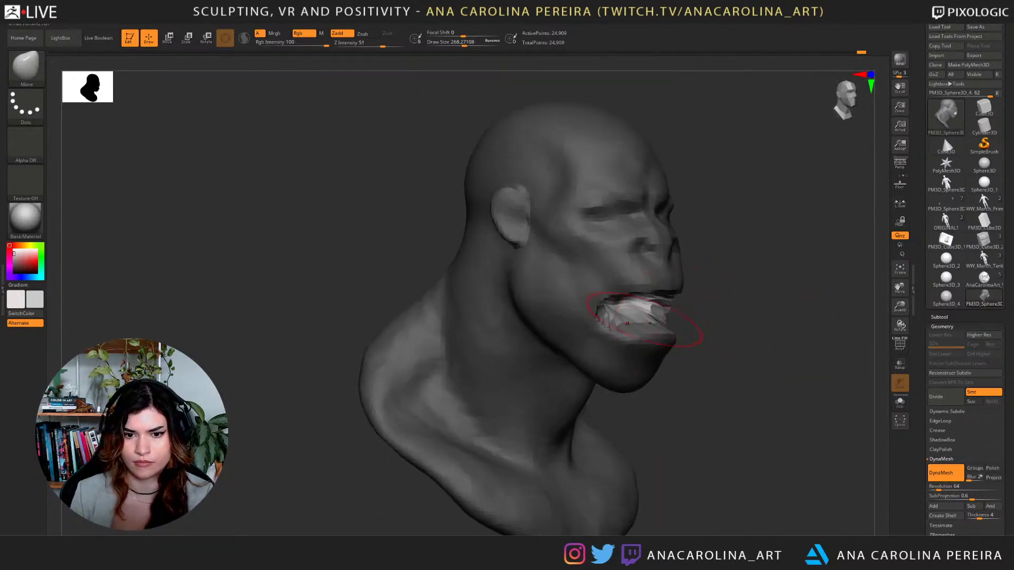
{"action": "mouse_move", "coordinate": [705, 344]}
{"action": "left_mouse_down"}
{"action": "mouse_move", "coordinate": [752, 351]}
{"action": "mouse_move", "coordinate": [679, 362]}
{"action": "mouse_move", "coordinate": [660, 323]}
{"action": "left_mouse_up"}
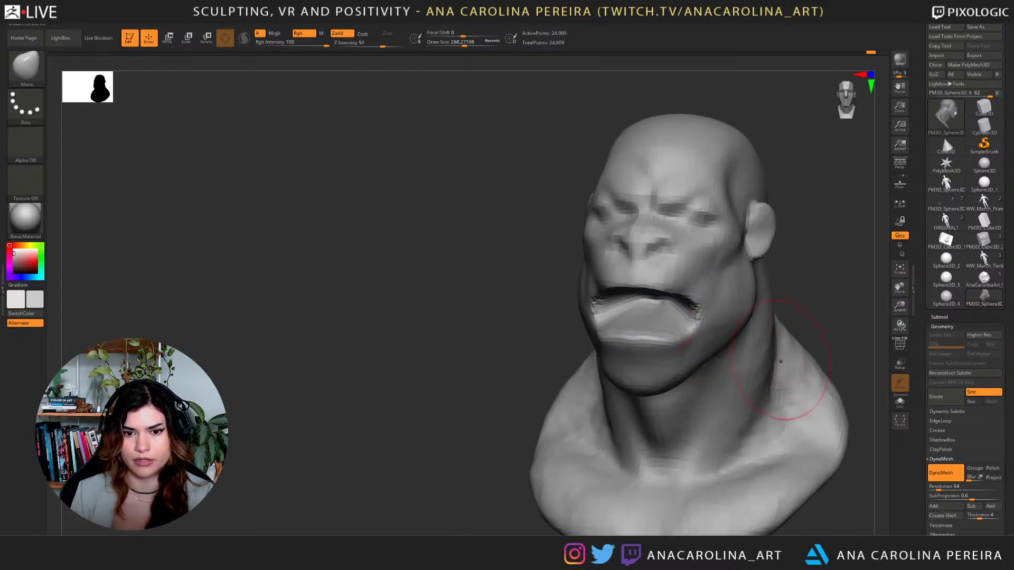
{"action": "mouse_move", "coordinate": [792, 367]}
{"action": "left_mouse_down"}
{"action": "mouse_move", "coordinate": [866, 351]}
{"action": "mouse_move", "coordinate": [747, 363]}
{"action": "left_mouse_up"}
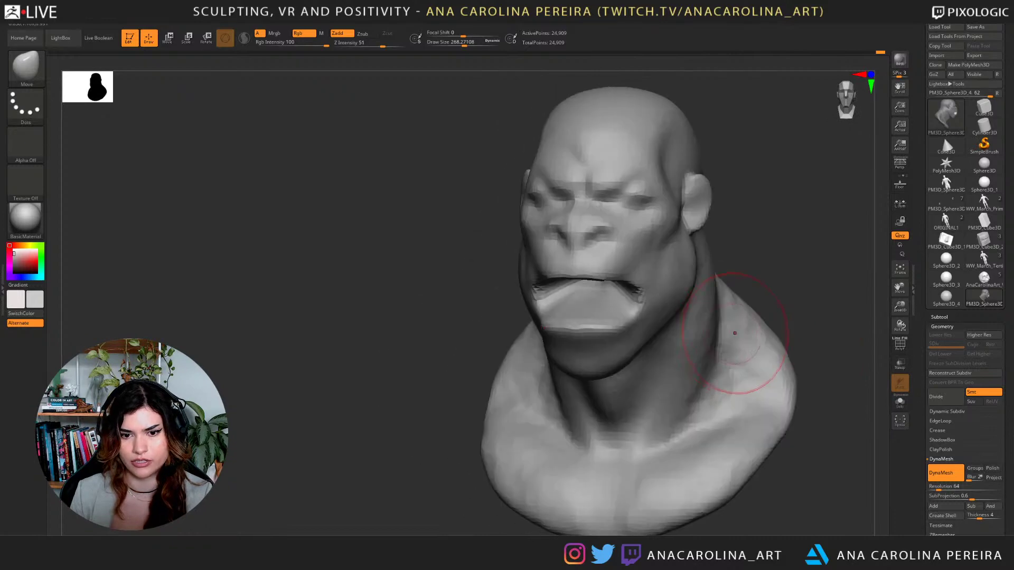
Reshape the mouth corners and opening in profile with the Move brush at a draw size of about 197.
{"action": "key", "text": "b"}
{"action": "left_click_drag", "start_coordinate": [808, 264], "coordinate": [784, 264]}
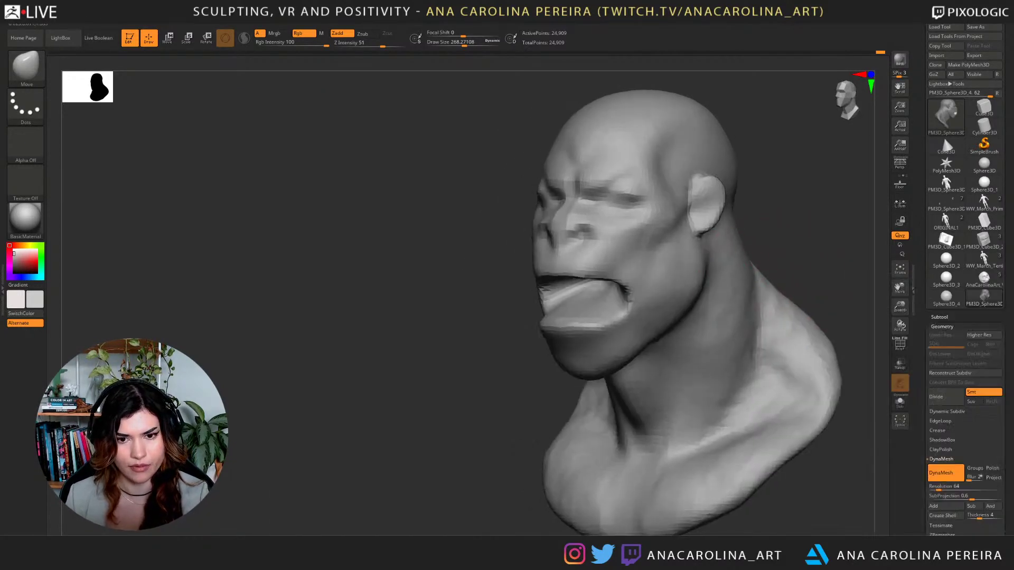
{"action": "left_click_drag", "start_coordinate": [512, 349], "coordinate": [467, 349]}
{"action": "key", "text": "s"}
{"action": "mouse_move", "coordinate": [549, 367]}
{"action": "left_mouse_down"}
{"action": "mouse_move", "coordinate": [538, 367]}
{"action": "mouse_move", "coordinate": [566, 366]}
{"action": "left_mouse_up"}
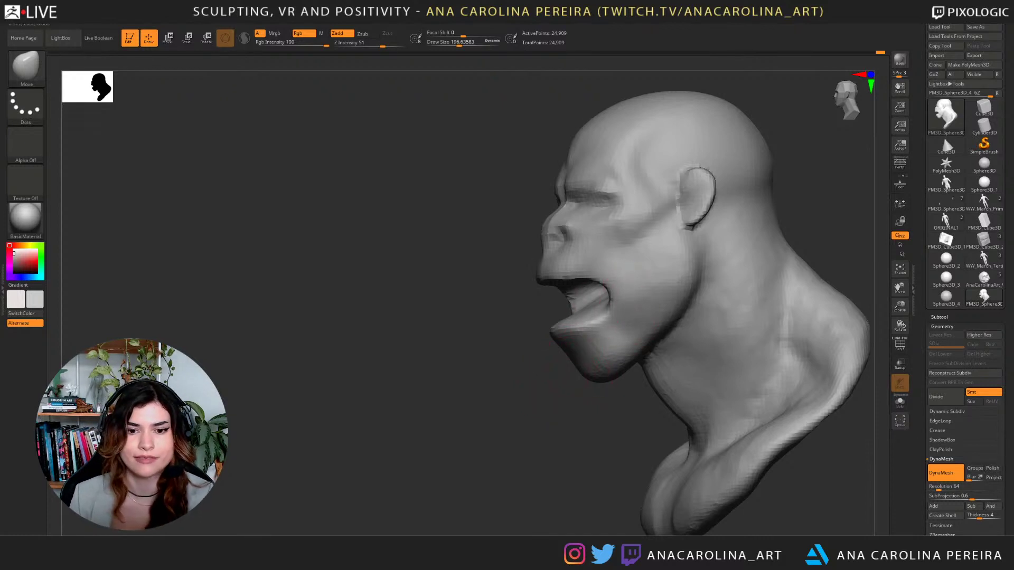
{"action": "left_click_drag", "start_coordinate": [600, 272], "coordinate": [586, 293]}
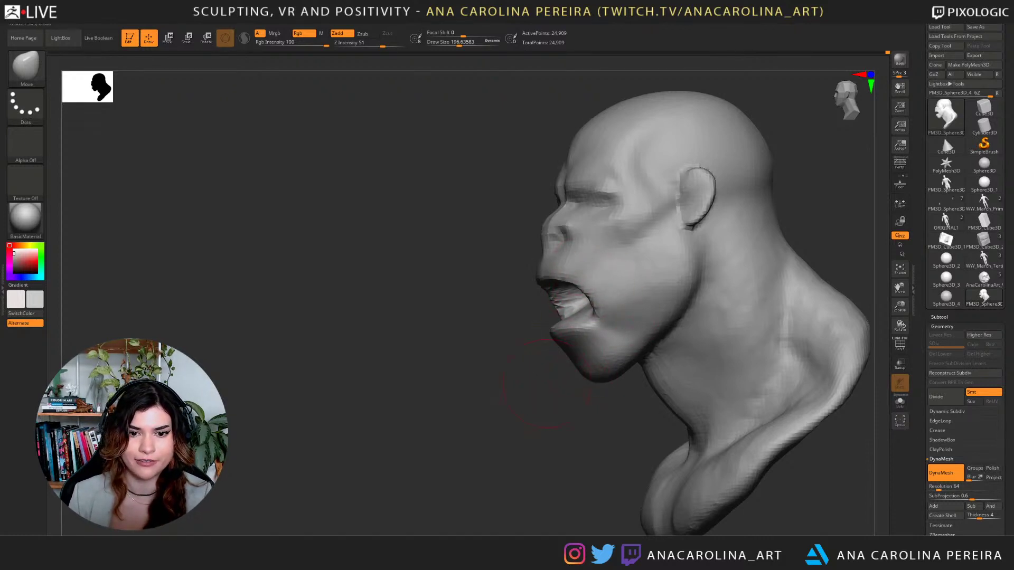
{"action": "left_click_drag", "start_coordinate": [499, 367], "coordinate": [547, 367]}
{"action": "mouse_move", "coordinate": [590, 300]}
{"action": "left_mouse_down"}
{"action": "mouse_move", "coordinate": [580, 302]}
{"action": "mouse_move", "coordinate": [592, 288]}
{"action": "left_mouse_up"}
Adjust the mouth corners and lower lip from the front with the Move brush at a draw size of about 177.
{"action": "key", "text": "space"}
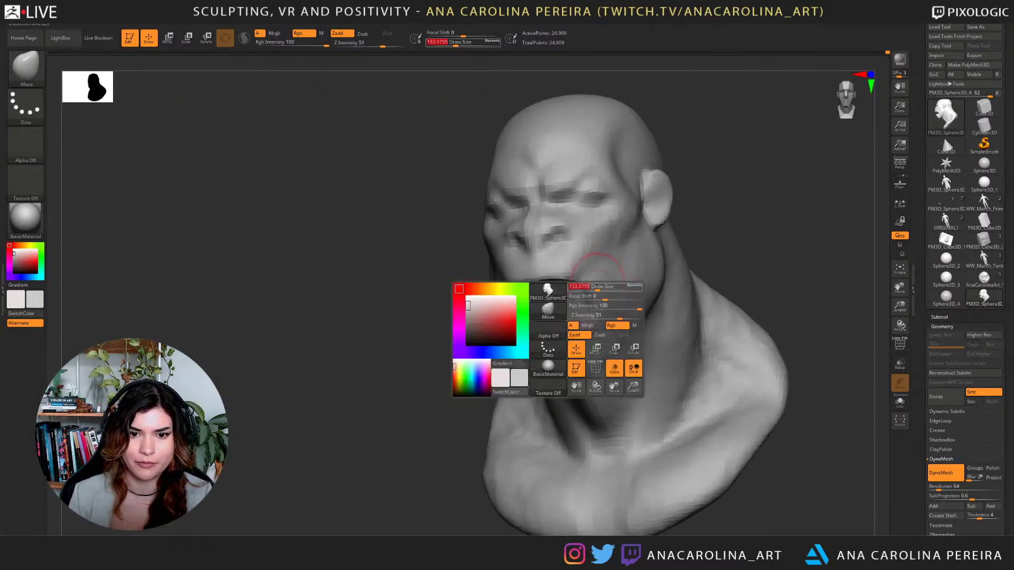
{"action": "mouse_move", "coordinate": [499, 367]}
{"action": "left_mouse_down"}
{"action": "mouse_move", "coordinate": [455, 367]}
{"action": "mouse_move", "coordinate": [578, 351]}
{"action": "mouse_move", "coordinate": [593, 325]}
{"action": "mouse_move", "coordinate": [602, 333]}
{"action": "left_mouse_up"}
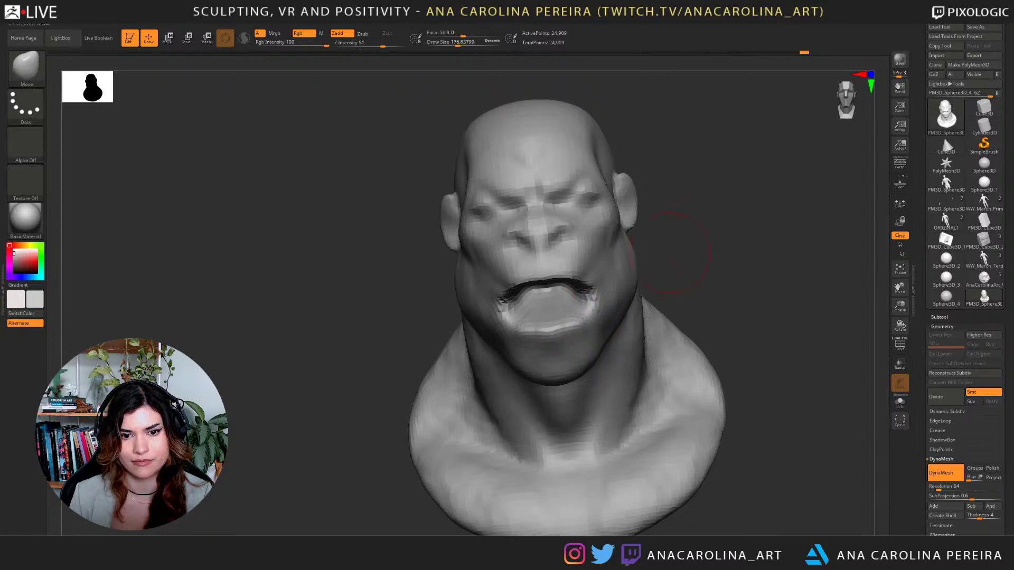
{"action": "mouse_move", "coordinate": [671, 252]}
{"action": "left_mouse_down", "text": "shift"}
{"action": "mouse_move", "coordinate": [710, 281]}
{"action": "mouse_move", "coordinate": [689, 281]}
{"action": "left_mouse_up", "text": "shift"}
{"action": "left_click_drag", "start_coordinate": [581, 336], "coordinate": [585, 328]}
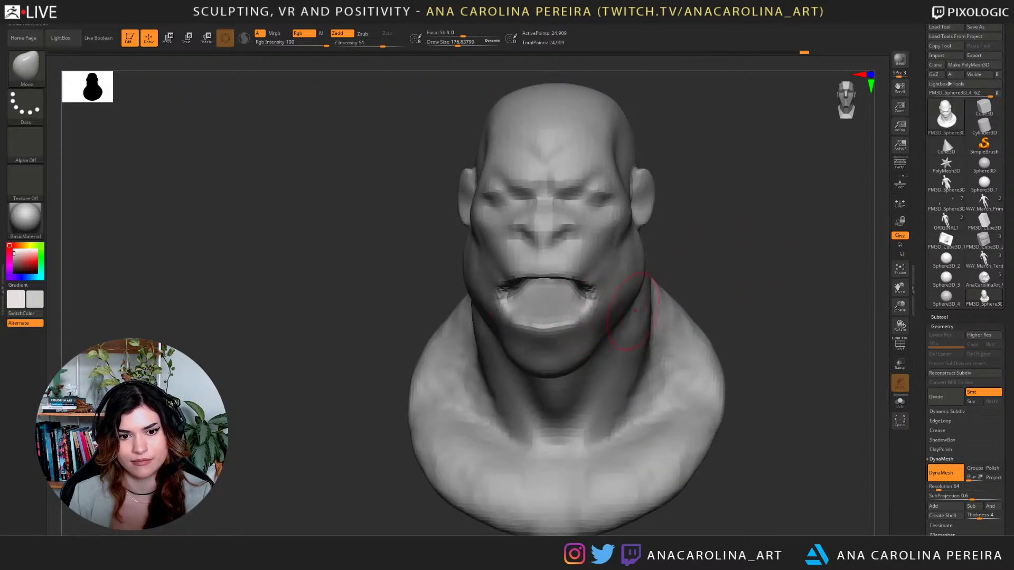
Mask the lower jaw in side view and turn it into its own polygroup, checking it with the polyframe display.
{"action": "mouse_move", "coordinate": [631, 311]}
{"action": "right_mouse_down"}
{"action": "mouse_move", "coordinate": [702, 303]}
{"action": "mouse_move", "coordinate": [677, 300]}
{"action": "right_mouse_up"}
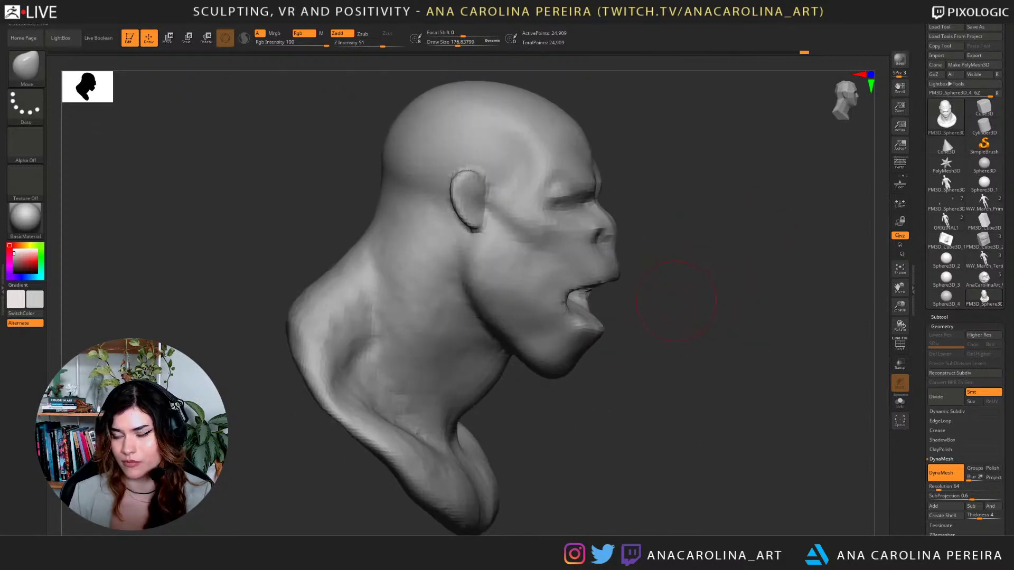
{"action": "left_click_drag", "start_coordinate": [676, 301], "coordinate": [683, 302]}
{"action": "mouse_move", "coordinate": [623, 306]}
{"action": "left_mouse_down", "text": "ctrl"}
{"action": "mouse_move", "coordinate": [528, 248]}
{"action": "mouse_move", "coordinate": [492, 249]}
{"action": "mouse_move", "coordinate": [496, 308]}
{"action": "mouse_move", "coordinate": [535, 357]}
{"action": "mouse_move", "coordinate": [629, 309]}
{"action": "left_mouse_up", "text": "ctrl"}
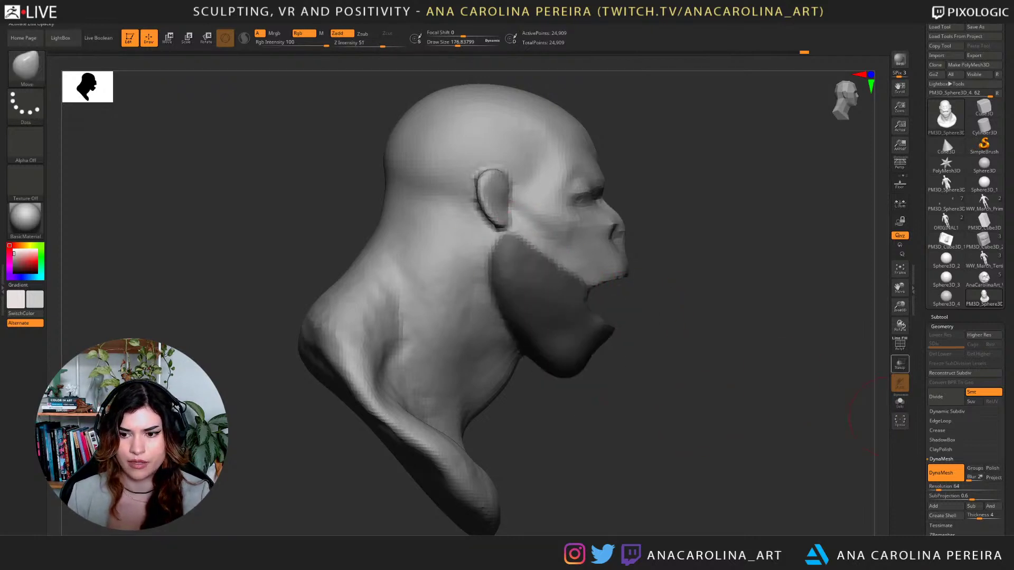
{"action": "key", "text": "shift+f"}
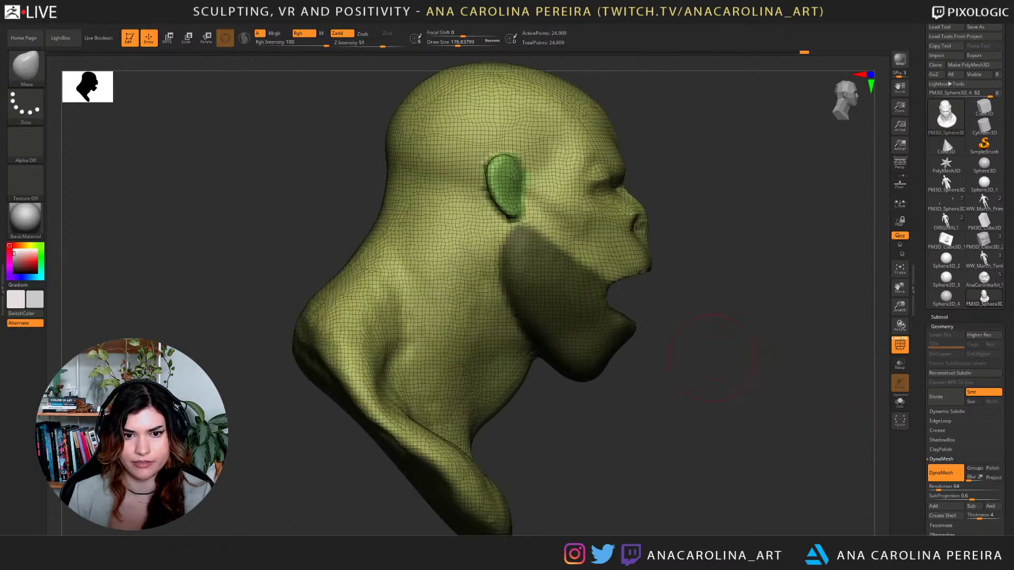
{"action": "mouse_move", "coordinate": [681, 365]}
{"action": "left_mouse_down"}
{"action": "mouse_move", "coordinate": [586, 356]}
{"action": "mouse_move", "coordinate": [686, 351]}
{"action": "mouse_move", "coordinate": [699, 338]}
{"action": "mouse_move", "coordinate": [698, 349]}
{"action": "mouse_move", "coordinate": [673, 353]}
{"action": "mouse_move", "coordinate": [533, 352]}
{"action": "mouse_move", "coordinate": [608, 303]}
{"action": "left_mouse_up"}
{"action": "key", "text": "ctrl+w"}
{"action": "left_click_drag", "start_coordinate": [654, 348], "coordinate": [747, 362]}
{"action": "left_click_drag", "start_coordinate": [747, 361], "coordinate": [744, 327], "text": "alt"}
{"action": "mouse_move", "coordinate": [744, 327]}
{"action": "left_mouse_down"}
{"action": "mouse_move", "coordinate": [691, 343]}
{"action": "mouse_move", "coordinate": [692, 374]}
{"action": "mouse_move", "coordinate": [710, 341]}
{"action": "mouse_move", "coordinate": [753, 337]}
{"action": "mouse_move", "coordinate": [686, 366]}
{"action": "left_mouse_up"}
{"action": "left_click", "coordinate": [900, 345]}
Shape the upper lip and mouth corners of the open mouth with the Move brush at draw sizes of about 140 to 182.
{"action": "left_click_drag", "start_coordinate": [770, 291], "coordinate": [597, 267]}
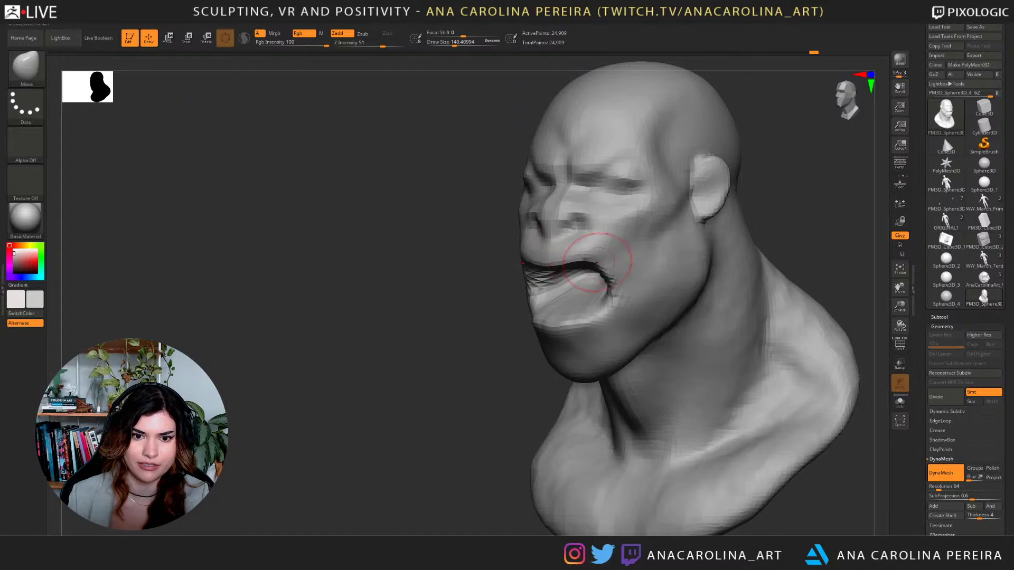
{"action": "mouse_move", "coordinate": [482, 384]}
{"action": "left_mouse_down"}
{"action": "mouse_move", "coordinate": [618, 309]}
{"action": "mouse_move", "coordinate": [644, 267]}
{"action": "left_mouse_up"}
{"action": "key", "text": "bracketright"}
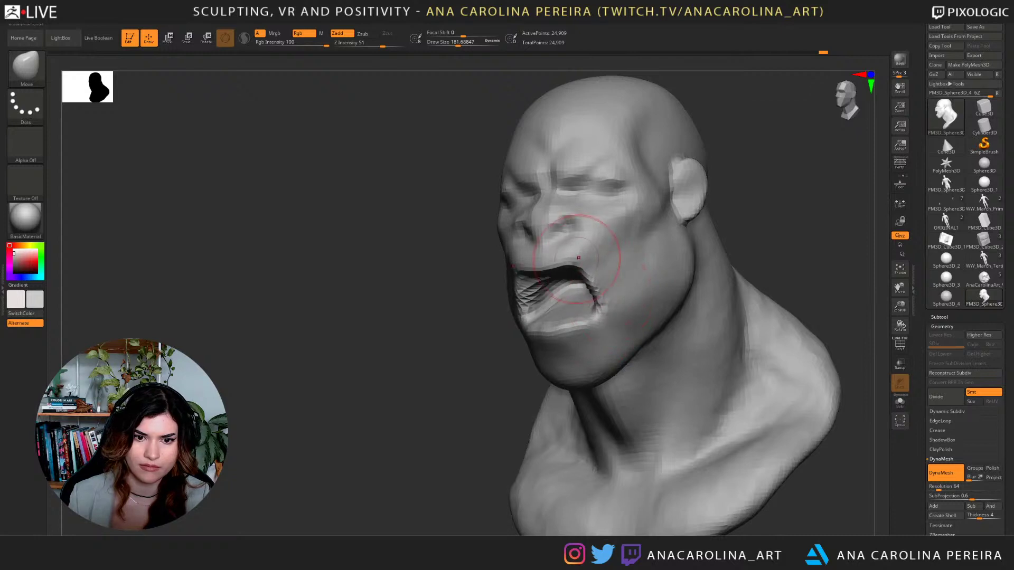
{"action": "mouse_move", "coordinate": [578, 257]}
{"action": "right_mouse_down"}
{"action": "mouse_move", "coordinate": [745, 246]}
{"action": "mouse_move", "coordinate": [714, 244]}
{"action": "right_mouse_up"}
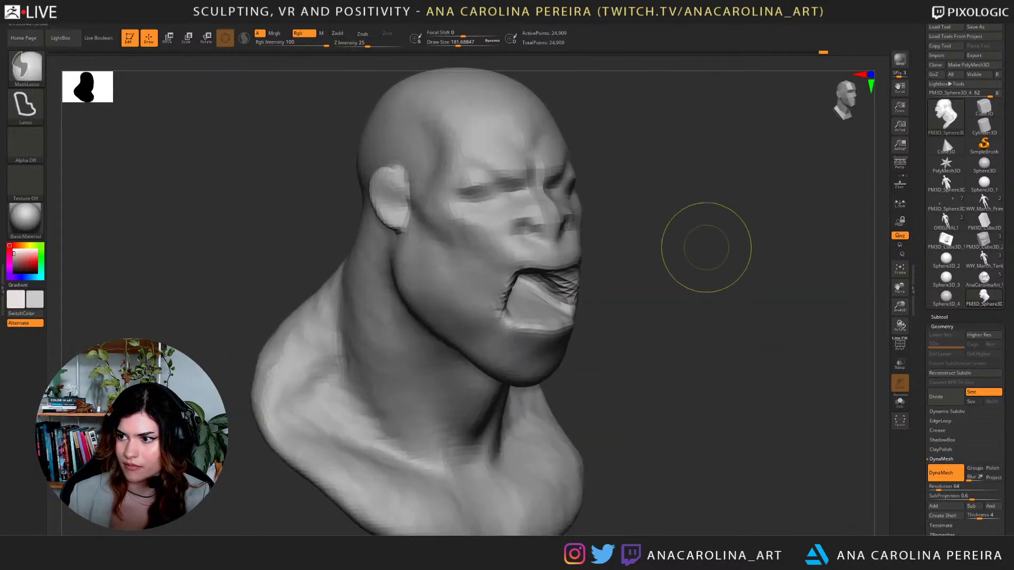
{"action": "left_click_drag", "start_coordinate": [706, 247], "coordinate": [685, 287]}
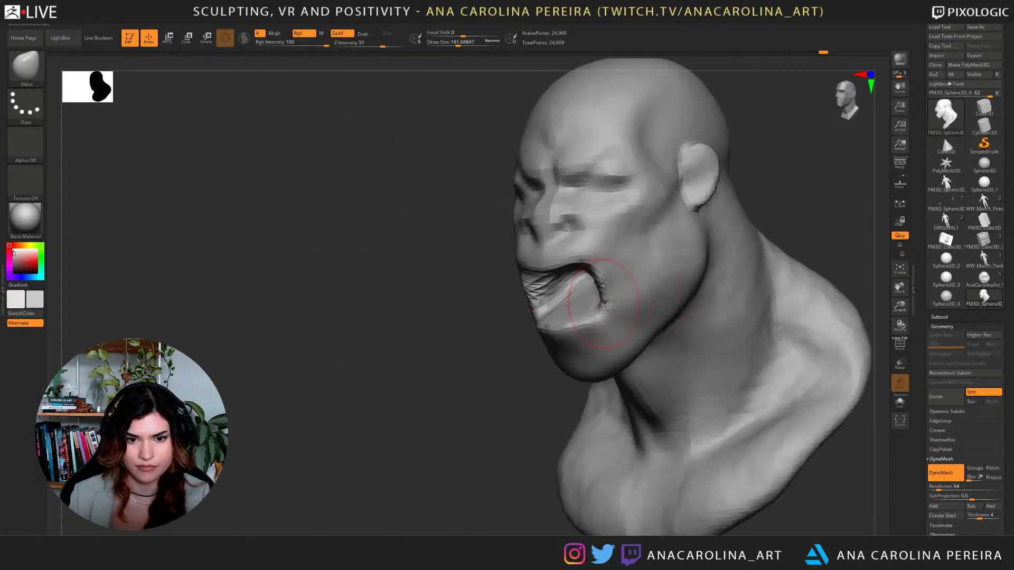
{"action": "left_click_drag", "start_coordinate": [603, 302], "coordinate": [607, 294]}
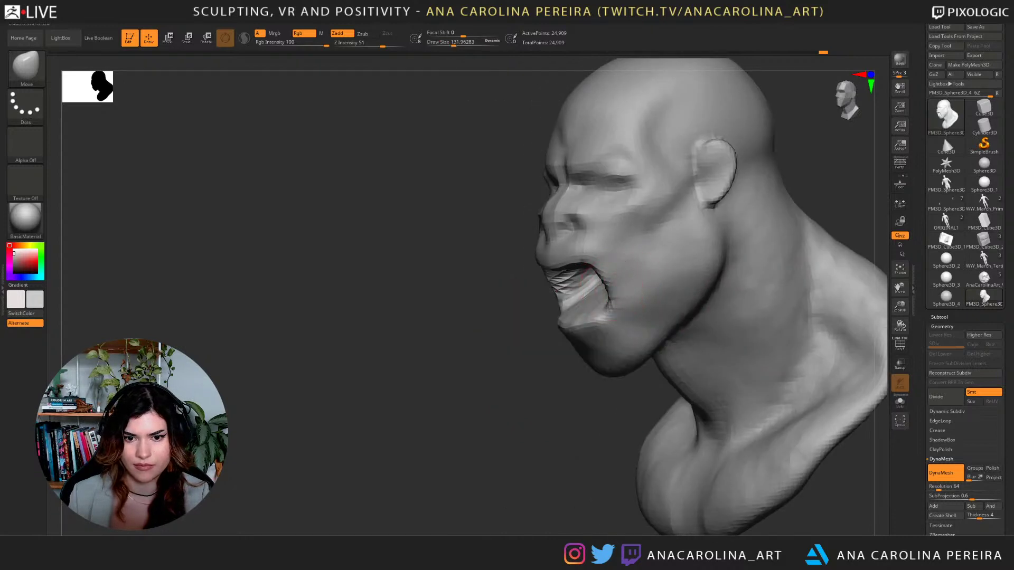
Remesh the bust with DynaMesh and set the brush draw size to about 197.
{"action": "mouse_move", "coordinate": [597, 264]}
{"action": "right_mouse_down"}
{"action": "mouse_move", "coordinate": [665, 322]}
{"action": "mouse_move", "coordinate": [652, 342]}
{"action": "mouse_move", "coordinate": [687, 311]}
{"action": "mouse_move", "coordinate": [607, 264]}
{"action": "mouse_move", "coordinate": [712, 275]}
{"action": "right_mouse_up"}
{"action": "left_click_drag", "start_coordinate": [712, 269], "coordinate": [745, 312], "text": "ctrl"}
{"action": "right_click_drag", "start_coordinate": [745, 312], "coordinate": [723, 328]}
{"action": "key", "text": "space"}
{"action": "left_click_drag", "start_coordinate": [719, 313], "coordinate": [728, 313]}
{"action": "mouse_move", "coordinate": [728, 312]}
{"action": "right_mouse_down"}
{"action": "mouse_move", "coordinate": [645, 284]}
{"action": "mouse_move", "coordinate": [660, 261]}
{"action": "right_mouse_up"}
Hide the lower jaw polygroup and work the upper mouth cavity with the ClayBuildup brush, reducing the draw size to about 132.
{"action": "key", "text": "b"}
{"action": "key", "text": "c"}
{"action": "key", "text": "b"}
{"action": "left_click", "coordinate": [582, 268], "text": "ctrl+alt+shift"}
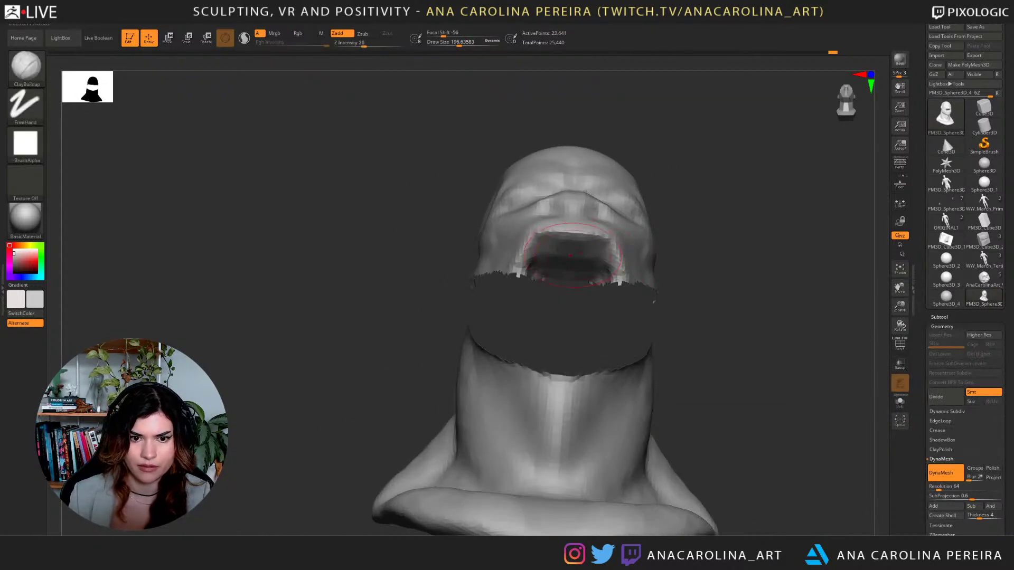
{"action": "right_click_drag", "start_coordinate": [586, 264], "coordinate": [697, 239]}
{"action": "key", "text": "space"}
{"action": "mouse_move", "coordinate": [574, 257]}
{"action": "left_mouse_down"}
{"action": "mouse_move", "coordinate": [566, 257]}
{"action": "mouse_move", "coordinate": [585, 239]}
{"action": "left_mouse_up"}
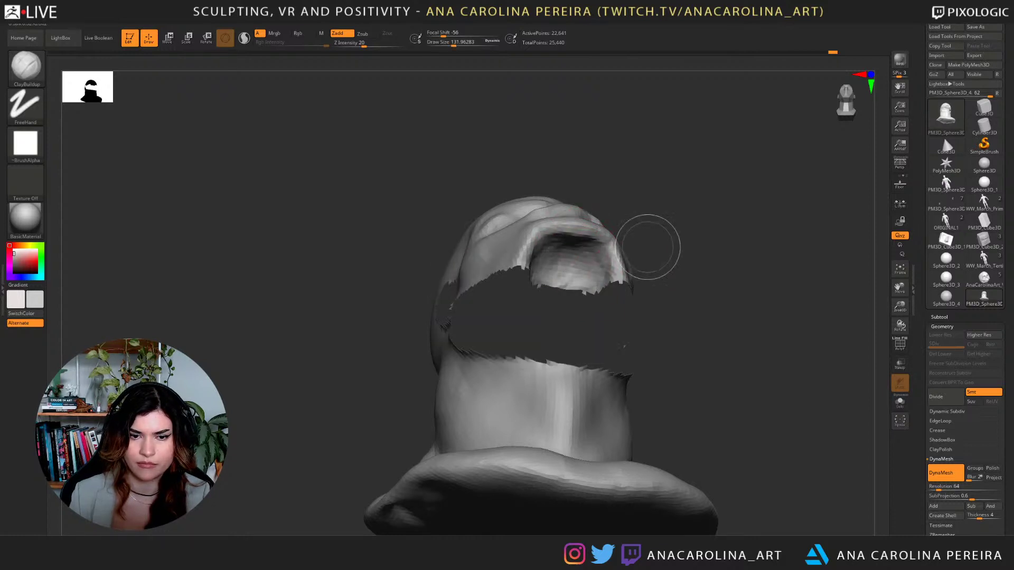
Isolate the lower jaw polygroup, build up a rounded tongue on the mouth floor with ClayBuildup, and show the whole bust again.
{"action": "left_click", "coordinate": [649, 244], "text": "ctrl+shift"}
{"action": "right_click_drag", "start_coordinate": [649, 245], "coordinate": [626, 301]}
{"action": "left_click", "coordinate": [598, 303], "text": "ctrl+shift"}
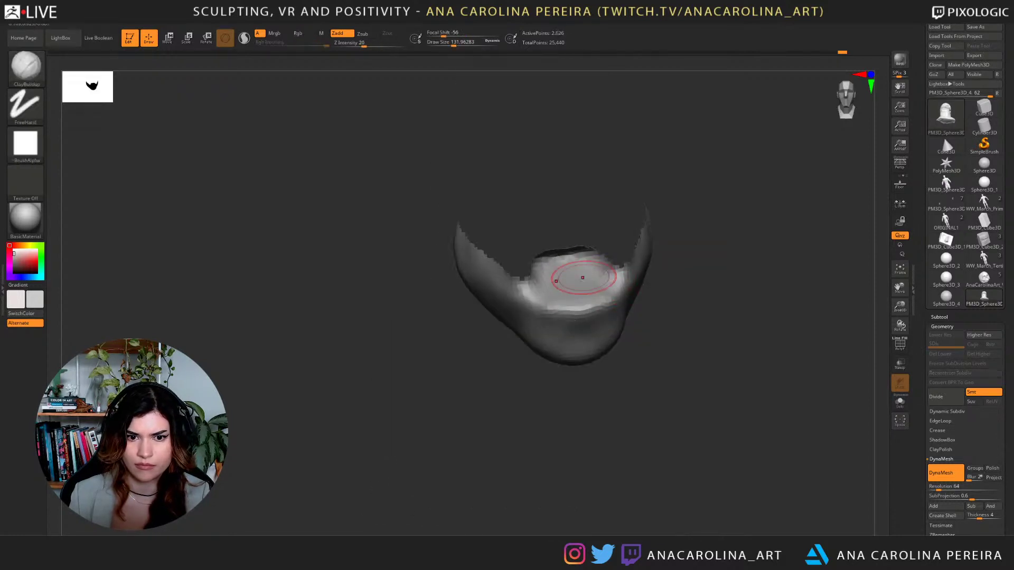
{"action": "right_click_drag", "start_coordinate": [628, 272], "coordinate": [632, 304]}
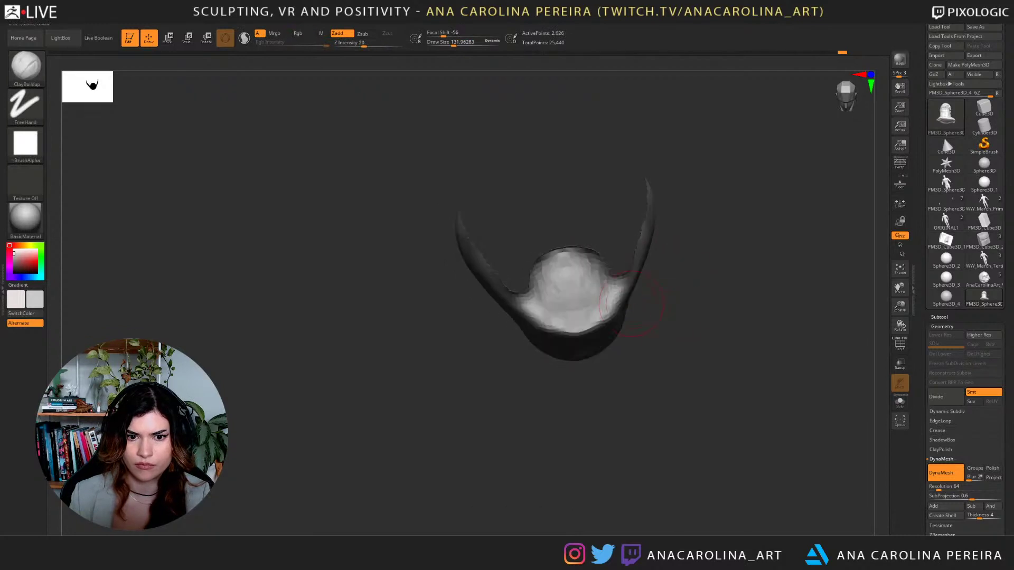
{"action": "left_click", "coordinate": [671, 332], "text": "ctrl+shift"}
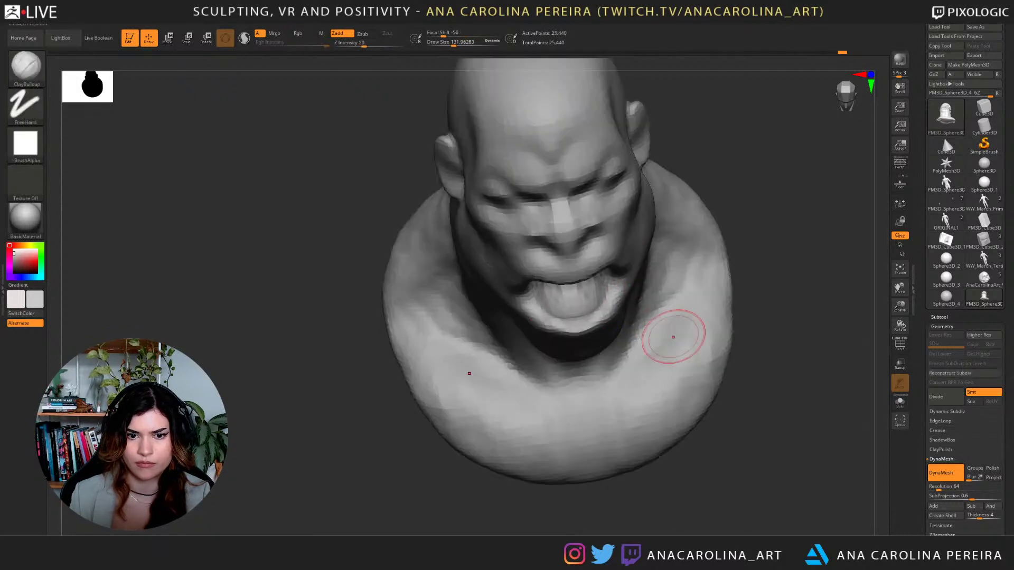
Build up and smooth the upper lip area with ClayBuildup at a draw size of about 132.
{"action": "right_click_drag", "start_coordinate": [680, 296], "coordinate": [691, 185]}
{"action": "mouse_move", "coordinate": [599, 185]}
{"action": "left_mouse_down"}
{"action": "mouse_move", "coordinate": [590, 199]}
{"action": "mouse_move", "coordinate": [594, 182]}
{"action": "mouse_move", "coordinate": [585, 183]}
{"action": "left_mouse_up"}
{"action": "right_click_drag", "start_coordinate": [628, 202], "coordinate": [602, 197]}
{"action": "left_click_drag", "start_coordinate": [591, 190], "coordinate": [580, 193], "text": "shift"}
{"action": "mouse_move", "coordinate": [726, 169]}
{"action": "right_mouse_down"}
{"action": "mouse_move", "coordinate": [778, 209]}
{"action": "mouse_move", "coordinate": [750, 253]}
{"action": "right_mouse_up"}
{"action": "mouse_move", "coordinate": [749, 253]}
{"action": "left_mouse_down"}
{"action": "mouse_move", "coordinate": [760, 248]}
{"action": "mouse_move", "coordinate": [735, 240]}
{"action": "left_mouse_up"}
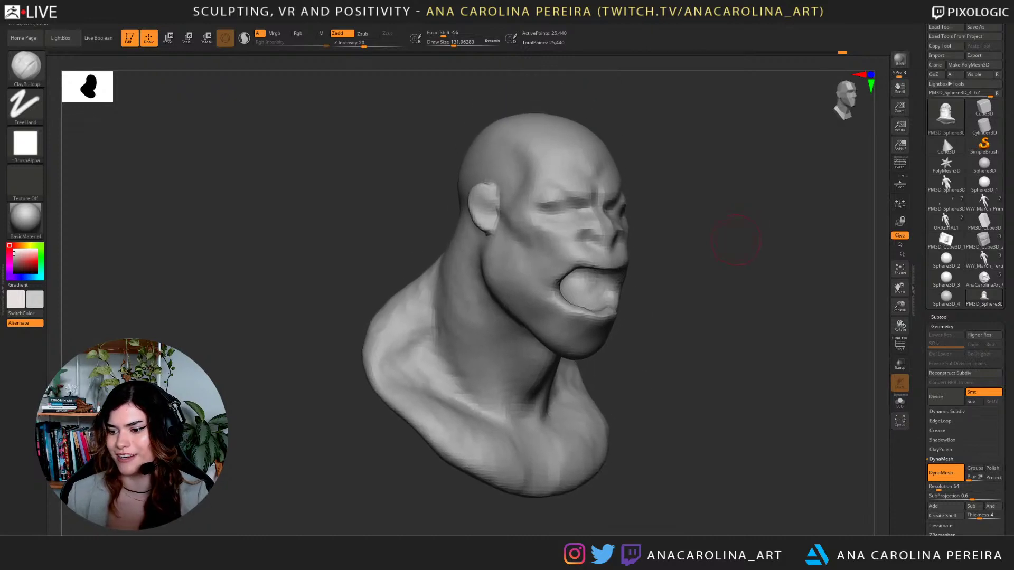
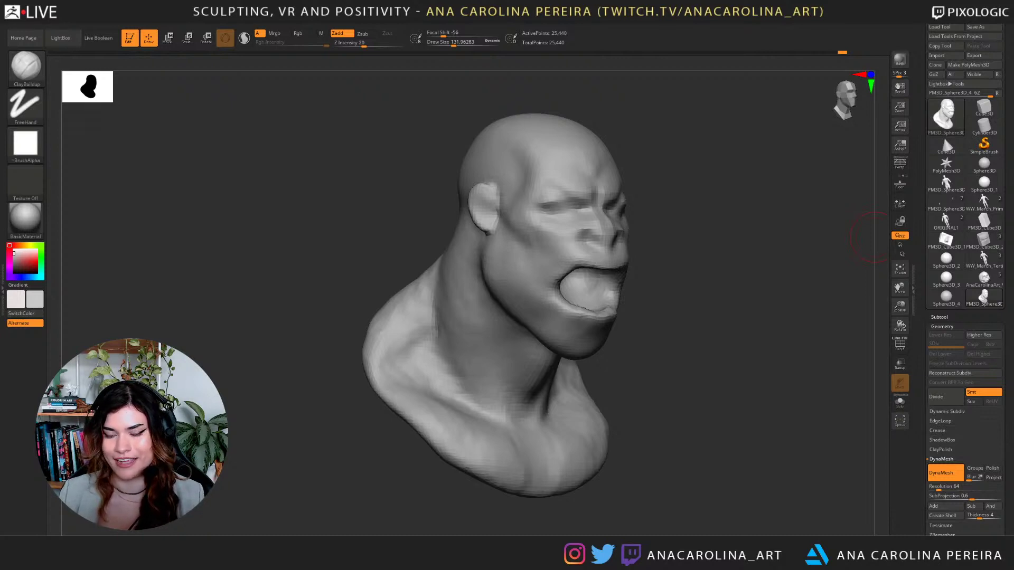
Carve the crease below the mouth corners towards the chin with the DamStandard brush at a draw size of about 286.
{"action": "left_click_drag", "start_coordinate": [874, 239], "coordinate": [821, 402]}
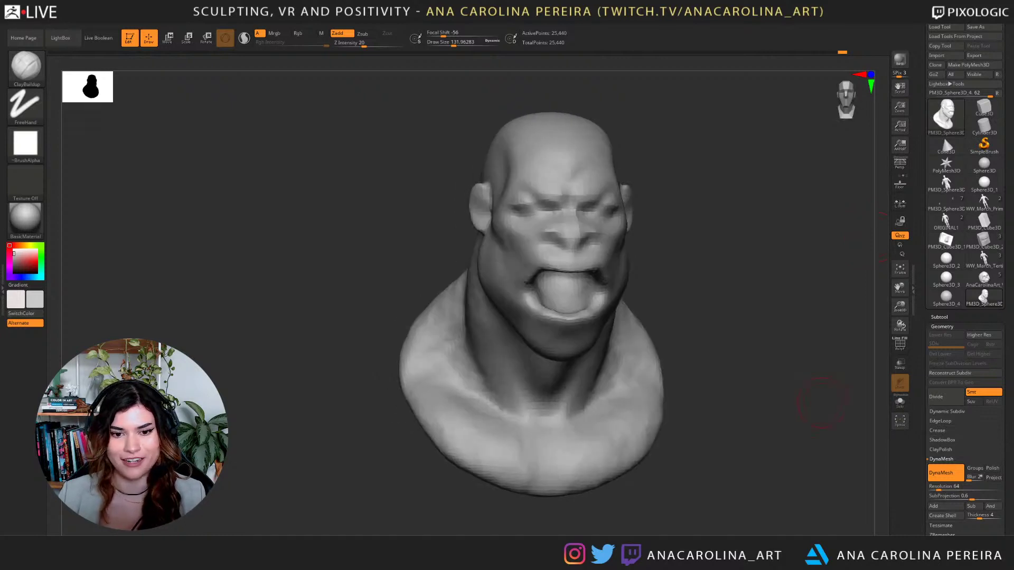
{"action": "left_click_drag", "start_coordinate": [721, 281], "coordinate": [755, 276]}
{"action": "key", "text": "b"}
{"action": "key", "text": "d"}
{"action": "key", "text": "s"}
{"action": "key", "text": "space"}
{"action": "mouse_move", "coordinate": [582, 269]}
{"action": "left_mouse_down"}
{"action": "mouse_move", "coordinate": [594, 270]}
{"action": "mouse_move", "coordinate": [601, 292]}
{"action": "mouse_move", "coordinate": [575, 328]}
{"action": "left_mouse_up"}
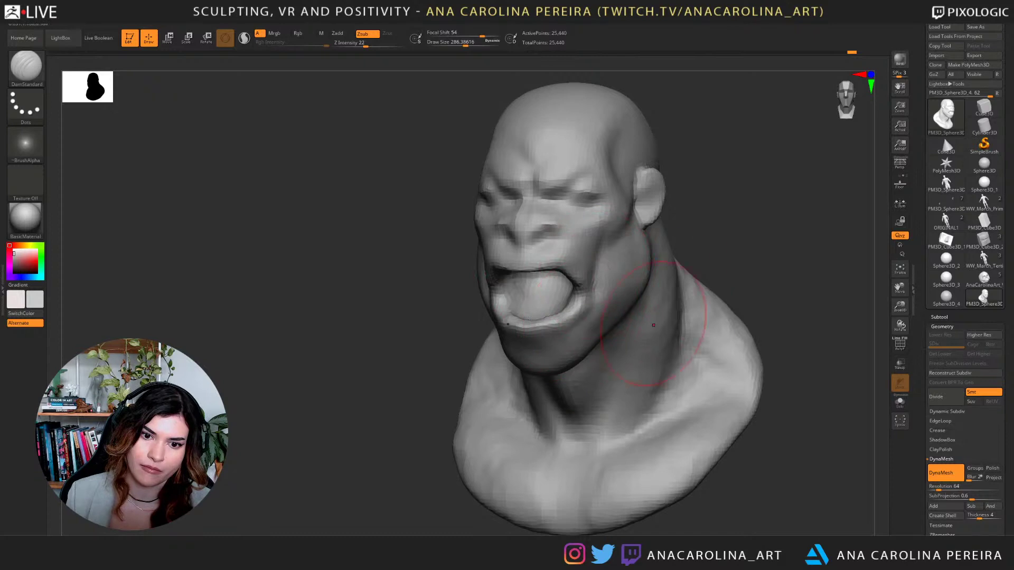
{"action": "left_click_drag", "start_coordinate": [739, 311], "coordinate": [861, 310]}
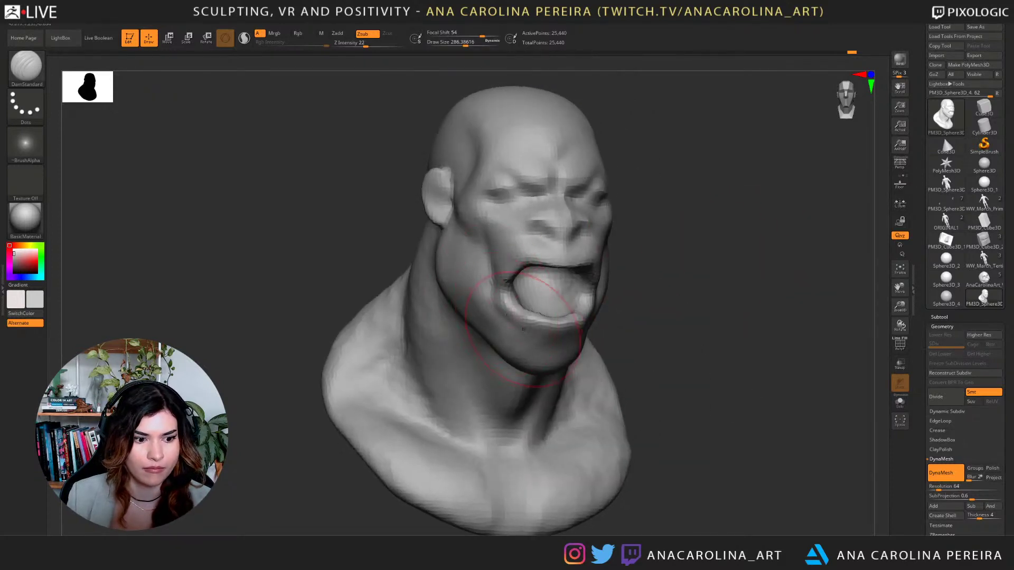
{"action": "left_click_drag", "start_coordinate": [495, 305], "coordinate": [533, 337]}
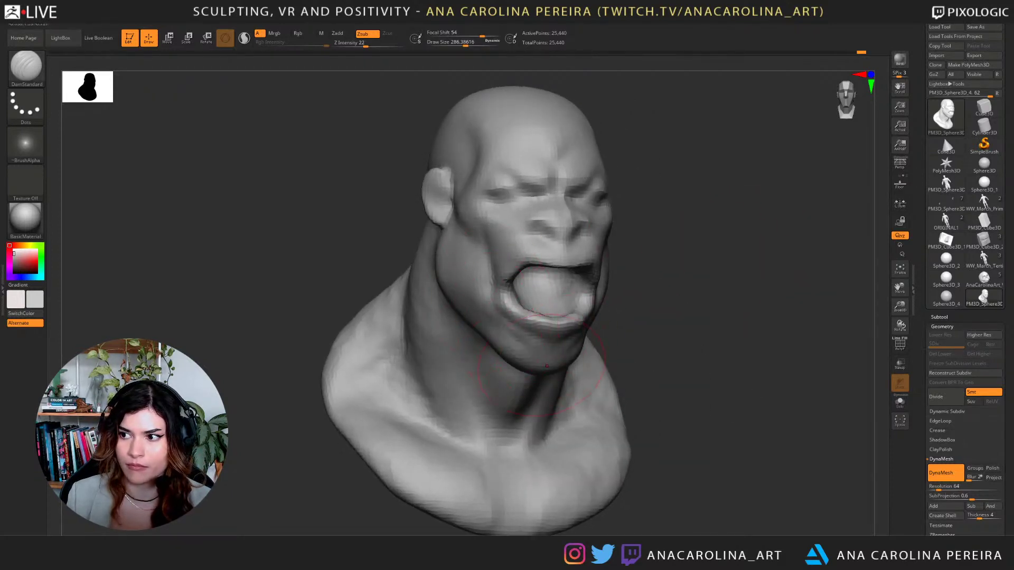
Carve a crease down each cheek in front of the jaw muscle with the DamStandard brush.
{"action": "left_click_drag", "start_coordinate": [662, 293], "coordinate": [605, 304]}
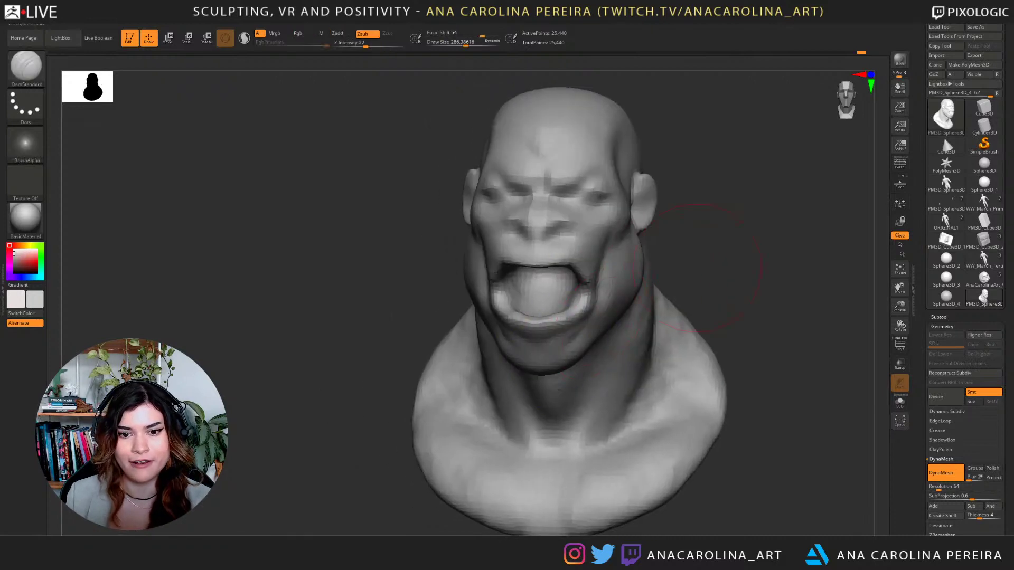
{"action": "left_click_drag", "start_coordinate": [734, 288], "coordinate": [654, 296]}
{"action": "mouse_move", "coordinate": [626, 219]}
{"action": "left_mouse_down"}
{"action": "mouse_move", "coordinate": [605, 269]}
{"action": "mouse_move", "coordinate": [610, 283]}
{"action": "left_mouse_up"}
{"action": "left_click_drag", "start_coordinate": [616, 245], "coordinate": [611, 285]}
{"action": "mouse_move", "coordinate": [683, 264]}
{"action": "left_mouse_down"}
{"action": "mouse_move", "coordinate": [730, 264]}
{"action": "mouse_move", "coordinate": [634, 259]}
{"action": "mouse_move", "coordinate": [726, 245]}
{"action": "mouse_move", "coordinate": [639, 253]}
{"action": "left_mouse_up"}
Build up the jaw muscle on the cheek with the ClayBuildup brush at a draw size of about 188.
{"action": "key", "text": "b"}
{"action": "key", "text": "c"}
{"action": "key", "text": "b"}
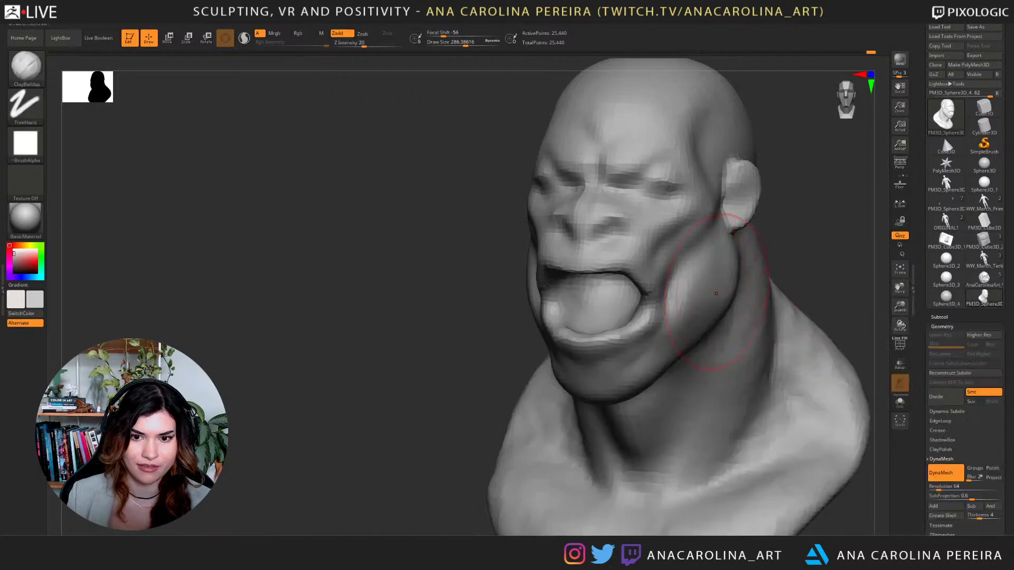
{"action": "key", "text": "space"}
{"action": "left_click_drag", "start_coordinate": [701, 294], "coordinate": [680, 268]}
{"action": "key", "text": "space"}
{"action": "mouse_move", "coordinate": [744, 280]}
{"action": "right_mouse_down"}
{"action": "mouse_move", "coordinate": [780, 273]}
{"action": "mouse_move", "coordinate": [761, 267]}
{"action": "mouse_move", "coordinate": [741, 314]}
{"action": "right_mouse_up"}
{"action": "left_click_drag", "start_coordinate": [741, 314], "coordinate": [754, 313]}
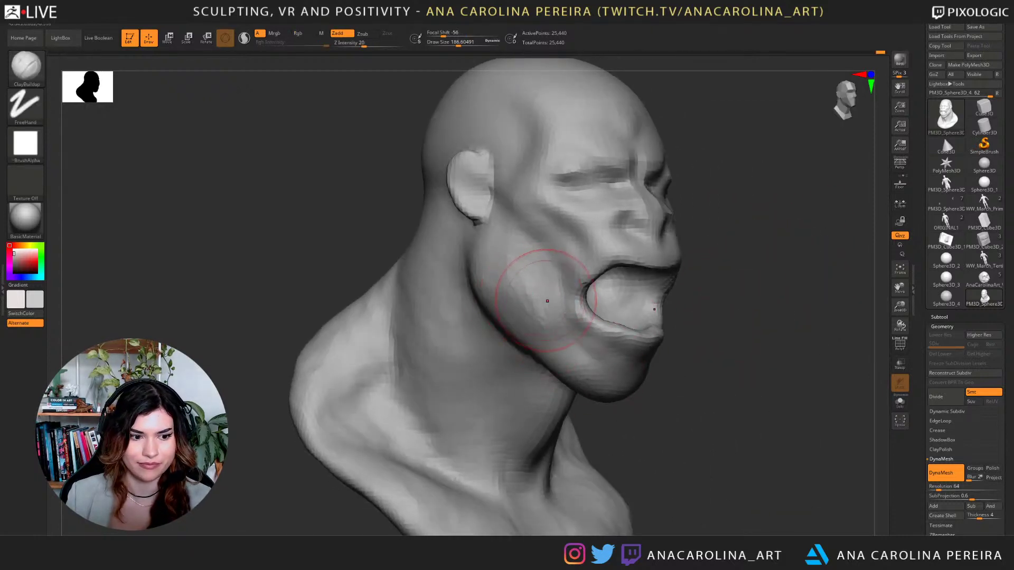
Broaden the cheek and jawline volumes with ClayBuildup at a draw size of about 228, checking them from both sides.
{"action": "key", "text": "space"}
{"action": "left_click_drag", "start_coordinate": [546, 300], "coordinate": [537, 295]}
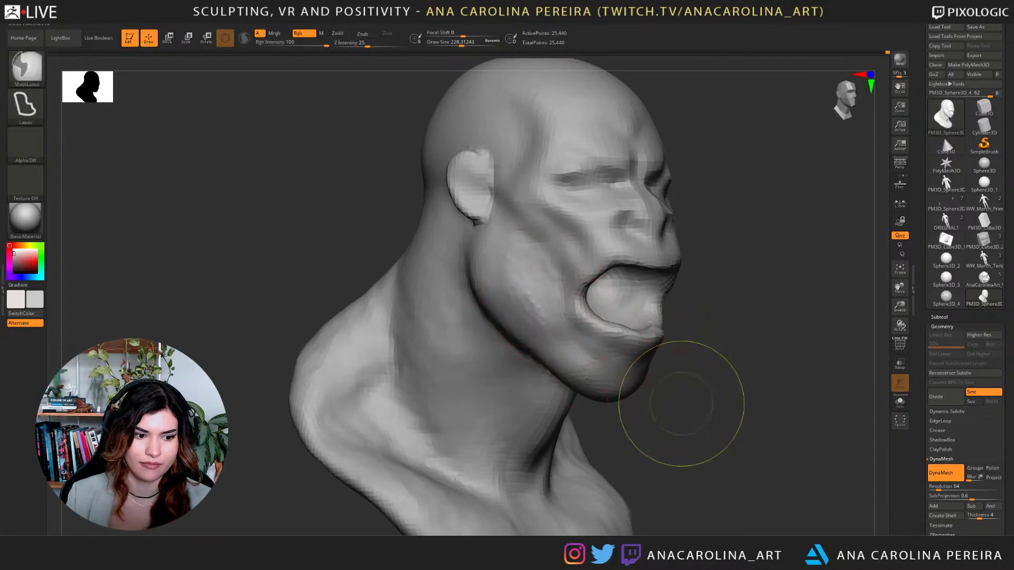
{"action": "right_click_drag", "start_coordinate": [679, 407], "coordinate": [549, 346]}
{"action": "right_click_drag", "start_coordinate": [823, 322], "coordinate": [702, 310]}
{"action": "key", "text": "shift"}
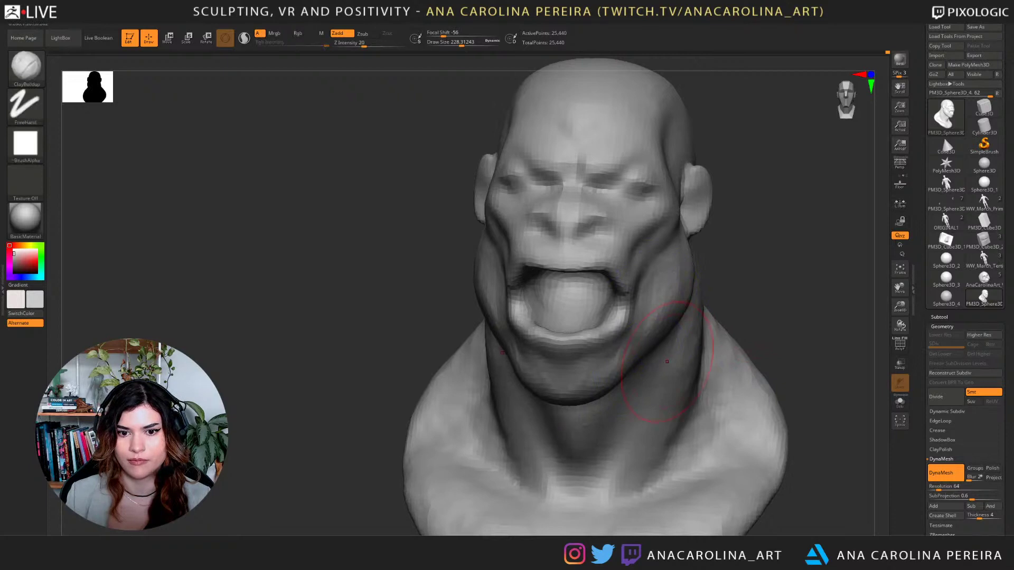
{"action": "right_click_drag", "start_coordinate": [824, 237], "coordinate": [740, 219]}
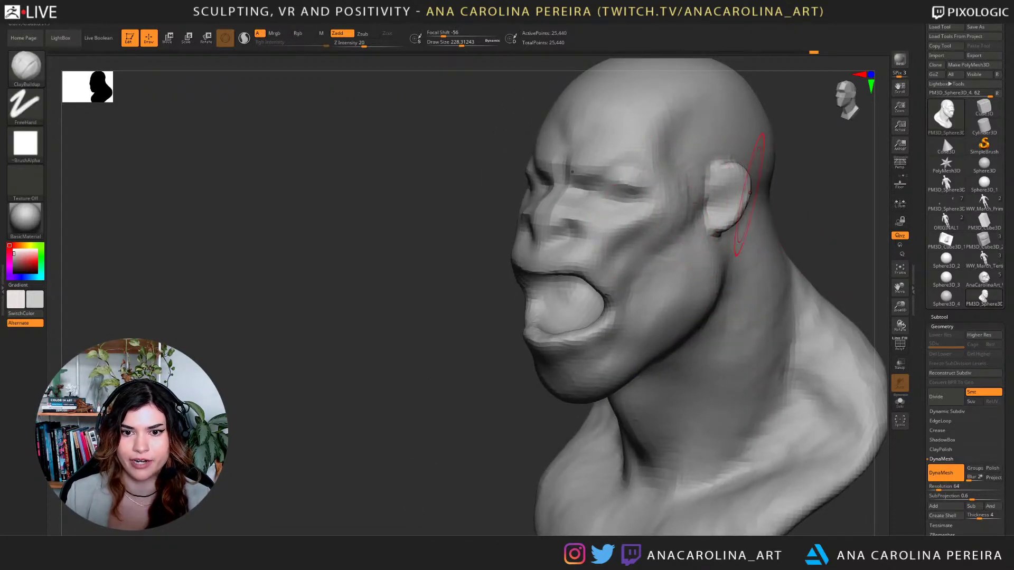
{"action": "left_click_drag", "start_coordinate": [813, 206], "coordinate": [945, 201]}
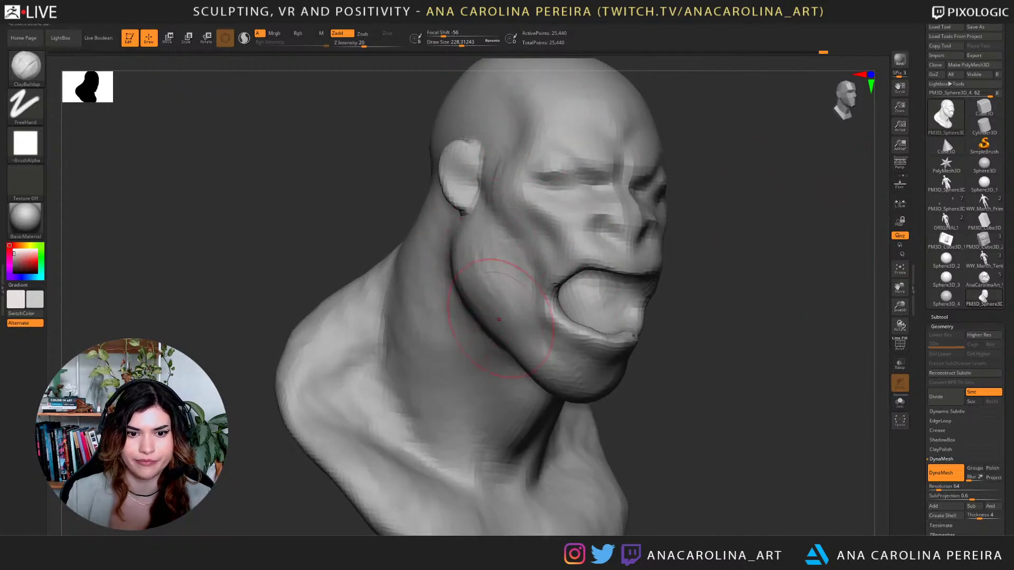
Refine the jaw and cheek forms with ClayBuildup at a draw size of about 167.
{"action": "left_click_drag", "start_coordinate": [792, 254], "coordinate": [671, 237]}
{"action": "mouse_move", "coordinate": [792, 211]}
{"action": "left_mouse_down"}
{"action": "mouse_move", "coordinate": [765, 216]}
{"action": "mouse_move", "coordinate": [810, 222]}
{"action": "mouse_move", "coordinate": [773, 214]}
{"action": "left_mouse_up"}
{"action": "key", "text": "space"}
{"action": "left_click_drag", "start_coordinate": [818, 227], "coordinate": [765, 222]}
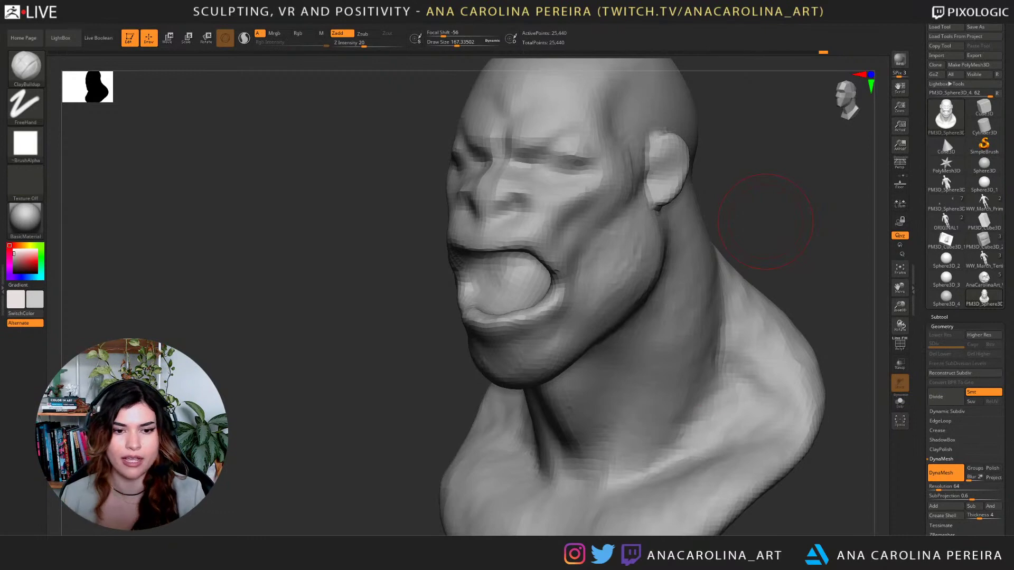
Sharpen the lip edges around the open mouth with the Pinch brush at draw sizes of about 167 to 217.
{"action": "mouse_move", "coordinate": [795, 276]}
{"action": "left_mouse_down"}
{"action": "mouse_move", "coordinate": [766, 236]}
{"action": "mouse_move", "coordinate": [578, 175]}
{"action": "left_mouse_up"}
{"action": "key", "text": "b"}
{"action": "key", "text": "p"}
{"action": "key", "text": "i"}
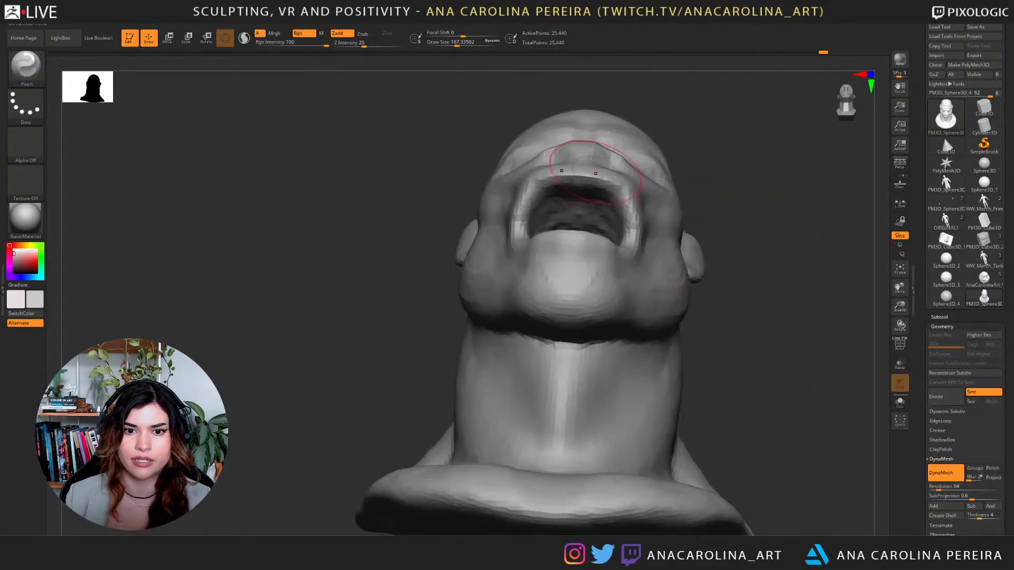
{"action": "left_click_drag", "start_coordinate": [739, 253], "coordinate": [752, 356]}
{"action": "left_click_drag", "start_coordinate": [792, 396], "coordinate": [729, 378]}
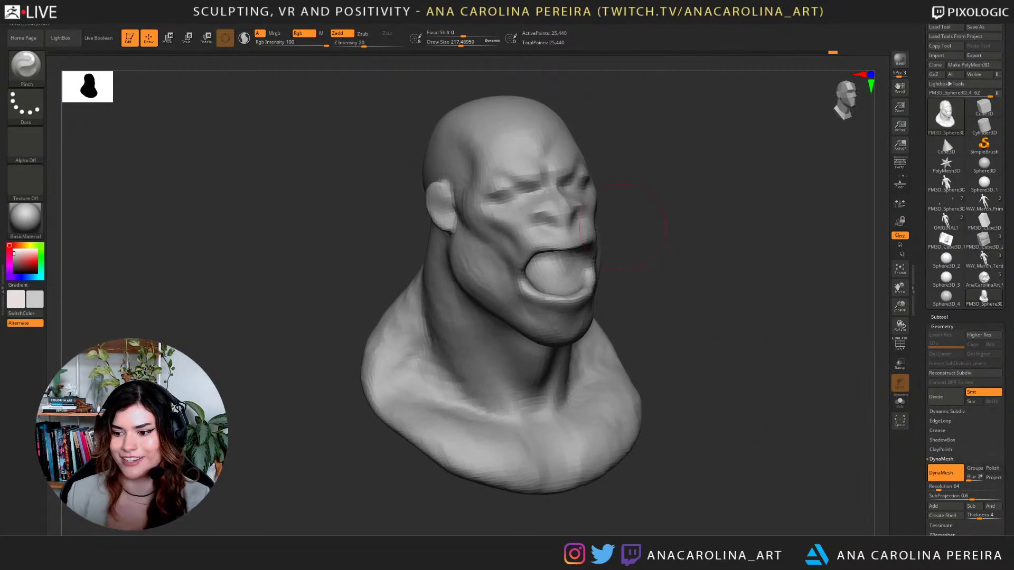
{"action": "mouse_move", "coordinate": [699, 262]}
{"action": "left_mouse_down", "text": "shift"}
{"action": "mouse_move", "coordinate": [679, 259]}
{"action": "mouse_move", "coordinate": [681, 296]}
{"action": "mouse_move", "coordinate": [713, 233]}
{"action": "mouse_move", "coordinate": [739, 269]}
{"action": "mouse_move", "coordinate": [756, 264]}
{"action": "mouse_move", "coordinate": [754, 299]}
{"action": "left_mouse_up", "text": "shift"}
Isolate the lower jaw polygroup and reduce the draw size to about 41 for work on the tongue.
{"action": "left_click", "coordinate": [561, 303], "text": "ctrl+shift"}
{"action": "left_click_drag", "start_coordinate": [682, 269], "coordinate": [700, 316]}
{"action": "key", "text": "space"}
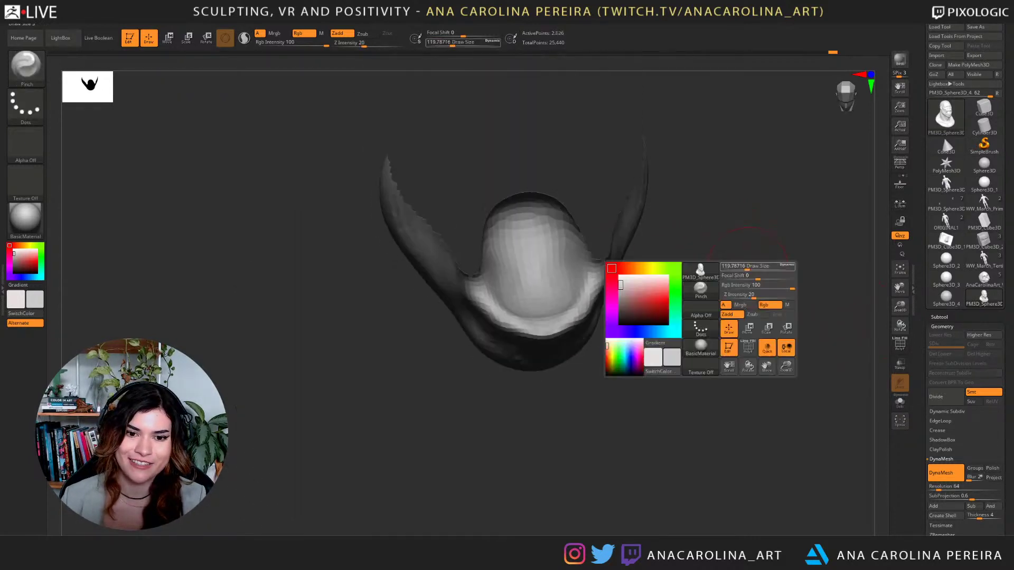
{"action": "left_click_drag", "start_coordinate": [743, 285], "coordinate": [739, 286]}
{"action": "left_click_drag", "start_coordinate": [729, 264], "coordinate": [732, 301]}
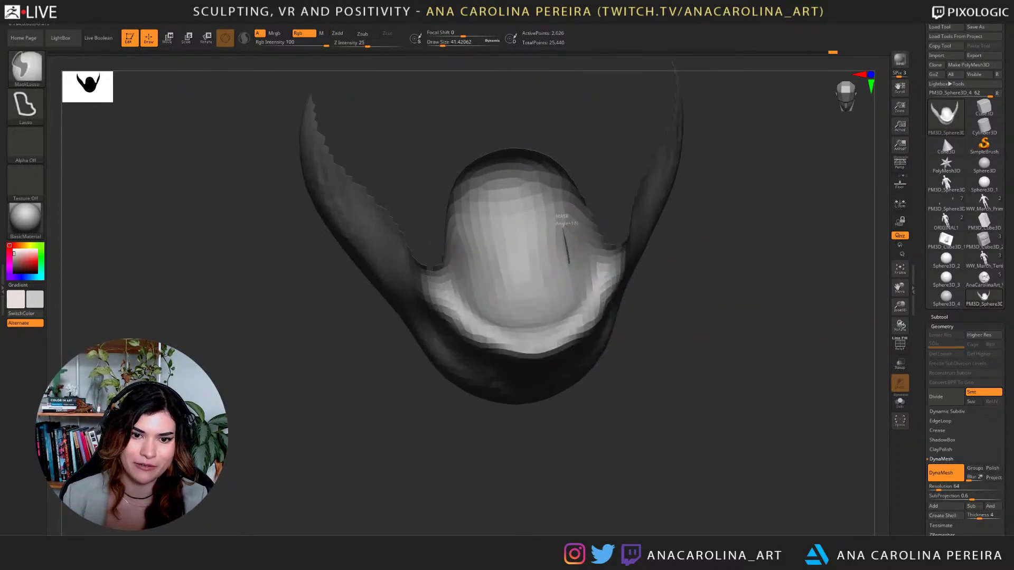
Set the masking brush to MaskPen and the draw size to about 62.
{"action": "key", "text": "ctrl+b"}
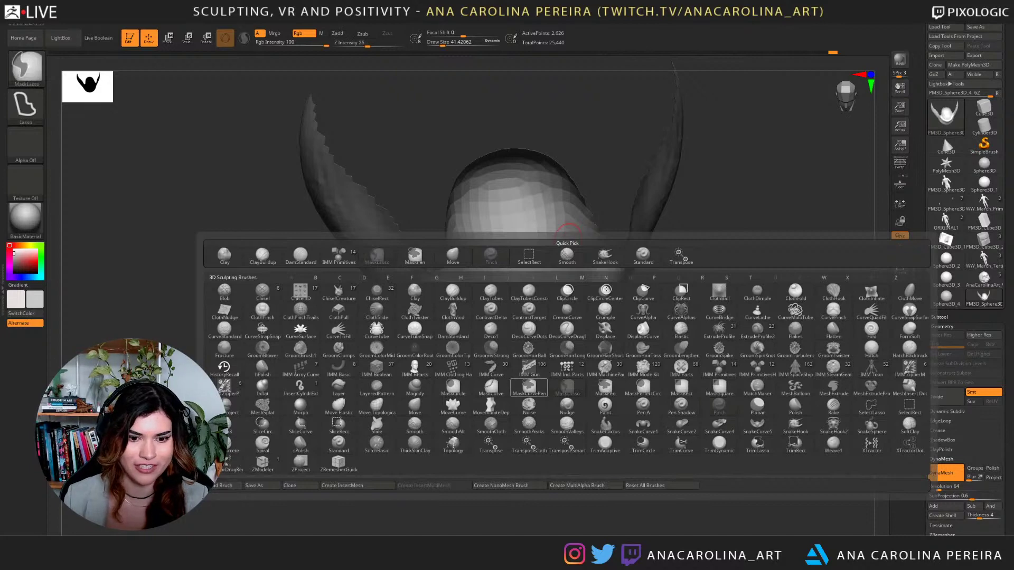
{"action": "left_click", "coordinate": [606, 389], "text": "ctrl"}
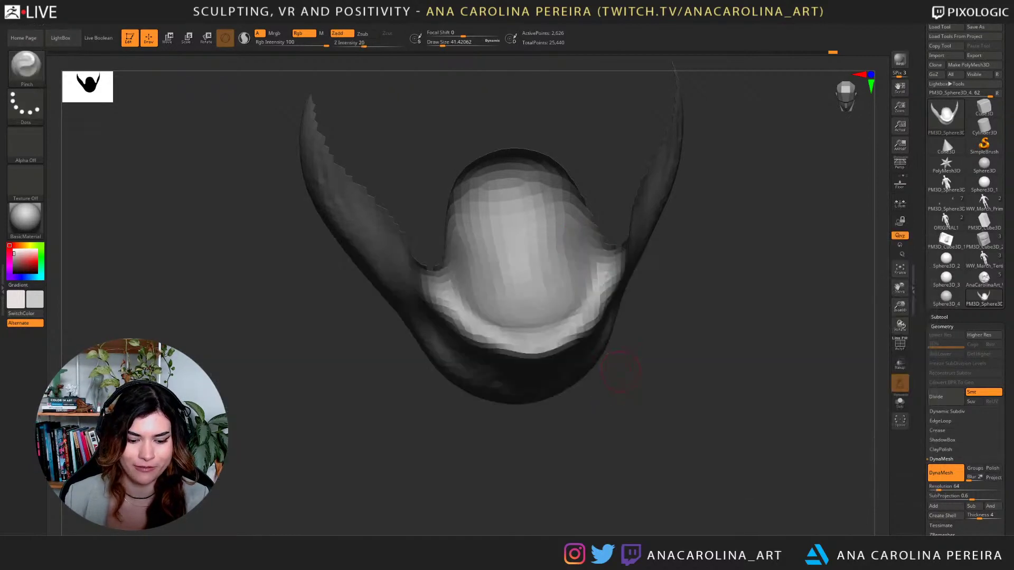
{"action": "key", "text": "b"}
{"action": "left_click", "coordinate": [619, 454], "text": "ctrl"}
{"action": "key", "text": "space"}
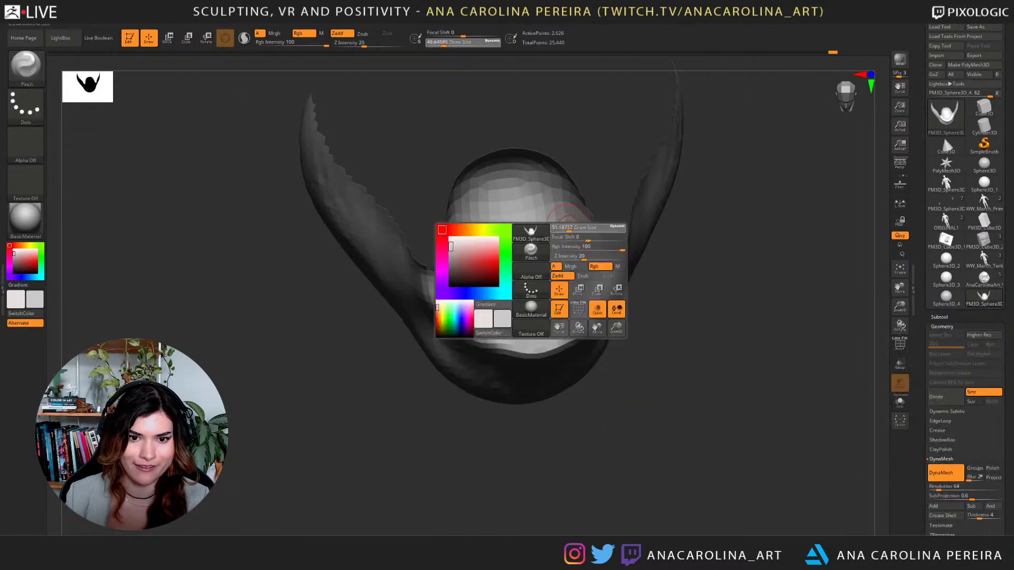
{"action": "left_click_drag", "start_coordinate": [565, 228], "coordinate": [549, 191]}
{"action": "key", "text": "b"}
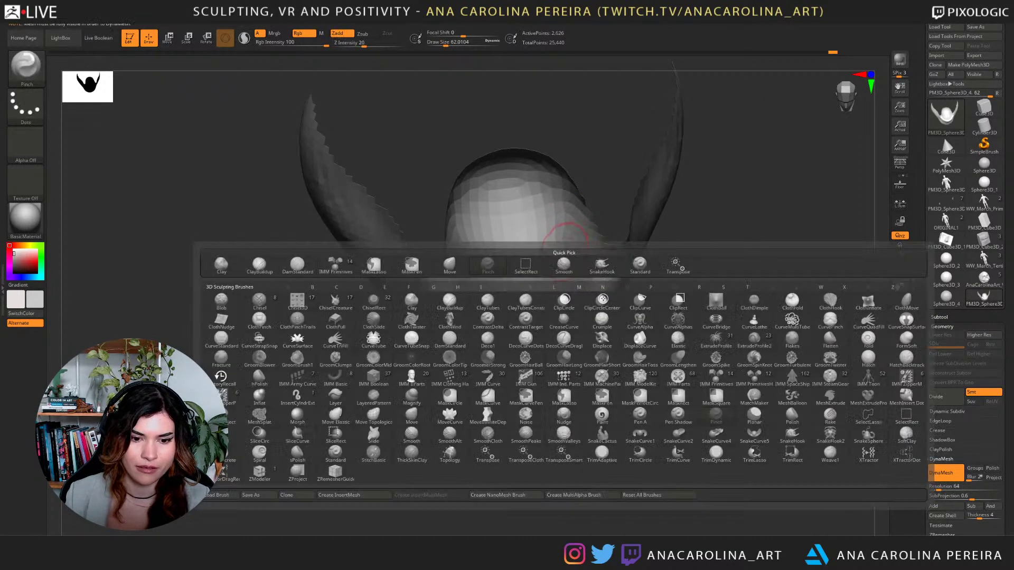
{"action": "key", "text": "p"}
{"action": "key", "text": "i"}
{"action": "key", "text": "ctrl+b"}
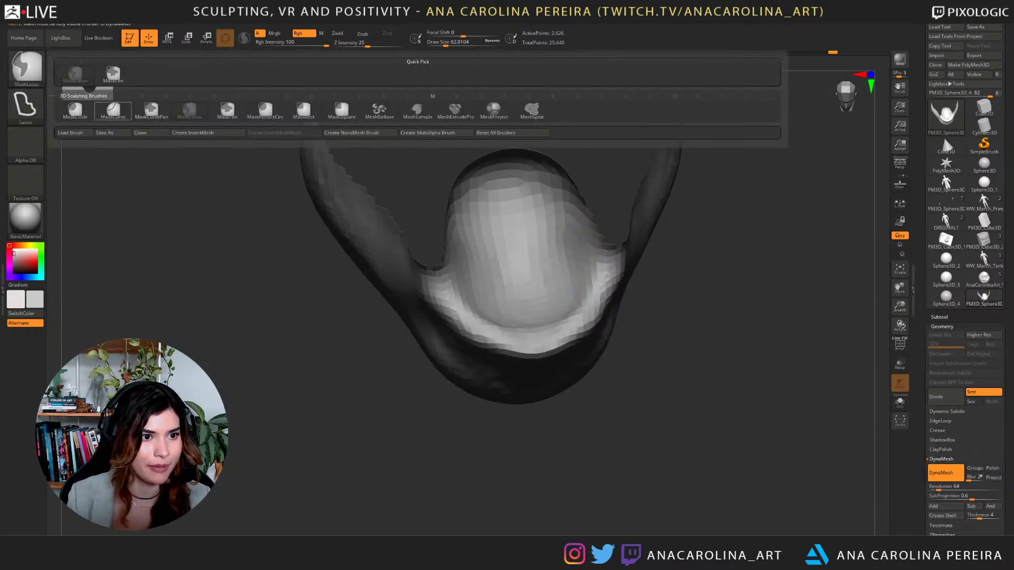
{"action": "left_click", "coordinate": [227, 110], "text": "ctrl"}
Mask the tongue's outline inside the lower lip with MaskPen at a draw size of about 68.
{"action": "mouse_move", "coordinate": [560, 203]}
{"action": "left_mouse_down", "text": "ctrl"}
{"action": "mouse_move", "coordinate": [555, 231]}
{"action": "mouse_move", "coordinate": [586, 238]}
{"action": "mouse_move", "coordinate": [533, 317]}
{"action": "mouse_move", "coordinate": [567, 306]}
{"action": "left_mouse_up", "text": "ctrl"}
{"action": "right_click", "coordinate": [525, 281]}
{"action": "left_click_drag", "start_coordinate": [570, 245], "coordinate": [573, 245]}
{"action": "right_click_drag", "start_coordinate": [528, 280], "coordinate": [564, 224]}
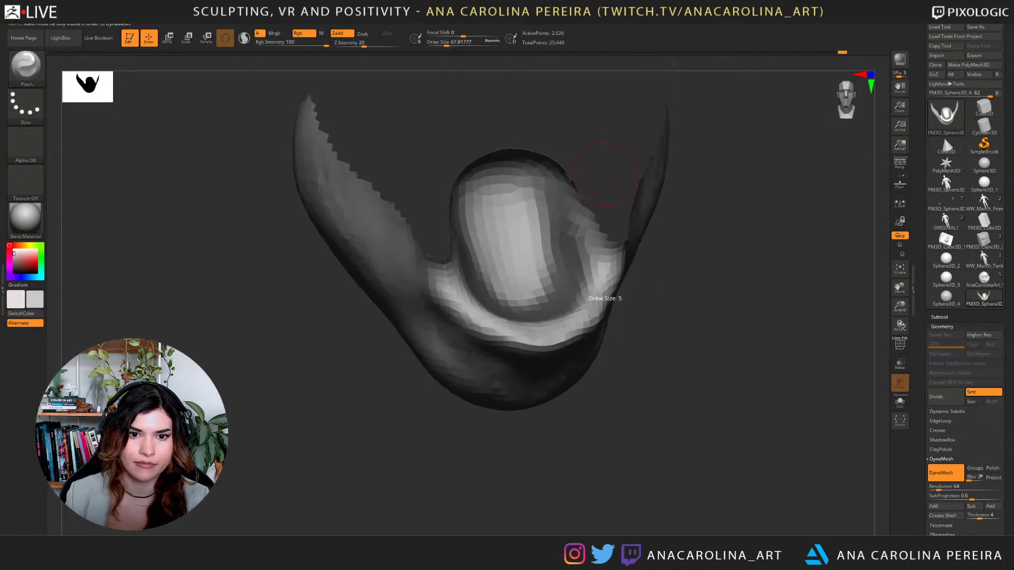
{"action": "left_click_drag", "start_coordinate": [566, 200], "coordinate": [558, 222], "text": "ctrl"}
{"action": "left_click_drag", "start_coordinate": [547, 182], "coordinate": [555, 263], "text": "ctrl"}
{"action": "mouse_move", "coordinate": [549, 286]}
{"action": "right_mouse_down"}
{"action": "mouse_move", "coordinate": [615, 285]}
{"action": "mouse_move", "coordinate": [592, 289]}
{"action": "right_mouse_up"}
{"action": "left_click", "coordinate": [749, 384], "text": "ctrl"}
{"action": "left_click", "coordinate": [749, 386], "text": "ctrl"}
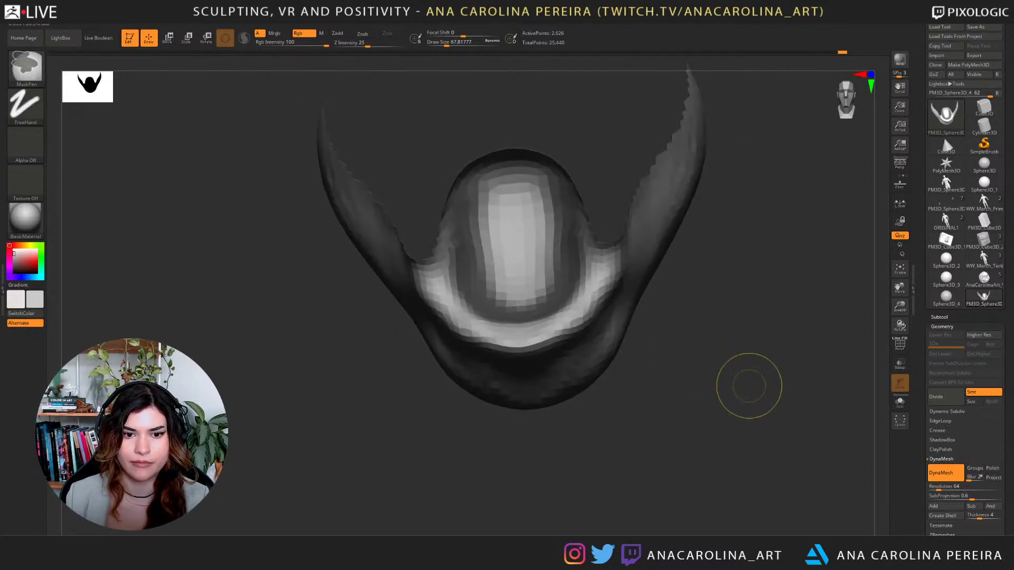
Show the whole bust again and fill the mask across the centre of the tongue.
{"action": "left_click", "coordinate": [856, 374], "text": "ctrl+shift"}
{"action": "mouse_move", "coordinate": [850, 478]}
{"action": "right_mouse_down", "text": "ctrl"}
{"action": "mouse_move", "coordinate": [843, 391]}
{"action": "mouse_move", "coordinate": [840, 475]}
{"action": "right_mouse_up", "text": "ctrl"}
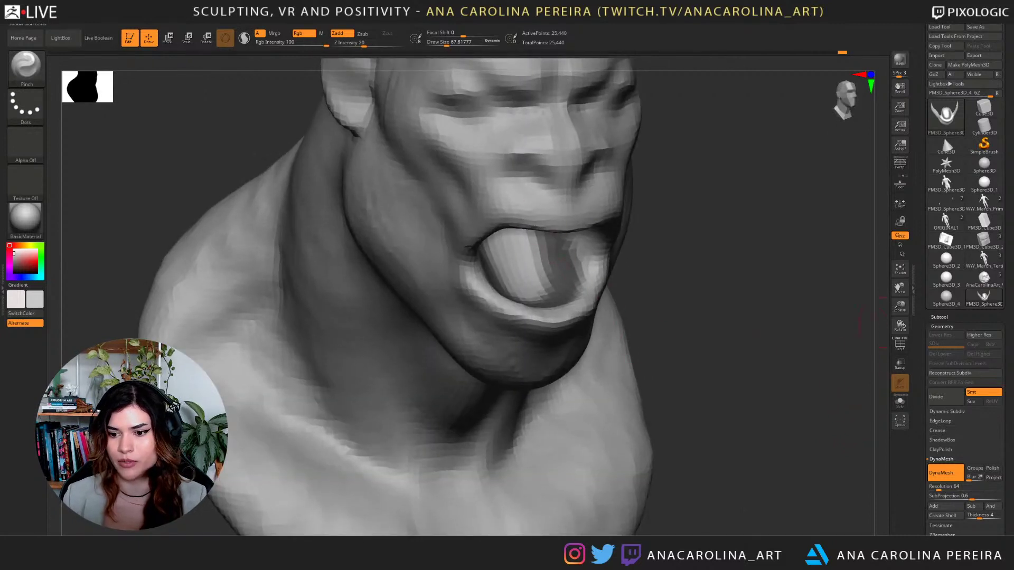
{"action": "right_click_drag", "start_coordinate": [761, 343], "coordinate": [668, 340]}
{"action": "mouse_move", "coordinate": [563, 268]}
{"action": "left_mouse_down", "text": "ctrl"}
{"action": "mouse_move", "coordinate": [532, 253]}
{"action": "mouse_move", "coordinate": [528, 290]}
{"action": "mouse_move", "coordinate": [535, 239]}
{"action": "mouse_move", "coordinate": [518, 247]}
{"action": "left_mouse_up", "text": "ctrl"}
{"action": "mouse_move", "coordinate": [739, 264]}
{"action": "right_mouse_down"}
{"action": "mouse_move", "coordinate": [644, 256]}
{"action": "mouse_move", "coordinate": [736, 268]}
{"action": "right_mouse_up"}
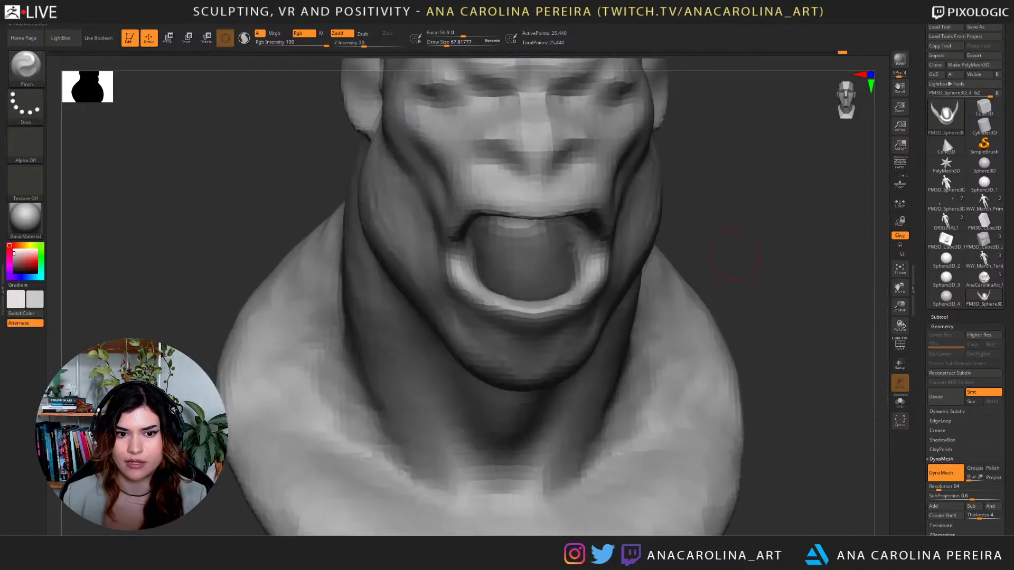
Open the subtool's Extract settings and trigger movie recording.
{"action": "left_click", "coordinate": [939, 317]}
{"action": "left_click_drag", "start_coordinate": [950, 317], "coordinate": [951, 175]}
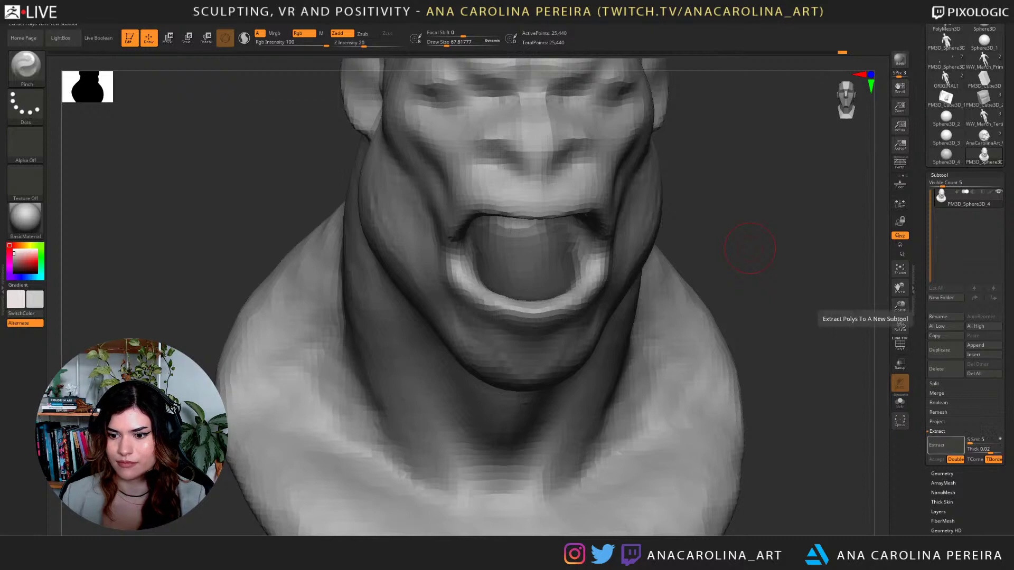
{"action": "mouse_move", "coordinate": [285, 18]}
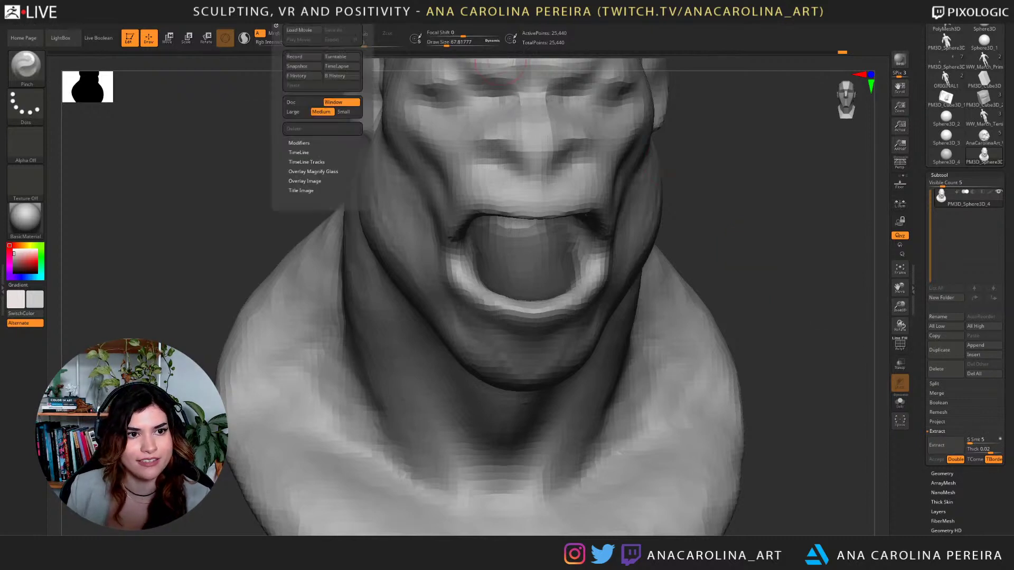
{"action": "left_click", "coordinate": [303, 57]}
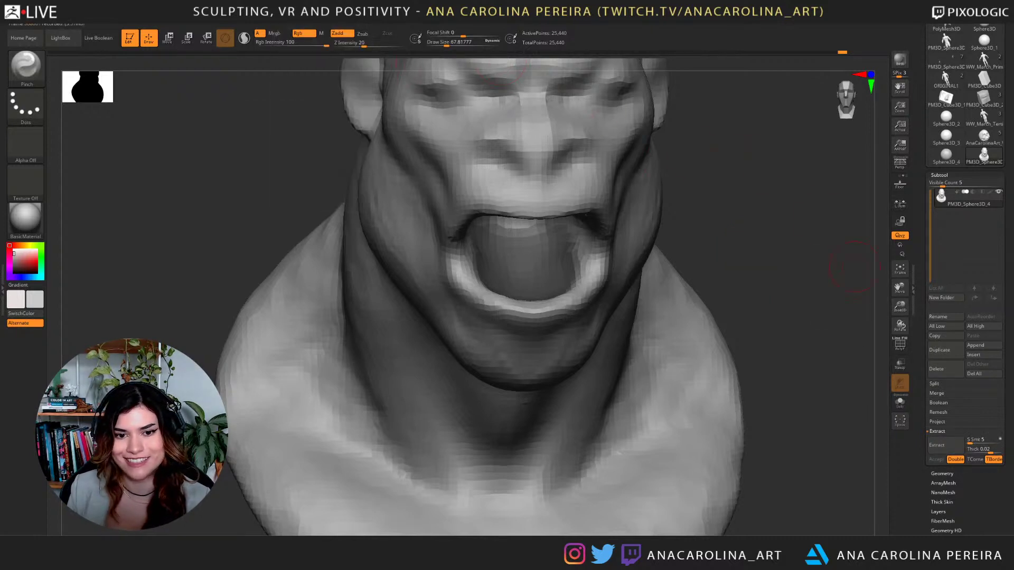
Extract the masked mouth area with a thickness of 0.03 and accept it as a new subtool.
{"action": "left_click_drag", "start_coordinate": [846, 280], "coordinate": [867, 289], "text": "alt"}
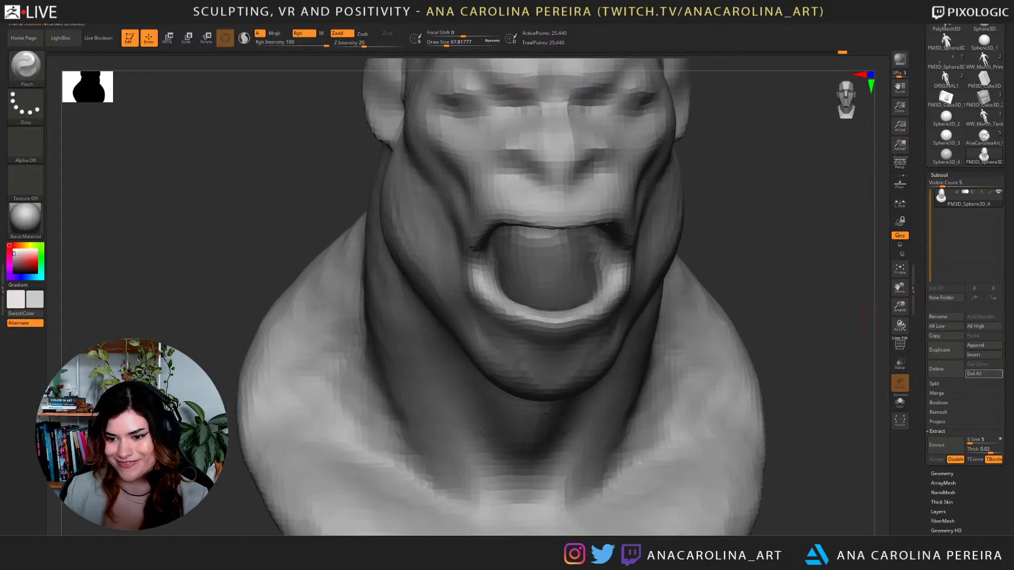
{"action": "left_click", "coordinate": [945, 445]}
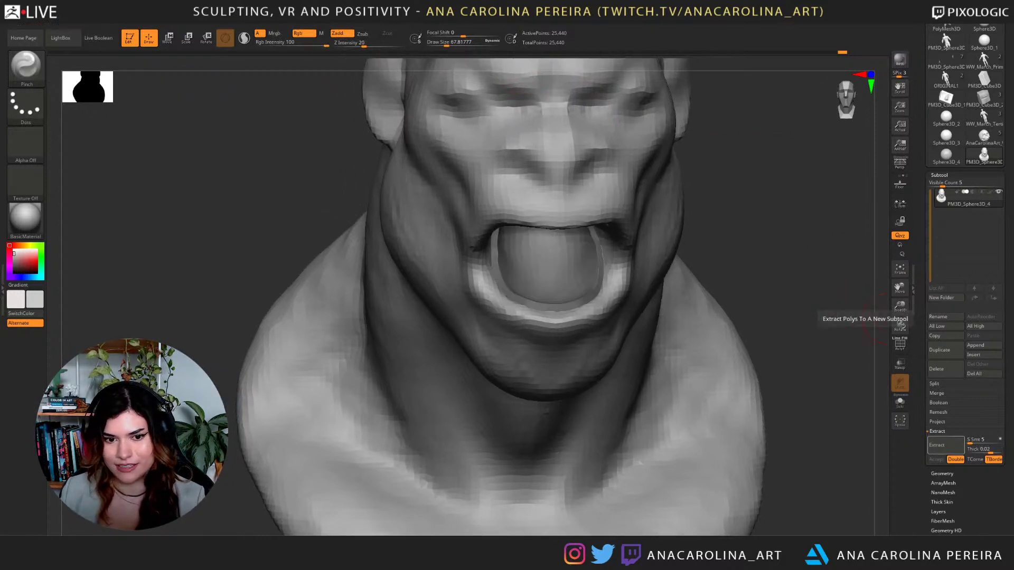
{"action": "left_click", "coordinate": [983, 449]}
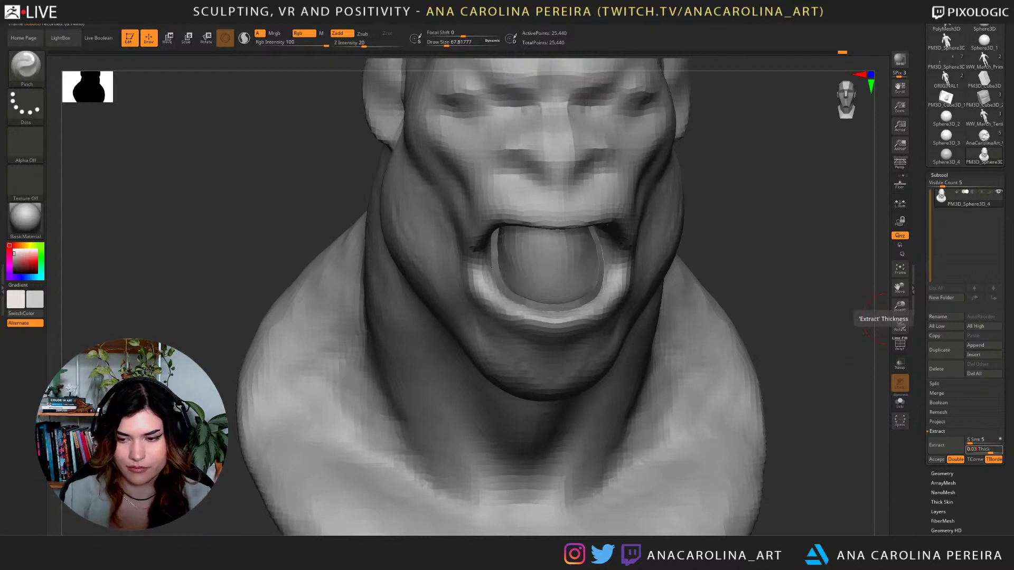
{"action": "type", "text": "0.03"}
{"action": "key", "text": "Return"}
{"action": "left_click", "coordinate": [945, 445]}
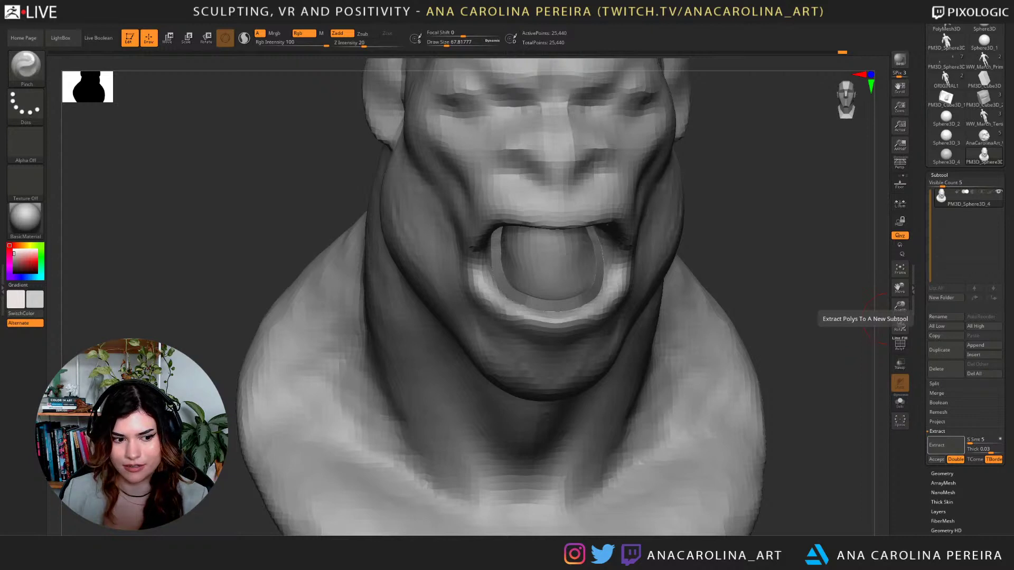
{"action": "left_click", "coordinate": [936, 459]}
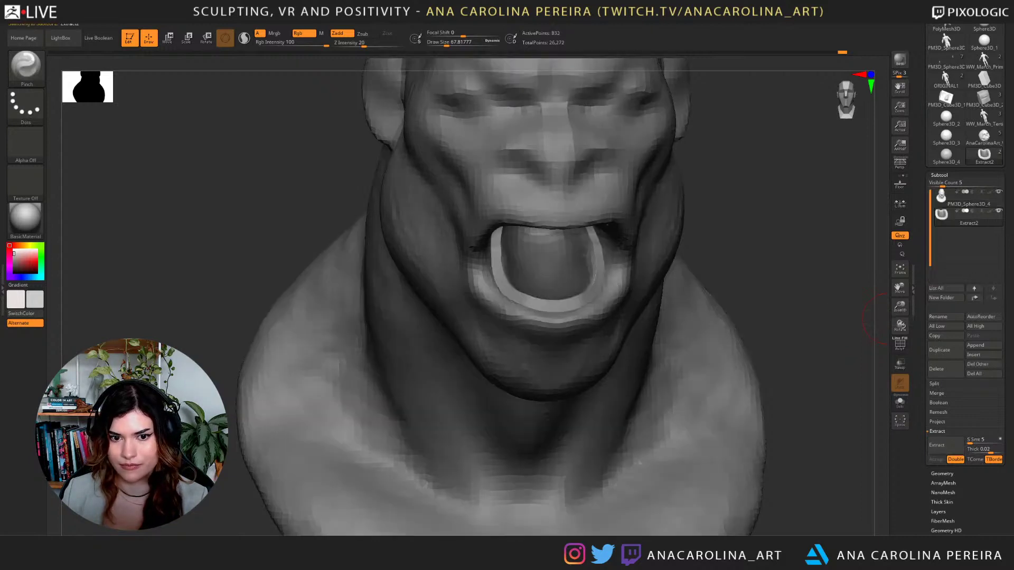
Smooth the rim of the extracted mouth piece, clear its mask and set the draw size to about 145.
{"action": "left_click_drag", "start_coordinate": [761, 158], "coordinate": [792, 154]}
{"action": "mouse_move", "coordinate": [602, 296]}
{"action": "left_mouse_down", "text": "shift"}
{"action": "mouse_move", "coordinate": [594, 248]}
{"action": "mouse_move", "coordinate": [591, 256]}
{"action": "left_mouse_up", "text": "shift"}
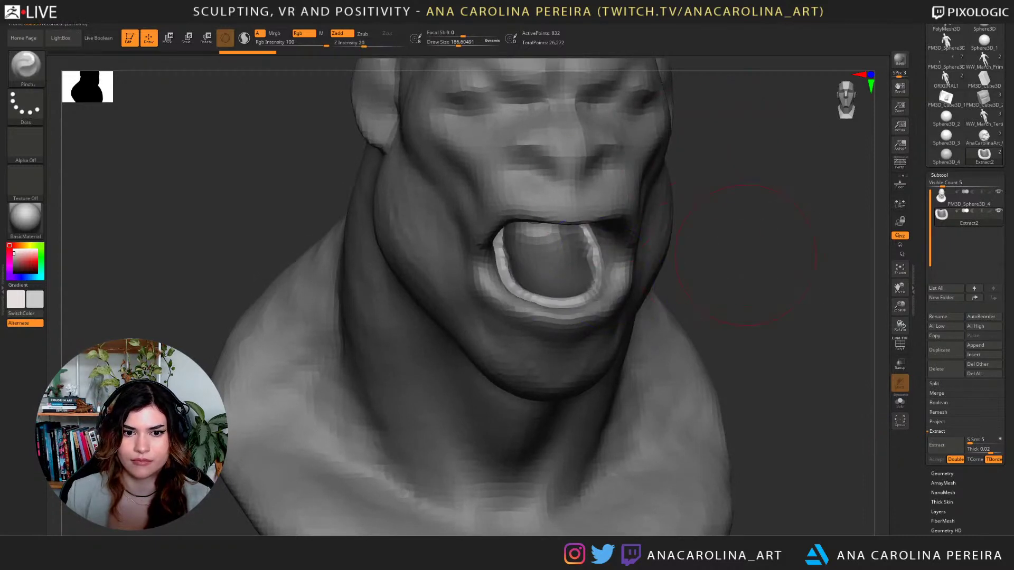
{"action": "left_click_drag", "start_coordinate": [731, 185], "coordinate": [752, 208], "text": "ctrl"}
{"action": "mouse_move", "coordinate": [755, 211]}
{"action": "left_mouse_down"}
{"action": "mouse_move", "coordinate": [681, 216]}
{"action": "mouse_move", "coordinate": [787, 240]}
{"action": "left_mouse_up"}
{"action": "key", "text": "space"}
{"action": "mouse_move", "coordinate": [633, 299]}
{"action": "left_mouse_down"}
{"action": "mouse_move", "coordinate": [649, 299]}
{"action": "mouse_move", "coordinate": [634, 291]}
{"action": "mouse_move", "coordinate": [676, 265]}
{"action": "mouse_move", "coordinate": [728, 305]}
{"action": "mouse_move", "coordinate": [729, 281]}
{"action": "mouse_move", "coordinate": [616, 274]}
{"action": "mouse_move", "coordinate": [724, 252]}
{"action": "mouse_move", "coordinate": [720, 295]}
{"action": "left_mouse_up"}
{"action": "right_click_drag", "start_coordinate": [719, 295], "coordinate": [718, 259]}
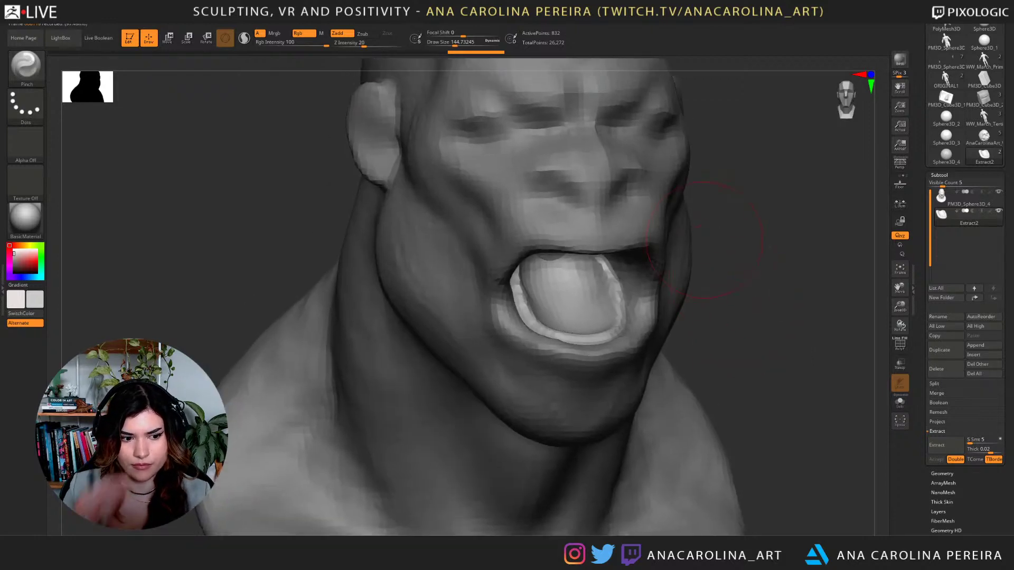
{"action": "left_click_drag", "start_coordinate": [721, 293], "coordinate": [752, 290]}
{"action": "mouse_move", "coordinate": [753, 290]}
{"action": "left_mouse_down", "text": "alt"}
{"action": "mouse_move", "coordinate": [751, 264]}
{"action": "mouse_move", "coordinate": [710, 280]}
{"action": "mouse_move", "coordinate": [708, 327]}
{"action": "left_mouse_up", "text": "alt"}
Insert a mirrored pair of Sphere 32 primitives inside the lower lip with the IMM Primitives brush at draw size about 104.
{"action": "key", "text": "b"}
{"action": "key", "text": "i"}
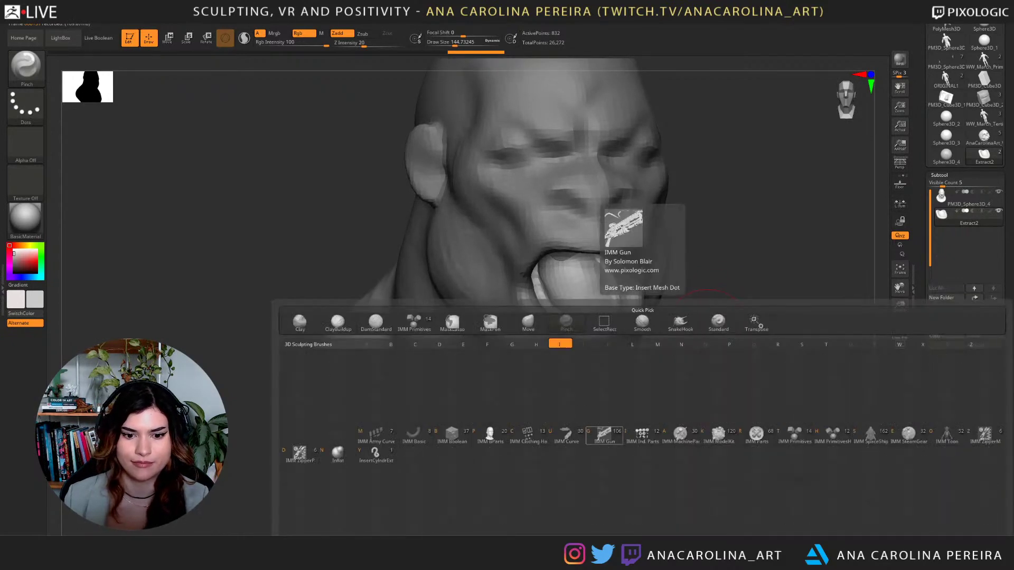
{"action": "key", "text": "t"}
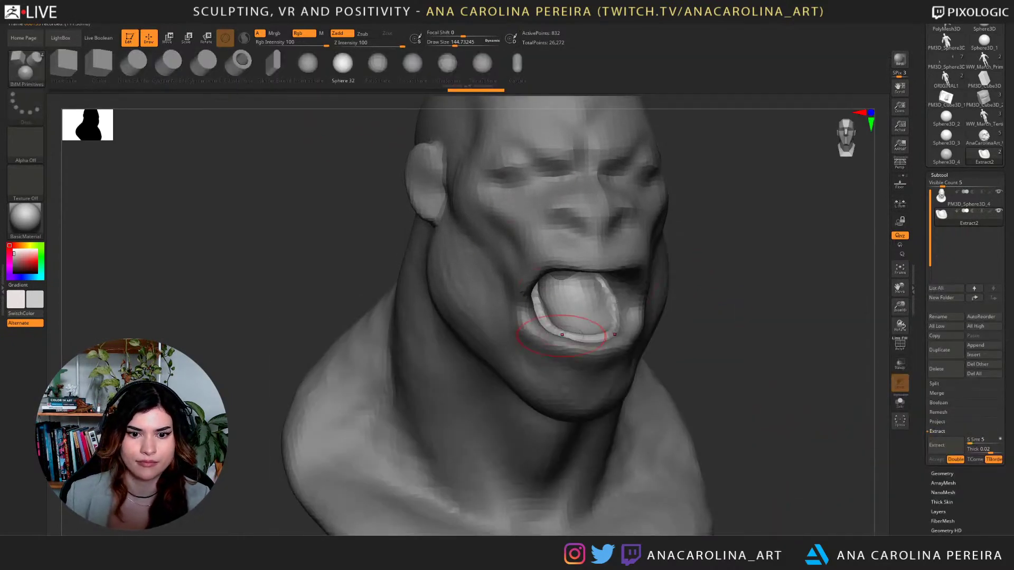
{"action": "key", "text": "space"}
{"action": "left_click_drag", "start_coordinate": [562, 335], "coordinate": [555, 313]}
{"action": "left_click_drag", "start_coordinate": [723, 317], "coordinate": [700, 317], "text": "shift"}
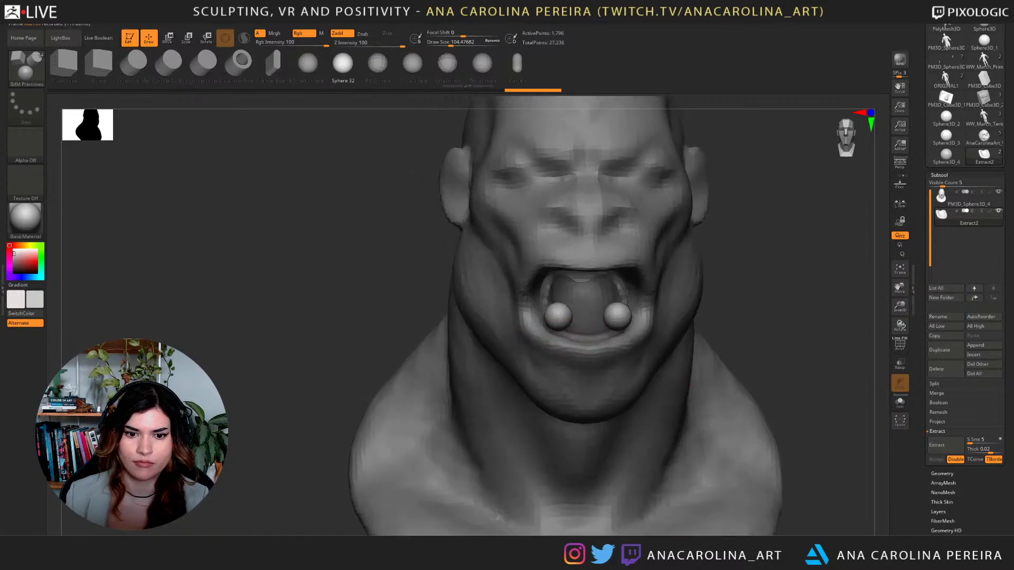
Lower the two inserted spheres behind the lower lip and stretch them lengthwise into tusks with the Move gizmo.
{"action": "key", "text": "w"}
{"action": "left_click_drag", "start_coordinate": [564, 289], "coordinate": [561, 305]}
{"action": "left_click_drag", "start_coordinate": [531, 340], "coordinate": [524, 363]}
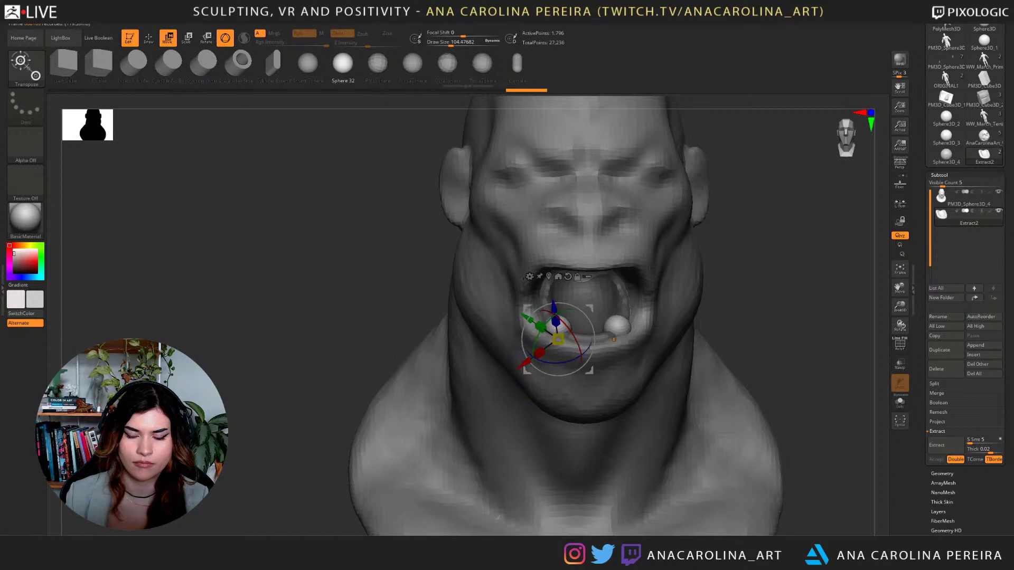
{"action": "left_click_drag", "start_coordinate": [734, 332], "coordinate": [779, 333]}
{"action": "left_click_drag", "start_coordinate": [560, 340], "coordinate": [586, 369]}
{"action": "left_click_drag", "start_coordinate": [558, 320], "coordinate": [561, 300]}
{"action": "left_click_drag", "start_coordinate": [718, 316], "coordinate": [808, 328]}
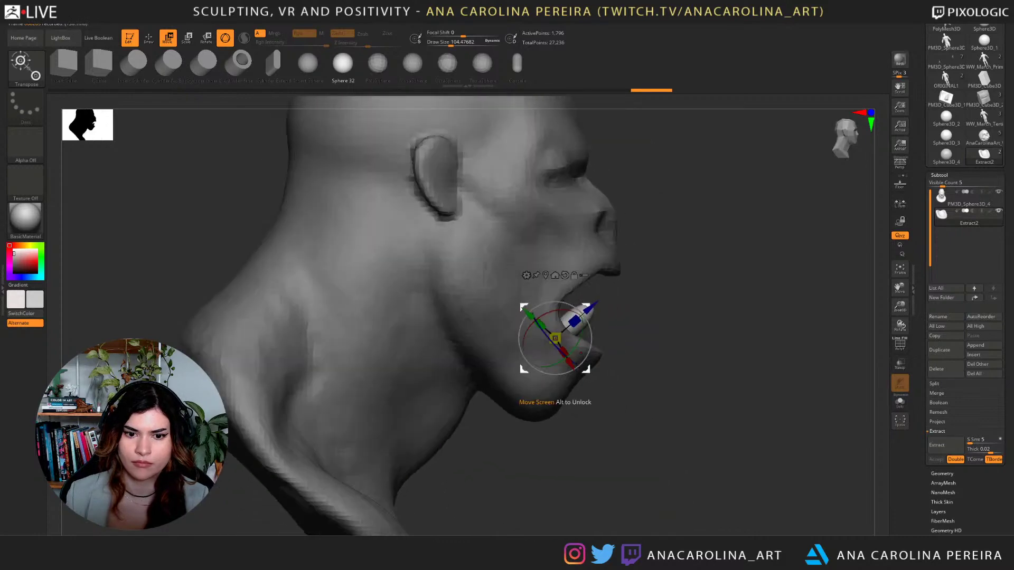
{"action": "left_click_drag", "start_coordinate": [587, 370], "coordinate": [590, 372]}
Switch to the Pinch brush with a draw size of about 212 for the tusks.
{"action": "key", "text": "b"}
{"action": "key", "text": "p"}
{"action": "key", "text": "i"}
{"action": "key", "text": "space"}
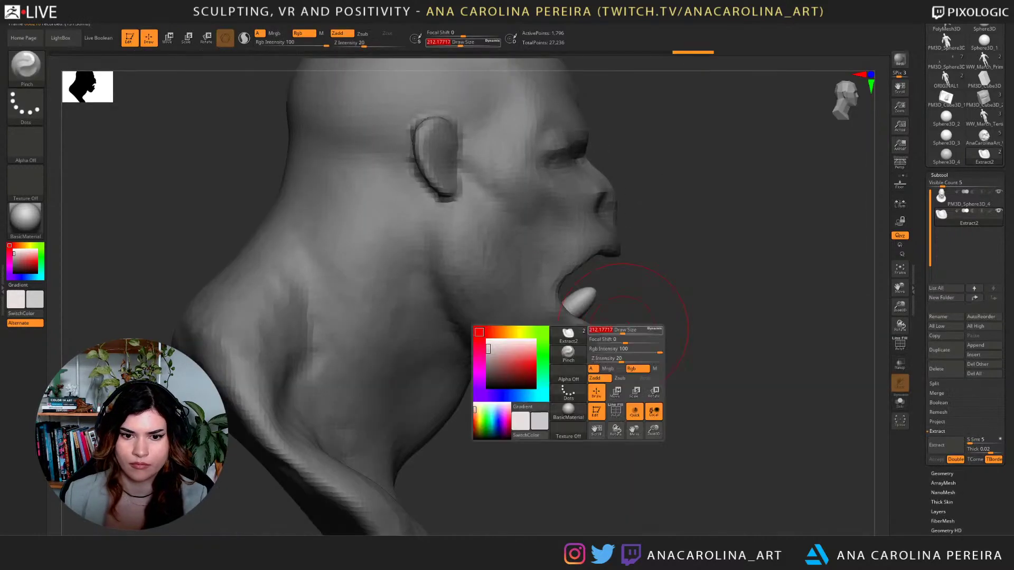
{"action": "right_click_drag", "start_coordinate": [649, 282], "coordinate": [586, 273]}
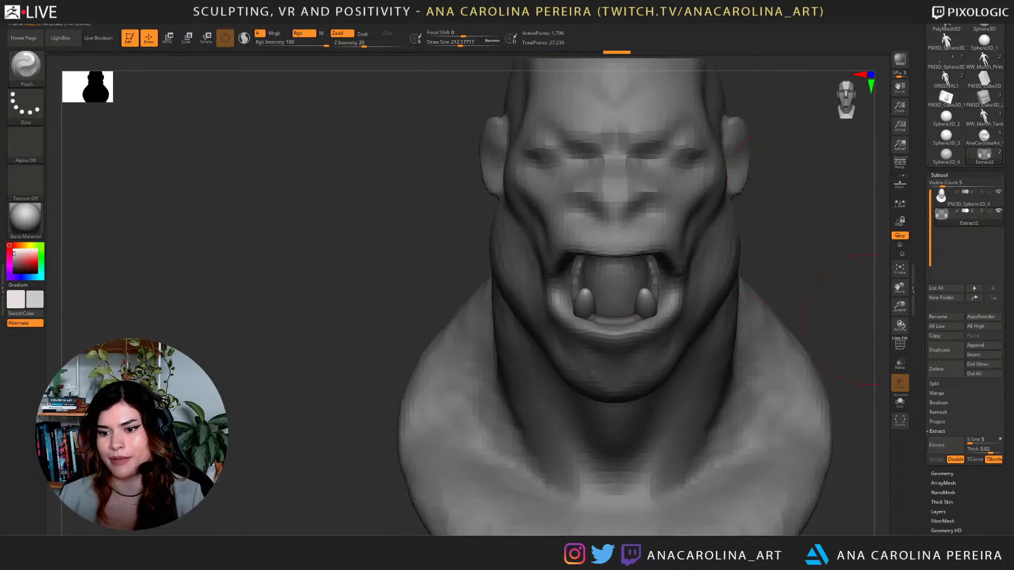
Turn on the PolyFrame display and make the head bust the active subtool.
{"action": "left_click", "coordinate": [900, 345]}
{"action": "left_click_drag", "start_coordinate": [760, 253], "coordinate": [807, 256]}
{"action": "left_click", "coordinate": [562, 351], "text": "alt"}
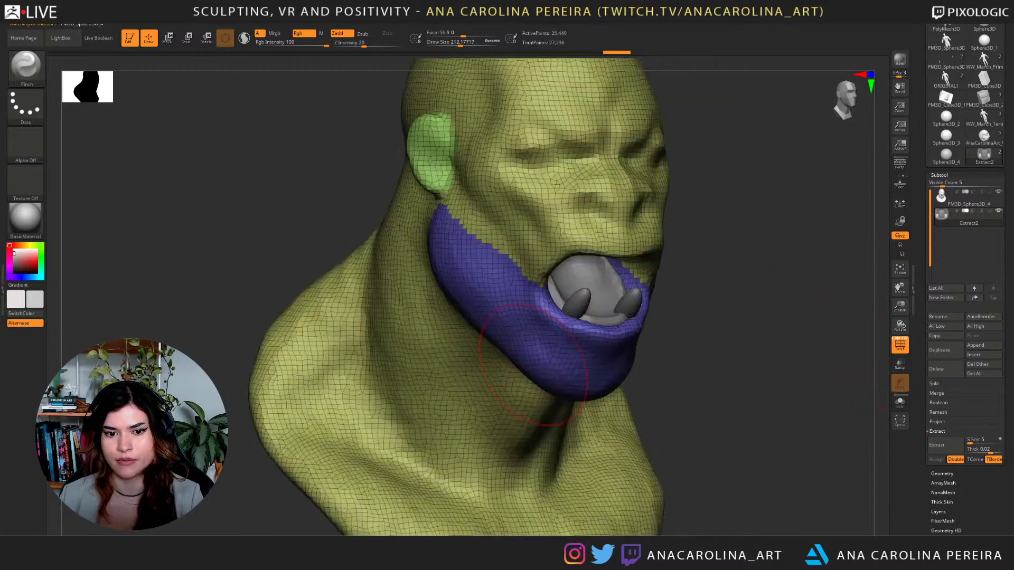
{"action": "left_click_drag", "start_coordinate": [735, 341], "coordinate": [701, 342]}
{"action": "left_click_drag", "start_coordinate": [768, 370], "coordinate": [811, 344], "text": "alt"}
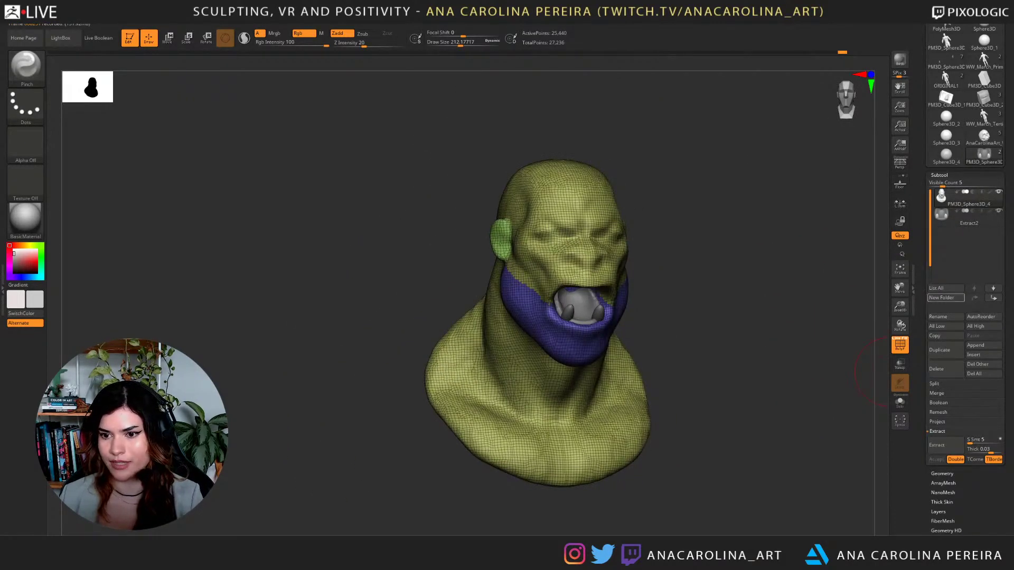
Set the head's DynaMesh resolution to 136 and try to remesh it.
{"action": "left_click", "coordinate": [942, 473]}
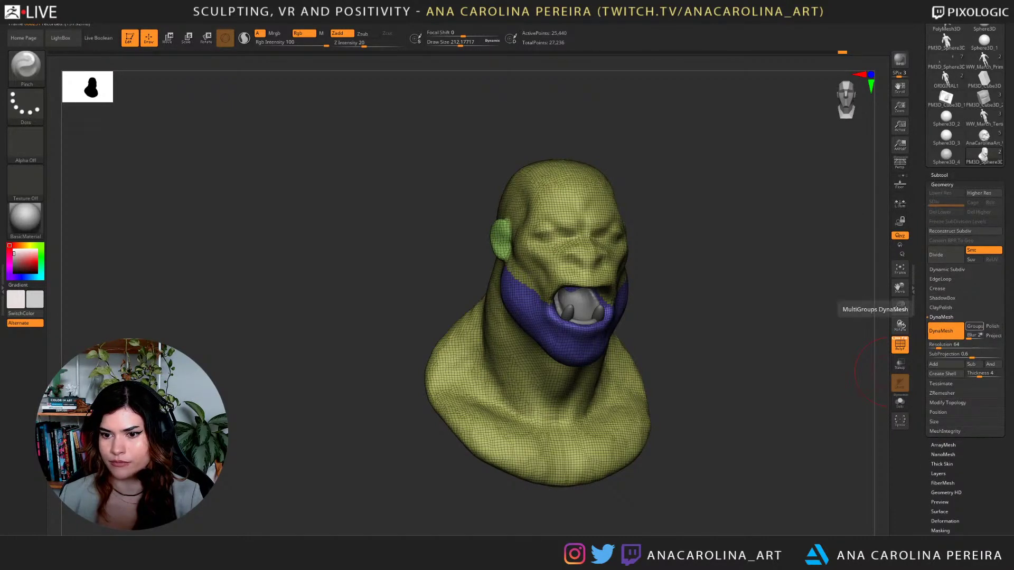
{"action": "left_click_drag", "start_coordinate": [723, 306], "coordinate": [752, 301]}
{"action": "mouse_move", "coordinate": [720, 279]}
{"action": "left_mouse_down", "text": "ctrl"}
{"action": "mouse_move", "coordinate": [758, 356]}
{"action": "mouse_move", "coordinate": [742, 388]}
{"action": "mouse_move", "coordinate": [746, 423]}
{"action": "left_mouse_up", "text": "ctrl"}
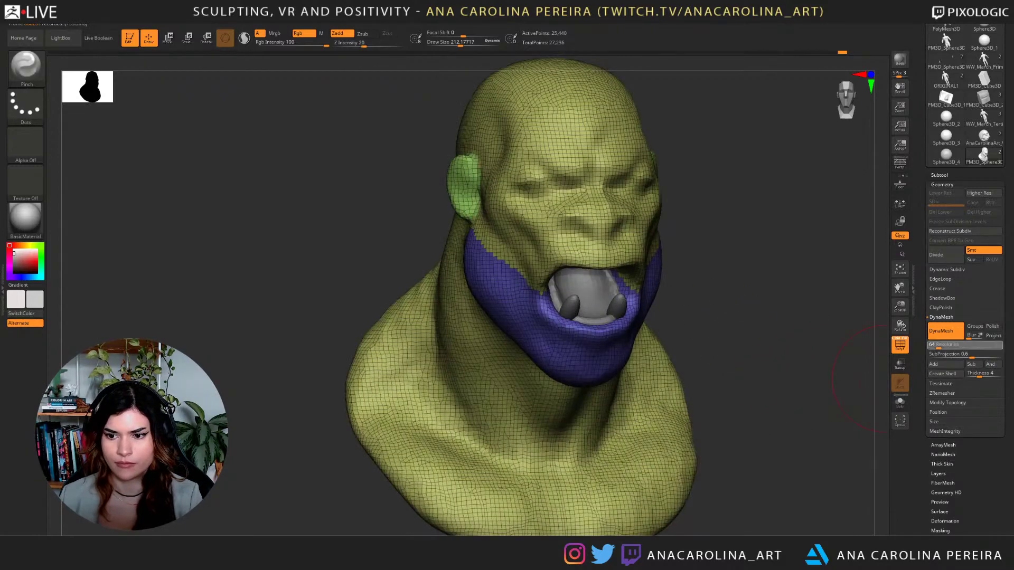
{"action": "left_click_drag", "start_coordinate": [938, 348], "coordinate": [943, 348]}
{"action": "left_click_drag", "start_coordinate": [792, 324], "coordinate": [822, 399], "text": "ctrl"}
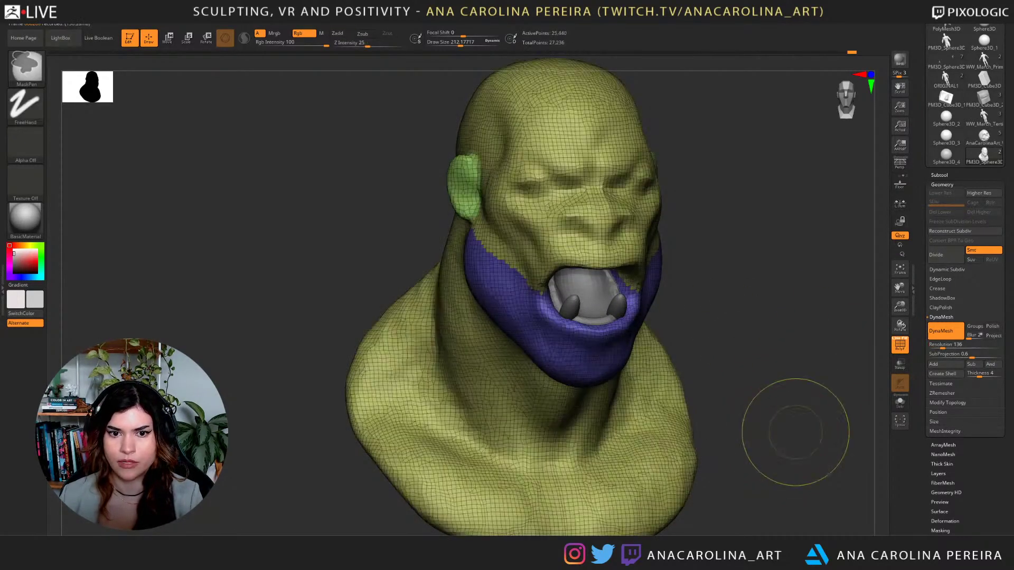
Select the Extract2 subtool, turn off PolyFrame and split its unmasked points so the tusks become a separate subtool.
{"action": "left_click", "coordinate": [939, 175]}
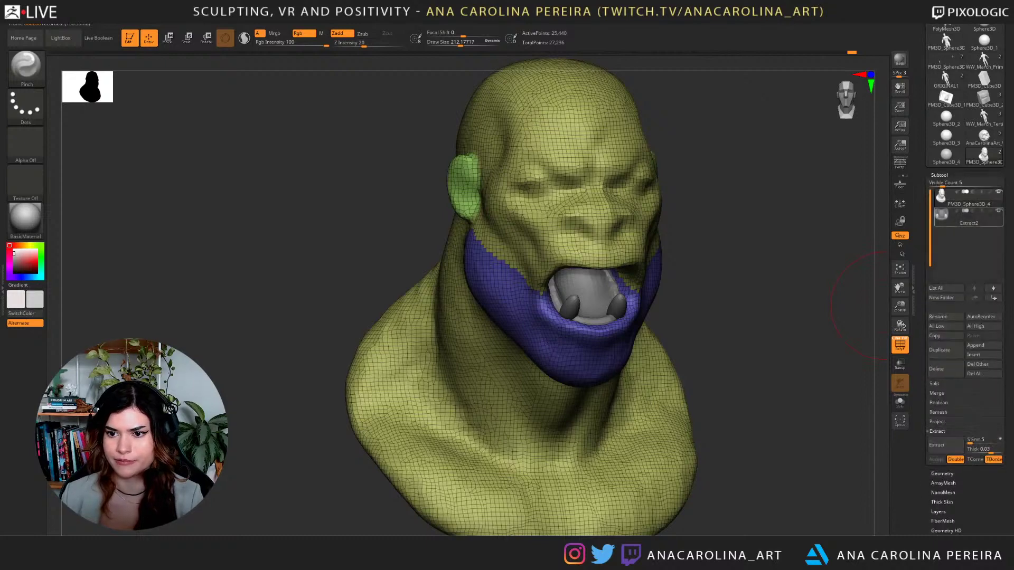
{"action": "left_click", "coordinate": [969, 218]}
{"action": "mouse_move", "coordinate": [710, 310]}
{"action": "left_mouse_down"}
{"action": "mouse_move", "coordinate": [749, 306]}
{"action": "mouse_move", "coordinate": [752, 351]}
{"action": "mouse_move", "coordinate": [784, 365]}
{"action": "mouse_move", "coordinate": [885, 336]}
{"action": "left_mouse_up"}
{"action": "left_click", "coordinate": [900, 346]}
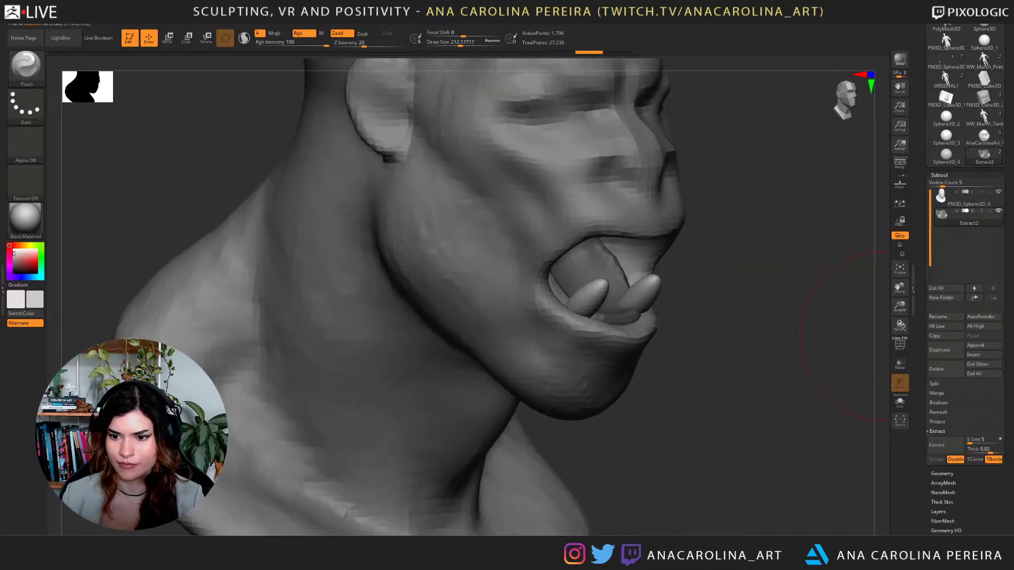
{"action": "left_click", "coordinate": [934, 383]}
{"action": "left_click", "coordinate": [954, 421]}
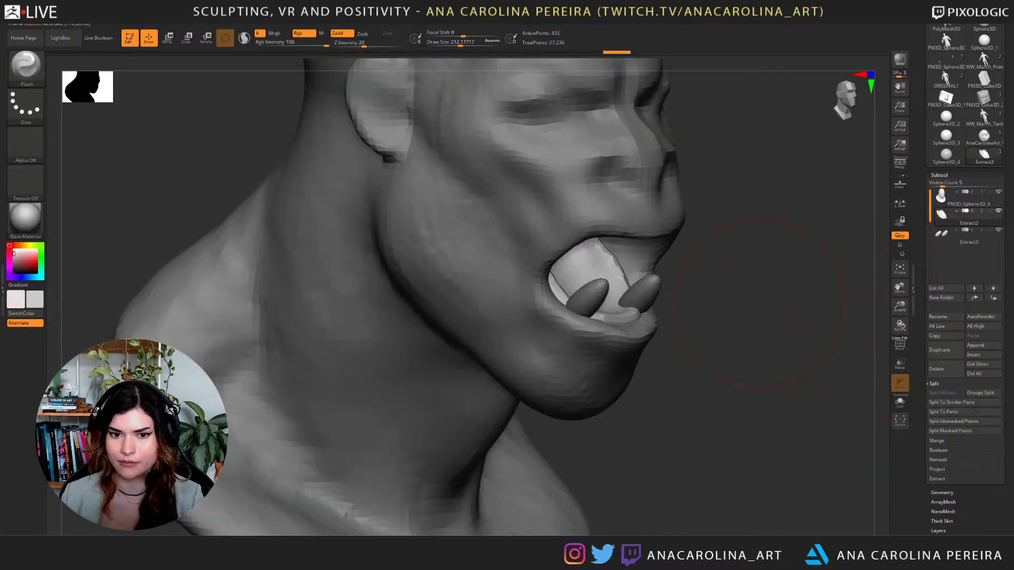
{"action": "mouse_move", "coordinate": [759, 303]}
{"action": "left_mouse_down"}
{"action": "mouse_move", "coordinate": [790, 213]}
{"action": "mouse_move", "coordinate": [781, 172]}
{"action": "left_mouse_up"}
{"action": "key", "text": "w"}
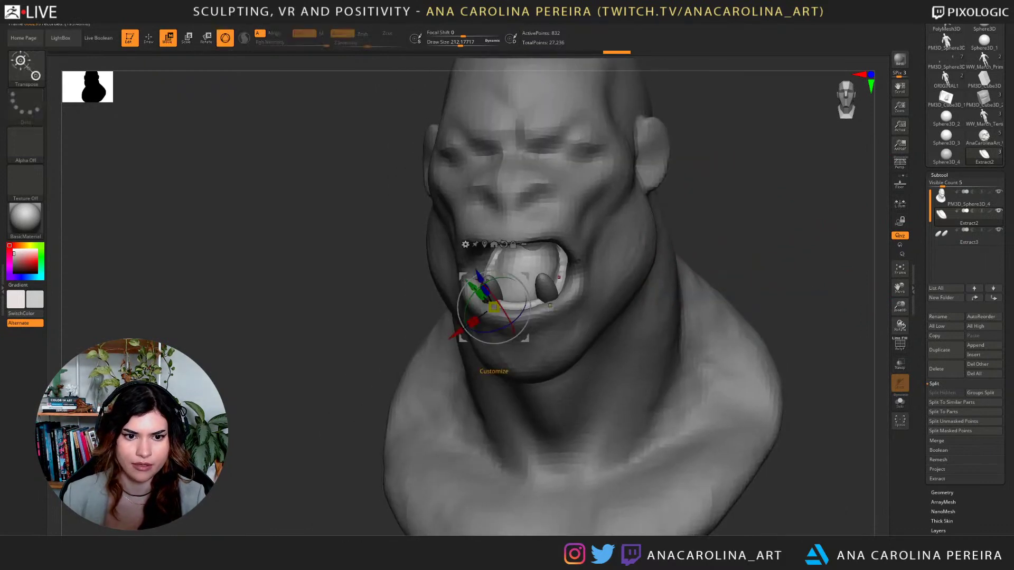
{"action": "left_click", "coordinate": [465, 244]}
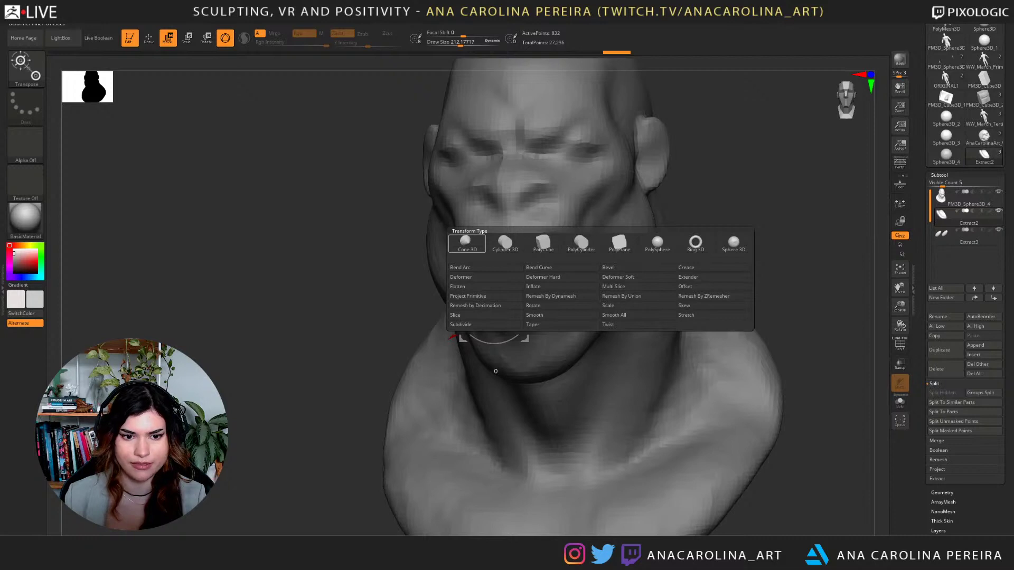
{"action": "left_click", "coordinate": [460, 277]}
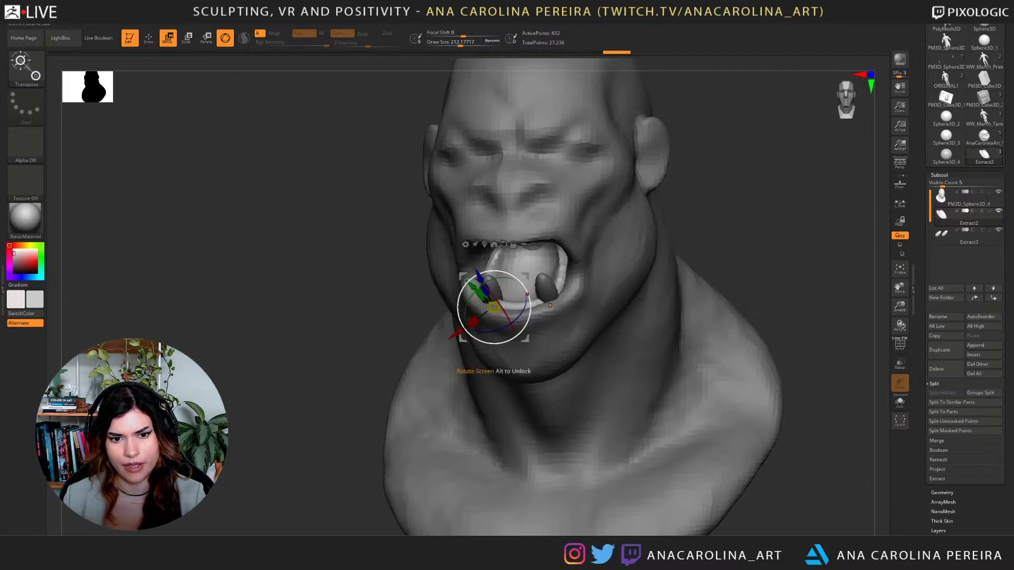
Select the tusks subtool and reshape the tusks with the Move brush at a draw size of about 212.
{"action": "right_click_drag", "start_coordinate": [465, 317], "coordinate": [664, 280]}
{"action": "key", "text": "b"}
{"action": "key", "text": "m"}
{"action": "key", "text": "v"}
{"action": "right_click_drag", "start_coordinate": [528, 304], "coordinate": [531, 391]}
{"action": "left_click", "coordinate": [968, 236]}
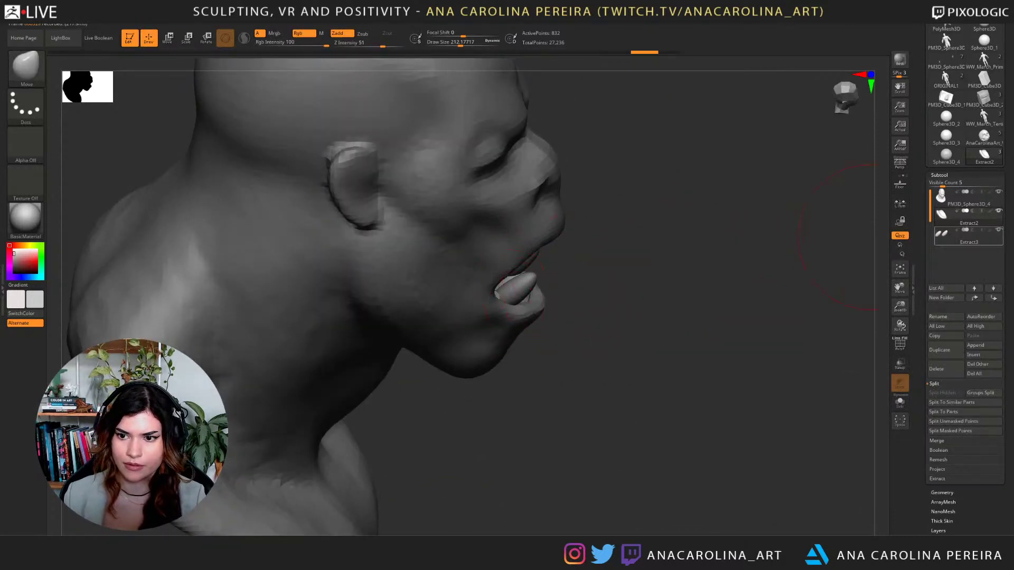
{"action": "right_click_drag", "start_coordinate": [478, 305], "coordinate": [513, 294]}
{"action": "mouse_move", "coordinate": [529, 289]}
{"action": "left_mouse_down"}
{"action": "mouse_move", "coordinate": [537, 301]}
{"action": "mouse_move", "coordinate": [527, 298]}
{"action": "left_mouse_up"}
{"action": "mouse_move", "coordinate": [527, 298]}
{"action": "right_mouse_down"}
{"action": "mouse_move", "coordinate": [438, 288]}
{"action": "mouse_move", "coordinate": [449, 293]}
{"action": "right_mouse_up"}
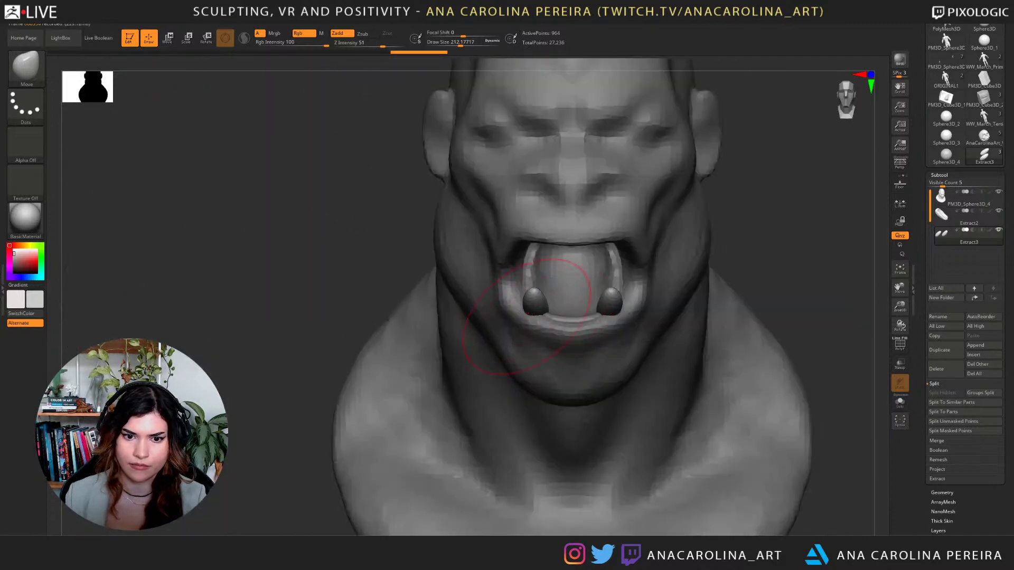
{"action": "left_click_drag", "start_coordinate": [536, 305], "coordinate": [540, 302]}
Lengthen and angle the tusks outward over the lower lip with the Move brush at a draw size of about 149.
{"action": "right_click_drag", "start_coordinate": [797, 256], "coordinate": [759, 249]}
{"action": "key", "text": "space"}
{"action": "left_click_drag", "start_coordinate": [778, 289], "coordinate": [773, 288]}
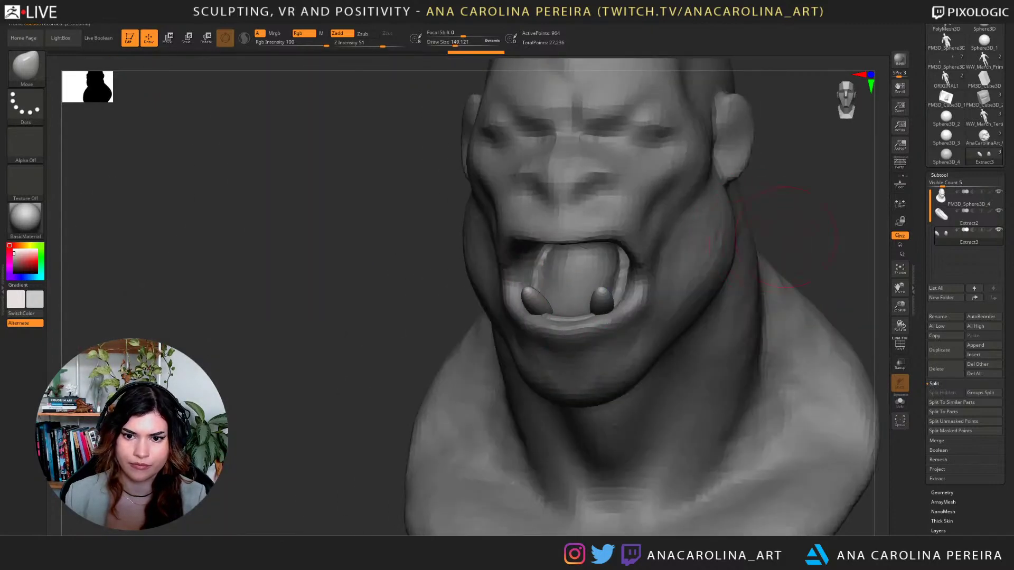
{"action": "right_click_drag", "start_coordinate": [773, 288], "coordinate": [692, 290]}
{"action": "left_click_drag", "start_coordinate": [470, 308], "coordinate": [507, 304]}
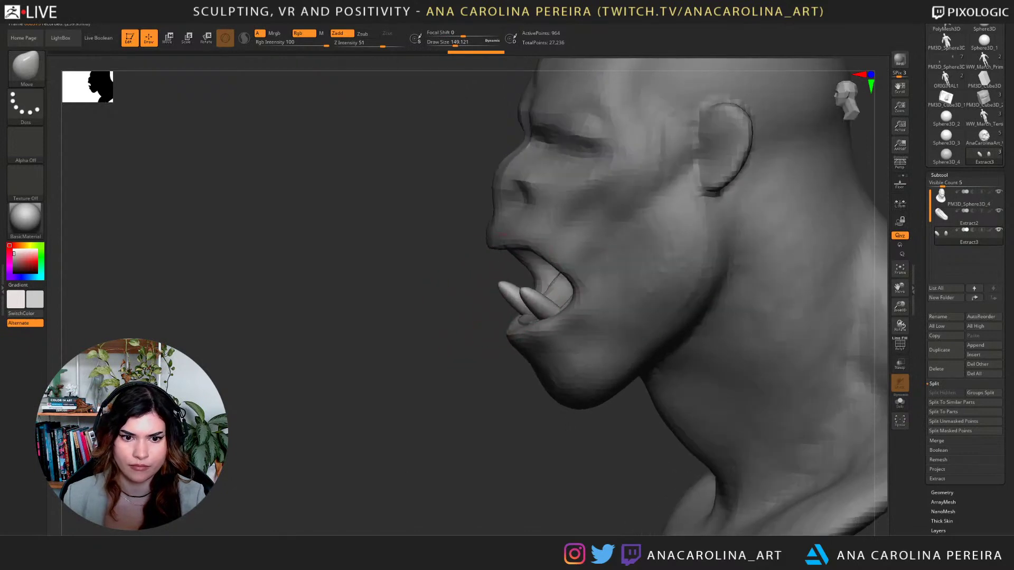
{"action": "right_click_drag", "start_coordinate": [687, 275], "coordinate": [845, 260]}
{"action": "left_click_drag", "start_coordinate": [498, 290], "coordinate": [500, 334]}
{"action": "right_click_drag", "start_coordinate": [607, 320], "coordinate": [763, 304]}
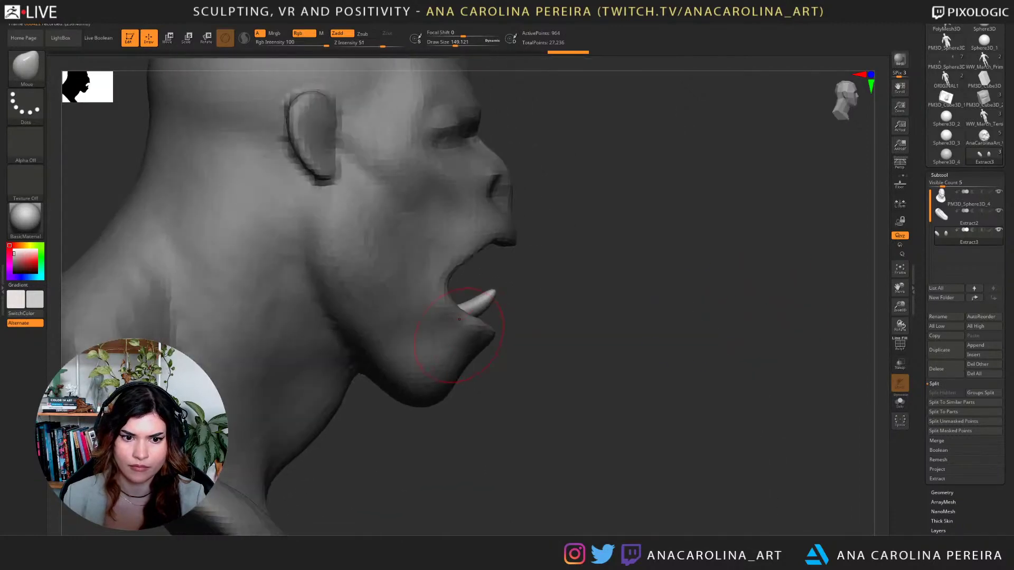
Adjust the tusks from above with the Move brush at a draw size of about 83.
{"action": "right_click_drag", "start_coordinate": [467, 354], "coordinate": [389, 470]}
{"action": "key", "text": "s"}
{"action": "mouse_move", "coordinate": [488, 312]}
{"action": "left_mouse_down"}
{"action": "mouse_move", "coordinate": [474, 312]}
{"action": "mouse_move", "coordinate": [495, 268]}
{"action": "left_mouse_up"}
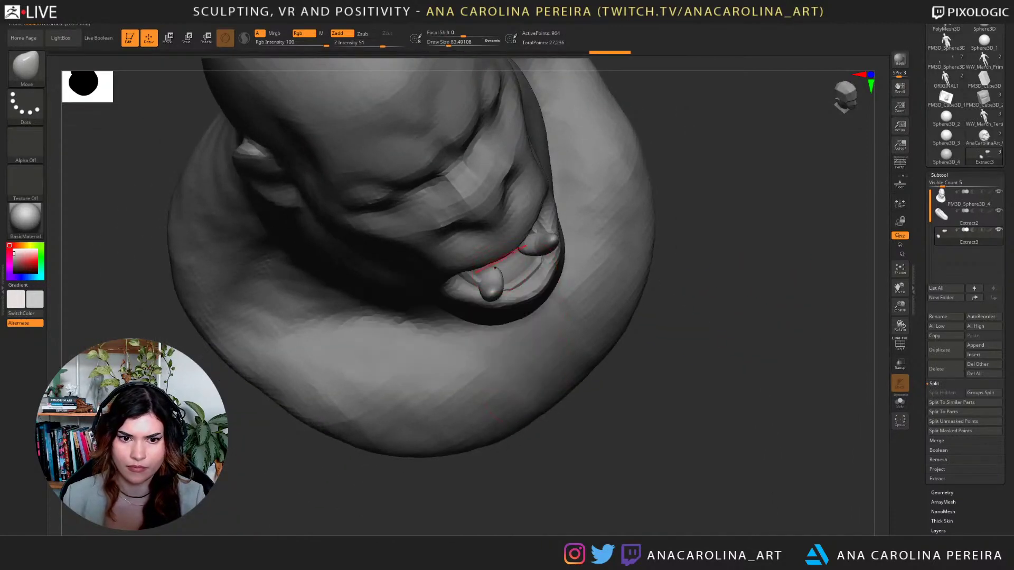
Sharpen the tusk tips with the Pinch brush at a draw size of about 140.
{"action": "key", "text": "b"}
{"action": "key", "text": "p"}
{"action": "key", "text": "i"}
{"action": "mouse_move", "coordinate": [681, 380]}
{"action": "right_mouse_down"}
{"action": "mouse_move", "coordinate": [700, 238]}
{"action": "mouse_move", "coordinate": [703, 263]}
{"action": "right_mouse_up"}
{"action": "key", "text": "s"}
{"action": "left_click_drag", "start_coordinate": [703, 263], "coordinate": [694, 262]}
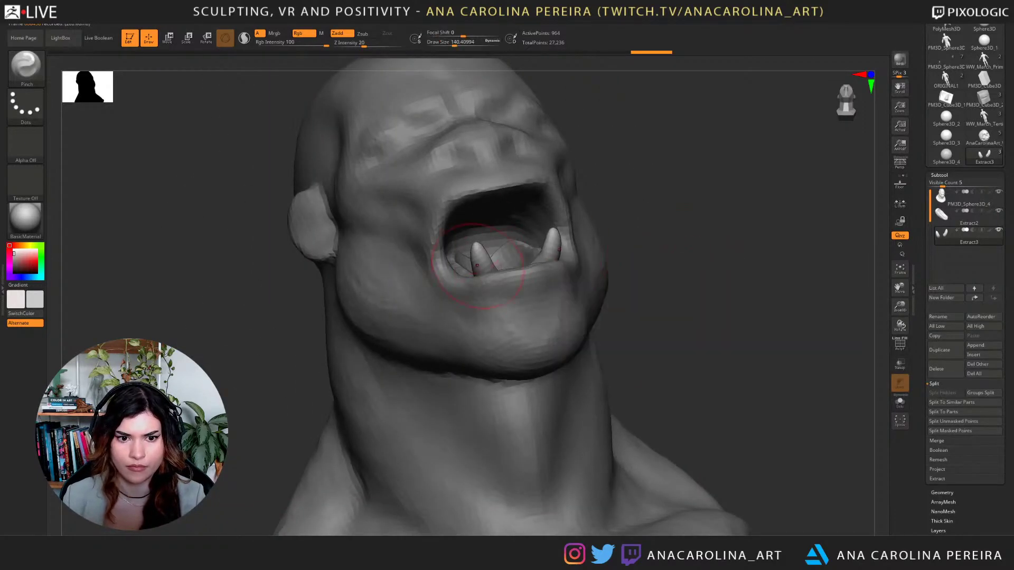
{"action": "left_click_drag", "start_coordinate": [488, 271], "coordinate": [478, 246]}
{"action": "right_click_drag", "start_coordinate": [523, 219], "coordinate": [623, 245]}
{"action": "right_click_drag", "start_coordinate": [560, 258], "coordinate": [533, 253]}
{"action": "left_click_drag", "start_coordinate": [484, 248], "coordinate": [475, 229]}
Refine the curve and base of the tusks with the Move brush at a draw size of about 120.
{"action": "mouse_move", "coordinate": [638, 285]}
{"action": "right_mouse_down"}
{"action": "mouse_move", "coordinate": [549, 290]}
{"action": "mouse_move", "coordinate": [537, 226]}
{"action": "mouse_move", "coordinate": [644, 235]}
{"action": "right_mouse_up"}
{"action": "key", "text": "b"}
{"action": "key", "text": "m"}
{"action": "key", "text": "v"}
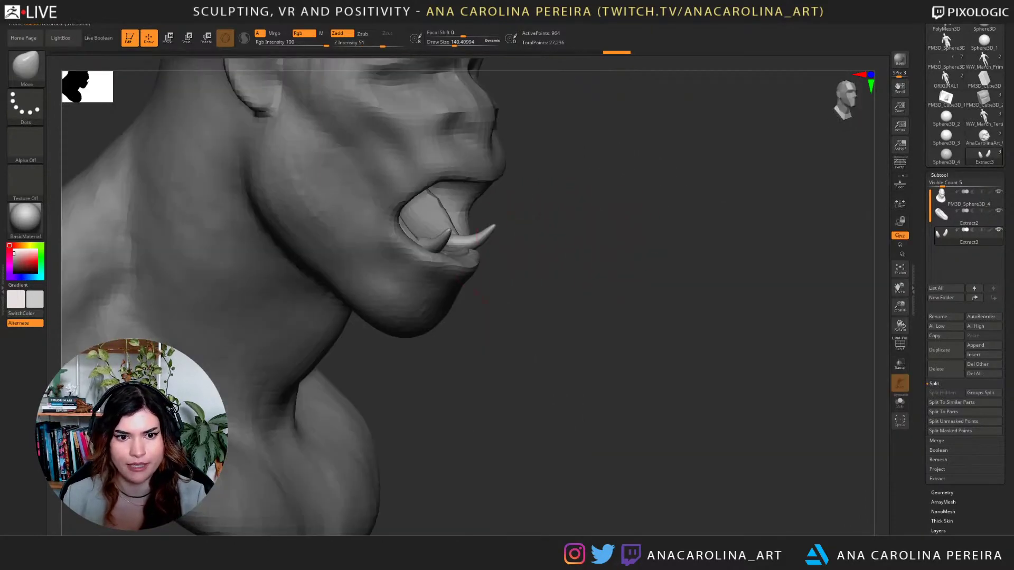
{"action": "right_click_drag", "start_coordinate": [624, 295], "coordinate": [592, 322]}
{"action": "key", "text": "space"}
{"action": "left_click_drag", "start_coordinate": [588, 336], "coordinate": [582, 336]}
{"action": "right_click_drag", "start_coordinate": [607, 316], "coordinate": [608, 348], "text": "ctrl"}
{"action": "key", "text": "bracketright"}
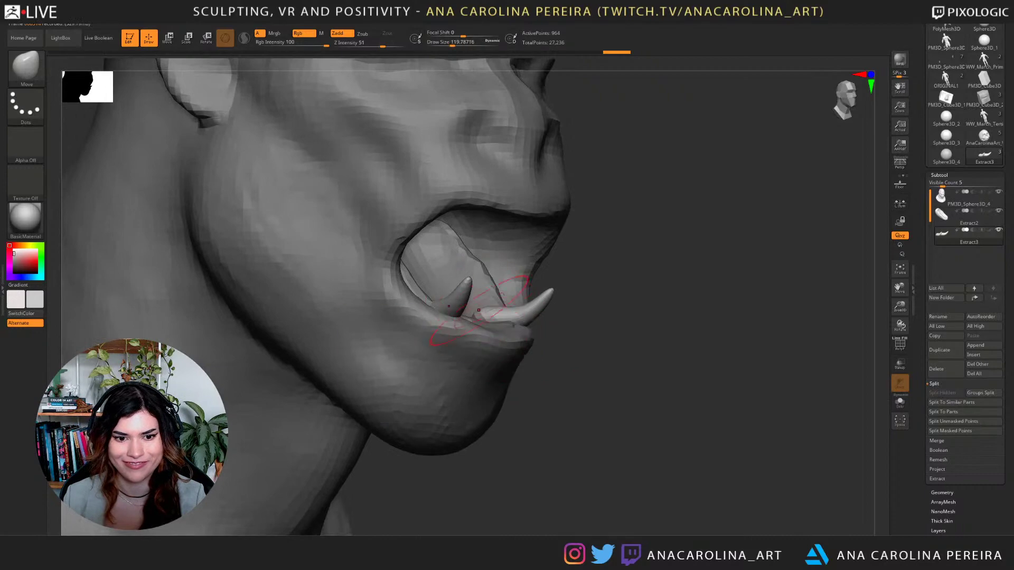
{"action": "left_click_drag", "start_coordinate": [501, 308], "coordinate": [504, 317]}
Reposition the tusks along the lower jaw with the Move transform gizmo.
{"action": "left_click_drag", "start_coordinate": [555, 358], "coordinate": [364, 365]}
{"action": "left_click_drag", "start_coordinate": [734, 338], "coordinate": [734, 359], "text": "alt"}
{"action": "key", "text": "w"}
{"action": "left_click_drag", "start_coordinate": [470, 347], "coordinate": [472, 343]}
{"action": "left_click_drag", "start_coordinate": [734, 359], "coordinate": [733, 279]}
{"action": "left_click_drag", "start_coordinate": [733, 280], "coordinate": [822, 308], "text": "alt"}
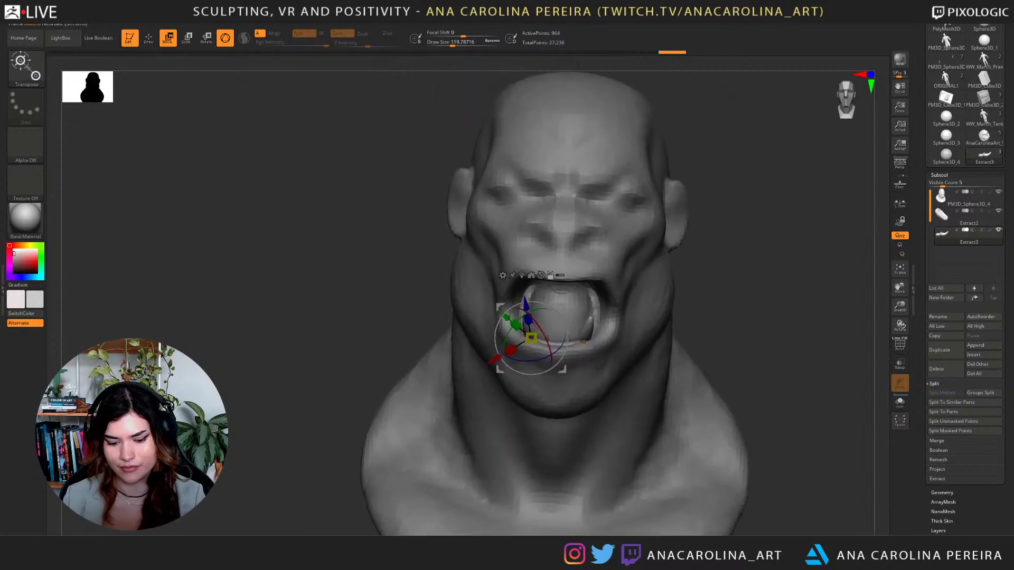
{"action": "key", "text": "q"}
{"action": "left_click_drag", "start_coordinate": [758, 256], "coordinate": [756, 281]}
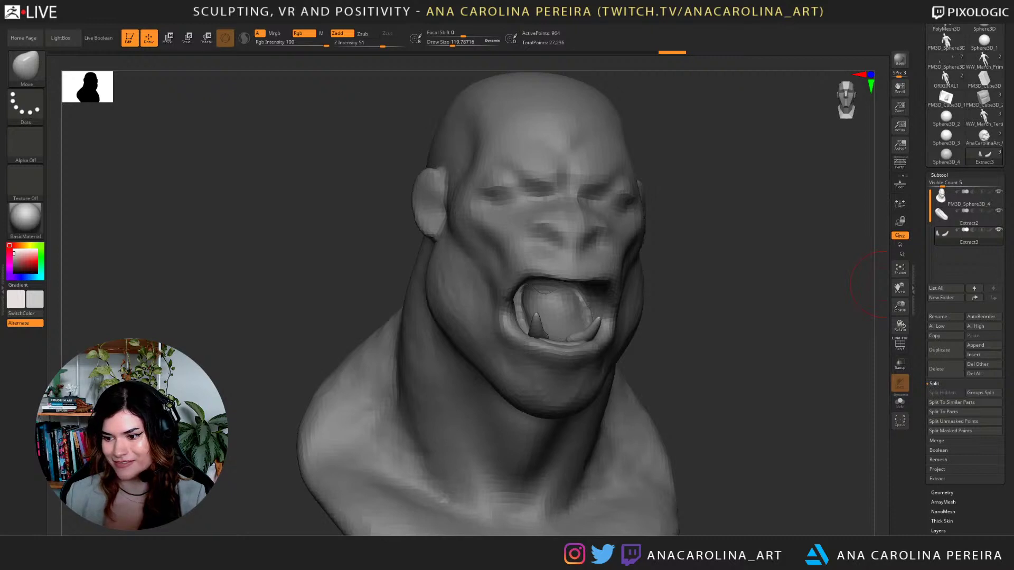
{"action": "left_click_drag", "start_coordinate": [871, 285], "coordinate": [743, 391]}
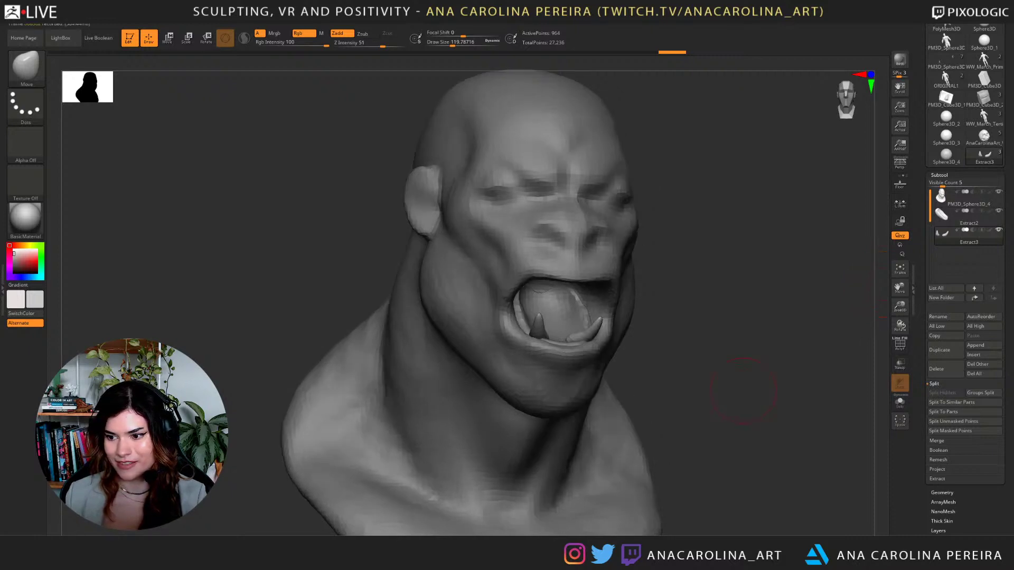
Reshape the tusks from the three-quarter side with the Move brush at a draw size of about 120.
{"action": "mouse_move", "coordinate": [727, 289]}
{"action": "left_mouse_down", "text": "alt"}
{"action": "mouse_move", "coordinate": [772, 285]}
{"action": "mouse_move", "coordinate": [808, 317]}
{"action": "mouse_move", "coordinate": [781, 340]}
{"action": "mouse_move", "coordinate": [760, 309]}
{"action": "mouse_move", "coordinate": [758, 322]}
{"action": "left_mouse_up", "text": "alt"}
{"action": "key", "text": "b"}
{"action": "key", "text": "m"}
{"action": "key", "text": "v"}
{"action": "left_click_drag", "start_coordinate": [687, 319], "coordinate": [735, 316]}
{"action": "left_click_drag", "start_coordinate": [613, 305], "coordinate": [606, 315]}
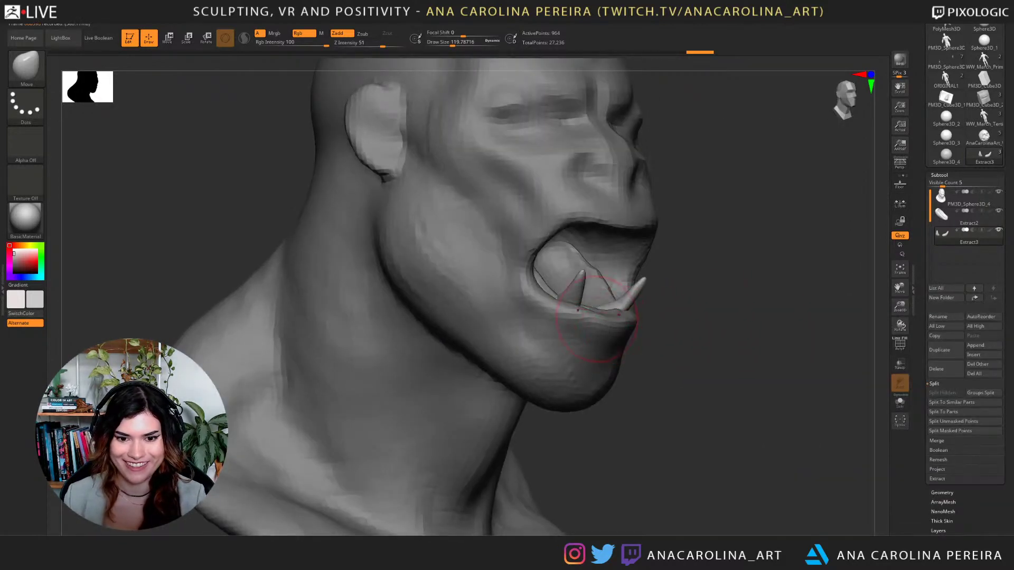
{"action": "left_click_drag", "start_coordinate": [681, 330], "coordinate": [615, 340]}
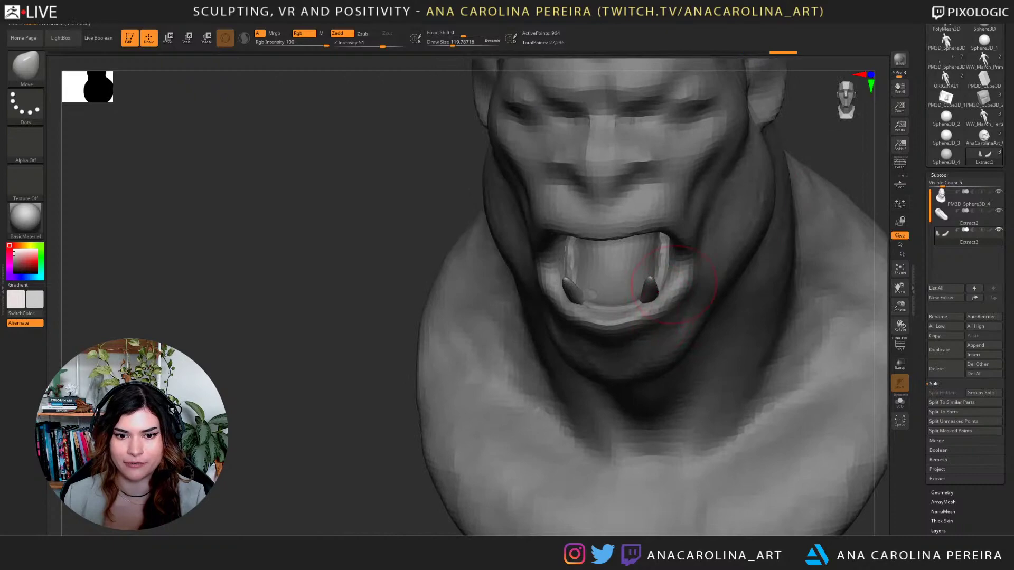
Curve the tusks outward over the lower lip with the Move brush at a draw size of about 65, checking them with perspective toggled.
{"action": "left_click", "coordinate": [900, 162]}
{"action": "left_click_drag", "start_coordinate": [792, 238], "coordinate": [853, 235]}
{"action": "left_click", "coordinate": [900, 163]}
{"action": "left_click_drag", "start_coordinate": [662, 293], "coordinate": [677, 281]}
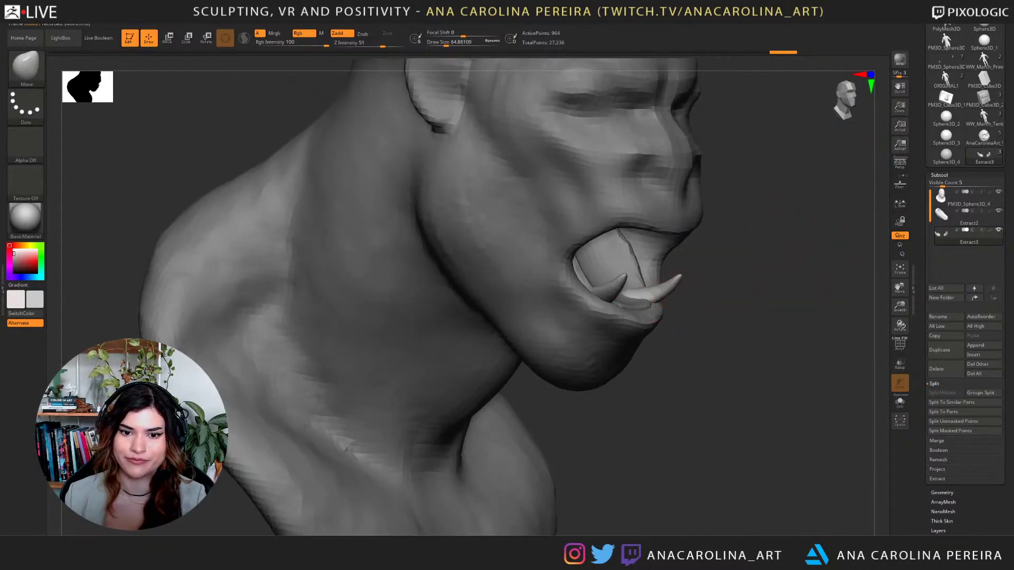
{"action": "left_click_drag", "start_coordinate": [763, 240], "coordinate": [641, 237]}
{"action": "left_click_drag", "start_coordinate": [597, 346], "coordinate": [676, 280]}
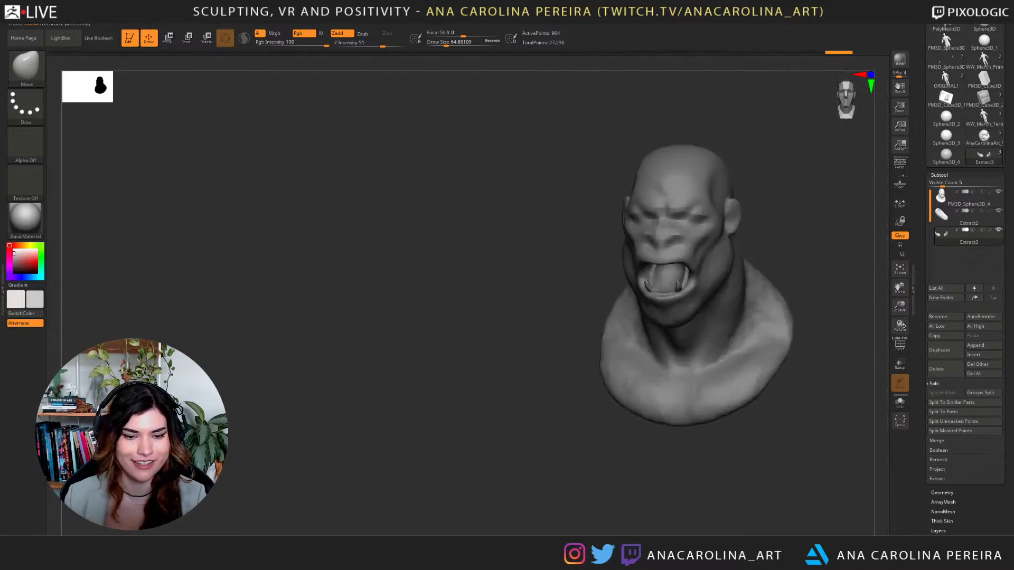
{"action": "left_click_drag", "start_coordinate": [628, 370], "coordinate": [707, 372]}
{"action": "left_click_drag", "start_coordinate": [802, 338], "coordinate": [789, 391], "text": "alt"}
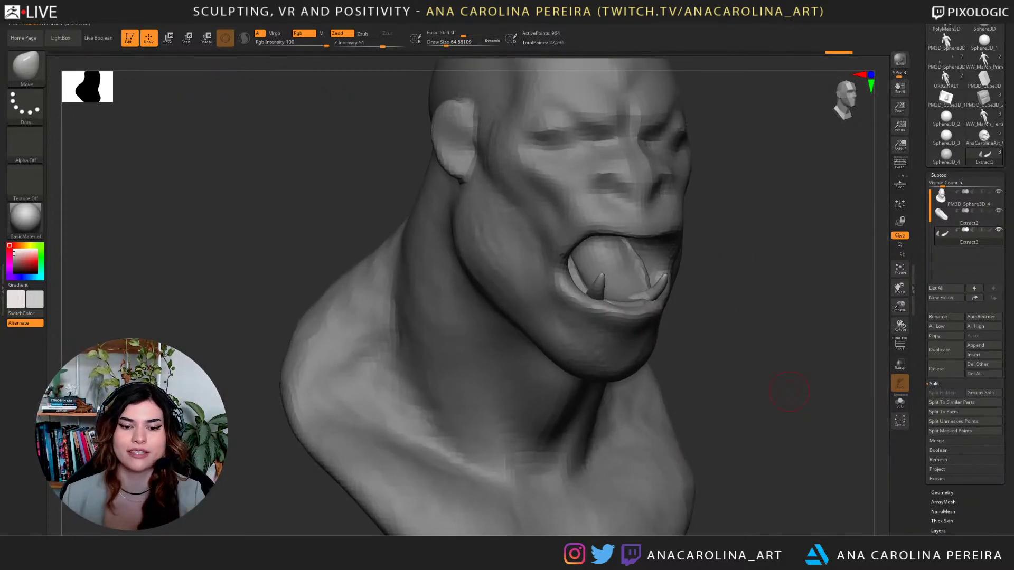
Insert a Sphere 32 primitive into the tongue subtool and position it inside the open mouth with the transform gizmo.
{"action": "left_click_drag", "start_coordinate": [751, 309], "coordinate": [605, 315]}
{"action": "left_click", "coordinate": [604, 313], "text": "alt"}
{"action": "key", "text": "b"}
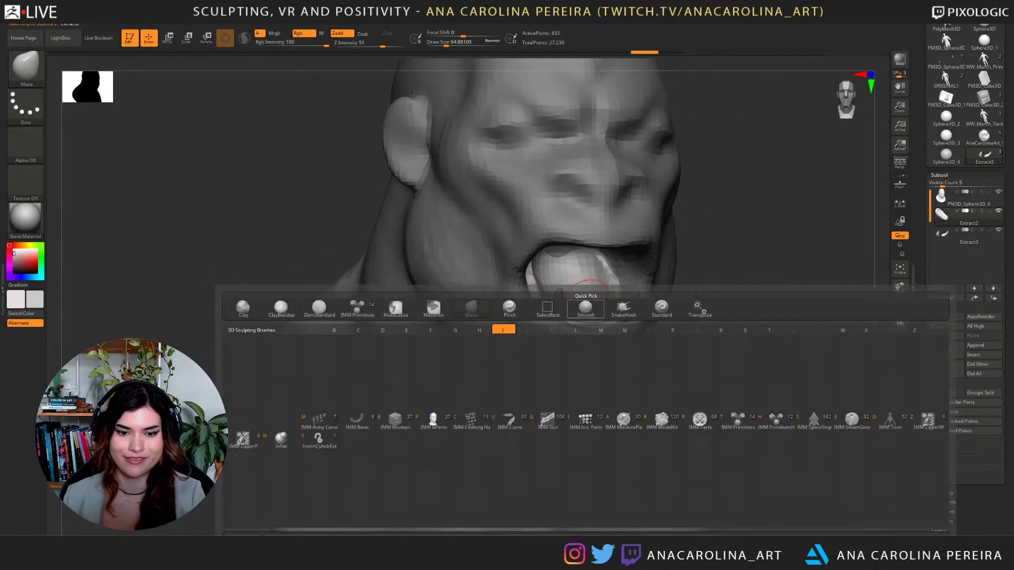
{"action": "key", "text": "t"}
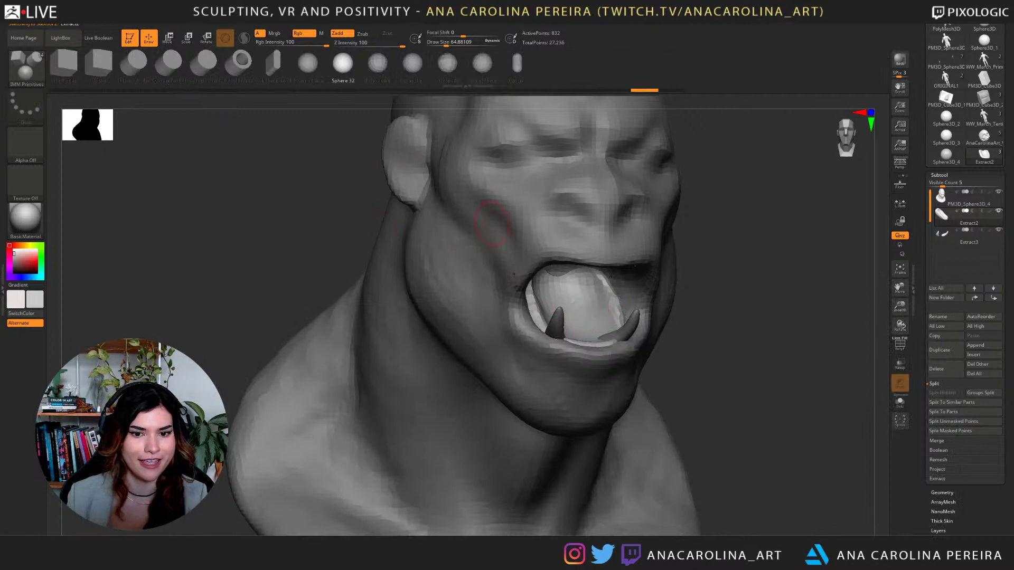
{"action": "left_click_drag", "start_coordinate": [560, 279], "coordinate": [560, 250]}
{"action": "key", "text": "ctrl+z"}
{"action": "left_click_drag", "start_coordinate": [668, 337], "coordinate": [723, 345]}
{"action": "key", "text": "w"}
{"action": "left_click_drag", "start_coordinate": [590, 310], "coordinate": [620, 301]}
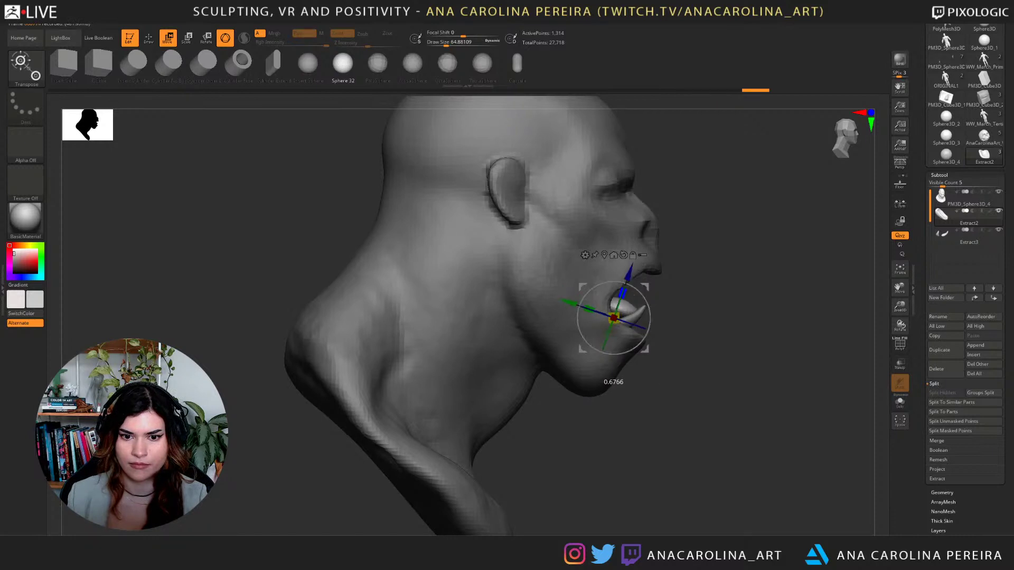
{"action": "left_click_drag", "start_coordinate": [739, 338], "coordinate": [585, 346]}
{"action": "key", "text": "q"}
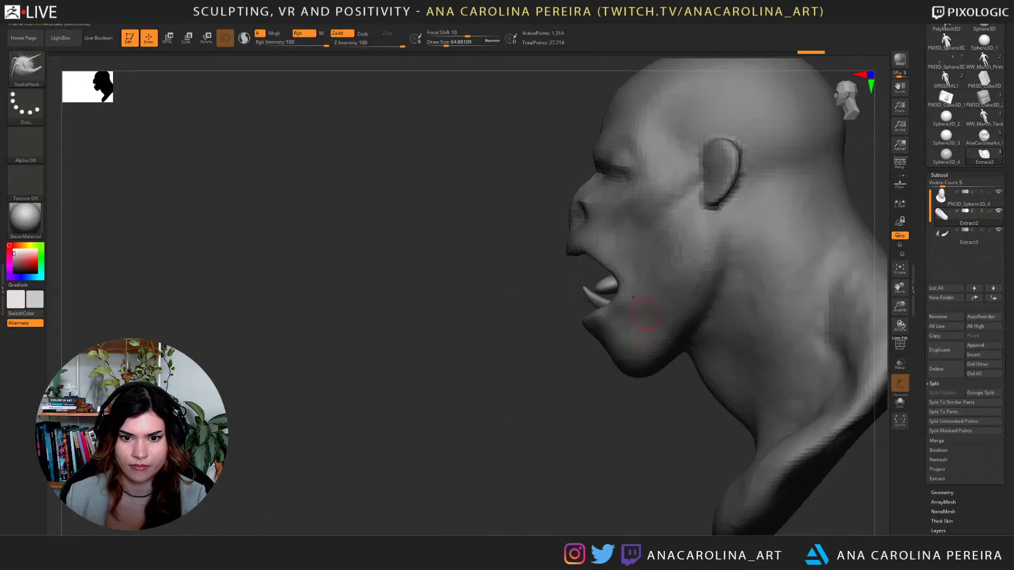
Turn on transparency and pull the tongue into shape with the SnakeHook brush at draw sizes of about 351 and 212.
{"action": "key", "text": "space"}
{"action": "left_click_drag", "start_coordinate": [674, 315], "coordinate": [667, 315]}
{"action": "left_click", "coordinate": [900, 364]}
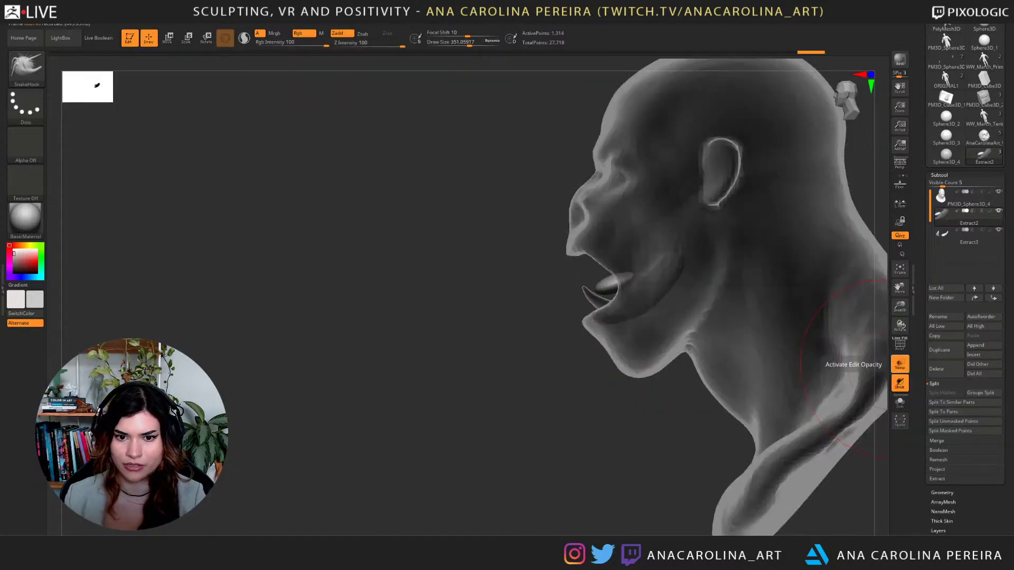
{"action": "left_click_drag", "start_coordinate": [739, 317], "coordinate": [697, 340], "text": "alt"}
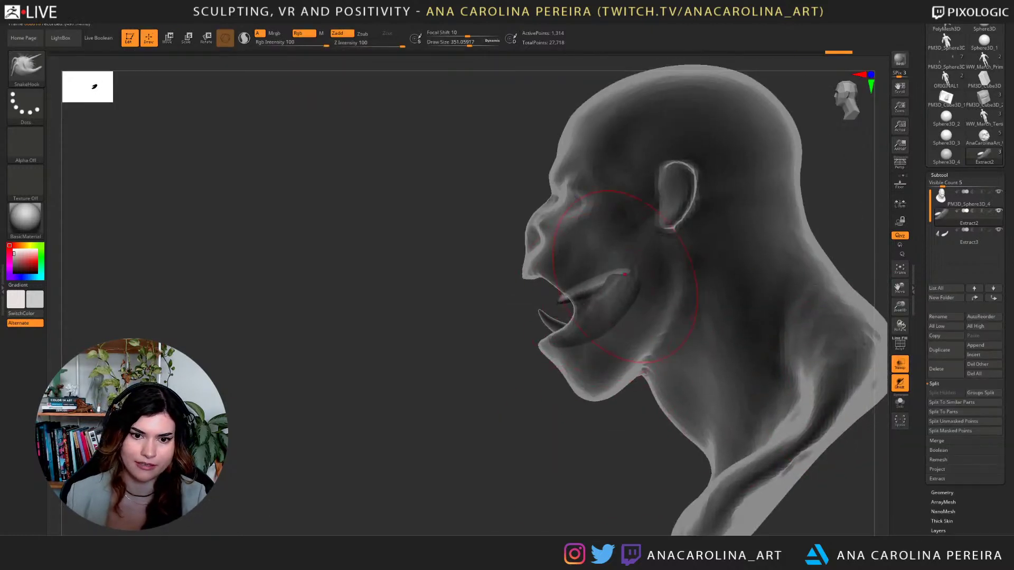
{"action": "key", "text": "space"}
{"action": "mouse_move", "coordinate": [587, 305]}
{"action": "left_mouse_down"}
{"action": "mouse_move", "coordinate": [579, 305]}
{"action": "mouse_move", "coordinate": [586, 284]}
{"action": "left_mouse_up"}
{"action": "right_click_drag", "start_coordinate": [613, 286], "coordinate": [718, 330]}
{"action": "mouse_move", "coordinate": [633, 289]}
{"action": "left_mouse_down"}
{"action": "mouse_move", "coordinate": [612, 290]}
{"action": "mouse_move", "coordinate": [654, 294]}
{"action": "left_mouse_up"}
{"action": "mouse_move", "coordinate": [703, 296]}
{"action": "right_mouse_down"}
{"action": "mouse_move", "coordinate": [792, 280]}
{"action": "mouse_move", "coordinate": [765, 280]}
{"action": "right_mouse_up"}
{"action": "left_click_drag", "start_coordinate": [637, 311], "coordinate": [627, 315]}
Carve a central groove along the tongue with the DamStandard brush at a draw size of about 212, and turn transparency off.
{"action": "key", "text": "b"}
{"action": "key", "text": "d"}
{"action": "key", "text": "s"}
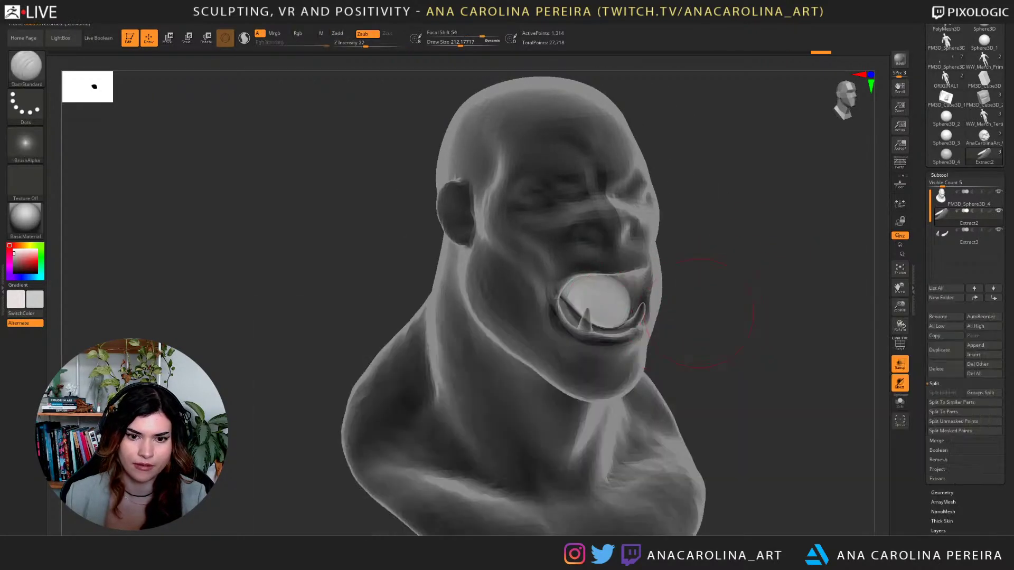
{"action": "right_click_drag", "start_coordinate": [752, 320], "coordinate": [707, 302]}
{"action": "left_click_drag", "start_coordinate": [606, 296], "coordinate": [606, 320]}
{"action": "right_click_drag", "start_coordinate": [713, 296], "coordinate": [657, 285]}
{"action": "left_click_drag", "start_coordinate": [608, 285], "coordinate": [607, 316]}
{"action": "mouse_move", "coordinate": [602, 306]}
{"action": "right_mouse_down"}
{"action": "mouse_move", "coordinate": [593, 340]}
{"action": "mouse_move", "coordinate": [607, 334]}
{"action": "mouse_move", "coordinate": [599, 279]}
{"action": "right_mouse_up"}
{"action": "right_click_drag", "start_coordinate": [572, 394], "coordinate": [647, 333]}
{"action": "left_click", "coordinate": [900, 365]}
{"action": "right_click_drag", "start_coordinate": [865, 337], "coordinate": [823, 275], "text": "shift"}
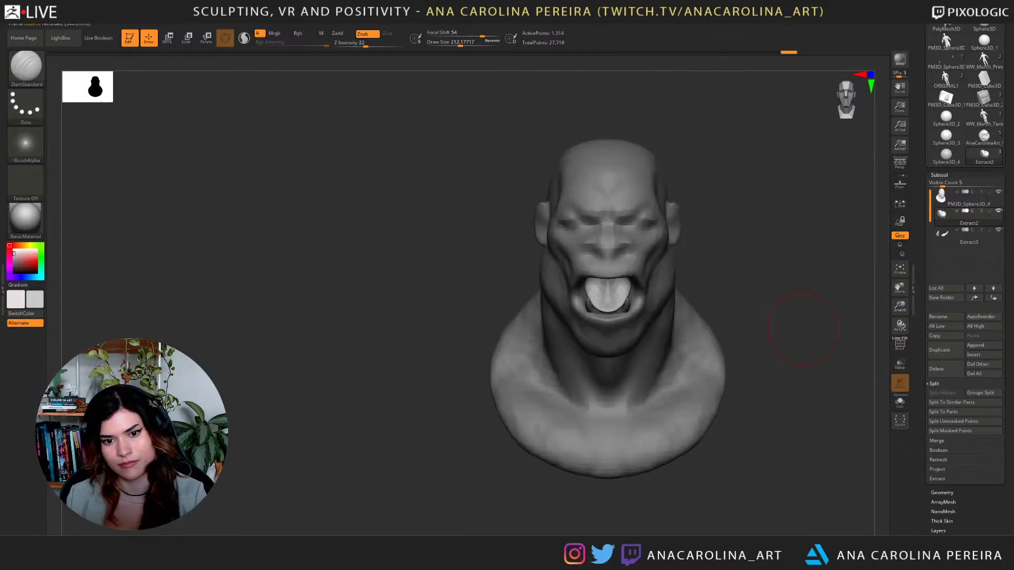
Reshape the tongue with the Move brush at a draw size of about 318, isolating it briefly to check its form.
{"action": "mouse_move", "coordinate": [739, 301]}
{"action": "right_mouse_down"}
{"action": "mouse_move", "coordinate": [782, 312]}
{"action": "mouse_move", "coordinate": [774, 346]}
{"action": "mouse_move", "coordinate": [691, 327]}
{"action": "right_mouse_up"}
{"action": "key", "text": "b"}
{"action": "key", "text": "m"}
{"action": "key", "text": "v"}
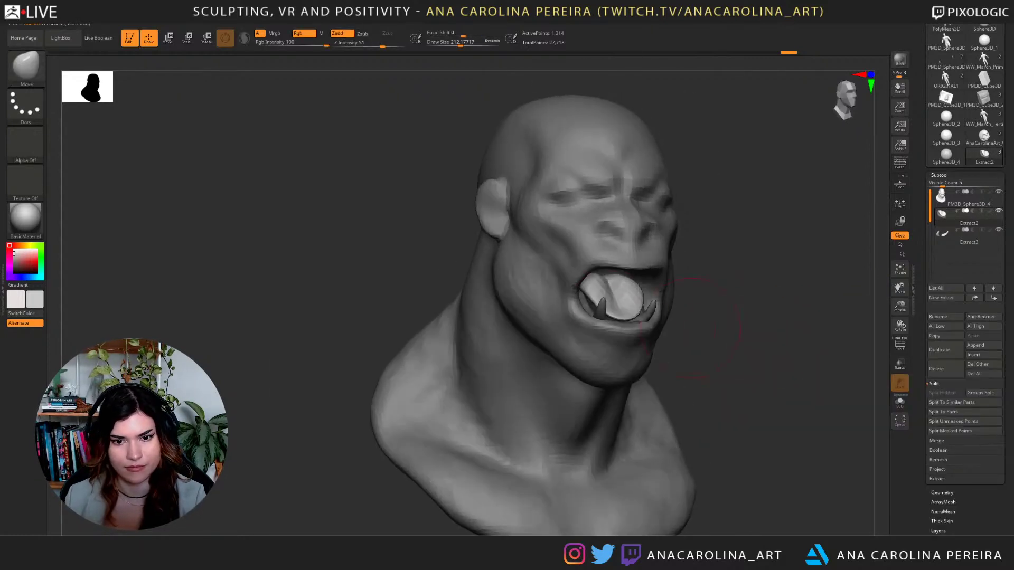
{"action": "key", "text": "space"}
{"action": "left_click_drag", "start_coordinate": [685, 285], "coordinate": [693, 286]}
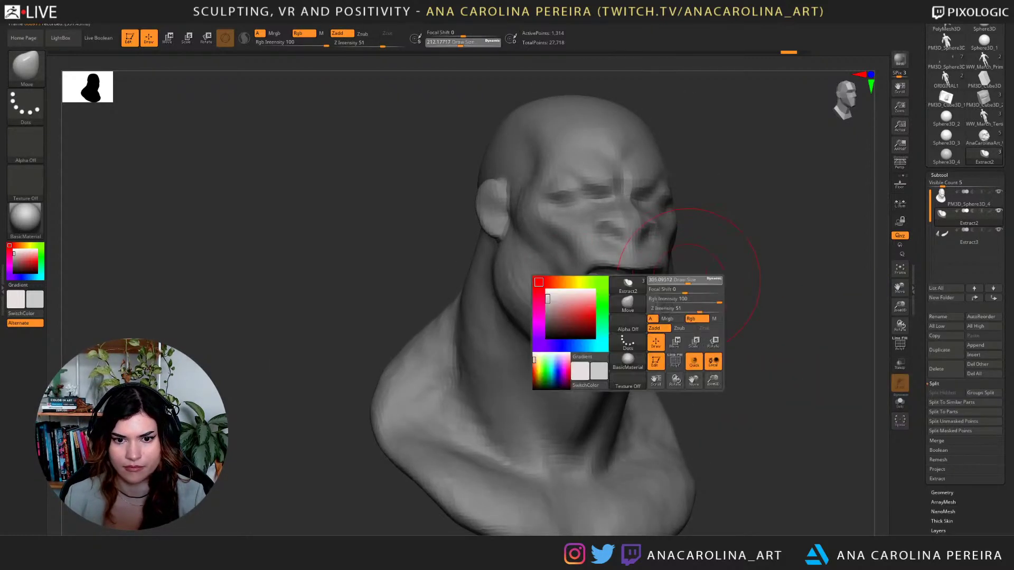
{"action": "left_click_drag", "start_coordinate": [602, 282], "coordinate": [606, 263]}
{"action": "right_click_drag", "start_coordinate": [781, 296], "coordinate": [454, 317]}
{"action": "left_click", "coordinate": [900, 402]}
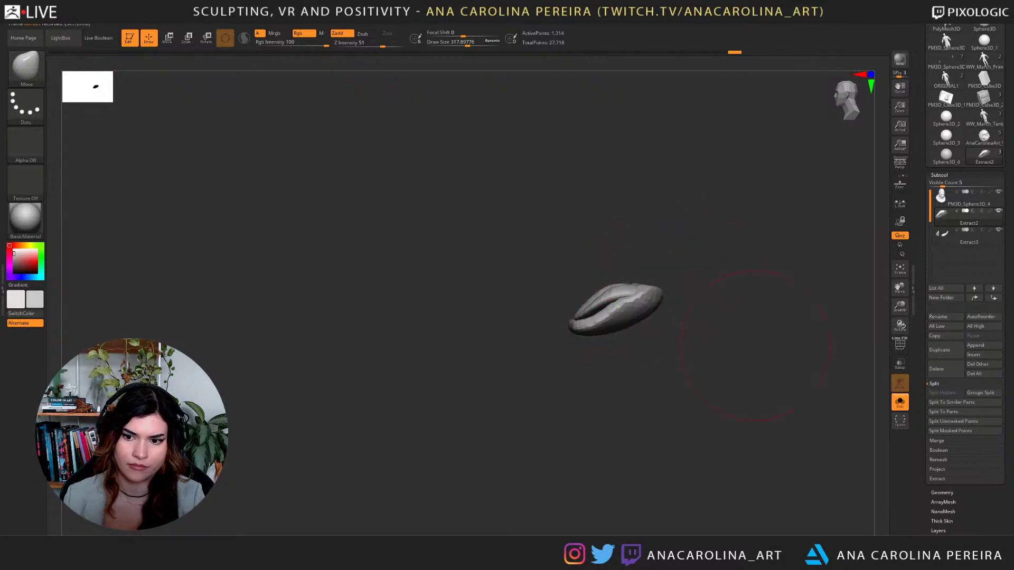
{"action": "left_click", "coordinate": [900, 401]}
{"action": "right_click_drag", "start_coordinate": [491, 322], "coordinate": [721, 324]}
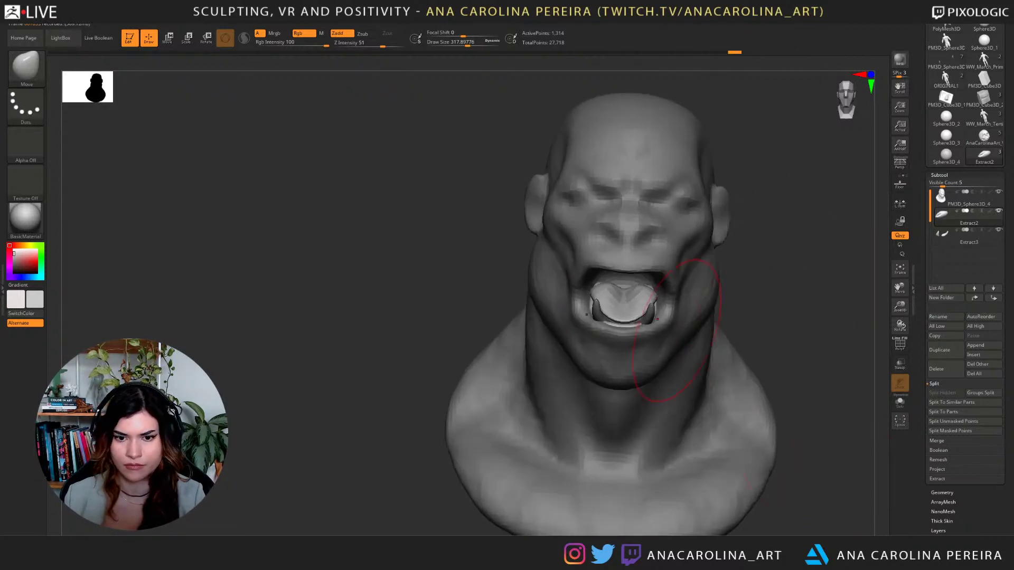
{"action": "right_click_drag", "start_coordinate": [645, 324], "coordinate": [761, 338]}
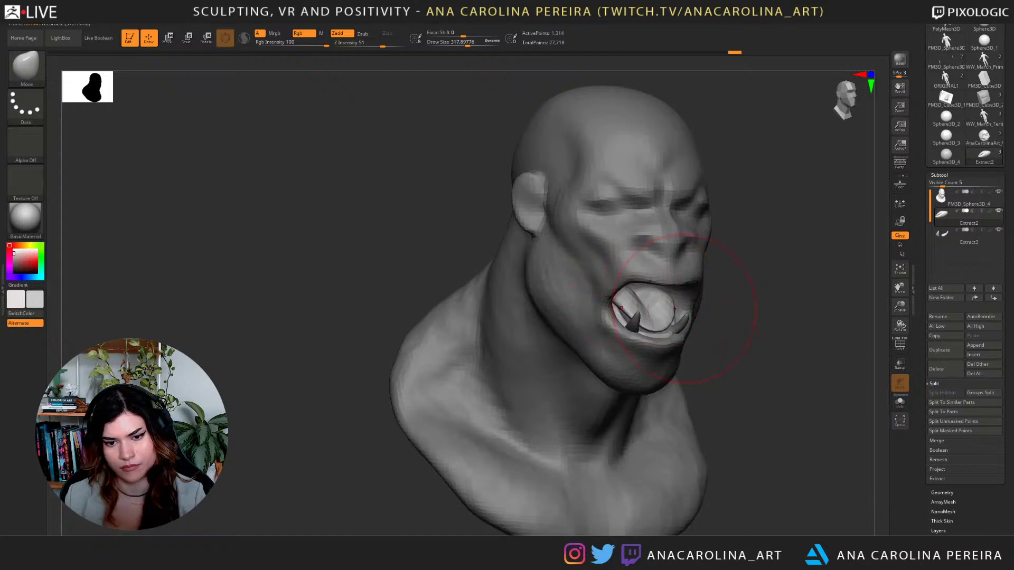
{"action": "left_click_drag", "start_coordinate": [683, 309], "coordinate": [669, 306]}
Widen the side of the tongue with the Move Topological brush at a draw size of about 189.
{"action": "key", "text": "b"}
{"action": "key", "text": "m"}
{"action": "key", "text": "t"}
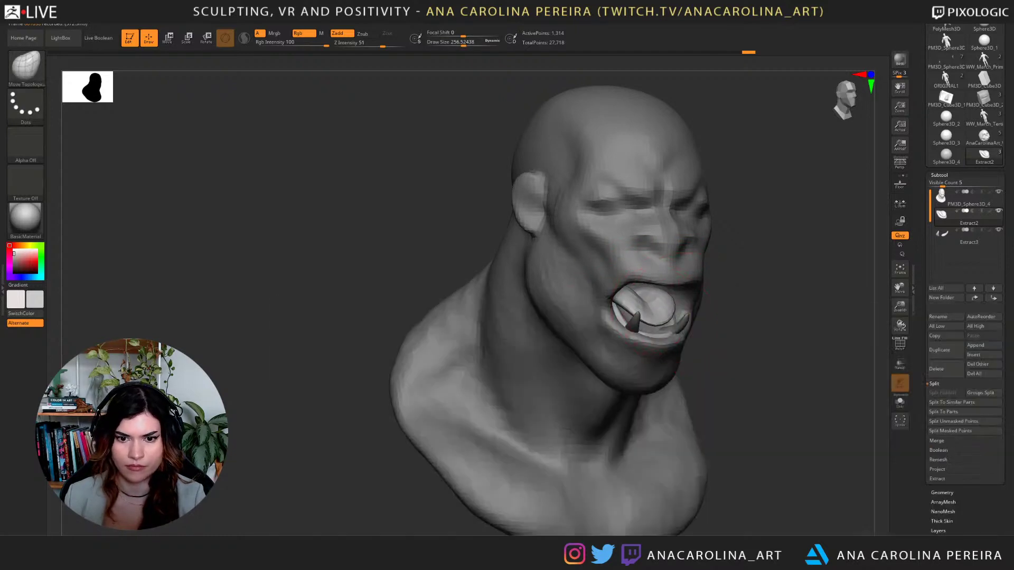
{"action": "right_click_drag", "start_coordinate": [671, 315], "coordinate": [718, 338]}
{"action": "key", "text": "bracketleft"}
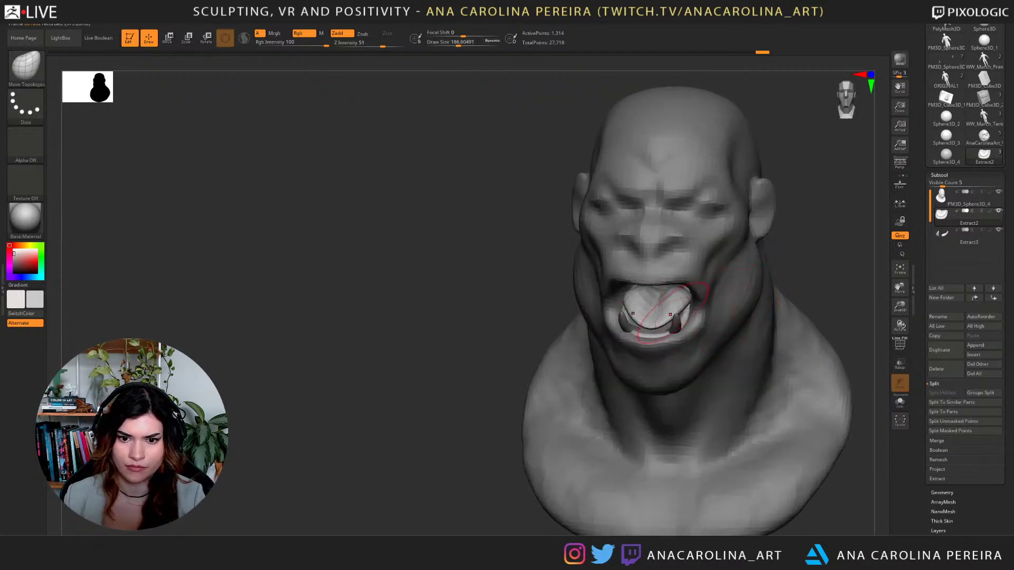
{"action": "mouse_move", "coordinate": [670, 314]}
{"action": "left_mouse_down"}
{"action": "mouse_move", "coordinate": [650, 327]}
{"action": "mouse_move", "coordinate": [684, 303]}
{"action": "left_mouse_up"}
{"action": "key", "text": "space"}
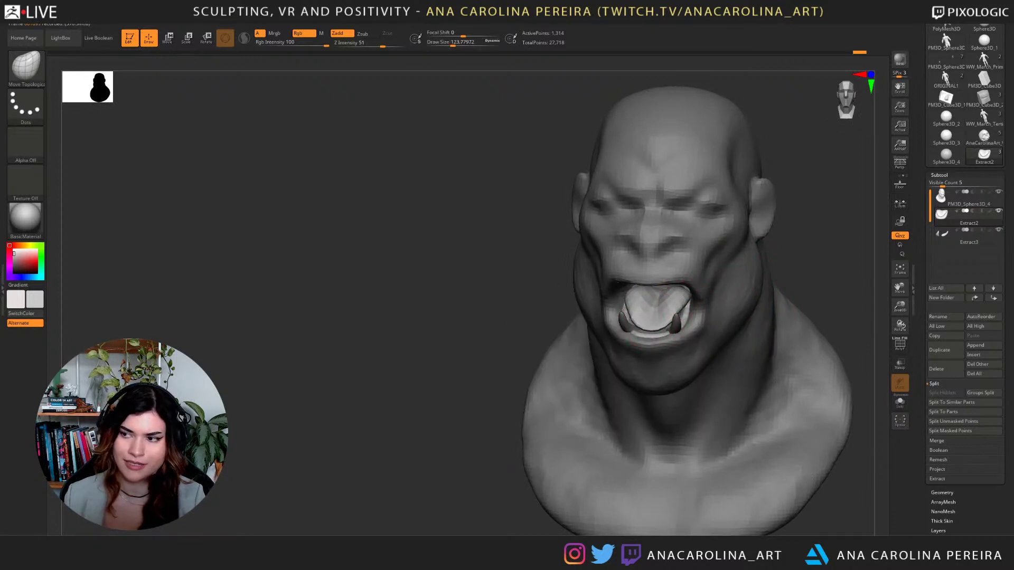
{"action": "right_click_drag", "start_coordinate": [684, 303], "coordinate": [766, 253]}
{"action": "right_click_drag", "start_coordinate": [766, 253], "coordinate": [766, 310]}
{"action": "mouse_move", "coordinate": [762, 267]}
{"action": "right_mouse_down"}
{"action": "mouse_move", "coordinate": [698, 270]}
{"action": "mouse_move", "coordinate": [753, 266]}
{"action": "mouse_move", "coordinate": [734, 267]}
{"action": "mouse_move", "coordinate": [764, 298]}
{"action": "mouse_move", "coordinate": [737, 312]}
{"action": "right_mouse_up"}
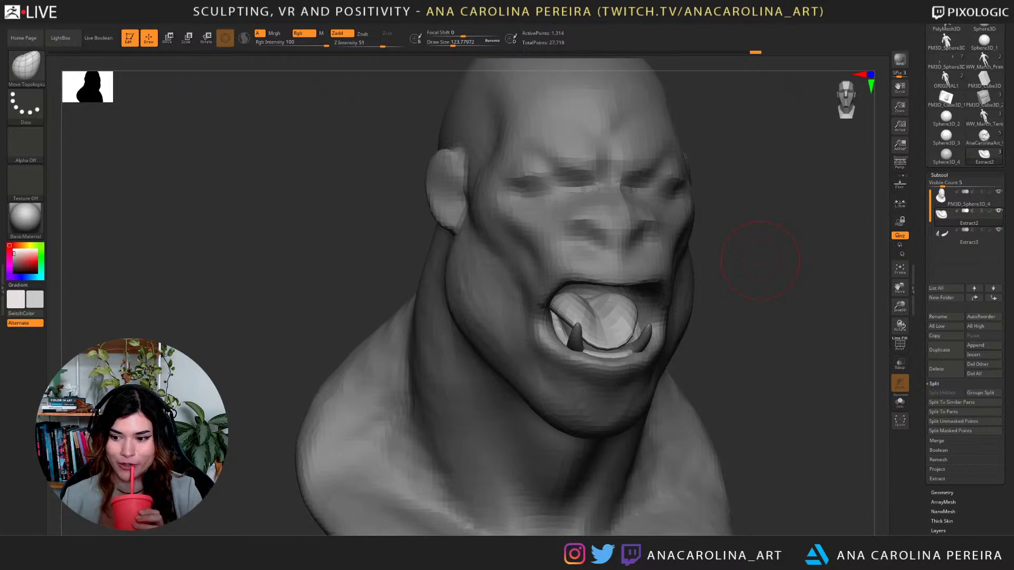
Select the tusks subtool and examine the open mouth from both three-quarter sides.
{"action": "mouse_move", "coordinate": [887, 371]}
{"action": "left_mouse_down"}
{"action": "mouse_move", "coordinate": [787, 371]}
{"action": "mouse_move", "coordinate": [885, 369]}
{"action": "mouse_move", "coordinate": [879, 391]}
{"action": "left_mouse_up"}
{"action": "left_click", "coordinate": [635, 339], "text": "alt"}
{"action": "mouse_move", "coordinate": [781, 346]}
{"action": "left_mouse_down"}
{"action": "mouse_move", "coordinate": [840, 348]}
{"action": "mouse_move", "coordinate": [716, 346]}
{"action": "mouse_move", "coordinate": [829, 351]}
{"action": "mouse_move", "coordinate": [815, 359]}
{"action": "left_mouse_up"}
{"action": "mouse_move", "coordinate": [691, 370]}
{"action": "left_mouse_down"}
{"action": "mouse_move", "coordinate": [728, 365]}
{"action": "mouse_move", "coordinate": [713, 317]}
{"action": "mouse_move", "coordinate": [658, 320]}
{"action": "mouse_move", "coordinate": [713, 319]}
{"action": "mouse_move", "coordinate": [726, 351]}
{"action": "left_mouse_up"}
{"action": "left_click_drag", "start_coordinate": [781, 349], "coordinate": [676, 346]}
{"action": "mouse_move", "coordinate": [845, 290]}
{"action": "left_mouse_down", "text": "alt"}
{"action": "mouse_move", "coordinate": [766, 317]}
{"action": "mouse_move", "coordinate": [779, 341]}
{"action": "left_mouse_up", "text": "alt"}
Select the head subtool and deepen the folds around the mouth with the DamStandard brush at draw sizes of about 257 and 365.
{"action": "key", "text": "b"}
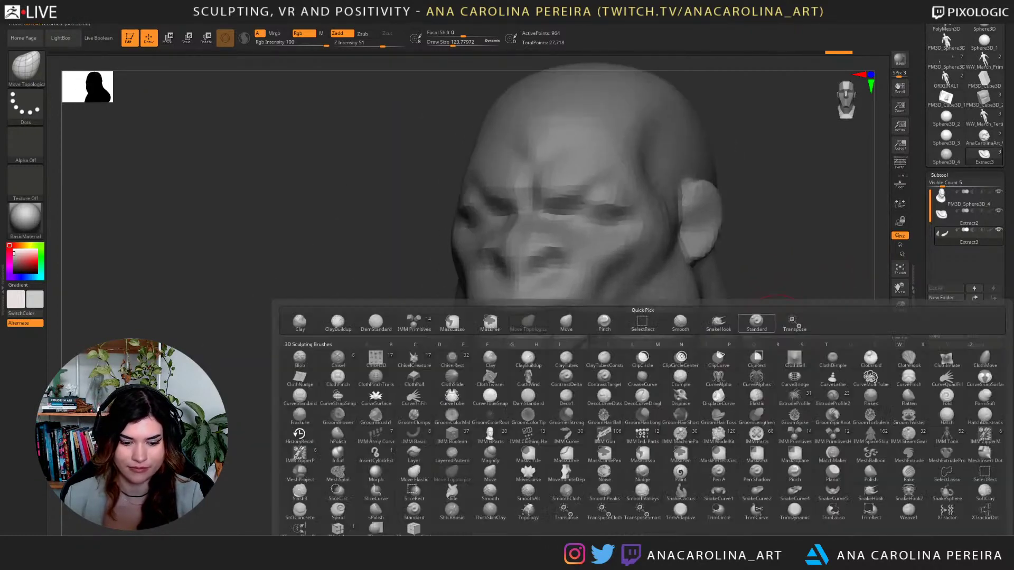
{"action": "key", "text": "d"}
{"action": "key", "text": "s"}
{"action": "key", "text": "space"}
{"action": "left_click_drag", "start_coordinate": [565, 253], "coordinate": [573, 252]}
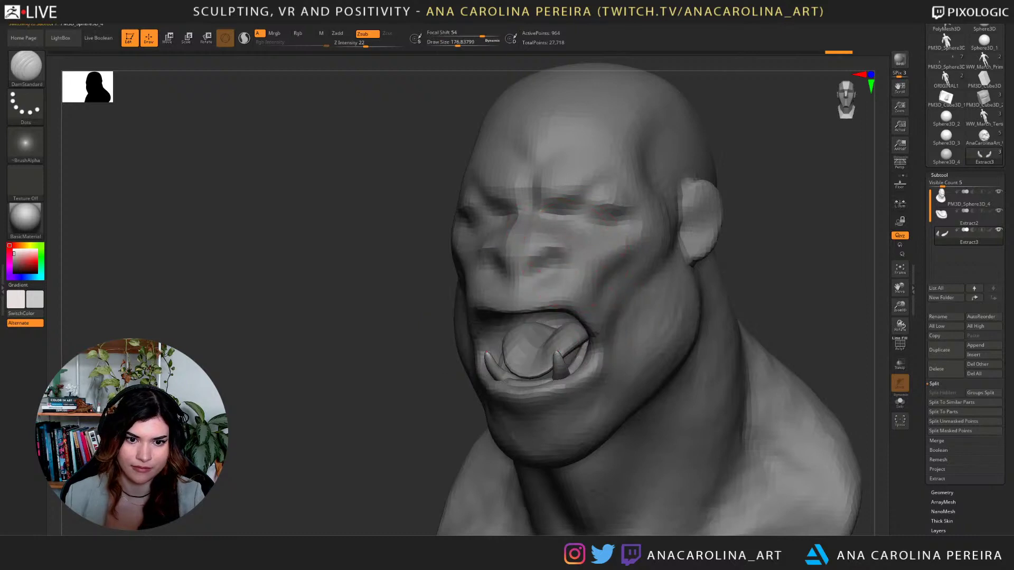
{"action": "left_click", "coordinate": [575, 252], "text": "alt"}
{"action": "key", "text": "space"}
{"action": "left_click_drag", "start_coordinate": [598, 295], "coordinate": [605, 294]}
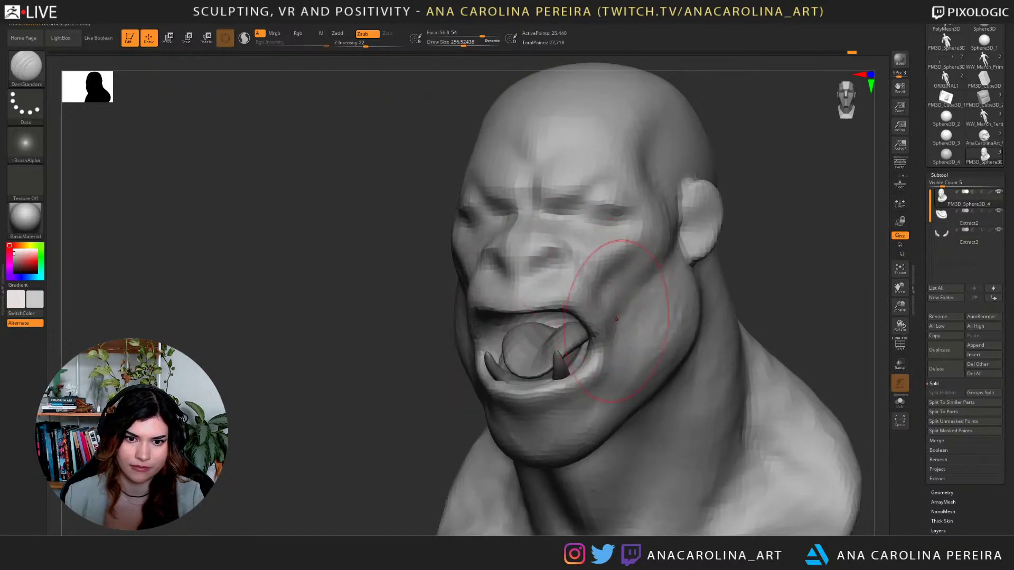
{"action": "left_click_drag", "start_coordinate": [834, 272], "coordinate": [774, 266]}
{"action": "key", "text": "space"}
{"action": "left_click_drag", "start_coordinate": [632, 270], "coordinate": [641, 269]}
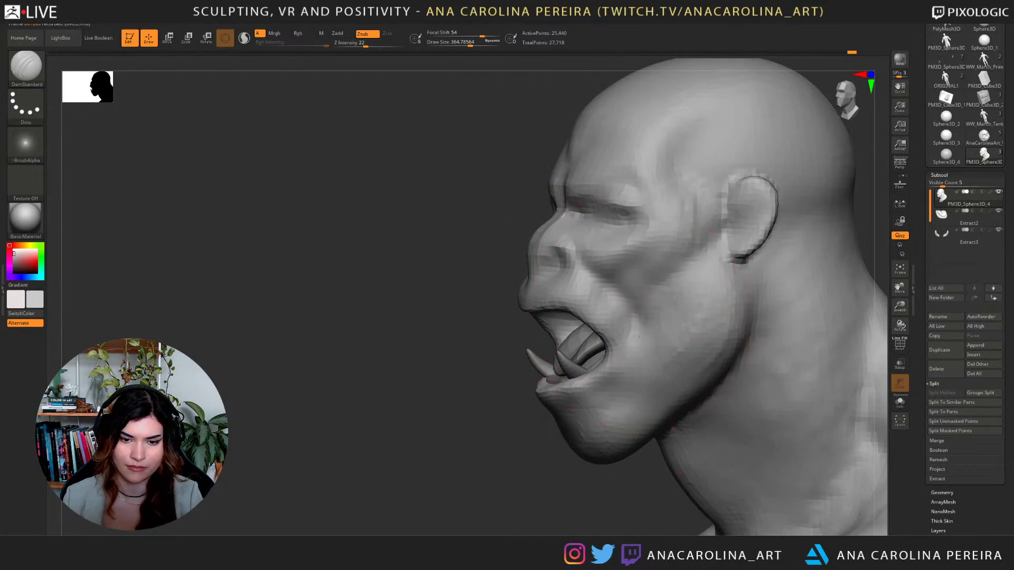
{"action": "left_click_drag", "start_coordinate": [605, 477], "coordinate": [673, 495]}
{"action": "mouse_move", "coordinate": [782, 313]}
{"action": "left_mouse_down"}
{"action": "mouse_move", "coordinate": [834, 312]}
{"action": "mouse_move", "coordinate": [741, 310]}
{"action": "left_mouse_up"}
Build up the skin from the upper lip to the mouth corner with the ClayBuildup brush at a draw size of about 182.
{"action": "key", "text": "b"}
{"action": "key", "text": "c"}
{"action": "key", "text": "b"}
{"action": "key", "text": "space"}
{"action": "mouse_move", "coordinate": [590, 294]}
{"action": "left_mouse_down"}
{"action": "mouse_move", "coordinate": [576, 294]}
{"action": "mouse_move", "coordinate": [591, 272]}
{"action": "mouse_move", "coordinate": [583, 274]}
{"action": "mouse_move", "coordinate": [628, 316]}
{"action": "left_mouse_up"}
Adjust the mouth corners and lips with the Move brush at draw sizes of about 182 and 124.
{"action": "key", "text": "b"}
{"action": "key", "text": "m"}
{"action": "key", "text": "v"}
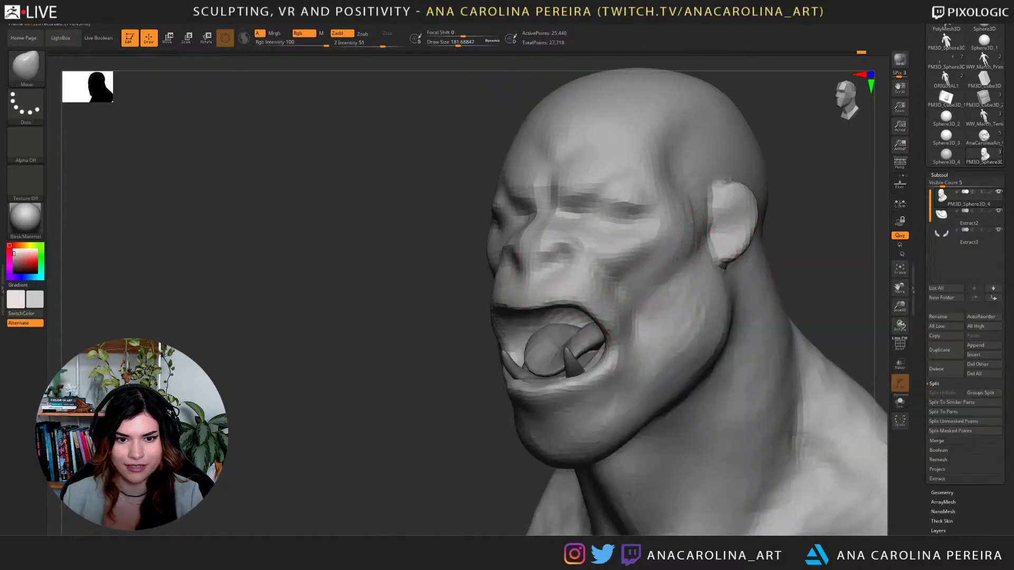
{"action": "left_click_drag", "start_coordinate": [824, 241], "coordinate": [792, 244]}
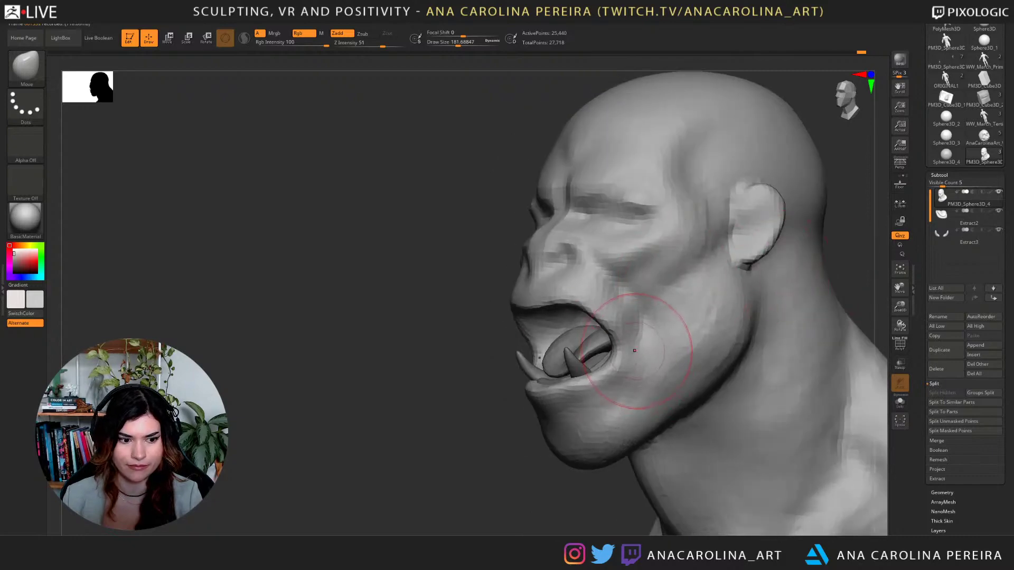
{"action": "key", "text": "space"}
{"action": "left_click_drag", "start_coordinate": [638, 348], "coordinate": [632, 348]}
{"action": "left_click_drag", "start_coordinate": [586, 475], "coordinate": [736, 467]}
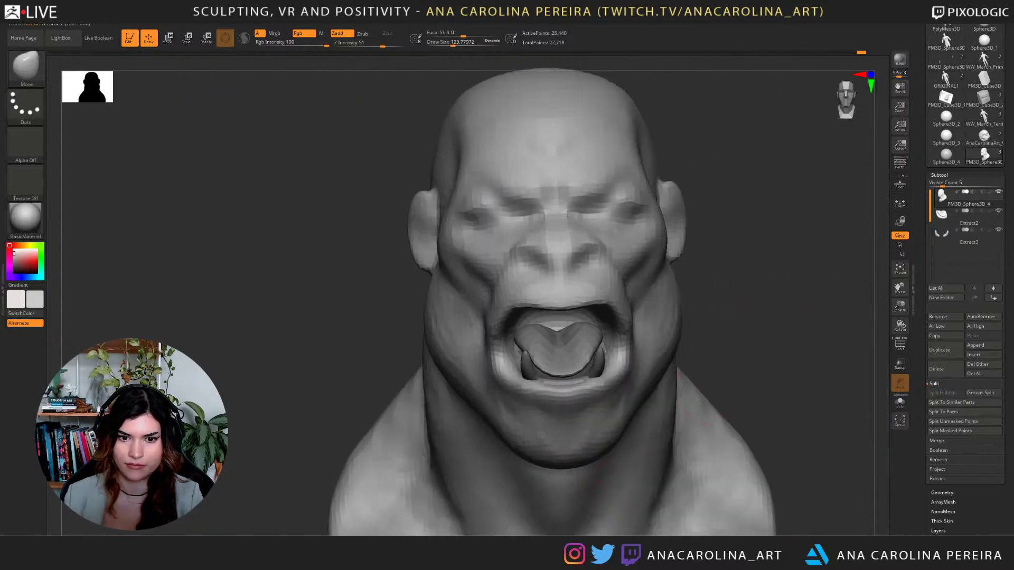
Carve a crease in the cheek just beyond the mouth corner with the DamStandard brush at a draw size of about 202.
{"action": "left_click_drag", "start_coordinate": [824, 343], "coordinate": [721, 364]}
{"action": "key", "text": "b"}
{"action": "key", "text": "d"}
{"action": "key", "text": "s"}
{"action": "key", "text": "space"}
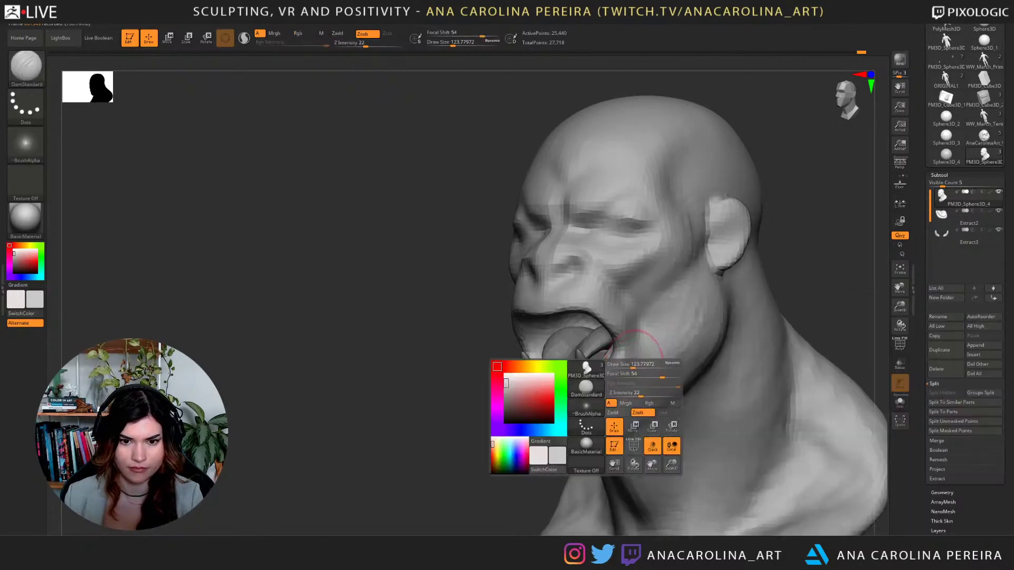
{"action": "left_click_drag", "start_coordinate": [635, 365], "coordinate": [642, 365]}
{"action": "mouse_move", "coordinate": [627, 297]}
{"action": "left_mouse_down"}
{"action": "mouse_move", "coordinate": [633, 357]}
{"action": "mouse_move", "coordinate": [621, 391]}
{"action": "left_mouse_up"}
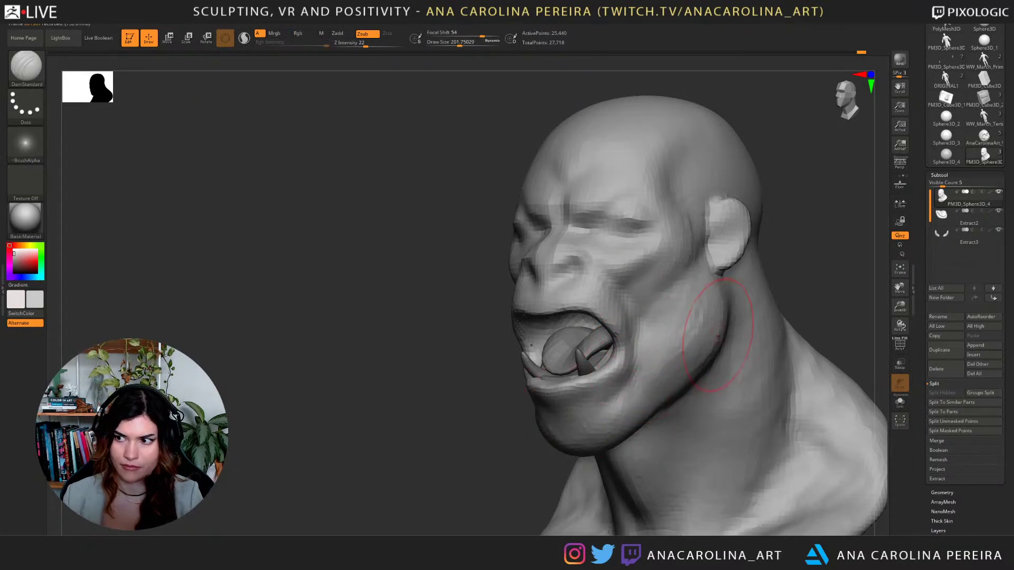
{"action": "left_click_drag", "start_coordinate": [792, 322], "coordinate": [866, 323]}
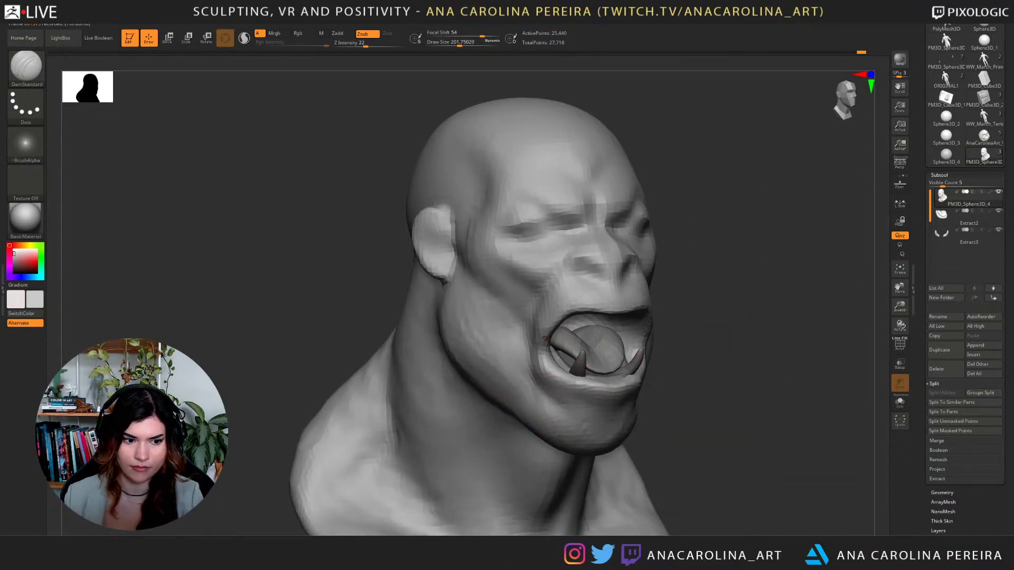
Carve the fold running from the cheek down to the jaw beside the mouth with the DamStandard brush at a draw size of about 318.
{"action": "mouse_move", "coordinate": [632, 405]}
{"action": "left_mouse_down"}
{"action": "mouse_move", "coordinate": [593, 397]}
{"action": "mouse_move", "coordinate": [606, 402]}
{"action": "left_mouse_up"}
{"action": "left_click_drag", "start_coordinate": [787, 403], "coordinate": [668, 387]}
{"action": "key", "text": "ctrl+z"}
{"action": "key", "text": "space"}
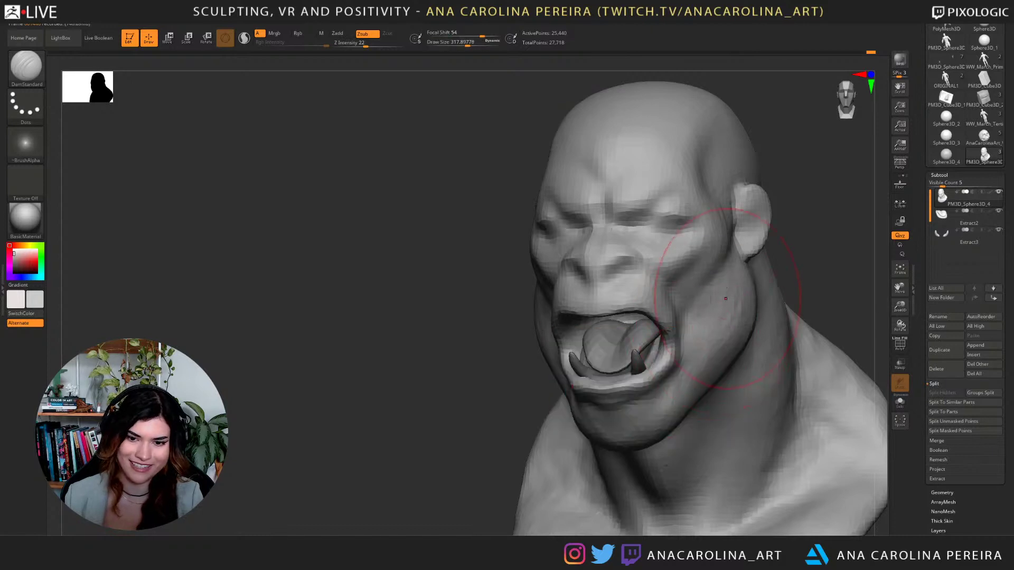
{"action": "mouse_move", "coordinate": [722, 297]}
{"action": "left_mouse_down"}
{"action": "mouse_move", "coordinate": [695, 379]}
{"action": "mouse_move", "coordinate": [666, 394]}
{"action": "left_mouse_up"}
Examine the cheek folds and open mouth from the front and from both three-quarter sides.
{"action": "left_click_drag", "start_coordinate": [491, 393], "coordinate": [676, 393]}
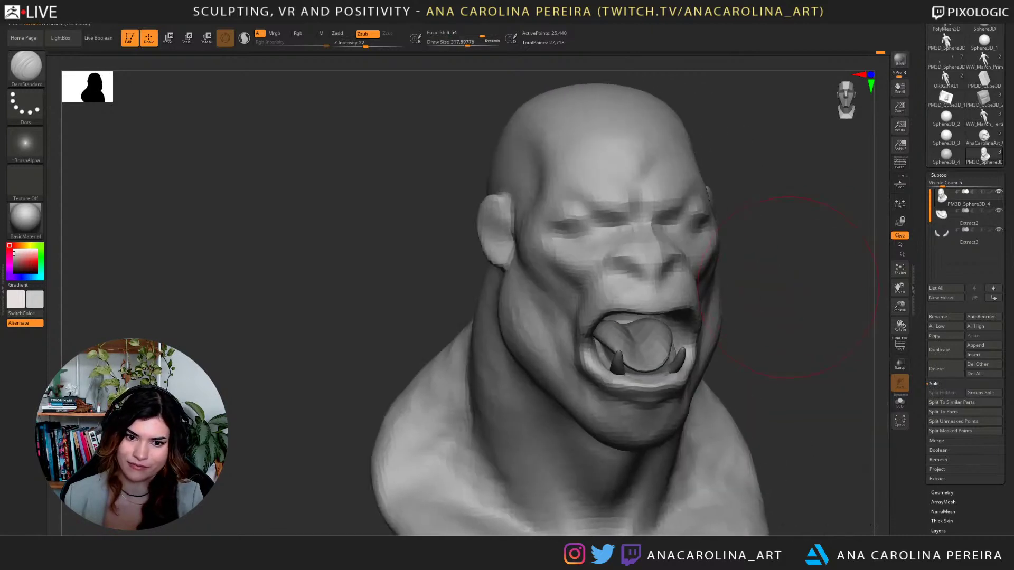
{"action": "left_click_drag", "start_coordinate": [798, 227], "coordinate": [779, 224], "text": "alt"}
{"action": "left_click_drag", "start_coordinate": [787, 369], "coordinate": [732, 337]}
{"action": "mouse_move", "coordinate": [786, 253]}
{"action": "left_mouse_down"}
{"action": "mouse_move", "coordinate": [744, 256]}
{"action": "mouse_move", "coordinate": [752, 259]}
{"action": "left_mouse_up"}
{"action": "right_click_drag", "start_coordinate": [684, 174], "coordinate": [760, 258]}
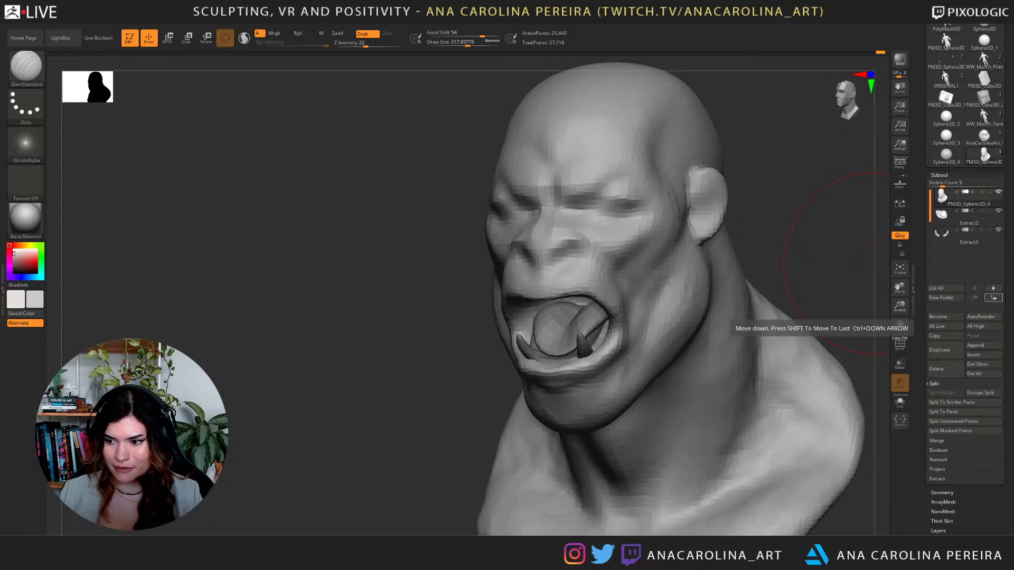
{"action": "left_click_drag", "start_coordinate": [356, 164], "coordinate": [397, 169]}
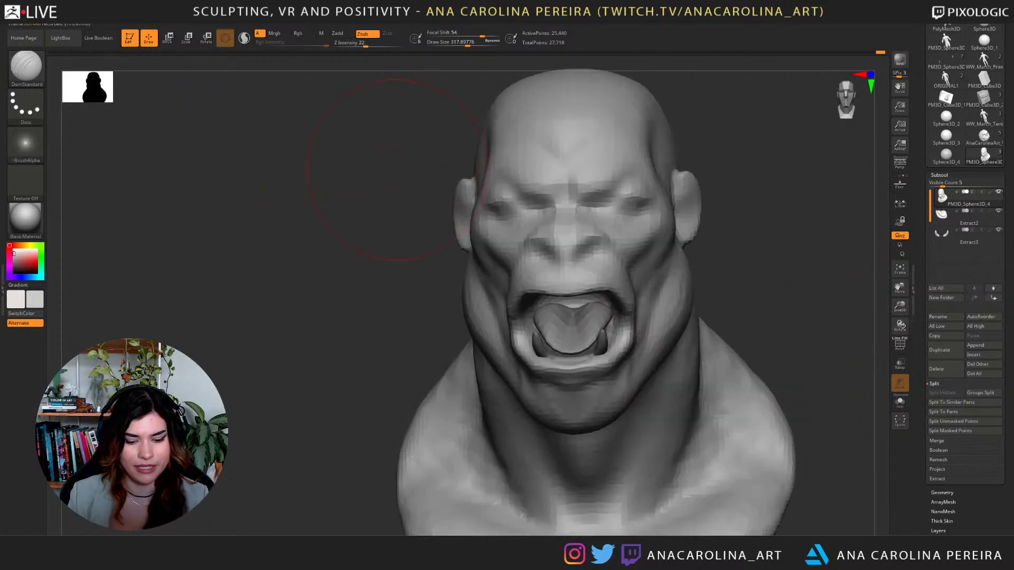
{"action": "left_click_drag", "start_coordinate": [216, 136], "coordinate": [204, 151]}
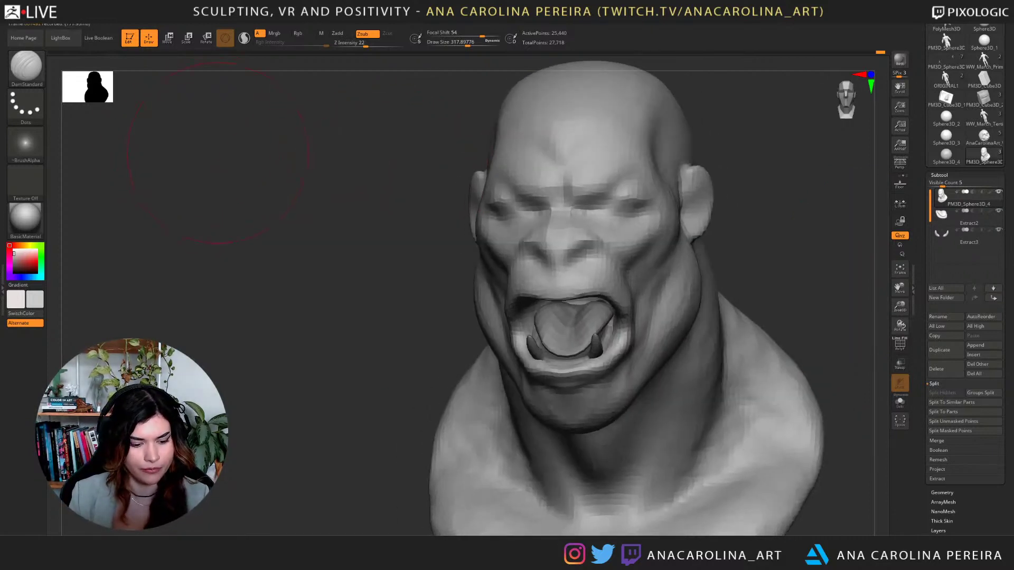
{"action": "key", "text": "b"}
{"action": "key", "text": "m"}
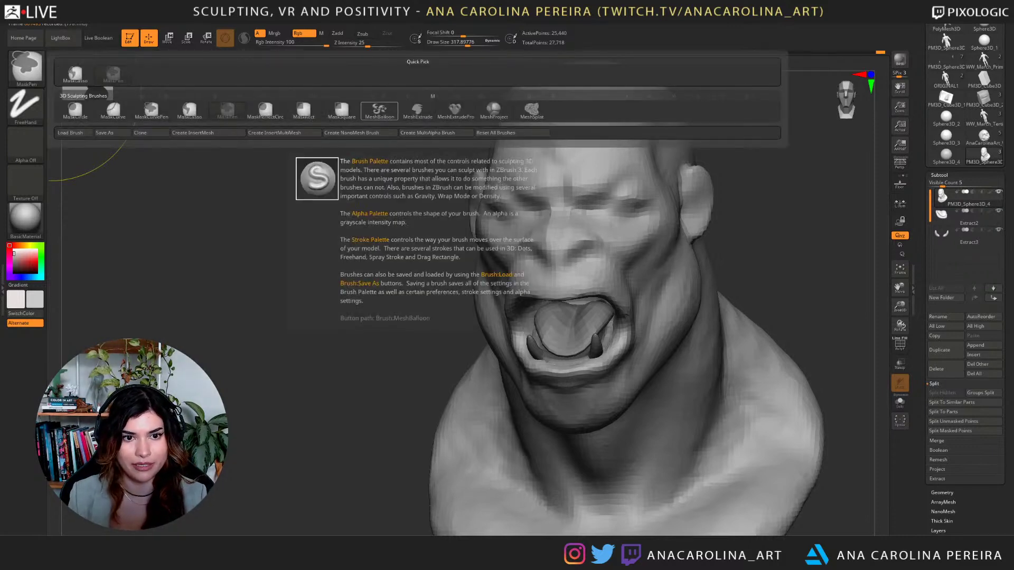
{"action": "left_click", "coordinate": [379, 110]}
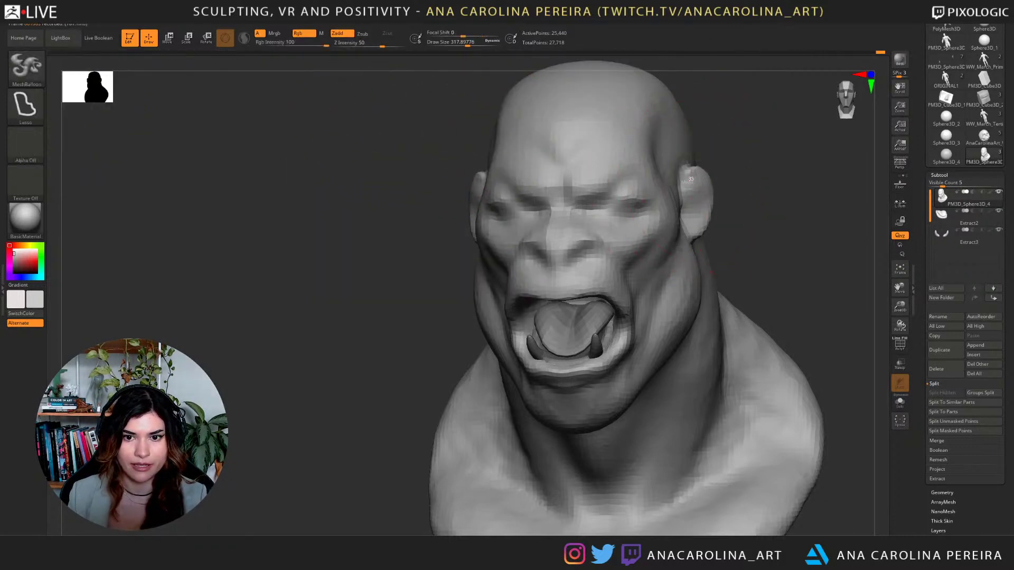
{"action": "mouse_move", "coordinate": [686, 182]}
{"action": "left_mouse_down", "text": "ctrl"}
{"action": "mouse_move", "coordinate": [830, 202]}
{"action": "mouse_move", "coordinate": [740, 262]}
{"action": "mouse_move", "coordinate": [734, 253]}
{"action": "left_mouse_up", "text": "ctrl"}
{"action": "mouse_move", "coordinate": [761, 322]}
{"action": "left_mouse_down"}
{"action": "mouse_move", "coordinate": [845, 325]}
{"action": "mouse_move", "coordinate": [776, 325]}
{"action": "left_mouse_up"}
{"action": "right_click_drag", "start_coordinate": [736, 384], "coordinate": [636, 355], "text": "alt"}
{"action": "mouse_move", "coordinate": [636, 355]}
{"action": "left_mouse_down", "text": "ctrl"}
{"action": "mouse_move", "coordinate": [744, 288]}
{"action": "mouse_move", "coordinate": [796, 327]}
{"action": "mouse_move", "coordinate": [770, 372]}
{"action": "mouse_move", "coordinate": [816, 476]}
{"action": "mouse_move", "coordinate": [720, 401]}
{"action": "mouse_move", "coordinate": [648, 488]}
{"action": "mouse_move", "coordinate": [639, 364]}
{"action": "left_mouse_up", "text": "ctrl"}
{"action": "mouse_move", "coordinate": [766, 285]}
{"action": "left_mouse_down"}
{"action": "mouse_move", "coordinate": [681, 288]}
{"action": "mouse_move", "coordinate": [734, 232]}
{"action": "left_mouse_up"}
{"action": "left_click_drag", "start_coordinate": [708, 470], "coordinate": [755, 483]}
{"action": "key", "text": "ctrl+z"}
{"action": "key", "text": "ctrl+z"}
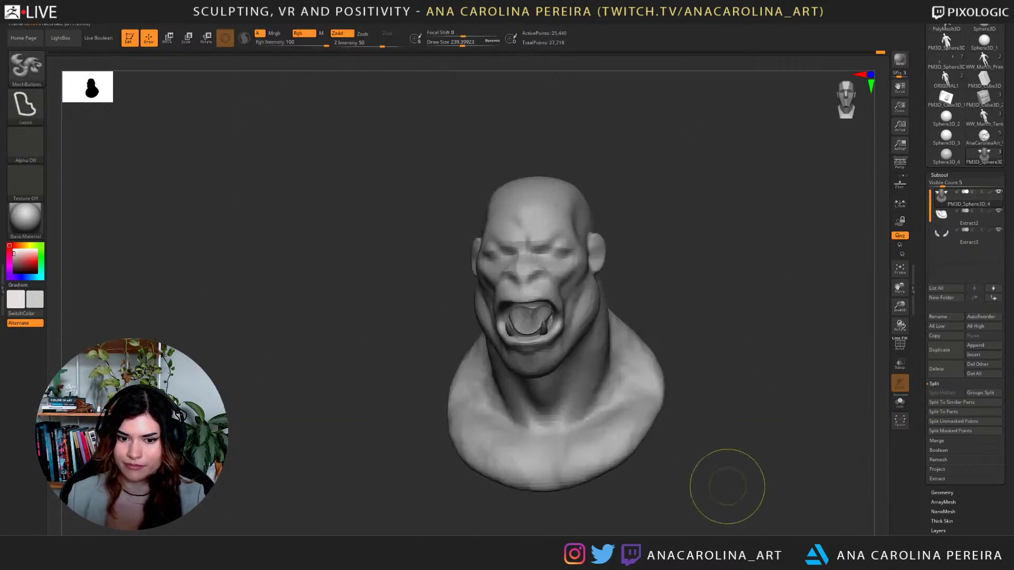
Carve the crease under the nose tip and around the nostrils with the DamStandard brush at a draw size of about 132, undoing unwanted strokes.
{"action": "left_click_drag", "start_coordinate": [730, 382], "coordinate": [681, 369], "text": "alt"}
{"action": "left_click_drag", "start_coordinate": [697, 296], "coordinate": [739, 300], "text": "alt"}
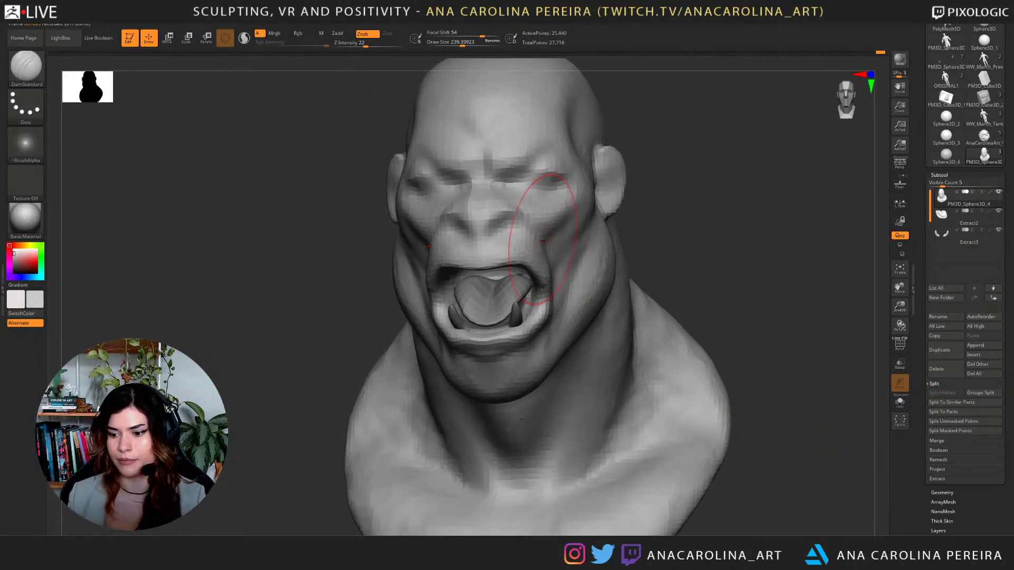
{"action": "mouse_move", "coordinate": [718, 266]}
{"action": "left_mouse_down"}
{"action": "mouse_move", "coordinate": [654, 273]}
{"action": "mouse_move", "coordinate": [720, 282]}
{"action": "left_mouse_up"}
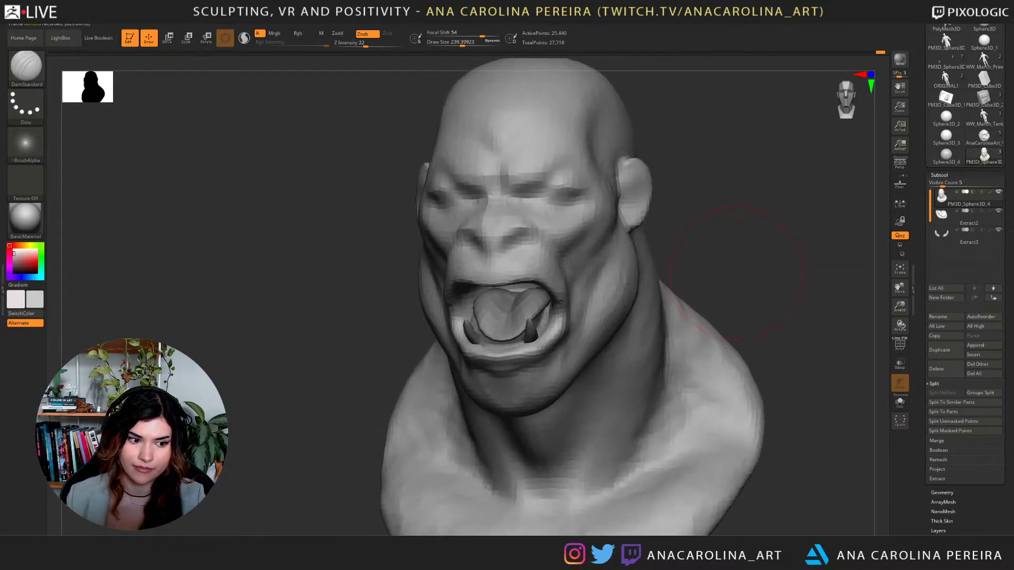
{"action": "key", "text": "b"}
{"action": "key", "text": "d"}
{"action": "key", "text": "s"}
{"action": "key", "text": "space"}
{"action": "left_click_drag", "start_coordinate": [512, 256], "coordinate": [502, 255]}
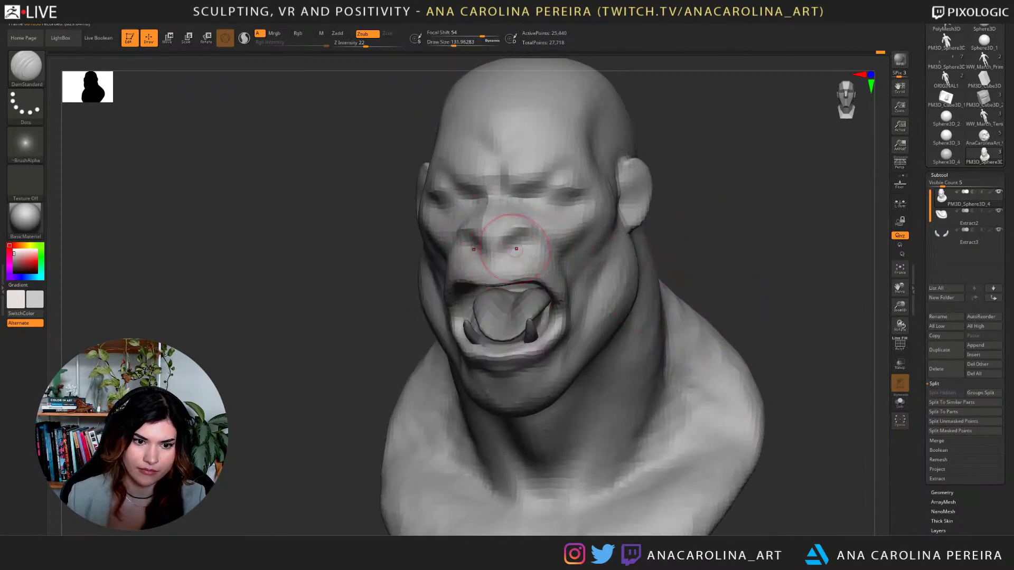
{"action": "key", "text": "ctrl+z"}
{"action": "key", "text": "ctrl+z"}
{"action": "key", "text": "ctrl+z"}
{"action": "key", "text": "ctrl+z"}
{"action": "key", "text": "ctrl+z"}
{"action": "key", "text": "ctrl+z"}
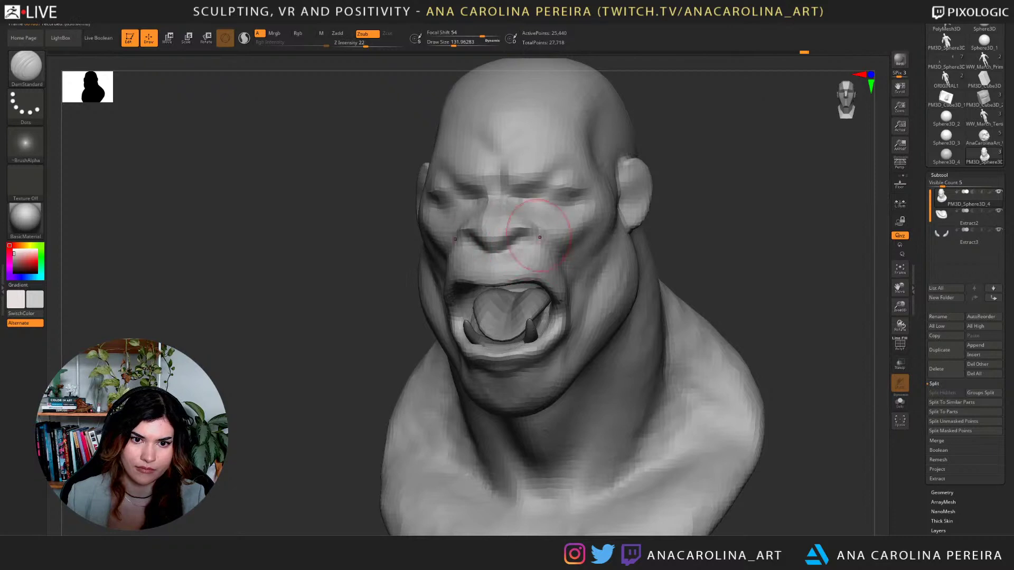
{"action": "right_click_drag", "start_coordinate": [608, 249], "coordinate": [653, 251], "text": "alt"}
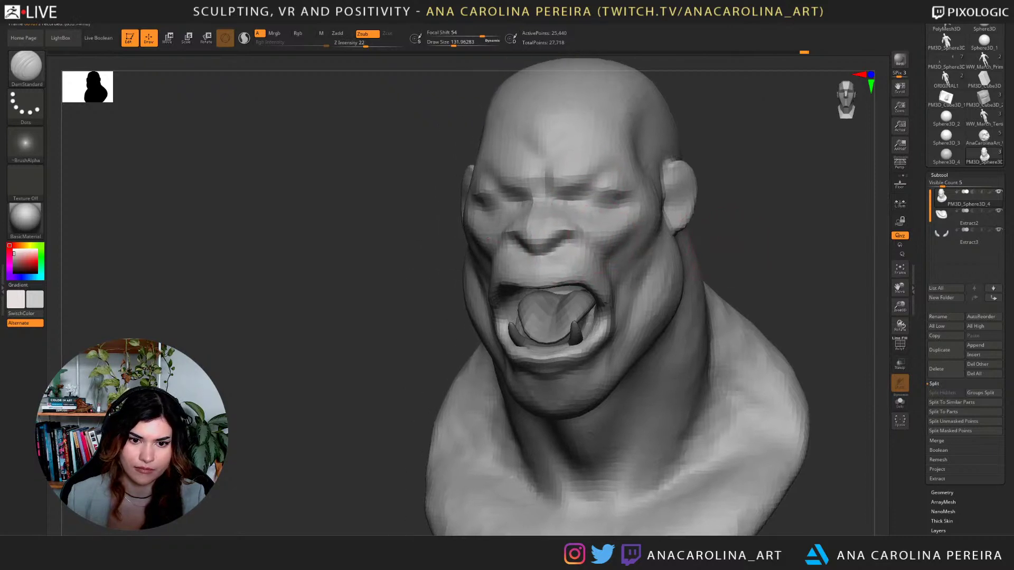
{"action": "mouse_move", "coordinate": [718, 277]}
{"action": "right_mouse_down"}
{"action": "mouse_move", "coordinate": [709, 274]}
{"action": "mouse_move", "coordinate": [732, 271]}
{"action": "right_mouse_up"}
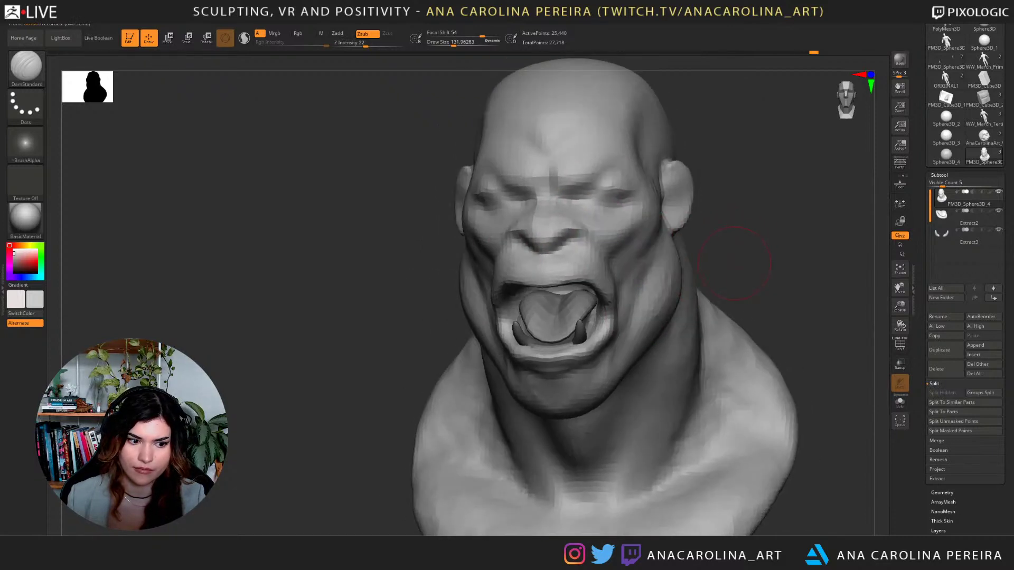
Pull the mouth corner and upper lip edge inward with the Move brush, raising the draw size to about 158.
{"action": "key", "text": "b"}
{"action": "key", "text": "m"}
{"action": "key", "text": "v"}
{"action": "left_click_drag", "start_coordinate": [615, 323], "coordinate": [602, 333]}
{"action": "key", "text": "bracketright"}
{"action": "mouse_move", "coordinate": [609, 289]}
{"action": "left_mouse_down"}
{"action": "mouse_move", "coordinate": [605, 307]}
{"action": "mouse_move", "coordinate": [603, 297]}
{"action": "left_mouse_up"}
{"action": "left_click_drag", "start_coordinate": [732, 271], "coordinate": [597, 282]}
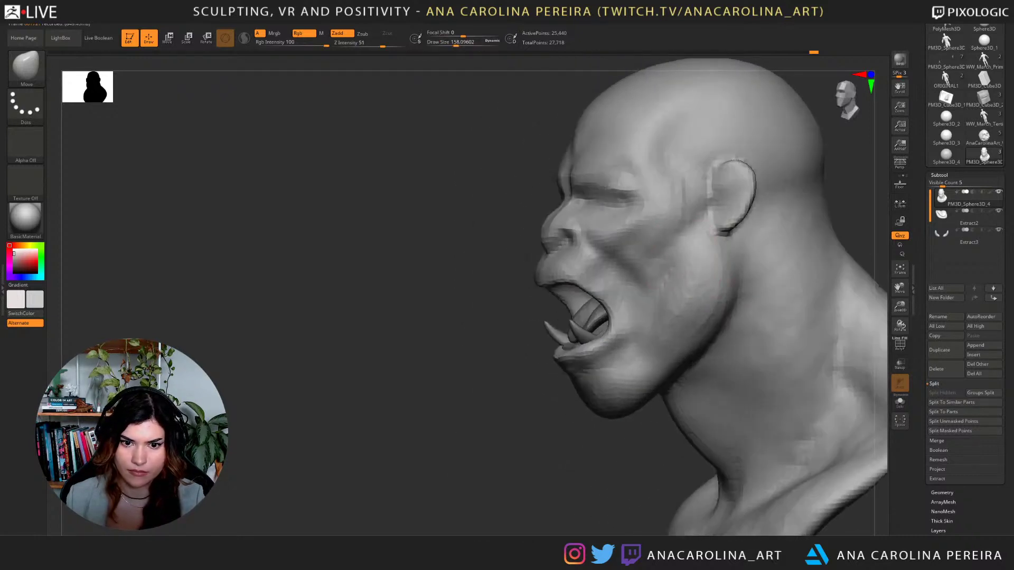
Adjust the corner of the open mouth with the Move brush and reduce the draw size to about 132.
{"action": "left_click_drag", "start_coordinate": [502, 301], "coordinate": [715, 298]}
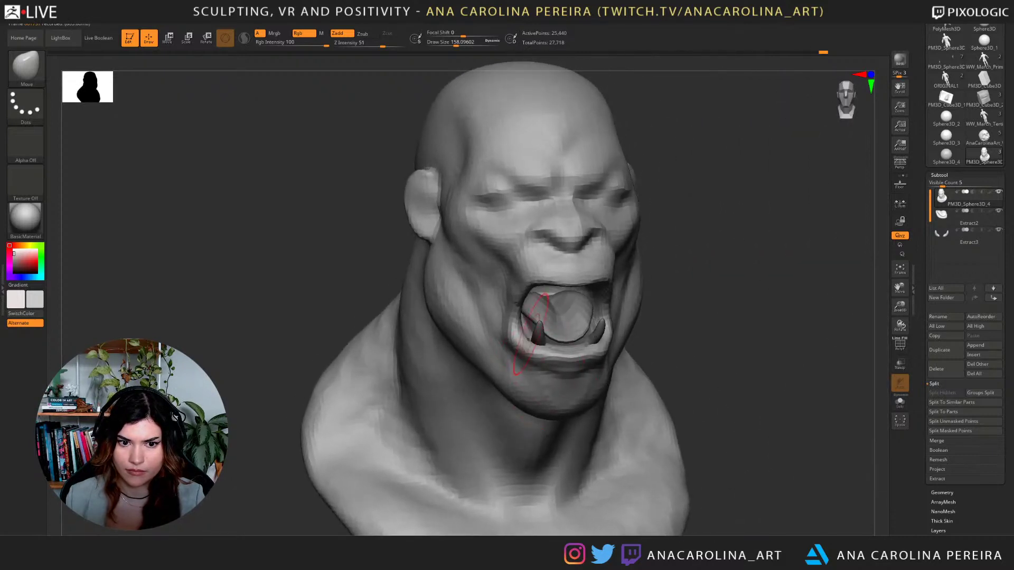
{"action": "left_click_drag", "start_coordinate": [516, 317], "coordinate": [520, 316]}
{"action": "key", "text": "space"}
{"action": "left_click_drag", "start_coordinate": [641, 334], "coordinate": [635, 334]}
{"action": "mouse_move", "coordinate": [773, 322]}
{"action": "left_mouse_down"}
{"action": "mouse_move", "coordinate": [694, 329]}
{"action": "mouse_move", "coordinate": [752, 332]}
{"action": "mouse_move", "coordinate": [747, 304]}
{"action": "left_mouse_up"}
Select the ClayBuildup brush and examine the mouth, chin and neck from the front and both sides.
{"action": "key", "text": "b"}
{"action": "key", "text": "d"}
{"action": "key", "text": "s"}
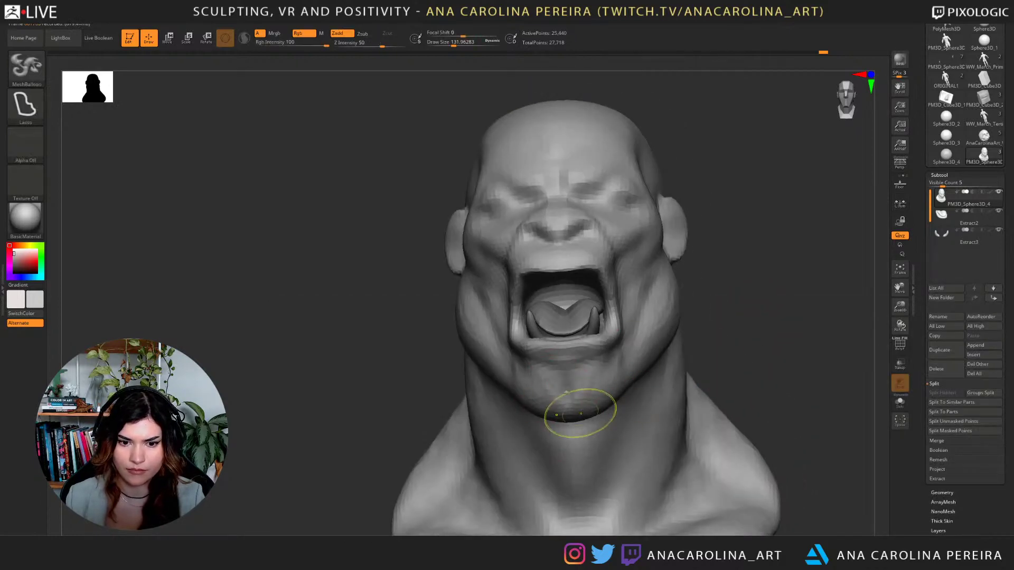
{"action": "key", "text": "b"}
{"action": "key", "text": "c"}
{"action": "key", "text": "b"}
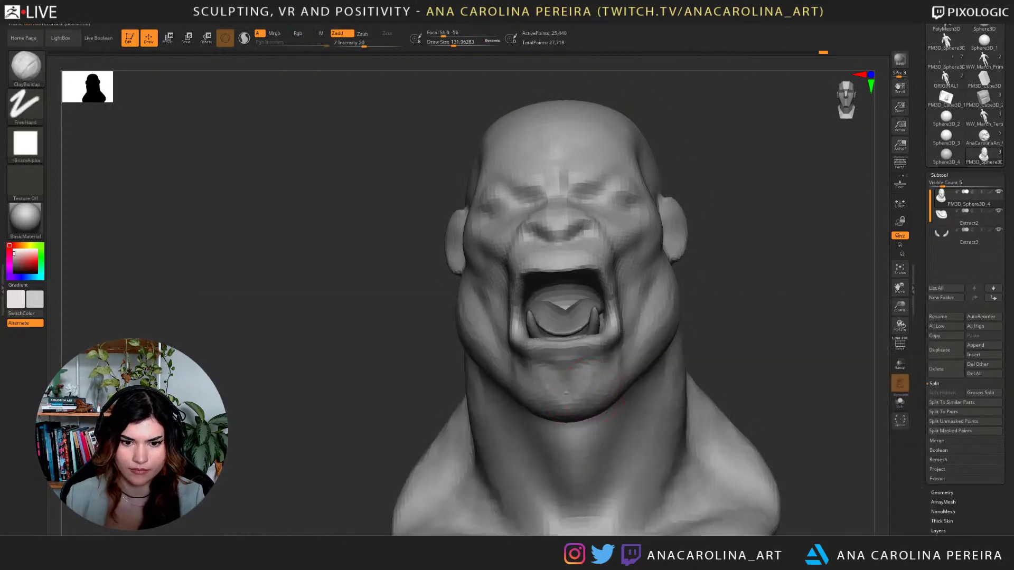
{"action": "left_click_drag", "start_coordinate": [705, 336], "coordinate": [747, 375]}
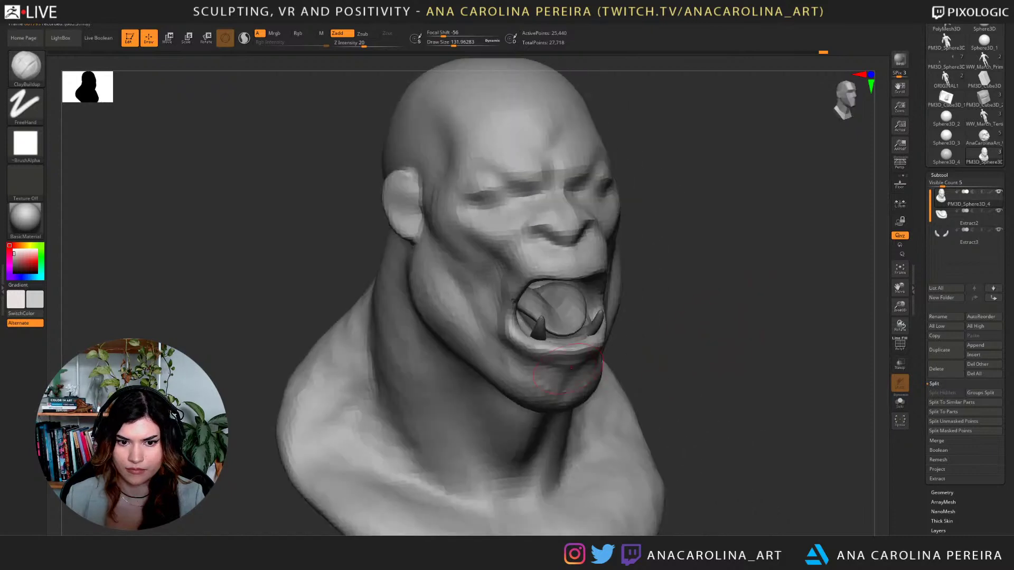
{"action": "left_click_drag", "start_coordinate": [781, 333], "coordinate": [744, 285]}
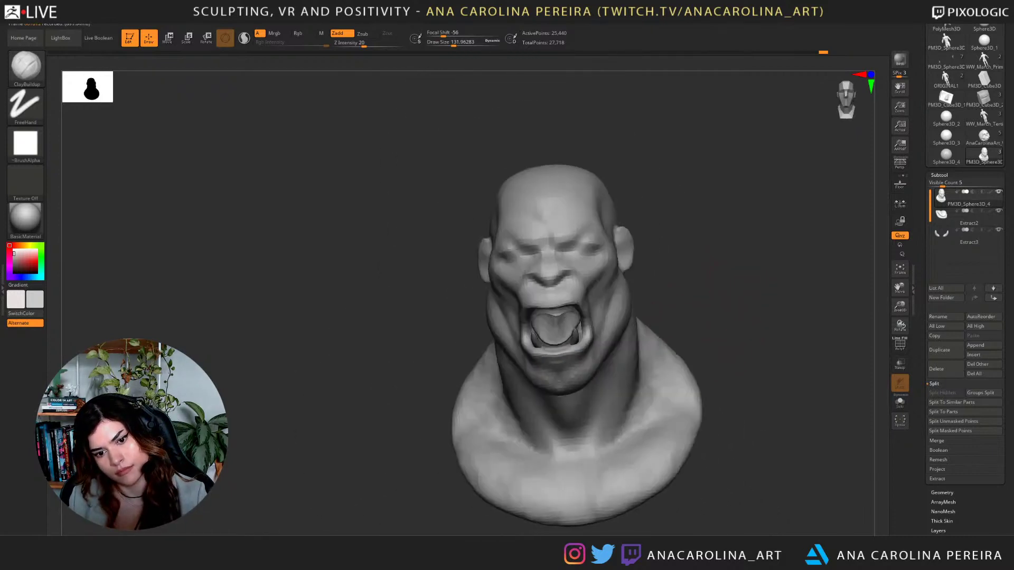
{"action": "left_click_drag", "start_coordinate": [792, 312], "coordinate": [739, 285]}
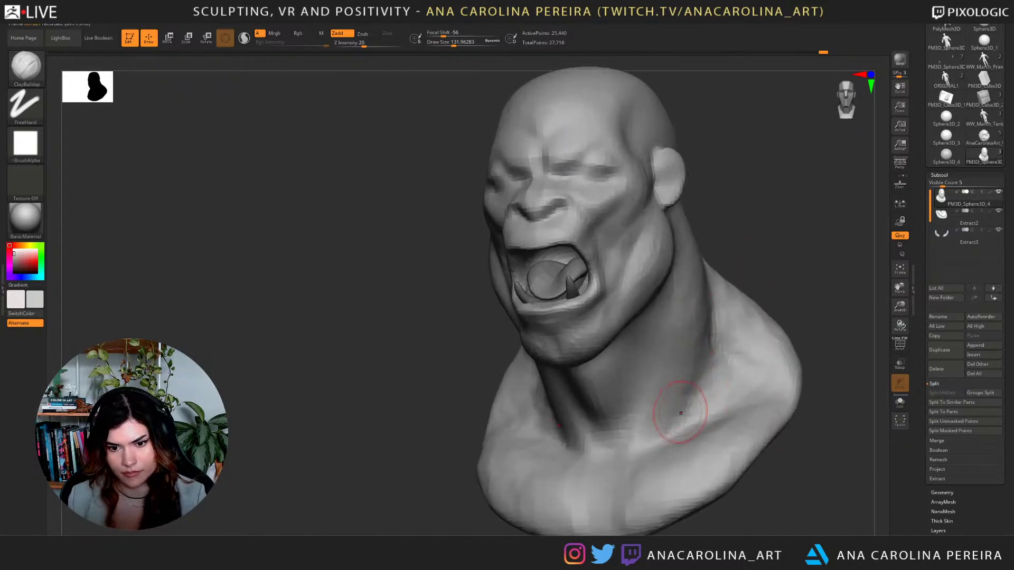
Carve the neck tendons down to the collarbones using the DamStandard brush at a draw size of about 212.
{"action": "key", "text": "b"}
{"action": "key", "text": "space"}
{"action": "left_click_drag", "start_coordinate": [637, 450], "coordinate": [646, 399]}
{"action": "mouse_move", "coordinate": [628, 451]}
{"action": "left_mouse_down"}
{"action": "mouse_move", "coordinate": [667, 348]}
{"action": "mouse_move", "coordinate": [652, 414]}
{"action": "mouse_move", "coordinate": [668, 386]}
{"action": "mouse_move", "coordinate": [690, 378]}
{"action": "left_mouse_up"}
{"action": "mouse_move", "coordinate": [655, 447]}
{"action": "left_mouse_down"}
{"action": "mouse_move", "coordinate": [692, 378]}
{"action": "mouse_move", "coordinate": [686, 349]}
{"action": "mouse_move", "coordinate": [714, 415]}
{"action": "mouse_move", "coordinate": [711, 349]}
{"action": "left_mouse_up"}
{"action": "left_click_drag", "start_coordinate": [815, 303], "coordinate": [845, 306]}
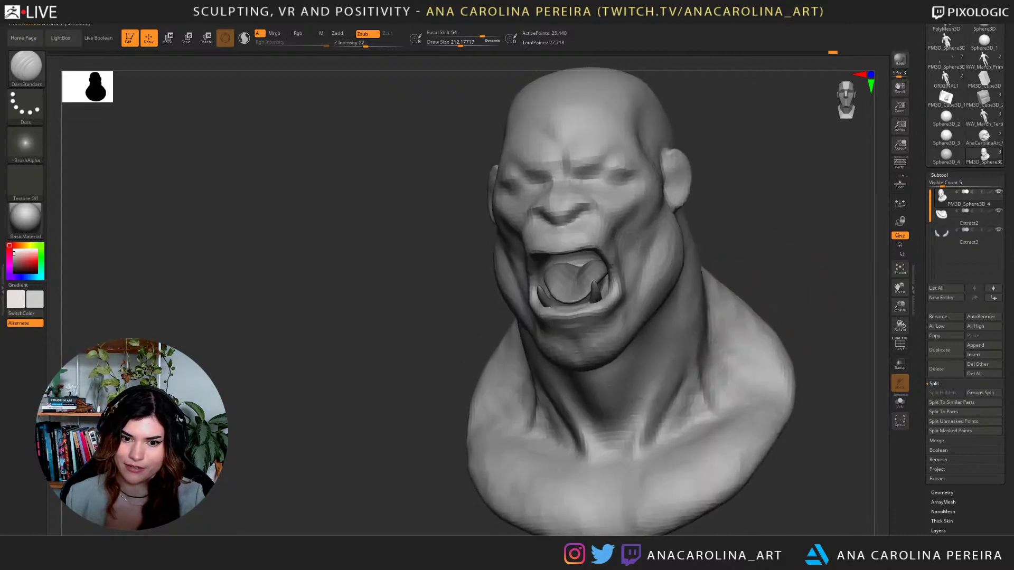
Carve the hollow between the neck and shoulder above the collarbone, and smooth the surface there.
{"action": "left_click_drag", "start_coordinate": [708, 351], "coordinate": [756, 390]}
{"action": "left_click_drag", "start_coordinate": [840, 317], "coordinate": [806, 315]}
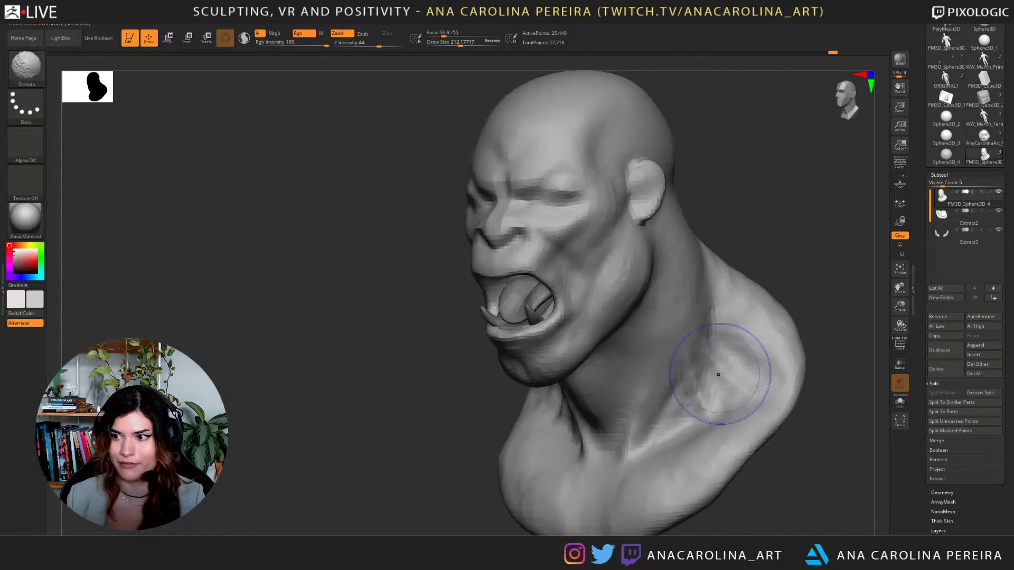
{"action": "left_click_drag", "start_coordinate": [723, 374], "coordinate": [744, 360], "text": "shift"}
{"action": "mouse_move", "coordinate": [781, 291]}
{"action": "left_mouse_down"}
{"action": "mouse_move", "coordinate": [819, 285]}
{"action": "mouse_move", "coordinate": [771, 290]}
{"action": "left_mouse_up"}
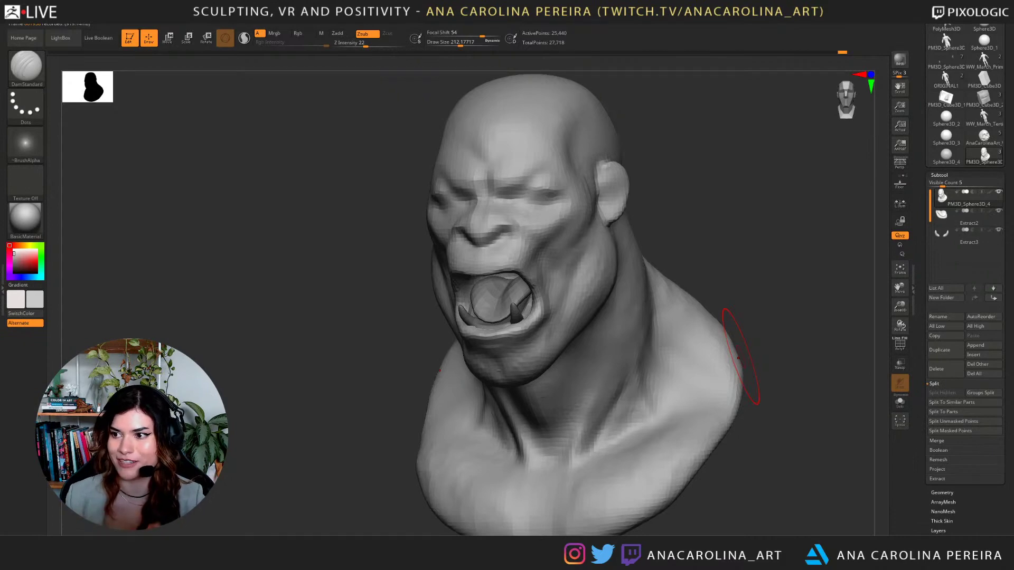
{"action": "left_click_drag", "start_coordinate": [777, 249], "coordinate": [819, 244]}
{"action": "left_click_drag", "start_coordinate": [761, 203], "coordinate": [787, 217], "text": "alt"}
Work on the brow ridge using the ClayBuildup brush with a draw size of about 97.
{"action": "key", "text": "b"}
{"action": "key", "text": "c"}
{"action": "key", "text": "b"}
{"action": "key", "text": "space"}
{"action": "left_click_drag", "start_coordinate": [592, 164], "coordinate": [577, 177]}
{"action": "key", "text": "space"}
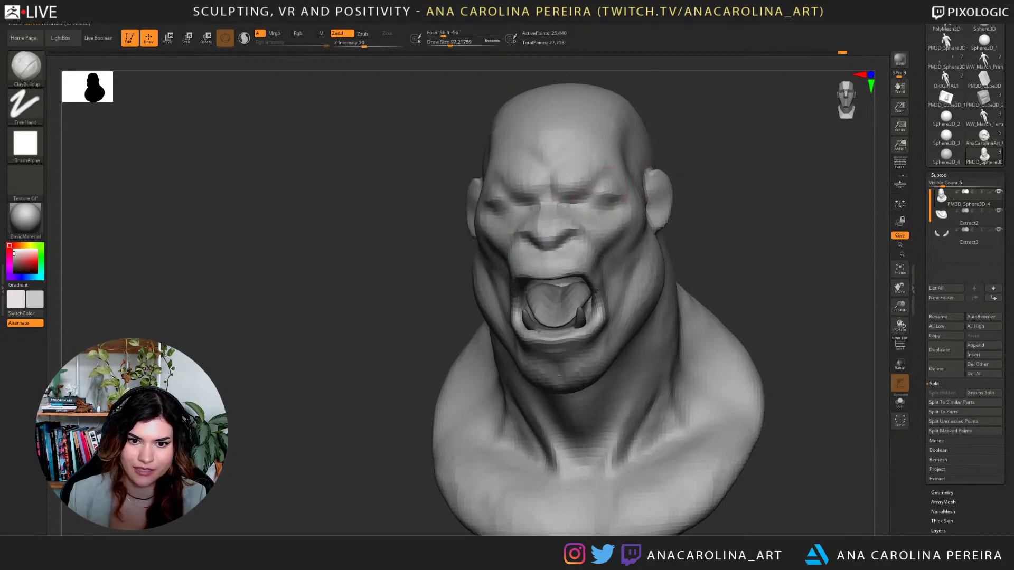
{"action": "mouse_move", "coordinate": [781, 198]}
{"action": "left_mouse_down"}
{"action": "mouse_move", "coordinate": [734, 196]}
{"action": "mouse_move", "coordinate": [780, 198]}
{"action": "mouse_move", "coordinate": [781, 219]}
{"action": "left_mouse_up"}
Carve the eye creases beneath the brows with the DamStandard brush, redoing the first stroke.
{"action": "key", "text": "b"}
{"action": "key", "text": "d"}
{"action": "key", "text": "s"}
{"action": "left_click_drag", "start_coordinate": [607, 204], "coordinate": [584, 202]}
{"action": "key", "text": "ctrl+z"}
{"action": "mouse_move", "coordinate": [726, 159]}
{"action": "left_mouse_down"}
{"action": "mouse_move", "coordinate": [766, 159]}
{"action": "mouse_move", "coordinate": [725, 160]}
{"action": "left_mouse_up"}
{"action": "left_click_drag", "start_coordinate": [602, 205], "coordinate": [574, 203]}
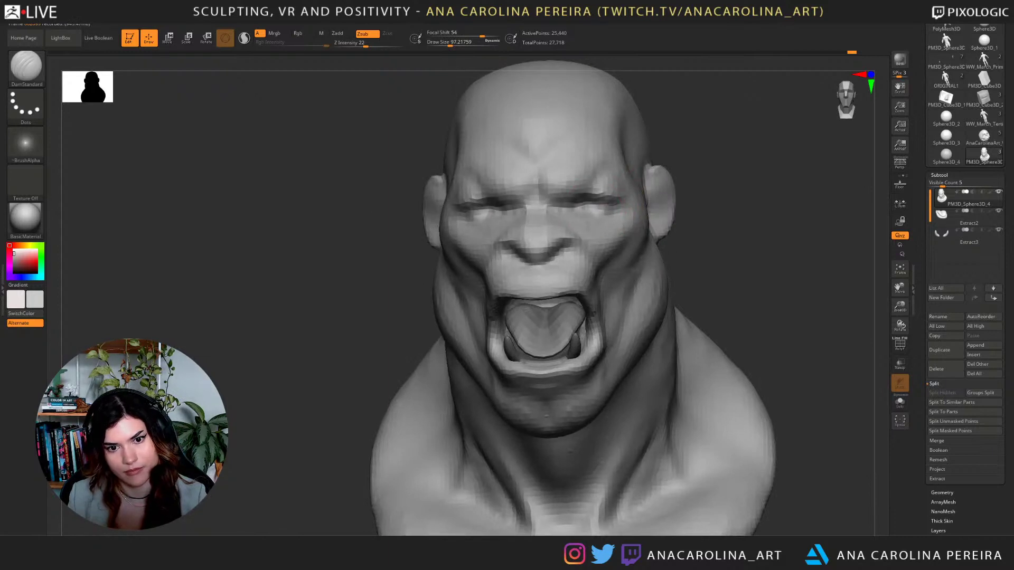
{"action": "mouse_move", "coordinate": [739, 174]}
{"action": "left_mouse_down"}
{"action": "mouse_move", "coordinate": [715, 176]}
{"action": "mouse_move", "coordinate": [728, 177]}
{"action": "left_mouse_up"}
{"action": "mouse_move", "coordinate": [671, 206]}
{"action": "left_mouse_down"}
{"action": "mouse_move", "coordinate": [684, 174]}
{"action": "mouse_move", "coordinate": [680, 137]}
{"action": "left_mouse_up"}
Insert mirrored Sphere 32 primitives over the eye sockets as eyeballs using the IMM Primitives brush.
{"action": "key", "text": "b"}
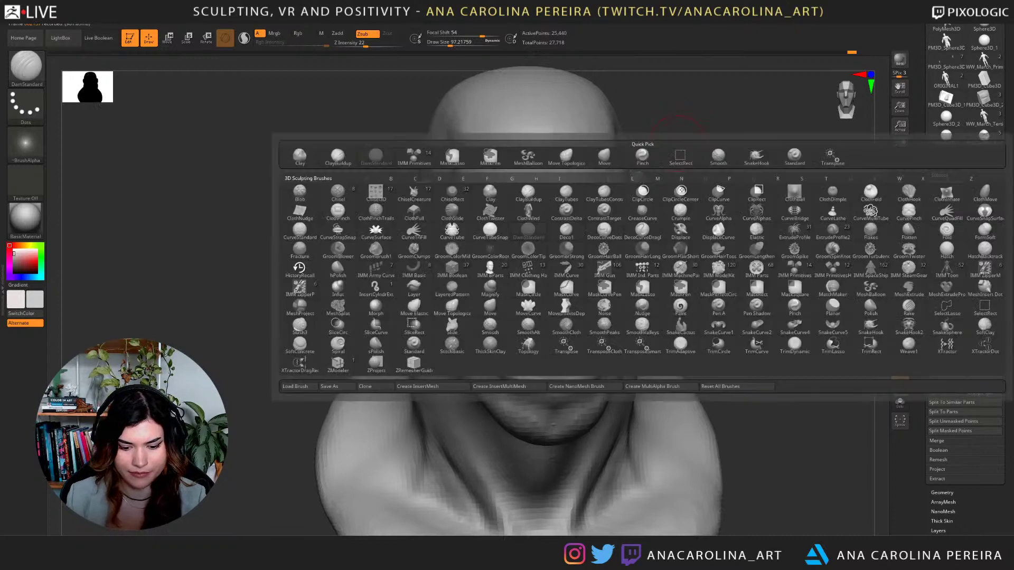
{"action": "key", "text": "i"}
{"action": "left_click", "coordinate": [794, 267]}
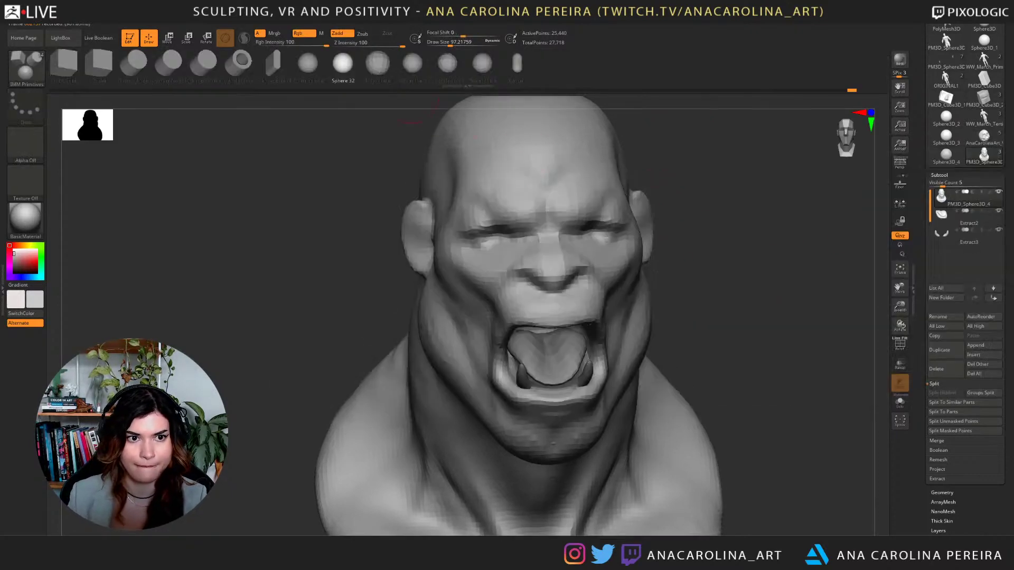
{"action": "left_click_drag", "start_coordinate": [594, 234], "coordinate": [604, 252]}
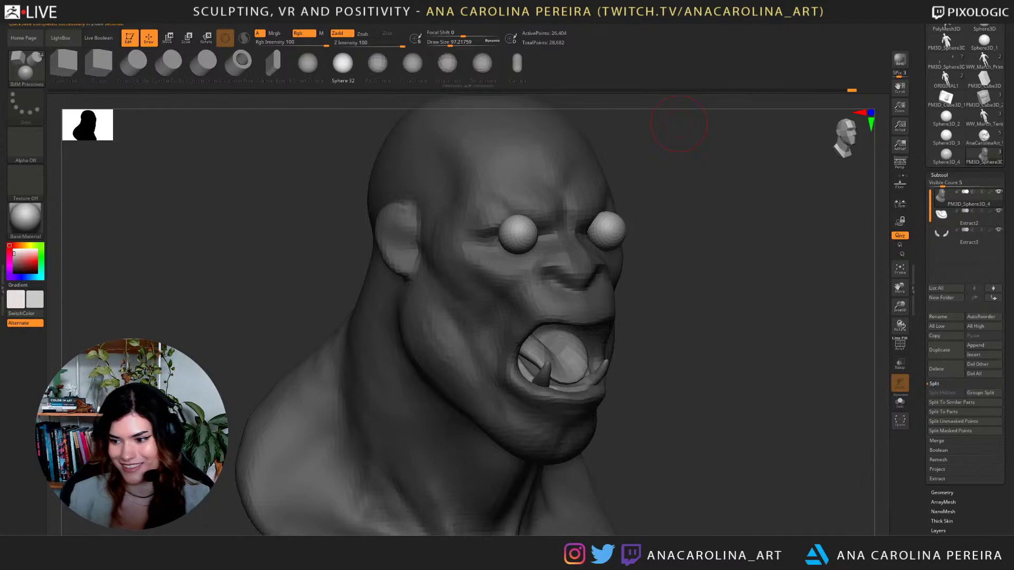
Push the eyeball spheres back along Z into the head's eye sockets.
{"action": "left_click_drag", "start_coordinate": [762, 202], "coordinate": [797, 237]}
{"action": "key", "text": "w"}
{"action": "left_click_drag", "start_coordinate": [645, 229], "coordinate": [616, 231]}
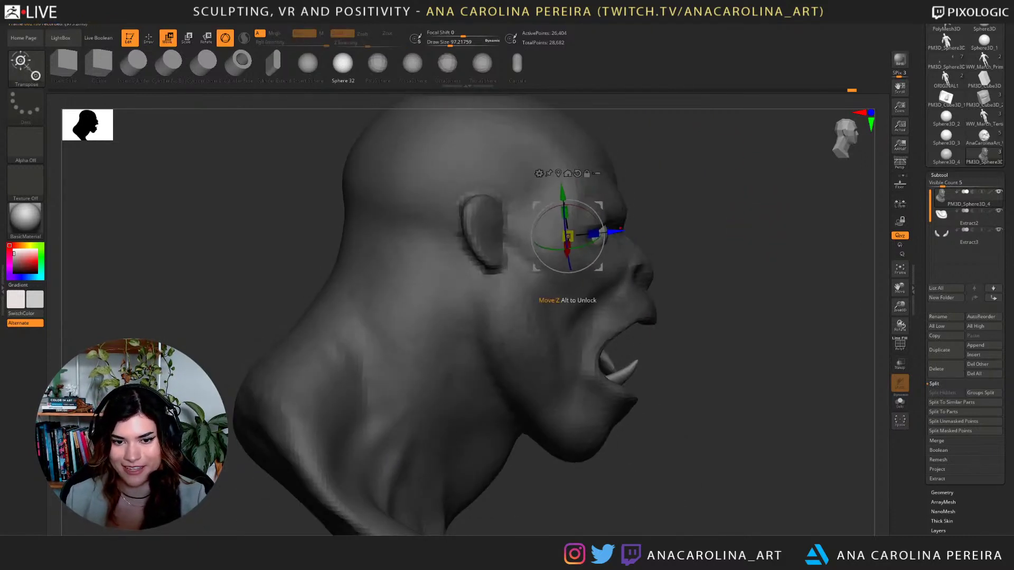
{"action": "left_click_drag", "start_coordinate": [760, 243], "coordinate": [691, 255]}
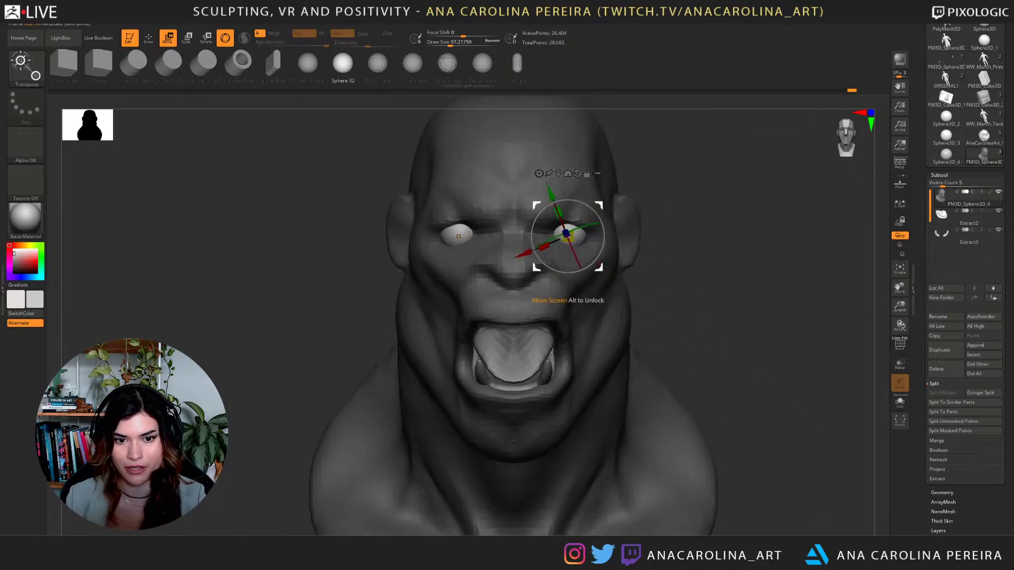
Scale the eyeballs down slightly and shift them closer to the nose within their sockets.
{"action": "left_click_drag", "start_coordinate": [598, 267], "coordinate": [596, 265]}
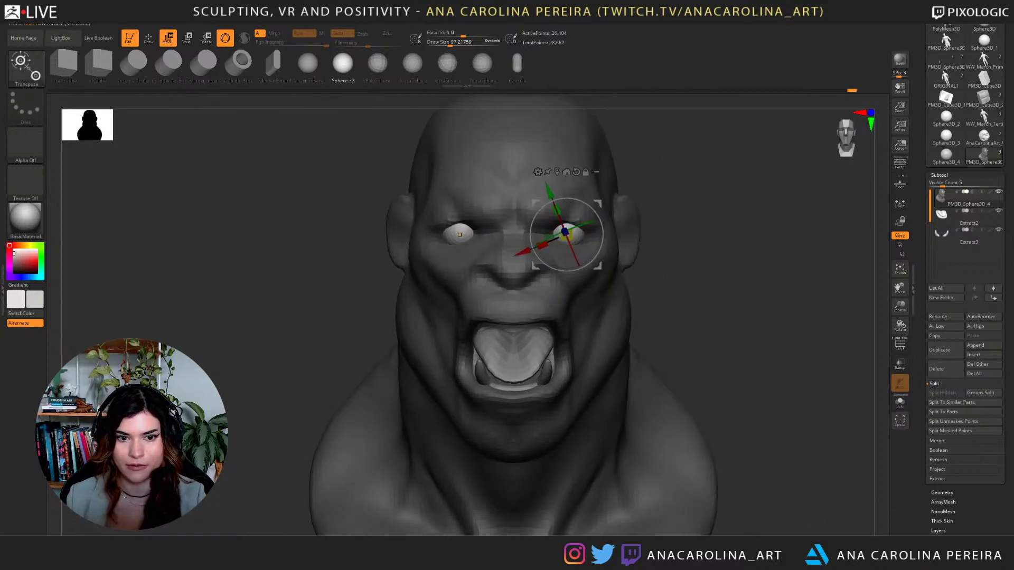
{"action": "left_click_drag", "start_coordinate": [587, 225], "coordinate": [592, 263]}
{"action": "left_click_drag", "start_coordinate": [687, 258], "coordinate": [518, 260]}
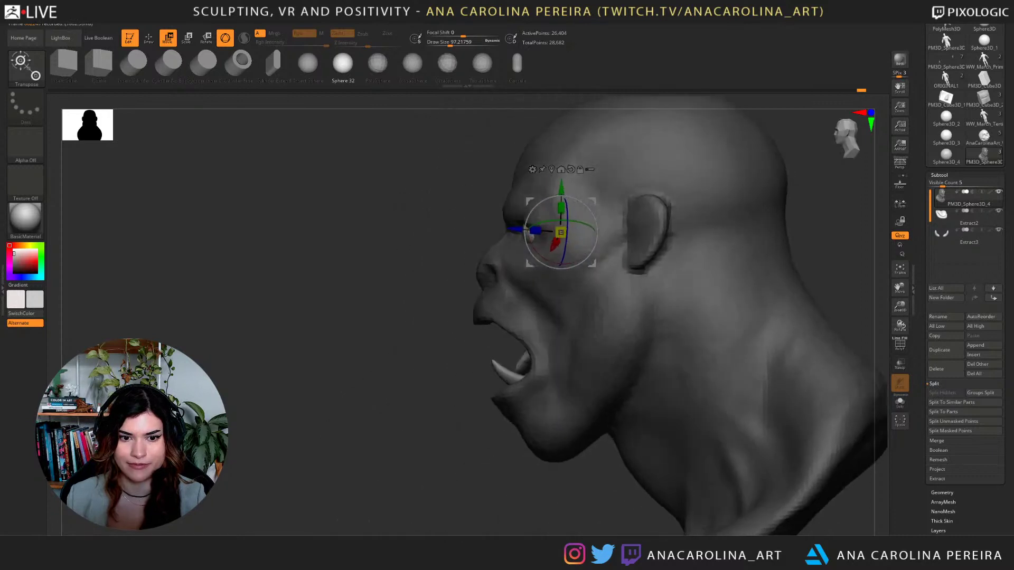
{"action": "left_click_drag", "start_coordinate": [592, 264], "coordinate": [591, 261]}
{"action": "left_click_drag", "start_coordinate": [422, 264], "coordinate": [588, 259]}
{"action": "left_click_drag", "start_coordinate": [558, 227], "coordinate": [558, 230]}
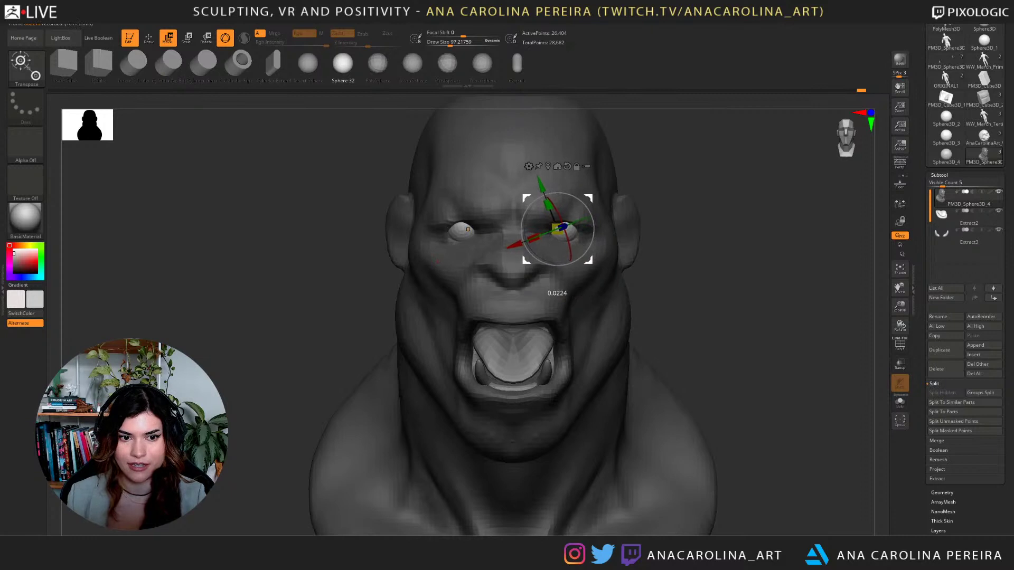
{"action": "right_click_drag", "start_coordinate": [600, 259], "coordinate": [507, 322]}
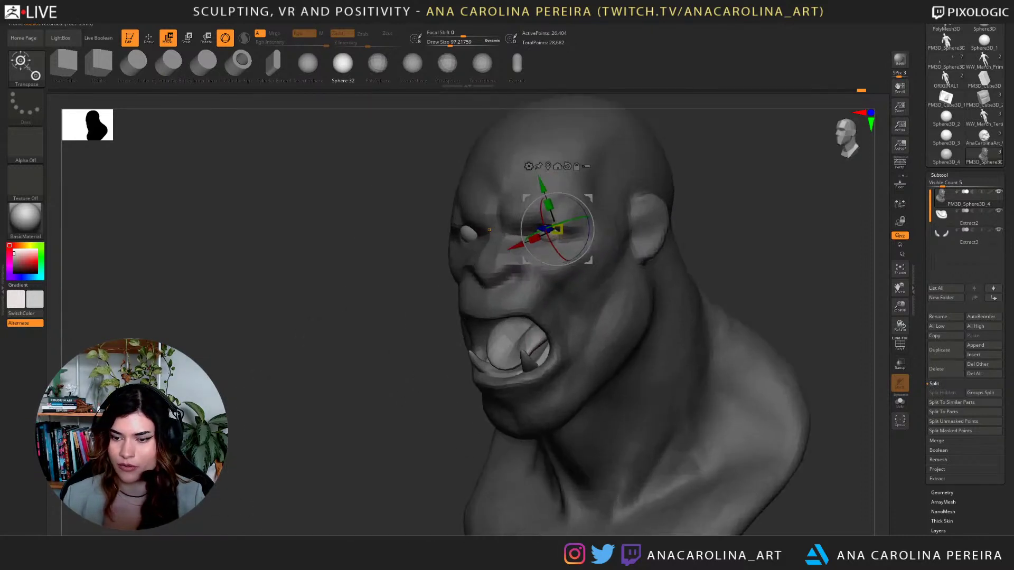
Split the unmasked eyeballs from the head into their own subtool.
{"action": "left_click", "coordinate": [950, 421]}
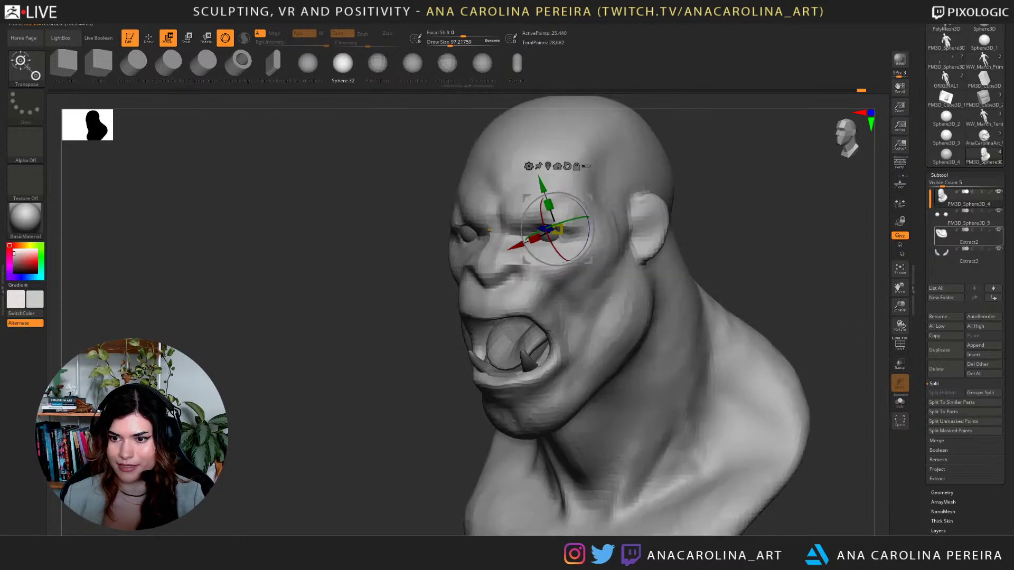
{"action": "right_click_drag", "start_coordinate": [686, 257], "coordinate": [792, 259]}
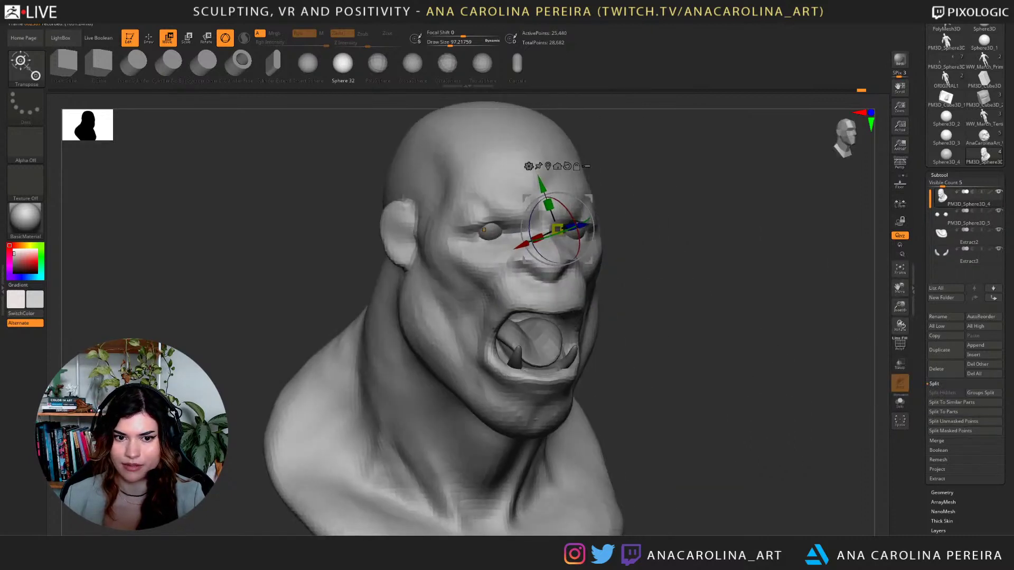
{"action": "left_click_drag", "start_coordinate": [462, 300], "coordinate": [427, 304], "text": "alt"}
{"action": "left_click", "coordinate": [568, 172]}
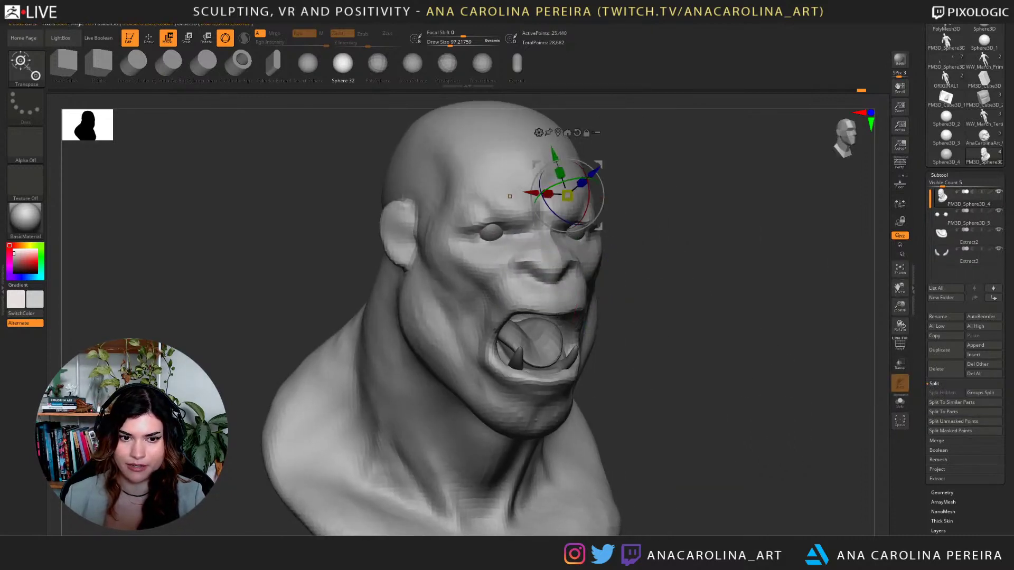
Switch to the Move brush for the head and set its draw size to about 116.
{"action": "key", "text": "b"}
{"action": "key", "text": "m"}
{"action": "key", "text": "v"}
{"action": "right_click_drag", "start_coordinate": [627, 193], "coordinate": [643, 195]}
{"action": "key", "text": "space"}
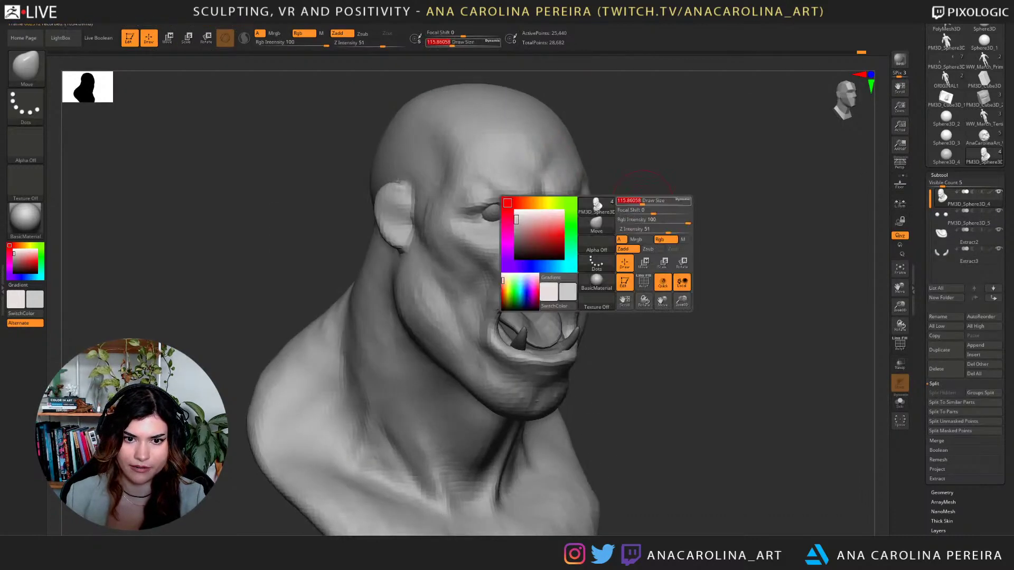
{"action": "left_click_drag", "start_coordinate": [638, 202], "coordinate": [641, 201]}
{"action": "right_click_drag", "start_coordinate": [734, 211], "coordinate": [658, 216]}
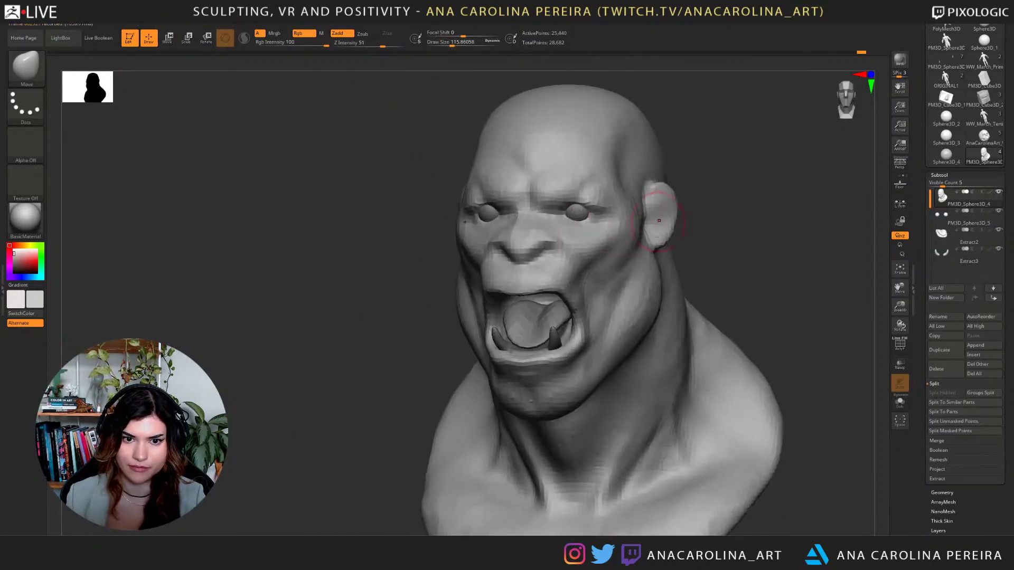
Carve creases around the eyes and brows with the DamStandard brush.
{"action": "key", "text": "b"}
{"action": "key", "text": "d"}
{"action": "key", "text": "s"}
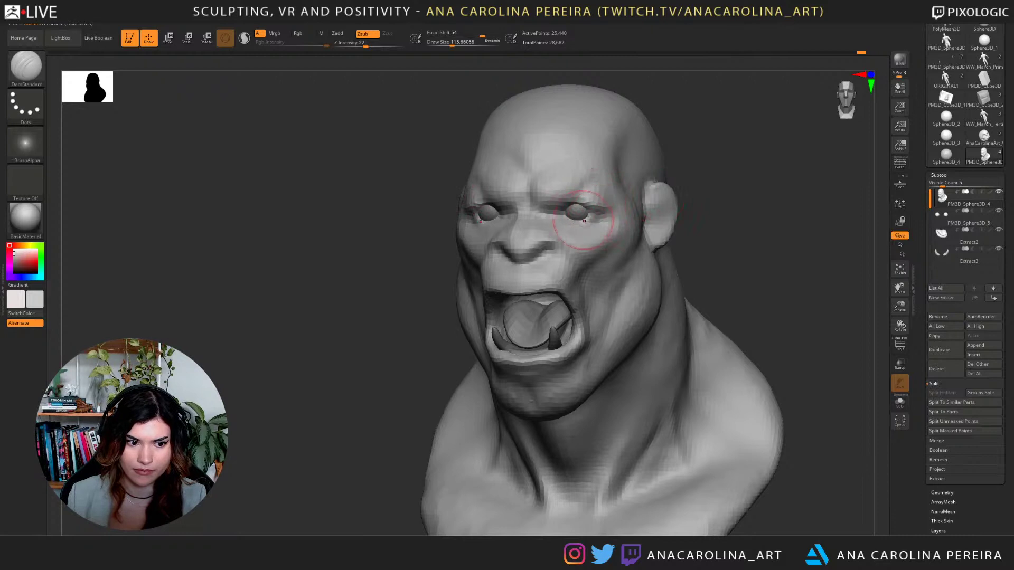
{"action": "mouse_move", "coordinate": [650, 195]}
{"action": "left_mouse_down"}
{"action": "mouse_move", "coordinate": [581, 208]}
{"action": "mouse_move", "coordinate": [540, 232]}
{"action": "left_mouse_up"}
{"action": "mouse_move", "coordinate": [692, 197]}
{"action": "left_mouse_down"}
{"action": "mouse_move", "coordinate": [637, 202]}
{"action": "mouse_move", "coordinate": [755, 195]}
{"action": "left_mouse_up"}
{"action": "left_click_drag", "start_coordinate": [655, 210], "coordinate": [685, 215], "text": "alt"}
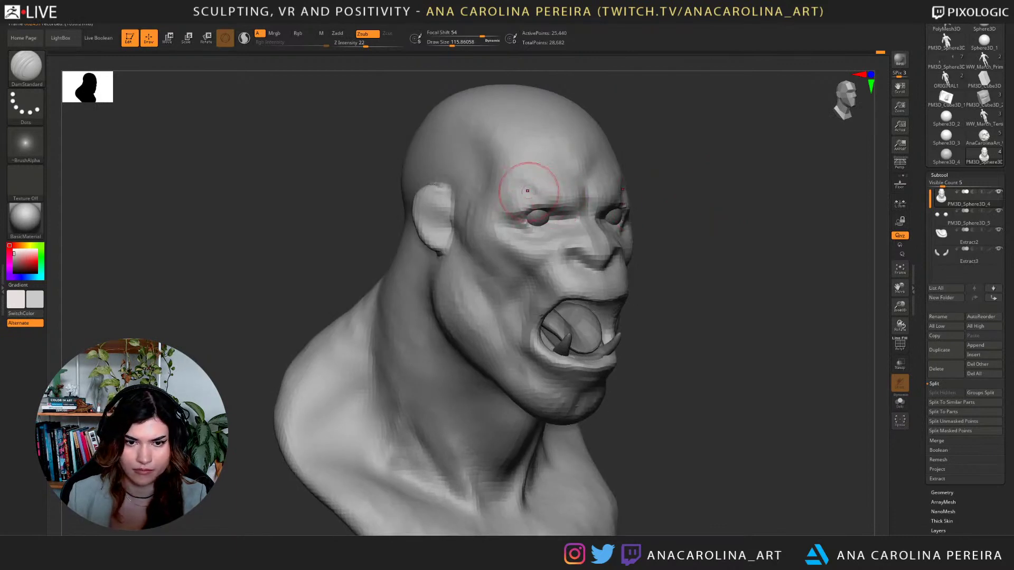
Build up the eyelids around the eyeballs with the ClayBuildup brush, reducing its draw size to about 65.
{"action": "key", "text": "b"}
{"action": "key", "text": "b"}
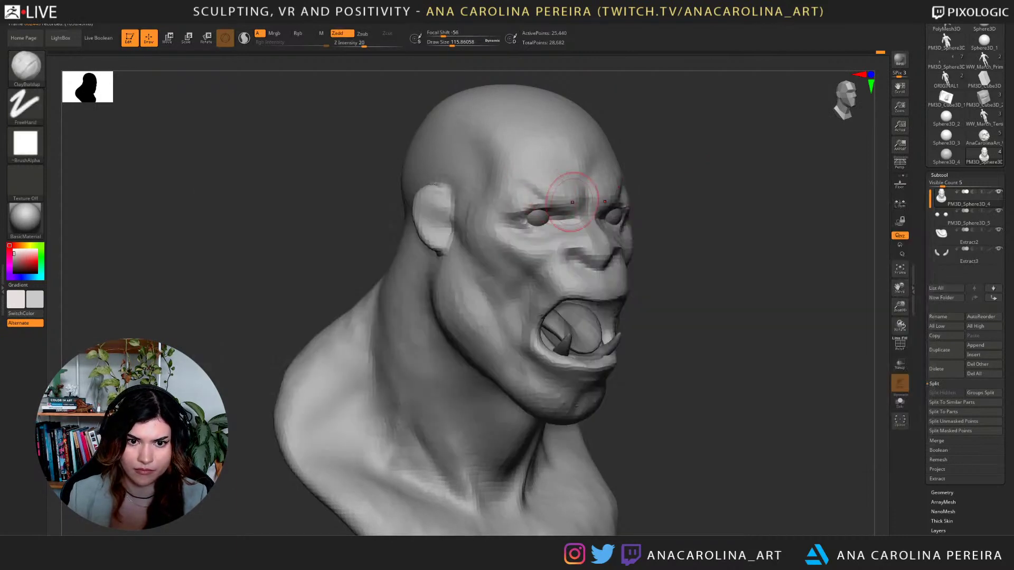
{"action": "left_click_drag", "start_coordinate": [739, 185], "coordinate": [630, 172]}
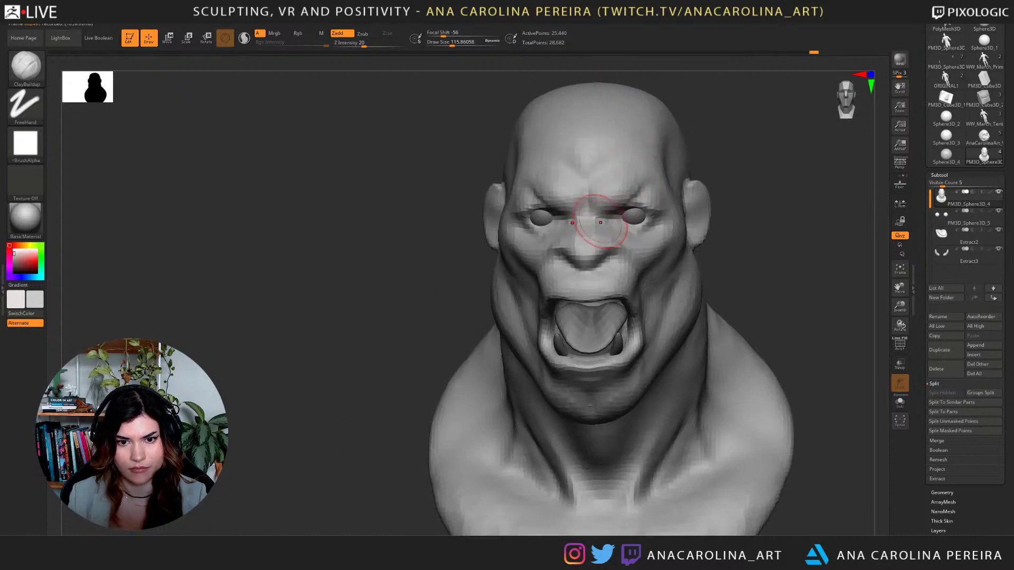
{"action": "key", "text": "s"}
{"action": "mouse_move", "coordinate": [726, 214]}
{"action": "left_mouse_down"}
{"action": "mouse_move", "coordinate": [703, 211]}
{"action": "mouse_move", "coordinate": [752, 233]}
{"action": "left_mouse_up"}
{"action": "key", "text": "s"}
{"action": "right_click_drag", "start_coordinate": [752, 233], "coordinate": [745, 236]}
{"action": "key", "text": "s"}
{"action": "left_click_drag", "start_coordinate": [641, 220], "coordinate": [636, 220]}
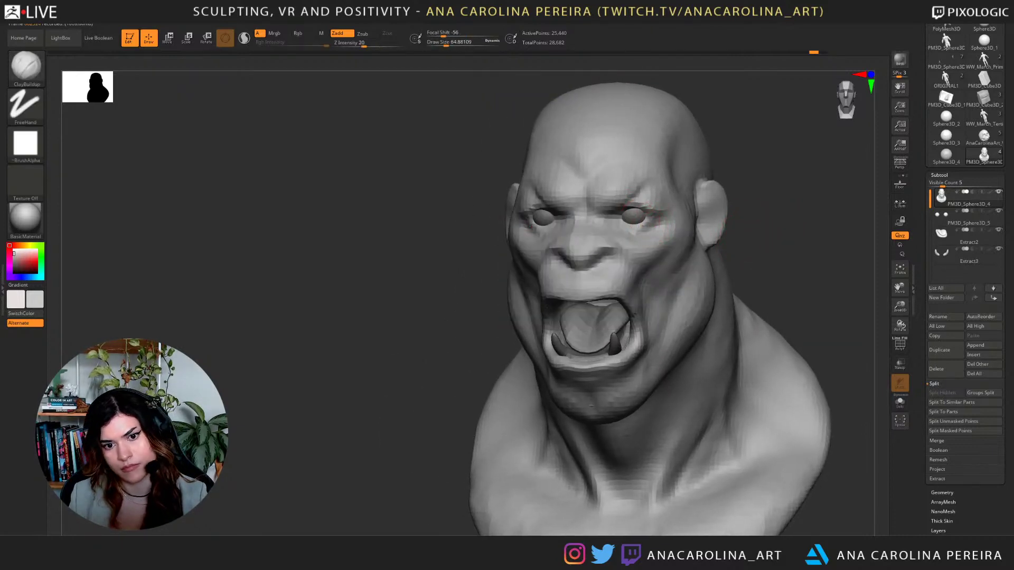
Add volume under the eyes with the ClayBuildup brush at a draw size of 112.
{"action": "right_click_drag", "start_coordinate": [665, 213], "coordinate": [506, 199]}
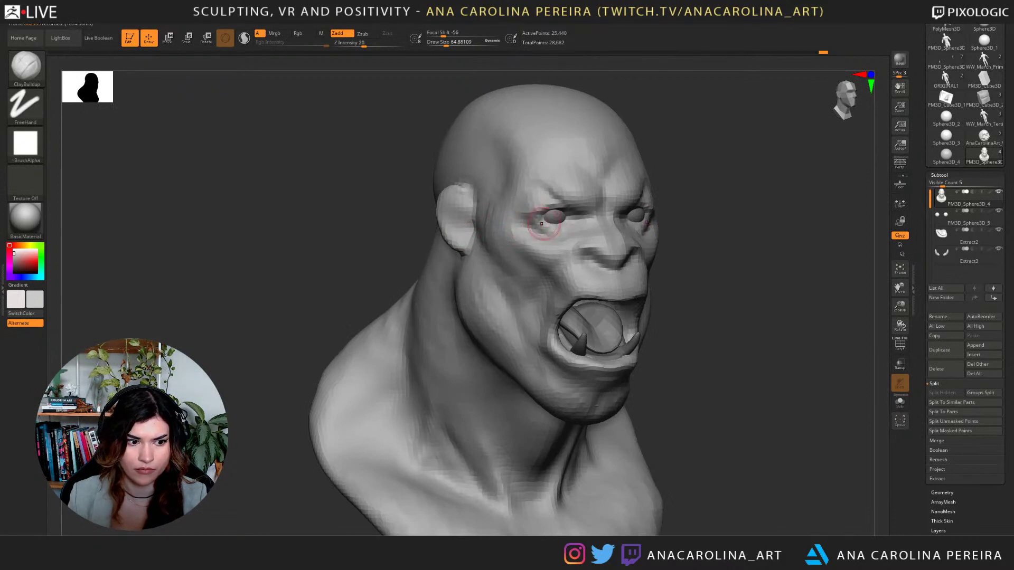
{"action": "key", "text": "]"}
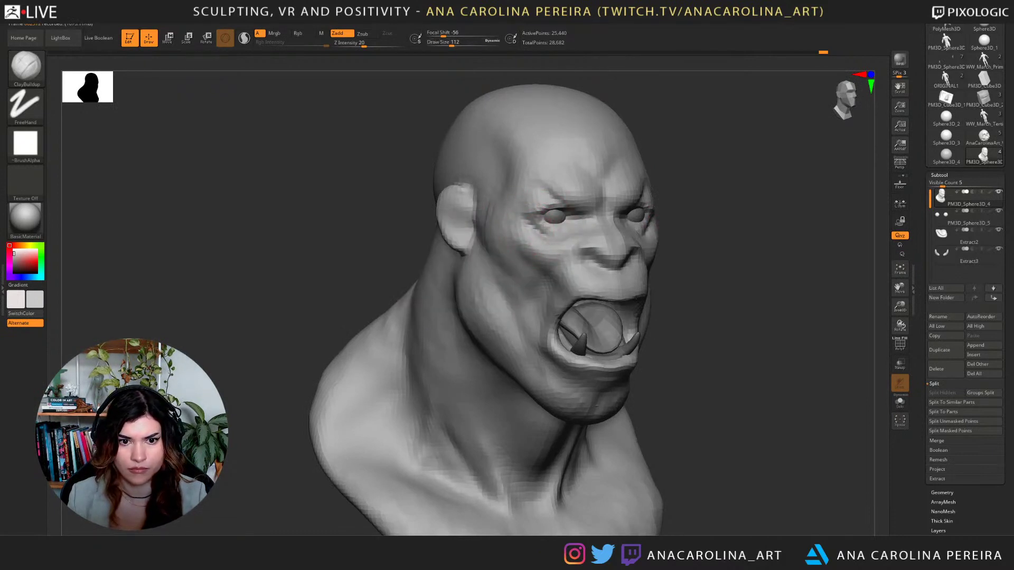
{"action": "left_click_drag", "start_coordinate": [551, 228], "coordinate": [538, 222]}
{"action": "right_click_drag", "start_coordinate": [584, 239], "coordinate": [746, 244]}
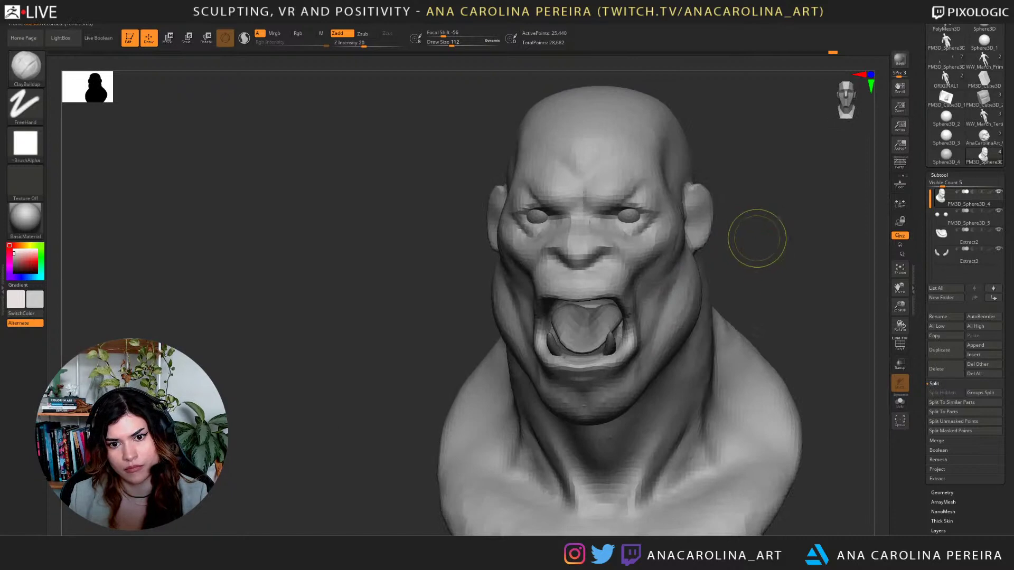
Set the ClayBuildup brush's draw size to about 154 and check the head from both sides.
{"action": "key", "text": "b"}
{"action": "key", "text": "m"}
{"action": "key", "text": "b"}
{"action": "key", "text": "b"}
{"action": "key", "text": "c"}
{"action": "key", "text": "b"}
{"action": "mouse_move", "coordinate": [768, 285]}
{"action": "right_mouse_down"}
{"action": "mouse_move", "coordinate": [710, 272]}
{"action": "mouse_move", "coordinate": [740, 201]}
{"action": "mouse_move", "coordinate": [792, 204]}
{"action": "mouse_move", "coordinate": [742, 224]}
{"action": "mouse_move", "coordinate": [737, 191]}
{"action": "mouse_move", "coordinate": [753, 226]}
{"action": "mouse_move", "coordinate": [794, 226]}
{"action": "mouse_move", "coordinate": [721, 222]}
{"action": "right_mouse_up"}
{"action": "key", "text": "space"}
{"action": "left_click_drag", "start_coordinate": [755, 175], "coordinate": [766, 174]}
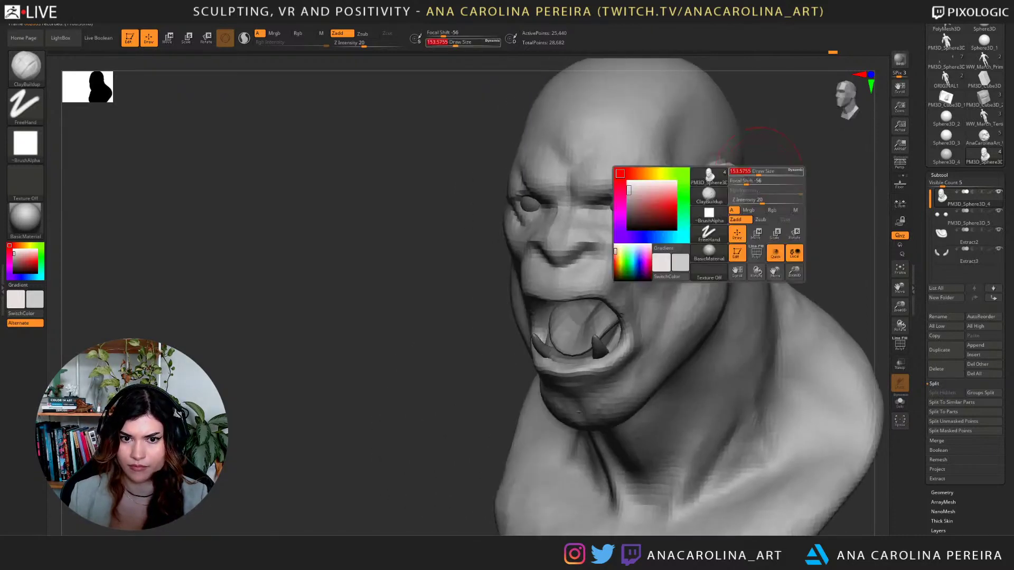
{"action": "right_click_drag", "start_coordinate": [765, 182], "coordinate": [739, 179]}
{"action": "right_click_drag", "start_coordinate": [818, 146], "coordinate": [855, 148]}
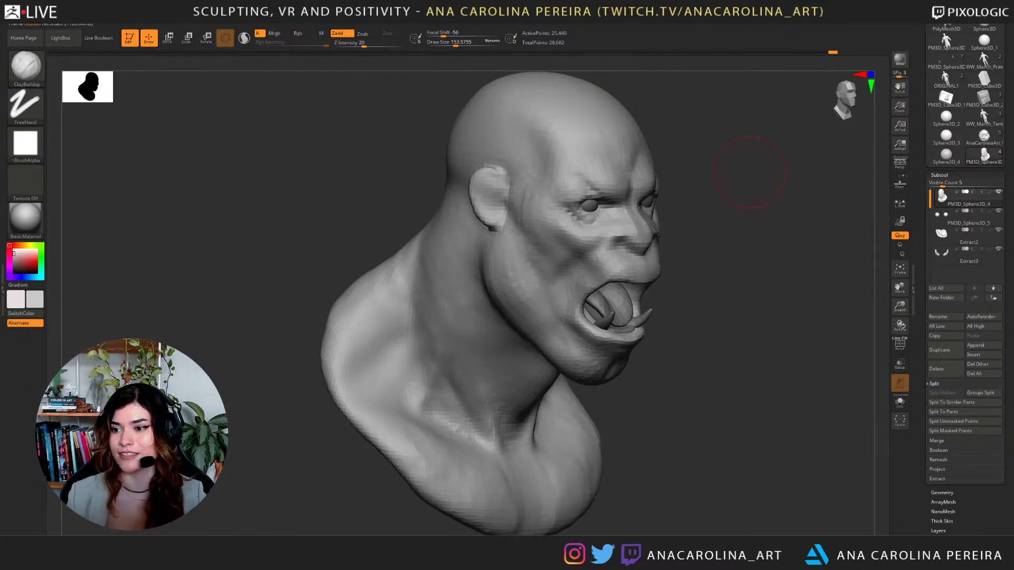
Set the ClayBuildup brush's draw size to about 128 and check the face from the front.
{"action": "left_click_drag", "start_coordinate": [757, 189], "coordinate": [460, 193]}
{"action": "mouse_move", "coordinate": [570, 195]}
{"action": "left_mouse_down"}
{"action": "mouse_move", "coordinate": [752, 212]}
{"action": "mouse_move", "coordinate": [824, 238]}
{"action": "mouse_move", "coordinate": [742, 245]}
{"action": "left_mouse_up"}
{"action": "key", "text": "bracketleft"}
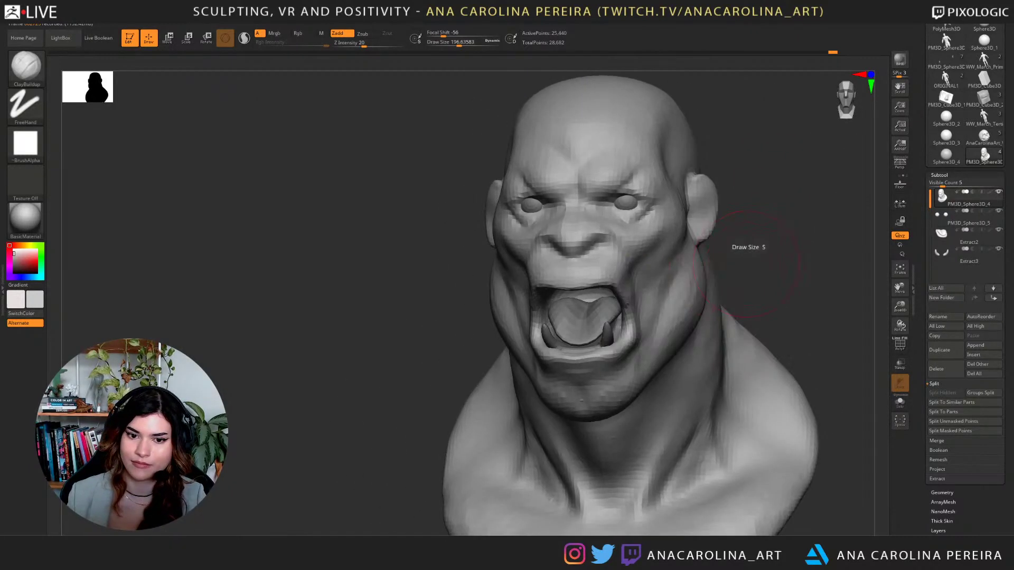
{"action": "key", "text": "s"}
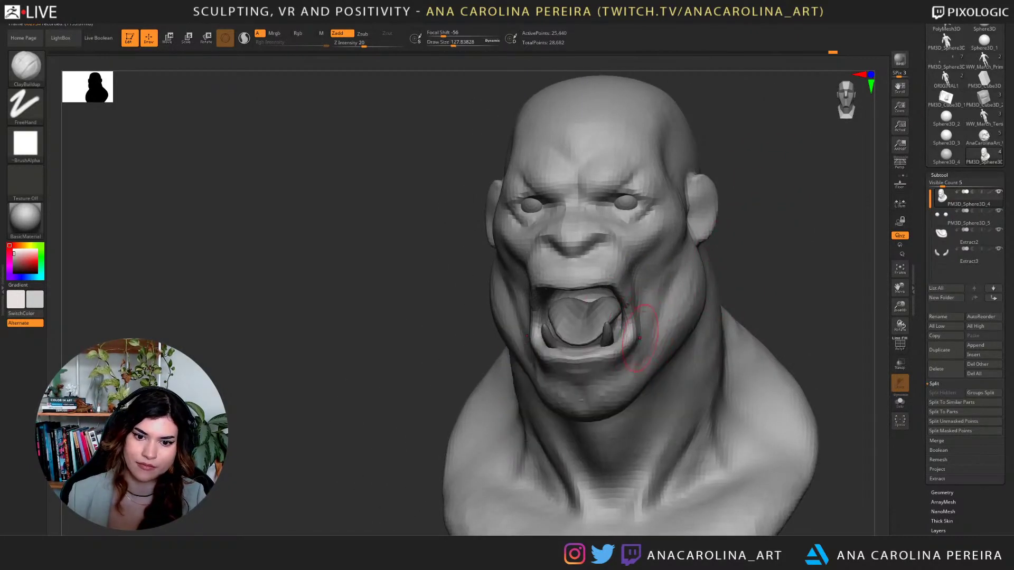
{"action": "left_click_drag", "start_coordinate": [735, 295], "coordinate": [768, 291]}
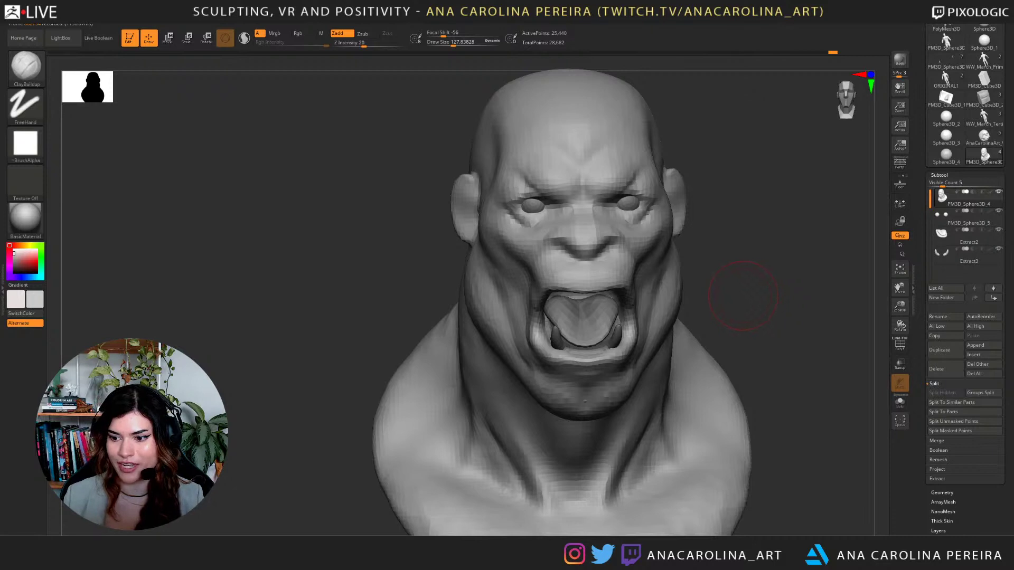
{"action": "mouse_move", "coordinate": [739, 299]}
{"action": "left_mouse_down"}
{"action": "mouse_move", "coordinate": [760, 306]}
{"action": "mouse_move", "coordinate": [746, 288]}
{"action": "left_mouse_up"}
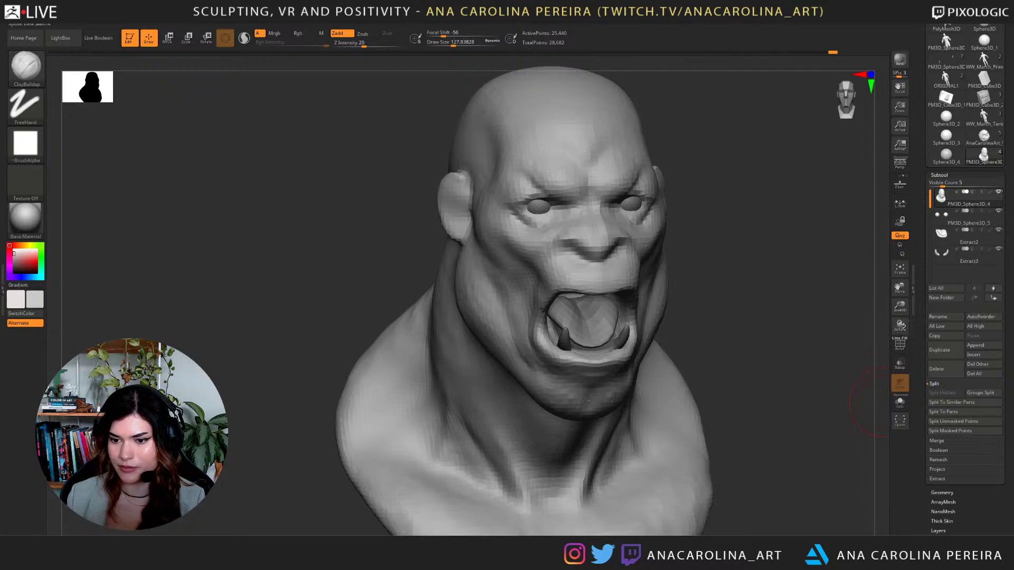
Examine the bust's wireframe and polygroups, plus its overall proportions from several angles.
{"action": "left_click_drag", "start_coordinate": [766, 396], "coordinate": [829, 390]}
{"action": "left_click", "coordinate": [900, 345]}
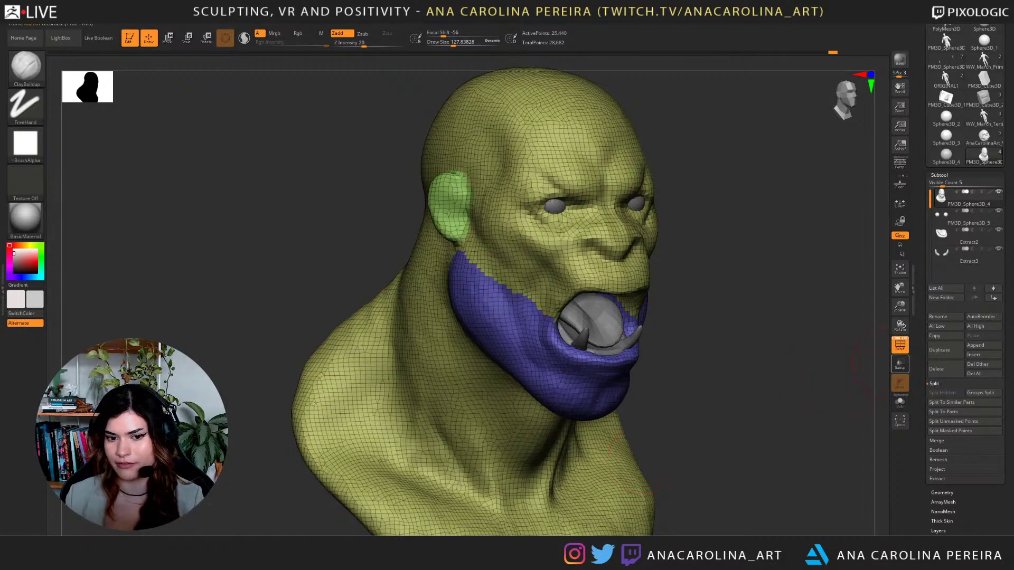
{"action": "left_click", "coordinate": [899, 344]}
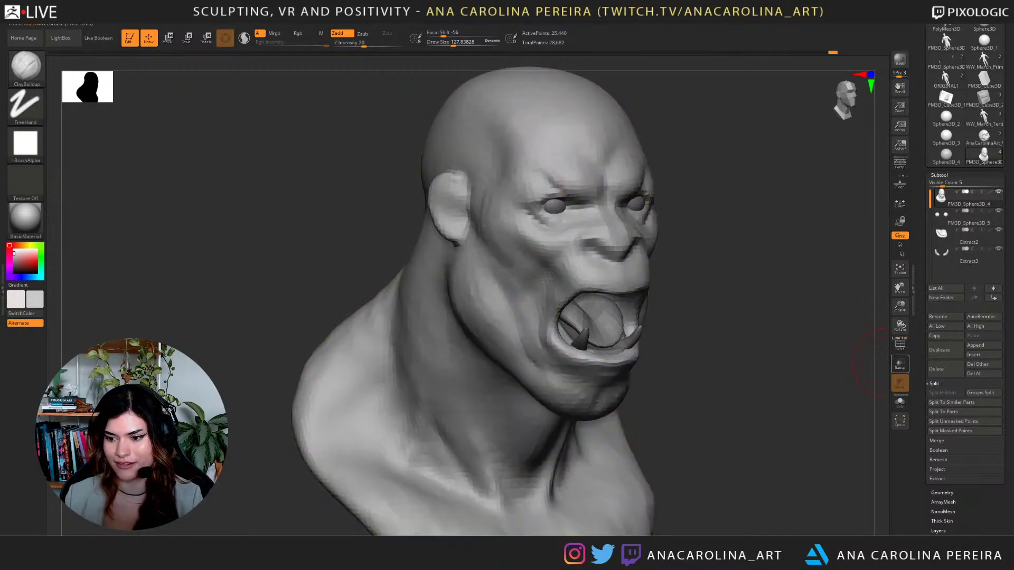
{"action": "left_click_drag", "start_coordinate": [728, 391], "coordinate": [768, 340]}
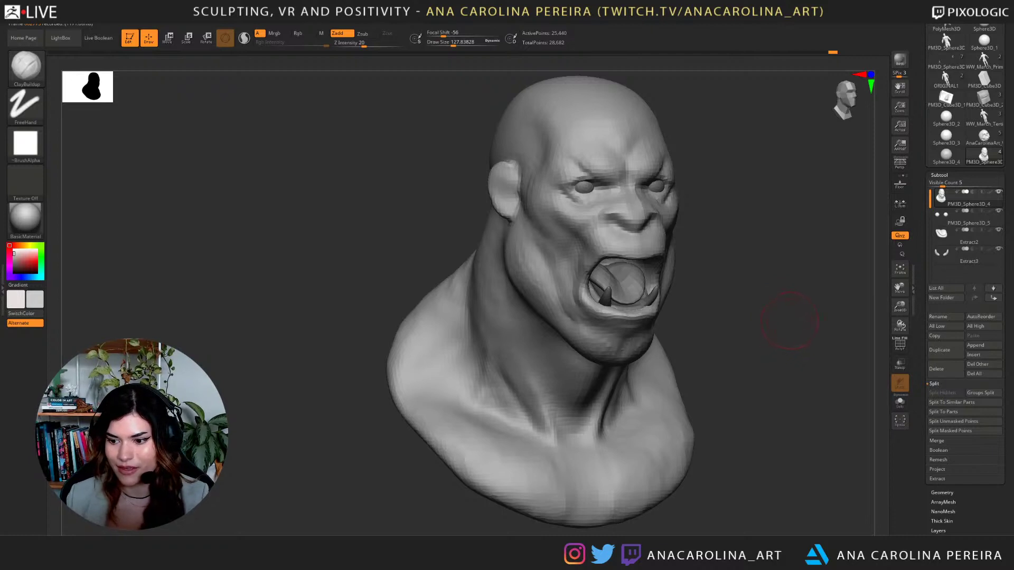
{"action": "left_click_drag", "start_coordinate": [766, 300], "coordinate": [756, 327], "text": "shift"}
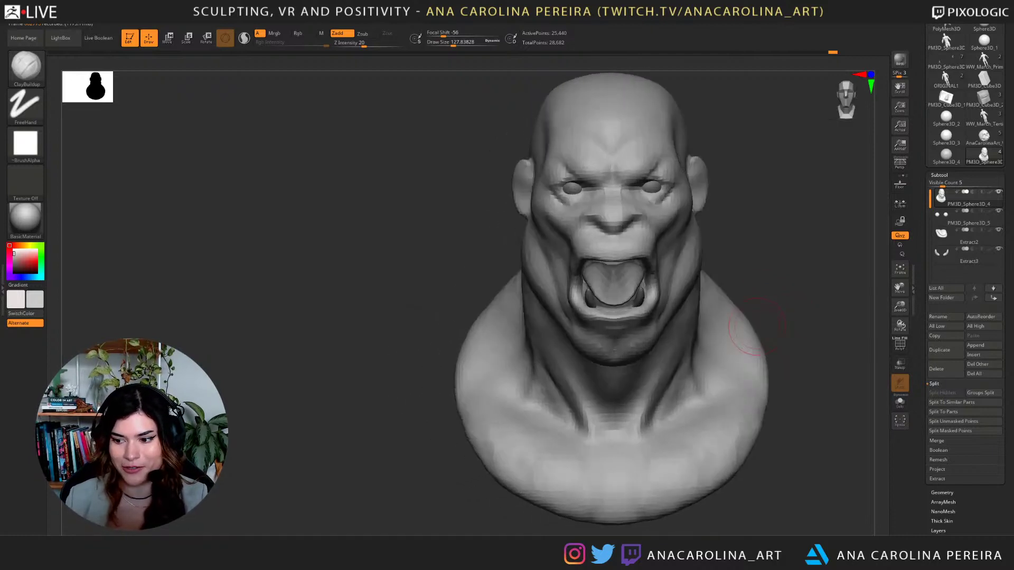
{"action": "mouse_move", "coordinate": [775, 284]}
{"action": "left_mouse_down", "text": "shift"}
{"action": "mouse_move", "coordinate": [803, 278]}
{"action": "mouse_move", "coordinate": [762, 271]}
{"action": "left_mouse_up", "text": "shift"}
Adjust the neck and shoulder silhouette with the Move brush at a draw size of 445.
{"action": "key", "text": "b"}
{"action": "key", "text": "m"}
{"action": "key", "text": "v"}
{"action": "key", "text": "s"}
{"action": "mouse_move", "coordinate": [676, 326]}
{"action": "left_mouse_down"}
{"action": "mouse_move", "coordinate": [663, 332]}
{"action": "mouse_move", "coordinate": [676, 332]}
{"action": "mouse_move", "coordinate": [659, 385]}
{"action": "left_mouse_up"}
{"action": "key", "text": "space"}
{"action": "left_click_drag", "start_coordinate": [786, 346], "coordinate": [719, 338]}
{"action": "left_click_drag", "start_coordinate": [722, 376], "coordinate": [713, 369]}
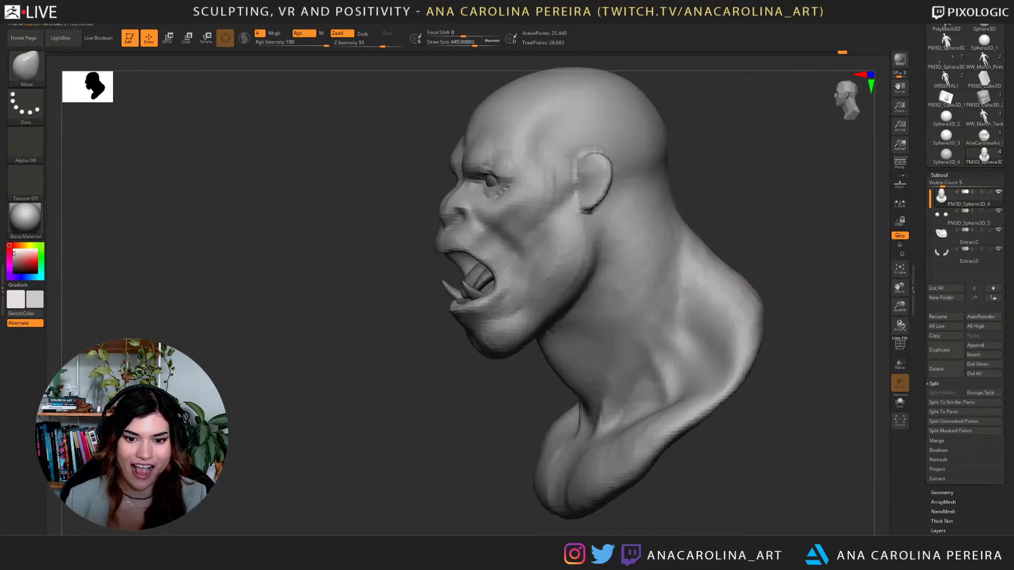
{"action": "left_click_drag", "start_coordinate": [792, 383], "coordinate": [700, 389]}
{"action": "right_click_drag", "start_coordinate": [739, 309], "coordinate": [771, 359]}
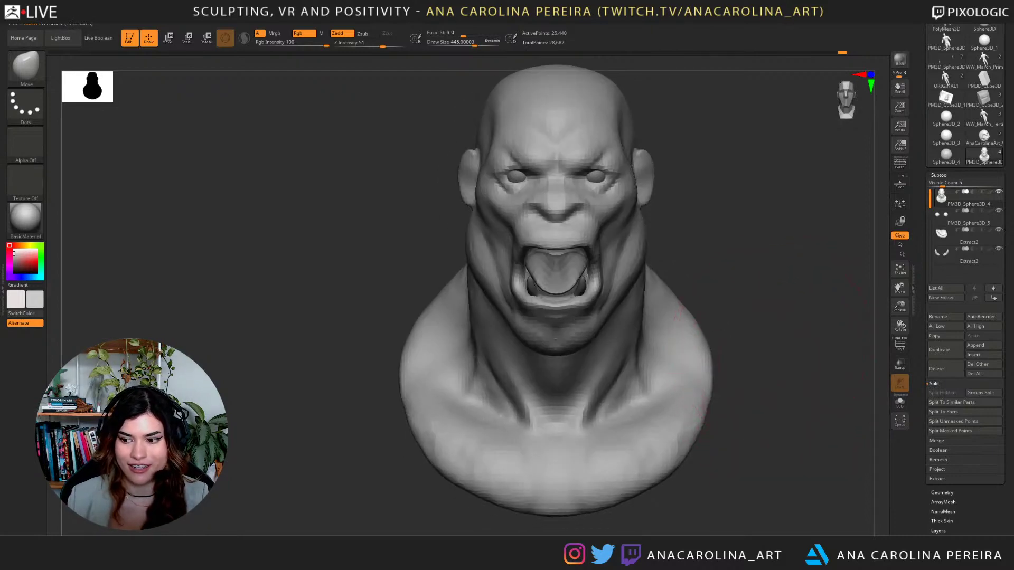
{"action": "left_click_drag", "start_coordinate": [772, 353], "coordinate": [739, 343]}
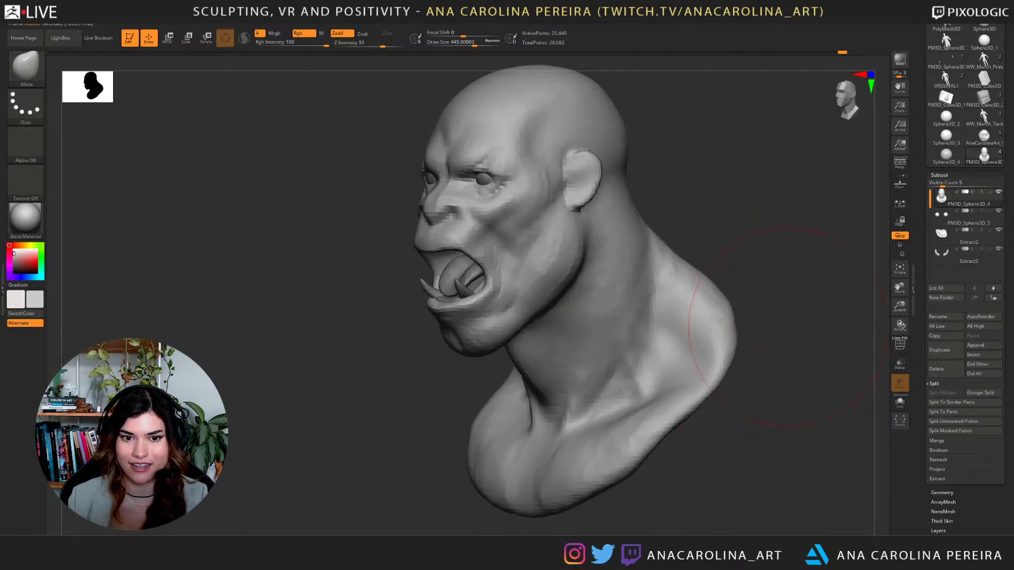
{"action": "mouse_move", "coordinate": [783, 327]}
{"action": "right_mouse_down"}
{"action": "mouse_move", "coordinate": [747, 272]}
{"action": "mouse_move", "coordinate": [781, 226]}
{"action": "mouse_move", "coordinate": [761, 219]}
{"action": "right_mouse_up"}
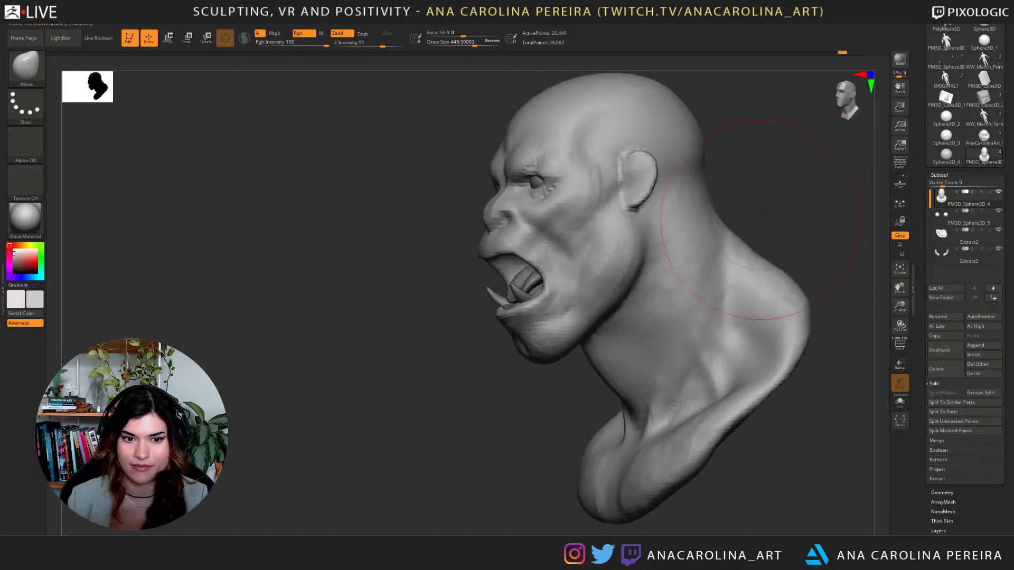
Reshape the upper lip in profile with the Move brush at a draw size of about 172.
{"action": "key", "text": "space"}
{"action": "mouse_move", "coordinate": [487, 245]}
{"action": "left_mouse_down"}
{"action": "mouse_move", "coordinate": [478, 247]}
{"action": "mouse_move", "coordinate": [488, 256]}
{"action": "left_mouse_up"}
{"action": "key", "text": "space"}
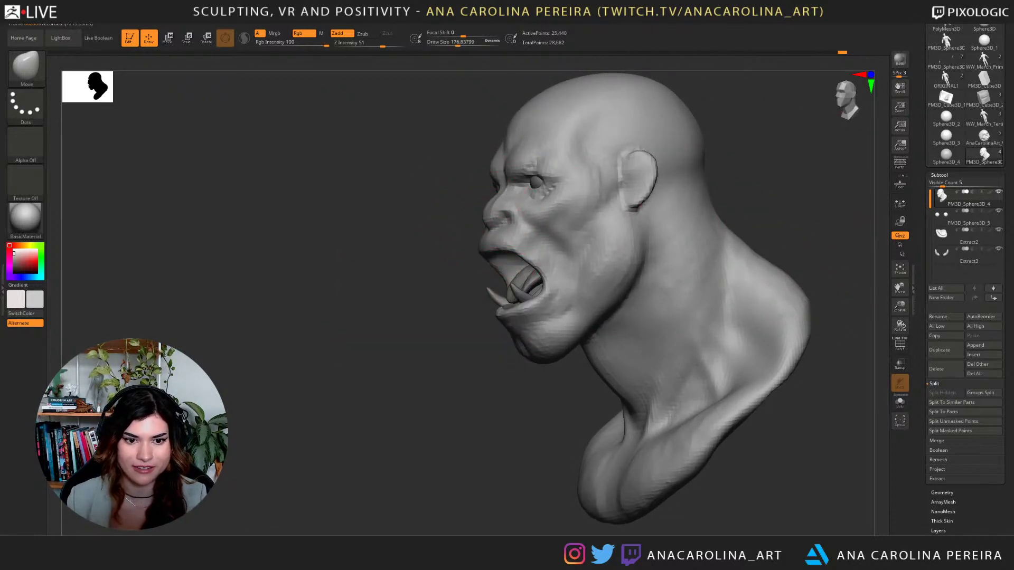
{"action": "right_click_drag", "start_coordinate": [534, 266], "coordinate": [503, 258]}
{"action": "key", "text": "space"}
{"action": "left_click_drag", "start_coordinate": [516, 258], "coordinate": [513, 258]}
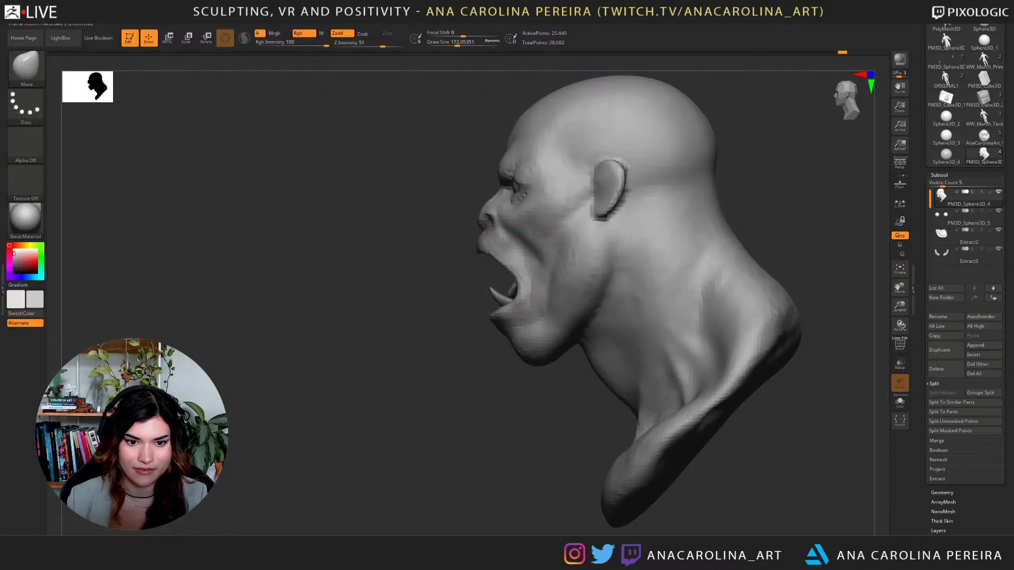
{"action": "right_click_drag", "start_coordinate": [522, 291], "coordinate": [531, 267]}
{"action": "left_click_drag", "start_coordinate": [496, 256], "coordinate": [498, 241]}
Hide the jaw region and isolate the head mesh to expose the inside of the upper mouth.
{"action": "key", "text": "b"}
{"action": "key", "text": "m"}
{"action": "key", "text": "b"}
{"action": "mouse_move", "coordinate": [586, 236]}
{"action": "right_mouse_down"}
{"action": "mouse_move", "coordinate": [698, 262]}
{"action": "mouse_move", "coordinate": [748, 296]}
{"action": "mouse_move", "coordinate": [753, 268]}
{"action": "mouse_move", "coordinate": [652, 237]}
{"action": "right_mouse_up"}
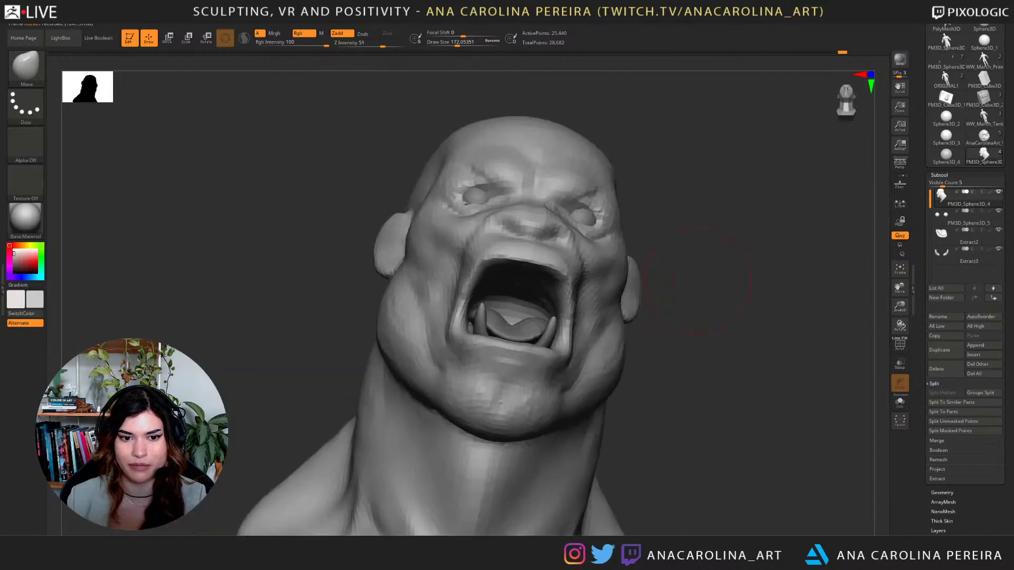
{"action": "left_click_drag", "start_coordinate": [640, 255], "coordinate": [376, 450], "text": "ctrl+alt+shift"}
{"action": "mouse_move", "coordinate": [375, 450]}
{"action": "right_mouse_down"}
{"action": "mouse_move", "coordinate": [406, 420]}
{"action": "mouse_move", "coordinate": [393, 417]}
{"action": "right_mouse_up"}
{"action": "left_click", "coordinate": [900, 402]}
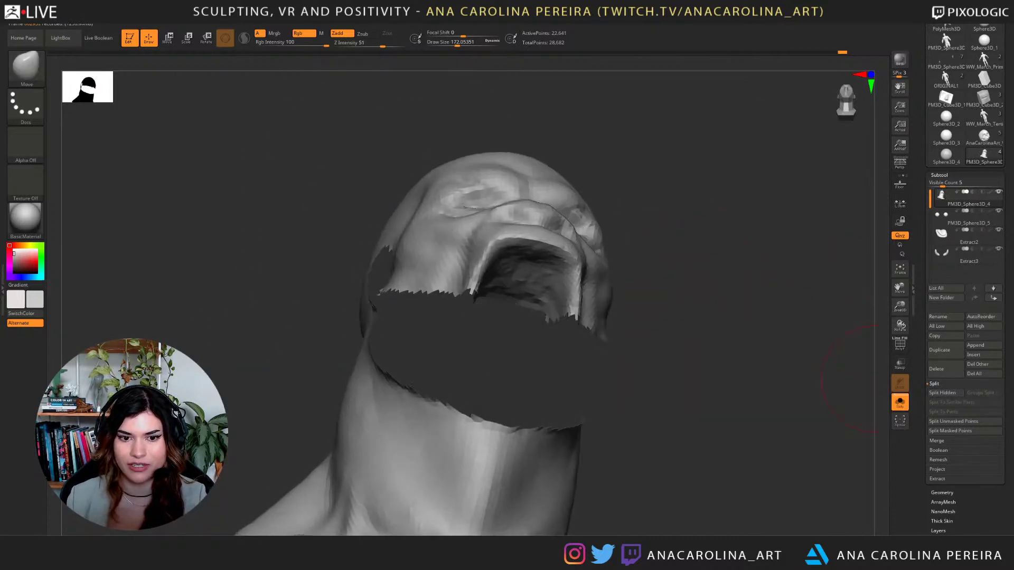
{"action": "mouse_move", "coordinate": [697, 317]}
{"action": "right_mouse_down"}
{"action": "mouse_move", "coordinate": [721, 306]}
{"action": "mouse_move", "coordinate": [681, 280]}
{"action": "right_mouse_up"}
Set the Move brush's draw size to about 77 and change the masking brush from MeshBalloon to MaskPen.
{"action": "key", "text": "space"}
{"action": "left_click", "coordinate": [640, 253]}
{"action": "right_click_drag", "start_coordinate": [640, 251], "coordinate": [646, 232]}
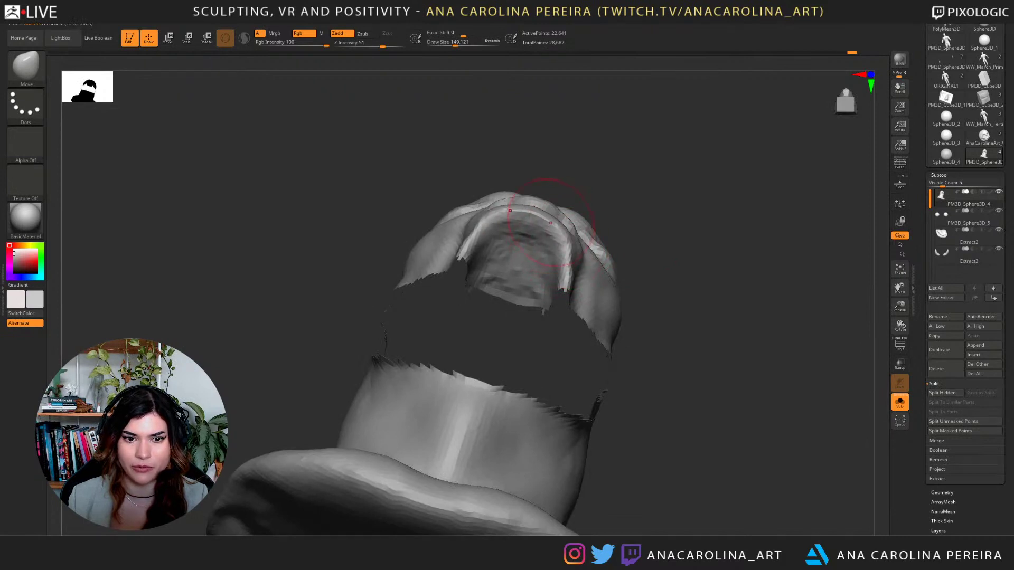
{"action": "right_click_drag", "start_coordinate": [586, 243], "coordinate": [565, 275]}
{"action": "key", "text": "space"}
{"action": "left_click", "coordinate": [607, 222]}
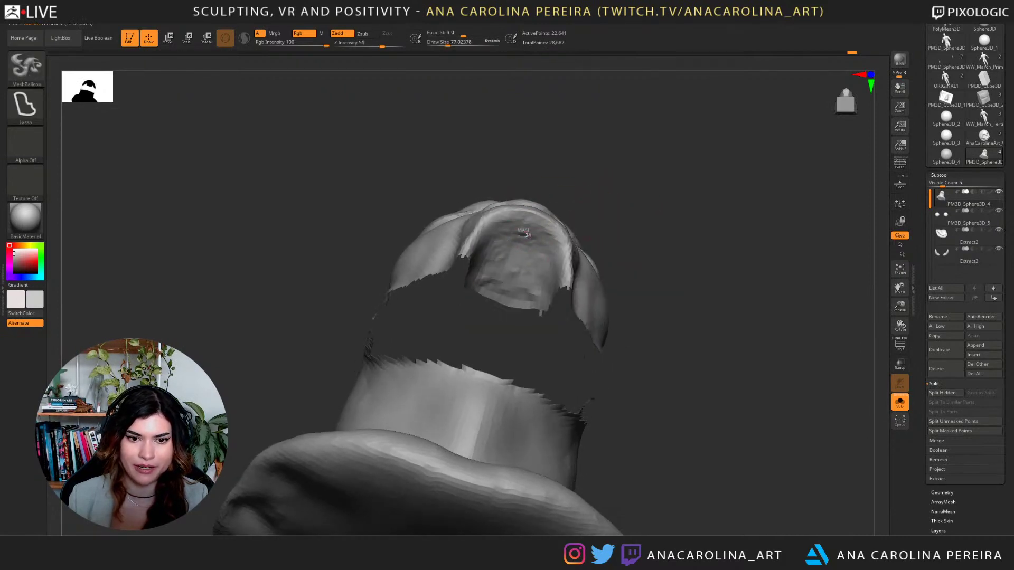
{"action": "key", "text": "b"}
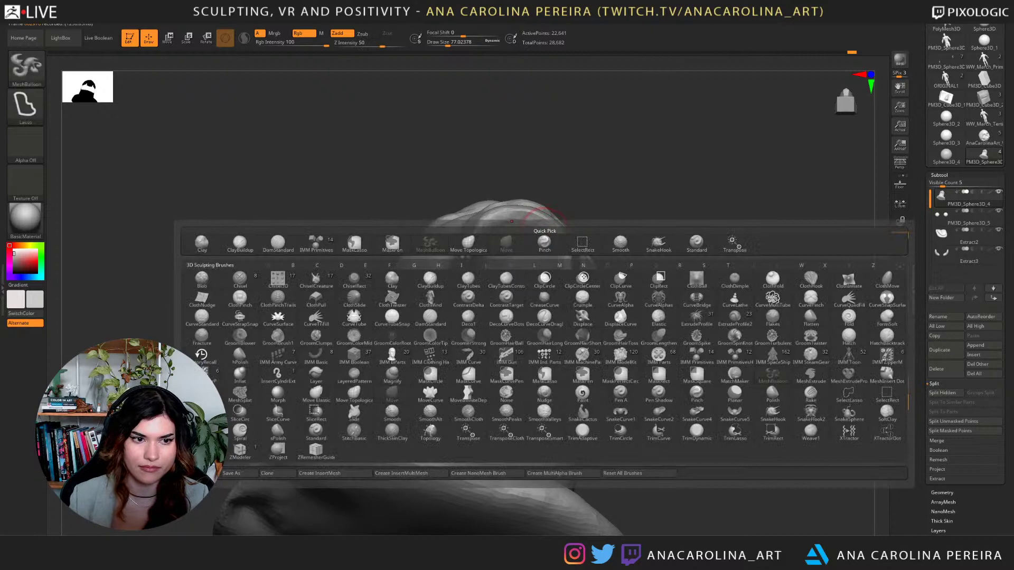
{"action": "right_click_drag", "start_coordinate": [528, 219], "coordinate": [499, 228]}
{"action": "left_click", "coordinate": [27, 68], "text": "ctrl"}
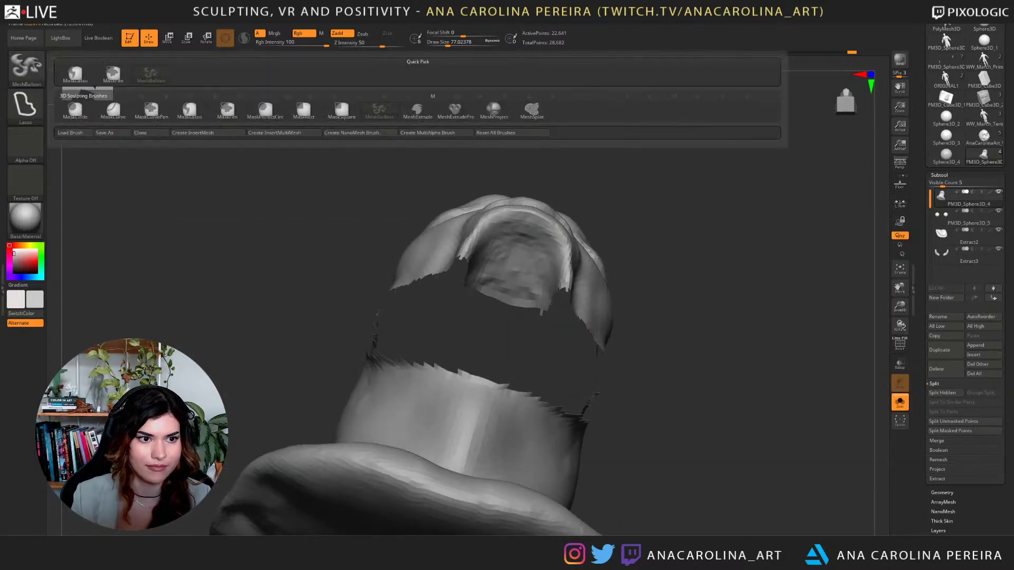
{"action": "key", "text": "v"}
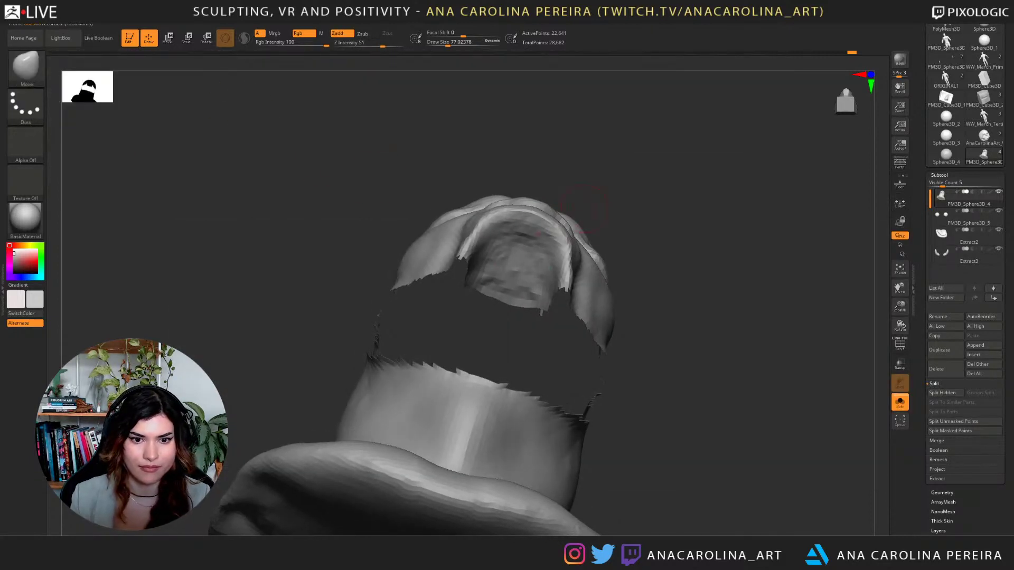
Mask a curved band inside the upper mouth with MaskPen at a draw size of about 44 and unhide the jaw.
{"action": "mouse_move", "coordinate": [536, 235]}
{"action": "left_mouse_down", "text": "ctrl"}
{"action": "mouse_move", "coordinate": [520, 240]}
{"action": "mouse_move", "coordinate": [550, 252]}
{"action": "mouse_move", "coordinate": [539, 280]}
{"action": "mouse_move", "coordinate": [478, 280]}
{"action": "mouse_move", "coordinate": [546, 238]}
{"action": "left_mouse_up", "text": "ctrl"}
{"action": "key", "text": "ctrl+z"}
{"action": "key", "text": "space"}
{"action": "left_click", "coordinate": [531, 233]}
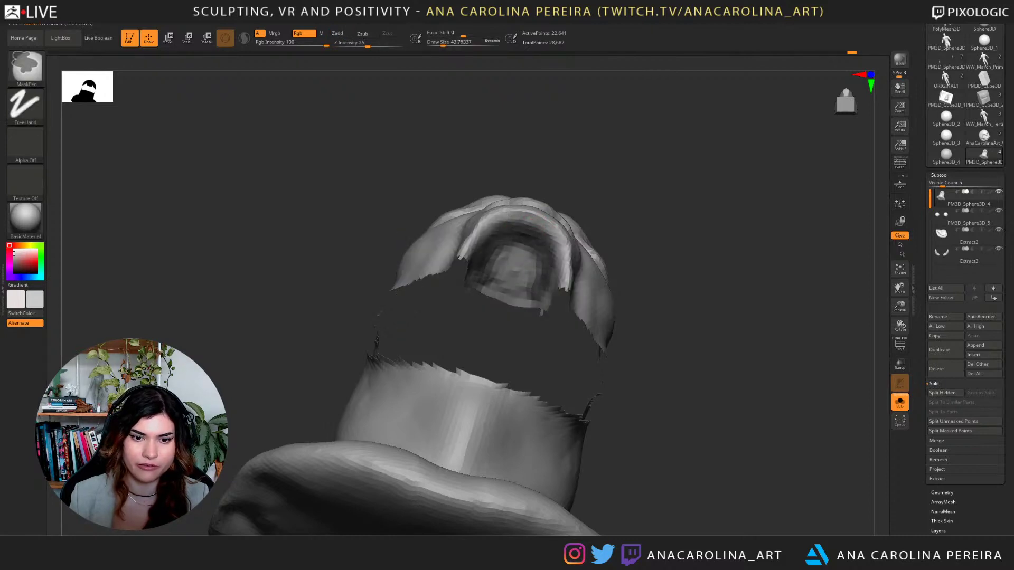
{"action": "left_click", "coordinate": [615, 213], "text": "ctrl"}
{"action": "left_click_drag", "start_coordinate": [621, 219], "coordinate": [782, 311]}
{"action": "left_click", "coordinate": [705, 285], "text": "ctrl"}
{"action": "left_click", "coordinate": [719, 310], "text": "ctrl"}
{"action": "left_click", "coordinate": [724, 313], "text": "ctrl"}
{"action": "left_click", "coordinate": [742, 328], "text": "ctrl+shift"}
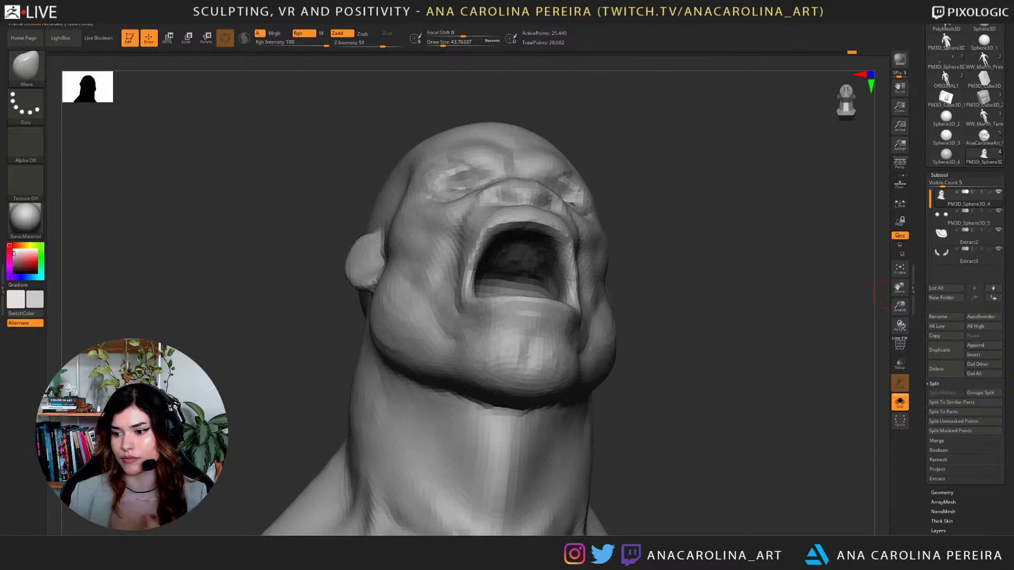
Extract the masked band inside the upper mouth as a new subtool and accept it.
{"action": "left_click_drag", "start_coordinate": [882, 293], "coordinate": [823, 374]}
{"action": "left_click", "coordinate": [937, 479]}
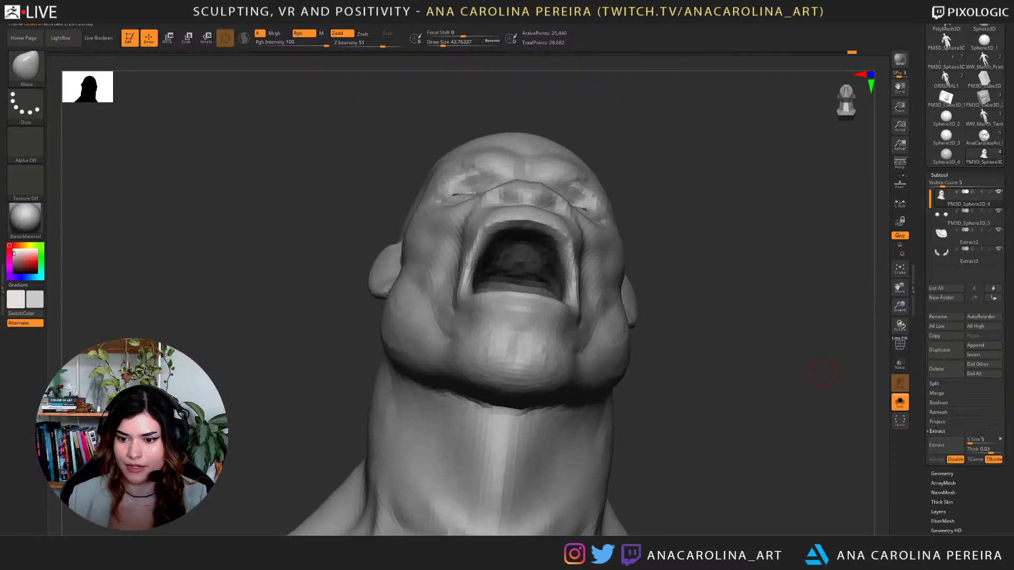
{"action": "left_click", "coordinate": [936, 444]}
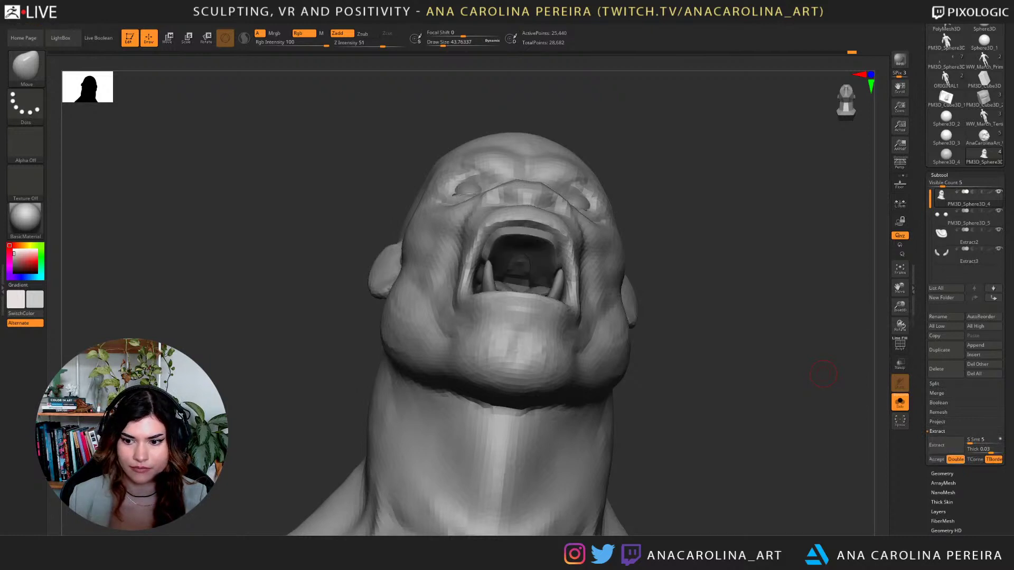
{"action": "left_click", "coordinate": [937, 459]}
{"action": "left_click_drag", "start_coordinate": [864, 423], "coordinate": [844, 437]}
Smooth the extracted upper gum band and bring the other subtools back into view.
{"action": "left_click", "coordinate": [900, 403]}
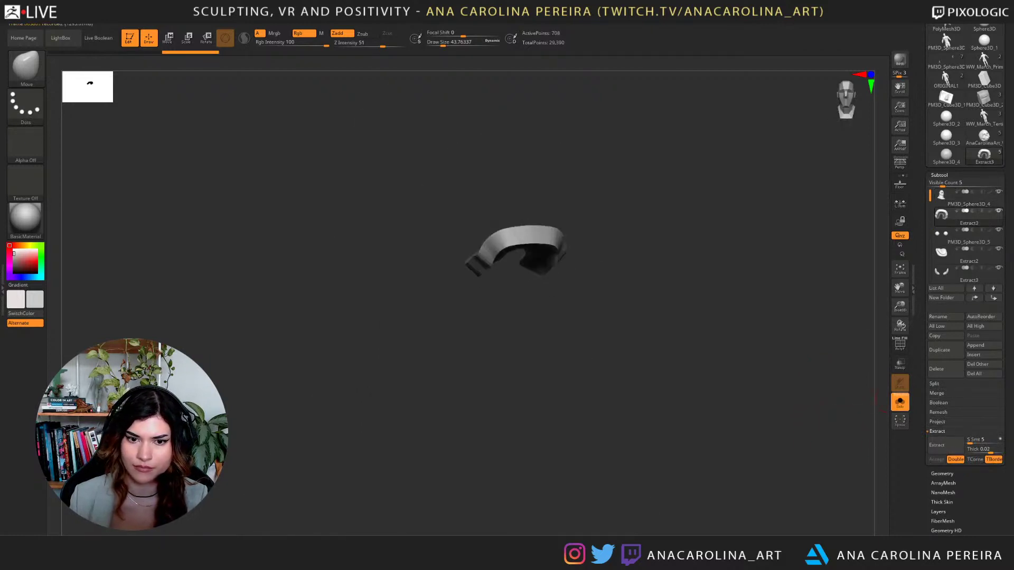
{"action": "key", "text": "shift"}
{"action": "left_click_drag", "start_coordinate": [550, 253], "coordinate": [563, 260], "text": "shift"}
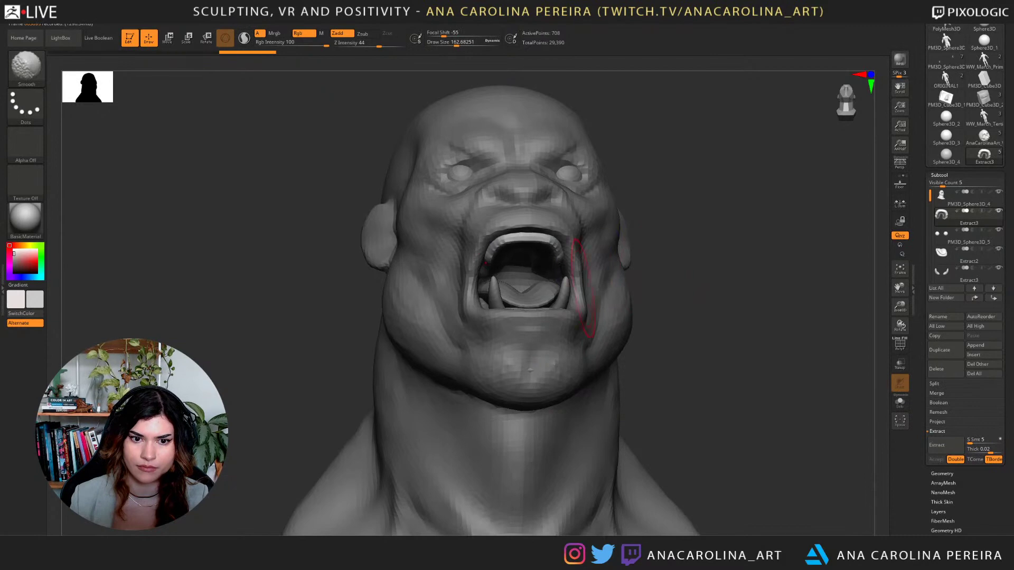
{"action": "mouse_move", "coordinate": [671, 238]}
{"action": "left_mouse_down"}
{"action": "mouse_move", "coordinate": [707, 264]}
{"action": "mouse_move", "coordinate": [765, 280]}
{"action": "left_mouse_up"}
{"action": "mouse_move", "coordinate": [739, 316]}
{"action": "left_mouse_down"}
{"action": "mouse_move", "coordinate": [703, 285]}
{"action": "mouse_move", "coordinate": [739, 269]}
{"action": "mouse_move", "coordinate": [729, 259]}
{"action": "mouse_move", "coordinate": [653, 255]}
{"action": "left_mouse_up"}
Pull two upper fangs down from the gum band with the SnakeHook brush, using draw sizes of about 128 and 90.
{"action": "key", "text": "b"}
{"action": "key", "text": "s"}
{"action": "key", "text": "h"}
{"action": "left_click_drag", "start_coordinate": [546, 272], "coordinate": [547, 275]}
{"action": "left_click_drag", "start_coordinate": [639, 274], "coordinate": [406, 285]}
{"action": "mouse_move", "coordinate": [534, 241]}
{"action": "left_mouse_down"}
{"action": "mouse_move", "coordinate": [591, 244]}
{"action": "mouse_move", "coordinate": [553, 260]}
{"action": "left_mouse_up"}
{"action": "key", "text": "ctrl+z"}
{"action": "left_click_drag", "start_coordinate": [497, 293], "coordinate": [462, 297]}
{"action": "key", "text": "space"}
{"action": "left_click_drag", "start_coordinate": [522, 269], "coordinate": [529, 269]}
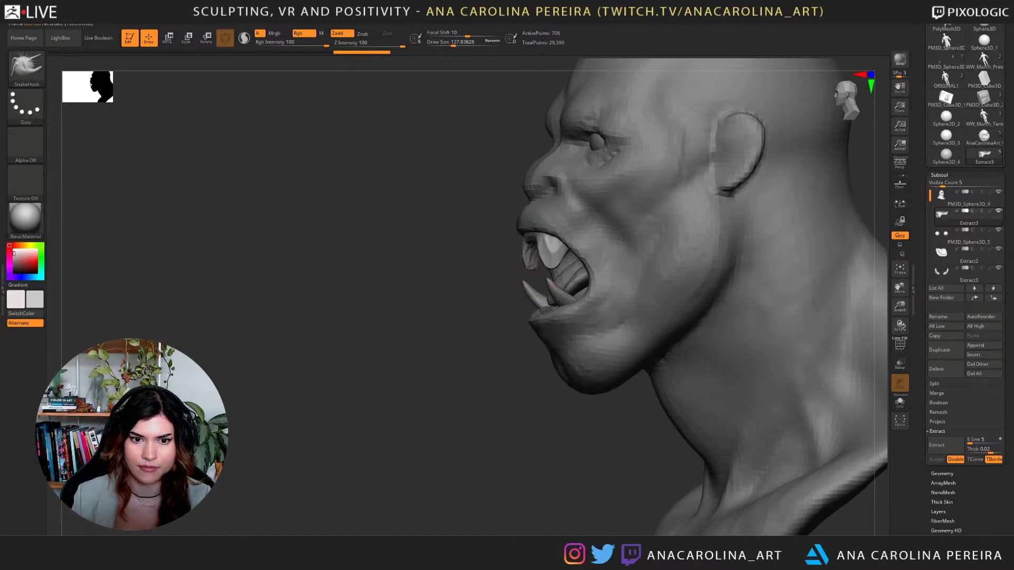
{"action": "left_click_drag", "start_coordinate": [470, 295], "coordinate": [723, 274]}
{"action": "key", "text": "space"}
{"action": "left_click_drag", "start_coordinate": [737, 244], "coordinate": [740, 264]}
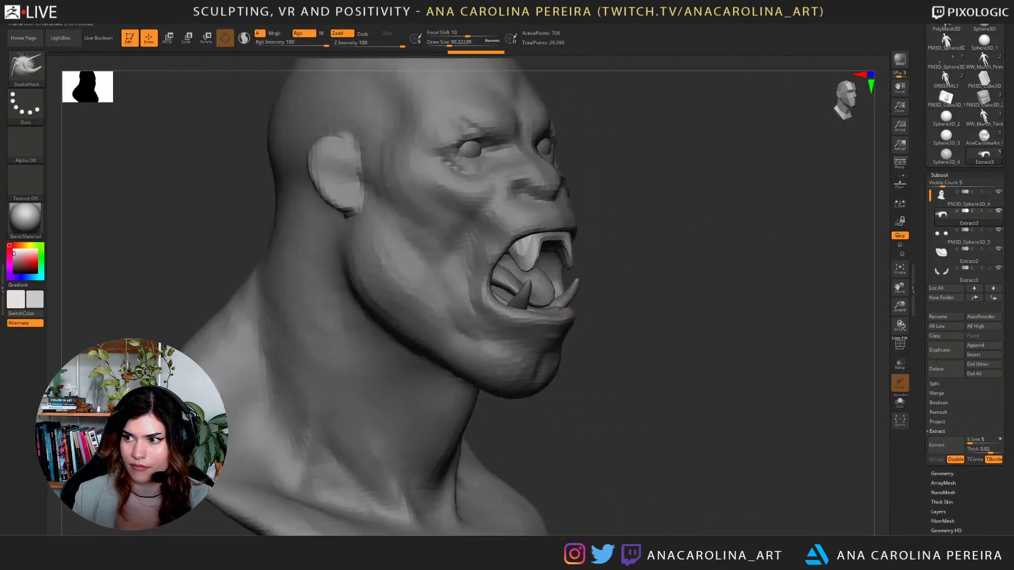
Sharpen the upper fangs into points with the Pinch brush at an enlarged draw size.
{"action": "left_click_drag", "start_coordinate": [623, 253], "coordinate": [664, 245]}
{"action": "key", "text": "b"}
{"action": "key", "text": "p"}
{"action": "key", "text": "i"}
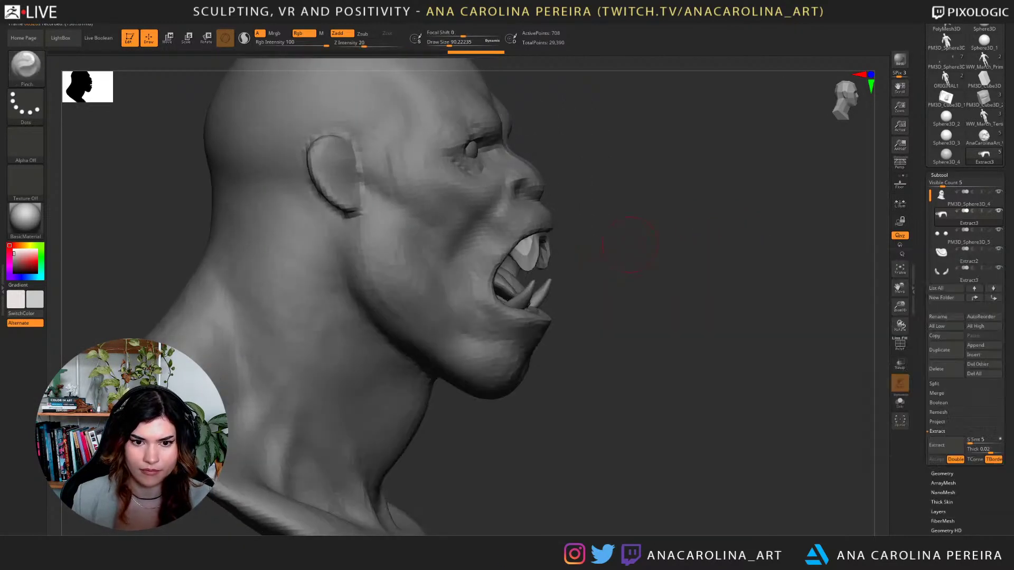
{"action": "key", "text": "space"}
{"action": "left_click_drag", "start_coordinate": [580, 256], "coordinate": [588, 256]}
{"action": "left_click_drag", "start_coordinate": [521, 252], "coordinate": [525, 258]}
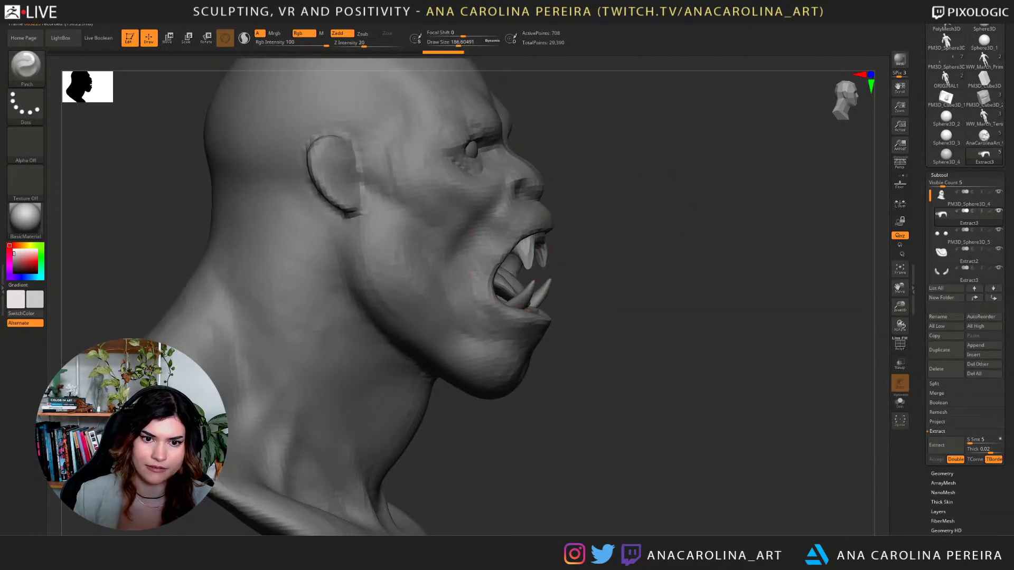
Refine the shape and placement of the upper fangs from the front and side with the Move brush.
{"action": "left_click_drag", "start_coordinate": [771, 248], "coordinate": [676, 252]}
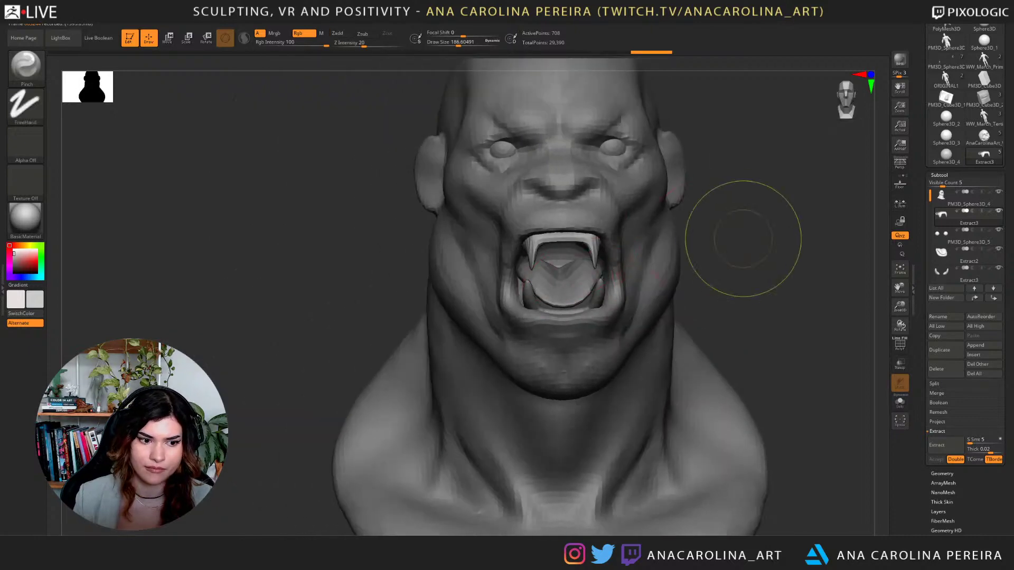
{"action": "left_click_drag", "start_coordinate": [743, 239], "coordinate": [736, 262]}
{"action": "key", "text": "b"}
{"action": "key", "text": "m"}
{"action": "key", "text": "v"}
{"action": "key", "text": "space"}
{"action": "left_click_drag", "start_coordinate": [765, 248], "coordinate": [721, 251]}
{"action": "key", "text": "space"}
{"action": "left_click_drag", "start_coordinate": [562, 258], "coordinate": [559, 255]}
{"action": "left_click_drag", "start_coordinate": [465, 256], "coordinate": [650, 260]}
{"action": "left_click_drag", "start_coordinate": [526, 261], "coordinate": [530, 255]}
Form a smaller tooth behind each upper fang with the Move brush, reducing its draw size to about 29.
{"action": "left_click_drag", "start_coordinate": [654, 264], "coordinate": [607, 248]}
{"action": "key", "text": "space"}
{"action": "mouse_move", "coordinate": [596, 246]}
{"action": "left_mouse_down"}
{"action": "mouse_move", "coordinate": [631, 241]}
{"action": "mouse_move", "coordinate": [641, 227]}
{"action": "mouse_move", "coordinate": [563, 228]}
{"action": "left_mouse_up"}
{"action": "key", "text": "space"}
{"action": "key", "text": "space"}
{"action": "mouse_move", "coordinate": [552, 233]}
{"action": "left_mouse_down"}
{"action": "mouse_move", "coordinate": [573, 231]}
{"action": "mouse_move", "coordinate": [540, 237]}
{"action": "left_mouse_up"}
{"action": "key", "text": "space"}
{"action": "key", "text": "ctrl+z"}
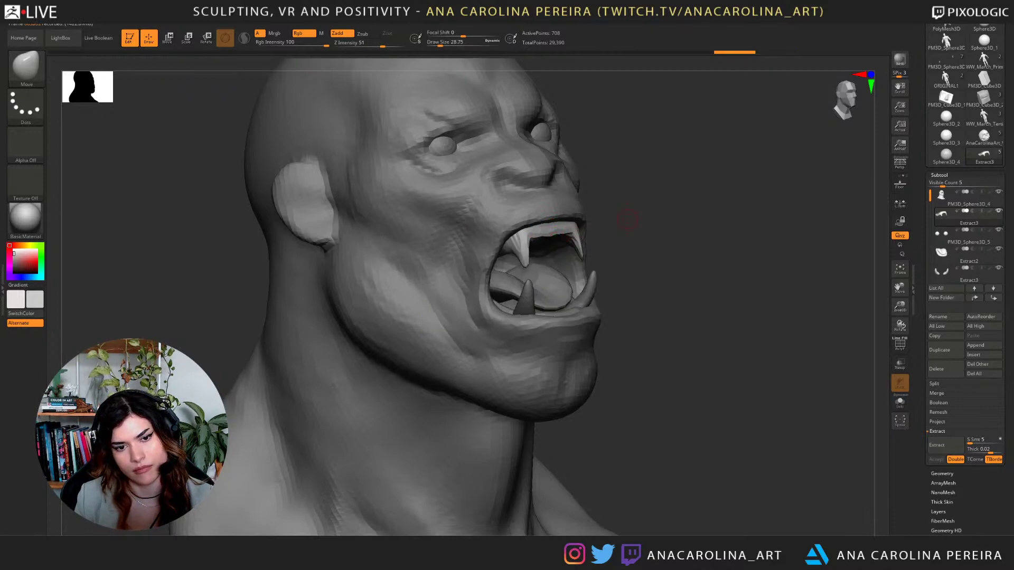
{"action": "mouse_move", "coordinate": [627, 220]}
{"action": "left_mouse_down"}
{"action": "mouse_move", "coordinate": [604, 228]}
{"action": "mouse_move", "coordinate": [601, 257]}
{"action": "mouse_move", "coordinate": [611, 251]}
{"action": "left_mouse_up"}
{"action": "key", "text": "s"}
{"action": "right_click_drag", "start_coordinate": [559, 306], "coordinate": [678, 296]}
Select the head mesh and reshape the upper lip around the fangs with the Move brush at a draw size of about 128.
{"action": "left_click", "coordinate": [701, 205], "text": "alt"}
{"action": "right_click_drag", "start_coordinate": [712, 204], "coordinate": [747, 208]}
{"action": "key", "text": "space"}
{"action": "left_click_drag", "start_coordinate": [738, 210], "coordinate": [747, 209]}
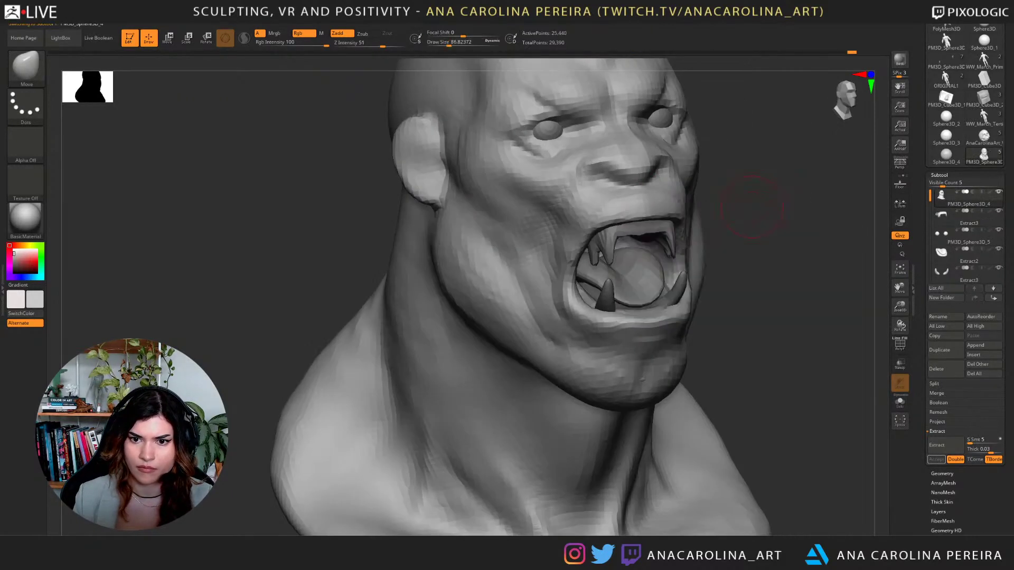
{"action": "key", "text": "space"}
{"action": "mouse_move", "coordinate": [617, 222]}
{"action": "left_mouse_down"}
{"action": "mouse_move", "coordinate": [602, 218]}
{"action": "mouse_move", "coordinate": [636, 205]}
{"action": "left_mouse_up"}
{"action": "right_click_drag", "start_coordinate": [736, 204], "coordinate": [634, 204]}
{"action": "left_click_drag", "start_coordinate": [698, 218], "coordinate": [700, 212]}
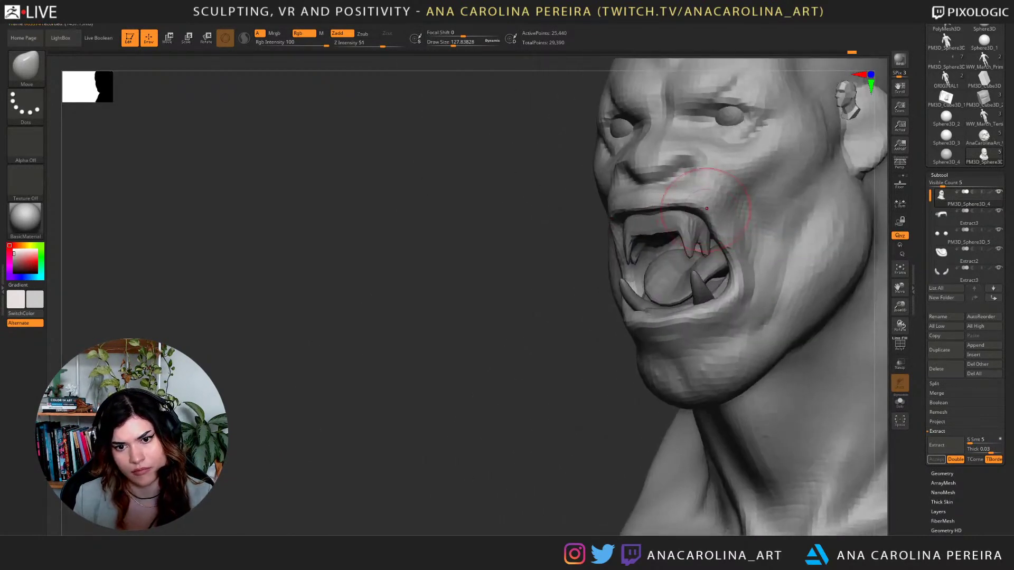
Undo the last lip change, nudge the upper lip beside the fangs with the Move brush, and select the upper fang mesh.
{"action": "key", "text": "ctrl+z"}
{"action": "left_click_drag", "start_coordinate": [571, 355], "coordinate": [536, 354]}
{"action": "left_click_drag", "start_coordinate": [721, 232], "coordinate": [715, 214]}
{"action": "left_click", "coordinate": [661, 255], "text": "alt"}
{"action": "left_click_drag", "start_coordinate": [586, 311], "coordinate": [734, 317]}
{"action": "left_click_drag", "start_coordinate": [866, 319], "coordinate": [823, 319], "text": "alt"}
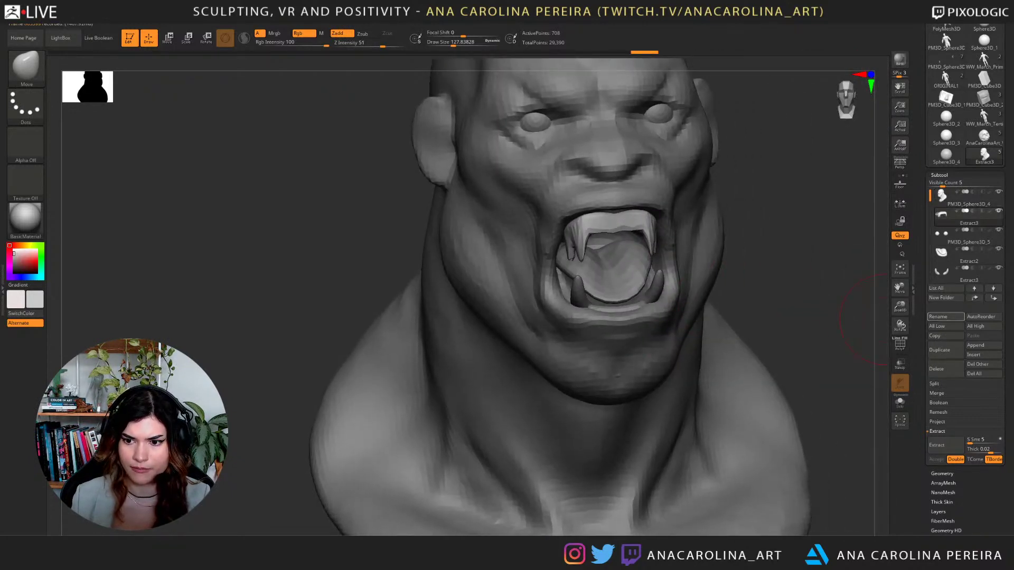
{"action": "left_click", "coordinate": [940, 349]}
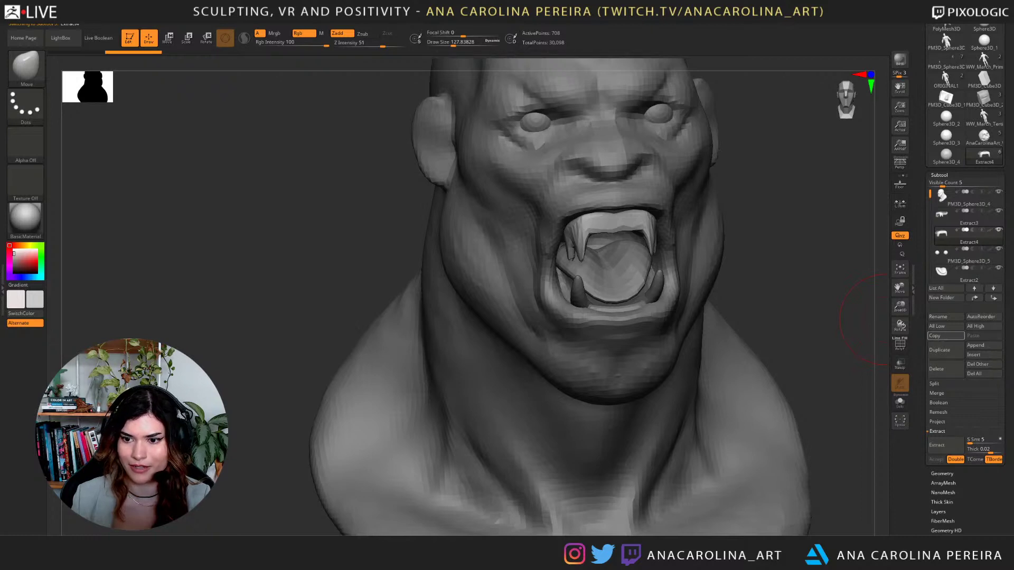
{"action": "left_click", "coordinate": [942, 368]}
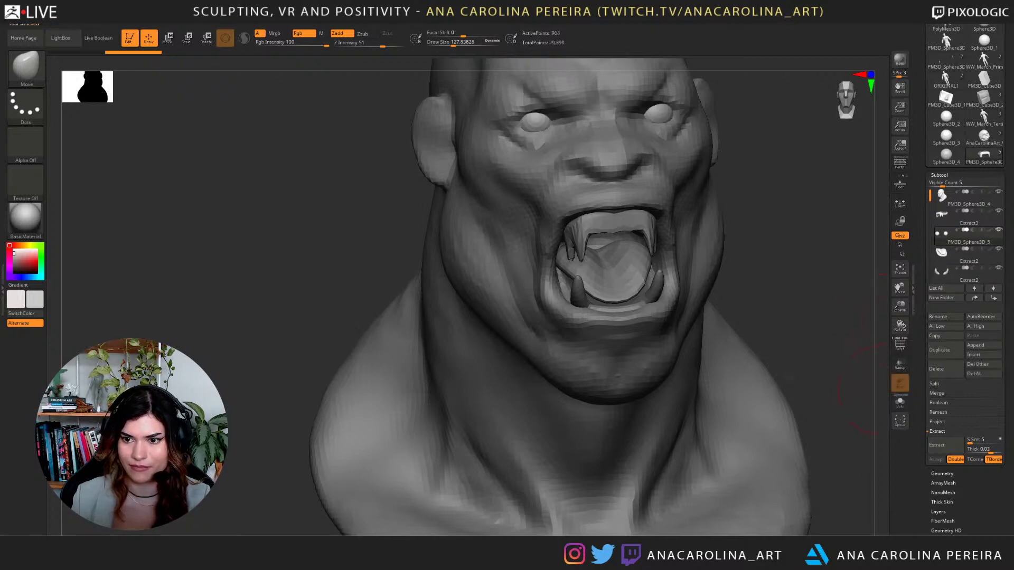
{"action": "left_click_drag", "start_coordinate": [840, 349], "coordinate": [944, 349]}
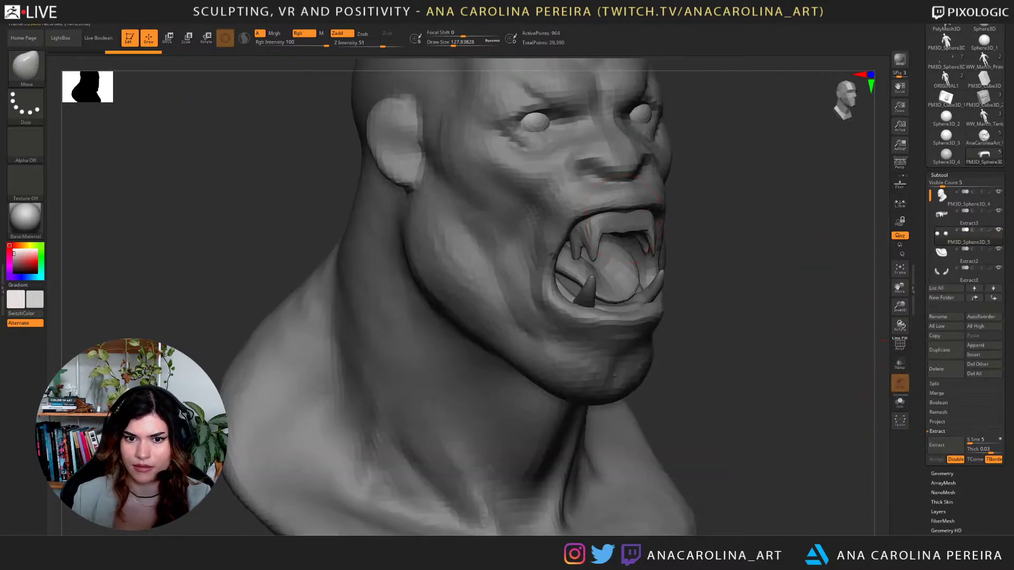
{"action": "left_click", "coordinate": [617, 223], "text": "alt"}
{"action": "mouse_move", "coordinate": [758, 227]}
{"action": "left_mouse_down", "text": "alt"}
{"action": "mouse_move", "coordinate": [739, 164]}
{"action": "mouse_move", "coordinate": [723, 169]}
{"action": "mouse_move", "coordinate": [728, 232]}
{"action": "left_mouse_up", "text": "alt"}
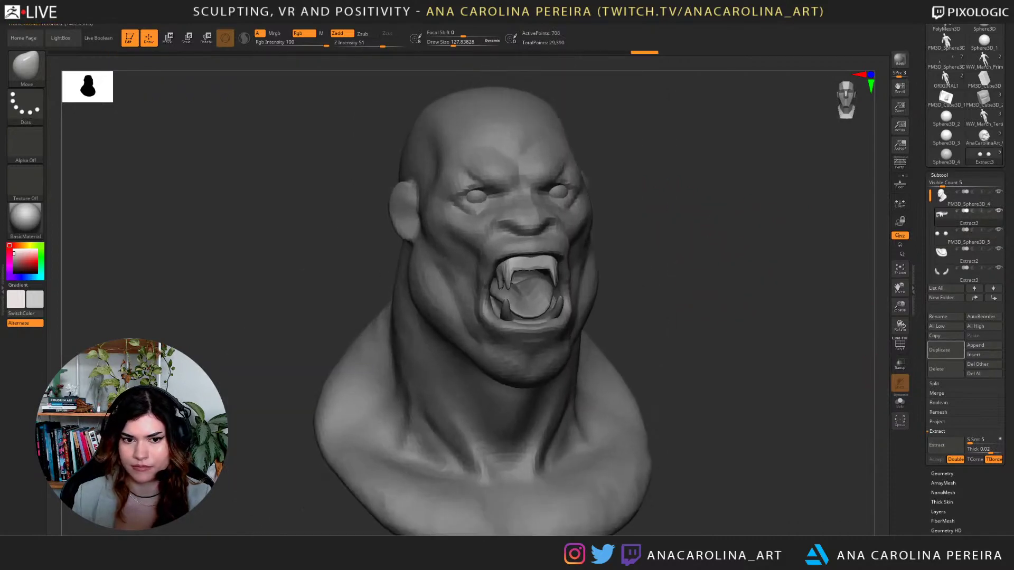
Adjust the curve of the upper fang mesh from below the jaw with the Move brush.
{"action": "mouse_move", "coordinate": [729, 296]}
{"action": "left_mouse_down"}
{"action": "mouse_move", "coordinate": [712, 246]}
{"action": "mouse_move", "coordinate": [739, 272]}
{"action": "mouse_move", "coordinate": [707, 238]}
{"action": "mouse_move", "coordinate": [702, 214]}
{"action": "left_mouse_up"}
{"action": "key", "text": "b"}
{"action": "key", "text": "m"}
{"action": "key", "text": "v"}
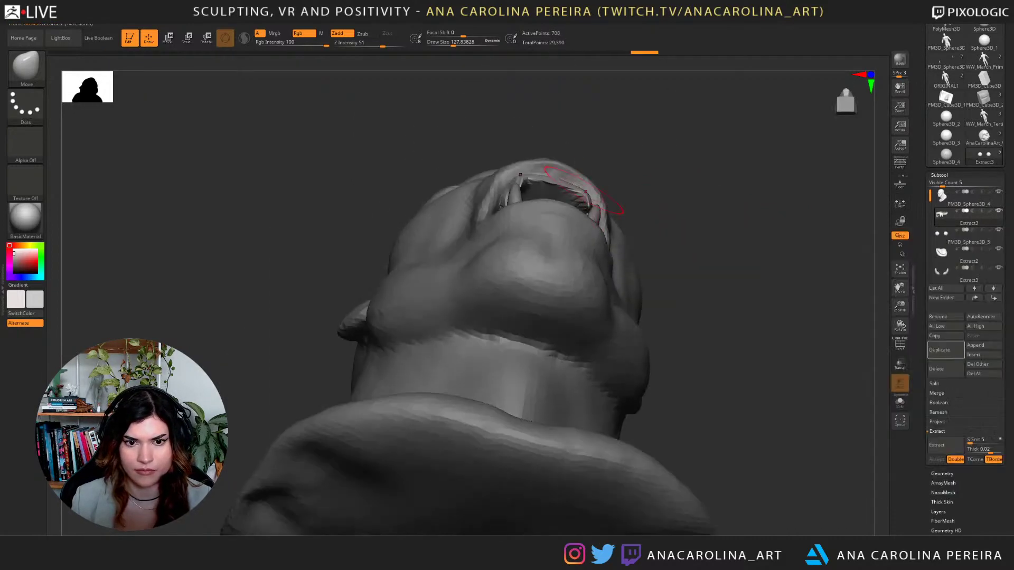
{"action": "left_click_drag", "start_coordinate": [564, 210], "coordinate": [581, 186]}
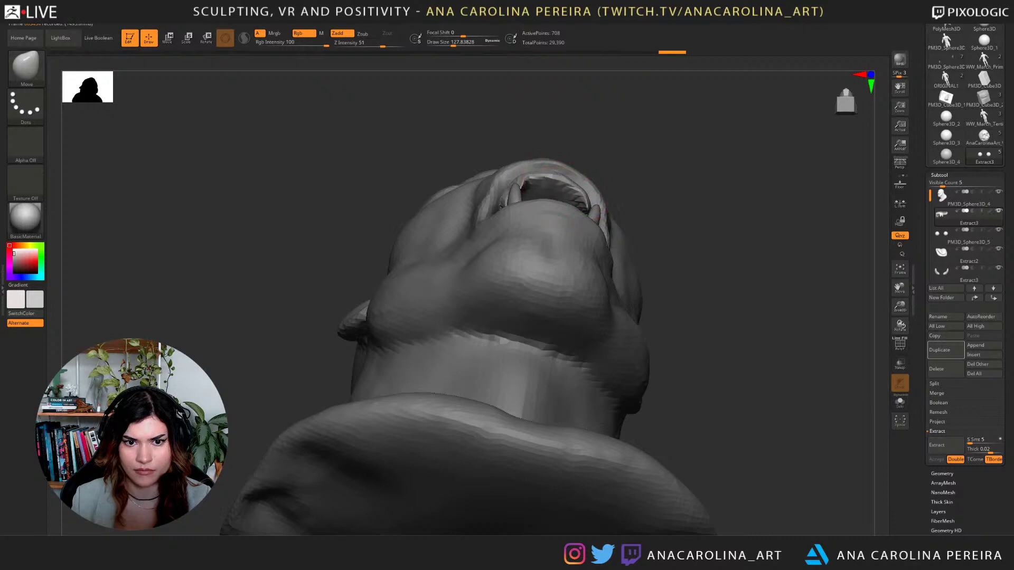
{"action": "mouse_move", "coordinate": [658, 182]}
{"action": "left_mouse_down"}
{"action": "mouse_move", "coordinate": [673, 246]}
{"action": "mouse_move", "coordinate": [710, 264]}
{"action": "mouse_move", "coordinate": [689, 208]}
{"action": "mouse_move", "coordinate": [698, 370]}
{"action": "left_mouse_up"}
{"action": "left_click_drag", "start_coordinate": [691, 303], "coordinate": [707, 305]}
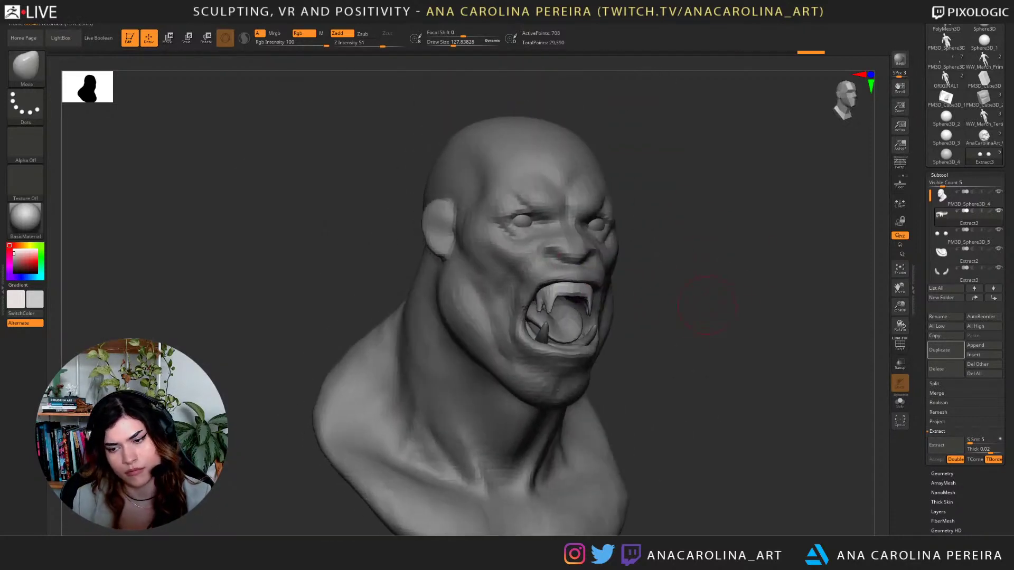
Subdivide the upper fang mesh and smooth its surface.
{"action": "left_click", "coordinate": [942, 474]}
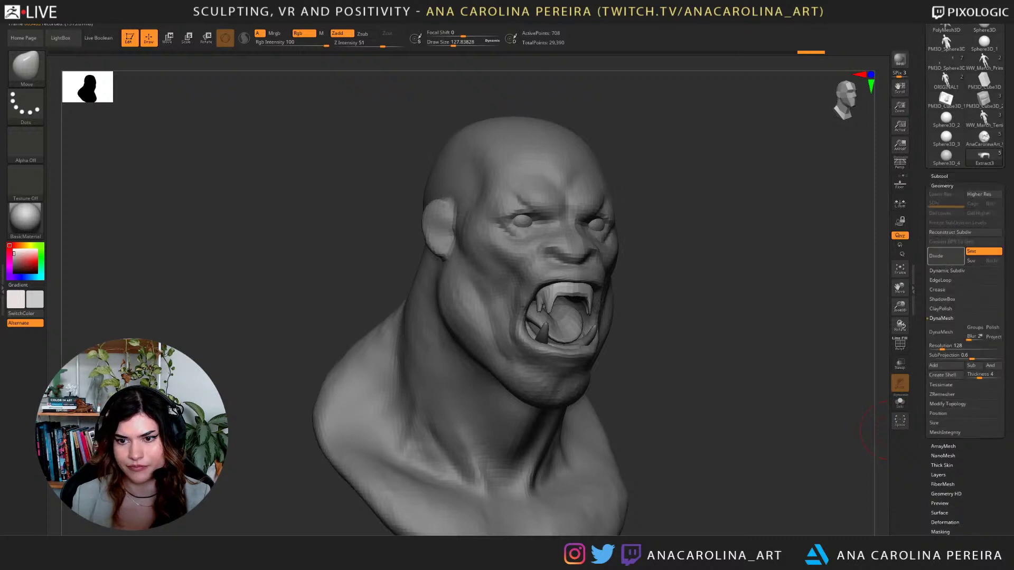
{"action": "left_click", "coordinate": [942, 256]}
{"action": "mouse_move", "coordinate": [808, 311]}
{"action": "left_mouse_down"}
{"action": "mouse_move", "coordinate": [681, 314]}
{"action": "mouse_move", "coordinate": [792, 370]}
{"action": "left_mouse_up"}
{"action": "mouse_move", "coordinate": [568, 304]}
{"action": "left_mouse_down", "text": "shift"}
{"action": "mouse_move", "coordinate": [623, 311]}
{"action": "mouse_move", "coordinate": [633, 296]}
{"action": "left_mouse_up", "text": "shift"}
{"action": "left_click", "coordinate": [944, 256]}
{"action": "left_click", "coordinate": [944, 256]}
{"action": "key", "text": "ctrl+d"}
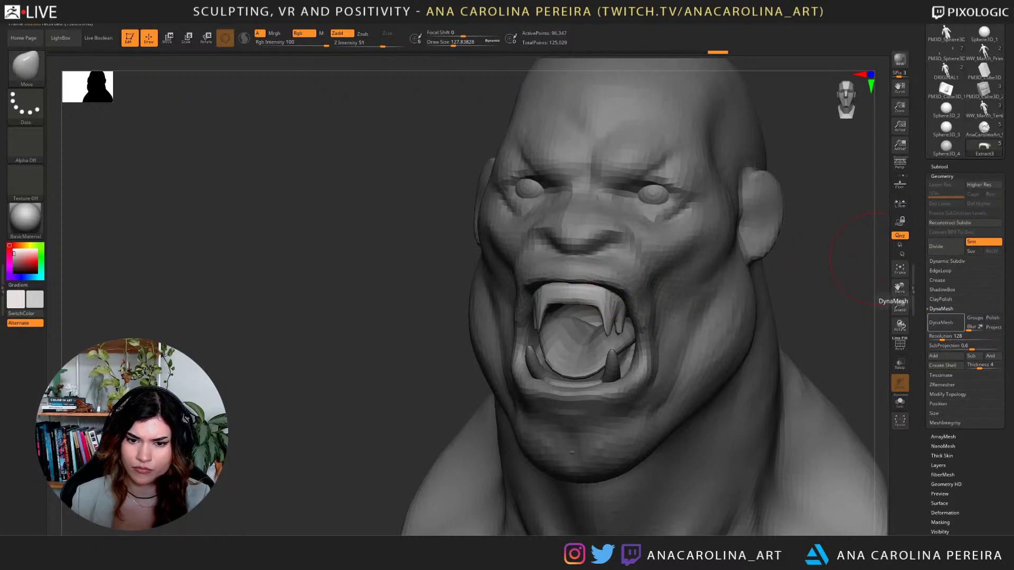
{"action": "left_click", "coordinate": [941, 323]}
Try subdividing the upper fang mesh two more levels and check its smoothness from several angles.
{"action": "left_click", "coordinate": [938, 166]}
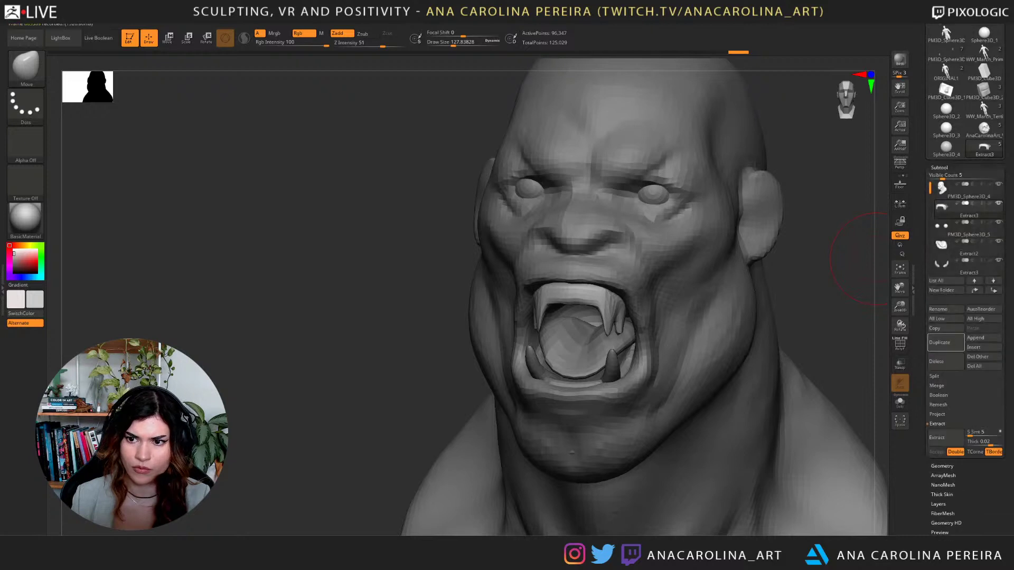
{"action": "mouse_move", "coordinate": [820, 244]}
{"action": "left_mouse_down", "text": "ctrl"}
{"action": "mouse_move", "coordinate": [823, 268]}
{"action": "mouse_move", "coordinate": [879, 280]}
{"action": "left_mouse_up", "text": "ctrl"}
{"action": "left_click", "coordinate": [941, 466]}
{"action": "key", "text": "ctrl+d"}
{"action": "key", "text": "ctrl+d"}
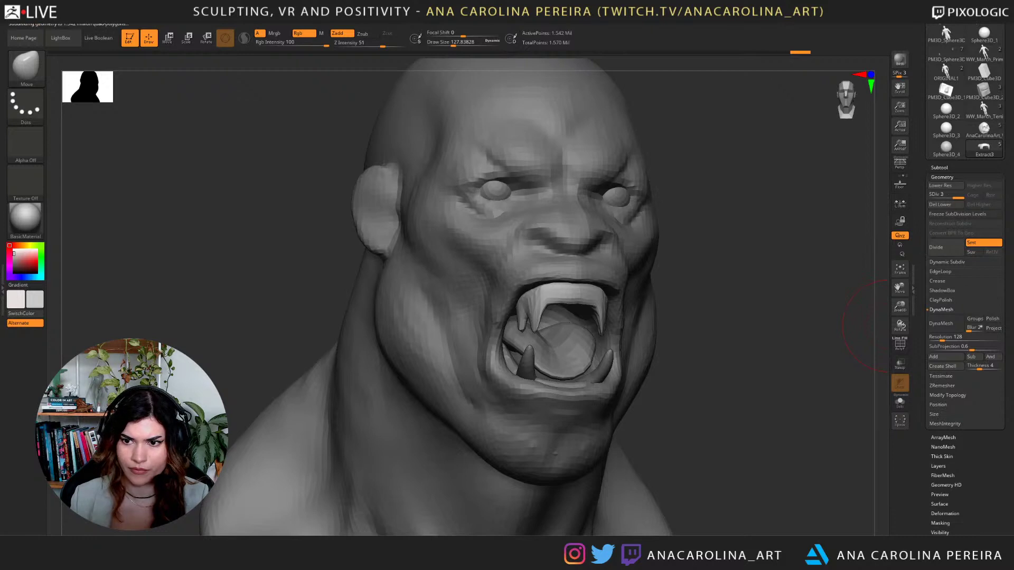
{"action": "left_click_drag", "start_coordinate": [879, 323], "coordinate": [781, 270], "text": "shift"}
{"action": "left_click_drag", "start_coordinate": [631, 298], "coordinate": [633, 338], "text": "shift"}
{"action": "left_click_drag", "start_coordinate": [856, 304], "coordinate": [775, 299]}
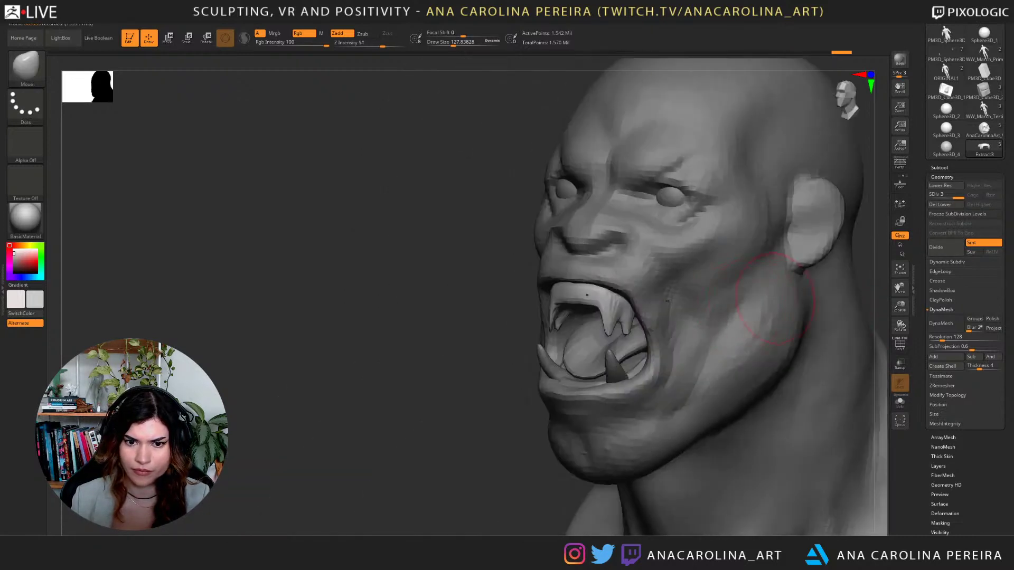
Inspect the upper fangs' topology with PolyFrame and undo the extra subdivisions.
{"action": "left_click_drag", "start_coordinate": [483, 364], "coordinate": [510, 452], "text": "alt"}
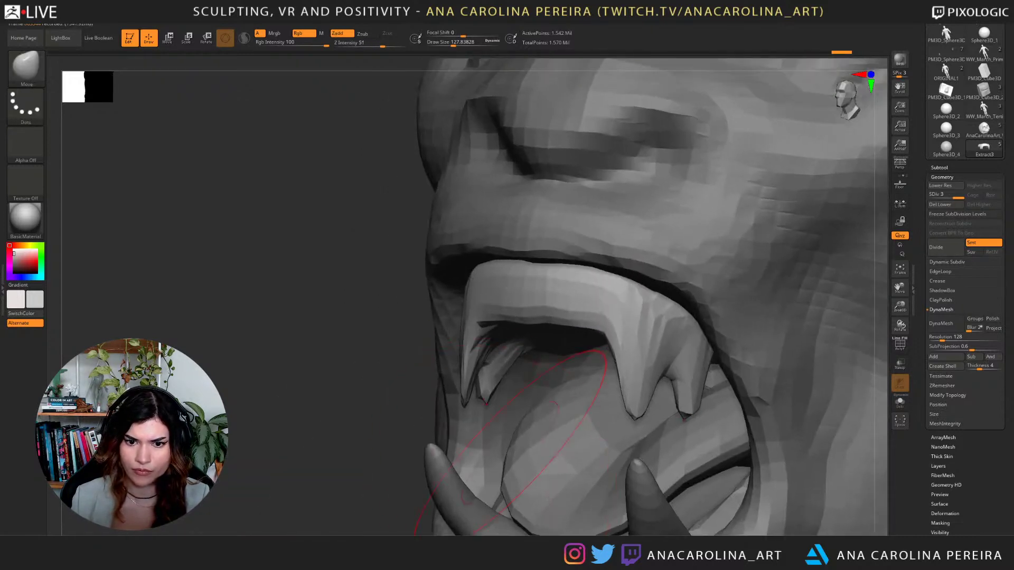
{"action": "left_click", "coordinate": [899, 344]}
{"action": "key", "text": "ctrl"}
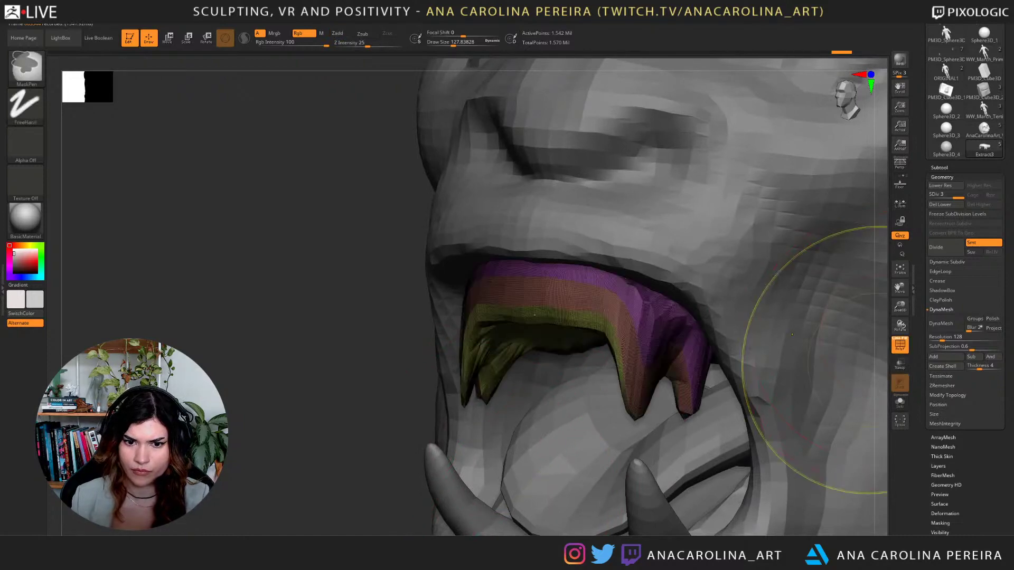
{"action": "key", "text": "shift+d"}
{"action": "key", "text": "shift+d"}
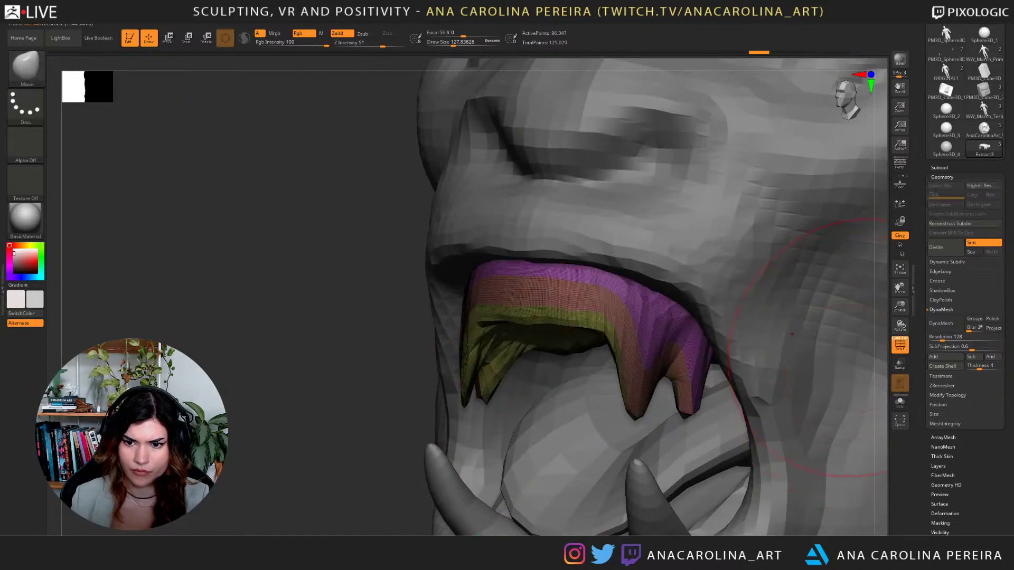
{"action": "right_click_drag", "start_coordinate": [536, 317], "coordinate": [531, 351], "text": "alt"}
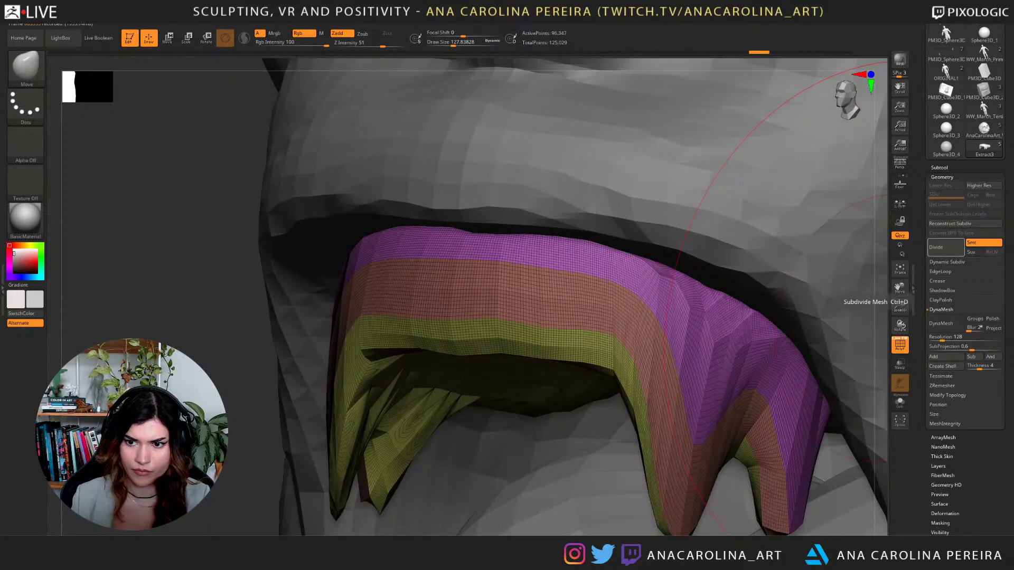
{"action": "left_click", "coordinate": [944, 247]}
{"action": "key", "text": "shift+d"}
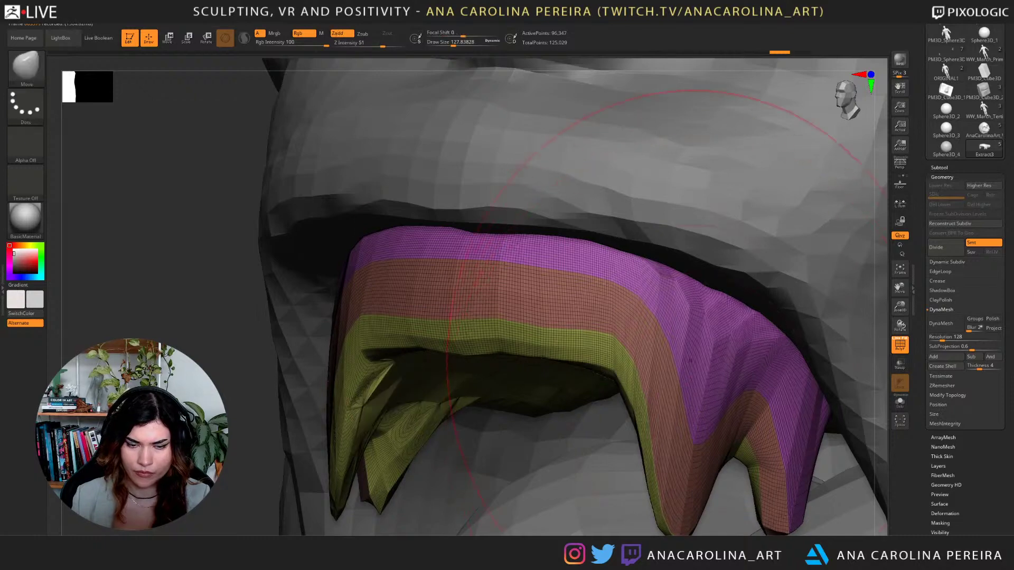
{"action": "right_click_drag", "start_coordinate": [678, 339], "coordinate": [677, 301], "text": "alt"}
{"action": "right_click_drag", "start_coordinate": [845, 449], "coordinate": [752, 334], "text": "alt"}
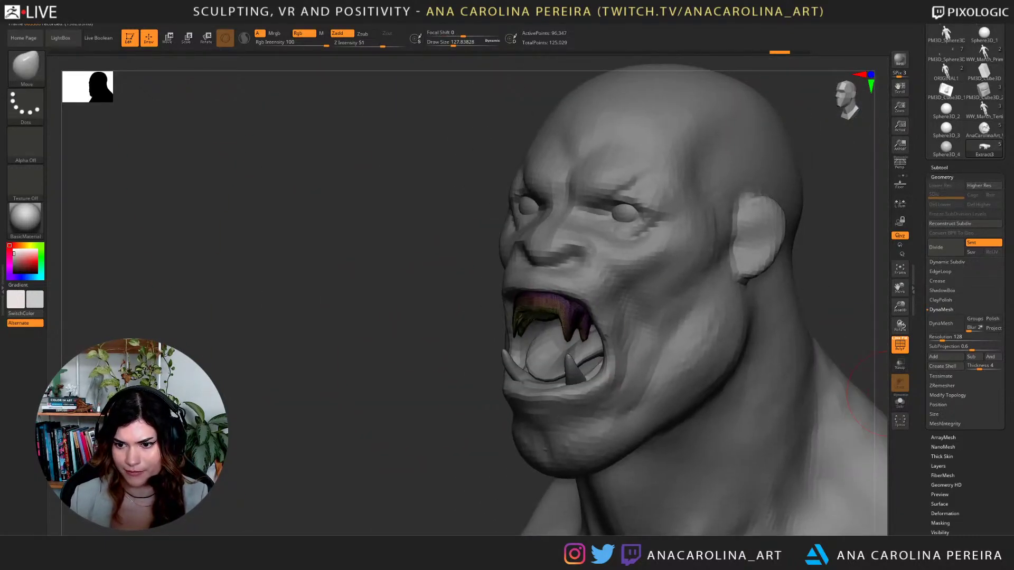
Remesh the upper fangs with DynaMesh at resolution 80 and hide the PolyFrame wireframe.
{"action": "left_click_drag", "start_coordinate": [942, 338], "coordinate": [939, 338]}
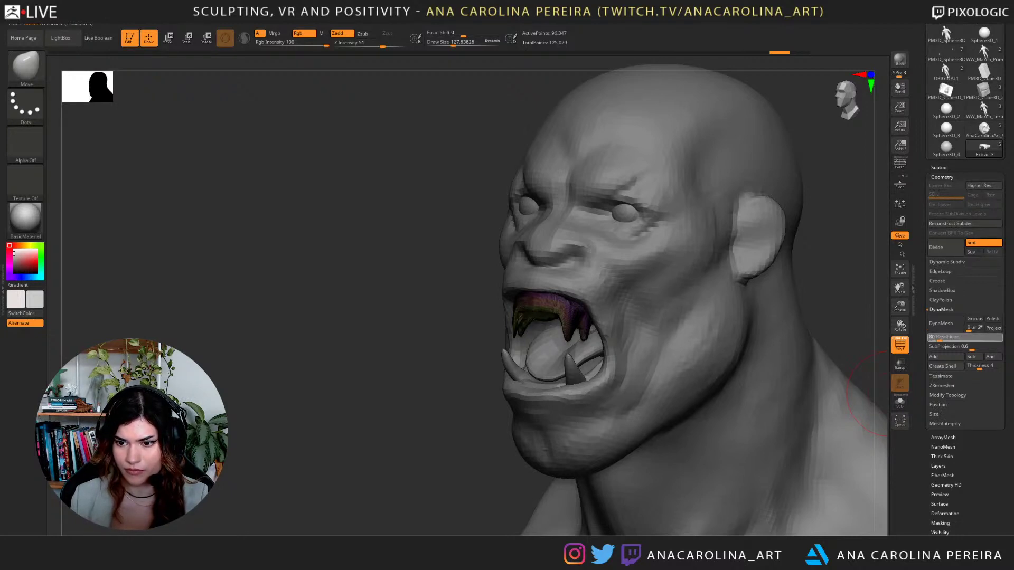
{"action": "left_click", "coordinate": [945, 323]}
{"action": "right_click_drag", "start_coordinate": [840, 338], "coordinate": [897, 333]}
{"action": "left_click", "coordinate": [900, 345]}
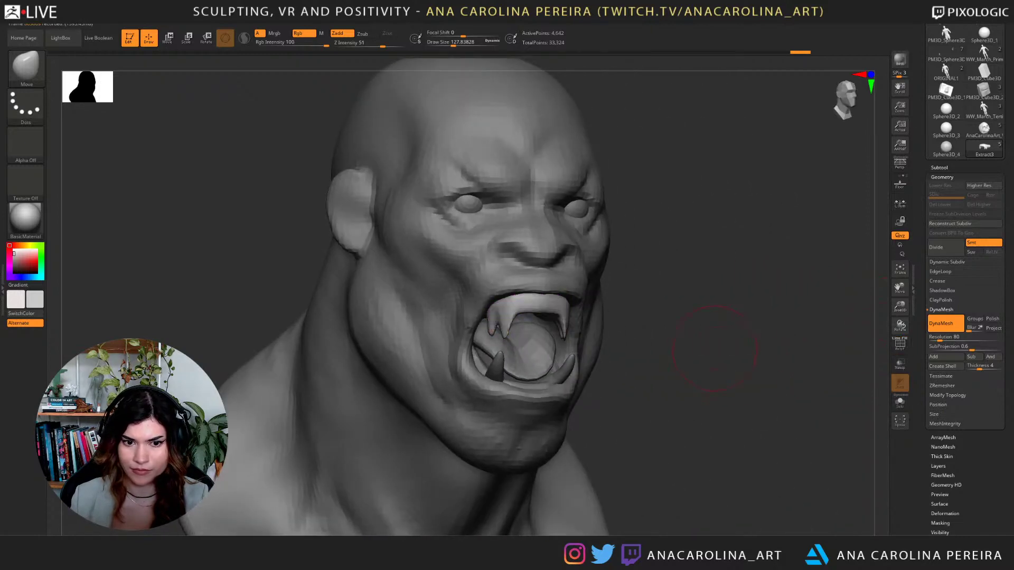
Carve the first grooves between the front upper teeth with the DamStandard brush, reducing its draw size to about 25.
{"action": "right_click_drag", "start_coordinate": [715, 348], "coordinate": [681, 388]}
{"action": "key", "text": "b"}
{"action": "key", "text": "d"}
{"action": "key", "text": "s"}
{"action": "key", "text": "space"}
{"action": "left_click_drag", "start_coordinate": [716, 329], "coordinate": [707, 331]}
{"action": "right_click_drag", "start_coordinate": [706, 335], "coordinate": [692, 378], "text": "ctrl"}
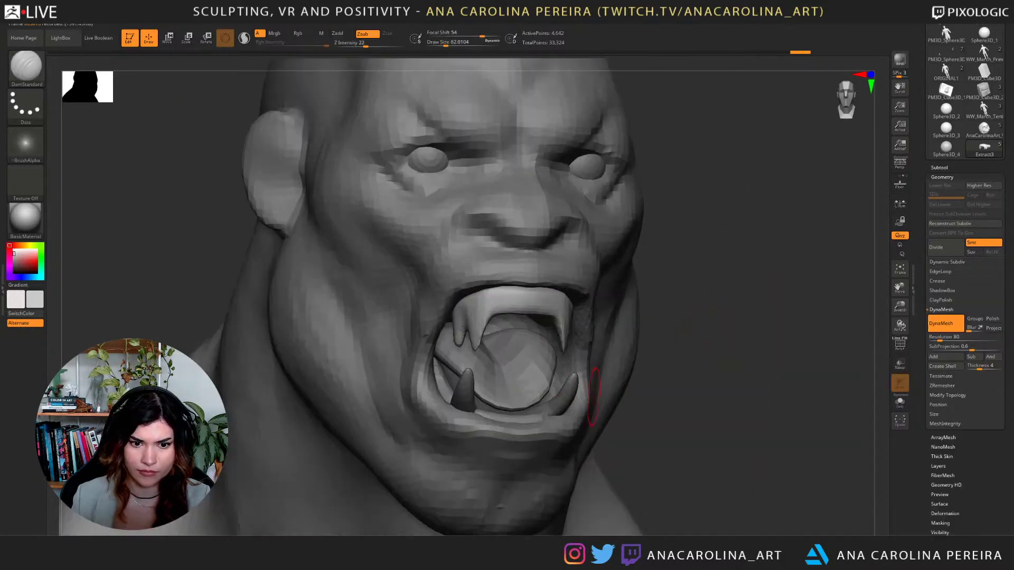
{"action": "key", "text": "space"}
{"action": "left_click_drag", "start_coordinate": [479, 330], "coordinate": [510, 298]}
{"action": "key", "text": "ctrl+z"}
{"action": "key", "text": "ctrl+z"}
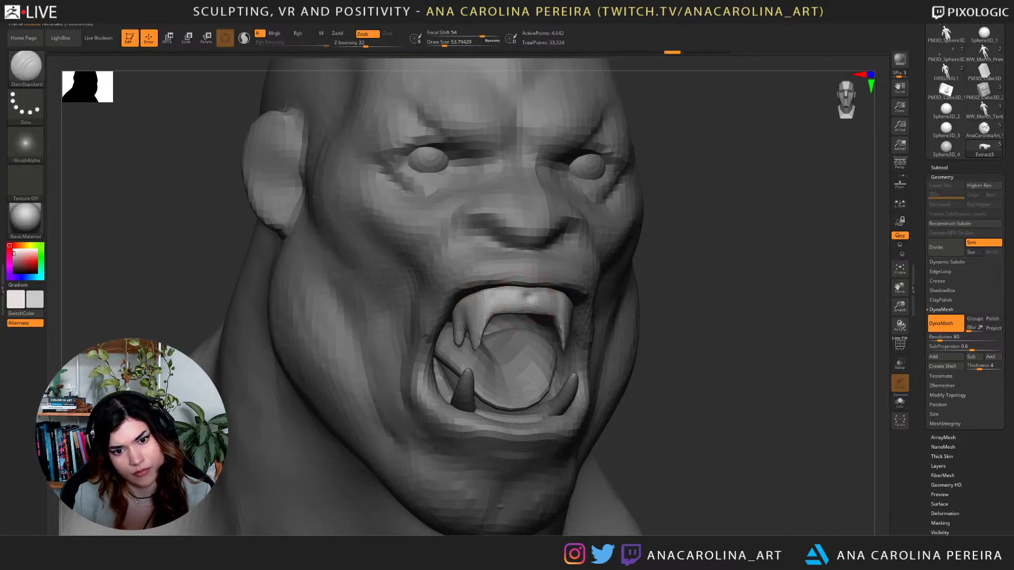
{"action": "mouse_move", "coordinate": [522, 295]}
{"action": "left_mouse_down"}
{"action": "mouse_move", "coordinate": [510, 298]}
{"action": "mouse_move", "coordinate": [517, 316]}
{"action": "mouse_move", "coordinate": [521, 303]}
{"action": "mouse_move", "coordinate": [546, 305]}
{"action": "left_mouse_up"}
{"action": "key", "text": "space"}
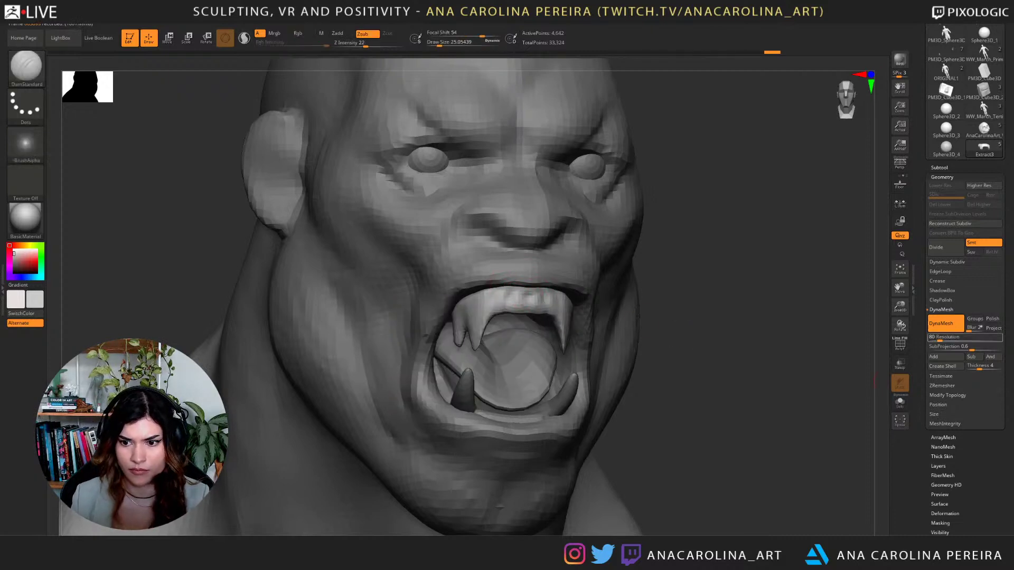
{"action": "key", "text": "ctrl+z"}
Remesh the upper teeth with DynaMesh at resolution 176 and carve further tooth grooves with DamStandard at a draw size of about 44.
{"action": "left_click_drag", "start_coordinate": [940, 338], "coordinate": [944, 338]}
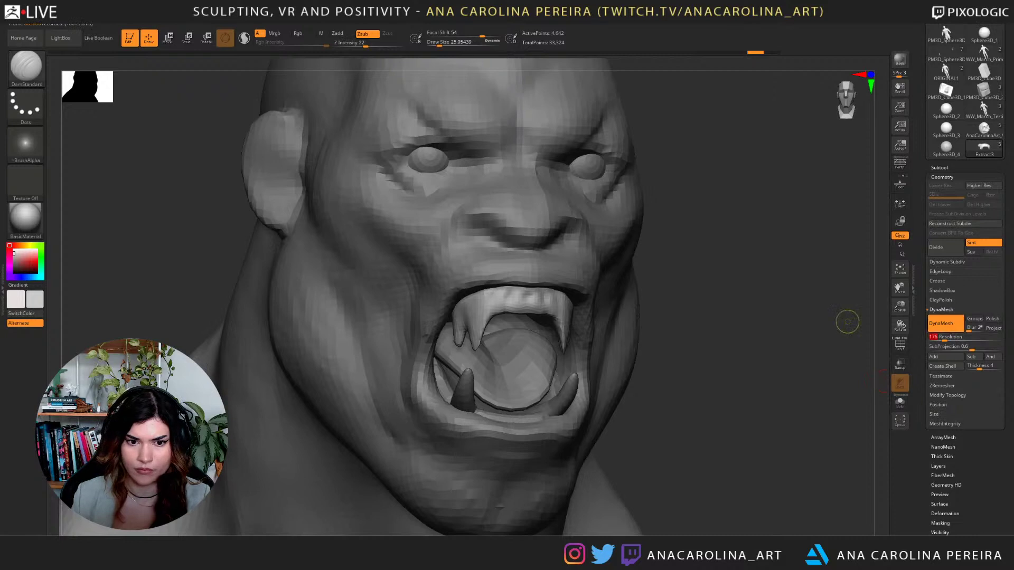
{"action": "left_click_drag", "start_coordinate": [830, 329], "coordinate": [816, 364], "text": "ctrl"}
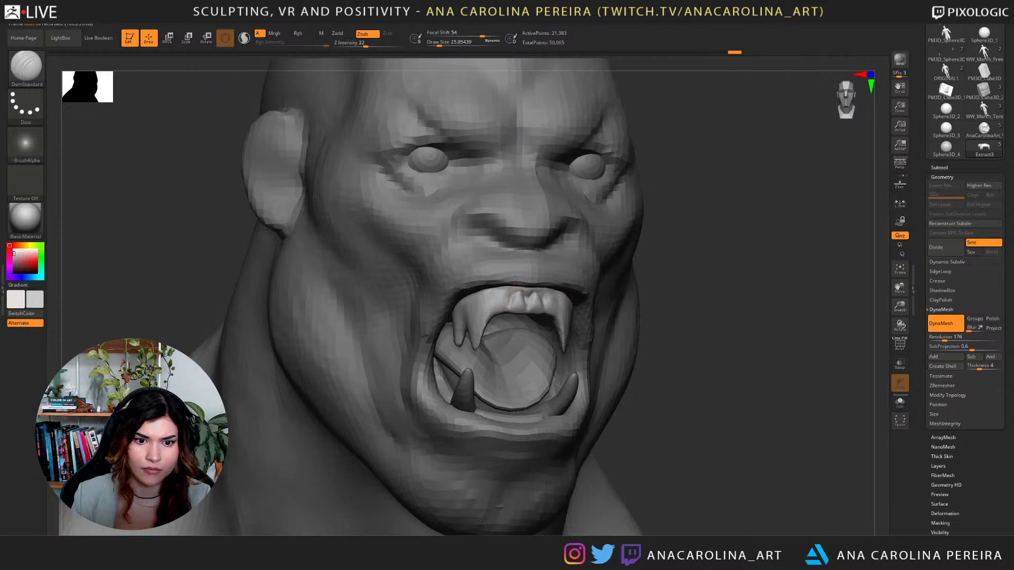
{"action": "key", "text": "space"}
{"action": "left_click_drag", "start_coordinate": [494, 301], "coordinate": [515, 305]}
{"action": "right_click_drag", "start_coordinate": [527, 335], "coordinate": [360, 337]}
{"action": "left_click_drag", "start_coordinate": [554, 303], "coordinate": [571, 313]}
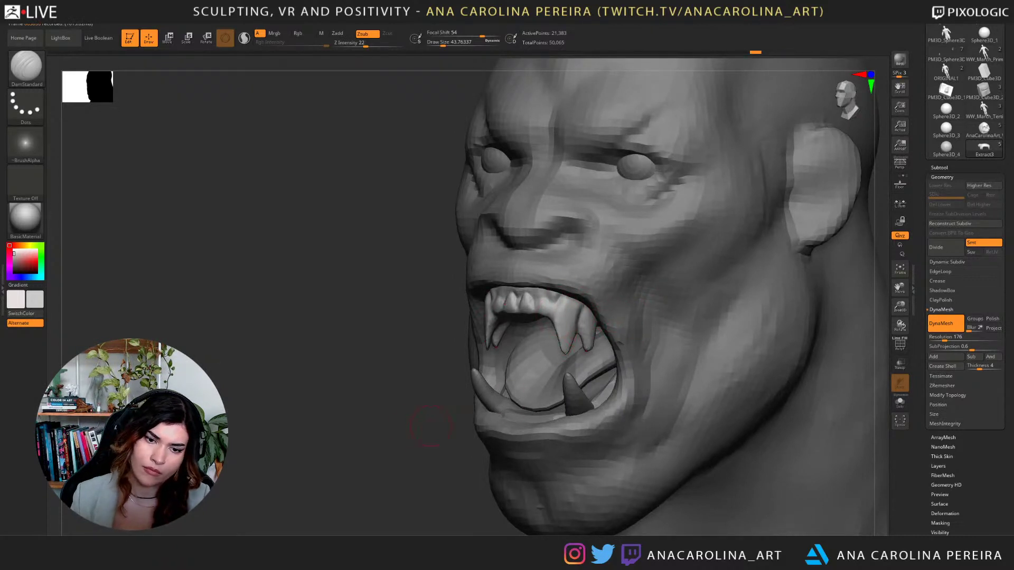
{"action": "right_click_drag", "start_coordinate": [431, 427], "coordinate": [438, 348], "text": "ctrl"}
{"action": "right_click_drag", "start_coordinate": [596, 351], "coordinate": [702, 349]}
Reshape the upper front teeth between the fangs with the Move brush at a draw size of about 74.
{"action": "key", "text": "space"}
{"action": "left_click_drag", "start_coordinate": [700, 343], "coordinate": [709, 343]}
{"action": "right_click_drag", "start_coordinate": [710, 343], "coordinate": [720, 315], "text": "ctrl"}
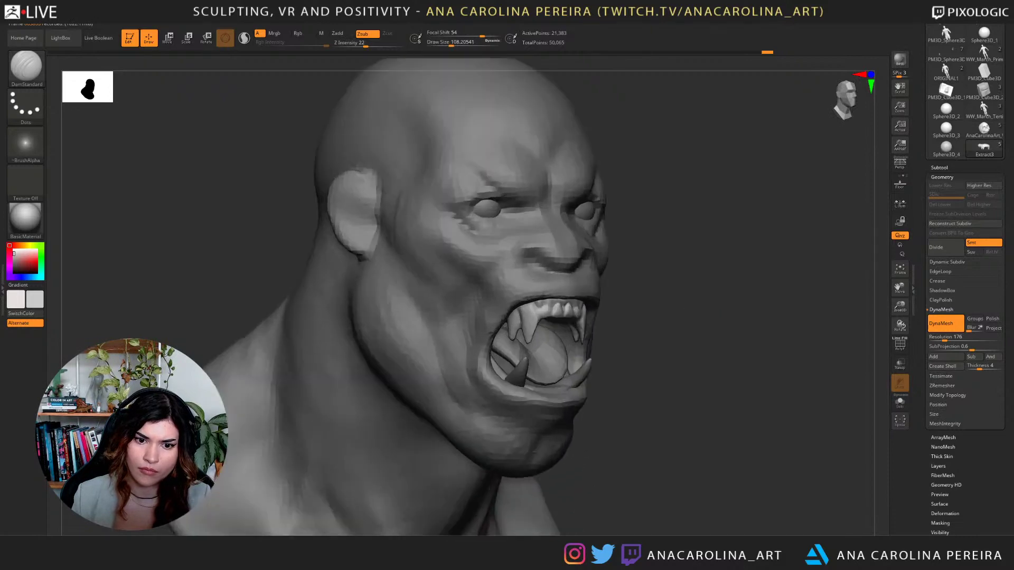
{"action": "mouse_move", "coordinate": [491, 317]}
{"action": "right_mouse_down"}
{"action": "mouse_move", "coordinate": [547, 322]}
{"action": "mouse_move", "coordinate": [587, 296]}
{"action": "right_mouse_up"}
{"action": "key", "text": "b"}
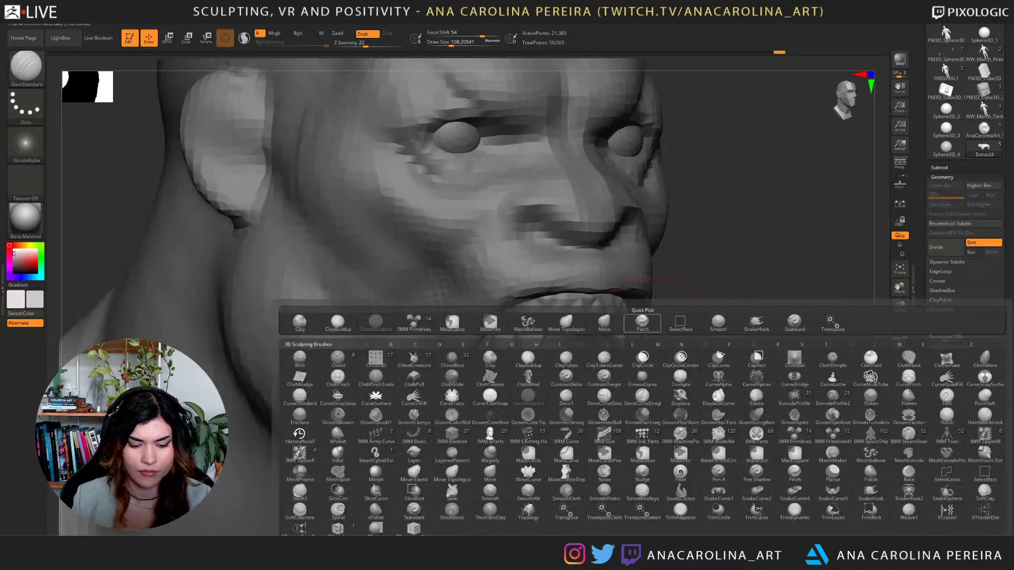
{"action": "key", "text": "m"}
{"action": "key", "text": "v"}
{"action": "right_click_drag", "start_coordinate": [666, 338], "coordinate": [634, 343]}
{"action": "key", "text": "space"}
{"action": "mouse_move", "coordinate": [633, 344]}
{"action": "left_mouse_down"}
{"action": "mouse_move", "coordinate": [637, 332]}
{"action": "mouse_move", "coordinate": [642, 343]}
{"action": "left_mouse_up"}
{"action": "mouse_move", "coordinate": [642, 343]}
{"action": "right_mouse_down", "text": "ctrl"}
{"action": "mouse_move", "coordinate": [713, 286]}
{"action": "mouse_move", "coordinate": [634, 296]}
{"action": "mouse_move", "coordinate": [744, 294]}
{"action": "mouse_move", "coordinate": [734, 365]}
{"action": "right_mouse_up", "text": "ctrl"}
{"action": "right_click_drag", "start_coordinate": [581, 295], "coordinate": [576, 322], "text": "ctrl"}
Deepen the separations between the upper front teeth with the DamStandard brush at a draw size of about 35.
{"action": "key", "text": "b"}
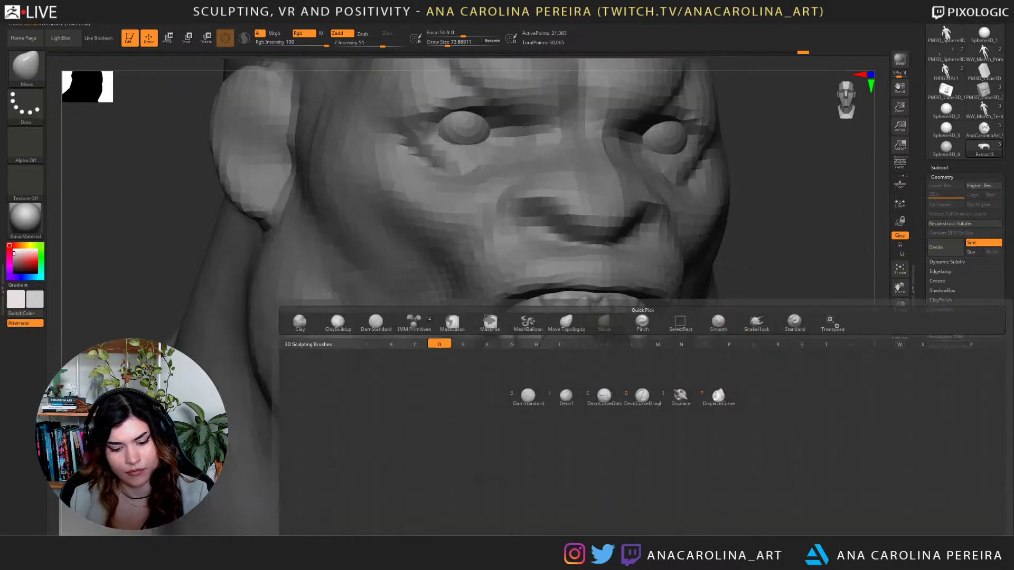
{"action": "key", "text": "d"}
{"action": "key", "text": "s"}
{"action": "key", "text": "space"}
{"action": "left_click_drag", "start_coordinate": [566, 316], "coordinate": [563, 316]}
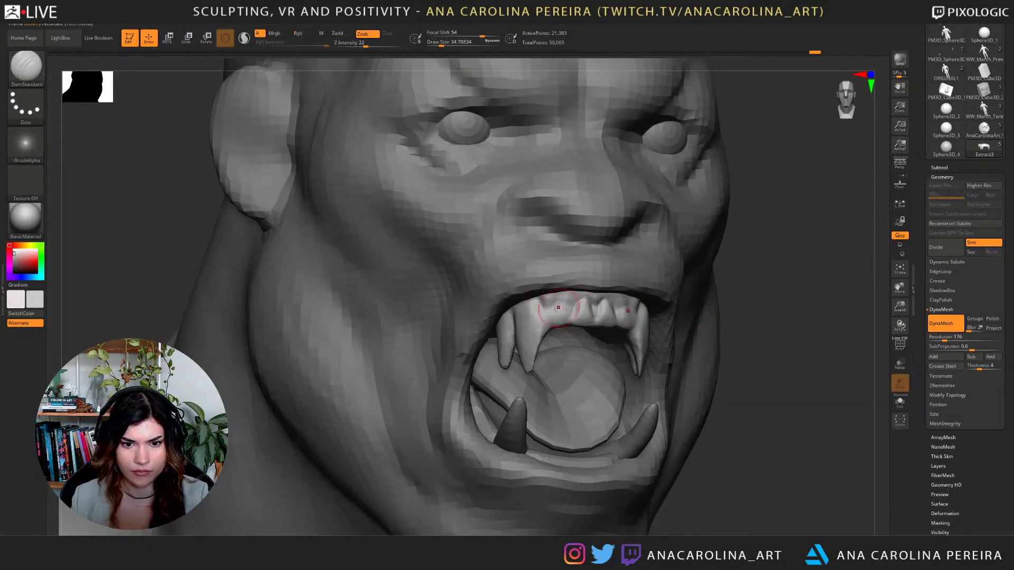
{"action": "left_click_drag", "start_coordinate": [594, 306], "coordinate": [596, 316]}
Try adding volume to the upper fangs with the ClayBuildup brush at a draw size of about 65.
{"action": "right_click_drag", "start_coordinate": [596, 315], "coordinate": [655, 311]}
{"action": "key", "text": "b"}
{"action": "key", "text": "c"}
{"action": "key", "text": "b"}
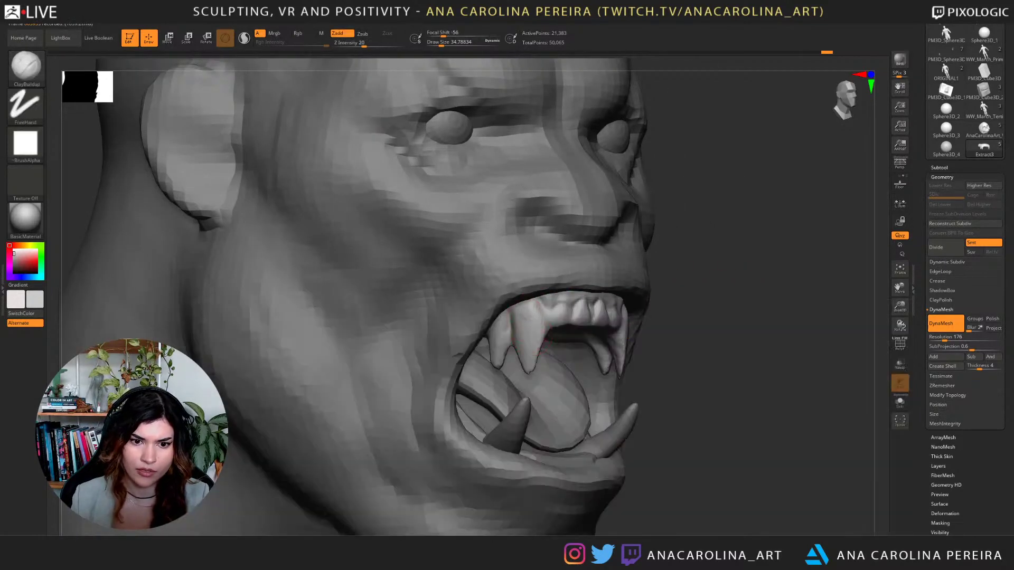
{"action": "key", "text": "space"}
{"action": "mouse_move", "coordinate": [537, 327]}
{"action": "left_mouse_down"}
{"action": "mouse_move", "coordinate": [535, 344]}
{"action": "mouse_move", "coordinate": [556, 345]}
{"action": "mouse_move", "coordinate": [533, 329]}
{"action": "left_mouse_up"}
{"action": "mouse_move", "coordinate": [845, 359]}
{"action": "left_mouse_down"}
{"action": "mouse_move", "coordinate": [792, 369]}
{"action": "mouse_move", "coordinate": [782, 382]}
{"action": "left_mouse_up"}
{"action": "key", "text": "ctrl+z"}
{"action": "key", "text": "ctrl+z"}
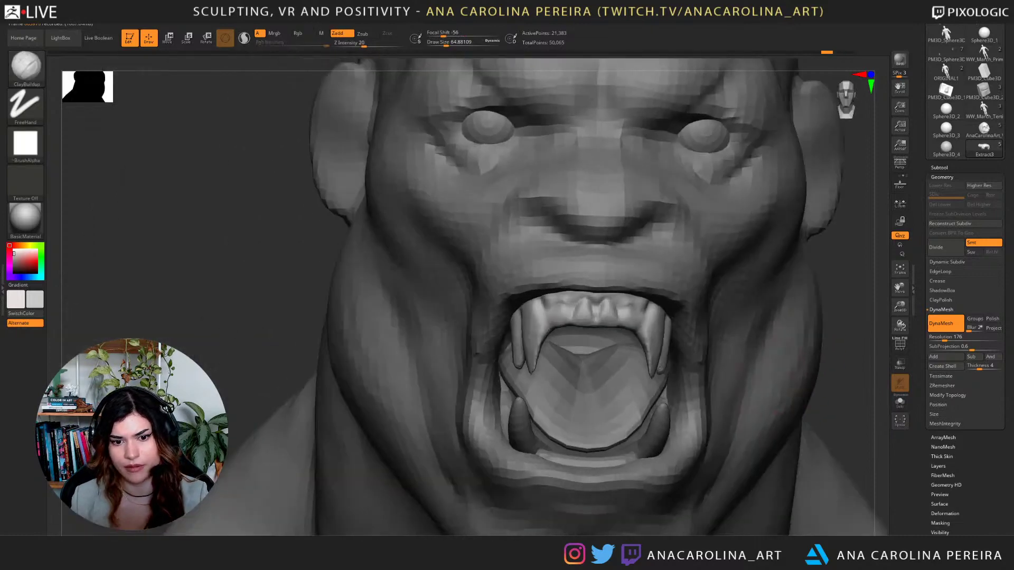
Undo the last ClayBuildup stroke on the upper fangs and set the draw size to about 37.
{"action": "key", "text": "space"}
{"action": "left_click_drag", "start_coordinate": [659, 321], "coordinate": [653, 321]}
{"action": "key", "text": "ctrl+z"}
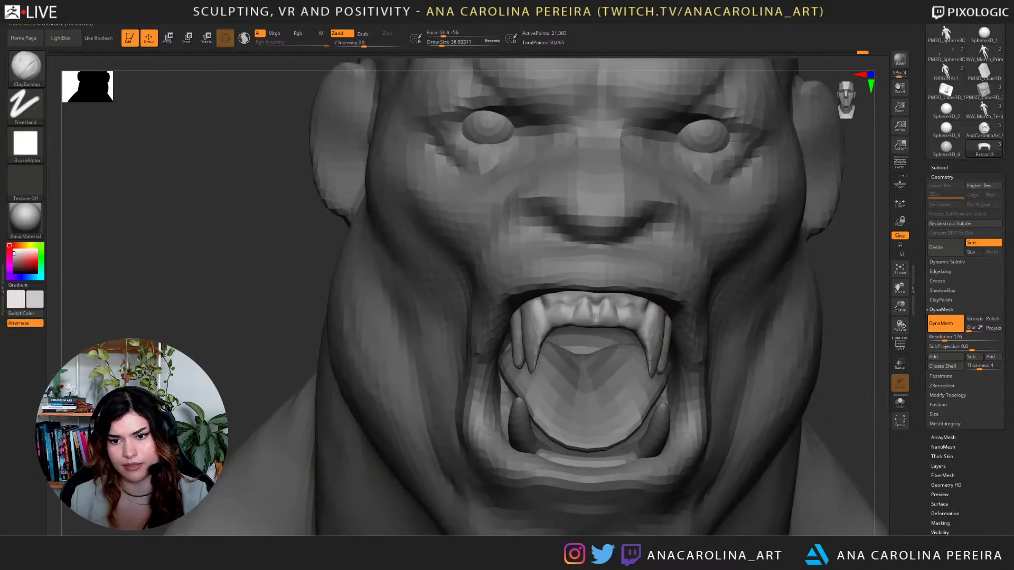
{"action": "left_click_drag", "start_coordinate": [850, 348], "coordinate": [739, 349]}
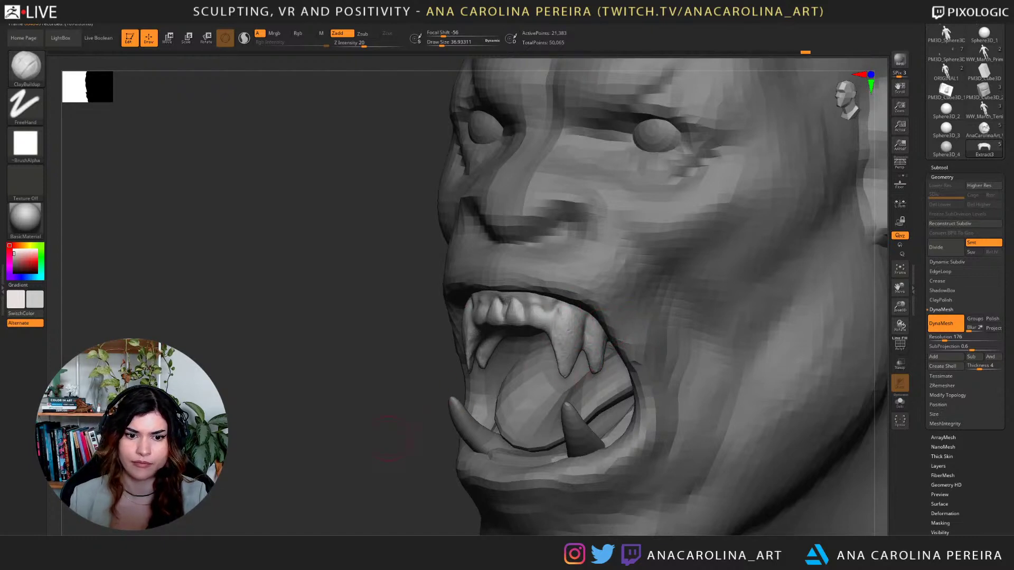
{"action": "left_click_drag", "start_coordinate": [391, 438], "coordinate": [570, 336], "text": "alt"}
{"action": "left_click_drag", "start_coordinate": [705, 338], "coordinate": [709, 408], "text": "alt"}
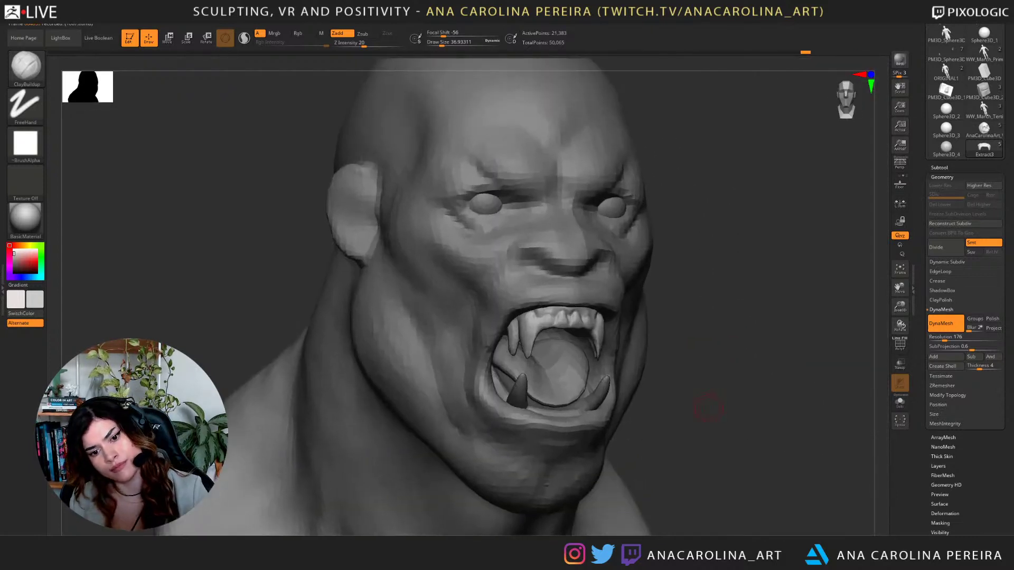
Switch to the head mesh and adjust the upper lip from a low side view with the Move brush at a draw size of about 177.
{"action": "mouse_move", "coordinate": [628, 417]}
{"action": "right_mouse_down"}
{"action": "mouse_move", "coordinate": [501, 380]}
{"action": "mouse_move", "coordinate": [640, 319]}
{"action": "mouse_move", "coordinate": [639, 244]}
{"action": "mouse_move", "coordinate": [769, 309]}
{"action": "mouse_move", "coordinate": [751, 327]}
{"action": "mouse_move", "coordinate": [641, 322]}
{"action": "mouse_move", "coordinate": [644, 364]}
{"action": "mouse_move", "coordinate": [454, 340]}
{"action": "right_mouse_up"}
{"action": "key", "text": "b"}
{"action": "key", "text": "m"}
{"action": "key", "text": "v"}
{"action": "key", "text": "space"}
{"action": "left_click_drag", "start_coordinate": [599, 297], "coordinate": [617, 297]}
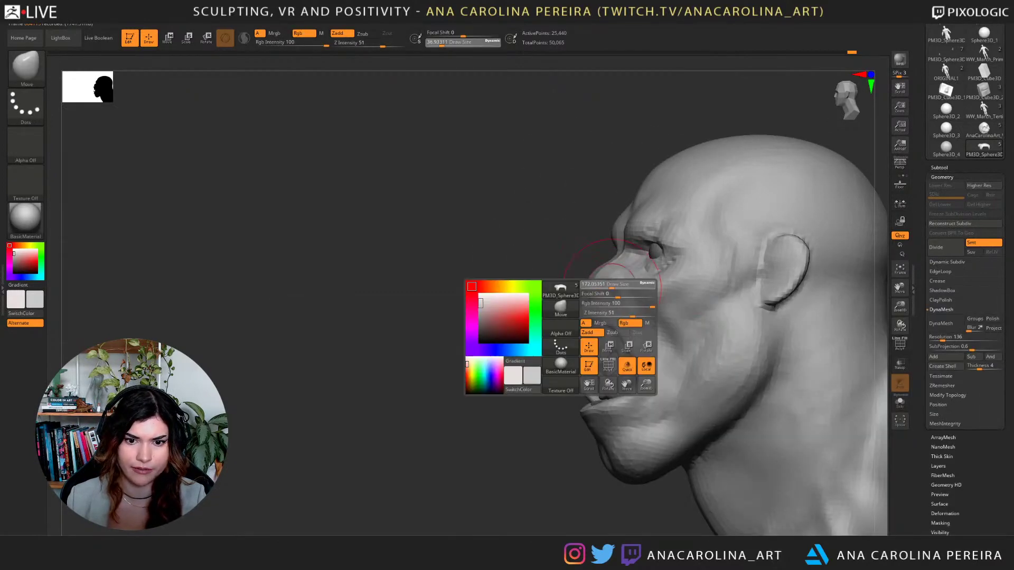
{"action": "right_click_drag", "start_coordinate": [570, 327], "coordinate": [588, 227]}
{"action": "left_click_drag", "start_coordinate": [602, 319], "coordinate": [611, 312]}
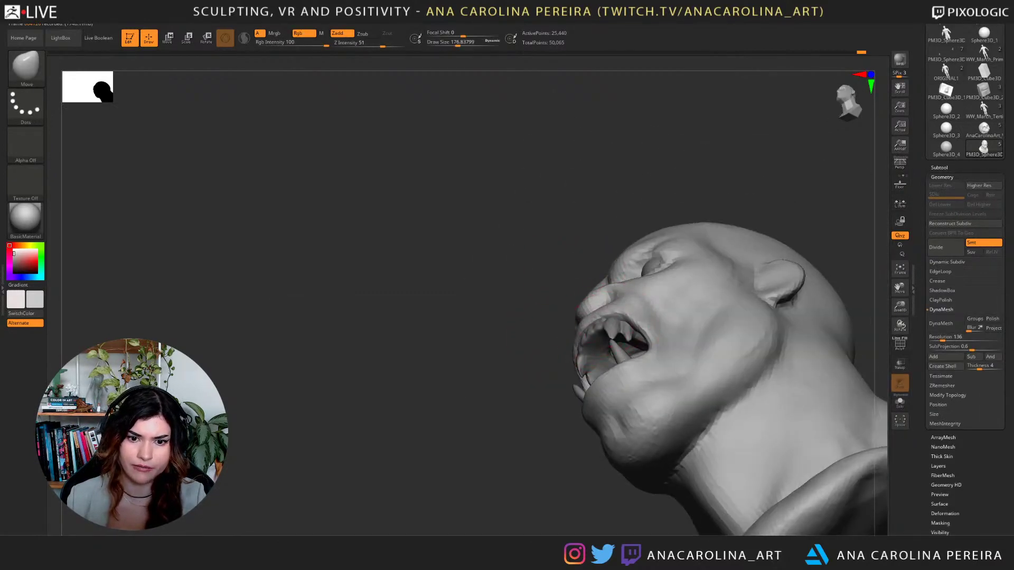
Reshape the mouth corners and lower lip with the Move brush at a draw size of about 132.
{"action": "mouse_move", "coordinate": [602, 324]}
{"action": "right_mouse_down"}
{"action": "mouse_move", "coordinate": [720, 264]}
{"action": "mouse_move", "coordinate": [839, 265]}
{"action": "right_mouse_up"}
{"action": "key", "text": "space"}
{"action": "left_click_drag", "start_coordinate": [548, 334], "coordinate": [543, 330]}
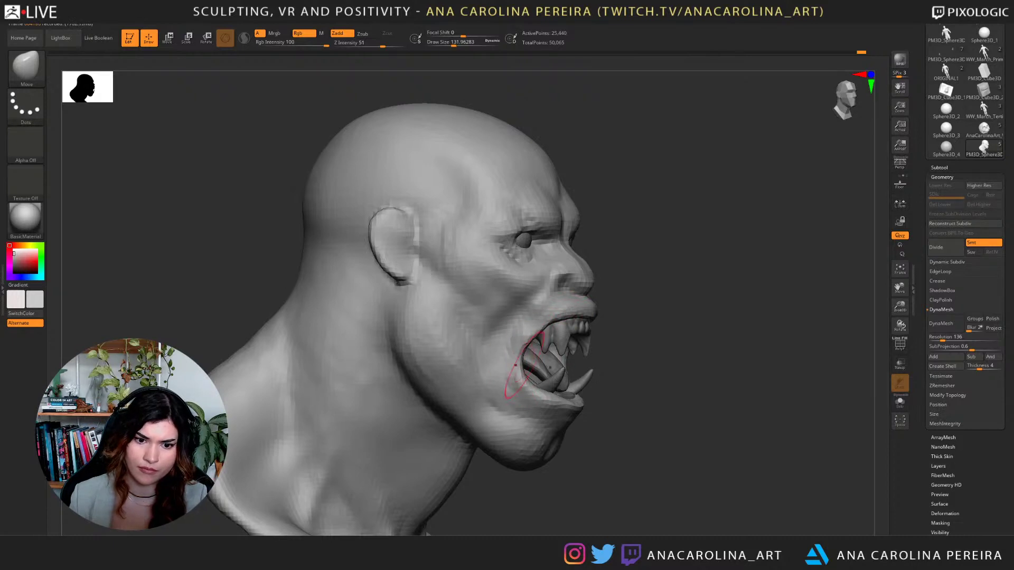
{"action": "left_click_drag", "start_coordinate": [523, 381], "coordinate": [531, 385]}
{"action": "right_click_drag", "start_coordinate": [749, 364], "coordinate": [655, 368]}
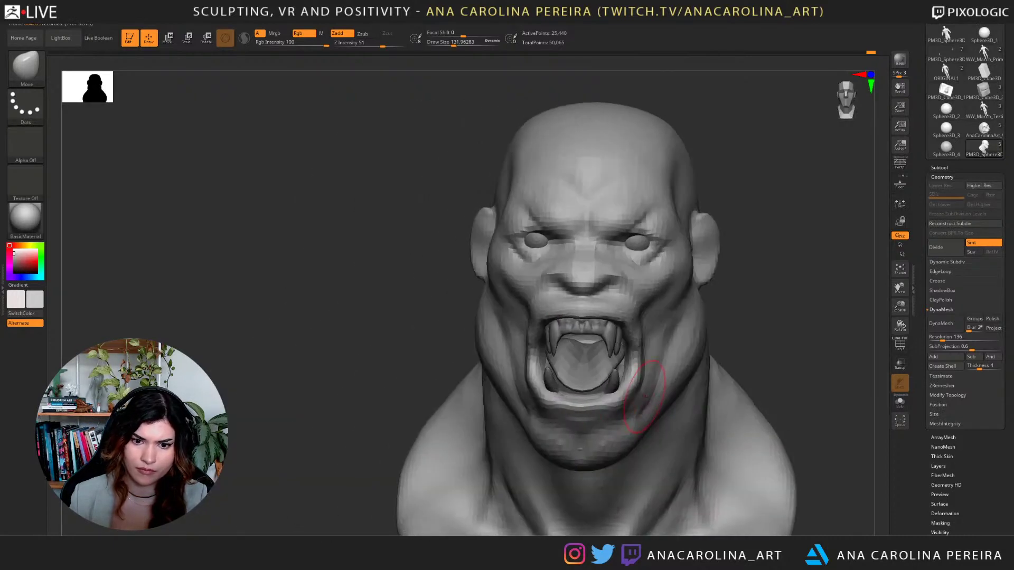
{"action": "left_click_drag", "start_coordinate": [640, 389], "coordinate": [634, 379]}
{"action": "right_click_drag", "start_coordinate": [662, 370], "coordinate": [645, 366]}
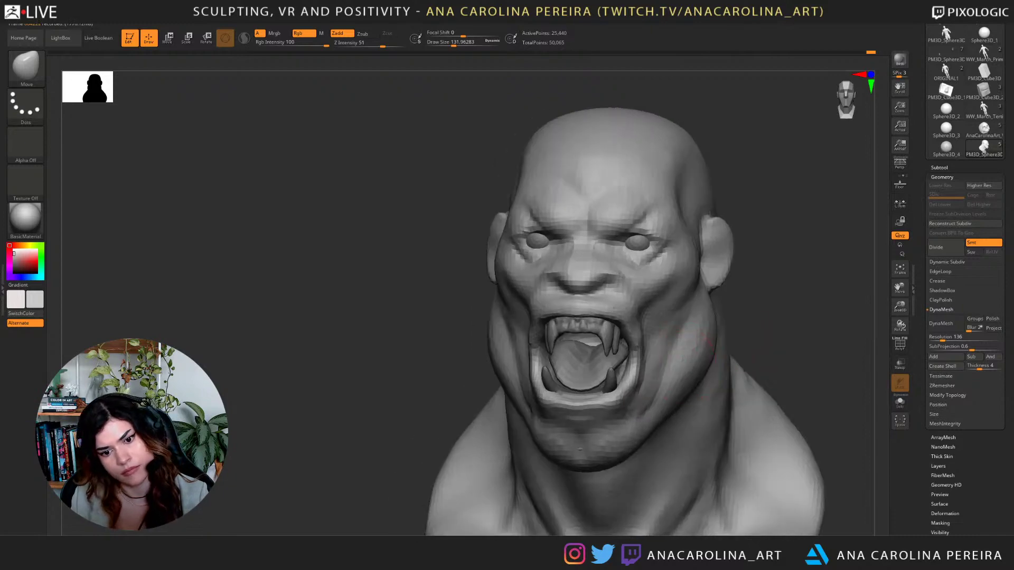
{"action": "left_click_drag", "start_coordinate": [607, 402], "coordinate": [608, 403]}
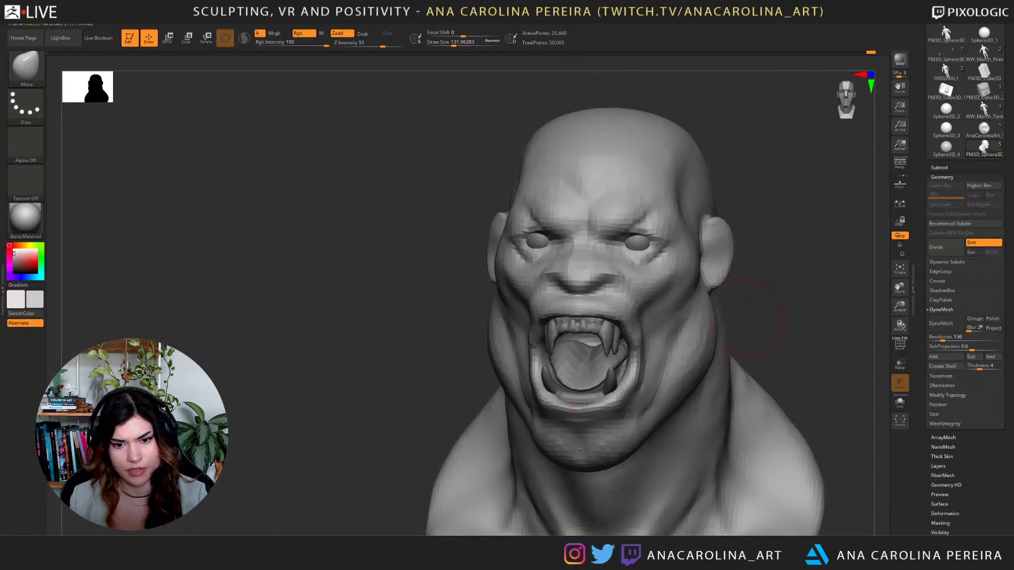
{"action": "mouse_move", "coordinate": [639, 388]}
{"action": "right_mouse_down"}
{"action": "mouse_move", "coordinate": [546, 389]}
{"action": "mouse_move", "coordinate": [647, 380]}
{"action": "right_mouse_up"}
{"action": "mouse_move", "coordinate": [702, 340]}
{"action": "right_mouse_down"}
{"action": "mouse_move", "coordinate": [754, 341]}
{"action": "mouse_move", "coordinate": [764, 321]}
{"action": "mouse_move", "coordinate": [749, 320]}
{"action": "right_mouse_up"}
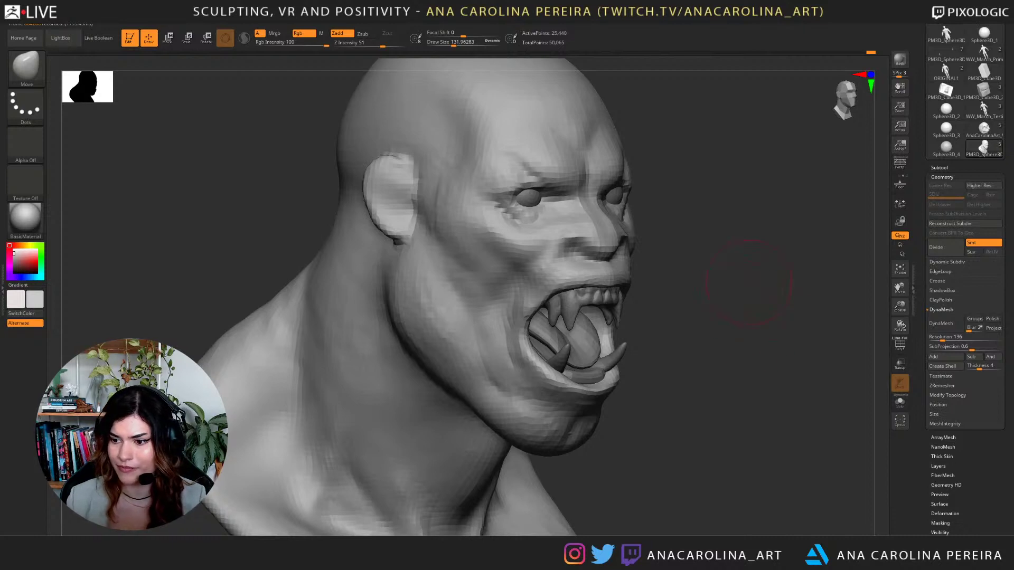
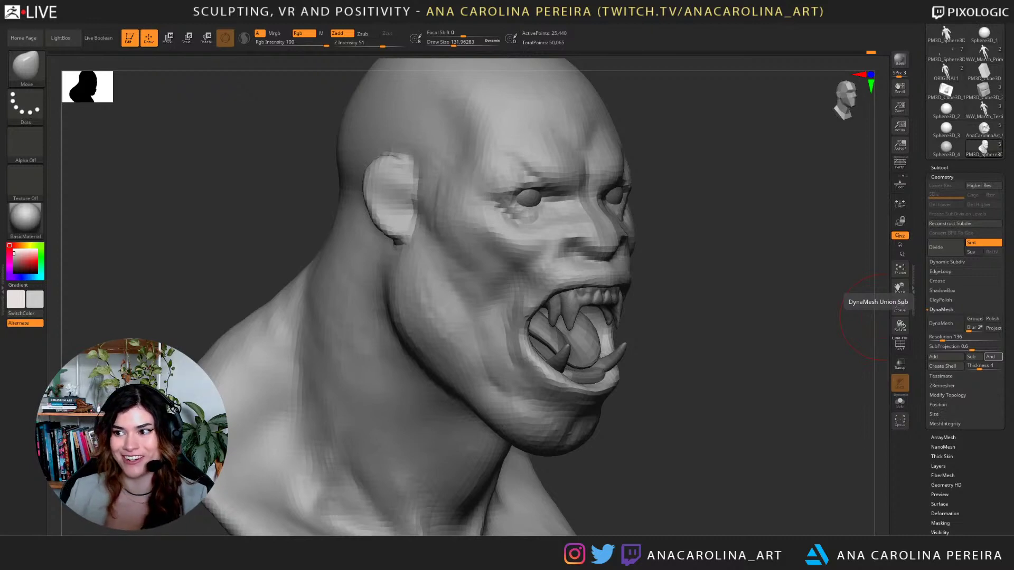
{"action": "mouse_move", "coordinate": [813, 348]}
{"action": "left_mouse_down"}
{"action": "mouse_move", "coordinate": [663, 388]}
{"action": "mouse_move", "coordinate": [756, 388]}
{"action": "mouse_move", "coordinate": [791, 361]}
{"action": "left_mouse_up"}
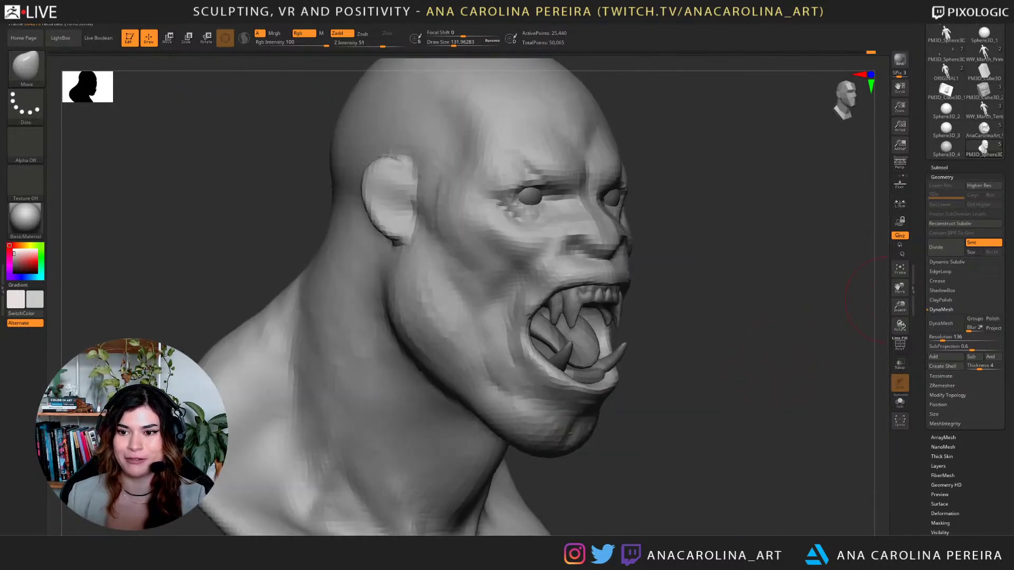
{"action": "left_click", "coordinate": [939, 167]}
{"action": "mouse_move", "coordinate": [945, 246]}
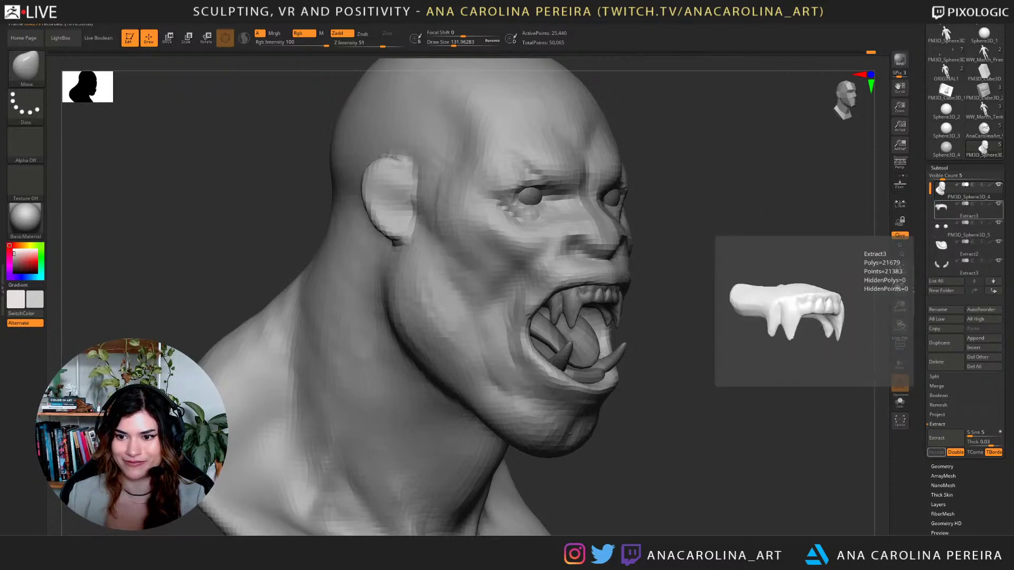
{"action": "left_click", "coordinate": [948, 210]}
{"action": "left_click_drag", "start_coordinate": [808, 354], "coordinate": [668, 364]}
{"action": "mouse_move", "coordinate": [723, 344]}
{"action": "left_mouse_down"}
{"action": "mouse_move", "coordinate": [848, 295]}
{"action": "mouse_move", "coordinate": [804, 313]}
{"action": "mouse_move", "coordinate": [736, 317]}
{"action": "left_mouse_up"}
{"action": "left_click", "coordinate": [615, 329], "text": "alt"}
{"action": "left_click", "coordinate": [644, 296], "text": "alt"}
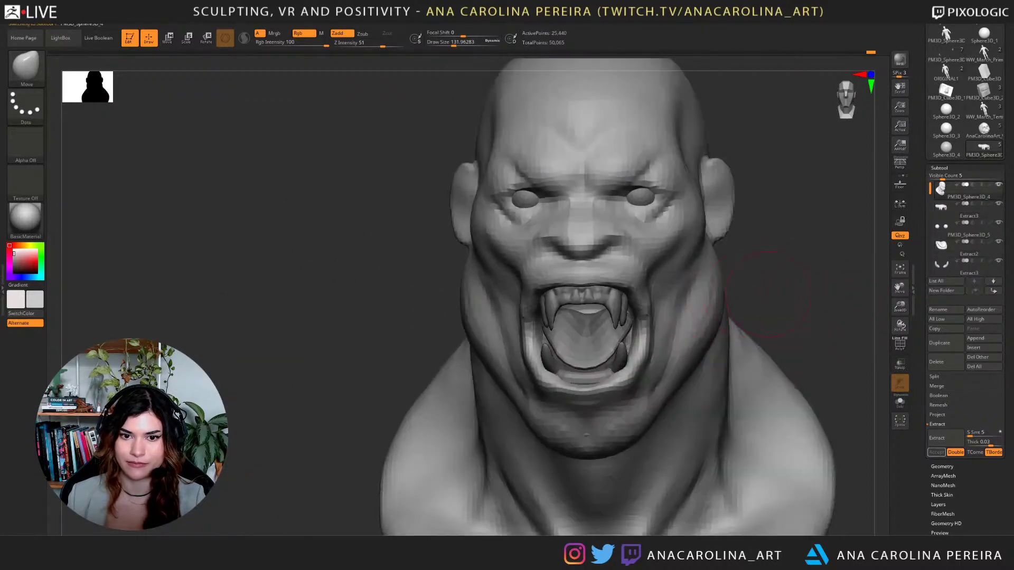
Hollow out the inner ears with ClayBuildup at a draw size of about 65 and DamStandard at about 124.
{"action": "left_click_drag", "start_coordinate": [829, 275], "coordinate": [760, 279]}
{"action": "left_click_drag", "start_coordinate": [739, 242], "coordinate": [692, 240]}
{"action": "key", "text": "space"}
{"action": "left_click_drag", "start_coordinate": [689, 238], "coordinate": [673, 214]}
{"action": "key", "text": "space"}
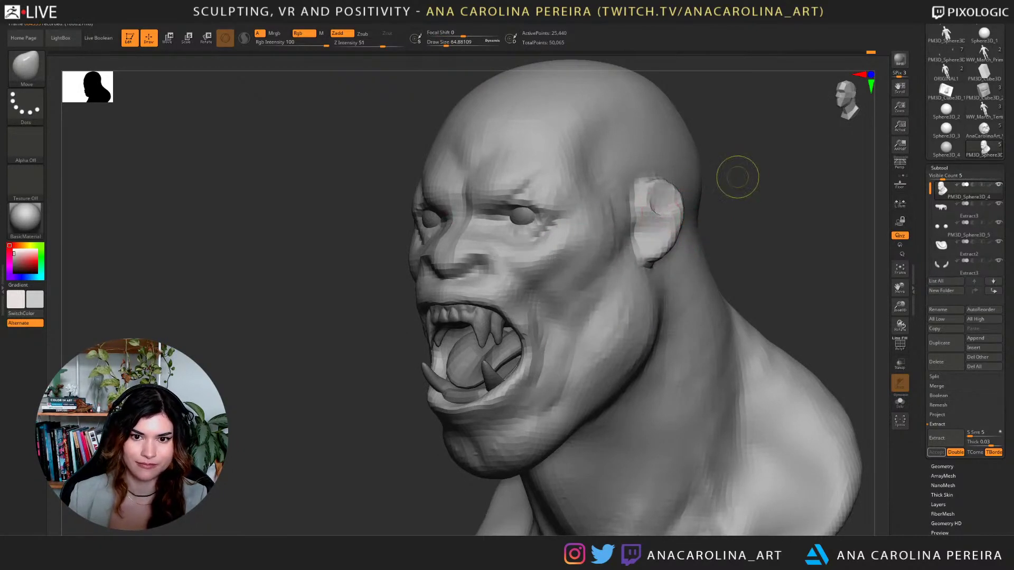
{"action": "key", "text": "b"}
{"action": "key", "text": "s"}
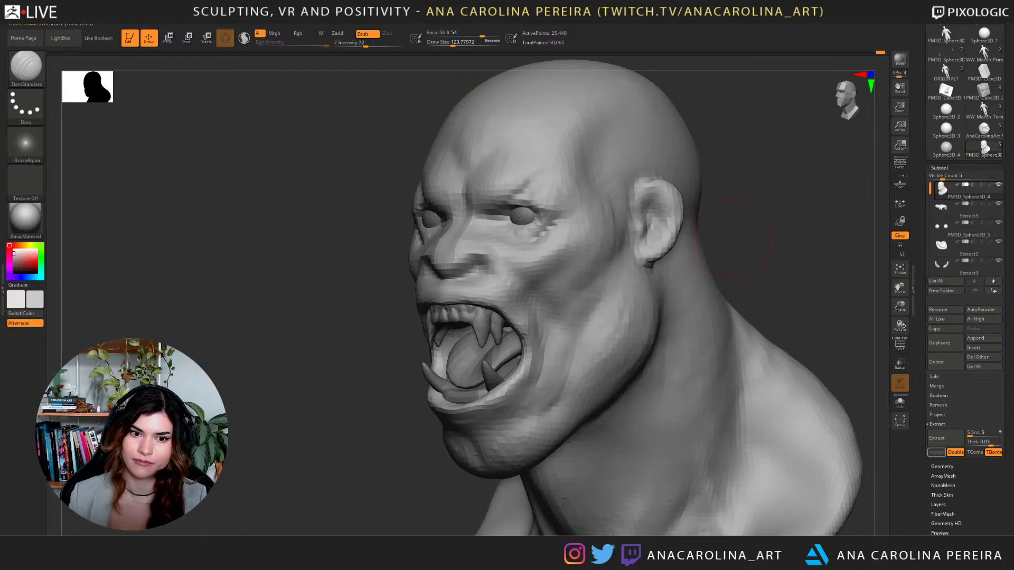
{"action": "mouse_move", "coordinate": [734, 238]}
{"action": "left_mouse_down", "text": "shift"}
{"action": "mouse_move", "coordinate": [752, 235]}
{"action": "mouse_move", "coordinate": [718, 222]}
{"action": "mouse_move", "coordinate": [719, 258]}
{"action": "mouse_move", "coordinate": [669, 239]}
{"action": "left_mouse_up", "text": "shift"}
Reshape the outer form of the ears with the Move brush at a draw size of about 97.
{"action": "key", "text": "b"}
{"action": "key", "text": "m"}
{"action": "key", "text": "v"}
{"action": "key", "text": "space"}
{"action": "right_click_drag", "start_coordinate": [655, 216], "coordinate": [737, 259]}
{"action": "key", "text": "space"}
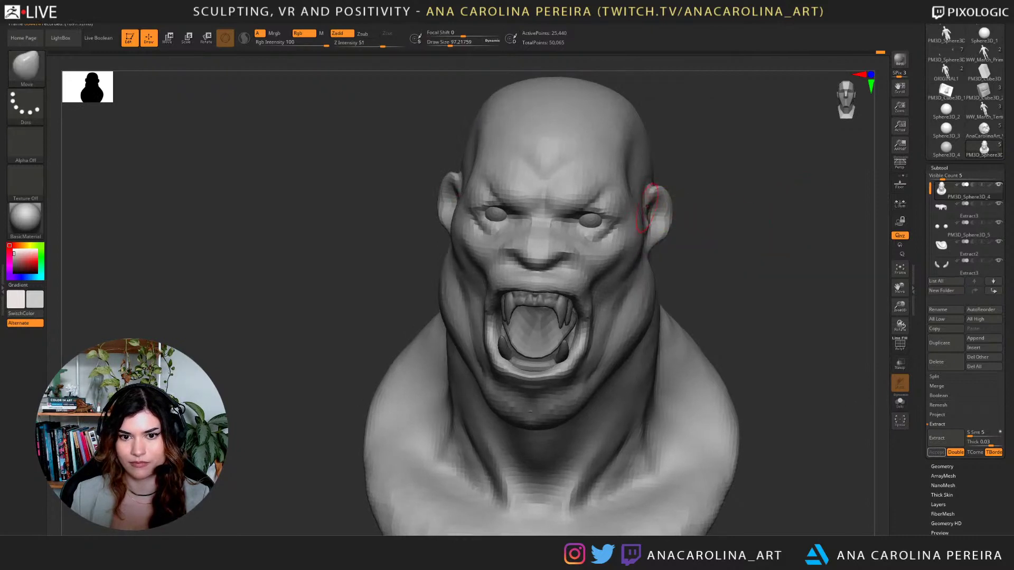
{"action": "left_click_drag", "start_coordinate": [655, 203], "coordinate": [654, 192]}
{"action": "left_click_drag", "start_coordinate": [728, 222], "coordinate": [760, 224]}
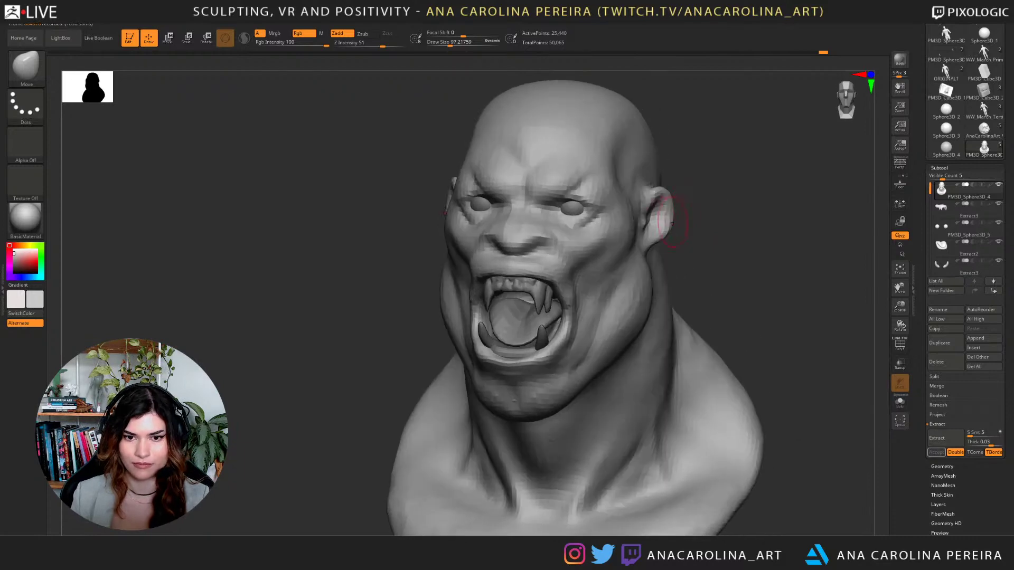
{"action": "left_click_drag", "start_coordinate": [668, 219], "coordinate": [766, 232]}
{"action": "mouse_move", "coordinate": [665, 238]}
{"action": "left_mouse_down"}
{"action": "mouse_move", "coordinate": [667, 221]}
{"action": "mouse_move", "coordinate": [664, 232]}
{"action": "left_mouse_up"}
{"action": "left_click_drag", "start_coordinate": [739, 243], "coordinate": [737, 190], "text": "alt"}
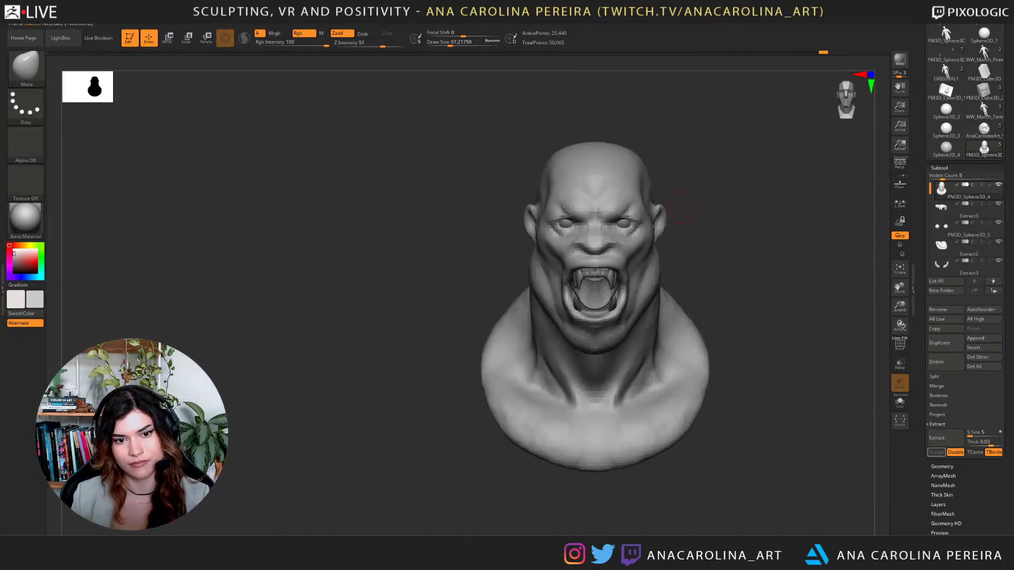
{"action": "left_click_drag", "start_coordinate": [702, 233], "coordinate": [731, 258]}
Adjust the cheek and muzzle area beside the nose with the Move brush at draw sizes of about 145 and 234.
{"action": "mouse_move", "coordinate": [755, 237]}
{"action": "left_mouse_down"}
{"action": "mouse_move", "coordinate": [689, 238]}
{"action": "mouse_move", "coordinate": [697, 247]}
{"action": "mouse_move", "coordinate": [737, 236]}
{"action": "mouse_move", "coordinate": [649, 283]}
{"action": "left_mouse_up"}
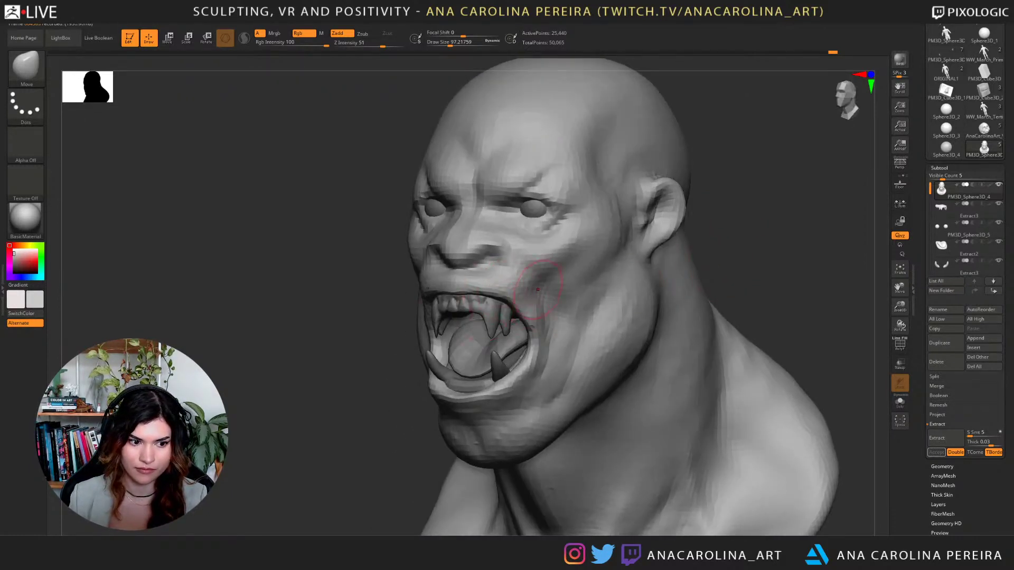
{"action": "key", "text": "space"}
{"action": "left_click_drag", "start_coordinate": [529, 295], "coordinate": [513, 296]}
{"action": "key", "text": "b"}
{"action": "key", "text": "m"}
{"action": "key", "text": "v"}
{"action": "left_click_drag", "start_coordinate": [394, 293], "coordinate": [317, 288]}
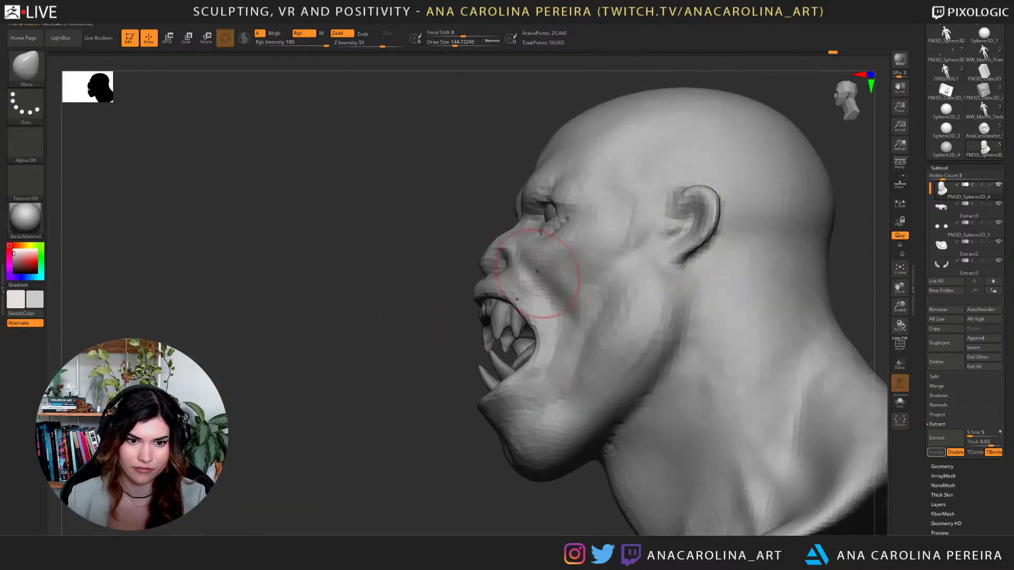
{"action": "left_click_drag", "start_coordinate": [418, 322], "coordinate": [388, 269]}
{"action": "key", "text": "]"}
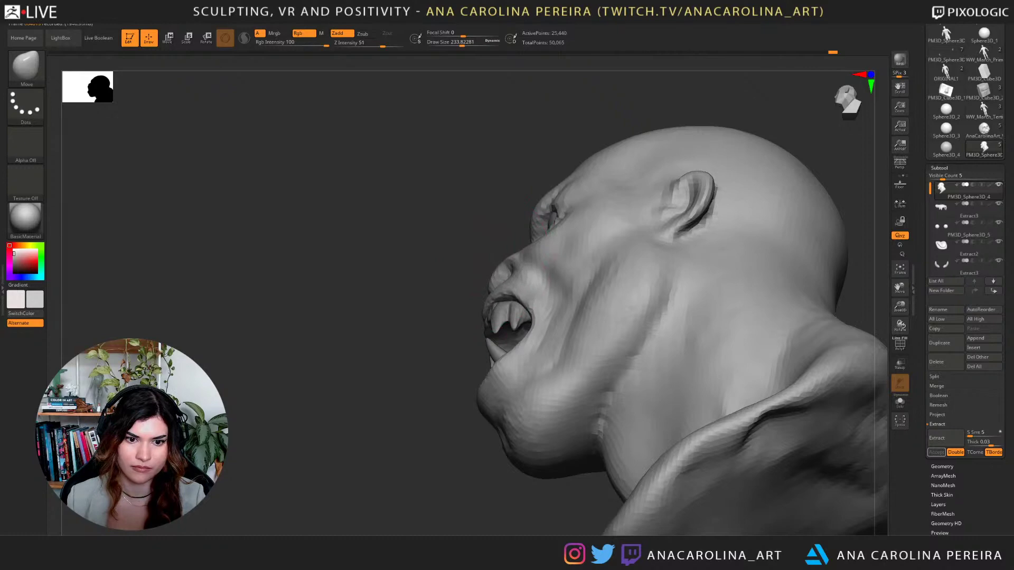
{"action": "left_click_drag", "start_coordinate": [507, 280], "coordinate": [639, 232]}
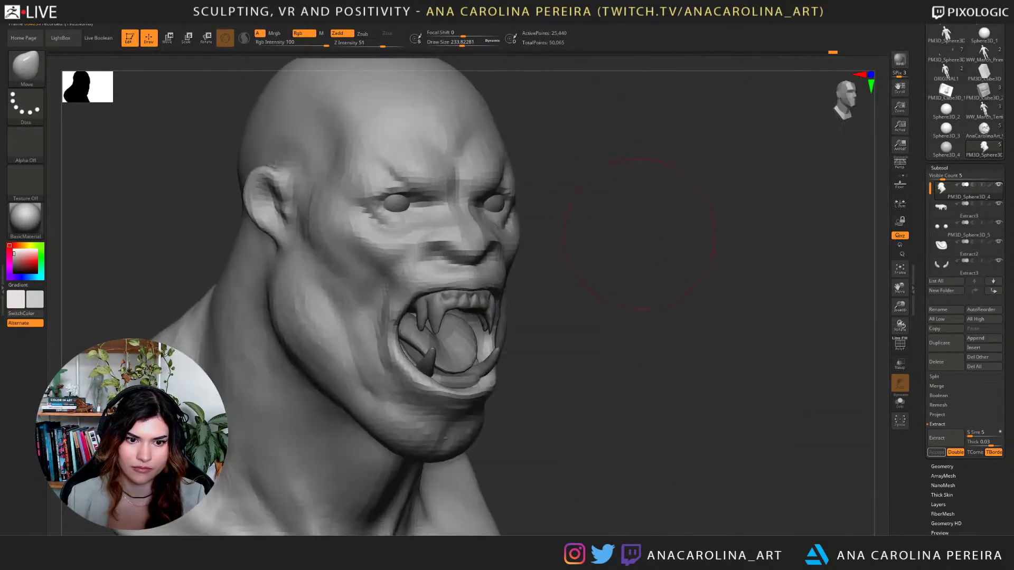
Reshape the upper lip above the fangs with the Move brush at a draw size of about 145.
{"action": "key", "text": "bracketleft"}
{"action": "mouse_move", "coordinate": [428, 297]}
{"action": "left_mouse_down"}
{"action": "mouse_move", "coordinate": [421, 289]}
{"action": "mouse_move", "coordinate": [435, 291]}
{"action": "left_mouse_up"}
{"action": "left_click_drag", "start_coordinate": [671, 314], "coordinate": [586, 320]}
{"action": "mouse_move", "coordinate": [739, 317]}
{"action": "left_mouse_down"}
{"action": "mouse_move", "coordinate": [710, 296]}
{"action": "mouse_move", "coordinate": [681, 294]}
{"action": "left_mouse_up"}
{"action": "left_click_drag", "start_coordinate": [714, 247], "coordinate": [705, 265], "text": "alt"}
Carve the inner ear and the crease beside the mouth with DamStandard at draw sizes of about 136 and 192.
{"action": "key", "text": "space"}
{"action": "left_click_drag", "start_coordinate": [607, 236], "coordinate": [600, 236]}
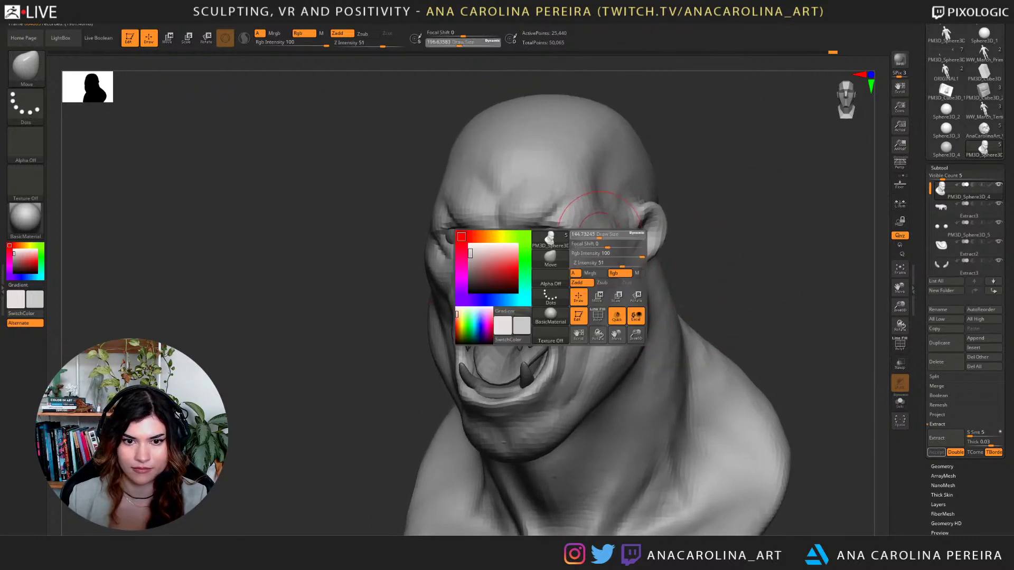
{"action": "mouse_move", "coordinate": [679, 306]}
{"action": "left_mouse_down"}
{"action": "mouse_move", "coordinate": [727, 305]}
{"action": "mouse_move", "coordinate": [752, 288]}
{"action": "mouse_move", "coordinate": [773, 303]}
{"action": "mouse_move", "coordinate": [737, 317]}
{"action": "mouse_move", "coordinate": [757, 309]}
{"action": "left_mouse_up"}
{"action": "key", "text": "b"}
{"action": "key", "text": "d"}
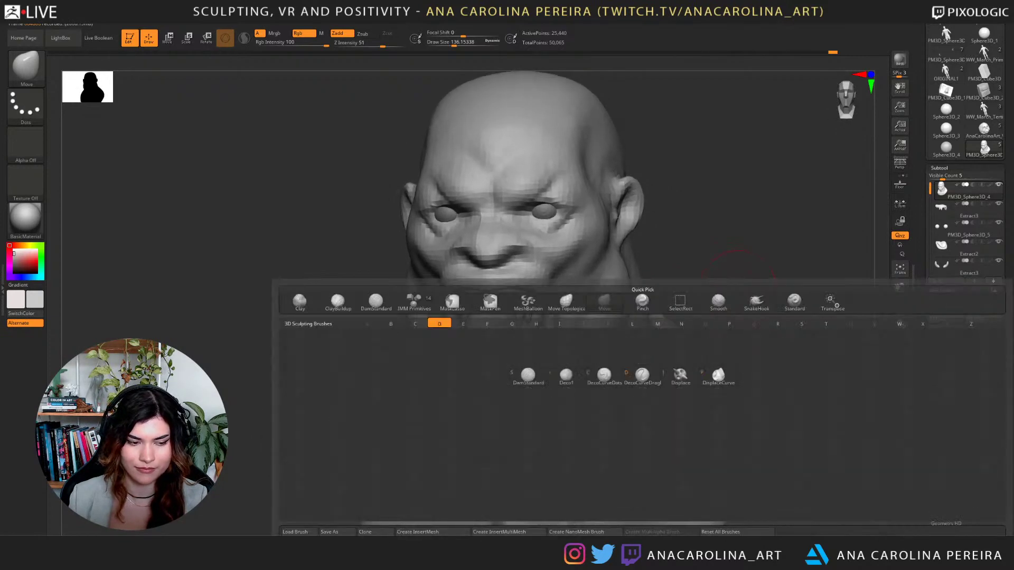
{"action": "key", "text": "s"}
{"action": "left_click_drag", "start_coordinate": [753, 275], "coordinate": [710, 270]}
{"action": "left_click_drag", "start_coordinate": [641, 234], "coordinate": [633, 250]}
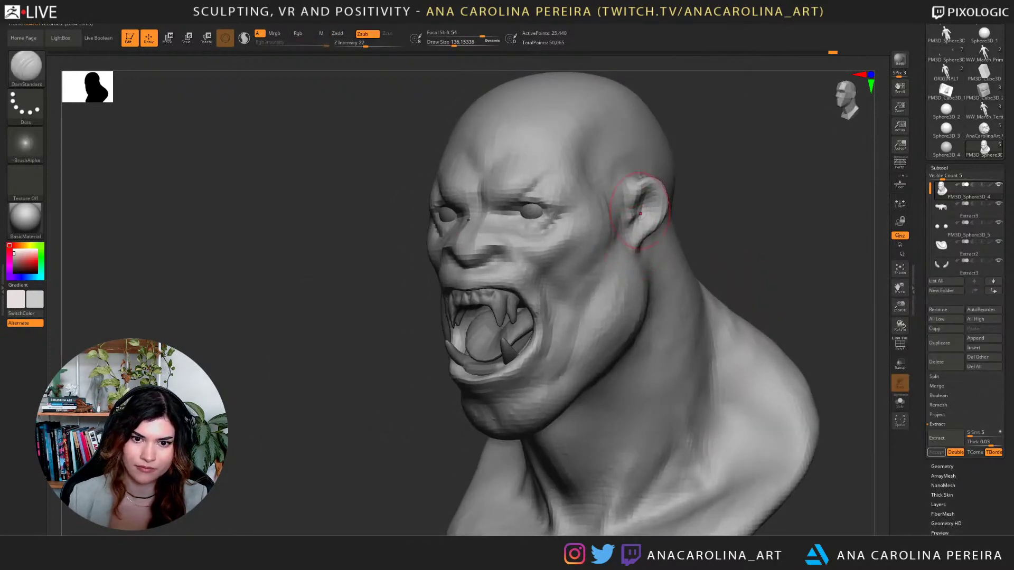
{"action": "mouse_move", "coordinate": [641, 212]}
{"action": "left_mouse_down"}
{"action": "mouse_move", "coordinate": [633, 300]}
{"action": "mouse_move", "coordinate": [573, 383]}
{"action": "left_mouse_up"}
{"action": "left_click_drag", "start_coordinate": [731, 338], "coordinate": [778, 336]}
{"action": "mouse_move", "coordinate": [731, 296]}
{"action": "left_mouse_down"}
{"action": "mouse_move", "coordinate": [742, 290]}
{"action": "mouse_move", "coordinate": [720, 322]}
{"action": "mouse_move", "coordinate": [665, 317]}
{"action": "mouse_move", "coordinate": [623, 254]}
{"action": "left_mouse_up"}
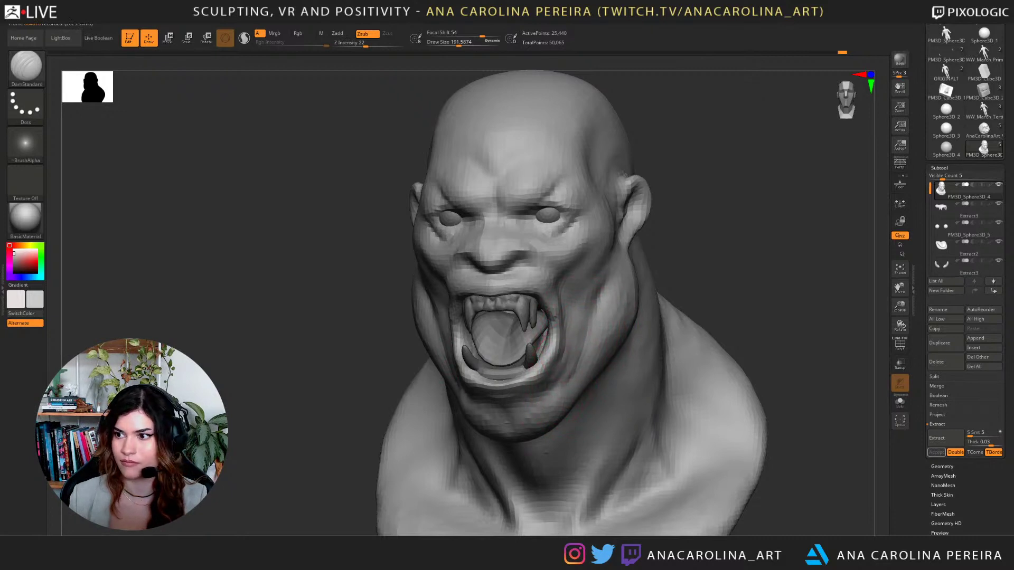
{"action": "mouse_move", "coordinate": [716, 312]}
{"action": "left_mouse_down"}
{"action": "mouse_move", "coordinate": [753, 275]}
{"action": "mouse_move", "coordinate": [705, 257]}
{"action": "mouse_move", "coordinate": [694, 279]}
{"action": "left_mouse_up"}
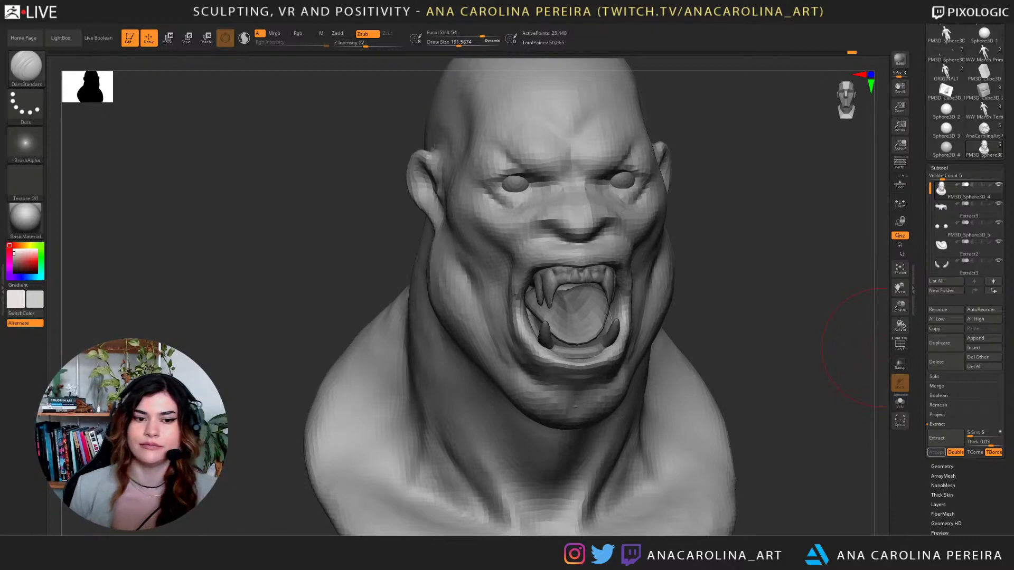
Reshape the jaw and throat in profile with the Move brush at draw sizes of about 245 and 140.
{"action": "mouse_move", "coordinate": [855, 349]}
{"action": "left_mouse_down"}
{"action": "mouse_move", "coordinate": [764, 259]}
{"action": "mouse_move", "coordinate": [687, 245]}
{"action": "mouse_move", "coordinate": [773, 263]}
{"action": "mouse_move", "coordinate": [758, 283]}
{"action": "mouse_move", "coordinate": [704, 275]}
{"action": "left_mouse_up"}
{"action": "key", "text": "b"}
{"action": "key", "text": "m"}
{"action": "key", "text": "v"}
{"action": "key", "text": "space"}
{"action": "key", "text": "space"}
{"action": "mouse_move", "coordinate": [765, 267]}
{"action": "left_mouse_down"}
{"action": "mouse_move", "coordinate": [692, 280]}
{"action": "mouse_move", "coordinate": [743, 258]}
{"action": "left_mouse_up"}
{"action": "key", "text": "space"}
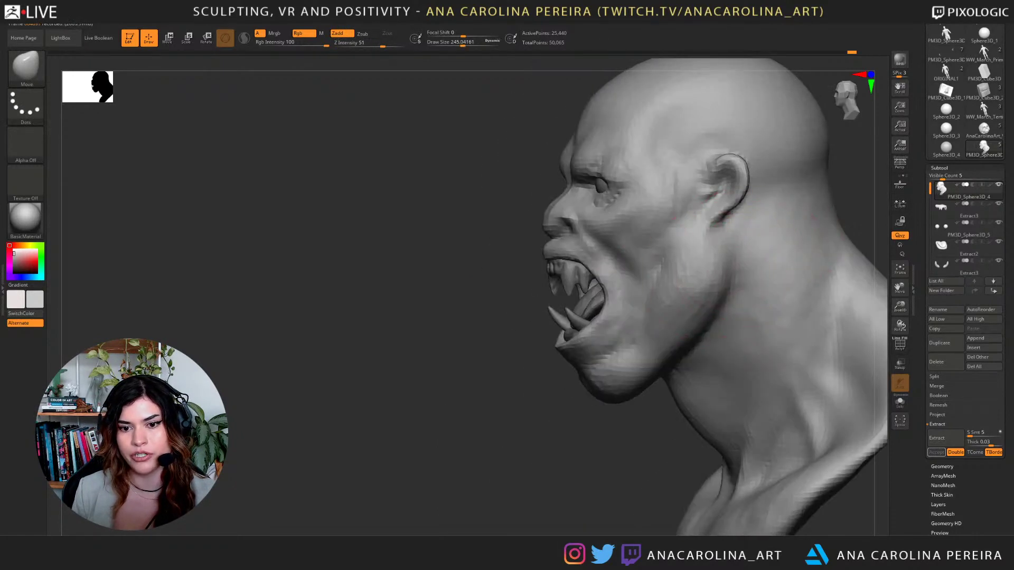
{"action": "mouse_move", "coordinate": [631, 438]}
{"action": "left_mouse_down"}
{"action": "mouse_move", "coordinate": [609, 419]}
{"action": "mouse_move", "coordinate": [637, 425]}
{"action": "left_mouse_up"}
{"action": "key", "text": "space"}
{"action": "left_click", "coordinate": [686, 370]}
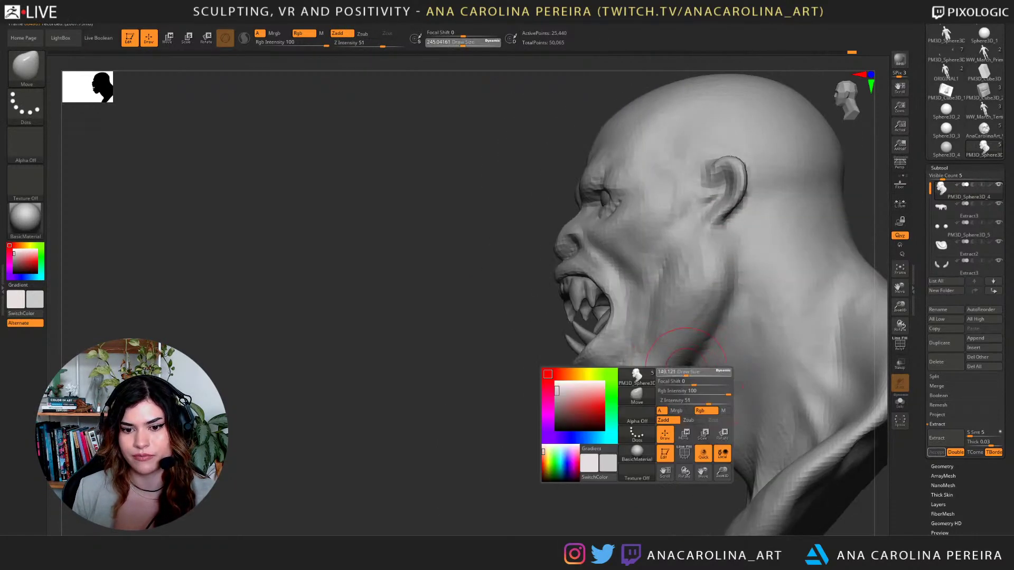
{"action": "left_click_drag", "start_coordinate": [686, 371], "coordinate": [685, 371]}
{"action": "mouse_move", "coordinate": [641, 454]}
{"action": "left_mouse_down"}
{"action": "mouse_move", "coordinate": [623, 417]}
{"action": "mouse_move", "coordinate": [642, 435]}
{"action": "left_mouse_up"}
Define the underside of the jaw with the DamStandard brush at a draw size of about 140.
{"action": "key", "text": "b"}
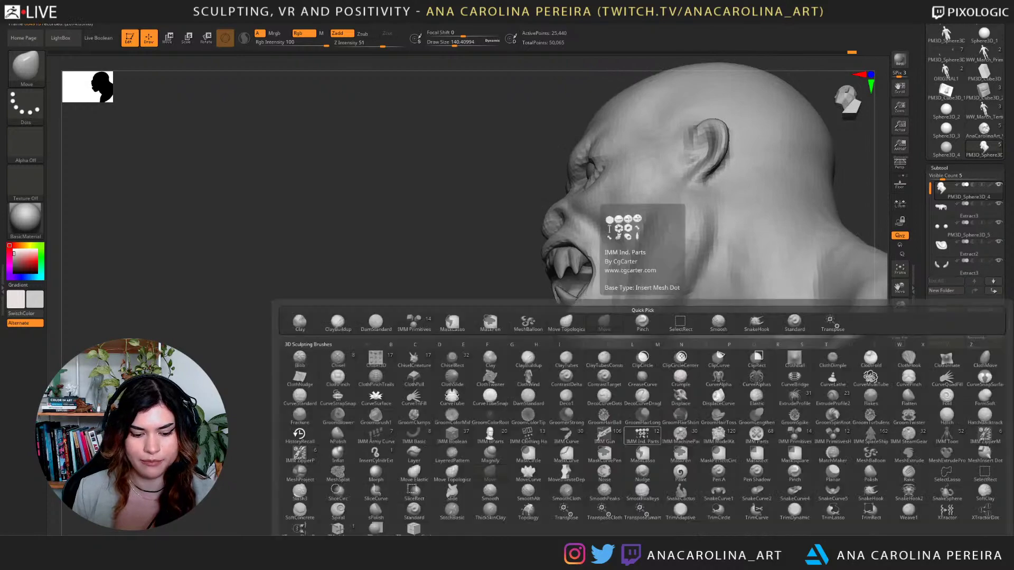
{"action": "key", "text": "d"}
{"action": "key", "text": "s"}
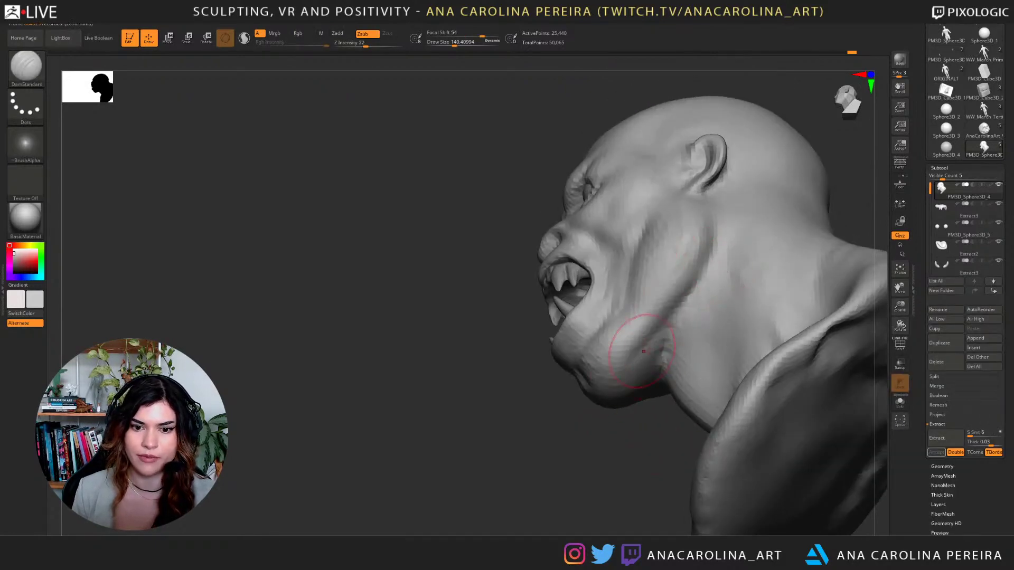
{"action": "mouse_move", "coordinate": [648, 420]}
{"action": "left_mouse_down"}
{"action": "mouse_move", "coordinate": [658, 404]}
{"action": "mouse_move", "coordinate": [636, 430]}
{"action": "mouse_move", "coordinate": [647, 446]}
{"action": "left_mouse_up"}
Build up volume along the jawline and under the chin with the ClayBuildup brush at a draw size of about 140.
{"action": "key", "text": "b"}
{"action": "key", "text": "c"}
{"action": "key", "text": "b"}
{"action": "mouse_move", "coordinate": [678, 312]}
{"action": "left_mouse_down"}
{"action": "mouse_move", "coordinate": [655, 370]}
{"action": "mouse_move", "coordinate": [640, 379]}
{"action": "left_mouse_up"}
{"action": "mouse_move", "coordinate": [475, 390]}
{"action": "left_mouse_down"}
{"action": "mouse_move", "coordinate": [660, 344]}
{"action": "mouse_move", "coordinate": [771, 295]}
{"action": "left_mouse_up"}
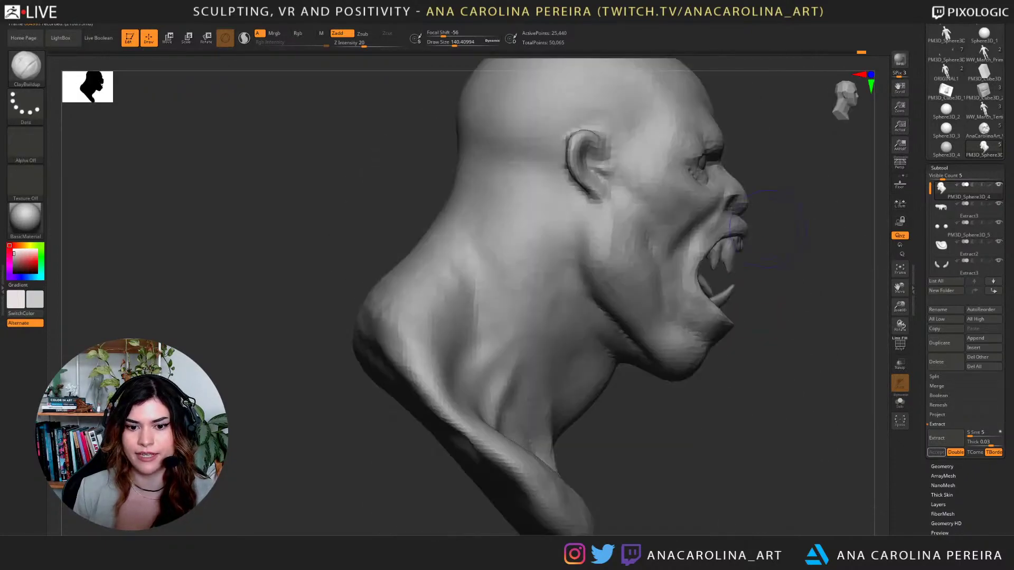
{"action": "mouse_move", "coordinate": [771, 359]}
{"action": "left_mouse_down"}
{"action": "mouse_move", "coordinate": [749, 369]}
{"action": "mouse_move", "coordinate": [760, 338]}
{"action": "left_mouse_up"}
{"action": "left_click_drag", "start_coordinate": [629, 323], "coordinate": [633, 340]}
{"action": "mouse_move", "coordinate": [647, 287]}
{"action": "left_mouse_down"}
{"action": "mouse_move", "coordinate": [624, 311]}
{"action": "mouse_move", "coordinate": [619, 349]}
{"action": "mouse_move", "coordinate": [645, 349]}
{"action": "left_mouse_up"}
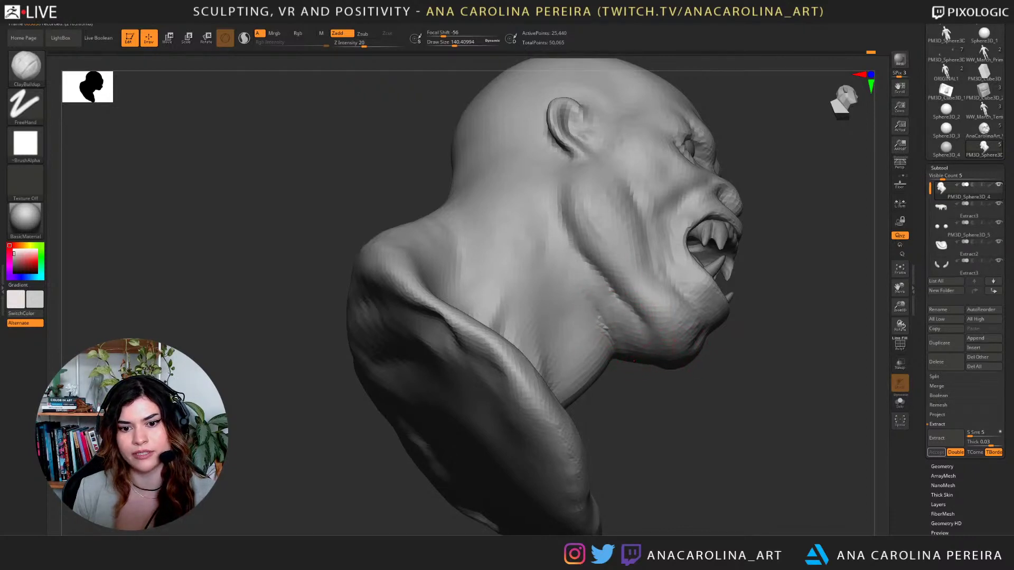
{"action": "mouse_move", "coordinate": [611, 316]}
{"action": "left_mouse_down"}
{"action": "mouse_move", "coordinate": [611, 342]}
{"action": "mouse_move", "coordinate": [597, 280]}
{"action": "mouse_move", "coordinate": [603, 321]}
{"action": "left_mouse_up"}
{"action": "mouse_move", "coordinate": [760, 388]}
{"action": "left_mouse_down"}
{"action": "mouse_move", "coordinate": [576, 378]}
{"action": "mouse_move", "coordinate": [726, 369]}
{"action": "mouse_move", "coordinate": [581, 357]}
{"action": "left_mouse_up"}
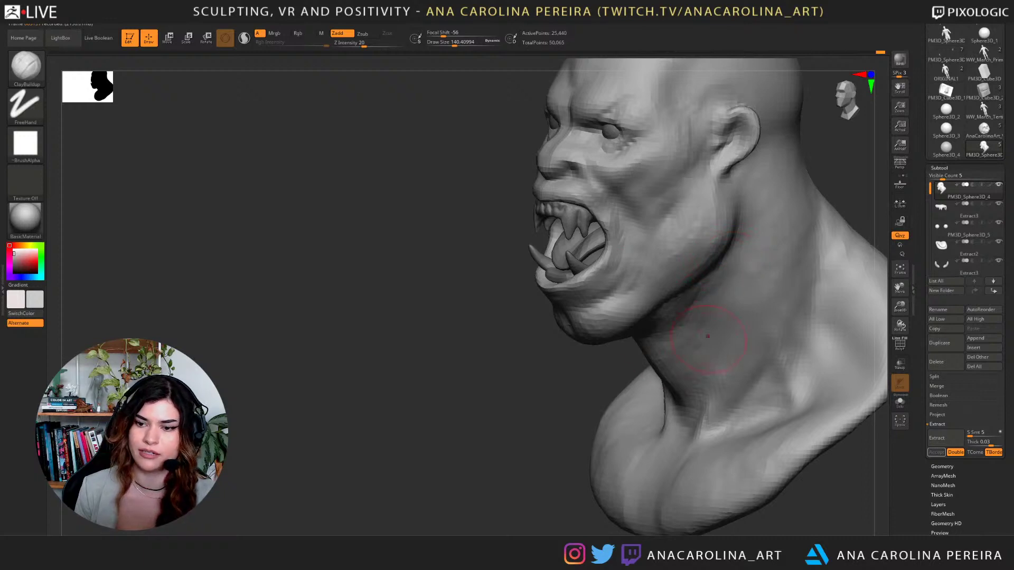
Build up the throat and side of the neck with the ClayBuildup brush at a draw size of about 140.
{"action": "left_click_drag", "start_coordinate": [597, 370], "coordinate": [668, 431]}
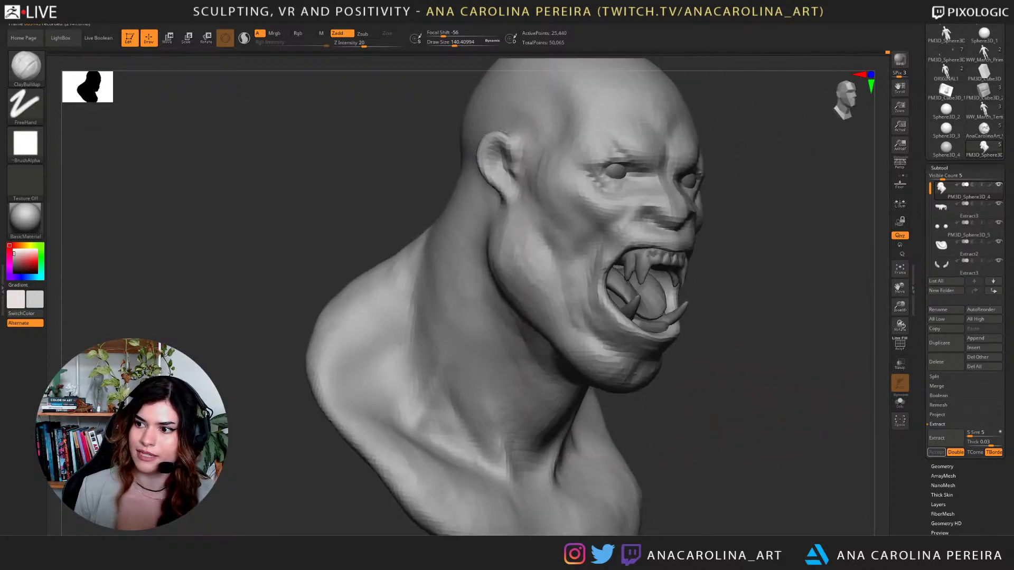
{"action": "left_click_drag", "start_coordinate": [565, 343], "coordinate": [572, 381]}
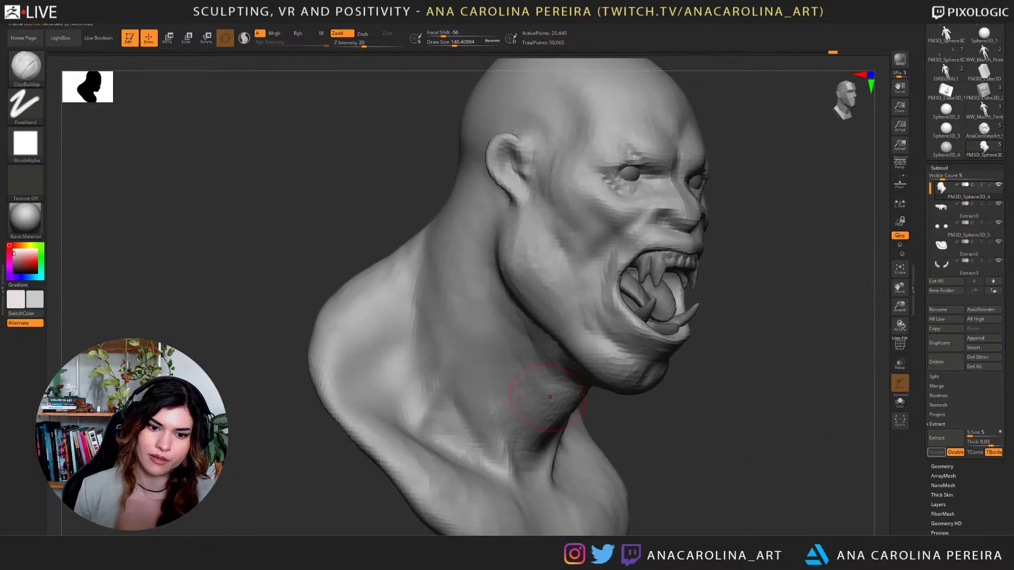
{"action": "left_click_drag", "start_coordinate": [655, 426], "coordinate": [747, 348], "text": "alt"}
Carve the muscle separations on the side and back of the neck with DamStandard at draw sizes of about 234 and 331.
{"action": "mouse_move", "coordinate": [746, 267]}
{"action": "left_mouse_down", "text": "alt"}
{"action": "mouse_move", "coordinate": [731, 293]}
{"action": "mouse_move", "coordinate": [686, 306]}
{"action": "left_mouse_up", "text": "alt"}
{"action": "key", "text": "b"}
{"action": "key", "text": "d"}
{"action": "key", "text": "s"}
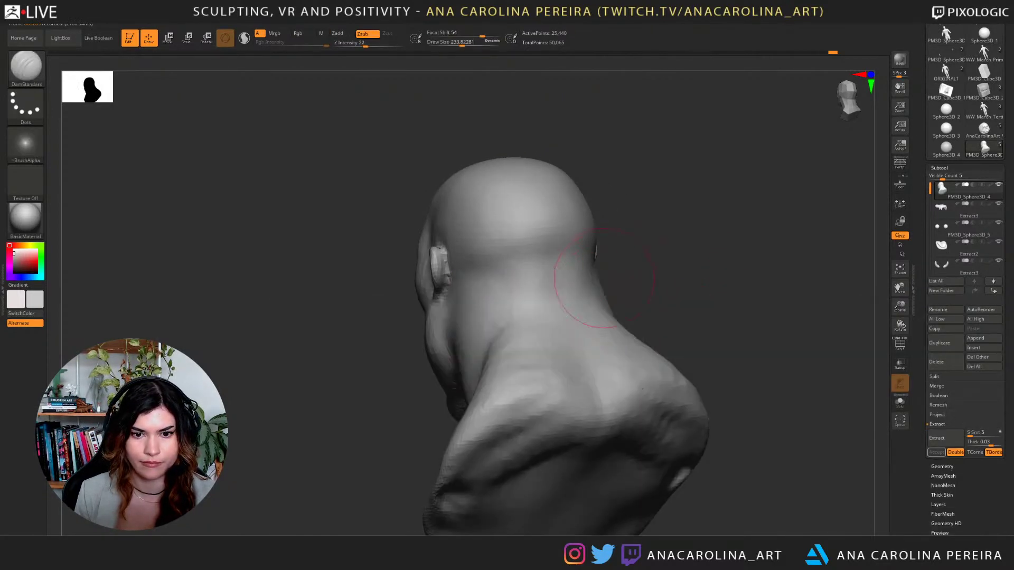
{"action": "mouse_move", "coordinate": [667, 340]}
{"action": "left_mouse_down"}
{"action": "mouse_move", "coordinate": [740, 323]}
{"action": "mouse_move", "coordinate": [789, 330]}
{"action": "mouse_move", "coordinate": [713, 329]}
{"action": "left_mouse_up"}
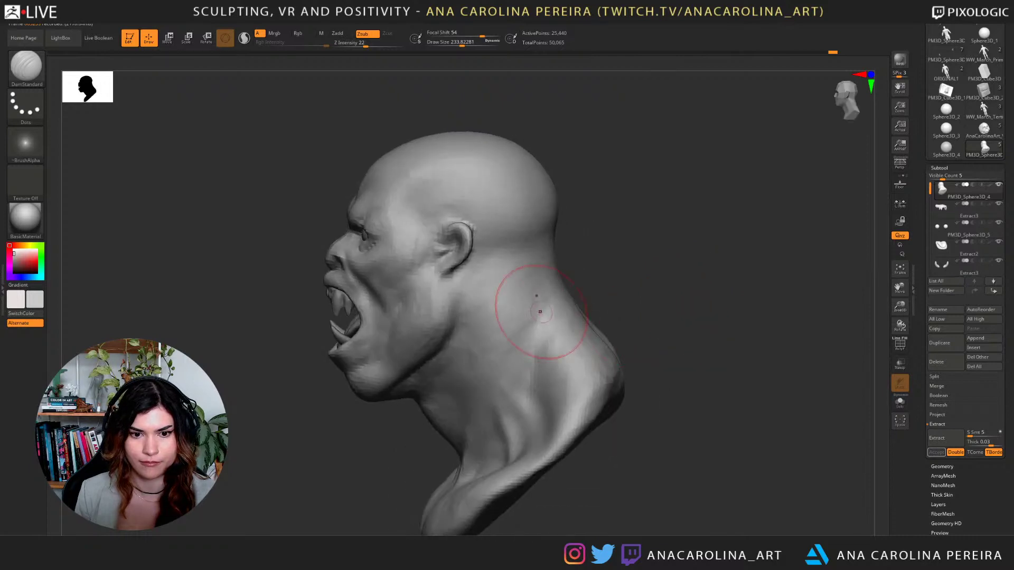
{"action": "key", "text": "]"}
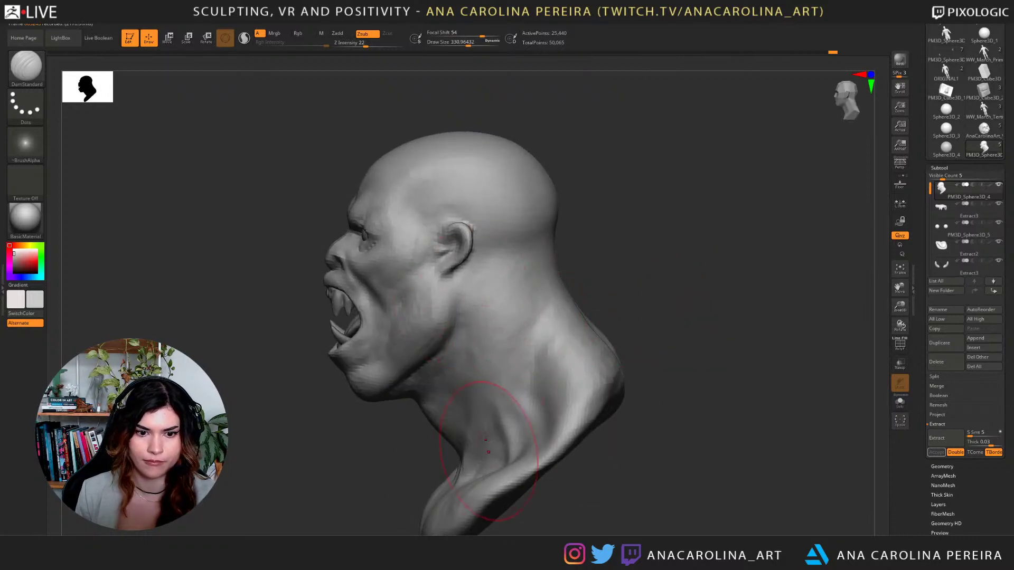
Build up the neck muscles and shoulder slope with the ClayBuildup brush at a draw size of about 251.
{"action": "key", "text": "b"}
{"action": "key", "text": "c"}
{"action": "key", "text": "b"}
{"action": "key", "text": "space"}
{"action": "mouse_move", "coordinate": [560, 344]}
{"action": "left_mouse_down"}
{"action": "mouse_move", "coordinate": [545, 351]}
{"action": "mouse_move", "coordinate": [563, 312]}
{"action": "left_mouse_up"}
{"action": "left_click_drag", "start_coordinate": [555, 364], "coordinate": [554, 456]}
{"action": "mouse_move", "coordinate": [642, 406]}
{"action": "left_mouse_down"}
{"action": "mouse_move", "coordinate": [692, 417]}
{"action": "mouse_move", "coordinate": [747, 399]}
{"action": "mouse_move", "coordinate": [818, 397]}
{"action": "mouse_move", "coordinate": [776, 403]}
{"action": "mouse_move", "coordinate": [763, 393]}
{"action": "left_mouse_up"}
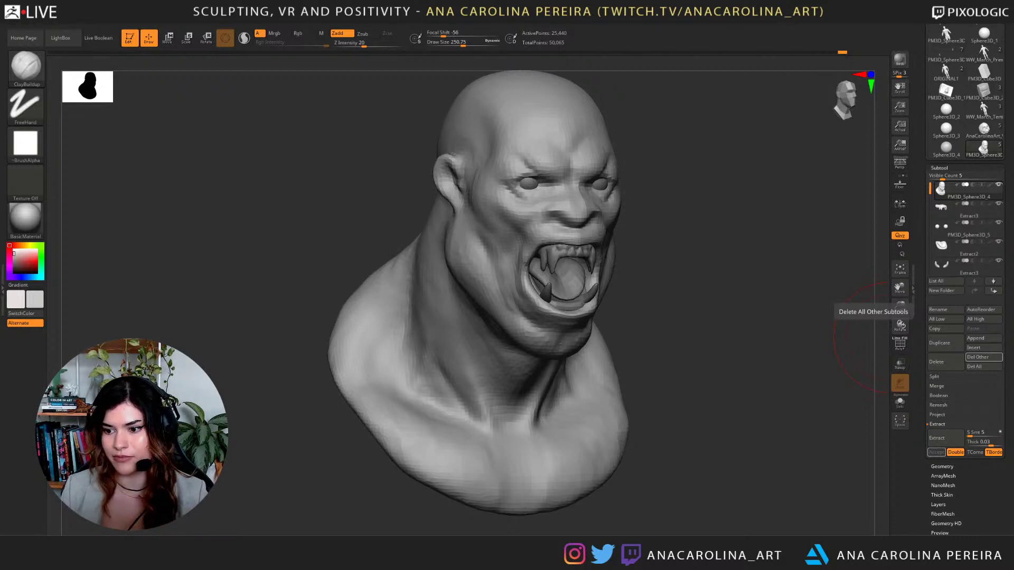
Shape the sternum, upper chest and collarbones with ClayBuildup at draw sizes of about 189 and 262, smoothing the strokes.
{"action": "left_click_drag", "start_coordinate": [864, 407], "coordinate": [808, 408]}
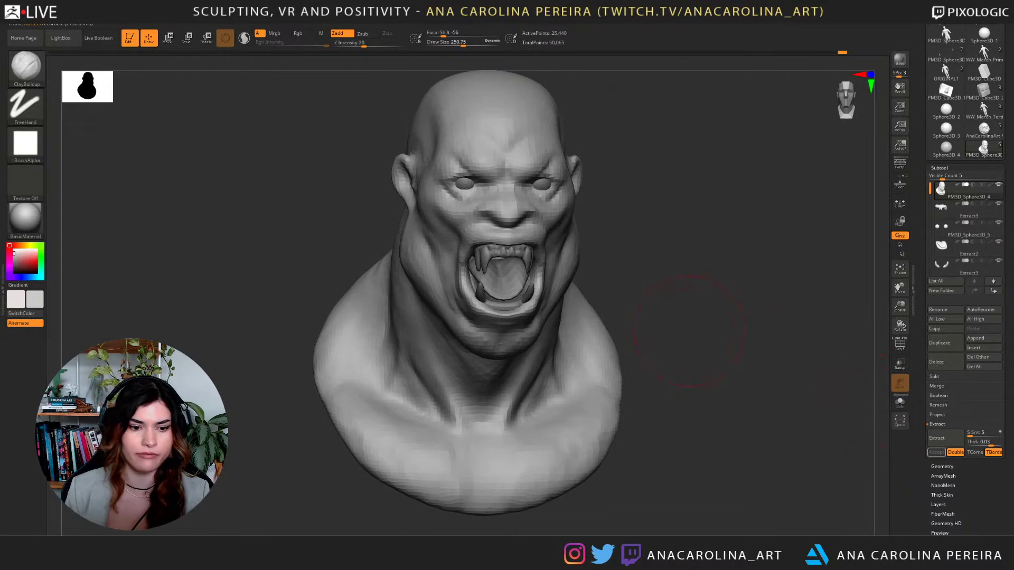
{"action": "mouse_move", "coordinate": [689, 332]}
{"action": "left_mouse_down"}
{"action": "mouse_move", "coordinate": [746, 331]}
{"action": "mouse_move", "coordinate": [752, 281]}
{"action": "mouse_move", "coordinate": [690, 296]}
{"action": "mouse_move", "coordinate": [719, 291]}
{"action": "left_mouse_up"}
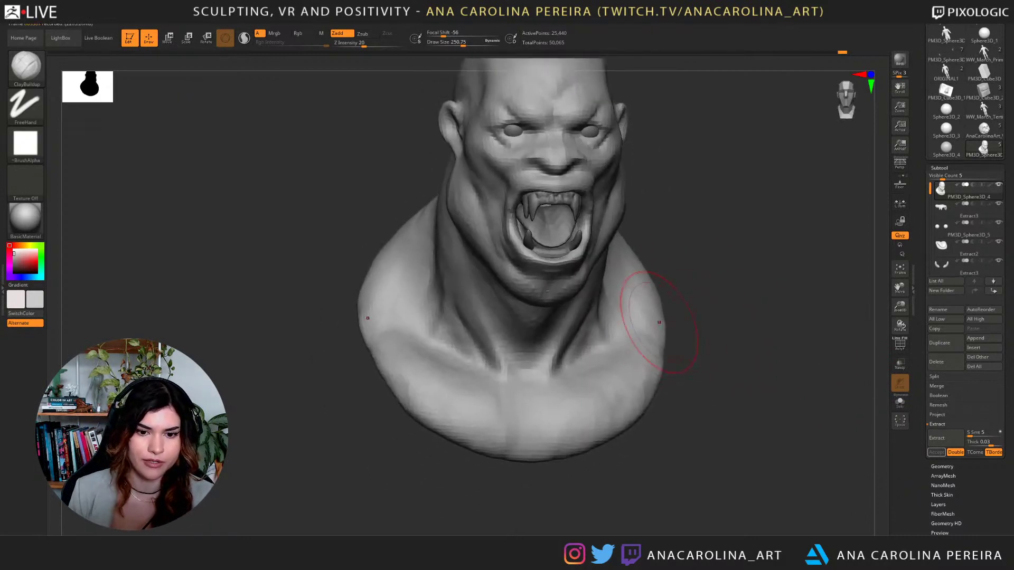
{"action": "key", "text": "space"}
{"action": "left_click_drag", "start_coordinate": [642, 335], "coordinate": [636, 337]}
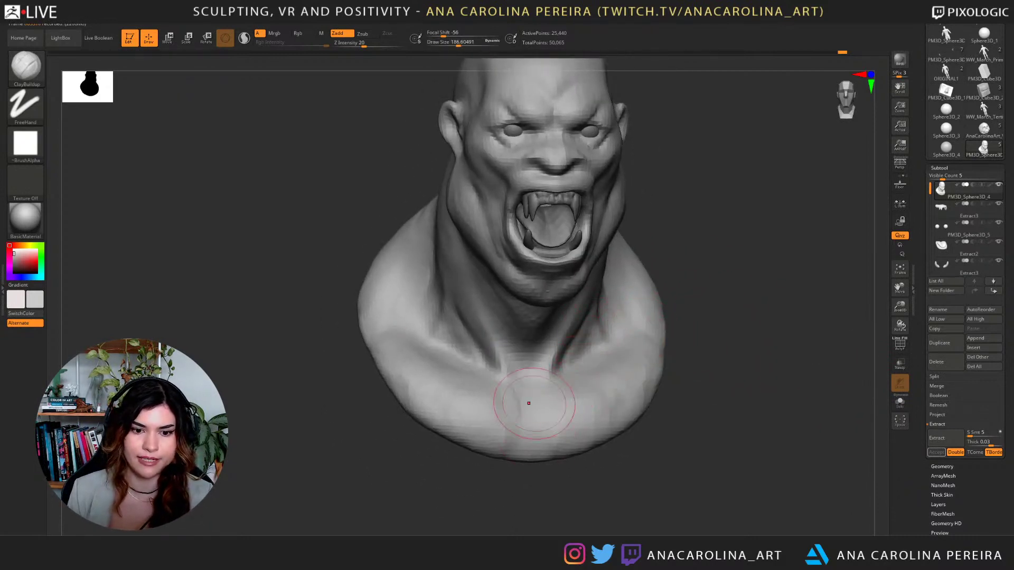
{"action": "mouse_move", "coordinate": [535, 404]}
{"action": "left_mouse_down"}
{"action": "mouse_move", "coordinate": [554, 383]}
{"action": "mouse_move", "coordinate": [544, 430]}
{"action": "left_mouse_up"}
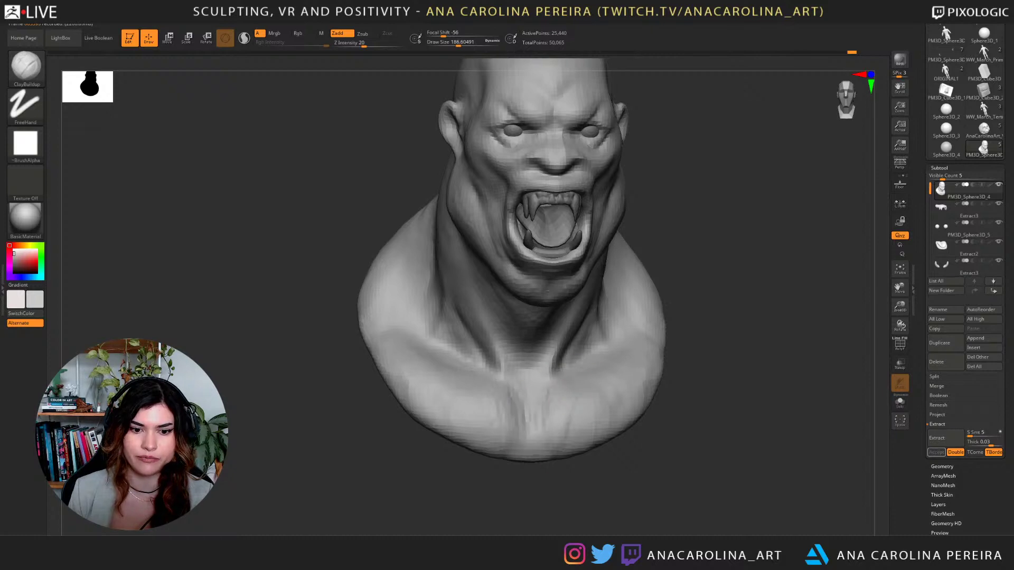
{"action": "key", "text": "bracketright"}
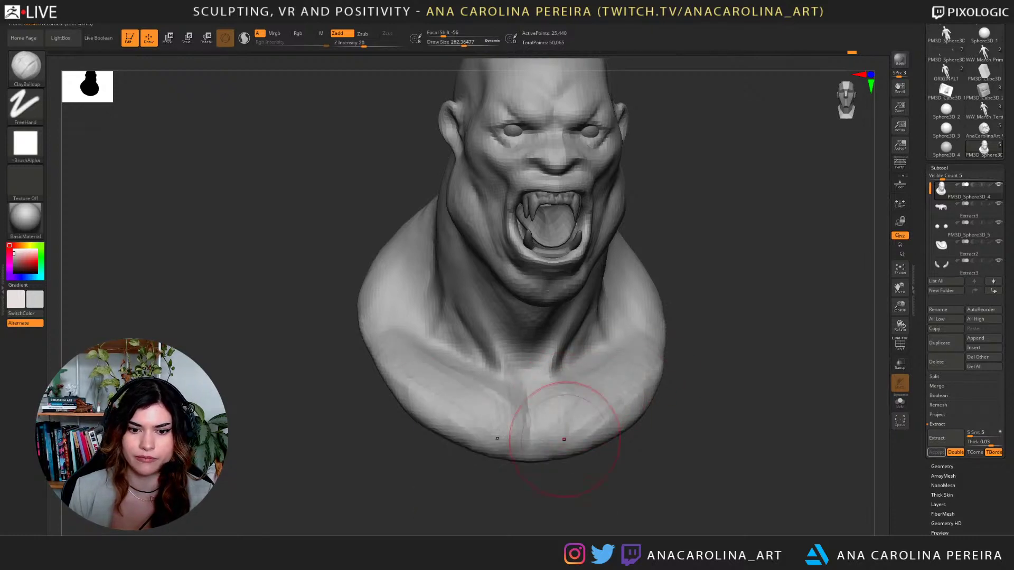
{"action": "key", "text": "shift"}
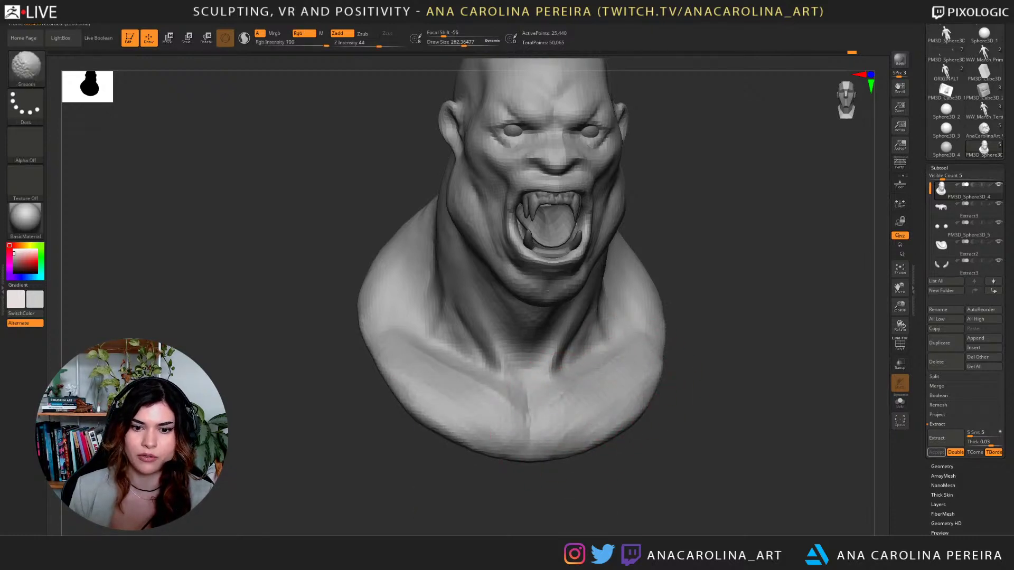
{"action": "mouse_move", "coordinate": [656, 294]}
{"action": "left_mouse_down"}
{"action": "mouse_move", "coordinate": [673, 316]}
{"action": "mouse_move", "coordinate": [663, 276]}
{"action": "mouse_move", "coordinate": [657, 321]}
{"action": "mouse_move", "coordinate": [667, 288]}
{"action": "mouse_move", "coordinate": [656, 319]}
{"action": "mouse_move", "coordinate": [666, 295]}
{"action": "mouse_move", "coordinate": [668, 317]}
{"action": "left_mouse_up"}
Examine the bust's neck, chest and shoulders from front and three-quarter views.
{"action": "mouse_move", "coordinate": [739, 325]}
{"action": "left_mouse_down"}
{"action": "mouse_move", "coordinate": [787, 333]}
{"action": "mouse_move", "coordinate": [742, 359]}
{"action": "left_mouse_up"}
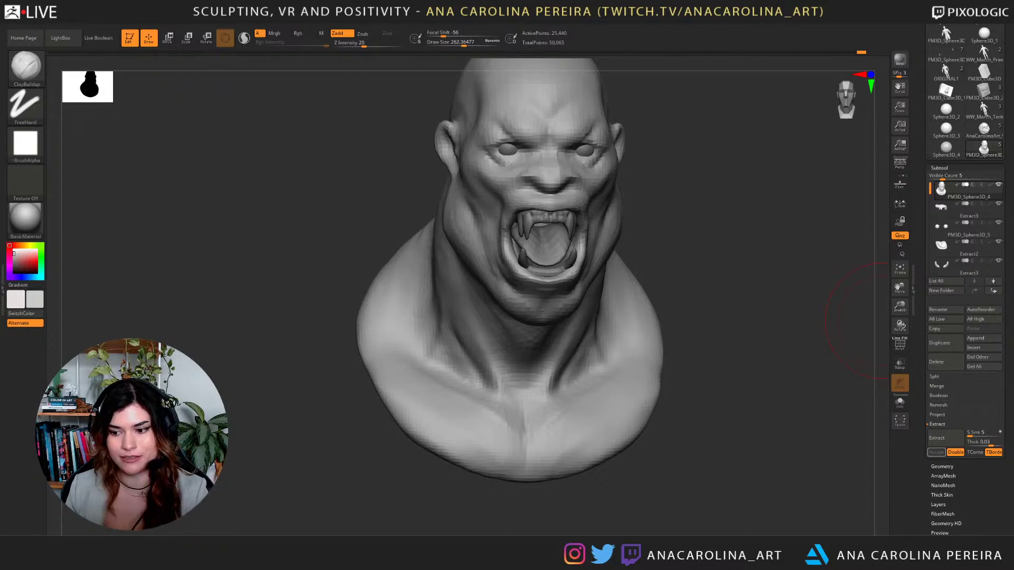
{"action": "left_click_drag", "start_coordinate": [839, 348], "coordinate": [856, 350]}
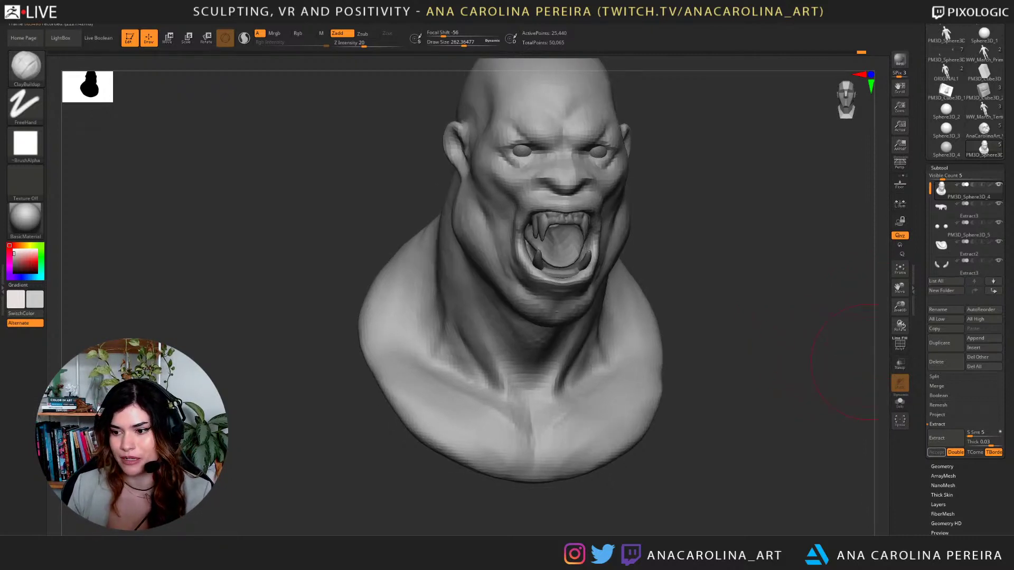
{"action": "left_click_drag", "start_coordinate": [796, 399], "coordinate": [797, 400]}
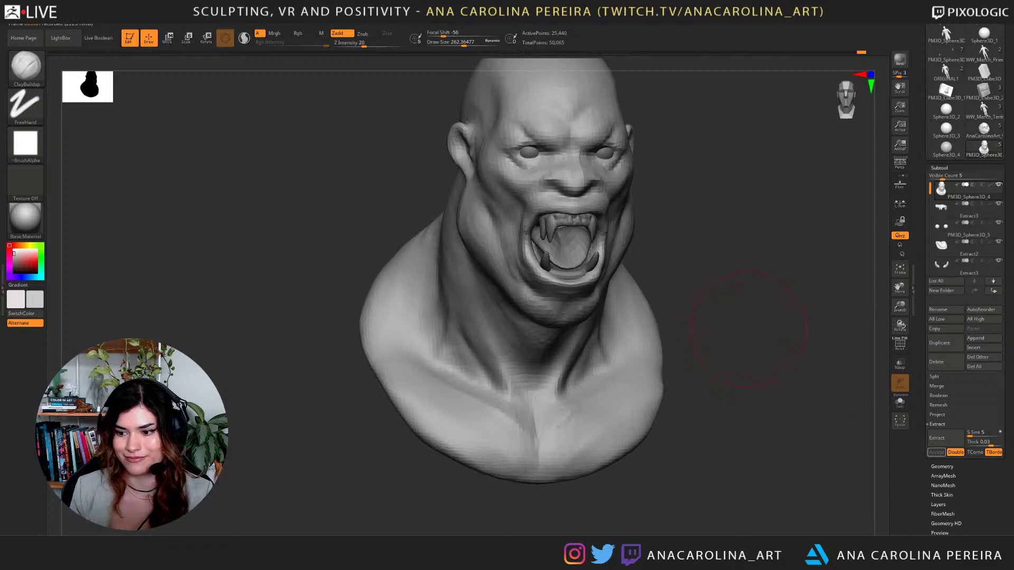
{"action": "mouse_move", "coordinate": [695, 358]}
{"action": "left_mouse_down", "text": "alt"}
{"action": "mouse_move", "coordinate": [690, 387]}
{"action": "mouse_move", "coordinate": [708, 363]}
{"action": "left_mouse_up", "text": "alt"}
{"action": "key", "text": "s"}
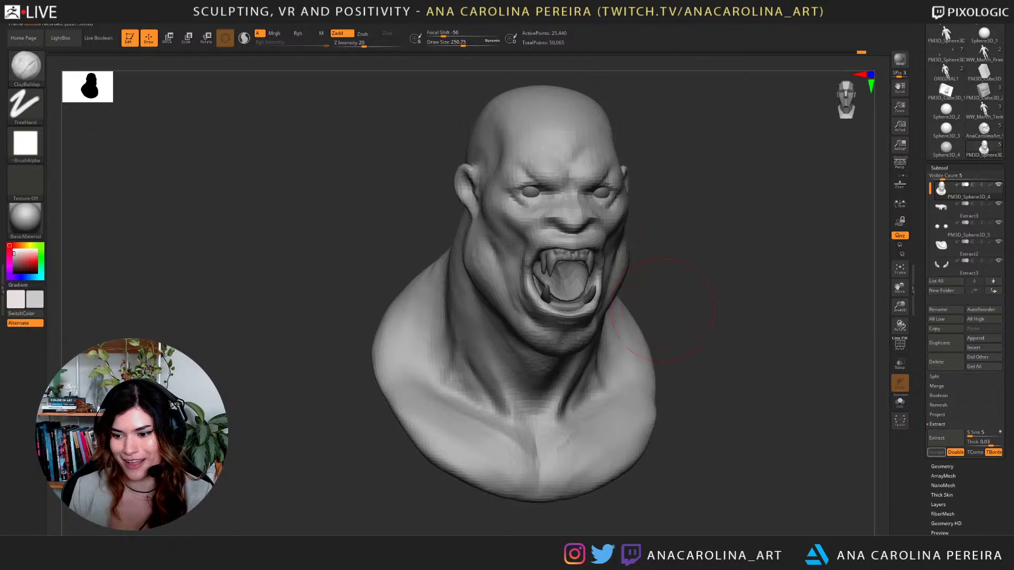
{"action": "mouse_move", "coordinate": [664, 353]}
{"action": "left_mouse_down"}
{"action": "mouse_move", "coordinate": [627, 355]}
{"action": "mouse_move", "coordinate": [725, 360]}
{"action": "mouse_move", "coordinate": [681, 361]}
{"action": "mouse_move", "coordinate": [737, 371]}
{"action": "mouse_move", "coordinate": [713, 322]}
{"action": "mouse_move", "coordinate": [747, 330]}
{"action": "mouse_move", "coordinate": [738, 306]}
{"action": "left_mouse_up"}
{"action": "key", "text": "s"}
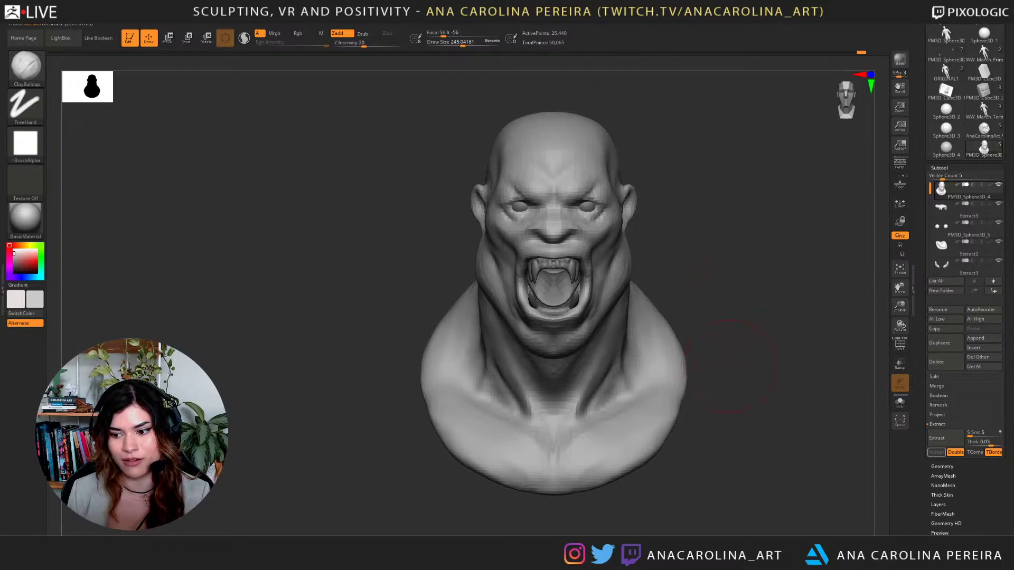
{"action": "mouse_move", "coordinate": [730, 365]}
{"action": "left_mouse_down"}
{"action": "mouse_move", "coordinate": [726, 391]}
{"action": "mouse_move", "coordinate": [737, 369]}
{"action": "left_mouse_up"}
Define the base of the throat and the neck tendons with the ClayBuildup brush at a draw size of about 124.
{"action": "key", "text": "b"}
{"action": "key", "text": "c"}
{"action": "key", "text": "b"}
{"action": "right_click", "coordinate": [627, 405]}
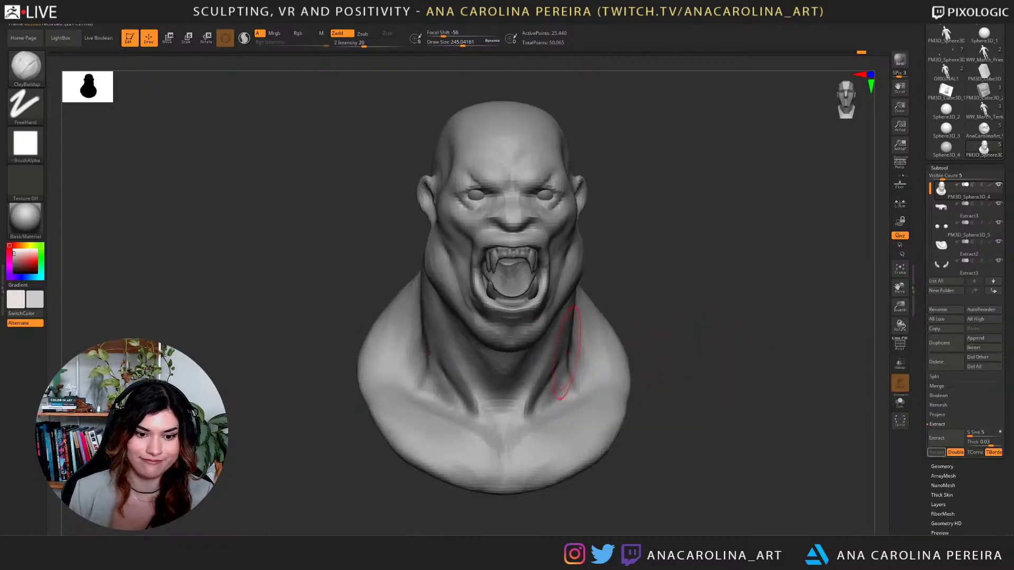
{"action": "key", "text": "space"}
{"action": "left_click_drag", "start_coordinate": [548, 386], "coordinate": [538, 386]}
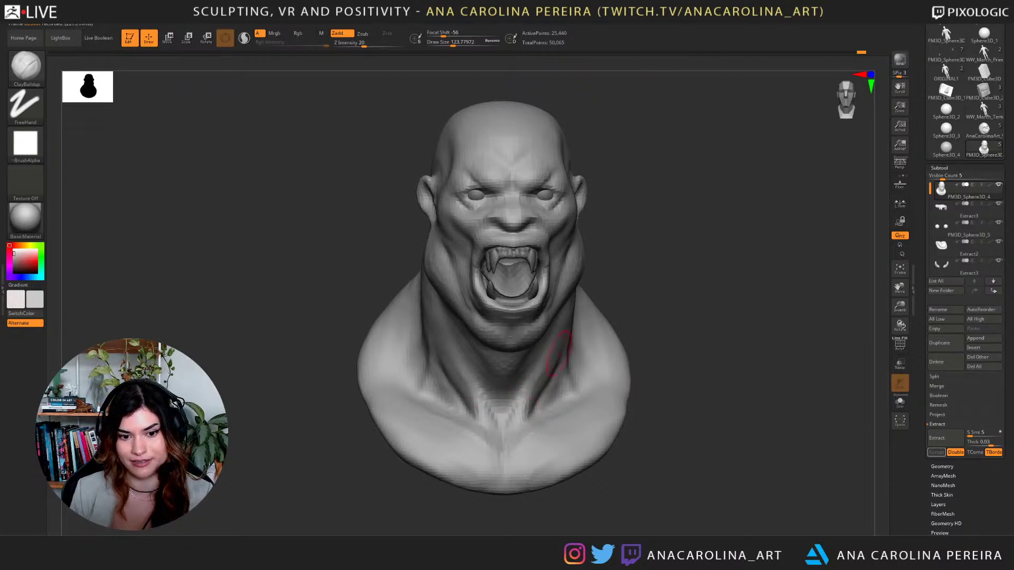
Build up the collarbones with the ClayBuildup brush at a draw size of about 177 and smooth them.
{"action": "left_click_drag", "start_coordinate": [631, 315], "coordinate": [593, 351]}
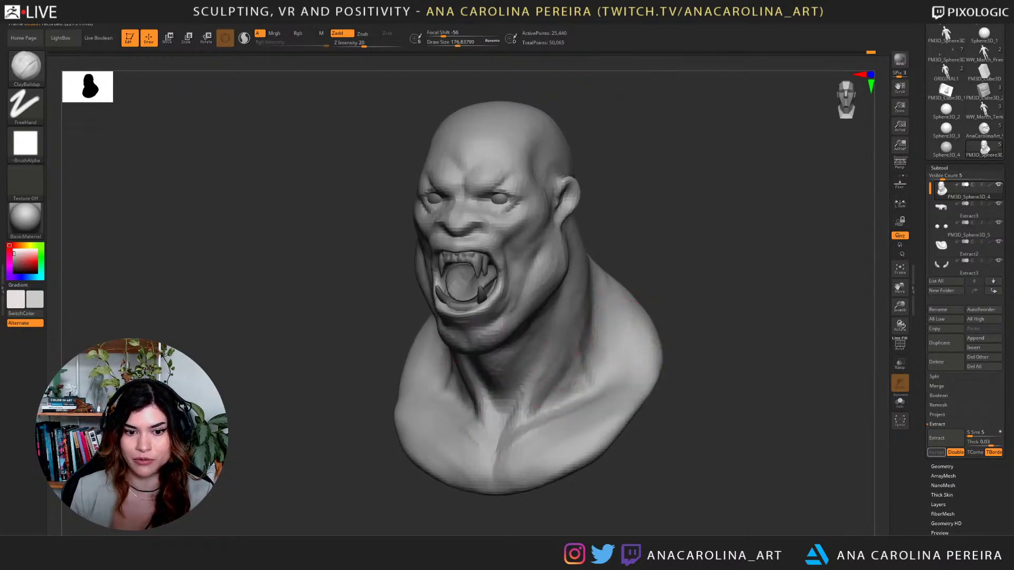
{"action": "mouse_move", "coordinate": [533, 404]}
{"action": "right_mouse_down"}
{"action": "mouse_move", "coordinate": [602, 362]}
{"action": "mouse_move", "coordinate": [645, 306]}
{"action": "mouse_move", "coordinate": [550, 373]}
{"action": "right_mouse_up"}
{"action": "key", "text": "shift"}
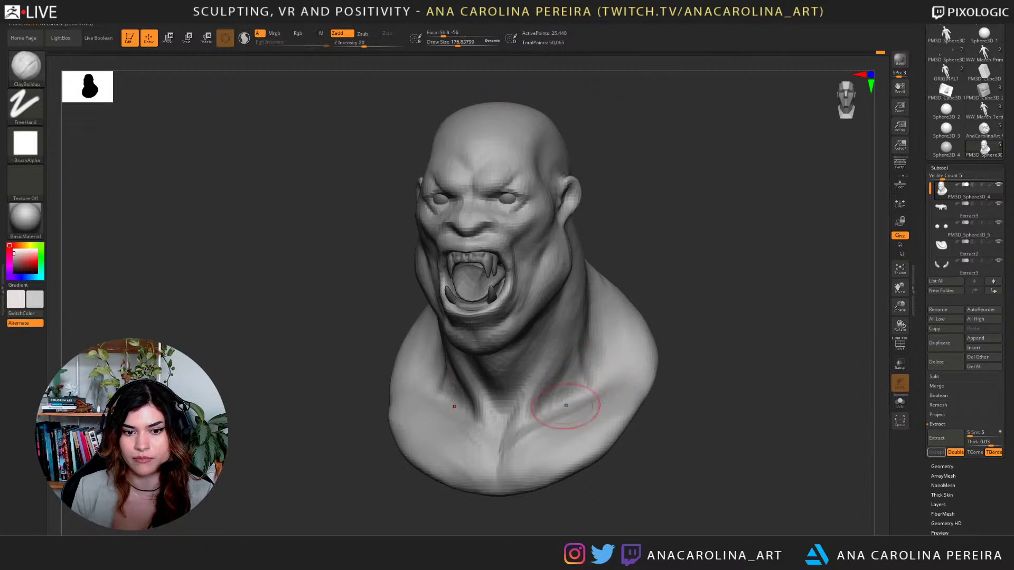
{"action": "mouse_move", "coordinate": [599, 362]}
{"action": "right_mouse_down"}
{"action": "mouse_move", "coordinate": [666, 325]}
{"action": "mouse_move", "coordinate": [716, 238]}
{"action": "right_mouse_up"}
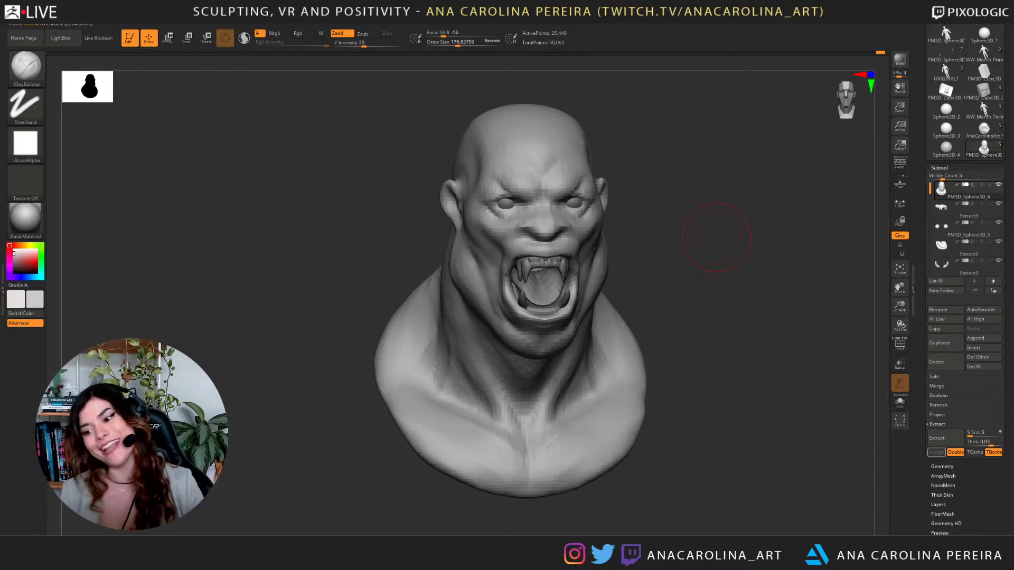
{"action": "mouse_move", "coordinate": [680, 367]}
{"action": "right_mouse_down"}
{"action": "mouse_move", "coordinate": [623, 412]}
{"action": "mouse_move", "coordinate": [534, 438]}
{"action": "mouse_move", "coordinate": [581, 423]}
{"action": "mouse_move", "coordinate": [629, 441]}
{"action": "right_mouse_up"}
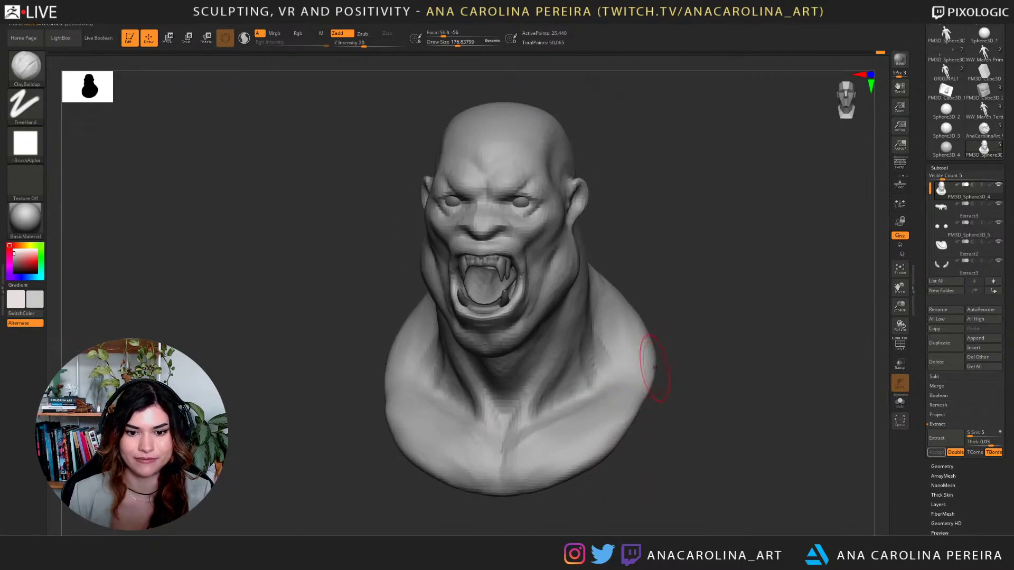
Carve the hollow between neck, collarbone and shoulder with DamStandard at a draw size of about 351, then smooth it.
{"action": "right_click_drag", "start_coordinate": [644, 351], "coordinate": [687, 264]}
{"action": "key", "text": "b"}
{"action": "key", "text": "d"}
{"action": "key", "text": "s"}
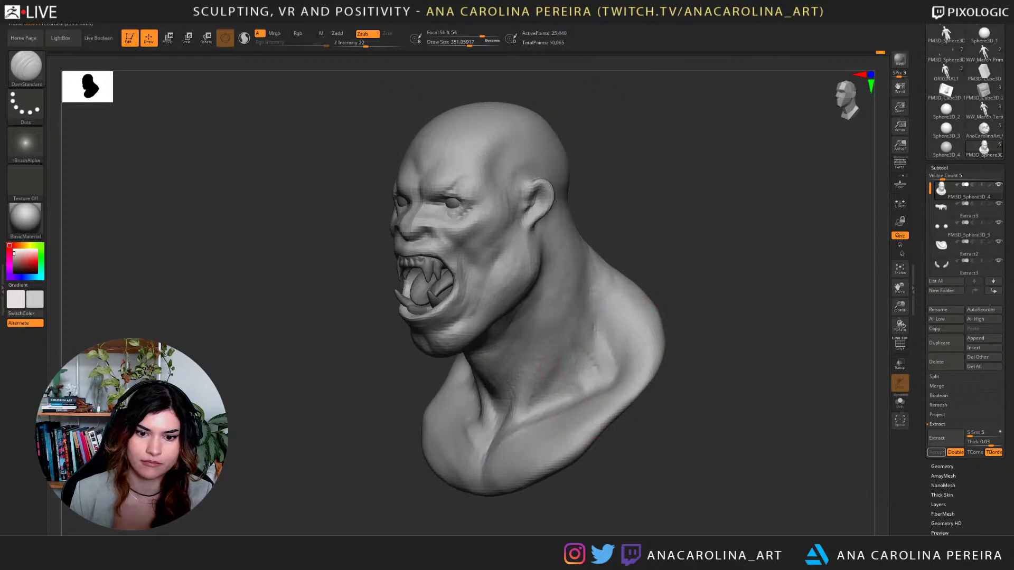
{"action": "left_click_drag", "start_coordinate": [624, 377], "coordinate": [600, 317]}
{"action": "right_click_drag", "start_coordinate": [626, 343], "coordinate": [671, 362]}
{"action": "left_click_drag", "start_coordinate": [605, 272], "coordinate": [646, 367]}
{"action": "mouse_move", "coordinate": [647, 370]}
{"action": "right_mouse_down"}
{"action": "mouse_move", "coordinate": [723, 369]}
{"action": "mouse_move", "coordinate": [641, 369]}
{"action": "right_mouse_up"}
{"action": "left_click_drag", "start_coordinate": [612, 359], "coordinate": [602, 370], "text": "shift"}
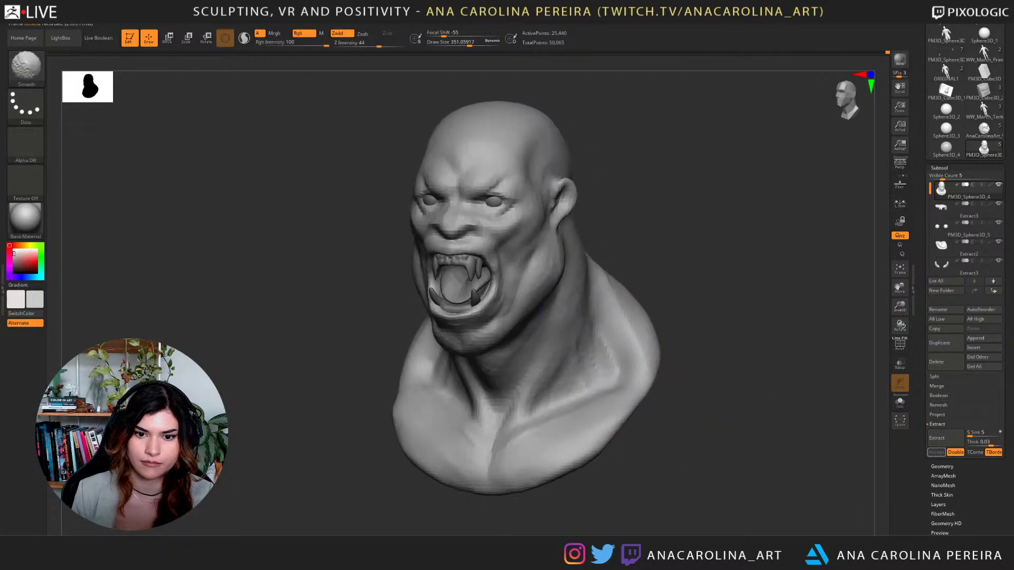
Build up the trapezius and shoulders with ClayBuildup at a draw size of about 311, and reduce the draw size to about 172.
{"action": "key", "text": "b"}
{"action": "key", "text": "c"}
{"action": "key", "text": "b"}
{"action": "key", "text": "space"}
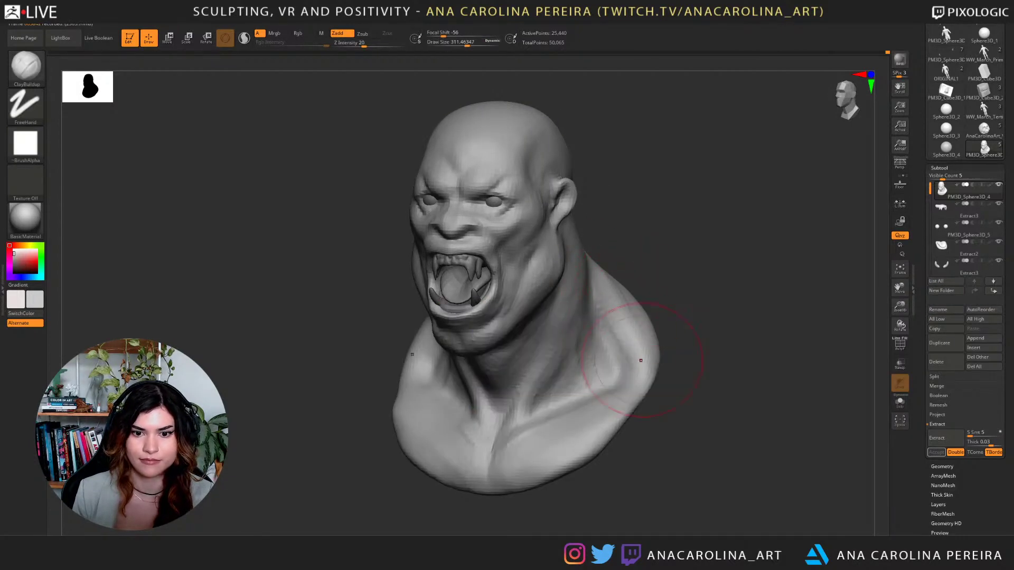
{"action": "mouse_move", "coordinate": [644, 355]}
{"action": "right_mouse_down"}
{"action": "mouse_move", "coordinate": [668, 306]}
{"action": "mouse_move", "coordinate": [689, 338]}
{"action": "mouse_move", "coordinate": [714, 333]}
{"action": "right_mouse_up"}
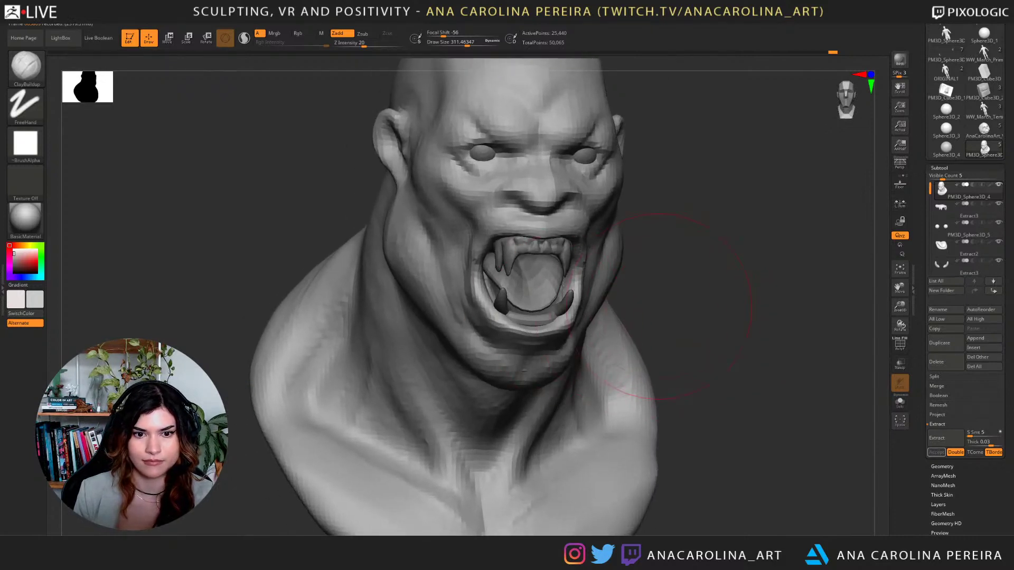
{"action": "right_click_drag", "start_coordinate": [659, 306], "coordinate": [685, 343]}
{"action": "key", "text": "space"}
{"action": "left_click_drag", "start_coordinate": [743, 305], "coordinate": [736, 305]}
Mask the tongue in the inner-mouth subtool and split the unmasked gum geometry into its own subtool.
{"action": "left_click", "coordinate": [624, 317], "text": "alt"}
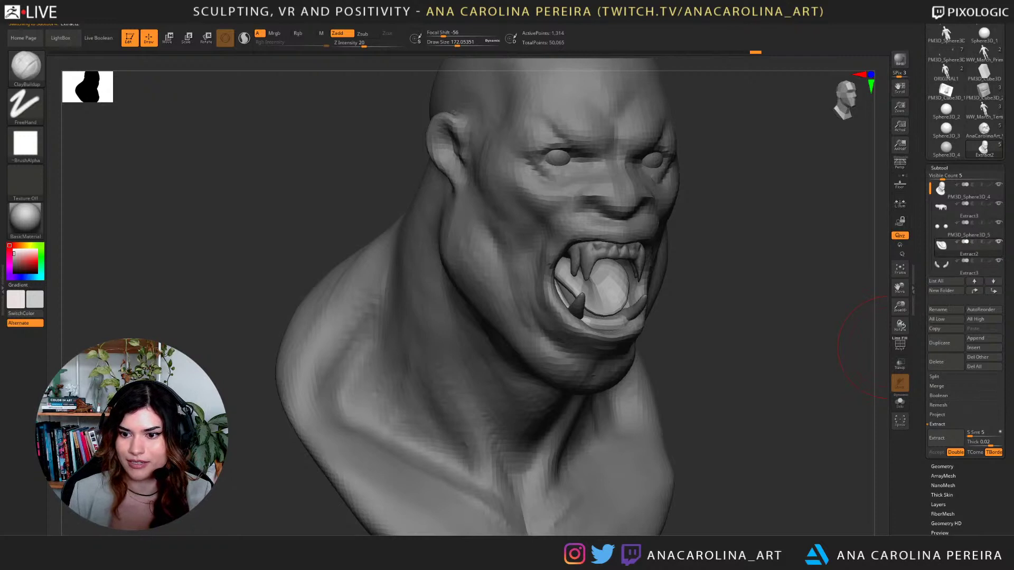
{"action": "left_click", "coordinate": [934, 376]}
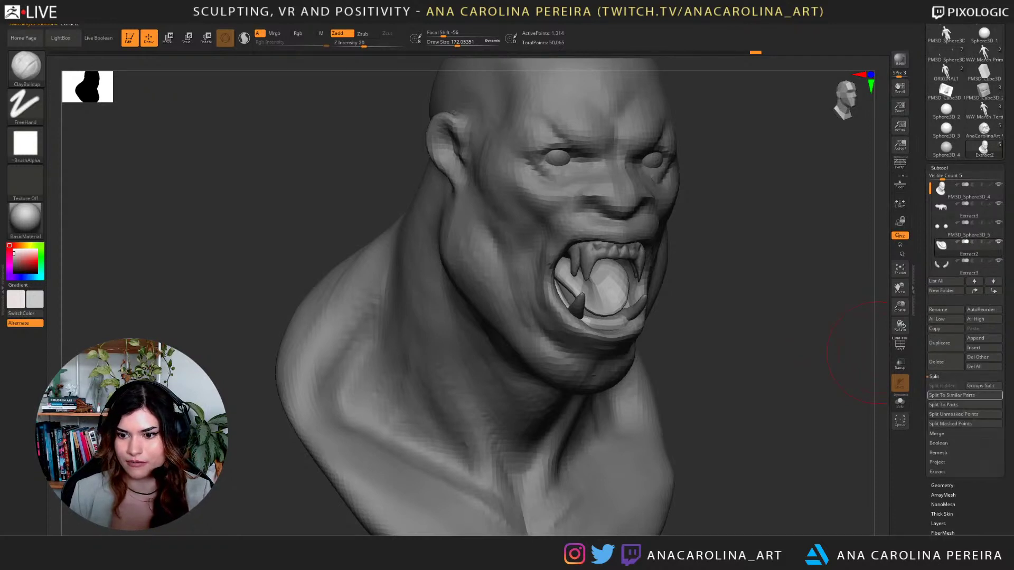
{"action": "left_click", "coordinate": [614, 297], "text": "ctrl+shift"}
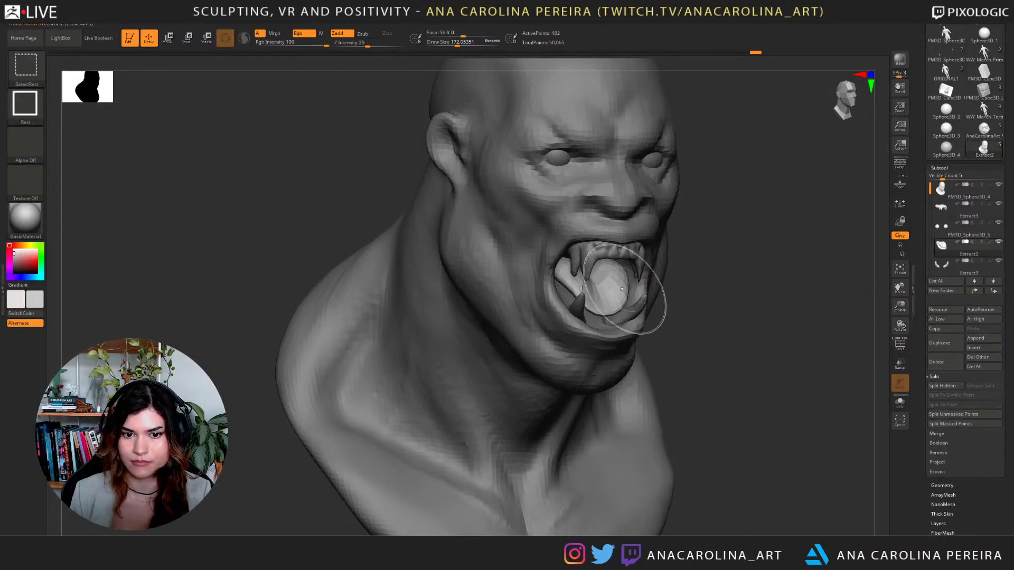
{"action": "left_click_drag", "start_coordinate": [735, 213], "coordinate": [412, 283], "text": "ctrl"}
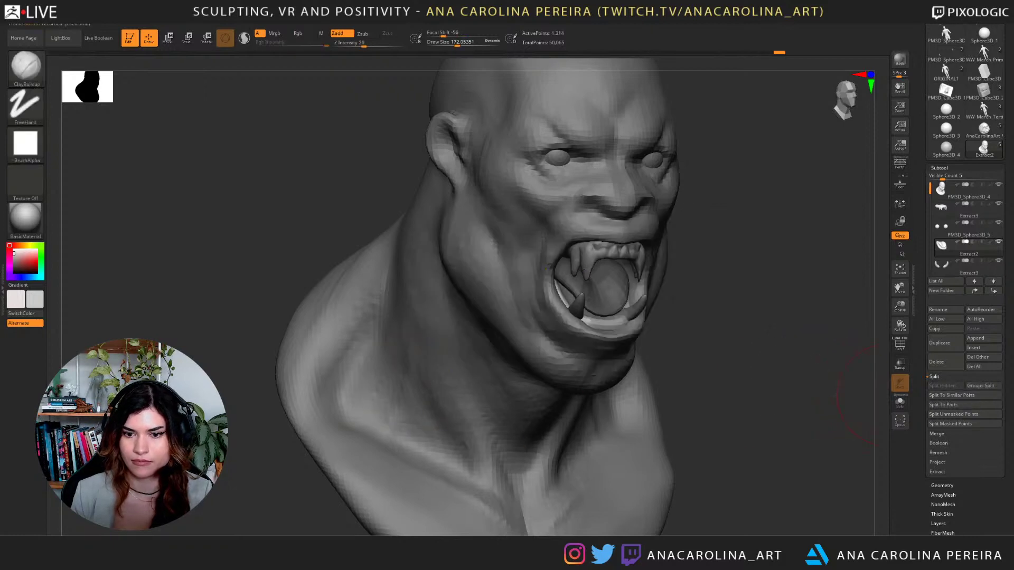
{"action": "left_click", "coordinate": [953, 415]}
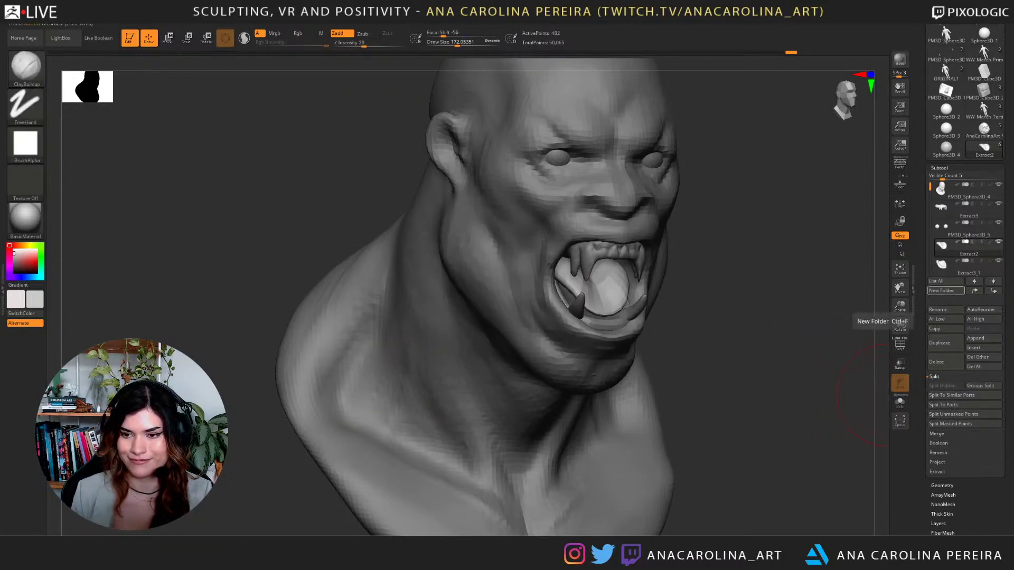
Select the split-off lower gum subtool and inspect it from the front and side.
{"action": "left_click", "coordinate": [955, 264]}
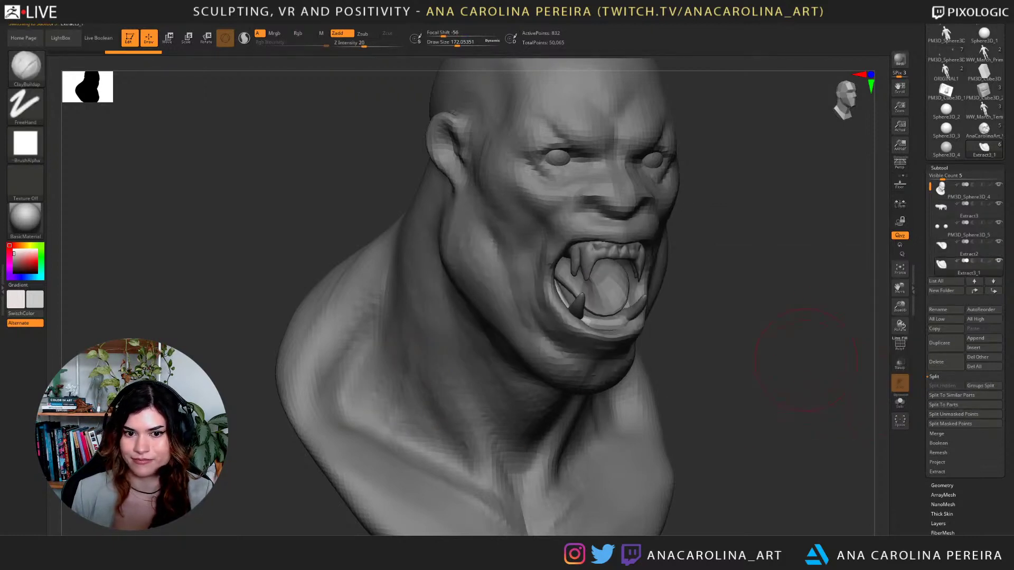
{"action": "mouse_move", "coordinate": [805, 361]}
{"action": "left_mouse_down"}
{"action": "mouse_move", "coordinate": [726, 363]}
{"action": "mouse_move", "coordinate": [649, 330]}
{"action": "mouse_move", "coordinate": [752, 333]}
{"action": "mouse_move", "coordinate": [763, 346]}
{"action": "mouse_move", "coordinate": [686, 348]}
{"action": "mouse_move", "coordinate": [805, 351]}
{"action": "mouse_move", "coordinate": [789, 352]}
{"action": "mouse_move", "coordinate": [762, 388]}
{"action": "left_mouse_up"}
{"action": "left_click_drag", "start_coordinate": [795, 306], "coordinate": [776, 309]}
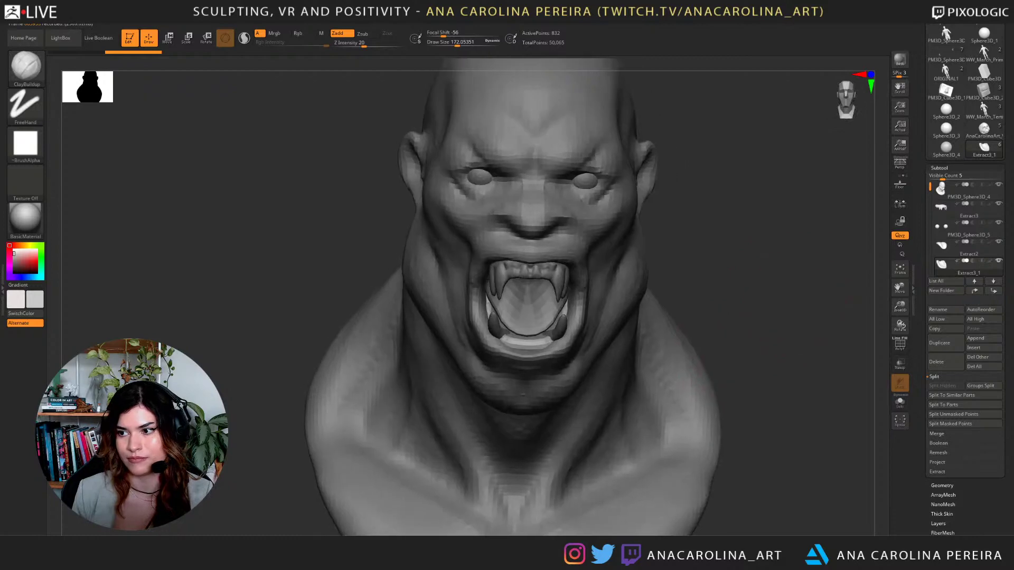
{"action": "left_click_drag", "start_coordinate": [678, 310], "coordinate": [718, 305]}
Try to pull the front of the lower gum with SnakeHook at a draw size of about 65, and undo it.
{"action": "key", "text": "space"}
{"action": "key", "text": "b"}
{"action": "key", "text": "s"}
{"action": "key", "text": "h"}
{"action": "key", "text": "space"}
{"action": "left_click_drag", "start_coordinate": [720, 304], "coordinate": [709, 341]}
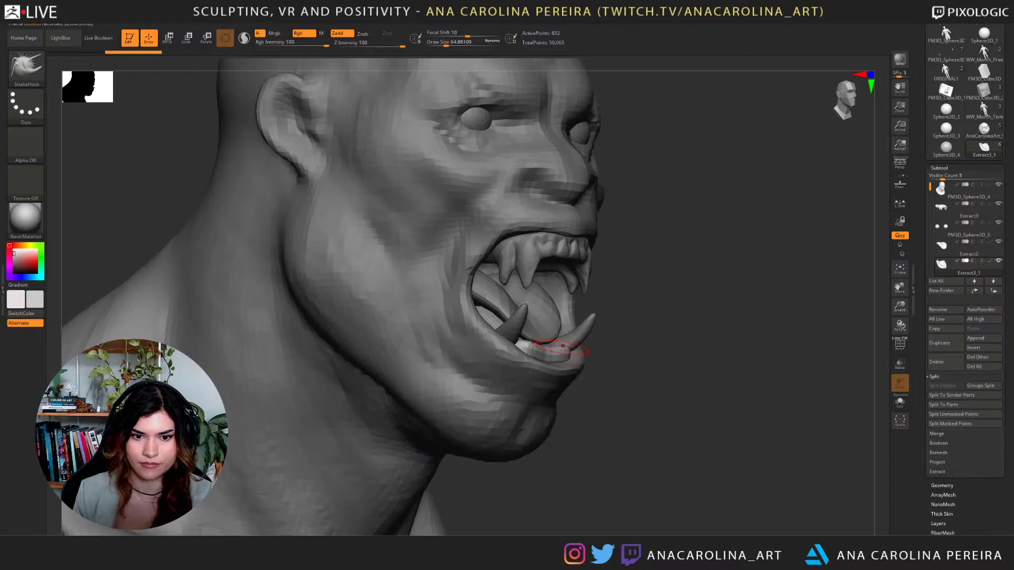
{"action": "key", "text": "ctrl+z"}
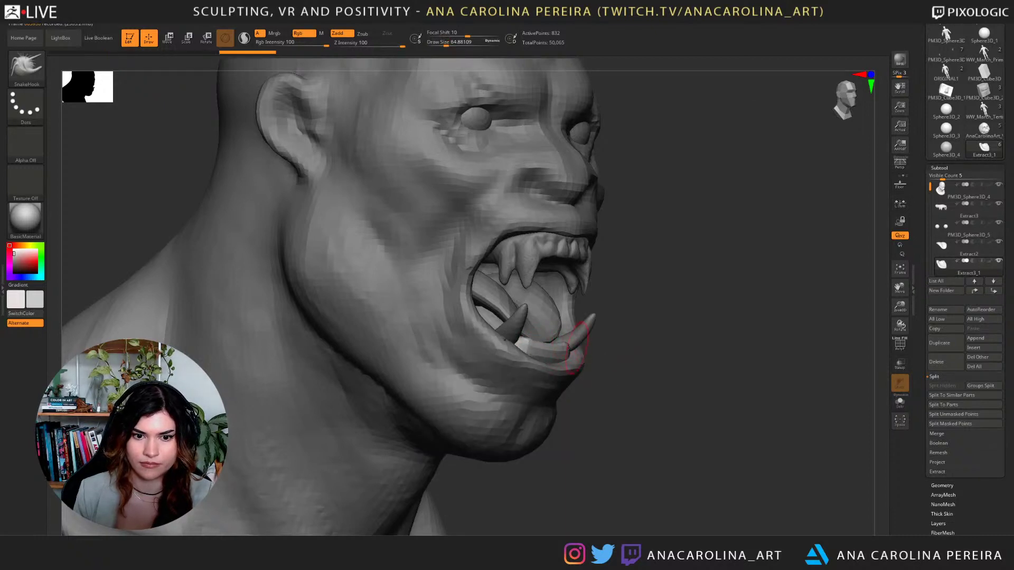
{"action": "mouse_move", "coordinate": [681, 337]}
{"action": "left_mouse_down"}
{"action": "mouse_move", "coordinate": [536, 334]}
{"action": "mouse_move", "coordinate": [564, 353]}
{"action": "left_mouse_up"}
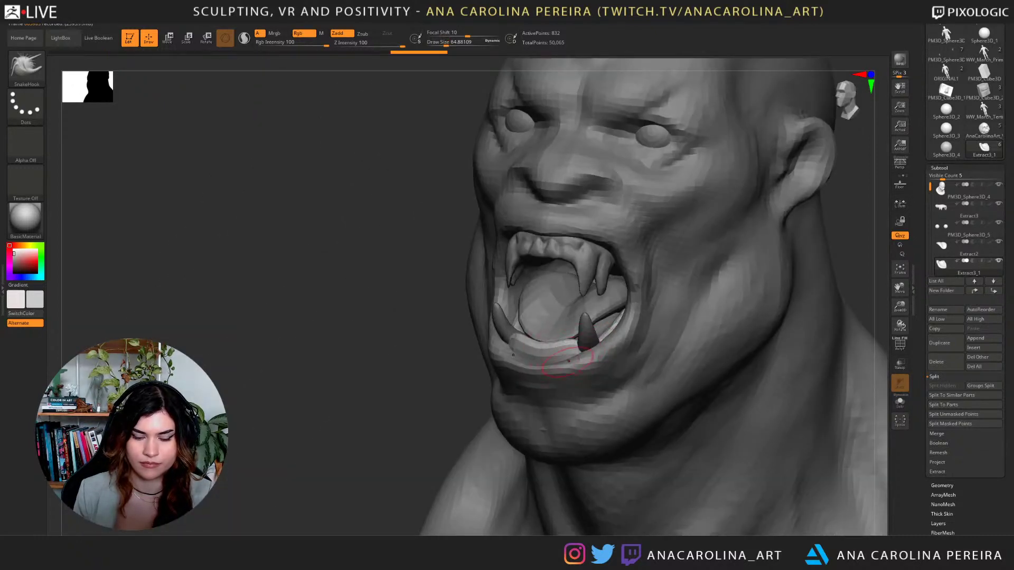
Pinch the front edge of the lower gum with the Pinch brush at a draw size of about 154.
{"action": "key", "text": "b"}
{"action": "key", "text": "p"}
{"action": "key", "text": "i"}
{"action": "right_click_drag", "start_coordinate": [547, 317], "coordinate": [540, 353]}
{"action": "key", "text": "space"}
{"action": "mouse_move", "coordinate": [533, 367]}
{"action": "left_mouse_down"}
{"action": "mouse_move", "coordinate": [542, 367]}
{"action": "mouse_move", "coordinate": [541, 344]}
{"action": "left_mouse_up"}
{"action": "mouse_move", "coordinate": [544, 341]}
{"action": "right_mouse_down"}
{"action": "mouse_move", "coordinate": [620, 335]}
{"action": "mouse_move", "coordinate": [599, 323]}
{"action": "right_mouse_up"}
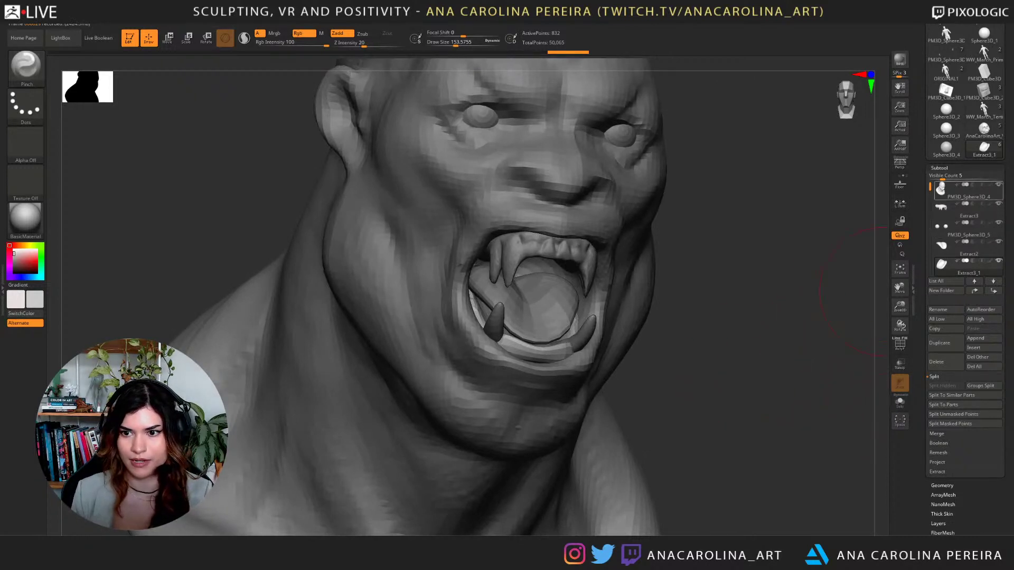
Hide the head subtool to expose the mouth pieces and reduce the Pinch brush's draw size to about 46.
{"action": "left_click", "coordinate": [998, 185]}
{"action": "mouse_move", "coordinate": [703, 312]}
{"action": "right_mouse_down"}
{"action": "mouse_move", "coordinate": [773, 312]}
{"action": "mouse_move", "coordinate": [750, 328]}
{"action": "mouse_move", "coordinate": [758, 312]}
{"action": "right_mouse_up"}
{"action": "key", "text": "space"}
{"action": "left_click_drag", "start_coordinate": [756, 306], "coordinate": [747, 307]}
{"action": "right_click_drag", "start_coordinate": [488, 365], "coordinate": [532, 395]}
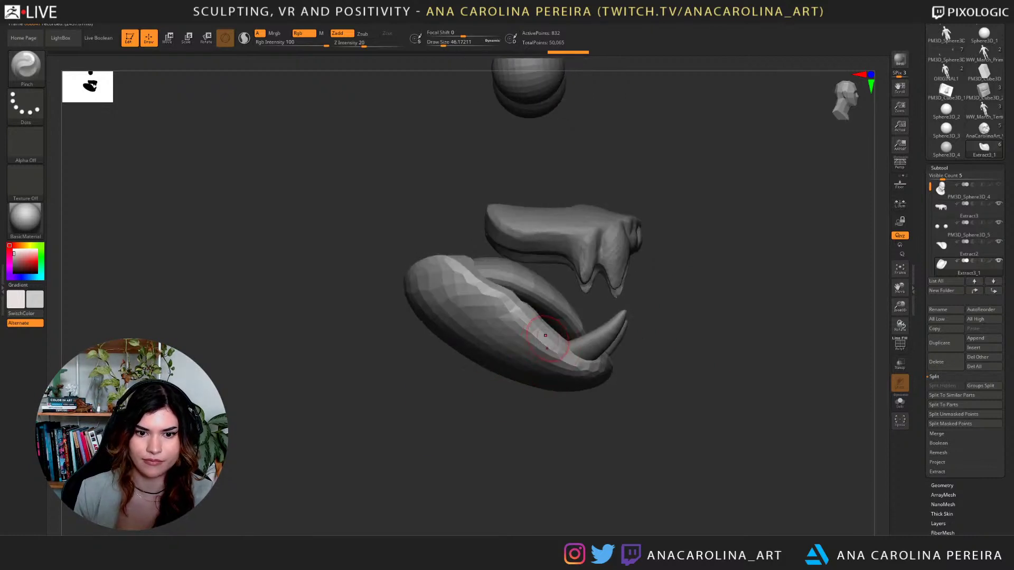
Reshape the upper rim of the lower gum around the tusks with the Move brush at a draw size of about 74.
{"action": "key", "text": "b"}
{"action": "key", "text": "m"}
{"action": "key", "text": "v"}
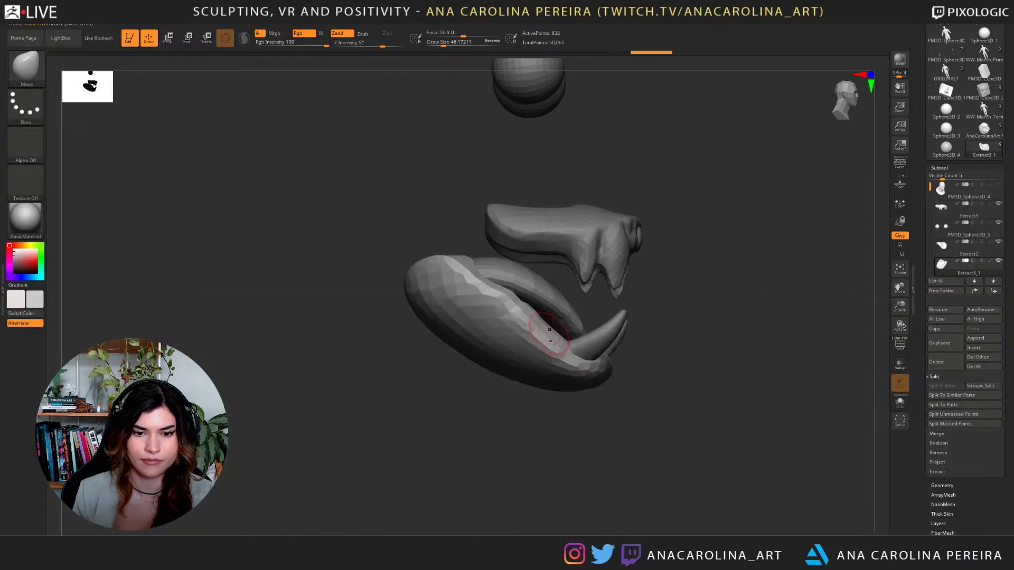
{"action": "key", "text": "space"}
{"action": "left_click_drag", "start_coordinate": [564, 344], "coordinate": [547, 316]}
{"action": "left_click_drag", "start_coordinate": [520, 311], "coordinate": [513, 297]}
{"action": "right_click_drag", "start_coordinate": [697, 309], "coordinate": [641, 309]}
{"action": "right_click_drag", "start_coordinate": [731, 317], "coordinate": [701, 319]}
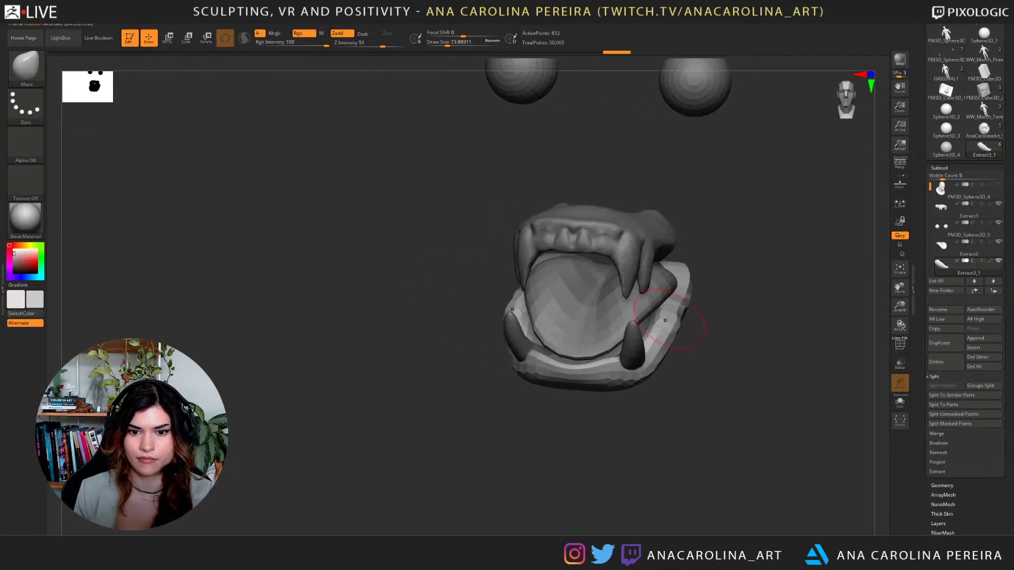
{"action": "mouse_move", "coordinate": [662, 327]}
{"action": "left_mouse_down"}
{"action": "mouse_move", "coordinate": [681, 311]}
{"action": "mouse_move", "coordinate": [669, 330]}
{"action": "left_mouse_up"}
Sharpen the lower gum's rim with the Pinch brush at a draw size of about 116.
{"action": "mouse_move", "coordinate": [699, 344]}
{"action": "right_mouse_down"}
{"action": "mouse_move", "coordinate": [739, 343]}
{"action": "mouse_move", "coordinate": [692, 343]}
{"action": "mouse_move", "coordinate": [728, 346]}
{"action": "right_mouse_up"}
{"action": "key", "text": "b"}
{"action": "key", "text": "p"}
{"action": "key", "text": "i"}
{"action": "key", "text": "space"}
{"action": "mouse_move", "coordinate": [702, 339]}
{"action": "left_mouse_down"}
{"action": "mouse_move", "coordinate": [682, 312]}
{"action": "mouse_move", "coordinate": [692, 282]}
{"action": "left_mouse_up"}
{"action": "mouse_move", "coordinate": [713, 338]}
{"action": "right_mouse_down"}
{"action": "mouse_move", "coordinate": [744, 325]}
{"action": "mouse_move", "coordinate": [787, 351]}
{"action": "right_mouse_up"}
{"action": "left_click_drag", "start_coordinate": [714, 392], "coordinate": [739, 380]}
Subdivide the lower gum once to subdivision level 2.
{"action": "key", "text": "b"}
{"action": "key", "text": "d"}
{"action": "key", "text": "s"}
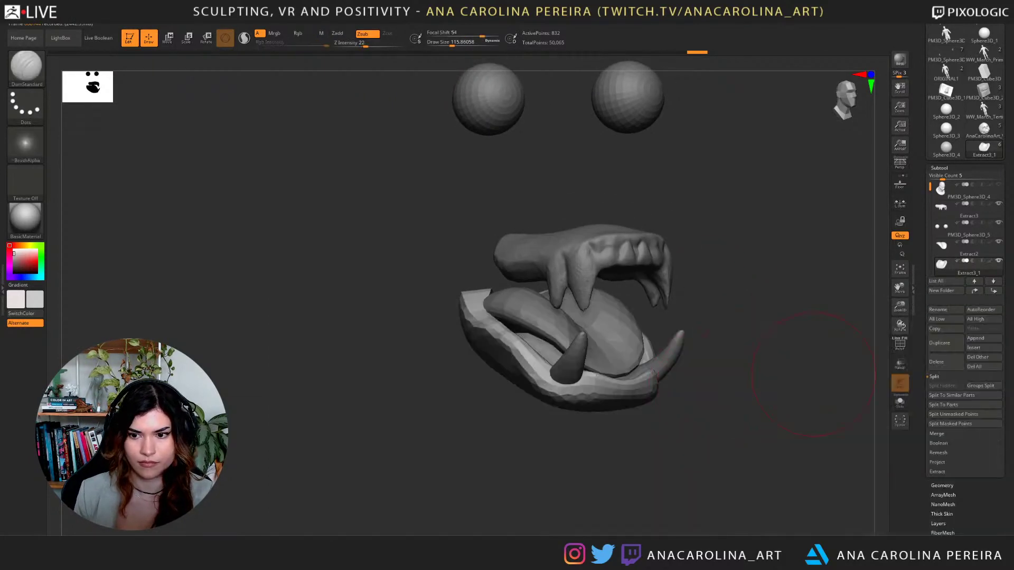
{"action": "left_click", "coordinate": [942, 485]}
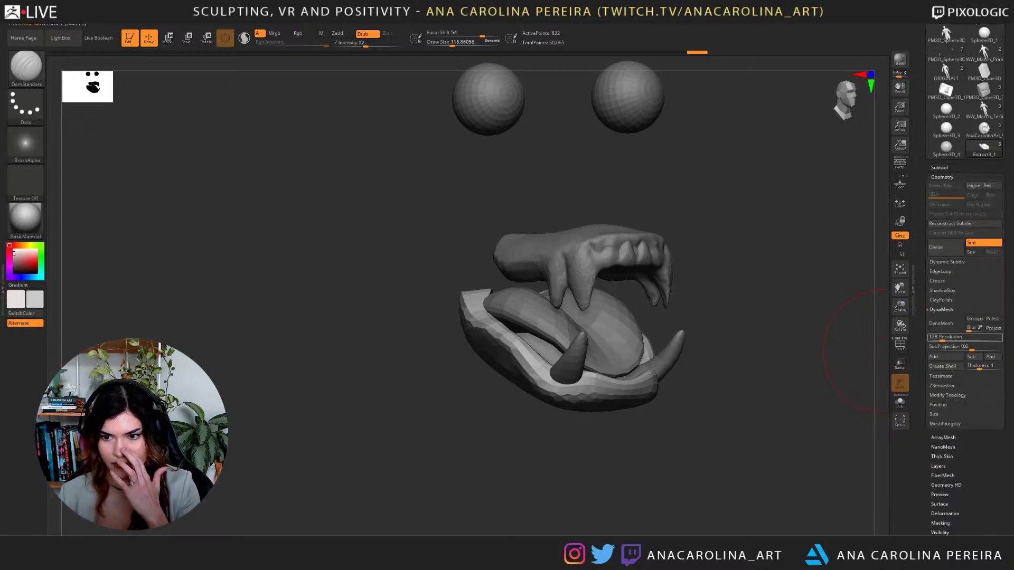
{"action": "left_click", "coordinate": [945, 247]}
{"action": "mouse_move", "coordinate": [798, 370]}
{"action": "left_mouse_down"}
{"action": "mouse_move", "coordinate": [747, 396]}
{"action": "mouse_move", "coordinate": [740, 416]}
{"action": "mouse_move", "coordinate": [739, 390]}
{"action": "left_mouse_up"}
{"action": "key", "text": "b"}
{"action": "key", "text": "d"}
{"action": "key", "text": "s"}
{"action": "key", "text": "space"}
{"action": "key", "text": "space"}
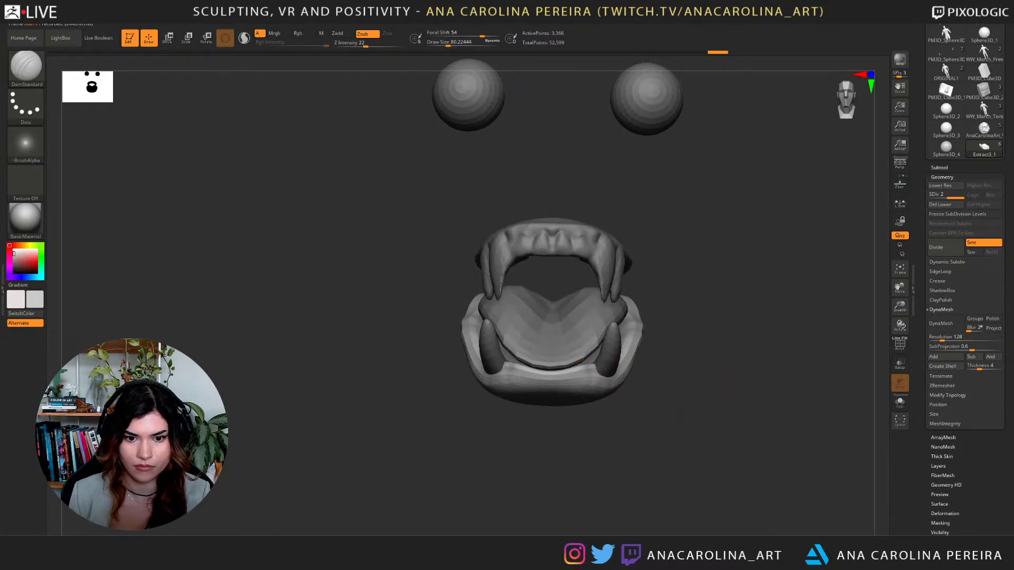
{"action": "left_click_drag", "start_coordinate": [649, 452], "coordinate": [642, 419]}
{"action": "key", "text": "b"}
{"action": "key", "text": "d"}
{"action": "key", "text": "s"}
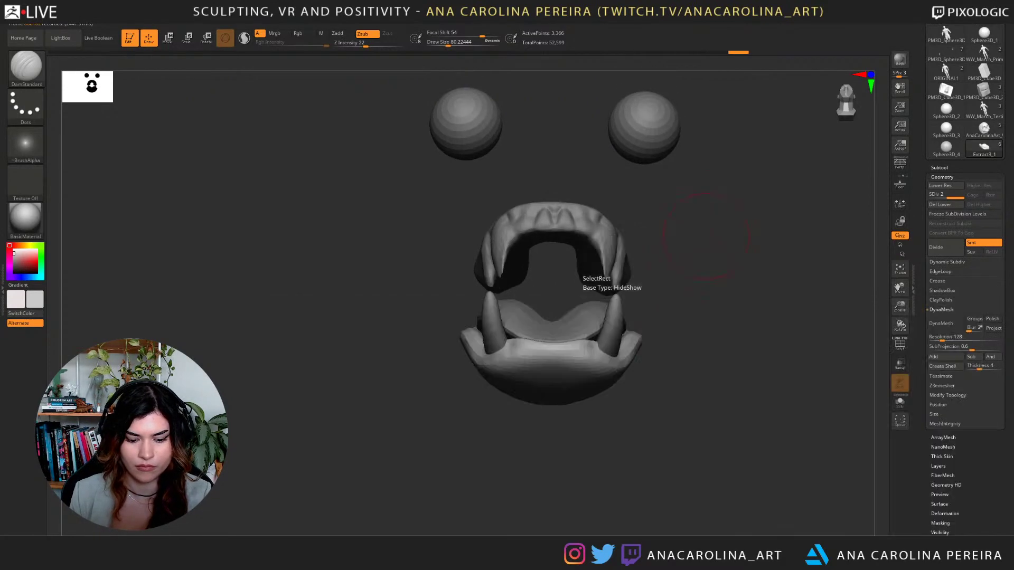
Pull up the front teeth ridge of the lower gum between the tusks with SnakeHook at a draw size of about 31.
{"action": "key", "text": "b"}
{"action": "key", "text": "s"}
{"action": "key", "text": "h"}
{"action": "key", "text": "space"}
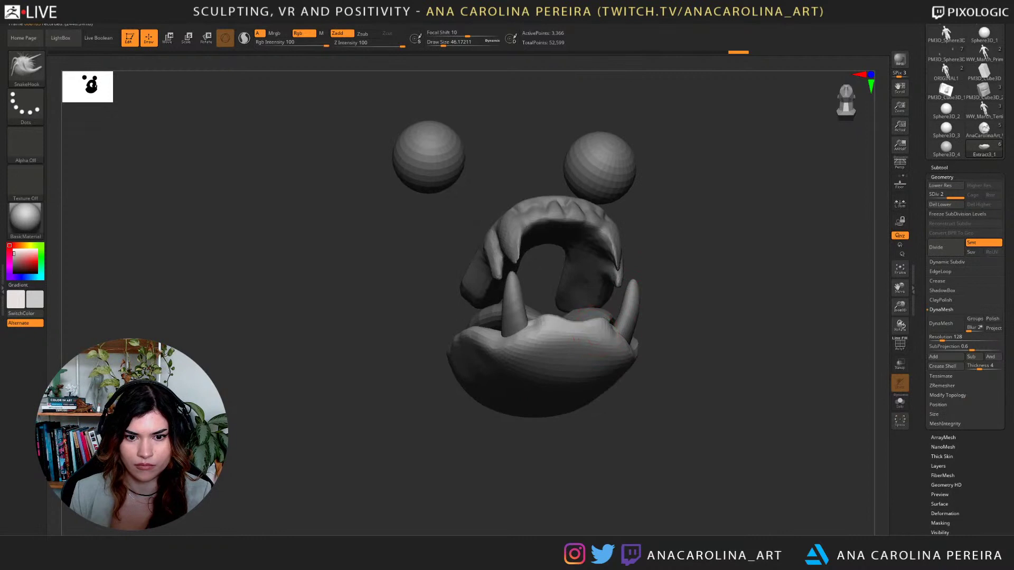
{"action": "key", "text": "space"}
{"action": "left_click_drag", "start_coordinate": [603, 320], "coordinate": [606, 319]}
{"action": "key", "text": "ctrl+z"}
{"action": "key", "text": "space"}
{"action": "key", "text": "space"}
{"action": "mouse_move", "coordinate": [601, 326]}
{"action": "left_mouse_down"}
{"action": "mouse_move", "coordinate": [583, 312]}
{"action": "mouse_move", "coordinate": [592, 317]}
{"action": "left_mouse_up"}
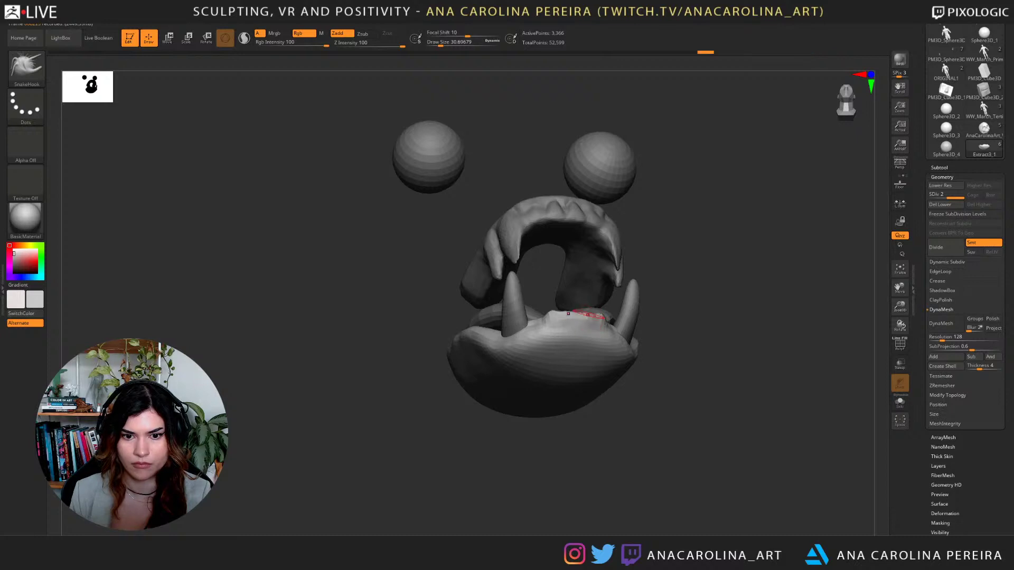
Subdivide the lower gum to level 3 and carve the gaps between its front teeth with DamStandard at a draw size of about 31.
{"action": "left_click_drag", "start_coordinate": [670, 323], "coordinate": [687, 310]}
{"action": "key", "text": "b"}
{"action": "key", "text": "d"}
{"action": "key", "text": "s"}
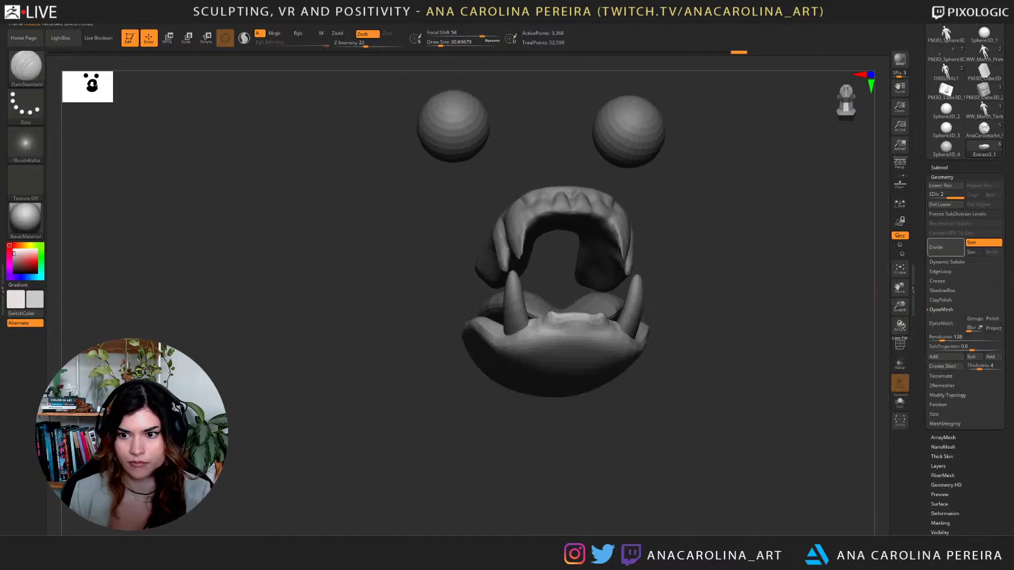
{"action": "left_click_drag", "start_coordinate": [761, 296], "coordinate": [760, 351], "text": "alt"}
{"action": "mouse_move", "coordinate": [618, 344]}
{"action": "left_mouse_down"}
{"action": "mouse_move", "coordinate": [612, 323]}
{"action": "mouse_move", "coordinate": [564, 345]}
{"action": "left_mouse_up"}
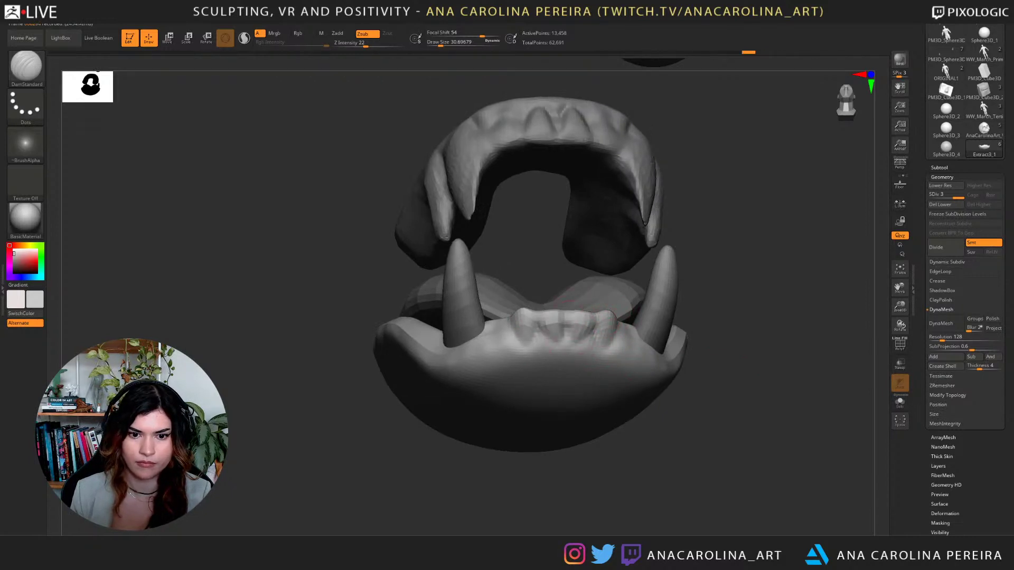
{"action": "right_click_drag", "start_coordinate": [617, 344], "coordinate": [655, 401]}
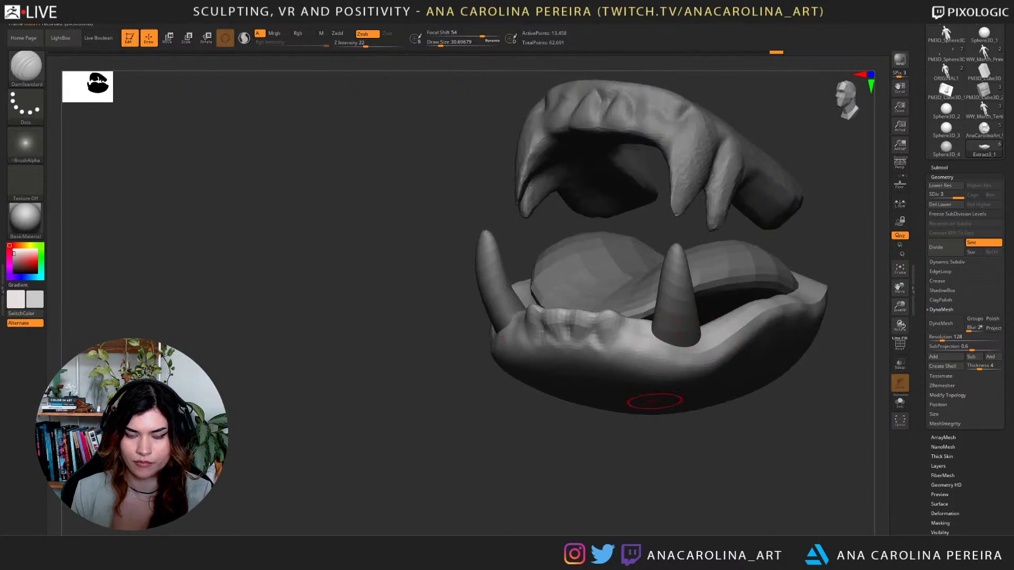
Show the head subtool again and check the lower teeth inside the open mouth.
{"action": "left_click", "coordinate": [942, 177]}
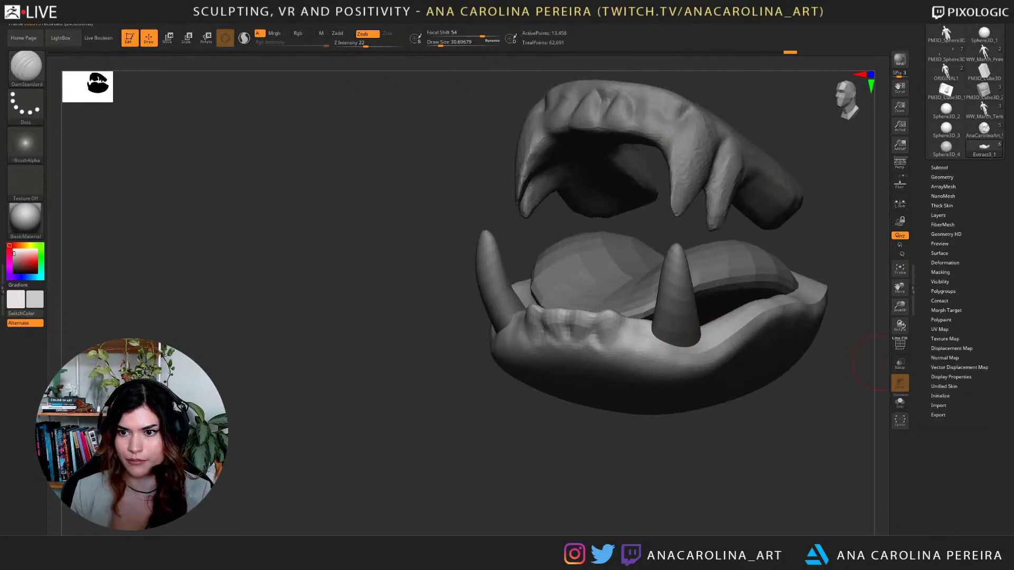
{"action": "left_click", "coordinate": [939, 168]}
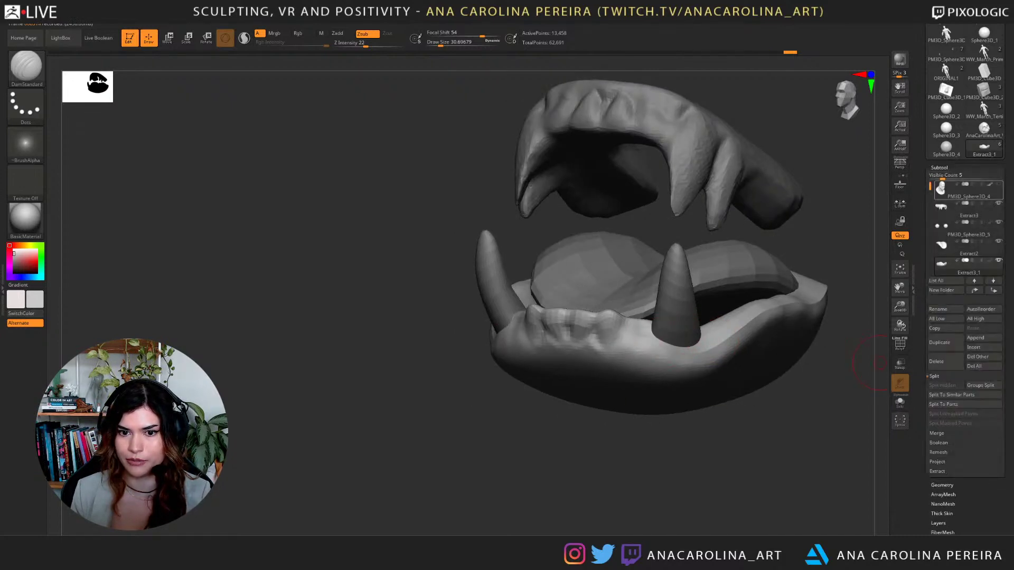
{"action": "left_click", "coordinate": [998, 185]}
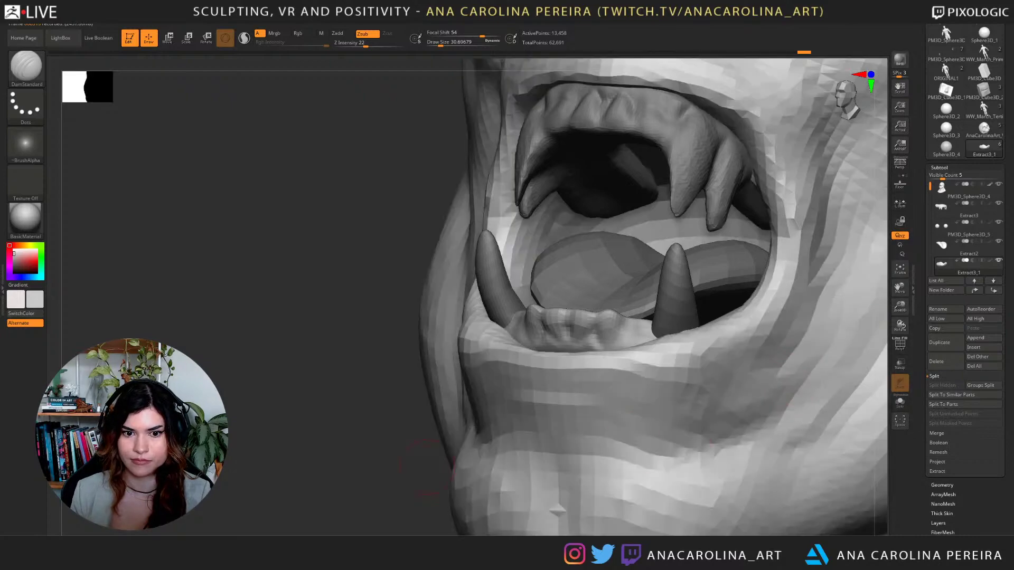
{"action": "left_click_drag", "start_coordinate": [296, 449], "coordinate": [479, 480]}
{"action": "mouse_move", "coordinate": [842, 429]}
{"action": "left_mouse_down", "text": "alt"}
{"action": "mouse_move", "coordinate": [839, 327]}
{"action": "mouse_move", "coordinate": [694, 328]}
{"action": "mouse_move", "coordinate": [702, 422]}
{"action": "left_mouse_up", "text": "alt"}
{"action": "key", "text": "b"}
{"action": "key", "text": "c"}
{"action": "key", "text": "b"}
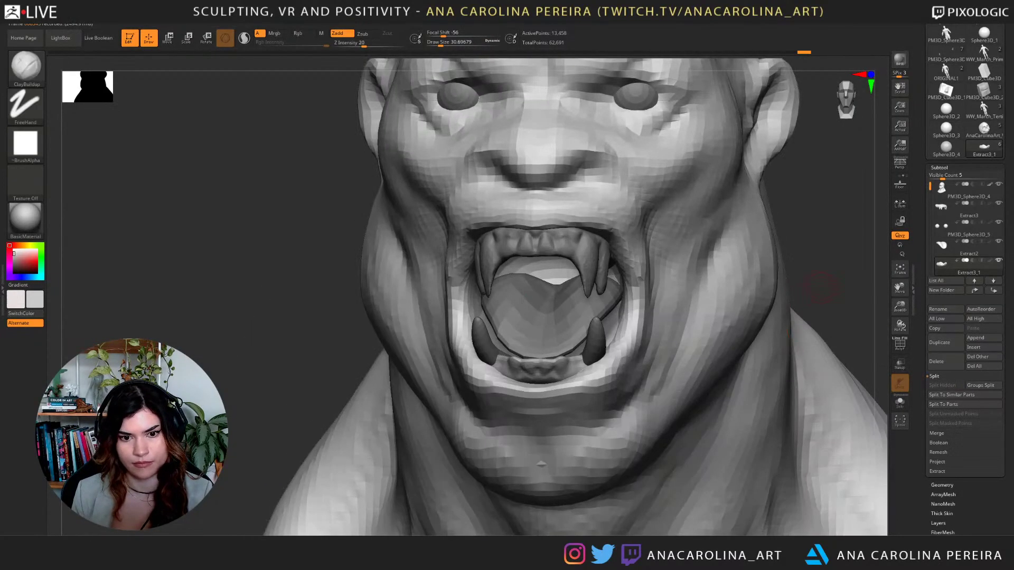
{"action": "left_click_drag", "start_coordinate": [831, 283], "coordinate": [829, 306]}
{"action": "left_click_drag", "start_coordinate": [824, 237], "coordinate": [810, 330]}
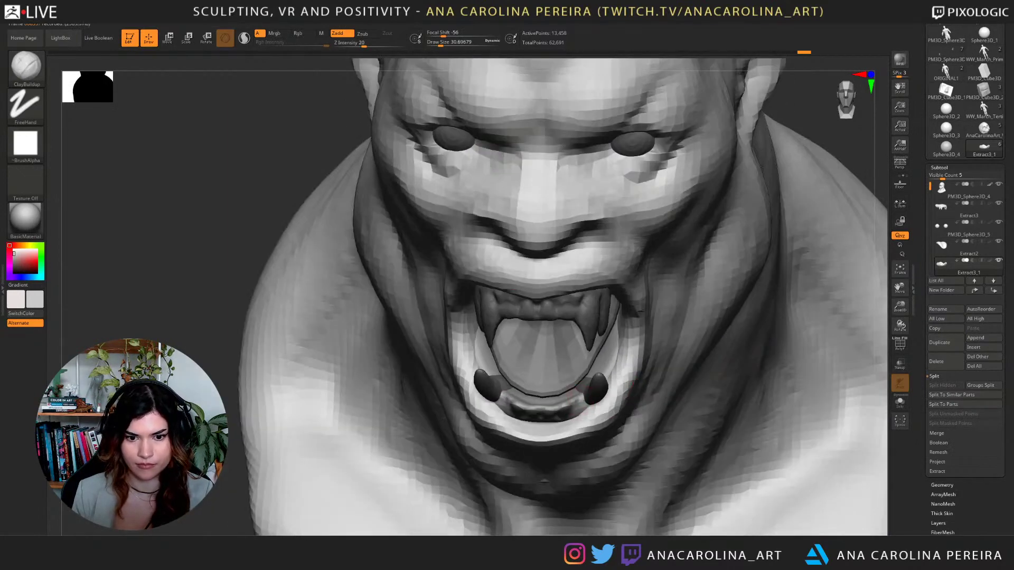
{"action": "left_click_drag", "start_coordinate": [832, 153], "coordinate": [866, 82]}
Adjust the lower gum's fit inside the lip with the Move brush, raising the draw size to about 108.
{"action": "key", "text": "b"}
{"action": "key", "text": "m"}
{"action": "key", "text": "v"}
{"action": "right_click_drag", "start_coordinate": [808, 221], "coordinate": [777, 245]}
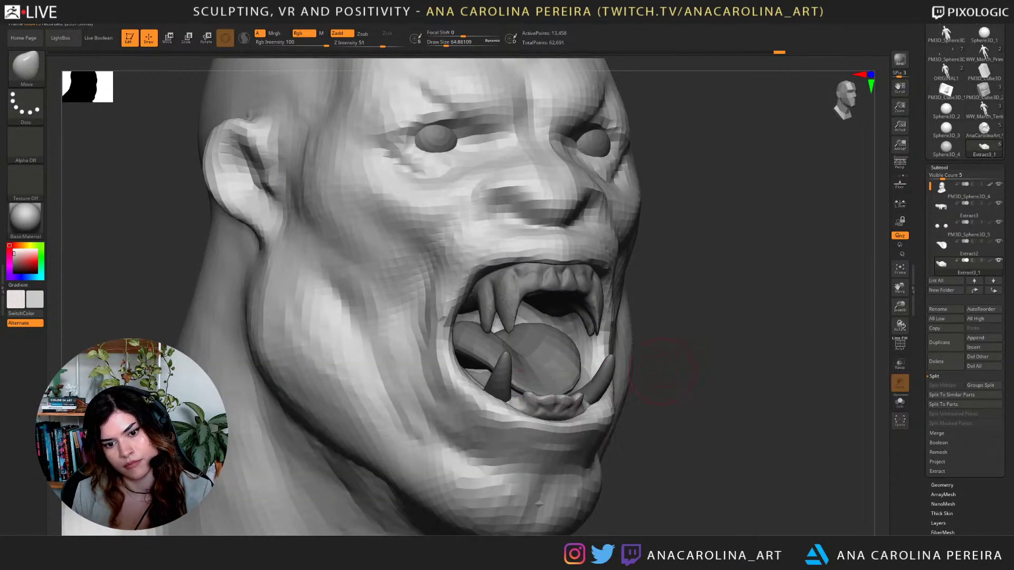
{"action": "right_click_drag", "start_coordinate": [662, 371], "coordinate": [639, 376]}
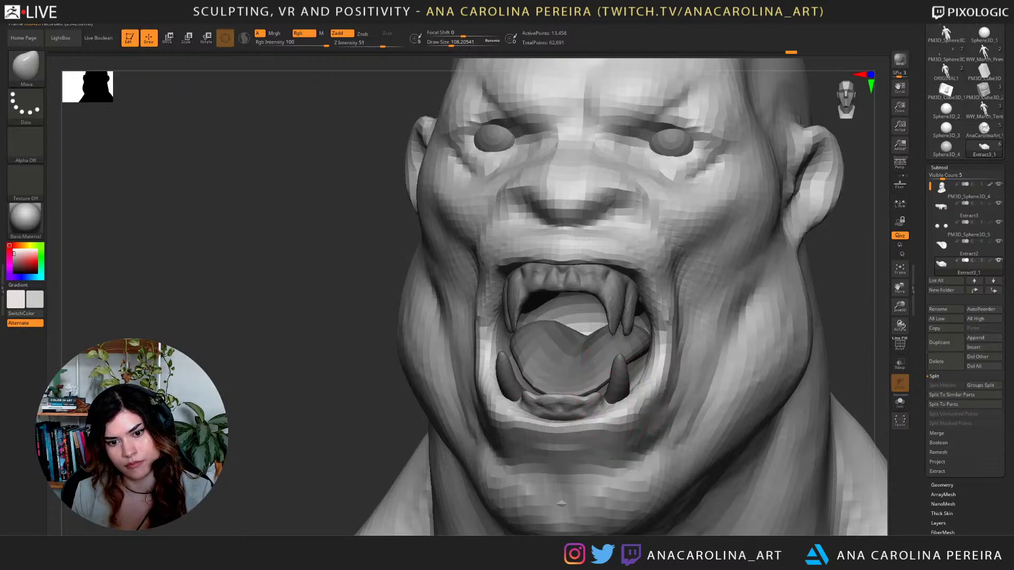
{"action": "right_click_drag", "start_coordinate": [863, 317], "coordinate": [872, 316]}
{"action": "mouse_move", "coordinate": [872, 315]}
{"action": "right_mouse_down", "text": "ctrl"}
{"action": "mouse_move", "coordinate": [810, 248]}
{"action": "mouse_move", "coordinate": [832, 304]}
{"action": "mouse_move", "coordinate": [787, 415]}
{"action": "right_mouse_up", "text": "ctrl"}
{"action": "right_click_drag", "start_coordinate": [657, 393], "coordinate": [697, 391], "text": "alt"}
{"action": "key", "text": "b"}
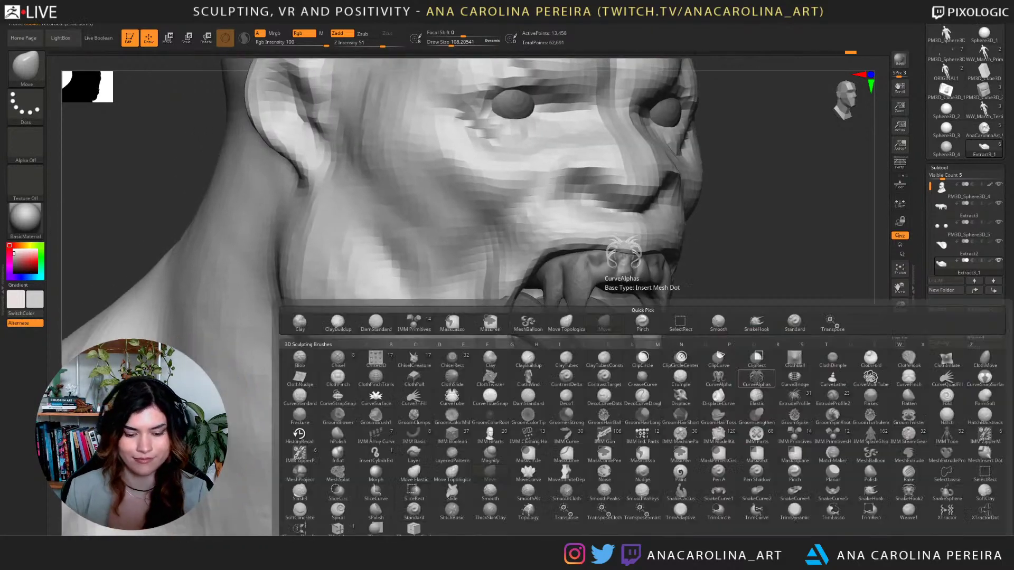
{"action": "key", "text": "d"}
{"action": "key", "text": "s"}
{"action": "key", "text": "space"}
{"action": "key", "text": "space"}
{"action": "left_click_drag", "start_coordinate": [573, 360], "coordinate": [570, 360]}
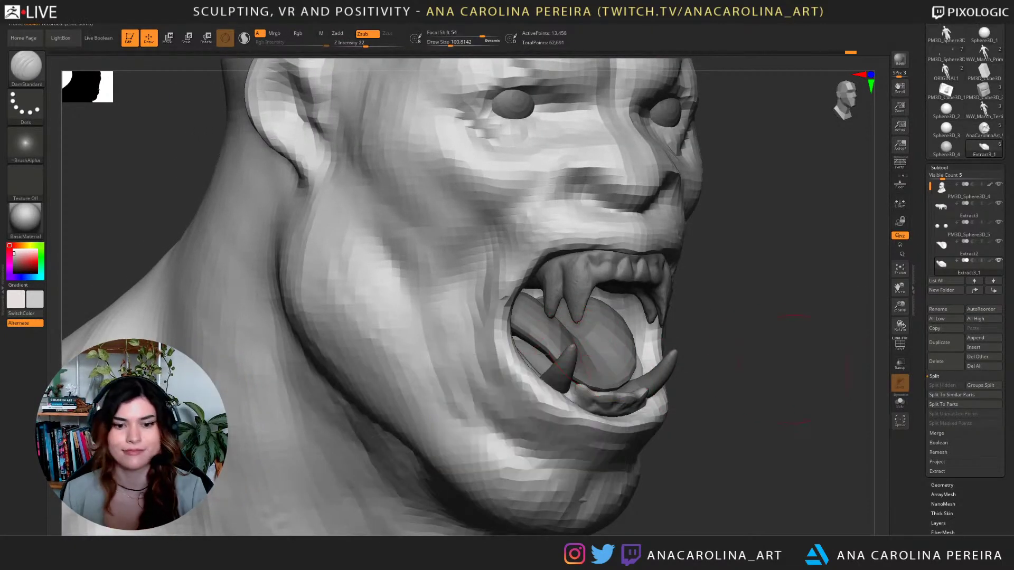
{"action": "right_click_drag", "start_coordinate": [787, 370], "coordinate": [692, 393]}
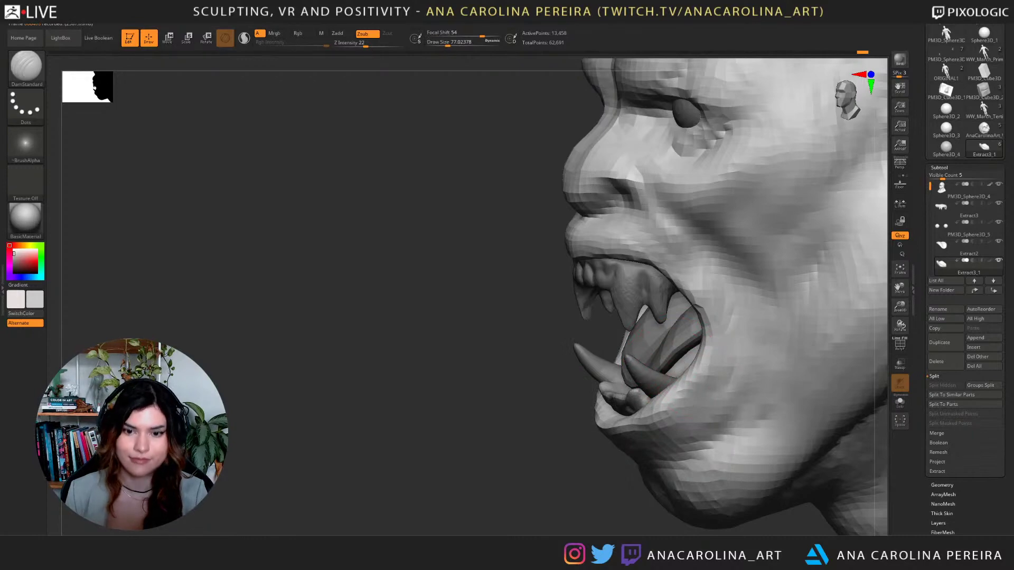
{"action": "right_click_drag", "start_coordinate": [623, 422], "coordinate": [644, 504]}
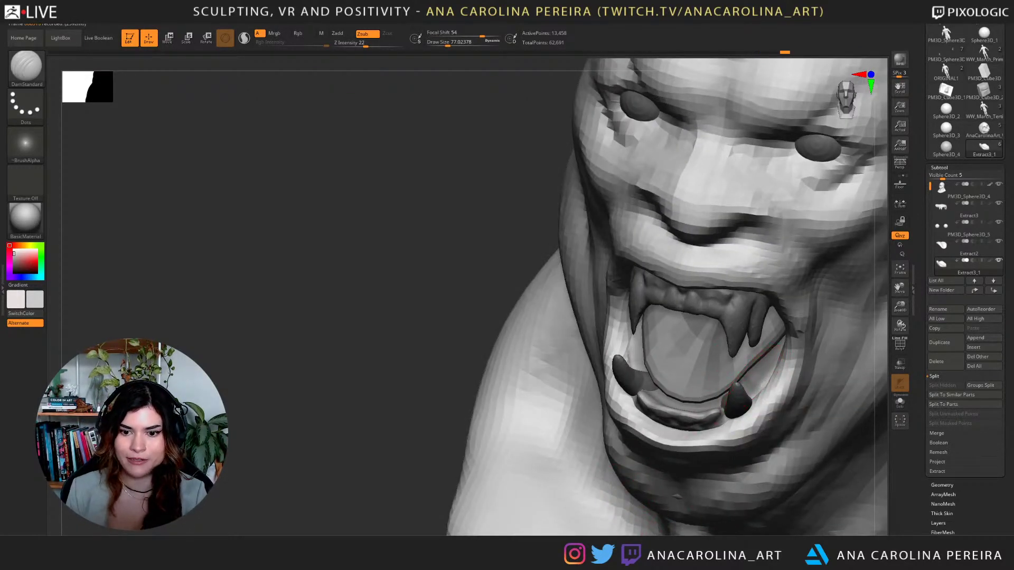
Build up back teeth on the lower gum behind the tusks with ClayBuildup at a draw size of about 35.
{"action": "key", "text": "b"}
{"action": "key", "text": "c"}
{"action": "key", "text": "b"}
{"action": "key", "text": "space"}
{"action": "key", "text": "space"}
{"action": "left_click_drag", "start_coordinate": [759, 381], "coordinate": [776, 386]}
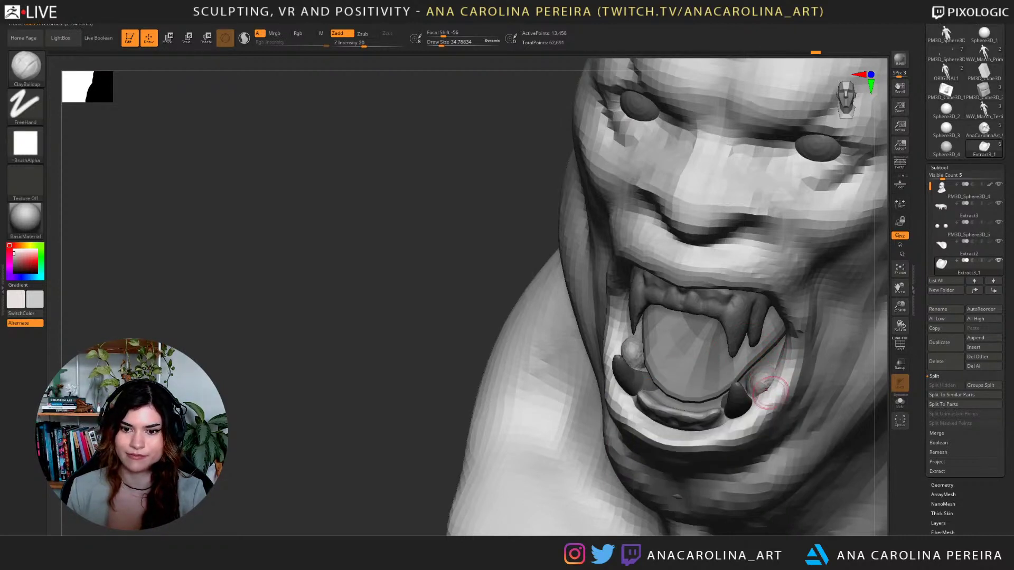
{"action": "left_click_drag", "start_coordinate": [767, 387], "coordinate": [762, 379]}
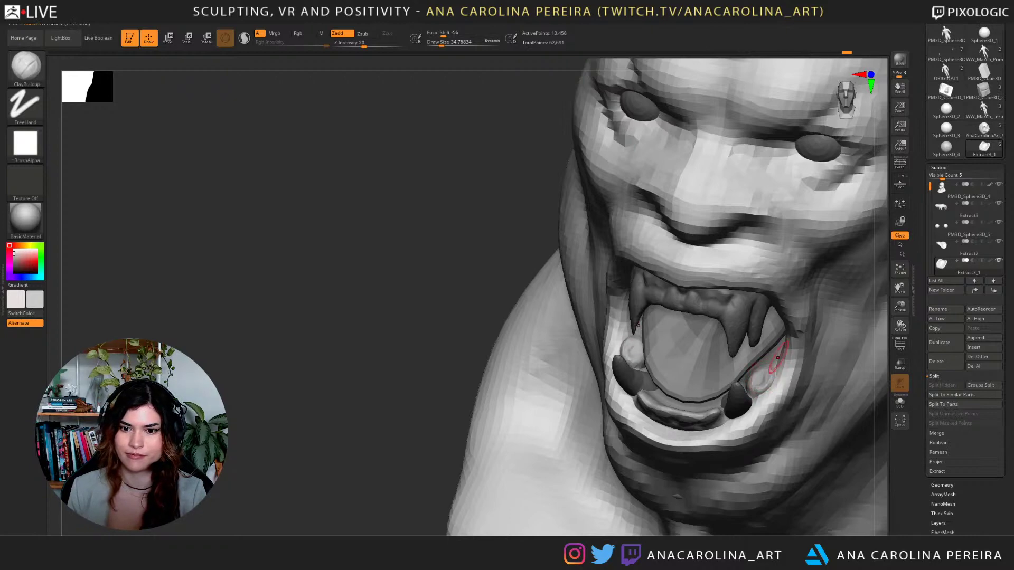
{"action": "mouse_move", "coordinate": [390, 397]}
{"action": "left_mouse_down"}
{"action": "mouse_move", "coordinate": [409, 340]}
{"action": "mouse_move", "coordinate": [457, 348]}
{"action": "left_mouse_up"}
Nudge the new back teeth of the lower gum into shape with the Move brush at a draw size of about 35.
{"action": "left_click_drag", "start_coordinate": [789, 430], "coordinate": [808, 458]}
{"action": "key", "text": "b"}
{"action": "key", "text": "m"}
{"action": "key", "text": "v"}
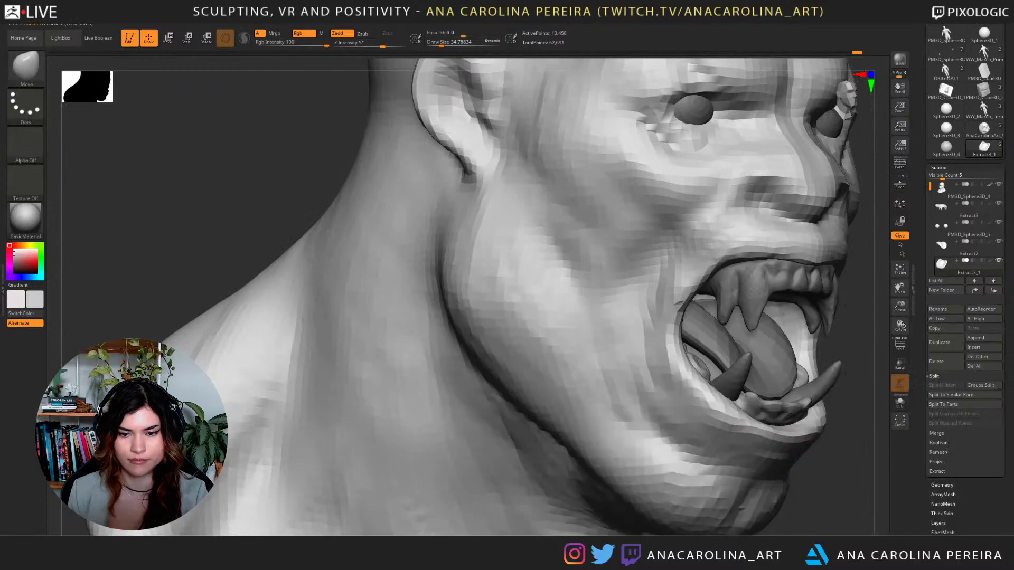
{"action": "left_click_drag", "start_coordinate": [709, 370], "coordinate": [704, 366]}
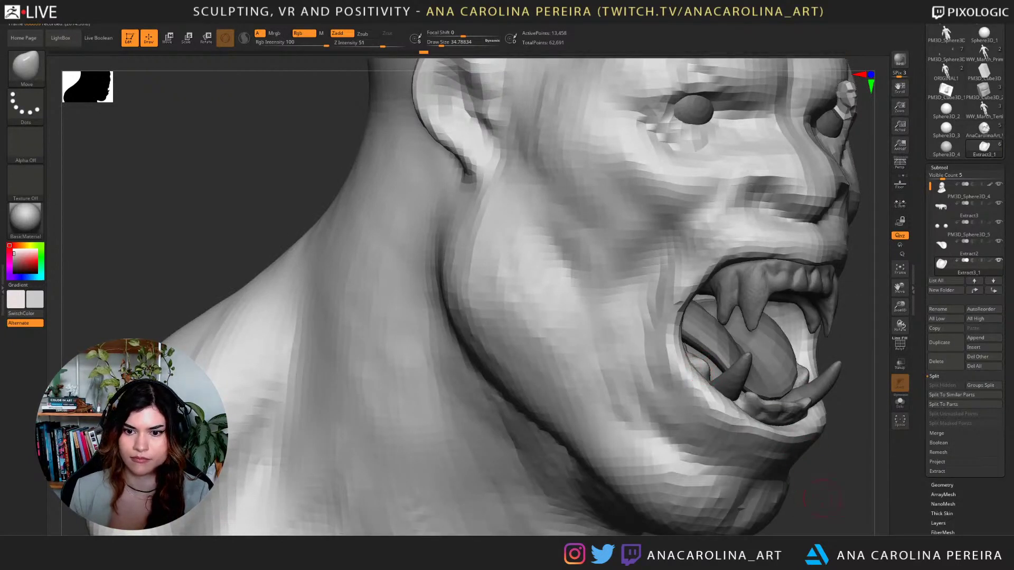
Select the subtool containing the two lower tusks.
{"action": "mouse_move", "coordinate": [822, 499]}
{"action": "left_mouse_down", "text": "alt"}
{"action": "mouse_move", "coordinate": [810, 417]}
{"action": "mouse_move", "coordinate": [761, 406]}
{"action": "left_mouse_up", "text": "alt"}
{"action": "mouse_move", "coordinate": [761, 380]}
{"action": "left_mouse_down", "text": "alt"}
{"action": "mouse_move", "coordinate": [750, 431]}
{"action": "mouse_move", "coordinate": [779, 411]}
{"action": "mouse_move", "coordinate": [808, 409]}
{"action": "mouse_move", "coordinate": [808, 439]}
{"action": "left_mouse_up", "text": "alt"}
{"action": "left_click", "coordinate": [691, 353], "text": "alt"}
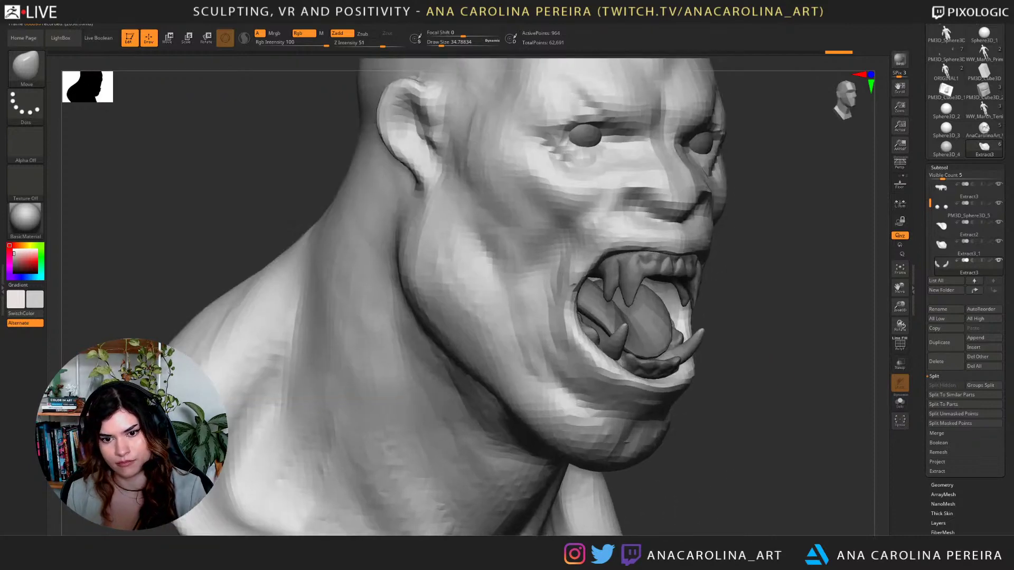
{"action": "left_click_drag", "start_coordinate": [847, 373], "coordinate": [813, 373]}
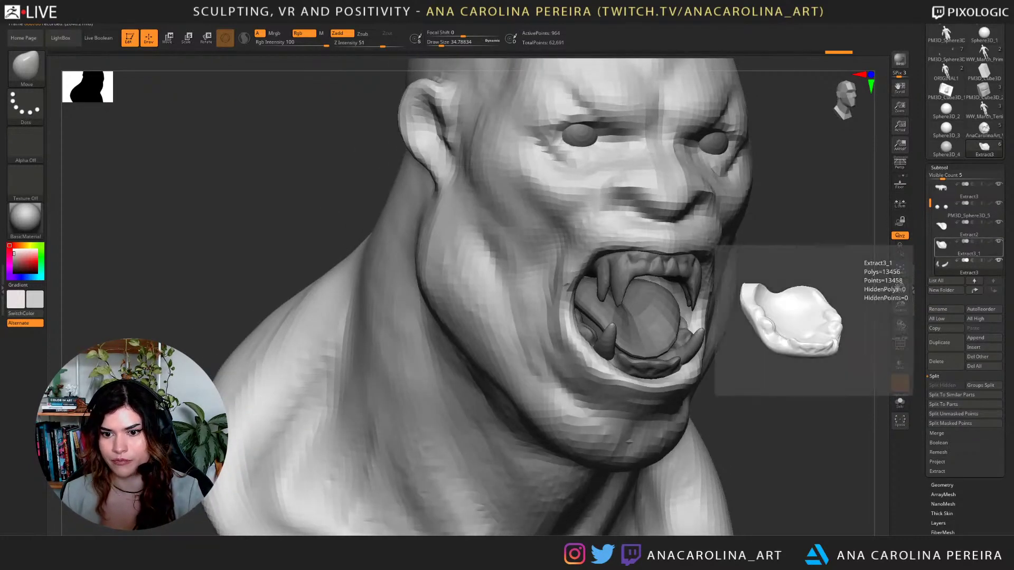
Select the lower gum subtool and merge it down with the two lower tusks.
{"action": "left_click", "coordinate": [950, 247]}
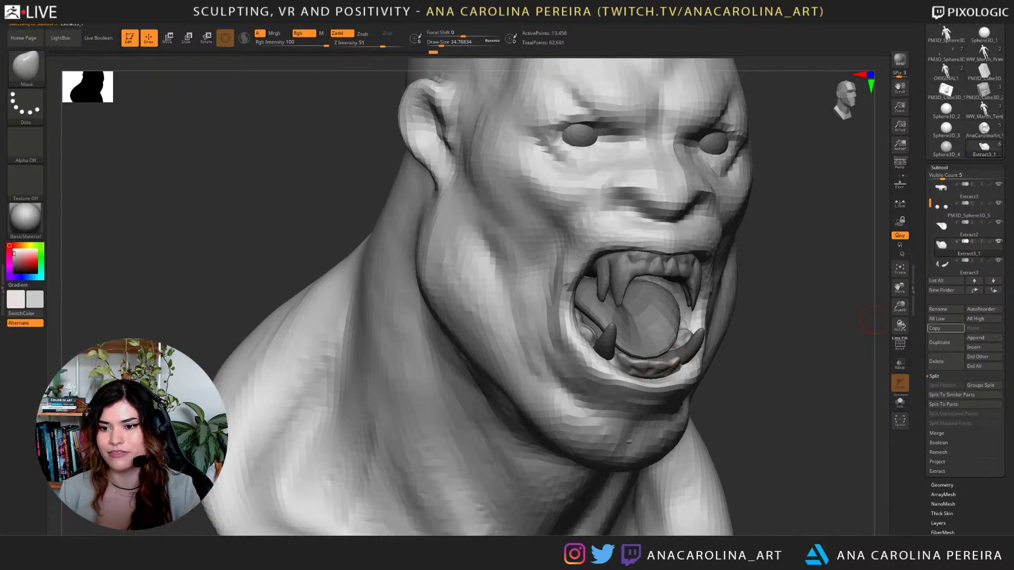
{"action": "left_click", "coordinate": [936, 433]}
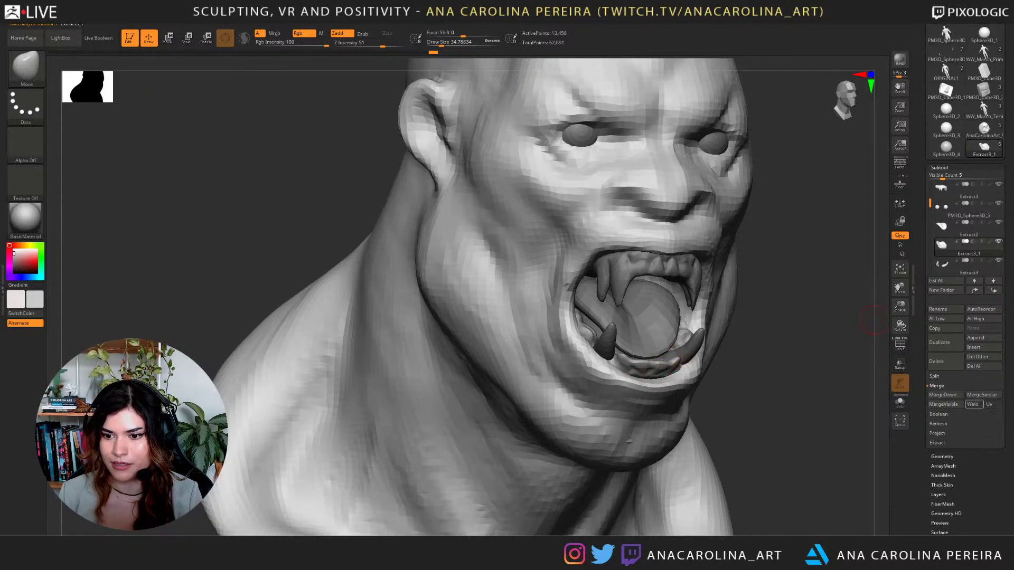
{"action": "left_click", "coordinate": [943, 395]}
{"action": "left_click", "coordinate": [944, 413]}
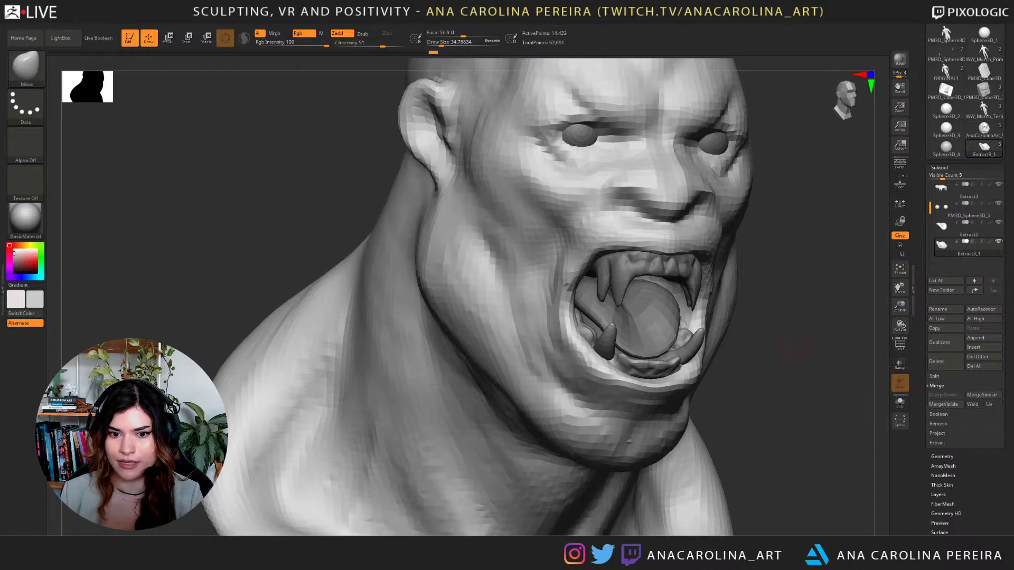
Adjust the merged lower tusks with the Move brush, raising the draw size to about 90.
{"action": "mouse_move", "coordinate": [794, 345]}
{"action": "left_mouse_down"}
{"action": "mouse_move", "coordinate": [731, 346]}
{"action": "mouse_move", "coordinate": [794, 352]}
{"action": "mouse_move", "coordinate": [784, 355]}
{"action": "left_mouse_up"}
{"action": "key", "text": "space"}
{"action": "left_click_drag", "start_coordinate": [710, 336], "coordinate": [726, 336]}
{"action": "left_click_drag", "start_coordinate": [787, 353], "coordinate": [731, 351]}
{"action": "key", "text": "space"}
{"action": "mouse_move", "coordinate": [728, 346]}
{"action": "left_mouse_down"}
{"action": "mouse_move", "coordinate": [738, 345]}
{"action": "mouse_move", "coordinate": [705, 338]}
{"action": "left_mouse_up"}
{"action": "key", "text": "space"}
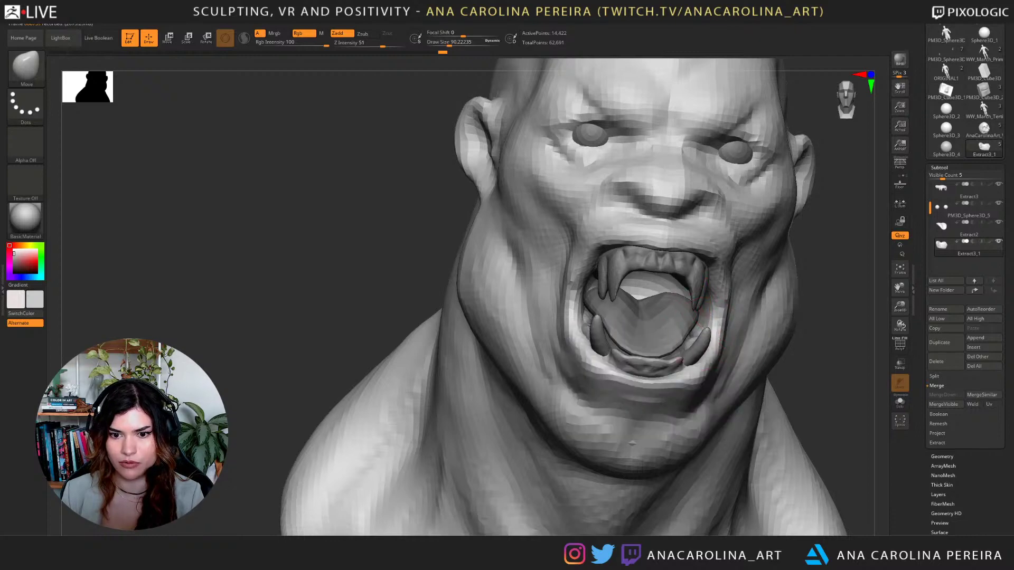
{"action": "key", "text": "b"}
{"action": "key", "text": "p"}
{"action": "key", "text": "i"}
{"action": "left_click_drag", "start_coordinate": [808, 349], "coordinate": [731, 351]}
{"action": "right_click_drag", "start_coordinate": [707, 352], "coordinate": [550, 390]}
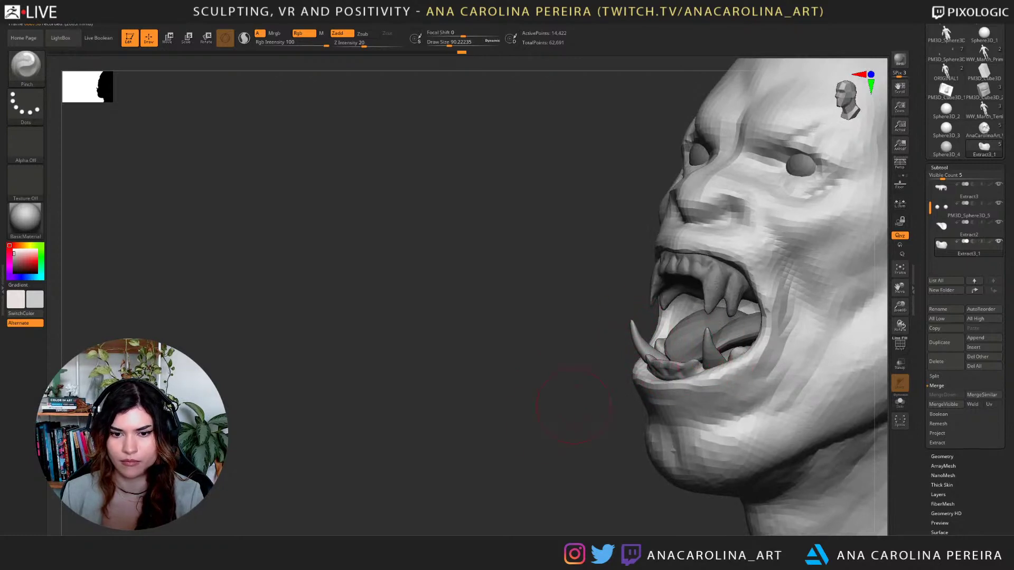
{"action": "left_click_drag", "start_coordinate": [574, 406], "coordinate": [623, 449]}
{"action": "mouse_move", "coordinate": [839, 422]}
{"action": "left_mouse_down"}
{"action": "mouse_move", "coordinate": [860, 422]}
{"action": "mouse_move", "coordinate": [792, 420]}
{"action": "left_mouse_up"}
{"action": "key", "text": "b"}
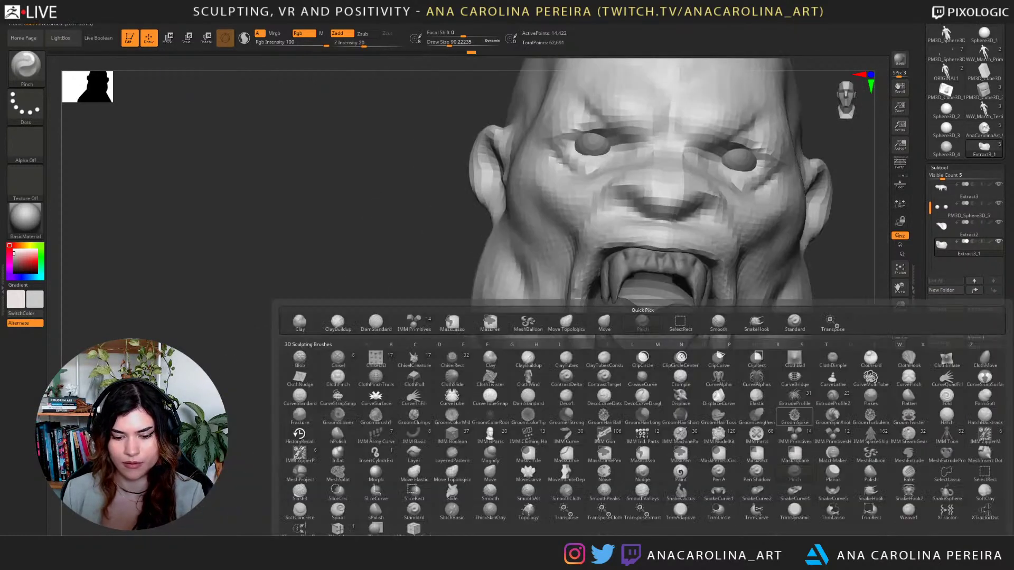
{"action": "left_click", "coordinate": [642, 323]}
{"action": "key", "text": "v"}
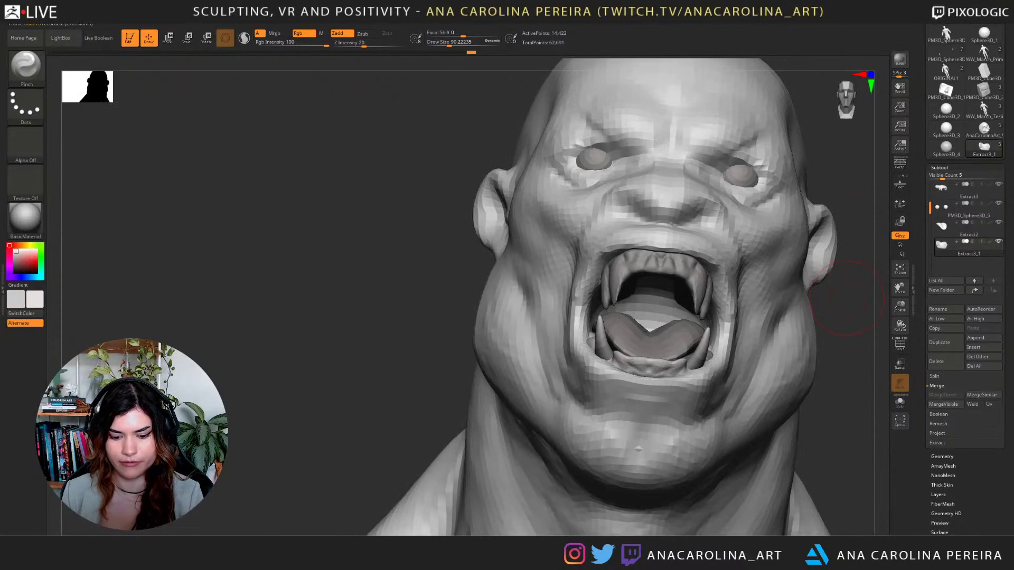
Thicken the lower tusks with the Inflat brush at a draw size of about 90.
{"action": "key", "text": "b"}
{"action": "key", "text": "i"}
{"action": "key", "text": "n"}
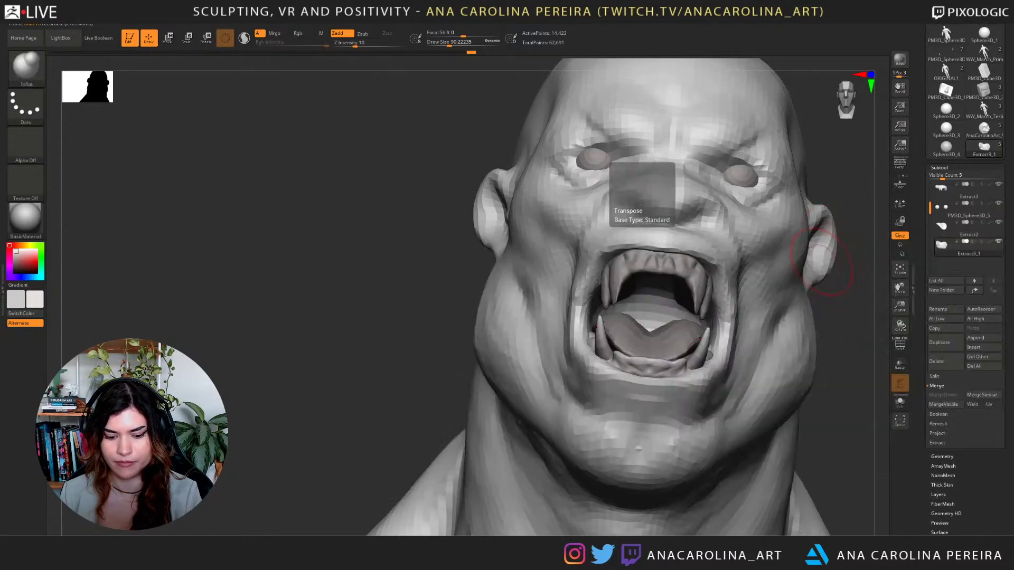
{"action": "left_click_drag", "start_coordinate": [855, 254], "coordinate": [779, 296]}
{"action": "left_click_drag", "start_coordinate": [699, 385], "coordinate": [706, 348]}
{"action": "mouse_move", "coordinate": [496, 451]}
{"action": "left_mouse_down"}
{"action": "mouse_move", "coordinate": [690, 452]}
{"action": "mouse_move", "coordinate": [744, 441]}
{"action": "left_mouse_up"}
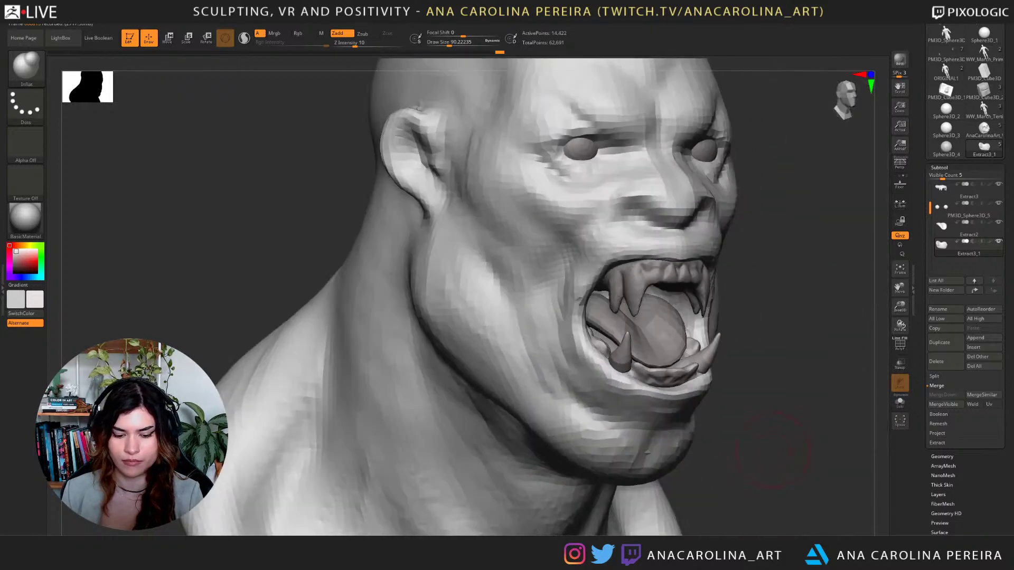
Reshape the lower tusks with the Move Topological brush, lowering the draw size to about 80, and undo the last change.
{"action": "key", "text": "b"}
{"action": "key", "text": "m"}
{"action": "key", "text": "v"}
{"action": "key", "text": "b"}
{"action": "key", "text": "m"}
{"action": "key", "text": "t"}
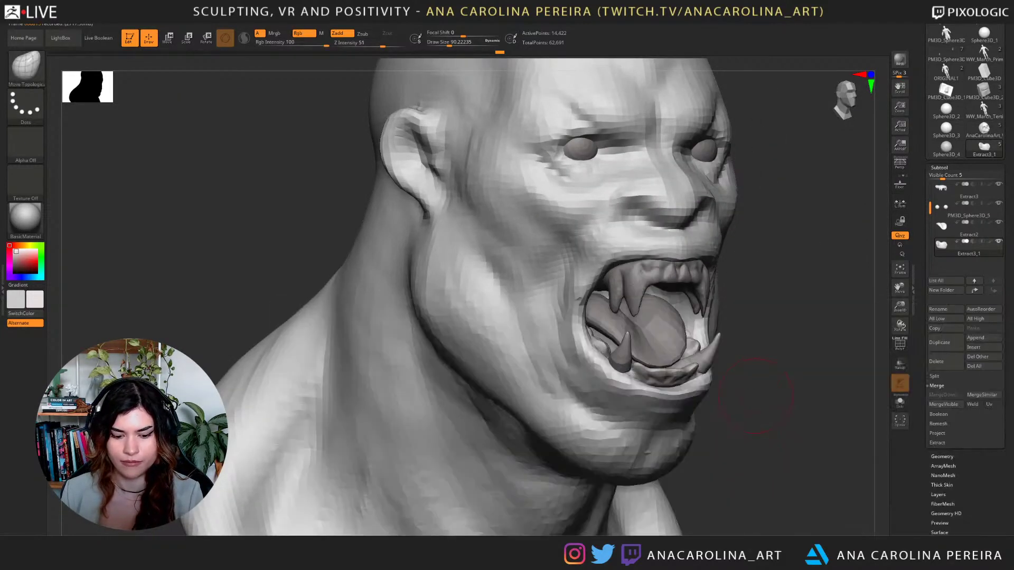
{"action": "key", "text": "b"}
{"action": "key", "text": "m"}
{"action": "key", "text": "t"}
{"action": "left_click_drag", "start_coordinate": [711, 359], "coordinate": [710, 350]}
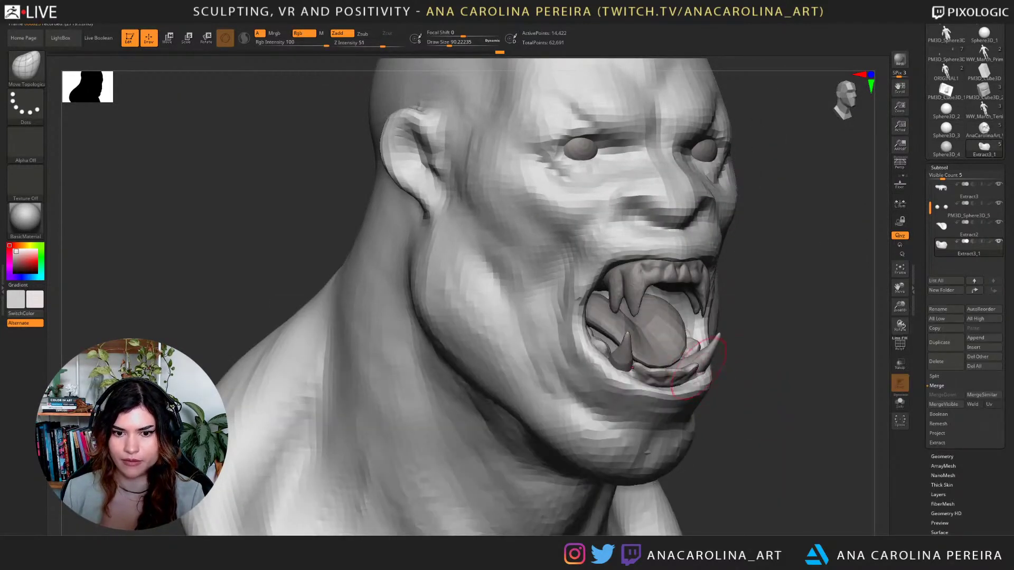
{"action": "left_click_drag", "start_coordinate": [781, 364], "coordinate": [784, 404]}
{"action": "mouse_move", "coordinate": [675, 376]}
{"action": "left_mouse_down"}
{"action": "mouse_move", "coordinate": [703, 349]}
{"action": "mouse_move", "coordinate": [694, 336]}
{"action": "left_mouse_up"}
{"action": "key", "text": "space"}
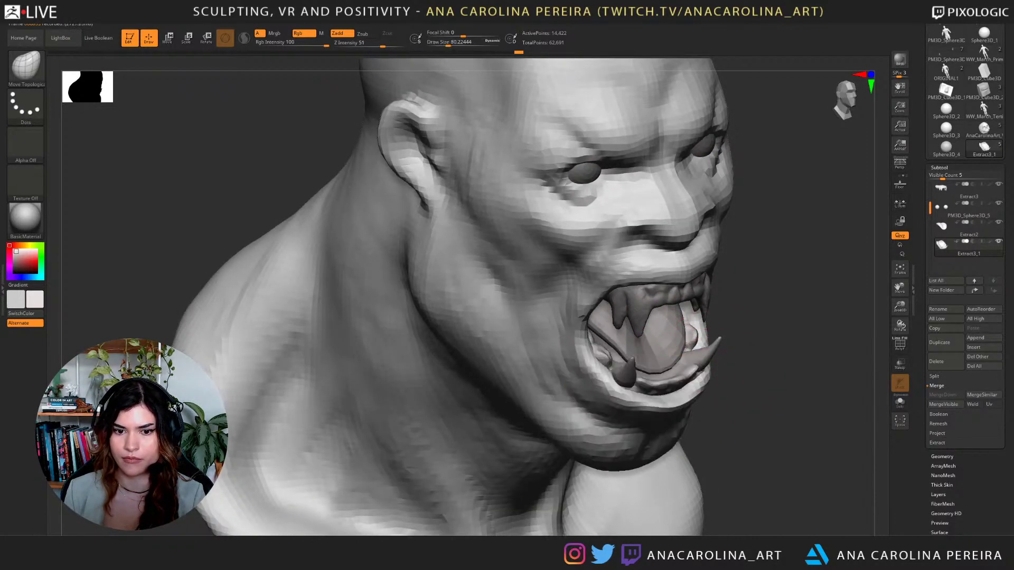
{"action": "mouse_move", "coordinate": [863, 333]}
{"action": "left_mouse_down"}
{"action": "mouse_move", "coordinate": [821, 322]}
{"action": "mouse_move", "coordinate": [848, 280]}
{"action": "left_mouse_up"}
{"action": "key", "text": "ctrl+z"}
Select the tongue subtool and subdivide it once.
{"action": "right_click_drag", "start_coordinate": [848, 280], "coordinate": [853, 264]}
{"action": "left_click_drag", "start_coordinate": [853, 264], "coordinate": [778, 174], "text": "alt"}
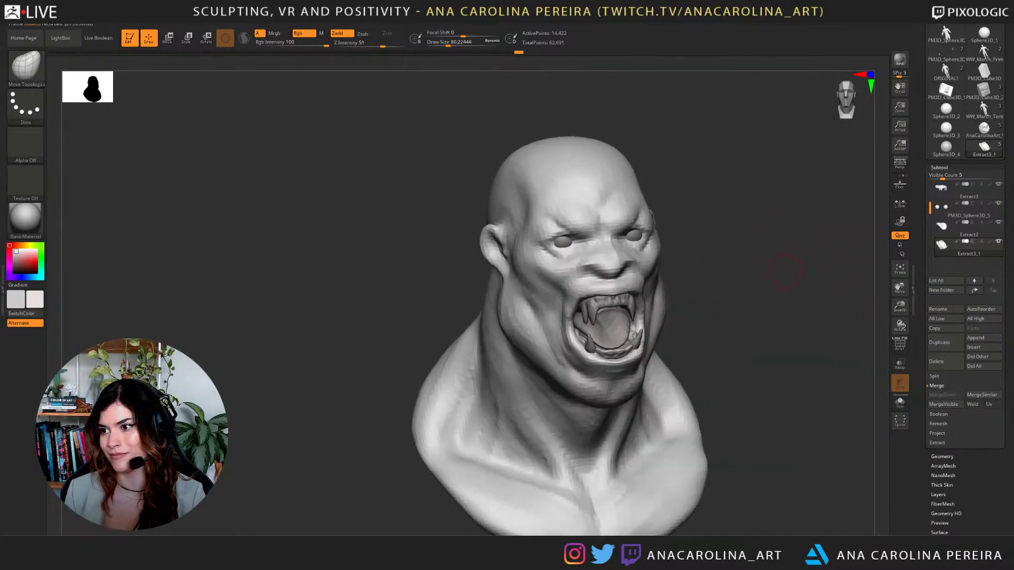
{"action": "left_click_drag", "start_coordinate": [779, 237], "coordinate": [811, 322]}
{"action": "left_click_drag", "start_coordinate": [811, 322], "coordinate": [755, 317]}
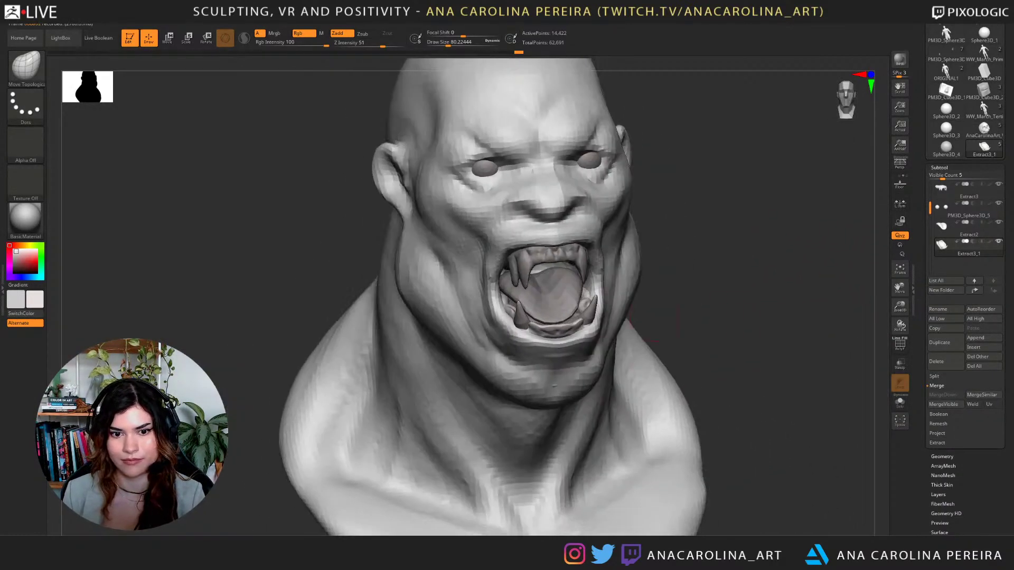
{"action": "left_click", "coordinate": [569, 292], "text": "alt"}
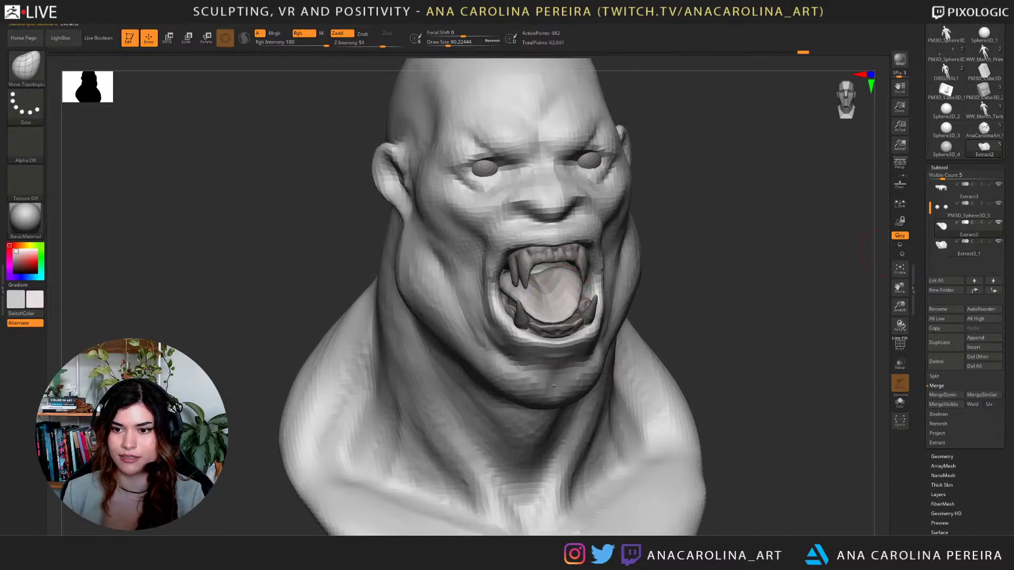
{"action": "left_click", "coordinate": [942, 457]}
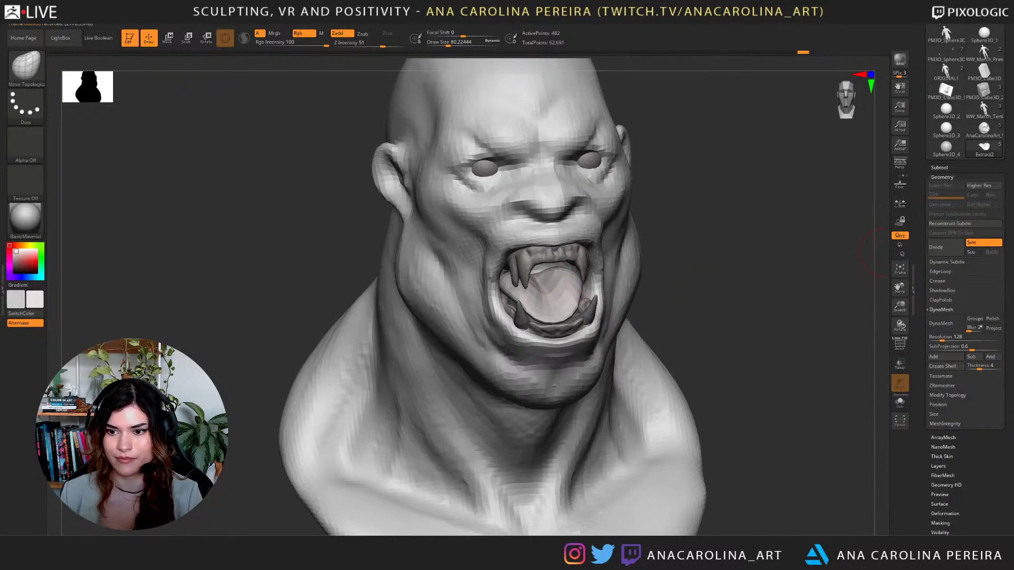
{"action": "left_click", "coordinate": [935, 247]}
Isolate the tongue and build up its surface with ClayBuildup at a draw size of about 68.
{"action": "key", "text": "b"}
{"action": "key", "text": "c"}
{"action": "key", "text": "b"}
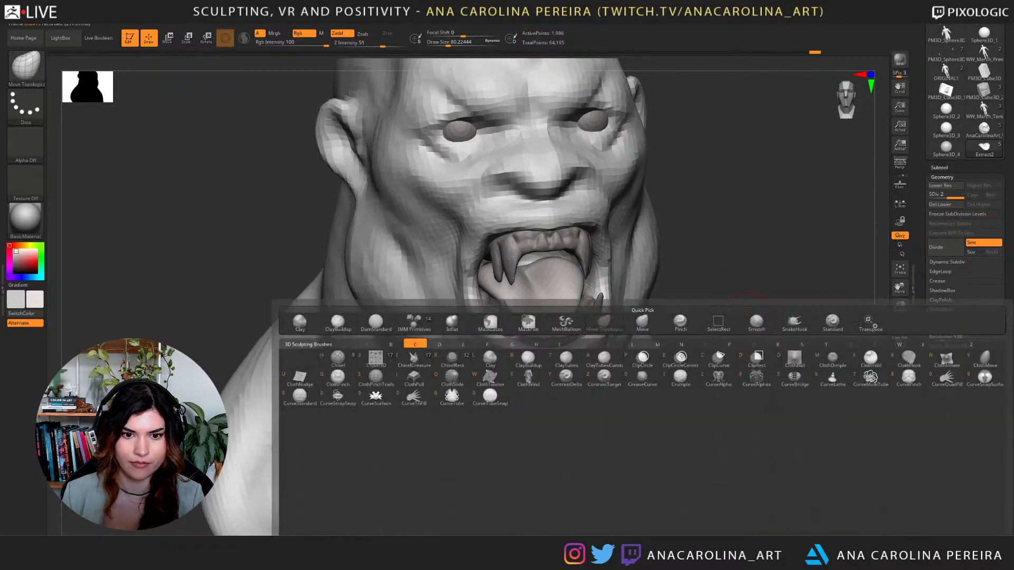
{"action": "left_click", "coordinate": [899, 403]}
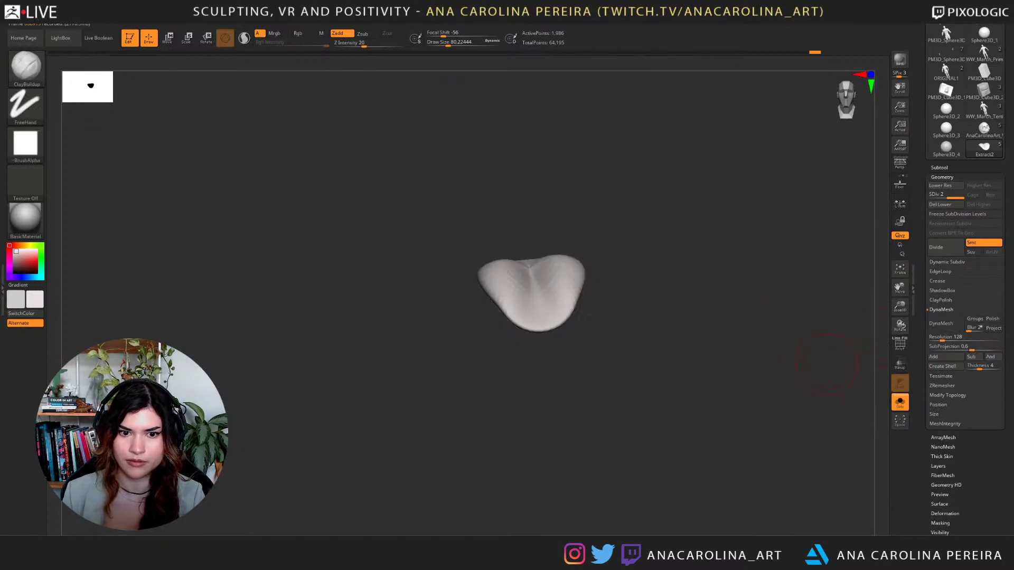
{"action": "left_click_drag", "start_coordinate": [792, 317], "coordinate": [755, 391]}
{"action": "key", "text": "space"}
{"action": "left_click_drag", "start_coordinate": [528, 317], "coordinate": [522, 316]}
{"action": "mouse_move", "coordinate": [555, 265]}
{"action": "left_mouse_down"}
{"action": "mouse_move", "coordinate": [565, 315]}
{"action": "mouse_move", "coordinate": [558, 286]}
{"action": "mouse_move", "coordinate": [546, 334]}
{"action": "mouse_move", "coordinate": [559, 321]}
{"action": "mouse_move", "coordinate": [555, 275]}
{"action": "mouse_move", "coordinate": [578, 249]}
{"action": "mouse_move", "coordinate": [573, 219]}
{"action": "left_mouse_up"}
{"action": "mouse_move", "coordinate": [665, 359]}
{"action": "left_mouse_down"}
{"action": "mouse_move", "coordinate": [597, 290]}
{"action": "mouse_move", "coordinate": [572, 313]}
{"action": "mouse_move", "coordinate": [591, 289]}
{"action": "left_mouse_up"}
{"action": "mouse_move", "coordinate": [642, 338]}
{"action": "left_mouse_down"}
{"action": "mouse_move", "coordinate": [679, 317]}
{"action": "mouse_move", "coordinate": [671, 275]}
{"action": "left_mouse_up"}
Smooth the tongue and refine its form with more ClayBuildup strokes, then show the rest of the bust again.
{"action": "left_click_drag", "start_coordinate": [567, 343], "coordinate": [554, 316], "text": "shift"}
{"action": "left_click_drag", "start_coordinate": [671, 354], "coordinate": [672, 343]}
{"action": "left_click_drag", "start_coordinate": [589, 307], "coordinate": [640, 282]}
{"action": "mouse_move", "coordinate": [673, 343]}
{"action": "left_mouse_down"}
{"action": "mouse_move", "coordinate": [676, 396]}
{"action": "mouse_move", "coordinate": [666, 332]}
{"action": "left_mouse_up"}
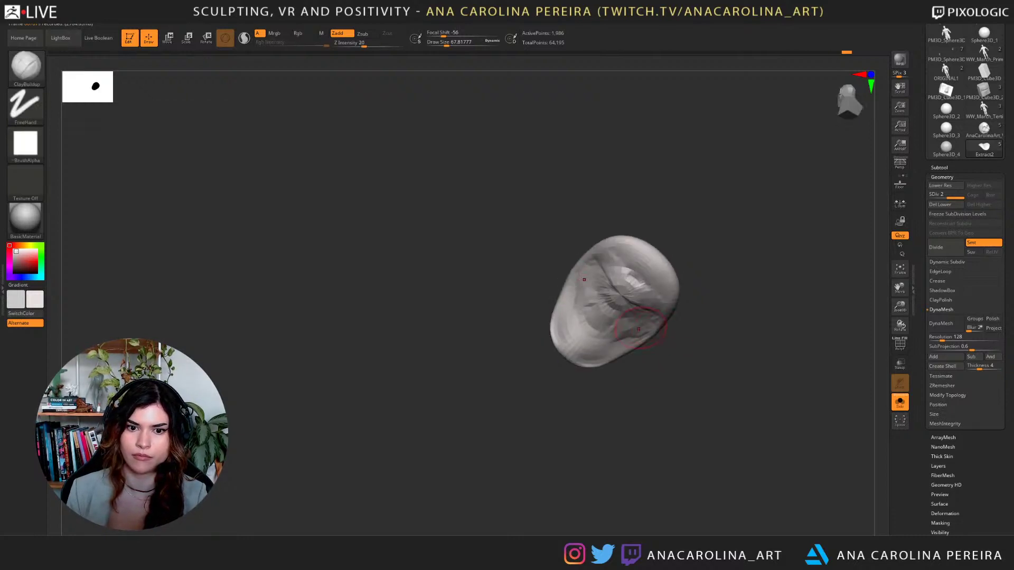
{"action": "mouse_move", "coordinate": [615, 304]}
{"action": "left_mouse_down"}
{"action": "mouse_move", "coordinate": [605, 319]}
{"action": "mouse_move", "coordinate": [629, 287]}
{"action": "mouse_move", "coordinate": [623, 295]}
{"action": "left_mouse_up"}
{"action": "left_click_drag", "start_coordinate": [692, 338], "coordinate": [704, 423]}
{"action": "left_click", "coordinate": [900, 402]}
Reshape the tongue inside the mouth with the Move brush, raising the draw size to about 94.
{"action": "mouse_move", "coordinate": [834, 390]}
{"action": "left_mouse_down", "text": "alt"}
{"action": "mouse_move", "coordinate": [813, 295]}
{"action": "mouse_move", "coordinate": [837, 355]}
{"action": "left_mouse_up", "text": "alt"}
{"action": "mouse_move", "coordinate": [817, 248]}
{"action": "left_mouse_down", "text": "alt"}
{"action": "mouse_move", "coordinate": [797, 302]}
{"action": "mouse_move", "coordinate": [803, 318]}
{"action": "mouse_move", "coordinate": [737, 320]}
{"action": "left_mouse_up", "text": "alt"}
{"action": "key", "text": "b"}
{"action": "key", "text": "m"}
{"action": "key", "text": "v"}
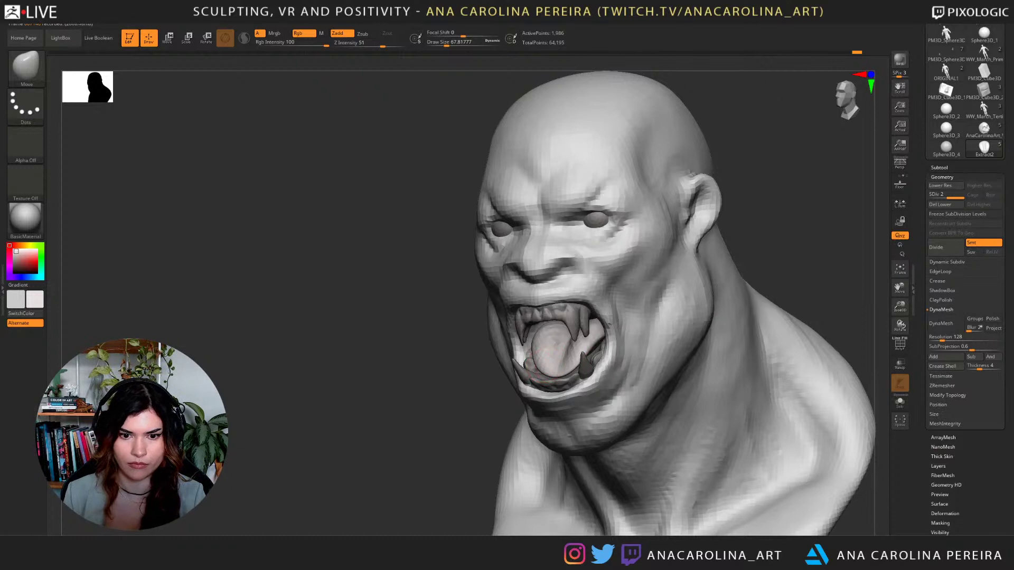
{"action": "left_click_drag", "start_coordinate": [543, 364], "coordinate": [585, 364]}
{"action": "key", "text": "space"}
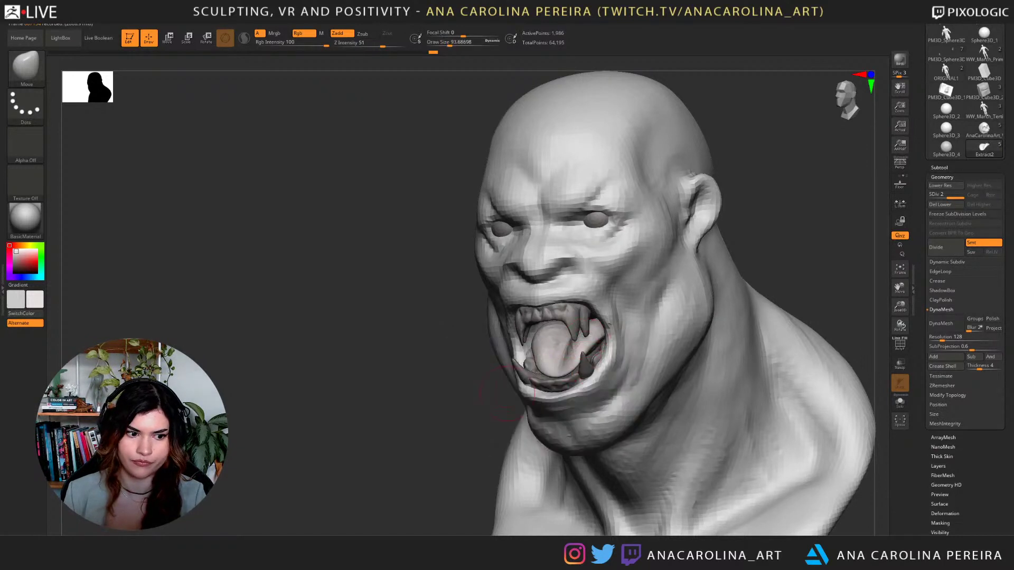
{"action": "left_click_drag", "start_coordinate": [464, 396], "coordinate": [401, 395]}
{"action": "left_click_drag", "start_coordinate": [587, 353], "coordinate": [606, 357]}
{"action": "mouse_move", "coordinate": [497, 370]}
{"action": "left_mouse_down"}
{"action": "mouse_move", "coordinate": [736, 364]}
{"action": "mouse_move", "coordinate": [690, 373]}
{"action": "left_mouse_up"}
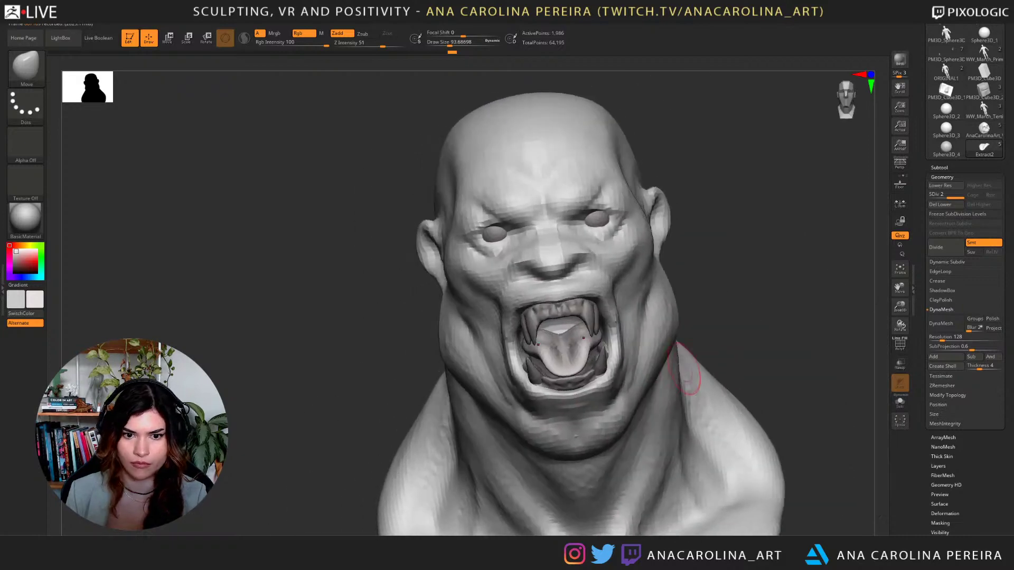
Try to push the front of the tongue into a different shape with the Move brush.
{"action": "left_click_drag", "start_coordinate": [585, 355], "coordinate": [587, 353]}
{"action": "left_click_drag", "start_coordinate": [681, 370], "coordinate": [782, 366]}
{"action": "left_click_drag", "start_coordinate": [567, 365], "coordinate": [575, 363]}
{"action": "left_click_drag", "start_coordinate": [734, 365], "coordinate": [645, 368]}
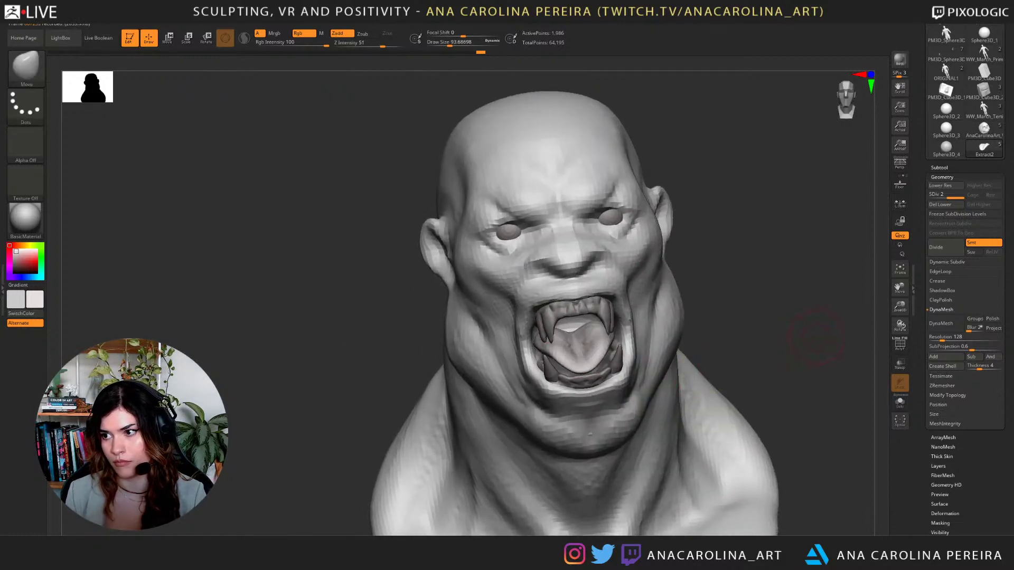
{"action": "key", "text": "ctrl+z"}
{"action": "key", "text": "ctrl+z"}
Examine the whole bust from the front and side, comparing it with perspective distortion on and off.
{"action": "left_click_drag", "start_coordinate": [760, 365], "coordinate": [786, 364]}
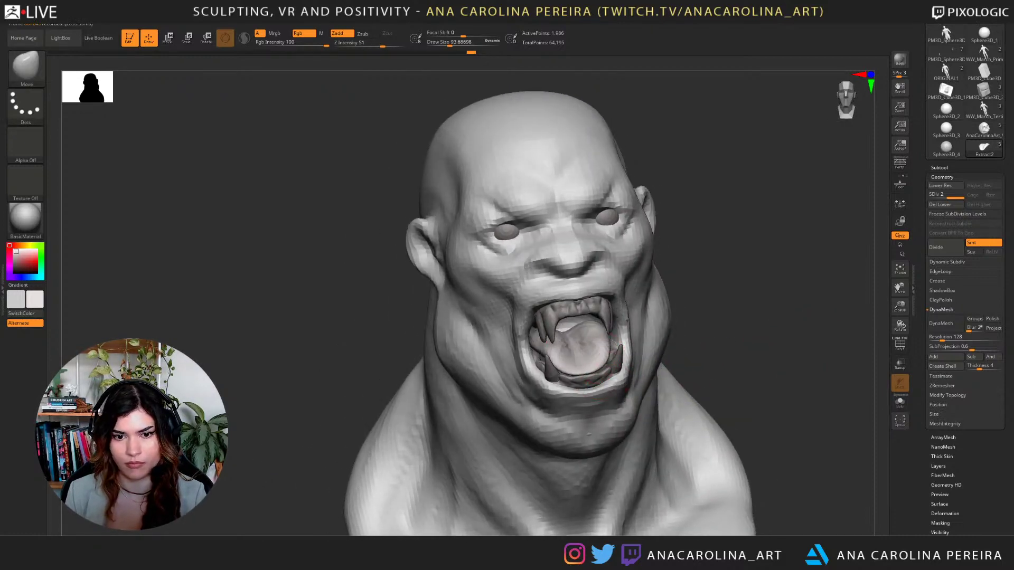
{"action": "left_click_drag", "start_coordinate": [623, 362], "coordinate": [718, 386]}
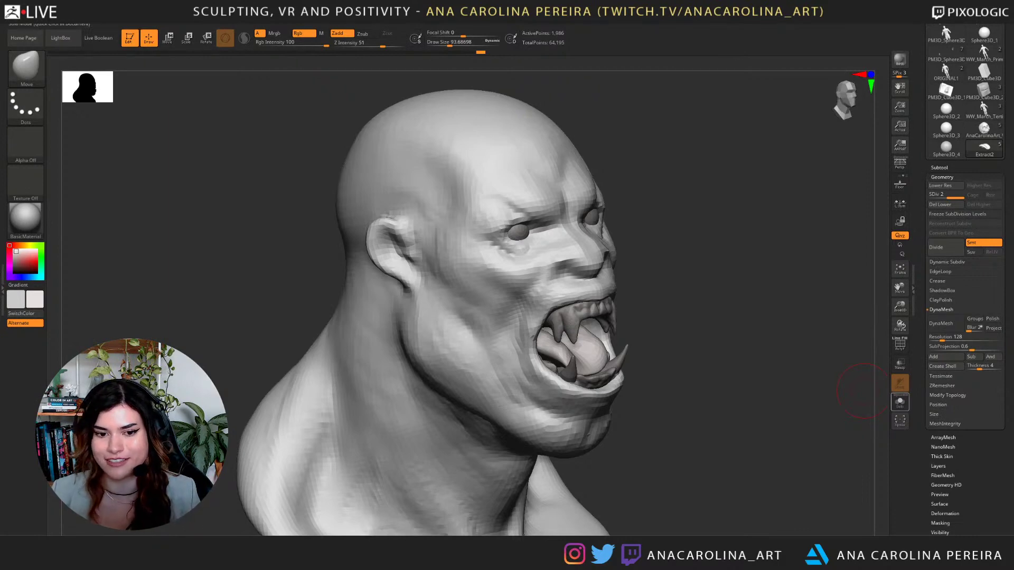
{"action": "mouse_move", "coordinate": [858, 393]}
{"action": "left_mouse_down"}
{"action": "mouse_move", "coordinate": [758, 419]}
{"action": "mouse_move", "coordinate": [787, 423]}
{"action": "mouse_move", "coordinate": [759, 380]}
{"action": "left_mouse_up"}
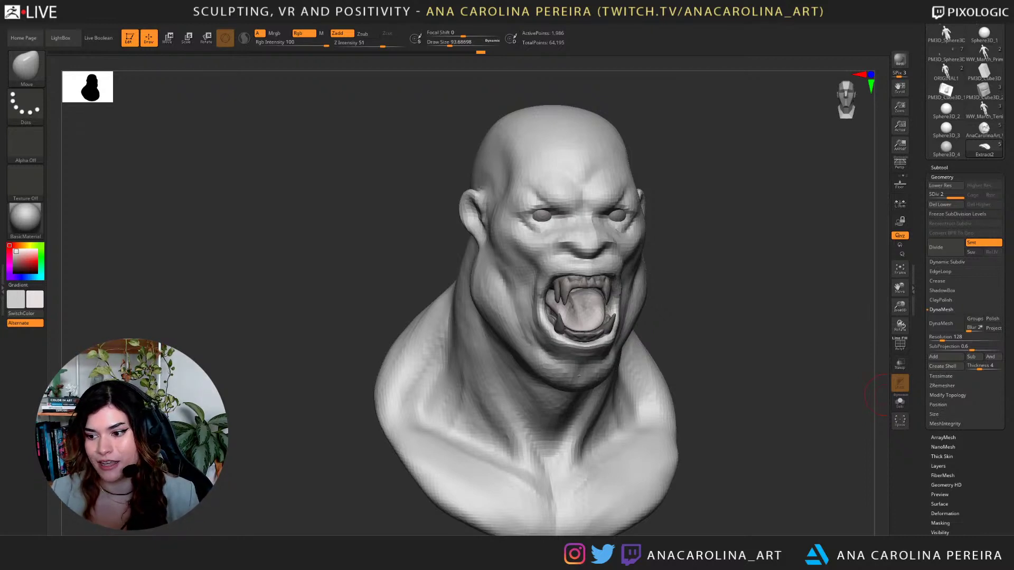
{"action": "mouse_move", "coordinate": [885, 395]}
{"action": "left_mouse_down"}
{"action": "mouse_move", "coordinate": [864, 393]}
{"action": "mouse_move", "coordinate": [898, 402]}
{"action": "mouse_move", "coordinate": [803, 393]}
{"action": "left_mouse_up"}
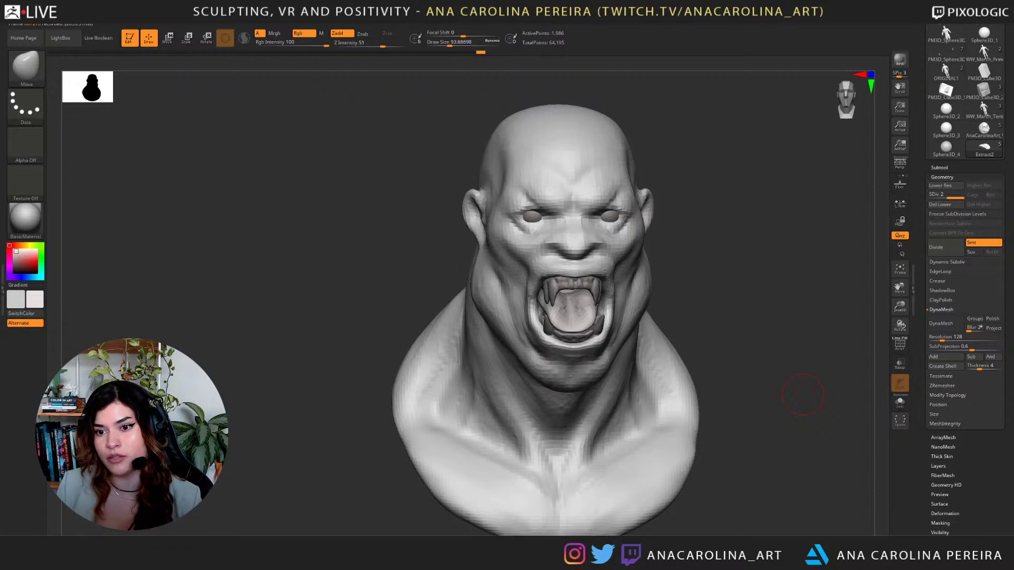
{"action": "left_click", "coordinate": [896, 162]}
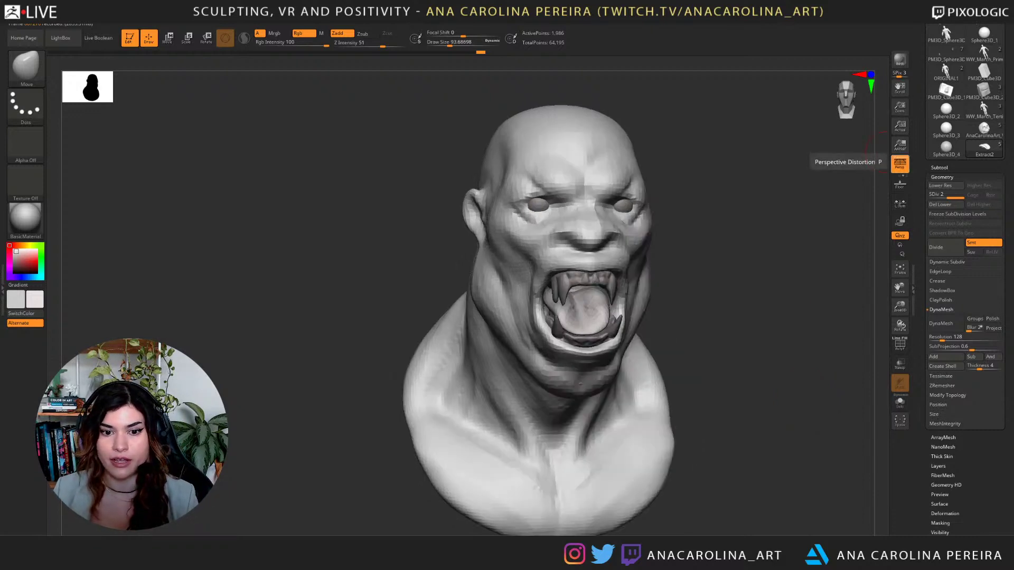
{"action": "left_click", "coordinate": [896, 163]}
{"action": "left_click_drag", "start_coordinate": [817, 218], "coordinate": [792, 223]}
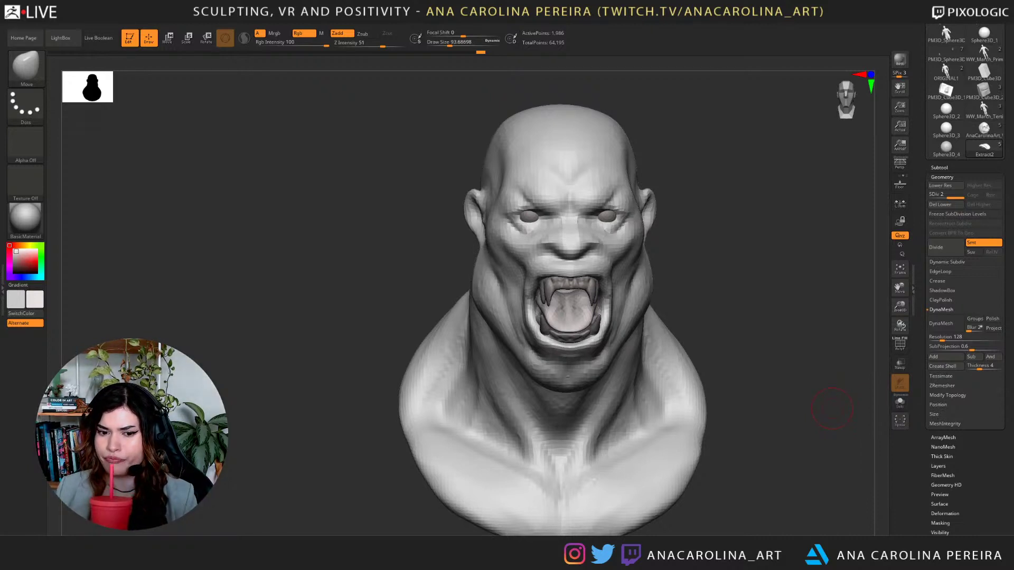
{"action": "left_click_drag", "start_coordinate": [831, 410], "coordinate": [824, 421]}
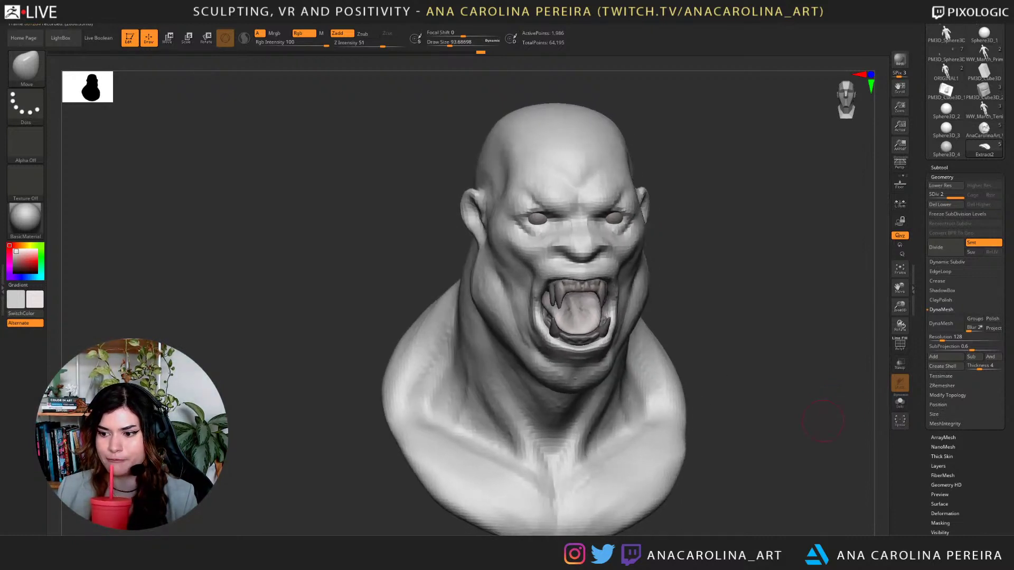
{"action": "left_click", "coordinate": [947, 394]}
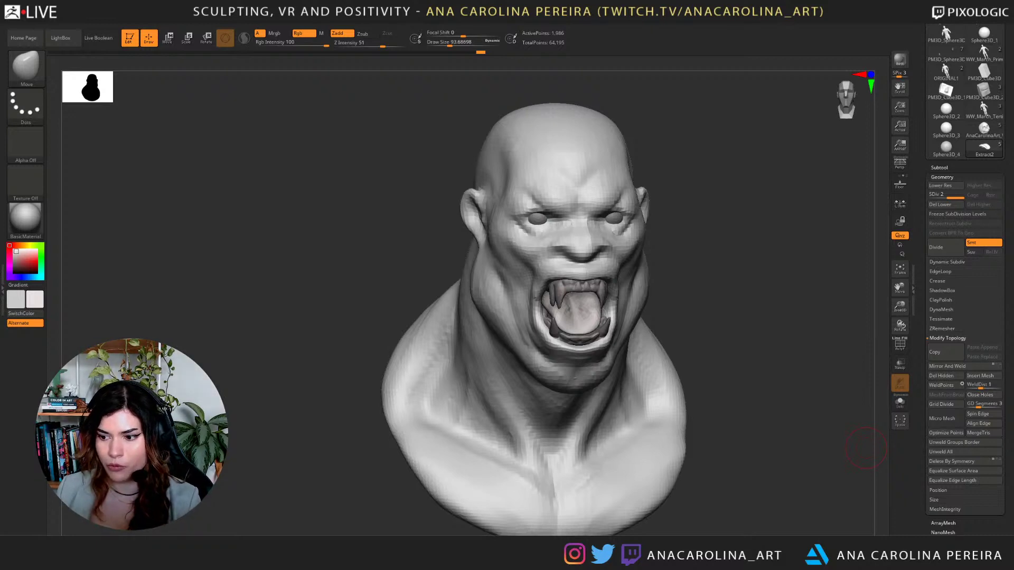
{"action": "left_click_drag", "start_coordinate": [866, 448], "coordinate": [851, 434]}
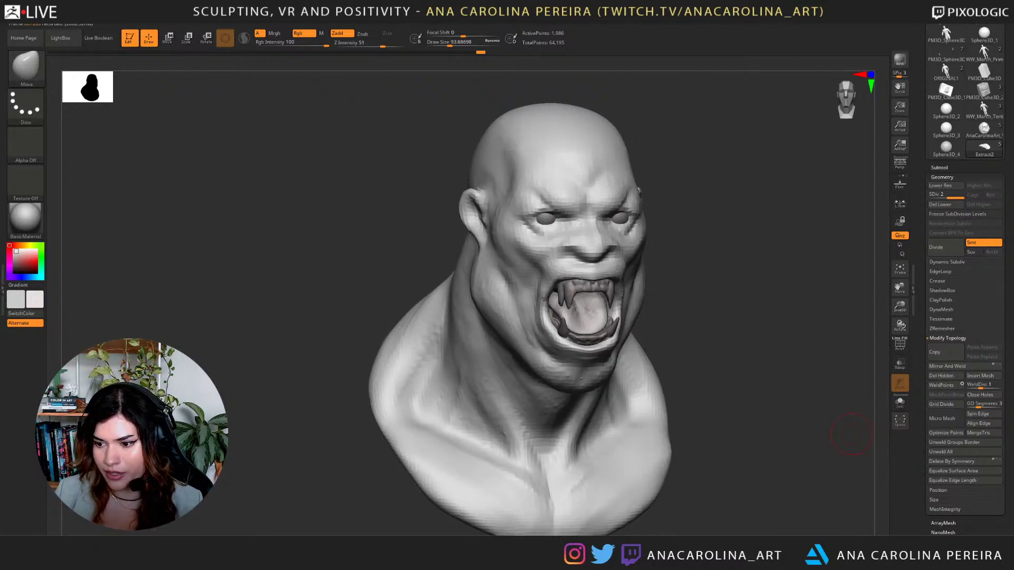
Make the head the active subtool and raise the draw size to about 163, facing its side profile.
{"action": "mouse_move", "coordinate": [712, 318]}
{"action": "left_mouse_down"}
{"action": "mouse_move", "coordinate": [697, 316]}
{"action": "mouse_move", "coordinate": [722, 327]}
{"action": "mouse_move", "coordinate": [712, 336]}
{"action": "mouse_move", "coordinate": [762, 245]}
{"action": "mouse_move", "coordinate": [728, 250]}
{"action": "left_mouse_up"}
{"action": "key", "text": "space"}
{"action": "left_click_drag", "start_coordinate": [632, 257], "coordinate": [642, 263]}
{"action": "key", "text": "space"}
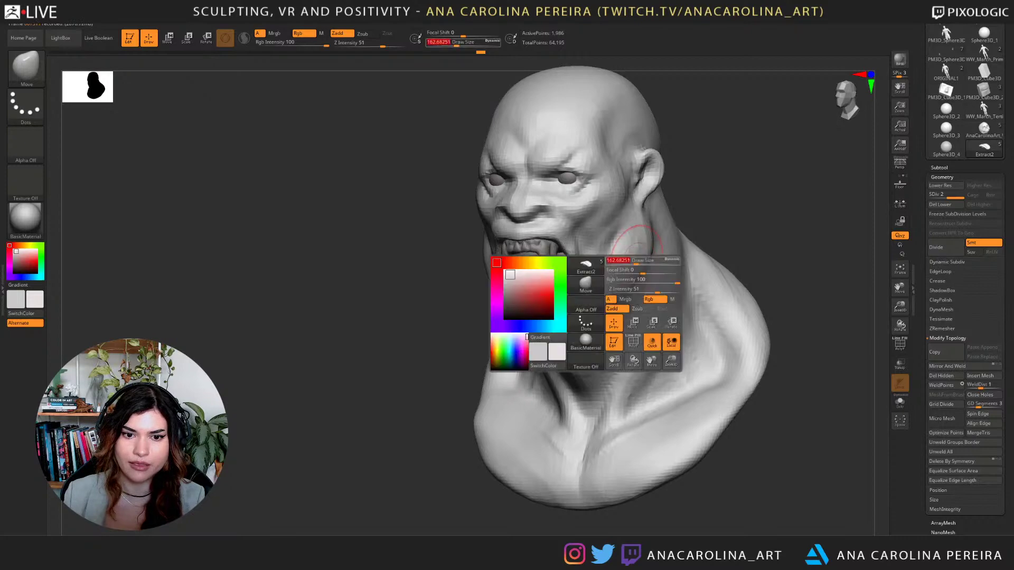
{"action": "left_click", "coordinate": [642, 266], "text": "alt"}
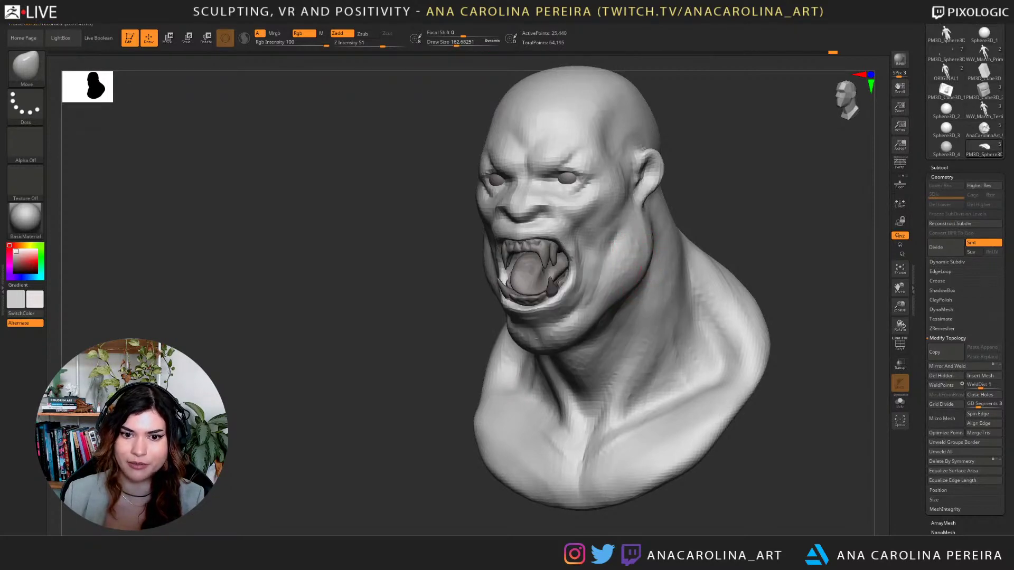
{"action": "mouse_move", "coordinate": [681, 217]}
{"action": "left_mouse_down"}
{"action": "mouse_move", "coordinate": [702, 221]}
{"action": "mouse_move", "coordinate": [642, 224]}
{"action": "mouse_move", "coordinate": [636, 256]}
{"action": "left_mouse_up"}
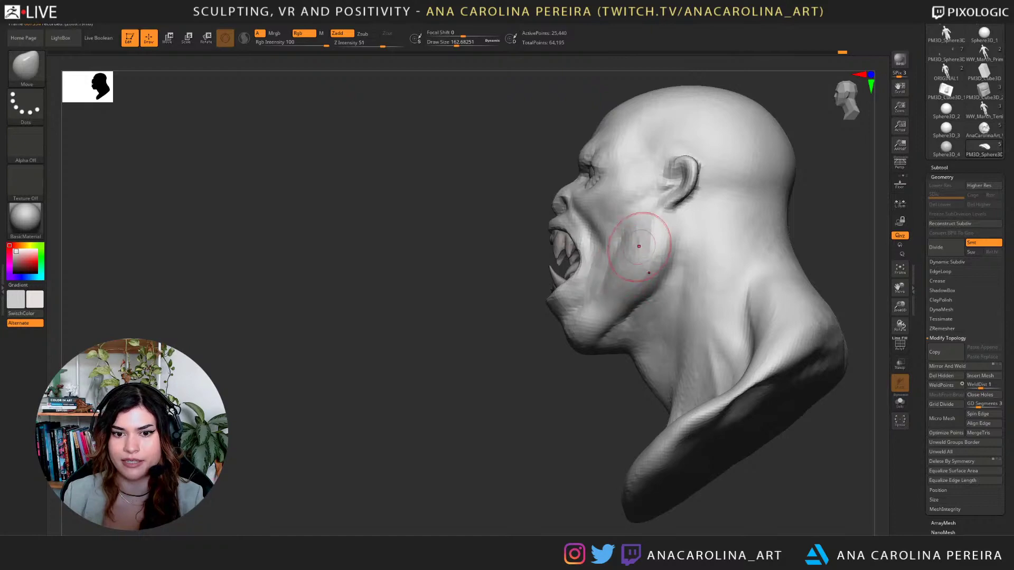
{"action": "right_click_drag", "start_coordinate": [641, 247], "coordinate": [747, 264]}
{"action": "mouse_move", "coordinate": [747, 264]}
{"action": "right_mouse_down", "text": "alt"}
{"action": "mouse_move", "coordinate": [750, 312]}
{"action": "mouse_move", "coordinate": [658, 351]}
{"action": "right_mouse_up", "text": "alt"}
Carve the inside of the ear with DamStandard at a draw size of about 71, then switch to ClayBuildup at about 65.
{"action": "key", "text": "b"}
{"action": "key", "text": "d"}
{"action": "key", "text": "s"}
{"action": "key", "text": "space"}
{"action": "left_click", "coordinate": [702, 299]}
{"action": "right_click_drag", "start_coordinate": [702, 290], "coordinate": [702, 254]}
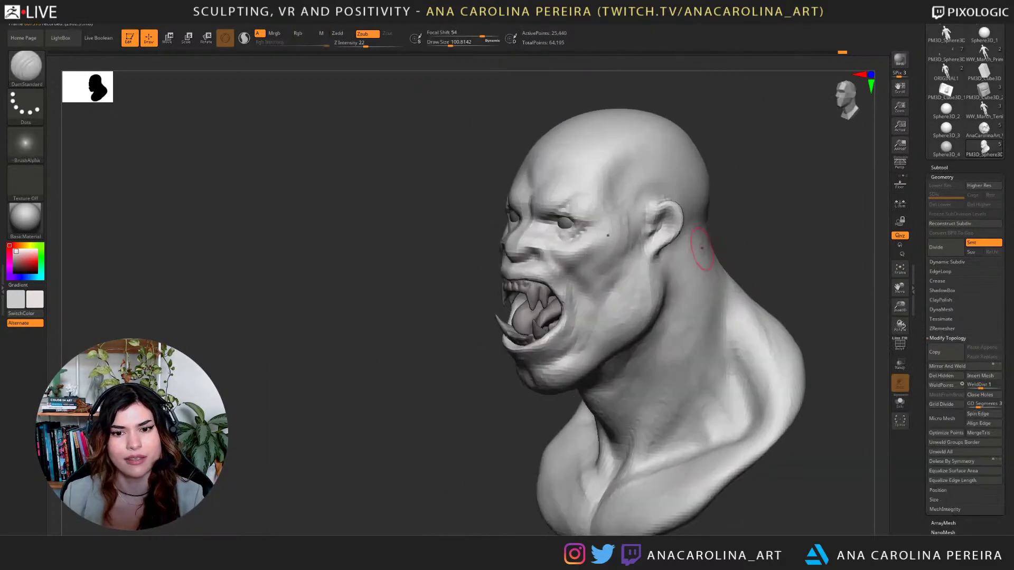
{"action": "key", "text": "space"}
{"action": "left_click", "coordinate": [658, 224]}
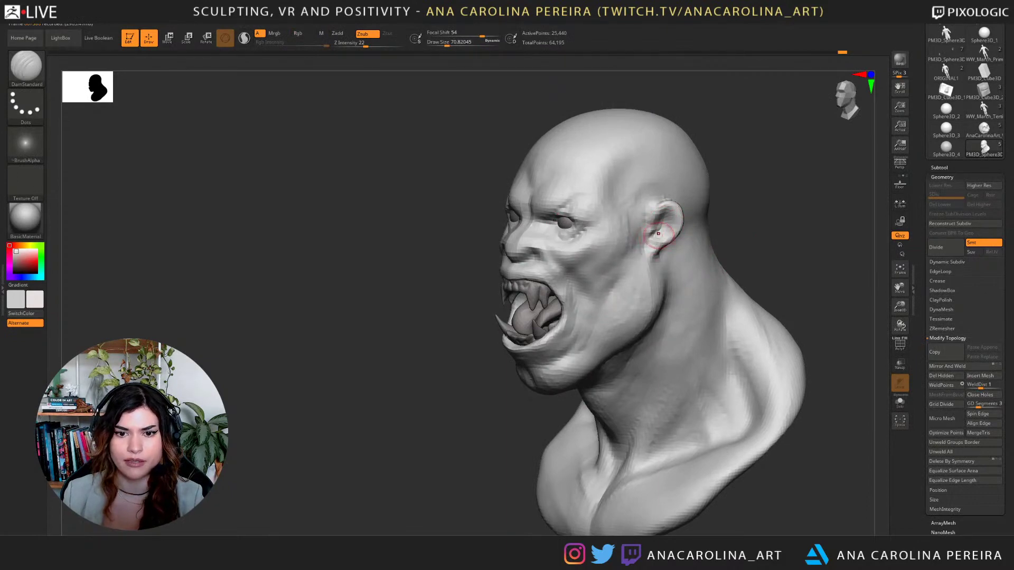
{"action": "key", "text": "b"}
{"action": "key", "text": "c"}
{"action": "key", "text": "b"}
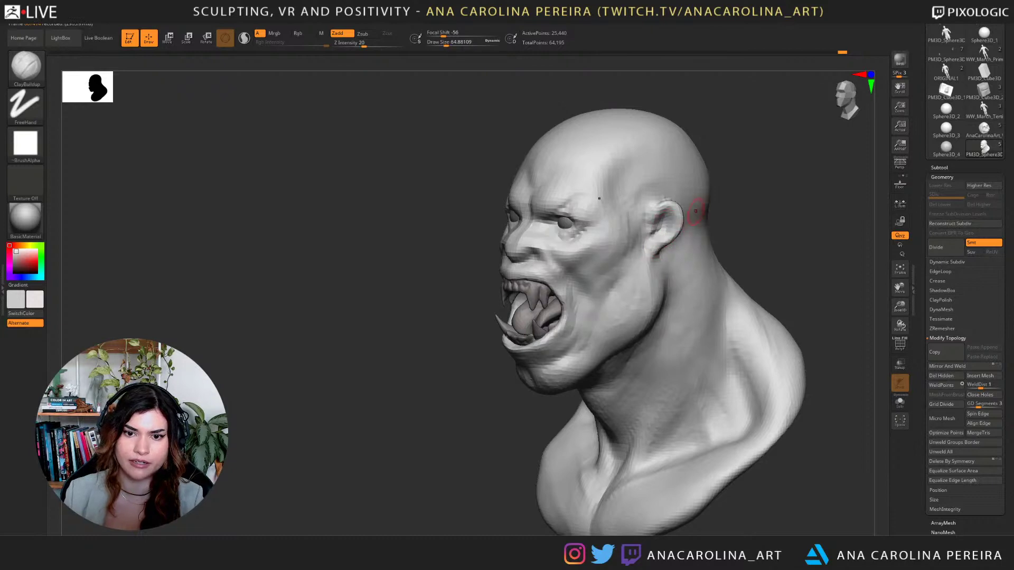
Deepen the ear's inner creases with the DamStandard brush at a draw size of about 65.
{"action": "key", "text": "b"}
{"action": "key", "text": "d"}
{"action": "key", "text": "s"}
{"action": "right_click_drag", "start_coordinate": [705, 224], "coordinate": [668, 224]}
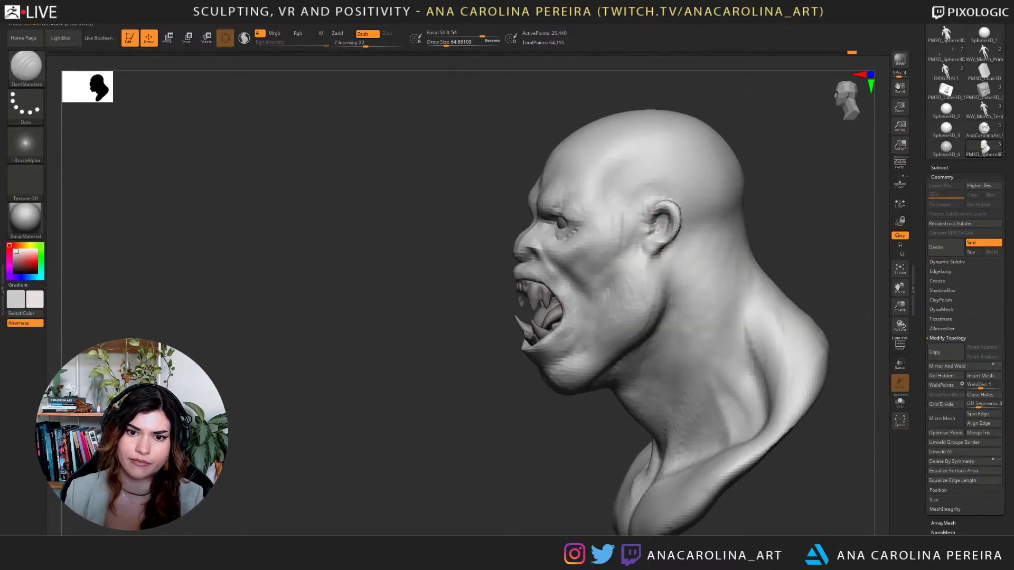
{"action": "right_click_drag", "start_coordinate": [681, 227], "coordinate": [843, 229]}
{"action": "right_click_drag", "start_coordinate": [779, 253], "coordinate": [725, 272]}
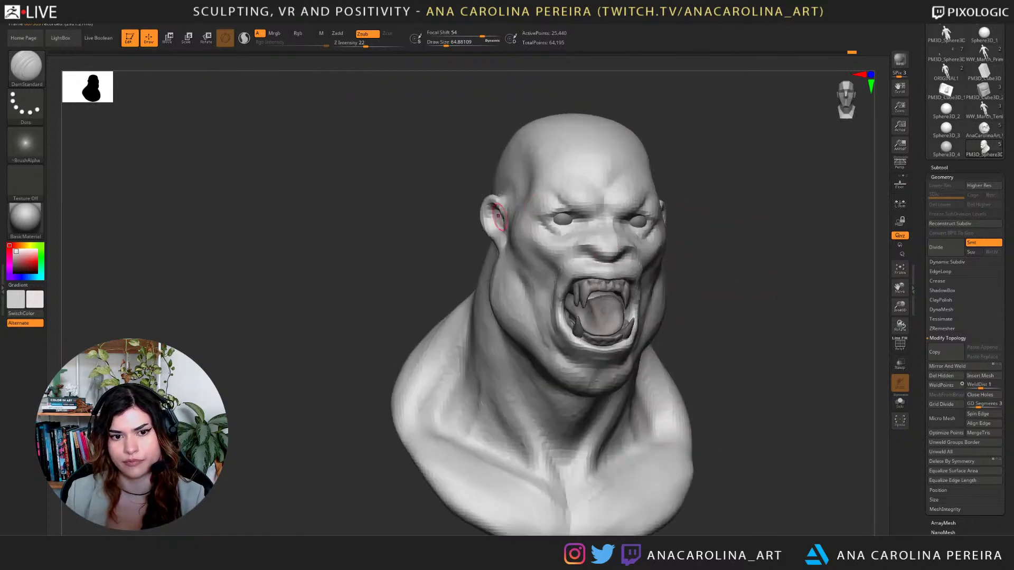
{"action": "right_click_drag", "start_coordinate": [786, 300], "coordinate": [633, 269], "text": "alt"}
Adjust the mass of the shoulders and upper back with the Move brush, raising the draw size to 1000.
{"action": "left_click_drag", "start_coordinate": [670, 306], "coordinate": [814, 277]}
{"action": "key", "text": "b"}
{"action": "key", "text": "m"}
{"action": "key", "text": "v"}
{"action": "key", "text": "space"}
{"action": "left_click_drag", "start_coordinate": [814, 276], "coordinate": [789, 258]}
{"action": "left_click_drag", "start_coordinate": [678, 287], "coordinate": [716, 287]}
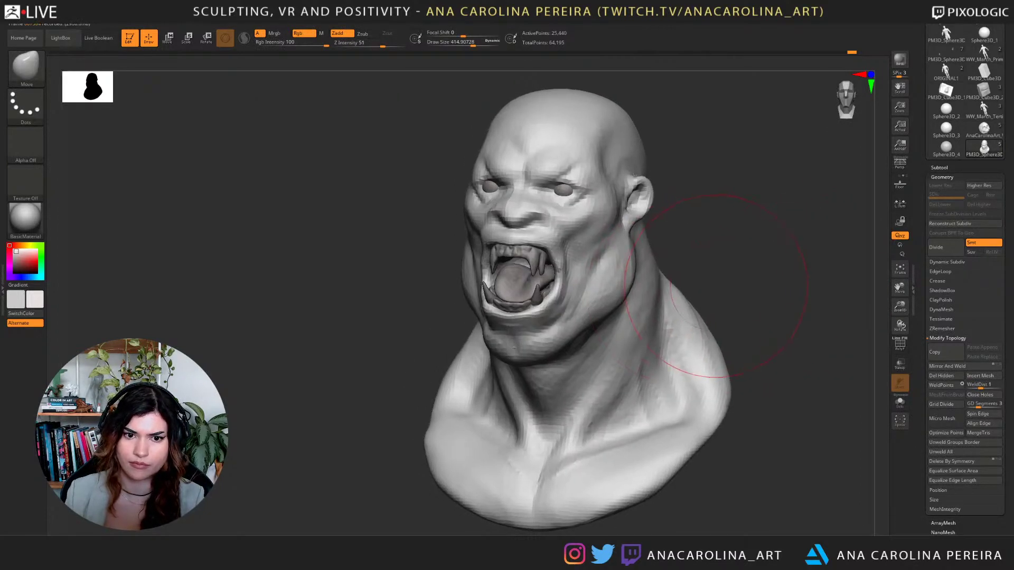
{"action": "key", "text": "space"}
{"action": "left_click_drag", "start_coordinate": [657, 303], "coordinate": [680, 303]}
{"action": "left_click_drag", "start_coordinate": [781, 312], "coordinate": [673, 302]}
{"action": "key", "text": "space"}
{"action": "left_click_drag", "start_coordinate": [673, 302], "coordinate": [681, 302]}
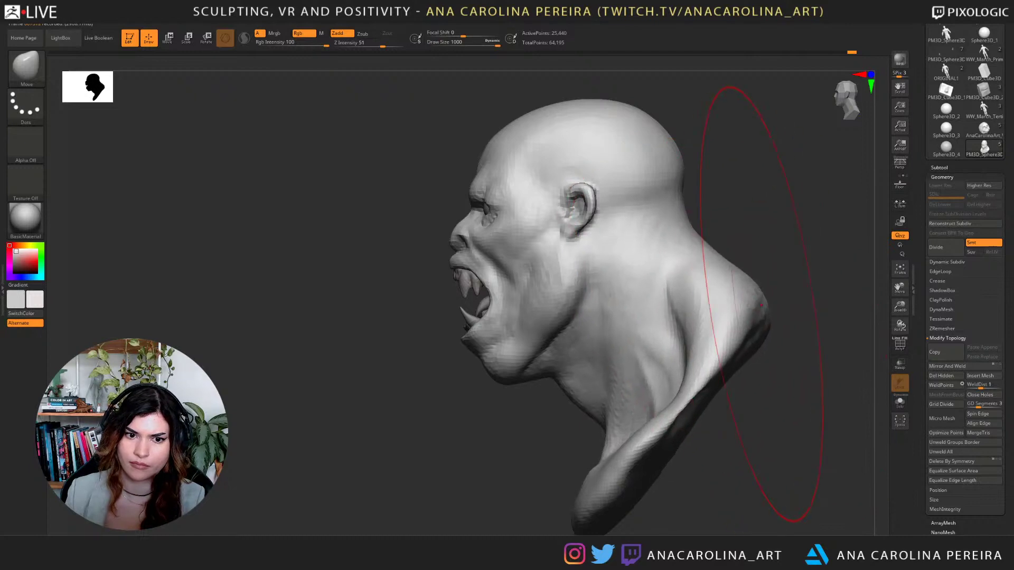
{"action": "mouse_move", "coordinate": [766, 304]}
{"action": "left_mouse_down"}
{"action": "mouse_move", "coordinate": [818, 291]}
{"action": "mouse_move", "coordinate": [764, 254]}
{"action": "mouse_move", "coordinate": [747, 259]}
{"action": "mouse_move", "coordinate": [737, 312]}
{"action": "left_mouse_up"}
Lift the lower chest and shoulder outline with the Move brush at a draw size of about 704.
{"action": "key", "text": "space"}
{"action": "left_click_drag", "start_coordinate": [735, 365], "coordinate": [749, 370]}
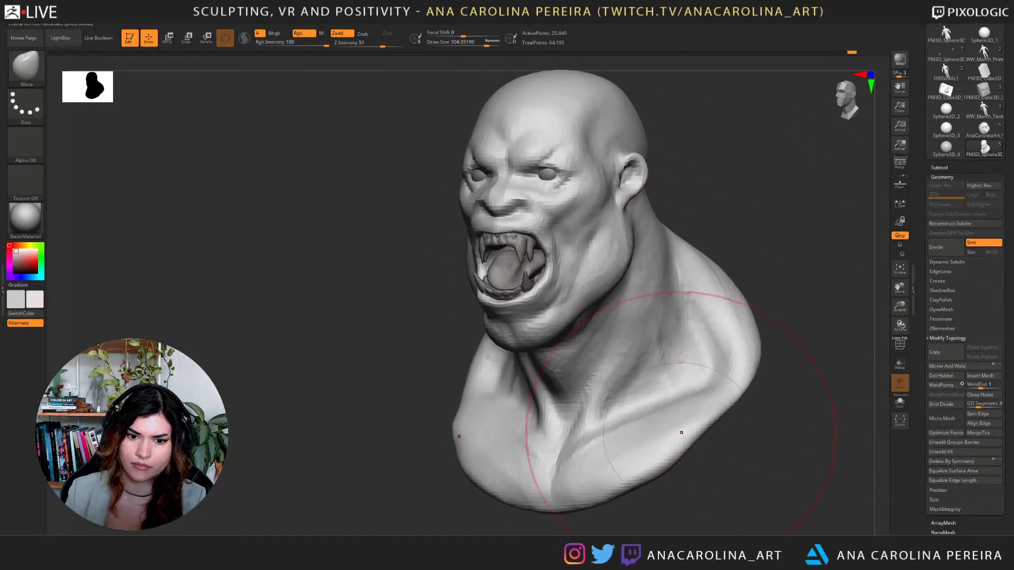
{"action": "left_click_drag", "start_coordinate": [681, 431], "coordinate": [695, 414]}
{"action": "mouse_move", "coordinate": [779, 407]}
{"action": "left_mouse_down", "text": "shift"}
{"action": "mouse_move", "coordinate": [799, 404]}
{"action": "mouse_move", "coordinate": [762, 399]}
{"action": "left_mouse_up", "text": "shift"}
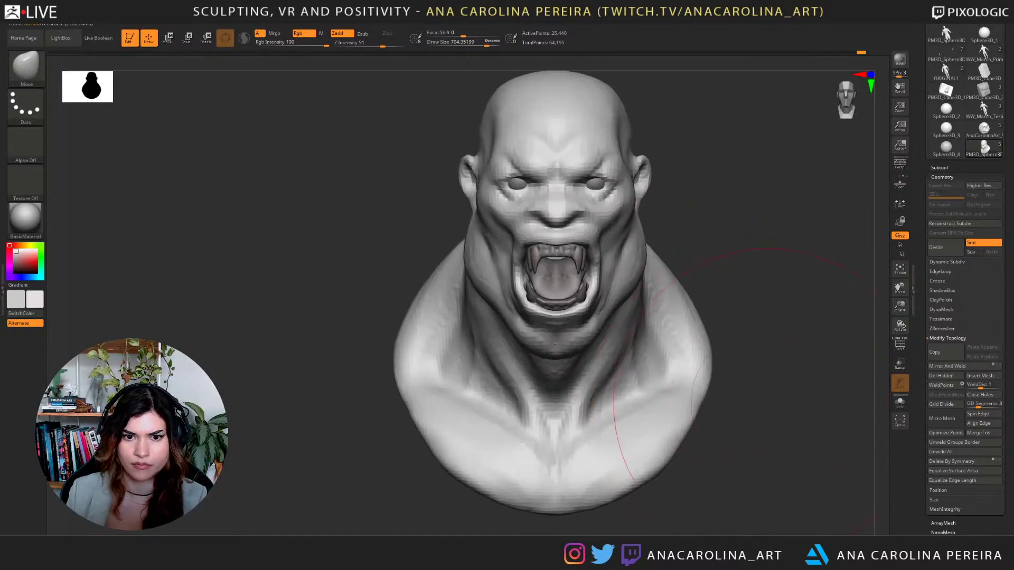
{"action": "left_click_drag", "start_coordinate": [803, 372], "coordinate": [771, 369]}
{"action": "left_click_drag", "start_coordinate": [710, 276], "coordinate": [753, 314], "text": "alt"}
Refine the side of the head and the face with the Move brush, reducing the draw size to about 299 and 97.
{"action": "key", "text": "space"}
{"action": "left_click_drag", "start_coordinate": [645, 269], "coordinate": [633, 268]}
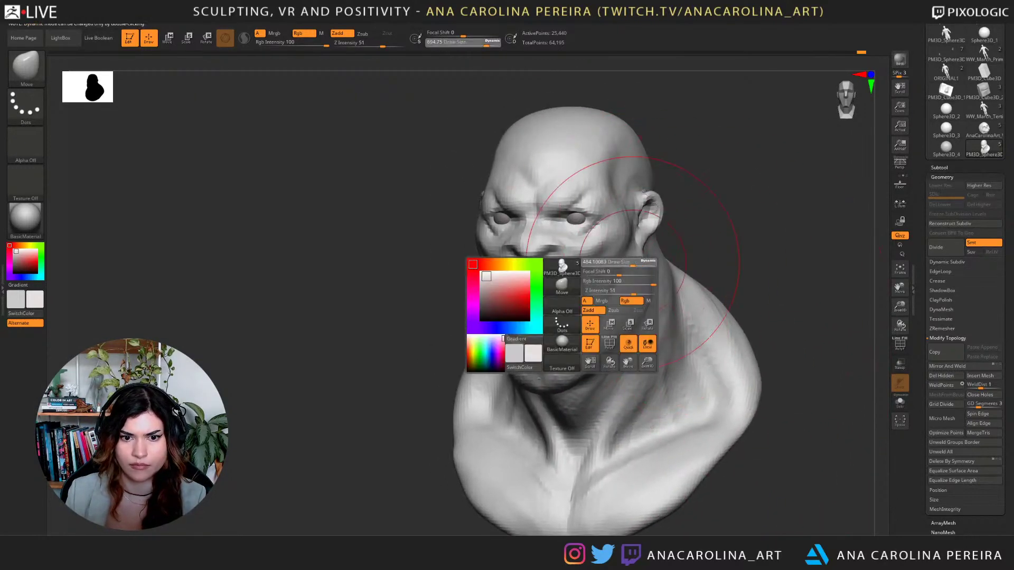
{"action": "mouse_move", "coordinate": [751, 264]}
{"action": "left_mouse_down", "text": "shift"}
{"action": "mouse_move", "coordinate": [782, 262]}
{"action": "mouse_move", "coordinate": [714, 274]}
{"action": "left_mouse_up", "text": "shift"}
{"action": "key", "text": "space"}
{"action": "left_click_drag", "start_coordinate": [745, 255], "coordinate": [738, 255]}
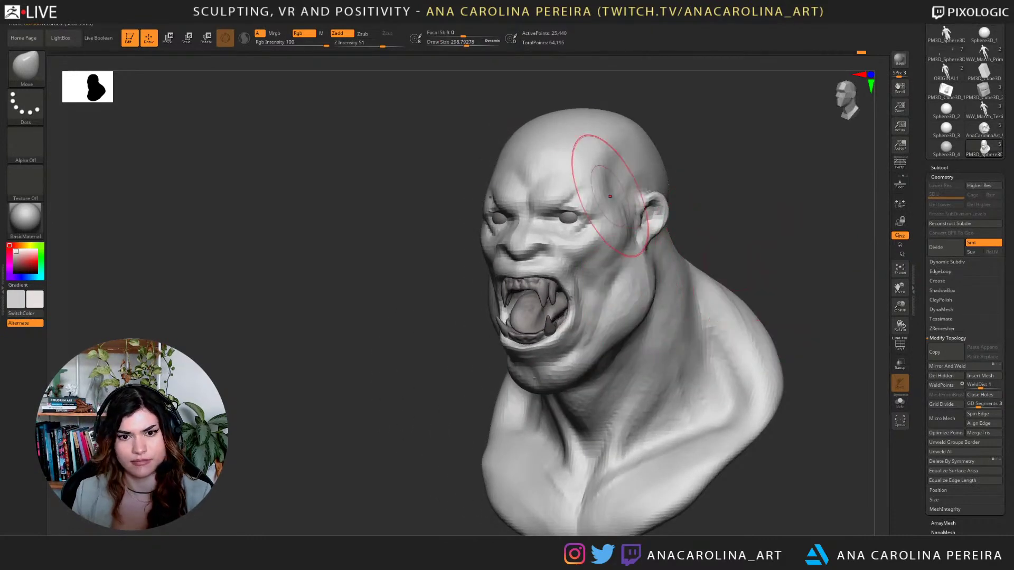
{"action": "key", "text": "space"}
{"action": "mouse_move", "coordinate": [608, 197]}
{"action": "left_mouse_down"}
{"action": "mouse_move", "coordinate": [589, 221]}
{"action": "mouse_move", "coordinate": [573, 219]}
{"action": "left_mouse_up"}
{"action": "left_click_drag", "start_coordinate": [702, 245], "coordinate": [840, 235]}
{"action": "key", "text": "space"}
{"action": "left_click_drag", "start_coordinate": [701, 232], "coordinate": [575, 235]}
{"action": "mouse_move", "coordinate": [780, 224]}
{"action": "left_mouse_down", "text": "alt"}
{"action": "mouse_move", "coordinate": [718, 212]}
{"action": "mouse_move", "coordinate": [795, 226]}
{"action": "mouse_move", "coordinate": [787, 216]}
{"action": "left_mouse_up", "text": "alt"}
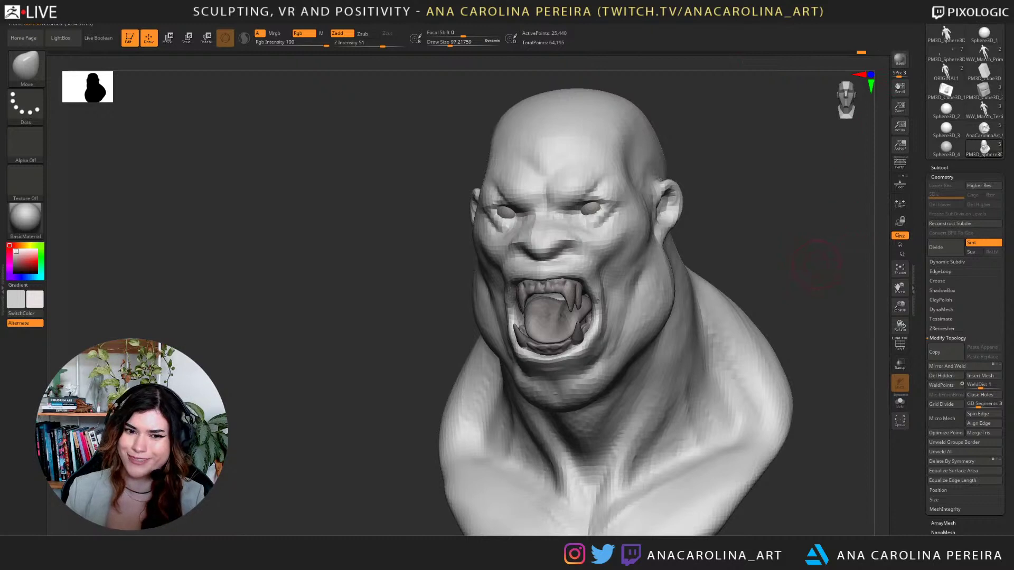
Reshape the nostrils with the Move brush at a draw size of about 49.
{"action": "mouse_move", "coordinate": [806, 265]}
{"action": "left_mouse_down"}
{"action": "mouse_move", "coordinate": [836, 268]}
{"action": "mouse_move", "coordinate": [820, 263]}
{"action": "left_mouse_up"}
{"action": "key", "text": "space"}
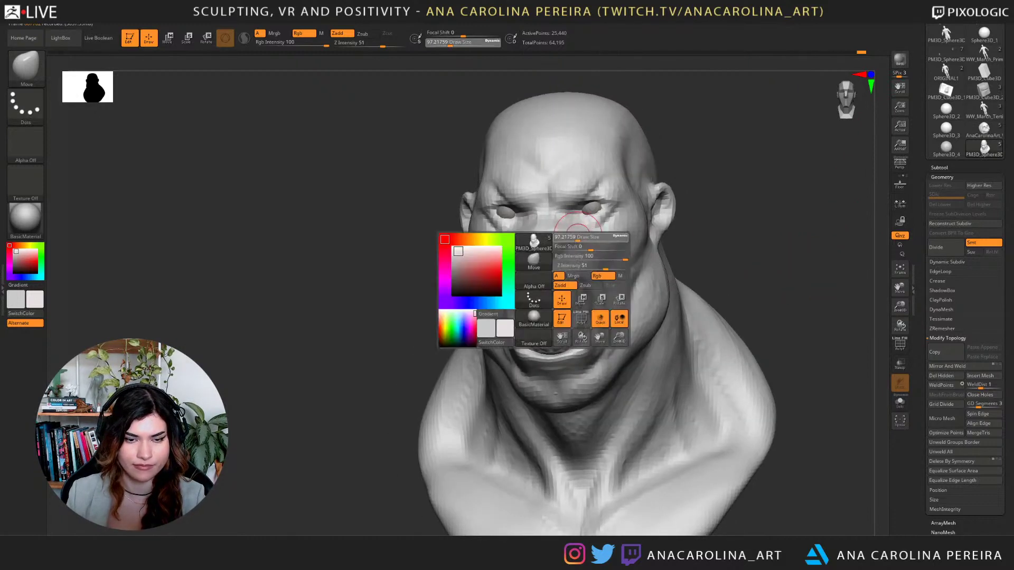
{"action": "left_click_drag", "start_coordinate": [578, 245], "coordinate": [570, 245]}
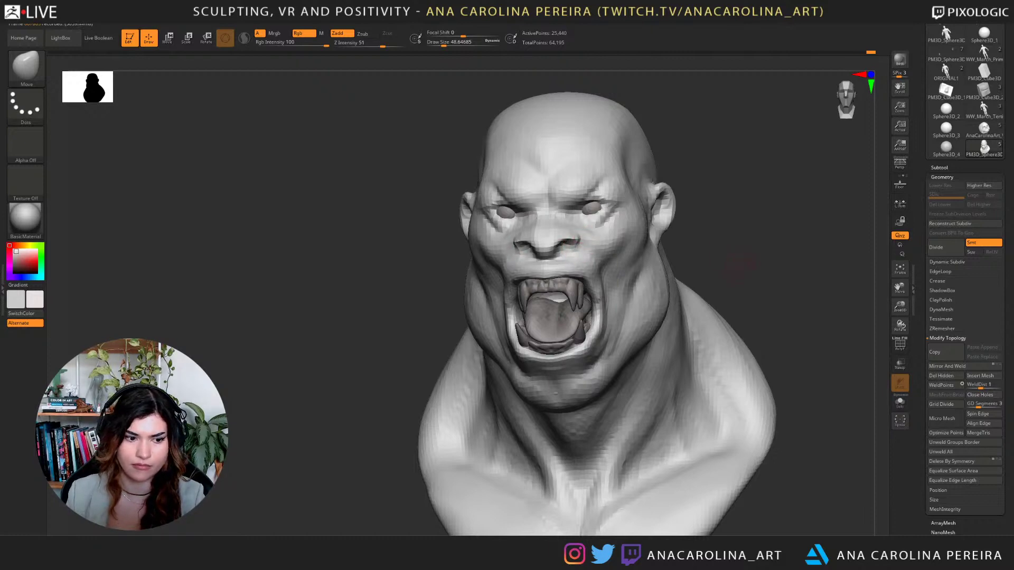
{"action": "left_click_drag", "start_coordinate": [767, 263], "coordinate": [741, 263]}
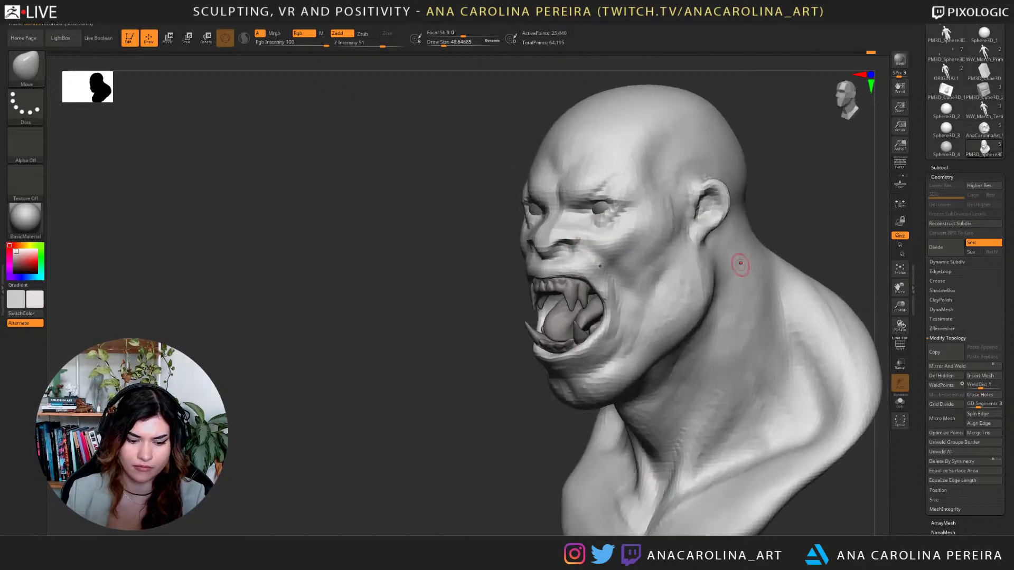
Carve the folds beside the nose and cheek with the DamStandard brush at a draw size of about 182.
{"action": "key", "text": "b"}
{"action": "key", "text": "d"}
{"action": "key", "text": "s"}
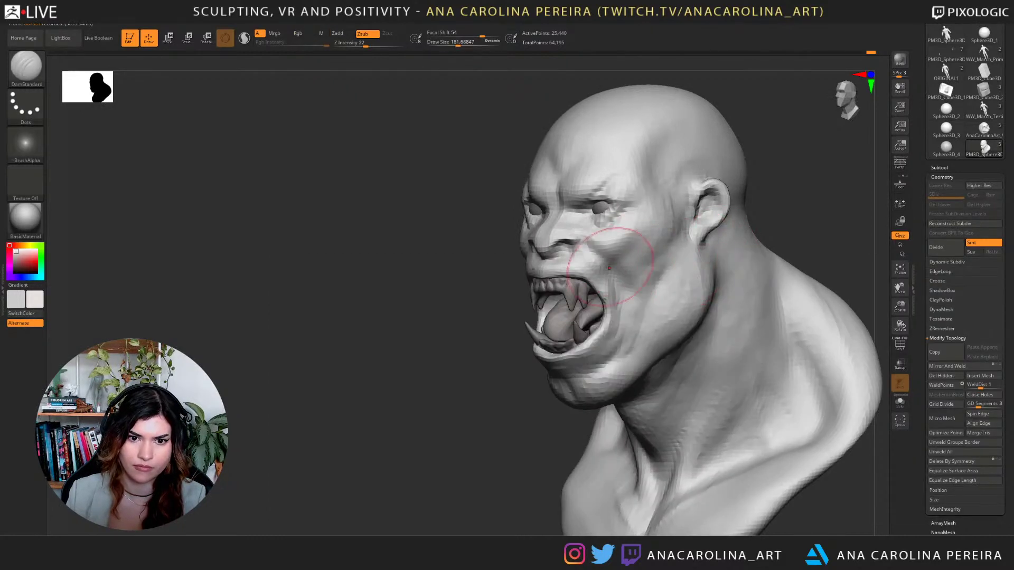
{"action": "left_click_drag", "start_coordinate": [577, 234], "coordinate": [593, 241]}
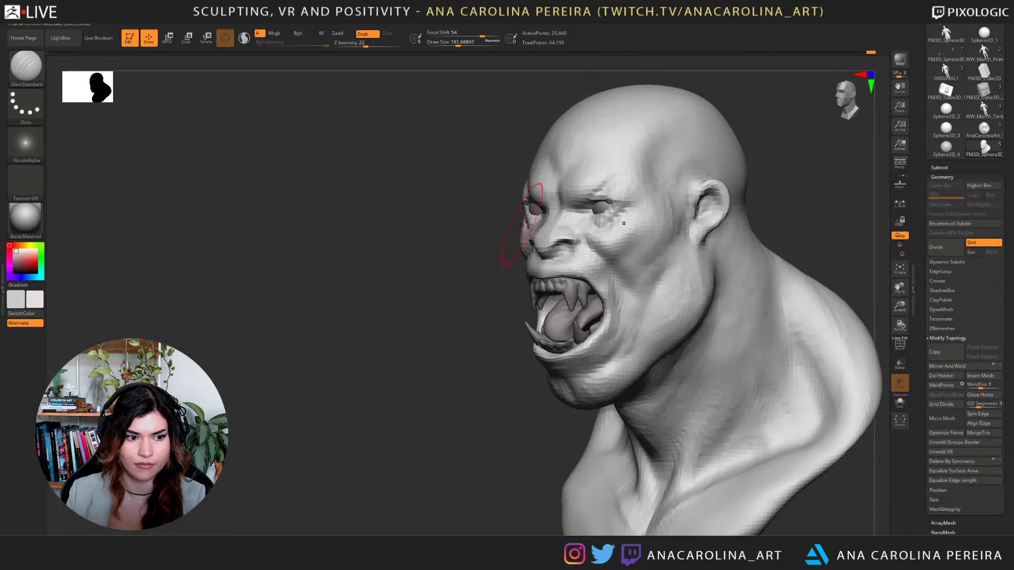
{"action": "mouse_move", "coordinate": [493, 227]}
{"action": "left_mouse_down"}
{"action": "mouse_move", "coordinate": [555, 230]}
{"action": "mouse_move", "coordinate": [579, 245]}
{"action": "left_mouse_up"}
Build up and smooth the area between the nose bridge and the eyes using ClayBuildup at a draw size of about 68.
{"action": "mouse_move", "coordinate": [692, 159]}
{"action": "left_mouse_down"}
{"action": "mouse_move", "coordinate": [681, 160]}
{"action": "mouse_move", "coordinate": [734, 169]}
{"action": "left_mouse_up"}
{"action": "key", "text": "b"}
{"action": "key", "text": "c"}
{"action": "key", "text": "b"}
{"action": "key", "text": "space"}
{"action": "left_click_drag", "start_coordinate": [707, 185], "coordinate": [700, 185]}
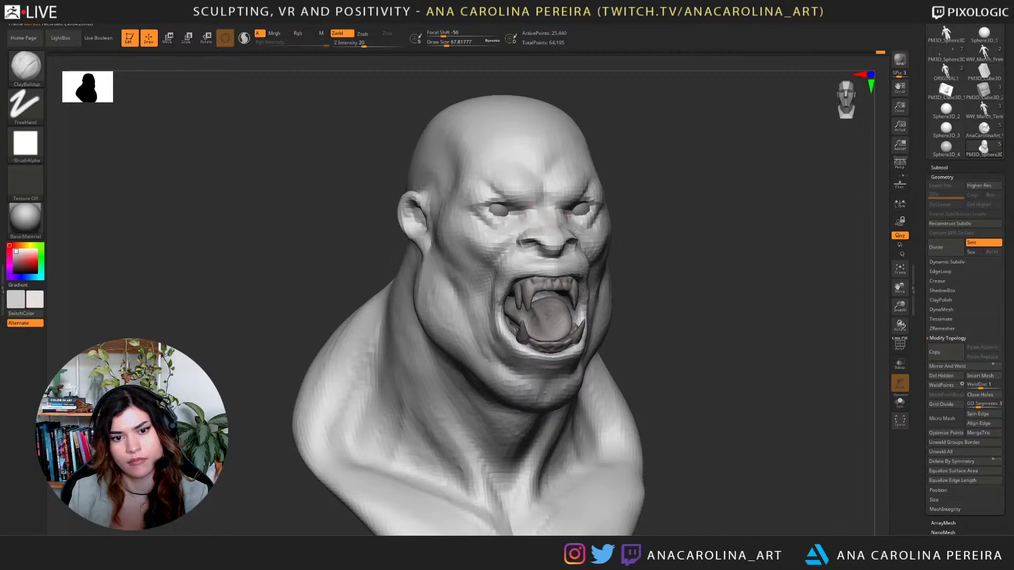
{"action": "left_click_drag", "start_coordinate": [528, 218], "coordinate": [581, 216], "text": "shift"}
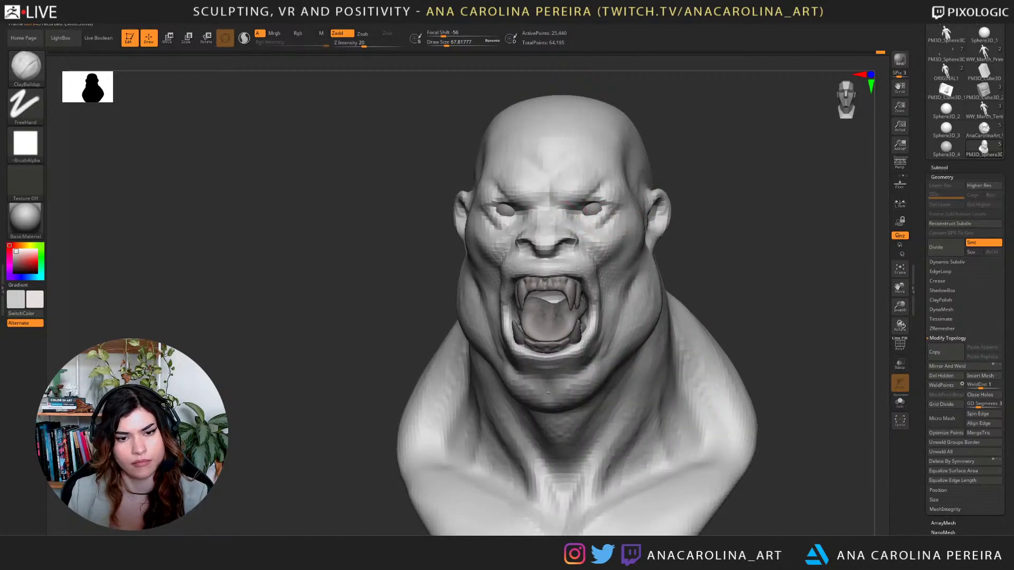
Carve the inner eye corners and the creases around the eyes with the DamStandard brush.
{"action": "key", "text": "b"}
{"action": "key", "text": "d"}
{"action": "key", "text": "s"}
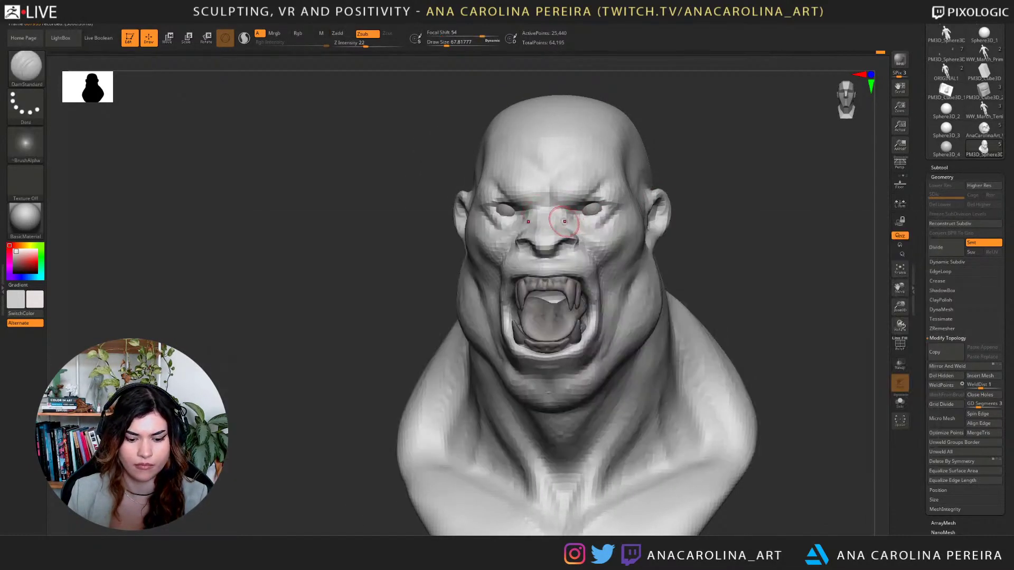
{"action": "left_click_drag", "start_coordinate": [575, 200], "coordinate": [560, 207]}
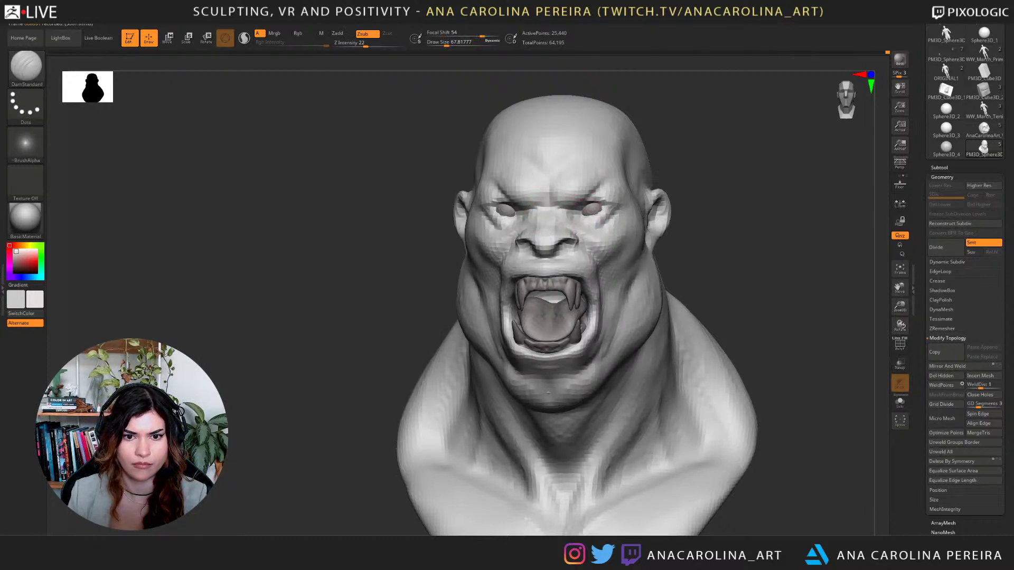
{"action": "left_click_drag", "start_coordinate": [588, 210], "coordinate": [580, 215]}
Smooth the outer brow above the eyes and check the bust from several angles.
{"action": "mouse_move", "coordinate": [677, 188]}
{"action": "left_mouse_down"}
{"action": "mouse_move", "coordinate": [698, 200]}
{"action": "mouse_move", "coordinate": [667, 196]}
{"action": "left_mouse_up"}
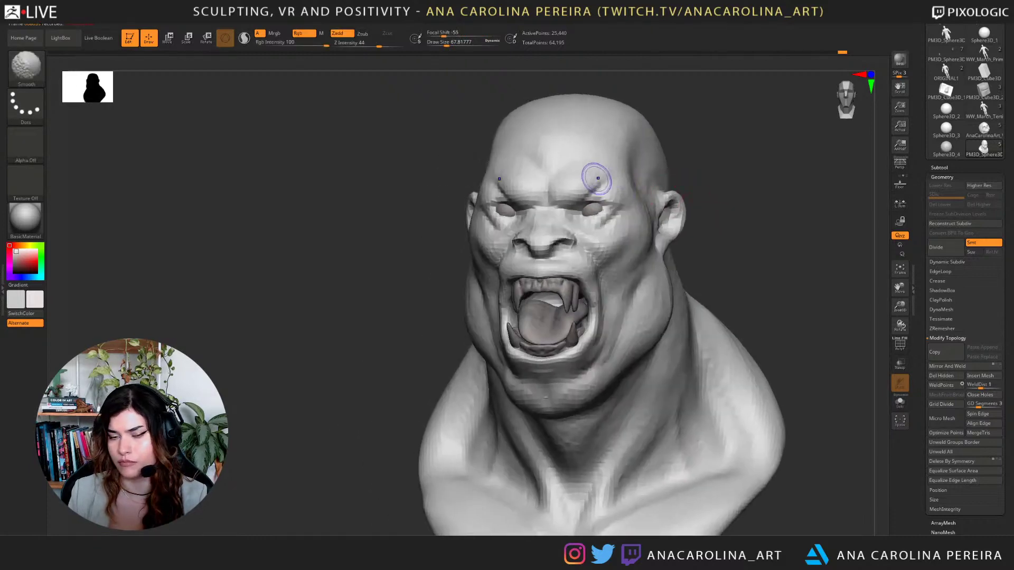
{"action": "mouse_move", "coordinate": [597, 177]}
{"action": "left_mouse_down", "text": "shift"}
{"action": "mouse_move", "coordinate": [607, 191]}
{"action": "mouse_move", "coordinate": [613, 179]}
{"action": "left_mouse_up", "text": "shift"}
{"action": "left_click_drag", "start_coordinate": [677, 203], "coordinate": [739, 221]}
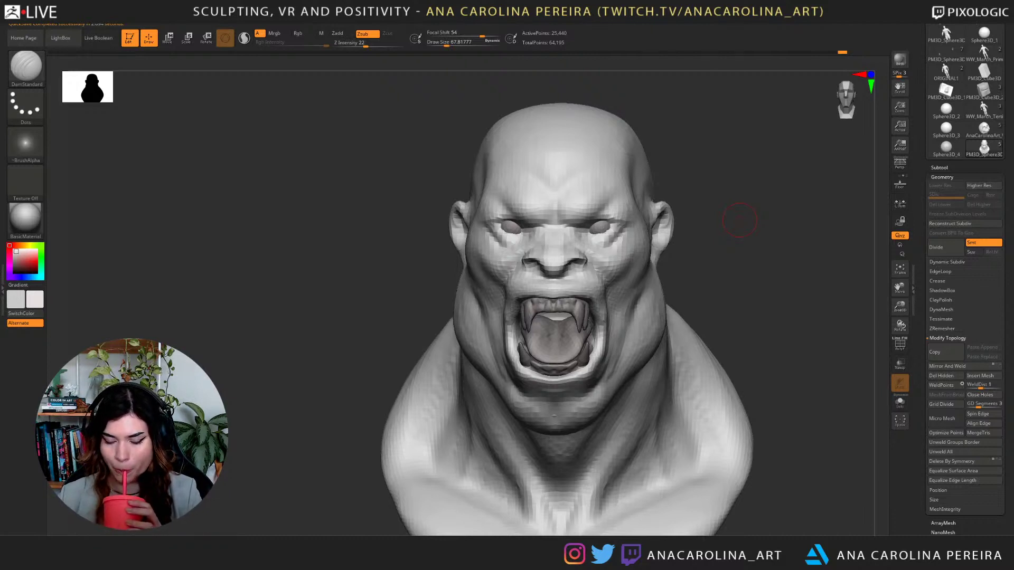
{"action": "mouse_move", "coordinate": [764, 417]}
{"action": "left_mouse_down"}
{"action": "mouse_move", "coordinate": [811, 280]}
{"action": "mouse_move", "coordinate": [853, 293]}
{"action": "left_mouse_up"}
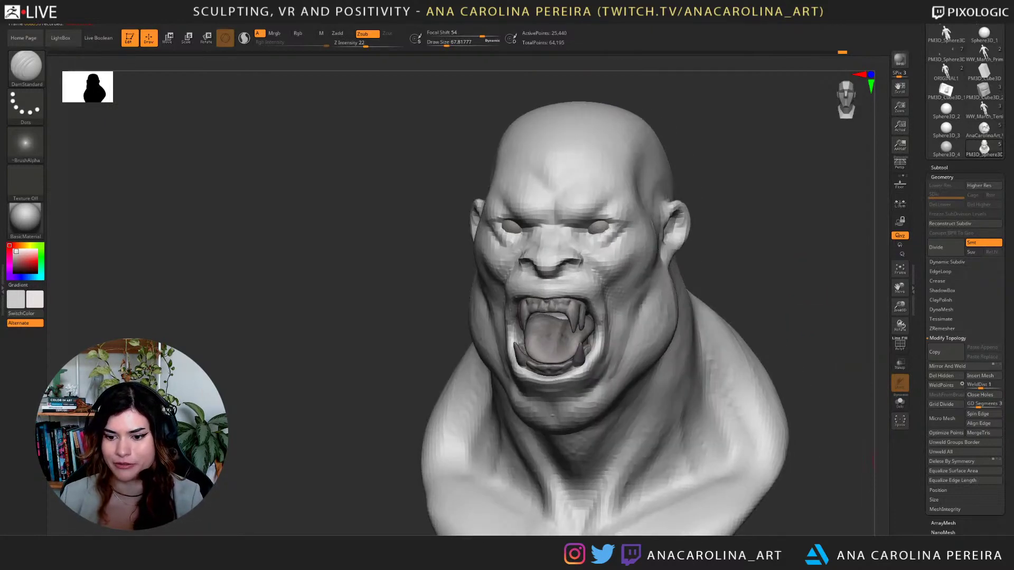
{"action": "mouse_move", "coordinate": [887, 459]}
{"action": "left_mouse_down"}
{"action": "mouse_move", "coordinate": [879, 473]}
{"action": "mouse_move", "coordinate": [897, 496]}
{"action": "mouse_move", "coordinate": [883, 425]}
{"action": "left_mouse_up"}
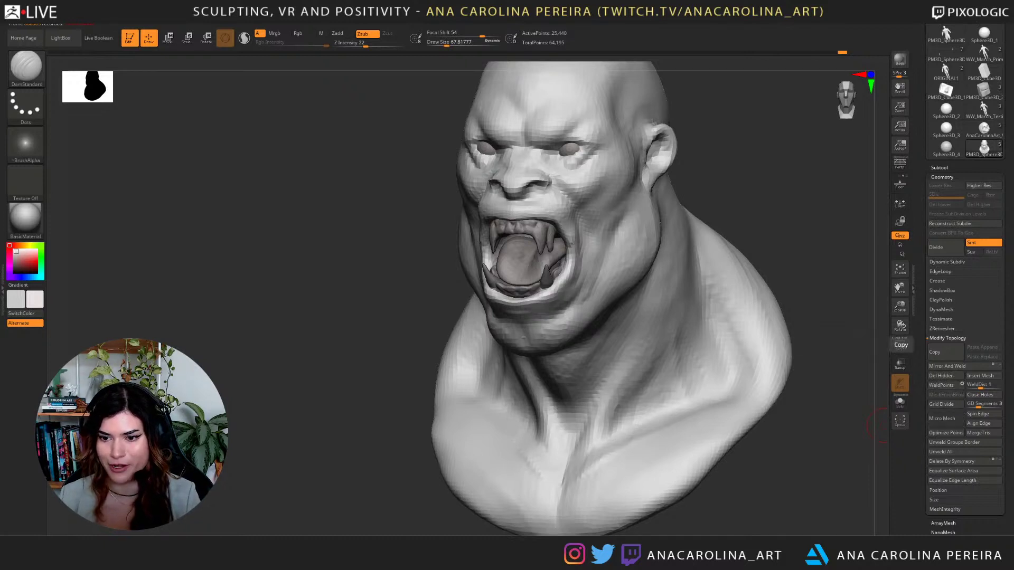
Set the head's DynaMesh resolution to 184 and clear its mask.
{"action": "left_click", "coordinate": [948, 338]}
{"action": "left_click", "coordinate": [941, 309]}
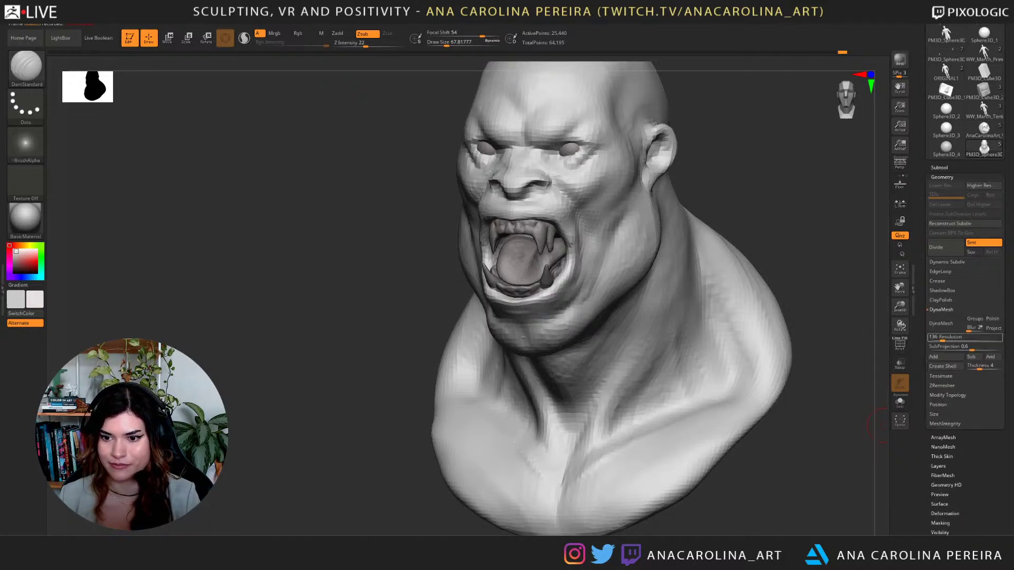
{"action": "left_click", "coordinate": [942, 323]}
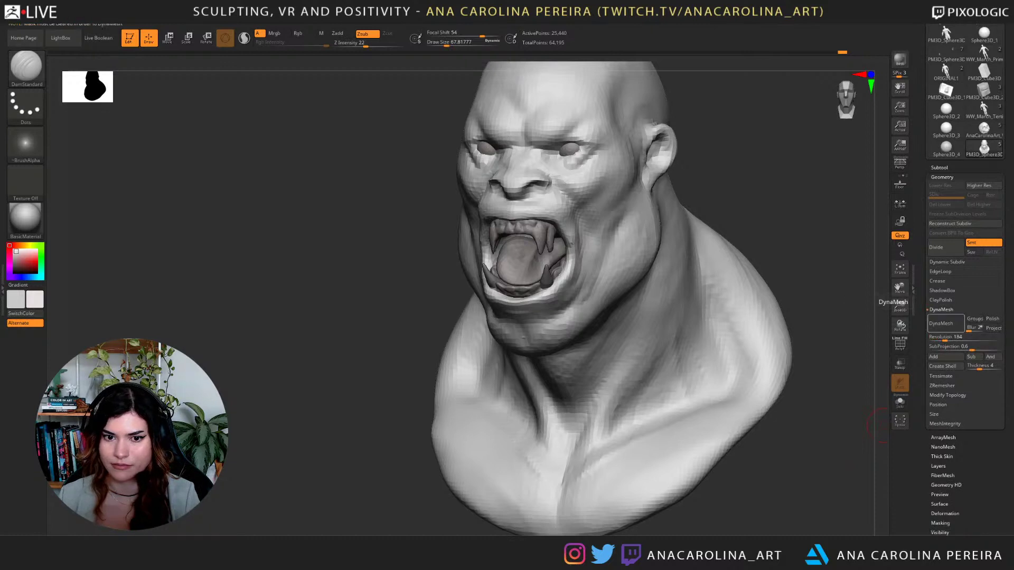
{"action": "left_click_drag", "start_coordinate": [883, 425], "coordinate": [851, 415]}
{"action": "left_click", "coordinate": [944, 323]}
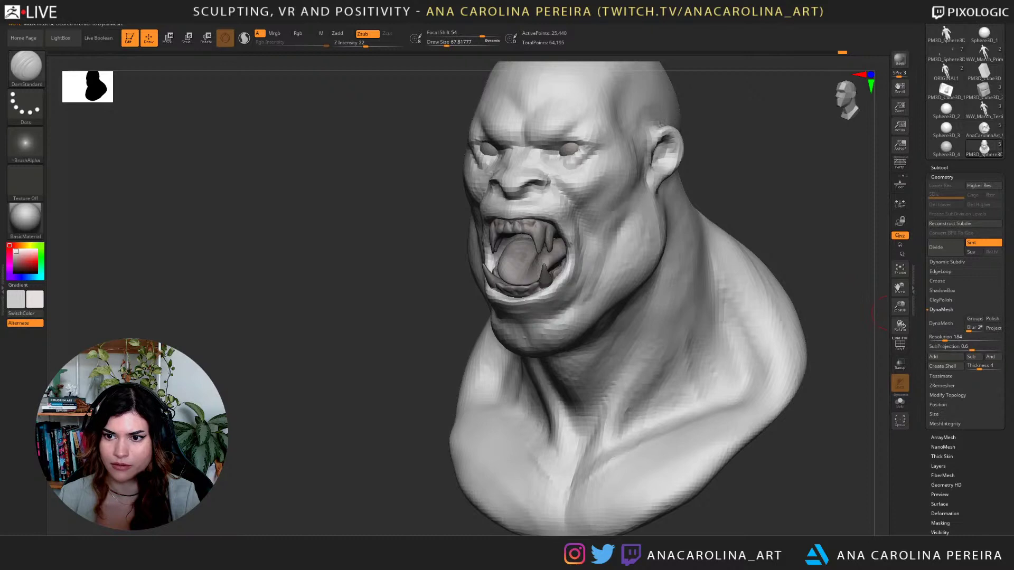
{"action": "left_click_drag", "start_coordinate": [817, 247], "coordinate": [830, 258], "text": "ctrl"}
{"action": "left_click_drag", "start_coordinate": [834, 258], "coordinate": [858, 264]}
Try to remesh the head with DynaMesh at the higher resolution.
{"action": "left_click", "coordinate": [944, 324]}
{"action": "left_click_drag", "start_coordinate": [844, 321], "coordinate": [877, 327]}
{"action": "key", "text": "ctrl+z"}
Set the DynaMesh resolution to 136 and remesh the head.
{"action": "mouse_move", "coordinate": [945, 339]}
{"action": "left_mouse_down"}
{"action": "mouse_move", "coordinate": [869, 314]}
{"action": "mouse_move", "coordinate": [851, 294]}
{"action": "left_mouse_up"}
{"action": "left_click", "coordinate": [944, 324]}
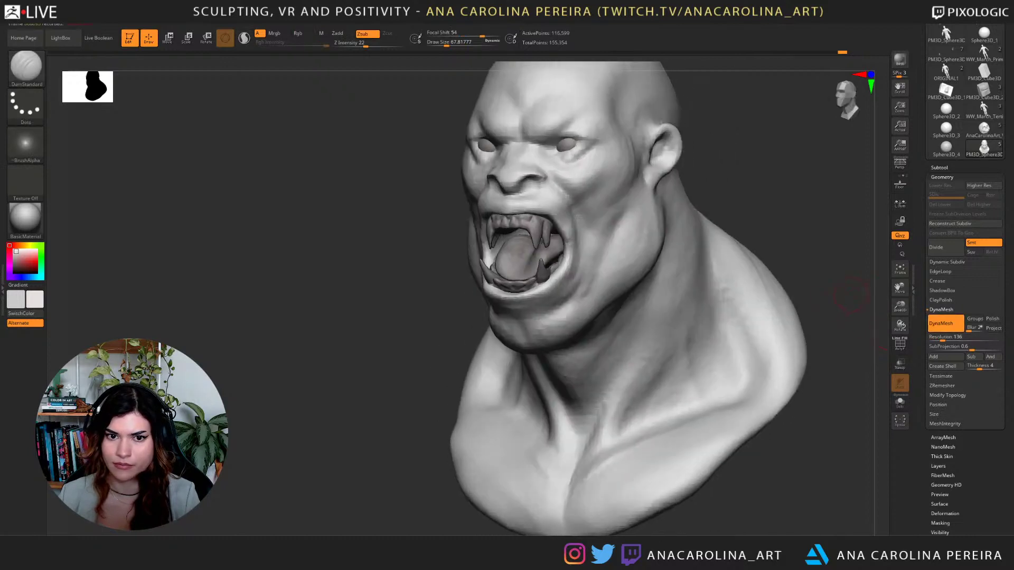
Define the eyelid edges and under-eye creases with DamStandard, reducing the draw size to about 46 and then 37.
{"action": "mouse_move", "coordinate": [823, 227]}
{"action": "left_mouse_down", "text": "alt"}
{"action": "mouse_move", "coordinate": [808, 303]}
{"action": "mouse_move", "coordinate": [765, 285]}
{"action": "mouse_move", "coordinate": [794, 304]}
{"action": "mouse_move", "coordinate": [785, 271]}
{"action": "mouse_move", "coordinate": [815, 314]}
{"action": "mouse_move", "coordinate": [916, 365]}
{"action": "left_mouse_up", "text": "alt"}
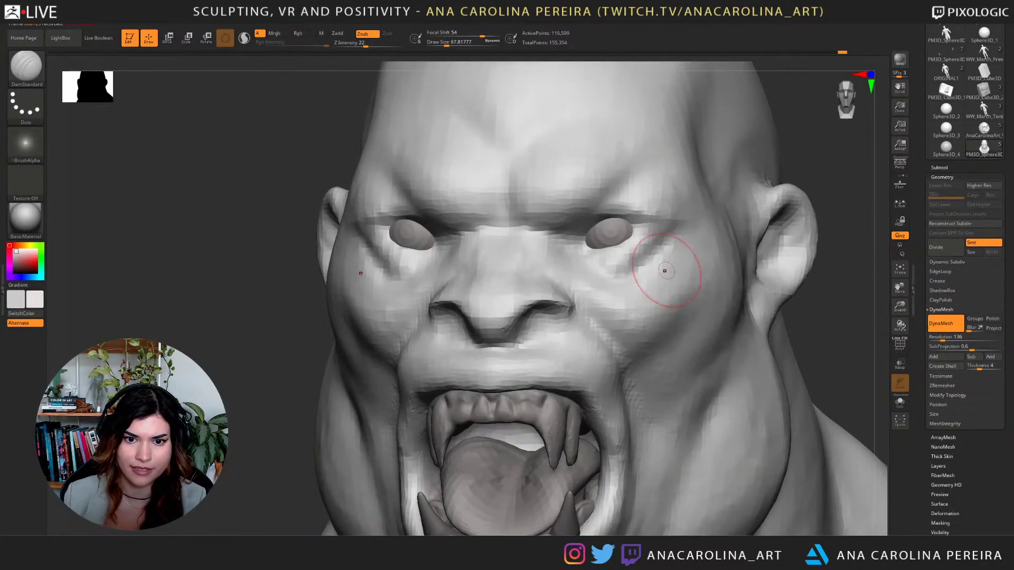
{"action": "key", "text": "space"}
{"action": "left_click_drag", "start_coordinate": [657, 267], "coordinate": [653, 267]}
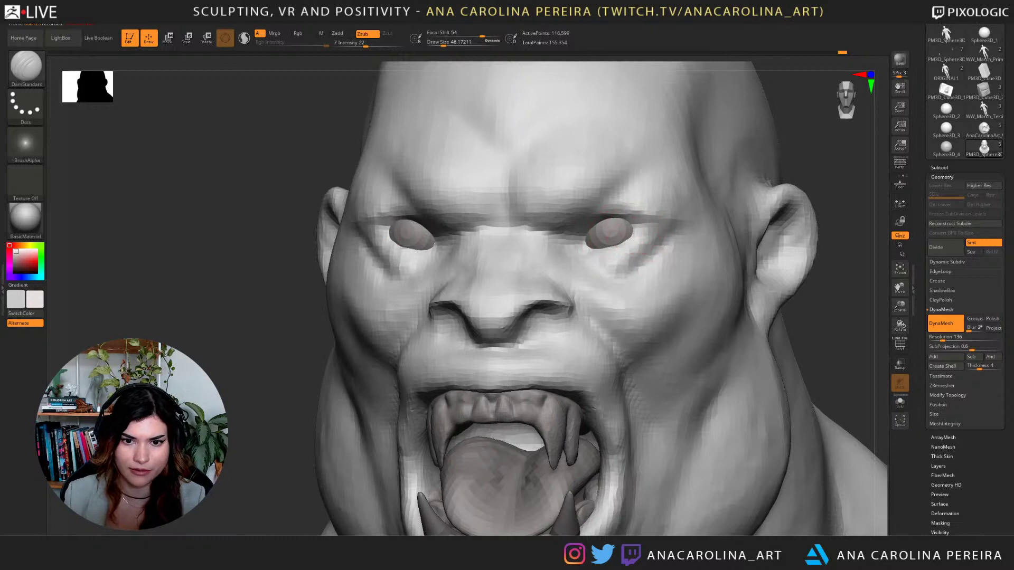
{"action": "mouse_move", "coordinate": [632, 229]}
{"action": "left_mouse_down"}
{"action": "mouse_move", "coordinate": [595, 248]}
{"action": "mouse_move", "coordinate": [602, 267]}
{"action": "mouse_move", "coordinate": [651, 227]}
{"action": "mouse_move", "coordinate": [597, 229]}
{"action": "mouse_move", "coordinate": [617, 227]}
{"action": "left_mouse_up"}
{"action": "key", "text": "space"}
{"action": "key", "text": "space"}
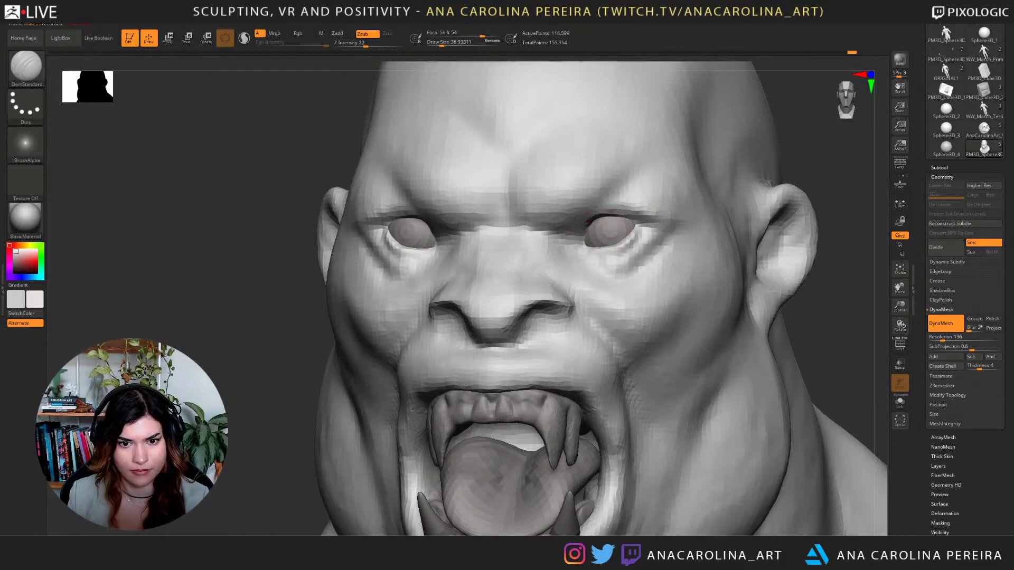
Deepen the inner eye corners and upper eyelid creases with DamStandard, raising the draw size to about 77.
{"action": "mouse_move", "coordinate": [589, 236]}
{"action": "left_mouse_down"}
{"action": "mouse_move", "coordinate": [578, 250]}
{"action": "mouse_move", "coordinate": [563, 251]}
{"action": "mouse_move", "coordinate": [565, 240]}
{"action": "left_mouse_up"}
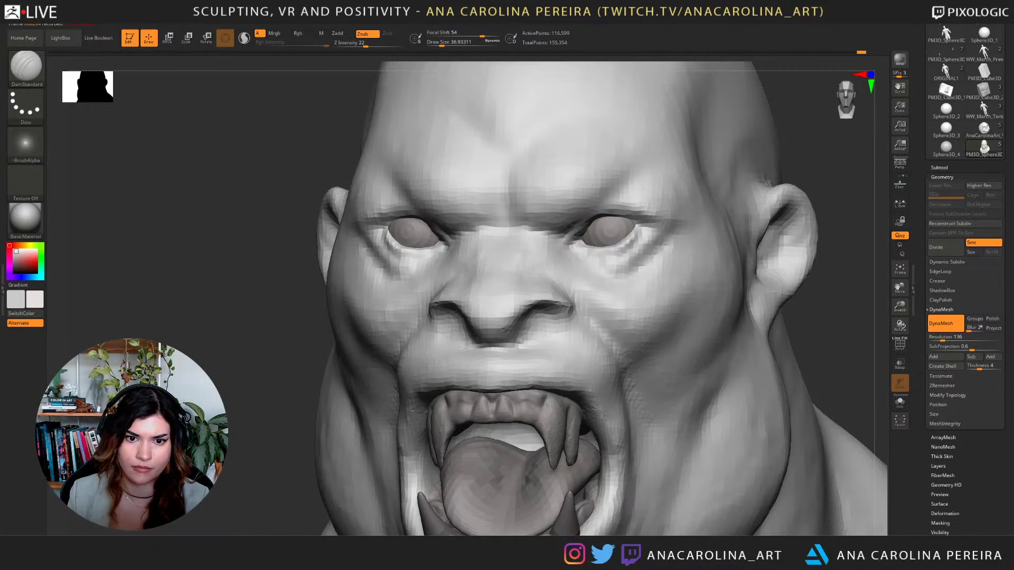
{"action": "mouse_move", "coordinate": [595, 207]}
{"action": "left_mouse_down"}
{"action": "mouse_move", "coordinate": [573, 225]}
{"action": "mouse_move", "coordinate": [605, 207]}
{"action": "left_mouse_up"}
{"action": "key", "text": "space"}
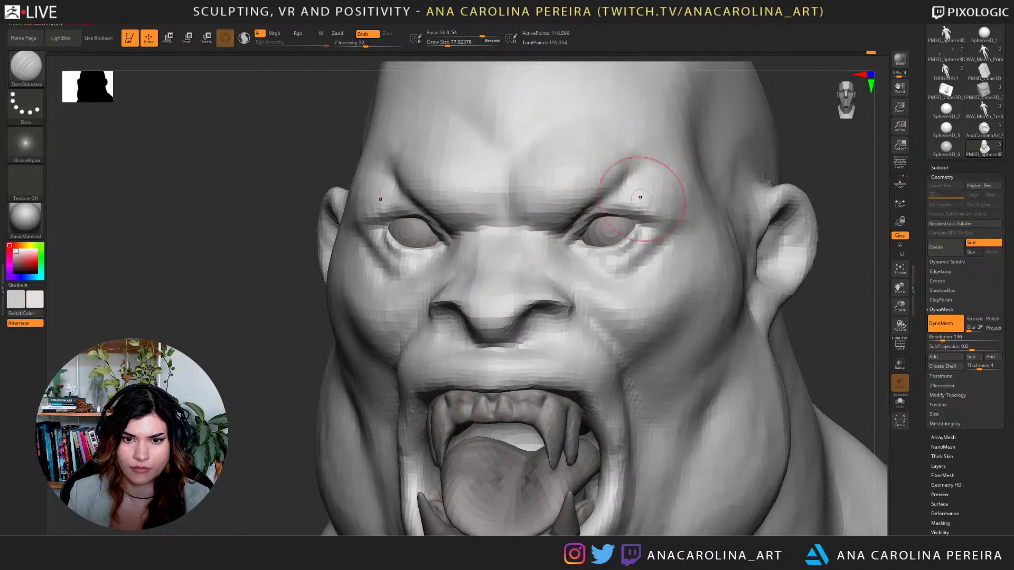
Build up the folds between the outer upper eyelids and the brows with ClayBuildup at a draw size of about 59.
{"action": "key", "text": "b"}
{"action": "key", "text": "c"}
{"action": "key", "text": "b"}
{"action": "key", "text": "space"}
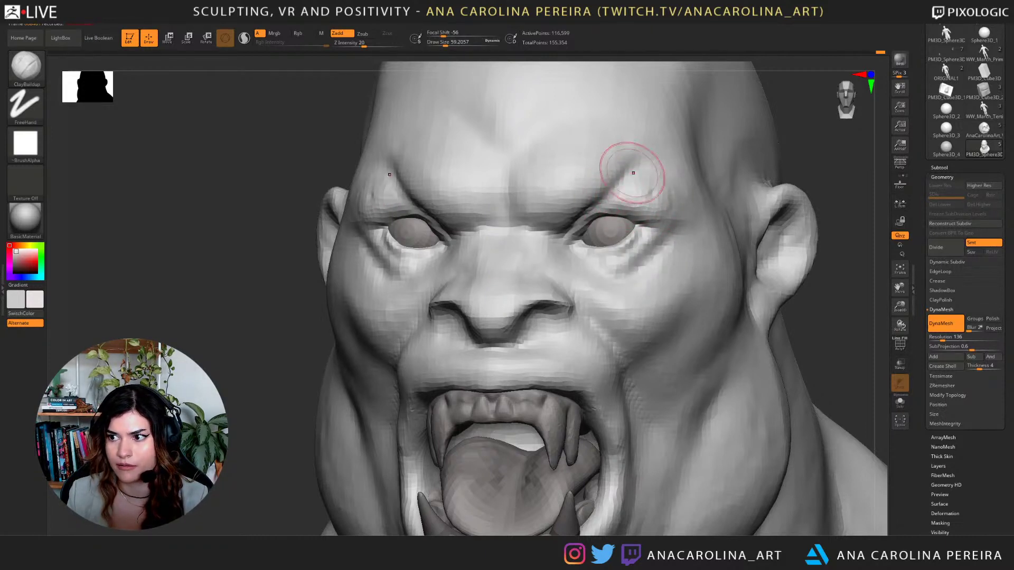
Carve the creases around the inner eye corners and below the eyes with DamStandard, raising the draw size to about 77.
{"action": "key", "text": "b"}
{"action": "key", "text": "d"}
{"action": "key", "text": "s"}
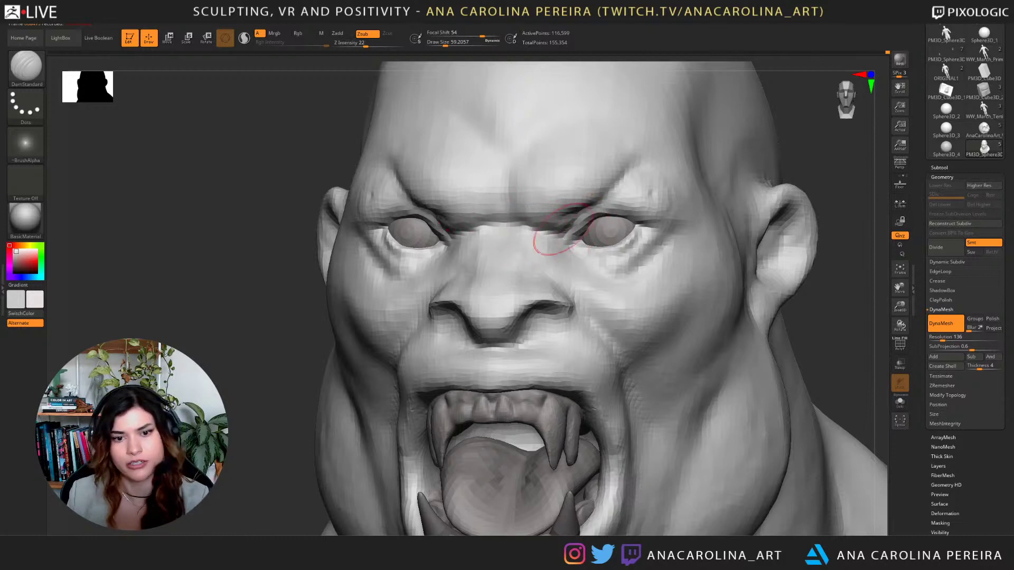
{"action": "mouse_move", "coordinate": [564, 229]}
{"action": "right_mouse_down", "text": "ctrl"}
{"action": "mouse_move", "coordinate": [564, 143]}
{"action": "mouse_move", "coordinate": [563, 225]}
{"action": "mouse_move", "coordinate": [576, 248]}
{"action": "right_mouse_up", "text": "ctrl"}
{"action": "key", "text": "bracketright"}
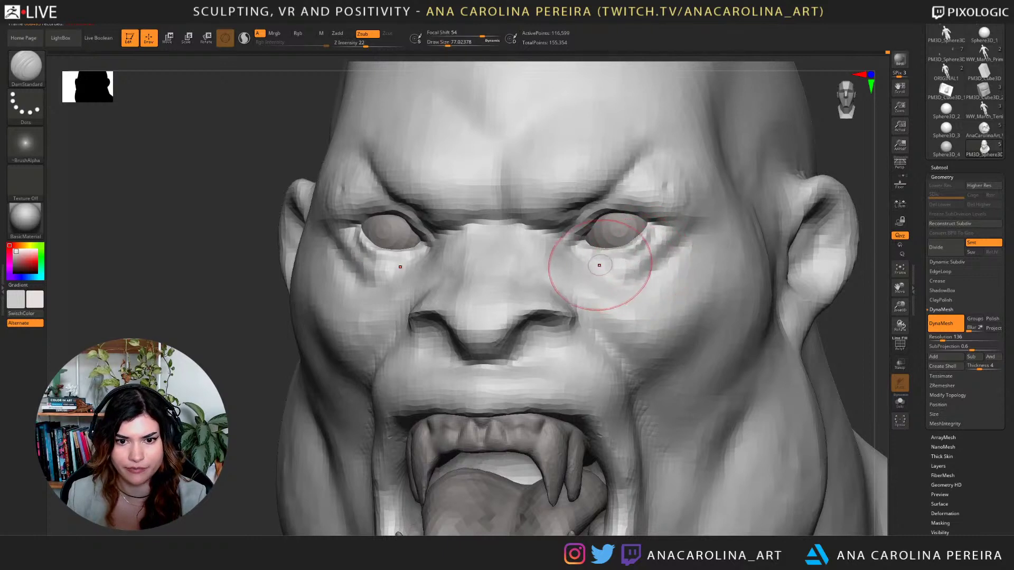
{"action": "key", "text": "space"}
{"action": "left_click_drag", "start_coordinate": [600, 265], "coordinate": [586, 263]}
{"action": "key", "text": "space"}
{"action": "mouse_move", "coordinate": [561, 234]}
{"action": "left_mouse_down"}
{"action": "mouse_move", "coordinate": [580, 261]}
{"action": "mouse_move", "coordinate": [572, 261]}
{"action": "mouse_move", "coordinate": [611, 278]}
{"action": "mouse_move", "coordinate": [643, 272]}
{"action": "left_mouse_up"}
Adjust the shape of the eyelids around the eyeballs with the Move brush at a draw size of about 56.
{"action": "left_click_drag", "start_coordinate": [865, 221], "coordinate": [861, 143], "text": "alt"}
{"action": "mouse_move", "coordinate": [787, 147]}
{"action": "left_mouse_down"}
{"action": "mouse_move", "coordinate": [842, 148]}
{"action": "mouse_move", "coordinate": [798, 198]}
{"action": "mouse_move", "coordinate": [866, 179]}
{"action": "left_mouse_up"}
{"action": "key", "text": "b"}
{"action": "key", "text": "m"}
{"action": "key", "text": "v"}
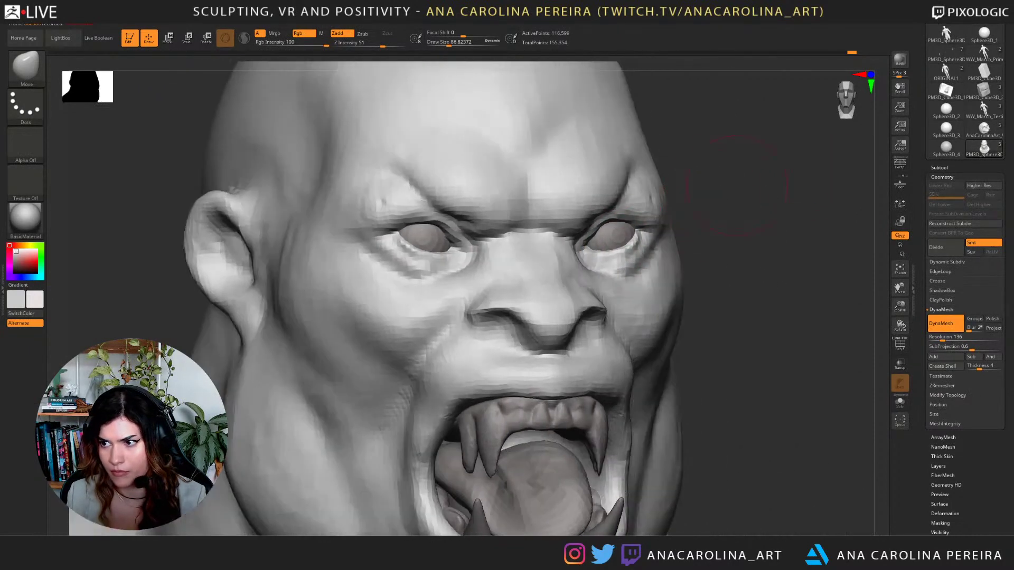
{"action": "key", "text": "space"}
{"action": "left_click_drag", "start_coordinate": [607, 231], "coordinate": [603, 231]}
{"action": "right_click_drag", "start_coordinate": [439, 230], "coordinate": [605, 232]}
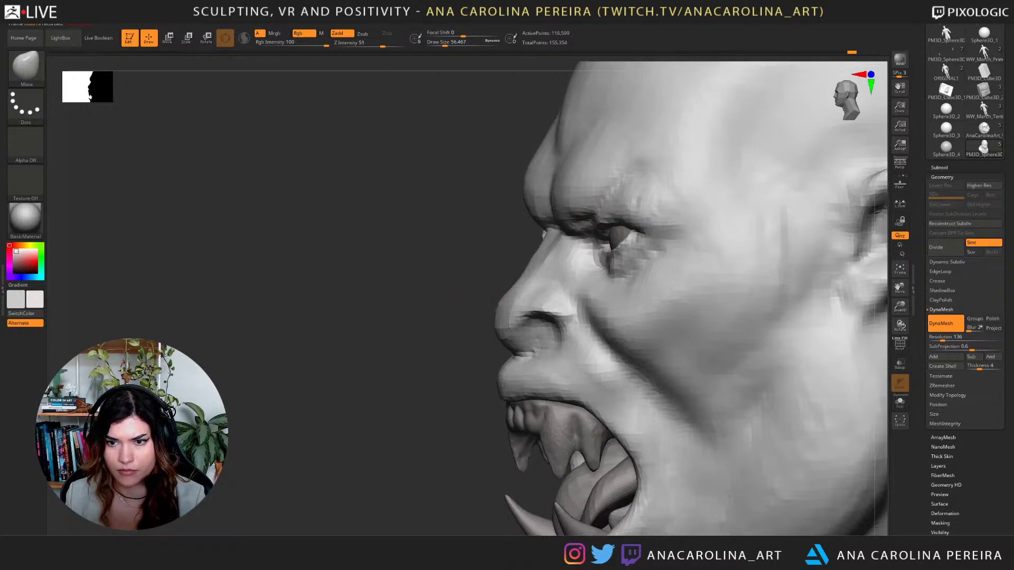
{"action": "right_click_drag", "start_coordinate": [475, 248], "coordinate": [504, 293]}
{"action": "left_click_drag", "start_coordinate": [839, 296], "coordinate": [879, 280], "text": "alt"}
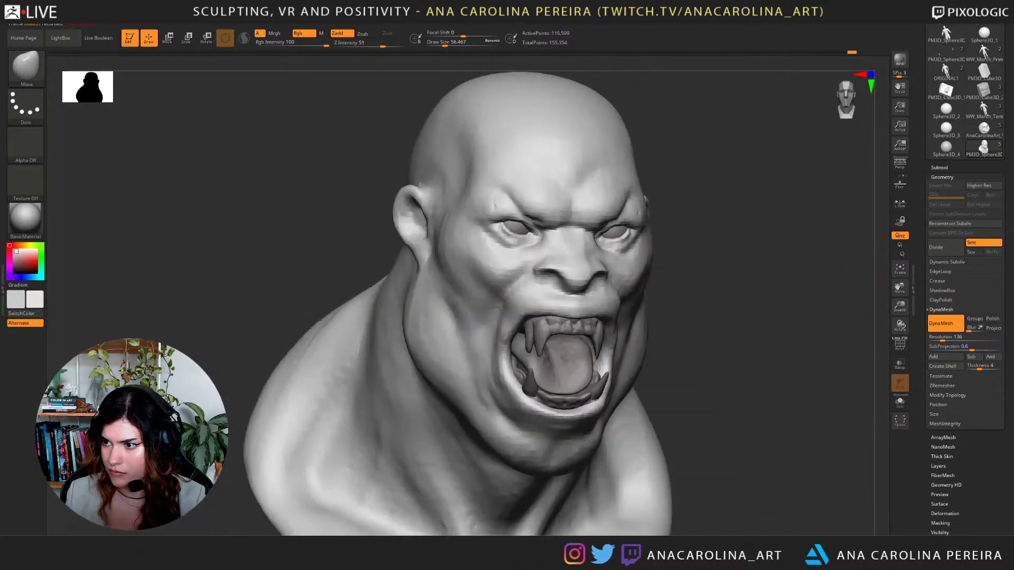
{"action": "left_click_drag", "start_coordinate": [803, 267], "coordinate": [844, 312], "text": "alt"}
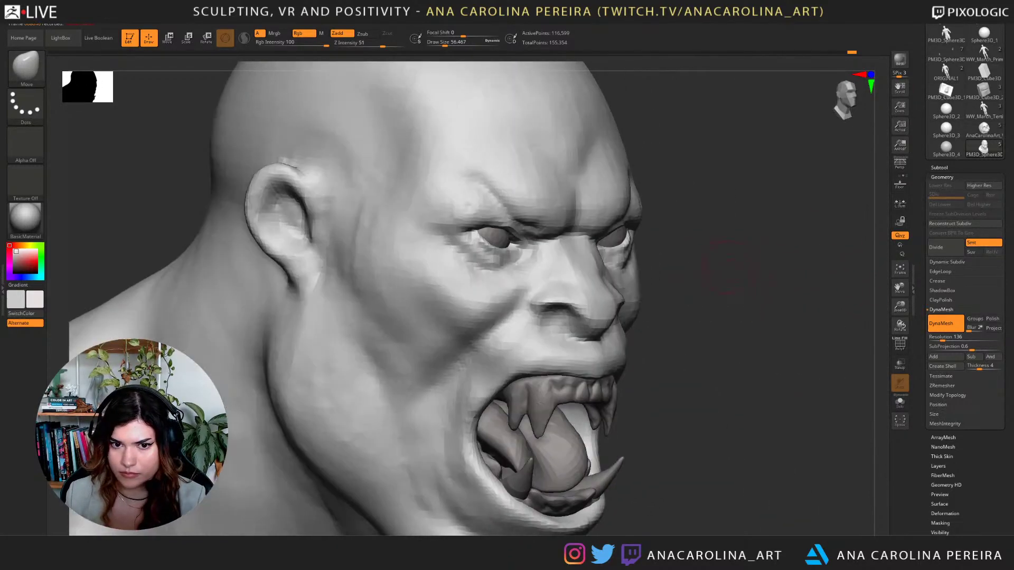
Refine the cheek and jaw creases in front of the ears with DamStandard at a draw size of about 74.
{"action": "mouse_move", "coordinate": [727, 267]}
{"action": "left_mouse_down"}
{"action": "mouse_move", "coordinate": [763, 264]}
{"action": "mouse_move", "coordinate": [713, 240]}
{"action": "mouse_move", "coordinate": [665, 248]}
{"action": "left_mouse_up"}
{"action": "mouse_move", "coordinate": [755, 222]}
{"action": "left_mouse_down"}
{"action": "mouse_move", "coordinate": [702, 212]}
{"action": "mouse_move", "coordinate": [690, 177]}
{"action": "mouse_move", "coordinate": [799, 221]}
{"action": "mouse_move", "coordinate": [824, 214]}
{"action": "mouse_move", "coordinate": [823, 225]}
{"action": "mouse_move", "coordinate": [787, 233]}
{"action": "mouse_move", "coordinate": [773, 259]}
{"action": "mouse_move", "coordinate": [755, 250]}
{"action": "mouse_move", "coordinate": [750, 264]}
{"action": "mouse_move", "coordinate": [710, 275]}
{"action": "left_mouse_up"}
{"action": "key", "text": "b"}
{"action": "key", "text": "d"}
{"action": "key", "text": "s"}
{"action": "key", "text": "space"}
{"action": "left_click", "coordinate": [793, 256]}
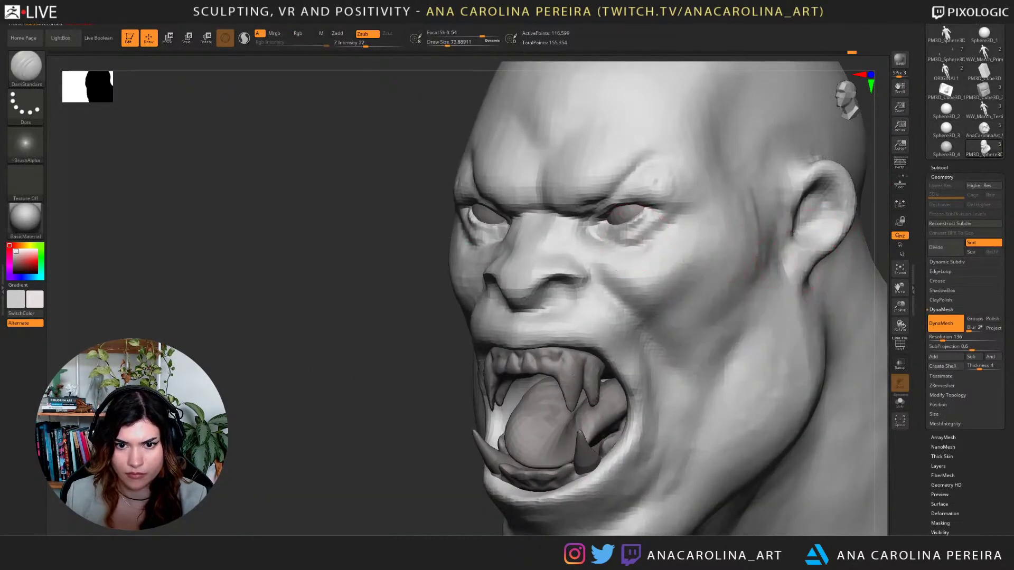
Build up the lower eyelids and eye bags with ClayBuildup, reducing the draw size from about 59 to 31.
{"action": "key", "text": "b"}
{"action": "key", "text": "c"}
{"action": "key", "text": "b"}
{"action": "key", "text": "space"}
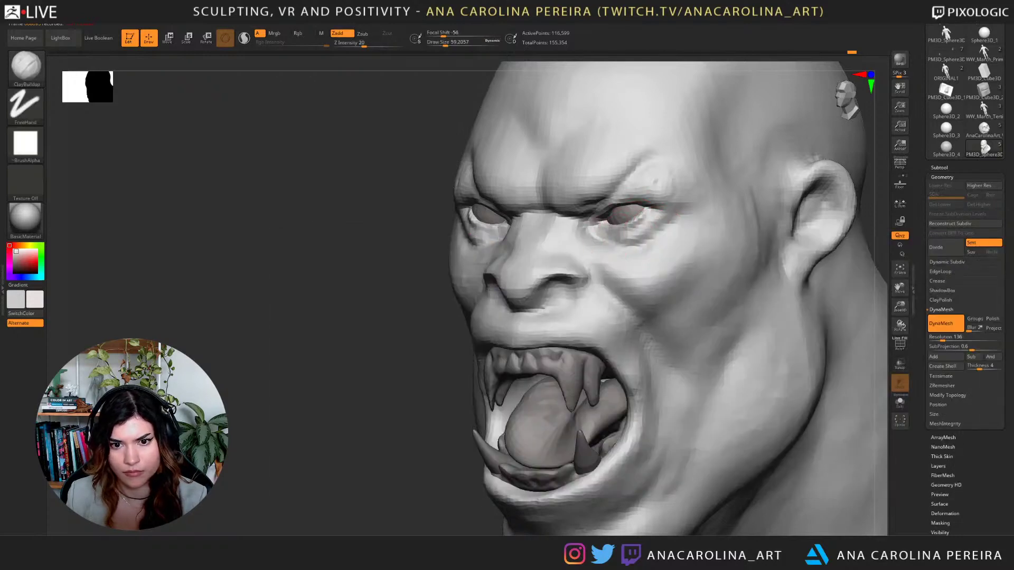
{"action": "key", "text": "space"}
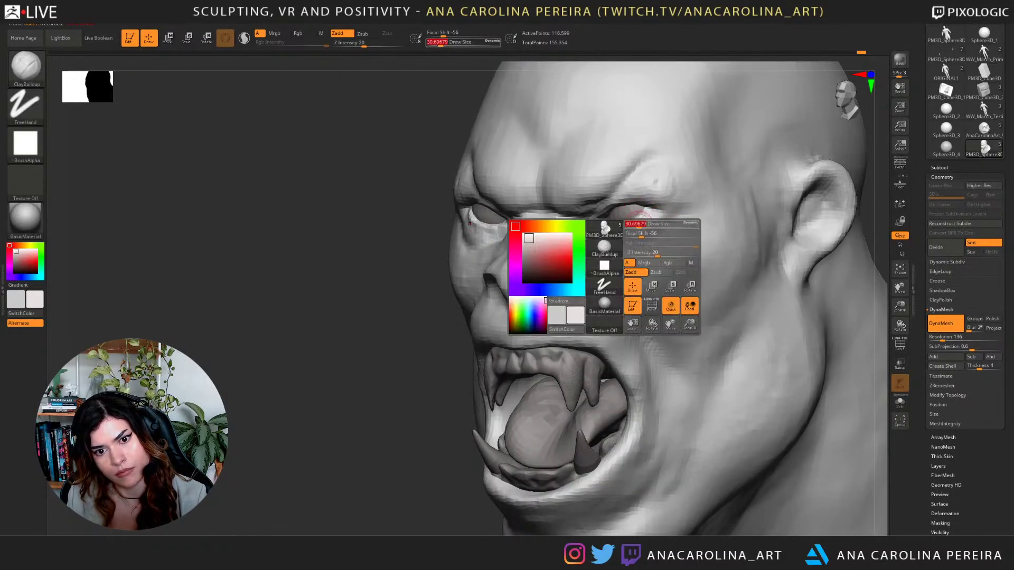
Fill out the outer eye corners toward the temples with ClayBuildup at draw sizes of about 51, 37 and 59.
{"action": "key", "text": "space"}
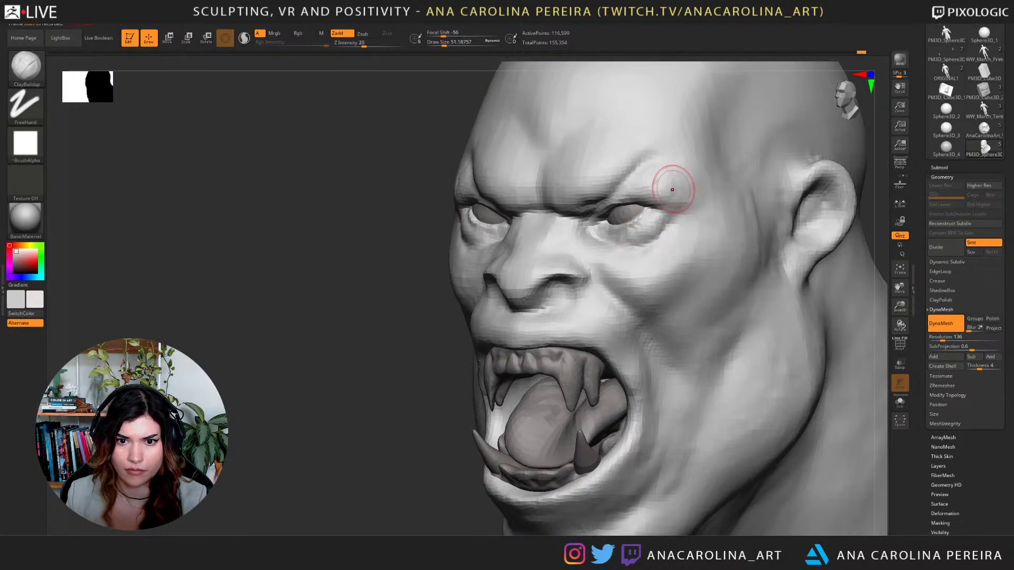
{"action": "key", "text": "space"}
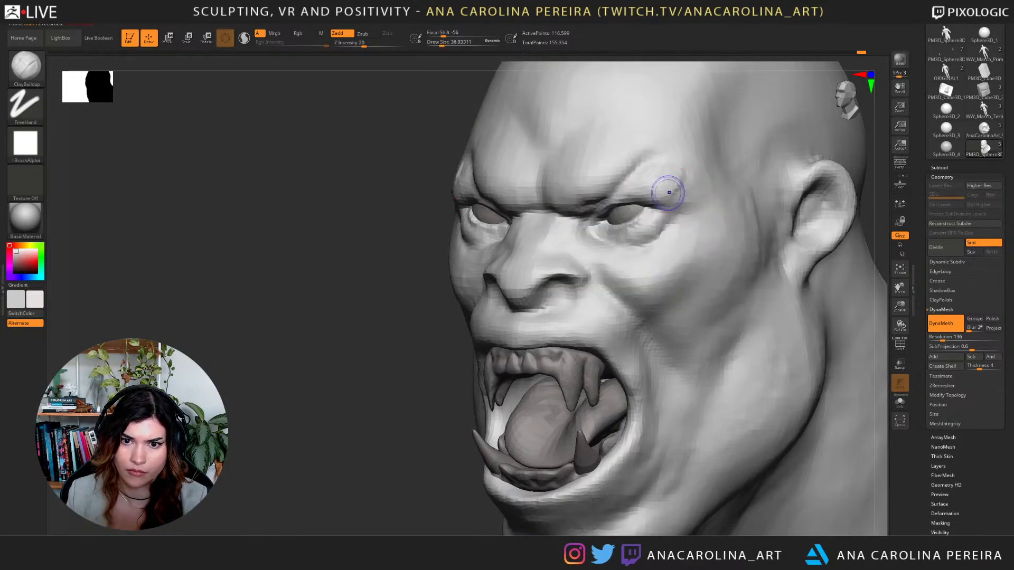
{"action": "key", "text": "space"}
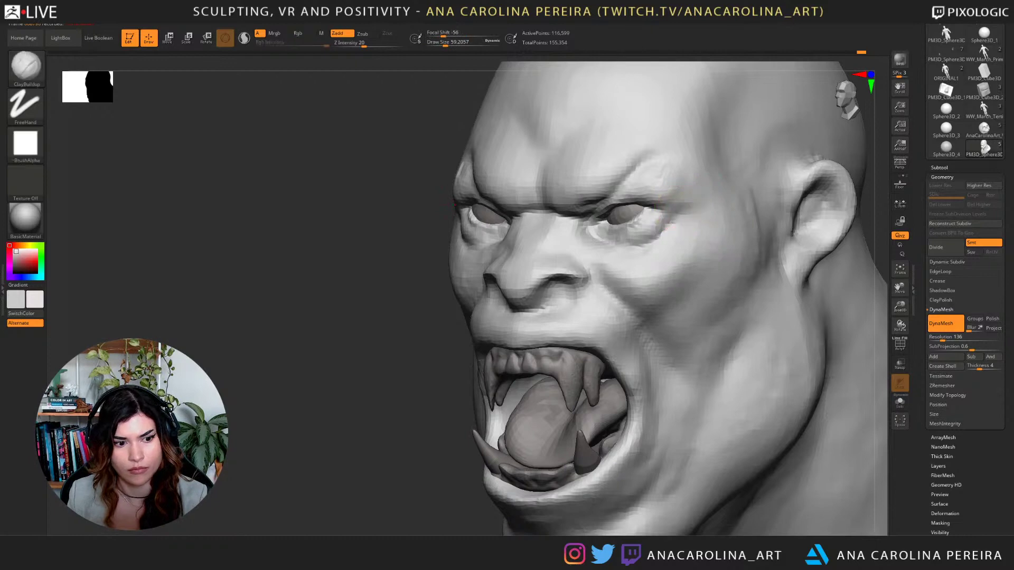
{"action": "left_click_drag", "start_coordinate": [678, 202], "coordinate": [696, 180]}
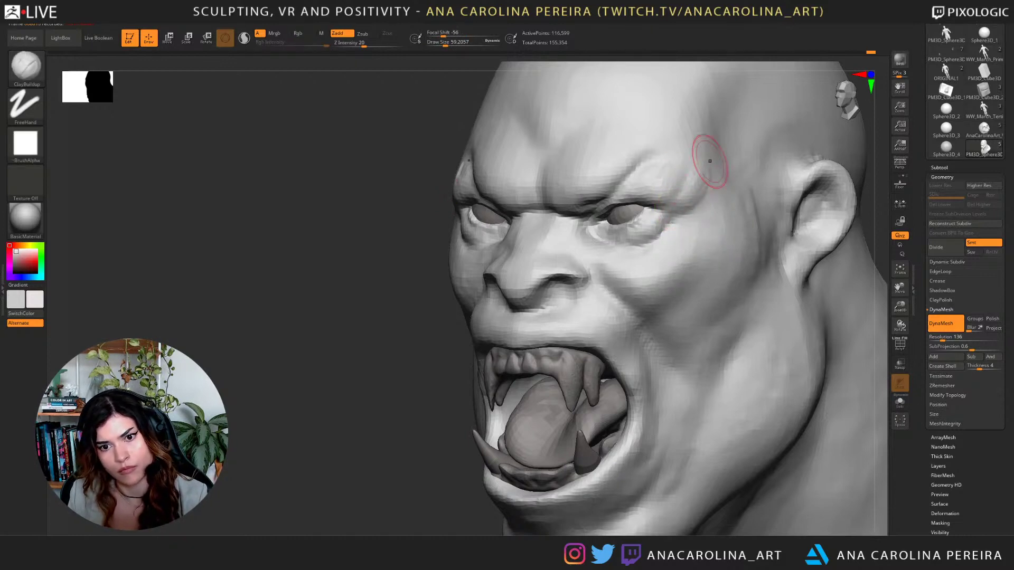
Clear the mask and carve wrinkles fanning out from the outer eye corners with DamStandard at a draw size of about 71.
{"action": "key", "text": "space"}
{"action": "left_click", "coordinate": [604, 244]}
{"action": "left_click_drag", "start_coordinate": [348, 317], "coordinate": [442, 335], "text": "shift"}
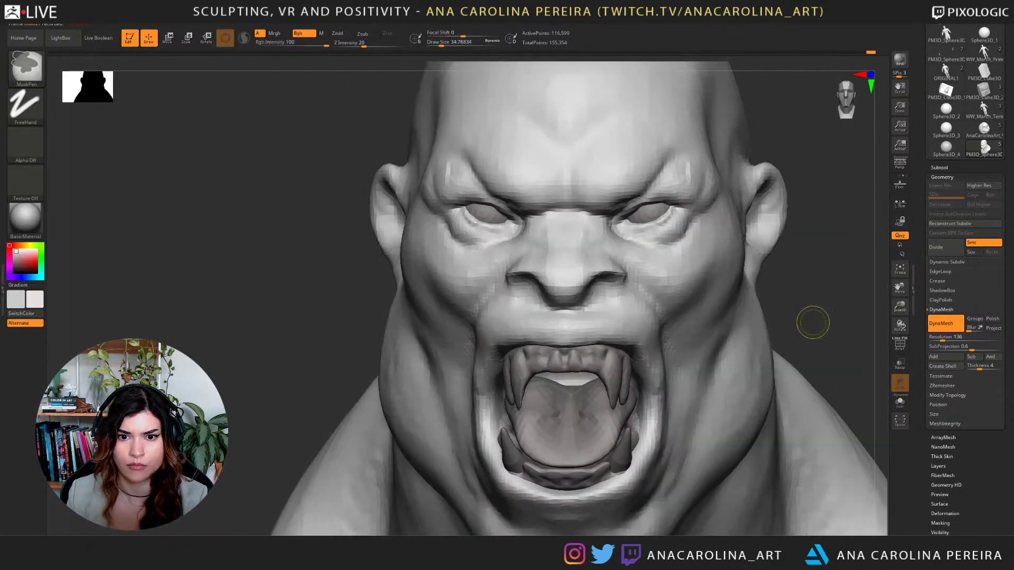
{"action": "mouse_move", "coordinate": [808, 317]}
{"action": "left_mouse_down", "text": "ctrl"}
{"action": "mouse_move", "coordinate": [798, 316]}
{"action": "mouse_move", "coordinate": [818, 304]}
{"action": "left_mouse_up", "text": "ctrl"}
{"action": "key", "text": "b"}
{"action": "key", "text": "d"}
{"action": "key", "text": "s"}
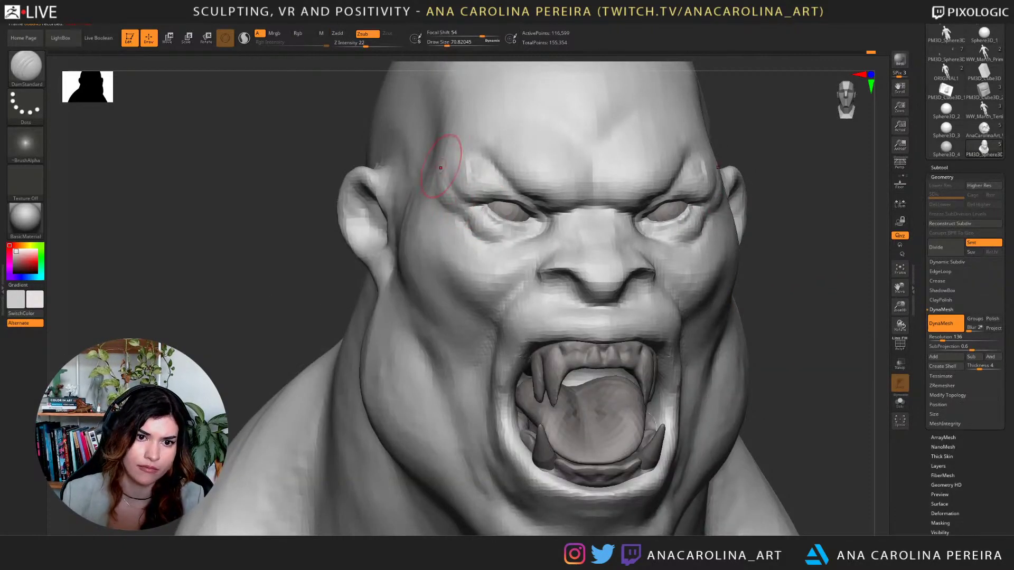
{"action": "left_click_drag", "start_coordinate": [467, 204], "coordinate": [434, 206]}
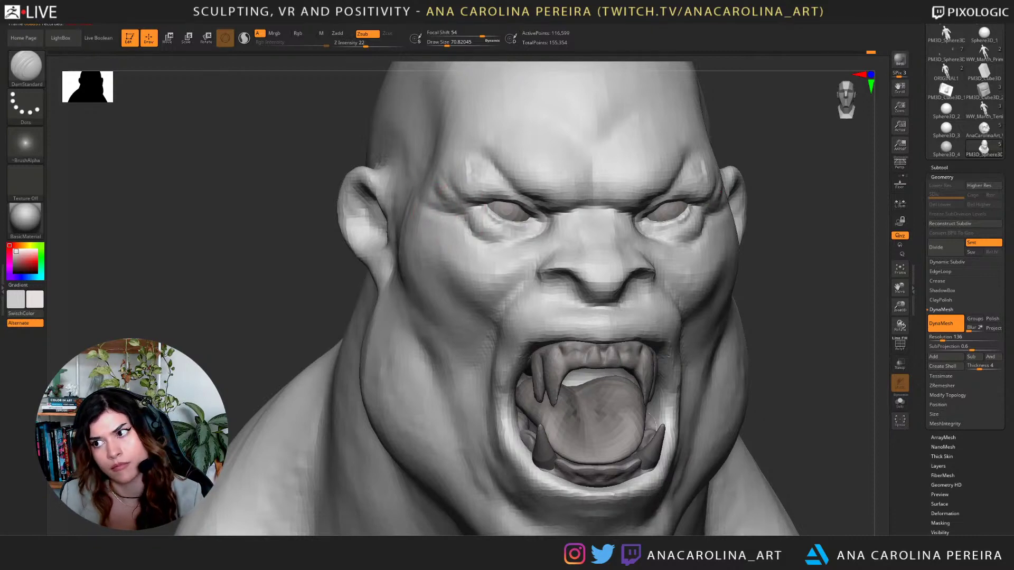
{"action": "mouse_move", "coordinate": [785, 319]}
{"action": "left_mouse_down", "text": "alt"}
{"action": "mouse_move", "coordinate": [779, 253]}
{"action": "mouse_move", "coordinate": [752, 256]}
{"action": "mouse_move", "coordinate": [777, 311]}
{"action": "left_mouse_up", "text": "alt"}
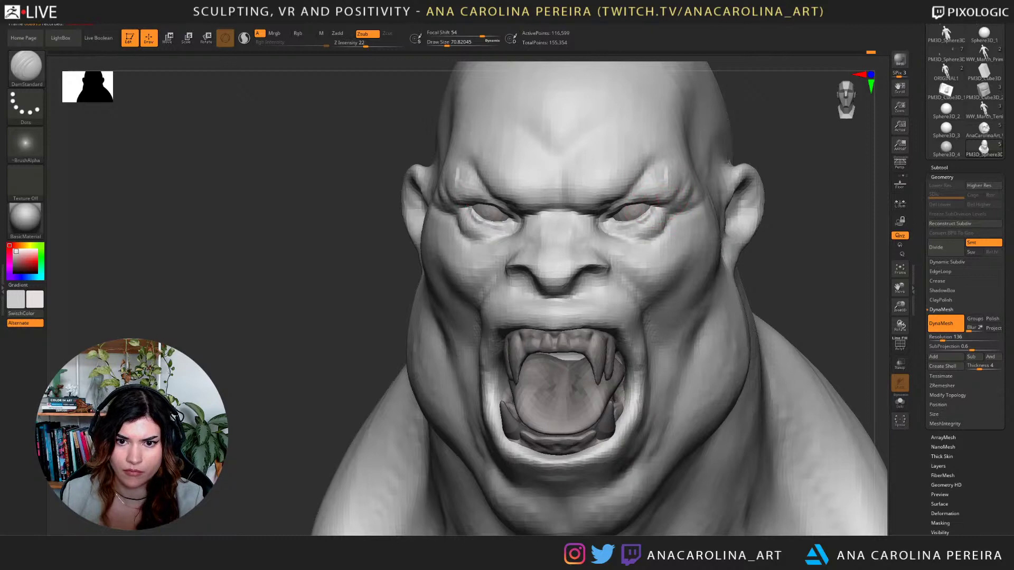
{"action": "left_click_drag", "start_coordinate": [666, 201], "coordinate": [690, 175]}
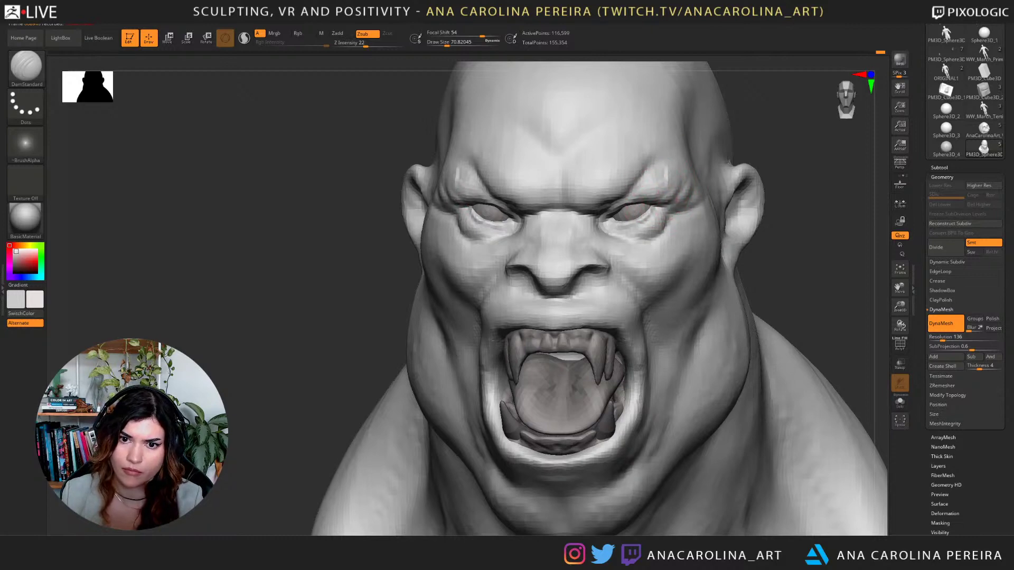
{"action": "left_click_drag", "start_coordinate": [779, 246], "coordinate": [858, 249]}
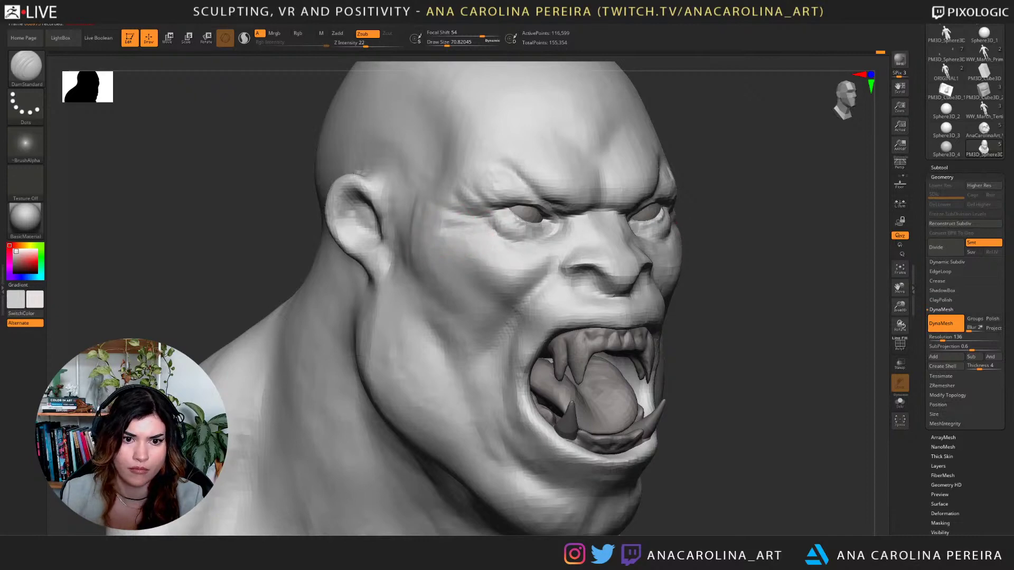
Rework the creases beside the nostrils with DamStandard, using draw sizes of about 140 and 65 and undoing an unwanted stroke.
{"action": "left_click_drag", "start_coordinate": [740, 248], "coordinate": [731, 175], "text": "alt"}
{"action": "mouse_move", "coordinate": [781, 249]}
{"action": "left_mouse_down"}
{"action": "mouse_move", "coordinate": [686, 254]}
{"action": "mouse_move", "coordinate": [731, 327]}
{"action": "left_mouse_up"}
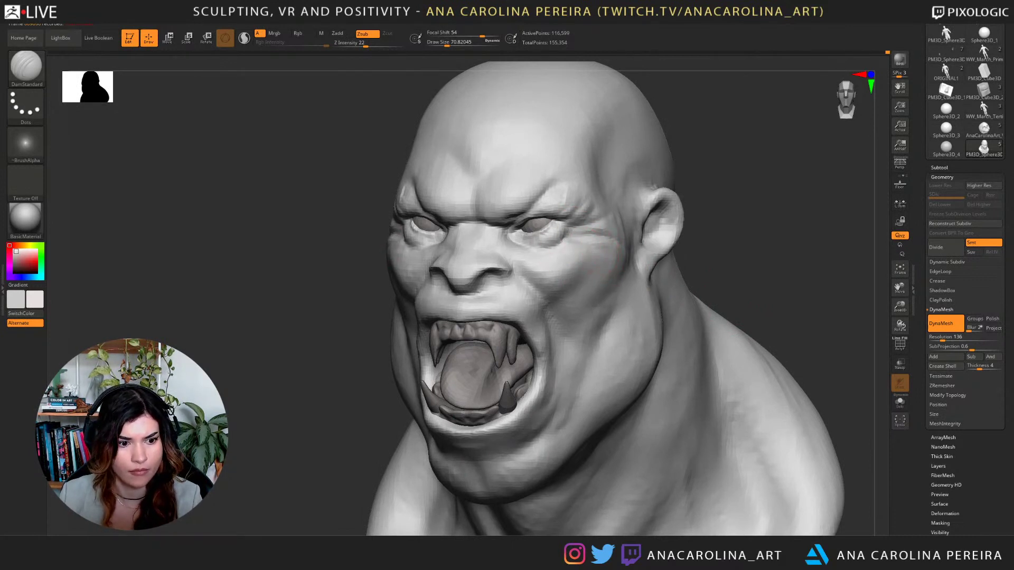
{"action": "key", "text": "space"}
{"action": "left_click_drag", "start_coordinate": [554, 258], "coordinate": [565, 257]}
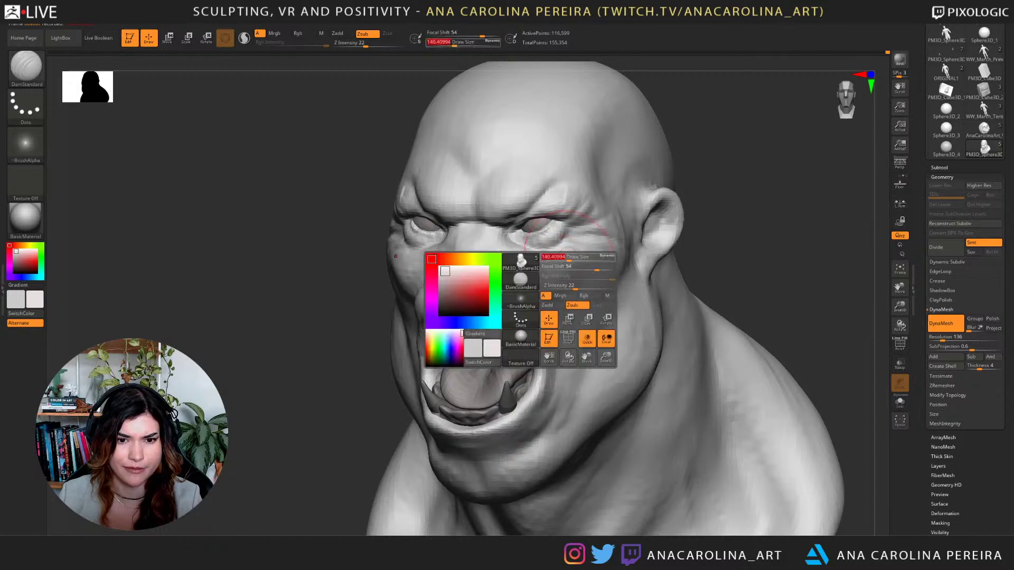
{"action": "key", "text": "ctrl+z"}
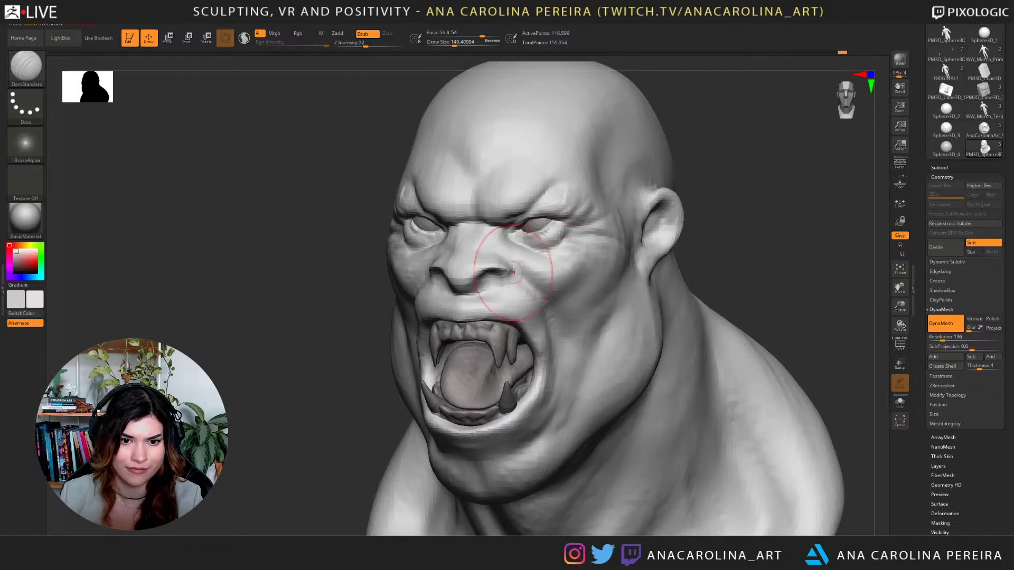
{"action": "mouse_move", "coordinate": [514, 269]}
{"action": "left_mouse_down"}
{"action": "mouse_move", "coordinate": [541, 291]}
{"action": "mouse_move", "coordinate": [522, 272]}
{"action": "mouse_move", "coordinate": [506, 274]}
{"action": "left_mouse_up"}
{"action": "key", "text": "space"}
{"action": "key", "text": "space"}
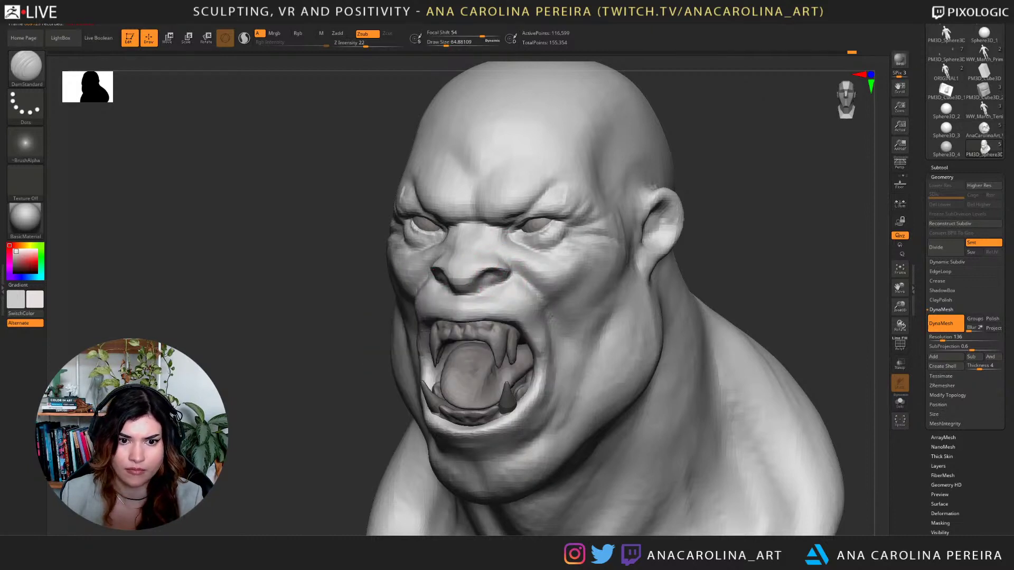
{"action": "key", "text": "ctrl"}
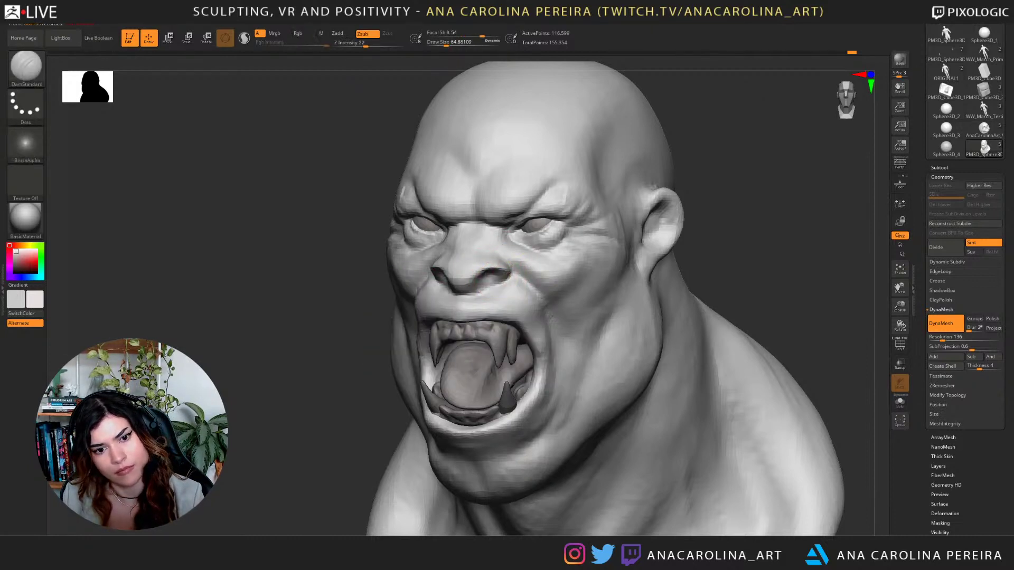
Build up rounder nostril wings with ClayBuildup at a draw size of about 49.
{"action": "key", "text": "b"}
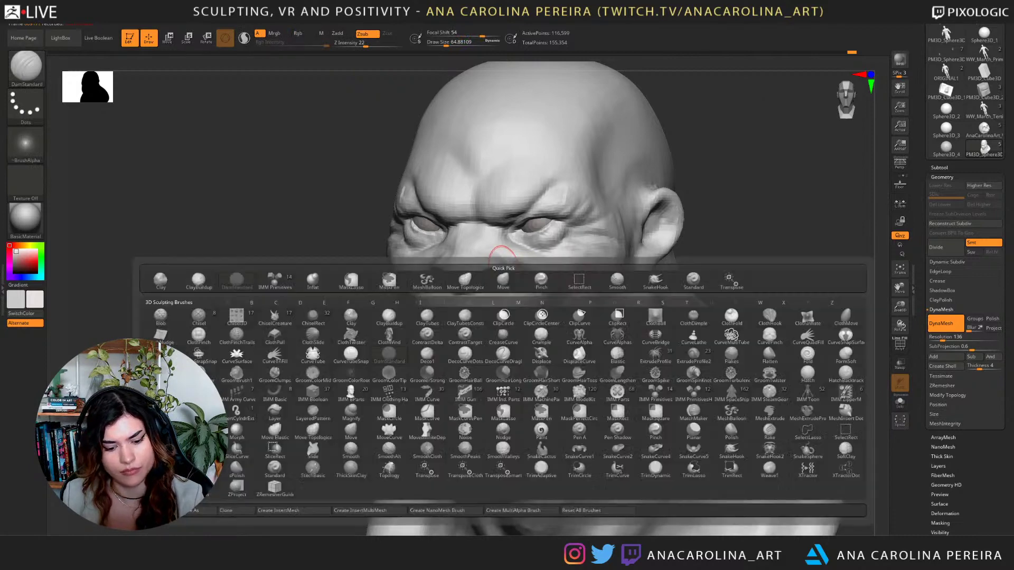
{"action": "key", "text": "c"}
{"action": "key", "text": "b"}
{"action": "key", "text": "space"}
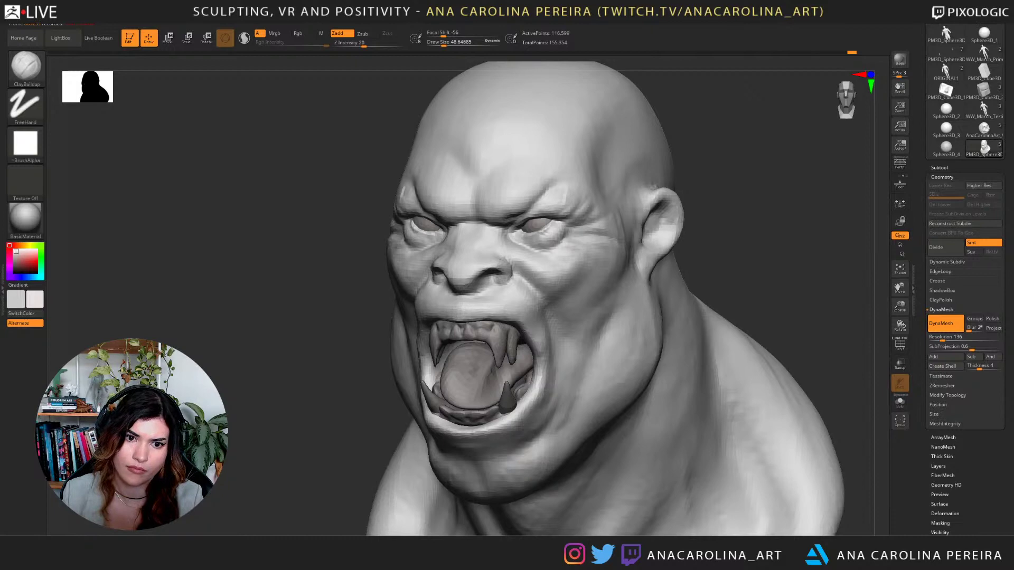
{"action": "left_click_drag", "start_coordinate": [724, 234], "coordinate": [819, 229]}
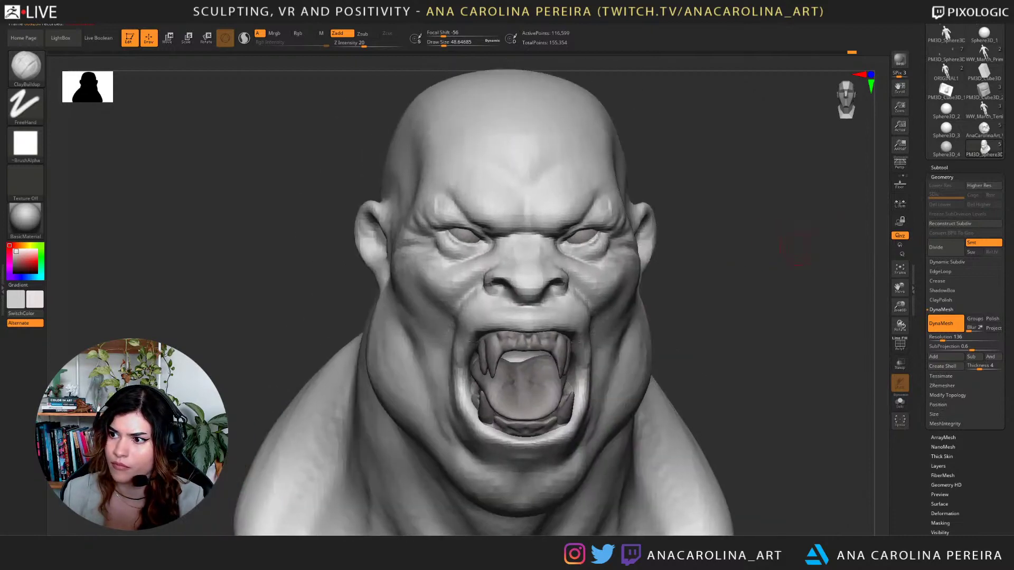
{"action": "left_click_drag", "start_coordinate": [755, 233], "coordinate": [824, 236]}
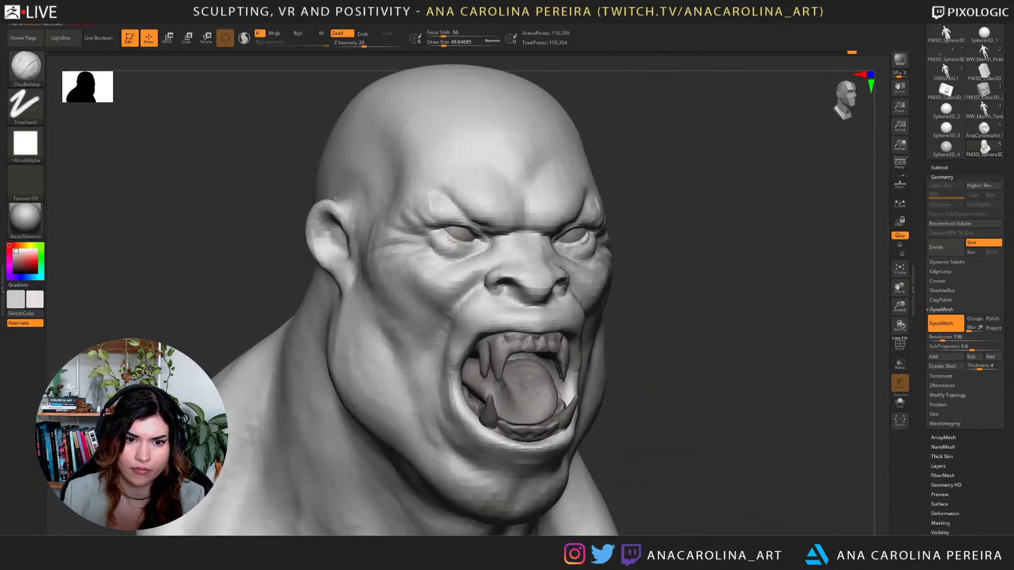
Add volume to the nose tip and the underside of the nose with ClayBuildup at a draw size of about 62.
{"action": "key", "text": "space"}
{"action": "left_click_drag", "start_coordinate": [503, 278], "coordinate": [516, 278]}
{"action": "left_click_drag", "start_coordinate": [739, 248], "coordinate": [671, 250]}
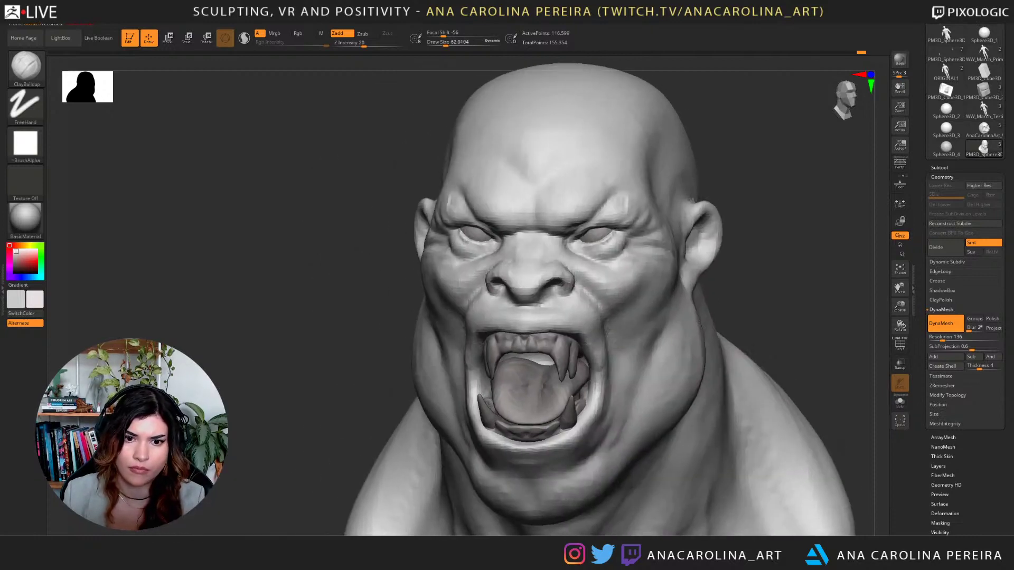
{"action": "mouse_move", "coordinate": [807, 237]}
{"action": "left_mouse_down"}
{"action": "mouse_move", "coordinate": [783, 235]}
{"action": "mouse_move", "coordinate": [773, 248]}
{"action": "left_mouse_up"}
{"action": "mouse_move", "coordinate": [519, 294]}
{"action": "left_mouse_down"}
{"action": "mouse_move", "coordinate": [519, 305]}
{"action": "mouse_move", "coordinate": [521, 294]}
{"action": "left_mouse_up"}
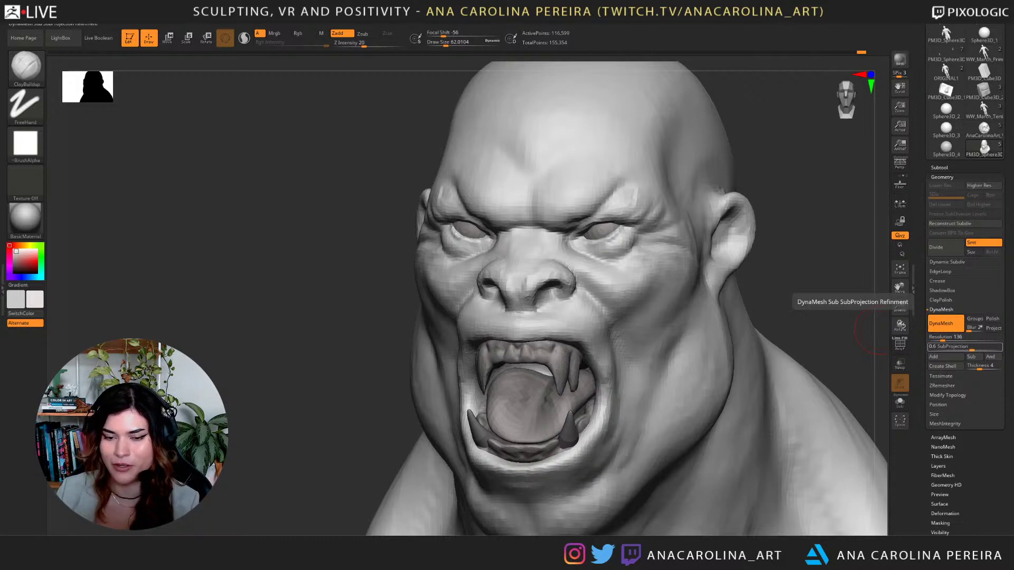
Add volume to the outer brow ridges above the eyes with ClayBuildup at a draw size of about 71.
{"action": "left_click_drag", "start_coordinate": [874, 331], "coordinate": [836, 344]}
{"action": "mouse_move", "coordinate": [807, 194]}
{"action": "left_mouse_down"}
{"action": "mouse_move", "coordinate": [641, 167]}
{"action": "mouse_move", "coordinate": [619, 147]}
{"action": "mouse_move", "coordinate": [632, 154]}
{"action": "left_mouse_up"}
{"action": "key", "text": "space"}
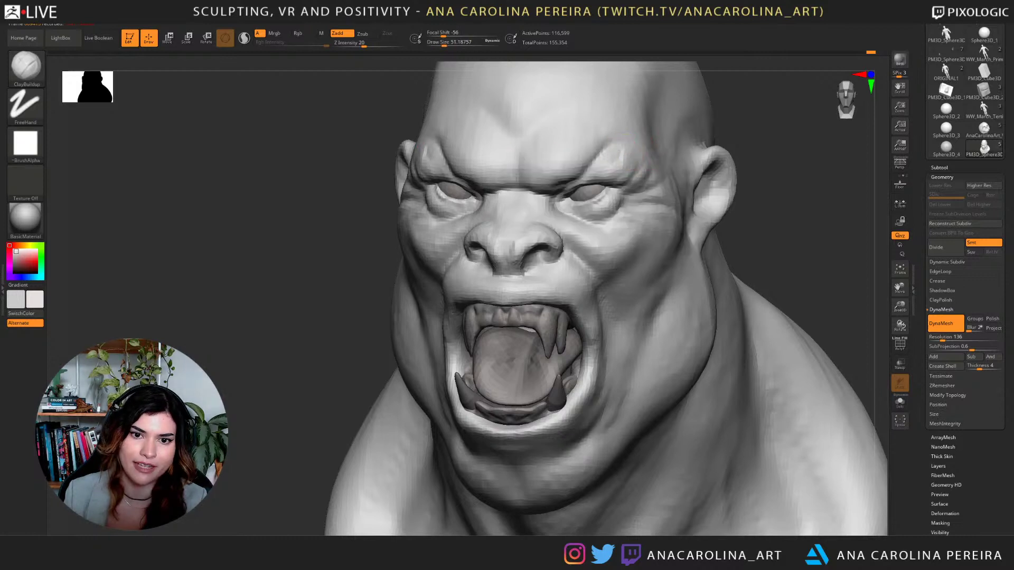
{"action": "key", "text": "bracketright"}
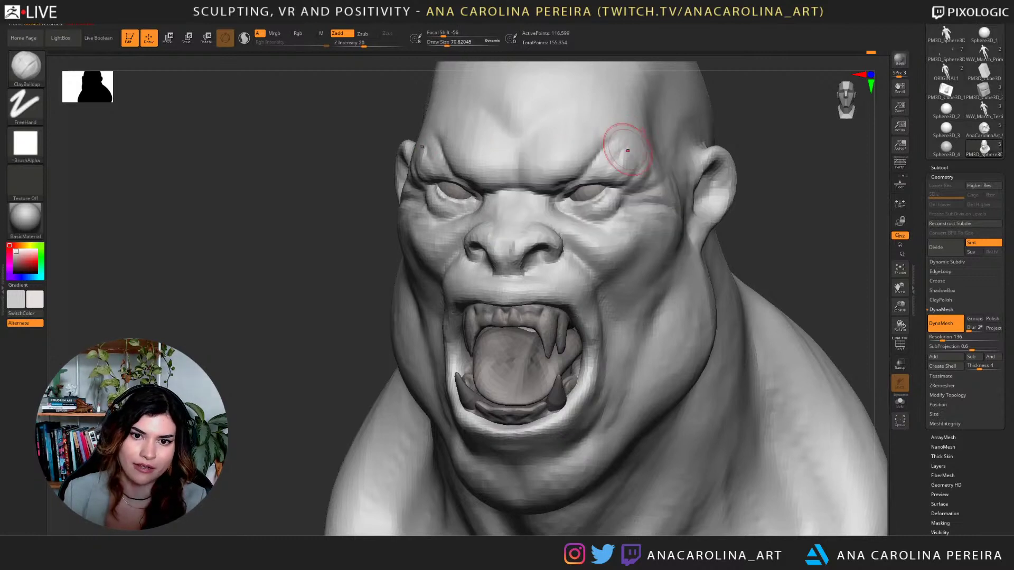
{"action": "mouse_move", "coordinate": [784, 157]}
{"action": "left_mouse_down", "text": "shift"}
{"action": "mouse_move", "coordinate": [730, 169]}
{"action": "mouse_move", "coordinate": [716, 153]}
{"action": "mouse_move", "coordinate": [766, 158]}
{"action": "left_mouse_up", "text": "shift"}
{"action": "left_click_drag", "start_coordinate": [750, 211], "coordinate": [691, 106], "text": "alt"}
{"action": "mouse_move", "coordinate": [692, 145]}
{"action": "left_mouse_down"}
{"action": "mouse_move", "coordinate": [720, 158]}
{"action": "mouse_move", "coordinate": [689, 333]}
{"action": "left_mouse_up"}
{"action": "left_click_drag", "start_coordinate": [739, 185], "coordinate": [728, 227], "text": "alt"}
Carve the creases around the brows and forehead with DamStandard at a draw size of about 101.
{"action": "key", "text": "b"}
{"action": "key", "text": "d"}
{"action": "key", "text": "s"}
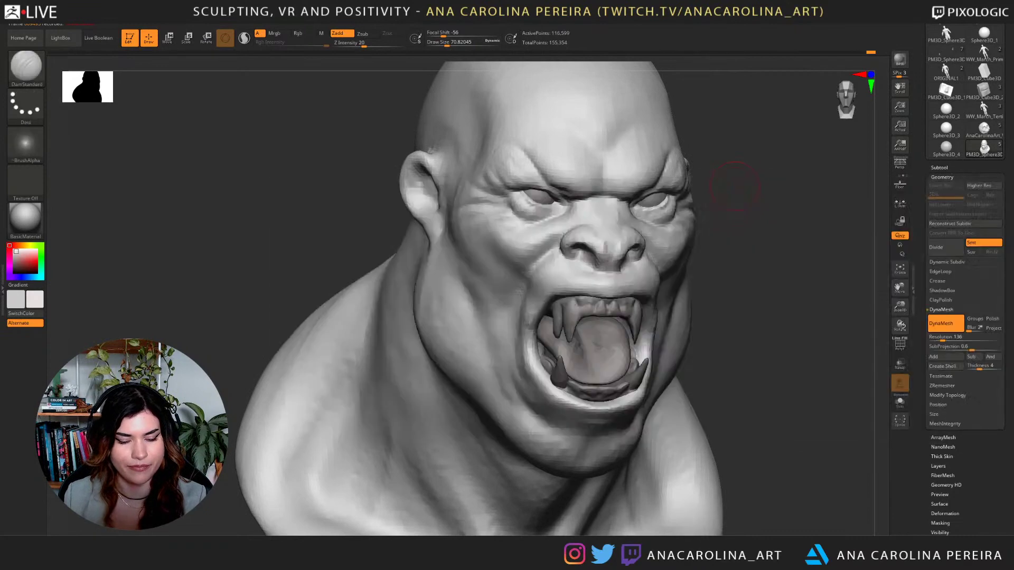
{"action": "key", "text": "space"}
{"action": "left_click_drag", "start_coordinate": [736, 179], "coordinate": [736, 179]}
{"action": "left_click_drag", "start_coordinate": [575, 185], "coordinate": [575, 158]}
{"action": "key", "text": "space"}
{"action": "left_click_drag", "start_coordinate": [750, 159], "coordinate": [687, 163]}
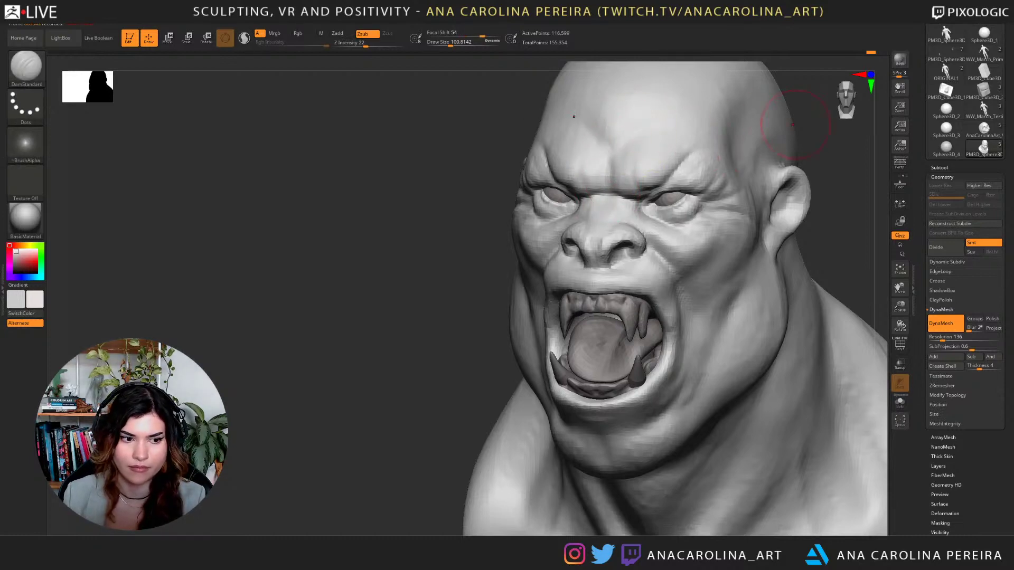
Deepen the folds beside the nose with DamStandard at draw sizes of about 136 and 94, undoing an unwanted stroke.
{"action": "right_click_drag", "start_coordinate": [729, 148], "coordinate": [783, 164]}
{"action": "left_click_drag", "start_coordinate": [787, 164], "coordinate": [741, 193]}
{"action": "key", "text": "space"}
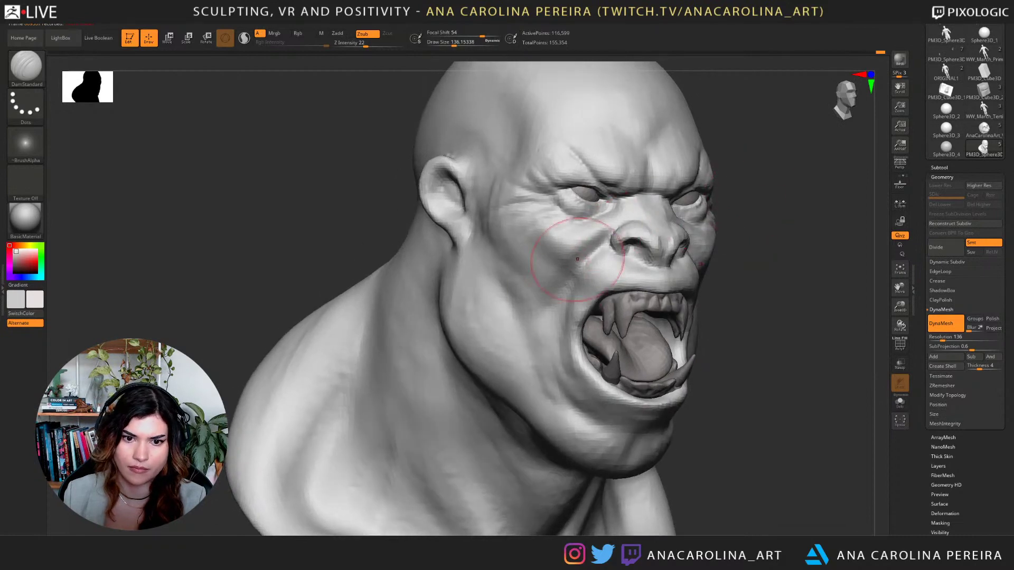
{"action": "right_click_drag", "start_coordinate": [674, 307], "coordinate": [538, 302]}
{"action": "key", "text": "ctrl+z"}
{"action": "key", "text": "space"}
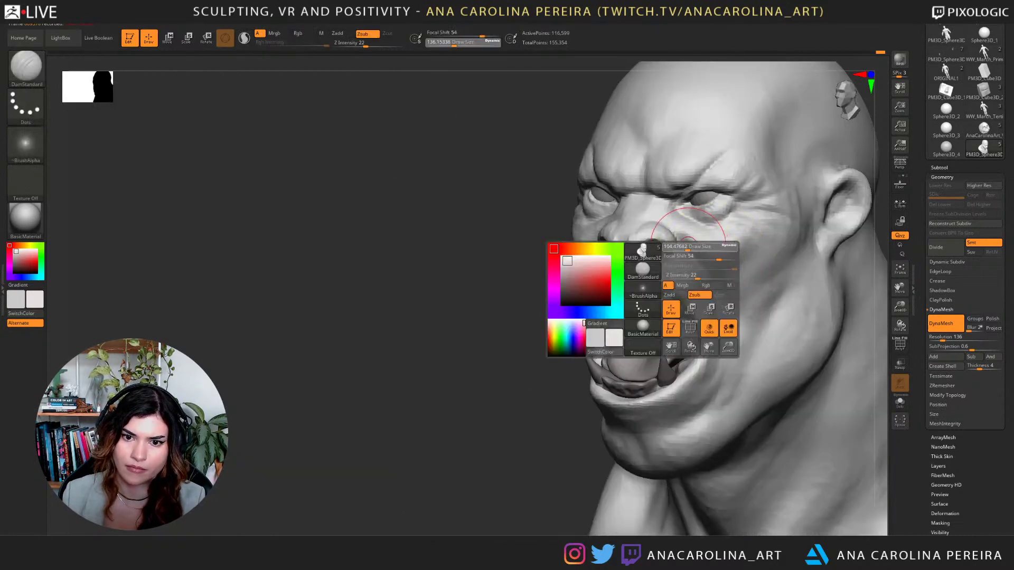
{"action": "left_click_drag", "start_coordinate": [700, 249], "coordinate": [695, 248]}
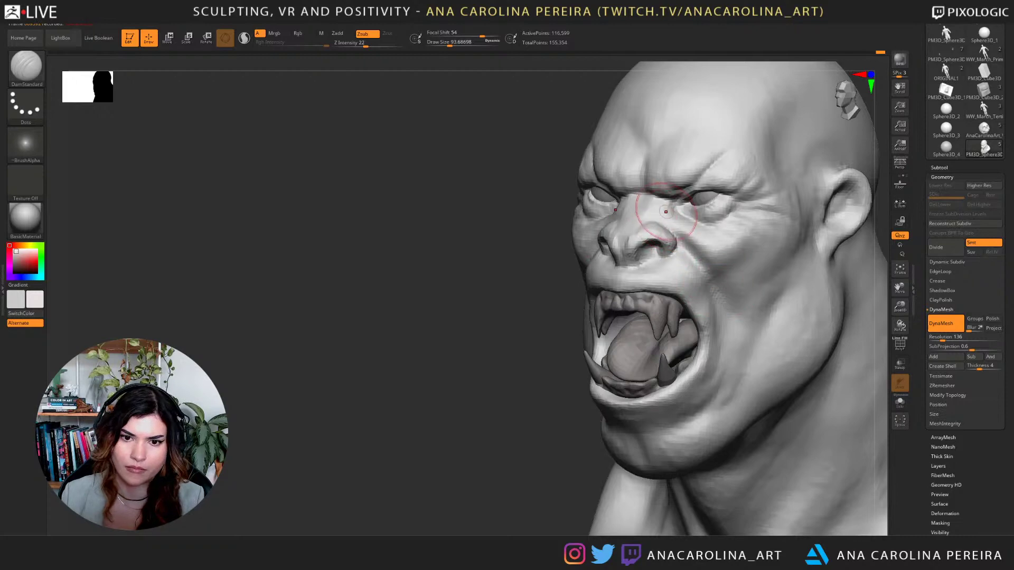
{"action": "right_click_drag", "start_coordinate": [611, 232], "coordinate": [655, 216]}
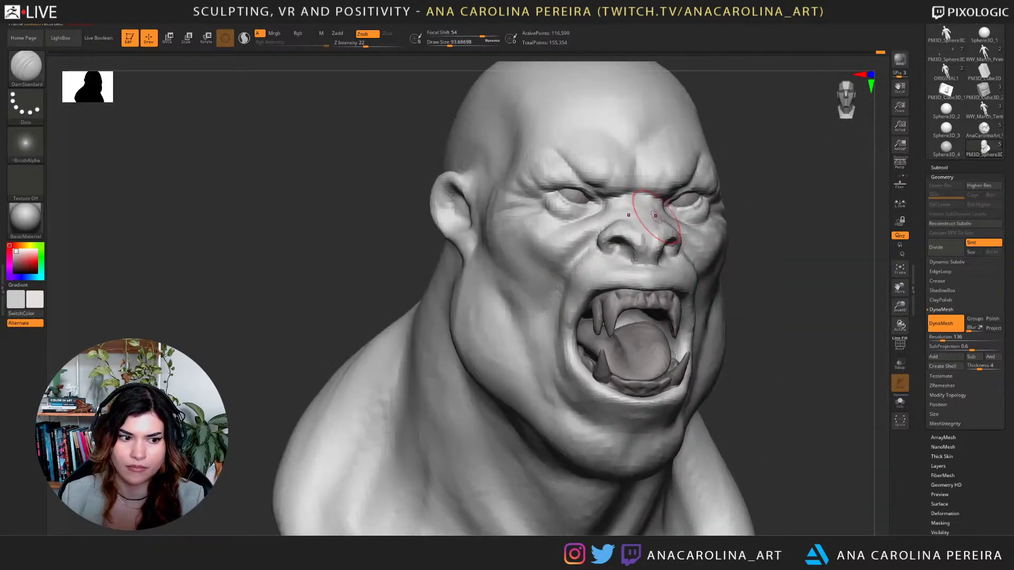
{"action": "right_click_drag", "start_coordinate": [792, 219], "coordinate": [680, 209]}
Build up the bridge of the nose with ClayBuildup at draw sizes of about 31 and 56.
{"action": "key", "text": "b"}
{"action": "key", "text": "c"}
{"action": "key", "text": "b"}
{"action": "key", "text": "space"}
{"action": "left_click_drag", "start_coordinate": [671, 207], "coordinate": [664, 206]}
{"action": "key", "text": "space"}
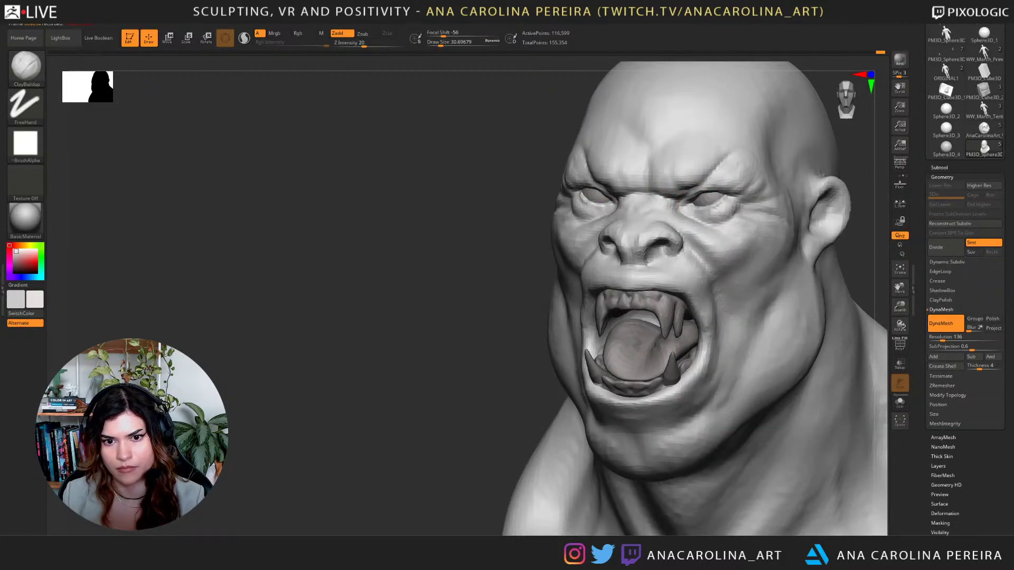
{"action": "right_click_drag", "start_coordinate": [544, 238], "coordinate": [605, 241]}
{"action": "key", "text": "space"}
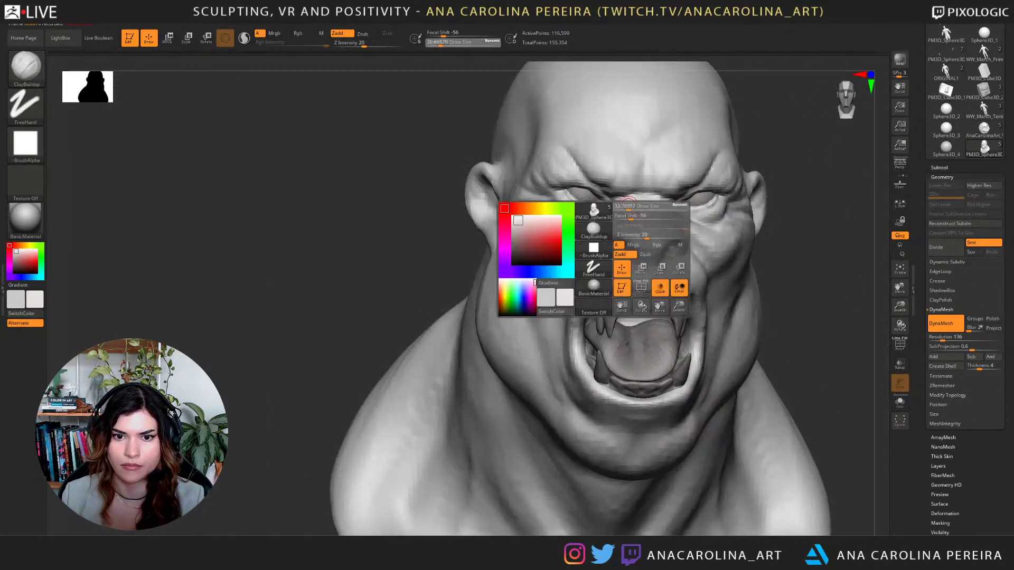
{"action": "mouse_move", "coordinate": [627, 208]}
{"action": "left_mouse_down"}
{"action": "mouse_move", "coordinate": [647, 212]}
{"action": "mouse_move", "coordinate": [639, 198]}
{"action": "left_mouse_up"}
{"action": "key", "text": "space"}
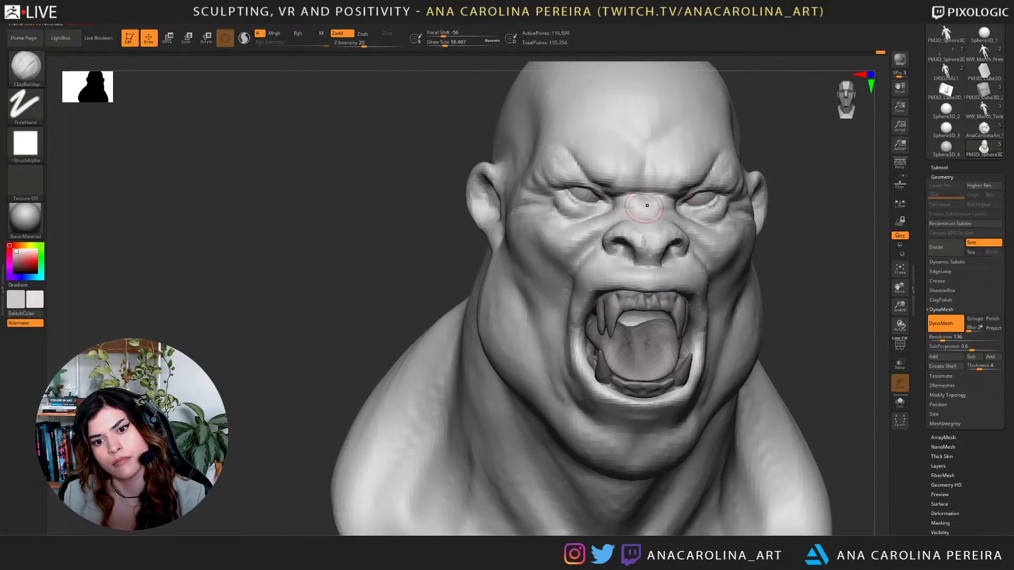
Refine the sides of the nose bridge with ClayBuildup at draw sizes of about 31 and 46.
{"action": "right_click_drag", "start_coordinate": [647, 206], "coordinate": [686, 211]}
{"action": "key", "text": "space"}
{"action": "left_click_drag", "start_coordinate": [665, 205], "coordinate": [654, 204]}
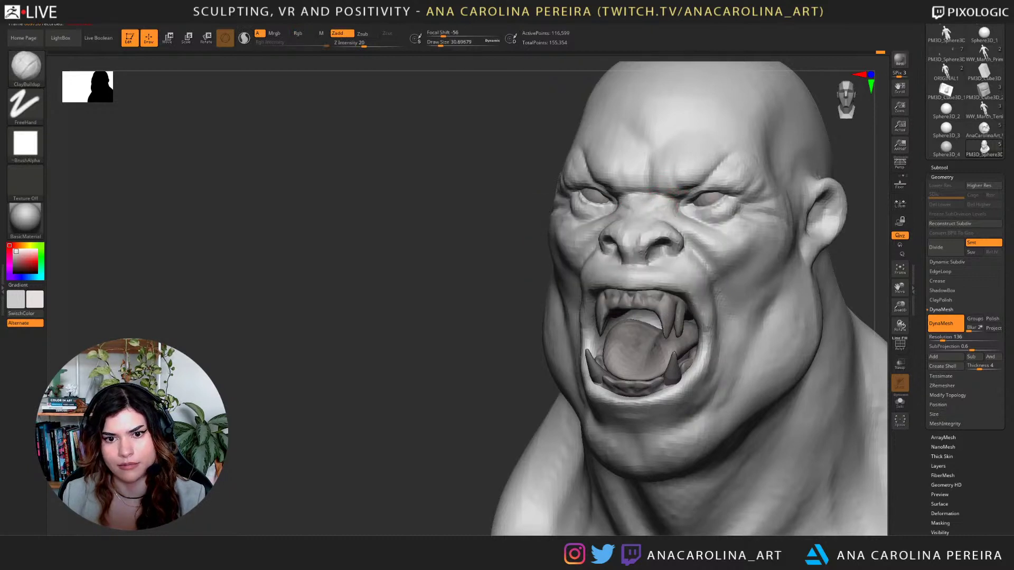
{"action": "key", "text": "space"}
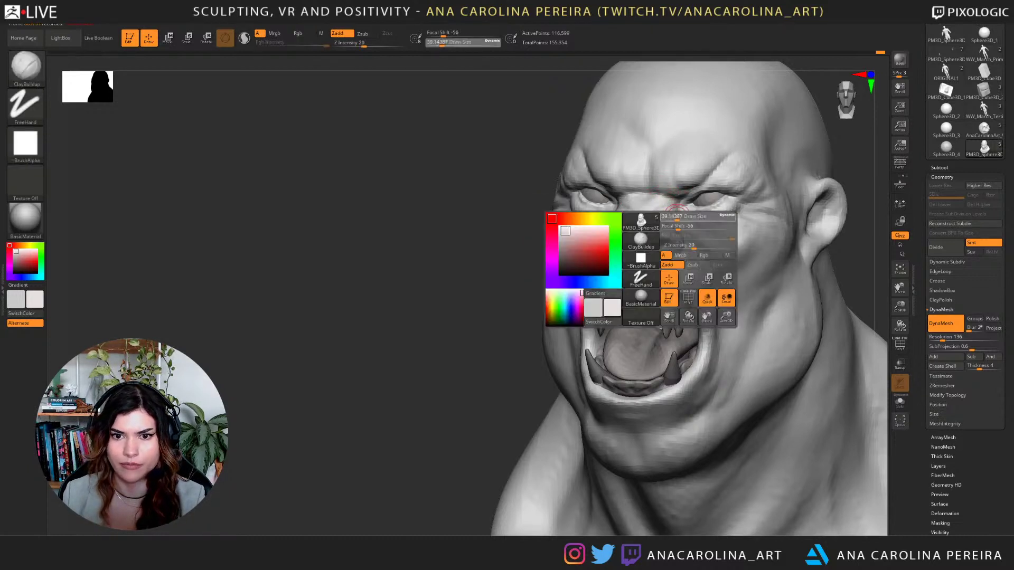
{"action": "left_click_drag", "start_coordinate": [678, 224], "coordinate": [683, 224]}
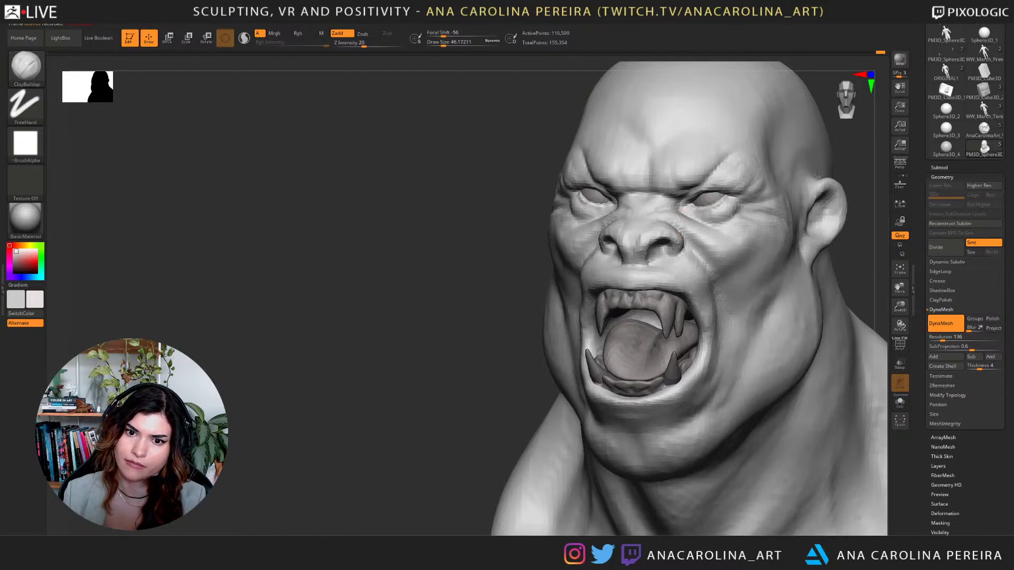
Fill out the cheeks between the lower eyelids and nostrils with ClayBuildup at a draw size of about 112.
{"action": "left_click_drag", "start_coordinate": [779, 222], "coordinate": [824, 217]}
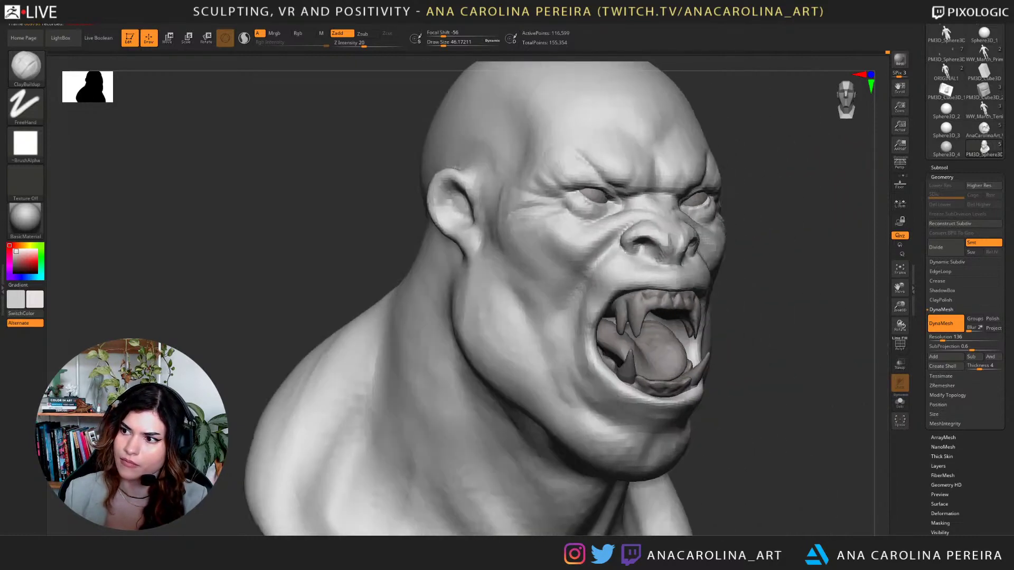
{"action": "key", "text": "space"}
{"action": "left_click_drag", "start_coordinate": [817, 264], "coordinate": [828, 265]}
{"action": "key", "text": "space"}
{"action": "key", "text": "space"}
{"action": "left_click_drag", "start_coordinate": [647, 210], "coordinate": [606, 230]}
{"action": "key", "text": "space"}
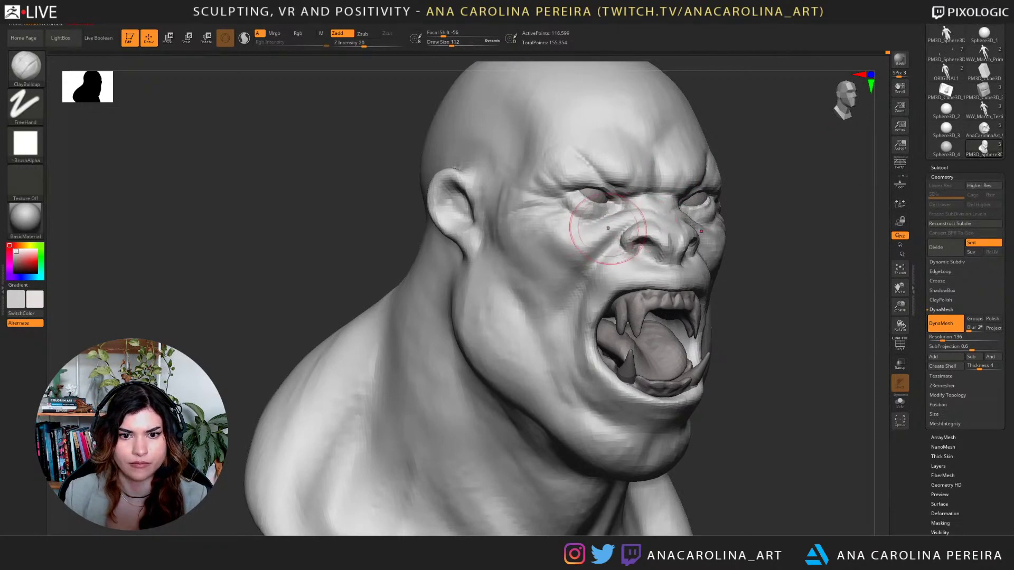
{"action": "mouse_move", "coordinate": [779, 303]}
{"action": "left_mouse_down"}
{"action": "mouse_move", "coordinate": [739, 298]}
{"action": "mouse_move", "coordinate": [724, 309]}
{"action": "mouse_move", "coordinate": [723, 297]}
{"action": "mouse_move", "coordinate": [725, 349]}
{"action": "left_mouse_up"}
{"action": "mouse_move", "coordinate": [856, 198]}
{"action": "left_mouse_down", "text": "alt"}
{"action": "mouse_move", "coordinate": [787, 226]}
{"action": "mouse_move", "coordinate": [864, 232]}
{"action": "left_mouse_up", "text": "alt"}
{"action": "left_click_drag", "start_coordinate": [711, 260], "coordinate": [742, 260]}
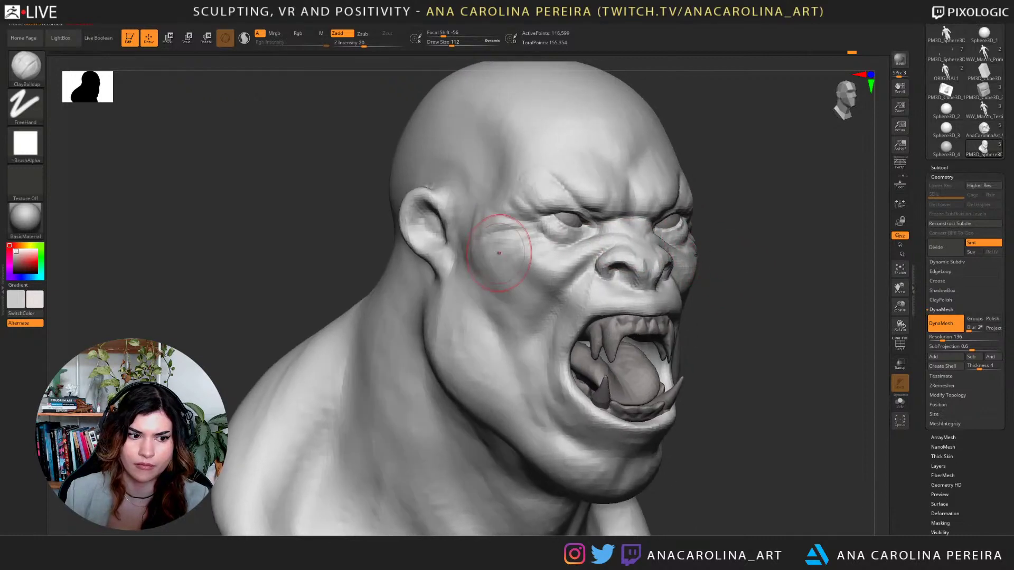
Build up the broad jaw muscles below the cheekbones with ClayBuildup at a draw size of about 149.
{"action": "key", "text": "space"}
{"action": "left_click_drag", "start_coordinate": [498, 303], "coordinate": [491, 324]}
{"action": "key", "text": "space"}
{"action": "left_click_drag", "start_coordinate": [781, 328], "coordinate": [732, 338], "text": "shift"}
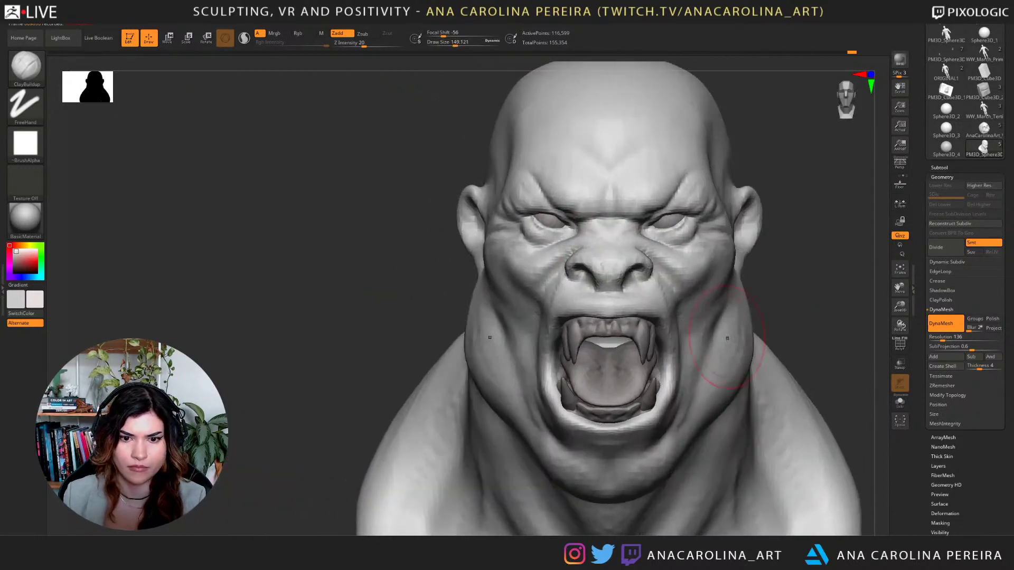
Shape and smooth the cheek folds beside the mouth at a draw size of about 101, undoing the last stroke.
{"action": "left_click_drag", "start_coordinate": [786, 268], "coordinate": [719, 260]}
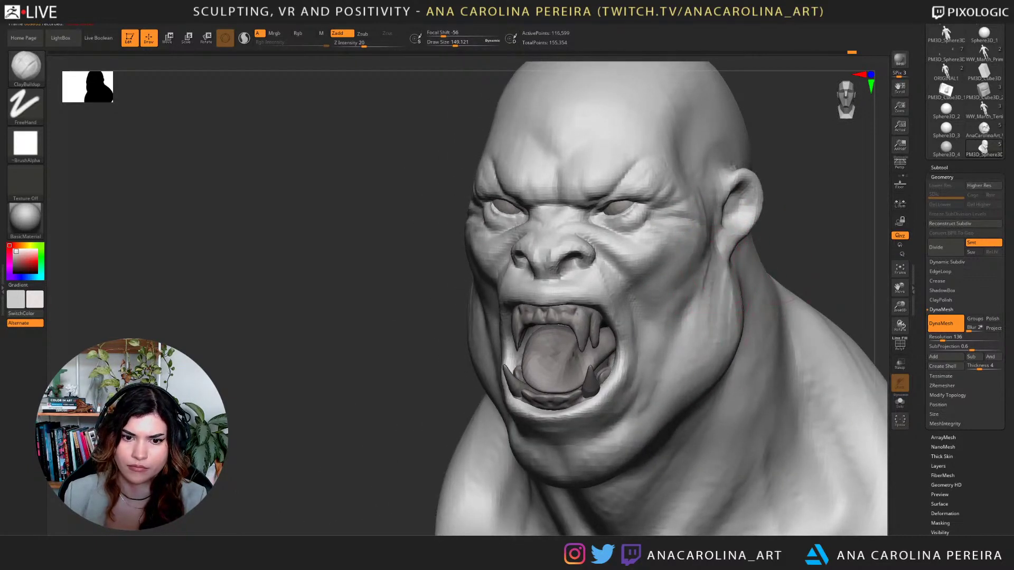
{"action": "key", "text": "shift"}
{"action": "mouse_move", "coordinate": [786, 250]}
{"action": "left_mouse_down"}
{"action": "mouse_move", "coordinate": [845, 253]}
{"action": "mouse_move", "coordinate": [731, 256]}
{"action": "left_mouse_up"}
{"action": "key", "text": "s"}
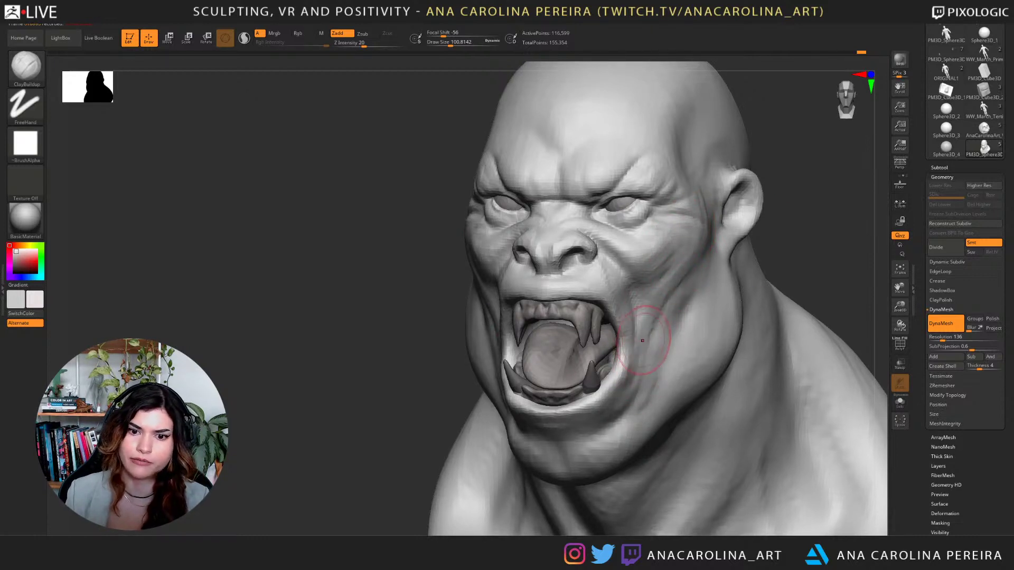
{"action": "mouse_move", "coordinate": [642, 340]}
{"action": "right_mouse_down"}
{"action": "mouse_move", "coordinate": [740, 344]}
{"action": "mouse_move", "coordinate": [691, 338]}
{"action": "right_mouse_up"}
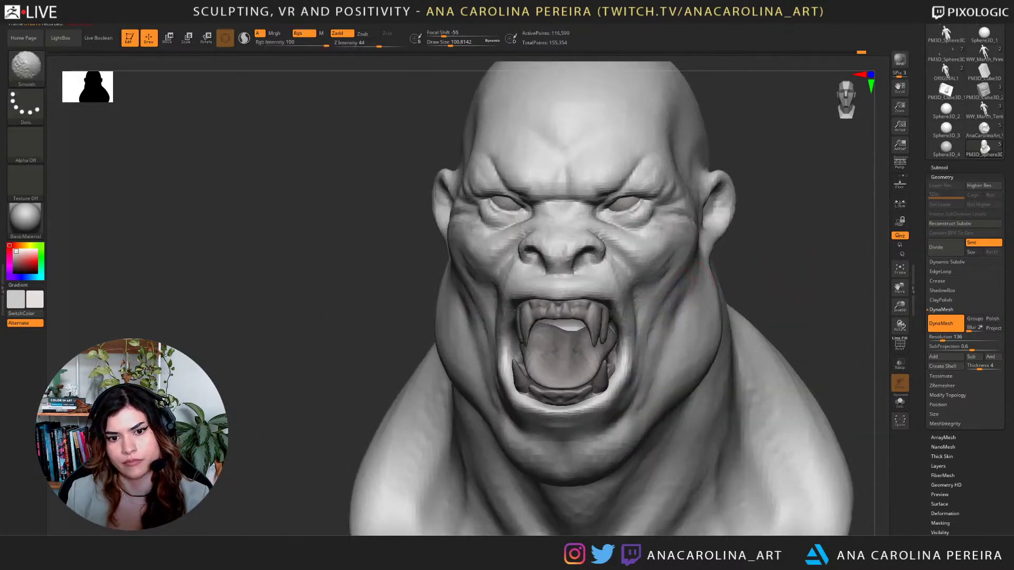
{"action": "key", "text": "shift"}
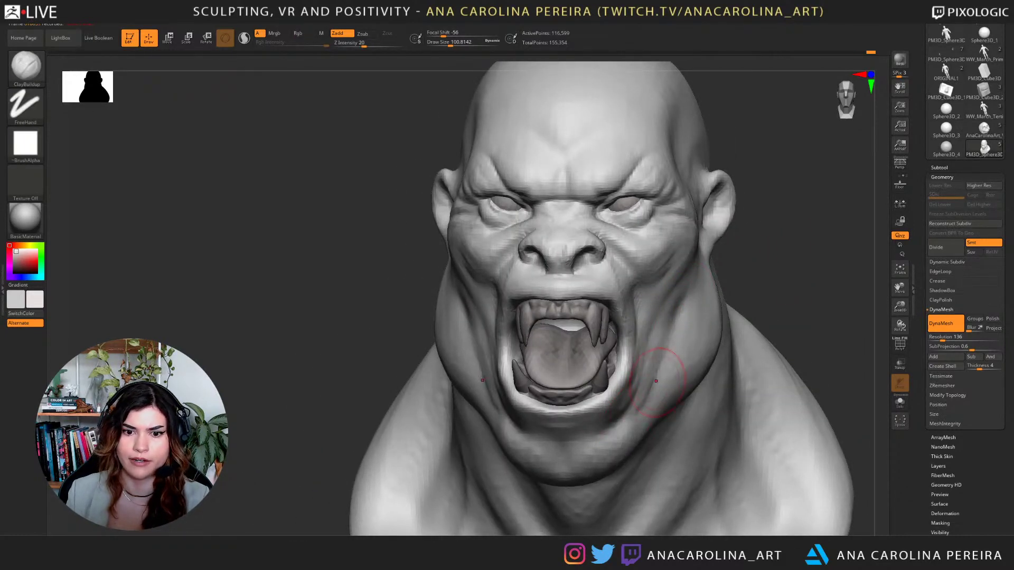
{"action": "key", "text": "ctrl+z"}
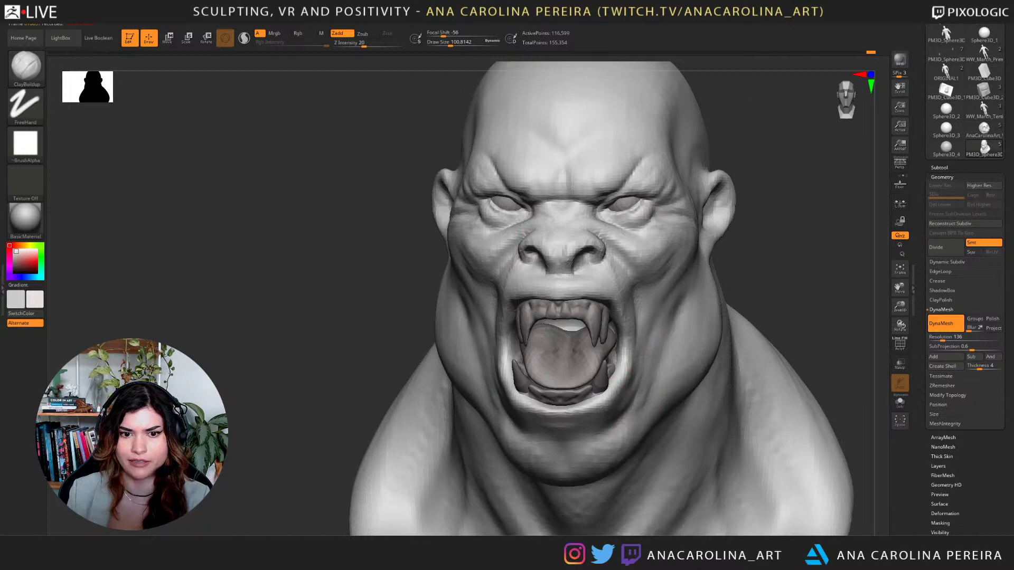
Refine the chin and lower jaw from below with ClayBuildup at a draw size of about 71.
{"action": "mouse_move", "coordinate": [779, 301]}
{"action": "left_mouse_down"}
{"action": "mouse_move", "coordinate": [770, 298]}
{"action": "mouse_move", "coordinate": [819, 275]}
{"action": "mouse_move", "coordinate": [793, 272]}
{"action": "mouse_move", "coordinate": [792, 233]}
{"action": "left_mouse_up"}
{"action": "key", "text": "["}
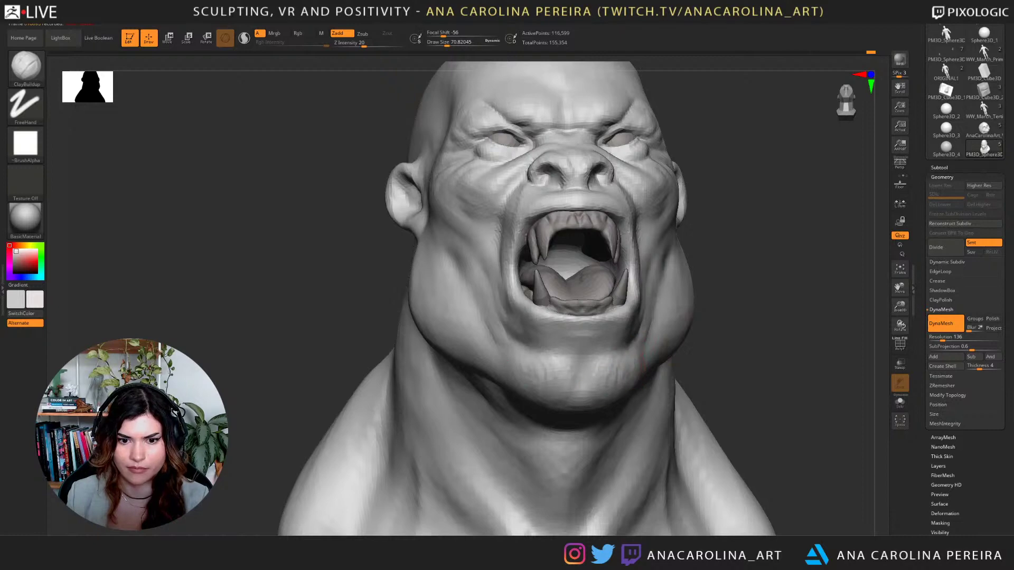
{"action": "mouse_move", "coordinate": [761, 264]}
{"action": "left_mouse_down"}
{"action": "mouse_move", "coordinate": [754, 322]}
{"action": "mouse_move", "coordinate": [781, 227]}
{"action": "mouse_move", "coordinate": [797, 269]}
{"action": "left_mouse_up"}
{"action": "left_click_drag", "start_coordinate": [781, 227], "coordinate": [781, 316], "text": "alt"}
{"action": "left_click_drag", "start_coordinate": [798, 264], "coordinate": [760, 261]}
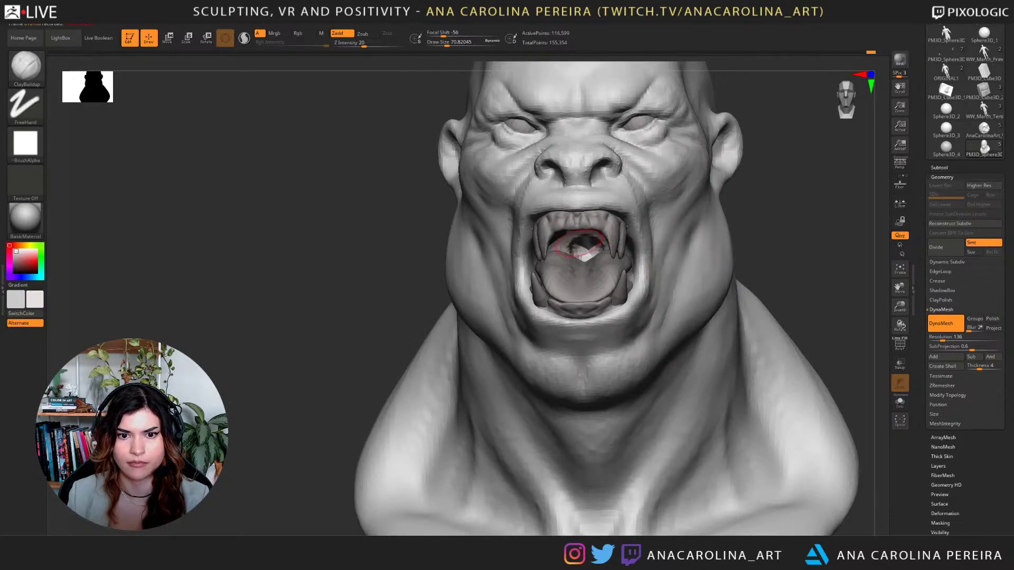
{"action": "mouse_move", "coordinate": [761, 254]}
{"action": "left_mouse_down"}
{"action": "mouse_move", "coordinate": [813, 264]}
{"action": "mouse_move", "coordinate": [795, 259]}
{"action": "mouse_move", "coordinate": [797, 236]}
{"action": "mouse_move", "coordinate": [763, 236]}
{"action": "left_mouse_up"}
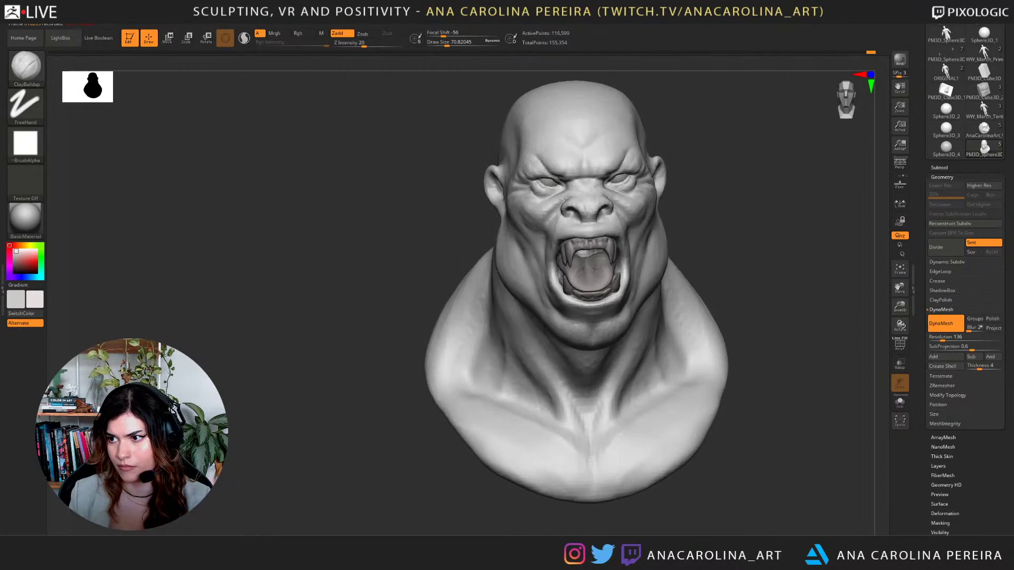
Select the eyeballs subtool and subdivide it three times to reach subdivision level 4.
{"action": "mouse_move", "coordinate": [763, 196]}
{"action": "left_mouse_down", "text": "alt"}
{"action": "mouse_move", "coordinate": [760, 225]}
{"action": "mouse_move", "coordinate": [807, 222]}
{"action": "mouse_move", "coordinate": [778, 251]}
{"action": "left_mouse_up", "text": "alt"}
{"action": "left_click", "coordinate": [586, 174], "text": "alt"}
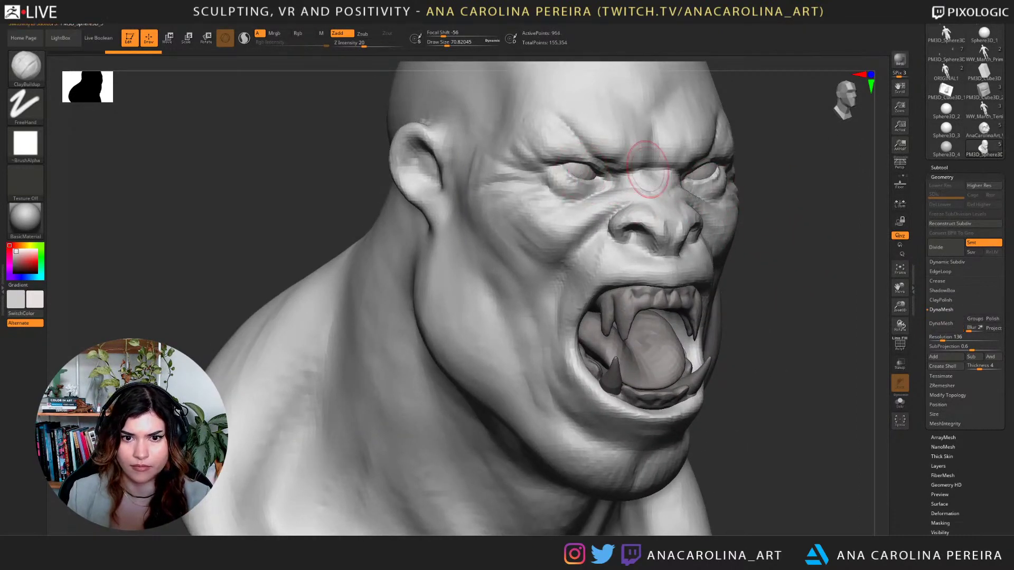
{"action": "left_click", "coordinate": [942, 247]}
{"action": "left_click", "coordinate": [943, 247]}
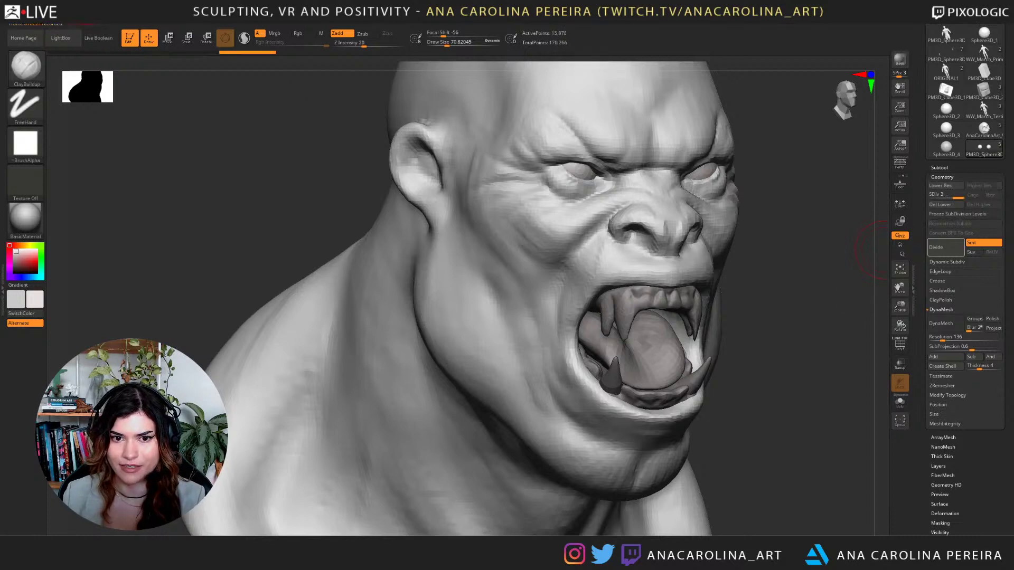
{"action": "left_click", "coordinate": [942, 247]}
Switch to the Paint brush and sample a dark reddish brown as the main color.
{"action": "left_click_drag", "start_coordinate": [881, 285], "coordinate": [874, 237], "text": "alt"}
{"action": "mouse_move", "coordinate": [866, 243]}
{"action": "left_mouse_down"}
{"action": "mouse_move", "coordinate": [784, 245]}
{"action": "mouse_move", "coordinate": [840, 248]}
{"action": "left_mouse_up"}
{"action": "mouse_move", "coordinate": [823, 280]}
{"action": "left_mouse_down", "text": "alt"}
{"action": "mouse_move", "coordinate": [811, 230]}
{"action": "mouse_move", "coordinate": [830, 352]}
{"action": "left_mouse_up", "text": "alt"}
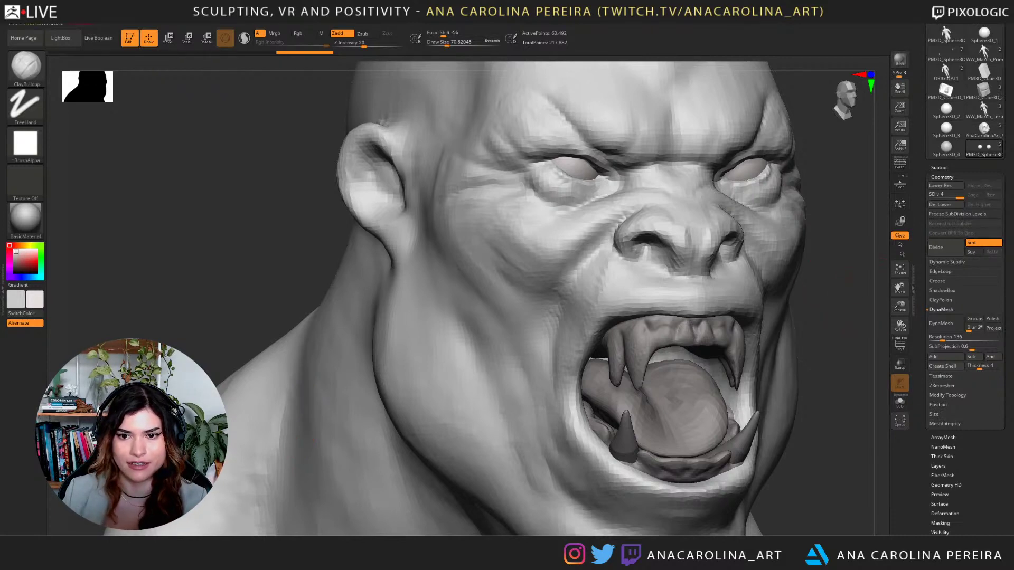
{"action": "left_click_drag", "start_coordinate": [866, 266], "coordinate": [708, 222]}
{"action": "left_click_drag", "start_coordinate": [140, 247], "coordinate": [103, 252]}
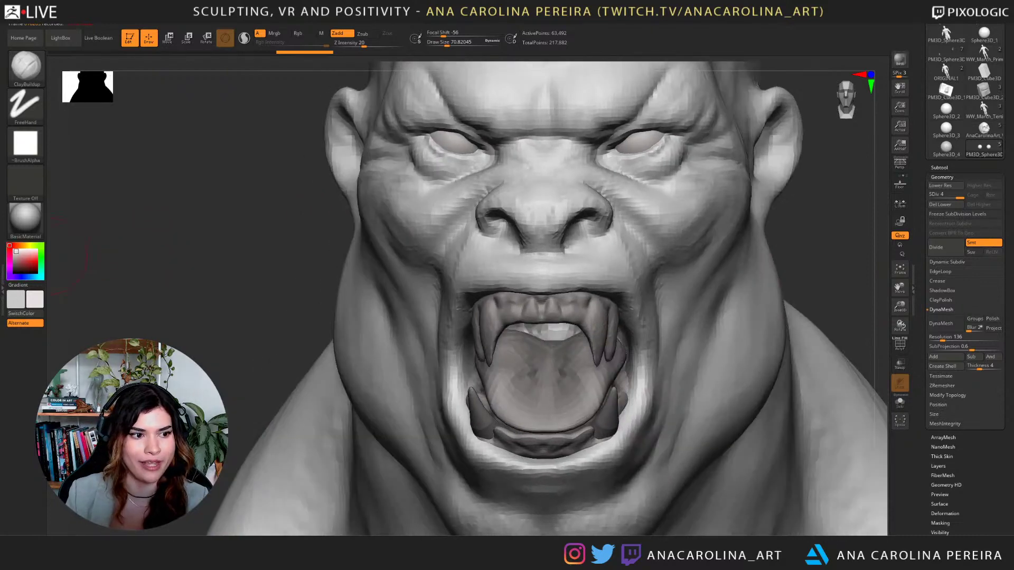
{"action": "key", "text": "c"}
{"action": "key", "text": "b"}
{"action": "key", "text": "p"}
{"action": "key", "text": "a"}
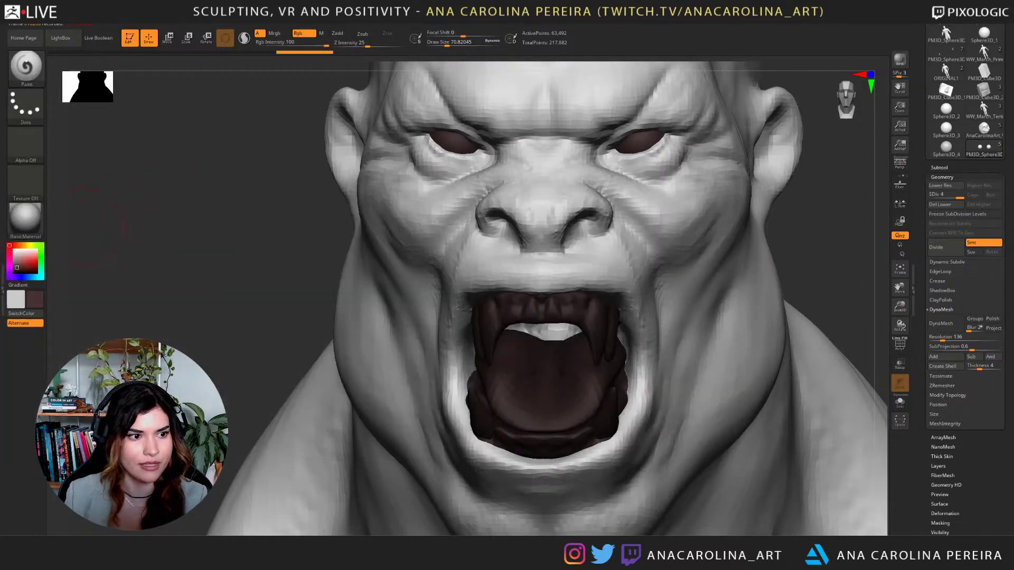
{"action": "left_click_drag", "start_coordinate": [93, 268], "coordinate": [48, 271]}
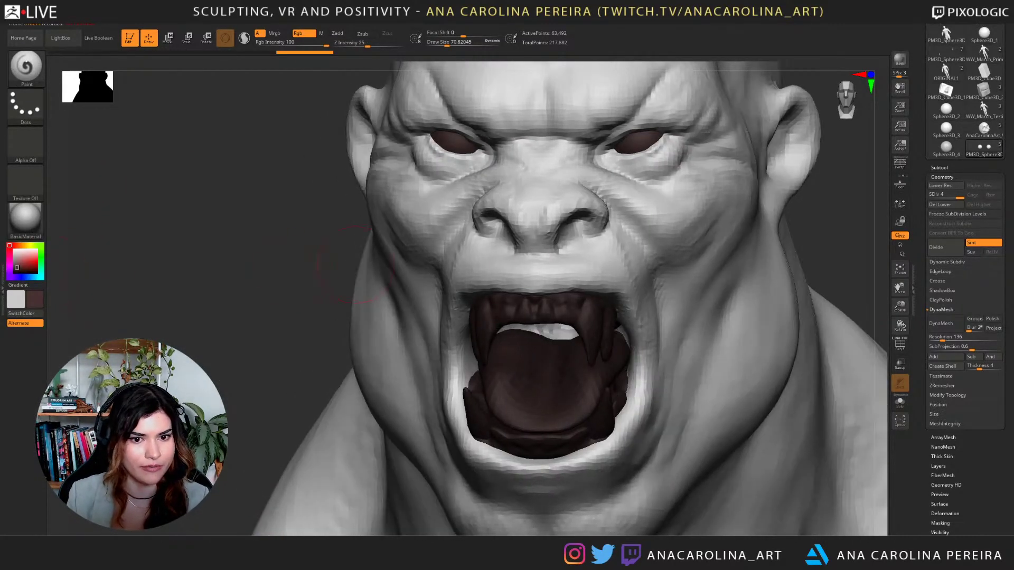
Select the head subtool and change the main color to near-black after trying a muted red and white.
{"action": "left_click", "coordinate": [567, 259], "text": "alt"}
{"action": "left_click", "coordinate": [17, 256]}
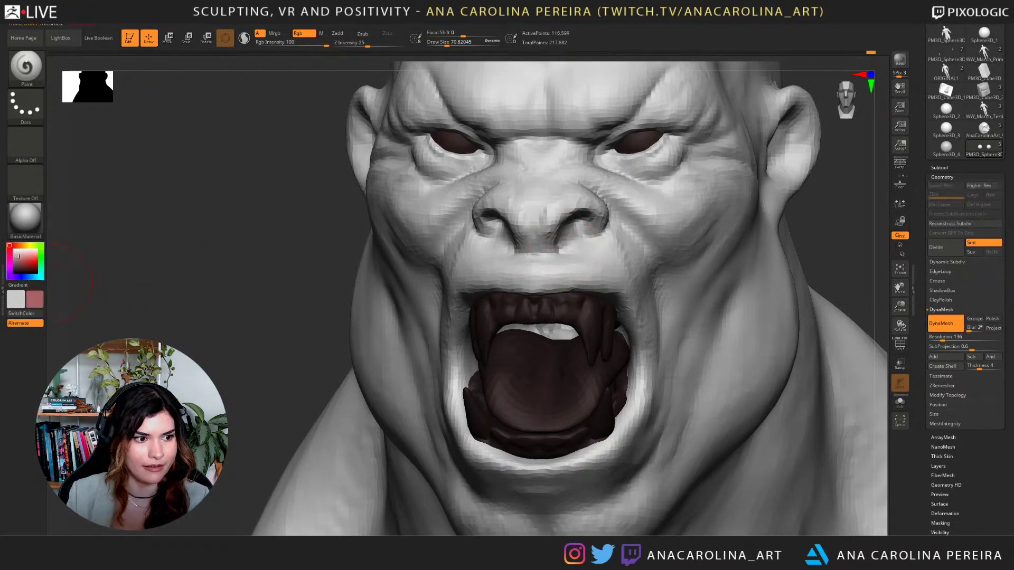
{"action": "left_click_drag", "start_coordinate": [17, 256], "coordinate": [13, 250]}
{"action": "left_click_drag", "start_coordinate": [177, 230], "coordinate": [156, 230]}
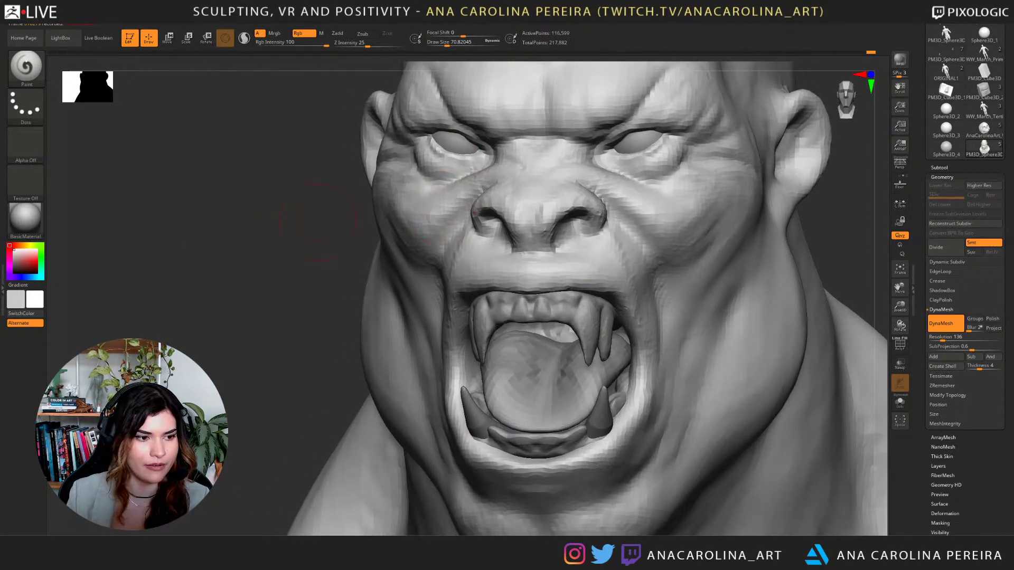
{"action": "left_click_drag", "start_coordinate": [15, 262], "coordinate": [14, 271]}
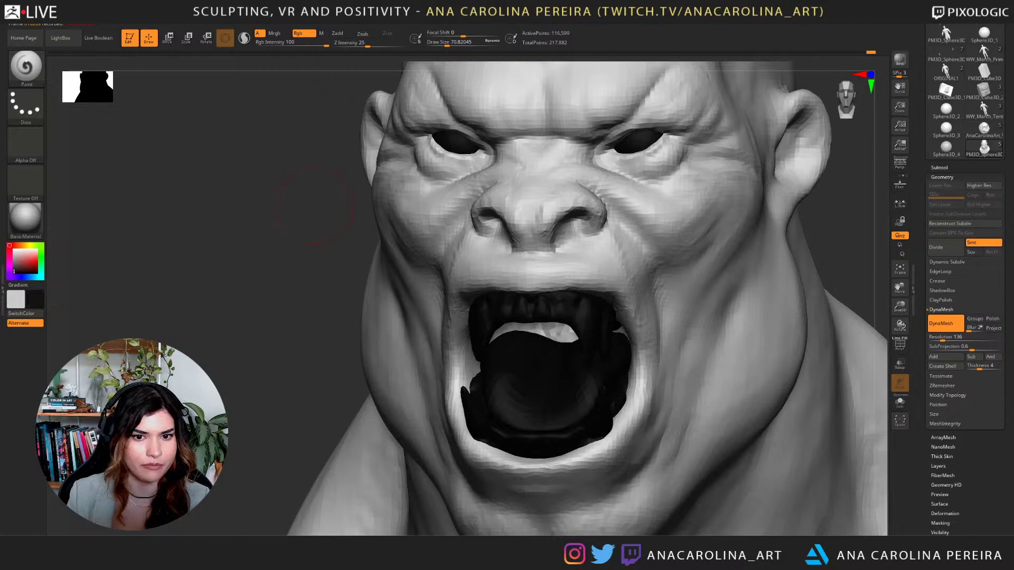
Select the eyeballs subtool and paint both eyes near-black with a draw size of about 51.
{"action": "key", "text": "space"}
{"action": "mouse_move", "coordinate": [647, 157]}
{"action": "left_mouse_down"}
{"action": "mouse_move", "coordinate": [657, 157]}
{"action": "mouse_move", "coordinate": [629, 117]}
{"action": "left_mouse_up"}
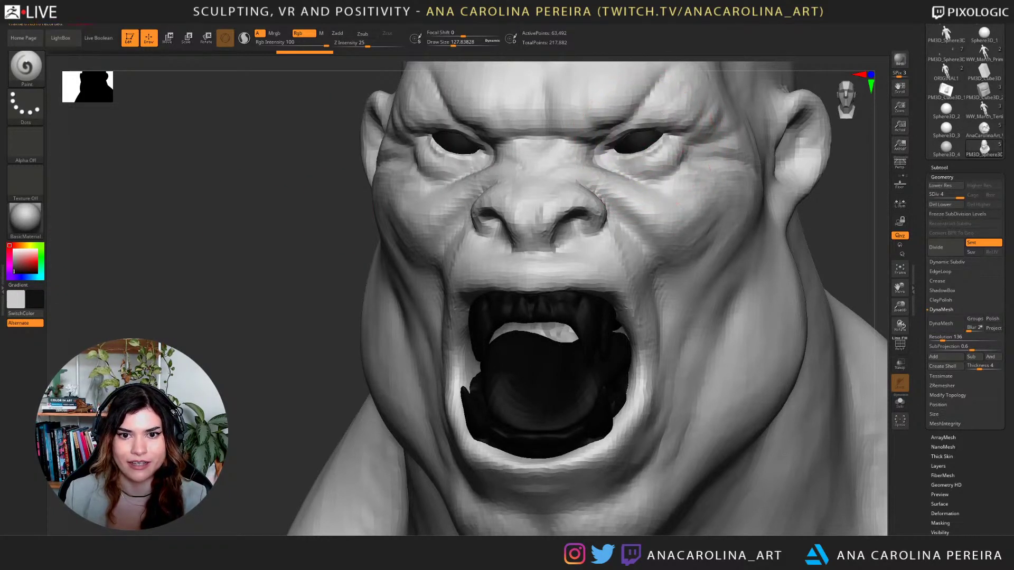
{"action": "left_click_drag", "start_coordinate": [851, 232], "coordinate": [855, 212], "text": "alt"}
{"action": "left_click_drag", "start_coordinate": [847, 171], "coordinate": [770, 225], "text": "alt"}
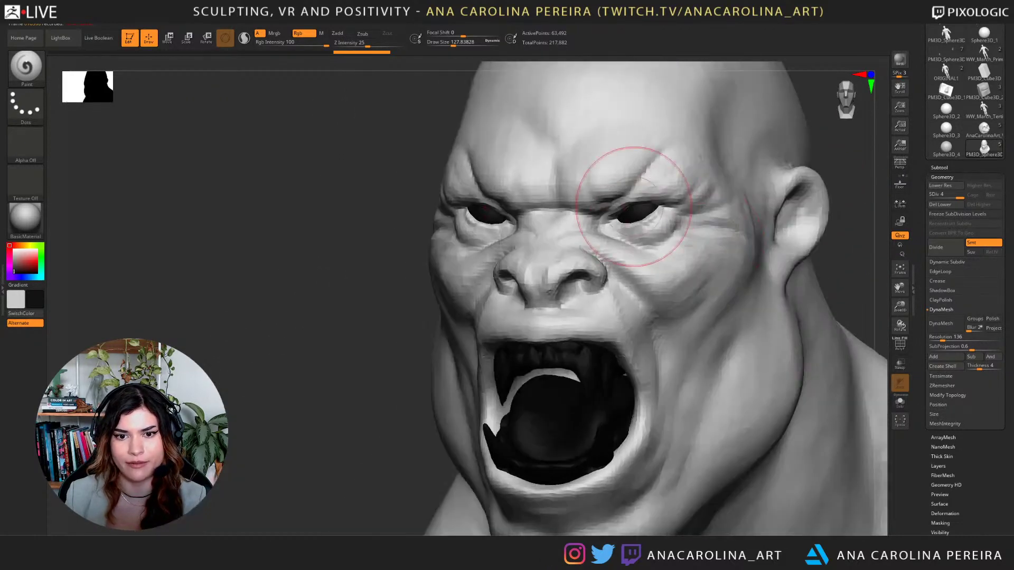
{"action": "left_click_drag", "start_coordinate": [840, 174], "coordinate": [841, 246], "text": "alt"}
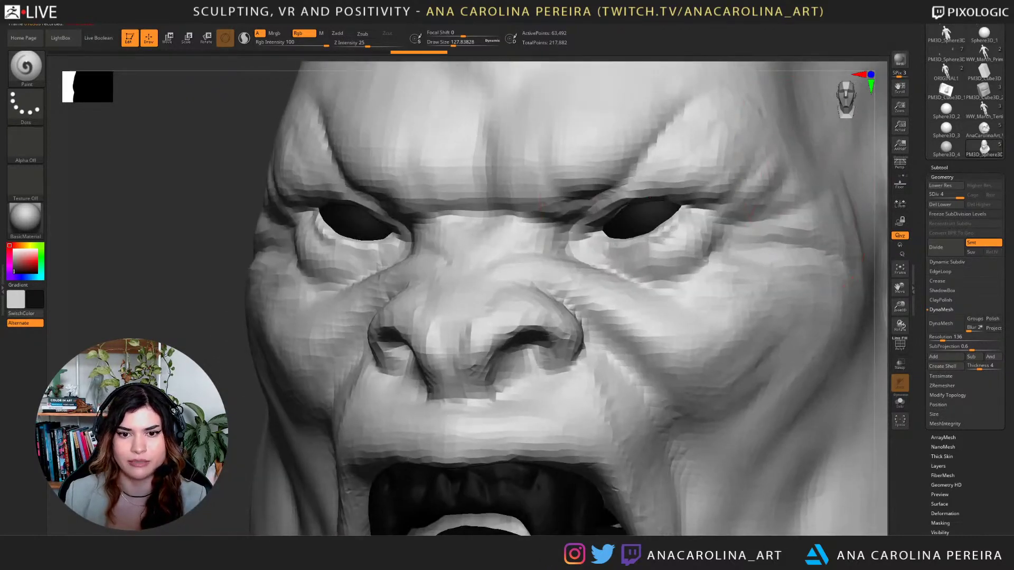
{"action": "key", "text": "space"}
{"action": "left_click_drag", "start_coordinate": [665, 228], "coordinate": [655, 227]}
{"action": "left_click_drag", "start_coordinate": [159, 222], "coordinate": [211, 214], "text": "shift"}
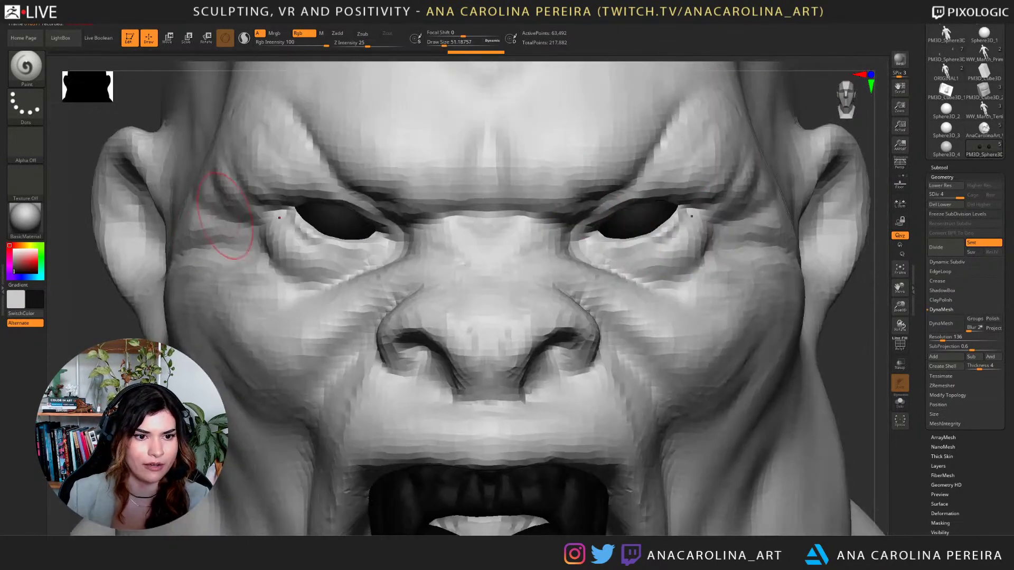
Change the main color to dark red and paint it over both irises with a draw size of about 27.
{"action": "left_click_drag", "start_coordinate": [49, 302], "coordinate": [29, 299]}
{"action": "left_click", "coordinate": [14, 246]}
{"action": "mouse_move", "coordinate": [26, 262]}
{"action": "left_mouse_down"}
{"action": "mouse_move", "coordinate": [36, 254]}
{"action": "mouse_move", "coordinate": [33, 267]}
{"action": "left_mouse_up"}
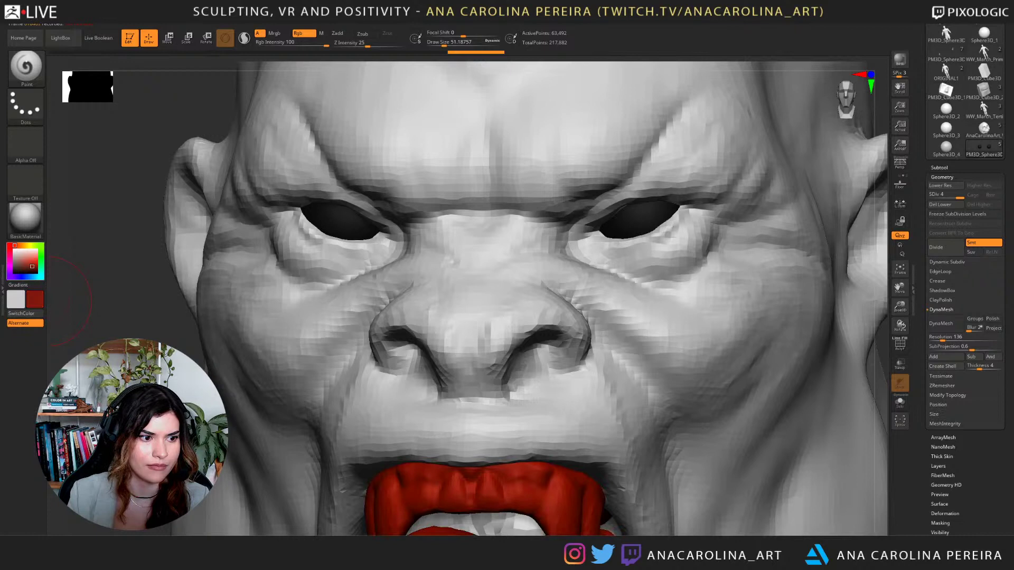
{"action": "key", "text": "space"}
{"action": "left_click", "coordinate": [592, 217]}
{"action": "left_click_drag", "start_coordinate": [630, 217], "coordinate": [645, 217]}
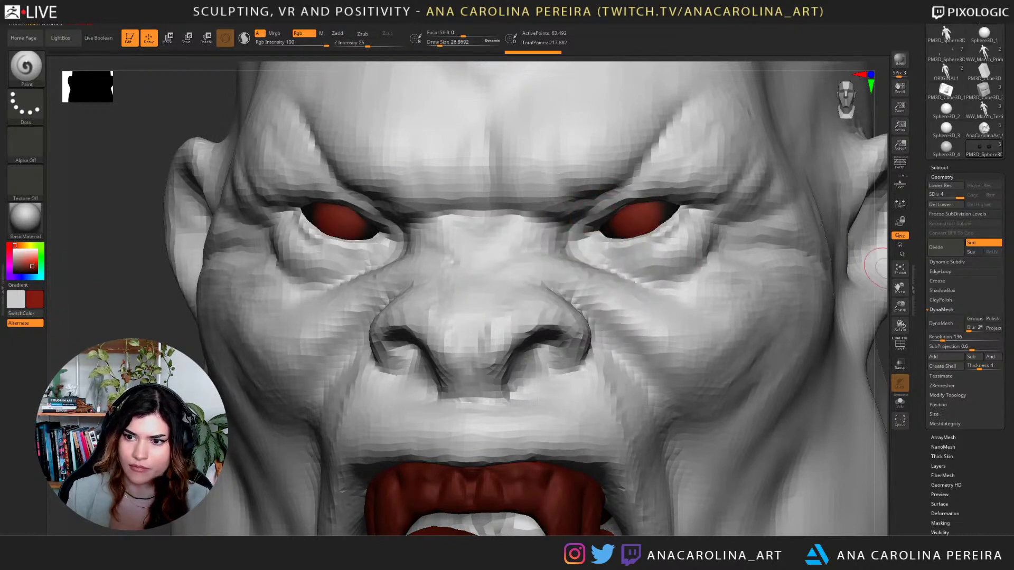
Try orange and light orange accents on the red irises with a draw size of about 20.
{"action": "mouse_move", "coordinate": [876, 268]}
{"action": "left_mouse_down", "text": "alt"}
{"action": "mouse_move", "coordinate": [795, 145]}
{"action": "mouse_move", "coordinate": [787, 153]}
{"action": "mouse_move", "coordinate": [819, 240]}
{"action": "mouse_move", "coordinate": [783, 239]}
{"action": "mouse_move", "coordinate": [783, 278]}
{"action": "left_mouse_up", "text": "alt"}
{"action": "left_click", "coordinate": [19, 246]}
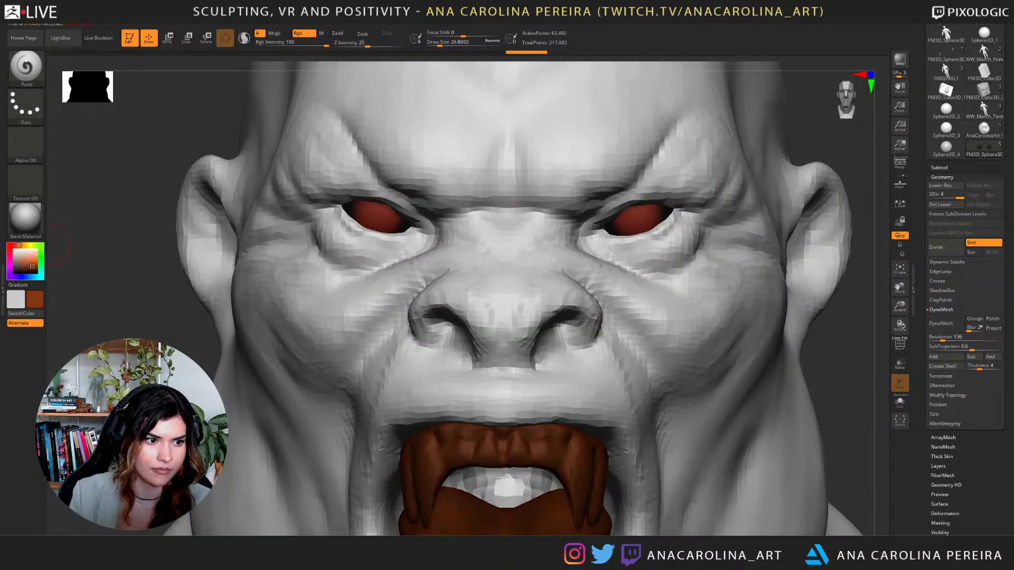
{"action": "left_click_drag", "start_coordinate": [32, 265], "coordinate": [30, 261]}
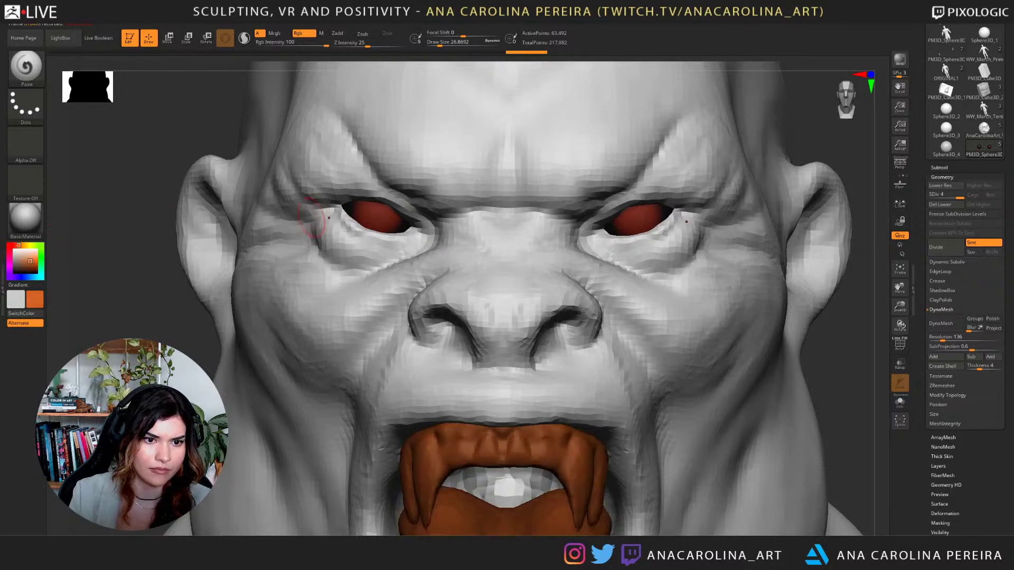
{"action": "key", "text": "space"}
{"action": "left_click", "coordinate": [342, 213]}
{"action": "left_click_drag", "start_coordinate": [366, 221], "coordinate": [389, 226]}
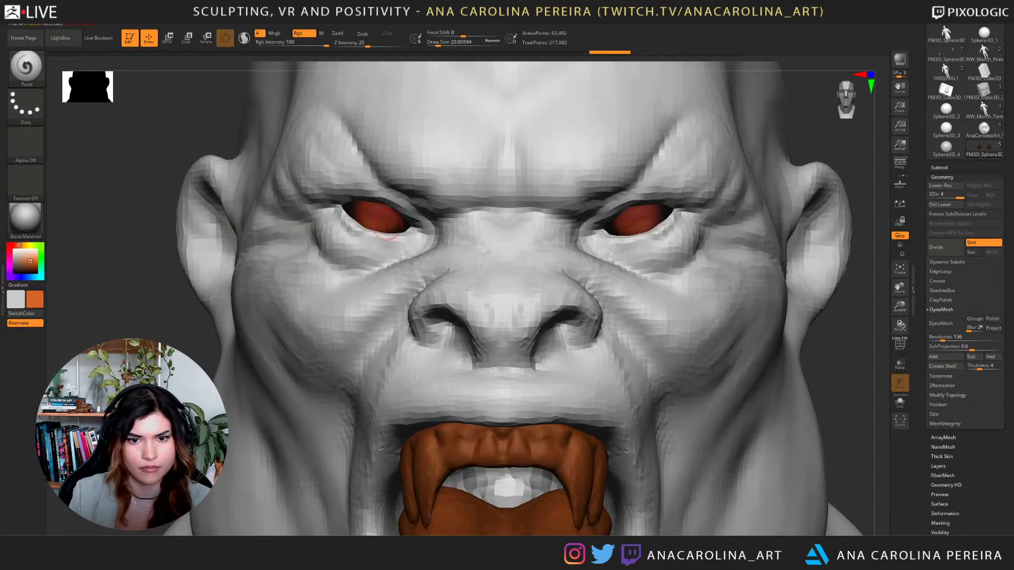
{"action": "key", "text": "ctrl+z"}
{"action": "key", "text": "ctrl+z"}
{"action": "left_click_drag", "start_coordinate": [30, 261], "coordinate": [35, 255]}
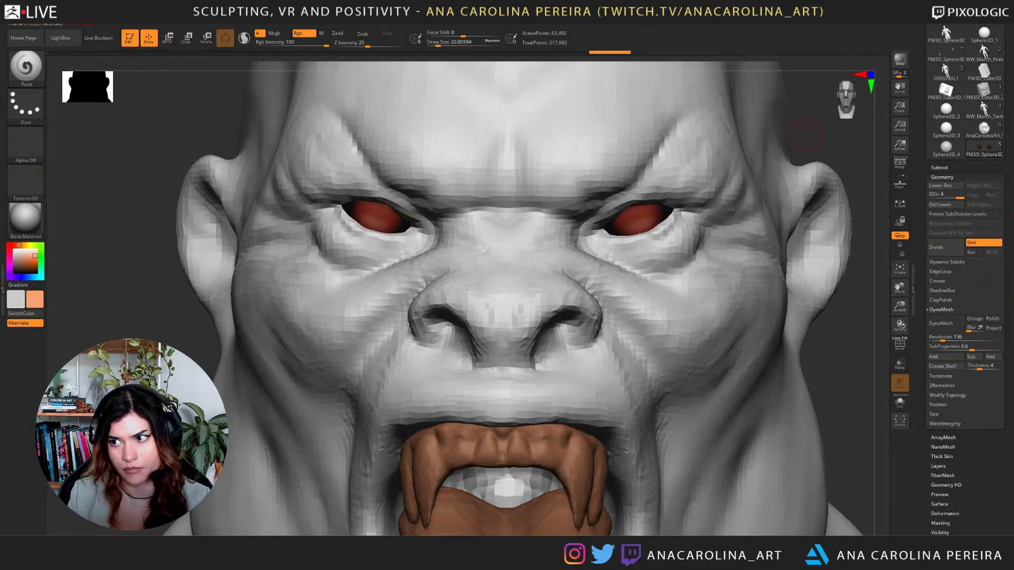
{"action": "right_click_drag", "start_coordinate": [805, 131], "coordinate": [618, 204], "text": "ctrl"}
{"action": "key", "text": "ctrl+z"}
{"action": "key", "text": "ctrl+z"}
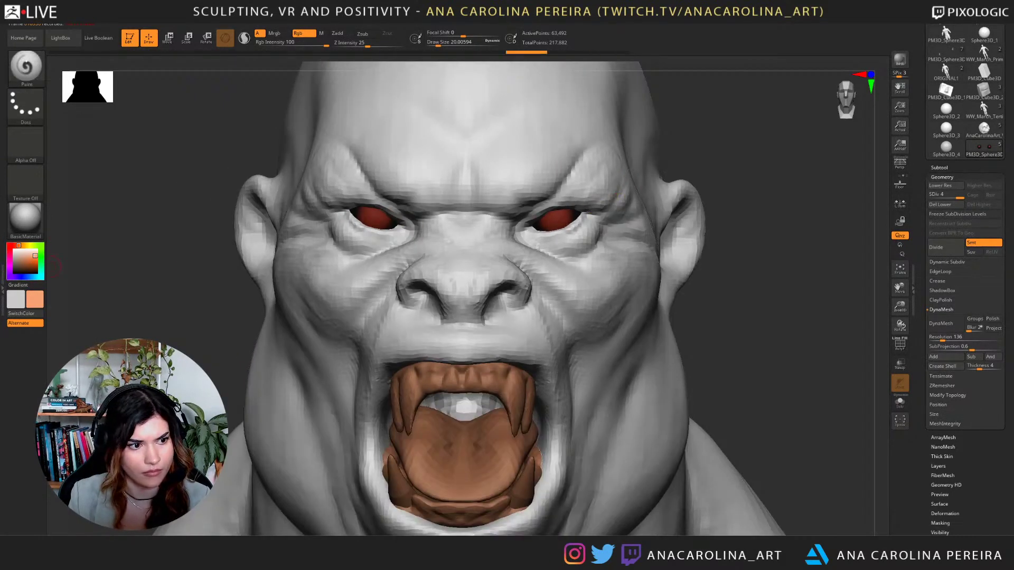
Change the main color to golden yellow and paint it over the red irises with a draw size of about 37.
{"action": "left_click", "coordinate": [22, 245]}
{"action": "mouse_move", "coordinate": [35, 256]}
{"action": "left_mouse_down"}
{"action": "mouse_move", "coordinate": [21, 246]}
{"action": "mouse_move", "coordinate": [35, 258]}
{"action": "left_mouse_up"}
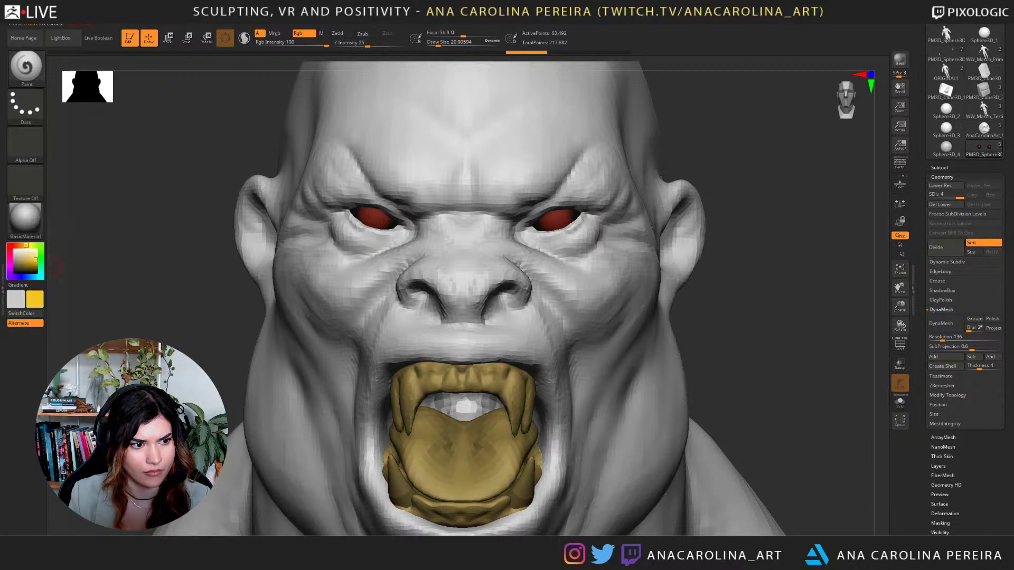
{"action": "left_click_drag", "start_coordinate": [541, 222], "coordinate": [556, 222]}
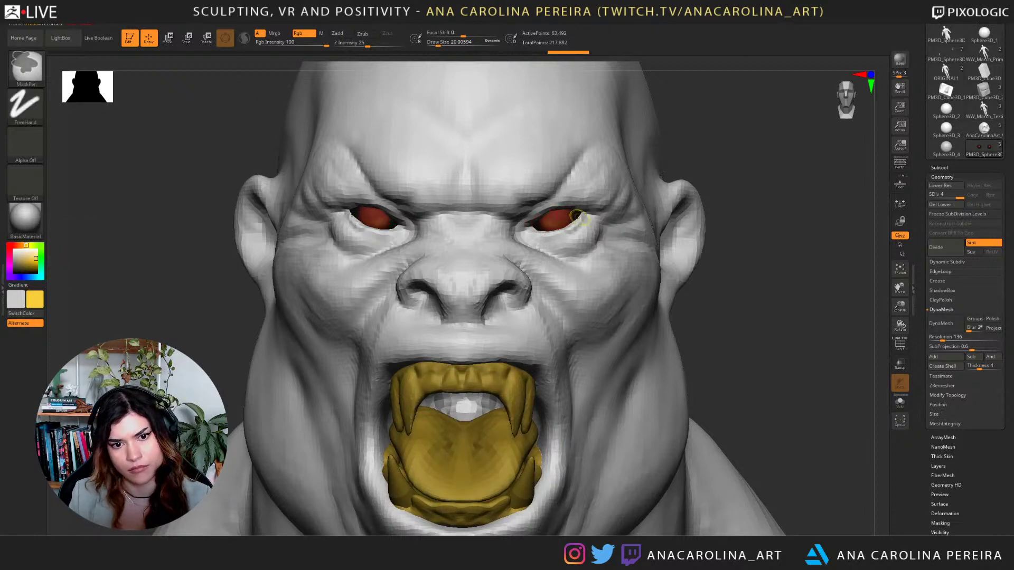
{"action": "key", "text": "ctrl+z"}
{"action": "key", "text": "space"}
{"action": "left_click_drag", "start_coordinate": [532, 263], "coordinate": [537, 263]}
{"action": "mouse_move", "coordinate": [561, 216]}
{"action": "left_mouse_down"}
{"action": "mouse_move", "coordinate": [548, 215]}
{"action": "mouse_move", "coordinate": [570, 219]}
{"action": "left_mouse_up"}
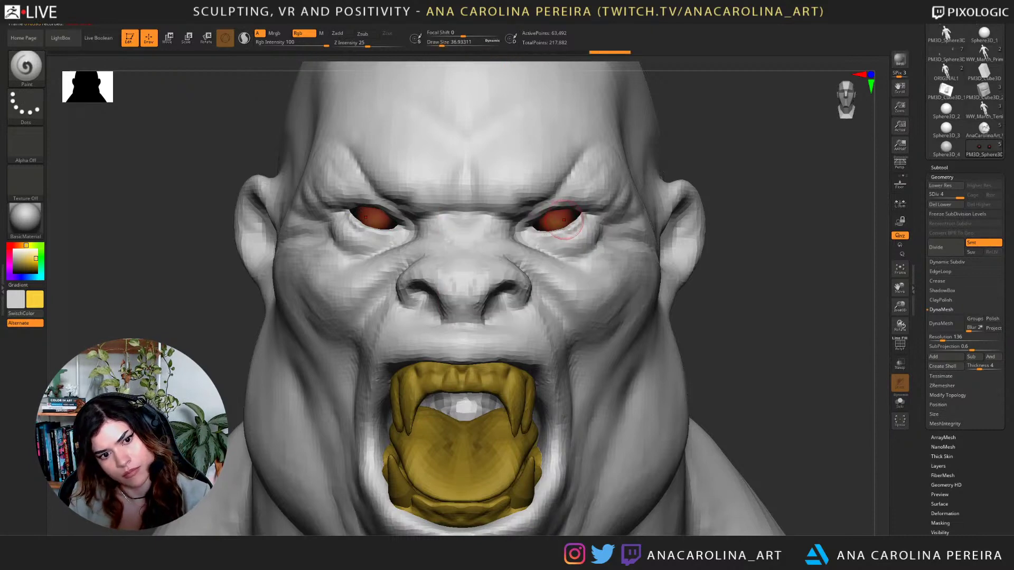
Add smaller yellow touches to the irises with a draw size of about 18.
{"action": "right_click_drag", "start_coordinate": [729, 295], "coordinate": [726, 211], "text": "ctrl"}
{"action": "right_click_drag", "start_coordinate": [726, 212], "coordinate": [781, 214]}
{"action": "right_click_drag", "start_coordinate": [687, 238], "coordinate": [665, 325], "text": "ctrl"}
{"action": "key", "text": "space"}
{"action": "left_click_drag", "start_coordinate": [700, 274], "coordinate": [696, 273]}
{"action": "left_click_drag", "start_coordinate": [401, 217], "coordinate": [408, 221]}
{"action": "right_click_drag", "start_coordinate": [649, 181], "coordinate": [744, 197], "text": "alt"}
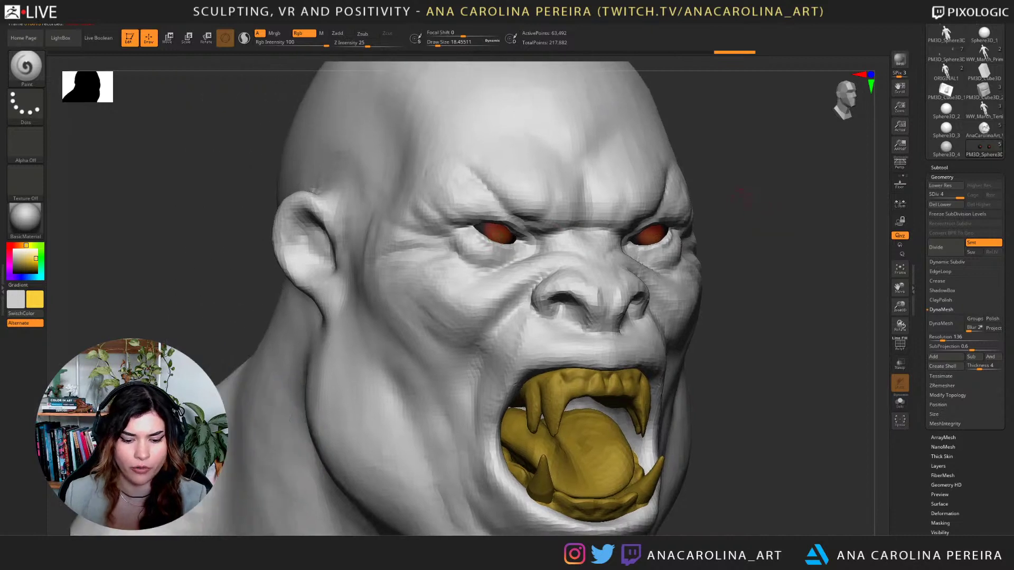
Set the Paint brush to material only and apply the ToyPlastic material to the eyeballs with a draw size of about 172.
{"action": "key", "text": "space"}
{"action": "left_click", "coordinate": [789, 246]}
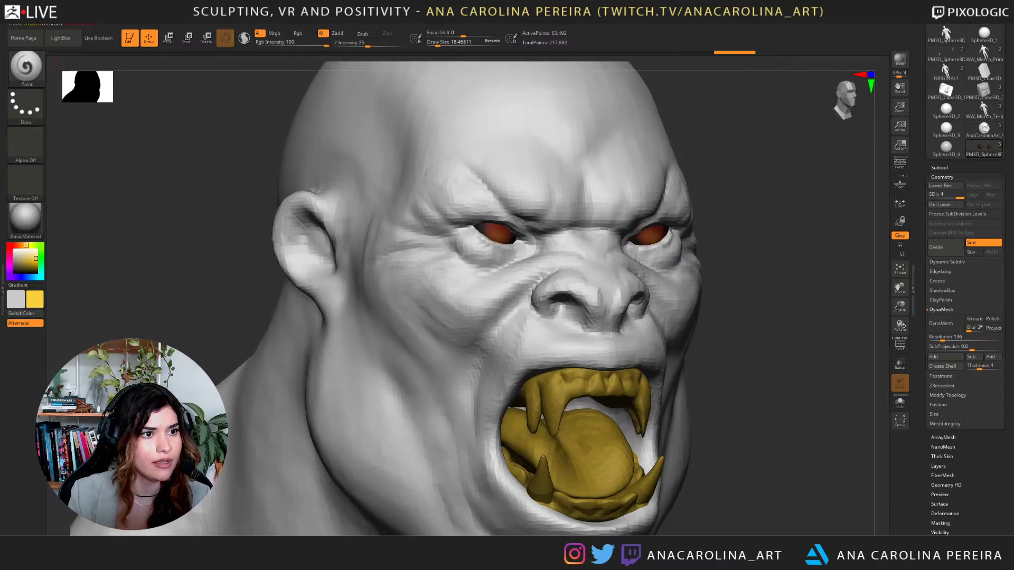
{"action": "left_click", "coordinate": [26, 218]}
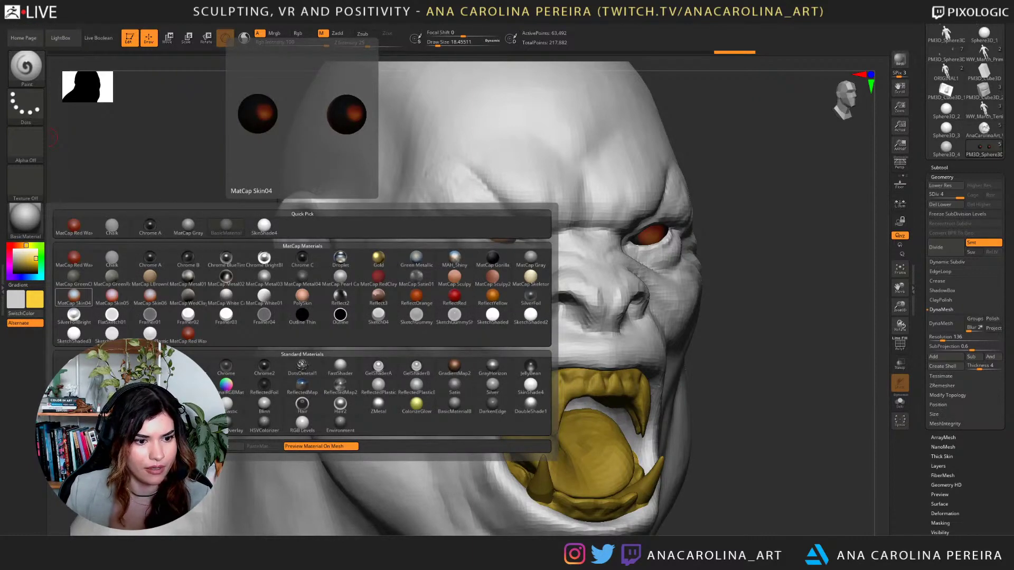
{"action": "left_click", "coordinate": [227, 404]}
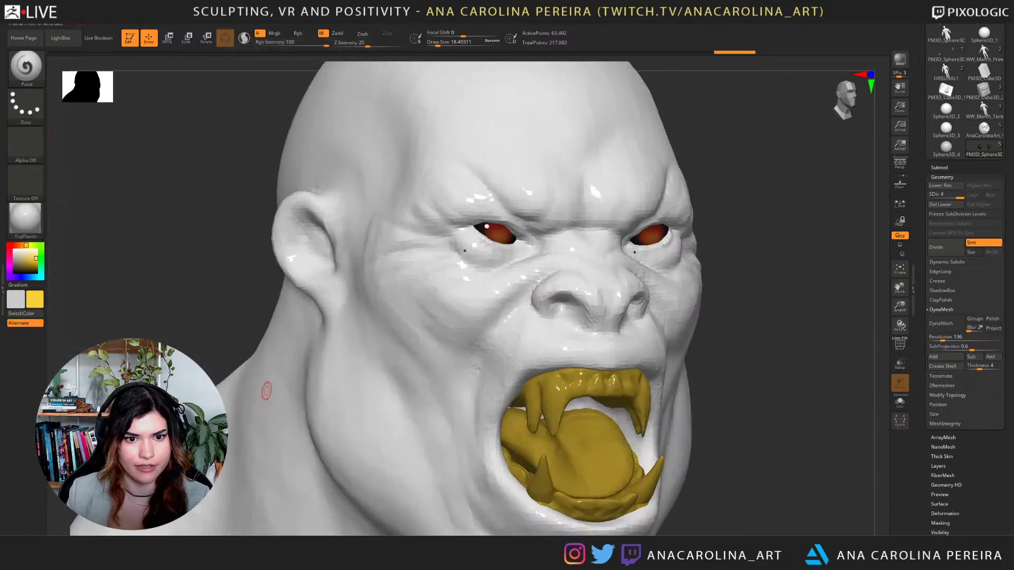
{"action": "left_click_drag", "start_coordinate": [233, 330], "coordinate": [143, 326]}
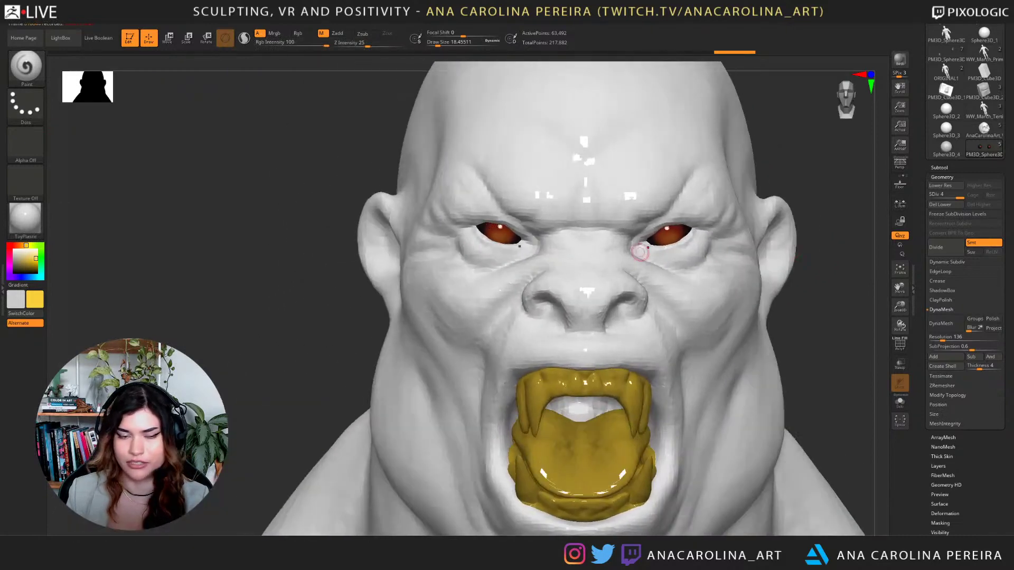
{"action": "key", "text": "space"}
{"action": "left_click_drag", "start_coordinate": [356, 163], "coordinate": [376, 163]}
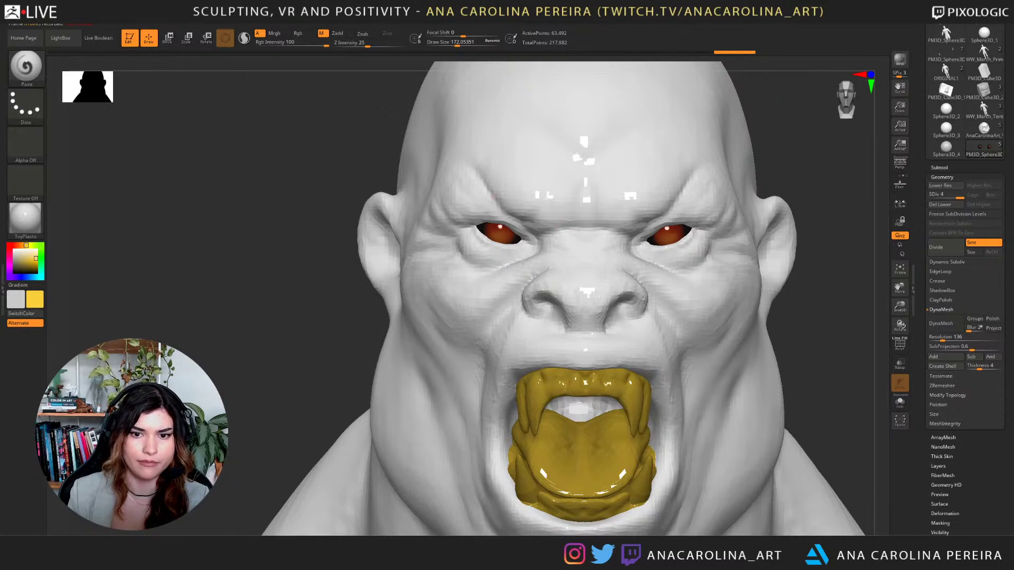
Switch the active material back to BasicMaterial for the rest of the bust.
{"action": "left_click_drag", "start_coordinate": [169, 224], "coordinate": [222, 225]}
{"action": "left_click", "coordinate": [26, 219]}
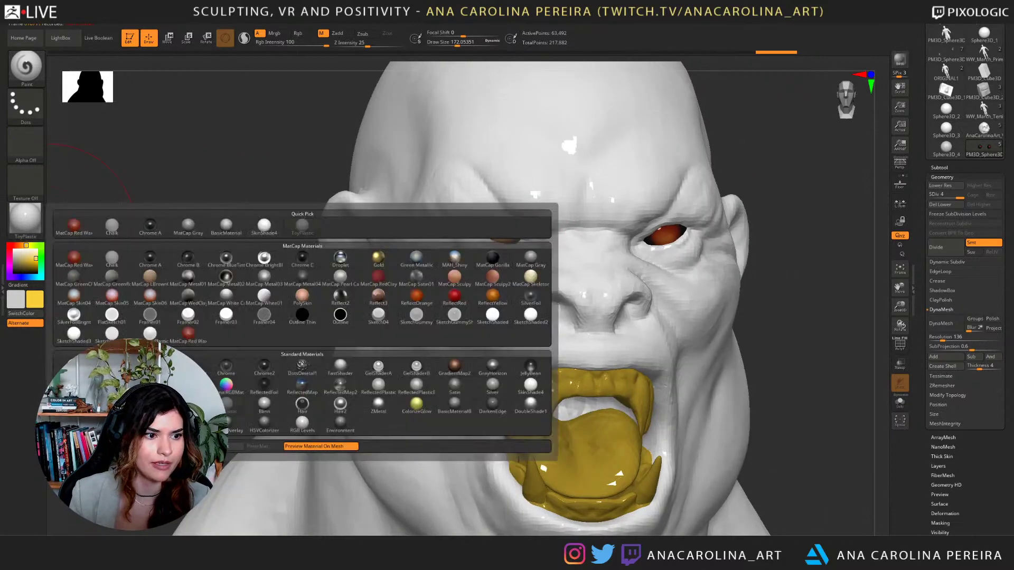
{"action": "left_click", "coordinate": [226, 226]}
Examine the painted, glossy eyes and the overall bust from several angles and distances.
{"action": "left_click_drag", "start_coordinate": [253, 274], "coordinate": [245, 193], "text": "alt"}
{"action": "left_click_drag", "start_coordinate": [704, 271], "coordinate": [719, 273]}
{"action": "key", "text": "space"}
{"action": "left_click_drag", "start_coordinate": [777, 222], "coordinate": [772, 222]}
{"action": "left_click_drag", "start_coordinate": [681, 248], "coordinate": [710, 249]}
{"action": "left_click_drag", "start_coordinate": [707, 224], "coordinate": [696, 262], "text": "alt"}
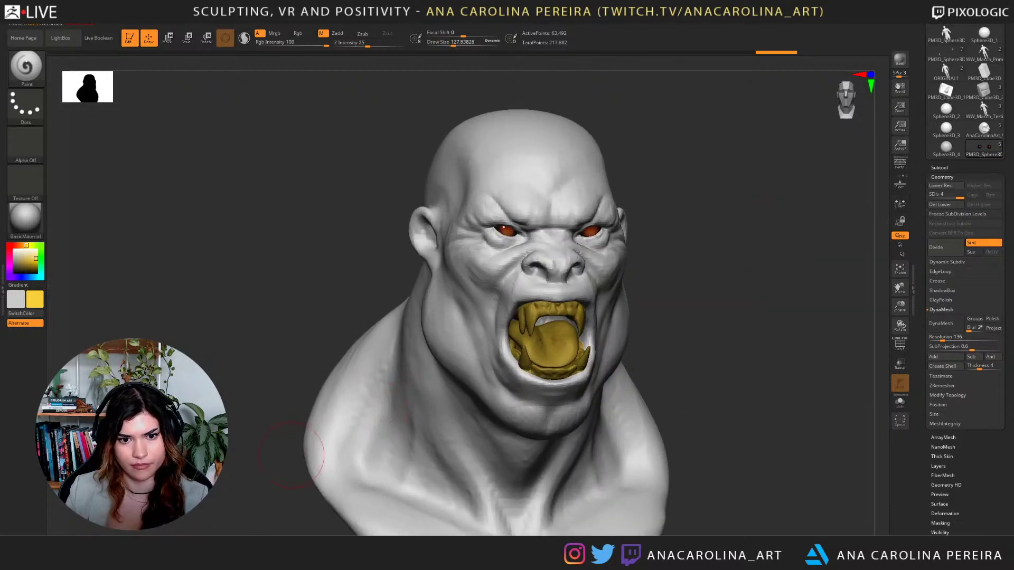
{"action": "left_click_drag", "start_coordinate": [291, 454], "coordinate": [271, 454]}
{"action": "left_click_drag", "start_coordinate": [764, 301], "coordinate": [726, 298]}
{"action": "left_click_drag", "start_coordinate": [739, 254], "coordinate": [750, 298], "text": "alt"}
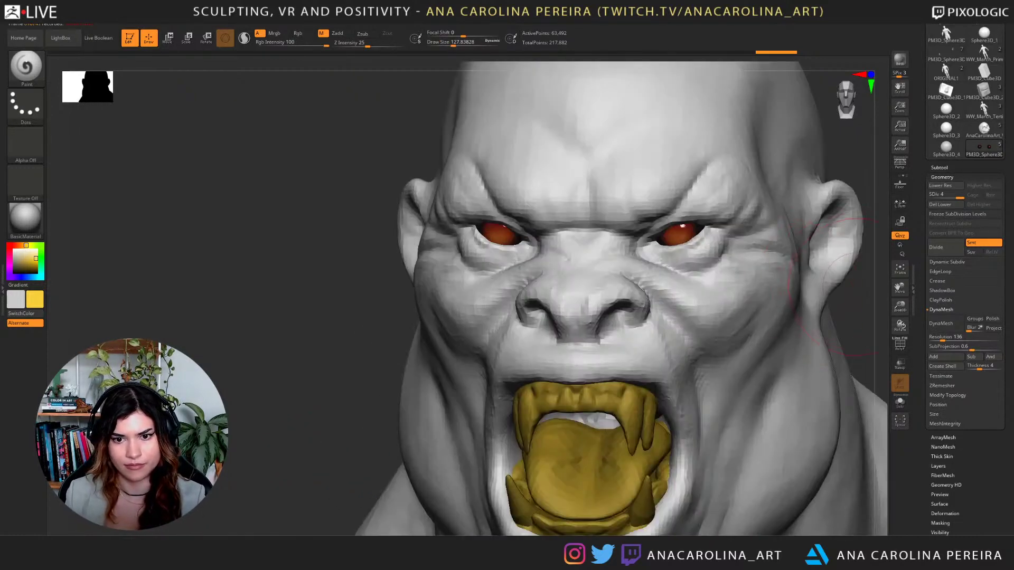
{"action": "mouse_move", "coordinate": [805, 282]}
{"action": "left_mouse_down"}
{"action": "mouse_move", "coordinate": [852, 292]}
{"action": "mouse_move", "coordinate": [777, 307]}
{"action": "left_mouse_up"}
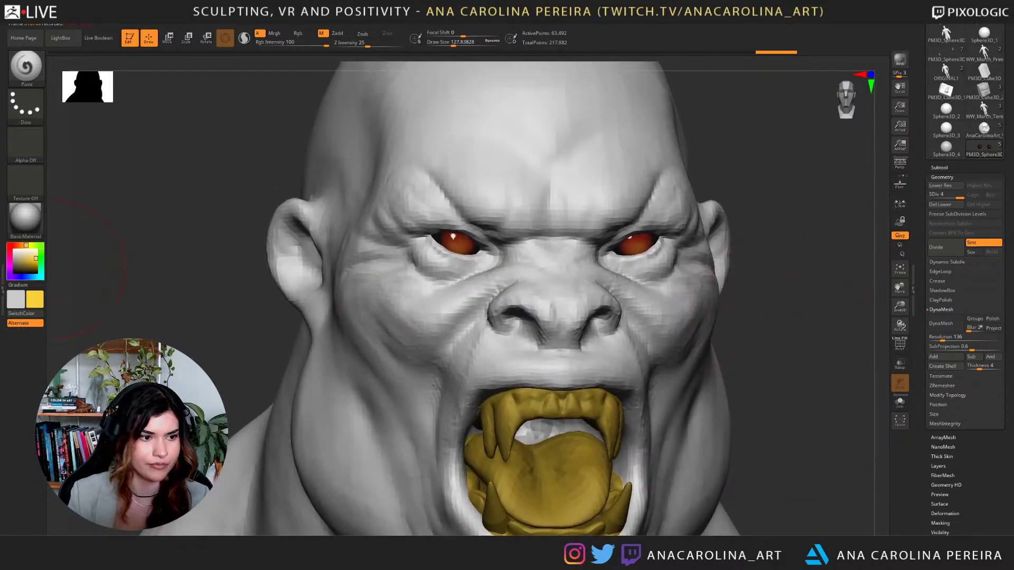
Select the Paint brush, reduce its draw size to about 15.6, and dab yellow-orange onto the eyes' irises.
{"action": "key", "text": "b"}
{"action": "key", "text": "p"}
{"action": "key", "text": "a"}
{"action": "key", "text": "space"}
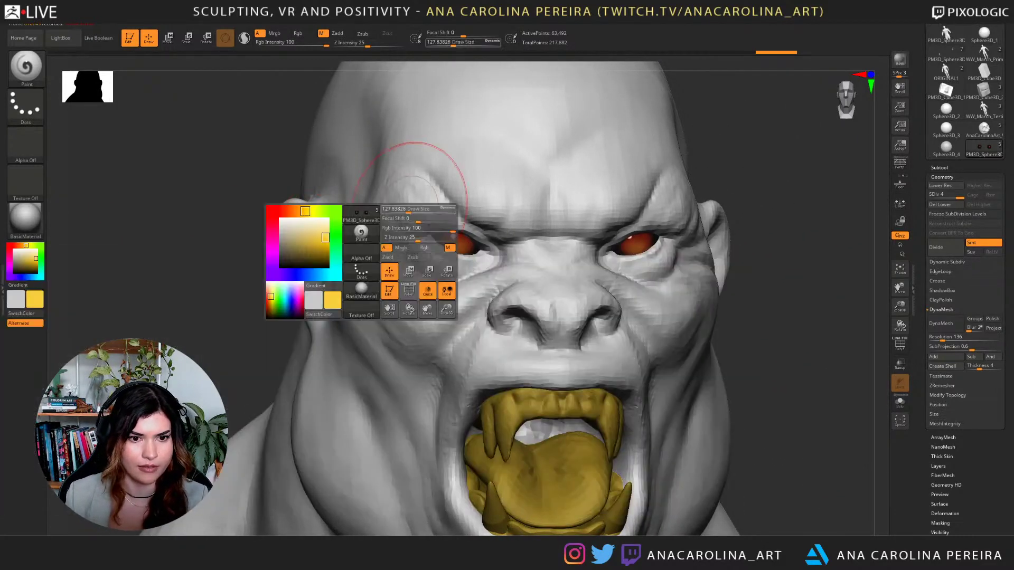
{"action": "left_click", "coordinate": [425, 247]}
{"action": "key", "text": "space"}
{"action": "left_click", "coordinate": [666, 235]}
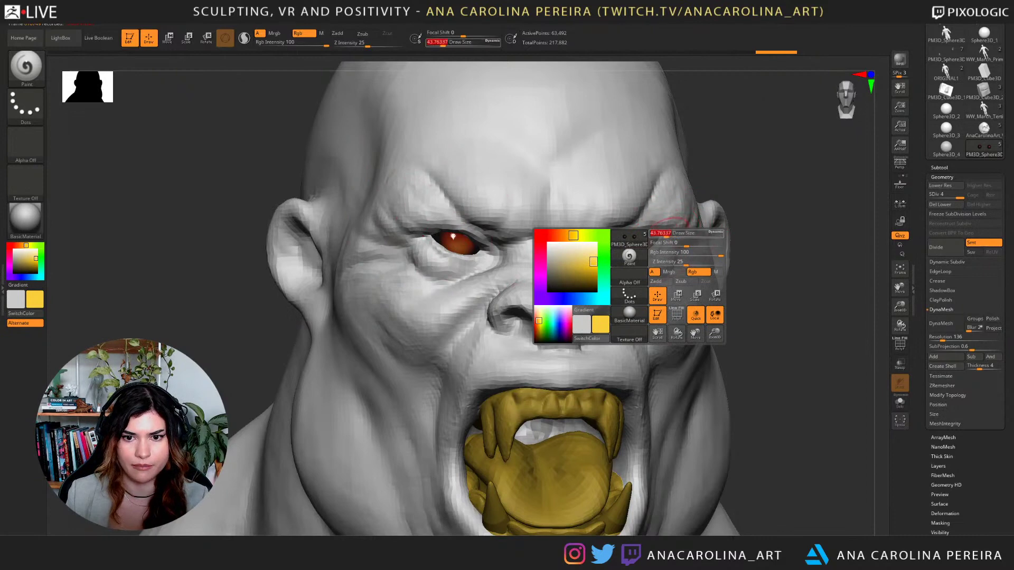
{"action": "key", "text": "space"}
{"action": "left_click_drag", "start_coordinate": [447, 255], "coordinate": [441, 255]}
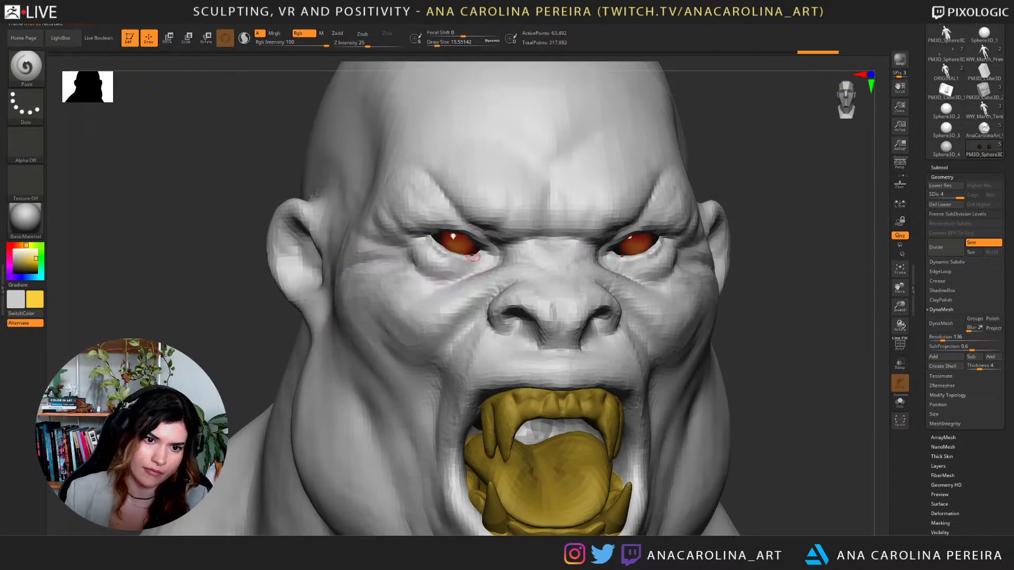
{"action": "left_click_drag", "start_coordinate": [666, 231], "coordinate": [701, 227]}
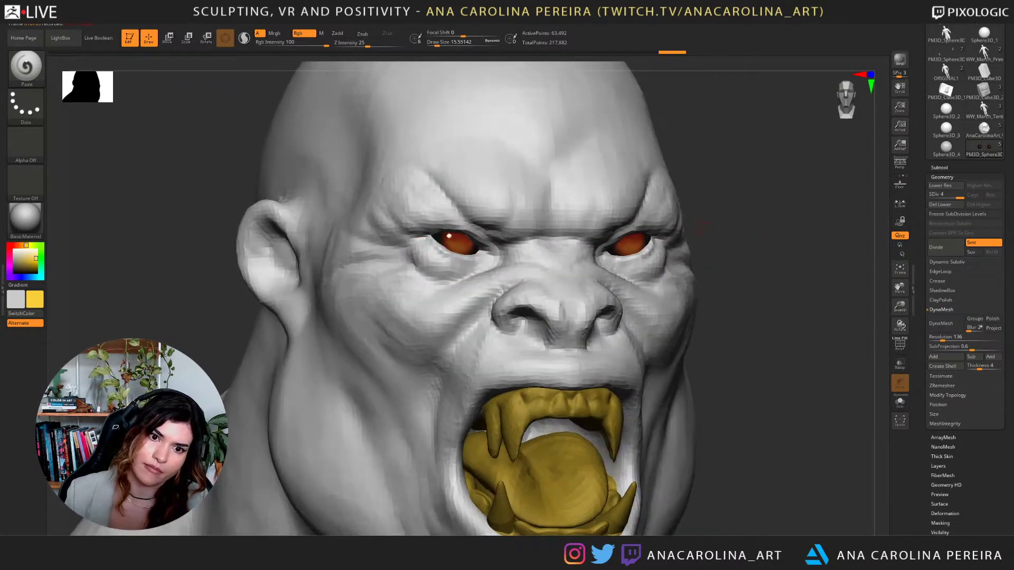
Set the paint colour to yellow (245, 236, 22) and brighten the lower irises with a draw size of about 12.9.
{"action": "mouse_move", "coordinate": [35, 255]}
{"action": "left_mouse_down"}
{"action": "mouse_move", "coordinate": [27, 250]}
{"action": "mouse_move", "coordinate": [35, 261]}
{"action": "left_mouse_up"}
{"action": "left_click", "coordinate": [30, 246]}
{"action": "left_click", "coordinate": [36, 262]}
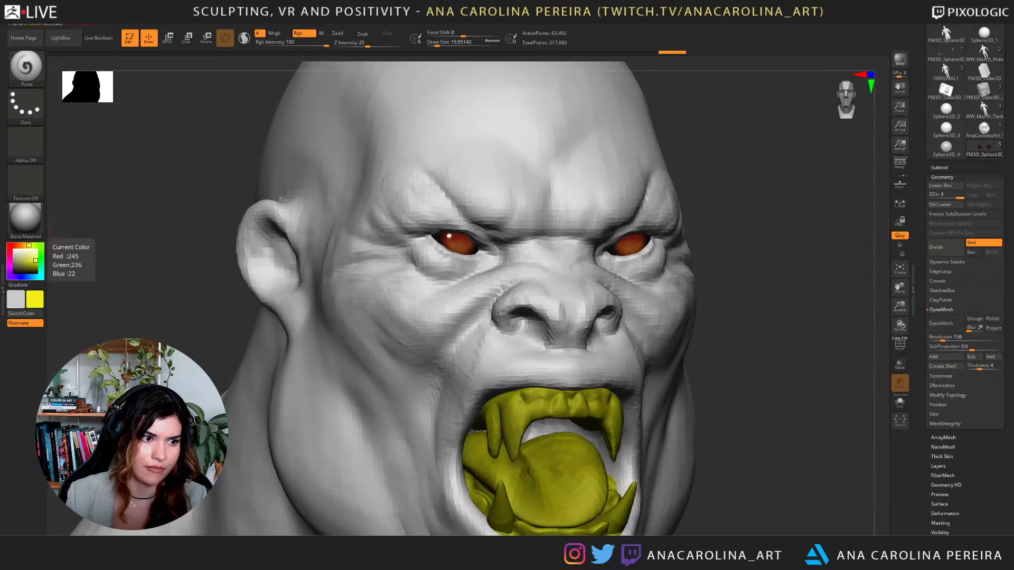
{"action": "key", "text": "s"}
{"action": "left_click_drag", "start_coordinate": [455, 245], "coordinate": [453, 245]}
{"action": "mouse_move", "coordinate": [456, 245]}
{"action": "right_mouse_down", "text": "alt"}
{"action": "mouse_move", "coordinate": [448, 261]}
{"action": "mouse_move", "coordinate": [424, 254]}
{"action": "right_mouse_up", "text": "alt"}
{"action": "key", "text": "s"}
{"action": "left_click_drag", "start_coordinate": [424, 254], "coordinate": [452, 258]}
{"action": "key", "text": "s"}
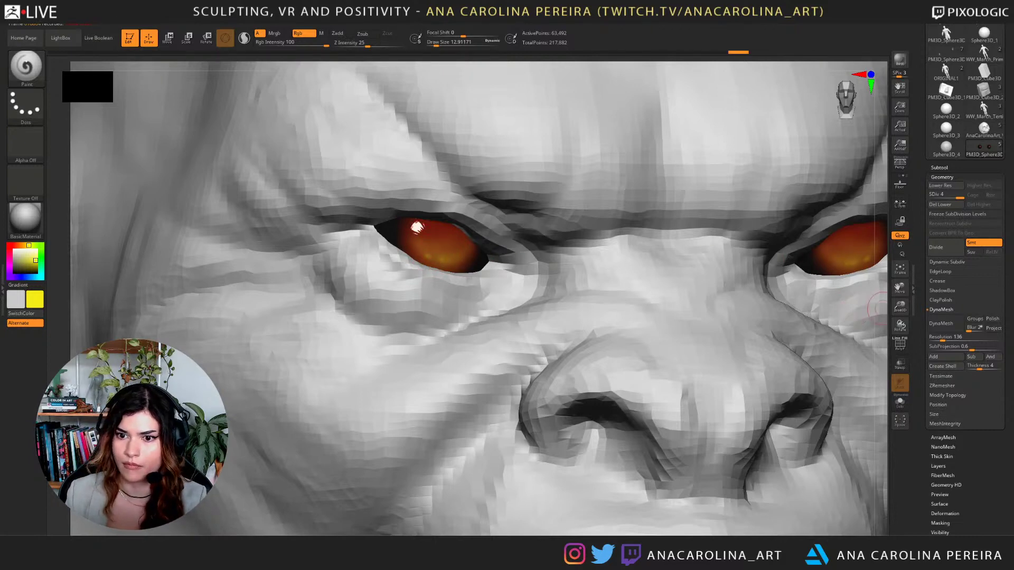
{"action": "key", "text": "f"}
{"action": "right_click_drag", "start_coordinate": [533, 264], "coordinate": [444, 322]}
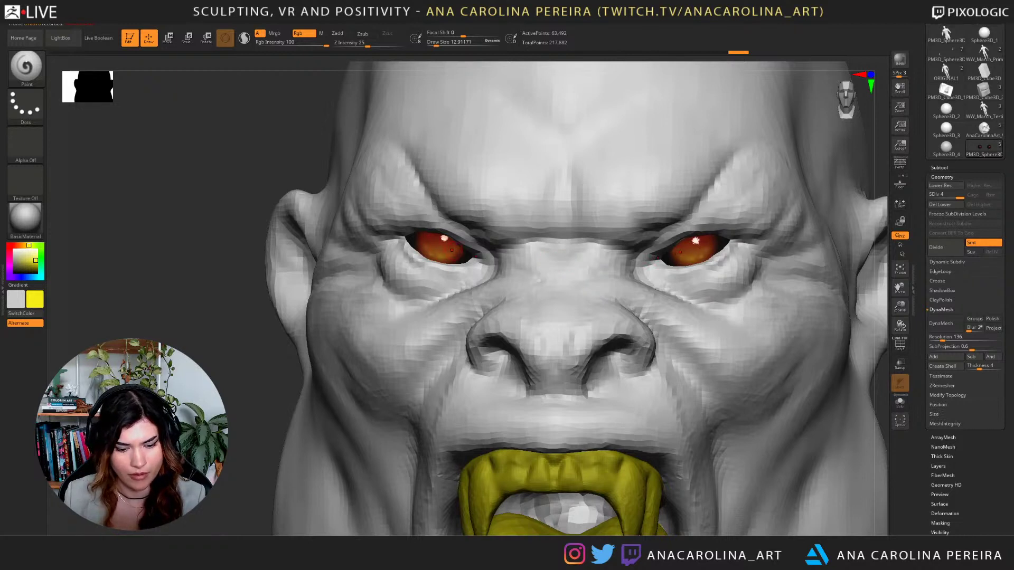
Sample a near-black paint colour and dab a small pupil into the centre of each eye with a draw size of about 9.4.
{"action": "key", "text": "c"}
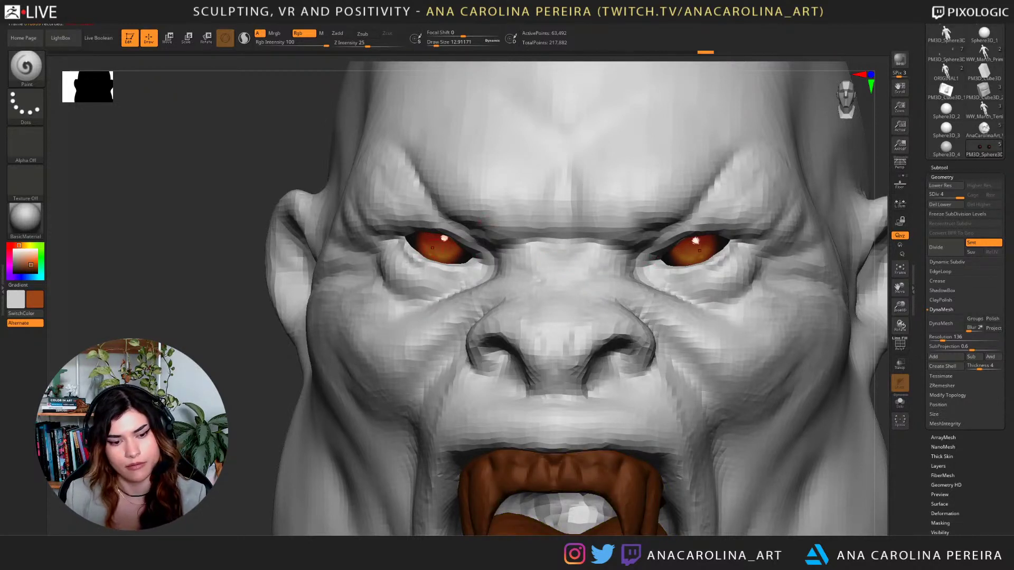
{"action": "key", "text": "c"}
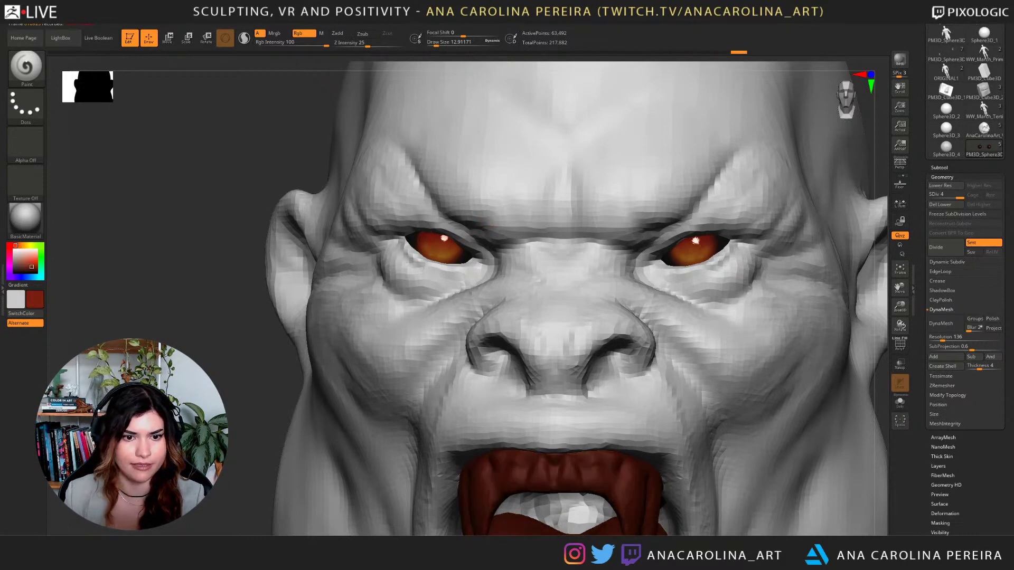
{"action": "right_click_drag", "start_coordinate": [394, 246], "coordinate": [438, 232]}
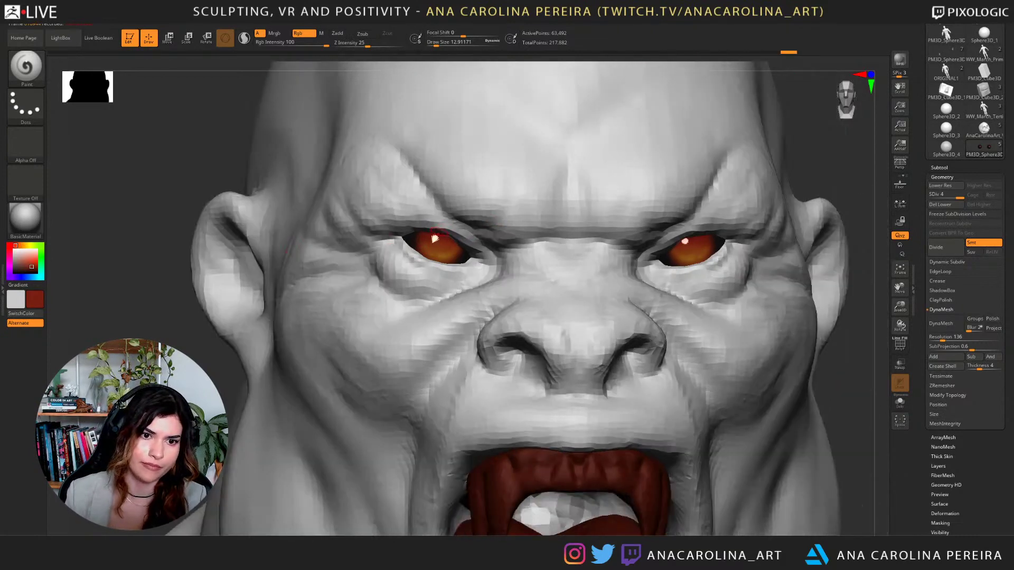
{"action": "key", "text": "c"}
{"action": "key", "text": "space"}
{"action": "key", "text": "space"}
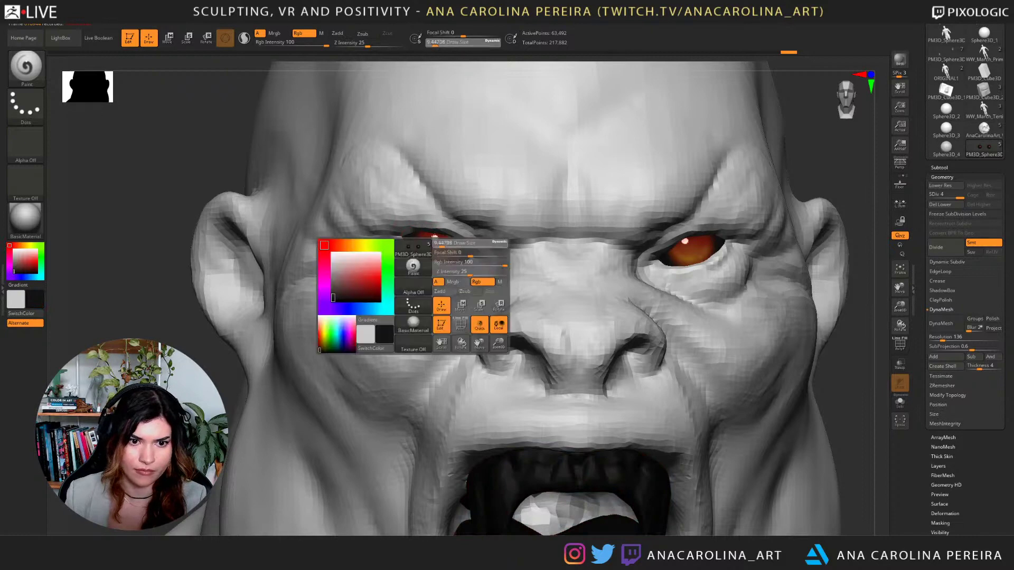
{"action": "left_click_drag", "start_coordinate": [445, 244], "coordinate": [442, 244]}
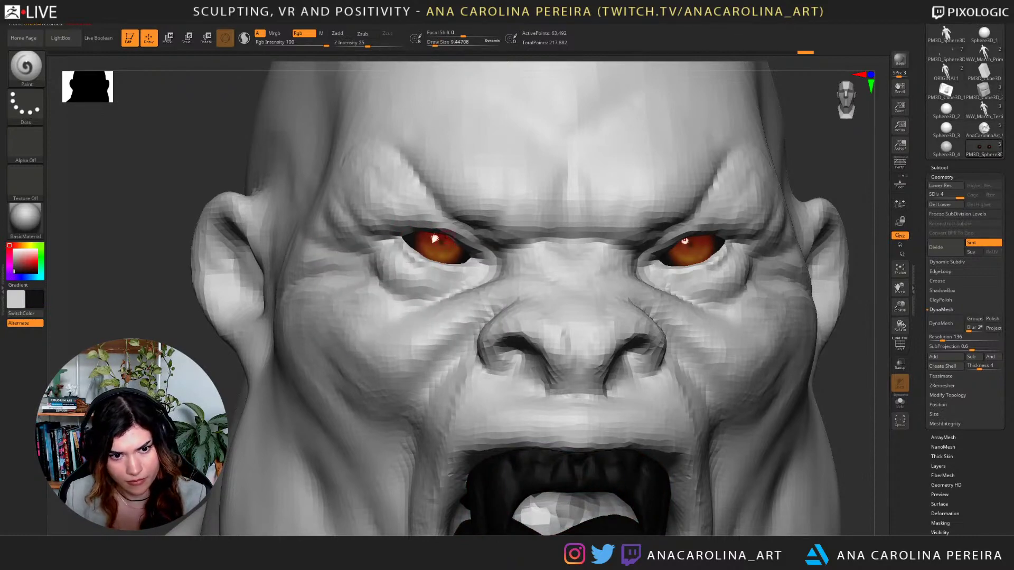
{"action": "mouse_move", "coordinate": [859, 347]}
{"action": "right_mouse_down", "text": "ctrl"}
{"action": "mouse_move", "coordinate": [740, 253]}
{"action": "mouse_move", "coordinate": [725, 258]}
{"action": "mouse_move", "coordinate": [739, 258]}
{"action": "right_mouse_up", "text": "ctrl"}
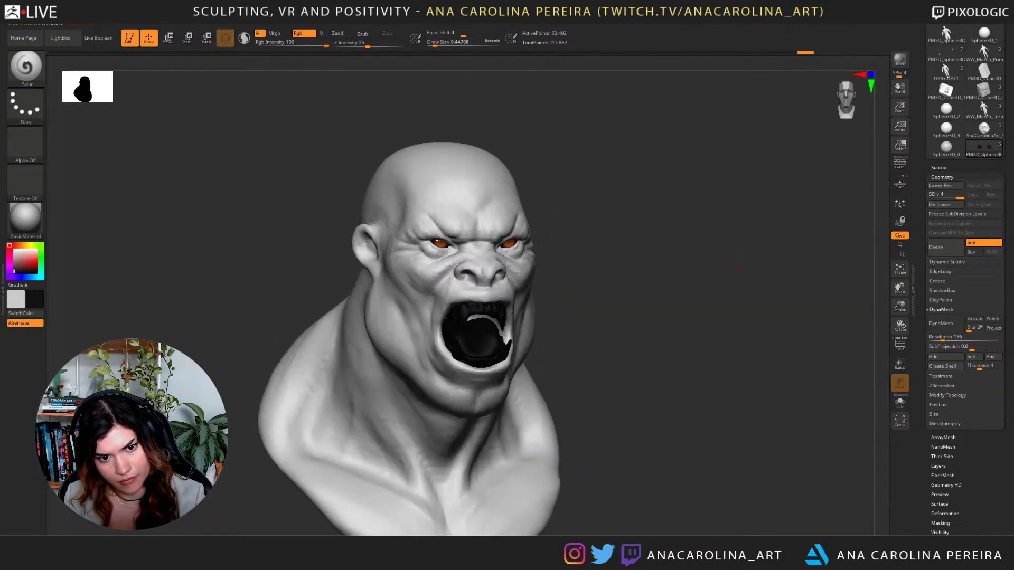
Increase the Paint brush's draw size to about 11.7 and strengthen the dark pupils in both eyes.
{"action": "key", "text": "space"}
{"action": "left_click_drag", "start_coordinate": [739, 257], "coordinate": [743, 258]}
{"action": "right_click_drag", "start_coordinate": [442, 241], "coordinate": [608, 449], "text": "ctrl"}
{"action": "key", "text": "space"}
{"action": "left_click_drag", "start_coordinate": [464, 268], "coordinate": [448, 242]}
{"action": "key", "text": "space"}
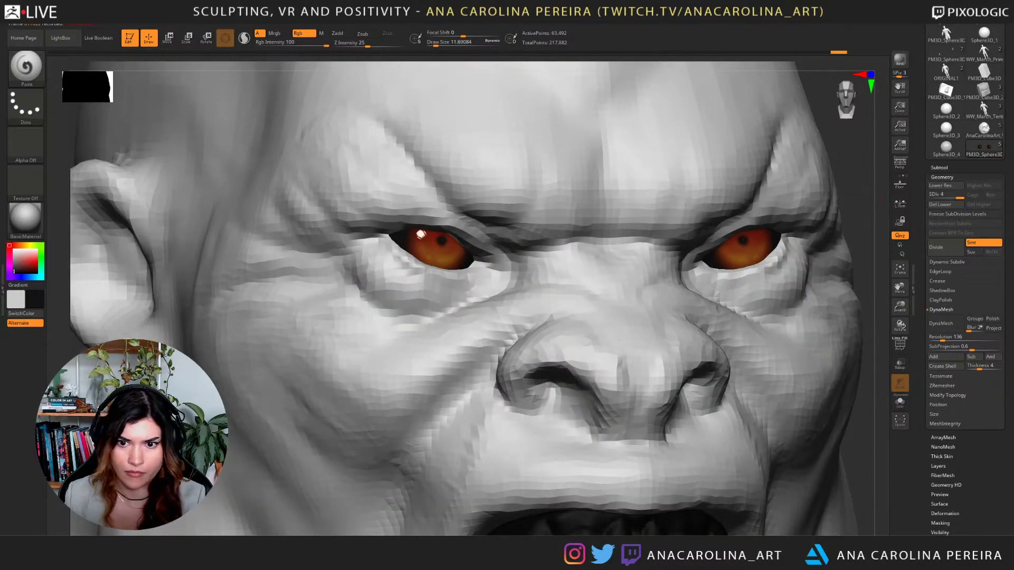
Change the paint colour to golden orange and brighten the irises around the pupils with a draw size of about 15.6.
{"action": "right_click_drag", "start_coordinate": [421, 234], "coordinate": [365, 143], "text": "ctrl"}
{"action": "mouse_move", "coordinate": [365, 143]}
{"action": "right_mouse_down"}
{"action": "mouse_move", "coordinate": [396, 145]}
{"action": "mouse_move", "coordinate": [307, 149]}
{"action": "mouse_move", "coordinate": [382, 154]}
{"action": "mouse_move", "coordinate": [470, 232]}
{"action": "right_mouse_up"}
{"action": "key", "text": "space"}
{"action": "left_click_drag", "start_coordinate": [457, 233], "coordinate": [466, 232]}
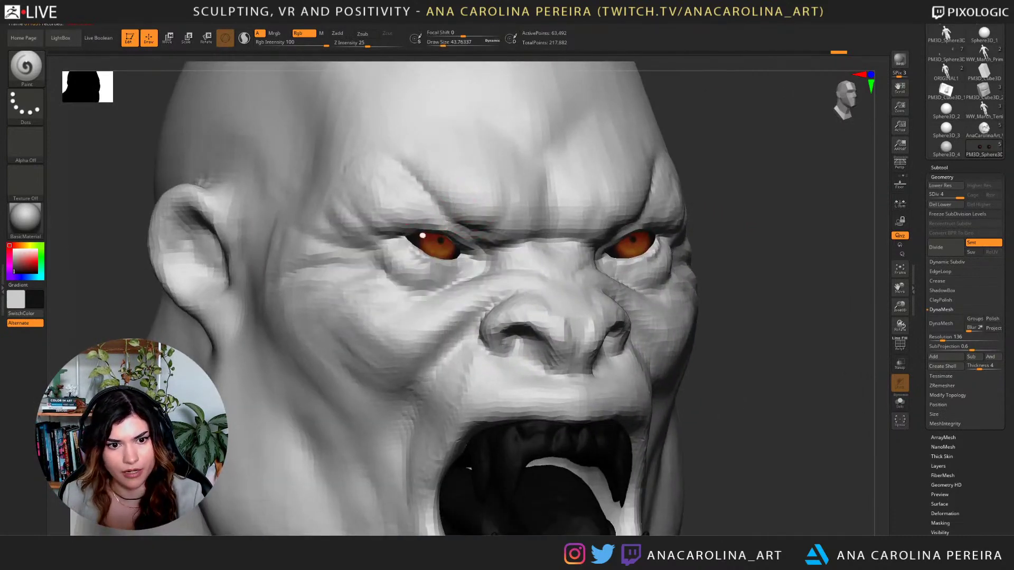
{"action": "mouse_move", "coordinate": [789, 192]}
{"action": "right_mouse_down", "text": "shift"}
{"action": "mouse_move", "coordinate": [769, 184]}
{"action": "mouse_move", "coordinate": [763, 158]}
{"action": "mouse_move", "coordinate": [792, 177]}
{"action": "mouse_move", "coordinate": [752, 176]}
{"action": "mouse_move", "coordinate": [765, 154]}
{"action": "mouse_move", "coordinate": [788, 177]}
{"action": "mouse_move", "coordinate": [798, 257]}
{"action": "right_mouse_up", "text": "shift"}
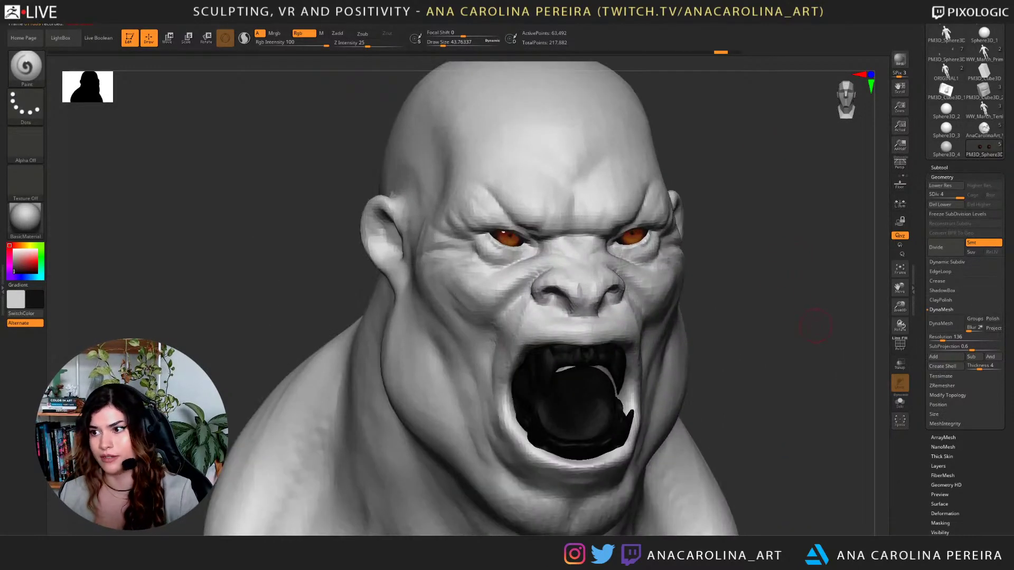
{"action": "mouse_move", "coordinate": [815, 324]}
{"action": "right_mouse_down"}
{"action": "mouse_move", "coordinate": [845, 321]}
{"action": "mouse_move", "coordinate": [804, 315]}
{"action": "mouse_move", "coordinate": [802, 388]}
{"action": "mouse_move", "coordinate": [785, 258]}
{"action": "mouse_move", "coordinate": [808, 386]}
{"action": "right_mouse_up"}
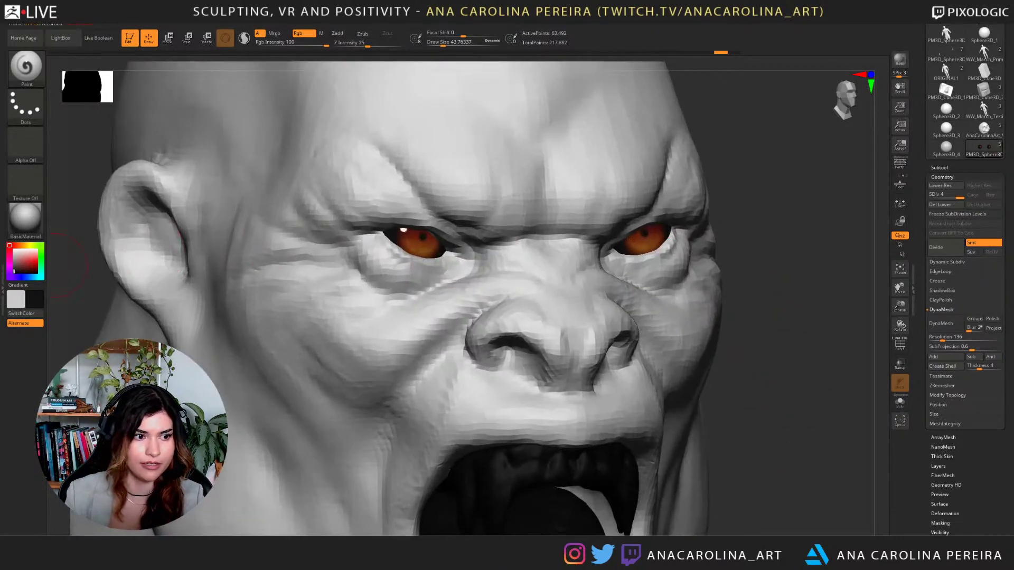
{"action": "left_click_drag", "start_coordinate": [19, 245], "coordinate": [24, 246]}
{"action": "key", "text": "space"}
{"action": "left_click_drag", "start_coordinate": [416, 243], "coordinate": [426, 247]}
{"action": "key", "text": "space"}
{"action": "key", "text": "space"}
{"action": "mouse_move", "coordinate": [792, 312]}
{"action": "right_mouse_down", "text": "ctrl"}
{"action": "mouse_move", "coordinate": [795, 227]}
{"action": "mouse_move", "coordinate": [723, 244]}
{"action": "mouse_move", "coordinate": [782, 244]}
{"action": "mouse_move", "coordinate": [689, 243]}
{"action": "right_mouse_up", "text": "ctrl"}
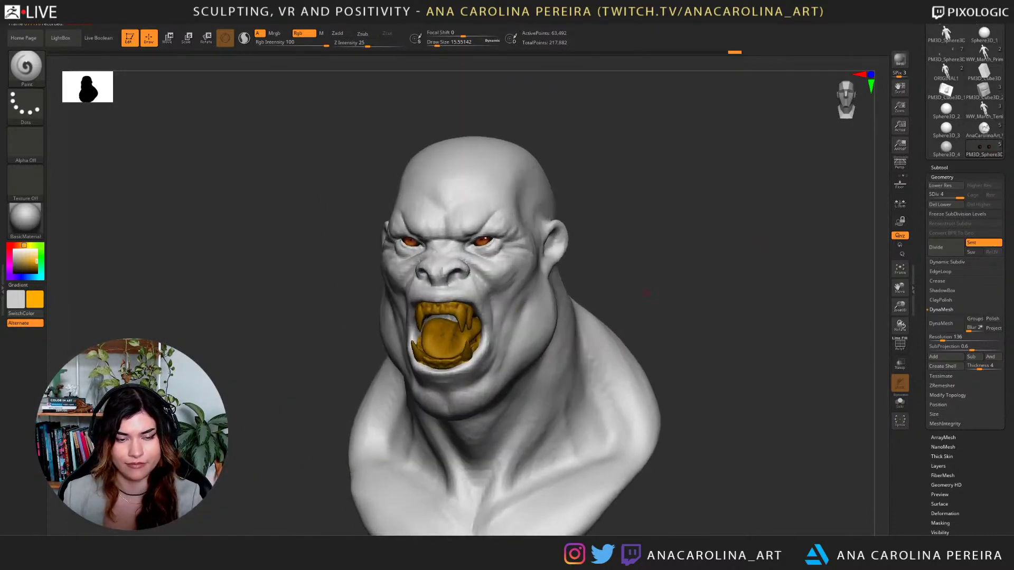
Set the paint colour to near-white and make the head mesh the active subtool.
{"action": "right_click_drag", "start_coordinate": [646, 292], "coordinate": [618, 305]}
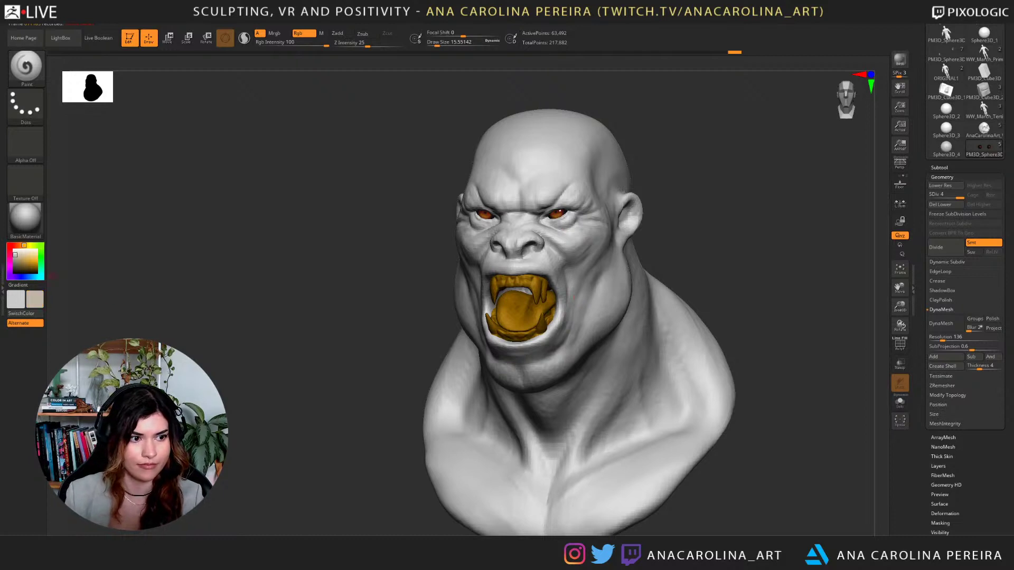
{"action": "left_click_drag", "start_coordinate": [15, 255], "coordinate": [14, 251]}
{"action": "right_click_drag", "start_coordinate": [316, 256], "coordinate": [381, 255]}
{"action": "left_click", "coordinate": [565, 228], "text": "alt"}
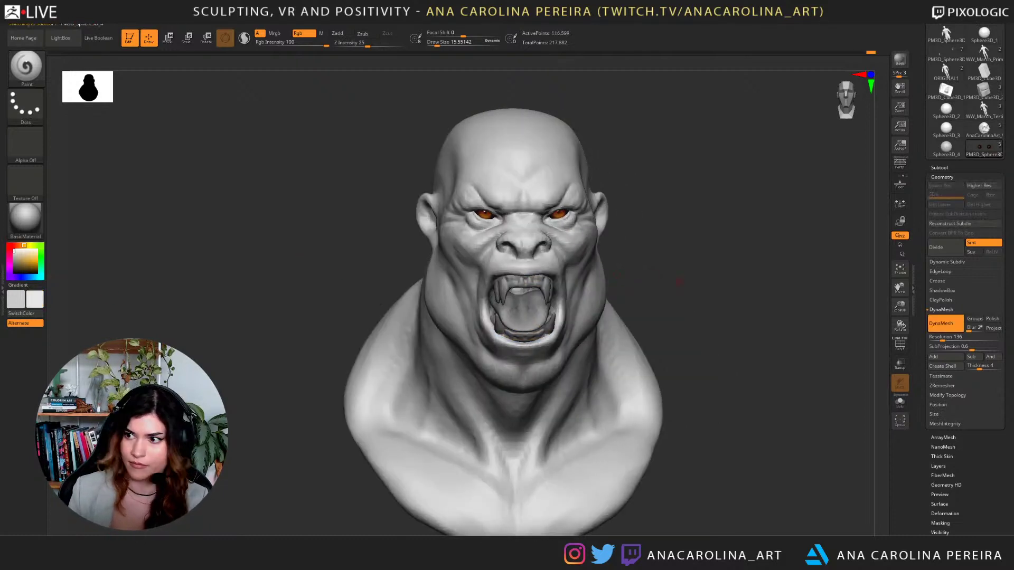
{"action": "right_click_drag", "start_coordinate": [666, 253], "coordinate": [671, 295], "text": "ctrl"}
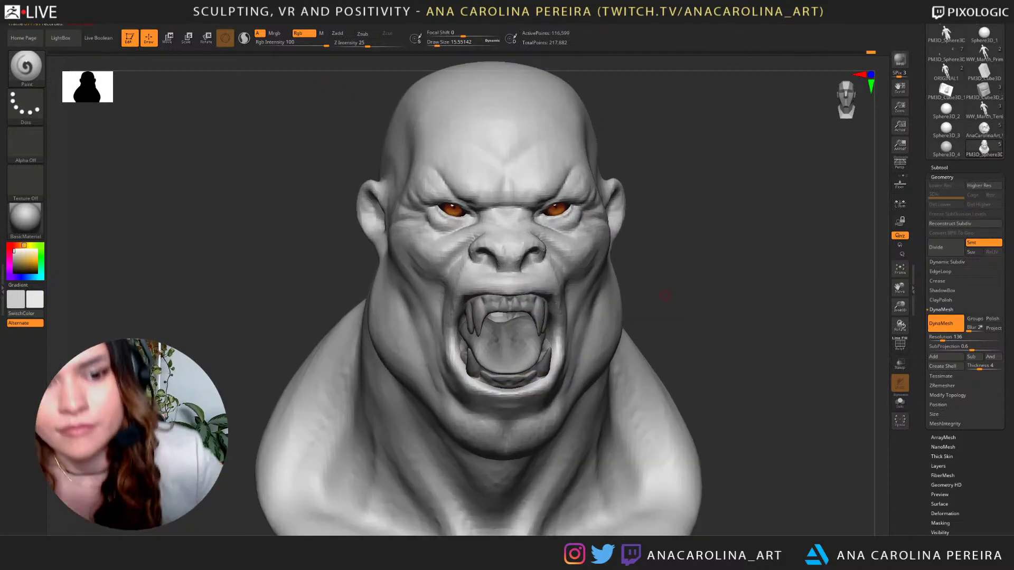
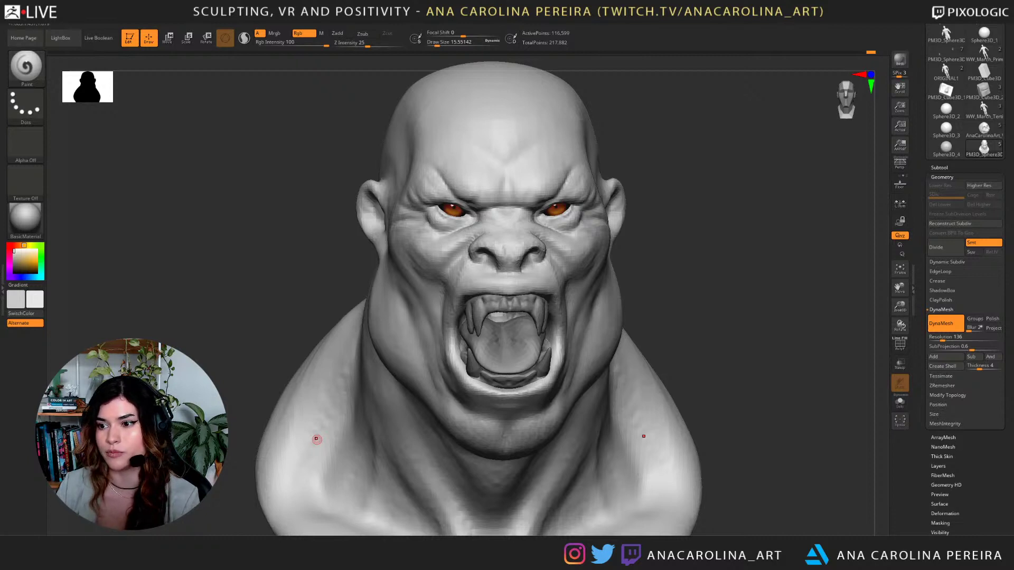
Select the DamStandard brush for the head and set its draw size to about 68.
{"action": "left_click_drag", "start_coordinate": [734, 343], "coordinate": [663, 340]}
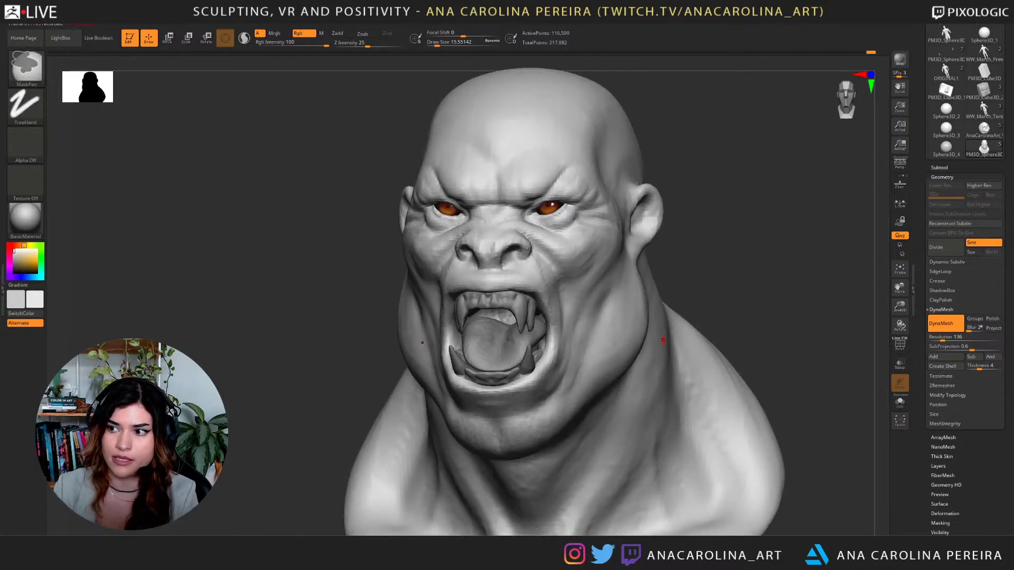
{"action": "left_click_drag", "start_coordinate": [739, 208], "coordinate": [747, 251], "text": "alt"}
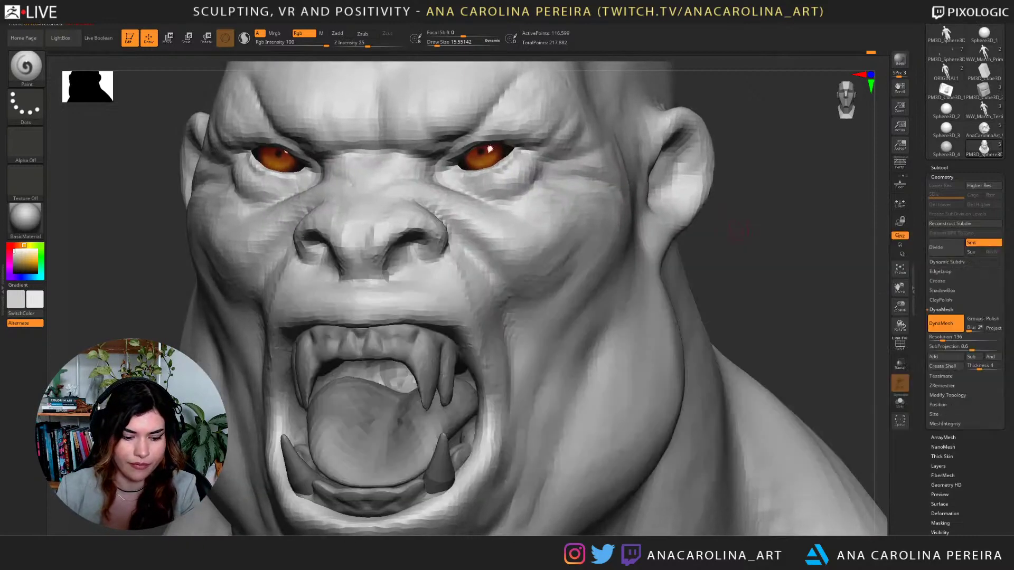
{"action": "key", "text": "d"}
{"action": "left_click", "coordinate": [479, 178]}
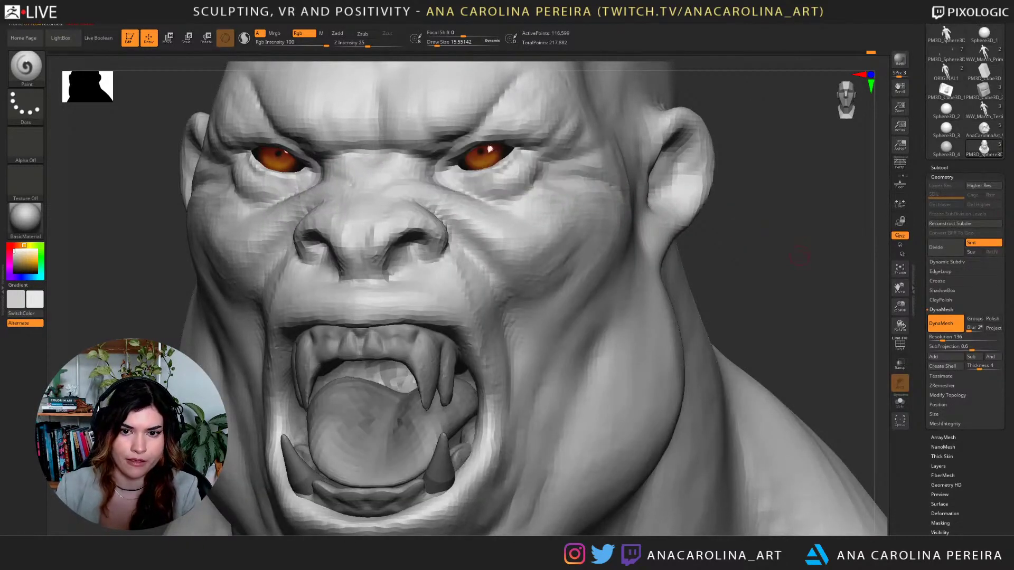
{"action": "left_click_drag", "start_coordinate": [740, 227], "coordinate": [810, 270], "text": "alt"}
{"action": "key", "text": "b"}
{"action": "key", "text": "d"}
{"action": "key", "text": "s"}
{"action": "key", "text": "space"}
{"action": "left_click_drag", "start_coordinate": [562, 167], "coordinate": [570, 168]}
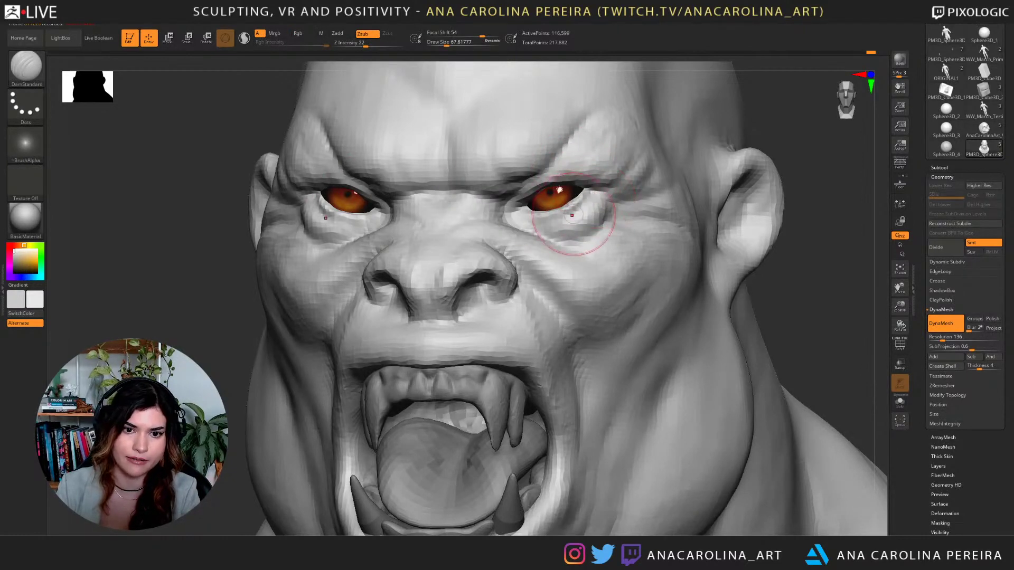
Reduce the DamStandard brush to a draw size of about 39 and refine the creases under the inner eye corners.
{"action": "left_click_drag", "start_coordinate": [781, 260], "coordinate": [861, 261]}
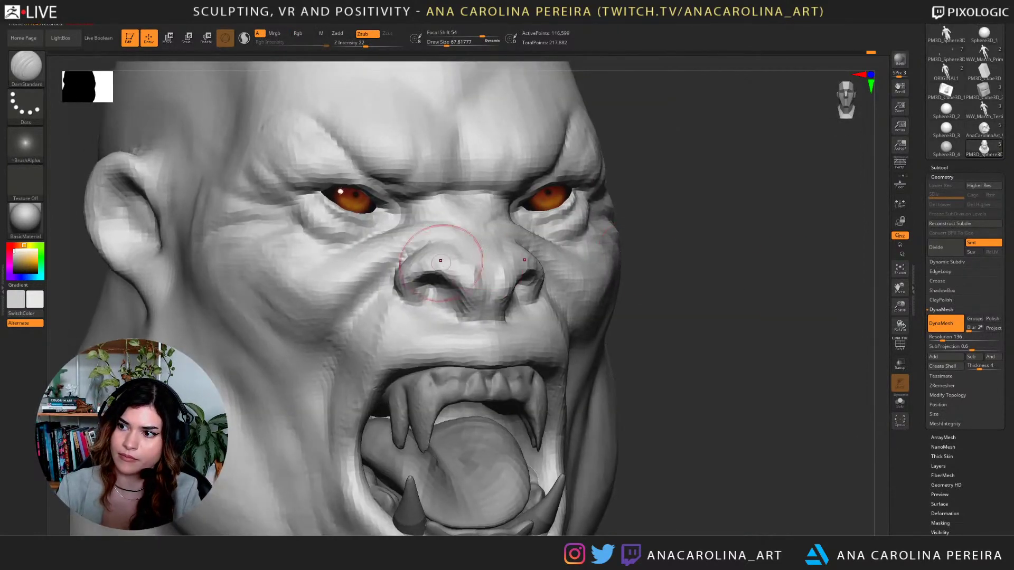
{"action": "key", "text": "space"}
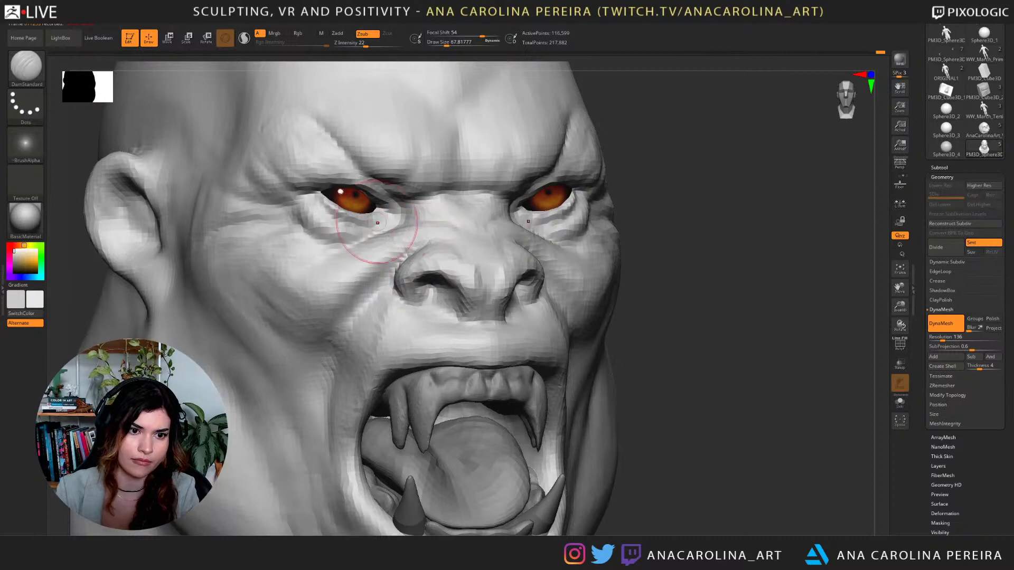
{"action": "key", "text": "space"}
{"action": "left_click_drag", "start_coordinate": [379, 220], "coordinate": [390, 230]}
{"action": "right_click_drag", "start_coordinate": [417, 226], "coordinate": [409, 206], "text": "alt"}
{"action": "key", "text": "f"}
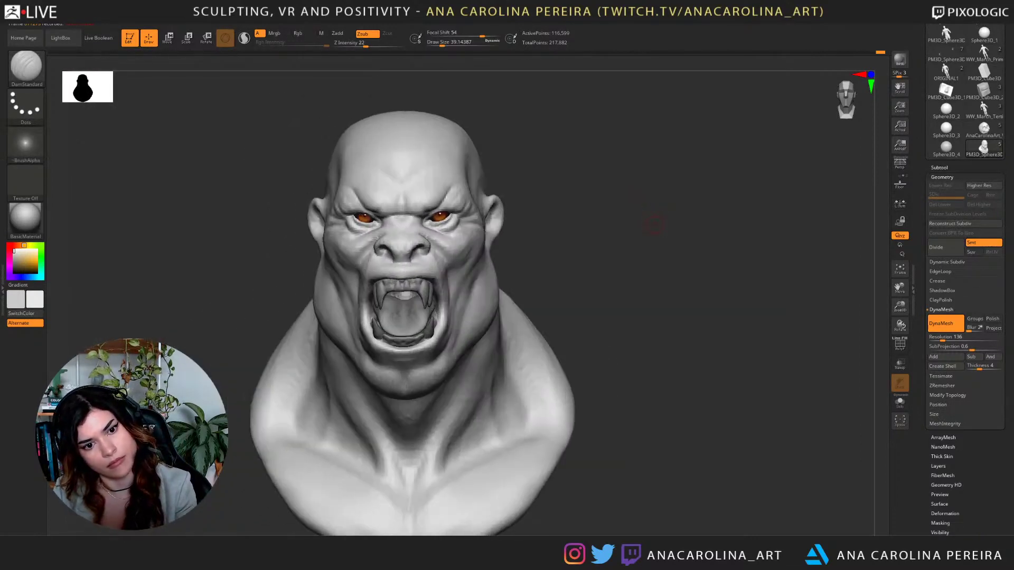
Switch to the Move brush and set its draw size to about 77 to work on the nose bridge in profile.
{"action": "mouse_move", "coordinate": [655, 225]}
{"action": "left_mouse_down", "text": "alt"}
{"action": "mouse_move", "coordinate": [715, 228]}
{"action": "mouse_move", "coordinate": [724, 271]}
{"action": "mouse_move", "coordinate": [745, 251]}
{"action": "left_mouse_up", "text": "alt"}
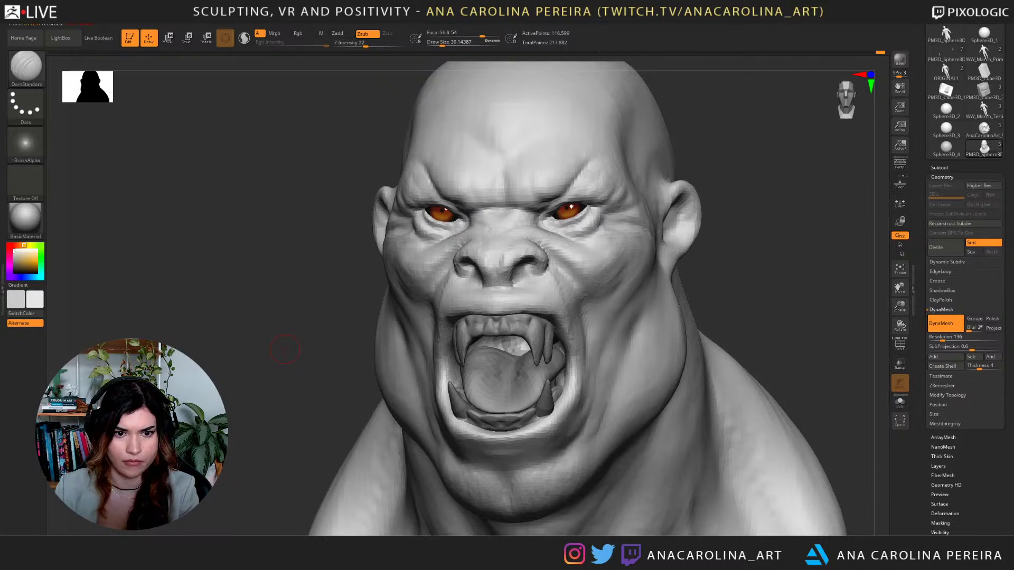
{"action": "left_click_drag", "start_coordinate": [285, 350], "coordinate": [720, 316]}
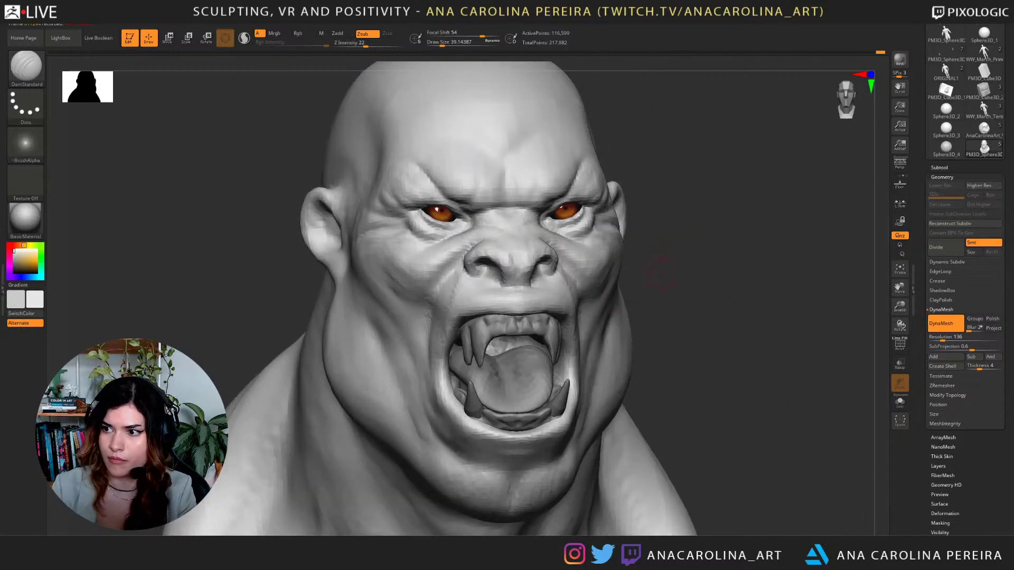
{"action": "left_click_drag", "start_coordinate": [662, 275], "coordinate": [840, 256]}
{"action": "key", "text": "b"}
{"action": "mouse_move", "coordinate": [733, 188]}
{"action": "left_mouse_down"}
{"action": "mouse_move", "coordinate": [717, 186]}
{"action": "mouse_move", "coordinate": [715, 212]}
{"action": "left_mouse_up"}
{"action": "key", "text": "b"}
{"action": "left_click", "coordinate": [716, 211]}
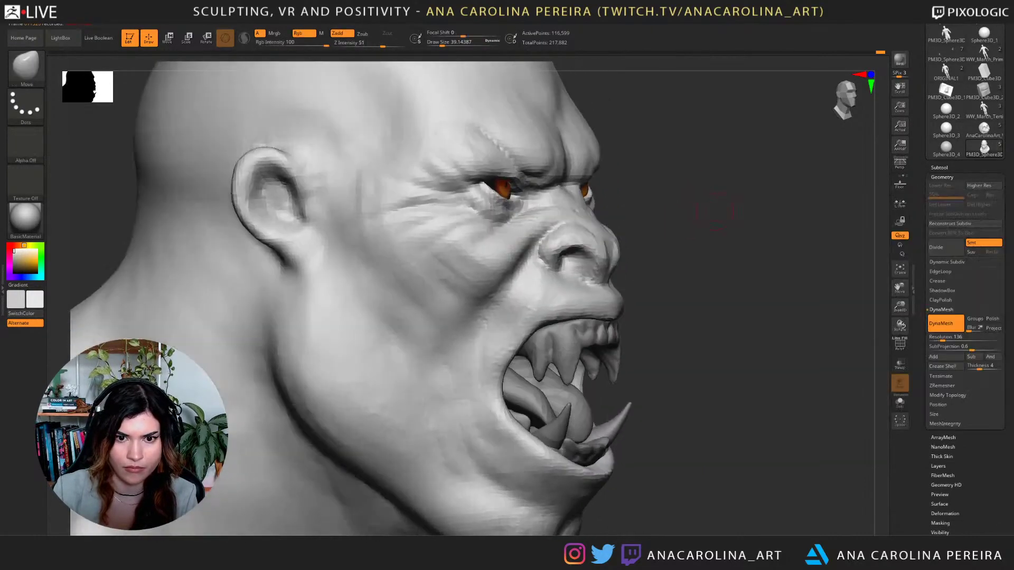
{"action": "key", "text": "space"}
{"action": "left_click_drag", "start_coordinate": [666, 252], "coordinate": [674, 253]}
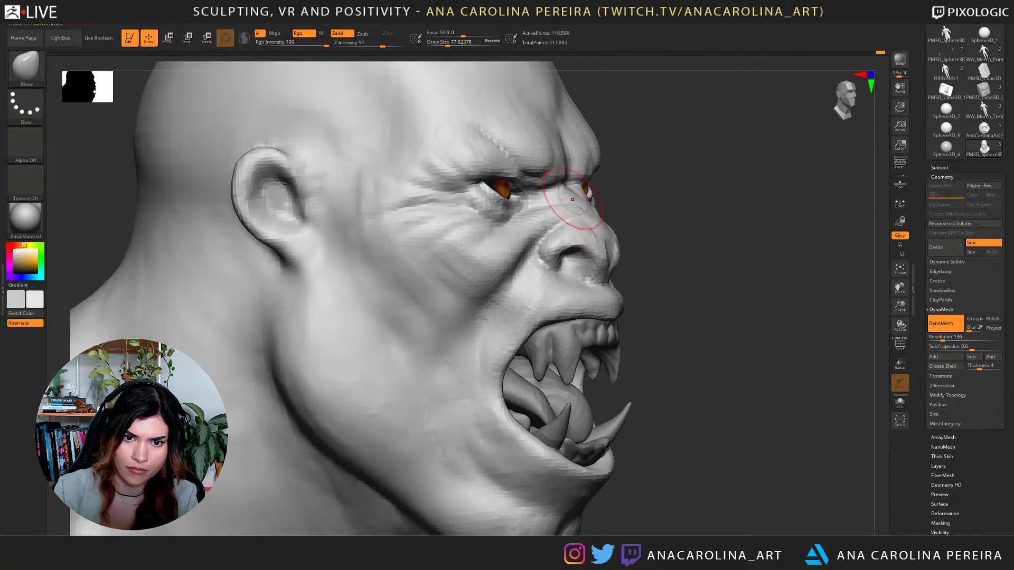
{"action": "left_click_drag", "start_coordinate": [723, 217], "coordinate": [484, 219]}
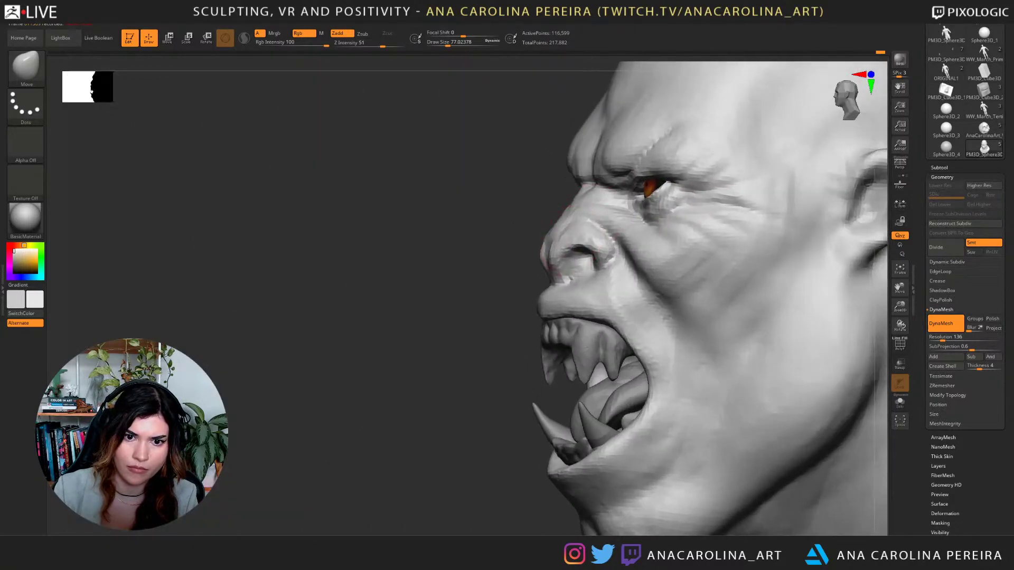
Enlarge the Move brush to a draw size of about 120 and reshape the nose bridge in profile.
{"action": "left_click_drag", "start_coordinate": [560, 259], "coordinate": [509, 260]}
{"action": "key", "text": "space"}
{"action": "left_click_drag", "start_coordinate": [510, 260], "coordinate": [517, 259]}
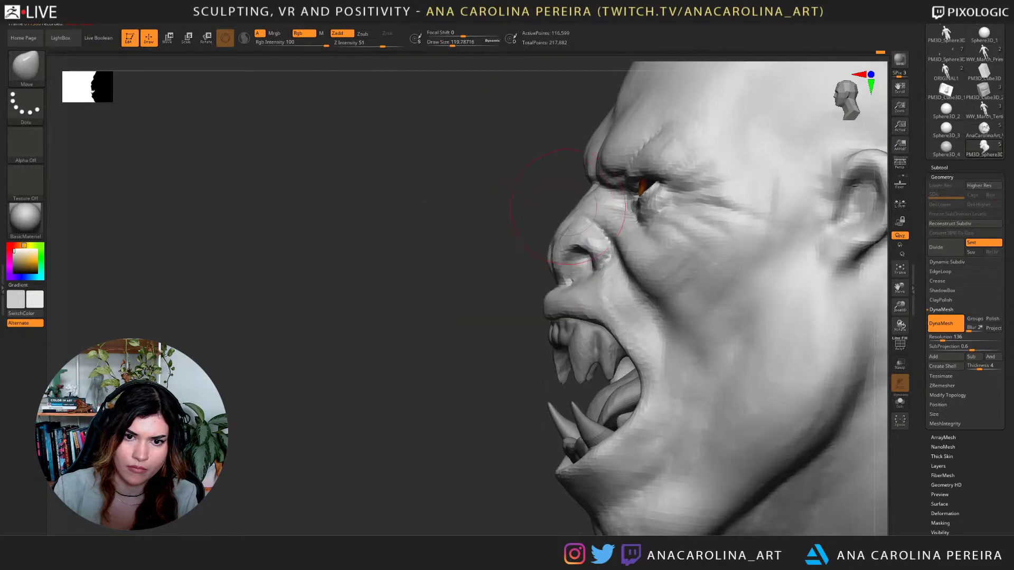
{"action": "mouse_move", "coordinate": [537, 214]}
{"action": "left_mouse_down"}
{"action": "mouse_move", "coordinate": [681, 217]}
{"action": "mouse_move", "coordinate": [686, 164]}
{"action": "left_mouse_up"}
{"action": "mouse_move", "coordinate": [750, 228]}
{"action": "left_mouse_down"}
{"action": "mouse_move", "coordinate": [728, 230]}
{"action": "mouse_move", "coordinate": [733, 285]}
{"action": "mouse_move", "coordinate": [810, 264]}
{"action": "mouse_move", "coordinate": [739, 256]}
{"action": "left_mouse_up"}
Switch to the DamStandard brush, reduce its draw size to about 46 and define the forms of the nose bridge.
{"action": "key", "text": "b"}
{"action": "key", "text": "d"}
{"action": "key", "text": "s"}
{"action": "key", "text": "space"}
{"action": "left_click_drag", "start_coordinate": [721, 301], "coordinate": [716, 301]}
{"action": "left_click_drag", "start_coordinate": [749, 237], "coordinate": [752, 282], "text": "alt"}
{"action": "key", "text": "space"}
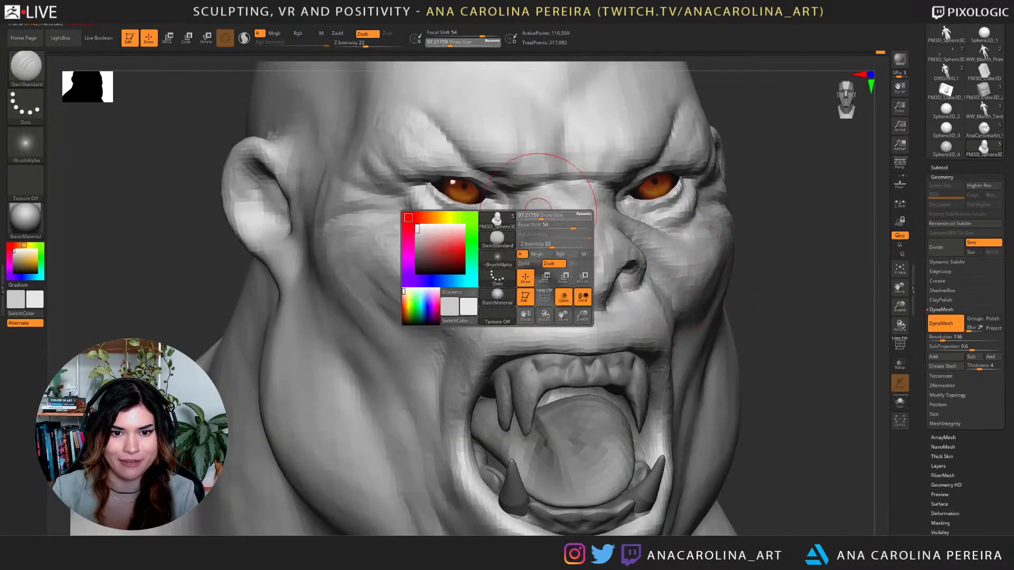
{"action": "left_click_drag", "start_coordinate": [539, 243], "coordinate": [531, 242]}
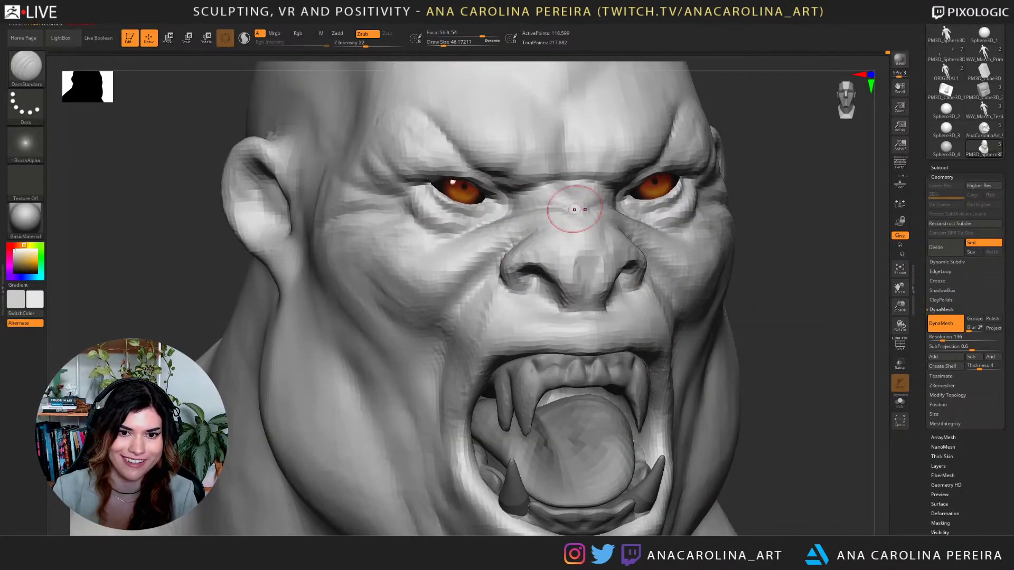
{"action": "mouse_move", "coordinate": [572, 202]}
{"action": "left_mouse_down"}
{"action": "mouse_move", "coordinate": [560, 226]}
{"action": "mouse_move", "coordinate": [541, 232]}
{"action": "mouse_move", "coordinate": [549, 229]}
{"action": "left_mouse_up"}
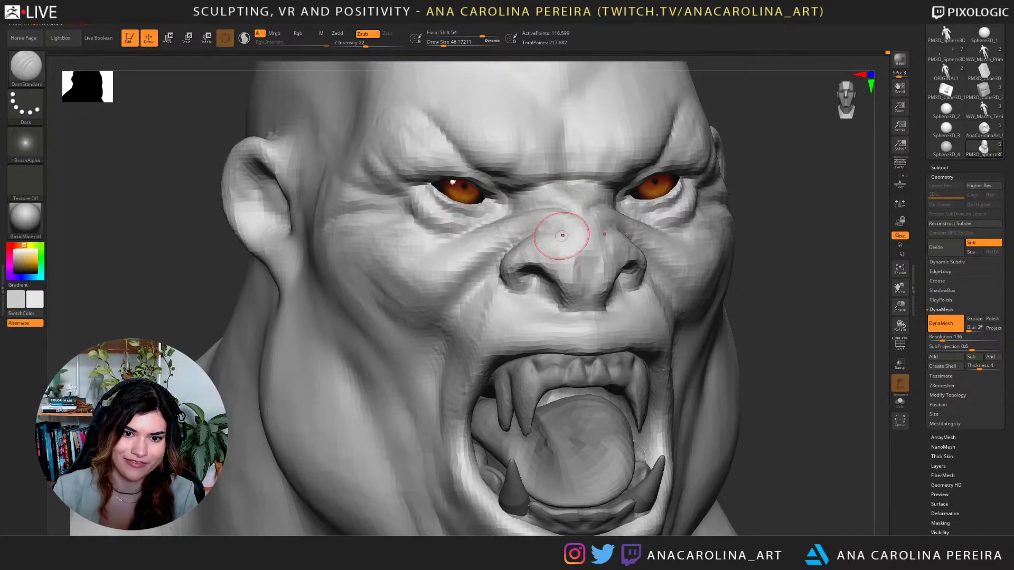
Carve the lower rims of the nostrils and smooth the underside of the nose tip.
{"action": "left_click_drag", "start_coordinate": [752, 324], "coordinate": [707, 327]}
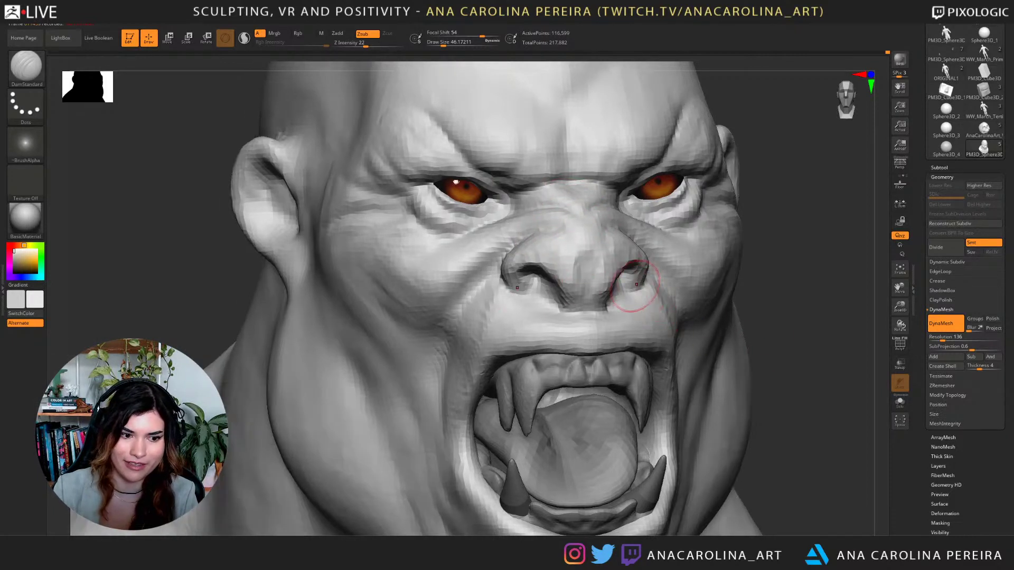
{"action": "mouse_move", "coordinate": [532, 292]}
{"action": "left_mouse_down"}
{"action": "mouse_move", "coordinate": [546, 297]}
{"action": "mouse_move", "coordinate": [524, 288]}
{"action": "mouse_move", "coordinate": [544, 302]}
{"action": "mouse_move", "coordinate": [594, 300]}
{"action": "left_mouse_up"}
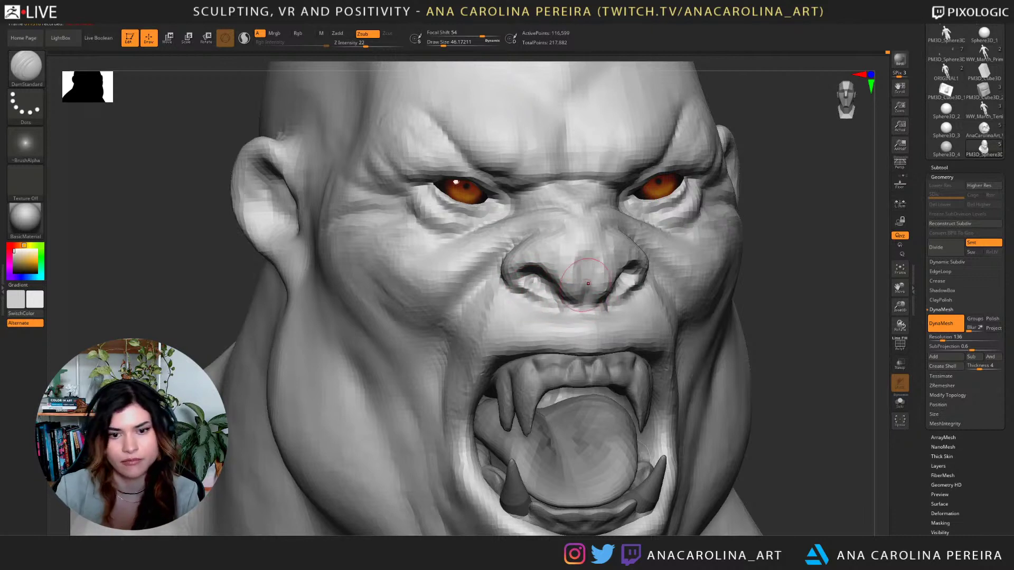
{"action": "left_click_drag", "start_coordinate": [596, 297], "coordinate": [585, 286], "text": "shift"}
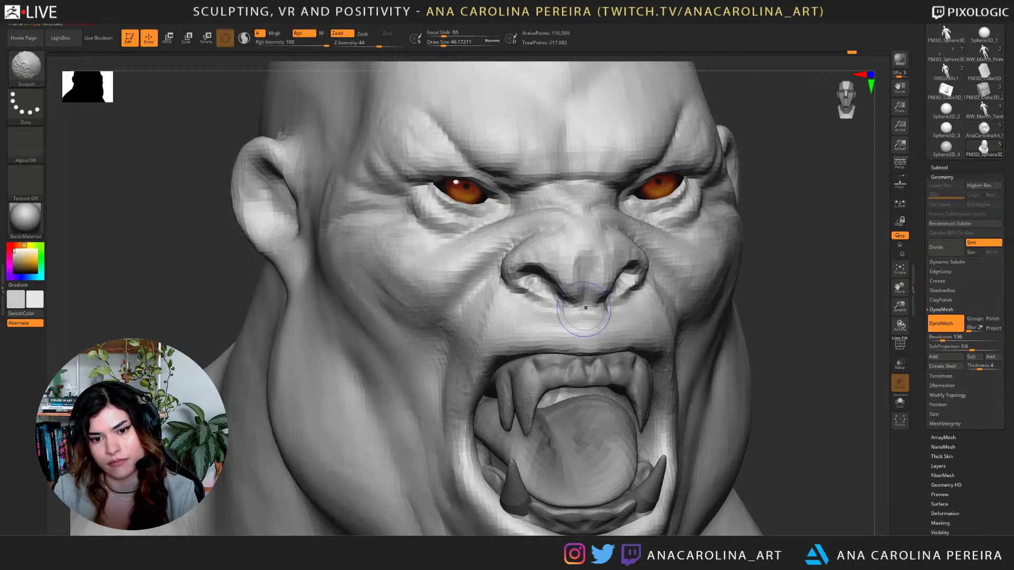
Switch to the ClayBuildup brush with a draw size of about 35 and build up the base of the nostrils.
{"action": "key", "text": "b"}
{"action": "key", "text": "c"}
{"action": "key", "text": "b"}
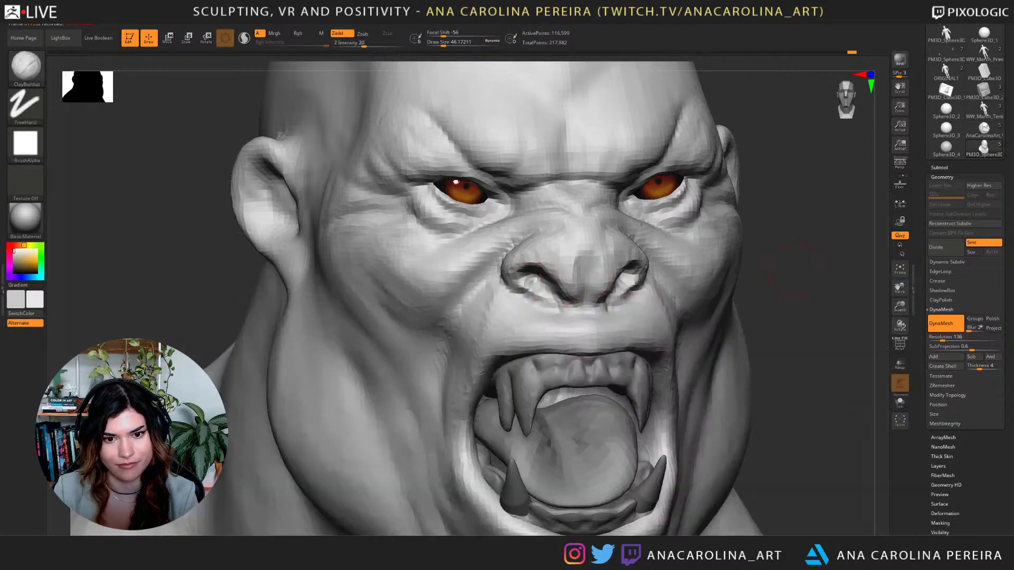
{"action": "right_click_drag", "start_coordinate": [533, 283], "coordinate": [668, 271]}
{"action": "left_click_drag", "start_coordinate": [635, 284], "coordinate": [637, 283], "text": "alt"}
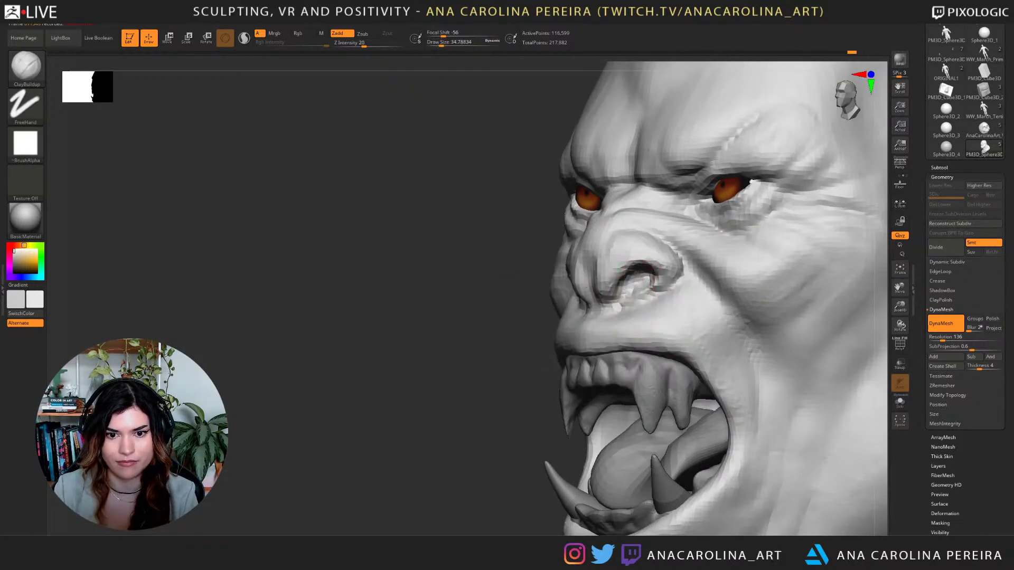
{"action": "right_click_drag", "start_coordinate": [496, 338], "coordinate": [668, 279]}
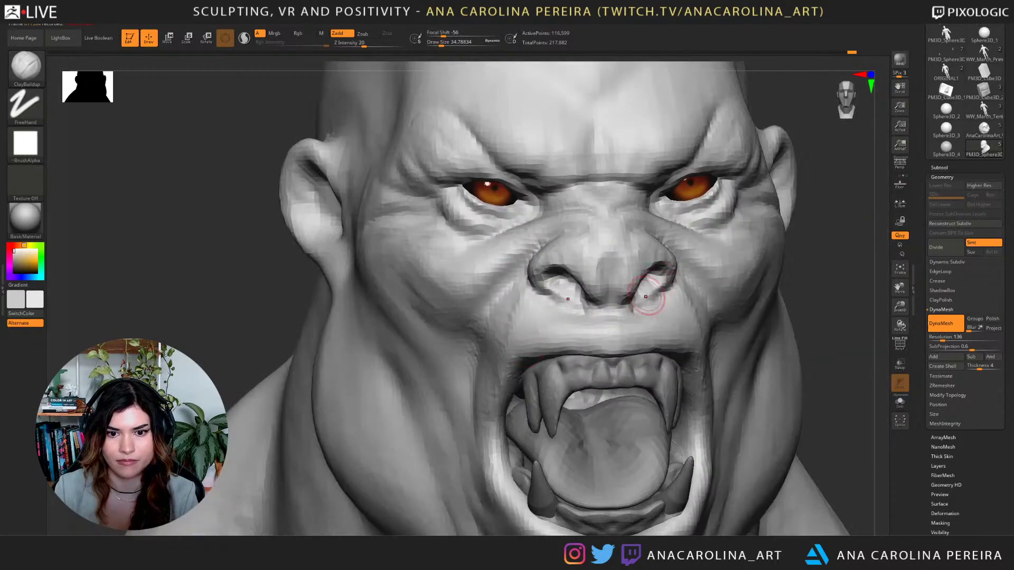
{"action": "left_click_drag", "start_coordinate": [568, 299], "coordinate": [578, 309]}
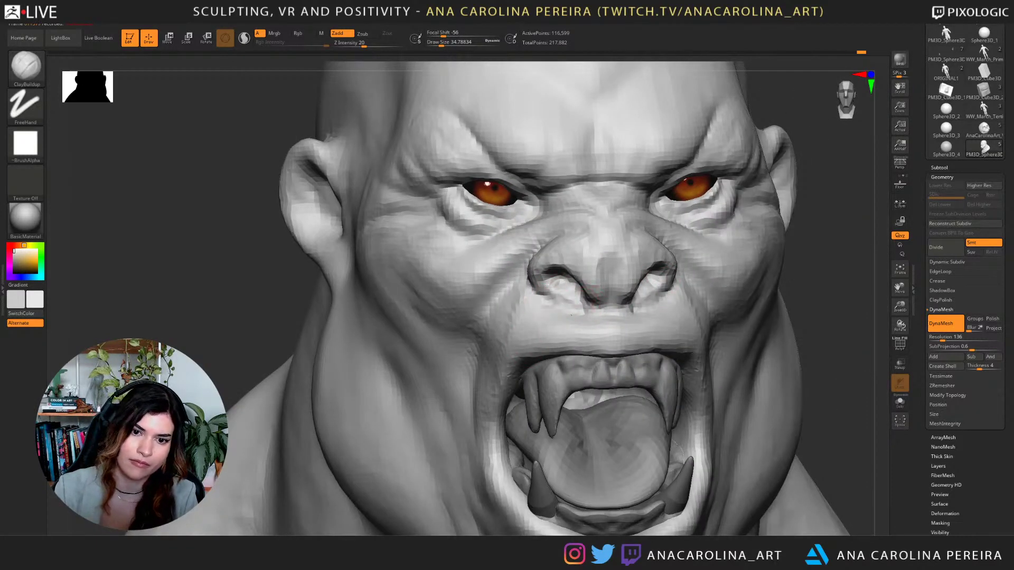
Switch to the Move brush, change its draw size and adjust the shape of the nose and upper lip.
{"action": "key", "text": "b"}
{"action": "key", "text": "m"}
{"action": "key", "text": "v"}
{"action": "mouse_move", "coordinate": [713, 304]}
{"action": "right_mouse_down"}
{"action": "mouse_move", "coordinate": [645, 296]}
{"action": "mouse_move", "coordinate": [834, 284]}
{"action": "mouse_move", "coordinate": [819, 193]}
{"action": "mouse_move", "coordinate": [771, 183]}
{"action": "mouse_move", "coordinate": [774, 221]}
{"action": "mouse_move", "coordinate": [726, 226]}
{"action": "mouse_move", "coordinate": [771, 224]}
{"action": "mouse_move", "coordinate": [773, 250]}
{"action": "right_mouse_up"}
{"action": "key", "text": "s"}
{"action": "right_click_drag", "start_coordinate": [773, 251], "coordinate": [710, 258]}
{"action": "right_click_drag", "start_coordinate": [703, 316], "coordinate": [686, 308]}
Use the ClayBuildup brush at a draw size of about 65 to build up the folds around the upper lip and mouth corners.
{"action": "key", "text": "b"}
{"action": "key", "text": "c"}
{"action": "key", "text": "b"}
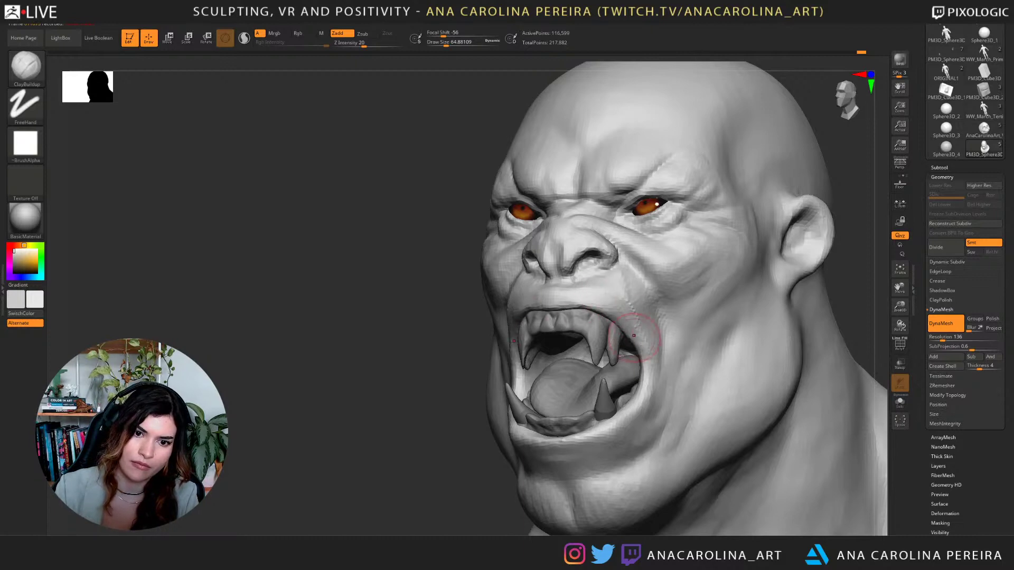
{"action": "mouse_move", "coordinate": [467, 368]}
{"action": "right_mouse_down"}
{"action": "mouse_move", "coordinate": [549, 317]}
{"action": "mouse_move", "coordinate": [656, 324]}
{"action": "mouse_move", "coordinate": [625, 321]}
{"action": "right_mouse_up"}
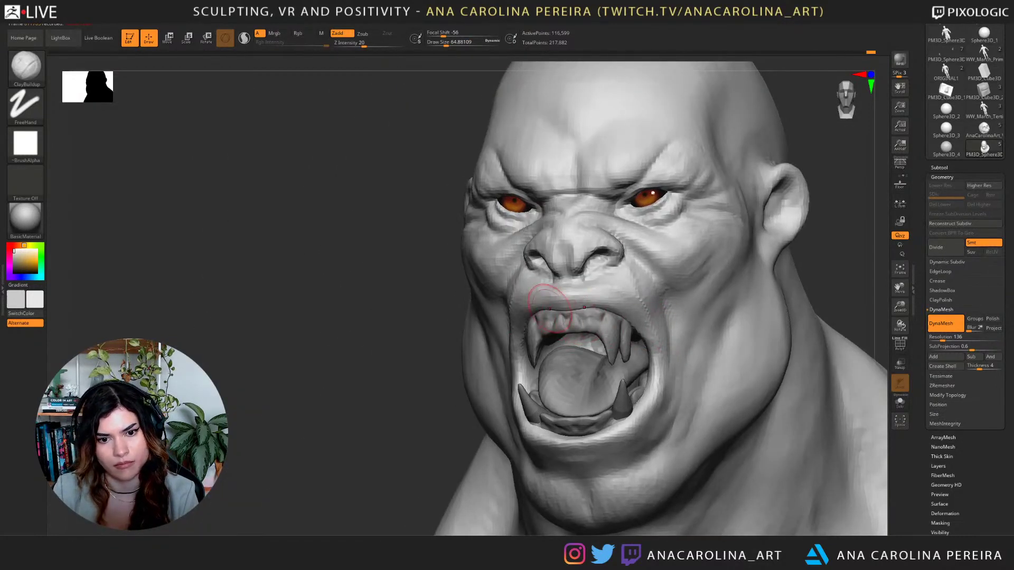
Switch to the DamStandard brush to refine the fold between nose and cheek, and smooth the area beside the nostril.
{"action": "key", "text": "b"}
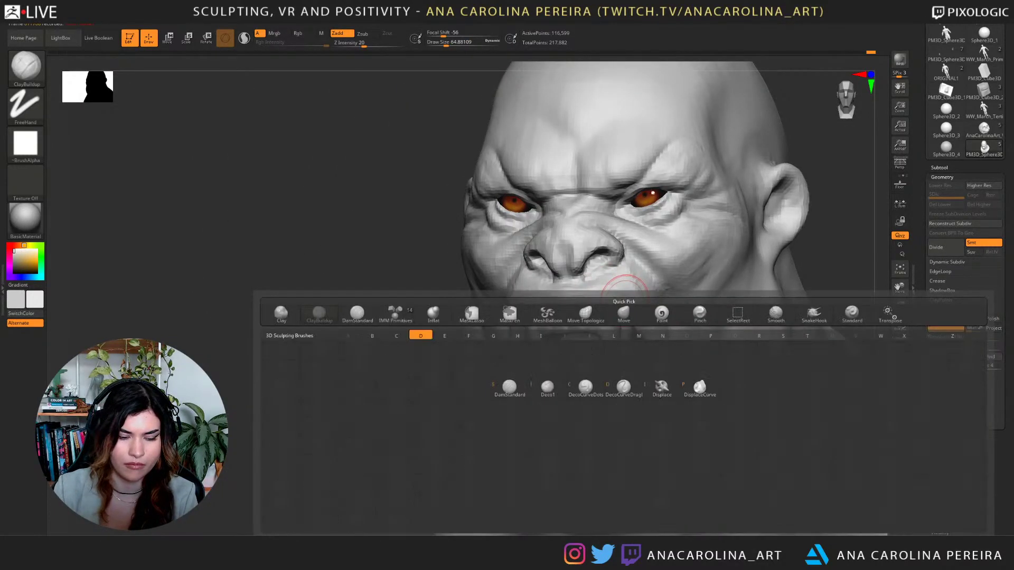
{"action": "key", "text": "d"}
{"action": "key", "text": "s"}
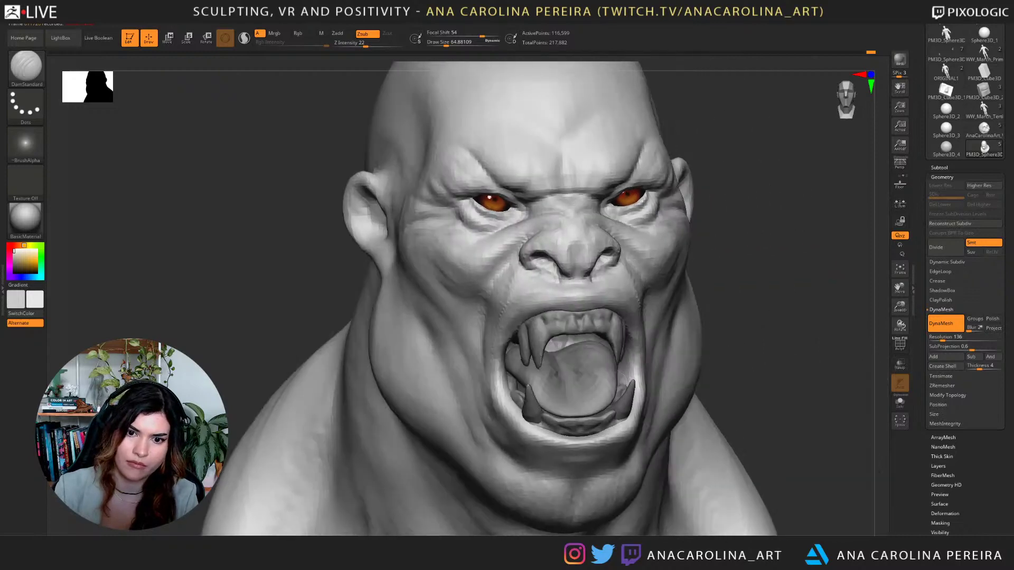
{"action": "mouse_move", "coordinate": [708, 343]}
{"action": "right_mouse_down"}
{"action": "mouse_move", "coordinate": [536, 324]}
{"action": "mouse_move", "coordinate": [649, 189]}
{"action": "right_mouse_up"}
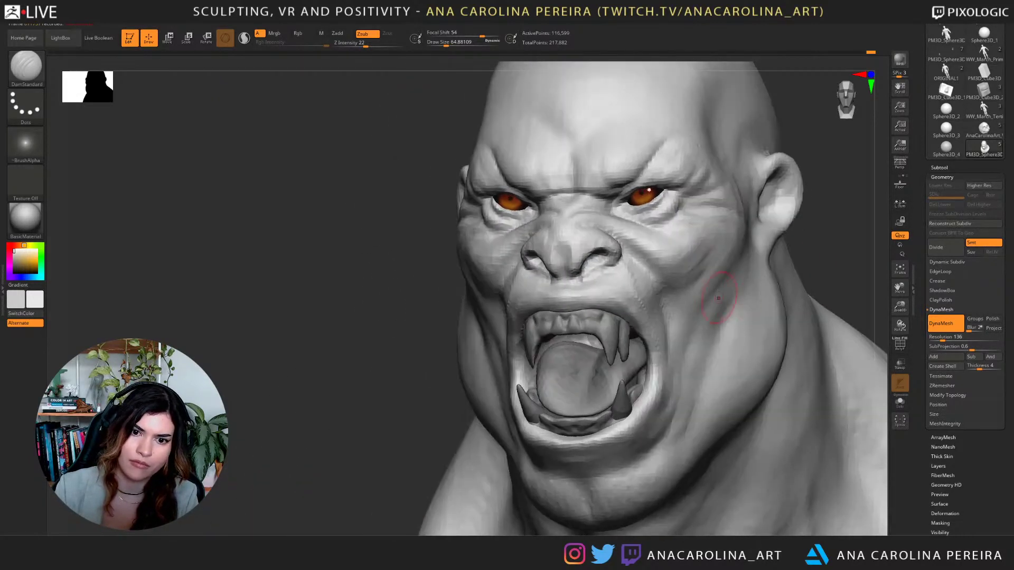
{"action": "key", "text": "shift"}
{"action": "left_click_drag", "start_coordinate": [638, 276], "coordinate": [615, 263], "text": "shift"}
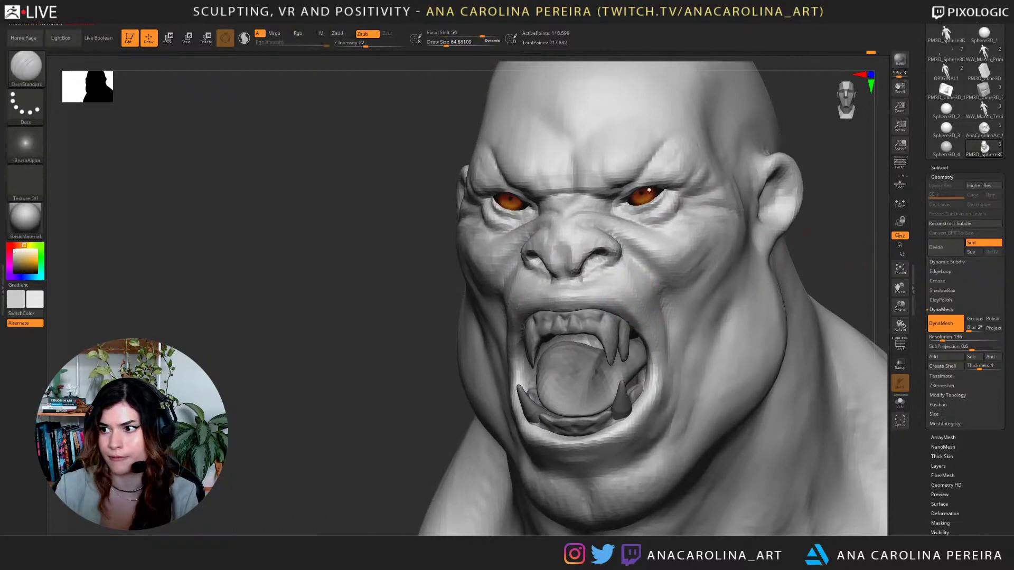
Switch to the Move brush, set its draw size to about 140 and adjust the lower jaw around the mouth.
{"action": "mouse_move", "coordinate": [686, 233]}
{"action": "right_mouse_down"}
{"action": "mouse_move", "coordinate": [862, 238]}
{"action": "mouse_move", "coordinate": [824, 195]}
{"action": "mouse_move", "coordinate": [858, 198]}
{"action": "right_mouse_up"}
{"action": "mouse_move", "coordinate": [740, 185]}
{"action": "right_mouse_down", "text": "ctrl"}
{"action": "mouse_move", "coordinate": [758, 222]}
{"action": "mouse_move", "coordinate": [741, 225]}
{"action": "right_mouse_up", "text": "ctrl"}
{"action": "key", "text": "b"}
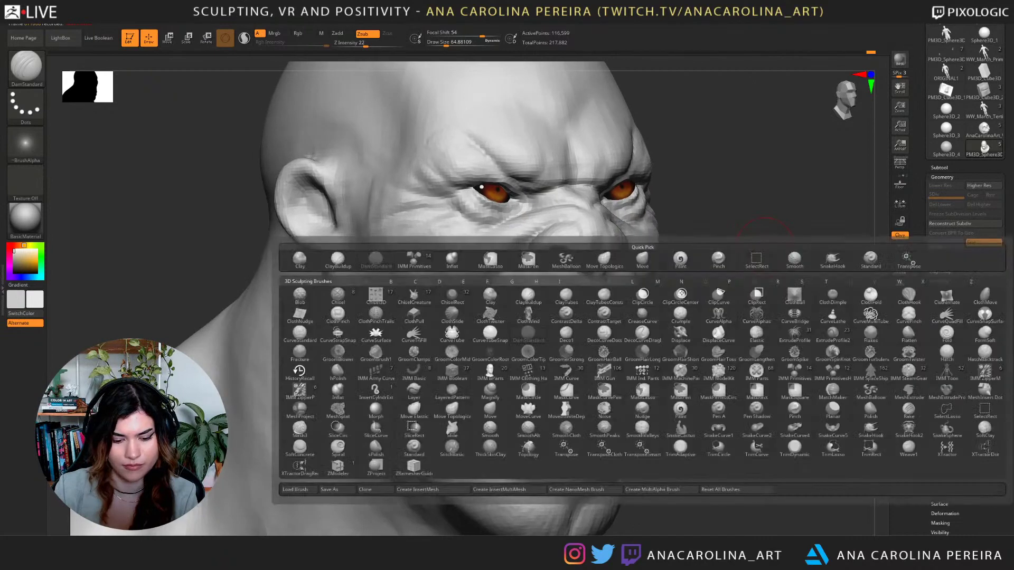
{"action": "key", "text": "m"}
{"action": "key", "text": "v"}
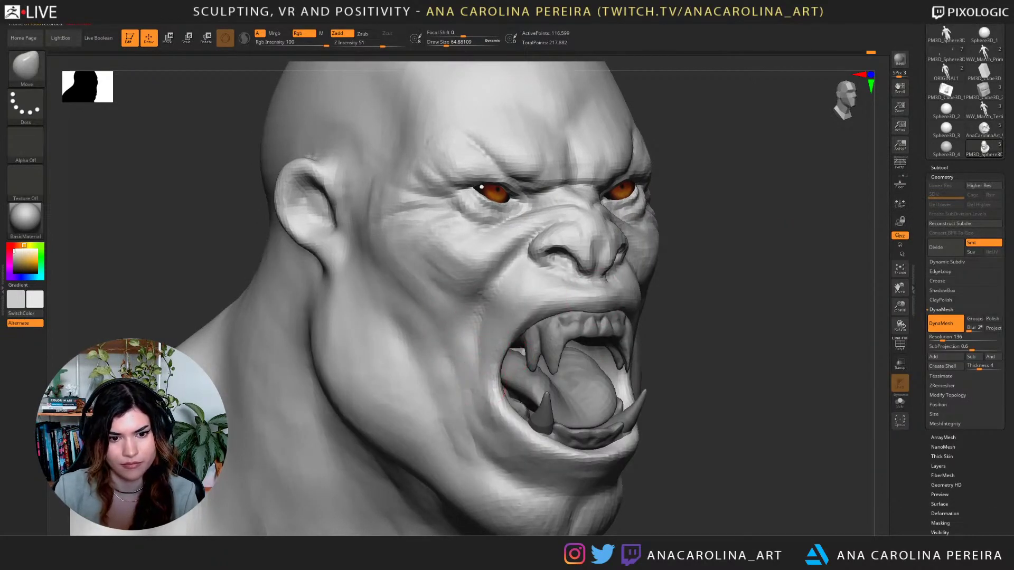
{"action": "right_click_drag", "start_coordinate": [739, 388], "coordinate": [689, 393]}
{"action": "key", "text": "space"}
{"action": "left_click_drag", "start_coordinate": [658, 417], "coordinate": [670, 441]}
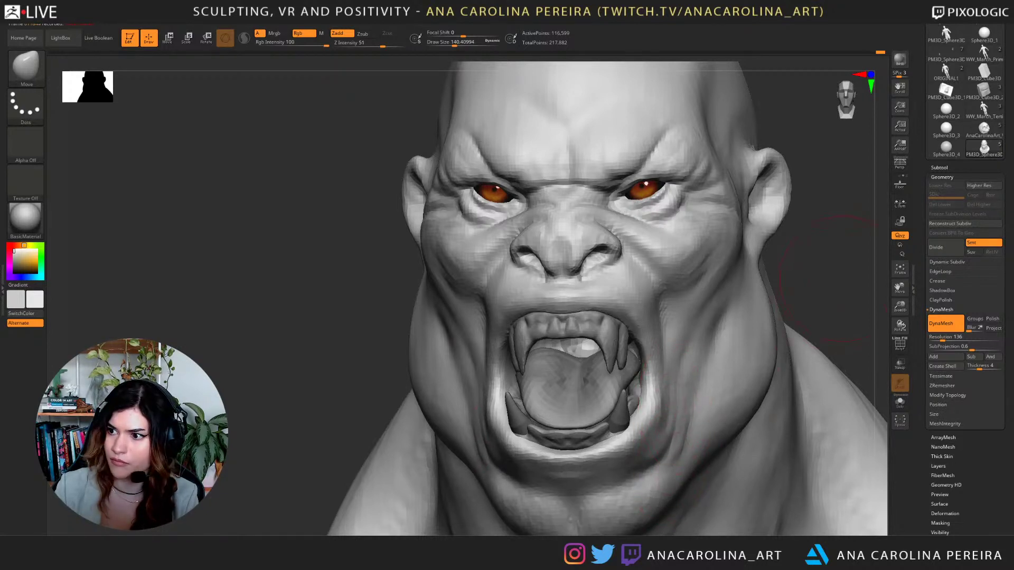
{"action": "left_click_drag", "start_coordinate": [828, 296], "coordinate": [753, 241], "text": "alt"}
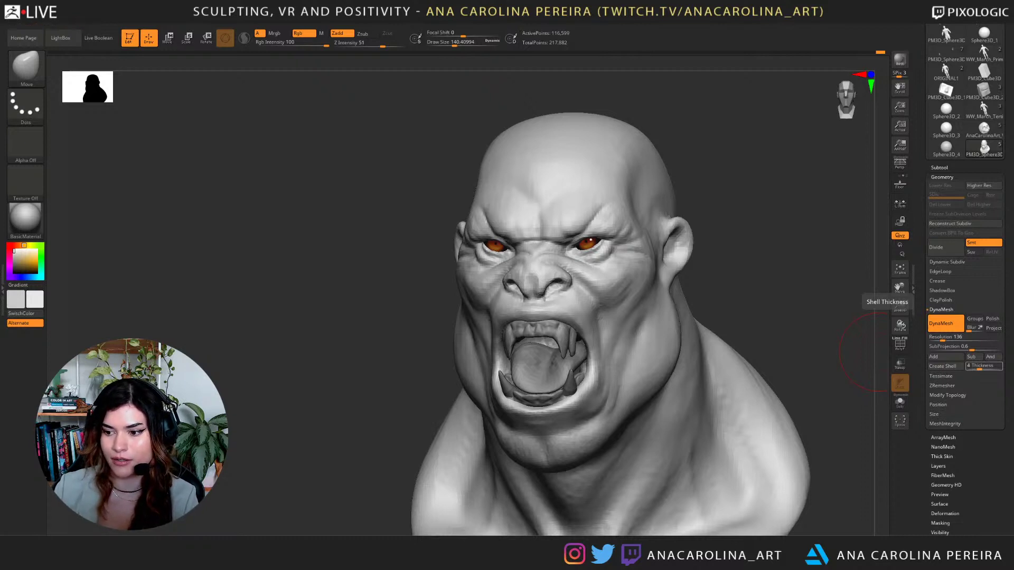
{"action": "left_click_drag", "start_coordinate": [765, 317], "coordinate": [793, 311]}
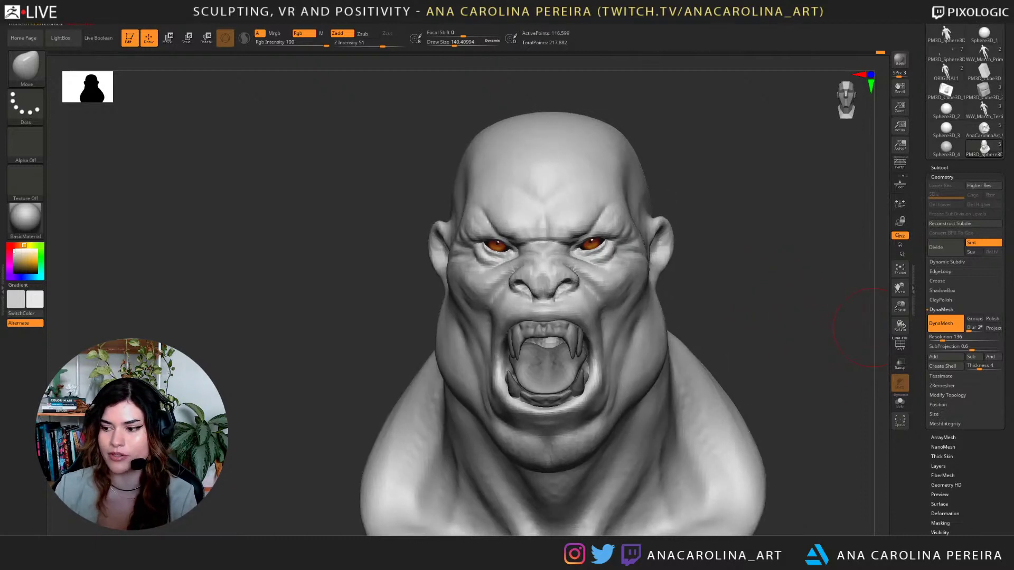
{"action": "left_click_drag", "start_coordinate": [845, 412], "coordinate": [833, 400]}
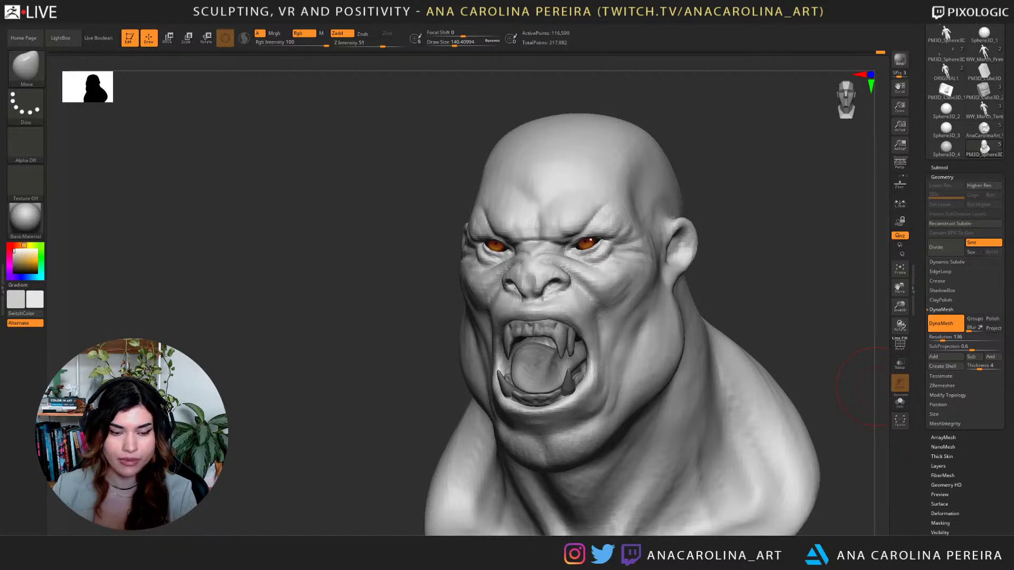
{"action": "mouse_move", "coordinate": [747, 306]}
{"action": "left_mouse_down"}
{"action": "mouse_move", "coordinate": [713, 308]}
{"action": "mouse_move", "coordinate": [734, 305]}
{"action": "left_mouse_up"}
Use the Move brush to reshape the side of the cheek and the jaw below the ear.
{"action": "key", "text": "b"}
{"action": "key", "text": "m"}
{"action": "key", "text": "v"}
{"action": "mouse_move", "coordinate": [663, 258]}
{"action": "left_mouse_down"}
{"action": "mouse_move", "coordinate": [729, 275]}
{"action": "mouse_move", "coordinate": [657, 271]}
{"action": "left_mouse_up"}
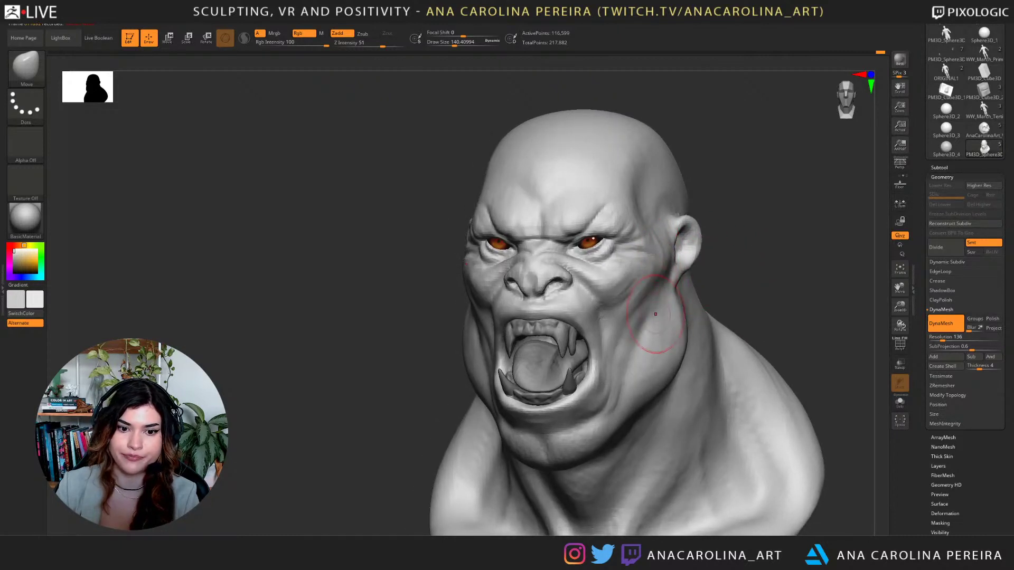
{"action": "mouse_move", "coordinate": [710, 287]}
{"action": "left_mouse_down"}
{"action": "mouse_move", "coordinate": [742, 284]}
{"action": "mouse_move", "coordinate": [684, 296]}
{"action": "left_mouse_up"}
{"action": "key", "text": "space"}
{"action": "mouse_move", "coordinate": [733, 292]}
{"action": "left_mouse_down"}
{"action": "mouse_move", "coordinate": [683, 290]}
{"action": "mouse_move", "coordinate": [683, 308]}
{"action": "mouse_move", "coordinate": [782, 286]}
{"action": "mouse_move", "coordinate": [731, 293]}
{"action": "mouse_move", "coordinate": [823, 294]}
{"action": "mouse_move", "coordinate": [805, 293]}
{"action": "mouse_move", "coordinate": [731, 238]}
{"action": "mouse_move", "coordinate": [739, 312]}
{"action": "mouse_move", "coordinate": [724, 241]}
{"action": "left_mouse_up"}
Switch to the DamStandard brush, set its draw size to about 158 and smooth the side of the jaw and neck.
{"action": "key", "text": "shift"}
{"action": "key", "text": "b"}
{"action": "key", "text": "d"}
{"action": "key", "text": "s"}
{"action": "mouse_move", "coordinate": [529, 314]}
{"action": "left_mouse_down"}
{"action": "mouse_move", "coordinate": [532, 338]}
{"action": "mouse_move", "coordinate": [552, 332]}
{"action": "left_mouse_up"}
{"action": "left_click_drag", "start_coordinate": [734, 248], "coordinate": [742, 324]}
{"action": "left_click_drag", "start_coordinate": [744, 274], "coordinate": [785, 319], "text": "alt"}
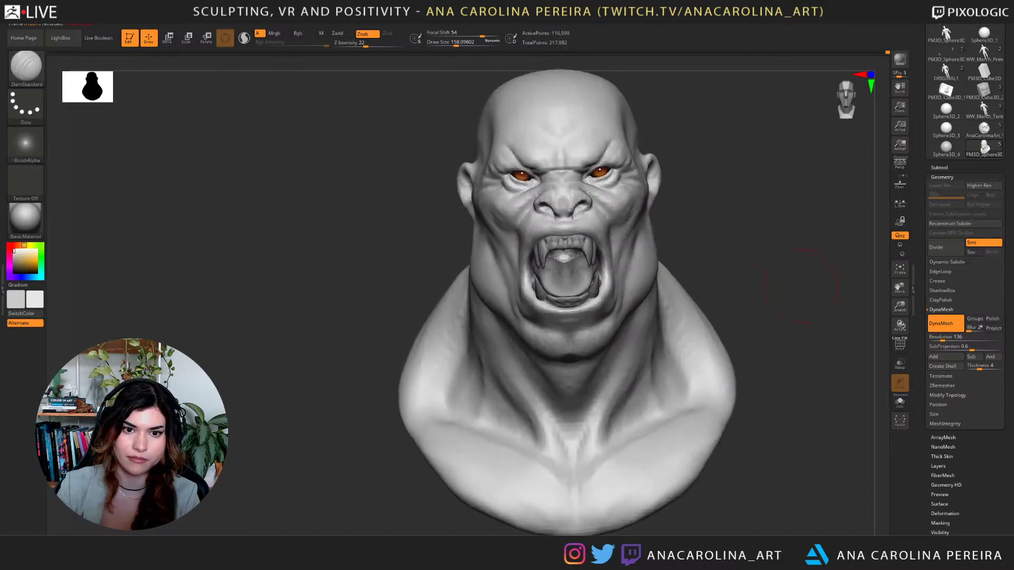
{"action": "mouse_move", "coordinate": [834, 296]}
{"action": "left_mouse_down"}
{"action": "mouse_move", "coordinate": [786, 298]}
{"action": "mouse_move", "coordinate": [784, 279]}
{"action": "mouse_move", "coordinate": [805, 259]}
{"action": "left_mouse_up"}
{"action": "mouse_move", "coordinate": [611, 335]}
{"action": "left_mouse_down", "text": "shift"}
{"action": "mouse_move", "coordinate": [615, 319]}
{"action": "mouse_move", "coordinate": [698, 284]}
{"action": "mouse_move", "coordinate": [689, 273]}
{"action": "left_mouse_up", "text": "shift"}
{"action": "left_click_drag", "start_coordinate": [792, 312], "coordinate": [717, 327]}
{"action": "mouse_move", "coordinate": [840, 259]}
{"action": "left_mouse_down"}
{"action": "mouse_move", "coordinate": [837, 296]}
{"action": "mouse_move", "coordinate": [808, 222]}
{"action": "mouse_move", "coordinate": [787, 234]}
{"action": "left_mouse_up"}
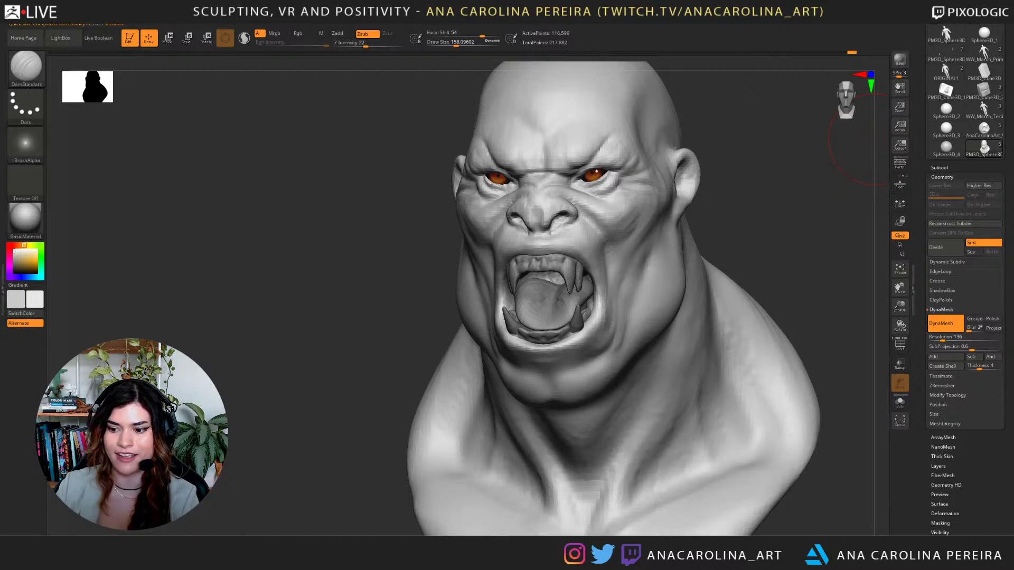
Switch to the ClayBuildup brush, add volume along the jawline and set the draw size to about 197.
{"action": "mouse_move", "coordinate": [858, 139]}
{"action": "left_mouse_down"}
{"action": "mouse_move", "coordinate": [848, 305]}
{"action": "mouse_move", "coordinate": [871, 317]}
{"action": "left_mouse_up"}
{"action": "key", "text": "b"}
{"action": "key", "text": "c"}
{"action": "key", "text": "b"}
{"action": "key", "text": "s"}
{"action": "mouse_move", "coordinate": [654, 315]}
{"action": "left_mouse_down"}
{"action": "mouse_move", "coordinate": [650, 335]}
{"action": "mouse_move", "coordinate": [648, 305]}
{"action": "mouse_move", "coordinate": [632, 360]}
{"action": "mouse_move", "coordinate": [607, 382]}
{"action": "left_mouse_up"}
{"action": "key", "text": "space"}
{"action": "key", "text": "space"}
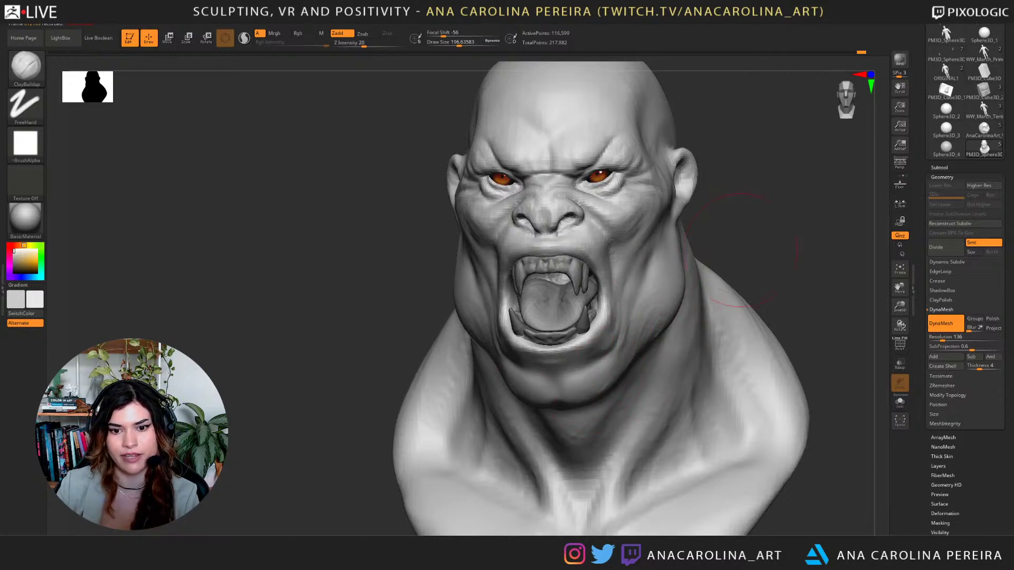
Reduce the ClayBuildup draw size to about 120 and build up the jaw muscle below the ear.
{"action": "left_click_drag", "start_coordinate": [741, 250], "coordinate": [667, 258]}
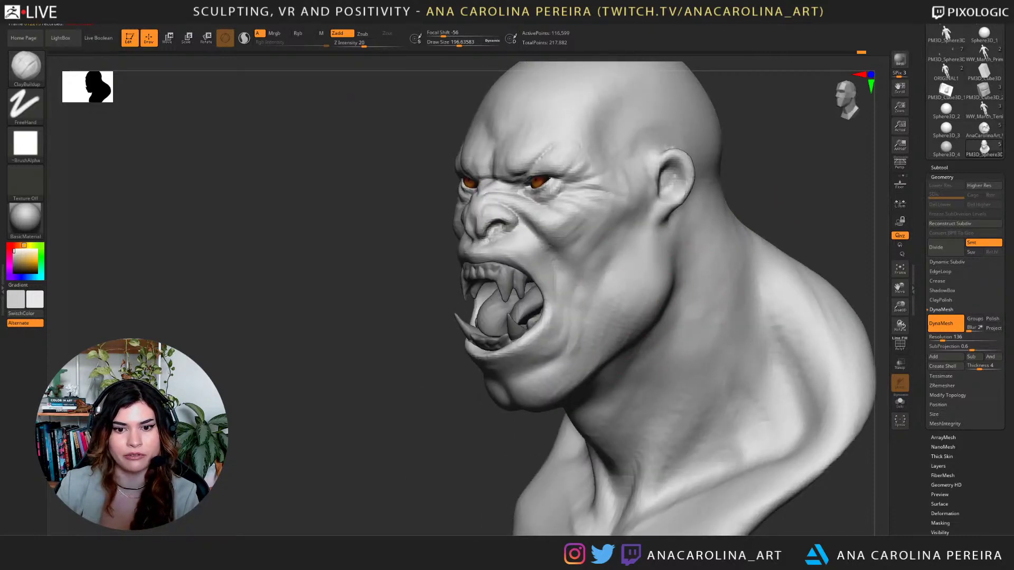
{"action": "left_click_drag", "start_coordinate": [734, 180], "coordinate": [786, 175]}
{"action": "right_click_drag", "start_coordinate": [686, 291], "coordinate": [623, 289]}
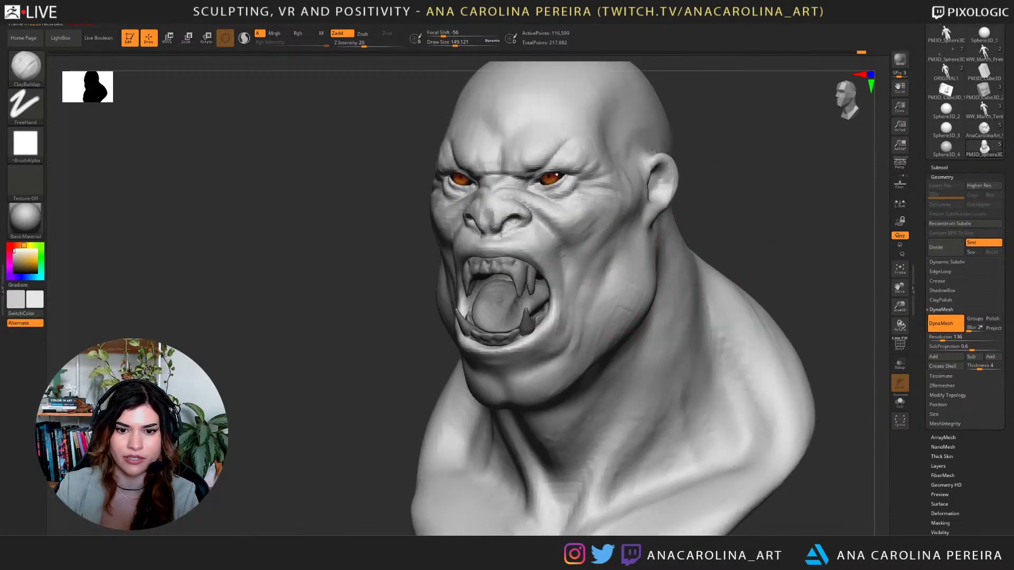
{"action": "right_click_drag", "start_coordinate": [687, 267], "coordinate": [634, 268]}
{"action": "key", "text": "space"}
{"action": "left_click_drag", "start_coordinate": [694, 226], "coordinate": [689, 226]}
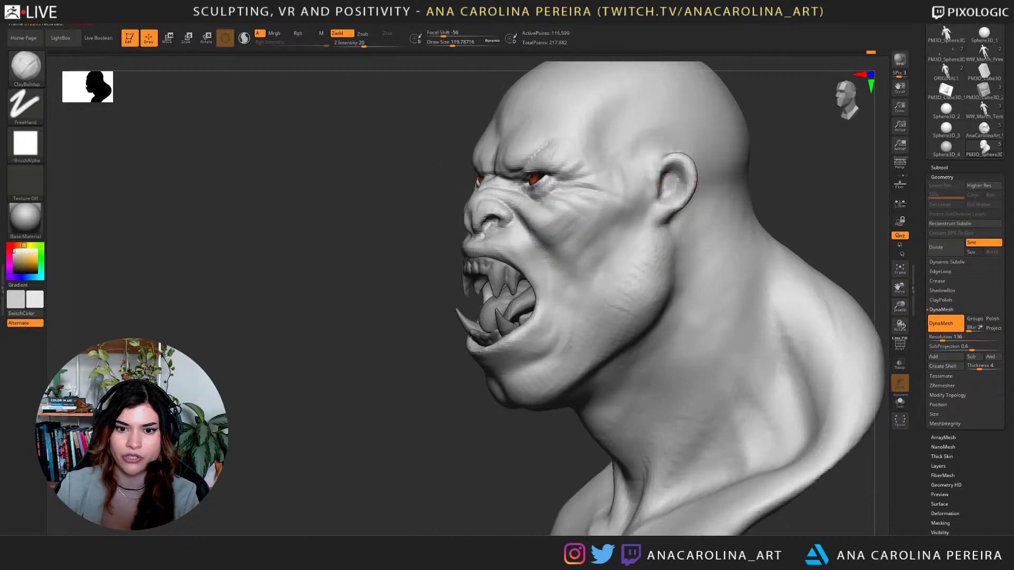
{"action": "right_click_drag", "start_coordinate": [660, 283], "coordinate": [612, 281]}
{"action": "left_click_drag", "start_coordinate": [705, 259], "coordinate": [664, 243]}
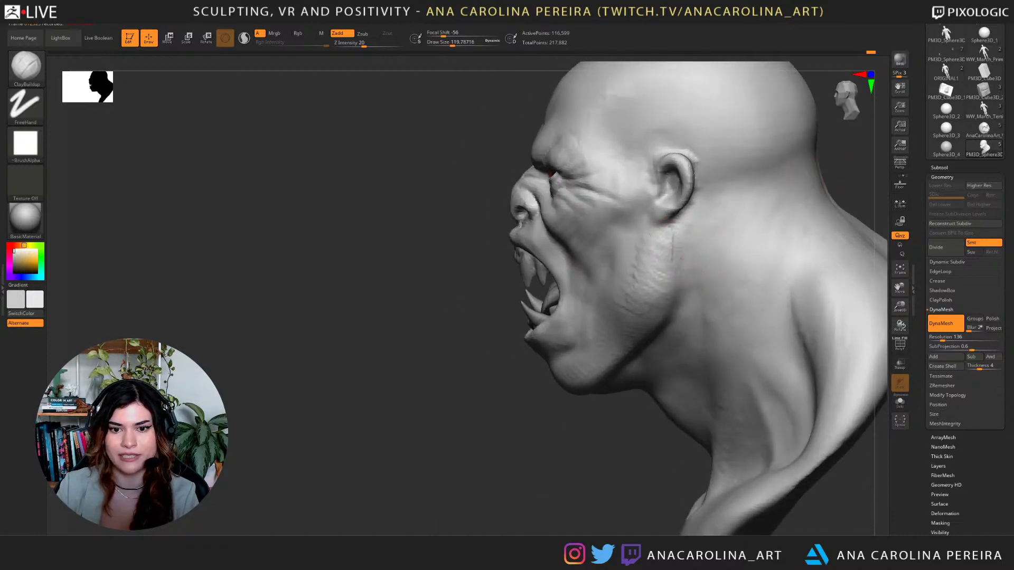
Smooth the built-up jaw muscle and its rear edge below the ear.
{"action": "mouse_move", "coordinate": [657, 370]}
{"action": "right_mouse_down"}
{"action": "mouse_move", "coordinate": [697, 441]}
{"action": "mouse_move", "coordinate": [793, 270]}
{"action": "mouse_move", "coordinate": [776, 365]}
{"action": "right_mouse_up"}
{"action": "right_click_drag", "start_coordinate": [777, 365], "coordinate": [702, 349]}
{"action": "left_click_drag", "start_coordinate": [686, 259], "coordinate": [678, 311], "text": "shift"}
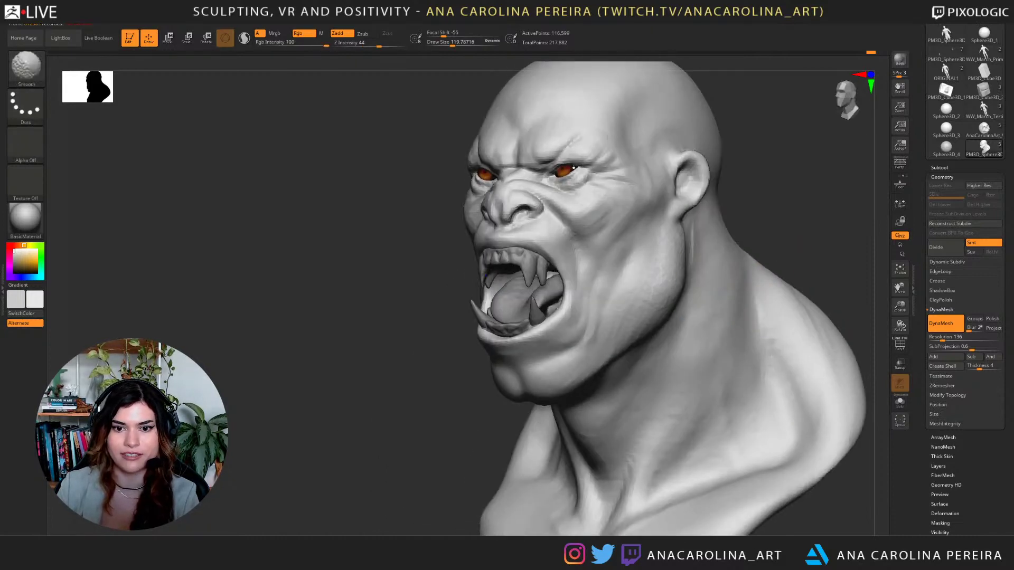
{"action": "left_click_drag", "start_coordinate": [679, 264], "coordinate": [676, 298], "text": "shift"}
Switch to the DamStandard brush and sharpen the crease behind the jaw below the ear.
{"action": "mouse_move", "coordinate": [681, 317]}
{"action": "right_mouse_down"}
{"action": "mouse_move", "coordinate": [694, 318]}
{"action": "mouse_move", "coordinate": [612, 315]}
{"action": "right_mouse_up"}
{"action": "key", "text": "b"}
{"action": "key", "text": "d"}
{"action": "key", "text": "s"}
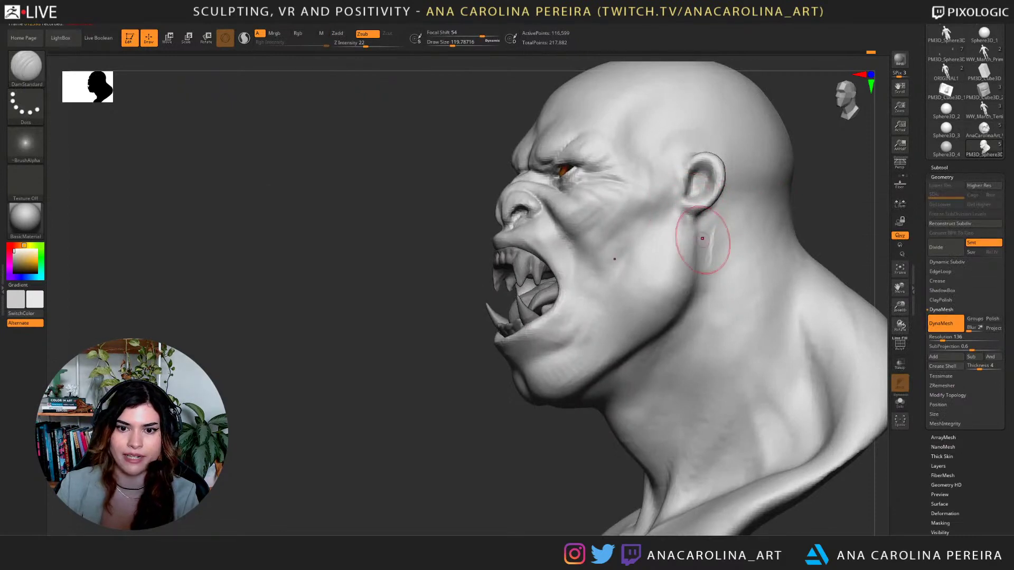
Switch to the ClayBuildup brush and set its draw size to about 140 to work on the neck behind the jaw.
{"action": "key", "text": "b"}
{"action": "key", "text": "c"}
{"action": "key", "text": "b"}
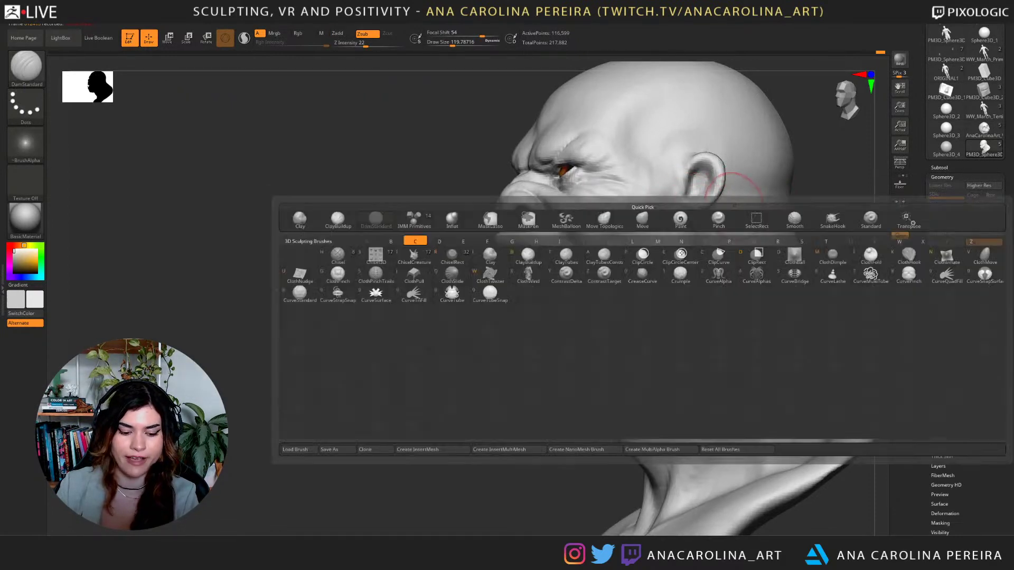
{"action": "right_click_drag", "start_coordinate": [739, 211], "coordinate": [821, 187]}
{"action": "mouse_move", "coordinate": [739, 201]}
{"action": "right_mouse_down"}
{"action": "mouse_move", "coordinate": [804, 211]}
{"action": "mouse_move", "coordinate": [794, 227]}
{"action": "right_mouse_up"}
{"action": "key", "text": "space"}
{"action": "left_click_drag", "start_coordinate": [802, 232], "coordinate": [795, 232]}
{"action": "right_click_drag", "start_coordinate": [811, 236], "coordinate": [784, 242]}
{"action": "key", "text": "space"}
{"action": "left_click_drag", "start_coordinate": [784, 243], "coordinate": [793, 242]}
{"action": "right_click_drag", "start_coordinate": [787, 244], "coordinate": [753, 247]}
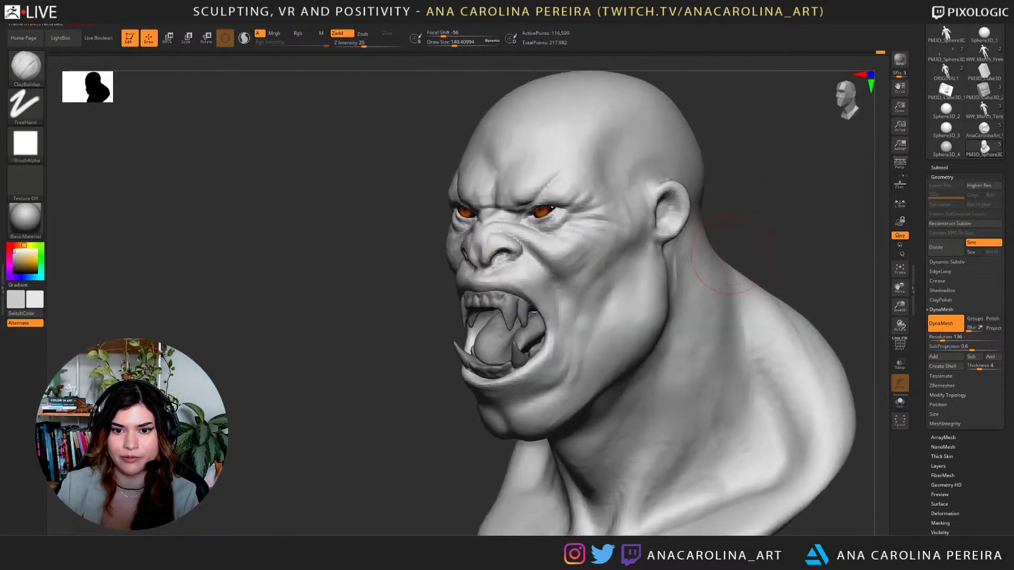
Switch to the Move brush, set its draw size to about 90 and adjust the ear's shape against the head.
{"action": "key", "text": "shift"}
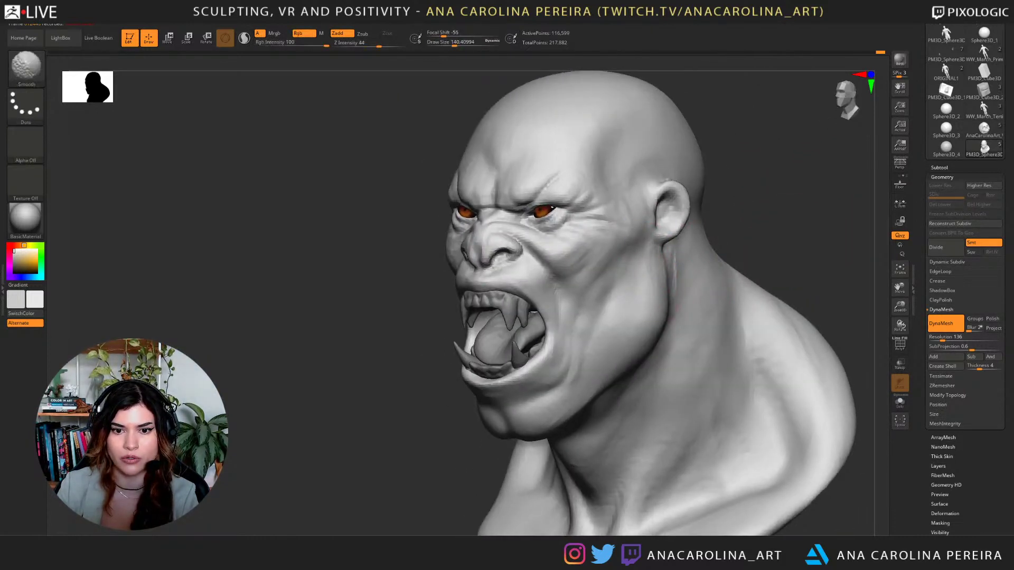
{"action": "mouse_move", "coordinate": [742, 251]}
{"action": "right_mouse_down"}
{"action": "mouse_move", "coordinate": [793, 248]}
{"action": "mouse_move", "coordinate": [772, 231]}
{"action": "mouse_move", "coordinate": [793, 227]}
{"action": "right_mouse_up"}
{"action": "key", "text": "b"}
{"action": "key", "text": "m"}
{"action": "key", "text": "v"}
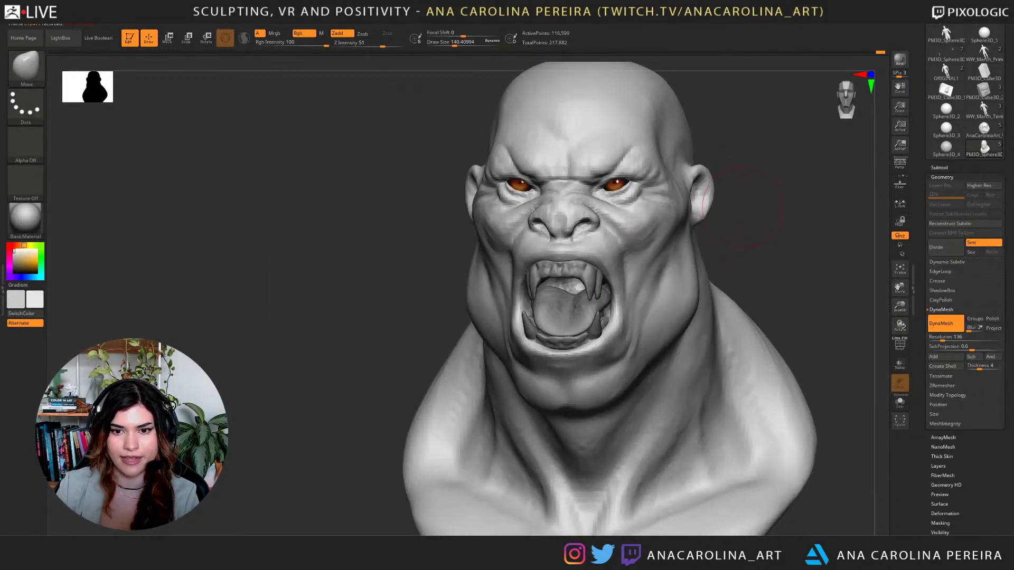
{"action": "key", "text": "space"}
{"action": "left_click_drag", "start_coordinate": [682, 253], "coordinate": [674, 253]}
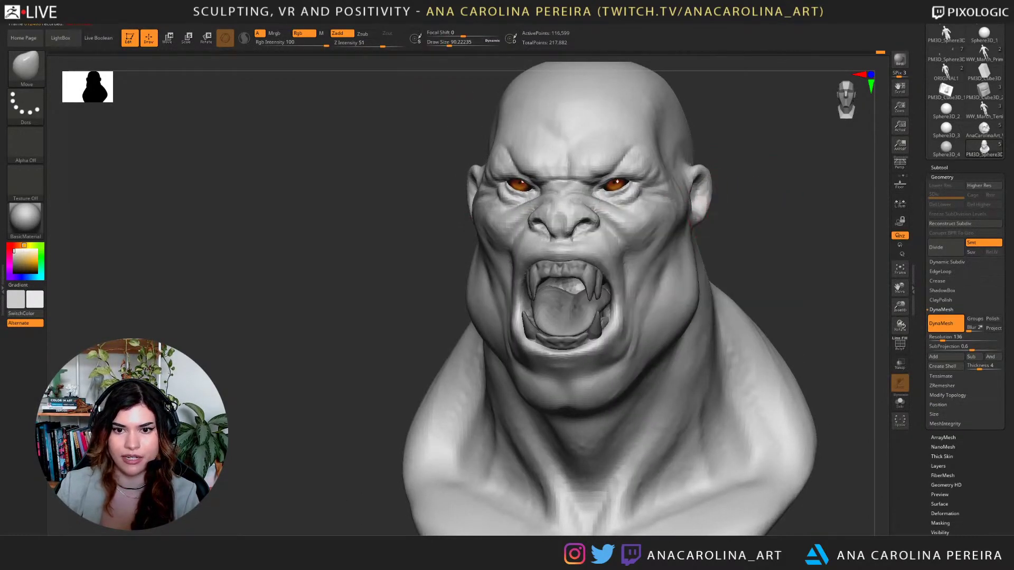
{"action": "mouse_move", "coordinate": [705, 213]}
{"action": "right_mouse_down"}
{"action": "mouse_move", "coordinate": [742, 200]}
{"action": "mouse_move", "coordinate": [738, 189]}
{"action": "mouse_move", "coordinate": [718, 211]}
{"action": "right_mouse_up"}
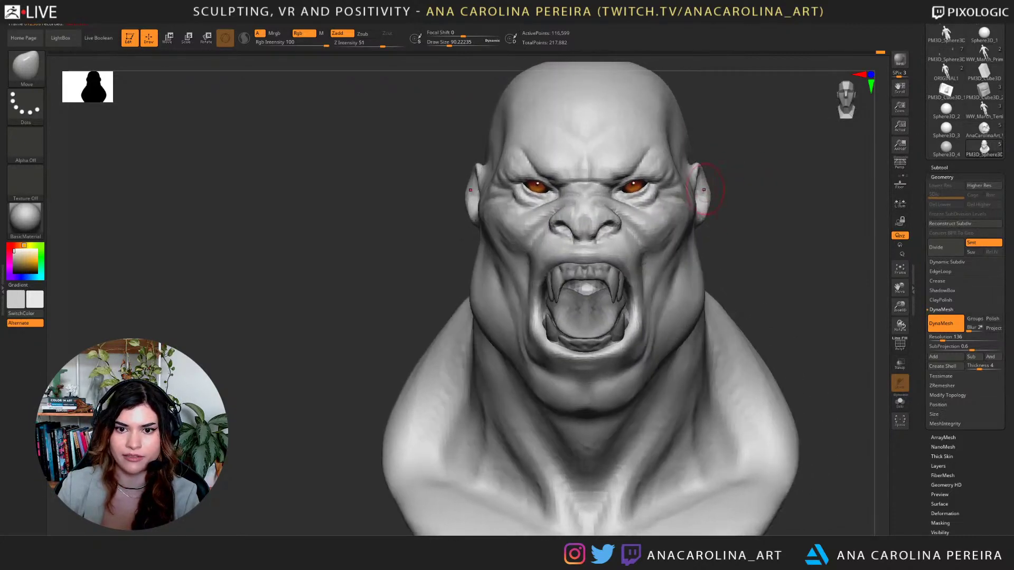
{"action": "mouse_move", "coordinate": [726, 210]}
{"action": "left_mouse_down"}
{"action": "mouse_move", "coordinate": [736, 209]}
{"action": "mouse_move", "coordinate": [681, 207]}
{"action": "mouse_move", "coordinate": [728, 208]}
{"action": "mouse_move", "coordinate": [695, 202]}
{"action": "left_mouse_up"}
Reduce the Move draw size to about 68 and refine the ear's outline from behind and from the side.
{"action": "key", "text": "bracketleft"}
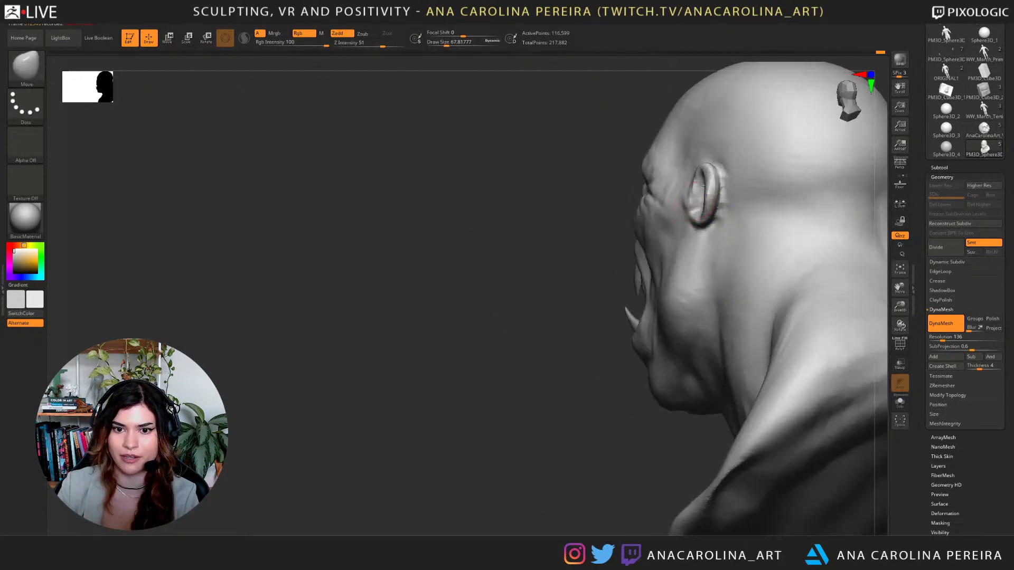
{"action": "mouse_move", "coordinate": [629, 237]}
{"action": "left_mouse_down"}
{"action": "mouse_move", "coordinate": [745, 218]}
{"action": "mouse_move", "coordinate": [709, 200]}
{"action": "mouse_move", "coordinate": [678, 209]}
{"action": "left_mouse_up"}
{"action": "mouse_move", "coordinate": [760, 169]}
{"action": "left_mouse_down"}
{"action": "mouse_move", "coordinate": [700, 207]}
{"action": "mouse_move", "coordinate": [732, 202]}
{"action": "mouse_move", "coordinate": [731, 169]}
{"action": "mouse_move", "coordinate": [718, 175]}
{"action": "left_mouse_up"}
{"action": "mouse_move", "coordinate": [719, 175]}
{"action": "left_mouse_down", "text": "alt"}
{"action": "mouse_move", "coordinate": [708, 209]}
{"action": "mouse_move", "coordinate": [734, 224]}
{"action": "left_mouse_up", "text": "alt"}
Switch to the ClayBuildup brush and check the head and neck forms from several sides.
{"action": "key", "text": "b"}
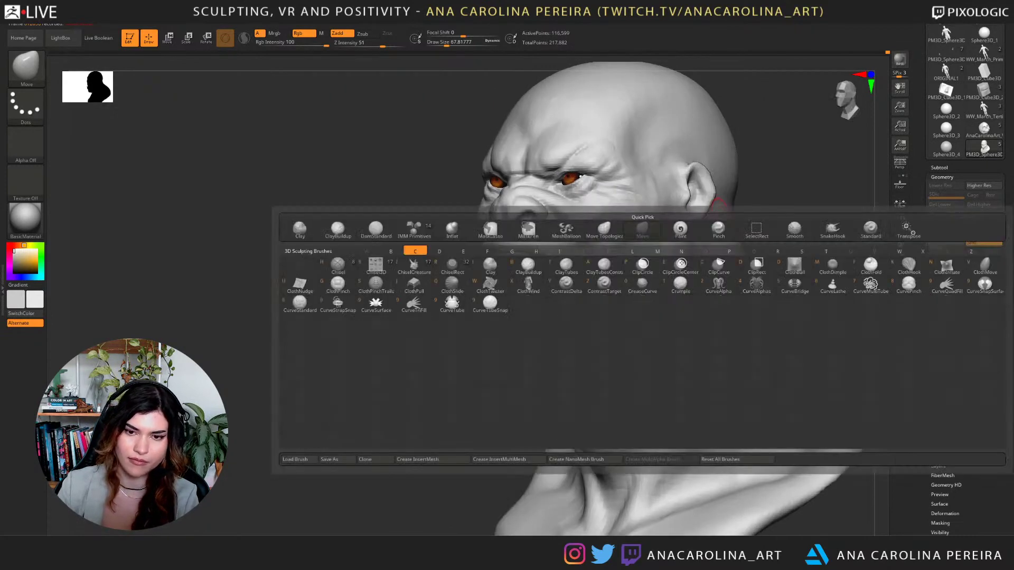
{"action": "key", "text": "c"}
{"action": "key", "text": "b"}
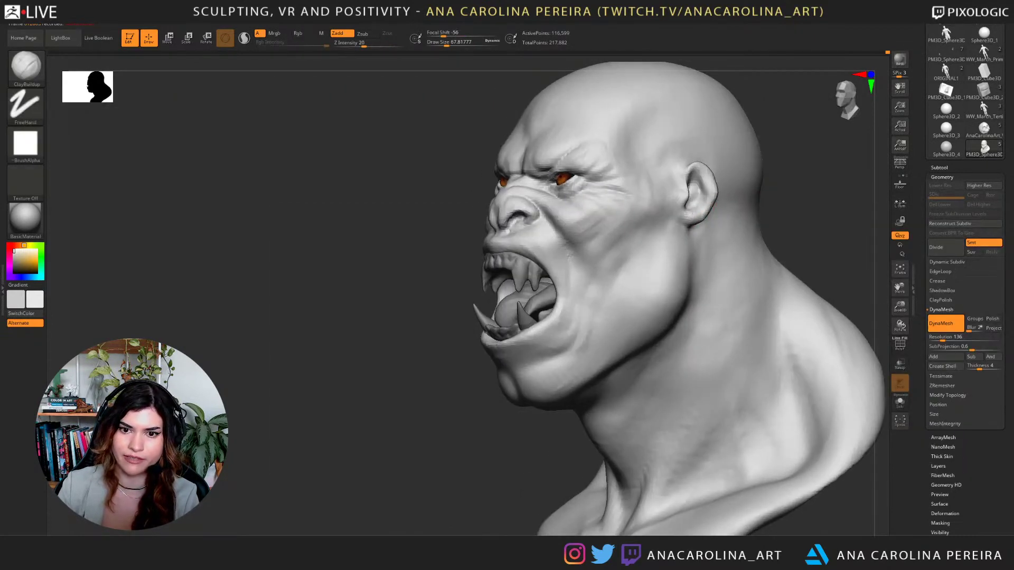
{"action": "mouse_move", "coordinate": [766, 206]}
{"action": "left_mouse_down"}
{"action": "mouse_move", "coordinate": [821, 199]}
{"action": "mouse_move", "coordinate": [793, 219]}
{"action": "mouse_move", "coordinate": [792, 237]}
{"action": "mouse_move", "coordinate": [808, 190]}
{"action": "mouse_move", "coordinate": [787, 224]}
{"action": "mouse_move", "coordinate": [825, 272]}
{"action": "mouse_move", "coordinate": [761, 262]}
{"action": "mouse_move", "coordinate": [776, 230]}
{"action": "left_mouse_up"}
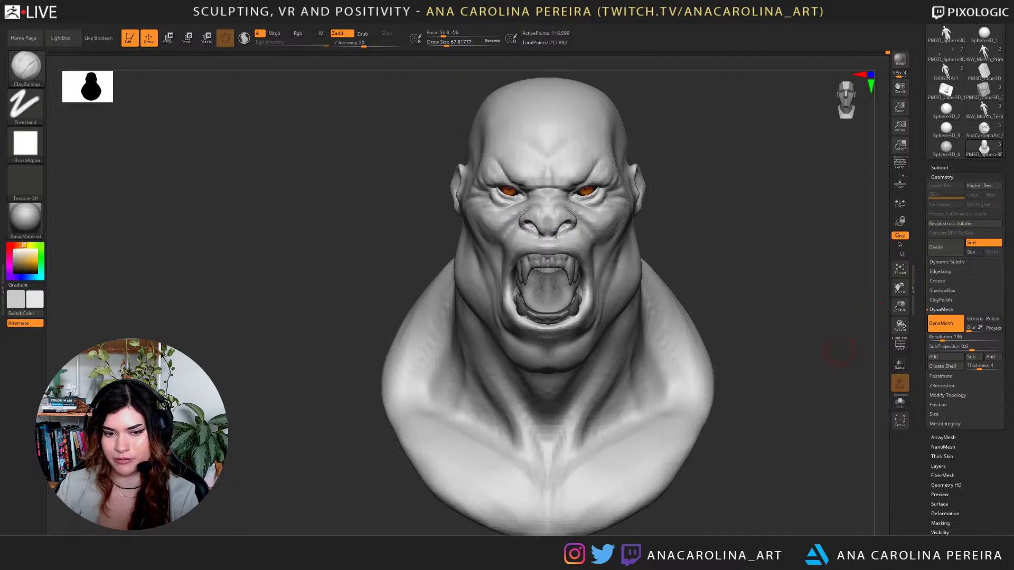
{"action": "left_click_drag", "start_coordinate": [877, 319], "coordinate": [850, 346]}
{"action": "mouse_move", "coordinate": [726, 252]}
{"action": "left_mouse_down"}
{"action": "mouse_move", "coordinate": [757, 247]}
{"action": "mouse_move", "coordinate": [724, 243]}
{"action": "left_mouse_up"}
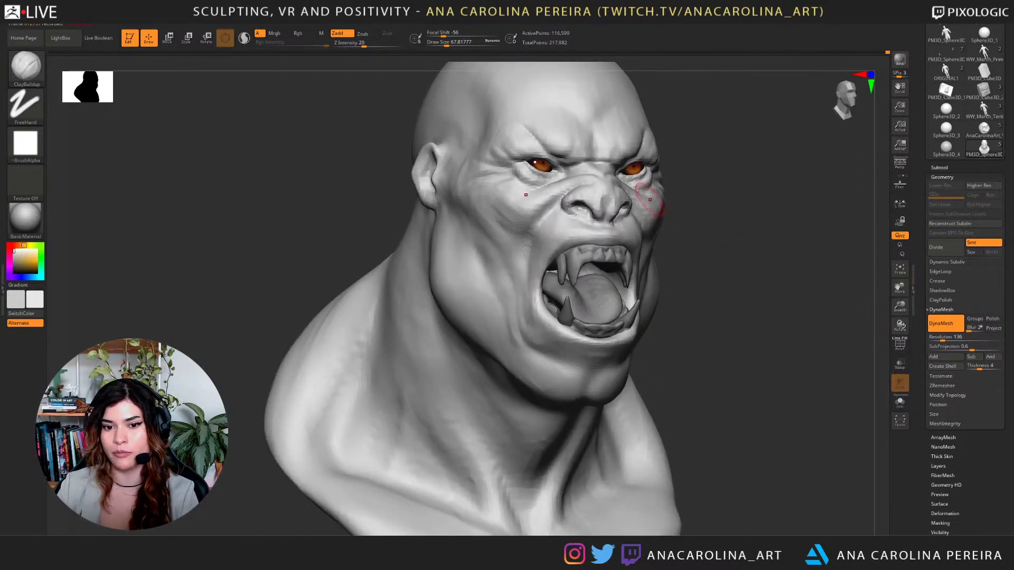
Select the lower gum subtool inside the mouth and switch to the Move brush with a draw size of about 101.
{"action": "left_click", "coordinate": [597, 329], "text": "alt"}
{"action": "left_click_drag", "start_coordinate": [723, 253], "coordinate": [723, 328], "text": "alt"}
{"action": "key", "text": "space"}
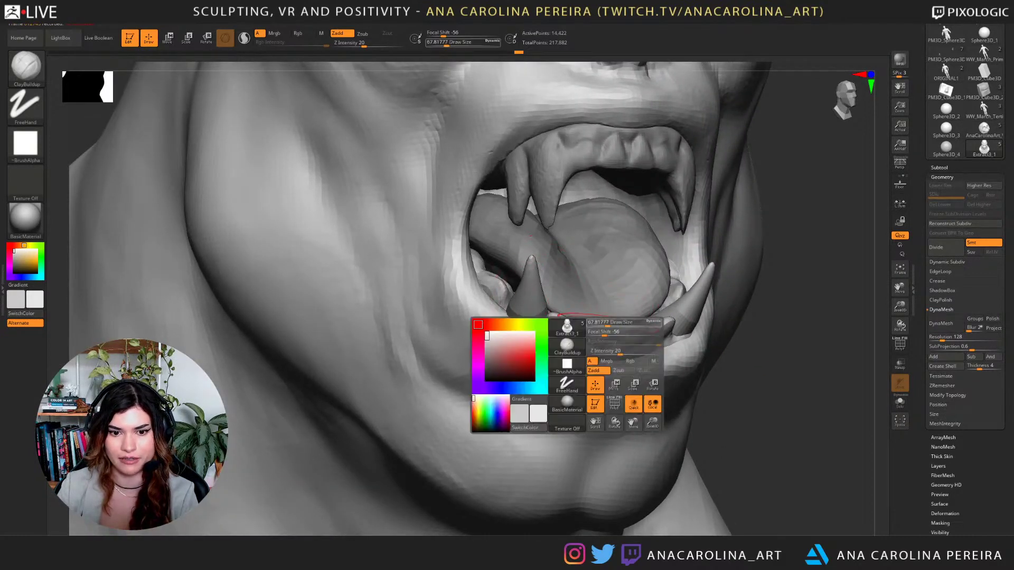
{"action": "left_click_drag", "start_coordinate": [605, 323], "coordinate": [610, 323]}
{"action": "key", "text": "b"}
{"action": "key", "text": "m"}
{"action": "key", "text": "v"}
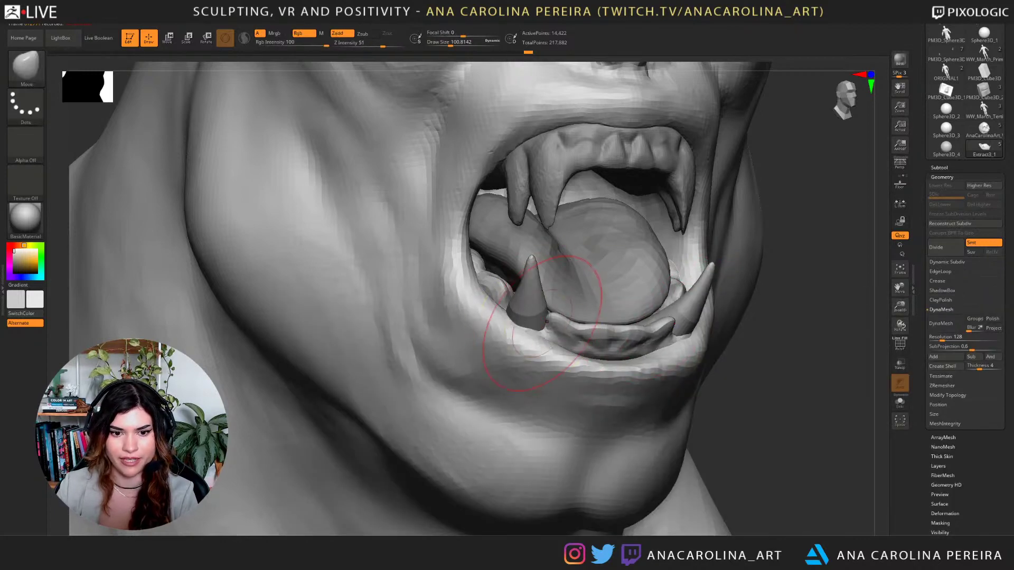
Switch to the Move Topological brush and adjust the lower gum beside the fang.
{"action": "key", "text": "b"}
{"action": "key", "text": "m"}
{"action": "key", "text": "t"}
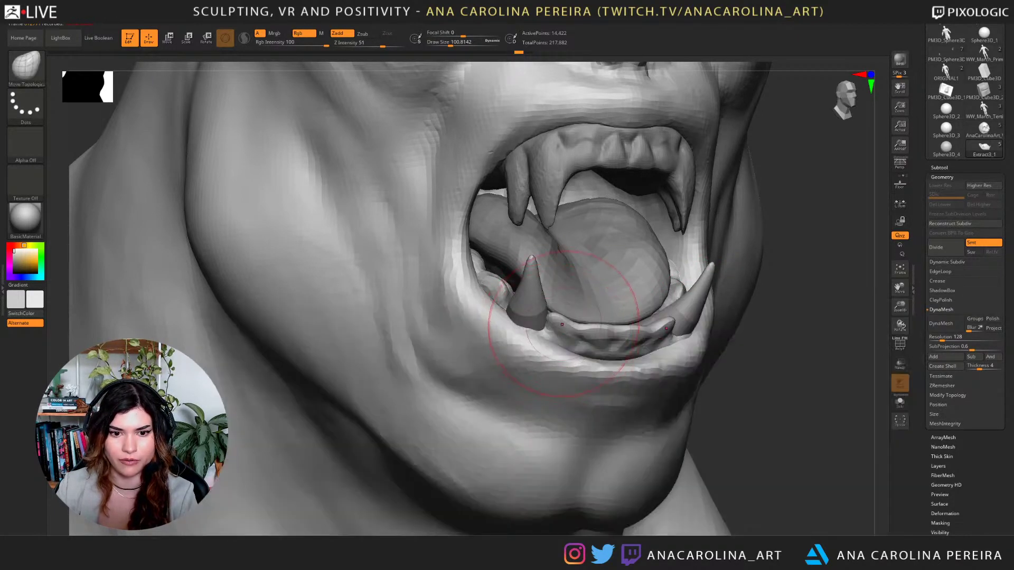
{"action": "left_click_drag", "start_coordinate": [528, 317], "coordinate": [596, 330], "text": "shift"}
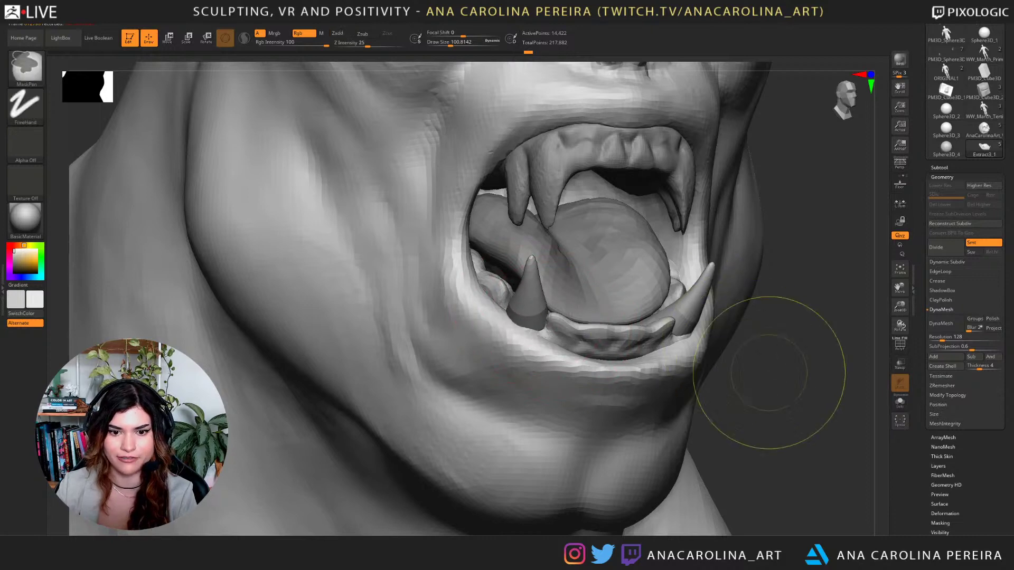
{"action": "left_click_drag", "start_coordinate": [770, 373], "coordinate": [697, 338], "text": "alt"}
Select the head subtool again and review the neck and shoulders from the front and three-quarter views.
{"action": "left_click", "coordinate": [578, 370], "text": "alt"}
{"action": "left_click_drag", "start_coordinate": [792, 296], "coordinate": [724, 299]}
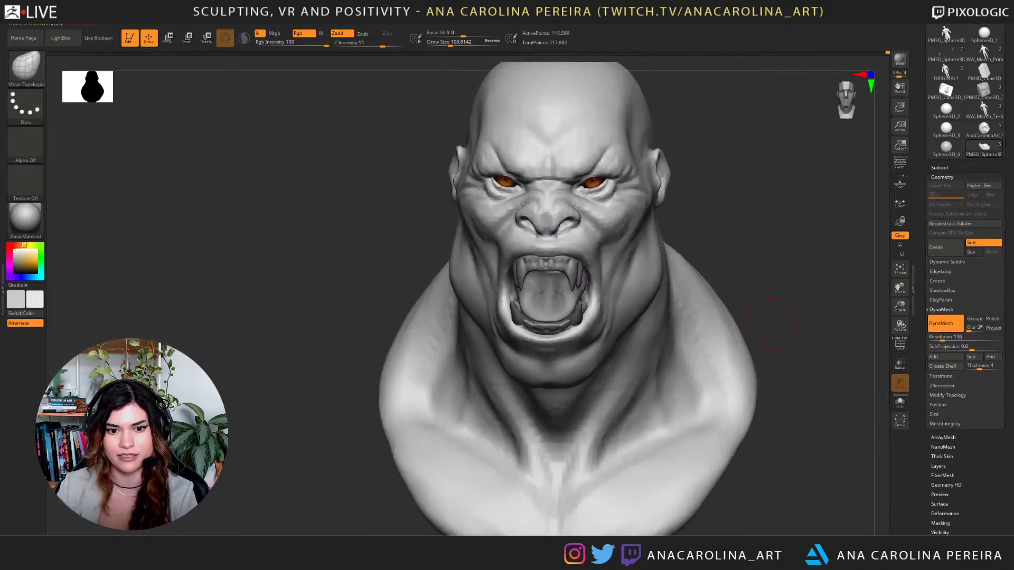
{"action": "left_click_drag", "start_coordinate": [798, 264], "coordinate": [773, 282], "text": "alt"}
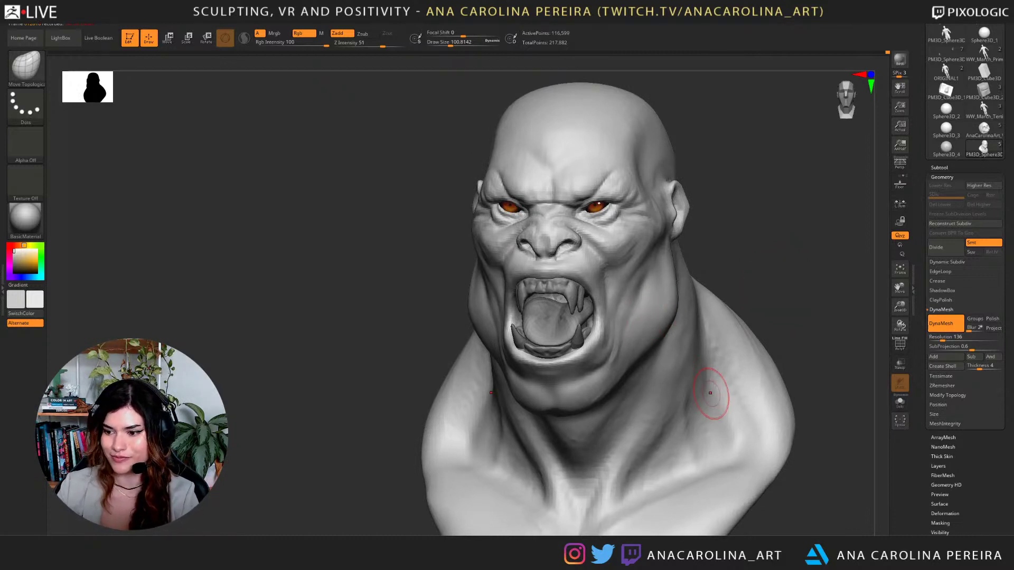
{"action": "mouse_move", "coordinate": [802, 309]}
{"action": "left_mouse_down"}
{"action": "mouse_move", "coordinate": [771, 310]}
{"action": "mouse_move", "coordinate": [732, 290]}
{"action": "left_mouse_up"}
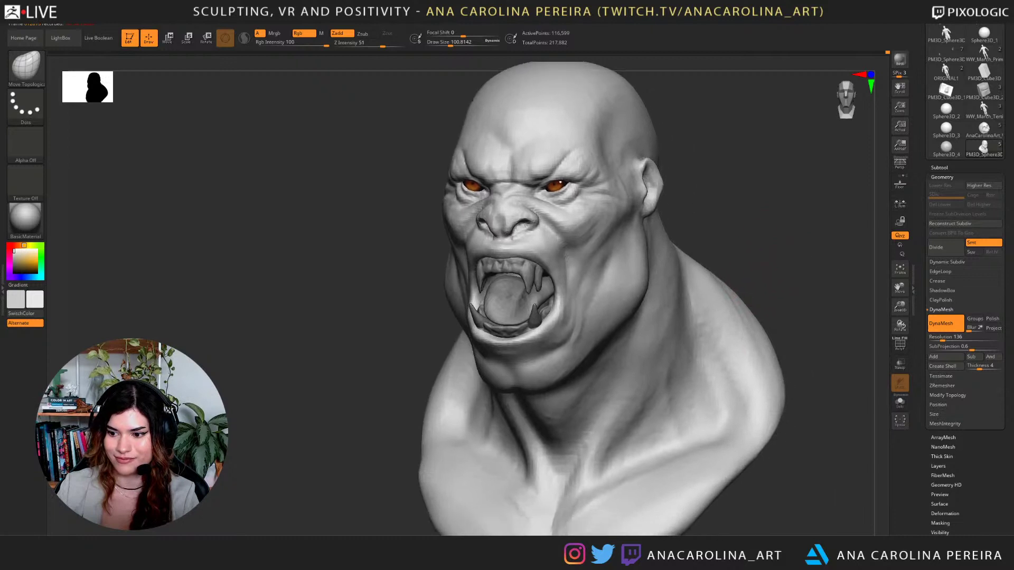
{"action": "left_click_drag", "start_coordinate": [681, 354], "coordinate": [720, 269]}
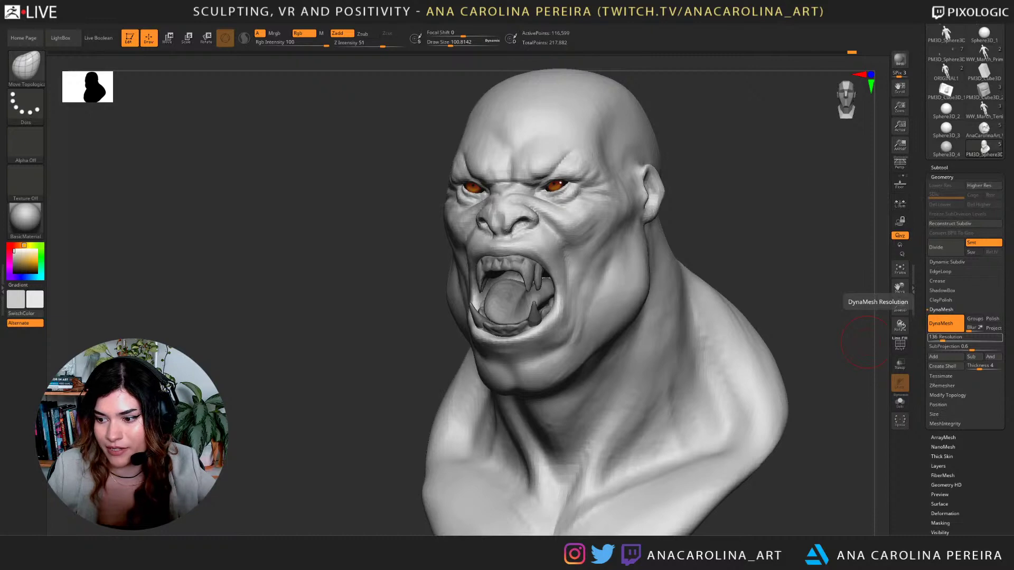
Switch to the ClayBuildup brush at a draw size of about 223 and build up the trapezius behind the neck.
{"action": "mouse_move", "coordinate": [817, 342]}
{"action": "left_mouse_down"}
{"action": "mouse_move", "coordinate": [864, 343]}
{"action": "mouse_move", "coordinate": [781, 338]}
{"action": "left_mouse_up"}
{"action": "key", "text": "b"}
{"action": "key", "text": "c"}
{"action": "key", "text": "b"}
{"action": "key", "text": "s"}
{"action": "left_click_drag", "start_coordinate": [693, 177], "coordinate": [710, 177]}
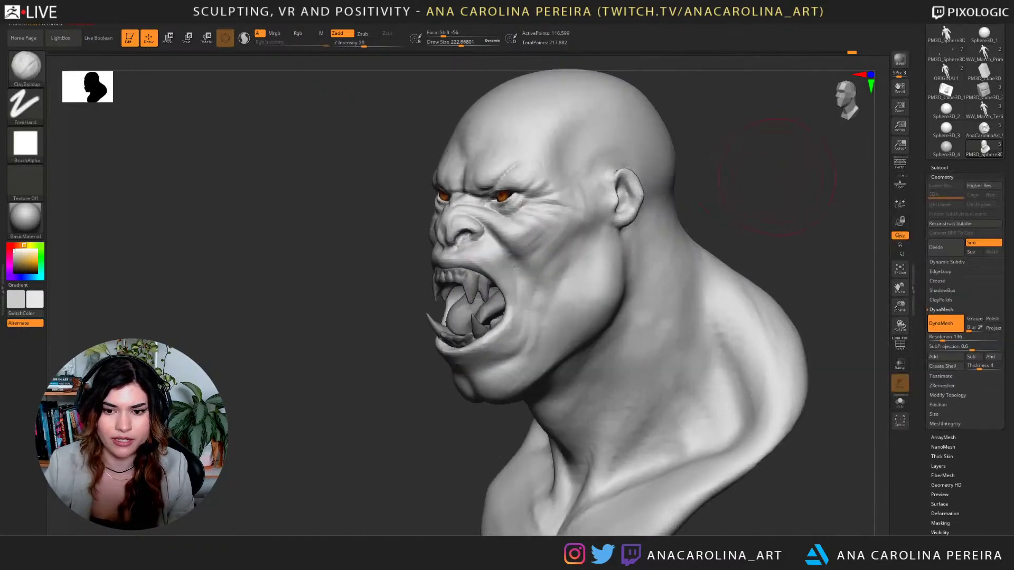
{"action": "left_click_drag", "start_coordinate": [777, 177], "coordinate": [731, 182]}
{"action": "mouse_move", "coordinate": [758, 255]}
{"action": "left_mouse_down"}
{"action": "mouse_move", "coordinate": [806, 298]}
{"action": "mouse_move", "coordinate": [784, 318]}
{"action": "mouse_move", "coordinate": [738, 315]}
{"action": "mouse_move", "coordinate": [768, 409]}
{"action": "mouse_move", "coordinate": [842, 425]}
{"action": "left_mouse_up"}
Increase the ClayBuildup draw size to about 344, add volume to the trapezius and shoulder, and smooth the strokes.
{"action": "key", "text": "bracketright"}
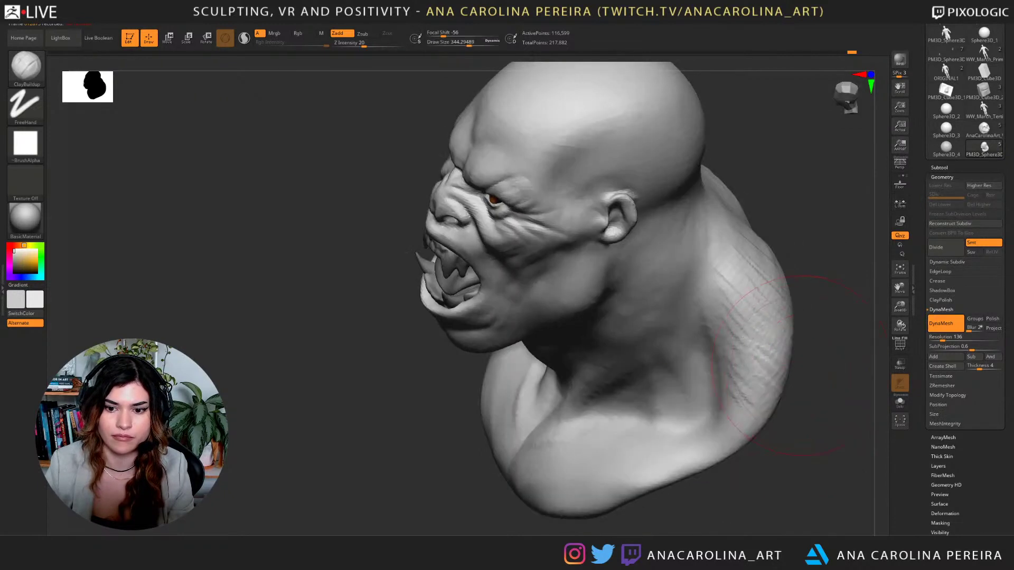
{"action": "left_click_drag", "start_coordinate": [737, 362], "coordinate": [736, 415]}
{"action": "mouse_move", "coordinate": [824, 467]}
{"action": "left_mouse_down"}
{"action": "mouse_move", "coordinate": [800, 415]}
{"action": "mouse_move", "coordinate": [850, 407]}
{"action": "left_mouse_up"}
{"action": "left_click_drag", "start_coordinate": [682, 317], "coordinate": [702, 377], "text": "shift"}
{"action": "left_click_drag", "start_coordinate": [792, 412], "coordinate": [858, 407]}
{"action": "left_click_drag", "start_coordinate": [462, 353], "coordinate": [463, 346], "text": "shift"}
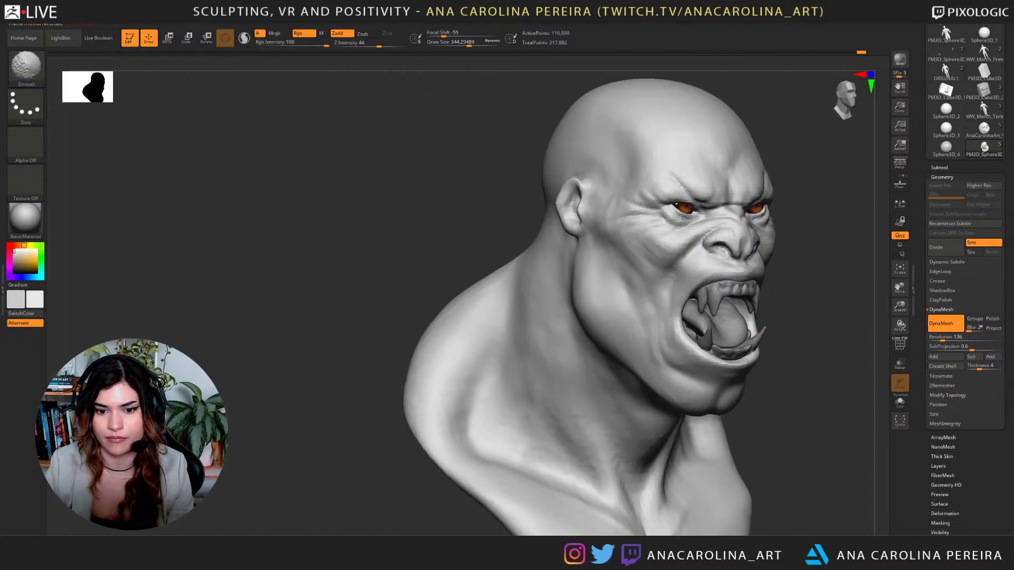
Reduce the ClayBuildup draw size to about 120, build up the jaw muscle below the ear and smooth it.
{"action": "mouse_move", "coordinate": [834, 359]}
{"action": "left_mouse_down", "text": "alt"}
{"action": "mouse_move", "coordinate": [763, 297]}
{"action": "mouse_move", "coordinate": [742, 295]}
{"action": "mouse_move", "coordinate": [765, 277]}
{"action": "mouse_move", "coordinate": [755, 277]}
{"action": "left_mouse_up", "text": "alt"}
{"action": "key", "text": "space"}
{"action": "key", "text": "space"}
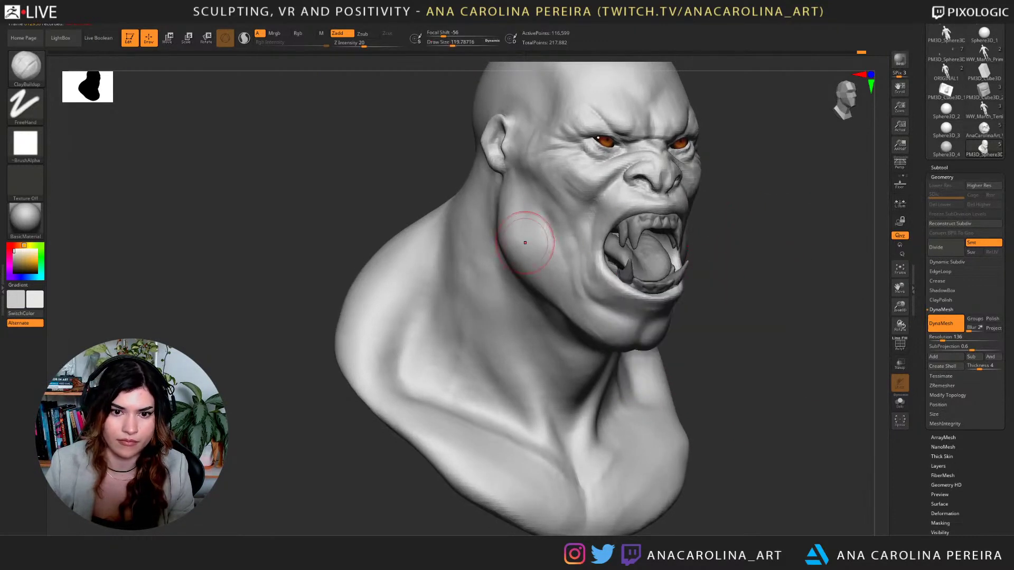
{"action": "left_click_drag", "start_coordinate": [525, 243], "coordinate": [538, 219]}
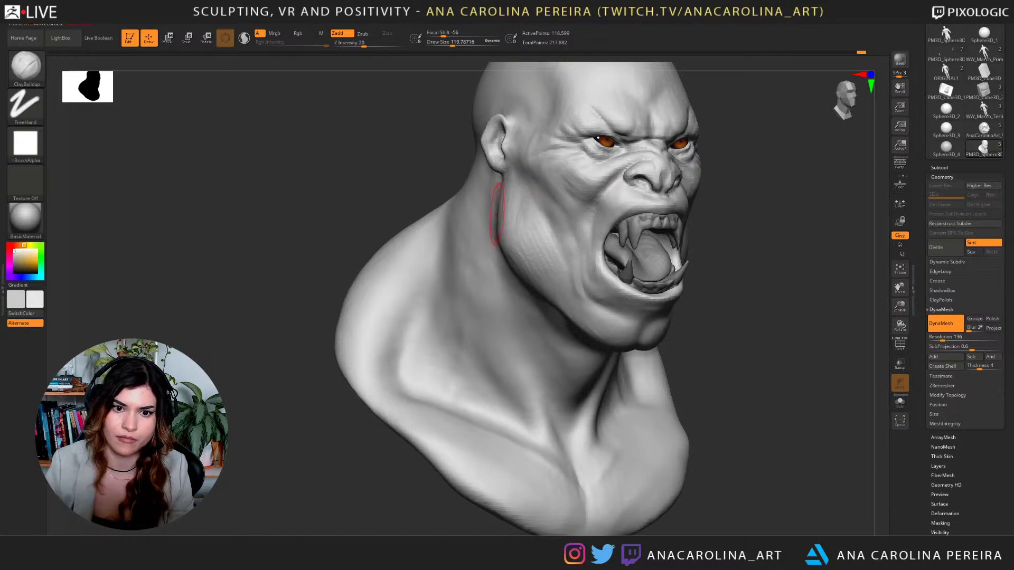
{"action": "key", "text": "shift"}
{"action": "left_click_drag", "start_coordinate": [734, 294], "coordinate": [641, 290]}
{"action": "key", "text": "ctrl"}
{"action": "mouse_move", "coordinate": [773, 232]}
{"action": "left_mouse_down"}
{"action": "mouse_move", "coordinate": [732, 224]}
{"action": "mouse_move", "coordinate": [768, 206]}
{"action": "mouse_move", "coordinate": [739, 258]}
{"action": "left_mouse_up"}
{"action": "key", "text": "shift"}
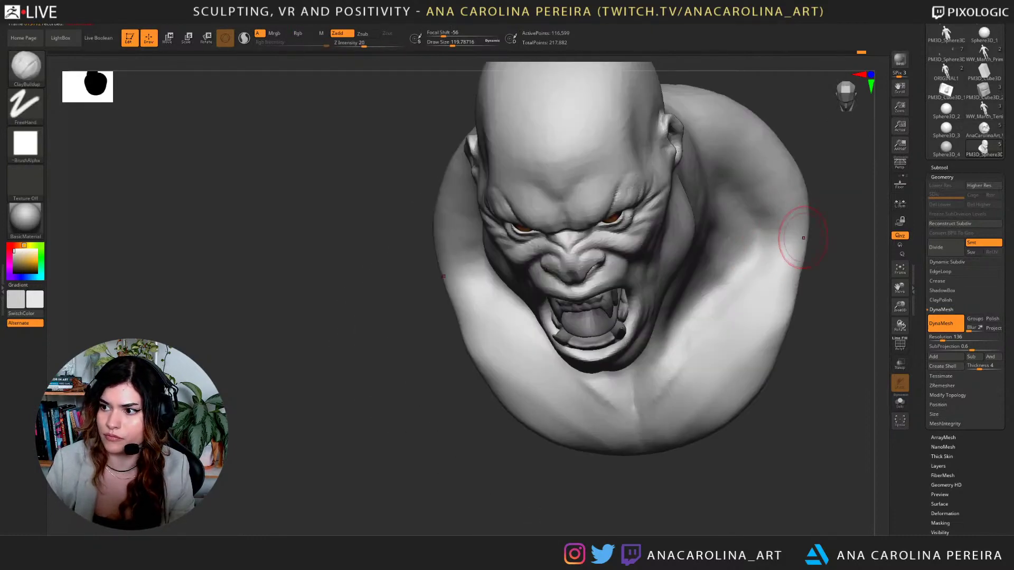
Reduce the ClayBuildup draw size to about 101 and build up the frowning forms between and above the brows.
{"action": "left_click_drag", "start_coordinate": [810, 237], "coordinate": [768, 238]}
{"action": "left_click_drag", "start_coordinate": [760, 201], "coordinate": [764, 269]}
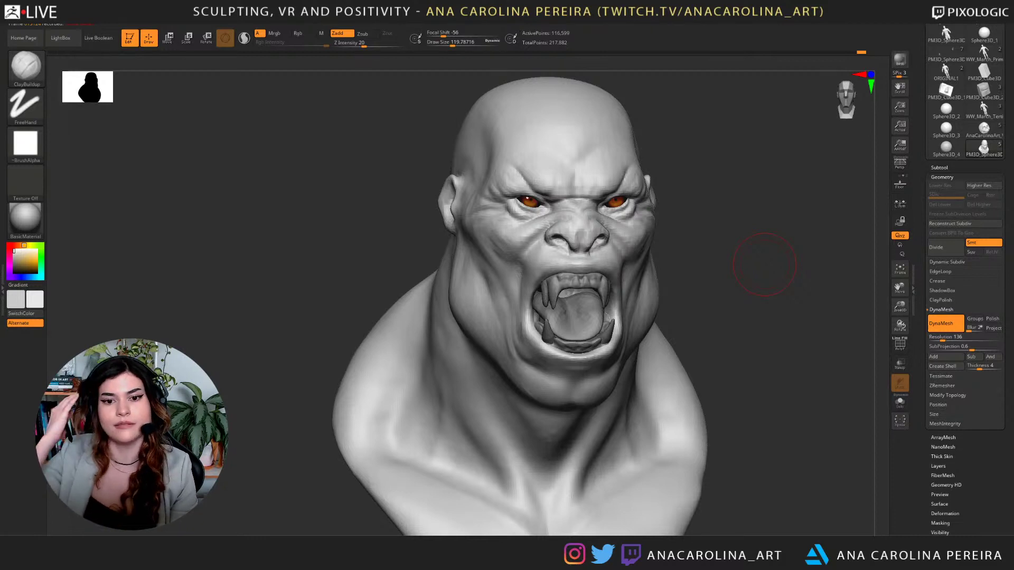
{"action": "mouse_move", "coordinate": [764, 265]}
{"action": "left_mouse_down"}
{"action": "mouse_move", "coordinate": [688, 214]}
{"action": "mouse_move", "coordinate": [711, 216]}
{"action": "left_mouse_up"}
{"action": "key", "text": "space"}
{"action": "left_click_drag", "start_coordinate": [559, 182], "coordinate": [553, 182]}
{"action": "left_click_drag", "start_coordinate": [737, 162], "coordinate": [697, 158]}
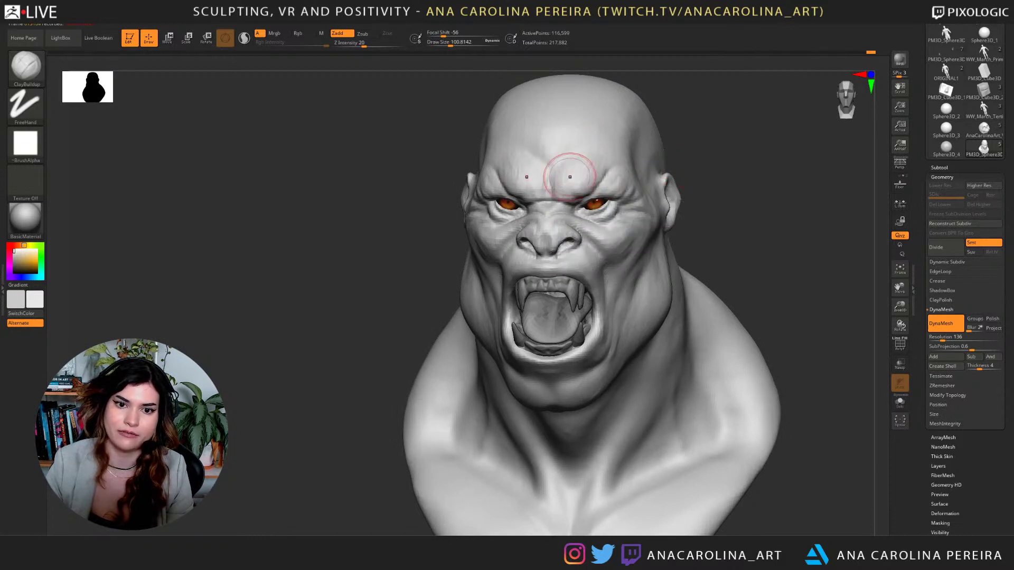
{"action": "left_click_drag", "start_coordinate": [731, 180], "coordinate": [668, 150]}
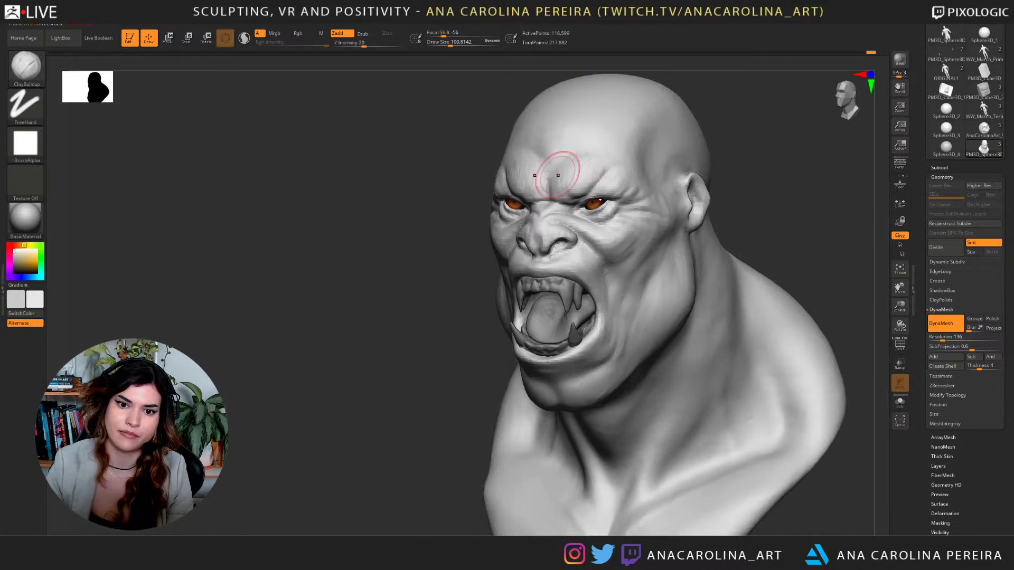
{"action": "mouse_move", "coordinate": [750, 204]}
{"action": "left_mouse_down"}
{"action": "mouse_move", "coordinate": [831, 203]}
{"action": "mouse_move", "coordinate": [717, 221]}
{"action": "left_mouse_up"}
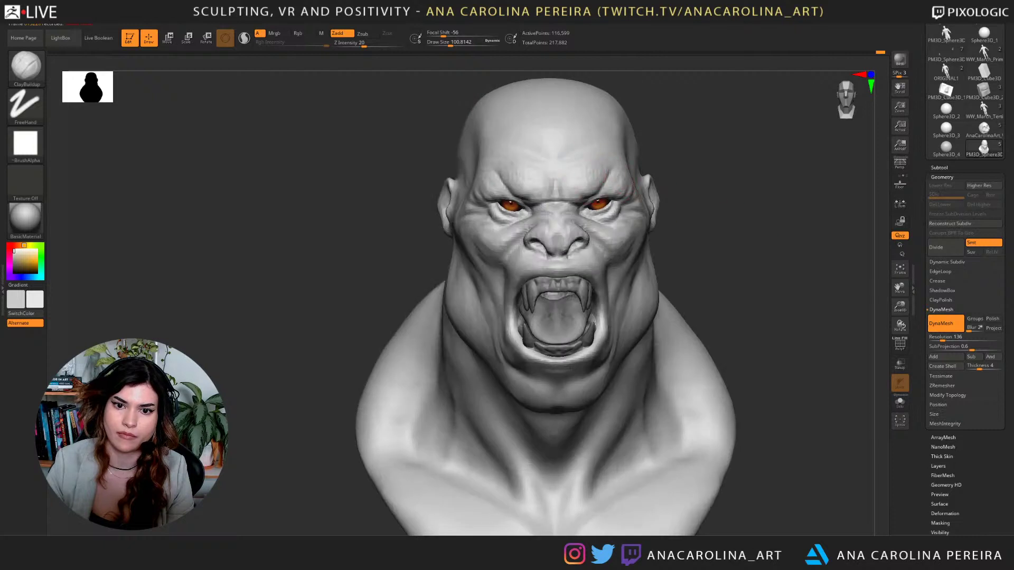
{"action": "left_click_drag", "start_coordinate": [802, 177], "coordinate": [740, 179]}
{"action": "mouse_move", "coordinate": [691, 220]}
{"action": "left_mouse_down"}
{"action": "mouse_move", "coordinate": [771, 224]}
{"action": "mouse_move", "coordinate": [715, 237]}
{"action": "mouse_move", "coordinate": [749, 238]}
{"action": "mouse_move", "coordinate": [765, 195]}
{"action": "mouse_move", "coordinate": [740, 224]}
{"action": "mouse_move", "coordinate": [745, 272]}
{"action": "mouse_move", "coordinate": [718, 273]}
{"action": "left_mouse_up"}
Switch to the DamStandard brush and refine the facial folds.
{"action": "key", "text": "b"}
{"action": "key", "text": "d"}
{"action": "key", "text": "s"}
{"action": "left_click", "coordinate": [592, 243], "text": "alt"}
{"action": "left_click", "coordinate": [681, 246], "text": "alt"}
{"action": "left_click_drag", "start_coordinate": [761, 211], "coordinate": [770, 212]}
{"action": "mouse_move", "coordinate": [769, 169]}
{"action": "left_mouse_down", "text": "alt"}
{"action": "mouse_move", "coordinate": [770, 108]}
{"action": "mouse_move", "coordinate": [740, 132]}
{"action": "mouse_move", "coordinate": [745, 169]}
{"action": "mouse_move", "coordinate": [714, 193]}
{"action": "mouse_move", "coordinate": [667, 205]}
{"action": "left_mouse_up", "text": "alt"}
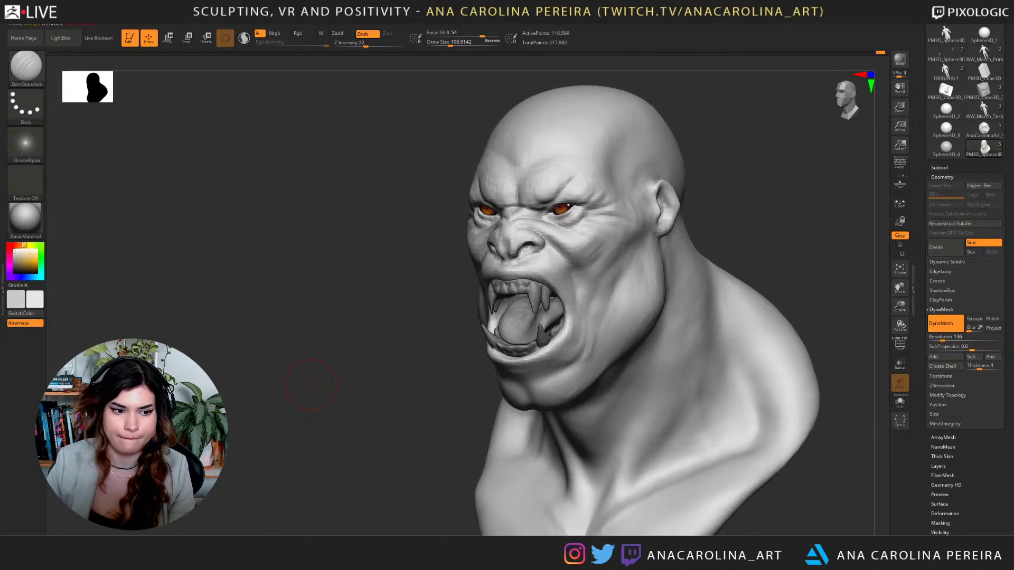
{"action": "left_click_drag", "start_coordinate": [310, 384], "coordinate": [364, 386]}
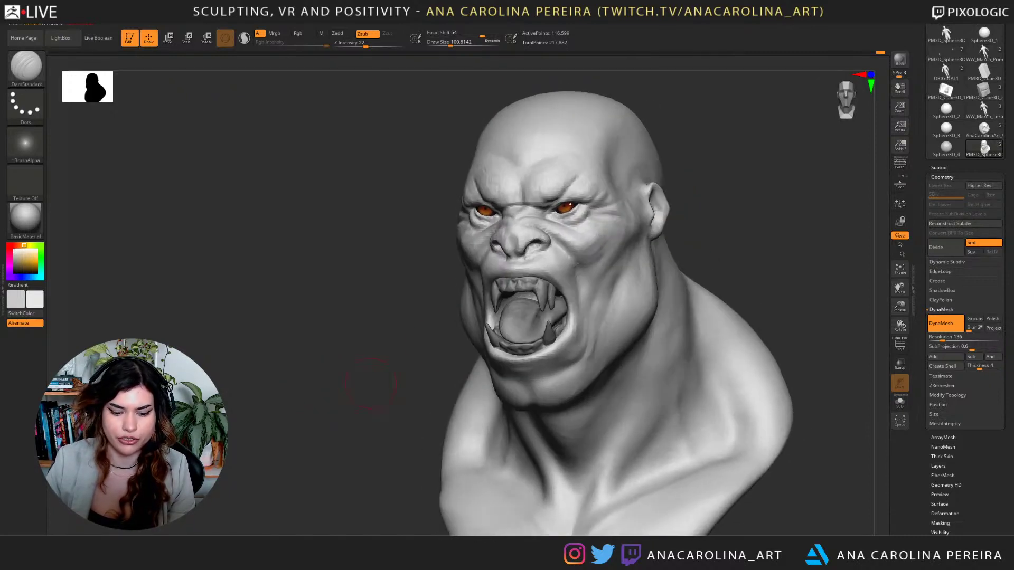
{"action": "key", "text": "b"}
{"action": "key", "text": "t"}
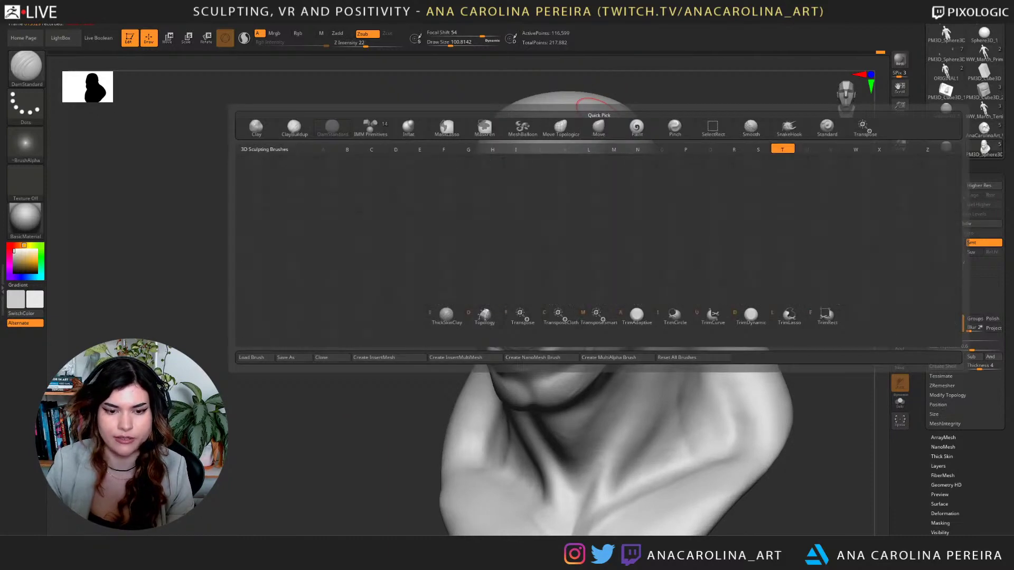
{"action": "key", "text": "Escape"}
Switch to the CurveTube brush and open its stroke settings.
{"action": "key", "text": "b"}
{"action": "key", "text": "c"}
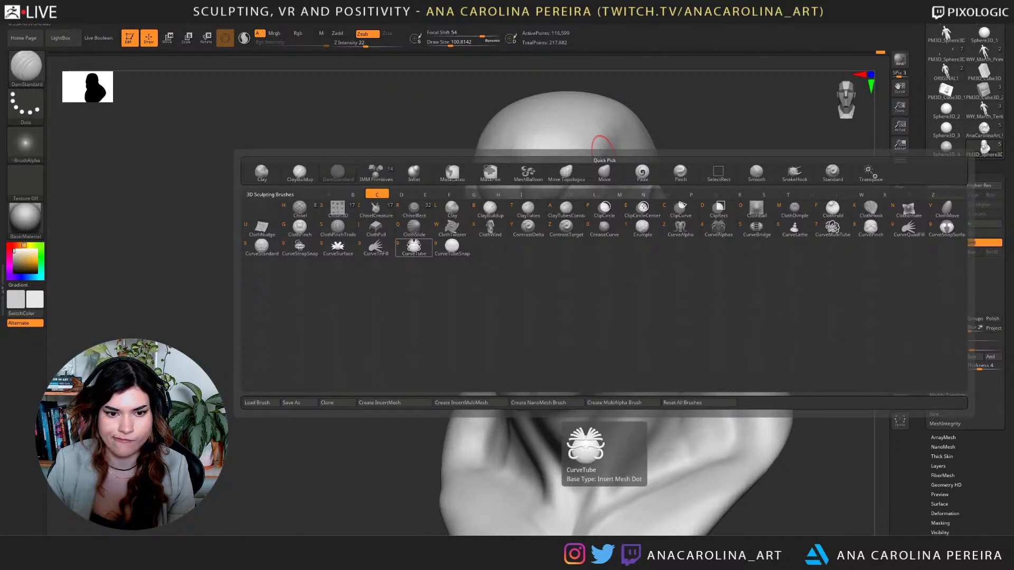
{"action": "left_click", "coordinate": [414, 249]}
{"action": "left_click_drag", "start_coordinate": [787, 212], "coordinate": [743, 210]}
{"action": "key", "text": "space"}
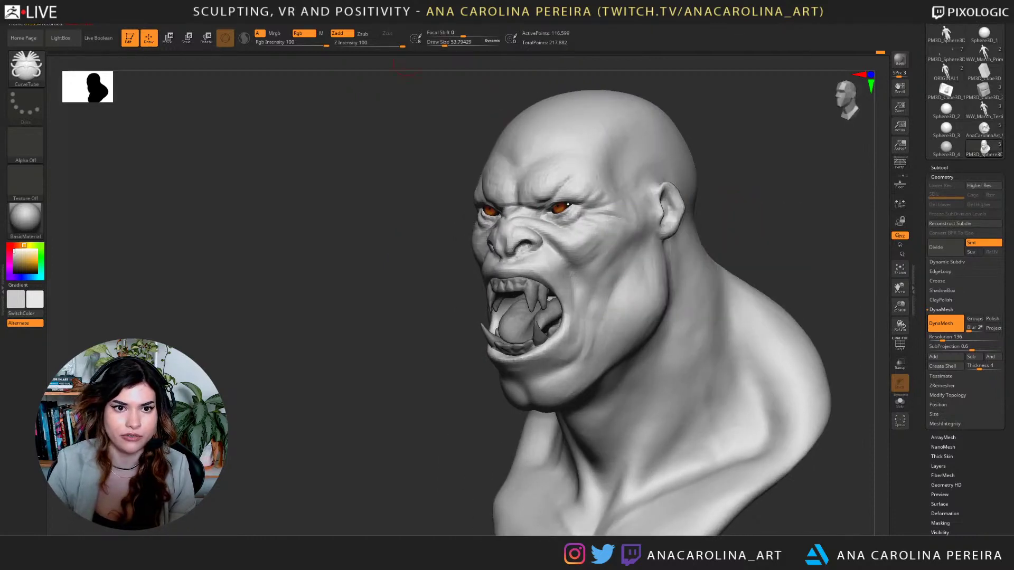
{"action": "left_click", "coordinate": [400, 17]}
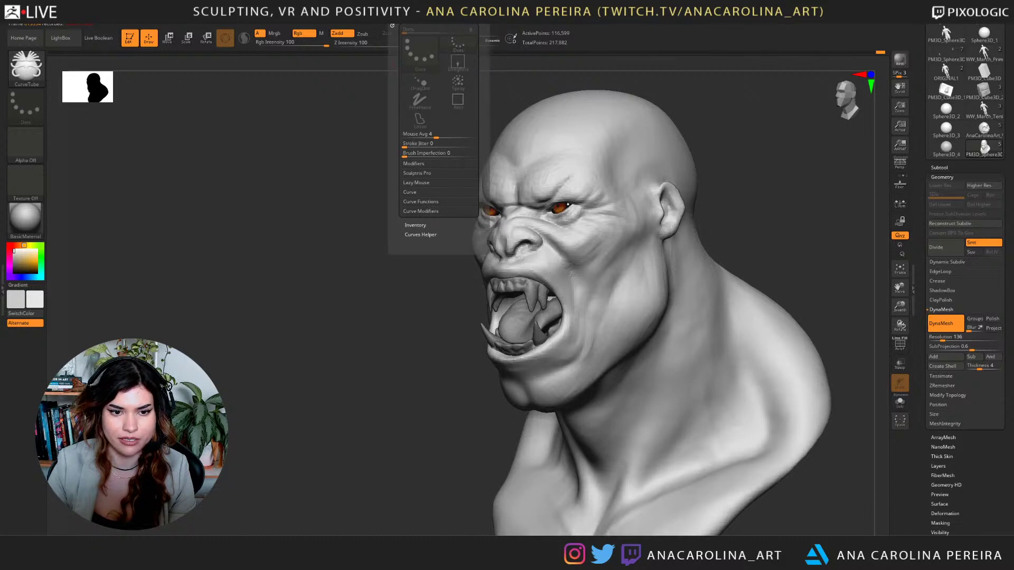
Save the project.
{"action": "key", "text": "ctrl+s"}
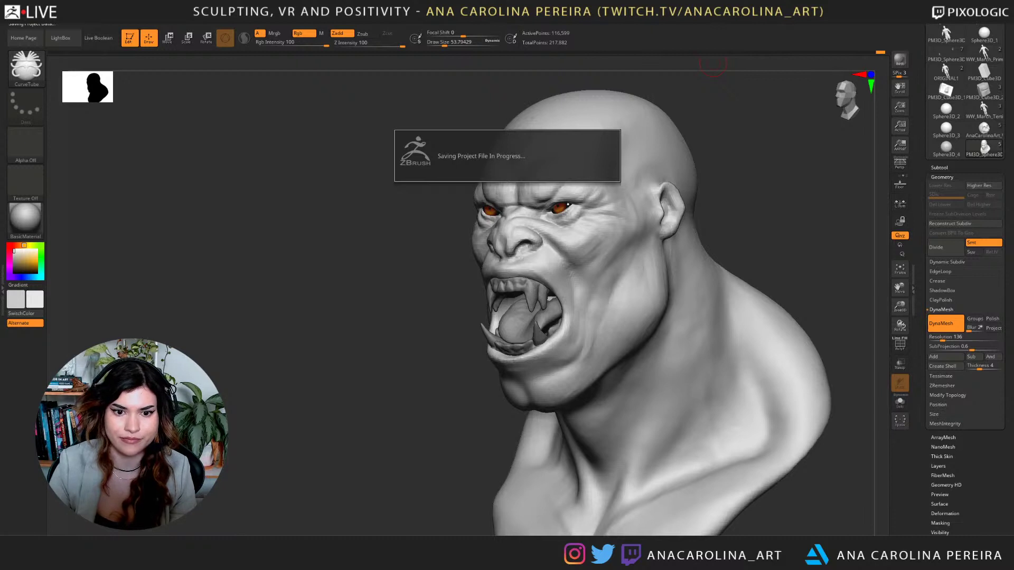
{"action": "left_click_drag", "start_coordinate": [371, 118], "coordinate": [391, 119]}
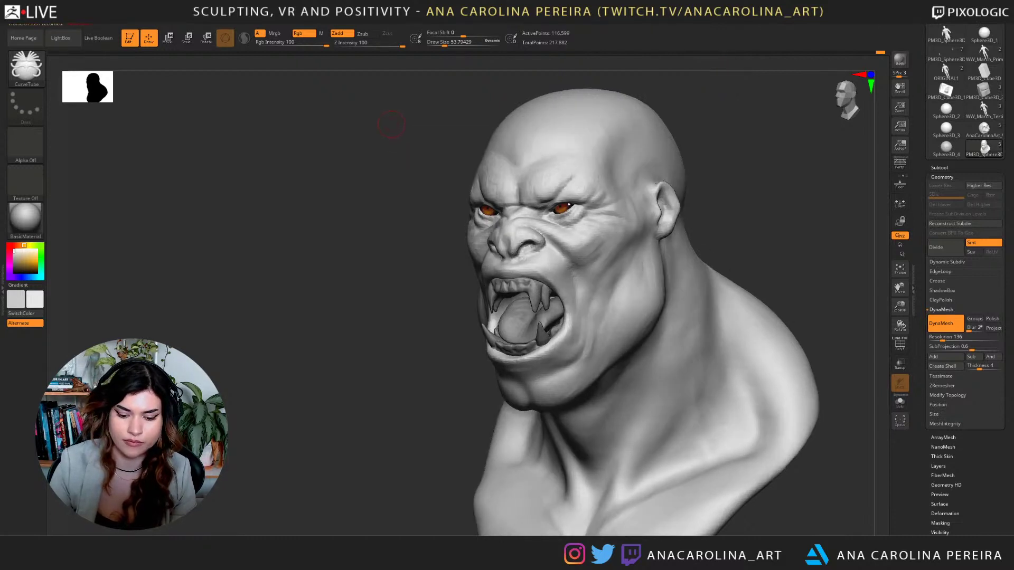
Reshape the CurveTube brush's curve modifier falloff with a raised start and a peak near the beginning.
{"action": "key", "text": "comma"}
{"action": "key", "text": "F1"}
{"action": "key", "text": "comma"}
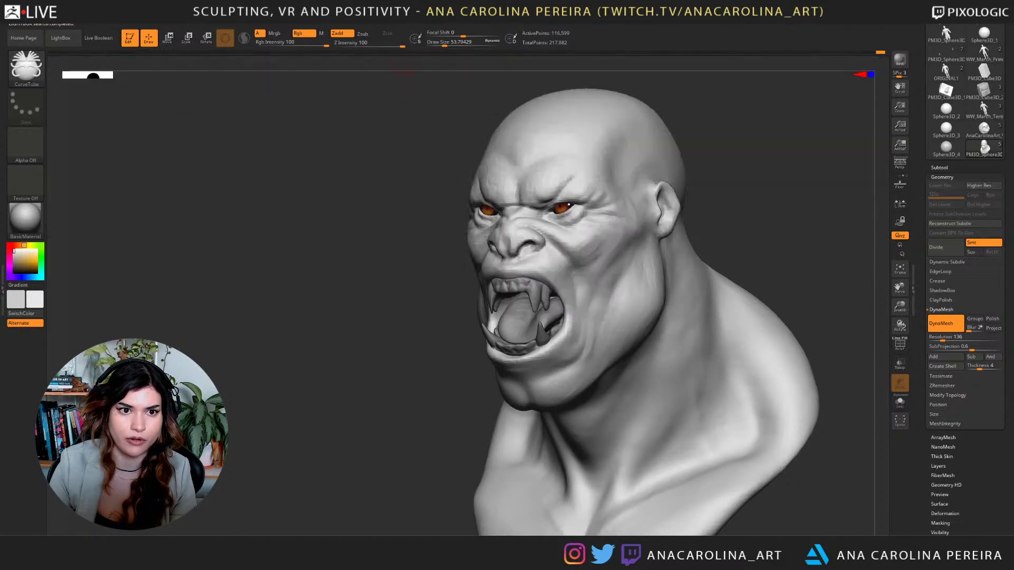
{"action": "left_click", "coordinate": [399, 16]}
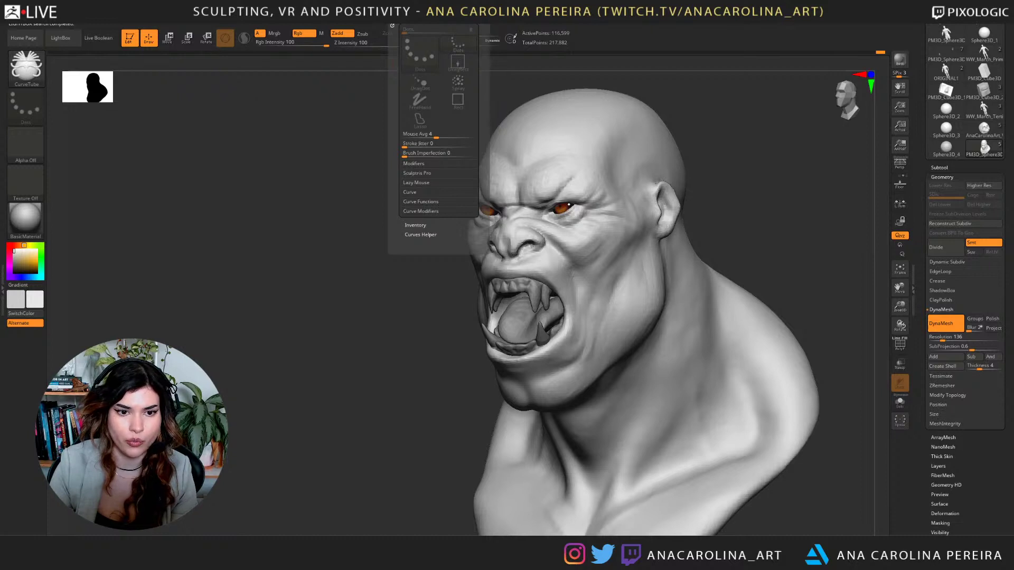
{"action": "left_click", "coordinate": [421, 212]}
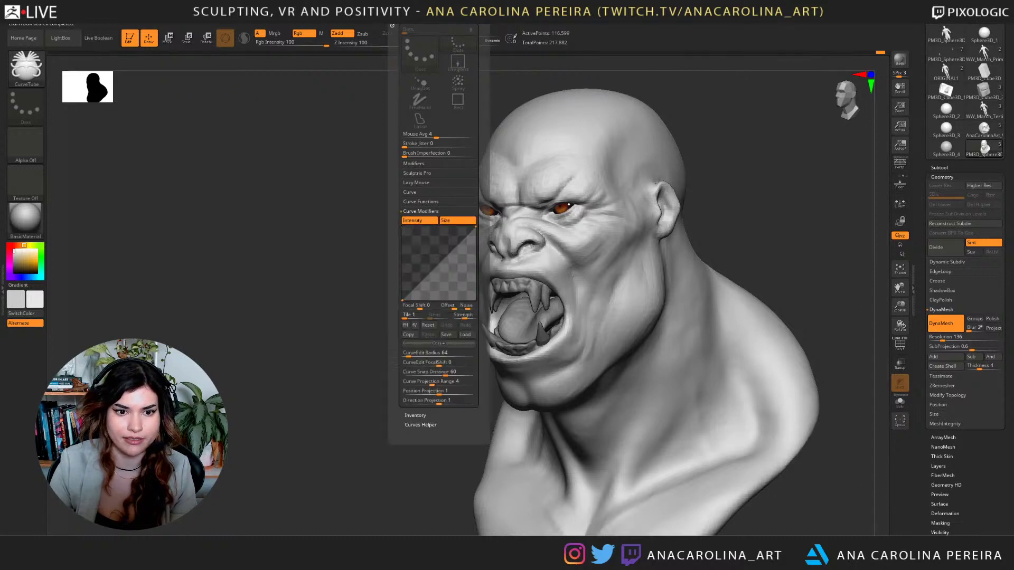
{"action": "left_click_drag", "start_coordinate": [403, 299], "coordinate": [403, 257]}
{"action": "left_click_drag", "start_coordinate": [445, 240], "coordinate": [422, 244]}
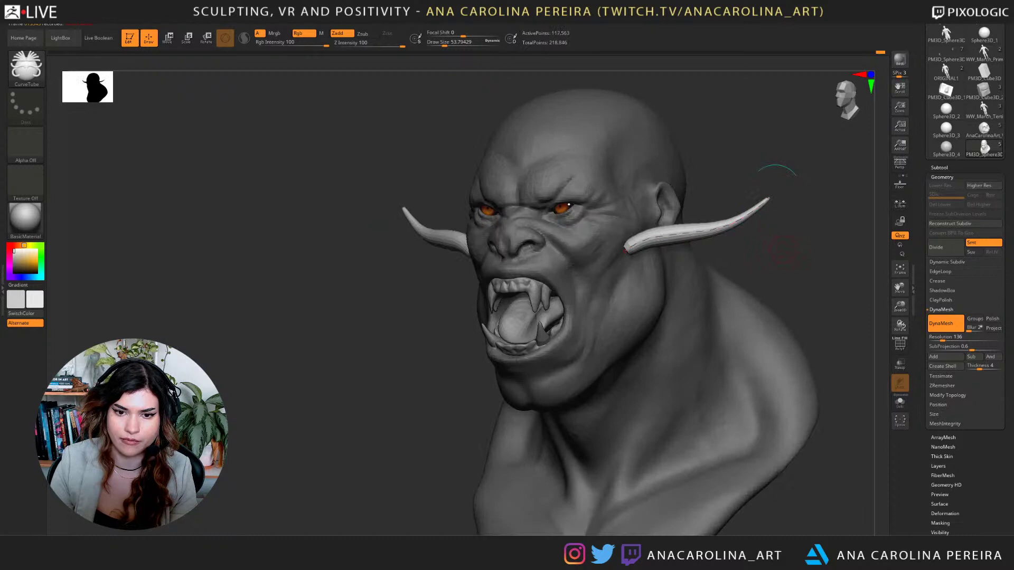
Undo the test tube and lower the end of the curve falloff to zero so tubes taper to a sharp point.
{"action": "left_click_drag", "start_coordinate": [776, 204], "coordinate": [845, 207]}
{"action": "key", "text": "ctrl+z"}
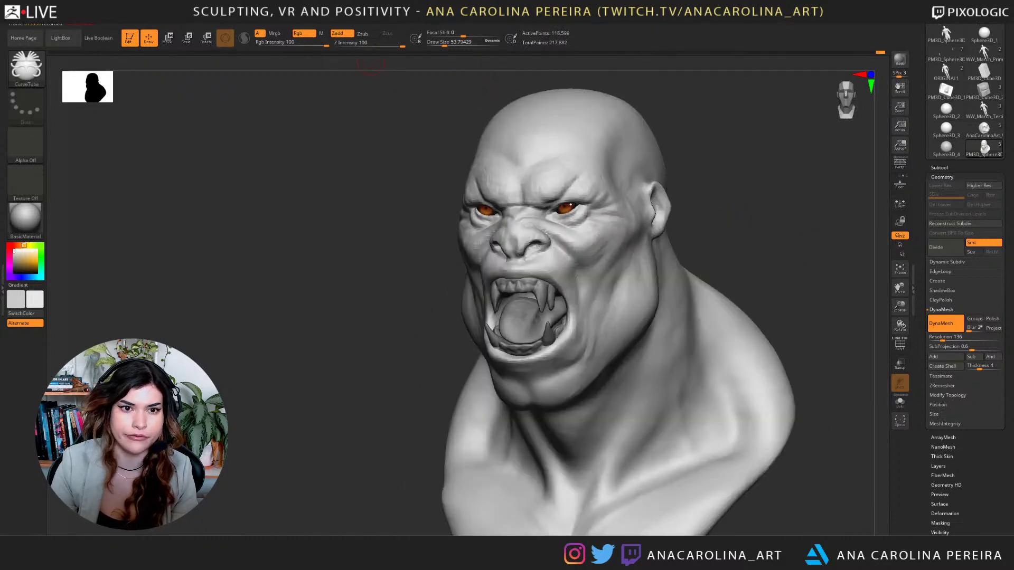
{"action": "left_click", "coordinate": [400, 18]}
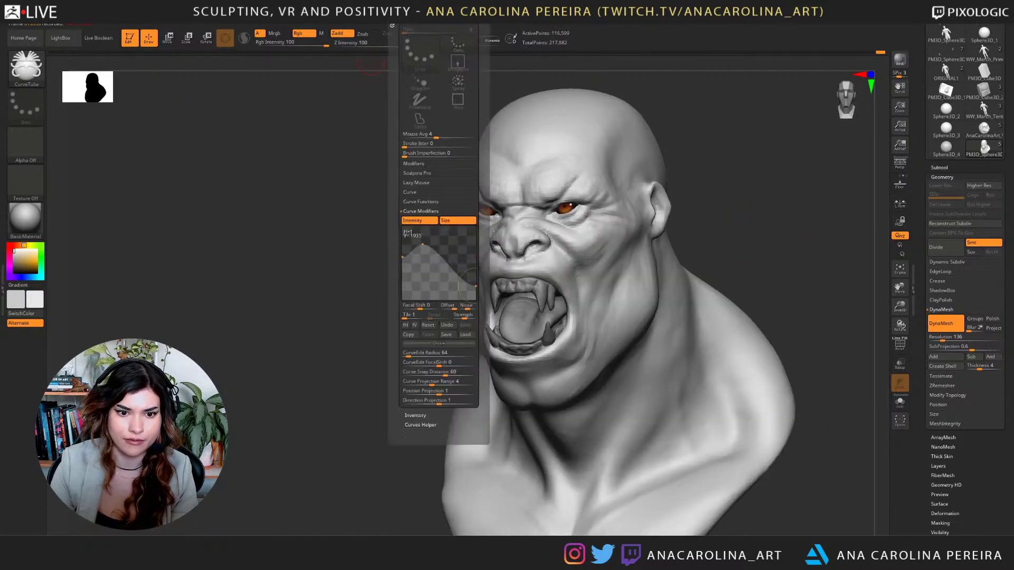
{"action": "left_click_drag", "start_coordinate": [476, 286], "coordinate": [475, 301]}
{"action": "mouse_move", "coordinate": [402, 257]}
{"action": "left_mouse_down"}
{"action": "mouse_move", "coordinate": [402, 265]}
{"action": "mouse_move", "coordinate": [402, 255]}
{"action": "left_mouse_up"}
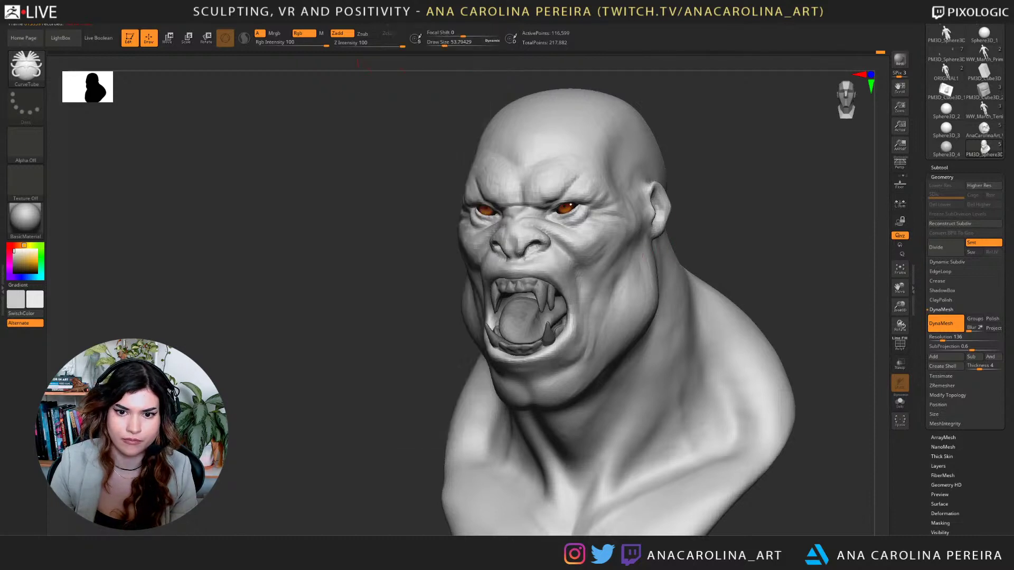
{"action": "left_click_drag", "start_coordinate": [645, 256], "coordinate": [758, 181]}
{"action": "left_click_drag", "start_coordinate": [760, 232], "coordinate": [802, 232]}
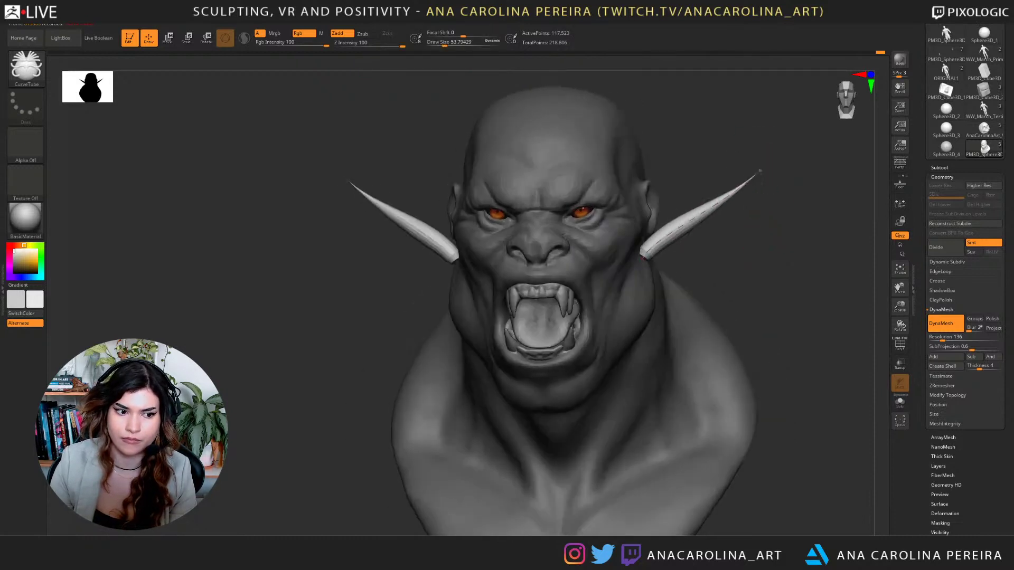
{"action": "key", "text": "ctrl+z"}
Draw a row of curved, tapered tubes on both sides of the head, from below the ears down the back of the jaw.
{"action": "left_click_drag", "start_coordinate": [734, 232], "coordinate": [590, 294]}
{"action": "mouse_move", "coordinate": [674, 234]}
{"action": "left_mouse_down"}
{"action": "mouse_move", "coordinate": [638, 248]}
{"action": "mouse_move", "coordinate": [668, 302]}
{"action": "left_mouse_up"}
{"action": "mouse_move", "coordinate": [761, 311]}
{"action": "left_mouse_down"}
{"action": "mouse_move", "coordinate": [813, 317]}
{"action": "mouse_move", "coordinate": [700, 312]}
{"action": "left_mouse_up"}
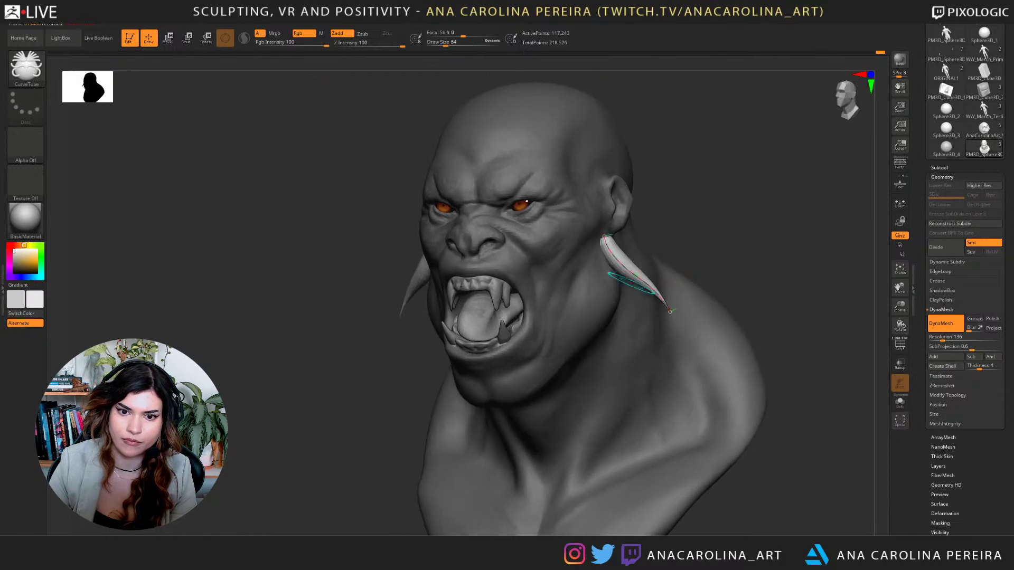
{"action": "left_click_drag", "start_coordinate": [650, 339], "coordinate": [649, 348]}
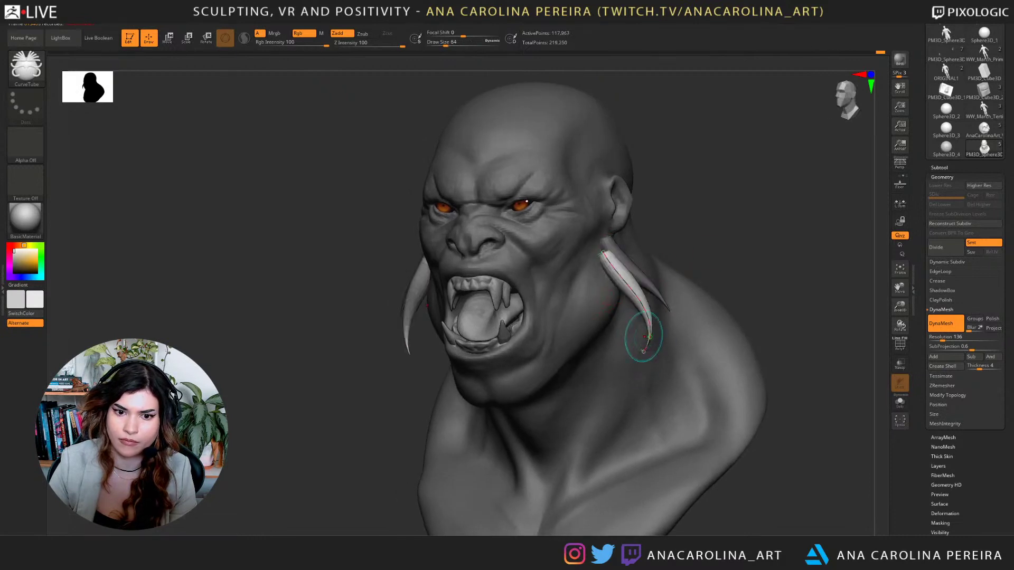
{"action": "left_click_drag", "start_coordinate": [603, 266], "coordinate": [634, 350]}
{"action": "left_click_drag", "start_coordinate": [755, 316], "coordinate": [808, 318]}
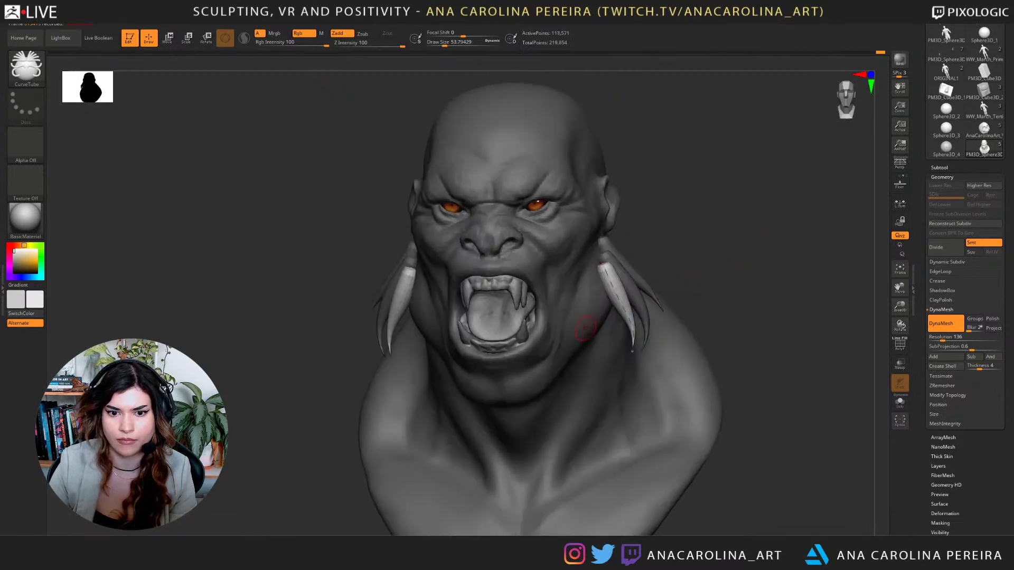
{"action": "left_click_drag", "start_coordinate": [597, 275], "coordinate": [628, 338]}
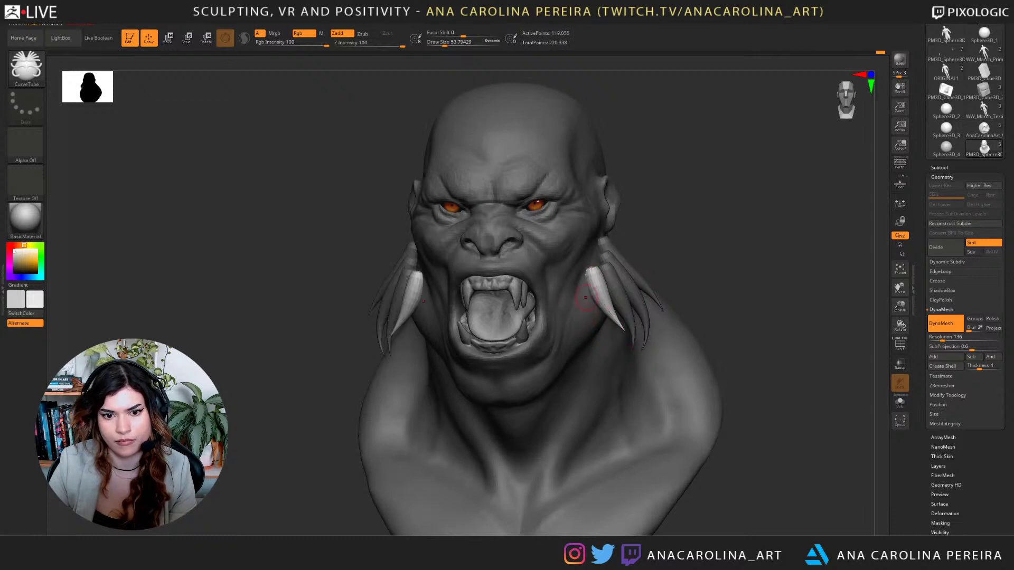
Extend the row with longer curved tubes at the lower jaw, undoing the unwanted tube adjustment.
{"action": "left_click_drag", "start_coordinate": [781, 264], "coordinate": [698, 254]}
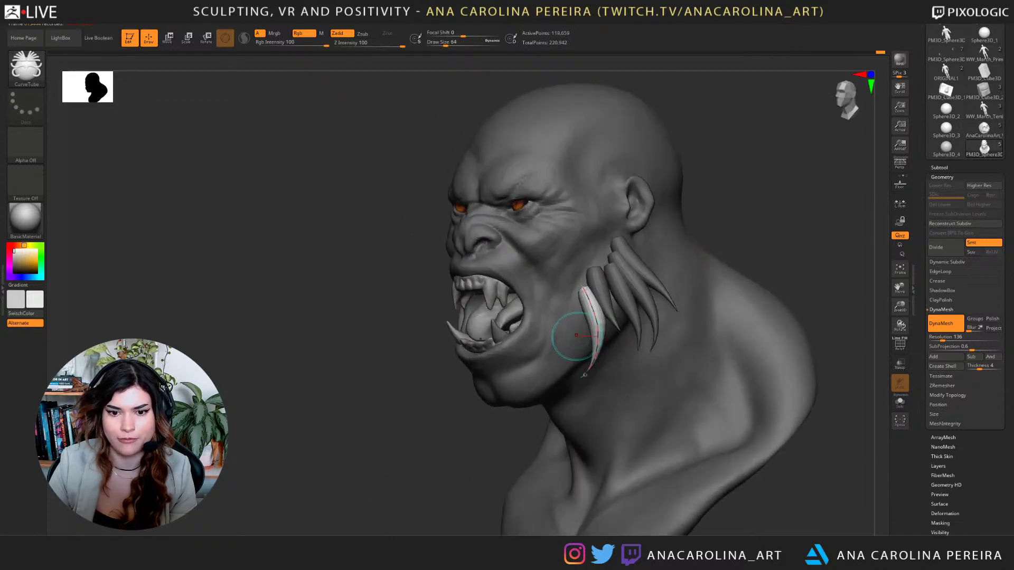
{"action": "left_click", "coordinate": [586, 337]}
{"action": "key", "text": "ctrl+z"}
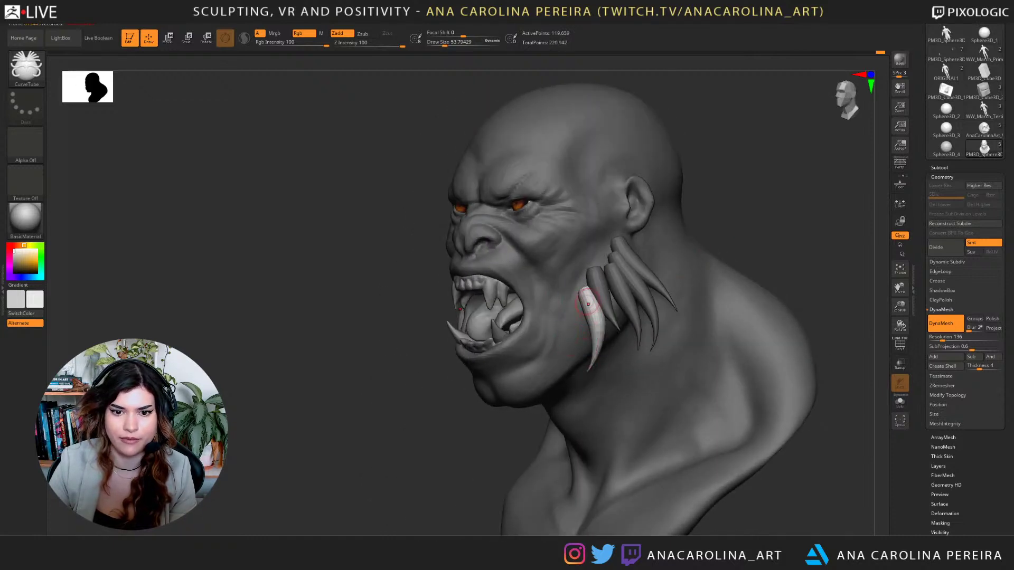
{"action": "left_click_drag", "start_coordinate": [582, 305], "coordinate": [568, 387]}
{"action": "mouse_move", "coordinate": [369, 359]}
{"action": "left_mouse_down"}
{"action": "mouse_move", "coordinate": [460, 359]}
{"action": "mouse_move", "coordinate": [439, 367]}
{"action": "left_mouse_up"}
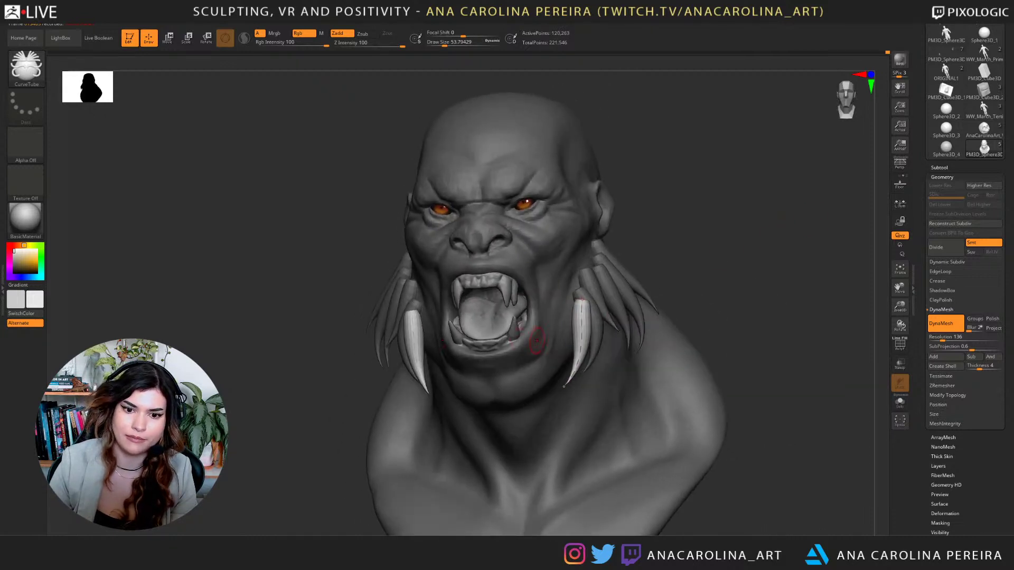
{"action": "right_click_drag", "start_coordinate": [537, 340], "coordinate": [660, 234]}
Add short tapered tubes just beneath the earlobes and clear the mask.
{"action": "left_click_drag", "start_coordinate": [610, 225], "coordinate": [658, 262]}
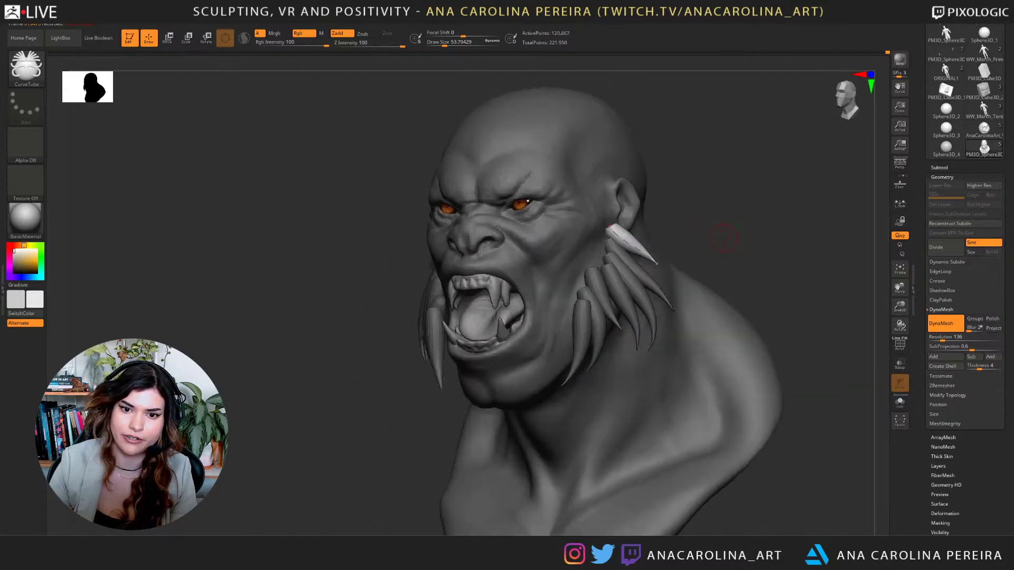
{"action": "mouse_move", "coordinate": [724, 233]}
{"action": "left_mouse_down"}
{"action": "mouse_move", "coordinate": [689, 241]}
{"action": "mouse_move", "coordinate": [653, 234]}
{"action": "left_mouse_up"}
{"action": "mouse_move", "coordinate": [699, 224]}
{"action": "left_mouse_down"}
{"action": "mouse_move", "coordinate": [742, 224]}
{"action": "mouse_move", "coordinate": [763, 253]}
{"action": "mouse_move", "coordinate": [752, 264]}
{"action": "left_mouse_up"}
{"action": "left_click", "coordinate": [758, 271], "text": "ctrl"}
Mask the head and bust so that only the new jaw tubes remain editable.
{"action": "left_click", "coordinate": [677, 385], "text": "ctrl+shift"}
{"action": "key", "text": "ctrl+shift+z"}
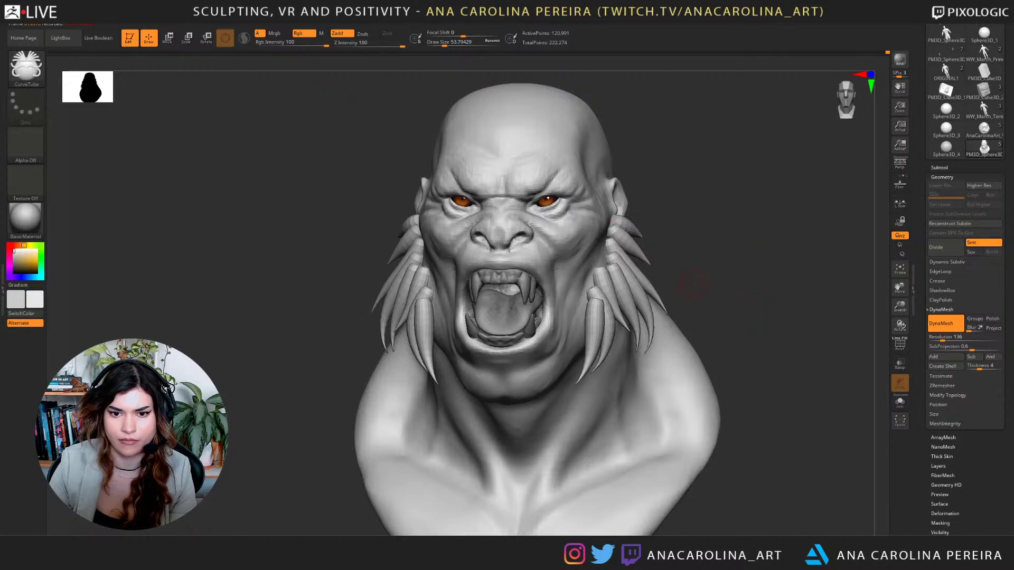
{"action": "left_click", "coordinate": [685, 383], "text": "ctrl+shift"}
{"action": "left_click_drag", "start_coordinate": [739, 328], "coordinate": [511, 484], "text": "alt"}
{"action": "left_click_drag", "start_coordinate": [755, 322], "coordinate": [554, 436], "text": "alt"}
{"action": "left_click", "coordinate": [719, 454], "text": "ctrl+shift"}
{"action": "key", "text": "w"}
{"action": "left_click_drag", "start_coordinate": [582, 266], "coordinate": [601, 279]}
{"action": "left_click_drag", "start_coordinate": [708, 406], "coordinate": [861, 413]}
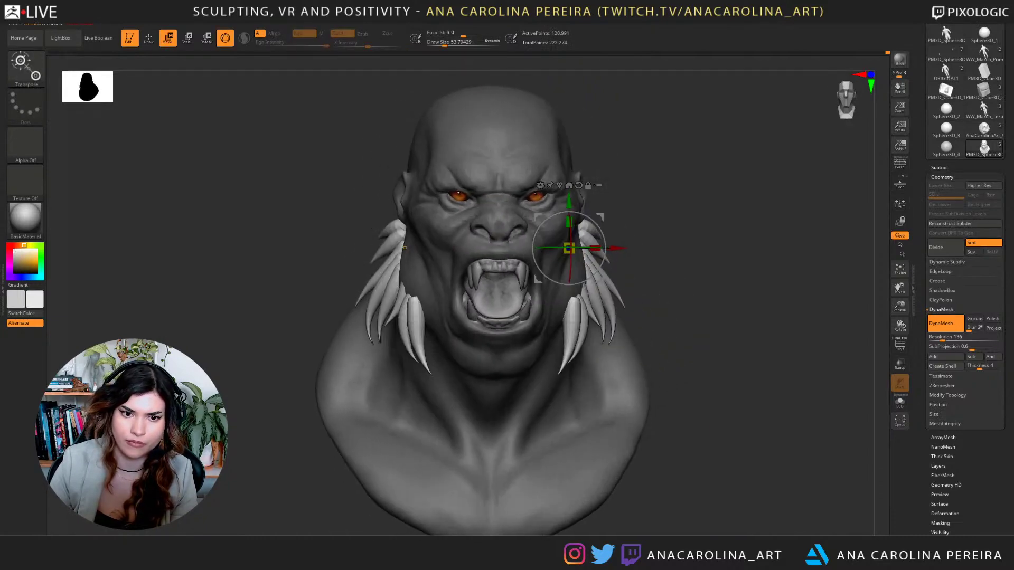
{"action": "left_click_drag", "start_coordinate": [792, 401], "coordinate": [808, 429], "text": "alt"}
Switch to the Move brush with a draw size of about 324 and adjust the tubes to follow the jaw and neck.
{"action": "key", "text": "b"}
{"action": "key", "text": "m"}
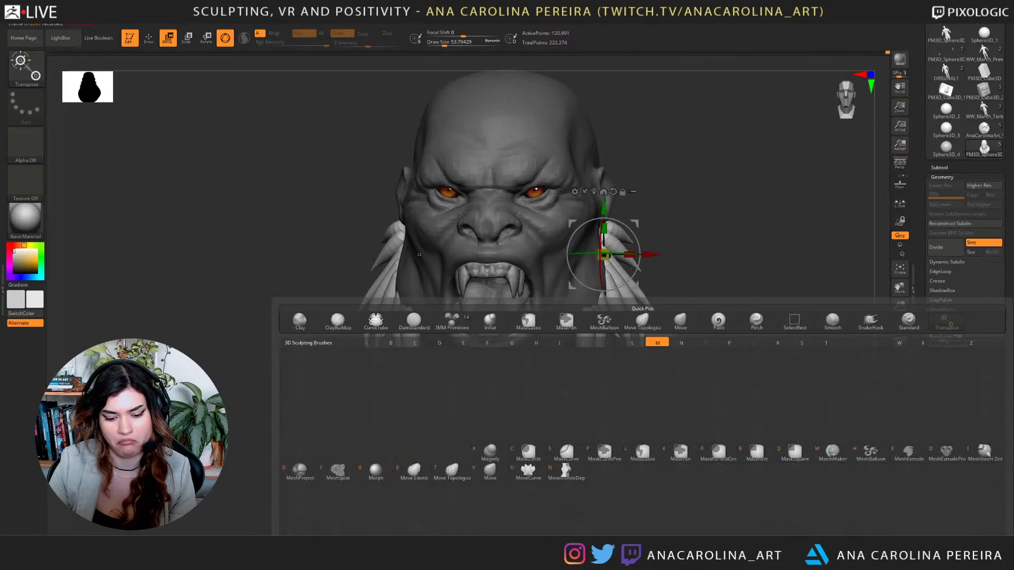
{"action": "key", "text": "v"}
{"action": "left_click_drag", "start_coordinate": [792, 343], "coordinate": [681, 337]}
{"action": "key", "text": "space"}
{"action": "left_click_drag", "start_coordinate": [726, 285], "coordinate": [738, 285]}
{"action": "left_click_drag", "start_coordinate": [519, 297], "coordinate": [522, 310]}
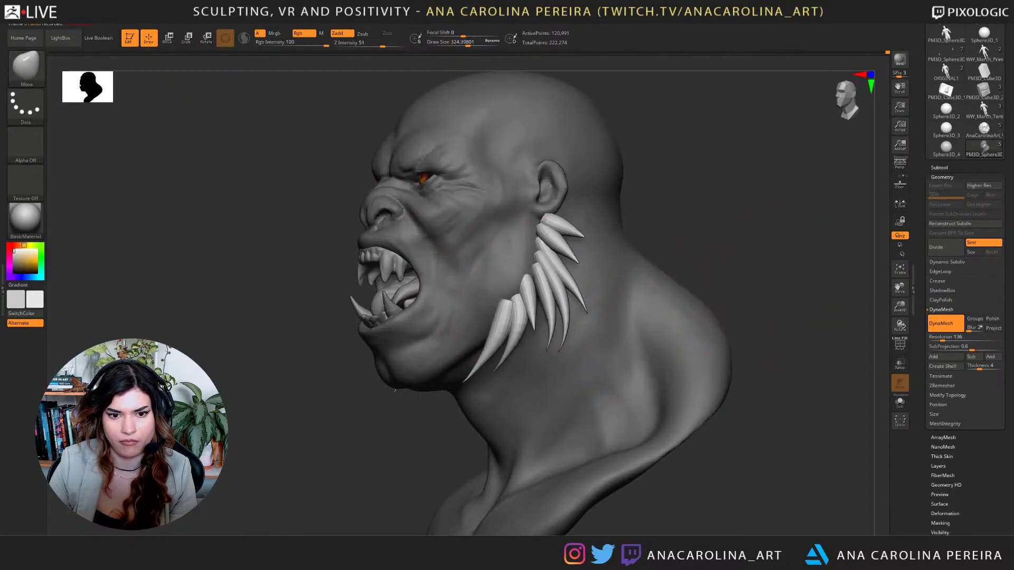
{"action": "left_click_drag", "start_coordinate": [681, 359], "coordinate": [787, 361]}
{"action": "left_click_drag", "start_coordinate": [524, 292], "coordinate": [530, 301]}
{"action": "mouse_move", "coordinate": [697, 322]}
{"action": "left_mouse_down"}
{"action": "mouse_move", "coordinate": [633, 319]}
{"action": "mouse_move", "coordinate": [678, 295]}
{"action": "left_mouse_up"}
{"action": "left_click_drag", "start_coordinate": [559, 305], "coordinate": [562, 314]}
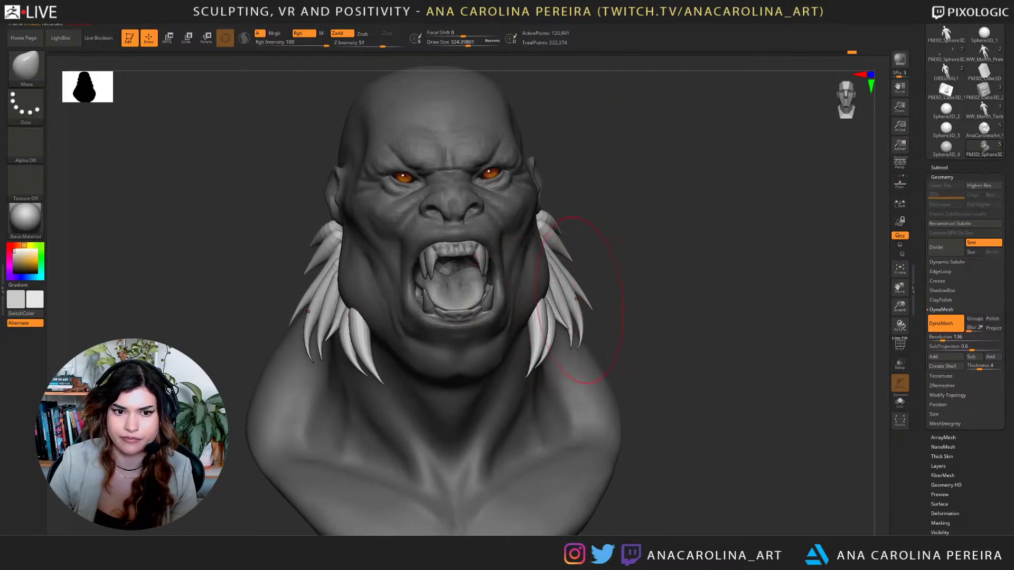
{"action": "mouse_move", "coordinate": [711, 248]}
{"action": "left_mouse_down"}
{"action": "mouse_move", "coordinate": [697, 239]}
{"action": "mouse_move", "coordinate": [713, 259]}
{"action": "left_mouse_up"}
{"action": "mouse_move", "coordinate": [728, 275]}
{"action": "left_mouse_down"}
{"action": "mouse_move", "coordinate": [702, 280]}
{"action": "mouse_move", "coordinate": [719, 266]}
{"action": "mouse_move", "coordinate": [760, 280]}
{"action": "mouse_move", "coordinate": [761, 299]}
{"action": "left_mouse_up"}
{"action": "left_click", "coordinate": [719, 266], "text": "ctrl"}
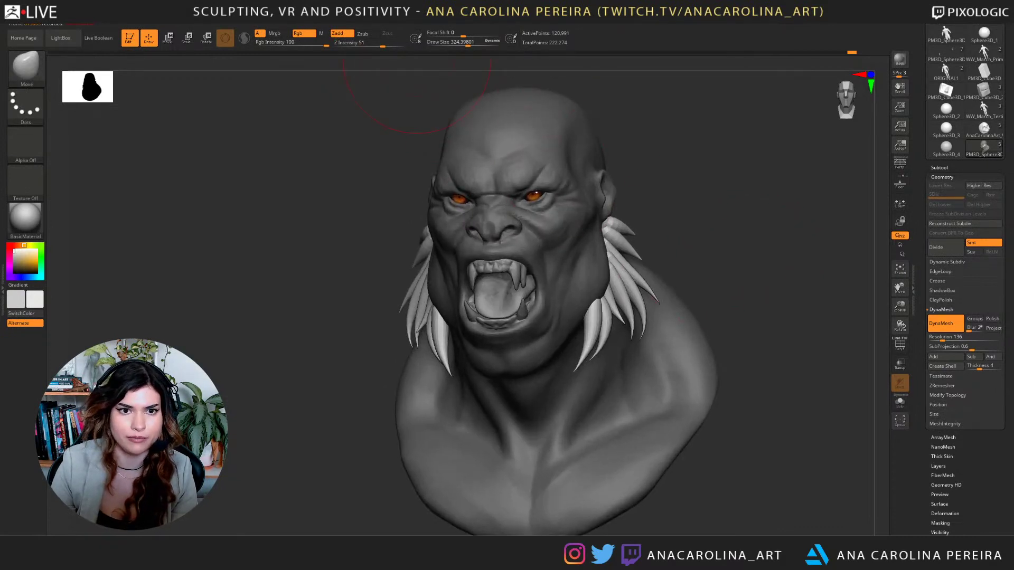
Switch back to the CurveTube brush and reduce its draw size to about 182.
{"action": "mouse_move", "coordinate": [403, 18]}
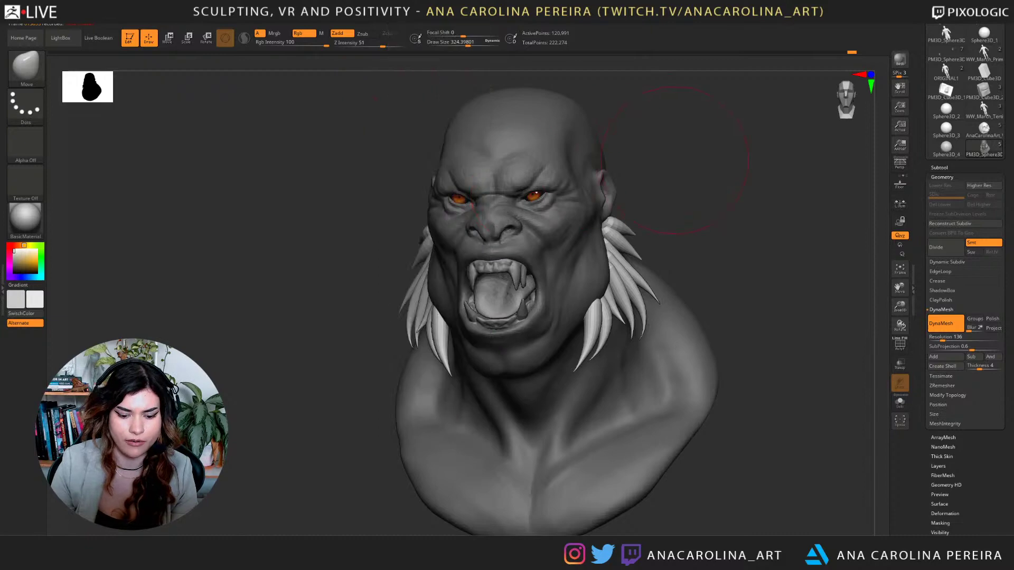
{"action": "left_click_drag", "start_coordinate": [690, 153], "coordinate": [673, 157]}
{"action": "key", "text": "b"}
{"action": "key", "text": "c"}
{"action": "left_click", "coordinate": [452, 246]}
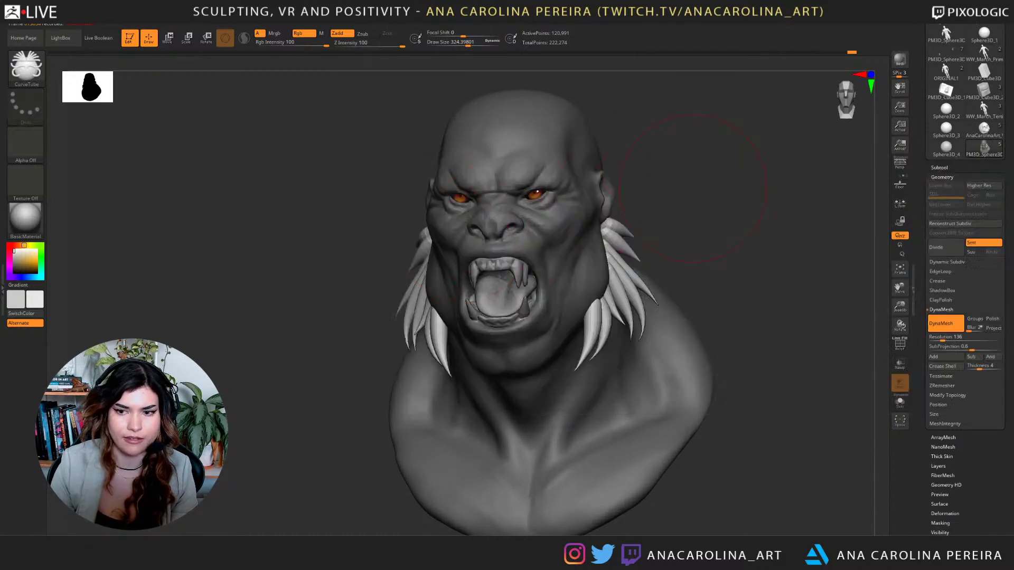
{"action": "left_click_drag", "start_coordinate": [687, 248], "coordinate": [710, 250]}
{"action": "key", "text": "space"}
{"action": "mouse_move", "coordinate": [737, 197]}
{"action": "left_mouse_down"}
{"action": "mouse_move", "coordinate": [713, 217]}
{"action": "mouse_move", "coordinate": [748, 198]}
{"action": "mouse_move", "coordinate": [711, 193]}
{"action": "left_mouse_up"}
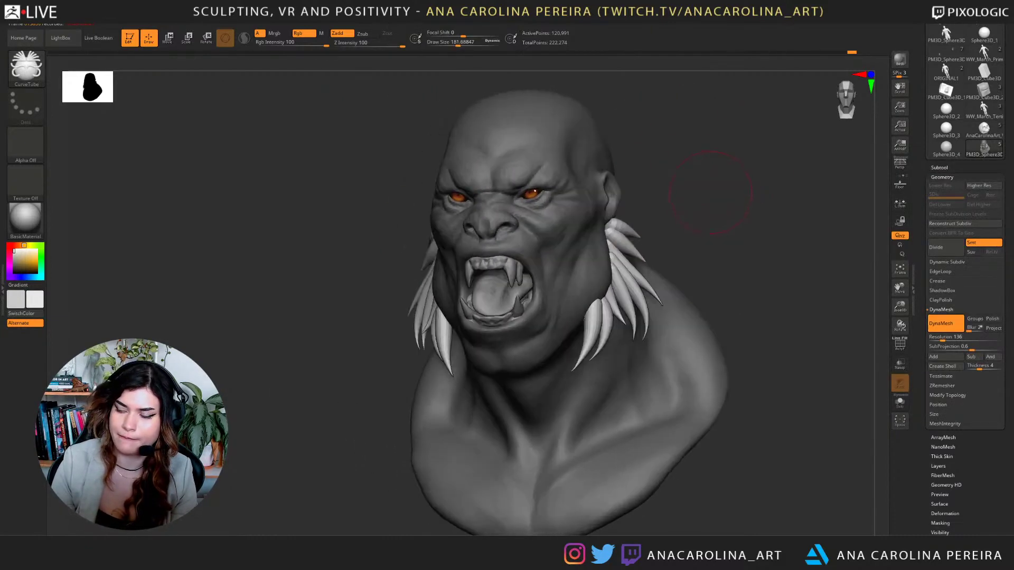
Lower the start of the curve falloff for a thinner tube base and reduce the draw size to about 128.
{"action": "left_click", "coordinate": [439, 16]}
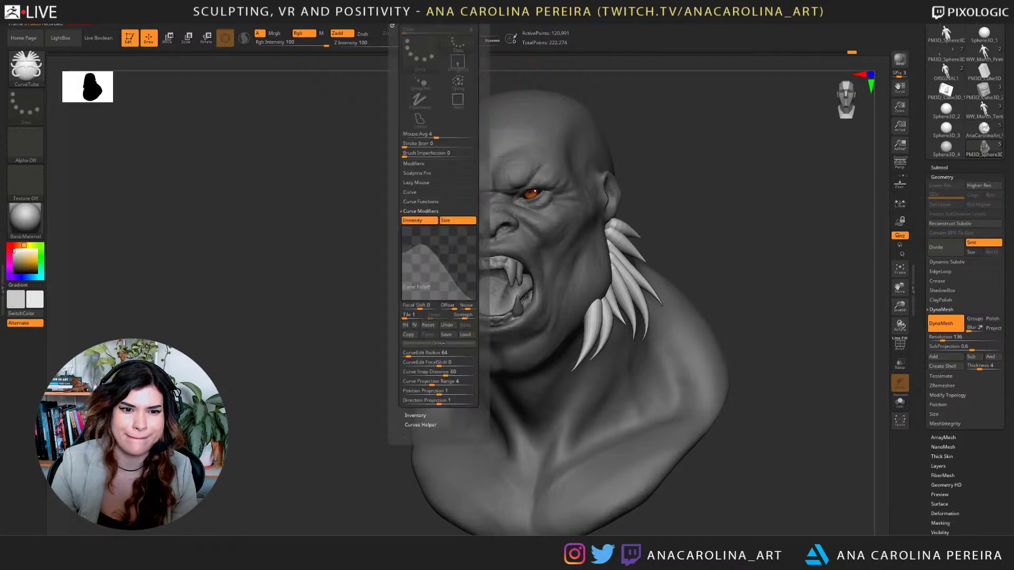
{"action": "left_click_drag", "start_coordinate": [403, 253], "coordinate": [403, 265]}
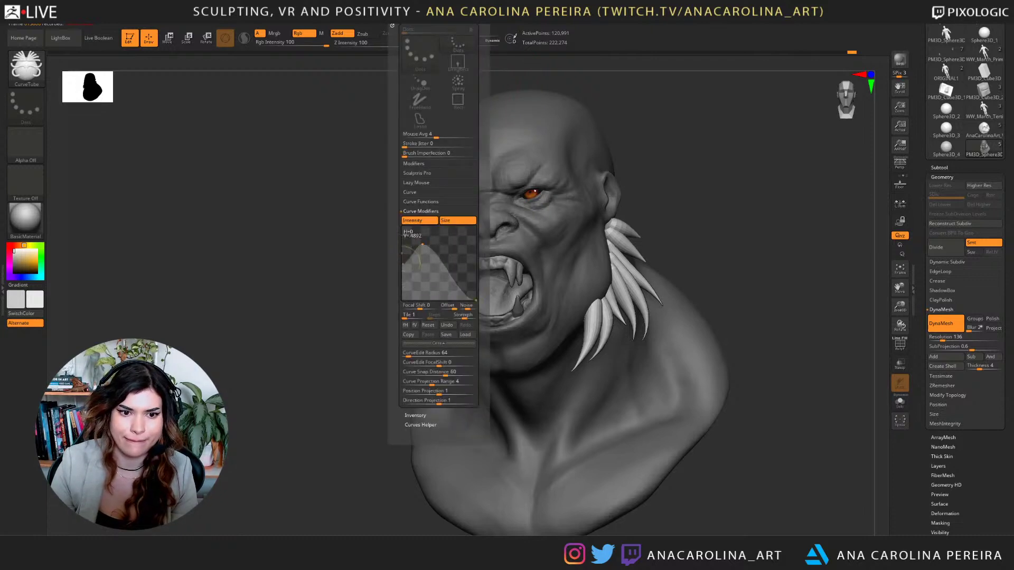
{"action": "left_click_drag", "start_coordinate": [673, 254], "coordinate": [634, 281]}
{"action": "key", "text": "space"}
{"action": "left_click_drag", "start_coordinate": [683, 231], "coordinate": [676, 231]}
{"action": "mouse_move", "coordinate": [692, 214]}
{"action": "left_mouse_down"}
{"action": "mouse_move", "coordinate": [652, 212]}
{"action": "mouse_move", "coordinate": [726, 212]}
{"action": "left_mouse_up"}
{"action": "left_click_drag", "start_coordinate": [707, 272], "coordinate": [666, 275]}
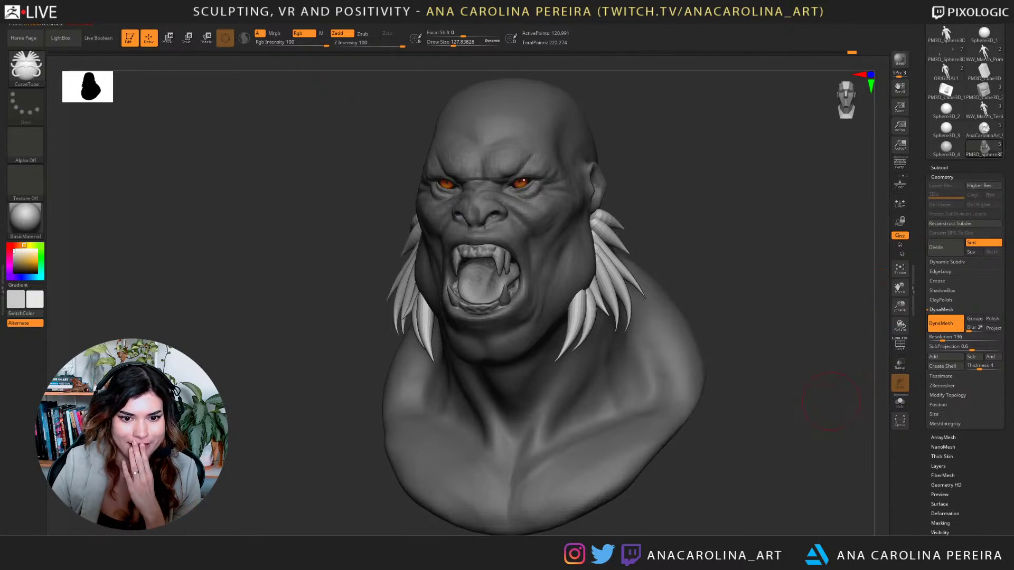
{"action": "left_click_drag", "start_coordinate": [693, 390], "coordinate": [730, 393]}
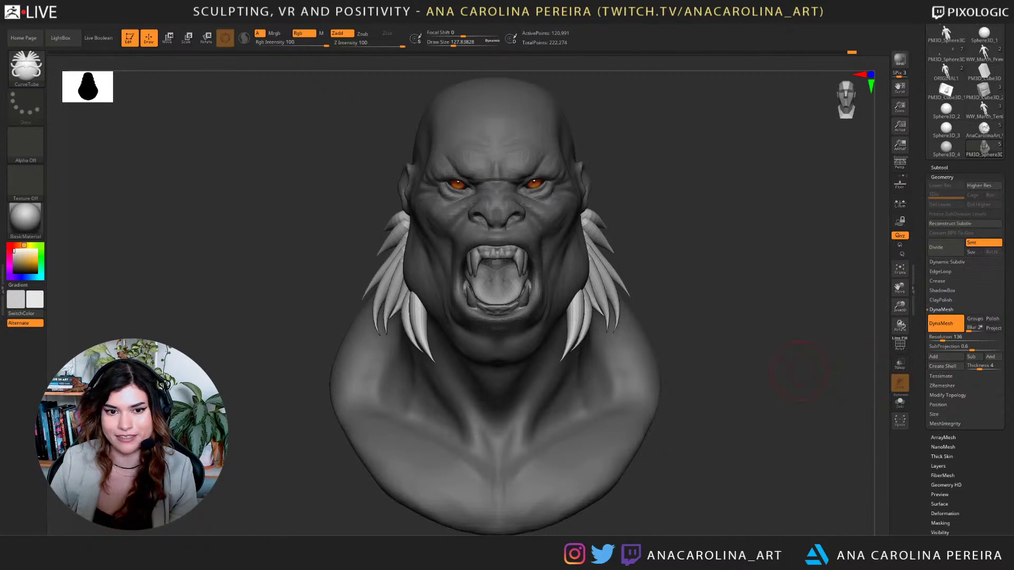
{"action": "left_click_drag", "start_coordinate": [800, 370], "coordinate": [790, 369]}
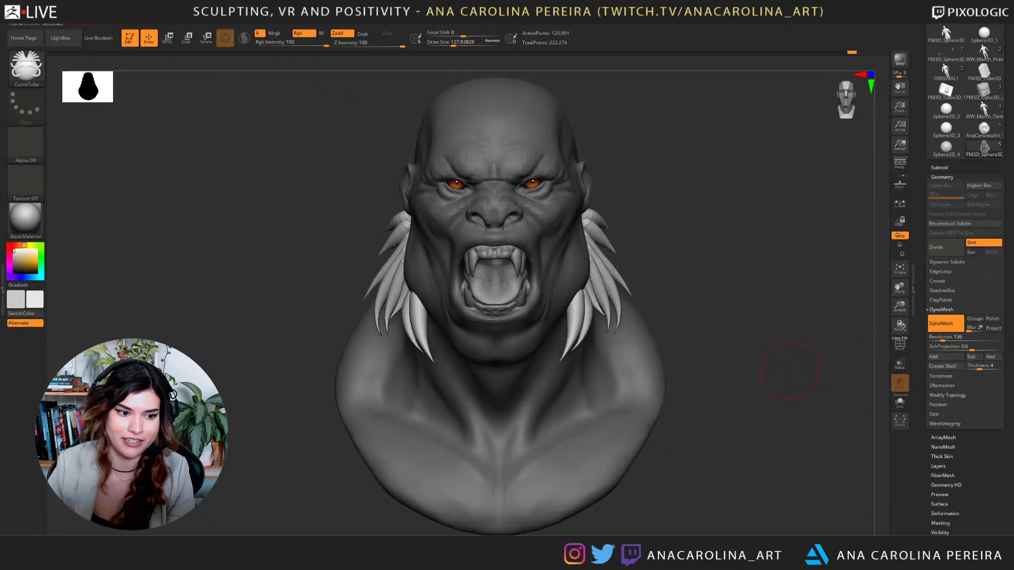
{"action": "left_click_drag", "start_coordinate": [723, 246], "coordinate": [763, 227]}
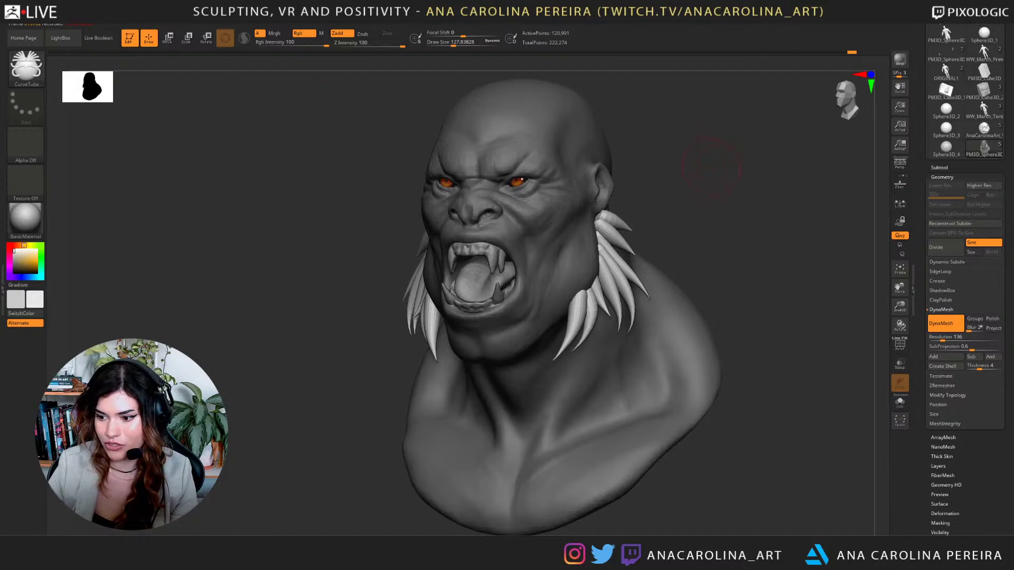
Reduce the draw size to about 74 and draw a curved tube pointing backwards from behind the ear.
{"action": "left_click_drag", "start_coordinate": [709, 276], "coordinate": [736, 282]}
{"action": "mouse_move", "coordinate": [670, 312]}
{"action": "left_mouse_down"}
{"action": "mouse_move", "coordinate": [724, 288]}
{"action": "mouse_move", "coordinate": [768, 289]}
{"action": "mouse_move", "coordinate": [702, 289]}
{"action": "mouse_move", "coordinate": [764, 254]}
{"action": "left_mouse_up"}
{"action": "mouse_move", "coordinate": [771, 305]}
{"action": "left_mouse_down"}
{"action": "mouse_move", "coordinate": [731, 278]}
{"action": "mouse_move", "coordinate": [650, 300]}
{"action": "left_mouse_up"}
{"action": "key", "text": "space"}
{"action": "left_click_drag", "start_coordinate": [697, 251], "coordinate": [676, 258]}
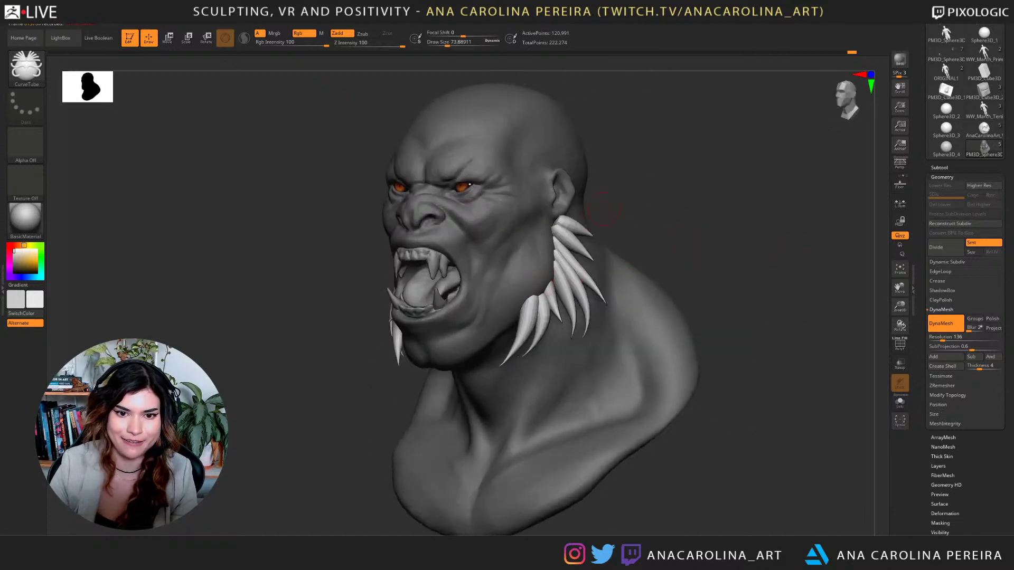
{"action": "mouse_move", "coordinate": [661, 187]}
{"action": "left_mouse_down", "text": "alt"}
{"action": "mouse_move", "coordinate": [692, 217]}
{"action": "mouse_move", "coordinate": [731, 222]}
{"action": "mouse_move", "coordinate": [709, 219]}
{"action": "left_mouse_up", "text": "alt"}
{"action": "mouse_move", "coordinate": [646, 170]}
{"action": "left_mouse_down"}
{"action": "mouse_move", "coordinate": [602, 211]}
{"action": "mouse_move", "coordinate": [608, 224]}
{"action": "mouse_move", "coordinate": [672, 232]}
{"action": "mouse_move", "coordinate": [745, 221]}
{"action": "mouse_move", "coordinate": [611, 182]}
{"action": "left_mouse_up"}
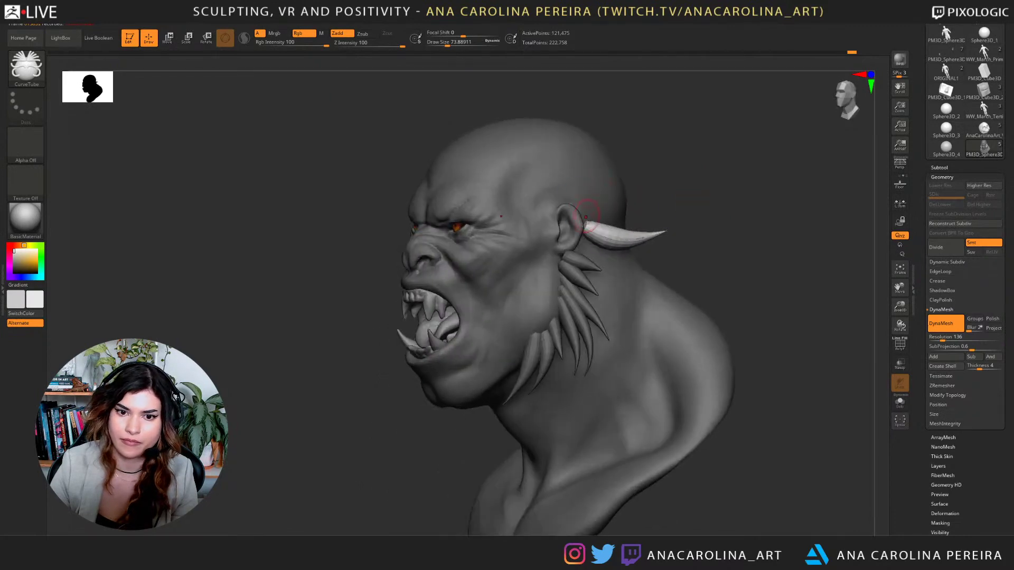
Fan out more tapered tubes behind the ear above and below the first one, undoing the unwanted stroke.
{"action": "mouse_move", "coordinate": [680, 169]}
{"action": "left_mouse_down"}
{"action": "mouse_move", "coordinate": [706, 172]}
{"action": "mouse_move", "coordinate": [630, 195]}
{"action": "mouse_move", "coordinate": [708, 171]}
{"action": "mouse_move", "coordinate": [645, 180]}
{"action": "mouse_move", "coordinate": [705, 149]}
{"action": "mouse_move", "coordinate": [647, 153]}
{"action": "left_mouse_up"}
{"action": "key", "text": "ctrl+z"}
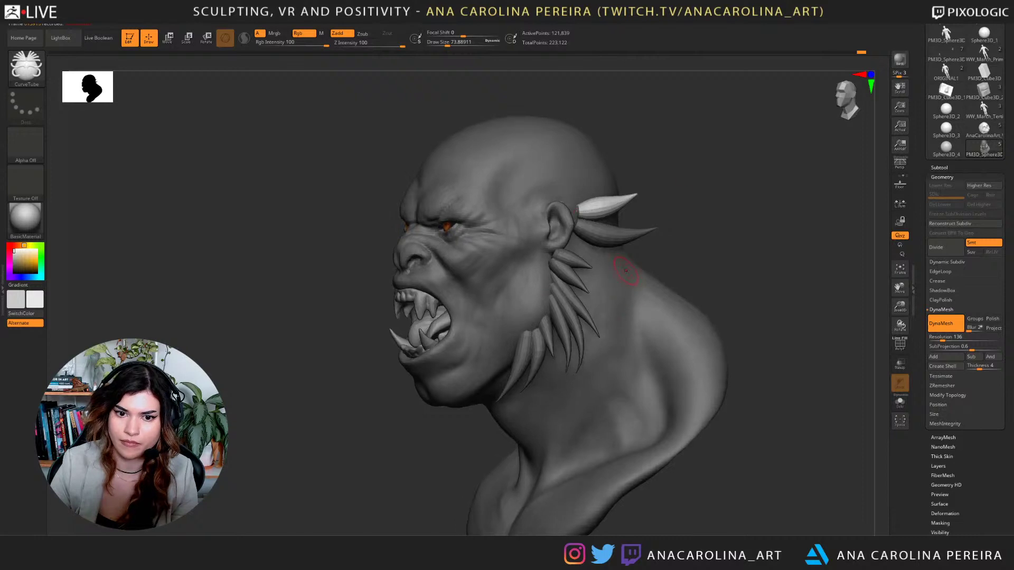
{"action": "left_click_drag", "start_coordinate": [571, 237], "coordinate": [644, 255]}
{"action": "mouse_move", "coordinate": [711, 264]}
{"action": "left_mouse_down"}
{"action": "mouse_move", "coordinate": [772, 266]}
{"action": "mouse_move", "coordinate": [710, 263]}
{"action": "left_mouse_up"}
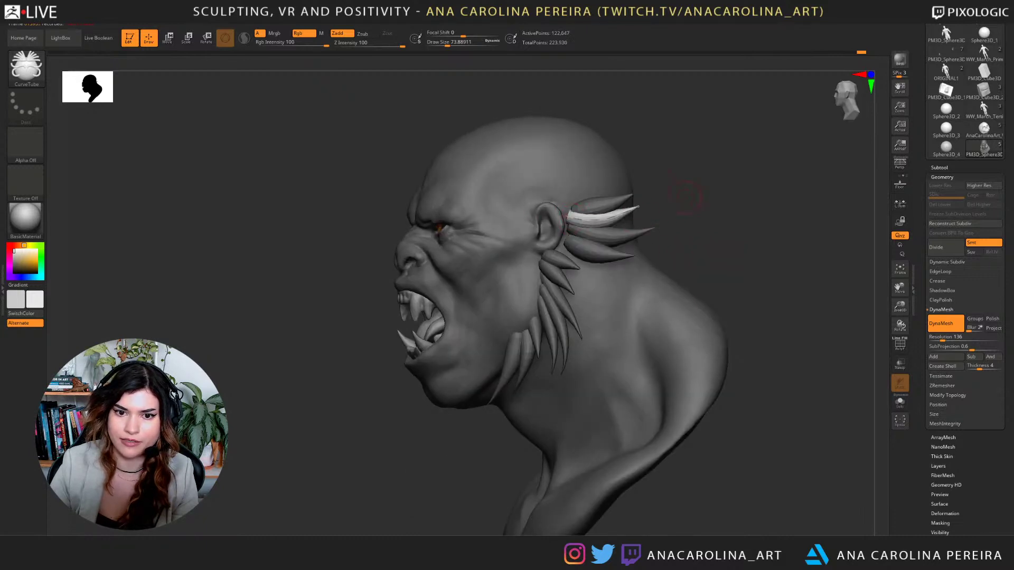
Reduce the draw size to about 56 and draw a backward-curving tube just above the ear, undoing the oversized attempt.
{"action": "mouse_move", "coordinate": [689, 199]}
{"action": "left_mouse_down"}
{"action": "mouse_move", "coordinate": [747, 200]}
{"action": "mouse_move", "coordinate": [693, 198]}
{"action": "left_mouse_up"}
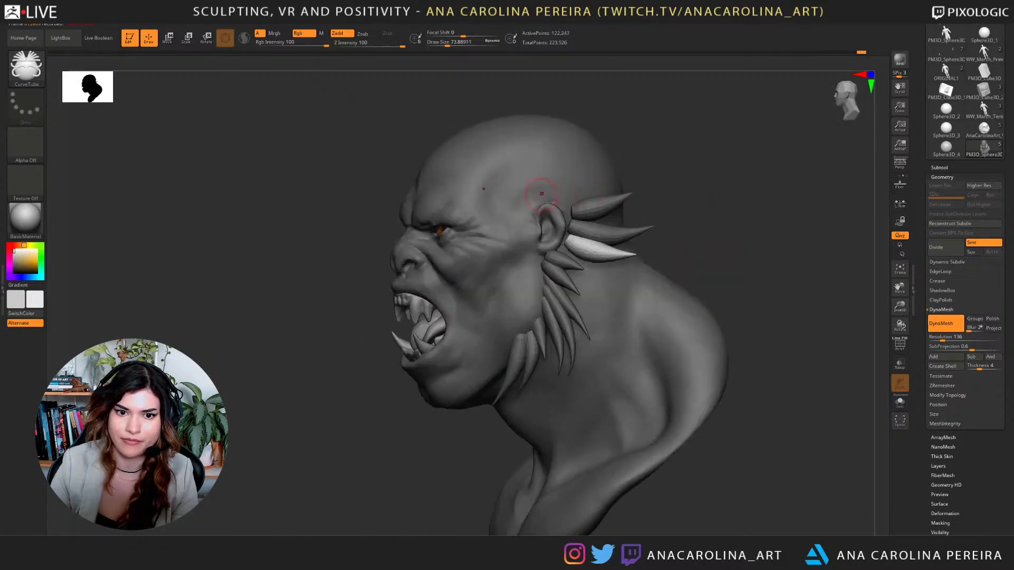
{"action": "mouse_move", "coordinate": [542, 194]}
{"action": "left_mouse_down"}
{"action": "mouse_move", "coordinate": [630, 149]}
{"action": "mouse_move", "coordinate": [693, 165]}
{"action": "mouse_move", "coordinate": [598, 166]}
{"action": "mouse_move", "coordinate": [688, 163]}
{"action": "left_mouse_up"}
{"action": "key", "text": "ctrl+z"}
{"action": "key", "text": "space"}
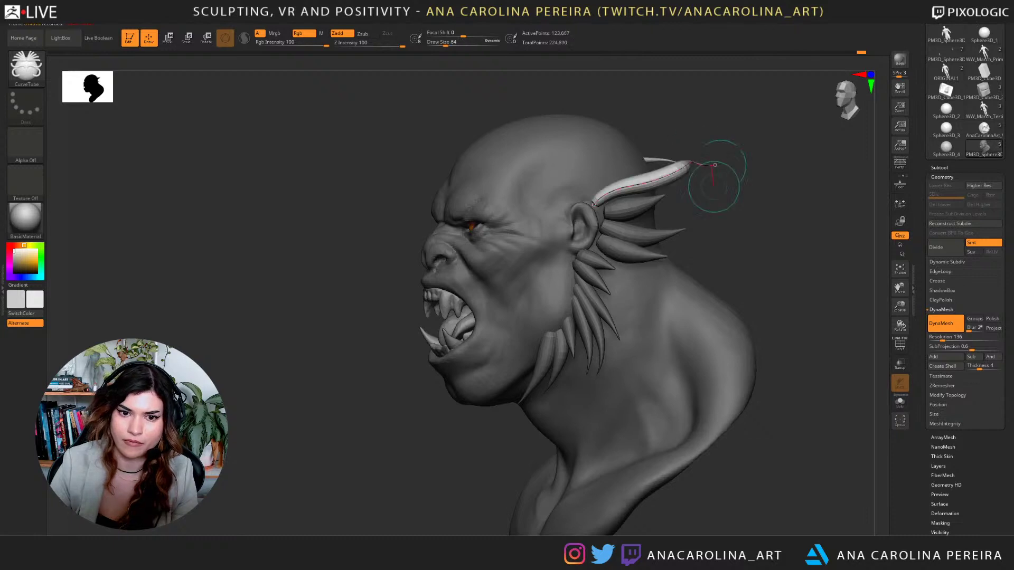
{"action": "left_click_drag", "start_coordinate": [718, 226], "coordinate": [778, 223]}
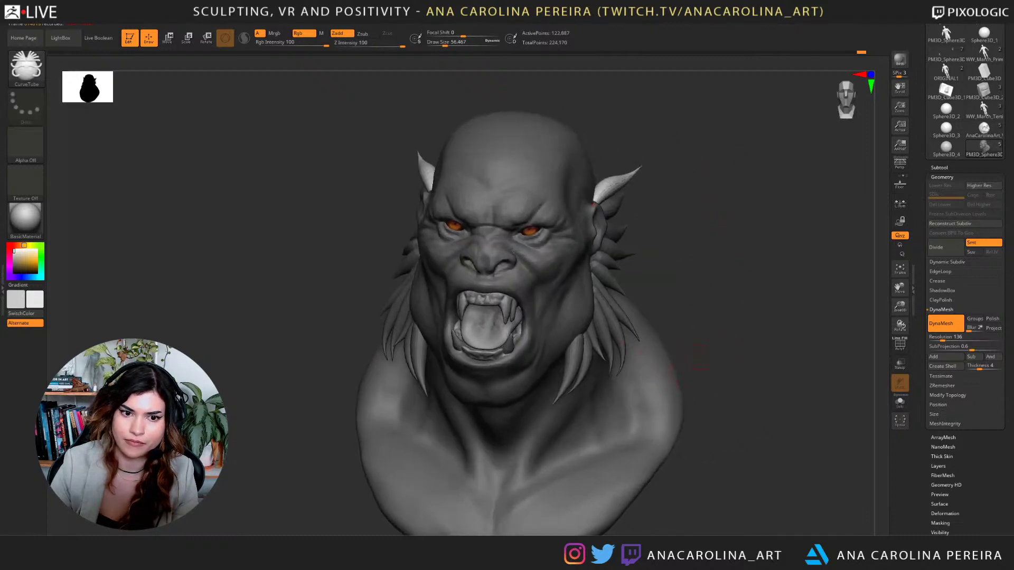
{"action": "left_click_drag", "start_coordinate": [699, 356], "coordinate": [760, 349]}
Add tapered tubes rising from above the ear towards the temple, angling each one more upright than the last.
{"action": "left_click_drag", "start_coordinate": [573, 143], "coordinate": [582, 269]}
{"action": "left_click_drag", "start_coordinate": [527, 223], "coordinate": [508, 216]}
{"action": "mouse_move", "coordinate": [464, 212]}
{"action": "left_mouse_down"}
{"action": "mouse_move", "coordinate": [338, 217]}
{"action": "mouse_move", "coordinate": [312, 198]}
{"action": "mouse_move", "coordinate": [438, 206]}
{"action": "left_mouse_up"}
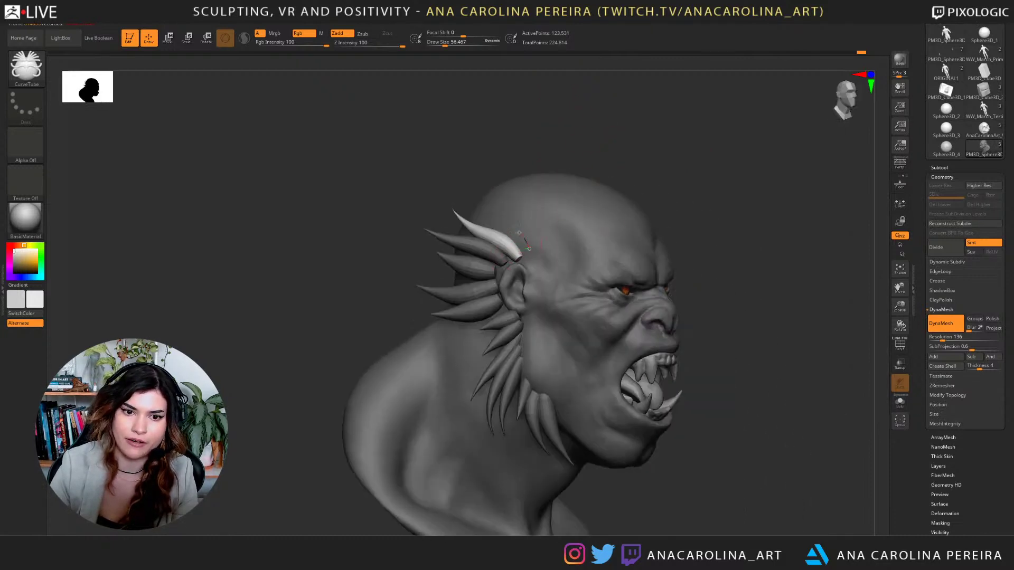
{"action": "left_click_drag", "start_coordinate": [517, 248], "coordinate": [457, 177]}
{"action": "left_click_drag", "start_coordinate": [665, 150], "coordinate": [551, 143]}
{"action": "left_click_drag", "start_coordinate": [643, 126], "coordinate": [660, 125]}
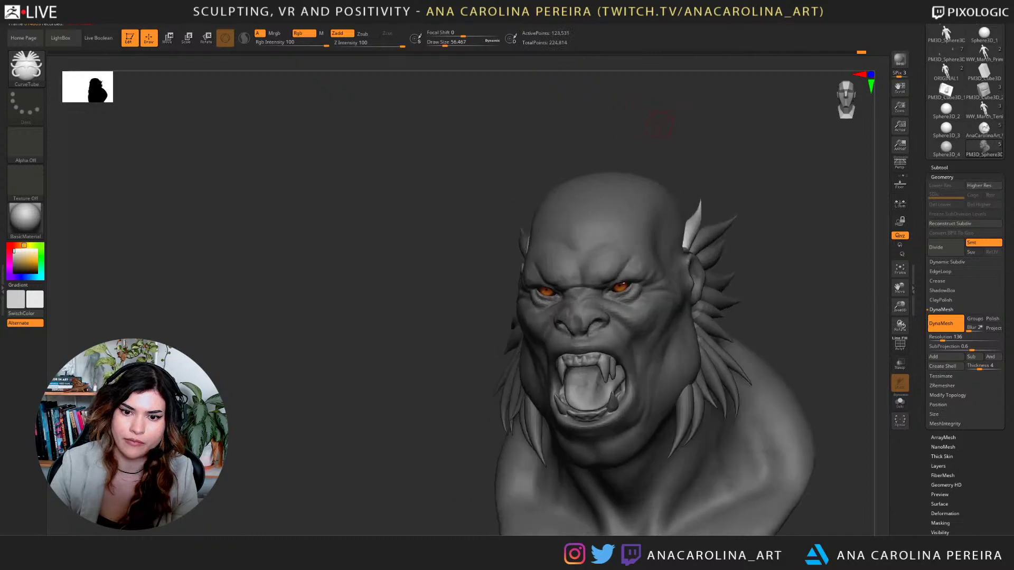
{"action": "left_click_drag", "start_coordinate": [758, 62], "coordinate": [760, 57]}
{"action": "mouse_move", "coordinate": [787, 129]}
{"action": "left_mouse_down"}
{"action": "mouse_move", "coordinate": [818, 127]}
{"action": "mouse_move", "coordinate": [753, 86]}
{"action": "left_mouse_up"}
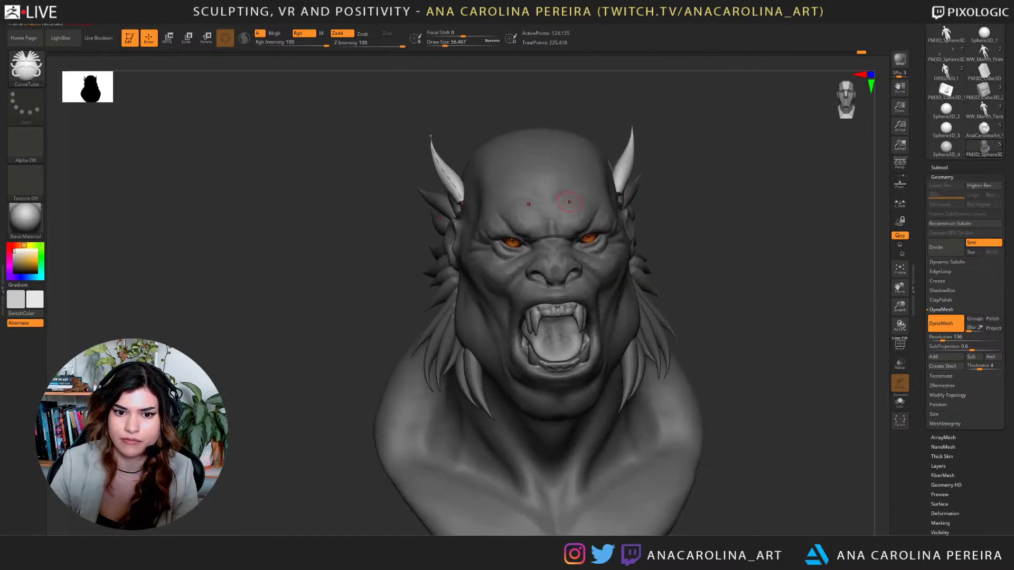
{"action": "left_click_drag", "start_coordinate": [766, 132], "coordinate": [682, 148]}
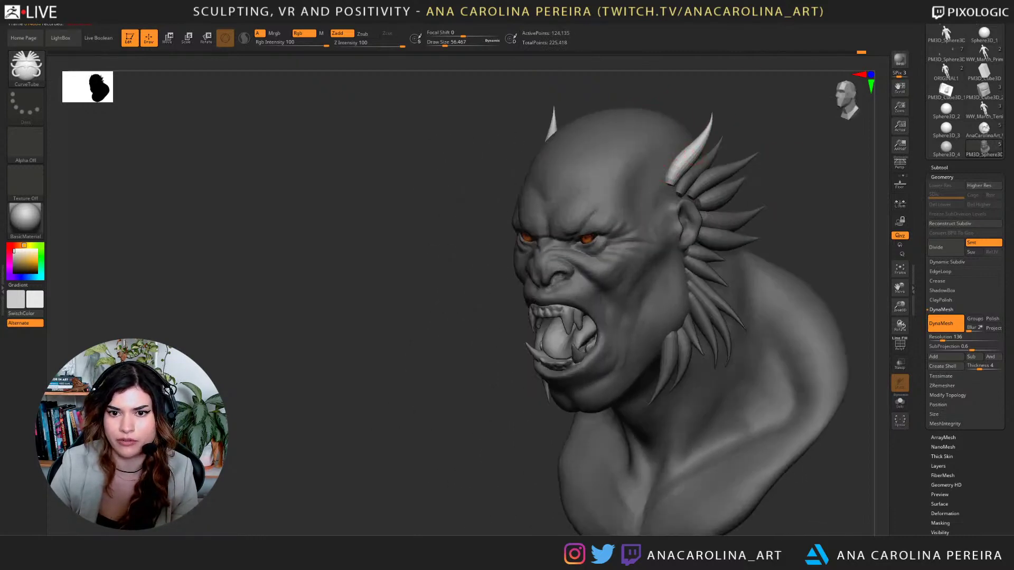
{"action": "mouse_move", "coordinate": [711, 114]}
{"action": "left_mouse_down"}
{"action": "mouse_move", "coordinate": [681, 95]}
{"action": "mouse_move", "coordinate": [792, 101]}
{"action": "mouse_move", "coordinate": [787, 153]}
{"action": "left_mouse_up"}
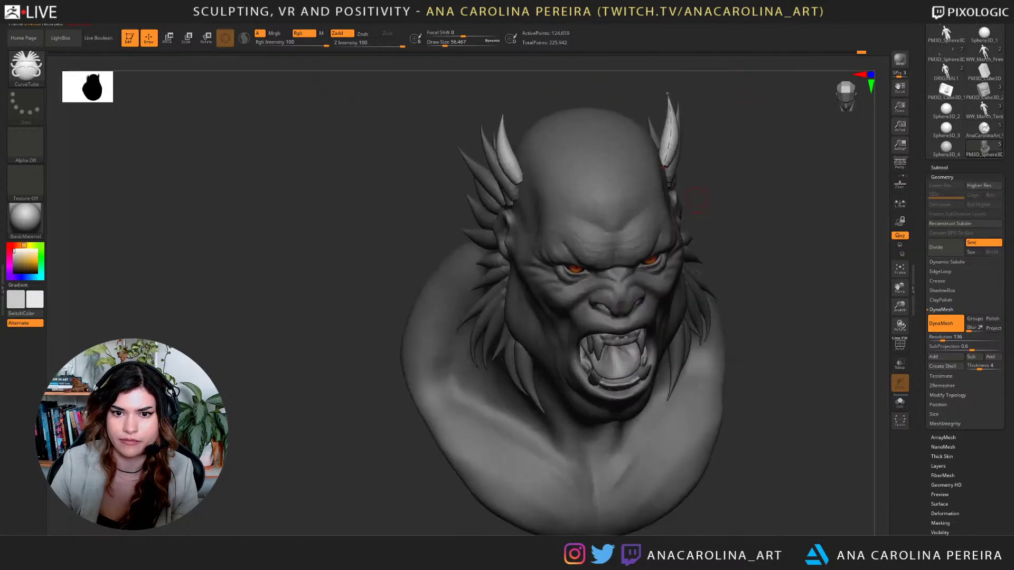
Continue the row of upright tapered tubes from the temple up to the upper side of the skull.
{"action": "mouse_move", "coordinate": [697, 199]}
{"action": "left_mouse_down"}
{"action": "mouse_move", "coordinate": [525, 253]}
{"action": "mouse_move", "coordinate": [523, 264]}
{"action": "left_mouse_up"}
{"action": "left_click_drag", "start_coordinate": [541, 194], "coordinate": [543, 185]}
{"action": "left_click_drag", "start_coordinate": [718, 222], "coordinate": [651, 135]}
{"action": "left_click_drag", "start_coordinate": [690, 172], "coordinate": [607, 175], "text": "alt"}
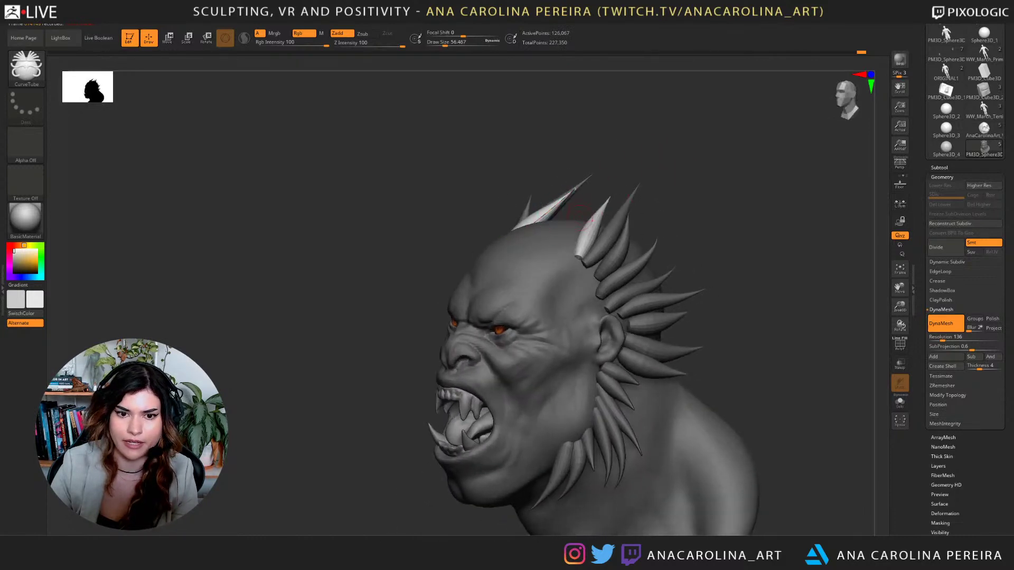
{"action": "left_click_drag", "start_coordinate": [681, 174], "coordinate": [685, 224]}
{"action": "mouse_move", "coordinate": [573, 248]}
{"action": "left_mouse_down"}
{"action": "mouse_move", "coordinate": [612, 168]}
{"action": "mouse_move", "coordinate": [726, 158]}
{"action": "mouse_move", "coordinate": [707, 180]}
{"action": "left_mouse_up"}
Draw tapered tubes across the crown to join the two side rows of spikes into one continuous crest.
{"action": "left_click_drag", "start_coordinate": [640, 145], "coordinate": [655, 161]}
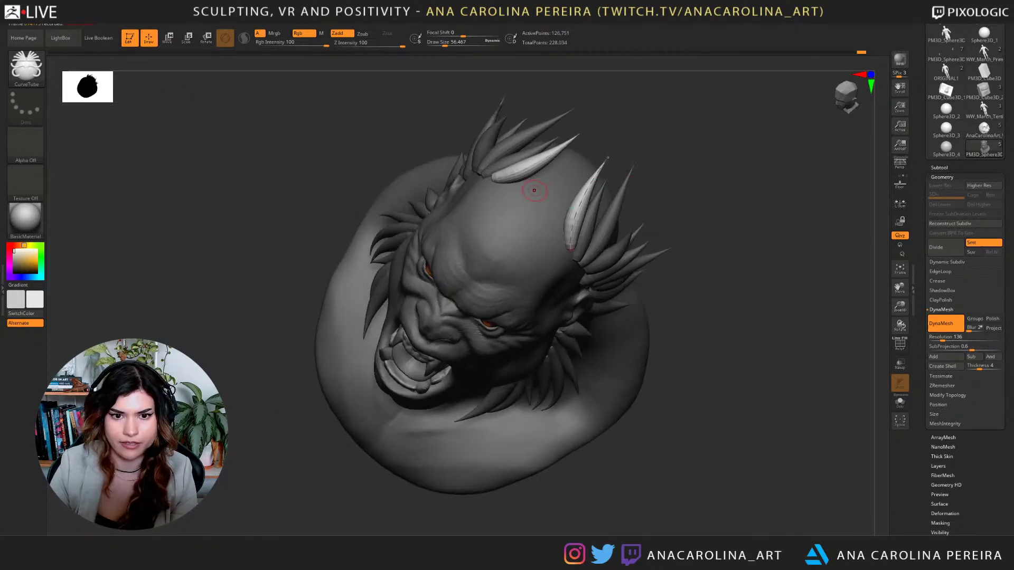
{"action": "left_click_drag", "start_coordinate": [516, 194], "coordinate": [592, 125]}
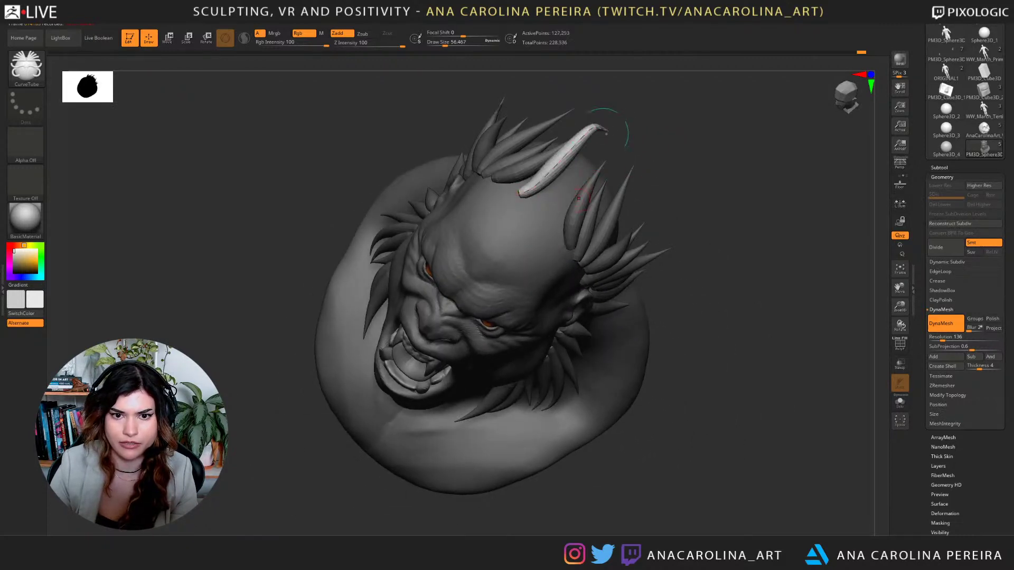
{"action": "left_click_drag", "start_coordinate": [540, 213], "coordinate": [585, 153]}
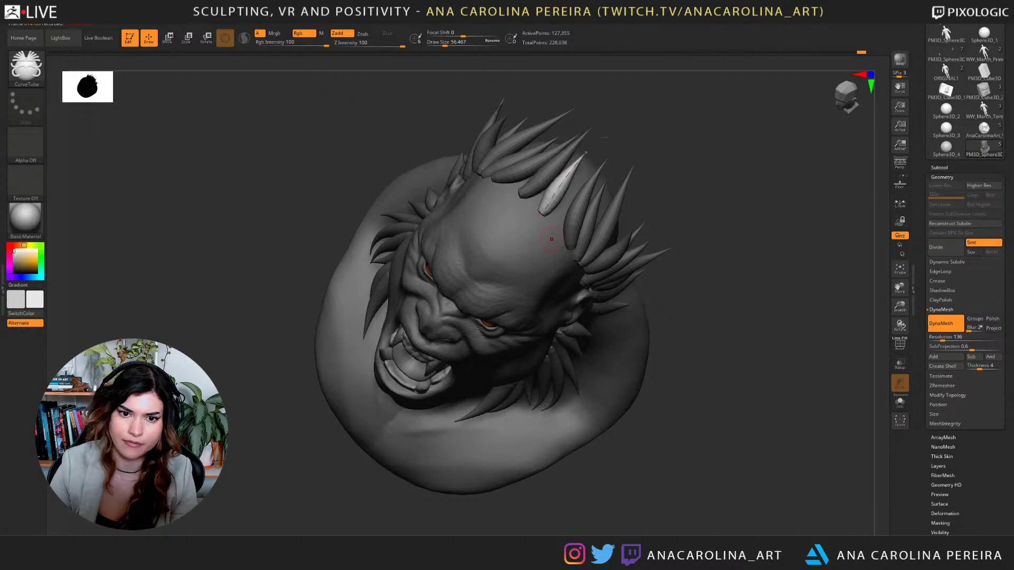
{"action": "mouse_move", "coordinate": [653, 127]}
{"action": "left_mouse_down"}
{"action": "mouse_move", "coordinate": [700, 190]}
{"action": "mouse_move", "coordinate": [786, 198]}
{"action": "mouse_move", "coordinate": [665, 205]}
{"action": "left_mouse_up"}
{"action": "mouse_move", "coordinate": [752, 172]}
{"action": "left_mouse_down"}
{"action": "mouse_move", "coordinate": [798, 173]}
{"action": "mouse_move", "coordinate": [739, 178]}
{"action": "mouse_move", "coordinate": [753, 198]}
{"action": "left_mouse_up"}
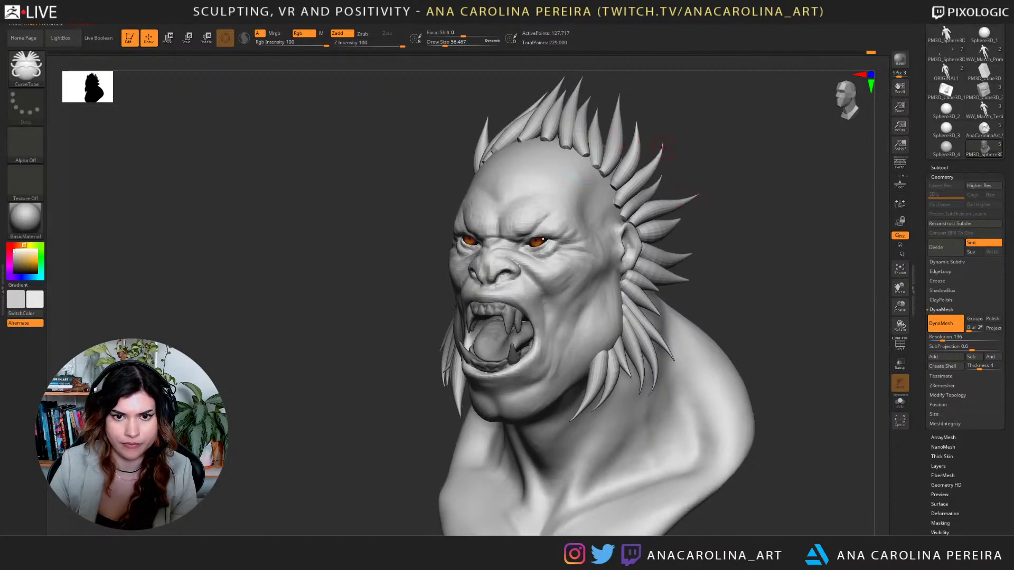
{"action": "left_click_drag", "start_coordinate": [662, 146], "coordinate": [638, 148]}
{"action": "key", "text": "ctrl+z"}
{"action": "left_click_drag", "start_coordinate": [668, 118], "coordinate": [438, 478], "text": "alt"}
{"action": "left_click_drag", "start_coordinate": [755, 194], "coordinate": [566, 523], "text": "ctrl"}
{"action": "left_click", "coordinate": [708, 448], "text": "ctrl"}
{"action": "left_click_drag", "start_coordinate": [708, 448], "coordinate": [734, 449]}
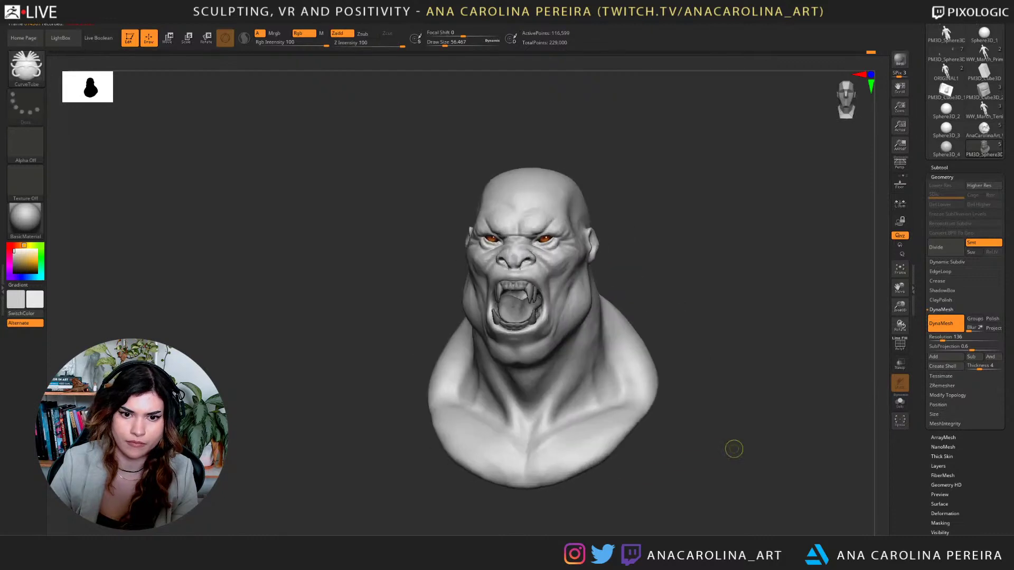
{"action": "key", "text": "ctrl+z"}
{"action": "key", "text": "ctrl+z"}
{"action": "key", "text": "ctrl+z"}
{"action": "key", "text": "ctrl+z"}
Switch to the Move brush, enlarge its draw size to about 576 and reshape the spikes around the head.
{"action": "left_click_drag", "start_coordinate": [782, 393], "coordinate": [717, 302]}
{"action": "key", "text": "b"}
{"action": "key", "text": "m"}
{"action": "key", "text": "v"}
{"action": "key", "text": "space"}
{"action": "left_click_drag", "start_coordinate": [699, 159], "coordinate": [719, 159]}
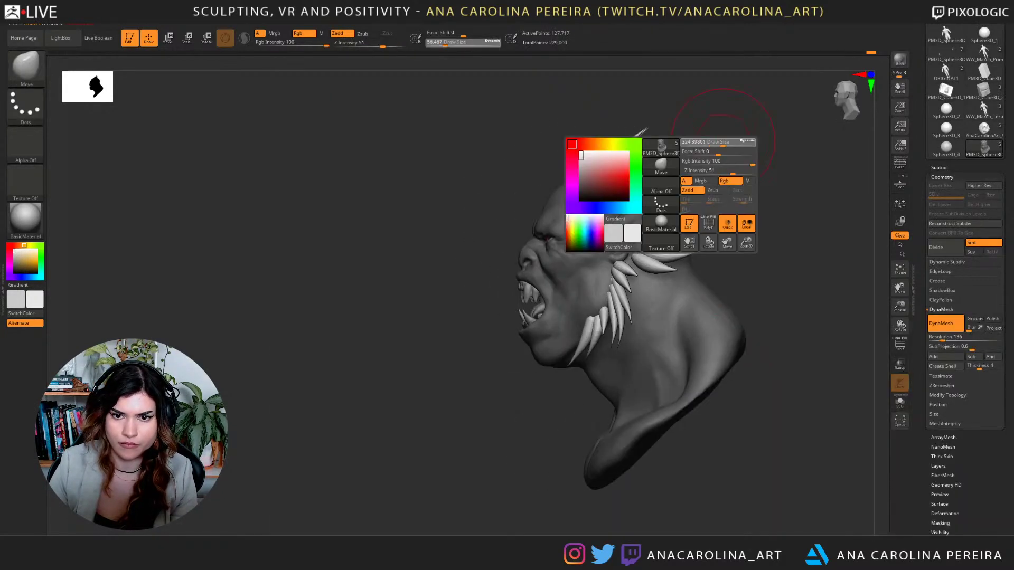
{"action": "left_click_drag", "start_coordinate": [651, 138], "coordinate": [640, 140]}
{"action": "mouse_move", "coordinate": [726, 156]}
{"action": "left_mouse_down"}
{"action": "mouse_move", "coordinate": [785, 159]}
{"action": "mouse_move", "coordinate": [708, 161]}
{"action": "mouse_move", "coordinate": [741, 174]}
{"action": "left_mouse_up"}
{"action": "left_click_drag", "start_coordinate": [554, 159], "coordinate": [544, 164]}
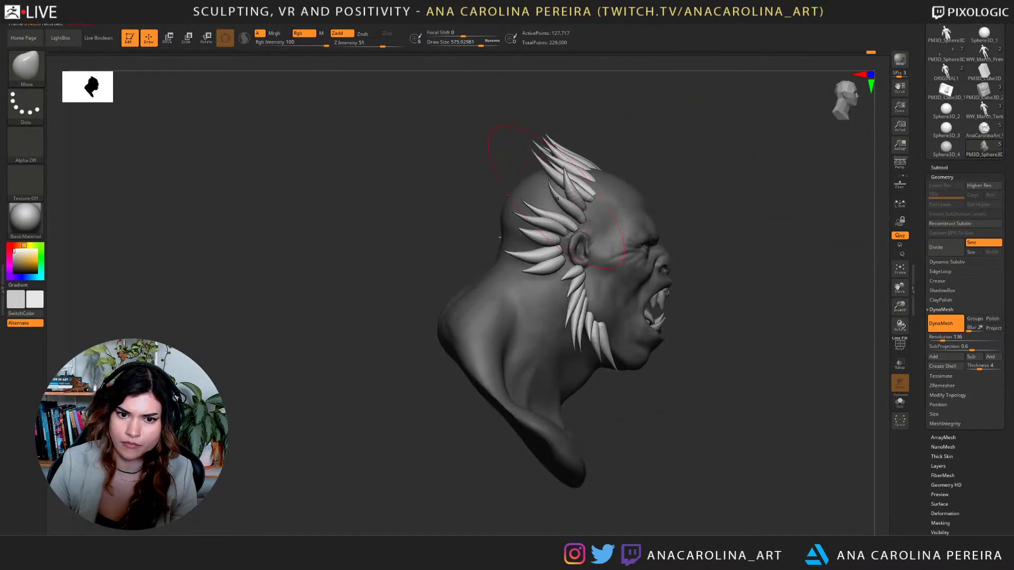
{"action": "left_click_drag", "start_coordinate": [546, 275], "coordinate": [538, 267]}
Reduce the Move brush draw size to about 318 and adjust the spikes around the ear and temple.
{"action": "left_click_drag", "start_coordinate": [739, 211], "coordinate": [764, 213]}
{"action": "key", "text": "space"}
{"action": "left_click_drag", "start_coordinate": [666, 204], "coordinate": [652, 203]}
{"action": "left_click_drag", "start_coordinate": [739, 201], "coordinate": [753, 201]}
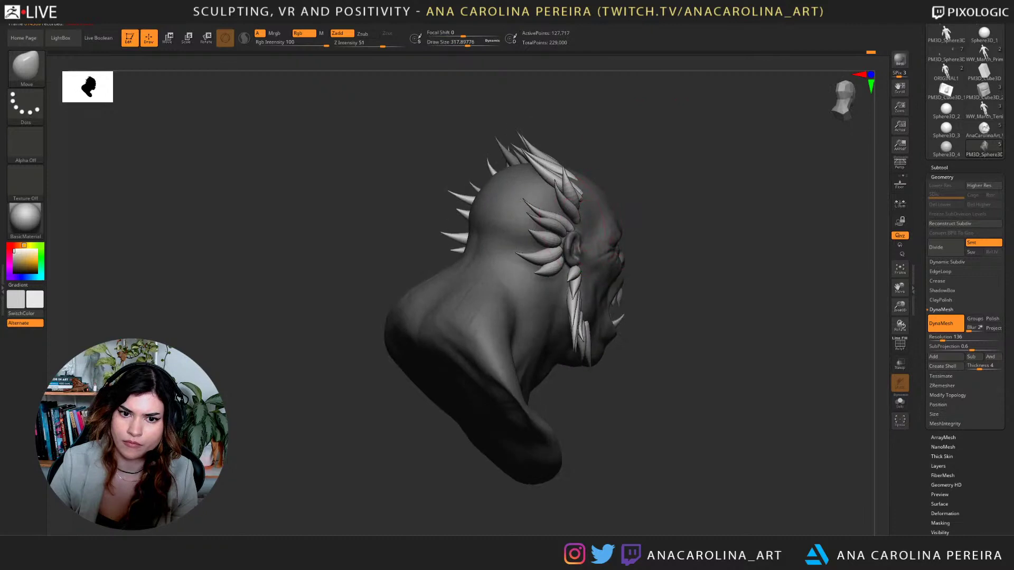
{"action": "left_click_drag", "start_coordinate": [565, 233], "coordinate": [559, 228]}
{"action": "left_click_drag", "start_coordinate": [739, 201], "coordinate": [679, 204]}
{"action": "left_click_drag", "start_coordinate": [573, 203], "coordinate": [564, 214]}
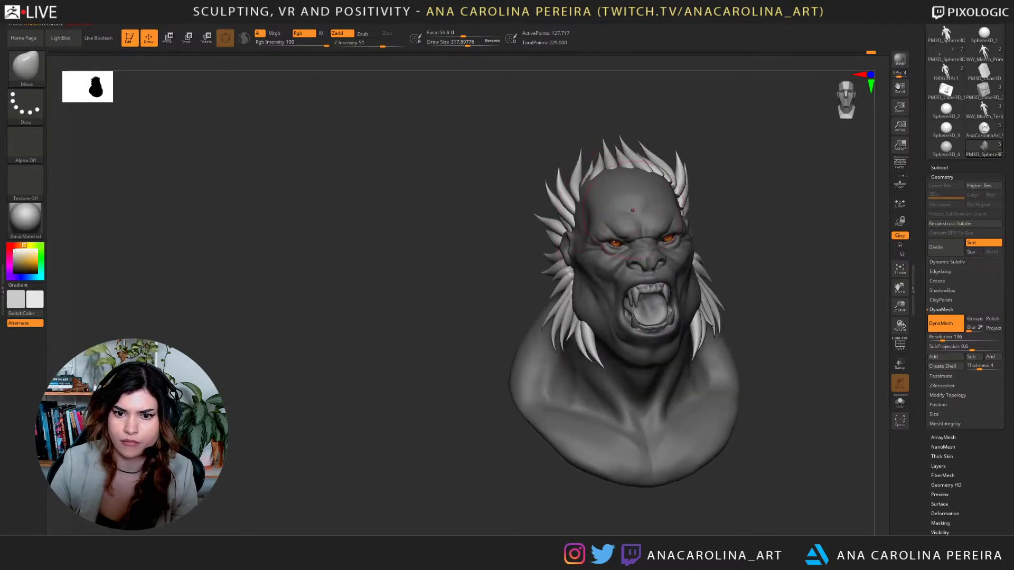
Check the spiked bust from the front and save the project.
{"action": "left_click_drag", "start_coordinate": [739, 212], "coordinate": [688, 218]}
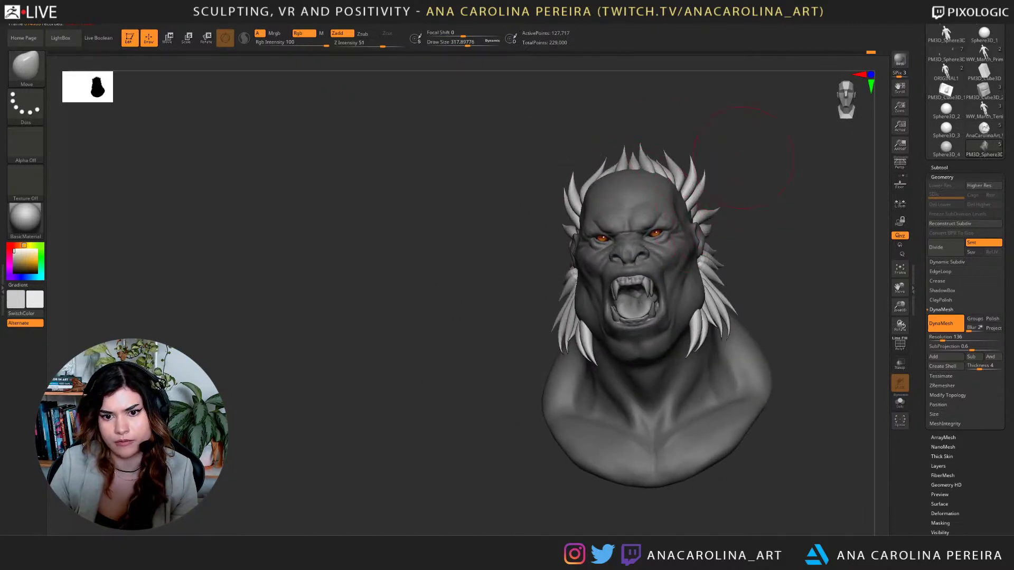
{"action": "mouse_move", "coordinate": [743, 157]}
{"action": "left_mouse_down"}
{"action": "mouse_move", "coordinate": [756, 186]}
{"action": "mouse_move", "coordinate": [771, 187]}
{"action": "mouse_move", "coordinate": [754, 199]}
{"action": "mouse_move", "coordinate": [724, 169]}
{"action": "left_mouse_up"}
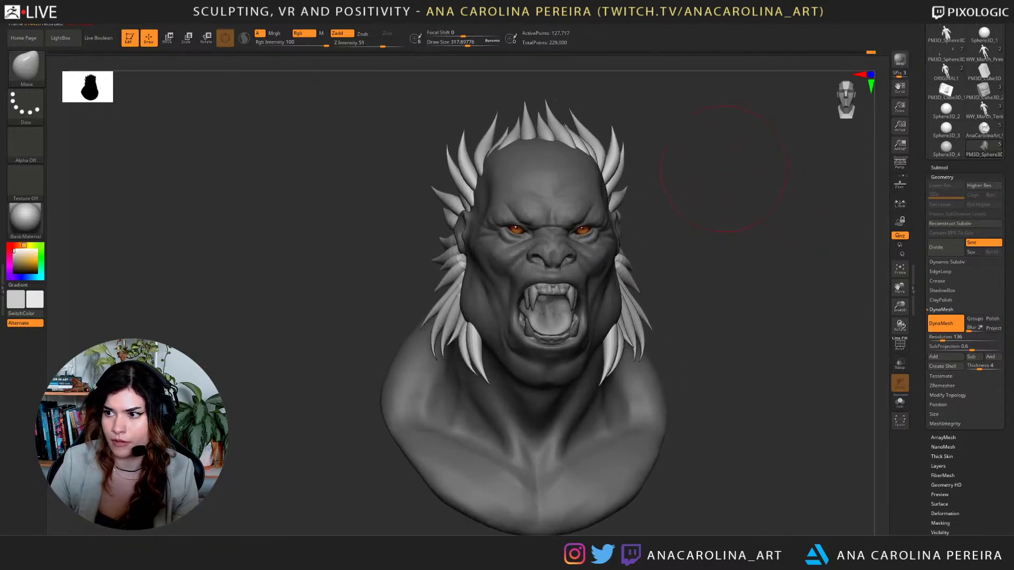
{"action": "left_click_drag", "start_coordinate": [707, 210], "coordinate": [718, 216]}
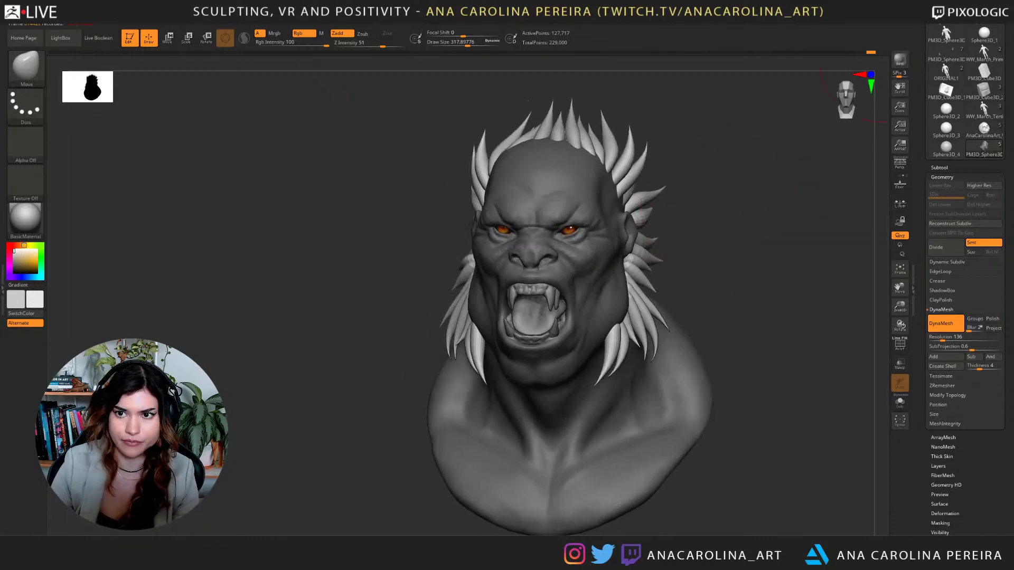
{"action": "key", "text": "ctrl+s"}
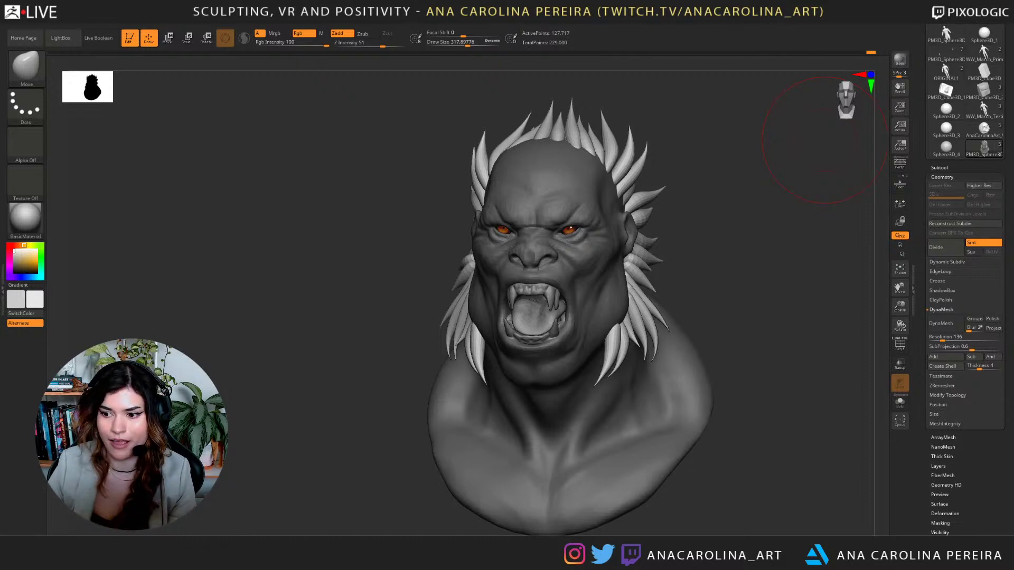
Reduce the Move brush draw size to about 120.
{"action": "left_click_drag", "start_coordinate": [772, 317], "coordinate": [824, 322]}
{"action": "left_click_drag", "start_coordinate": [739, 359], "coordinate": [690, 316], "text": "alt"}
{"action": "key", "text": "space"}
{"action": "mouse_move", "coordinate": [759, 262]}
{"action": "left_mouse_down"}
{"action": "mouse_move", "coordinate": [744, 338]}
{"action": "mouse_move", "coordinate": [713, 350]}
{"action": "left_mouse_up"}
{"action": "key", "text": "space"}
{"action": "left_click_drag", "start_coordinate": [775, 292], "coordinate": [765, 290]}
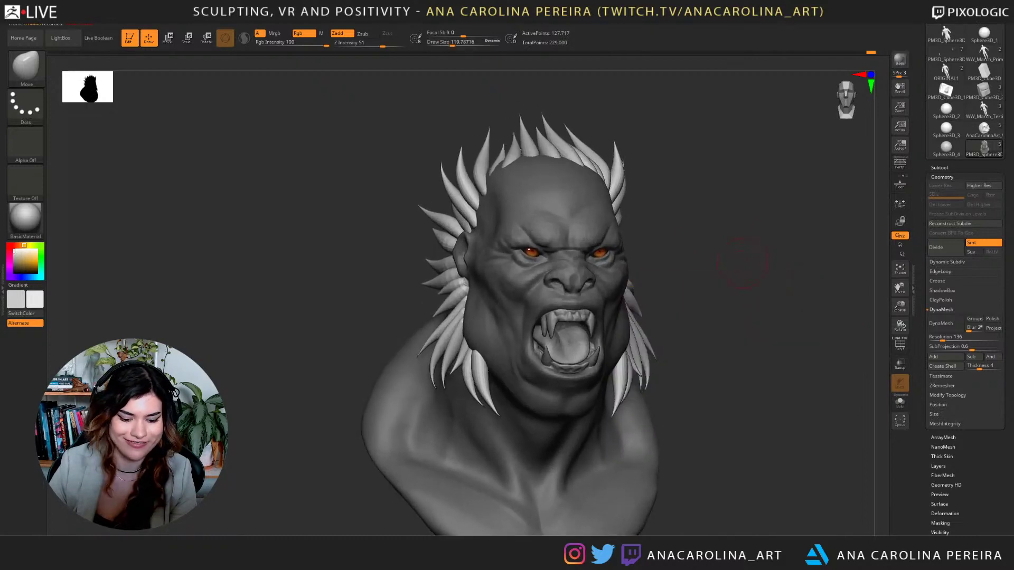
{"action": "left_click_drag", "start_coordinate": [682, 177], "coordinate": [681, 193]}
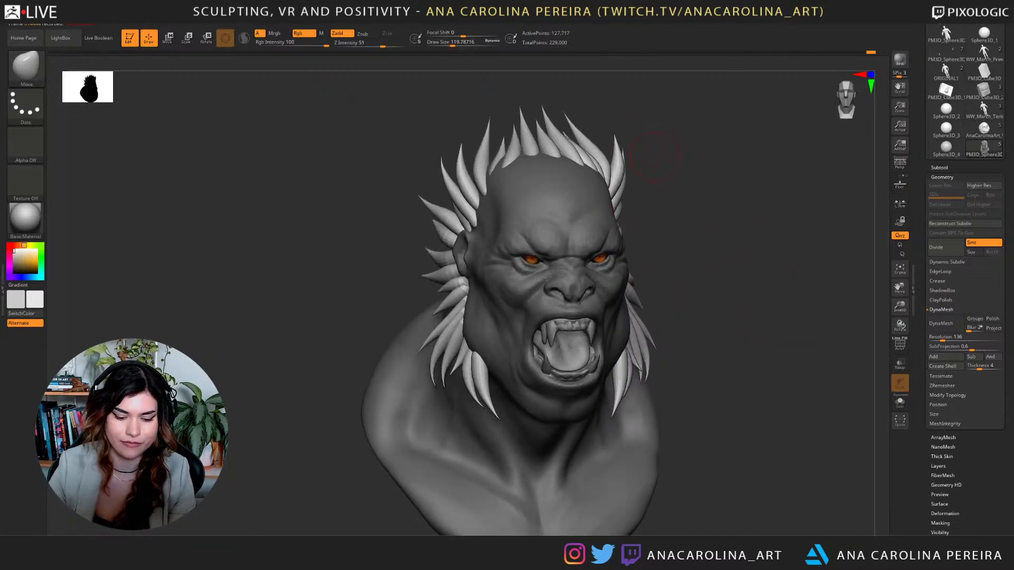
Select the CurveTubeSnap brush and reduce its draw size to about 46.
{"action": "key", "text": "b"}
{"action": "left_click", "coordinate": [451, 255]}
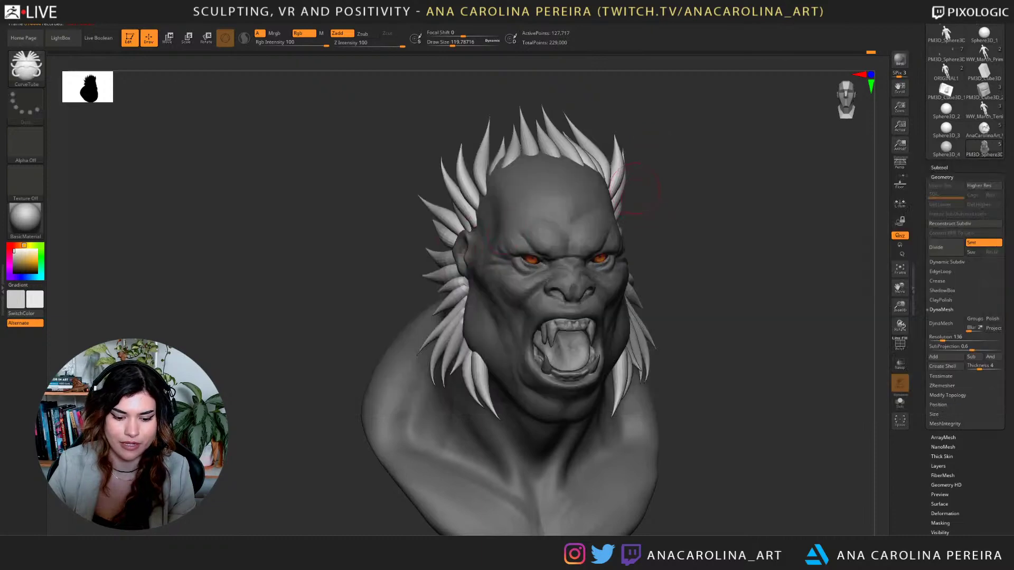
{"action": "key", "text": "b"}
{"action": "key", "text": "c"}
{"action": "left_click", "coordinate": [485, 275]}
{"action": "mouse_move", "coordinate": [681, 179]}
{"action": "left_mouse_down"}
{"action": "mouse_move", "coordinate": [678, 198]}
{"action": "mouse_move", "coordinate": [682, 174]}
{"action": "mouse_move", "coordinate": [655, 182]}
{"action": "left_mouse_up"}
{"action": "key", "text": "space"}
{"action": "key", "text": "space"}
{"action": "left_click_drag", "start_coordinate": [706, 208], "coordinate": [704, 209]}
{"action": "mouse_move", "coordinate": [680, 183]}
{"action": "left_mouse_down"}
{"action": "mouse_move", "coordinate": [671, 182]}
{"action": "mouse_move", "coordinate": [714, 209]}
{"action": "mouse_move", "coordinate": [671, 205]}
{"action": "mouse_move", "coordinate": [718, 216]}
{"action": "mouse_move", "coordinate": [721, 200]}
{"action": "mouse_move", "coordinate": [693, 208]}
{"action": "left_mouse_up"}
{"action": "key", "text": "space"}
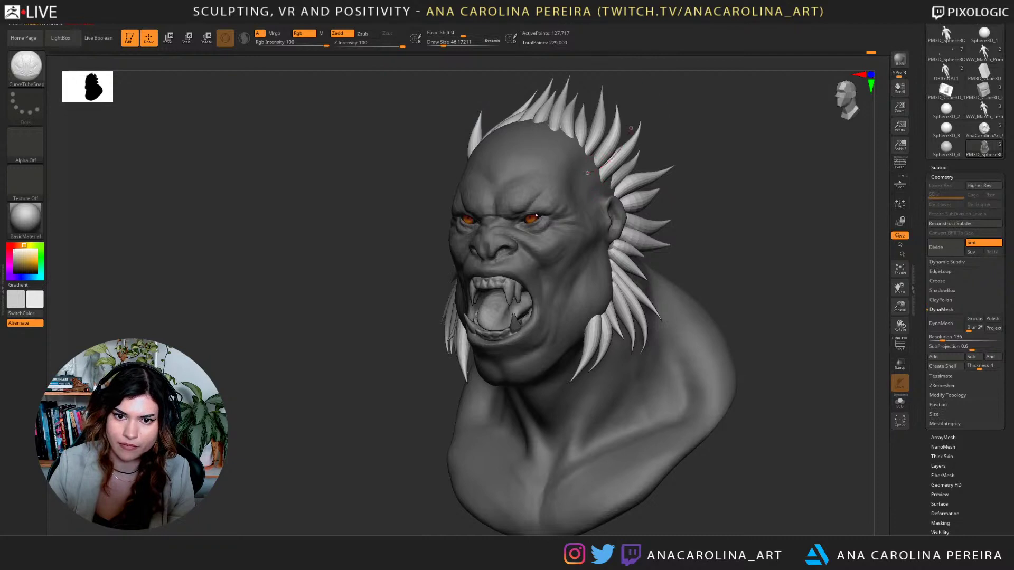
{"action": "left_click_drag", "start_coordinate": [631, 128], "coordinate": [638, 113]}
{"action": "left_click_drag", "start_coordinate": [655, 136], "coordinate": [676, 140]}
{"action": "key", "text": "ctrl+z"}
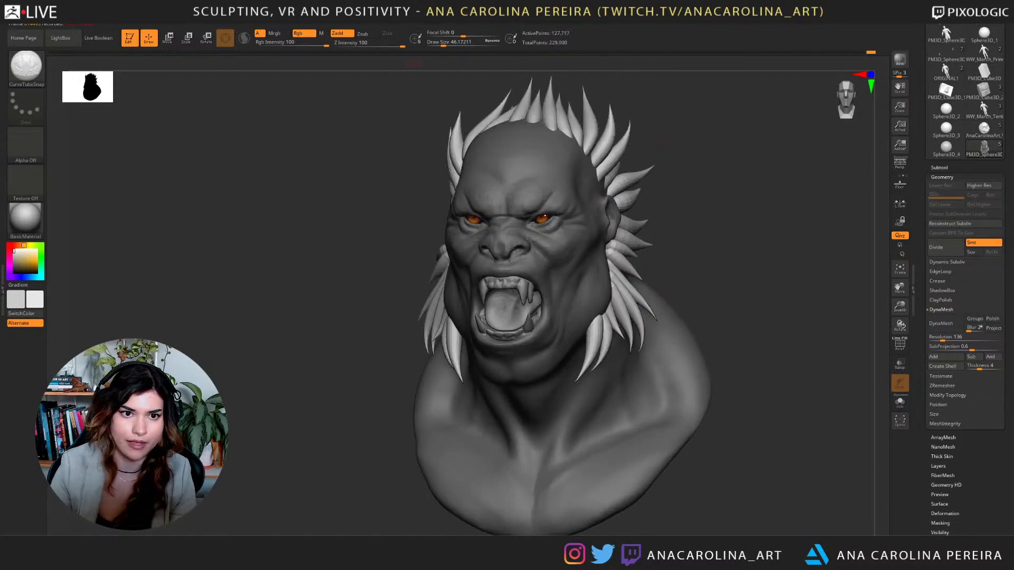
Reshape the CurveTubeSnap size falloff in Curve Modifiers to peak near the start and taper to nothing at the end.
{"action": "mouse_move", "coordinate": [407, 19]}
{"action": "left_click", "coordinate": [421, 211]}
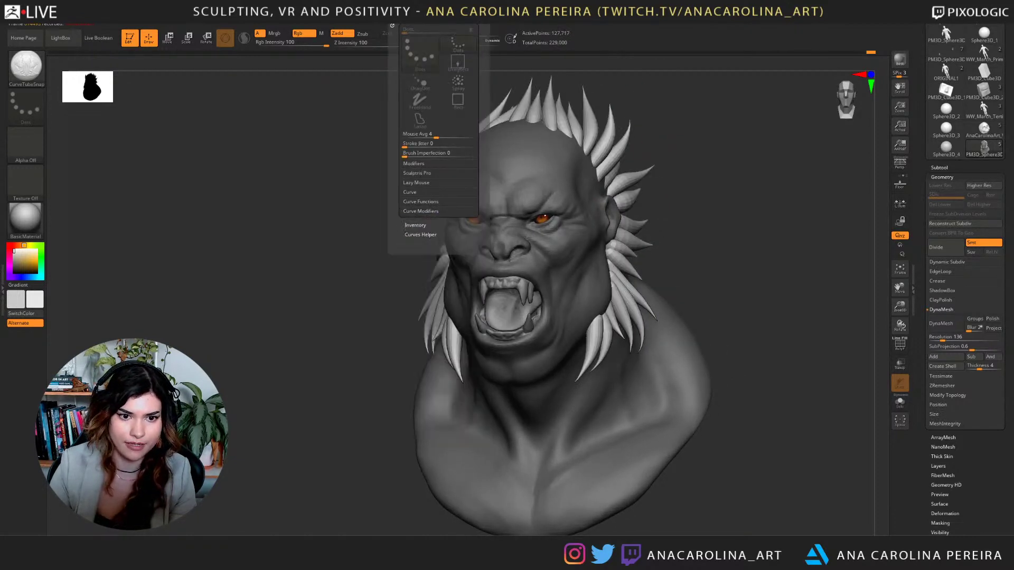
{"action": "left_click", "coordinate": [421, 211]}
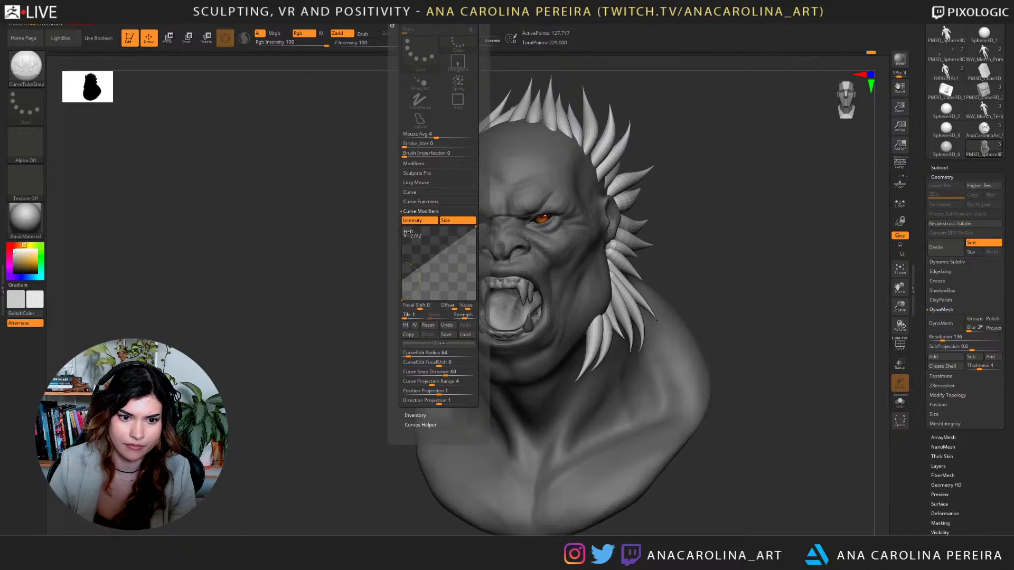
{"action": "left_click_drag", "start_coordinate": [418, 268], "coordinate": [416, 253]}
{"action": "left_click_drag", "start_coordinate": [476, 227], "coordinate": [476, 264]}
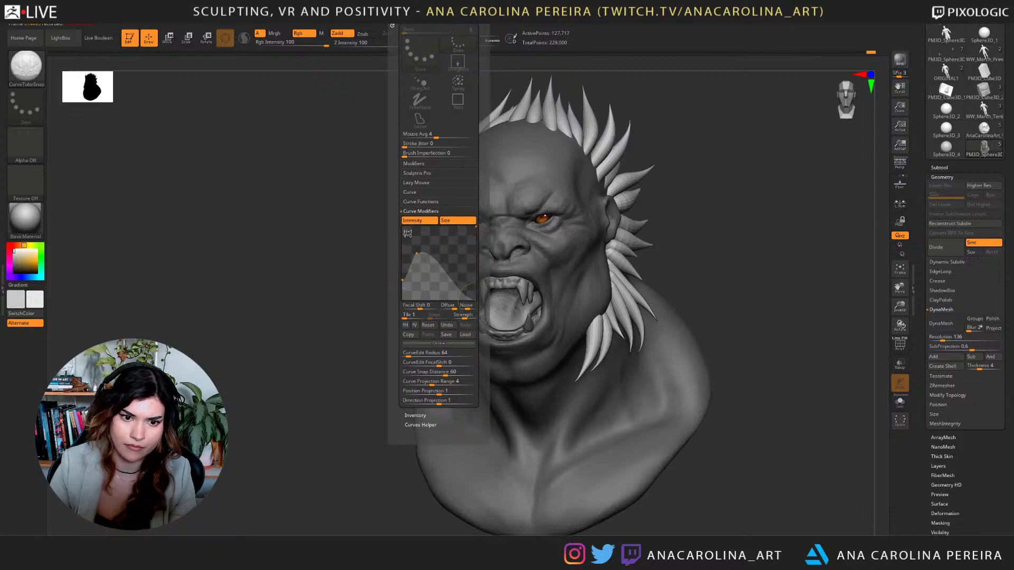
Draw a small tapered tube filling the gap between the spikes above the ear, undoing the rejected attempts.
{"action": "left_click_drag", "start_coordinate": [635, 147], "coordinate": [636, 147]}
{"action": "mouse_move", "coordinate": [740, 153]}
{"action": "left_mouse_down"}
{"action": "mouse_move", "coordinate": [624, 183]}
{"action": "mouse_move", "coordinate": [658, 152]}
{"action": "left_mouse_up"}
{"action": "key", "text": "ctrl+z"}
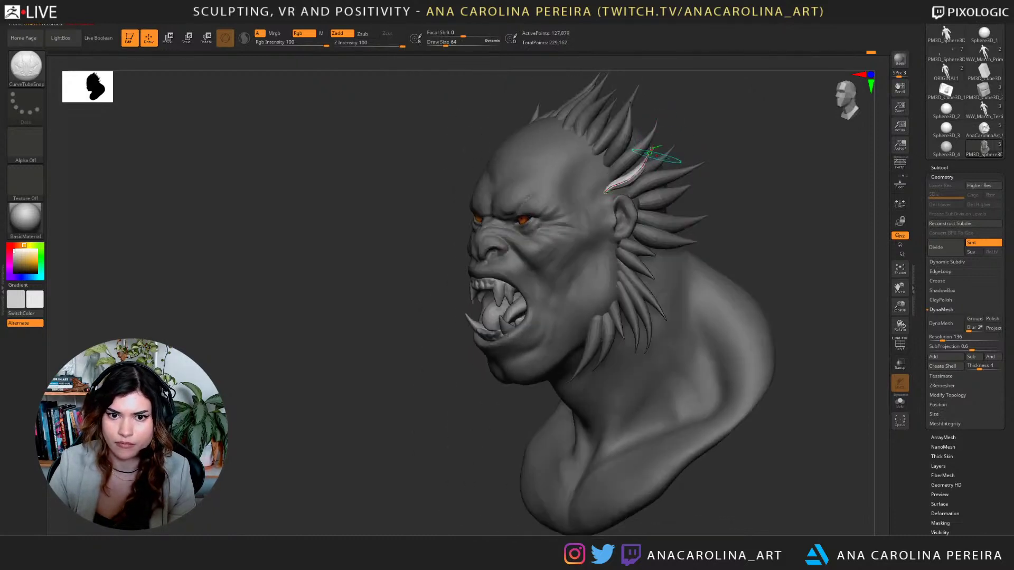
{"action": "key", "text": "ctrl+z"}
{"action": "left_click_drag", "start_coordinate": [604, 192], "coordinate": [678, 117]}
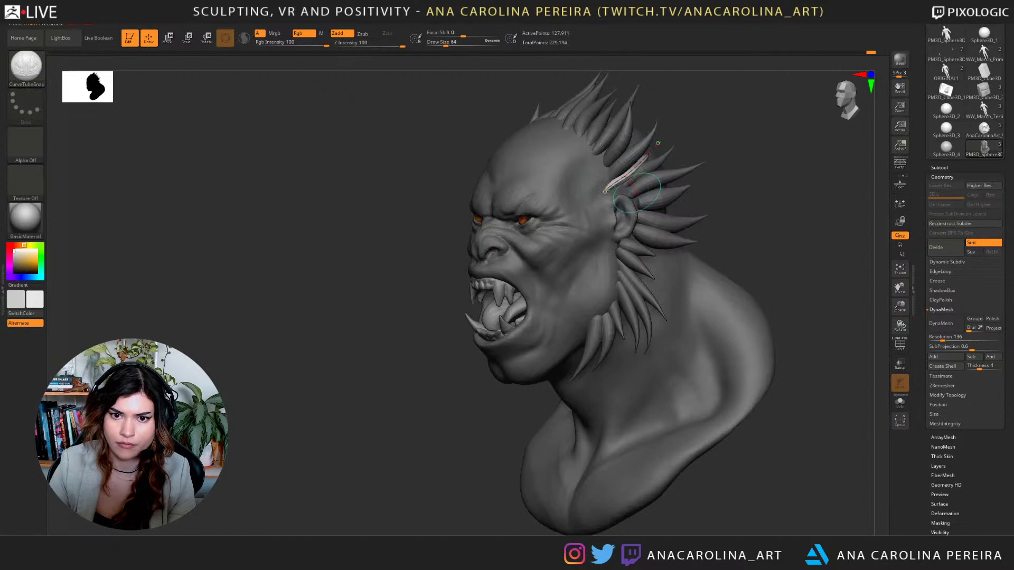
{"action": "left_click_drag", "start_coordinate": [710, 177], "coordinate": [755, 182]}
{"action": "key", "text": "ctrl+z"}
{"action": "mouse_move", "coordinate": [606, 189]}
{"action": "left_mouse_down"}
{"action": "mouse_move", "coordinate": [658, 143]}
{"action": "mouse_move", "coordinate": [655, 168]}
{"action": "left_mouse_up"}
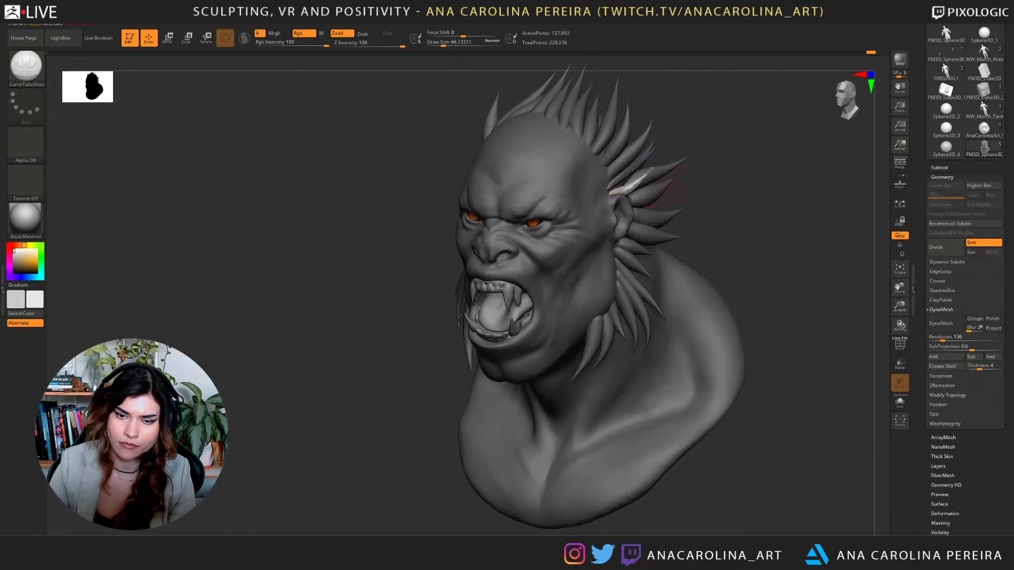
Raise the draw size to about 56 and draw a filler tube between the spikes at the temple.
{"action": "mouse_move", "coordinate": [706, 188]}
{"action": "left_mouse_down"}
{"action": "mouse_move", "coordinate": [722, 188]}
{"action": "mouse_move", "coordinate": [597, 175]}
{"action": "mouse_move", "coordinate": [643, 125]}
{"action": "mouse_move", "coordinate": [681, 120]}
{"action": "mouse_move", "coordinate": [663, 120]}
{"action": "left_mouse_up"}
{"action": "key", "text": "space"}
{"action": "left_click_drag", "start_coordinate": [599, 168], "coordinate": [617, 118]}
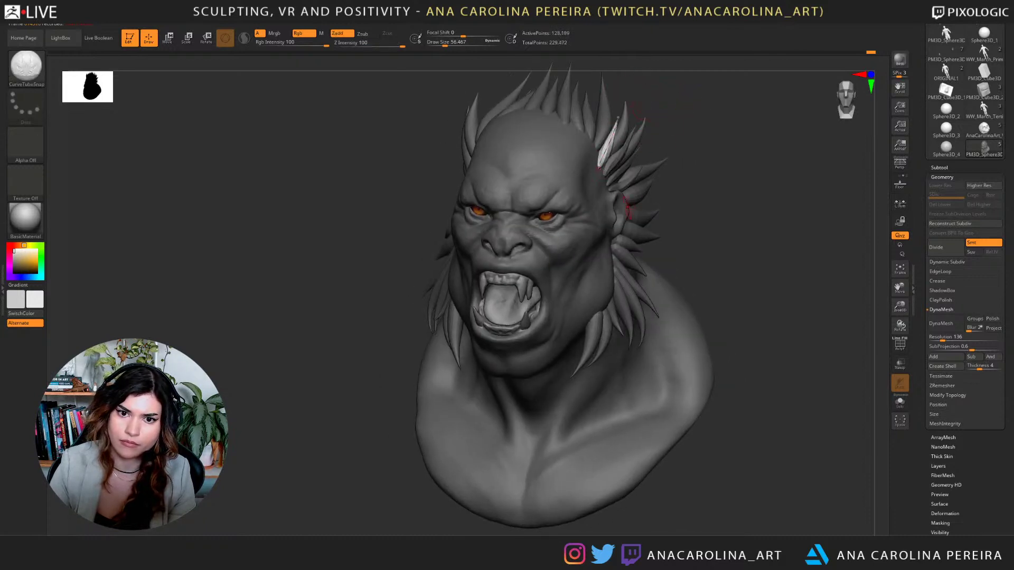
Draw a filler tube along the lowest spikes behind the ear, undoing the unwanted stroke.
{"action": "left_click_drag", "start_coordinate": [678, 205], "coordinate": [681, 240]}
{"action": "mouse_move", "coordinate": [743, 242]}
{"action": "left_mouse_down"}
{"action": "mouse_move", "coordinate": [636, 236]}
{"action": "mouse_move", "coordinate": [722, 264]}
{"action": "left_mouse_up"}
{"action": "key", "text": "ctrl+z"}
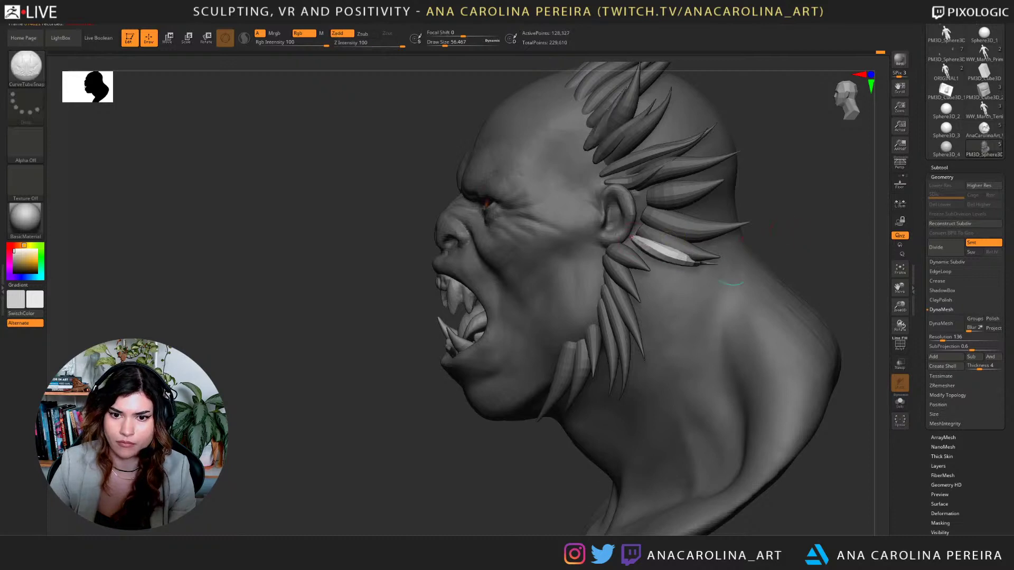
Undo the last filler tube and redraw it between the lower spikes just behind the ear.
{"action": "key", "text": "ctrl+z"}
{"action": "right_click_drag", "start_coordinate": [641, 245], "coordinate": [660, 248]}
{"action": "left_click_drag", "start_coordinate": [641, 243], "coordinate": [685, 250]}
{"action": "mouse_move", "coordinate": [751, 230]}
{"action": "left_mouse_down"}
{"action": "mouse_move", "coordinate": [823, 237]}
{"action": "mouse_move", "coordinate": [726, 236]}
{"action": "left_mouse_up"}
Draw a filler tube in the gap between the spikes above the ear, undoing the rejected stroke.
{"action": "right_click_drag", "start_coordinate": [716, 221], "coordinate": [714, 185], "text": "ctrl"}
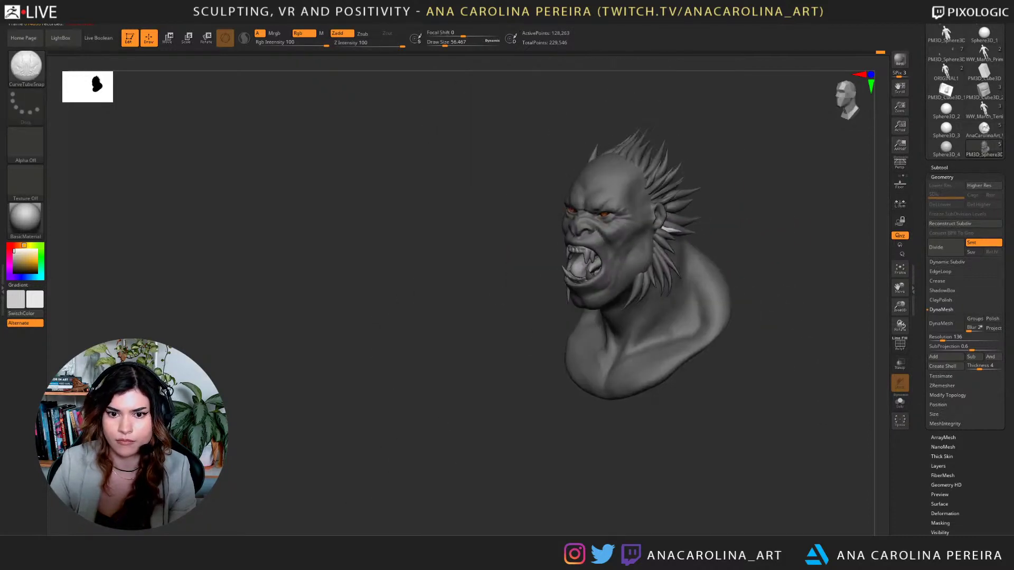
{"action": "left_click_drag", "start_coordinate": [714, 185], "coordinate": [792, 203]}
{"action": "right_click_drag", "start_coordinate": [800, 170], "coordinate": [753, 244], "text": "ctrl"}
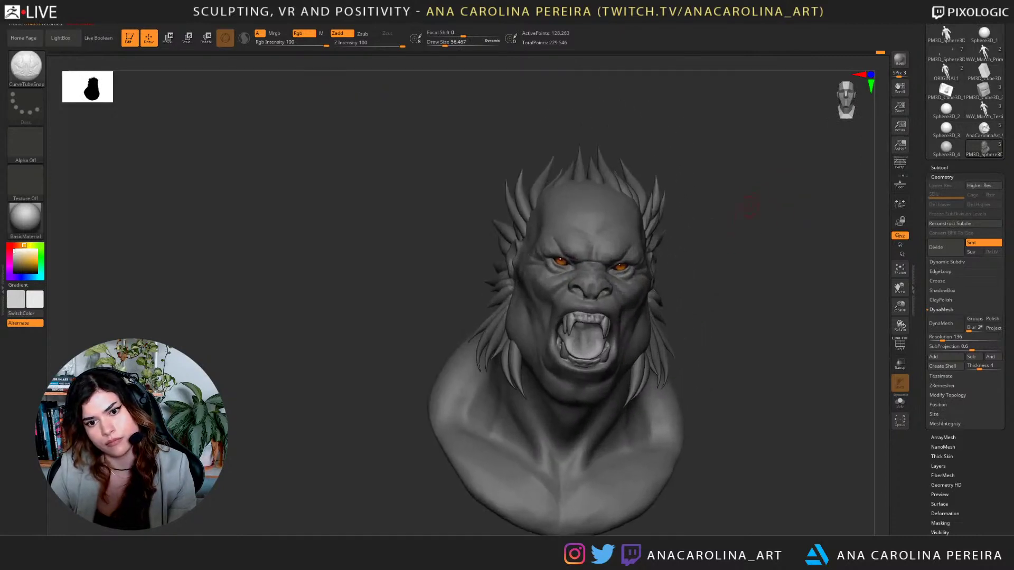
{"action": "right_click_drag", "start_coordinate": [746, 208], "coordinate": [747, 238], "text": "ctrl"}
{"action": "left_click_drag", "start_coordinate": [747, 237], "coordinate": [797, 233]}
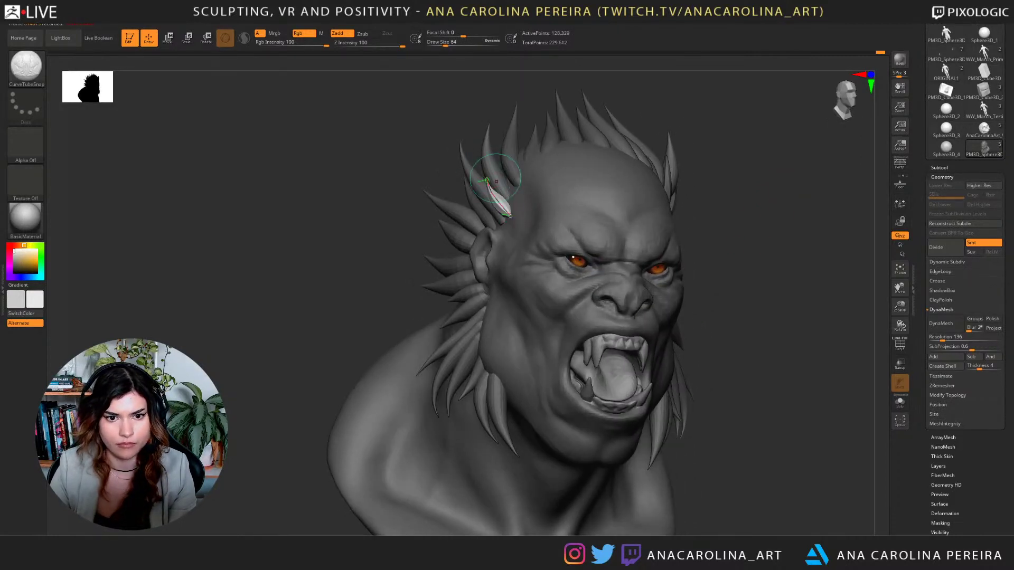
{"action": "left_click_drag", "start_coordinate": [469, 131], "coordinate": [479, 151]}
{"action": "left_click_drag", "start_coordinate": [508, 221], "coordinate": [484, 138]}
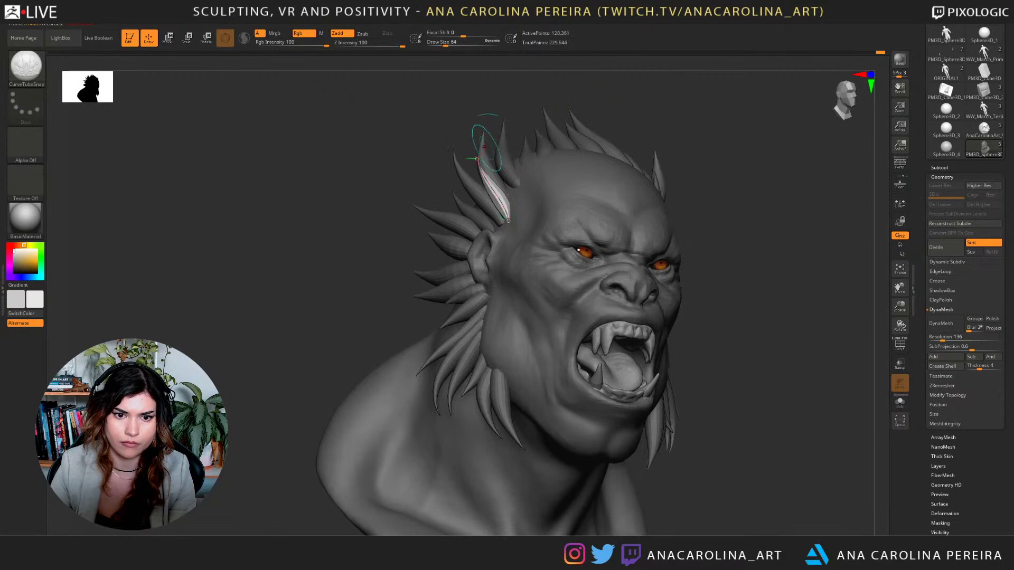
{"action": "mouse_move", "coordinate": [501, 204]}
{"action": "left_mouse_down"}
{"action": "mouse_move", "coordinate": [530, 196]}
{"action": "mouse_move", "coordinate": [493, 140]}
{"action": "mouse_move", "coordinate": [471, 159]}
{"action": "left_mouse_up"}
{"action": "key", "text": "ctrl+z"}
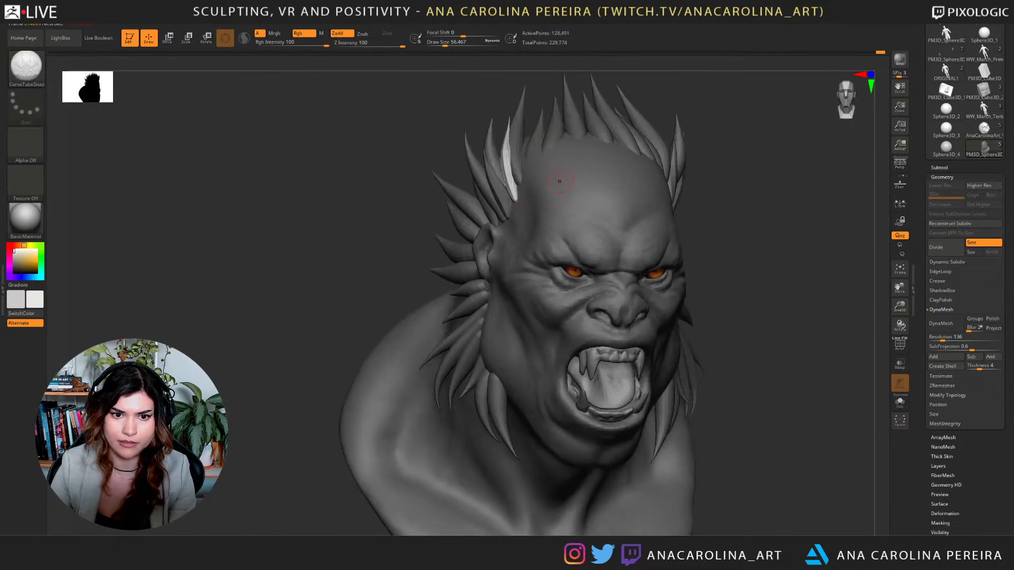
Draw filler tubes along the front row of temple spikes, undoing the unwanted strokes.
{"action": "left_click_drag", "start_coordinate": [502, 232], "coordinate": [471, 171]}
{"action": "left_click_drag", "start_coordinate": [449, 139], "coordinate": [494, 142]}
{"action": "key", "text": "ctrl+z"}
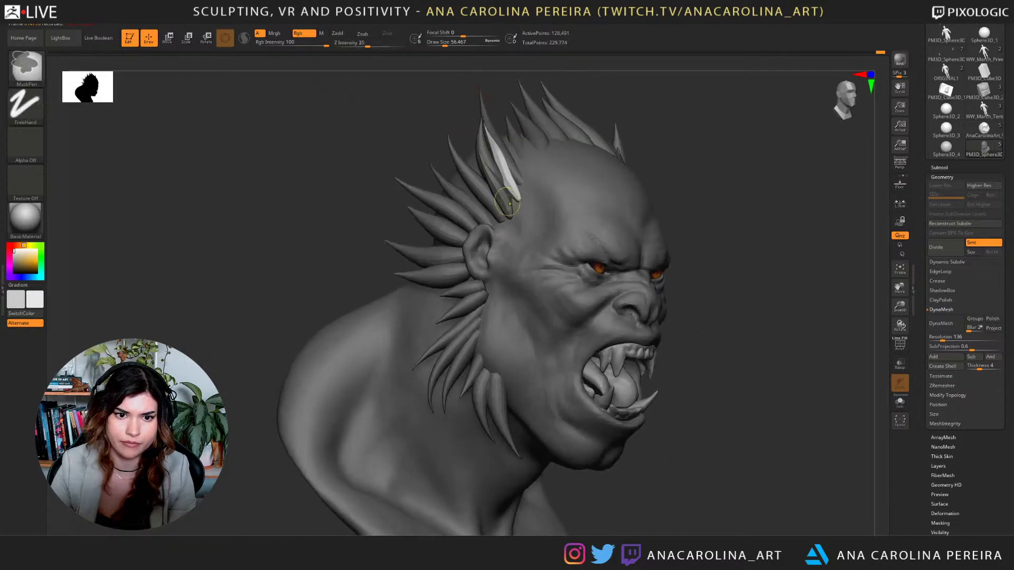
{"action": "mouse_move", "coordinate": [502, 234]}
{"action": "left_mouse_down"}
{"action": "mouse_move", "coordinate": [470, 159]}
{"action": "mouse_move", "coordinate": [491, 139]}
{"action": "mouse_move", "coordinate": [505, 143]}
{"action": "mouse_move", "coordinate": [552, 69]}
{"action": "mouse_move", "coordinate": [539, 77]}
{"action": "left_mouse_up"}
{"action": "left_click_drag", "start_coordinate": [722, 149], "coordinate": [655, 124]}
{"action": "left_click_drag", "start_coordinate": [726, 203], "coordinate": [774, 207]}
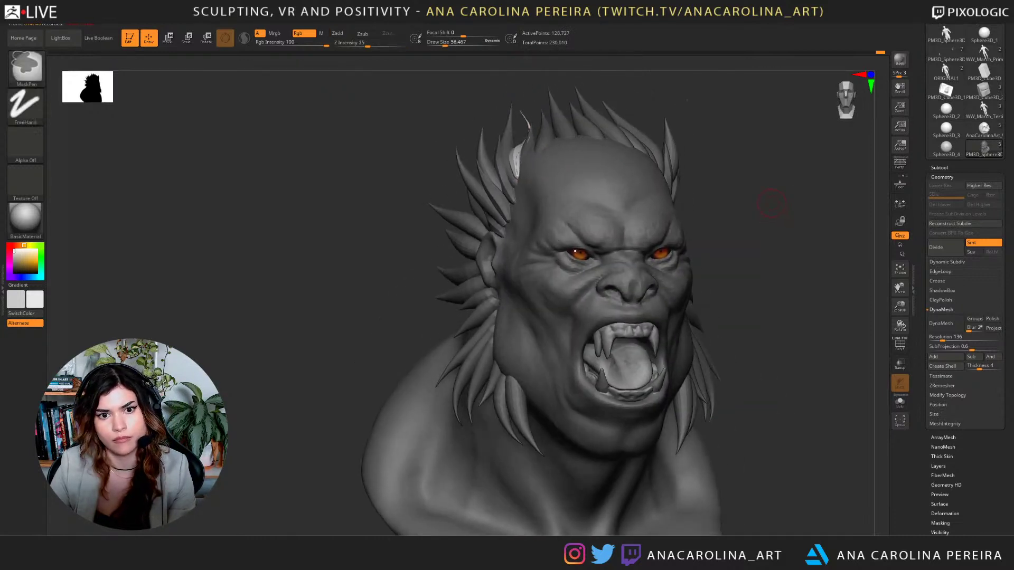
{"action": "key", "text": "ctrl+z"}
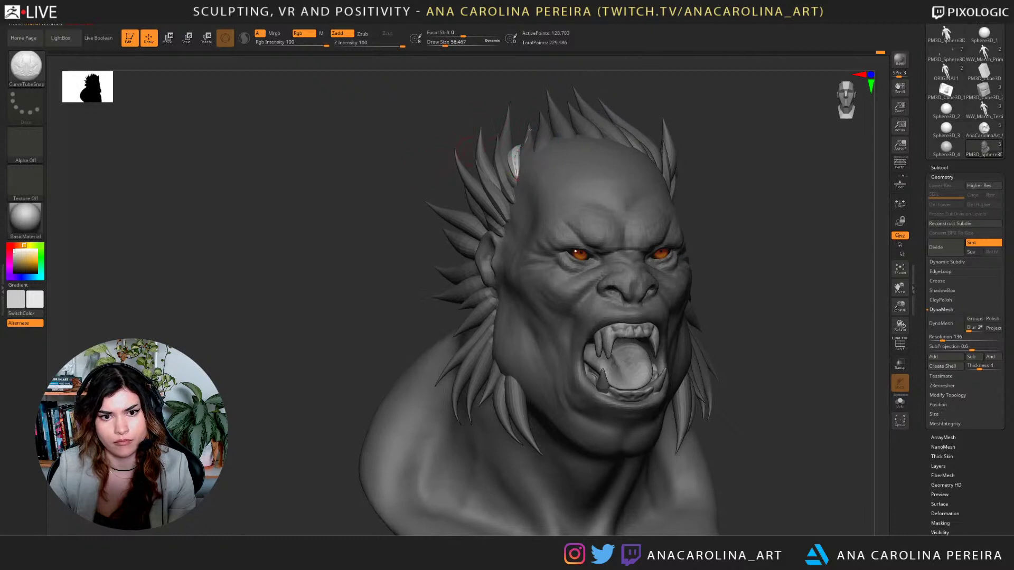
Draw a filler tube where the upper temple spikes meet the crest, undoing the rejected attempts.
{"action": "left_click_drag", "start_coordinate": [432, 165], "coordinate": [511, 226]}
{"action": "left_click_drag", "start_coordinate": [517, 173], "coordinate": [532, 102]}
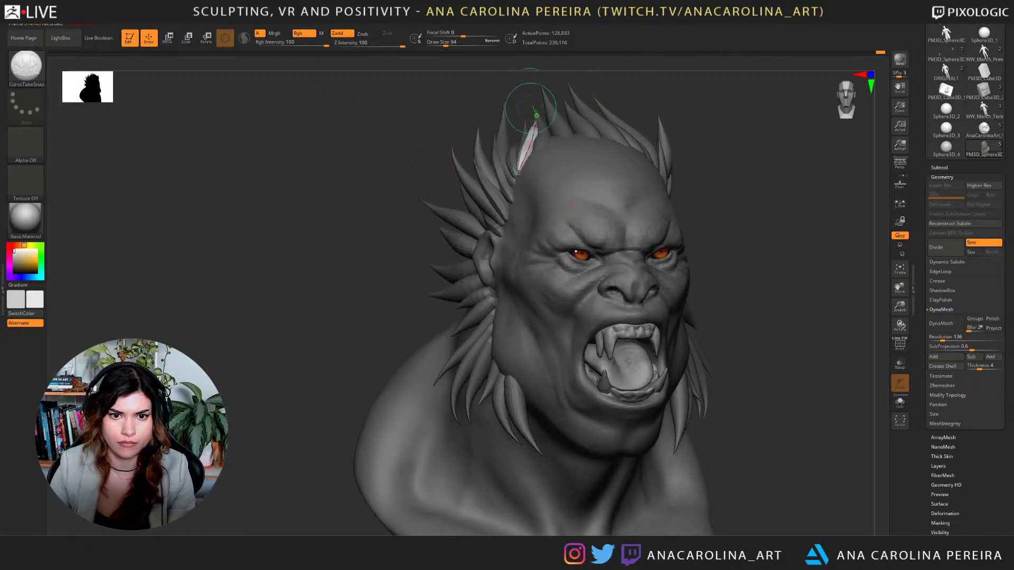
{"action": "key", "text": "ctrl+z"}
{"action": "mouse_move", "coordinate": [454, 127]}
{"action": "left_mouse_down"}
{"action": "mouse_move", "coordinate": [504, 153]}
{"action": "mouse_move", "coordinate": [521, 132]}
{"action": "mouse_move", "coordinate": [483, 145]}
{"action": "mouse_move", "coordinate": [478, 238]}
{"action": "mouse_move", "coordinate": [490, 186]}
{"action": "left_mouse_up"}
{"action": "key", "text": "ctrl+z"}
{"action": "left_click_drag", "start_coordinate": [602, 179], "coordinate": [562, 198]}
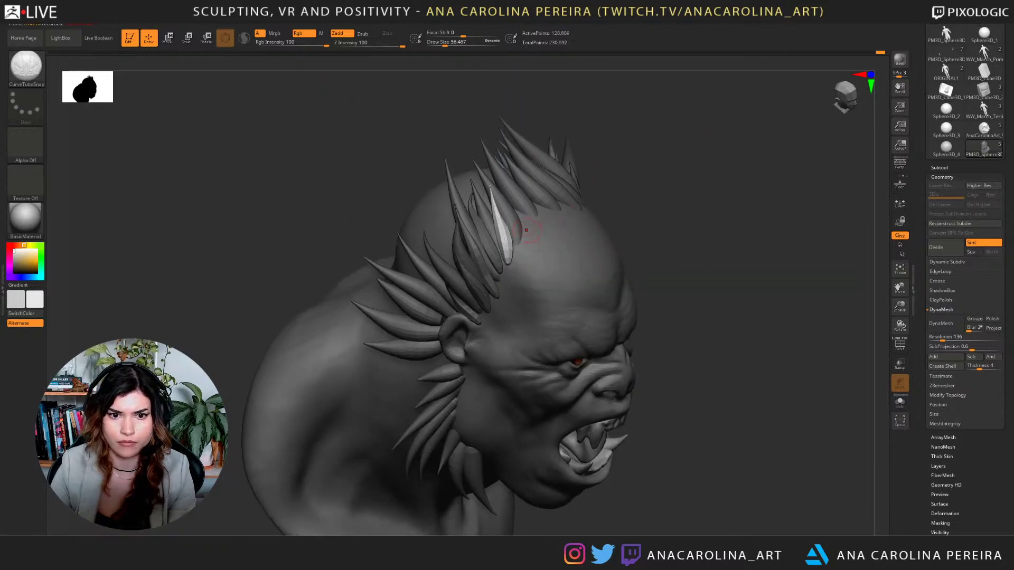
Draw a filler tube at the corner of the forehead hairline and redraw it after undoing the first attempt.
{"action": "left_click_drag", "start_coordinate": [527, 230], "coordinate": [506, 175]}
{"action": "left_click_drag", "start_coordinate": [641, 142], "coordinate": [592, 191]}
{"action": "key", "text": "ctrl+z"}
{"action": "left_click_drag", "start_coordinate": [528, 237], "coordinate": [514, 179]}
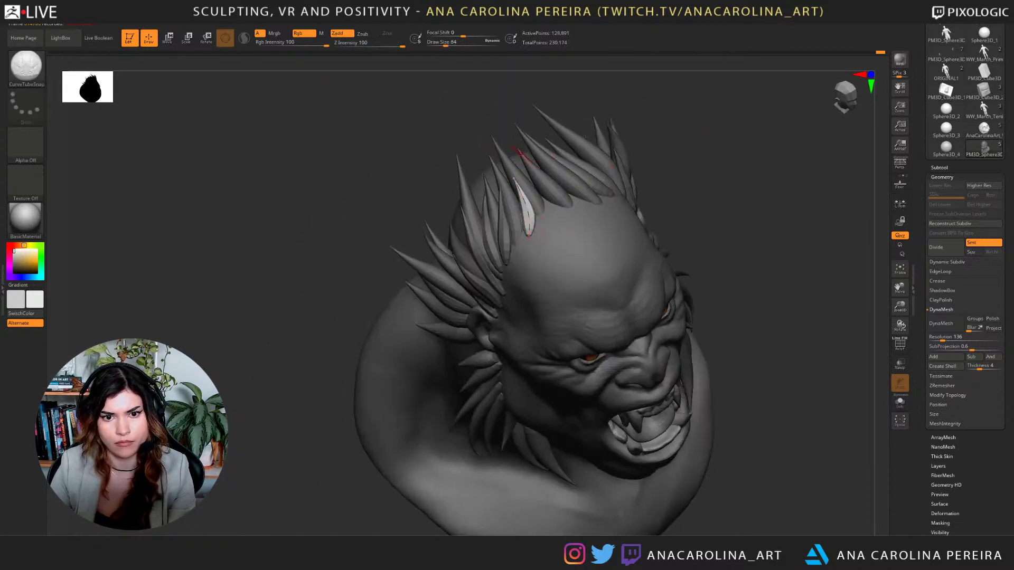
{"action": "left_click_drag", "start_coordinate": [710, 224], "coordinate": [676, 135]}
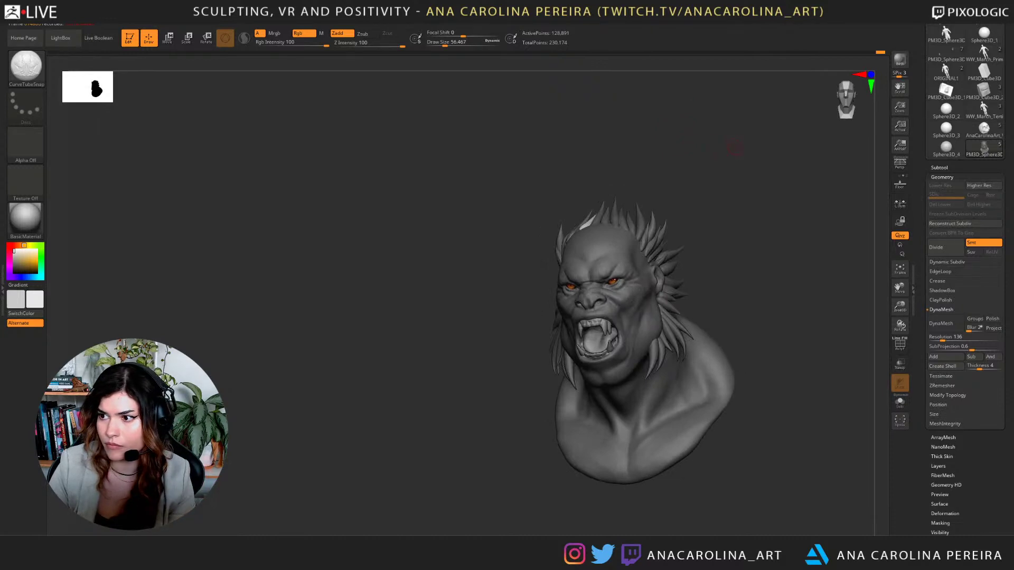
Draw a filler tube between the hairline spikes on the opposite side of the forehead, undoing the unwanted stroke.
{"action": "mouse_move", "coordinate": [734, 148]}
{"action": "left_mouse_down", "text": "alt"}
{"action": "mouse_move", "coordinate": [737, 218]}
{"action": "mouse_move", "coordinate": [656, 212]}
{"action": "mouse_move", "coordinate": [642, 162]}
{"action": "left_mouse_up", "text": "alt"}
{"action": "key", "text": "ctrl+z"}
{"action": "left_click_drag", "start_coordinate": [664, 228], "coordinate": [641, 150]}
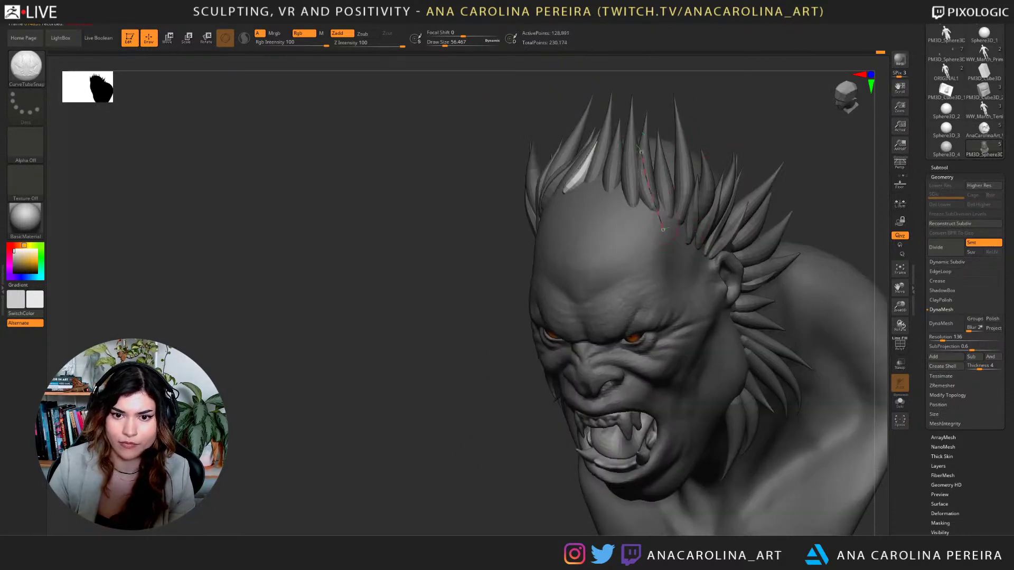
{"action": "mouse_move", "coordinate": [679, 226]}
{"action": "left_mouse_down"}
{"action": "mouse_move", "coordinate": [672, 191]}
{"action": "mouse_move", "coordinate": [687, 159]}
{"action": "left_mouse_up"}
{"action": "key", "text": "ctrl+z"}
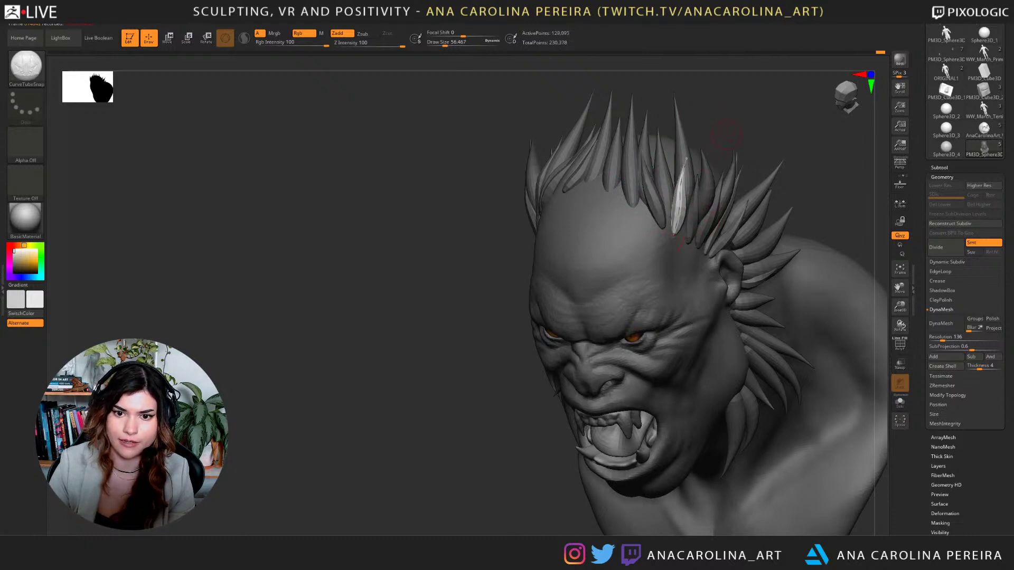
Draw a filler tube in the front hairline gap beside the center of the crest.
{"action": "left_click_drag", "start_coordinate": [767, 128], "coordinate": [807, 130]}
{"action": "left_click_drag", "start_coordinate": [644, 192], "coordinate": [632, 147]}
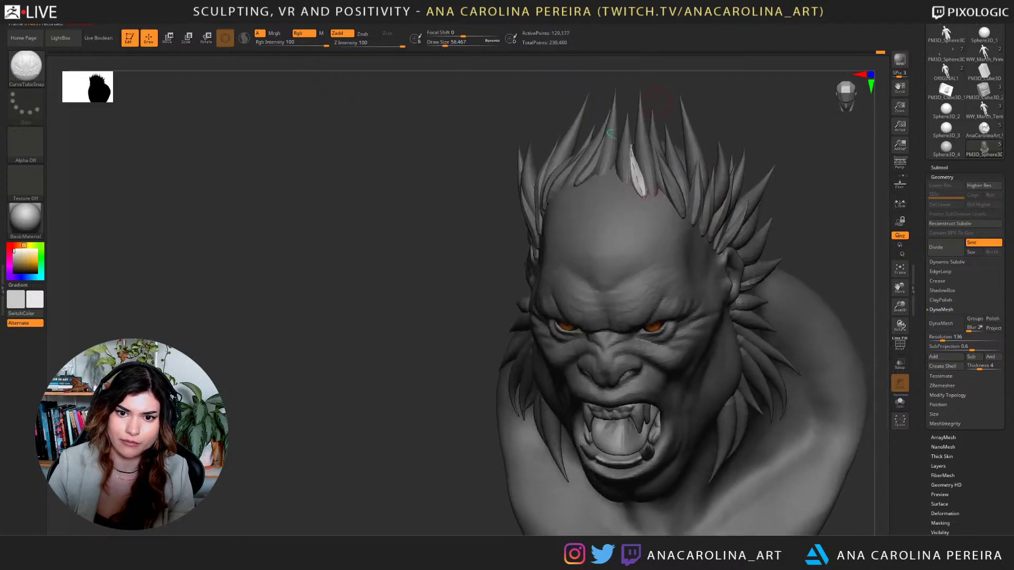
{"action": "left_click_drag", "start_coordinate": [742, 104], "coordinate": [797, 118]}
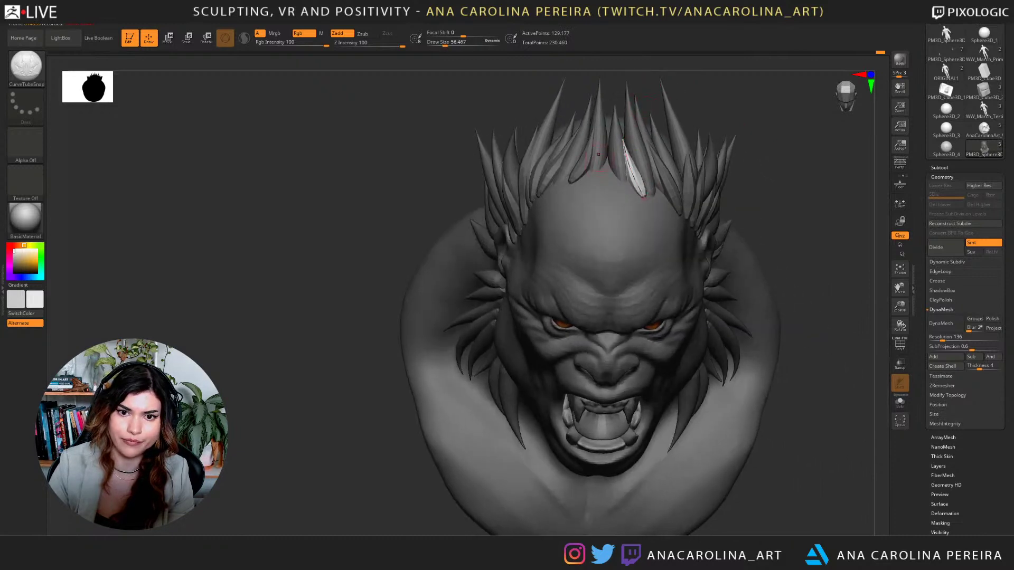
Draw a filler tube on the other side of the crest's center, undoing the rejected stroke and the stray curve edit.
{"action": "left_click_drag", "start_coordinate": [599, 160], "coordinate": [605, 100]}
{"action": "key", "text": "ctrl+z"}
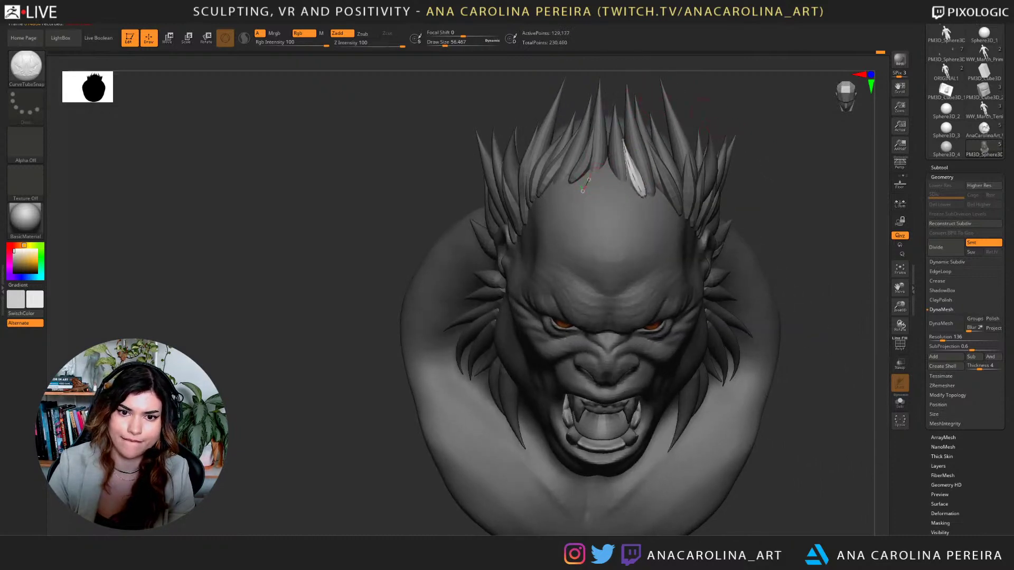
{"action": "left_click_drag", "start_coordinate": [583, 189], "coordinate": [599, 119]}
{"action": "left_click", "coordinate": [664, 139]}
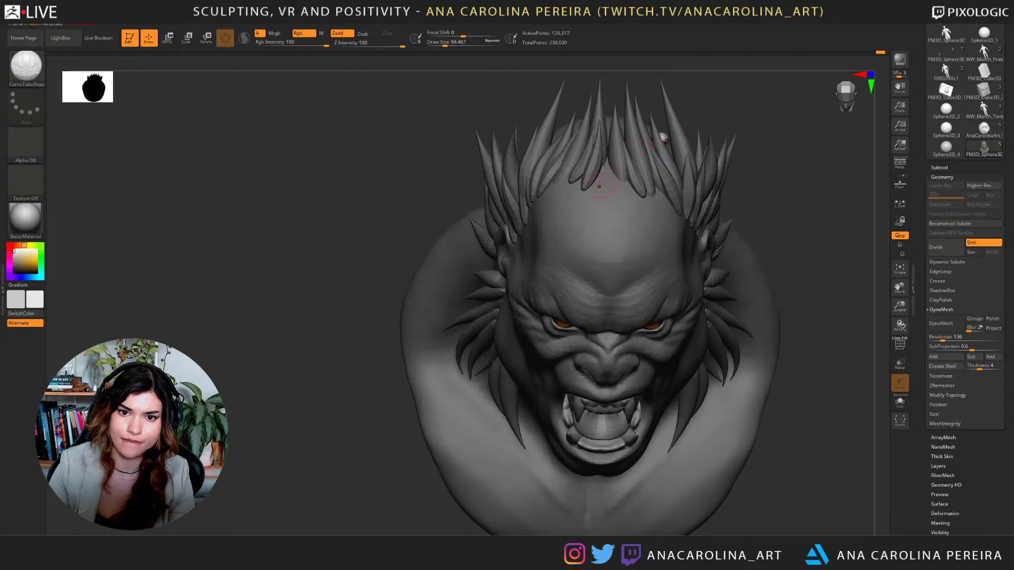
{"action": "key", "text": "ctrl+z"}
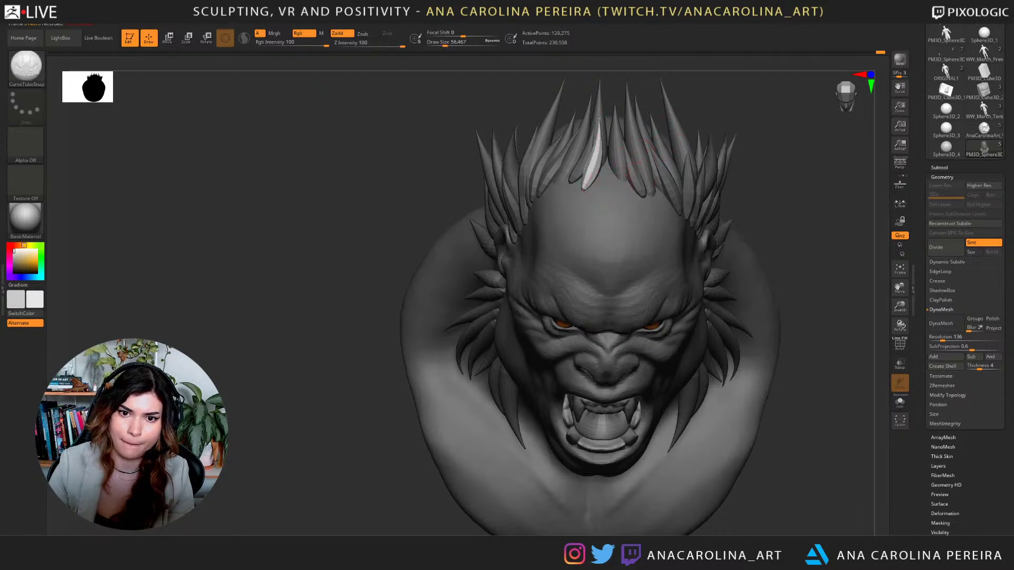
Draw a filler tube at the very center of the forehead hairline, undoing the rejected attempts.
{"action": "left_click_drag", "start_coordinate": [606, 191], "coordinate": [615, 119]}
{"action": "key", "text": "ctrl+z"}
{"action": "left_click_drag", "start_coordinate": [605, 192], "coordinate": [612, 115]}
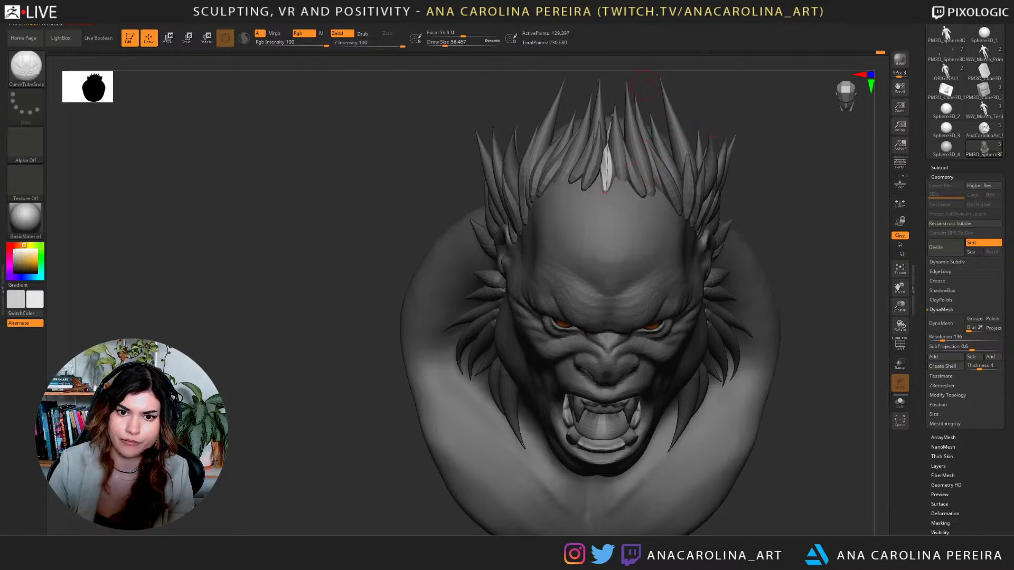
{"action": "left_click_drag", "start_coordinate": [644, 84], "coordinate": [613, 184]}
{"action": "key", "text": "ctrl+z"}
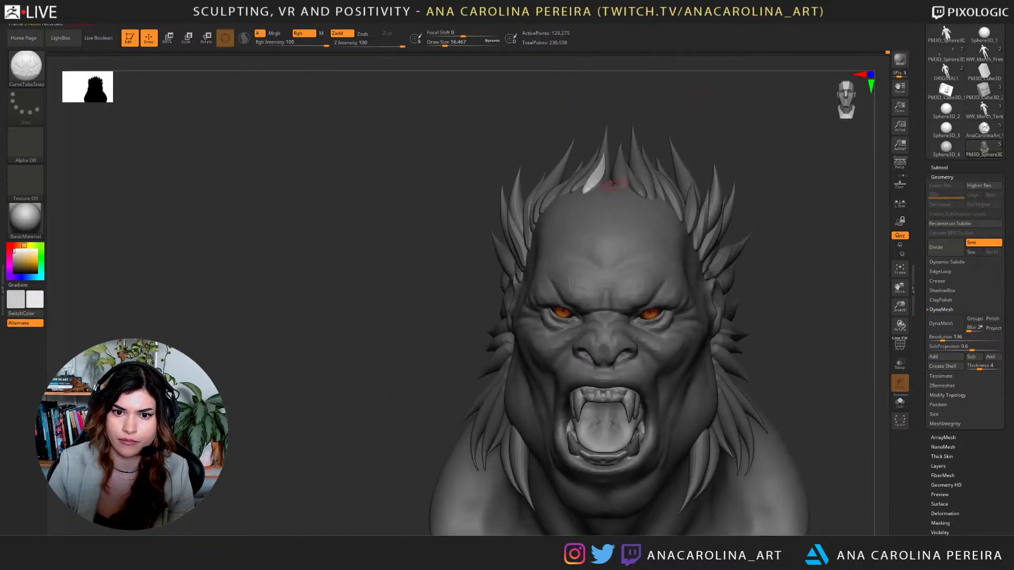
{"action": "left_click_drag", "start_coordinate": [623, 149], "coordinate": [623, 142]}
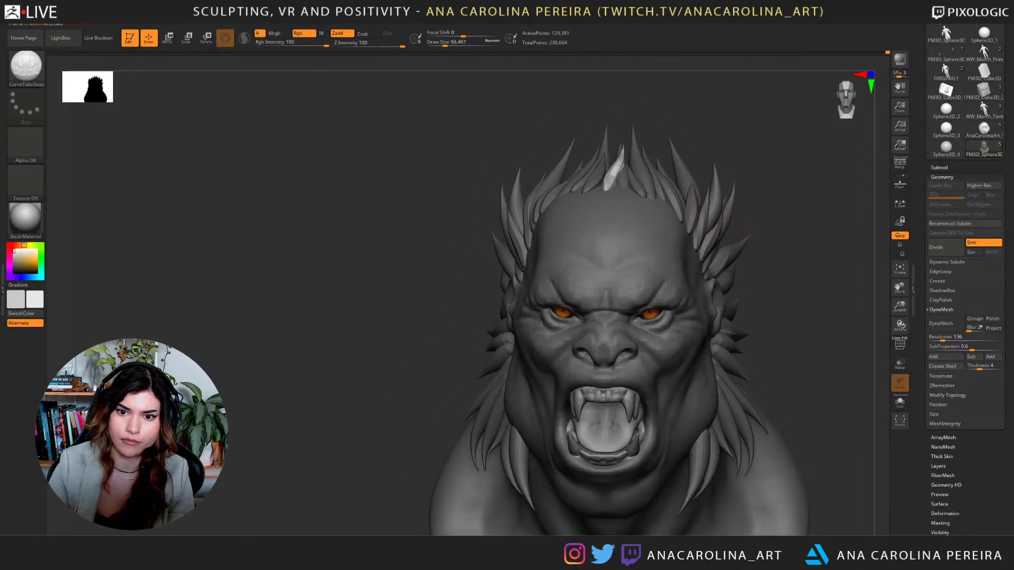
{"action": "left_click_drag", "start_coordinate": [686, 193], "coordinate": [761, 256]}
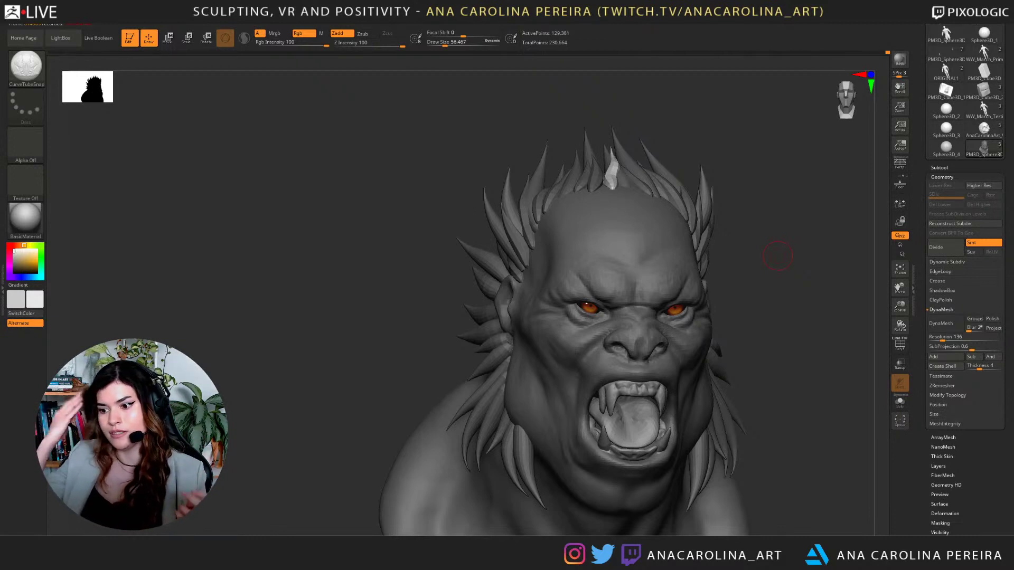
{"action": "left_click_drag", "start_coordinate": [778, 256], "coordinate": [654, 182]}
{"action": "left_click_drag", "start_coordinate": [734, 198], "coordinate": [750, 239]}
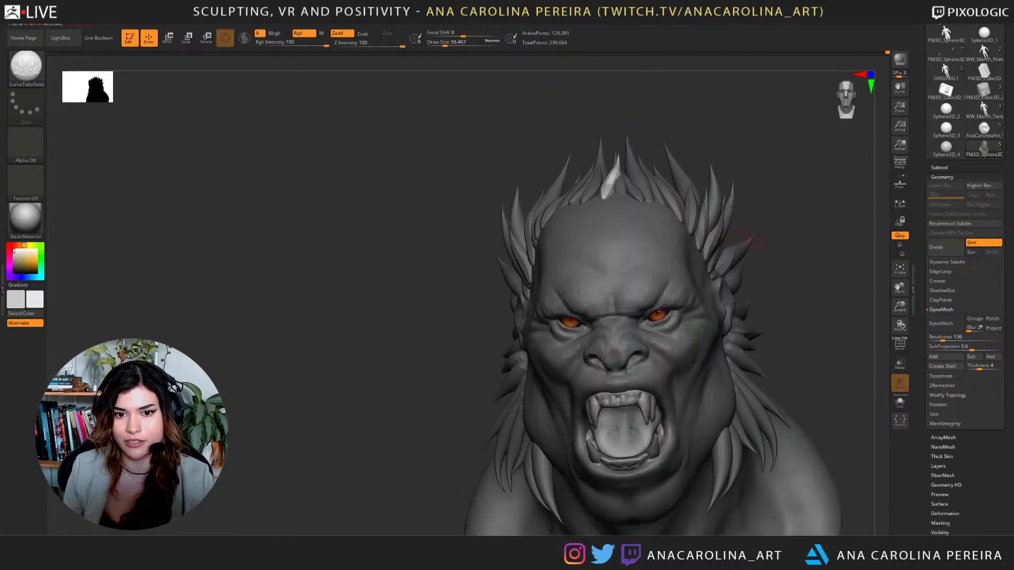
Try a thinner filler tube just below the ear with the draw size lowered to about 22.
{"action": "left_click_drag", "start_coordinate": [807, 286], "coordinate": [707, 257]}
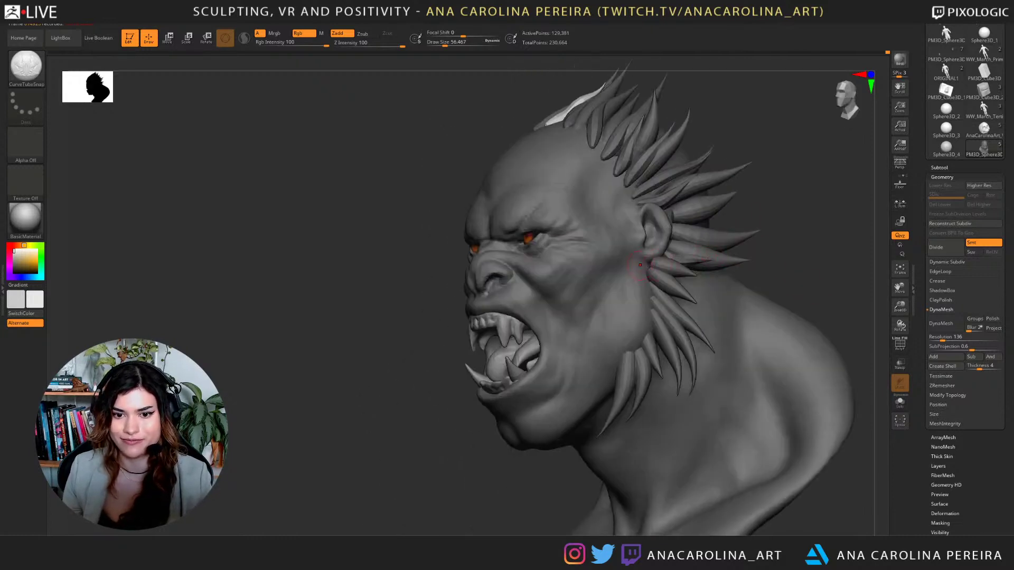
{"action": "left_click_drag", "start_coordinate": [640, 264], "coordinate": [731, 279]}
{"action": "key", "text": "ctrl+z"}
{"action": "key", "text": "space"}
{"action": "left_click", "coordinate": [665, 262]}
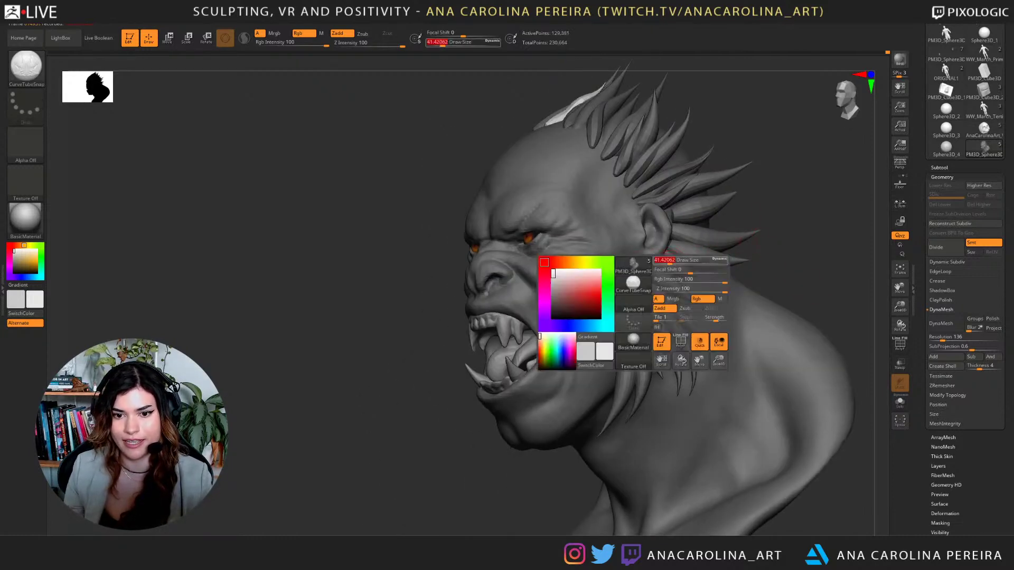
{"action": "left_click_drag", "start_coordinate": [641, 261], "coordinate": [687, 285]}
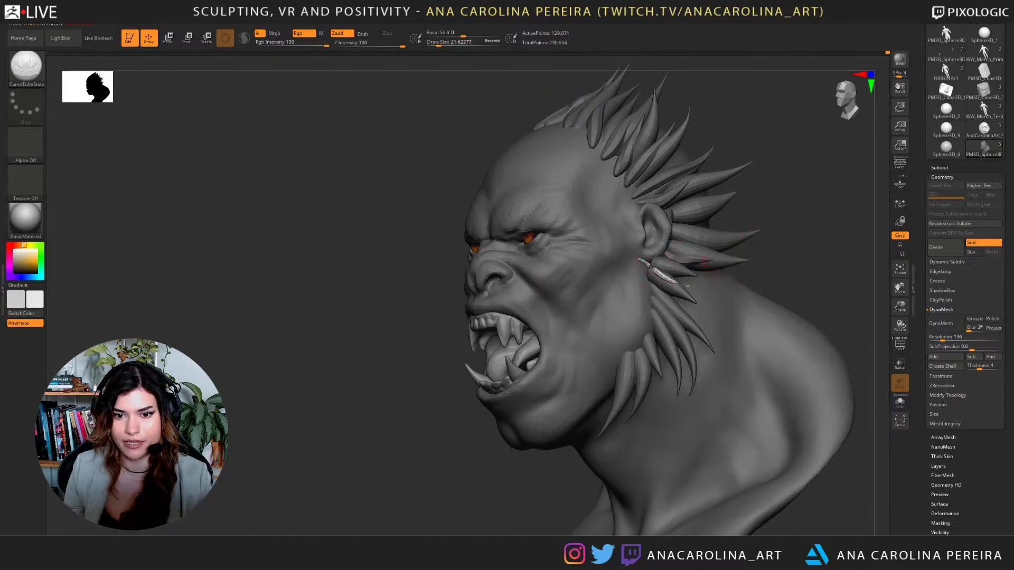
{"action": "key", "text": "space"}
{"action": "key", "text": "ctrl+z"}
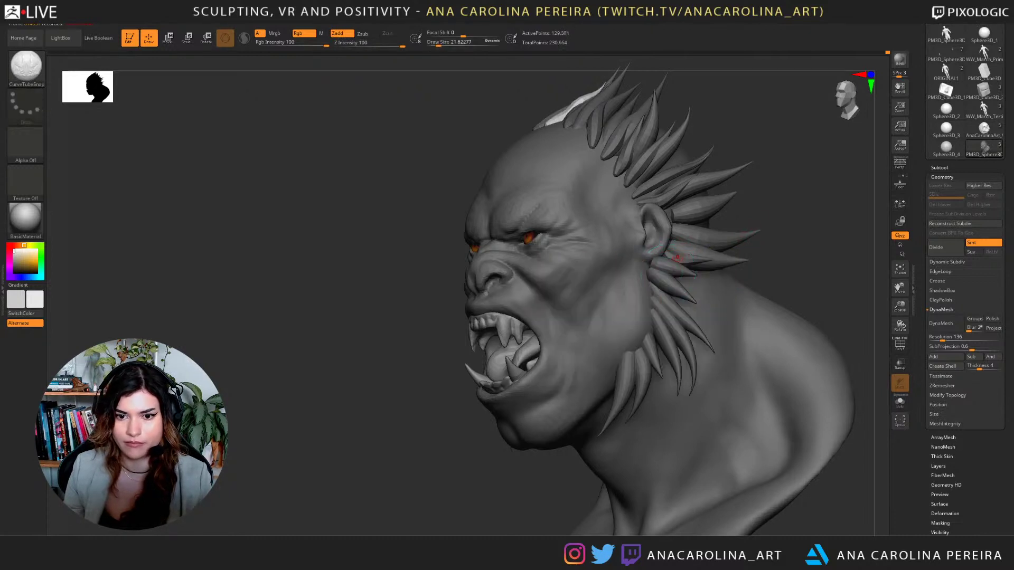
Set the draw size to about 44 and draw a small filler tube just below the ear.
{"action": "key", "text": "space"}
{"action": "left_click", "coordinate": [643, 264]}
{"action": "left_click_drag", "start_coordinate": [641, 263], "coordinate": [673, 286]}
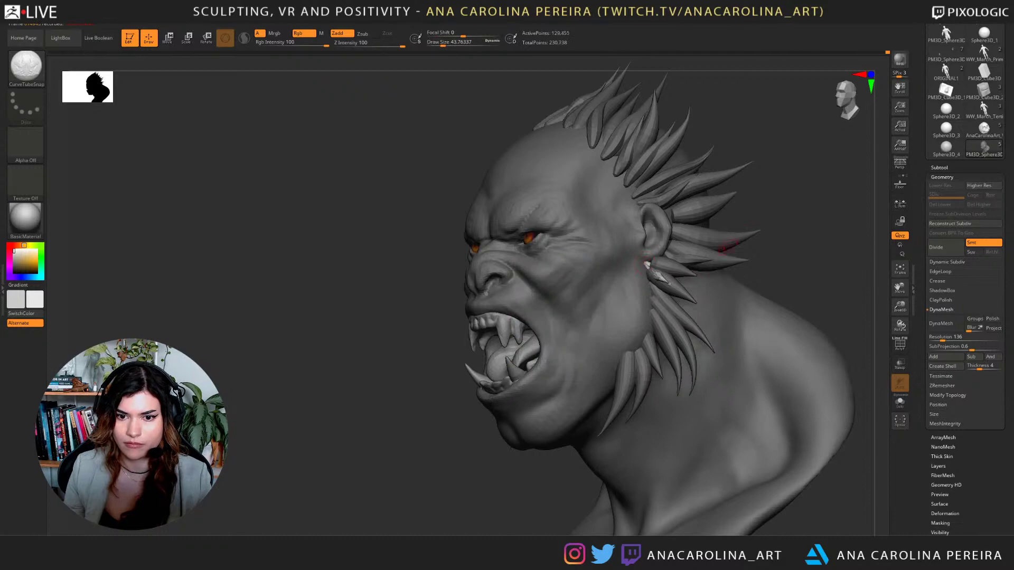
{"action": "mouse_move", "coordinate": [729, 247]}
{"action": "right_mouse_down"}
{"action": "mouse_move", "coordinate": [831, 248]}
{"action": "mouse_move", "coordinate": [739, 259]}
{"action": "right_mouse_up"}
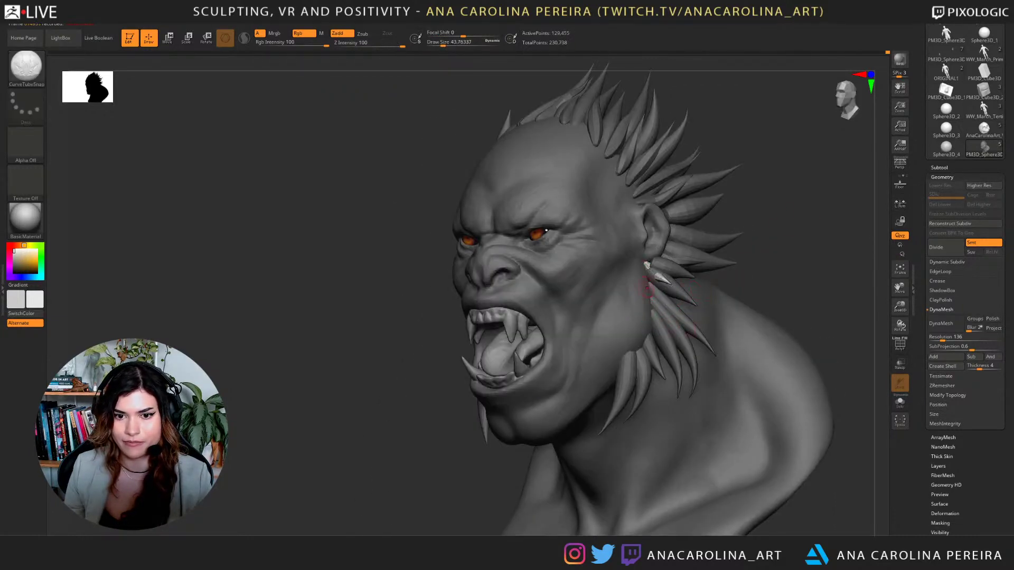
Draw two small filler tubes between the spikes running from the ear down to the jaw, undoing the rejected stroke.
{"action": "mouse_move", "coordinate": [750, 252]}
{"action": "right_mouse_down"}
{"action": "mouse_move", "coordinate": [821, 251]}
{"action": "mouse_move", "coordinate": [781, 251]}
{"action": "right_mouse_up"}
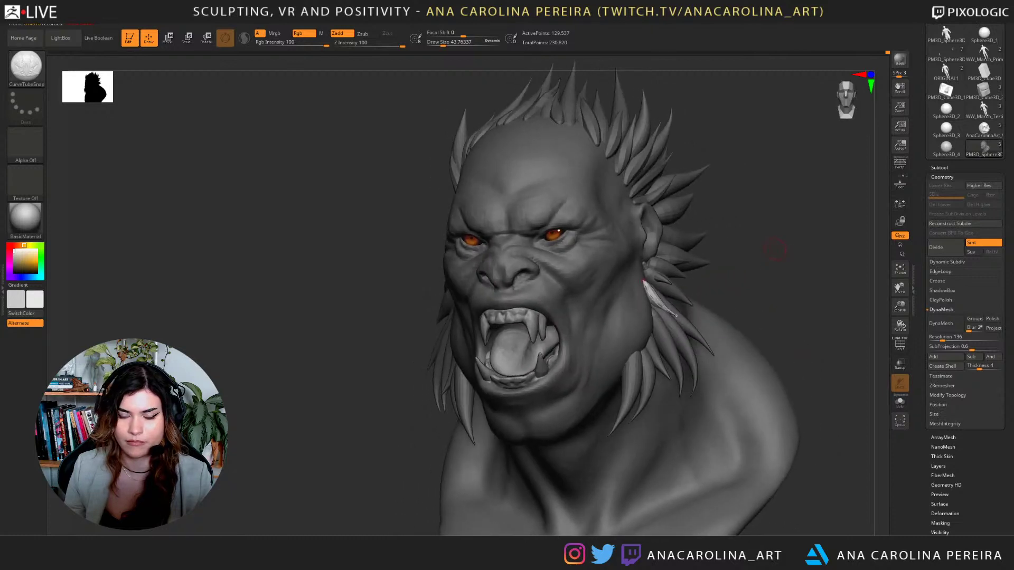
{"action": "key", "text": "ctrl+z"}
{"action": "left_click_drag", "start_coordinate": [678, 305], "coordinate": [682, 316]}
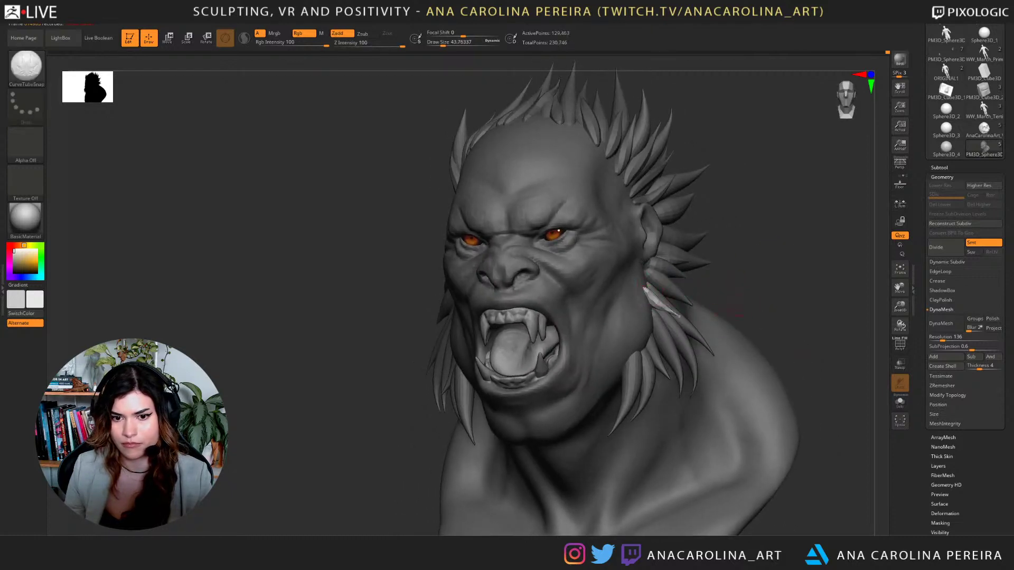
{"action": "right_click_drag", "start_coordinate": [739, 319], "coordinate": [690, 338]}
{"action": "left_click_drag", "start_coordinate": [653, 311], "coordinate": [667, 335]}
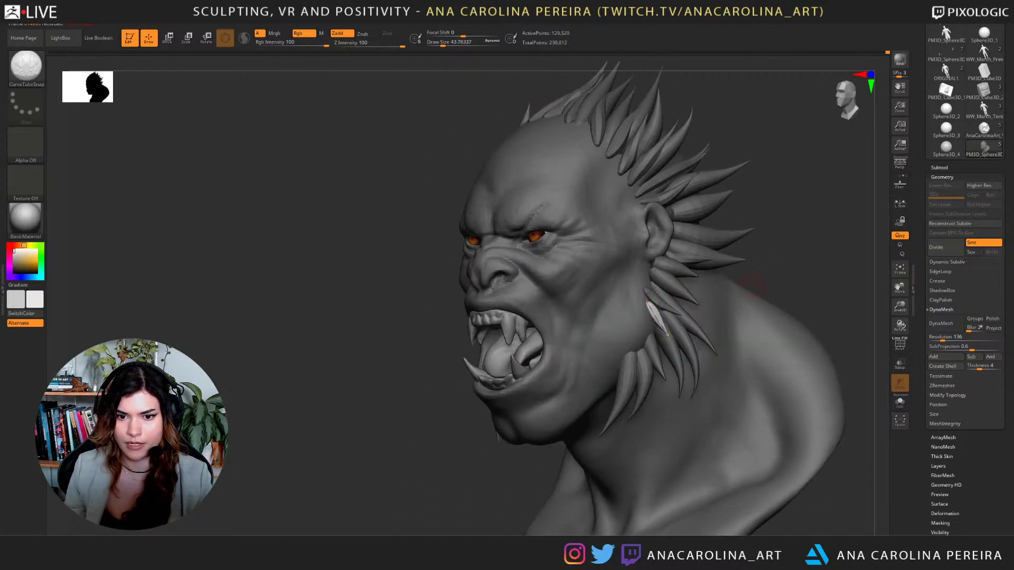
{"action": "right_click_drag", "start_coordinate": [742, 271], "coordinate": [753, 271]}
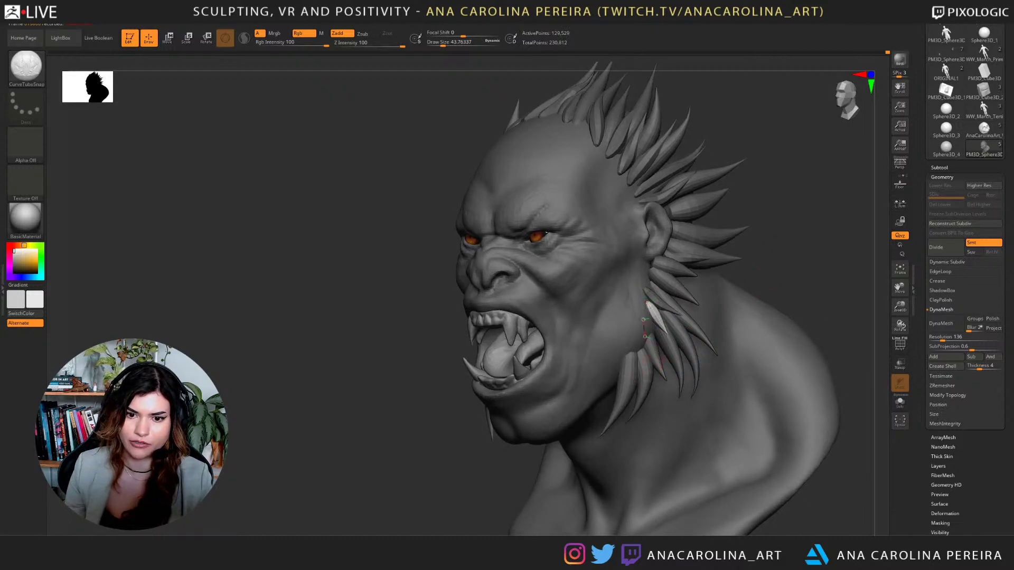
Draw a filler tube beside the spikes at the jaw corner, redrawing it after undoing the first attempt.
{"action": "left_click_drag", "start_coordinate": [644, 336], "coordinate": [648, 375]}
{"action": "key", "text": "ctrl+z"}
{"action": "left_click_drag", "start_coordinate": [645, 337], "coordinate": [642, 391]}
{"action": "mouse_move", "coordinate": [740, 317]}
{"action": "right_mouse_down"}
{"action": "mouse_move", "coordinate": [818, 318]}
{"action": "mouse_move", "coordinate": [779, 320]}
{"action": "right_mouse_up"}
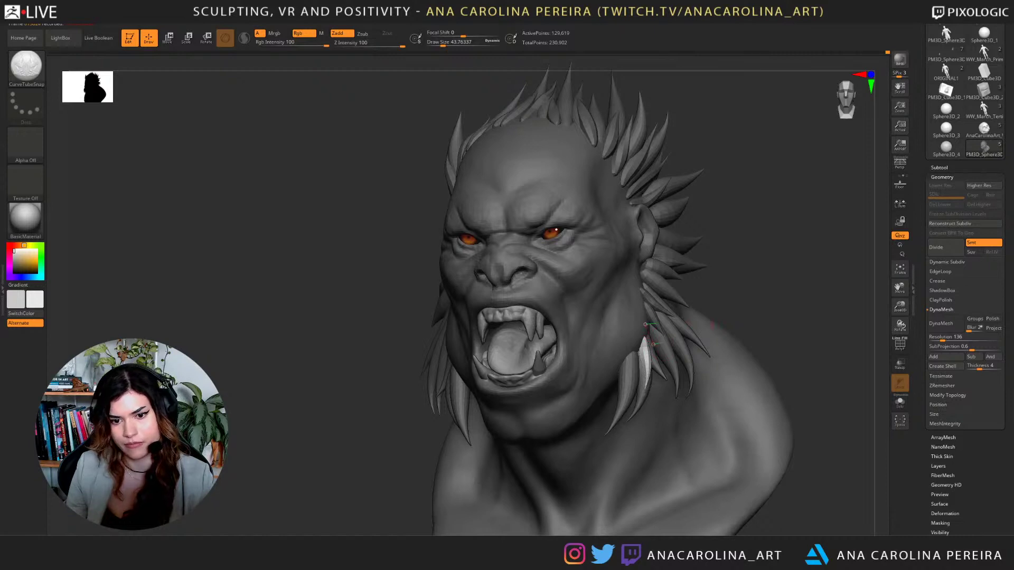
Draw three small filler tubes overlapping the spikes at the jaw corner, from just below the ear down along the jaw.
{"action": "left_click_drag", "start_coordinate": [643, 324], "coordinate": [662, 363]}
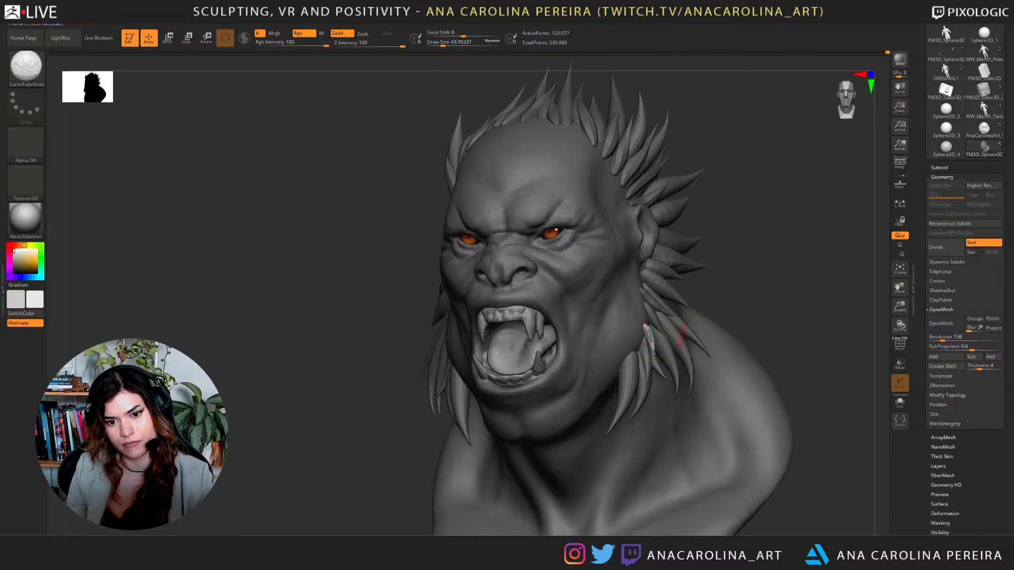
{"action": "mouse_move", "coordinate": [739, 333]}
{"action": "right_mouse_down"}
{"action": "mouse_move", "coordinate": [691, 335]}
{"action": "mouse_move", "coordinate": [765, 334]}
{"action": "mouse_move", "coordinate": [731, 337]}
{"action": "right_mouse_up"}
{"action": "left_click_drag", "start_coordinate": [652, 341], "coordinate": [641, 390]}
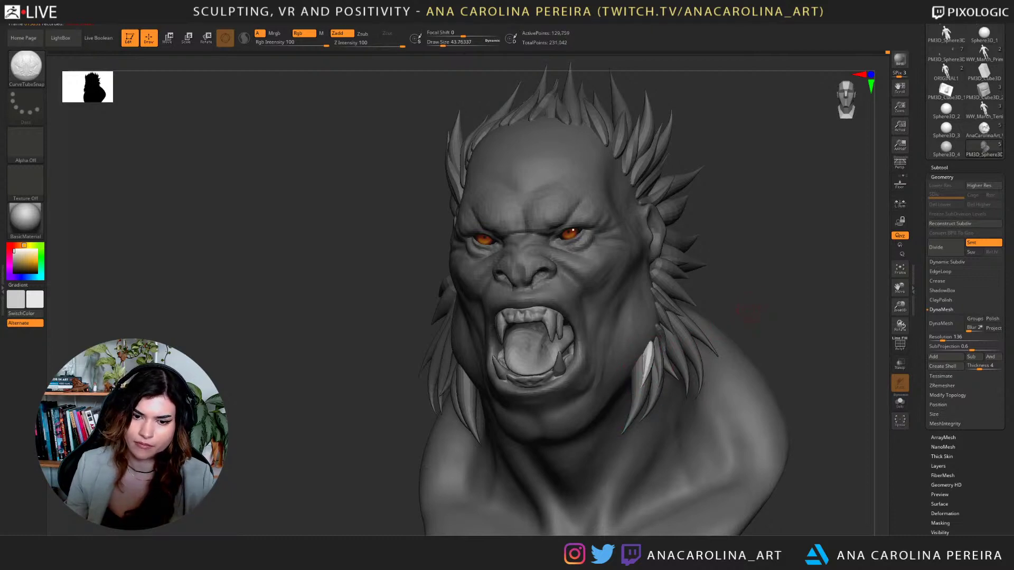
{"action": "right_click_drag", "start_coordinate": [628, 378], "coordinate": [639, 370]}
{"action": "left_click_drag", "start_coordinate": [632, 368], "coordinate": [635, 404]}
{"action": "right_click_drag", "start_coordinate": [729, 303], "coordinate": [750, 312]}
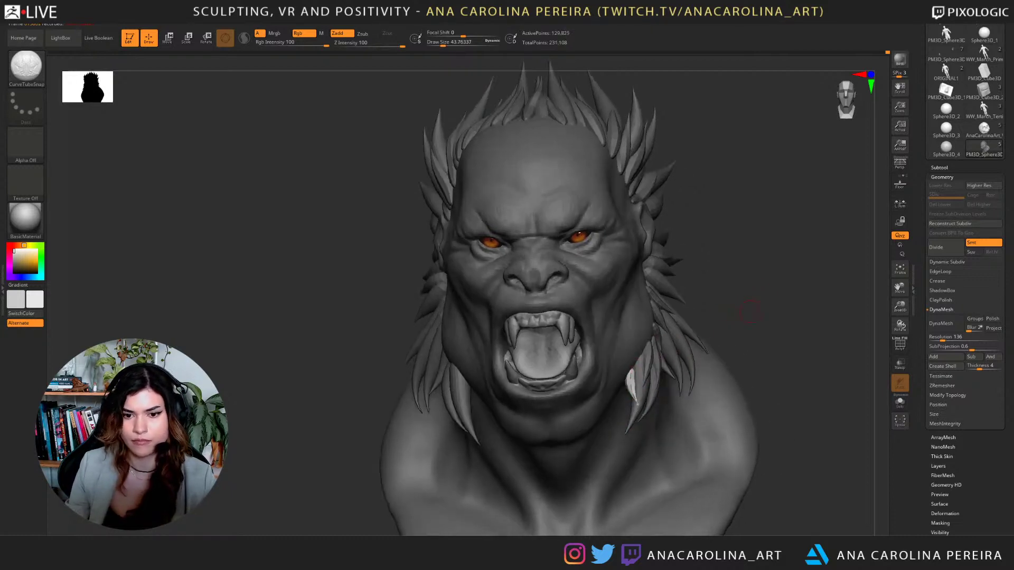
Draw small filler tubes among the spikes at the opposite jaw corner, undoing the rejected strokes.
{"action": "mouse_move", "coordinate": [726, 296]}
{"action": "left_mouse_down"}
{"action": "mouse_move", "coordinate": [746, 291]}
{"action": "mouse_move", "coordinate": [734, 281]}
{"action": "mouse_move", "coordinate": [743, 273]}
{"action": "left_mouse_up"}
{"action": "right_click_drag", "start_coordinate": [745, 258], "coordinate": [746, 258]}
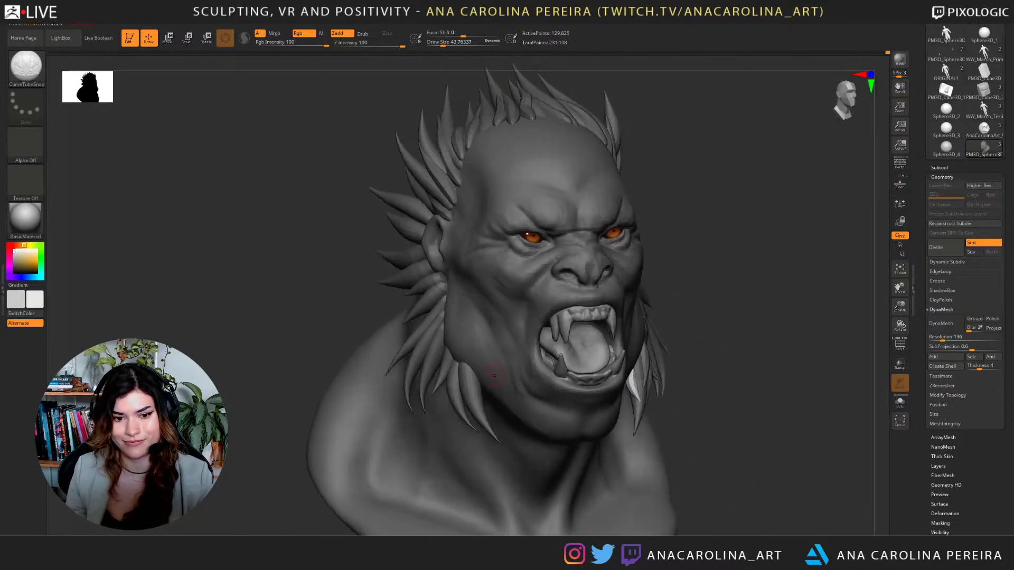
{"action": "left_click_drag", "start_coordinate": [450, 361], "coordinate": [462, 403]}
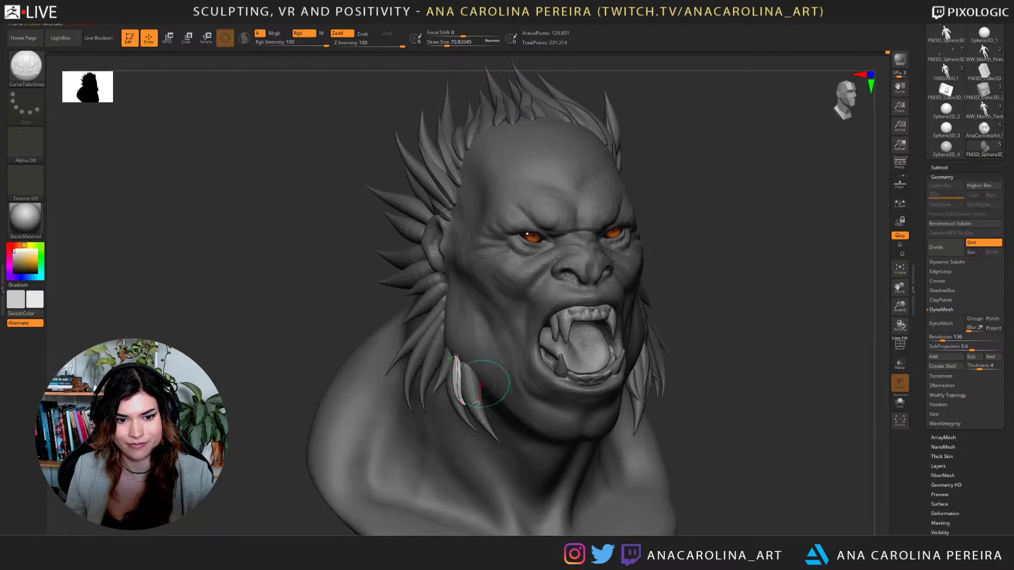
{"action": "key", "text": "ctrl+z"}
{"action": "left_click_drag", "start_coordinate": [473, 366], "coordinate": [491, 416]}
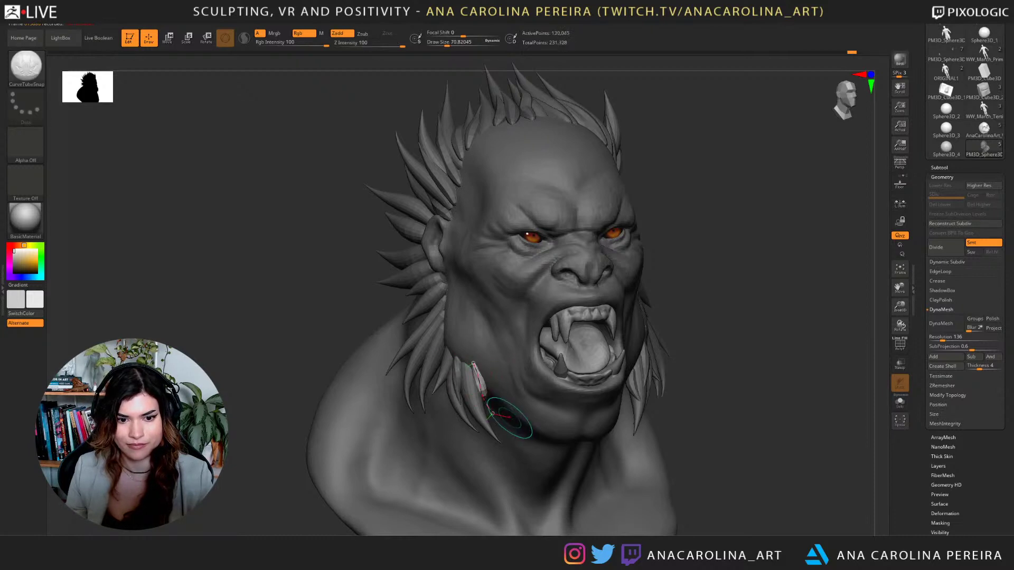
{"action": "key", "text": "ctrl+z"}
{"action": "left_click_drag", "start_coordinate": [474, 368], "coordinate": [496, 398]}
{"action": "left_click_drag", "start_coordinate": [737, 380], "coordinate": [634, 391], "text": "shift"}
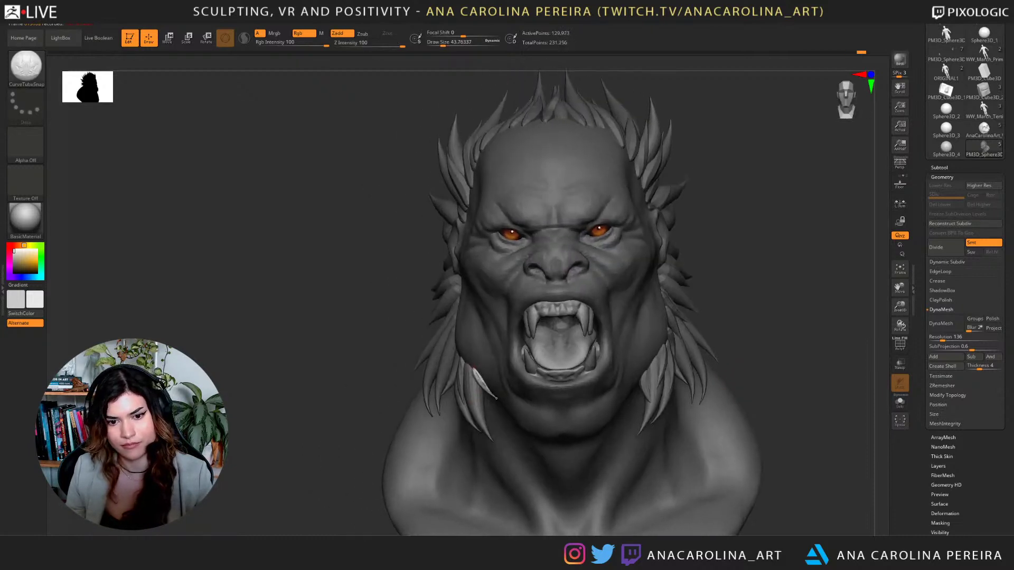
Draw three filler tubes in the gaps between the jaw and the earlobe on that same side, redrawing the uppermost one after an undo.
{"action": "left_click_drag", "start_coordinate": [756, 359], "coordinate": [460, 365]}
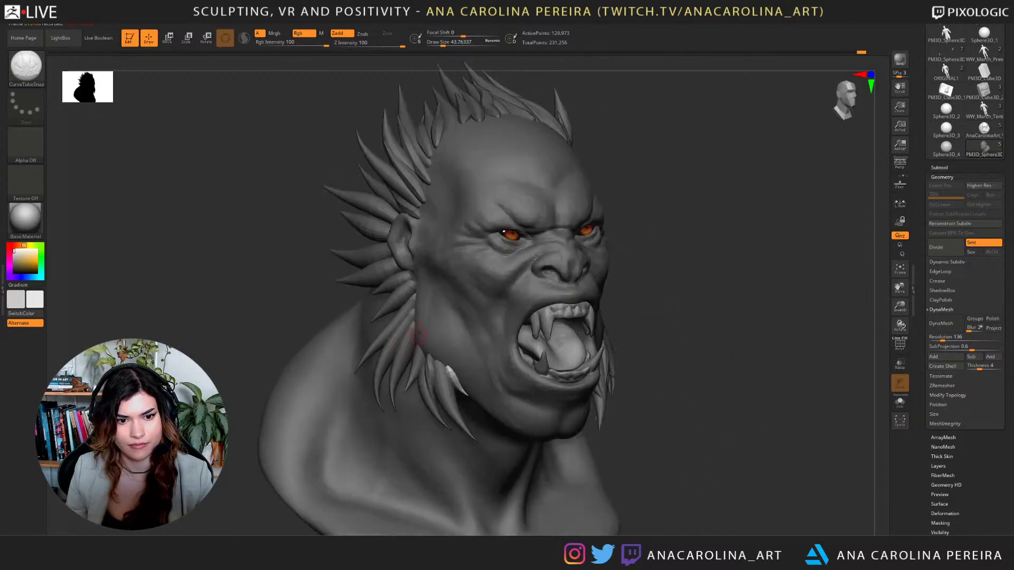
{"action": "left_click_drag", "start_coordinate": [419, 333], "coordinate": [396, 372]}
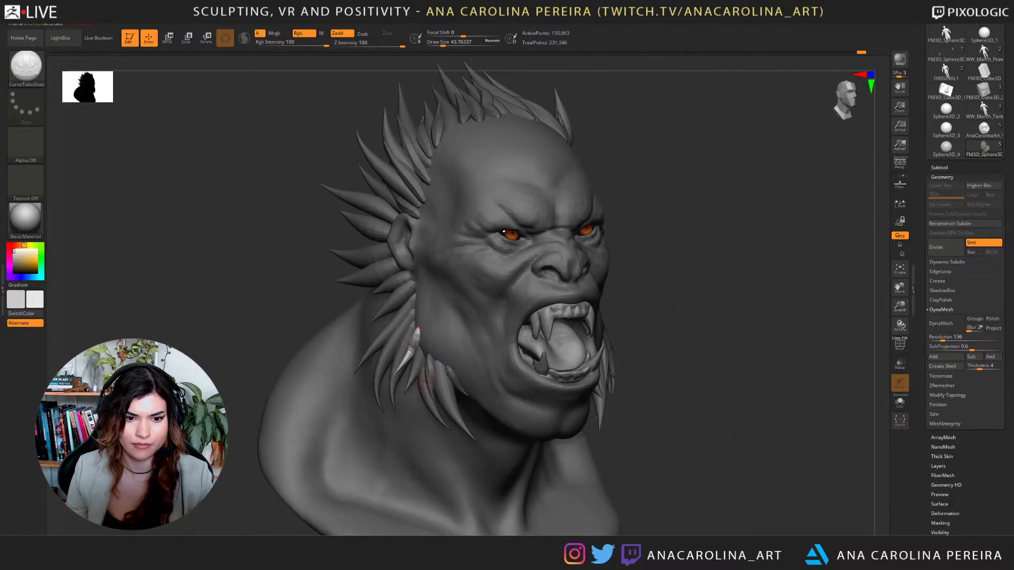
{"action": "left_click_drag", "start_coordinate": [416, 308], "coordinate": [395, 346]}
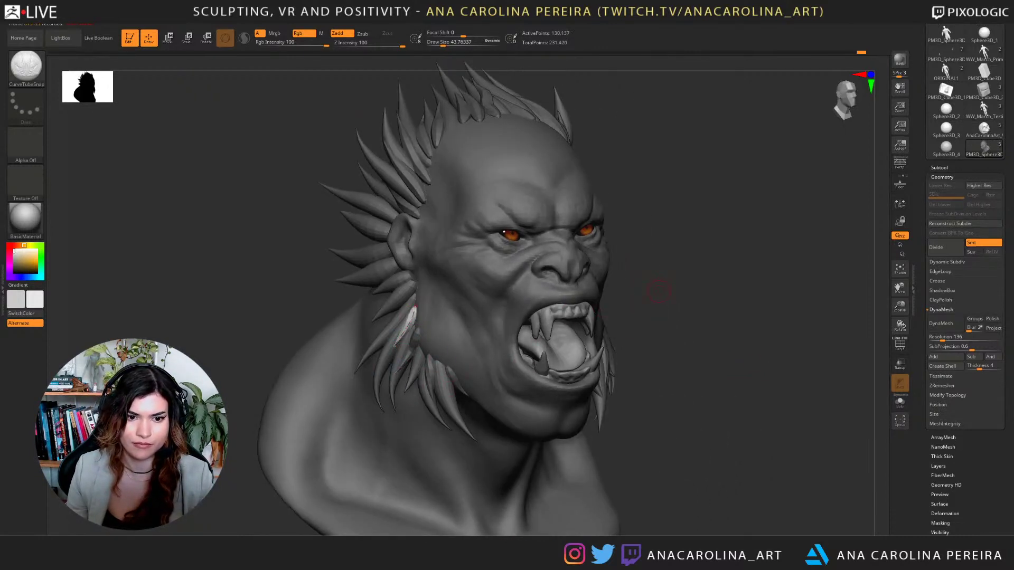
{"action": "left_click_drag", "start_coordinate": [658, 287], "coordinate": [691, 296], "text": "alt"}
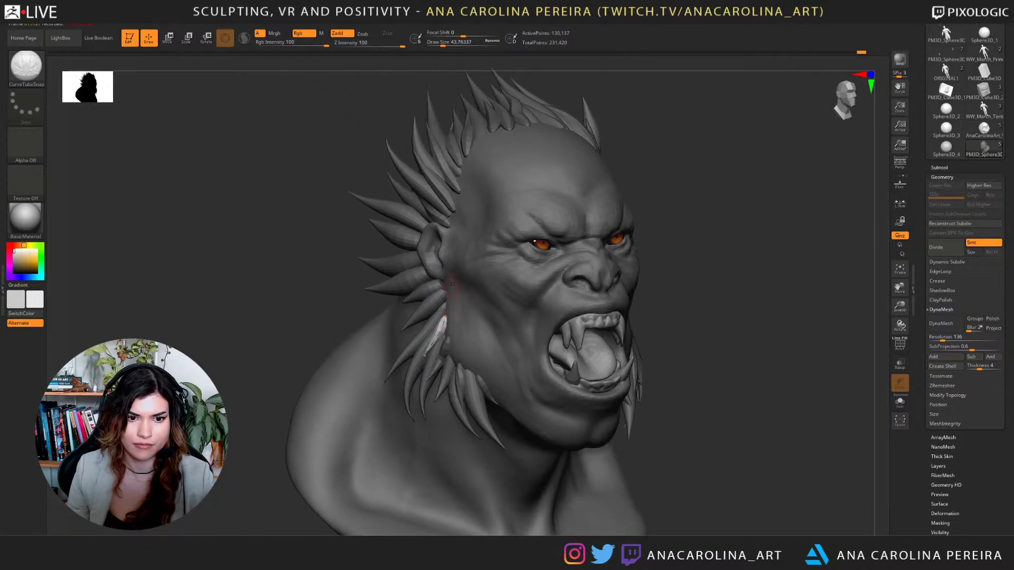
{"action": "left_click_drag", "start_coordinate": [444, 284], "coordinate": [410, 314]}
{"action": "key", "text": "ctrl+z"}
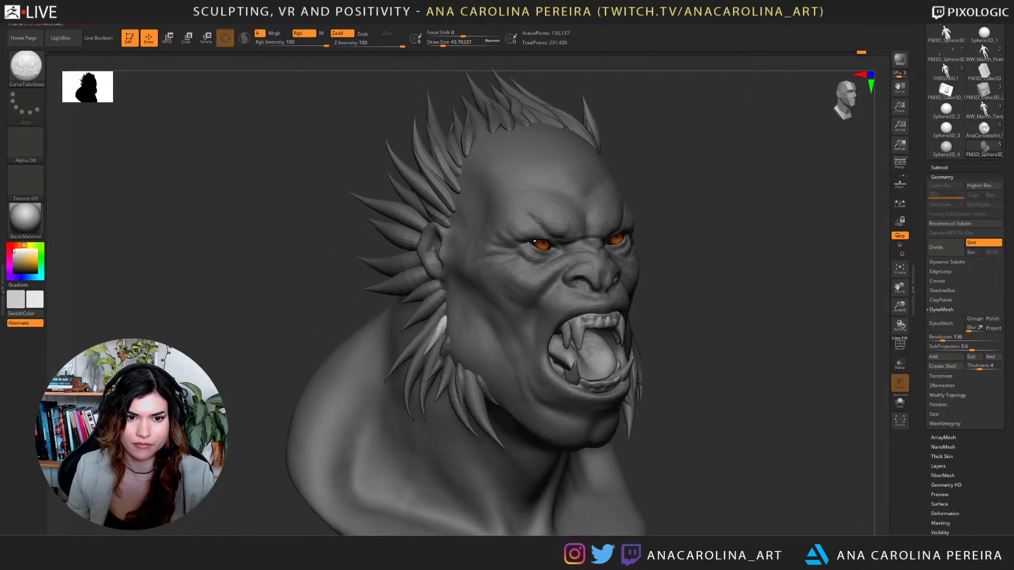
{"action": "mouse_move", "coordinate": [453, 272]}
{"action": "left_mouse_down"}
{"action": "mouse_move", "coordinate": [429, 299]}
{"action": "mouse_move", "coordinate": [424, 325]}
{"action": "left_mouse_up"}
{"action": "mouse_move", "coordinate": [657, 275]}
{"action": "left_mouse_down"}
{"action": "mouse_move", "coordinate": [689, 319]}
{"action": "mouse_move", "coordinate": [645, 341]}
{"action": "left_mouse_up"}
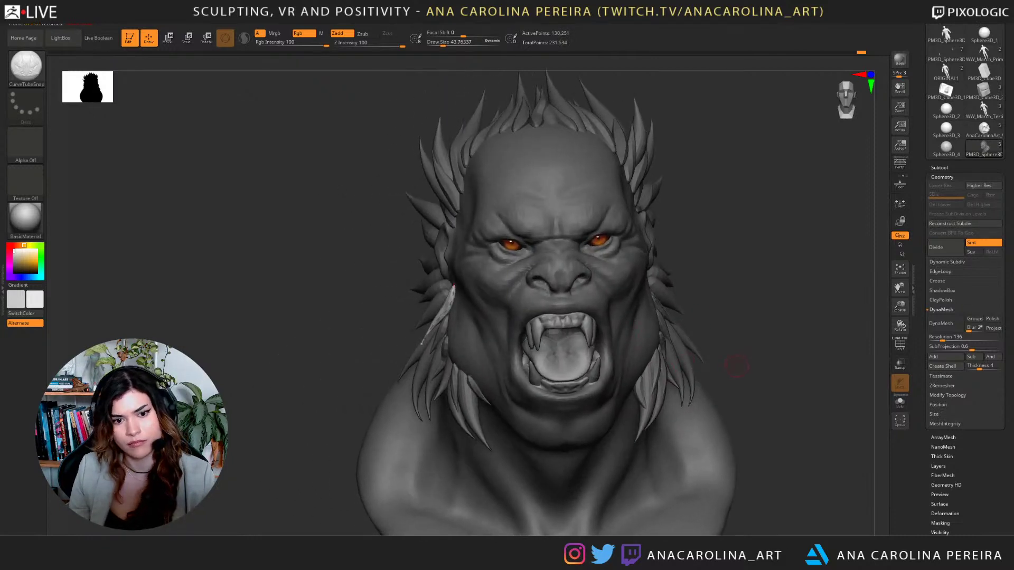
Draw a filler tube at the base of the spikes just above the ear.
{"action": "mouse_move", "coordinate": [747, 355]}
{"action": "left_mouse_down"}
{"action": "mouse_move", "coordinate": [683, 380]}
{"action": "mouse_move", "coordinate": [752, 294]}
{"action": "left_mouse_up"}
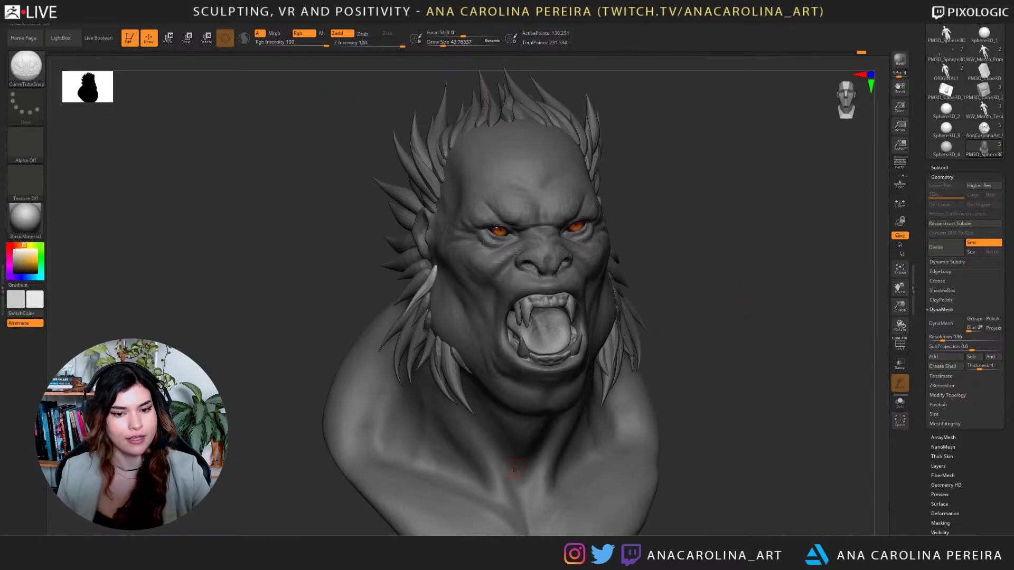
{"action": "left_click_drag", "start_coordinate": [751, 294], "coordinate": [696, 390]}
{"action": "left_click_drag", "start_coordinate": [565, 293], "coordinate": [447, 252]}
{"action": "left_click_drag", "start_coordinate": [363, 140], "coordinate": [336, 161]}
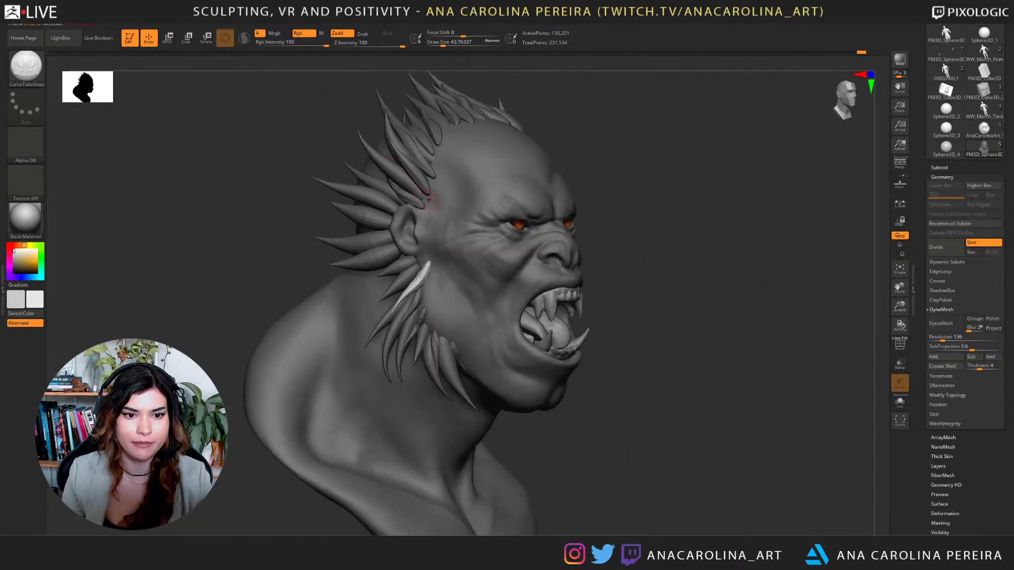
{"action": "left_click_drag", "start_coordinate": [429, 200], "coordinate": [558, 176]}
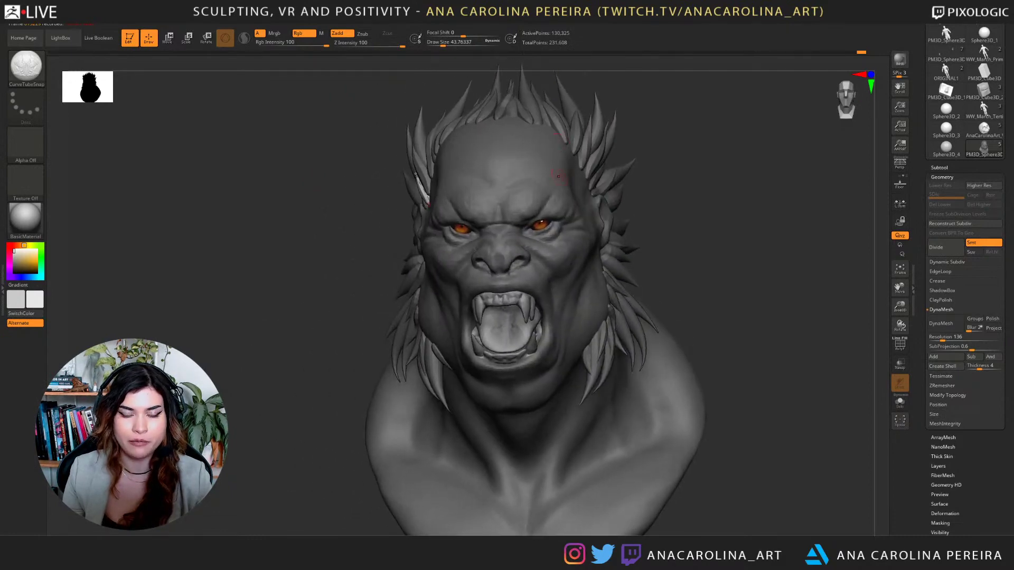
{"action": "left_click_drag", "start_coordinate": [610, 123], "coordinate": [486, 127]}
{"action": "left_click_drag", "start_coordinate": [418, 114], "coordinate": [441, 102]}
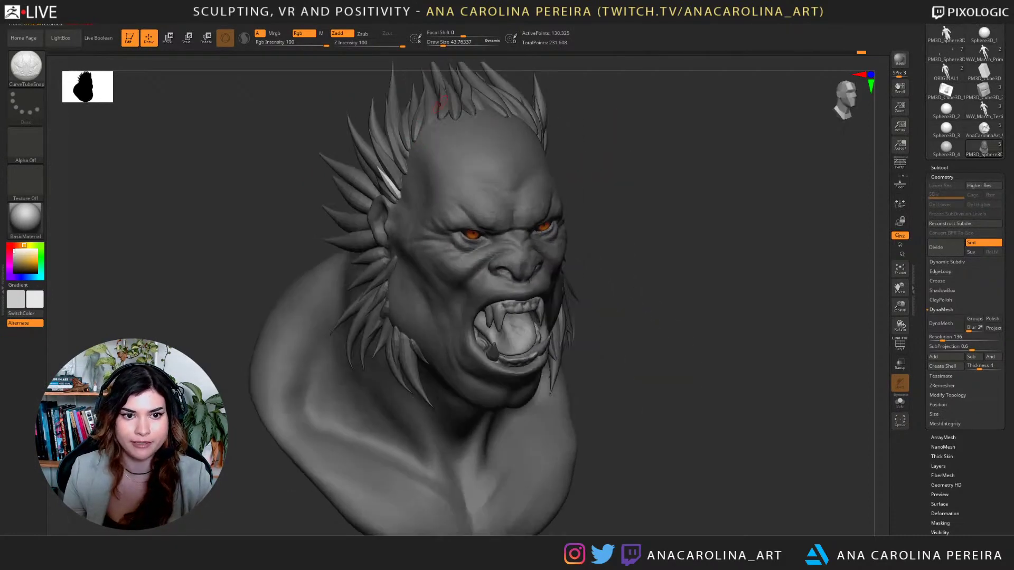
Draw a small filler tube between the spikes where the cheek meets the jaw corner.
{"action": "mouse_move", "coordinate": [600, 126]}
{"action": "left_mouse_down", "text": "alt"}
{"action": "mouse_move", "coordinate": [577, 192]}
{"action": "mouse_move", "coordinate": [454, 159]}
{"action": "left_mouse_up", "text": "alt"}
{"action": "mouse_move", "coordinate": [692, 319]}
{"action": "left_mouse_down"}
{"action": "mouse_move", "coordinate": [671, 288]}
{"action": "mouse_move", "coordinate": [695, 233]}
{"action": "mouse_move", "coordinate": [731, 228]}
{"action": "left_mouse_up"}
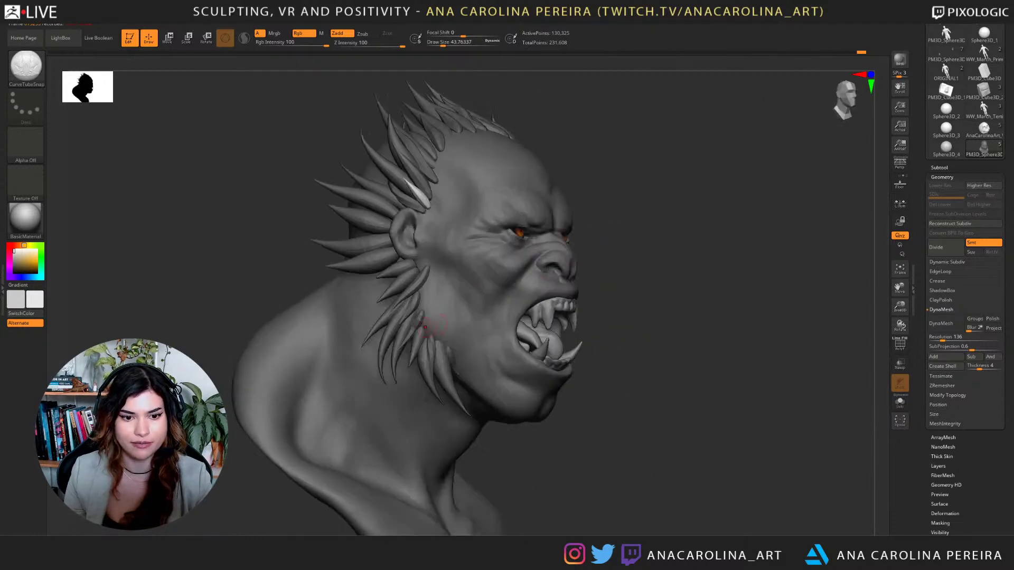
{"action": "left_click_drag", "start_coordinate": [425, 327], "coordinate": [578, 351]}
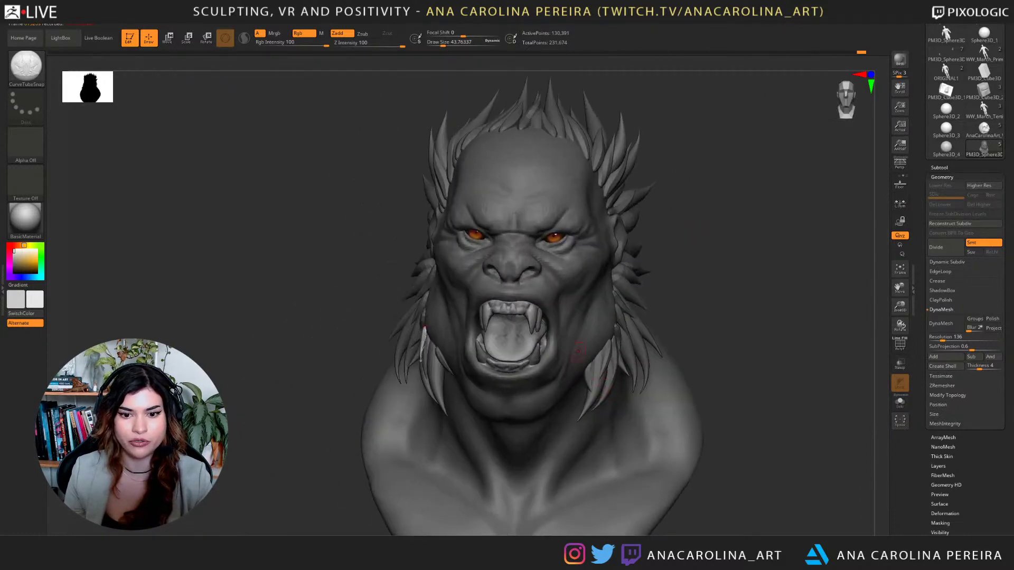
Draw a short filler tube directly under the earlobe, redrawing it after undoing the first attempt, and lower the draw size to about 44.
{"action": "left_click_drag", "start_coordinate": [413, 338], "coordinate": [415, 281]}
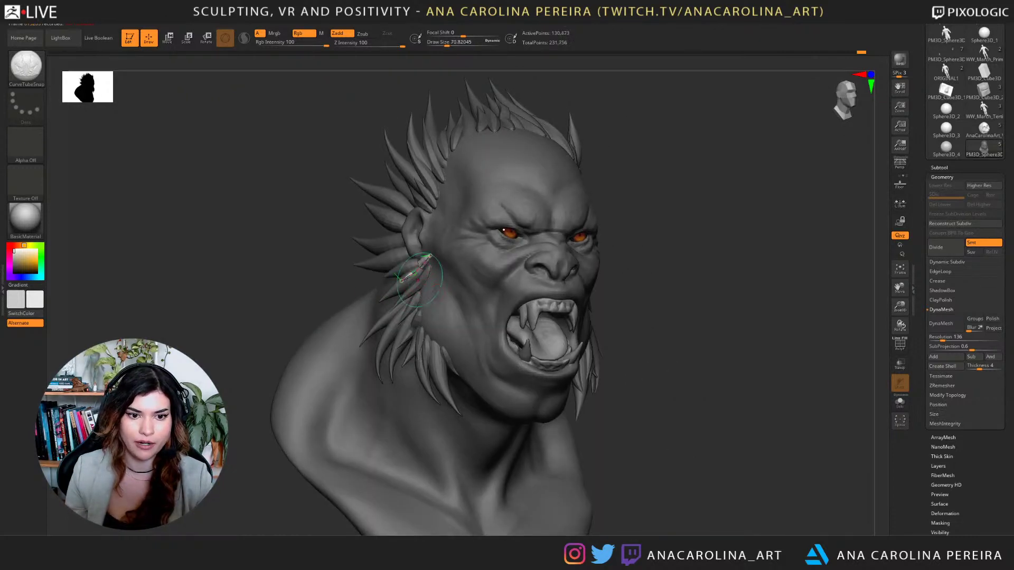
{"action": "mouse_move", "coordinate": [429, 259]}
{"action": "left_mouse_down"}
{"action": "mouse_move", "coordinate": [416, 259]}
{"action": "mouse_move", "coordinate": [389, 303]}
{"action": "left_mouse_up"}
{"action": "key", "text": "ctrl+z"}
{"action": "left_click_drag", "start_coordinate": [420, 256], "coordinate": [402, 278]}
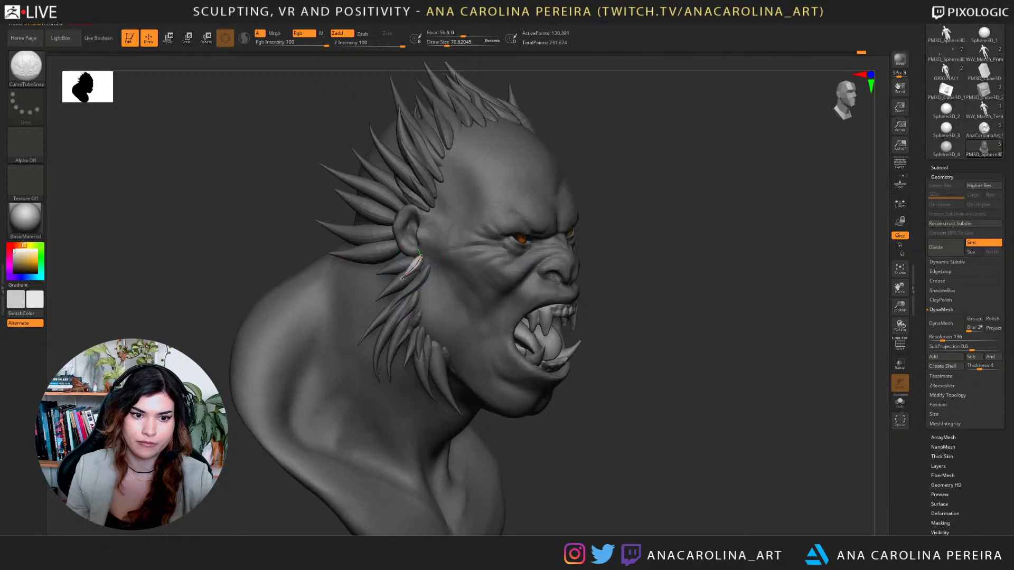
{"action": "left_click_drag", "start_coordinate": [663, 243], "coordinate": [586, 244], "text": "shift"}
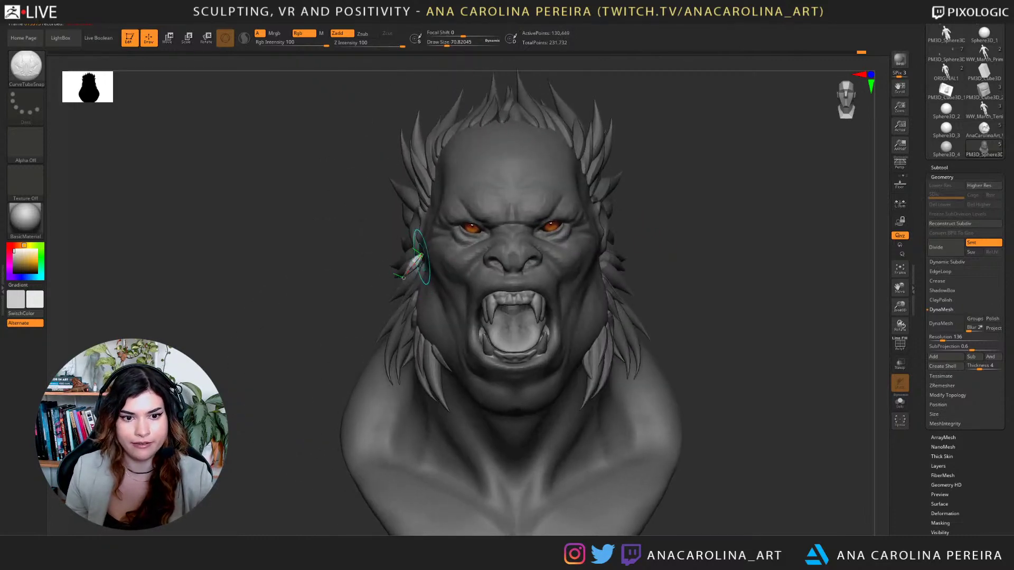
{"action": "key", "text": "bracketleft"}
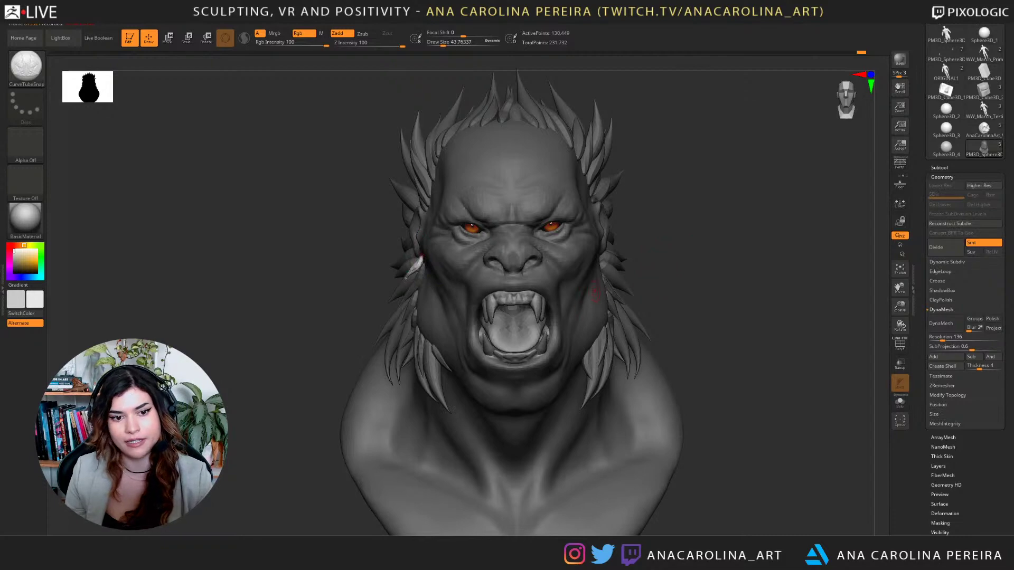
Switch to the Move Topological brush and set its draw size to about 149.
{"action": "left_click_drag", "start_coordinate": [657, 293], "coordinate": [723, 327]}
{"action": "mouse_move", "coordinate": [723, 328]}
{"action": "left_mouse_down"}
{"action": "mouse_move", "coordinate": [665, 316]}
{"action": "mouse_move", "coordinate": [655, 290]}
{"action": "mouse_move", "coordinate": [594, 285]}
{"action": "mouse_move", "coordinate": [599, 365]}
{"action": "left_mouse_up"}
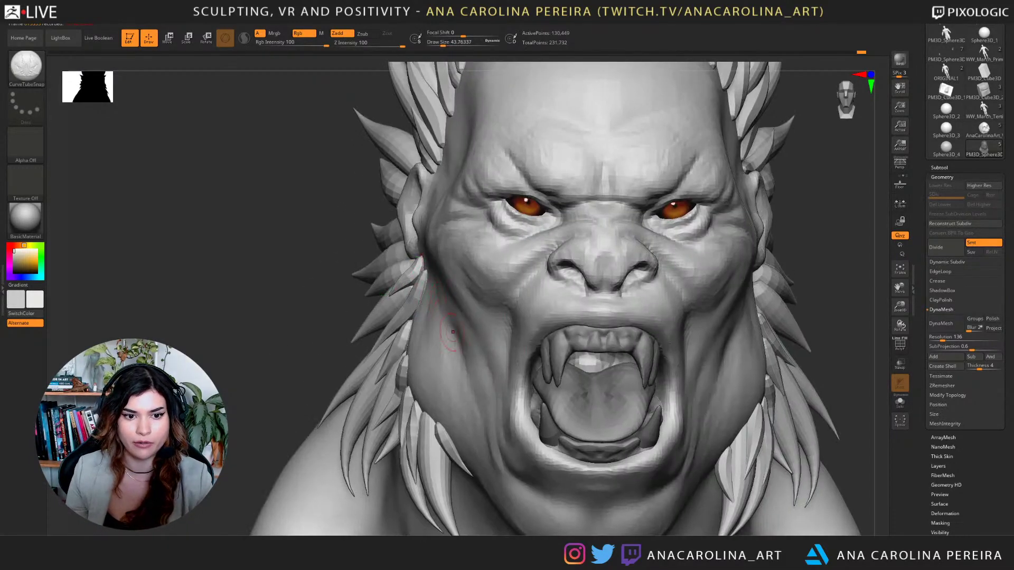
{"action": "mouse_move", "coordinate": [808, 380]}
{"action": "left_mouse_down", "text": "alt"}
{"action": "mouse_move", "coordinate": [807, 285]}
{"action": "mouse_move", "coordinate": [709, 321]}
{"action": "left_mouse_up", "text": "alt"}
{"action": "key", "text": "b"}
{"action": "key", "text": "m"}
{"action": "key", "text": "t"}
{"action": "key", "text": "space"}
{"action": "left_click_drag", "start_coordinate": [743, 278], "coordinate": [764, 278]}
{"action": "key", "text": "space"}
{"action": "mouse_move", "coordinate": [703, 289]}
{"action": "left_mouse_down"}
{"action": "mouse_move", "coordinate": [689, 272]}
{"action": "mouse_move", "coordinate": [639, 279]}
{"action": "left_mouse_up"}
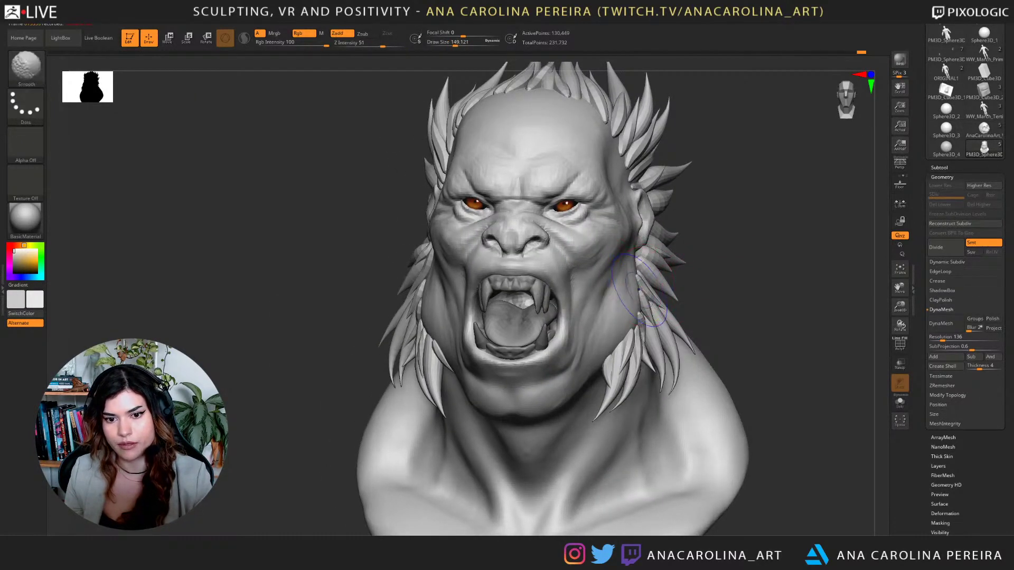
Isolate the head and bust, mask them completely, and unhide the spikes so that only the spikes stay editable.
{"action": "left_click", "coordinate": [625, 283], "text": "ctrl+shift"}
{"action": "left_click_drag", "start_coordinate": [705, 270], "coordinate": [731, 195], "text": "alt"}
{"action": "left_click_drag", "start_coordinate": [789, 136], "coordinate": [483, 477], "text": "ctrl"}
{"action": "left_click", "coordinate": [483, 478], "text": "ctrl+shift"}
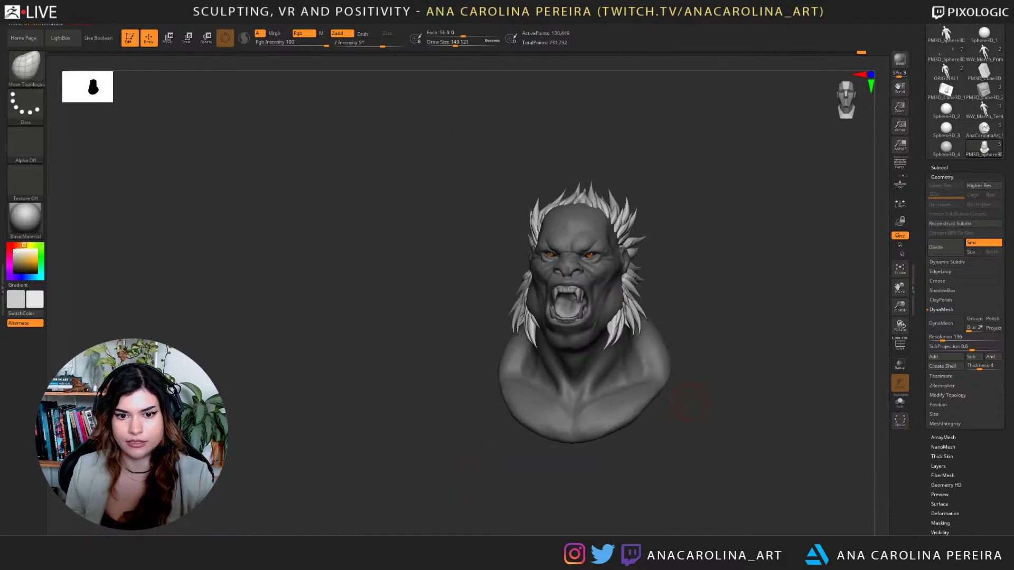
Nudge the unmasked spikes just above the ear with Move Topological, checking their silhouette from several angles.
{"action": "left_click_drag", "start_coordinate": [690, 404], "coordinate": [656, 450], "text": "alt"}
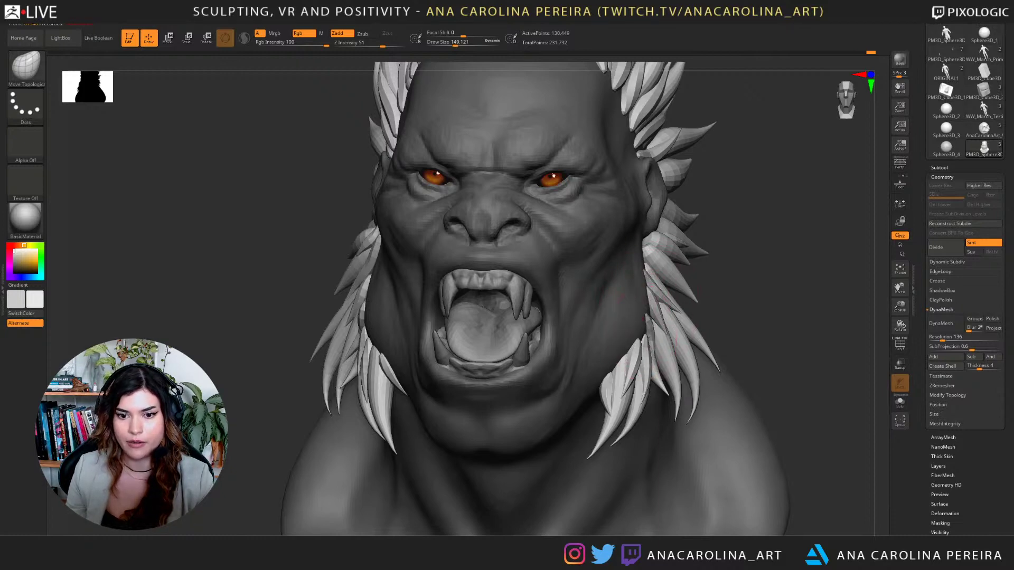
{"action": "right_click_drag", "start_coordinate": [422, 345], "coordinate": [459, 345]}
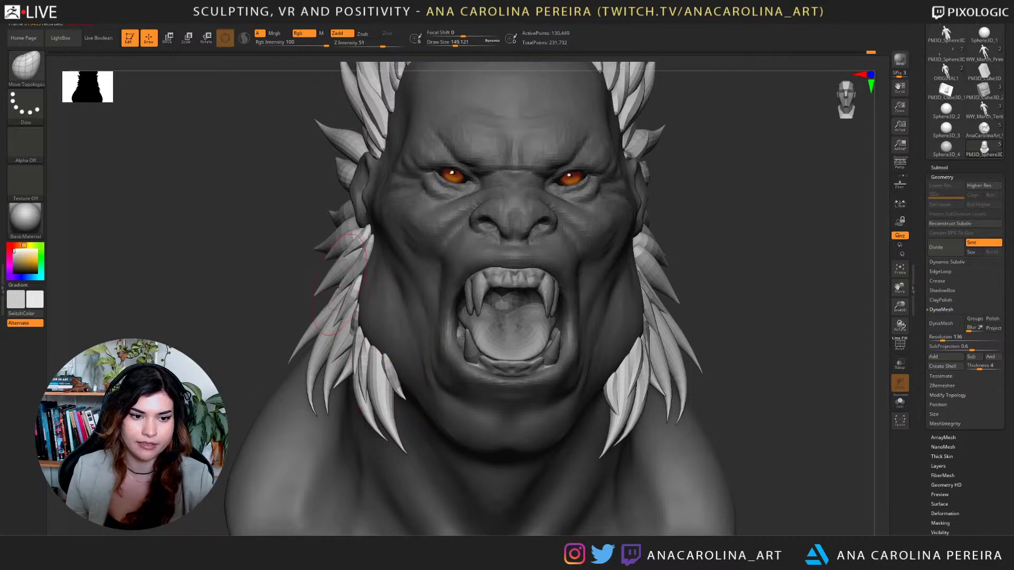
{"action": "mouse_move", "coordinate": [343, 301]}
{"action": "right_mouse_down"}
{"action": "mouse_move", "coordinate": [425, 264]}
{"action": "mouse_move", "coordinate": [533, 245]}
{"action": "right_mouse_up"}
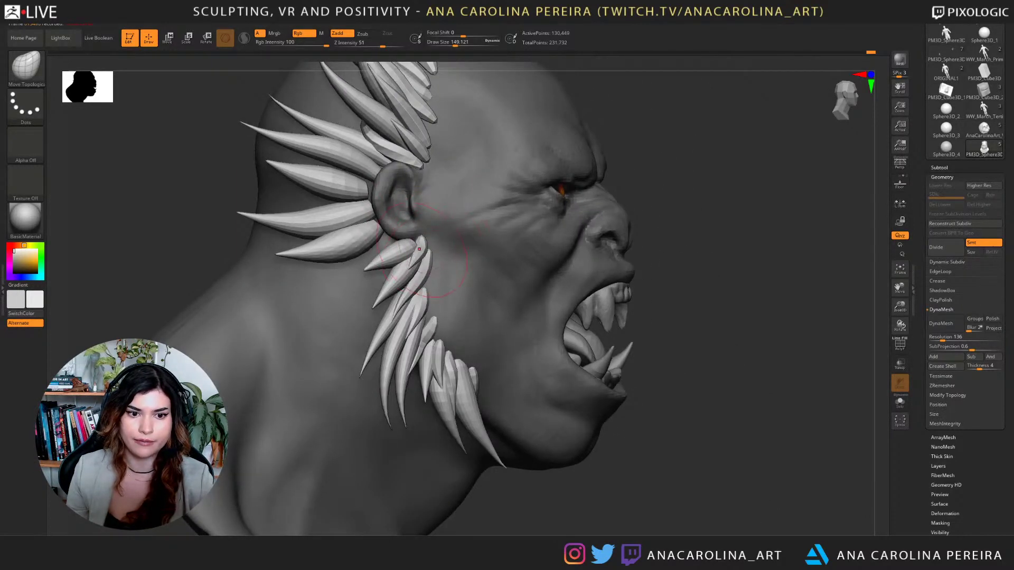
{"action": "right_click_drag", "start_coordinate": [518, 238], "coordinate": [719, 236]}
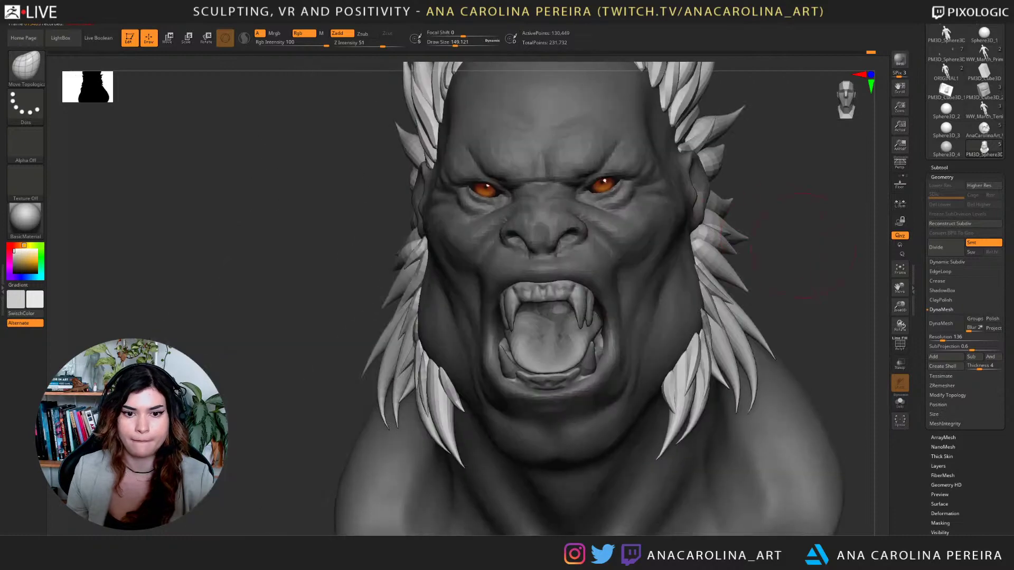
{"action": "mouse_move", "coordinate": [722, 293]}
{"action": "right_mouse_down", "text": "ctrl"}
{"action": "mouse_move", "coordinate": [740, 232]}
{"action": "mouse_move", "coordinate": [712, 285]}
{"action": "right_mouse_up", "text": "ctrl"}
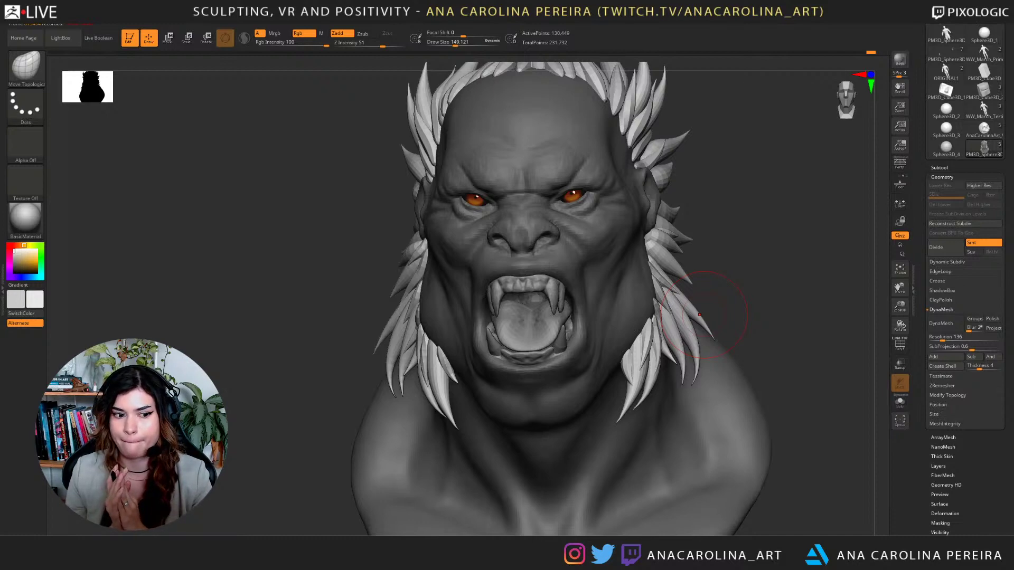
{"action": "right_click_drag", "start_coordinate": [855, 237], "coordinate": [648, 313]}
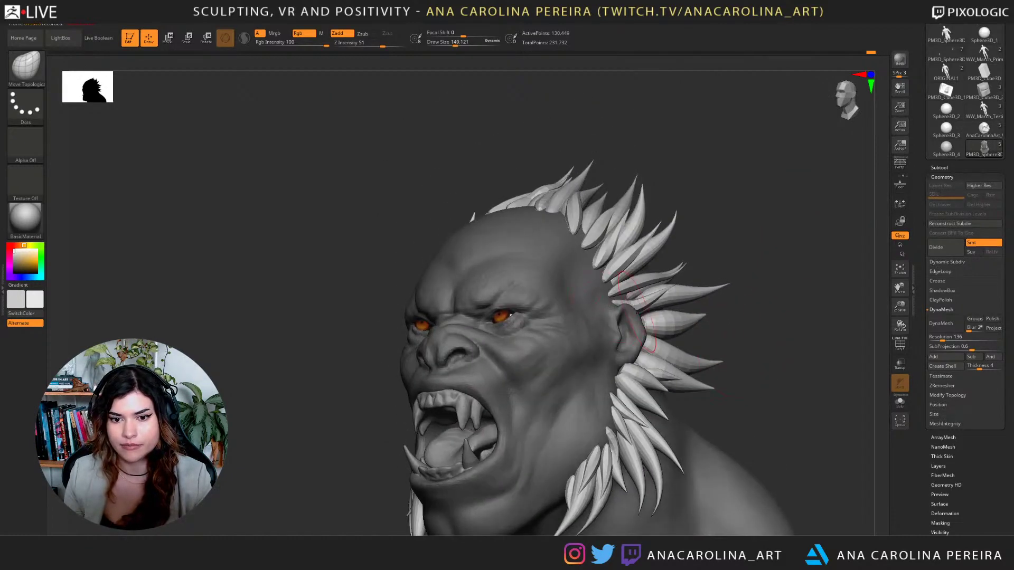
{"action": "left_click_drag", "start_coordinate": [629, 292], "coordinate": [614, 290]}
{"action": "right_click_drag", "start_coordinate": [602, 283], "coordinate": [723, 275]}
{"action": "left_click_drag", "start_coordinate": [608, 278], "coordinate": [604, 273]}
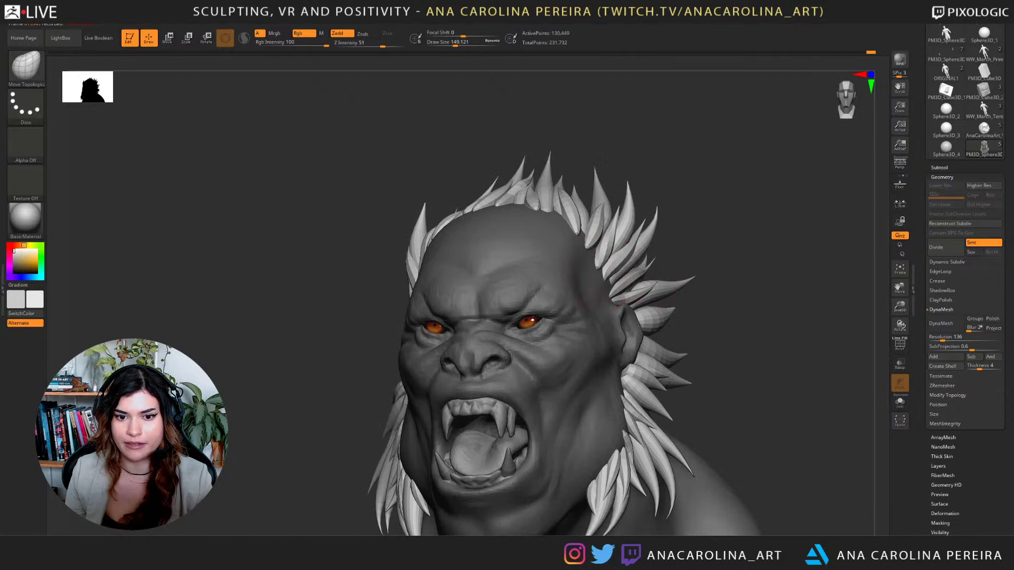
{"action": "right_click_drag", "start_coordinate": [602, 272], "coordinate": [697, 291]}
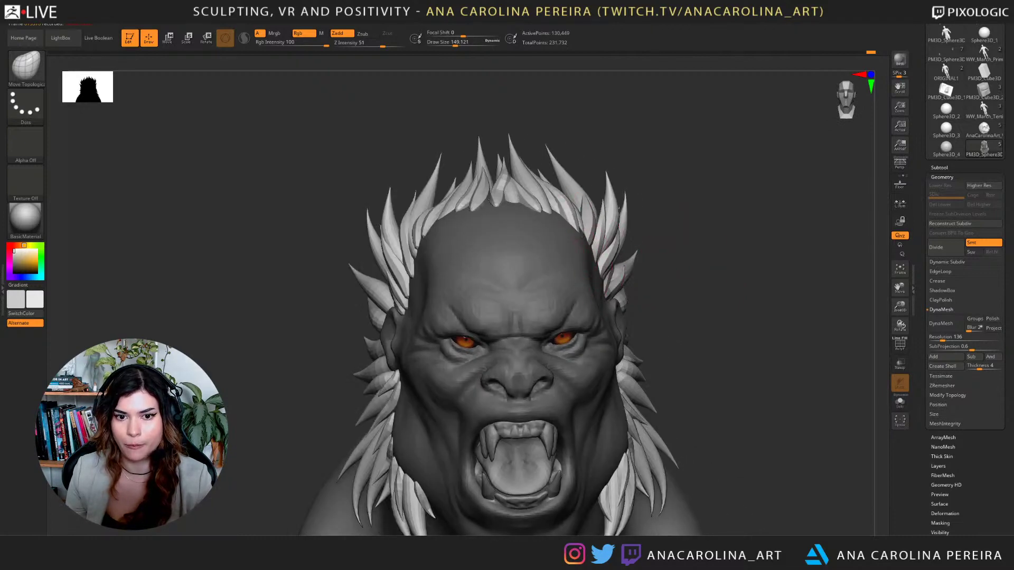
{"action": "mouse_move", "coordinate": [584, 235]}
{"action": "right_mouse_down"}
{"action": "mouse_move", "coordinate": [589, 222]}
{"action": "mouse_move", "coordinate": [542, 206]}
{"action": "right_mouse_up"}
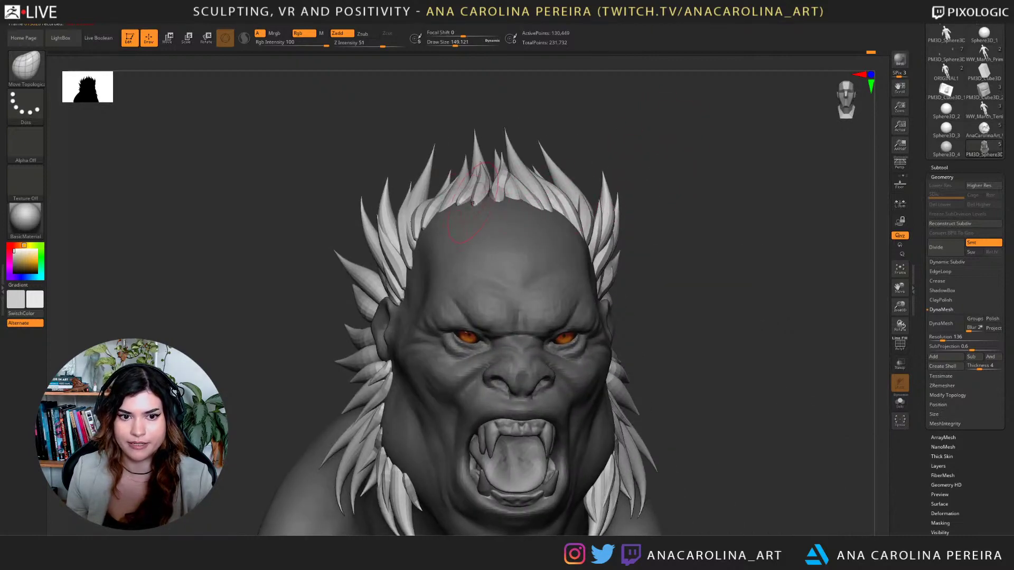
Split the spikes off the masked head and bust into their own subtool and save the project.
{"action": "mouse_move", "coordinate": [459, 203]}
{"action": "right_mouse_down"}
{"action": "mouse_move", "coordinate": [720, 192]}
{"action": "mouse_move", "coordinate": [759, 150]}
{"action": "mouse_move", "coordinate": [777, 151]}
{"action": "right_mouse_up"}
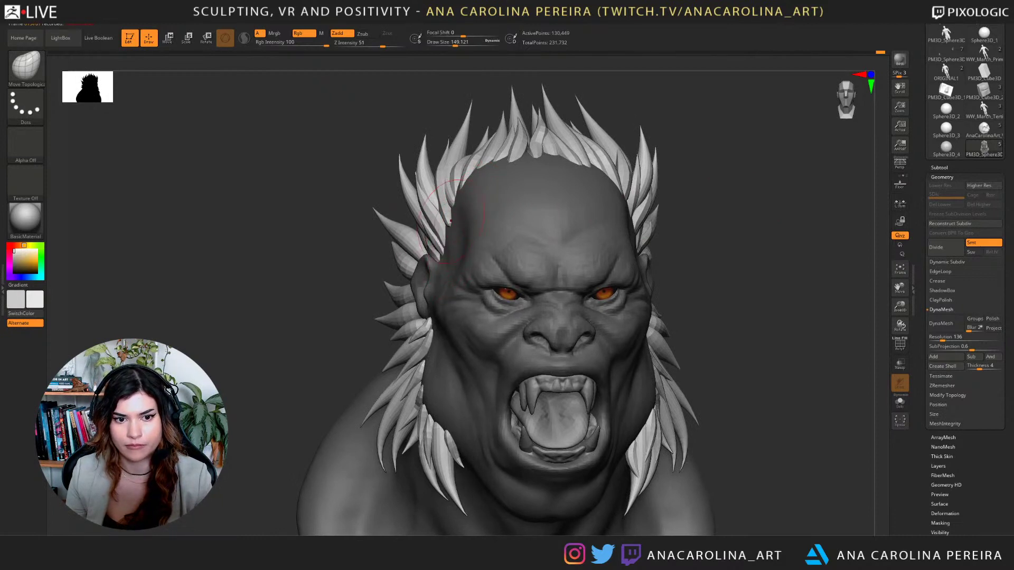
{"action": "left_click_drag", "start_coordinate": [351, 308], "coordinate": [366, 289]}
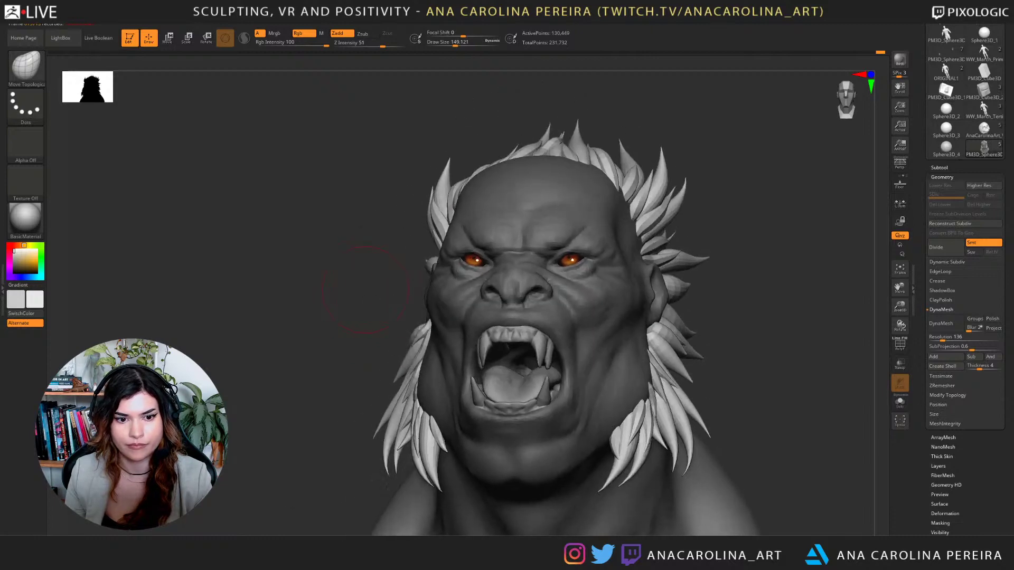
{"action": "left_click_drag", "start_coordinate": [338, 322], "coordinate": [404, 319]}
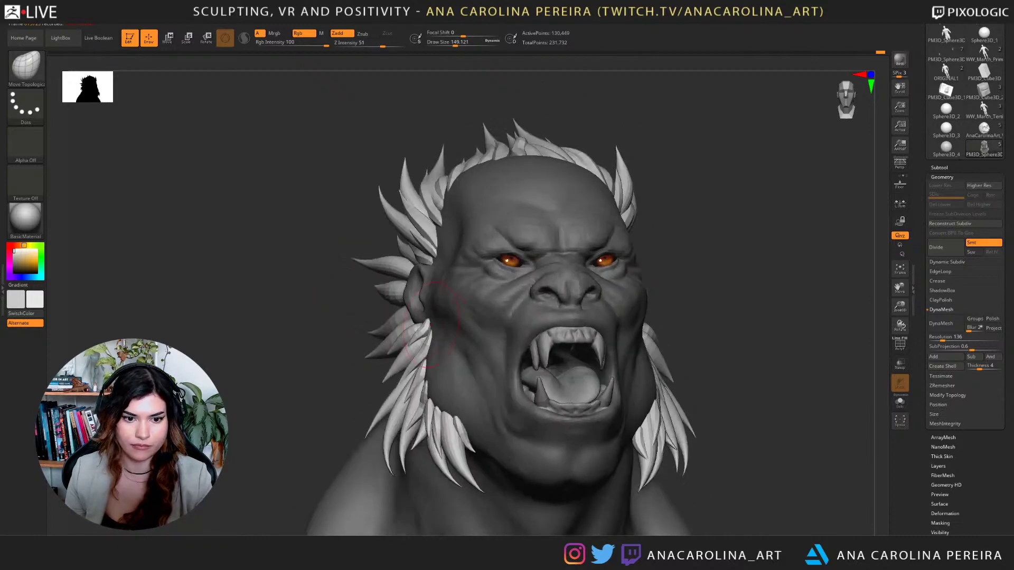
{"action": "left_click_drag", "start_coordinate": [471, 300], "coordinate": [441, 238], "text": "alt"}
{"action": "left_click_drag", "start_coordinate": [681, 302], "coordinate": [710, 300]}
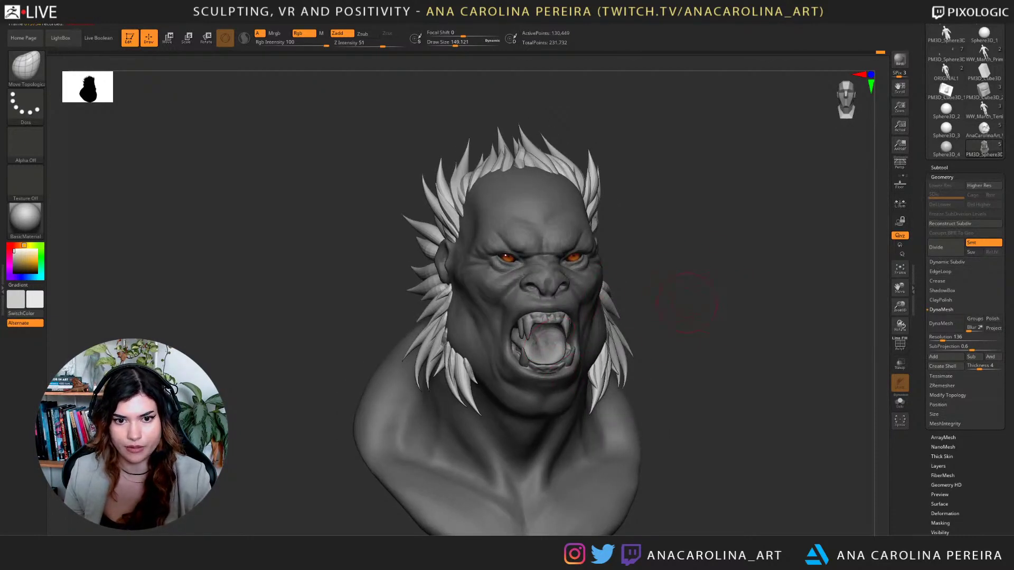
{"action": "left_click_drag", "start_coordinate": [815, 324], "coordinate": [866, 320]}
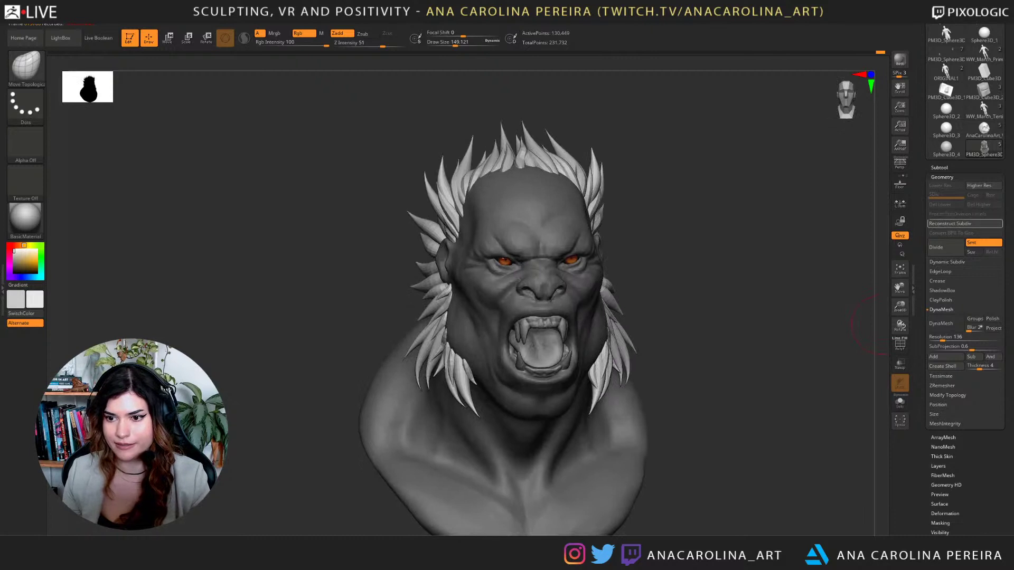
{"action": "left_click", "coordinate": [940, 167]}
{"action": "left_click", "coordinate": [934, 376]}
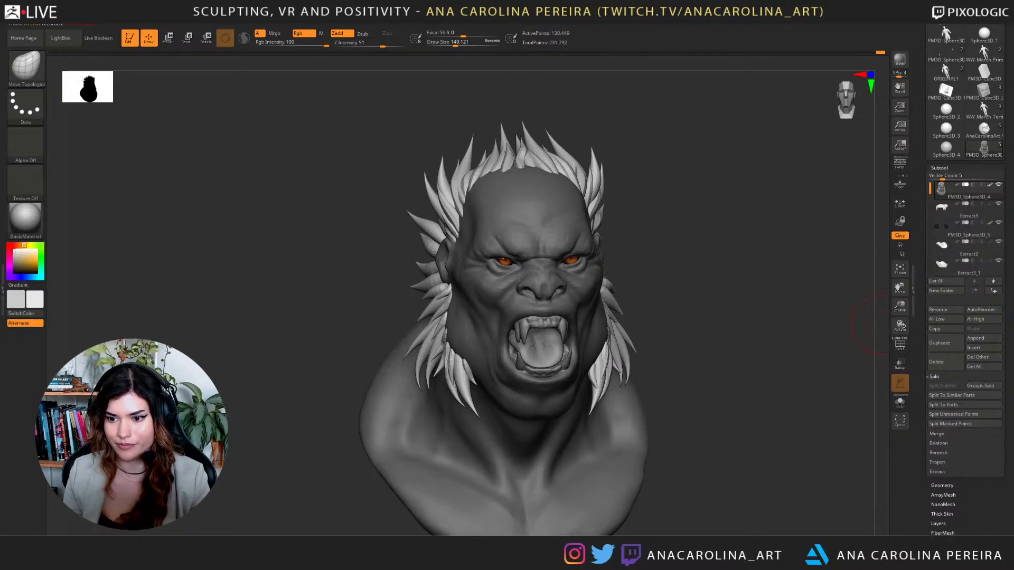
{"action": "left_click", "coordinate": [945, 404]}
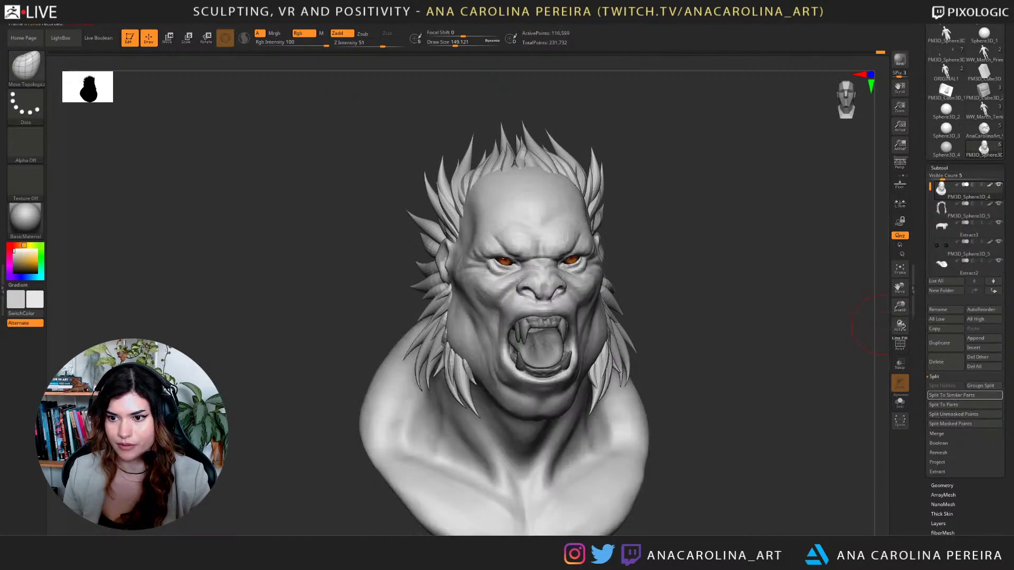
{"action": "key", "text": "ctrl+s"}
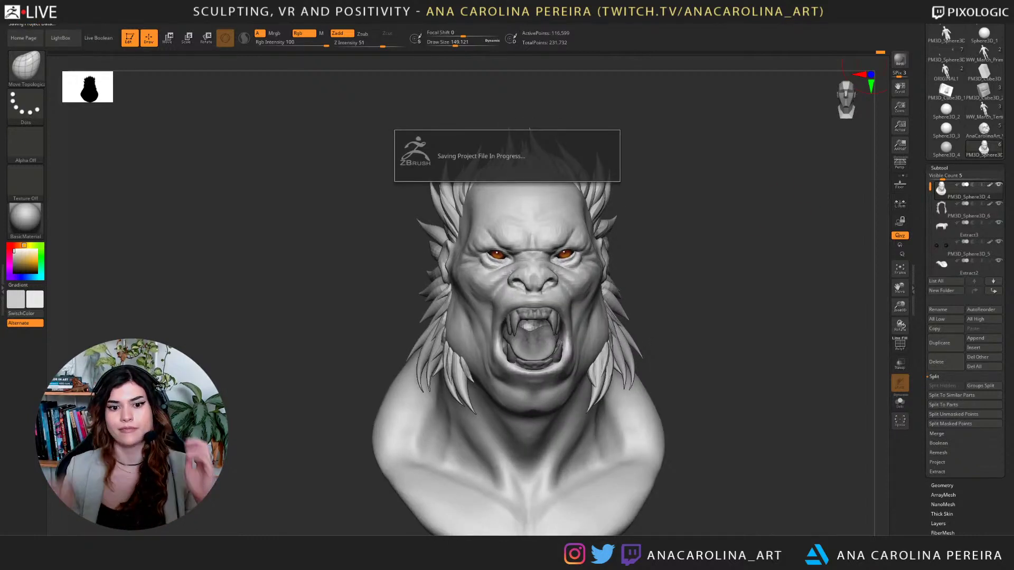
Switch to the Paint brush, choose a mid-grey colour and set the draw size to about 576.
{"action": "mouse_move", "coordinate": [708, 296]}
{"action": "left_mouse_down"}
{"action": "mouse_move", "coordinate": [747, 301]}
{"action": "mouse_move", "coordinate": [732, 272]}
{"action": "mouse_move", "coordinate": [727, 311]}
{"action": "mouse_move", "coordinate": [730, 295]}
{"action": "left_mouse_up"}
{"action": "key", "text": "space"}
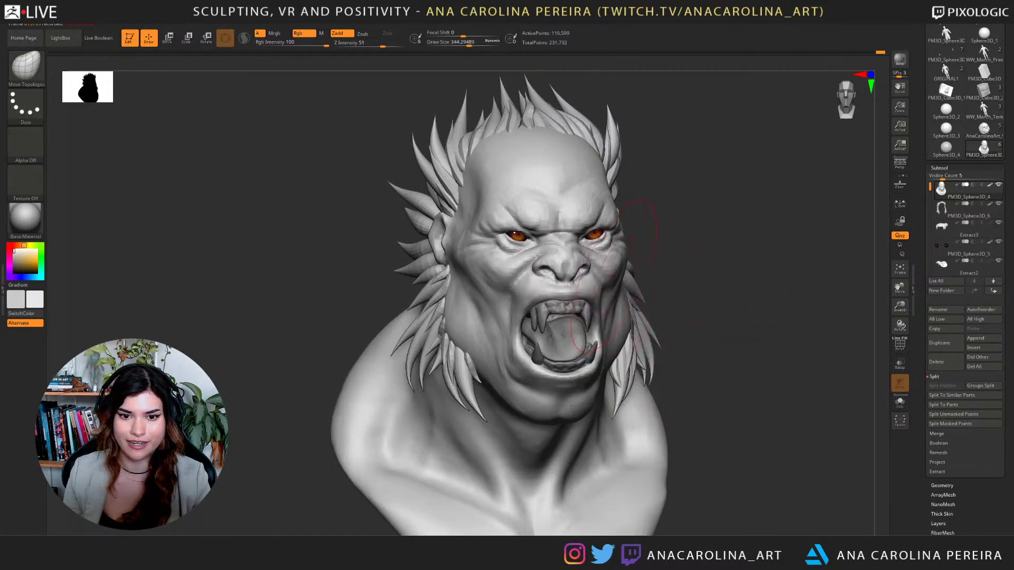
{"action": "left_click_drag", "start_coordinate": [656, 256], "coordinate": [617, 267], "text": "alt"}
{"action": "key", "text": "b"}
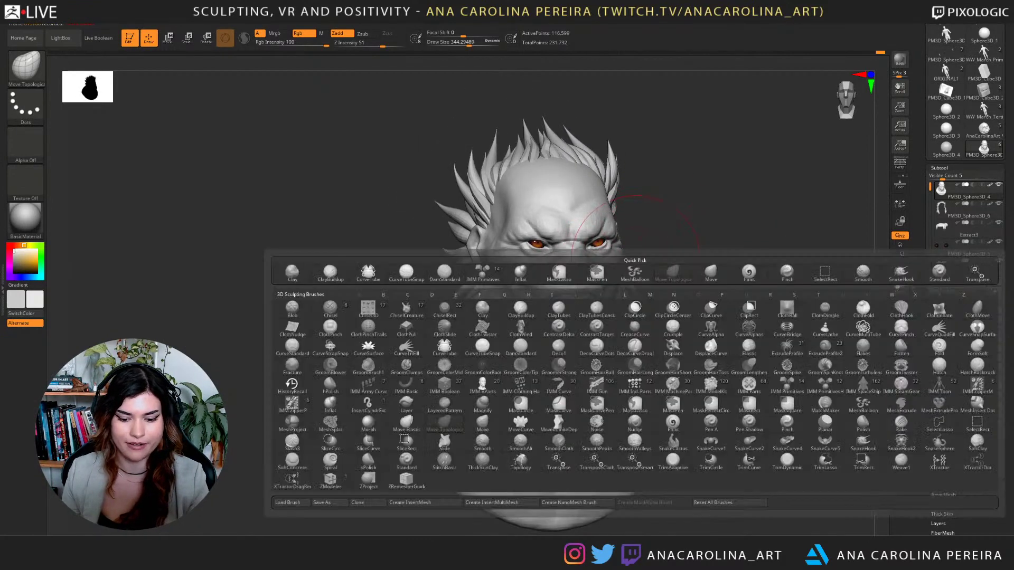
{"action": "key", "text": "p"}
{"action": "key", "text": "a"}
{"action": "left_click_drag", "start_coordinate": [14, 250], "coordinate": [14, 260]}
{"action": "key", "text": "space"}
{"action": "left_click_drag", "start_coordinate": [507, 257], "coordinate": [531, 245]}
Paint the whole head and bust mid-grey, front, sides and back, enlarging the draw size to about 989.
{"action": "left_click_drag", "start_coordinate": [529, 347], "coordinate": [594, 414]}
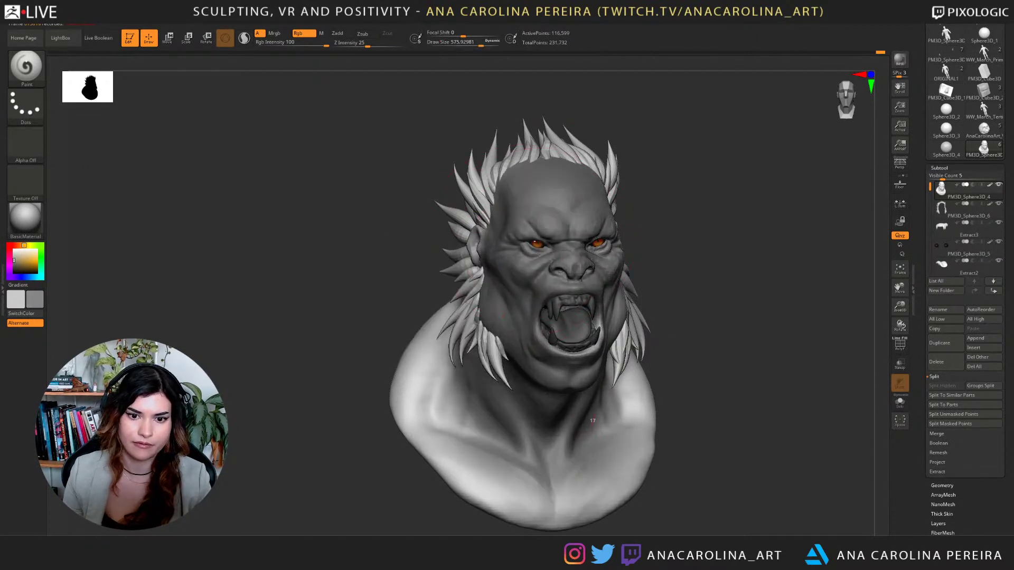
{"action": "key", "text": "ctrl+z"}
{"action": "mouse_move", "coordinate": [573, 274]}
{"action": "left_mouse_down"}
{"action": "mouse_move", "coordinate": [539, 311]}
{"action": "mouse_move", "coordinate": [562, 199]}
{"action": "mouse_move", "coordinate": [502, 446]}
{"action": "left_mouse_up"}
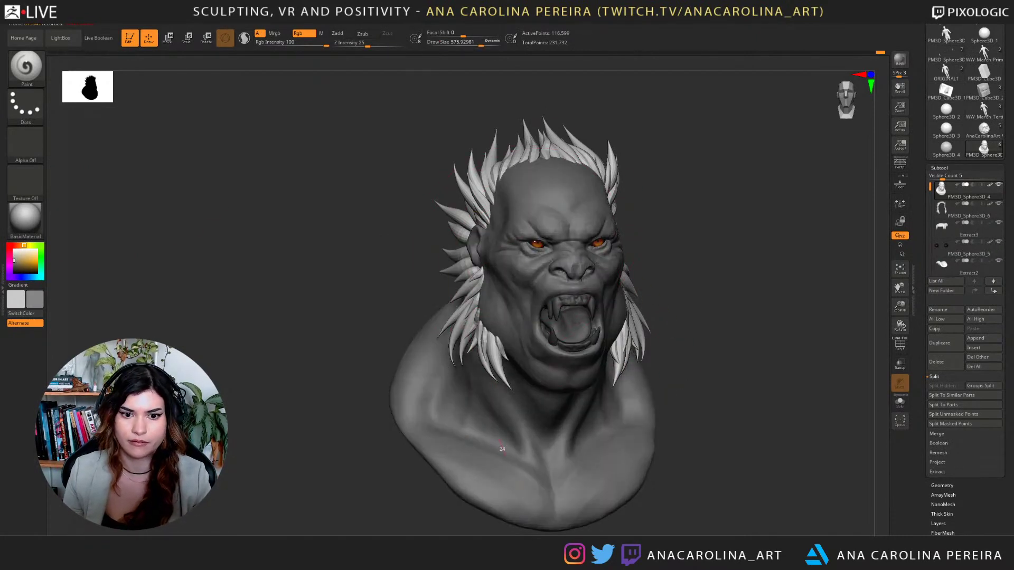
{"action": "left_click_drag", "start_coordinate": [739, 386], "coordinate": [609, 372]}
{"action": "key", "text": "space"}
{"action": "left_click_drag", "start_coordinate": [681, 322], "coordinate": [696, 322]}
{"action": "left_click_drag", "start_coordinate": [824, 312], "coordinate": [634, 302]}
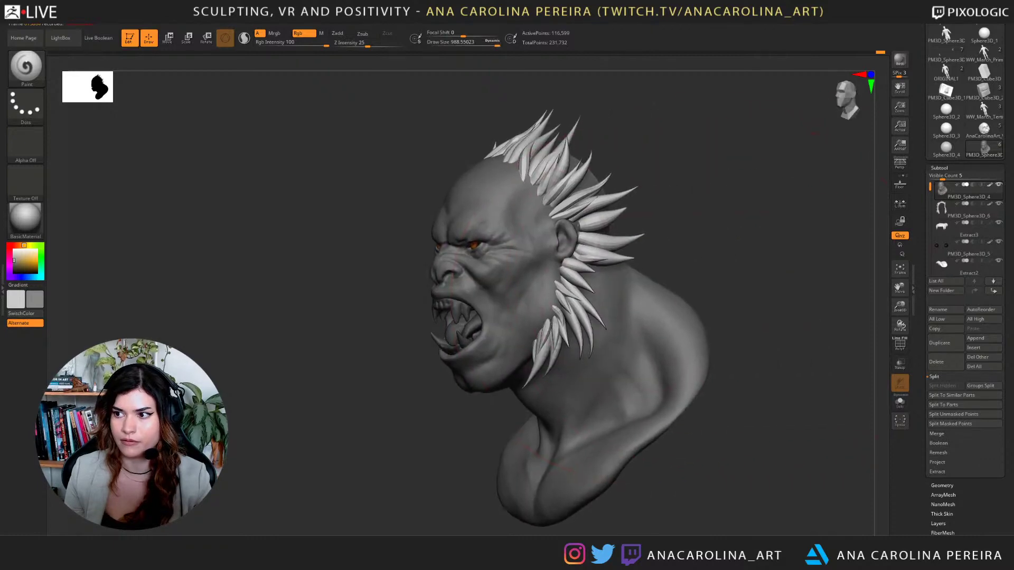
{"action": "mouse_move", "coordinate": [792, 303]}
{"action": "left_mouse_down"}
{"action": "mouse_move", "coordinate": [736, 299]}
{"action": "mouse_move", "coordinate": [596, 328]}
{"action": "mouse_move", "coordinate": [666, 350]}
{"action": "mouse_move", "coordinate": [528, 343]}
{"action": "left_mouse_up"}
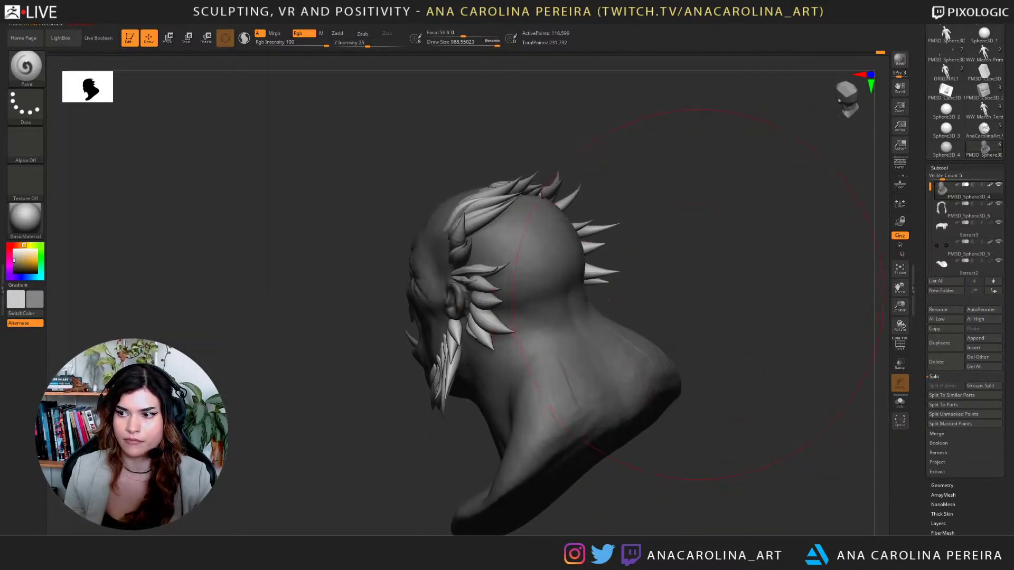
{"action": "left_click_drag", "start_coordinate": [698, 295], "coordinate": [190, 267]}
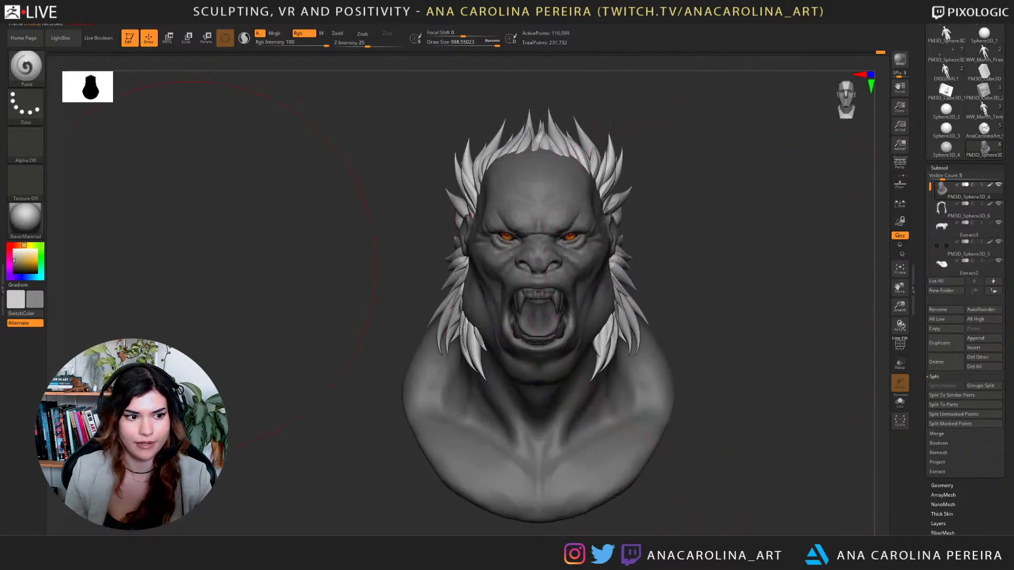
Pick a darker grey and darken the face and mouth interior, reducing the draw size to about 559.
{"action": "left_click", "coordinate": [15, 265]}
{"action": "key", "text": "space"}
{"action": "left_click", "coordinate": [529, 250]}
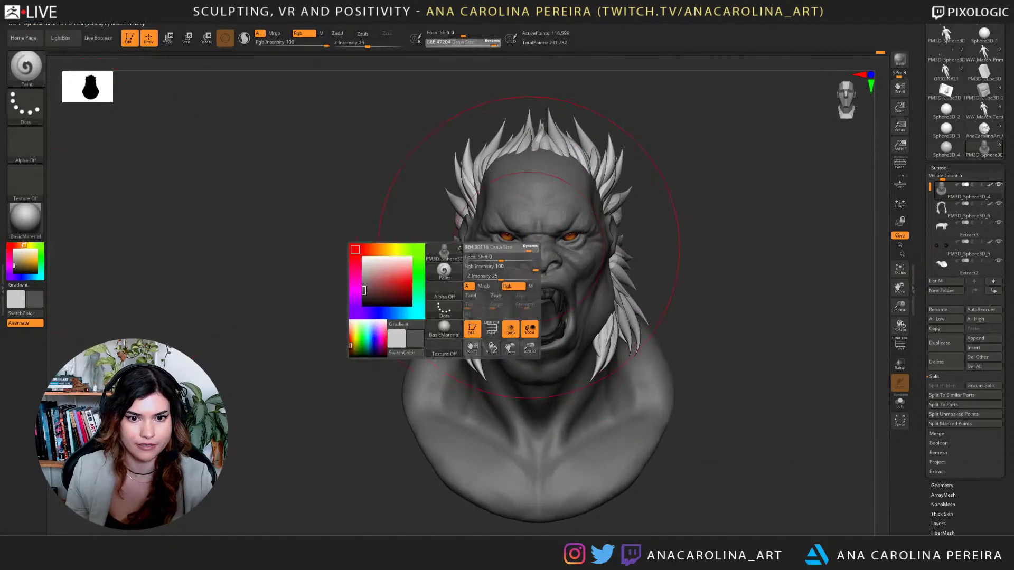
{"action": "mouse_move", "coordinate": [534, 274]}
{"action": "left_mouse_down"}
{"action": "mouse_move", "coordinate": [552, 248]}
{"action": "mouse_move", "coordinate": [543, 211]}
{"action": "left_mouse_up"}
{"action": "left_click_drag", "start_coordinate": [726, 283], "coordinate": [682, 302]}
{"action": "key", "text": "space"}
{"action": "left_click", "coordinate": [694, 280]}
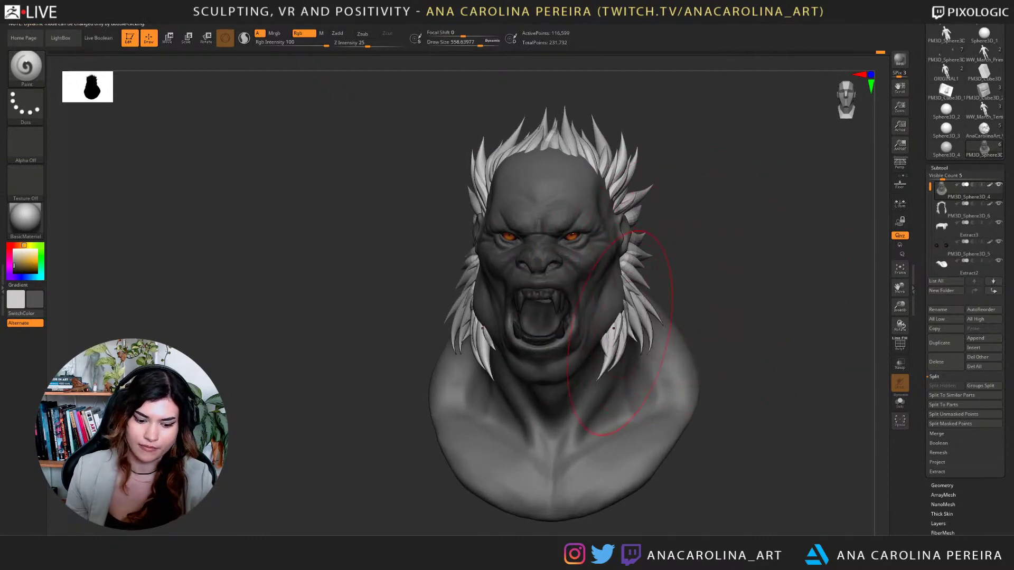
Sample a light colour and try lightening the forehead, undoing unwanted strokes and setting the draw size to about 422.
{"action": "key", "text": "c"}
{"action": "left_click_drag", "start_coordinate": [616, 330], "coordinate": [613, 412]}
{"action": "key", "text": "ctrl+z"}
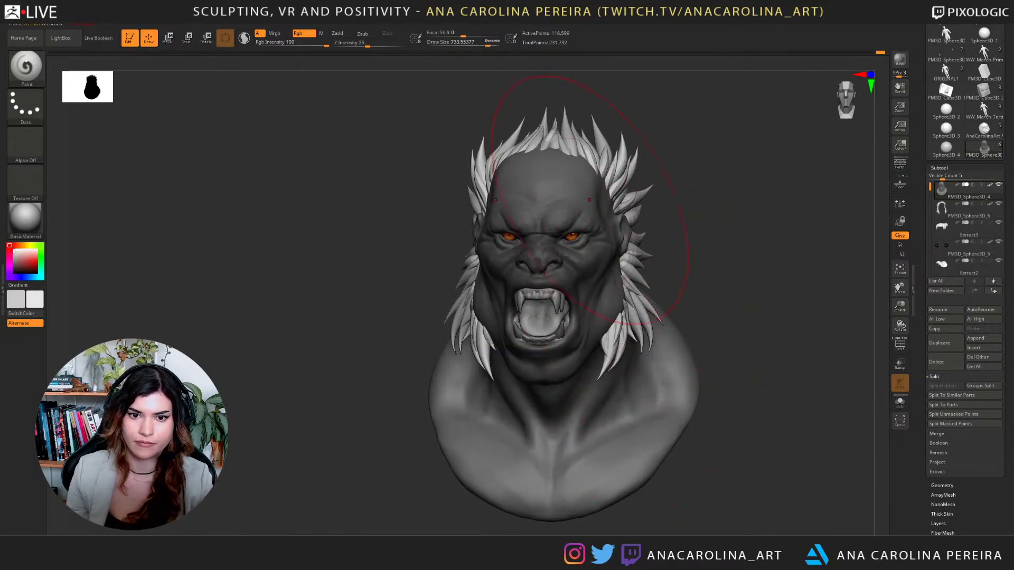
{"action": "left_click_drag", "start_coordinate": [589, 200], "coordinate": [616, 201]}
{"action": "key", "text": "space"}
{"action": "left_click", "coordinate": [568, 211]}
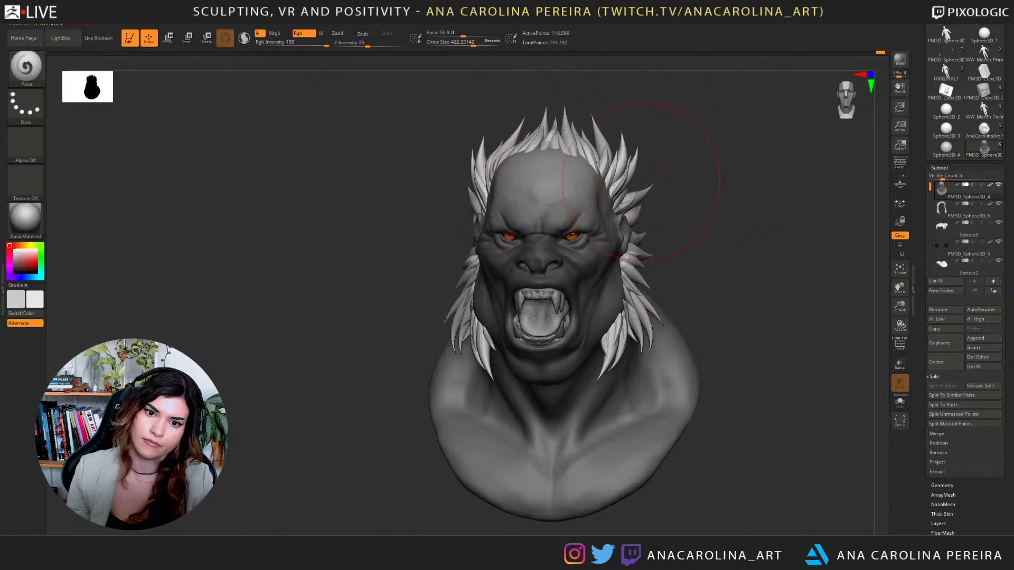
{"action": "key", "text": "ctrl+z"}
{"action": "left_click_drag", "start_coordinate": [586, 187], "coordinate": [629, 198]}
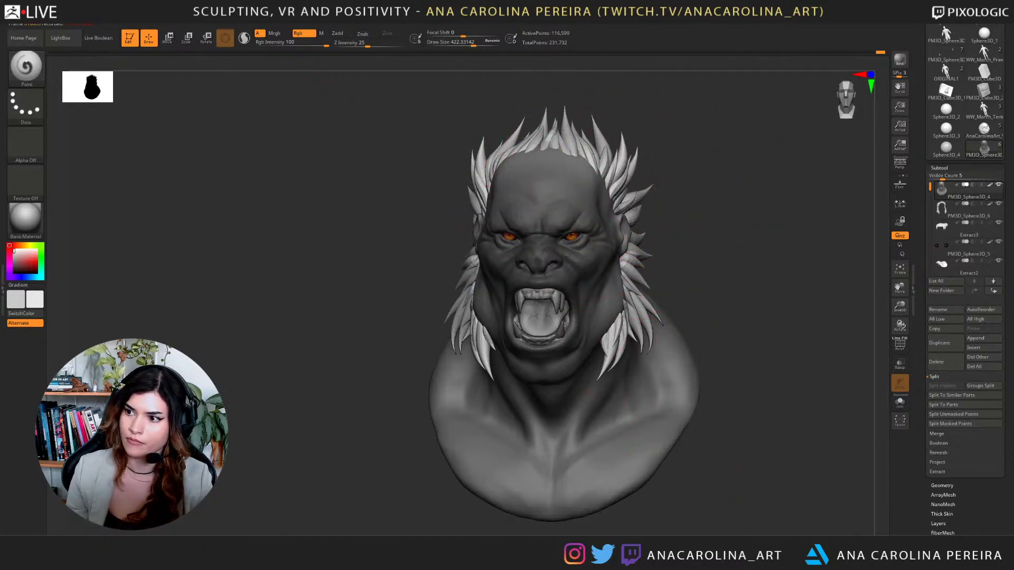
Lighten the jaw sides, neck and shoulders with a lighter grey, using draw sizes of about 305 and 430.
{"action": "left_click_drag", "start_coordinate": [726, 318], "coordinate": [674, 316]}
{"action": "key", "text": "bracketleft"}
{"action": "left_click_drag", "start_coordinate": [611, 297], "coordinate": [602, 326]}
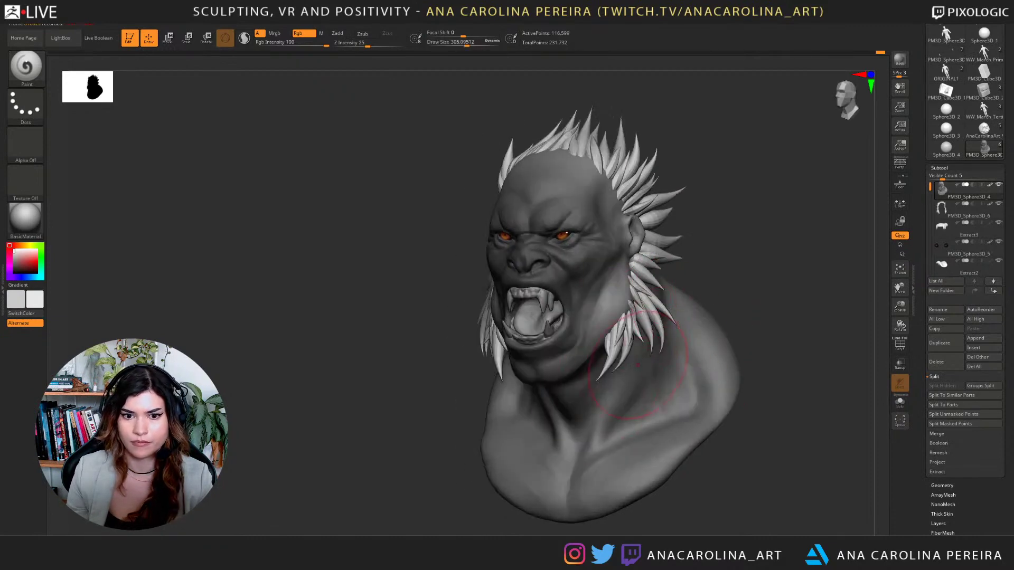
{"action": "left_click_drag", "start_coordinate": [676, 318], "coordinate": [727, 316]}
{"action": "key", "text": "space"}
{"action": "left_click_drag", "start_coordinate": [666, 355], "coordinate": [676, 355]}
{"action": "left_click_drag", "start_coordinate": [735, 316], "coordinate": [705, 327]}
{"action": "mouse_move", "coordinate": [647, 396]}
{"action": "left_mouse_down"}
{"action": "mouse_move", "coordinate": [620, 449]}
{"action": "mouse_move", "coordinate": [679, 370]}
{"action": "mouse_move", "coordinate": [703, 296]}
{"action": "mouse_move", "coordinate": [623, 343]}
{"action": "left_mouse_up"}
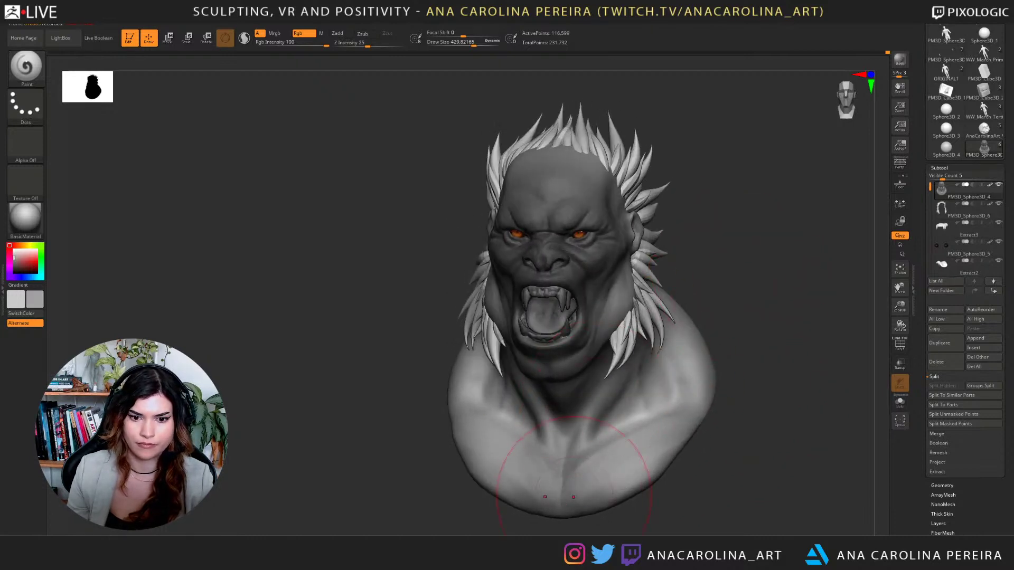
Undo the last chest strokes, sample a dark grey, and darken the mouth interior, lower chest and neck.
{"action": "left_click_drag", "start_coordinate": [566, 443], "coordinate": [584, 462]}
{"action": "key", "text": "ctrl+z"}
{"action": "key", "text": "ctrl+z"}
{"action": "key", "text": "c"}
{"action": "left_click_drag", "start_coordinate": [547, 317], "coordinate": [545, 269]}
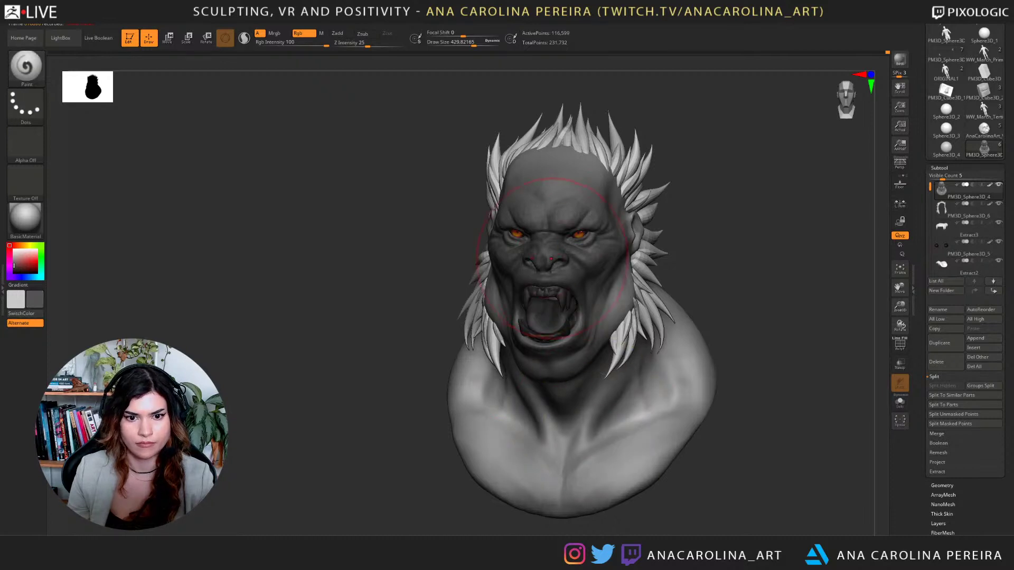
{"action": "mouse_move", "coordinate": [575, 423]}
{"action": "left_mouse_down"}
{"action": "mouse_move", "coordinate": [553, 445]}
{"action": "mouse_move", "coordinate": [564, 465]}
{"action": "left_mouse_up"}
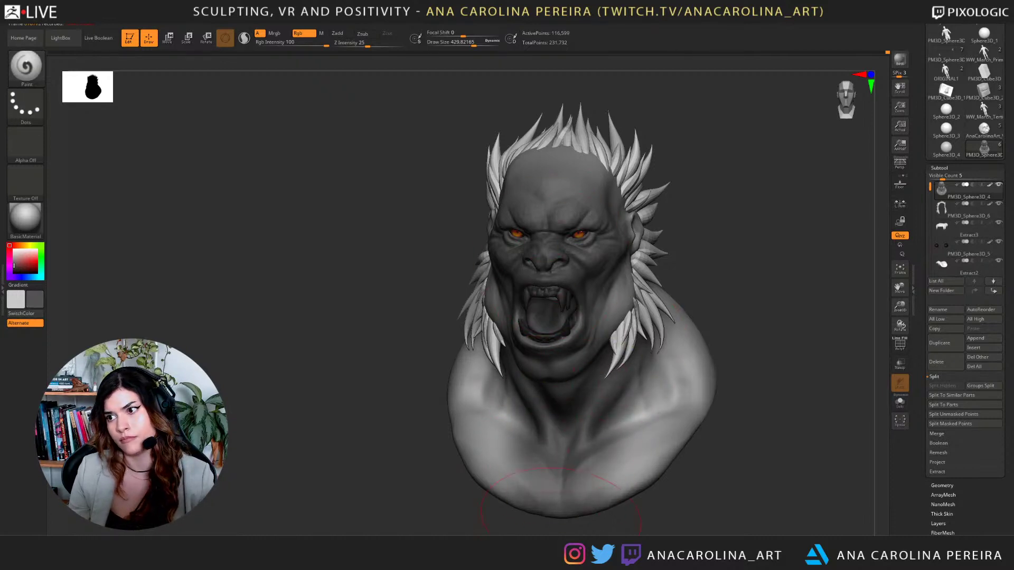
{"action": "left_click_drag", "start_coordinate": [613, 528], "coordinate": [597, 477]}
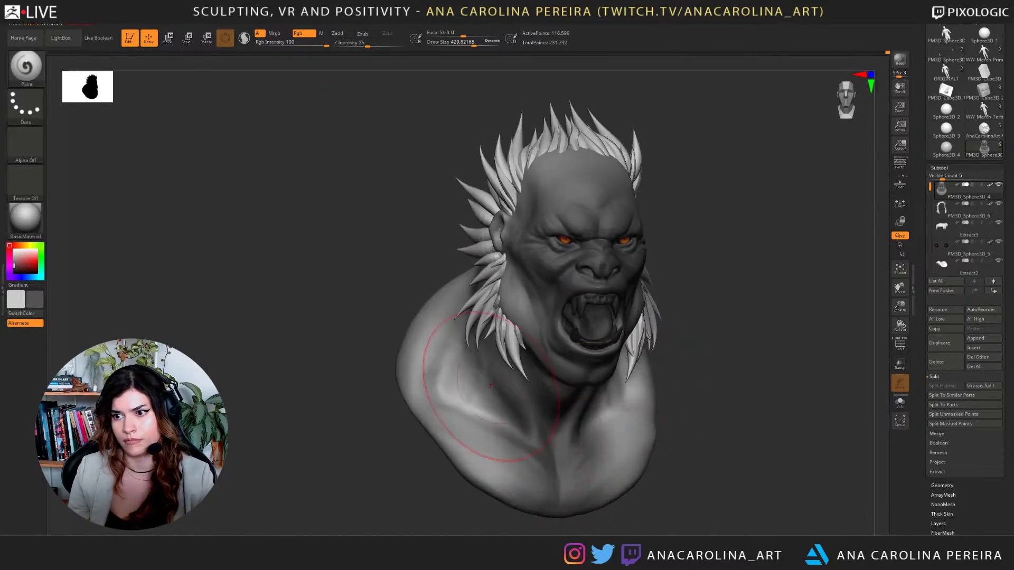
{"action": "left_click_drag", "start_coordinate": [471, 352], "coordinate": [494, 422]}
Set the draw size to about 318, select the tongue subtool inside the mouth and paint it dark grey.
{"action": "mouse_move", "coordinate": [839, 396]}
{"action": "left_mouse_down"}
{"action": "mouse_move", "coordinate": [722, 394]}
{"action": "mouse_move", "coordinate": [638, 313]}
{"action": "left_mouse_up"}
{"action": "left_click", "coordinate": [521, 290], "text": "alt"}
{"action": "key", "text": "space"}
{"action": "left_click_drag", "start_coordinate": [588, 257], "coordinate": [580, 258]}
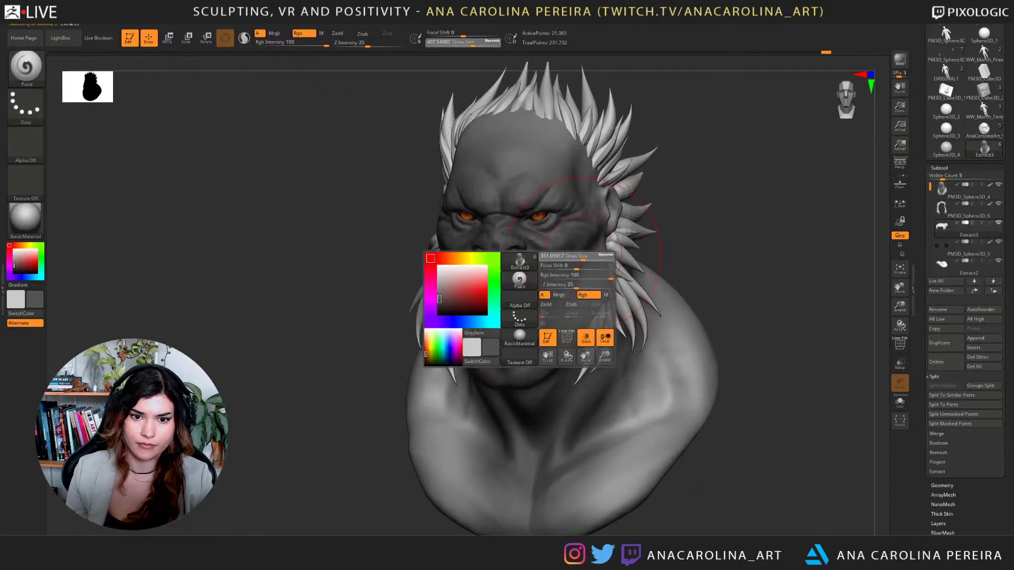
{"action": "left_click", "coordinate": [515, 285], "text": "alt"}
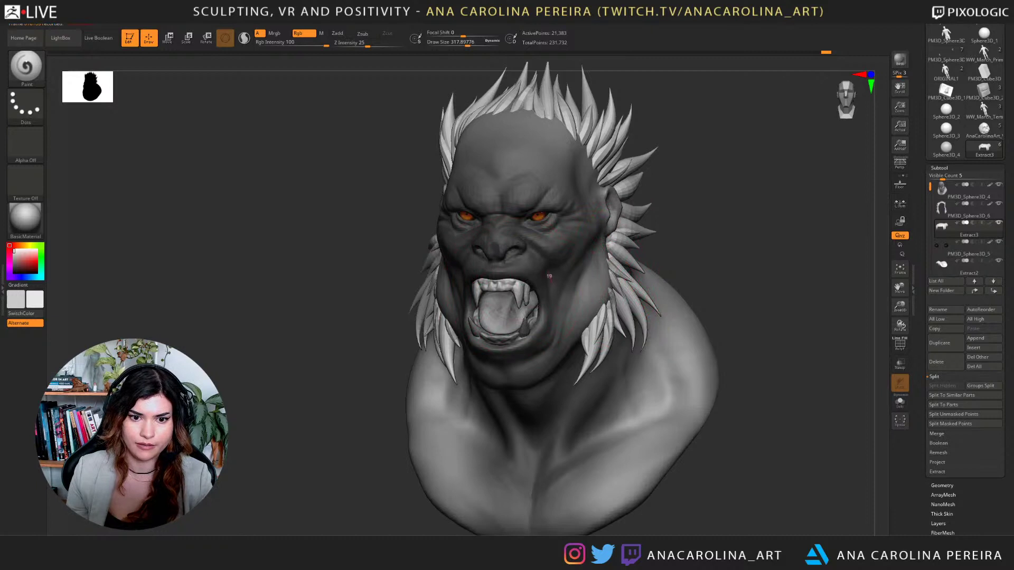
{"action": "left_click", "coordinate": [526, 330], "text": "alt"}
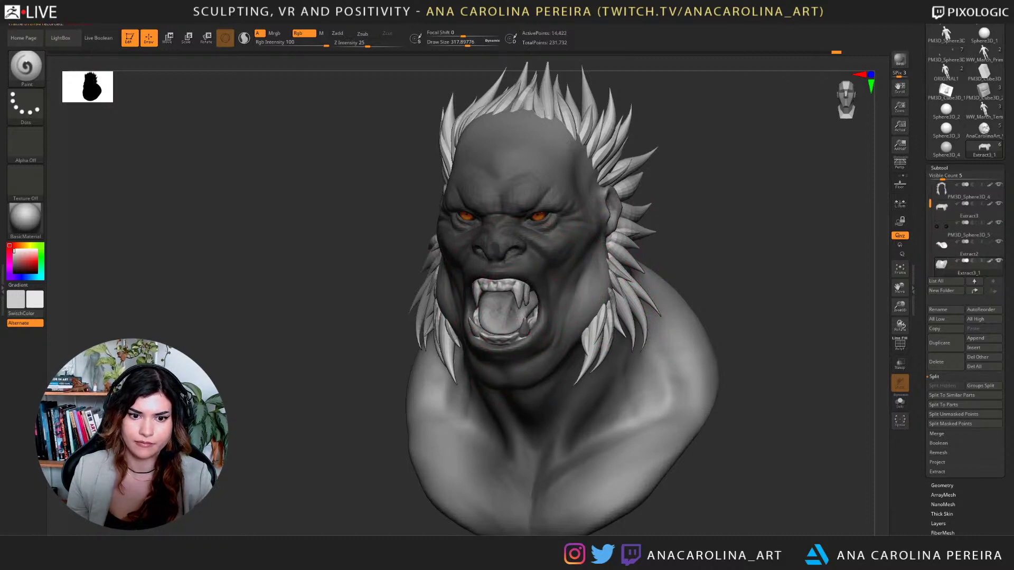
{"action": "left_click", "coordinate": [507, 317], "text": "alt"}
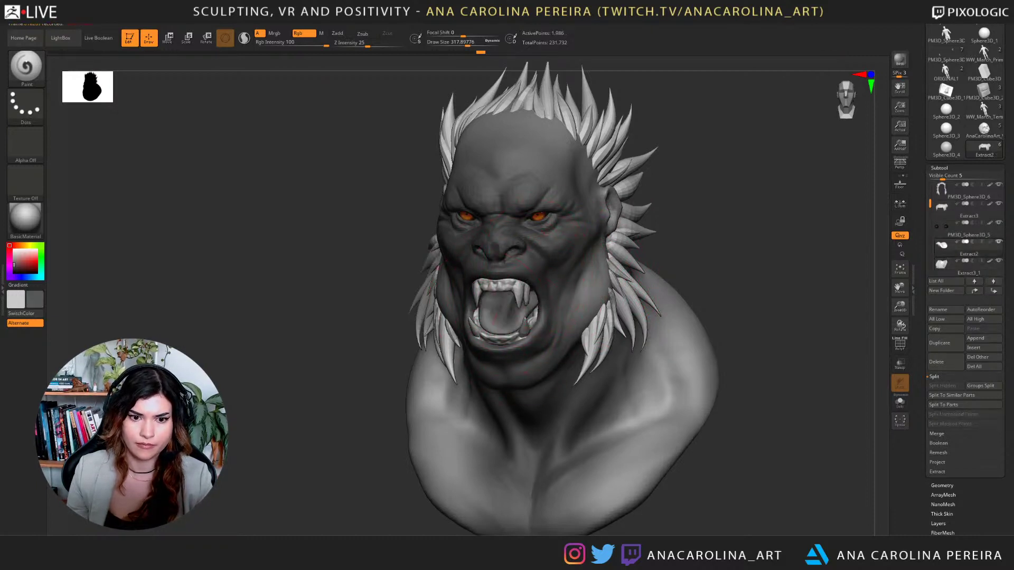
{"action": "mouse_move", "coordinate": [703, 304]}
{"action": "left_mouse_down"}
{"action": "mouse_move", "coordinate": [786, 295]}
{"action": "mouse_move", "coordinate": [770, 296]}
{"action": "left_mouse_up"}
{"action": "right_click_drag", "start_coordinate": [769, 296], "coordinate": [757, 264]}
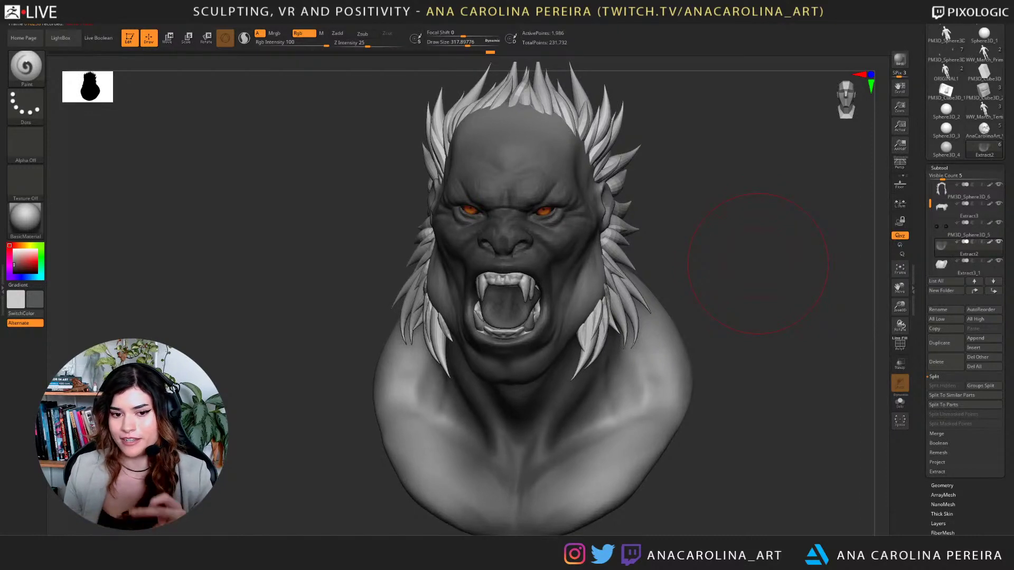
{"action": "right_click_drag", "start_coordinate": [757, 264], "coordinate": [741, 276]}
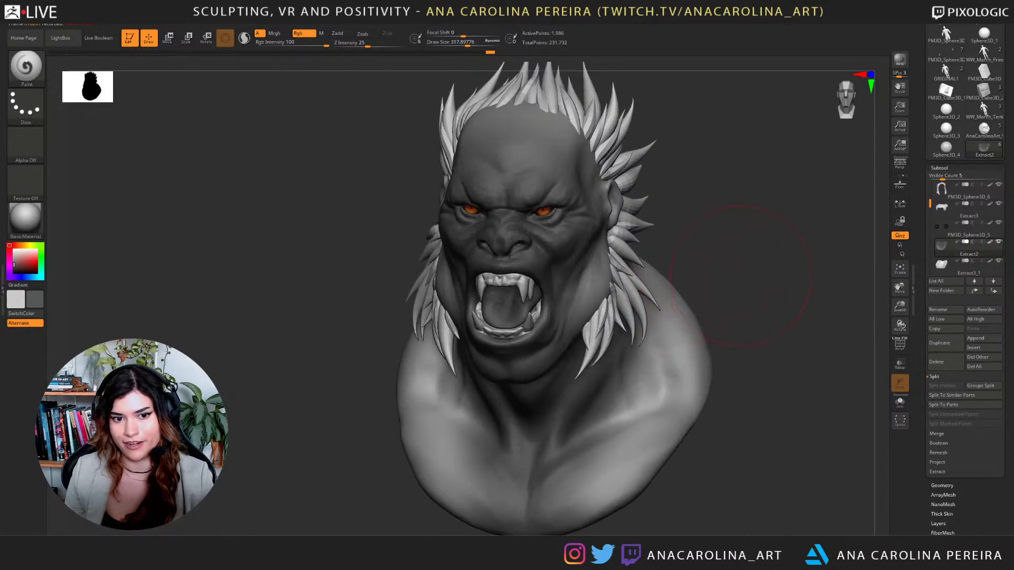
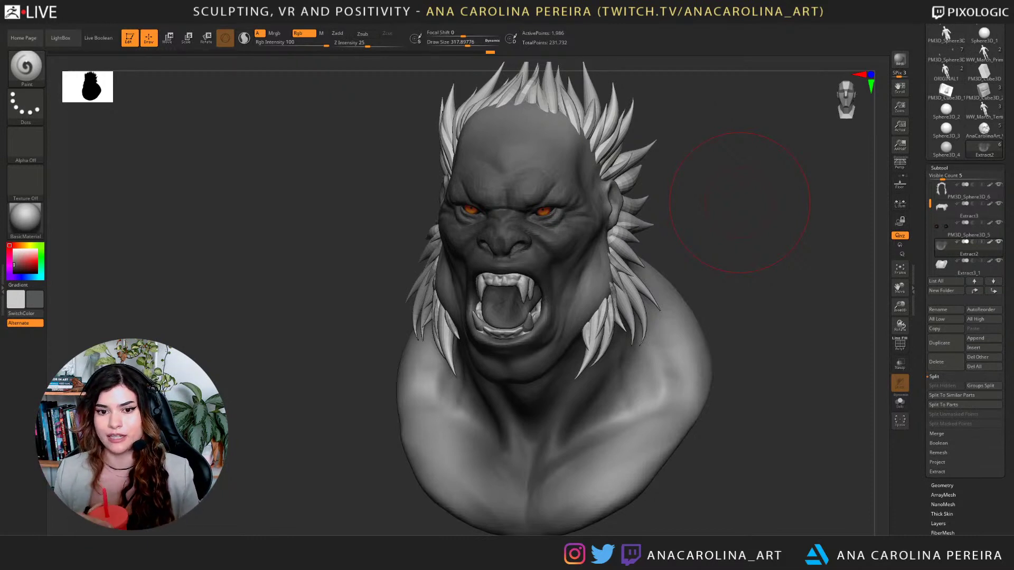
Switch to the Move Topological brush at a draw size of about 245 and select the spikes subtool.
{"action": "left_click_drag", "start_coordinate": [739, 202], "coordinate": [713, 285]}
{"action": "left_click_drag", "start_coordinate": [643, 253], "coordinate": [592, 244]}
{"action": "key", "text": "b"}
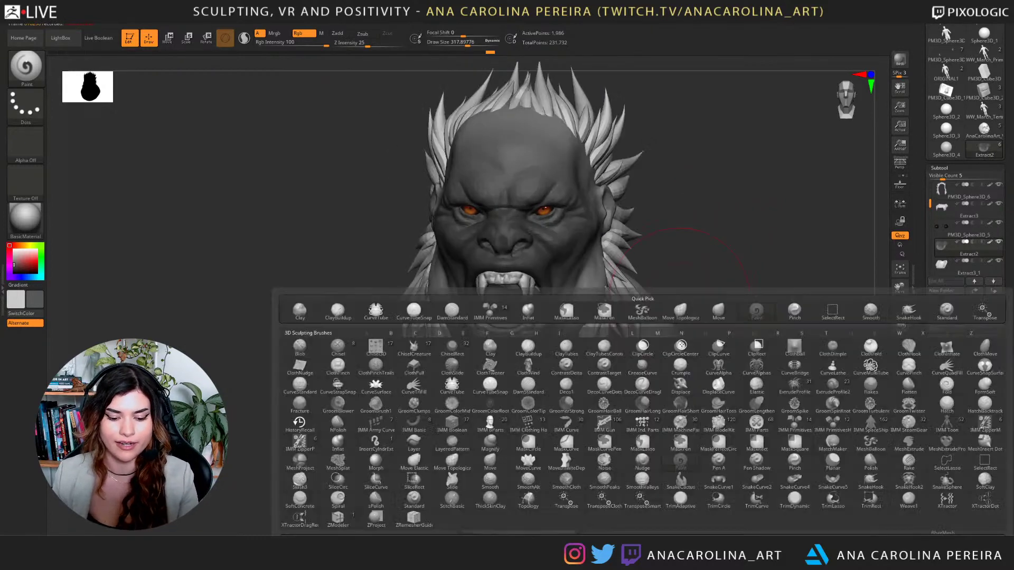
{"action": "key", "text": "m"}
{"action": "key", "text": "t"}
{"action": "left_click_drag", "start_coordinate": [673, 238], "coordinate": [619, 241]}
{"action": "right_click_drag", "start_coordinate": [619, 240], "coordinate": [636, 280], "text": "shift"}
{"action": "key", "text": "space"}
{"action": "left_click_drag", "start_coordinate": [637, 285], "coordinate": [628, 285]}
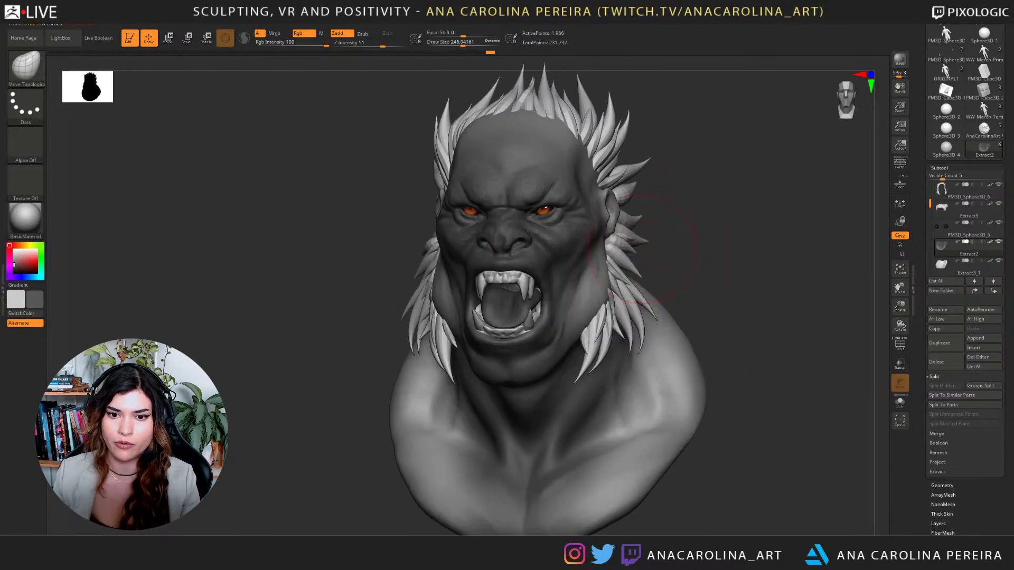
{"action": "left_click", "coordinate": [624, 257], "text": "alt"}
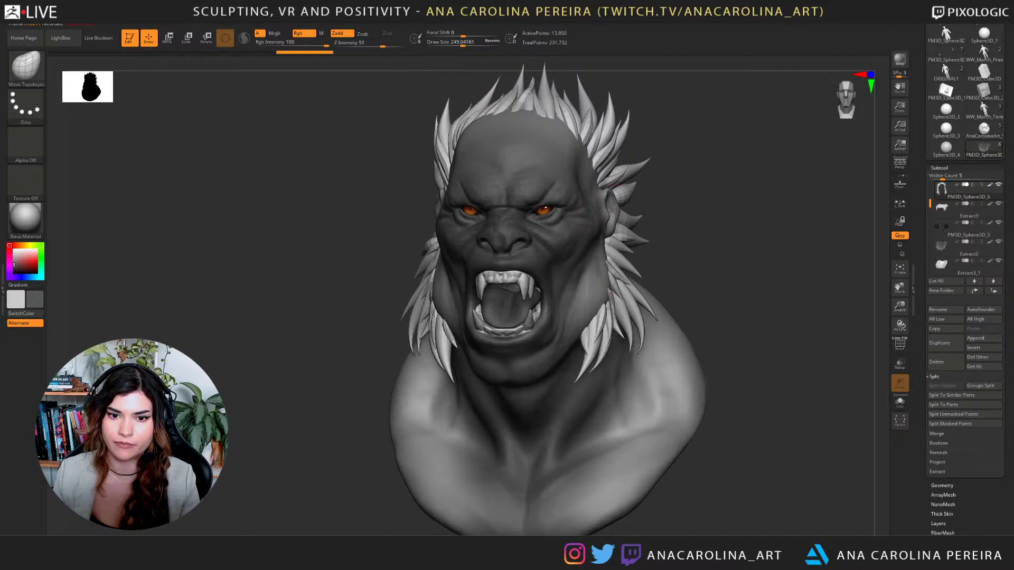
Select the bust subtool and switch to the CurveTube brush with a draw size of about 74.
{"action": "mouse_move", "coordinate": [710, 247]}
{"action": "left_mouse_down"}
{"action": "mouse_move", "coordinate": [641, 248]}
{"action": "mouse_move", "coordinate": [701, 253]}
{"action": "mouse_move", "coordinate": [676, 243]}
{"action": "mouse_move", "coordinate": [678, 268]}
{"action": "mouse_move", "coordinate": [725, 274]}
{"action": "left_mouse_up"}
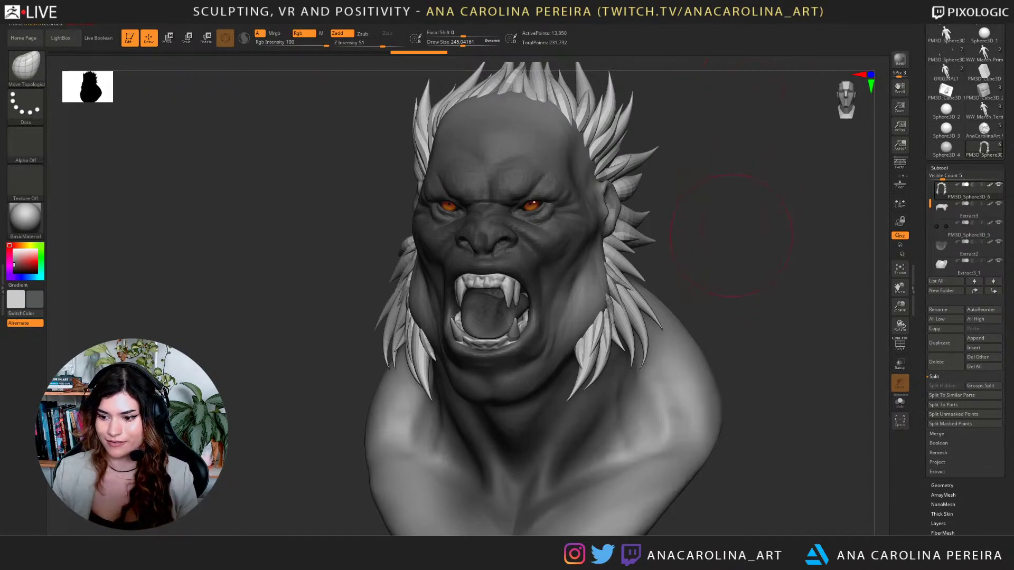
{"action": "mouse_move", "coordinate": [732, 235]}
{"action": "left_mouse_down"}
{"action": "mouse_move", "coordinate": [713, 237]}
{"action": "mouse_move", "coordinate": [740, 248]}
{"action": "left_mouse_up"}
{"action": "mouse_move", "coordinate": [766, 296]}
{"action": "left_mouse_down", "text": "alt"}
{"action": "mouse_move", "coordinate": [771, 264]}
{"action": "mouse_move", "coordinate": [693, 275]}
{"action": "mouse_move", "coordinate": [774, 274]}
{"action": "mouse_move", "coordinate": [763, 322]}
{"action": "mouse_move", "coordinate": [762, 277]}
{"action": "left_mouse_up", "text": "alt"}
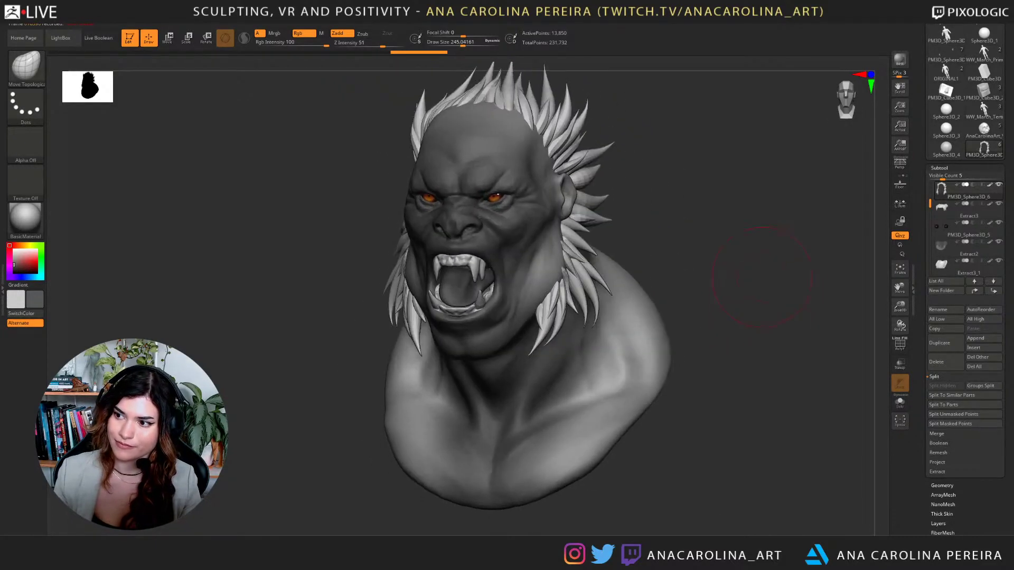
{"action": "left_click", "coordinate": [645, 301], "text": "alt"}
{"action": "left_click_drag", "start_coordinate": [649, 296], "coordinate": [666, 291], "text": "alt"}
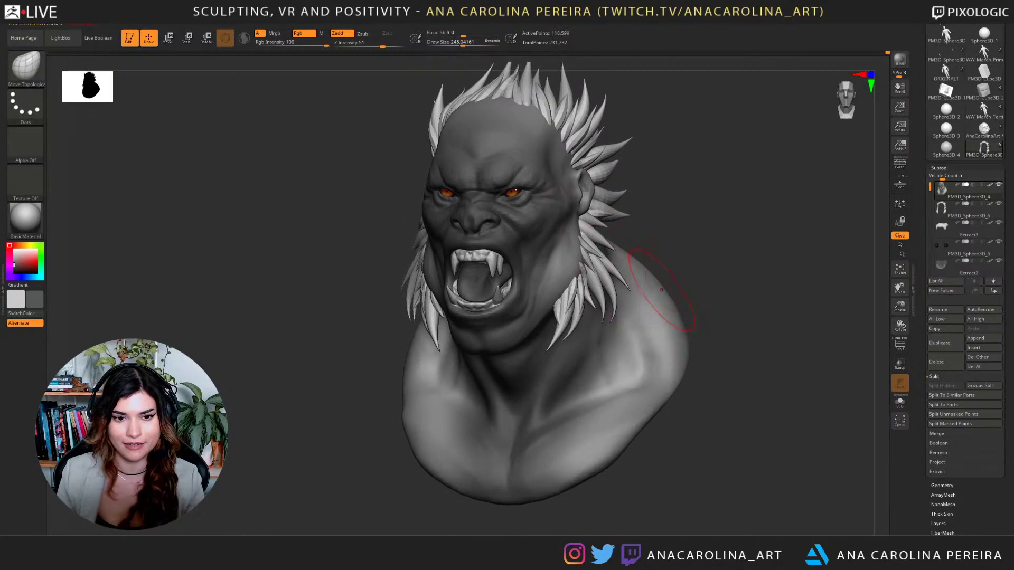
{"action": "key", "text": "b"}
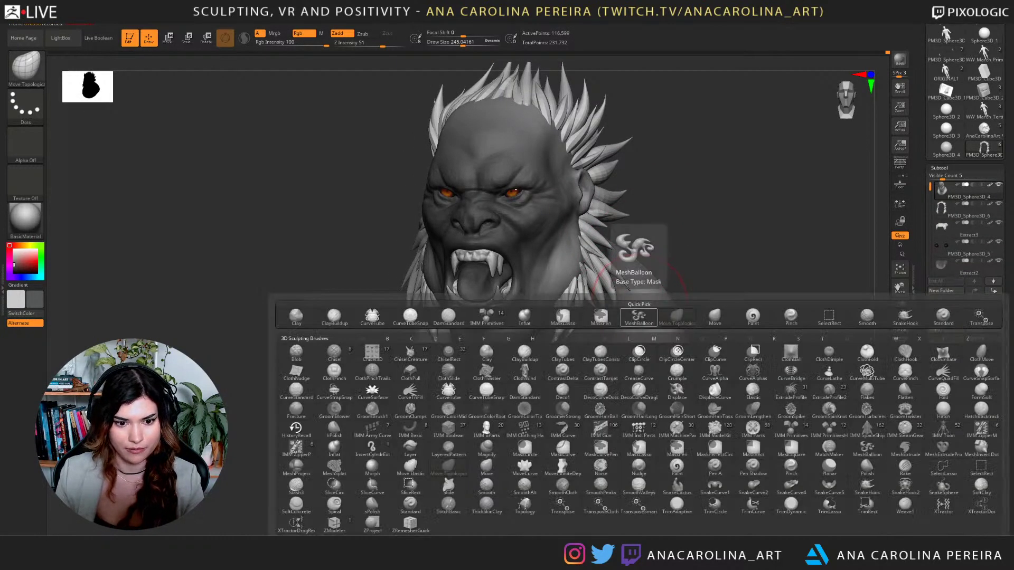
{"action": "left_click", "coordinate": [636, 364]}
{"action": "key", "text": "space"}
{"action": "left_click_drag", "start_coordinate": [655, 264], "coordinate": [645, 262]}
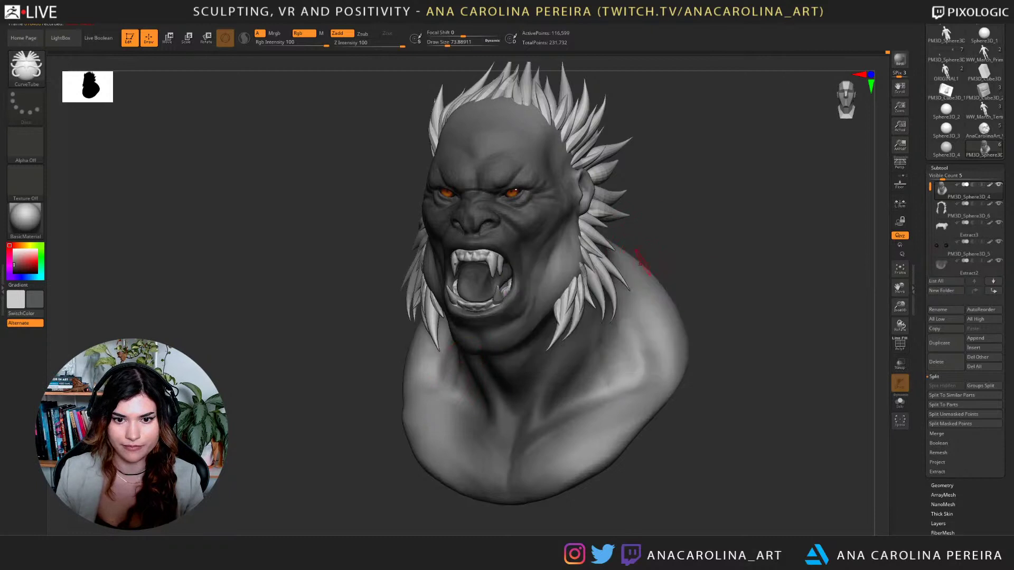
Undo a test spike behind the shoulder, reduce the CurveTube draw size to about 62 and pick white as the colour.
{"action": "key", "text": "space"}
{"action": "left_click_drag", "start_coordinate": [731, 265], "coordinate": [621, 268]}
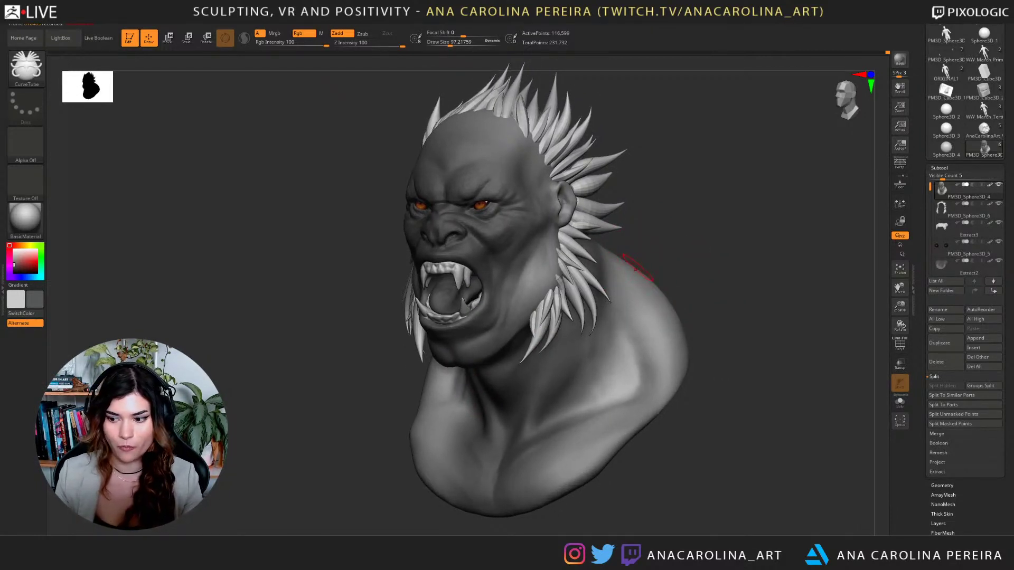
{"action": "mouse_move", "coordinate": [634, 282]}
{"action": "left_mouse_down"}
{"action": "mouse_move", "coordinate": [736, 317]}
{"action": "mouse_move", "coordinate": [726, 311]}
{"action": "left_mouse_up"}
{"action": "key", "text": "ctrl+z"}
{"action": "key", "text": "space"}
{"action": "left_click_drag", "start_coordinate": [727, 311], "coordinate": [725, 310]}
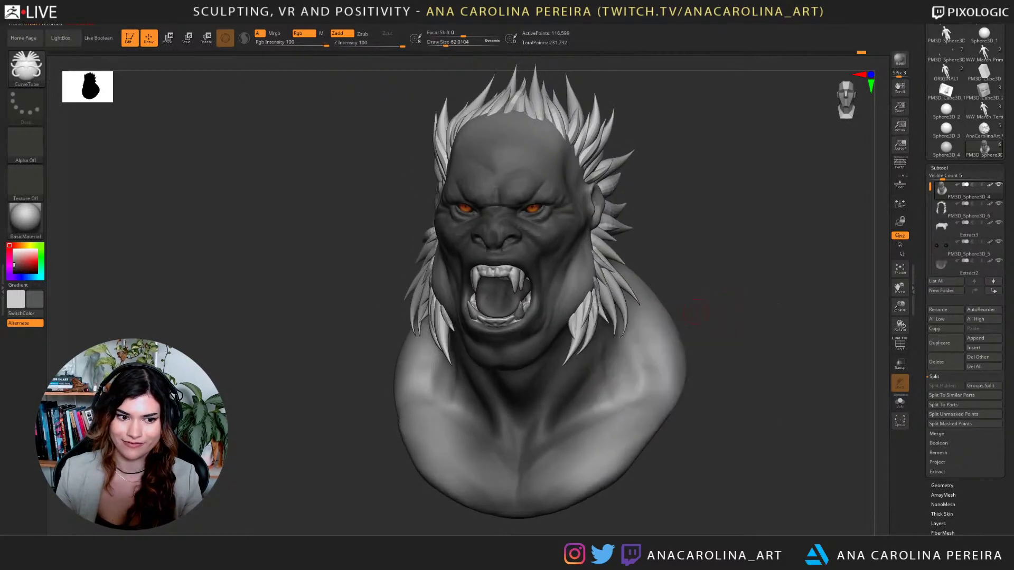
{"action": "left_click", "coordinate": [13, 249]}
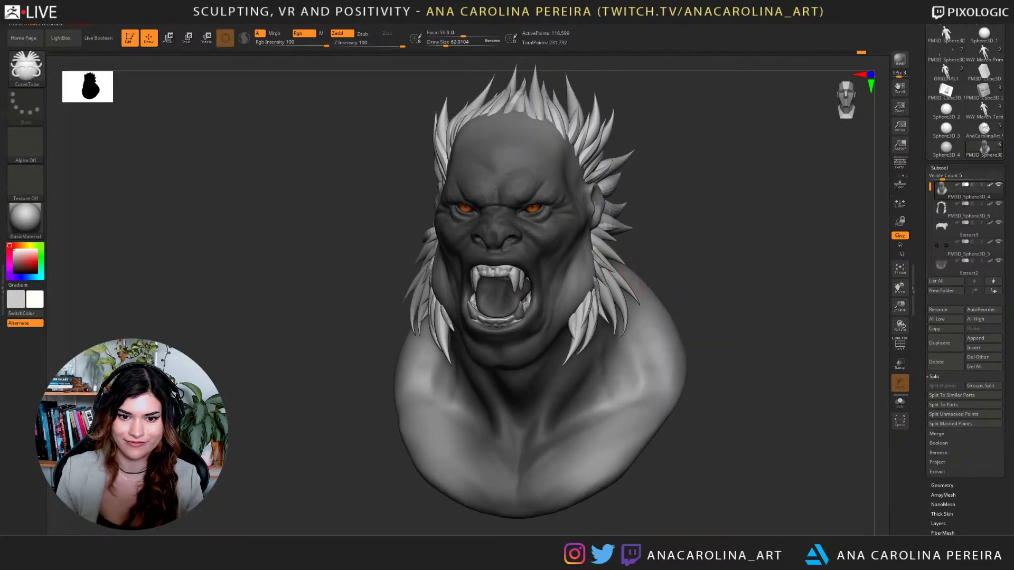
Try curved spikes extending outward from the tops of both shoulders, and undo them.
{"action": "mouse_move", "coordinate": [632, 280]}
{"action": "left_mouse_down"}
{"action": "mouse_move", "coordinate": [696, 317]}
{"action": "mouse_move", "coordinate": [671, 308]}
{"action": "mouse_move", "coordinate": [708, 344]}
{"action": "left_mouse_up"}
{"action": "key", "text": "ctrl+z"}
{"action": "left_click", "coordinate": [665, 329]}
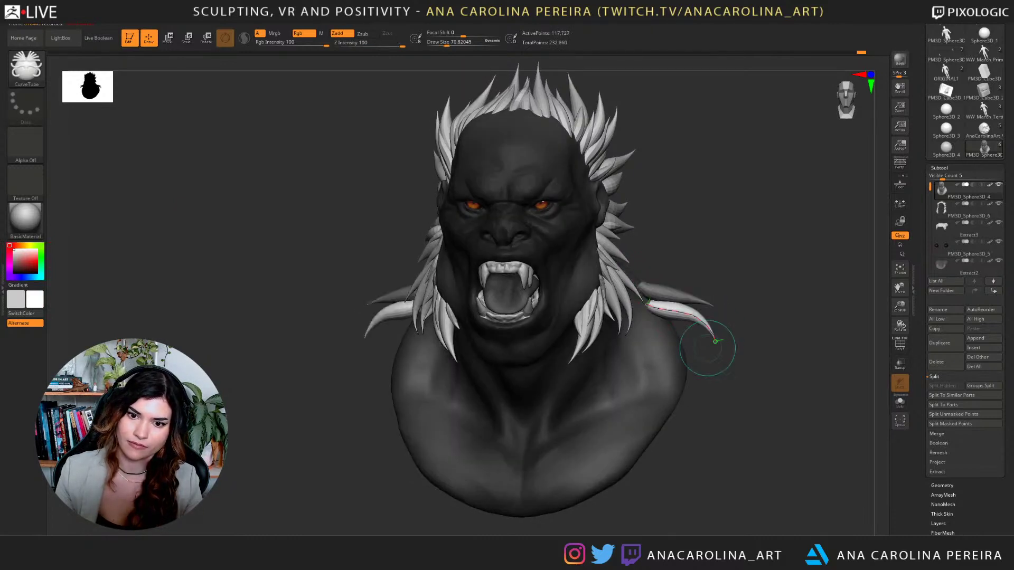
{"action": "key", "text": "ctrl+z"}
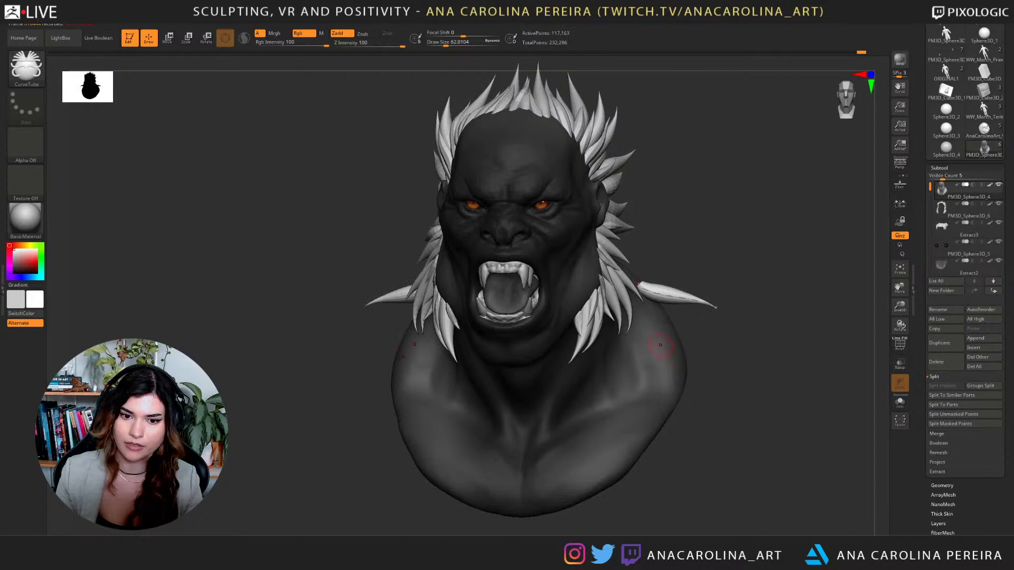
{"action": "key", "text": "ctrl+z"}
Try an upward-pointing spike on the front of each shoulder, and undo a second one beneath it.
{"action": "left_click_drag", "start_coordinate": [640, 396], "coordinate": [714, 352]}
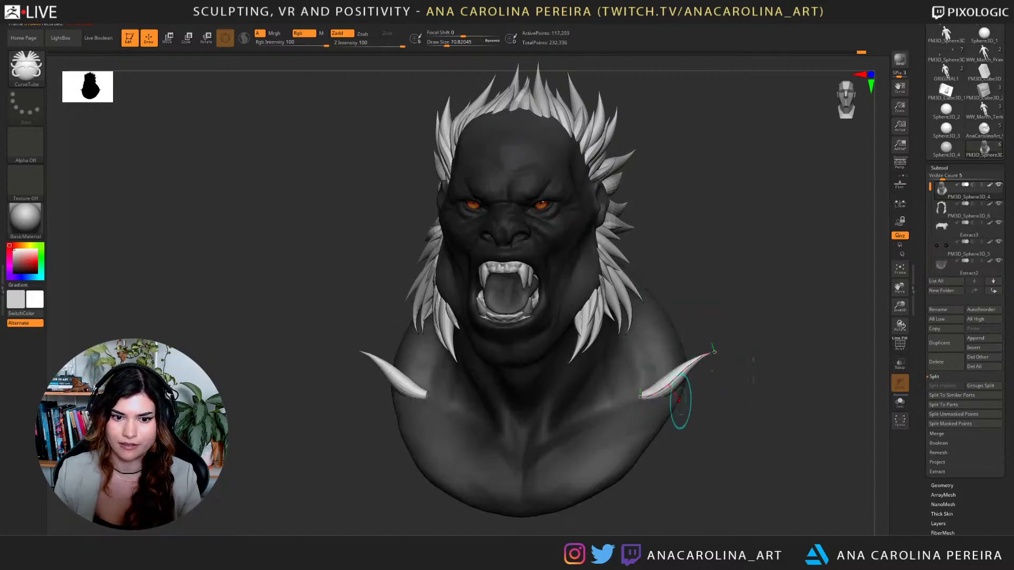
{"action": "right_click_drag", "start_coordinate": [680, 401], "coordinate": [634, 407]}
{"action": "left_click_drag", "start_coordinate": [643, 404], "coordinate": [714, 396]}
{"action": "key", "text": "ctrl+z"}
{"action": "right_click_drag", "start_coordinate": [715, 396], "coordinate": [758, 409]}
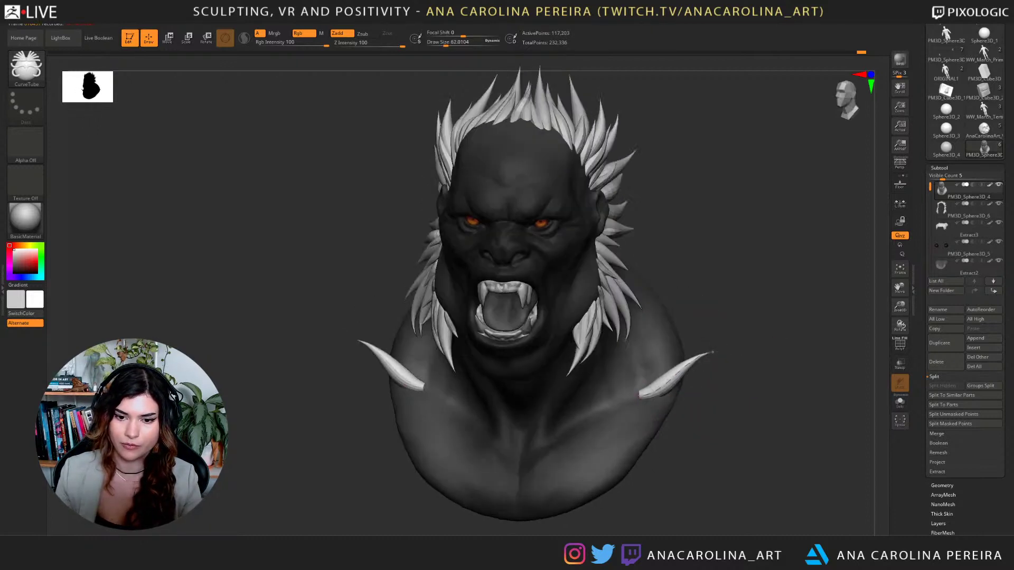
Try a second pair of shorter spikes just below the first ones on the front of the shoulders.
{"action": "left_click_drag", "start_coordinate": [712, 353], "coordinate": [644, 425]}
{"action": "left_click_drag", "start_coordinate": [681, 380], "coordinate": [683, 379]}
{"action": "left_click_drag", "start_coordinate": [713, 428], "coordinate": [687, 426]}
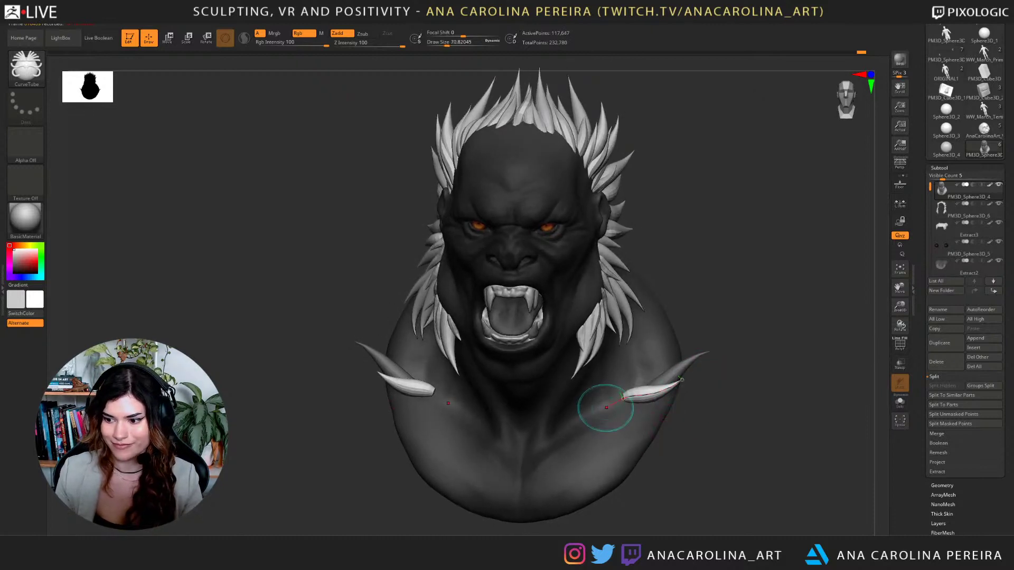
{"action": "mouse_move", "coordinate": [699, 437]}
{"action": "left_mouse_down"}
{"action": "mouse_move", "coordinate": [689, 429]}
{"action": "mouse_move", "coordinate": [713, 438]}
{"action": "left_mouse_up"}
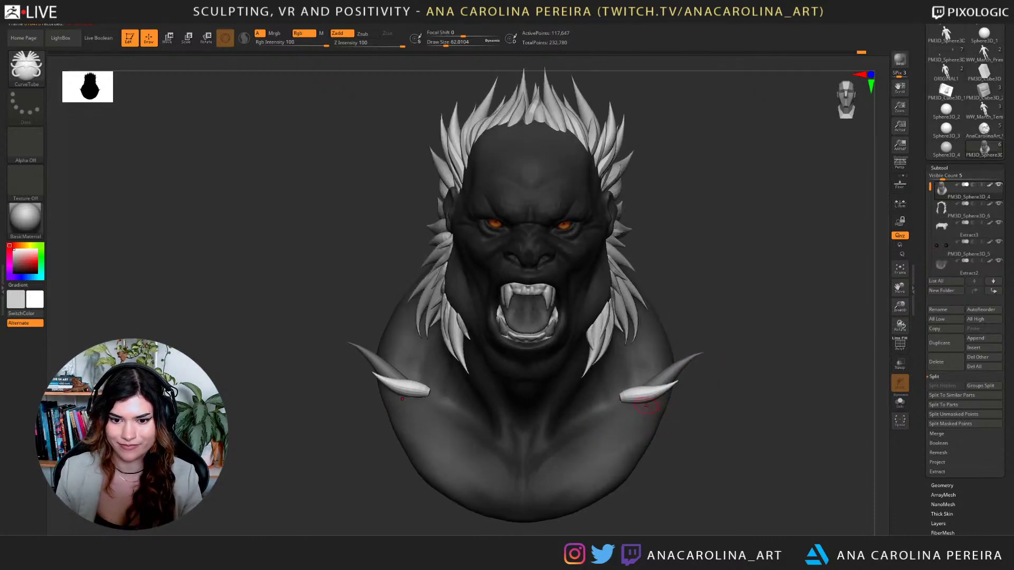
{"action": "left_click_drag", "start_coordinate": [646, 407], "coordinate": [699, 393]}
{"action": "left_click_drag", "start_coordinate": [724, 338], "coordinate": [711, 339]}
{"action": "key", "text": "ctrl+z"}
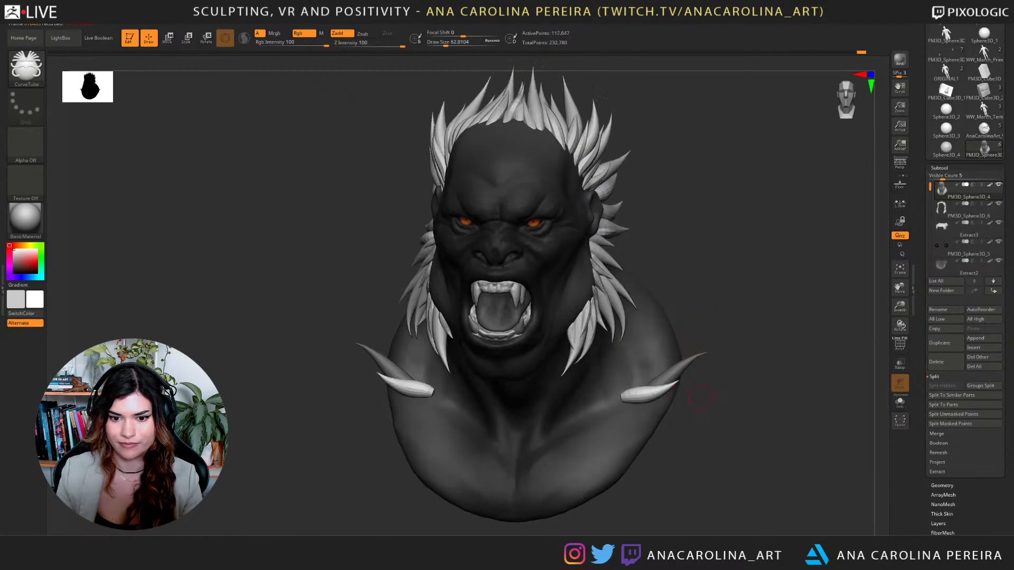
Try further spikes on the outer shoulders, beside and below the existing two pairs.
{"action": "mouse_move", "coordinate": [709, 397]}
{"action": "left_mouse_down"}
{"action": "mouse_move", "coordinate": [688, 394]}
{"action": "mouse_move", "coordinate": [708, 371]}
{"action": "left_mouse_up"}
{"action": "key", "text": "["}
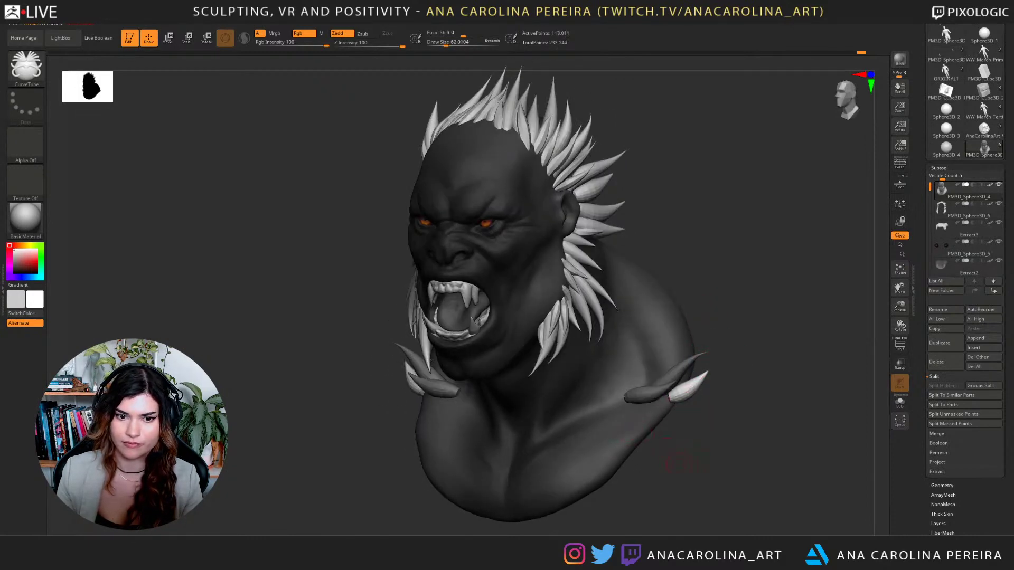
{"action": "mouse_move", "coordinate": [679, 464]}
{"action": "left_mouse_down", "text": "shift"}
{"action": "mouse_move", "coordinate": [675, 424]}
{"action": "mouse_move", "coordinate": [702, 394]}
{"action": "left_mouse_up", "text": "shift"}
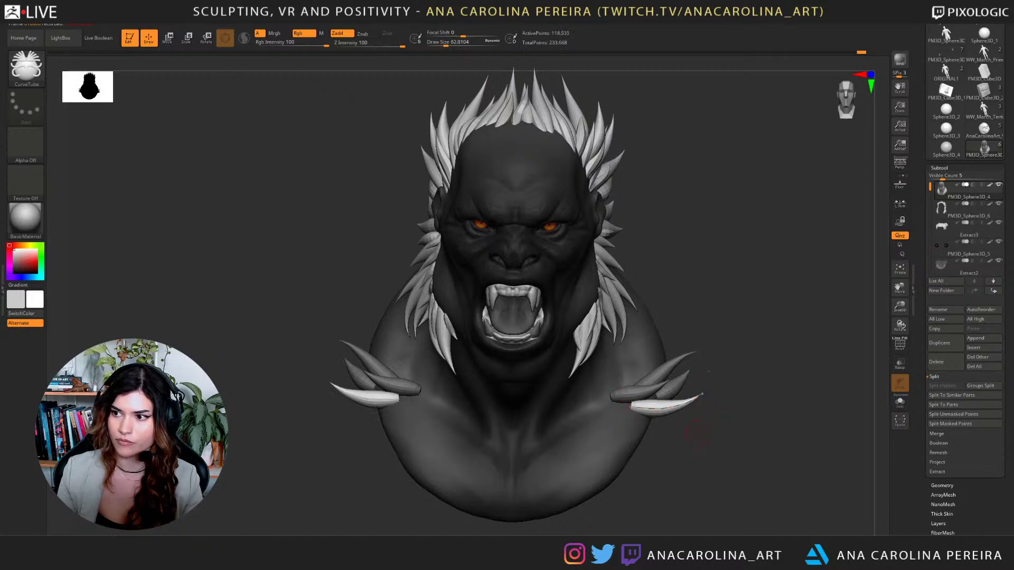
{"action": "left_click_drag", "start_coordinate": [688, 445], "coordinate": [681, 442]}
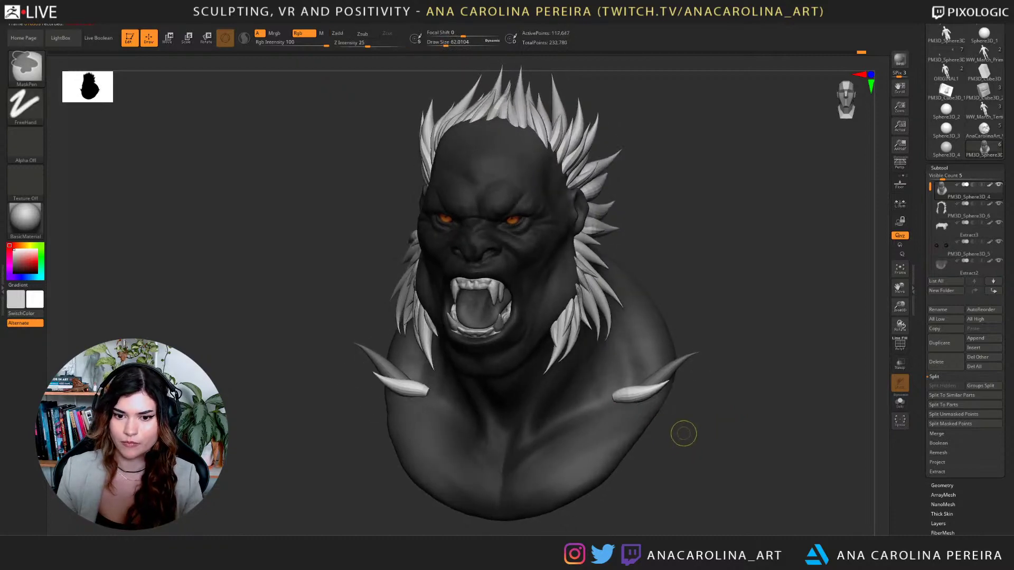
Undo all the spikes drawn on the front and outer sides of the shoulders.
{"action": "key", "text": "ctrl+z"}
{"action": "left_click_drag", "start_coordinate": [737, 392], "coordinate": [704, 385]}
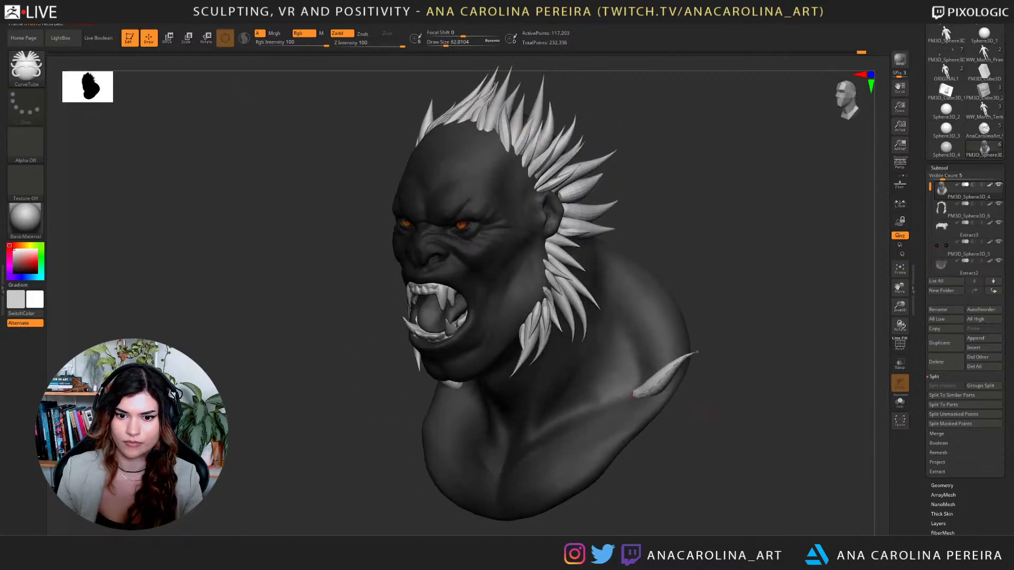
{"action": "key", "text": "ctrl+z"}
{"action": "mouse_move", "coordinate": [703, 348]}
{"action": "left_mouse_down"}
{"action": "mouse_move", "coordinate": [666, 257]}
{"action": "mouse_move", "coordinate": [730, 267]}
{"action": "left_mouse_up"}
{"action": "left_click_drag", "start_coordinate": [698, 312], "coordinate": [725, 316]}
{"action": "key", "text": "ctrl+z"}
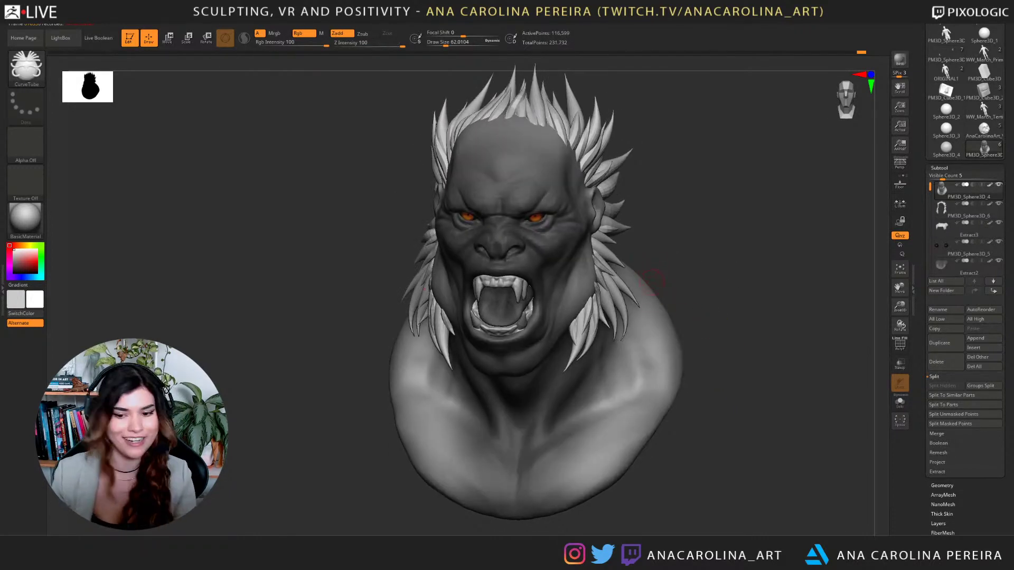
Try downward-curving spikes on the tops of the shoulders near the neck, and undo them.
{"action": "mouse_move", "coordinate": [664, 288]}
{"action": "left_mouse_down"}
{"action": "mouse_move", "coordinate": [652, 291]}
{"action": "mouse_move", "coordinate": [712, 332]}
{"action": "left_mouse_up"}
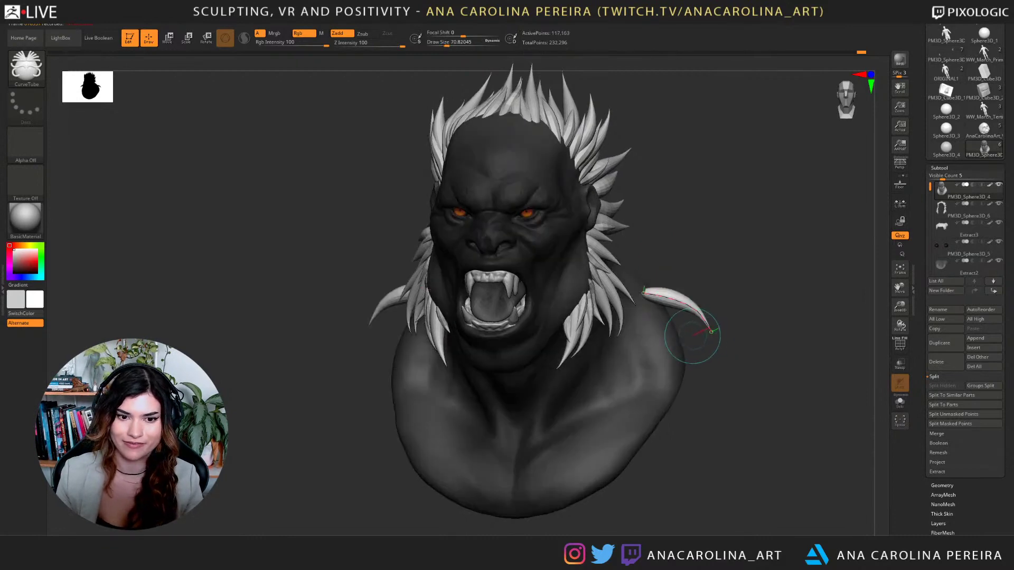
{"action": "key", "text": "ctrl+z"}
{"action": "mouse_move", "coordinate": [655, 315]}
{"action": "left_mouse_down"}
{"action": "mouse_move", "coordinate": [692, 274]}
{"action": "mouse_move", "coordinate": [755, 251]}
{"action": "mouse_move", "coordinate": [700, 262]}
{"action": "mouse_move", "coordinate": [705, 320]}
{"action": "left_mouse_up"}
{"action": "key", "text": "ctrl+z"}
{"action": "key", "text": "ctrl+z"}
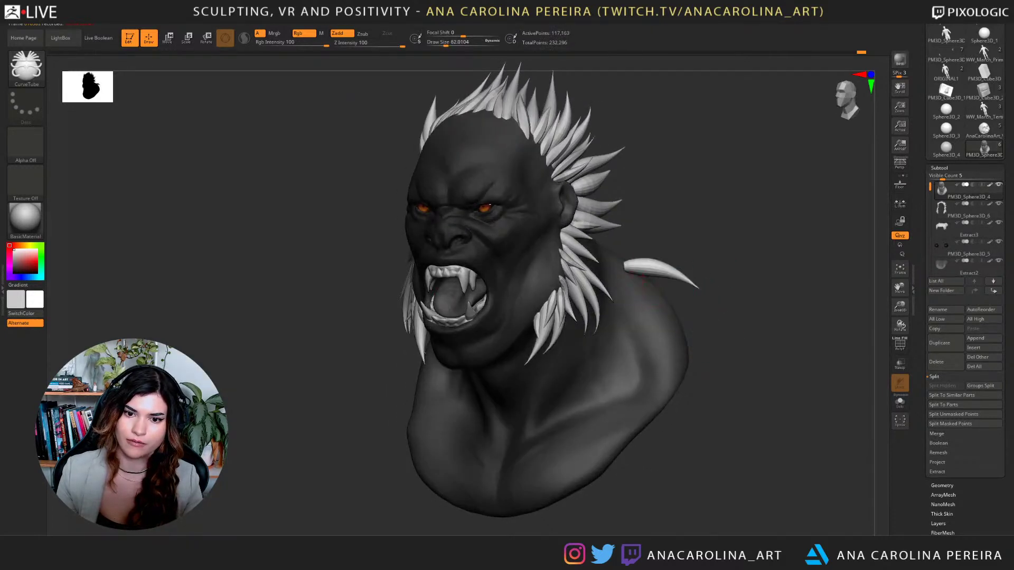
Draw a row of curved, tapered spikes from behind the neck down over the tops of both shoulders, undoing the blunt one.
{"action": "mouse_move", "coordinate": [628, 276]}
{"action": "left_mouse_down"}
{"action": "mouse_move", "coordinate": [700, 301]}
{"action": "mouse_move", "coordinate": [660, 297]}
{"action": "mouse_move", "coordinate": [702, 320]}
{"action": "mouse_move", "coordinate": [744, 320]}
{"action": "left_mouse_up"}
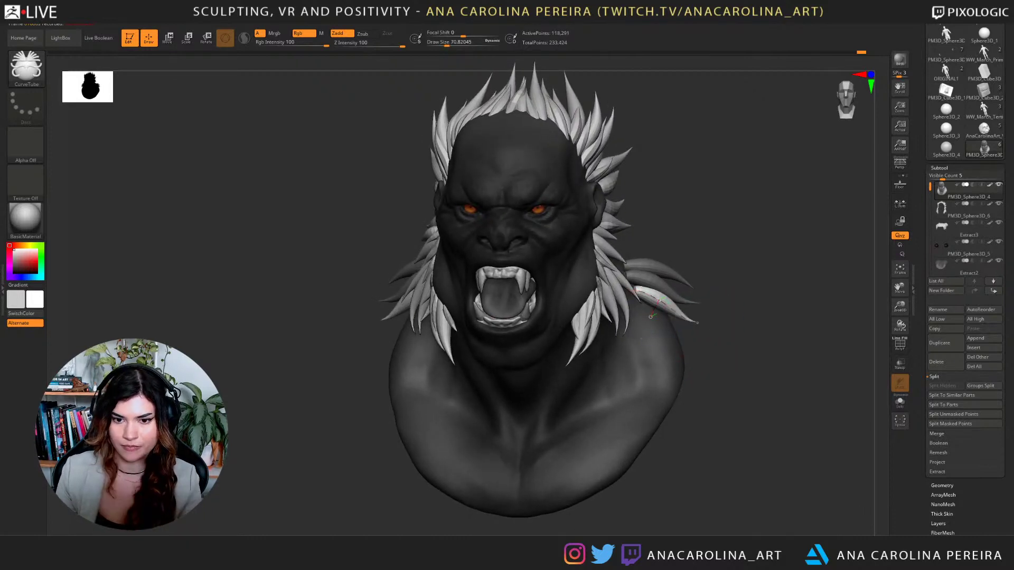
{"action": "key", "text": "ctrl+z"}
{"action": "key", "text": "ctrl+shift+z"}
{"action": "left_click", "coordinate": [700, 327]}
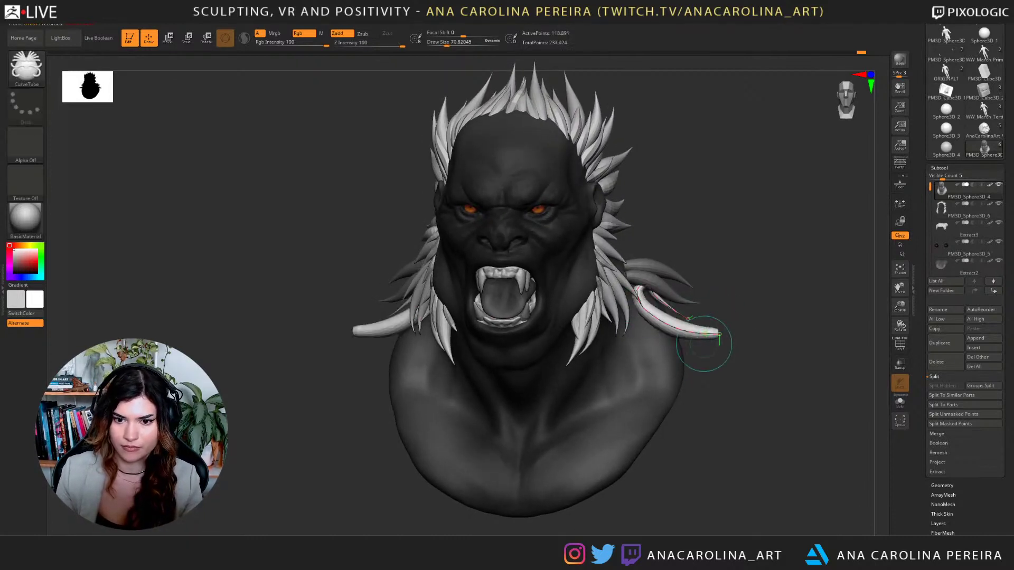
{"action": "key", "text": "ctrl+z"}
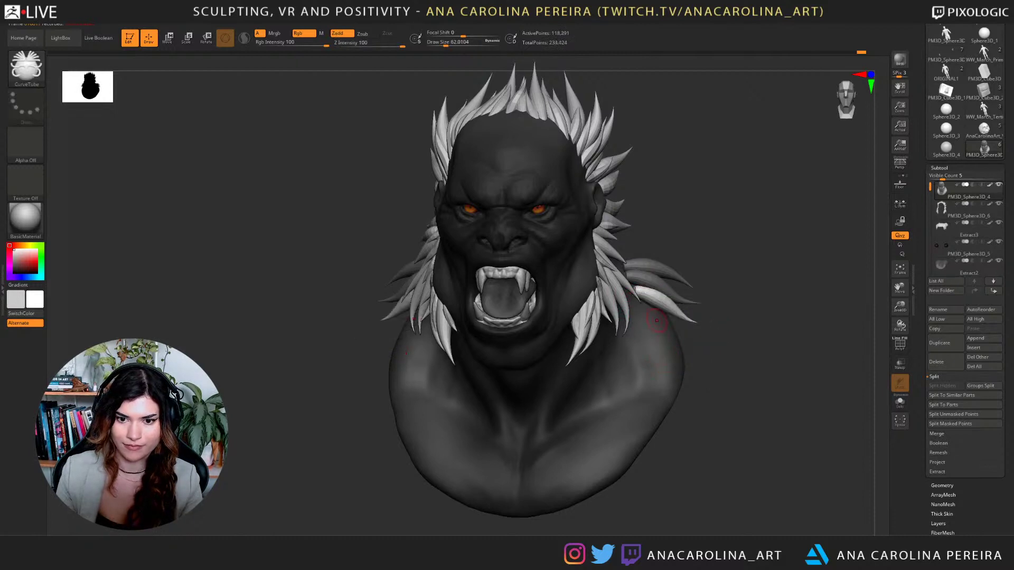
{"action": "left_click_drag", "start_coordinate": [698, 333], "coordinate": [704, 333]}
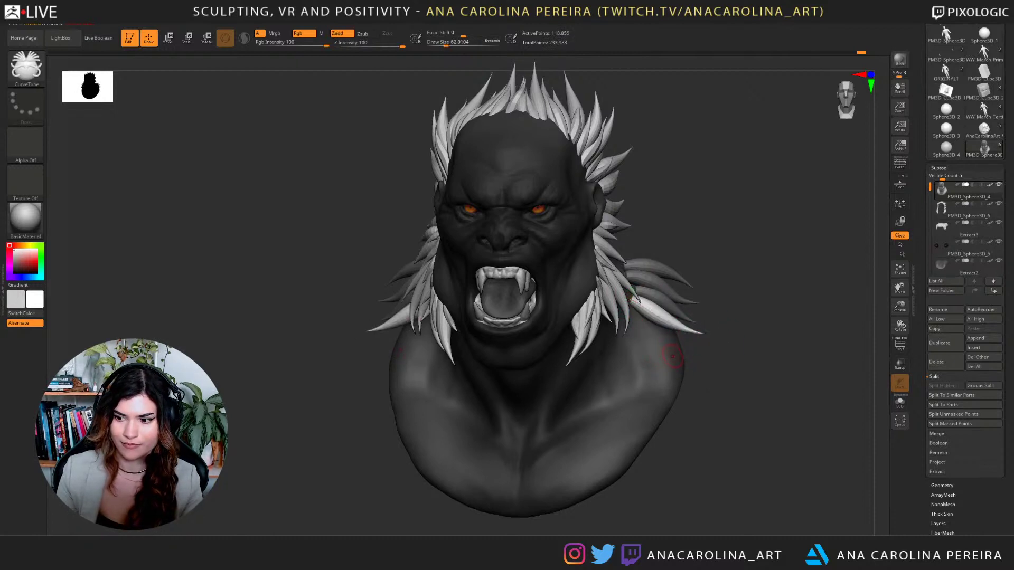
Add two nearly horizontal tapered spikes on each outer shoulder below the curved row.
{"action": "left_click_drag", "start_coordinate": [639, 322], "coordinate": [714, 340]}
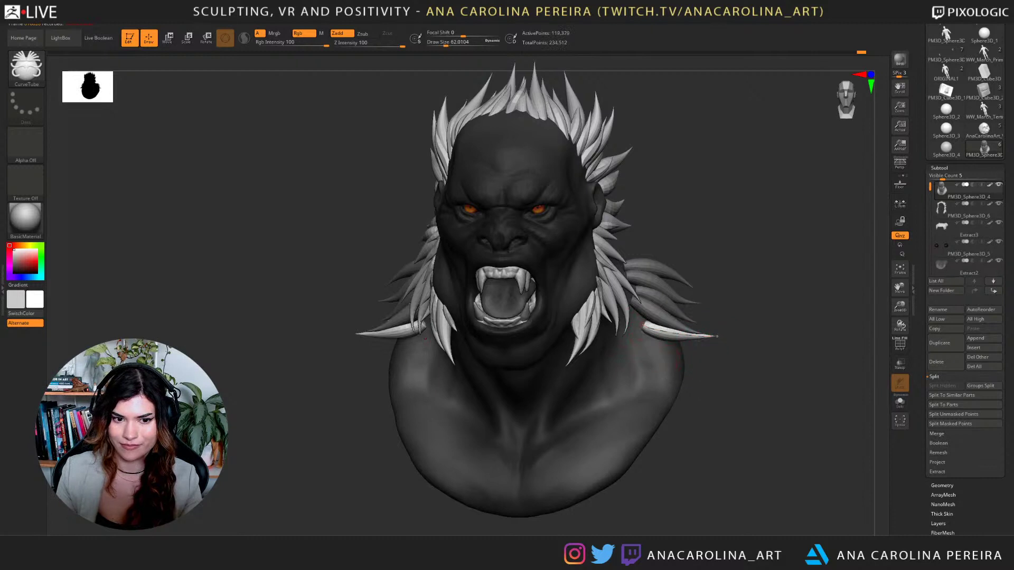
{"action": "left_click_drag", "start_coordinate": [650, 345], "coordinate": [714, 340]}
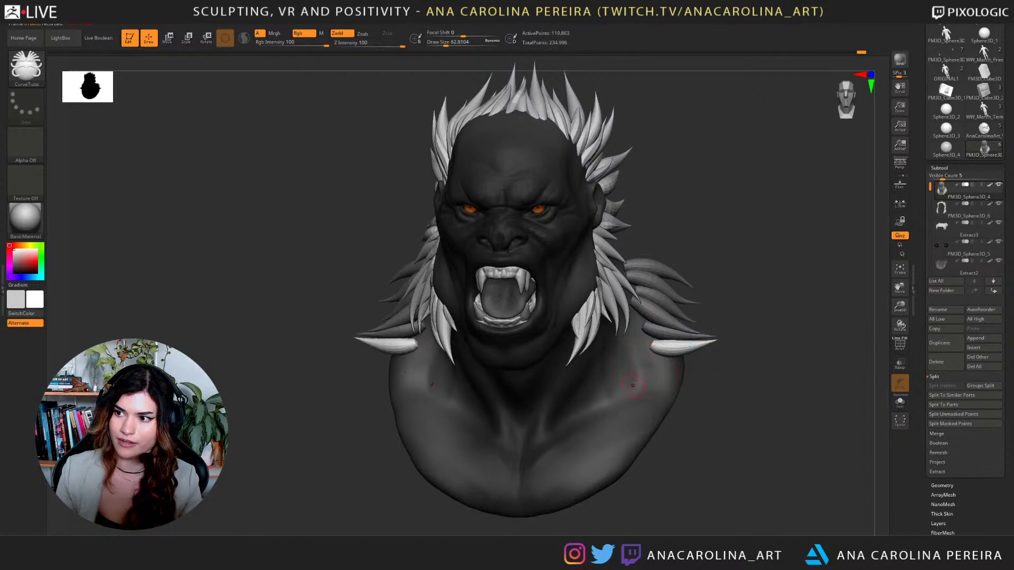
{"action": "left_click_drag", "start_coordinate": [658, 366], "coordinate": [701, 353]}
{"action": "key", "text": "ctrl+z"}
Add more spikes around the shoulder rows, and undo the last one placed in front of them.
{"action": "mouse_move", "coordinate": [698, 415]}
{"action": "left_mouse_down"}
{"action": "mouse_move", "coordinate": [722, 426]}
{"action": "mouse_move", "coordinate": [711, 426]}
{"action": "left_mouse_up"}
{"action": "mouse_move", "coordinate": [713, 243]}
{"action": "left_mouse_down"}
{"action": "mouse_move", "coordinate": [688, 242]}
{"action": "mouse_move", "coordinate": [697, 239]}
{"action": "mouse_move", "coordinate": [686, 219]}
{"action": "left_mouse_up"}
{"action": "mouse_move", "coordinate": [705, 206]}
{"action": "left_mouse_down"}
{"action": "mouse_move", "coordinate": [763, 204]}
{"action": "mouse_move", "coordinate": [687, 258]}
{"action": "left_mouse_up"}
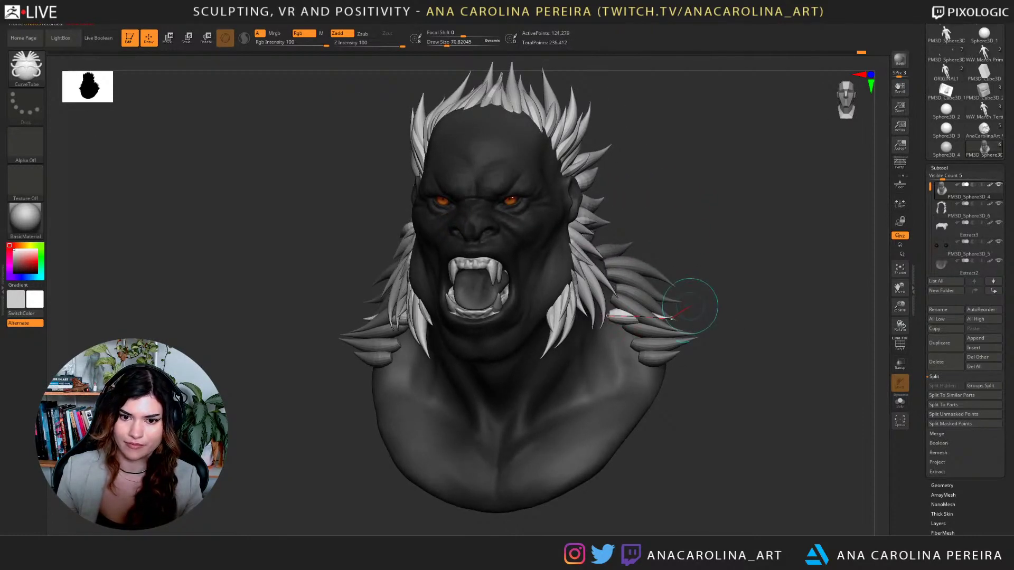
{"action": "mouse_move", "coordinate": [703, 288]}
{"action": "left_mouse_down"}
{"action": "mouse_move", "coordinate": [641, 307]}
{"action": "mouse_move", "coordinate": [687, 306]}
{"action": "left_mouse_up"}
{"action": "mouse_move", "coordinate": [622, 308]}
{"action": "left_mouse_down"}
{"action": "mouse_move", "coordinate": [669, 291]}
{"action": "mouse_move", "coordinate": [752, 317]}
{"action": "left_mouse_up"}
{"action": "key", "text": "ctrl+z"}
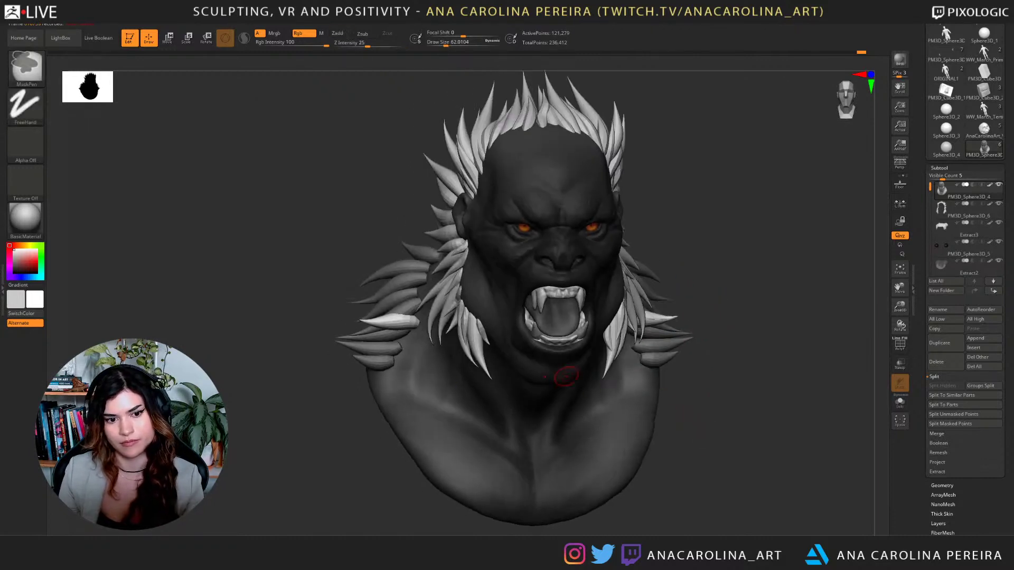
{"action": "key", "text": "ctrl+z"}
Isolate the bust without its new shoulder spikes, mask it completely, and unhide the spikes.
{"action": "left_click_drag", "start_coordinate": [683, 430], "coordinate": [629, 263], "text": "shift"}
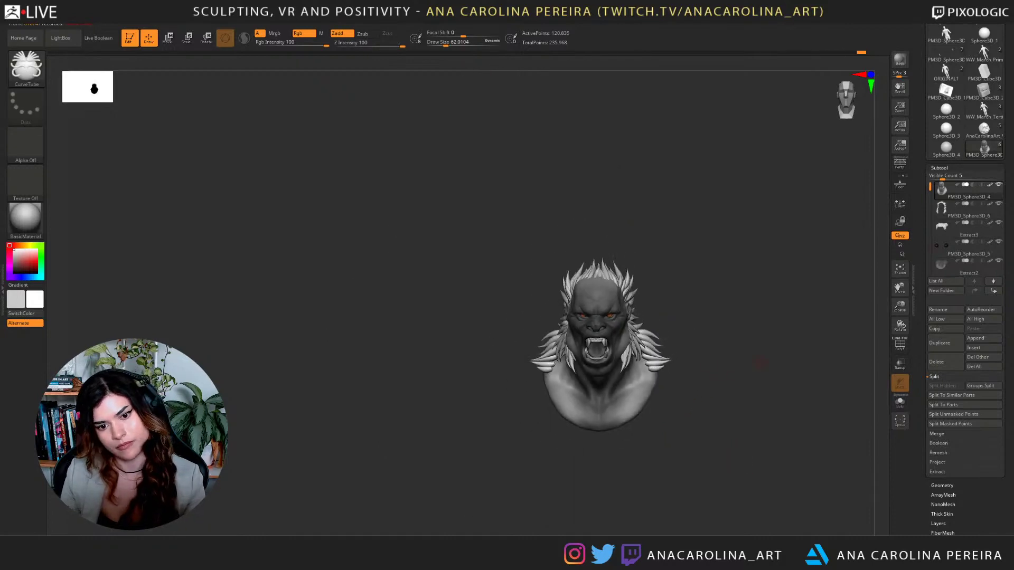
{"action": "left_click_drag", "start_coordinate": [759, 363], "coordinate": [726, 331], "text": "alt"}
{"action": "left_click_drag", "start_coordinate": [725, 331], "coordinate": [739, 314]}
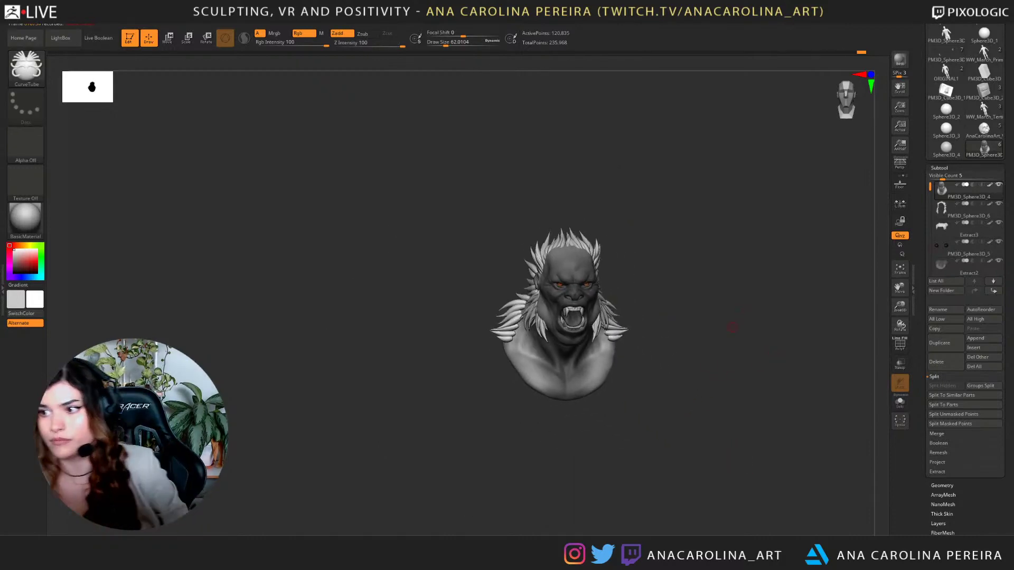
{"action": "mouse_move", "coordinate": [724, 351]}
{"action": "left_mouse_down", "text": "alt"}
{"action": "mouse_move", "coordinate": [676, 430]}
{"action": "mouse_move", "coordinate": [728, 438]}
{"action": "left_mouse_up", "text": "alt"}
{"action": "key", "text": "b"}
{"action": "key", "text": "m"}
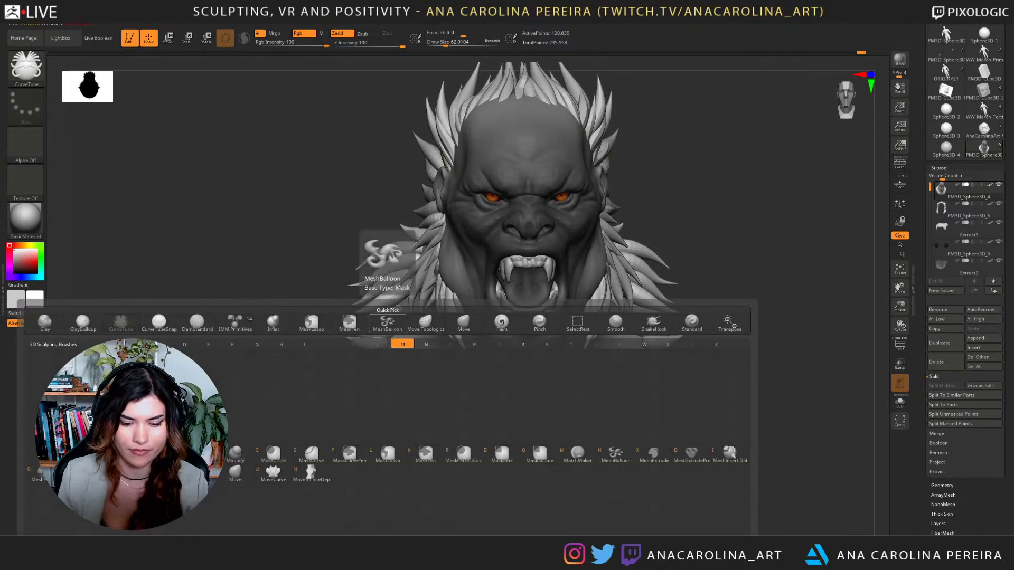
{"action": "left_click", "coordinate": [593, 365], "text": "ctrl+shift"}
{"action": "mouse_move", "coordinate": [705, 393]}
{"action": "left_mouse_down", "text": "alt"}
{"action": "mouse_move", "coordinate": [711, 338]}
{"action": "mouse_move", "coordinate": [687, 238]}
{"action": "left_mouse_up", "text": "alt"}
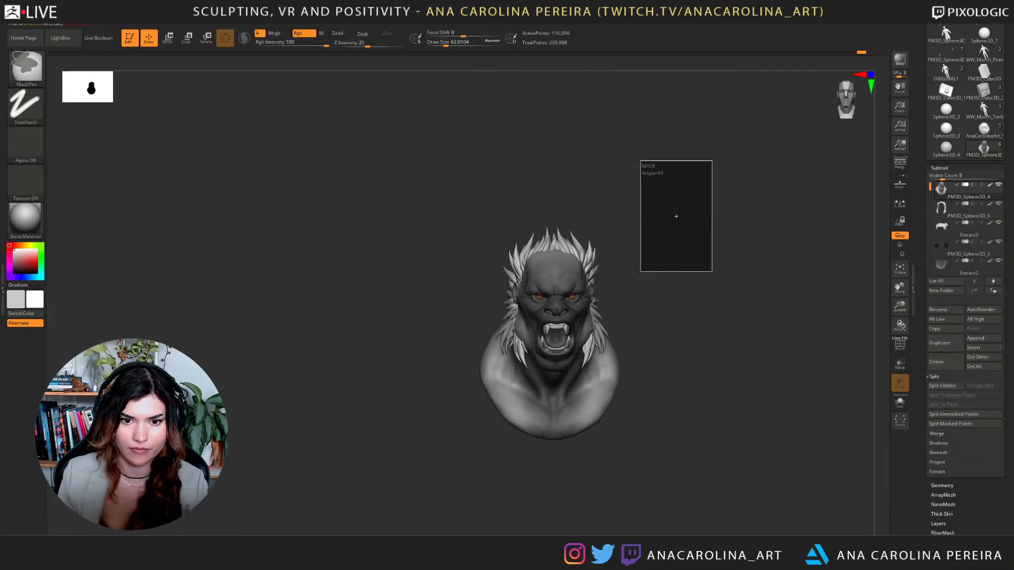
{"action": "left_click", "coordinate": [676, 217], "text": "ctrl"}
{"action": "left_click", "coordinate": [681, 274], "text": "ctrl+shift"}
{"action": "mouse_move", "coordinate": [684, 291]}
{"action": "left_mouse_down", "text": "alt"}
{"action": "mouse_move", "coordinate": [699, 383]}
{"action": "mouse_move", "coordinate": [655, 402]}
{"action": "left_mouse_up", "text": "alt"}
Reshape the tapered spikes along the back and sides of both shoulders with a large Move brush, draw size about 508.
{"action": "key", "text": "b"}
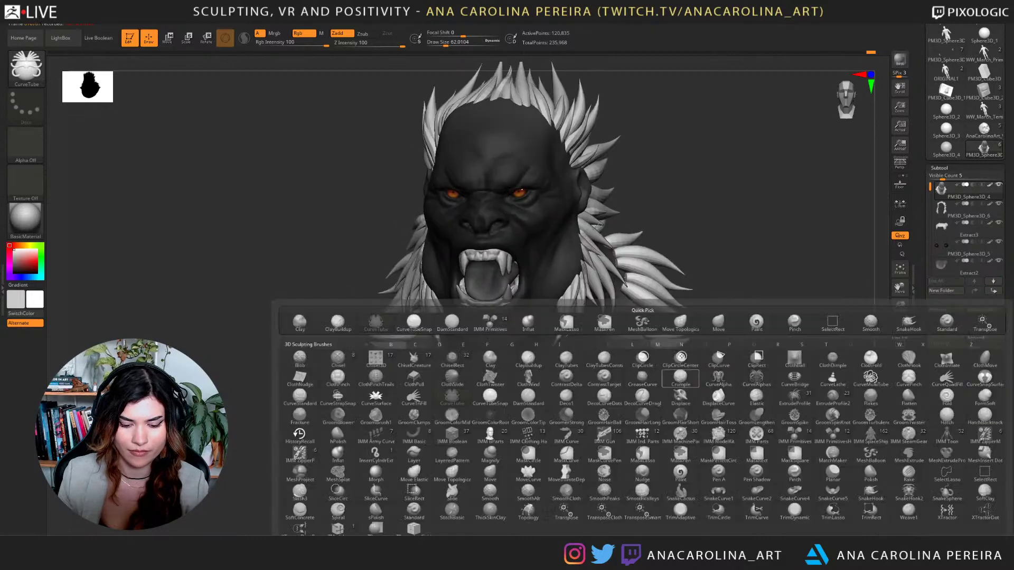
{"action": "key", "text": "m"}
{"action": "key", "text": "v"}
{"action": "key", "text": "space"}
{"action": "left_click_drag", "start_coordinate": [692, 353], "coordinate": [717, 352]}
{"action": "left_click_drag", "start_coordinate": [681, 317], "coordinate": [670, 338]}
{"action": "mouse_move", "coordinate": [763, 364]}
{"action": "left_mouse_down"}
{"action": "mouse_move", "coordinate": [700, 353]}
{"action": "mouse_move", "coordinate": [676, 338]}
{"action": "left_mouse_up"}
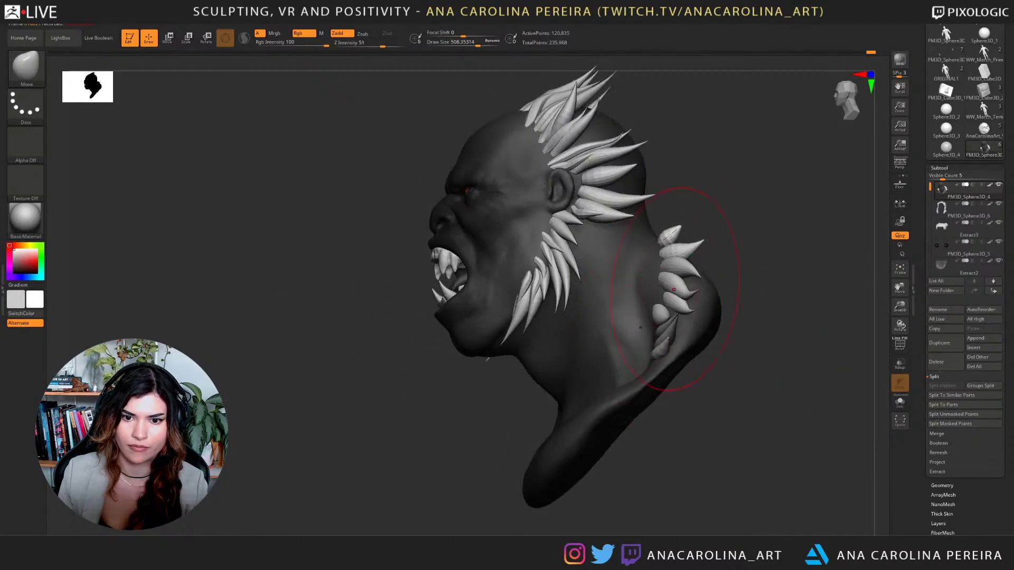
{"action": "mouse_move", "coordinate": [668, 226]}
{"action": "left_mouse_down"}
{"action": "mouse_move", "coordinate": [731, 340]}
{"action": "mouse_move", "coordinate": [697, 316]}
{"action": "mouse_move", "coordinate": [671, 274]}
{"action": "mouse_move", "coordinate": [660, 211]}
{"action": "left_mouse_up"}
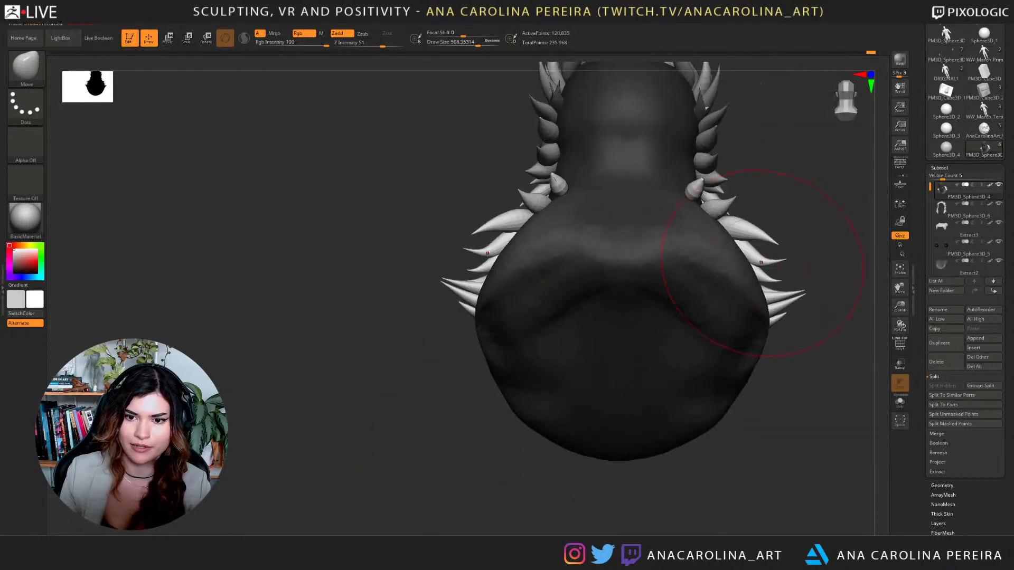
{"action": "left_click_drag", "start_coordinate": [760, 259], "coordinate": [752, 241]}
{"action": "left_click_drag", "start_coordinate": [792, 174], "coordinate": [726, 190]}
{"action": "left_click_drag", "start_coordinate": [757, 248], "coordinate": [766, 256], "text": "shift"}
{"action": "mouse_move", "coordinate": [726, 193]}
{"action": "left_mouse_down", "text": "shift"}
{"action": "mouse_move", "coordinate": [779, 301]}
{"action": "mouse_move", "coordinate": [707, 311]}
{"action": "mouse_move", "coordinate": [650, 301]}
{"action": "left_mouse_up", "text": "shift"}
{"action": "left_click_drag", "start_coordinate": [660, 491], "coordinate": [604, 491]}
{"action": "mouse_move", "coordinate": [604, 491]}
{"action": "left_mouse_down", "text": "alt"}
{"action": "mouse_move", "coordinate": [552, 478]}
{"action": "mouse_move", "coordinate": [581, 484]}
{"action": "mouse_move", "coordinate": [555, 485]}
{"action": "left_mouse_up", "text": "alt"}
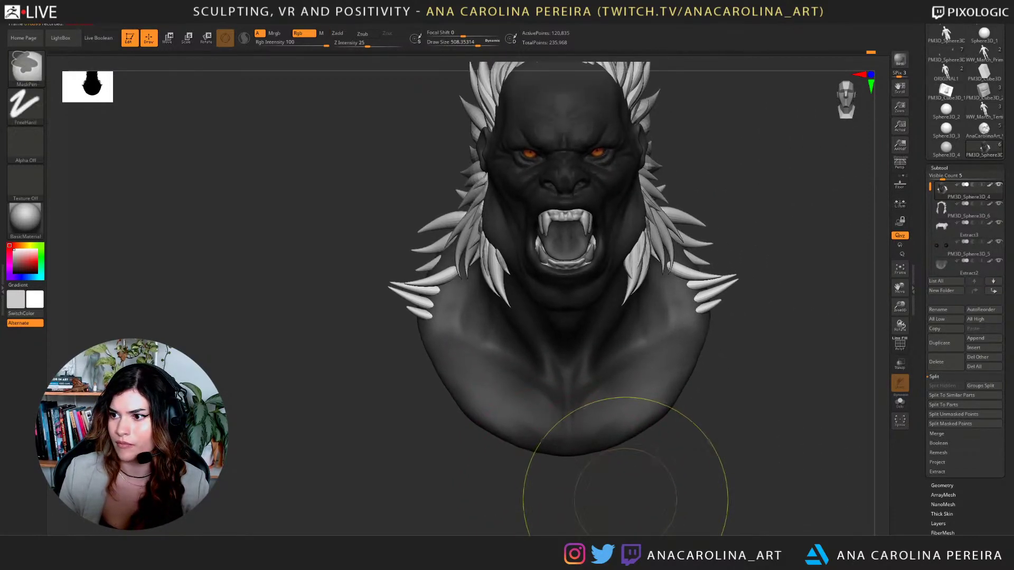
{"action": "left_click_drag", "start_coordinate": [656, 511], "coordinate": [688, 480]}
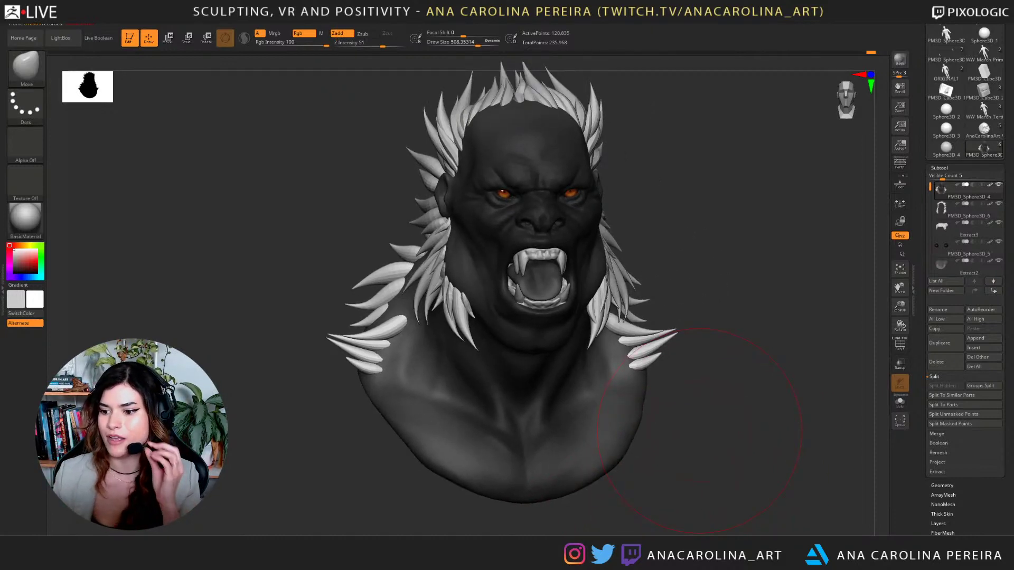
{"action": "left_click_drag", "start_coordinate": [660, 412], "coordinate": [684, 465]}
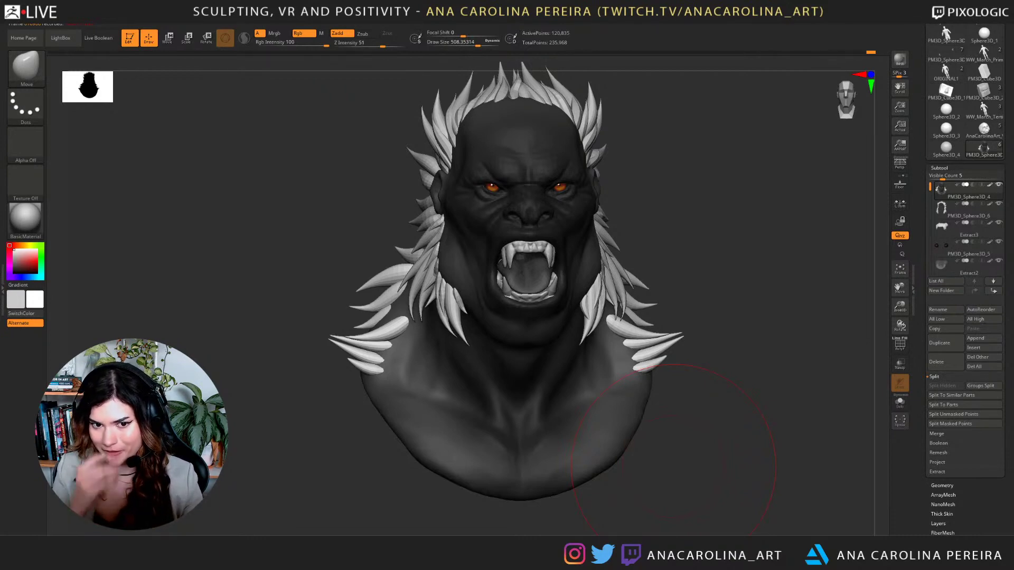
{"action": "mouse_move", "coordinate": [710, 321]}
{"action": "left_mouse_down"}
{"action": "mouse_move", "coordinate": [686, 319]}
{"action": "mouse_move", "coordinate": [726, 316]}
{"action": "mouse_move", "coordinate": [697, 315]}
{"action": "mouse_move", "coordinate": [707, 312]}
{"action": "mouse_move", "coordinate": [679, 330]}
{"action": "mouse_move", "coordinate": [687, 341]}
{"action": "mouse_move", "coordinate": [784, 338]}
{"action": "mouse_move", "coordinate": [750, 355]}
{"action": "left_mouse_up"}
{"action": "key", "text": "b"}
{"action": "key", "text": "p"}
{"action": "key", "text": "i"}
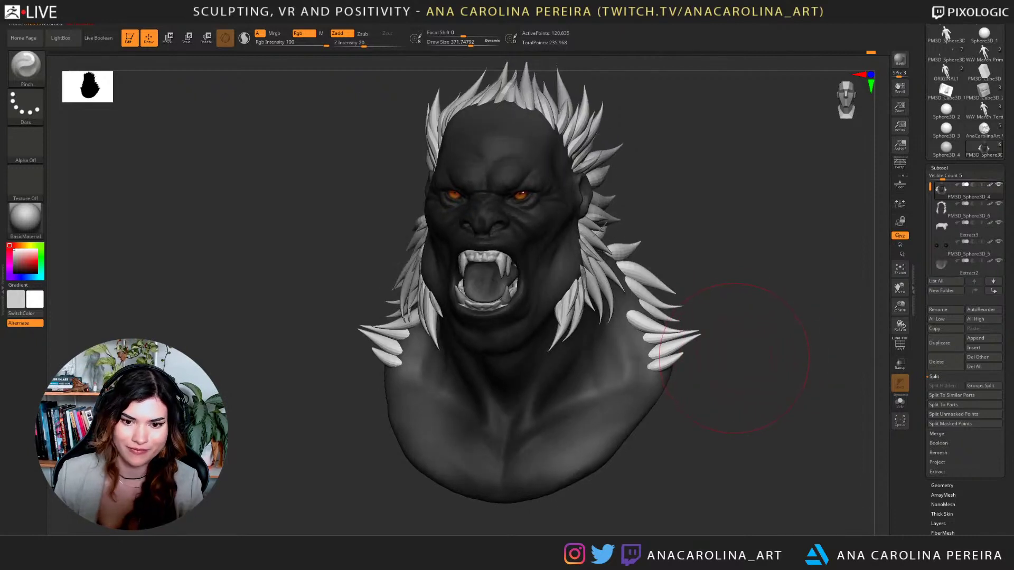
{"action": "right_click_drag", "start_coordinate": [747, 356], "coordinate": [732, 382], "text": "ctrl"}
{"action": "mouse_move", "coordinate": [734, 383]}
{"action": "left_mouse_down"}
{"action": "mouse_move", "coordinate": [773, 379]}
{"action": "mouse_move", "coordinate": [763, 384]}
{"action": "left_mouse_up"}
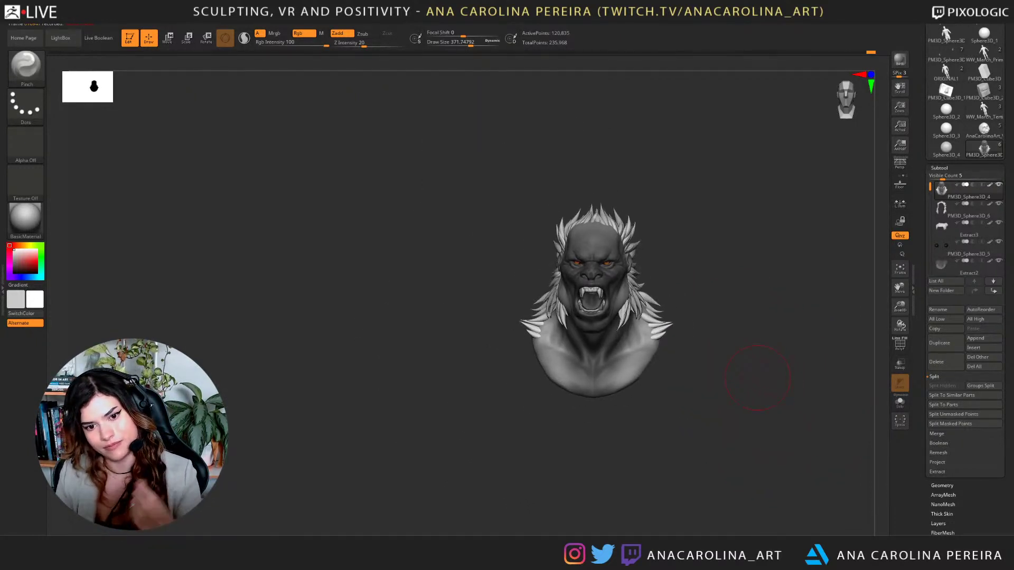
{"action": "mouse_move", "coordinate": [758, 378]}
{"action": "left_mouse_down", "text": "alt"}
{"action": "mouse_move", "coordinate": [756, 393]}
{"action": "mouse_move", "coordinate": [706, 315]}
{"action": "mouse_move", "coordinate": [711, 328]}
{"action": "mouse_move", "coordinate": [668, 303]}
{"action": "left_mouse_up", "text": "alt"}
{"action": "key", "text": "space"}
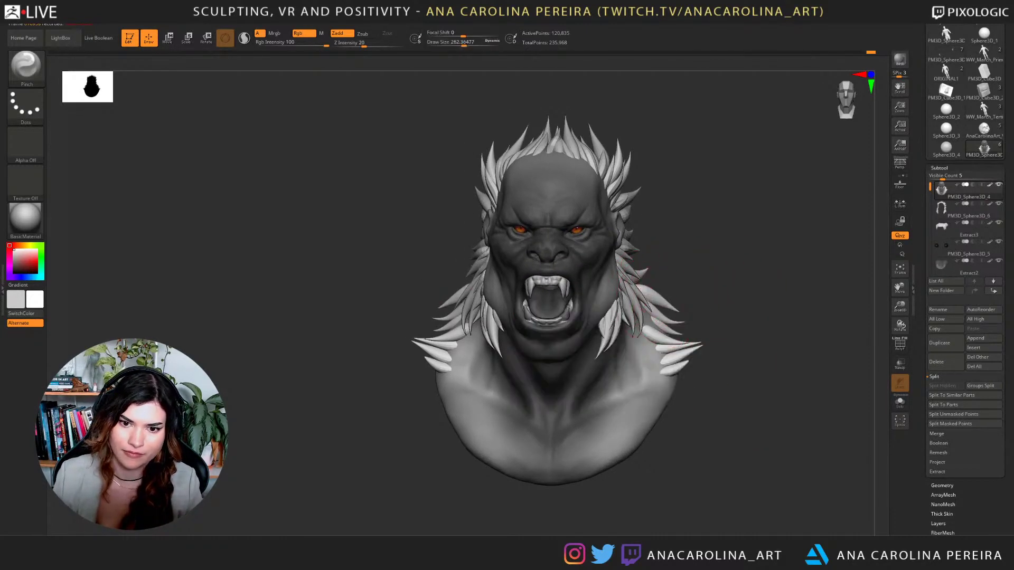
Try to shift the shoulder spikes with a smaller Move brush, draw size about 262, and undo the last changes.
{"action": "key", "text": "b"}
{"action": "key", "text": "m"}
{"action": "key", "text": "v"}
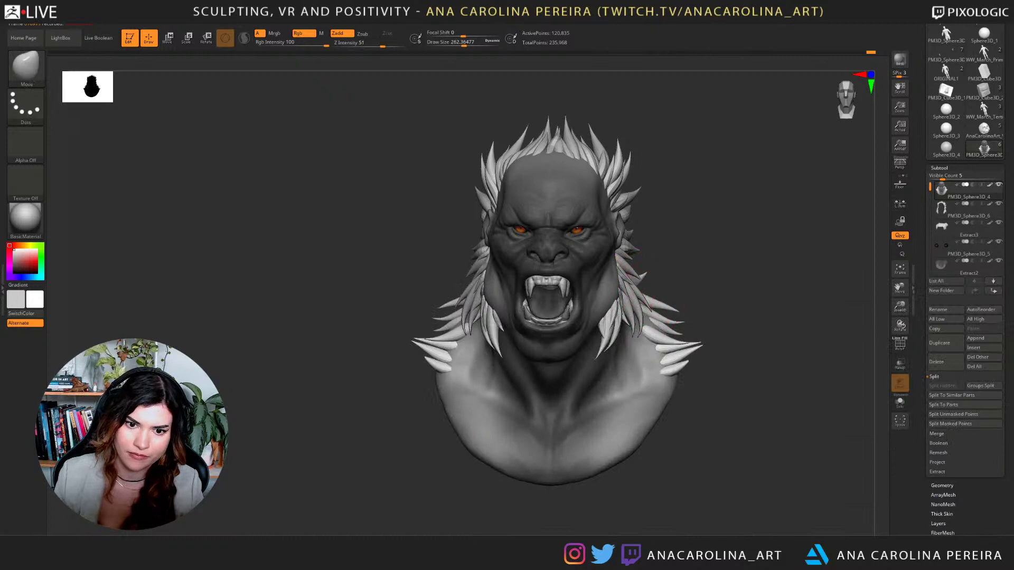
{"action": "mouse_move", "coordinate": [662, 311]}
{"action": "left_mouse_down"}
{"action": "mouse_move", "coordinate": [656, 305]}
{"action": "mouse_move", "coordinate": [678, 310]}
{"action": "mouse_move", "coordinate": [660, 303]}
{"action": "left_mouse_up"}
{"action": "key", "text": "ctrl+z"}
{"action": "key", "text": "ctrl+z"}
{"action": "key", "text": "ctrl+z"}
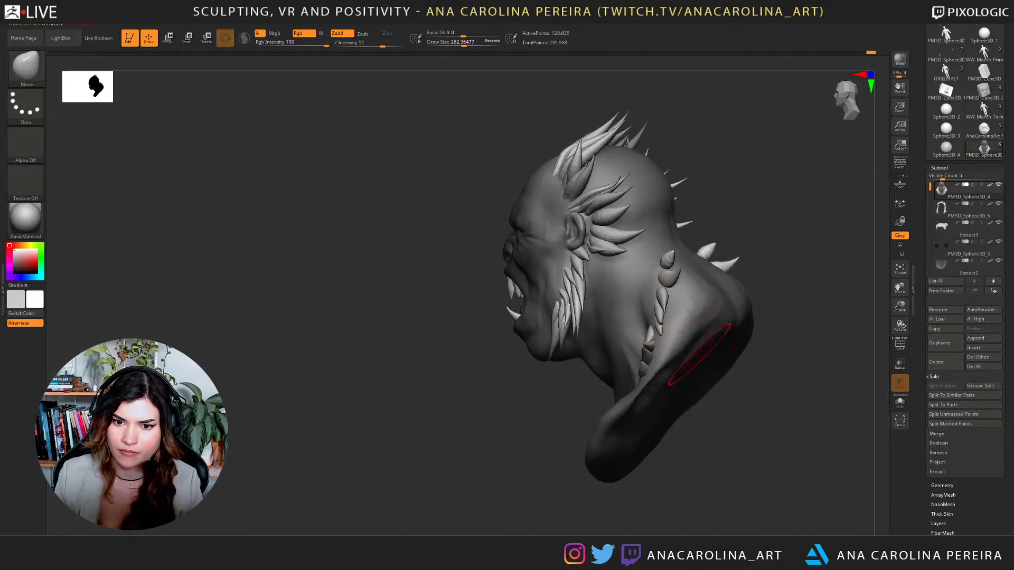
{"action": "left_click_drag", "start_coordinate": [745, 465], "coordinate": [554, 390]}
Hide the shoulder spikes, mask the whole bust, and bring the spikes back into view.
{"action": "left_click_drag", "start_coordinate": [756, 99], "coordinate": [398, 466], "text": "ctrl"}
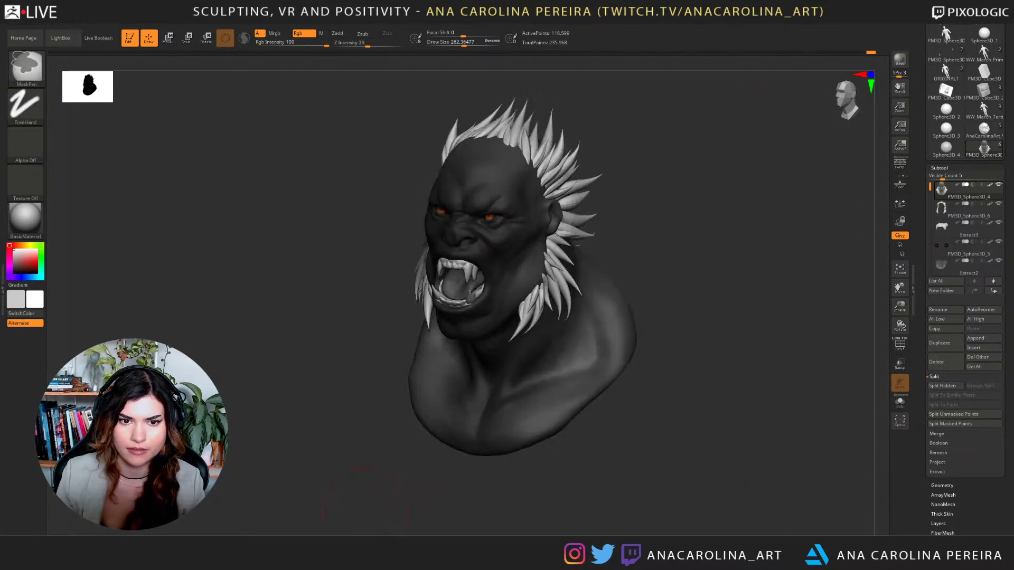
{"action": "left_click", "coordinate": [537, 494], "text": "ctrl"}
{"action": "left_click", "coordinate": [580, 491], "text": "ctrl"}
{"action": "left_click", "coordinate": [581, 492], "text": "ctrl+shift"}
{"action": "left_click_drag", "start_coordinate": [679, 477], "coordinate": [739, 475], "text": "shift"}
{"action": "left_click_drag", "start_coordinate": [726, 433], "coordinate": [747, 423], "text": "alt"}
Add thin tapered spikes between the outer shoulder spikes with CurveTubeSnap at draw size about 41, undoing the unwanted stroke.
{"action": "key", "text": "b"}
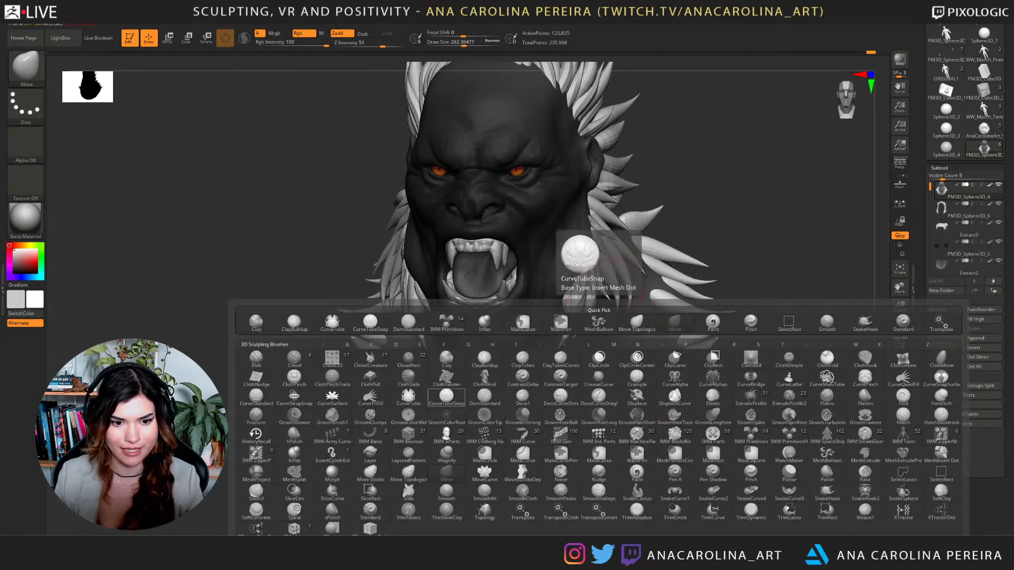
{"action": "left_click", "coordinate": [446, 397]}
{"action": "key", "text": "space"}
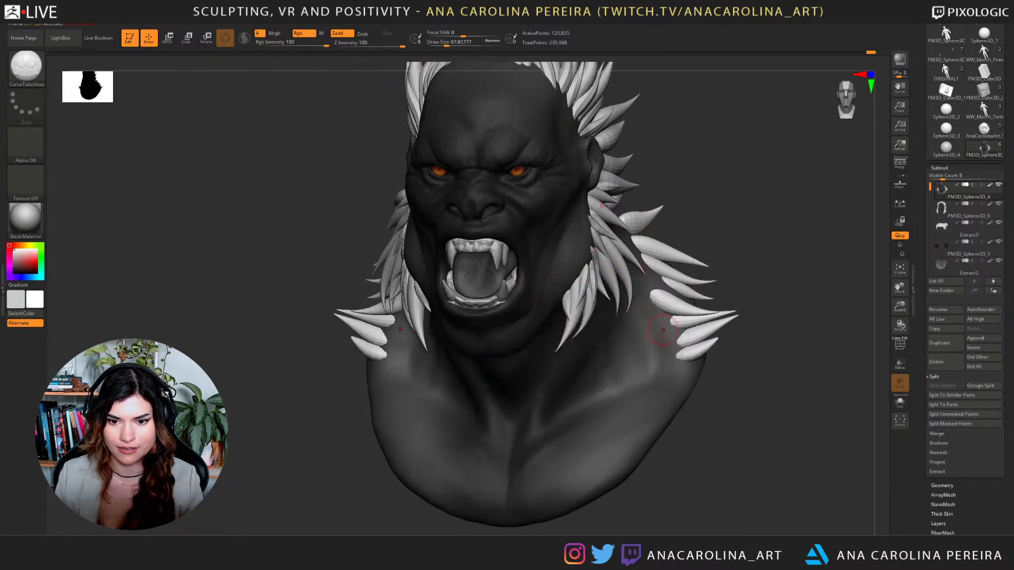
{"action": "key", "text": "space"}
{"action": "left_click", "coordinate": [662, 332]}
{"action": "left_click_drag", "start_coordinate": [658, 339], "coordinate": [714, 321]}
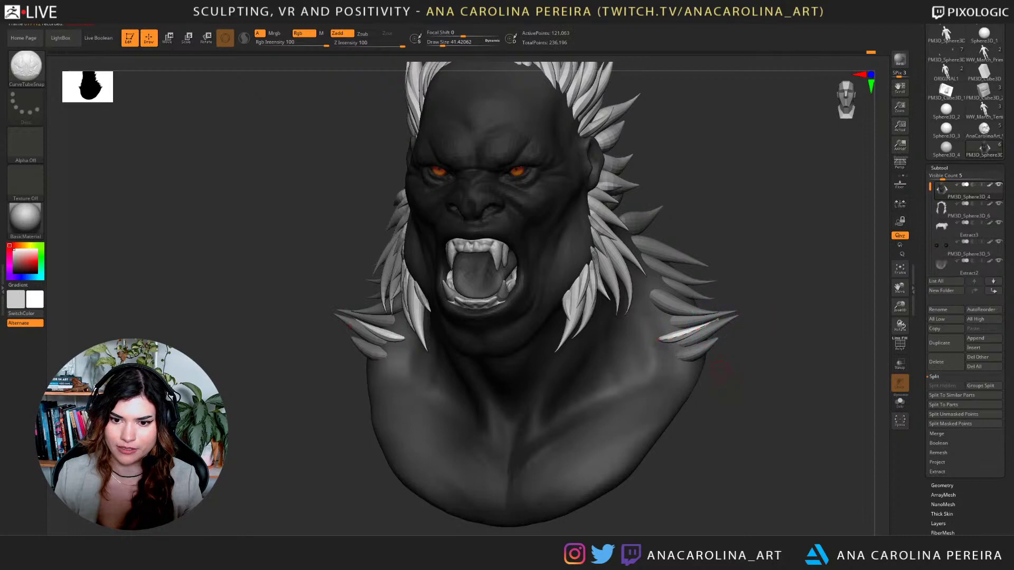
{"action": "key", "text": "bracketleft"}
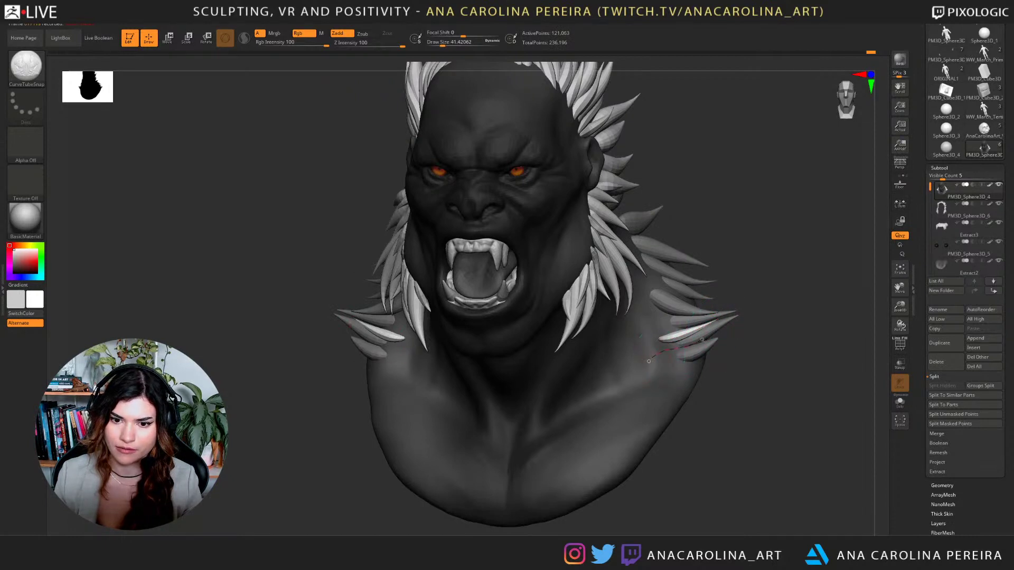
{"action": "left_click_drag", "start_coordinate": [702, 340], "coordinate": [706, 337]}
{"action": "left_click_drag", "start_coordinate": [679, 369], "coordinate": [679, 346]}
{"action": "key", "text": "ctrl+z"}
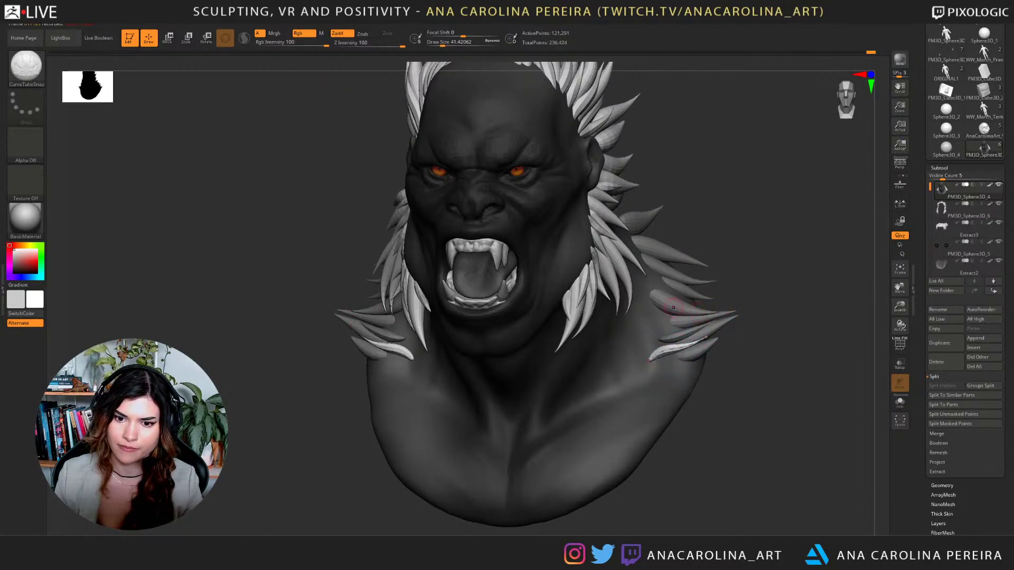
Fill the gaps among the upper shoulder spikes with slightly thicker ones, draw size about 51, and undo the last unwanted strokes.
{"action": "key", "text": "bracketright"}
{"action": "key", "text": "bracketright"}
{"action": "key", "text": "bracketright"}
{"action": "mouse_move", "coordinate": [651, 315]}
{"action": "left_mouse_down"}
{"action": "mouse_move", "coordinate": [697, 308]}
{"action": "mouse_move", "coordinate": [663, 284]}
{"action": "mouse_move", "coordinate": [696, 301]}
{"action": "left_mouse_up"}
{"action": "left_click", "coordinate": [666, 283]}
{"action": "key", "text": "space"}
{"action": "key", "text": "space"}
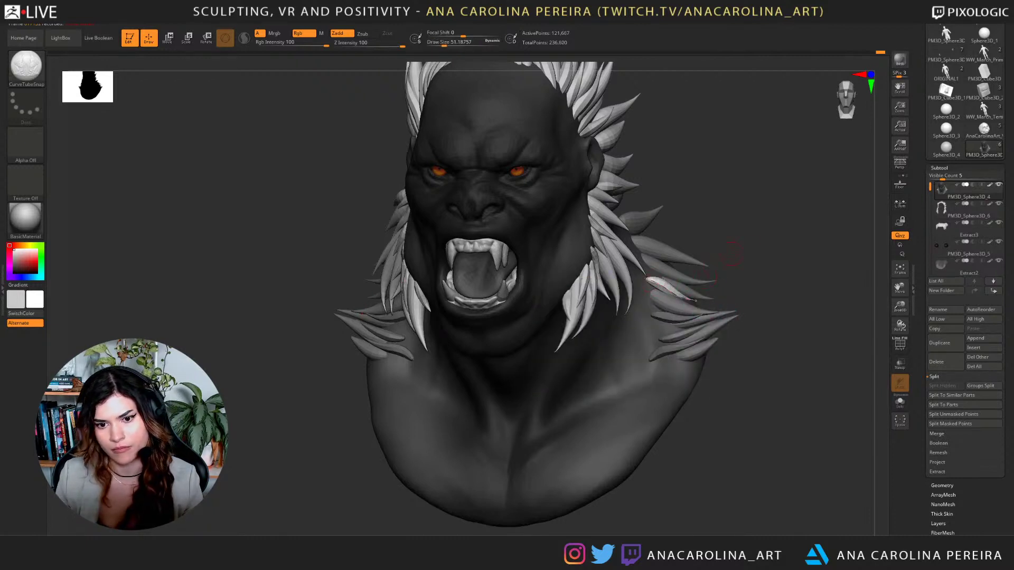
{"action": "mouse_move", "coordinate": [661, 363]}
{"action": "left_mouse_down"}
{"action": "mouse_move", "coordinate": [710, 350]}
{"action": "mouse_move", "coordinate": [713, 367]}
{"action": "mouse_move", "coordinate": [696, 386]}
{"action": "mouse_move", "coordinate": [726, 415]}
{"action": "mouse_move", "coordinate": [679, 318]}
{"action": "mouse_move", "coordinate": [710, 305]}
{"action": "left_mouse_up"}
{"action": "key", "text": "ctrl+z"}
{"action": "key", "text": "ctrl+z"}
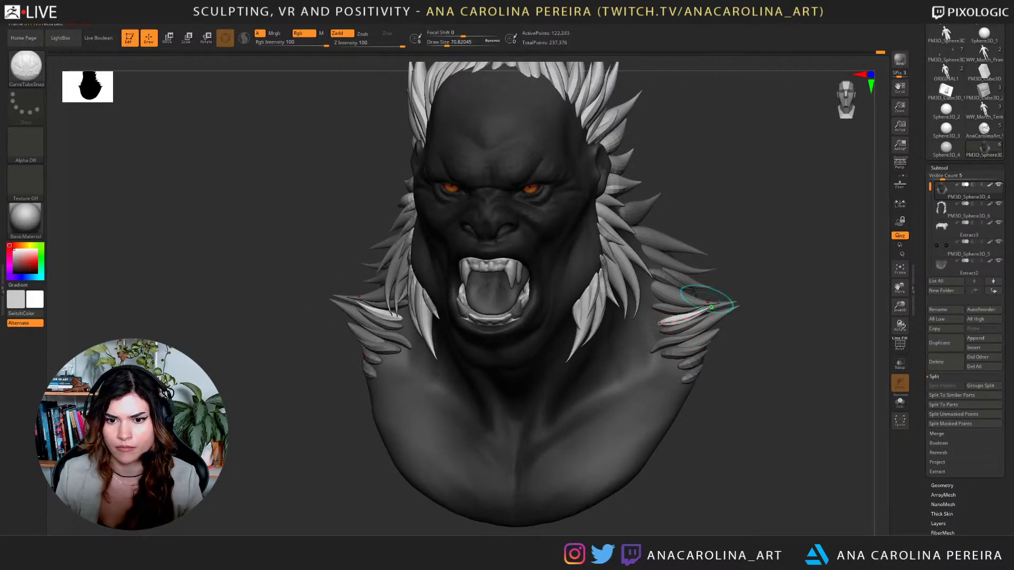
Layer more short tapered spikes over the front of both outer shoulder clusters.
{"action": "left_click_drag", "start_coordinate": [712, 267], "coordinate": [722, 252]}
{"action": "left_click_drag", "start_coordinate": [698, 314], "coordinate": [677, 323], "text": "shift"}
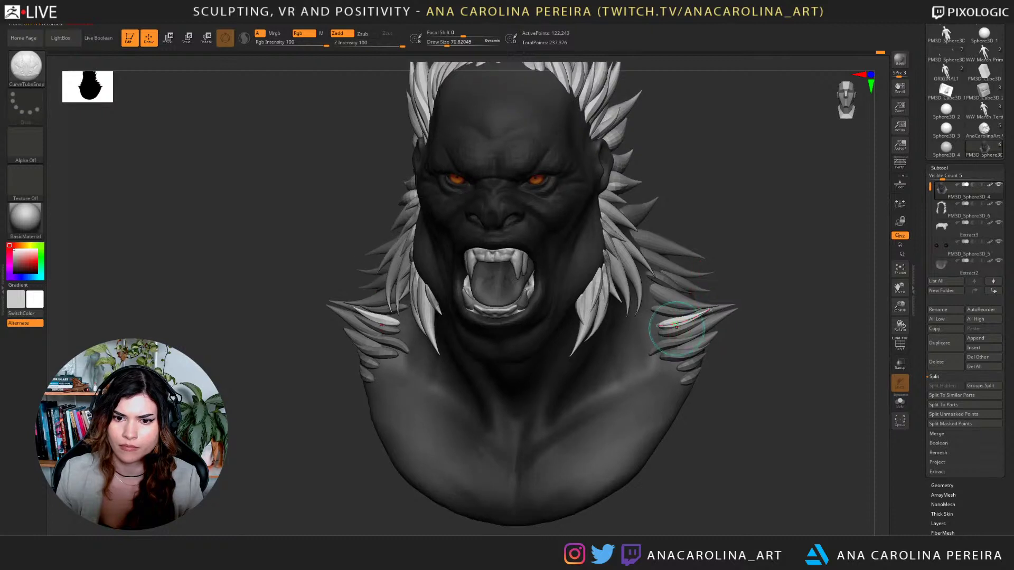
{"action": "left_click_drag", "start_coordinate": [726, 385], "coordinate": [750, 387]}
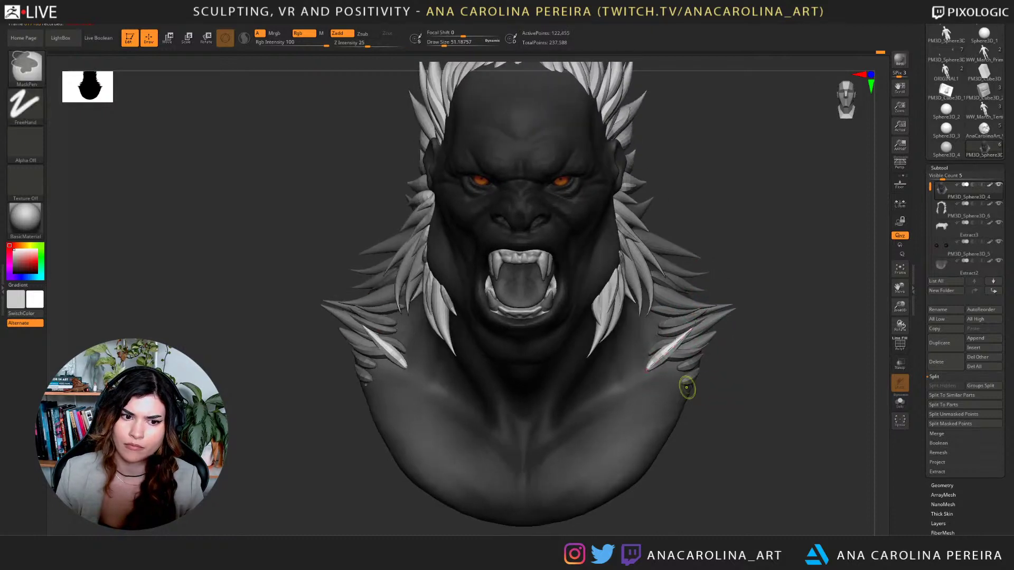
{"action": "left_click_drag", "start_coordinate": [408, 365], "coordinate": [407, 379]}
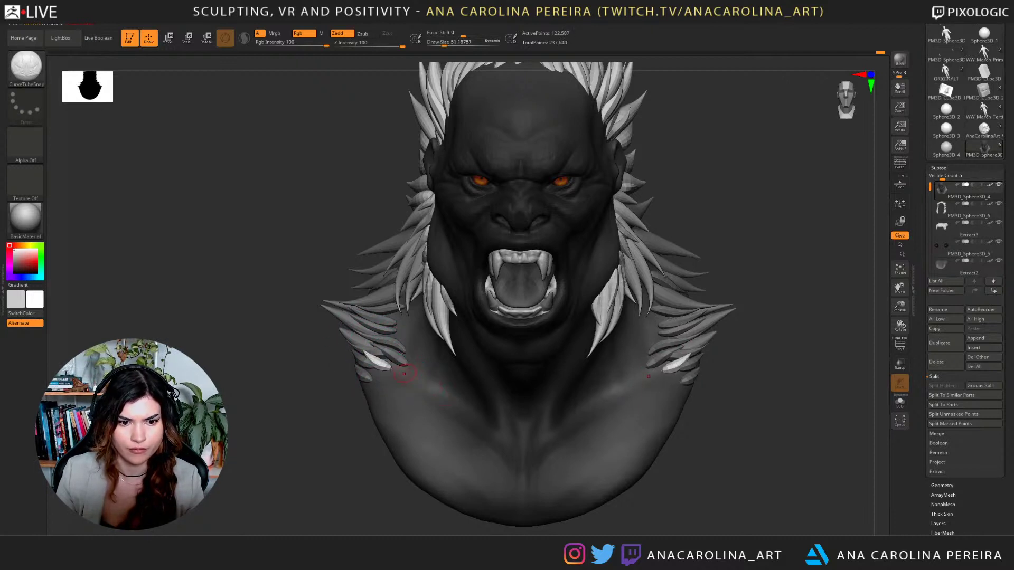
{"action": "left_click", "coordinate": [403, 375]}
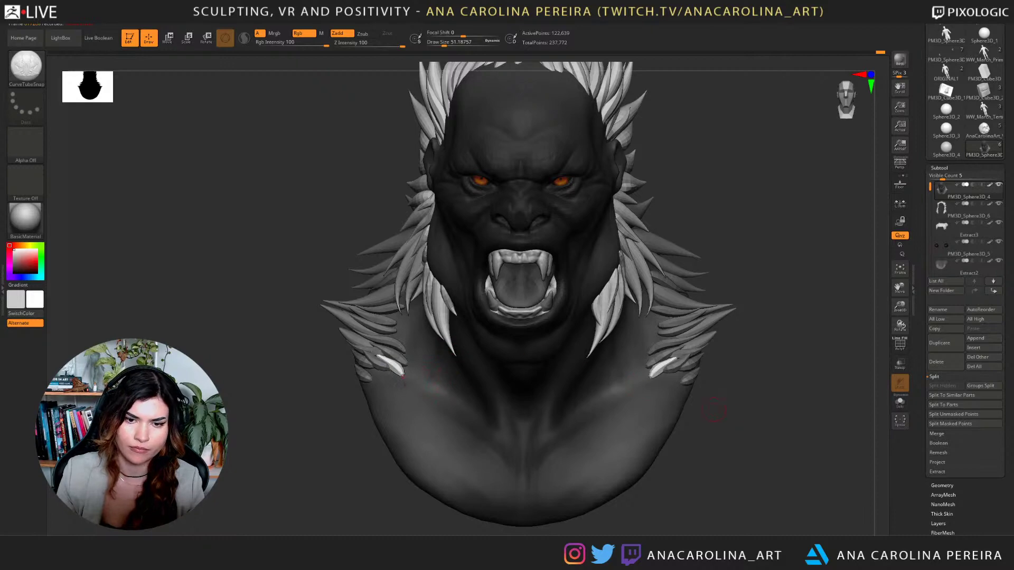
Extend the lower inner edge of both shoulder clusters with slanted tapered spikes, and undo the last one.
{"action": "mouse_move", "coordinate": [714, 410]}
{"action": "left_mouse_down"}
{"action": "mouse_move", "coordinate": [713, 395]}
{"action": "mouse_move", "coordinate": [684, 371]}
{"action": "mouse_move", "coordinate": [718, 363]}
{"action": "mouse_move", "coordinate": [705, 342]}
{"action": "left_mouse_up"}
{"action": "key", "text": "space"}
{"action": "key", "text": "space"}
{"action": "left_click", "coordinate": [650, 381]}
{"action": "left_click_drag", "start_coordinate": [645, 384], "coordinate": [679, 359]}
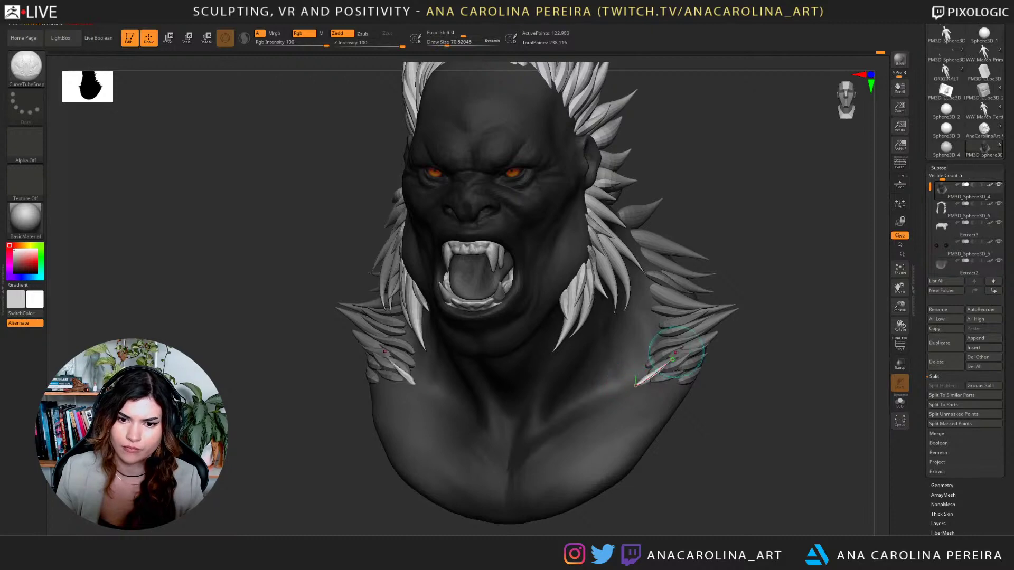
{"action": "mouse_move", "coordinate": [696, 401]}
{"action": "left_mouse_down"}
{"action": "mouse_move", "coordinate": [717, 399]}
{"action": "mouse_move", "coordinate": [688, 369]}
{"action": "mouse_move", "coordinate": [670, 402]}
{"action": "left_mouse_up"}
{"action": "key", "text": "ctrl+z"}
Draw tiny spikes at draw size about 31 trailing down the lower outer edge of both shoulder clusters.
{"action": "left_click_drag", "start_coordinate": [679, 441], "coordinate": [704, 436]}
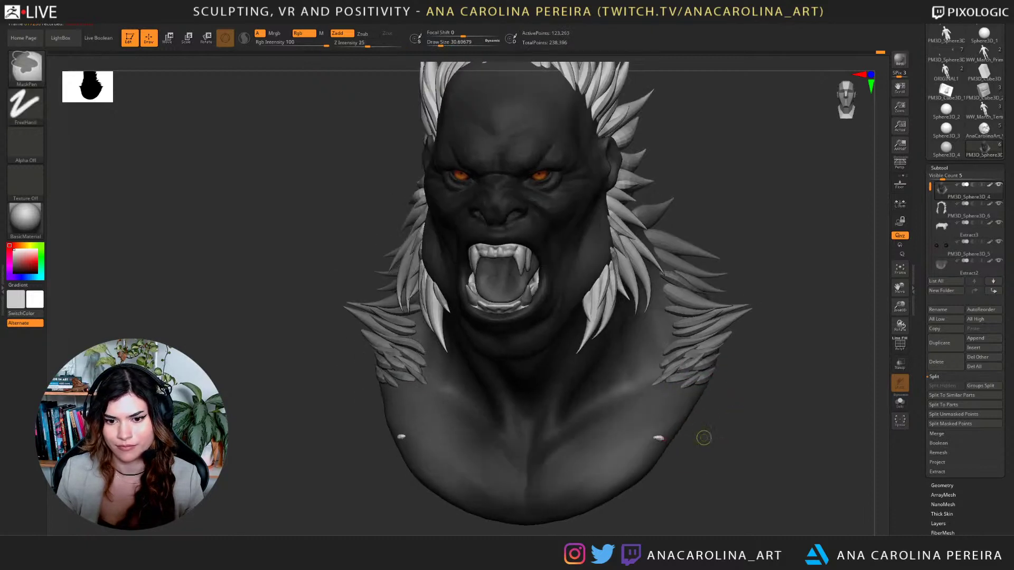
{"action": "mouse_move", "coordinate": [696, 388]}
{"action": "left_mouse_down"}
{"action": "mouse_move", "coordinate": [718, 407]}
{"action": "mouse_move", "coordinate": [679, 419]}
{"action": "left_mouse_up"}
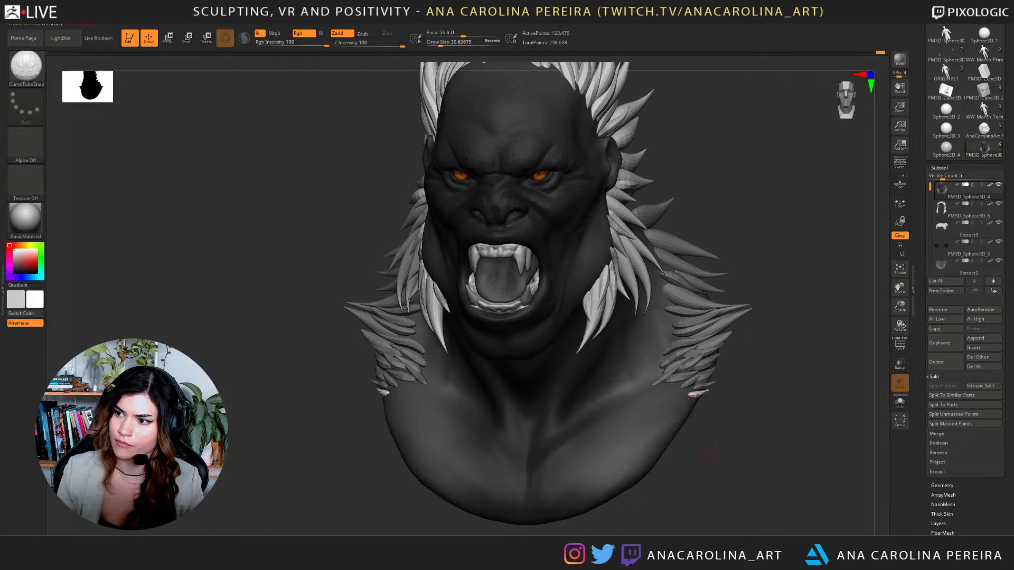
{"action": "left_click_drag", "start_coordinate": [709, 453], "coordinate": [705, 448]}
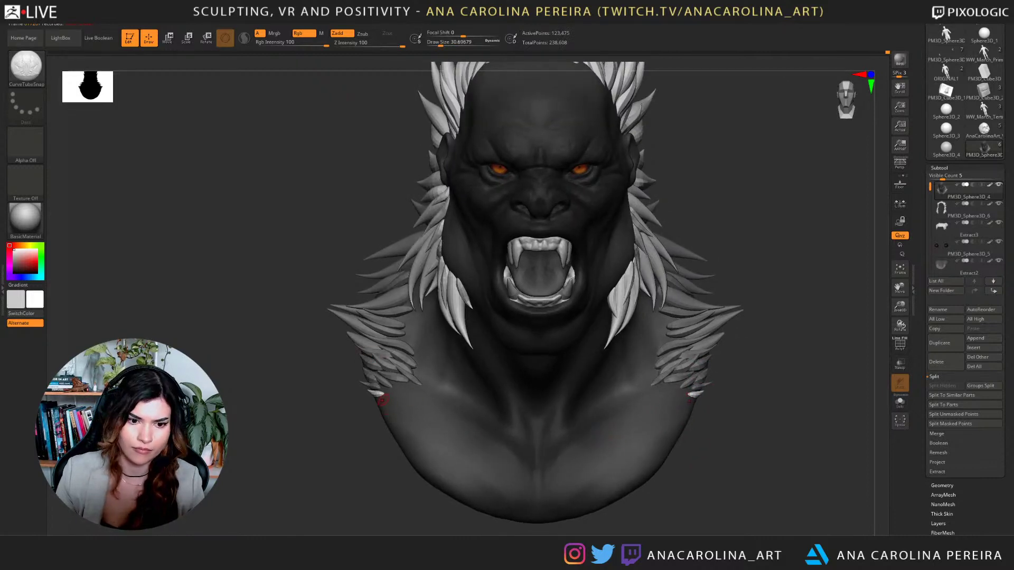
{"action": "left_click_drag", "start_coordinate": [359, 436], "coordinate": [312, 449]}
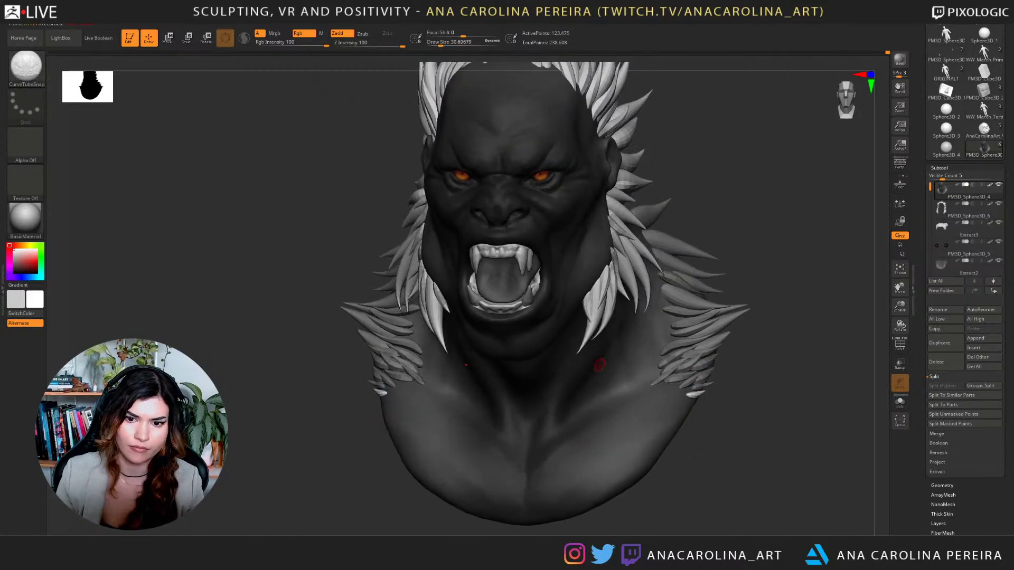
{"action": "mouse_move", "coordinate": [686, 404]}
{"action": "left_mouse_down"}
{"action": "mouse_move", "coordinate": [706, 410]}
{"action": "mouse_move", "coordinate": [664, 428]}
{"action": "mouse_move", "coordinate": [713, 407]}
{"action": "mouse_move", "coordinate": [656, 431]}
{"action": "left_mouse_up"}
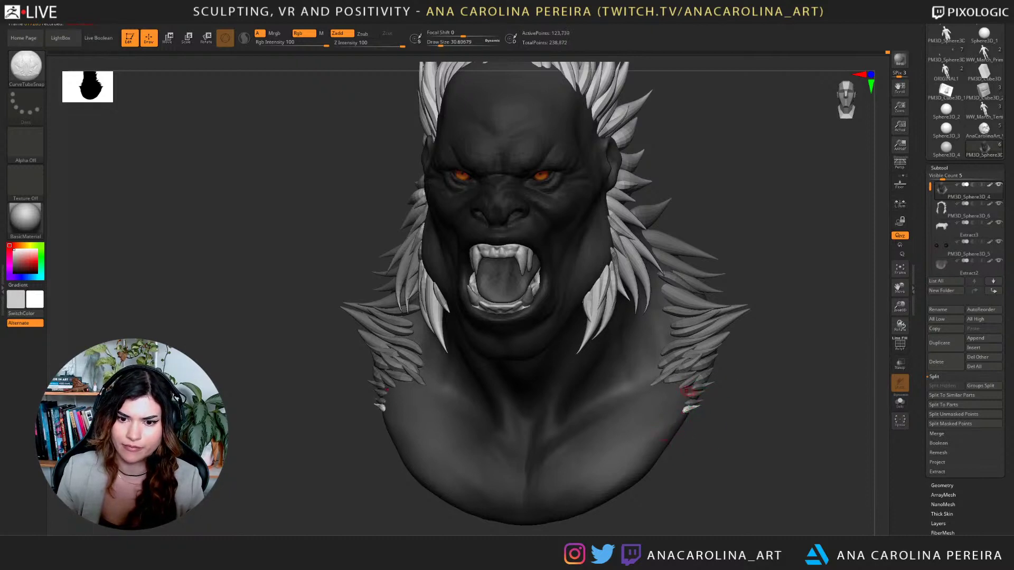
{"action": "left_click_drag", "start_coordinate": [686, 391], "coordinate": [721, 363]}
Add small thin spikes along the upper inner edge of both shoulder clusters, near the neck.
{"action": "right_click_drag", "start_coordinate": [650, 423], "coordinate": [710, 418]}
{"action": "right_click_drag", "start_coordinate": [722, 375], "coordinate": [711, 449], "text": "ctrl"}
{"action": "left_click_drag", "start_coordinate": [659, 302], "coordinate": [687, 293]}
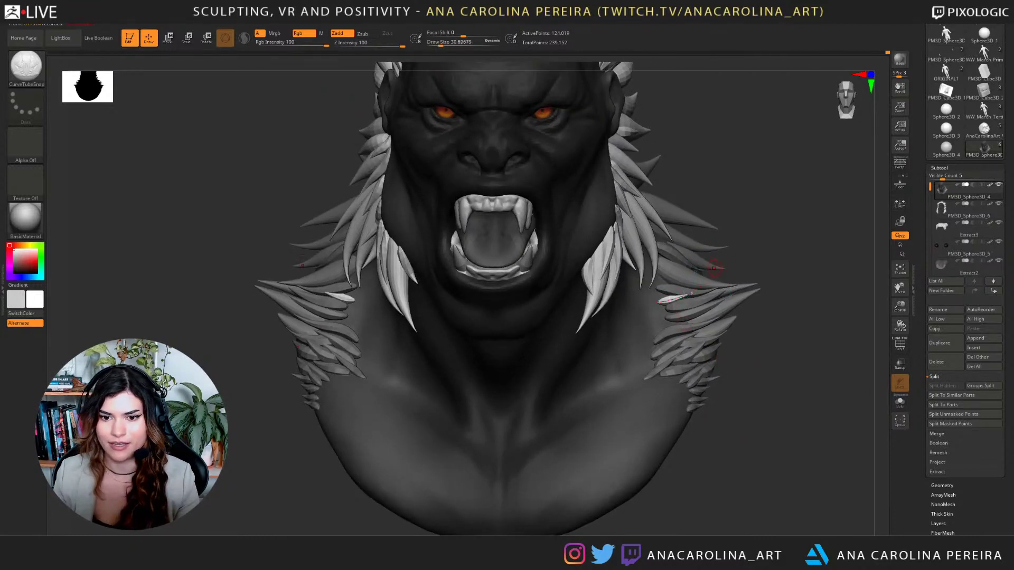
{"action": "right_click_drag", "start_coordinate": [702, 259], "coordinate": [662, 278]}
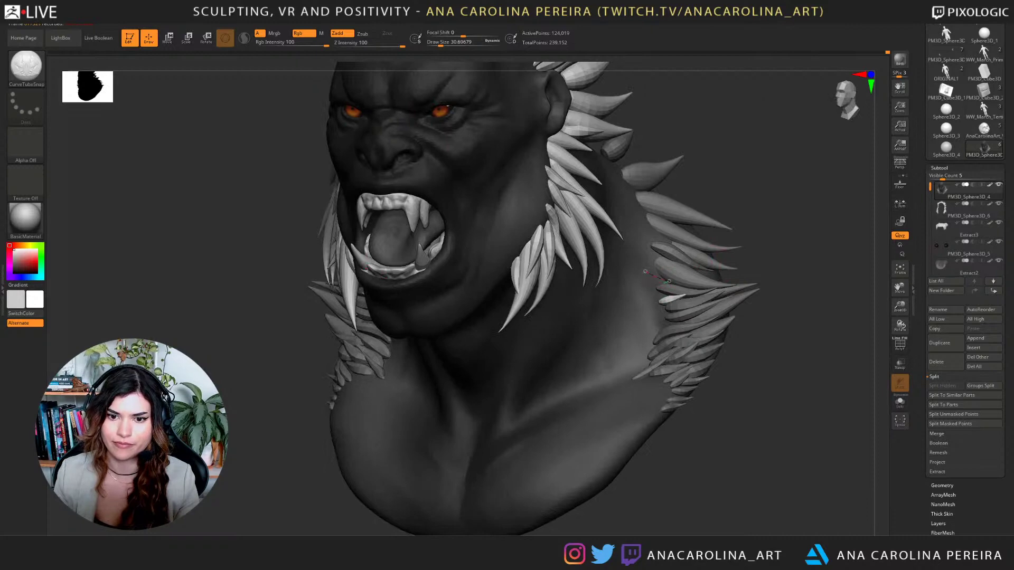
{"action": "left_click_drag", "start_coordinate": [669, 281], "coordinate": [678, 284]}
{"action": "mouse_move", "coordinate": [697, 285]}
{"action": "right_mouse_down"}
{"action": "mouse_move", "coordinate": [774, 287]}
{"action": "mouse_move", "coordinate": [733, 291]}
{"action": "mouse_move", "coordinate": [660, 256]}
{"action": "right_mouse_up"}
{"action": "right_click_drag", "start_coordinate": [768, 240], "coordinate": [709, 326]}
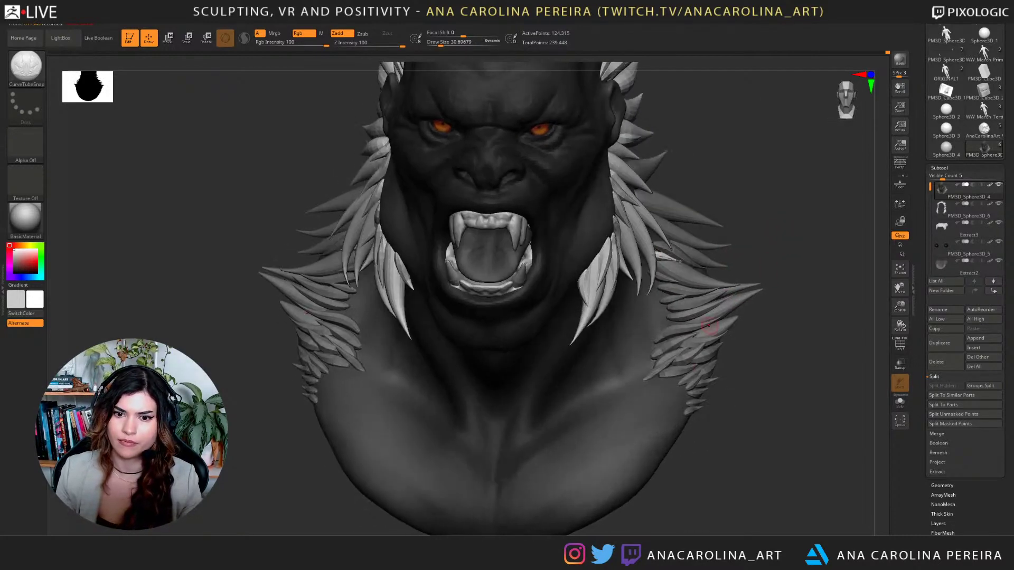
Isolate the body, mask it completely and show the shoulder spikes again, leaving only the spikes unmasked.
{"action": "right_click_drag", "start_coordinate": [657, 440], "coordinate": [704, 422], "text": "ctrl"}
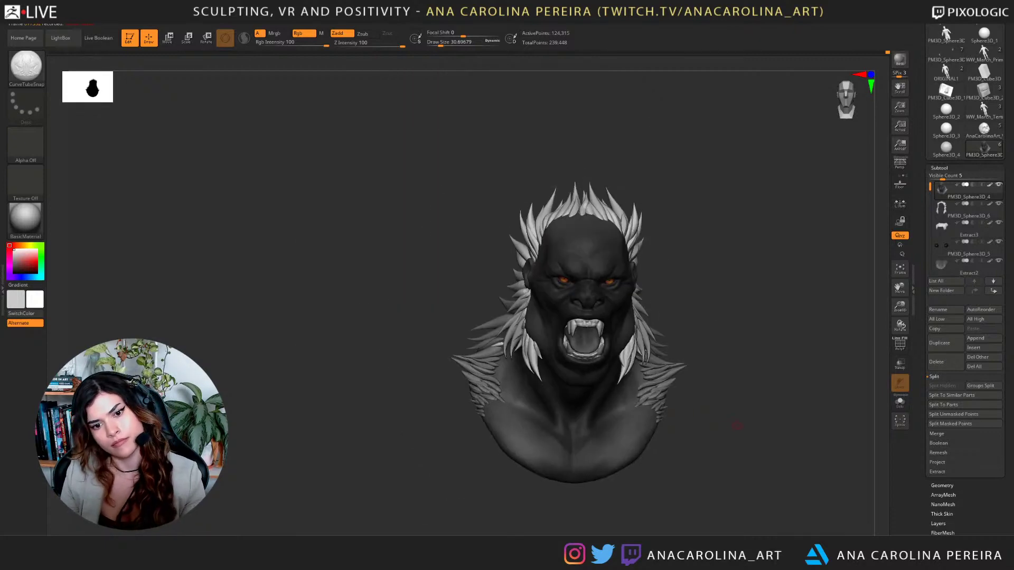
{"action": "scroll", "coordinate": [737, 425], "scroll_direction": "up", "scroll_amount": 5}
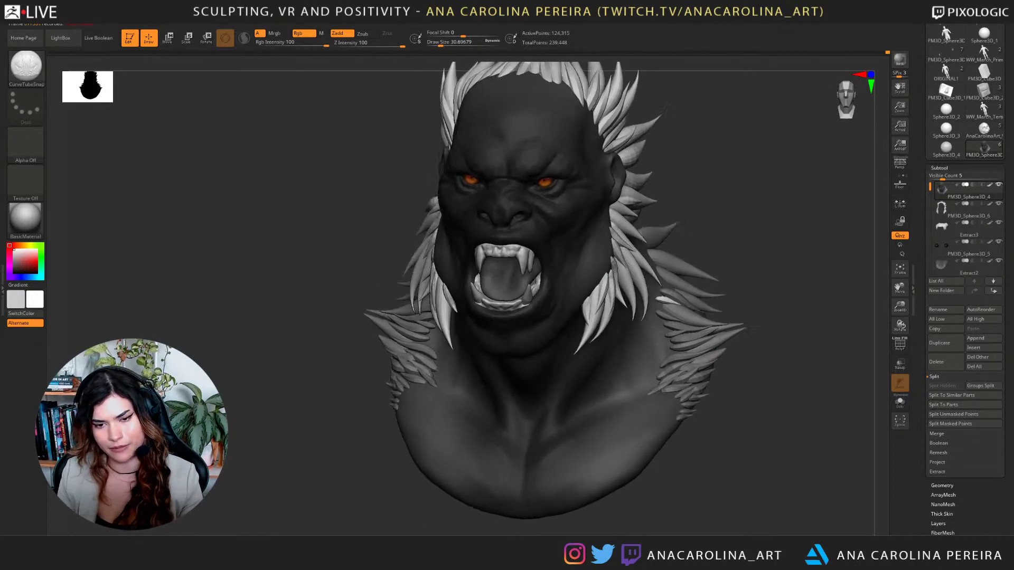
{"action": "right_click_drag", "start_coordinate": [753, 329], "coordinate": [731, 317]}
{"action": "left_click_drag", "start_coordinate": [751, 255], "coordinate": [773, 280], "text": "ctrl"}
{"action": "left_click", "coordinate": [631, 387], "text": "ctrl+shift"}
{"action": "right_click_drag", "start_coordinate": [757, 317], "coordinate": [772, 200], "text": "ctrl"}
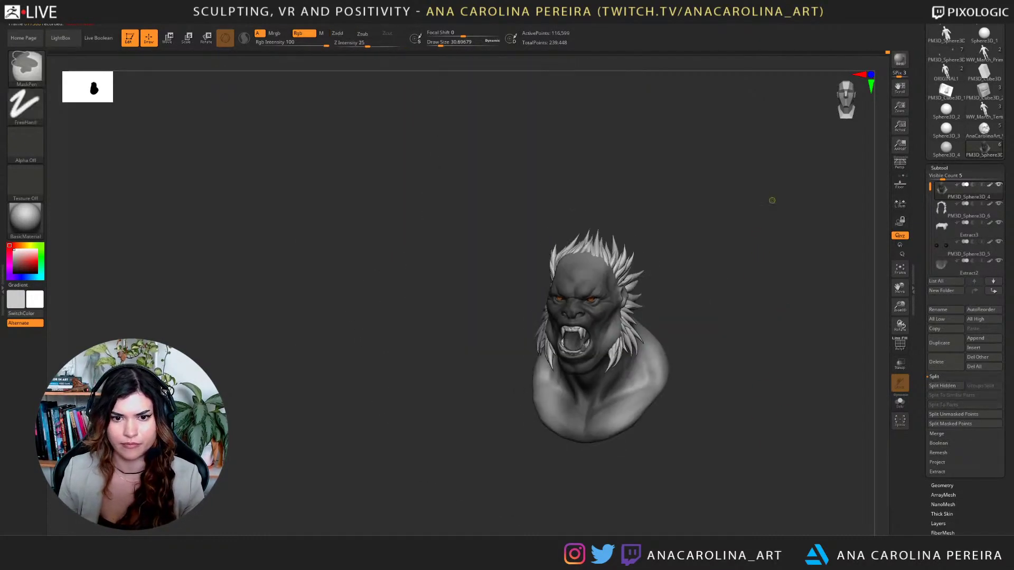
{"action": "left_click_drag", "start_coordinate": [758, 176], "coordinate": [479, 490], "text": "ctrl"}
{"action": "left_click", "coordinate": [651, 468], "text": "ctrl+shift"}
{"action": "left_click_drag", "start_coordinate": [700, 456], "coordinate": [713, 466], "text": "ctrl"}
{"action": "right_click_drag", "start_coordinate": [713, 462], "coordinate": [728, 459]}
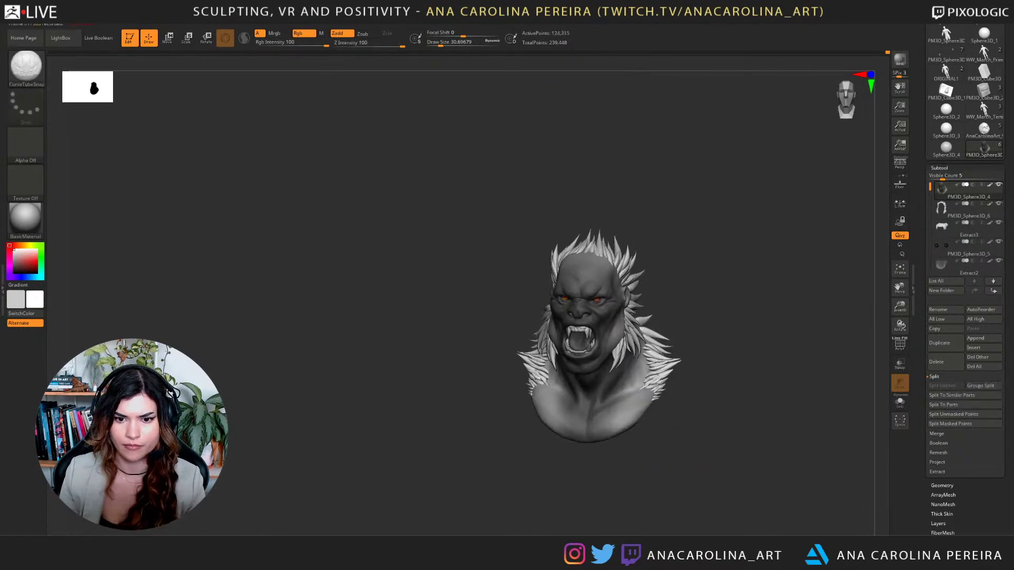
{"action": "left_click", "coordinate": [763, 417], "text": "ctrl"}
{"action": "mouse_move", "coordinate": [763, 316]}
{"action": "right_mouse_down", "text": "ctrl"}
{"action": "mouse_move", "coordinate": [763, 410]}
{"action": "mouse_move", "coordinate": [718, 436]}
{"action": "right_mouse_up", "text": "ctrl"}
Switch to the Move Topological brush at draw size about 358 and check the shoulder spikes from several angles.
{"action": "key", "text": "b"}
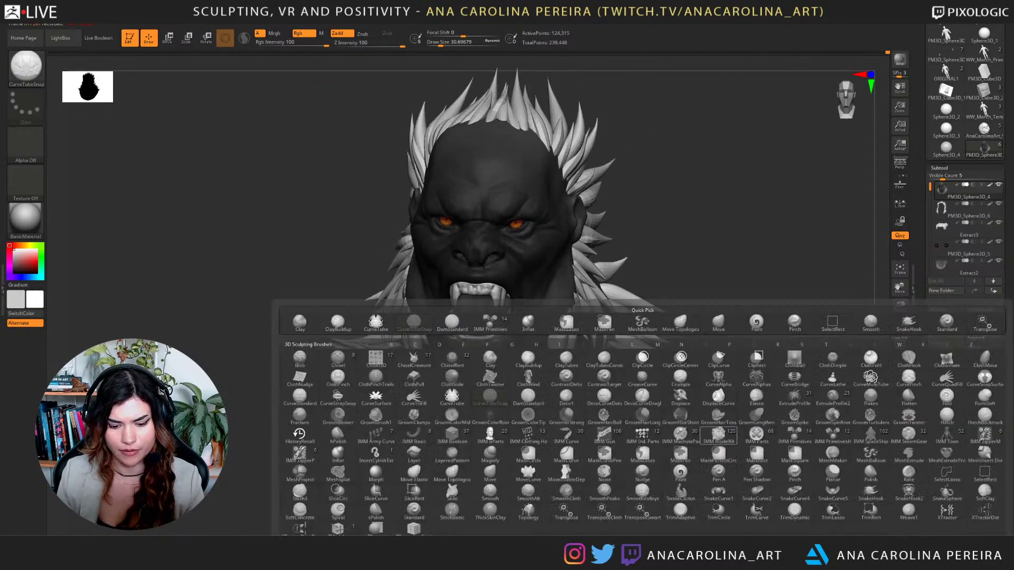
{"action": "key", "text": "m"}
{"action": "key", "text": "t"}
{"action": "right_click_drag", "start_coordinate": [691, 353], "coordinate": [717, 332]}
{"action": "key", "text": "s"}
{"action": "left_click_drag", "start_coordinate": [717, 332], "coordinate": [743, 332]}
{"action": "mouse_move", "coordinate": [742, 330]}
{"action": "right_mouse_down"}
{"action": "mouse_move", "coordinate": [665, 317]}
{"action": "mouse_move", "coordinate": [681, 331]}
{"action": "mouse_move", "coordinate": [662, 328]}
{"action": "right_mouse_up"}
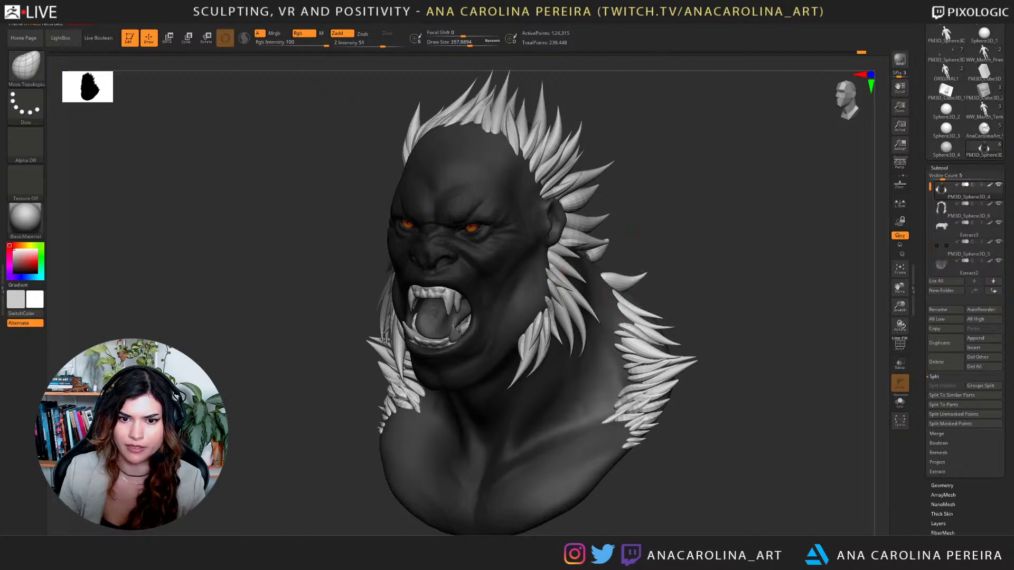
{"action": "mouse_move", "coordinate": [631, 290]}
{"action": "right_mouse_down"}
{"action": "mouse_move", "coordinate": [705, 291]}
{"action": "mouse_move", "coordinate": [622, 289]}
{"action": "mouse_move", "coordinate": [687, 282]}
{"action": "mouse_move", "coordinate": [701, 303]}
{"action": "right_mouse_up"}
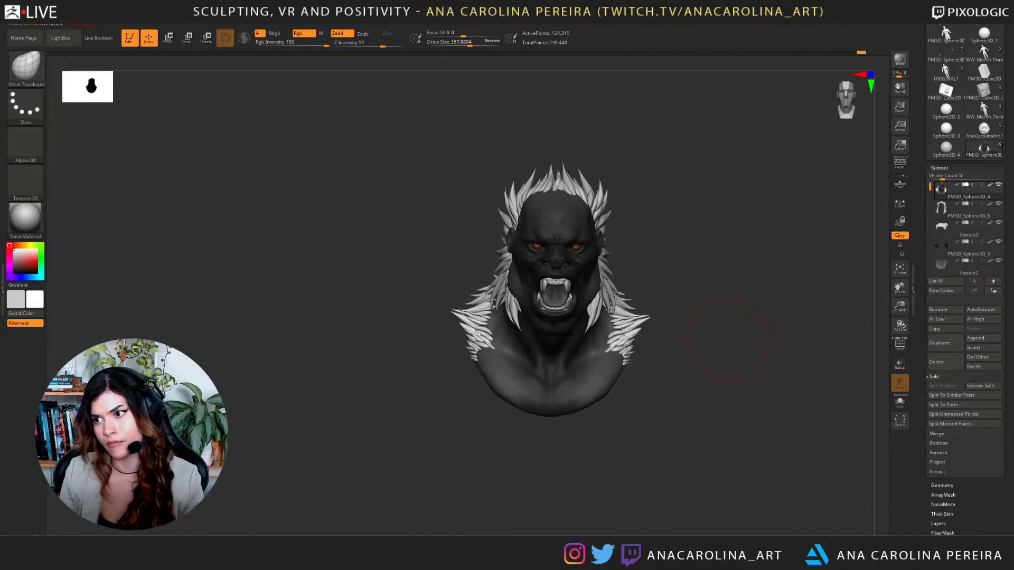
{"action": "mouse_move", "coordinate": [728, 339]}
{"action": "left_mouse_down", "text": "alt"}
{"action": "mouse_move", "coordinate": [728, 376]}
{"action": "mouse_move", "coordinate": [681, 322]}
{"action": "left_mouse_up", "text": "alt"}
Add thin spikes along the upper inner edge of both shoulder clusters with CurveTubeSnap, reducing the draw size from about 39 to 23.
{"action": "key", "text": "b"}
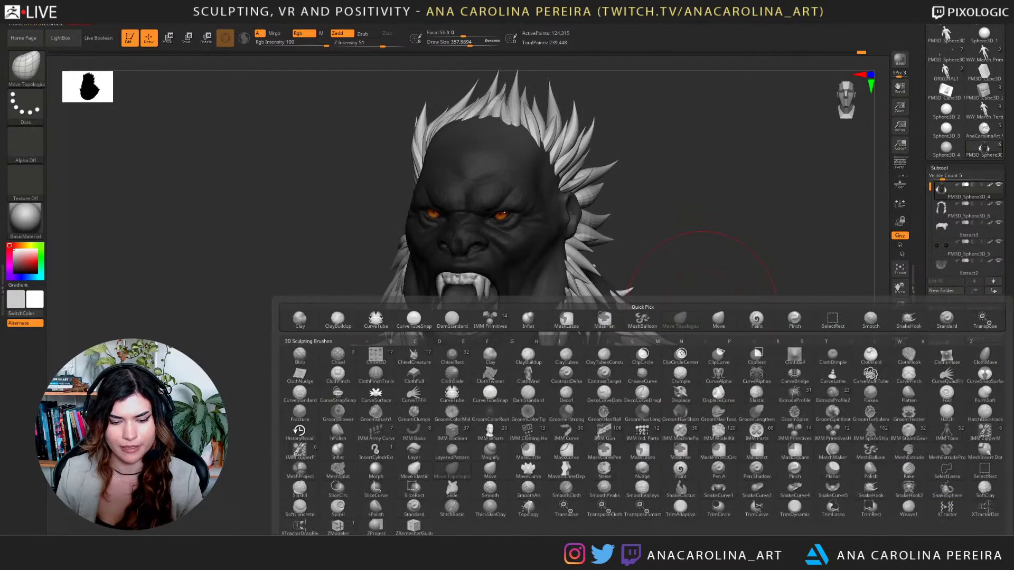
{"action": "key", "text": "c"}
{"action": "left_click", "coordinate": [492, 393]}
{"action": "key", "text": "space"}
{"action": "mouse_move", "coordinate": [687, 303]}
{"action": "left_mouse_down"}
{"action": "mouse_move", "coordinate": [658, 302]}
{"action": "mouse_move", "coordinate": [665, 328]}
{"action": "left_mouse_up"}
{"action": "mouse_move", "coordinate": [766, 333]}
{"action": "left_mouse_down"}
{"action": "mouse_move", "coordinate": [677, 348]}
{"action": "mouse_move", "coordinate": [669, 381]}
{"action": "left_mouse_up"}
{"action": "key", "text": "space"}
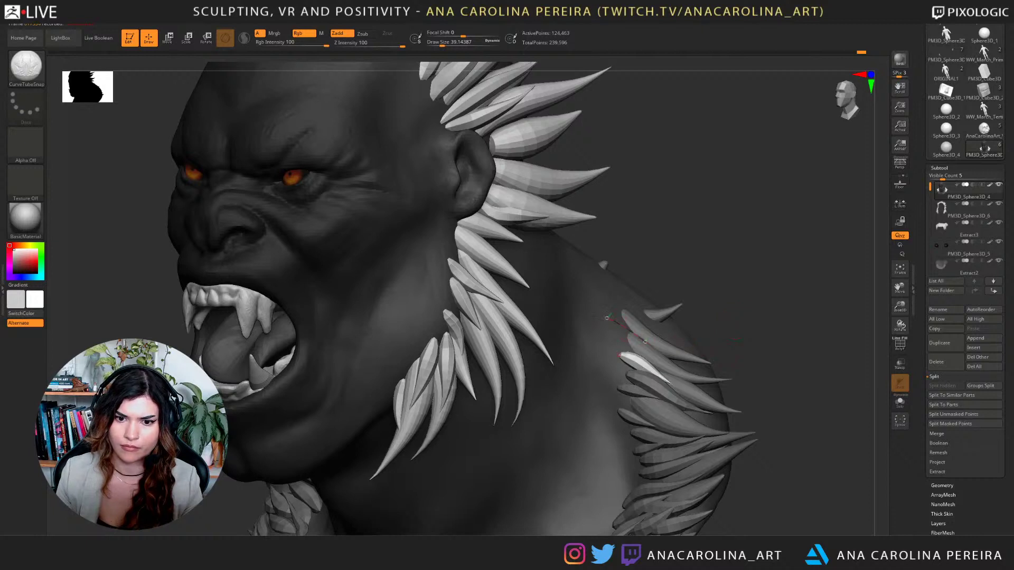
{"action": "mouse_move", "coordinate": [646, 342]}
{"action": "left_mouse_down"}
{"action": "mouse_move", "coordinate": [664, 352]}
{"action": "mouse_move", "coordinate": [639, 348]}
{"action": "mouse_move", "coordinate": [661, 358]}
{"action": "mouse_move", "coordinate": [641, 351]}
{"action": "mouse_move", "coordinate": [655, 378]}
{"action": "left_mouse_up"}
{"action": "key", "text": "space"}
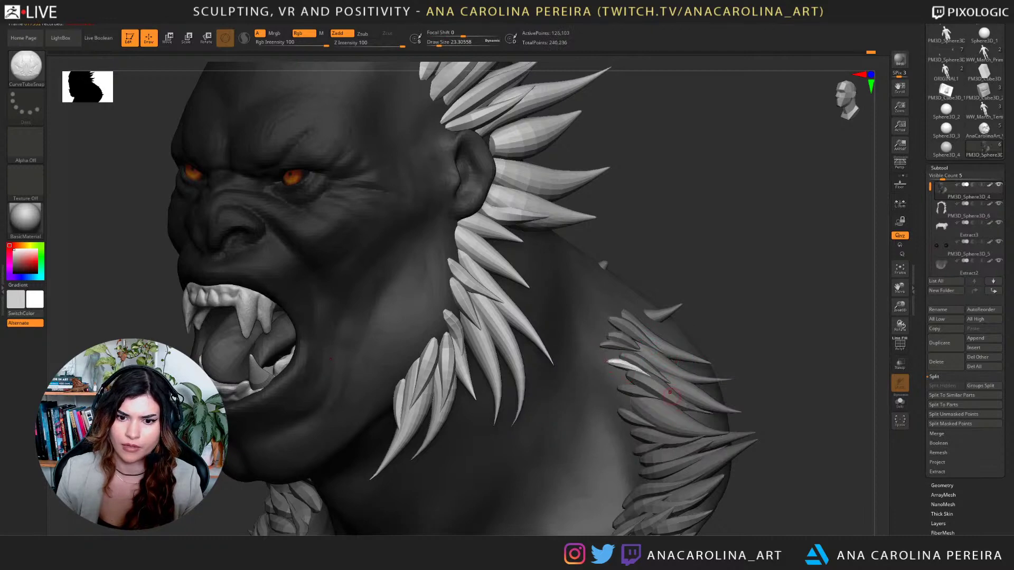
Try a small slanted spike on the front inner edge of both shoulder clusters and undo it.
{"action": "left_click_drag", "start_coordinate": [629, 465], "coordinate": [654, 452]}
{"action": "left_click_drag", "start_coordinate": [771, 370], "coordinate": [818, 370], "text": "shift"}
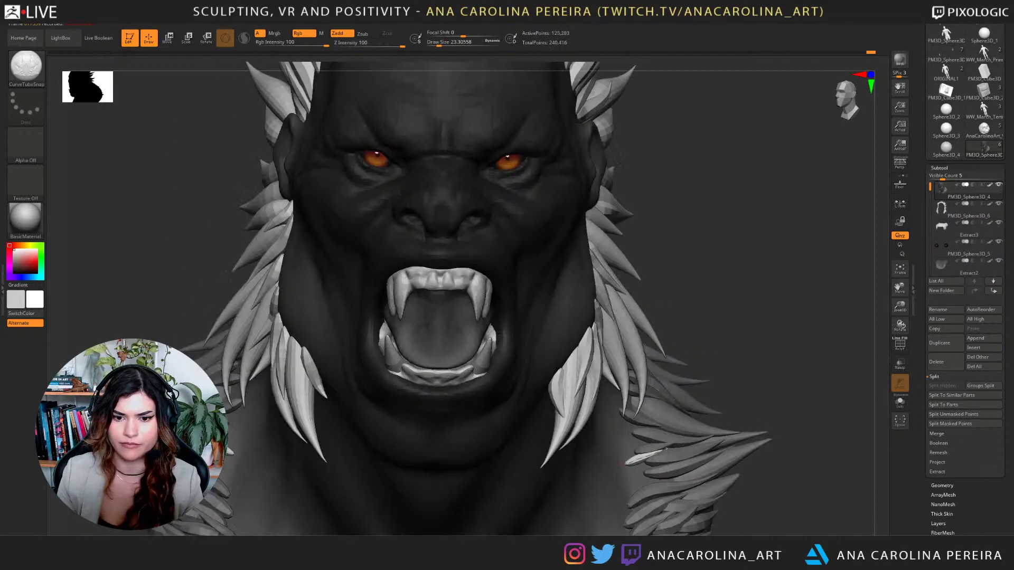
{"action": "mouse_move", "coordinate": [792, 449]}
{"action": "left_mouse_down", "text": "alt"}
{"action": "mouse_move", "coordinate": [739, 364]}
{"action": "mouse_move", "coordinate": [735, 311]}
{"action": "left_mouse_up", "text": "alt"}
{"action": "key", "text": "ctrl+z"}
Draw a small slanted spike at the lower inner edge of both shoulder clusters, try a second beside it and undo that one.
{"action": "left_click_drag", "start_coordinate": [729, 378], "coordinate": [688, 460]}
{"action": "right_click_drag", "start_coordinate": [688, 461], "coordinate": [643, 461], "text": "ctrl"}
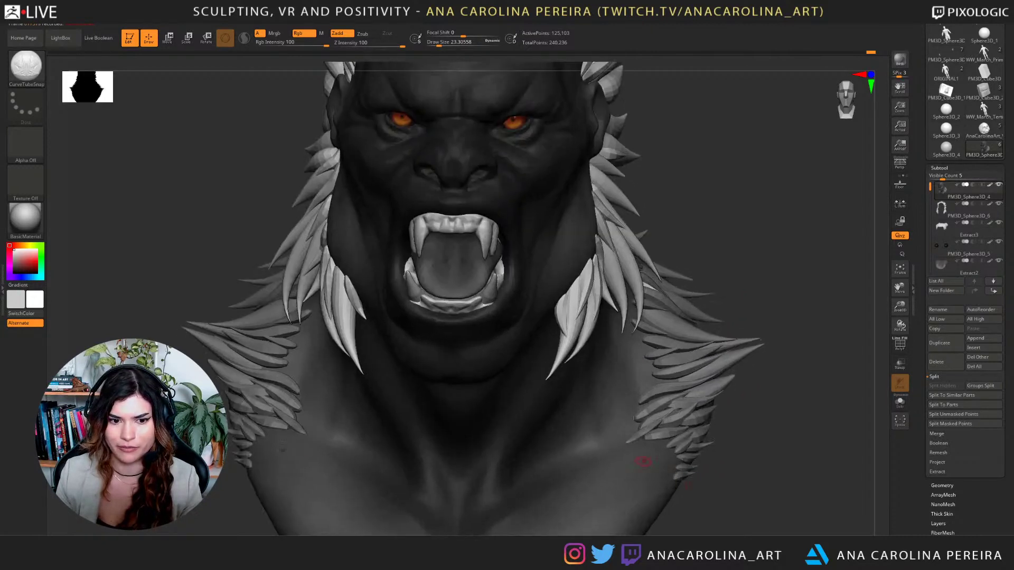
{"action": "left_click_drag", "start_coordinate": [637, 447], "coordinate": [687, 432]}
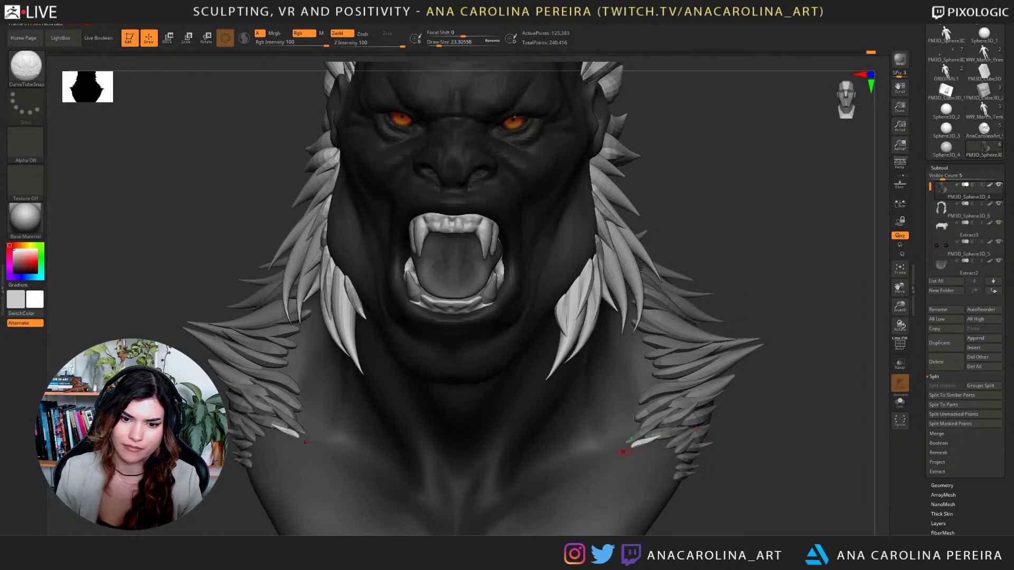
{"action": "left_click_drag", "start_coordinate": [618, 449], "coordinate": [658, 438]}
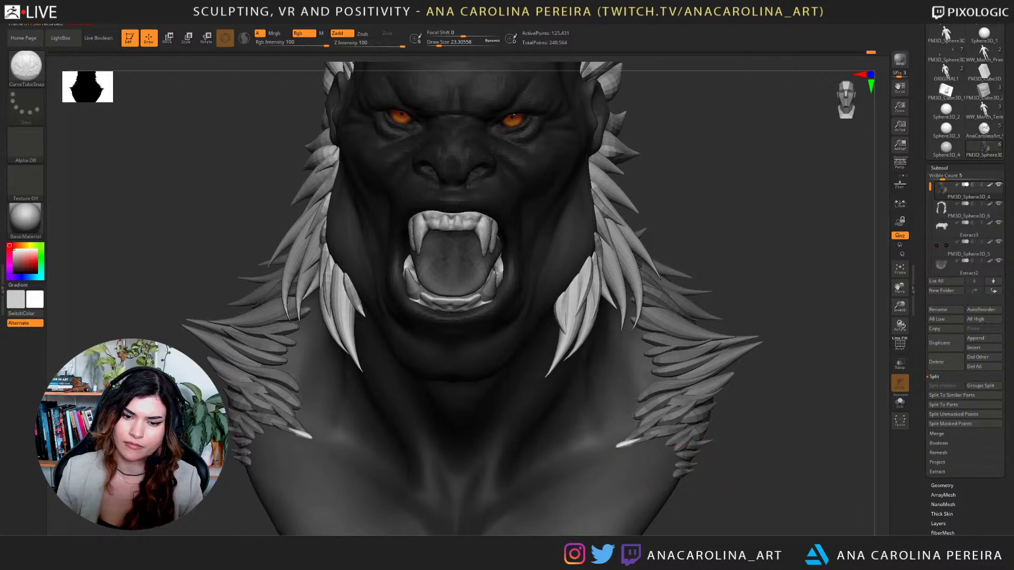
{"action": "right_click_drag", "start_coordinate": [686, 485], "coordinate": [692, 393], "text": "ctrl"}
{"action": "key", "text": "ctrl+z"}
{"action": "right_click_drag", "start_coordinate": [692, 393], "coordinate": [729, 491], "text": "ctrl"}
Fill the upper inner edge of both shoulder clusters with two more small spikes, undoing and redrawing the topmost one.
{"action": "right_click_drag", "start_coordinate": [792, 422], "coordinate": [723, 407]}
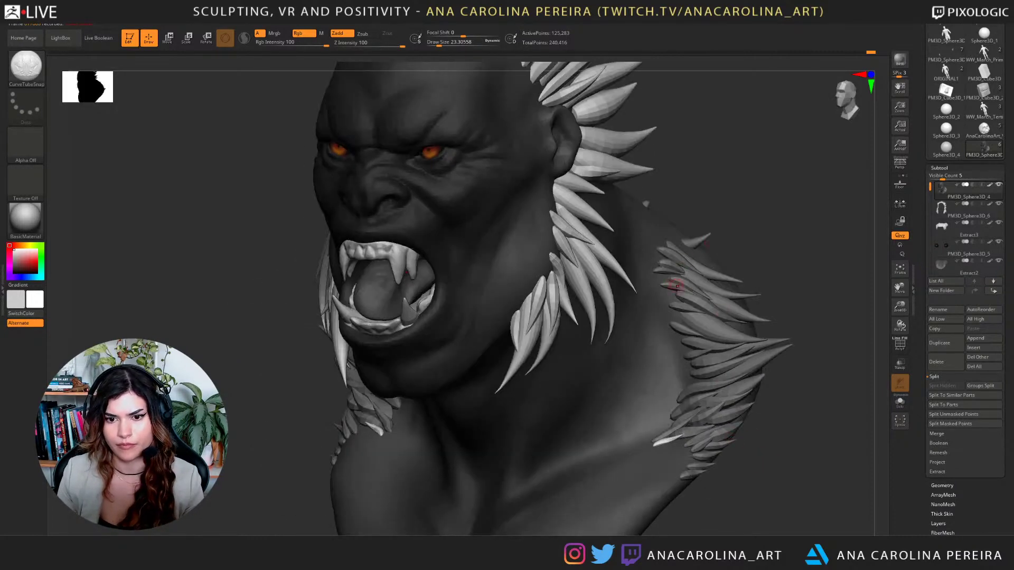
{"action": "left_click_drag", "start_coordinate": [666, 294], "coordinate": [710, 304]}
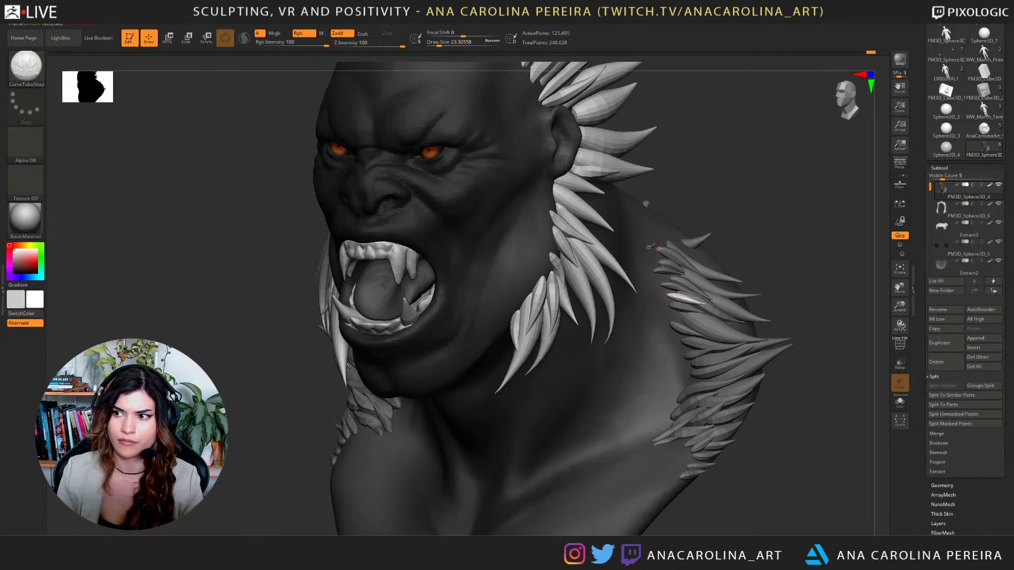
{"action": "left_click_drag", "start_coordinate": [648, 247], "coordinate": [684, 260]}
{"action": "right_click_drag", "start_coordinate": [700, 263], "coordinate": [704, 260]}
{"action": "key", "text": "ctrl+z"}
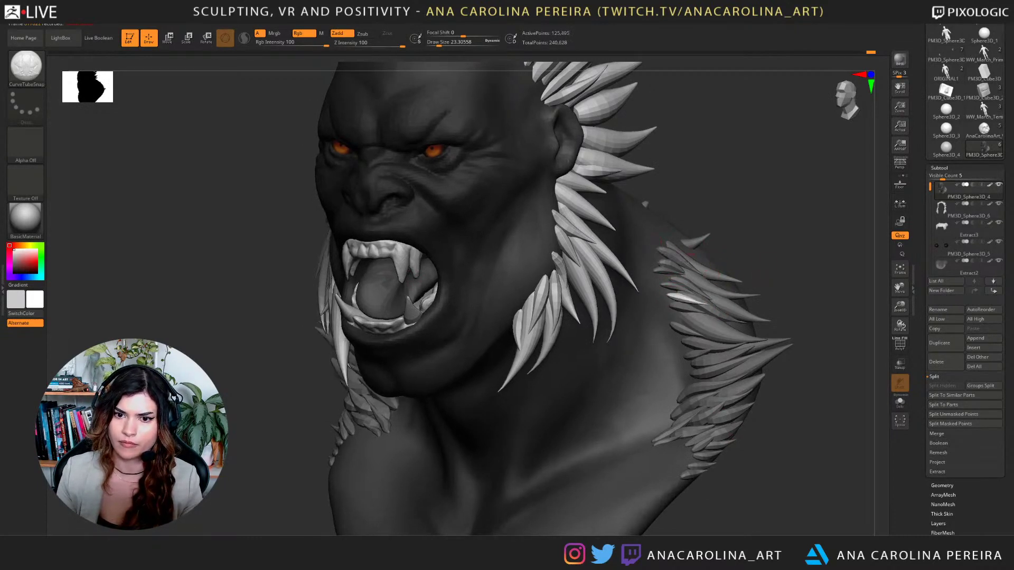
{"action": "left_click_drag", "start_coordinate": [655, 239], "coordinate": [681, 251]}
{"action": "right_click_drag", "start_coordinate": [741, 282], "coordinate": [779, 233]}
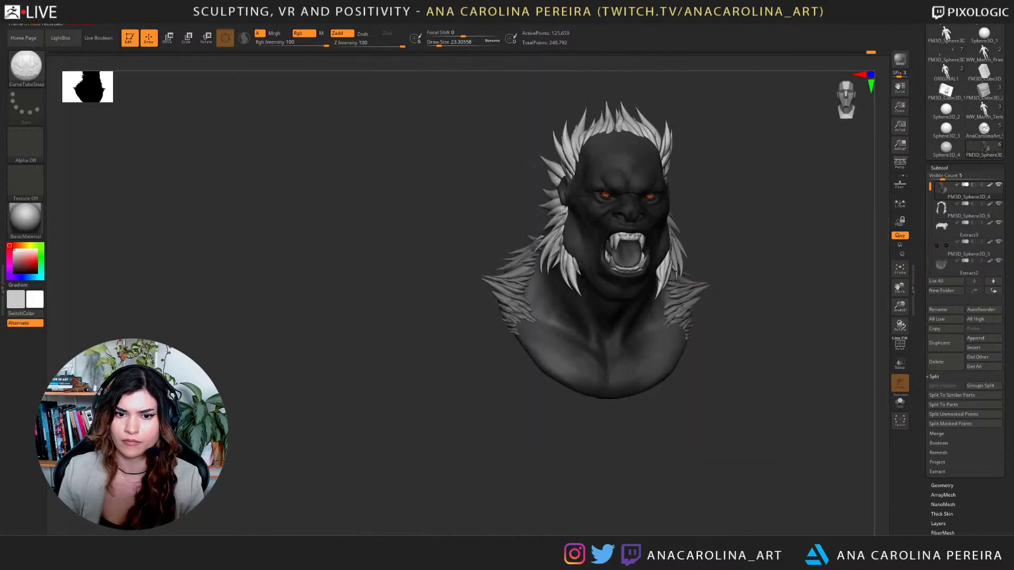
{"action": "right_click_drag", "start_coordinate": [792, 288], "coordinate": [778, 388], "text": "alt"}
{"action": "left_click", "coordinate": [778, 388], "text": "ctrl"}
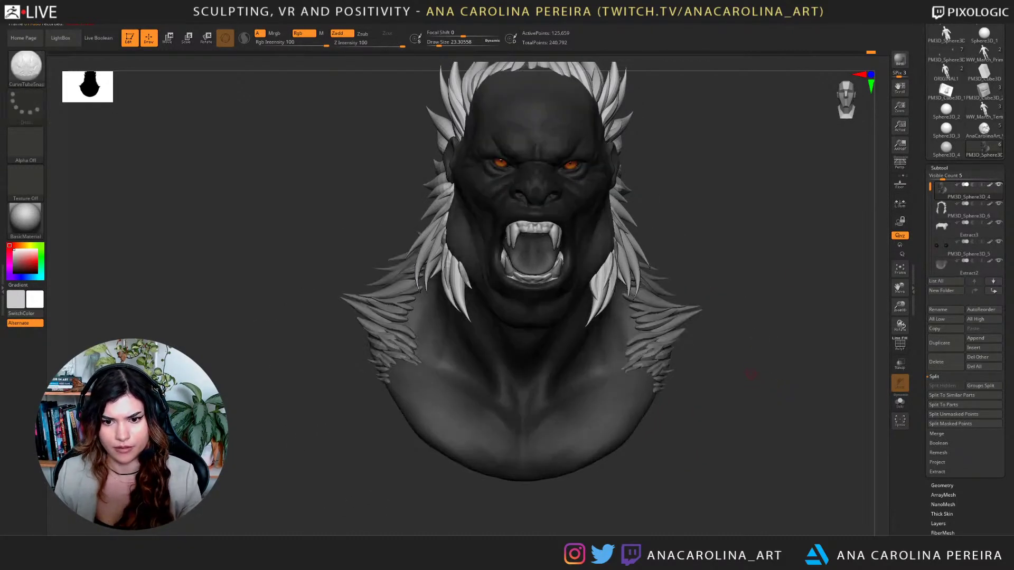
Mask the bust's body, leaving the shoulder fur spikes unmasked, and split the unmasked points into their own subtool.
{"action": "left_click", "coordinate": [751, 374], "text": "ctrl"}
{"action": "left_click", "coordinate": [614, 402], "text": "ctrl+shift"}
{"action": "right_click_drag", "start_coordinate": [614, 401], "coordinate": [615, 358], "text": "ctrl"}
{"action": "left_click_drag", "start_coordinate": [753, 126], "coordinate": [446, 464], "text": "ctrl"}
{"action": "left_click", "coordinate": [643, 453], "text": "ctrl+shift"}
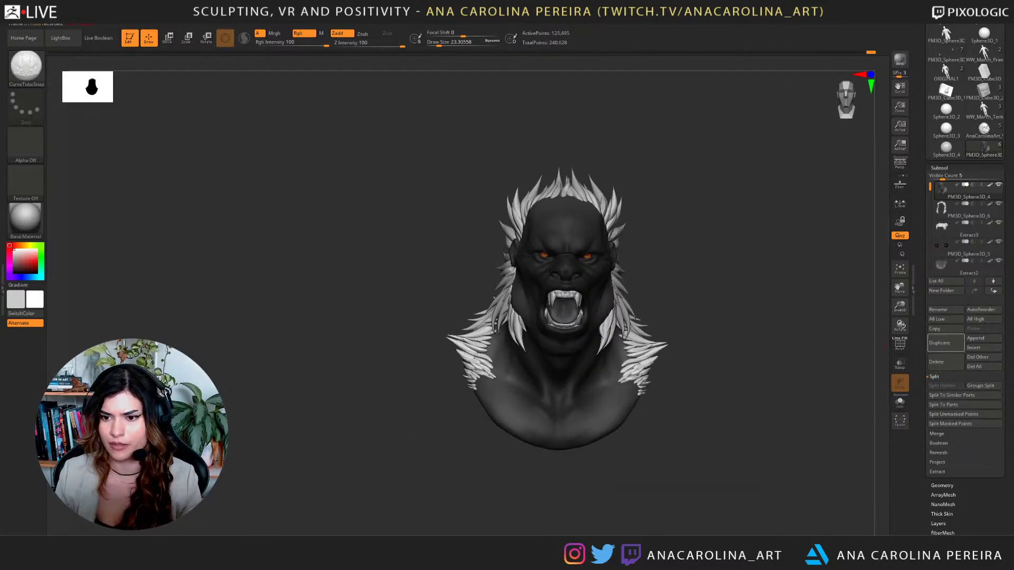
{"action": "left_click", "coordinate": [953, 414]}
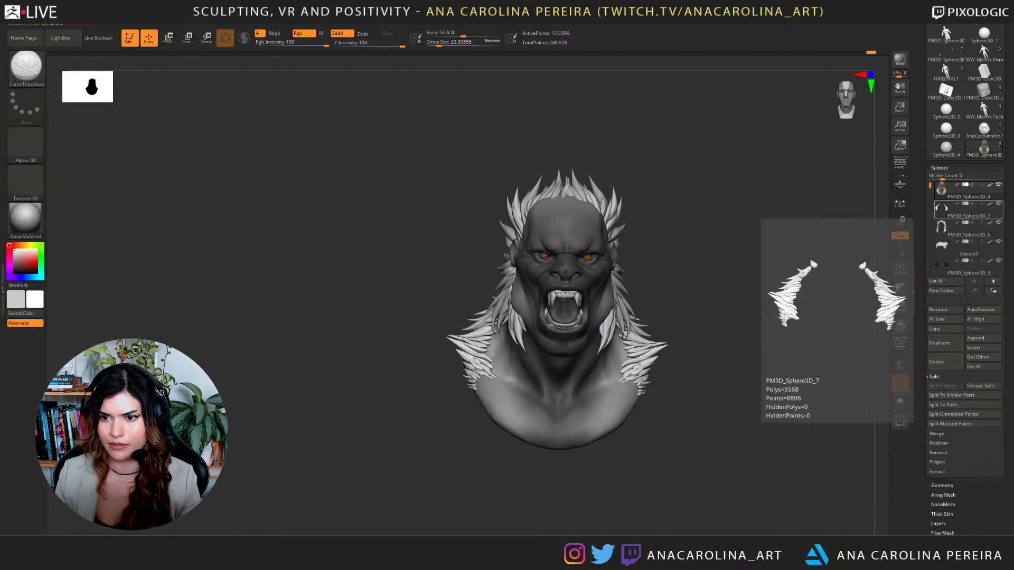
Select the split-off shoulder fur subtool and pull its lower spikes inward with the Move brush at draw size about 286.
{"action": "left_click", "coordinate": [950, 211]}
{"action": "right_click_drag", "start_coordinate": [739, 370], "coordinate": [665, 359]}
{"action": "key", "text": "b"}
{"action": "key", "text": "m"}
{"action": "key", "text": "v"}
{"action": "right_click_drag", "start_coordinate": [731, 422], "coordinate": [713, 414]}
{"action": "right_click", "coordinate": [713, 414]}
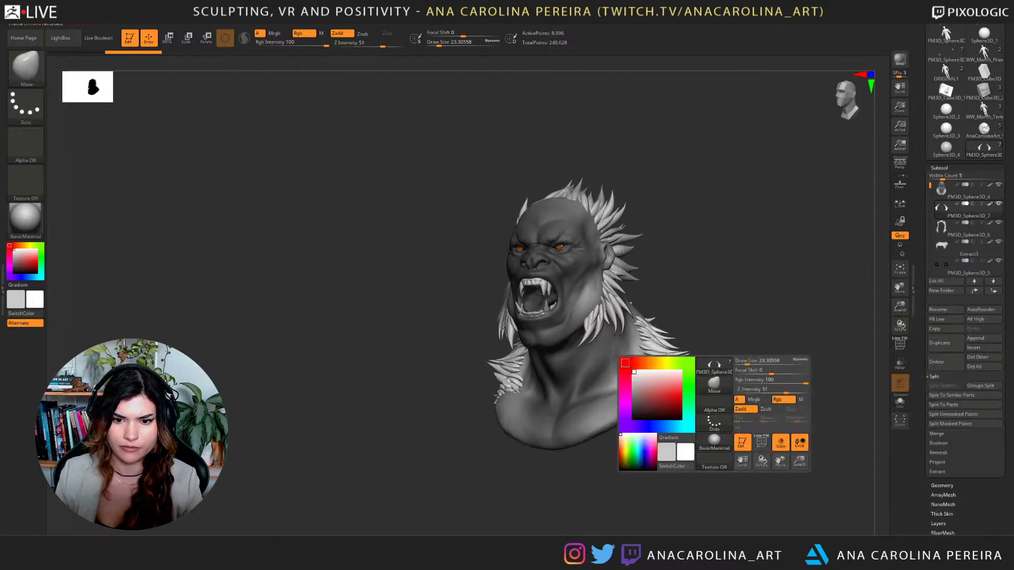
{"action": "key", "text": "f"}
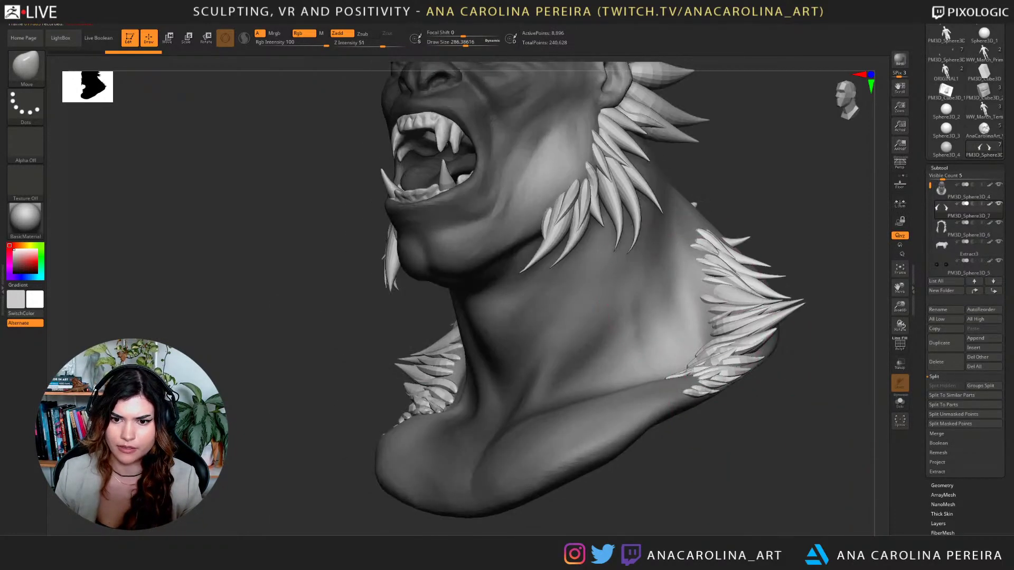
{"action": "mouse_move", "coordinate": [739, 401]}
{"action": "right_mouse_down"}
{"action": "mouse_move", "coordinate": [782, 422]}
{"action": "mouse_move", "coordinate": [764, 378]}
{"action": "right_mouse_up"}
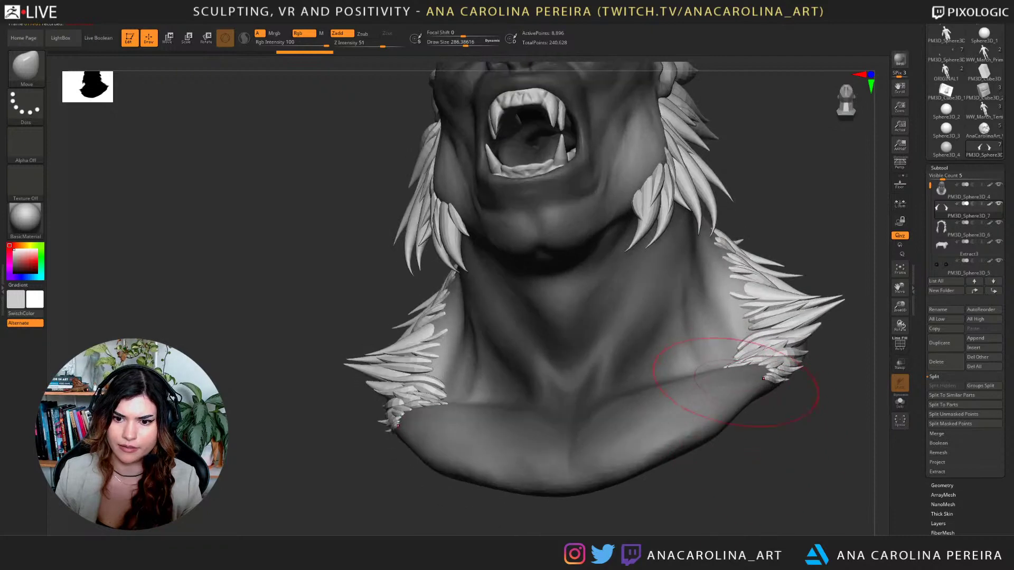
{"action": "left_click_drag", "start_coordinate": [764, 379], "coordinate": [729, 356]}
Reduce the Move brush to draw size about 154 and adjust the inner shoulder spikes.
{"action": "key", "text": "space"}
{"action": "left_click_drag", "start_coordinate": [737, 352], "coordinate": [748, 348]}
{"action": "right_click_drag", "start_coordinate": [748, 347], "coordinate": [749, 374]}
{"action": "left_click_drag", "start_coordinate": [743, 357], "coordinate": [757, 351]}
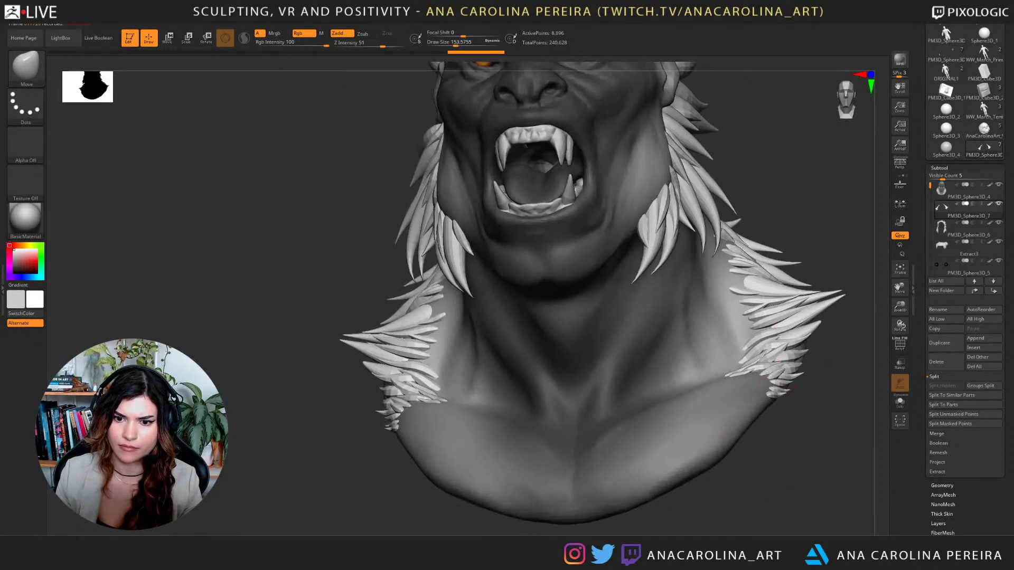
Switch to the Spiral brush at draw size about 331 and undo the trial strokes on the shoulder fur.
{"action": "right_click_drag", "start_coordinate": [756, 386], "coordinate": [746, 404], "text": "ctrl"}
{"action": "right_click_drag", "start_coordinate": [747, 404], "coordinate": [738, 424]}
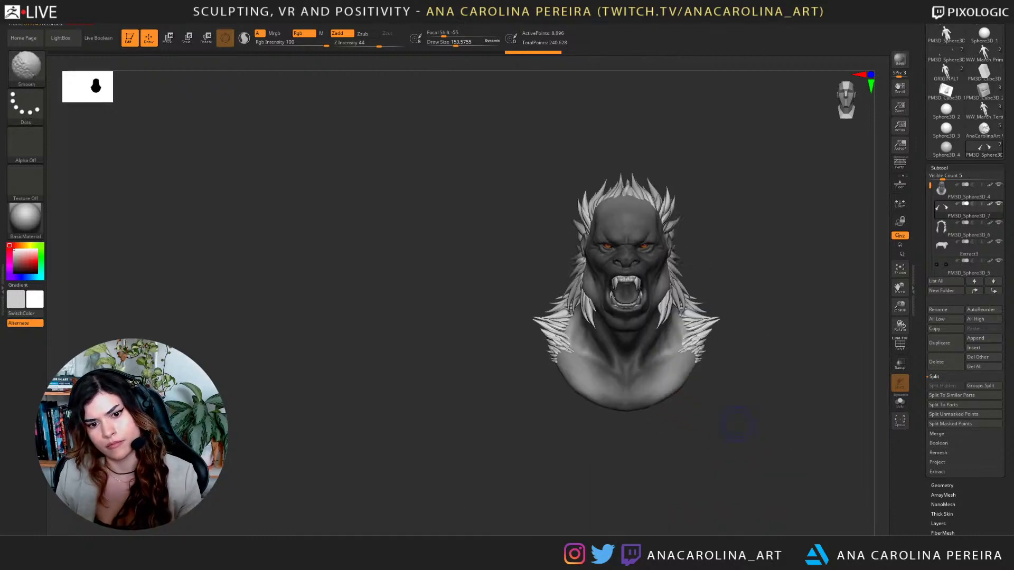
{"action": "left_click_drag", "start_coordinate": [736, 425], "coordinate": [735, 406], "text": "alt"}
{"action": "key", "text": "b"}
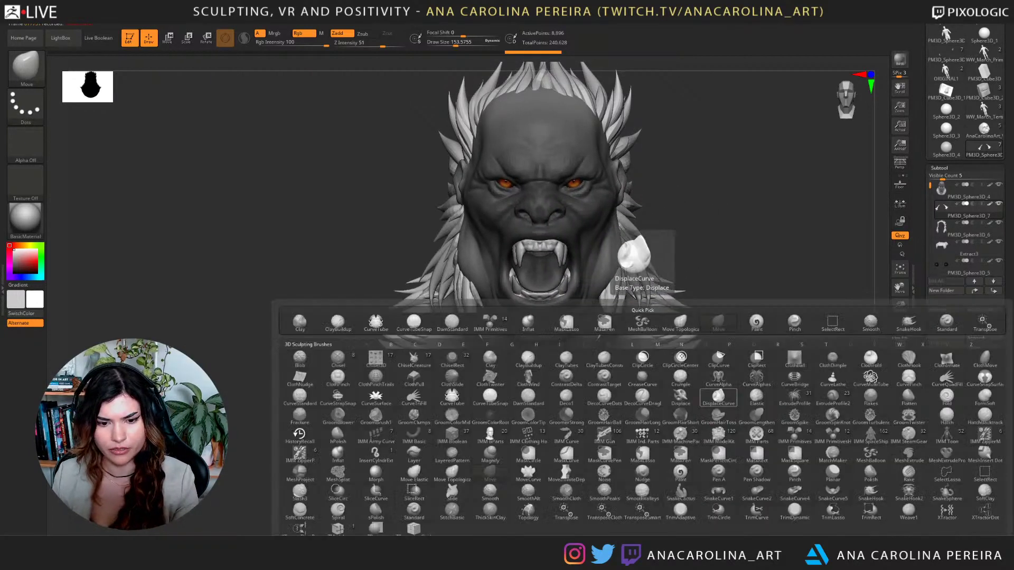
{"action": "key", "text": "b"}
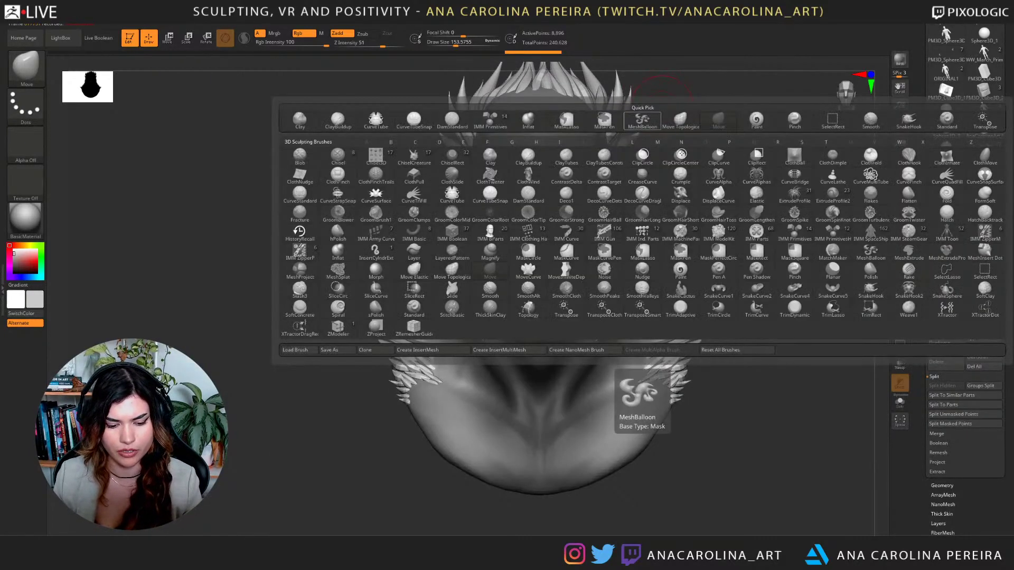
{"action": "key", "text": "s"}
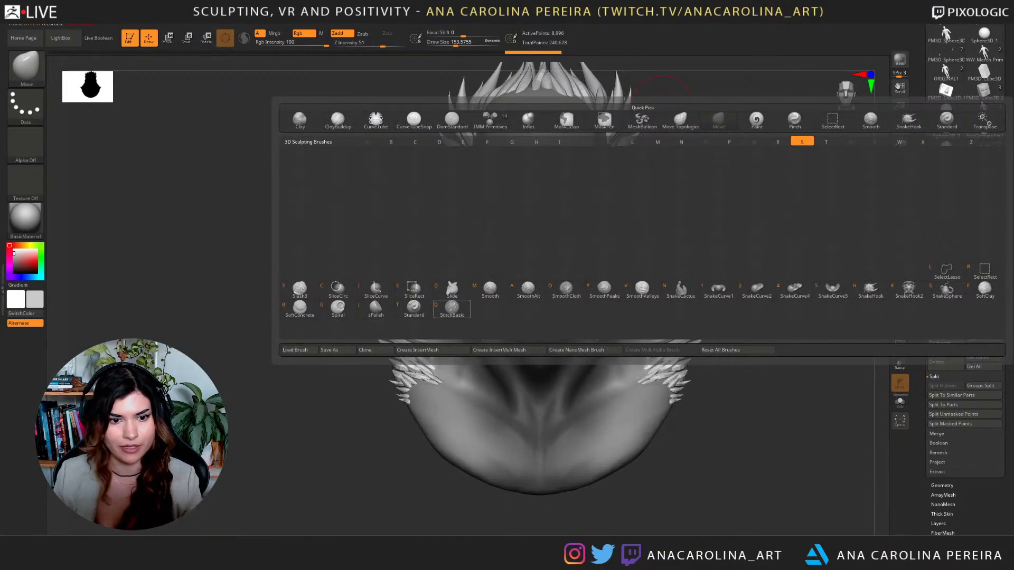
{"action": "left_click", "coordinate": [338, 307]}
{"action": "key", "text": "space"}
{"action": "mouse_move", "coordinate": [696, 301]}
{"action": "left_mouse_down"}
{"action": "mouse_move", "coordinate": [714, 299]}
{"action": "mouse_move", "coordinate": [694, 312]}
{"action": "left_mouse_up"}
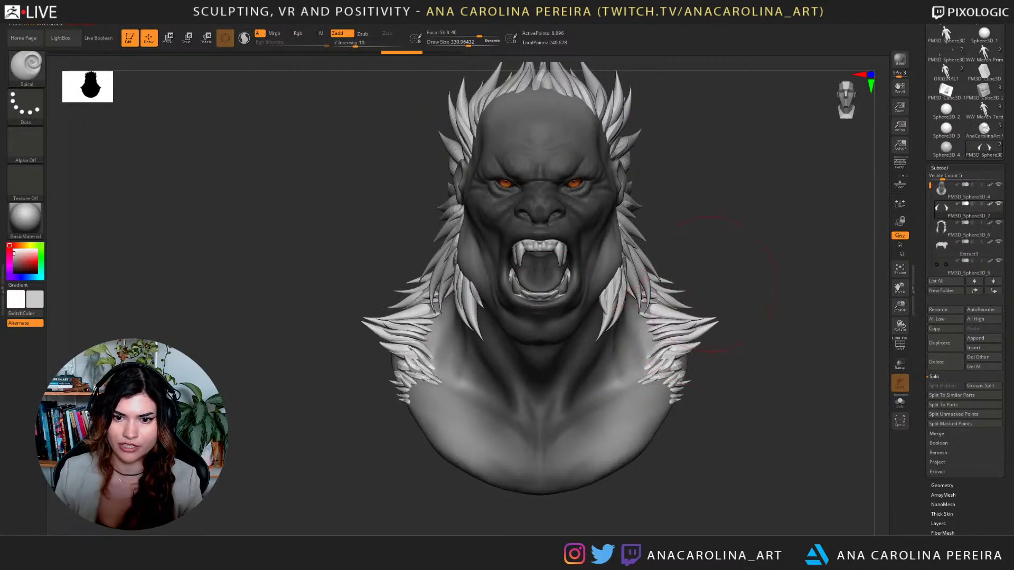
{"action": "key", "text": "ctrl+z"}
{"action": "key", "text": "ctrl+z"}
{"action": "key", "text": "ctrl+z"}
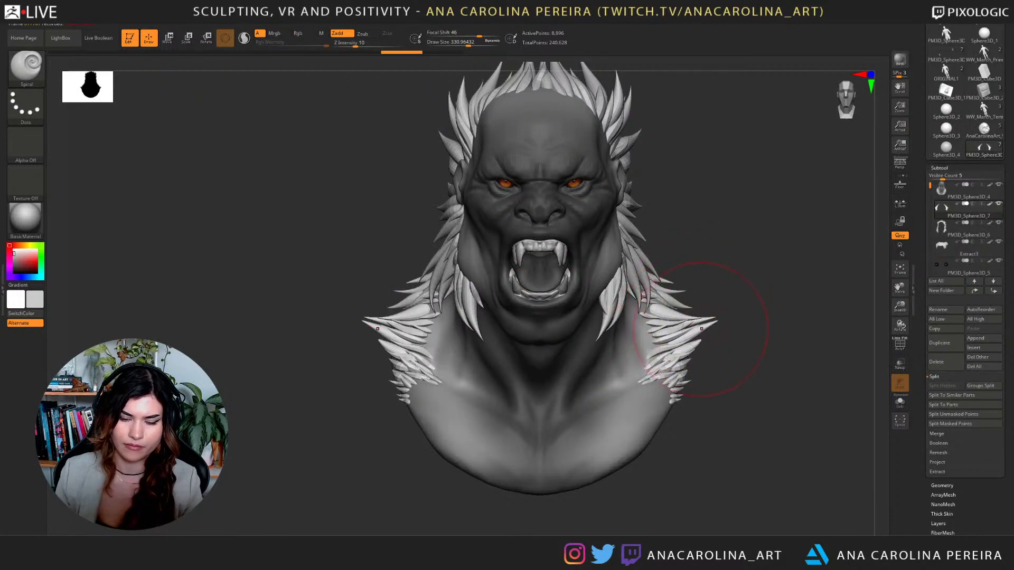
Curl the tips of the longest spikes on both shoulders upward with the Spiral brush.
{"action": "left_click_drag", "start_coordinate": [694, 329], "coordinate": [713, 311]}
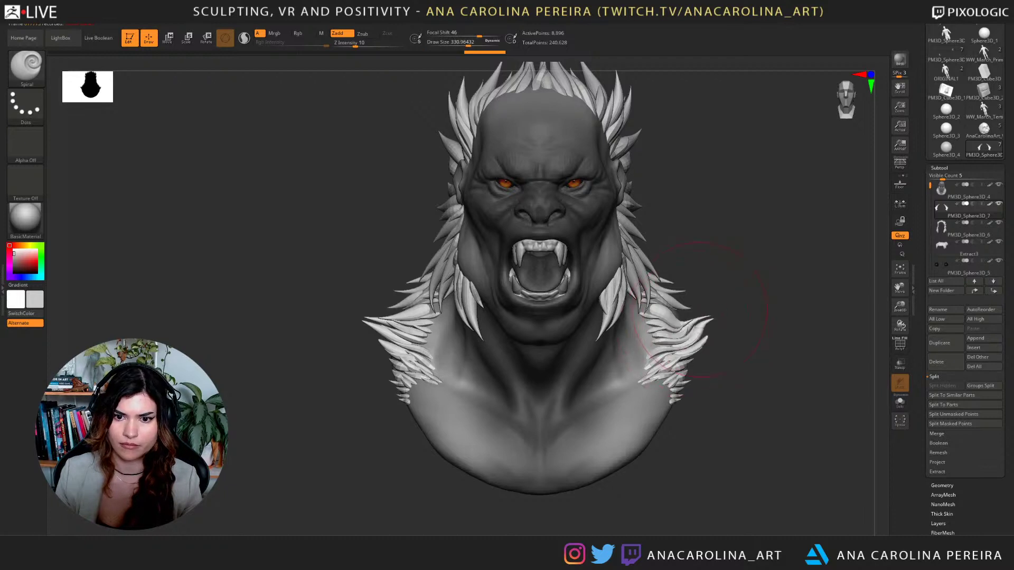
{"action": "key", "text": "ctrl"}
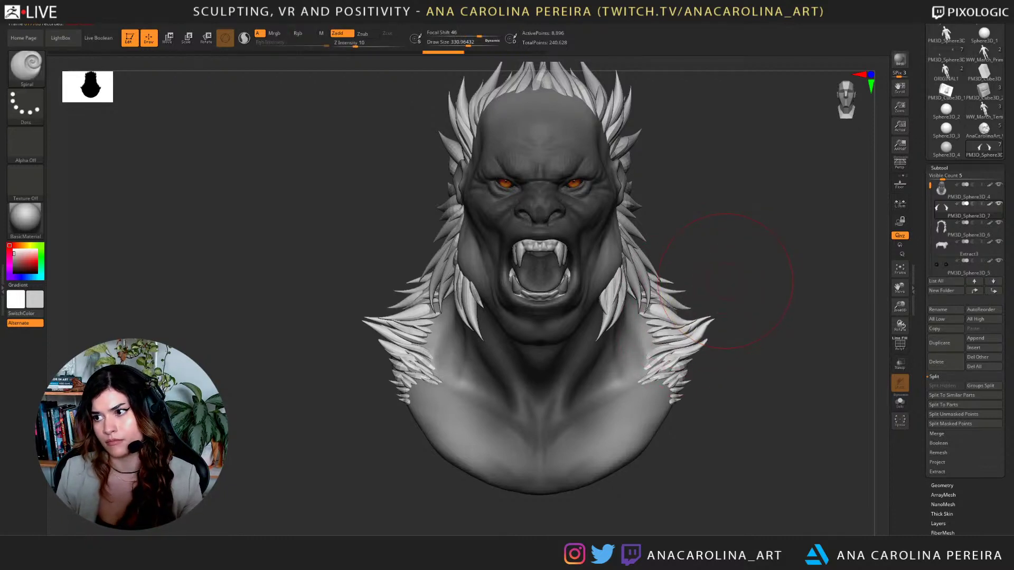
{"action": "mouse_move", "coordinate": [389, 344]}
{"action": "left_mouse_down"}
{"action": "mouse_move", "coordinate": [401, 351]}
{"action": "mouse_move", "coordinate": [364, 312]}
{"action": "left_mouse_up"}
{"action": "key", "text": "ctrl+z"}
{"action": "key", "text": "ctrl+shift+z"}
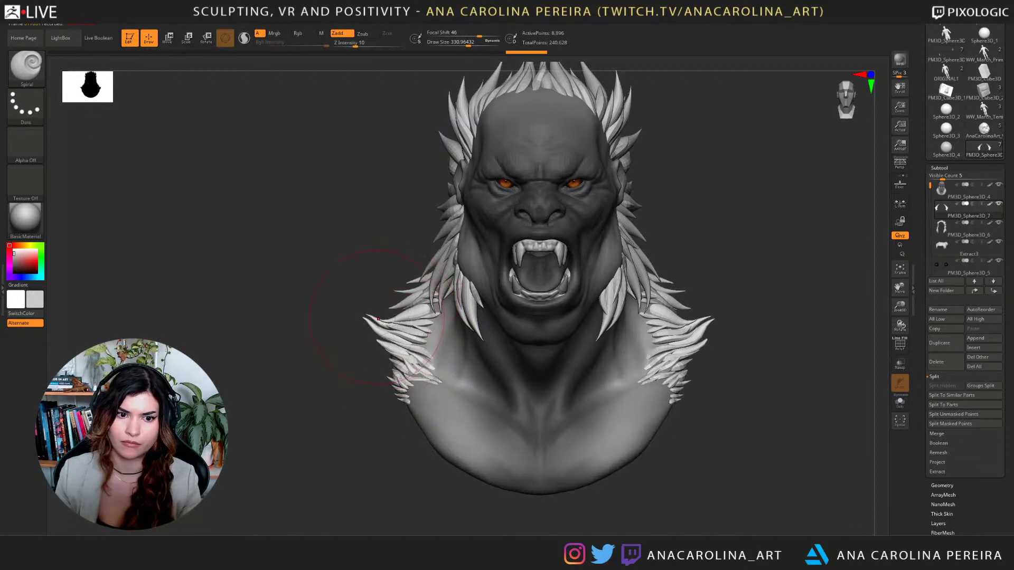
Select the bust's body subtool and switch to the Move brush with draw size about 228.
{"action": "mouse_move", "coordinate": [714, 388]}
{"action": "left_mouse_down", "text": "alt"}
{"action": "mouse_move", "coordinate": [701, 352]}
{"action": "mouse_move", "coordinate": [784, 346]}
{"action": "mouse_move", "coordinate": [782, 423]}
{"action": "mouse_move", "coordinate": [840, 426]}
{"action": "mouse_move", "coordinate": [757, 451]}
{"action": "mouse_move", "coordinate": [700, 449]}
{"action": "left_mouse_up", "text": "alt"}
{"action": "left_click", "coordinate": [641, 433], "text": "alt"}
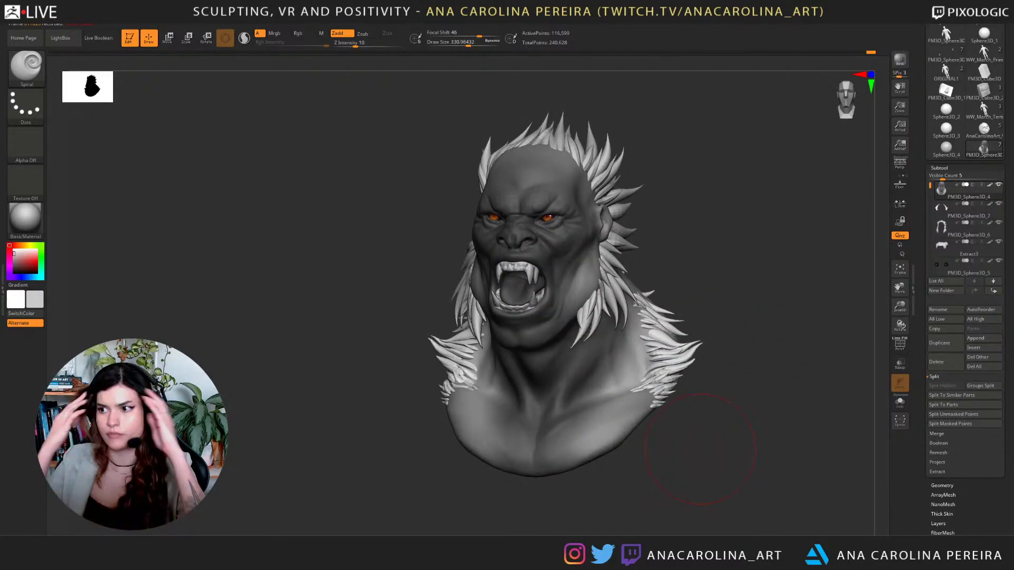
{"action": "mouse_move", "coordinate": [771, 325]}
{"action": "left_mouse_down"}
{"action": "mouse_move", "coordinate": [777, 345]}
{"action": "mouse_move", "coordinate": [738, 339]}
{"action": "left_mouse_up"}
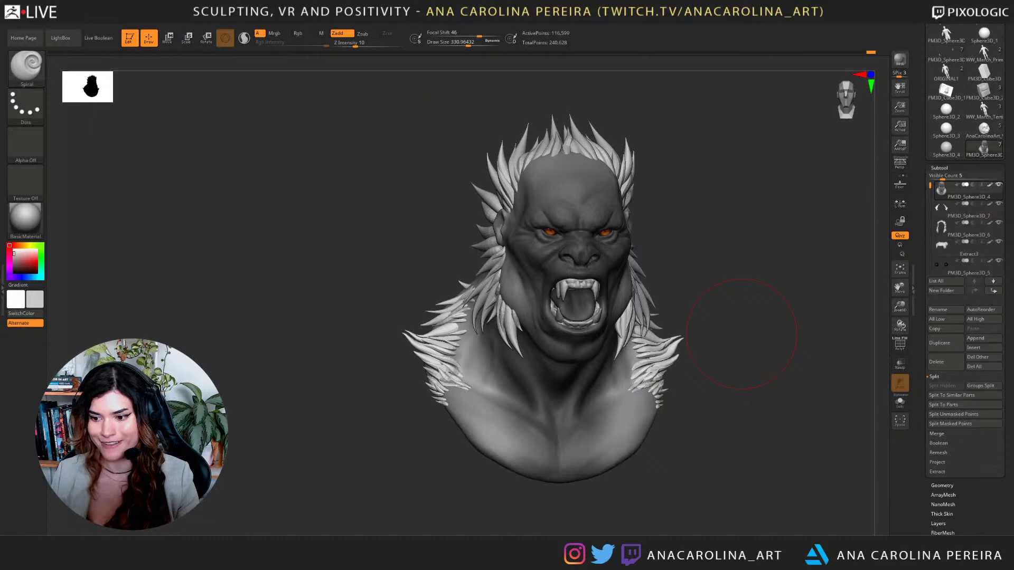
{"action": "left_click_drag", "start_coordinate": [691, 351], "coordinate": [659, 362]}
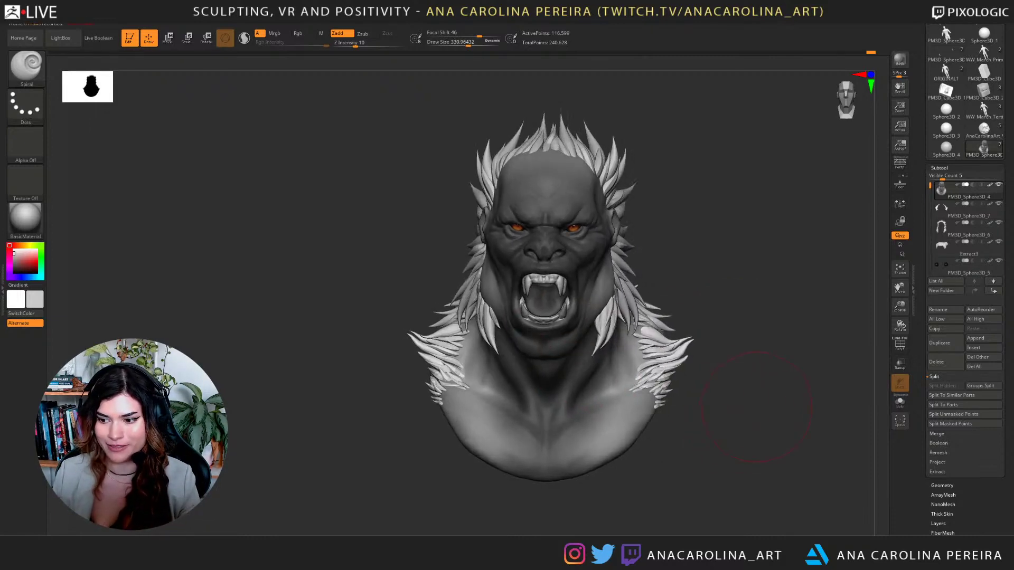
{"action": "key", "text": "space"}
{"action": "left_click_drag", "start_coordinate": [697, 457], "coordinate": [690, 456]}
{"action": "left_click_drag", "start_coordinate": [753, 404], "coordinate": [759, 407], "text": "shift"}
{"action": "mouse_move", "coordinate": [726, 449]}
{"action": "left_mouse_down", "text": "alt"}
{"action": "mouse_move", "coordinate": [740, 489]}
{"action": "mouse_move", "coordinate": [792, 483]}
{"action": "mouse_move", "coordinate": [765, 477]}
{"action": "mouse_move", "coordinate": [769, 520]}
{"action": "mouse_move", "coordinate": [777, 499]}
{"action": "mouse_move", "coordinate": [760, 486]}
{"action": "mouse_move", "coordinate": [726, 497]}
{"action": "left_mouse_up", "text": "alt"}
{"action": "key", "text": "b"}
{"action": "key", "text": "m"}
{"action": "key", "text": "v"}
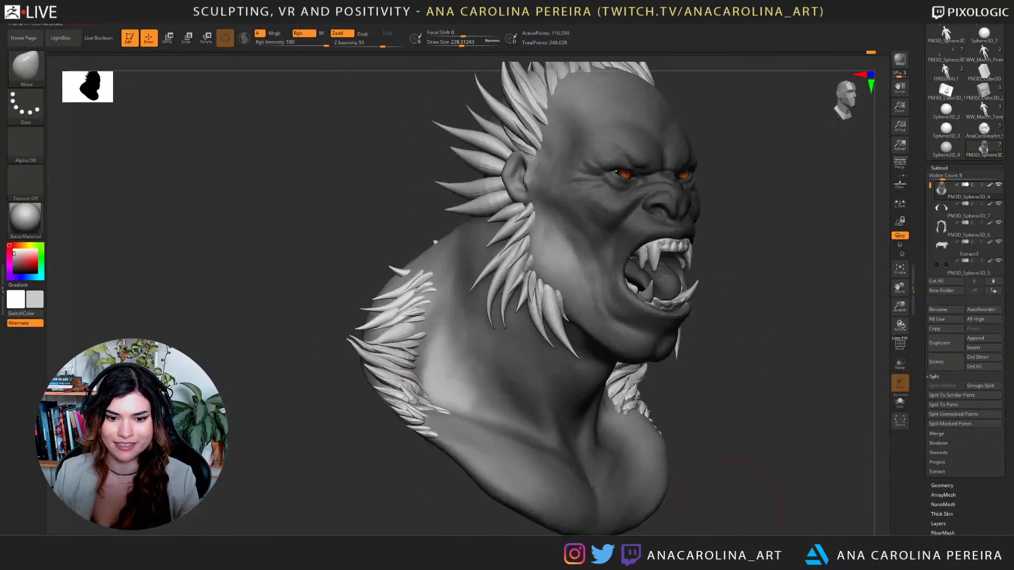
Set the Move brush to focal shift 5, RGB intensity 16 and draw size about 149, and nudge the cheek beside the mouth.
{"action": "key", "text": "space"}
{"action": "left_click", "coordinate": [606, 450]}
{"action": "key", "text": "space"}
{"action": "left_click", "coordinate": [615, 440]}
{"action": "left_click_drag", "start_coordinate": [613, 431], "coordinate": [604, 431]}
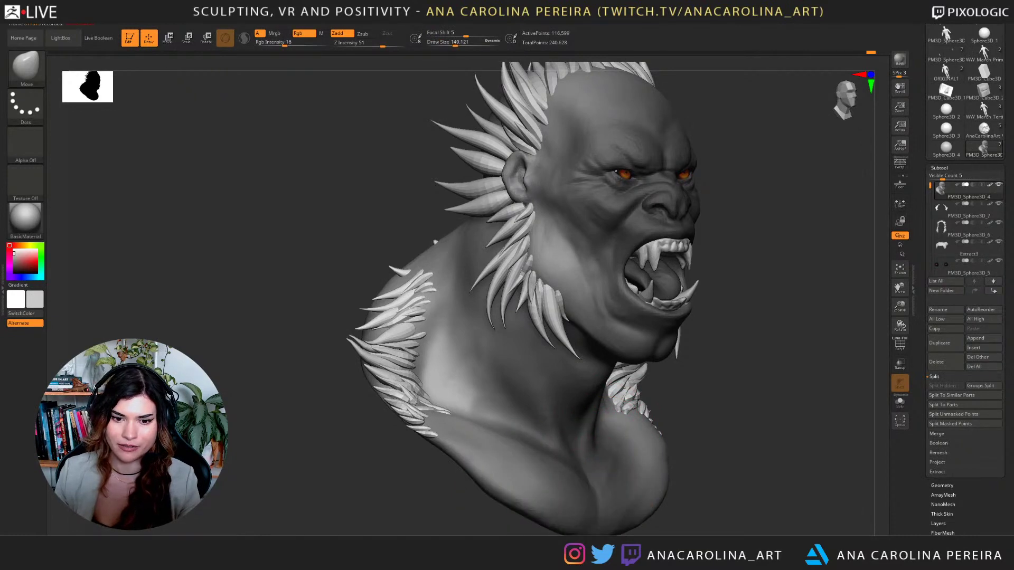
{"action": "mouse_move", "coordinate": [760, 475]}
{"action": "left_mouse_down"}
{"action": "mouse_move", "coordinate": [654, 480]}
{"action": "mouse_move", "coordinate": [747, 468]}
{"action": "mouse_move", "coordinate": [742, 483]}
{"action": "left_mouse_up"}
{"action": "left_click_drag", "start_coordinate": [618, 318], "coordinate": [623, 321]}
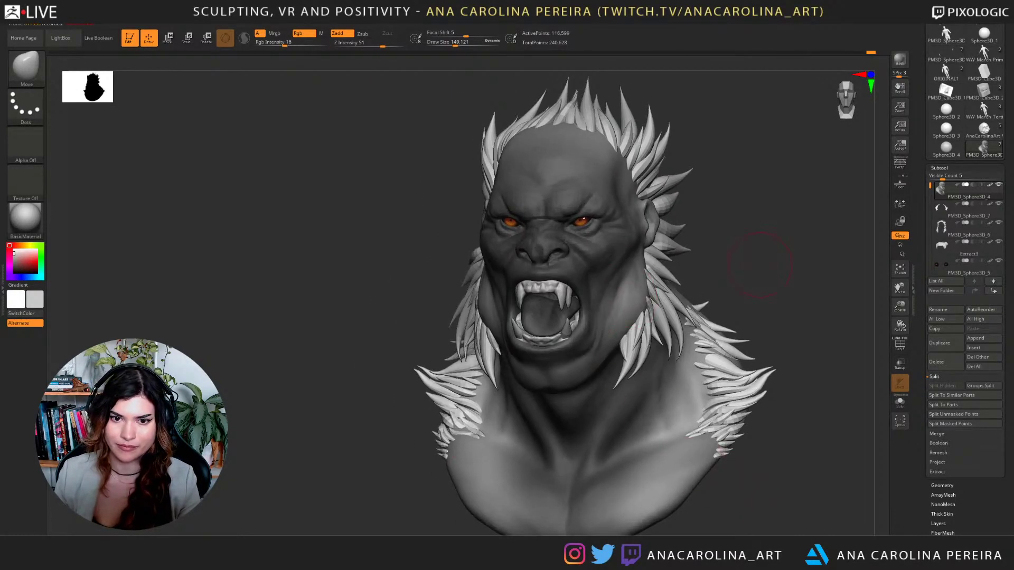
Reduce the Move brush to draw size about 65 and nudge the side of the head beside the top of the ear.
{"action": "left_click_drag", "start_coordinate": [755, 266], "coordinate": [775, 249], "text": "alt"}
{"action": "key", "text": "s"}
{"action": "mouse_move", "coordinate": [665, 232]}
{"action": "left_mouse_down"}
{"action": "mouse_move", "coordinate": [652, 232]}
{"action": "mouse_move", "coordinate": [677, 211]}
{"action": "left_mouse_up"}
{"action": "mouse_move", "coordinate": [782, 171]}
{"action": "left_mouse_down"}
{"action": "mouse_move", "coordinate": [702, 165]}
{"action": "mouse_move", "coordinate": [671, 180]}
{"action": "mouse_move", "coordinate": [680, 165]}
{"action": "mouse_move", "coordinate": [676, 176]}
{"action": "left_mouse_up"}
{"action": "key", "text": "["}
{"action": "key", "text": "space"}
{"action": "left_click_drag", "start_coordinate": [713, 172], "coordinate": [679, 170]}
{"action": "key", "text": "]"}
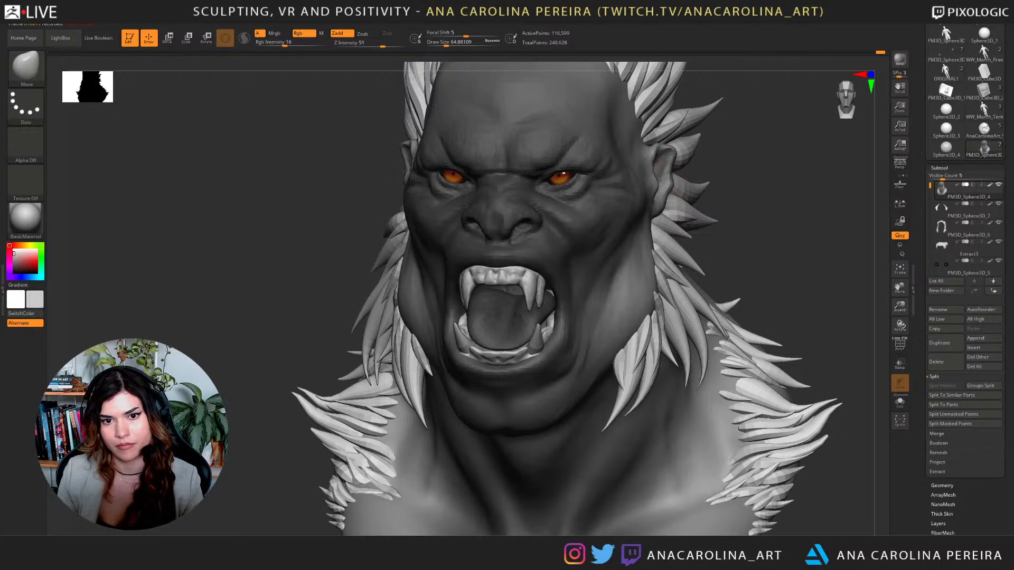
{"action": "left_click_drag", "start_coordinate": [654, 149], "coordinate": [655, 153]}
{"action": "mouse_move", "coordinate": [734, 180]}
{"action": "left_mouse_down", "text": "shift"}
{"action": "mouse_move", "coordinate": [748, 182]}
{"action": "mouse_move", "coordinate": [722, 180]}
{"action": "left_mouse_up", "text": "shift"}
{"action": "mouse_move", "coordinate": [770, 205]}
{"action": "left_mouse_down", "text": "alt"}
{"action": "mouse_move", "coordinate": [711, 247]}
{"action": "mouse_move", "coordinate": [699, 298]}
{"action": "mouse_move", "coordinate": [713, 288]}
{"action": "mouse_move", "coordinate": [722, 312]}
{"action": "left_mouse_up", "text": "alt"}
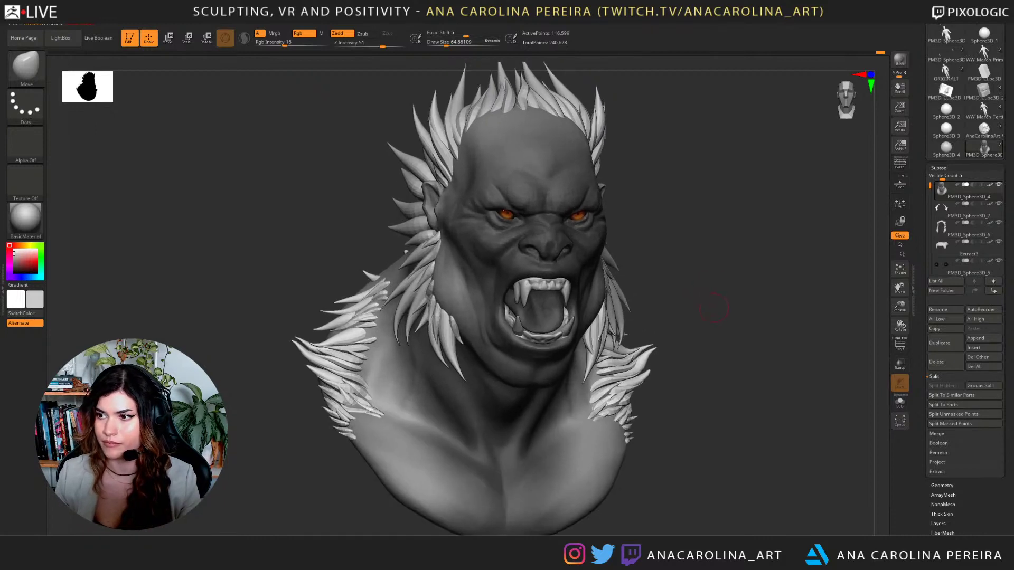
{"action": "right_click_drag", "start_coordinate": [719, 310], "coordinate": [722, 313]}
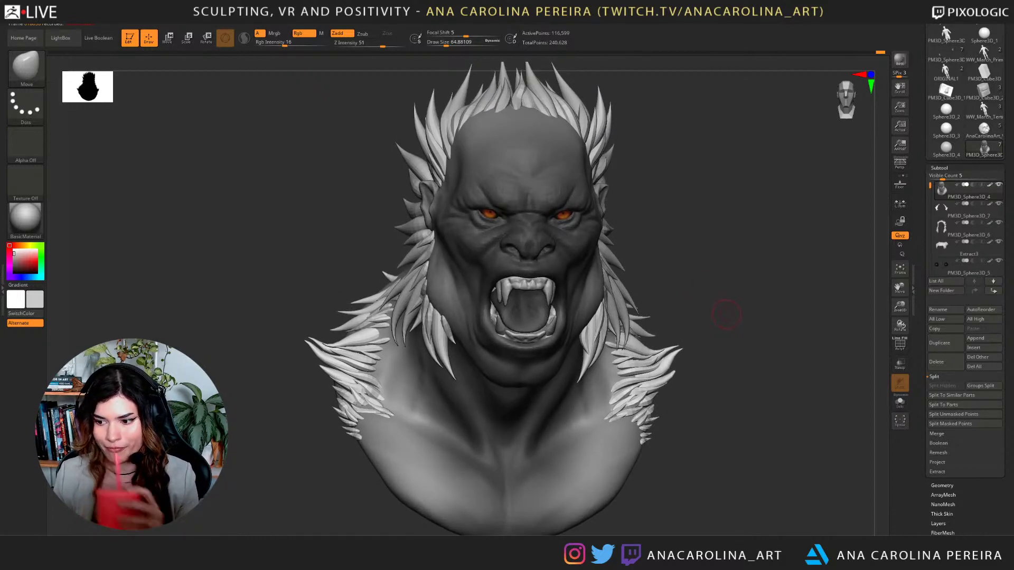
{"action": "mouse_move", "coordinate": [739, 312]}
{"action": "left_mouse_down"}
{"action": "mouse_move", "coordinate": [707, 309]}
{"action": "mouse_move", "coordinate": [708, 296]}
{"action": "mouse_move", "coordinate": [709, 317]}
{"action": "mouse_move", "coordinate": [745, 309]}
{"action": "left_mouse_up"}
{"action": "right_click_drag", "start_coordinate": [669, 311], "coordinate": [685, 300], "text": "alt"}
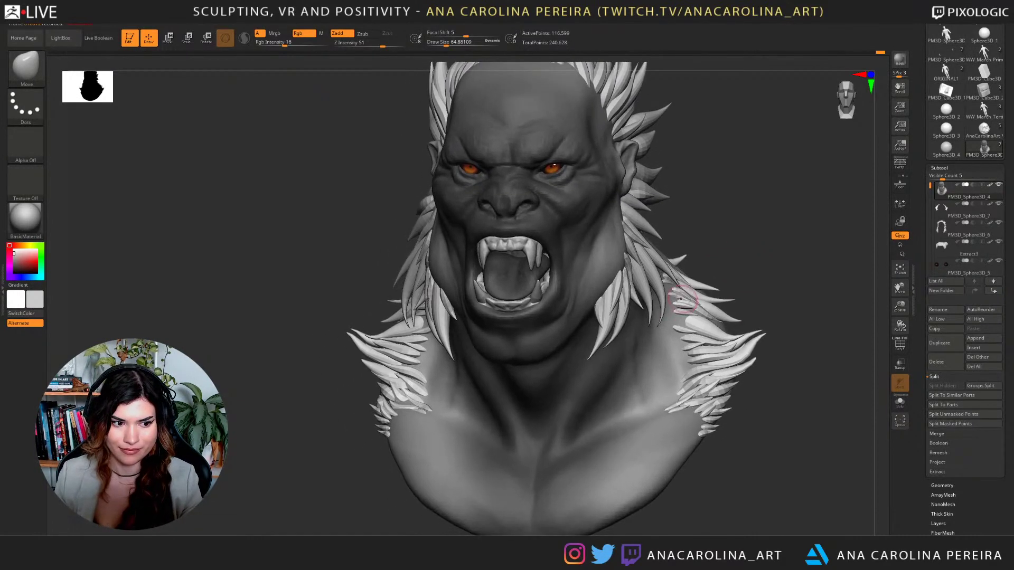
{"action": "mouse_move", "coordinate": [704, 222]}
{"action": "left_mouse_down", "text": "alt"}
{"action": "mouse_move", "coordinate": [724, 209]}
{"action": "mouse_move", "coordinate": [765, 209]}
{"action": "mouse_move", "coordinate": [754, 226]}
{"action": "mouse_move", "coordinate": [760, 247]}
{"action": "mouse_move", "coordinate": [724, 257]}
{"action": "left_mouse_up", "text": "alt"}
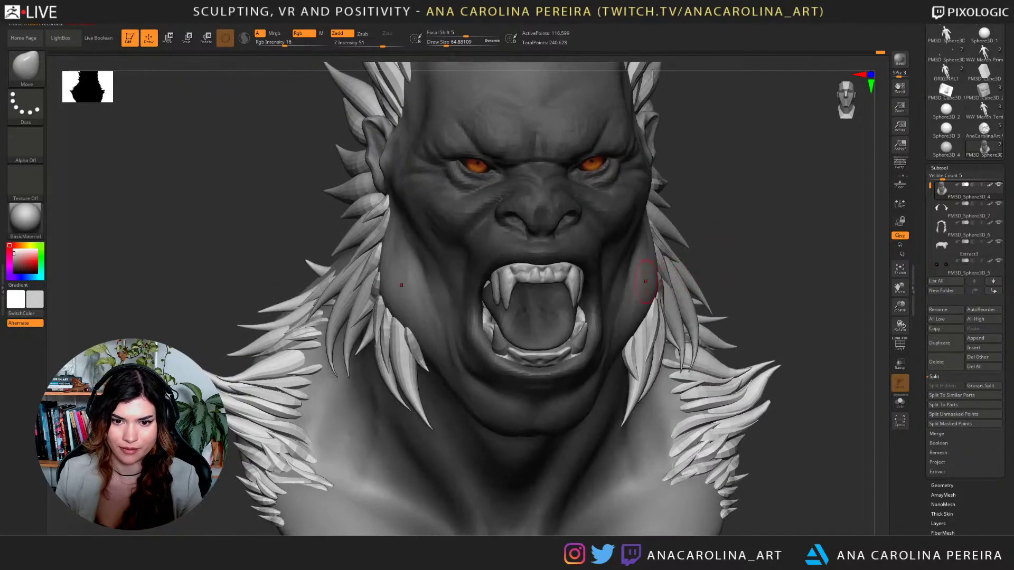
Switch to the Paint brush and enlarge its draw size to about 525.
{"action": "key", "text": "space"}
{"action": "left_click_drag", "start_coordinate": [642, 281], "coordinate": [664, 273]}
{"action": "key", "text": "b"}
{"action": "key", "text": "p"}
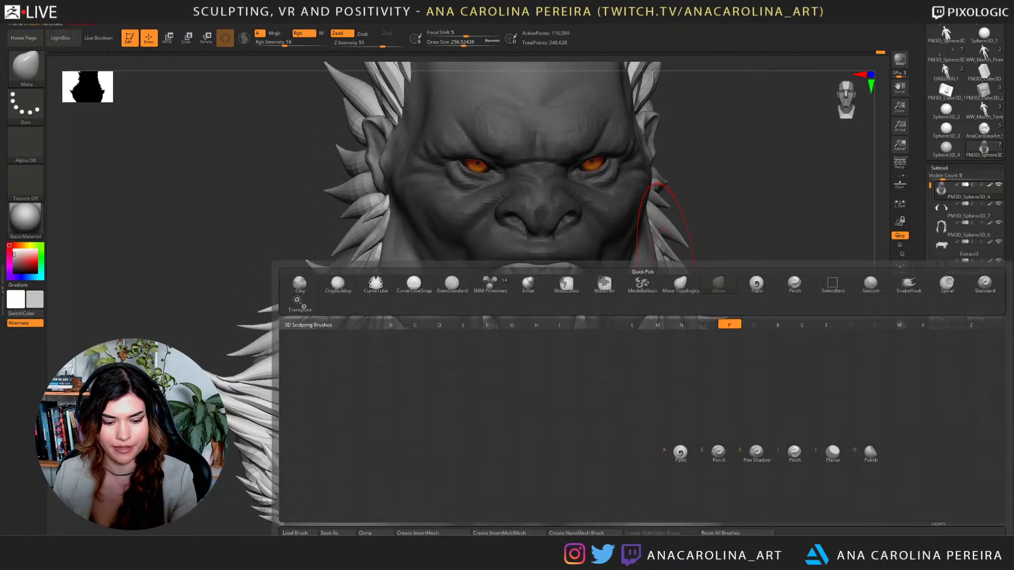
{"action": "key", "text": "a"}
{"action": "key", "text": "space"}
{"action": "left_click", "coordinate": [669, 289]}
{"action": "key", "text": "space"}
{"action": "left_click", "coordinate": [709, 252]}
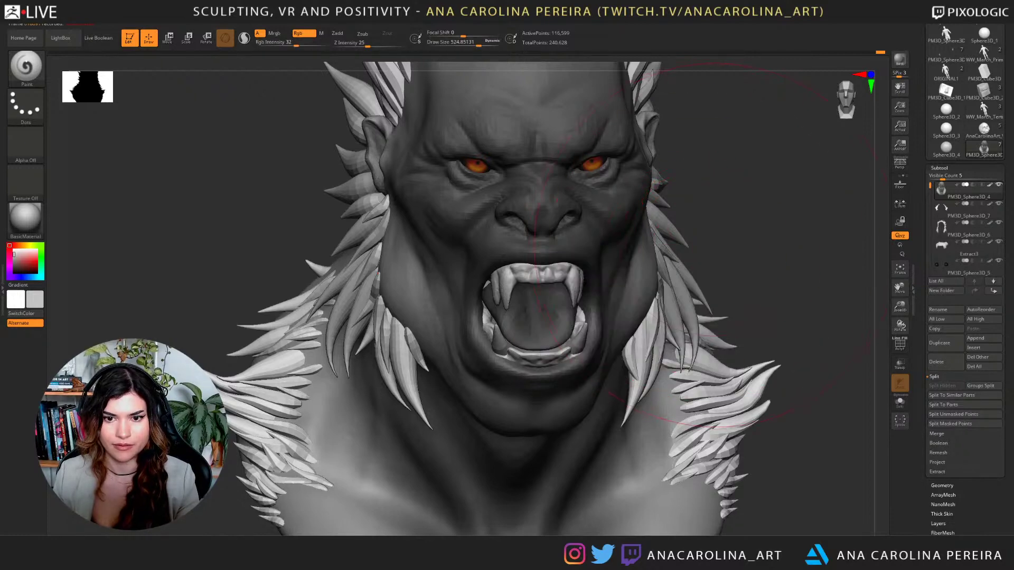
{"action": "left_click_drag", "start_coordinate": [745, 275], "coordinate": [682, 228], "text": "alt"}
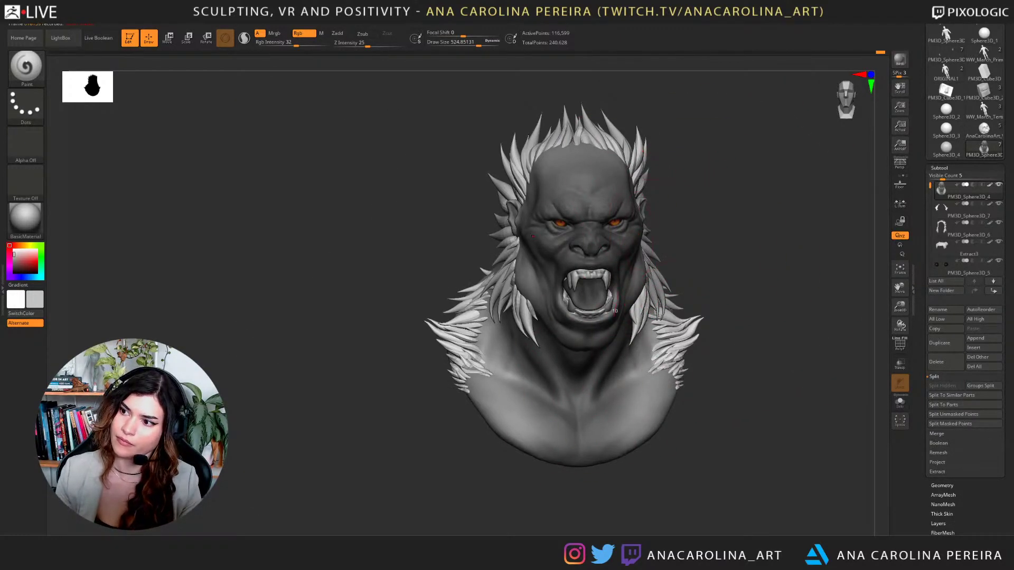
{"action": "right_click_drag", "start_coordinate": [609, 277], "coordinate": [673, 241]}
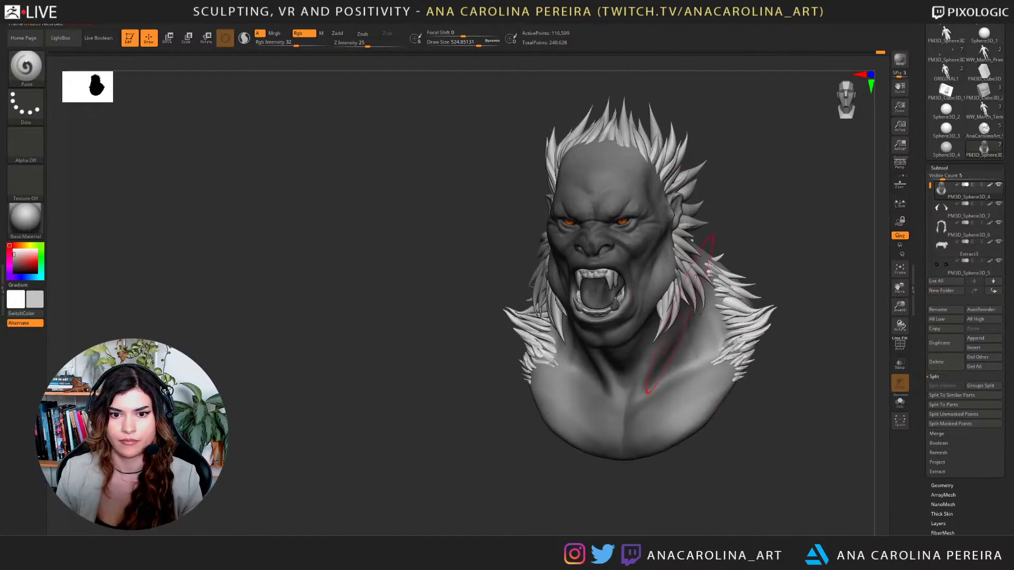
{"action": "mouse_move", "coordinate": [676, 313]}
{"action": "right_mouse_down"}
{"action": "mouse_move", "coordinate": [788, 246]}
{"action": "mouse_move", "coordinate": [733, 276]}
{"action": "right_mouse_up"}
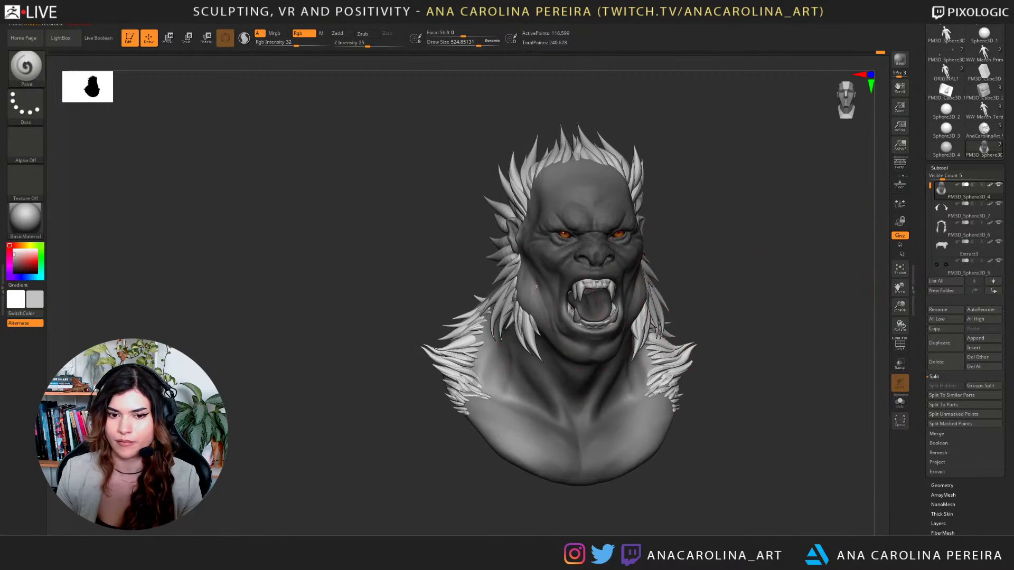
{"action": "mouse_move", "coordinate": [661, 292]}
{"action": "right_mouse_down"}
{"action": "mouse_move", "coordinate": [708, 257]}
{"action": "mouse_move", "coordinate": [761, 248]}
{"action": "mouse_move", "coordinate": [761, 280]}
{"action": "mouse_move", "coordinate": [776, 302]}
{"action": "mouse_move", "coordinate": [739, 244]}
{"action": "mouse_move", "coordinate": [779, 248]}
{"action": "right_mouse_up"}
Select the lower teeth subtool and nudge the lower fang inward with the Move brush at draw size about 145.
{"action": "key", "text": "space"}
{"action": "left_click_drag", "start_coordinate": [765, 285], "coordinate": [750, 286]}
{"action": "right_click_drag", "start_coordinate": [751, 285], "coordinate": [745, 255], "text": "alt"}
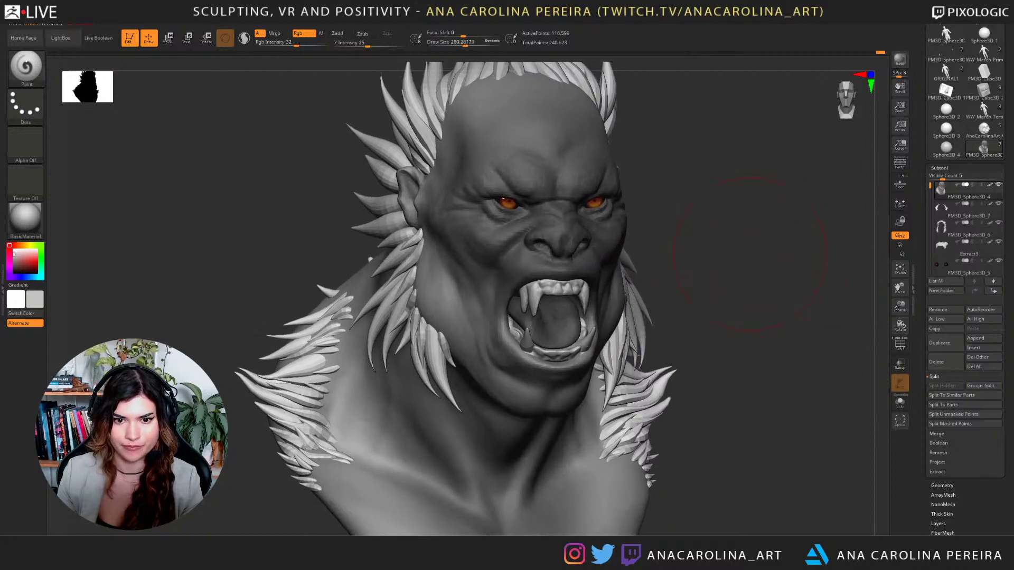
{"action": "key", "text": "space"}
{"action": "left_click_drag", "start_coordinate": [760, 263], "coordinate": [751, 263]}
{"action": "mouse_move", "coordinate": [752, 254]}
{"action": "right_mouse_down"}
{"action": "mouse_move", "coordinate": [687, 258]}
{"action": "mouse_move", "coordinate": [685, 225]}
{"action": "mouse_move", "coordinate": [779, 230]}
{"action": "mouse_move", "coordinate": [781, 295]}
{"action": "right_mouse_up"}
{"action": "left_click", "coordinate": [612, 340], "text": "alt"}
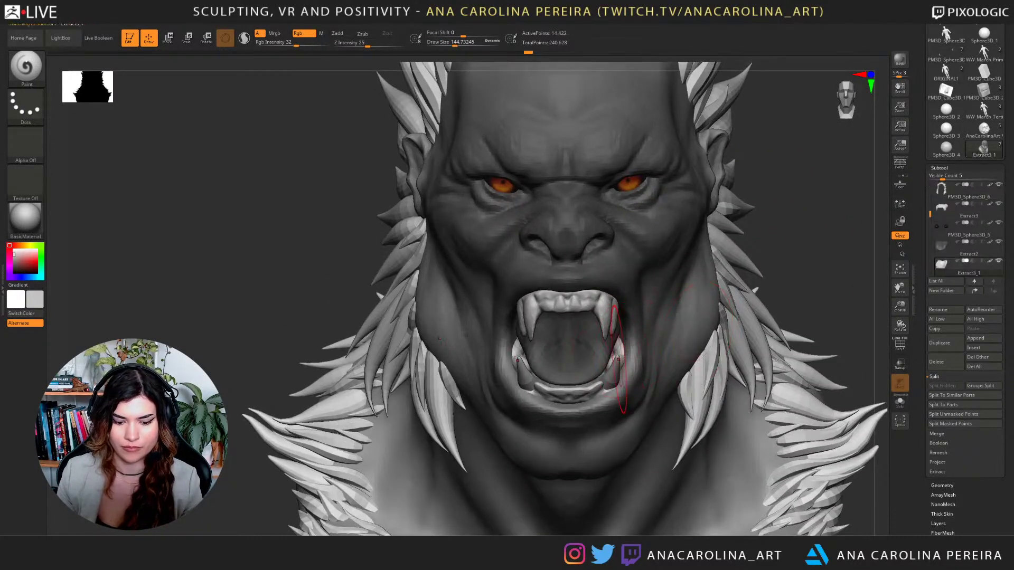
{"action": "key", "text": "b"}
{"action": "key", "text": "m"}
{"action": "key", "text": "v"}
{"action": "left_click_drag", "start_coordinate": [627, 349], "coordinate": [622, 345]}
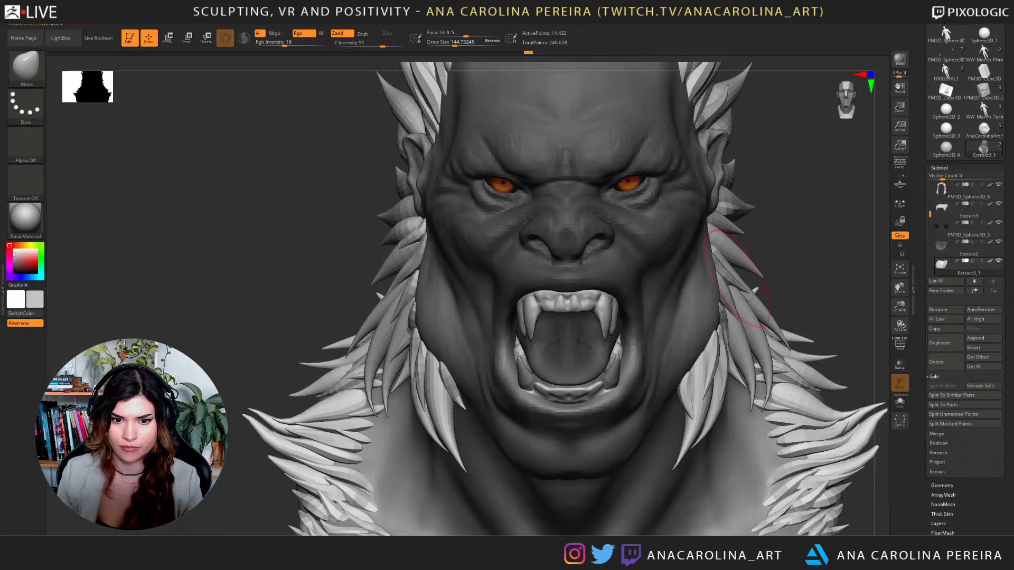
Switch to the ClayBuildup brush, select the main body subtool and set the draw size to 112.
{"action": "mouse_move", "coordinate": [745, 280]}
{"action": "right_mouse_down"}
{"action": "mouse_move", "coordinate": [866, 267]}
{"action": "mouse_move", "coordinate": [779, 288]}
{"action": "mouse_move", "coordinate": [781, 261]}
{"action": "mouse_move", "coordinate": [750, 248]}
{"action": "mouse_move", "coordinate": [735, 276]}
{"action": "right_mouse_up"}
{"action": "key", "text": "b"}
{"action": "key", "text": "c"}
{"action": "key", "text": "b"}
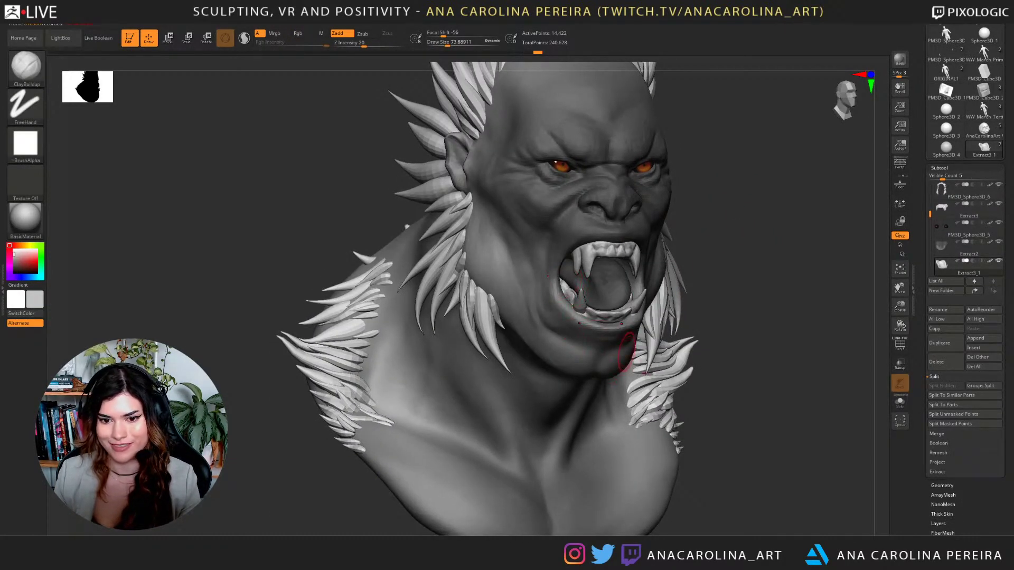
{"action": "left_click", "coordinate": [578, 348], "text": "alt"}
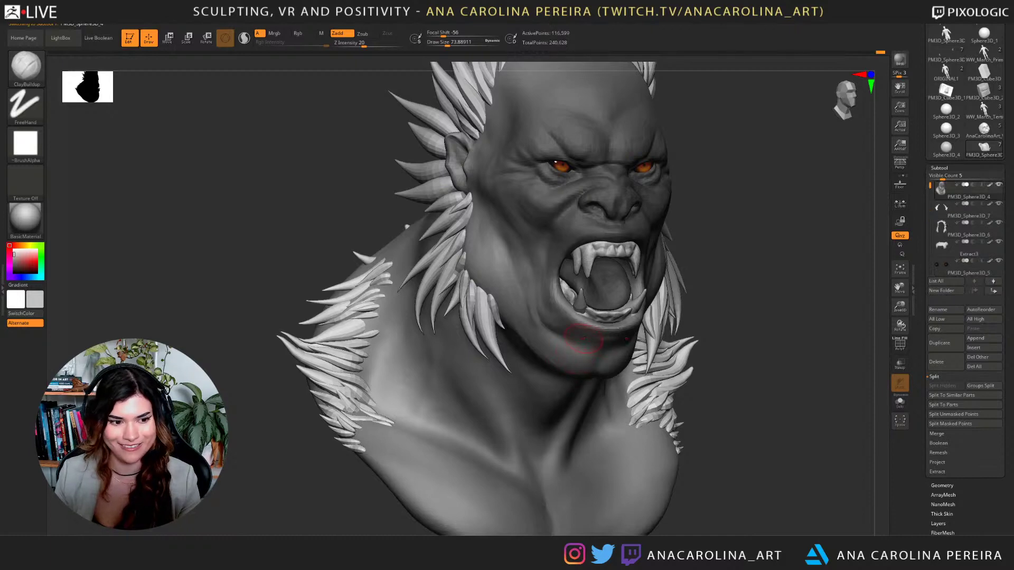
{"action": "left_click_drag", "start_coordinate": [807, 296], "coordinate": [734, 299]}
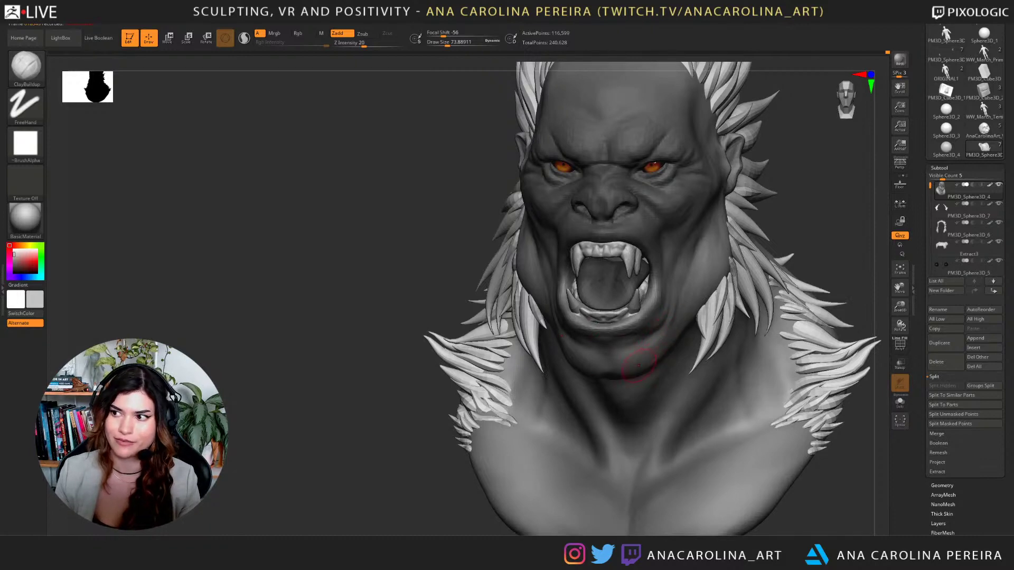
{"action": "mouse_move", "coordinate": [806, 227]}
{"action": "left_mouse_down", "text": "alt"}
{"action": "mouse_move", "coordinate": [769, 227]}
{"action": "mouse_move", "coordinate": [780, 221]}
{"action": "mouse_move", "coordinate": [763, 214]}
{"action": "mouse_move", "coordinate": [736, 285]}
{"action": "left_mouse_up", "text": "alt"}
{"action": "key", "text": "space"}
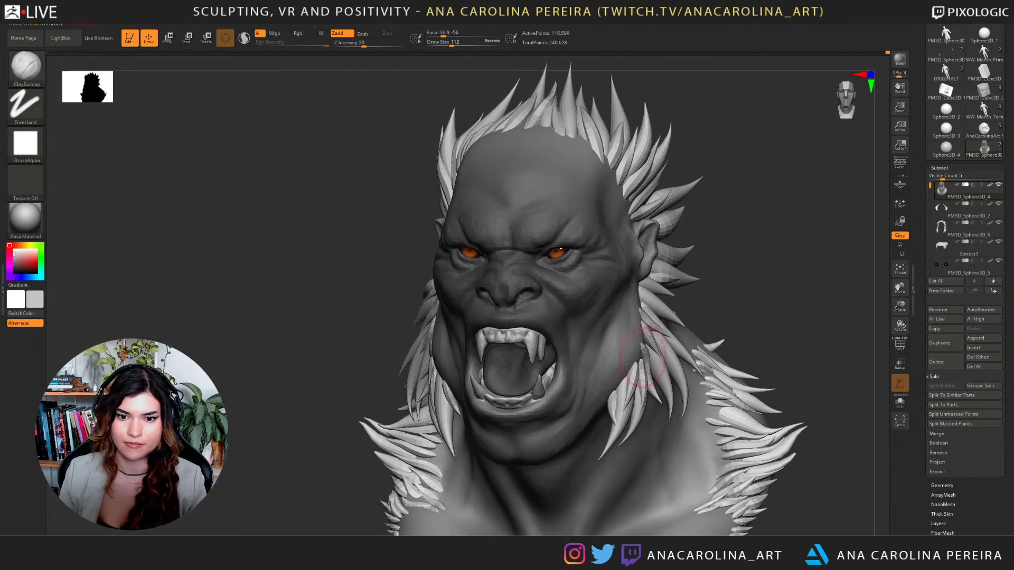
{"action": "left_click_drag", "start_coordinate": [750, 263], "coordinate": [765, 245], "text": "alt"}
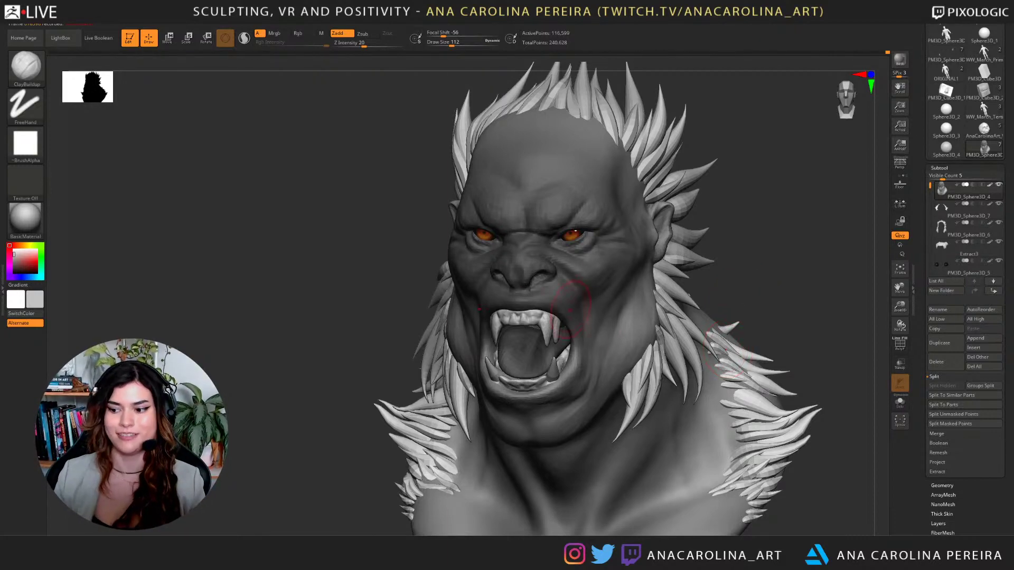
Switch to the Move brush and set its draw size to about 158 beside the ear.
{"action": "mouse_move", "coordinate": [742, 272]}
{"action": "left_mouse_down"}
{"action": "mouse_move", "coordinate": [771, 270]}
{"action": "mouse_move", "coordinate": [724, 258]}
{"action": "left_mouse_up"}
{"action": "key", "text": "b"}
{"action": "key", "text": "m"}
{"action": "key", "text": "v"}
{"action": "key", "text": "s"}
{"action": "left_click_drag", "start_coordinate": [673, 233], "coordinate": [685, 232]}
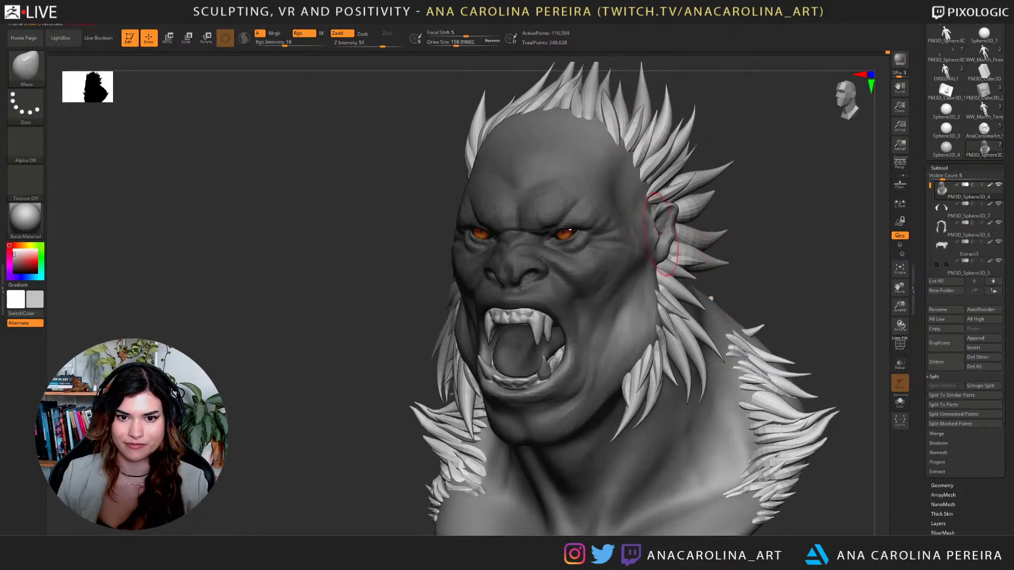
Reshape the sides of the bald skull and forehead with the Move brush, enlarging it to draw size about 177.
{"action": "mouse_move", "coordinate": [739, 254]}
{"action": "left_mouse_down"}
{"action": "mouse_move", "coordinate": [821, 254]}
{"action": "mouse_move", "coordinate": [739, 211]}
{"action": "mouse_move", "coordinate": [721, 190]}
{"action": "left_mouse_up"}
{"action": "key", "text": "space"}
{"action": "left_click_drag", "start_coordinate": [739, 198], "coordinate": [707, 198]}
{"action": "left_click_drag", "start_coordinate": [631, 152], "coordinate": [620, 149]}
{"action": "key", "text": "space"}
{"action": "left_click_drag", "start_coordinate": [561, 193], "coordinate": [573, 199]}
{"action": "left_click_drag", "start_coordinate": [689, 154], "coordinate": [739, 143]}
{"action": "key", "text": "space"}
{"action": "mouse_move", "coordinate": [670, 193]}
{"action": "left_mouse_down"}
{"action": "mouse_move", "coordinate": [656, 194]}
{"action": "mouse_move", "coordinate": [742, 180]}
{"action": "mouse_move", "coordinate": [681, 150]}
{"action": "left_mouse_up"}
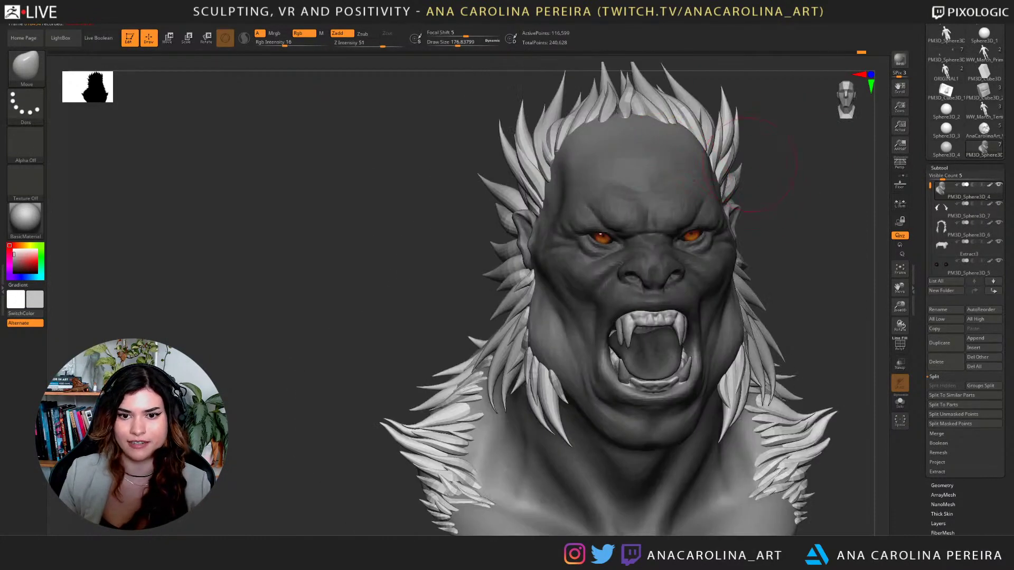
{"action": "left_click_drag", "start_coordinate": [768, 182], "coordinate": [724, 180]}
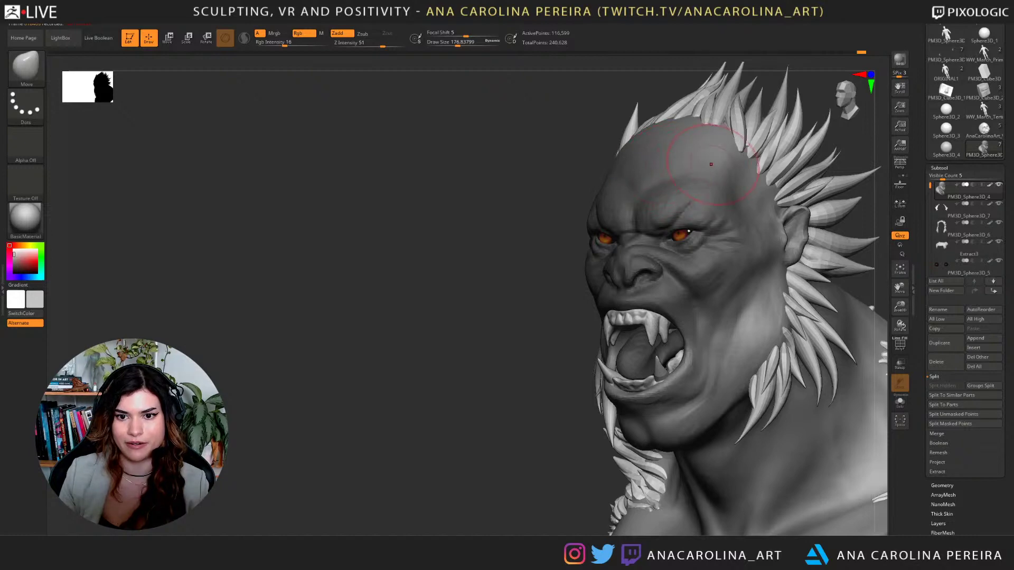
{"action": "mouse_move", "coordinate": [718, 164]}
{"action": "right_mouse_down"}
{"action": "mouse_move", "coordinate": [772, 169]}
{"action": "mouse_move", "coordinate": [710, 169]}
{"action": "right_mouse_up"}
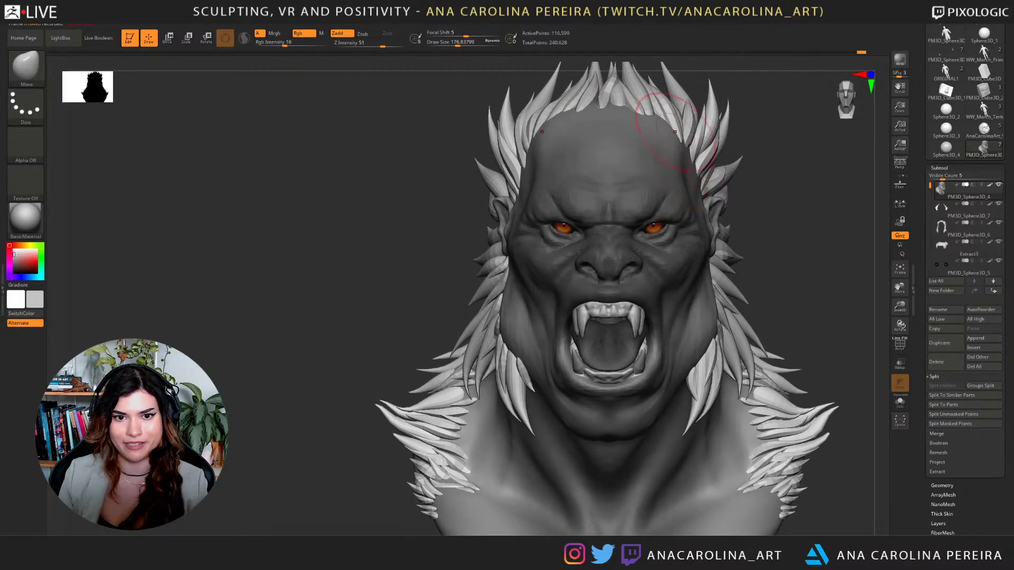
Switch to the Paint brush and enlarge its draw size to about 311.
{"action": "mouse_move", "coordinate": [766, 154]}
{"action": "left_mouse_down"}
{"action": "mouse_move", "coordinate": [713, 193]}
{"action": "mouse_move", "coordinate": [704, 187]}
{"action": "left_mouse_up"}
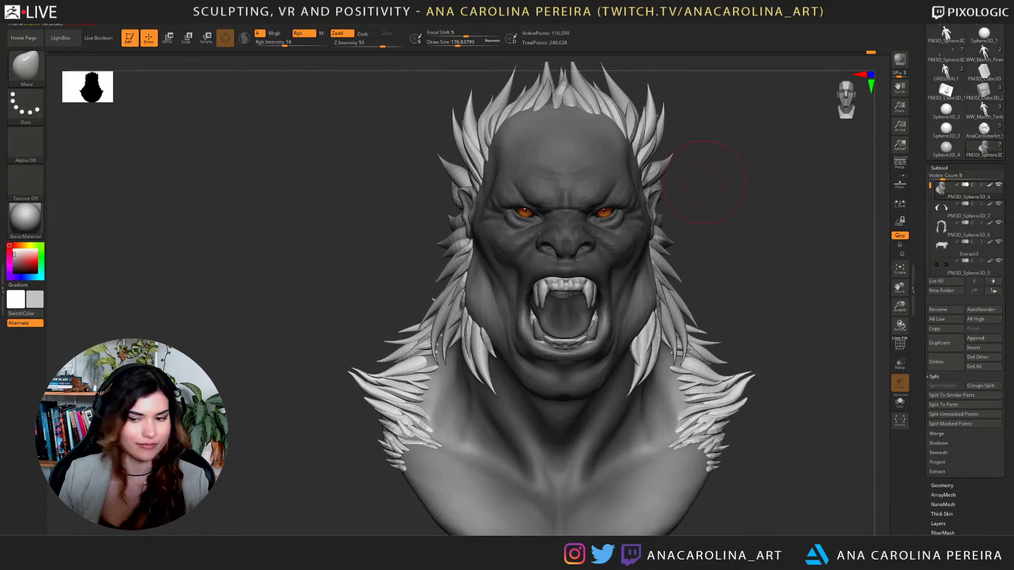
{"action": "mouse_move", "coordinate": [711, 100]}
{"action": "left_mouse_down"}
{"action": "mouse_move", "coordinate": [745, 196]}
{"action": "mouse_move", "coordinate": [773, 181]}
{"action": "mouse_move", "coordinate": [765, 142]}
{"action": "left_mouse_up"}
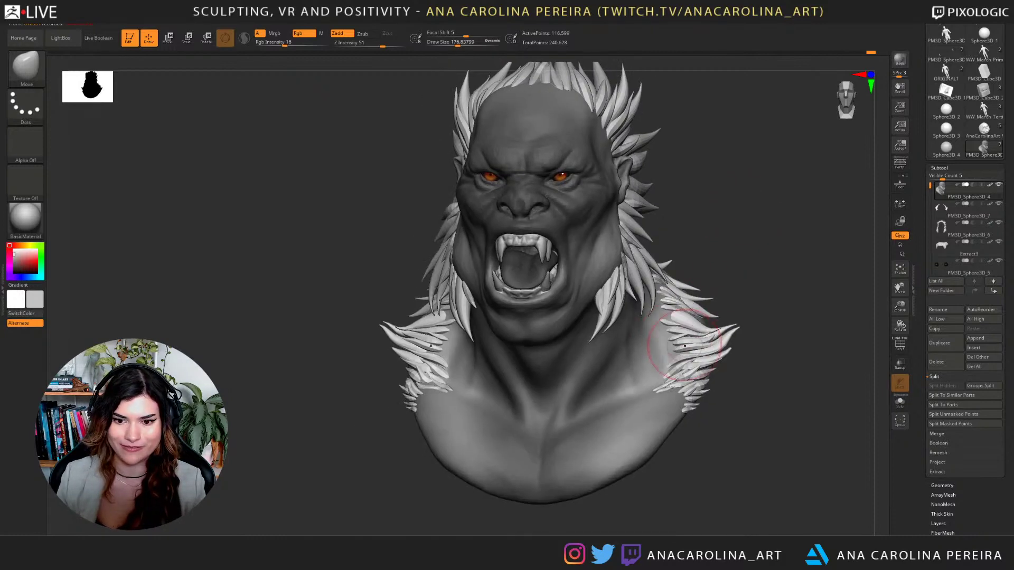
{"action": "left_click_drag", "start_coordinate": [685, 346], "coordinate": [698, 337]}
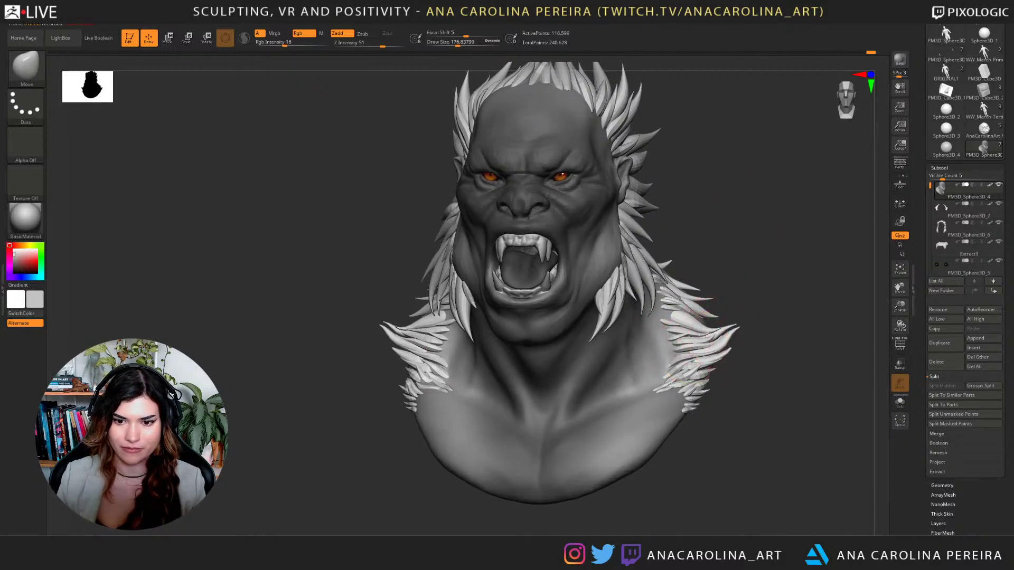
{"action": "key", "text": "b"}
{"action": "key", "text": "p"}
{"action": "key", "text": "a"}
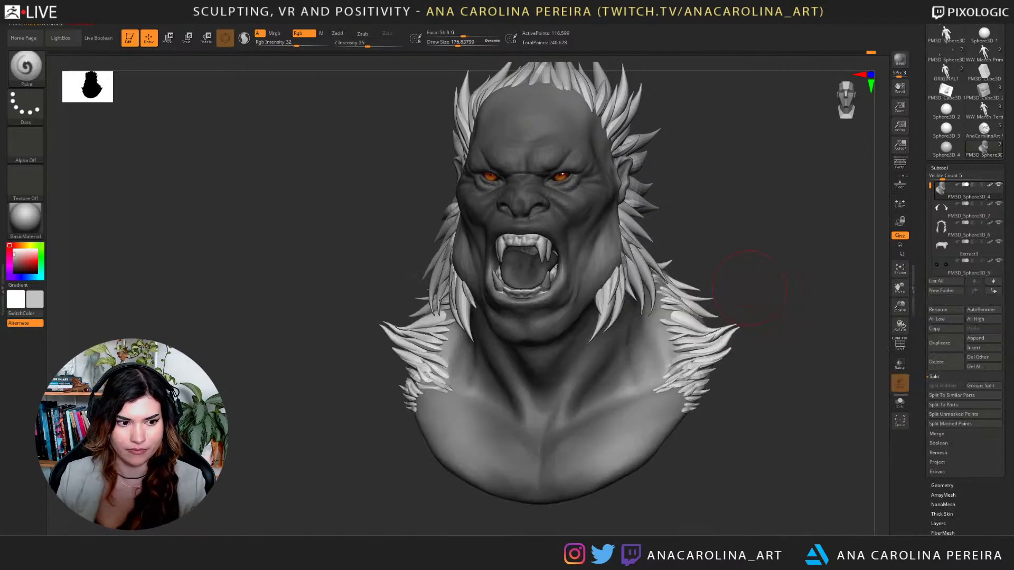
{"action": "key", "text": "space"}
{"action": "left_click_drag", "start_coordinate": [749, 285], "coordinate": [759, 283]}
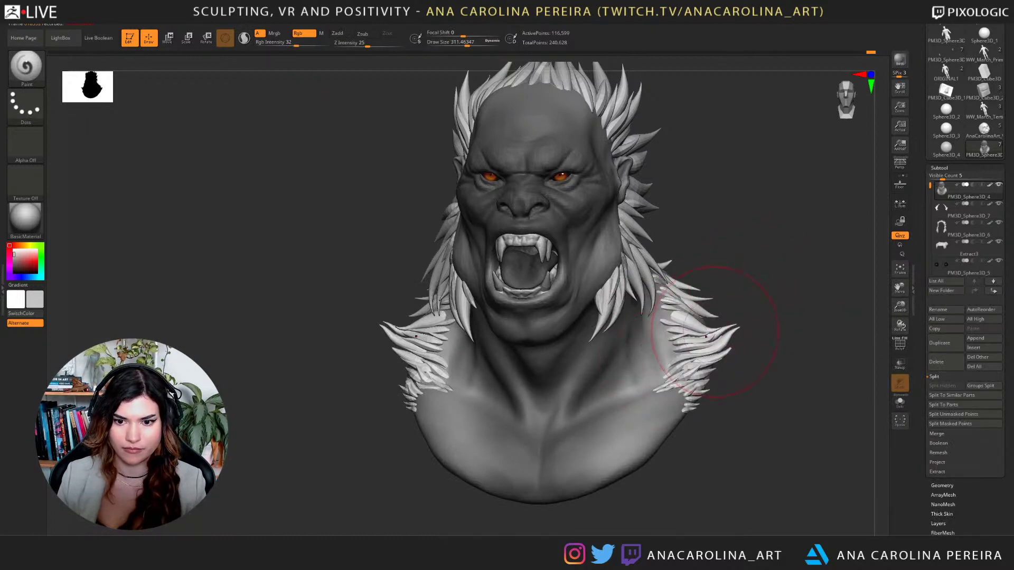
Select the shoulder fur and the head mane one after the other and paint each along its inner edge.
{"action": "left_click", "coordinate": [708, 336], "text": "alt"}
{"action": "left_click_drag", "start_coordinate": [692, 359], "coordinate": [674, 316]}
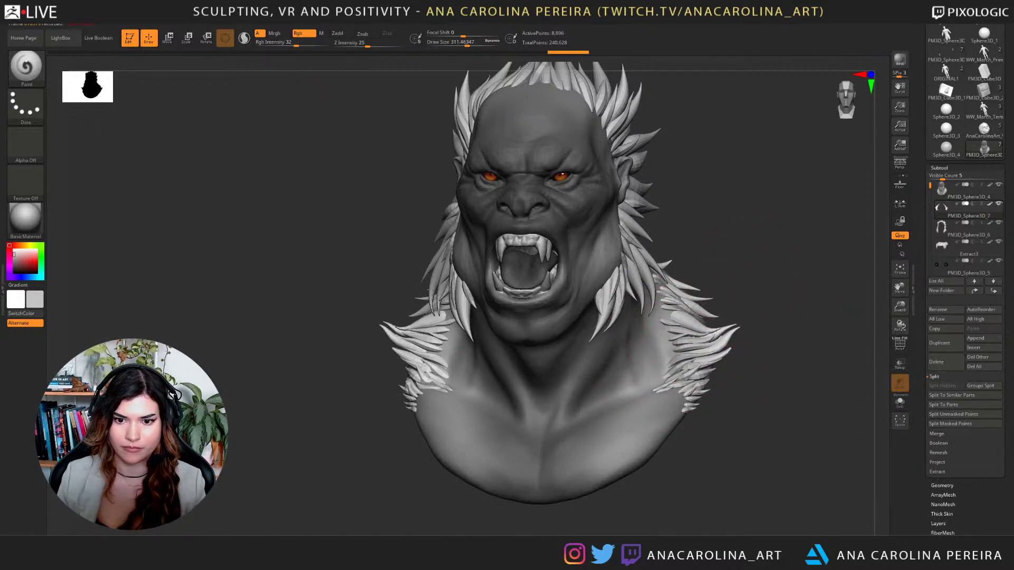
{"action": "left_click", "coordinate": [627, 253], "text": "alt"}
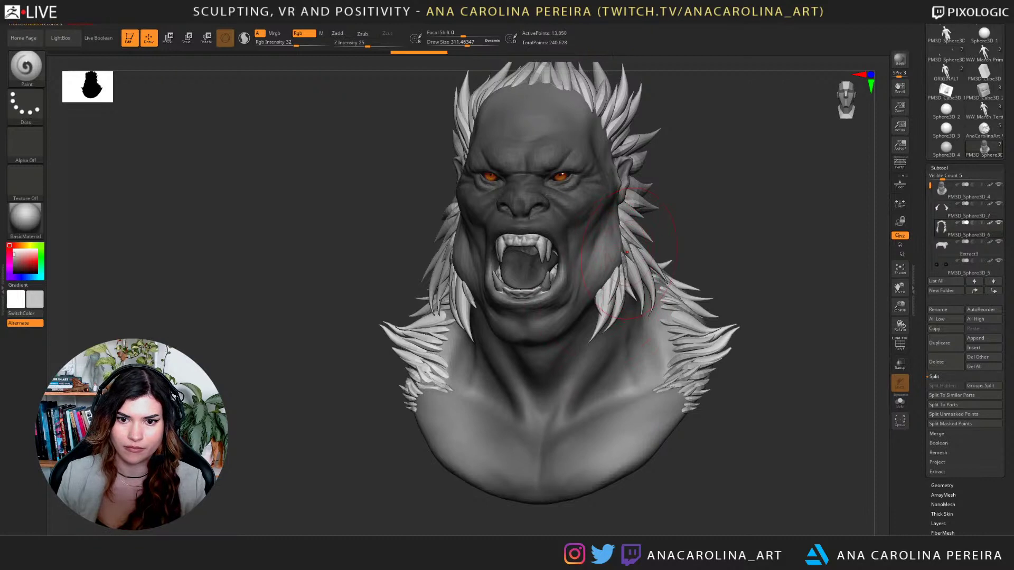
{"action": "mouse_move", "coordinate": [611, 235]}
{"action": "left_mouse_down"}
{"action": "mouse_move", "coordinate": [626, 211]}
{"action": "mouse_move", "coordinate": [608, 118]}
{"action": "mouse_move", "coordinate": [568, 86]}
{"action": "mouse_move", "coordinate": [607, 127]}
{"action": "left_mouse_up"}
{"action": "right_click_drag", "start_coordinate": [607, 128], "coordinate": [611, 133]}
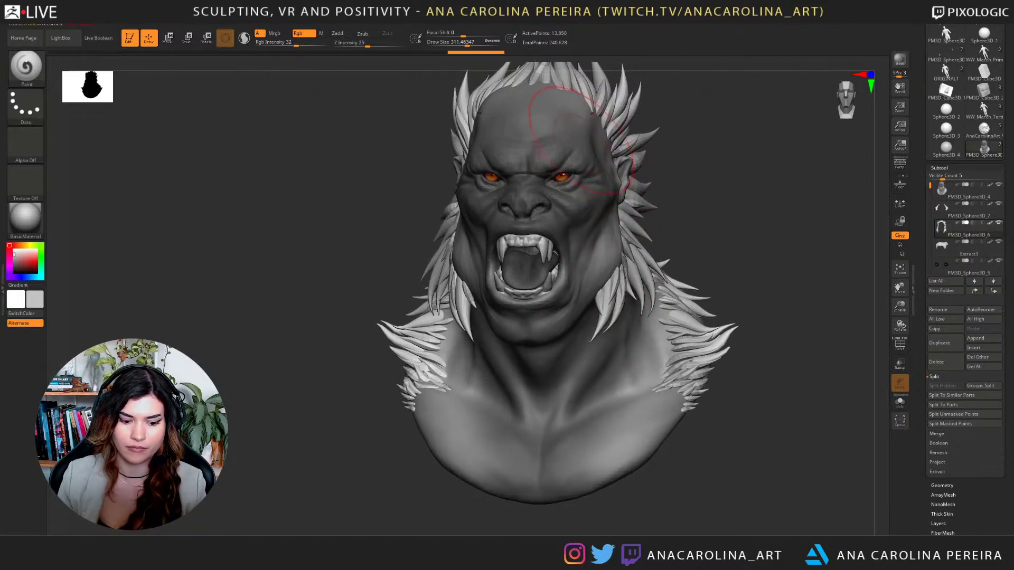
{"action": "left_click_drag", "start_coordinate": [615, 180], "coordinate": [623, 249]}
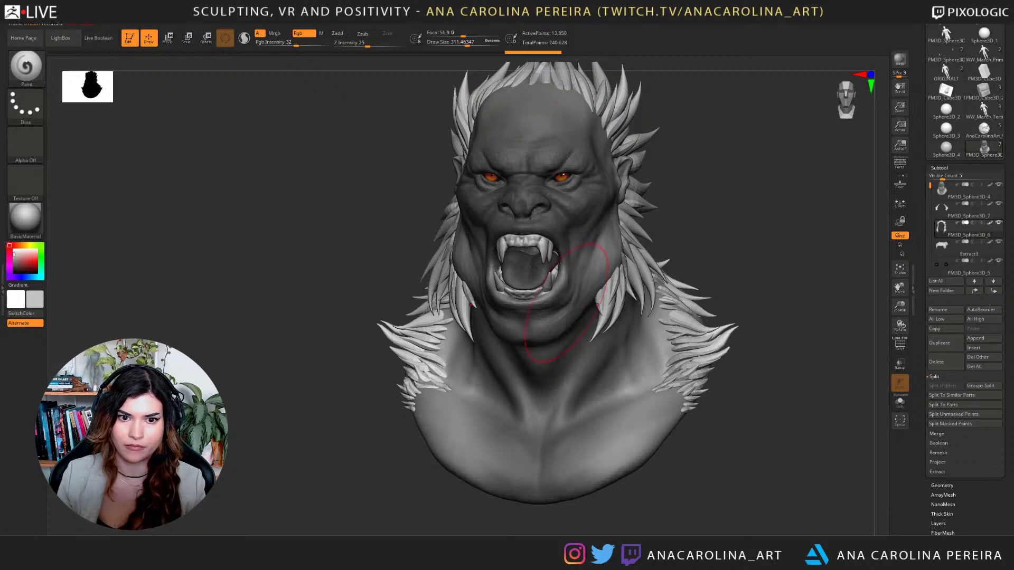
Pick a darker grey from the model and shade the roots of the mane around the head.
{"action": "key", "text": "c"}
{"action": "mouse_move", "coordinate": [622, 203]}
{"action": "left_mouse_down"}
{"action": "mouse_move", "coordinate": [626, 233]}
{"action": "mouse_move", "coordinate": [613, 243]}
{"action": "mouse_move", "coordinate": [618, 159]}
{"action": "left_mouse_up"}
{"action": "mouse_move", "coordinate": [686, 178]}
{"action": "left_mouse_down", "text": "alt"}
{"action": "mouse_move", "coordinate": [685, 226]}
{"action": "mouse_move", "coordinate": [596, 229]}
{"action": "left_mouse_up", "text": "alt"}
{"action": "mouse_move", "coordinate": [576, 145]}
{"action": "left_mouse_down"}
{"action": "mouse_move", "coordinate": [628, 238]}
{"action": "mouse_move", "coordinate": [645, 211]}
{"action": "left_mouse_up"}
{"action": "left_click_drag", "start_coordinate": [713, 238], "coordinate": [823, 234]}
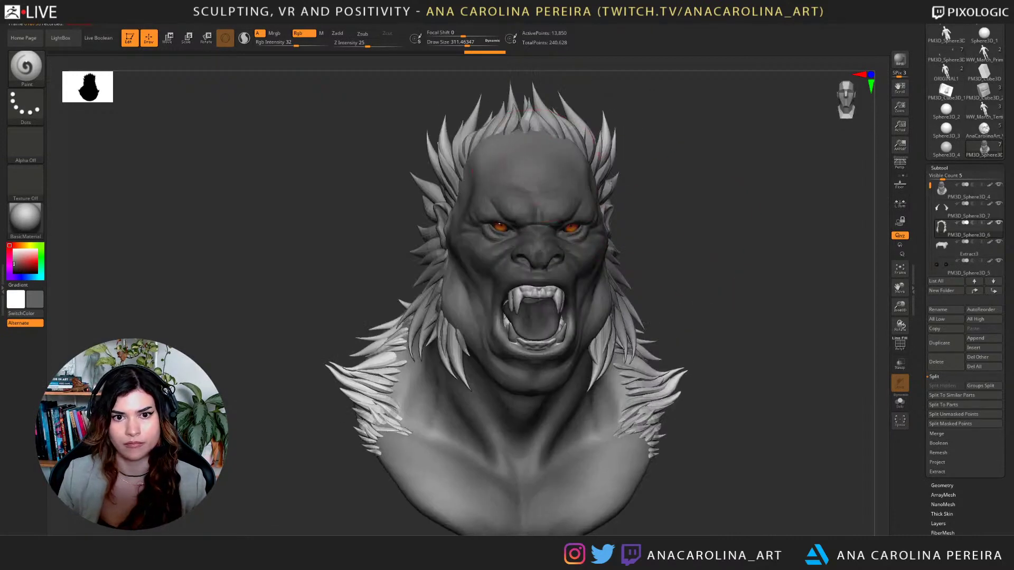
Select the shoulder fur and darken the roots of the tufts on the first shoulder.
{"action": "left_click_drag", "start_coordinate": [782, 301], "coordinate": [697, 309]}
{"action": "left_click", "coordinate": [702, 362], "text": "alt"}
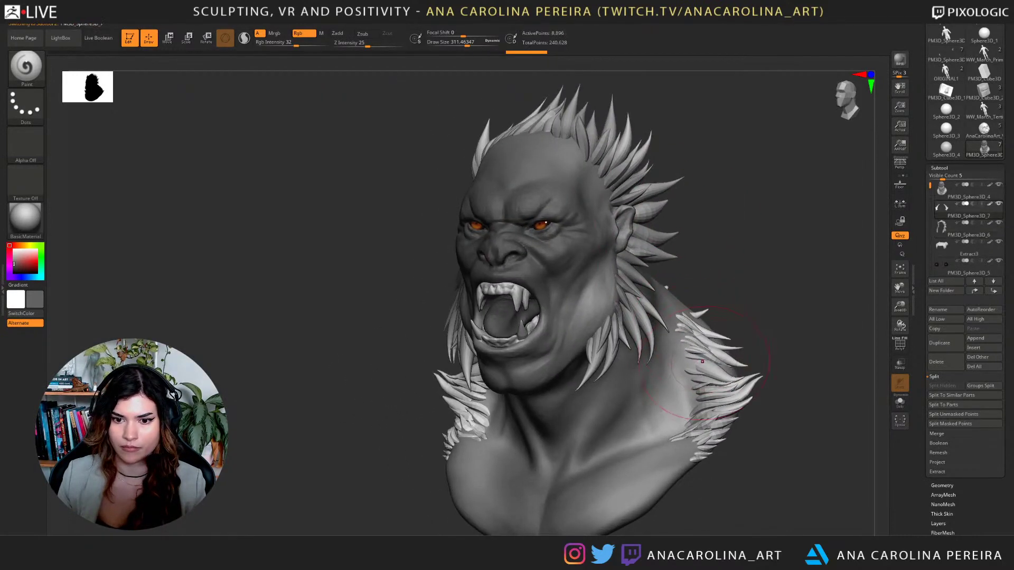
{"action": "key", "text": "ctrl+shift+z"}
{"action": "key", "text": "ctrl+shift+z"}
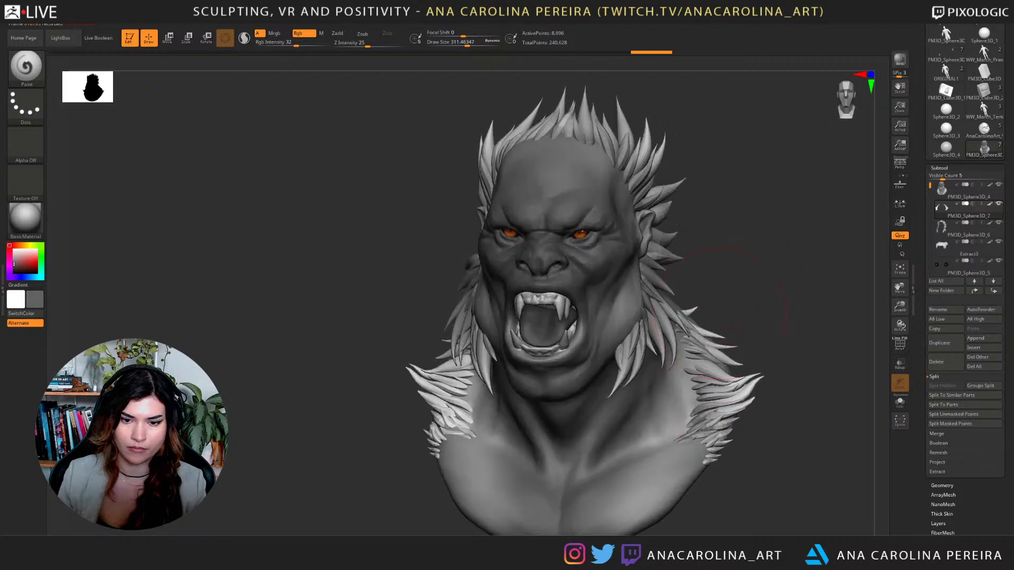
{"action": "key", "text": "ctrl+shift+z"}
{"action": "key", "text": "ctrl+shift+z"}
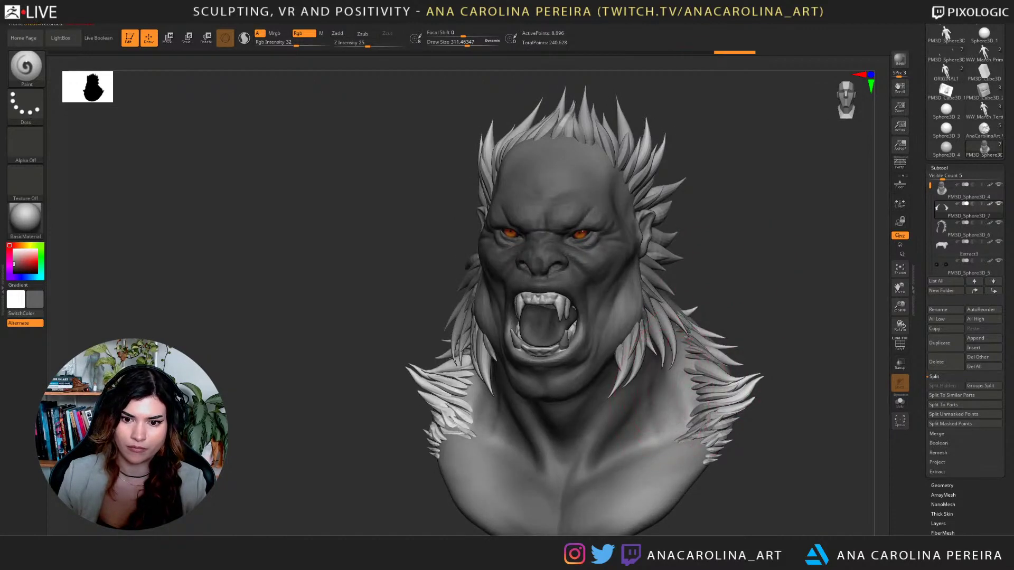
Darken the inner roots of the fur tufts on the opposite shoulder with the same grey.
{"action": "left_click_drag", "start_coordinate": [477, 372], "coordinate": [483, 422]}
{"action": "left_click_drag", "start_coordinate": [470, 388], "coordinate": [467, 441]}
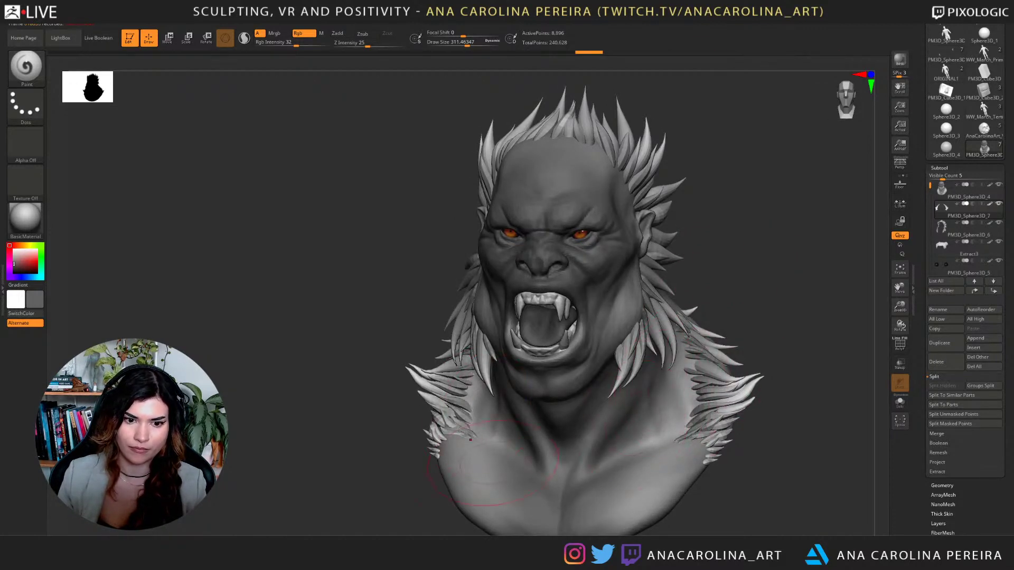
{"action": "key", "text": "ctrl+shift+z"}
{"action": "key", "text": "ctrl+shift+z"}
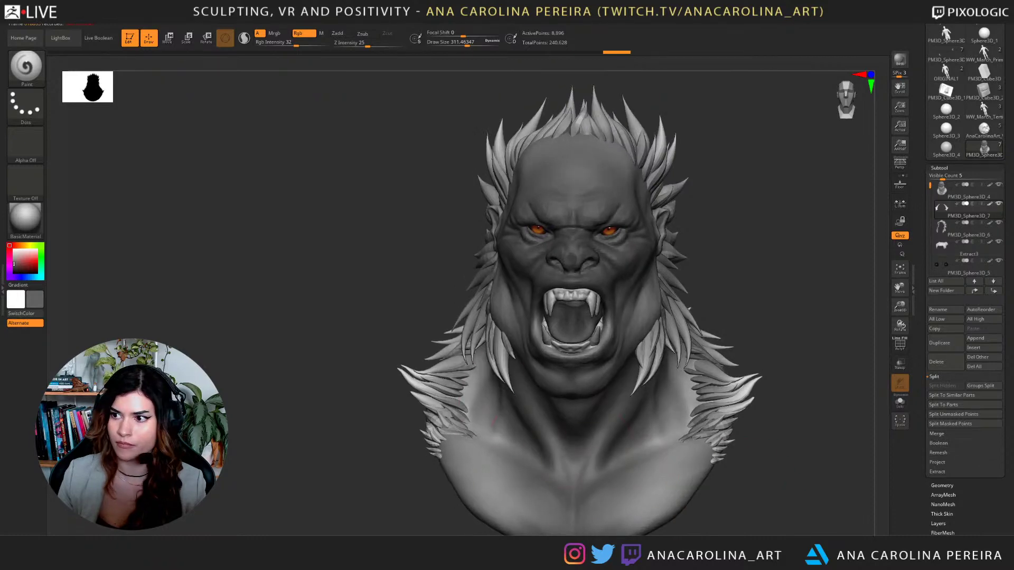
{"action": "left_click_drag", "start_coordinate": [364, 423], "coordinate": [373, 422]}
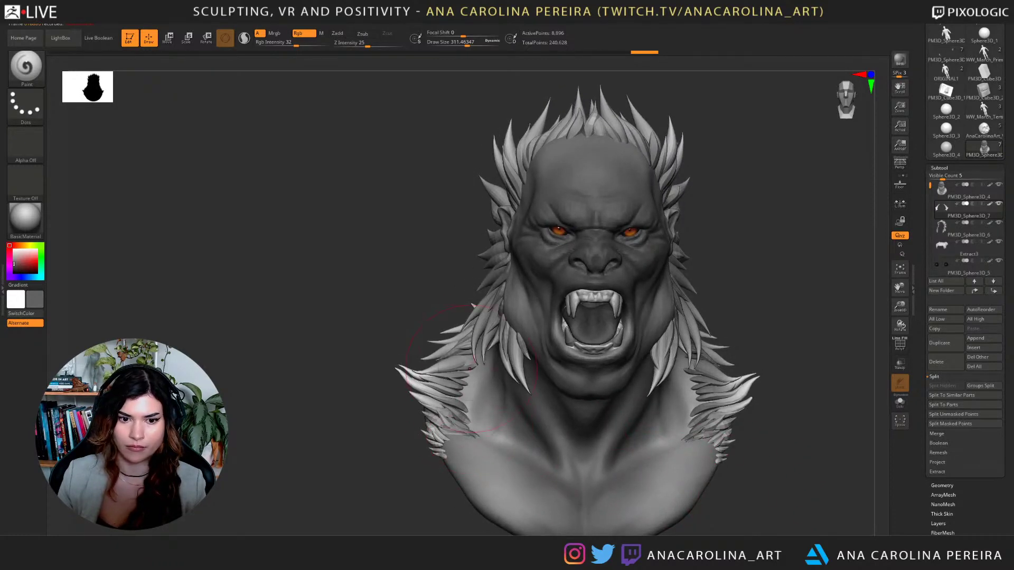
{"action": "key", "text": "ctrl+shift+z"}
{"action": "key", "text": "ctrl+shift+z"}
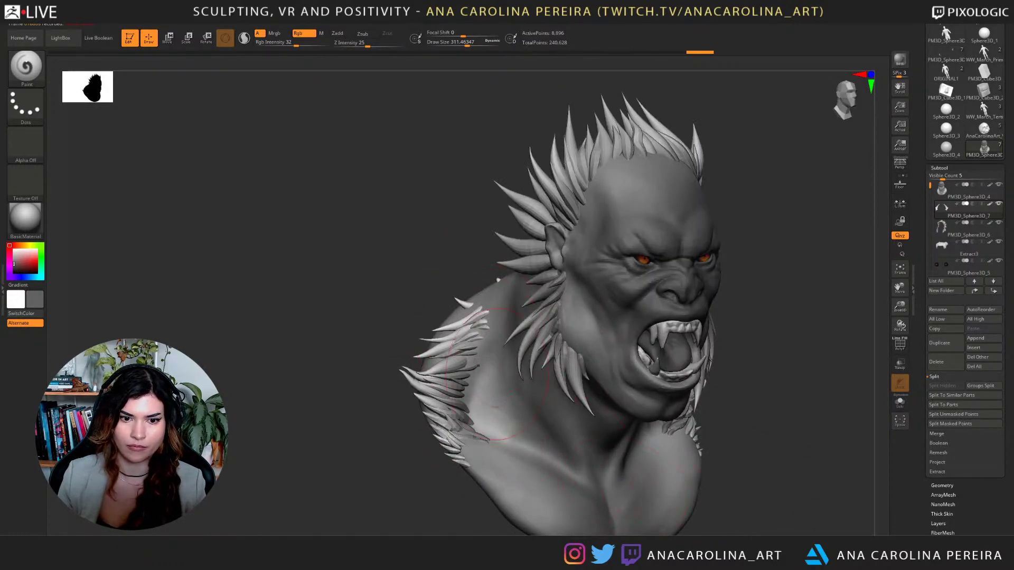
{"action": "key", "text": "ctrl+shift+z"}
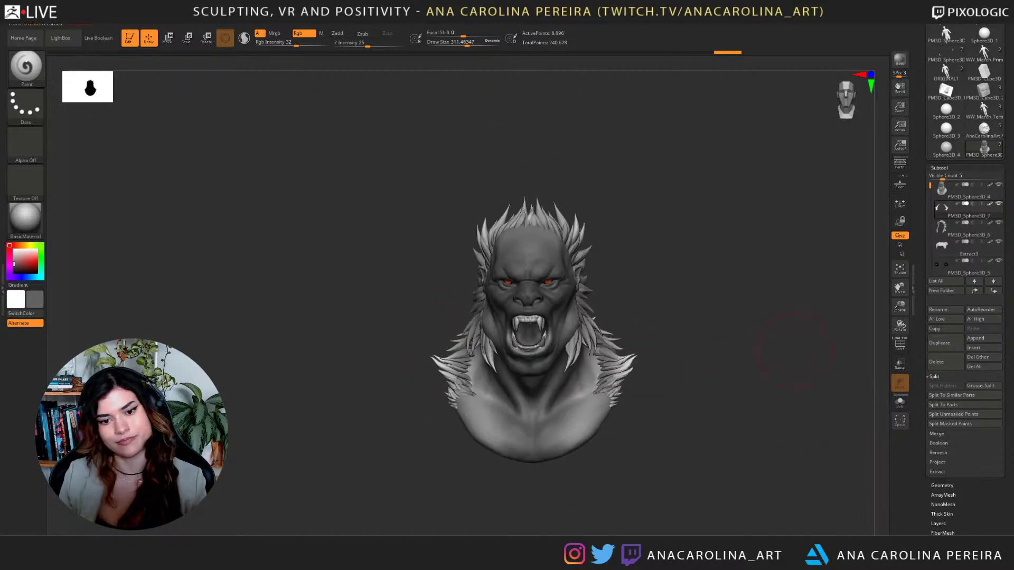
Reduce the Paint brush to draw size about 212, darken the mane's roots beside the face and ears, and save the work.
{"action": "left_click_drag", "start_coordinate": [795, 351], "coordinate": [776, 338]}
{"action": "left_click_drag", "start_coordinate": [776, 296], "coordinate": [787, 359], "text": "alt"}
{"action": "key", "text": "space"}
{"action": "left_click_drag", "start_coordinate": [726, 340], "coordinate": [717, 341]}
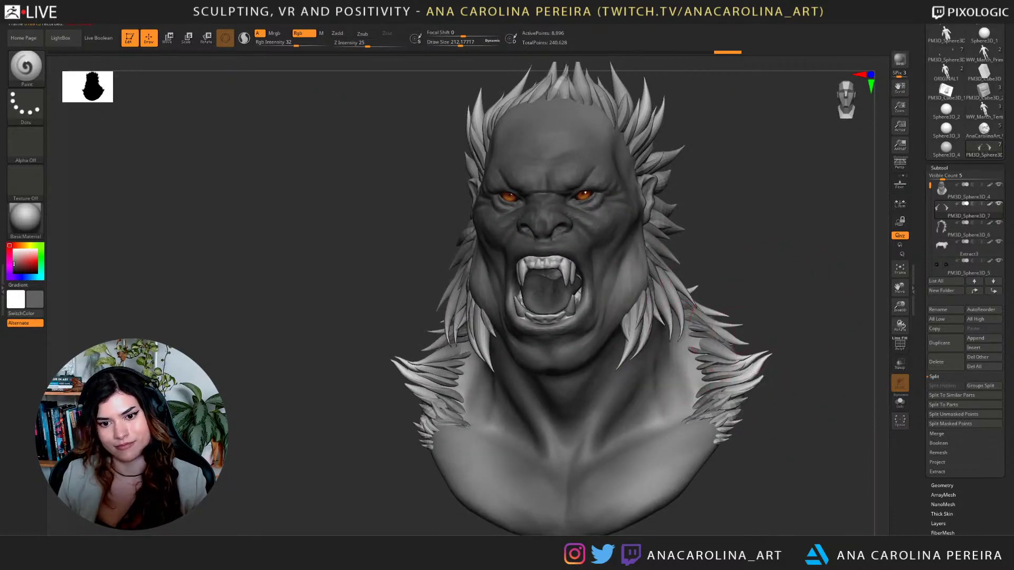
{"action": "left_click", "coordinate": [651, 310], "text": "alt"}
{"action": "left_click", "coordinate": [639, 307], "text": "alt"}
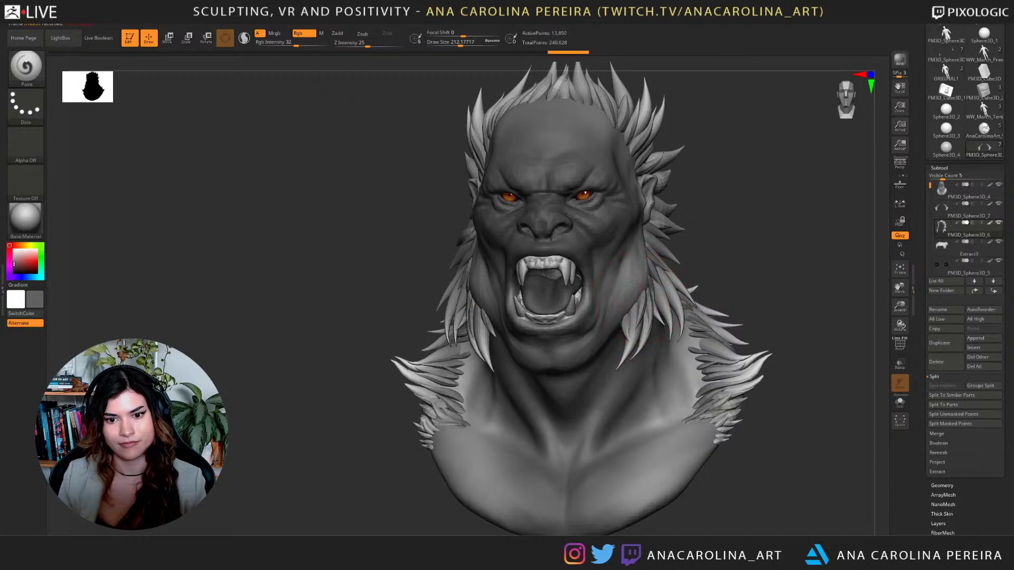
{"action": "key", "text": "ctrl+shift+z"}
{"action": "key", "text": "ctrl+shift+z"}
{"action": "key", "text": "ctrl+shift+z"}
{"action": "key", "text": "ctrl+shift+z"}
{"action": "key", "text": "ctrl+shift+z"}
{"action": "key", "text": "ctrl+shift+z"}
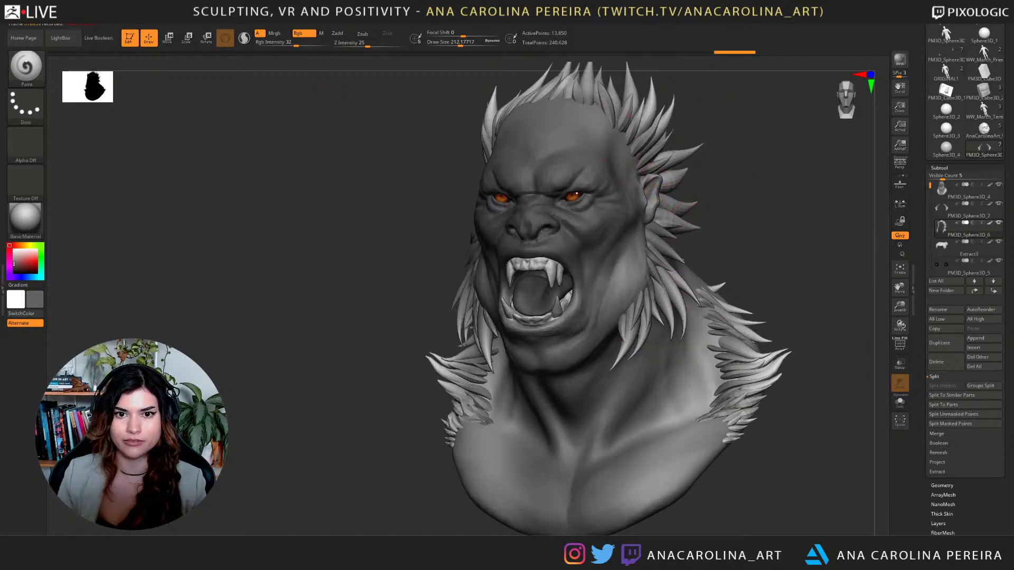
{"action": "key", "text": "ctrl+shift+z"}
{"action": "key", "text": "ctrl+shift+z"}
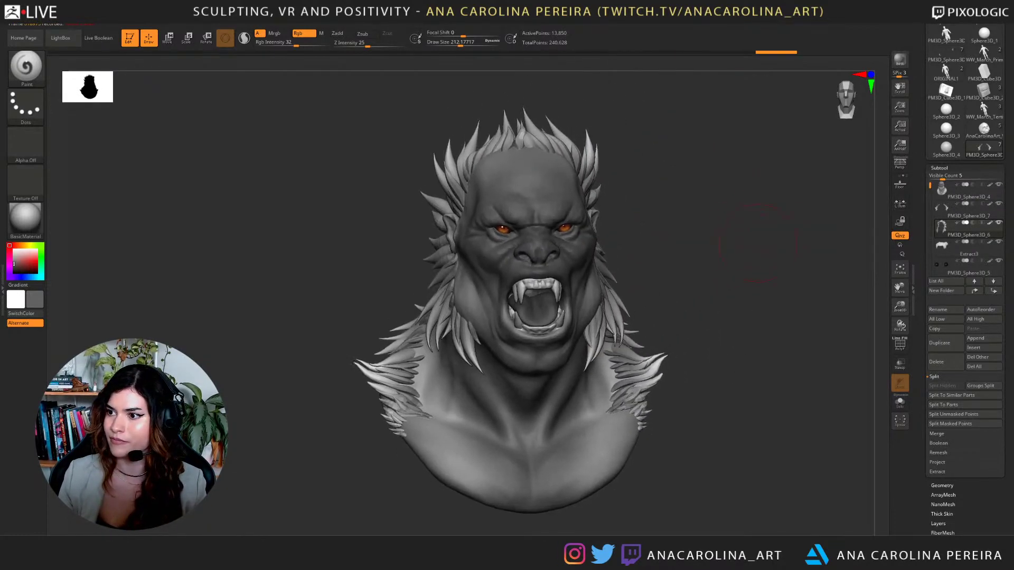
{"action": "key", "text": "ctrl+s"}
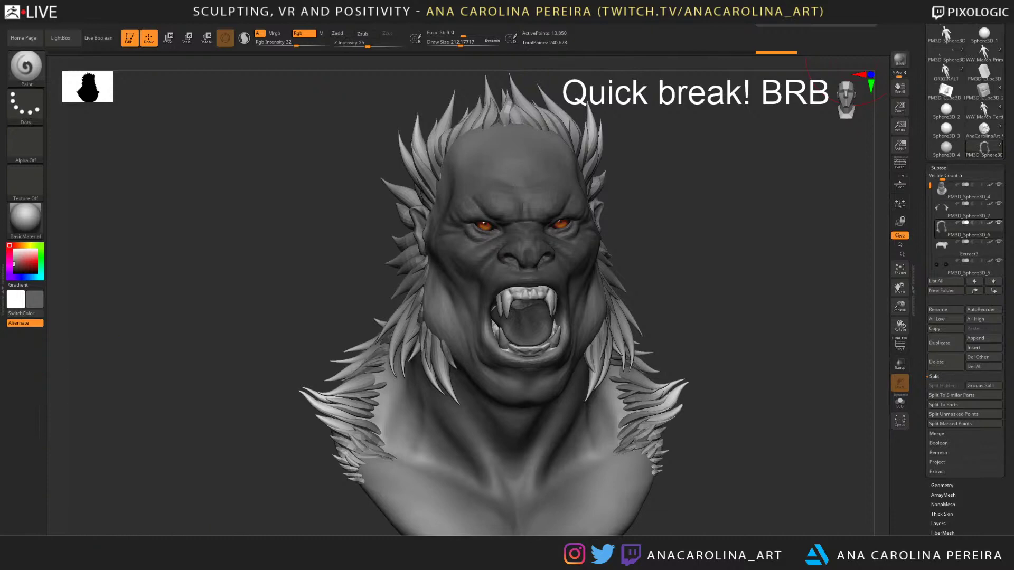
Drop a snapshot of the front view on the canvas and turn the live bust to a three-quarter view beside it.
{"action": "mouse_move", "coordinate": [830, 332]}
{"action": "left_mouse_down", "text": "alt"}
{"action": "mouse_move", "coordinate": [697, 327]}
{"action": "mouse_move", "coordinate": [881, 330]}
{"action": "mouse_move", "coordinate": [792, 339]}
{"action": "mouse_move", "coordinate": [845, 338]}
{"action": "mouse_move", "coordinate": [834, 275]}
{"action": "mouse_move", "coordinate": [871, 326]}
{"action": "left_mouse_up", "text": "alt"}
{"action": "key", "text": "shift+s"}
{"action": "left_click_drag", "start_coordinate": [866, 327], "coordinate": [808, 330]}
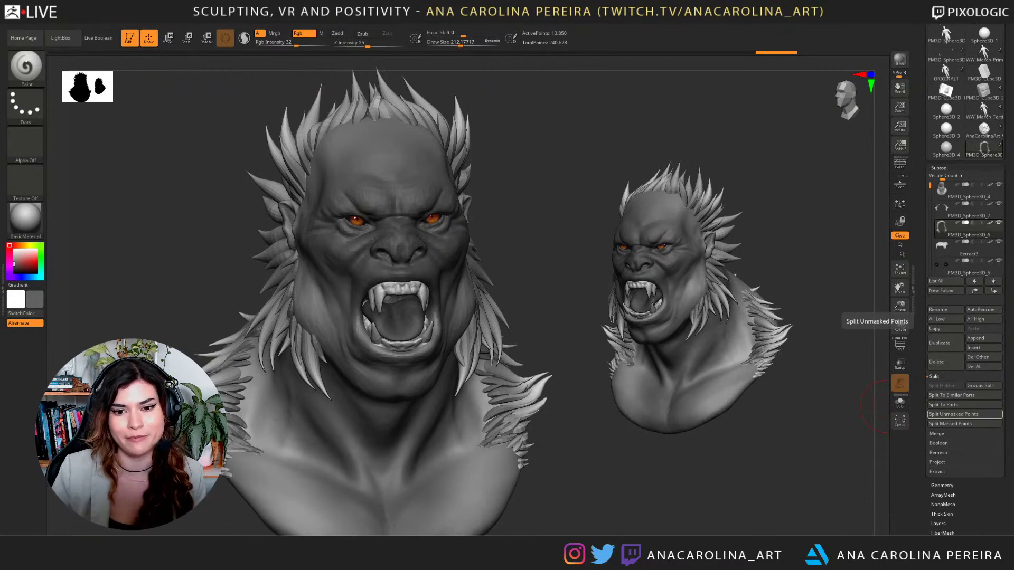
Clear the snapshot from the canvas and frame the bust in a straight front view.
{"action": "left_click_drag", "start_coordinate": [603, 489], "coordinate": [624, 502], "text": "shift"}
{"action": "key", "text": "ctrl+n"}
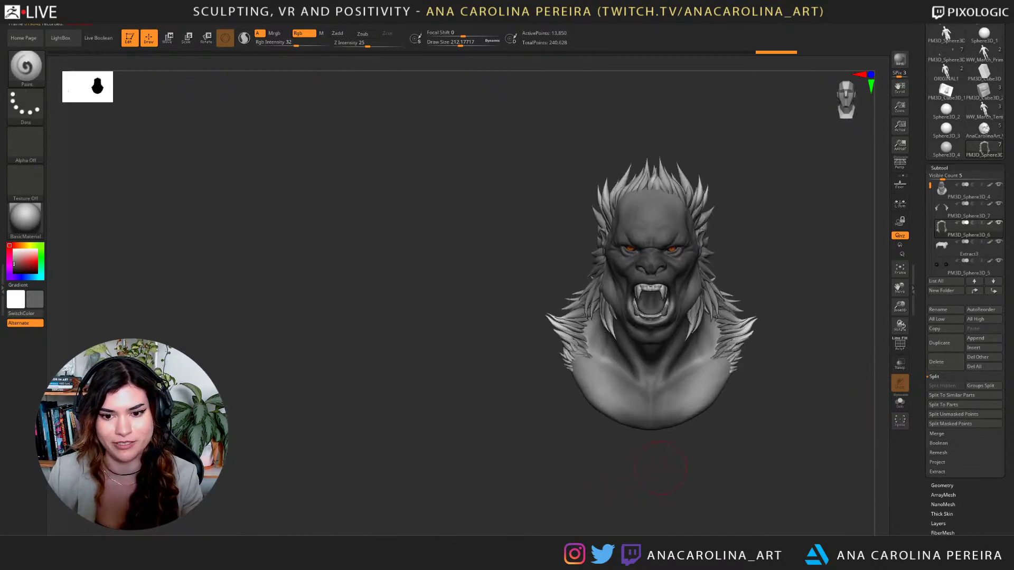
{"action": "left_click_drag", "start_coordinate": [661, 468], "coordinate": [729, 465]}
{"action": "mouse_move", "coordinate": [728, 465]}
{"action": "left_mouse_down", "text": "alt"}
{"action": "mouse_move", "coordinate": [629, 449]}
{"action": "mouse_move", "coordinate": [736, 438]}
{"action": "mouse_move", "coordinate": [698, 436]}
{"action": "mouse_move", "coordinate": [786, 348]}
{"action": "left_mouse_up", "text": "alt"}
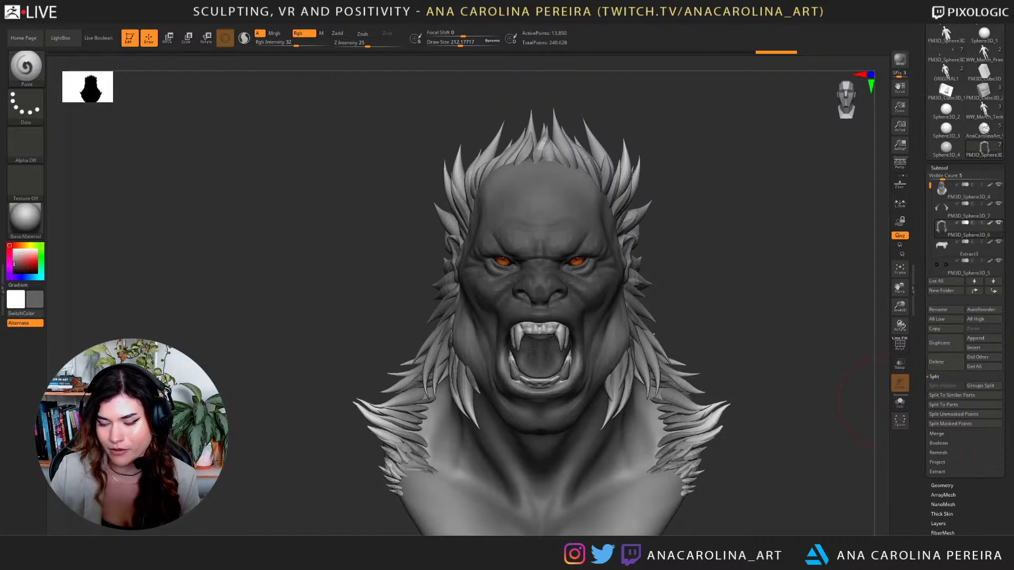
Make the head mesh active and choose the DamStandard brush with a draw size of about 124.
{"action": "left_click_drag", "start_coordinate": [863, 401], "coordinate": [847, 398]}
{"action": "left_click_drag", "start_coordinate": [720, 282], "coordinate": [719, 204]}
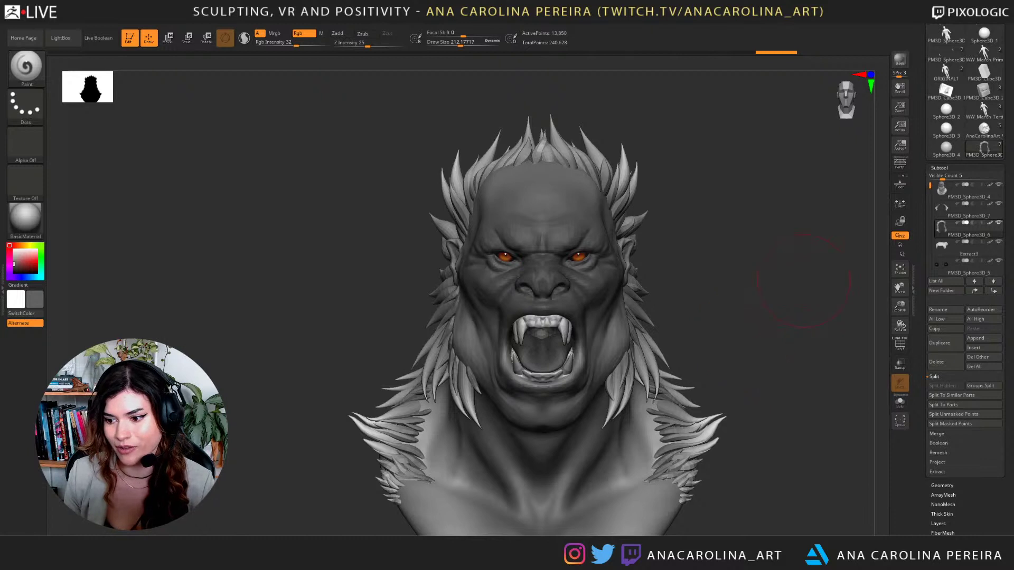
{"action": "mouse_move", "coordinate": [803, 280]}
{"action": "left_mouse_down"}
{"action": "mouse_move", "coordinate": [797, 298]}
{"action": "mouse_move", "coordinate": [741, 281]}
{"action": "left_mouse_up"}
{"action": "left_click", "coordinate": [584, 264], "text": "alt"}
{"action": "mouse_move", "coordinate": [747, 240]}
{"action": "left_mouse_down", "text": "alt"}
{"action": "mouse_move", "coordinate": [743, 273]}
{"action": "mouse_move", "coordinate": [717, 264]}
{"action": "mouse_move", "coordinate": [705, 274]}
{"action": "mouse_move", "coordinate": [707, 297]}
{"action": "mouse_move", "coordinate": [841, 315]}
{"action": "left_mouse_up", "text": "alt"}
{"action": "key", "text": "b"}
{"action": "key", "text": "d"}
{"action": "key", "text": "s"}
{"action": "key", "text": "space"}
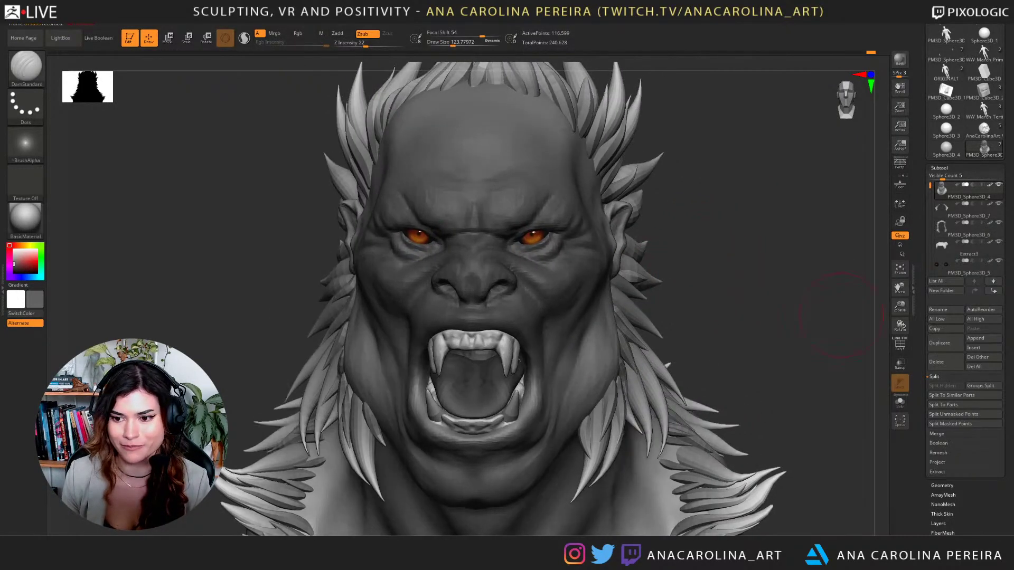
Examine the face, ears and mane from three-quarter and side views with the Move brush at draw size about 41.
{"action": "left_click_drag", "start_coordinate": [743, 336], "coordinate": [736, 296], "text": "alt"}
{"action": "mouse_move", "coordinate": [728, 258]}
{"action": "left_mouse_down"}
{"action": "mouse_move", "coordinate": [758, 256]}
{"action": "mouse_move", "coordinate": [703, 338]}
{"action": "mouse_move", "coordinate": [775, 349]}
{"action": "mouse_move", "coordinate": [734, 364]}
{"action": "left_mouse_up"}
{"action": "left_click_drag", "start_coordinate": [734, 364], "coordinate": [760, 338]}
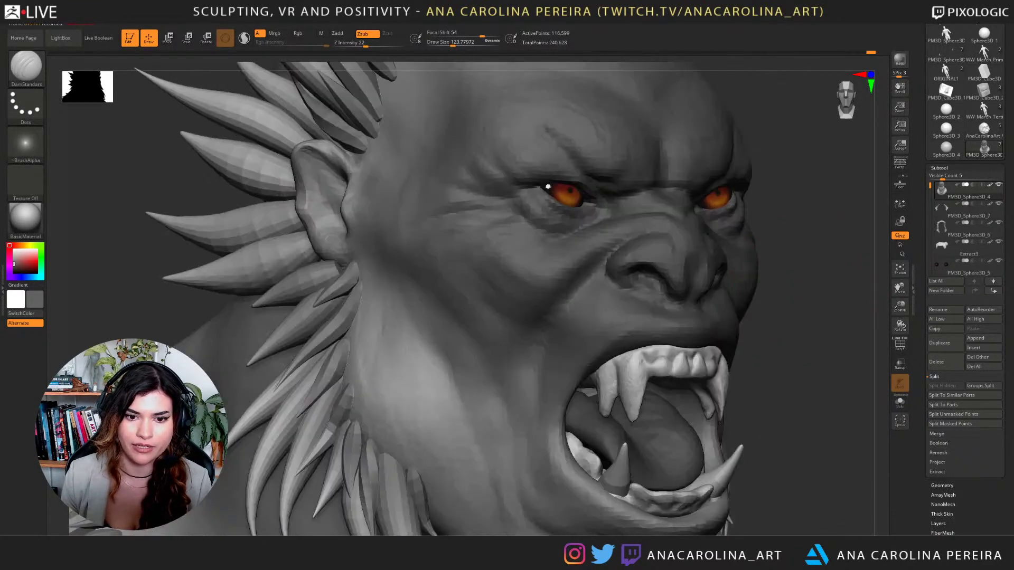
{"action": "key", "text": "space"}
{"action": "left_click_drag", "start_coordinate": [805, 286], "coordinate": [795, 285]}
{"action": "key", "text": "b"}
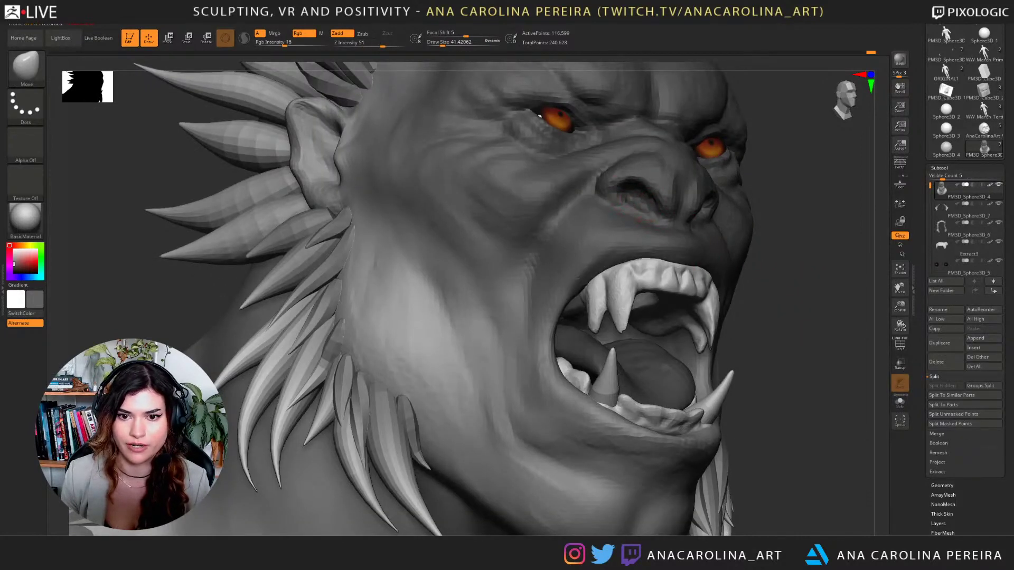
{"action": "left_click_drag", "start_coordinate": [761, 234], "coordinate": [716, 238]}
{"action": "left_click_drag", "start_coordinate": [824, 327], "coordinate": [750, 274], "text": "alt"}
{"action": "left_click_drag", "start_coordinate": [856, 291], "coordinate": [698, 247]}
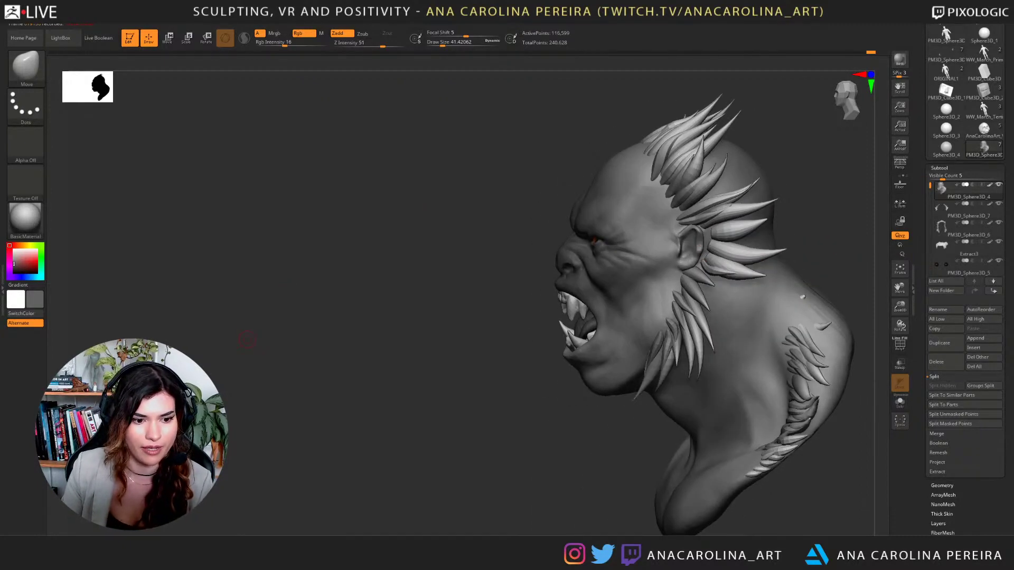
{"action": "left_click_drag", "start_coordinate": [246, 340], "coordinate": [359, 338]}
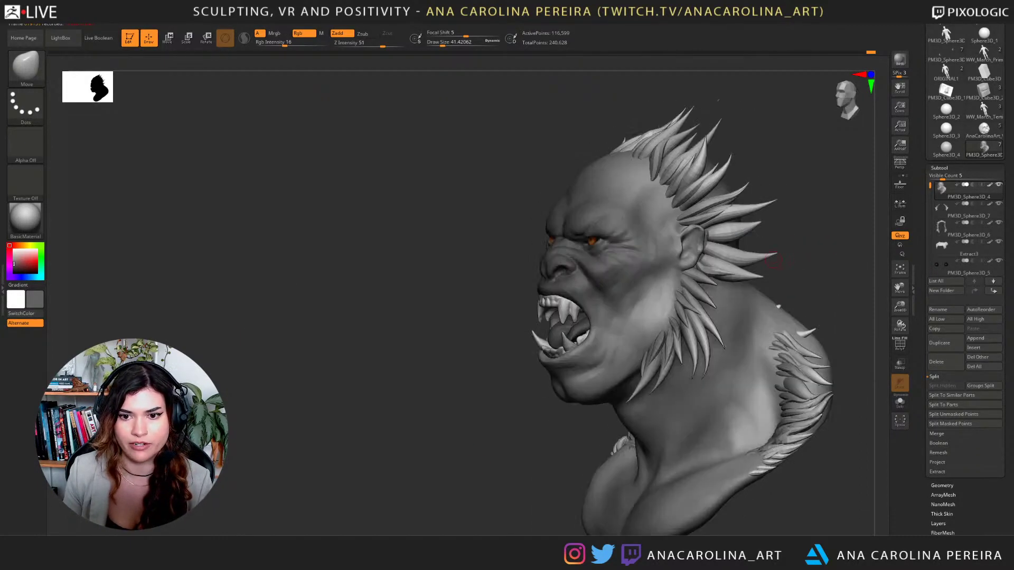
{"action": "left_click_drag", "start_coordinate": [864, 227], "coordinate": [765, 267]}
Carve deeper folds inside the ear with the DamStandard brush at draw size about 62.
{"action": "key", "text": "space"}
{"action": "left_click_drag", "start_coordinate": [575, 220], "coordinate": [581, 225]}
{"action": "right_click_drag", "start_coordinate": [581, 224], "coordinate": [611, 227]}
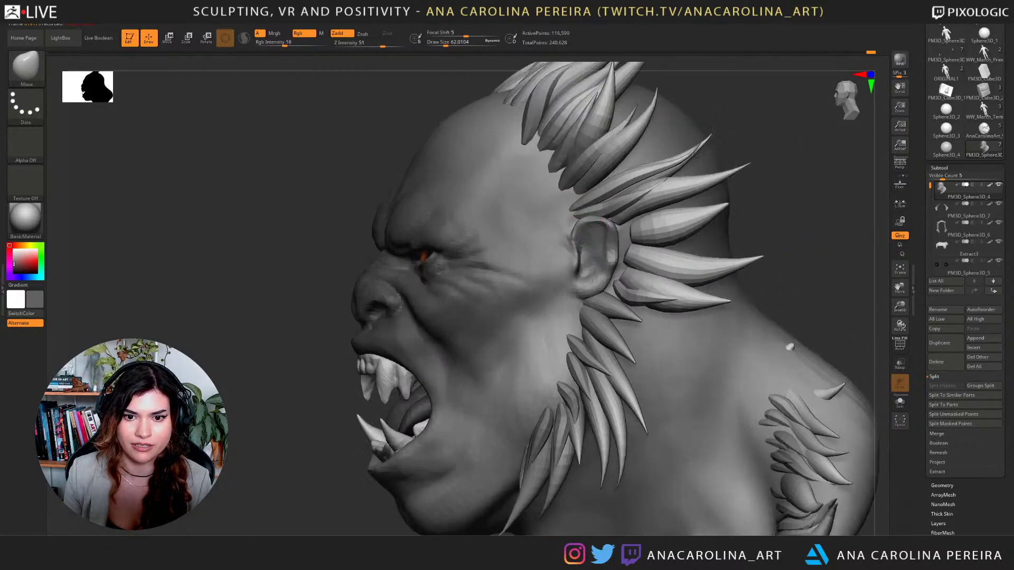
{"action": "key", "text": "b"}
{"action": "key", "text": "d"}
{"action": "key", "text": "s"}
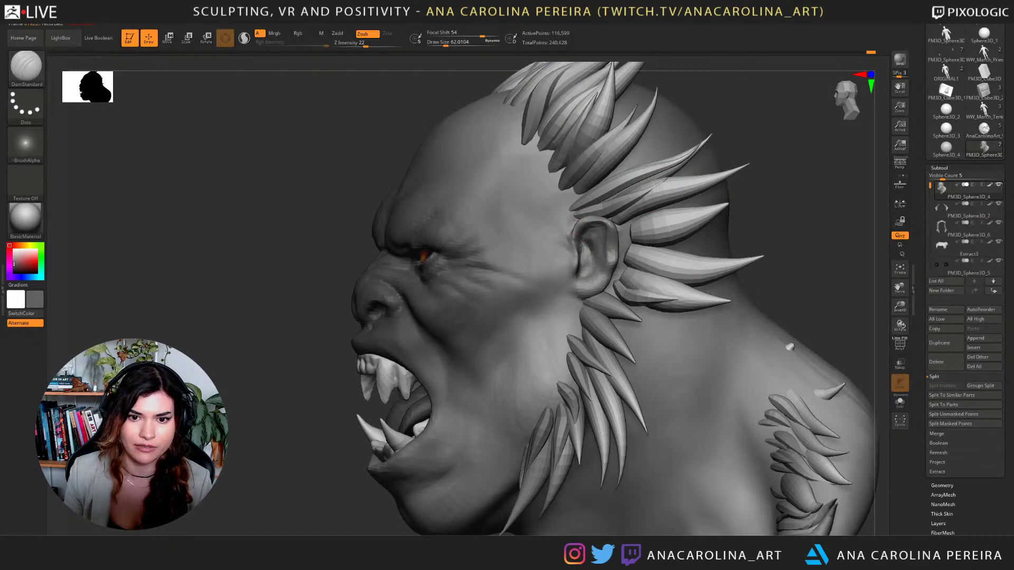
{"action": "left_click_drag", "start_coordinate": [585, 251], "coordinate": [596, 272]}
{"action": "left_click_drag", "start_coordinate": [821, 194], "coordinate": [777, 195]}
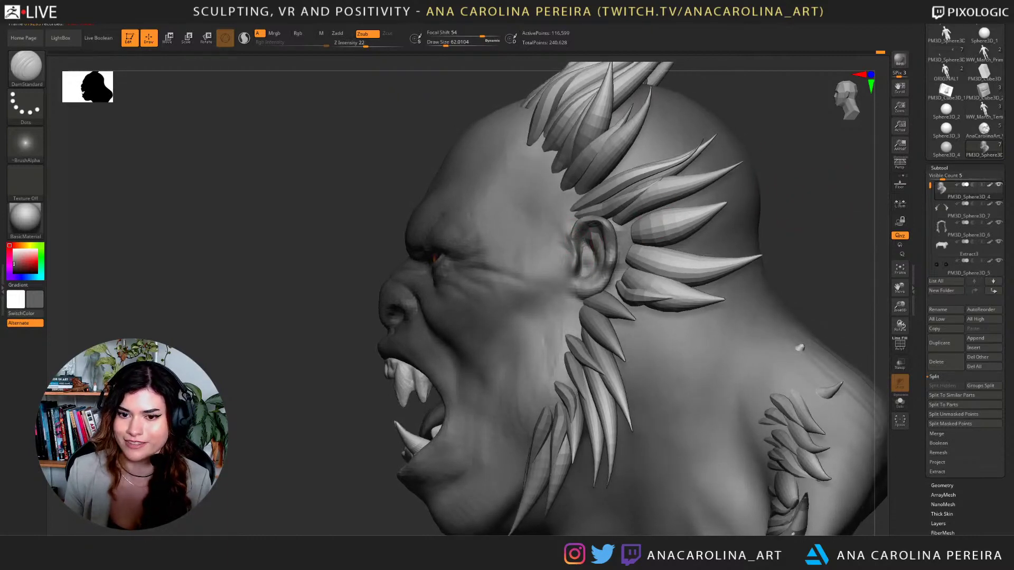
{"action": "mouse_move", "coordinate": [792, 203]}
{"action": "left_mouse_down"}
{"action": "mouse_move", "coordinate": [700, 201]}
{"action": "mouse_move", "coordinate": [845, 203]}
{"action": "mouse_move", "coordinate": [842, 157]}
{"action": "mouse_move", "coordinate": [803, 202]}
{"action": "mouse_move", "coordinate": [808, 248]}
{"action": "mouse_move", "coordinate": [719, 257]}
{"action": "mouse_move", "coordinate": [734, 254]}
{"action": "left_mouse_up"}
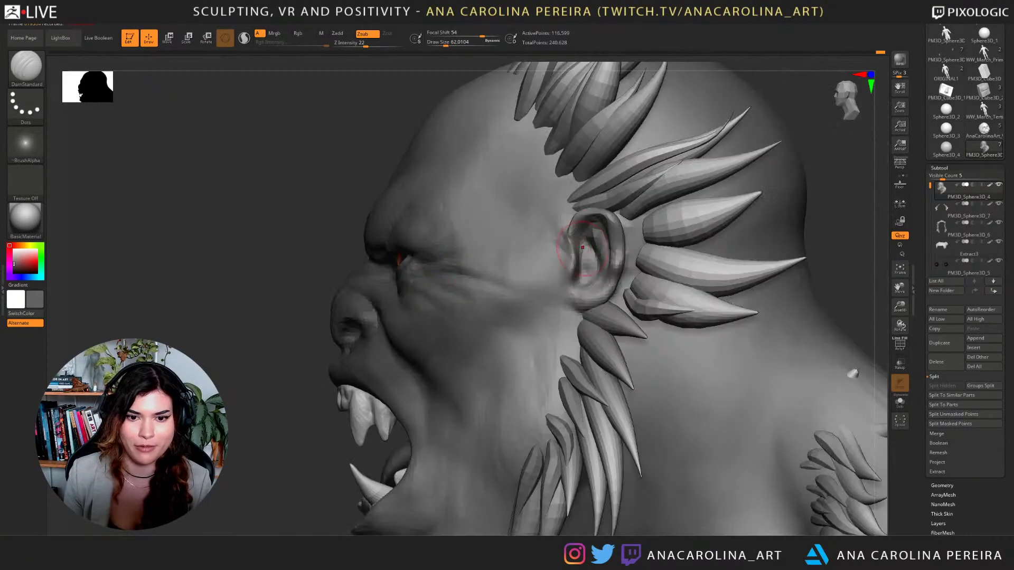
Adjust the shape of the ear with the Move brush, reducing the draw size to about 29.
{"action": "key", "text": "space"}
{"action": "key", "text": "b"}
{"action": "key", "text": "m"}
{"action": "key", "text": "v"}
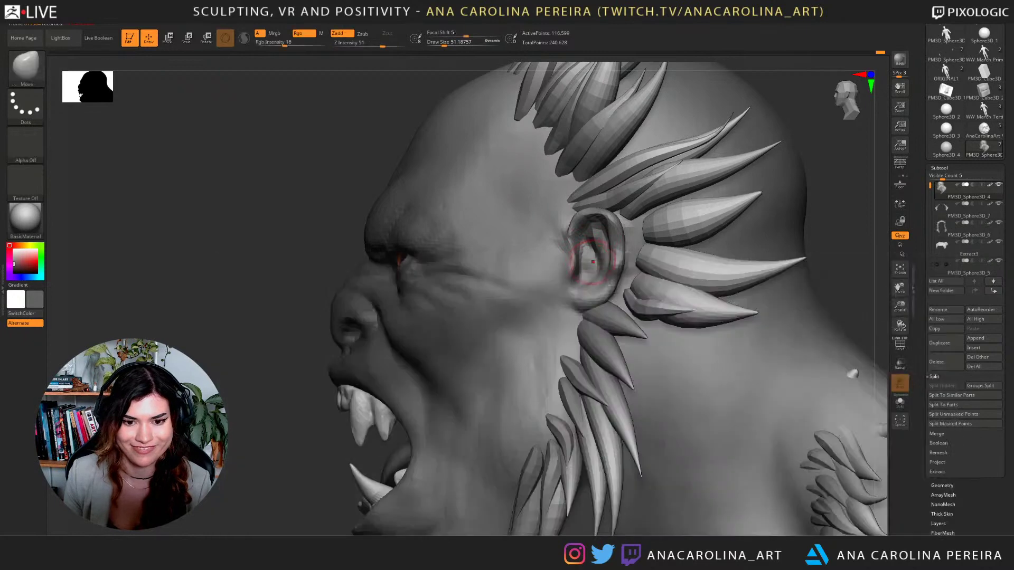
{"action": "key", "text": "space"}
{"action": "left_click_drag", "start_coordinate": [564, 268], "coordinate": [559, 267]}
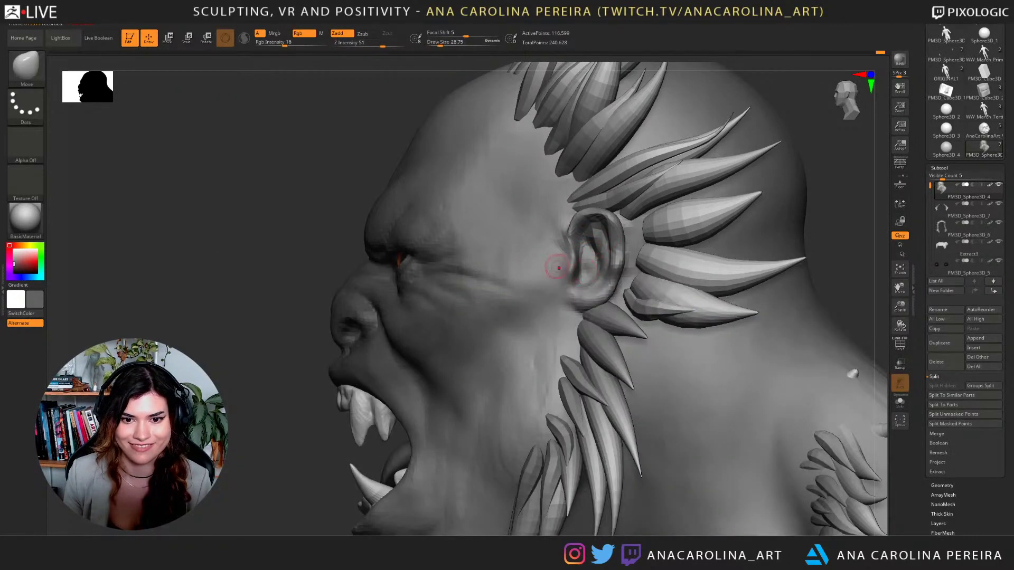
{"action": "right_click_drag", "start_coordinate": [554, 269], "coordinate": [513, 272]}
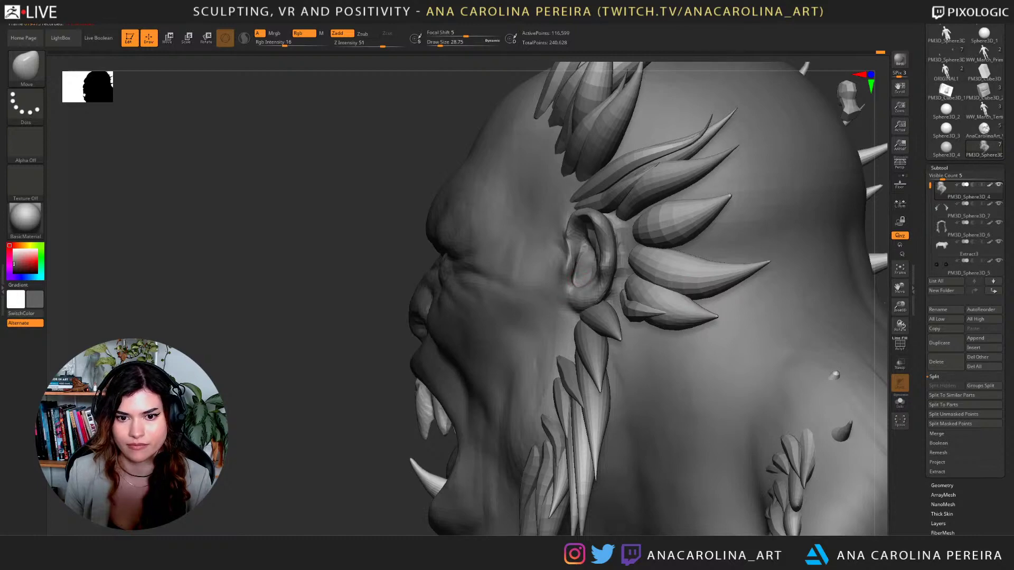
Build up the inner forms of the ear with the Blob brush at draw size about 31.
{"action": "key", "text": "b"}
{"action": "key", "text": "b"}
{"action": "key", "text": "l"}
{"action": "key", "text": "space"}
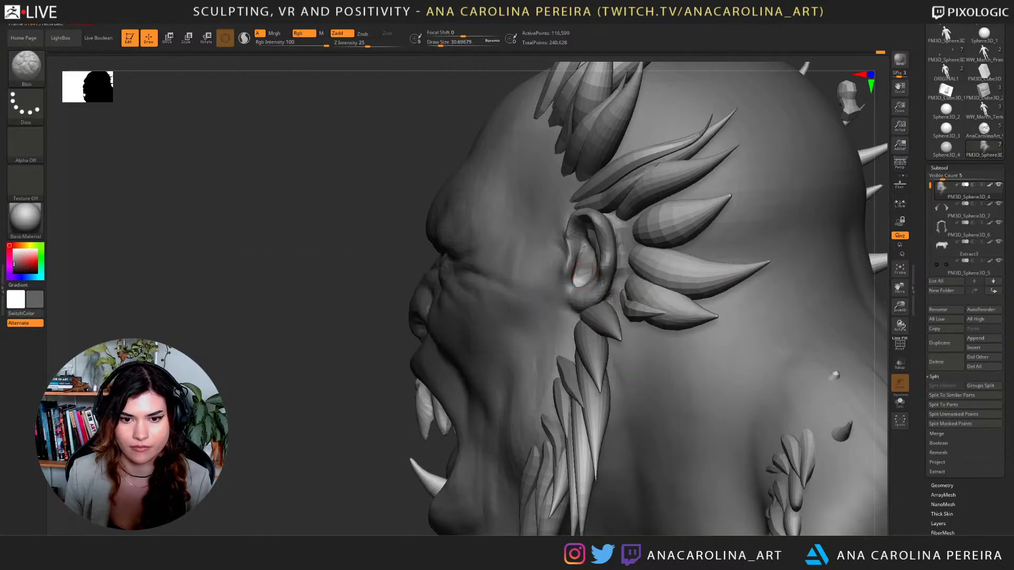
{"action": "left_click_drag", "start_coordinate": [584, 269], "coordinate": [577, 247]}
{"action": "mouse_move", "coordinate": [581, 251]}
{"action": "right_mouse_down"}
{"action": "mouse_move", "coordinate": [774, 250]}
{"action": "mouse_move", "coordinate": [772, 179]}
{"action": "mouse_move", "coordinate": [742, 182]}
{"action": "right_mouse_up"}
{"action": "right_click_drag", "start_coordinate": [742, 182], "coordinate": [740, 249], "text": "ctrl"}
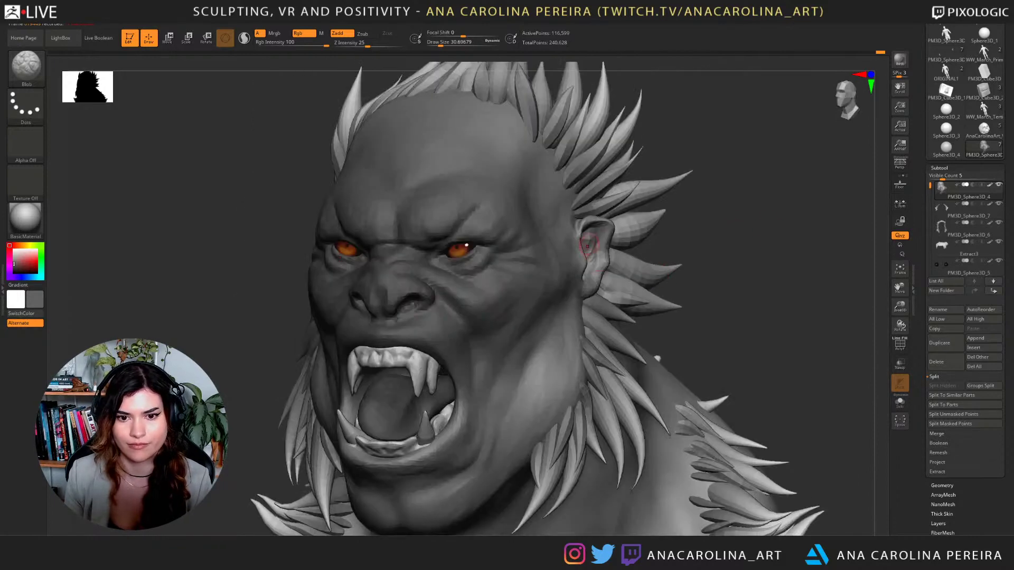
Review the whole bust from front and three-quarter views with the Move brush at draw size about 223.
{"action": "right_click_drag", "start_coordinate": [601, 261], "coordinate": [755, 327]}
{"action": "mouse_move", "coordinate": [756, 327]}
{"action": "right_mouse_down", "text": "ctrl"}
{"action": "mouse_move", "coordinate": [754, 281]}
{"action": "mouse_move", "coordinate": [740, 295]}
{"action": "mouse_move", "coordinate": [771, 344]}
{"action": "mouse_move", "coordinate": [766, 373]}
{"action": "right_mouse_up", "text": "ctrl"}
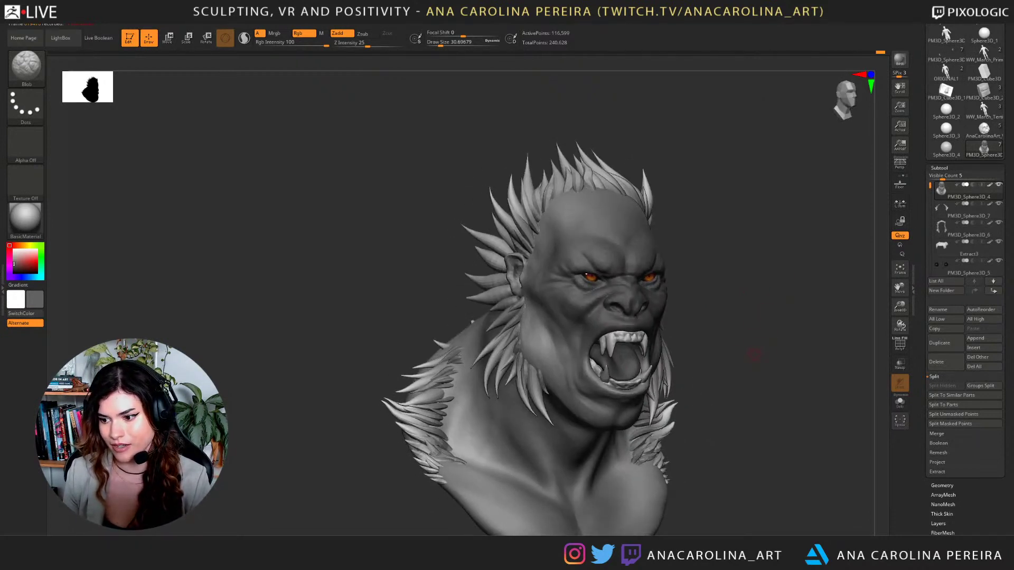
{"action": "mouse_move", "coordinate": [760, 336]}
{"action": "right_mouse_down"}
{"action": "mouse_move", "coordinate": [750, 320]}
{"action": "mouse_move", "coordinate": [754, 327]}
{"action": "right_mouse_up"}
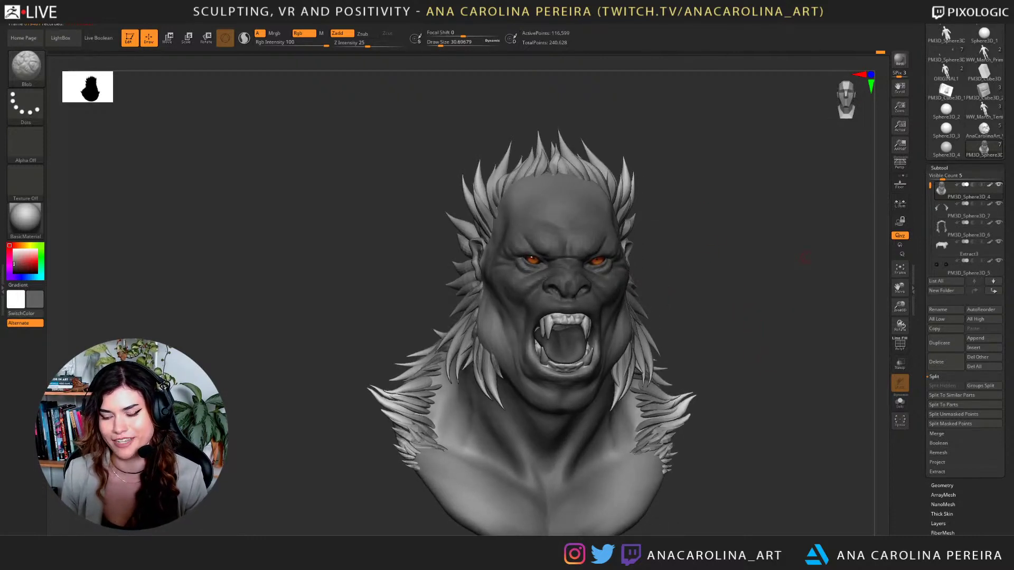
{"action": "mouse_move", "coordinate": [750, 276]}
{"action": "right_mouse_down"}
{"action": "mouse_move", "coordinate": [745, 300]}
{"action": "mouse_move", "coordinate": [757, 316]}
{"action": "right_mouse_up"}
{"action": "key", "text": "b"}
{"action": "key", "text": "m"}
{"action": "key", "text": "v"}
{"action": "key", "text": "space"}
{"action": "left_click_drag", "start_coordinate": [757, 317], "coordinate": [769, 317]}
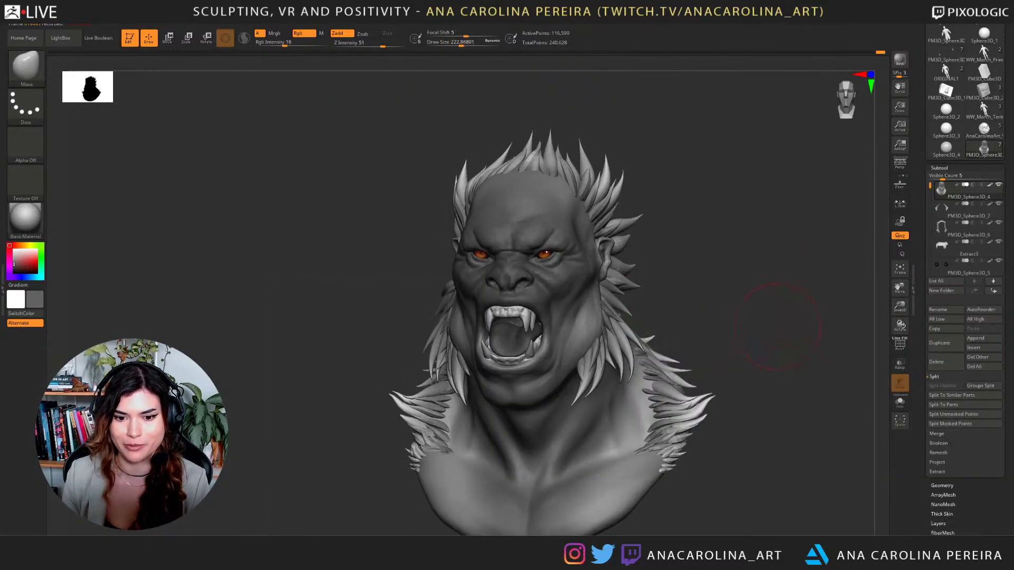
{"action": "right_click_drag", "start_coordinate": [768, 310], "coordinate": [723, 348]}
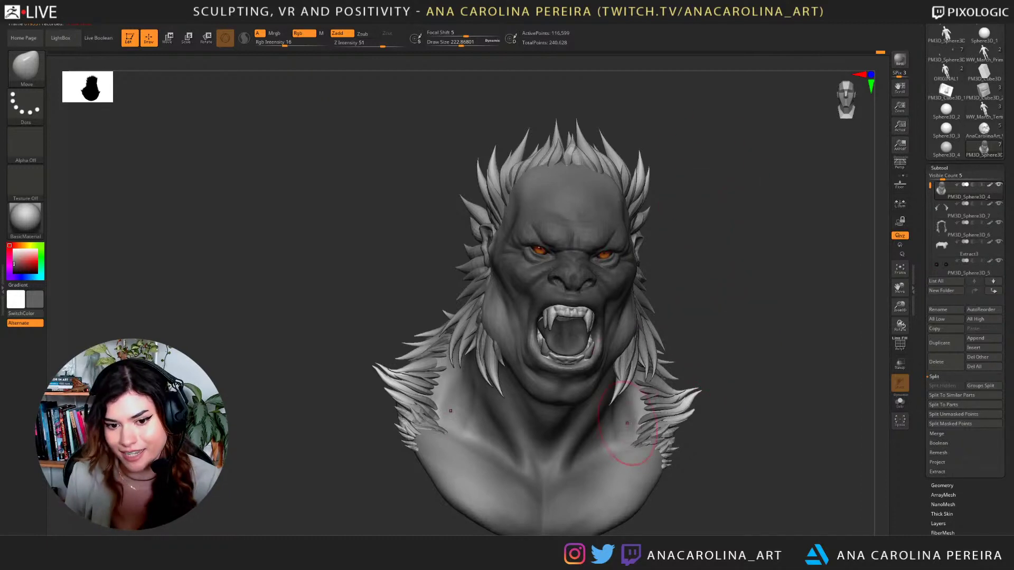
{"action": "right_click_drag", "start_coordinate": [779, 320], "coordinate": [756, 322]}
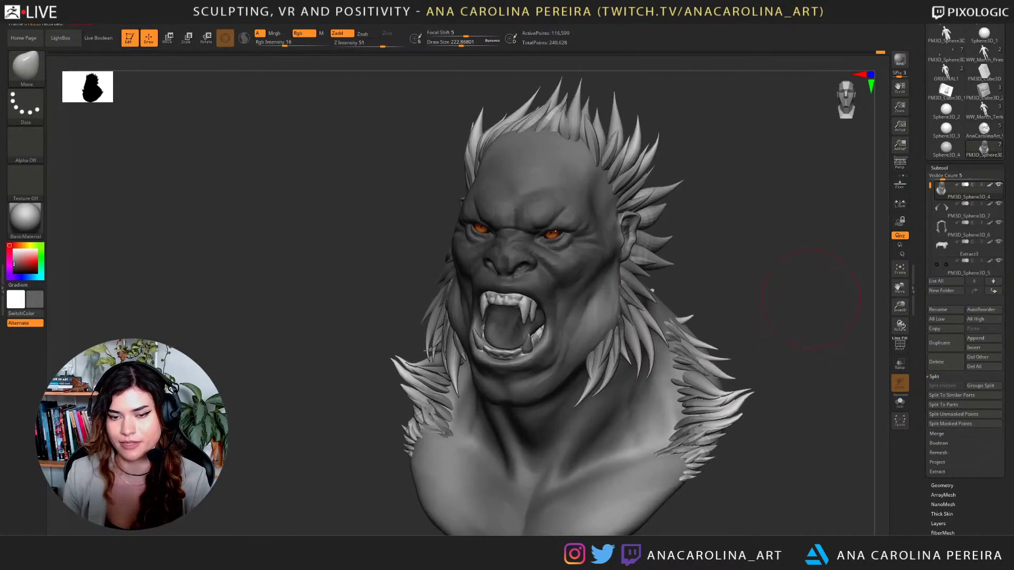
Save the work, duplicate the head mesh and hide the original so the copy is active.
{"action": "left_click_drag", "start_coordinate": [931, 91], "coordinate": [932, 117]}
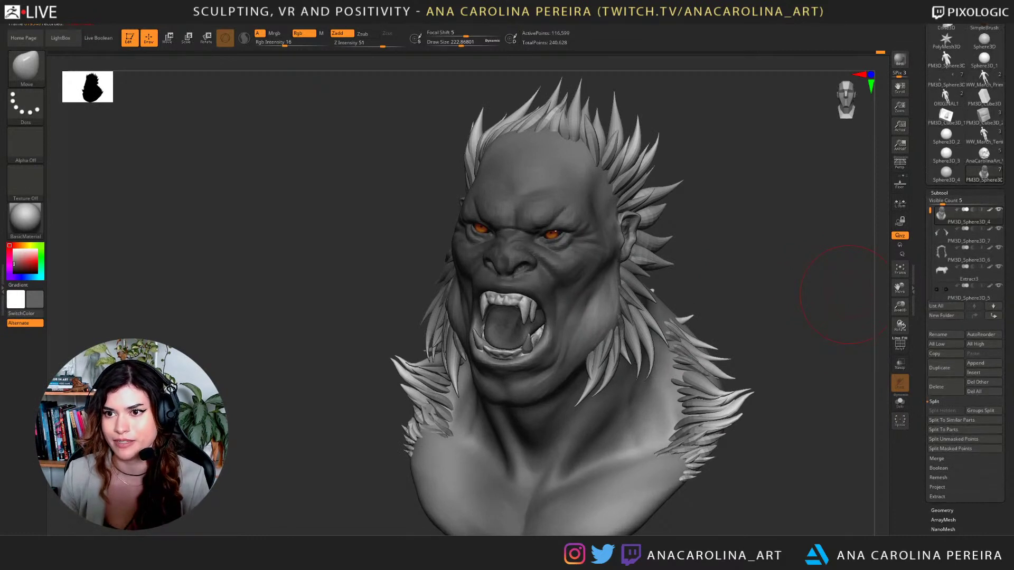
{"action": "scroll", "coordinate": [945, 117], "scroll_direction": "up", "scroll_amount": 5}
{"action": "key", "text": "ctrl+s"}
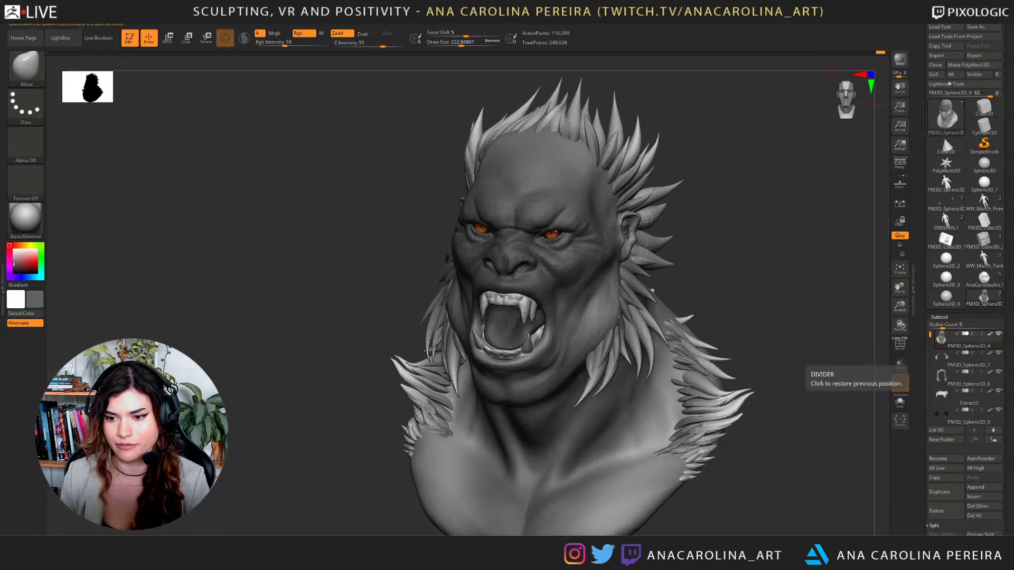
{"action": "left_click_drag", "start_coordinate": [931, 390], "coordinate": [930, 380]}
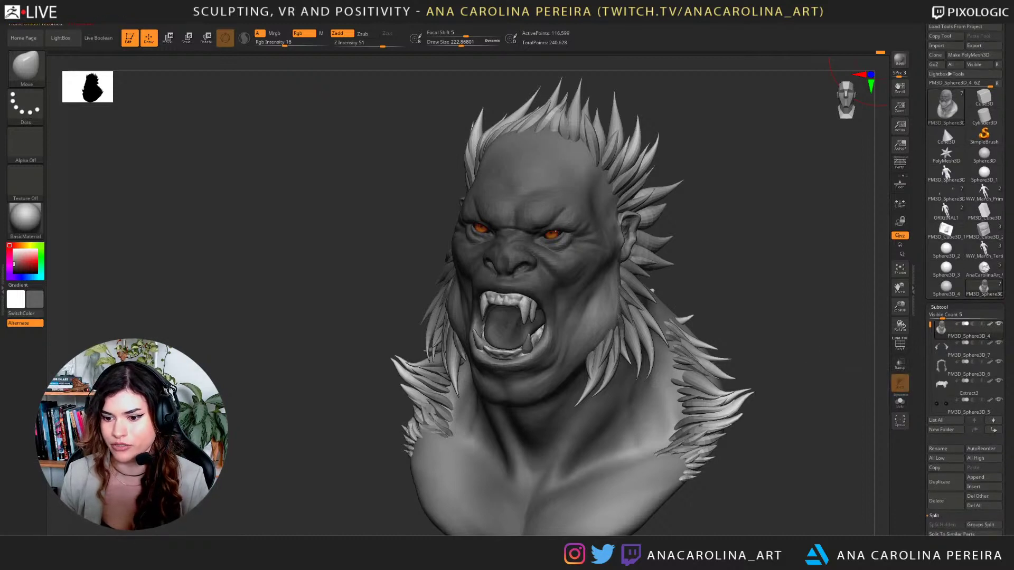
{"action": "left_click", "coordinate": [939, 482]}
{"action": "left_click", "coordinate": [961, 329]}
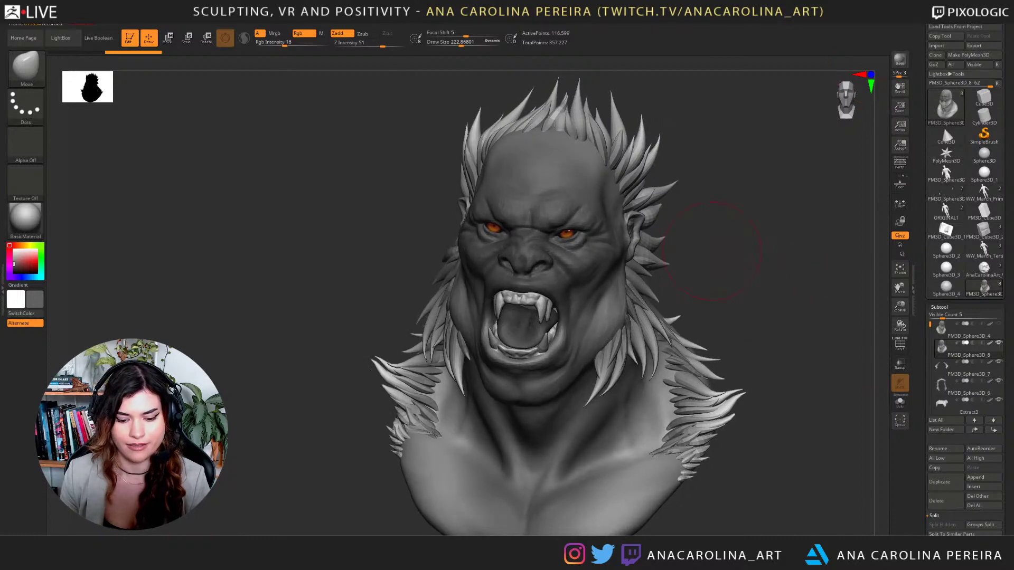
Isolate the duplicated head and choose the ZRemesherGuides brush at draw size about 59 for the mouth area.
{"action": "key", "text": "b"}
{"action": "key", "text": "z"}
{"action": "key", "text": "r"}
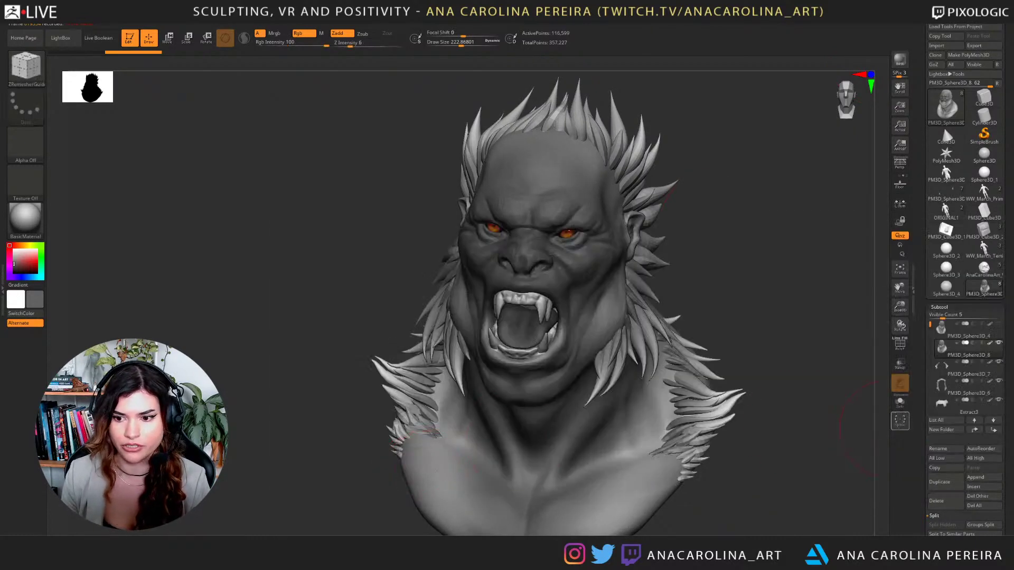
{"action": "left_click", "coordinate": [900, 402]}
{"action": "key", "text": "space"}
{"action": "left_click", "coordinate": [677, 224]}
{"action": "mouse_move", "coordinate": [740, 227]}
{"action": "left_mouse_down", "text": "alt"}
{"action": "mouse_move", "coordinate": [740, 274]}
{"action": "mouse_move", "coordinate": [766, 306]}
{"action": "mouse_move", "coordinate": [773, 222]}
{"action": "left_mouse_up", "text": "alt"}
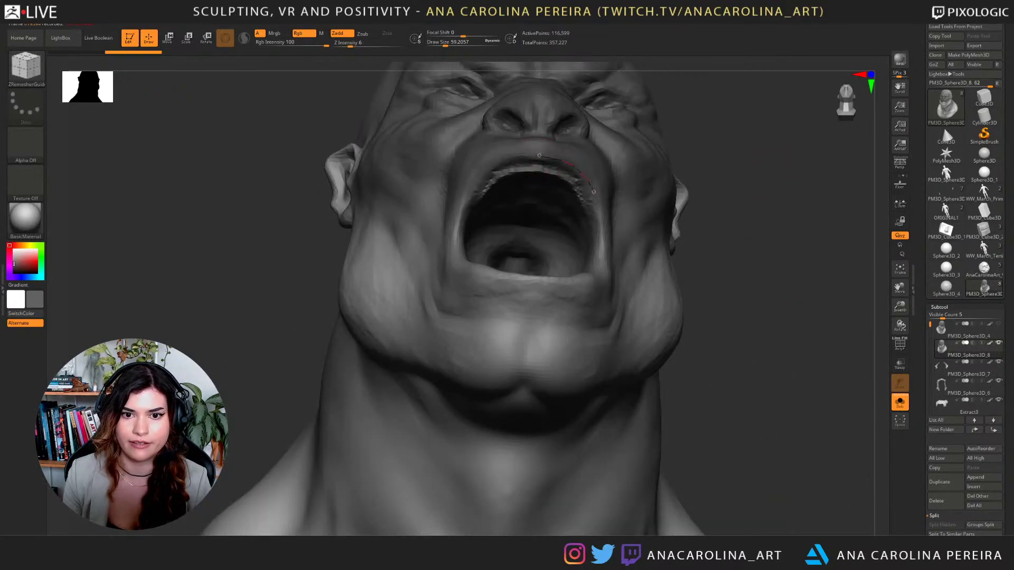
Undo the first lip curve and draw a remesh guide around the mouth opening, from the upper lip's middle to the lower lip's.
{"action": "mouse_move", "coordinate": [593, 192]}
{"action": "left_mouse_down"}
{"action": "mouse_move", "coordinate": [599, 217]}
{"action": "mouse_move", "coordinate": [594, 204]}
{"action": "left_mouse_up"}
{"action": "key", "text": "ctrl+z"}
{"action": "key", "text": "space"}
{"action": "left_click", "coordinate": [602, 208]}
{"action": "key", "text": "space"}
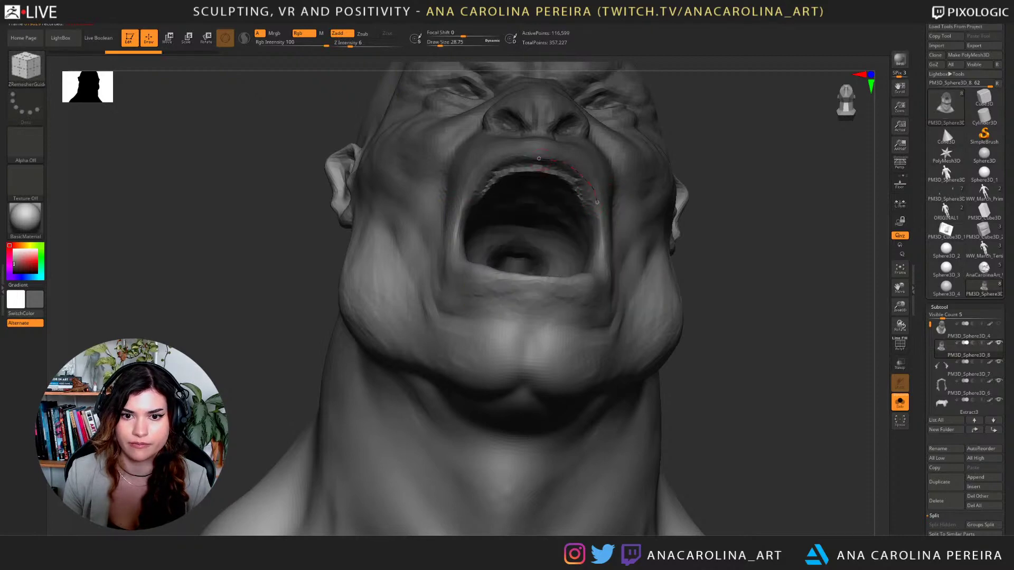
{"action": "left_click_drag", "start_coordinate": [739, 222], "coordinate": [736, 301]}
{"action": "key", "text": "]"}
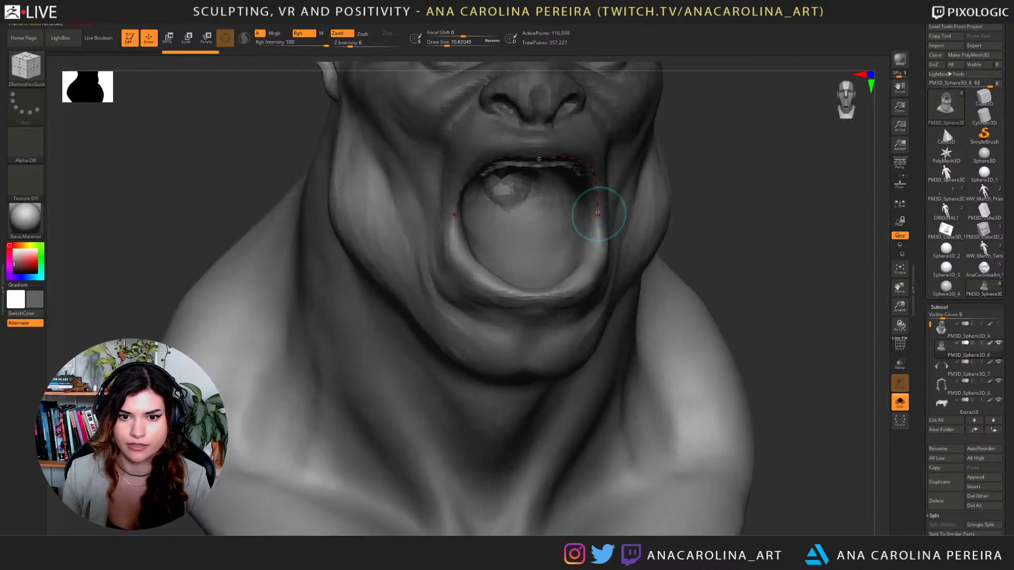
{"action": "mouse_move", "coordinate": [598, 236]}
{"action": "left_mouse_down"}
{"action": "mouse_move", "coordinate": [585, 278]}
{"action": "mouse_move", "coordinate": [536, 292]}
{"action": "left_mouse_up"}
Reduce the guide brush to draw size about 17 and draw a closed remesh guide around the nostril.
{"action": "left_click_drag", "start_coordinate": [739, 227], "coordinate": [729, 311]}
{"action": "key", "text": "space"}
{"action": "left_click_drag", "start_coordinate": [658, 343], "coordinate": [653, 342]}
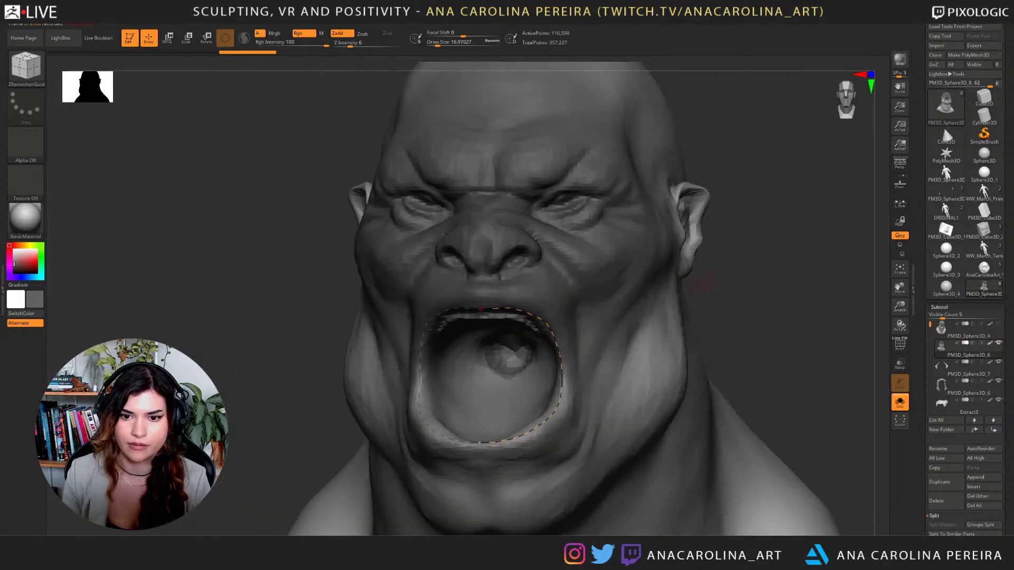
{"action": "left_click_drag", "start_coordinate": [739, 286], "coordinate": [739, 325], "text": "alt"}
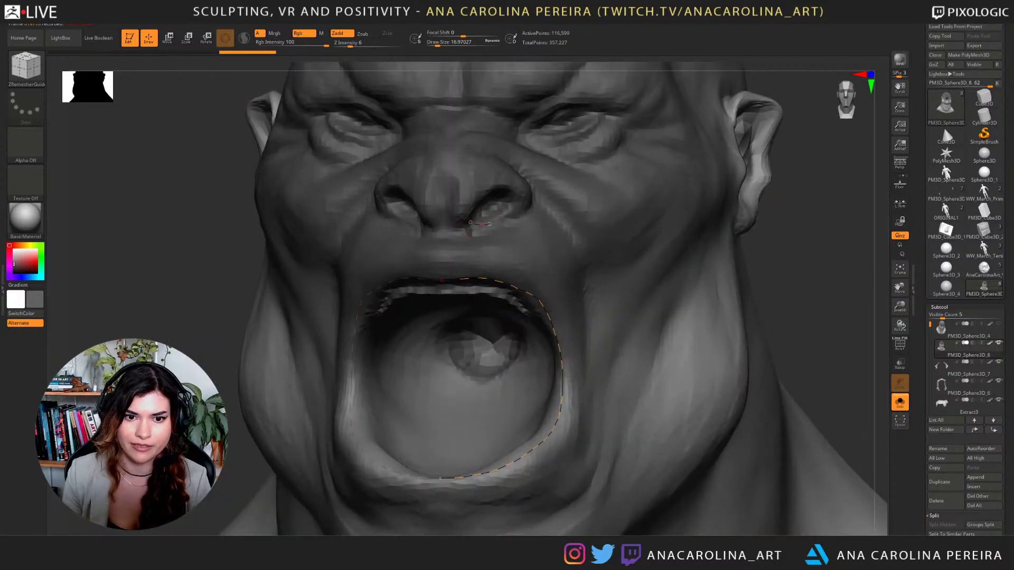
{"action": "left_click_drag", "start_coordinate": [475, 201], "coordinate": [470, 220]}
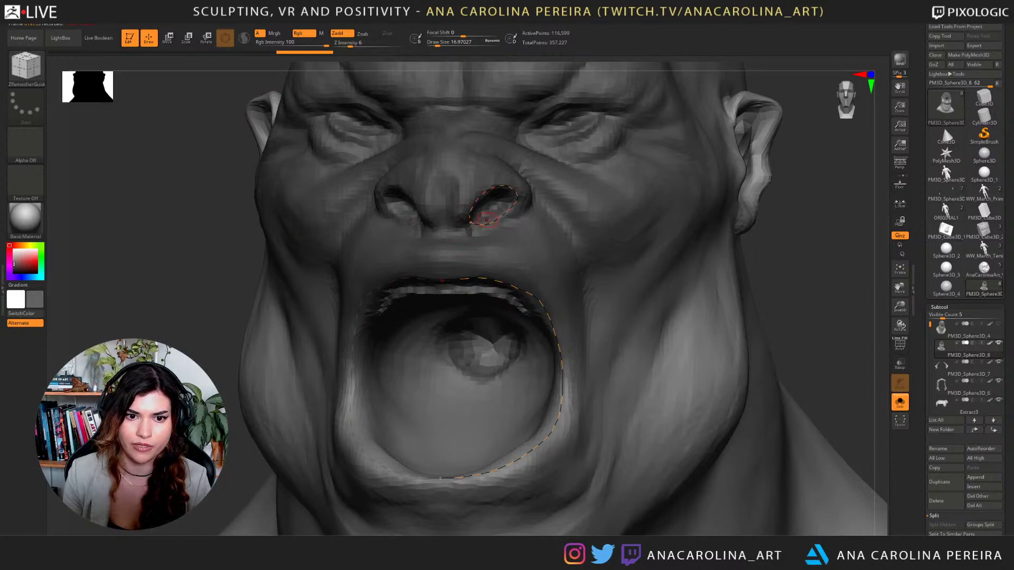
Draw a closed remesh guide around the eye opening along the upper and lower lids.
{"action": "left_click_drag", "start_coordinate": [760, 79], "coordinate": [737, 243], "text": "alt"}
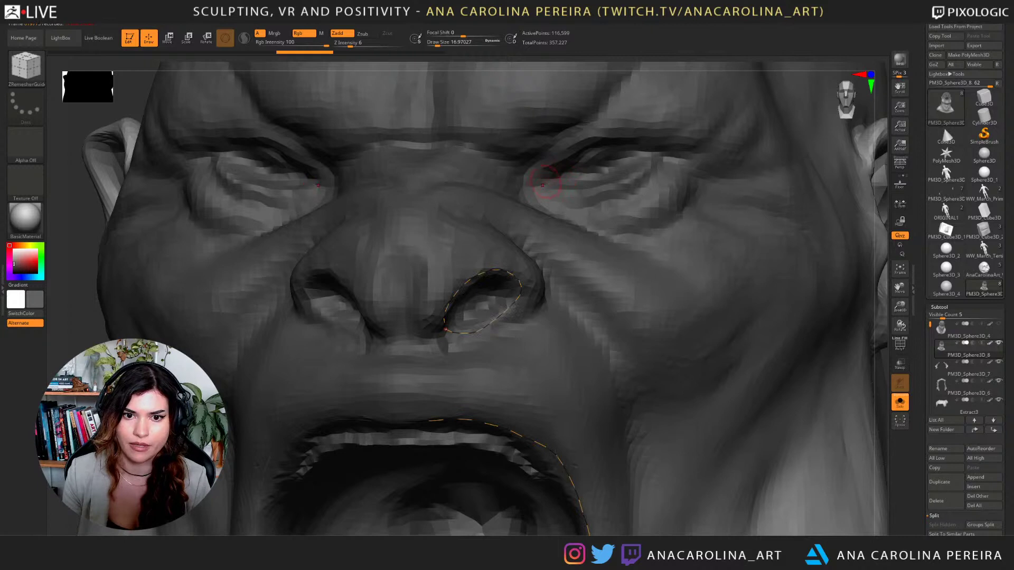
{"action": "left_click_drag", "start_coordinate": [562, 166], "coordinate": [594, 143]}
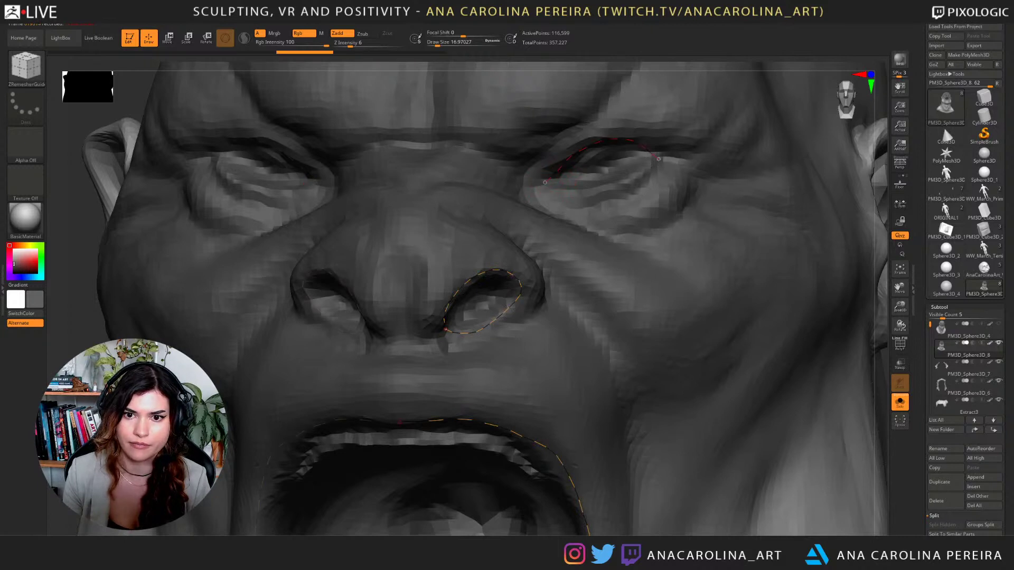
{"action": "left_click_drag", "start_coordinate": [585, 191], "coordinate": [546, 183]}
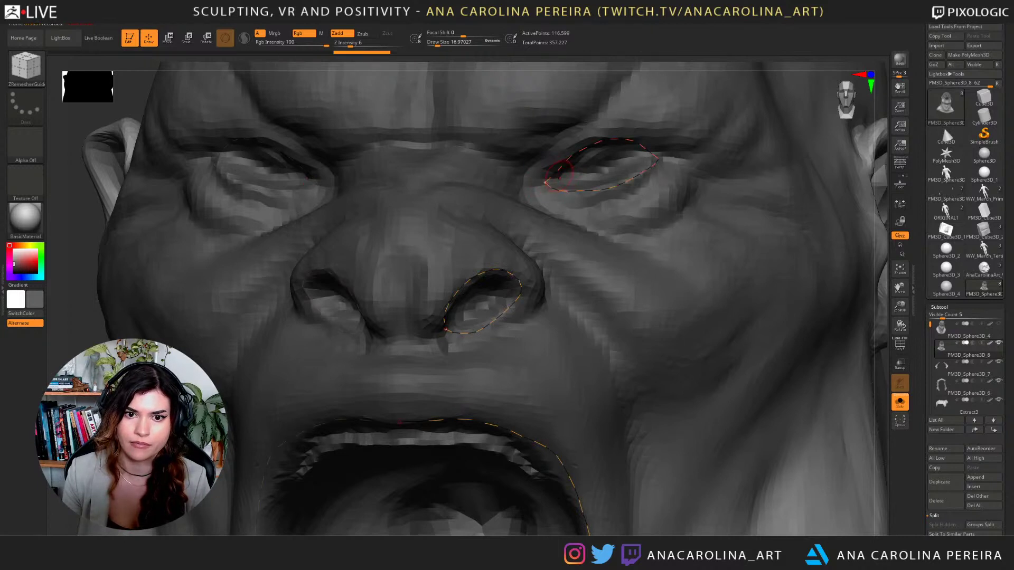
Draw a closed remesh guide around the ear, along its rim and down around the lobe.
{"action": "right_click_drag", "start_coordinate": [554, 177], "coordinate": [560, 116], "text": "alt"}
{"action": "right_click_drag", "start_coordinate": [839, 211], "coordinate": [792, 224]}
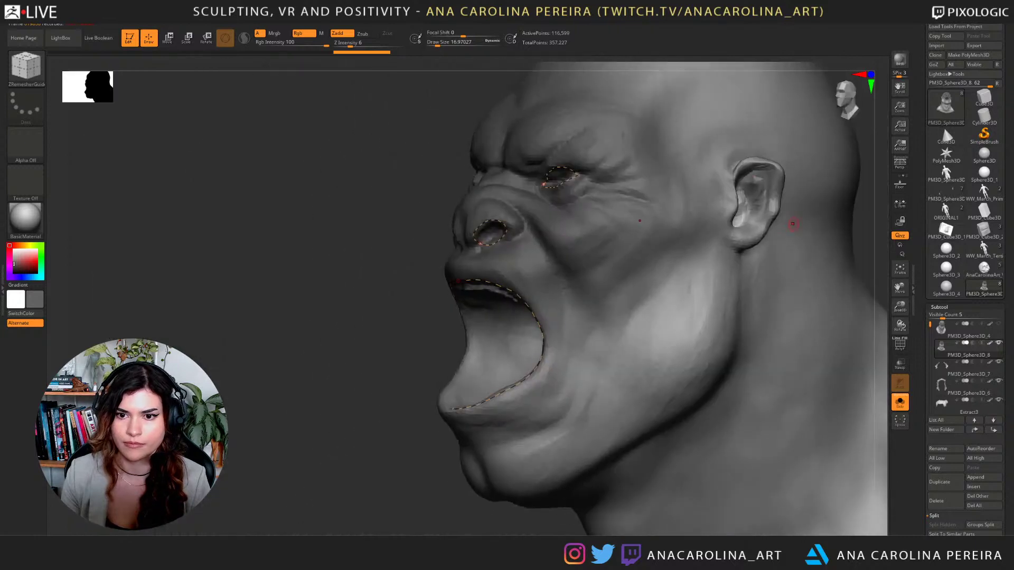
{"action": "mouse_move", "coordinate": [738, 200]}
{"action": "left_mouse_down"}
{"action": "mouse_move", "coordinate": [736, 179]}
{"action": "mouse_move", "coordinate": [755, 158]}
{"action": "mouse_move", "coordinate": [782, 179]}
{"action": "mouse_move", "coordinate": [761, 233]}
{"action": "mouse_move", "coordinate": [734, 238]}
{"action": "mouse_move", "coordinate": [737, 179]}
{"action": "left_mouse_up"}
{"action": "right_click_drag", "start_coordinate": [792, 202], "coordinate": [744, 199]}
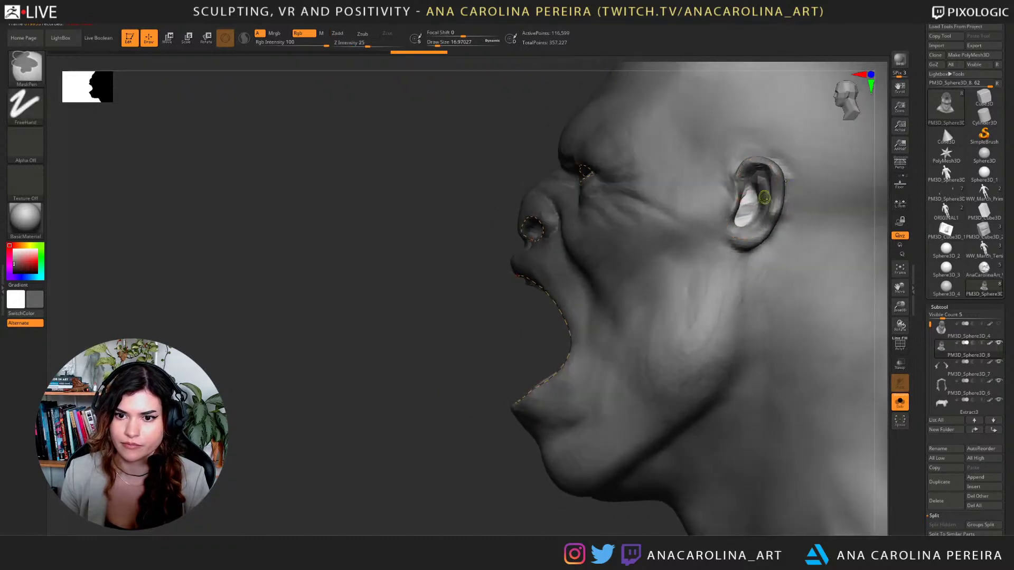
{"action": "mouse_move", "coordinate": [737, 183]}
{"action": "left_mouse_down"}
{"action": "mouse_move", "coordinate": [745, 163]}
{"action": "mouse_move", "coordinate": [778, 172]}
{"action": "mouse_move", "coordinate": [753, 240]}
{"action": "mouse_move", "coordinate": [732, 189]}
{"action": "left_mouse_up"}
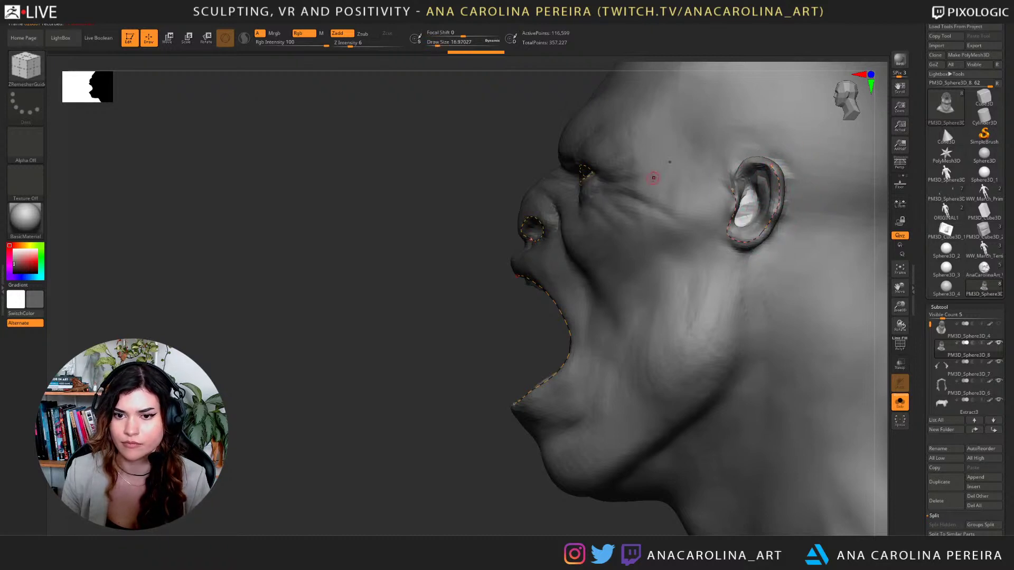
{"action": "mouse_move", "coordinate": [653, 176]}
{"action": "right_mouse_down", "text": "alt"}
{"action": "mouse_move", "coordinate": [600, 298]}
{"action": "mouse_move", "coordinate": [636, 370]}
{"action": "right_mouse_up", "text": "alt"}
{"action": "mouse_move", "coordinate": [649, 271]}
{"action": "left_mouse_down"}
{"action": "mouse_move", "coordinate": [656, 239]}
{"action": "mouse_move", "coordinate": [710, 216]}
{"action": "mouse_move", "coordinate": [723, 225]}
{"action": "left_mouse_up"}
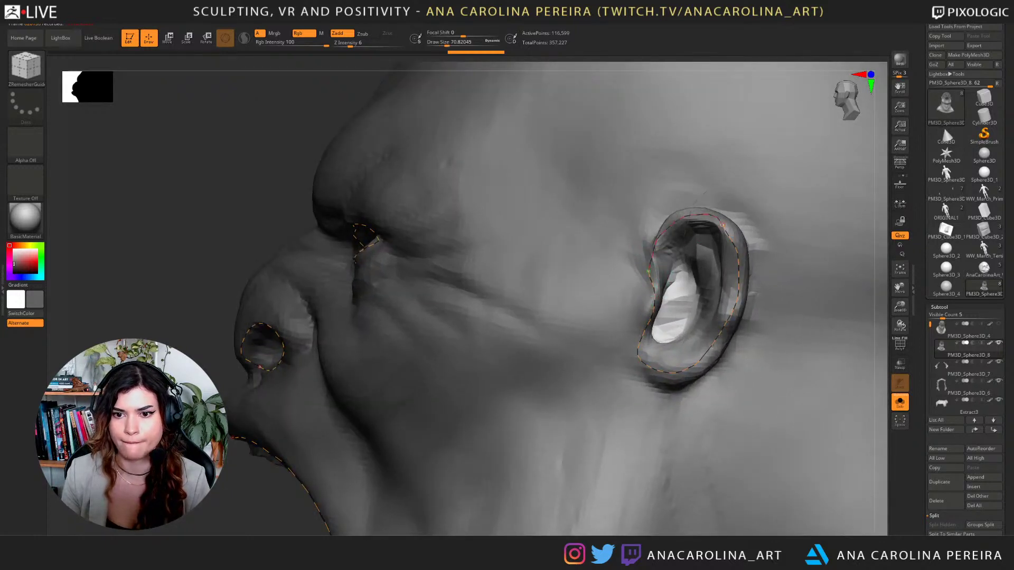
Turn on the polyframe for the duplicated head and open its ZRemesher settings.
{"action": "right_click_drag", "start_coordinate": [871, 285], "coordinate": [866, 227], "text": "ctrl"}
{"action": "right_click_drag", "start_coordinate": [739, 295], "coordinate": [734, 227], "text": "ctrl"}
{"action": "right_click_drag", "start_coordinate": [528, 295], "coordinate": [760, 338]}
{"action": "mouse_move", "coordinate": [823, 312]}
{"action": "right_mouse_down", "text": "shift"}
{"action": "mouse_move", "coordinate": [790, 307]}
{"action": "mouse_move", "coordinate": [810, 207]}
{"action": "mouse_move", "coordinate": [799, 249]}
{"action": "mouse_move", "coordinate": [843, 240]}
{"action": "right_mouse_up", "text": "shift"}
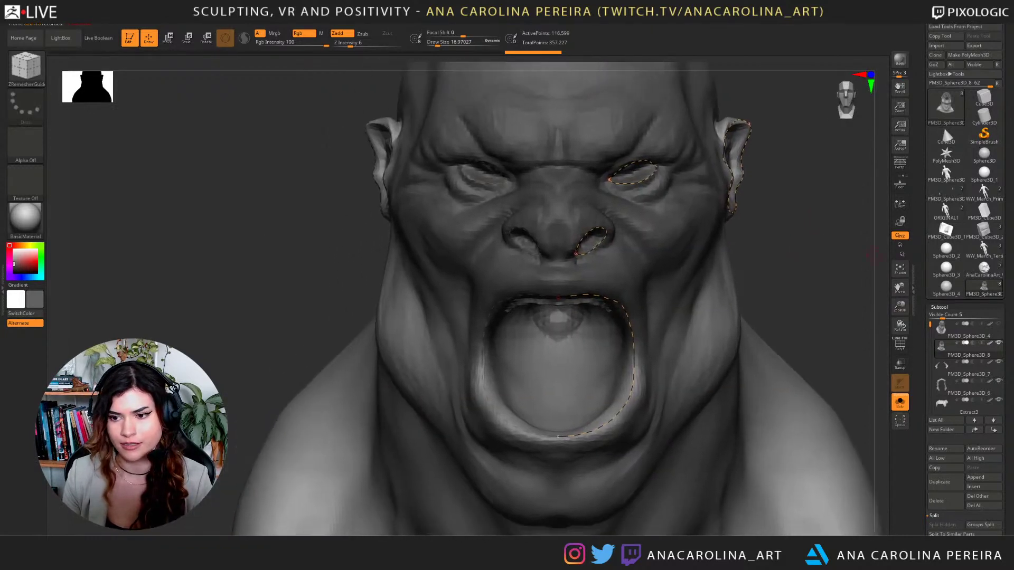
{"action": "left_click_drag", "start_coordinate": [1009, 449], "coordinate": [1009, 240]}
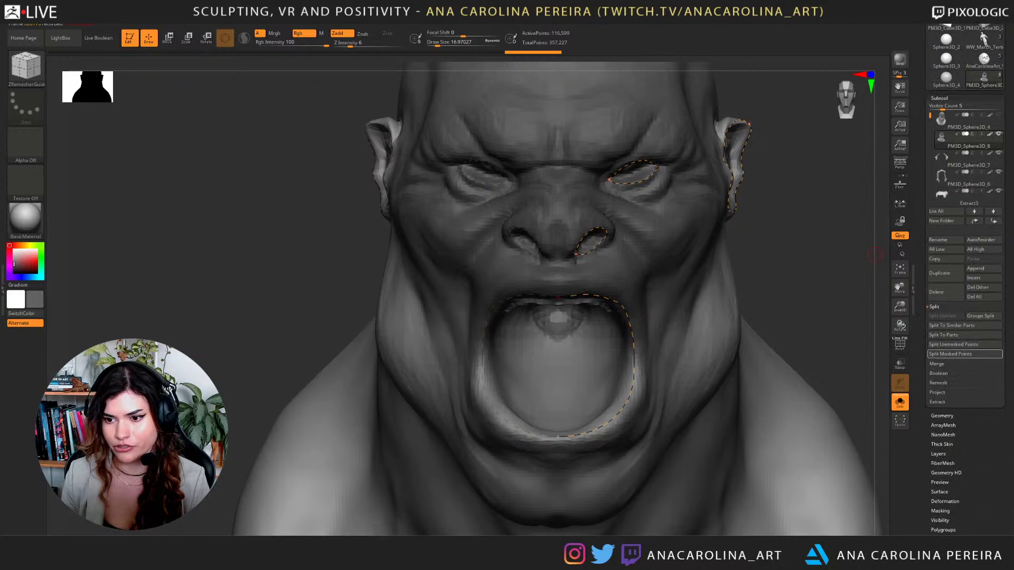
{"action": "left_click", "coordinate": [943, 416]}
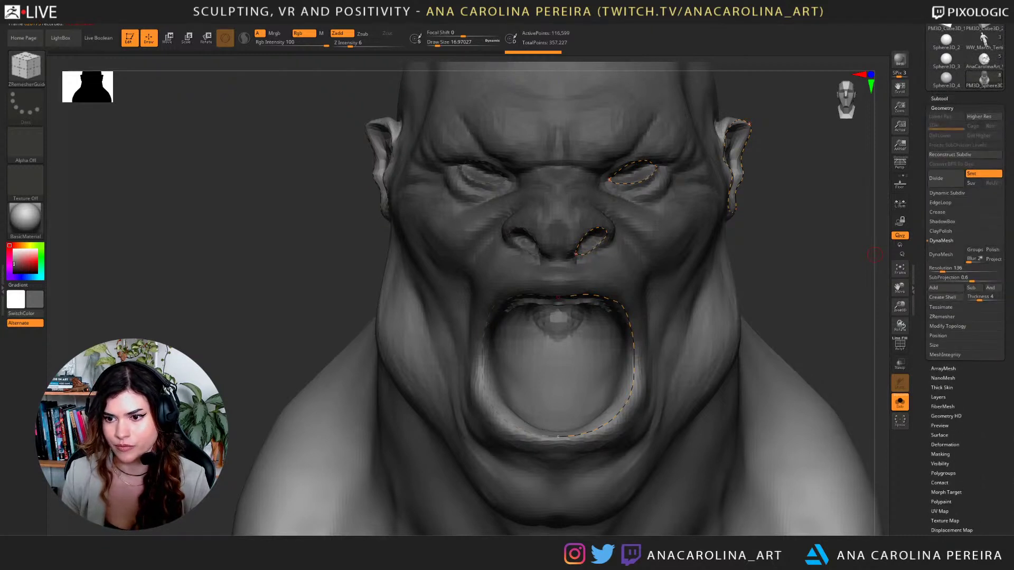
{"action": "left_click", "coordinate": [940, 240]}
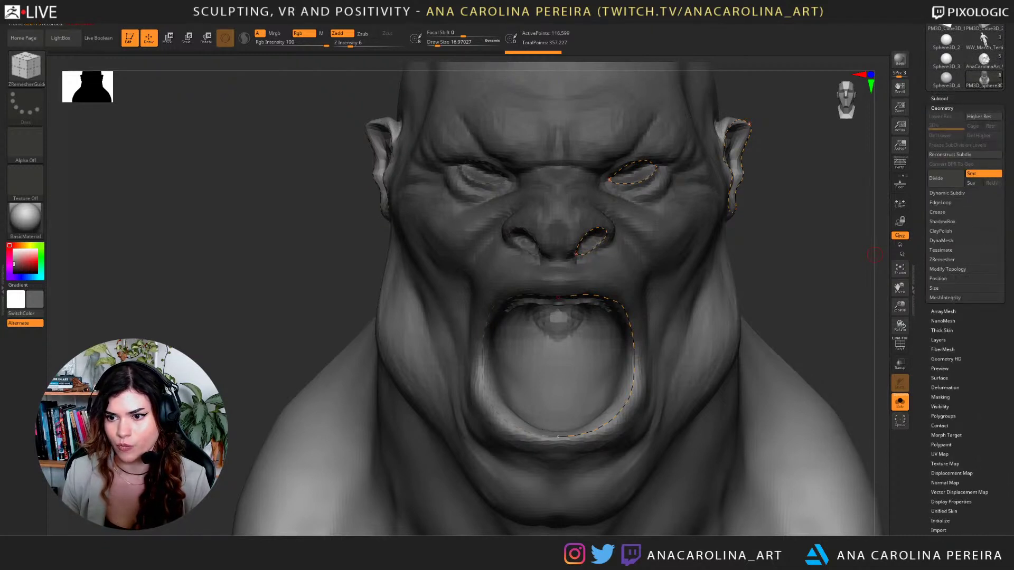
{"action": "left_click", "coordinate": [900, 344]}
{"action": "left_click", "coordinate": [942, 259]}
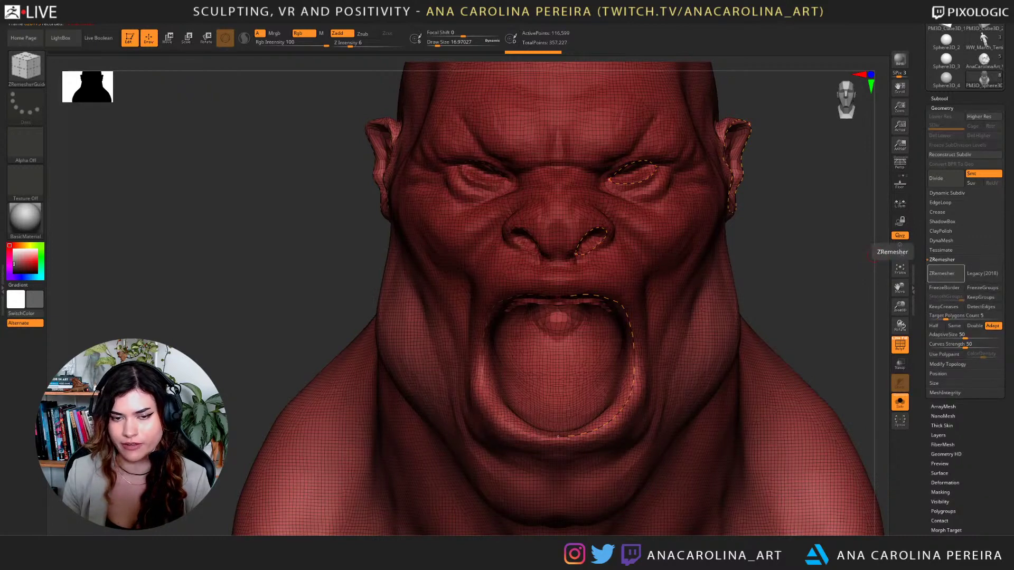
Try remeshing the head along the drawn guides with ZRemesher, inspect the face and ear topology, and undo the remesh.
{"action": "left_click", "coordinate": [944, 273]}
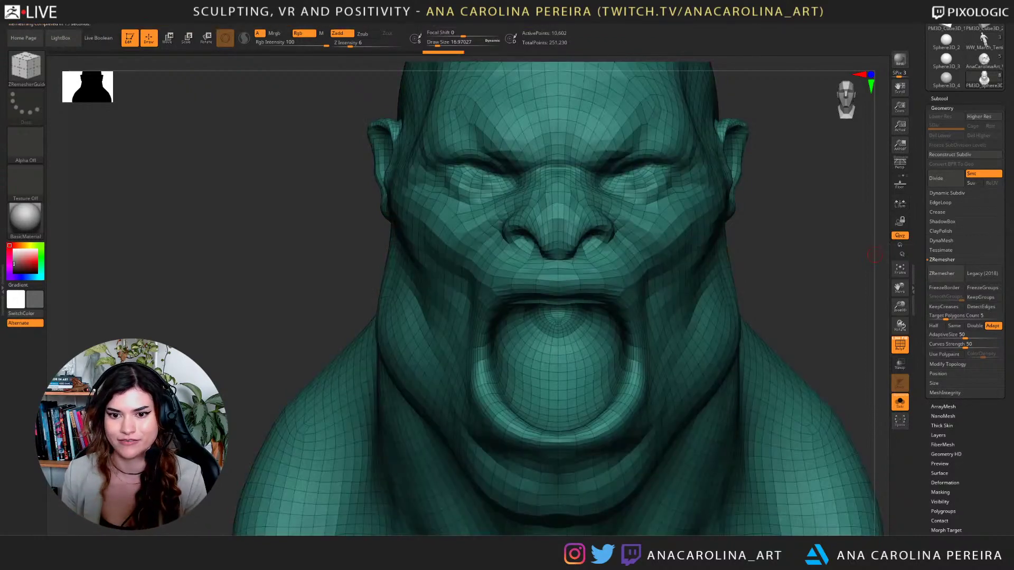
{"action": "left_click_drag", "start_coordinate": [765, 238], "coordinate": [792, 230]}
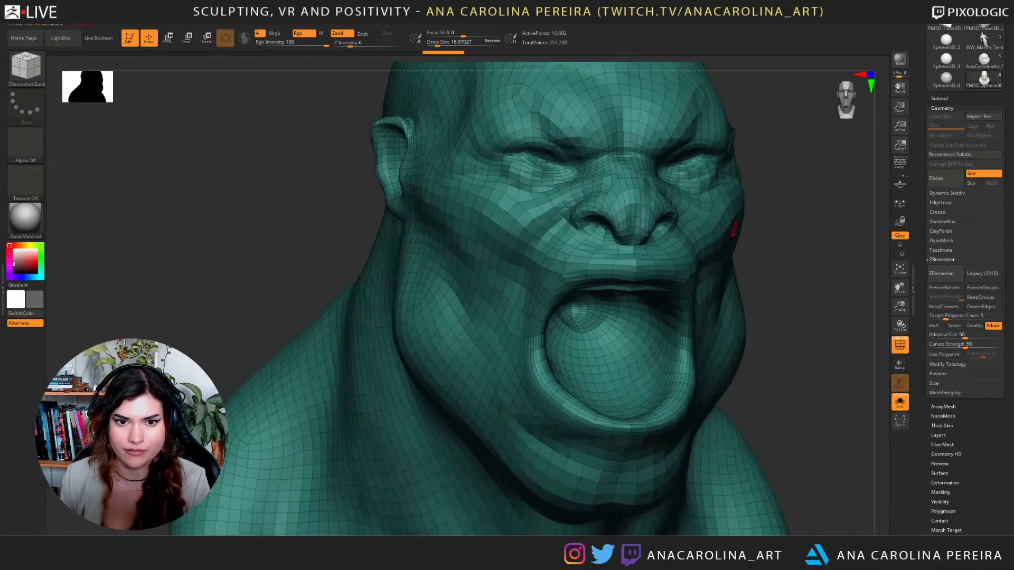
{"action": "left_click_drag", "start_coordinate": [776, 310], "coordinate": [698, 261]}
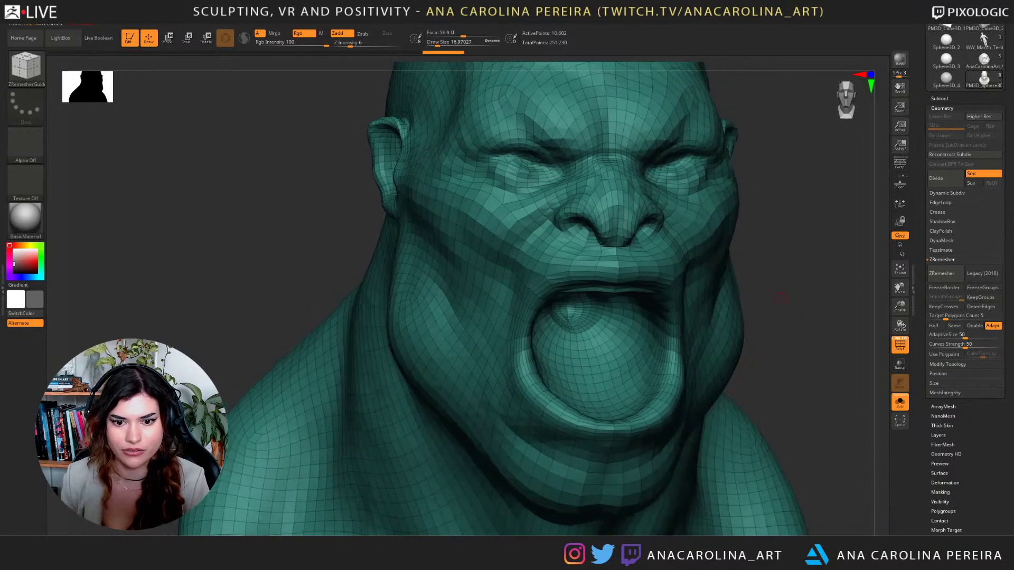
{"action": "left_click_drag", "start_coordinate": [782, 298], "coordinate": [583, 280]}
{"action": "left_click_drag", "start_coordinate": [769, 349], "coordinate": [773, 449], "text": "alt"}
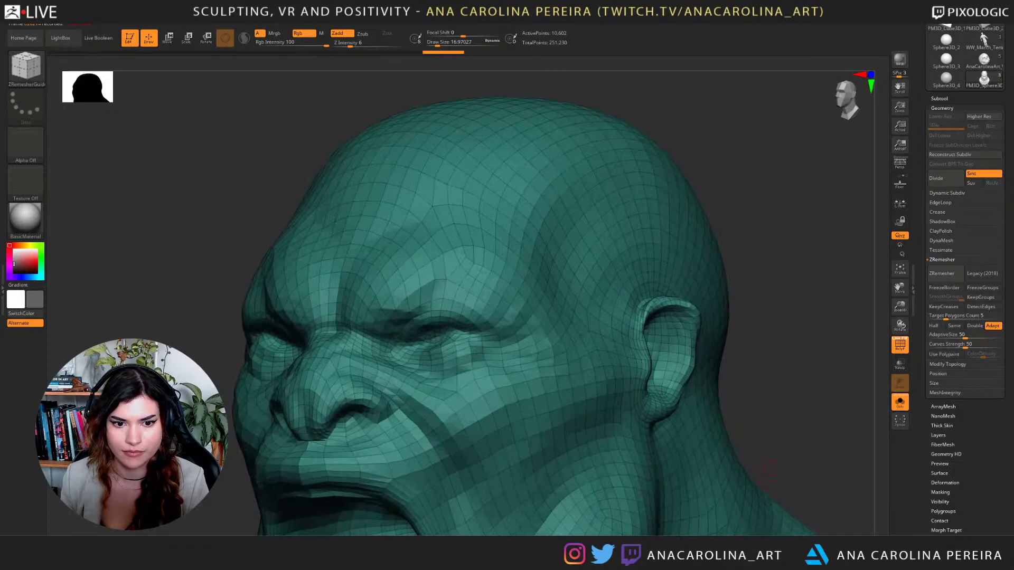
{"action": "left_click_drag", "start_coordinate": [790, 368], "coordinate": [870, 338], "text": "alt"}
{"action": "key", "text": "ctrl+z"}
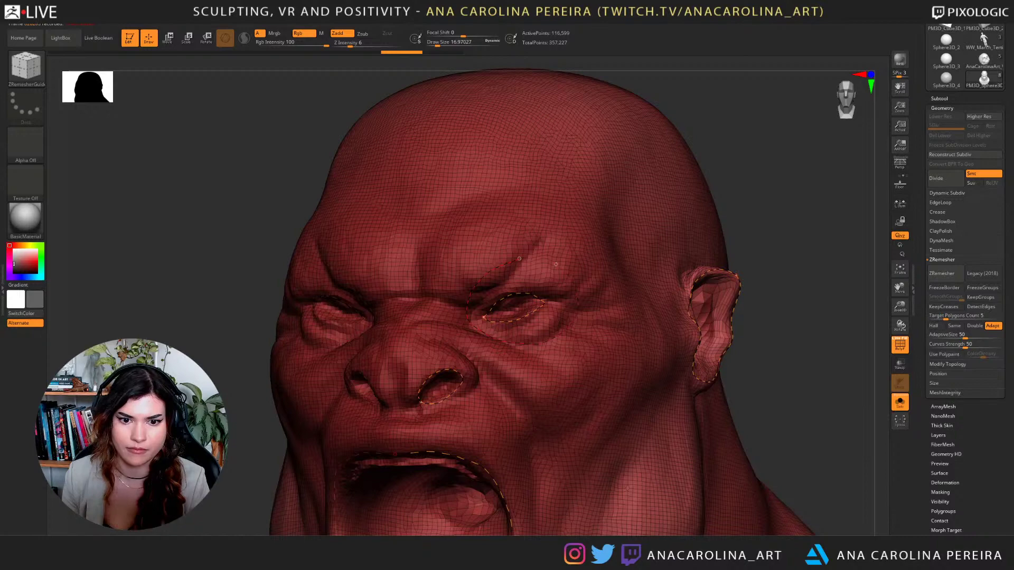
Add a remesh guide loop around the brow and eye socket, and remesh the head with ZRemesher at target polygon count 5.
{"action": "left_click_drag", "start_coordinate": [520, 258], "coordinate": [519, 259]}
{"action": "left_click", "coordinate": [942, 273]}
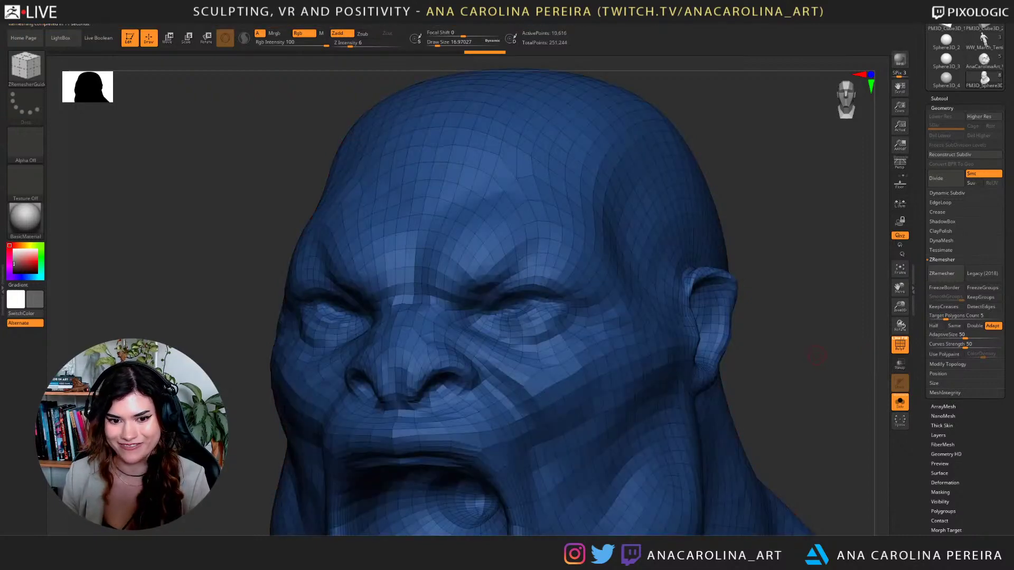
{"action": "left_click_drag", "start_coordinate": [815, 355], "coordinate": [802, 330]}
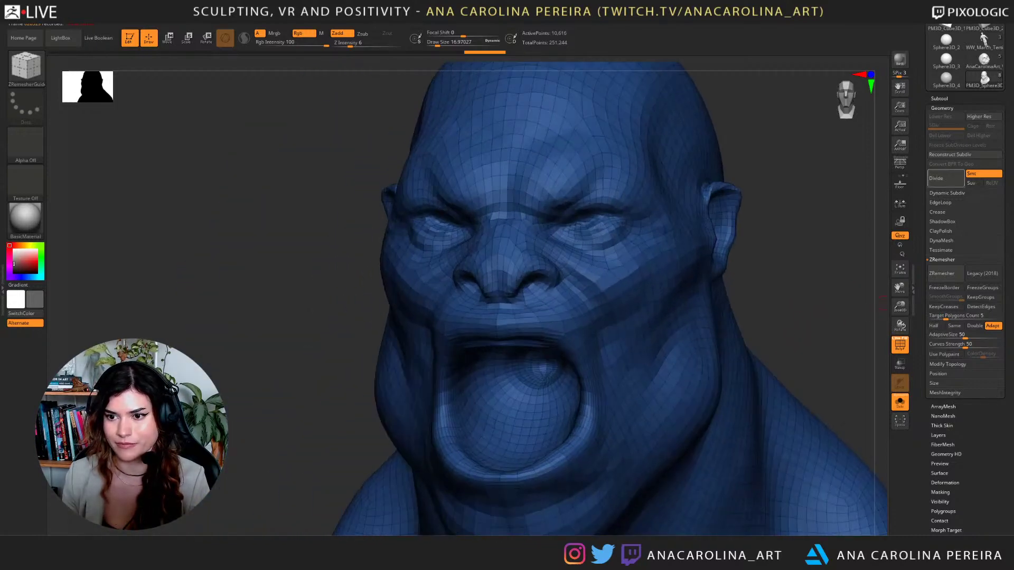
Leave Solo mode, make the mane the active subtool and hide the upper teeth subtool Extract3.
{"action": "left_click_drag", "start_coordinate": [939, 99], "coordinate": [939, 101]}
{"action": "left_click", "coordinate": [939, 101]}
{"action": "left_click", "coordinate": [900, 401]}
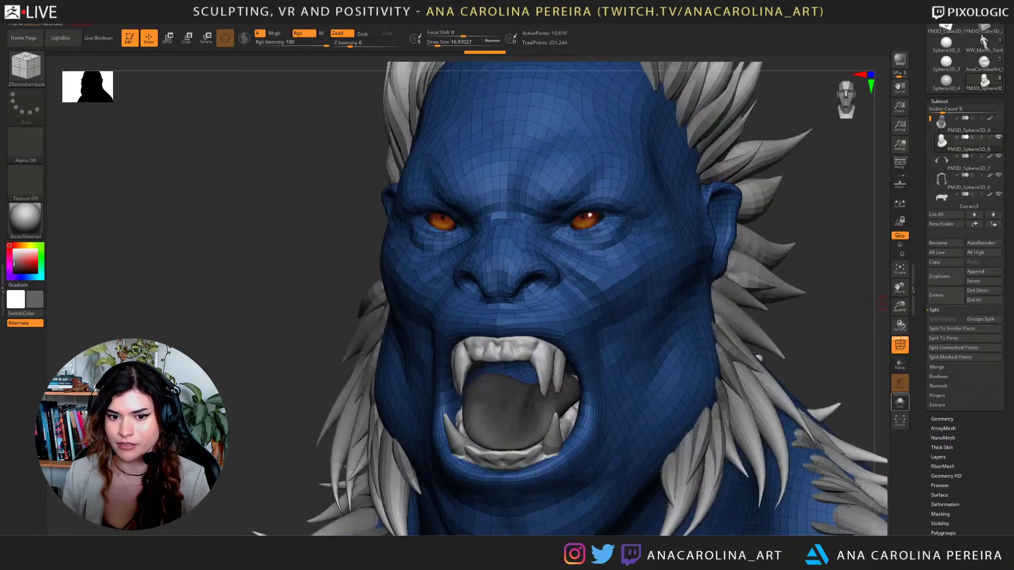
{"action": "left_click", "coordinate": [968, 182]}
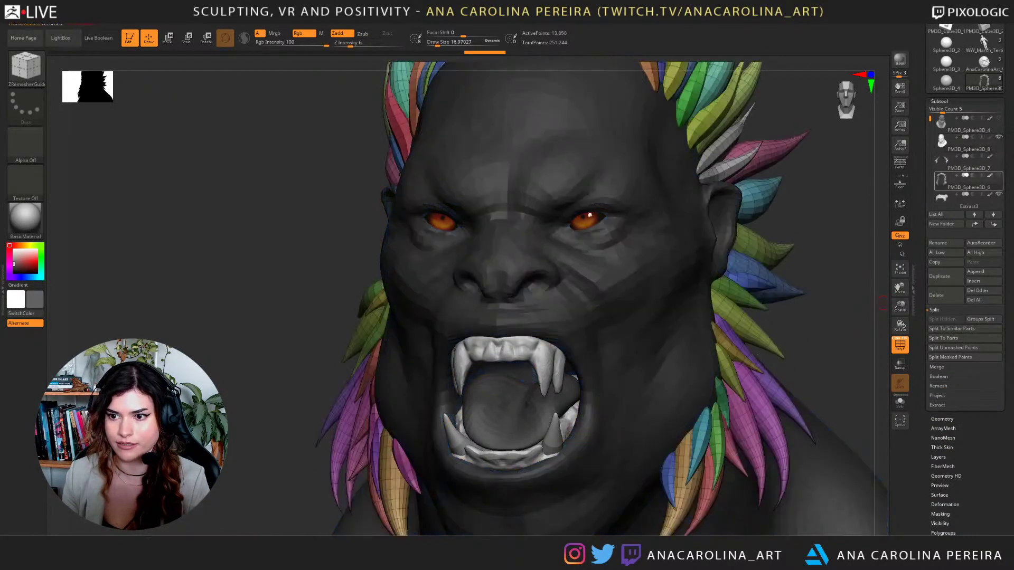
{"action": "left_click", "coordinate": [998, 194]}
{"action": "left_click", "coordinate": [941, 109]}
{"action": "left_click_drag", "start_coordinate": [942, 109], "coordinate": [930, 144]}
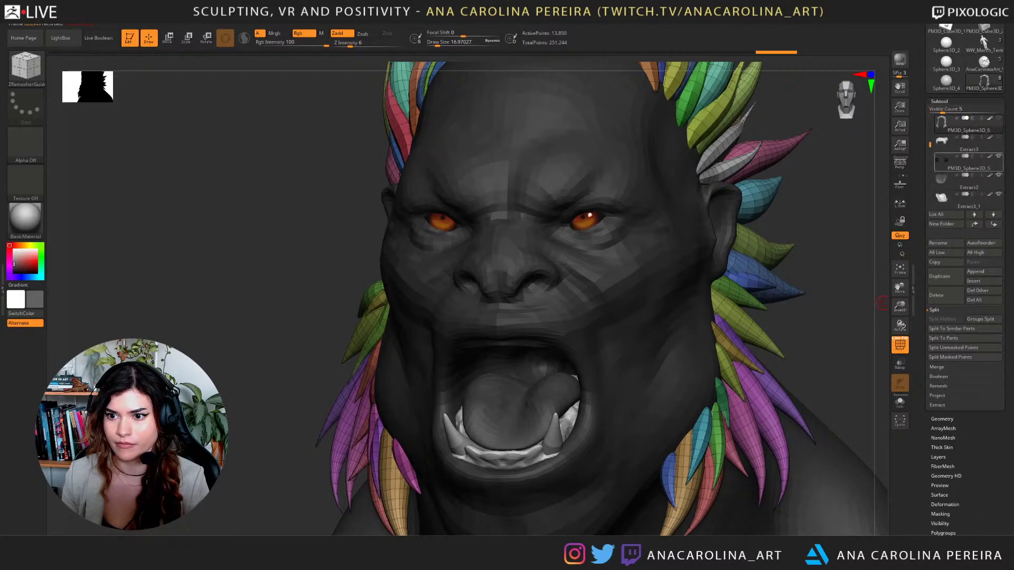
Hide the eyes, tongue and lower teeth subtools, and show the original sculpted head over the remeshed one.
{"action": "left_click", "coordinate": [998, 156]}
{"action": "left_click", "coordinate": [998, 175]}
{"action": "left_click", "coordinate": [998, 194]}
{"action": "scroll", "coordinate": [966, 158], "scroll_direction": "up", "scroll_amount": 3}
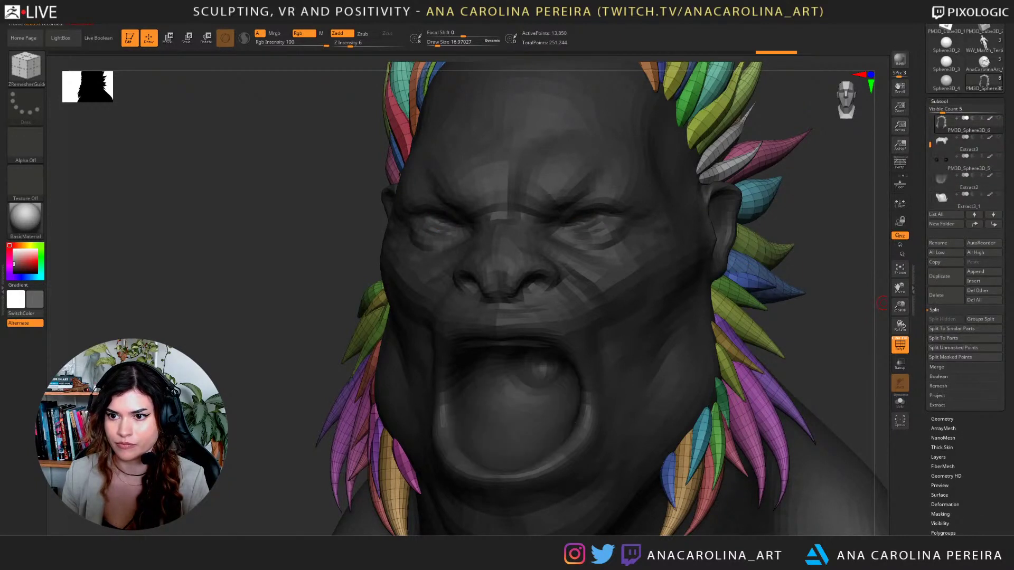
{"action": "left_click_drag", "start_coordinate": [833, 244], "coordinate": [847, 240], "text": "alt"}
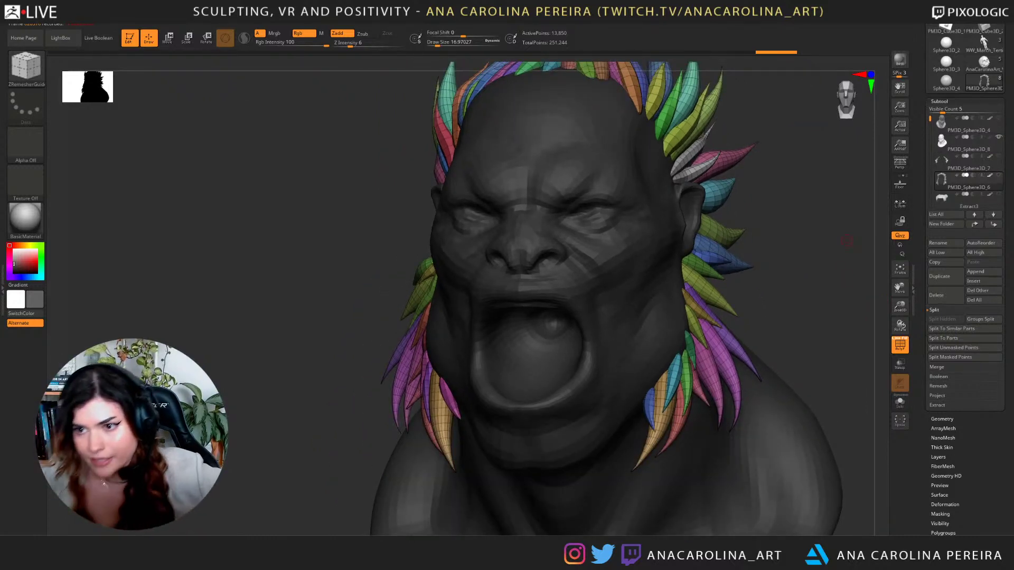
{"action": "left_click", "coordinate": [998, 118]}
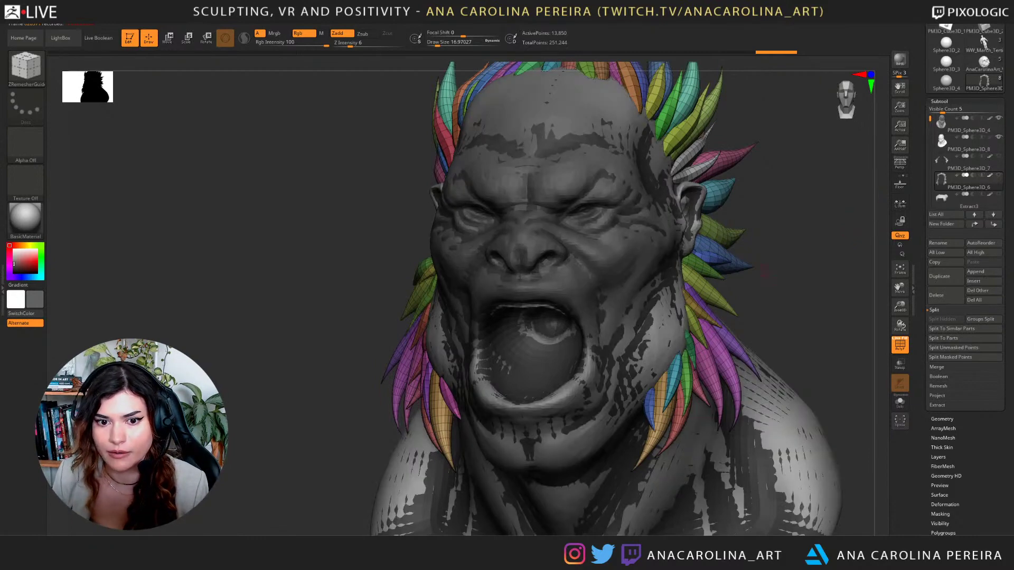
{"action": "mouse_move", "coordinate": [586, 232]}
{"action": "left_mouse_down"}
{"action": "mouse_move", "coordinate": [676, 231]}
{"action": "mouse_move", "coordinate": [773, 132]}
{"action": "left_mouse_up"}
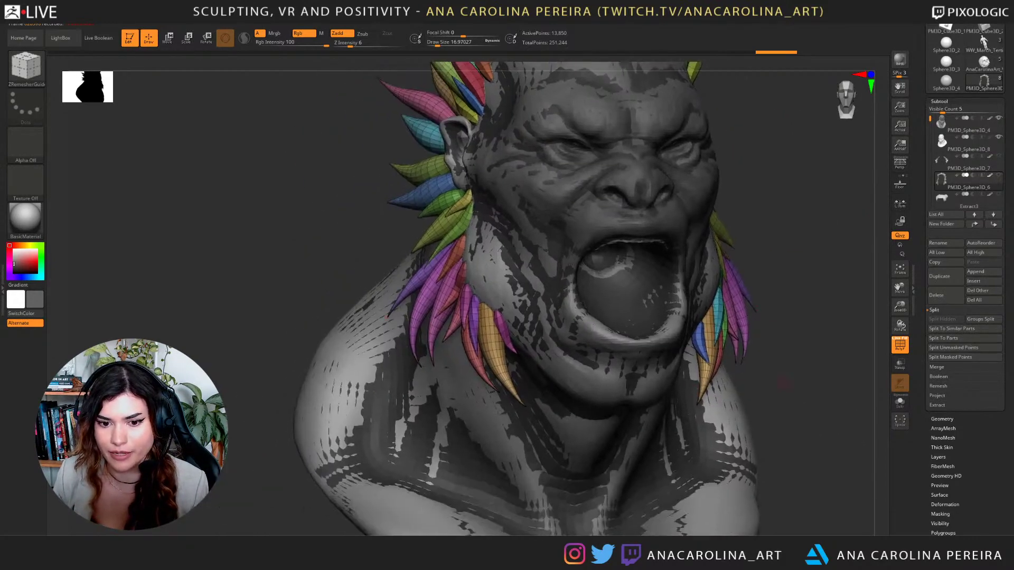
{"action": "mouse_move", "coordinate": [784, 382]}
{"action": "left_mouse_down"}
{"action": "mouse_move", "coordinate": [783, 248]}
{"action": "mouse_move", "coordinate": [729, 316]}
{"action": "left_mouse_up"}
Subdivide the selected mane subtool up to level 4 and return it to its lowest subdivision level.
{"action": "left_click", "coordinate": [942, 420]}
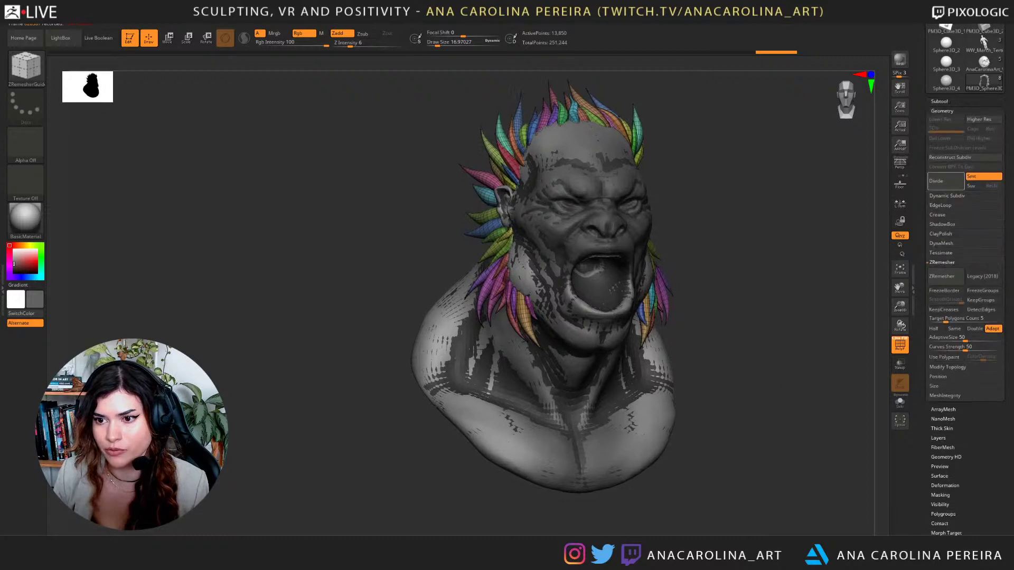
{"action": "left_click", "coordinate": [946, 181]}
{"action": "left_click", "coordinate": [946, 181]}
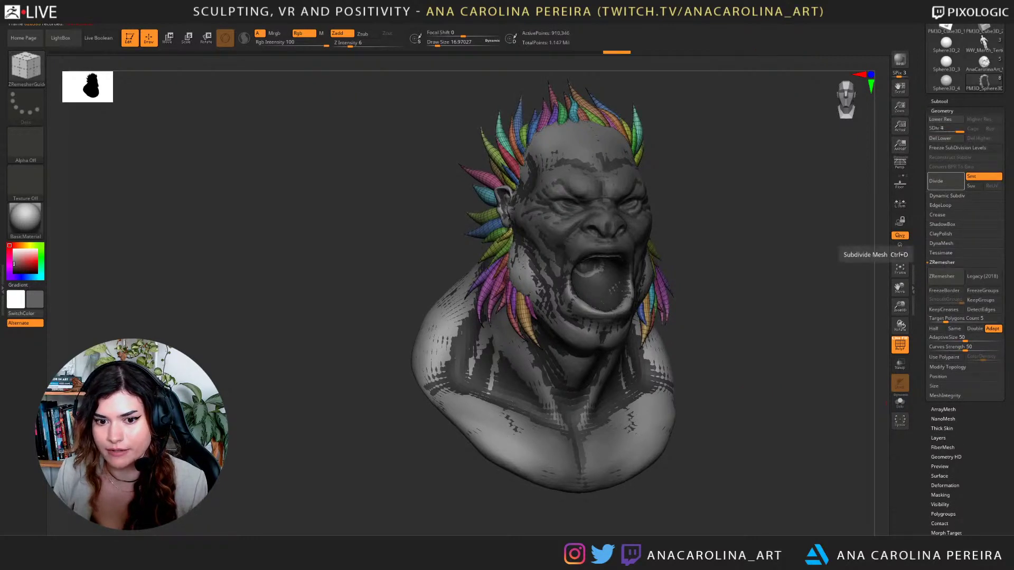
{"action": "key", "text": "shift+d"}
{"action": "key", "text": "shift+d"}
Select the remeshed head PM3D_Sphere3D_8 and project the original sculpt onto it with ProjectAll, always accepting polypaint projection.
{"action": "left_click", "coordinate": [940, 101]}
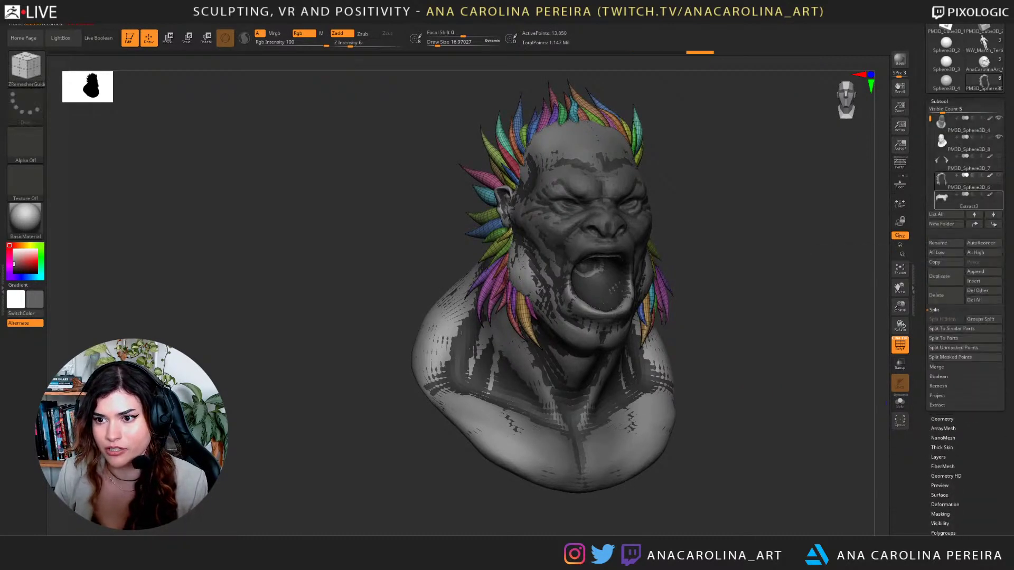
{"action": "left_click", "coordinate": [937, 396]}
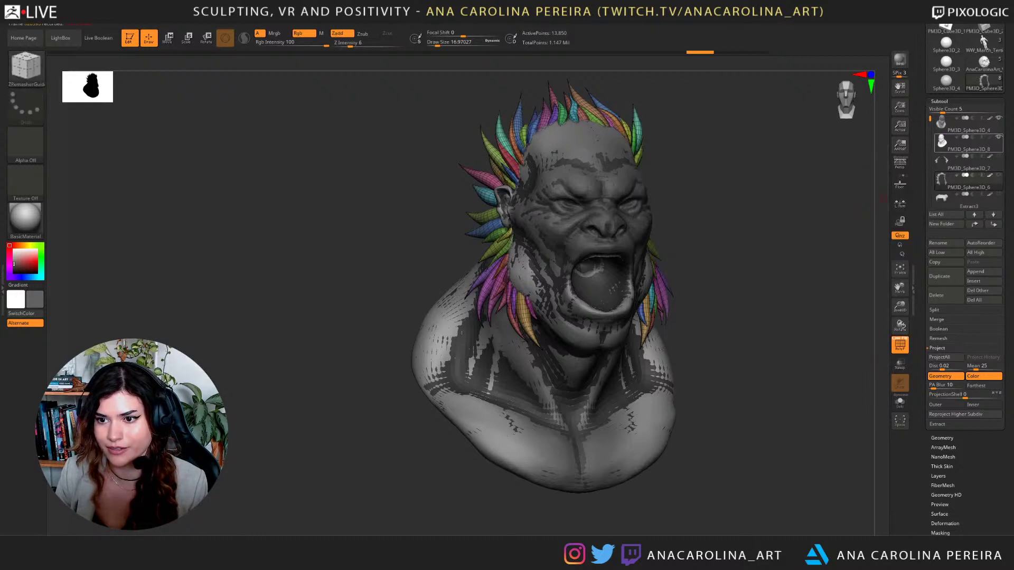
{"action": "left_click", "coordinate": [967, 144]}
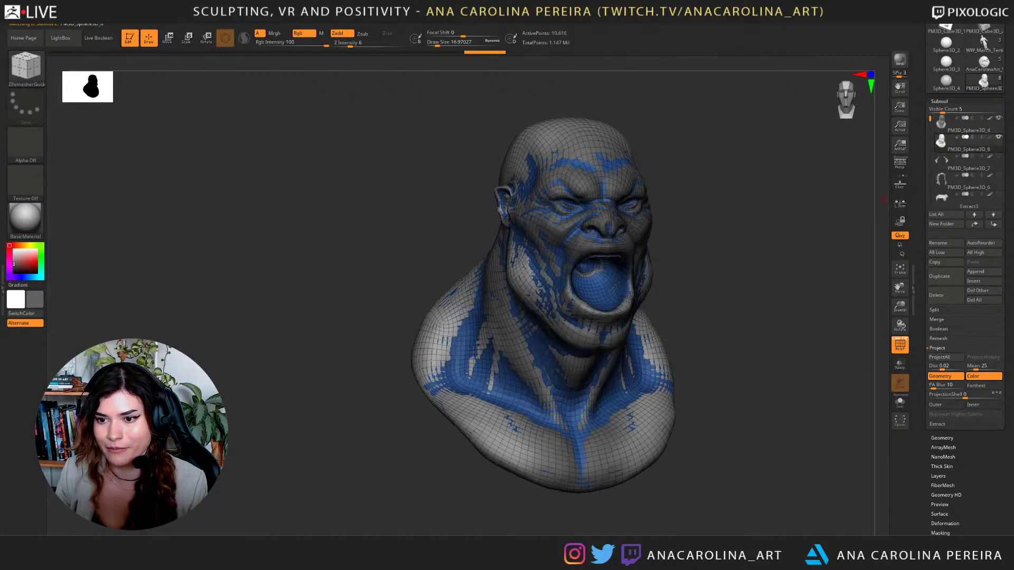
{"action": "left_click", "coordinate": [946, 357]}
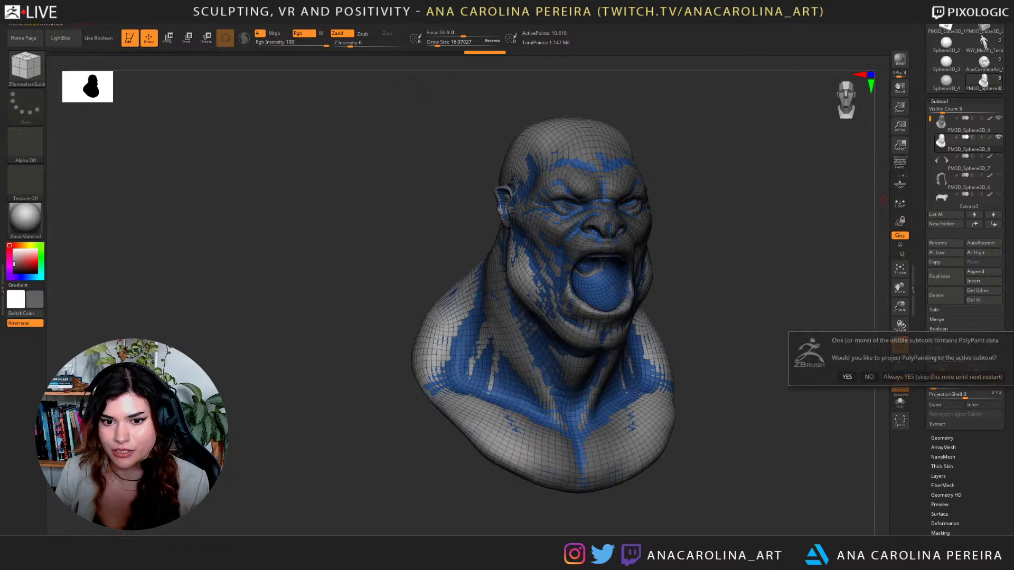
{"action": "left_click", "coordinate": [944, 377]}
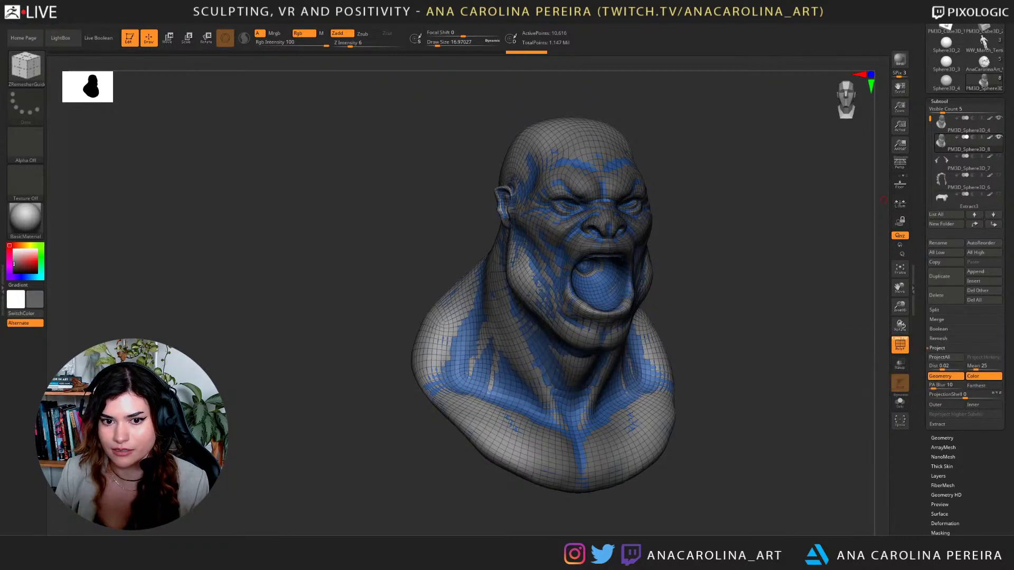
Turn off the polyframe on the projected head and decline activating Dynamic Subdiv.
{"action": "left_click_drag", "start_coordinate": [803, 316], "coordinate": [826, 314]}
{"action": "key", "text": "shift+f"}
{"action": "key", "text": "d"}
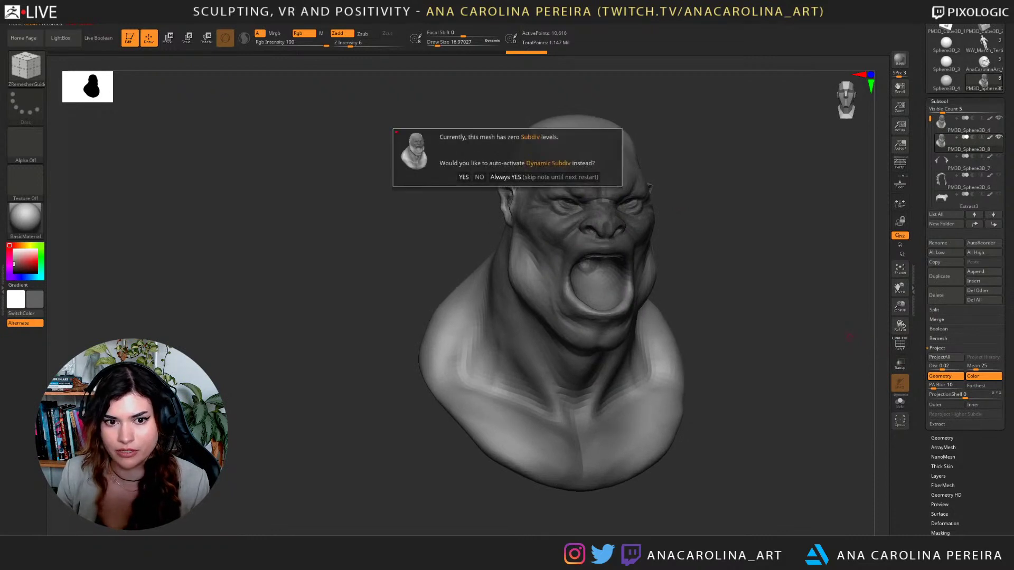
{"action": "left_click", "coordinate": [480, 177]}
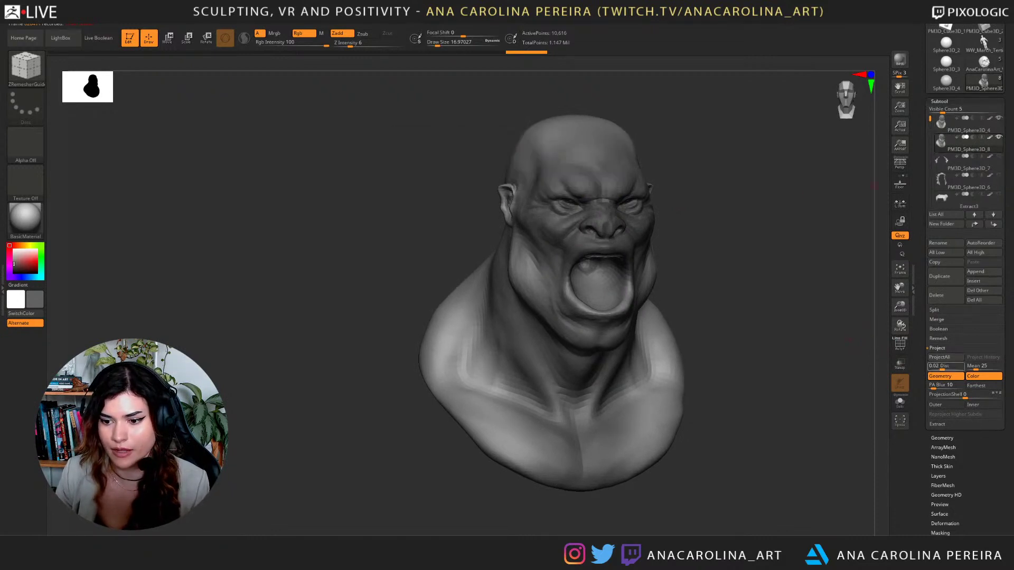
Subdivide the remeshed head three times, set its subdivision level to 2 and return to the projection settings.
{"action": "left_click_drag", "start_coordinate": [922, 378], "coordinate": [923, 377]}
{"action": "left_click", "coordinate": [942, 437]}
{"action": "left_click", "coordinate": [944, 180]}
{"action": "left_click", "coordinate": [944, 180]}
{"action": "left_click", "coordinate": [944, 180]}
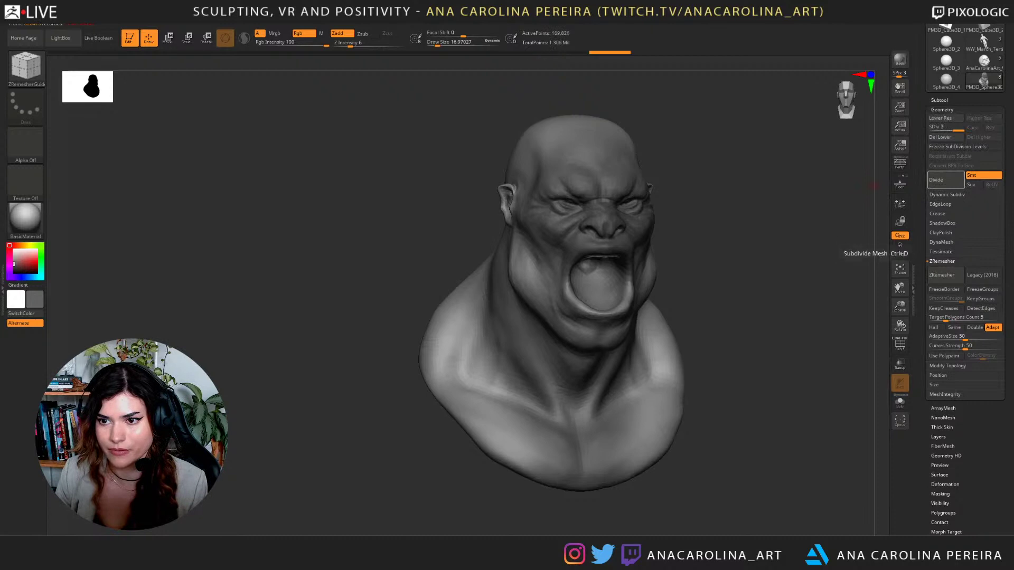
{"action": "mouse_move", "coordinate": [960, 128]}
{"action": "left_mouse_down"}
{"action": "mouse_move", "coordinate": [932, 128]}
{"action": "mouse_move", "coordinate": [941, 128]}
{"action": "left_mouse_up"}
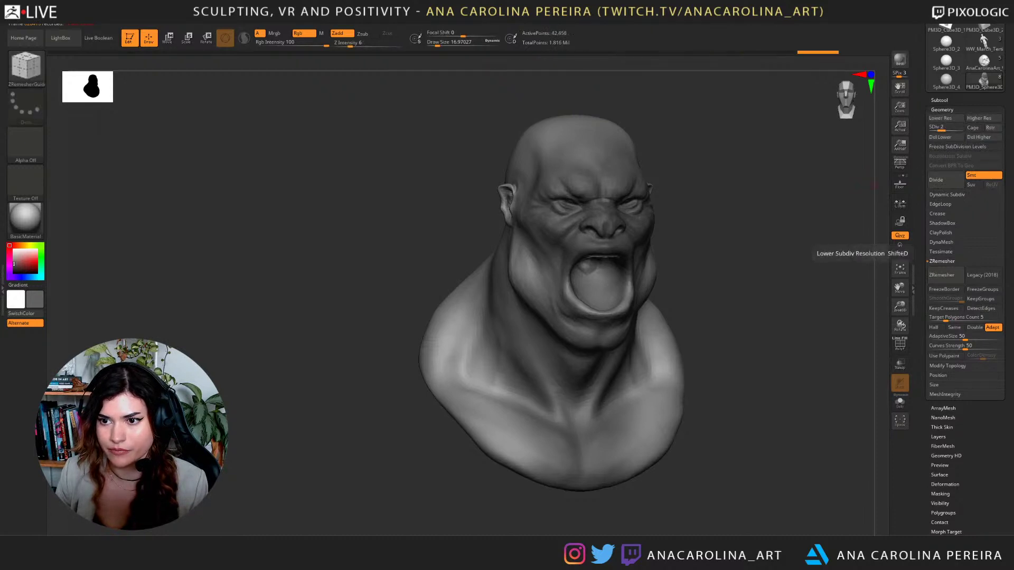
{"action": "left_click", "coordinate": [939, 100]}
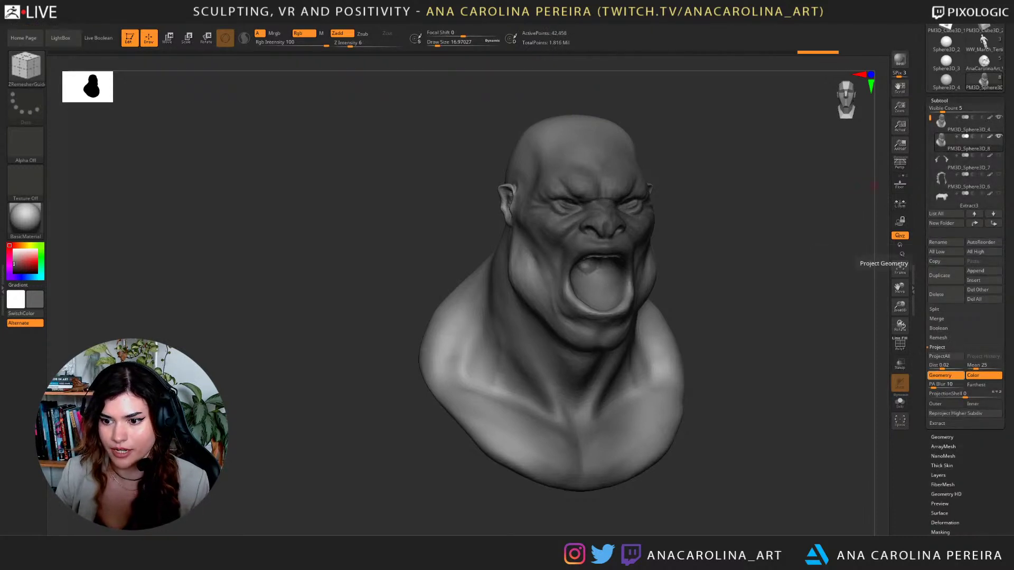
Raise the remeshed head one subdivision level, project the original sculpt onto it with ProjectAll, and hide the original head PM3D_Sphere3D_4.
{"action": "key", "text": "d"}
{"action": "left_click", "coordinate": [945, 356]}
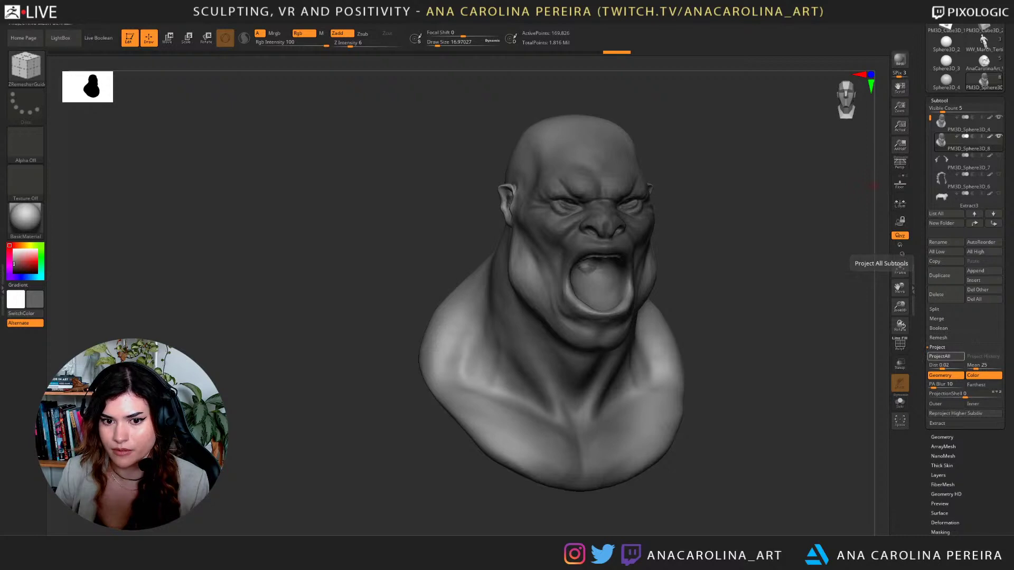
{"action": "mouse_move", "coordinate": [941, 122]}
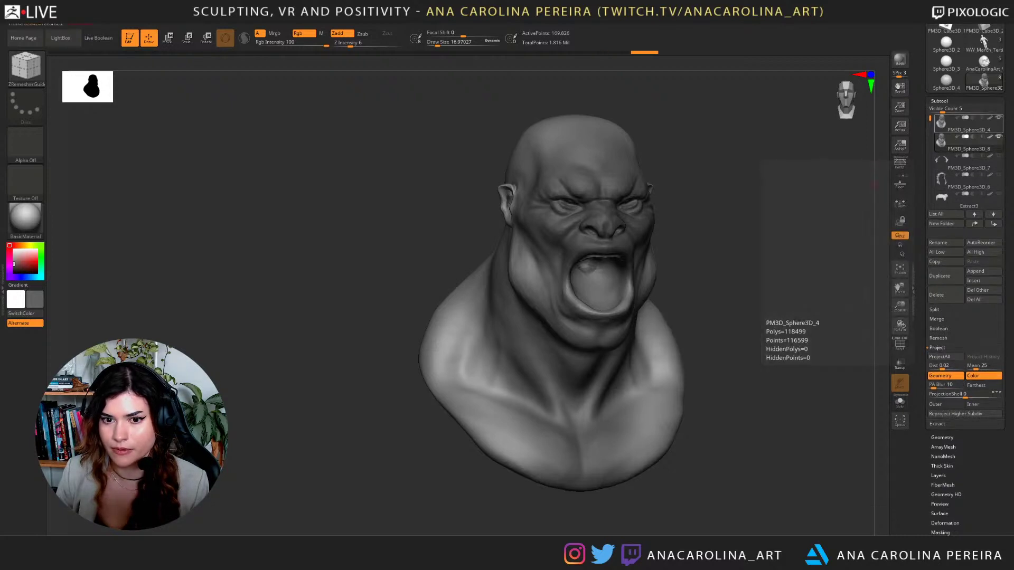
{"action": "left_click", "coordinate": [998, 118]}
{"action": "left_click_drag", "start_coordinate": [824, 212], "coordinate": [792, 253], "text": "shift"}
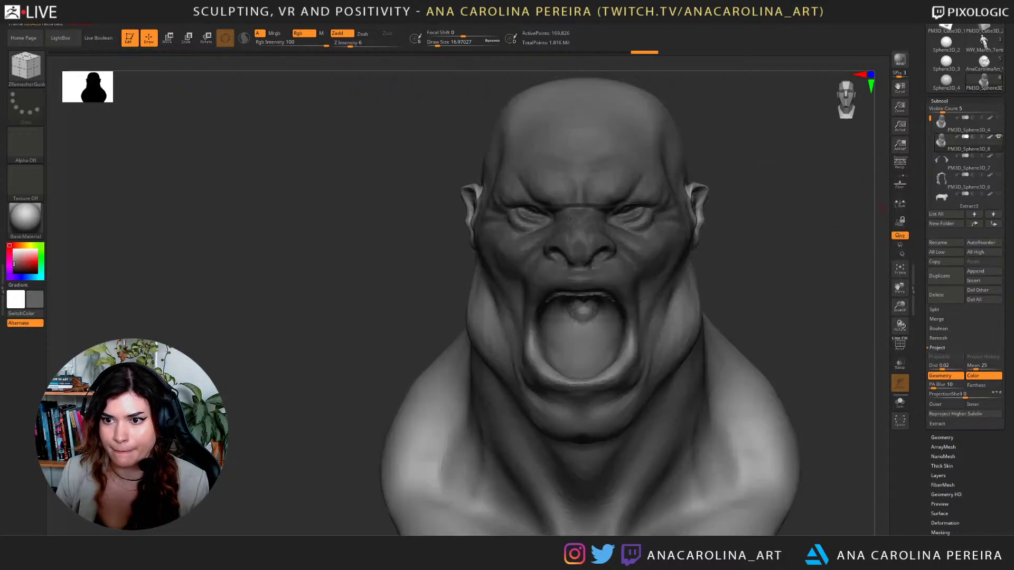
Undo the last projection on the remeshed head.
{"action": "mouse_move", "coordinate": [766, 214]}
{"action": "left_mouse_down"}
{"action": "mouse_move", "coordinate": [816, 220]}
{"action": "mouse_move", "coordinate": [752, 221]}
{"action": "mouse_move", "coordinate": [771, 270]}
{"action": "left_mouse_up"}
{"action": "key", "text": "ctrl+z"}
{"action": "left_click_drag", "start_coordinate": [864, 331], "coordinate": [863, 310], "text": "alt"}
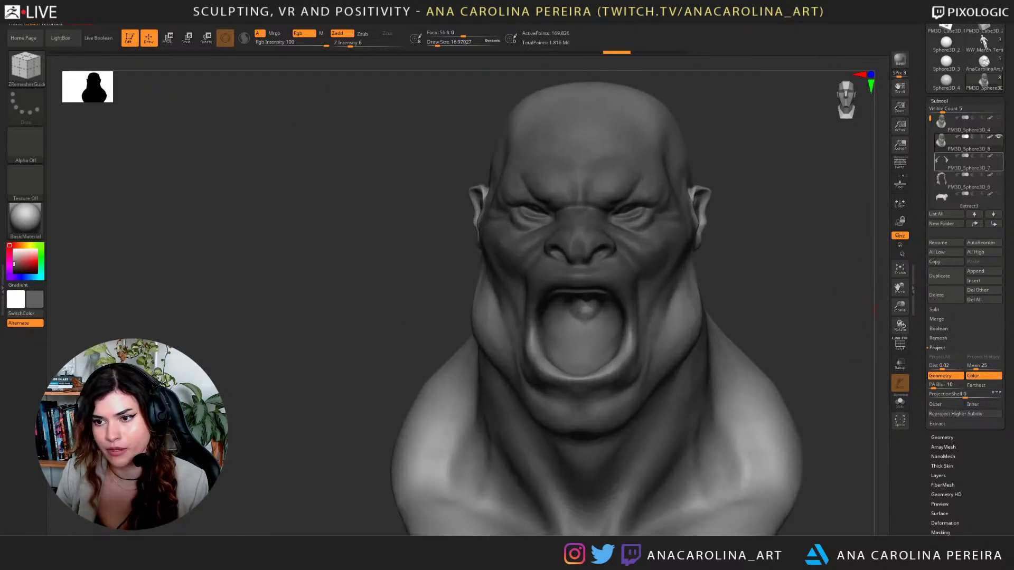
Make the mane, teeth and tongue subtools visible again around the remeshed head.
{"action": "left_click", "coordinate": [998, 156]}
{"action": "left_click", "coordinate": [998, 175]}
{"action": "left_click", "coordinate": [999, 194]}
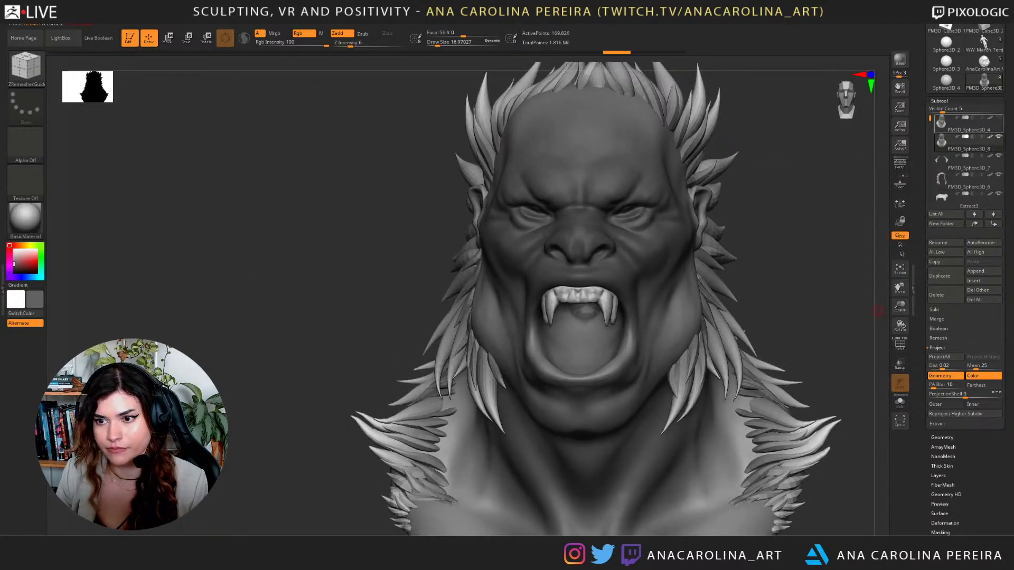
{"action": "left_click_drag", "start_coordinate": [930, 118], "coordinate": [930, 156]}
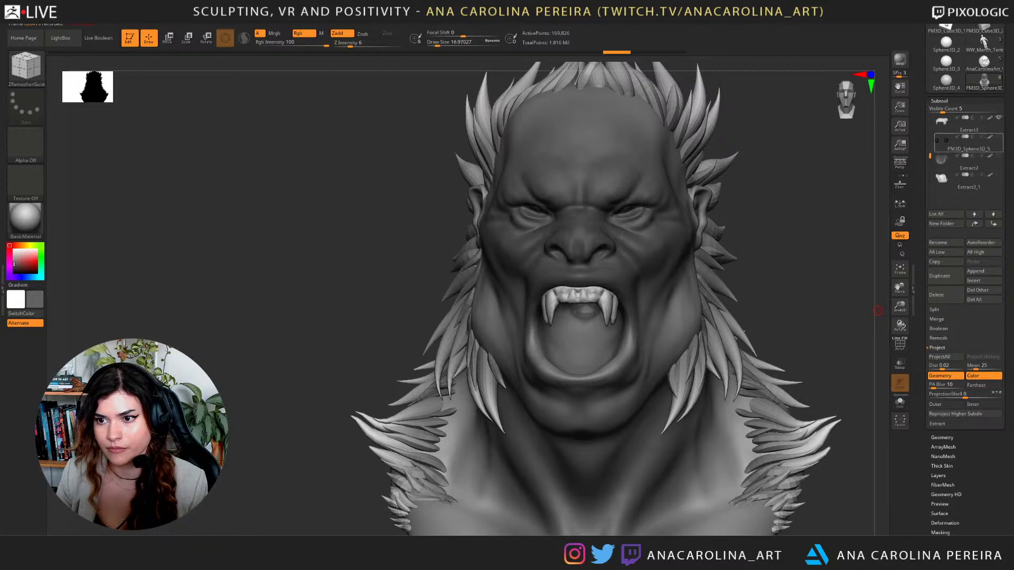
{"action": "left_click", "coordinate": [968, 124]}
{"action": "left_click", "coordinate": [998, 175]}
{"action": "key", "text": "Up"}
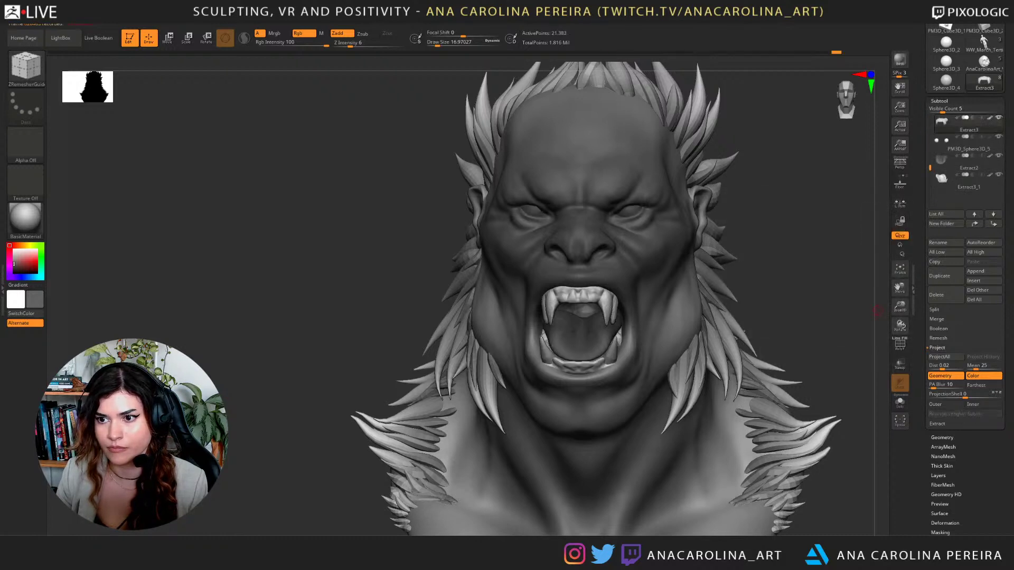
Show and select the eyes subtool PM3D_Sphere3D_5 and open Adjust Colors for its polypaint.
{"action": "left_click", "coordinate": [968, 144]}
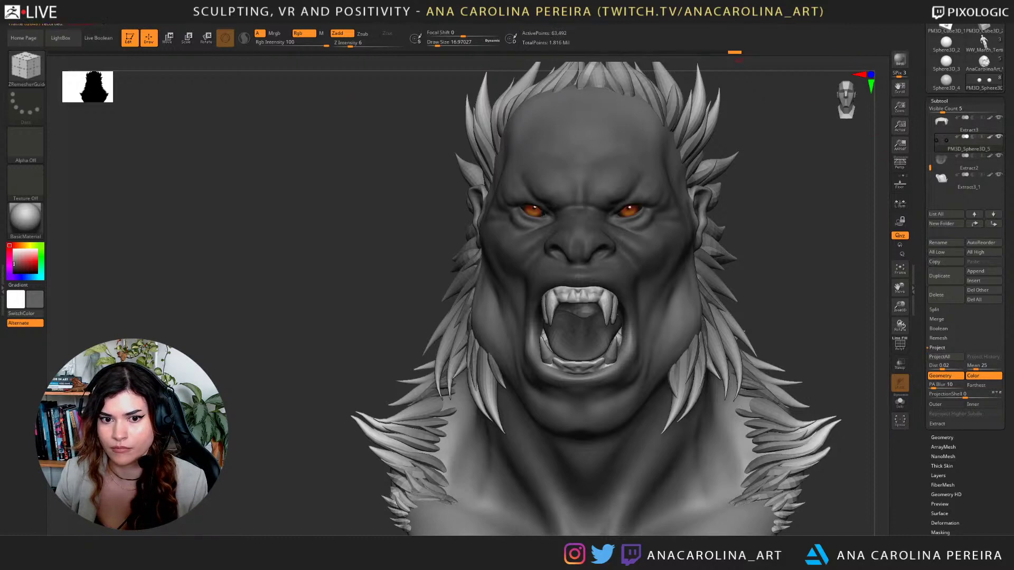
{"action": "left_click_drag", "start_coordinate": [781, 253], "coordinate": [803, 244]}
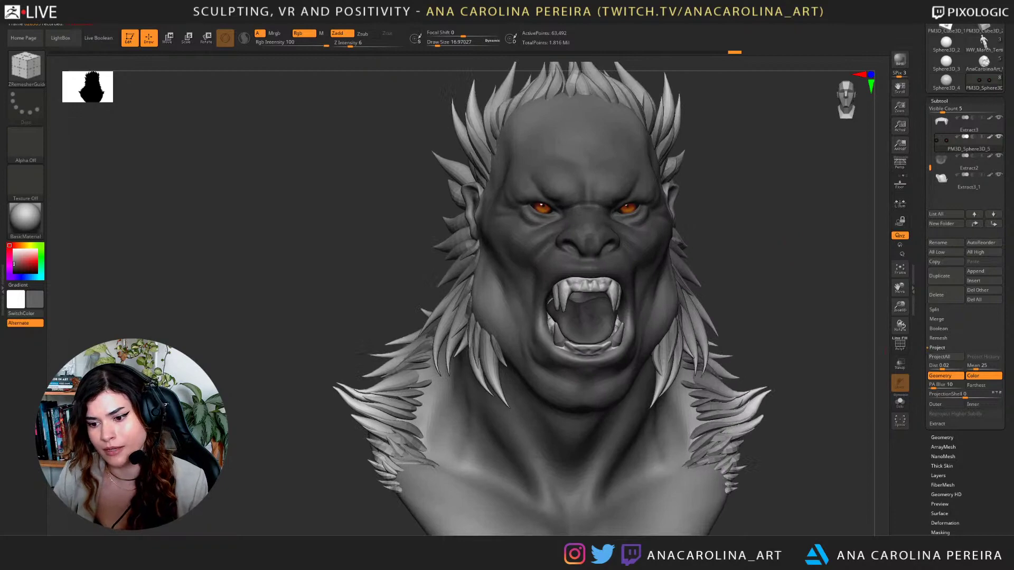
{"action": "scroll", "coordinate": [965, 280], "scroll_direction": "down", "scroll_amount": 5}
{"action": "left_click_drag", "start_coordinate": [779, 309], "coordinate": [845, 340]}
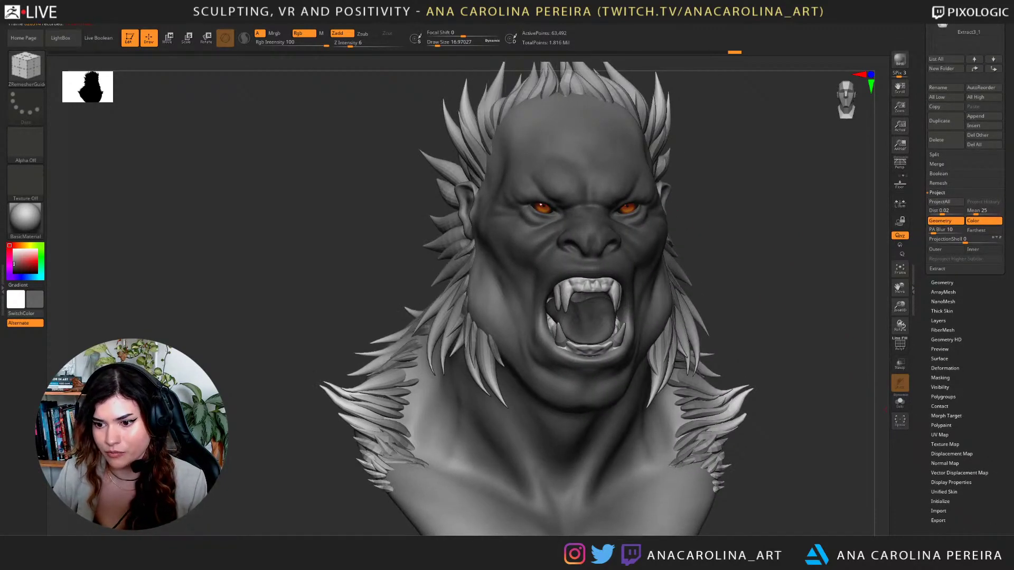
{"action": "left_click", "coordinate": [943, 397]}
{"action": "left_click_drag", "start_coordinate": [921, 264], "coordinate": [921, 477]}
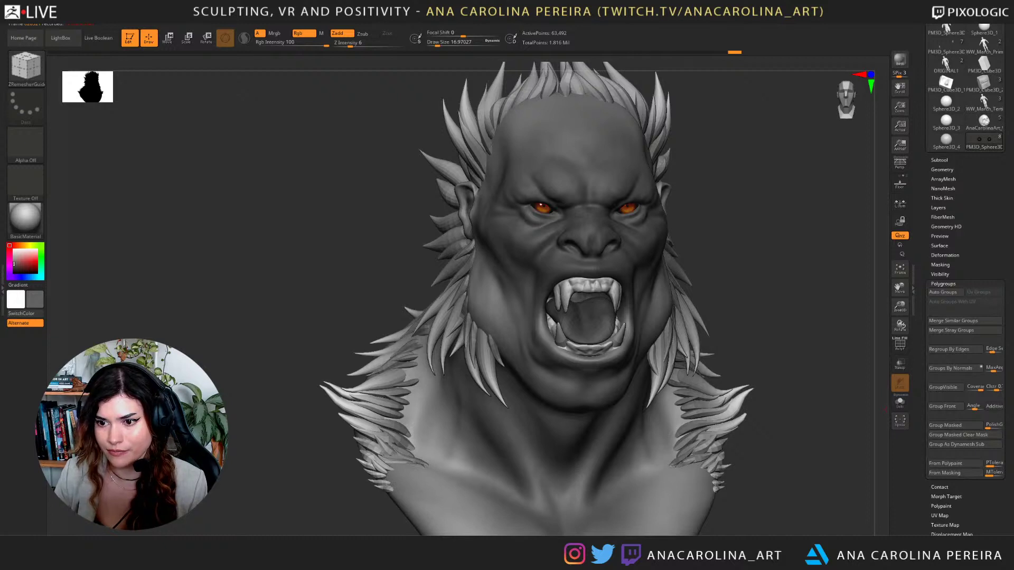
{"action": "left_click", "coordinate": [943, 284]}
{"action": "left_click", "coordinate": [941, 313]}
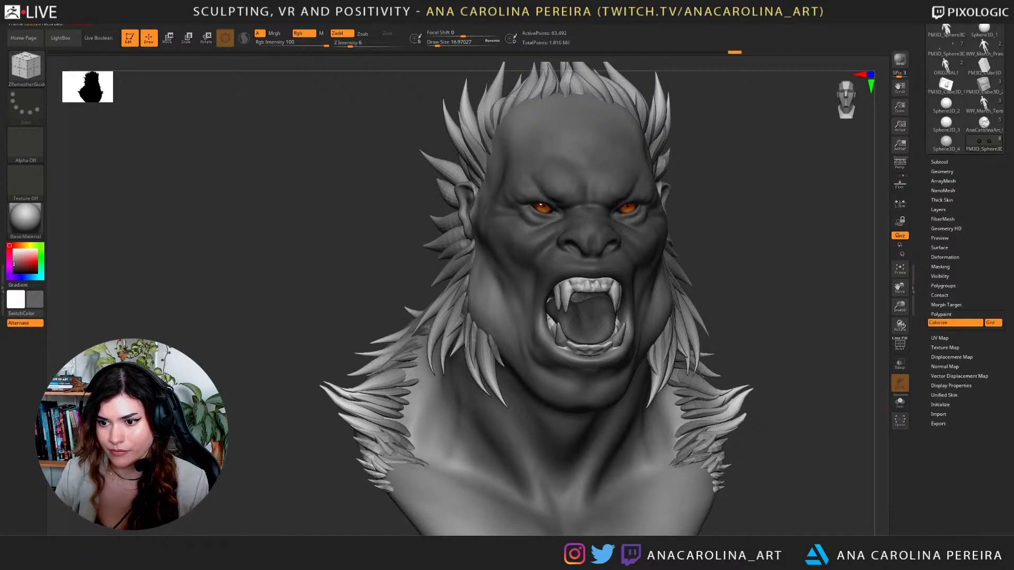
{"action": "left_click", "coordinate": [946, 352]}
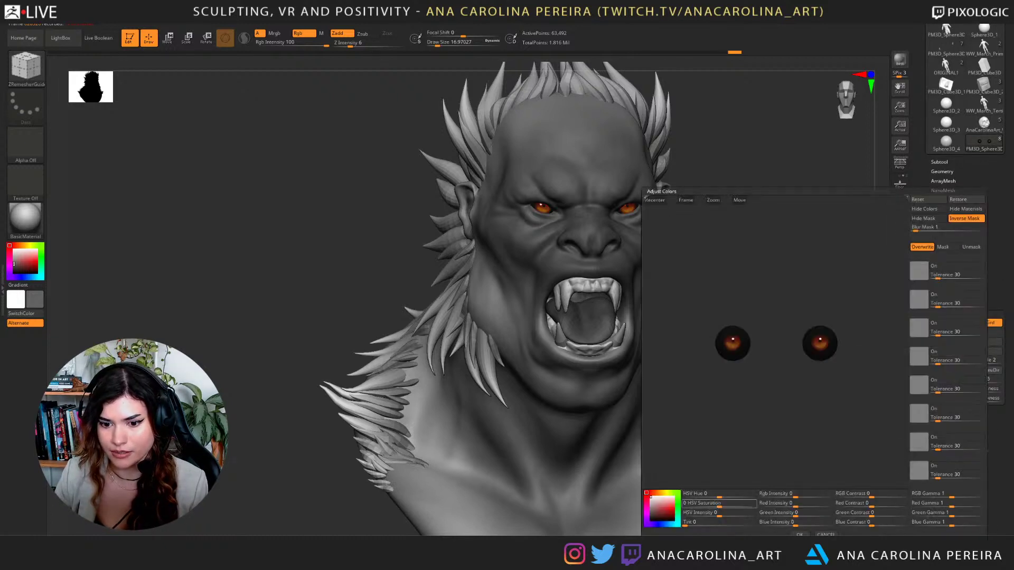
Shift the eyes' HSV Hue to 0.02144 and set their RGB Contrast to 0.
{"action": "left_click_drag", "start_coordinate": [719, 496], "coordinate": [731, 496]}
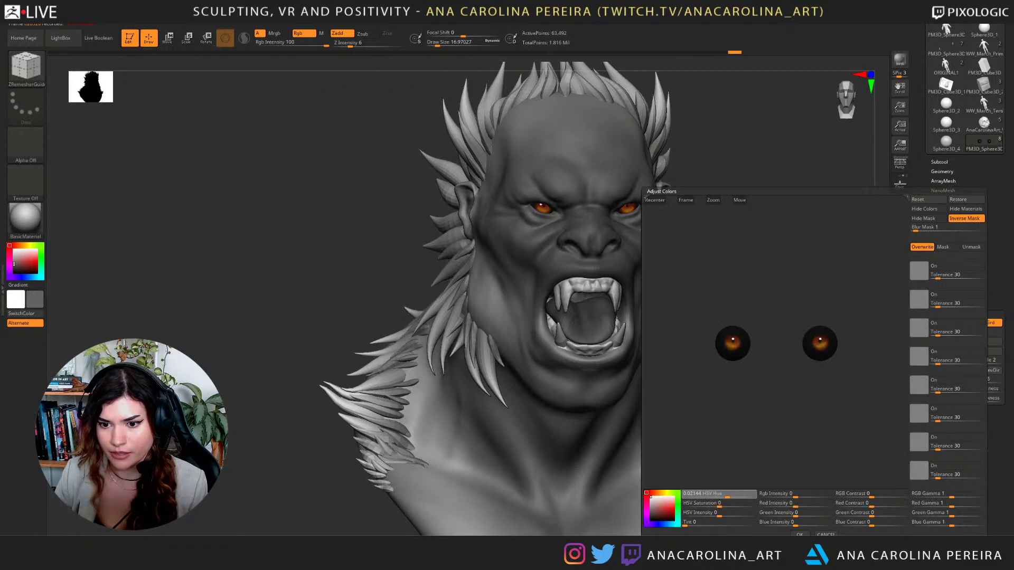
{"action": "left_click_drag", "start_coordinate": [871, 496], "coordinate": [876, 494]}
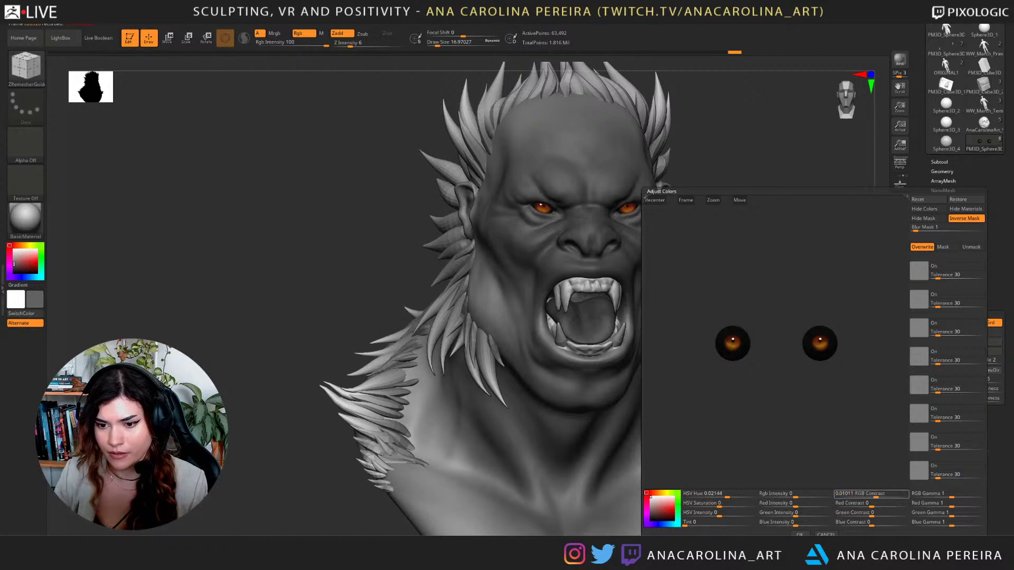
{"action": "type", "text": "0"}
{"action": "key", "text": "Tab"}
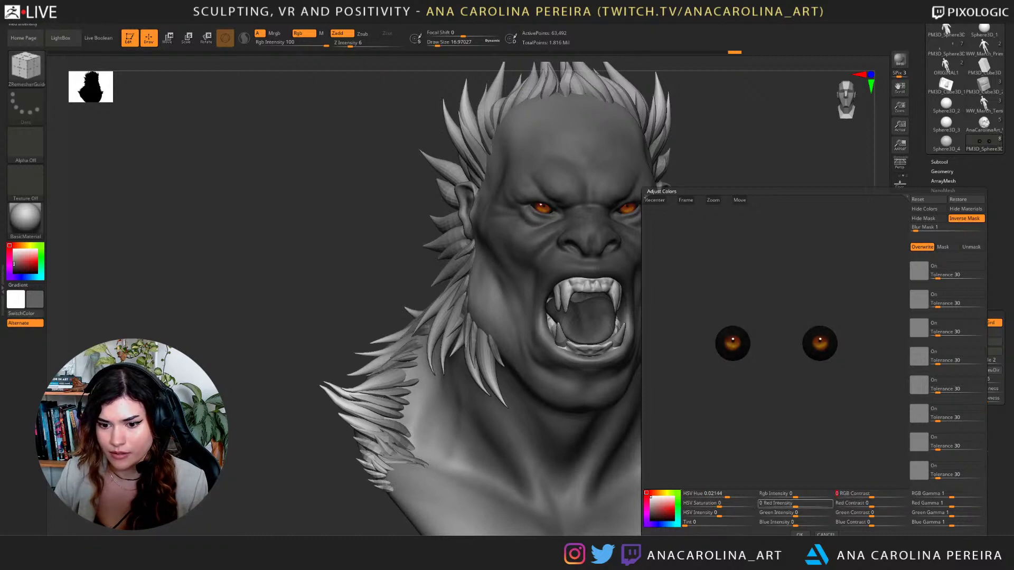
{"action": "key", "text": "Tab"}
{"action": "key", "text": "Tab"}
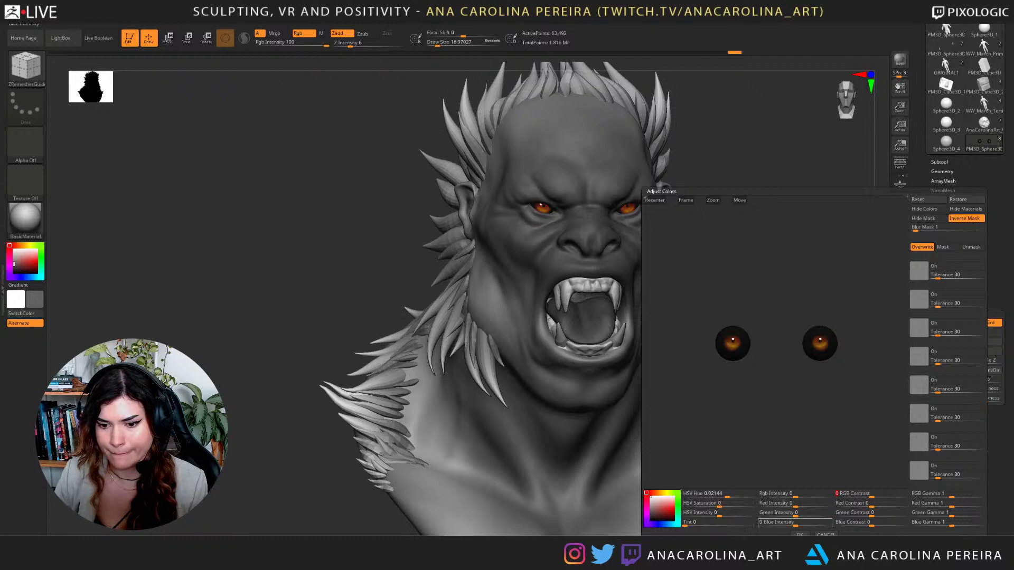
{"action": "key", "text": "Tab"}
{"action": "key", "text": "Tab"}
{"action": "key", "text": "Tab"}
{"action": "key", "text": "Tab"}
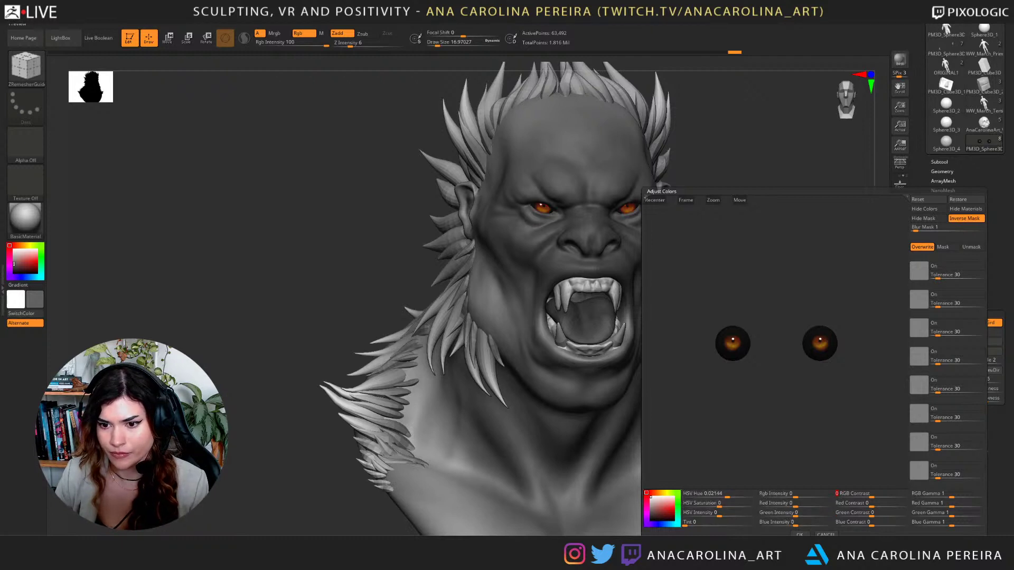
{"action": "key", "text": "Tab"}
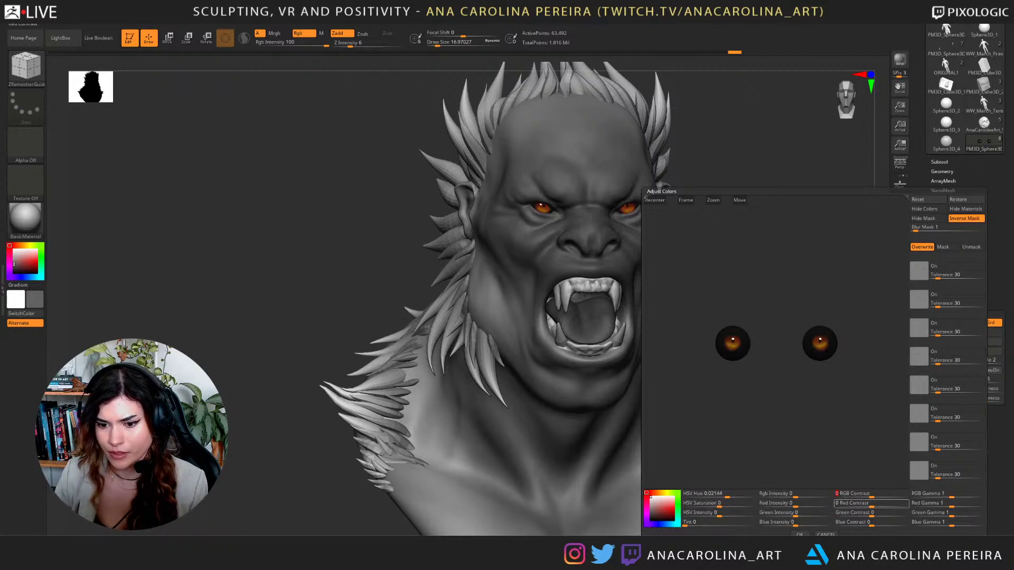
{"action": "key", "text": "shift+Tab"}
{"action": "key", "text": "shift+Tab"}
{"action": "key", "text": "shift+Tab"}
{"action": "key", "text": "shift+Tab"}
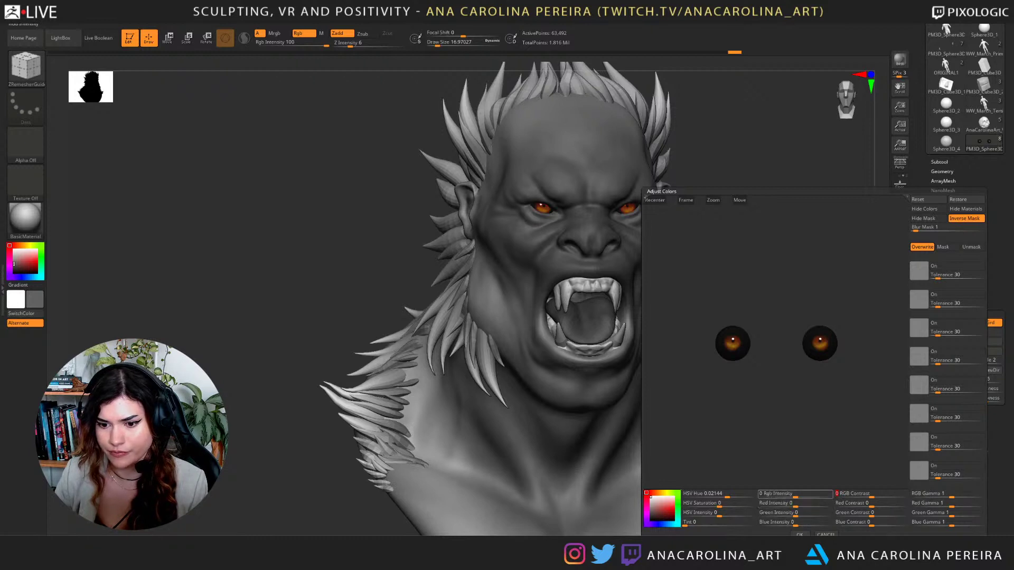
Raise the eyes' Rgb Intensity slightly and apply the color adjustment.
{"action": "left_click_drag", "start_coordinate": [796, 496], "coordinate": [803, 496]}
{"action": "left_click", "coordinate": [799, 535]}
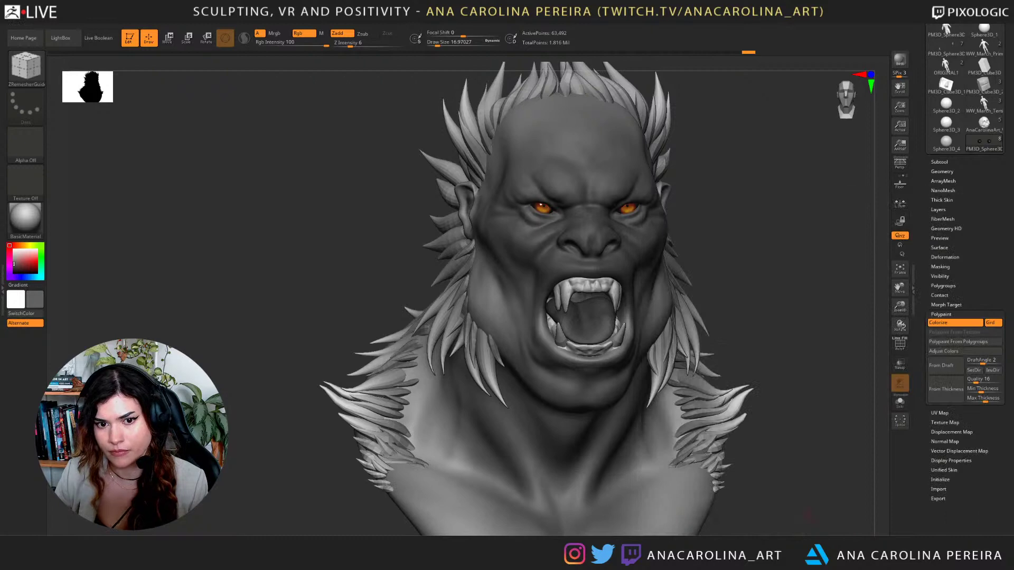
{"action": "mouse_move", "coordinate": [808, 515]}
{"action": "right_mouse_down", "text": "ctrl"}
{"action": "mouse_move", "coordinate": [803, 433]}
{"action": "mouse_move", "coordinate": [820, 528]}
{"action": "right_mouse_up", "text": "ctrl"}
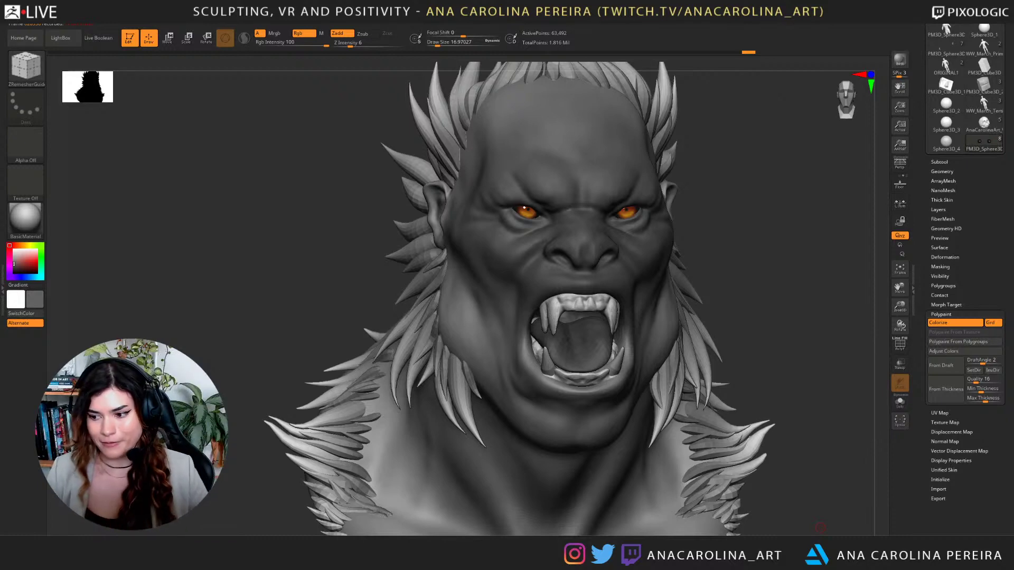
{"action": "key", "text": "ctrl+z"}
{"action": "key", "text": "ctrl+z"}
{"action": "key", "text": "ctrl+z"}
{"action": "key", "text": "ctrl+z"}
{"action": "key", "text": "ctrl+z"}
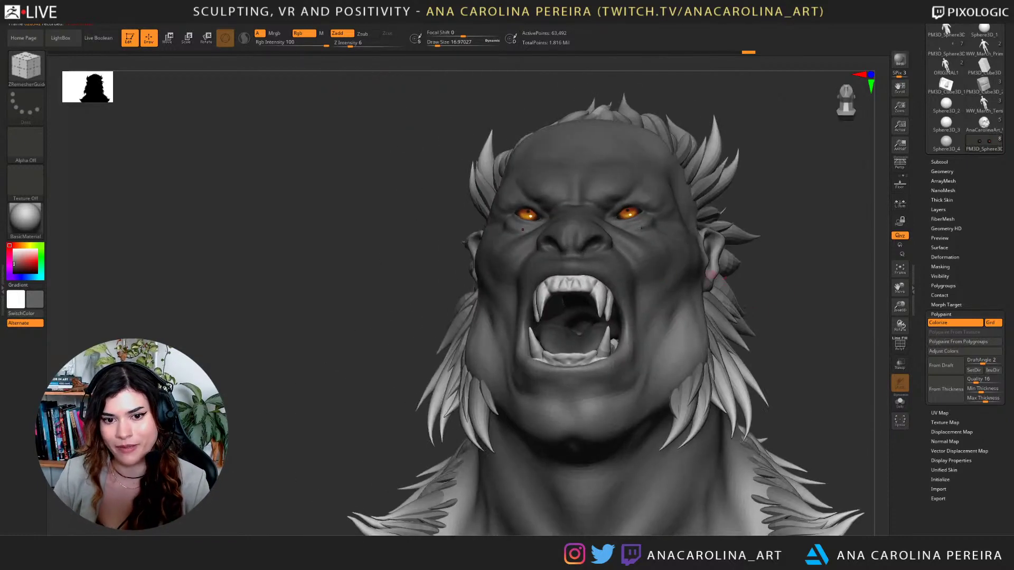
Select the head subtool and smooth its cheek and jaw area with a draw size of about 83.
{"action": "mouse_move", "coordinate": [772, 262]}
{"action": "left_mouse_down", "text": "alt"}
{"action": "mouse_move", "coordinate": [803, 234]}
{"action": "mouse_move", "coordinate": [805, 269]}
{"action": "left_mouse_up", "text": "alt"}
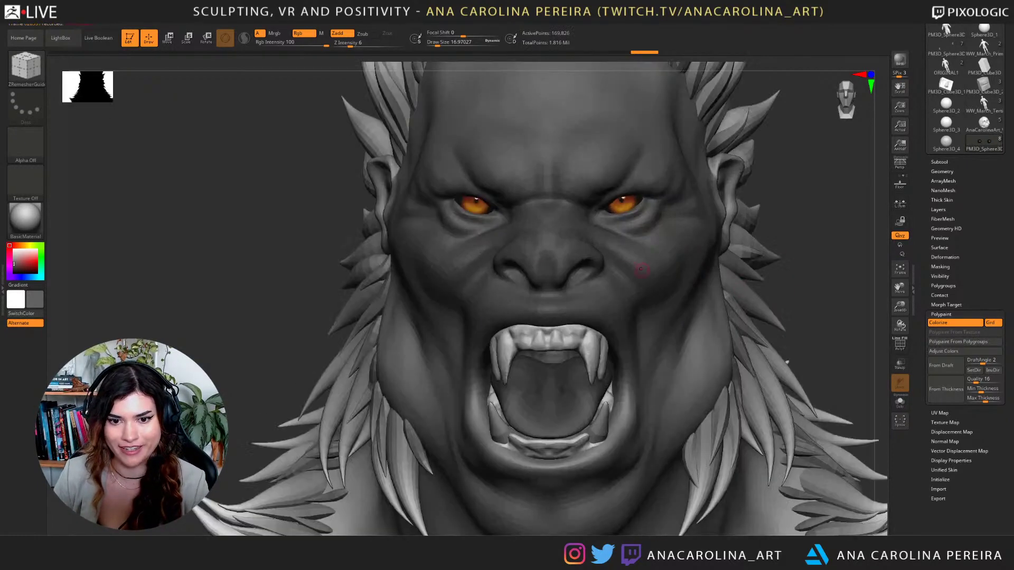
{"action": "key", "text": "s"}
{"action": "key", "text": "ctrl+shift+z"}
{"action": "key", "text": "ctrl+shift+z"}
{"action": "key", "text": "ctrl+shift+z"}
{"action": "key", "text": "ctrl+shift+z"}
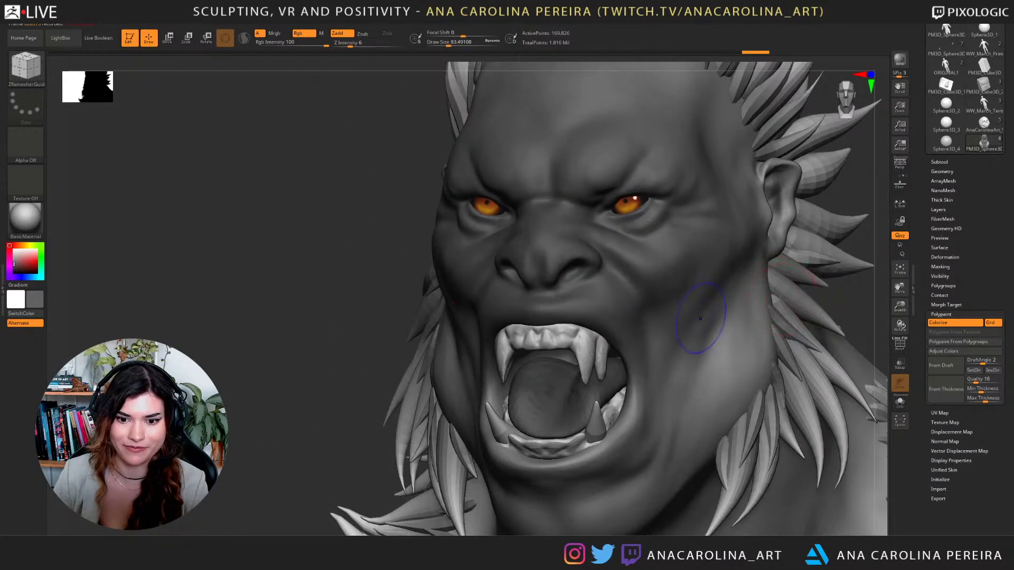
{"action": "left_click_drag", "start_coordinate": [700, 318], "coordinate": [624, 454], "text": "shift"}
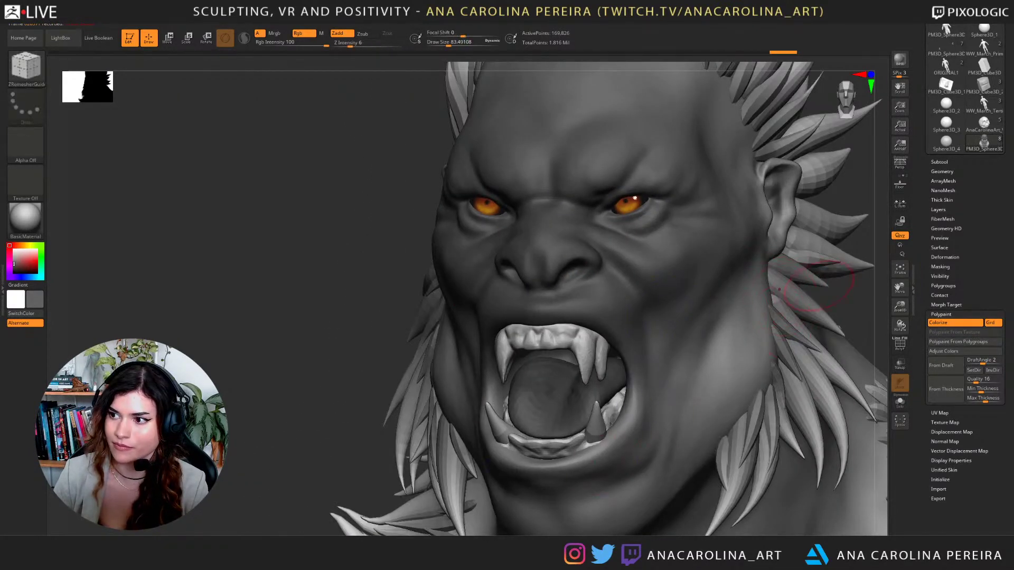
Sharpen the creases around the nose and nostrils with the DamStandard brush at a draw size of about 41.
{"action": "key", "text": "b"}
{"action": "key", "text": "d"}
{"action": "key", "text": "s"}
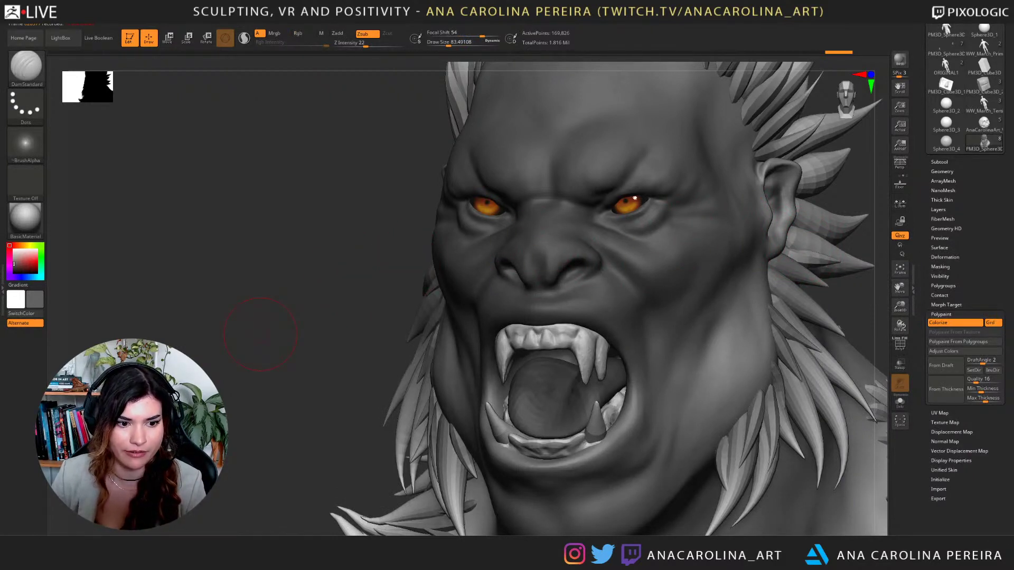
{"action": "left_click_drag", "start_coordinate": [260, 334], "coordinate": [315, 278]}
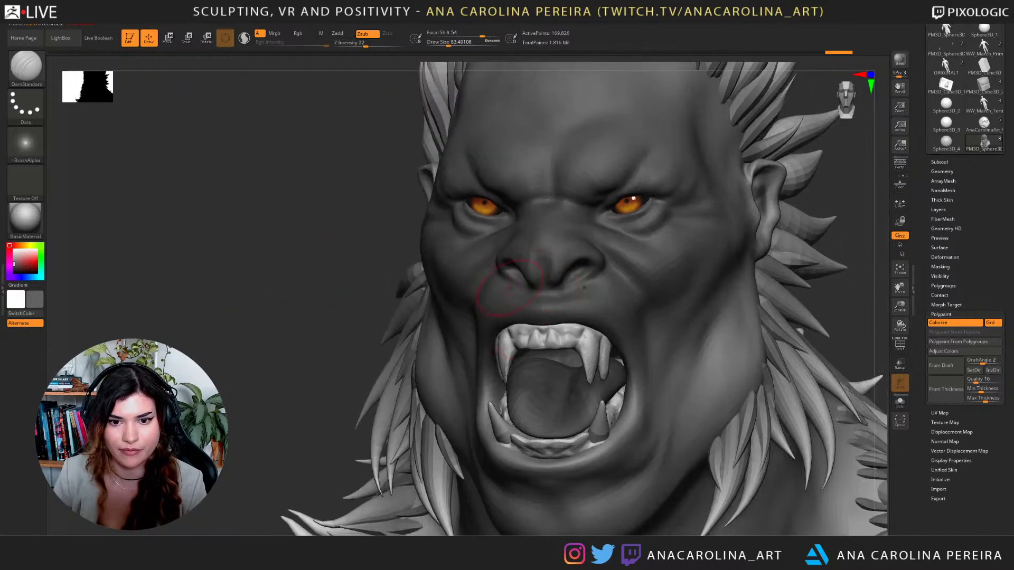
{"action": "left_click_drag", "start_coordinate": [509, 287], "coordinate": [417, 276]}
{"action": "mouse_move", "coordinate": [690, 259]}
{"action": "left_mouse_down"}
{"action": "mouse_move", "coordinate": [731, 247]}
{"action": "mouse_move", "coordinate": [745, 291]}
{"action": "left_mouse_up"}
{"action": "key", "text": "space"}
{"action": "left_click_drag", "start_coordinate": [515, 255], "coordinate": [507, 255]}
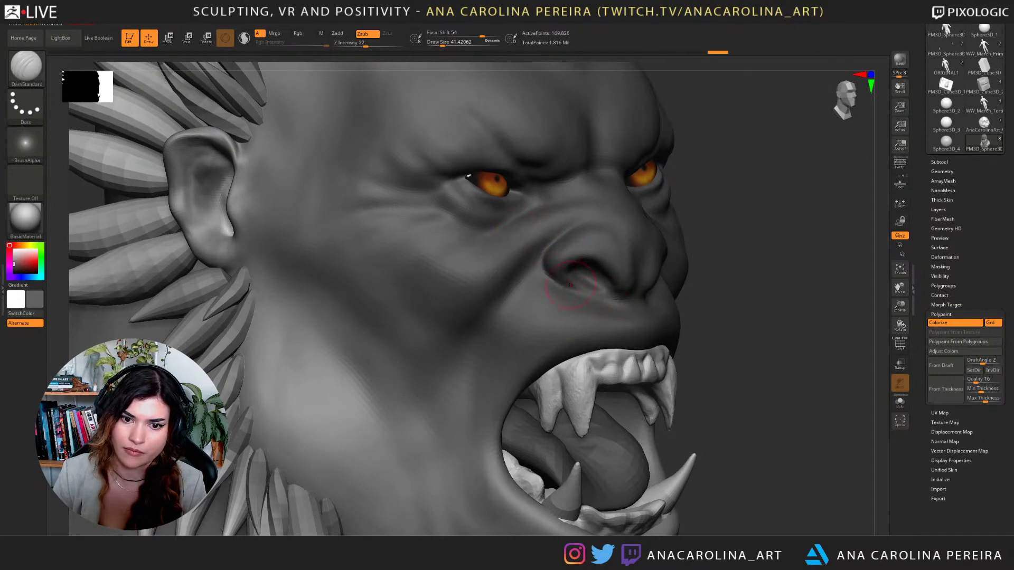
{"action": "left_click_drag", "start_coordinate": [755, 302], "coordinate": [681, 297]}
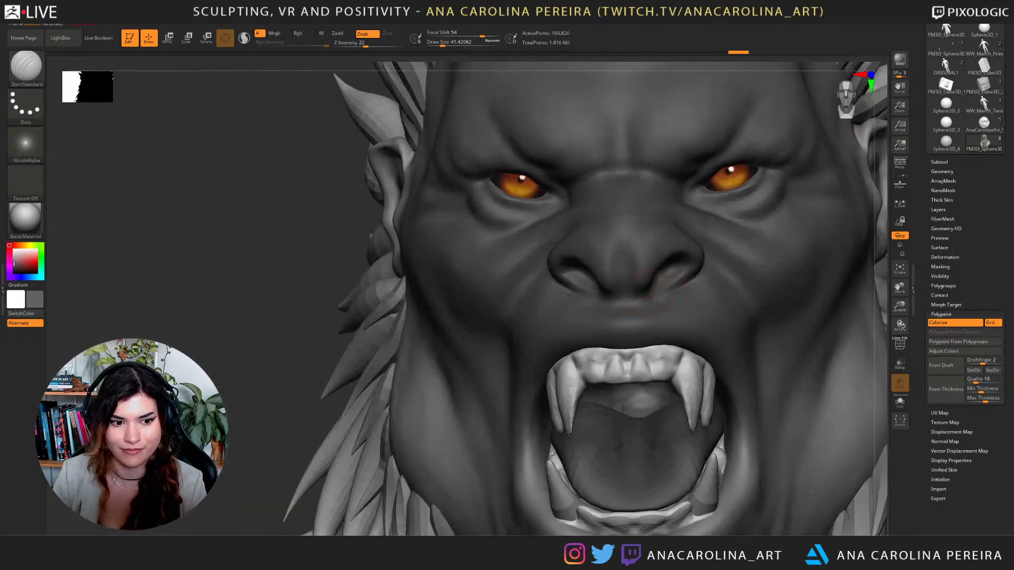
{"action": "right_click_drag", "start_coordinate": [679, 275], "coordinate": [864, 238]}
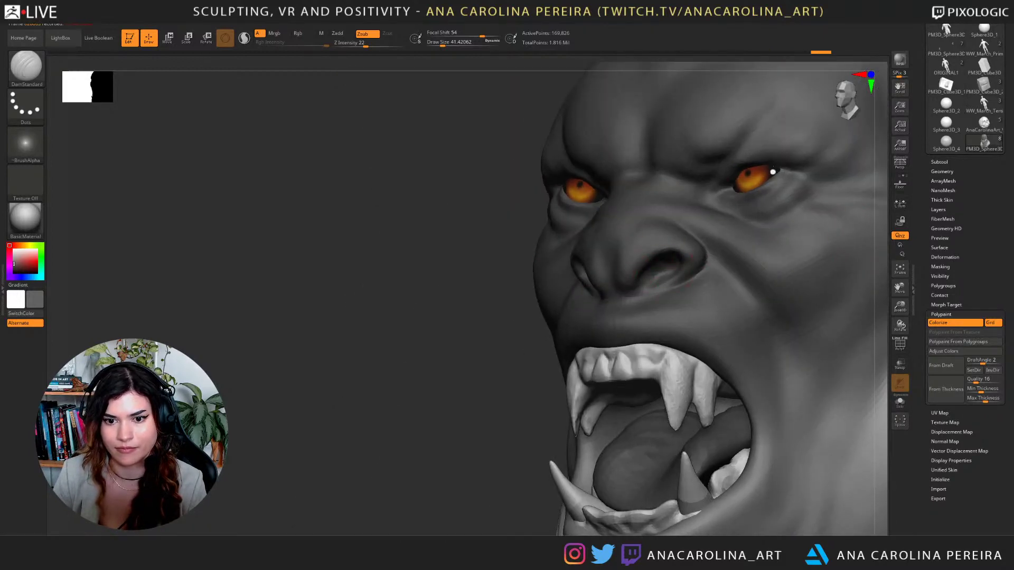
{"action": "right_click_drag", "start_coordinate": [577, 262], "coordinate": [544, 285]}
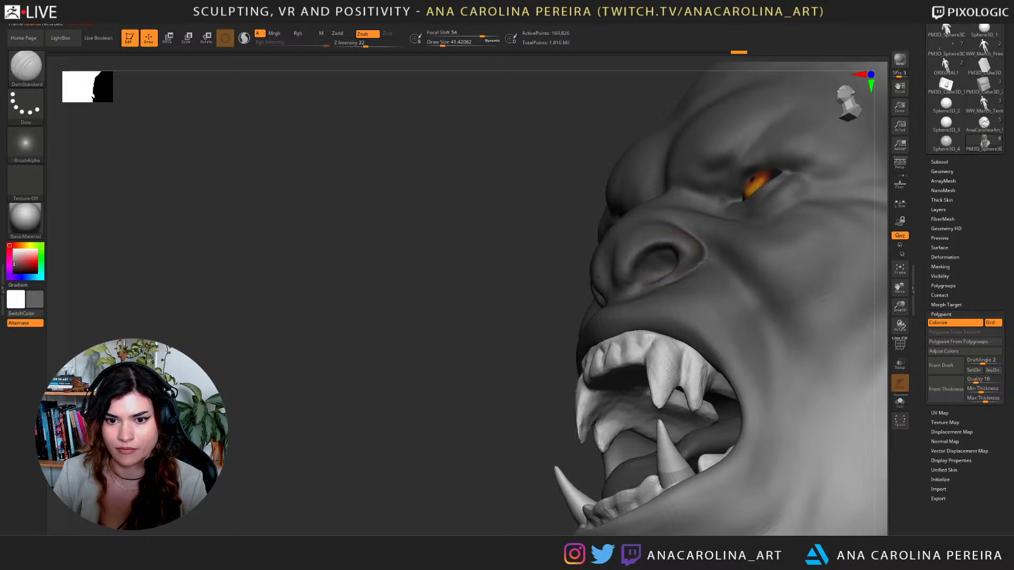
Build up the rim of the nostril with the ClayBuildup brush at a draw size of about 37.
{"action": "key", "text": "b"}
{"action": "key", "text": "c"}
{"action": "left_click_drag", "start_coordinate": [654, 253], "coordinate": [652, 253]}
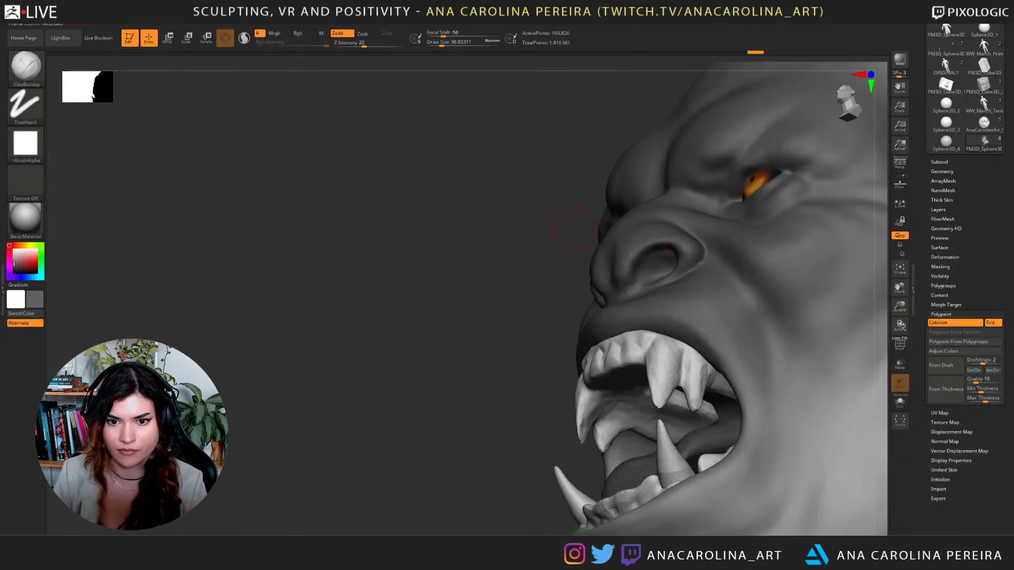
{"action": "mouse_move", "coordinate": [587, 235]}
{"action": "left_mouse_down"}
{"action": "mouse_move", "coordinate": [642, 241]}
{"action": "mouse_move", "coordinate": [663, 266]}
{"action": "left_mouse_up"}
Smooth the area under the nose and around the nostrils, and set the ClayBuildup draw size to about 49.
{"action": "right_click_drag", "start_coordinate": [528, 248], "coordinate": [623, 275]}
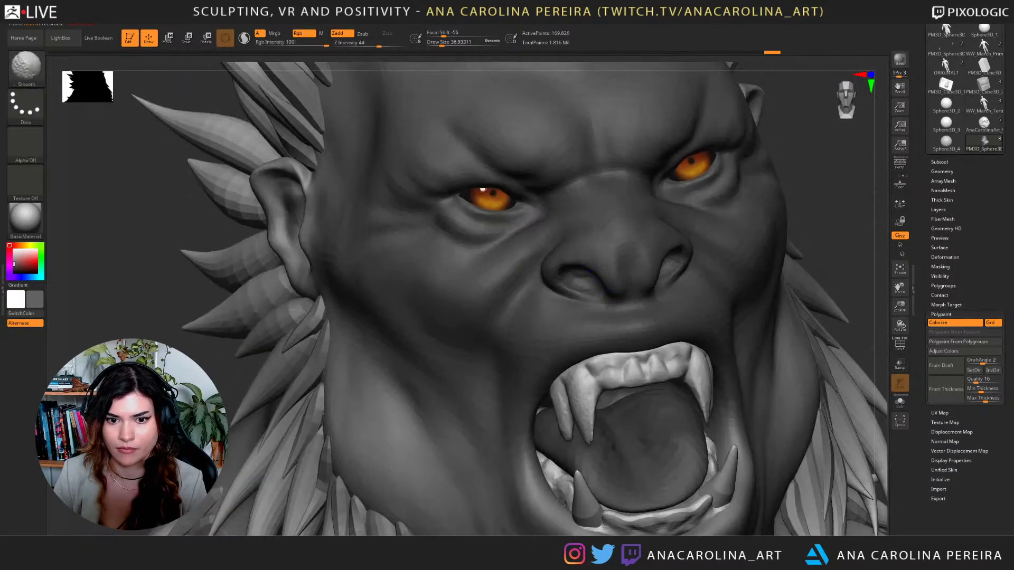
{"action": "mouse_move", "coordinate": [623, 280]}
{"action": "left_mouse_down", "text": "shift"}
{"action": "mouse_move", "coordinate": [626, 291]}
{"action": "mouse_move", "coordinate": [674, 255]}
{"action": "mouse_move", "coordinate": [667, 268]}
{"action": "left_mouse_up", "text": "shift"}
{"action": "key", "text": "space"}
{"action": "mouse_move", "coordinate": [564, 274]}
{"action": "left_mouse_down"}
{"action": "mouse_move", "coordinate": [562, 285]}
{"action": "mouse_move", "coordinate": [562, 267]}
{"action": "left_mouse_up"}
{"action": "key", "text": "space"}
{"action": "right_click_drag", "start_coordinate": [702, 227], "coordinate": [700, 138], "text": "ctrl"}
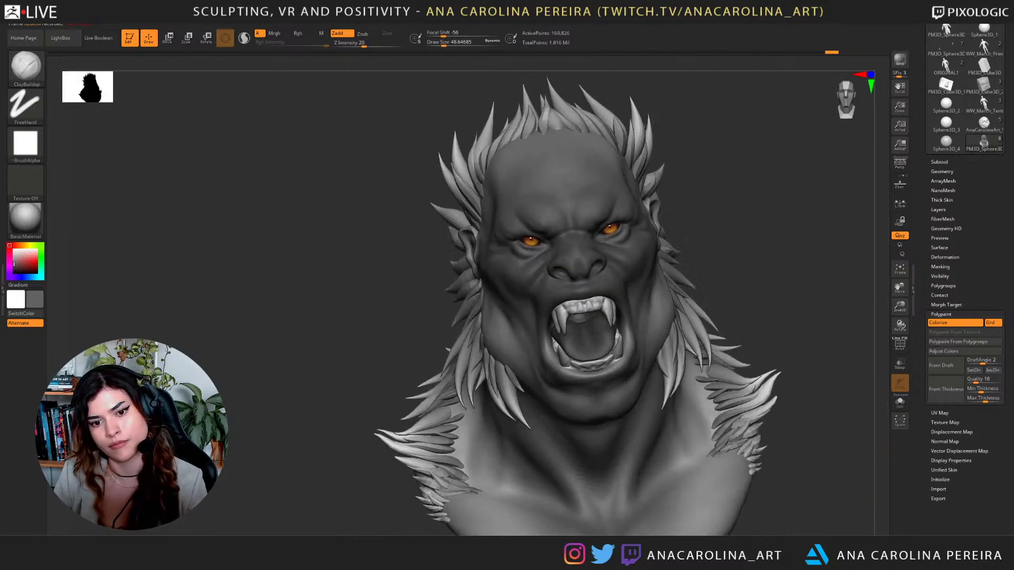
Try a ClayBuildup stroke on the tip of the nose, undo it, and smooth the nose tip.
{"action": "right_click_drag", "start_coordinate": [760, 179], "coordinate": [787, 306]}
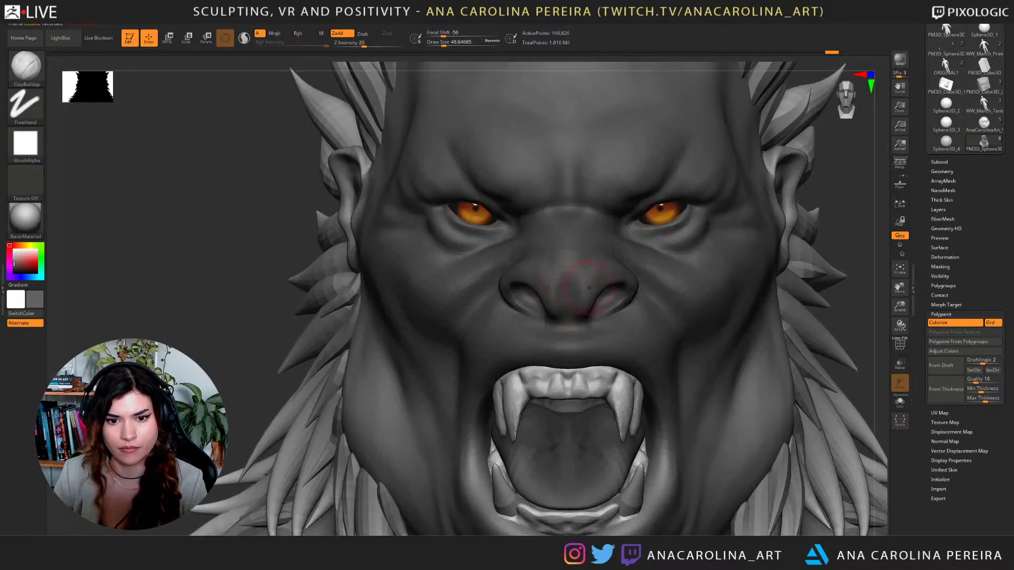
{"action": "left_click_drag", "start_coordinate": [588, 284], "coordinate": [584, 302]}
{"action": "key", "text": "ctrl+z"}
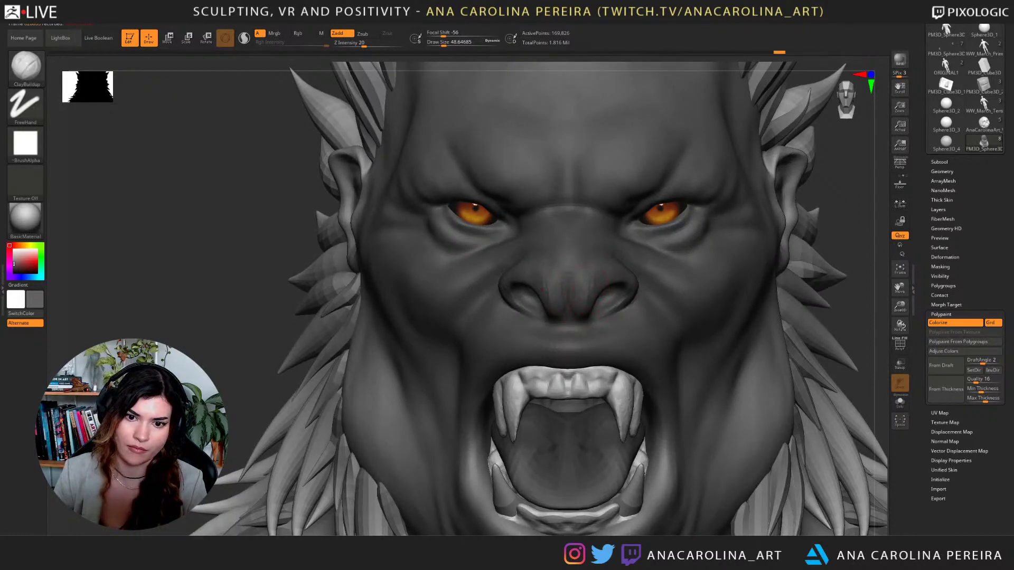
{"action": "key", "text": "shift"}
{"action": "left_click_drag", "start_coordinate": [569, 280], "coordinate": [569, 303], "text": "shift"}
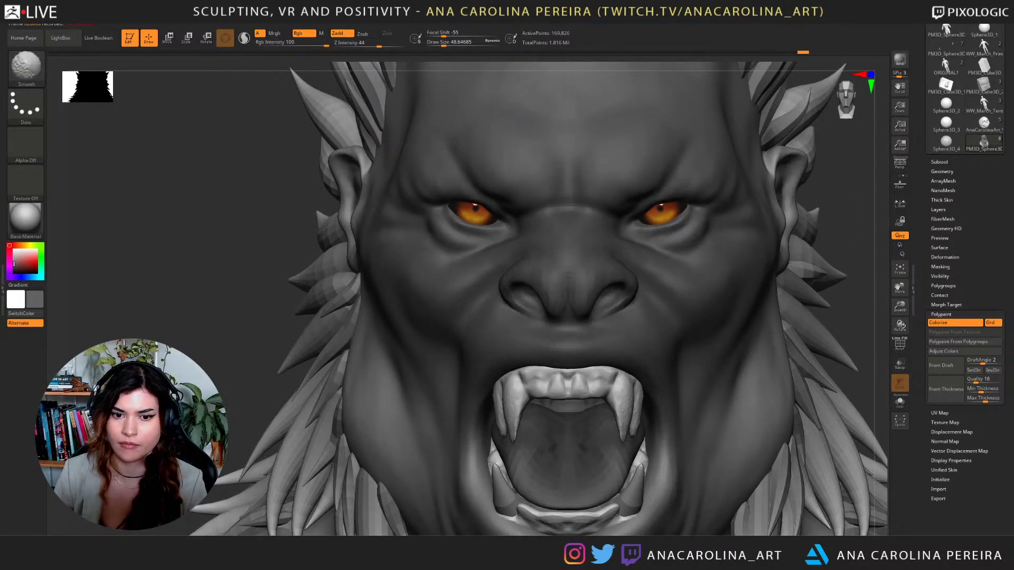
Build up the nostril wing with the ClayBuildup brush at a draw size of about 49 and smooth its edge.
{"action": "right_click_drag", "start_coordinate": [475, 267], "coordinate": [523, 268]}
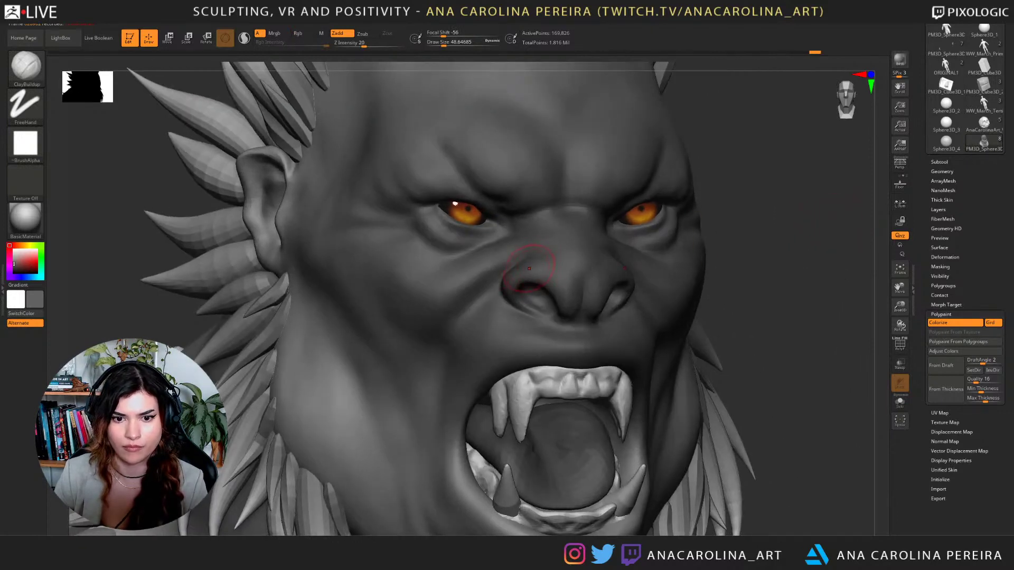
{"action": "left_click_drag", "start_coordinate": [528, 271], "coordinate": [540, 264]}
{"action": "key", "text": "ctrl+z"}
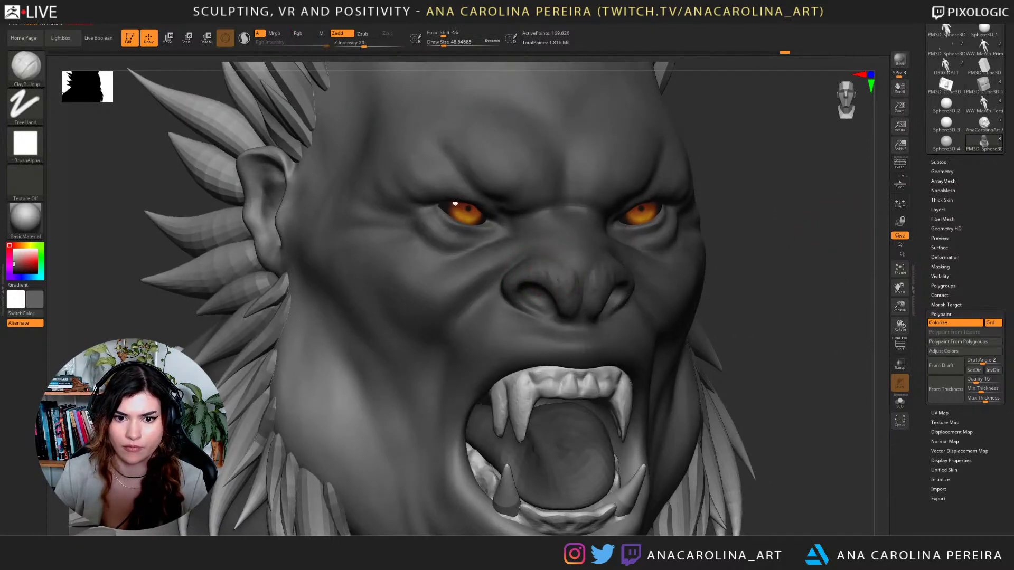
{"action": "key", "text": "ctrl+shift+z"}
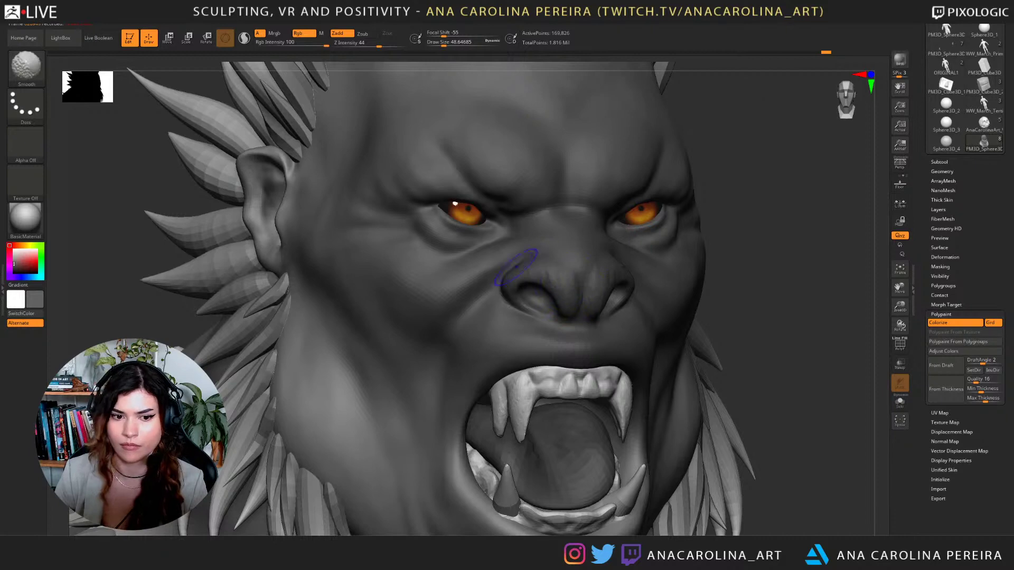
{"action": "left_click_drag", "start_coordinate": [517, 266], "coordinate": [523, 263], "text": "shift"}
Sharpen the crease where the nostril meets the cheek with the DamStandard brush at a draw size of about 49.
{"action": "mouse_move", "coordinate": [758, 261]}
{"action": "left_mouse_down"}
{"action": "mouse_move", "coordinate": [600, 265]}
{"action": "mouse_move", "coordinate": [646, 259]}
{"action": "left_mouse_up"}
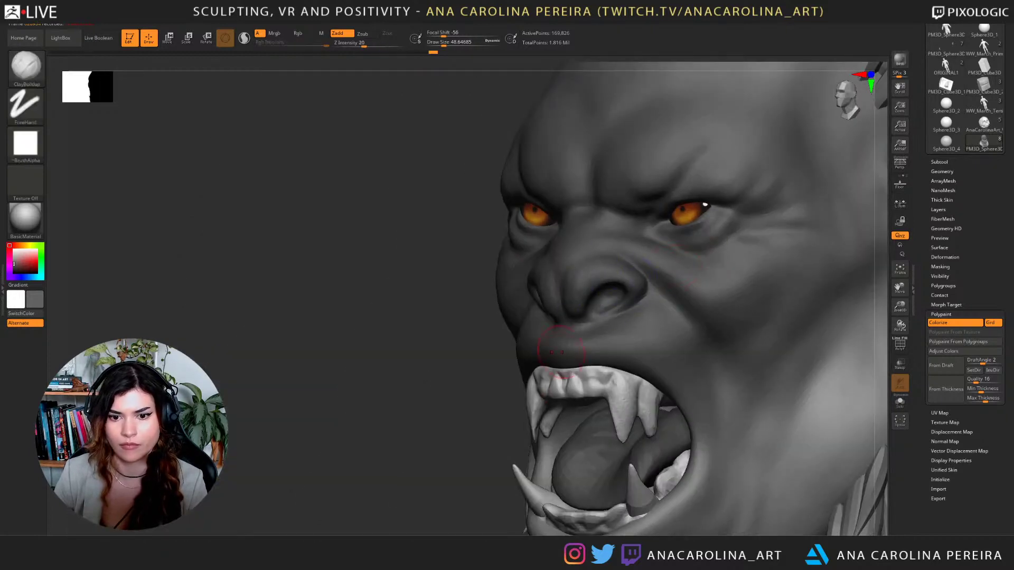
{"action": "mouse_move", "coordinate": [880, 338]}
{"action": "left_mouse_down", "text": "alt"}
{"action": "mouse_move", "coordinate": [874, 317]}
{"action": "mouse_move", "coordinate": [819, 324]}
{"action": "mouse_move", "coordinate": [808, 353]}
{"action": "left_mouse_up", "text": "alt"}
{"action": "key", "text": "b"}
{"action": "key", "text": "d"}
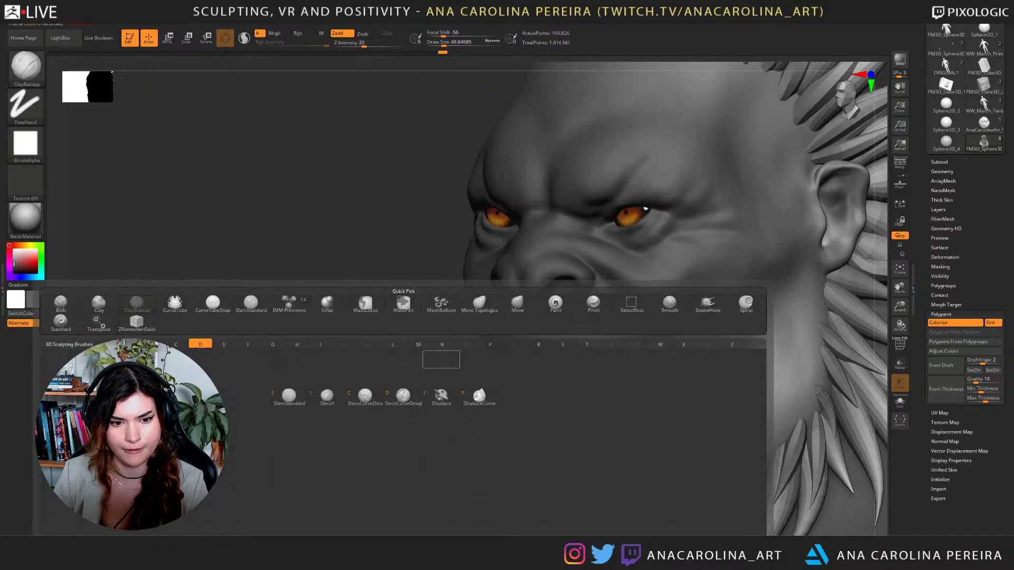
{"action": "key", "text": "s"}
{"action": "left_click_drag", "start_coordinate": [592, 263], "coordinate": [600, 272]}
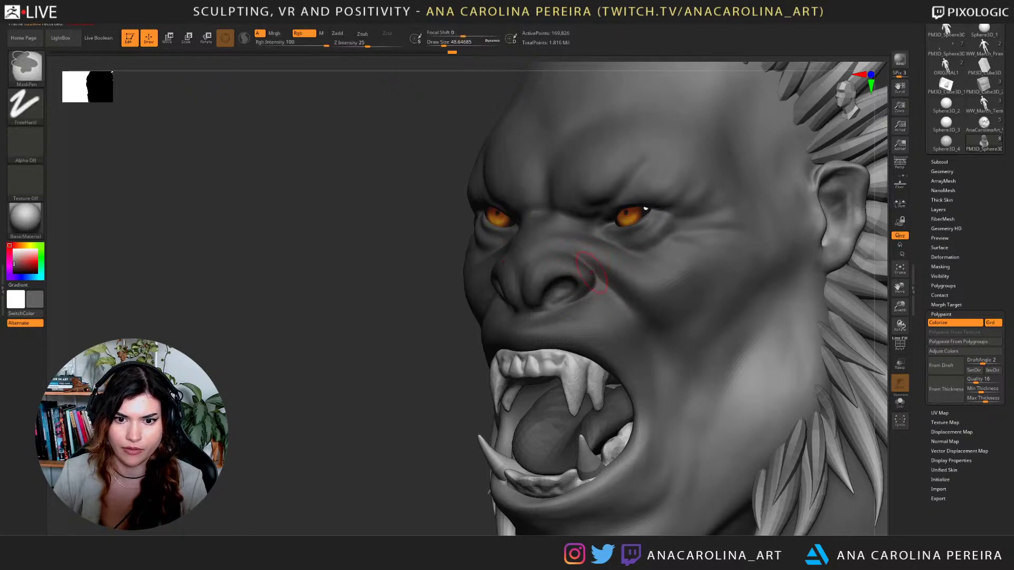
{"action": "key", "text": "ctrl+shift+z"}
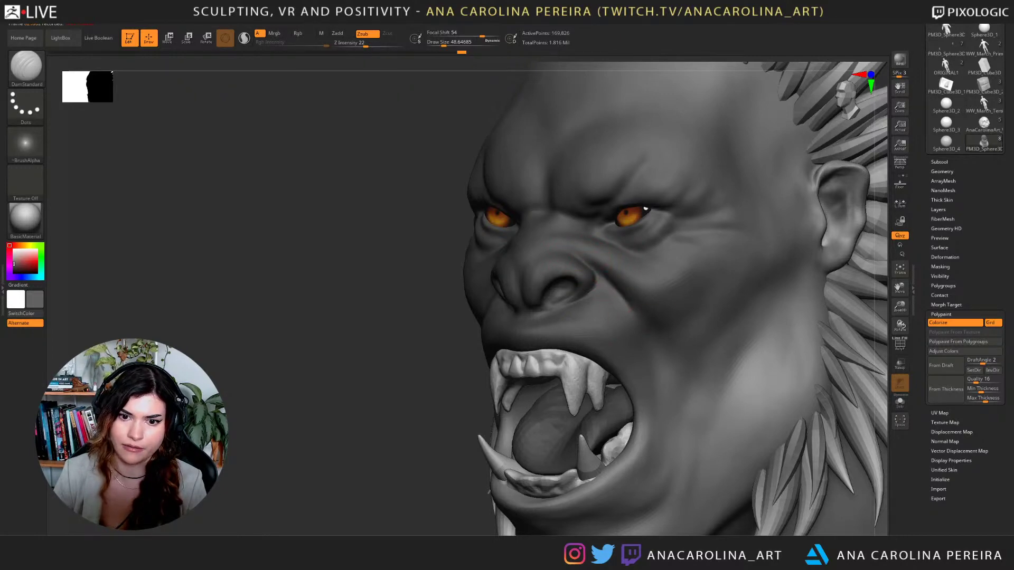
{"action": "key", "text": "ctrl+shift+z"}
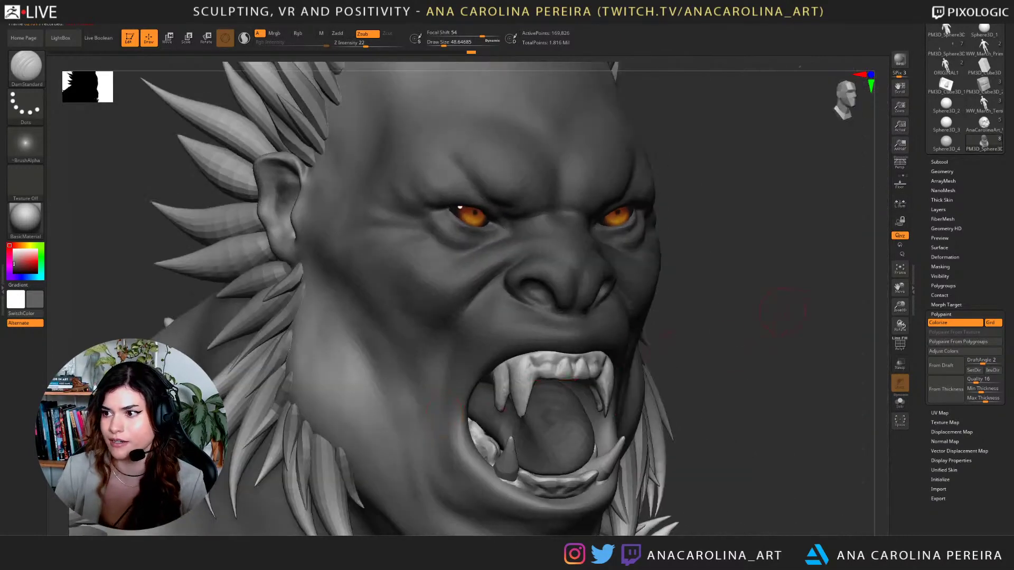
Deepen the fold running from the nose down the cheek with the DamStandard brush at a draw size of about 74.
{"action": "key", "text": "space"}
{"action": "left_click_drag", "start_coordinate": [783, 312], "coordinate": [796, 305]}
{"action": "left_click_drag", "start_coordinate": [776, 317], "coordinate": [832, 304]}
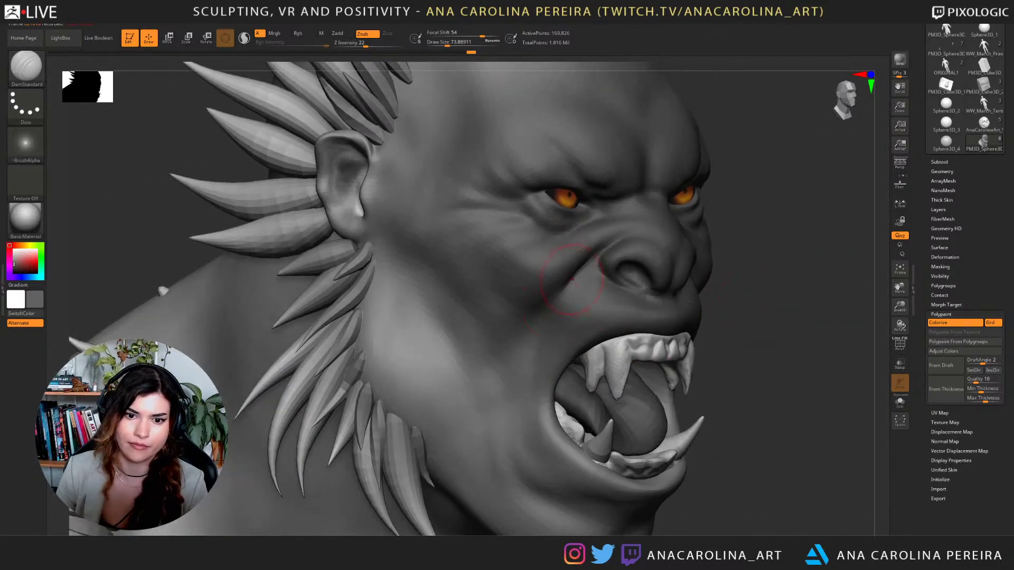
{"action": "key", "text": "ctrl+shift+z"}
{"action": "key", "text": "ctrl+shift+z"}
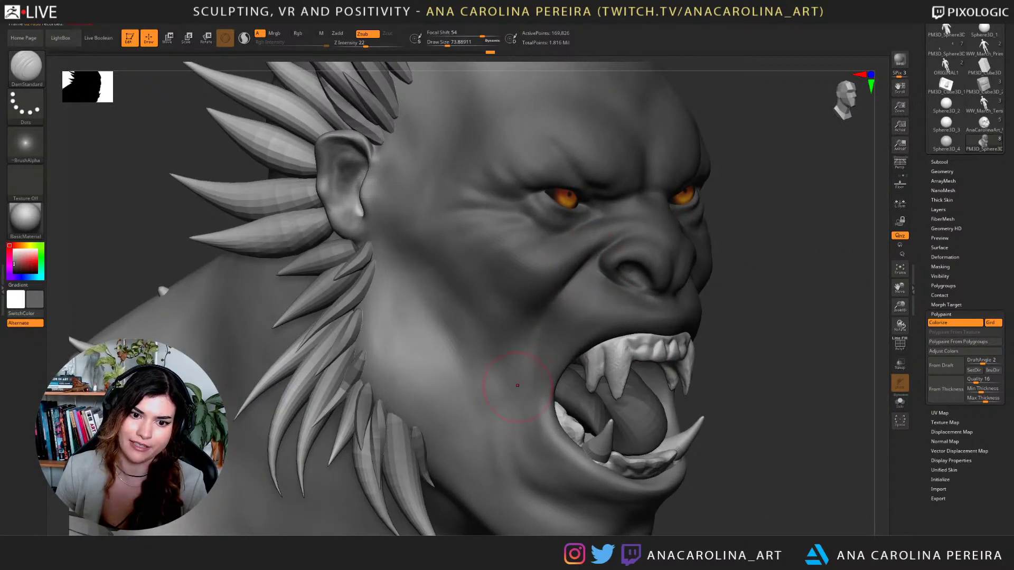
{"action": "key", "text": "ctrl+shift+z"}
Smooth and refine the cheek fold beside the corner of the mouth with the DamStandard brush.
{"action": "key", "text": "ctrl+shift+z"}
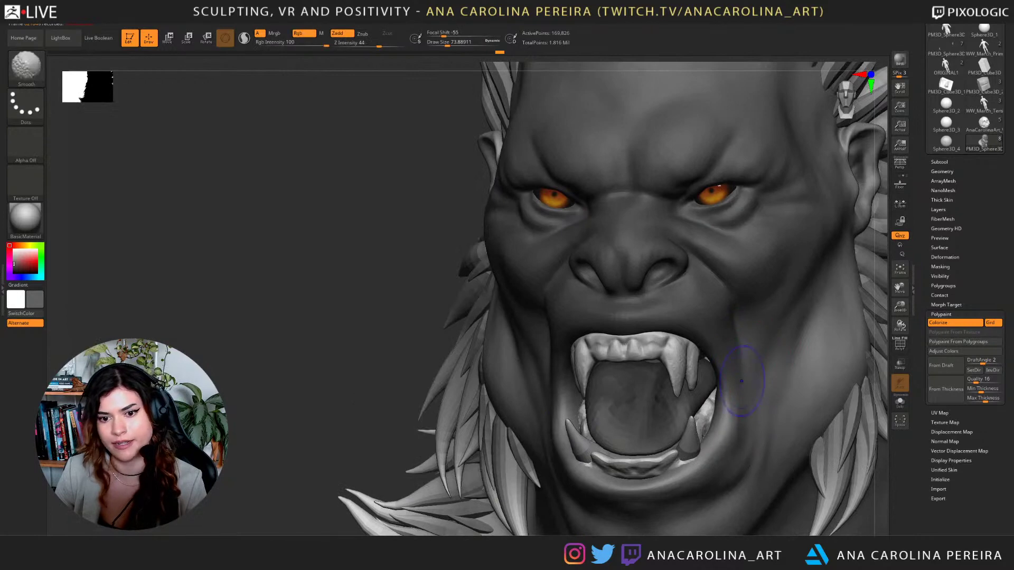
{"action": "key", "text": "ctrl+shift+z"}
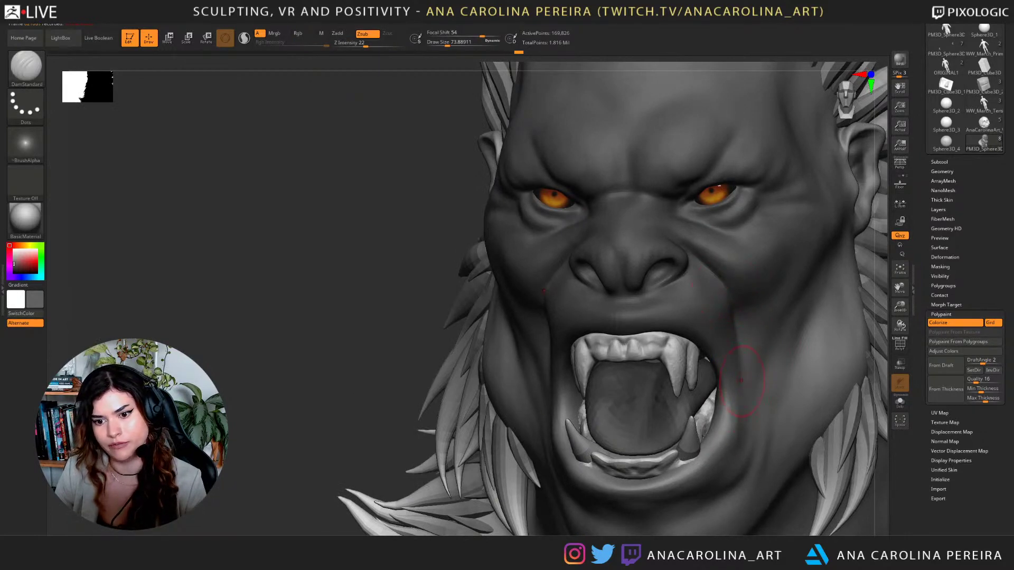
{"action": "key", "text": "ctrl+shift+z"}
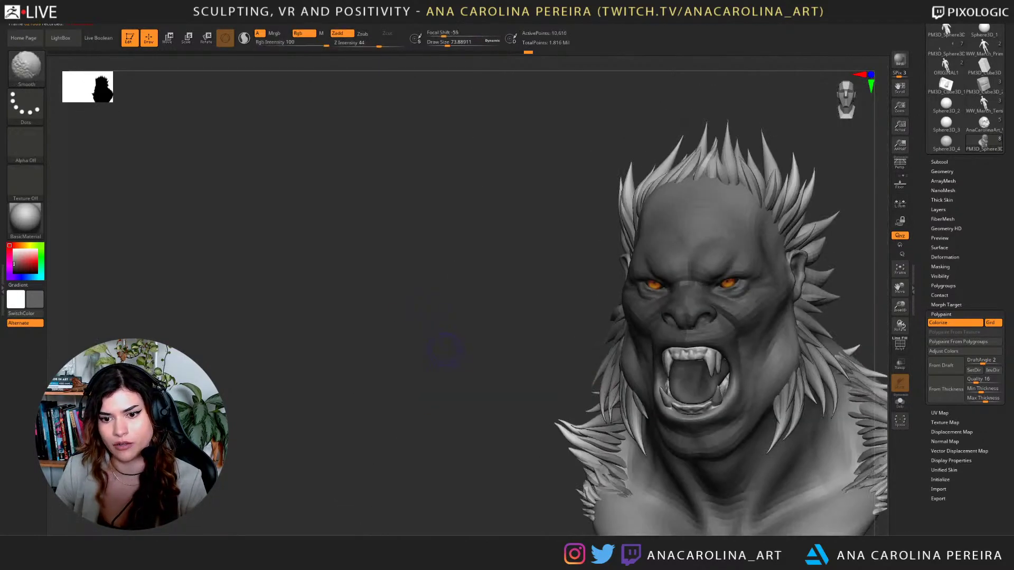
{"action": "key", "text": "ctrl+shift+z"}
{"action": "key", "text": "ctrl+shift+z"}
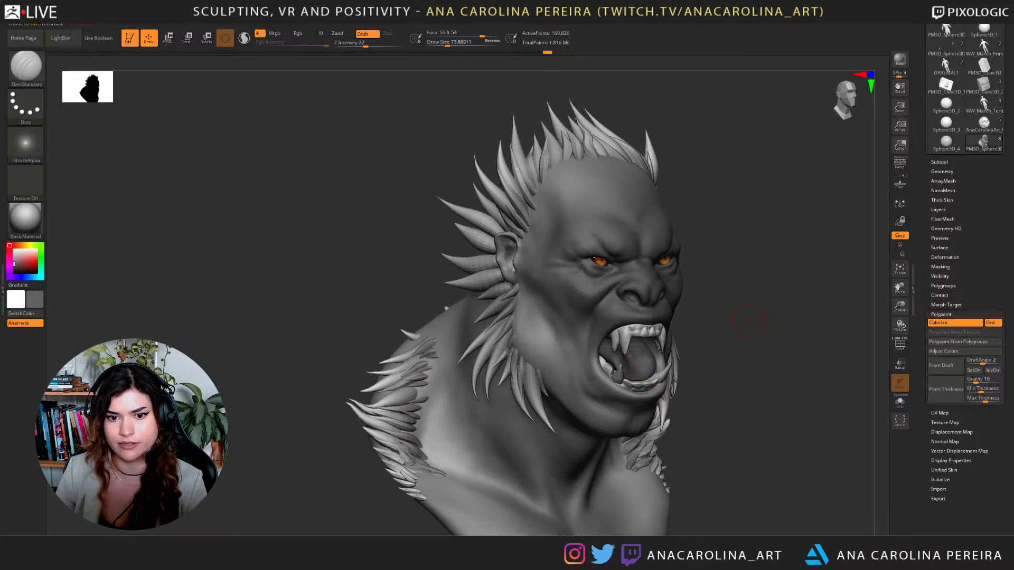
{"action": "left_click_drag", "start_coordinate": [748, 321], "coordinate": [739, 383], "text": "alt"}
{"action": "left_click_drag", "start_coordinate": [792, 338], "coordinate": [739, 333]}
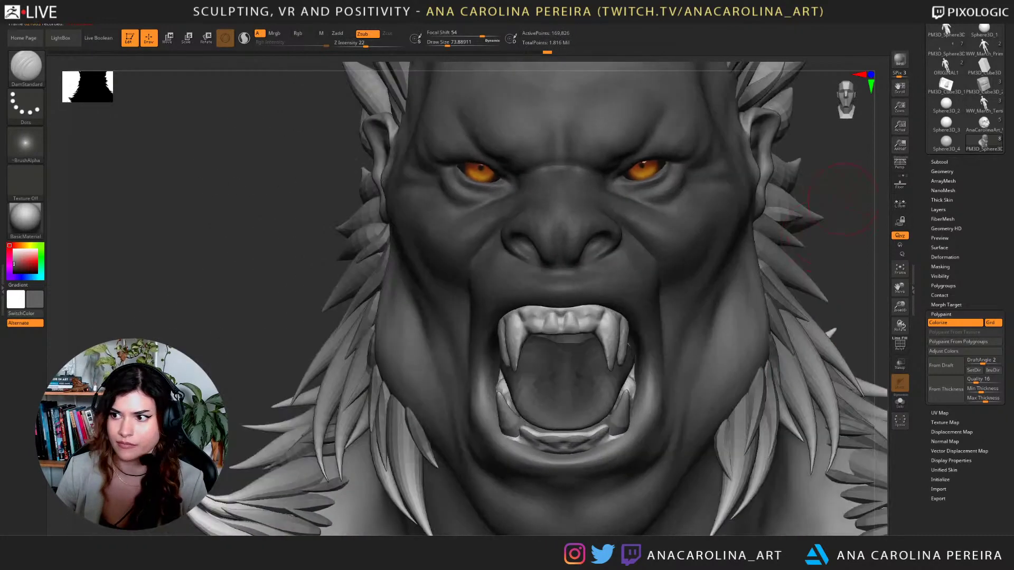
Reshape the cheek fold and mouth corner with the Move brush, enlarging its draw size to about 97.
{"action": "left_click_drag", "start_coordinate": [842, 198], "coordinate": [795, 231]}
{"action": "key", "text": "b"}
{"action": "key", "text": "m"}
{"action": "key", "text": "v"}
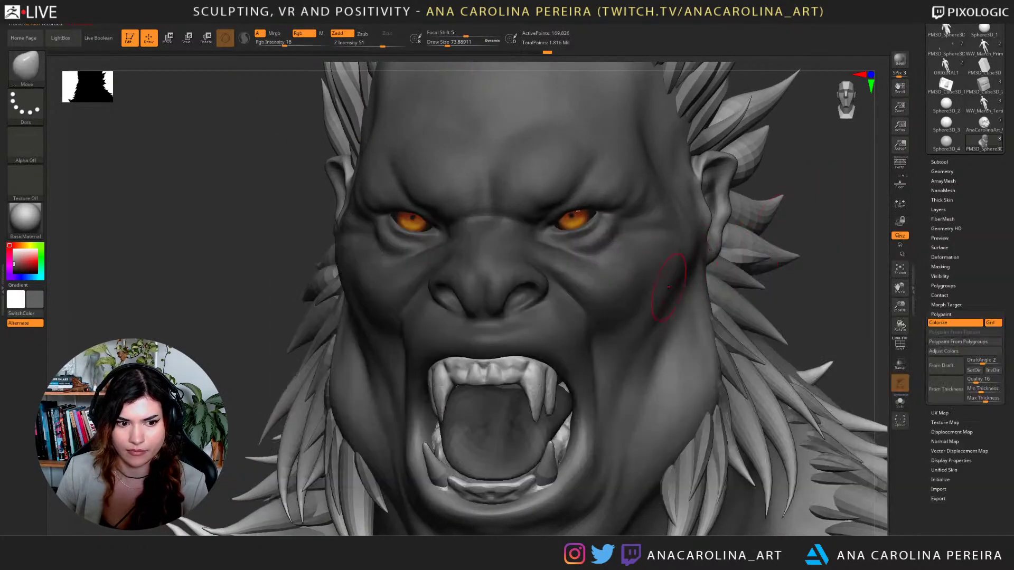
{"action": "mouse_move", "coordinate": [587, 314]}
{"action": "left_mouse_down"}
{"action": "mouse_move", "coordinate": [576, 300]}
{"action": "mouse_move", "coordinate": [592, 355]}
{"action": "mouse_move", "coordinate": [592, 346]}
{"action": "left_mouse_up"}
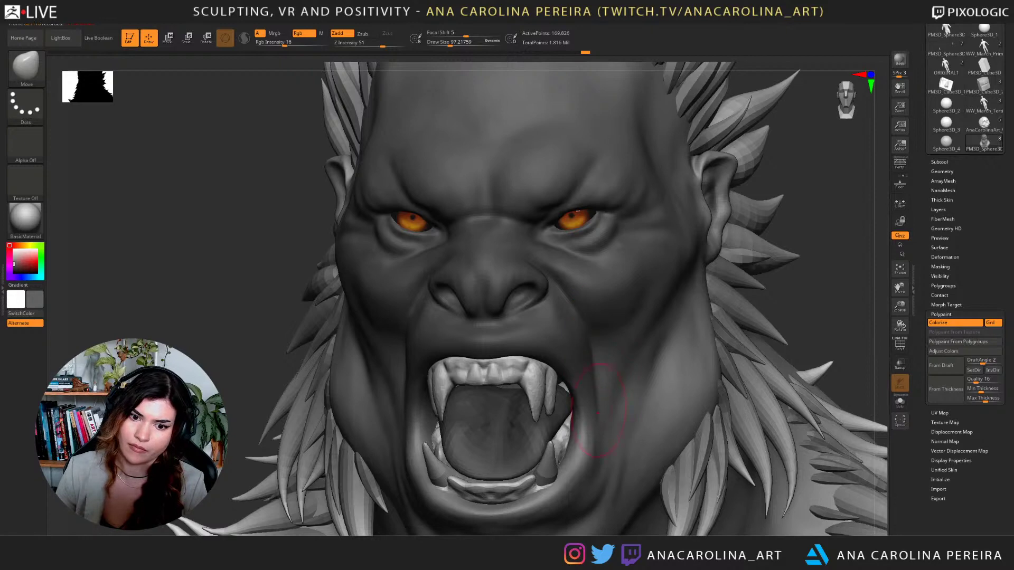
{"action": "left_click_drag", "start_coordinate": [597, 411], "coordinate": [606, 438]}
Build up the lip edge beside the upper fangs with the ClayBuildup brush at a draw size of about 31.
{"action": "mouse_move", "coordinate": [805, 327]}
{"action": "left_mouse_down", "text": "alt"}
{"action": "mouse_move", "coordinate": [795, 268]}
{"action": "mouse_move", "coordinate": [700, 287]}
{"action": "mouse_move", "coordinate": [661, 350]}
{"action": "mouse_move", "coordinate": [772, 324]}
{"action": "mouse_move", "coordinate": [739, 353]}
{"action": "left_mouse_up", "text": "alt"}
{"action": "key", "text": "b"}
{"action": "key", "text": "c"}
{"action": "key", "text": "b"}
{"action": "key", "text": "space"}
{"action": "left_click", "coordinate": [756, 301]}
{"action": "left_click_drag", "start_coordinate": [754, 302], "coordinate": [713, 351], "text": "alt"}
{"action": "key", "text": "space"}
{"action": "left_click", "coordinate": [557, 337]}
{"action": "key", "text": "space"}
{"action": "left_click", "coordinate": [547, 340]}
{"action": "mouse_move", "coordinate": [549, 346]}
{"action": "left_mouse_down"}
{"action": "mouse_move", "coordinate": [569, 354]}
{"action": "mouse_move", "coordinate": [565, 344]}
{"action": "left_mouse_up"}
{"action": "key", "text": "space"}
{"action": "left_click", "coordinate": [573, 341]}
{"action": "left_click_drag", "start_coordinate": [761, 317], "coordinate": [692, 321]}
{"action": "key", "text": "ctrl+z"}
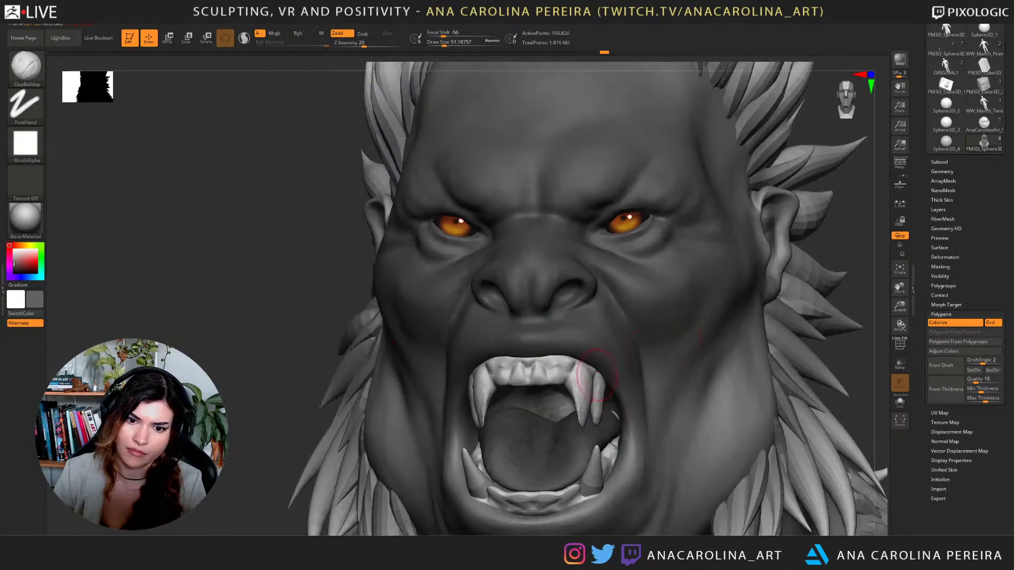
{"action": "left_click_drag", "start_coordinate": [617, 369], "coordinate": [619, 418]}
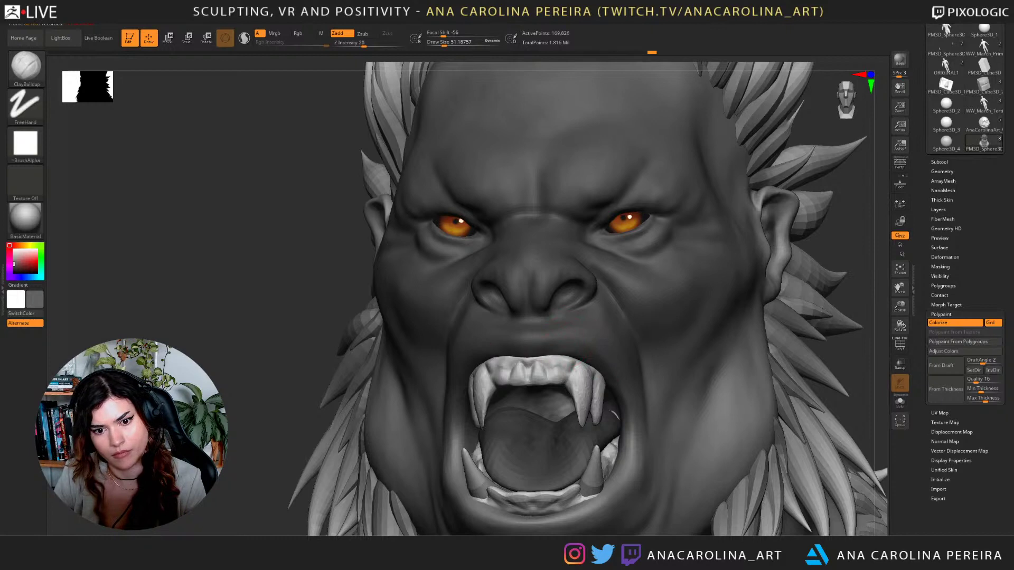
Smooth the lip edge and the side of the nose.
{"action": "key", "text": "shift"}
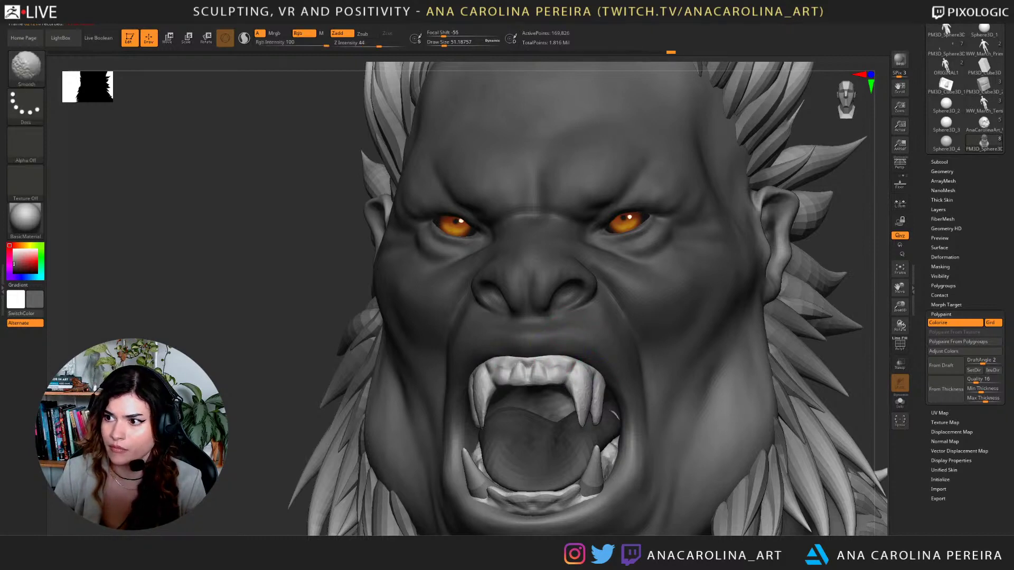
{"action": "left_click_drag", "start_coordinate": [776, 289], "coordinate": [816, 281]}
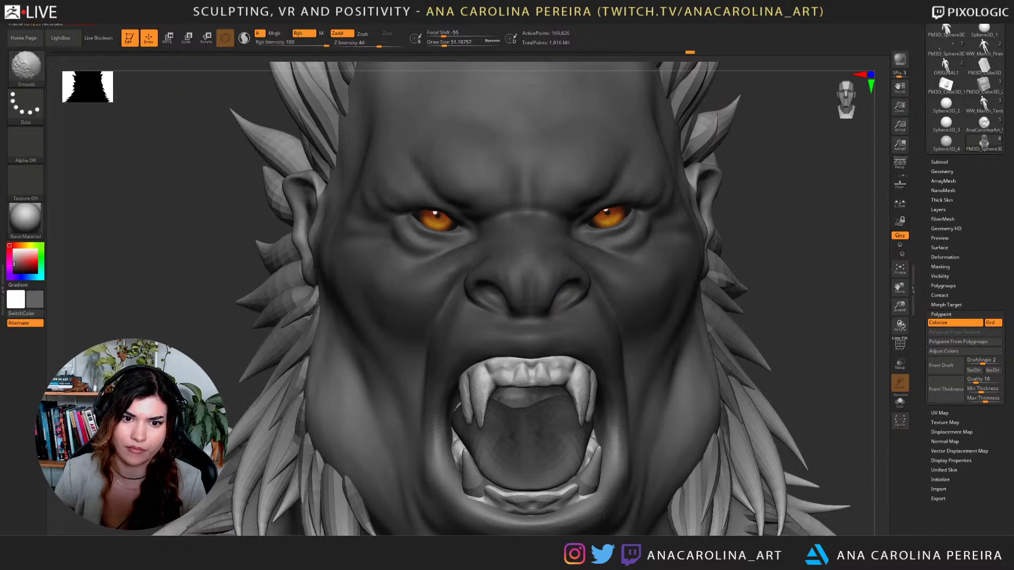
{"action": "left_click_drag", "start_coordinate": [546, 279], "coordinate": [547, 289], "text": "shift"}
{"action": "mouse_move", "coordinate": [780, 298]}
{"action": "left_mouse_down", "text": "alt"}
{"action": "mouse_move", "coordinate": [742, 272]}
{"action": "mouse_move", "coordinate": [778, 277]}
{"action": "left_mouse_up", "text": "alt"}
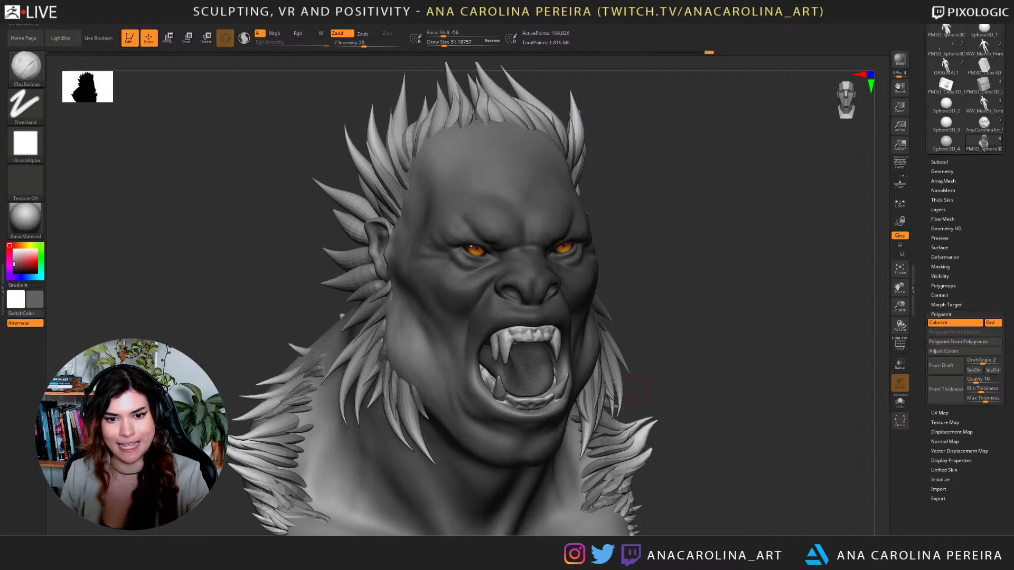
Adjust the shape around the eyes and temples with the Move brush at a draw size of about 83.
{"action": "left_click_drag", "start_coordinate": [760, 317], "coordinate": [681, 322]}
{"action": "left_click_drag", "start_coordinate": [739, 216], "coordinate": [745, 268], "text": "alt"}
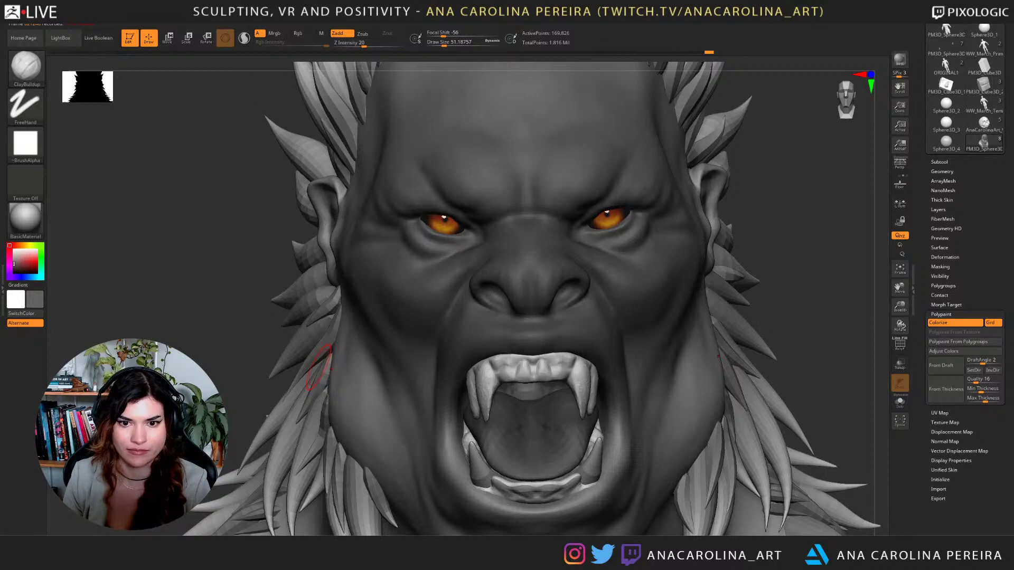
{"action": "left_click_drag", "start_coordinate": [792, 244], "coordinate": [741, 248]}
{"action": "mouse_move", "coordinate": [862, 231]}
{"action": "left_mouse_down", "text": "alt"}
{"action": "mouse_move", "coordinate": [817, 240]}
{"action": "mouse_move", "coordinate": [864, 238]}
{"action": "left_mouse_up", "text": "alt"}
{"action": "key", "text": "b"}
{"action": "key", "text": "m"}
{"action": "key", "text": "v"}
{"action": "left_click_drag", "start_coordinate": [565, 221], "coordinate": [594, 231]}
{"action": "key", "text": "]"}
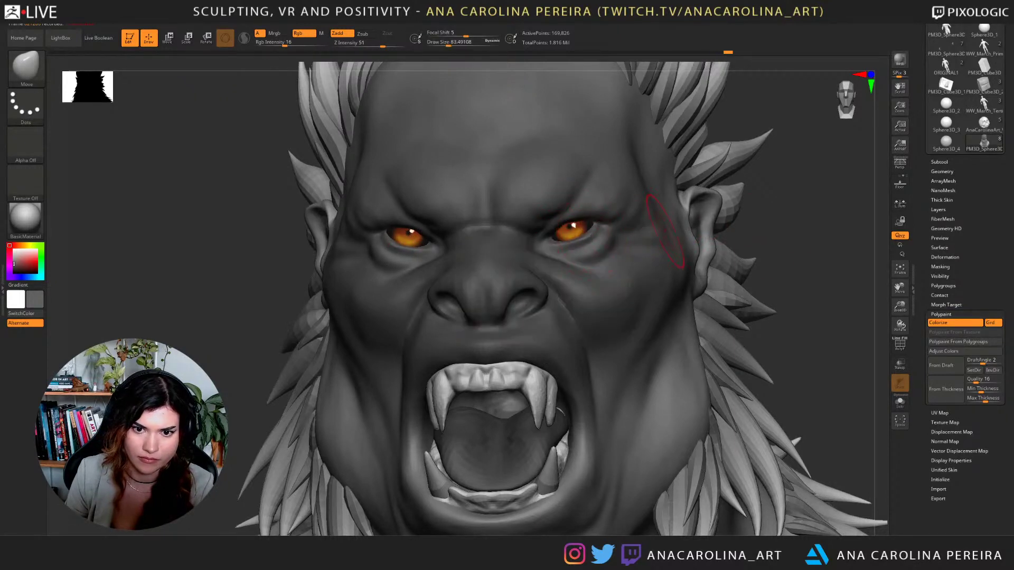
Sharpen the eyelid and brow creases with the DamStandard brush at a draw size of about 39.
{"action": "mouse_move", "coordinate": [786, 217]}
{"action": "left_mouse_down", "text": "alt"}
{"action": "mouse_move", "coordinate": [798, 239]}
{"action": "mouse_move", "coordinate": [826, 231]}
{"action": "mouse_move", "coordinate": [564, 218]}
{"action": "left_mouse_up", "text": "alt"}
{"action": "key", "text": "b"}
{"action": "key", "text": "d"}
{"action": "key", "text": "s"}
{"action": "key", "text": "space"}
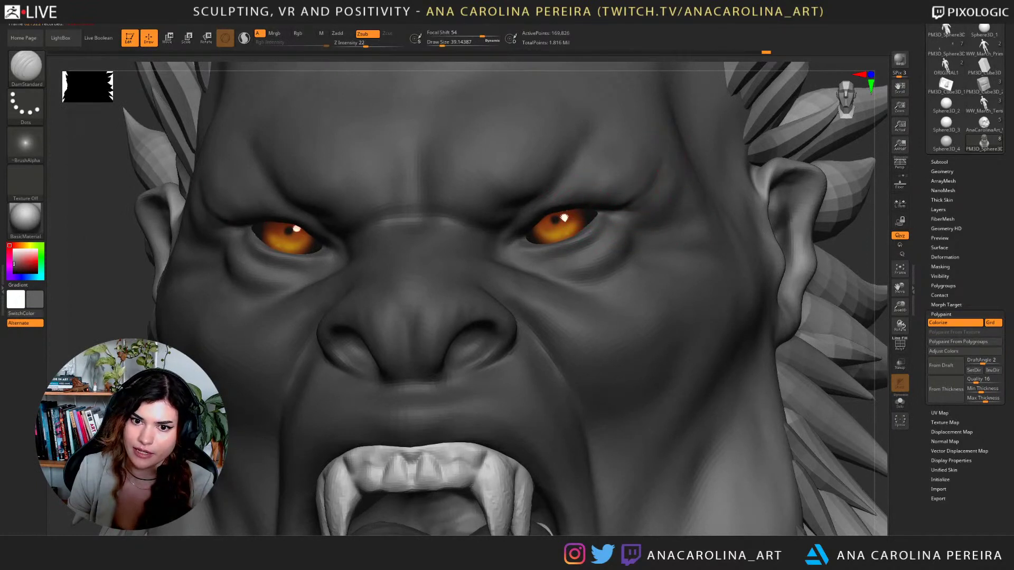
{"action": "left_click_drag", "start_coordinate": [865, 248], "coordinate": [857, 185], "text": "alt"}
{"action": "left_click_drag", "start_coordinate": [813, 227], "coordinate": [874, 230]}
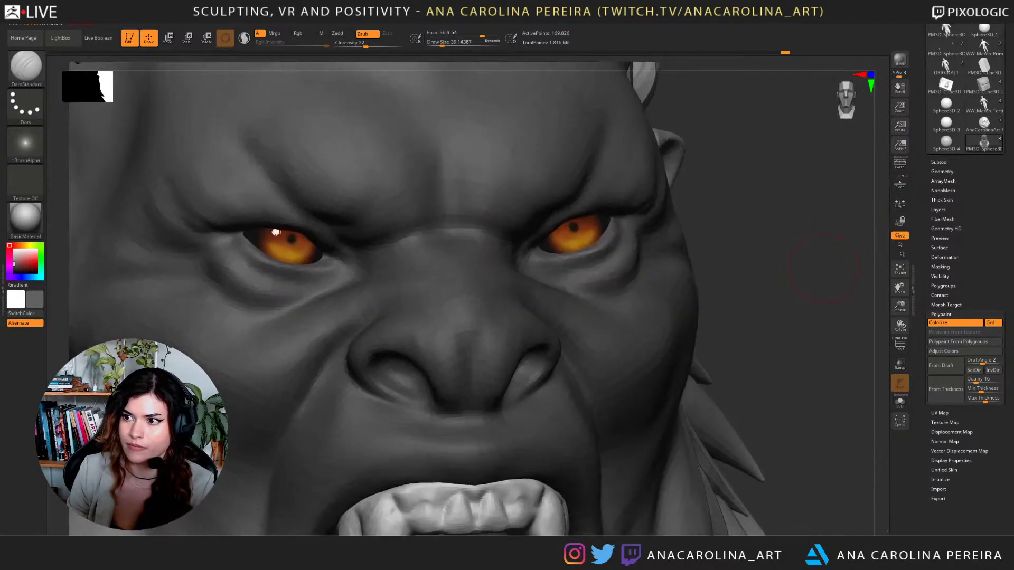
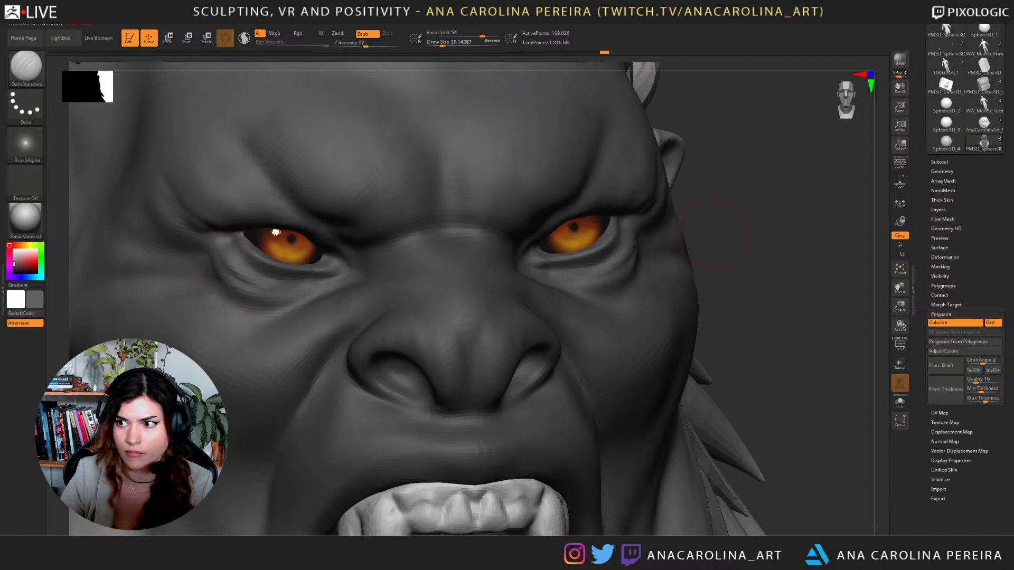
Deepen the wrinkles at the outer eye corner and under the eye bag with DamStandard at a draw size of about 46.
{"action": "mouse_move", "coordinate": [712, 234]}
{"action": "left_mouse_down", "text": "alt"}
{"action": "mouse_move", "coordinate": [569, 196]}
{"action": "mouse_move", "coordinate": [688, 200]}
{"action": "mouse_move", "coordinate": [825, 247]}
{"action": "left_mouse_up", "text": "alt"}
{"action": "key", "text": "space"}
{"action": "left_click_drag", "start_coordinate": [436, 307], "coordinate": [444, 308]}
{"action": "mouse_move", "coordinate": [761, 224]}
{"action": "left_mouse_down", "text": "alt"}
{"action": "mouse_move", "coordinate": [802, 236]}
{"action": "mouse_move", "coordinate": [848, 268]}
{"action": "left_mouse_up", "text": "alt"}
{"action": "key", "text": "space"}
{"action": "mouse_move", "coordinate": [458, 304]}
{"action": "left_mouse_down"}
{"action": "mouse_move", "coordinate": [478, 270]}
{"action": "mouse_move", "coordinate": [423, 277]}
{"action": "mouse_move", "coordinate": [460, 297]}
{"action": "mouse_move", "coordinate": [412, 286]}
{"action": "left_mouse_up"}
{"action": "key", "text": "ctrl+z"}
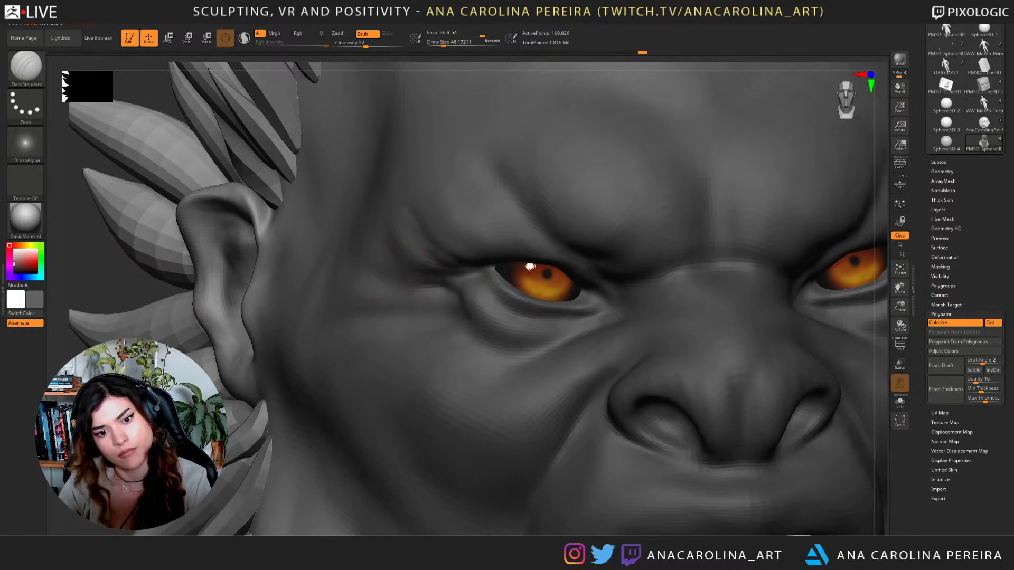
{"action": "mouse_move", "coordinate": [459, 308]}
{"action": "left_mouse_down"}
{"action": "mouse_move", "coordinate": [497, 341]}
{"action": "mouse_move", "coordinate": [554, 341]}
{"action": "left_mouse_up"}
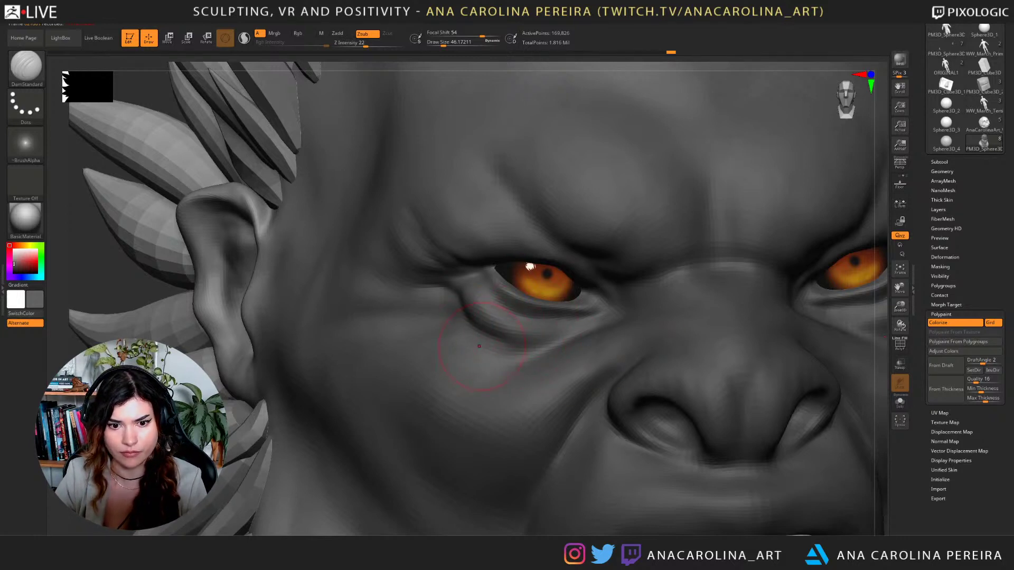
{"action": "left_click_drag", "start_coordinate": [474, 326], "coordinate": [543, 350]}
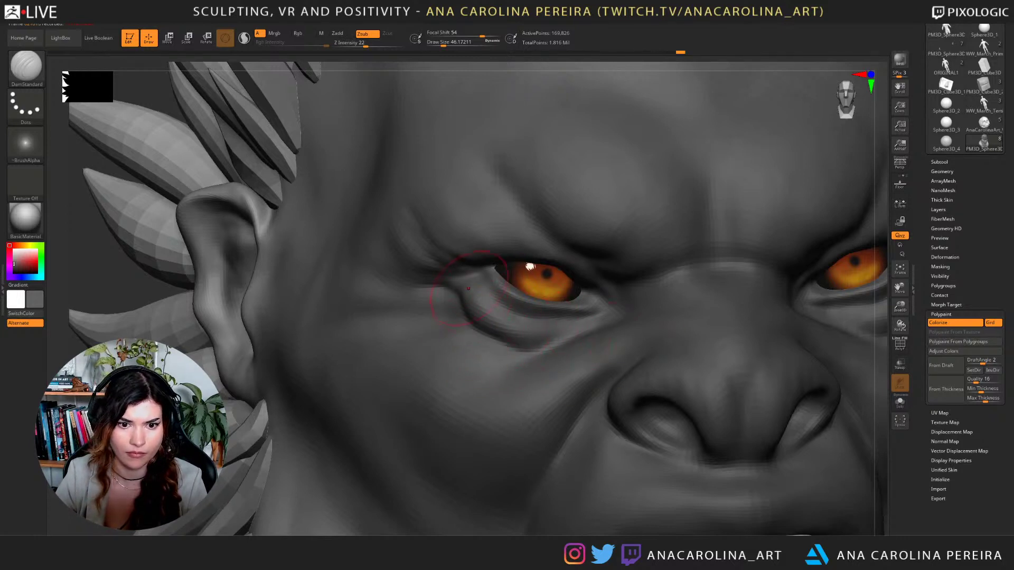
{"action": "left_click_drag", "start_coordinate": [473, 312], "coordinate": [534, 349]}
{"action": "key", "text": "ctrl+z"}
Refine the creases around the outer eye corner with DamStandard at a draw size of about 33.
{"action": "key", "text": "space"}
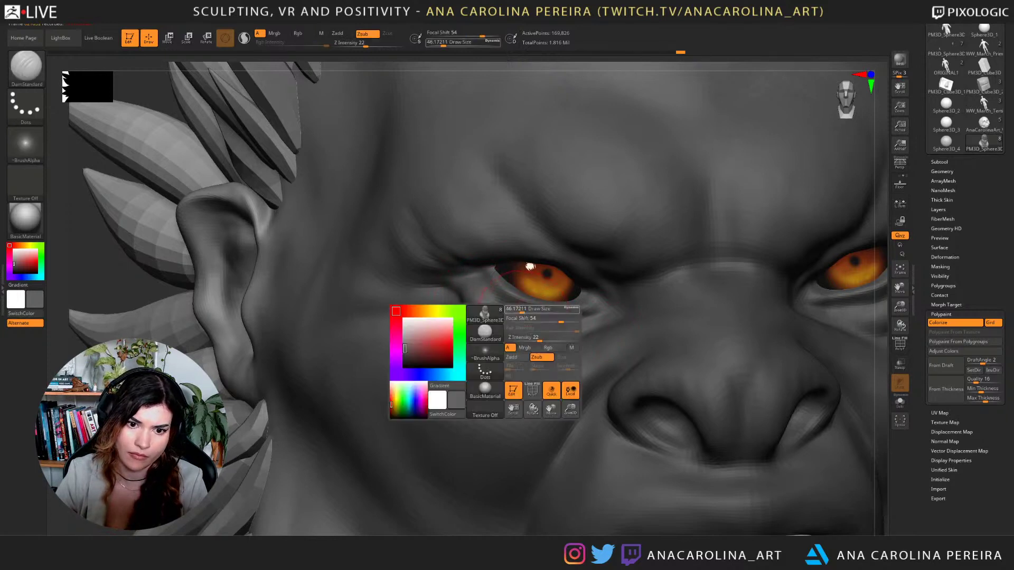
{"action": "mouse_move", "coordinate": [513, 311]}
{"action": "left_mouse_down"}
{"action": "mouse_move", "coordinate": [503, 310]}
{"action": "mouse_move", "coordinate": [503, 327]}
{"action": "mouse_move", "coordinate": [570, 337]}
{"action": "left_mouse_up"}
{"action": "mouse_move", "coordinate": [883, 320]}
{"action": "left_mouse_down", "text": "alt"}
{"action": "mouse_move", "coordinate": [878, 294]}
{"action": "mouse_move", "coordinate": [726, 285]}
{"action": "mouse_move", "coordinate": [772, 290]}
{"action": "mouse_move", "coordinate": [776, 338]}
{"action": "left_mouse_up", "text": "alt"}
{"action": "key", "text": "ctrl"}
{"action": "key", "text": "ctrl"}
{"action": "key", "text": "space"}
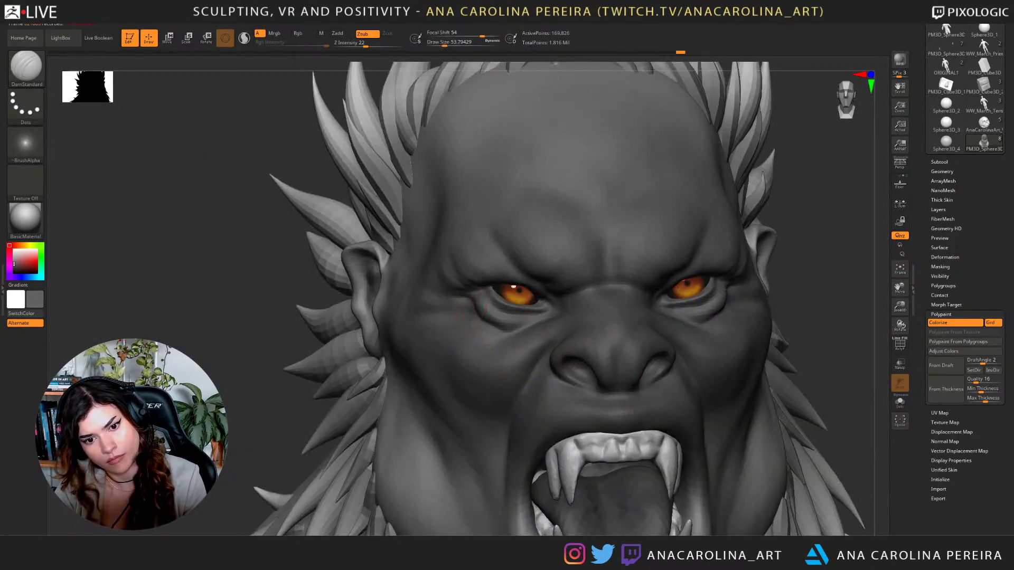
{"action": "key", "text": "space"}
{"action": "mouse_move", "coordinate": [472, 299]}
{"action": "left_mouse_down"}
{"action": "mouse_move", "coordinate": [499, 320]}
{"action": "mouse_move", "coordinate": [542, 317]}
{"action": "mouse_move", "coordinate": [525, 323]}
{"action": "left_mouse_up"}
{"action": "left_click_drag", "start_coordinate": [784, 283], "coordinate": [785, 265], "text": "alt"}
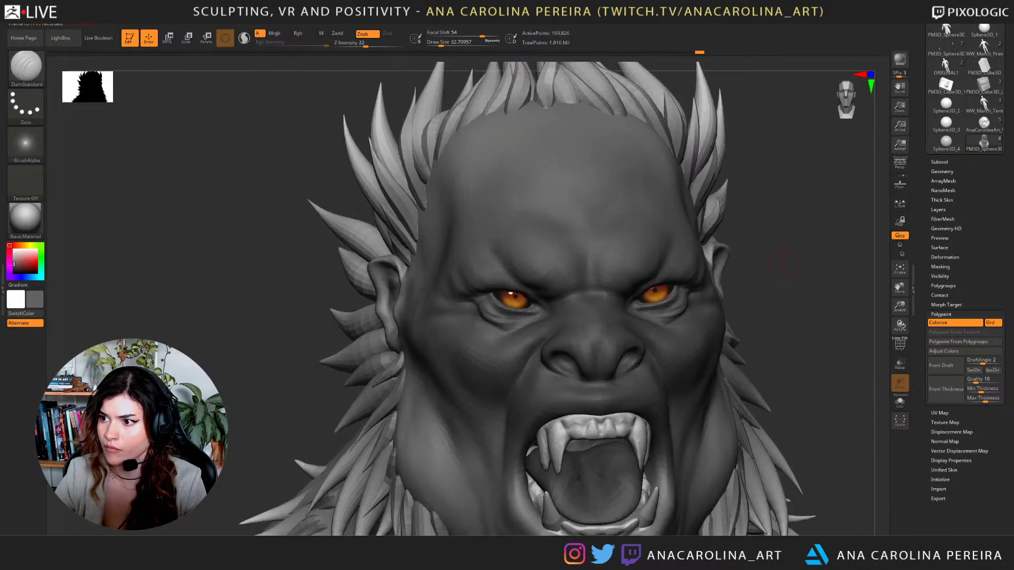
Carve the fold beneath the eye bag towards the nose with DamStandard, using draw sizes of about 56 and 29.
{"action": "left_click_drag", "start_coordinate": [742, 231], "coordinate": [741, 306], "text": "alt"}
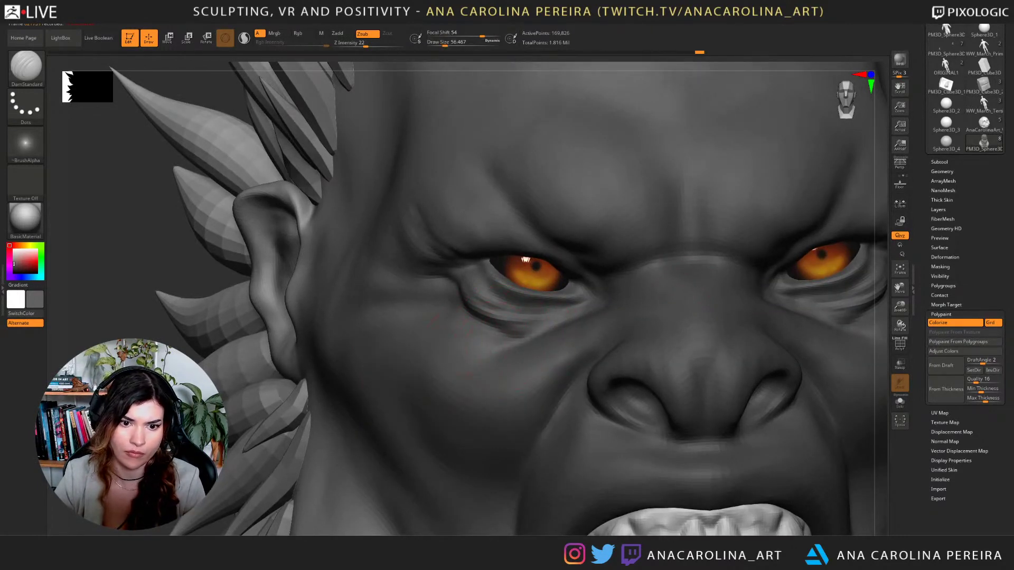
{"action": "left_click_drag", "start_coordinate": [470, 354], "coordinate": [590, 315]}
{"action": "key", "text": "space"}
{"action": "mouse_move", "coordinate": [511, 320]}
{"action": "left_mouse_down"}
{"action": "mouse_move", "coordinate": [534, 329]}
{"action": "mouse_move", "coordinate": [574, 318]}
{"action": "left_mouse_up"}
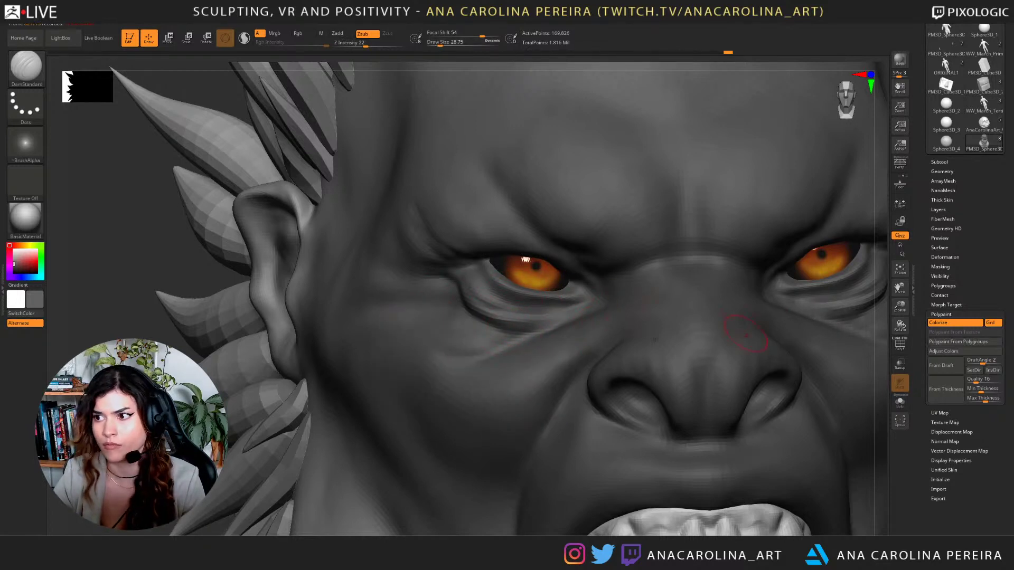
{"action": "key", "text": "f"}
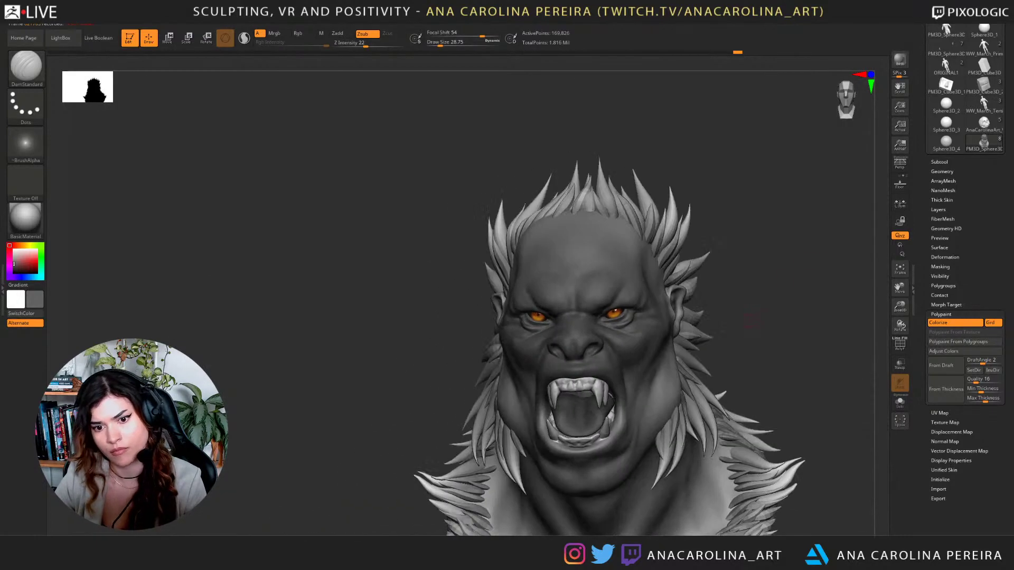
Extend the crow's-foot crease from the outer eye corner towards the temple with DamStandard.
{"action": "mouse_move", "coordinate": [752, 320]}
{"action": "left_mouse_down", "text": "alt"}
{"action": "mouse_move", "coordinate": [731, 307]}
{"action": "mouse_move", "coordinate": [781, 364]}
{"action": "left_mouse_up", "text": "alt"}
{"action": "mouse_move", "coordinate": [847, 364]}
{"action": "left_mouse_down", "text": "alt"}
{"action": "mouse_move", "coordinate": [769, 374]}
{"action": "mouse_move", "coordinate": [792, 430]}
{"action": "left_mouse_up", "text": "alt"}
{"action": "left_click_drag", "start_coordinate": [868, 296], "coordinate": [808, 293]}
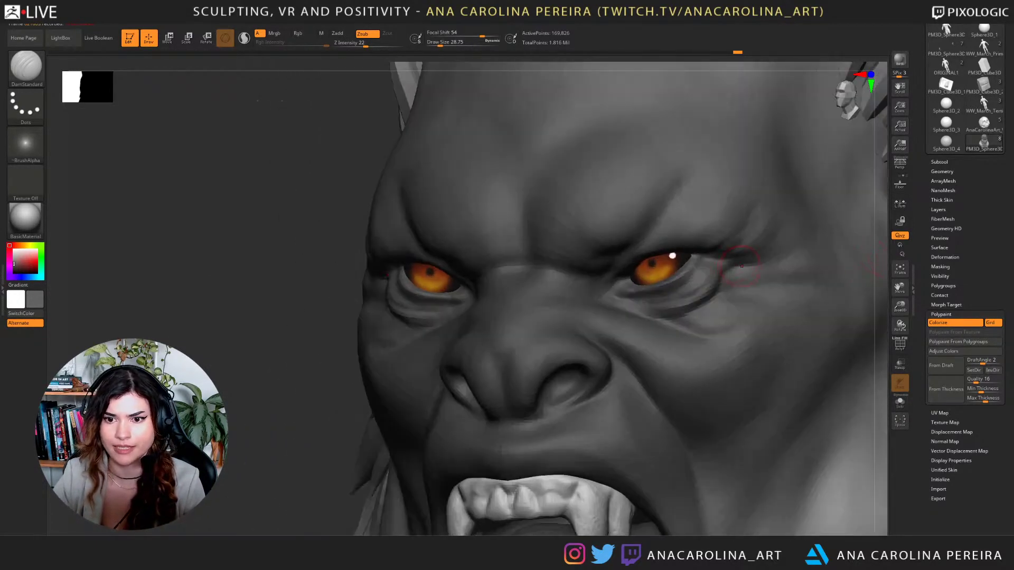
{"action": "key", "text": "space"}
{"action": "mouse_move", "coordinate": [741, 265]}
{"action": "left_mouse_down"}
{"action": "mouse_move", "coordinate": [754, 282]}
{"action": "mouse_move", "coordinate": [792, 275]}
{"action": "mouse_move", "coordinate": [816, 285]}
{"action": "left_mouse_up"}
{"action": "mouse_move", "coordinate": [866, 309]}
{"action": "right_mouse_down", "text": "alt"}
{"action": "mouse_move", "coordinate": [832, 218]}
{"action": "mouse_move", "coordinate": [962, 232]}
{"action": "mouse_move", "coordinate": [839, 179]}
{"action": "mouse_move", "coordinate": [673, 166]}
{"action": "mouse_move", "coordinate": [759, 184]}
{"action": "mouse_move", "coordinate": [803, 216]}
{"action": "right_mouse_up", "text": "alt"}
{"action": "key", "text": "s"}
{"action": "left_click", "coordinate": [745, 257]}
{"action": "mouse_move", "coordinate": [803, 216]}
{"action": "right_mouse_down", "text": "alt"}
{"action": "mouse_move", "coordinate": [775, 218]}
{"action": "mouse_move", "coordinate": [753, 253]}
{"action": "mouse_move", "coordinate": [681, 248]}
{"action": "mouse_move", "coordinate": [696, 301]}
{"action": "mouse_move", "coordinate": [732, 295]}
{"action": "right_mouse_up", "text": "alt"}
Soften and widen the wrinkles between the outer eye corner and the temple with DamStandard at a draw size of about 68.
{"action": "mouse_move", "coordinate": [531, 226]}
{"action": "right_mouse_down"}
{"action": "mouse_move", "coordinate": [578, 228]}
{"action": "mouse_move", "coordinate": [560, 232]}
{"action": "right_mouse_up"}
{"action": "key", "text": "space"}
{"action": "left_click", "coordinate": [602, 233]}
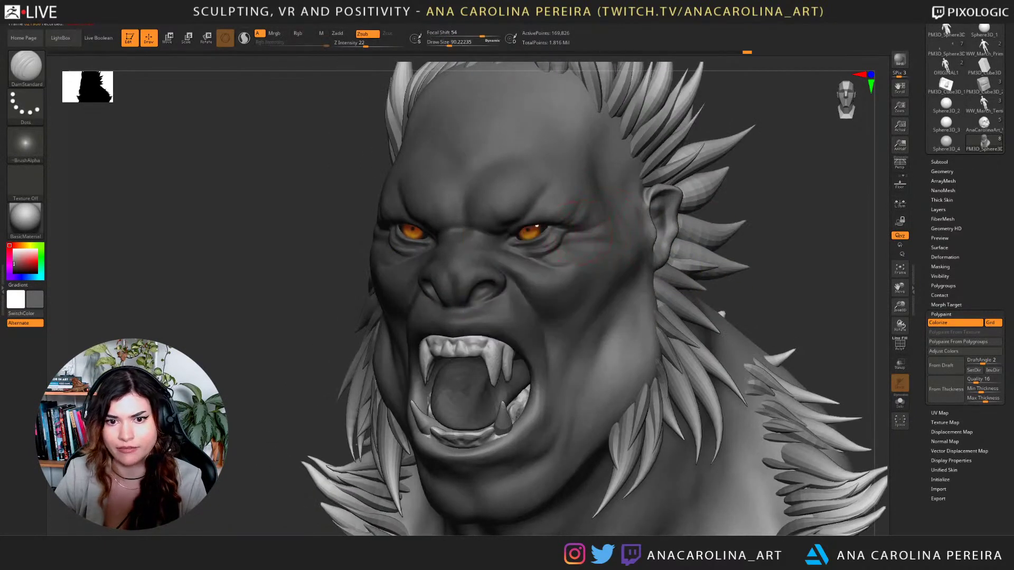
{"action": "key", "text": "space"}
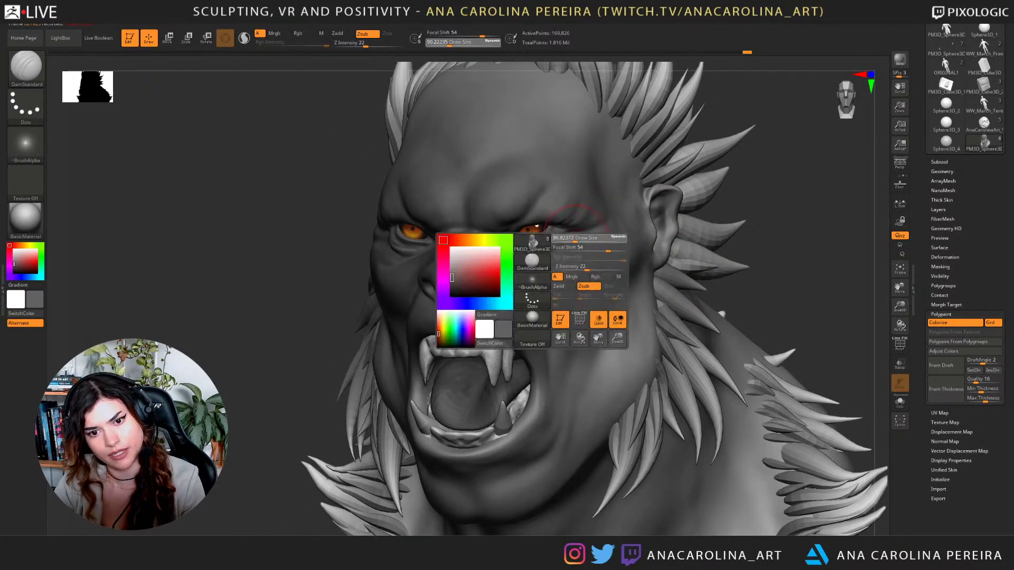
{"action": "left_click_drag", "start_coordinate": [579, 243], "coordinate": [570, 241]}
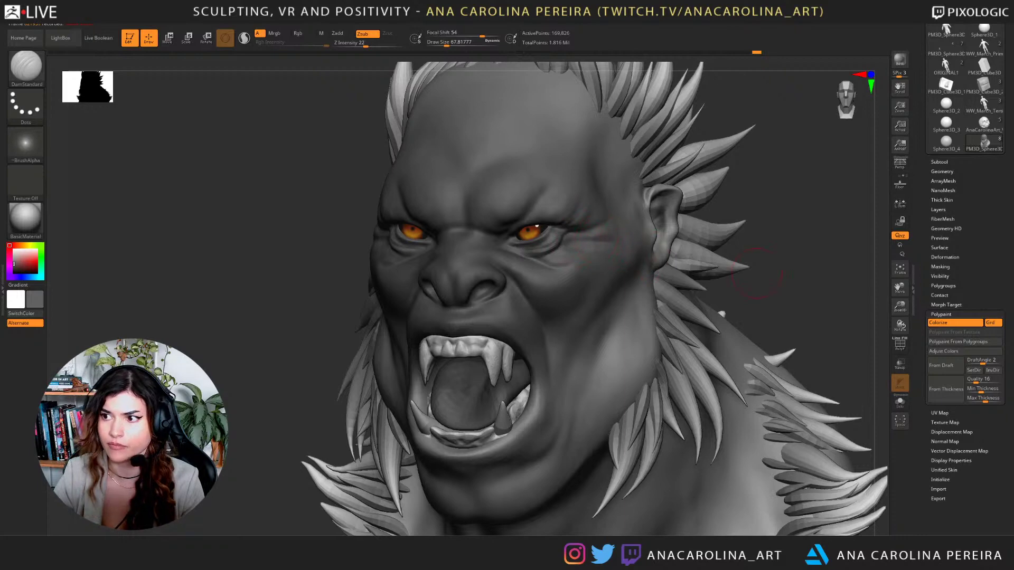
{"action": "left_click_drag", "start_coordinate": [756, 273], "coordinate": [820, 292]}
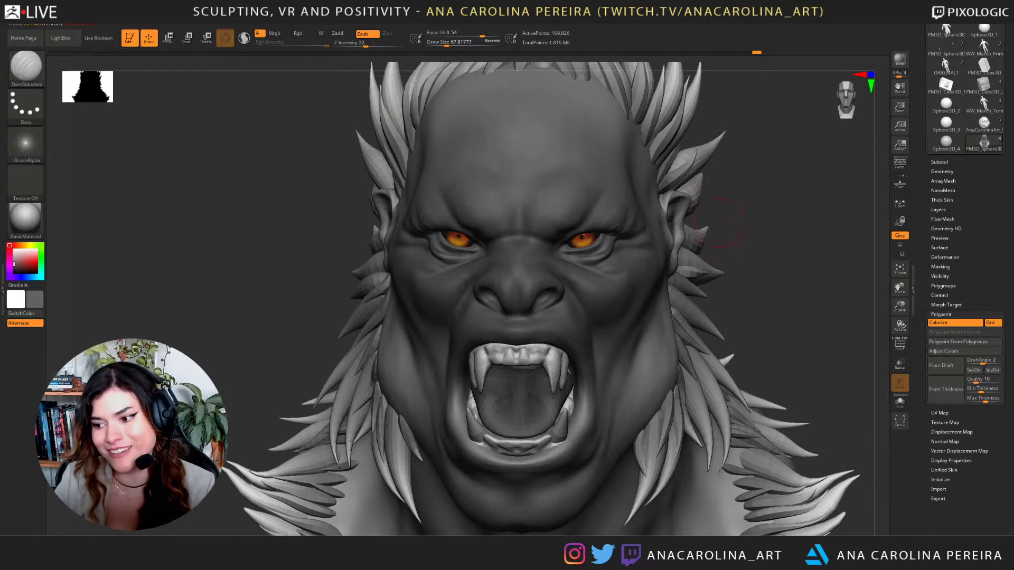
{"action": "left_click_drag", "start_coordinate": [771, 288], "coordinate": [742, 274]}
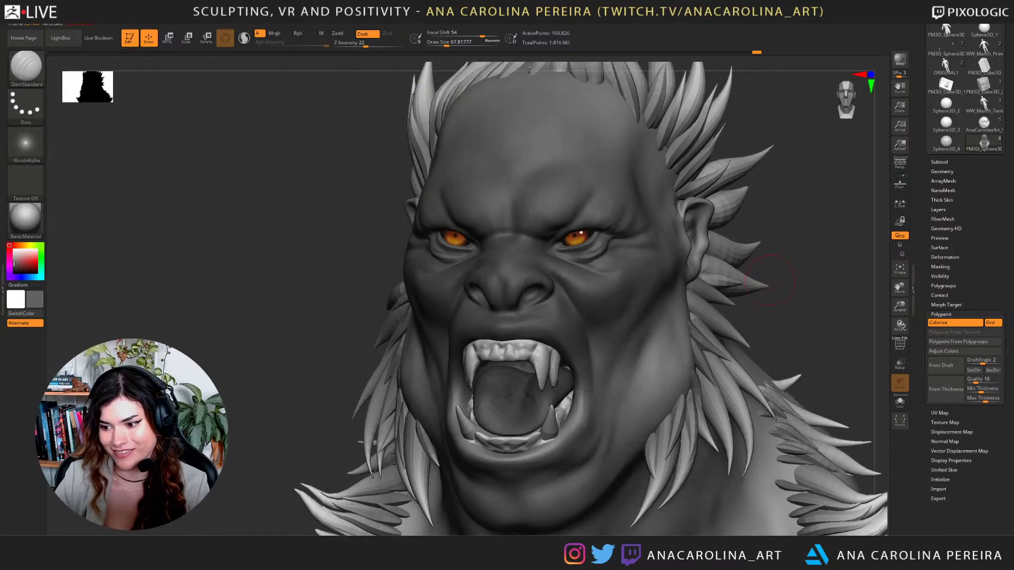
Deepen the crease above the eyelid and the furrow between the brows with DamStandard at a draw size of about 59.
{"action": "left_click_drag", "start_coordinate": [772, 214], "coordinate": [768, 245], "text": "alt"}
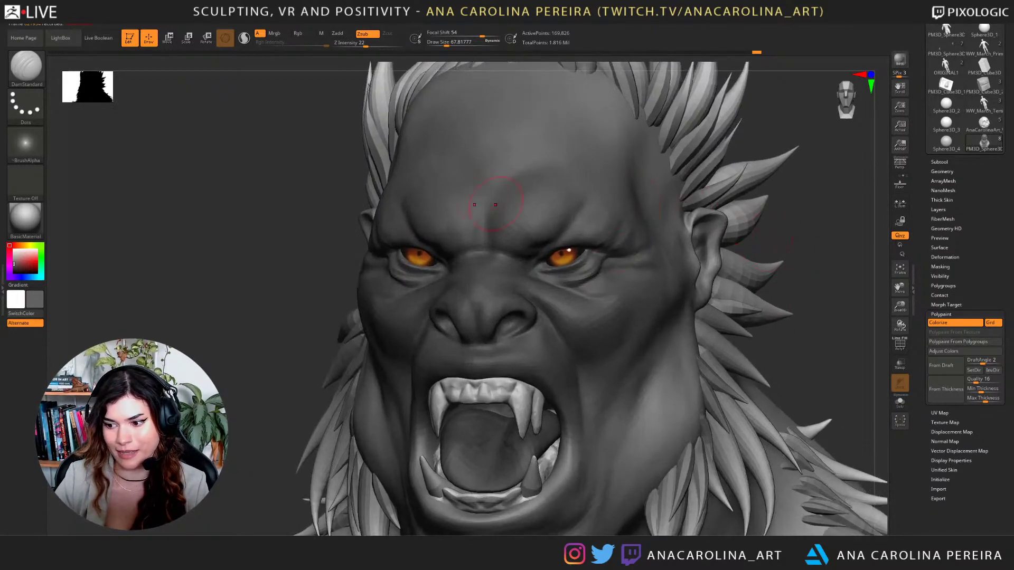
{"action": "key", "text": "bracketleft"}
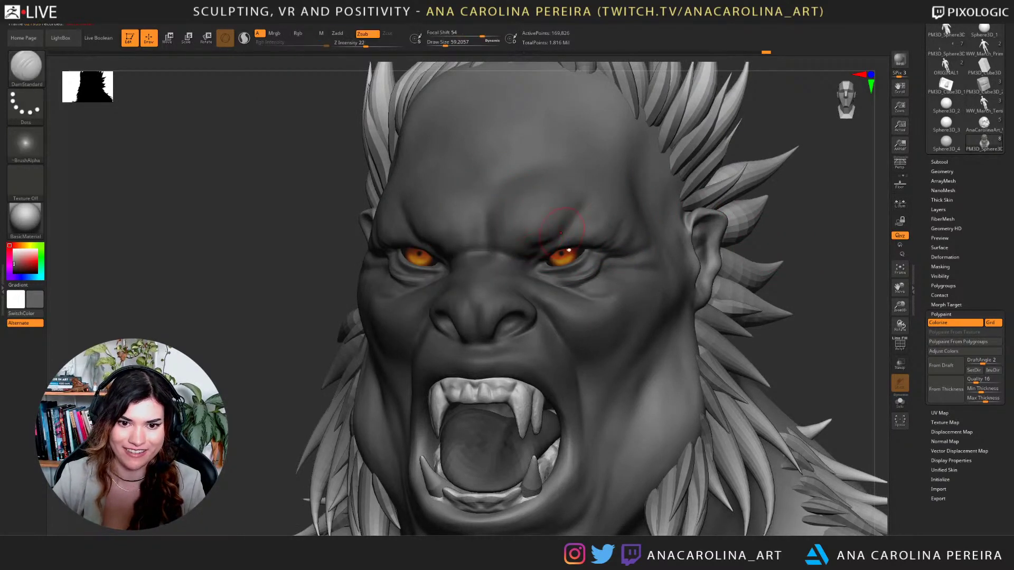
{"action": "left_click_drag", "start_coordinate": [561, 232], "coordinate": [552, 241]}
{"action": "mouse_move", "coordinate": [586, 206]}
{"action": "left_mouse_down"}
{"action": "mouse_move", "coordinate": [559, 235]}
{"action": "mouse_move", "coordinate": [601, 215]}
{"action": "mouse_move", "coordinate": [583, 217]}
{"action": "left_mouse_up"}
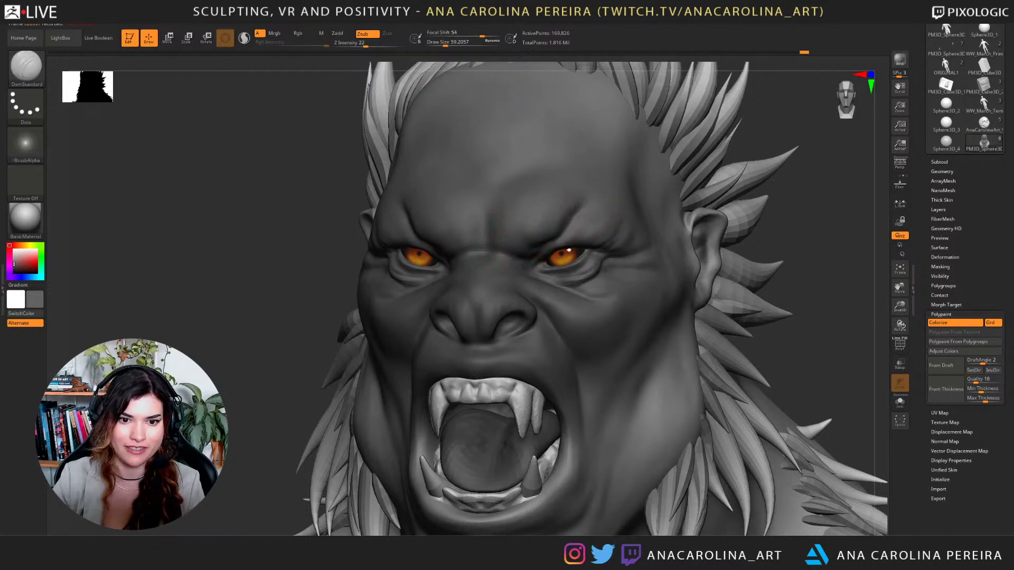
{"action": "mouse_move", "coordinate": [491, 238]}
{"action": "left_mouse_down", "text": "shift"}
{"action": "mouse_move", "coordinate": [498, 256]}
{"action": "mouse_move", "coordinate": [483, 252]}
{"action": "mouse_move", "coordinate": [488, 214]}
{"action": "left_mouse_up", "text": "shift"}
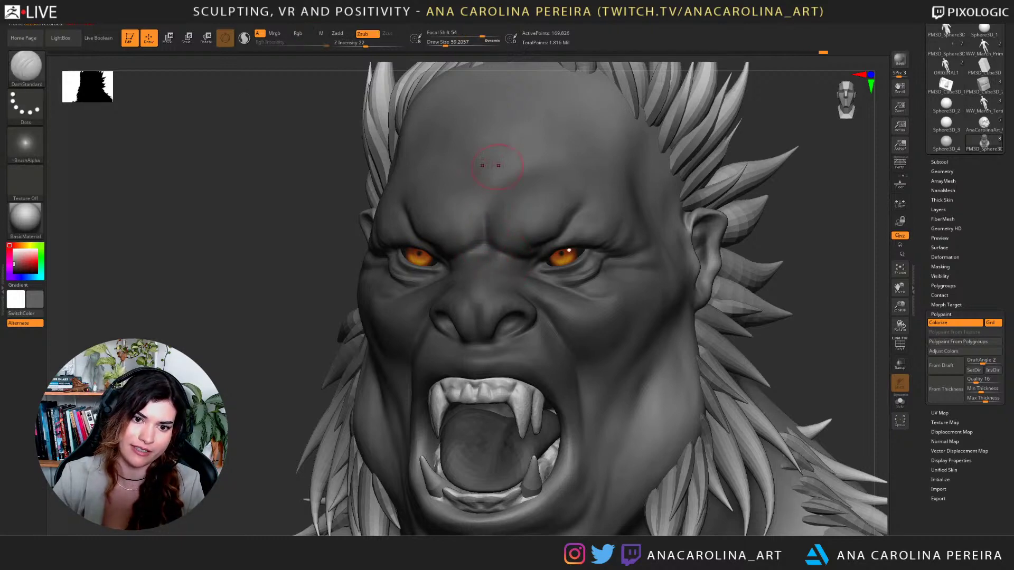
Carve the vertical frown line from between the brows up into the forehead at a draw size of about 59.
{"action": "left_click_drag", "start_coordinate": [800, 277], "coordinate": [826, 279], "text": "shift"}
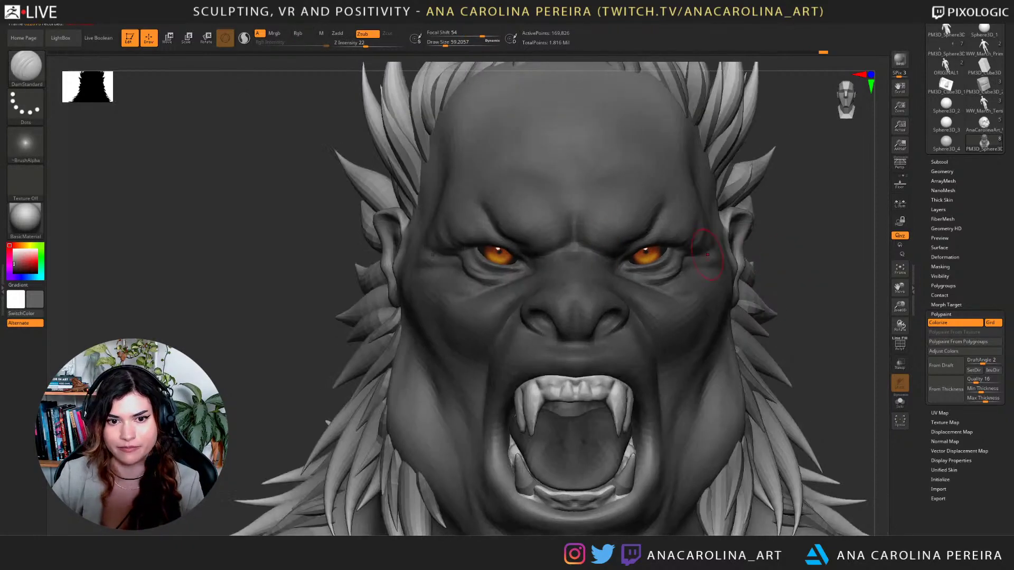
{"action": "mouse_move", "coordinate": [576, 236]}
{"action": "left_mouse_down"}
{"action": "mouse_move", "coordinate": [574, 204]}
{"action": "mouse_move", "coordinate": [598, 170]}
{"action": "mouse_move", "coordinate": [588, 190]}
{"action": "left_mouse_up"}
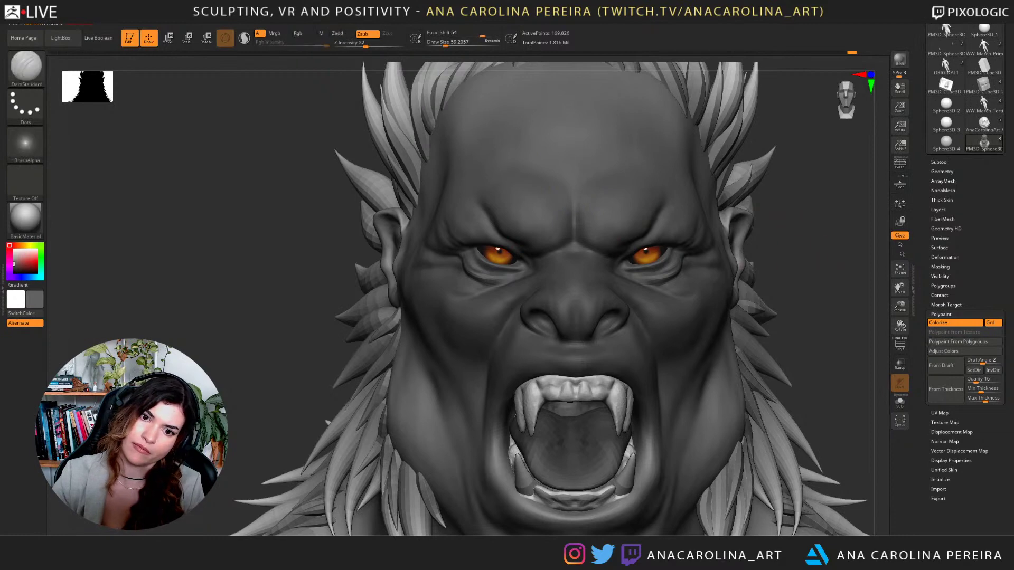
{"action": "right_click_drag", "start_coordinate": [597, 211], "coordinate": [496, 214]}
{"action": "left_click_drag", "start_coordinate": [409, 296], "coordinate": [457, 299]}
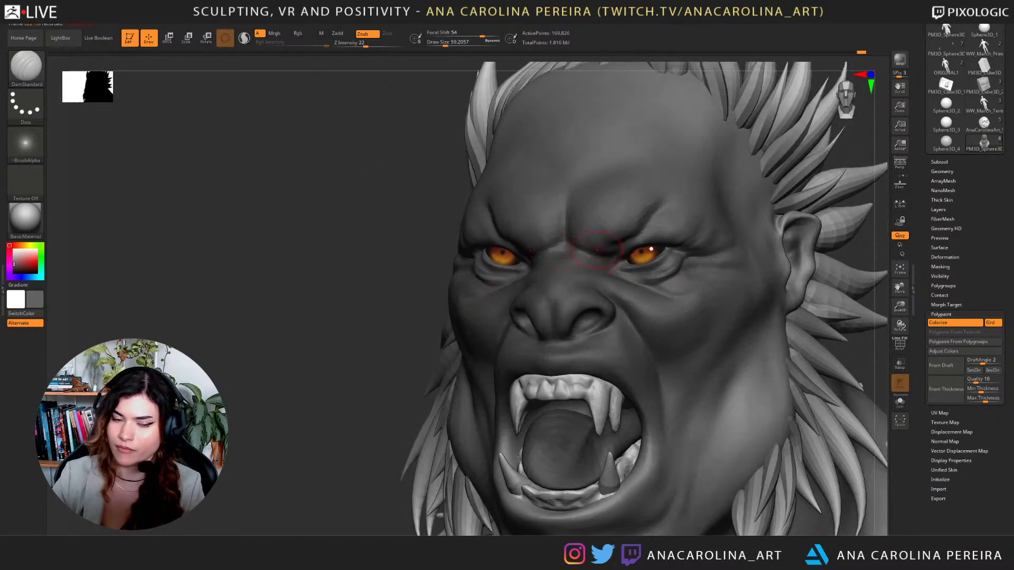
Rework the inner brow folds above the nose bridge with DamStandard at a draw size of about 104, undoing one stroke.
{"action": "key", "text": "space"}
{"action": "left_click", "coordinate": [528, 256]}
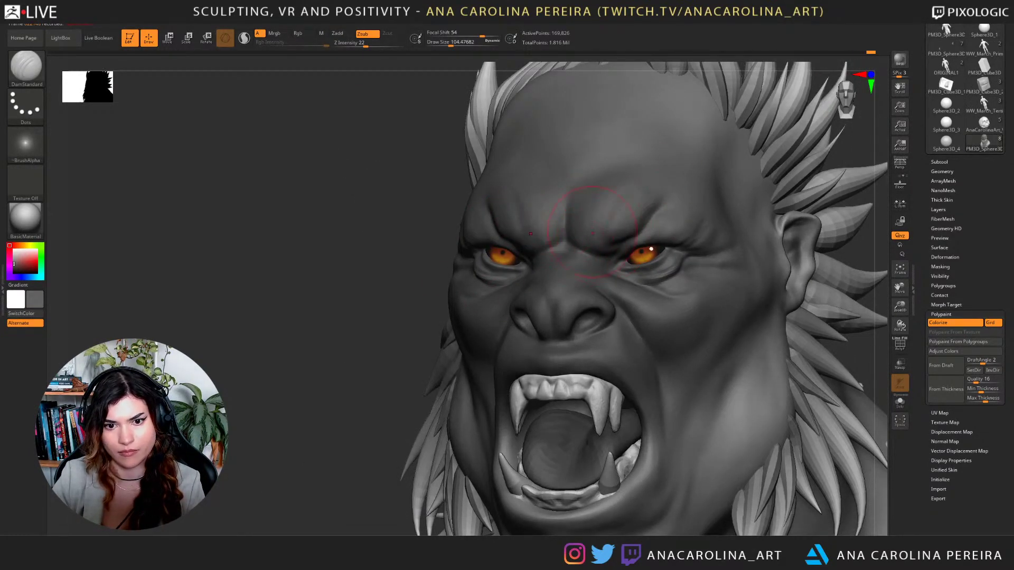
{"action": "right_click_drag", "start_coordinate": [589, 227], "coordinate": [730, 218]}
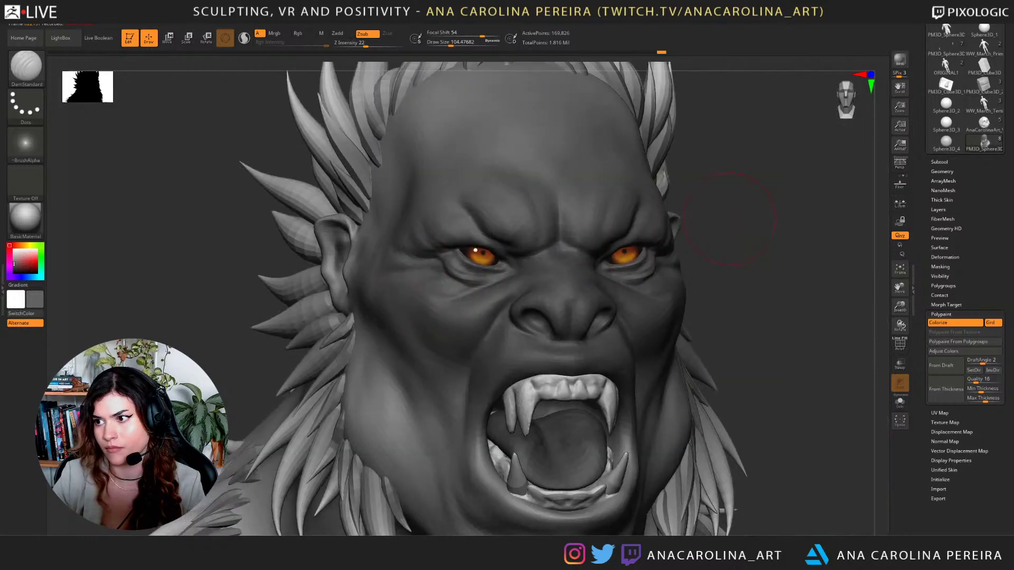
{"action": "key", "text": "ctrl+z"}
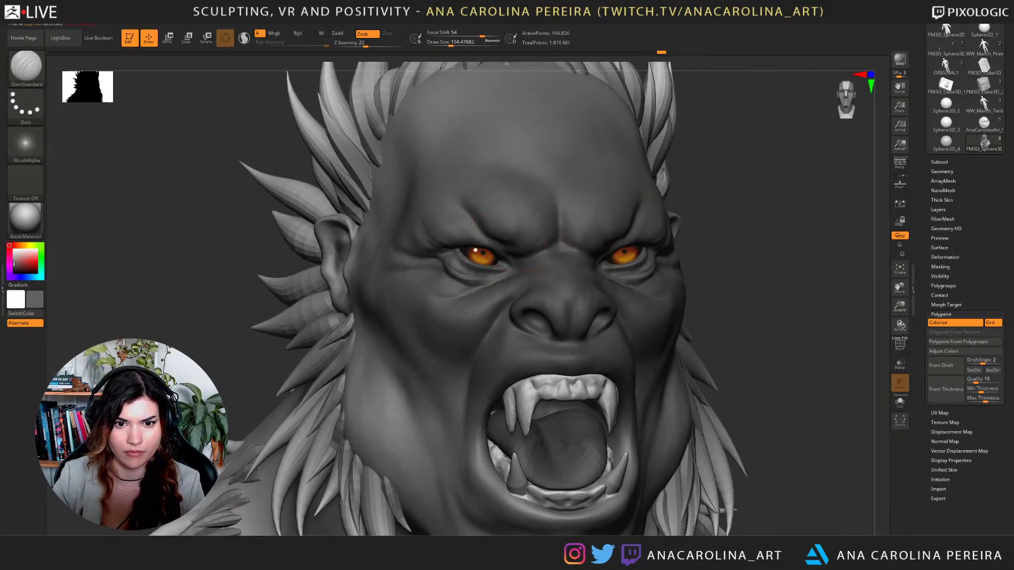
{"action": "mouse_move", "coordinate": [517, 229]}
{"action": "left_mouse_down"}
{"action": "mouse_move", "coordinate": [517, 214]}
{"action": "mouse_move", "coordinate": [505, 226]}
{"action": "mouse_move", "coordinate": [527, 248]}
{"action": "left_mouse_up"}
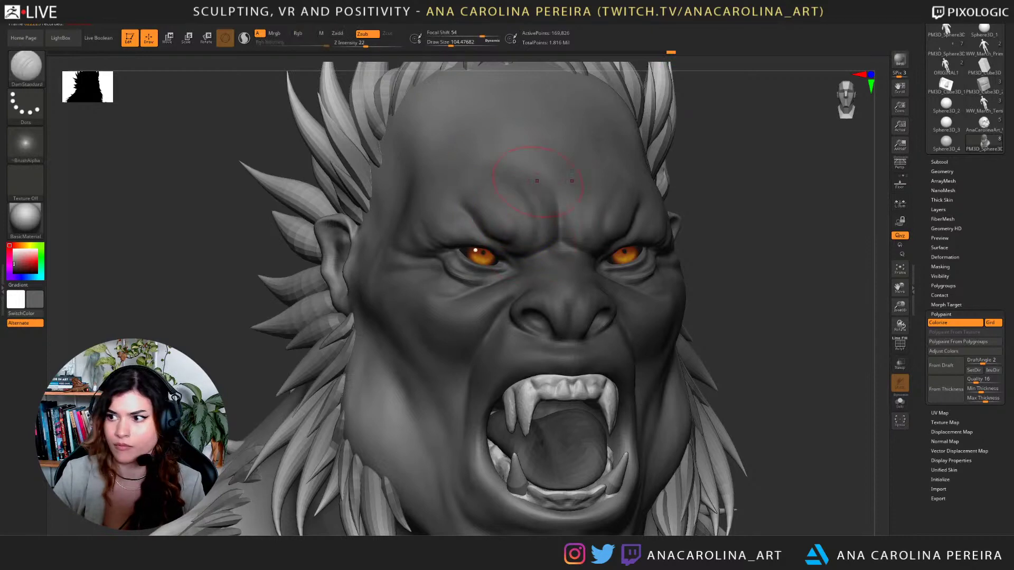
Build up the top of the nose bridge with ClayBuildup at a draw size of about 23 and smooth it.
{"action": "mouse_move", "coordinate": [799, 220]}
{"action": "left_mouse_down", "text": "alt"}
{"action": "mouse_move", "coordinate": [778, 185]}
{"action": "mouse_move", "coordinate": [736, 288]}
{"action": "left_mouse_up", "text": "alt"}
{"action": "key", "text": "space"}
{"action": "left_click_drag", "start_coordinate": [550, 236], "coordinate": [564, 240]}
{"action": "key", "text": "b"}
{"action": "key", "text": "c"}
{"action": "key", "text": "b"}
{"action": "key", "text": "space"}
{"action": "key", "text": "space"}
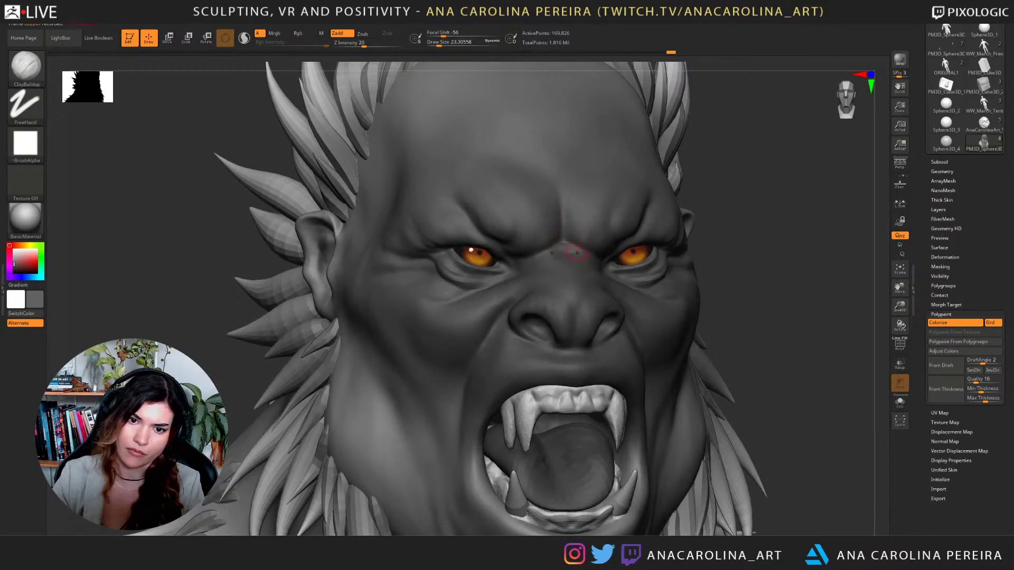
{"action": "key", "text": "shift"}
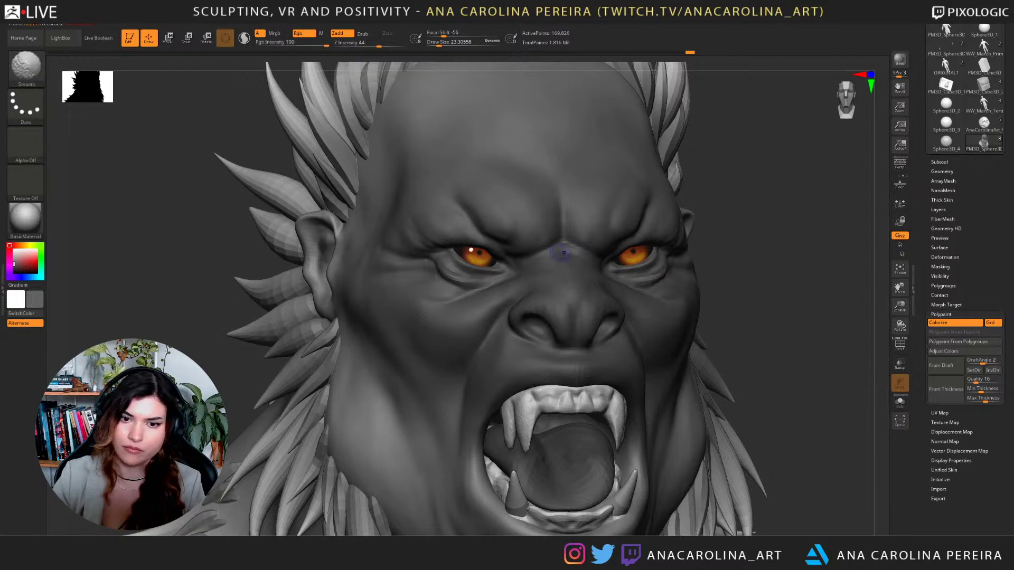
Carve the crease between the inner eye corner and the nose bridge with DamStandard at a draw size of about 51.
{"action": "mouse_move", "coordinate": [731, 301]}
{"action": "left_mouse_down", "text": "alt"}
{"action": "mouse_move", "coordinate": [725, 260]}
{"action": "mouse_move", "coordinate": [703, 250]}
{"action": "left_mouse_up", "text": "alt"}
{"action": "key", "text": "b"}
{"action": "key", "text": "d"}
{"action": "key", "text": "s"}
{"action": "key", "text": "space"}
{"action": "mouse_move", "coordinate": [446, 251]}
{"action": "left_mouse_down"}
{"action": "mouse_move", "coordinate": [436, 250]}
{"action": "mouse_move", "coordinate": [465, 251]}
{"action": "left_mouse_up"}
{"action": "left_click_drag", "start_coordinate": [380, 259], "coordinate": [365, 298], "text": "alt"}
{"action": "key", "text": "space"}
{"action": "mouse_move", "coordinate": [622, 259]}
{"action": "left_mouse_down"}
{"action": "mouse_move", "coordinate": [608, 260]}
{"action": "mouse_move", "coordinate": [636, 255]}
{"action": "mouse_move", "coordinate": [624, 264]}
{"action": "left_mouse_up"}
{"action": "mouse_move", "coordinate": [364, 227]}
{"action": "left_mouse_down", "text": "alt"}
{"action": "mouse_move", "coordinate": [366, 182]}
{"action": "mouse_move", "coordinate": [382, 212]}
{"action": "mouse_move", "coordinate": [443, 214]}
{"action": "left_mouse_up", "text": "alt"}
{"action": "left_click_drag", "start_coordinate": [728, 174], "coordinate": [725, 230], "text": "alt"}
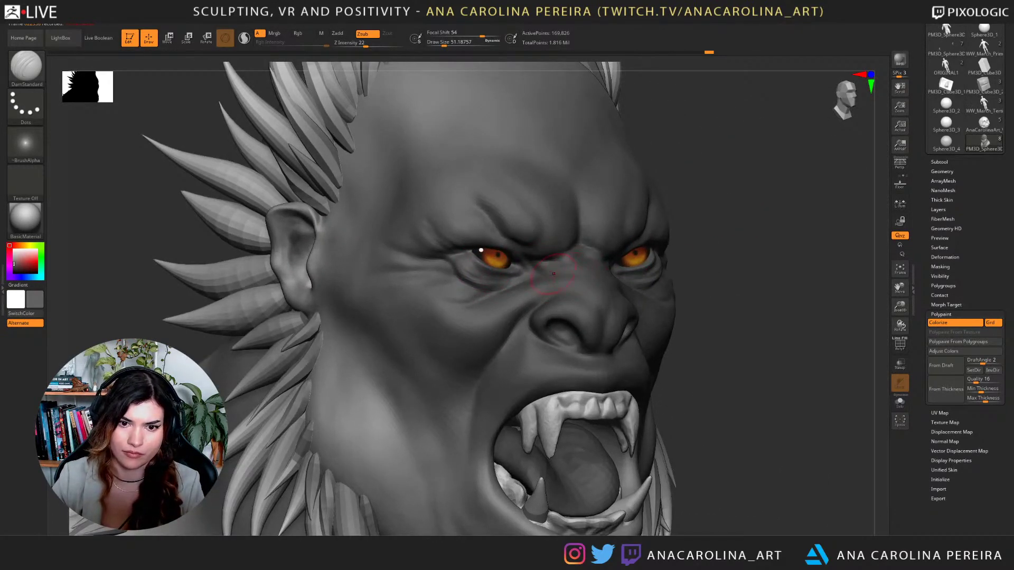
Cut a wrinkle across the upper nose bridge with DamStandard.
{"action": "right_click_drag", "start_coordinate": [567, 278], "coordinate": [622, 274]}
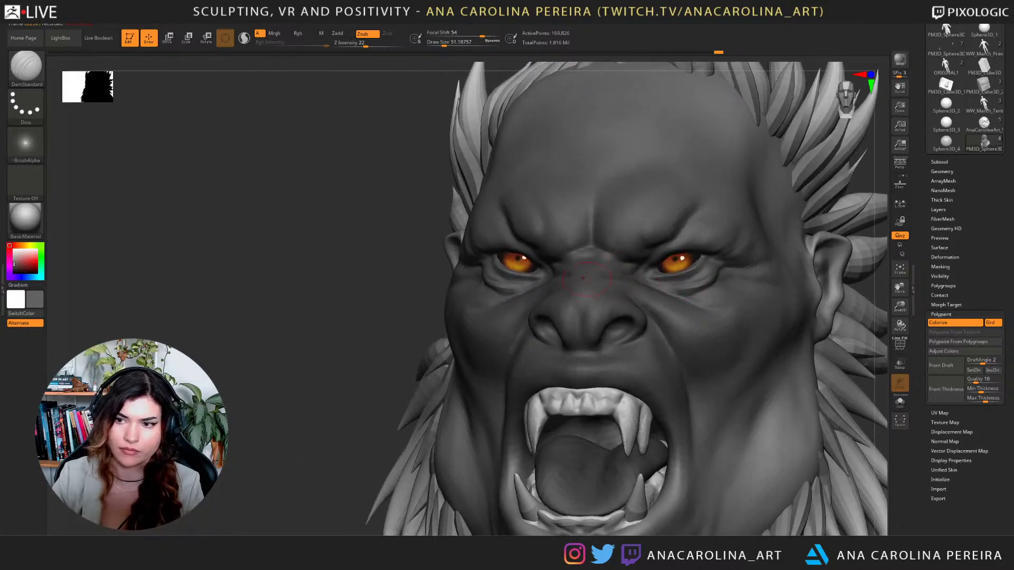
{"action": "left_click_drag", "start_coordinate": [583, 278], "coordinate": [608, 274]}
{"action": "mouse_move", "coordinate": [393, 290]}
{"action": "left_mouse_down", "text": "alt"}
{"action": "mouse_move", "coordinate": [389, 237]}
{"action": "mouse_move", "coordinate": [390, 296]}
{"action": "left_mouse_up", "text": "alt"}
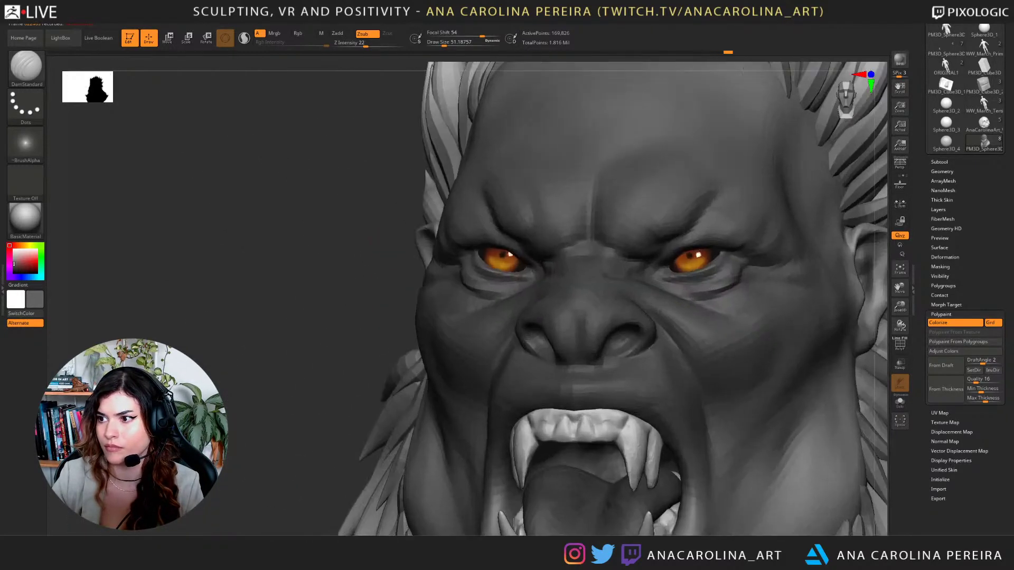
Build up the outer brow folds above the upper eyelids with ClayBuildup at a draw size of about 39.
{"action": "scroll", "coordinate": [585, 269], "scroll_direction": "up", "scroll_amount": 2}
{"action": "key", "text": "b"}
{"action": "key", "text": "c"}
{"action": "key", "text": "b"}
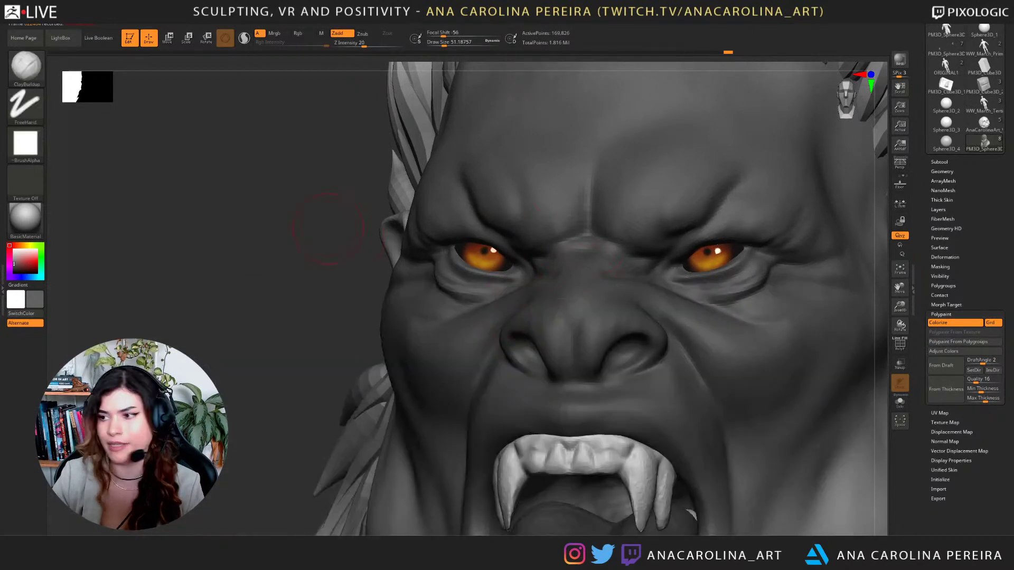
{"action": "left_click_drag", "start_coordinate": [292, 242], "coordinate": [272, 210], "text": "alt"}
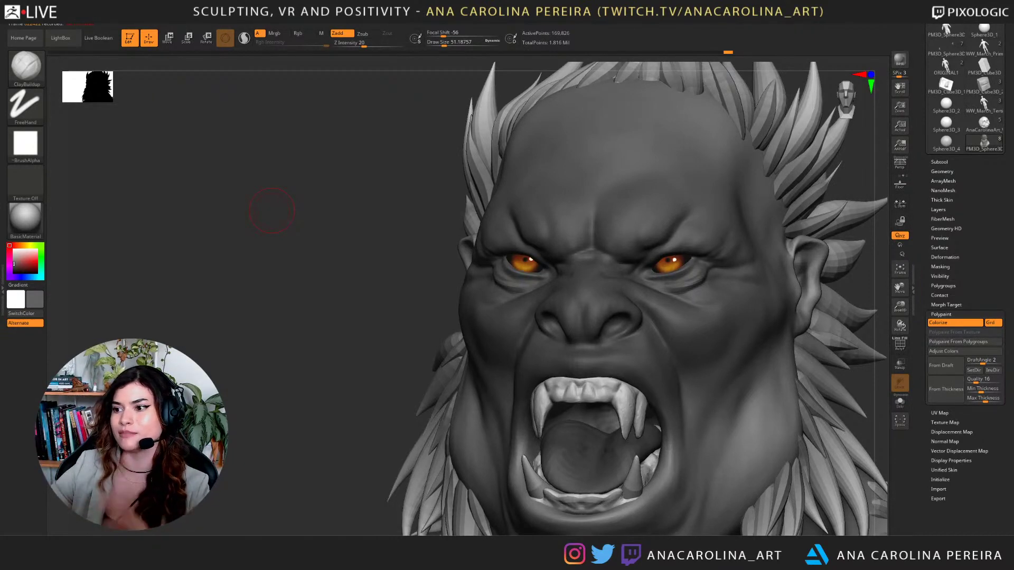
{"action": "mouse_move", "coordinate": [272, 211]}
{"action": "left_mouse_down"}
{"action": "mouse_move", "coordinate": [338, 200]}
{"action": "mouse_move", "coordinate": [385, 238]}
{"action": "left_mouse_up"}
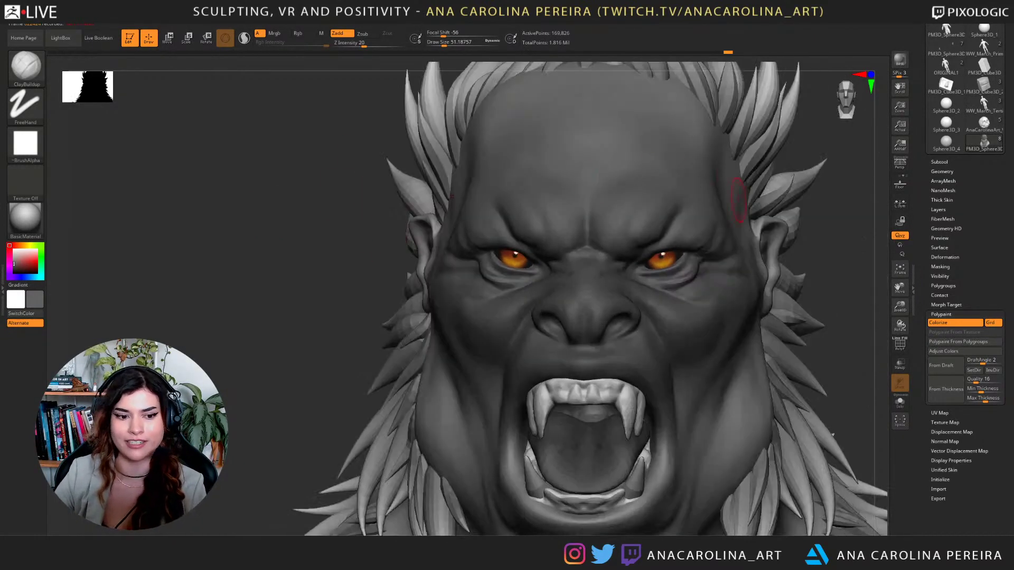
{"action": "left_click_drag", "start_coordinate": [845, 254], "coordinate": [807, 259], "text": "alt"}
{"action": "key", "text": "space"}
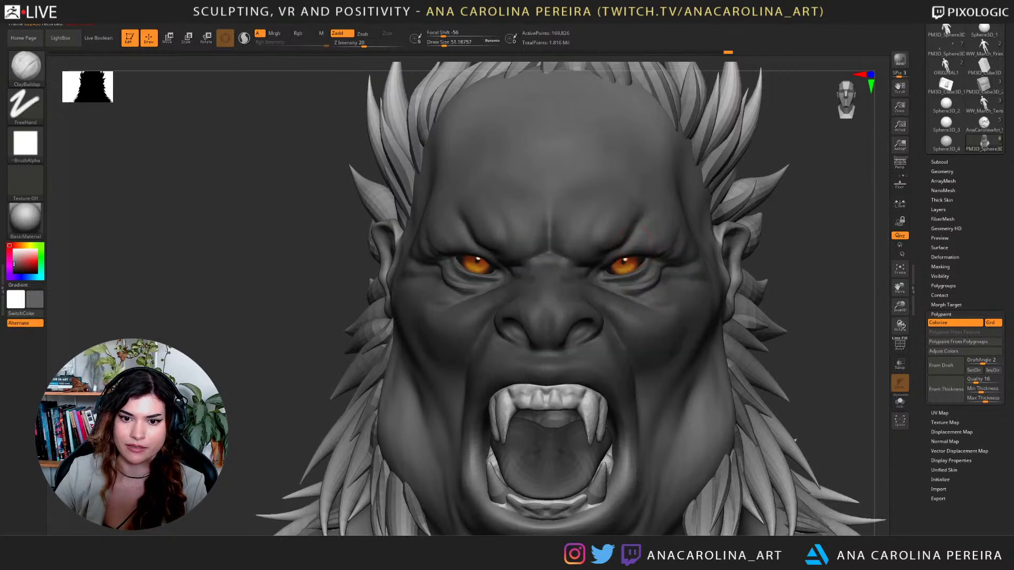
{"action": "key", "text": "bracketleft"}
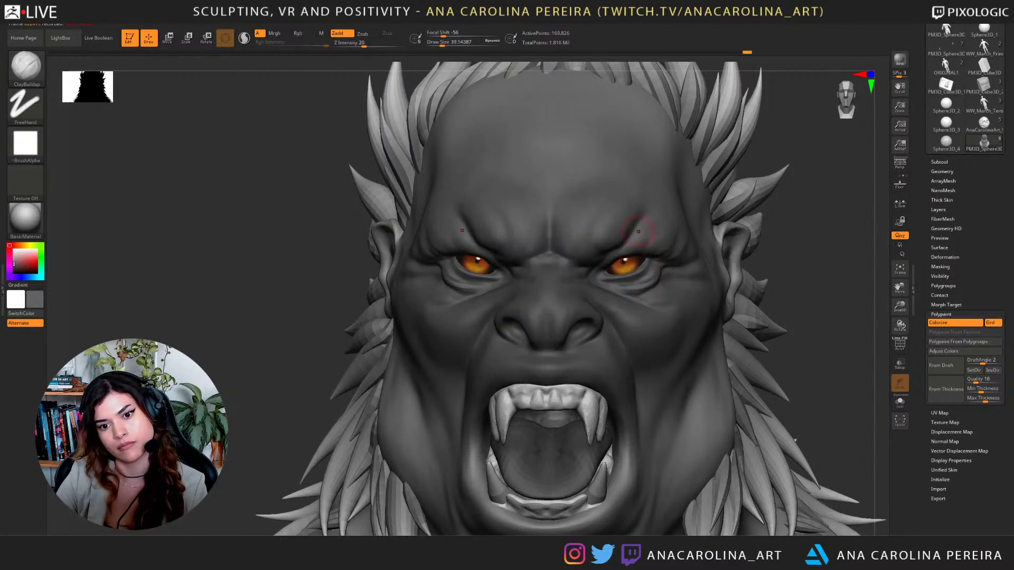
{"action": "left_click_drag", "start_coordinate": [751, 225], "coordinate": [735, 241]}
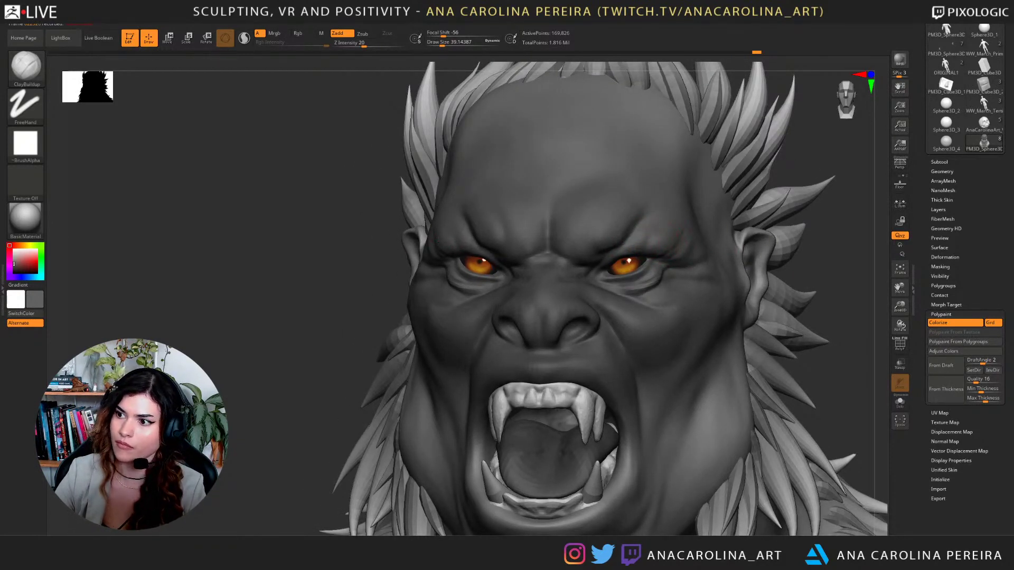
{"action": "left_click_drag", "start_coordinate": [858, 271], "coordinate": [808, 271]}
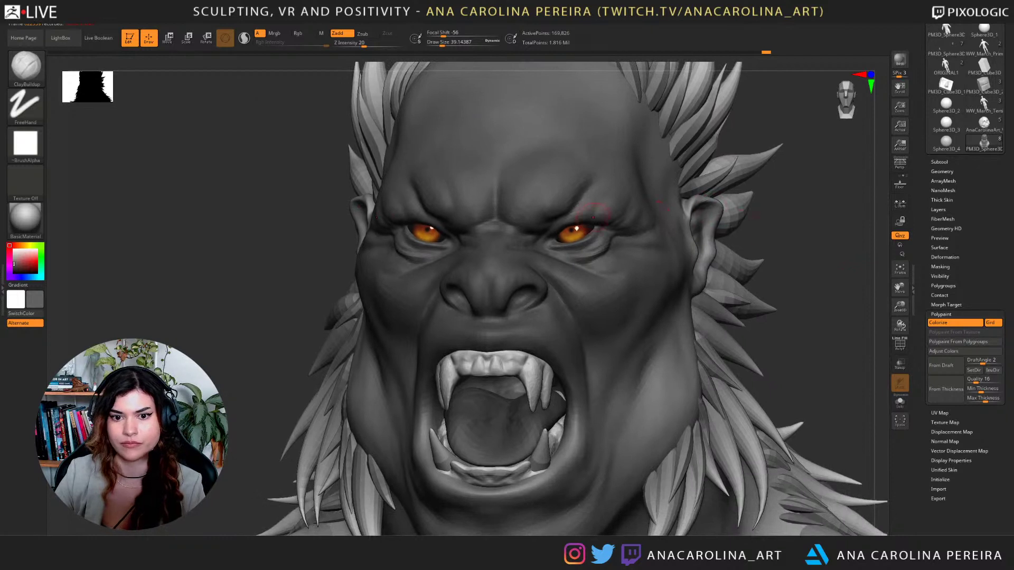
Build up the upper cheek forms below the eyes with ClayBuildup at a draw size of about 68.
{"action": "key", "text": "shift"}
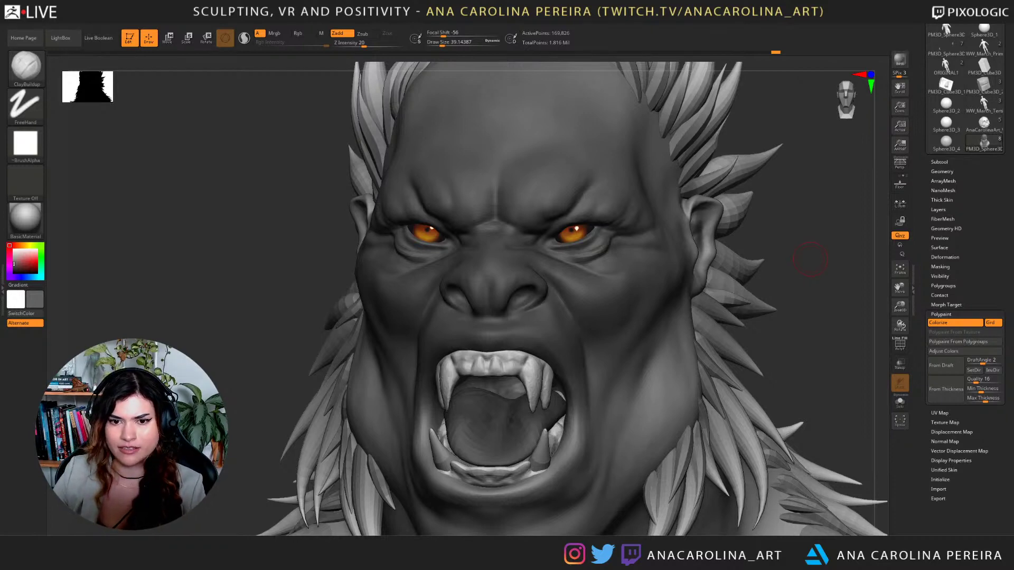
{"action": "left_click_drag", "start_coordinate": [811, 259], "coordinate": [808, 293], "text": "alt"}
{"action": "left_click_drag", "start_coordinate": [863, 317], "coordinate": [843, 363], "text": "alt"}
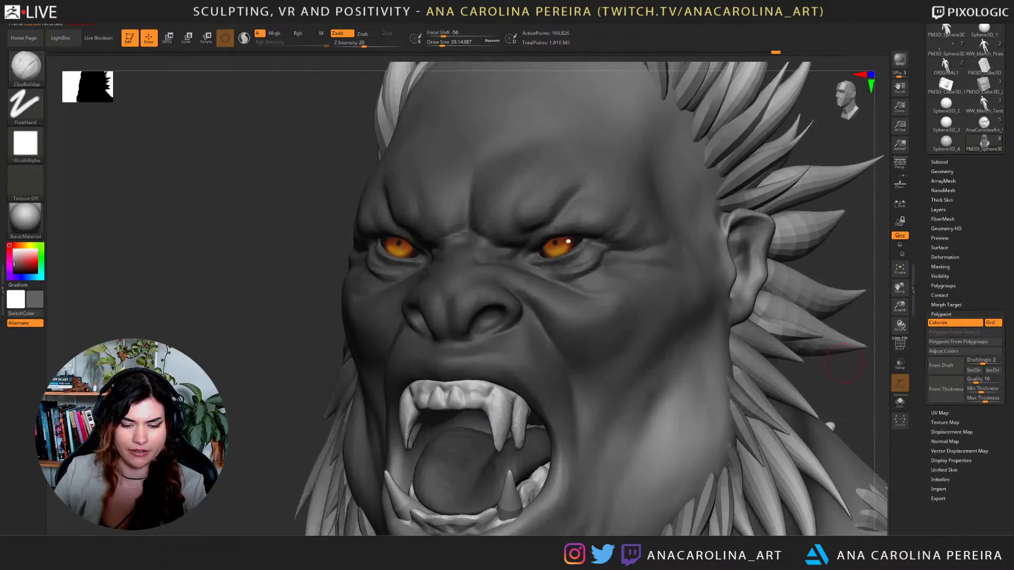
{"action": "key", "text": "s"}
{"action": "left_click_drag", "start_coordinate": [566, 286], "coordinate": [570, 284]}
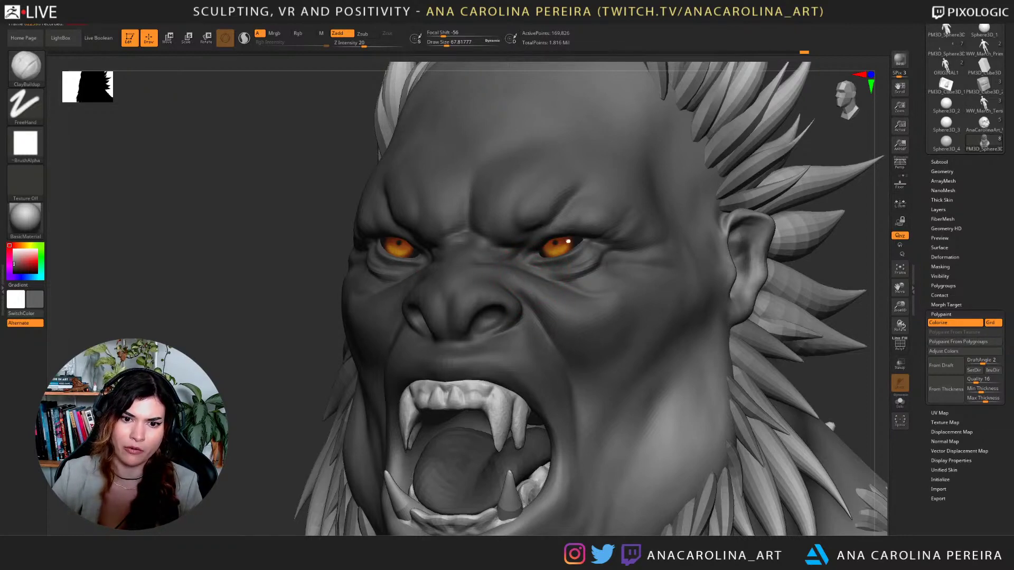
{"action": "left_click_drag", "start_coordinate": [828, 368], "coordinate": [747, 398], "text": "alt"}
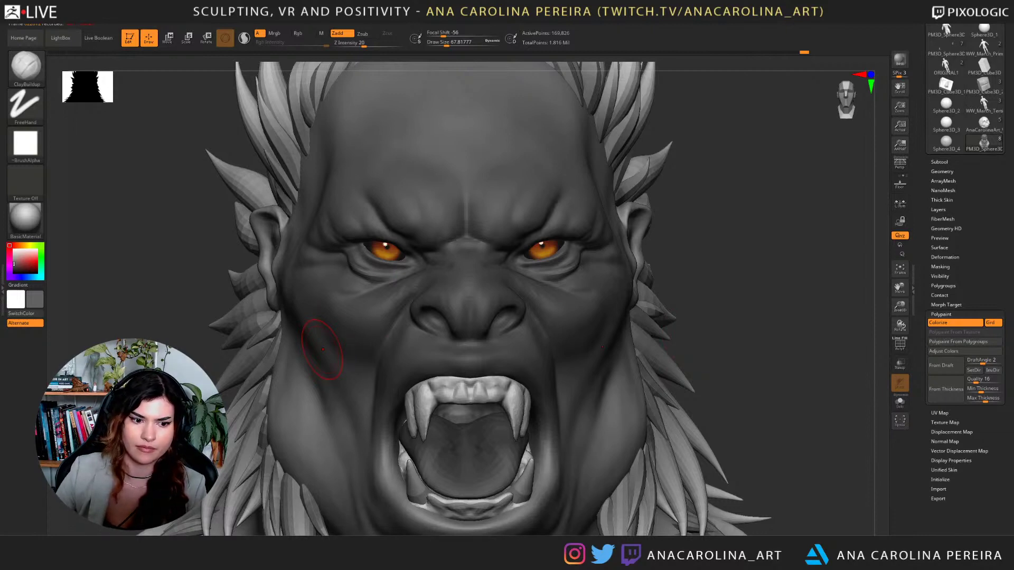
{"action": "left_click_drag", "start_coordinate": [792, 346], "coordinate": [754, 349]}
Reshape the temple and outer brow silhouette using the Move brush at a draw size of about 90.
{"action": "key", "text": "space"}
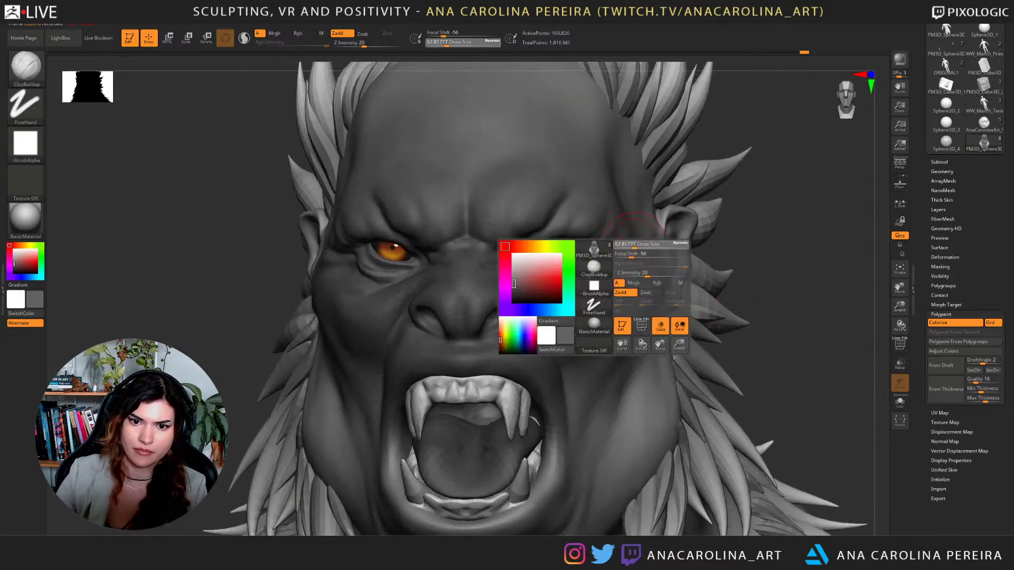
{"action": "left_click_drag", "start_coordinate": [637, 249], "coordinate": [577, 201]}
{"action": "key", "text": "b"}
{"action": "key", "text": "m"}
{"action": "key", "text": "v"}
{"action": "key", "text": "space"}
{"action": "mouse_move", "coordinate": [607, 235]}
{"action": "left_mouse_down"}
{"action": "mouse_move", "coordinate": [607, 212]}
{"action": "mouse_move", "coordinate": [610, 235]}
{"action": "left_mouse_up"}
{"action": "right_click_drag", "start_coordinate": [592, 208], "coordinate": [633, 210]}
{"action": "mouse_move", "coordinate": [634, 210]}
{"action": "right_mouse_down", "text": "ctrl"}
{"action": "mouse_move", "coordinate": [634, 158]}
{"action": "mouse_move", "coordinate": [645, 162]}
{"action": "right_mouse_up", "text": "ctrl"}
{"action": "right_click_drag", "start_coordinate": [735, 143], "coordinate": [739, 175], "text": "ctrl"}
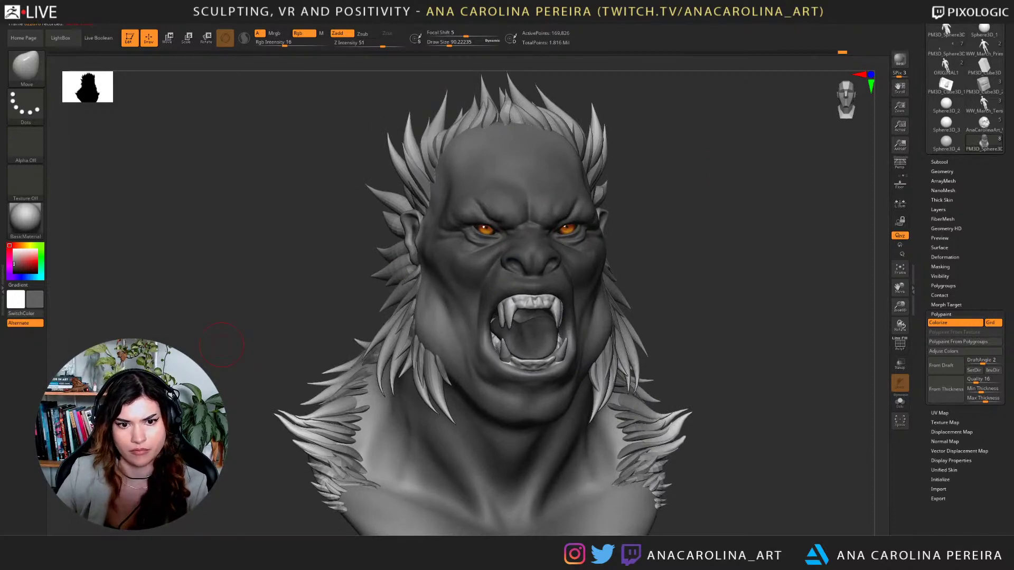
{"action": "right_click_drag", "start_coordinate": [632, 379], "coordinate": [635, 433], "text": "ctrl"}
Build up the skin folds around the outer corner of the lower eyelid with ClayBuildup at a draw size of about 37.
{"action": "key", "text": "b"}
{"action": "key", "text": "c"}
{"action": "key", "text": "b"}
{"action": "right_click_drag", "start_coordinate": [602, 316], "coordinate": [664, 313]}
{"action": "right_click", "coordinate": [664, 313]}
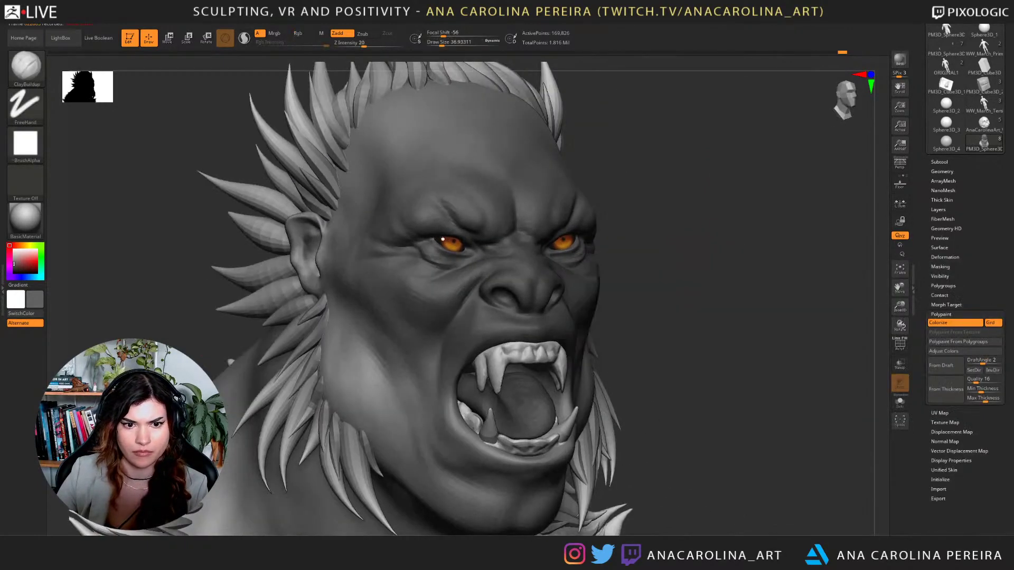
{"action": "right_click_drag", "start_coordinate": [664, 275], "coordinate": [663, 338], "text": "ctrl"}
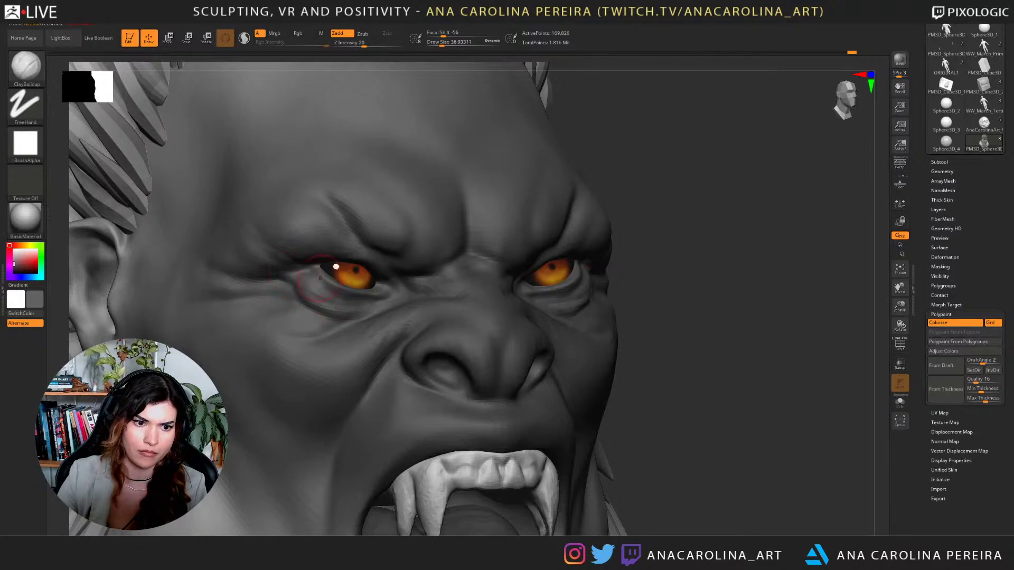
{"action": "mouse_move", "coordinate": [312, 297]}
{"action": "left_mouse_down"}
{"action": "mouse_move", "coordinate": [346, 312]}
{"action": "mouse_move", "coordinate": [343, 303]}
{"action": "left_mouse_up"}
{"action": "right_click_drag", "start_coordinate": [739, 296], "coordinate": [655, 289]}
{"action": "left_click_drag", "start_coordinate": [619, 289], "coordinate": [631, 290]}
{"action": "right_click_drag", "start_coordinate": [660, 275], "coordinate": [657, 274], "text": "alt"}
Carve wrinkles running outward from the outer eye corners with DamStandard at a draw size of about 46.
{"action": "key", "text": "space"}
{"action": "mouse_move", "coordinate": [657, 276]}
{"action": "left_mouse_down"}
{"action": "mouse_move", "coordinate": [631, 300]}
{"action": "mouse_move", "coordinate": [643, 290]}
{"action": "mouse_move", "coordinate": [657, 299]}
{"action": "left_mouse_up"}
{"action": "key", "text": "space"}
{"action": "key", "text": "b"}
{"action": "key", "text": "d"}
{"action": "key", "text": "s"}
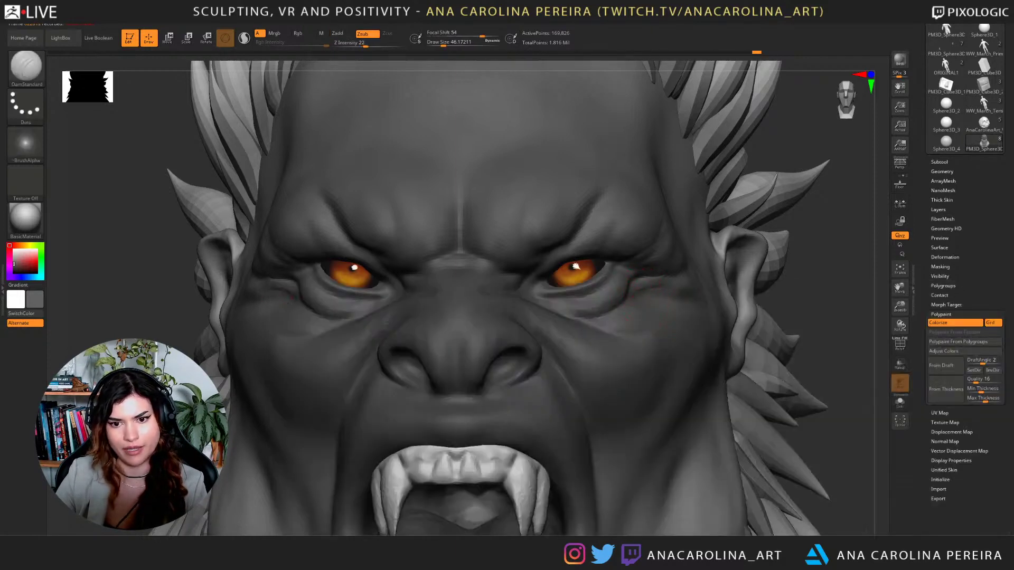
{"action": "left_click_drag", "start_coordinate": [677, 300], "coordinate": [680, 303]}
Deepen the creases under and beside the outer eye corners with DamStandard at draw size 59 and focal shift 73.
{"action": "key", "text": "b"}
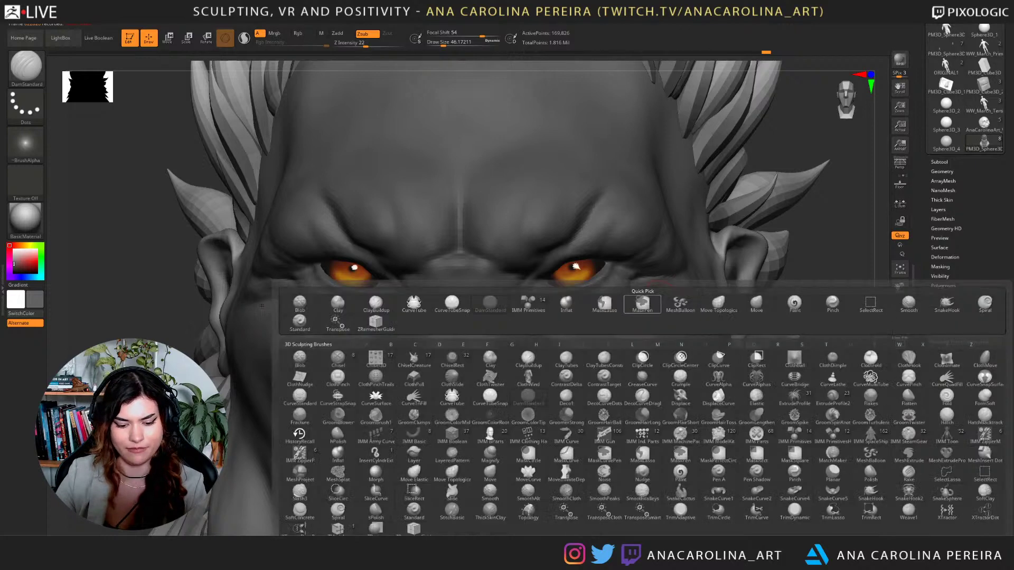
{"action": "key", "text": "d"}
{"action": "key", "text": "s"}
{"action": "left_click_drag", "start_coordinate": [839, 288], "coordinate": [755, 285]}
{"action": "key", "text": "space"}
{"action": "left_click_drag", "start_coordinate": [653, 285], "coordinate": [656, 285]}
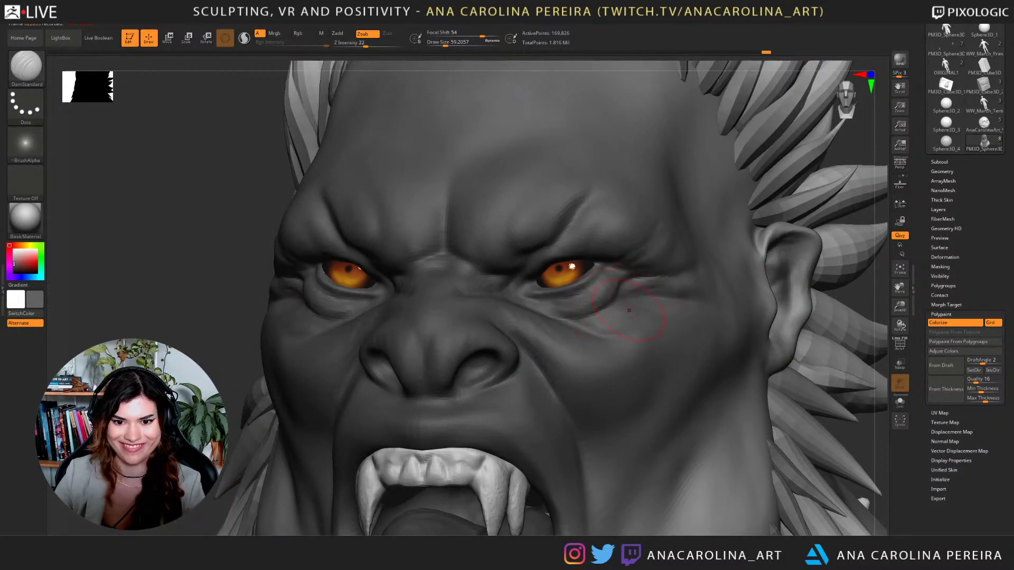
{"action": "key", "text": "space"}
{"action": "left_click_drag", "start_coordinate": [655, 314], "coordinate": [687, 314]}
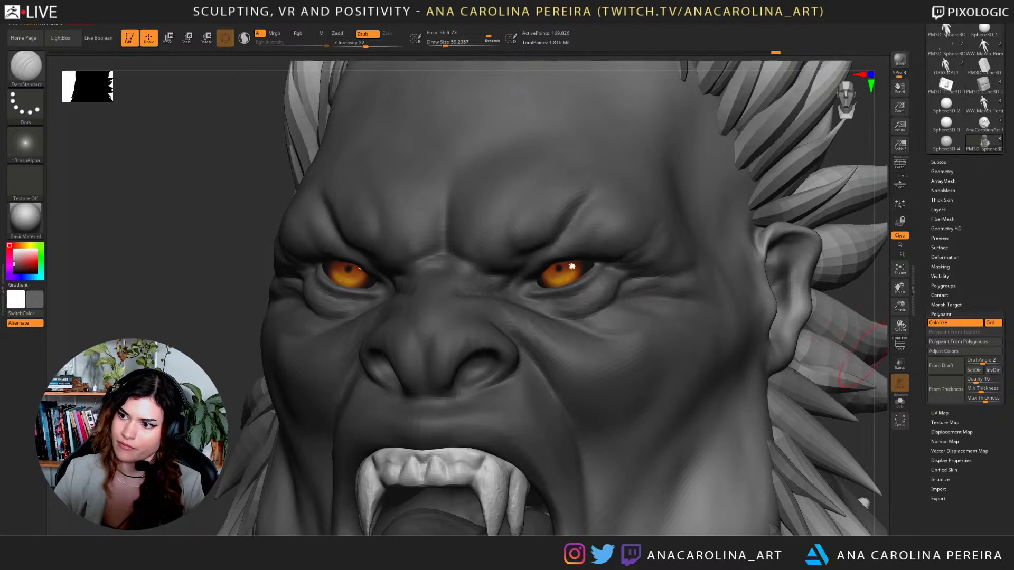
Add volume to the folds between the outer eye corners and cheekbones with ClayBuildup at a draw size of about 39.
{"action": "mouse_move", "coordinate": [841, 374]}
{"action": "left_mouse_down"}
{"action": "mouse_move", "coordinate": [863, 249]}
{"action": "mouse_move", "coordinate": [866, 259]}
{"action": "mouse_move", "coordinate": [839, 244]}
{"action": "mouse_move", "coordinate": [836, 303]}
{"action": "mouse_move", "coordinate": [738, 319]}
{"action": "left_mouse_up"}
{"action": "key", "text": "b"}
{"action": "key", "text": "c"}
{"action": "key", "text": "b"}
{"action": "key", "text": "space"}
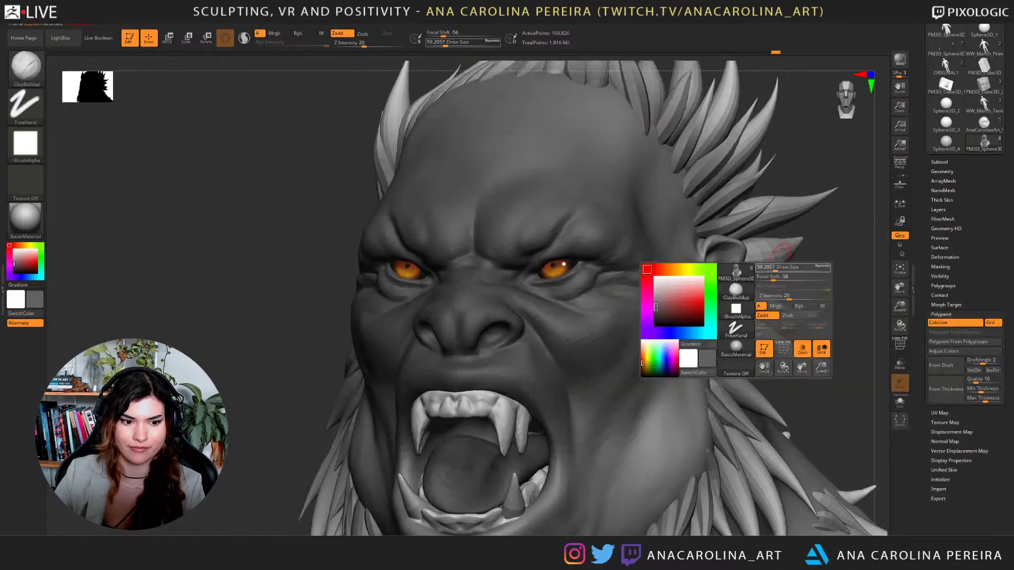
{"action": "left_click_drag", "start_coordinate": [775, 268], "coordinate": [767, 266]}
{"action": "key", "text": "space"}
{"action": "left_click_drag", "start_coordinate": [630, 288], "coordinate": [632, 288]}
{"action": "left_click_drag", "start_coordinate": [625, 295], "coordinate": [608, 286]}
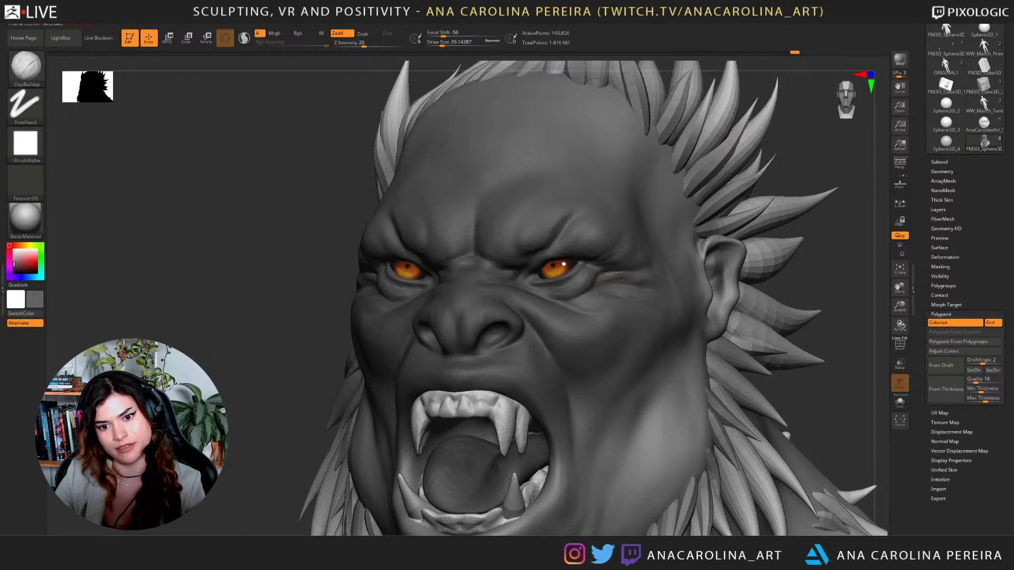
{"action": "right_click_drag", "start_coordinate": [615, 285], "coordinate": [750, 222]}
{"action": "right_click_drag", "start_coordinate": [808, 277], "coordinate": [658, 330]}
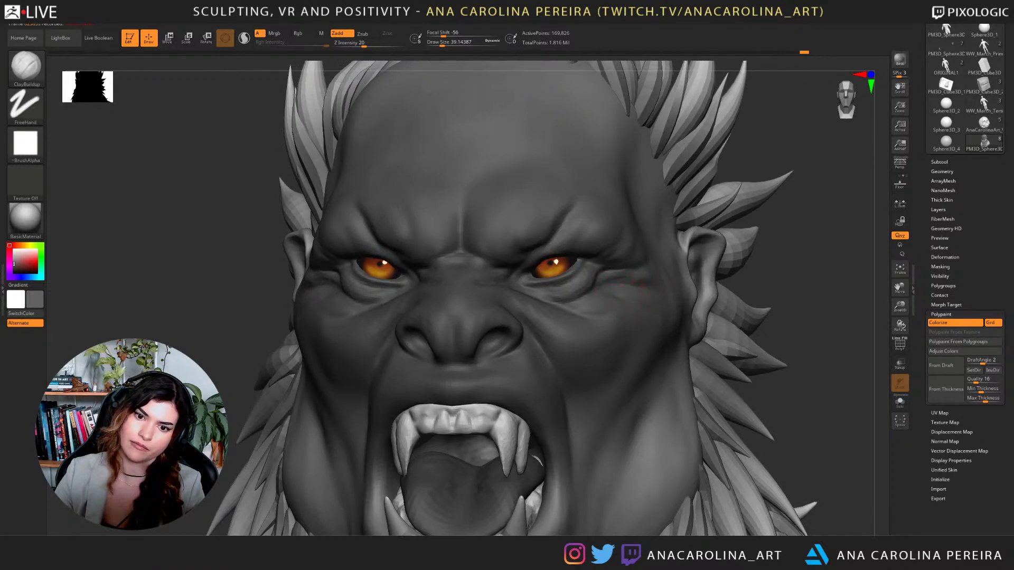
{"action": "right_click_drag", "start_coordinate": [803, 316], "coordinate": [759, 261]}
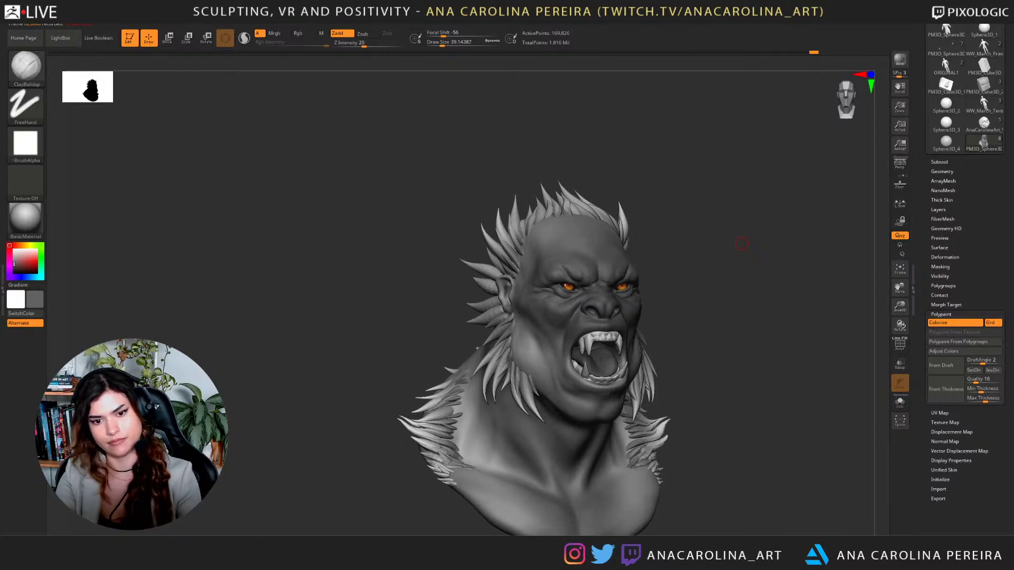
Carve the wrinkle across the top of the nose bridge between the eyes with DamStandard.
{"action": "right_click_drag", "start_coordinate": [679, 301], "coordinate": [775, 390]}
{"action": "right_click_drag", "start_coordinate": [756, 288], "coordinate": [763, 303], "text": "ctrl"}
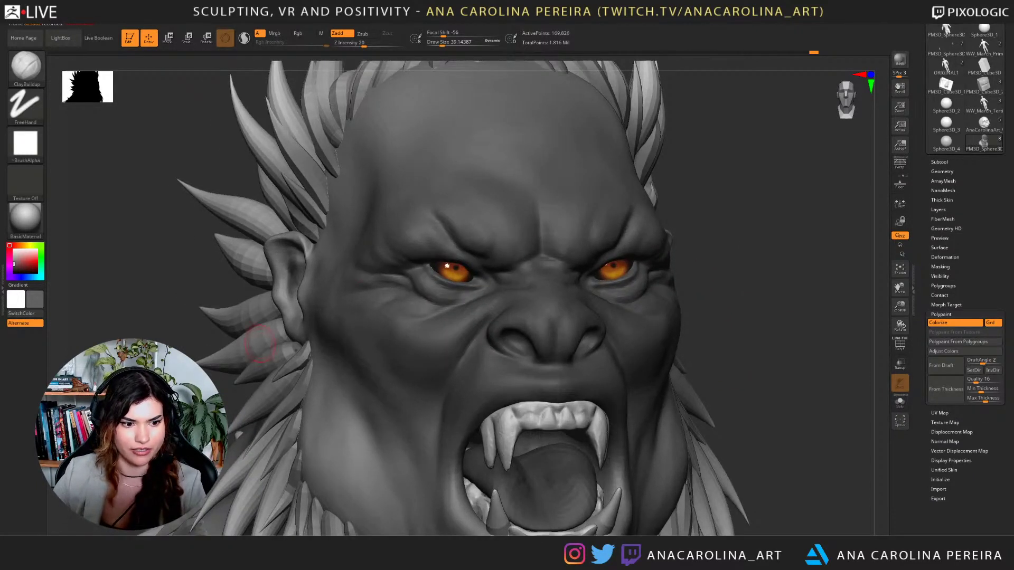
{"action": "right_click_drag", "start_coordinate": [259, 343], "coordinate": [285, 340], "text": "alt"}
{"action": "key", "text": "b"}
{"action": "key", "text": "d"}
{"action": "key", "text": "s"}
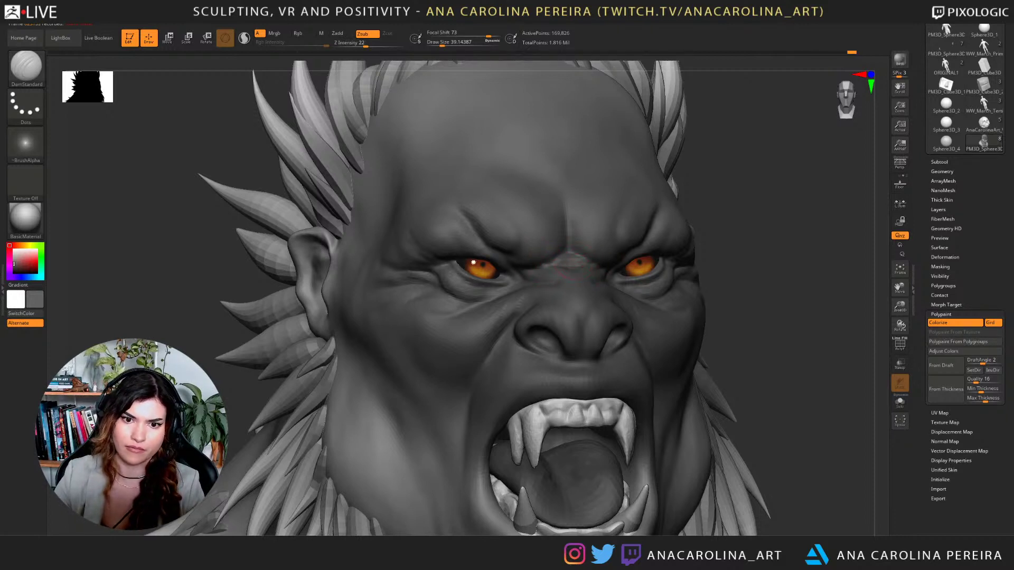
Build up the skin on the upper nose bridge with ClayBuildup at a draw size of about 29 and smooth it.
{"action": "key", "text": "b"}
{"action": "key", "text": "c"}
{"action": "key", "text": "b"}
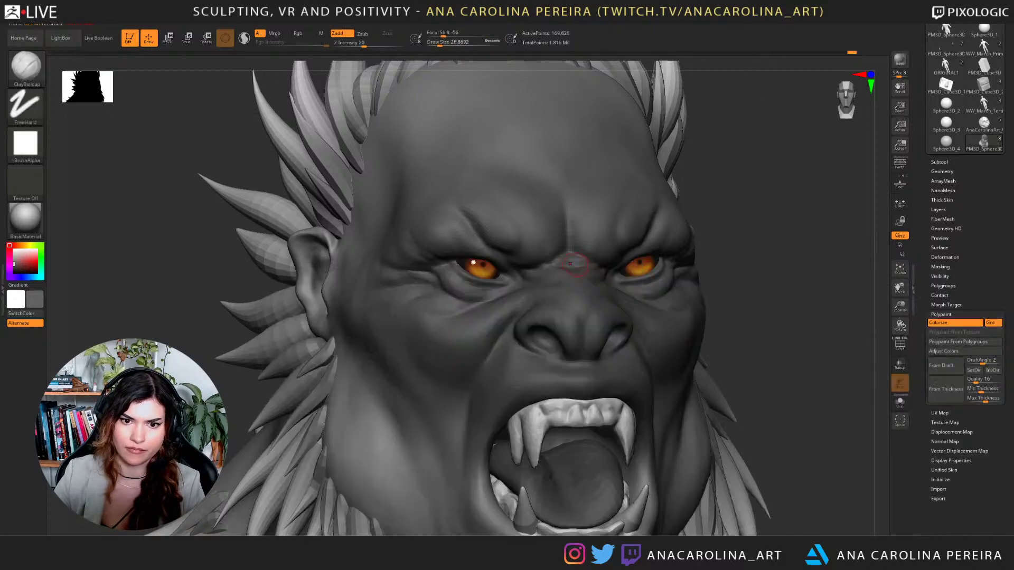
{"action": "left_click_drag", "start_coordinate": [792, 301], "coordinate": [792, 238], "text": "alt"}
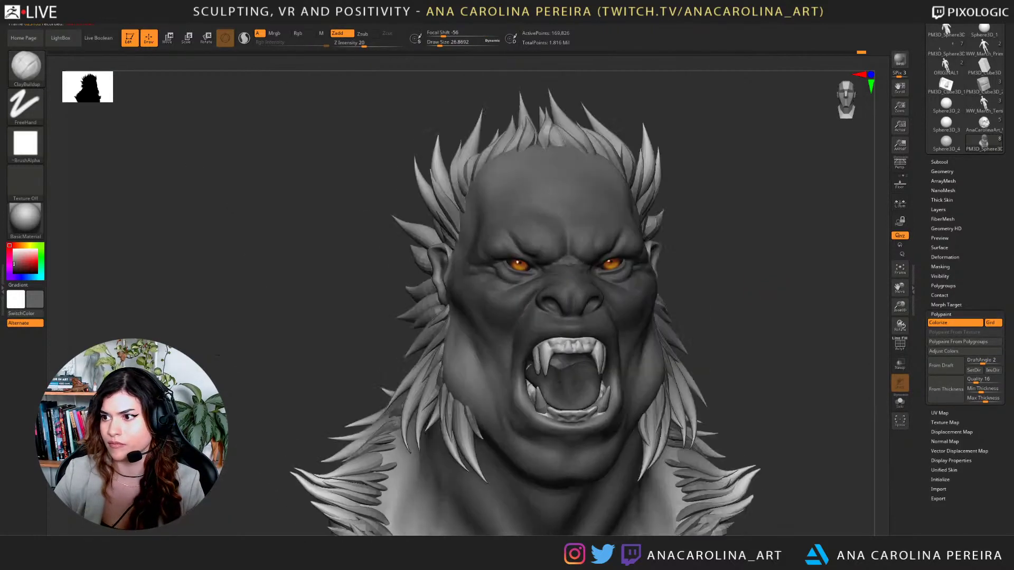
{"action": "mouse_move", "coordinate": [855, 259]}
{"action": "left_mouse_down"}
{"action": "mouse_move", "coordinate": [755, 257]}
{"action": "mouse_move", "coordinate": [790, 231]}
{"action": "mouse_move", "coordinate": [853, 262]}
{"action": "left_mouse_up"}
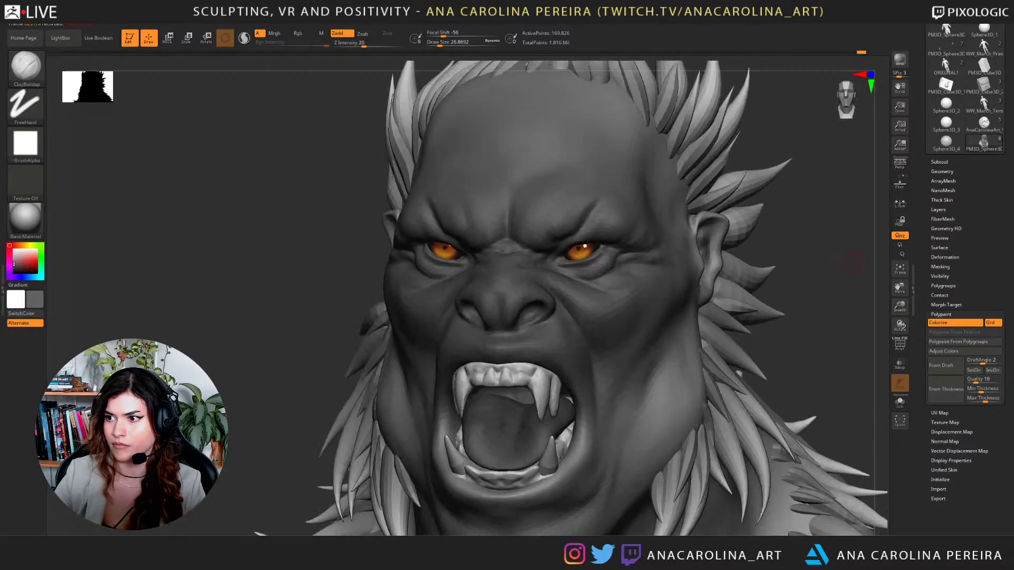
{"action": "key", "text": "shift"}
{"action": "left_click_drag", "start_coordinate": [518, 250], "coordinate": [534, 252], "text": "shift"}
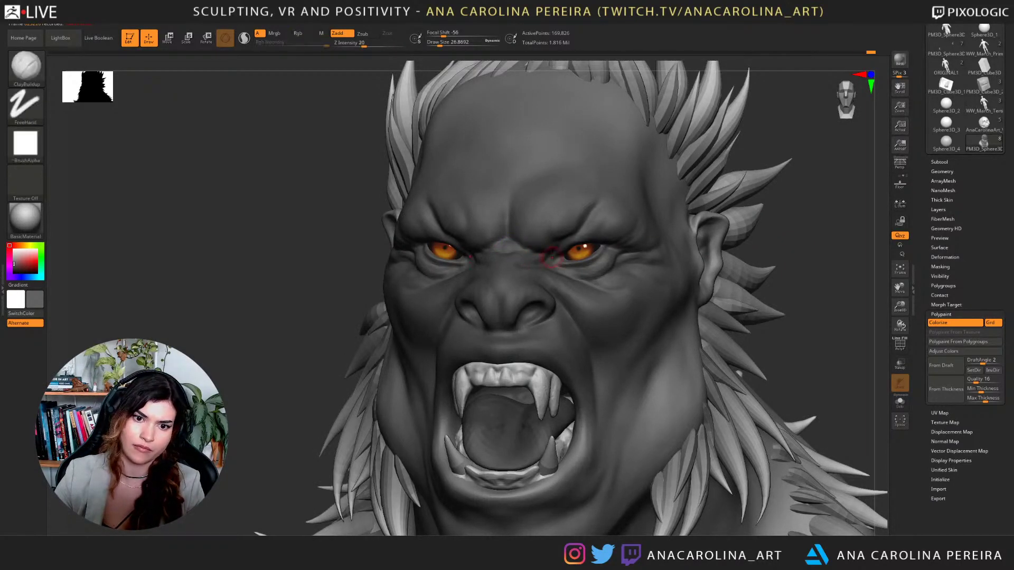
Sharpen the creases where the brows meet the nose bridge with DamStandard at draw size 41, softening toward the inner eye.
{"action": "key", "text": "b"}
{"action": "key", "text": "d"}
{"action": "key", "text": "s"}
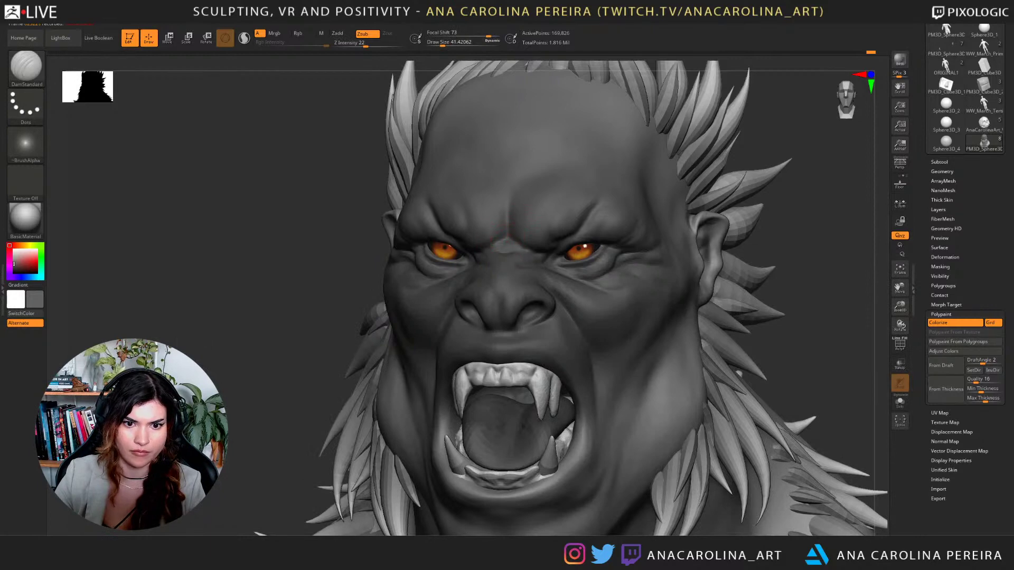
{"action": "left_click_drag", "start_coordinate": [781, 239], "coordinate": [811, 266], "text": "alt"}
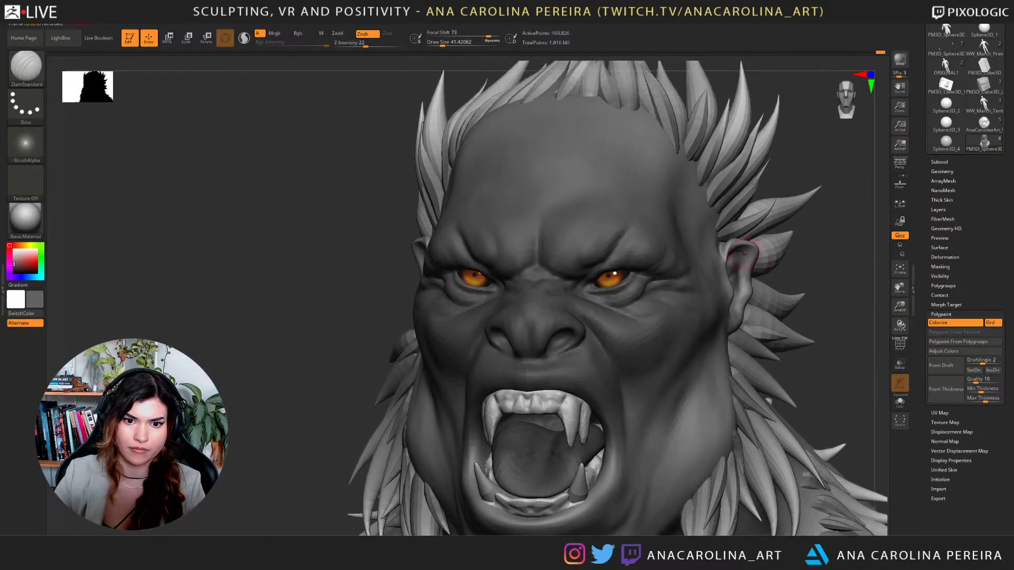
{"action": "left_click_drag", "start_coordinate": [538, 276], "coordinate": [584, 292], "text": "shift"}
Carve snarl folds along the sides of the nose bridge with DamStandard at a draw size of about 56, smoothing between strokes.
{"action": "left_click_drag", "start_coordinate": [769, 401], "coordinate": [776, 465], "text": "alt"}
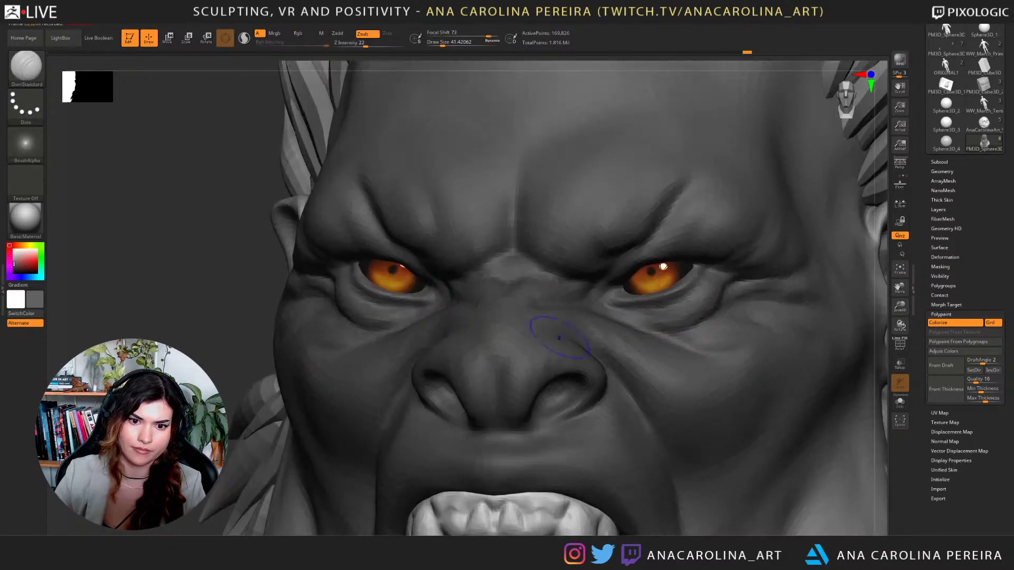
{"action": "left_click_drag", "start_coordinate": [554, 334], "coordinate": [548, 315], "text": "shift"}
{"action": "key", "text": "bracketright"}
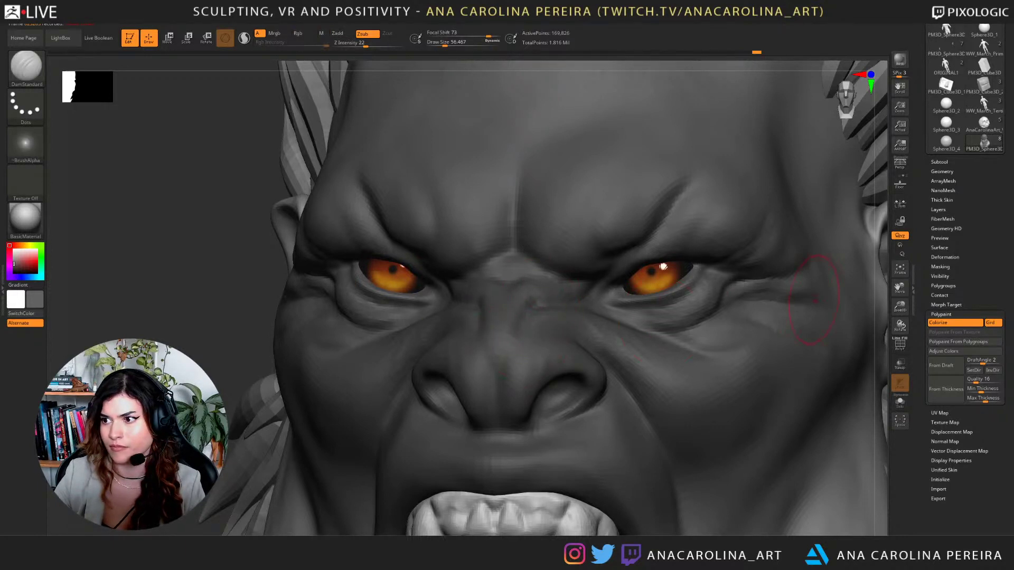
{"action": "left_click_drag", "start_coordinate": [883, 276], "coordinate": [836, 186], "text": "alt"}
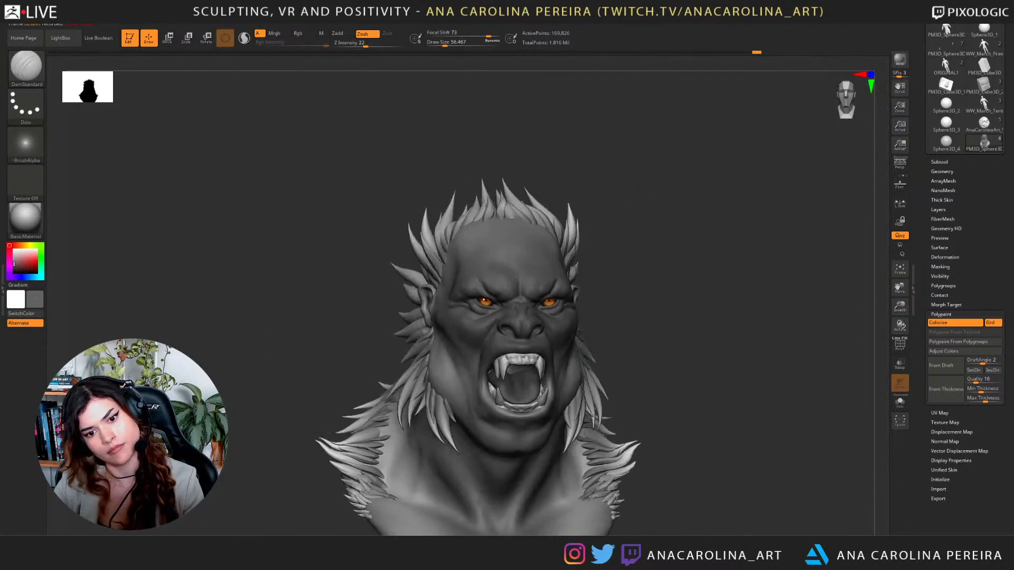
{"action": "left_click_drag", "start_coordinate": [739, 222], "coordinate": [760, 296]}
{"action": "left_click_drag", "start_coordinate": [835, 254], "coordinate": [836, 317], "text": "alt"}
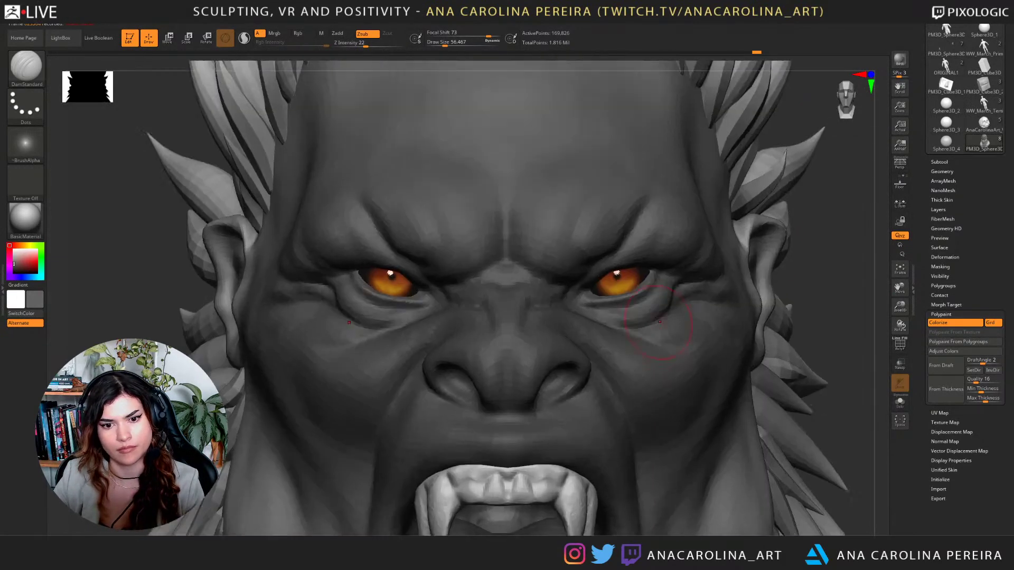
{"action": "right_click_drag", "start_coordinate": [707, 325], "coordinate": [690, 317]}
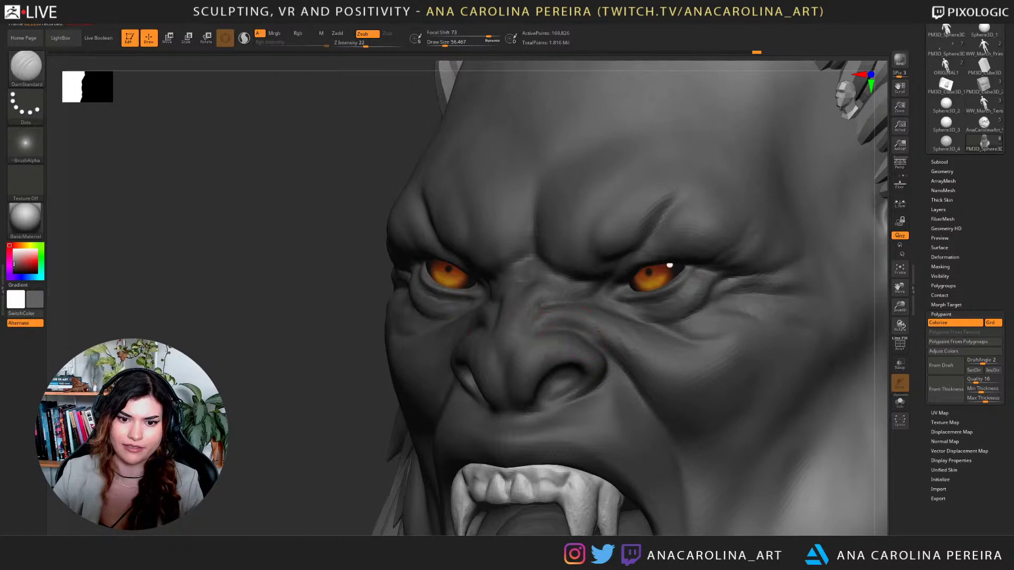
{"action": "left_click_drag", "start_coordinate": [568, 333], "coordinate": [528, 344]}
{"action": "left_click_drag", "start_coordinate": [327, 296], "coordinate": [327, 232], "text": "alt"}
{"action": "left_click_drag", "start_coordinate": [327, 232], "coordinate": [346, 248], "text": "shift"}
Build up the folds between the nose bridge and inner eye corners with ClayBuildup at a draw size of about 44.
{"action": "mouse_move", "coordinate": [792, 238]}
{"action": "left_mouse_down", "text": "alt"}
{"action": "mouse_move", "coordinate": [792, 289]}
{"action": "mouse_move", "coordinate": [777, 264]}
{"action": "mouse_move", "coordinate": [792, 317]}
{"action": "mouse_move", "coordinate": [805, 322]}
{"action": "left_mouse_up", "text": "alt"}
{"action": "key", "text": "b"}
{"action": "key", "text": "c"}
{"action": "key", "text": "b"}
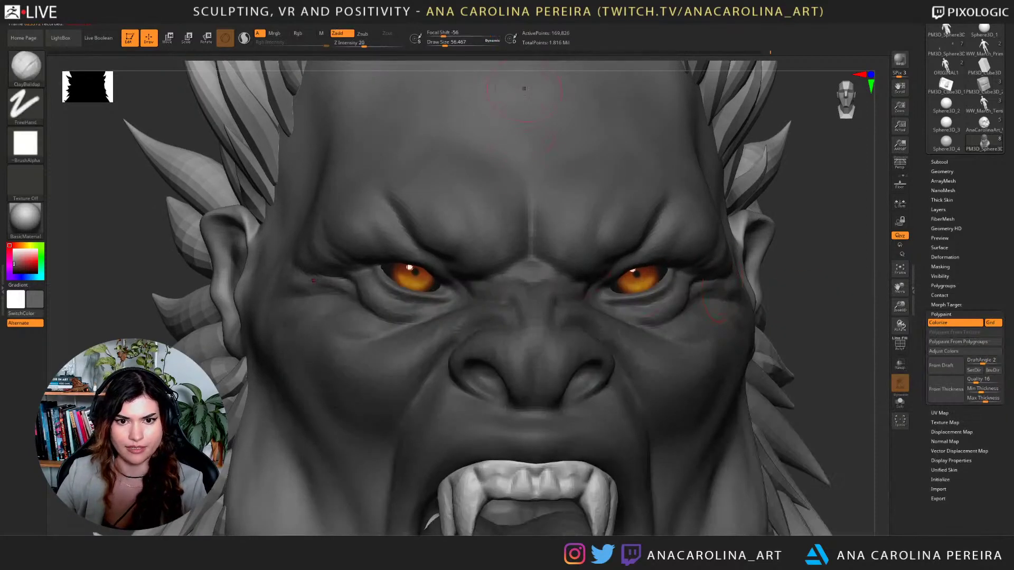
{"action": "key", "text": "space"}
{"action": "mouse_move", "coordinate": [491, 273]}
{"action": "left_mouse_down"}
{"action": "mouse_move", "coordinate": [481, 271]}
{"action": "mouse_move", "coordinate": [478, 288]}
{"action": "left_mouse_up"}
{"action": "key", "text": "space"}
{"action": "key", "text": "space"}
{"action": "left_click_drag", "start_coordinate": [598, 313], "coordinate": [593, 311]}
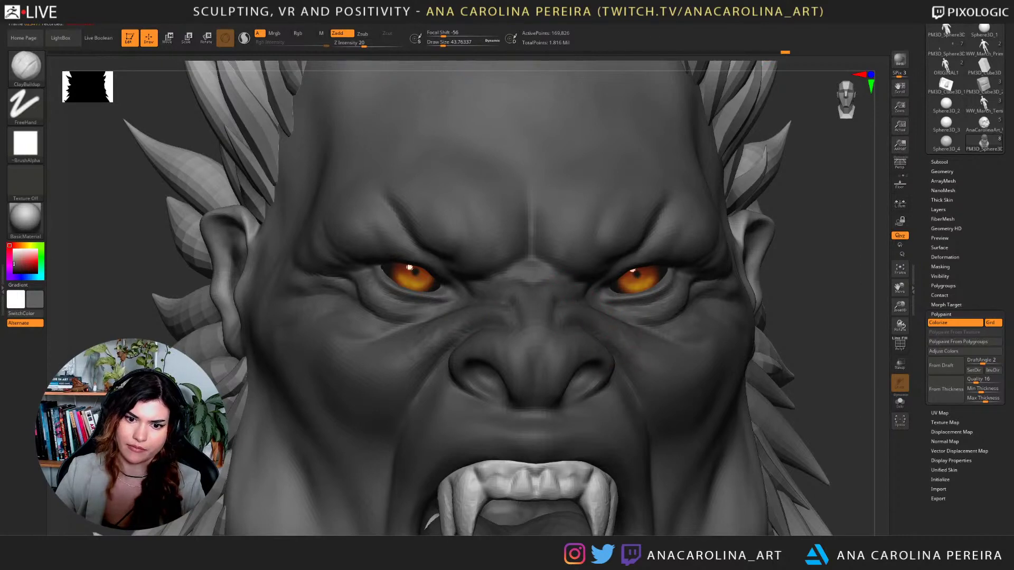
Fill out the cheeks beside the nose and below the eyes with ClayBuildup at a draw size of about 74.
{"action": "left_click_drag", "start_coordinate": [808, 340], "coordinate": [769, 249], "text": "alt"}
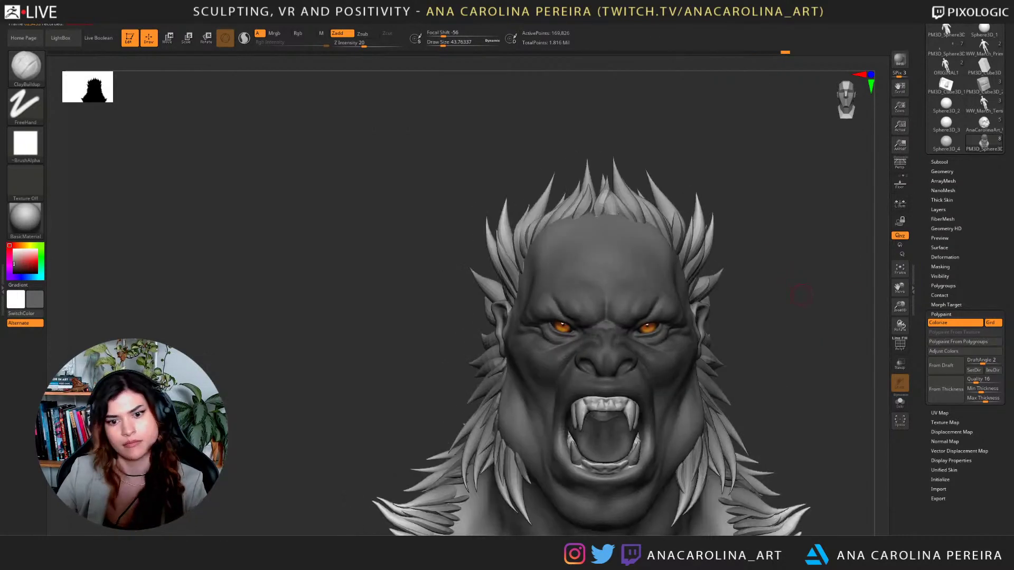
{"action": "mouse_move", "coordinate": [808, 287]}
{"action": "left_mouse_down", "text": "alt"}
{"action": "mouse_move", "coordinate": [702, 249]}
{"action": "mouse_move", "coordinate": [672, 315]}
{"action": "left_mouse_up", "text": "alt"}
{"action": "key", "text": "space"}
{"action": "left_click", "coordinate": [711, 260]}
{"action": "mouse_move", "coordinate": [766, 260]}
{"action": "left_mouse_down"}
{"action": "mouse_move", "coordinate": [754, 260]}
{"action": "mouse_move", "coordinate": [761, 244]}
{"action": "left_mouse_up"}
{"action": "key", "text": "space"}
{"action": "left_click", "coordinate": [756, 246]}
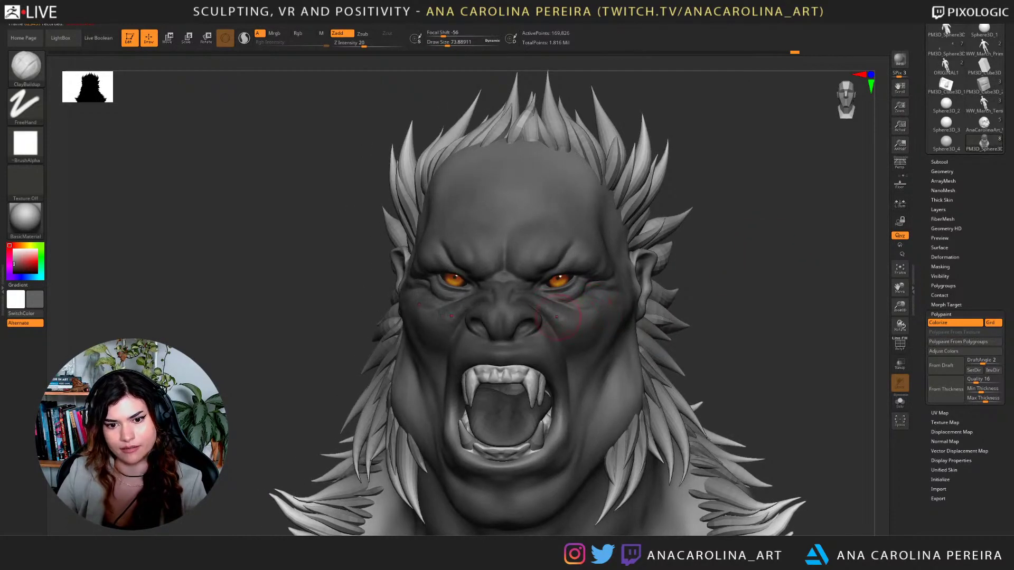
Smooth the upper cheeks and refine the folds below the outer eye corners with ClayBuildup at a draw size of about 41.
{"action": "mouse_move", "coordinate": [717, 326]}
{"action": "left_mouse_down", "text": "alt"}
{"action": "mouse_move", "coordinate": [739, 323]}
{"action": "mouse_move", "coordinate": [745, 370]}
{"action": "left_mouse_up", "text": "alt"}
{"action": "left_click_drag", "start_coordinate": [623, 280], "coordinate": [581, 307], "text": "shift"}
{"action": "left_click_drag", "start_coordinate": [796, 311], "coordinate": [819, 322], "text": "alt"}
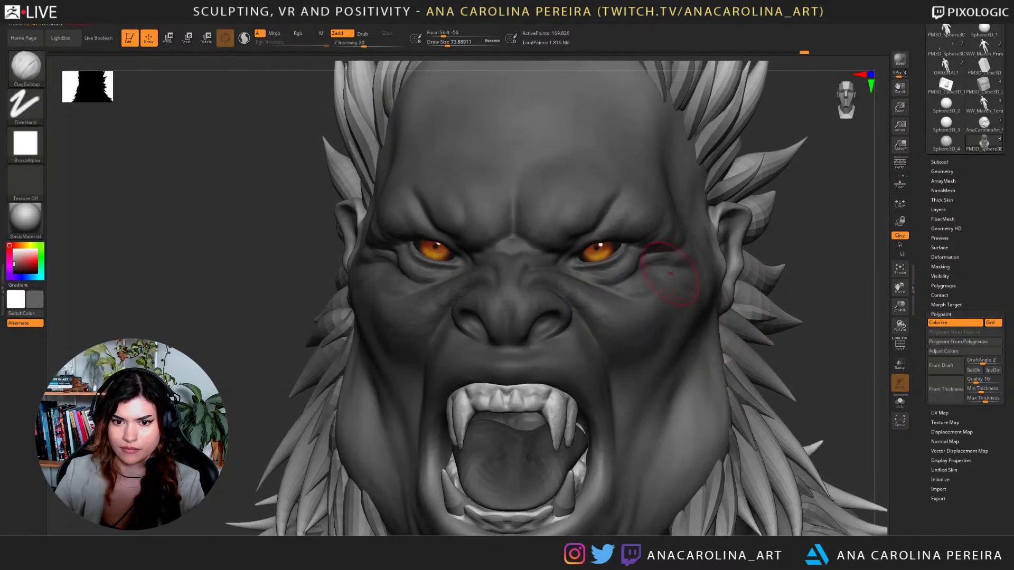
{"action": "key", "text": "space"}
{"action": "left_click", "coordinate": [643, 283]}
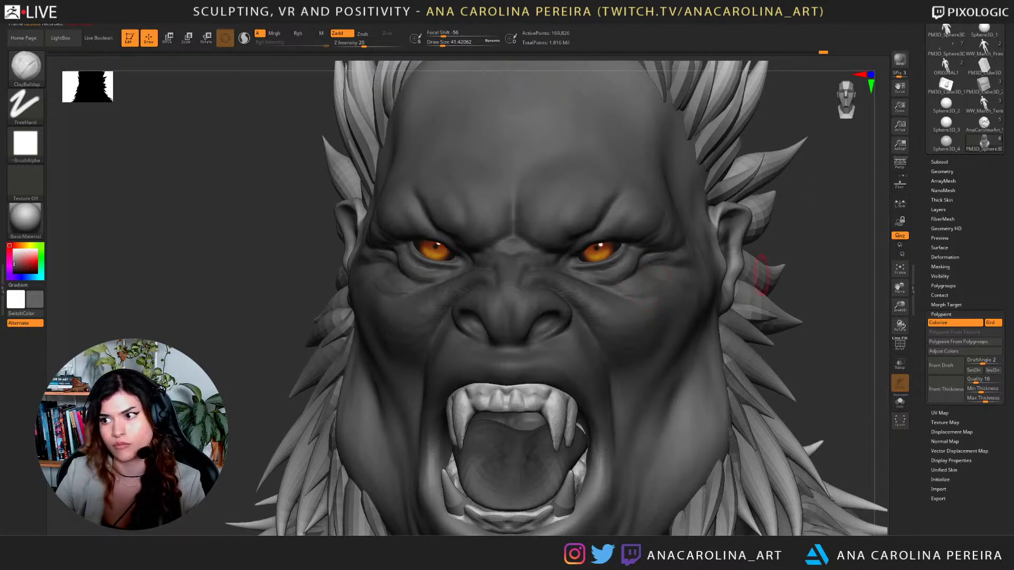
Build up the inner brow forms above the eyes with ClayBuildup at draw sizes of about 74 and 59.
{"action": "left_click_drag", "start_coordinate": [794, 311], "coordinate": [792, 274], "text": "alt"}
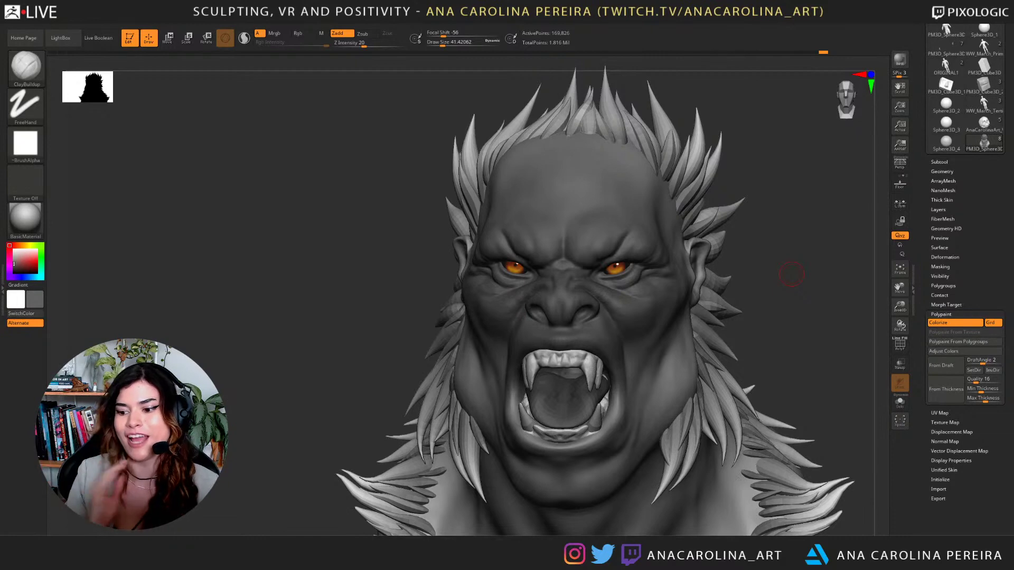
{"action": "mouse_move", "coordinate": [761, 244]}
{"action": "left_mouse_down"}
{"action": "mouse_move", "coordinate": [739, 243]}
{"action": "mouse_move", "coordinate": [739, 277]}
{"action": "left_mouse_up"}
{"action": "key", "text": "space"}
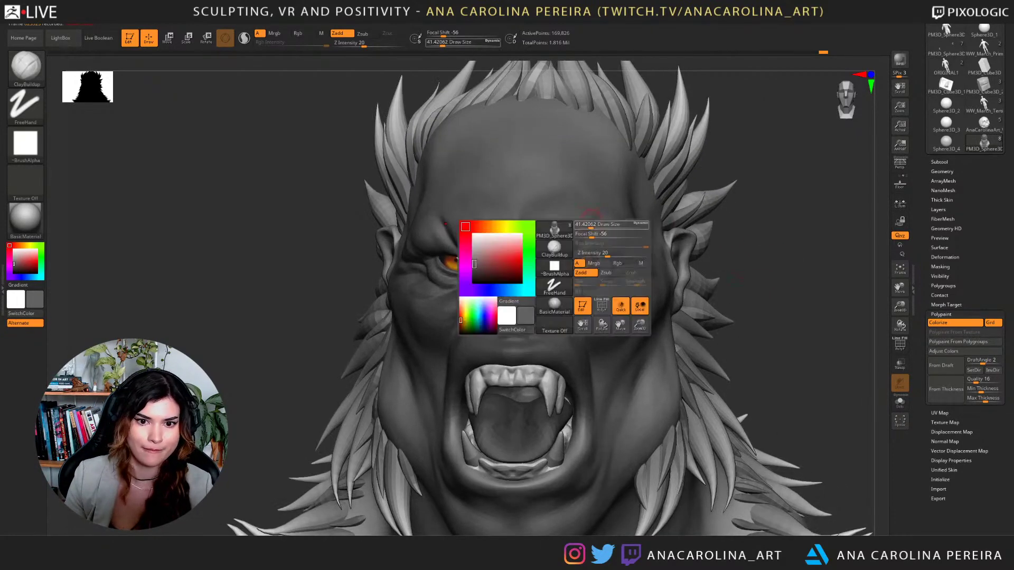
{"action": "left_click_drag", "start_coordinate": [592, 228], "coordinate": [600, 228]}
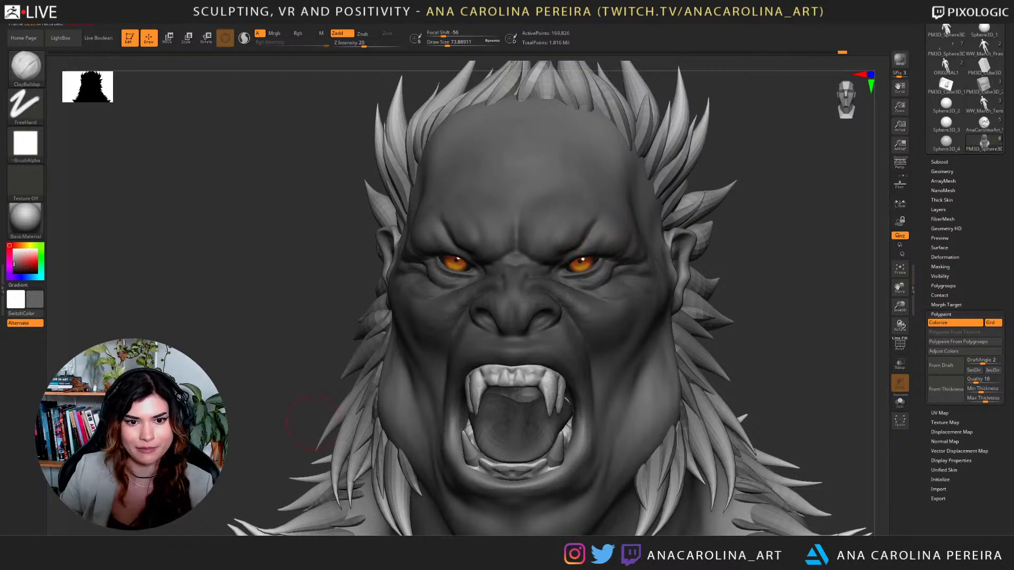
{"action": "key", "text": "space"}
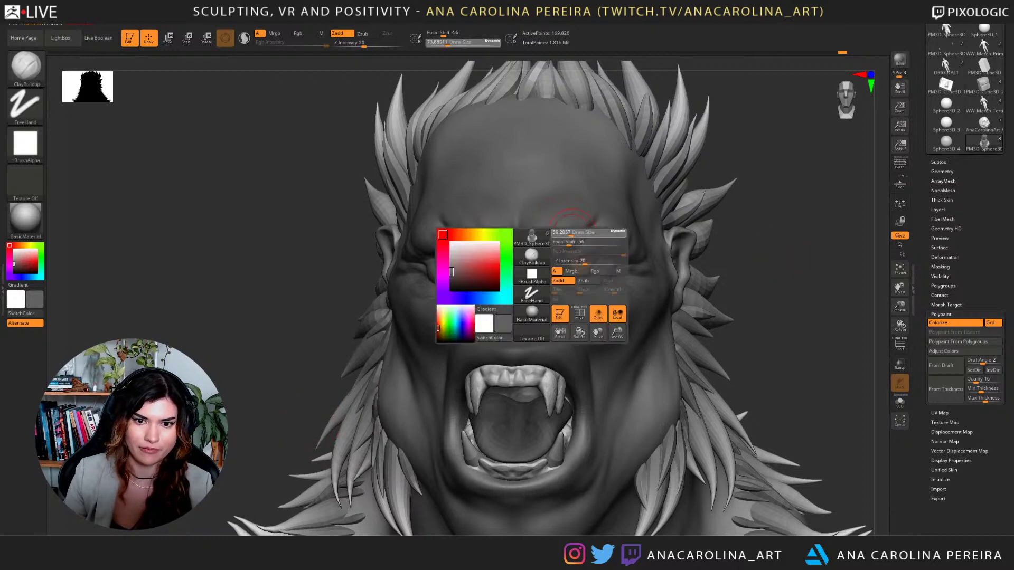
{"action": "left_click_drag", "start_coordinate": [569, 232], "coordinate": [566, 232]}
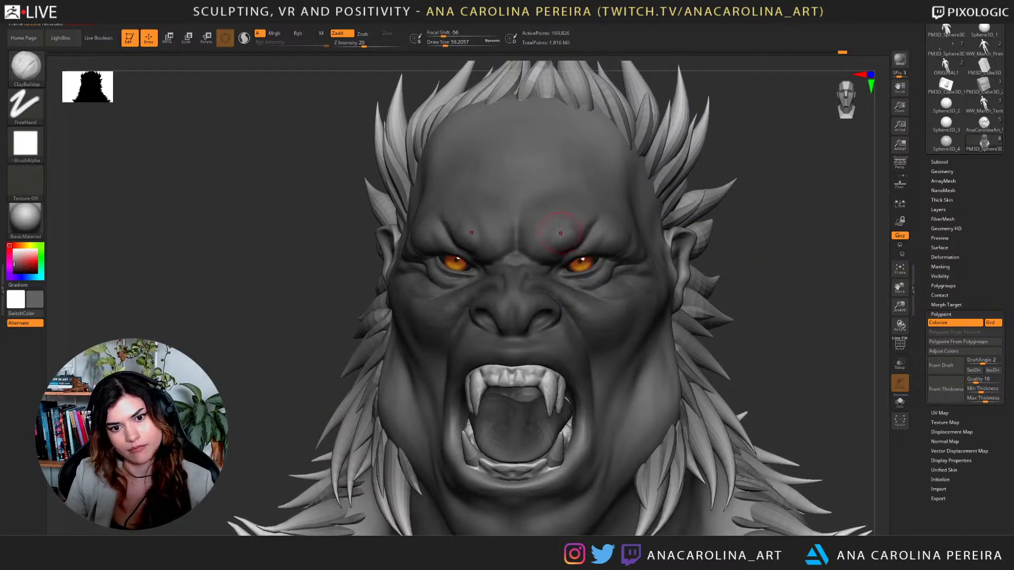
{"action": "left_click_drag", "start_coordinate": [738, 244], "coordinate": [757, 242], "text": "alt"}
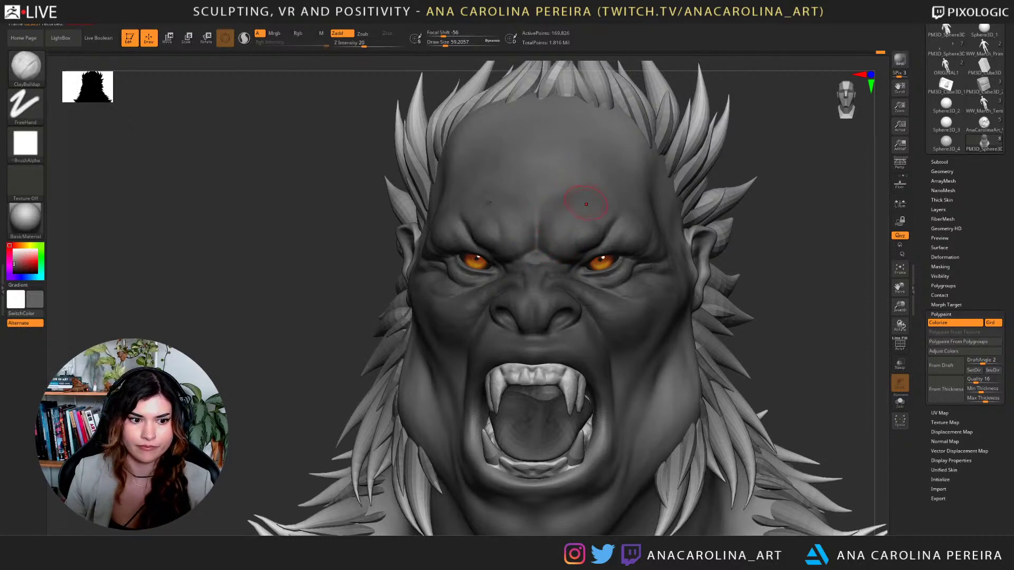
Fill out the forehead above the brows with ClayBuildup, using draw sizes of about 94, 182 and 108.
{"action": "key", "text": "space"}
{"action": "left_click_drag", "start_coordinate": [580, 208], "coordinate": [584, 208]}
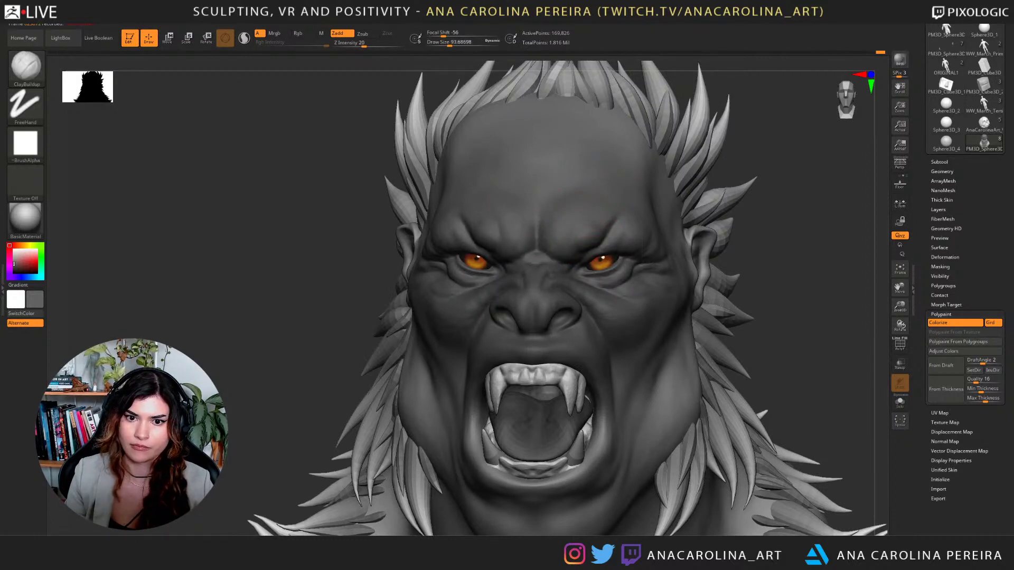
{"action": "key", "text": "bracketright"}
{"action": "key", "text": "bracketright"}
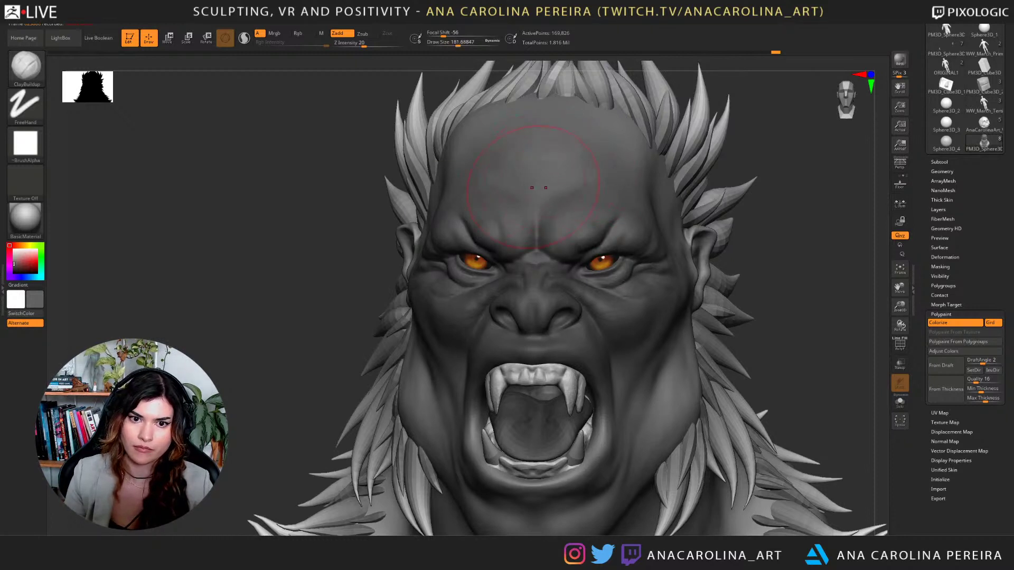
{"action": "key", "text": "space"}
{"action": "left_click_drag", "start_coordinate": [559, 180], "coordinate": [551, 180]}
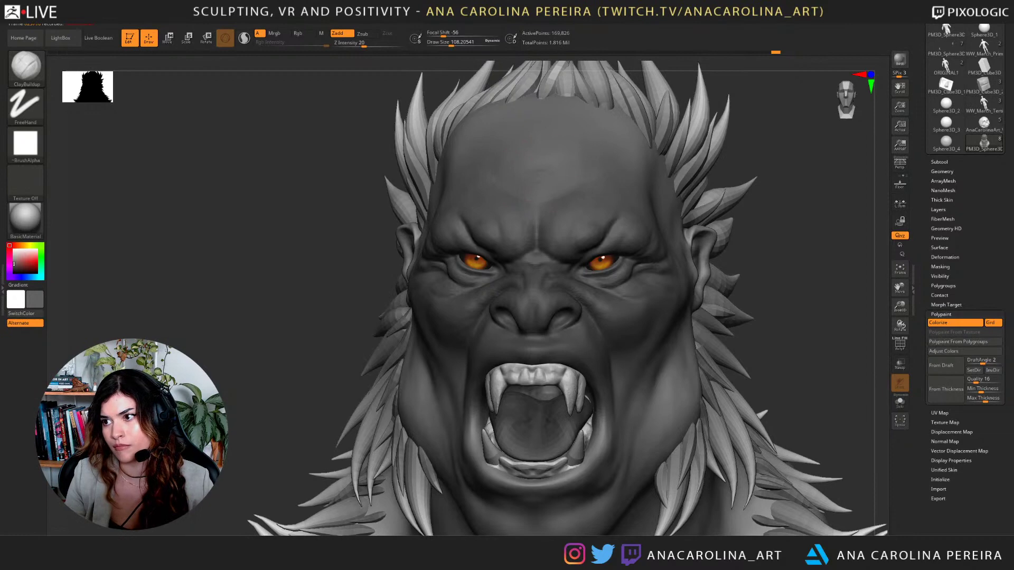
{"action": "left_click_drag", "start_coordinate": [792, 281], "coordinate": [789, 252], "text": "alt"}
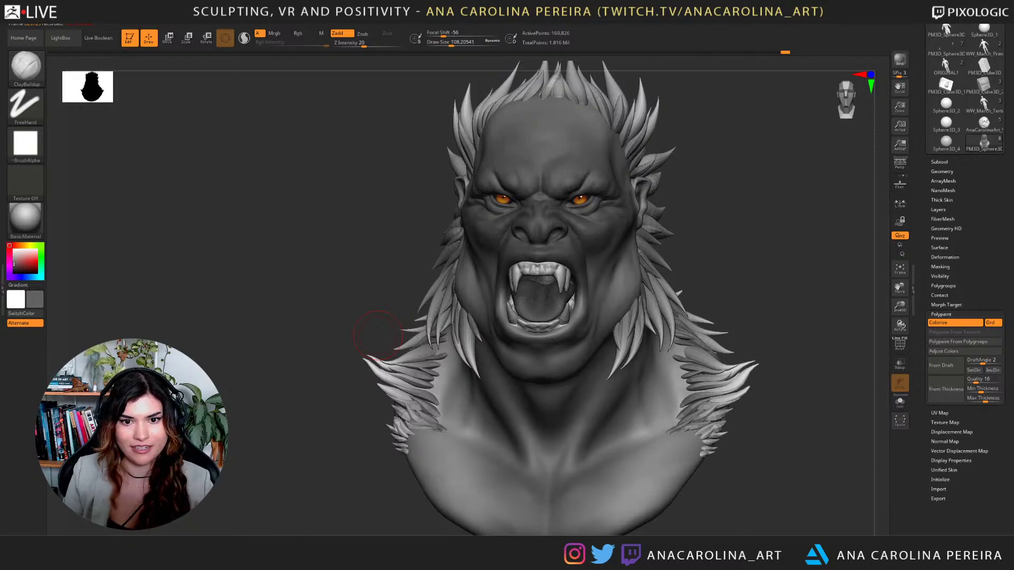
Carve the creases below the cheekbone and beside the mouth with DamStandard at a draw size of about 132.
{"action": "mouse_move", "coordinate": [782, 256]}
{"action": "left_mouse_down", "text": "alt"}
{"action": "mouse_move", "coordinate": [789, 293]}
{"action": "mouse_move", "coordinate": [780, 281]}
{"action": "mouse_move", "coordinate": [822, 285]}
{"action": "mouse_move", "coordinate": [802, 287]}
{"action": "left_mouse_up", "text": "alt"}
{"action": "key", "text": "space"}
{"action": "key", "text": "b"}
{"action": "key", "text": "d"}
{"action": "key", "text": "s"}
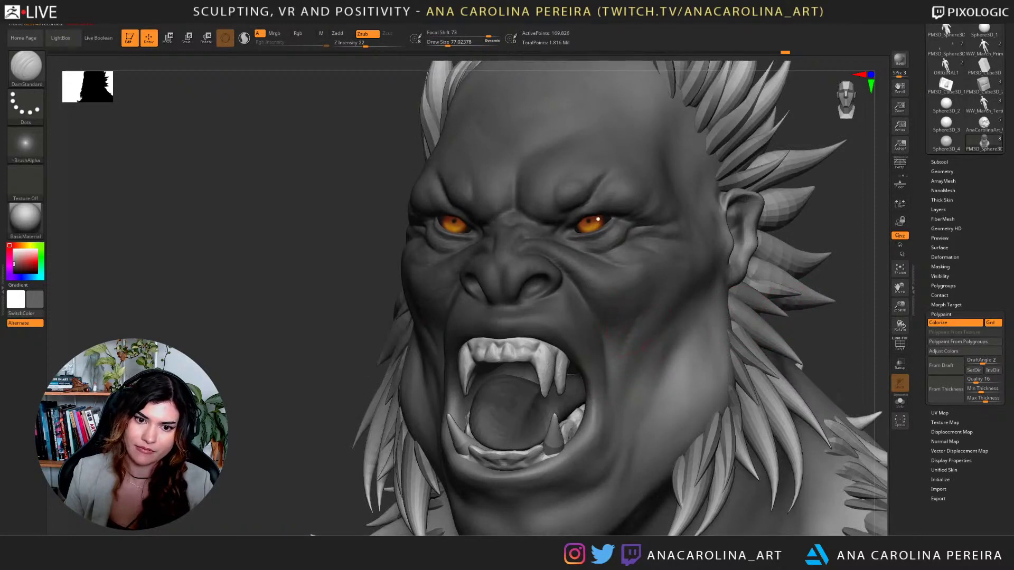
{"action": "key", "text": "bracketright"}
{"action": "key", "text": "bracketright"}
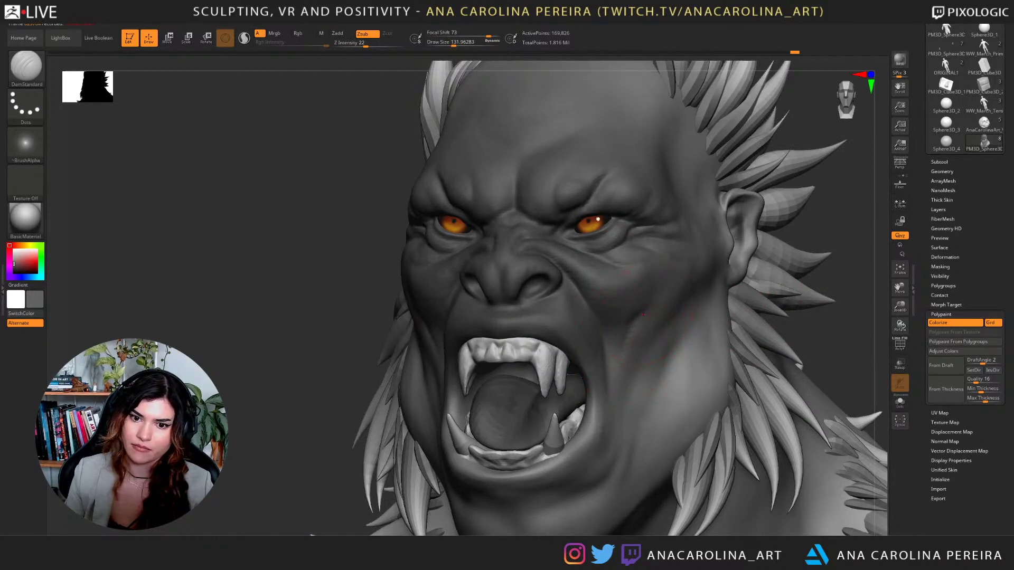
{"action": "left_click_drag", "start_coordinate": [672, 276], "coordinate": [707, 260]}
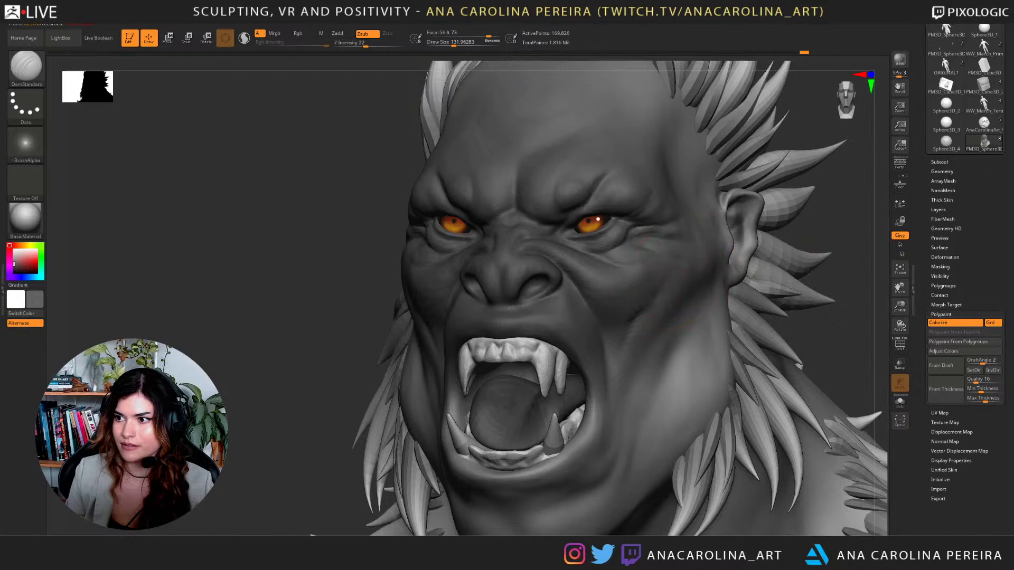
Build up the cheek folds beside the nose and mouth with ClayBuildup, reducing the draw size to about 46.
{"action": "mouse_move", "coordinate": [790, 348]}
{"action": "left_mouse_down"}
{"action": "mouse_move", "coordinate": [845, 349]}
{"action": "mouse_move", "coordinate": [770, 348]}
{"action": "left_mouse_up"}
{"action": "key", "text": "space"}
{"action": "left_click_drag", "start_coordinate": [811, 305], "coordinate": [788, 302]}
{"action": "key", "text": "b"}
{"action": "key", "text": "c"}
{"action": "key", "text": "b"}
{"action": "key", "text": "space"}
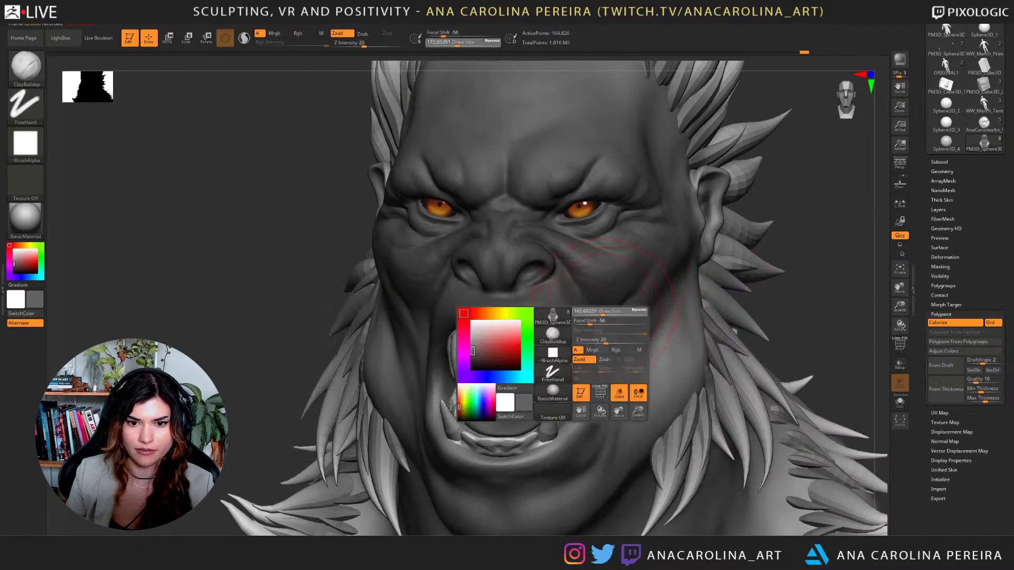
{"action": "left_click_drag", "start_coordinate": [603, 334], "coordinate": [601, 302]}
{"action": "key", "text": "space"}
{"action": "key", "text": "space"}
{"action": "key", "text": "space"}
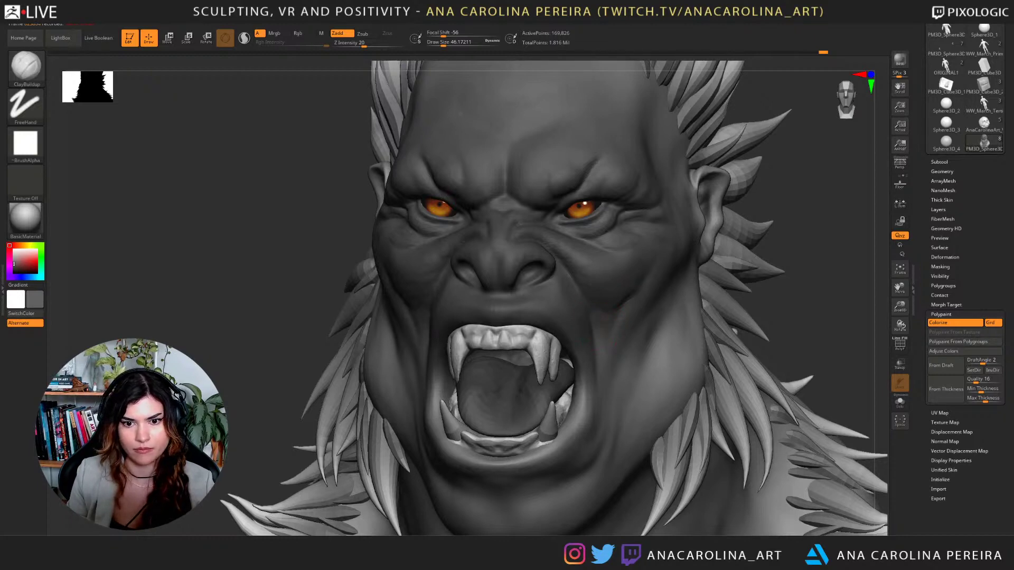
Refine the hollow between cheek and mouth corner from the opposite side with ClayBuildup at draw sizes of about 94 and 59.
{"action": "mouse_move", "coordinate": [765, 292]}
{"action": "left_mouse_down"}
{"action": "mouse_move", "coordinate": [826, 283]}
{"action": "mouse_move", "coordinate": [760, 255]}
{"action": "mouse_move", "coordinate": [769, 283]}
{"action": "mouse_move", "coordinate": [800, 272]}
{"action": "left_mouse_up"}
{"action": "key", "text": "space"}
{"action": "left_click_drag", "start_coordinate": [800, 272], "coordinate": [815, 338], "text": "alt"}
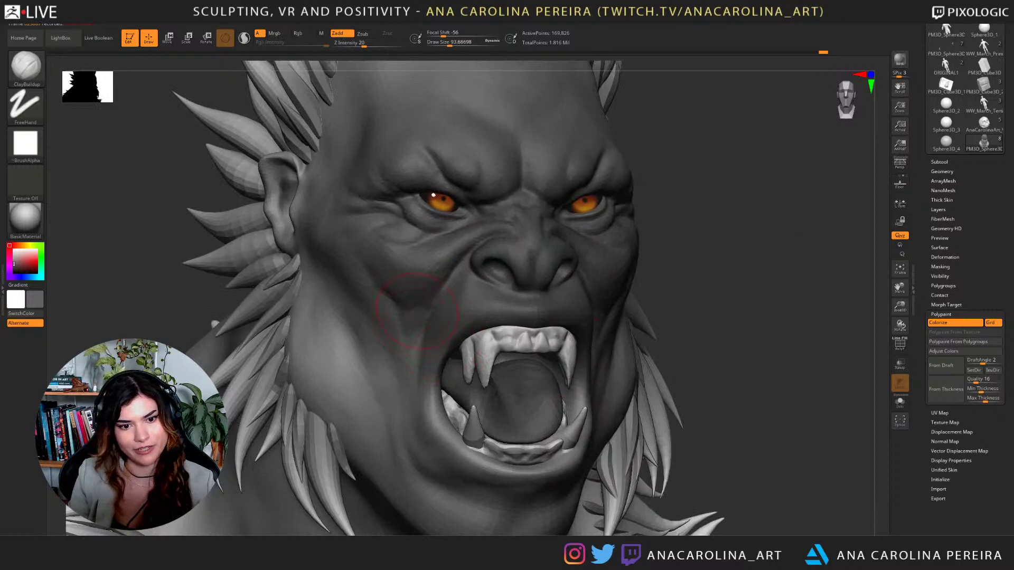
{"action": "key", "text": "space"}
{"action": "left_click_drag", "start_coordinate": [417, 311], "coordinate": [417, 344]}
{"action": "key", "text": "space"}
{"action": "mouse_move", "coordinate": [745, 340]}
{"action": "left_mouse_down", "text": "alt"}
{"action": "mouse_move", "coordinate": [792, 298]}
{"action": "mouse_move", "coordinate": [774, 297]}
{"action": "left_mouse_up", "text": "alt"}
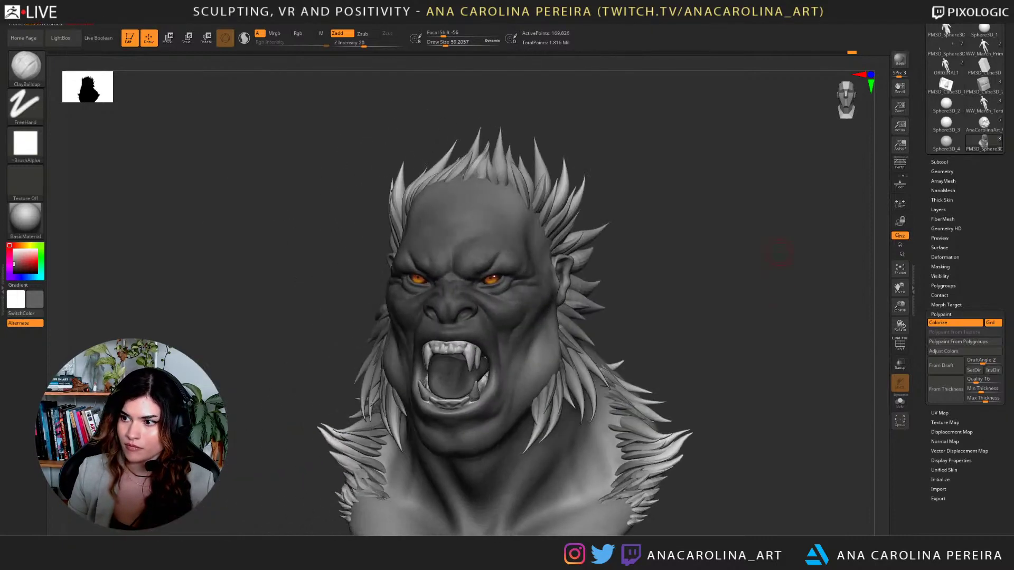
Strengthen the stretched folds running from the cheekbone to the jaw with ClayBuildup at a draw size of about 90.
{"action": "left_click_drag", "start_coordinate": [780, 252], "coordinate": [684, 311], "text": "alt"}
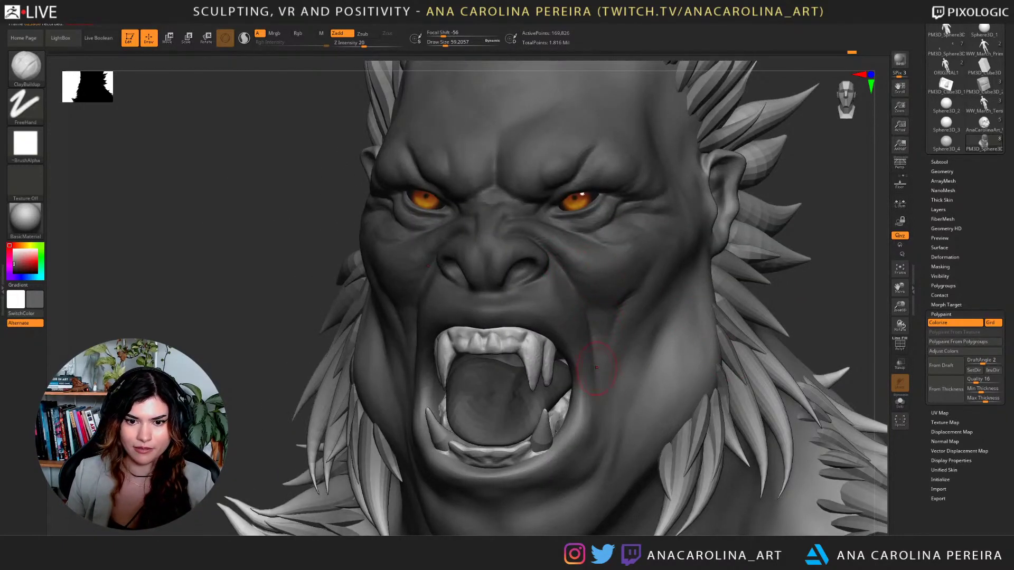
{"action": "key", "text": "space"}
{"action": "left_click_drag", "start_coordinate": [642, 353], "coordinate": [632, 353]}
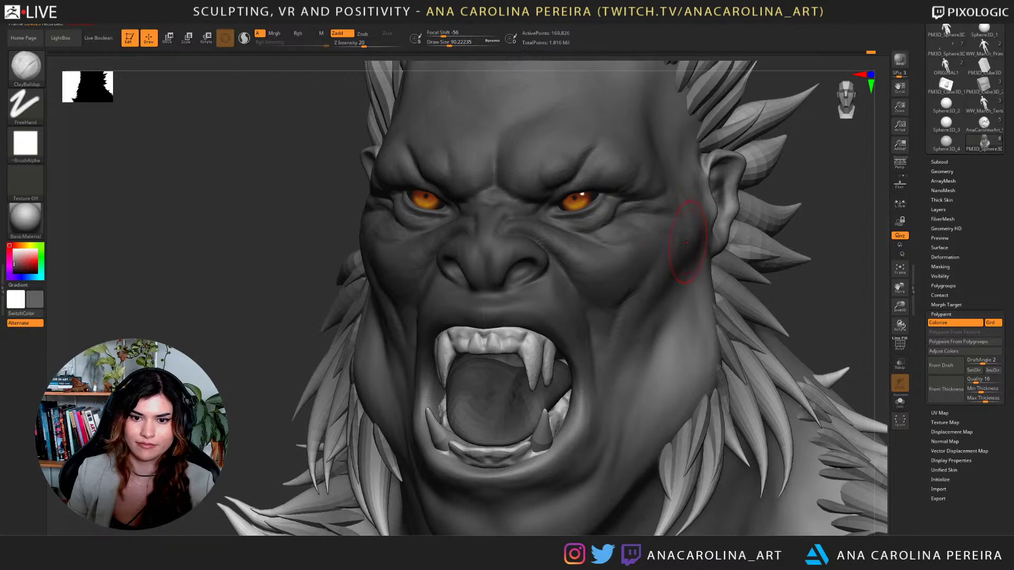
{"action": "mouse_move", "coordinate": [797, 275]}
{"action": "left_mouse_down"}
{"action": "mouse_move", "coordinate": [847, 285]}
{"action": "mouse_move", "coordinate": [810, 264]}
{"action": "mouse_move", "coordinate": [789, 201]}
{"action": "mouse_move", "coordinate": [739, 196]}
{"action": "mouse_move", "coordinate": [723, 279]}
{"action": "left_mouse_up"}
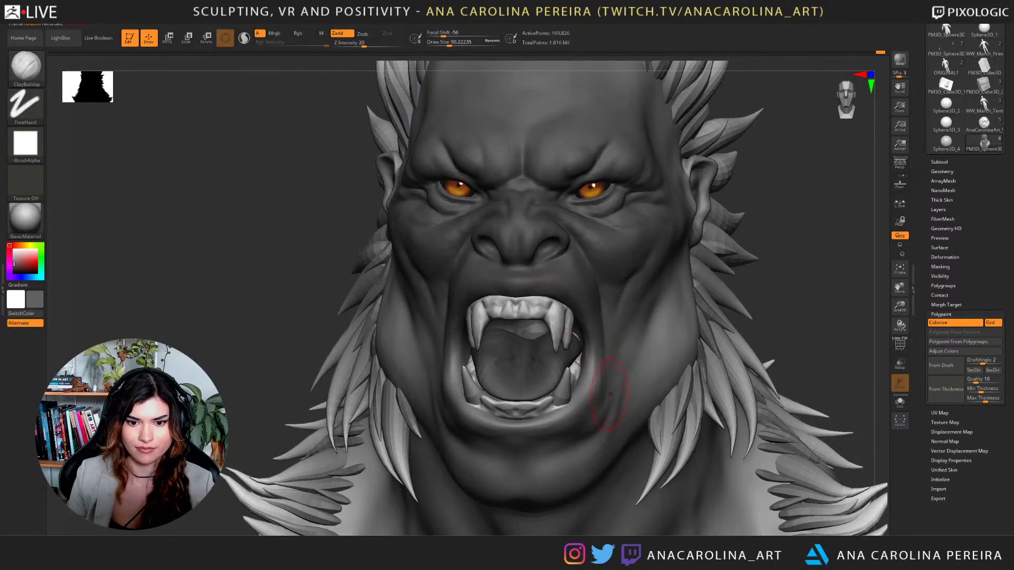
{"action": "left_click_drag", "start_coordinate": [781, 269], "coordinate": [781, 313], "text": "alt"}
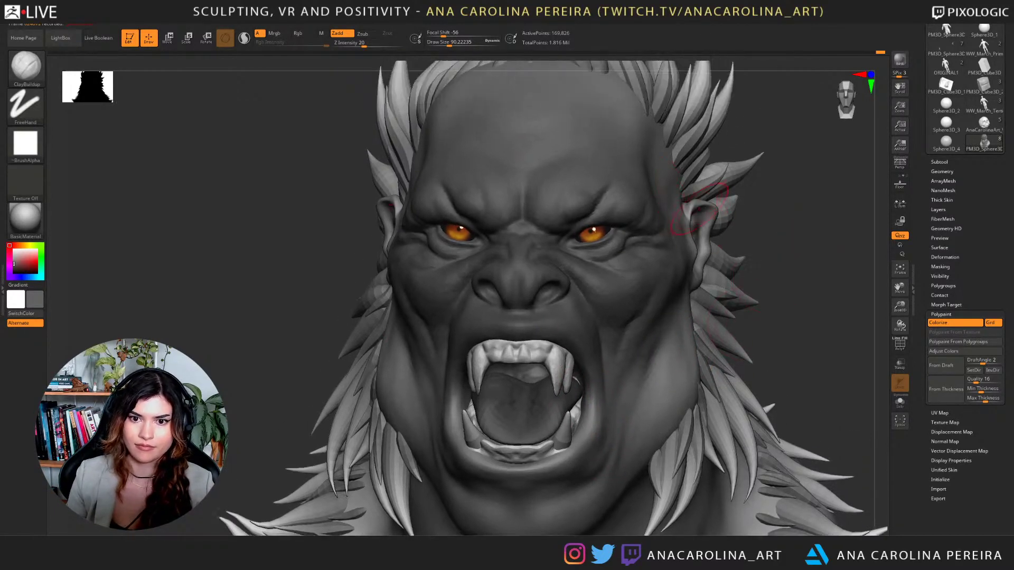
Shape the temple and outer forehead with ClayBuildup at draw sizes of about 163 and 97.
{"action": "left_click_drag", "start_coordinate": [784, 244], "coordinate": [742, 243]}
{"action": "key", "text": "space"}
{"action": "left_click_drag", "start_coordinate": [670, 205], "coordinate": [680, 205]}
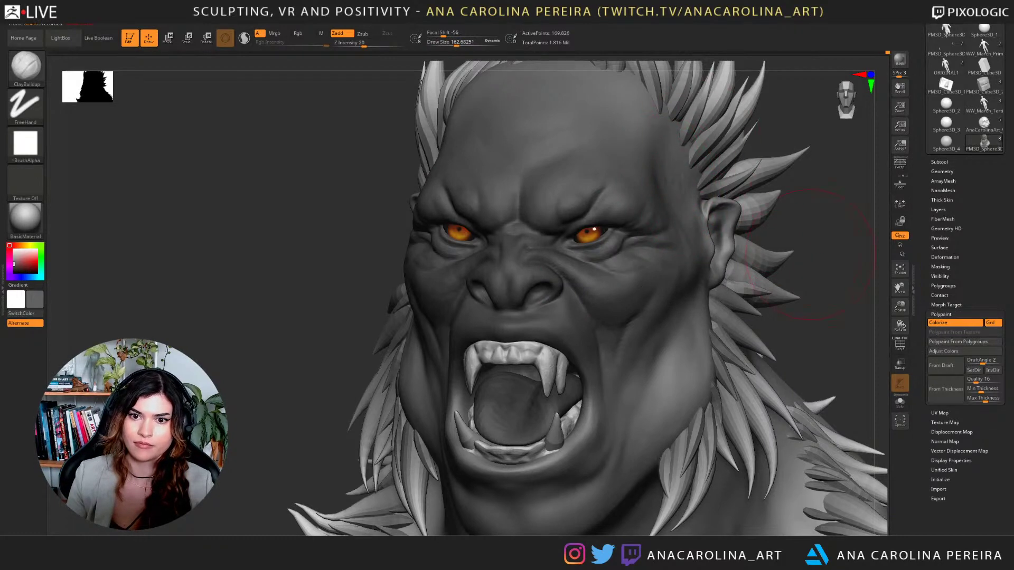
{"action": "key", "text": "f"}
{"action": "left_click_drag", "start_coordinate": [792, 229], "coordinate": [727, 307], "text": "alt"}
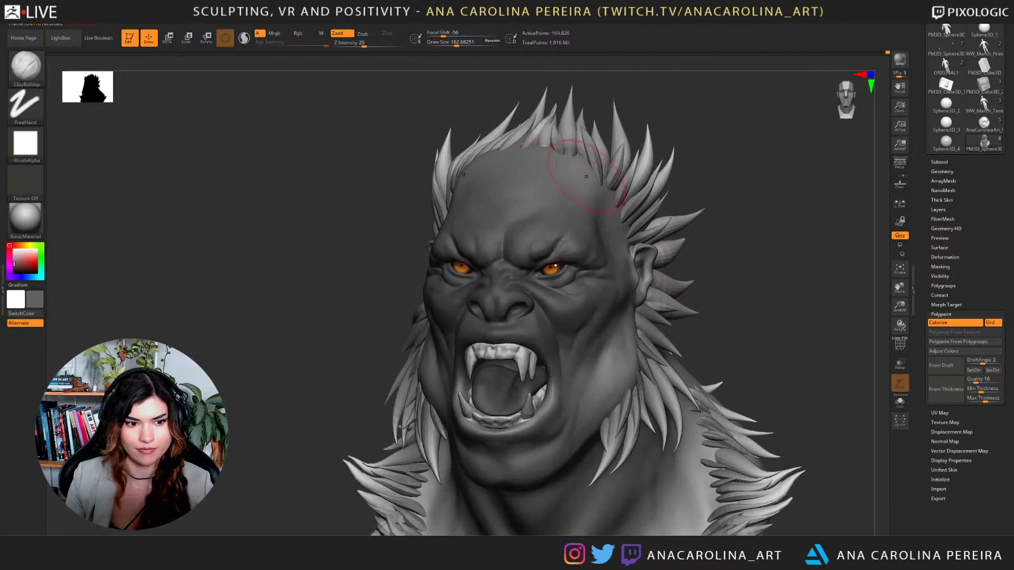
{"action": "key", "text": "space"}
{"action": "left_click_drag", "start_coordinate": [609, 200], "coordinate": [601, 199]}
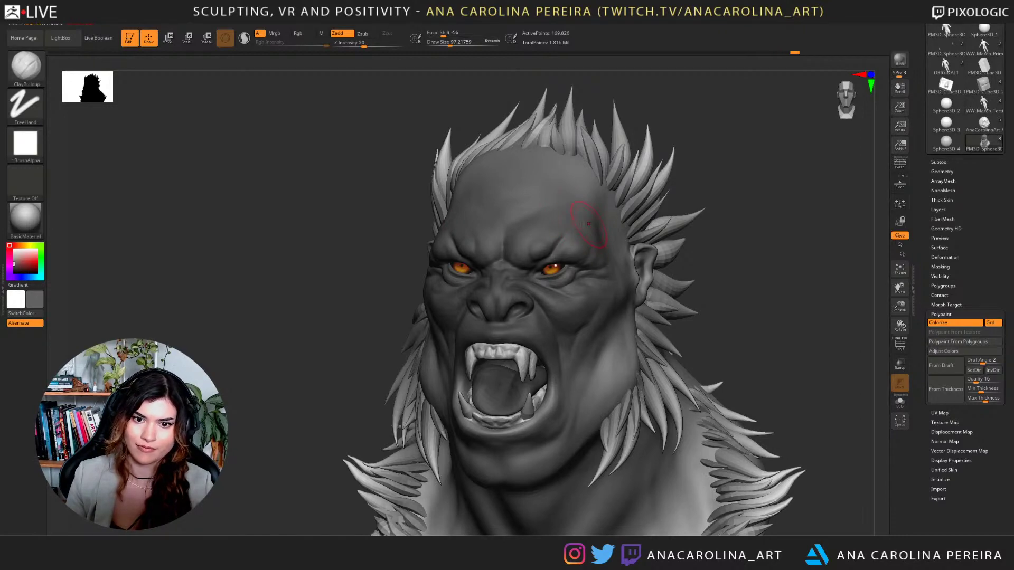
Refine the opposite temple and the area between eye and ear with ClayBuildup at draw sizes of about 128 and 87.
{"action": "left_click_drag", "start_coordinate": [691, 169], "coordinate": [760, 175]}
{"action": "key", "text": "space"}
{"action": "left_click_drag", "start_coordinate": [717, 218], "coordinate": [722, 218]}
{"action": "left_click_drag", "start_coordinate": [673, 177], "coordinate": [705, 176]}
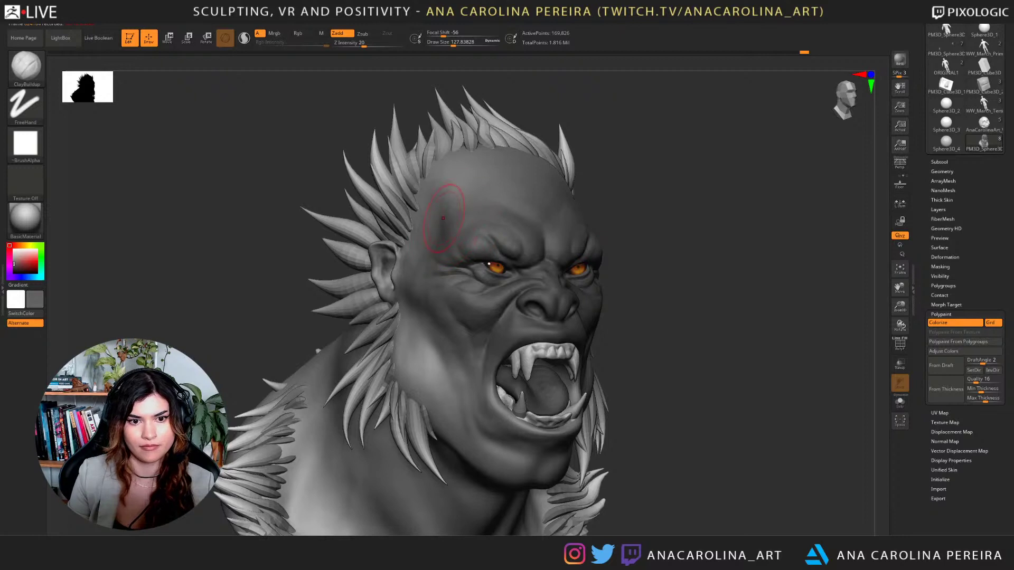
{"action": "key", "text": "space"}
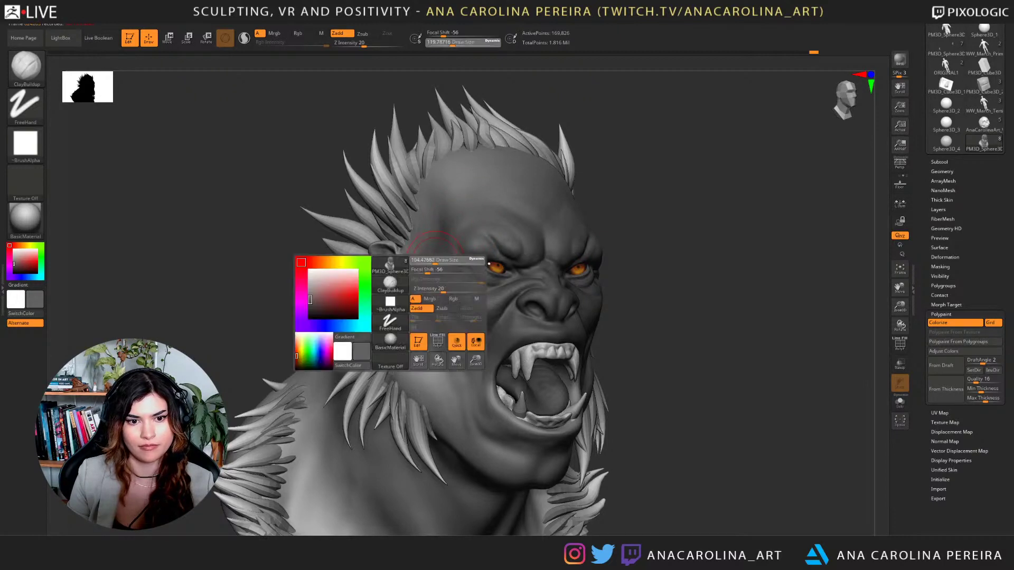
{"action": "key", "text": "space"}
{"action": "left_click_drag", "start_coordinate": [429, 262], "coordinate": [420, 265]}
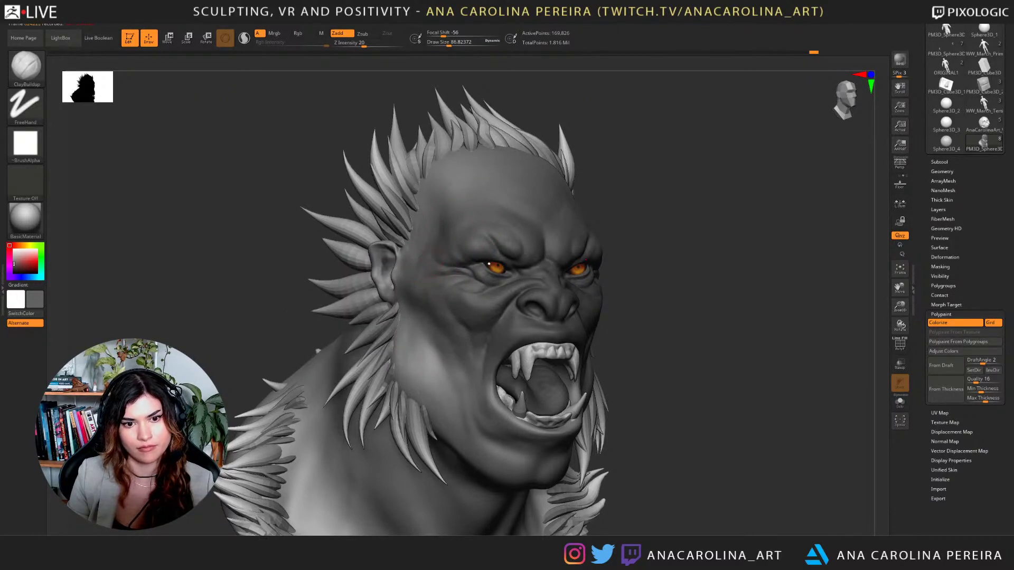
Quick-save the sculpt.
{"action": "mouse_move", "coordinate": [813, 264]}
{"action": "left_mouse_down"}
{"action": "mouse_move", "coordinate": [707, 266]}
{"action": "mouse_move", "coordinate": [724, 258]}
{"action": "mouse_move", "coordinate": [619, 292]}
{"action": "mouse_move", "coordinate": [697, 314]}
{"action": "mouse_move", "coordinate": [768, 305]}
{"action": "left_mouse_up"}
{"action": "left_click_drag", "start_coordinate": [768, 267], "coordinate": [770, 185]}
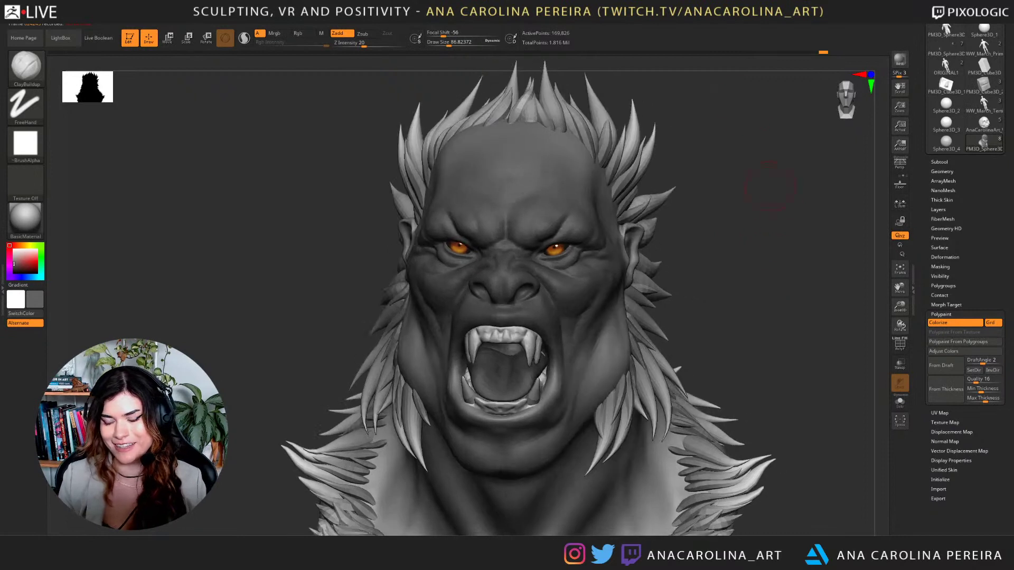
{"action": "key", "text": "ctrl+s"}
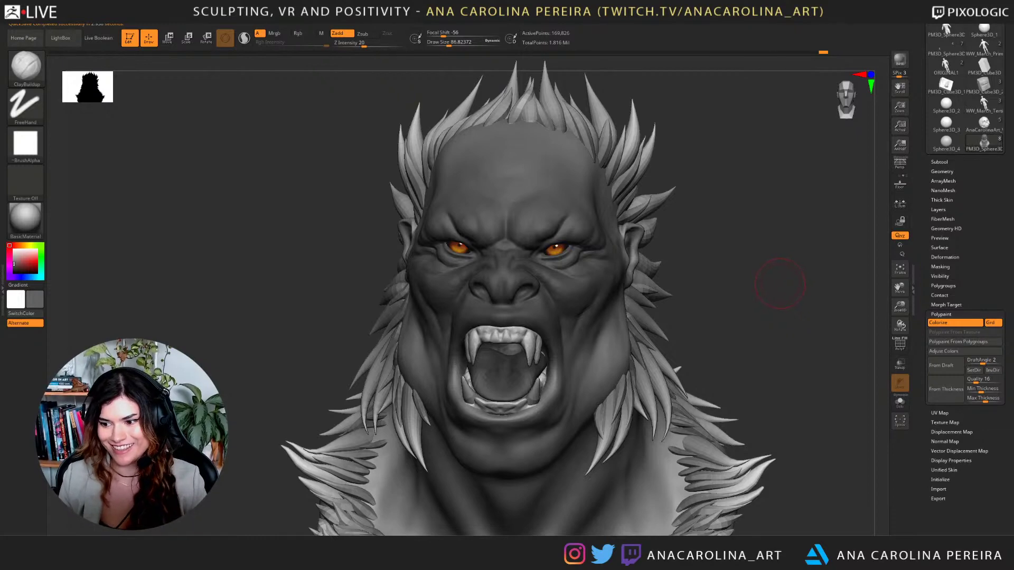
Build up the earlobe and its attachment to the jaw with ClayBuildup at a draw size of about 41.
{"action": "left_click_drag", "start_coordinate": [772, 285], "coordinate": [770, 300]}
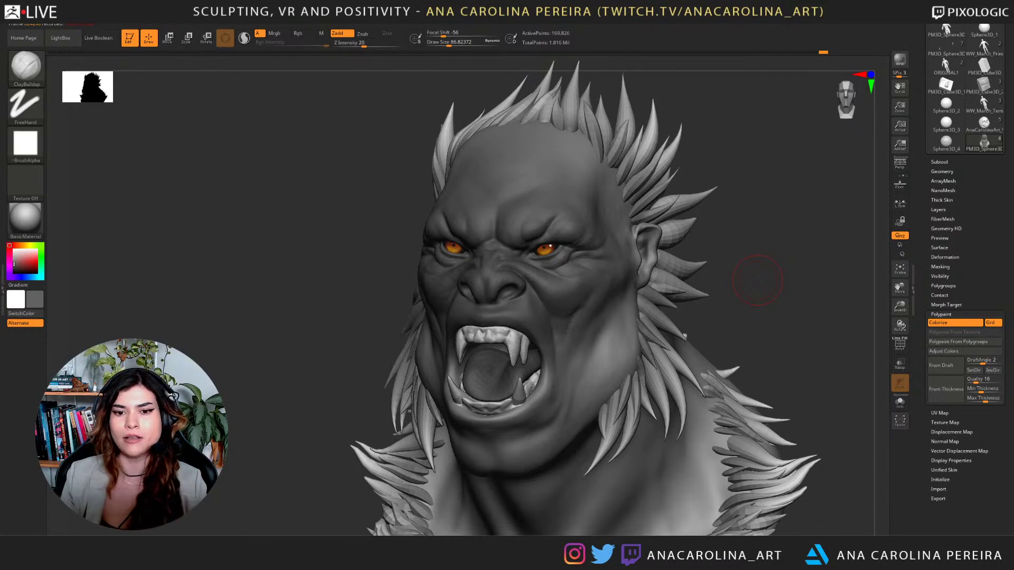
{"action": "left_click_drag", "start_coordinate": [753, 220], "coordinate": [711, 235]}
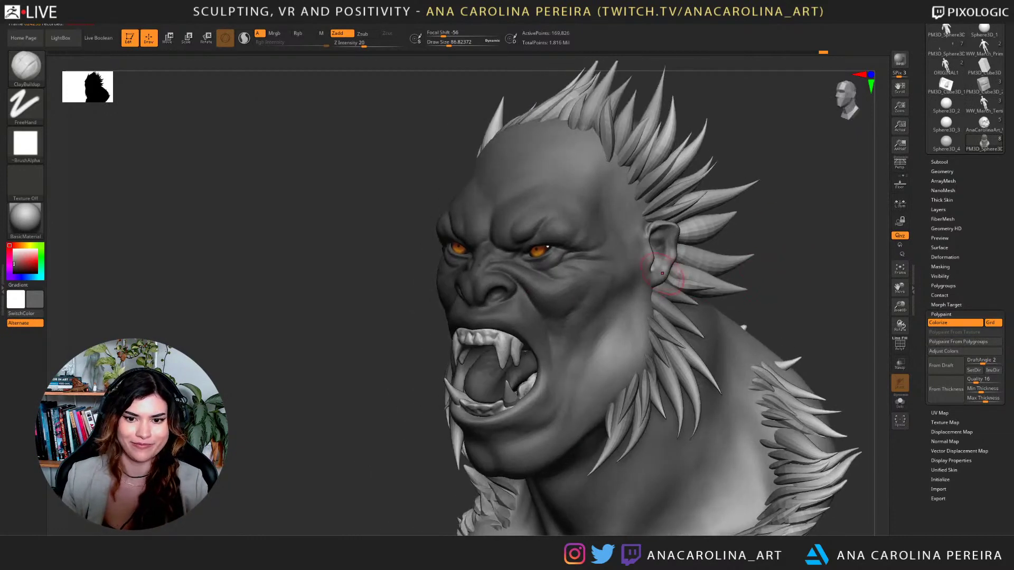
{"action": "key", "text": "space"}
{"action": "left_click_drag", "start_coordinate": [660, 275], "coordinate": [661, 272]}
{"action": "key", "text": "space"}
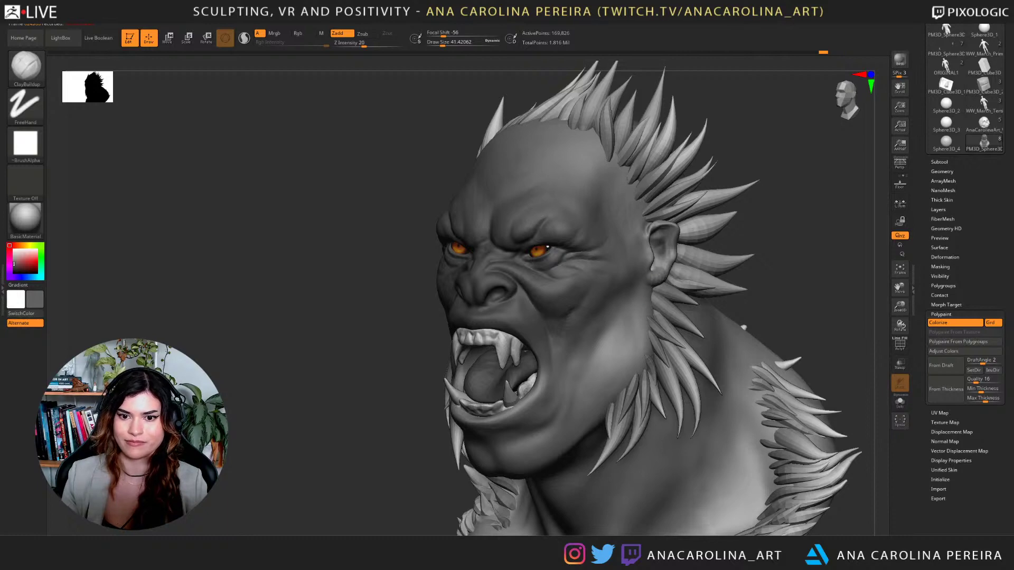
Build up the jaw muscle and rear cheek in front of the ear with ClayBuildup at draw sizes of about 90 and 80.
{"action": "mouse_move", "coordinate": [760, 249]}
{"action": "left_mouse_down"}
{"action": "mouse_move", "coordinate": [774, 258]}
{"action": "mouse_move", "coordinate": [745, 257]}
{"action": "mouse_move", "coordinate": [759, 272]}
{"action": "mouse_move", "coordinate": [754, 259]}
{"action": "left_mouse_up"}
{"action": "key", "text": "]"}
{"action": "key", "text": "]"}
{"action": "key", "text": "s"}
{"action": "left_click_drag", "start_coordinate": [601, 269], "coordinate": [597, 269]}
{"action": "left_click_drag", "start_coordinate": [760, 258], "coordinate": [702, 260]}
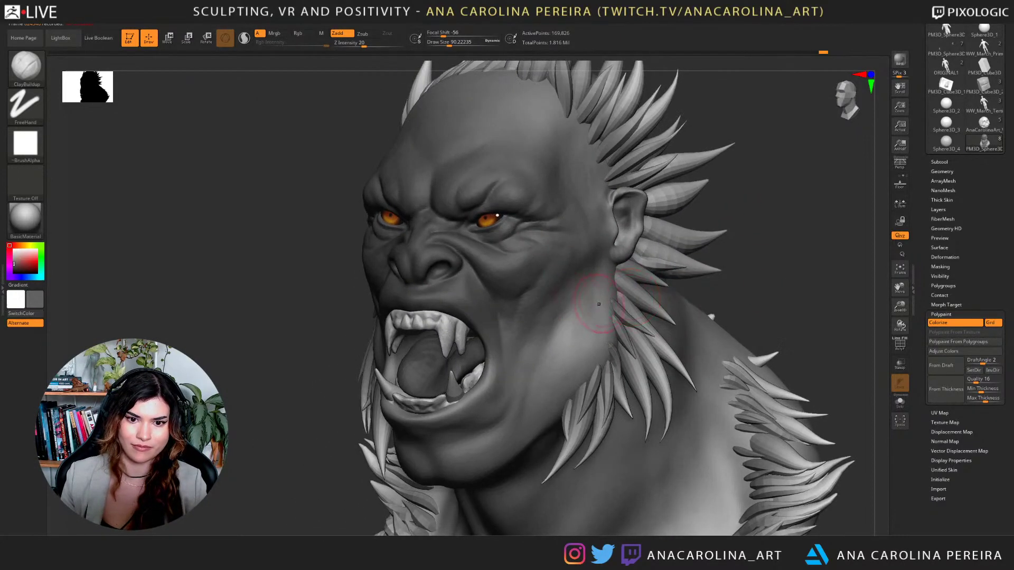
{"action": "key", "text": "s"}
{"action": "left_click_drag", "start_coordinate": [558, 310], "coordinate": [556, 309]}
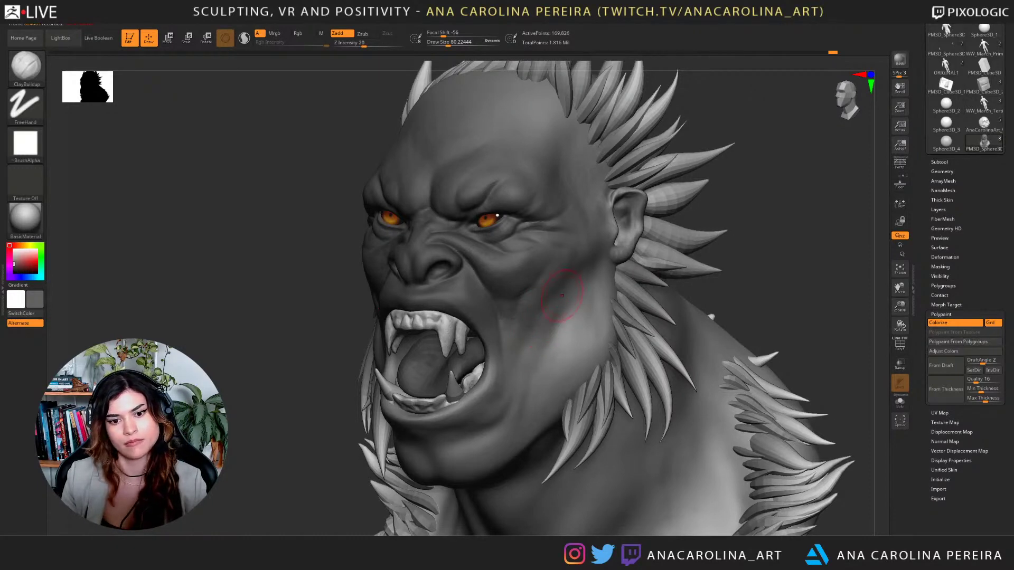
{"action": "left_click_drag", "start_coordinate": [670, 258], "coordinate": [660, 293], "text": "shift"}
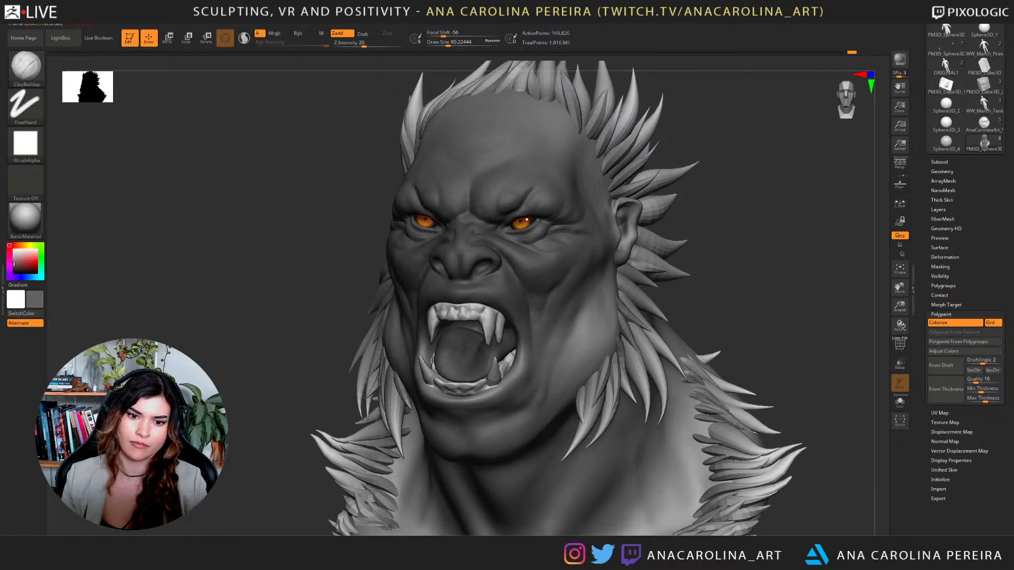
Build up and smooth the lower cheek, jaw and chin with ClayBuildup at draw sizes of about 80 and 149.
{"action": "left_click_drag", "start_coordinate": [723, 248], "coordinate": [764, 231], "text": "alt"}
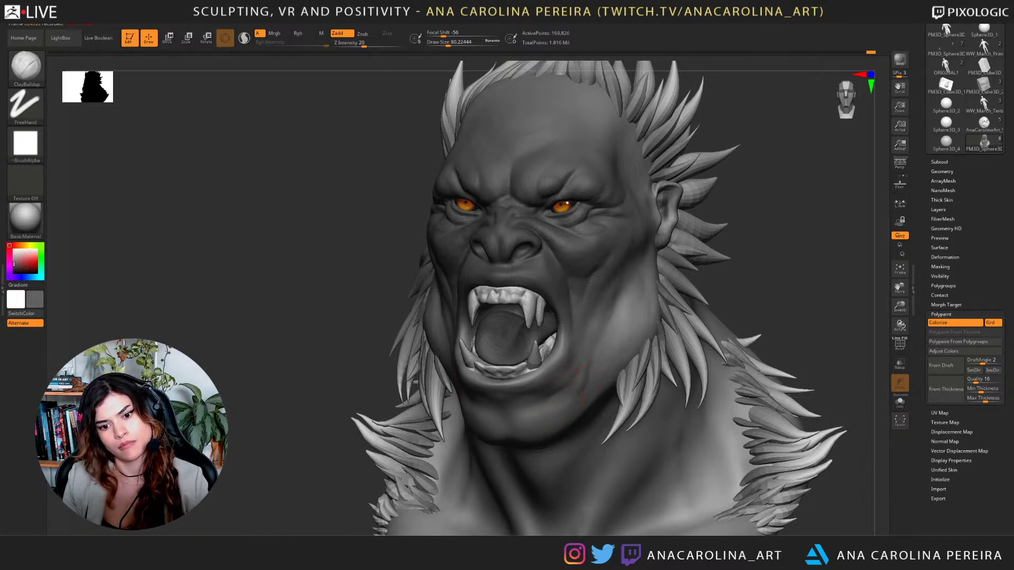
{"action": "right_click_drag", "start_coordinate": [506, 406], "coordinate": [534, 385], "text": "alt"}
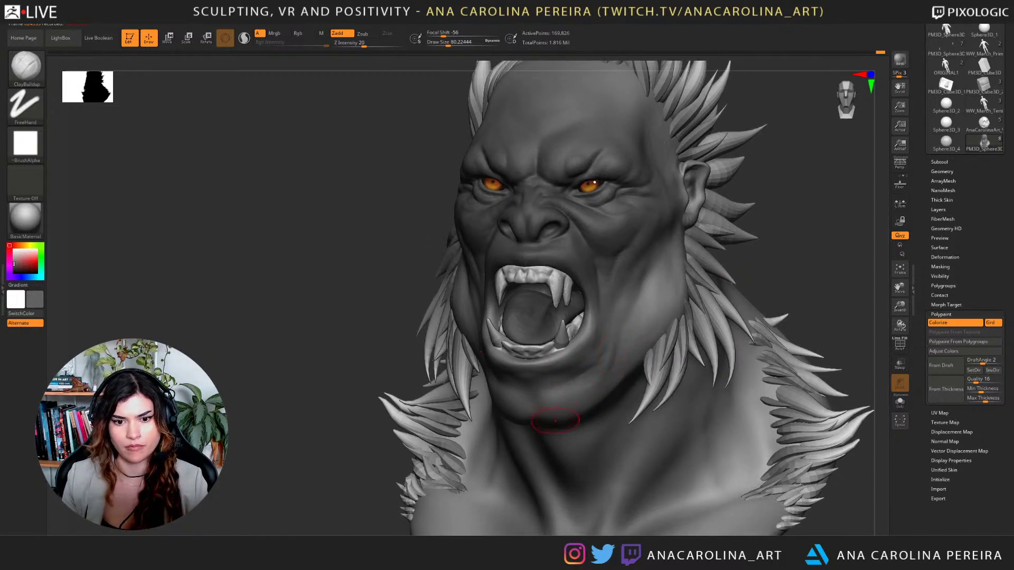
{"action": "right_click_drag", "start_coordinate": [621, 355], "coordinate": [619, 382], "text": "alt"}
{"action": "key", "text": "space"}
{"action": "mouse_move", "coordinate": [733, 280]}
{"action": "left_mouse_down"}
{"action": "mouse_move", "coordinate": [679, 316]}
{"action": "mouse_move", "coordinate": [675, 305]}
{"action": "left_mouse_up"}
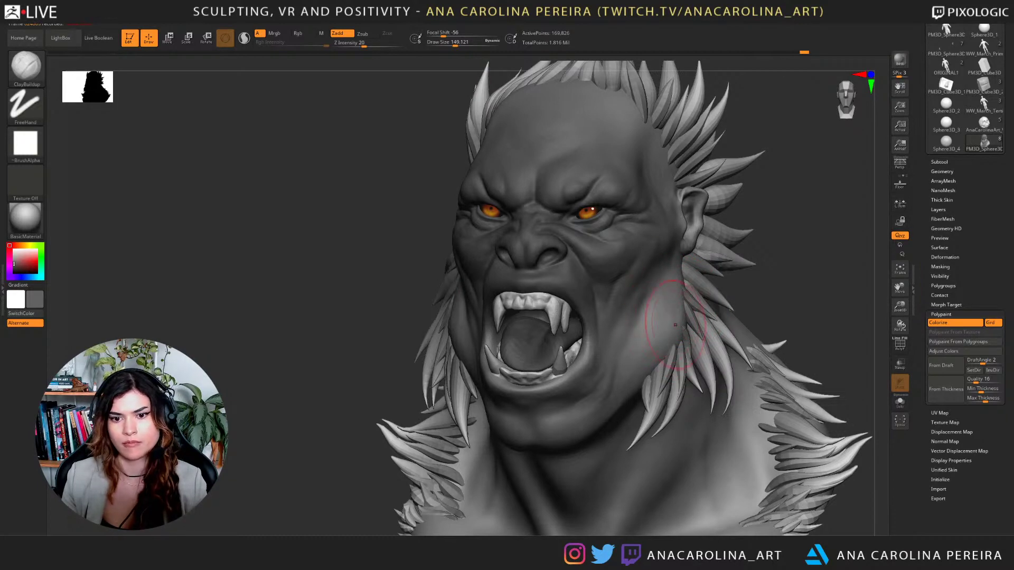
{"action": "right_click_drag", "start_coordinate": [771, 296], "coordinate": [840, 248]}
{"action": "mouse_move", "coordinate": [832, 291]}
{"action": "right_mouse_down"}
{"action": "mouse_move", "coordinate": [784, 296]}
{"action": "mouse_move", "coordinate": [771, 312]}
{"action": "mouse_move", "coordinate": [721, 304]}
{"action": "mouse_move", "coordinate": [705, 322]}
{"action": "right_mouse_up"}
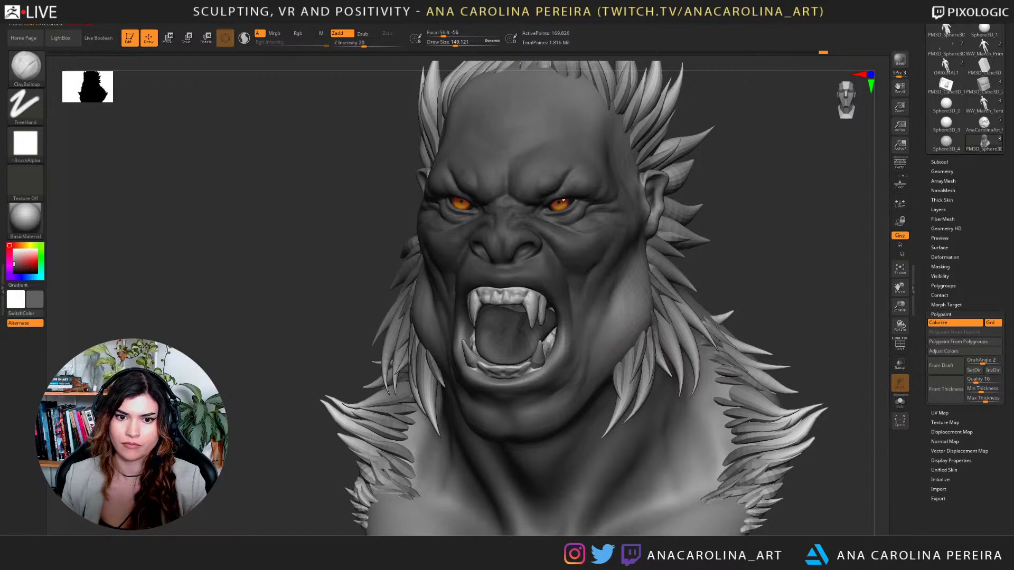
{"action": "key", "text": "shift"}
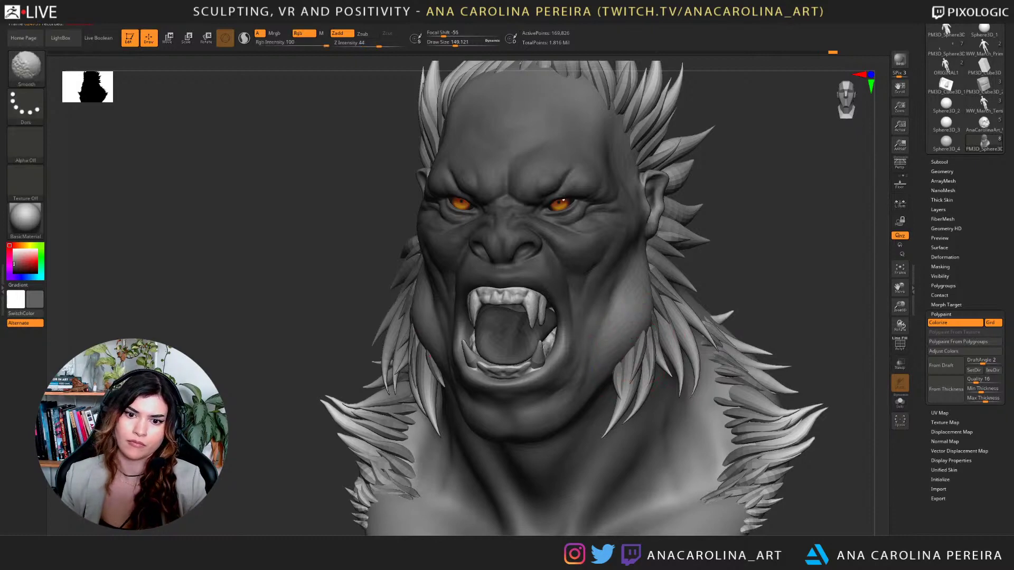
{"action": "right_click_drag", "start_coordinate": [749, 267], "coordinate": [742, 229], "text": "ctrl"}
{"action": "key", "text": "space"}
{"action": "left_click_drag", "start_coordinate": [741, 227], "coordinate": [738, 228]}
{"action": "right_click_drag", "start_coordinate": [752, 232], "coordinate": [745, 233]}
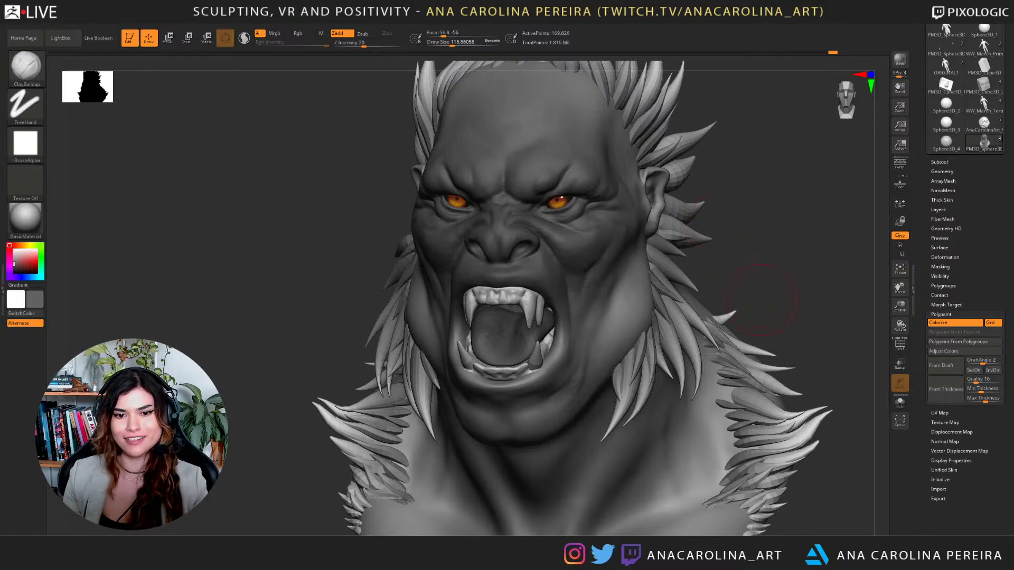
{"action": "mouse_move", "coordinate": [718, 227]}
{"action": "left_mouse_down"}
{"action": "mouse_move", "coordinate": [744, 234]}
{"action": "mouse_move", "coordinate": [701, 257]}
{"action": "mouse_move", "coordinate": [722, 243]}
{"action": "left_mouse_up"}
{"action": "key", "text": "space"}
{"action": "left_click_drag", "start_coordinate": [723, 244], "coordinate": [718, 277]}
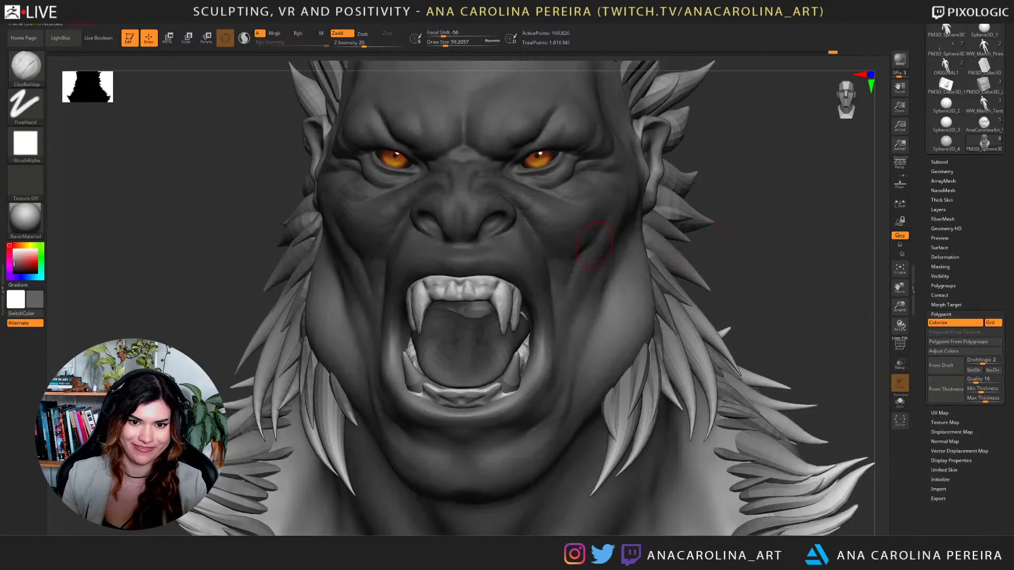
Carve the creases beside the outer eye corners with DamStandard at a draw size of about 31.
{"action": "key", "text": "space"}
{"action": "left_click_drag", "start_coordinate": [587, 205], "coordinate": [574, 176]}
{"action": "key", "text": "space"}
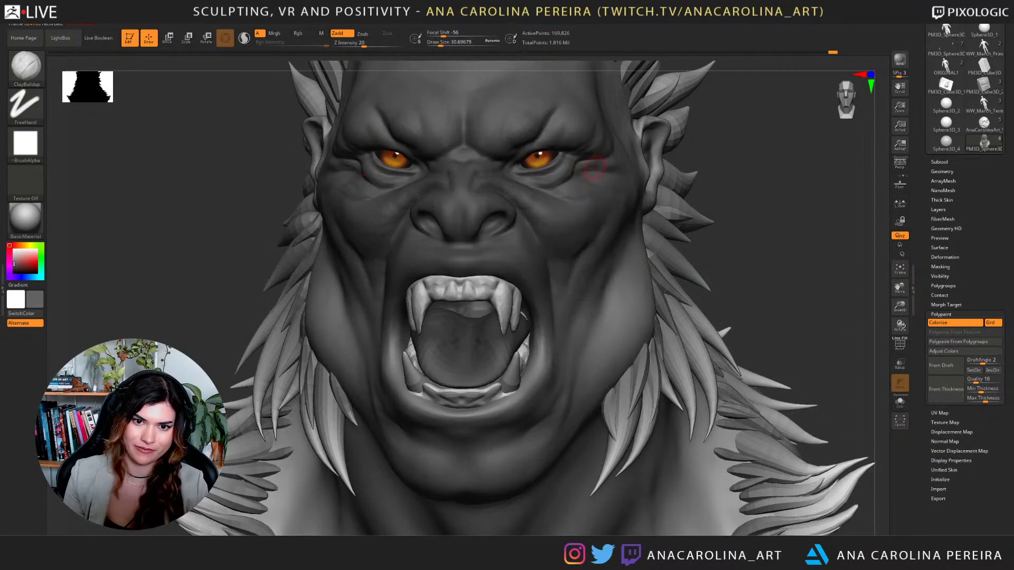
{"action": "key", "text": "b"}
{"action": "key", "text": "d"}
{"action": "key", "text": "s"}
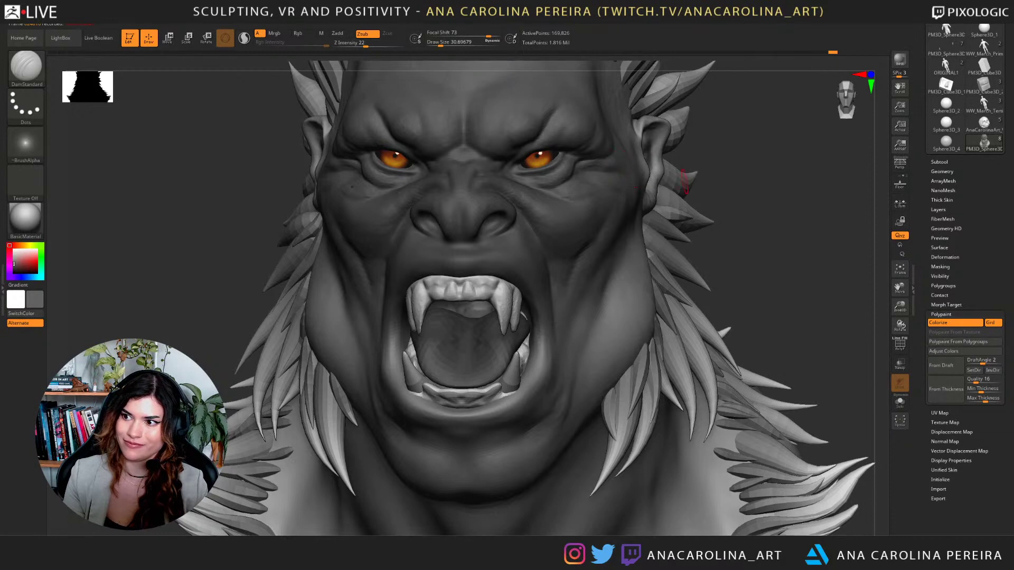
{"action": "left_click_drag", "start_coordinate": [683, 180], "coordinate": [611, 166]}
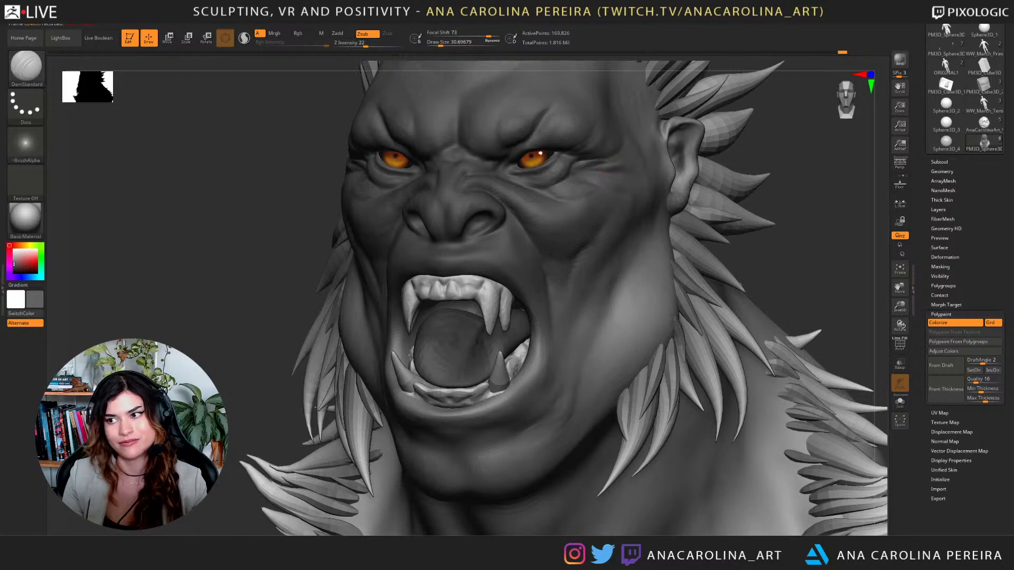
{"action": "left_click_drag", "start_coordinate": [605, 174], "coordinate": [598, 183]}
{"action": "left_click_drag", "start_coordinate": [744, 172], "coordinate": [772, 172], "text": "shift"}
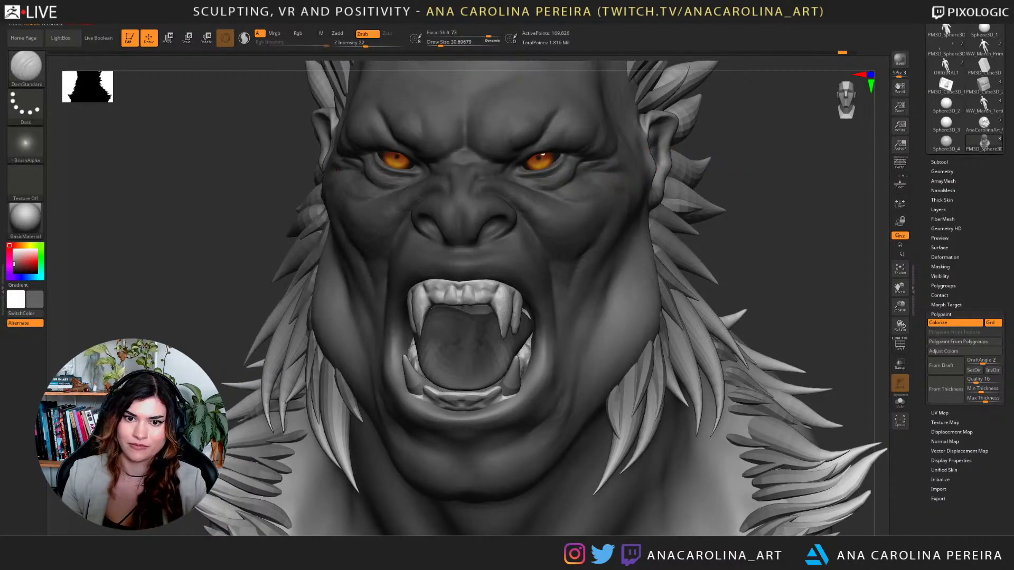
{"action": "left_click_drag", "start_coordinate": [753, 173], "coordinate": [644, 178]}
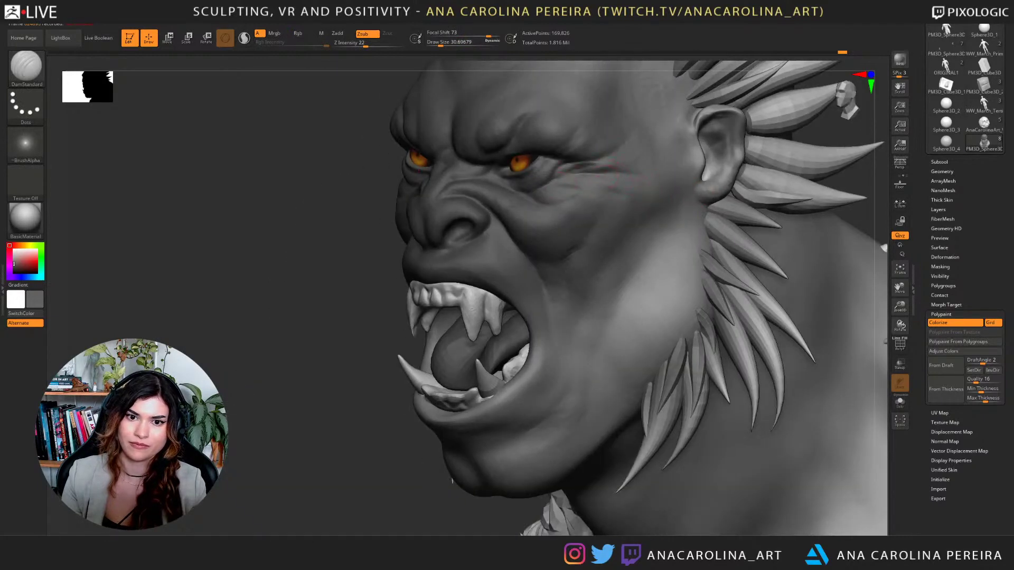
{"action": "mouse_move", "coordinate": [731, 296]}
{"action": "left_mouse_down", "text": "alt"}
{"action": "mouse_move", "coordinate": [730, 215]}
{"action": "mouse_move", "coordinate": [824, 215]}
{"action": "left_mouse_up", "text": "alt"}
{"action": "key", "text": "ctrl"}
{"action": "mouse_move", "coordinate": [721, 220]}
{"action": "left_mouse_down"}
{"action": "mouse_move", "coordinate": [707, 248]}
{"action": "mouse_move", "coordinate": [733, 252]}
{"action": "mouse_move", "coordinate": [737, 274]}
{"action": "mouse_move", "coordinate": [698, 244]}
{"action": "mouse_move", "coordinate": [760, 209]}
{"action": "mouse_move", "coordinate": [783, 235]}
{"action": "left_mouse_up"}
Build up the skin beside the nostrils and above the upper lip with ClayBuildup at draw sizes of about 65 and 68.
{"action": "key", "text": "b"}
{"action": "key", "text": "c"}
{"action": "key", "text": "b"}
{"action": "left_click_drag", "start_coordinate": [728, 322], "coordinate": [728, 333], "text": "alt"}
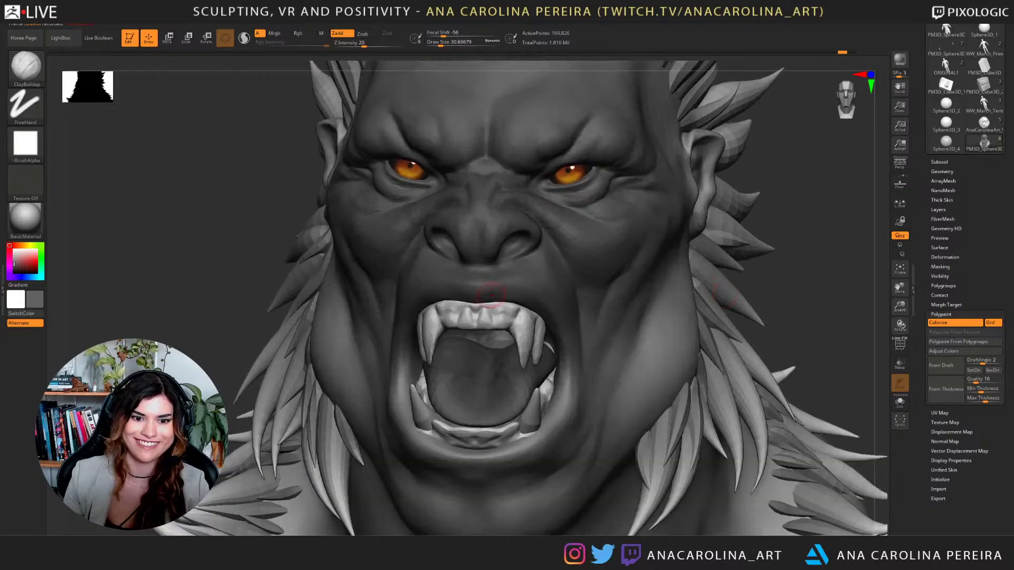
{"action": "key", "text": "space"}
{"action": "key", "text": "space"}
{"action": "left_click_drag", "start_coordinate": [528, 264], "coordinate": [544, 264]}
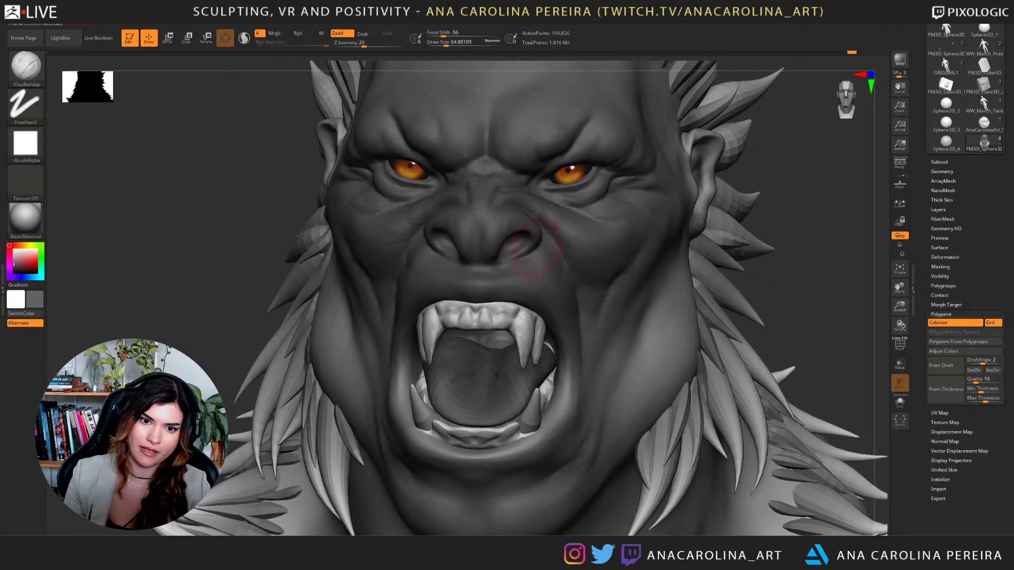
{"action": "key", "text": "space"}
{"action": "mouse_move", "coordinate": [549, 260]}
{"action": "left_mouse_down"}
{"action": "mouse_move", "coordinate": [565, 266]}
{"action": "mouse_move", "coordinate": [552, 281]}
{"action": "left_mouse_up"}
{"action": "key", "text": "space"}
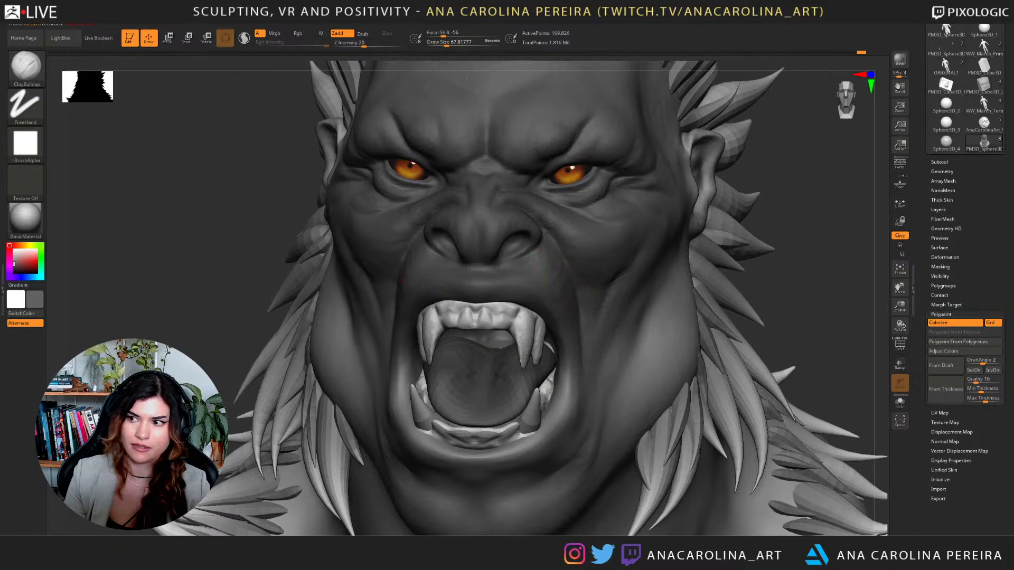
Refine the nasolabial fold and the side of the open mouth with ClayBuildup at a draw size of about 68.
{"action": "left_click_drag", "start_coordinate": [829, 238], "coordinate": [684, 259]}
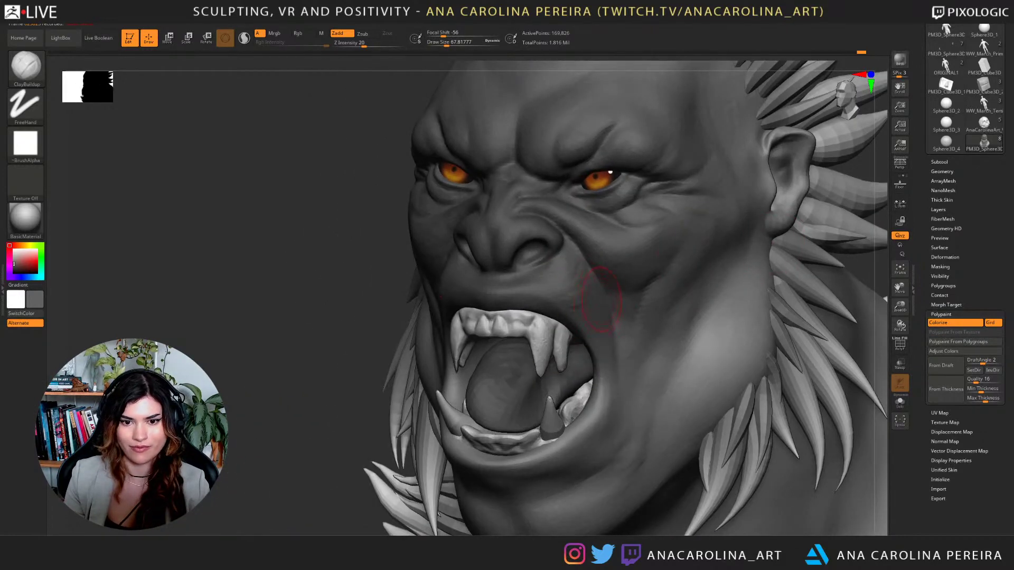
{"action": "left_click_drag", "start_coordinate": [574, 281], "coordinate": [573, 279]}
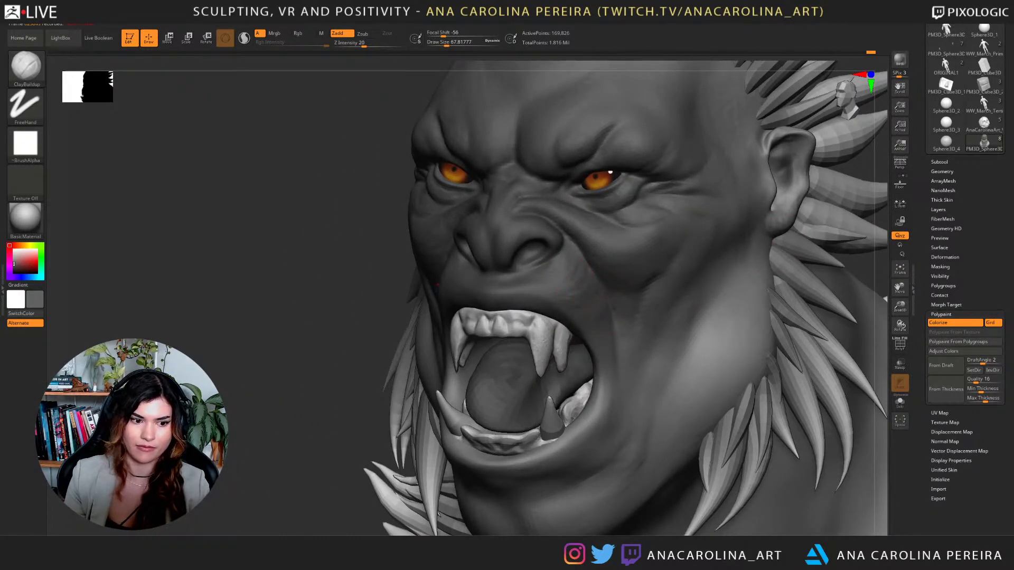
{"action": "left_click_drag", "start_coordinate": [606, 355], "coordinate": [610, 354]}
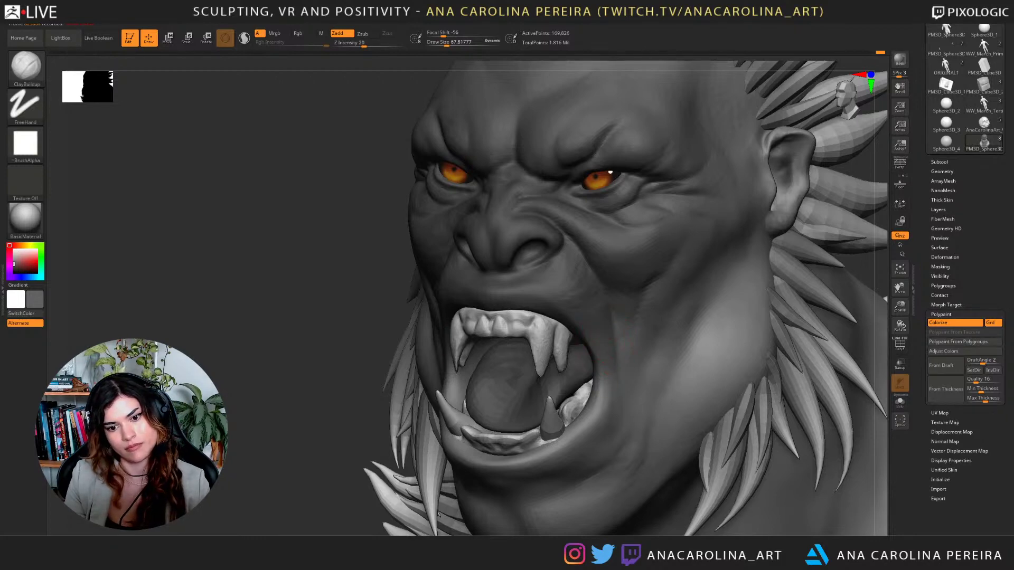
{"action": "left_click_drag", "start_coordinate": [599, 397], "coordinate": [605, 390]}
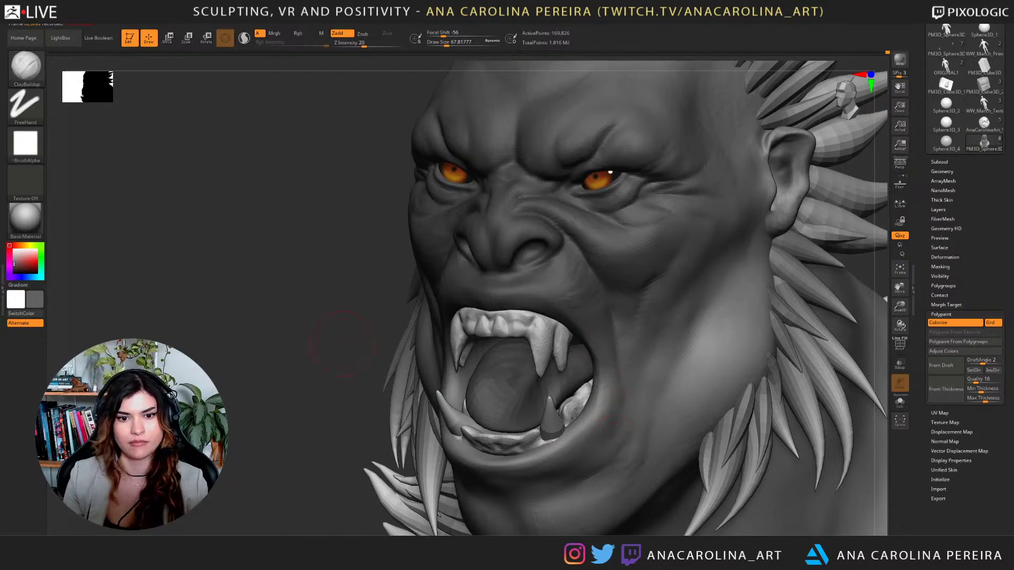
Sculpt the middle of the upper lip below the nose with ClayBuildup at draw sizes of about 39 and 59.
{"action": "mouse_move", "coordinate": [328, 348]}
{"action": "left_mouse_down", "text": "alt"}
{"action": "mouse_move", "coordinate": [320, 296]}
{"action": "mouse_move", "coordinate": [528, 310]}
{"action": "left_mouse_up", "text": "alt"}
{"action": "left_click_drag", "start_coordinate": [695, 310], "coordinate": [693, 324]}
{"action": "mouse_move", "coordinate": [756, 331]}
{"action": "left_mouse_down", "text": "alt"}
{"action": "mouse_move", "coordinate": [760, 204]}
{"action": "mouse_move", "coordinate": [761, 280]}
{"action": "left_mouse_up", "text": "alt"}
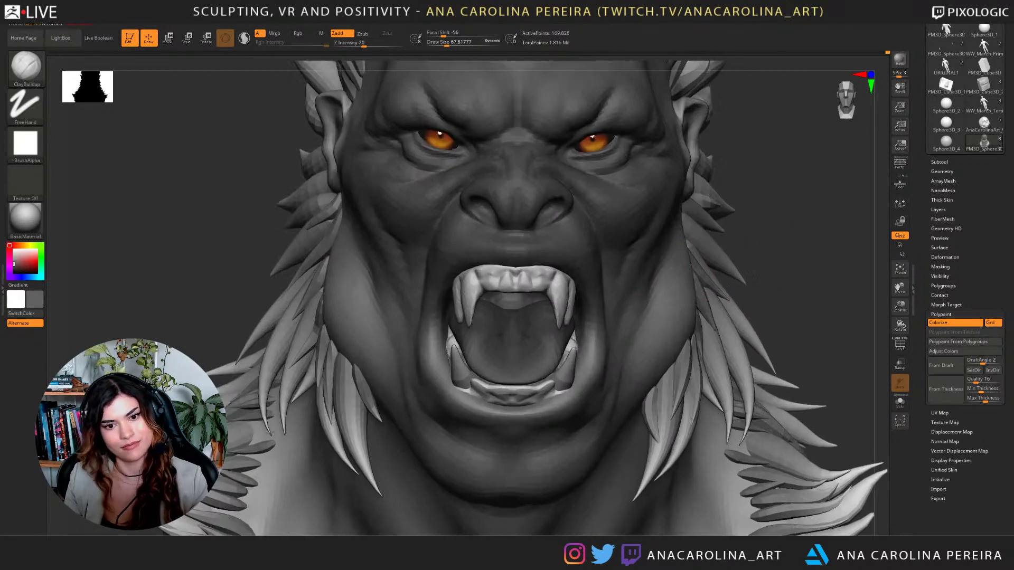
{"action": "key", "text": "s"}
{"action": "left_click_drag", "start_coordinate": [530, 247], "coordinate": [527, 246]}
{"action": "key", "text": "bracketleft"}
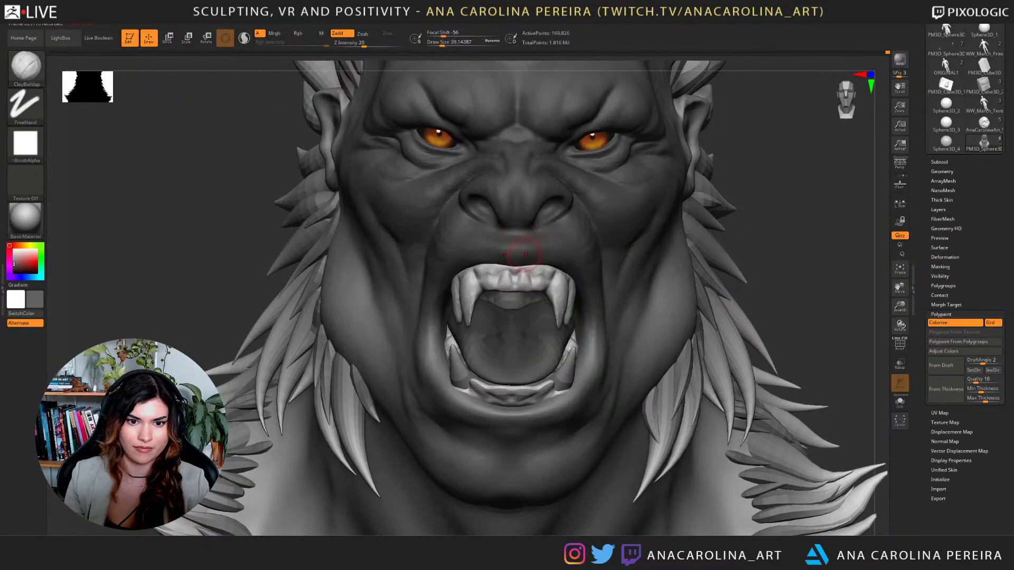
{"action": "key", "text": "space"}
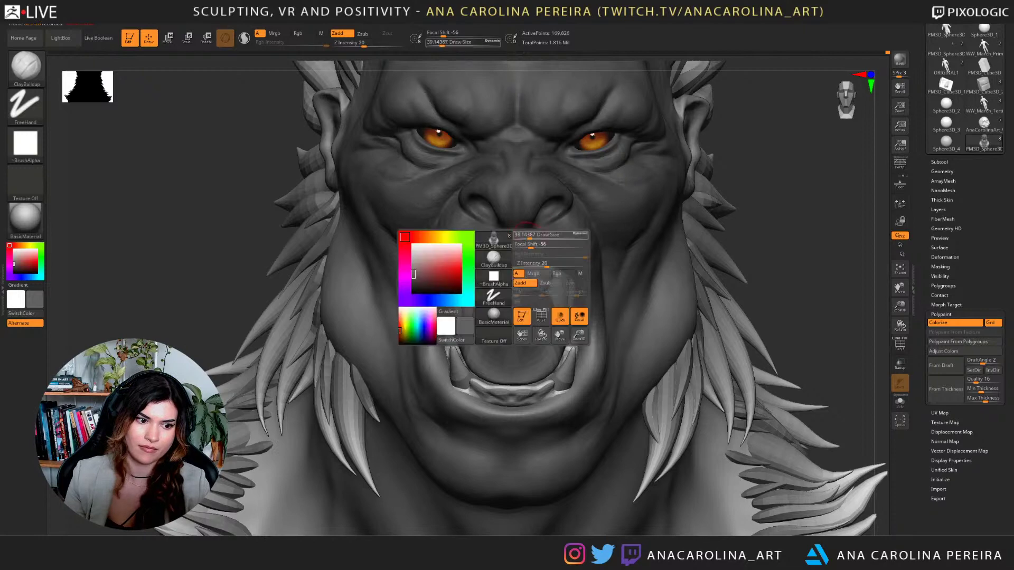
{"action": "left_click_drag", "start_coordinate": [528, 269], "coordinate": [531, 269]}
{"action": "left_click_drag", "start_coordinate": [520, 244], "coordinate": [516, 236]}
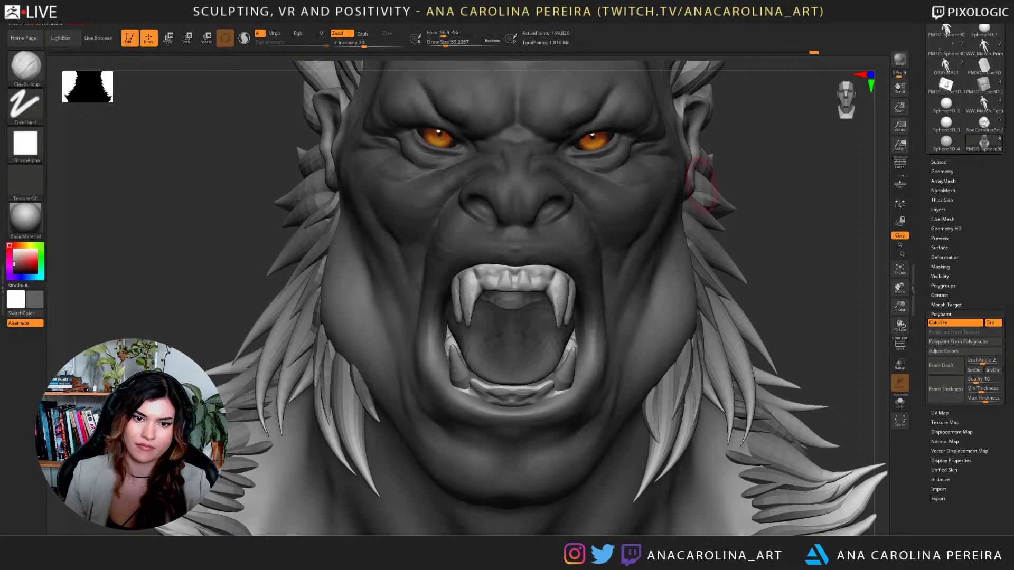
{"action": "mouse_move", "coordinate": [739, 182]}
{"action": "left_mouse_down"}
{"action": "mouse_move", "coordinate": [756, 179]}
{"action": "mouse_move", "coordinate": [647, 224]}
{"action": "left_mouse_up"}
{"action": "key", "text": "ctrl+z"}
Refine the upper lip just above the front teeth with ClayBuildup at a draw size of about 49.
{"action": "key", "text": "bracketright"}
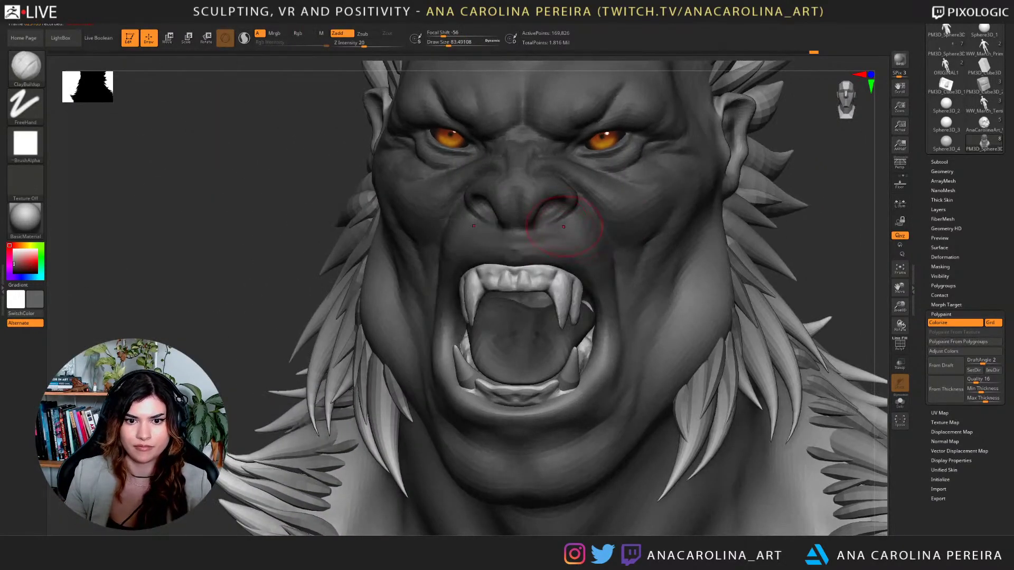
{"action": "key", "text": "bracketleft"}
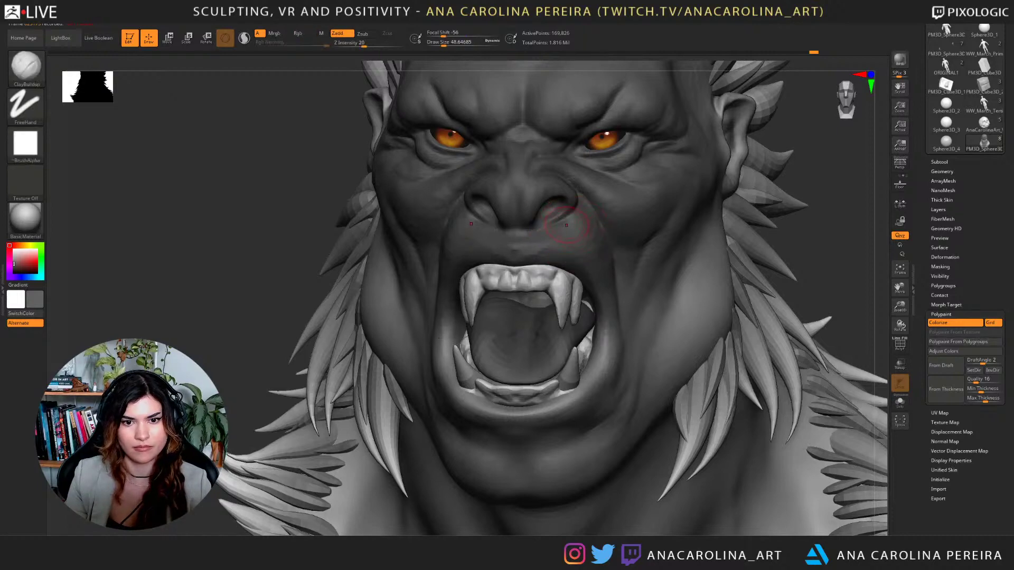
{"action": "mouse_move", "coordinate": [828, 190]}
{"action": "left_mouse_down"}
{"action": "mouse_move", "coordinate": [845, 197]}
{"action": "mouse_move", "coordinate": [790, 199]}
{"action": "mouse_move", "coordinate": [815, 249]}
{"action": "left_mouse_up"}
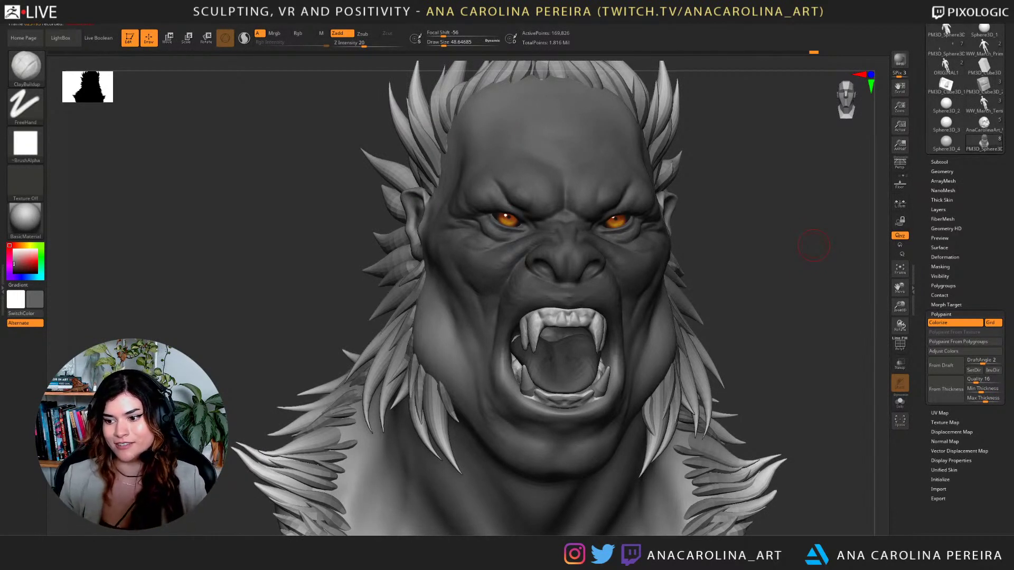
{"action": "mouse_move", "coordinate": [813, 246]}
{"action": "left_mouse_down"}
{"action": "mouse_move", "coordinate": [825, 250]}
{"action": "mouse_move", "coordinate": [770, 262]}
{"action": "mouse_move", "coordinate": [786, 312]}
{"action": "left_mouse_up"}
{"action": "key", "text": "shift"}
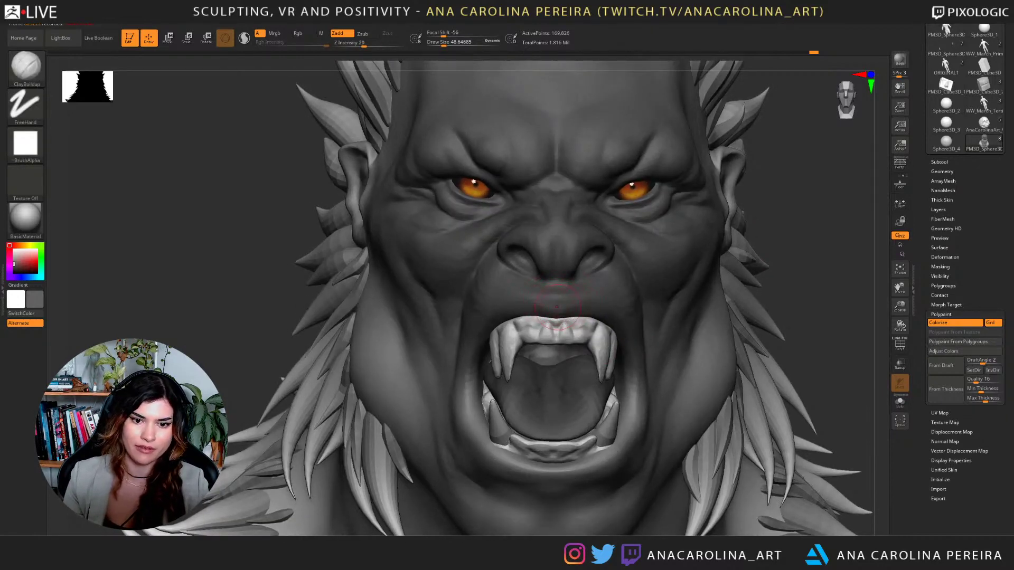
{"action": "left_click_drag", "start_coordinate": [587, 323], "coordinate": [560, 324]}
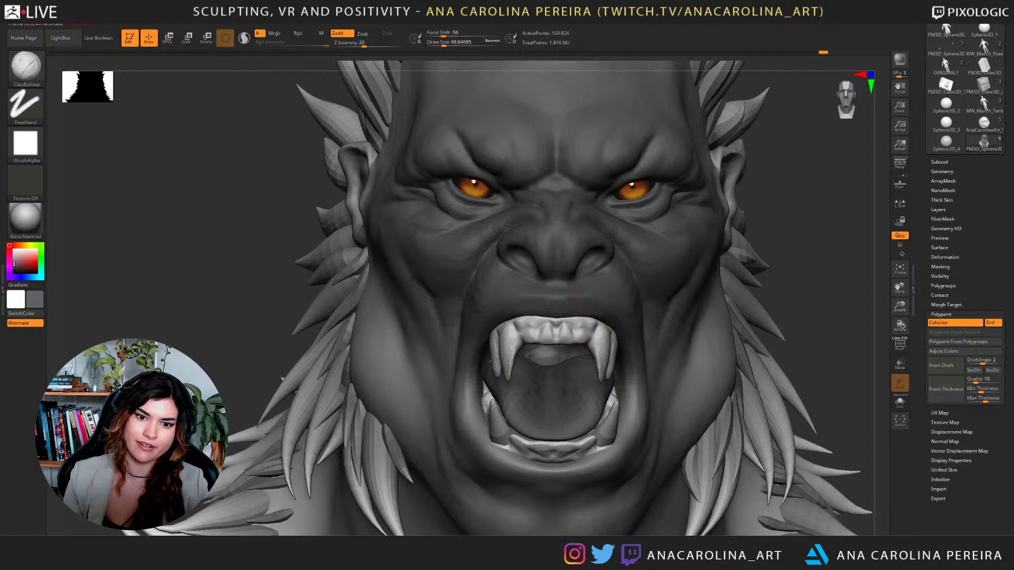
{"action": "left_click_drag", "start_coordinate": [792, 264], "coordinate": [747, 266]}
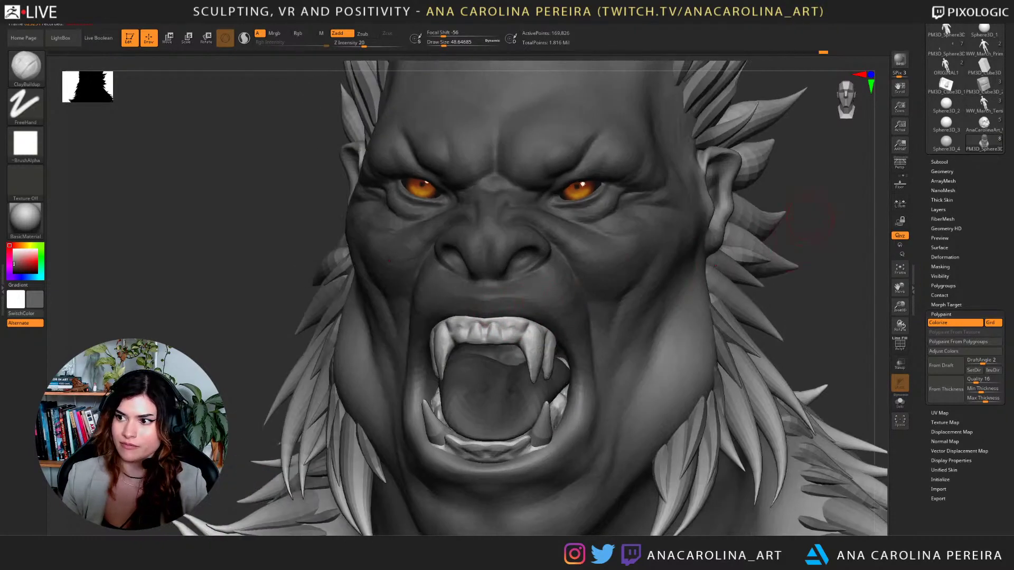
Refine the area under the nostrils with ClayBuildup at a draw size of about 49 and the upper lip edge with DamStandard at about 68.
{"action": "left_click_drag", "start_coordinate": [811, 226], "coordinate": [761, 222]}
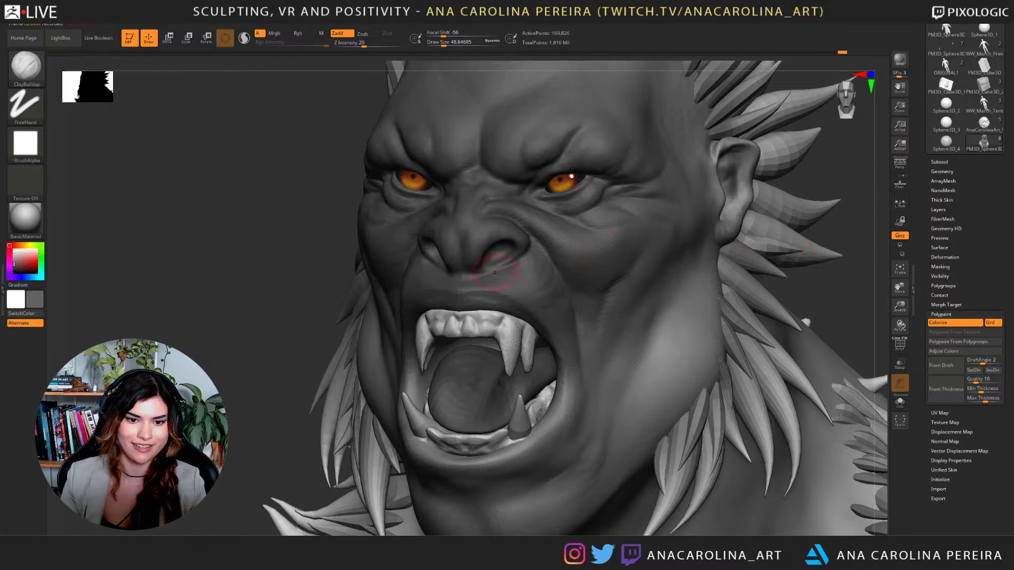
{"action": "left_click_drag", "start_coordinate": [843, 247], "coordinate": [840, 183]}
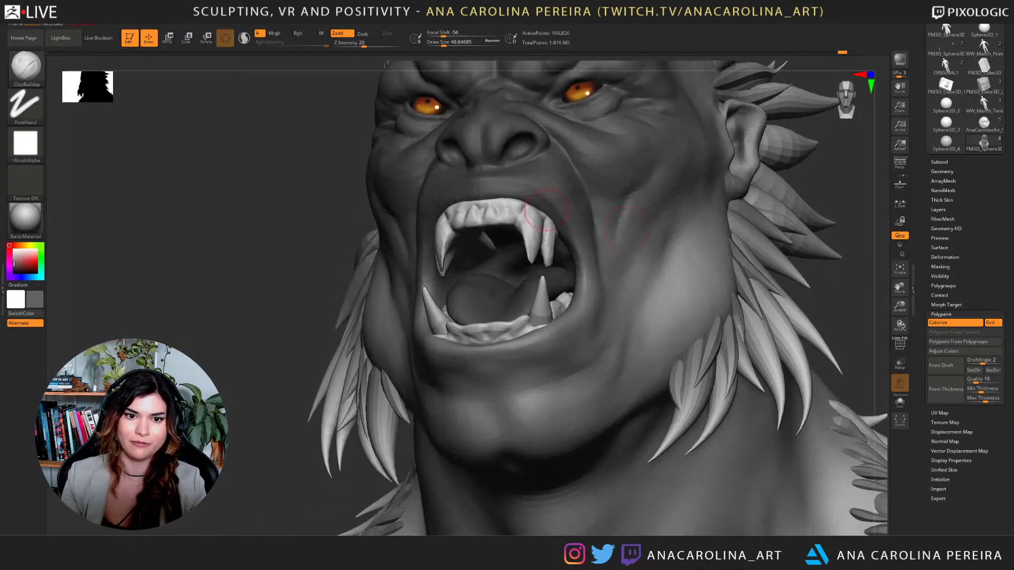
{"action": "key", "text": "s"}
{"action": "left_click_drag", "start_coordinate": [496, 201], "coordinate": [492, 200]}
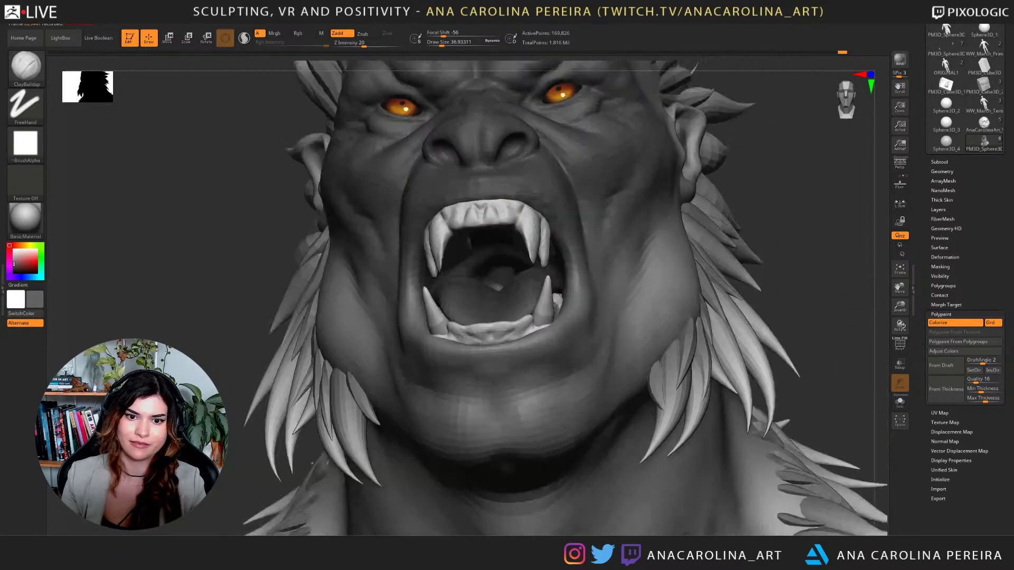
{"action": "key", "text": "b"}
{"action": "key", "text": "s"}
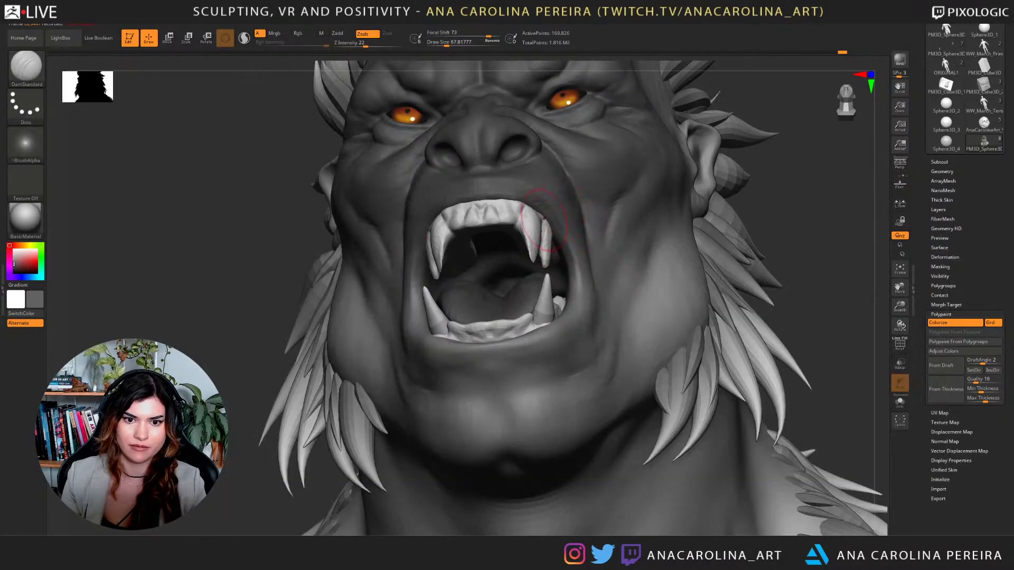
{"action": "mouse_move", "coordinate": [541, 232]}
{"action": "right_mouse_down"}
{"action": "mouse_move", "coordinate": [533, 317]}
{"action": "mouse_move", "coordinate": [530, 248]}
{"action": "mouse_move", "coordinate": [531, 290]}
{"action": "right_mouse_up"}
{"action": "scroll", "coordinate": [826, 161], "scroll_direction": "up", "scroll_amount": 5}
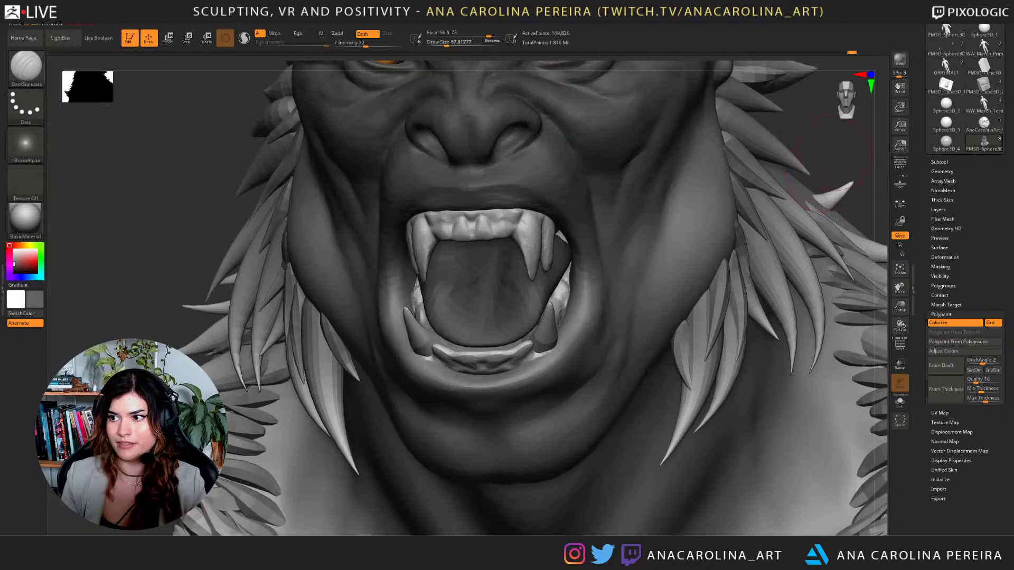
Refine the middle of the upper lip and the side of the open mouth with ClayBuildup at a draw size of about 49.
{"action": "mouse_move", "coordinate": [866, 179]}
{"action": "right_mouse_down", "text": "alt"}
{"action": "mouse_move", "coordinate": [840, 312]}
{"action": "mouse_move", "coordinate": [823, 243]}
{"action": "mouse_move", "coordinate": [803, 214]}
{"action": "right_mouse_up", "text": "alt"}
{"action": "key", "text": "b"}
{"action": "key", "text": "c"}
{"action": "key", "text": "b"}
{"action": "key", "text": "space"}
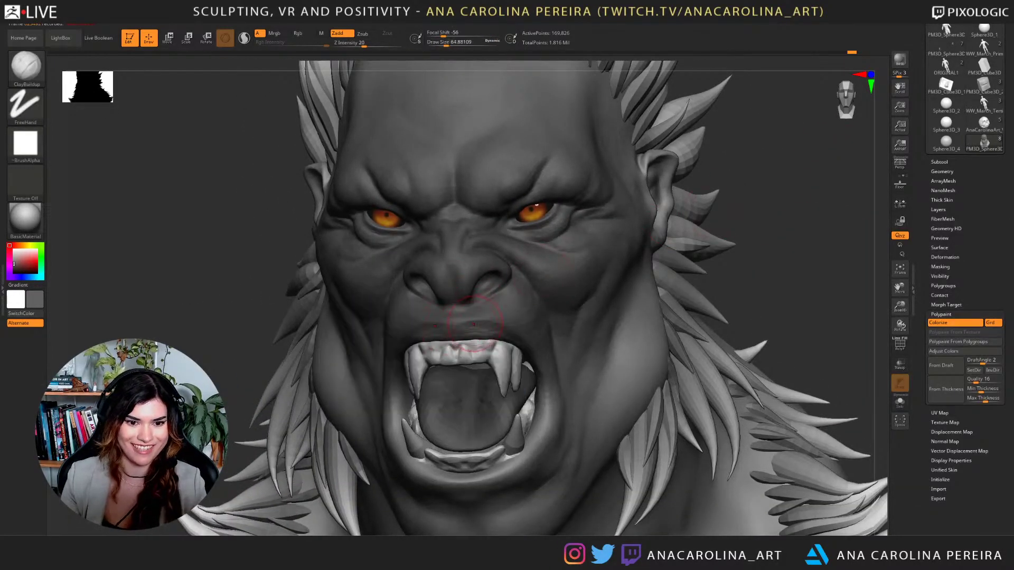
{"action": "key", "text": "space"}
{"action": "left_click_drag", "start_coordinate": [482, 319], "coordinate": [475, 321]}
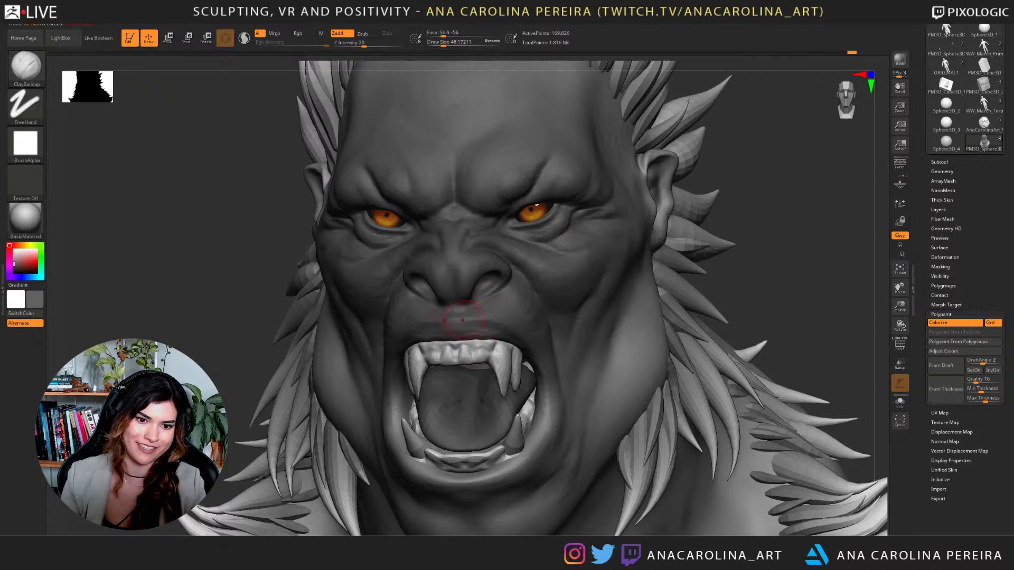
{"action": "left_click_drag", "start_coordinate": [540, 359], "coordinate": [544, 369]}
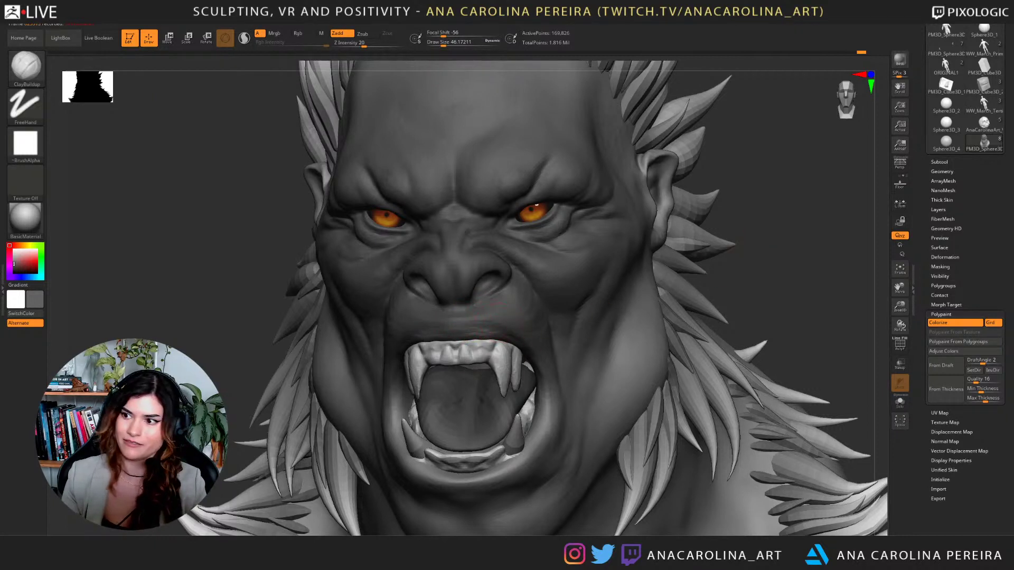
Build up the fold beside the nostril wing with ClayBuildup at a draw size of about 25.
{"action": "mouse_move", "coordinate": [747, 248]}
{"action": "left_mouse_down", "text": "alt"}
{"action": "mouse_move", "coordinate": [781, 242]}
{"action": "mouse_move", "coordinate": [772, 235]}
{"action": "left_mouse_up", "text": "alt"}
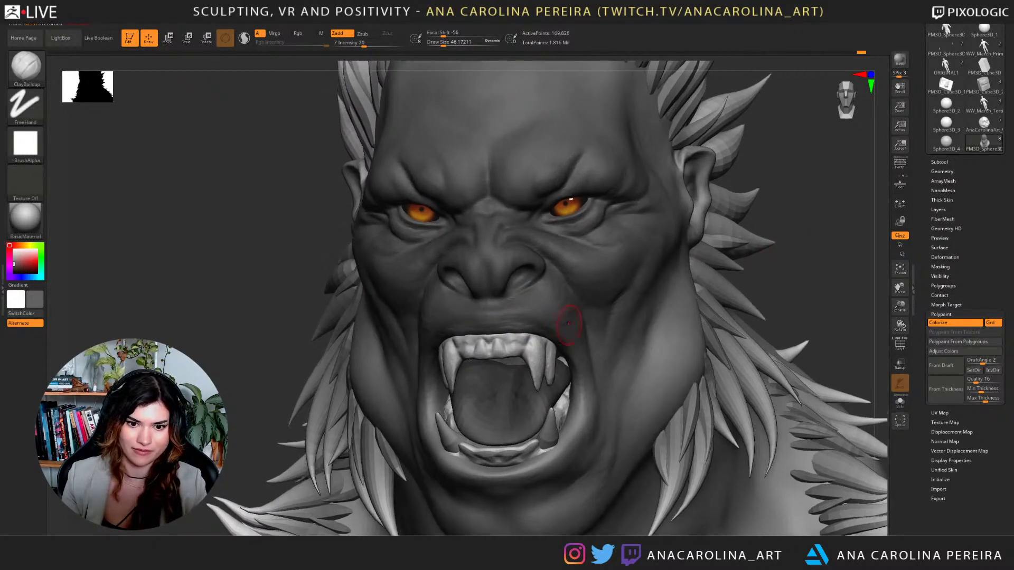
{"action": "key", "text": "]"}
{"action": "key", "text": "]"}
{"action": "key", "text": "]"}
{"action": "key", "text": "]"}
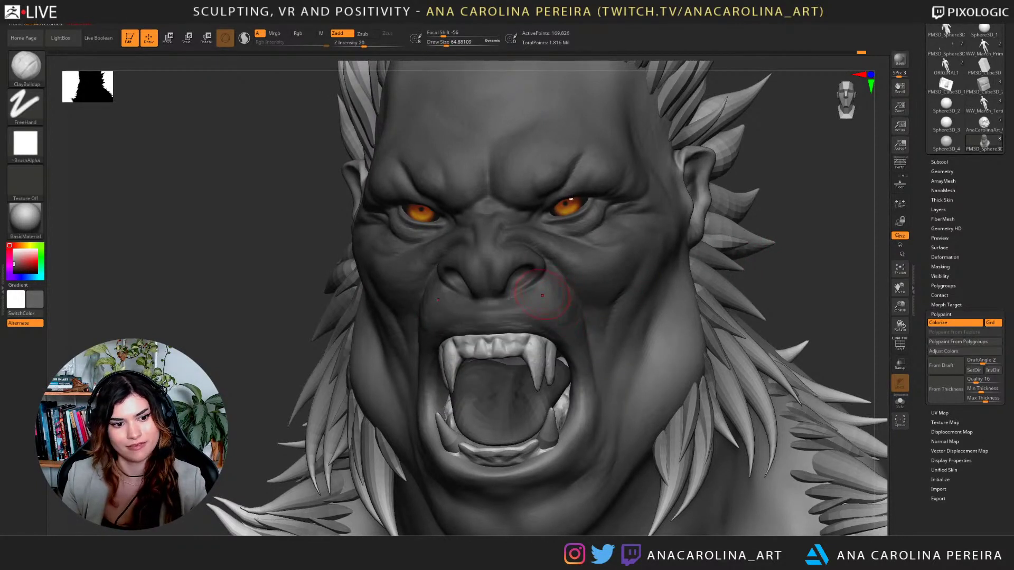
{"action": "key", "text": "["}
{"action": "key", "text": "["}
{"action": "key", "text": "["}
{"action": "key", "text": "["}
{"action": "key", "text": "["}
{"action": "key", "text": "["}
{"action": "key", "text": "["}
{"action": "key", "text": "["}
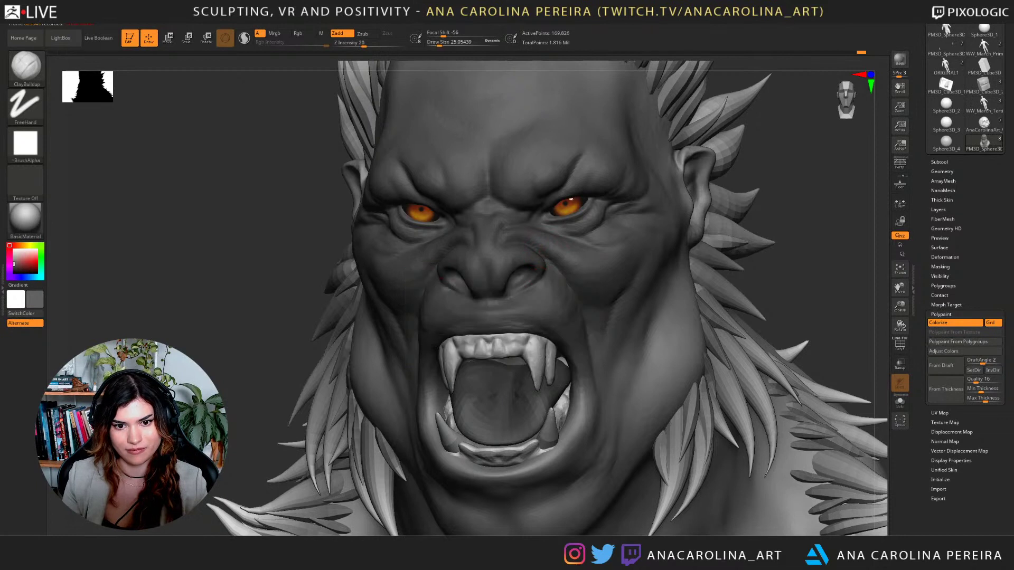
{"action": "left_click_drag", "start_coordinate": [538, 247], "coordinate": [547, 276]}
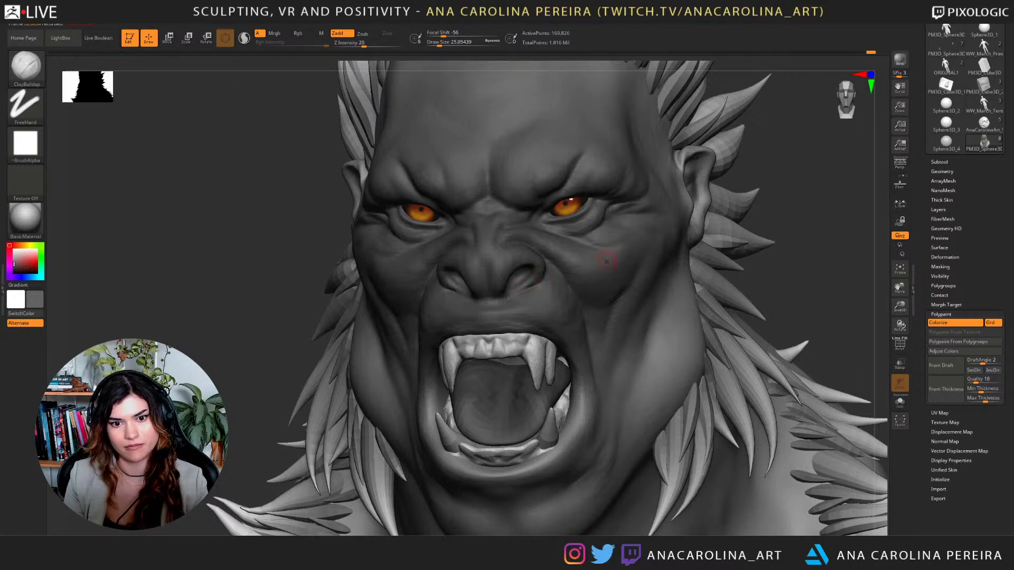
Refine the outer nostril wing from a three-quarter side view with ClayBuildup at a draw size of about 33.
{"action": "mouse_move", "coordinate": [607, 261]}
{"action": "right_mouse_down", "text": "ctrl"}
{"action": "mouse_move", "coordinate": [607, 184]}
{"action": "mouse_move", "coordinate": [697, 185]}
{"action": "right_mouse_up", "text": "ctrl"}
{"action": "right_click_drag", "start_coordinate": [697, 186], "coordinate": [708, 291], "text": "ctrl"}
{"action": "key", "text": "s"}
{"action": "key", "text": "space"}
{"action": "left_click_drag", "start_coordinate": [460, 279], "coordinate": [461, 280]}
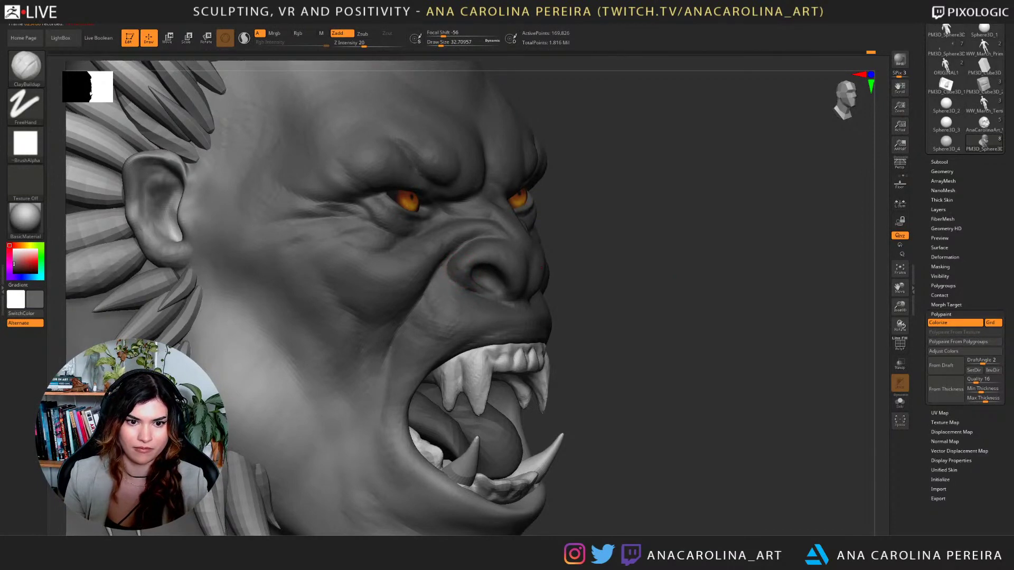
Adjust the facial shape around the sides of the open mouth with the Move brush at draw sizes of about 65 and 128.
{"action": "right_click_drag", "start_coordinate": [655, 210], "coordinate": [655, 138], "text": "ctrl"}
{"action": "right_click_drag", "start_coordinate": [654, 138], "coordinate": [580, 147]}
{"action": "right_click_drag", "start_coordinate": [740, 193], "coordinate": [734, 237], "text": "ctrl"}
{"action": "key", "text": "b"}
{"action": "key", "text": "m"}
{"action": "key", "text": "v"}
{"action": "key", "text": "bracketright"}
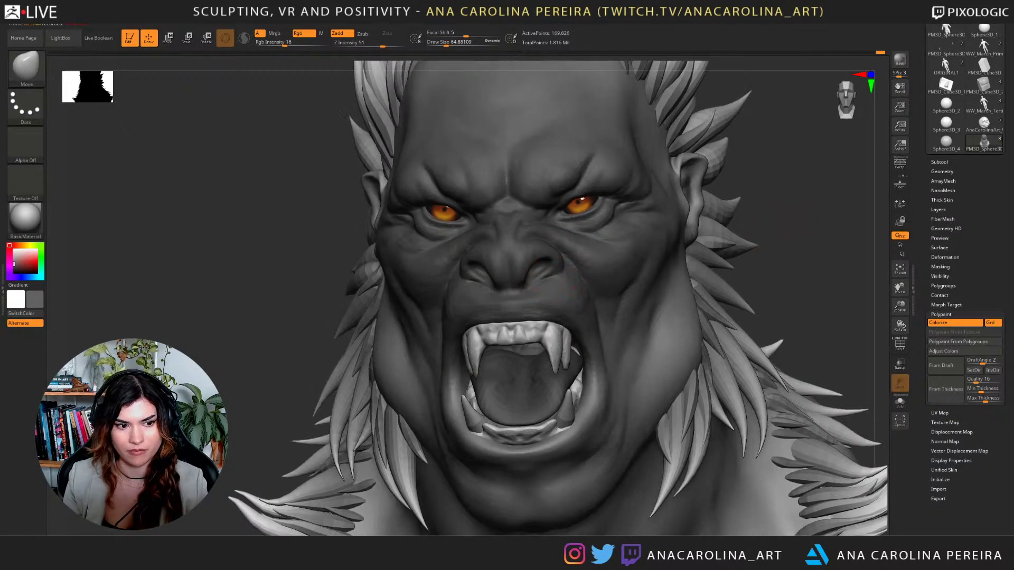
{"action": "mouse_move", "coordinate": [767, 236]}
{"action": "right_mouse_down", "text": "ctrl"}
{"action": "mouse_move", "coordinate": [763, 203]}
{"action": "mouse_move", "coordinate": [704, 205]}
{"action": "mouse_move", "coordinate": [760, 206]}
{"action": "mouse_move", "coordinate": [763, 247]}
{"action": "mouse_move", "coordinate": [751, 204]}
{"action": "right_mouse_up", "text": "ctrl"}
{"action": "right_click_drag", "start_coordinate": [581, 241], "coordinate": [581, 233], "text": "ctrl"}
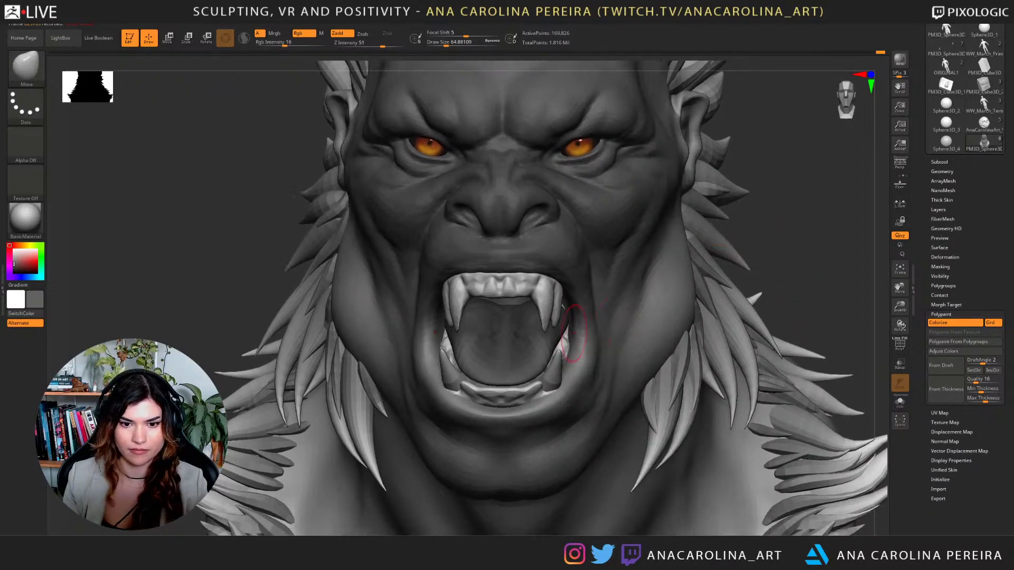
{"action": "key", "text": "bracketright"}
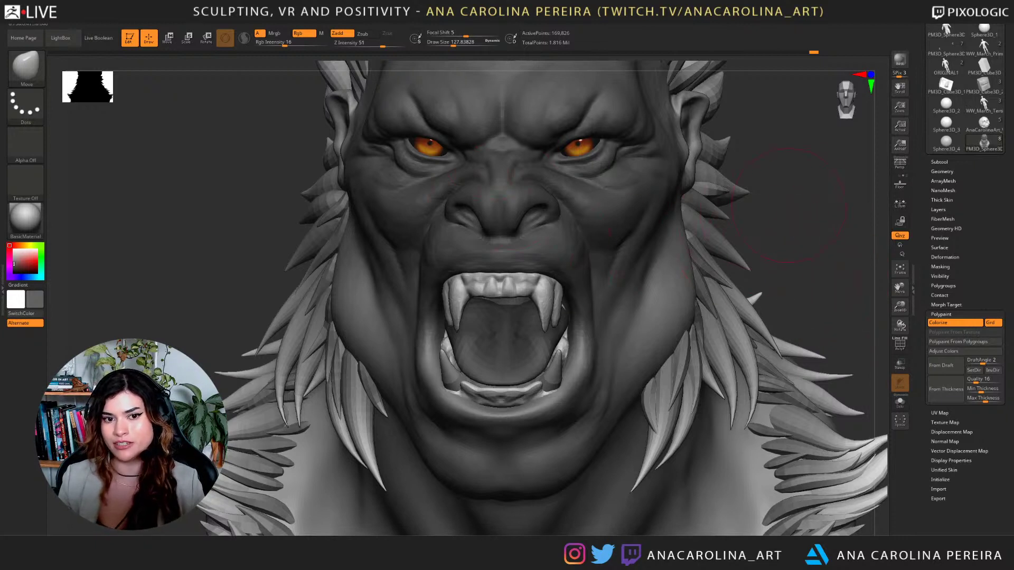
{"action": "left_click_drag", "start_coordinate": [822, 194], "coordinate": [818, 192]}
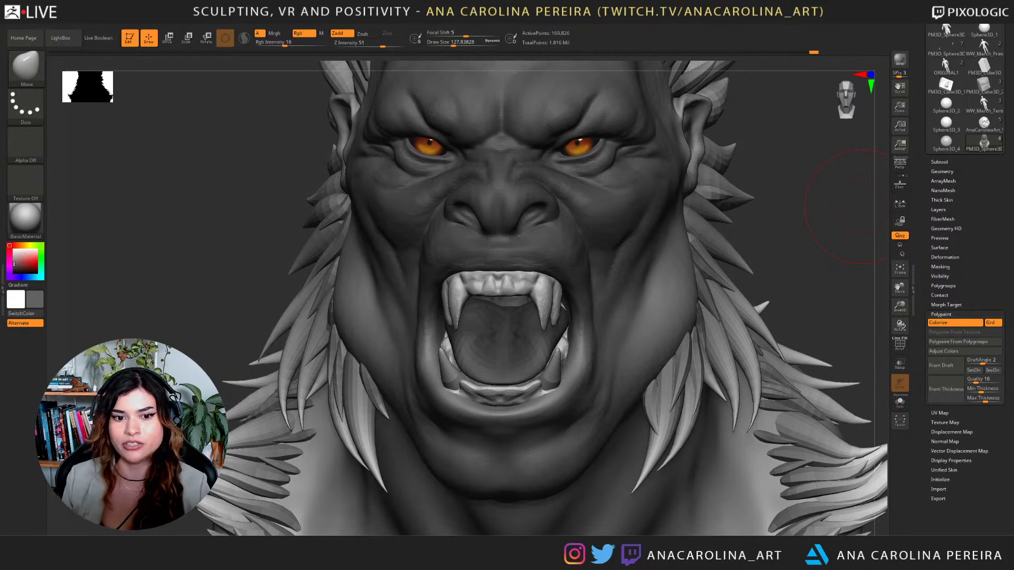
Carve the cheek and jaw planes beside the mouth with DamStandard at a draw size of about 128, undoing the last stroke.
{"action": "left_click_drag", "start_coordinate": [861, 207], "coordinate": [733, 226]}
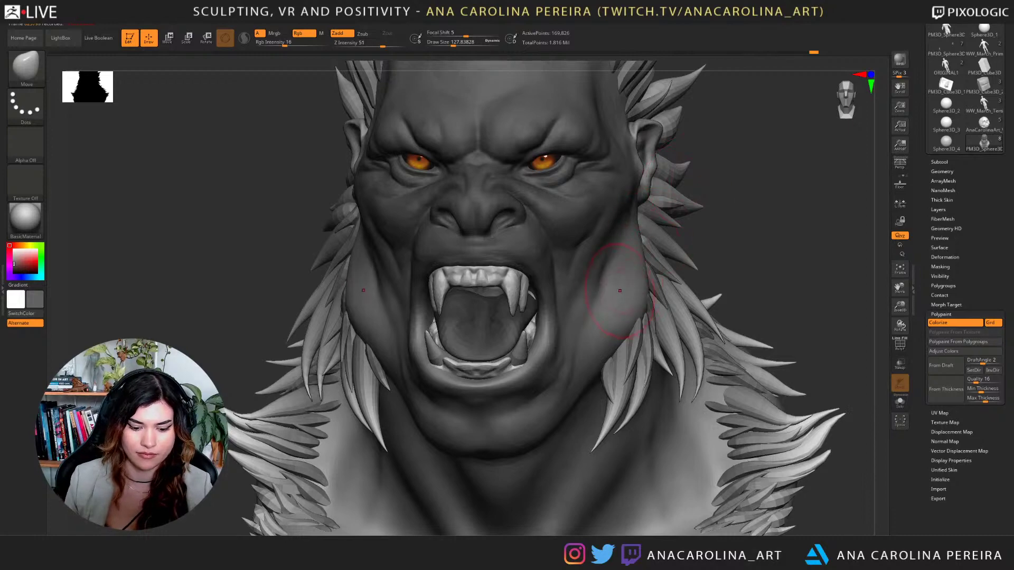
{"action": "key", "text": "b"}
{"action": "key", "text": "d"}
{"action": "key", "text": "s"}
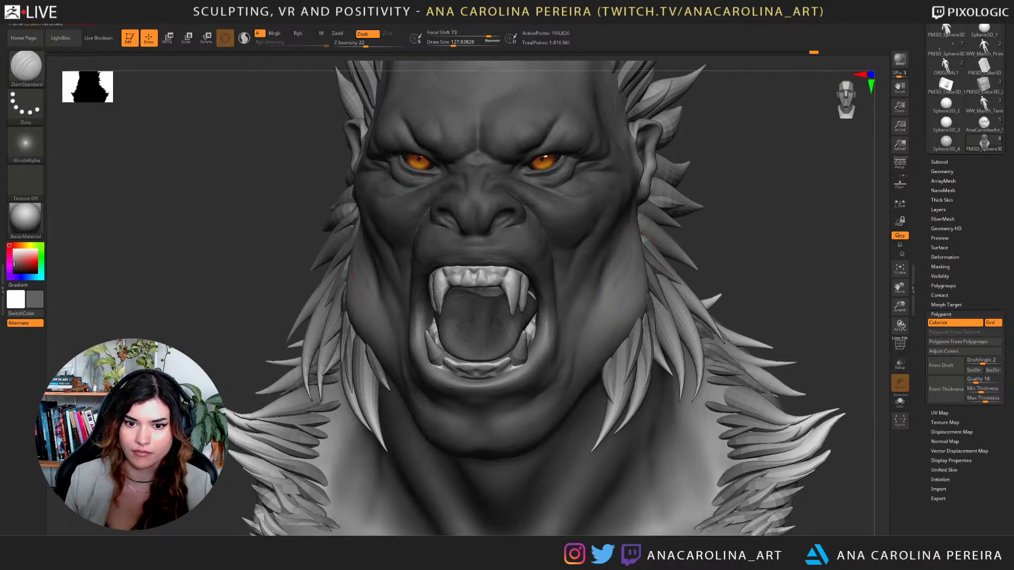
{"action": "left_click_drag", "start_coordinate": [604, 277], "coordinate": [595, 293]}
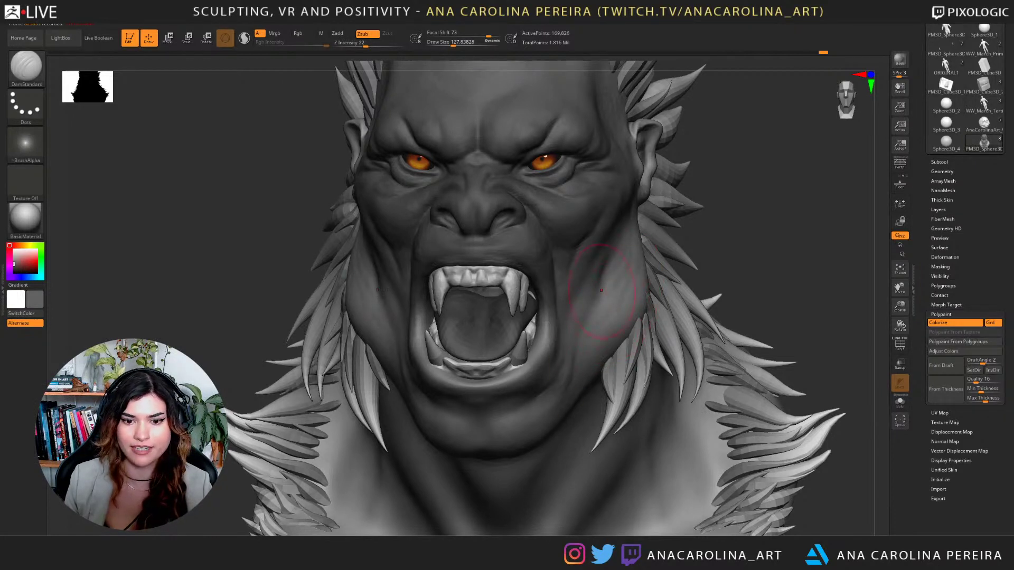
{"action": "left_click_drag", "start_coordinate": [604, 348], "coordinate": [611, 323]}
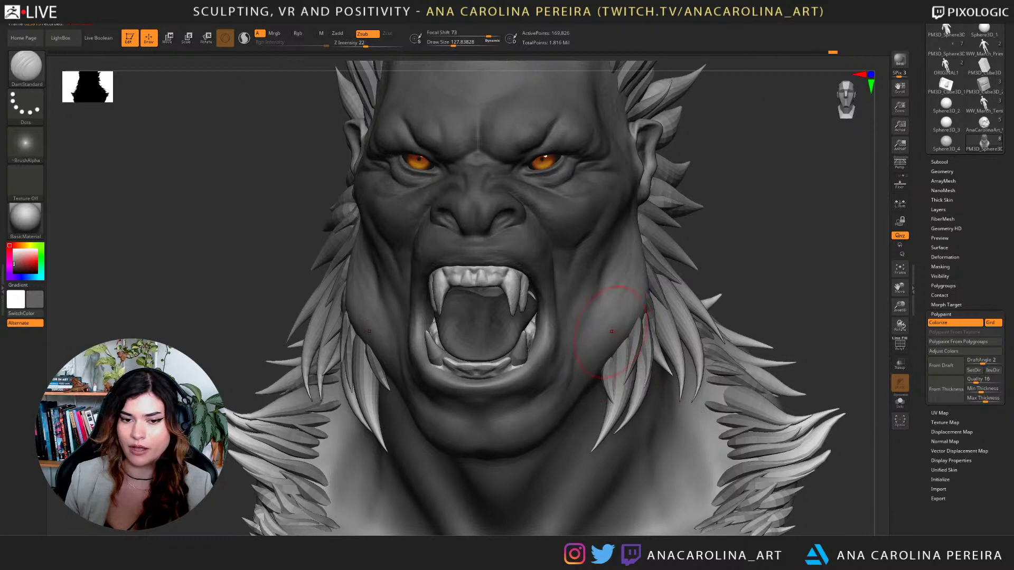
{"action": "key", "text": "ctrl+z"}
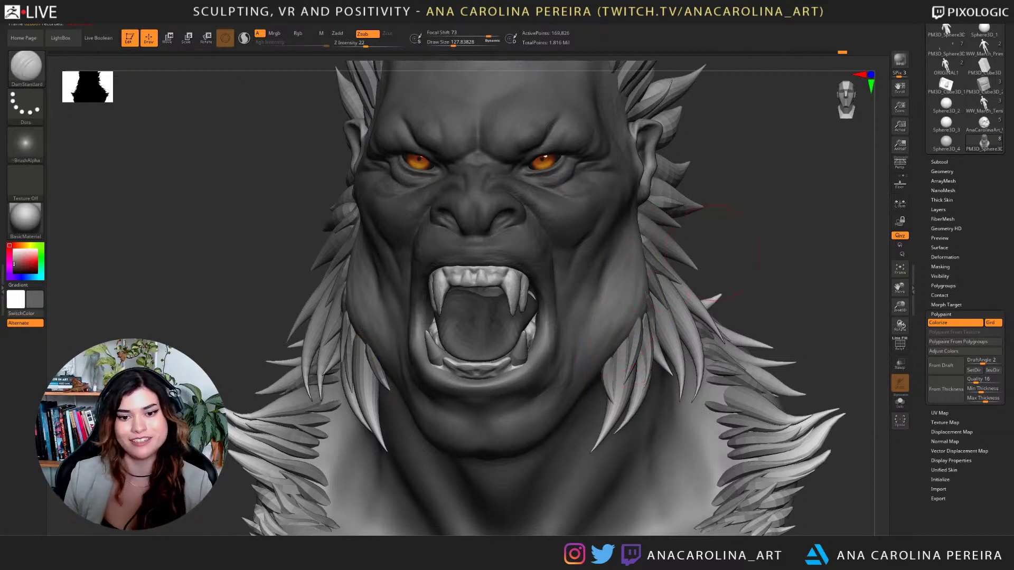
Smooth the cheeks beside the open mouth with the Smooth brush at a draw size of about 128.
{"action": "left_click_drag", "start_coordinate": [711, 253], "coordinate": [696, 209], "text": "alt"}
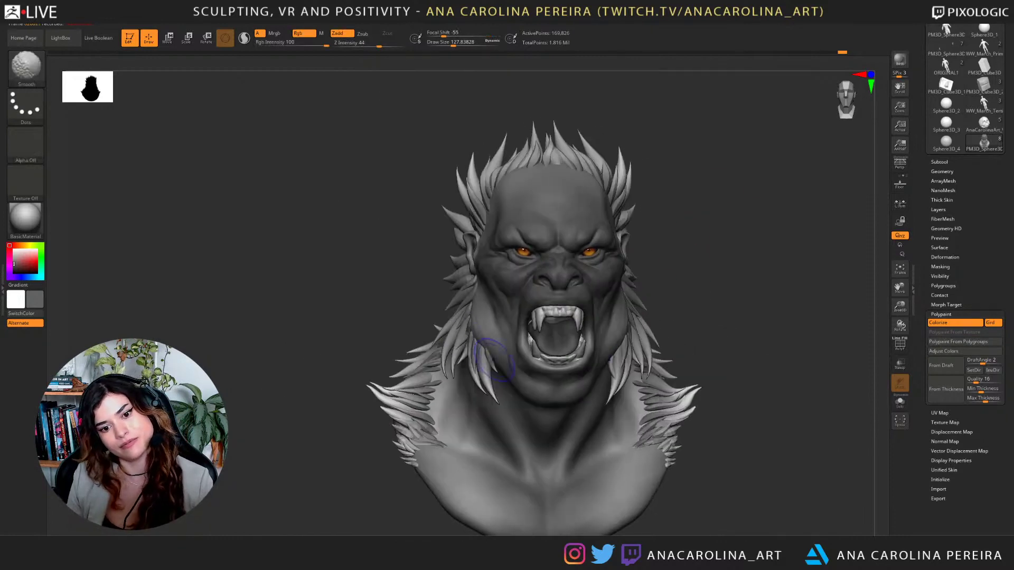
{"action": "left_click_drag", "start_coordinate": [613, 306], "coordinate": [623, 285], "text": "shift"}
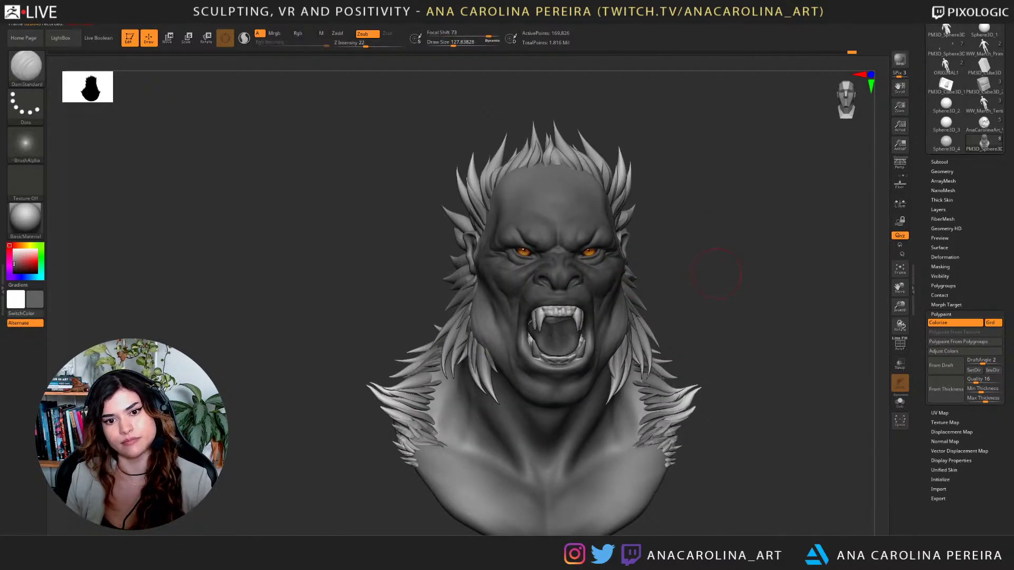
{"action": "mouse_move", "coordinate": [716, 273]}
{"action": "left_mouse_down", "text": "alt"}
{"action": "mouse_move", "coordinate": [721, 304]}
{"action": "mouse_move", "coordinate": [647, 369]}
{"action": "left_mouse_up", "text": "alt"}
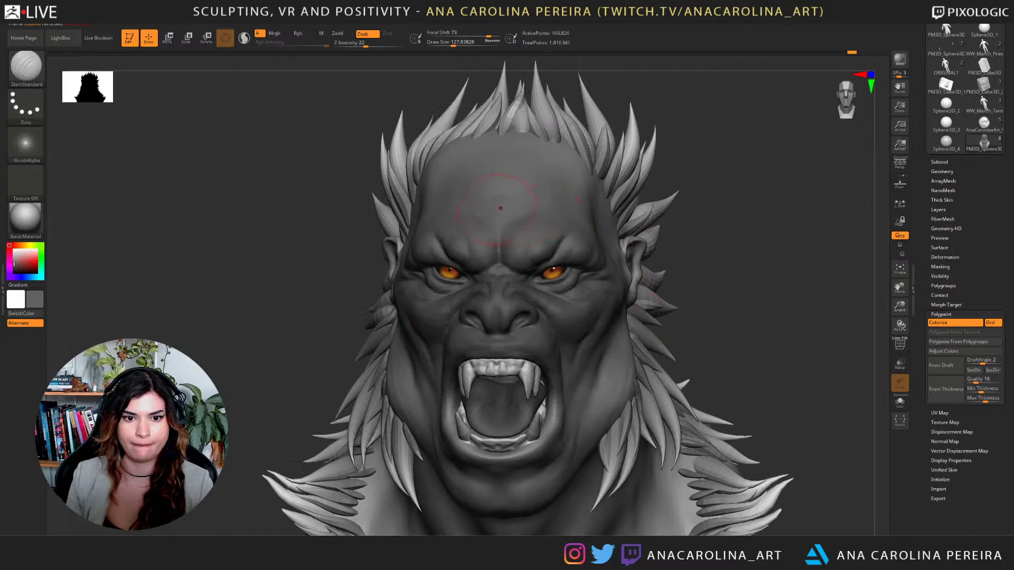
Try to smooth the creature's temple and forehead above the outer brow, checking the shape from both sides.
{"action": "scroll", "coordinate": [754, 241], "scroll_direction": "down", "scroll_amount": 5}
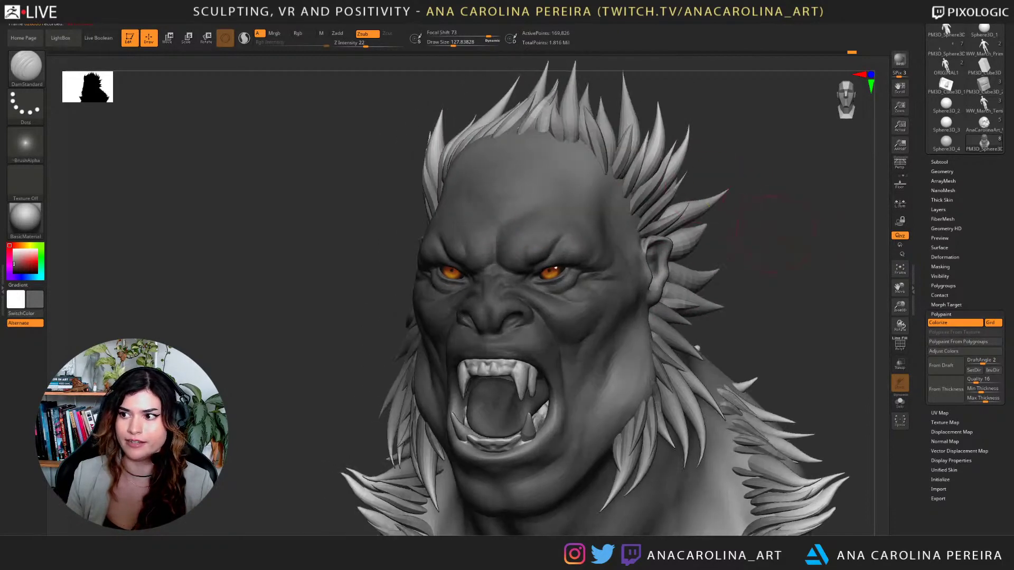
{"action": "mouse_move", "coordinate": [754, 241]}
{"action": "left_mouse_down"}
{"action": "mouse_move", "coordinate": [765, 246]}
{"action": "mouse_move", "coordinate": [640, 255]}
{"action": "left_mouse_up"}
{"action": "scroll", "coordinate": [732, 221], "scroll_direction": "up", "scroll_amount": 5}
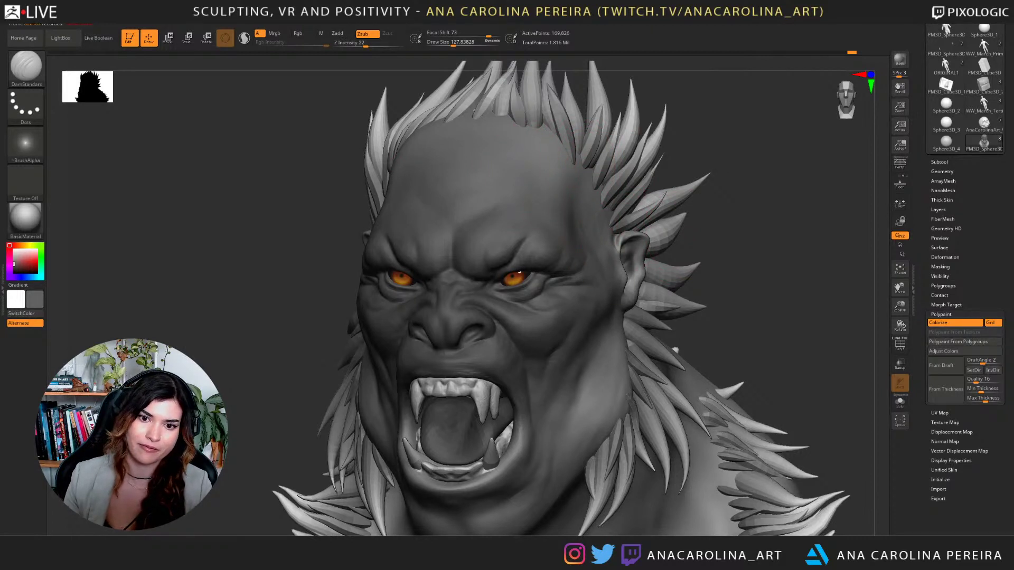
{"action": "key", "text": "shift"}
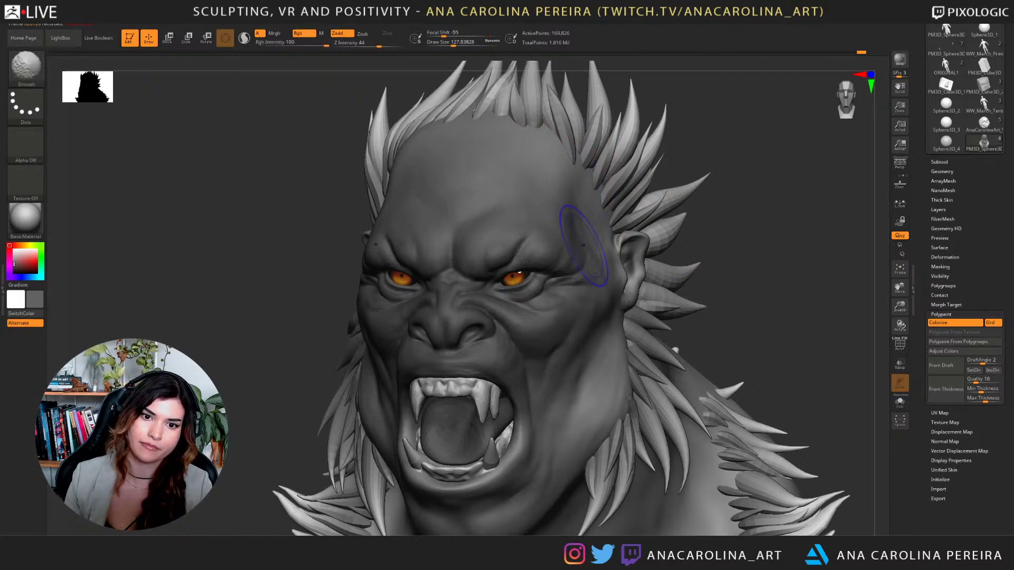
{"action": "mouse_move", "coordinate": [582, 245]}
{"action": "left_mouse_down", "text": "shift"}
{"action": "mouse_move", "coordinate": [570, 227]}
{"action": "mouse_move", "coordinate": [523, 211]}
{"action": "left_mouse_up", "text": "shift"}
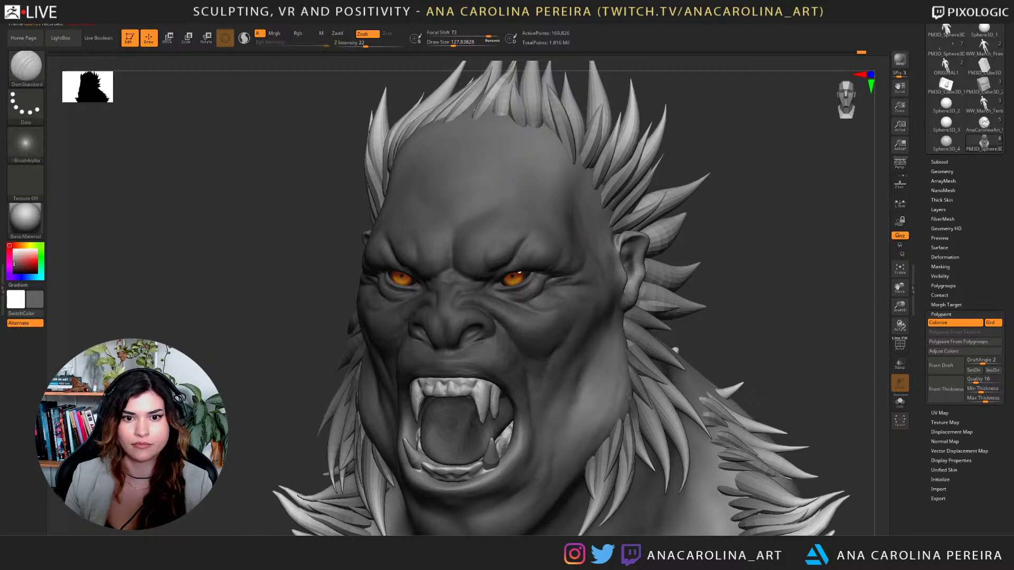
{"action": "left_click_drag", "start_coordinate": [713, 190], "coordinate": [666, 239]}
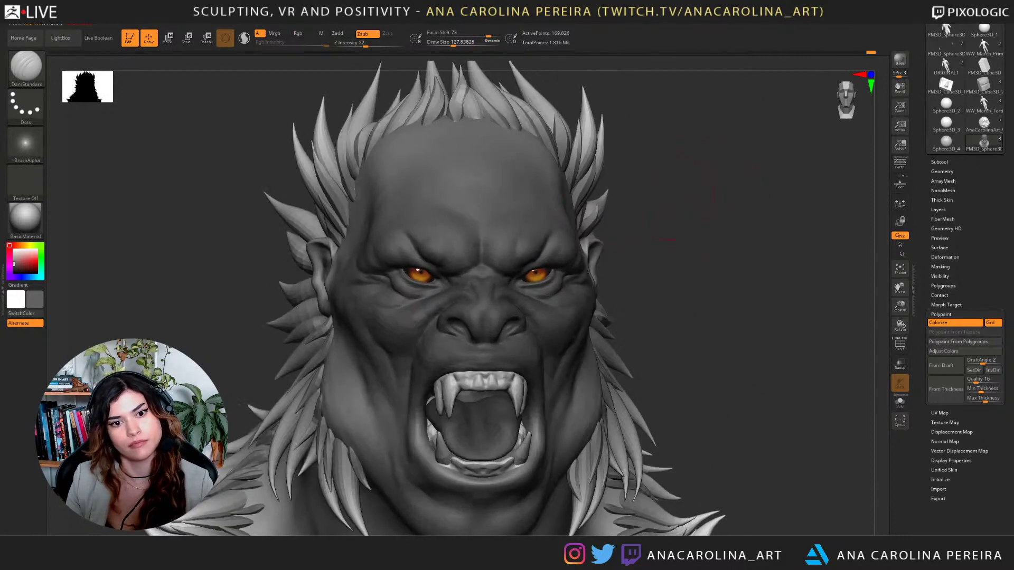
{"action": "left_click_drag", "start_coordinate": [271, 190], "coordinate": [442, 181]}
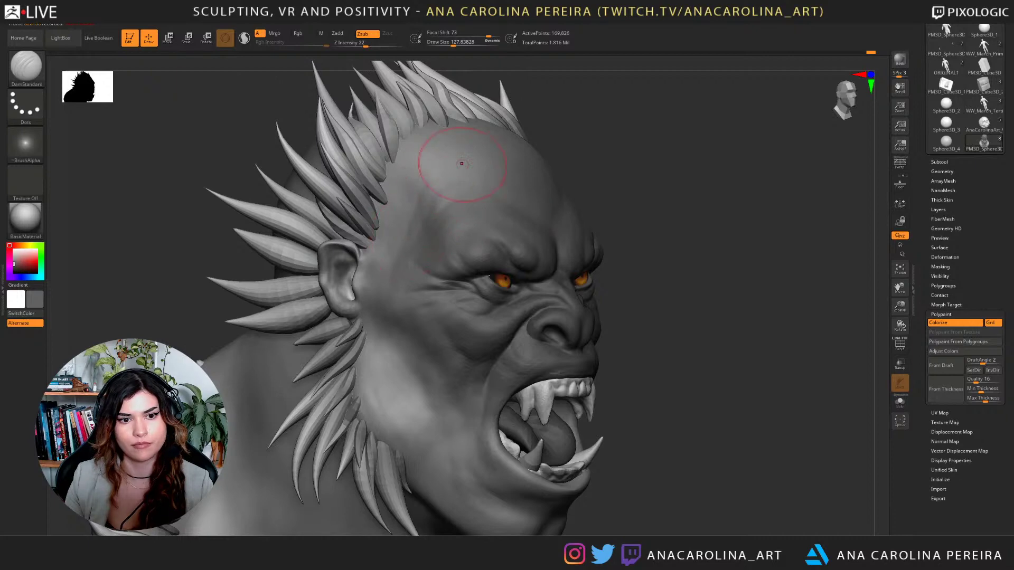
{"action": "left_click_drag", "start_coordinate": [648, 142], "coordinate": [735, 184]}
{"action": "left_click_drag", "start_coordinate": [736, 148], "coordinate": [725, 182], "text": "alt"}
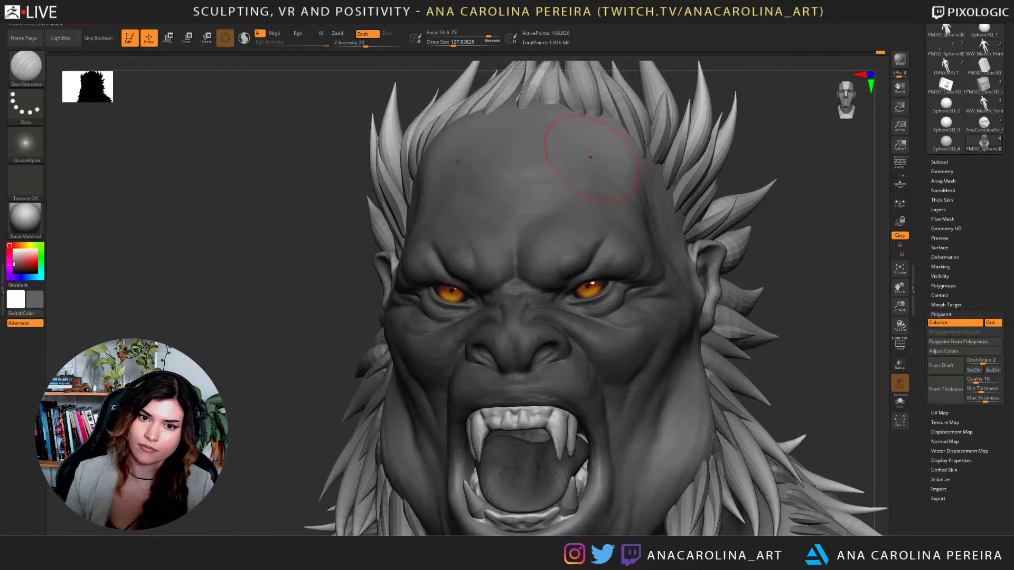
Undo the latest forehead and temple strokes and check the head from the front and side.
{"action": "key", "text": "ctrl+z"}
{"action": "key", "text": "ctrl+z"}
{"action": "key", "text": "ctrl+z"}
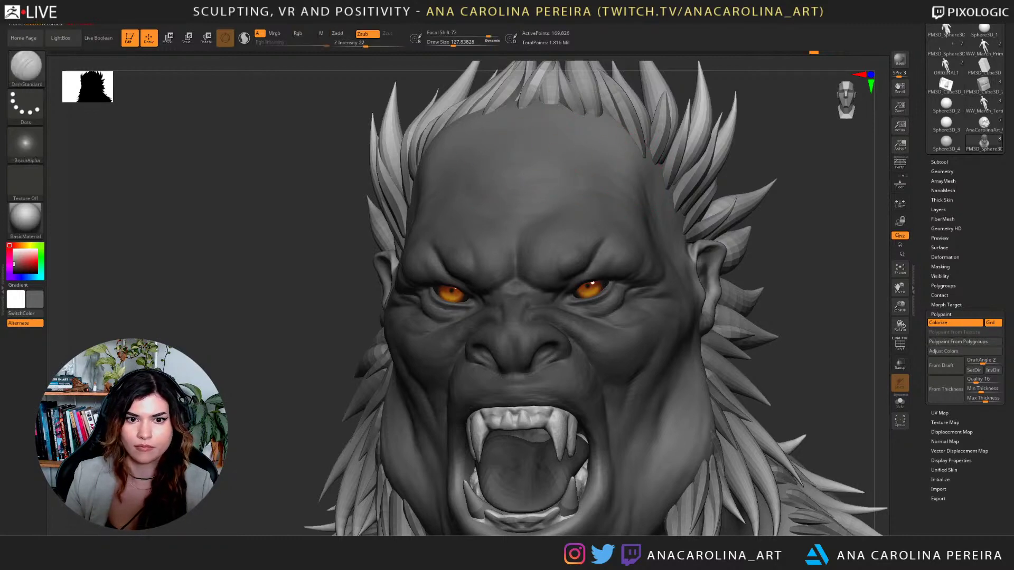
{"action": "left_click_drag", "start_coordinate": [780, 172], "coordinate": [756, 119]}
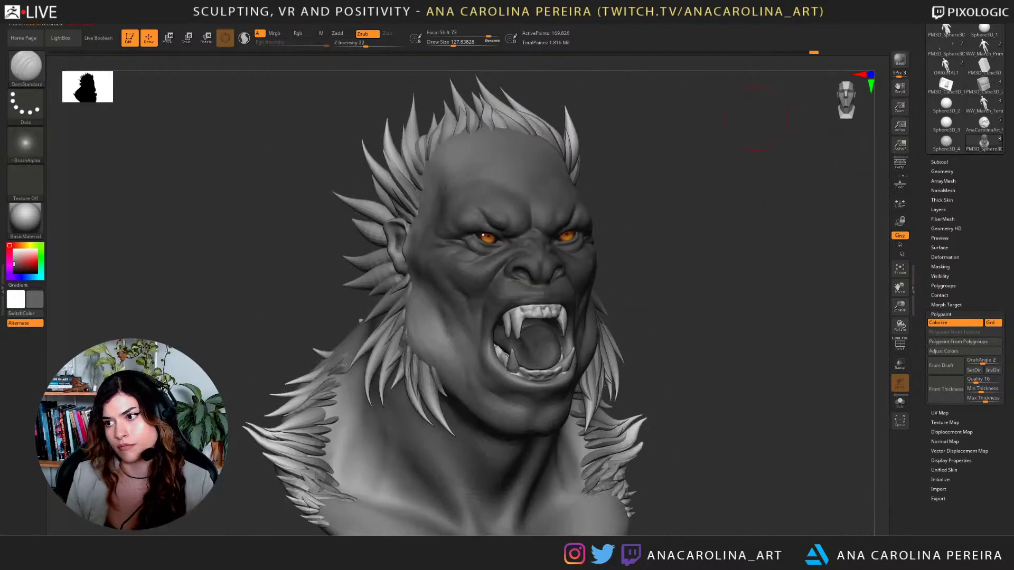
{"action": "mouse_move", "coordinate": [726, 232]}
{"action": "left_mouse_down"}
{"action": "mouse_move", "coordinate": [615, 228]}
{"action": "mouse_move", "coordinate": [657, 272]}
{"action": "left_mouse_up"}
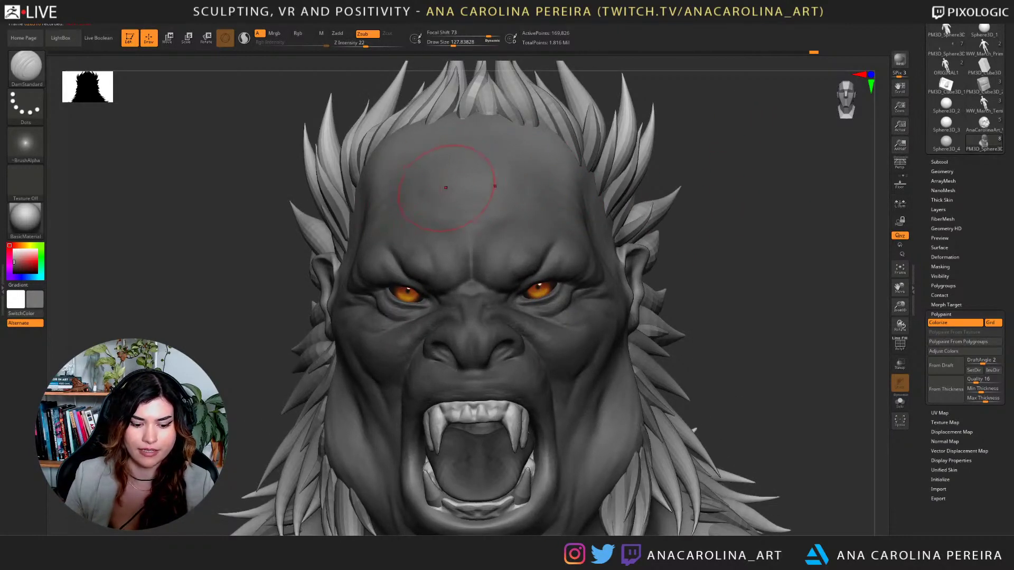
Carve a subtle crease into the forehead above the brow with the DamStandard brush and soften it.
{"action": "left_click_drag", "start_coordinate": [540, 176], "coordinate": [538, 192]}
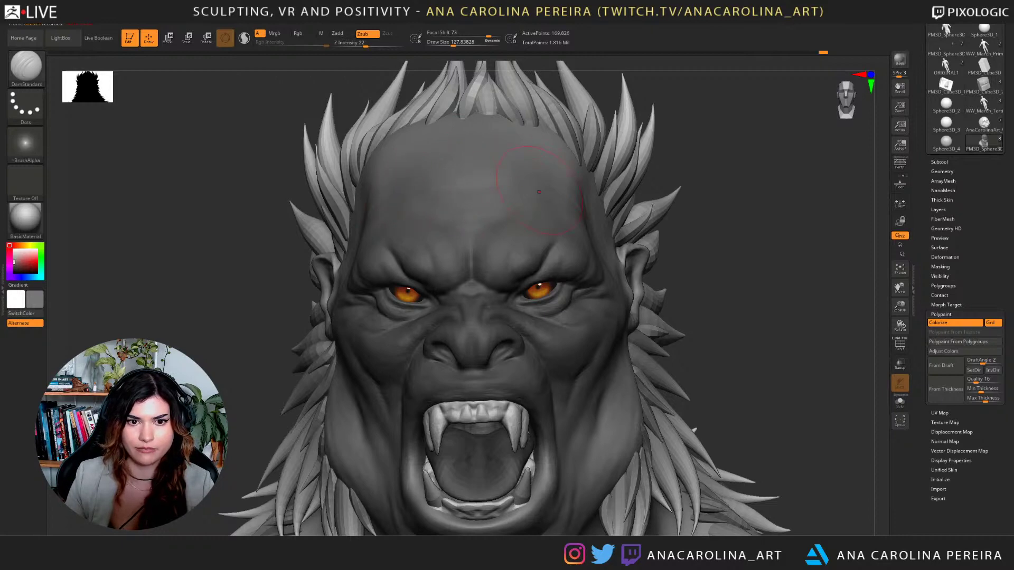
{"action": "left_click_drag", "start_coordinate": [681, 137], "coordinate": [625, 195]}
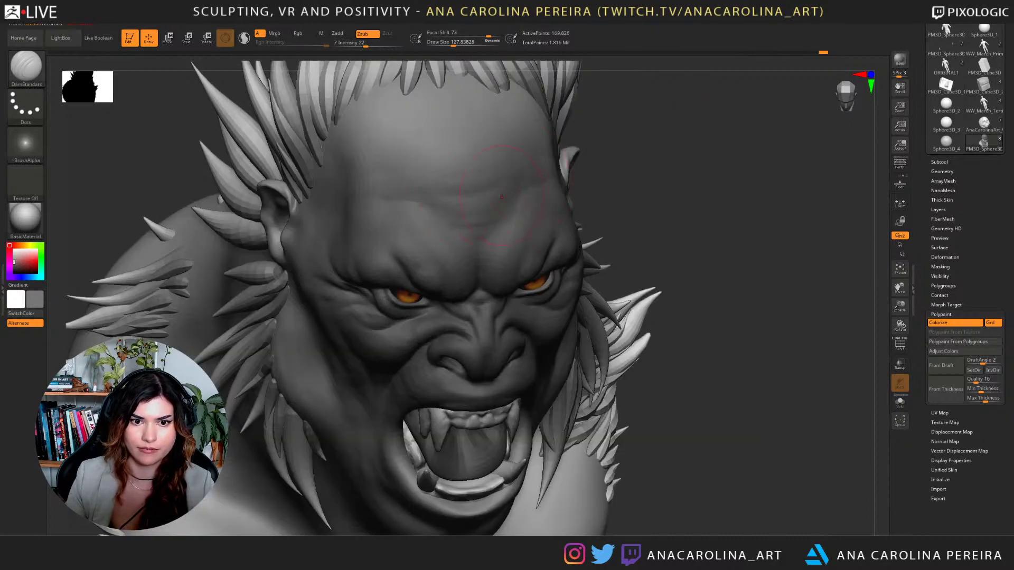
{"action": "mouse_move", "coordinate": [710, 158]}
{"action": "left_mouse_down"}
{"action": "mouse_move", "coordinate": [666, 161]}
{"action": "mouse_move", "coordinate": [681, 215]}
{"action": "left_mouse_up"}
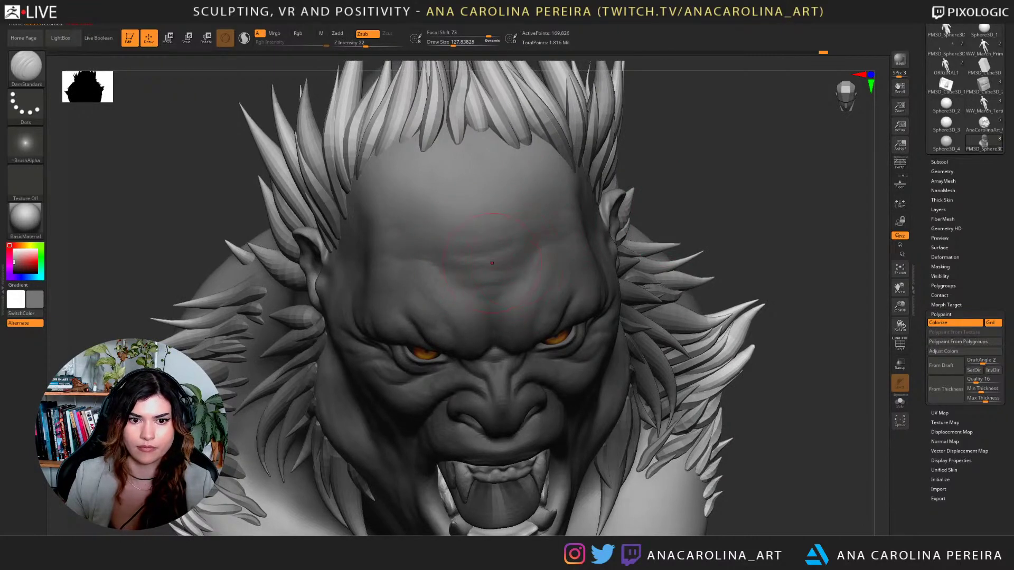
{"action": "left_click_drag", "start_coordinate": [702, 222], "coordinate": [687, 106]}
{"action": "mouse_move", "coordinate": [660, 185]}
{"action": "left_mouse_down"}
{"action": "mouse_move", "coordinate": [702, 174]}
{"action": "mouse_move", "coordinate": [660, 179]}
{"action": "mouse_move", "coordinate": [669, 243]}
{"action": "left_mouse_up"}
{"action": "left_click_drag", "start_coordinate": [452, 235], "coordinate": [495, 222], "text": "shift"}
{"action": "left_click_drag", "start_coordinate": [708, 196], "coordinate": [709, 222]}
Reduce the DamStandard draw size to about 90 and carve a short fold down the cheek beside the mouth.
{"action": "right_click_drag", "start_coordinate": [709, 220], "coordinate": [538, 240]}
{"action": "key", "text": "shift"}
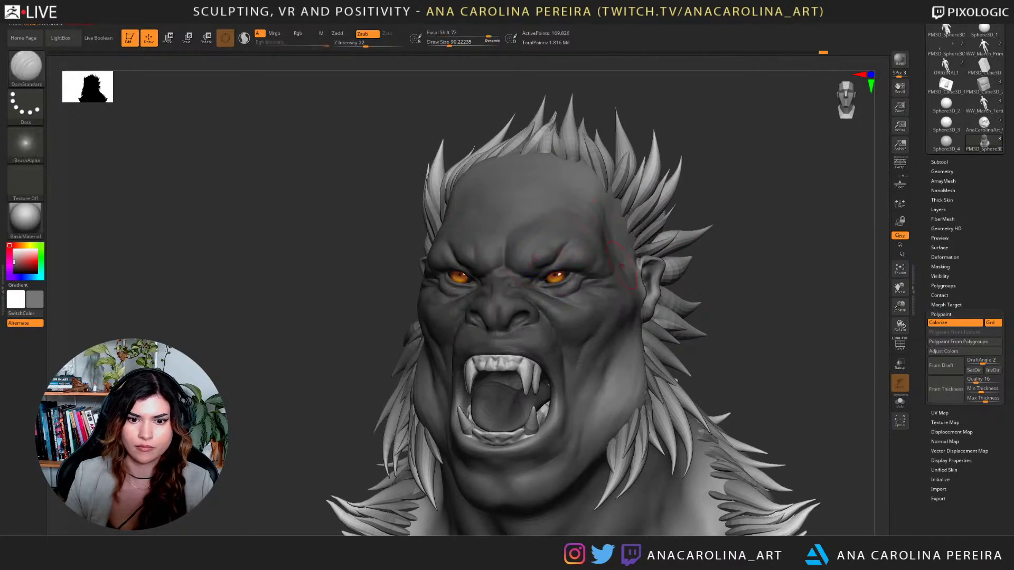
{"action": "left_click_drag", "start_coordinate": [713, 264], "coordinate": [708, 228], "text": "alt"}
{"action": "left_click_drag", "start_coordinate": [626, 317], "coordinate": [630, 337]}
{"action": "mouse_move", "coordinate": [697, 253]}
{"action": "left_mouse_down", "text": "shift"}
{"action": "mouse_move", "coordinate": [739, 256]}
{"action": "mouse_move", "coordinate": [708, 182]}
{"action": "left_mouse_up", "text": "shift"}
{"action": "mouse_move", "coordinate": [713, 119]}
{"action": "left_mouse_down"}
{"action": "mouse_move", "coordinate": [688, 115]}
{"action": "mouse_move", "coordinate": [686, 101]}
{"action": "left_mouse_up"}
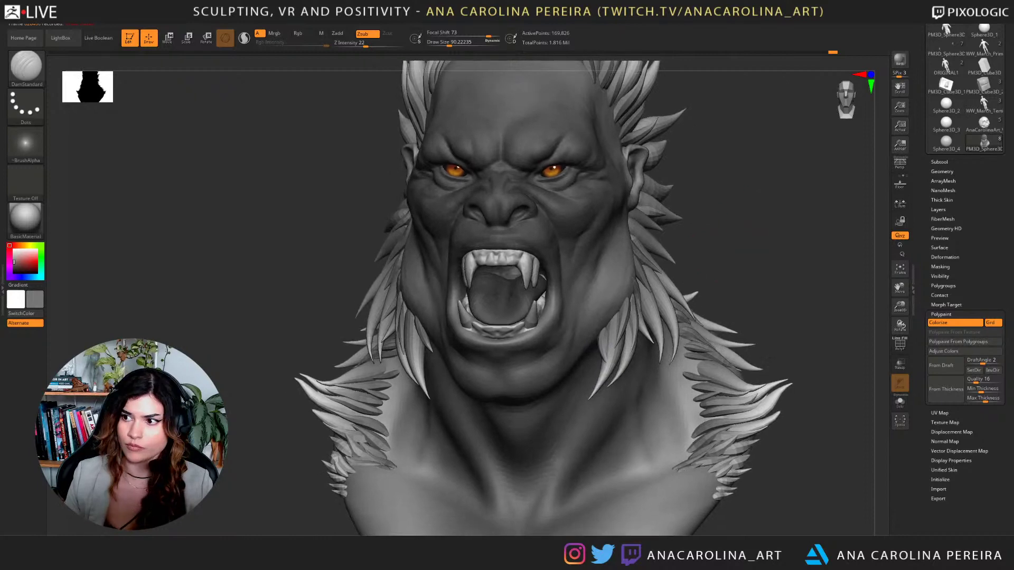
Reduce the DamStandard draw size to about 46 and define the edge below the lower lip.
{"action": "mouse_move", "coordinate": [734, 227]}
{"action": "left_mouse_down", "text": "alt"}
{"action": "mouse_move", "coordinate": [745, 251]}
{"action": "mouse_move", "coordinate": [740, 232]}
{"action": "mouse_move", "coordinate": [787, 238]}
{"action": "left_mouse_up", "text": "alt"}
{"action": "key", "text": "b"}
{"action": "key", "text": "space"}
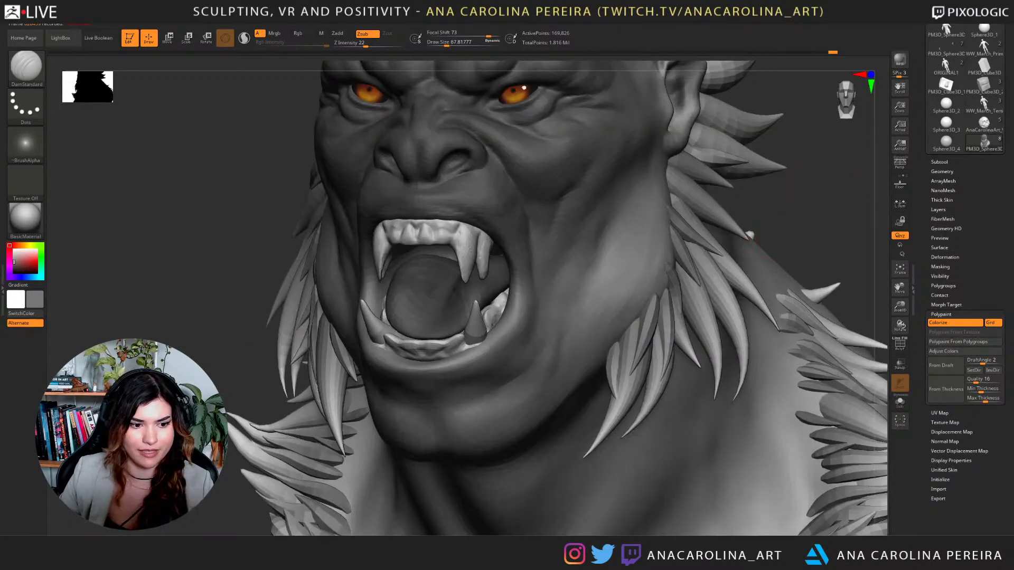
{"action": "right_click_drag", "start_coordinate": [750, 235], "coordinate": [745, 236]}
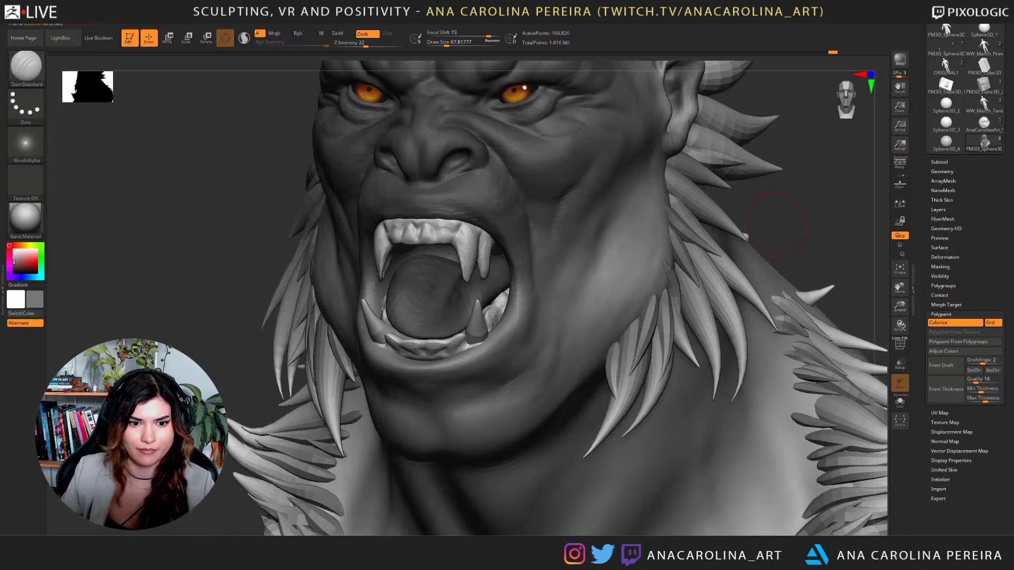
{"action": "left_click_drag", "start_coordinate": [763, 262], "coordinate": [790, 255], "text": "alt"}
{"action": "key", "text": "space"}
{"action": "left_click_drag", "start_coordinate": [462, 392], "coordinate": [458, 392]}
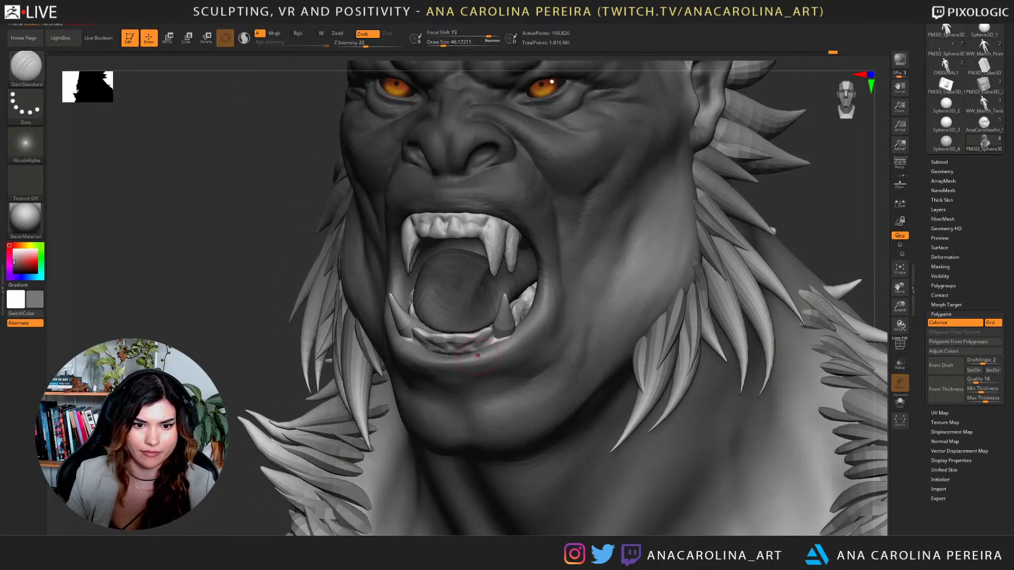
{"action": "left_click_drag", "start_coordinate": [476, 358], "coordinate": [451, 361]}
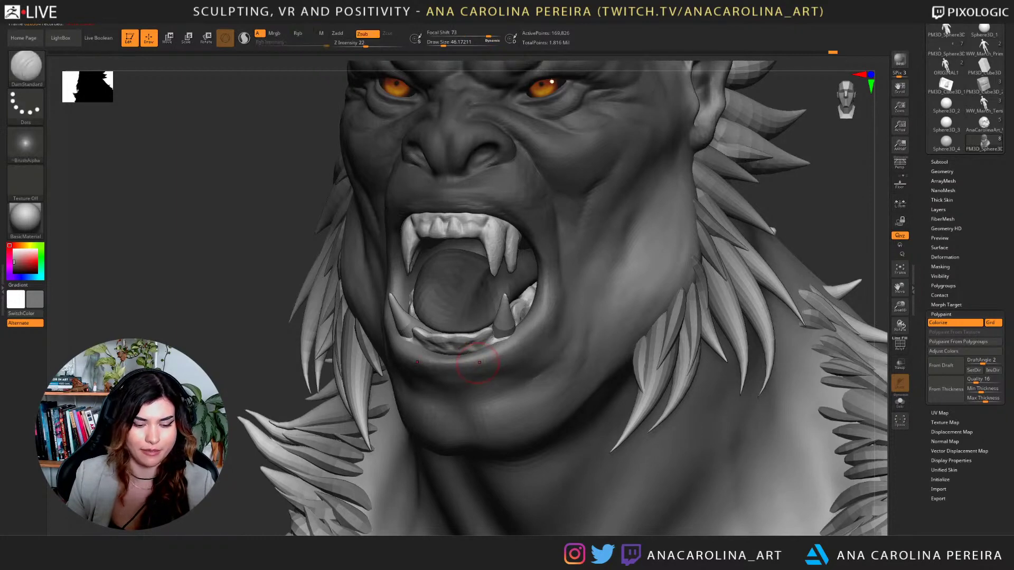
Add volume along the lower lip with the ClayBuildup brush at a draw size of about 74.
{"action": "key", "text": "b"}
{"action": "key", "text": "c"}
{"action": "key", "text": "b"}
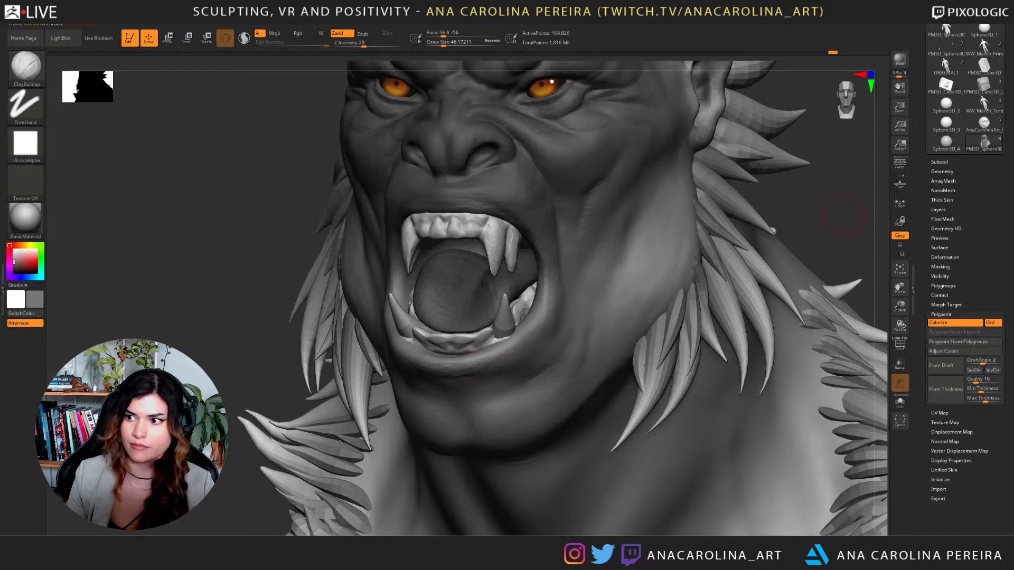
{"action": "mouse_move", "coordinate": [845, 214]}
{"action": "left_mouse_down"}
{"action": "mouse_move", "coordinate": [810, 233]}
{"action": "mouse_move", "coordinate": [801, 208]}
{"action": "left_mouse_up"}
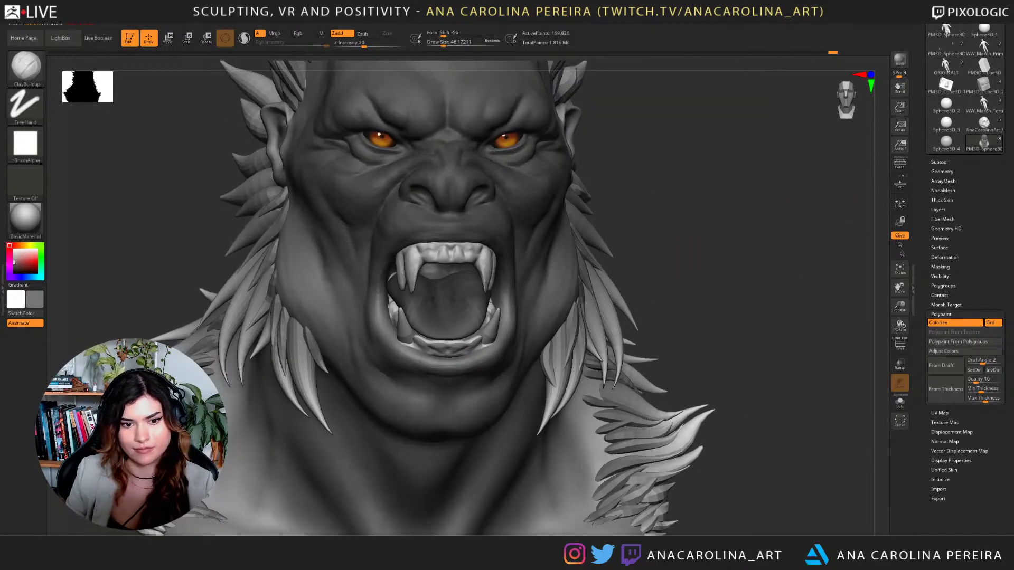
{"action": "left_click_drag", "start_coordinate": [739, 227], "coordinate": [810, 236]}
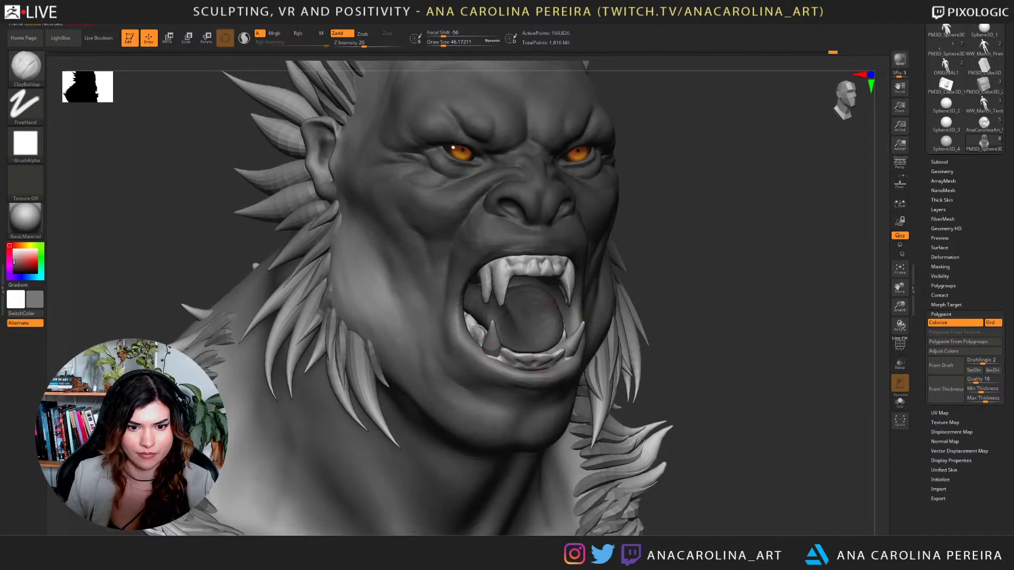
{"action": "right_click_drag", "start_coordinate": [534, 375], "coordinate": [559, 380]}
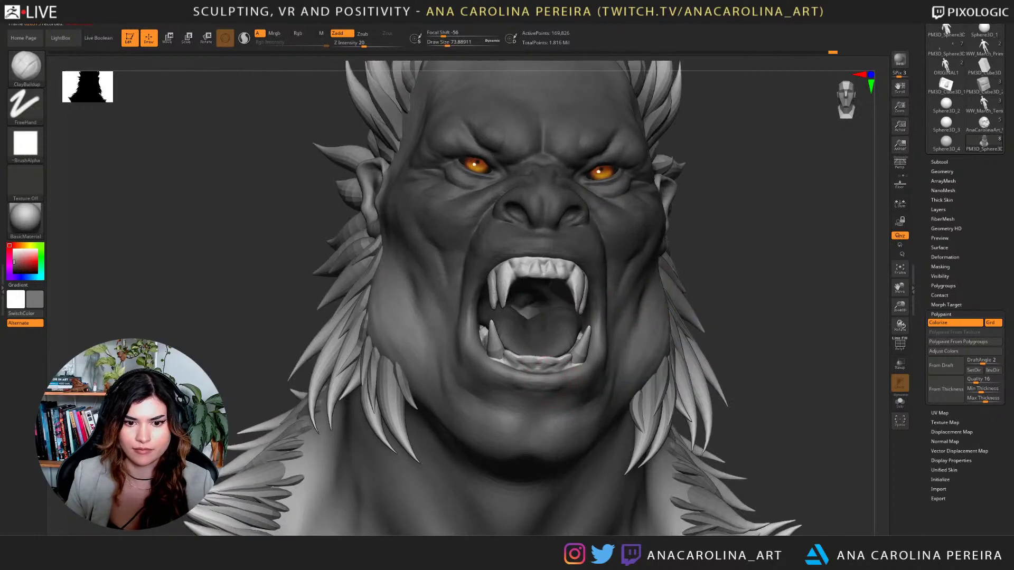
{"action": "mouse_move", "coordinate": [984, 46]}
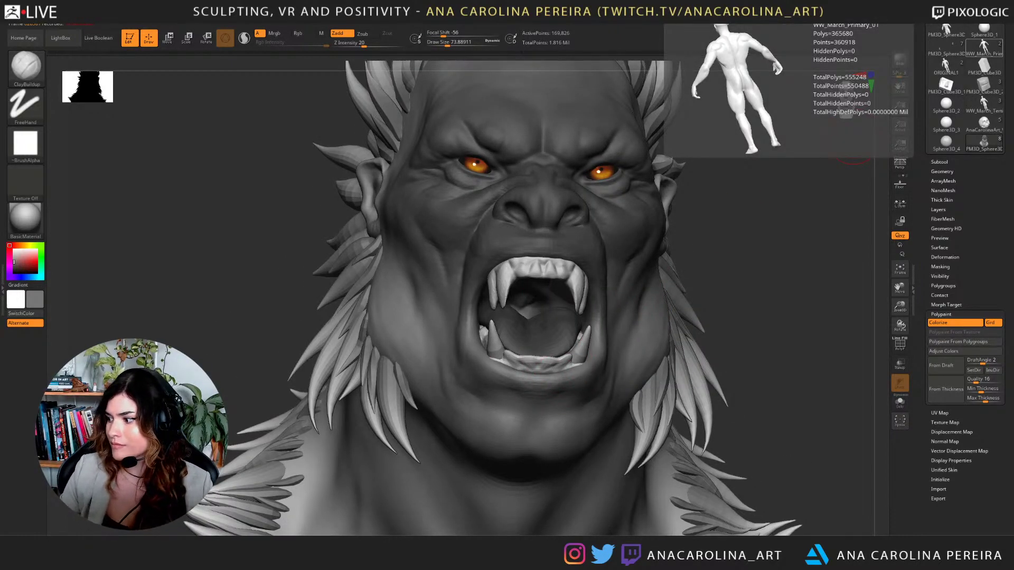
{"action": "mouse_move", "coordinate": [853, 138]}
{"action": "left_mouse_down"}
{"action": "mouse_move", "coordinate": [823, 159]}
{"action": "mouse_move", "coordinate": [866, 163]}
{"action": "left_mouse_up"}
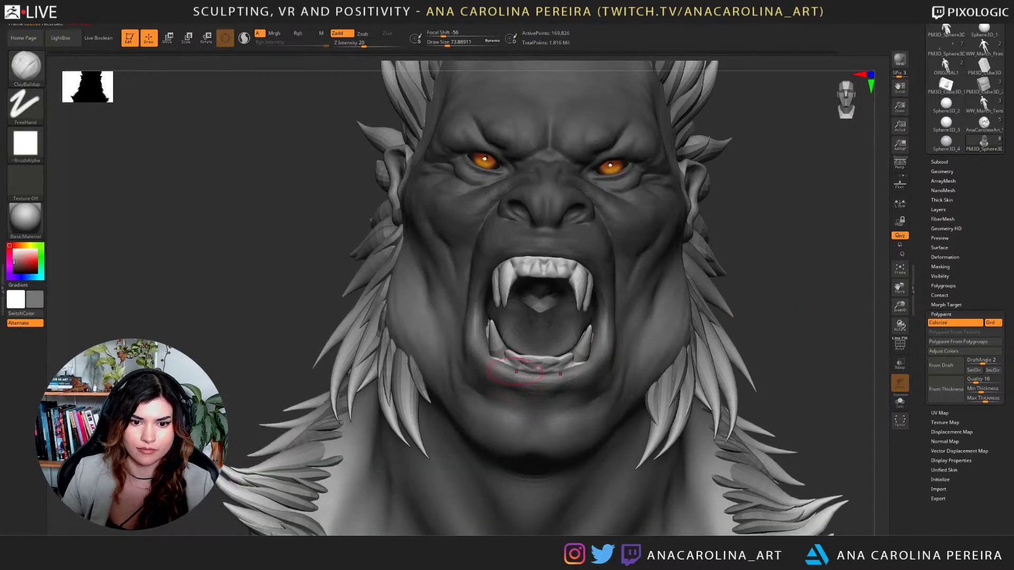
{"action": "left_click_drag", "start_coordinate": [517, 372], "coordinate": [540, 374]}
{"action": "right_click_drag", "start_coordinate": [518, 385], "coordinate": [634, 362]}
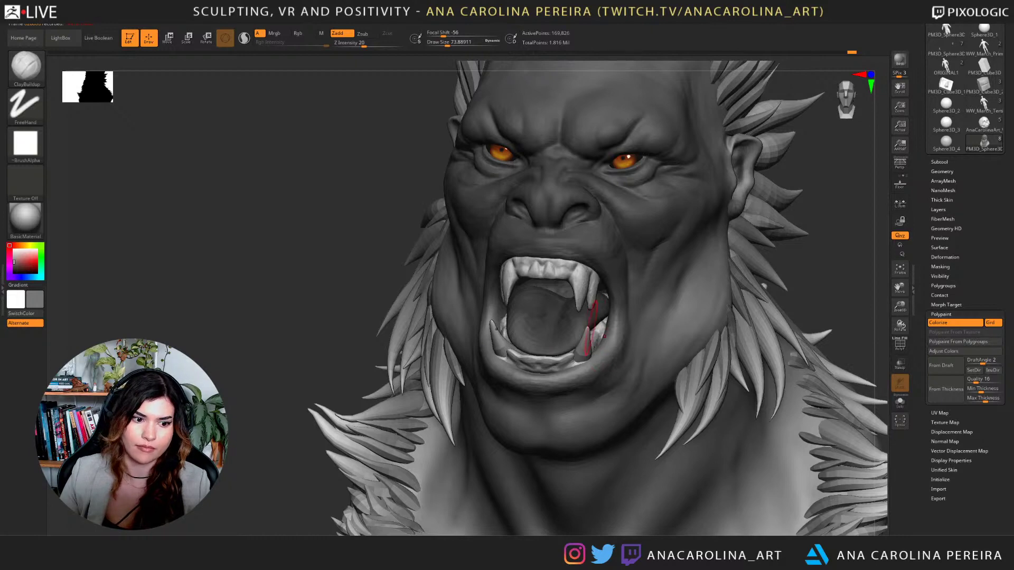
Try to carve a crease outward from the mouth corner with the DamStandard brush.
{"action": "key", "text": "b"}
{"action": "key", "text": "d"}
{"action": "key", "text": "s"}
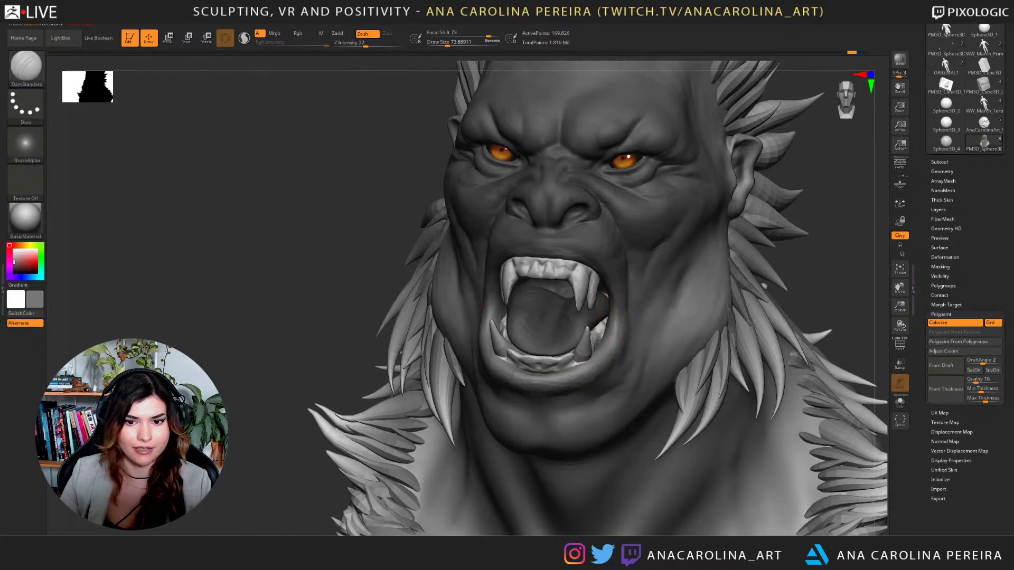
{"action": "left_click_drag", "start_coordinate": [620, 317], "coordinate": [666, 329]}
{"action": "key", "text": "ctrl+z"}
{"action": "right_click_drag", "start_coordinate": [687, 319], "coordinate": [750, 307]}
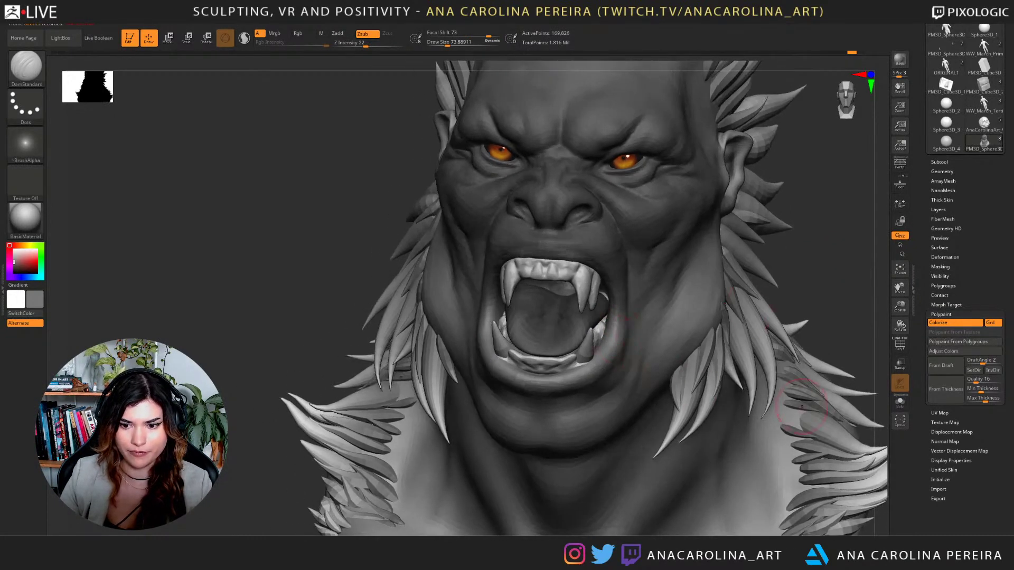
Isolate the body subtool, build up the inner lip near the mouth corner with ClayBuildup, and show the whole bust again.
{"action": "left_click", "coordinate": [900, 401]}
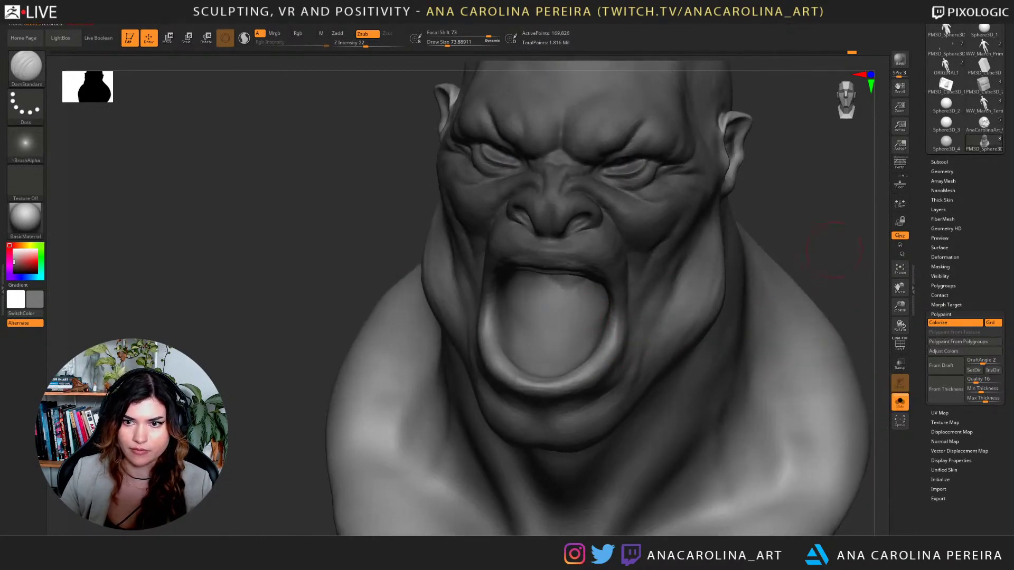
{"action": "right_click_drag", "start_coordinate": [834, 248], "coordinate": [618, 349]}
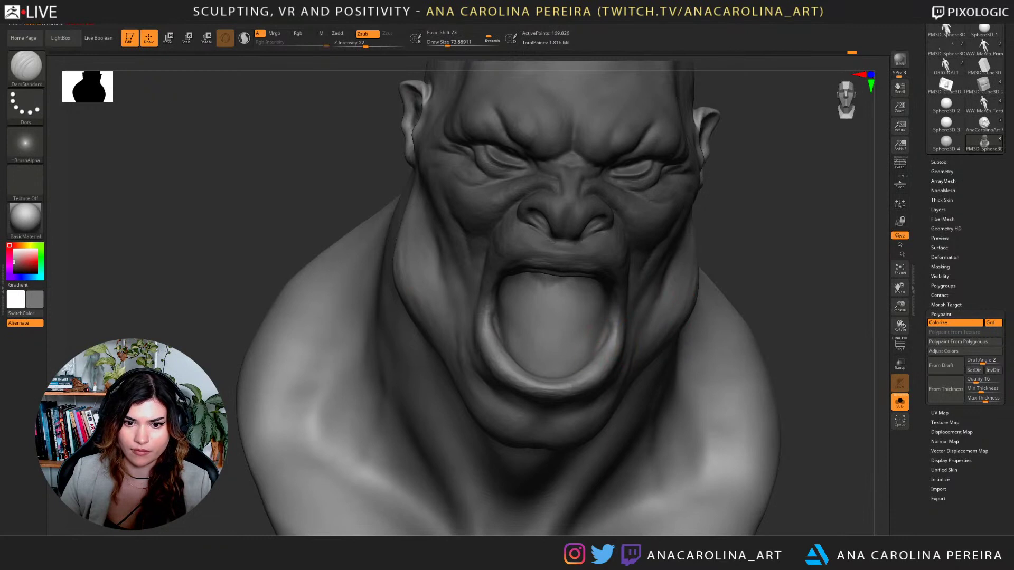
{"action": "key", "text": "b"}
{"action": "key", "text": "c"}
{"action": "key", "text": "b"}
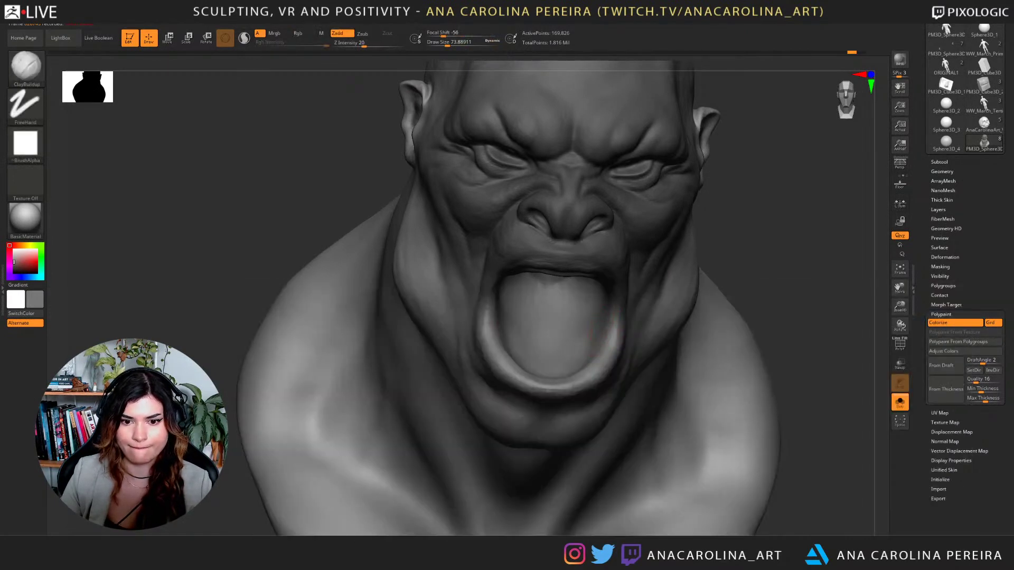
{"action": "left_click_drag", "start_coordinate": [604, 338], "coordinate": [608, 290]}
{"action": "left_click_drag", "start_coordinate": [607, 329], "coordinate": [595, 360]}
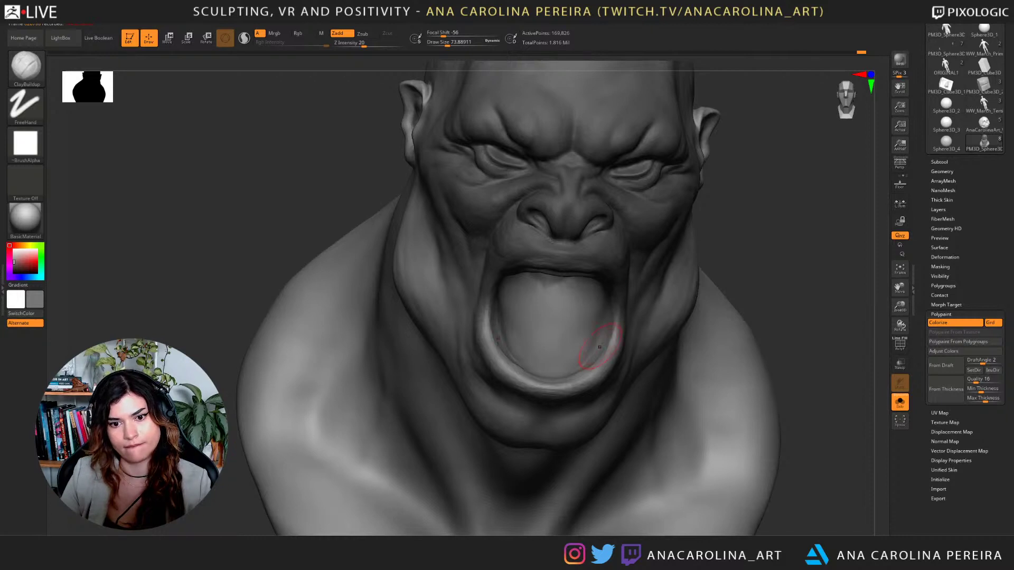
{"action": "left_click_drag", "start_coordinate": [604, 328], "coordinate": [590, 352]}
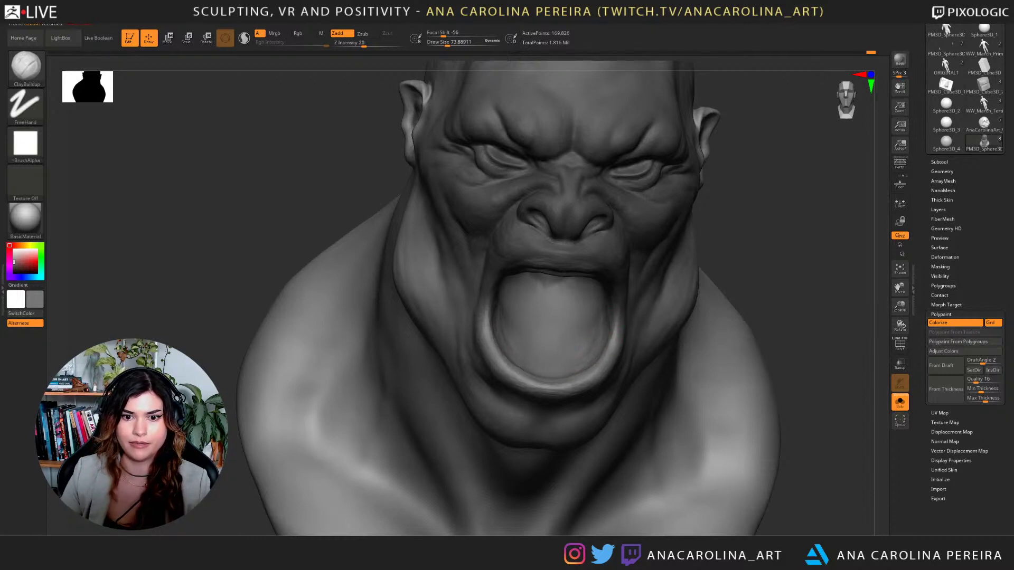
{"action": "left_click", "coordinate": [900, 402]}
{"action": "mouse_move", "coordinate": [850, 317]}
{"action": "left_mouse_down"}
{"action": "mouse_move", "coordinate": [819, 323]}
{"action": "mouse_move", "coordinate": [787, 215]}
{"action": "mouse_move", "coordinate": [796, 274]}
{"action": "left_mouse_up"}
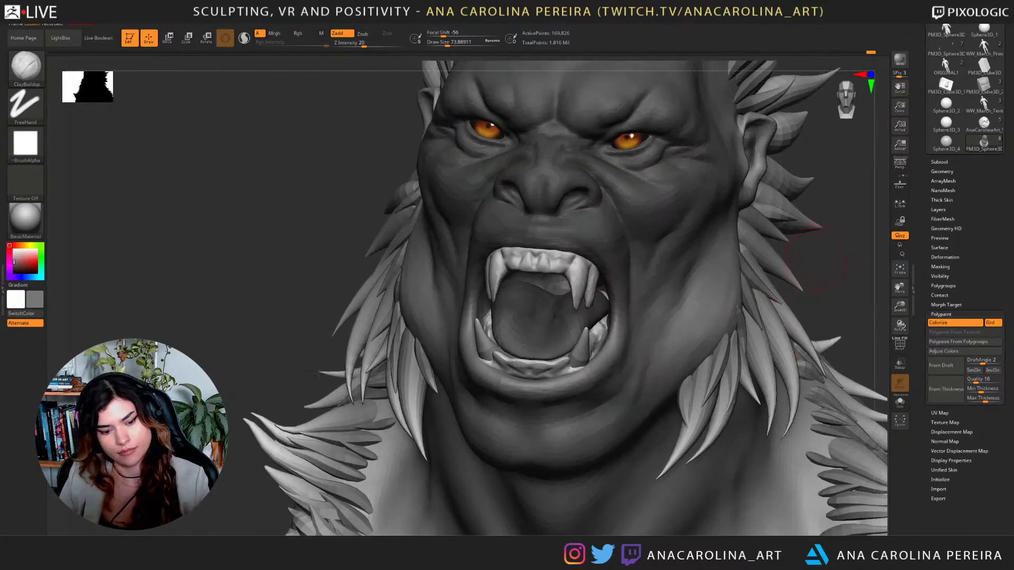
Try to deepen the crease below the mouth corner with the DamStandard brush at a draw size of about 101.
{"action": "key", "text": "b"}
{"action": "key", "text": "d"}
{"action": "key", "text": "s"}
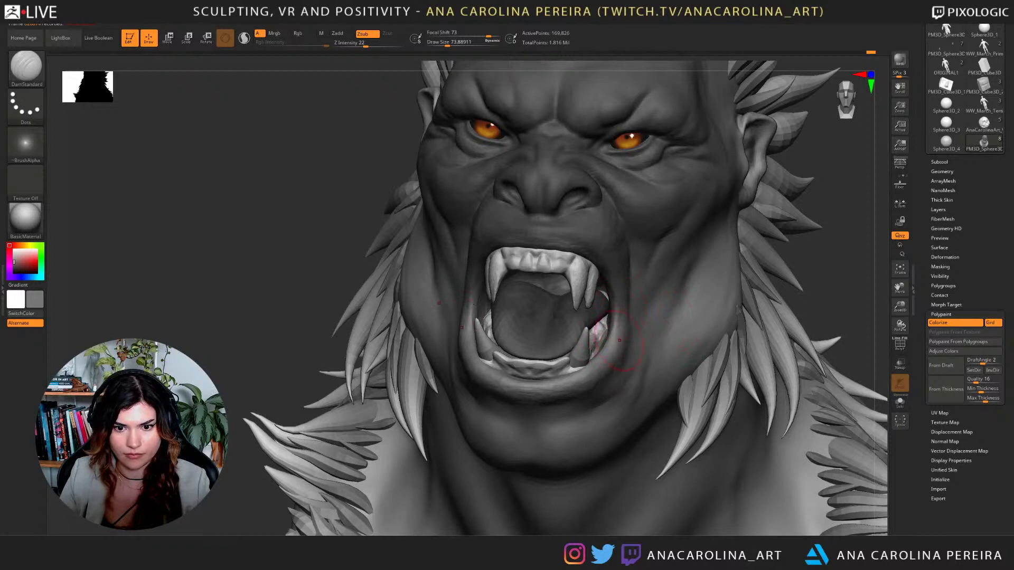
{"action": "key", "text": "space"}
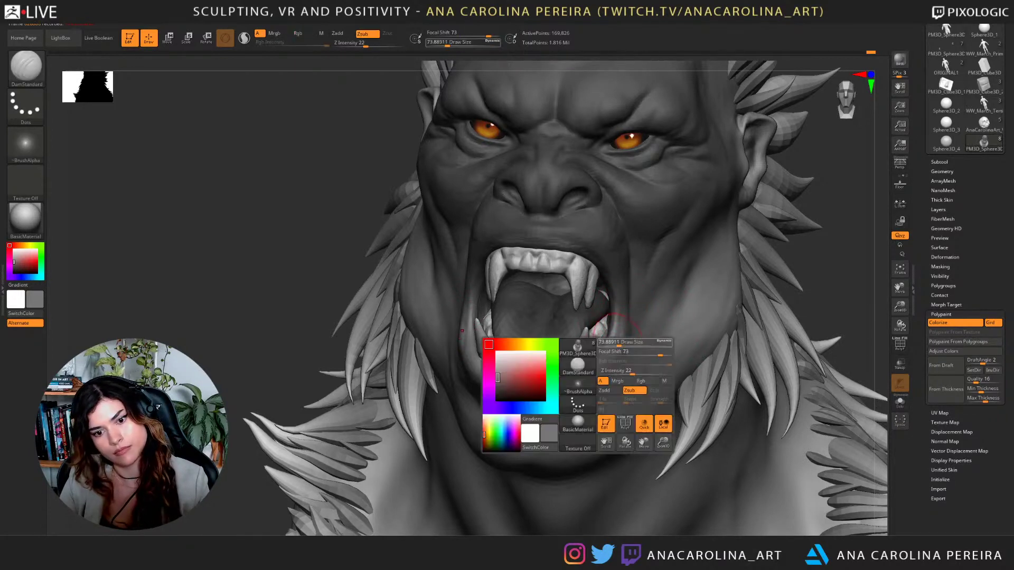
{"action": "left_click_drag", "start_coordinate": [612, 362], "coordinate": [618, 357]}
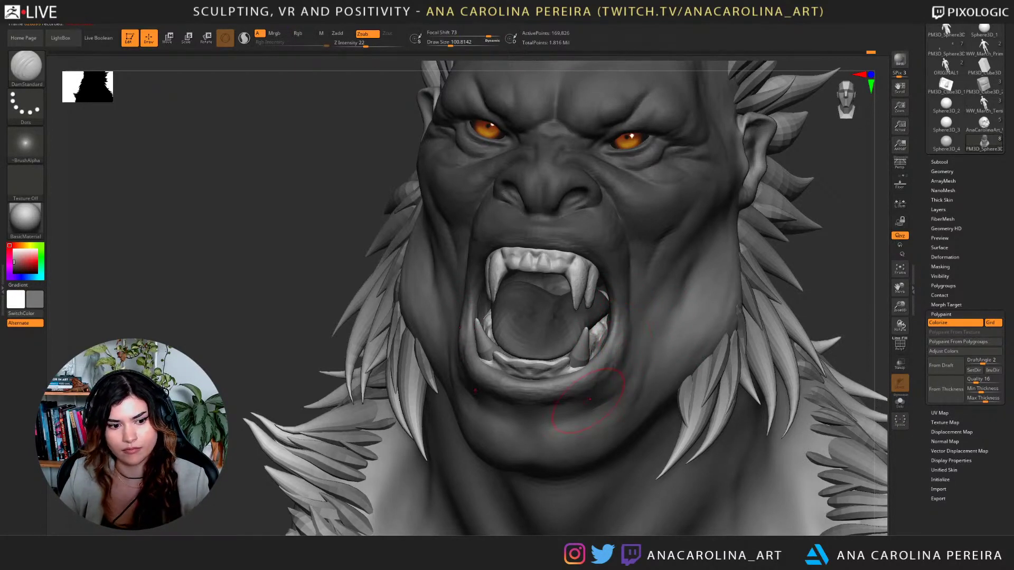
{"action": "left_click_drag", "start_coordinate": [589, 399], "coordinate": [619, 365]}
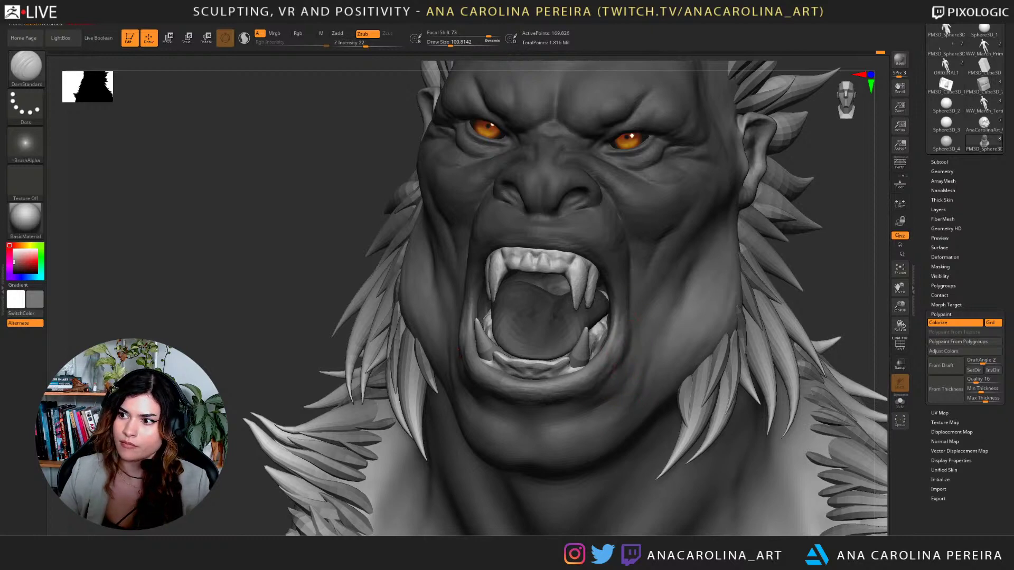
{"action": "key", "text": "ctrl+z"}
{"action": "key", "text": "ctrl+z"}
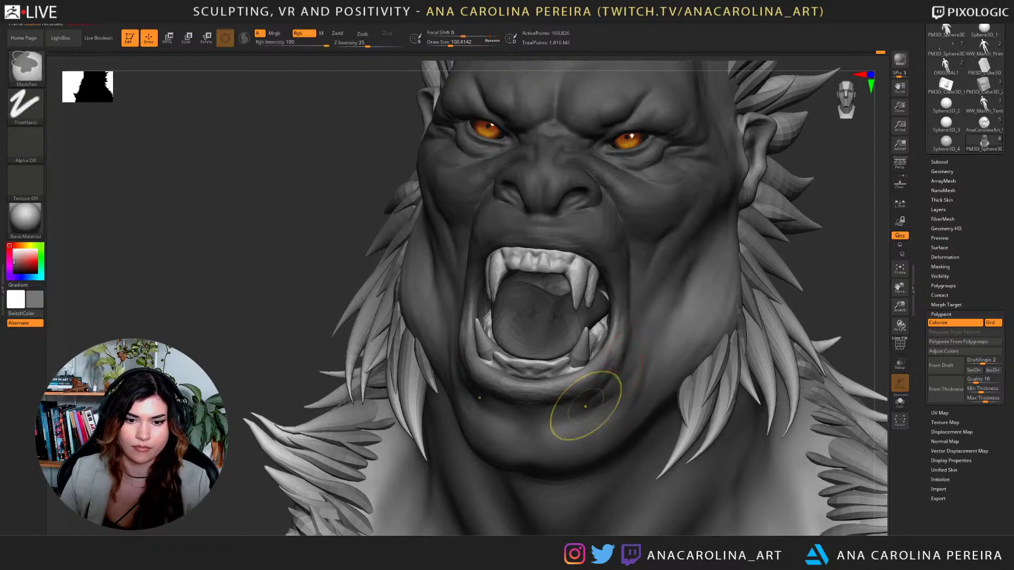
Nudge the lower lip beside the lower canine with the Move brush.
{"action": "key", "text": "b"}
{"action": "key", "text": "m"}
{"action": "key", "text": "v"}
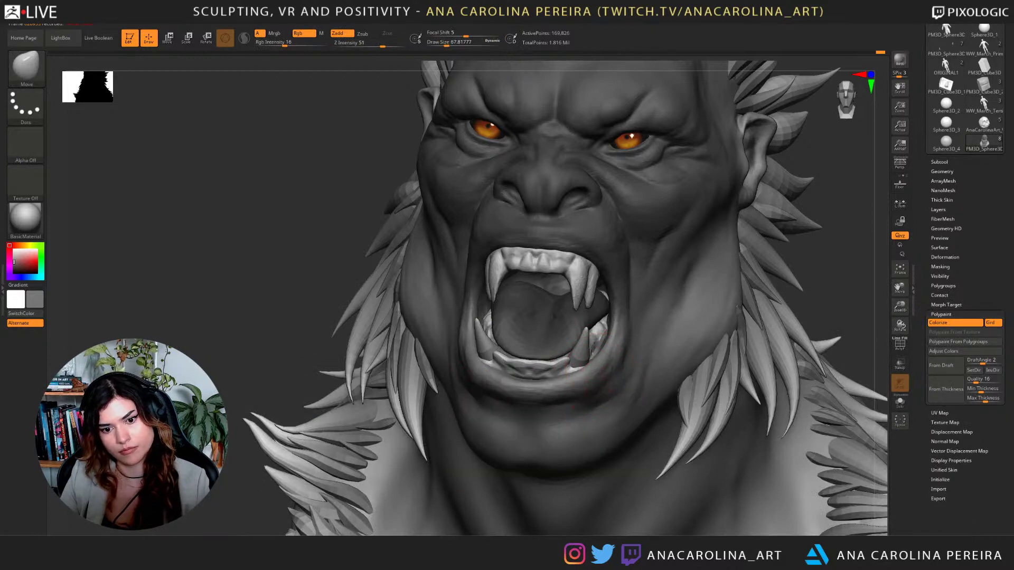
{"action": "left_click_drag", "start_coordinate": [586, 366], "coordinate": [591, 366]}
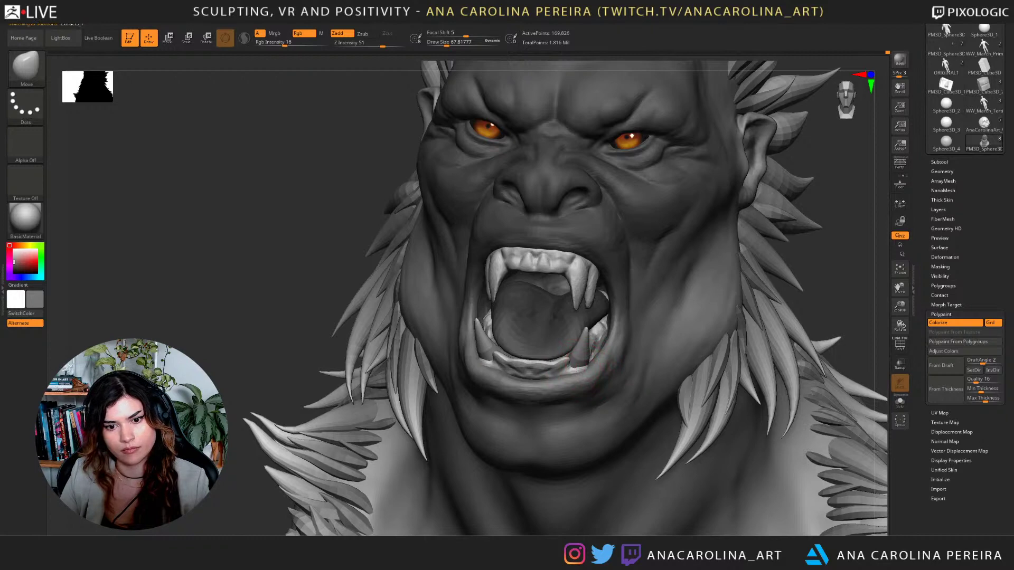
Adjust the lower canine on the teeth subtool with the Move Topological brush, and make the body subtool active again.
{"action": "left_click", "coordinate": [583, 365], "text": "alt"}
{"action": "key", "text": "b"}
{"action": "key", "text": "m"}
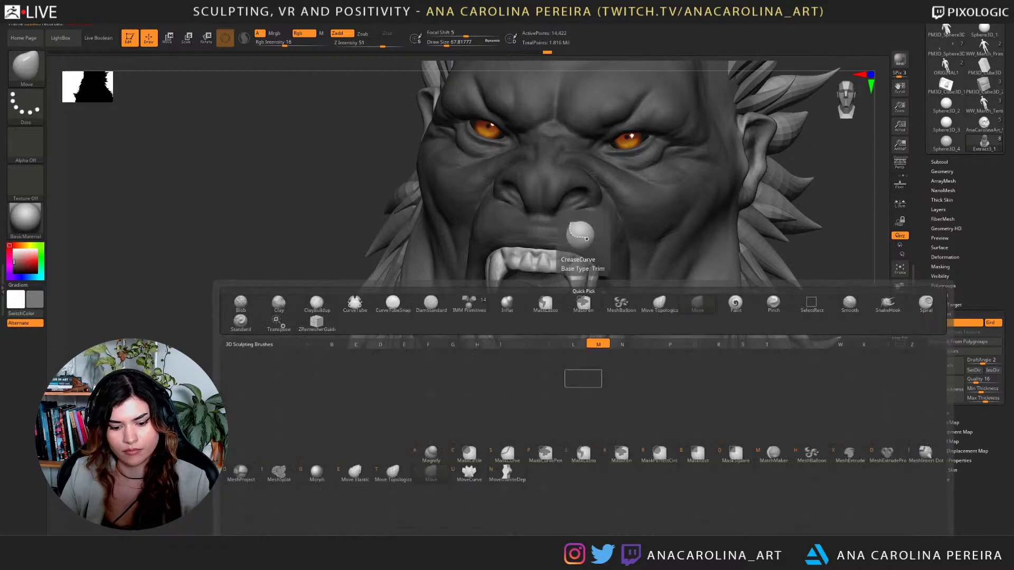
{"action": "key", "text": "v"}
{"action": "key", "text": "b"}
{"action": "key", "text": "m"}
{"action": "key", "text": "t"}
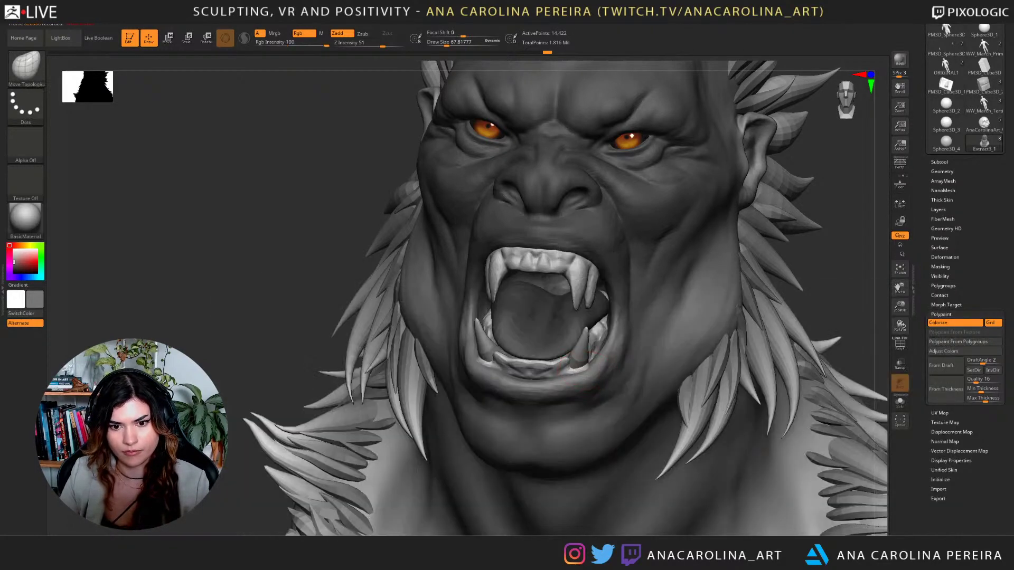
{"action": "left_click_drag", "start_coordinate": [884, 518], "coordinate": [752, 512]}
{"action": "left_click_drag", "start_coordinate": [590, 354], "coordinate": [587, 358]}
{"action": "left_click_drag", "start_coordinate": [883, 502], "coordinate": [976, 502]}
{"action": "left_click", "coordinate": [596, 420], "text": "alt"}
Build up volume on the lip at the lower mouth corner with the ClayBuildup brush.
{"action": "left_click_drag", "start_coordinate": [816, 343], "coordinate": [772, 316], "text": "alt"}
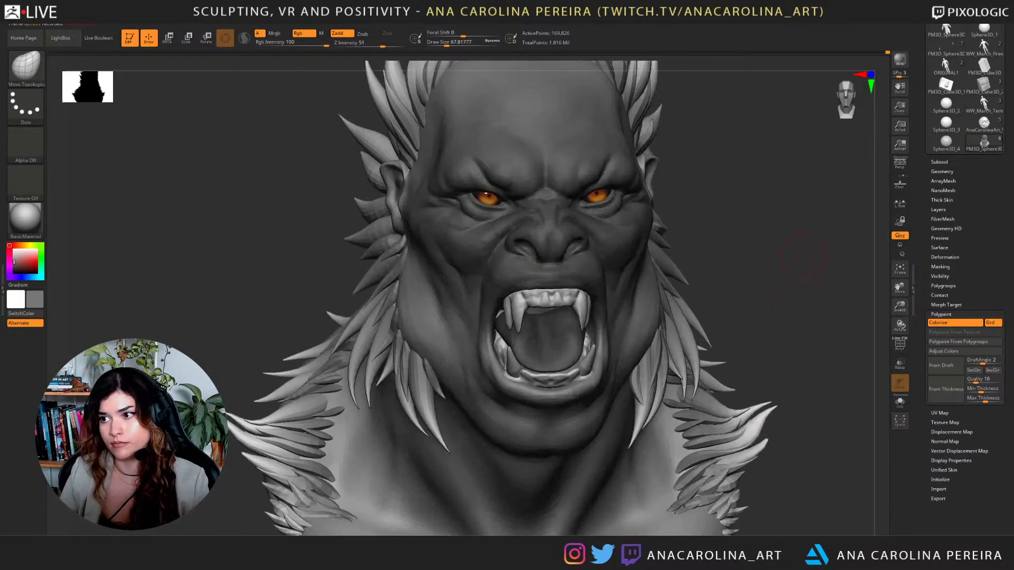
{"action": "mouse_move", "coordinate": [802, 257]}
{"action": "left_mouse_down", "text": "alt"}
{"action": "mouse_move", "coordinate": [763, 256]}
{"action": "mouse_move", "coordinate": [755, 299]}
{"action": "mouse_move", "coordinate": [758, 275]}
{"action": "mouse_move", "coordinate": [739, 272]}
{"action": "left_mouse_up", "text": "alt"}
{"action": "key", "text": "b"}
{"action": "key", "text": "c"}
{"action": "key", "text": "b"}
{"action": "left_click_drag", "start_coordinate": [797, 224], "coordinate": [760, 217]}
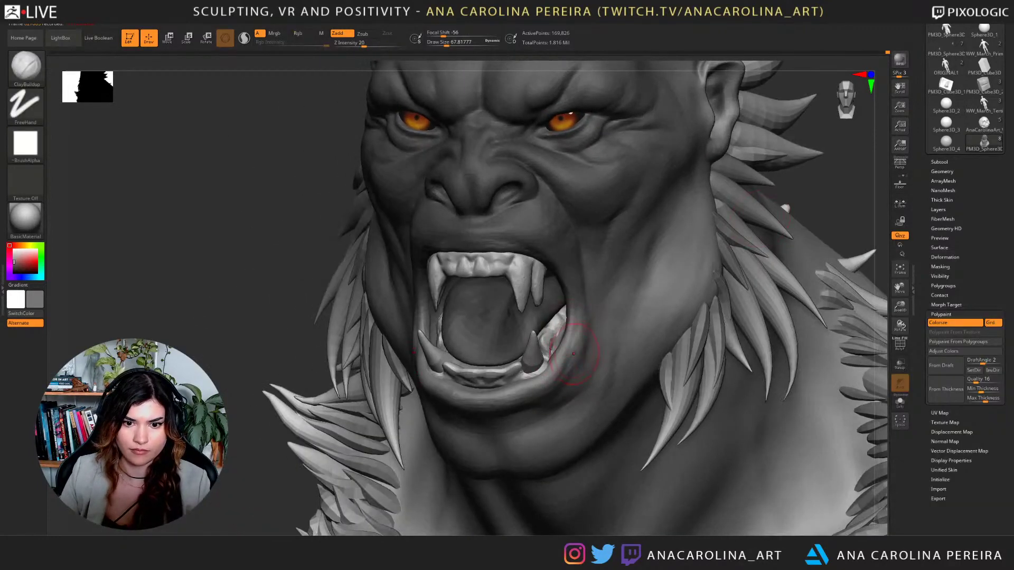
{"action": "left_click_drag", "start_coordinate": [570, 366], "coordinate": [579, 340]}
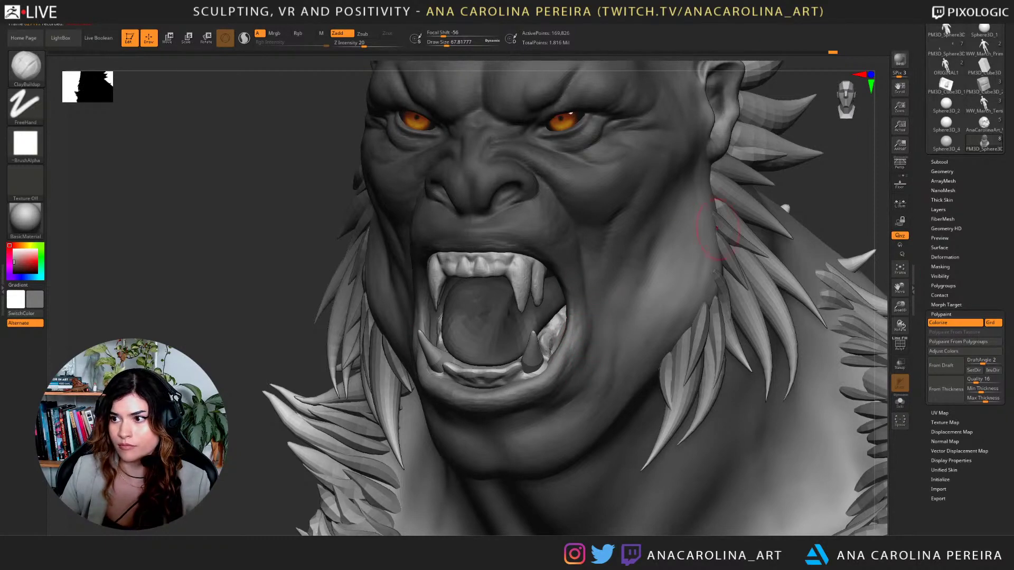
Carve a crease along the outer edge of the lower mouth corner with the DamStandard brush.
{"action": "mouse_move", "coordinate": [808, 233]}
{"action": "left_mouse_down", "text": "alt"}
{"action": "mouse_move", "coordinate": [792, 175]}
{"action": "mouse_move", "coordinate": [803, 199]}
{"action": "mouse_move", "coordinate": [783, 230]}
{"action": "mouse_move", "coordinate": [748, 240]}
{"action": "left_mouse_up", "text": "alt"}
{"action": "key", "text": "b"}
{"action": "key", "text": "d"}
{"action": "key", "text": "s"}
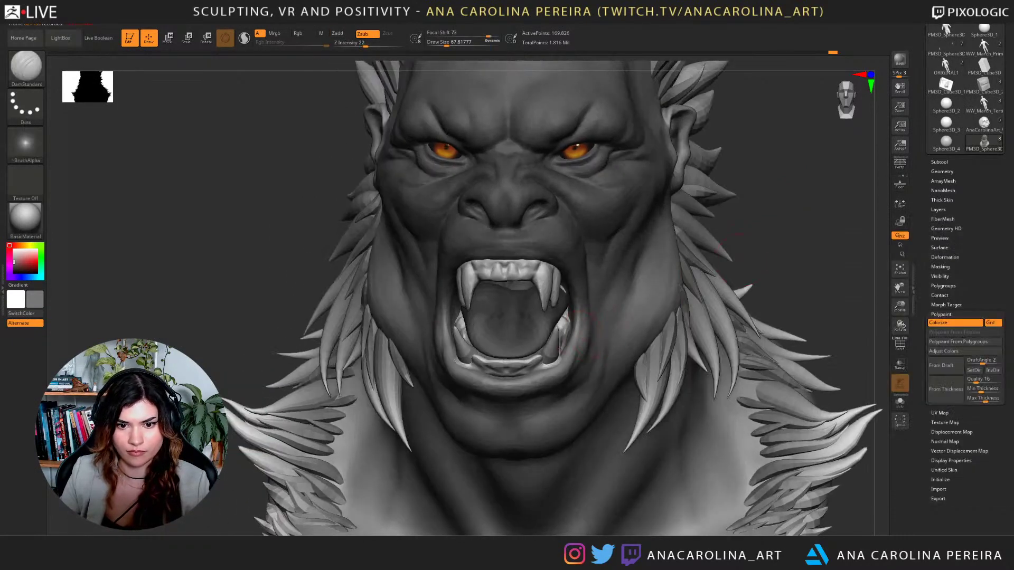
{"action": "left_click_drag", "start_coordinate": [580, 362], "coordinate": [574, 328]}
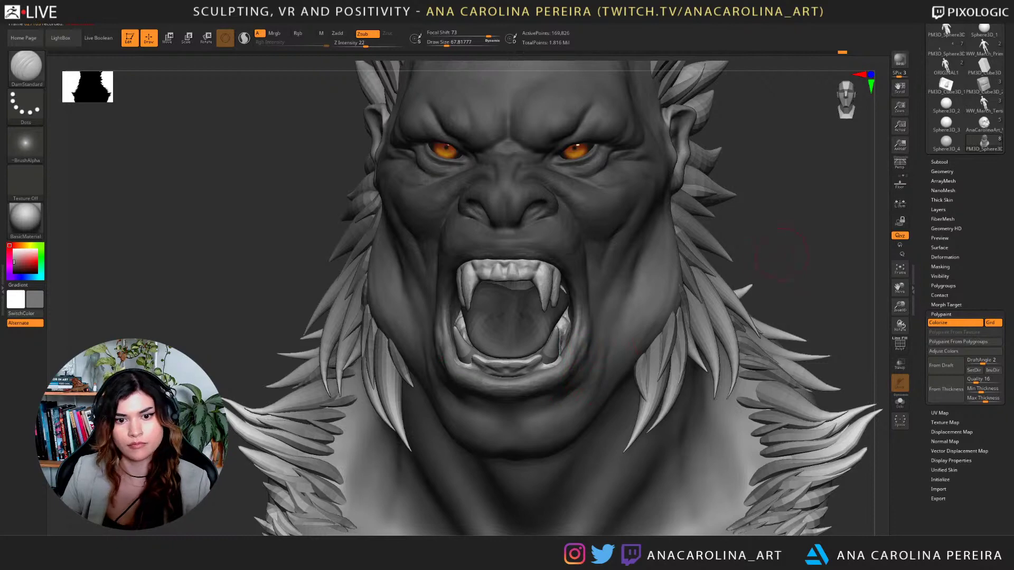
Pull the sides of the mouth slightly inward with the Move brush at a draw size of about 154.
{"action": "mouse_move", "coordinate": [782, 253]}
{"action": "left_mouse_down", "text": "alt"}
{"action": "mouse_move", "coordinate": [769, 200]}
{"action": "mouse_move", "coordinate": [753, 222]}
{"action": "mouse_move", "coordinate": [771, 227]}
{"action": "mouse_move", "coordinate": [755, 239]}
{"action": "left_mouse_up", "text": "alt"}
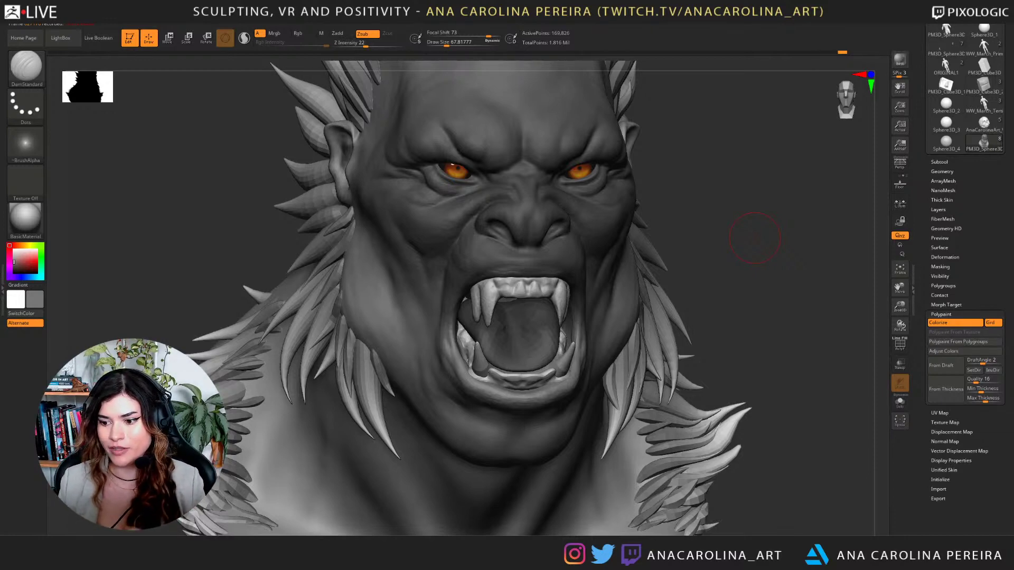
{"action": "left_click_drag", "start_coordinate": [770, 282], "coordinate": [721, 276]}
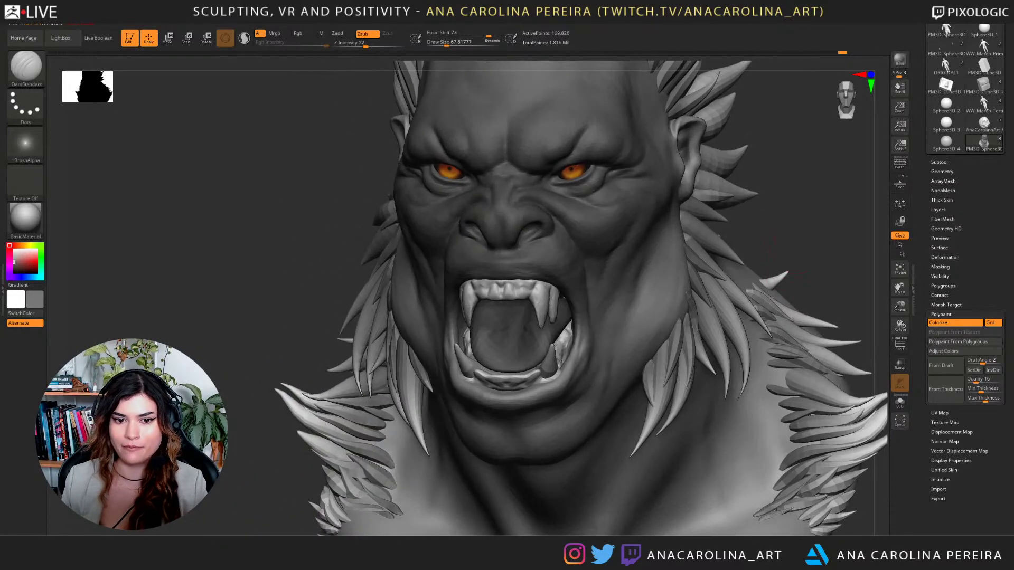
{"action": "mouse_move", "coordinate": [797, 196]}
{"action": "left_mouse_down", "text": "alt"}
{"action": "mouse_move", "coordinate": [772, 204]}
{"action": "mouse_move", "coordinate": [781, 219]}
{"action": "left_mouse_up", "text": "alt"}
{"action": "key", "text": "b"}
{"action": "key", "text": "m"}
{"action": "key", "text": "v"}
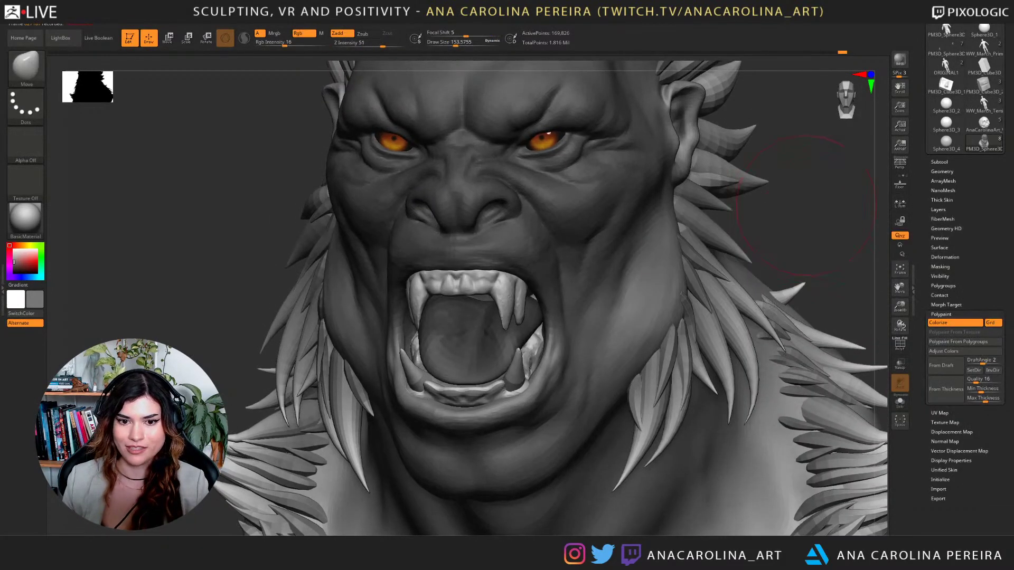
{"action": "left_click_drag", "start_coordinate": [555, 341], "coordinate": [546, 341]}
{"action": "left_click_drag", "start_coordinate": [815, 234], "coordinate": [752, 237]}
{"action": "left_click_drag", "start_coordinate": [557, 372], "coordinate": [545, 369]}
Reduce the Move brush draw size to about 128 and push the area below the lower lip inward in profile.
{"action": "mouse_move", "coordinate": [430, 469]}
{"action": "left_mouse_down"}
{"action": "mouse_move", "coordinate": [420, 471]}
{"action": "mouse_move", "coordinate": [444, 501]}
{"action": "left_mouse_up"}
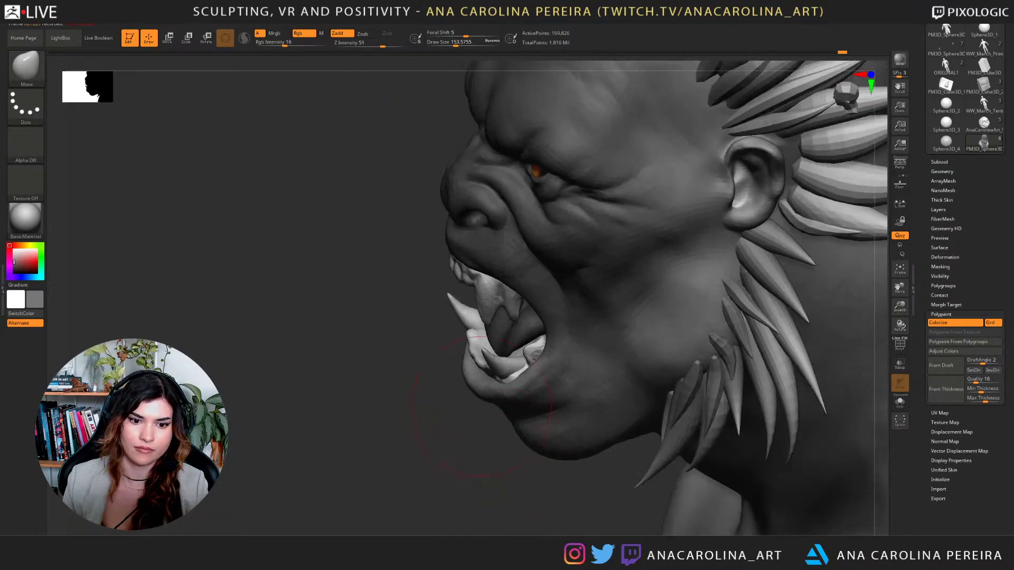
{"action": "key", "text": "s"}
{"action": "left_click_drag", "start_coordinate": [481, 393], "coordinate": [475, 370]}
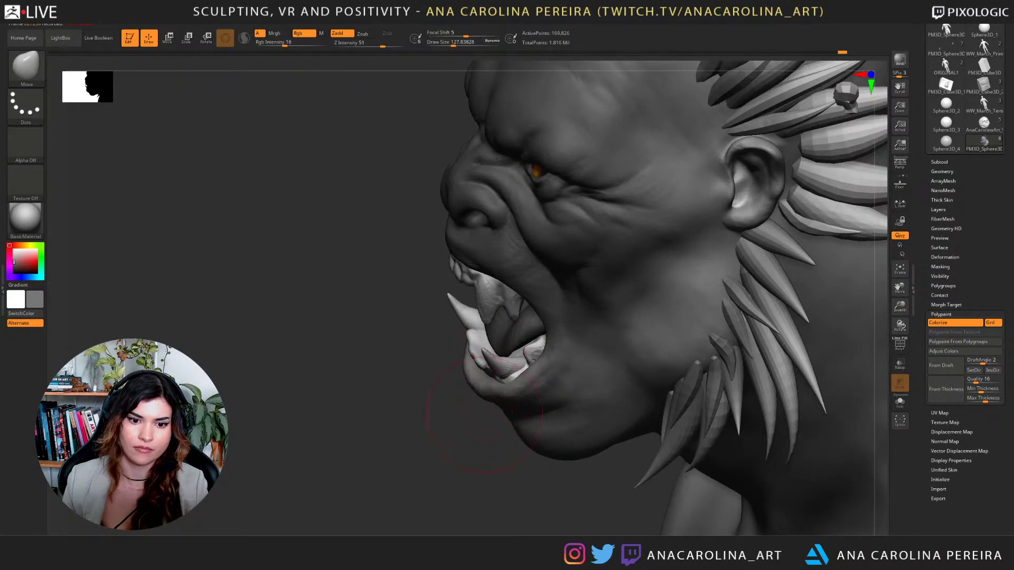
{"action": "left_click_drag", "start_coordinate": [484, 415], "coordinate": [509, 422]}
{"action": "left_click_drag", "start_coordinate": [448, 449], "coordinate": [473, 472]}
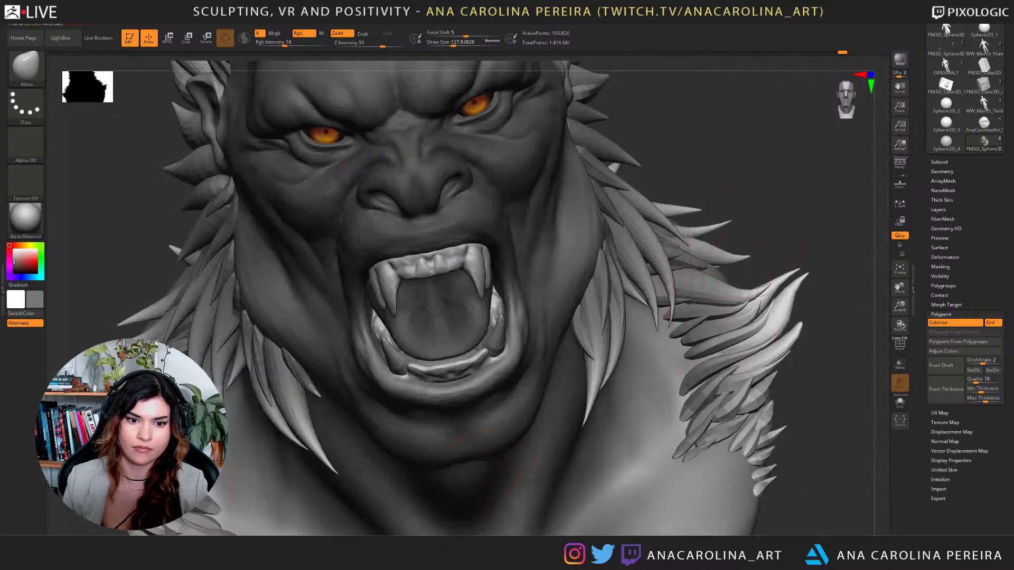
{"action": "left_click_drag", "start_coordinate": [751, 263], "coordinate": [731, 211], "text": "shift"}
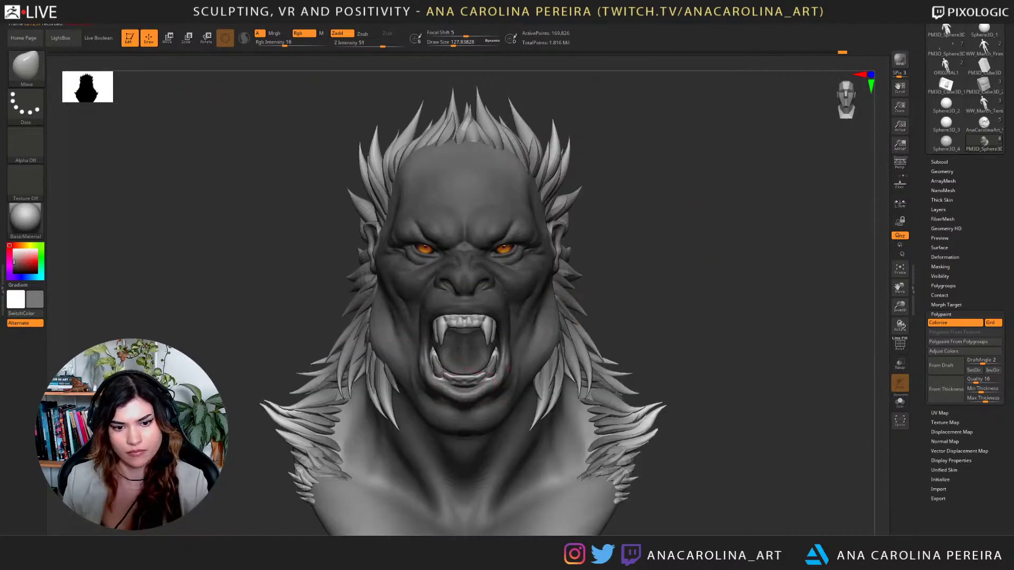
{"action": "left_click_drag", "start_coordinate": [464, 388], "coordinate": [569, 377]}
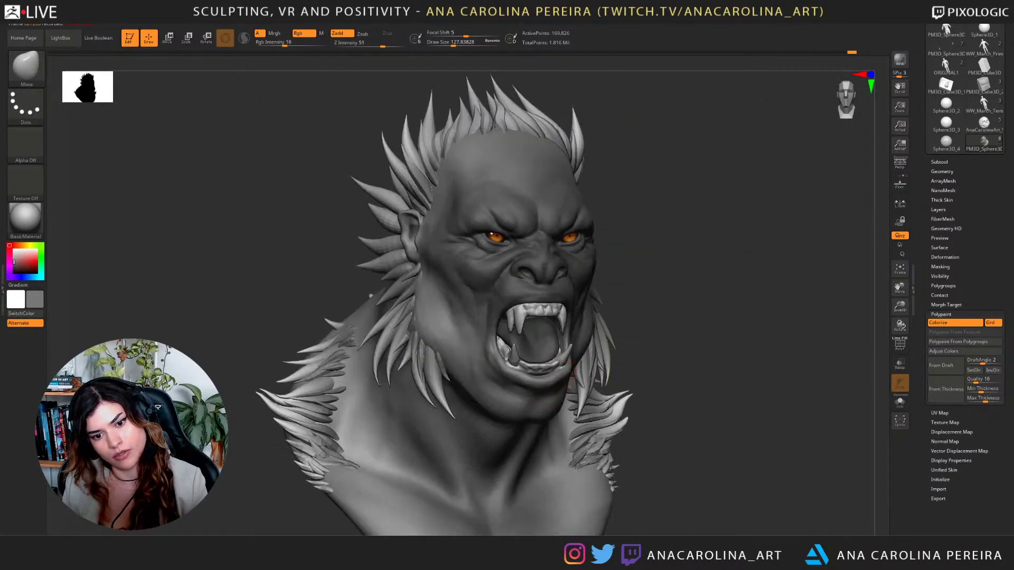
Nudge the lower eyelid with the Move brush at a draw size of about 37, and reduce the size to about 25.
{"action": "mouse_move", "coordinate": [671, 323]}
{"action": "left_mouse_down"}
{"action": "mouse_move", "coordinate": [391, 319]}
{"action": "mouse_move", "coordinate": [718, 322]}
{"action": "left_mouse_up"}
{"action": "mouse_move", "coordinate": [813, 327]}
{"action": "left_mouse_down"}
{"action": "mouse_move", "coordinate": [726, 343]}
{"action": "mouse_move", "coordinate": [757, 344]}
{"action": "mouse_move", "coordinate": [749, 391]}
{"action": "mouse_move", "coordinate": [764, 338]}
{"action": "mouse_move", "coordinate": [731, 324]}
{"action": "mouse_move", "coordinate": [744, 271]}
{"action": "left_mouse_up"}
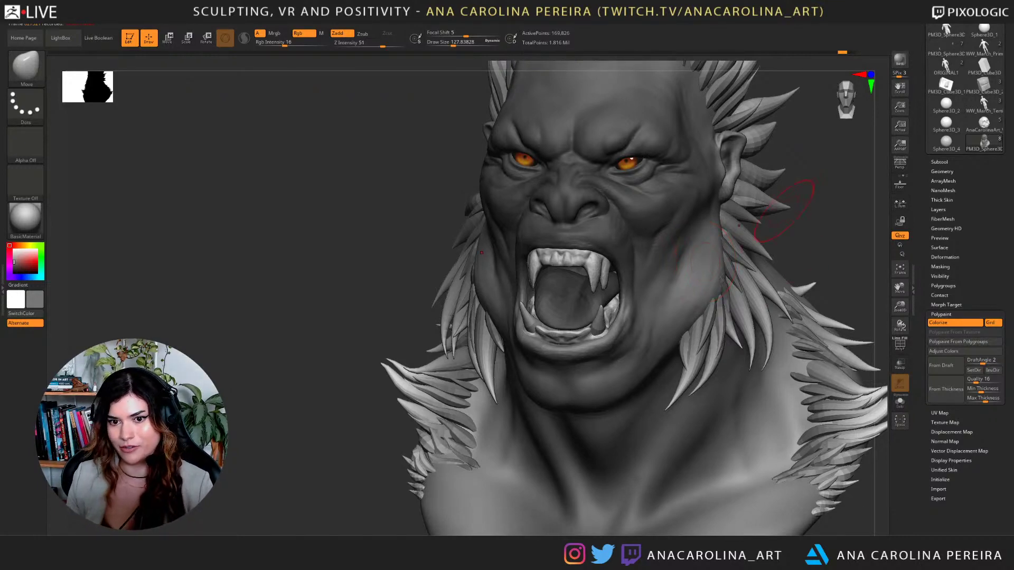
{"action": "left_click_drag", "start_coordinate": [784, 210], "coordinate": [808, 244]}
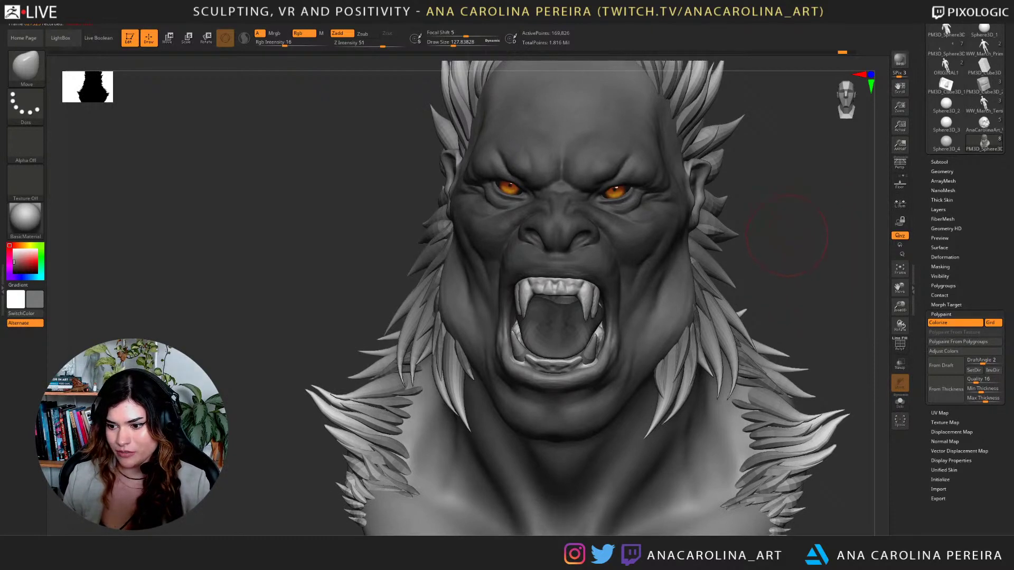
{"action": "mouse_move", "coordinate": [797, 273]}
{"action": "left_mouse_down"}
{"action": "mouse_move", "coordinate": [769, 288]}
{"action": "mouse_move", "coordinate": [803, 264]}
{"action": "left_mouse_up"}
{"action": "key", "text": "space"}
{"action": "mouse_move", "coordinate": [828, 191]}
{"action": "left_mouse_down", "text": "alt"}
{"action": "mouse_move", "coordinate": [730, 310]}
{"action": "mouse_move", "coordinate": [807, 392]}
{"action": "mouse_move", "coordinate": [853, 392]}
{"action": "mouse_move", "coordinate": [808, 381]}
{"action": "left_mouse_up", "text": "alt"}
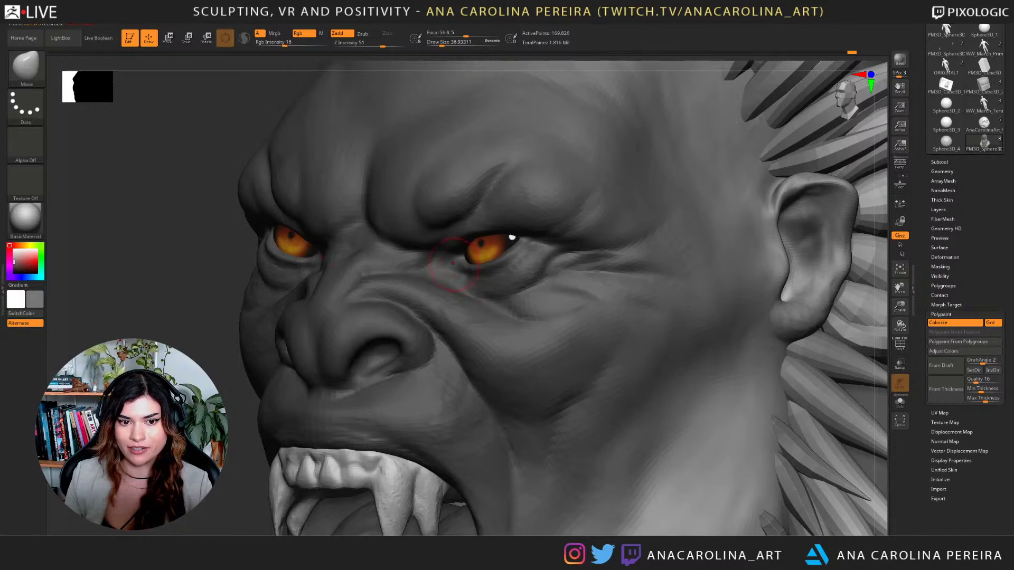
{"action": "mouse_move", "coordinate": [160, 278]}
{"action": "left_mouse_down", "text": "alt"}
{"action": "mouse_move", "coordinate": [262, 275]}
{"action": "mouse_move", "coordinate": [350, 290]}
{"action": "mouse_move", "coordinate": [346, 353]}
{"action": "left_mouse_up", "text": "alt"}
{"action": "left_click_drag", "start_coordinate": [379, 246], "coordinate": [383, 246]}
{"action": "key", "text": "bracketleft"}
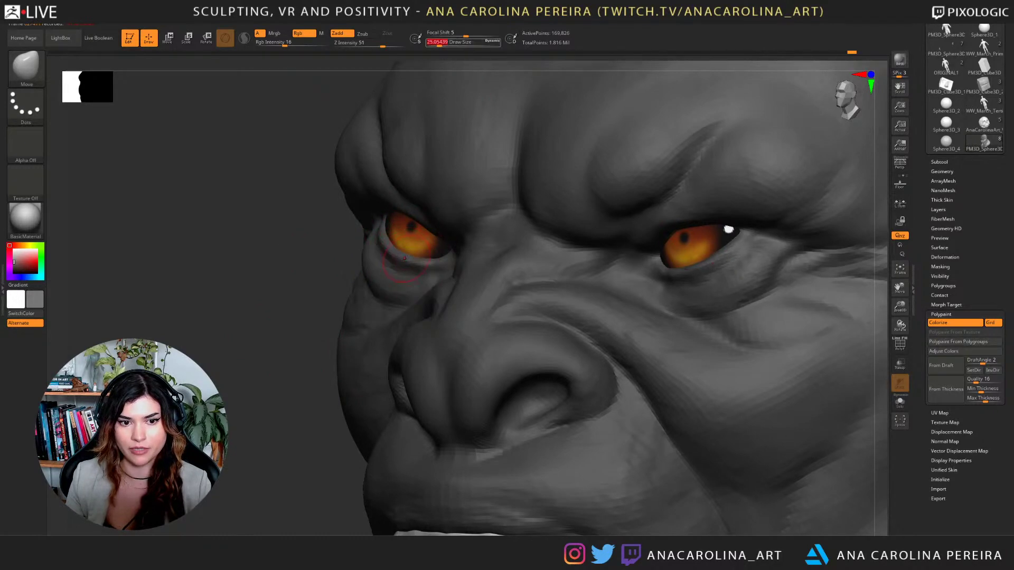
Carve the fold above the upper eyelid with the DamStandard brush at a draw size of about 59.
{"action": "left_click_drag", "start_coordinate": [322, 275], "coordinate": [686, 212], "text": "alt"}
{"action": "right_click_drag", "start_coordinate": [654, 232], "coordinate": [643, 258], "text": "ctrl"}
{"action": "key", "text": "b"}
{"action": "key", "text": "d"}
{"action": "key", "text": "s"}
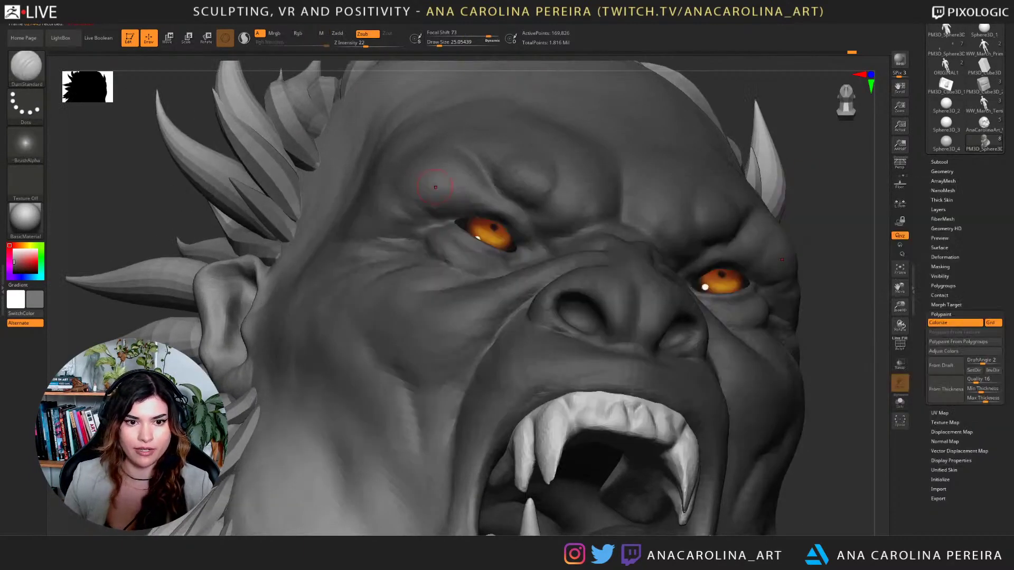
{"action": "key", "text": "space"}
{"action": "left_click_drag", "start_coordinate": [438, 220], "coordinate": [514, 237]}
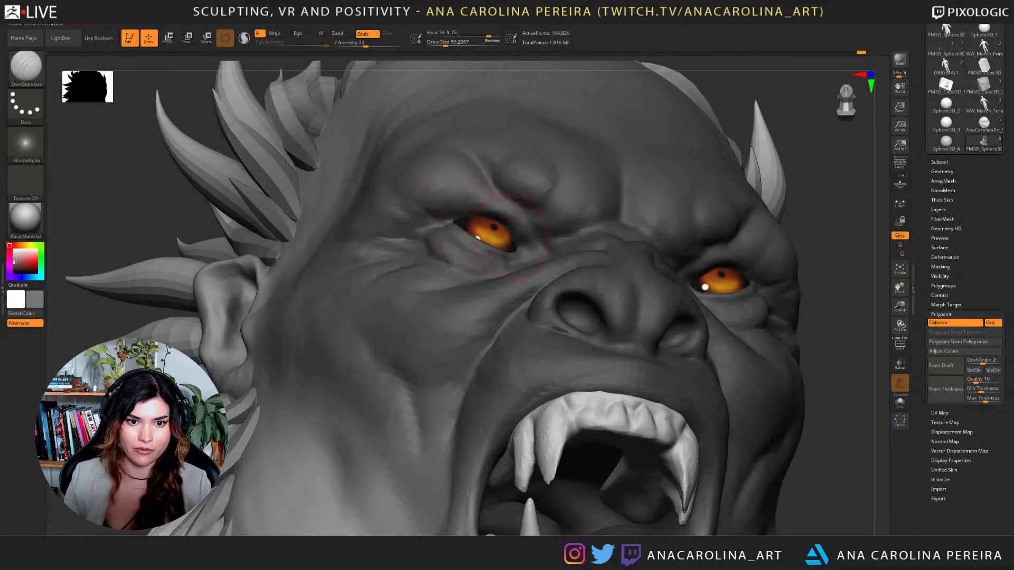
{"action": "left_click_drag", "start_coordinate": [430, 205], "coordinate": [491, 207]}
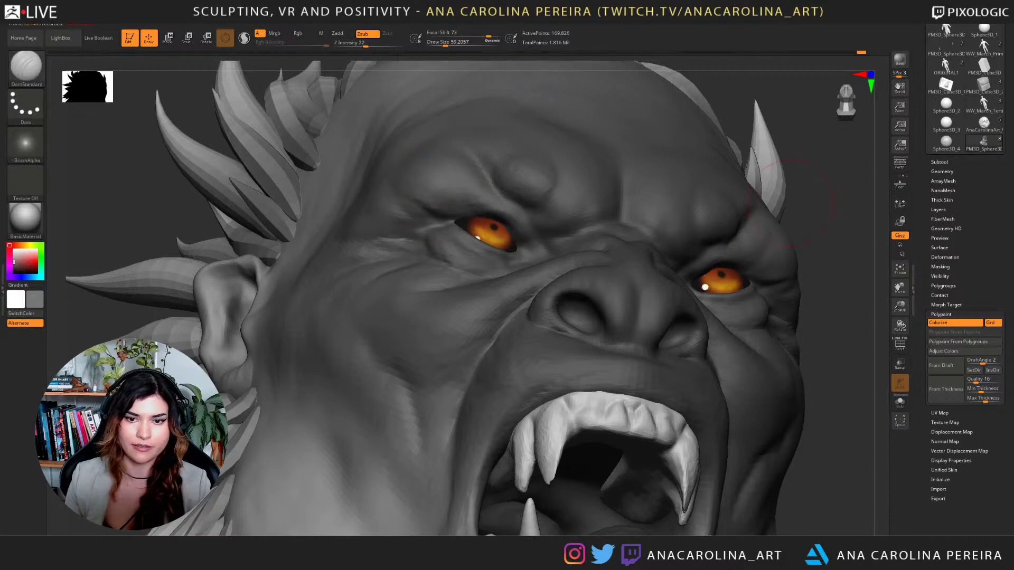
Deepen the diagonal crease in the brow above the eye with the DamStandard brush.
{"action": "left_click_drag", "start_coordinate": [791, 203], "coordinate": [676, 223]}
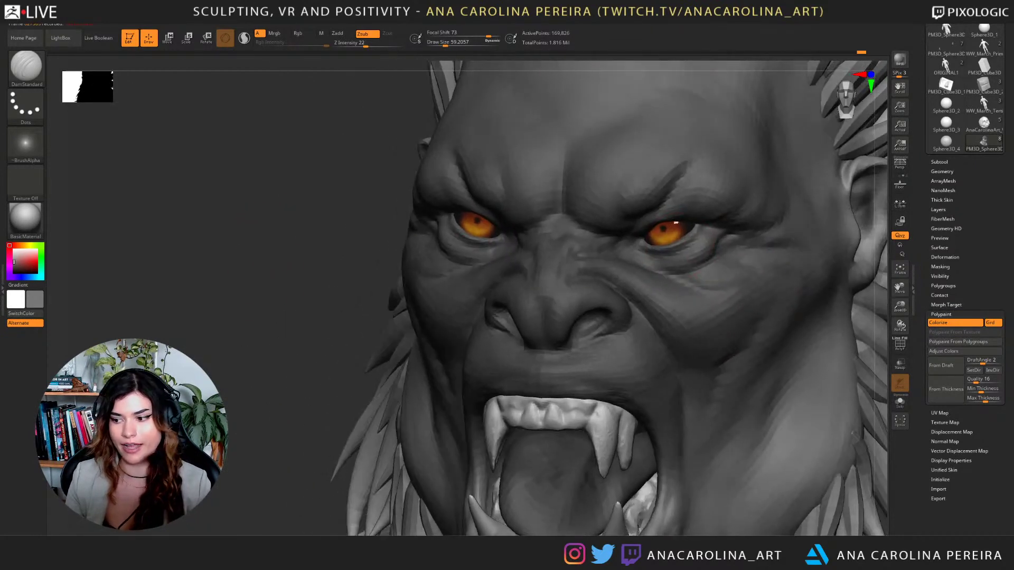
{"action": "left_click_drag", "start_coordinate": [269, 232], "coordinate": [266, 226]}
{"action": "left_click_drag", "start_coordinate": [330, 215], "coordinate": [461, 163]}
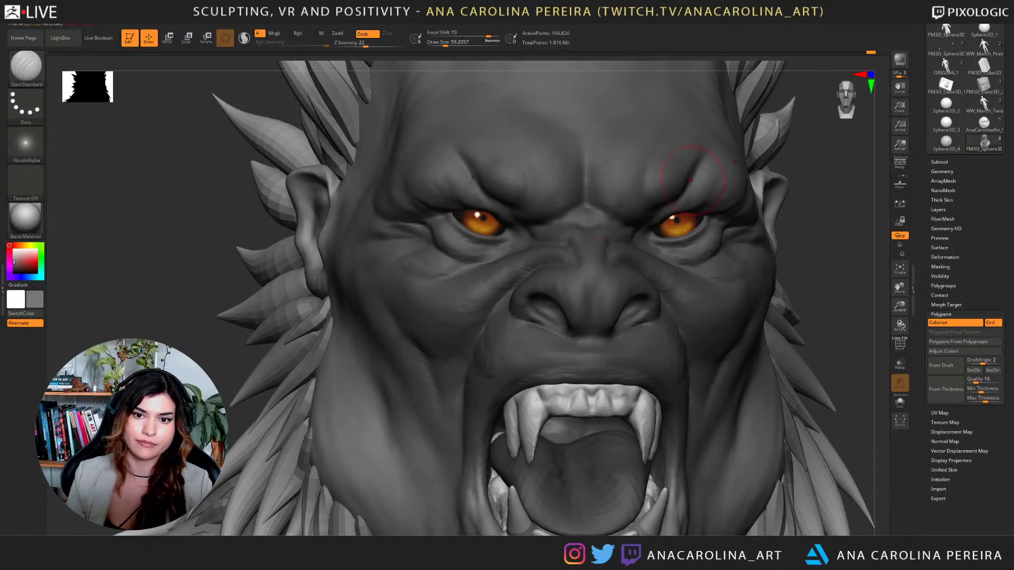
Refine the inner eye corner and lower eyelid with the DamStandard brush at draw sizes of about 11 and 20.
{"action": "mouse_move", "coordinate": [818, 211]}
{"action": "left_mouse_down", "text": "alt"}
{"action": "mouse_move", "coordinate": [800, 153]}
{"action": "mouse_move", "coordinate": [773, 165]}
{"action": "mouse_move", "coordinate": [792, 214]}
{"action": "left_mouse_up", "text": "alt"}
{"action": "key", "text": "space"}
{"action": "left_click", "coordinate": [823, 214]}
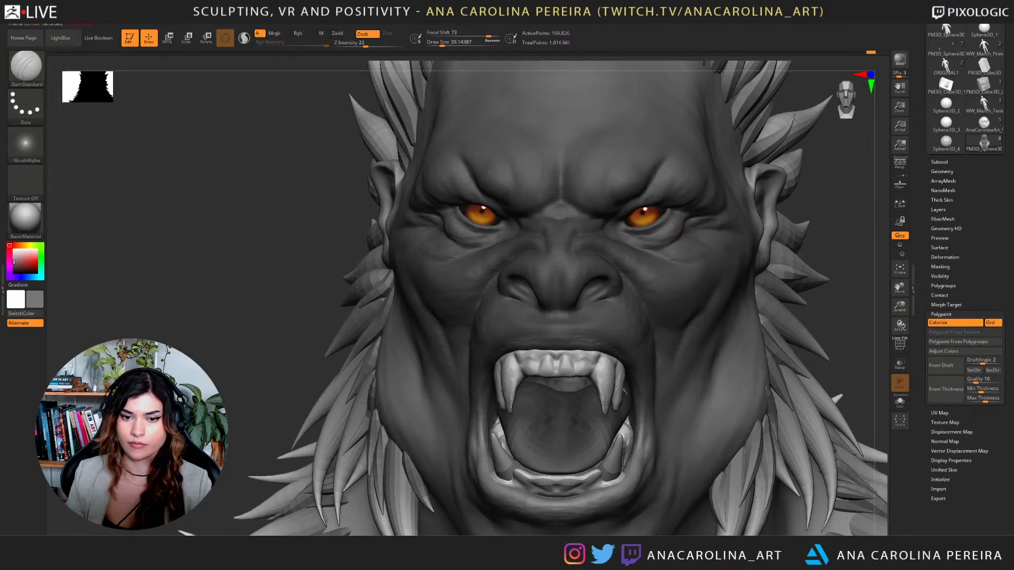
{"action": "mouse_move", "coordinate": [829, 221]}
{"action": "left_mouse_down", "text": "alt"}
{"action": "mouse_move", "coordinate": [686, 301]}
{"action": "mouse_move", "coordinate": [681, 317]}
{"action": "left_mouse_up", "text": "alt"}
{"action": "key", "text": "space"}
{"action": "left_click", "coordinate": [479, 258]}
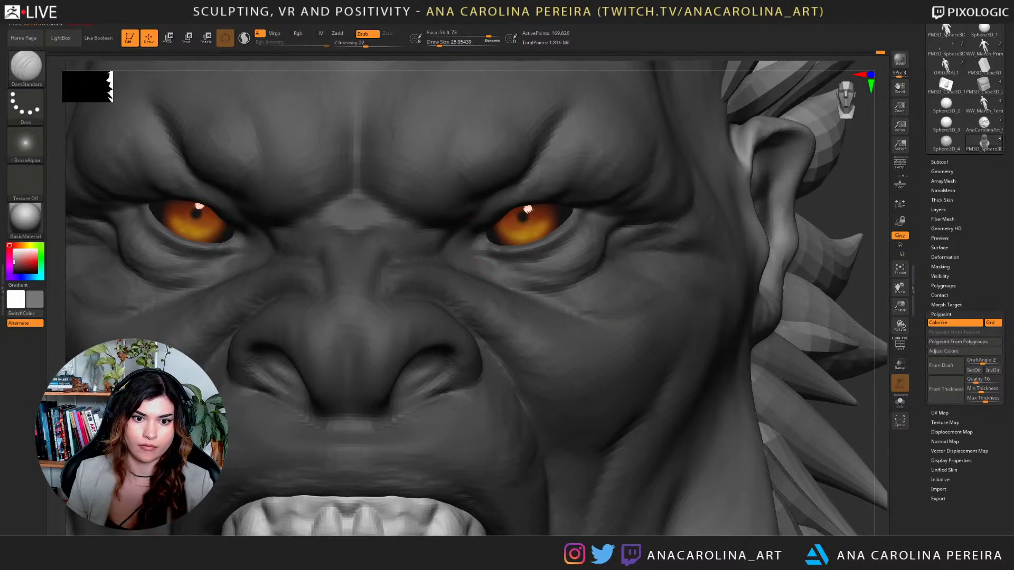
{"action": "key", "text": "space"}
{"action": "left_click", "coordinate": [485, 252]}
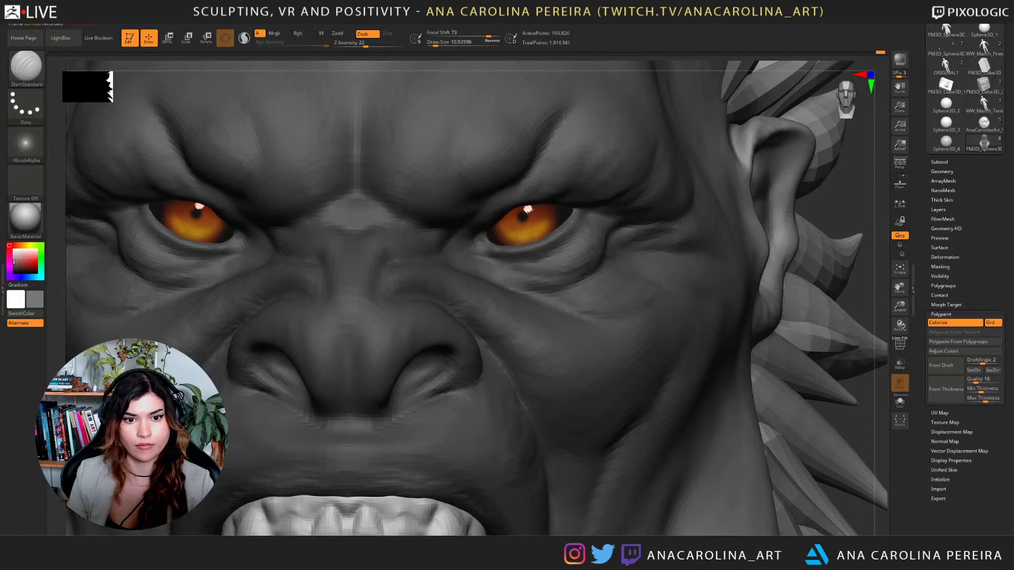
{"action": "key", "text": "space"}
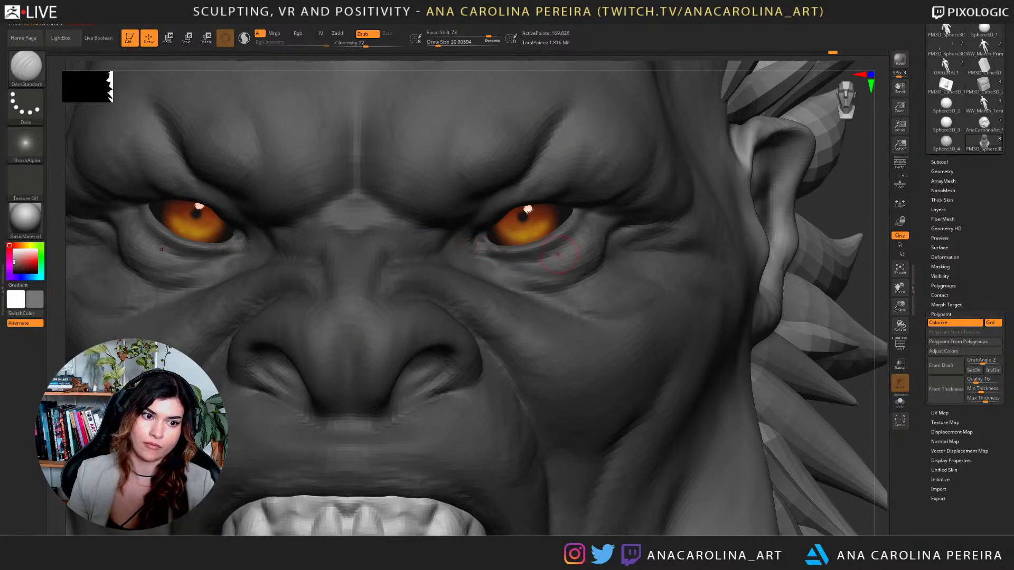
{"action": "key", "text": "f"}
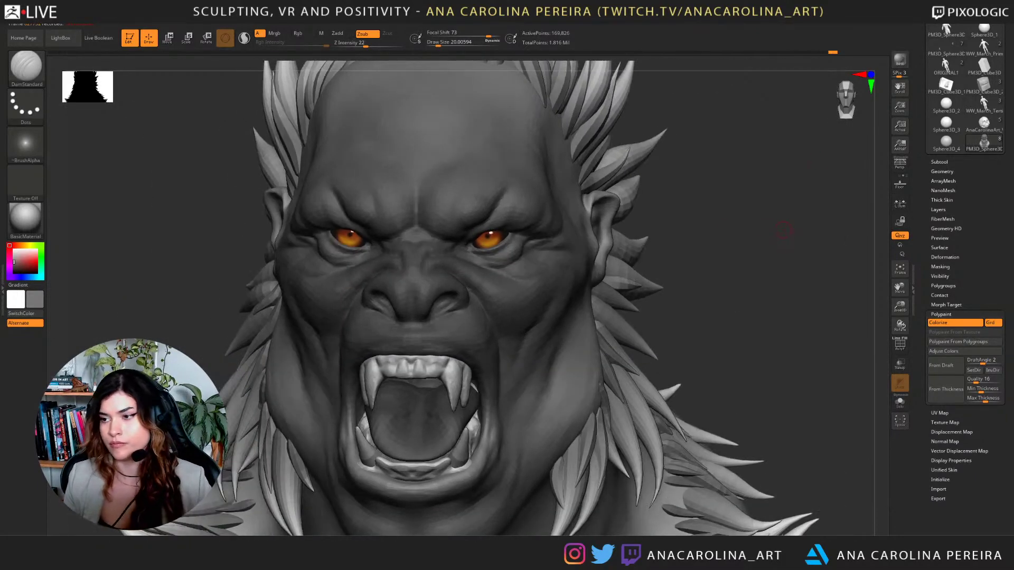
Select the tongue inside the open mouth and divide its geometry once, up to subdivision level 3.
{"action": "mouse_move", "coordinate": [789, 249]}
{"action": "left_mouse_down", "text": "alt"}
{"action": "mouse_move", "coordinate": [787, 198]}
{"action": "mouse_move", "coordinate": [813, 183]}
{"action": "mouse_move", "coordinate": [758, 264]}
{"action": "left_mouse_up", "text": "alt"}
{"action": "key", "text": "space"}
{"action": "left_click_drag", "start_coordinate": [785, 212], "coordinate": [837, 218]}
{"action": "left_click_drag", "start_coordinate": [765, 240], "coordinate": [802, 231], "text": "alt"}
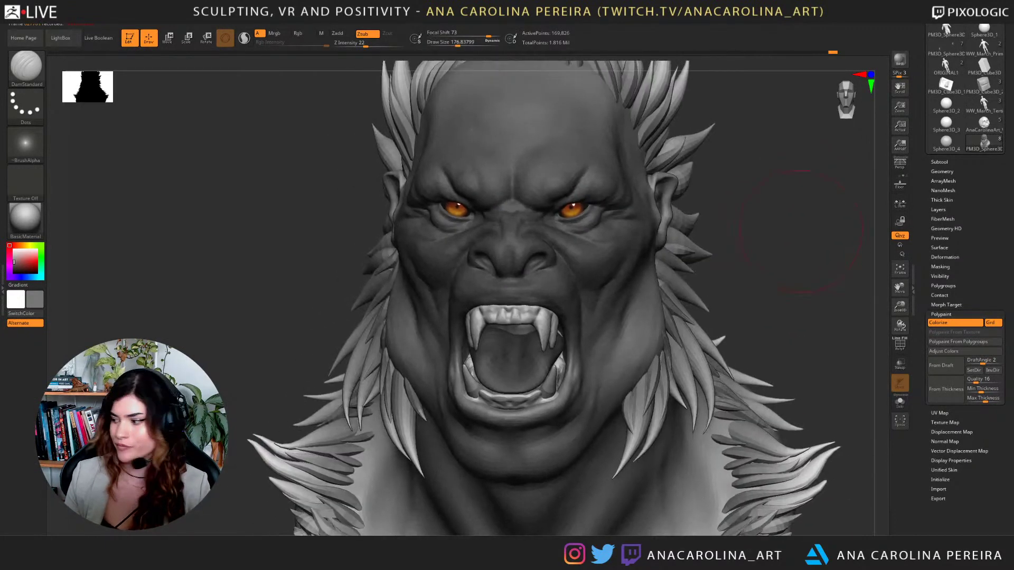
{"action": "left_click_drag", "start_coordinate": [754, 203], "coordinate": [761, 232], "text": "alt"}
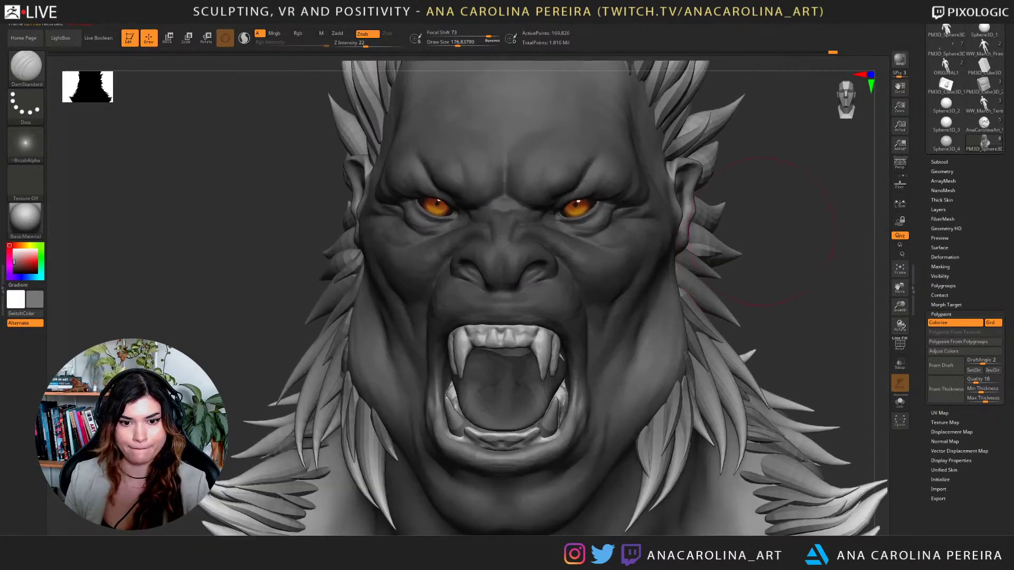
{"action": "left_click", "coordinate": [504, 401], "text": "alt"}
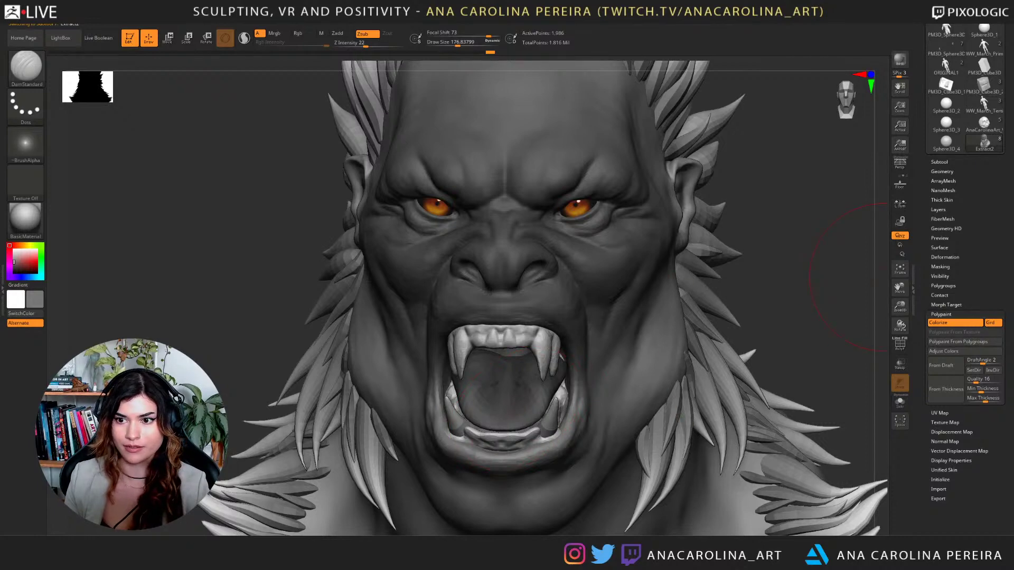
{"action": "left_click", "coordinate": [942, 171]}
{"action": "left_click", "coordinate": [944, 241]}
Carve the tongue's central groove with DamStandard at a draw size of about 124, and ZRemesh it with a target polygon count of 5.
{"action": "left_click_drag", "start_coordinate": [799, 281], "coordinate": [824, 218], "text": "alt"}
{"action": "key", "text": "space"}
{"action": "left_click_drag", "start_coordinate": [501, 282], "coordinate": [495, 282]}
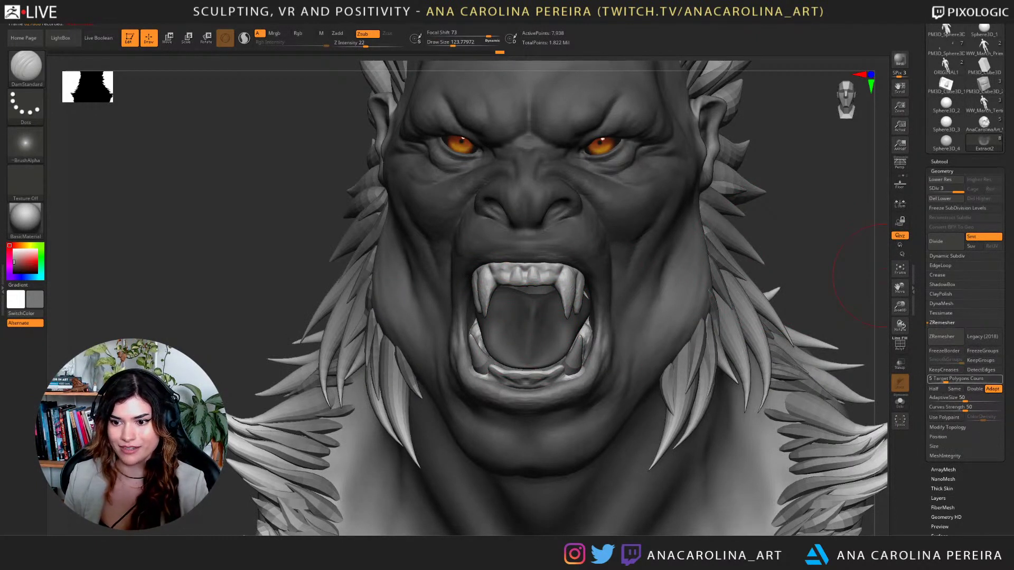
{"action": "left_click", "coordinate": [943, 336]}
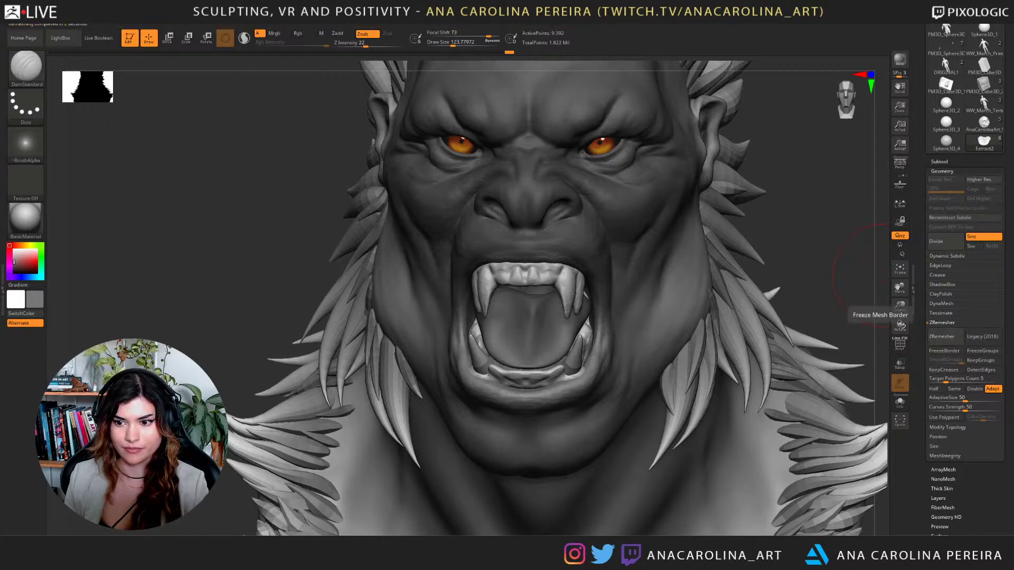
Isolate the tongue, examine its remeshed surface from above, and show the whole bust again.
{"action": "mouse_move", "coordinate": [739, 243]}
{"action": "right_mouse_down", "text": "ctrl"}
{"action": "mouse_move", "coordinate": [734, 370]}
{"action": "mouse_move", "coordinate": [726, 243]}
{"action": "right_mouse_up", "text": "ctrl"}
{"action": "left_click", "coordinate": [899, 402]}
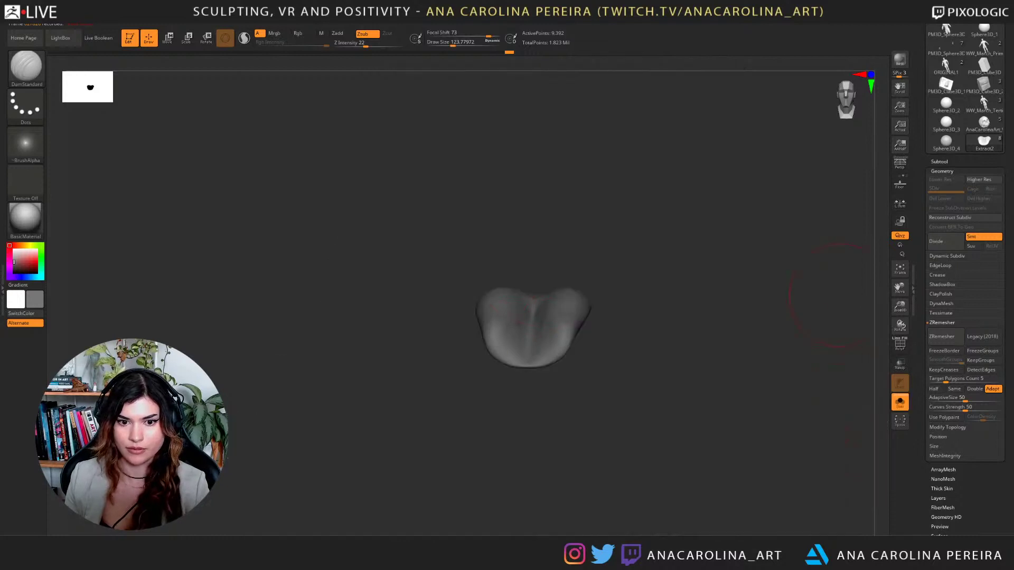
{"action": "mouse_move", "coordinate": [534, 308]}
{"action": "left_mouse_down"}
{"action": "mouse_move", "coordinate": [515, 351]}
{"action": "mouse_move", "coordinate": [520, 364]}
{"action": "mouse_move", "coordinate": [544, 359]}
{"action": "mouse_move", "coordinate": [505, 429]}
{"action": "left_mouse_up"}
{"action": "mouse_move", "coordinate": [531, 325]}
{"action": "left_mouse_down"}
{"action": "mouse_move", "coordinate": [516, 364]}
{"action": "mouse_move", "coordinate": [537, 300]}
{"action": "mouse_move", "coordinate": [506, 408]}
{"action": "left_mouse_up"}
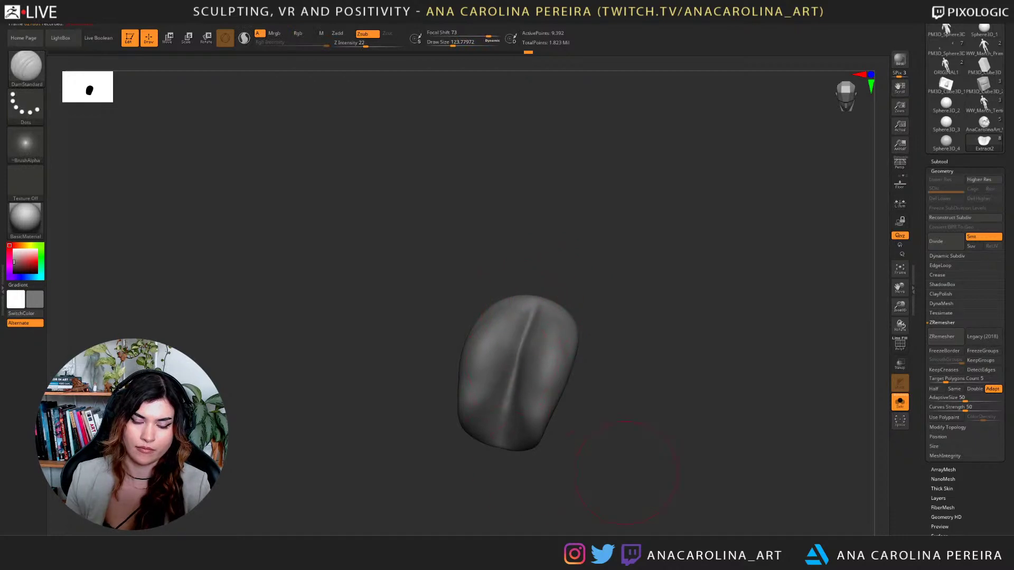
{"action": "left_click_drag", "start_coordinate": [668, 449], "coordinate": [802, 392], "text": "shift"}
{"action": "key", "text": "shift"}
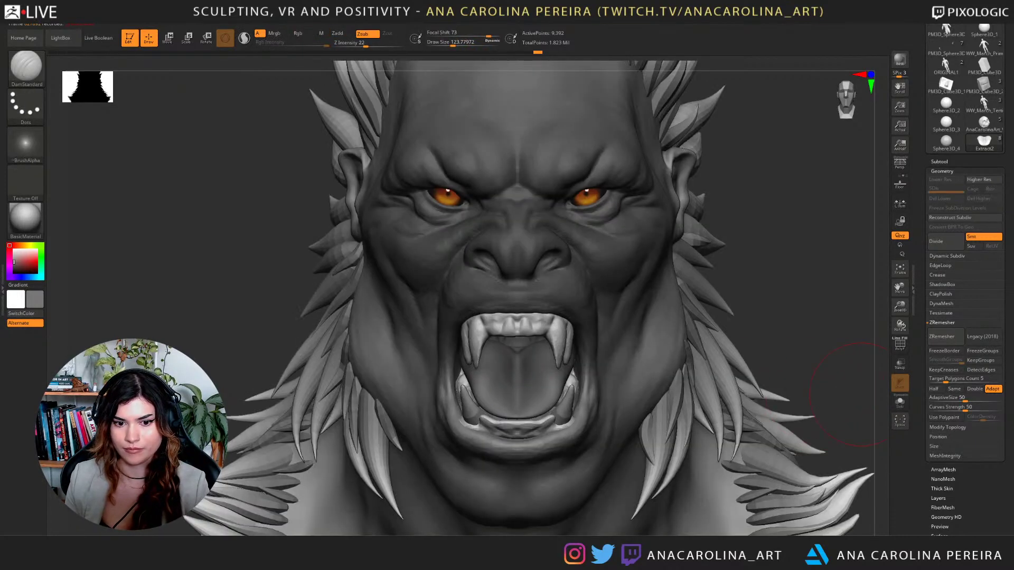
{"action": "left_click", "coordinate": [900, 402]}
Build up the tongue's surface beside its central groove with the ClayBuildup brush at draw sizes of about 59 and 71.
{"action": "mouse_move", "coordinate": [813, 338]}
{"action": "left_mouse_down"}
{"action": "mouse_move", "coordinate": [766, 322]}
{"action": "mouse_move", "coordinate": [792, 285]}
{"action": "mouse_move", "coordinate": [818, 317]}
{"action": "left_mouse_up"}
{"action": "key", "text": "b"}
{"action": "key", "text": "c"}
{"action": "key", "text": "b"}
{"action": "key", "text": "s"}
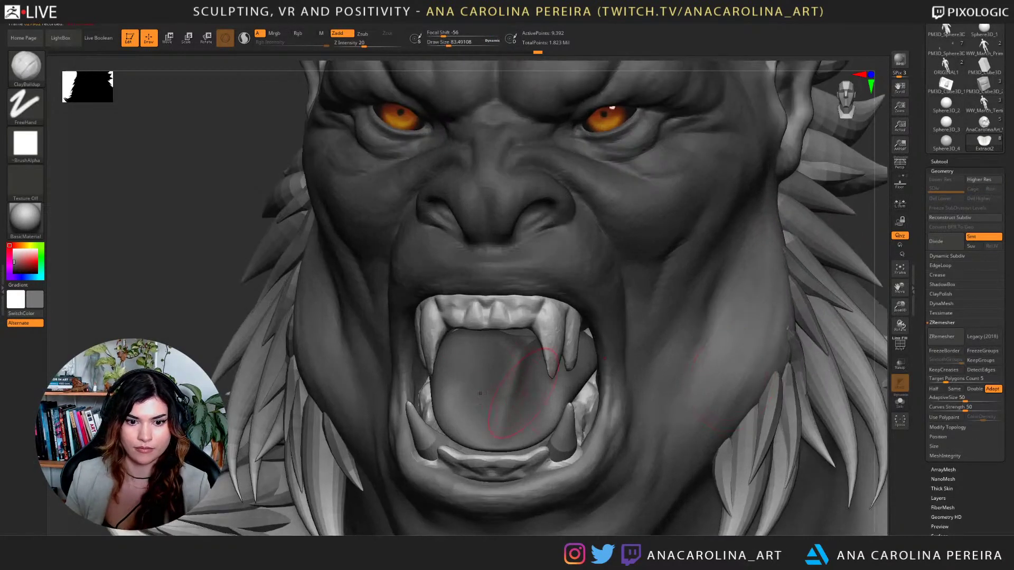
{"action": "key", "text": "s"}
{"action": "left_click_drag", "start_coordinate": [492, 347], "coordinate": [486, 344]}
{"action": "key", "text": "s"}
{"action": "key", "text": "s"}
{"action": "key", "text": "ctrl+z"}
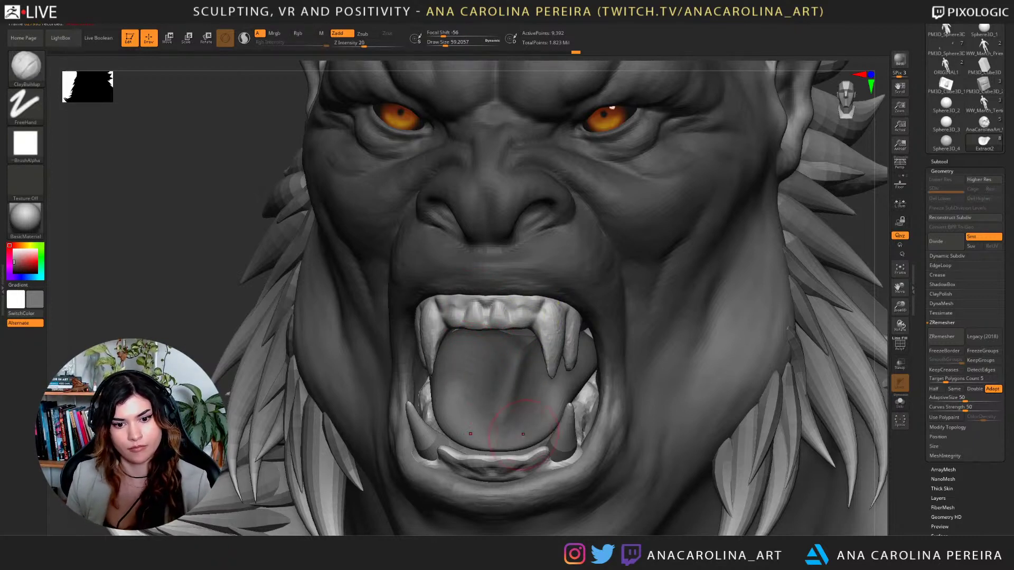
{"action": "mouse_move", "coordinate": [543, 370]}
{"action": "left_mouse_down"}
{"action": "mouse_move", "coordinate": [563, 397]}
{"action": "mouse_move", "coordinate": [589, 369]}
{"action": "left_mouse_up"}
{"action": "key", "text": "s"}
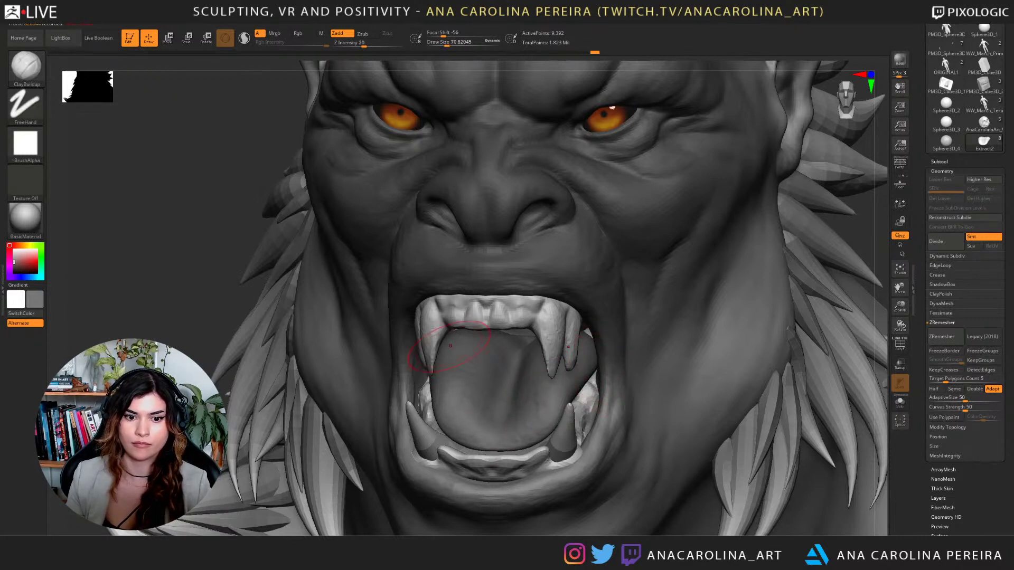
Shape the tongue along its central groove in three-quarter view with the ClayBuildup brush at a draw size of about 71.
{"action": "left_click_drag", "start_coordinate": [863, 230], "coordinate": [850, 153], "text": "alt"}
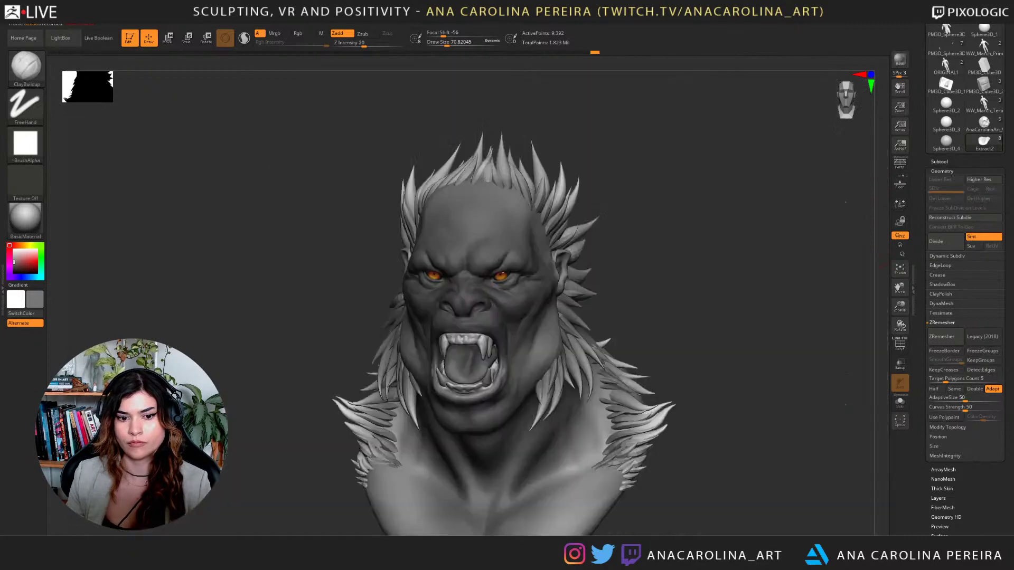
{"action": "left_click_drag", "start_coordinate": [750, 219], "coordinate": [803, 227]}
{"action": "left_click_drag", "start_coordinate": [728, 238], "coordinate": [728, 343]}
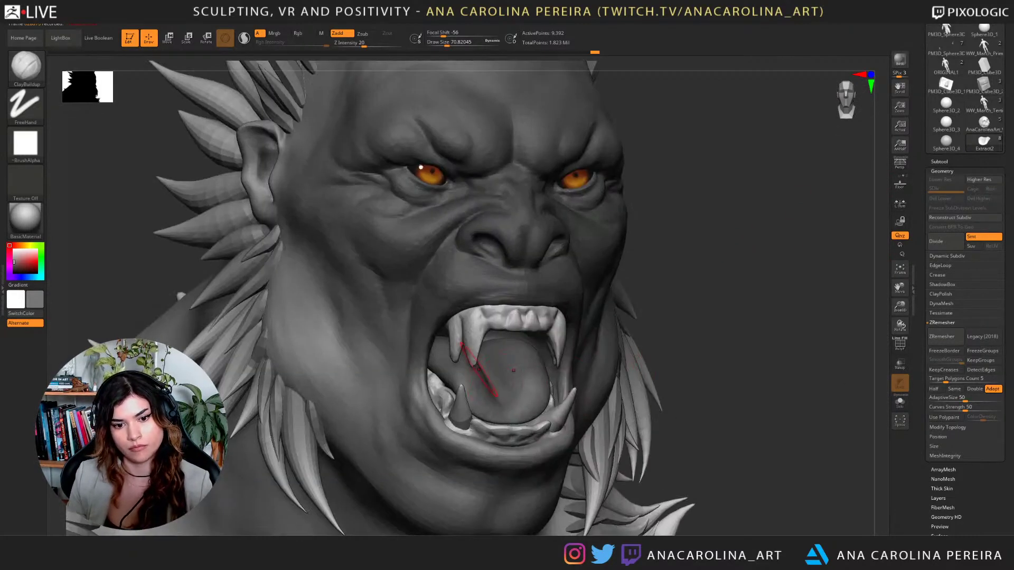
{"action": "key", "text": "ctrl"}
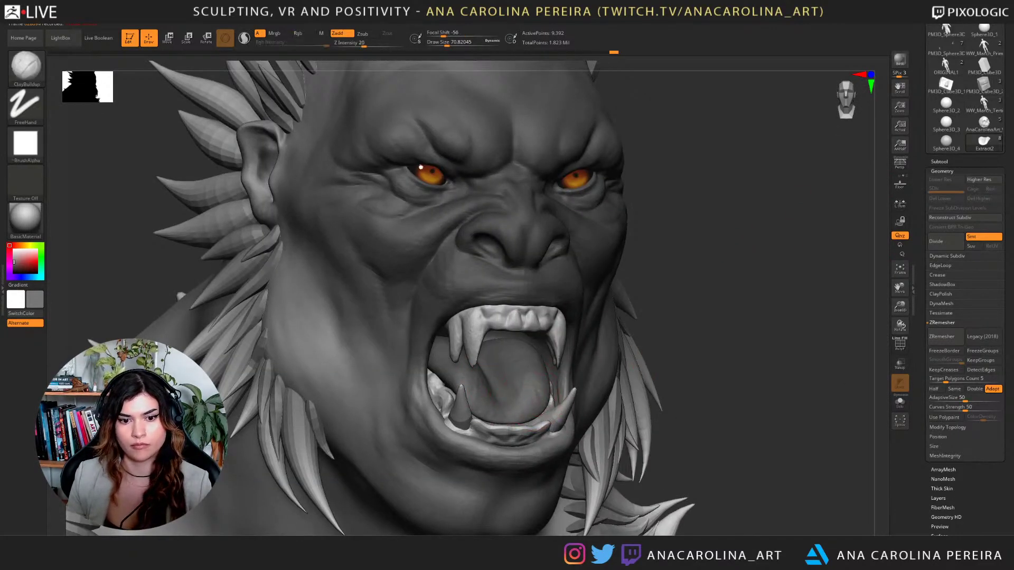
{"action": "key", "text": "ctrl"}
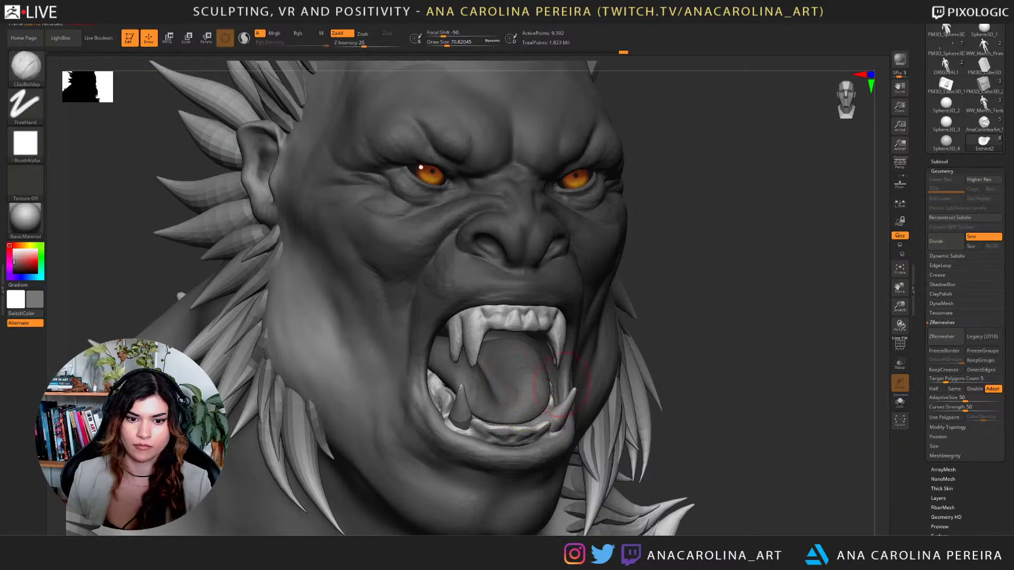
Isolate the tongue, build up its side and underside with the ClayBuildup brush, and bring back the whole bust.
{"action": "left_click_drag", "start_coordinate": [732, 346], "coordinate": [664, 353]}
{"action": "right_click_drag", "start_coordinate": [692, 359], "coordinate": [782, 380]}
{"action": "left_click", "coordinate": [900, 401]}
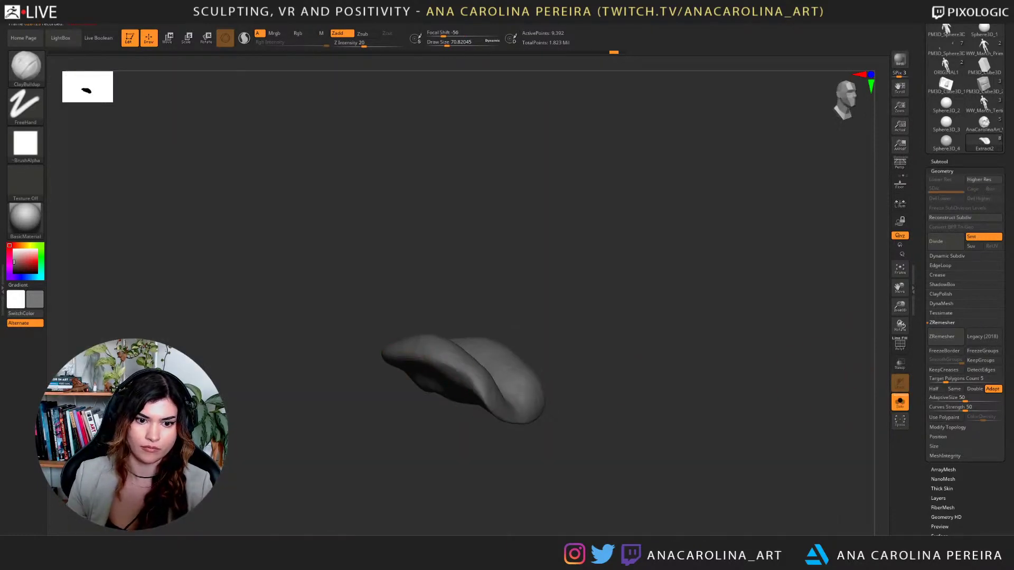
{"action": "right_click_drag", "start_coordinate": [448, 371], "coordinate": [489, 407]}
{"action": "left_click_drag", "start_coordinate": [488, 404], "coordinate": [427, 359]}
{"action": "left_click_drag", "start_coordinate": [467, 378], "coordinate": [407, 356]}
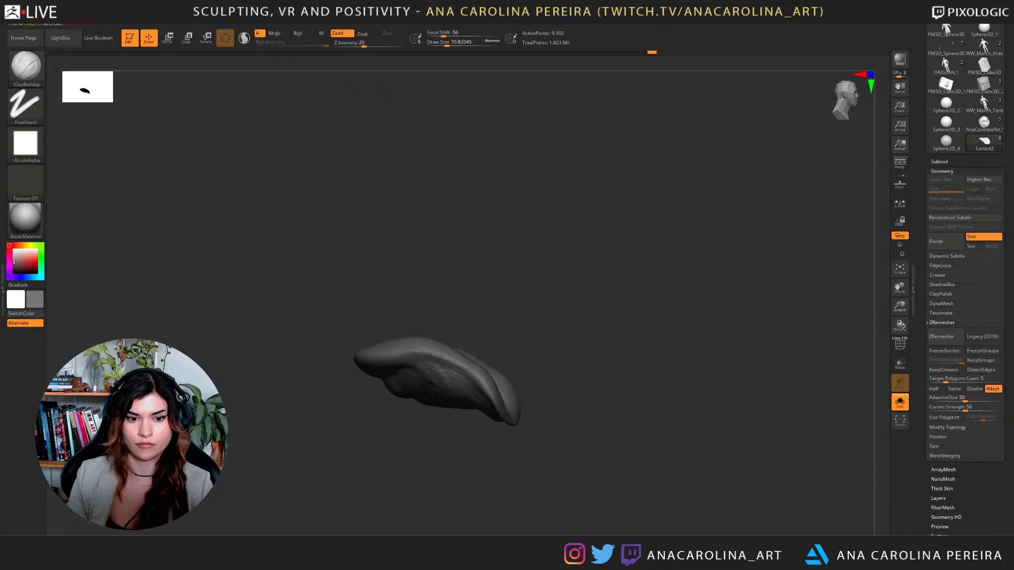
{"action": "mouse_move", "coordinate": [464, 399]}
{"action": "left_mouse_down"}
{"action": "mouse_move", "coordinate": [441, 375]}
{"action": "mouse_move", "coordinate": [499, 412]}
{"action": "left_mouse_up"}
{"action": "mouse_move", "coordinate": [499, 412]}
{"action": "right_mouse_down"}
{"action": "mouse_move", "coordinate": [574, 417]}
{"action": "mouse_move", "coordinate": [565, 421]}
{"action": "right_mouse_up"}
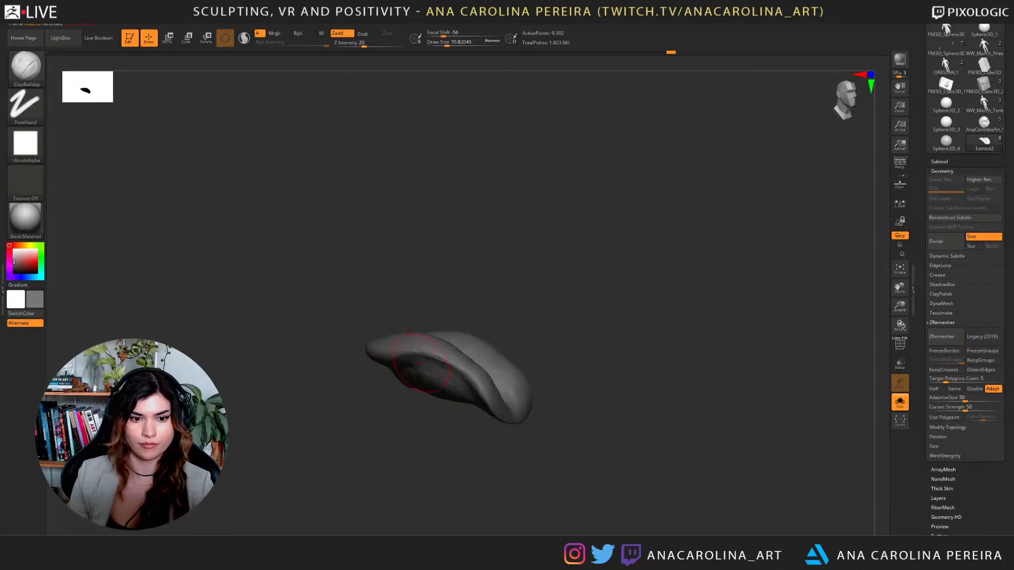
{"action": "left_click_drag", "start_coordinate": [420, 364], "coordinate": [441, 383]}
{"action": "left_click_drag", "start_coordinate": [597, 419], "coordinate": [678, 424]}
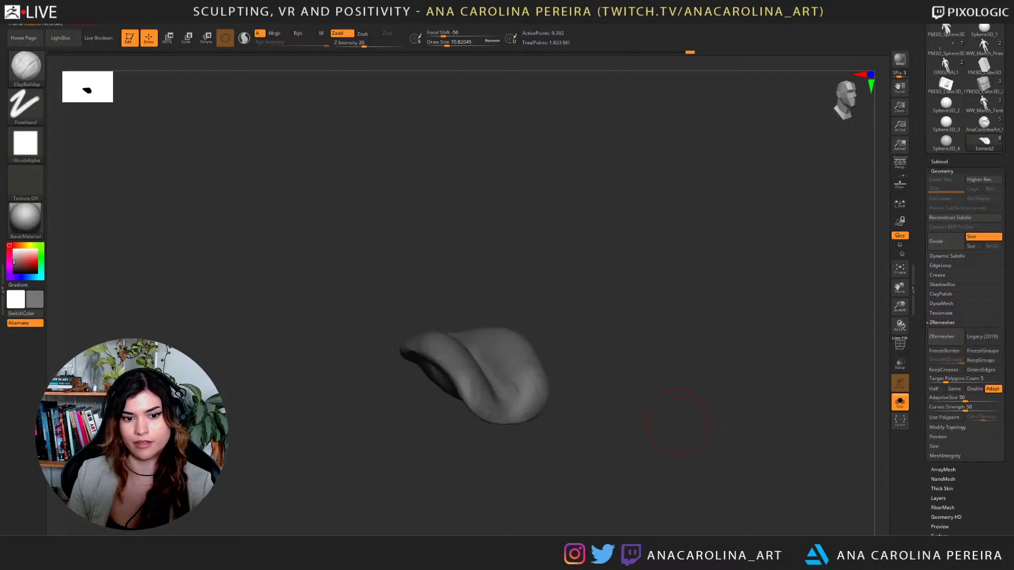
{"action": "left_click", "coordinate": [900, 402]}
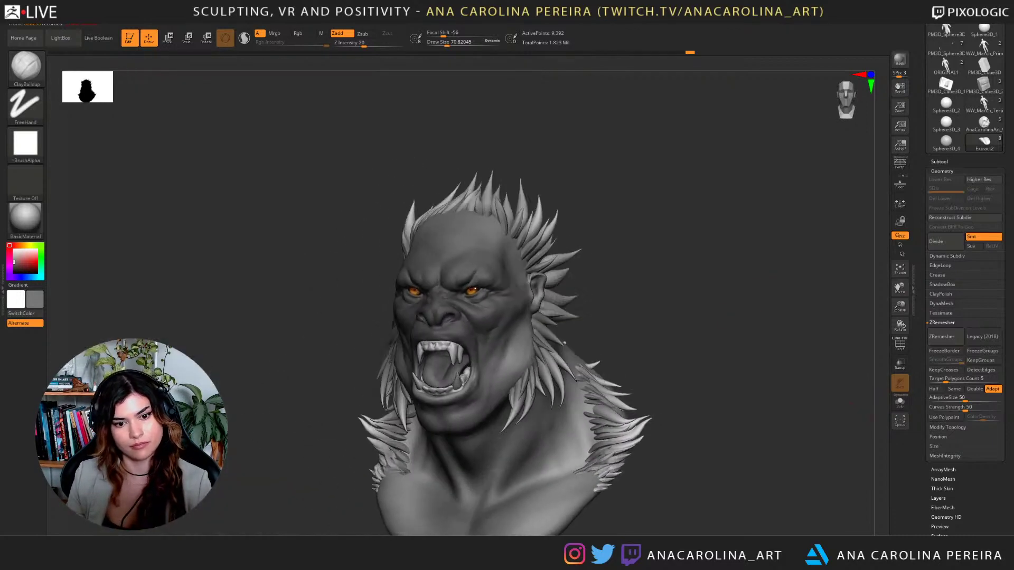
Deepen the tongue's central groove and carve creases in its surface with the DamStandard brush at a draw size of about 51.
{"action": "left_click_drag", "start_coordinate": [852, 404], "coordinate": [747, 338]}
{"action": "mouse_move", "coordinate": [749, 254]}
{"action": "left_mouse_down", "text": "alt"}
{"action": "mouse_move", "coordinate": [786, 300]}
{"action": "mouse_move", "coordinate": [849, 291]}
{"action": "mouse_move", "coordinate": [866, 309]}
{"action": "mouse_move", "coordinate": [807, 313]}
{"action": "mouse_move", "coordinate": [807, 322]}
{"action": "left_mouse_up", "text": "alt"}
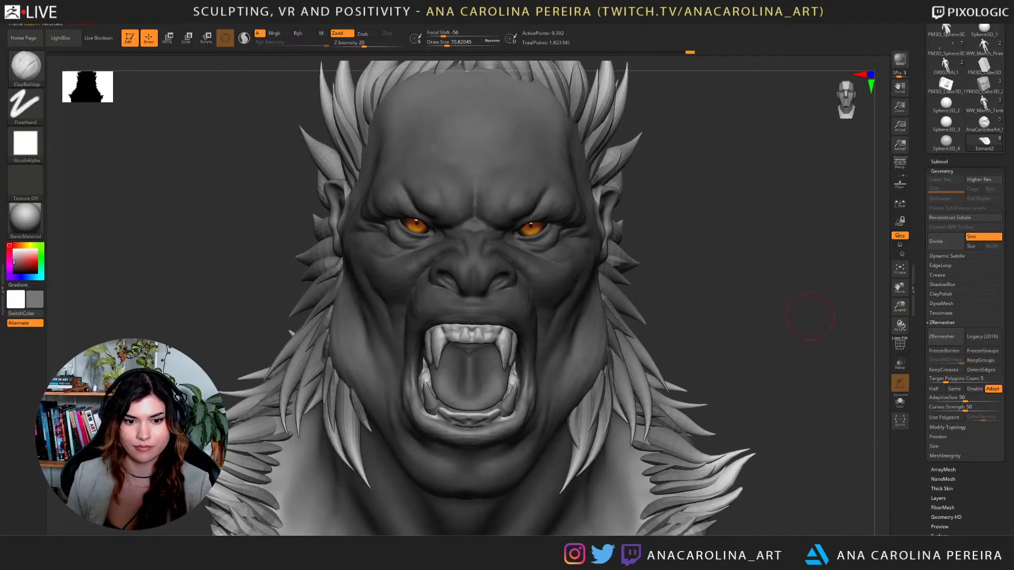
{"action": "key", "text": "b"}
{"action": "key", "text": "d"}
{"action": "key", "text": "s"}
{"action": "left_click_drag", "start_coordinate": [747, 346], "coordinate": [765, 394], "text": "alt"}
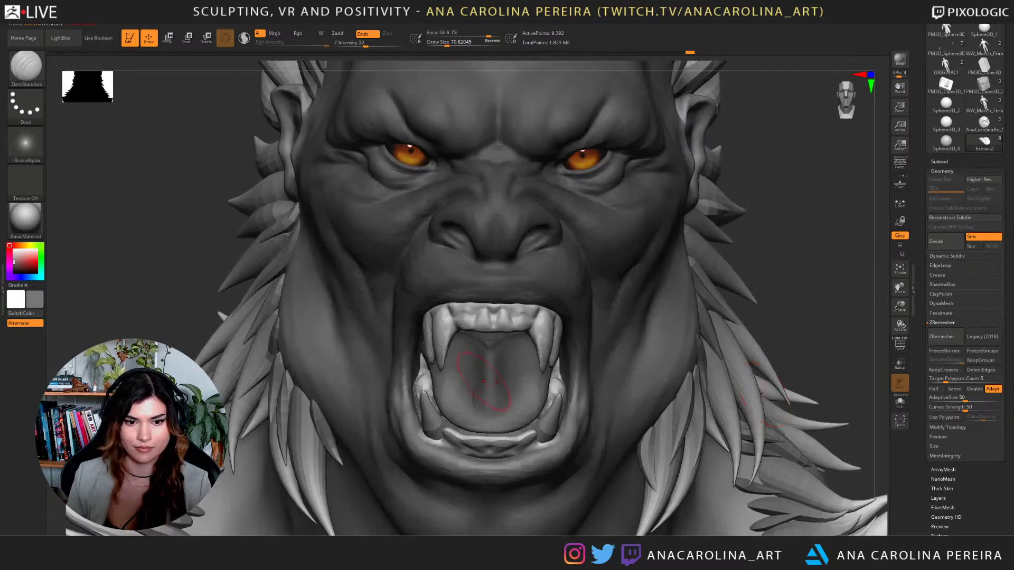
{"action": "key", "text": "s"}
{"action": "left_click_drag", "start_coordinate": [483, 380], "coordinate": [479, 379]}
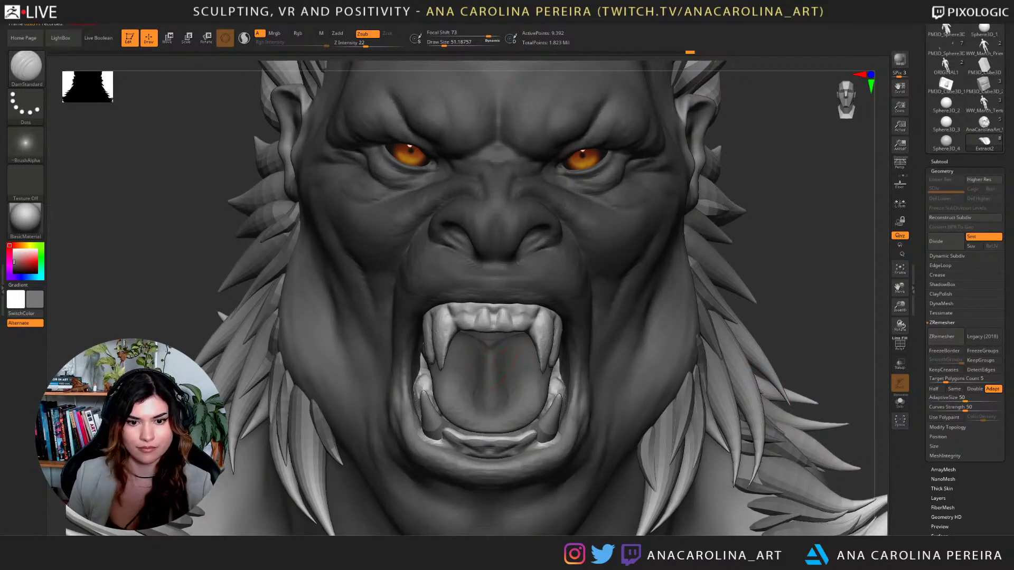
{"action": "left_click_drag", "start_coordinate": [493, 406], "coordinate": [493, 417]}
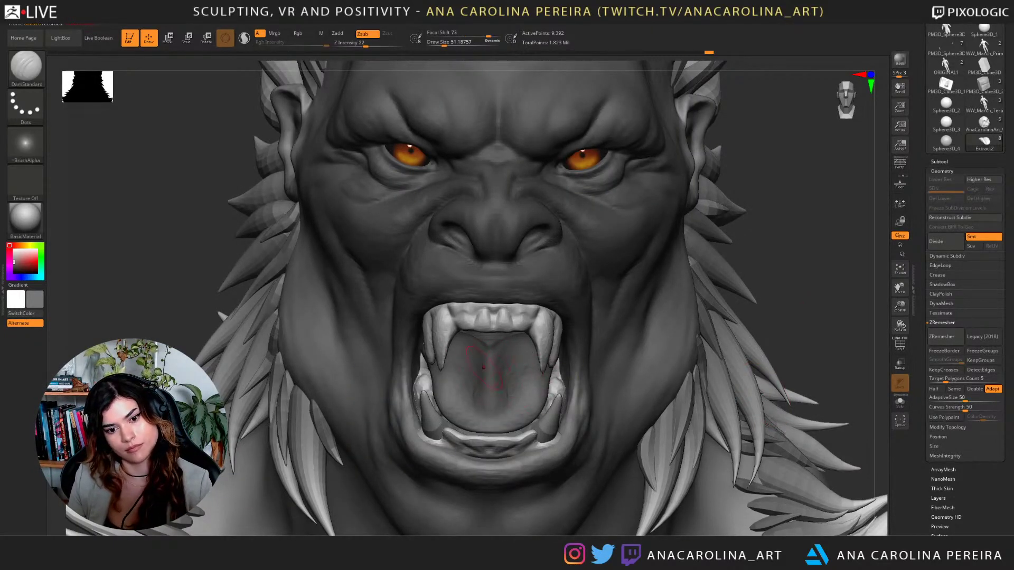
{"action": "key", "text": "ctrl+z"}
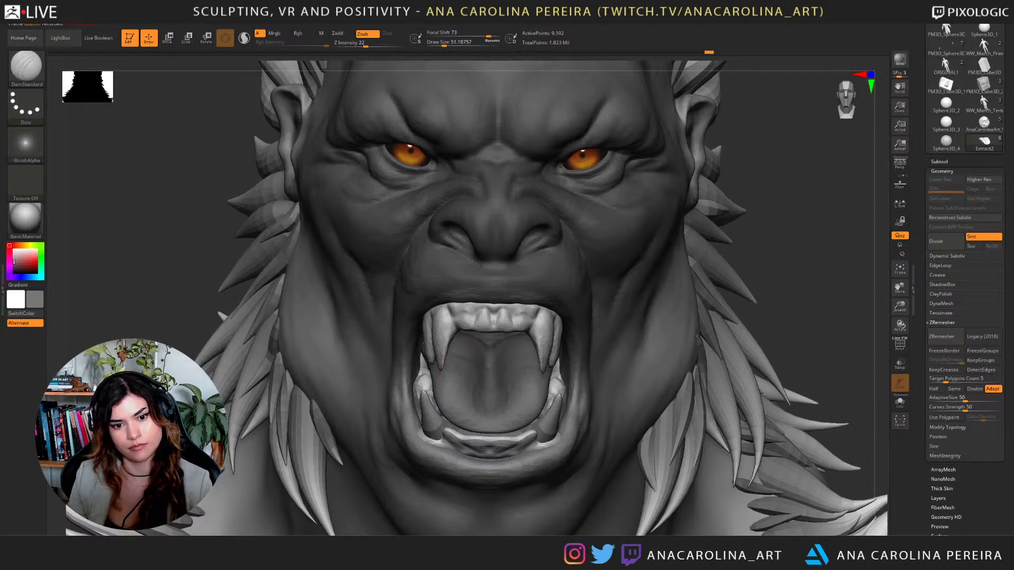
{"action": "left_click_drag", "start_coordinate": [488, 363], "coordinate": [490, 343]}
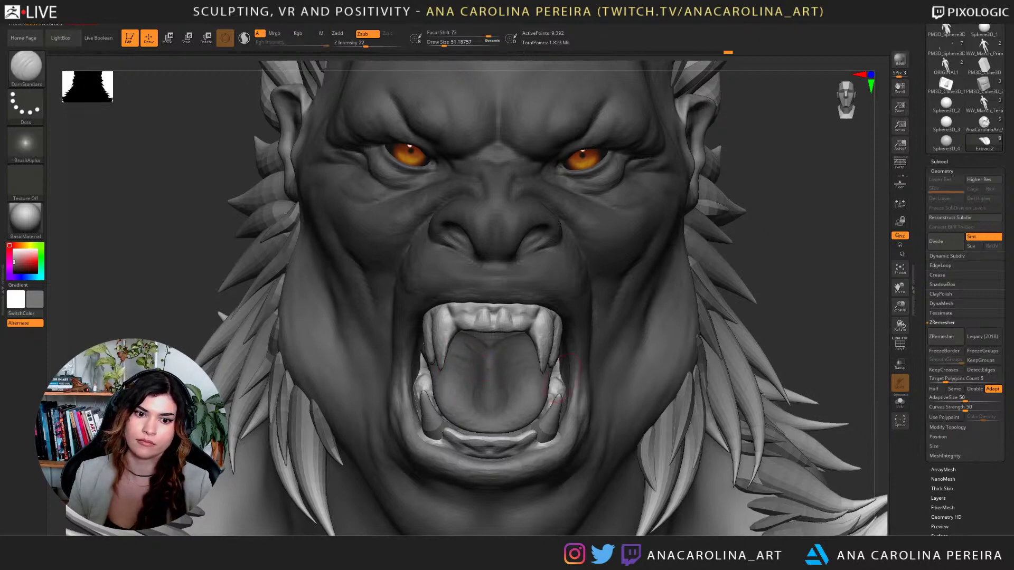
Select the head and build up the nose bridge with the ClayBuildup brush at a draw size of about 51.
{"action": "mouse_move", "coordinate": [563, 378]}
{"action": "right_mouse_down", "text": "ctrl"}
{"action": "mouse_move", "coordinate": [568, 312]}
{"action": "mouse_move", "coordinate": [574, 358]}
{"action": "mouse_move", "coordinate": [657, 333]}
{"action": "right_mouse_up", "text": "ctrl"}
{"action": "left_click", "coordinate": [625, 282], "text": "alt"}
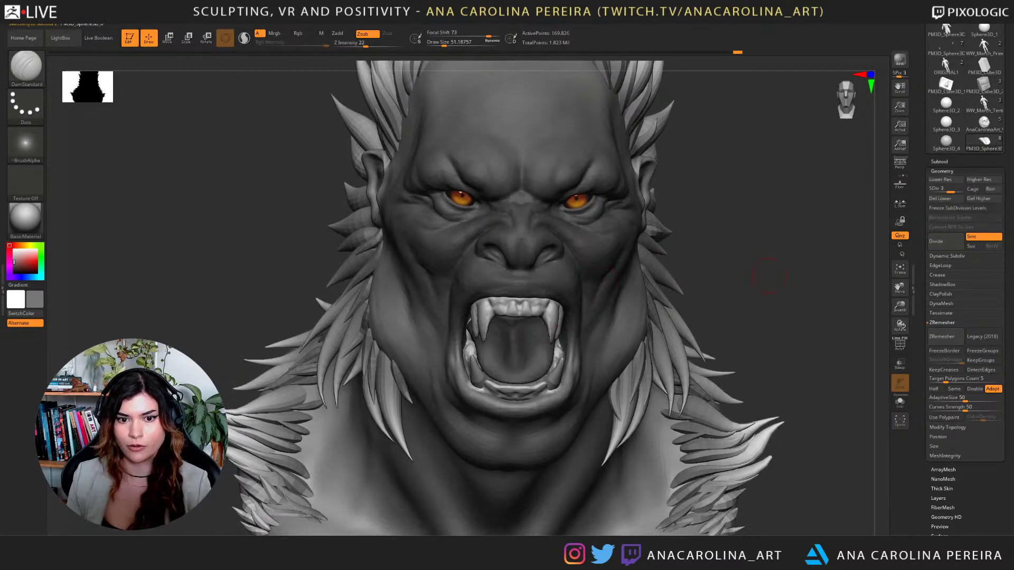
{"action": "right_click_drag", "start_coordinate": [769, 276], "coordinate": [666, 279]}
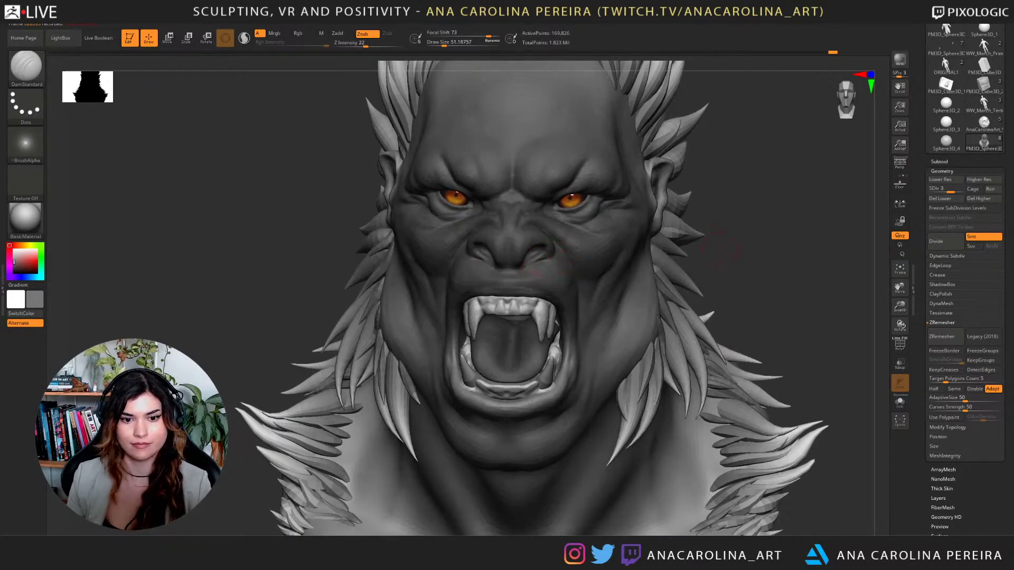
{"action": "key", "text": "b"}
{"action": "key", "text": "c"}
{"action": "key", "text": "b"}
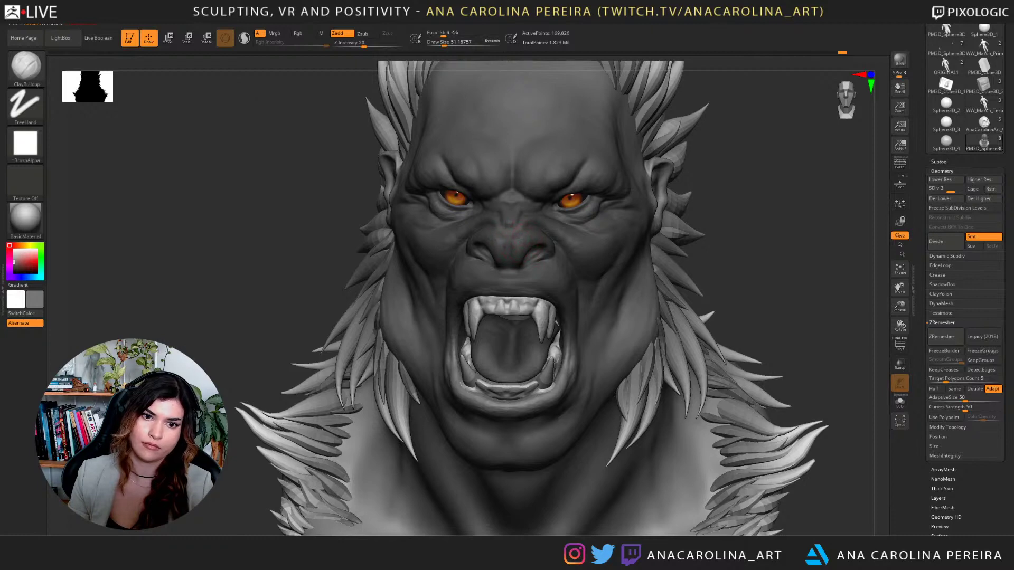
{"action": "key", "text": "shift"}
{"action": "left_click_drag", "start_coordinate": [742, 275], "coordinate": [735, 143], "text": "alt"}
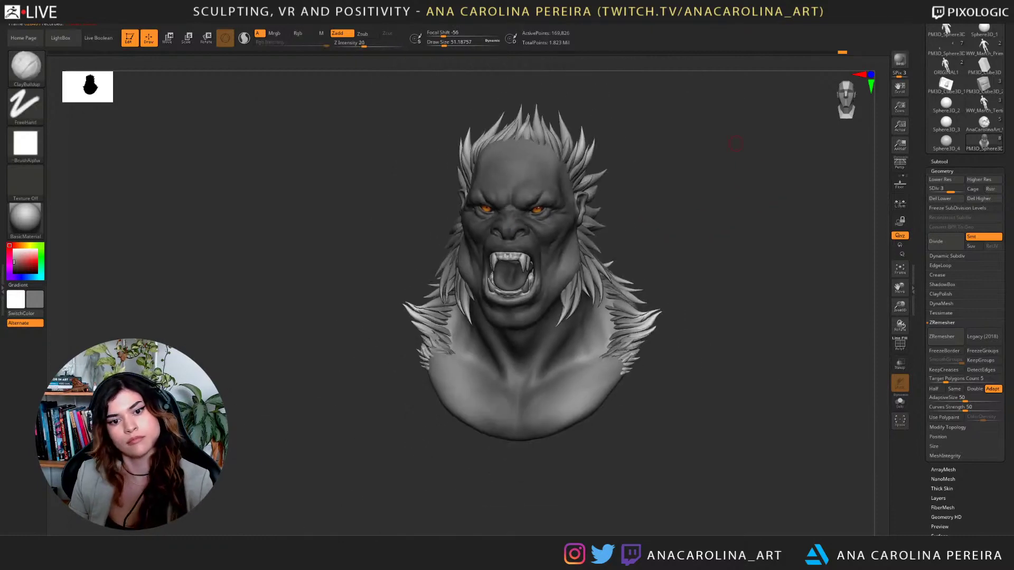
Check the whole bust from the front and save the project.
{"action": "right_click_drag", "start_coordinate": [718, 178], "coordinate": [692, 271], "text": "ctrl"}
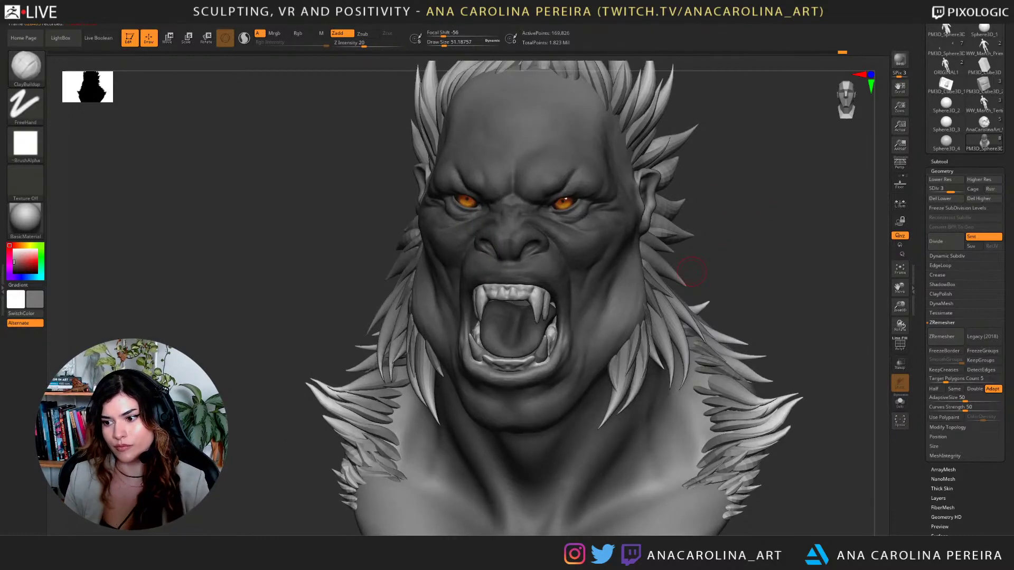
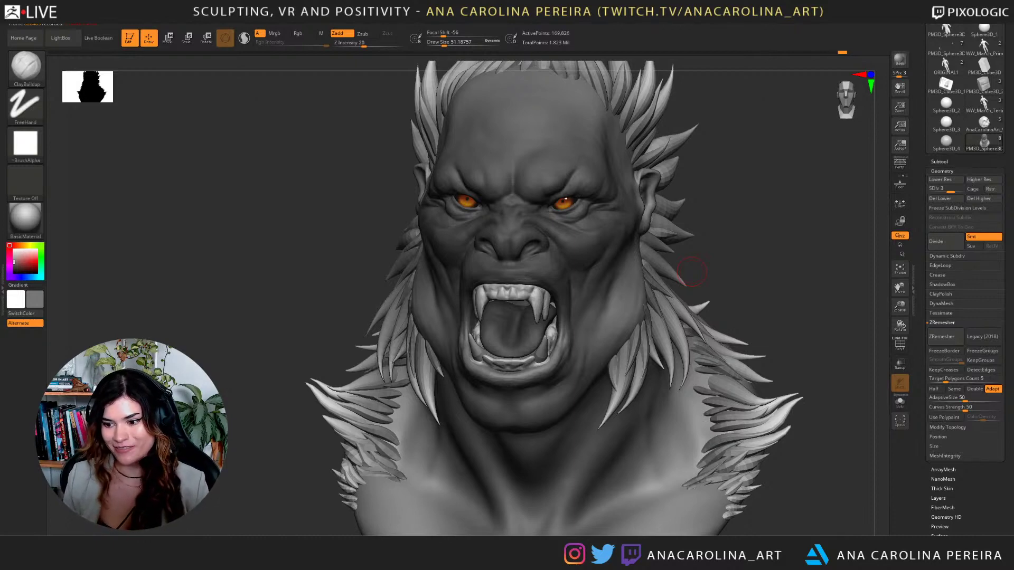
{"action": "mouse_move", "coordinate": [691, 272]}
{"action": "left_mouse_down"}
{"action": "mouse_move", "coordinate": [591, 264]}
{"action": "mouse_move", "coordinate": [660, 267]}
{"action": "mouse_move", "coordinate": [681, 211]}
{"action": "mouse_move", "coordinate": [782, 253]}
{"action": "left_mouse_up"}
{"action": "left_click_drag", "start_coordinate": [763, 324], "coordinate": [774, 328]}
{"action": "key", "text": "ctrl+s"}
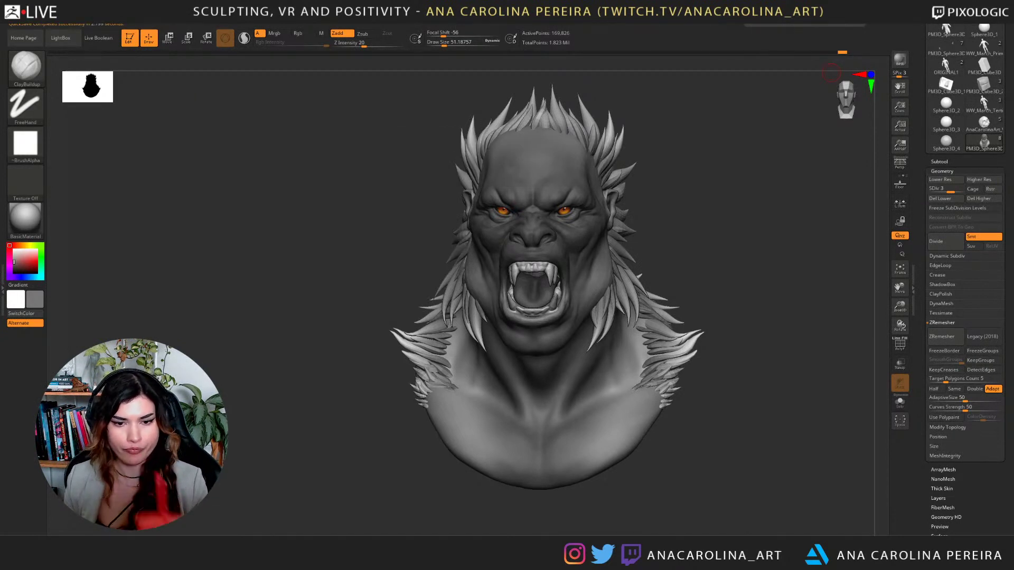
{"action": "mouse_move", "coordinate": [831, 72]}
{"action": "left_mouse_down"}
{"action": "mouse_move", "coordinate": [728, 255]}
{"action": "mouse_move", "coordinate": [658, 263]}
{"action": "left_mouse_up"}
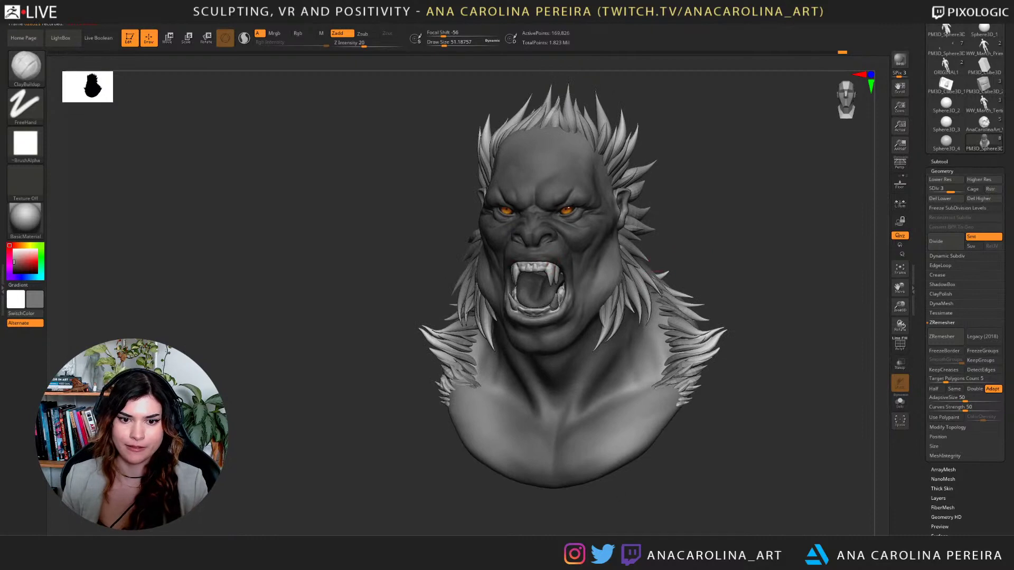
Select the teeth and adjust the upper front teeth with the Move brush at a draw size of about 22.
{"action": "left_click", "coordinate": [555, 268], "text": "alt"}
{"action": "left_click_drag", "start_coordinate": [659, 182], "coordinate": [643, 244], "text": "alt"}
{"action": "key", "text": "b"}
{"action": "key", "text": "m"}
{"action": "key", "text": "v"}
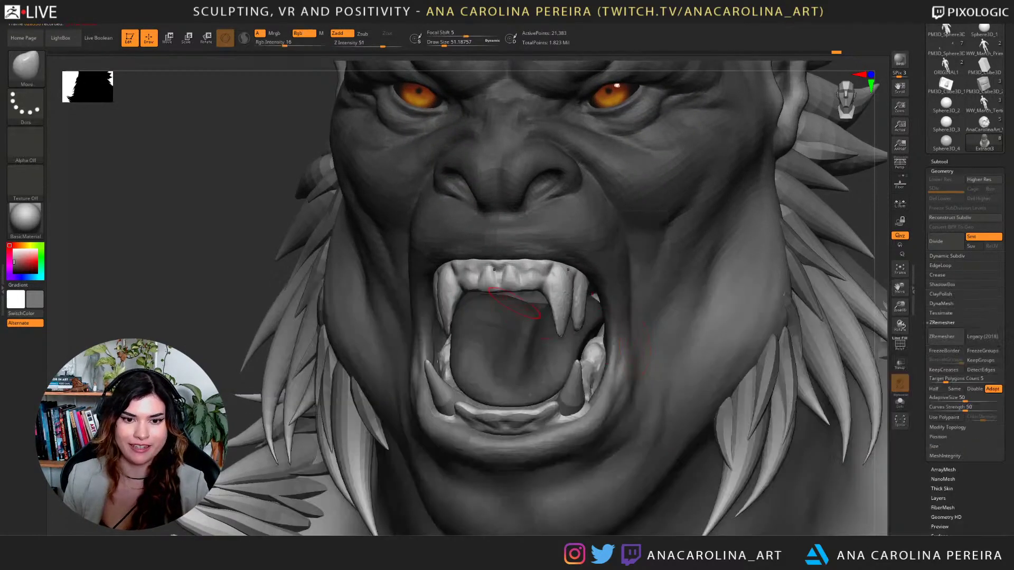
{"action": "key", "text": "space"}
{"action": "key", "text": "space"}
{"action": "mouse_move", "coordinate": [542, 292]}
{"action": "left_mouse_down"}
{"action": "mouse_move", "coordinate": [550, 297]}
{"action": "mouse_move", "coordinate": [534, 285]}
{"action": "mouse_move", "coordinate": [515, 290]}
{"action": "mouse_move", "coordinate": [536, 296]}
{"action": "left_mouse_up"}
{"action": "key", "text": "space"}
{"action": "key", "text": "space"}
Carve the separations between the upper front teeth with the DamStandard brush at a draw size of about 22.
{"action": "key", "text": "b"}
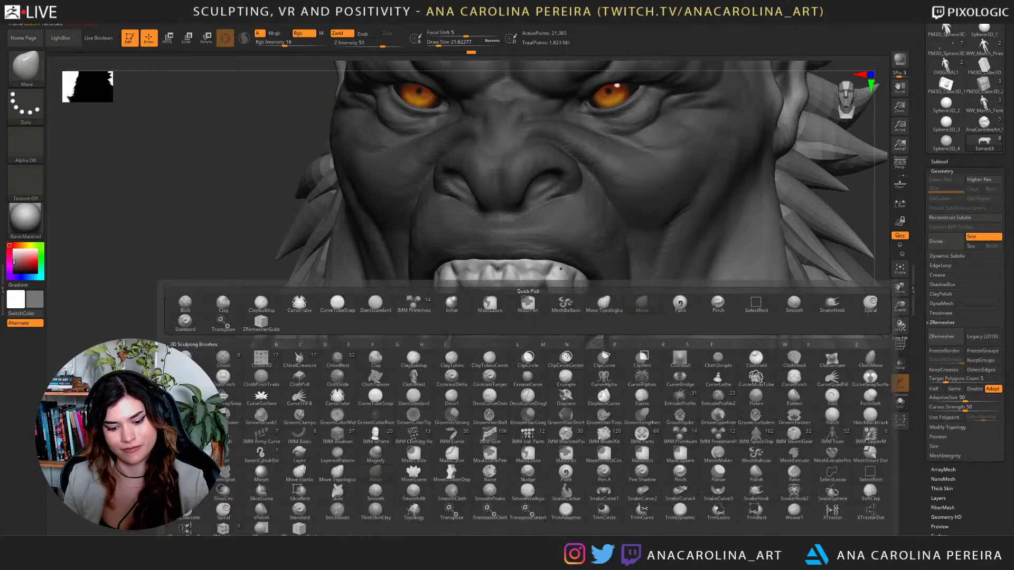
{"action": "key", "text": "d"}
{"action": "key", "text": "s"}
{"action": "left_click_drag", "start_coordinate": [254, 333], "coordinate": [222, 259]}
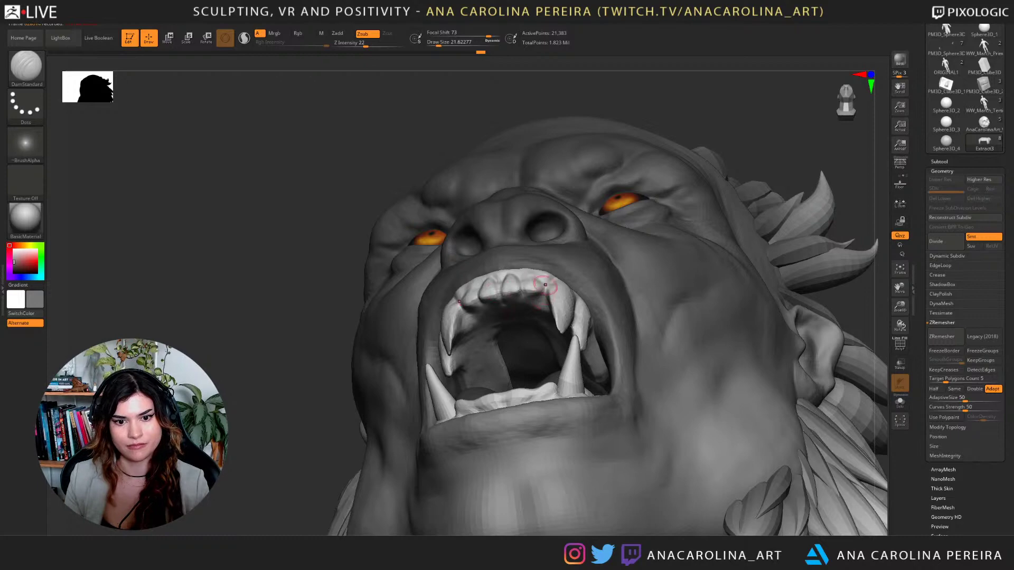
{"action": "mouse_move", "coordinate": [779, 135]}
{"action": "left_mouse_down"}
{"action": "mouse_move", "coordinate": [823, 215]}
{"action": "mouse_move", "coordinate": [754, 207]}
{"action": "mouse_move", "coordinate": [803, 214]}
{"action": "mouse_move", "coordinate": [835, 317]}
{"action": "mouse_move", "coordinate": [787, 317]}
{"action": "left_mouse_up"}
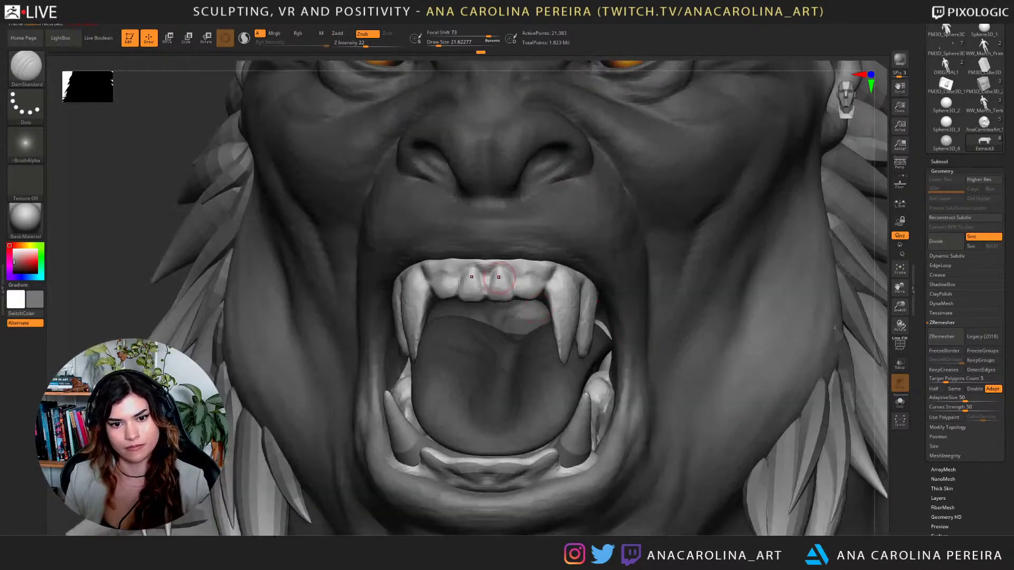
{"action": "left_click_drag", "start_coordinate": [500, 270], "coordinate": [501, 289]}
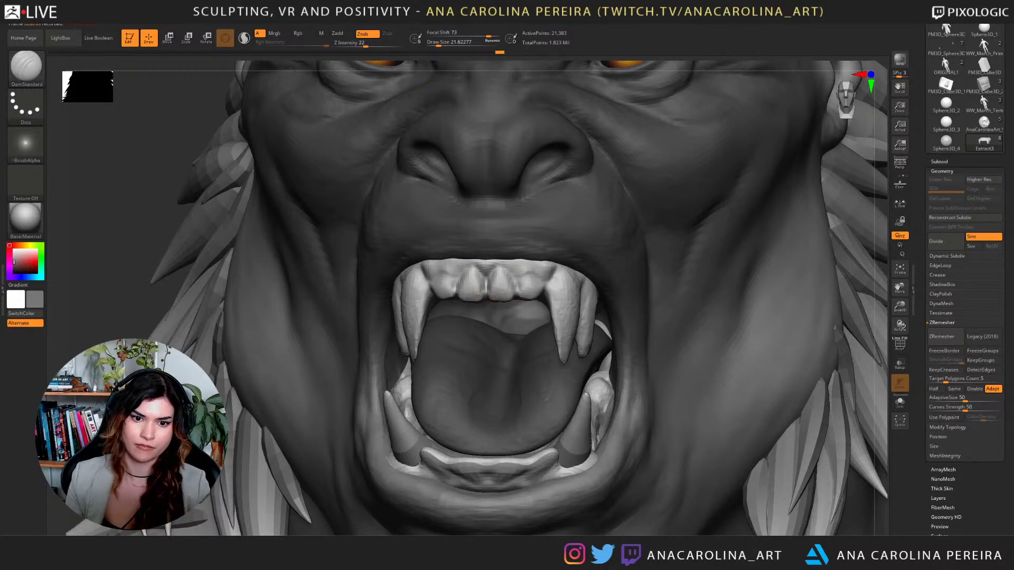
{"action": "left_click_drag", "start_coordinate": [880, 207], "coordinate": [829, 207]}
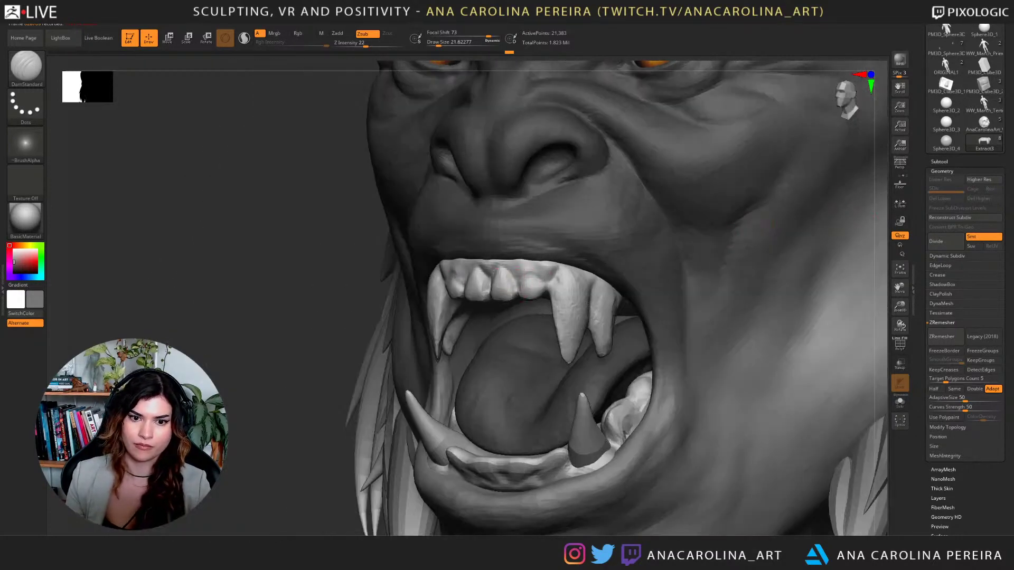
{"action": "left_click_drag", "start_coordinate": [524, 273], "coordinate": [542, 283]}
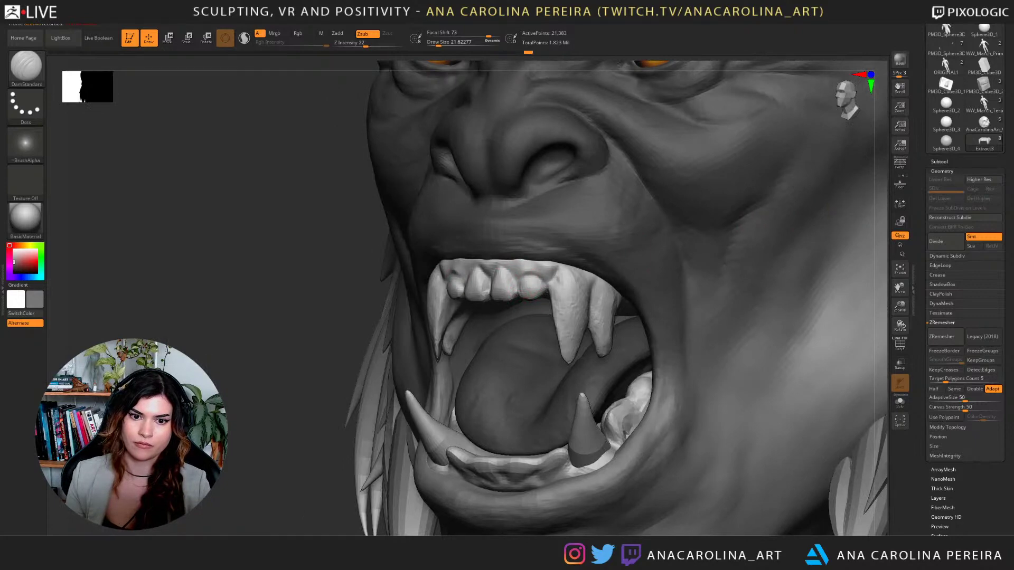
Build up the upper front teeth with the ClayBuildup brush at a draw size of about 44 and smooth them.
{"action": "mouse_move", "coordinate": [489, 312]}
{"action": "right_mouse_down", "text": "ctrl"}
{"action": "mouse_move", "coordinate": [491, 232]}
{"action": "mouse_move", "coordinate": [558, 227]}
{"action": "mouse_move", "coordinate": [560, 185]}
{"action": "mouse_move", "coordinate": [681, 273]}
{"action": "right_mouse_up", "text": "ctrl"}
{"action": "key", "text": "b"}
{"action": "key", "text": "c"}
{"action": "key", "text": "b"}
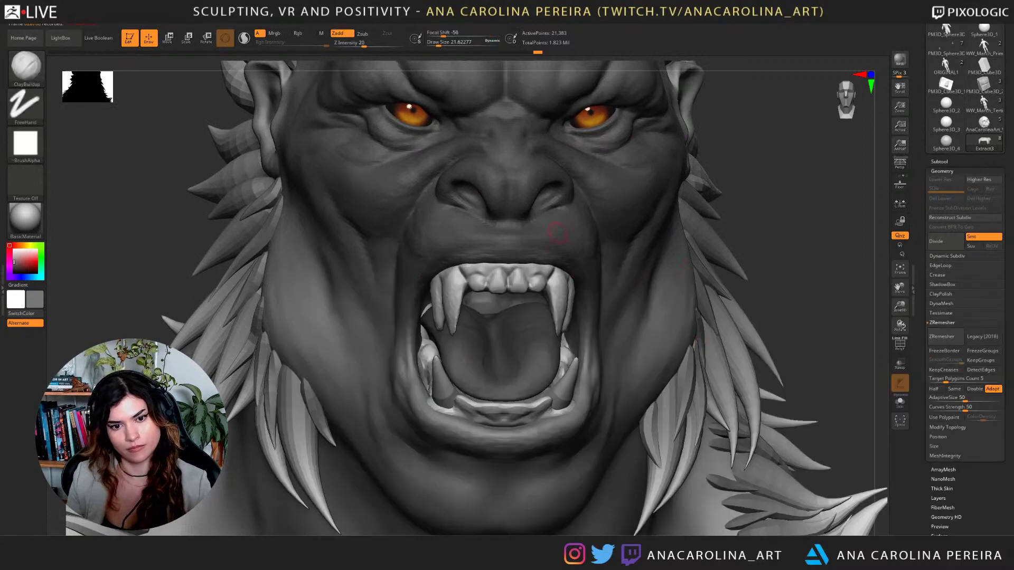
{"action": "key", "text": "space"}
{"action": "left_click", "coordinate": [514, 224]}
{"action": "left_click_drag", "start_coordinate": [516, 288], "coordinate": [514, 277]}
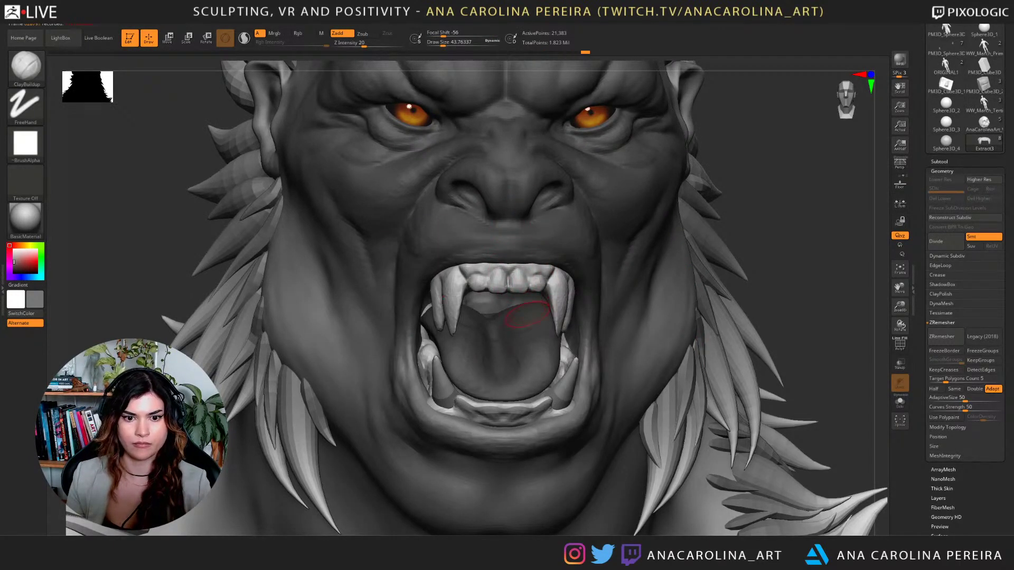
{"action": "left_click_drag", "start_coordinate": [531, 297], "coordinate": [545, 286], "text": "shift"}
Thicken the upper canines with the Inflat brush at a draw size of about 80 and smooth their surfaces.
{"action": "mouse_move", "coordinate": [552, 311]}
{"action": "right_mouse_down"}
{"action": "mouse_move", "coordinate": [728, 309]}
{"action": "mouse_move", "coordinate": [700, 288]}
{"action": "right_mouse_up"}
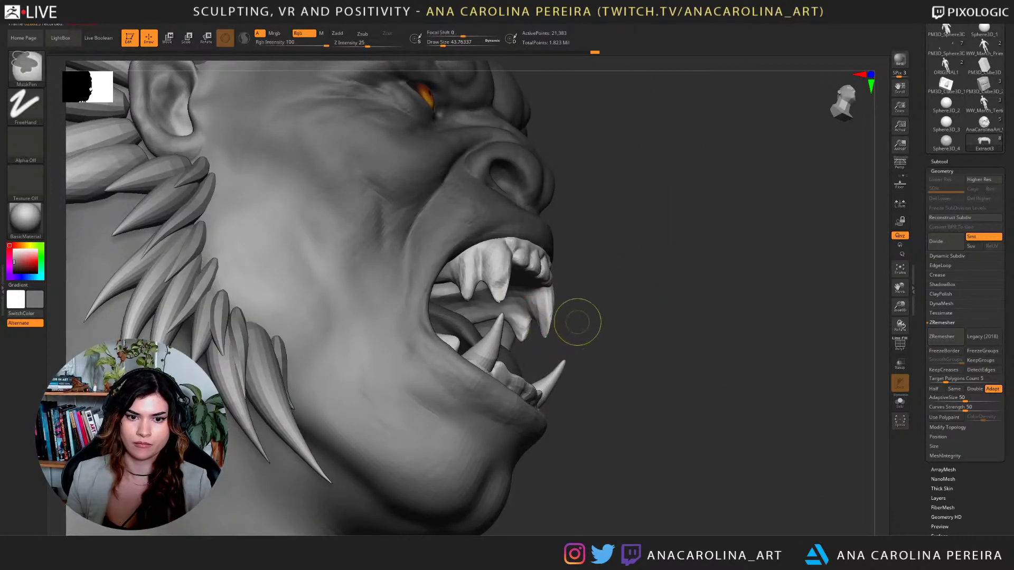
{"action": "key", "text": "b"}
{"action": "key", "text": "i"}
{"action": "key", "text": "n"}
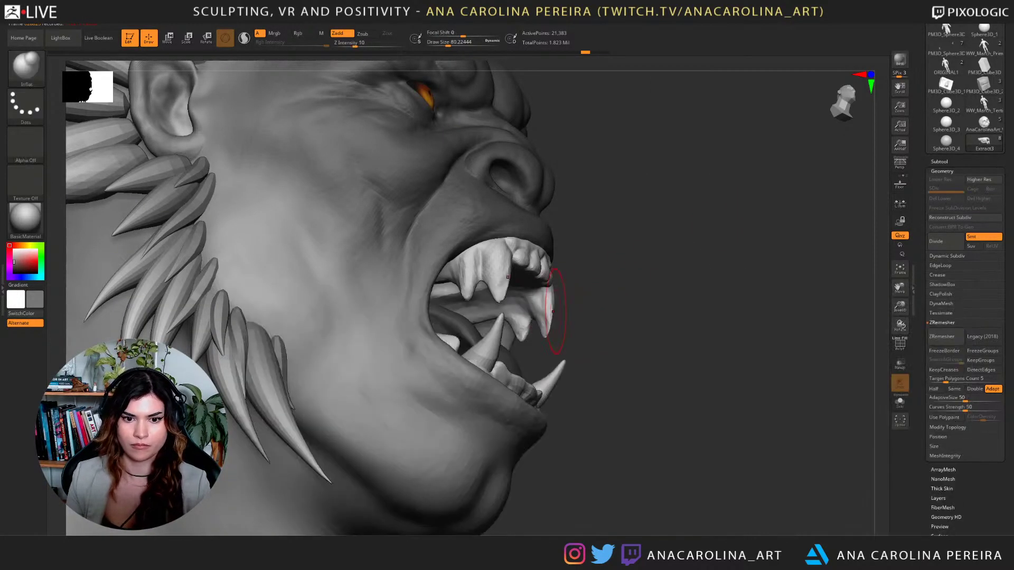
{"action": "left_click_drag", "start_coordinate": [542, 329], "coordinate": [543, 342], "text": "shift"}
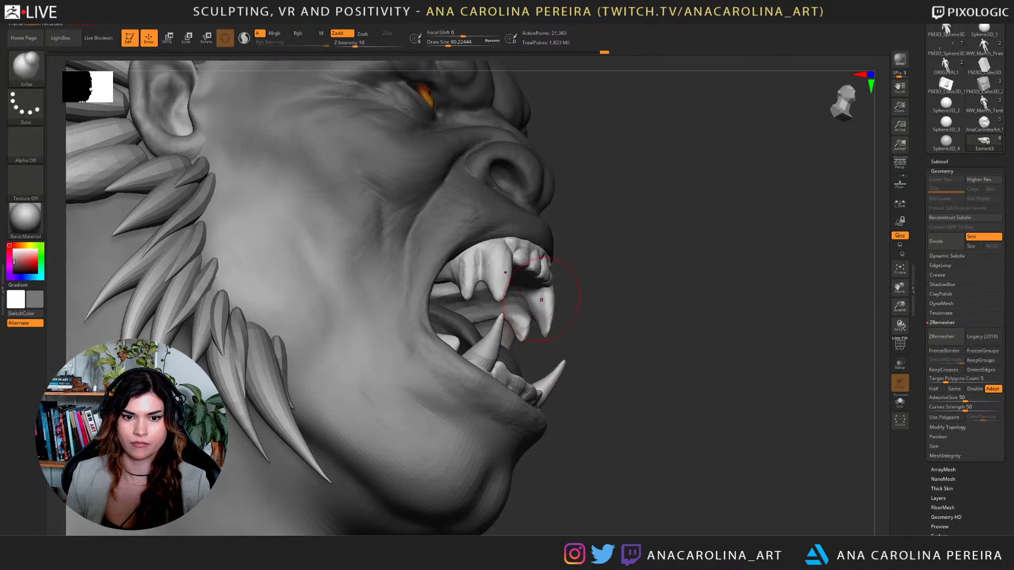
{"action": "left_click_drag", "start_coordinate": [667, 296], "coordinate": [568, 300]}
{"action": "left_click_drag", "start_coordinate": [459, 324], "coordinate": [461, 333], "text": "shift"}
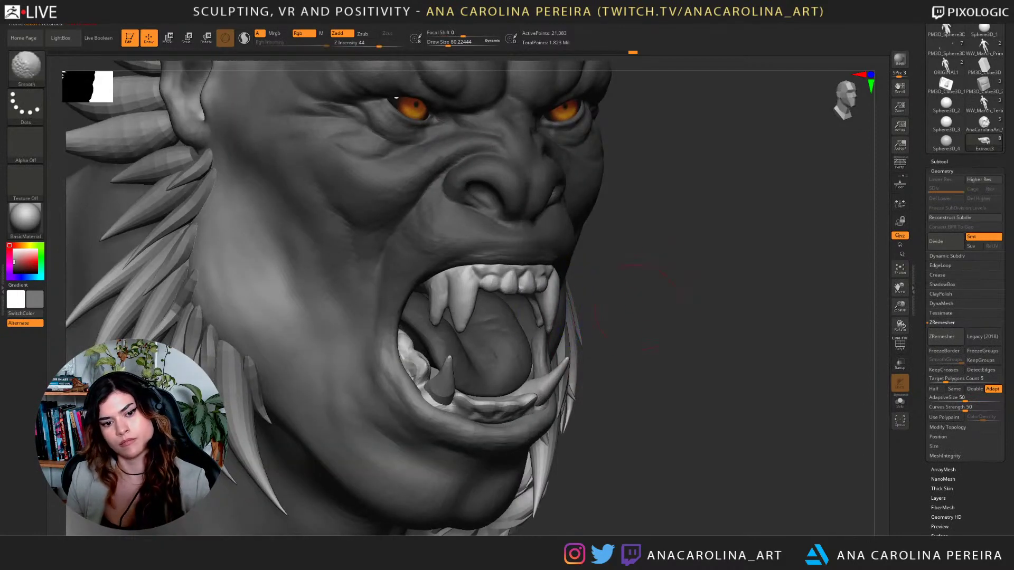
{"action": "left_click_drag", "start_coordinate": [749, 282], "coordinate": [638, 280]}
{"action": "key", "text": "b"}
{"action": "key", "text": "p"}
{"action": "key", "text": "i"}
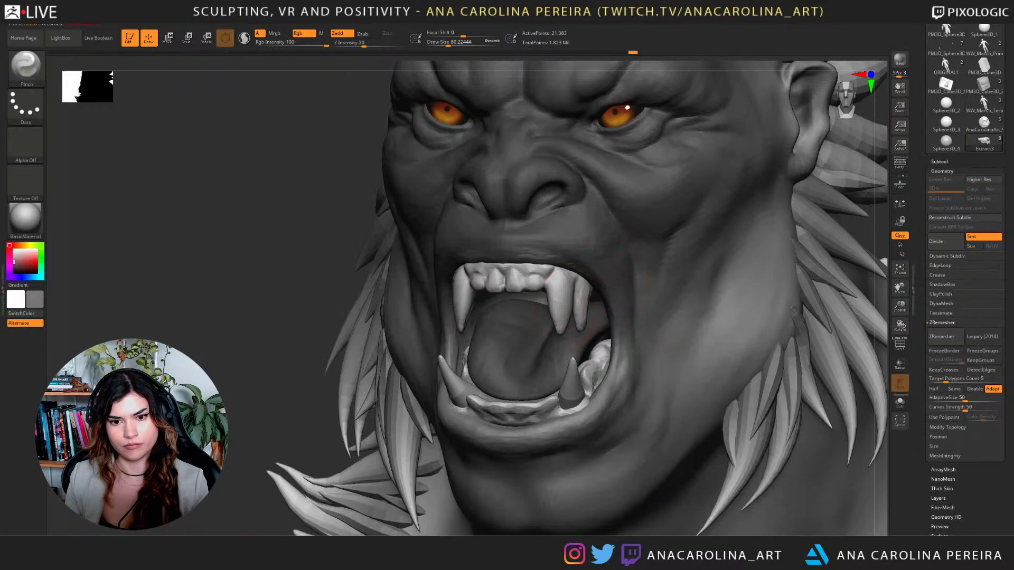
Carve along the upper gum line beside the canine with the DamStandard brush at a draw size of about 35.
{"action": "key", "text": "f"}
{"action": "left_click_drag", "start_coordinate": [655, 243], "coordinate": [723, 248]}
{"action": "right_click_drag", "start_coordinate": [722, 248], "coordinate": [717, 249], "text": "ctrl"}
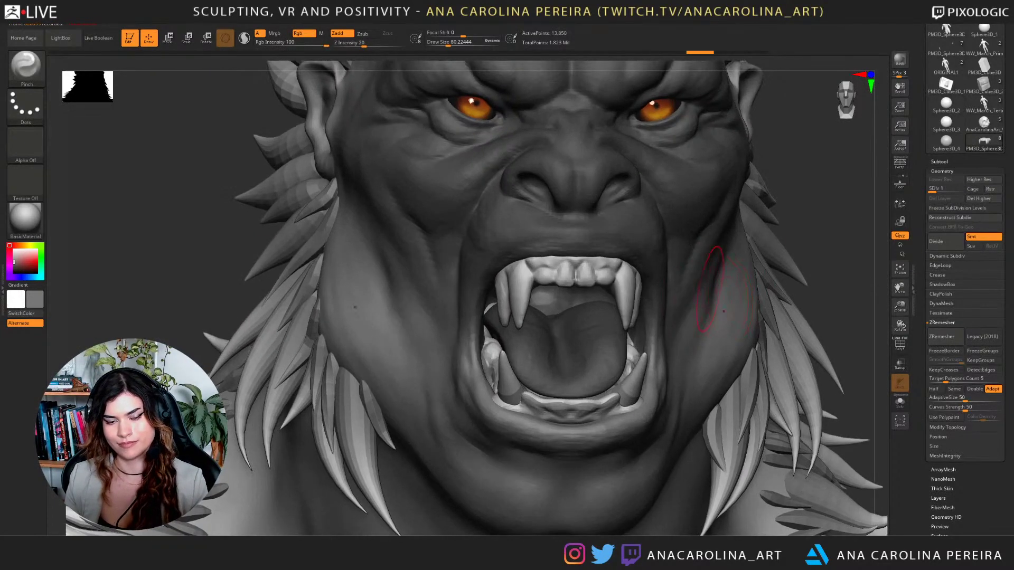
{"action": "key", "text": "b"}
{"action": "key", "text": "d"}
{"action": "key", "text": "s"}
{"action": "key", "text": "space"}
{"action": "left_click_drag", "start_coordinate": [531, 266], "coordinate": [524, 266]}
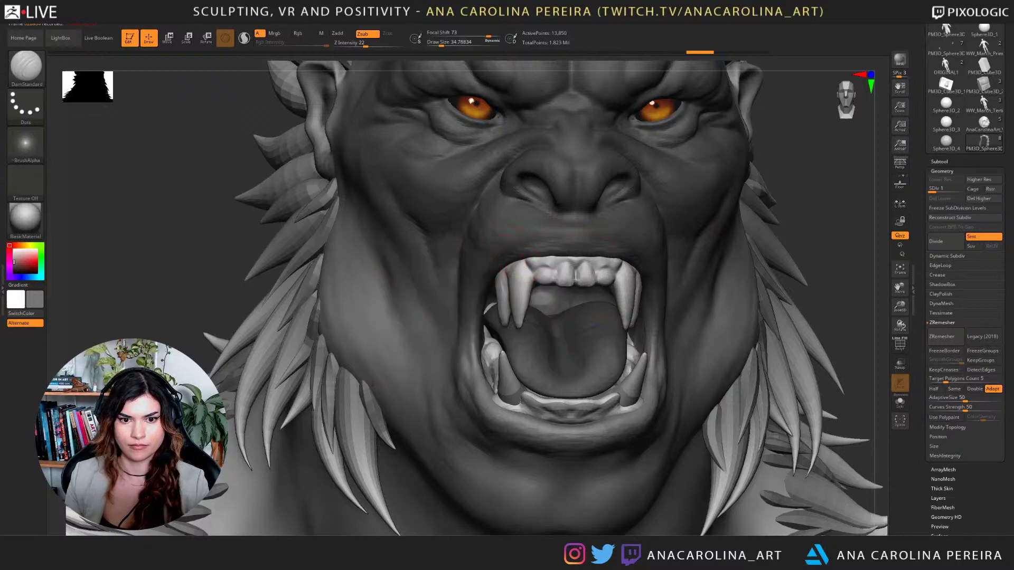
{"action": "key", "text": "f"}
{"action": "left_click_drag", "start_coordinate": [708, 211], "coordinate": [776, 185], "text": "alt"}
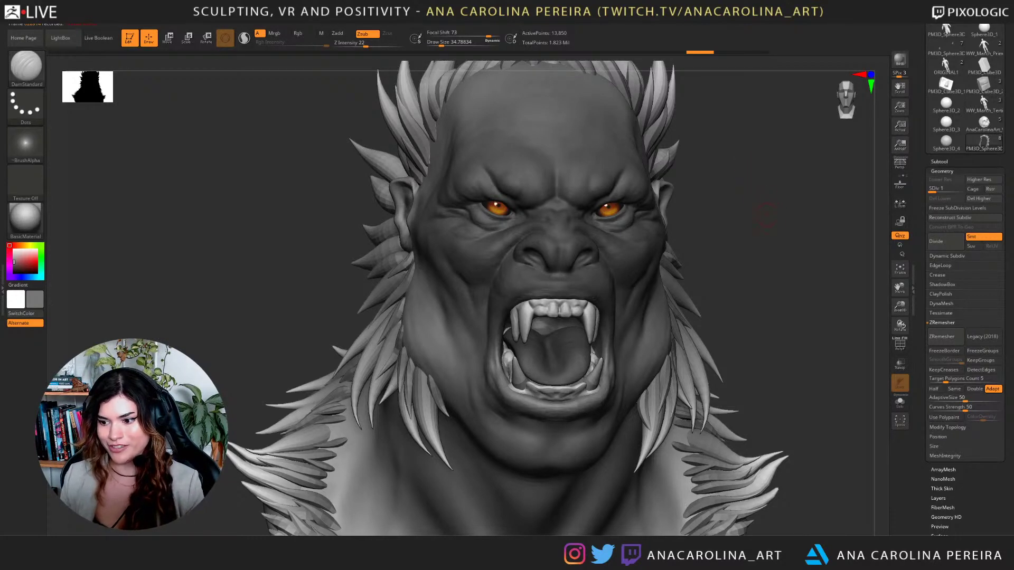
Set the draw size to about 59 and check the face in three-quarter view.
{"action": "mouse_move", "coordinate": [773, 224]}
{"action": "left_mouse_down"}
{"action": "mouse_move", "coordinate": [764, 226]}
{"action": "mouse_move", "coordinate": [776, 249]}
{"action": "mouse_move", "coordinate": [690, 244]}
{"action": "left_mouse_up"}
{"action": "key", "text": "n"}
{"action": "key", "text": "comma"}
{"action": "key", "text": "s"}
{"action": "left_click_drag", "start_coordinate": [525, 314], "coordinate": [532, 310]}
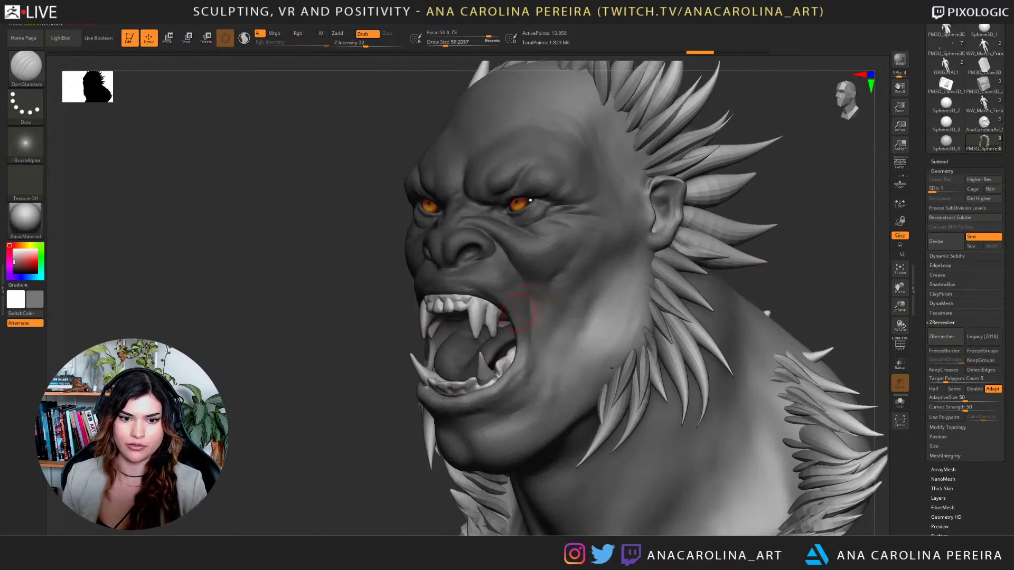
{"action": "left_click_drag", "start_coordinate": [686, 343], "coordinate": [725, 214], "text": "shift"}
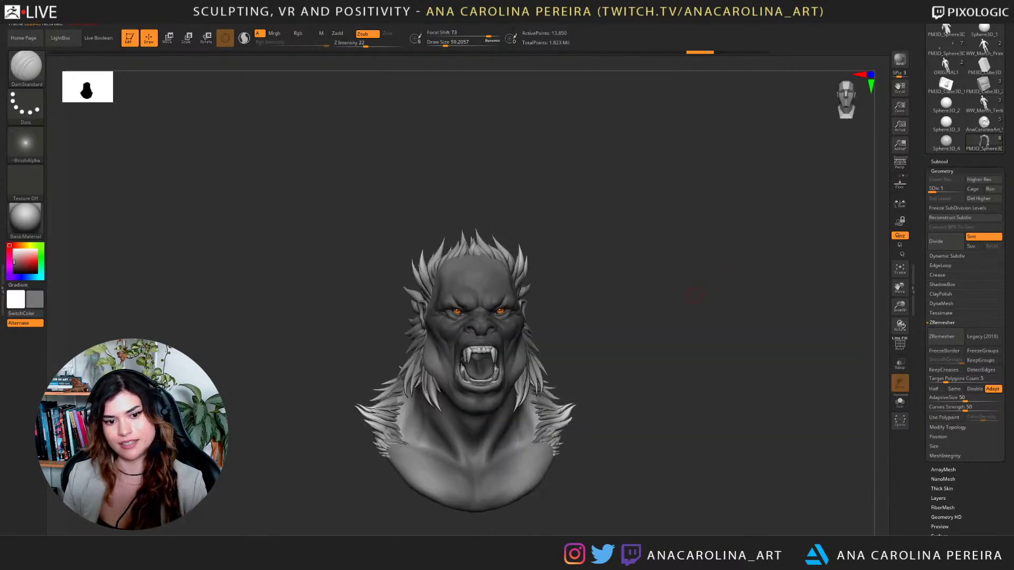
Select the bust's body, compare it at subdivision level 1, and settle on level 2.
{"action": "left_click_drag", "start_coordinate": [694, 295], "coordinate": [713, 378], "text": "alt"}
{"action": "left_click", "coordinate": [636, 441], "text": "alt"}
{"action": "left_click_drag", "start_coordinate": [745, 298], "coordinate": [729, 267], "text": "alt"}
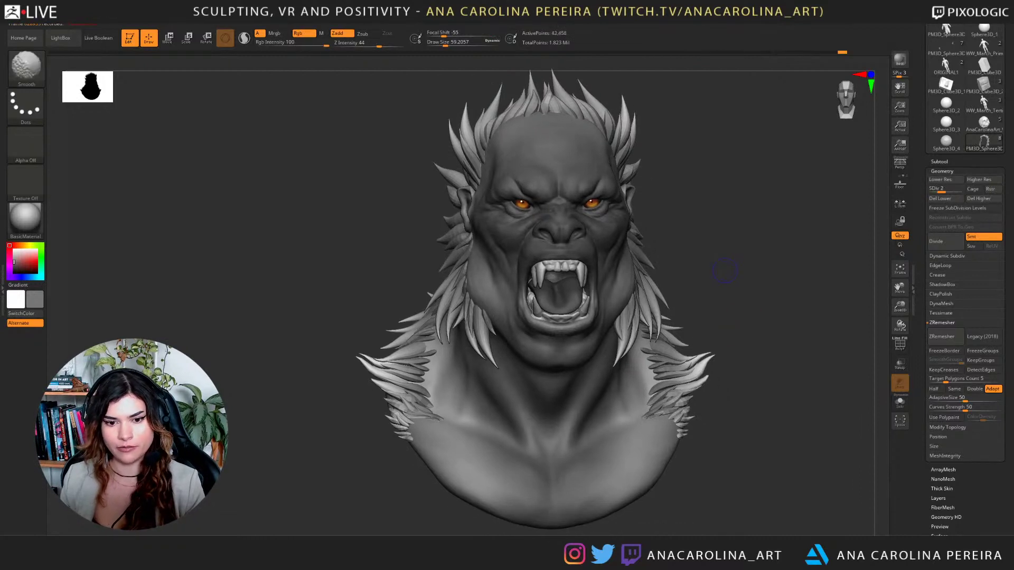
{"action": "key", "text": "shift+d"}
{"action": "right_click_drag", "start_coordinate": [725, 271], "coordinate": [735, 287]}
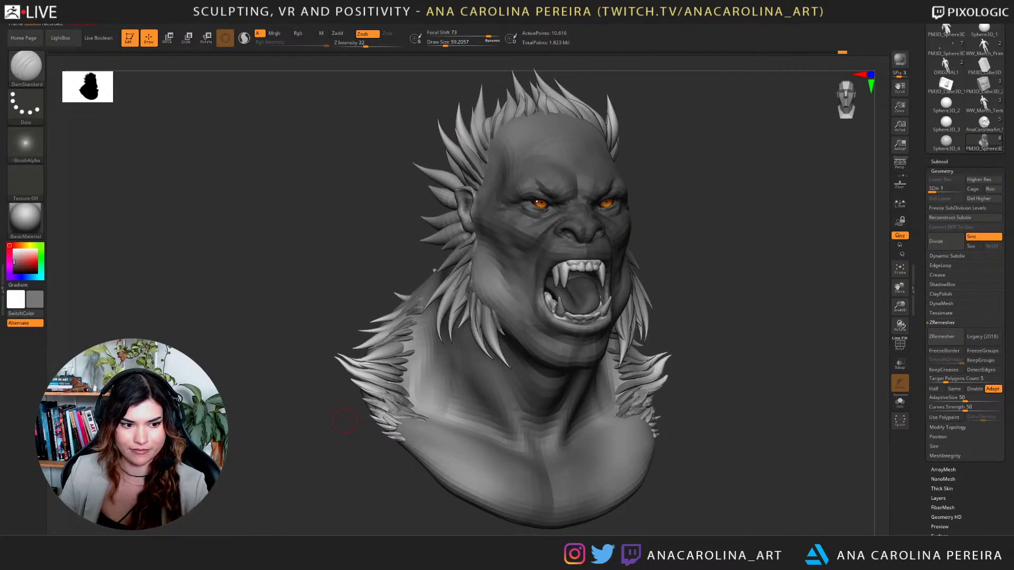
{"action": "right_click_drag", "start_coordinate": [345, 421], "coordinate": [689, 413], "text": "shift"}
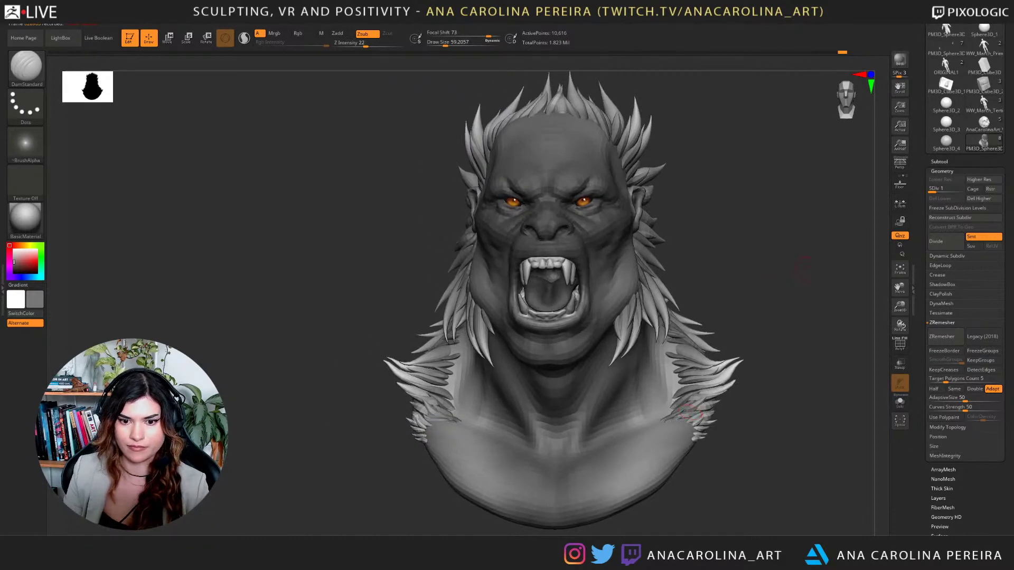
{"action": "mouse_move", "coordinate": [804, 271]}
{"action": "left_mouse_down"}
{"action": "mouse_move", "coordinate": [734, 282]}
{"action": "mouse_move", "coordinate": [797, 304]}
{"action": "left_mouse_up"}
{"action": "key", "text": "d"}
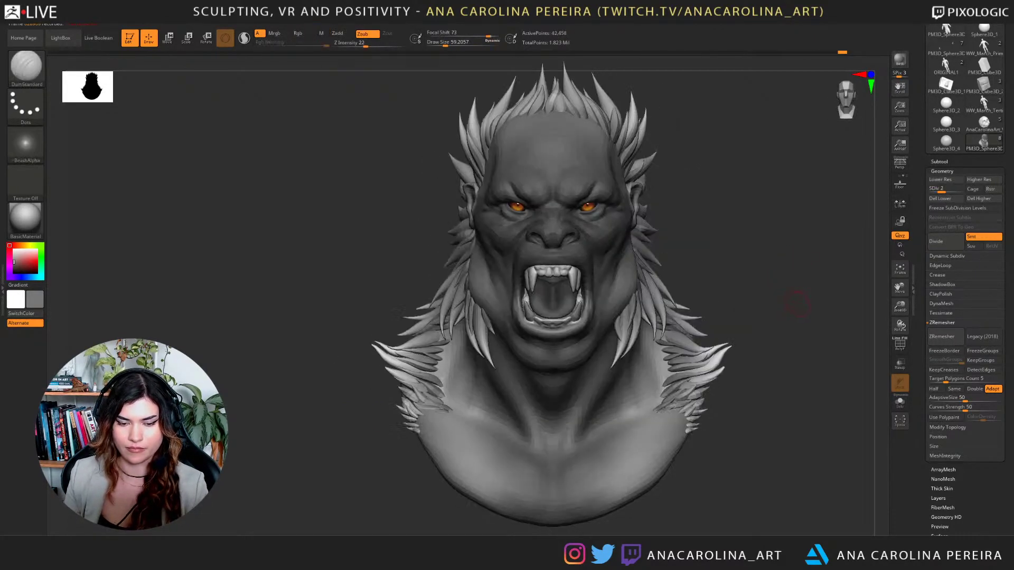
{"action": "mouse_move", "coordinate": [797, 303]}
{"action": "right_mouse_down"}
{"action": "mouse_move", "coordinate": [813, 284]}
{"action": "mouse_move", "coordinate": [781, 294]}
{"action": "right_mouse_up"}
Sculpt the pit of the neck between the collarbones with the ClayBuildup brush at a draw size of about 101.
{"action": "key", "text": "b"}
{"action": "key", "text": "c"}
{"action": "key", "text": "b"}
{"action": "key", "text": "space"}
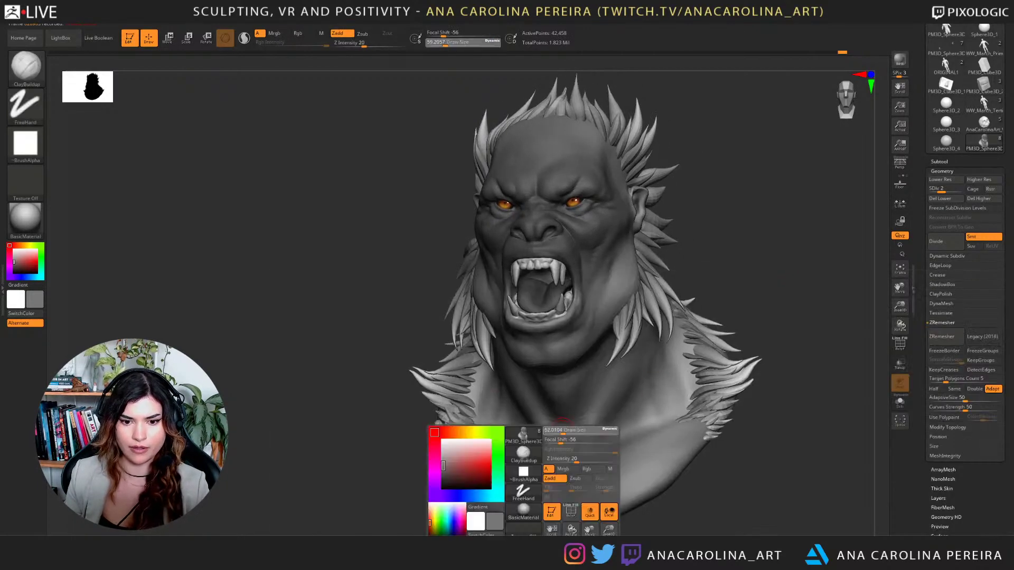
{"action": "left_click_drag", "start_coordinate": [563, 430], "coordinate": [567, 447]}
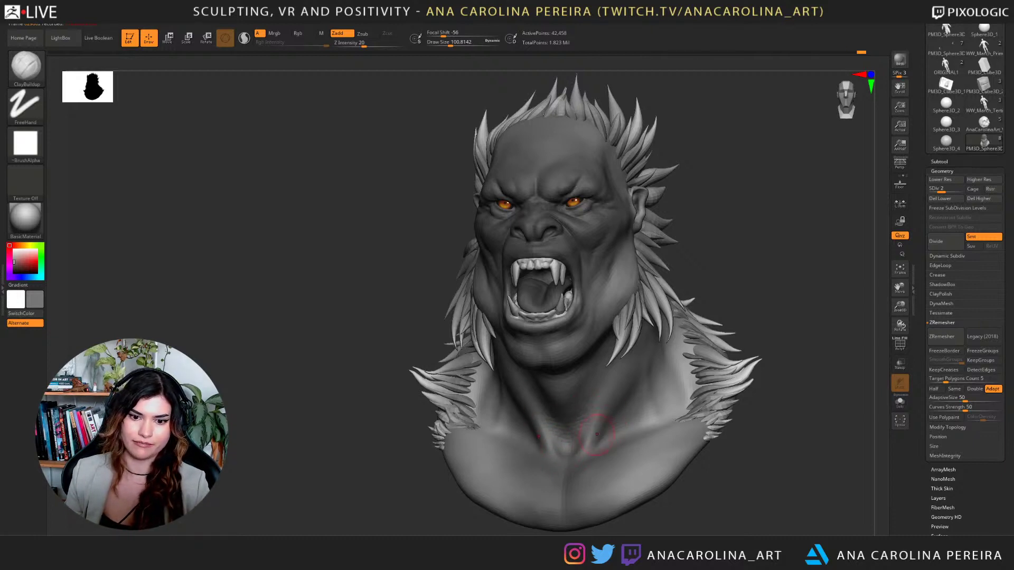
Build up the neck muscles above the collarbones with the ClayBuildup brush at draw sizes of about 158 and 192.
{"action": "key", "text": "bracketright"}
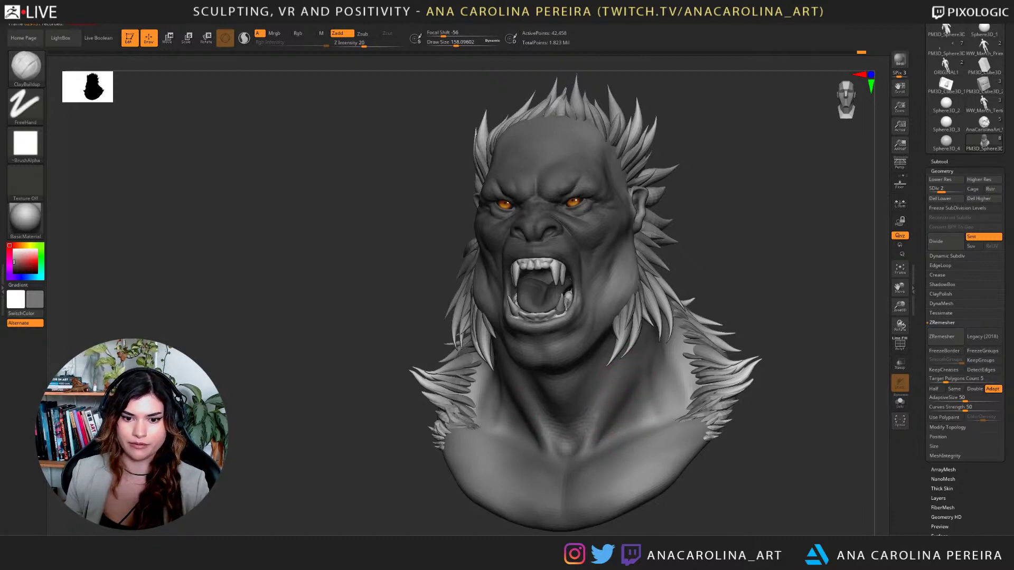
{"action": "mouse_move", "coordinate": [692, 262]}
{"action": "left_mouse_down"}
{"action": "mouse_move", "coordinate": [738, 302]}
{"action": "mouse_move", "coordinate": [681, 316]}
{"action": "left_mouse_up"}
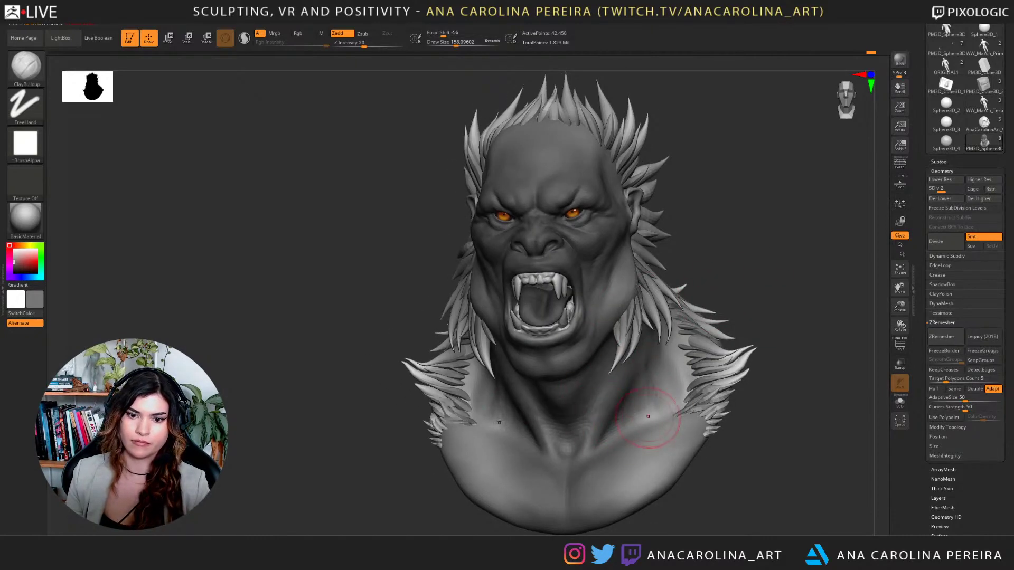
{"action": "key", "text": "space"}
{"action": "left_click_drag", "start_coordinate": [635, 373], "coordinate": [638, 369]}
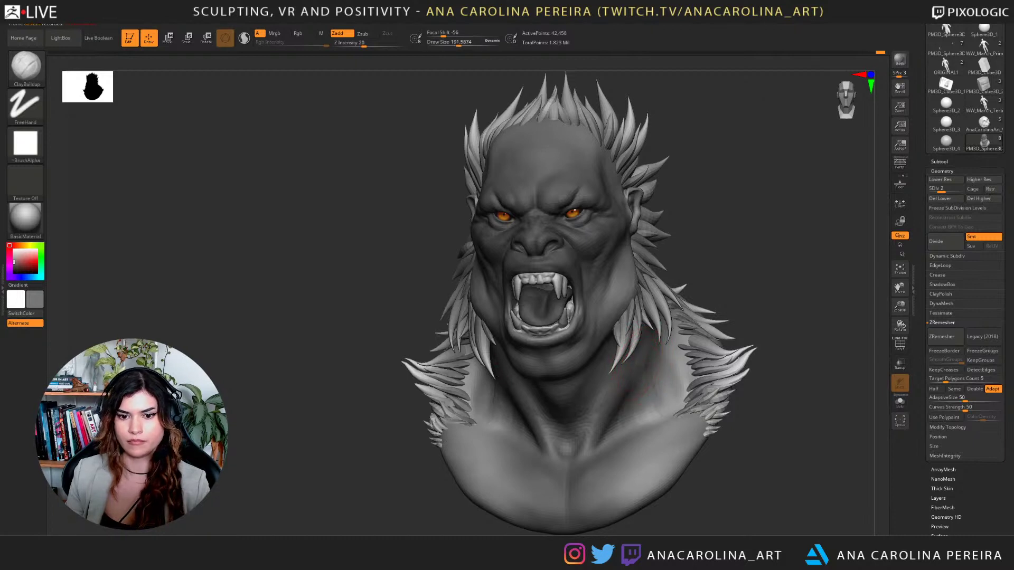
Smooth the side of the neck and raise the body to subdivision level 3.
{"action": "right_click_drag", "start_coordinate": [682, 336], "coordinate": [743, 329]}
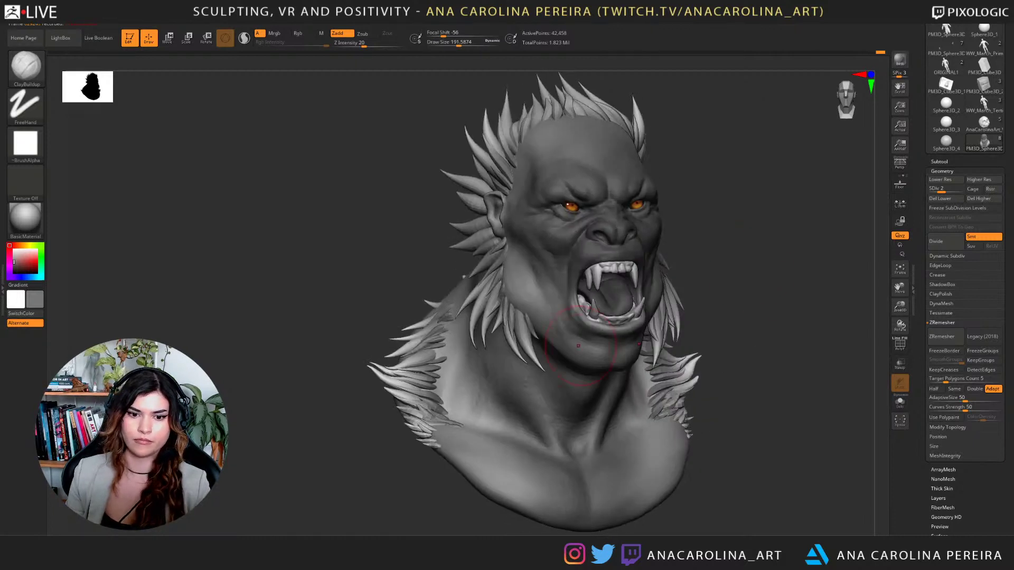
{"action": "left_click_drag", "start_coordinate": [517, 388], "coordinate": [533, 404], "text": "shift"}
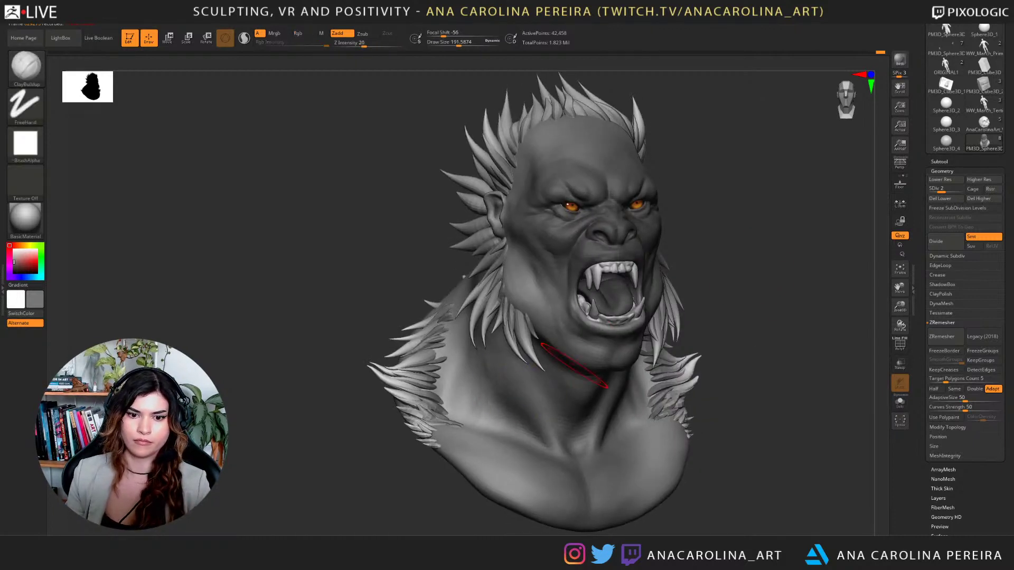
{"action": "key", "text": "d"}
{"action": "mouse_move", "coordinate": [740, 348]}
{"action": "right_mouse_down"}
{"action": "mouse_move", "coordinate": [676, 345]}
{"action": "mouse_move", "coordinate": [673, 264]}
{"action": "mouse_move", "coordinate": [628, 266]}
{"action": "right_mouse_up"}
{"action": "key", "text": "f"}
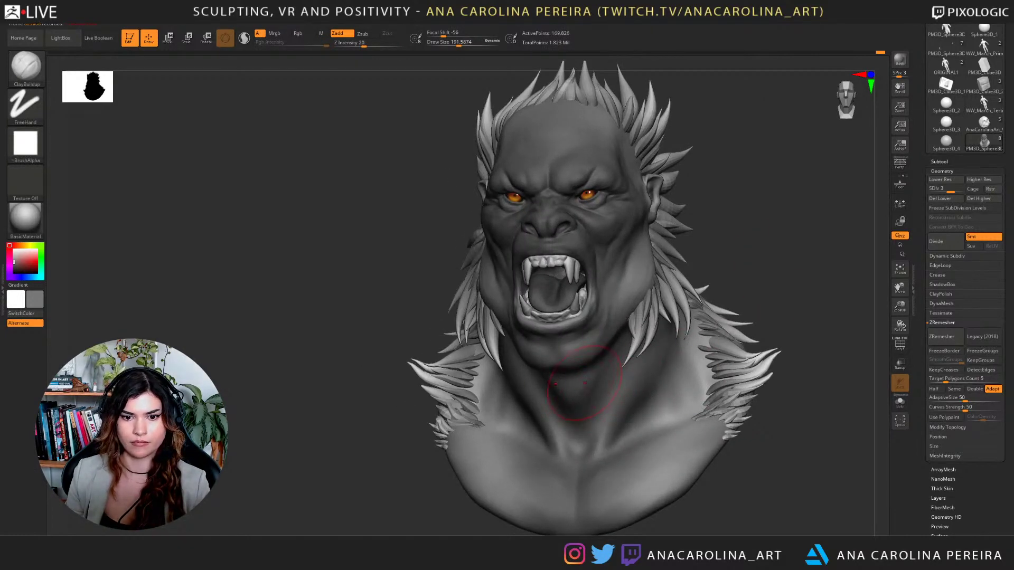
Smooth the shoulder, lower the body to subdivision level 2, and carve above the collarbone with the DamStandard brush at a draw size of about 251.
{"action": "right_click_drag", "start_coordinate": [739, 364], "coordinate": [674, 367]}
{"action": "left_click_drag", "start_coordinate": [686, 380], "coordinate": [706, 391], "text": "shift"}
{"action": "mouse_move", "coordinate": [734, 257]}
{"action": "right_mouse_down"}
{"action": "mouse_move", "coordinate": [796, 253]}
{"action": "mouse_move", "coordinate": [780, 280]}
{"action": "right_mouse_up"}
{"action": "key", "text": "shift+d"}
{"action": "key", "text": "b"}
{"action": "key", "text": "d"}
{"action": "key", "text": "s"}
{"action": "key", "text": "]"}
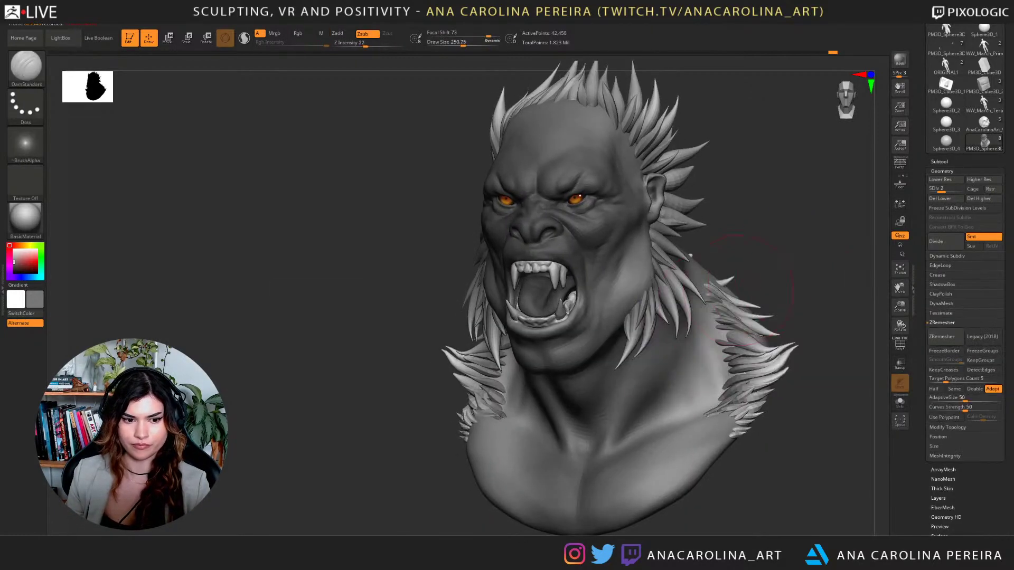
{"action": "mouse_move", "coordinate": [726, 355]}
{"action": "left_mouse_down"}
{"action": "mouse_move", "coordinate": [701, 412]}
{"action": "mouse_move", "coordinate": [651, 440]}
{"action": "left_mouse_up"}
Build up the base of the neck beside the shoulder fur with the ClayBuildup brush at a draw size of about 145, and smooth it.
{"action": "key", "text": "b"}
{"action": "key", "text": "b"}
{"action": "key", "text": "b"}
{"action": "left_click", "coordinate": [713, 361]}
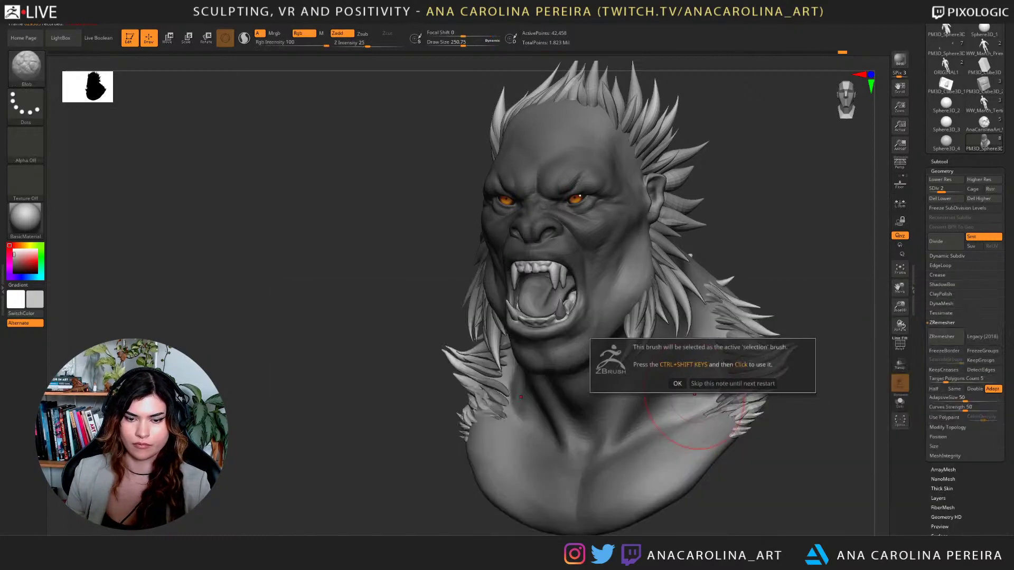
{"action": "left_click", "coordinate": [677, 383]}
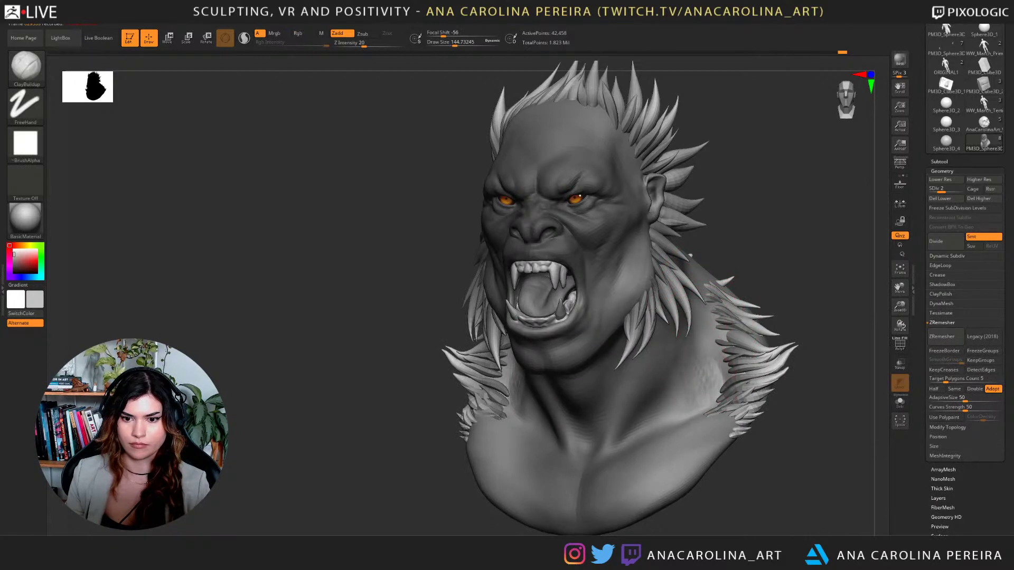
{"action": "left_click_drag", "start_coordinate": [707, 364], "coordinate": [695, 393], "text": "shift"}
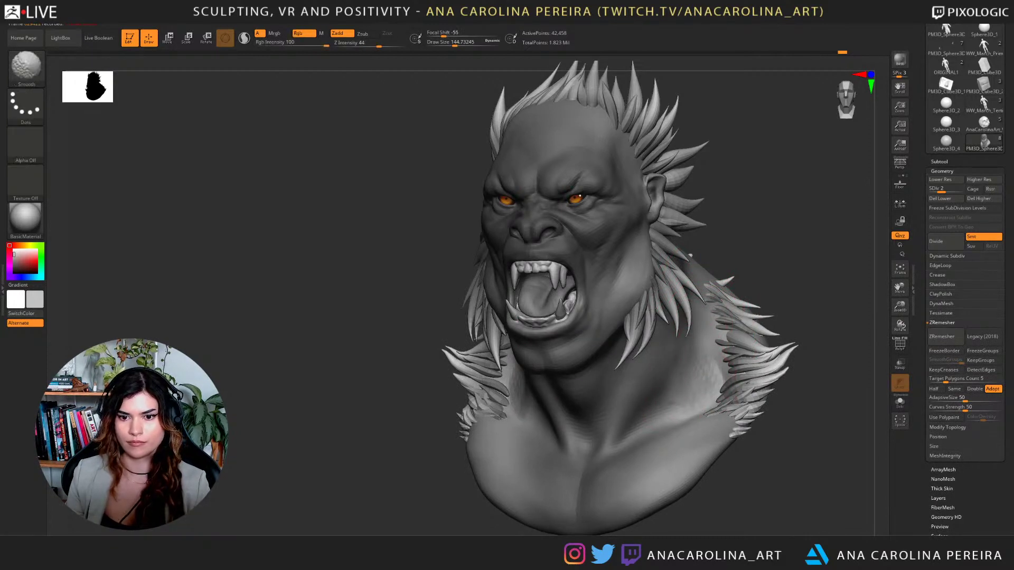
Refine the muscle between neck and shoulder with the ClayBuildup brush at a draw size of about 182, smoothing along the collarbone.
{"action": "key", "text": "space"}
{"action": "left_click_drag", "start_coordinate": [713, 336], "coordinate": [716, 334]}
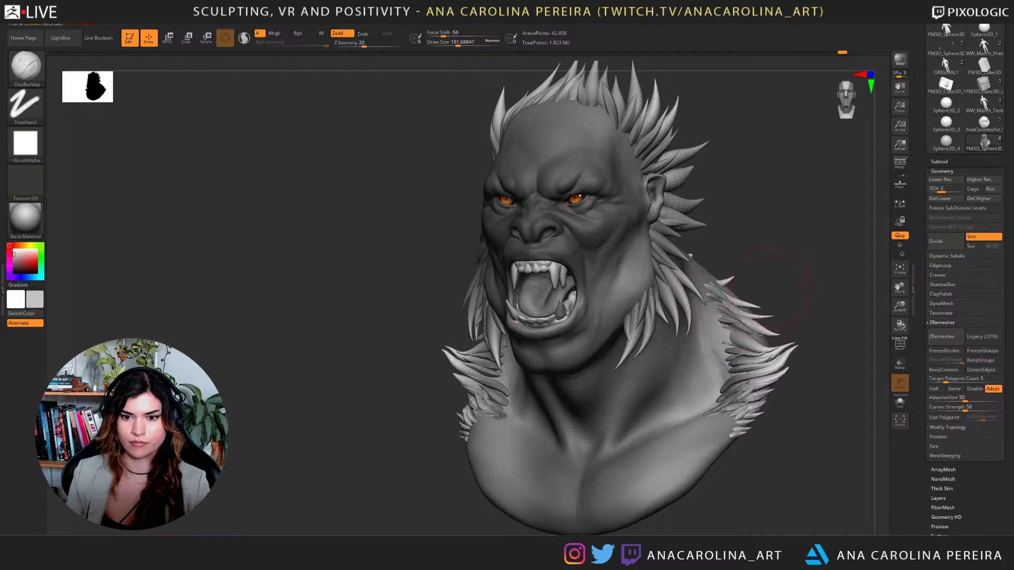
{"action": "mouse_move", "coordinate": [777, 269]}
{"action": "left_mouse_down", "text": "shift"}
{"action": "mouse_move", "coordinate": [802, 275]}
{"action": "mouse_move", "coordinate": [747, 262]}
{"action": "left_mouse_up", "text": "shift"}
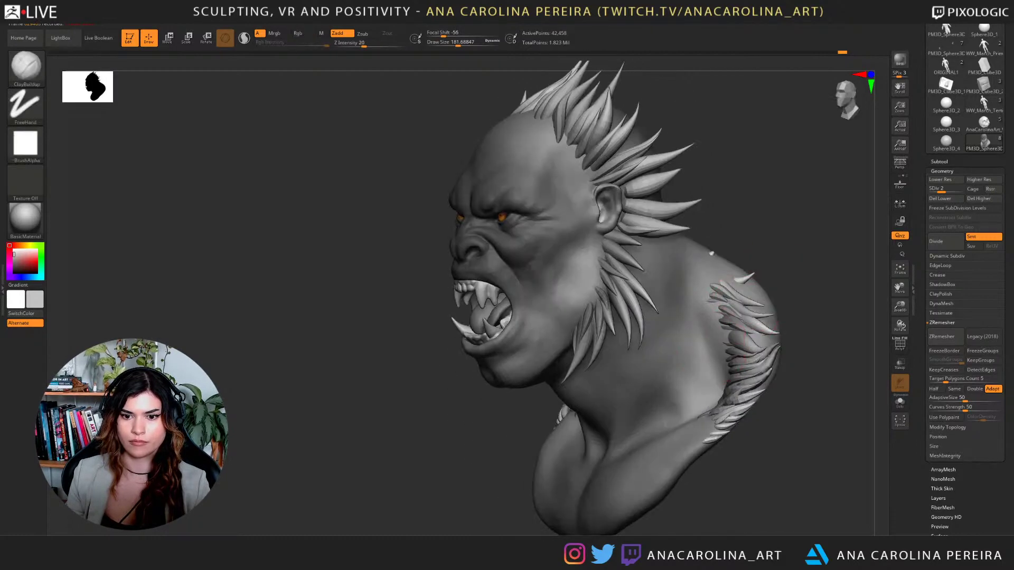
{"action": "left_click_drag", "start_coordinate": [667, 419], "coordinate": [689, 436], "text": "shift"}
{"action": "left_click_drag", "start_coordinate": [792, 264], "coordinate": [801, 265]}
{"action": "left_click_drag", "start_coordinate": [682, 260], "coordinate": [731, 256]}
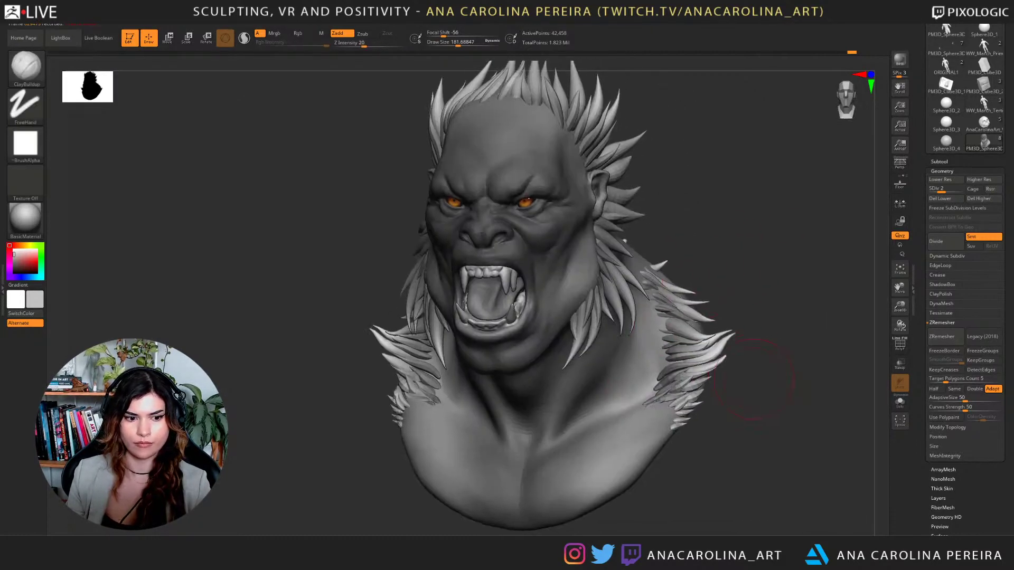
{"action": "mouse_move", "coordinate": [697, 433]}
{"action": "left_mouse_down"}
{"action": "mouse_move", "coordinate": [743, 455]}
{"action": "mouse_move", "coordinate": [739, 418]}
{"action": "mouse_move", "coordinate": [711, 420]}
{"action": "left_mouse_up"}
{"action": "left_click_drag", "start_coordinate": [710, 419], "coordinate": [714, 475], "text": "alt"}
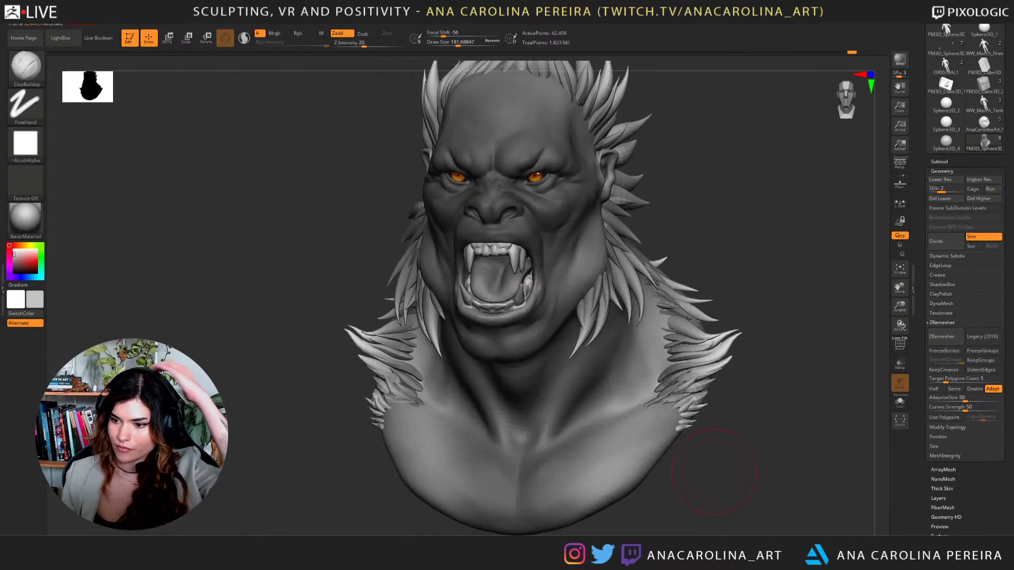
Lower the body to subdivision level 1 and adjust the shoulder shape with the Move brush at a draw size of about 299.
{"action": "key", "text": "shift+d"}
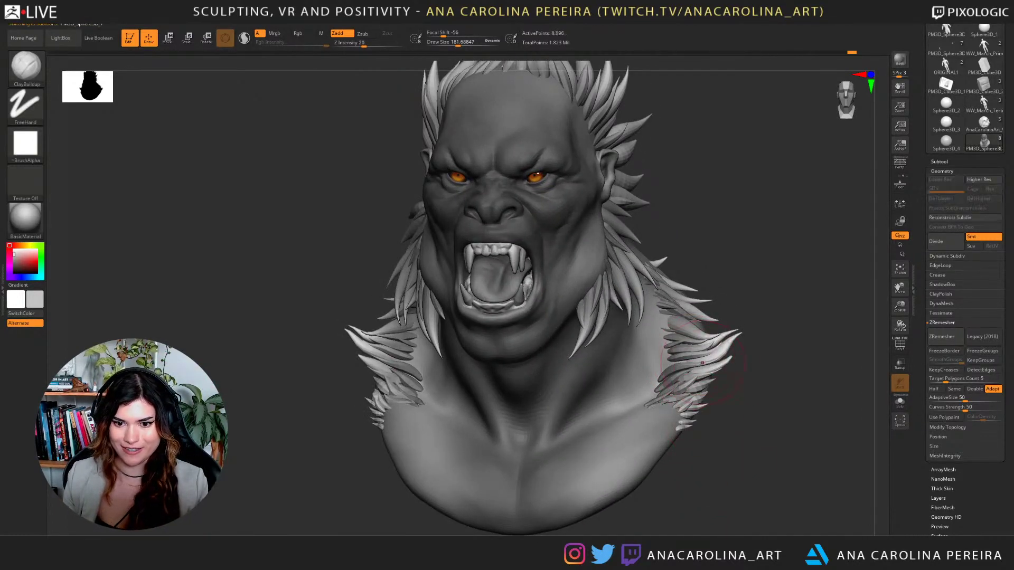
{"action": "key", "text": "b"}
{"action": "key", "text": "m"}
{"action": "key", "text": "v"}
{"action": "left_click_drag", "start_coordinate": [766, 402], "coordinate": [725, 370]}
{"action": "key", "text": "space"}
{"action": "left_click_drag", "start_coordinate": [731, 332], "coordinate": [755, 322]}
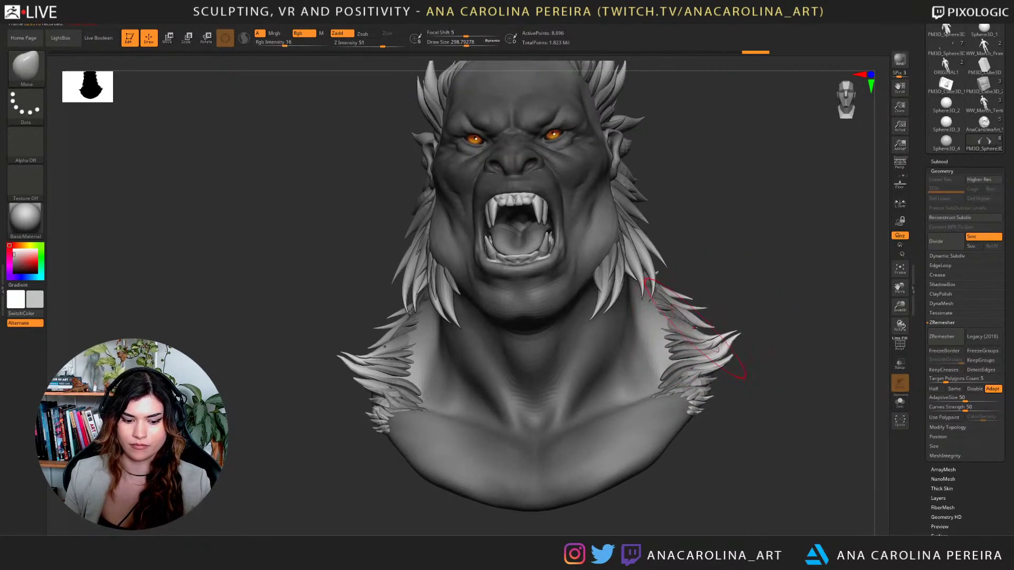
Reshape the neck and shoulder silhouette from several angles with the Move brush at draw sizes of about 437 and 182.
{"action": "key", "text": "space"}
{"action": "mouse_move", "coordinate": [690, 331]}
{"action": "left_mouse_down"}
{"action": "mouse_move", "coordinate": [705, 323]}
{"action": "mouse_move", "coordinate": [698, 346]}
{"action": "left_mouse_up"}
{"action": "mouse_move", "coordinate": [768, 338]}
{"action": "left_mouse_down"}
{"action": "mouse_move", "coordinate": [703, 317]}
{"action": "mouse_move", "coordinate": [677, 285]}
{"action": "left_mouse_up"}
{"action": "left_click_drag", "start_coordinate": [766, 296], "coordinate": [764, 341]}
{"action": "left_click_drag", "start_coordinate": [681, 301], "coordinate": [687, 293]}
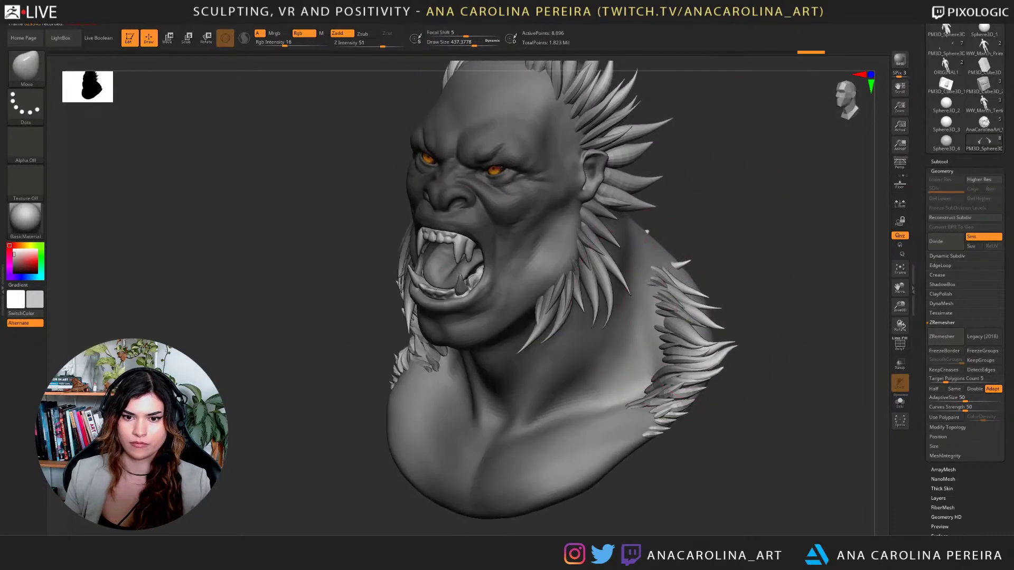
{"action": "mouse_move", "coordinate": [755, 306]}
{"action": "left_mouse_down"}
{"action": "mouse_move", "coordinate": [797, 309]}
{"action": "mouse_move", "coordinate": [799, 293]}
{"action": "left_mouse_up"}
{"action": "left_click_drag", "start_coordinate": [690, 294], "coordinate": [686, 299]}
{"action": "left_click_drag", "start_coordinate": [776, 322], "coordinate": [803, 309]}
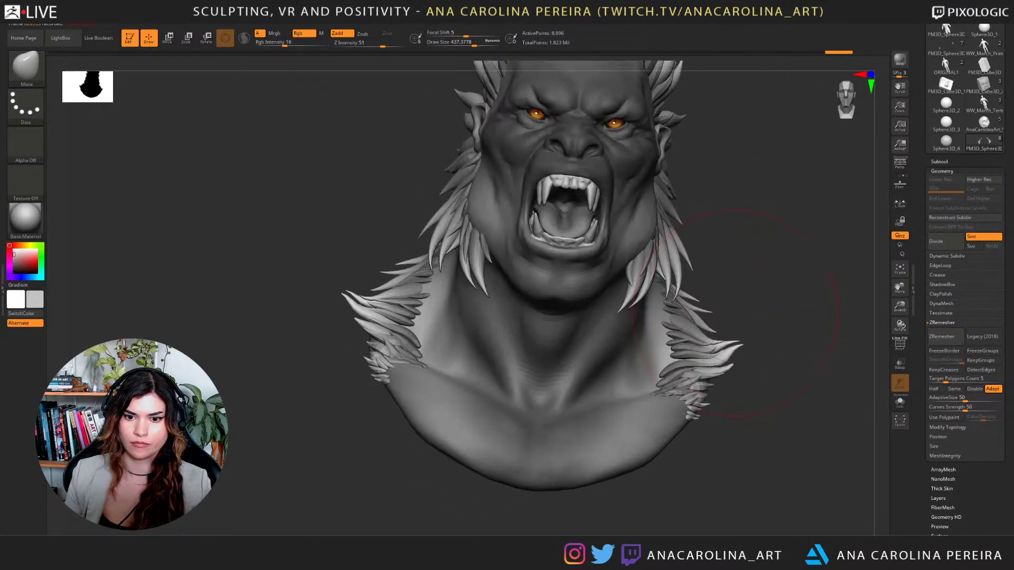
{"action": "mouse_move", "coordinate": [682, 376]}
{"action": "left_mouse_down"}
{"action": "mouse_move", "coordinate": [669, 378]}
{"action": "mouse_move", "coordinate": [675, 342]}
{"action": "left_mouse_up"}
{"action": "key", "text": "space"}
{"action": "left_click", "coordinate": [655, 391]}
{"action": "left_click_drag", "start_coordinate": [749, 300], "coordinate": [777, 269]}
{"action": "left_click_drag", "start_coordinate": [789, 325], "coordinate": [780, 403]}
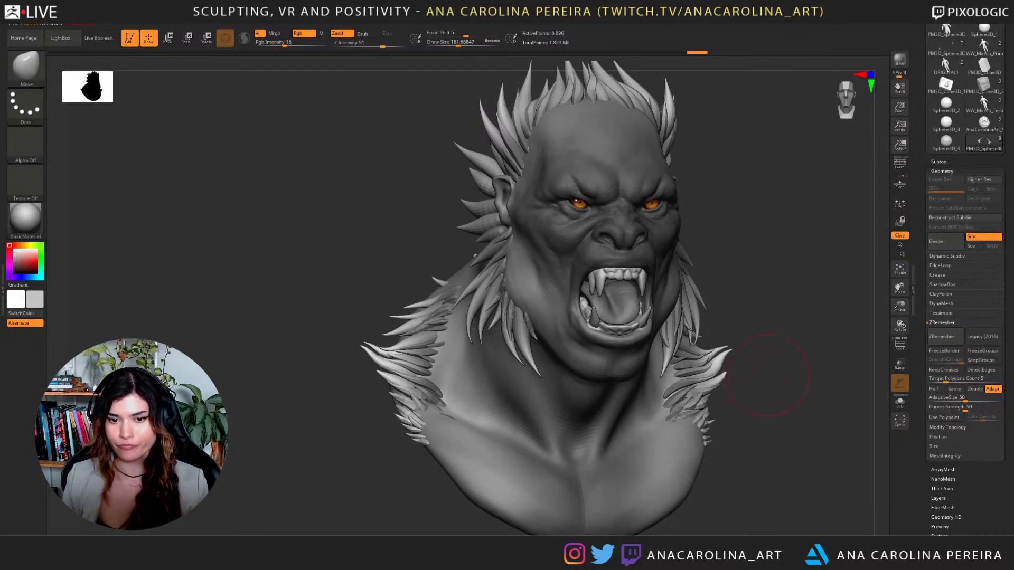
Select the upper teeth and pull down a pointed tooth behind the canine with the Move brush at a draw size of about 51.
{"action": "mouse_move", "coordinate": [765, 369]}
{"action": "left_mouse_down", "text": "shift"}
{"action": "mouse_move", "coordinate": [815, 326]}
{"action": "mouse_move", "coordinate": [758, 321]}
{"action": "mouse_move", "coordinate": [791, 336]}
{"action": "mouse_move", "coordinate": [816, 298]}
{"action": "mouse_move", "coordinate": [839, 301]}
{"action": "mouse_move", "coordinate": [814, 341]}
{"action": "mouse_move", "coordinate": [807, 370]}
{"action": "mouse_move", "coordinate": [819, 367]}
{"action": "left_mouse_up", "text": "shift"}
{"action": "mouse_move", "coordinate": [766, 306]}
{"action": "left_mouse_down", "text": "alt"}
{"action": "mouse_move", "coordinate": [725, 253]}
{"action": "mouse_move", "coordinate": [705, 269]}
{"action": "mouse_move", "coordinate": [724, 255]}
{"action": "left_mouse_up", "text": "alt"}
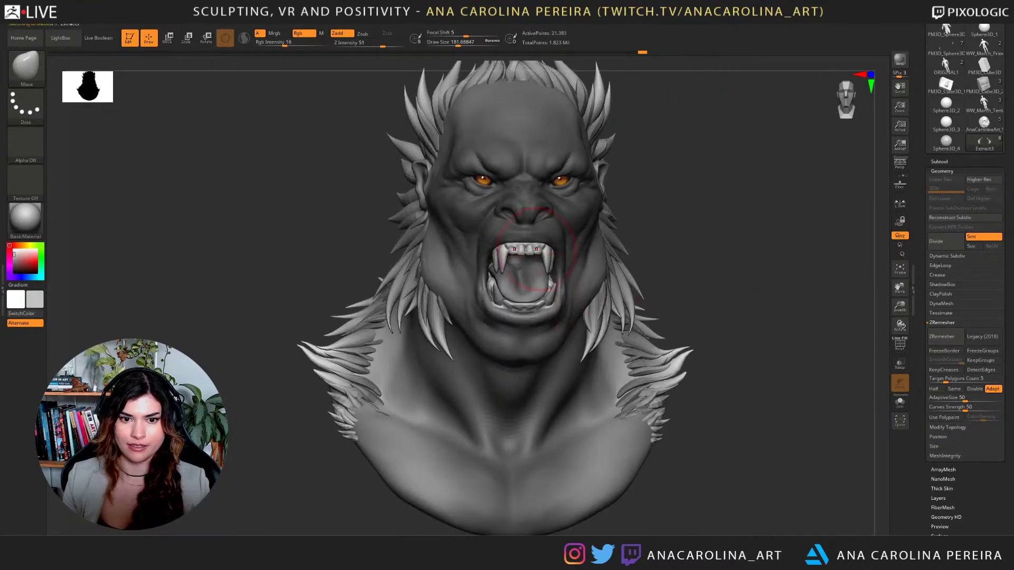
{"action": "mouse_move", "coordinate": [673, 215]}
{"action": "left_mouse_down", "text": "alt"}
{"action": "mouse_move", "coordinate": [673, 264]}
{"action": "mouse_move", "coordinate": [615, 295]}
{"action": "mouse_move", "coordinate": [660, 306]}
{"action": "left_mouse_up", "text": "alt"}
{"action": "key", "text": "space"}
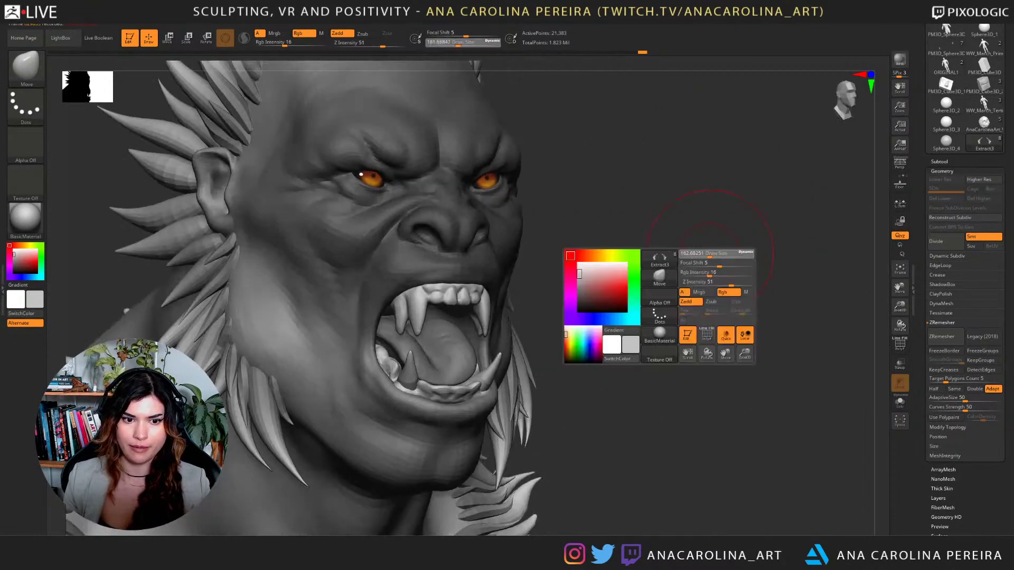
{"action": "left_click_drag", "start_coordinate": [719, 253], "coordinate": [707, 252]}
{"action": "left_click_drag", "start_coordinate": [702, 274], "coordinate": [732, 290]}
{"action": "key", "text": "b"}
{"action": "key", "text": "m"}
{"action": "key", "text": "v"}
{"action": "key", "text": "space"}
{"action": "mouse_move", "coordinate": [483, 304]}
{"action": "left_mouse_down"}
{"action": "mouse_move", "coordinate": [474, 305]}
{"action": "mouse_move", "coordinate": [490, 331]}
{"action": "mouse_move", "coordinate": [488, 323]}
{"action": "left_mouse_up"}
{"action": "key", "text": "space"}
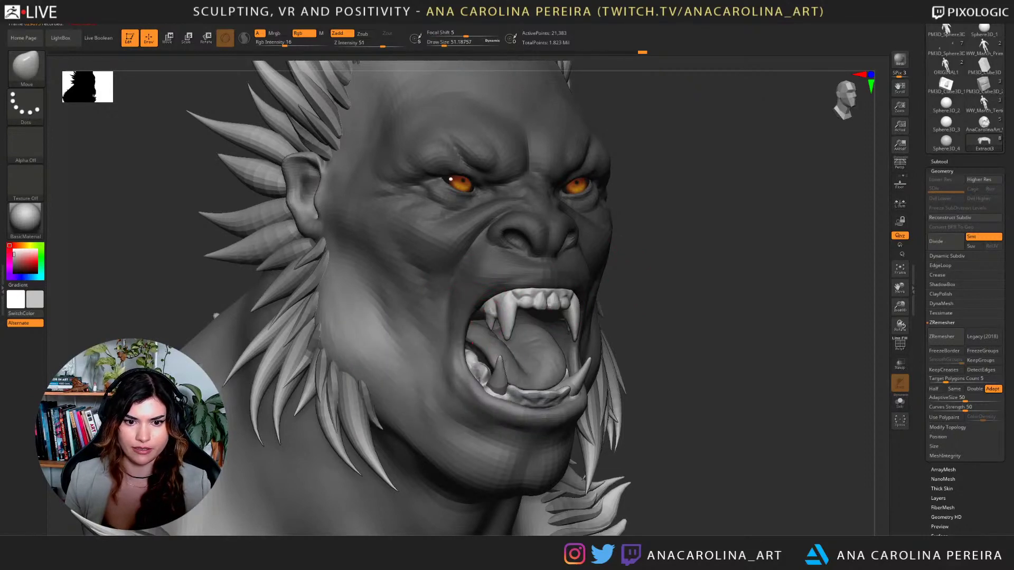
{"action": "left_click_drag", "start_coordinate": [660, 270], "coordinate": [583, 304]}
{"action": "key", "text": "shift"}
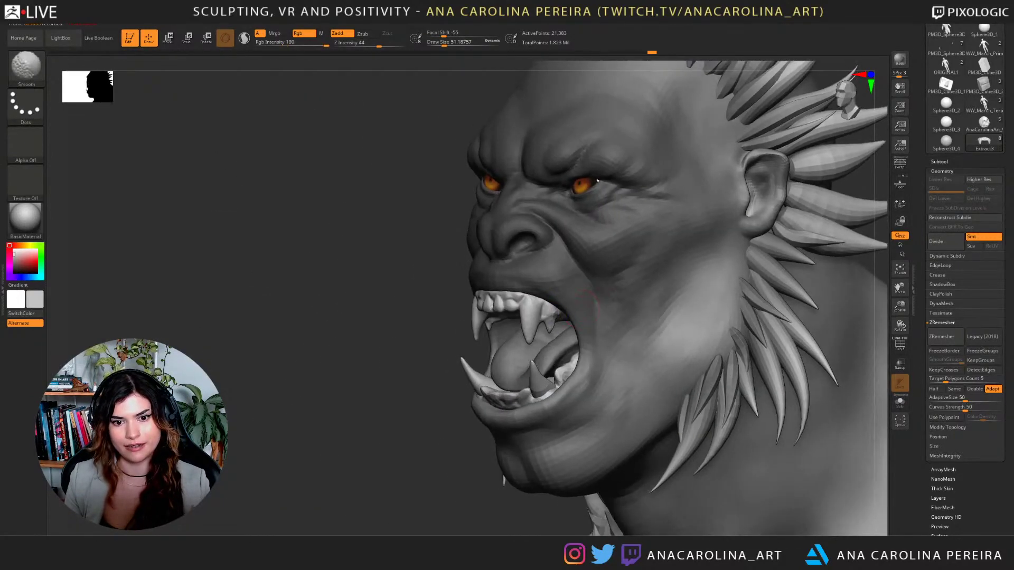
Build up the pointed tooth behind the upper canine with the ClayBuildup brush at a draw size of about 33, and smooth it.
{"action": "key", "text": "b"}
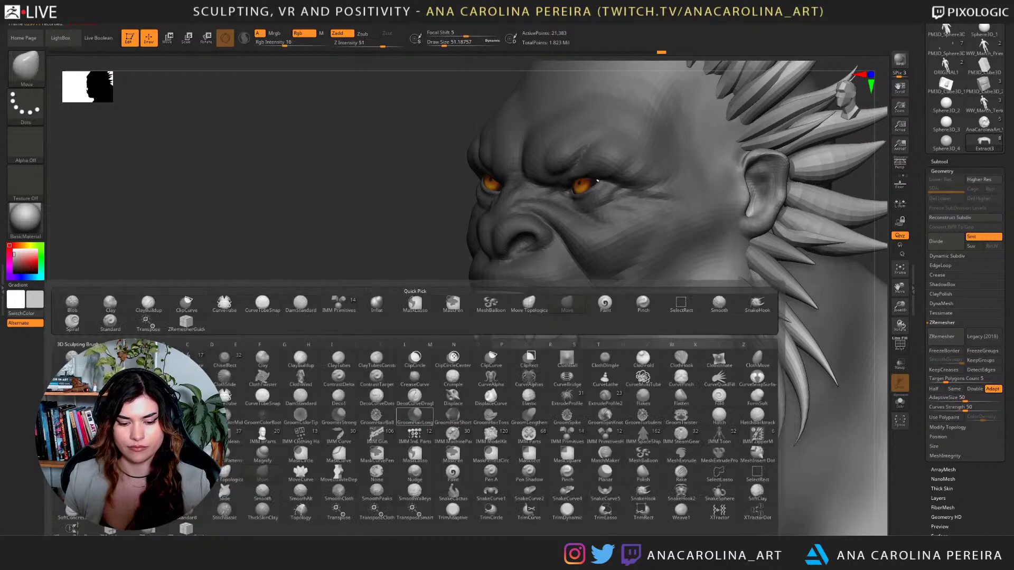
{"action": "key", "text": "c"}
{"action": "key", "text": "b"}
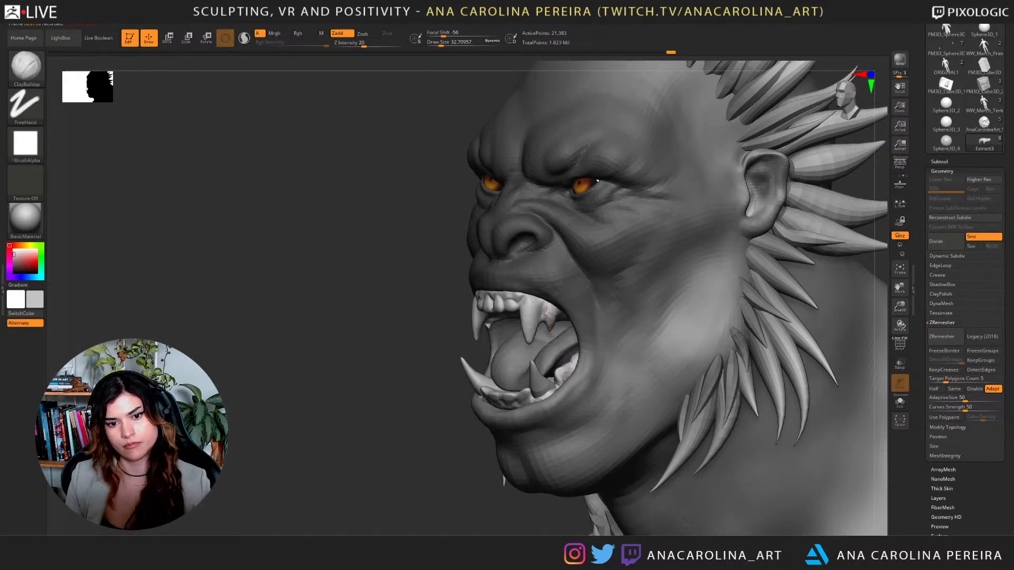
{"action": "left_click_drag", "start_coordinate": [547, 317], "coordinate": [543, 332], "text": "shift"}
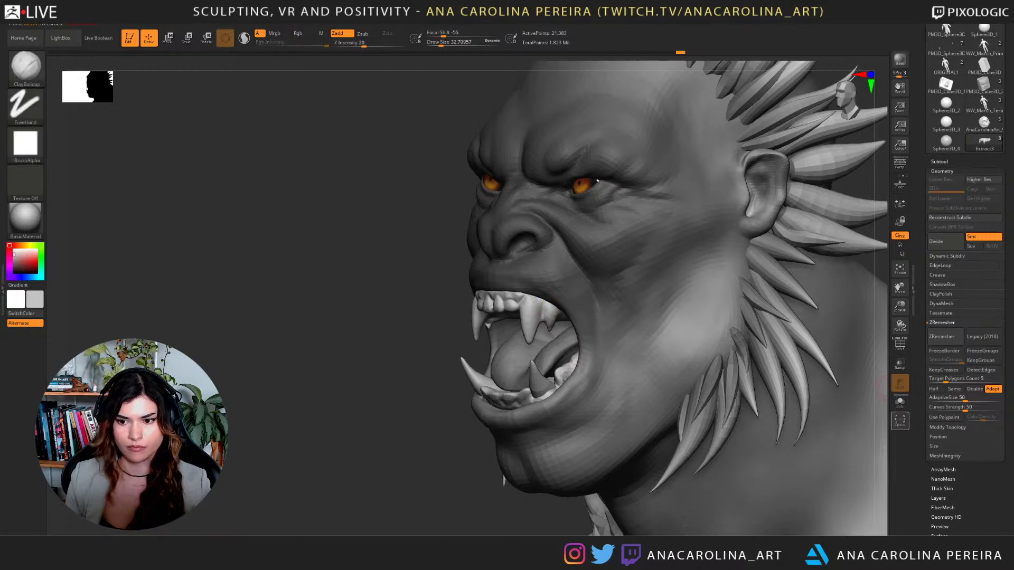
Isolate the upper teeth and build up the gum ridge above the canine and the tooth behind it, smoothing the strokes.
{"action": "left_click", "coordinate": [899, 401]}
{"action": "right_click_drag", "start_coordinate": [585, 315], "coordinate": [589, 349], "text": "ctrl"}
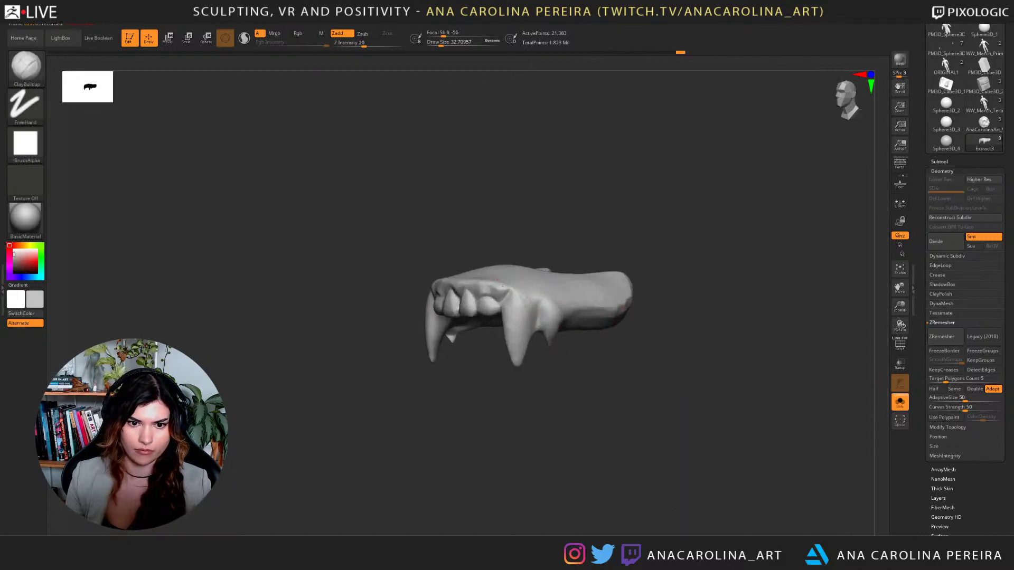
{"action": "mouse_move", "coordinate": [532, 294]}
{"action": "left_mouse_down"}
{"action": "mouse_move", "coordinate": [514, 280]}
{"action": "mouse_move", "coordinate": [523, 288]}
{"action": "left_mouse_up"}
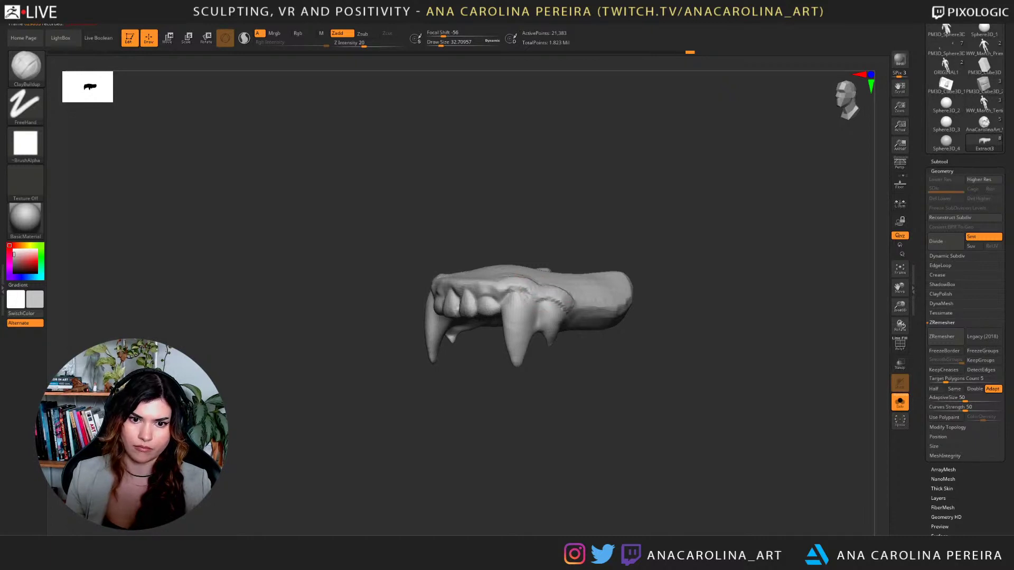
{"action": "key", "text": "shift"}
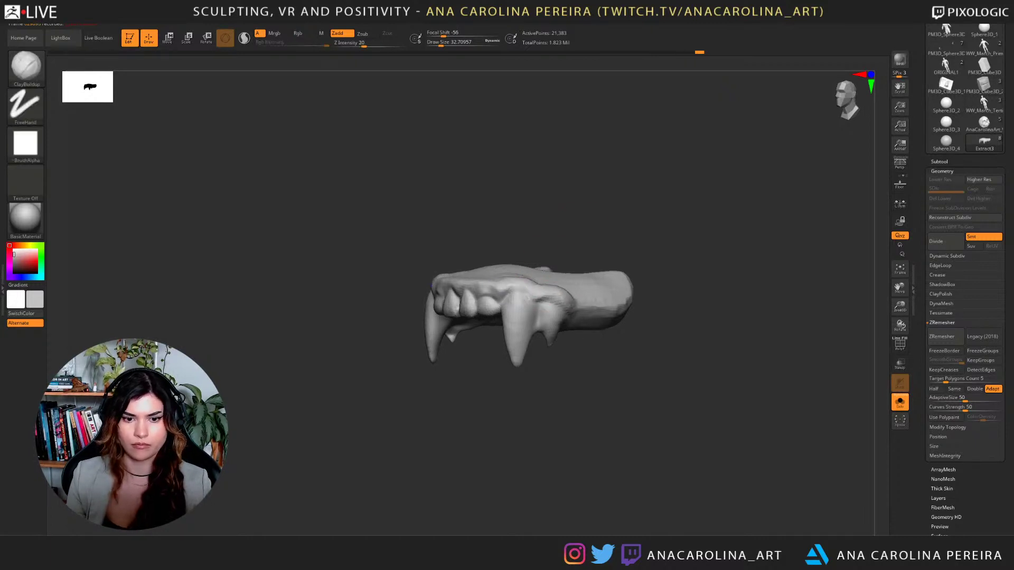
Carve the separations around the upper canine with the DamStandard brush at a draw size of about 33.
{"action": "key", "text": "b"}
{"action": "key", "text": "d"}
{"action": "key", "text": "s"}
{"action": "mouse_move", "coordinate": [503, 306]}
{"action": "left_mouse_down"}
{"action": "mouse_move", "coordinate": [515, 293]}
{"action": "mouse_move", "coordinate": [533, 302]}
{"action": "mouse_move", "coordinate": [537, 327]}
{"action": "left_mouse_up"}
{"action": "left_click_drag", "start_coordinate": [597, 350], "coordinate": [692, 349]}
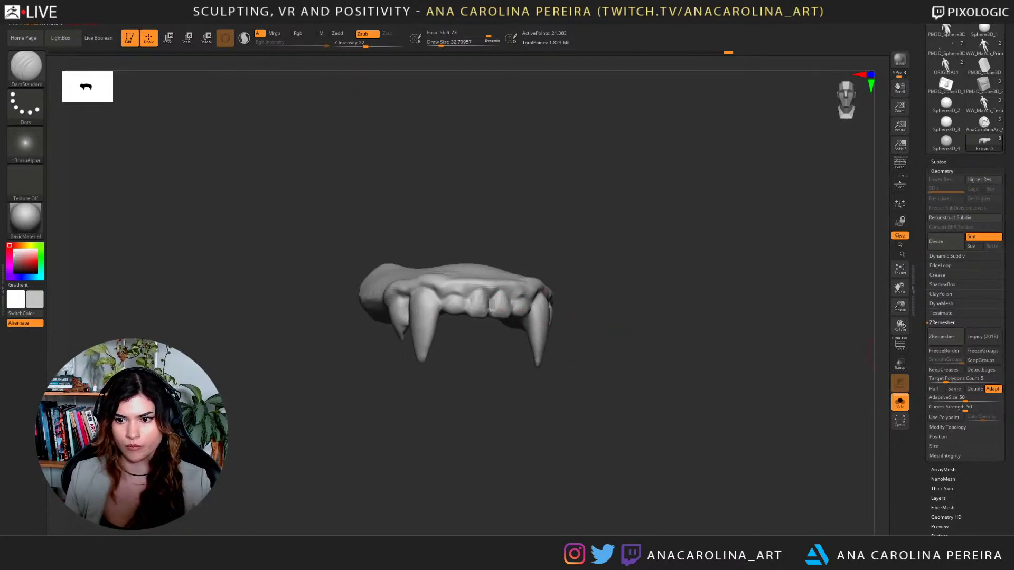
Divide the upper teeth to subdivision level 2 and smooth the base of the canine.
{"action": "left_click", "coordinate": [943, 242]}
{"action": "left_click_drag", "start_coordinate": [634, 334], "coordinate": [607, 335], "text": "shift"}
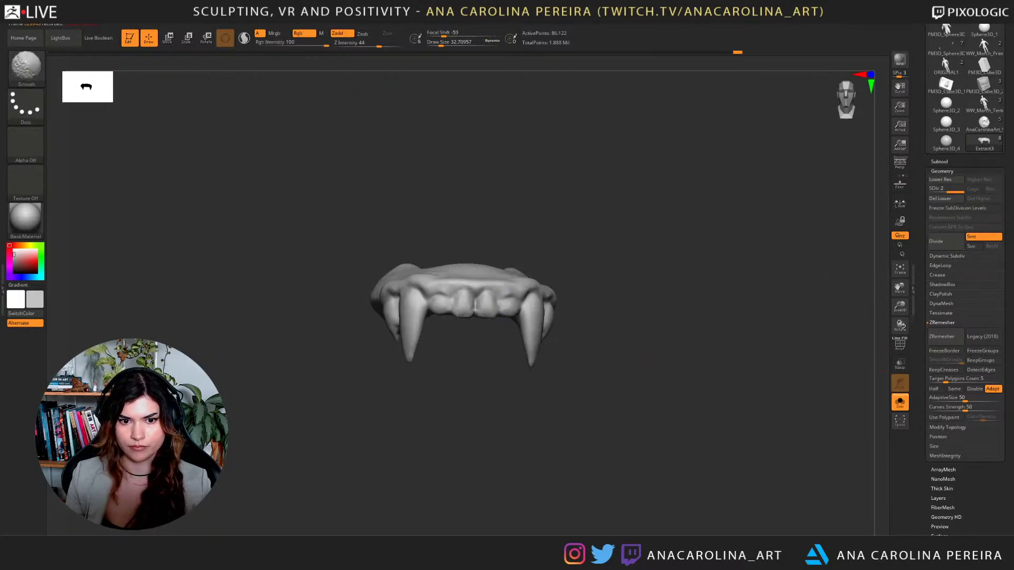
{"action": "left_click_drag", "start_coordinate": [534, 299], "coordinate": [532, 312], "text": "shift"}
Thicken the pointed tooth behind the upper canine with the Inflat brush at a draw size of about 33.
{"action": "mouse_move", "coordinate": [629, 346]}
{"action": "left_mouse_down"}
{"action": "mouse_move", "coordinate": [581, 346]}
{"action": "mouse_move", "coordinate": [582, 362]}
{"action": "mouse_move", "coordinate": [555, 378]}
{"action": "mouse_move", "coordinate": [586, 375]}
{"action": "left_mouse_up"}
{"action": "key", "text": "b"}
{"action": "key", "text": "i"}
{"action": "key", "text": "n"}
{"action": "left_click_drag", "start_coordinate": [443, 366], "coordinate": [424, 364]}
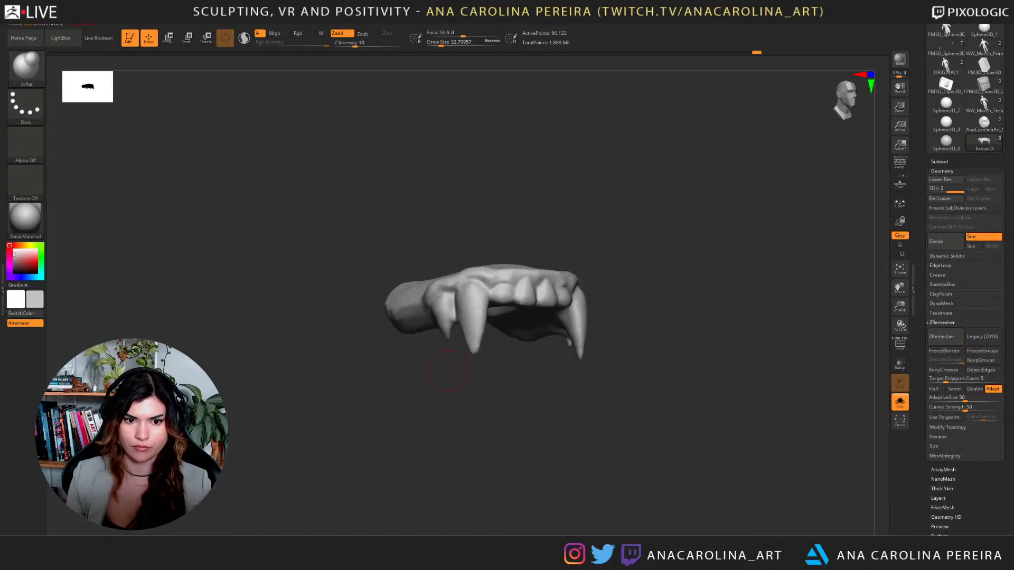
{"action": "left_click_drag", "start_coordinate": [448, 311], "coordinate": [445, 326]}
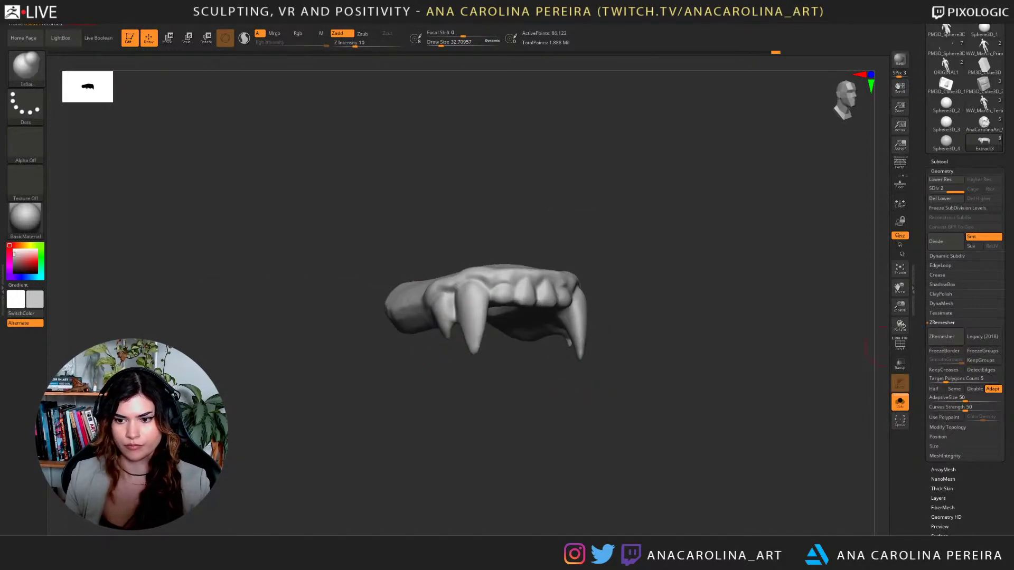
Show the whole bust again and define the upper front teeth with the DamStandard brush at a draw size of about 17.
{"action": "left_click", "coordinate": [900, 402]}
{"action": "left_click_drag", "start_coordinate": [855, 344], "coordinate": [793, 340]}
{"action": "key", "text": "b"}
{"action": "key", "text": "d"}
{"action": "key", "text": "s"}
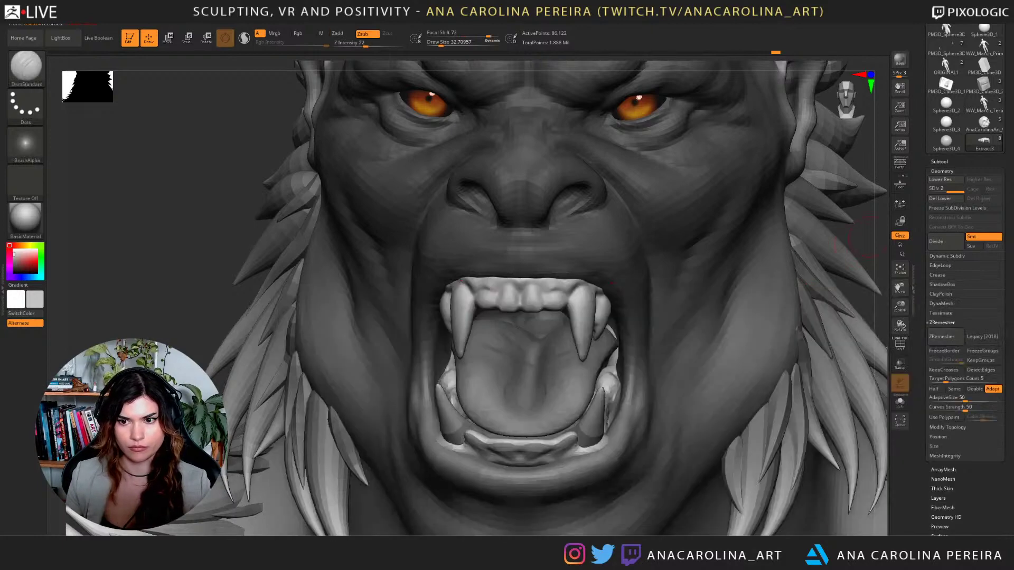
{"action": "left_click_drag", "start_coordinate": [869, 236], "coordinate": [845, 312], "text": "alt"}
{"action": "key", "text": "space"}
{"action": "mouse_move", "coordinate": [592, 339]}
{"action": "left_mouse_down"}
{"action": "mouse_move", "coordinate": [549, 331]}
{"action": "mouse_move", "coordinate": [550, 352]}
{"action": "mouse_move", "coordinate": [570, 315]}
{"action": "mouse_move", "coordinate": [589, 353]}
{"action": "mouse_move", "coordinate": [612, 323]}
{"action": "mouse_move", "coordinate": [632, 355]}
{"action": "left_mouse_up"}
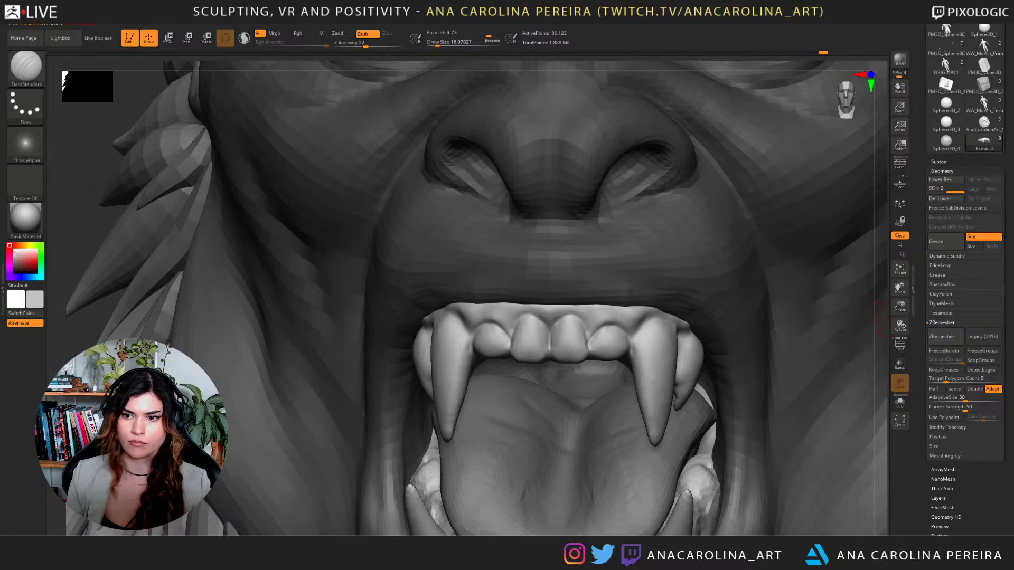
Carve the groove between the upper canine and the tooth behind it with the DamStandard brush, and raise the draw size to about 44.
{"action": "left_click_drag", "start_coordinate": [876, 381], "coordinate": [876, 316], "text": "alt"}
{"action": "mouse_move", "coordinate": [824, 264]}
{"action": "left_mouse_down"}
{"action": "mouse_move", "coordinate": [681, 264]}
{"action": "mouse_move", "coordinate": [681, 372]}
{"action": "left_mouse_up"}
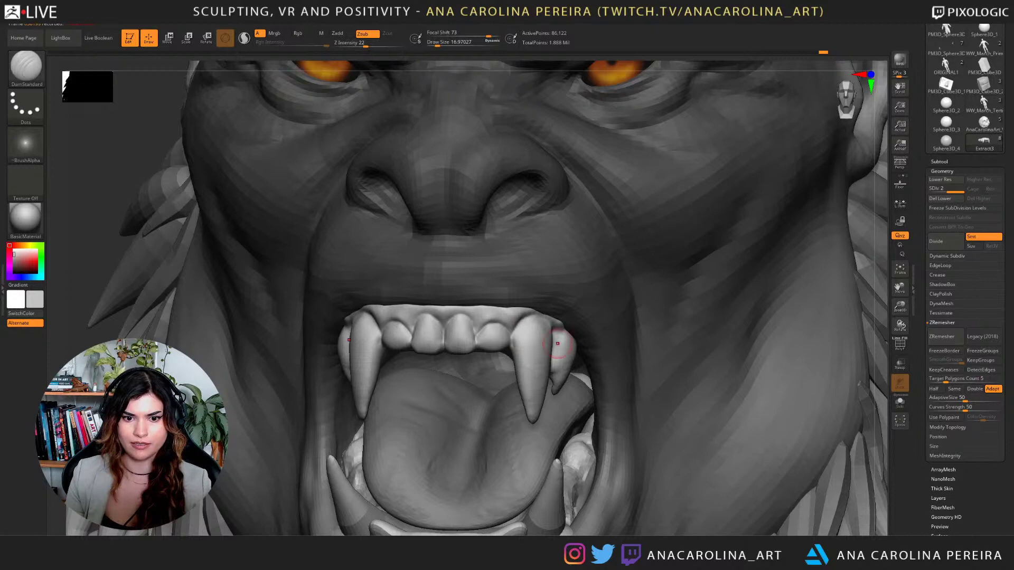
{"action": "right_click_drag", "start_coordinate": [515, 333], "coordinate": [848, 252]}
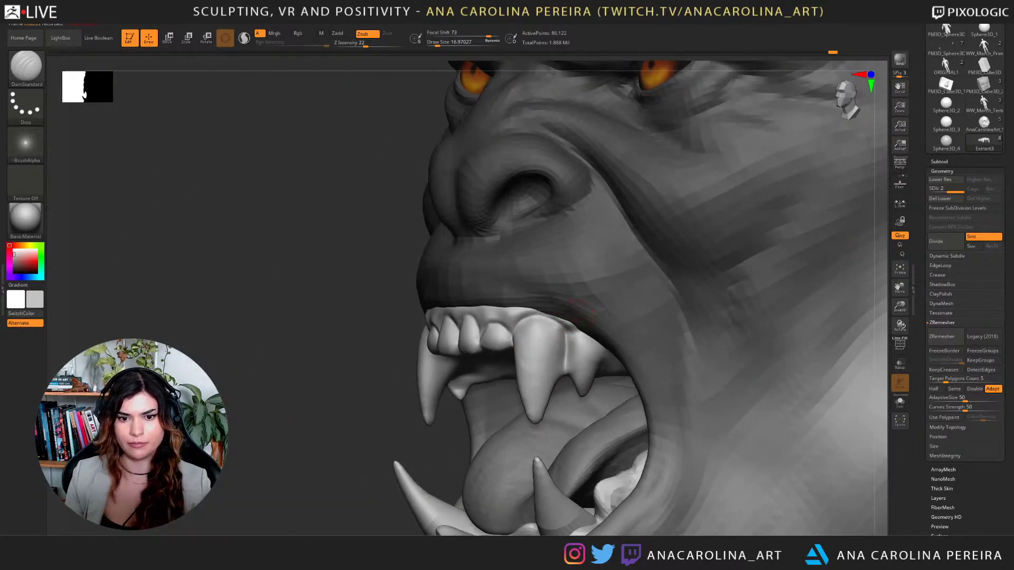
{"action": "mouse_move", "coordinate": [566, 330]}
{"action": "left_mouse_down"}
{"action": "mouse_move", "coordinate": [564, 373]}
{"action": "mouse_move", "coordinate": [566, 344]}
{"action": "left_mouse_up"}
{"action": "key", "text": "space"}
{"action": "left_click_drag", "start_coordinate": [285, 338], "coordinate": [390, 328]}
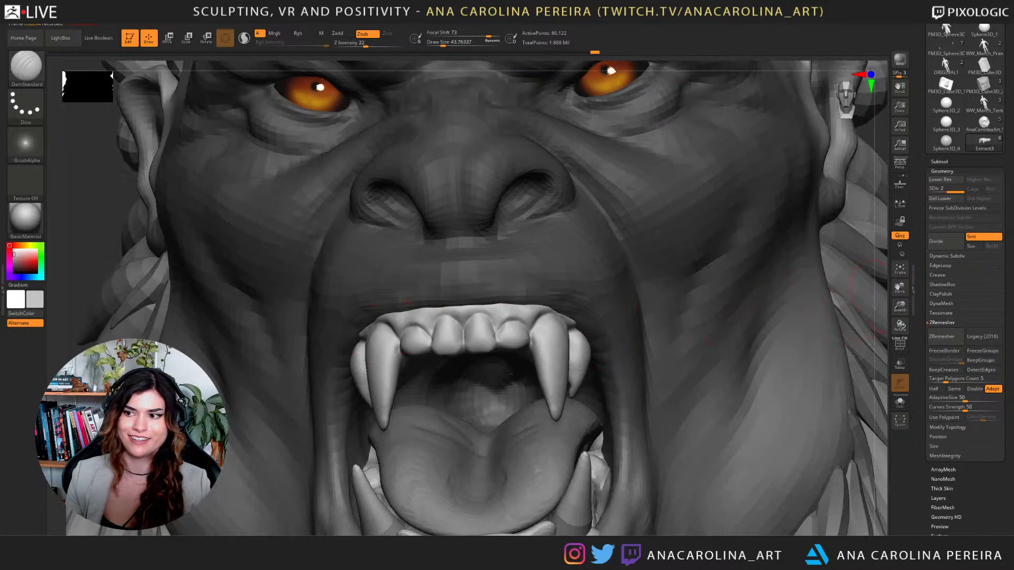
Adjust the shape of the upper front teeth with the Move brush at a draw size of about 39.
{"action": "left_click_drag", "start_coordinate": [877, 293], "coordinate": [823, 222], "text": "alt"}
{"action": "left_click_drag", "start_coordinate": [739, 264], "coordinate": [781, 312]}
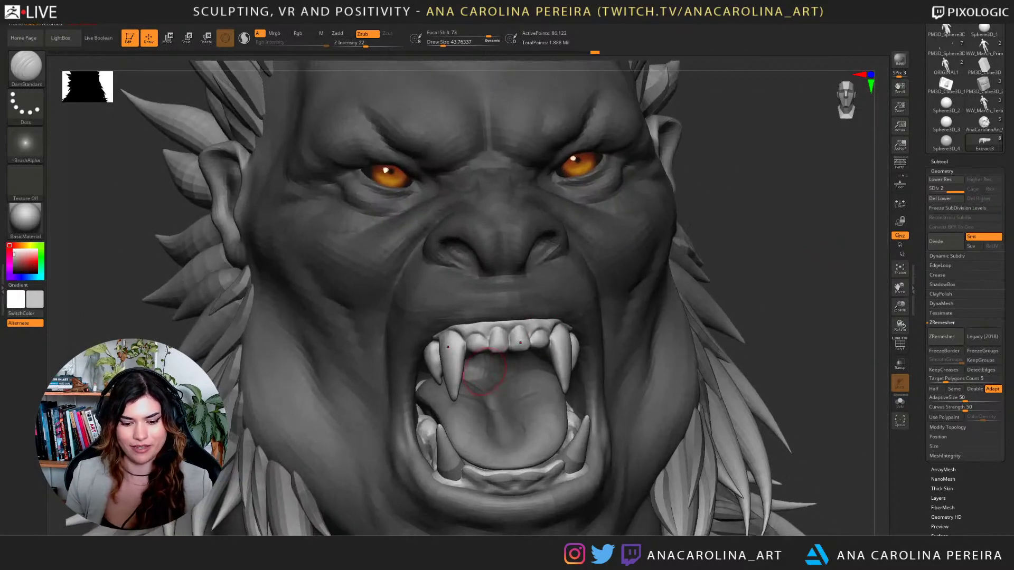
{"action": "key", "text": "b"}
{"action": "key", "text": "m"}
{"action": "key", "text": "v"}
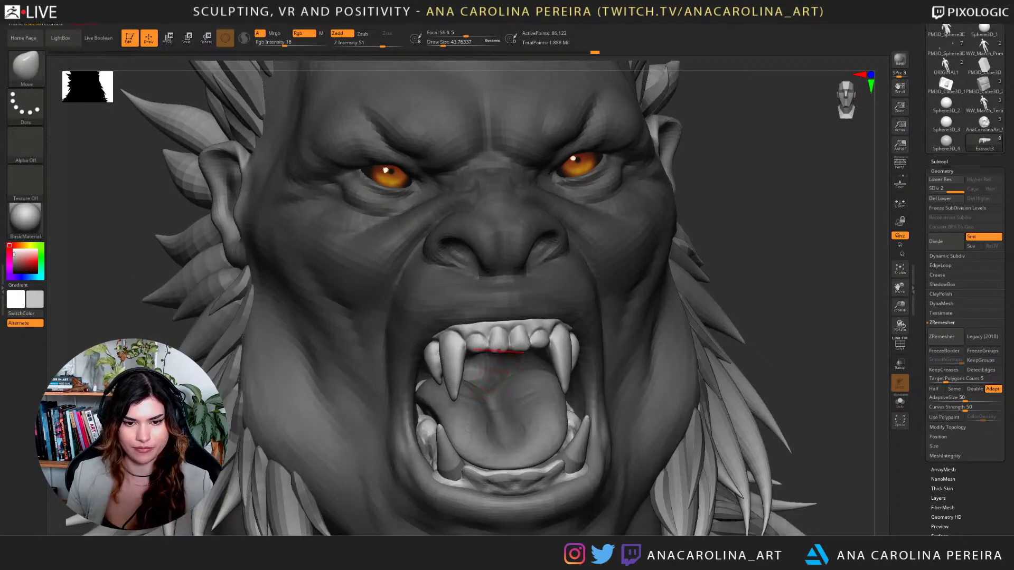
{"action": "right_click_drag", "start_coordinate": [498, 350], "coordinate": [496, 351], "text": "alt"}
{"action": "key", "text": "s"}
{"action": "left_click_drag", "start_coordinate": [496, 351], "coordinate": [541, 342]}
{"action": "right_click_drag", "start_coordinate": [591, 337], "coordinate": [566, 341]}
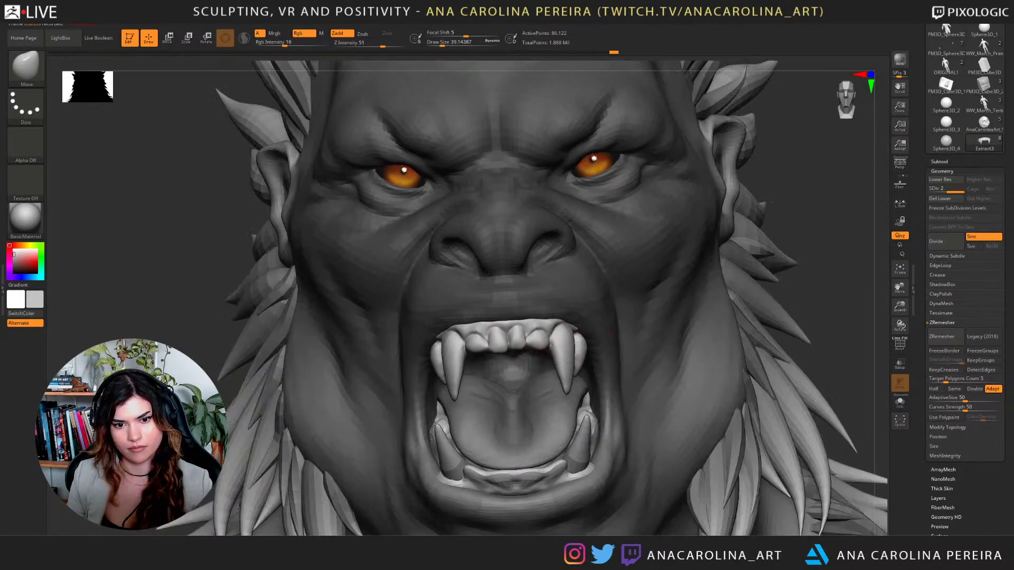
Try building up the upper front teeth with the ClayBuildup brush at a draw size of about 16, and undo the stroke.
{"action": "left_click_drag", "start_coordinate": [832, 227], "coordinate": [813, 111], "text": "alt"}
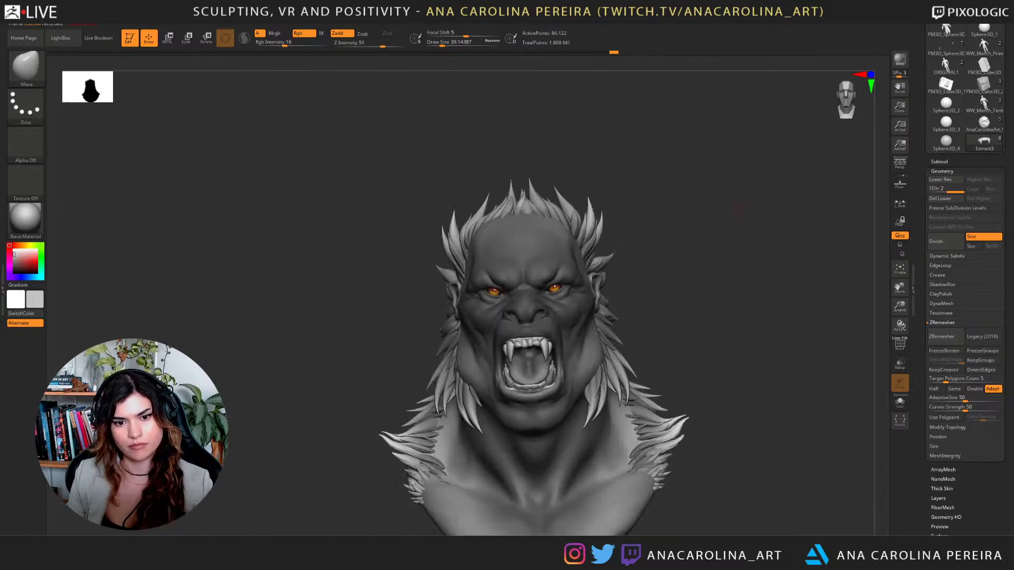
{"action": "left_click_drag", "start_coordinate": [782, 190], "coordinate": [730, 372], "text": "shift"}
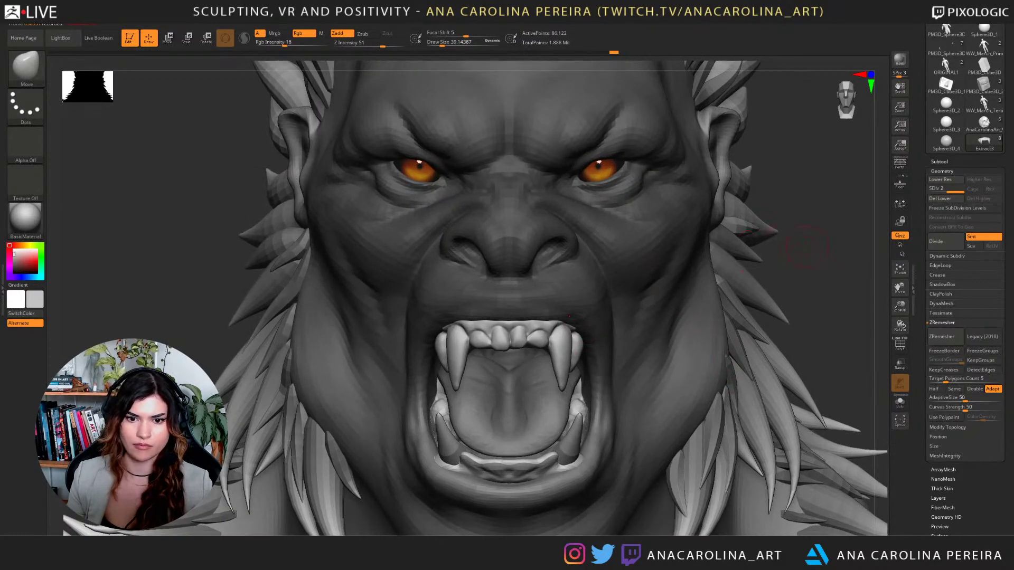
{"action": "key", "text": "b"}
{"action": "key", "text": "c"}
{"action": "key", "text": "b"}
{"action": "key", "text": "space"}
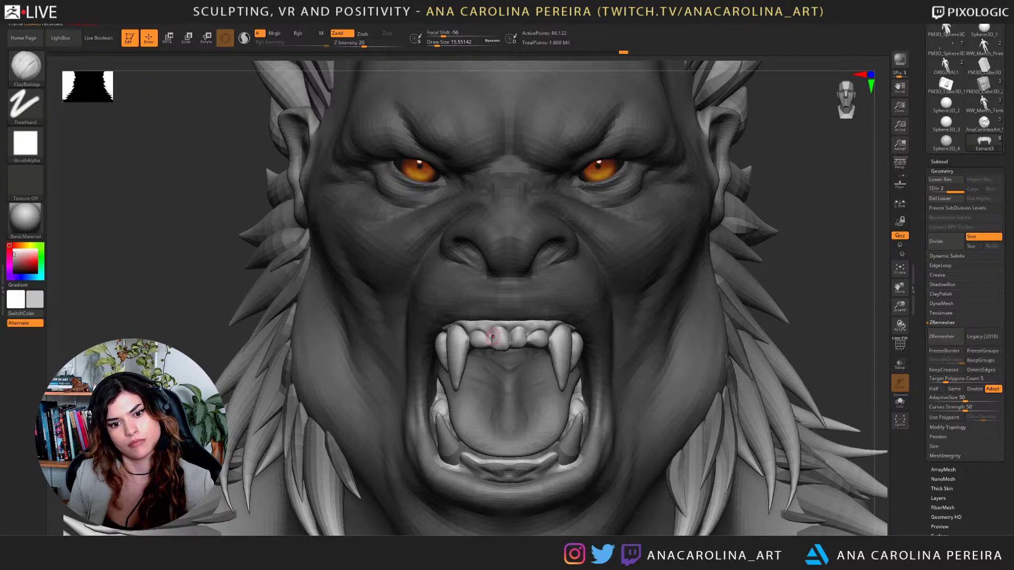
{"action": "key", "text": "ctrl+z"}
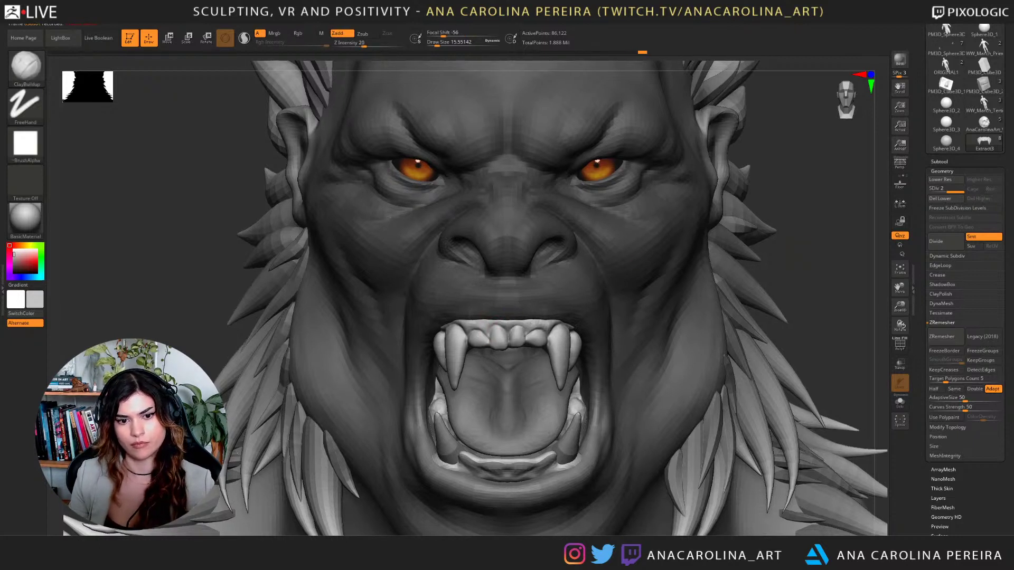
Make the head and body mesh active and check the whole bust from the front and slightly turned views.
{"action": "key", "text": "f"}
{"action": "left_click_drag", "start_coordinate": [741, 198], "coordinate": [761, 246], "text": "alt"}
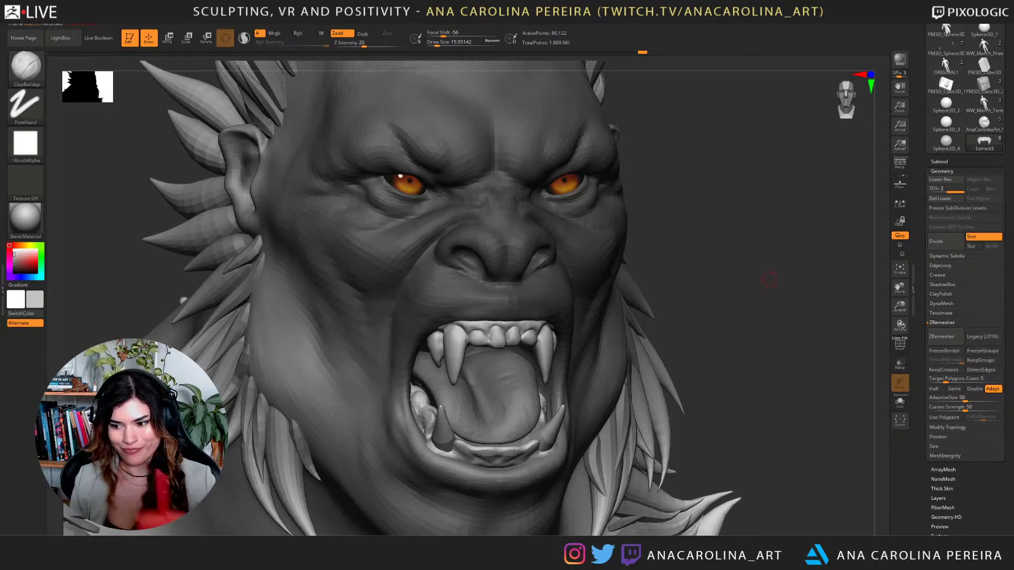
{"action": "left_click_drag", "start_coordinate": [788, 280], "coordinate": [768, 275]}
{"action": "left_click_drag", "start_coordinate": [768, 237], "coordinate": [768, 220], "text": "alt"}
{"action": "mouse_move", "coordinate": [775, 290]}
{"action": "left_mouse_down", "text": "alt"}
{"action": "mouse_move", "coordinate": [729, 224]}
{"action": "mouse_move", "coordinate": [692, 226]}
{"action": "mouse_move", "coordinate": [702, 227]}
{"action": "mouse_move", "coordinate": [702, 371]}
{"action": "mouse_move", "coordinate": [704, 333]}
{"action": "mouse_move", "coordinate": [761, 283]}
{"action": "left_mouse_up", "text": "alt"}
{"action": "left_click_drag", "start_coordinate": [760, 282], "coordinate": [564, 308]}
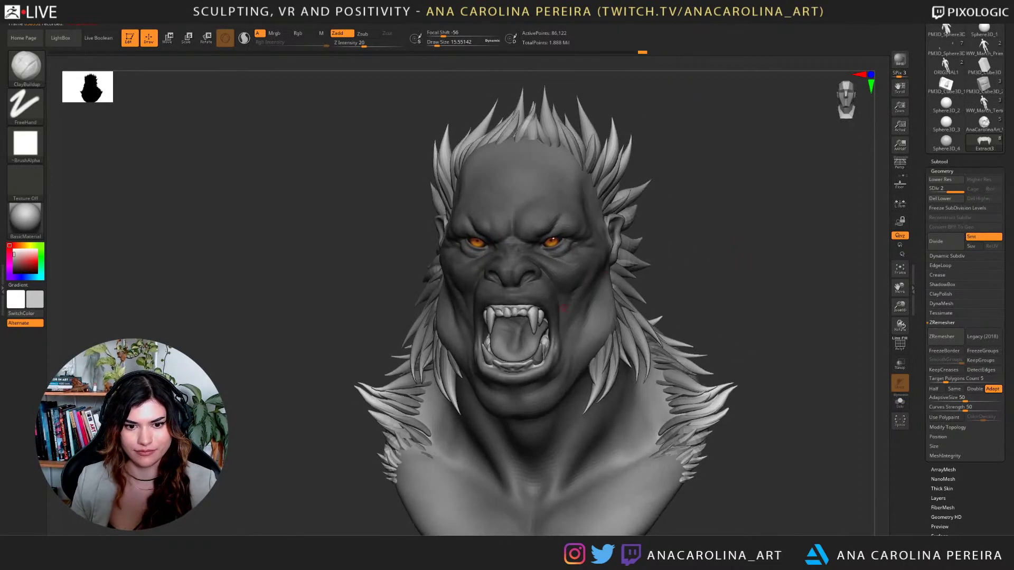
{"action": "left_click", "coordinate": [535, 316], "text": "alt"}
{"action": "left_click_drag", "start_coordinate": [660, 290], "coordinate": [686, 284]}
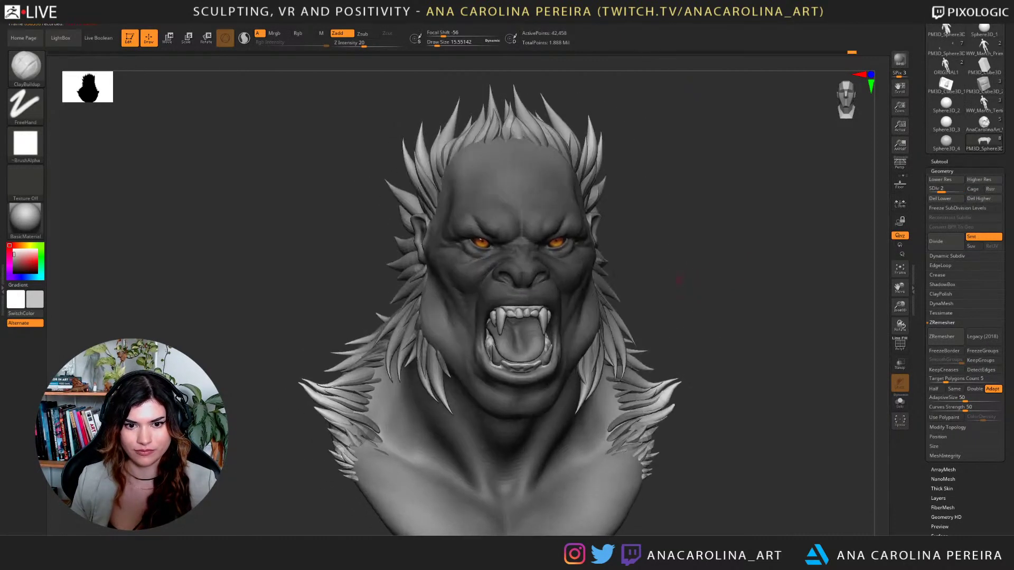
{"action": "mouse_move", "coordinate": [984, 84]}
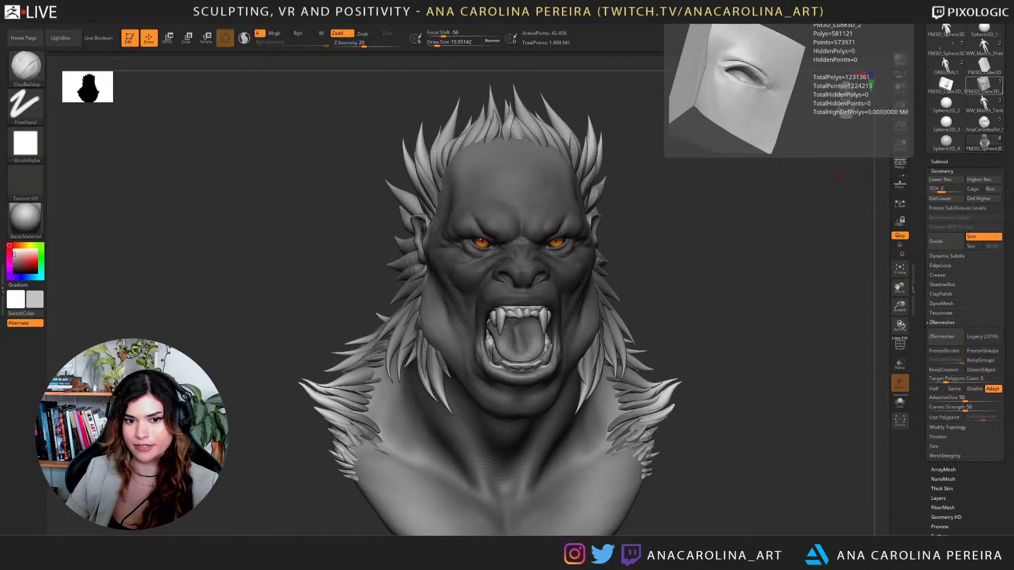
{"action": "left_click_drag", "start_coordinate": [832, 224], "coordinate": [815, 231]}
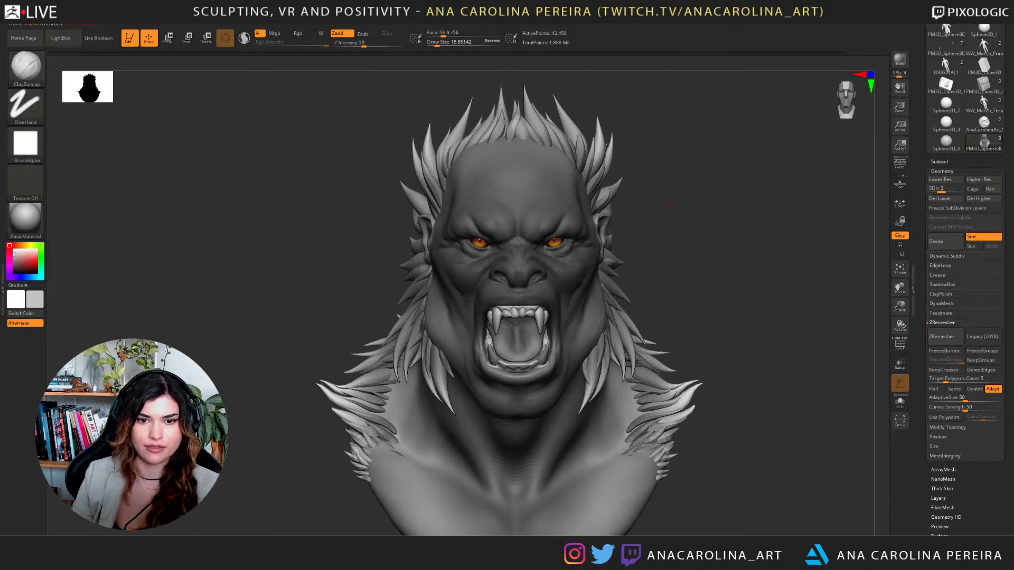
Raise the head and body mesh to subdivision level 3 and set the draw size to about 400.
{"action": "mouse_move", "coordinate": [670, 206]}
{"action": "left_mouse_down"}
{"action": "mouse_move", "coordinate": [729, 208]}
{"action": "mouse_move", "coordinate": [710, 212]}
{"action": "mouse_move", "coordinate": [696, 243]}
{"action": "left_mouse_up"}
{"action": "key", "text": "space"}
{"action": "left_click", "coordinate": [753, 192]}
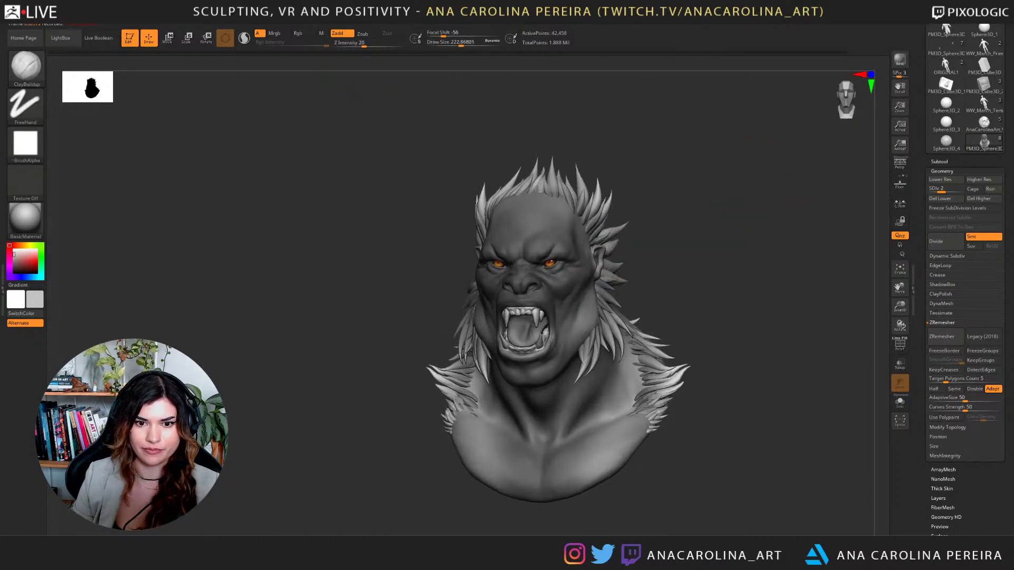
{"action": "left_click_drag", "start_coordinate": [731, 211], "coordinate": [725, 239], "text": "alt"}
{"action": "mouse_move", "coordinate": [645, 261]}
{"action": "left_mouse_down", "text": "alt"}
{"action": "mouse_move", "coordinate": [676, 248]}
{"action": "mouse_move", "coordinate": [758, 269]}
{"action": "mouse_move", "coordinate": [734, 234]}
{"action": "left_mouse_up", "text": "alt"}
{"action": "key", "text": "d"}
{"action": "key", "text": "space"}
{"action": "left_click", "coordinate": [736, 240]}
Set the active colour to a light sky blue.
{"action": "left_click", "coordinate": [41, 277]}
{"action": "left_click", "coordinate": [32, 259]}
{"action": "left_click", "coordinate": [34, 277]}
{"action": "left_click", "coordinate": [36, 261]}
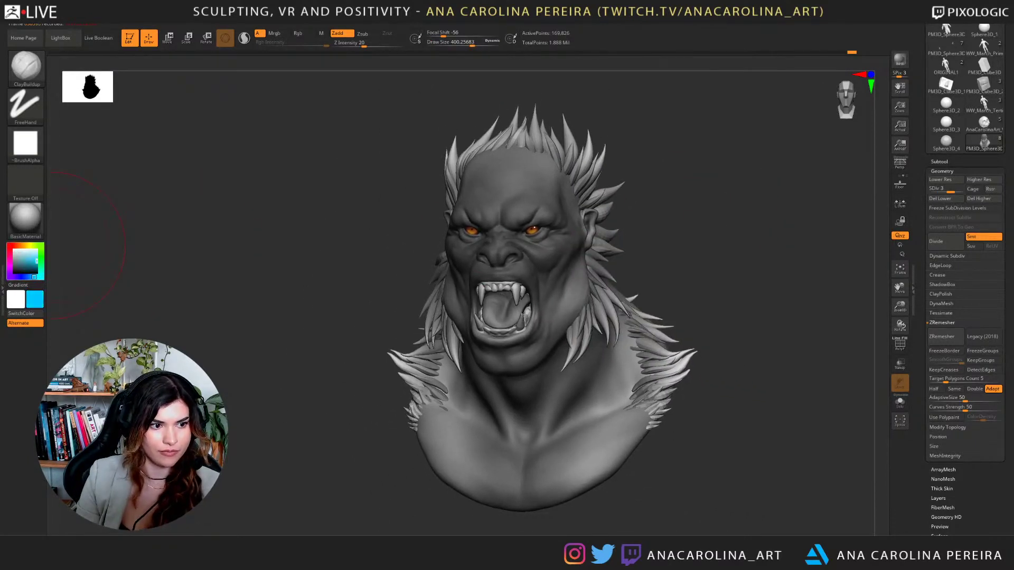
{"action": "left_click_drag", "start_coordinate": [36, 261], "coordinate": [36, 254]}
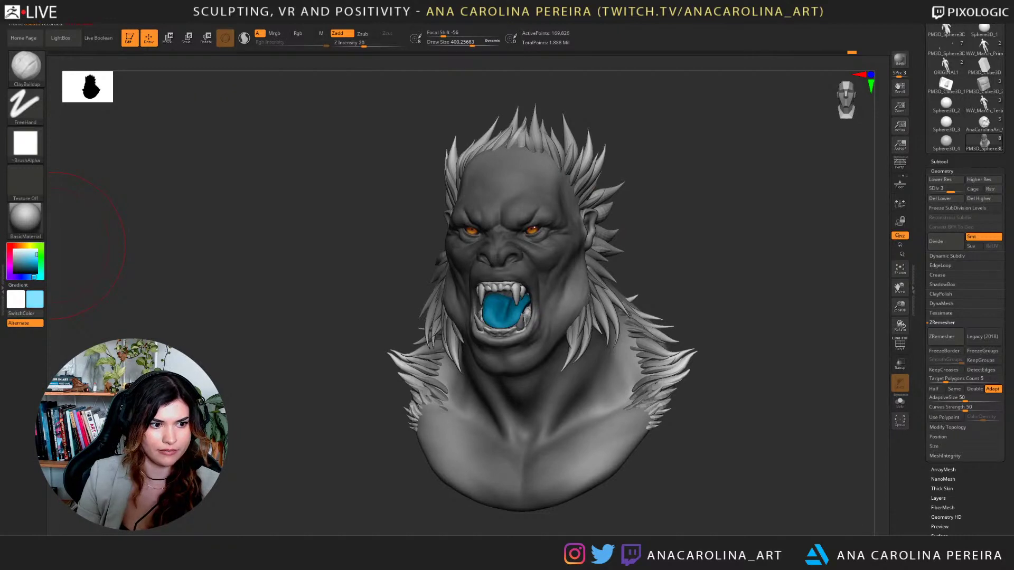
Make the hair mesh around the head active and switch to the Paint brush.
{"action": "mouse_move", "coordinate": [624, 228]}
{"action": "left_mouse_down"}
{"action": "mouse_move", "coordinate": [681, 228]}
{"action": "mouse_move", "coordinate": [619, 230]}
{"action": "left_mouse_up"}
{"action": "left_click", "coordinate": [593, 236], "text": "alt"}
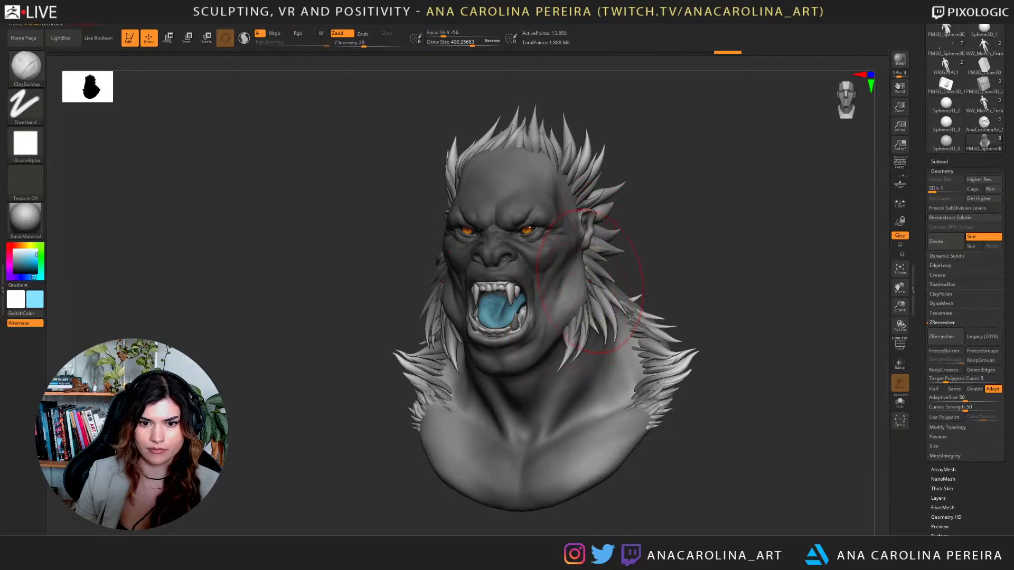
{"action": "key", "text": "b"}
{"action": "key", "text": "p"}
{"action": "key", "text": "a"}
Try painting the hair below the ears light blue at a draw size of about 400, and undo the strokes.
{"action": "left_click_drag", "start_coordinate": [569, 305], "coordinate": [563, 334]}
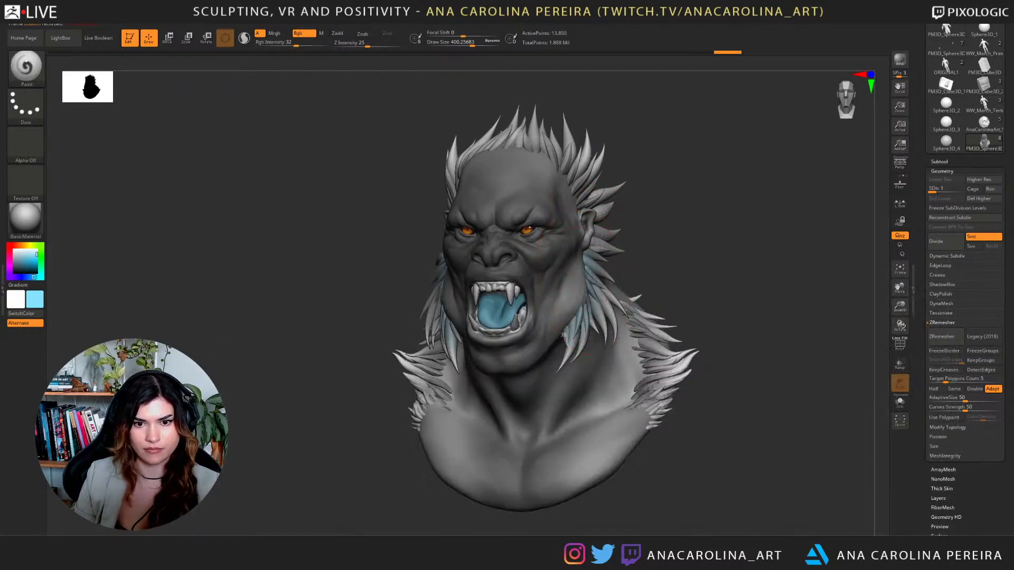
{"action": "left_click_drag", "start_coordinate": [660, 252], "coordinate": [665, 244]}
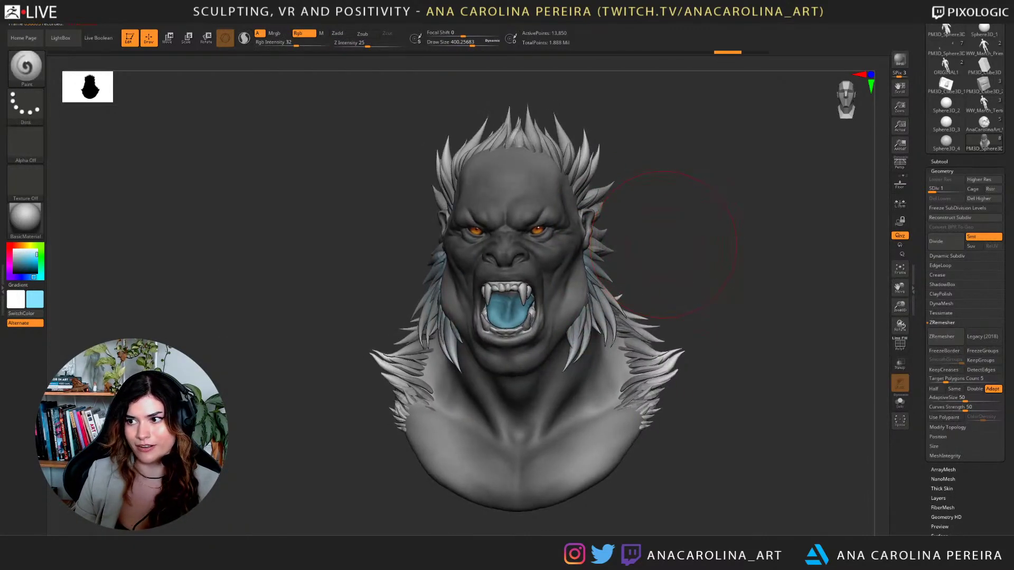
{"action": "key", "text": "space"}
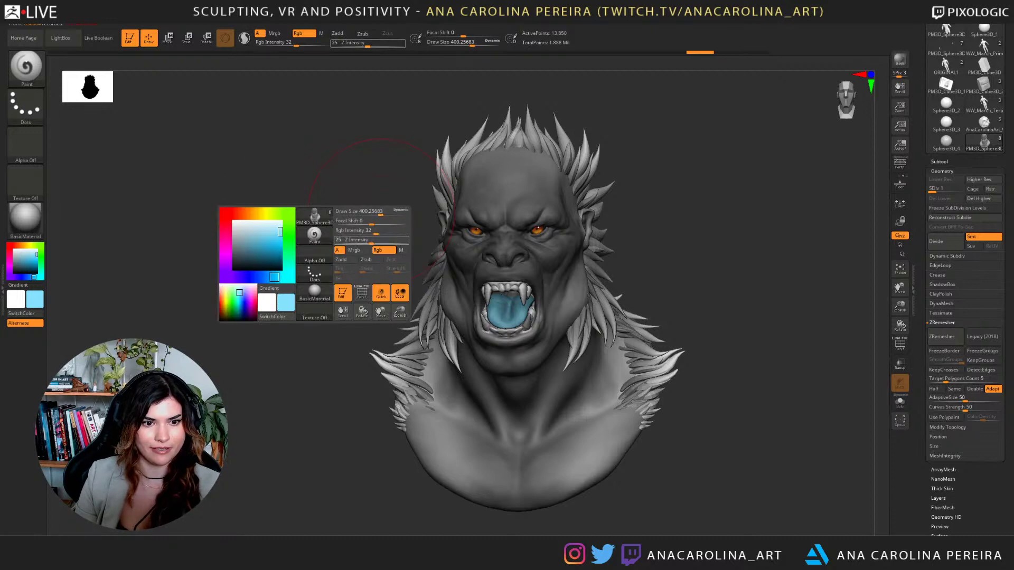
Choose a paler blue and paint the hair beside the jaw, behind the ears and along the hairline at an RGB intensity of 32.
{"action": "left_click_drag", "start_coordinate": [32, 253], "coordinate": [26, 252]}
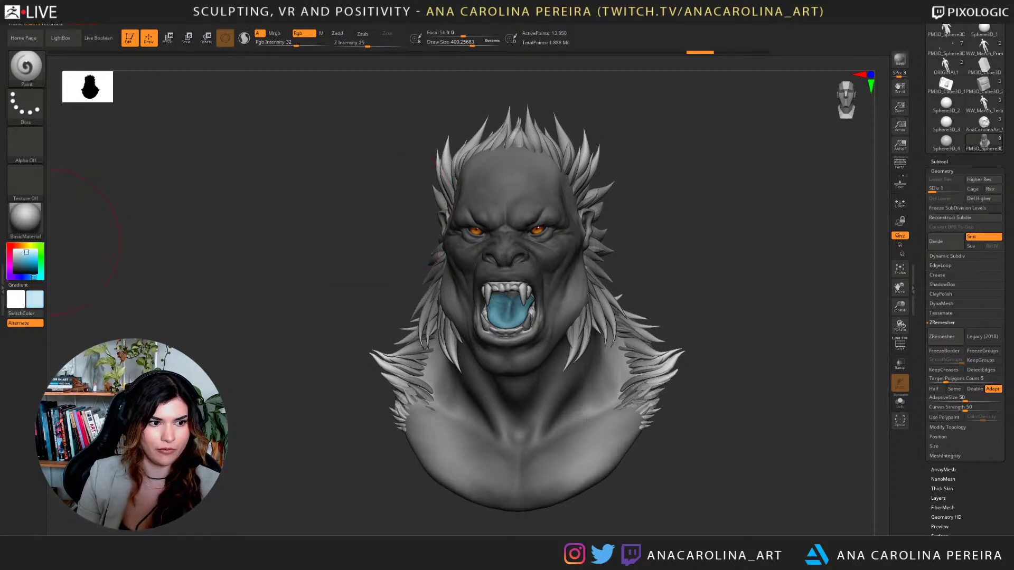
{"action": "mouse_move", "coordinate": [577, 296]}
{"action": "left_mouse_down"}
{"action": "mouse_move", "coordinate": [579, 311]}
{"action": "mouse_move", "coordinate": [575, 280]}
{"action": "left_mouse_up"}
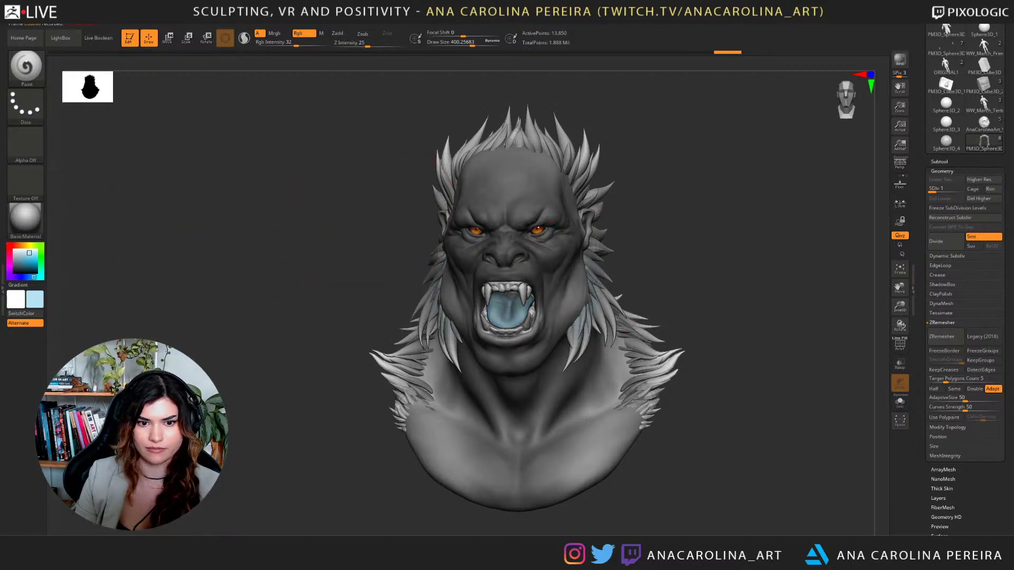
{"action": "left_click_drag", "start_coordinate": [586, 236], "coordinate": [573, 174]}
{"action": "left_click_drag", "start_coordinate": [702, 222], "coordinate": [684, 221]}
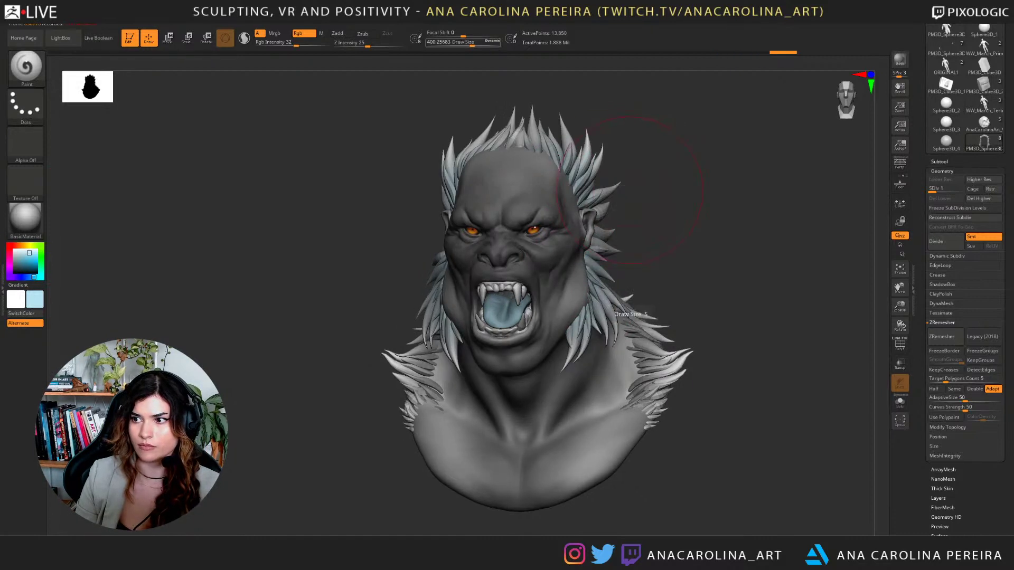
{"action": "left_click_drag", "start_coordinate": [536, 132], "coordinate": [560, 168]}
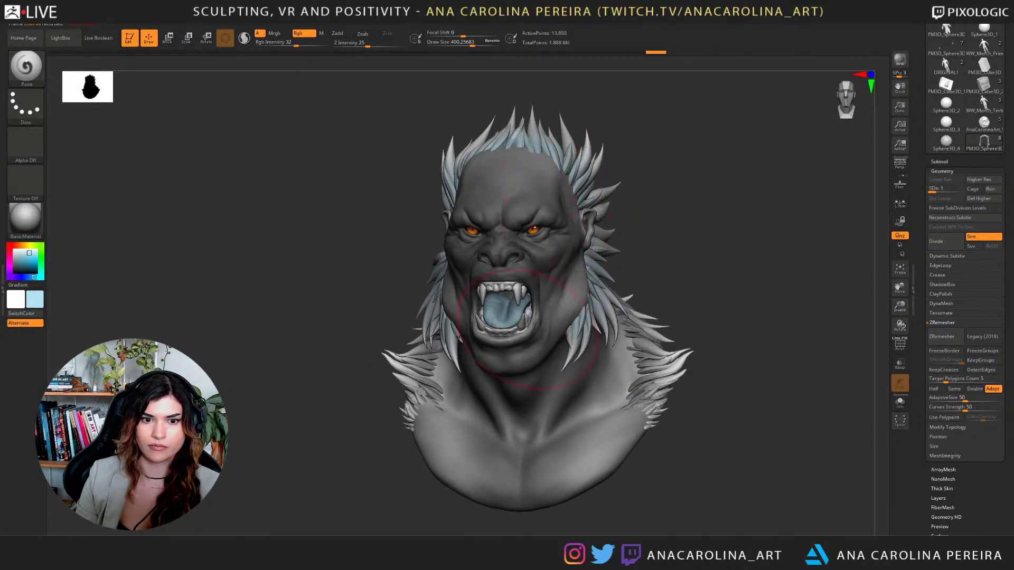
Make the shoulder fur mesh active and paint it pale blue on both sides, raising the draw size to about 460.
{"action": "left_click", "coordinate": [636, 385], "text": "alt"}
{"action": "mouse_move", "coordinate": [636, 384]}
{"action": "left_mouse_down"}
{"action": "mouse_move", "coordinate": [631, 343]}
{"action": "mouse_move", "coordinate": [640, 389]}
{"action": "left_mouse_up"}
{"action": "key", "text": "bracketright"}
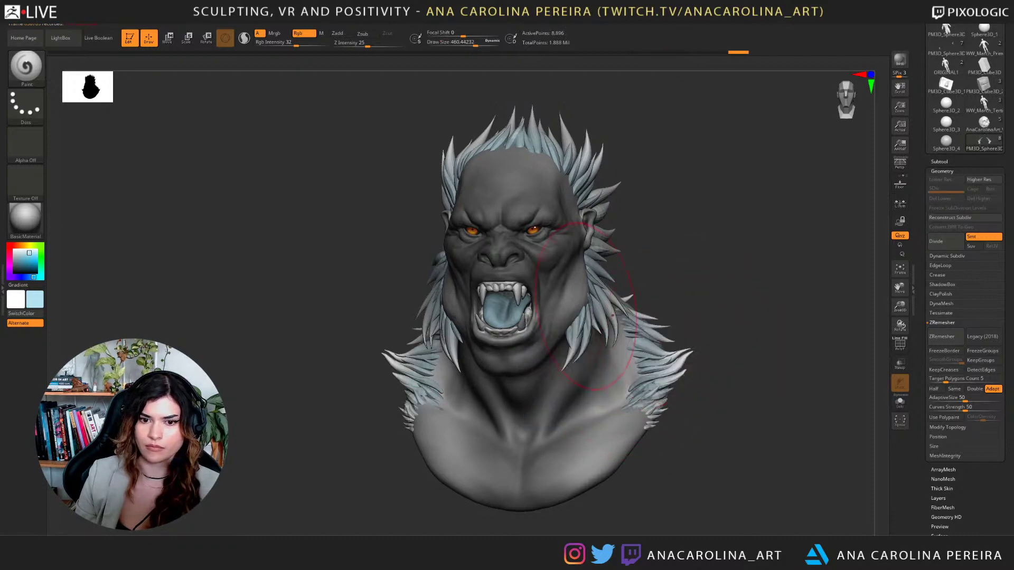
{"action": "left_click_drag", "start_coordinate": [586, 306], "coordinate": [597, 322]}
{"action": "right_click_drag", "start_coordinate": [682, 311], "coordinate": [639, 310]}
{"action": "left_click_drag", "start_coordinate": [639, 310], "coordinate": [633, 334]}
{"action": "right_click_drag", "start_coordinate": [633, 333], "coordinate": [657, 301]}
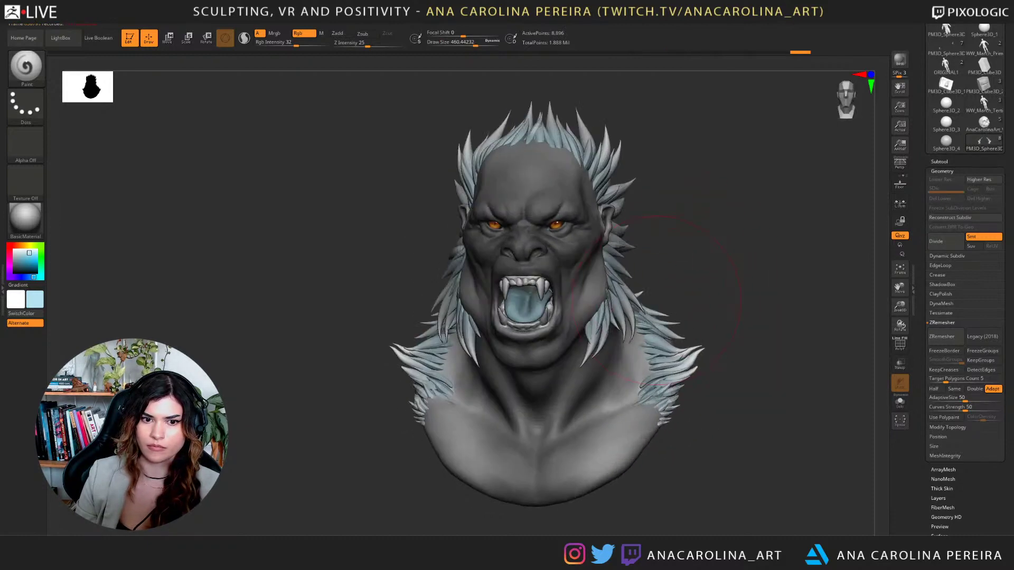
Tint the neck, shoulders and chest of the body mesh pale blue with the Paint brush, raising the draw size to about 695.
{"action": "key", "text": "ctrl+shift+z"}
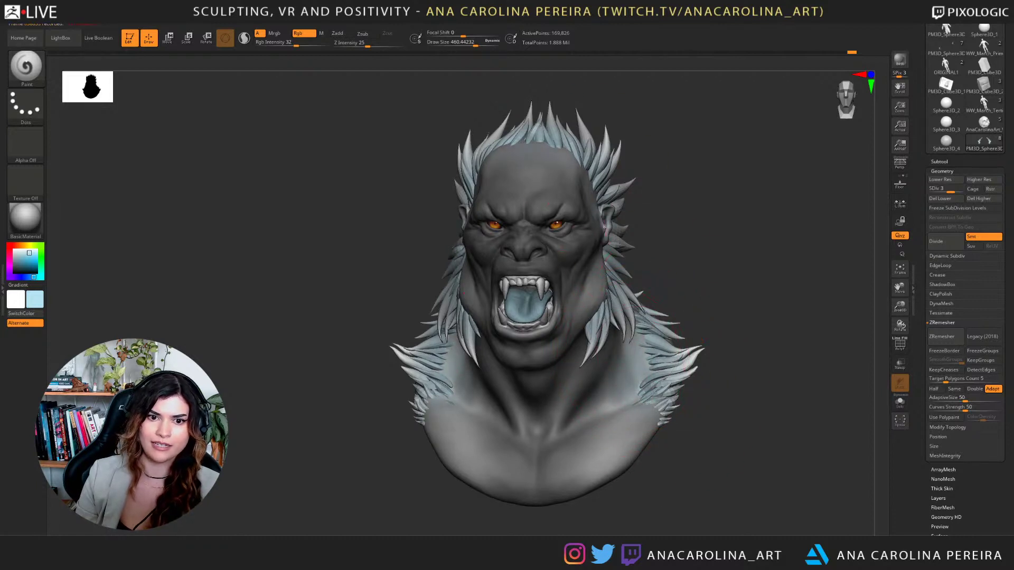
{"action": "right_click_drag", "start_coordinate": [705, 264], "coordinate": [677, 271]}
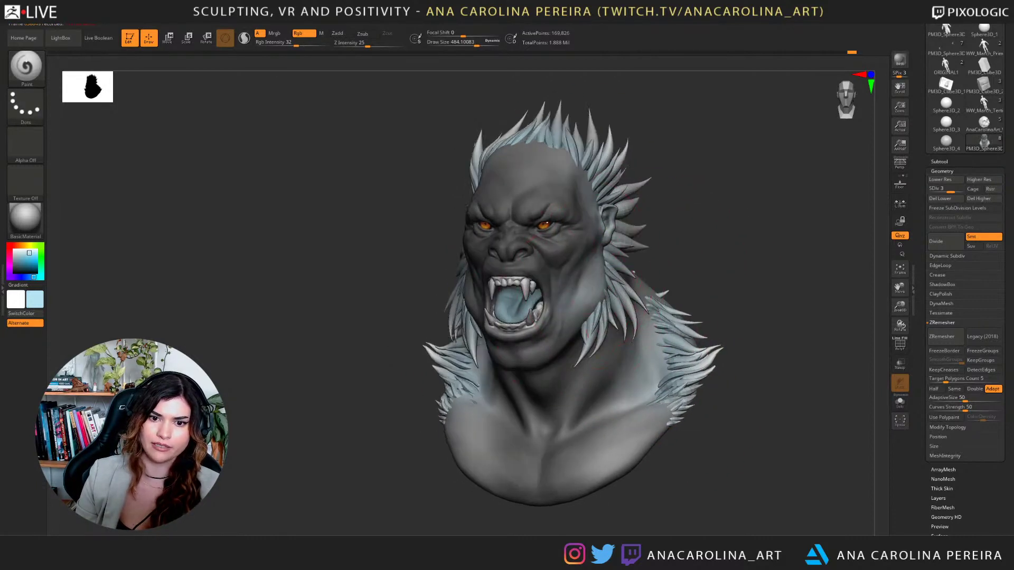
{"action": "right_click_drag", "start_coordinate": [589, 269], "coordinate": [676, 268]}
{"action": "right_click_drag", "start_coordinate": [708, 364], "coordinate": [649, 368]}
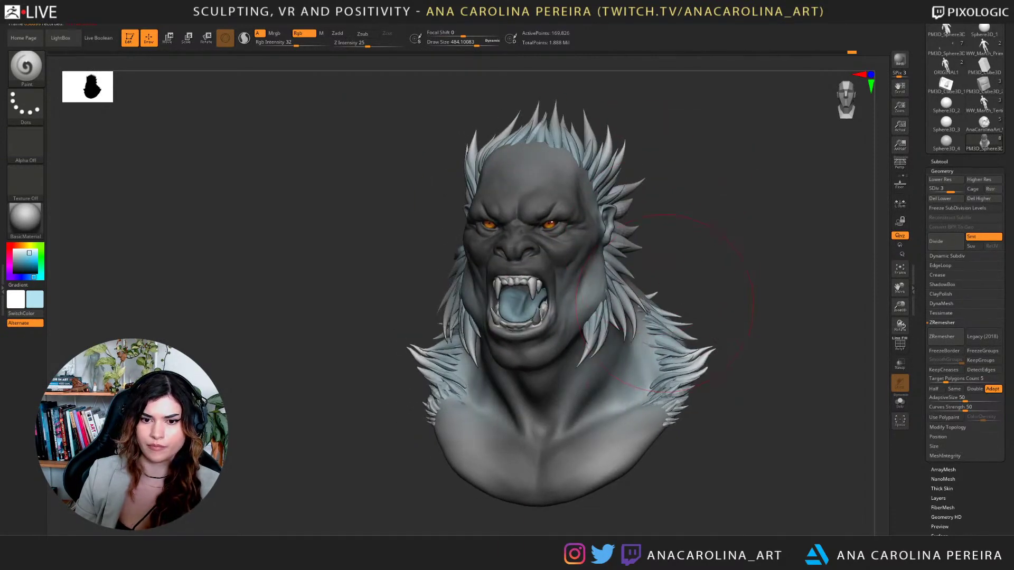
{"action": "key", "text": "space"}
{"action": "left_click_drag", "start_coordinate": [660, 308], "coordinate": [670, 308]}
{"action": "right_click_drag", "start_coordinate": [693, 297], "coordinate": [681, 299], "text": "alt"}
{"action": "left_click_drag", "start_coordinate": [621, 438], "coordinate": [612, 441]}
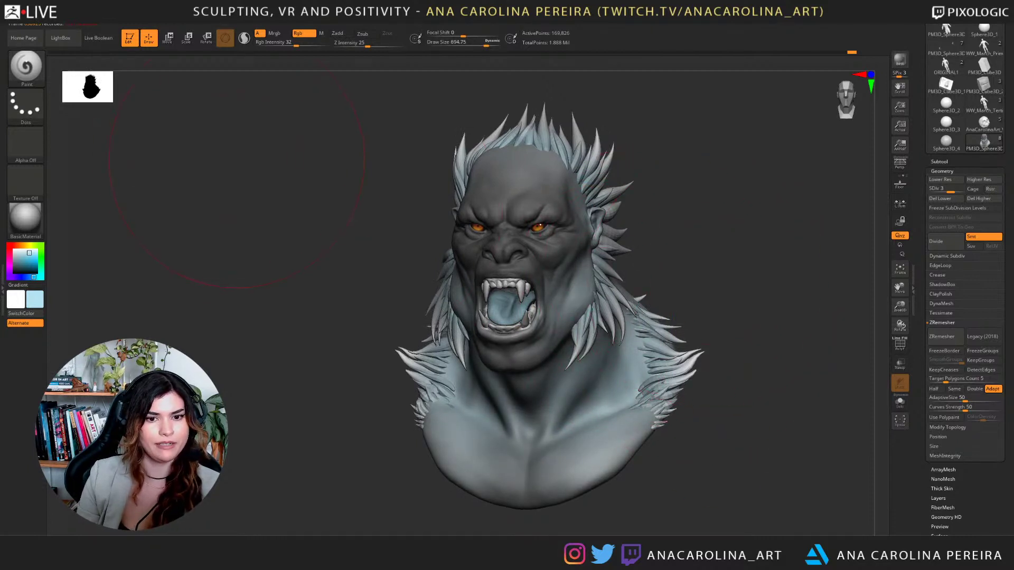
Choose a near-white colour (R 233, G 235, B 236) and fill the whole head and body mesh with it.
{"action": "left_click", "coordinate": [15, 251]}
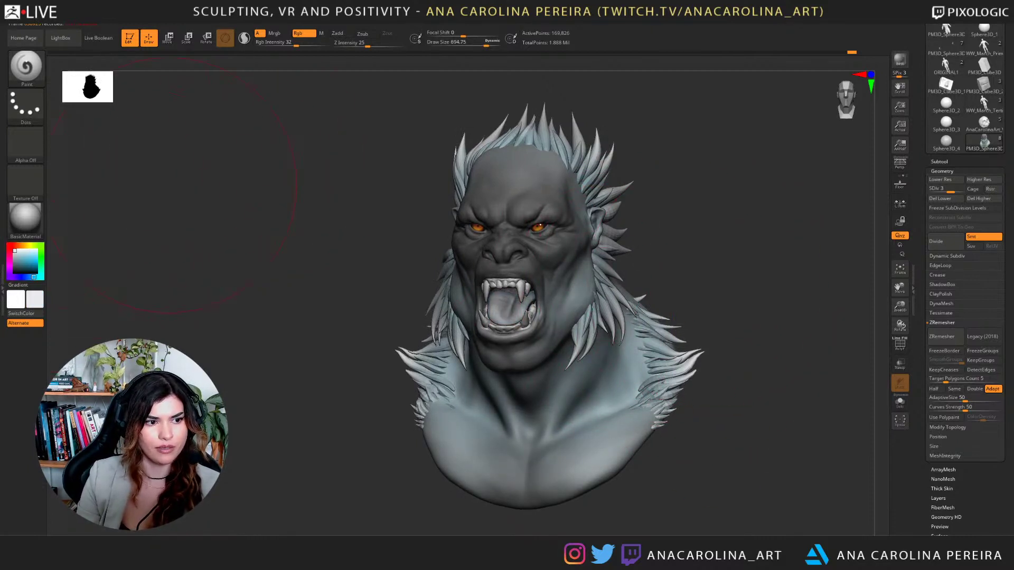
{"action": "mouse_move", "coordinate": [56, 17]}
{"action": "left_click", "coordinate": [75, 184]}
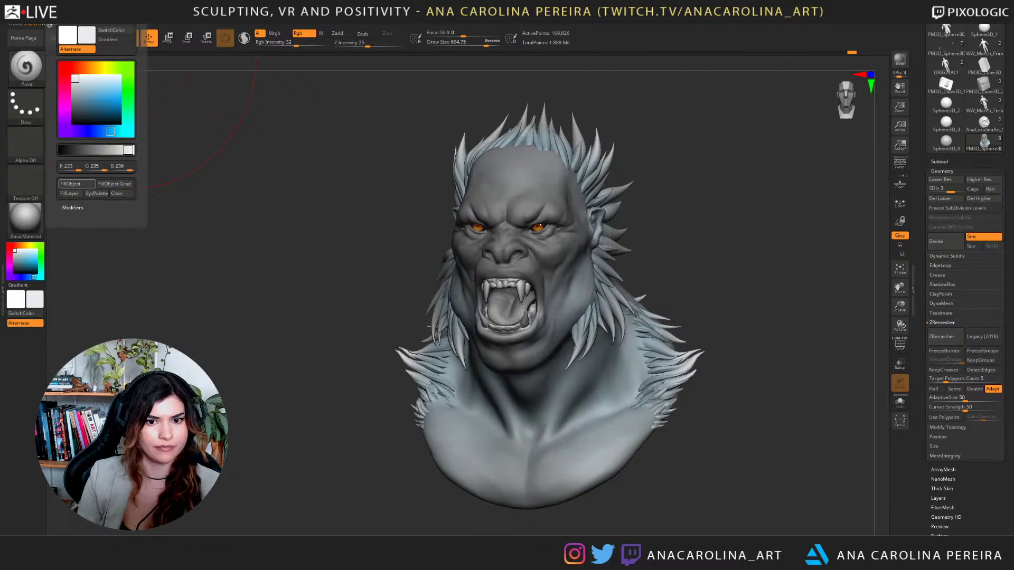
{"action": "left_click", "coordinate": [75, 183]}
{"action": "left_click", "coordinate": [75, 184]}
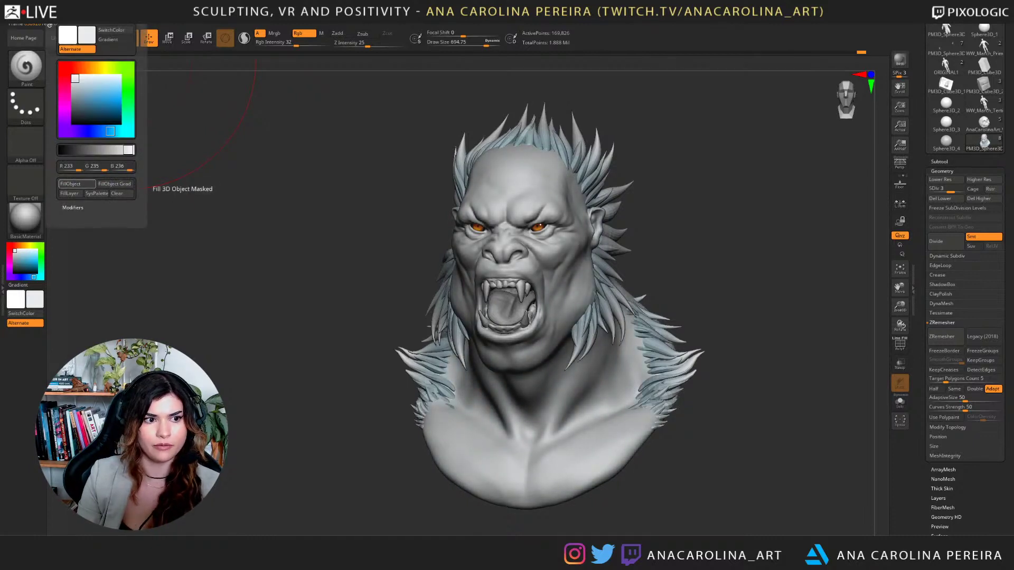
Make the hair mesh around the head active and lighten it with near-white paint at a draw size of about 445.
{"action": "left_click", "coordinate": [586, 167], "text": "alt"}
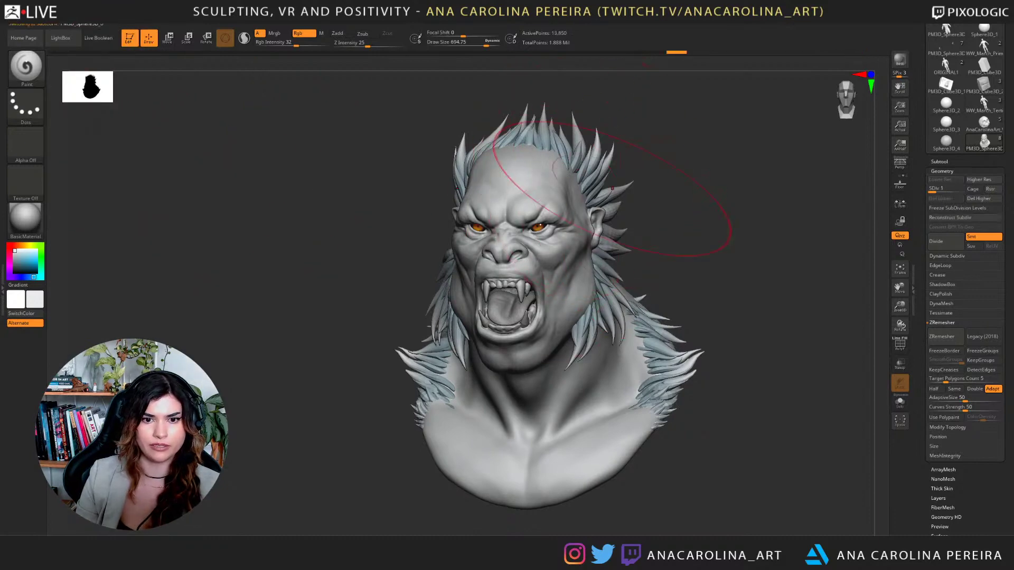
{"action": "right_click_drag", "start_coordinate": [610, 191], "coordinate": [612, 194]}
{"action": "left_click_drag", "start_coordinate": [615, 195], "coordinate": [605, 196]}
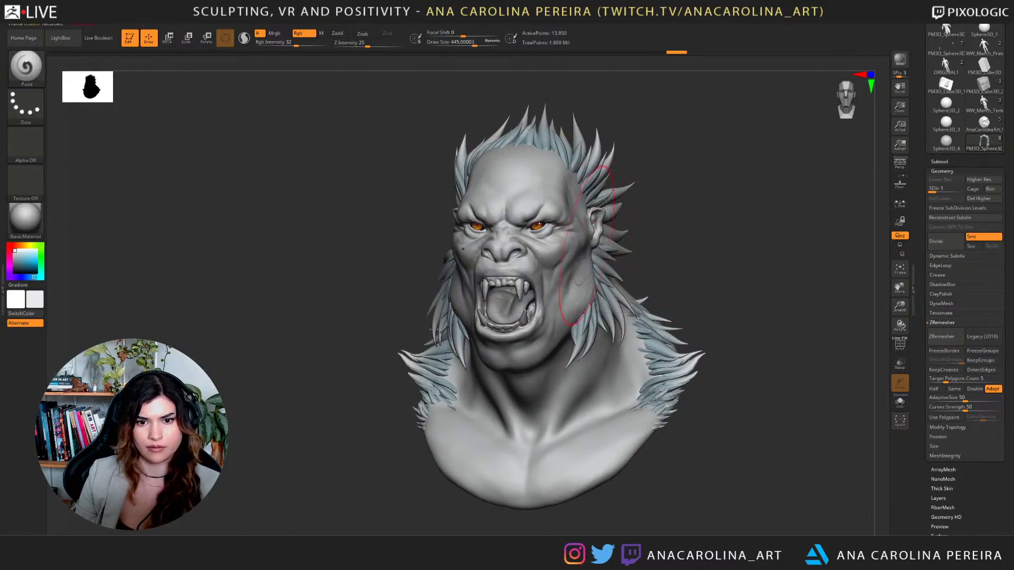
{"action": "right_click_drag", "start_coordinate": [612, 251], "coordinate": [586, 241]}
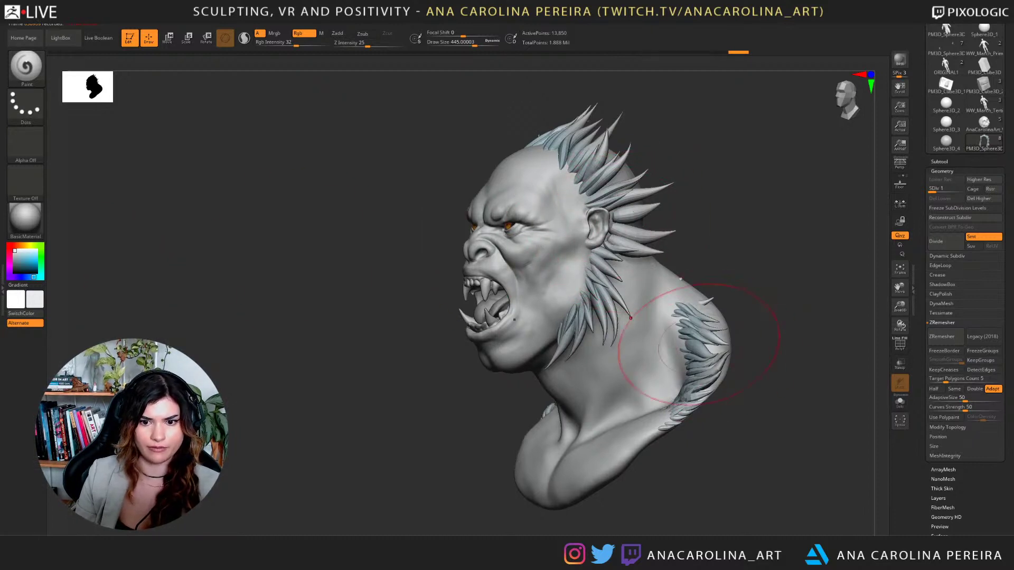
{"action": "right_click_drag", "start_coordinate": [637, 337], "coordinate": [691, 338]}
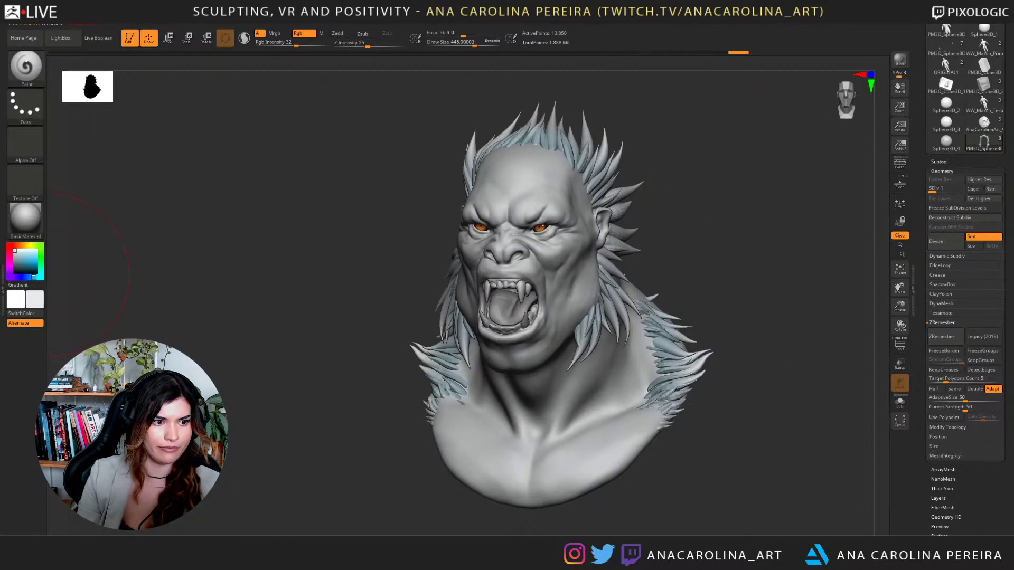
Choose a pale blue colour, make the head and body mesh active and raise the draw size to about 585.
{"action": "left_click", "coordinate": [32, 259]}
{"action": "left_click_drag", "start_coordinate": [33, 259], "coordinate": [28, 254]}
{"action": "right_click_drag", "start_coordinate": [556, 223], "coordinate": [549, 220]}
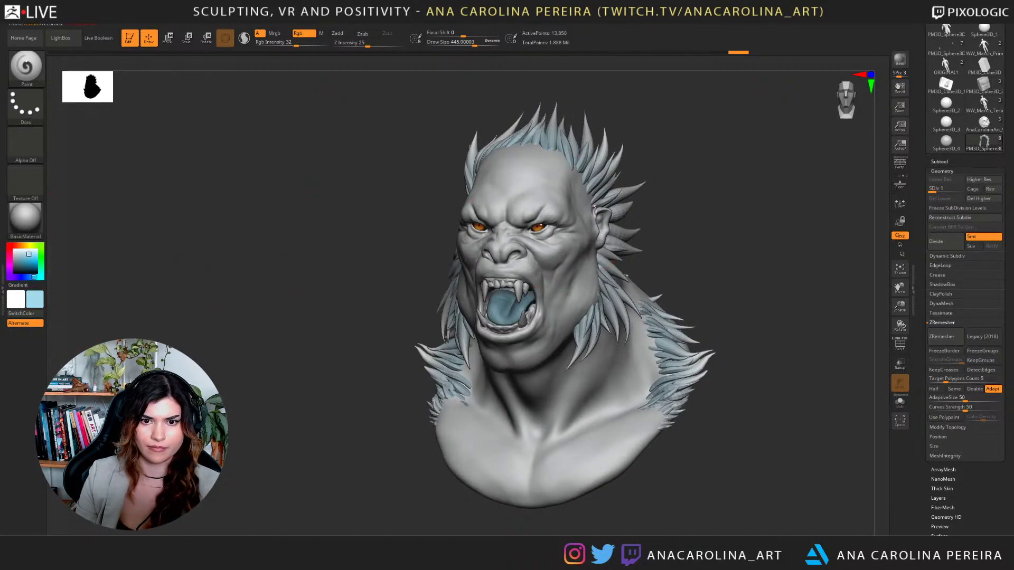
{"action": "right_click_drag", "start_coordinate": [684, 206], "coordinate": [670, 211]}
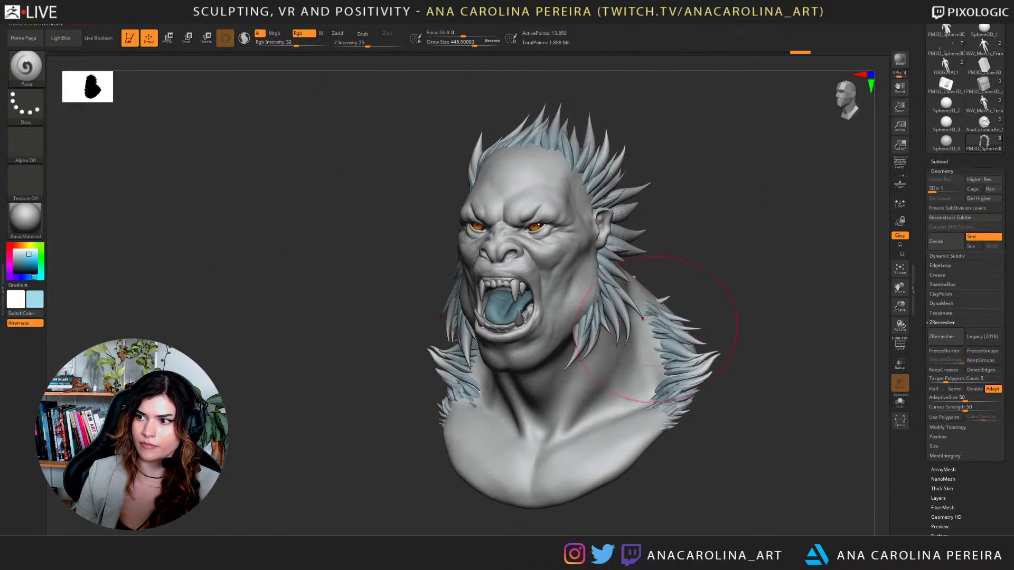
{"action": "left_click", "coordinate": [649, 344], "text": "alt"}
{"action": "right_click_drag", "start_coordinate": [652, 335], "coordinate": [669, 335]}
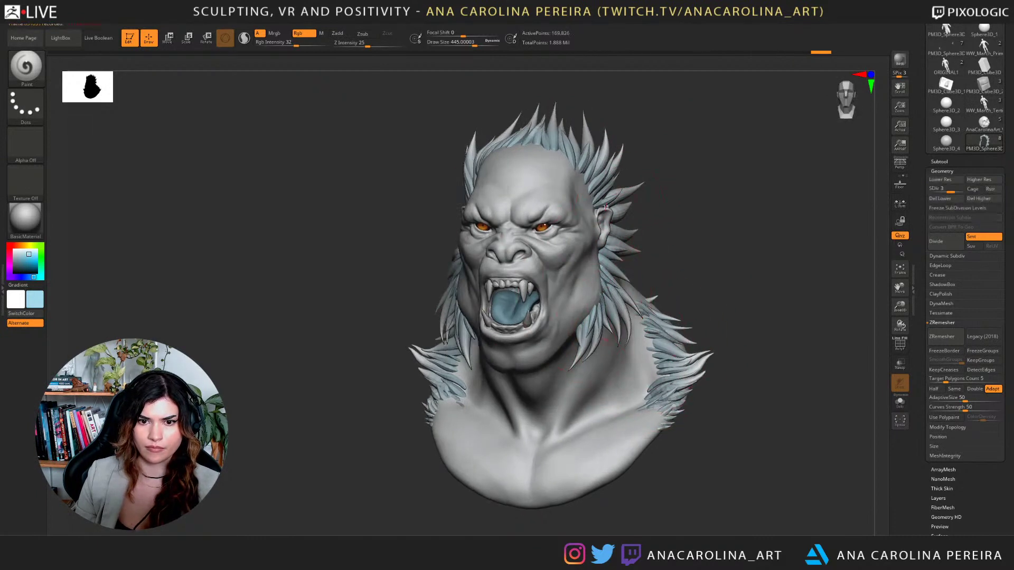
{"action": "left_click", "coordinate": [549, 184], "text": "alt"}
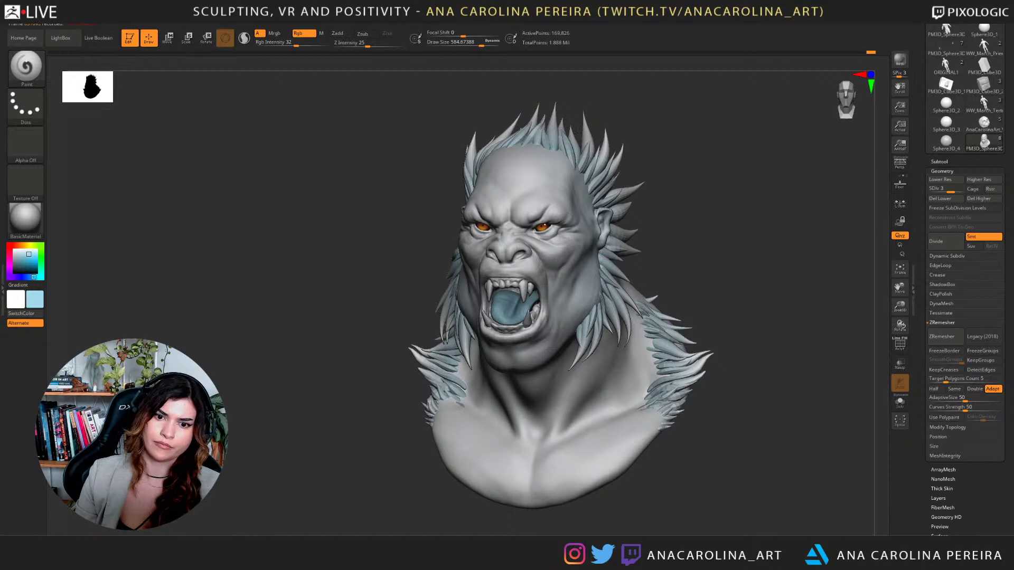
Tint the head and chest of the body mesh pale blue, lowering the draw size to about 408.
{"action": "right_click_drag", "start_coordinate": [640, 360], "coordinate": [660, 361]}
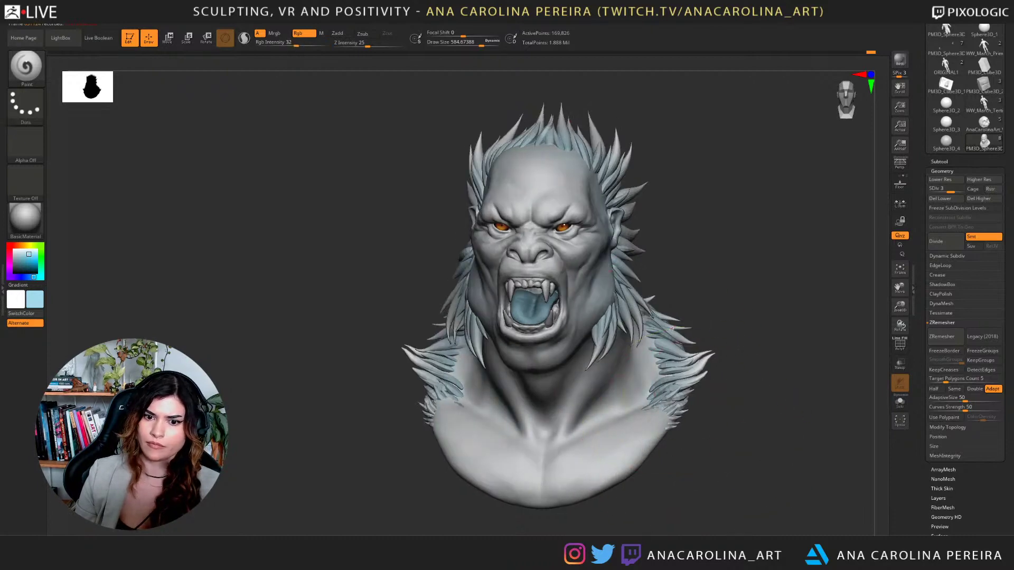
{"action": "mouse_move", "coordinate": [626, 473]}
{"action": "right_mouse_down"}
{"action": "mouse_move", "coordinate": [534, 470]}
{"action": "mouse_move", "coordinate": [626, 474]}
{"action": "mouse_move", "coordinate": [597, 473]}
{"action": "mouse_move", "coordinate": [609, 483]}
{"action": "right_mouse_up"}
{"action": "key", "text": "space"}
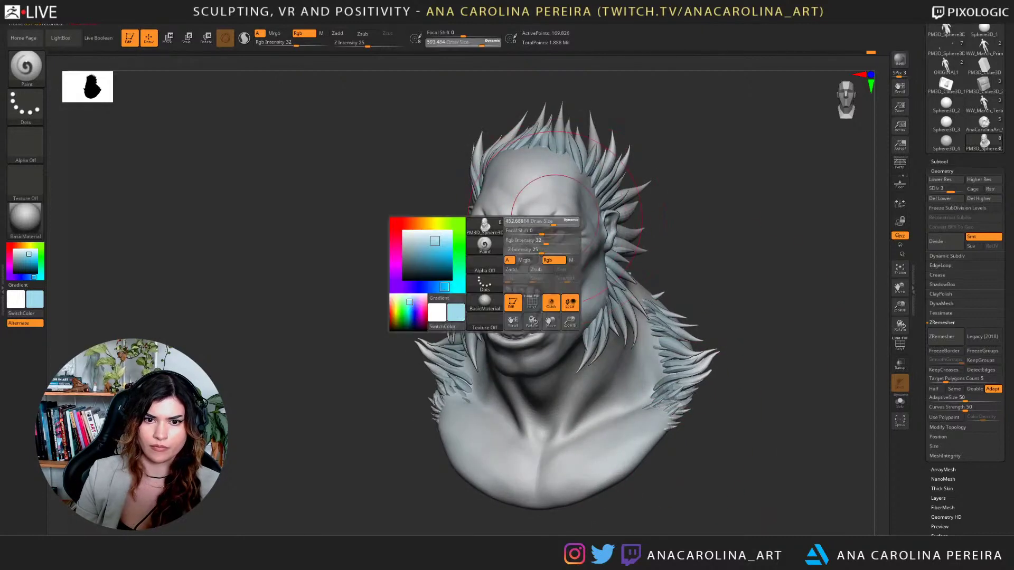
{"action": "left_click_drag", "start_coordinate": [556, 235], "coordinate": [547, 235]}
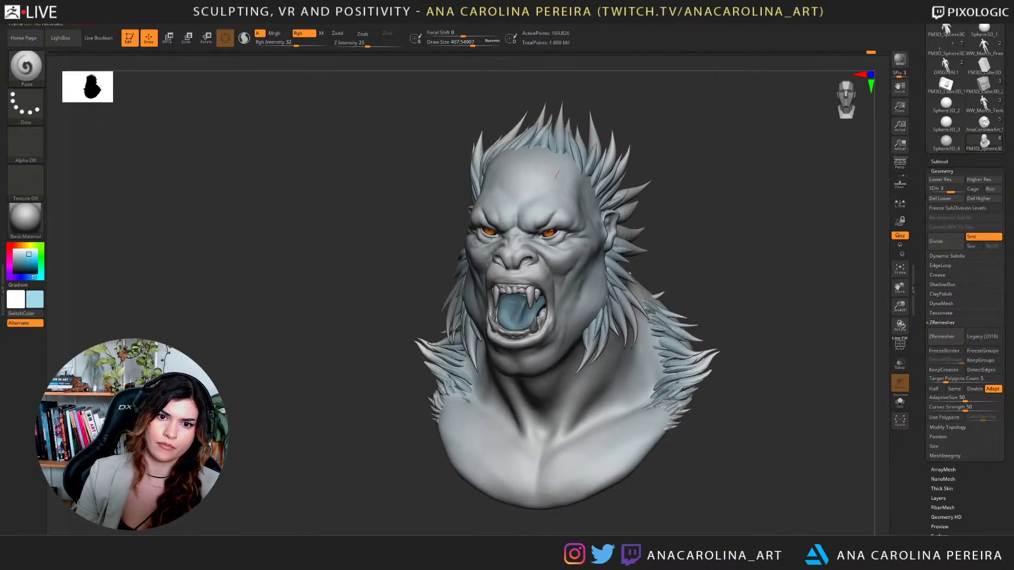
{"action": "right_click_drag", "start_coordinate": [704, 382], "coordinate": [679, 379]}
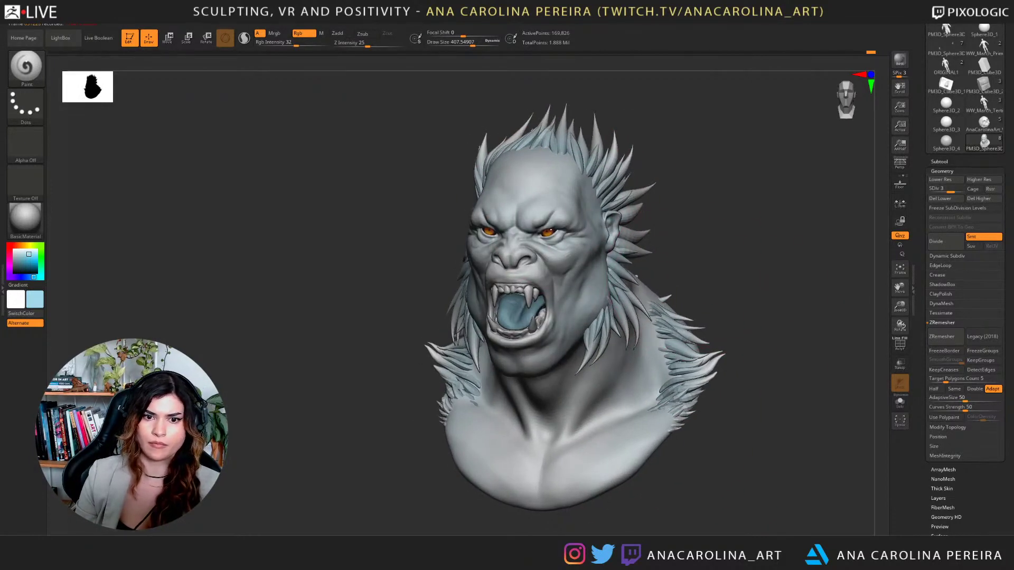
Spread the pale blue tint over the side of the head, neck and shoulders at a draw size of about 814.
{"action": "right_click_drag", "start_coordinate": [736, 299], "coordinate": [655, 283]}
{"action": "key", "text": "space"}
{"action": "left_click_drag", "start_coordinate": [655, 283], "coordinate": [670, 284]}
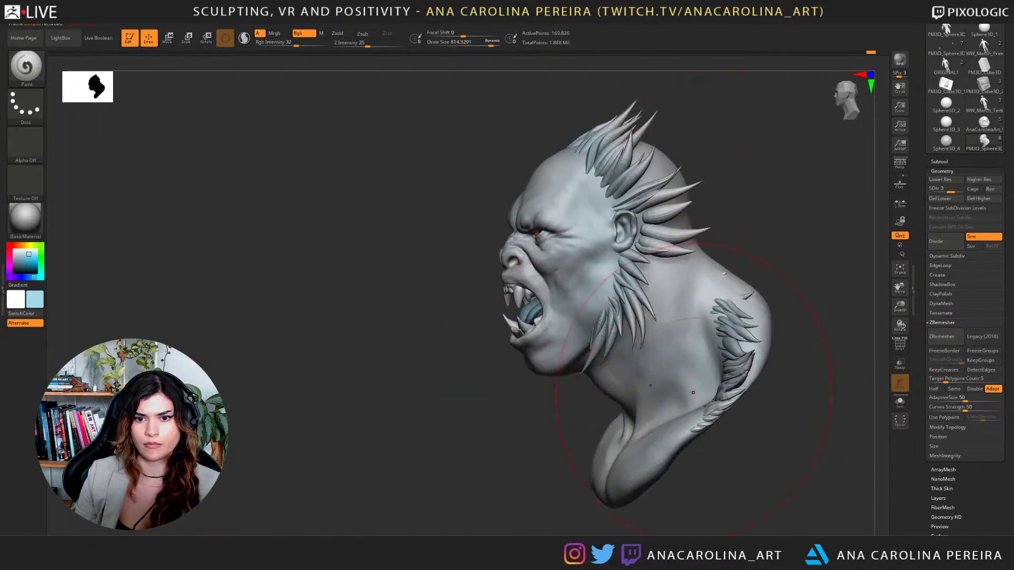
{"action": "right_click_drag", "start_coordinate": [669, 207], "coordinate": [766, 211]}
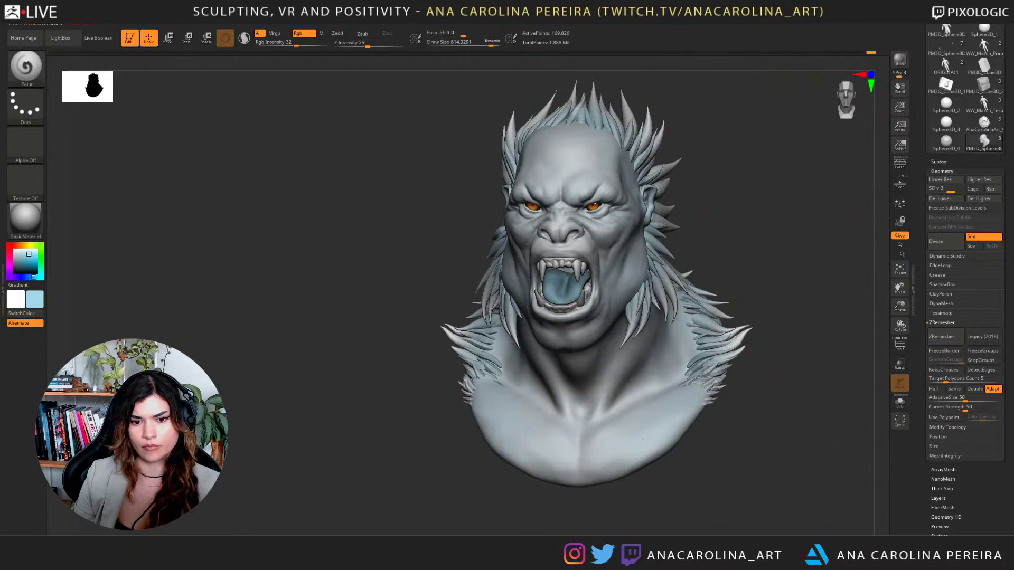
Choose a dark blue-grey colour and darken the centre of the face around the nose and mouth at a draw size of about 445.
{"action": "mouse_move", "coordinate": [711, 278]}
{"action": "left_mouse_down", "text": "alt"}
{"action": "mouse_move", "coordinate": [633, 338]}
{"action": "mouse_move", "coordinate": [678, 287]}
{"action": "mouse_move", "coordinate": [670, 353]}
{"action": "left_mouse_up", "text": "alt"}
{"action": "key", "text": "space"}
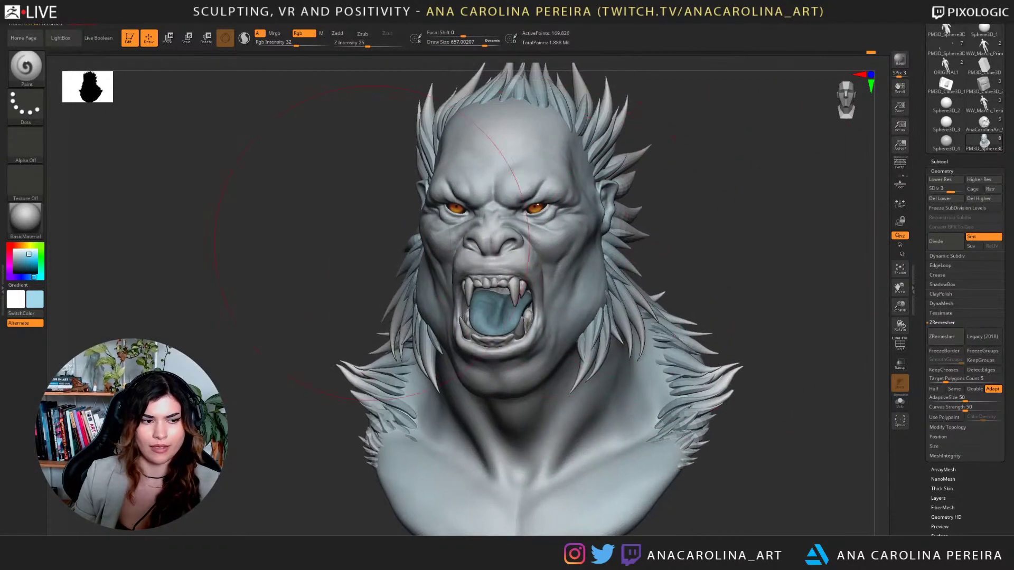
{"action": "left_click_drag", "start_coordinate": [28, 254], "coordinate": [14, 265]}
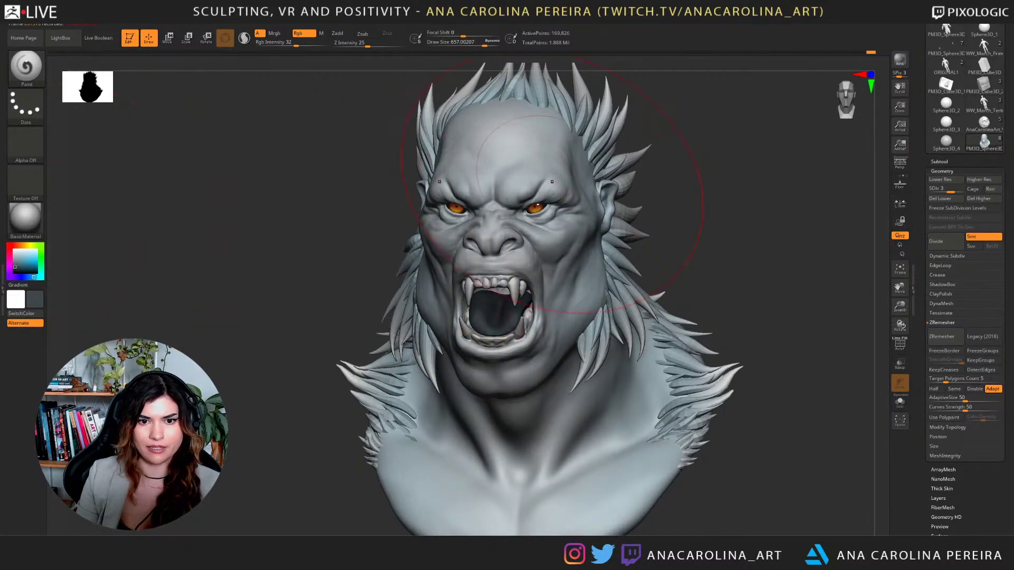
{"action": "key", "text": "space"}
{"action": "left_click_drag", "start_coordinate": [539, 254], "coordinate": [531, 254]}
{"action": "key", "text": "ctrl+z"}
{"action": "left_click_drag", "start_coordinate": [515, 211], "coordinate": [520, 317]}
{"action": "left_click_drag", "start_coordinate": [549, 250], "coordinate": [567, 227]}
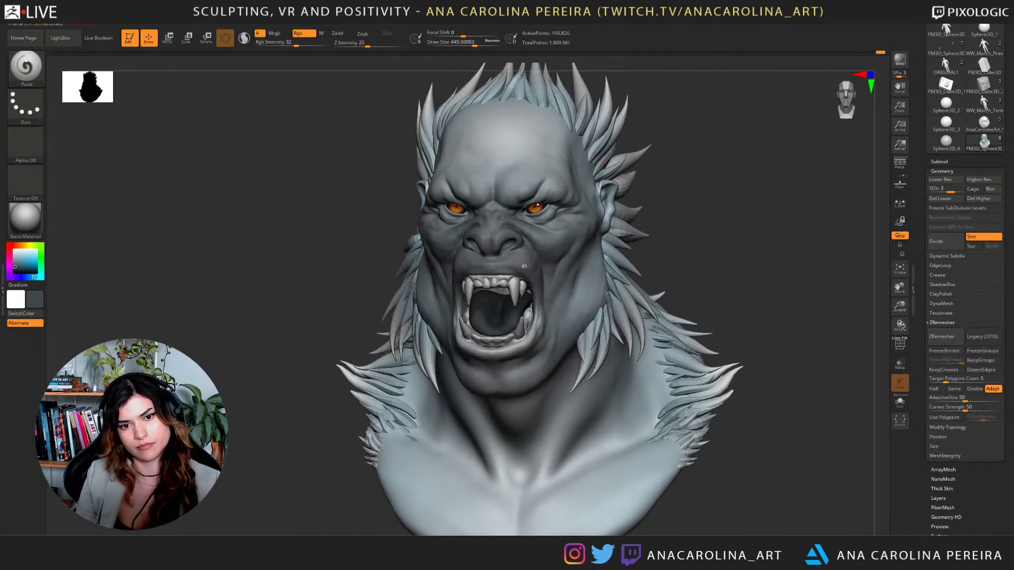
Undo the stroke over the forehead and darken the eye area and cheeks at a draw size of about 365.
{"action": "left_click_drag", "start_coordinate": [653, 208], "coordinate": [645, 186], "text": "alt"}
{"action": "left_click_drag", "start_coordinate": [552, 177], "coordinate": [516, 166]}
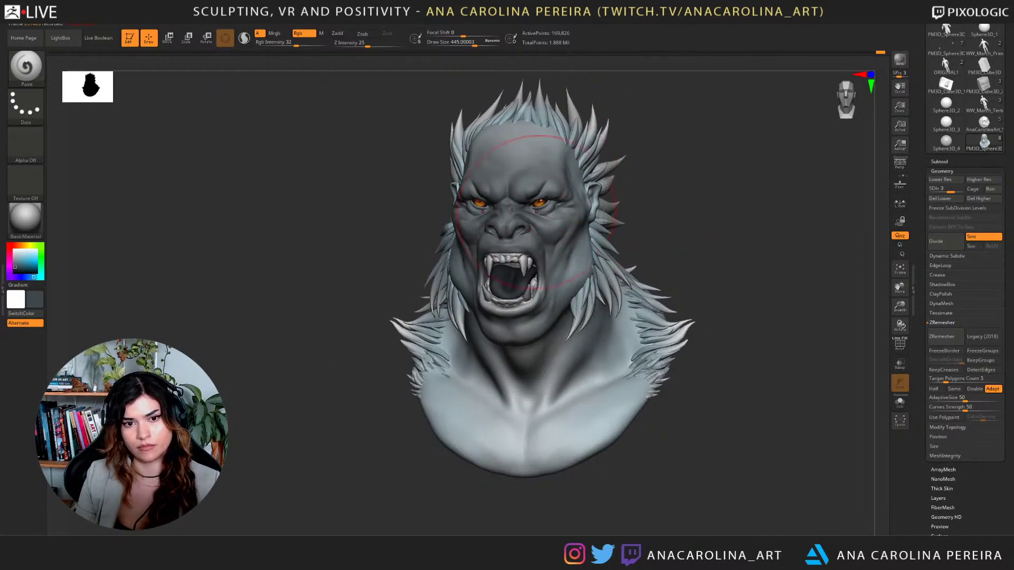
{"action": "key", "text": "ctrl+z"}
{"action": "key", "text": "space"}
{"action": "left_click_drag", "start_coordinate": [550, 202], "coordinate": [543, 202]}
{"action": "mouse_move", "coordinate": [541, 211]}
{"action": "left_mouse_down"}
{"action": "mouse_move", "coordinate": [528, 203]}
{"action": "mouse_move", "coordinate": [545, 203]}
{"action": "left_mouse_up"}
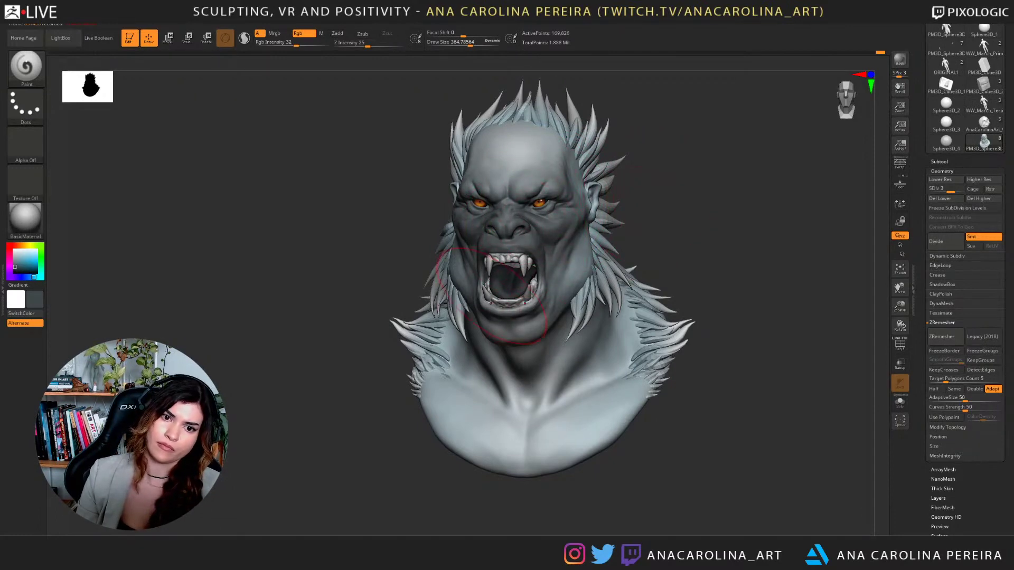
Darken the chin and front of the neck with dark blue-grey, raising the draw size to about 567.
{"action": "left_click_drag", "start_coordinate": [490, 303], "coordinate": [499, 323]}
{"action": "key", "text": "space"}
{"action": "left_click_drag", "start_coordinate": [536, 394], "coordinate": [548, 394]}
{"action": "left_click_drag", "start_coordinate": [663, 338], "coordinate": [669, 309]}
{"action": "mouse_move", "coordinate": [549, 388]}
{"action": "left_mouse_down"}
{"action": "mouse_move", "coordinate": [556, 429]}
{"action": "mouse_move", "coordinate": [564, 426]}
{"action": "left_mouse_up"}
{"action": "mouse_move", "coordinate": [652, 425]}
{"action": "left_mouse_down"}
{"action": "mouse_move", "coordinate": [608, 478]}
{"action": "mouse_move", "coordinate": [625, 478]}
{"action": "mouse_move", "coordinate": [633, 453]}
{"action": "left_mouse_up"}
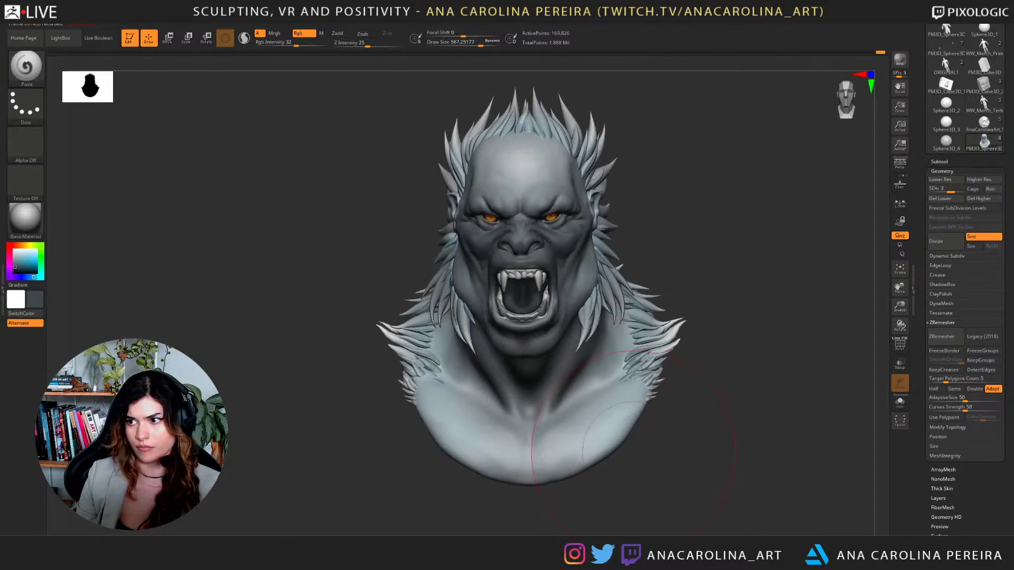
Deepen the dark blue-grey on the neck, brow and face, reducing the draw size to about 468 and about 331.
{"action": "mouse_move", "coordinate": [634, 443]}
{"action": "right_mouse_down"}
{"action": "mouse_move", "coordinate": [564, 439]}
{"action": "mouse_move", "coordinate": [615, 293]}
{"action": "right_mouse_up"}
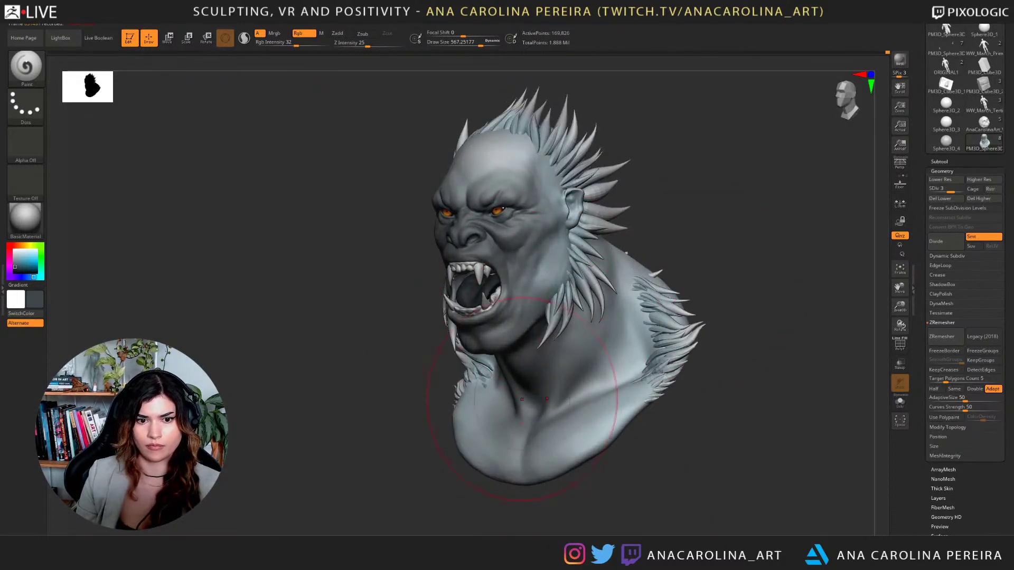
{"action": "mouse_move", "coordinate": [475, 417]}
{"action": "right_mouse_down"}
{"action": "mouse_move", "coordinate": [740, 291]}
{"action": "mouse_move", "coordinate": [720, 327]}
{"action": "right_mouse_up"}
{"action": "right_click", "coordinate": [644, 323]}
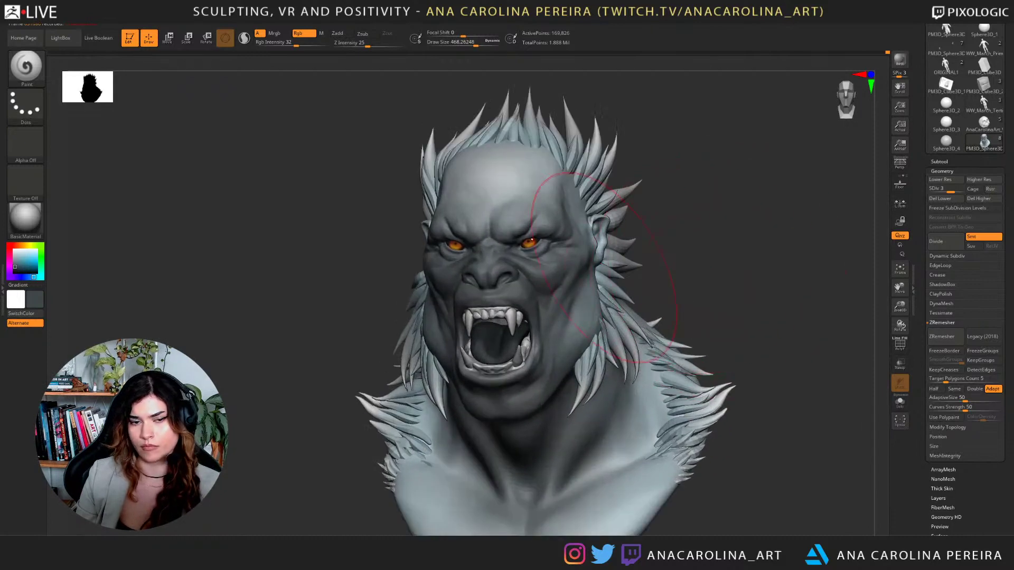
{"action": "left_click_drag", "start_coordinate": [508, 209], "coordinate": [501, 205]}
{"action": "right_click_drag", "start_coordinate": [687, 238], "coordinate": [722, 201], "text": "alt"}
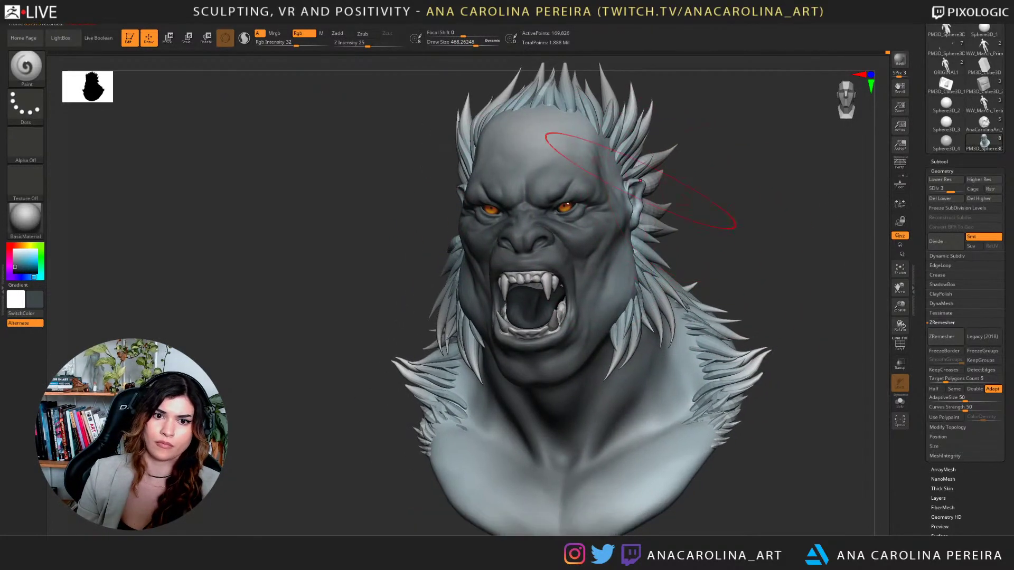
{"action": "right_click", "coordinate": [494, 227]}
{"action": "left_click_drag", "start_coordinate": [494, 228], "coordinate": [485, 227]}
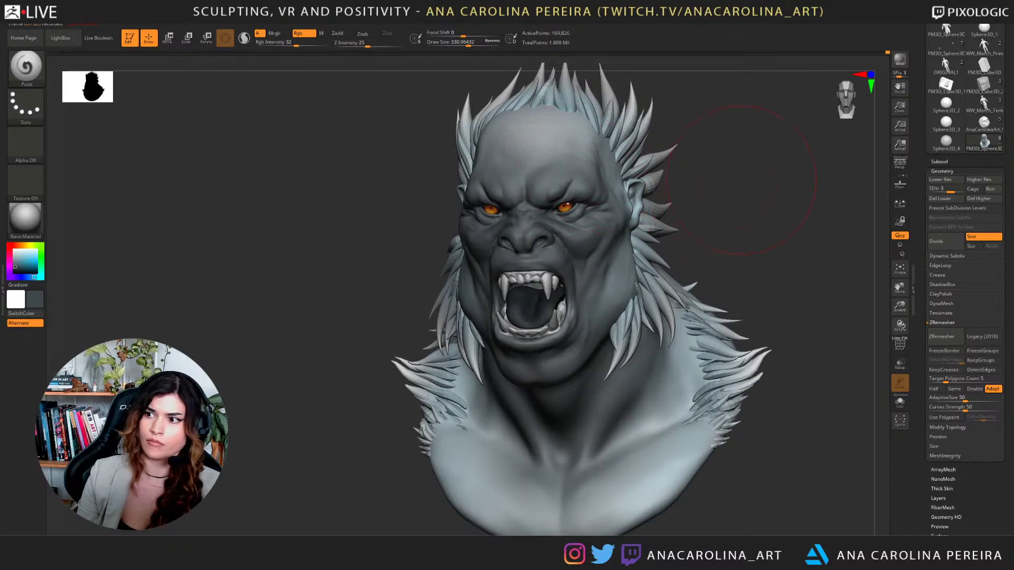
Sample pale blue from the body mesh and touch up the outer cheeks and jaw at a draw size of about 228.
{"action": "key", "text": "c"}
{"action": "left_click_drag", "start_coordinate": [632, 232], "coordinate": [627, 291]}
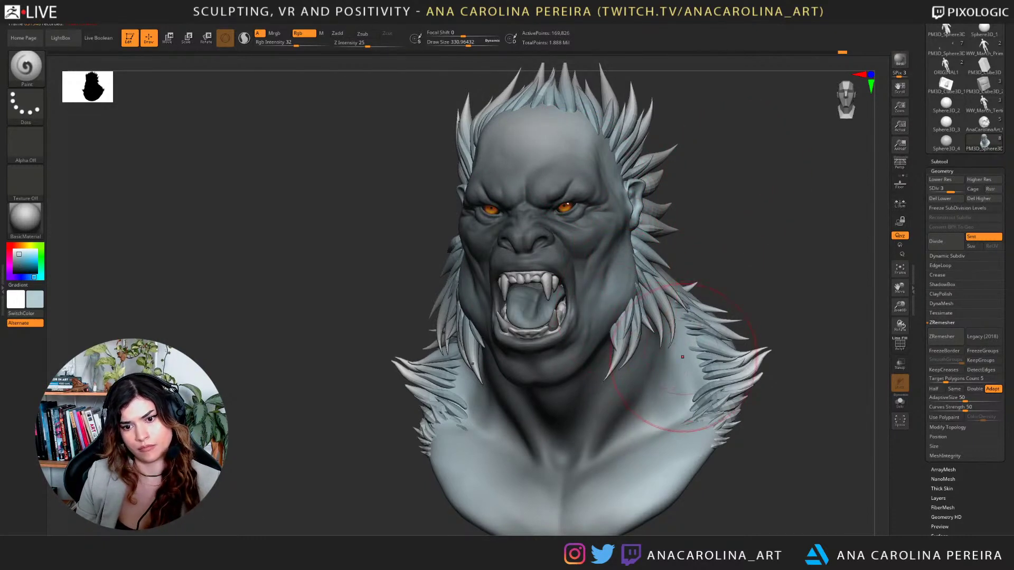
{"action": "key", "text": "c"}
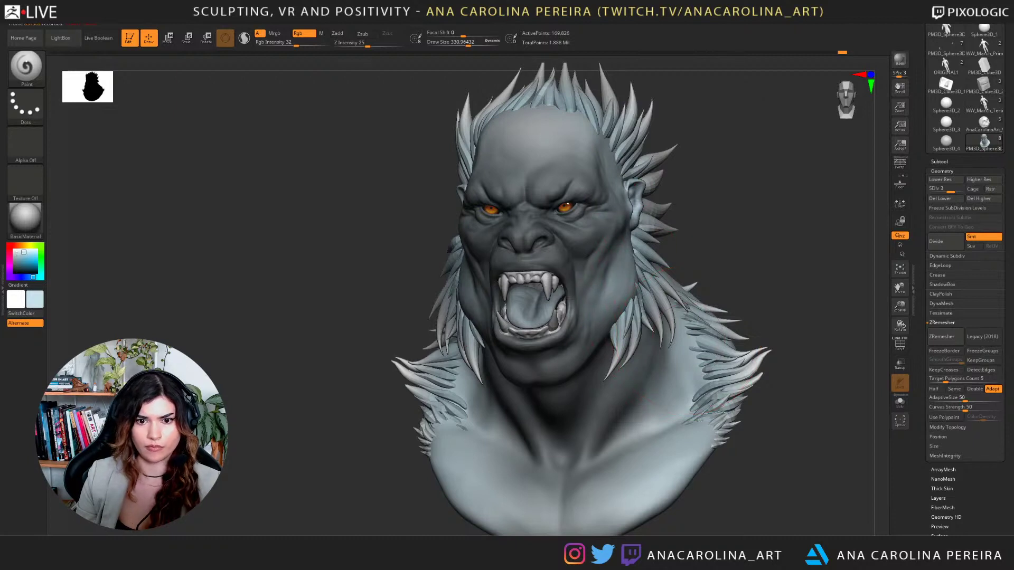
{"action": "key", "text": "space"}
{"action": "left_click_drag", "start_coordinate": [625, 297], "coordinate": [616, 297]}
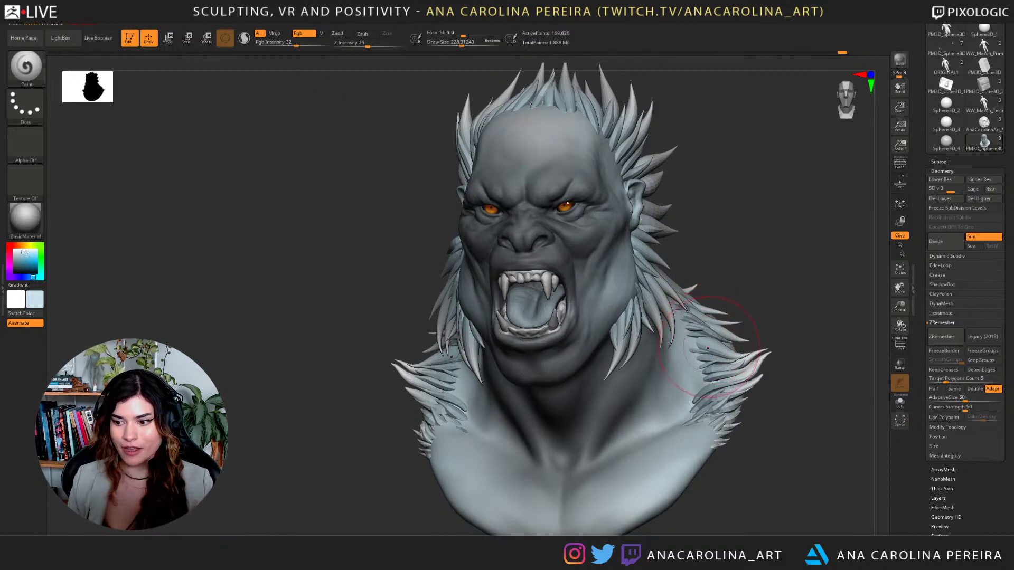
{"action": "left_click_drag", "start_coordinate": [801, 316], "coordinate": [801, 334]}
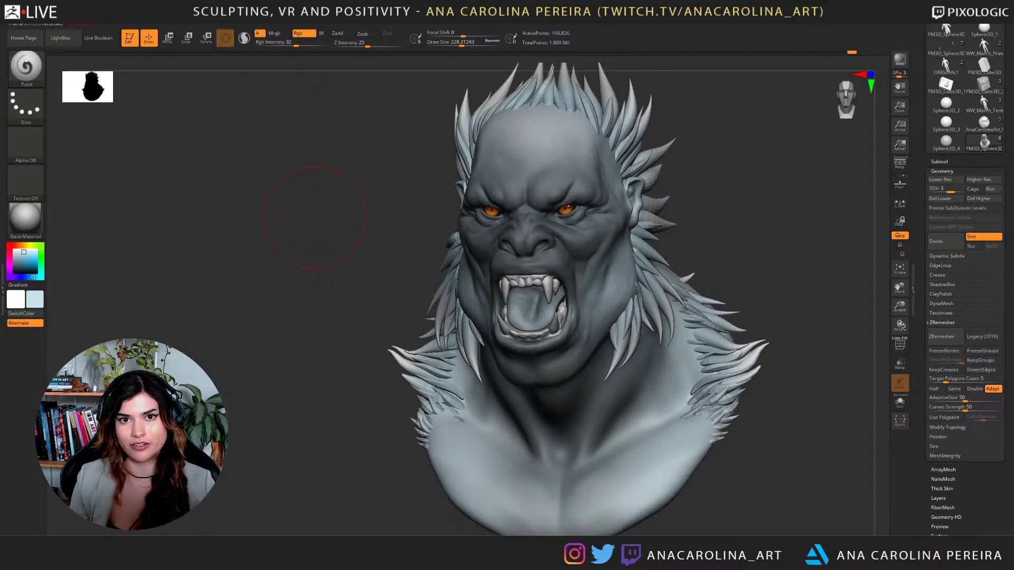
Sample a darker grey from the face and shade the area around the eyes and cheeks at a draw size of about 94.
{"action": "left_click_drag", "start_coordinate": [710, 201], "coordinate": [679, 190]}
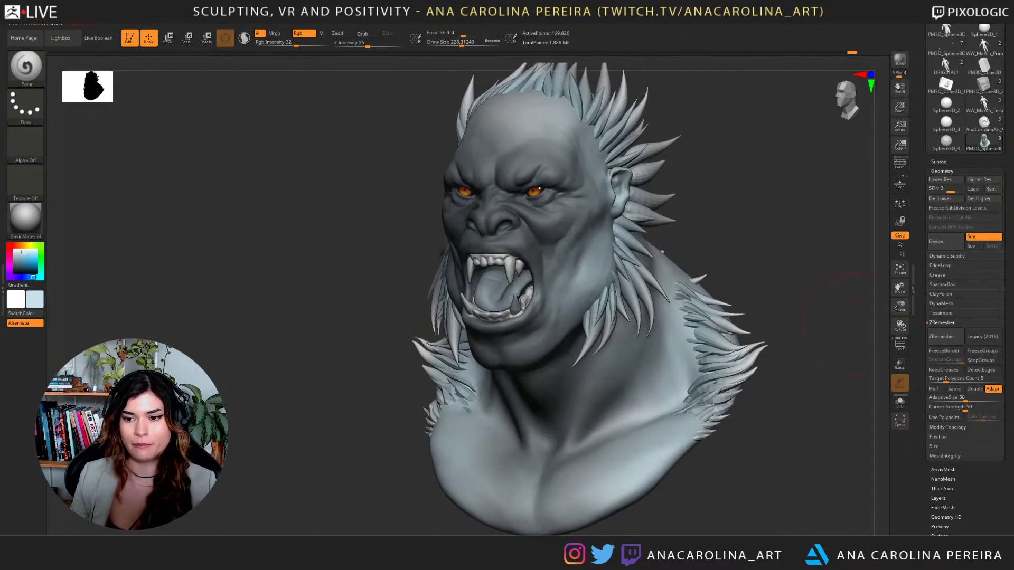
{"action": "left_click_drag", "start_coordinate": [734, 264], "coordinate": [760, 256]}
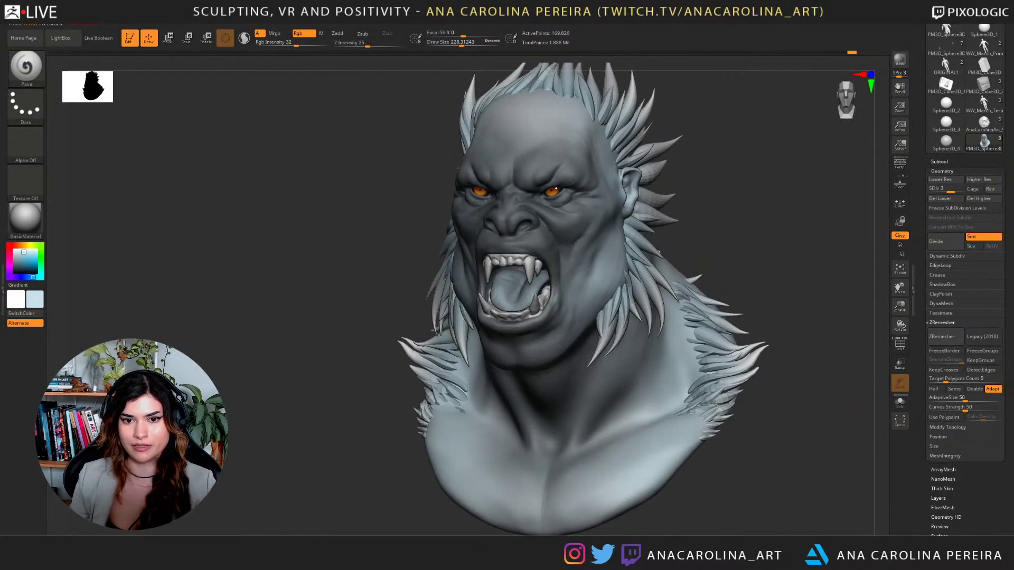
{"action": "key", "text": "c"}
{"action": "key", "text": "space"}
{"action": "left_click_drag", "start_coordinate": [521, 237], "coordinate": [509, 237]}
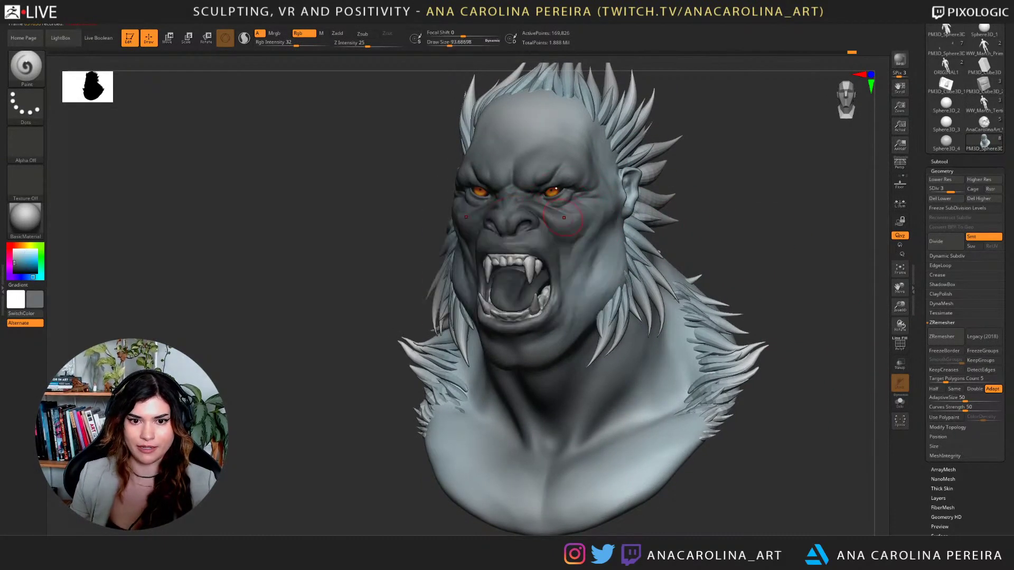
{"action": "left_click_drag", "start_coordinate": [636, 185], "coordinate": [629, 190]}
Darken the ears with the sampled grey at a draw size of about 116.
{"action": "left_click_drag", "start_coordinate": [700, 235], "coordinate": [599, 243]}
{"action": "key", "text": "space"}
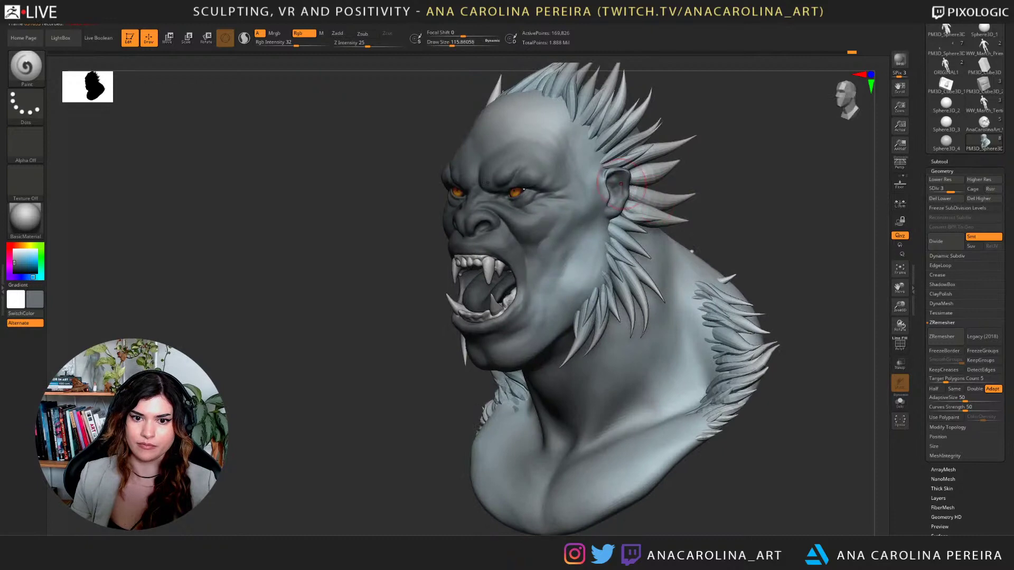
{"action": "left_click_drag", "start_coordinate": [606, 181], "coordinate": [600, 186]}
{"action": "right_click_drag", "start_coordinate": [600, 185], "coordinate": [624, 184]}
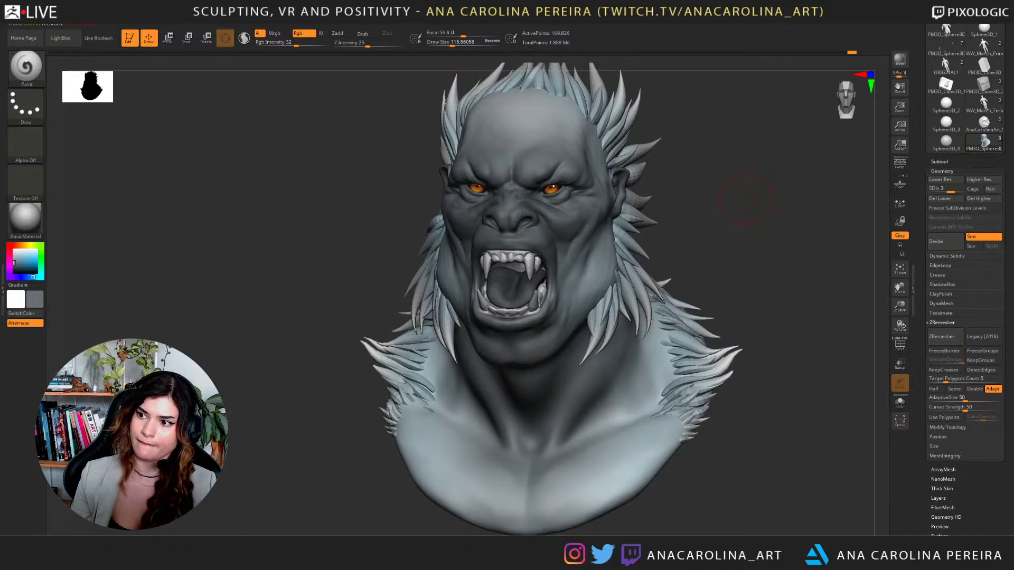
Sample pale blue from the body mesh and try a touch-up on the lower face at a draw size of about 228.
{"action": "left_click_drag", "start_coordinate": [746, 198], "coordinate": [716, 219]}
{"action": "key", "text": "c"}
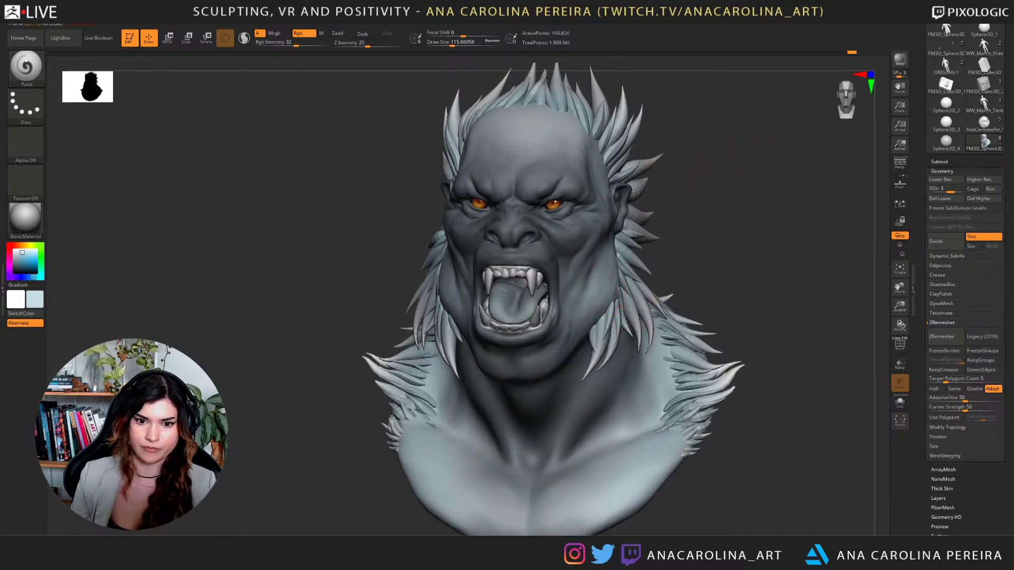
{"action": "key", "text": "space"}
{"action": "left_click_drag", "start_coordinate": [593, 316], "coordinate": [605, 317]}
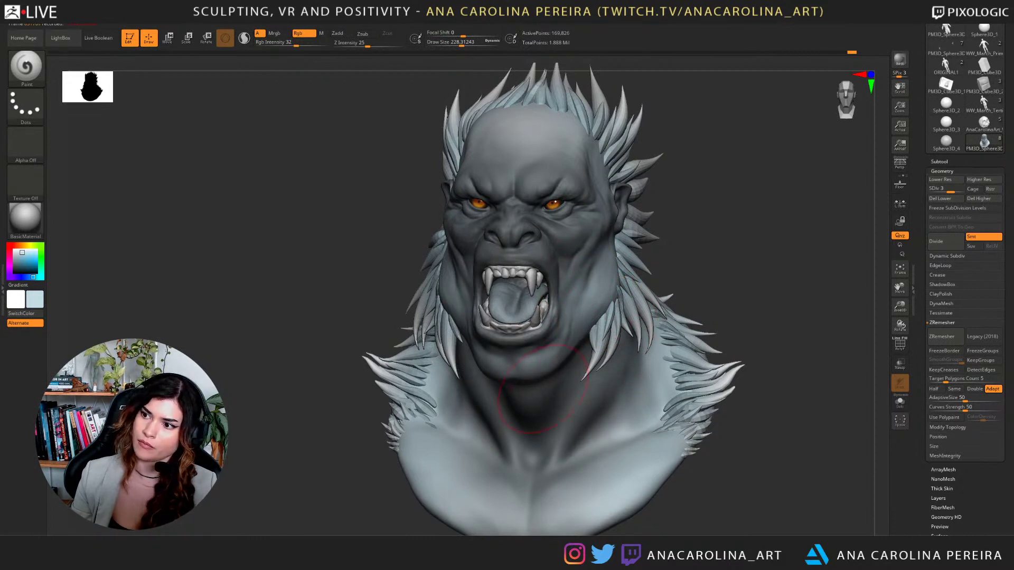
{"action": "key", "text": "ctrl+z"}
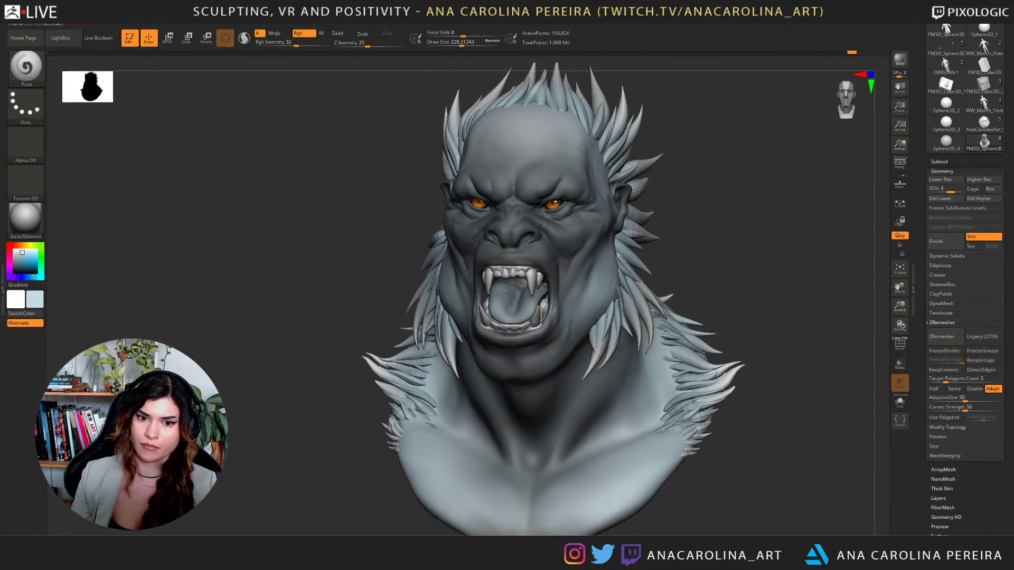
Sample a mid grey from the bust and shade the centre of the upper chest at a draw size of about 338.
{"action": "key", "text": "space"}
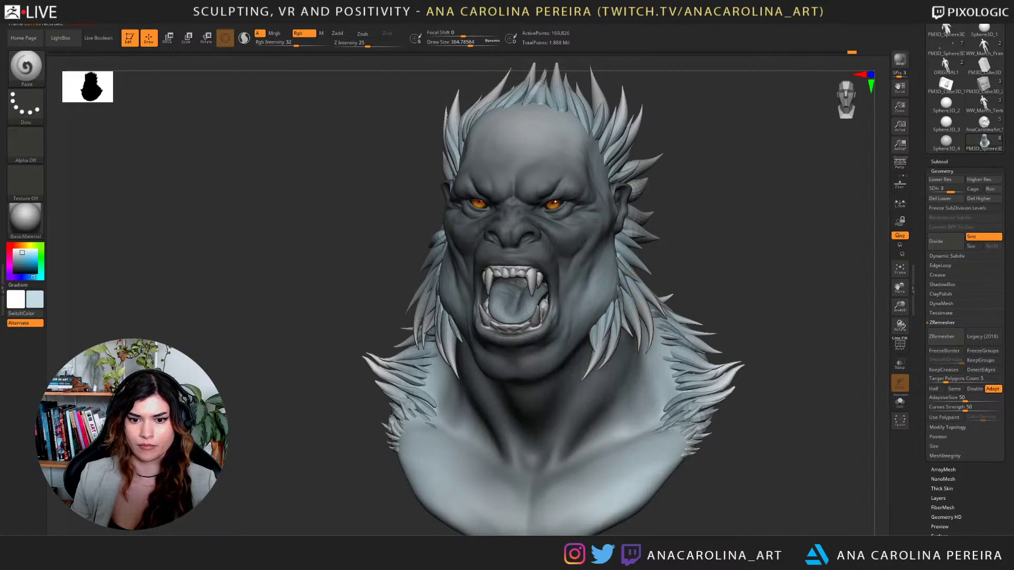
{"action": "key", "text": "space"}
{"action": "left_click_drag", "start_coordinate": [630, 320], "coordinate": [637, 320]}
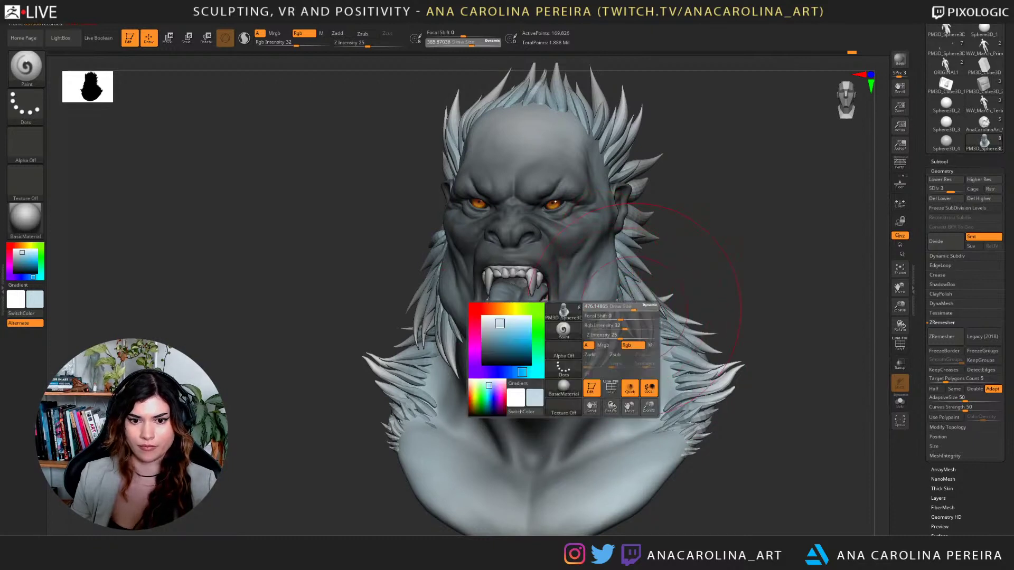
{"action": "mouse_move", "coordinate": [733, 336]}
{"action": "left_mouse_down"}
{"action": "mouse_move", "coordinate": [706, 338]}
{"action": "mouse_move", "coordinate": [740, 361]}
{"action": "mouse_move", "coordinate": [707, 324]}
{"action": "mouse_move", "coordinate": [755, 336]}
{"action": "left_mouse_up"}
{"action": "key", "text": "ctrl"}
{"action": "key", "text": "c"}
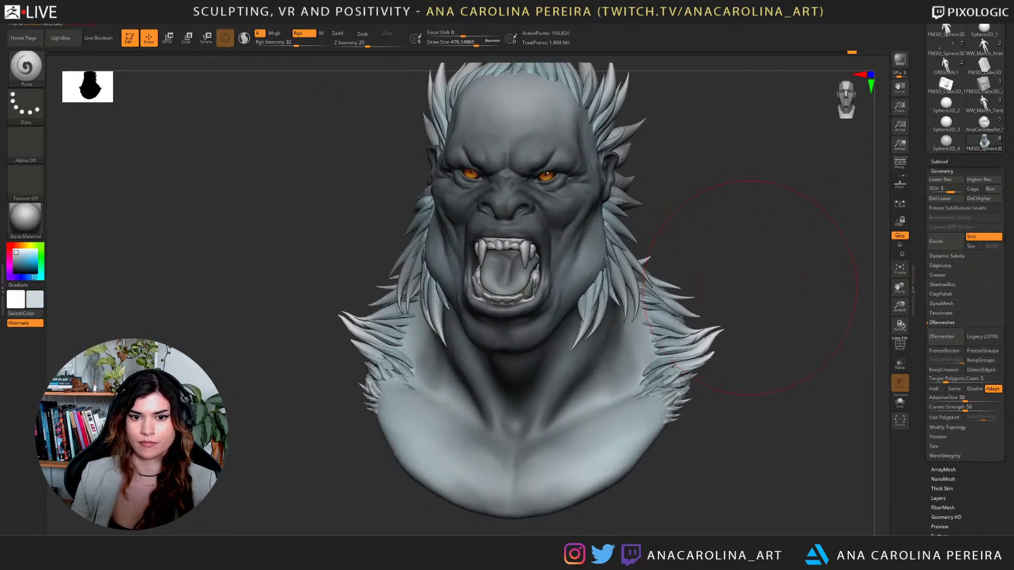
{"action": "key", "text": "c"}
{"action": "key", "text": "s"}
{"action": "left_click_drag", "start_coordinate": [527, 417], "coordinate": [507, 417]}
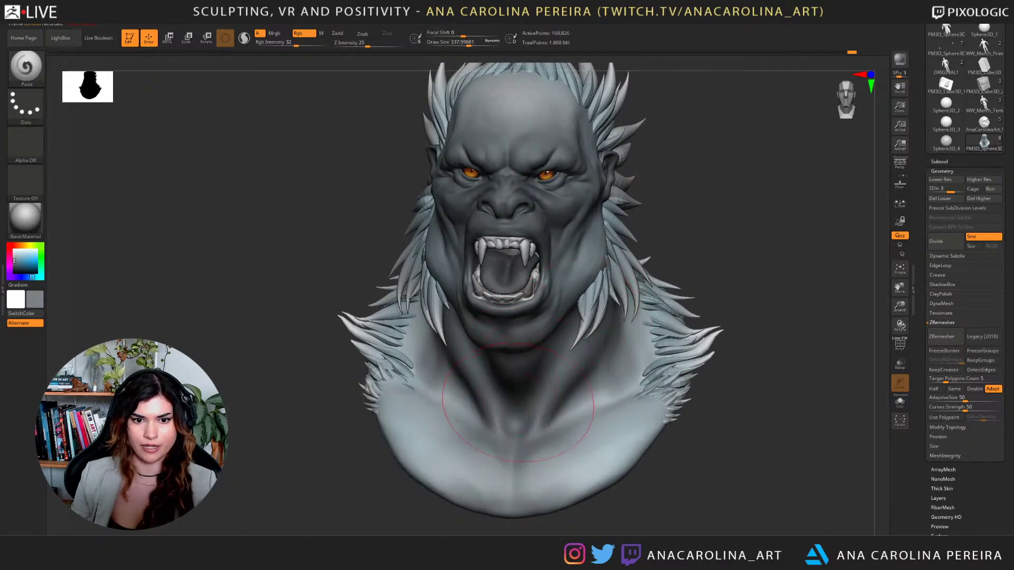
{"action": "left_click_drag", "start_coordinate": [518, 456], "coordinate": [531, 489]}
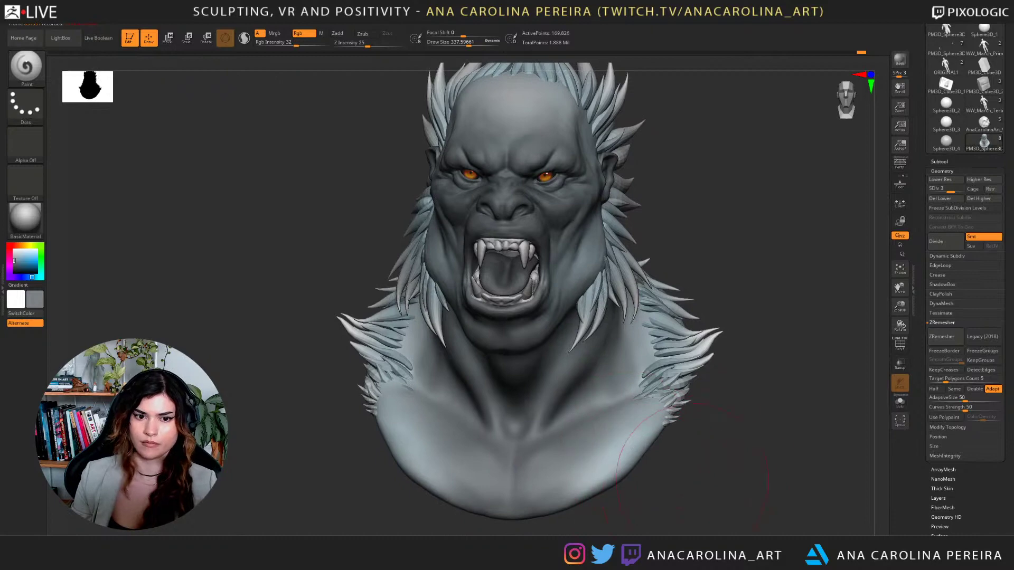
Pick a very dark blue-grey and deepen the shading around the eyes at a draw size of about 94.
{"action": "mouse_move", "coordinate": [755, 440]}
{"action": "left_mouse_down", "text": "alt"}
{"action": "mouse_move", "coordinate": [762, 475]}
{"action": "mouse_move", "coordinate": [748, 480]}
{"action": "mouse_move", "coordinate": [755, 435]}
{"action": "mouse_move", "coordinate": [763, 486]}
{"action": "left_mouse_up", "text": "alt"}
{"action": "key", "text": "space"}
{"action": "left_click_drag", "start_coordinate": [610, 262], "coordinate": [595, 262]}
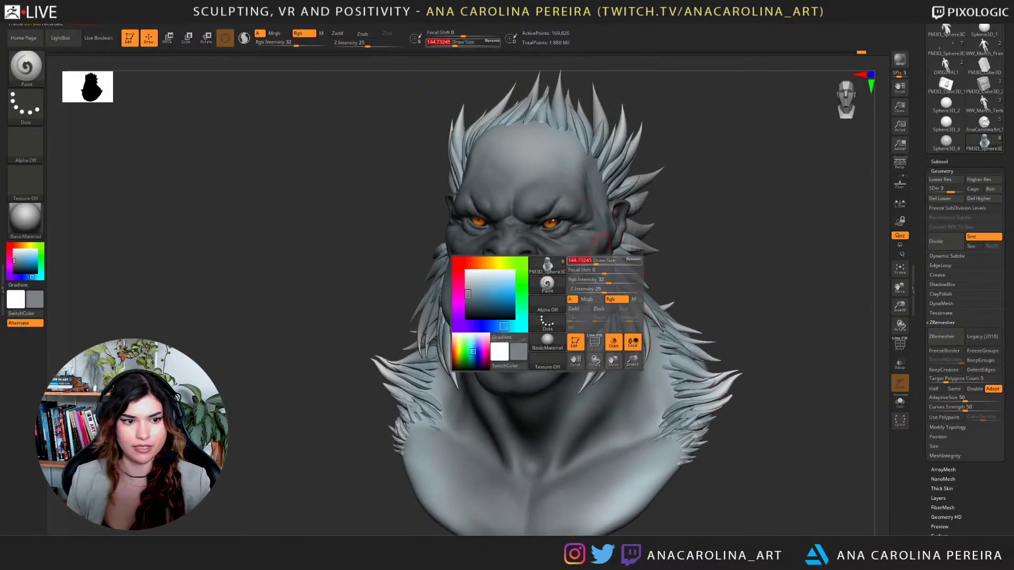
{"action": "left_click_drag", "start_coordinate": [14, 261], "coordinate": [16, 268]}
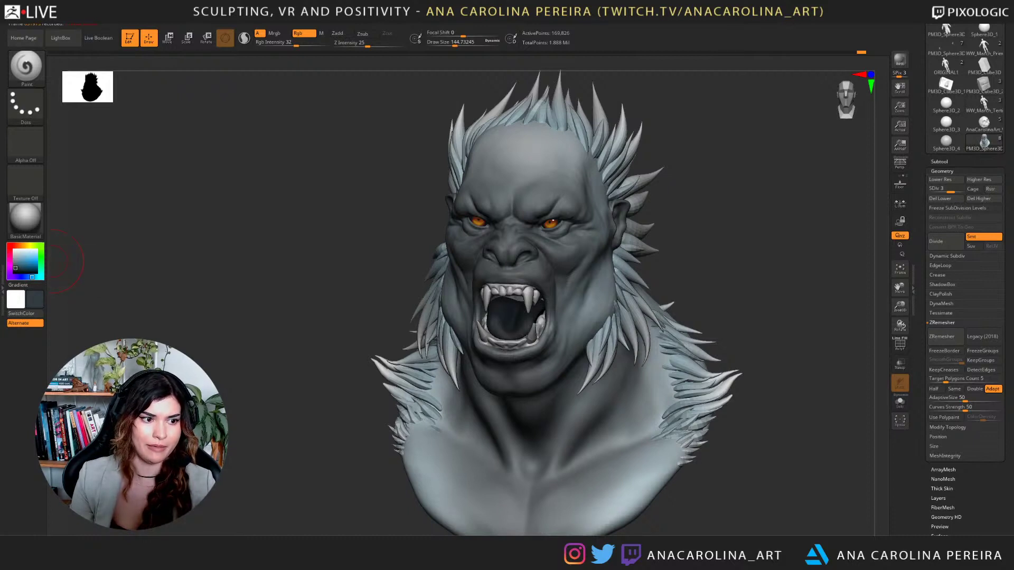
{"action": "left_click", "coordinate": [16, 269]}
{"action": "key", "text": "space"}
{"action": "left_click_drag", "start_coordinate": [551, 246], "coordinate": [560, 233]}
{"action": "left_click_drag", "start_coordinate": [666, 206], "coordinate": [651, 205], "text": "shift"}
{"action": "left_click_drag", "start_coordinate": [546, 232], "coordinate": [568, 235]}
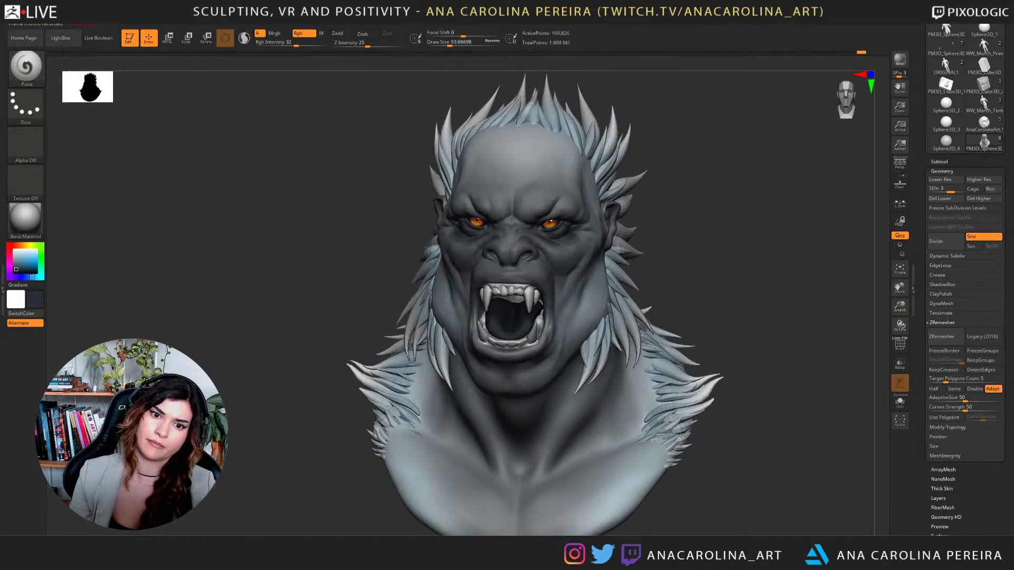
Darken the nose and the muzzle above the mouth, adjusting the draw size to about 108.
{"action": "left_click_drag", "start_coordinate": [737, 185], "coordinate": [733, 182], "text": "alt"}
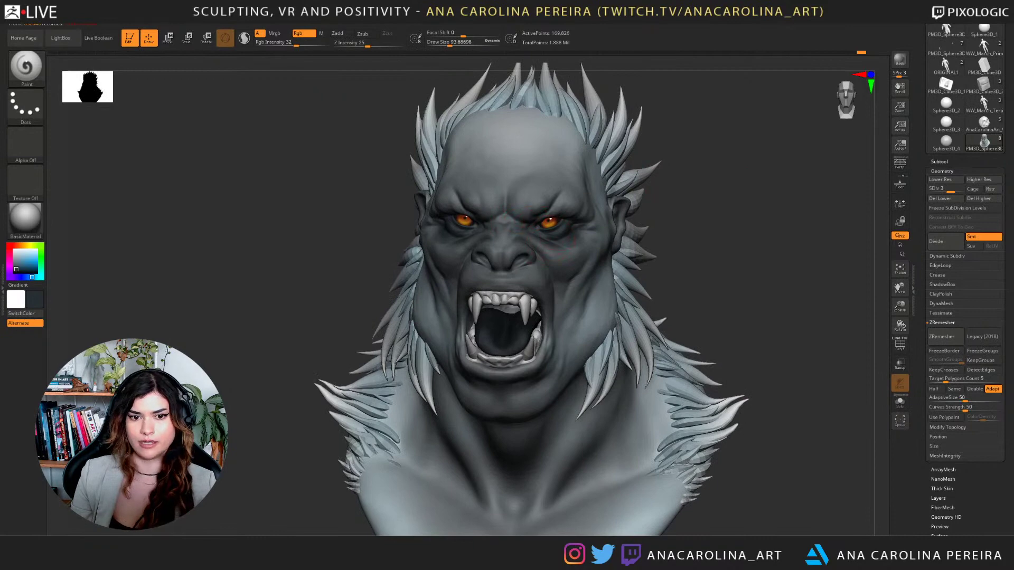
{"action": "mouse_move", "coordinate": [513, 261]}
{"action": "left_mouse_down"}
{"action": "mouse_move", "coordinate": [518, 248]}
{"action": "mouse_move", "coordinate": [521, 259]}
{"action": "left_mouse_up"}
{"action": "key", "text": "space"}
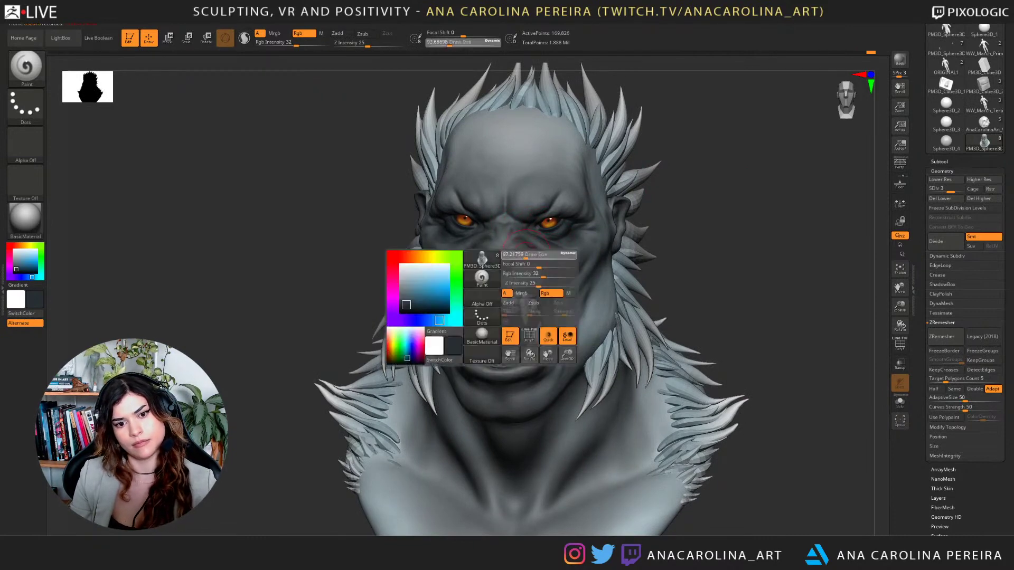
{"action": "left_click_drag", "start_coordinate": [671, 193], "coordinate": [661, 212], "text": "alt"}
{"action": "key", "text": "space"}
{"action": "left_click_drag", "start_coordinate": [514, 276], "coordinate": [522, 275]}
{"action": "key", "text": "space"}
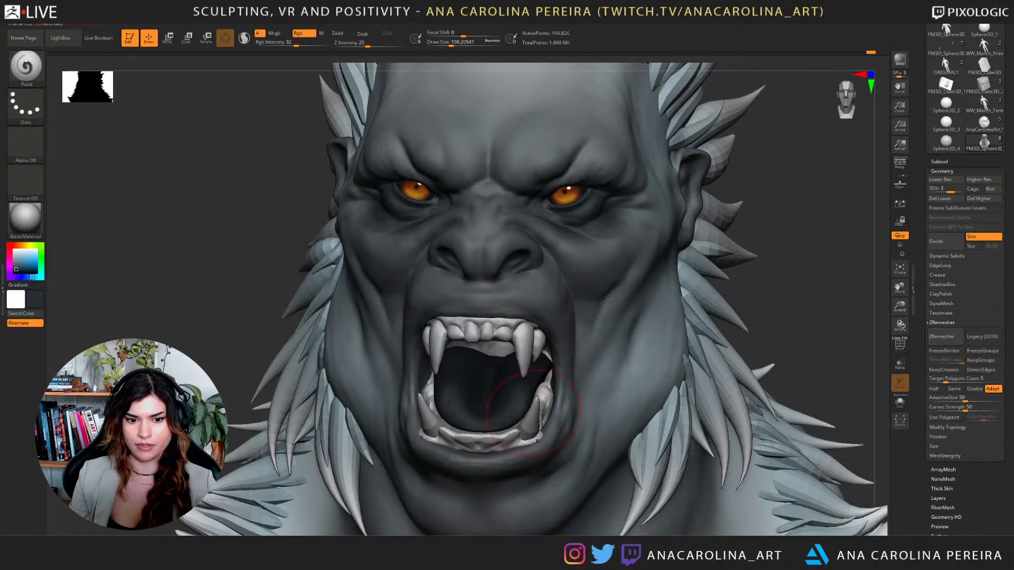
Try darkening the lips and mouth corners at a draw size of about 65 and undo the strokes.
{"action": "key", "text": "space"}
{"action": "left_click_drag", "start_coordinate": [551, 389], "coordinate": [535, 389]}
{"action": "left_click_drag", "start_coordinate": [523, 313], "coordinate": [495, 309]}
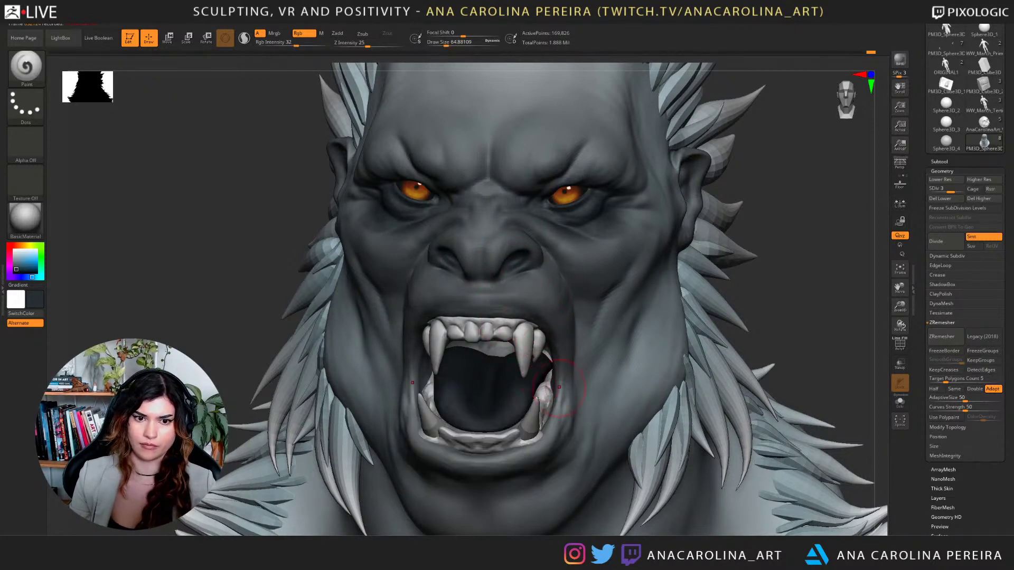
{"action": "mouse_move", "coordinate": [795, 284]}
{"action": "left_mouse_down", "text": "alt"}
{"action": "mouse_move", "coordinate": [781, 264]}
{"action": "mouse_move", "coordinate": [734, 296]}
{"action": "left_mouse_up", "text": "alt"}
{"action": "mouse_move", "coordinate": [552, 406]}
{"action": "left_mouse_down"}
{"action": "mouse_move", "coordinate": [504, 425]}
{"action": "mouse_move", "coordinate": [548, 414]}
{"action": "mouse_move", "coordinate": [560, 366]}
{"action": "left_mouse_up"}
{"action": "mouse_move", "coordinate": [760, 311]}
{"action": "left_mouse_down", "text": "alt"}
{"action": "mouse_move", "coordinate": [758, 265]}
{"action": "mouse_move", "coordinate": [743, 298]}
{"action": "mouse_move", "coordinate": [744, 277]}
{"action": "mouse_move", "coordinate": [722, 277]}
{"action": "left_mouse_up", "text": "alt"}
{"action": "key", "text": "ctrl+z"}
{"action": "key", "text": "ctrl+z"}
{"action": "key", "text": "ctrl+z"}
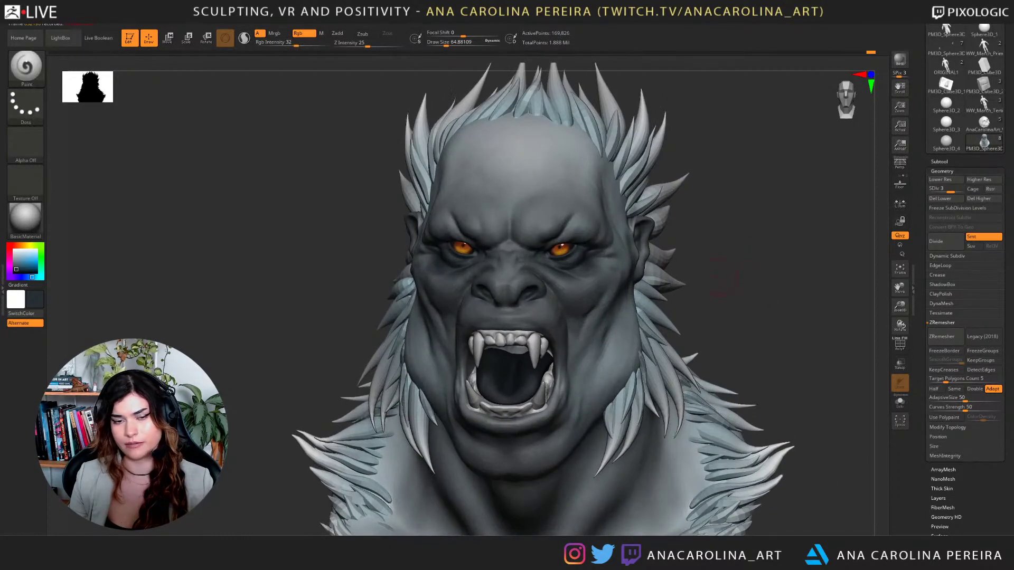
Darken the brows above the eyes with the dark blue-grey at a draw size of about 71.
{"action": "left_click_drag", "start_coordinate": [554, 231], "coordinate": [541, 224]}
{"action": "key", "text": "space"}
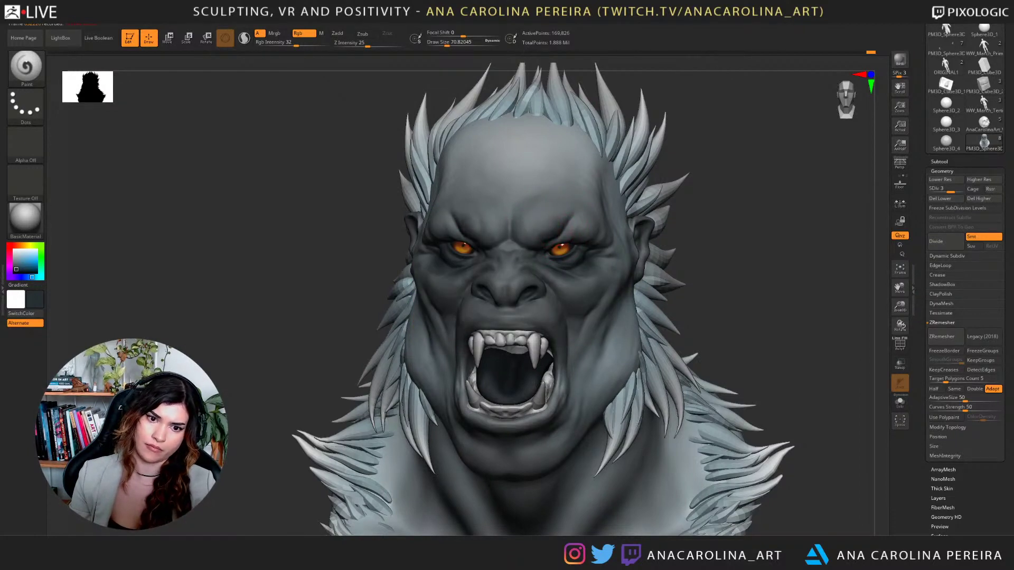
{"action": "right_click_drag", "start_coordinate": [596, 223], "coordinate": [609, 200], "text": "alt"}
{"action": "left_click_drag", "start_coordinate": [566, 192], "coordinate": [558, 198]}
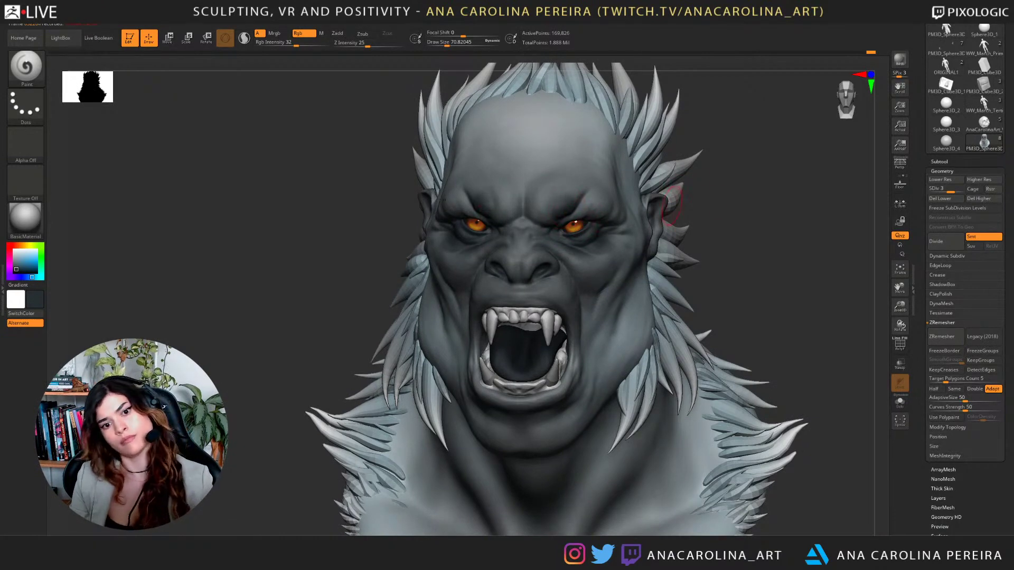
{"action": "right_click_drag", "start_coordinate": [681, 207], "coordinate": [637, 206]}
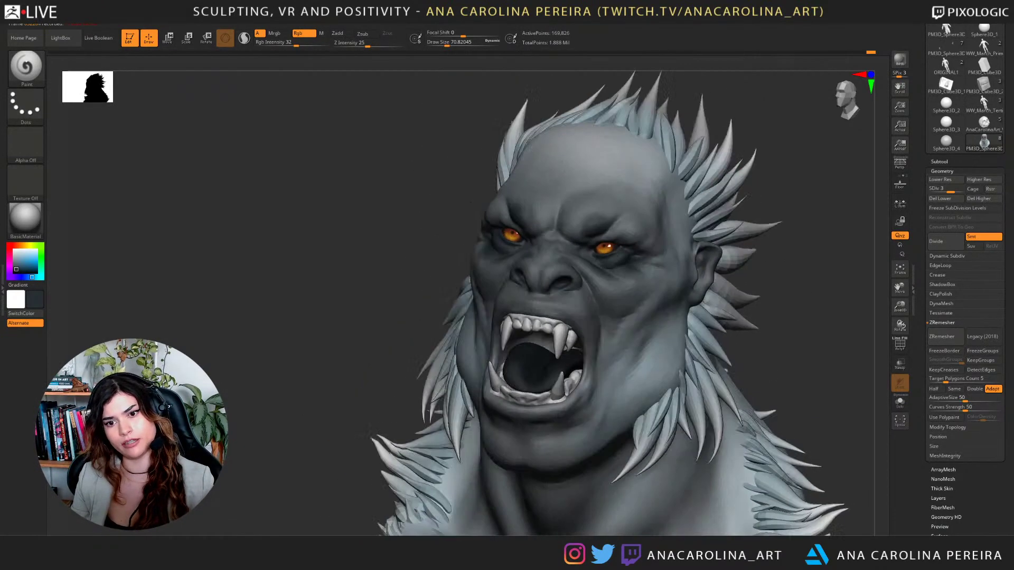
{"action": "right_click_drag", "start_coordinate": [792, 251], "coordinate": [823, 262]}
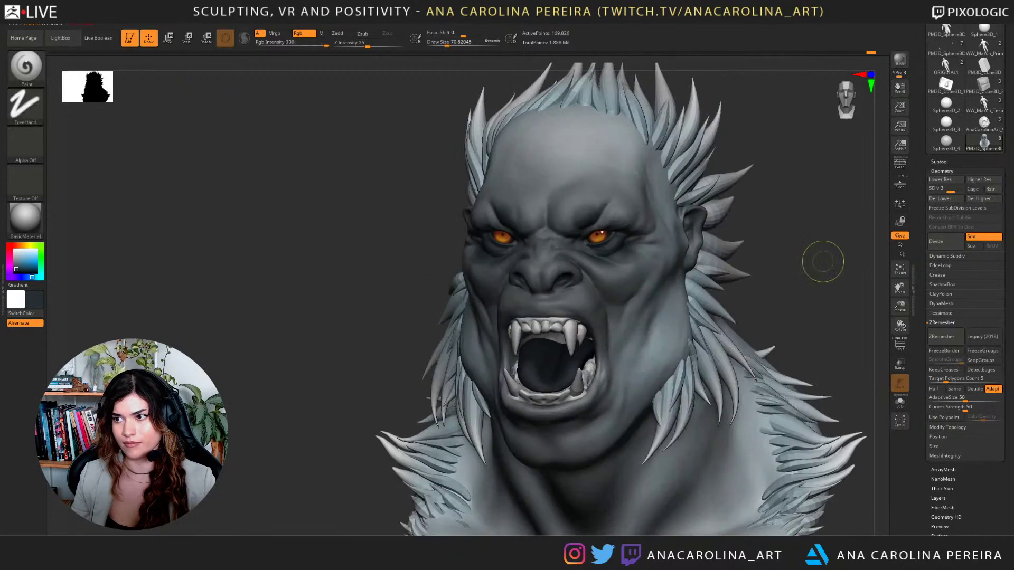
Try darkening the base of the neck at a draw size of about 128 and undo the strokes.
{"action": "key", "text": "space"}
{"action": "left_click_drag", "start_coordinate": [615, 212], "coordinate": [623, 212]}
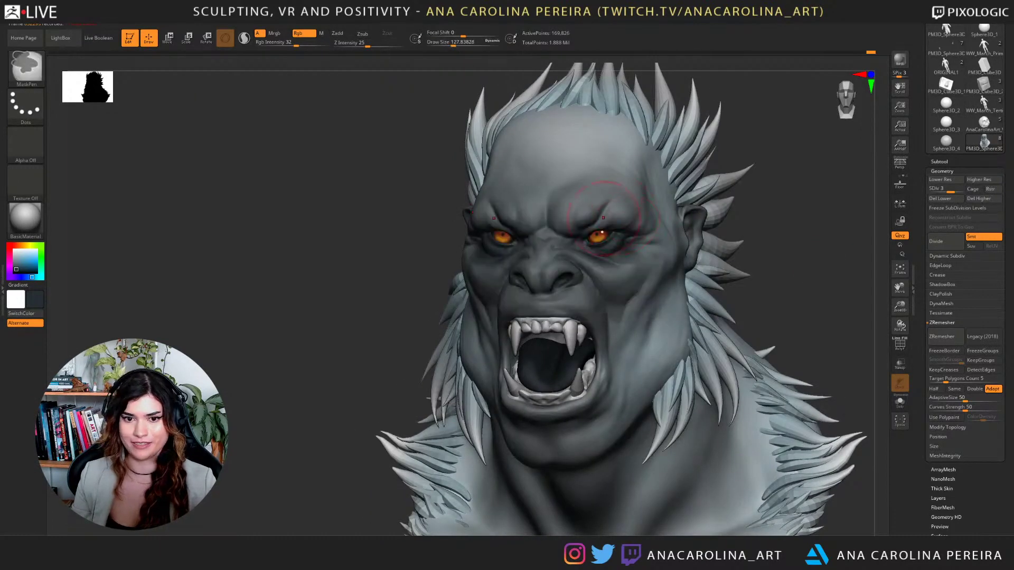
{"action": "right_click_drag", "start_coordinate": [739, 187], "coordinate": [706, 155], "text": "alt"}
{"action": "right_click_drag", "start_coordinate": [776, 227], "coordinate": [760, 192], "text": "alt"}
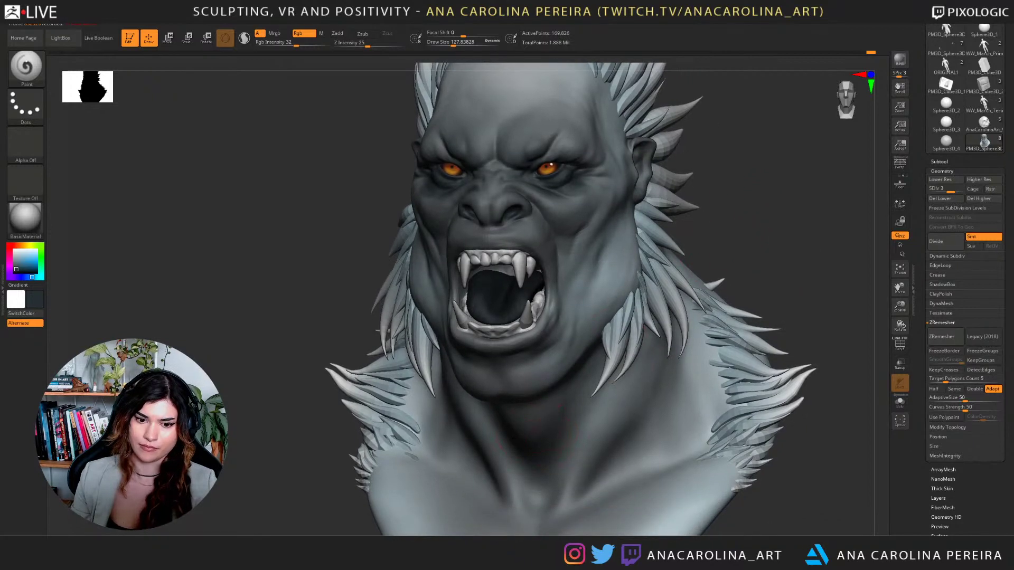
{"action": "left_click_drag", "start_coordinate": [577, 439], "coordinate": [561, 499]}
{"action": "left_click_drag", "start_coordinate": [808, 280], "coordinate": [782, 223], "text": "alt"}
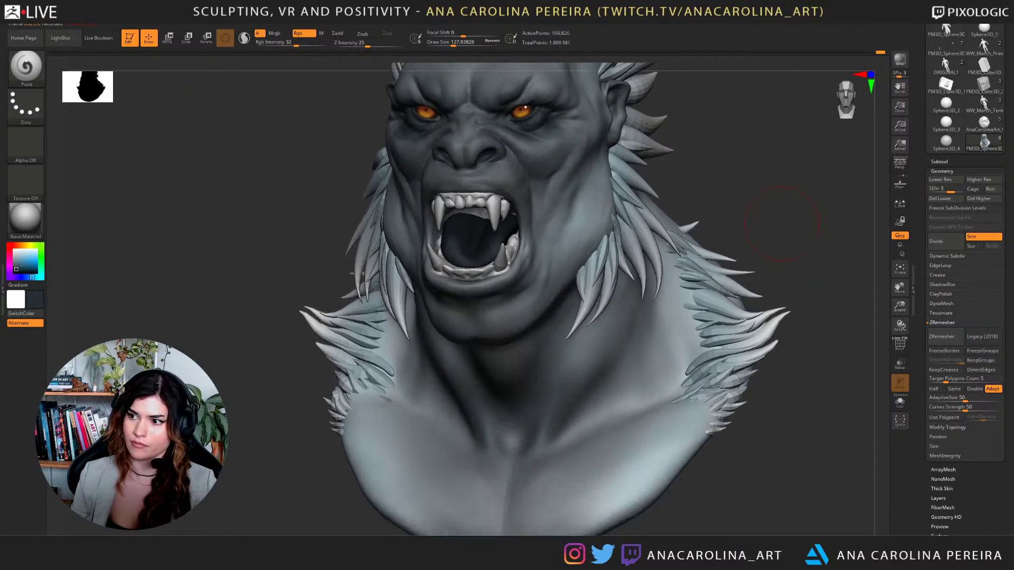
{"action": "key", "text": "ctrl+z"}
{"action": "key", "text": "ctrl+z"}
Shade the front and side of the neck with the dark blue-grey and set the draw size to about 192.
{"action": "mouse_move", "coordinate": [530, 397]}
{"action": "left_mouse_down"}
{"action": "mouse_move", "coordinate": [515, 445]}
{"action": "mouse_move", "coordinate": [558, 423]}
{"action": "mouse_move", "coordinate": [535, 448]}
{"action": "mouse_move", "coordinate": [629, 414]}
{"action": "left_mouse_up"}
{"action": "key", "text": "s"}
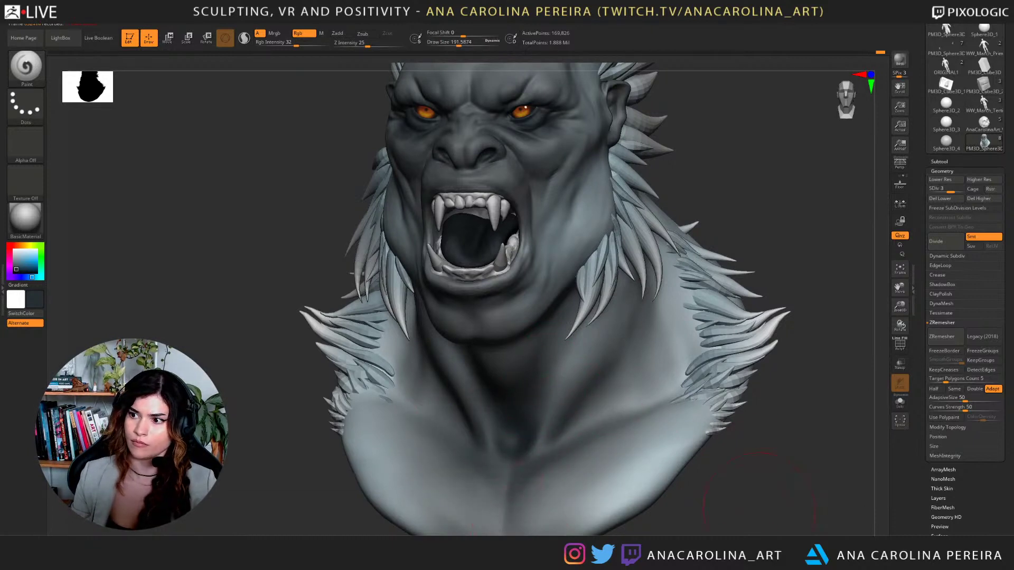
{"action": "key", "text": "f"}
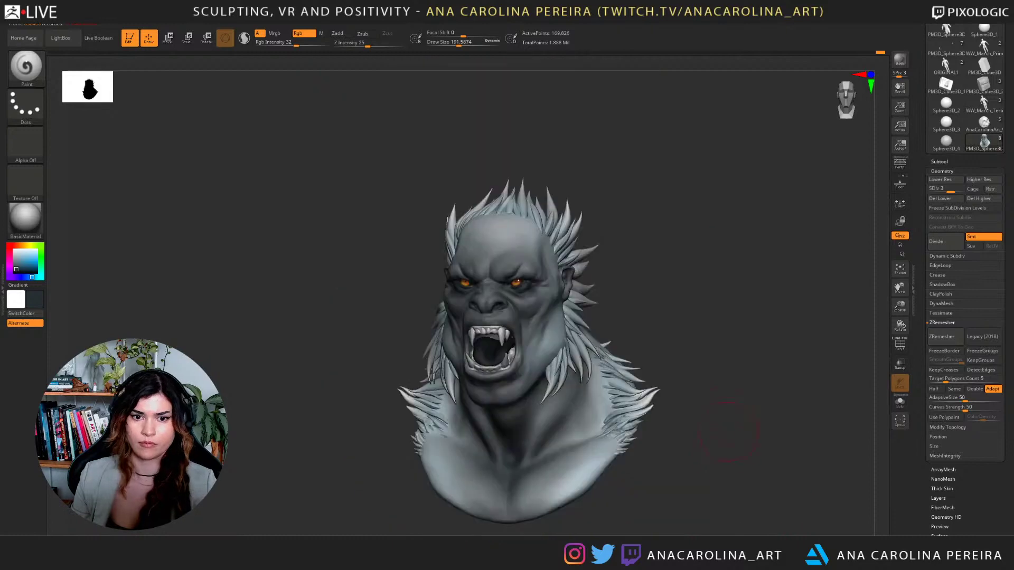
{"action": "left_click_drag", "start_coordinate": [730, 369], "coordinate": [731, 396], "text": "alt"}
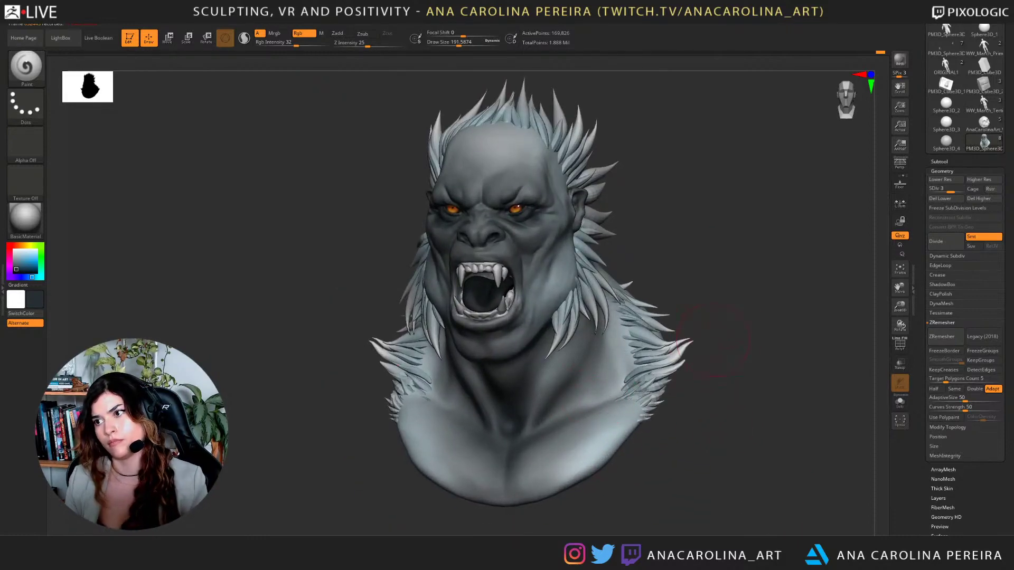
{"action": "mouse_move", "coordinate": [731, 316]}
{"action": "left_mouse_down", "text": "alt"}
{"action": "mouse_move", "coordinate": [726, 336]}
{"action": "mouse_move", "coordinate": [749, 303]}
{"action": "mouse_move", "coordinate": [726, 335]}
{"action": "left_mouse_up", "text": "alt"}
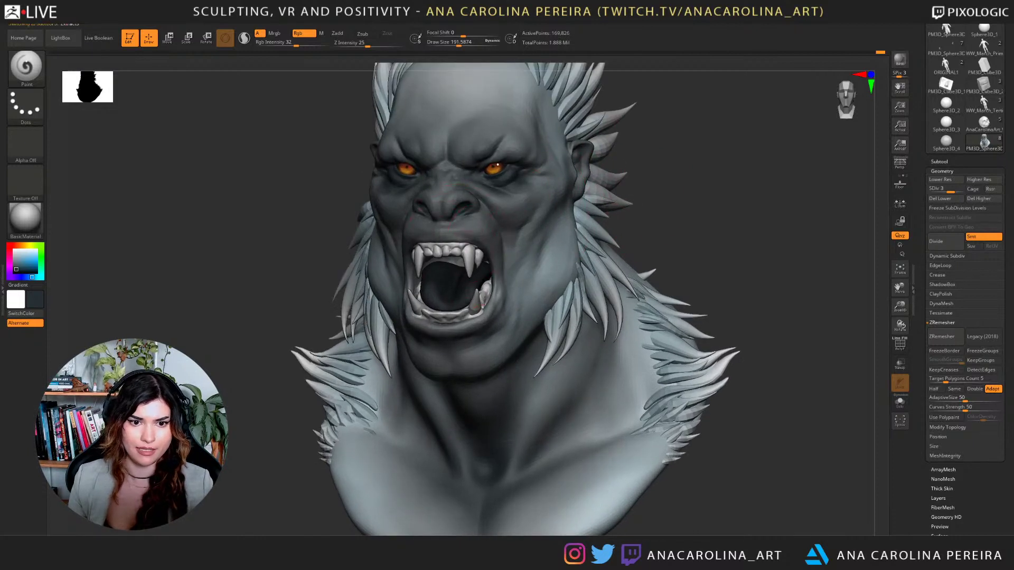
Pick an ochre colour and paint the upper and lower teeth and gums at a draw size of about 192.
{"action": "left_click", "coordinate": [22, 246]}
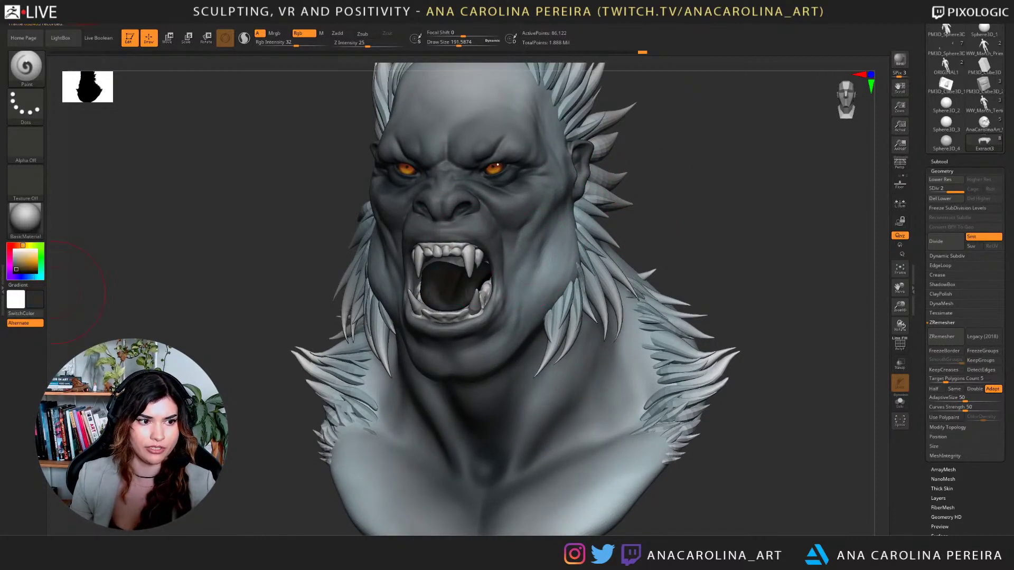
{"action": "left_click_drag", "start_coordinate": [28, 257], "coordinate": [28, 262]}
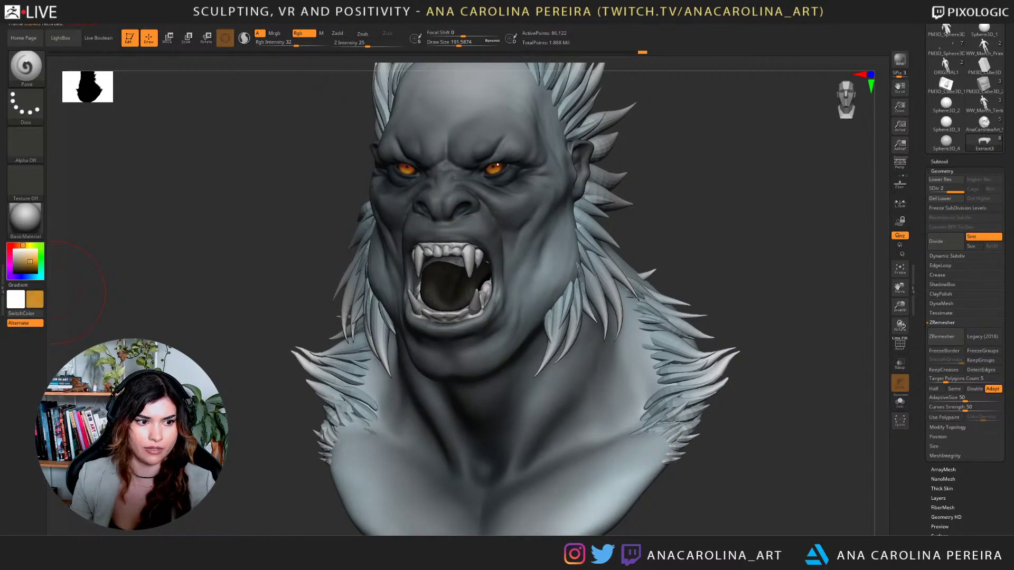
{"action": "left_click_drag", "start_coordinate": [474, 259], "coordinate": [429, 258]}
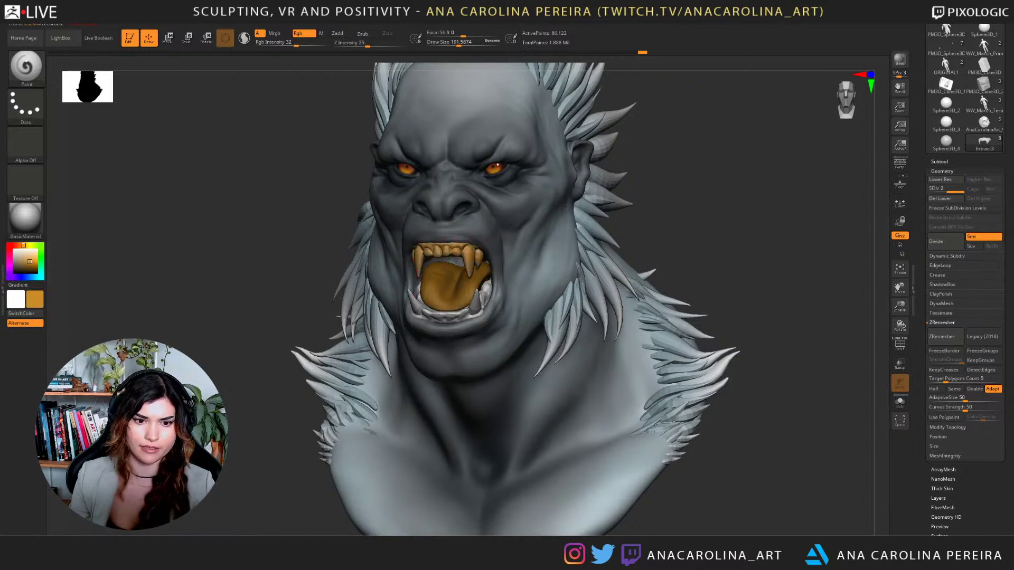
{"action": "left_click", "coordinate": [474, 307], "text": "alt"}
{"action": "left_click_drag", "start_coordinate": [474, 307], "coordinate": [439, 311]}
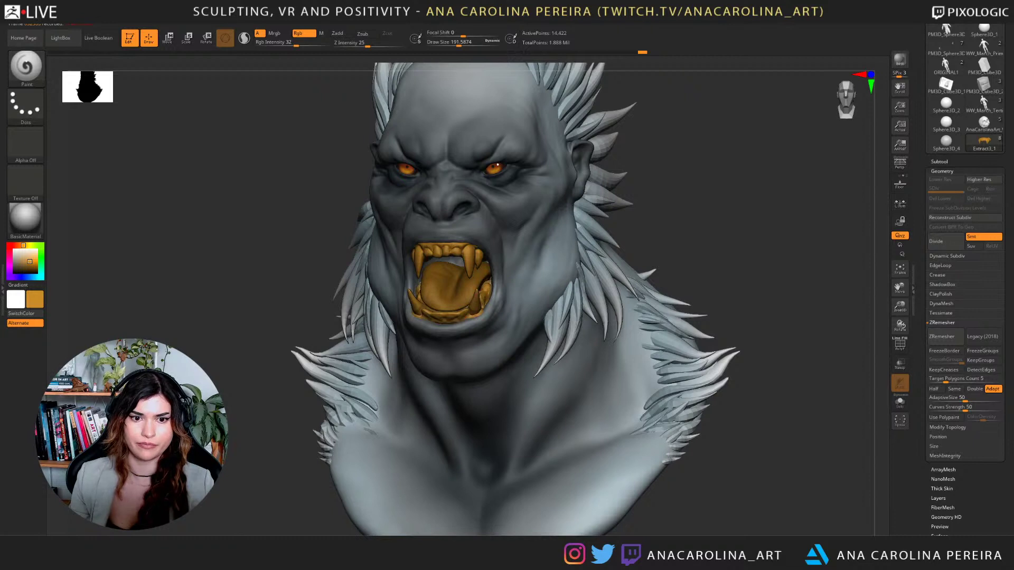
{"action": "right_click_drag", "start_coordinate": [592, 264], "coordinate": [640, 204]}
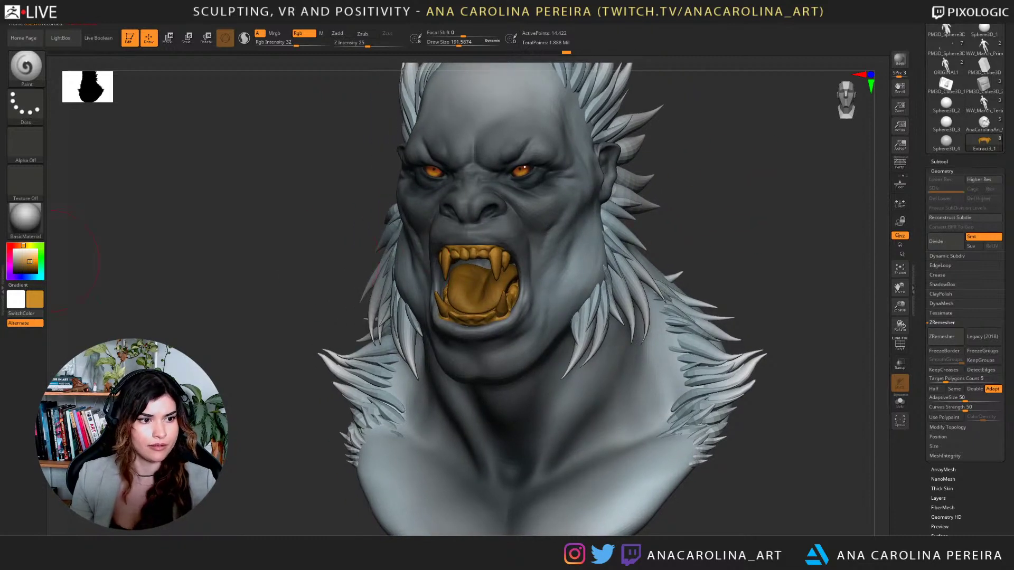
Pick a lighter yellow and lighten the teeth at a draw size of about 90.
{"action": "left_click", "coordinate": [25, 246]}
{"action": "left_click_drag", "start_coordinate": [30, 261], "coordinate": [31, 257]}
{"action": "key", "text": "space"}
{"action": "left_click", "coordinate": [486, 229]}
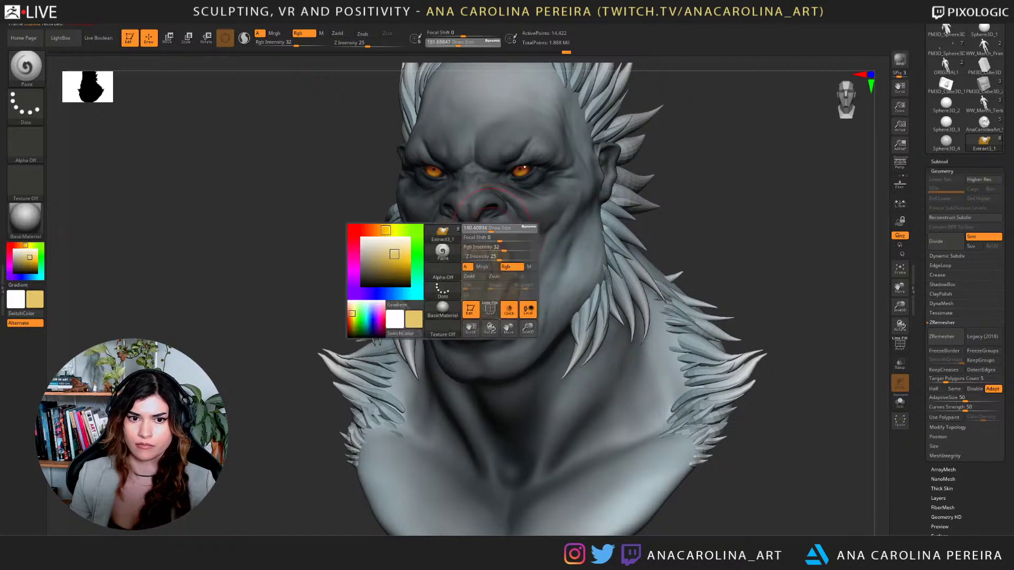
{"action": "key", "text": "space"}
{"action": "left_click", "coordinate": [674, 199]}
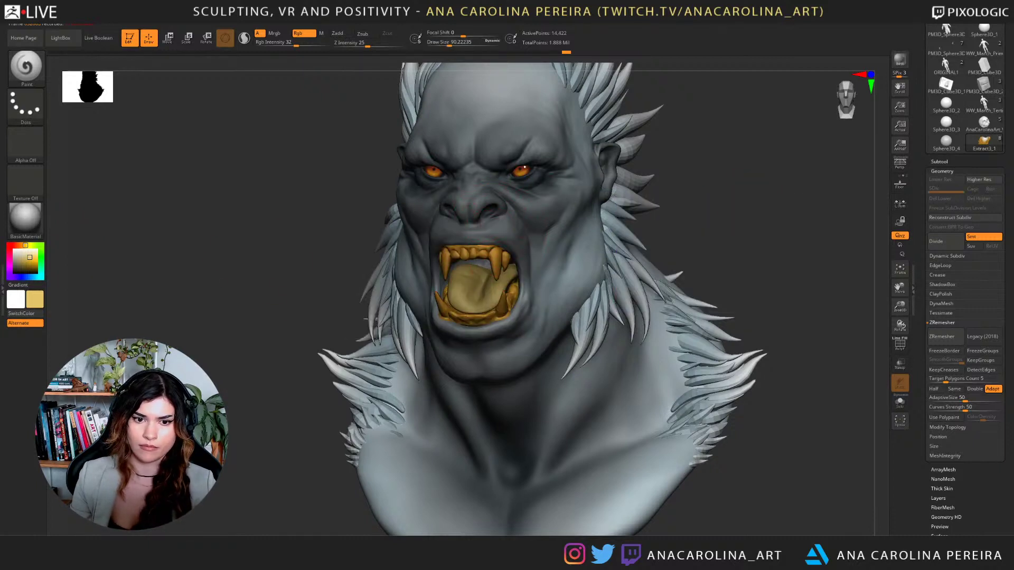
{"action": "key", "text": "ctrl+d"}
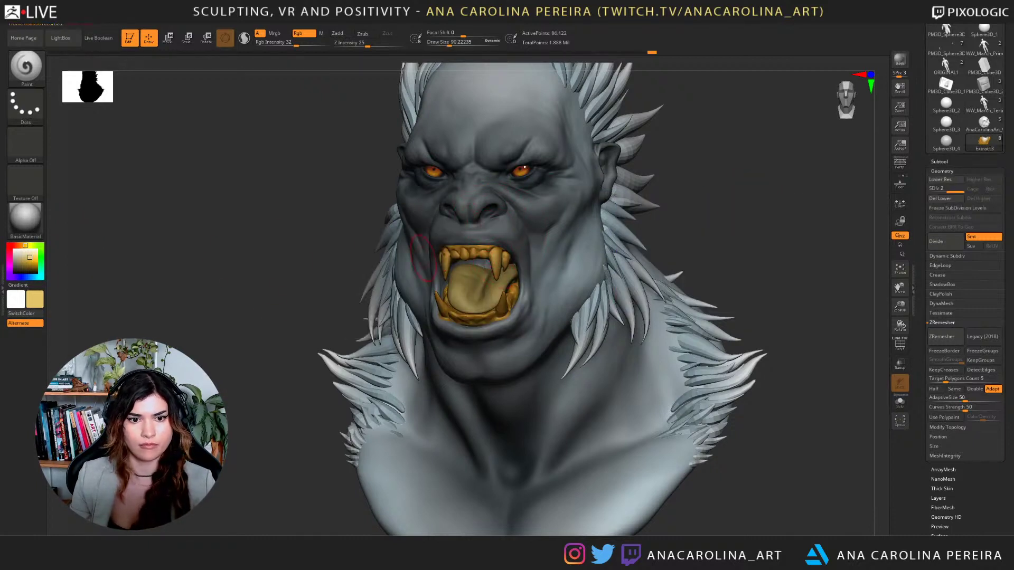
Pick a paler yellow and lighten the teeth further at a draw size of about 74.
{"action": "left_click_drag", "start_coordinate": [29, 257], "coordinate": [27, 254]}
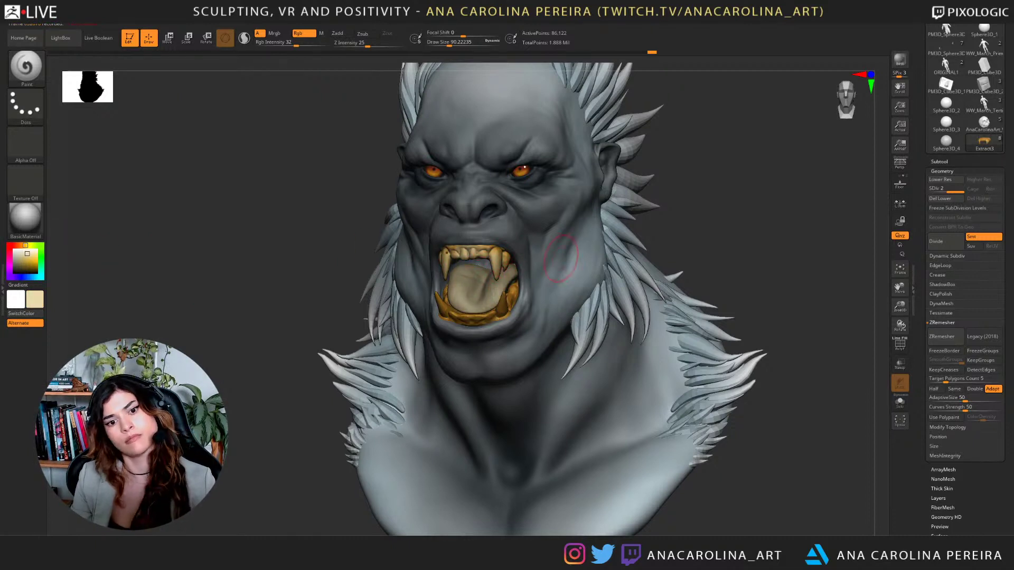
{"action": "key", "text": "space"}
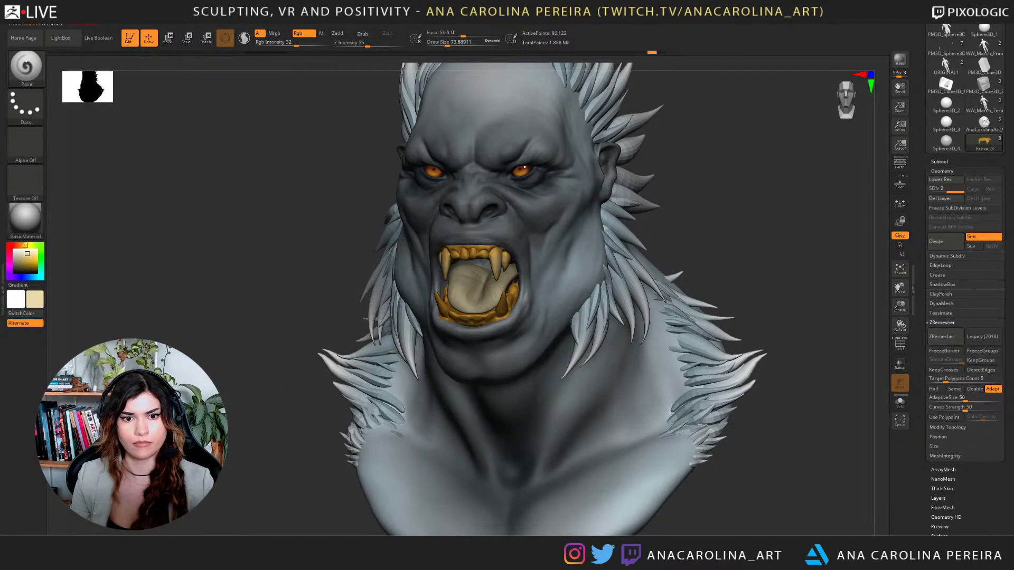
{"action": "key", "text": "shift+d"}
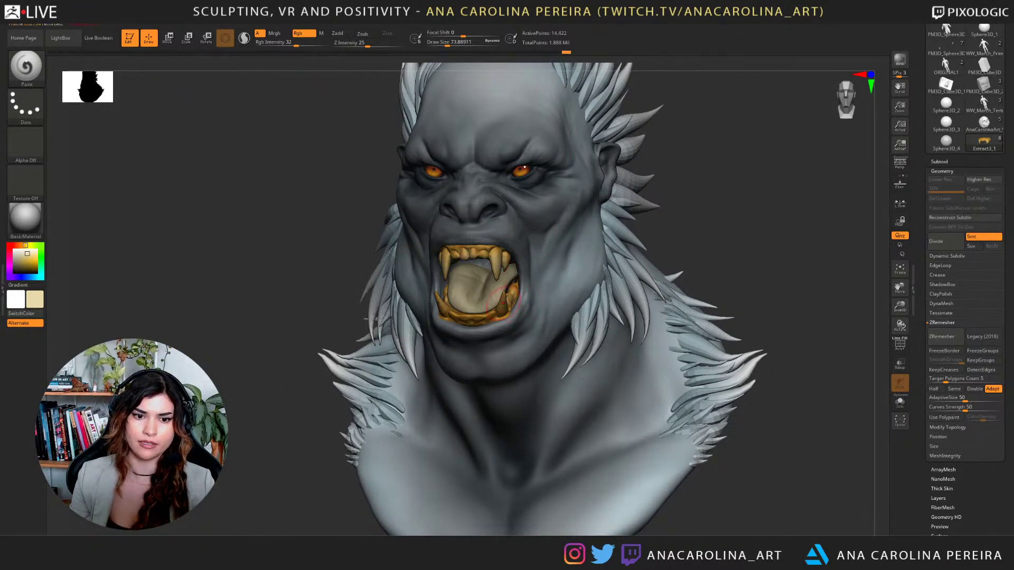
{"action": "left_click_drag", "start_coordinate": [668, 228], "coordinate": [713, 218]}
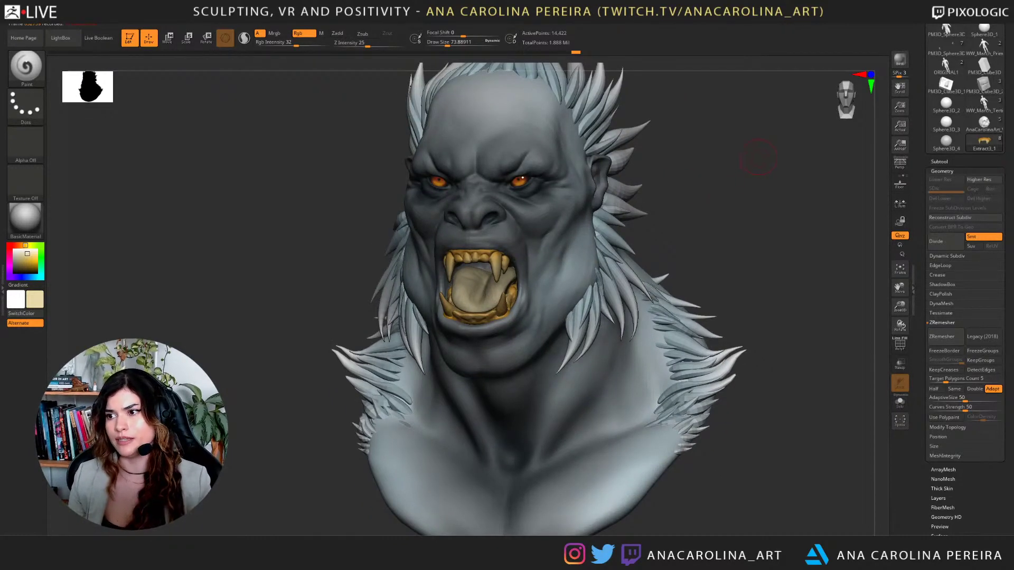
Sample the dark blue-grey from the skin, shift it to a dark purple and make the upper teeth the active mesh.
{"action": "left_click_drag", "start_coordinate": [758, 157], "coordinate": [755, 203], "text": "alt"}
{"action": "key", "text": "c"}
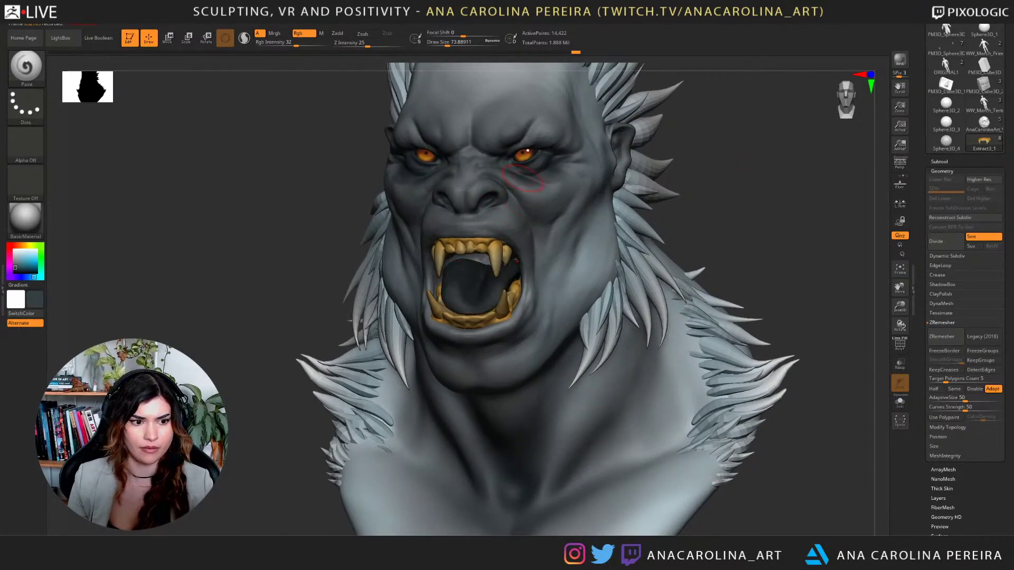
{"action": "left_click", "coordinate": [26, 277]}
{"action": "left_click", "coordinate": [18, 277]}
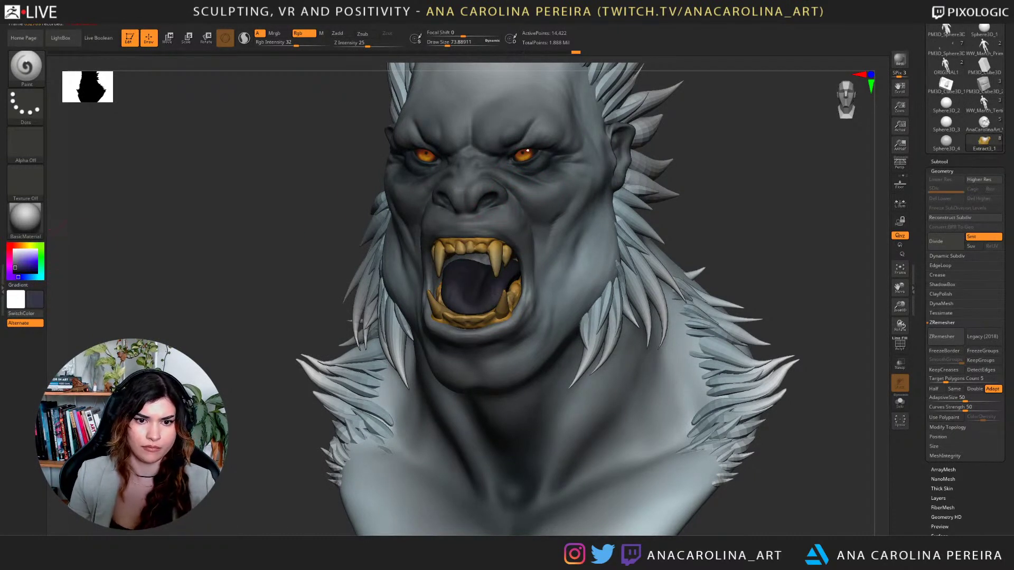
{"action": "left_click", "coordinate": [472, 244], "text": "alt"}
Try painting the upper gums dark purple at a draw size of about 25.
{"action": "key", "text": "space"}
{"action": "left_click", "coordinate": [486, 224]}
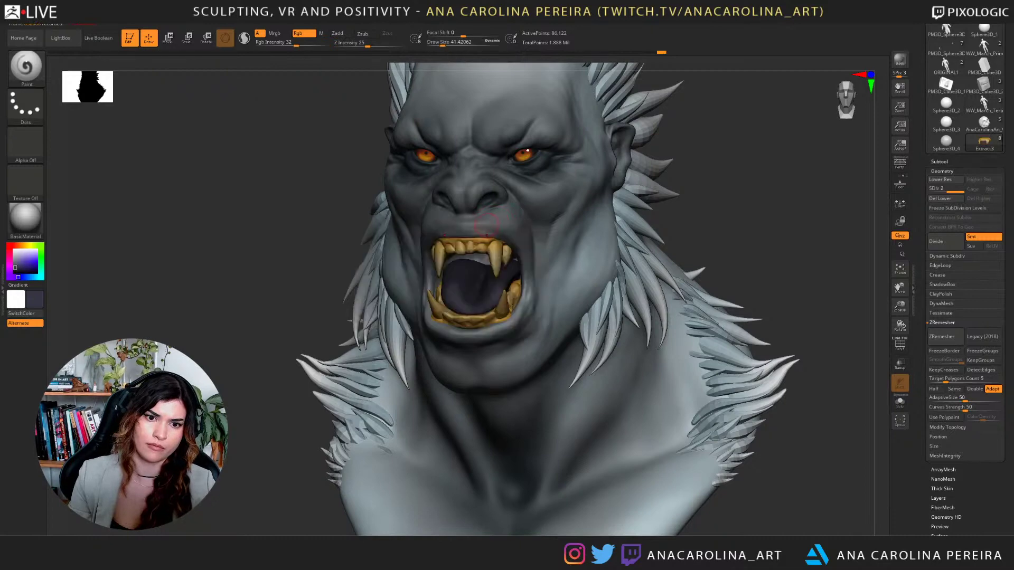
{"action": "mouse_move", "coordinate": [486, 224]}
{"action": "right_mouse_down", "text": "ctrl"}
{"action": "mouse_move", "coordinate": [467, 283]}
{"action": "mouse_move", "coordinate": [449, 293]}
{"action": "right_mouse_up", "text": "ctrl"}
{"action": "key", "text": "space"}
{"action": "left_click", "coordinate": [491, 252]}
{"action": "mouse_move", "coordinate": [485, 247]}
{"action": "left_mouse_down"}
{"action": "mouse_move", "coordinate": [523, 246]}
{"action": "mouse_move", "coordinate": [475, 246]}
{"action": "left_mouse_up"}
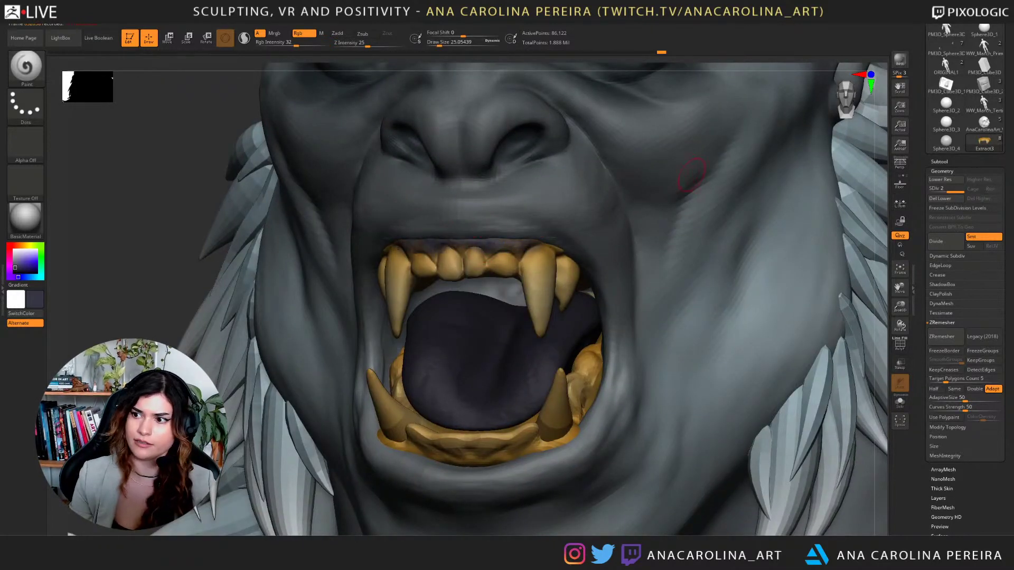
Paint the gums above the front upper teeth dark purple at a draw size of about 13 to 17.
{"action": "key", "text": "f"}
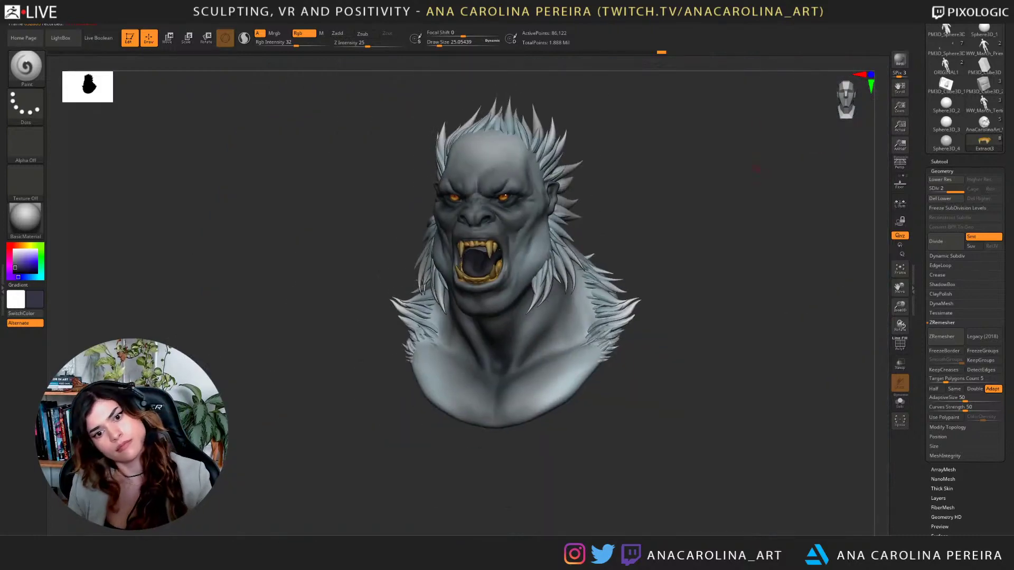
{"action": "left_click_drag", "start_coordinate": [756, 168], "coordinate": [723, 222]}
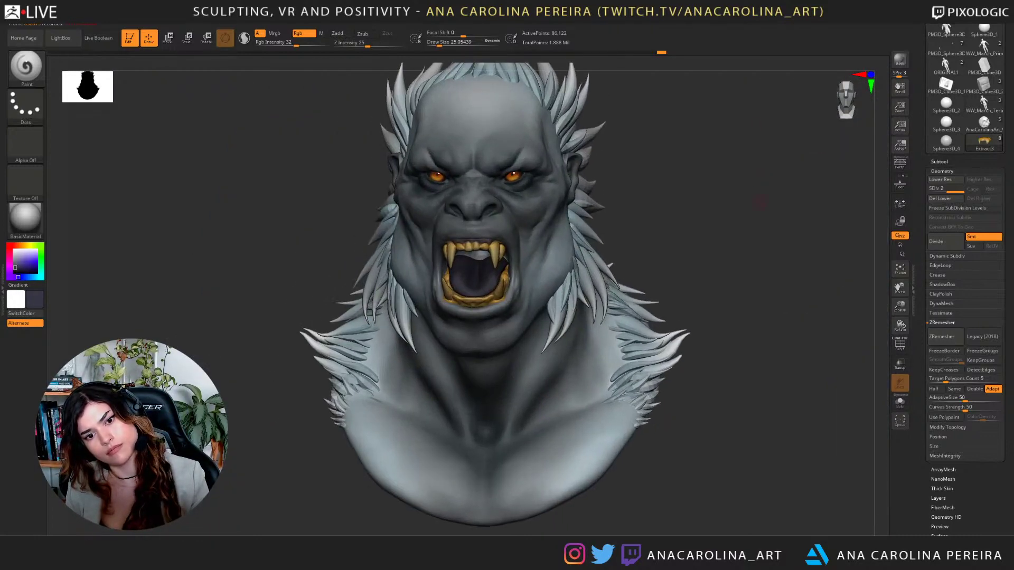
{"action": "left_click_drag", "start_coordinate": [639, 148], "coordinate": [633, 211], "text": "alt"}
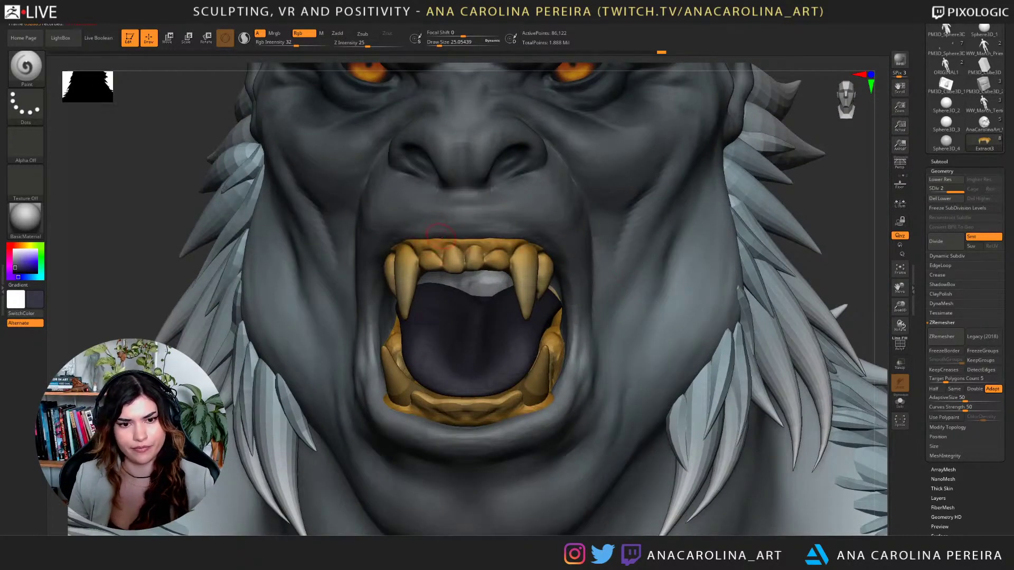
{"action": "key", "text": "space"}
{"action": "mouse_move", "coordinate": [470, 244]}
{"action": "left_mouse_down"}
{"action": "mouse_move", "coordinate": [501, 245]}
{"action": "mouse_move", "coordinate": [488, 254]}
{"action": "mouse_move", "coordinate": [520, 245]}
{"action": "left_mouse_up"}
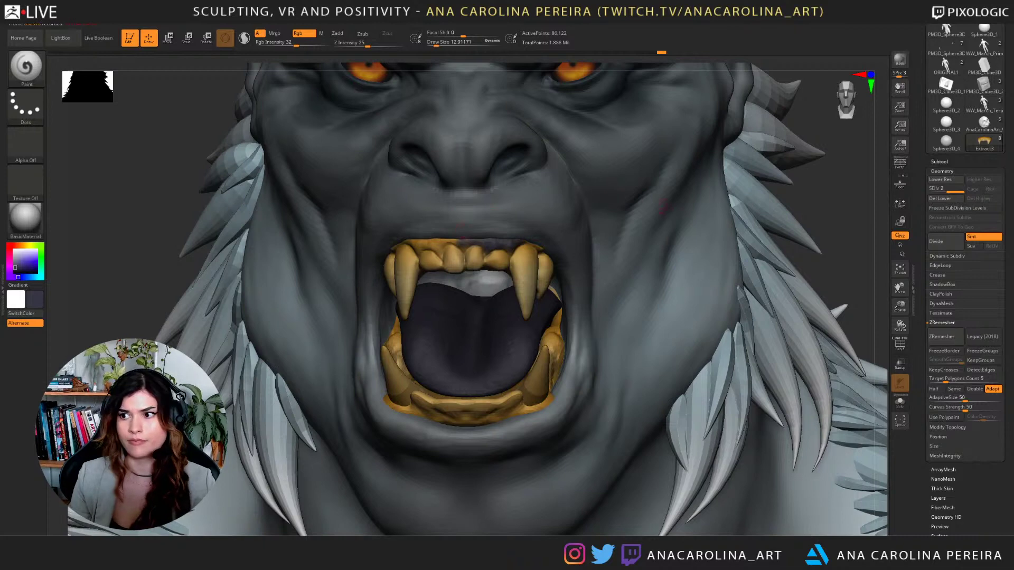
{"action": "key", "text": "f"}
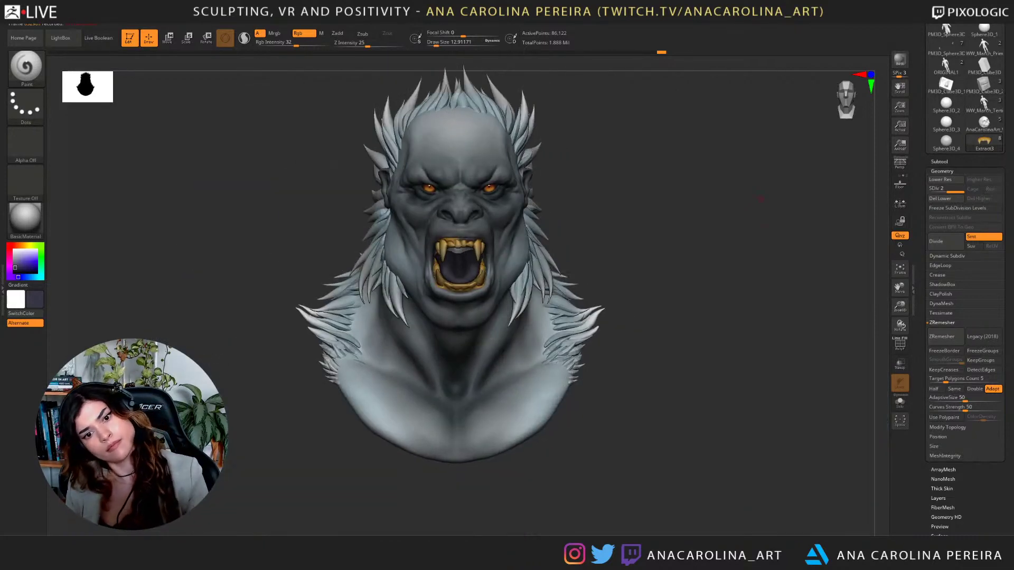
{"action": "right_click", "coordinate": [730, 248]}
{"action": "right_click_drag", "start_coordinate": [729, 247], "coordinate": [767, 391], "text": "ctrl"}
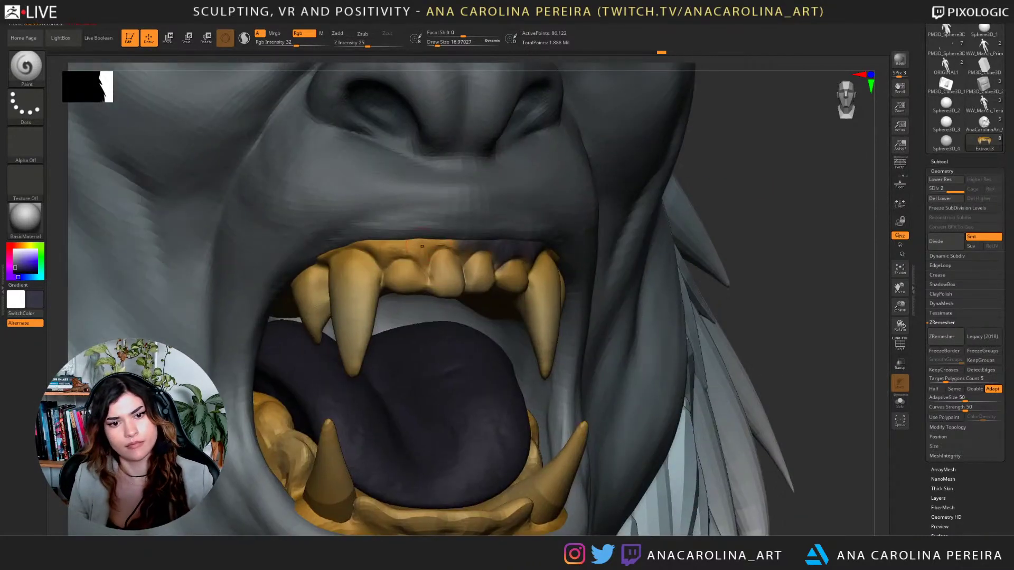
{"action": "mouse_move", "coordinate": [458, 255]}
{"action": "left_mouse_down"}
{"action": "mouse_move", "coordinate": [423, 244]}
{"action": "mouse_move", "coordinate": [396, 244]}
{"action": "mouse_move", "coordinate": [385, 256]}
{"action": "mouse_move", "coordinate": [356, 244]}
{"action": "mouse_move", "coordinate": [330, 253]}
{"action": "left_mouse_up"}
{"action": "key", "text": "space"}
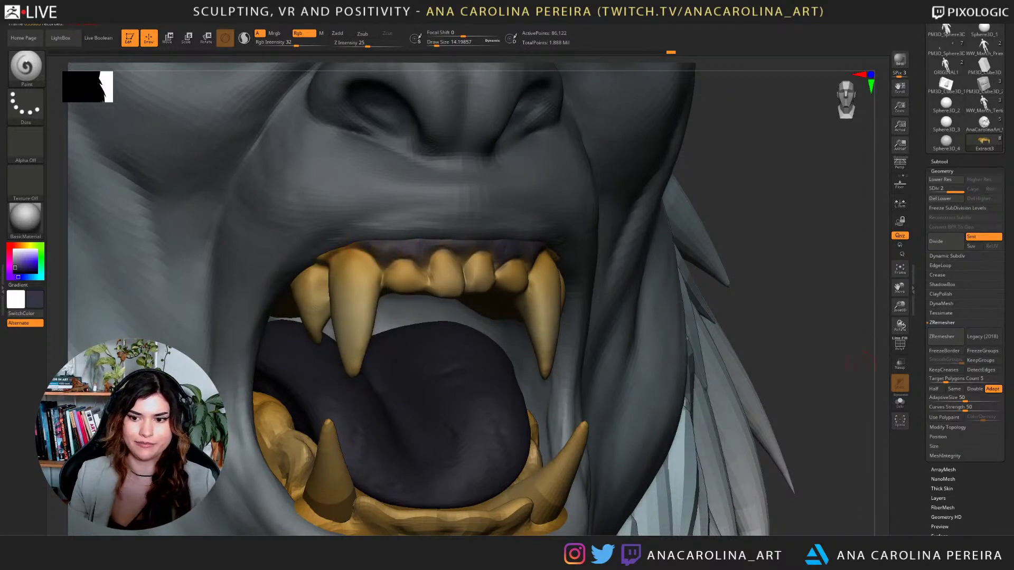
Isolate the upper teeth and extend the dark purple around the gums above the fangs at a draw size of about 18.
{"action": "left_click", "coordinate": [899, 403]}
{"action": "left_click_drag", "start_coordinate": [660, 317], "coordinate": [728, 320]}
{"action": "key", "text": "space"}
{"action": "left_click_drag", "start_coordinate": [378, 229], "coordinate": [384, 229]}
{"action": "left_click_drag", "start_coordinate": [660, 317], "coordinate": [660, 364]}
{"action": "left_click_drag", "start_coordinate": [660, 365], "coordinate": [813, 364], "text": "alt"}
{"action": "mouse_move", "coordinate": [544, 229]}
{"action": "left_mouse_down"}
{"action": "mouse_move", "coordinate": [483, 237]}
{"action": "mouse_move", "coordinate": [590, 221]}
{"action": "mouse_move", "coordinate": [560, 215]}
{"action": "left_mouse_up"}
{"action": "key", "text": "space"}
{"action": "key", "text": "space"}
{"action": "left_click_drag", "start_coordinate": [629, 199], "coordinate": [640, 196]}
{"action": "key", "text": "space"}
{"action": "mouse_move", "coordinate": [472, 244]}
{"action": "left_mouse_down"}
{"action": "mouse_move", "coordinate": [447, 248]}
{"action": "mouse_move", "coordinate": [439, 264]}
{"action": "mouse_move", "coordinate": [433, 254]}
{"action": "left_mouse_up"}
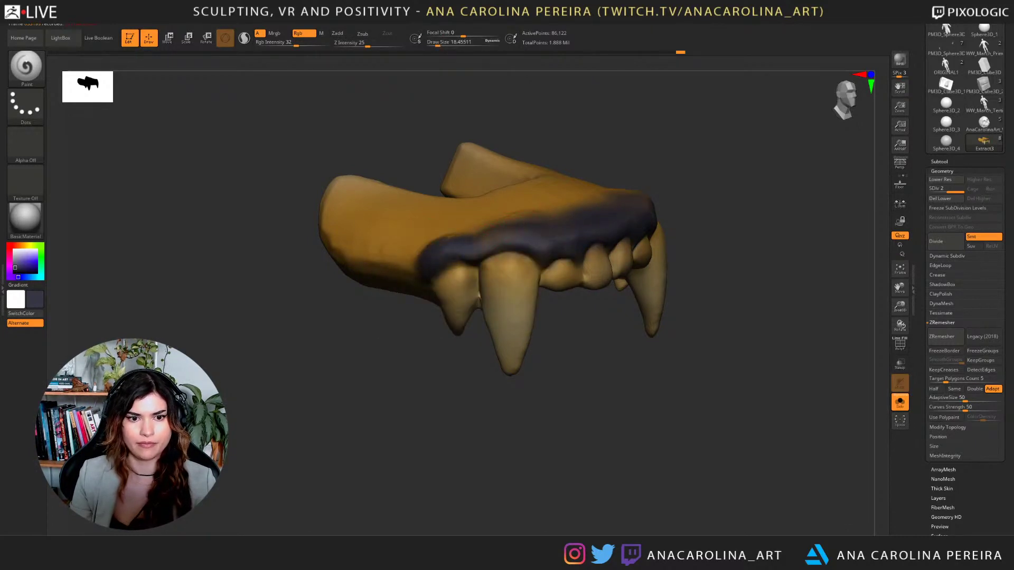
Sample the ochre from the teeth, touch up the front teeth below the gum line and show the whole bust again.
{"action": "mouse_move", "coordinate": [705, 403]}
{"action": "left_mouse_down"}
{"action": "mouse_move", "coordinate": [628, 399]}
{"action": "mouse_move", "coordinate": [610, 373]}
{"action": "mouse_move", "coordinate": [650, 370]}
{"action": "left_mouse_up"}
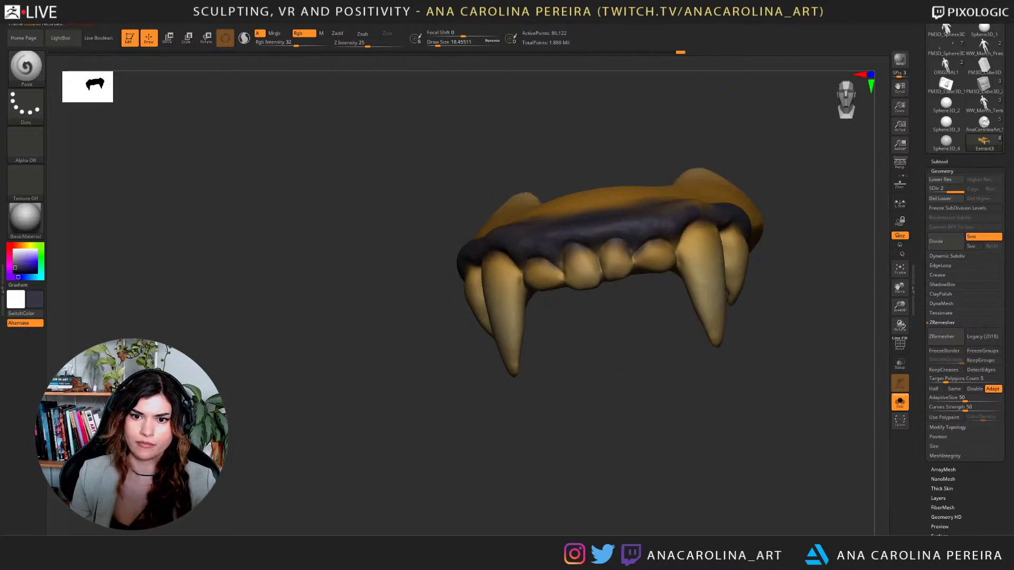
{"action": "key", "text": "c"}
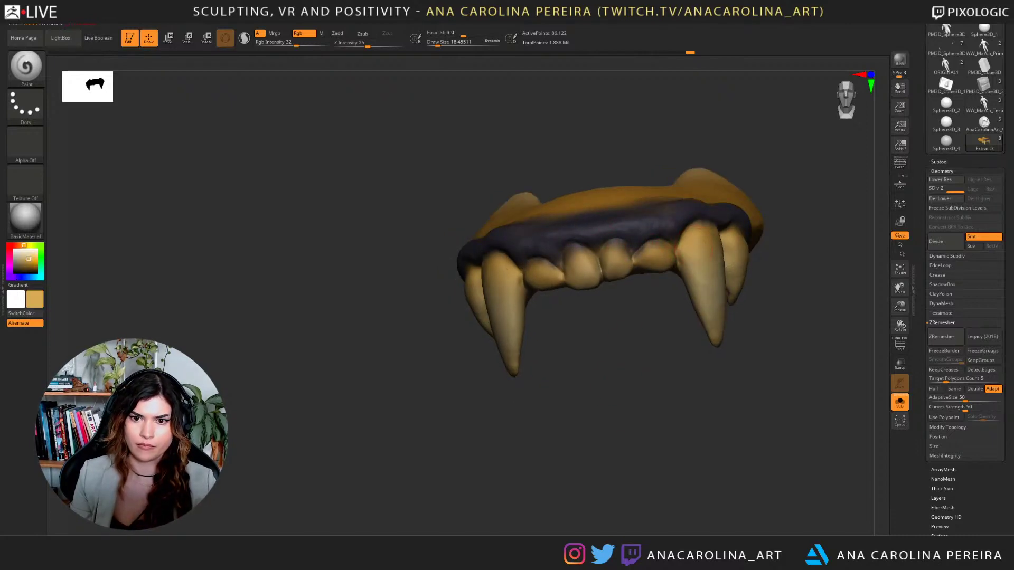
{"action": "mouse_move", "coordinate": [645, 249]}
{"action": "left_mouse_down"}
{"action": "mouse_move", "coordinate": [650, 257]}
{"action": "mouse_move", "coordinate": [619, 249]}
{"action": "mouse_move", "coordinate": [622, 258]}
{"action": "left_mouse_up"}
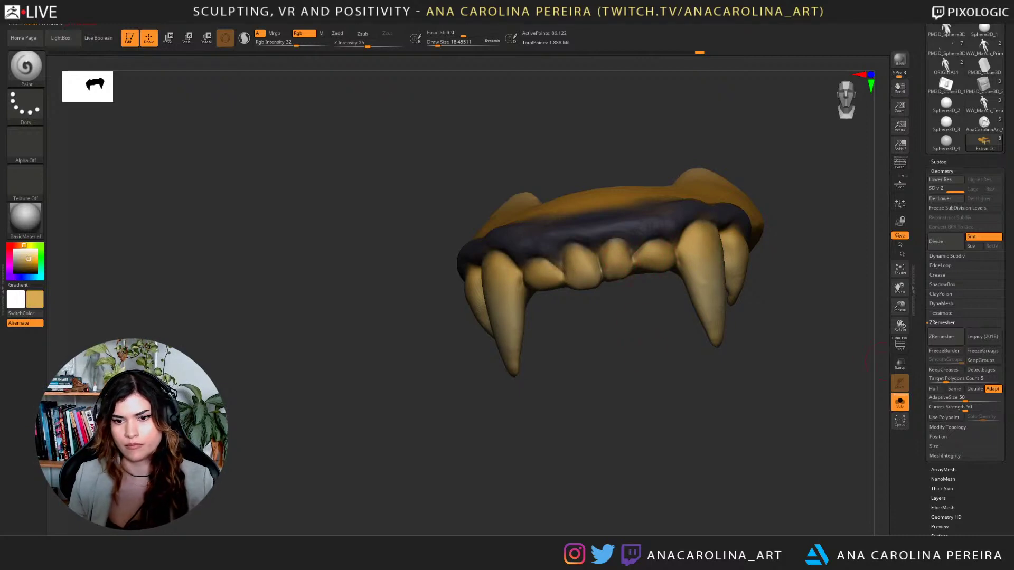
{"action": "left_click", "coordinate": [900, 402]}
Sample ochre tones from the teeth and tint the upper fangs at a draw size of about 59.
{"action": "left_click_drag", "start_coordinate": [881, 449], "coordinate": [875, 295], "text": "alt"}
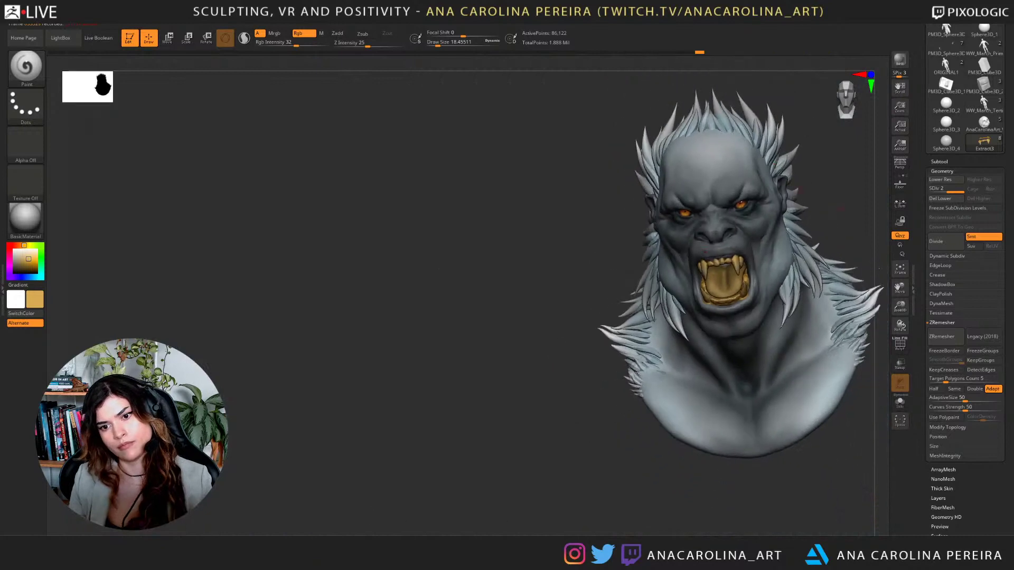
{"action": "mouse_move", "coordinate": [475, 295]}
{"action": "left_mouse_down", "text": "alt"}
{"action": "mouse_move", "coordinate": [357, 295]}
{"action": "mouse_move", "coordinate": [367, 295]}
{"action": "mouse_move", "coordinate": [359, 430]}
{"action": "left_mouse_up", "text": "alt"}
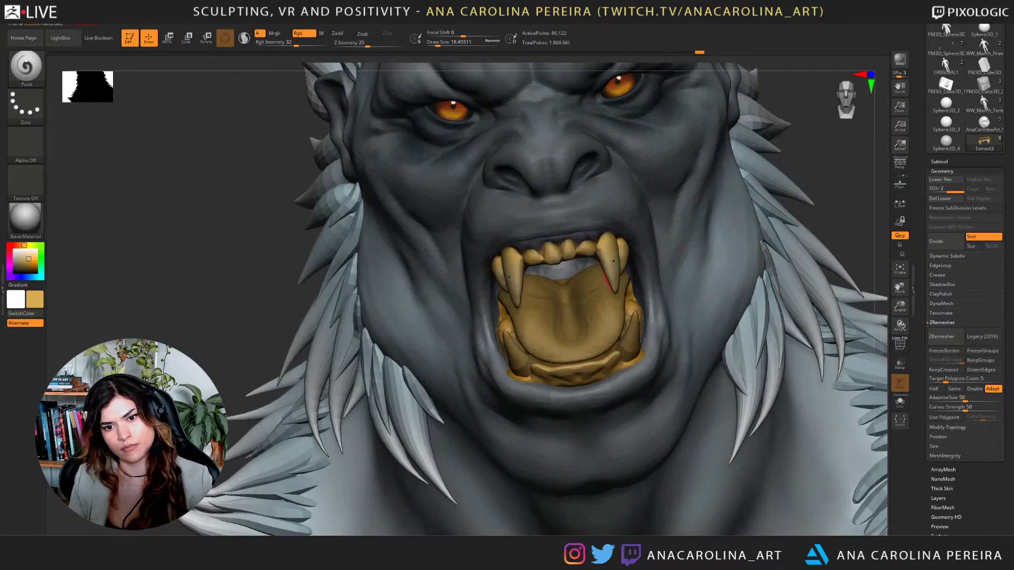
{"action": "key", "text": "c"}
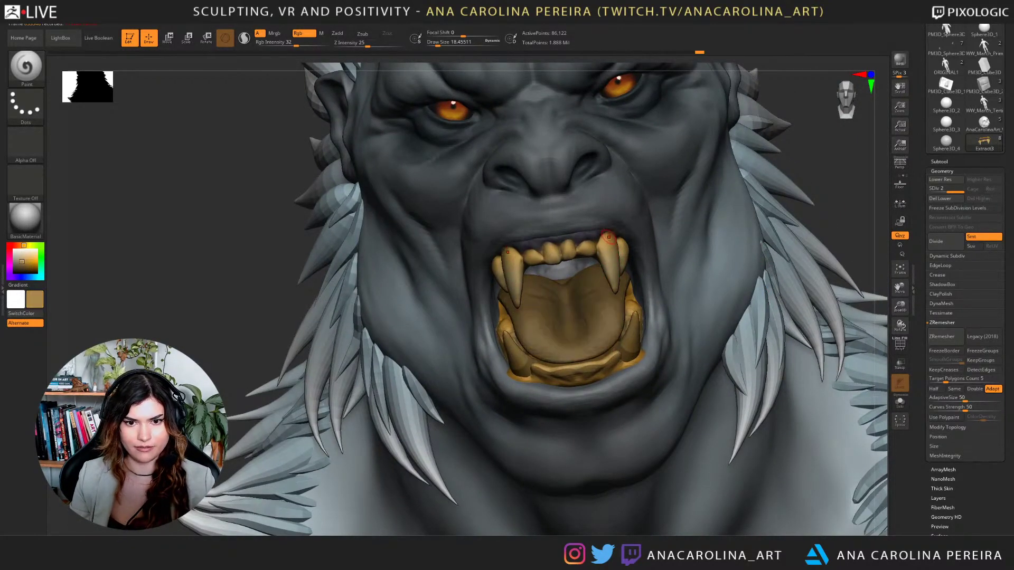
{"action": "key", "text": "space"}
{"action": "left_click_drag", "start_coordinate": [602, 274], "coordinate": [614, 287]}
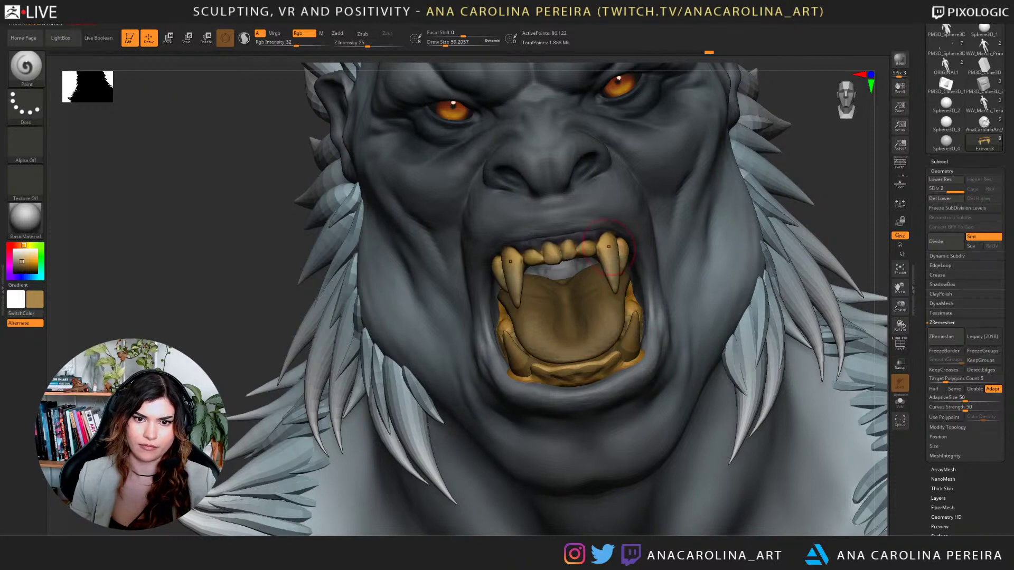
{"action": "key", "text": "c"}
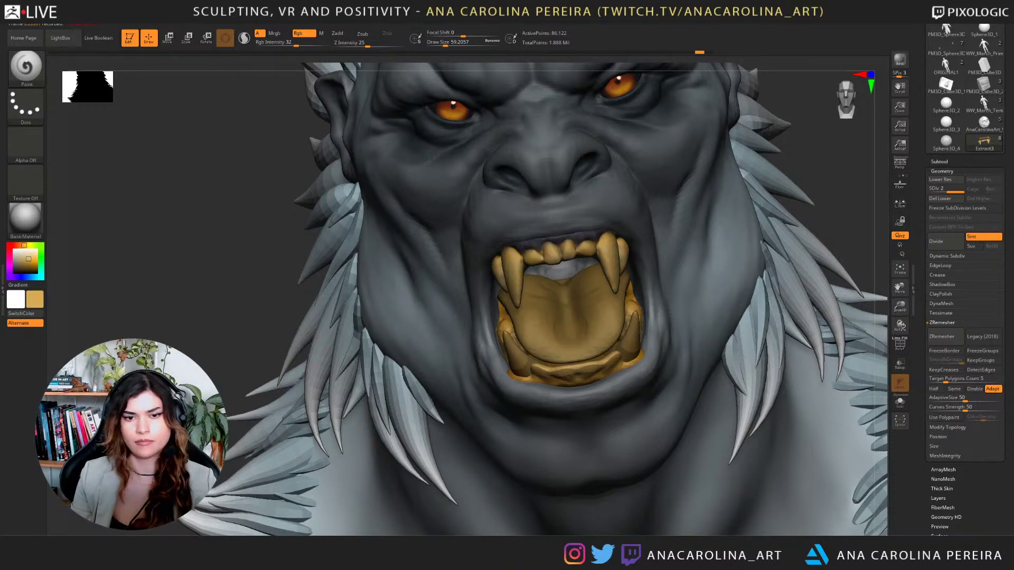
{"action": "mouse_move", "coordinate": [792, 212]}
{"action": "left_mouse_down"}
{"action": "mouse_move", "coordinate": [787, 153]}
{"action": "mouse_move", "coordinate": [744, 154]}
{"action": "mouse_move", "coordinate": [787, 155]}
{"action": "mouse_move", "coordinate": [772, 153]}
{"action": "mouse_move", "coordinate": [772, 200]}
{"action": "left_mouse_up"}
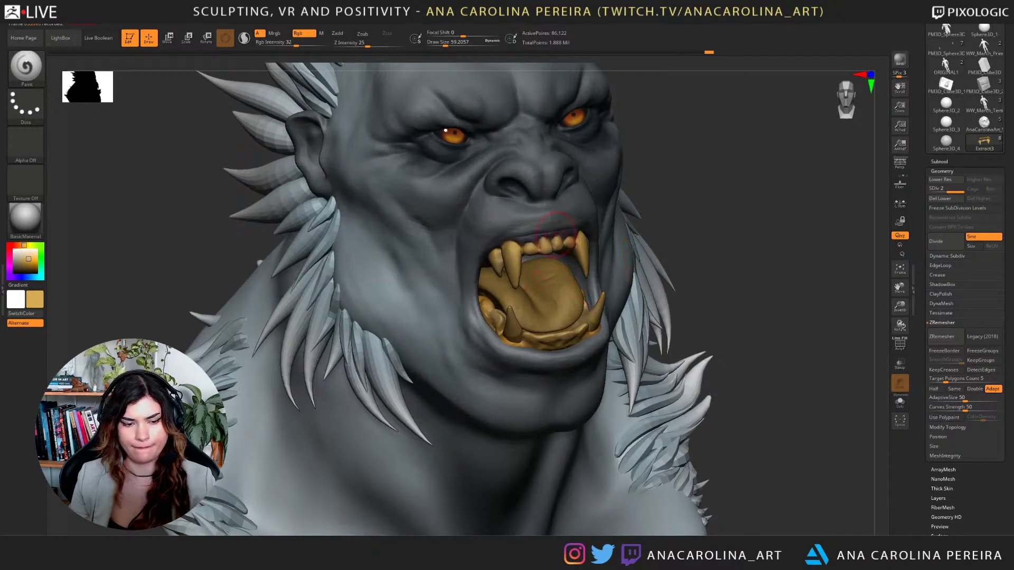
Sample the dark purplish grey from around the gums, paint the tongue with it and enlarge the draw size to about 192.
{"action": "key", "text": "c"}
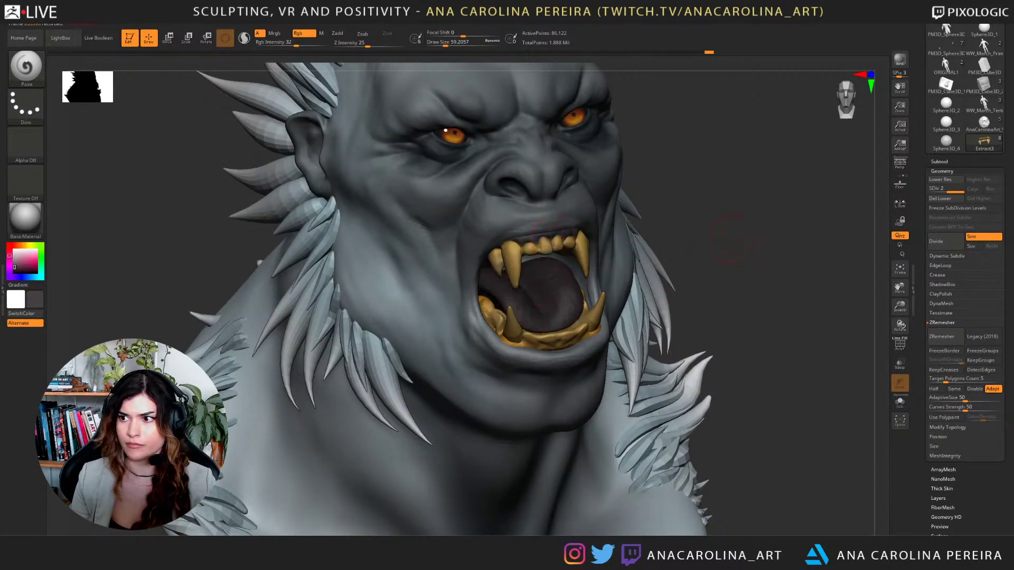
{"action": "left_click_drag", "start_coordinate": [731, 240], "coordinate": [747, 225]}
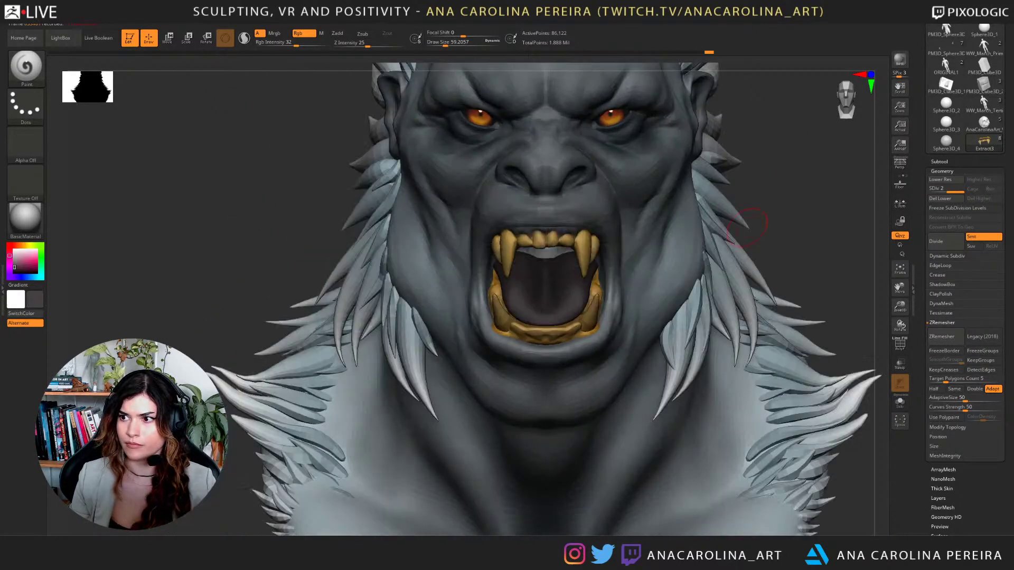
{"action": "left_click", "coordinate": [555, 284], "text": "alt"}
{"action": "key", "text": "space"}
{"action": "mouse_move", "coordinate": [533, 317]}
{"action": "left_mouse_down"}
{"action": "mouse_move", "coordinate": [549, 317]}
{"action": "mouse_move", "coordinate": [555, 260]}
{"action": "mouse_move", "coordinate": [548, 319]}
{"action": "left_mouse_up"}
{"action": "mouse_move", "coordinate": [765, 211]}
{"action": "left_mouse_down", "text": "alt"}
{"action": "mouse_move", "coordinate": [720, 261]}
{"action": "mouse_move", "coordinate": [657, 278]}
{"action": "left_mouse_up", "text": "alt"}
{"action": "key", "text": "space"}
{"action": "left_click_drag", "start_coordinate": [711, 222], "coordinate": [723, 217]}
{"action": "key", "text": "space"}
{"action": "left_click_drag", "start_coordinate": [723, 218], "coordinate": [714, 217]}
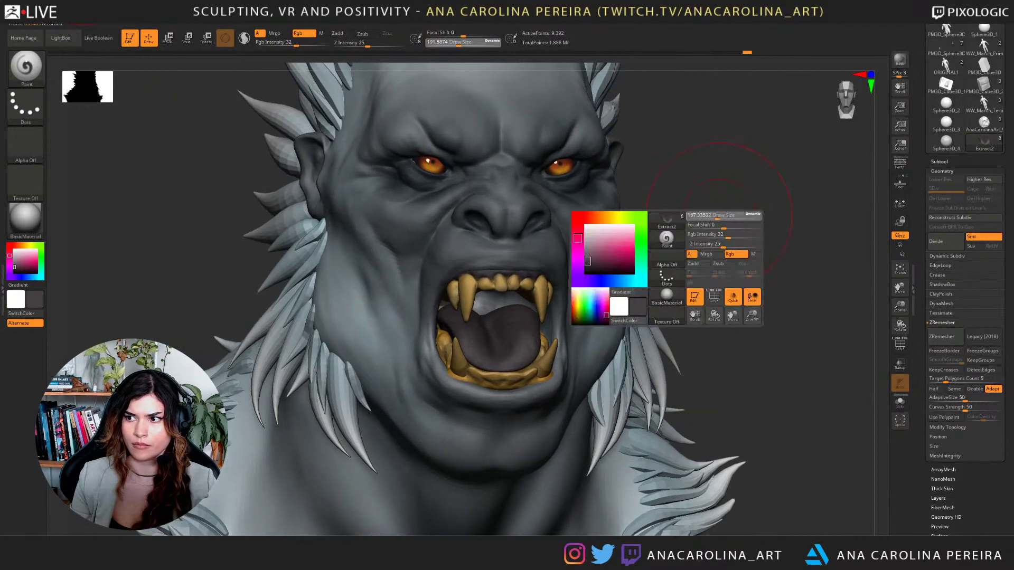
Make the head the active mesh and darken the roof of the mouth at a draw size of about 94.
{"action": "left_click", "coordinate": [506, 300], "text": "alt"}
{"action": "key", "text": "space"}
{"action": "left_click_drag", "start_coordinate": [510, 299], "coordinate": [499, 300]}
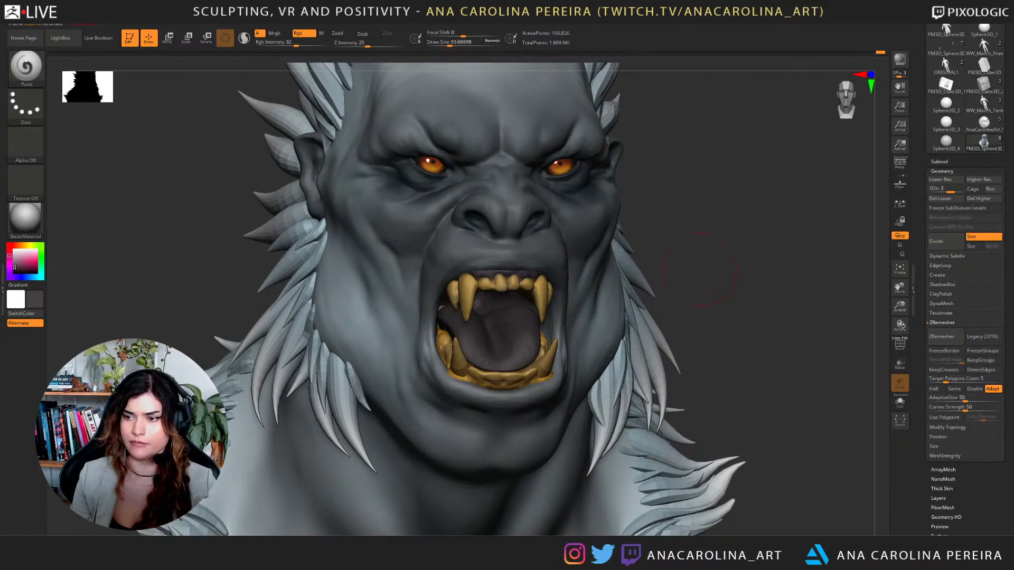
Isolate the head and paint the inside of the mouth with the dark purplish grey.
{"action": "left_click_drag", "start_coordinate": [700, 270], "coordinate": [583, 304]}
{"action": "left_click", "coordinate": [900, 402]}
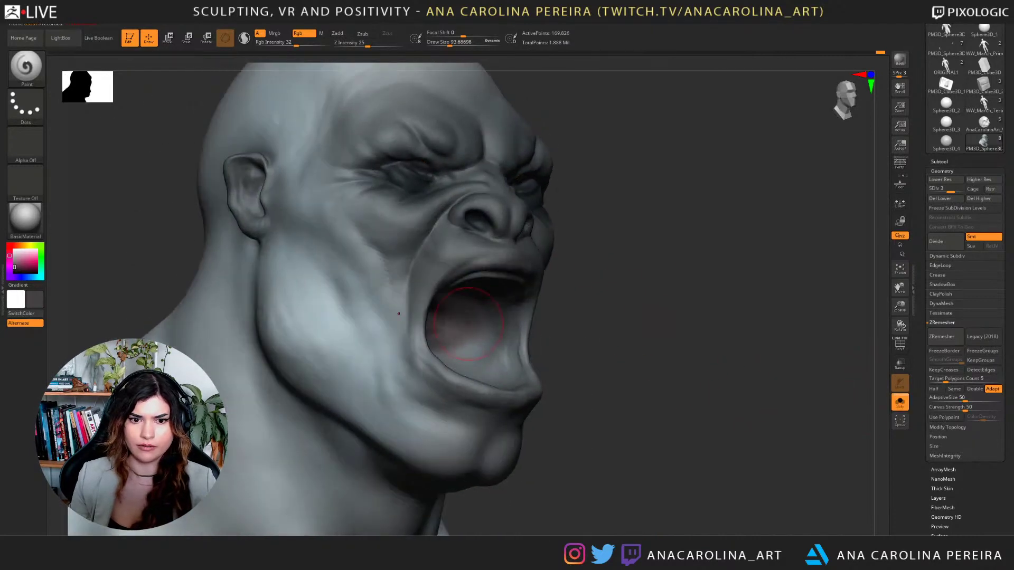
{"action": "right_click_drag", "start_coordinate": [494, 345], "coordinate": [486, 295]}
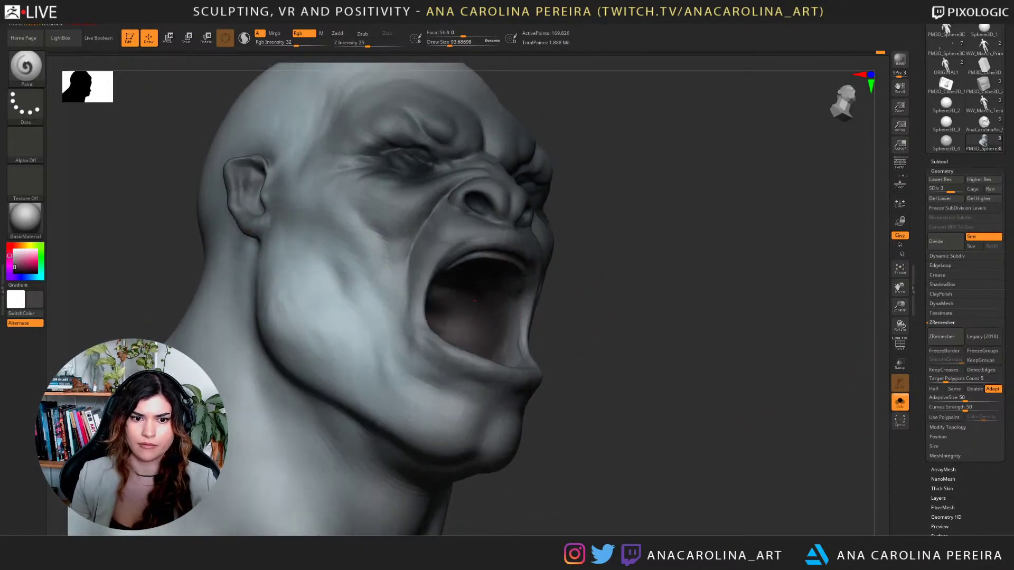
{"action": "left_click_drag", "start_coordinate": [660, 338], "coordinate": [529, 361]}
{"action": "mouse_move", "coordinate": [465, 346]}
{"action": "left_mouse_down"}
{"action": "mouse_move", "coordinate": [441, 381]}
{"action": "mouse_move", "coordinate": [471, 382]}
{"action": "left_mouse_up"}
{"action": "mouse_move", "coordinate": [681, 317]}
{"action": "left_mouse_down"}
{"action": "mouse_move", "coordinate": [712, 301]}
{"action": "mouse_move", "coordinate": [726, 327]}
{"action": "left_mouse_up"}
Try a stroke in the lower mouth interior at a draw size of about 163 and undo it.
{"action": "key", "text": "space"}
{"action": "left_click_drag", "start_coordinate": [508, 359], "coordinate": [488, 372]}
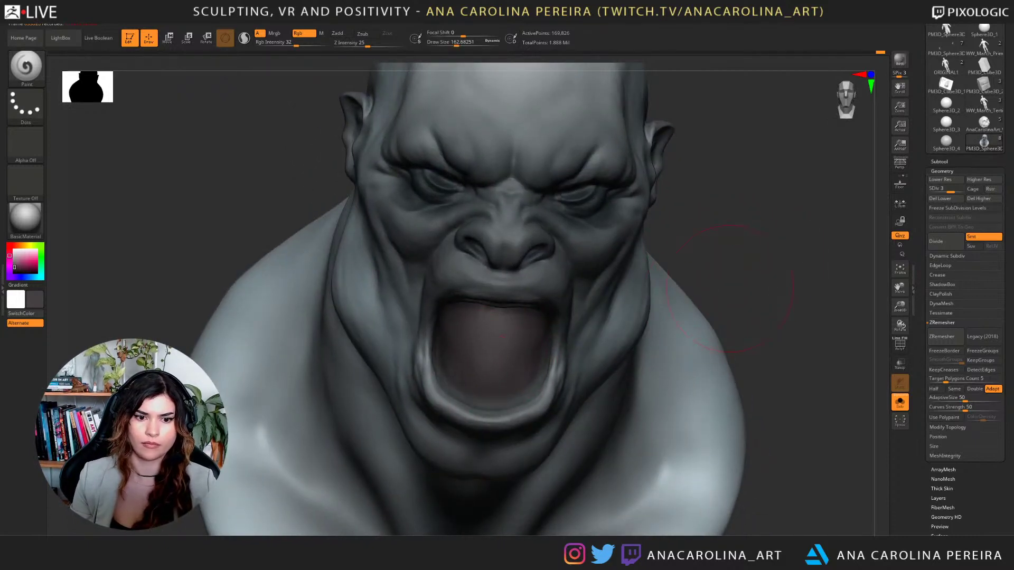
{"action": "key", "text": "ctrl+z"}
Continue darkening the mouth cavity from several angles at a draw size of about 101, undoing the last stroke.
{"action": "left_click_drag", "start_coordinate": [681, 317], "coordinate": [714, 317]}
{"action": "key", "text": "space"}
{"action": "left_click_drag", "start_coordinate": [739, 280], "coordinate": [766, 280]}
{"action": "mouse_move", "coordinate": [557, 383]}
{"action": "left_mouse_down"}
{"action": "mouse_move", "coordinate": [491, 398]}
{"action": "mouse_move", "coordinate": [531, 409]}
{"action": "left_mouse_up"}
{"action": "left_click_drag", "start_coordinate": [686, 337], "coordinate": [668, 288]}
{"action": "left_click_drag", "start_coordinate": [565, 301], "coordinate": [578, 340]}
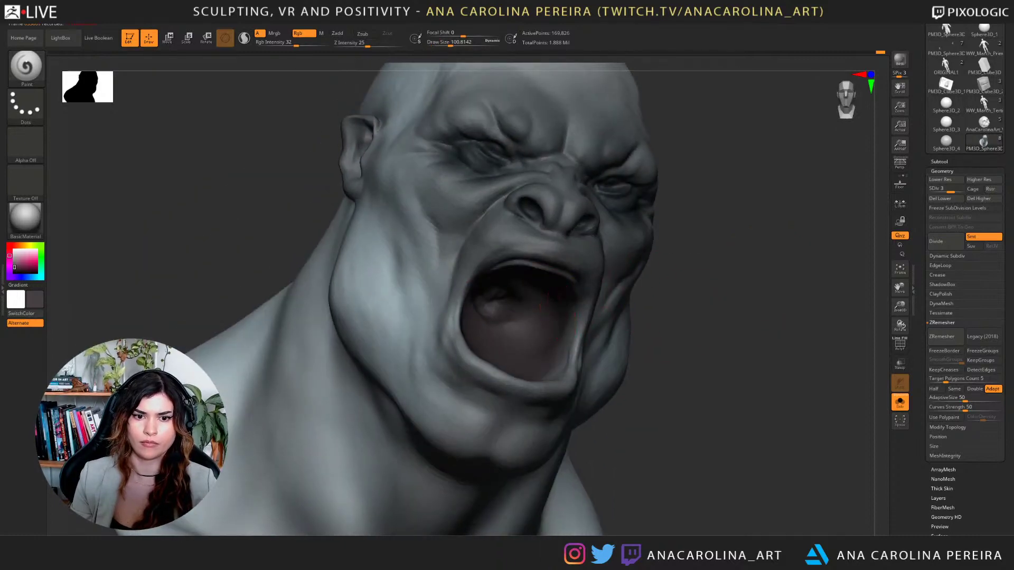
{"action": "left_click_drag", "start_coordinate": [681, 301], "coordinate": [712, 332]}
{"action": "left_click_drag", "start_coordinate": [559, 343], "coordinate": [554, 384]}
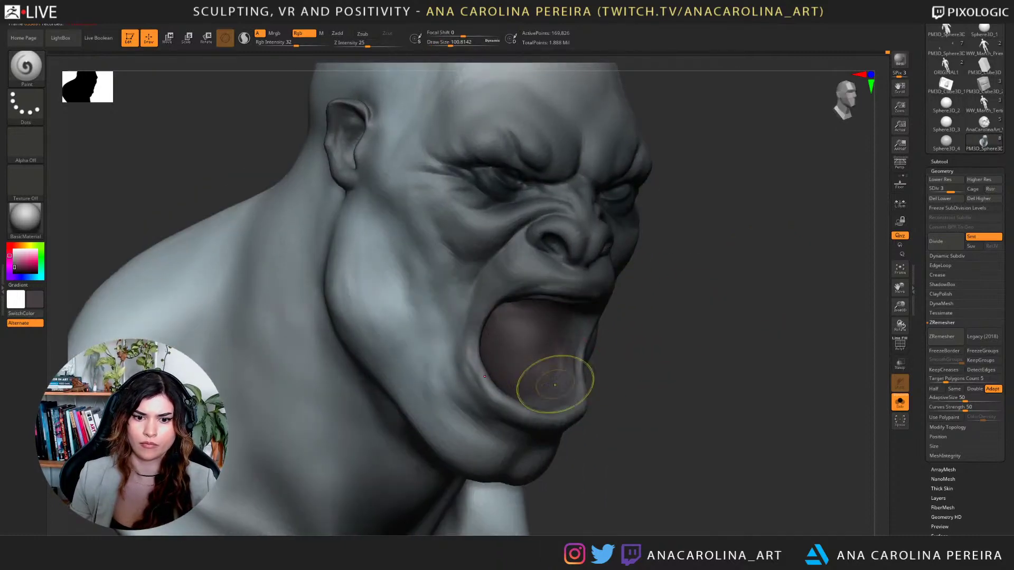
{"action": "key", "text": "ctrl+z"}
{"action": "left_click_drag", "start_coordinate": [707, 338], "coordinate": [599, 320]}
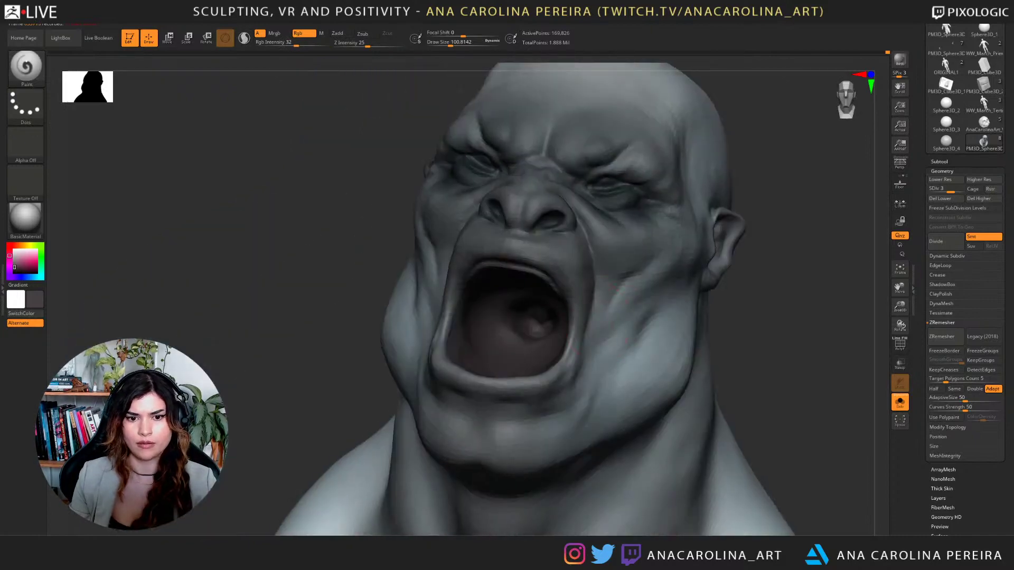
Pick a darker purplish black and deepen the inside of the mouth cavity on the isolated head.
{"action": "left_click", "coordinate": [16, 272]}
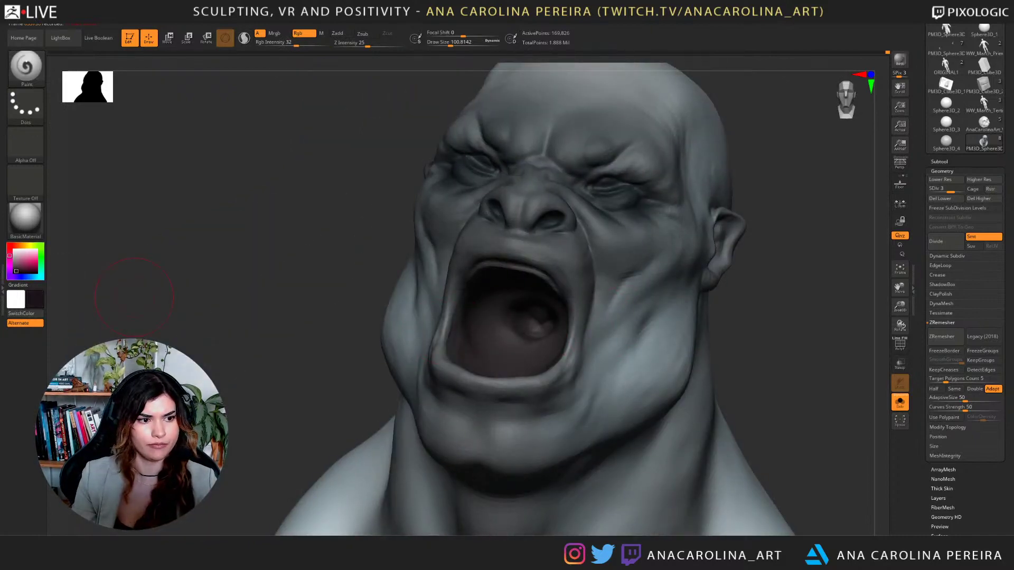
{"action": "key", "text": "space"}
{"action": "mouse_move", "coordinate": [533, 315]}
{"action": "left_mouse_down"}
{"action": "mouse_move", "coordinate": [531, 330]}
{"action": "mouse_move", "coordinate": [504, 338]}
{"action": "mouse_move", "coordinate": [528, 354]}
{"action": "left_mouse_up"}
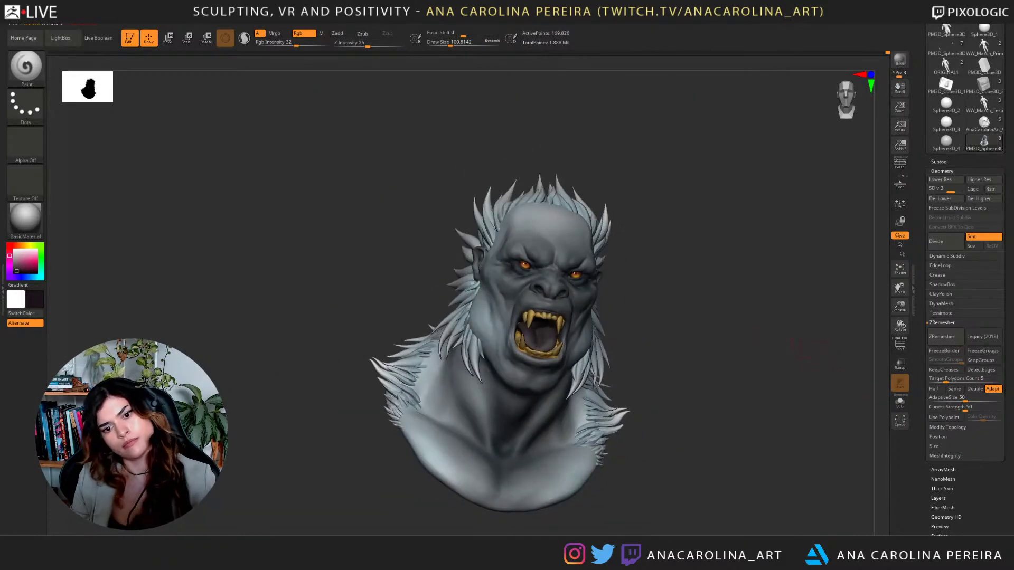
Make the tongue the active mesh, set the draw size to about 202 and inspect the tongue in isolation.
{"action": "mouse_move", "coordinate": [808, 350]}
{"action": "left_mouse_down"}
{"action": "mouse_move", "coordinate": [774, 364]}
{"action": "mouse_move", "coordinate": [813, 361]}
{"action": "mouse_move", "coordinate": [805, 359]}
{"action": "mouse_move", "coordinate": [805, 418]}
{"action": "left_mouse_up"}
{"action": "left_click", "coordinate": [586, 333], "text": "alt"}
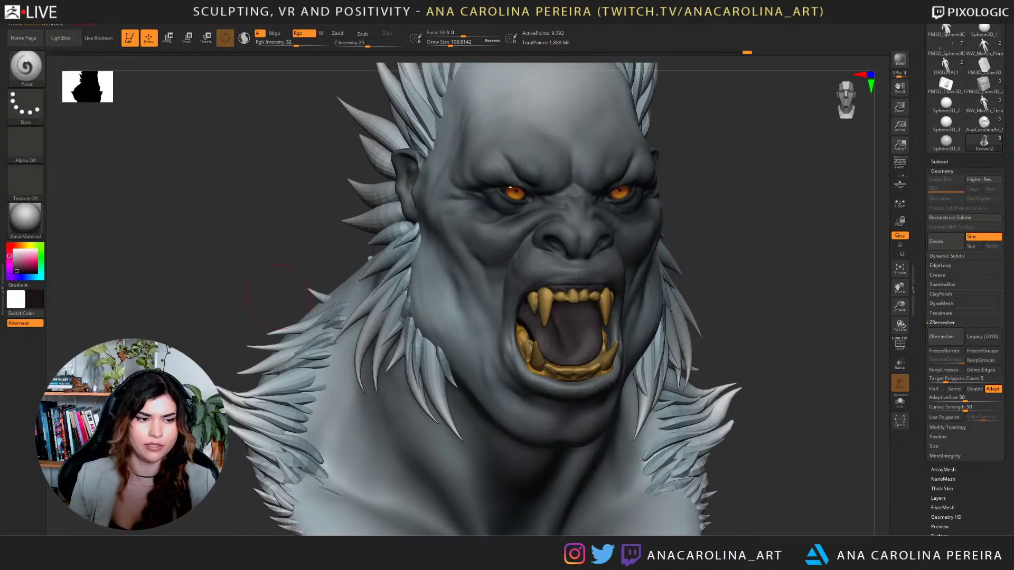
{"action": "key", "text": "space"}
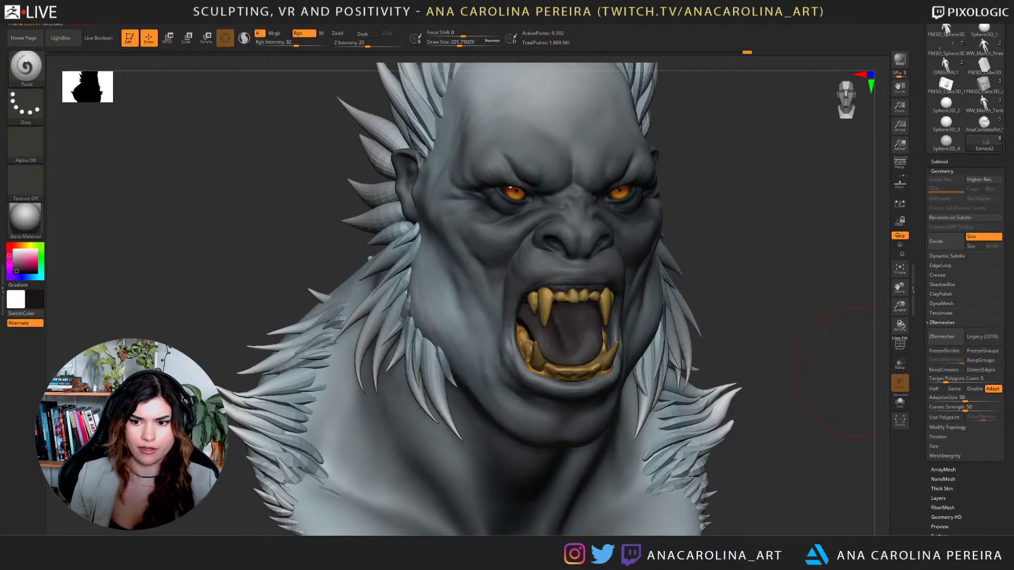
{"action": "left_click", "coordinate": [899, 401]}
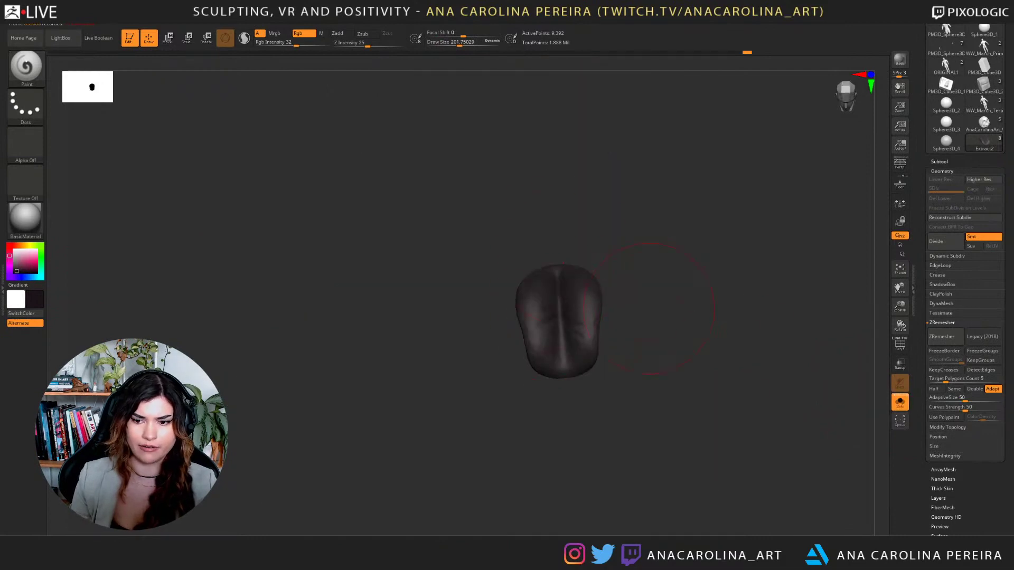
{"action": "left_click", "coordinate": [900, 402]}
{"action": "left_click_drag", "start_coordinate": [848, 354], "coordinate": [848, 341]}
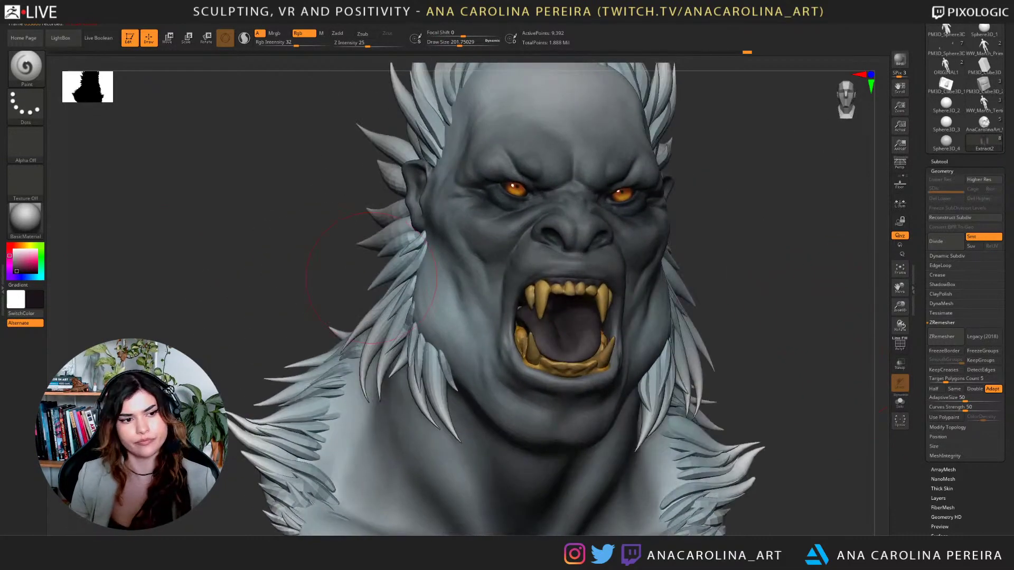
Tint the tongue softly with red (210, 73, 73) at an RGB intensity of 11 and save the project.
{"action": "mouse_move", "coordinate": [19, 246]}
{"action": "left_mouse_down"}
{"action": "mouse_move", "coordinate": [10, 246]}
{"action": "mouse_move", "coordinate": [29, 259]}
{"action": "left_mouse_up"}
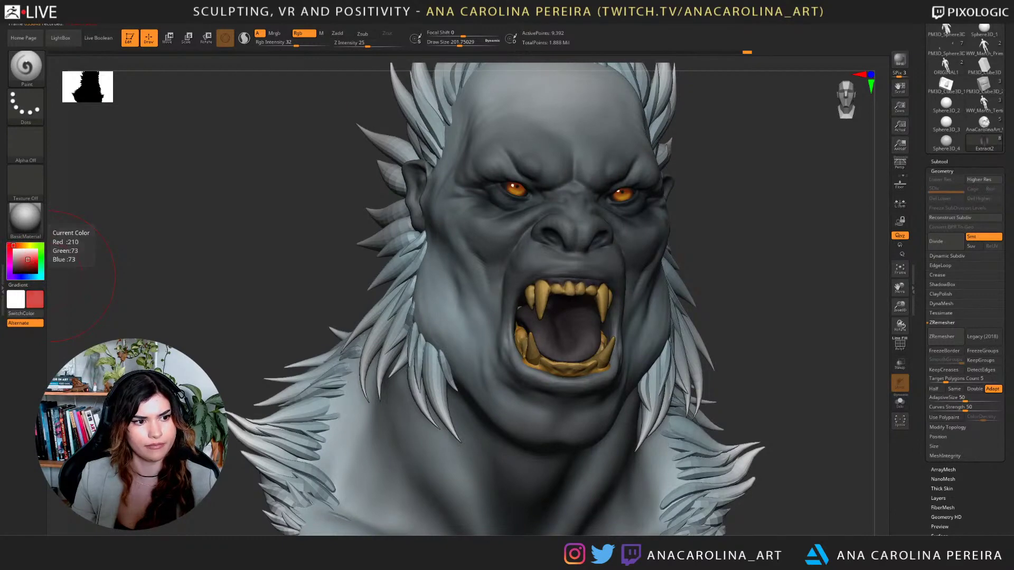
{"action": "left_click_drag", "start_coordinate": [572, 335], "coordinate": [586, 346]}
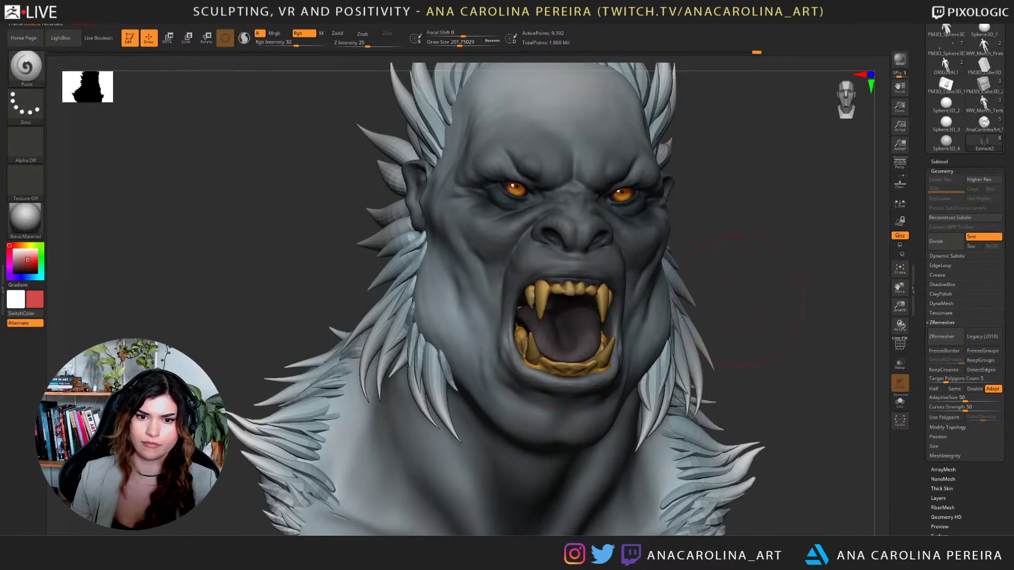
{"action": "key", "text": "ctrl+z"}
{"action": "mouse_move", "coordinate": [759, 294]}
{"action": "left_mouse_down"}
{"action": "mouse_move", "coordinate": [745, 264]}
{"action": "mouse_move", "coordinate": [769, 236]}
{"action": "mouse_move", "coordinate": [758, 256]}
{"action": "mouse_move", "coordinate": [797, 255]}
{"action": "left_mouse_up"}
{"action": "key", "text": "space"}
{"action": "mouse_move", "coordinate": [570, 327]}
{"action": "left_mouse_down"}
{"action": "mouse_move", "coordinate": [530, 321]}
{"action": "mouse_move", "coordinate": [554, 323]}
{"action": "left_mouse_up"}
{"action": "mouse_move", "coordinate": [697, 320]}
{"action": "left_mouse_down", "text": "alt"}
{"action": "mouse_move", "coordinate": [689, 222]}
{"action": "mouse_move", "coordinate": [705, 336]}
{"action": "left_mouse_up", "text": "alt"}
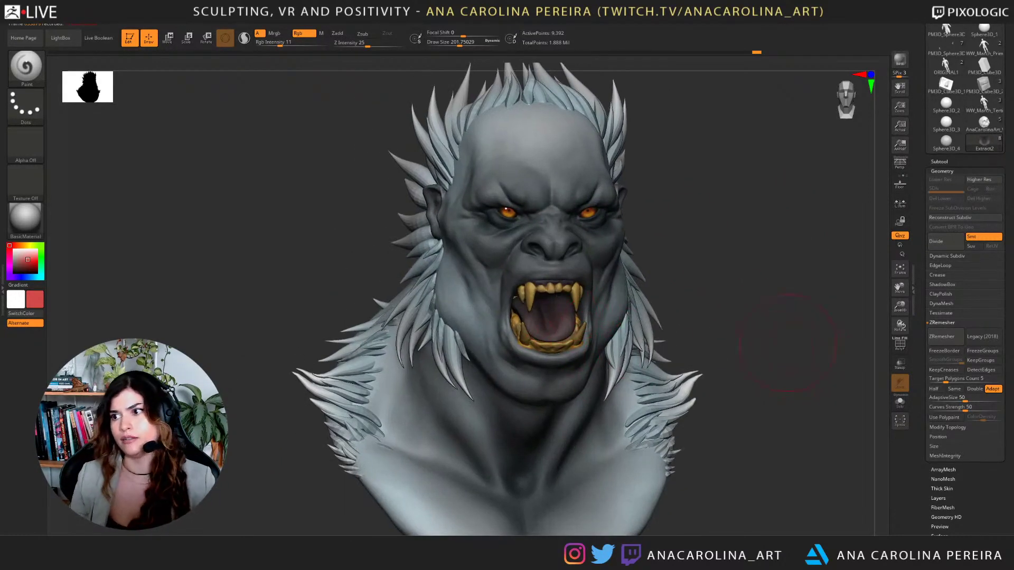
{"action": "key", "text": "ctrl+s"}
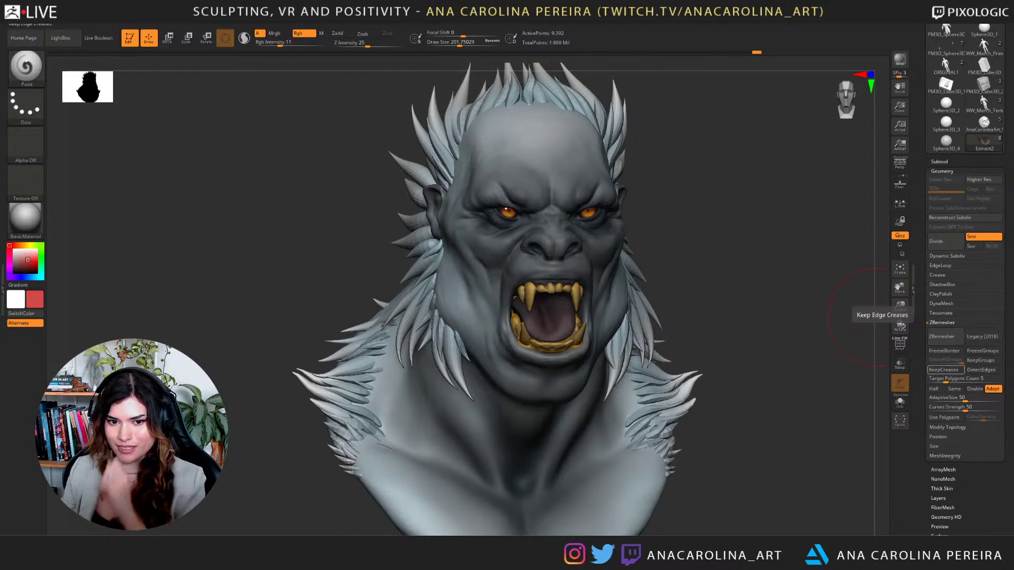
Reduce the draw size to about 49, sample a dark grey above the upper teeth and make the lower teeth the active mesh.
{"action": "left_click_drag", "start_coordinate": [866, 317], "coordinate": [818, 346]}
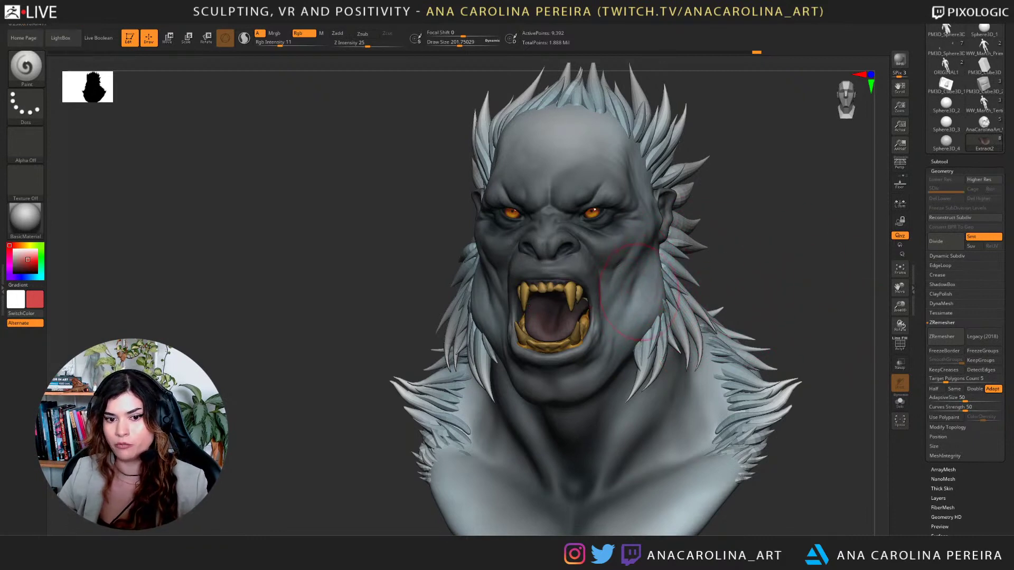
{"action": "mouse_move", "coordinate": [638, 293]}
{"action": "right_mouse_down"}
{"action": "mouse_move", "coordinate": [751, 282]}
{"action": "mouse_move", "coordinate": [761, 203]}
{"action": "mouse_move", "coordinate": [792, 219]}
{"action": "right_mouse_up"}
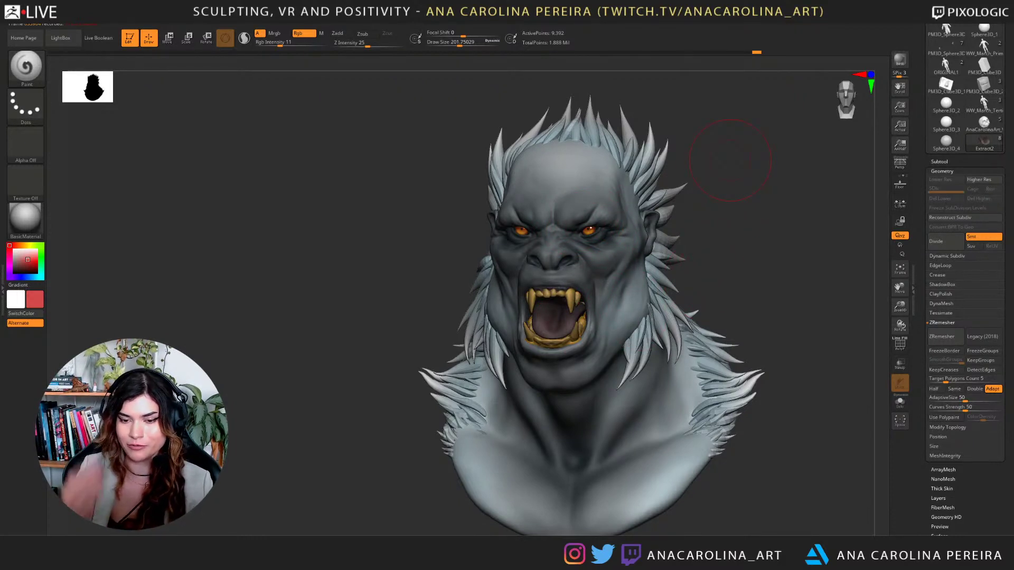
{"action": "mouse_move", "coordinate": [743, 268]}
{"action": "left_mouse_down"}
{"action": "mouse_move", "coordinate": [789, 255]}
{"action": "mouse_move", "coordinate": [802, 317]}
{"action": "left_mouse_up"}
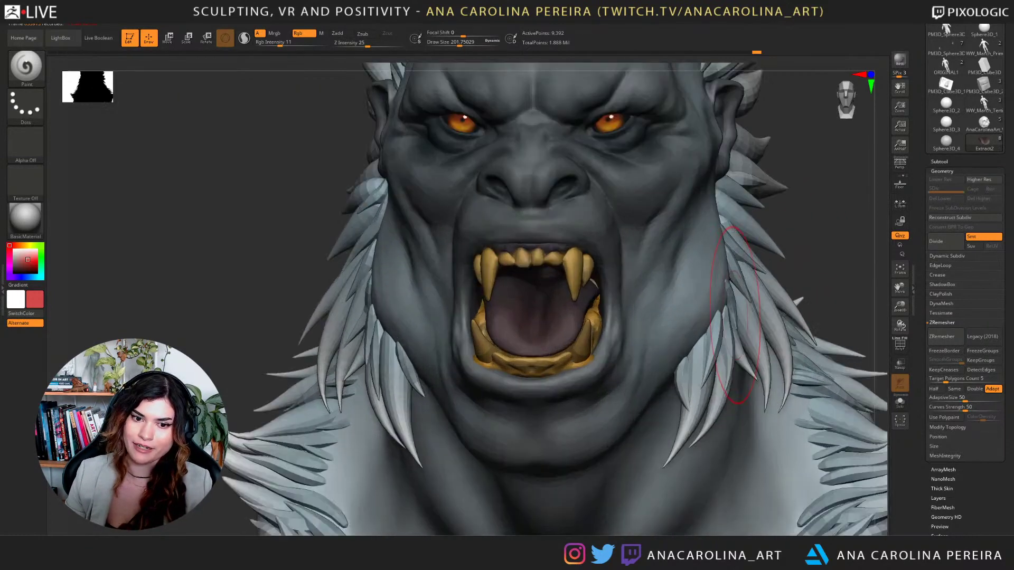
{"action": "key", "text": "space"}
{"action": "left_click_drag", "start_coordinate": [587, 308], "coordinate": [572, 308]}
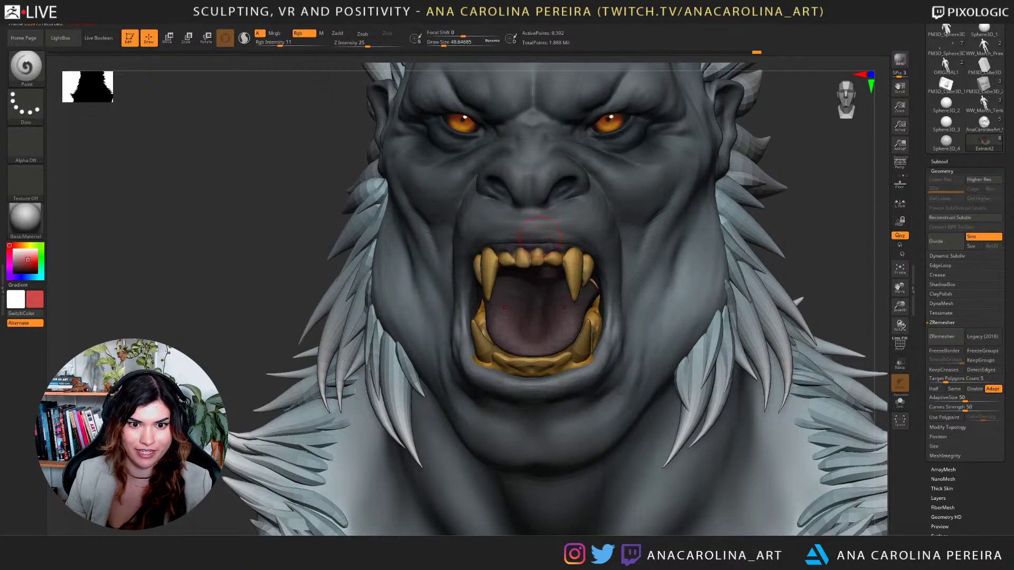
{"action": "key", "text": "c"}
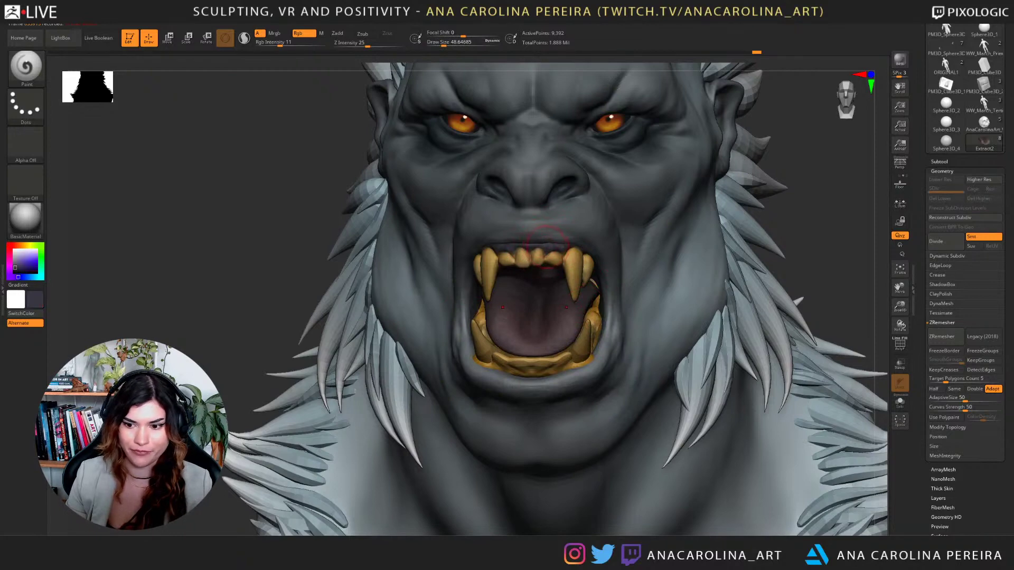
{"action": "left_click", "coordinate": [570, 365], "text": "alt"}
{"action": "left_click_drag", "start_coordinate": [850, 319], "coordinate": [919, 319]}
{"action": "key", "text": "f"}
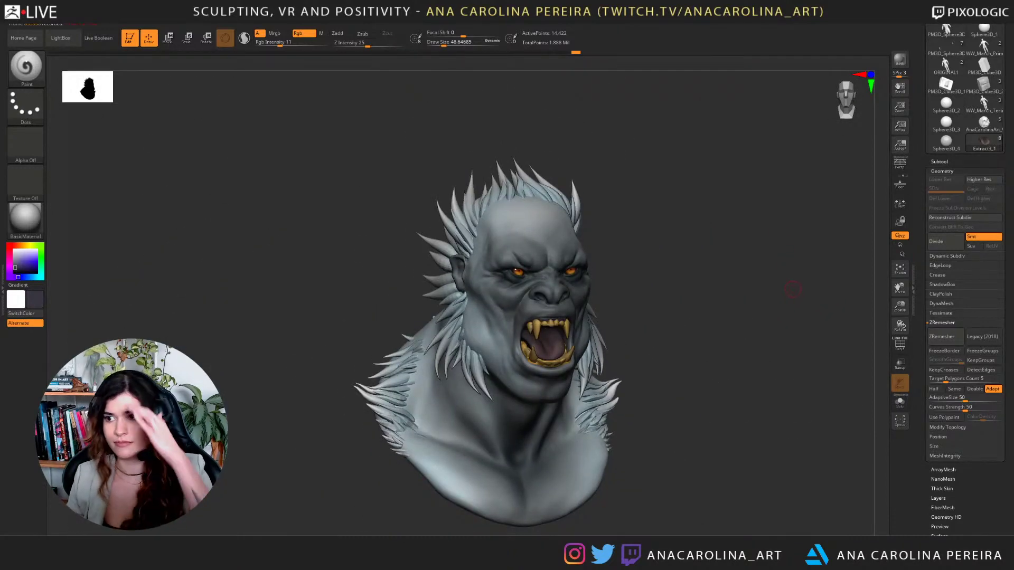
Make the head hair the active mesh and lighten its side locks with white using the Paint brush at a draw size of about 257.
{"action": "left_click_drag", "start_coordinate": [779, 279], "coordinate": [612, 317]}
{"action": "left_click", "coordinate": [585, 320], "text": "alt"}
{"action": "left_click_drag", "start_coordinate": [614, 279], "coordinate": [675, 258], "text": "alt"}
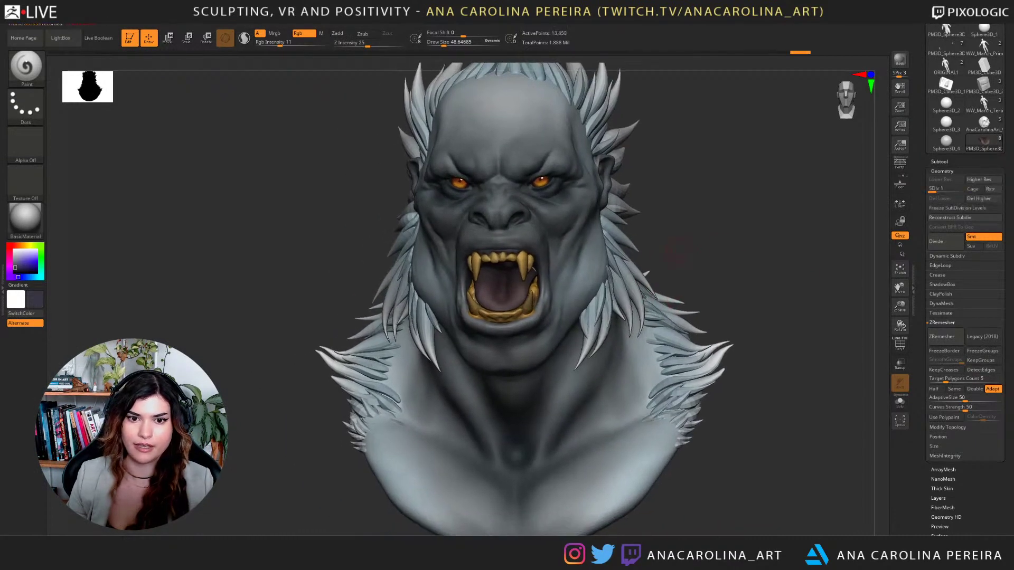
{"action": "left_click_drag", "start_coordinate": [19, 253], "coordinate": [13, 249]}
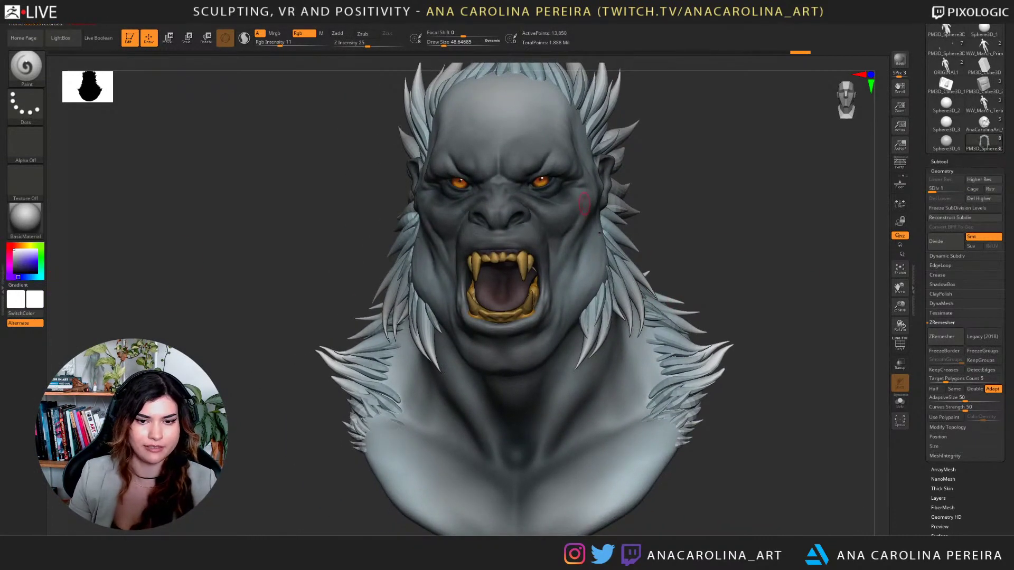
{"action": "key", "text": "space"}
{"action": "left_click_drag", "start_coordinate": [584, 201], "coordinate": [599, 201]}
{"action": "left_click_drag", "start_coordinate": [647, 235], "coordinate": [632, 245], "text": "alt"}
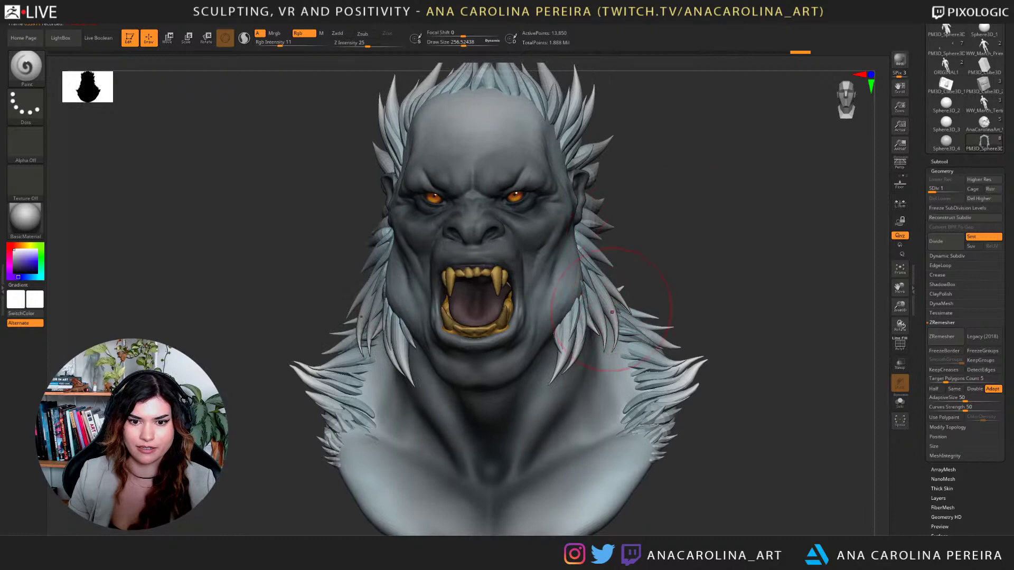
{"action": "key", "text": "b"}
{"action": "key", "text": "p"}
{"action": "key", "text": "a"}
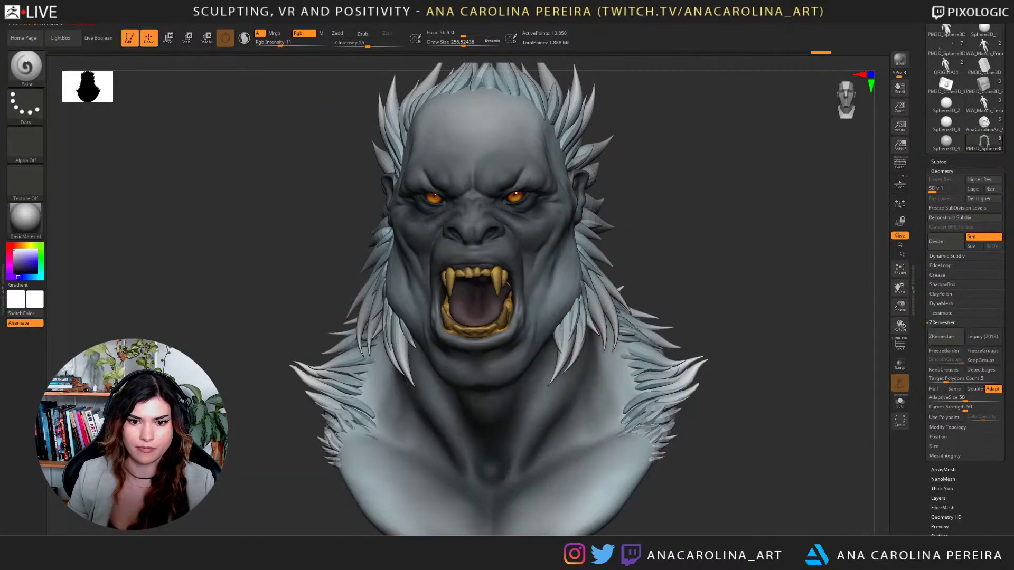
Continue whitening the spiky hair on the crown and behind the ears.
{"action": "left_click_drag", "start_coordinate": [703, 203], "coordinate": [673, 298], "text": "alt"}
{"action": "left_click_drag", "start_coordinate": [673, 298], "coordinate": [629, 293]}
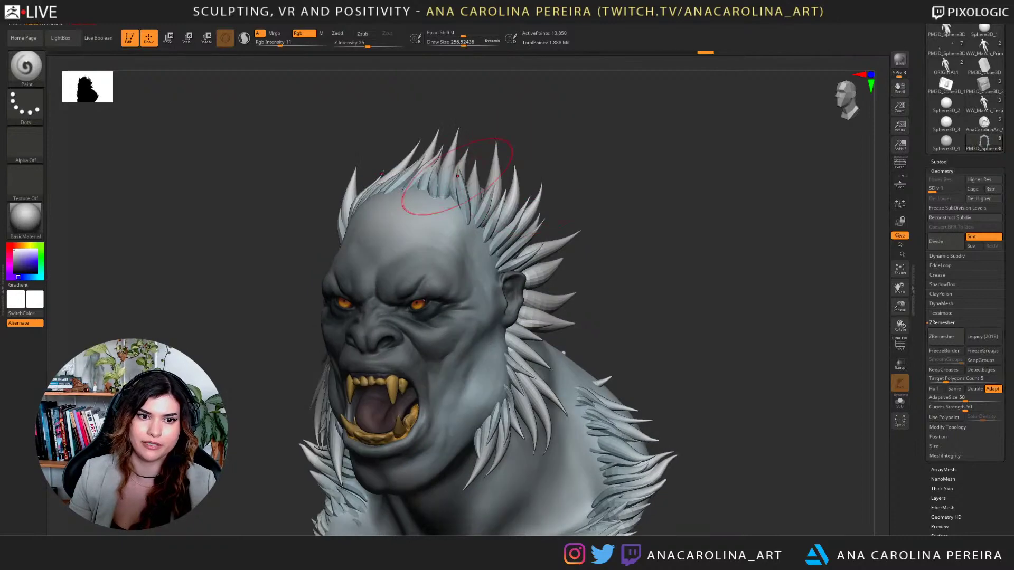
{"action": "left_click_drag", "start_coordinate": [576, 256], "coordinate": [611, 260]}
{"action": "right_click_drag", "start_coordinate": [611, 259], "coordinate": [627, 237]}
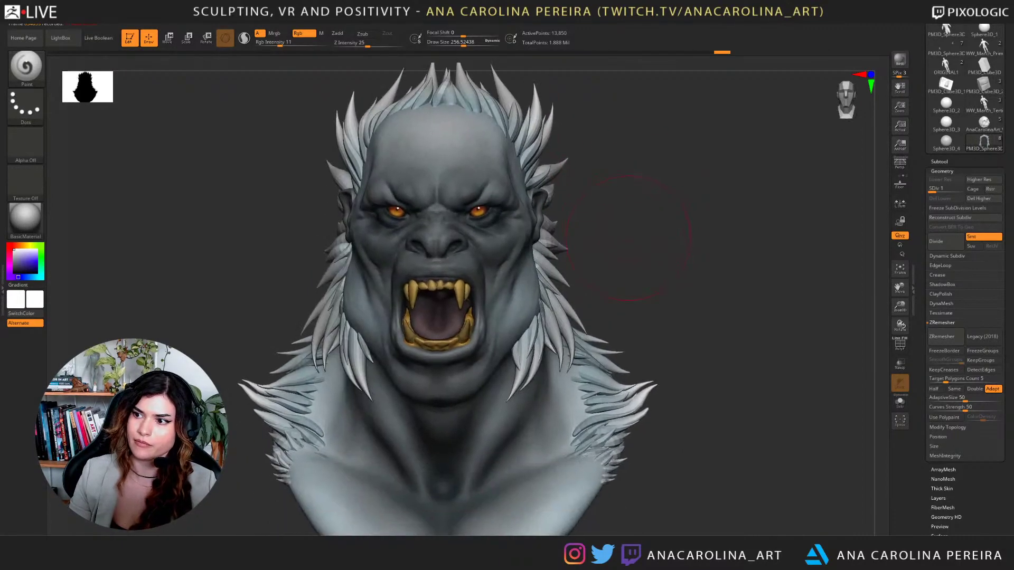
Make the shoulder fur the active mesh, paint its tufts white and reduce the draw size to about 172.
{"action": "left_click_drag", "start_coordinate": [649, 354], "coordinate": [633, 326], "text": "alt"}
{"action": "left_click", "coordinate": [599, 367], "text": "alt"}
{"action": "mouse_move", "coordinate": [591, 378]}
{"action": "left_mouse_down"}
{"action": "mouse_move", "coordinate": [604, 330]}
{"action": "mouse_move", "coordinate": [690, 323]}
{"action": "mouse_move", "coordinate": [668, 244]}
{"action": "mouse_move", "coordinate": [715, 274]}
{"action": "mouse_move", "coordinate": [755, 272]}
{"action": "left_mouse_up"}
{"action": "right_click_drag", "start_coordinate": [624, 231], "coordinate": [666, 233]}
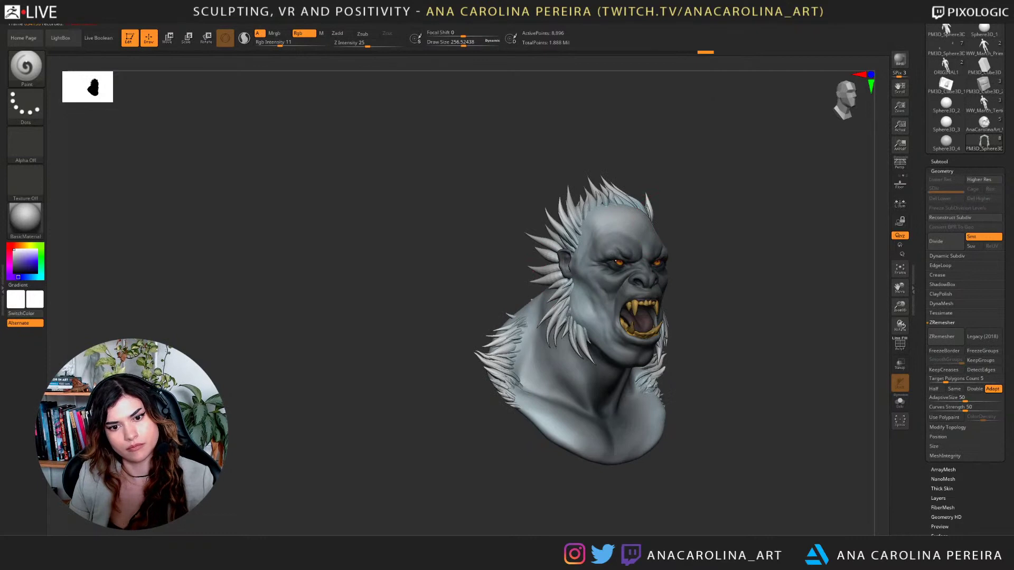
{"action": "mouse_move", "coordinate": [772, 253]}
{"action": "left_mouse_down", "text": "shift"}
{"action": "mouse_move", "coordinate": [713, 251]}
{"action": "mouse_move", "coordinate": [659, 233]}
{"action": "mouse_move", "coordinate": [736, 251]}
{"action": "mouse_move", "coordinate": [712, 264]}
{"action": "mouse_move", "coordinate": [647, 264]}
{"action": "mouse_move", "coordinate": [731, 277]}
{"action": "mouse_move", "coordinate": [744, 259]}
{"action": "left_mouse_up", "text": "shift"}
{"action": "key", "text": "space"}
{"action": "left_click_drag", "start_coordinate": [675, 264], "coordinate": [678, 257], "text": "alt"}
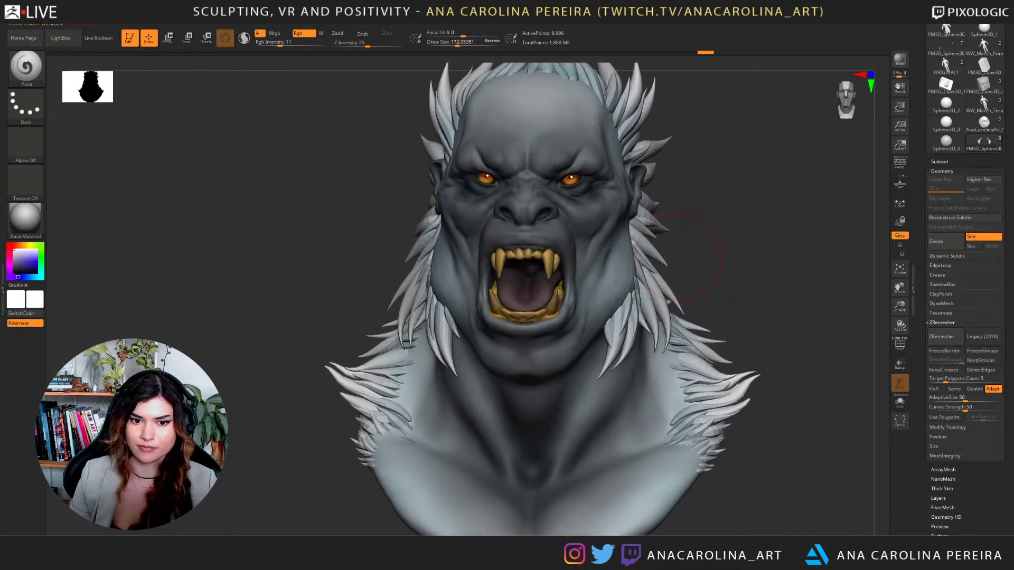
Make the lower teeth the active mesh and remesh them with DynaMesh at a resolution of 184.
{"action": "left_click", "coordinate": [552, 309], "text": "alt"}
{"action": "left_click_drag", "start_coordinate": [752, 264], "coordinate": [773, 359], "text": "alt"}
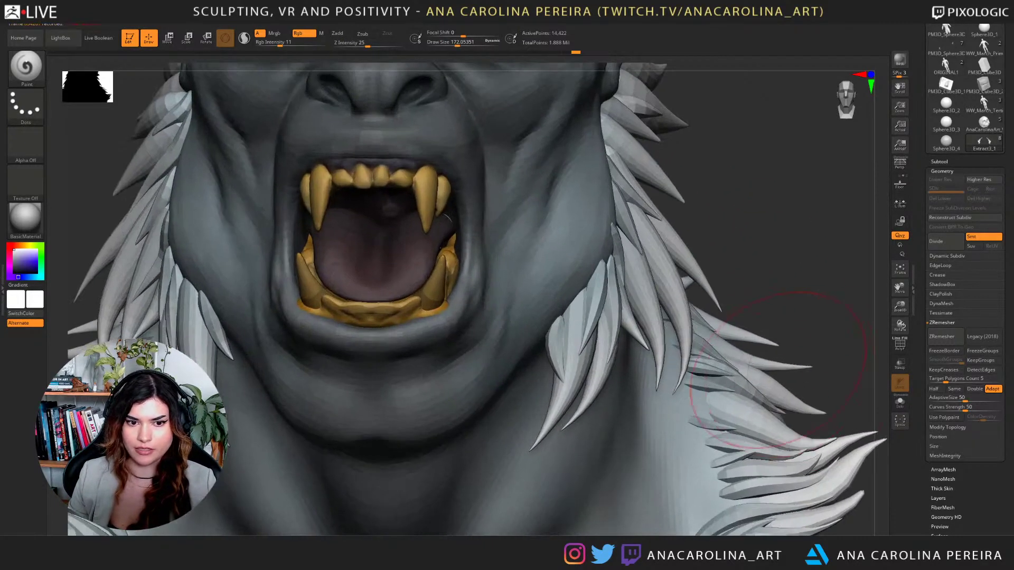
{"action": "left_click_drag", "start_coordinate": [762, 215], "coordinate": [775, 217], "text": "alt"}
{"action": "right_click_drag", "start_coordinate": [750, 213], "coordinate": [827, 223], "text": "alt"}
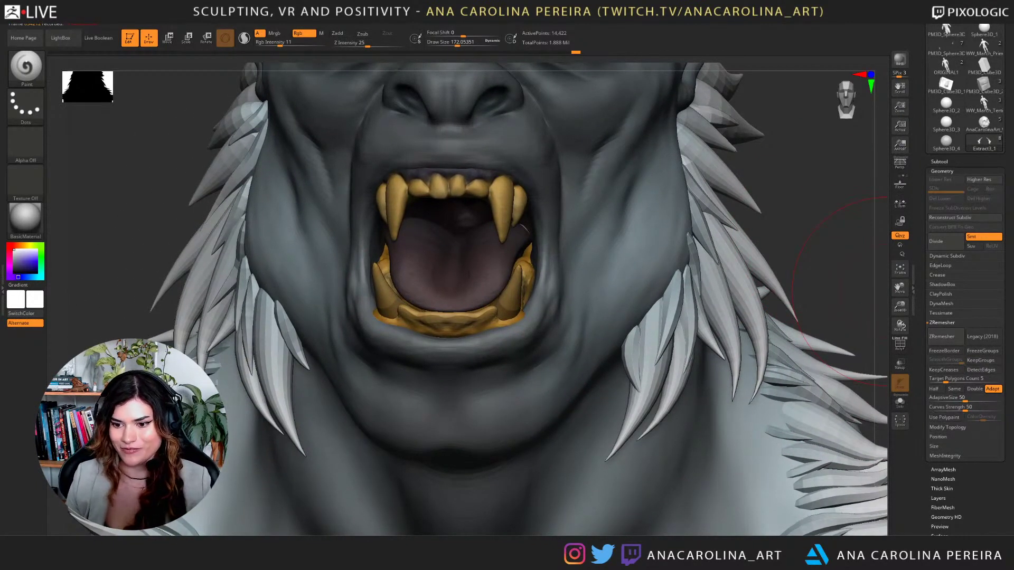
{"action": "left_click", "coordinate": [940, 304]}
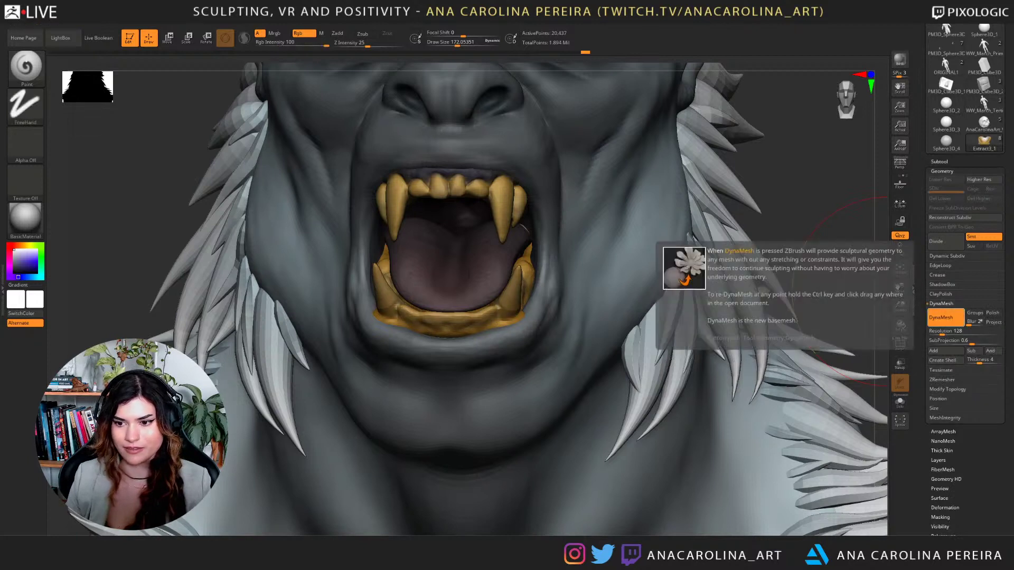
{"action": "key", "text": "ctrl+z"}
{"action": "left_click", "coordinate": [944, 332]}
{"action": "left_click", "coordinate": [942, 317]}
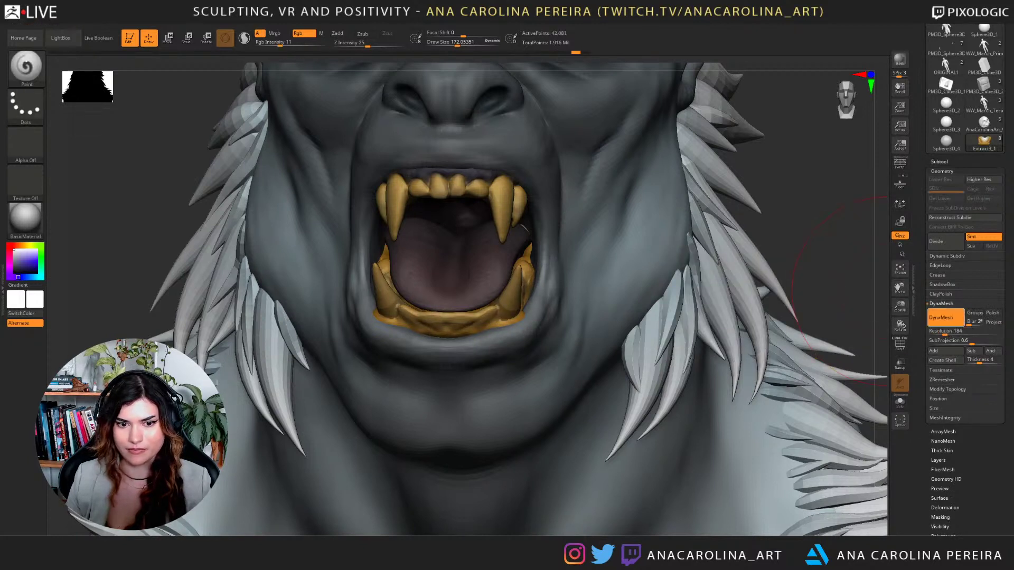
Isolate the lower teeth and carve the outer incisor gap with the DamStandard brush at a draw size of about 23.
{"action": "left_click", "coordinate": [899, 363]}
{"action": "left_click", "coordinate": [899, 401]}
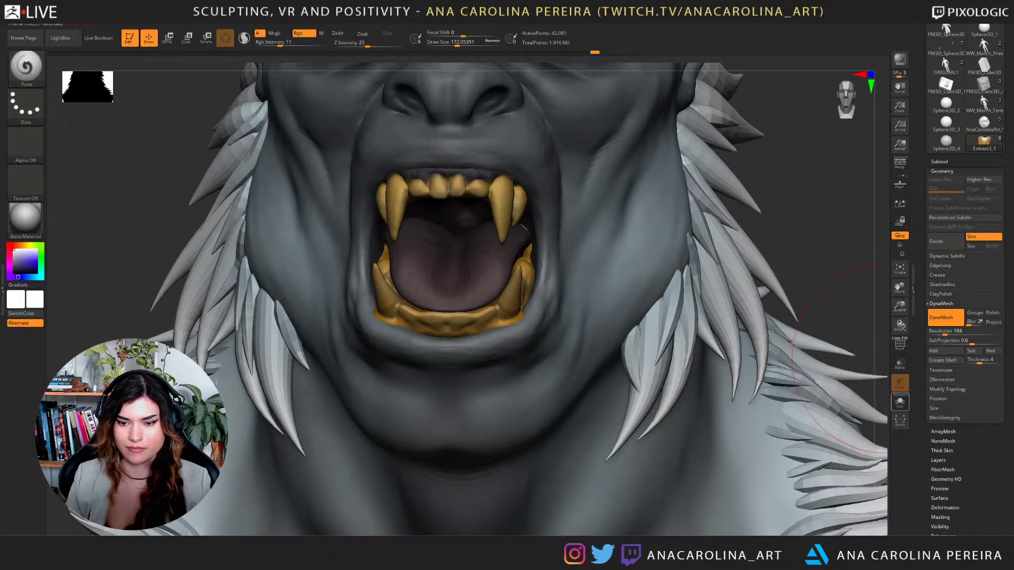
{"action": "key", "text": "b"}
{"action": "key", "text": "d"}
{"action": "key", "text": "s"}
{"action": "mouse_move", "coordinate": [666, 280]}
{"action": "left_mouse_down"}
{"action": "mouse_move", "coordinate": [681, 266]}
{"action": "mouse_move", "coordinate": [638, 287]}
{"action": "left_mouse_up"}
{"action": "key", "text": "space"}
{"action": "left_click_drag", "start_coordinate": [323, 303], "coordinate": [345, 337]}
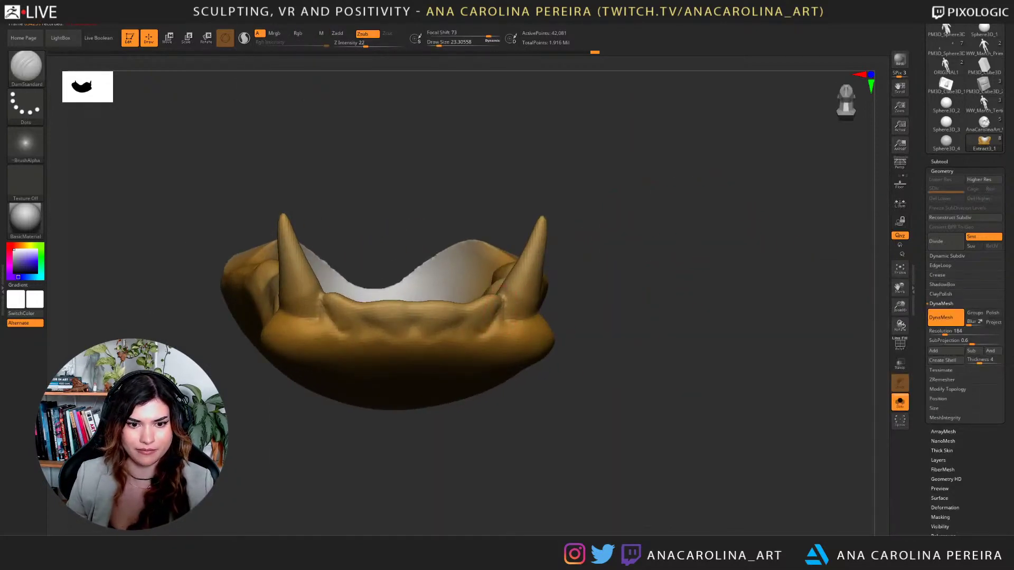
{"action": "left_click_drag", "start_coordinate": [367, 304], "coordinate": [364, 319]}
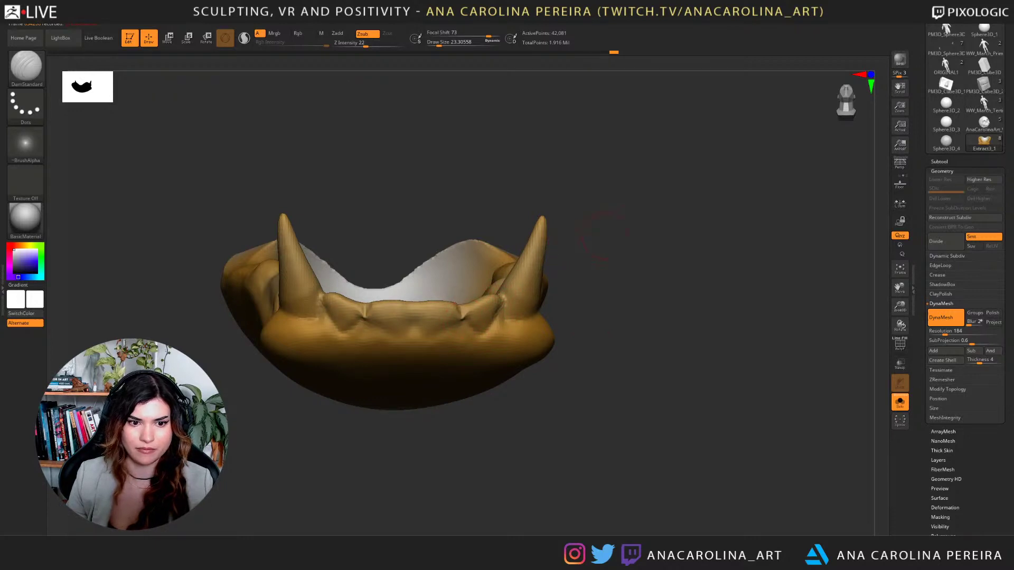
Carve and refine the separations between the lower incisors from the front.
{"action": "left_click_drag", "start_coordinate": [605, 236], "coordinate": [608, 266]}
{"action": "left_click_drag", "start_coordinate": [457, 305], "coordinate": [463, 313], "text": "shift"}
{"action": "left_click_drag", "start_coordinate": [486, 370], "coordinate": [468, 388]}
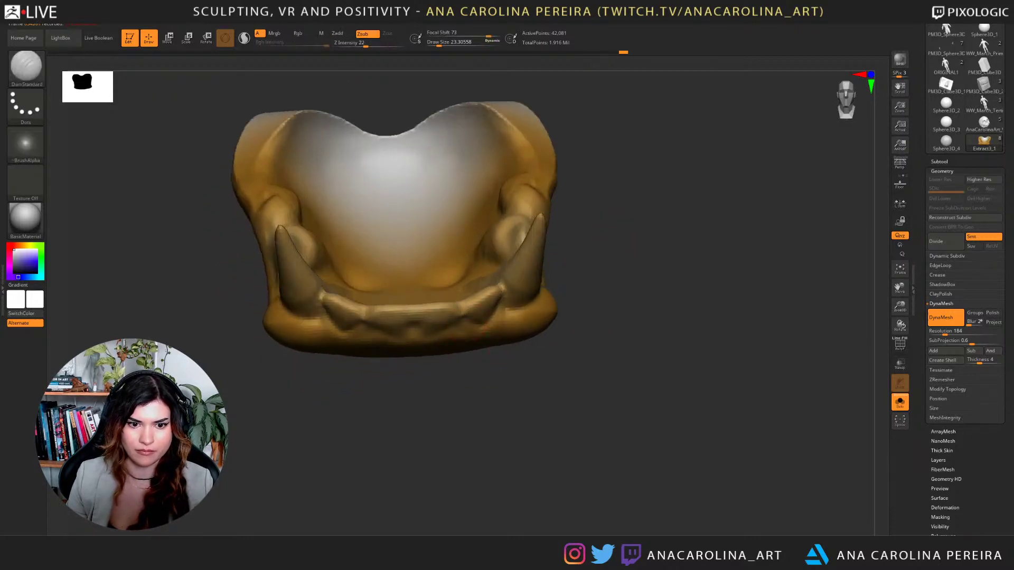
{"action": "left_click_drag", "start_coordinate": [459, 310], "coordinate": [462, 318]}
{"action": "mouse_move", "coordinate": [481, 359]}
{"action": "left_mouse_down"}
{"action": "mouse_move", "coordinate": [477, 404]}
{"action": "mouse_move", "coordinate": [434, 336]}
{"action": "mouse_move", "coordinate": [447, 341]}
{"action": "mouse_move", "coordinate": [422, 347]}
{"action": "mouse_move", "coordinate": [413, 320]}
{"action": "mouse_move", "coordinate": [417, 340]}
{"action": "left_mouse_up"}
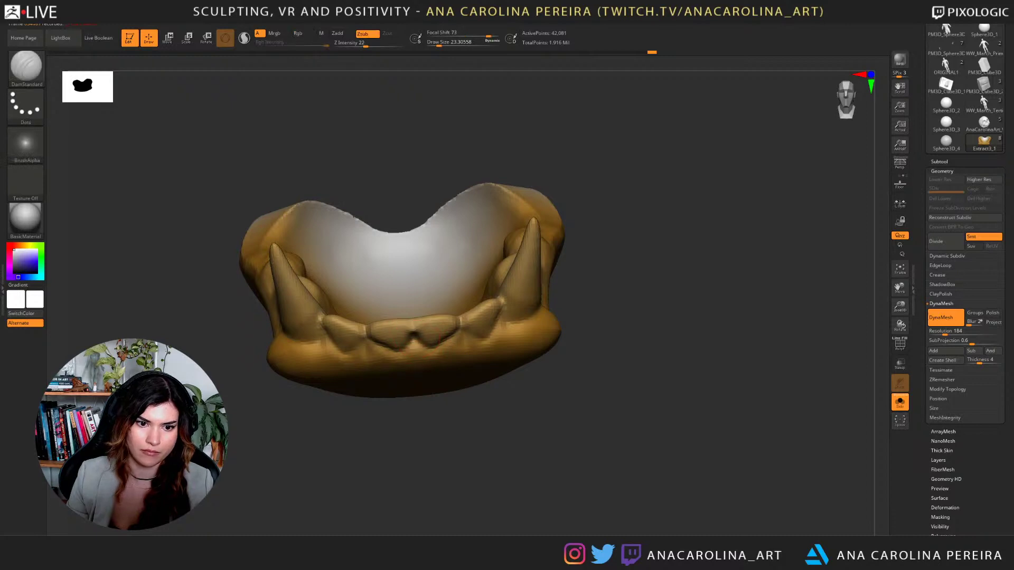
Deepen the centre gap between the middle lower incisors and define the tooth and gum edges toward the canine.
{"action": "left_click_drag", "start_coordinate": [449, 409], "coordinate": [413, 323]}
{"action": "mouse_move", "coordinate": [422, 259]}
{"action": "left_mouse_down"}
{"action": "mouse_move", "coordinate": [422, 372]}
{"action": "mouse_move", "coordinate": [430, 311]}
{"action": "mouse_move", "coordinate": [410, 322]}
{"action": "left_mouse_up"}
{"action": "left_click_drag", "start_coordinate": [587, 370], "coordinate": [520, 348]}
{"action": "left_click_drag", "start_coordinate": [490, 284], "coordinate": [530, 283]}
{"action": "left_click_drag", "start_coordinate": [586, 364], "coordinate": [536, 353]}
Build up the gum around the lower canine with the ClayBuildup brush at a draw size of about 35, and return to the DamStandard brush.
{"action": "key", "text": "space"}
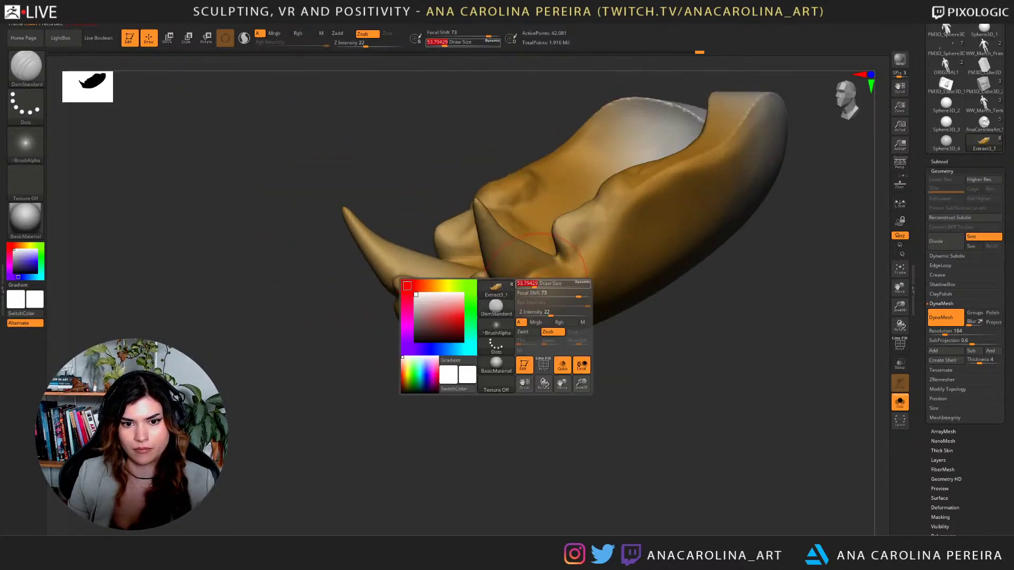
{"action": "left_click_drag", "start_coordinate": [528, 284], "coordinate": [528, 319]}
{"action": "key", "text": "b"}
{"action": "key", "text": "c"}
{"action": "key", "text": "b"}
{"action": "mouse_move", "coordinate": [512, 375]}
{"action": "left_mouse_down"}
{"action": "mouse_move", "coordinate": [560, 364]}
{"action": "mouse_move", "coordinate": [552, 331]}
{"action": "mouse_move", "coordinate": [563, 297]}
{"action": "left_mouse_up"}
{"action": "key", "text": "space"}
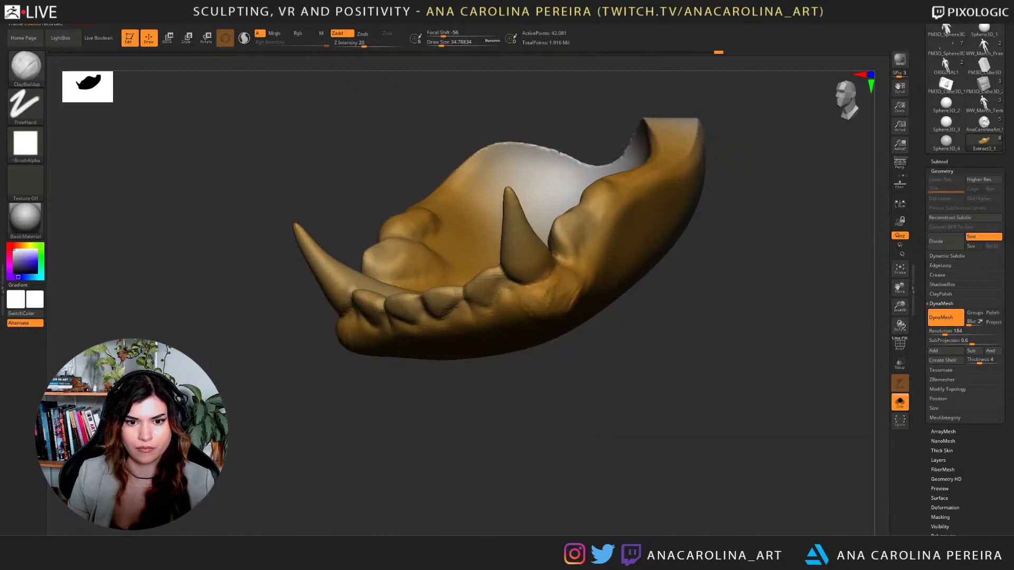
{"action": "left_click_drag", "start_coordinate": [623, 401], "coordinate": [570, 433]}
{"action": "mouse_move", "coordinate": [577, 289]}
{"action": "left_mouse_down"}
{"action": "mouse_move", "coordinate": [609, 242]}
{"action": "mouse_move", "coordinate": [579, 240]}
{"action": "mouse_move", "coordinate": [629, 206]}
{"action": "left_mouse_up"}
{"action": "key", "text": "b"}
{"action": "key", "text": "d"}
{"action": "key", "text": "s"}
{"action": "left_click_drag", "start_coordinate": [607, 391], "coordinate": [691, 375]}
{"action": "mouse_move", "coordinate": [615, 301]}
{"action": "left_mouse_down", "text": "alt"}
{"action": "mouse_move", "coordinate": [610, 316]}
{"action": "mouse_move", "coordinate": [654, 308]}
{"action": "left_mouse_up", "text": "alt"}
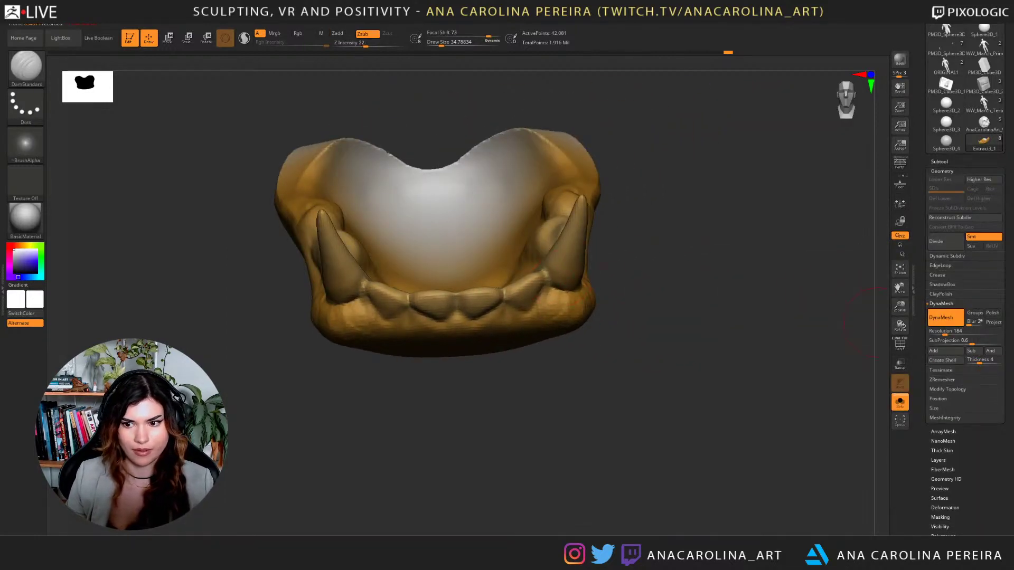
Bring back the whole bust and sample the dark purple colour of the upper gums.
{"action": "left_click", "coordinate": [900, 402]}
{"action": "left_click", "coordinate": [788, 387], "text": "alt"}
{"action": "left_click_drag", "start_coordinate": [881, 391], "coordinate": [871, 307], "text": "alt"}
{"action": "left_click_drag", "start_coordinate": [792, 238], "coordinate": [780, 396], "text": "alt"}
{"action": "scroll", "coordinate": [536, 261], "scroll_direction": "up", "scroll_amount": 3}
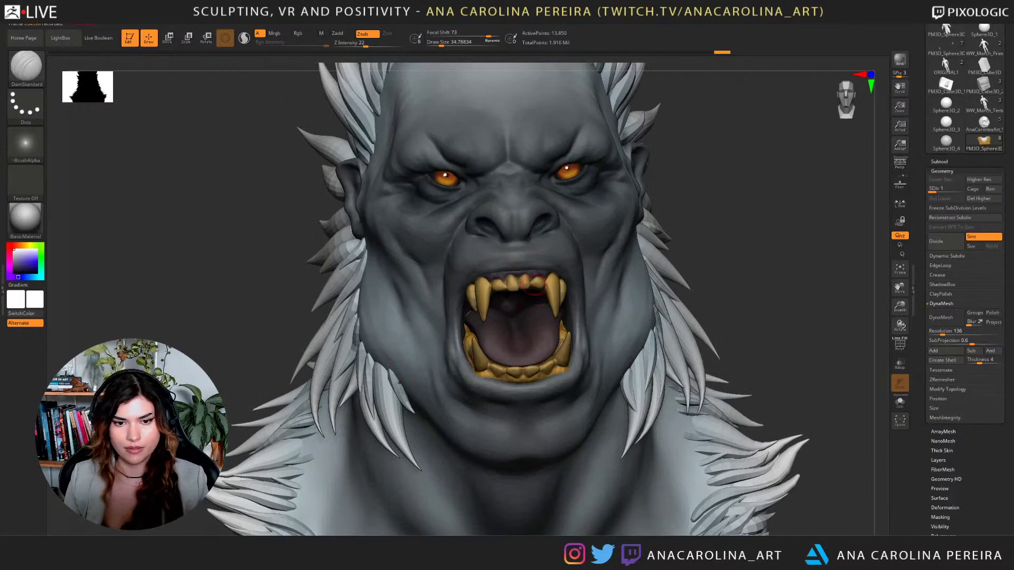
{"action": "key", "text": "c"}
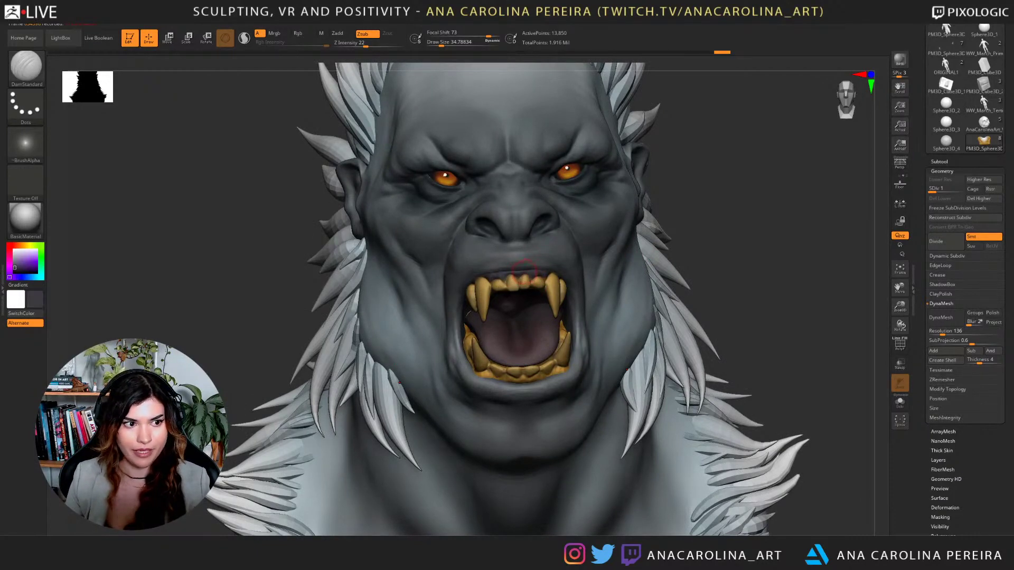
{"action": "left_click_drag", "start_coordinate": [745, 319], "coordinate": [775, 287]}
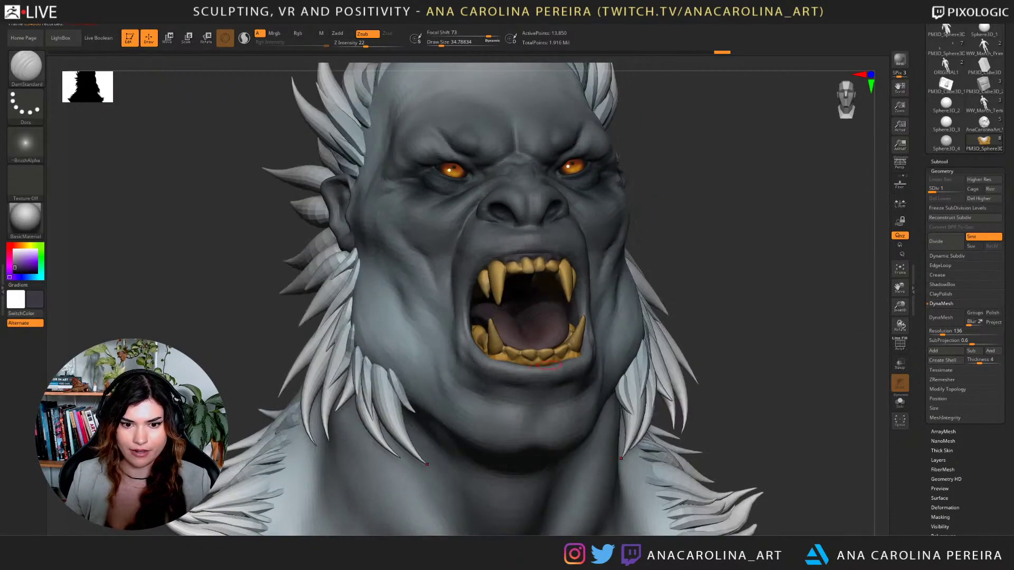
Switch to the Paint brush and make the lower teeth the active mesh.
{"action": "key", "text": "b"}
{"action": "key", "text": "p"}
{"action": "key", "text": "a"}
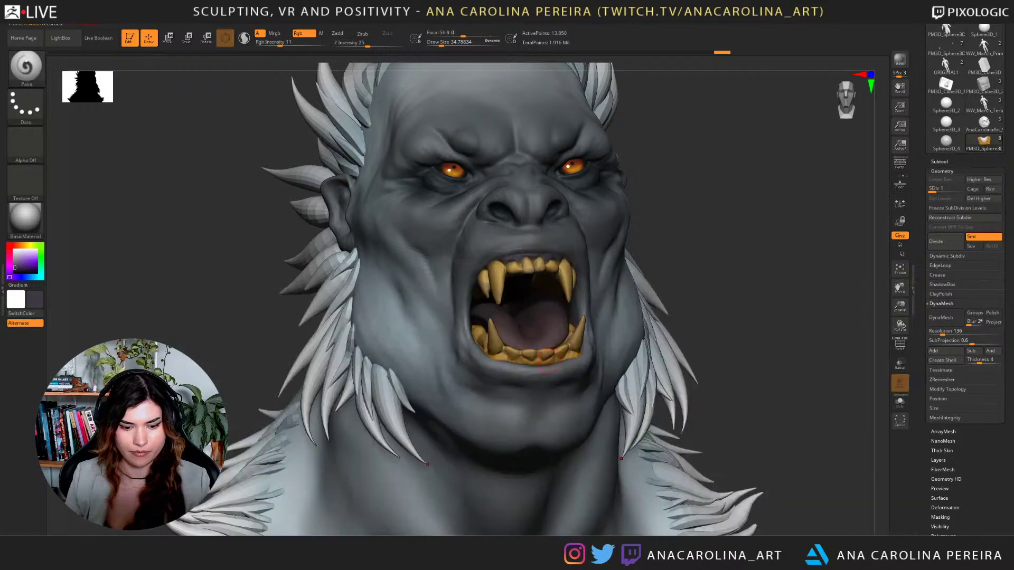
{"action": "left_click", "coordinate": [550, 361], "text": "alt"}
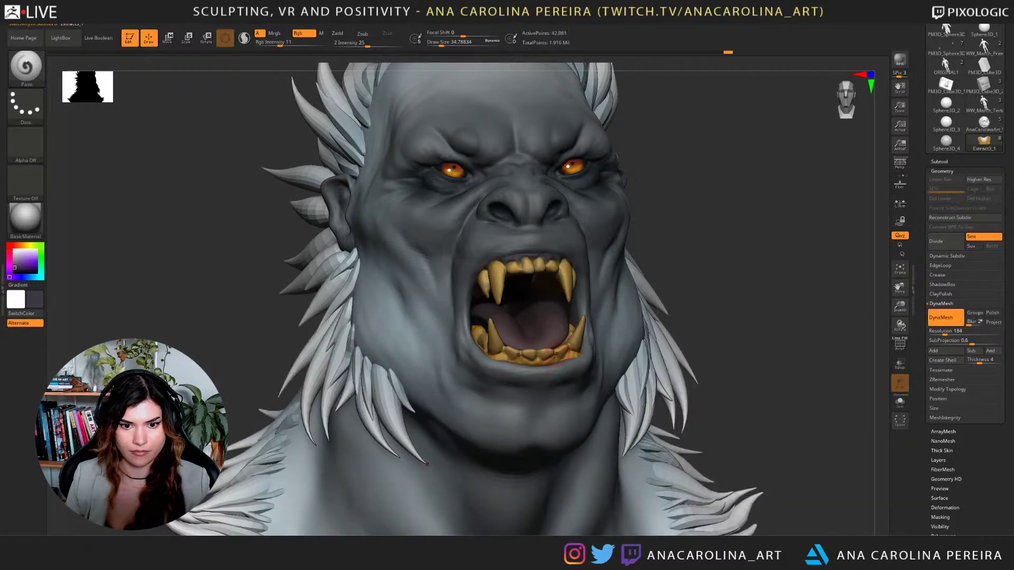
Set the Paint brush to an RGB intensity of 97 and a draw size of about 22 for the lower gums.
{"action": "key", "text": "space"}
{"action": "left_click_drag", "start_coordinate": [560, 346], "coordinate": [555, 346]}
{"action": "right_click_drag", "start_coordinate": [528, 353], "coordinate": [490, 402], "text": "ctrl"}
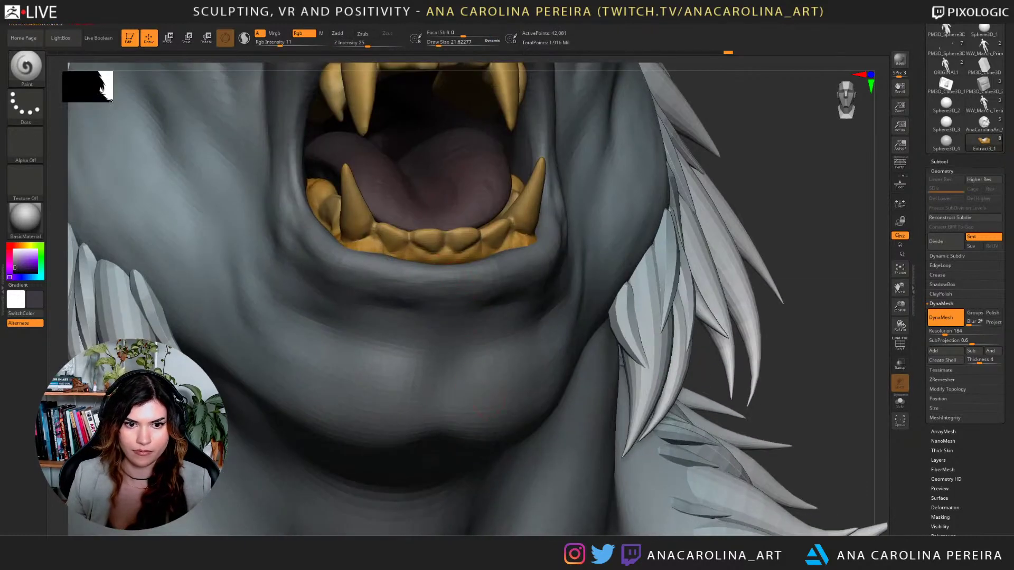
{"action": "key", "text": "space"}
{"action": "key", "text": "space"}
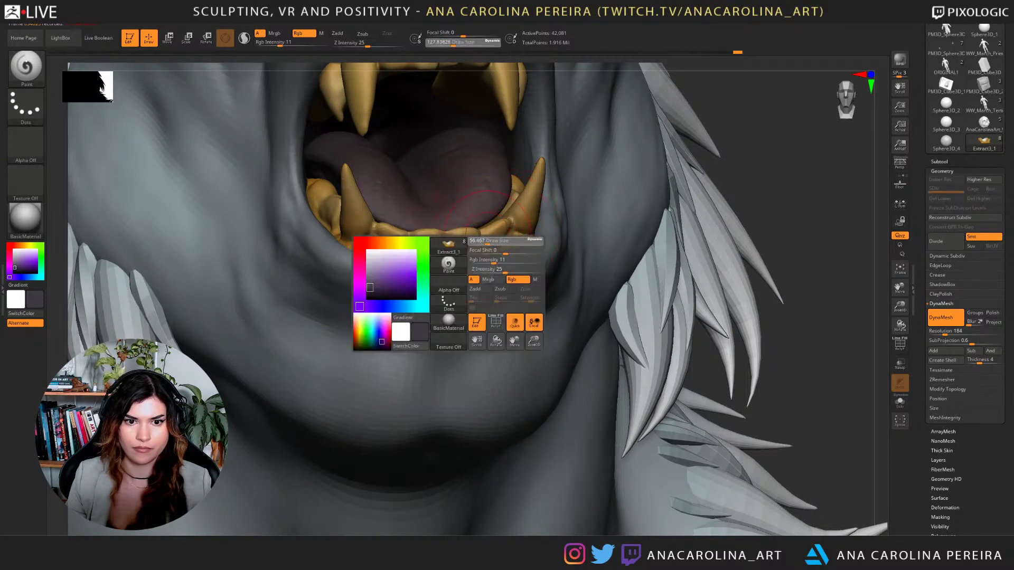
{"action": "key", "text": "space"}
{"action": "mouse_move", "coordinate": [481, 247]}
{"action": "left_mouse_down"}
{"action": "mouse_move", "coordinate": [459, 257]}
{"action": "mouse_move", "coordinate": [533, 276]}
{"action": "mouse_move", "coordinate": [447, 255]}
{"action": "mouse_move", "coordinate": [523, 239]}
{"action": "left_mouse_up"}
{"action": "key", "text": "space"}
{"action": "left_click_drag", "start_coordinate": [366, 243], "coordinate": [346, 241]}
{"action": "left_click_drag", "start_coordinate": [790, 172], "coordinate": [731, 163], "text": "alt"}
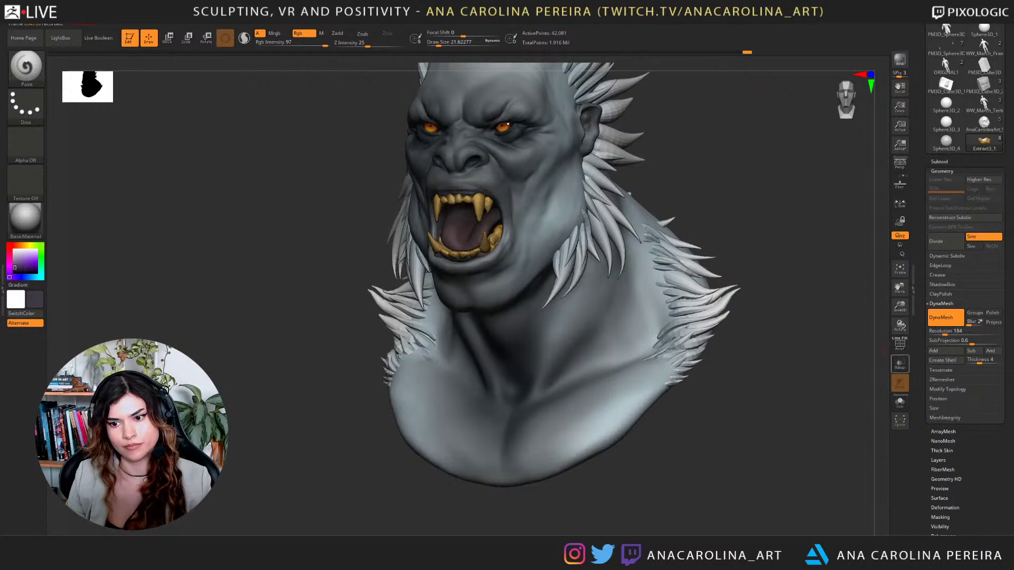
Isolate the lower teeth and paint the gums and inner jaw dark purple with draw sizes of about 128 and 58.
{"action": "left_click", "coordinate": [899, 401]}
{"action": "key", "text": "space"}
{"action": "left_click_drag", "start_coordinate": [527, 209], "coordinate": [538, 209]}
{"action": "mouse_move", "coordinate": [502, 217]}
{"action": "left_mouse_down"}
{"action": "mouse_move", "coordinate": [504, 235]}
{"action": "mouse_move", "coordinate": [512, 217]}
{"action": "left_mouse_up"}
{"action": "left_click_drag", "start_coordinate": [560, 221], "coordinate": [566, 271]}
{"action": "mouse_move", "coordinate": [507, 185]}
{"action": "left_mouse_down"}
{"action": "mouse_move", "coordinate": [491, 211]}
{"action": "mouse_move", "coordinate": [515, 203]}
{"action": "left_mouse_up"}
{"action": "mouse_move", "coordinate": [565, 232]}
{"action": "left_mouse_down", "text": "alt"}
{"action": "mouse_move", "coordinate": [570, 359]}
{"action": "mouse_move", "coordinate": [449, 367]}
{"action": "mouse_move", "coordinate": [441, 378]}
{"action": "mouse_move", "coordinate": [457, 379]}
{"action": "left_mouse_up", "text": "alt"}
{"action": "key", "text": "space"}
{"action": "left_click_drag", "start_coordinate": [568, 422], "coordinate": [561, 319]}
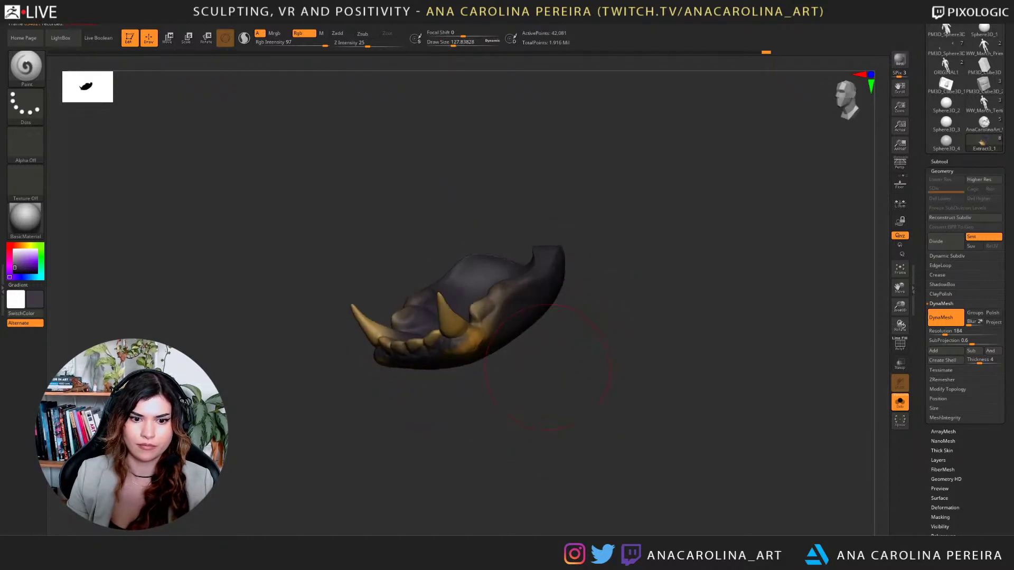
{"action": "left_click_drag", "start_coordinate": [453, 45], "coordinate": [446, 44]}
{"action": "left_click_drag", "start_coordinate": [485, 314], "coordinate": [471, 338]}
{"action": "left_click_drag", "start_coordinate": [478, 396], "coordinate": [531, 340]}
Sample the golden tooth colour and repaint the lower canine base and adjoining front teeth, reducing the draw size to about 14.
{"action": "key", "text": "c"}
{"action": "key", "text": "space"}
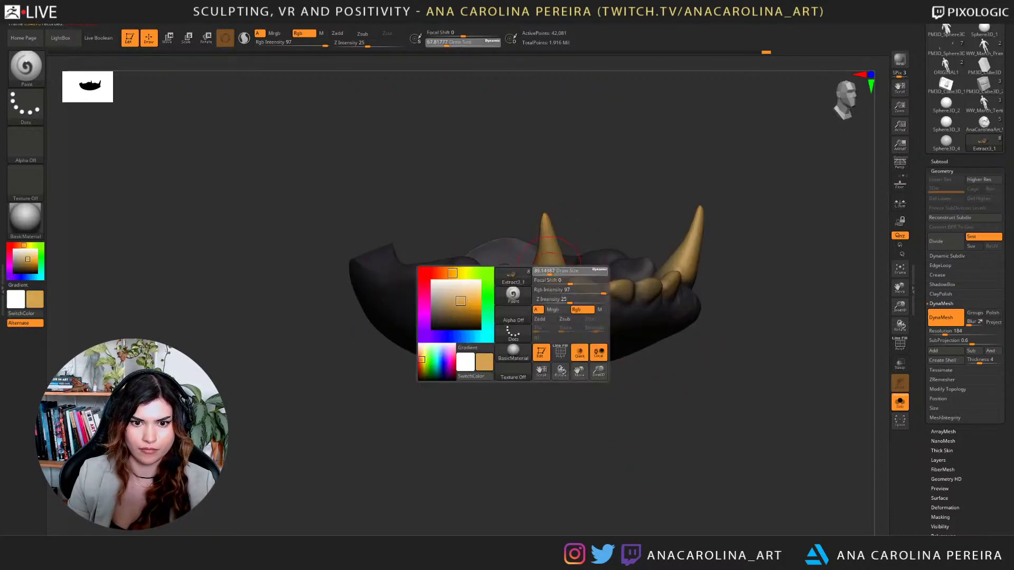
{"action": "left_click_drag", "start_coordinate": [555, 268], "coordinate": [548, 268]}
{"action": "left_click_drag", "start_coordinate": [535, 285], "coordinate": [560, 283]}
{"action": "right_click_drag", "start_coordinate": [534, 278], "coordinate": [530, 279], "text": "alt"}
{"action": "key", "text": "space"}
{"action": "left_click_drag", "start_coordinate": [530, 280], "coordinate": [528, 279]}
{"action": "mouse_move", "coordinate": [533, 293]}
{"action": "left_mouse_down"}
{"action": "mouse_move", "coordinate": [556, 298]}
{"action": "mouse_move", "coordinate": [541, 273]}
{"action": "mouse_move", "coordinate": [529, 285]}
{"action": "left_mouse_up"}
{"action": "key", "text": "ctrl+z"}
{"action": "key", "text": "space"}
{"action": "right_click_drag", "start_coordinate": [544, 308], "coordinate": [599, 306]}
{"action": "left_click_drag", "start_coordinate": [519, 280], "coordinate": [506, 291]}
{"action": "right_click_drag", "start_coordinate": [613, 301], "coordinate": [564, 302]}
{"action": "left_click_drag", "start_coordinate": [570, 294], "coordinate": [578, 299]}
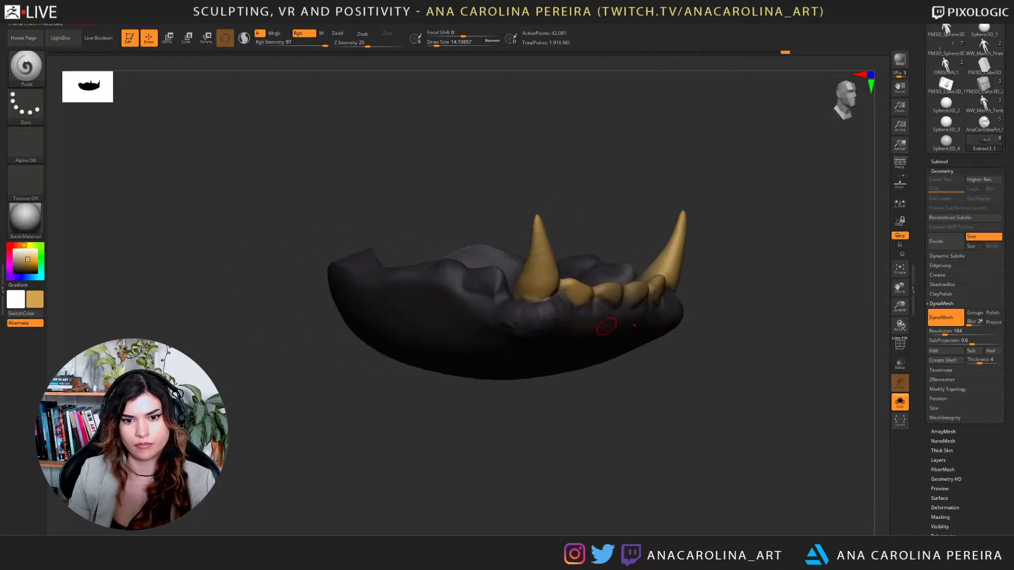
Check the gums in the full bust, and paint the lower back teeth gold with the jaw isolated.
{"action": "mouse_move", "coordinate": [606, 327]}
{"action": "right_mouse_down"}
{"action": "mouse_move", "coordinate": [633, 317]}
{"action": "mouse_move", "coordinate": [683, 330]}
{"action": "right_mouse_up"}
{"action": "left_click", "coordinate": [900, 401]}
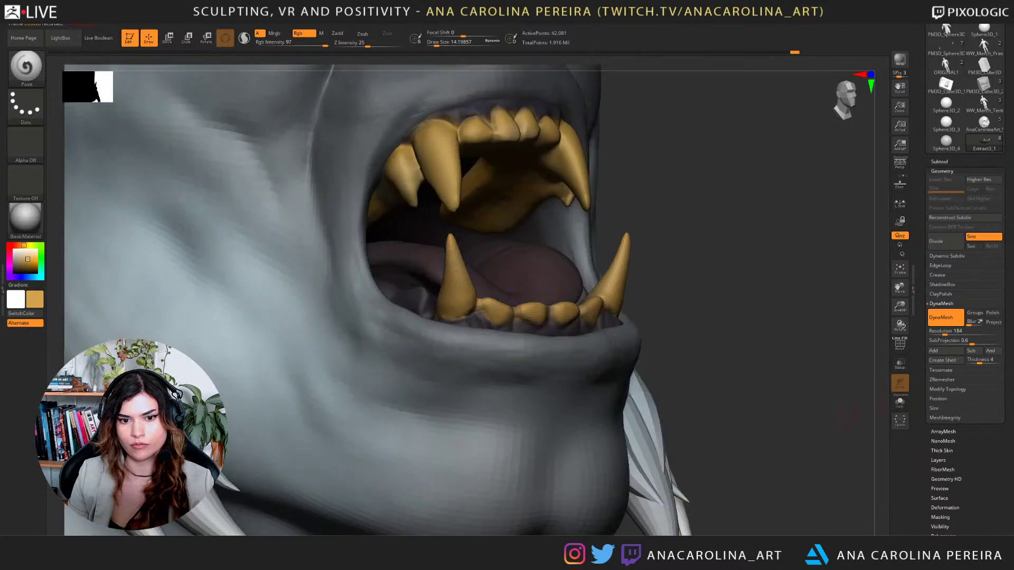
{"action": "left_click", "coordinate": [900, 402]}
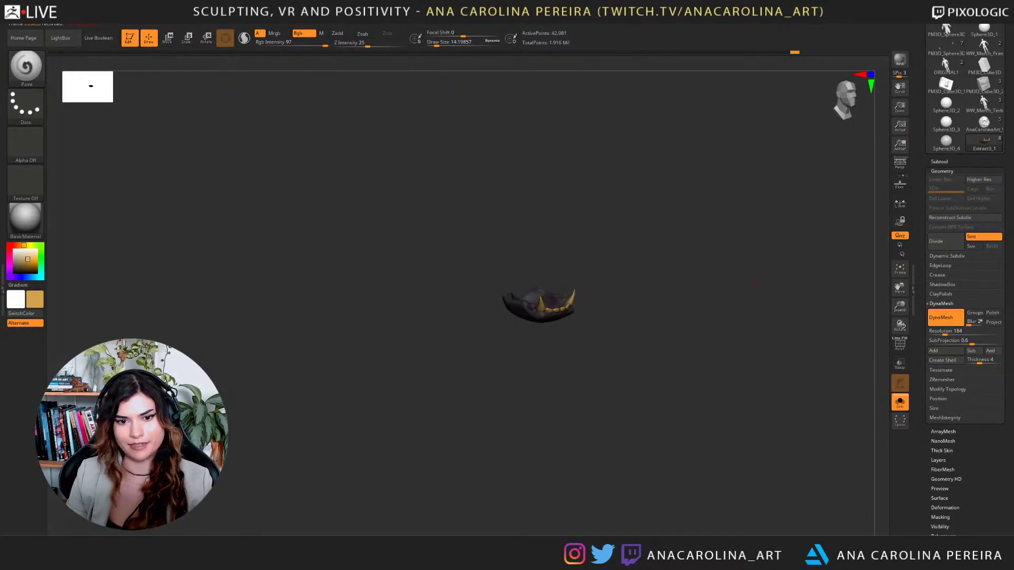
{"action": "left_click_drag", "start_coordinate": [432, 293], "coordinate": [420, 295]}
{"action": "left_click_drag", "start_coordinate": [579, 228], "coordinate": [660, 252]}
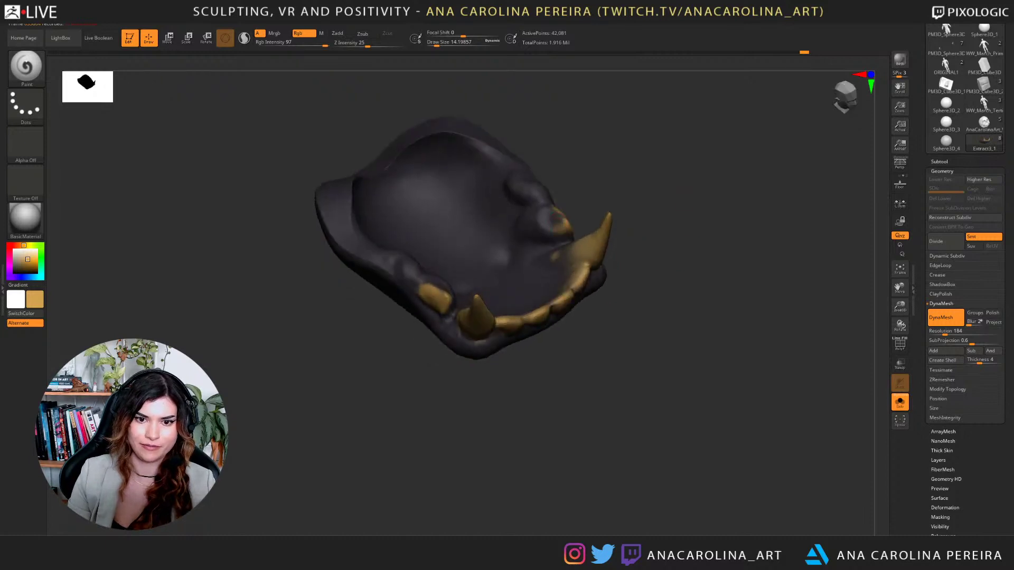
{"action": "mouse_move", "coordinate": [559, 217]}
{"action": "left_mouse_down"}
{"action": "mouse_move", "coordinate": [539, 222]}
{"action": "mouse_move", "coordinate": [560, 237]}
{"action": "left_mouse_up"}
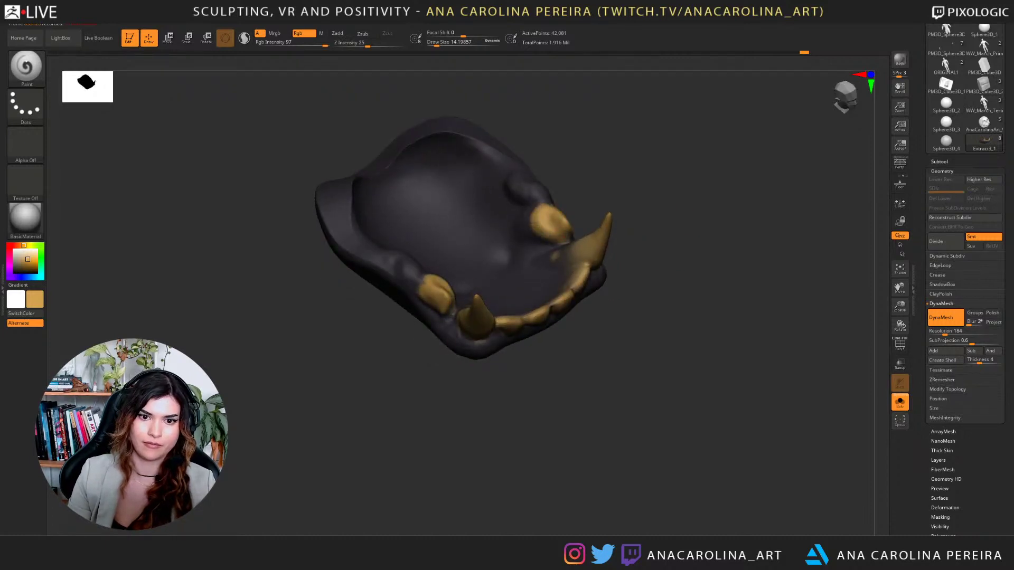
{"action": "left_click_drag", "start_coordinate": [546, 193], "coordinate": [523, 194]}
{"action": "mouse_move", "coordinate": [642, 190]}
{"action": "left_mouse_down"}
{"action": "mouse_move", "coordinate": [586, 211]}
{"action": "mouse_move", "coordinate": [534, 176]}
{"action": "mouse_move", "coordinate": [628, 185]}
{"action": "left_mouse_up"}
{"action": "left_click_drag", "start_coordinate": [521, 172], "coordinate": [513, 187]}
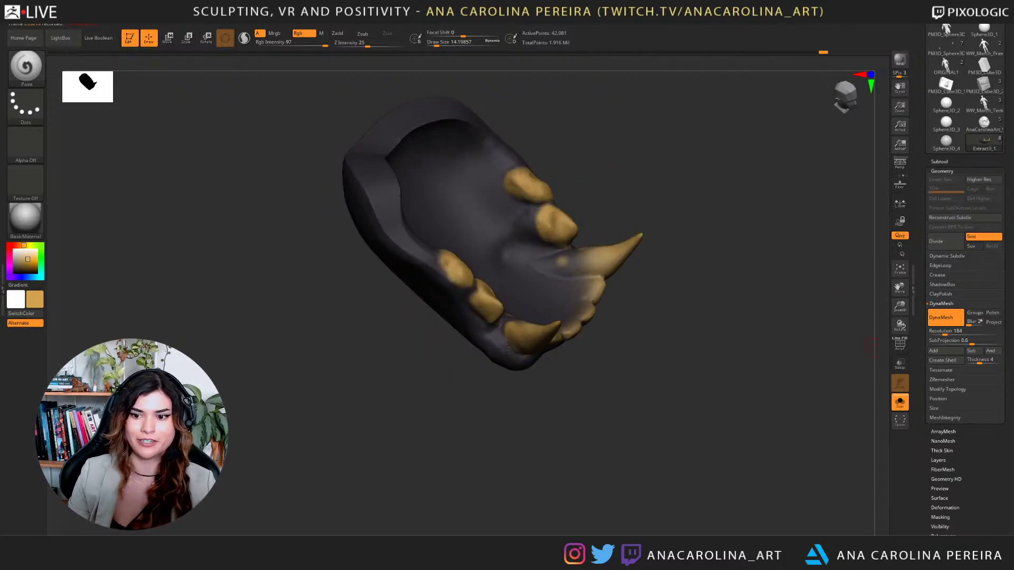
Show the whole bust and touch up the lower gum line in sampled dark purple at a draw size of about 12.
{"action": "left_click", "coordinate": [899, 403]}
{"action": "left_click_drag", "start_coordinate": [824, 338], "coordinate": [726, 423], "text": "alt"}
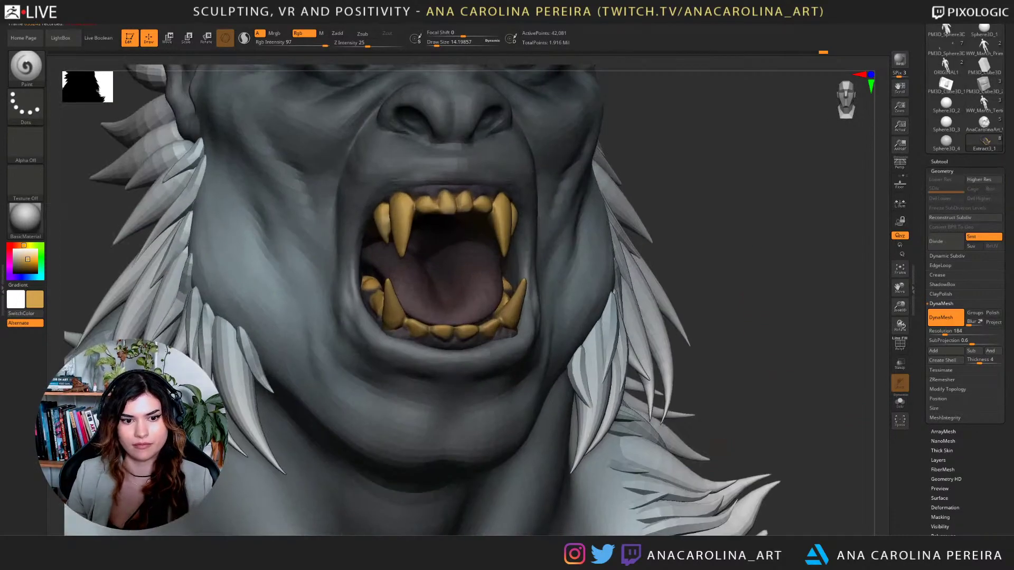
{"action": "left_click_drag", "start_coordinate": [734, 364], "coordinate": [707, 378], "text": "alt"}
{"action": "key", "text": "c"}
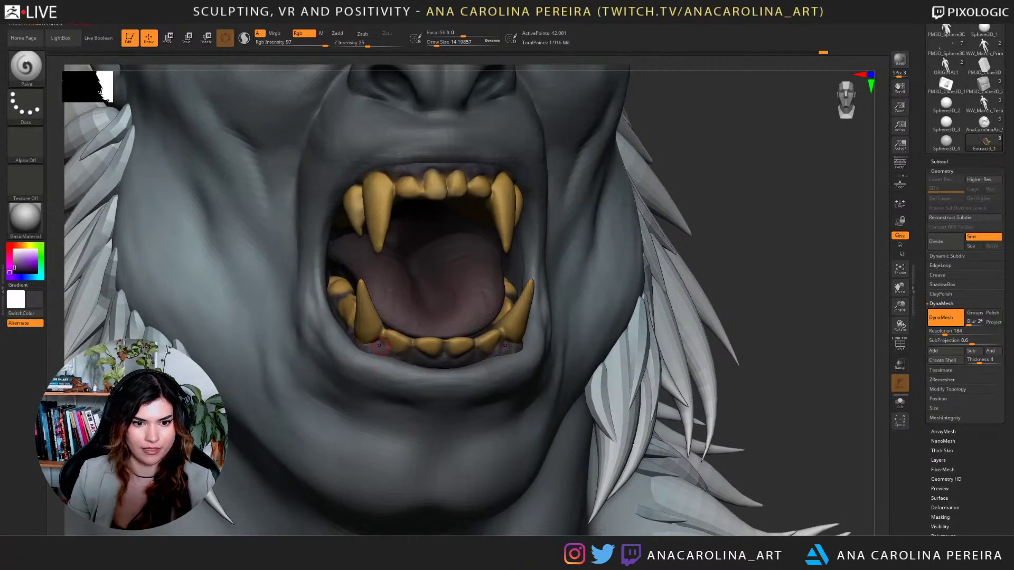
{"action": "key", "text": "space"}
{"action": "left_click_drag", "start_coordinate": [398, 358], "coordinate": [386, 339]}
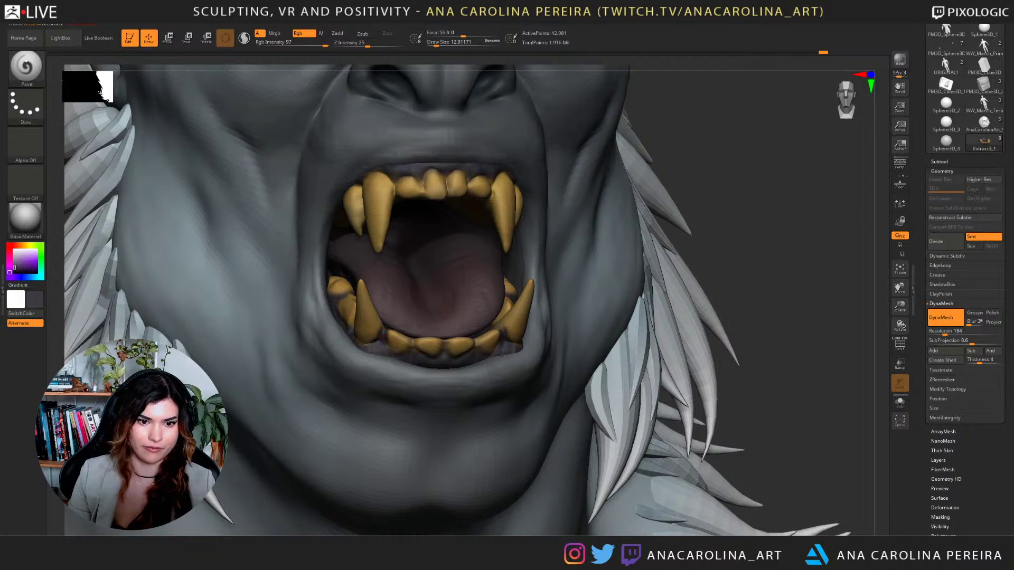
{"action": "key", "text": "["}
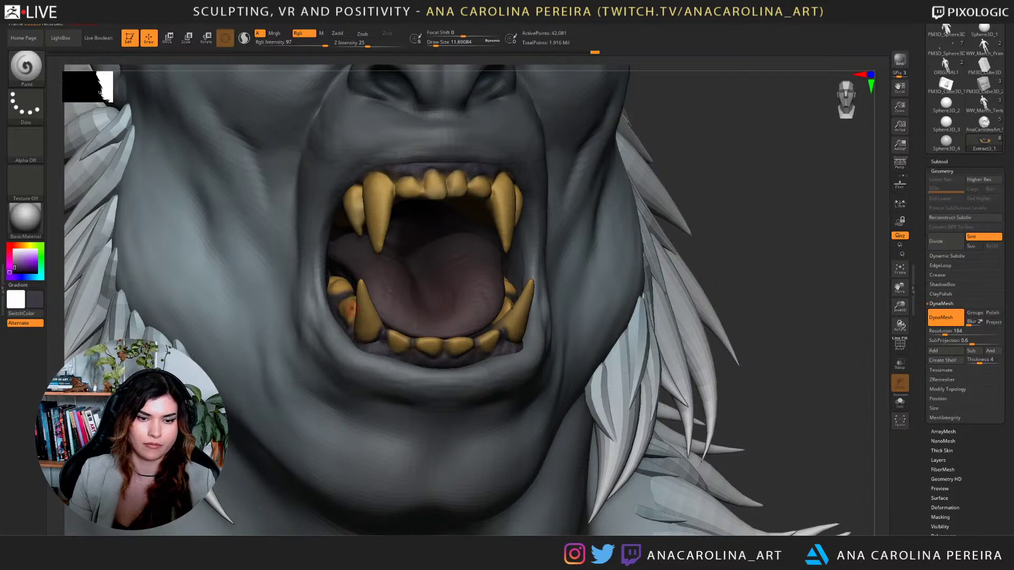
Adjust the lower gums near the mouth corner with the Move brush at a draw size of about 59, and undo the last stroke.
{"action": "mouse_move", "coordinate": [740, 306]}
{"action": "left_mouse_down", "text": "alt"}
{"action": "mouse_move", "coordinate": [725, 291]}
{"action": "mouse_move", "coordinate": [558, 275]}
{"action": "mouse_move", "coordinate": [655, 282]}
{"action": "left_mouse_up", "text": "alt"}
{"action": "key", "text": "space"}
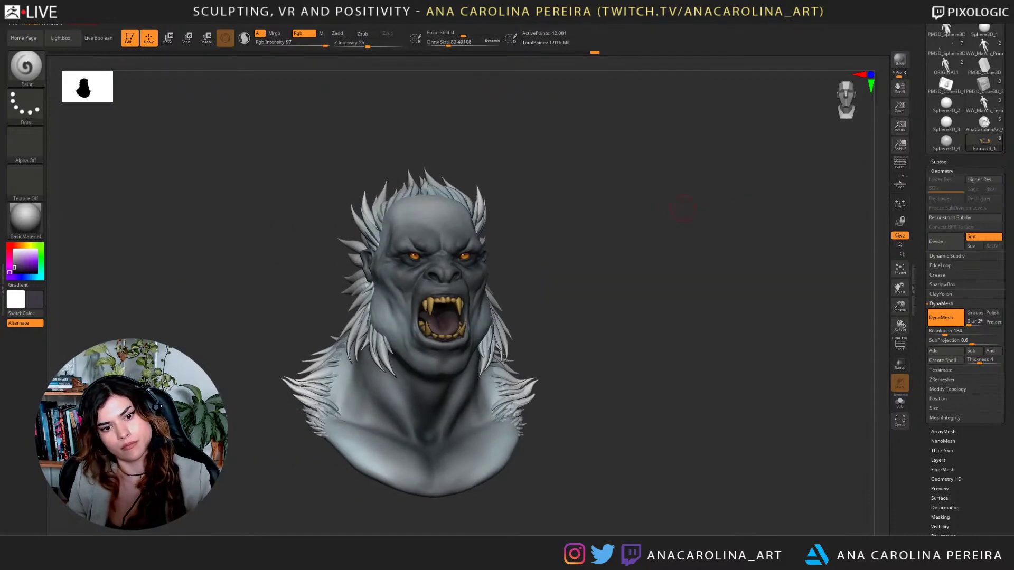
{"action": "right_click_drag", "start_coordinate": [683, 208], "coordinate": [638, 333], "text": "ctrl"}
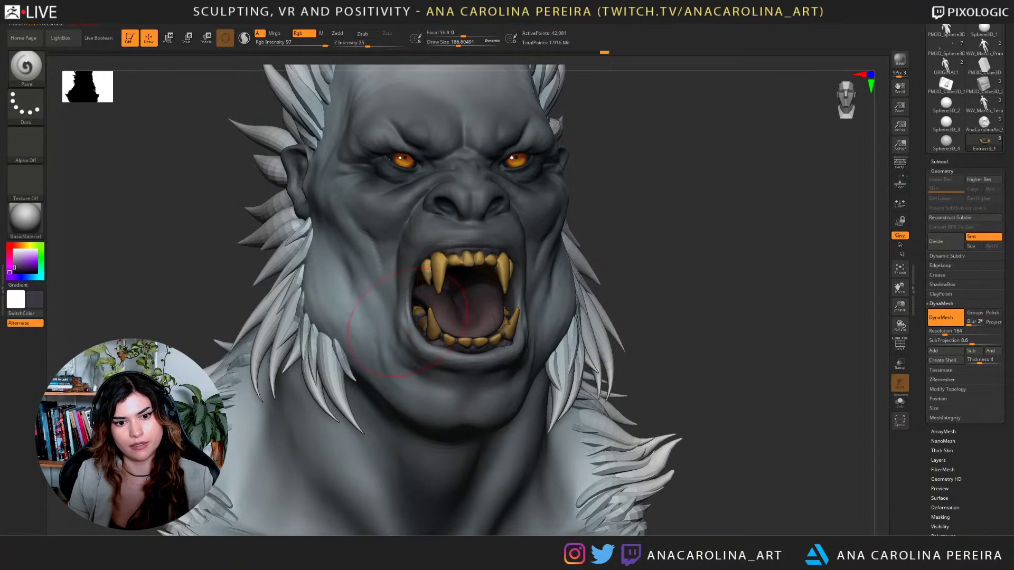
{"action": "key", "text": "f"}
{"action": "right_click_drag", "start_coordinate": [641, 297], "coordinate": [599, 411]}
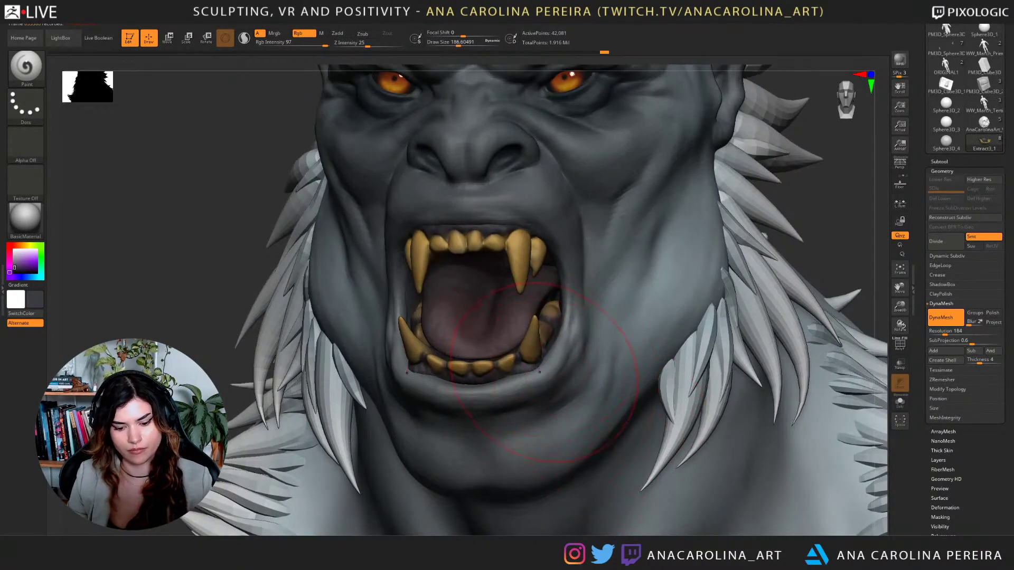
{"action": "key", "text": "b"}
{"action": "key", "text": "m"}
{"action": "key", "text": "v"}
{"action": "key", "text": "space"}
{"action": "mouse_move", "coordinate": [547, 353]}
{"action": "left_mouse_down"}
{"action": "mouse_move", "coordinate": [531, 358]}
{"action": "mouse_move", "coordinate": [536, 380]}
{"action": "left_mouse_up"}
{"action": "key", "text": "ctrl+z"}
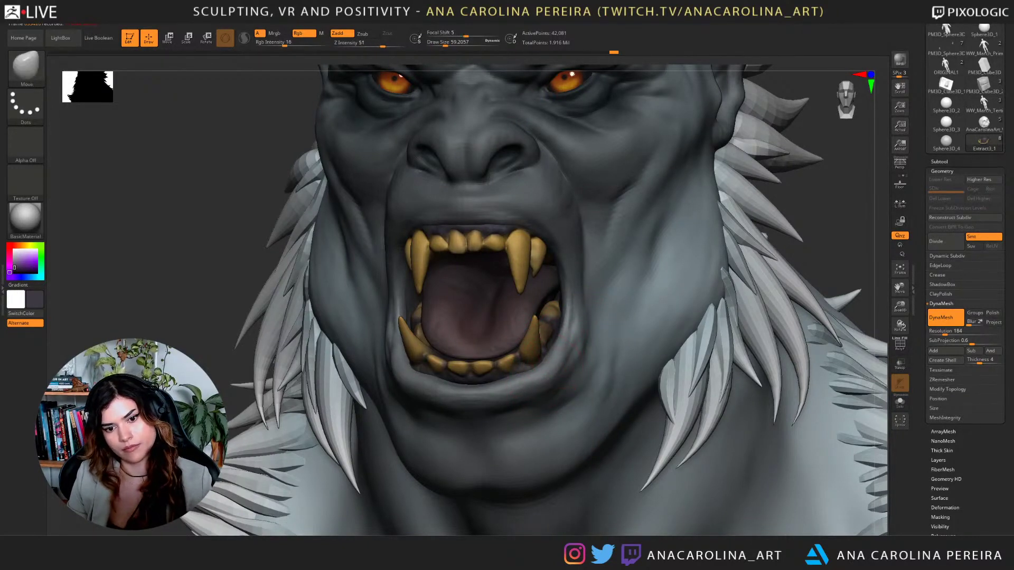
{"action": "key", "text": "f"}
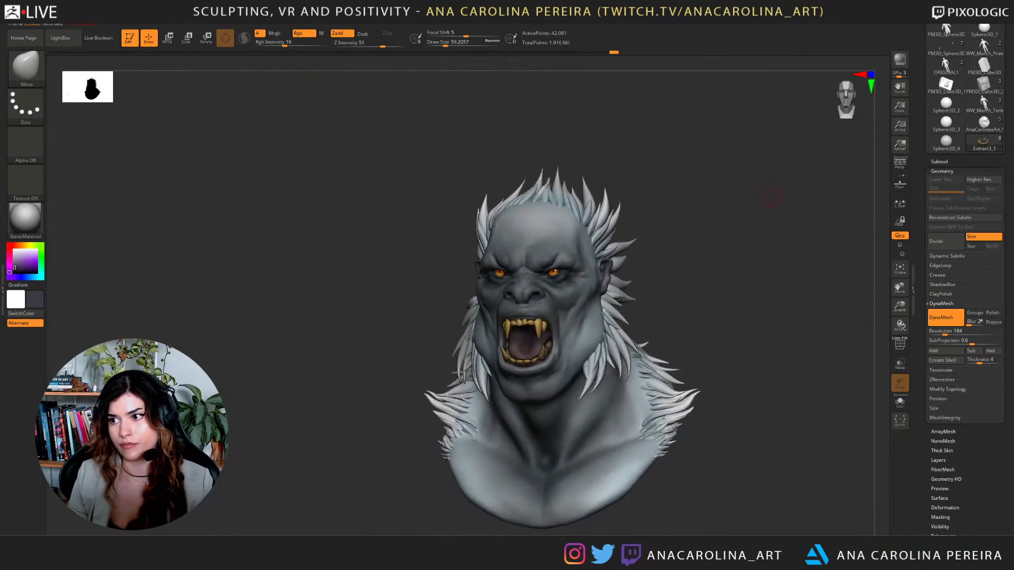
{"action": "mouse_move", "coordinate": [760, 169]}
{"action": "left_mouse_down", "text": "alt"}
{"action": "mouse_move", "coordinate": [770, 239]}
{"action": "mouse_move", "coordinate": [746, 258]}
{"action": "left_mouse_up", "text": "alt"}
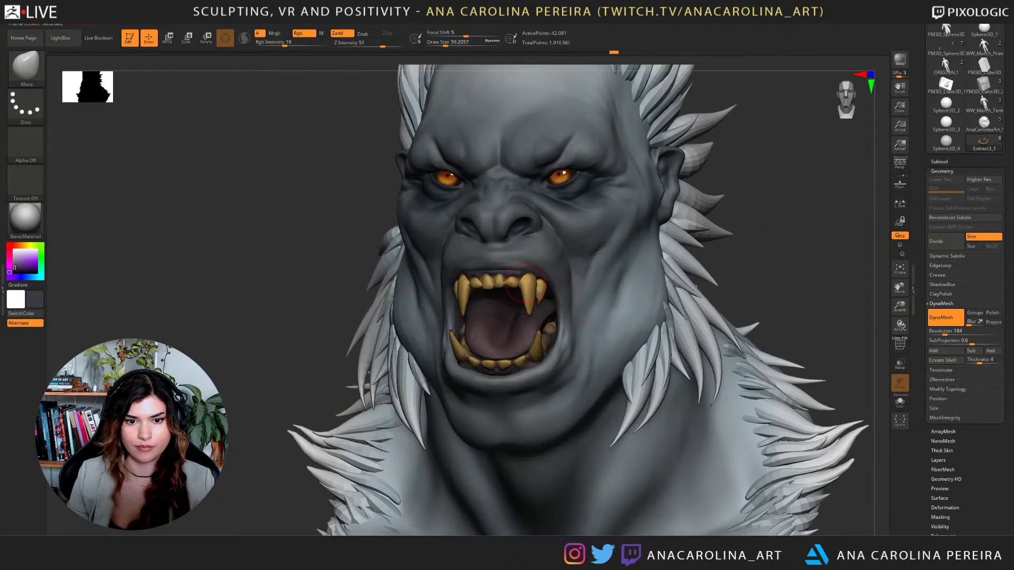
Select the upper teeth, sample the orange of the eyes and switch to the Paint brush.
{"action": "left_click", "coordinate": [531, 270], "text": "alt"}
{"action": "left_click_drag", "start_coordinate": [631, 229], "coordinate": [637, 262], "text": "alt"}
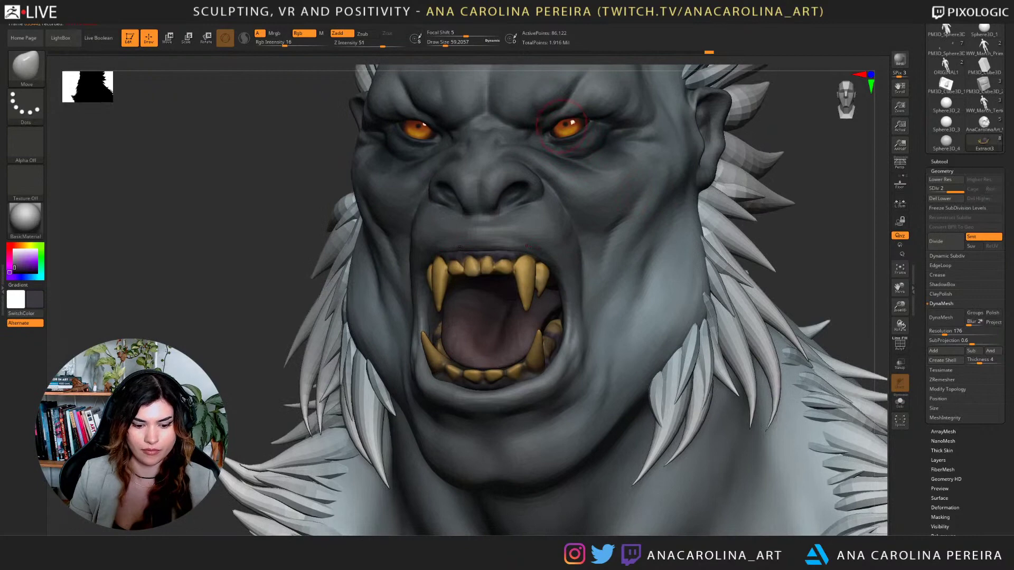
{"action": "key", "text": "c"}
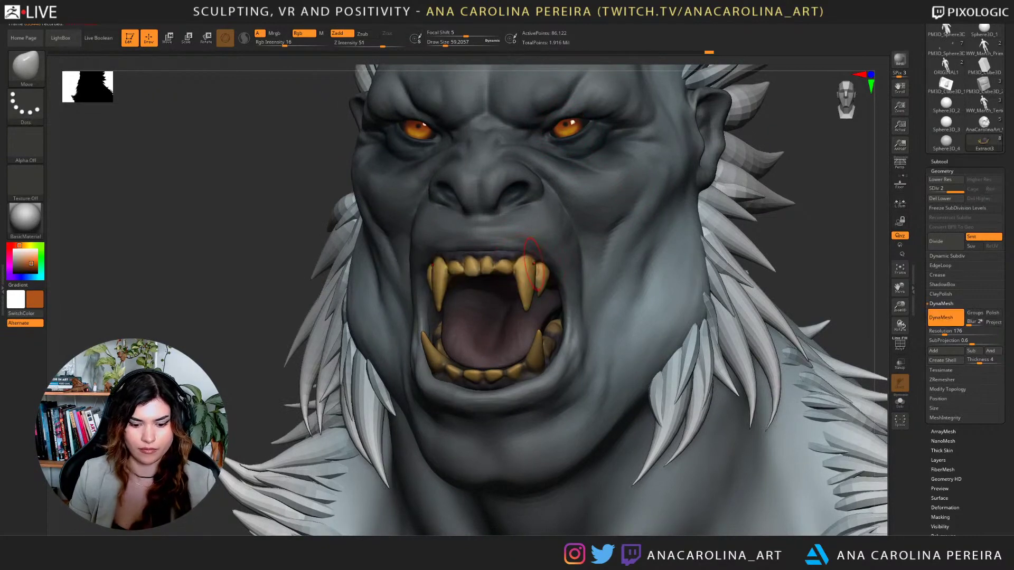
{"action": "key", "text": "b"}
{"action": "key", "text": "p"}
{"action": "key", "text": "a"}
Try painting the upper teeth orange with a draw size of about 33.
{"action": "key", "text": "space"}
{"action": "left_click_drag", "start_coordinate": [558, 290], "coordinate": [536, 270]}
{"action": "key", "text": "ctrl+z"}
{"action": "key", "text": "space"}
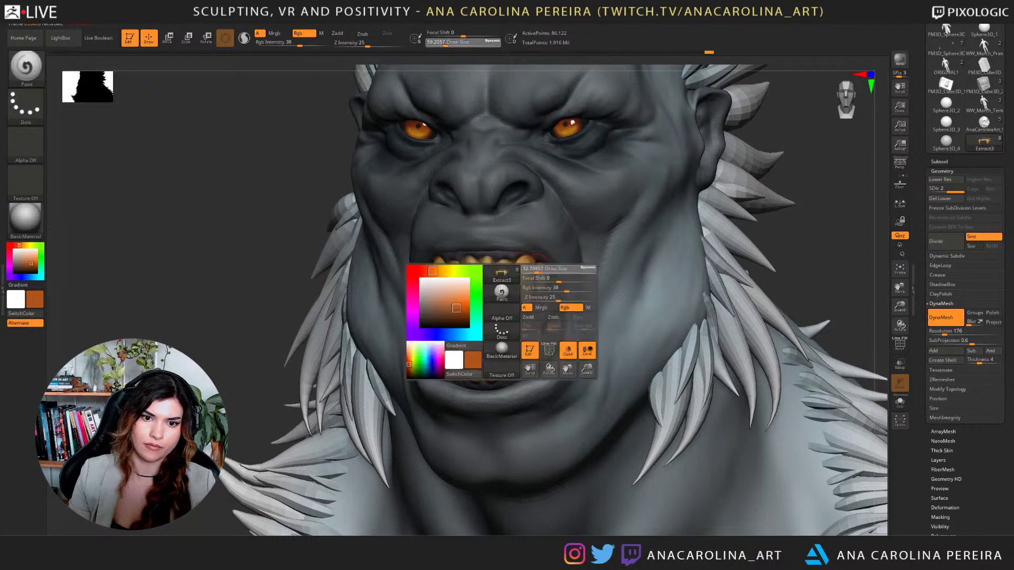
{"action": "key", "text": "ctrl+z"}
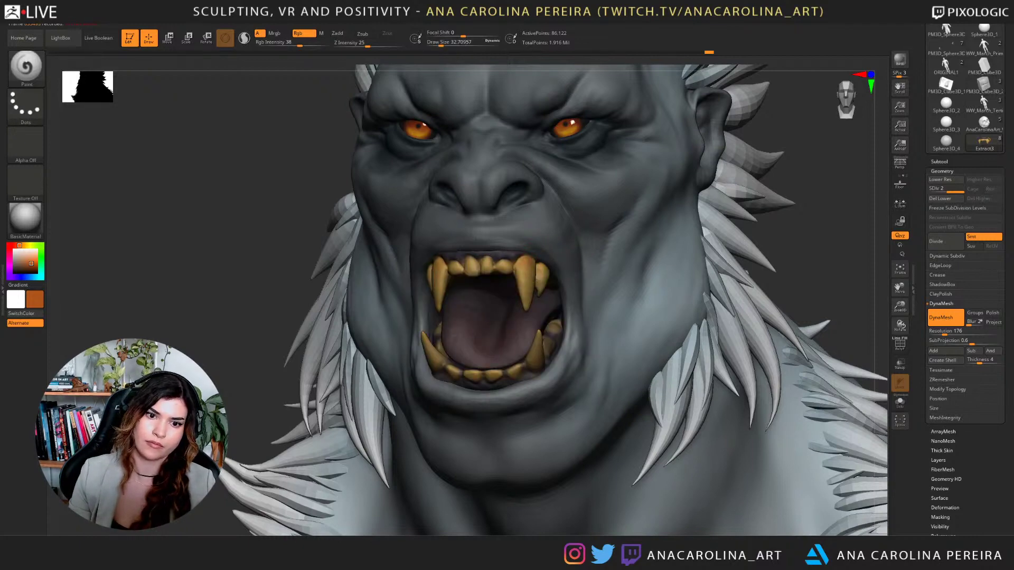
Tint the upper and lower teeth orange with a draw size of about 22.
{"action": "mouse_move", "coordinate": [815, 209]}
{"action": "left_mouse_down", "text": "alt"}
{"action": "mouse_move", "coordinate": [815, 177]}
{"action": "mouse_move", "coordinate": [816, 222]}
{"action": "left_mouse_up", "text": "alt"}
{"action": "key", "text": "space"}
{"action": "left_click_drag", "start_coordinate": [499, 260], "coordinate": [494, 260]}
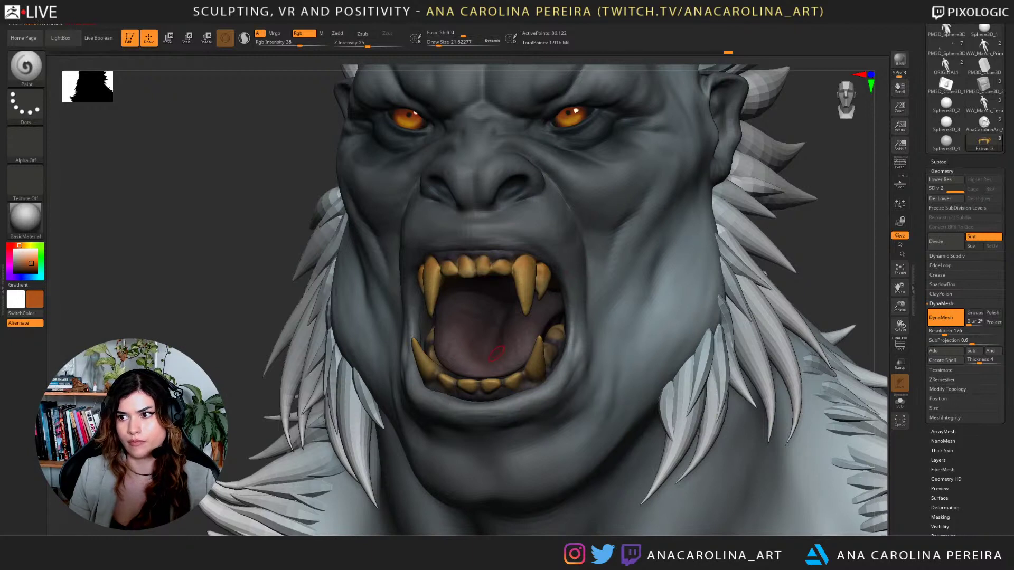
{"action": "left_click", "coordinate": [530, 370], "text": "alt"}
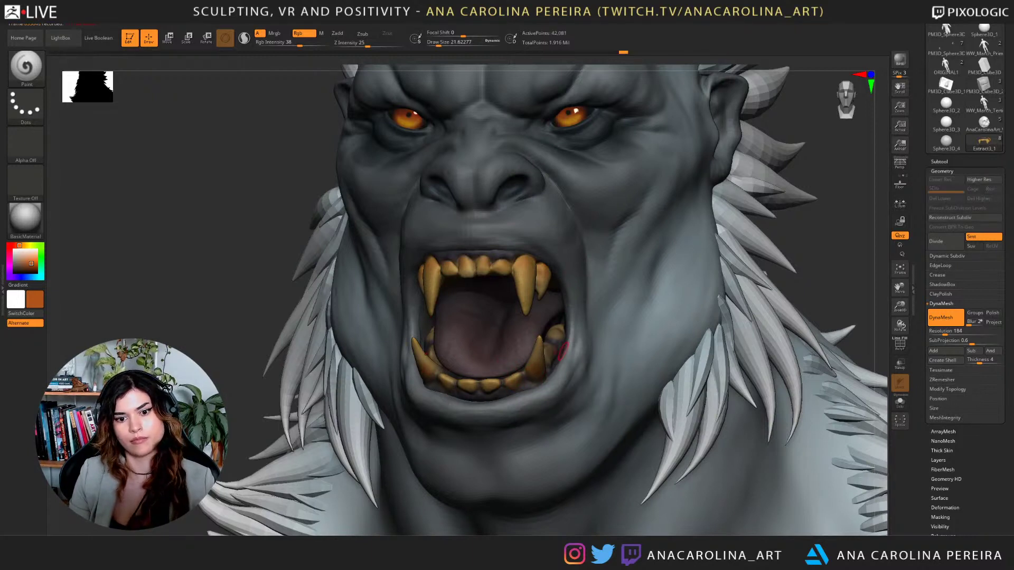
{"action": "right_click_drag", "start_coordinate": [728, 247], "coordinate": [696, 123], "text": "ctrl"}
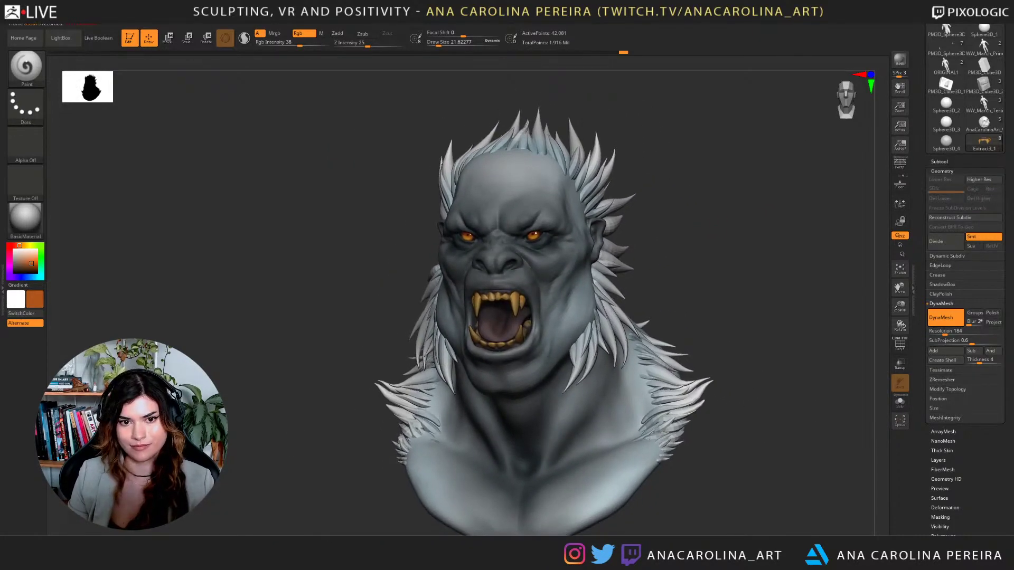
{"action": "left_click_drag", "start_coordinate": [681, 330], "coordinate": [671, 292]}
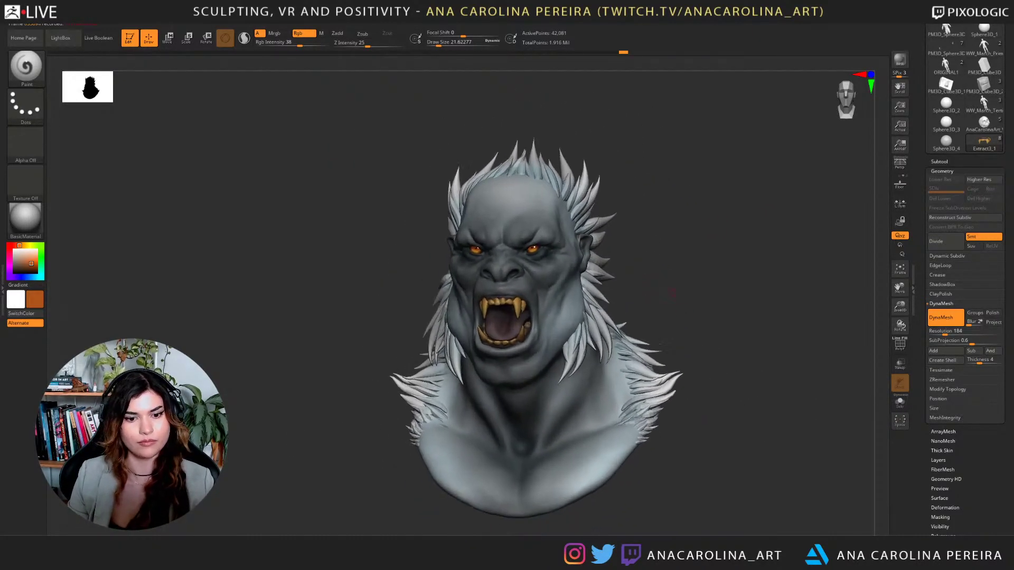
Select the hair beside the face and raise its subdivision level.
{"action": "left_click", "coordinate": [603, 317], "text": "alt"}
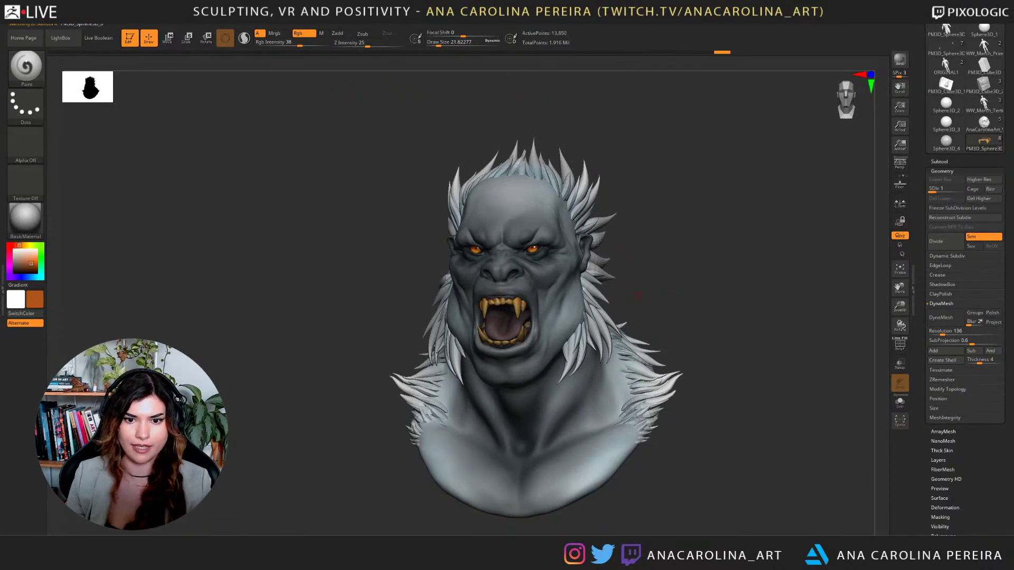
{"action": "left_click_drag", "start_coordinate": [653, 244], "coordinate": [650, 284], "text": "alt"}
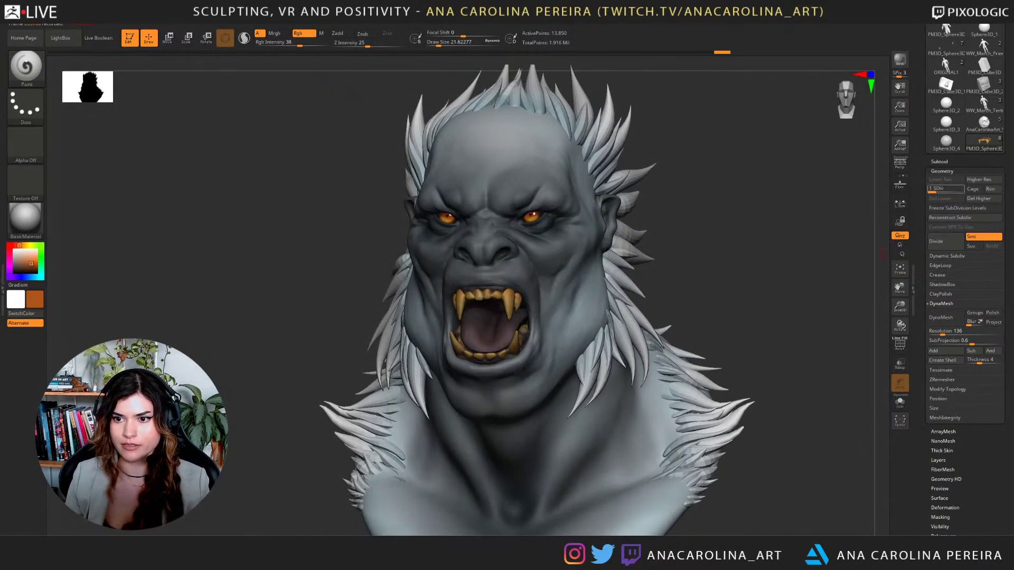
{"action": "left_click", "coordinate": [951, 190]}
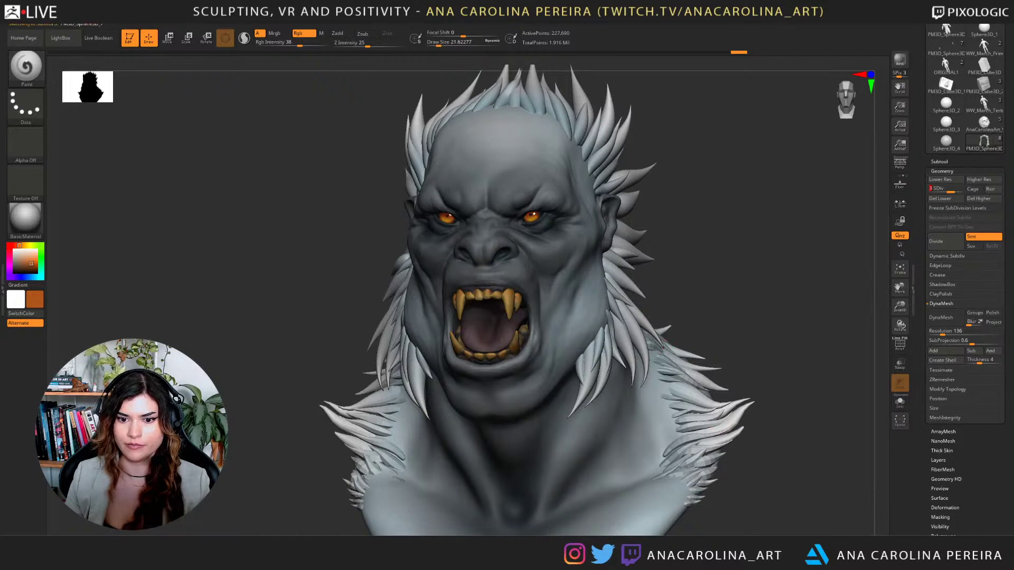
Select the shoulder fur, divide it twice and save the project.
{"action": "left_click", "coordinate": [737, 411], "text": "alt"}
{"action": "left_click", "coordinate": [945, 241]}
{"action": "left_click", "coordinate": [945, 241]}
{"action": "left_click_drag", "start_coordinate": [792, 322], "coordinate": [755, 301], "text": "alt"}
{"action": "key", "text": "ctrl+s"}
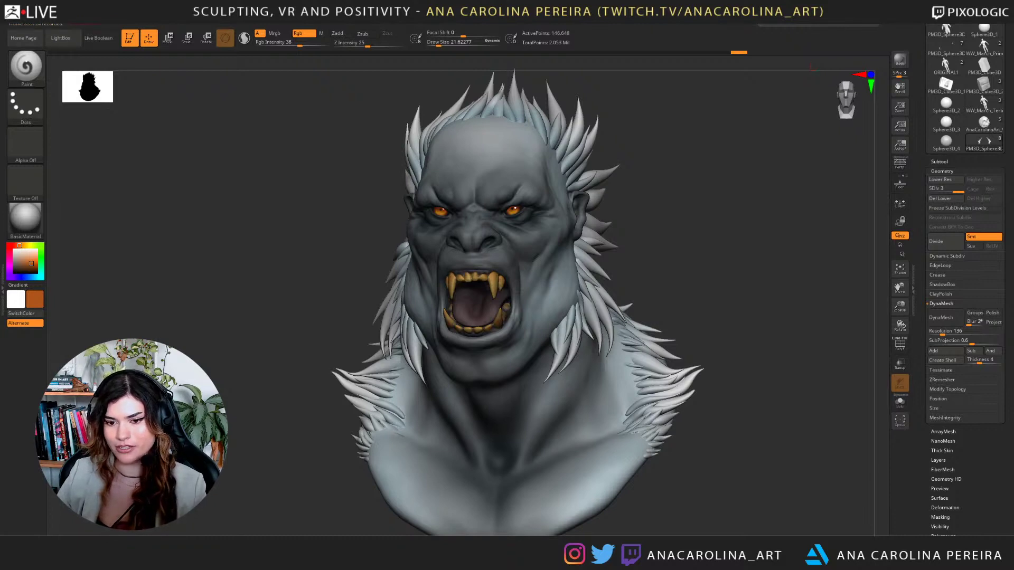
{"action": "left_click_drag", "start_coordinate": [824, 440], "coordinate": [814, 441]}
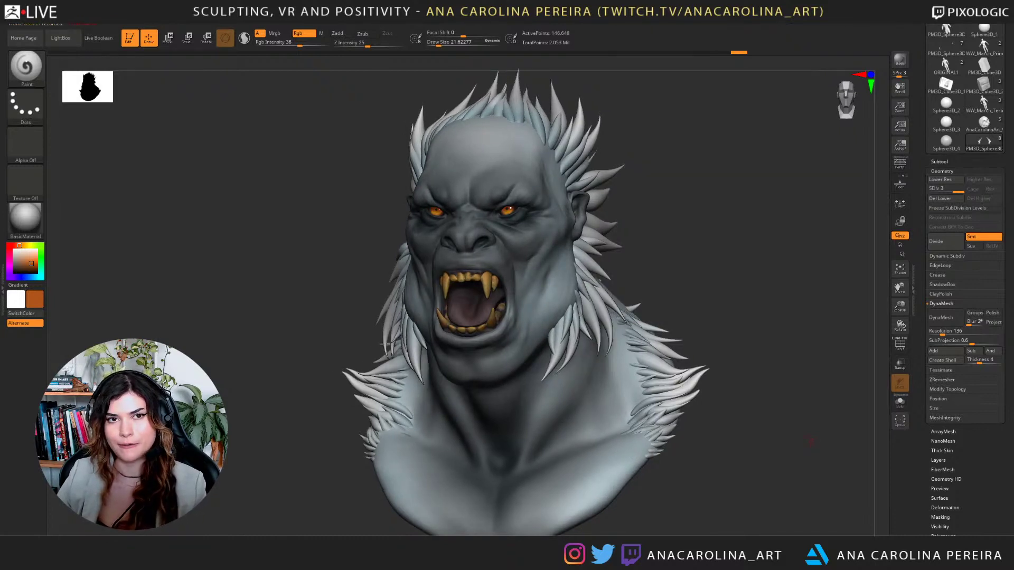
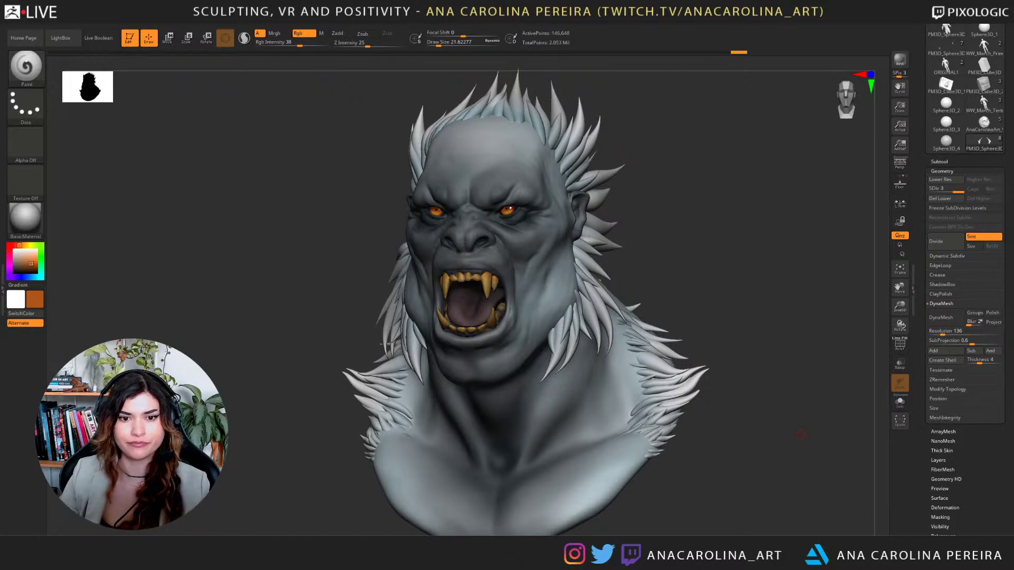
Select the bust, sample the dark skin colour below the eye and darken the ears with the Paint brush at a draw size of about 90.
{"action": "left_click_drag", "start_coordinate": [801, 434], "coordinate": [531, 218]}
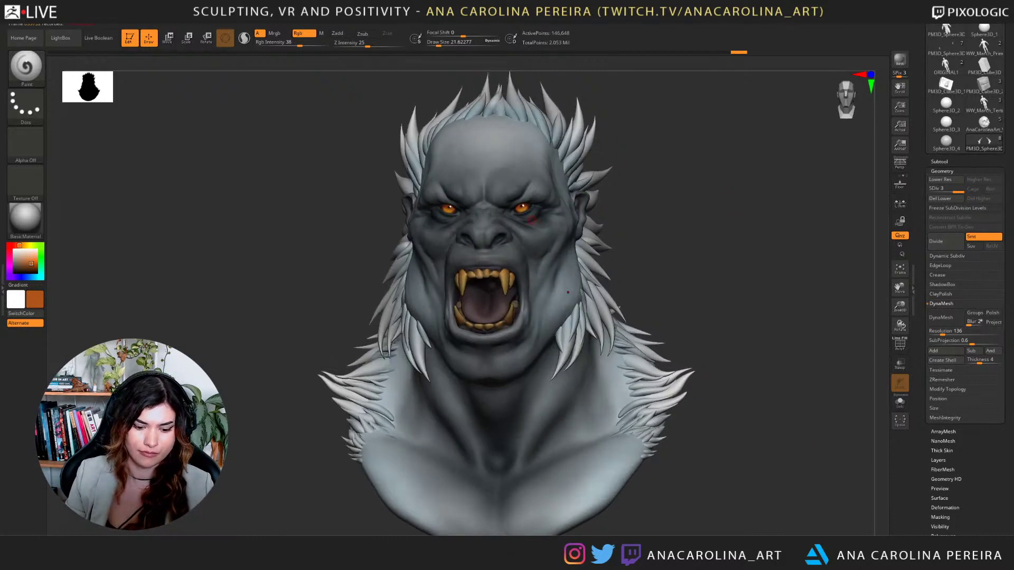
{"action": "key", "text": "b"}
{"action": "key", "text": "p"}
{"action": "key", "text": "a"}
{"action": "left_click", "coordinate": [533, 222], "text": "alt"}
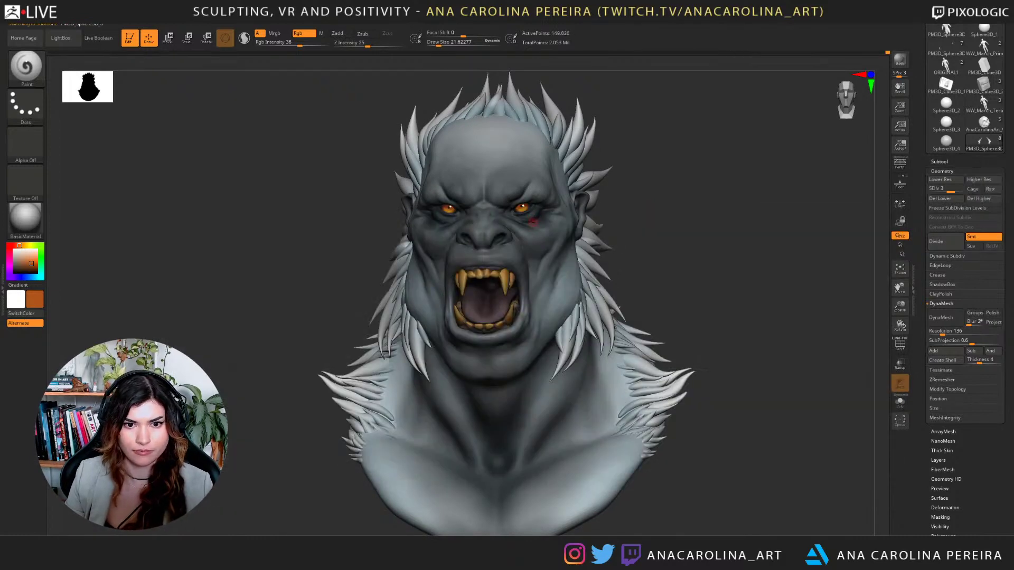
{"action": "key", "text": "c"}
{"action": "key", "text": "space"}
{"action": "left_click_drag", "start_coordinate": [531, 212], "coordinate": [542, 212]}
{"action": "left_click_drag", "start_coordinate": [665, 232], "coordinate": [631, 232]}
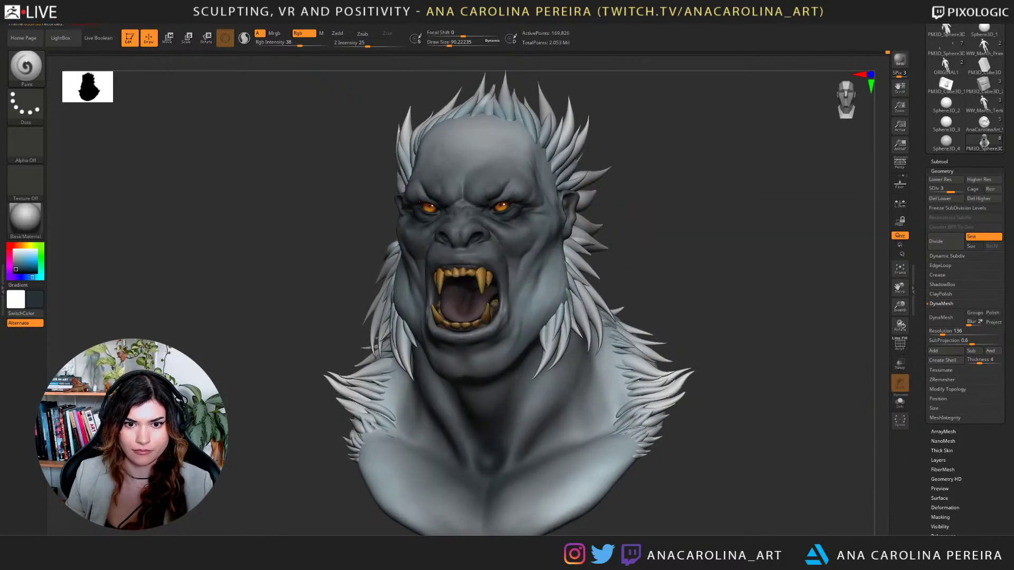
{"action": "left_click_drag", "start_coordinate": [569, 199], "coordinate": [570, 216]}
Sample the dark reddish mouth colour and tint the skin around the mouth, enlarging the draw size from about 62 to about 97.
{"action": "mouse_move", "coordinate": [631, 221]}
{"action": "left_mouse_down"}
{"action": "mouse_move", "coordinate": [645, 220]}
{"action": "mouse_move", "coordinate": [604, 225]}
{"action": "mouse_move", "coordinate": [646, 222]}
{"action": "mouse_move", "coordinate": [638, 218]}
{"action": "mouse_move", "coordinate": [662, 274]}
{"action": "left_mouse_up"}
{"action": "key", "text": "bracketright"}
{"action": "key", "text": "c"}
{"action": "key", "text": "space"}
{"action": "mouse_move", "coordinate": [474, 228]}
{"action": "left_mouse_down"}
{"action": "mouse_move", "coordinate": [462, 228]}
{"action": "mouse_move", "coordinate": [474, 227]}
{"action": "left_mouse_up"}
{"action": "key", "text": "c"}
{"action": "key", "text": "space"}
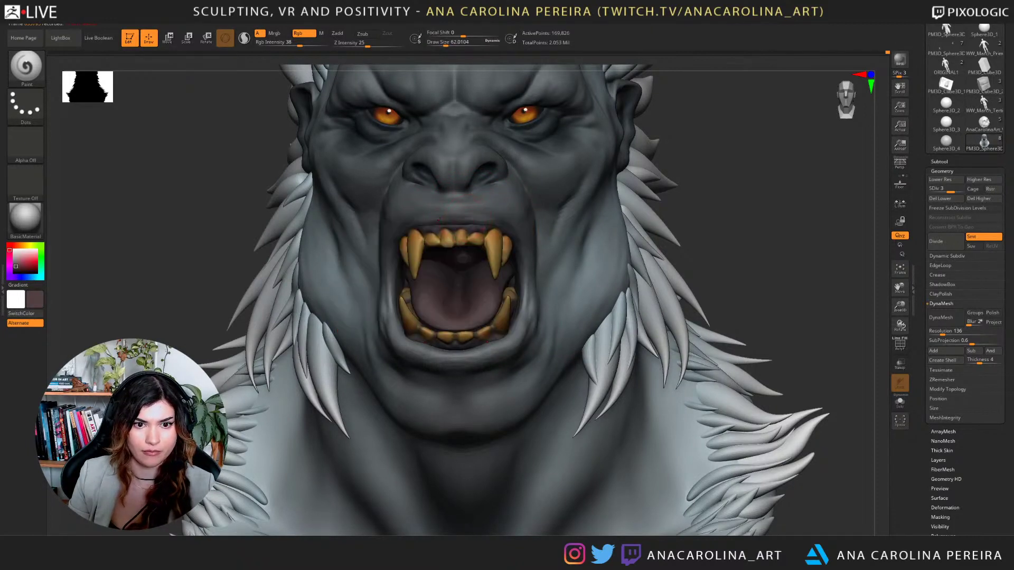
{"action": "left_click_drag", "start_coordinate": [711, 247], "coordinate": [738, 270], "text": "alt"}
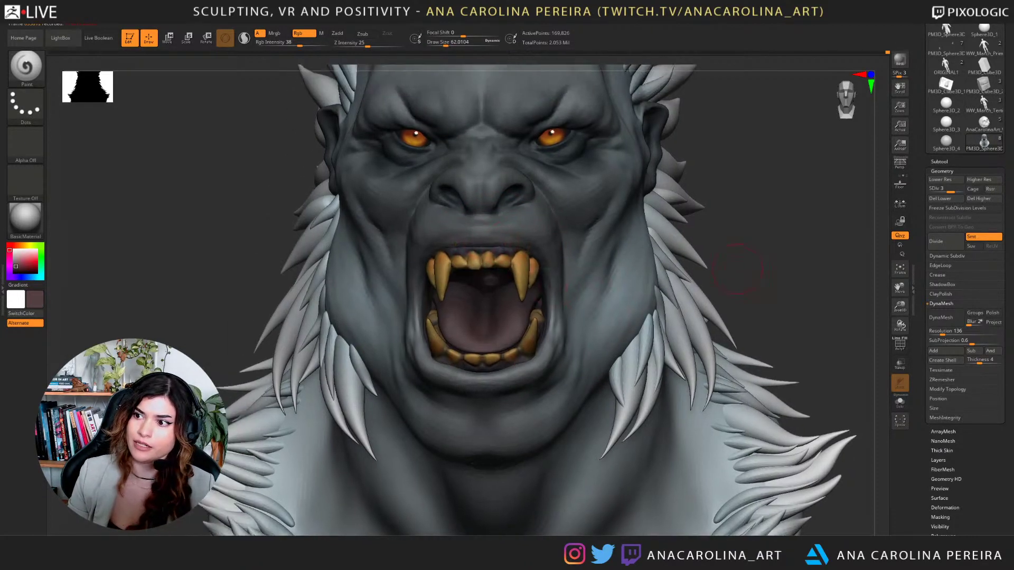
{"action": "key", "text": "space"}
{"action": "left_click_drag", "start_coordinate": [518, 320], "coordinate": [522, 320]}
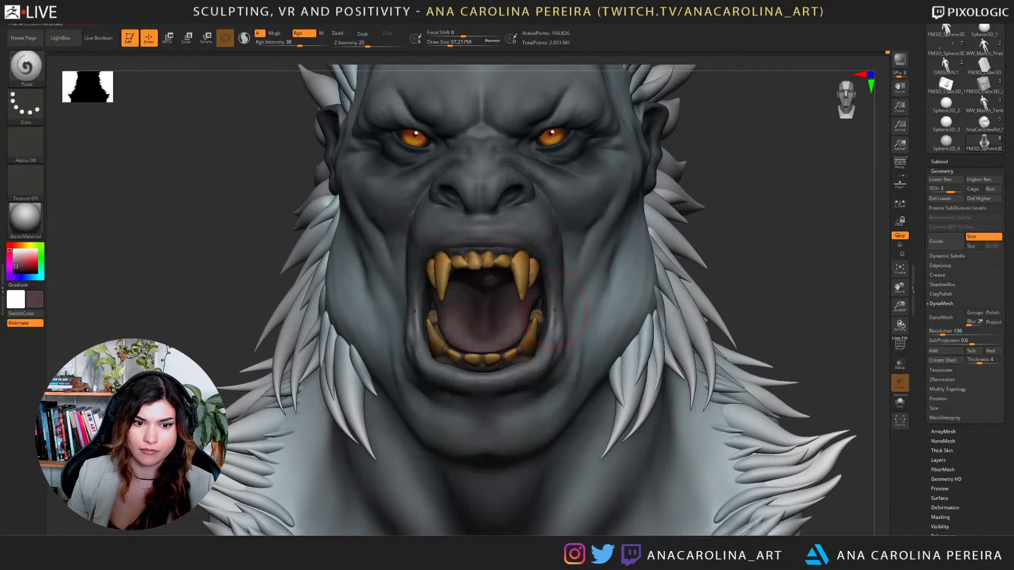
{"action": "key", "text": "f"}
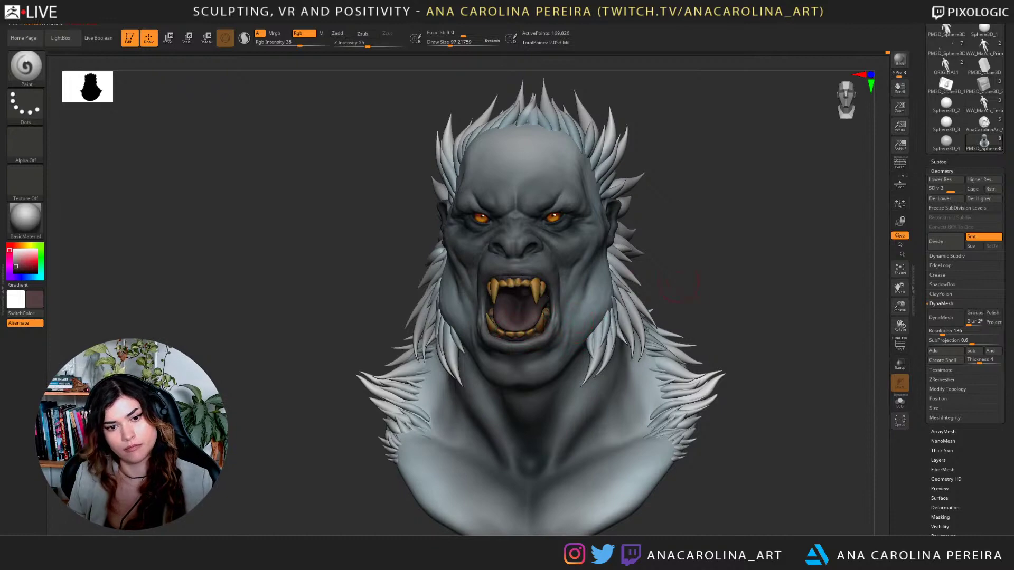
Tint the nose with the dark reddish colour, lowering the Rgb intensity to 24.
{"action": "left_click_drag", "start_coordinate": [652, 252], "coordinate": [654, 272], "text": "alt"}
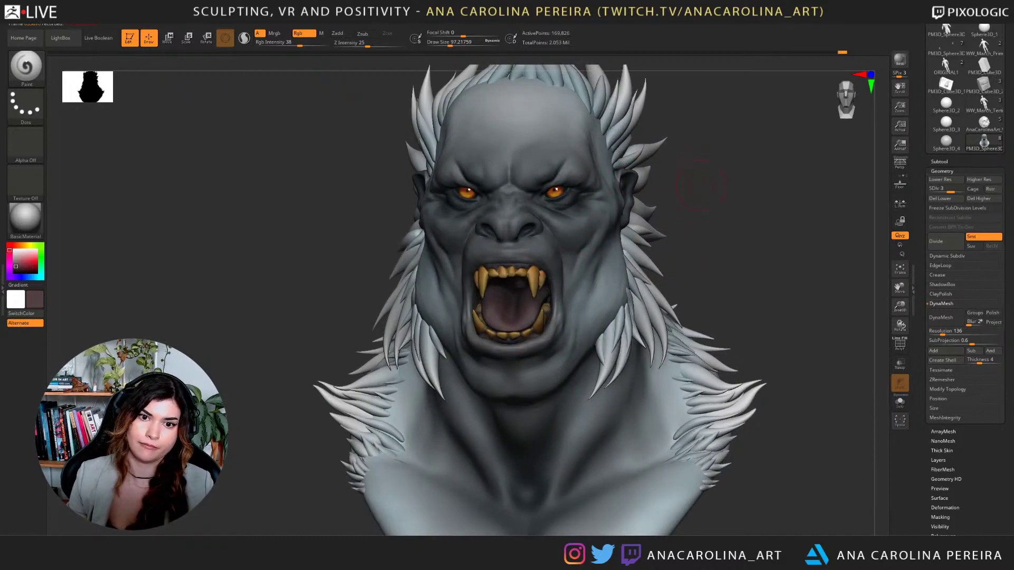
{"action": "left_click_drag", "start_coordinate": [699, 250], "coordinate": [708, 212], "text": "alt"}
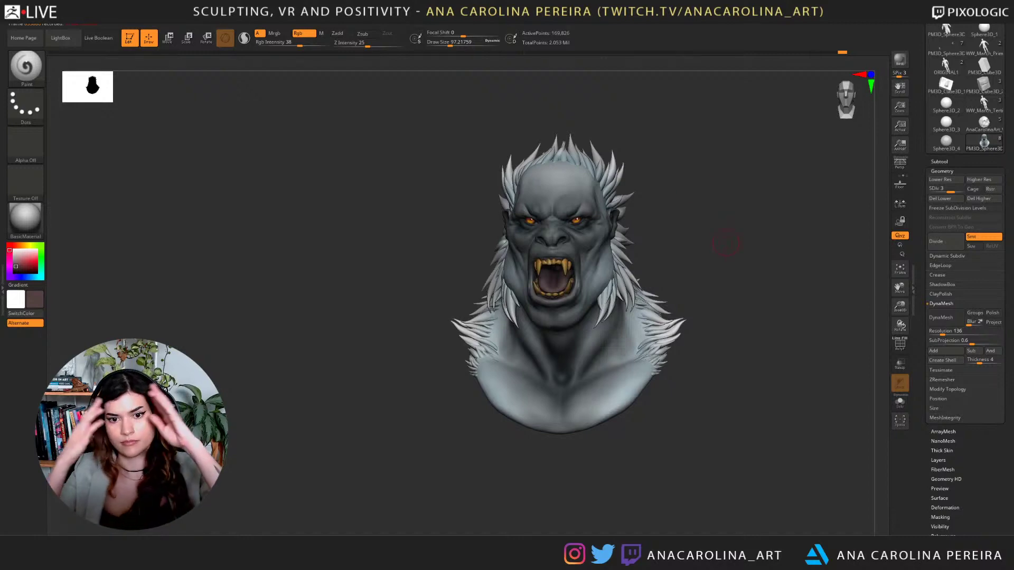
{"action": "left_click_drag", "start_coordinate": [647, 260], "coordinate": [651, 374], "text": "alt"}
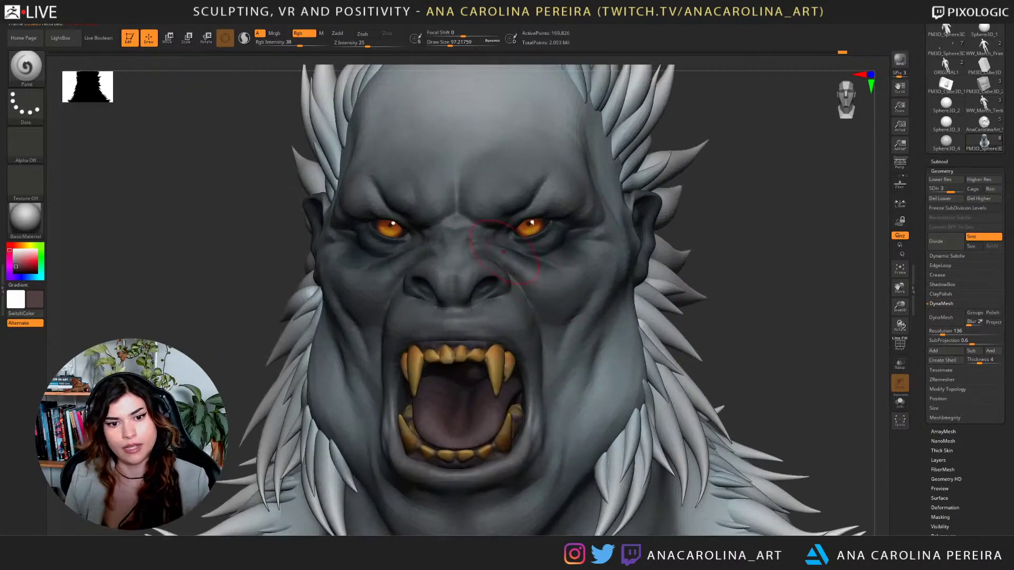
{"action": "left_click_drag", "start_coordinate": [460, 272], "coordinate": [470, 283]}
{"action": "left_click_drag", "start_coordinate": [575, 246], "coordinate": [616, 227], "text": "alt"}
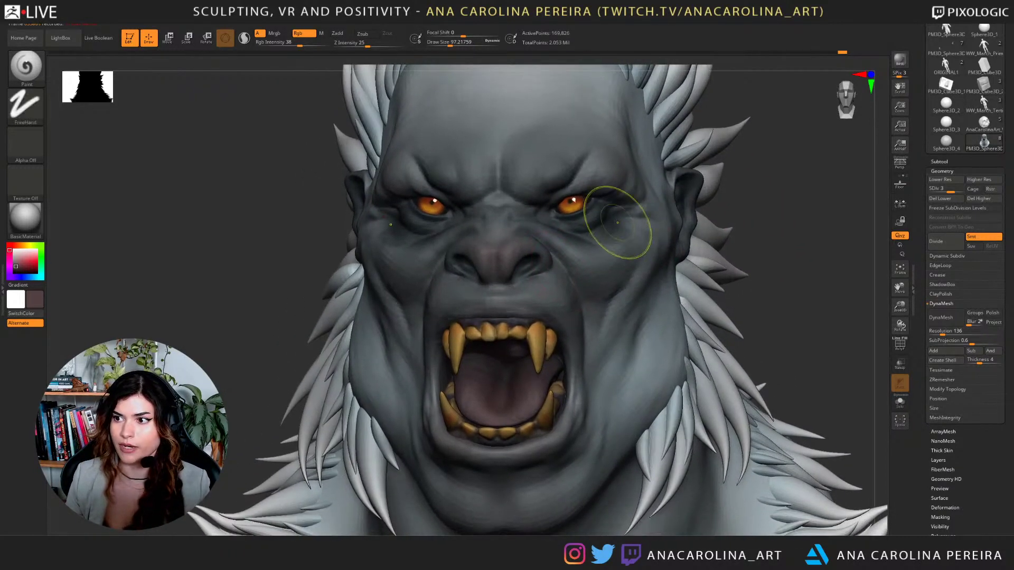
{"action": "key", "text": "space"}
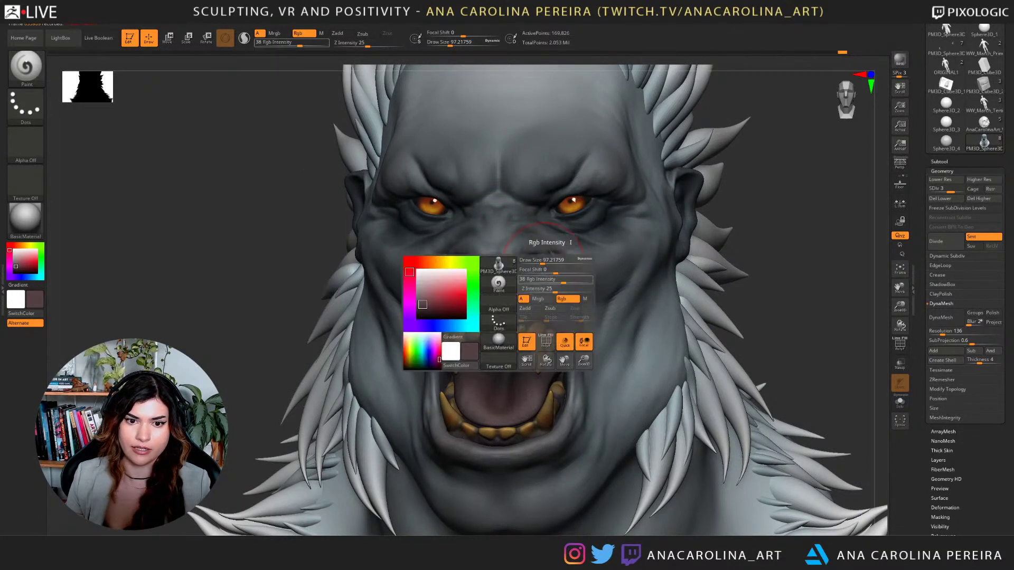
{"action": "left_click_drag", "start_coordinate": [562, 281], "coordinate": [554, 281]}
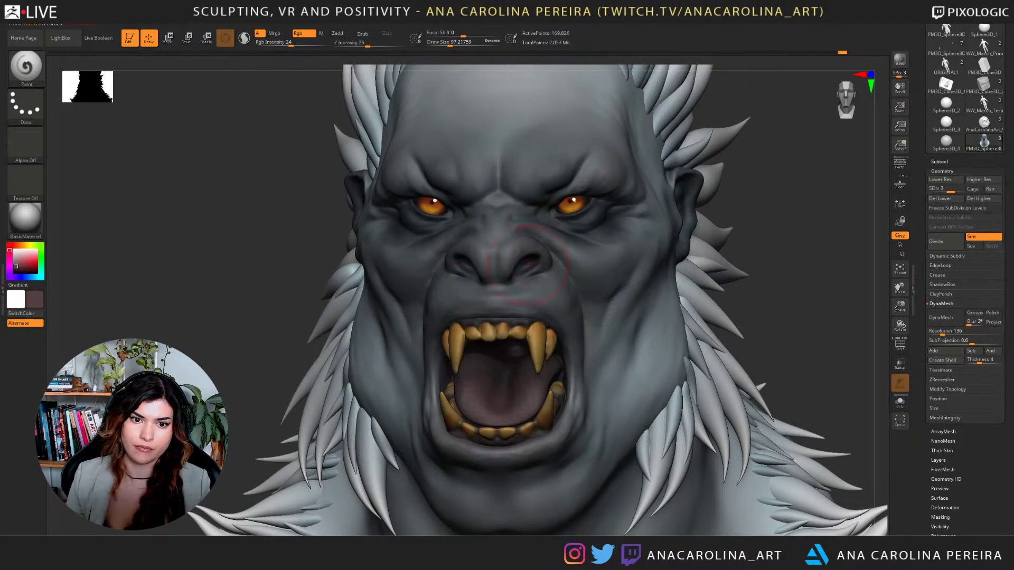
{"action": "mouse_move", "coordinate": [615, 266]}
{"action": "left_mouse_down", "text": "alt"}
{"action": "mouse_move", "coordinate": [612, 211]}
{"action": "mouse_move", "coordinate": [616, 264]}
{"action": "left_mouse_up", "text": "alt"}
Blend the soft reddish tint over the face with draw sizes of about 187 and 240, and undo the last stroke.
{"action": "key", "text": "space"}
{"action": "left_click_drag", "start_coordinate": [539, 272], "coordinate": [548, 271]}
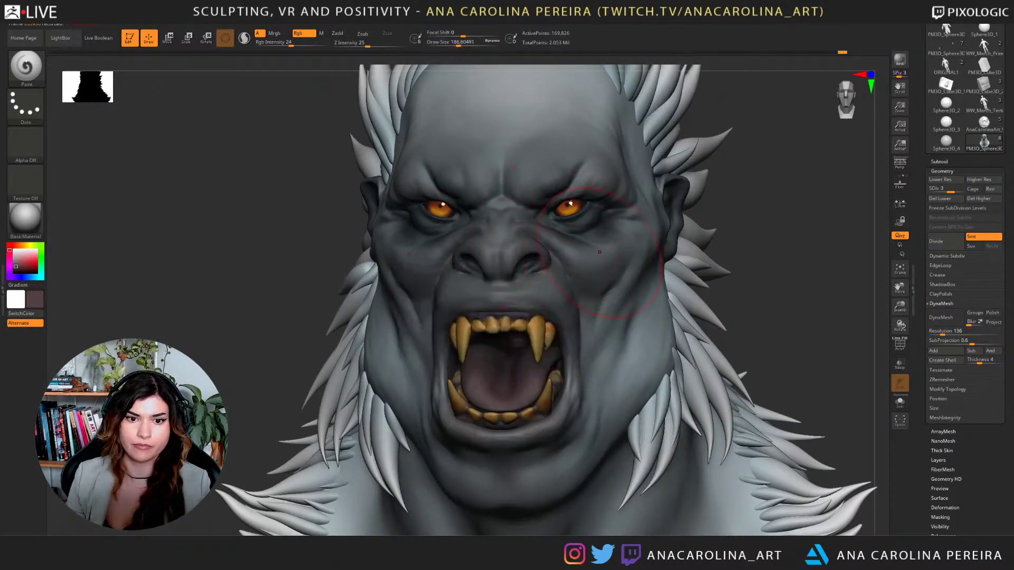
{"action": "mouse_move", "coordinate": [599, 251]}
{"action": "left_mouse_down", "text": "alt"}
{"action": "mouse_move", "coordinate": [598, 208]}
{"action": "mouse_move", "coordinate": [598, 264]}
{"action": "left_mouse_up", "text": "alt"}
{"action": "key", "text": "space"}
{"action": "left_click_drag", "start_coordinate": [646, 271], "coordinate": [654, 271]}
{"action": "left_click_drag", "start_coordinate": [570, 244], "coordinate": [601, 200], "text": "alt"}
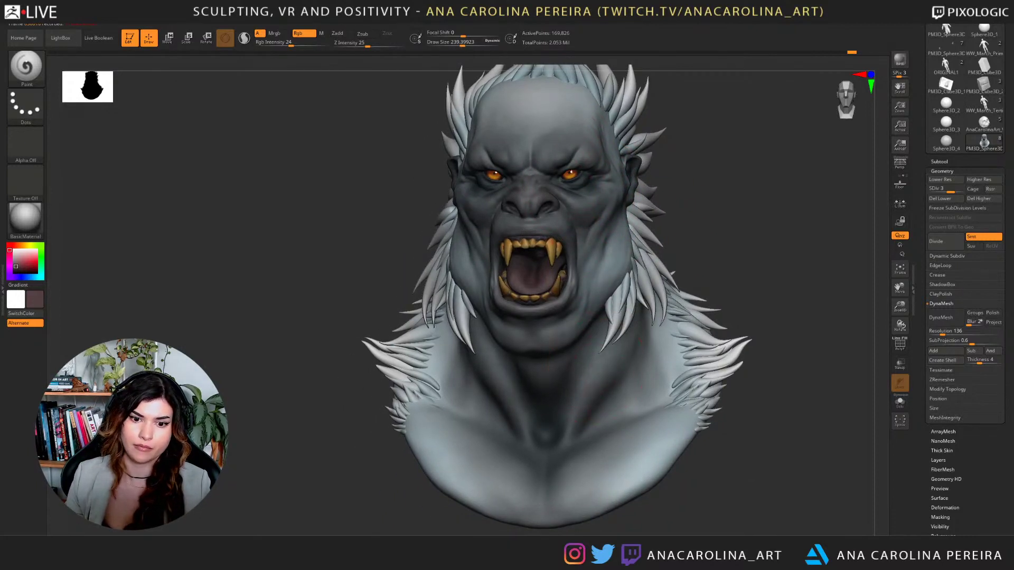
{"action": "key", "text": "ctrl+z"}
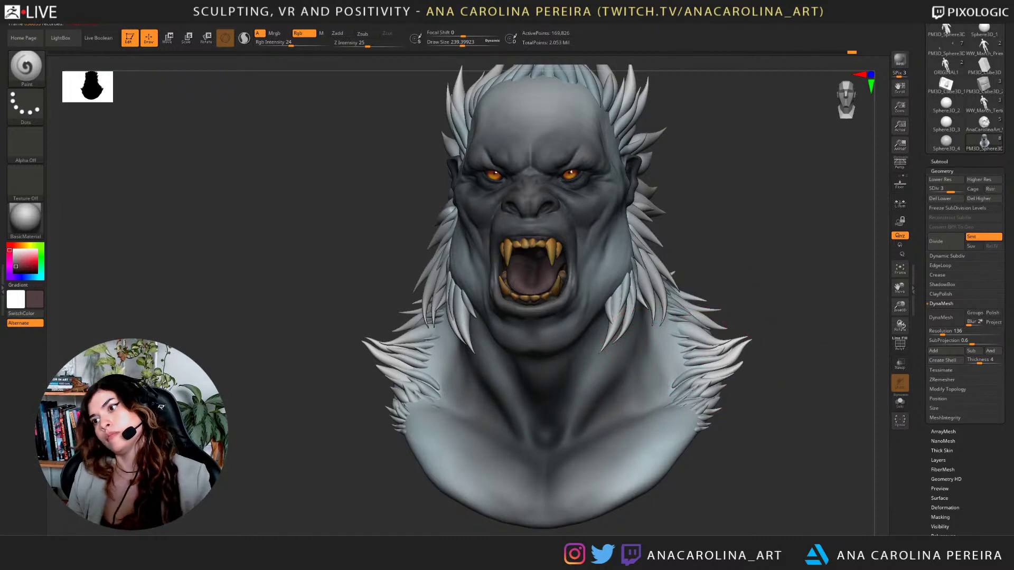
{"action": "left_click_drag", "start_coordinate": [749, 259], "coordinate": [725, 290], "text": "alt"}
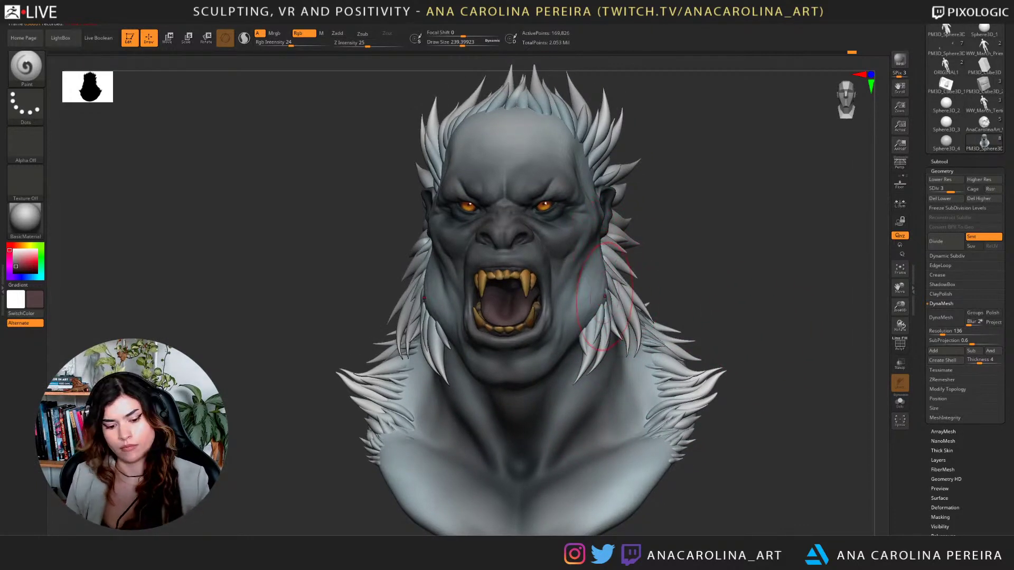
Sample a grey tone from the forehead and try painting across its upper part with a draw size of about 187.
{"action": "key", "text": "c"}
{"action": "key", "text": "space"}
{"action": "left_click_drag", "start_coordinate": [554, 126], "coordinate": [547, 125]}
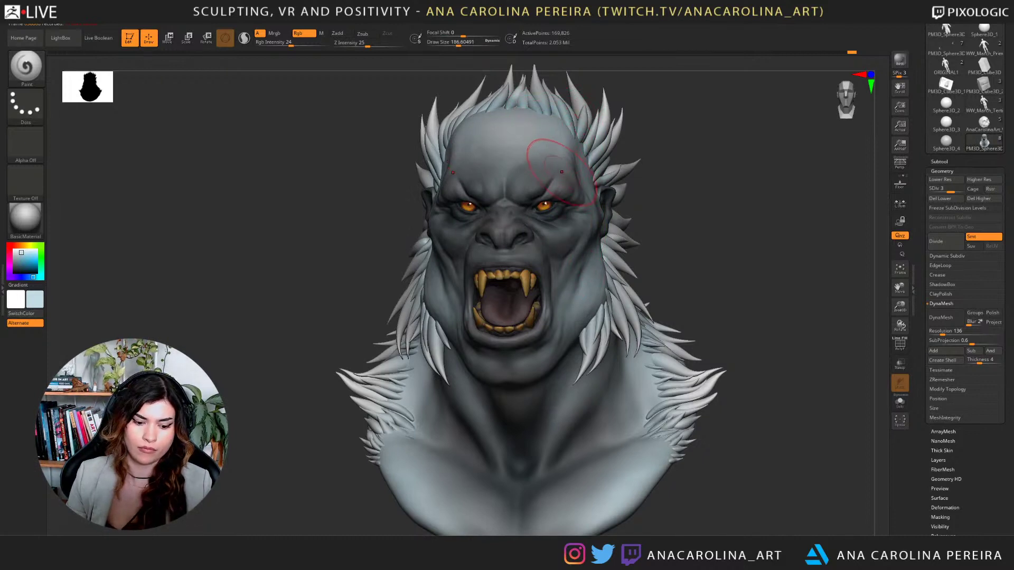
{"action": "key", "text": "c"}
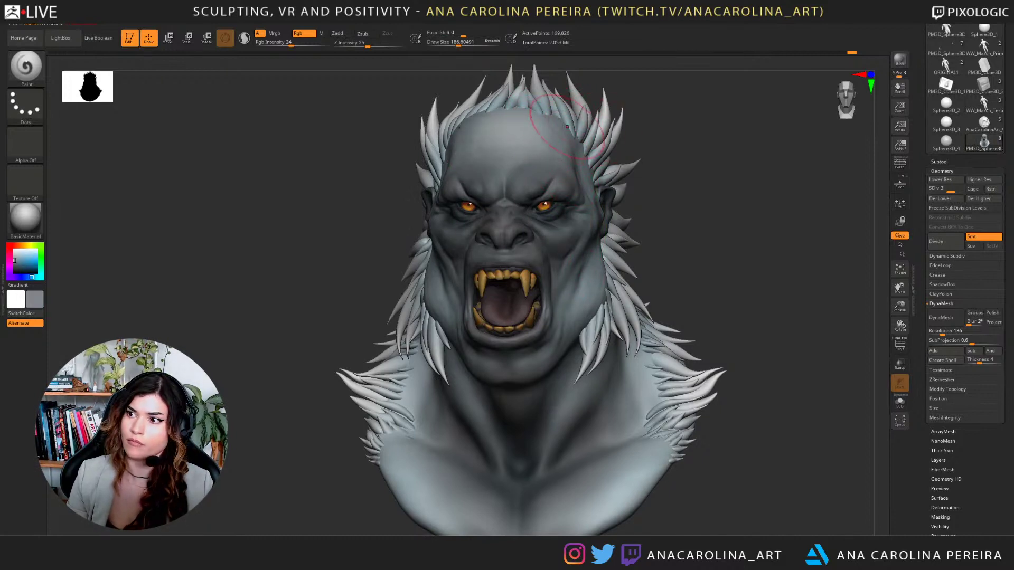
{"action": "mouse_move", "coordinate": [450, 135]}
{"action": "left_mouse_down"}
{"action": "mouse_move", "coordinate": [491, 126]}
{"action": "mouse_move", "coordinate": [476, 147]}
{"action": "mouse_move", "coordinate": [515, 126]}
{"action": "left_mouse_up"}
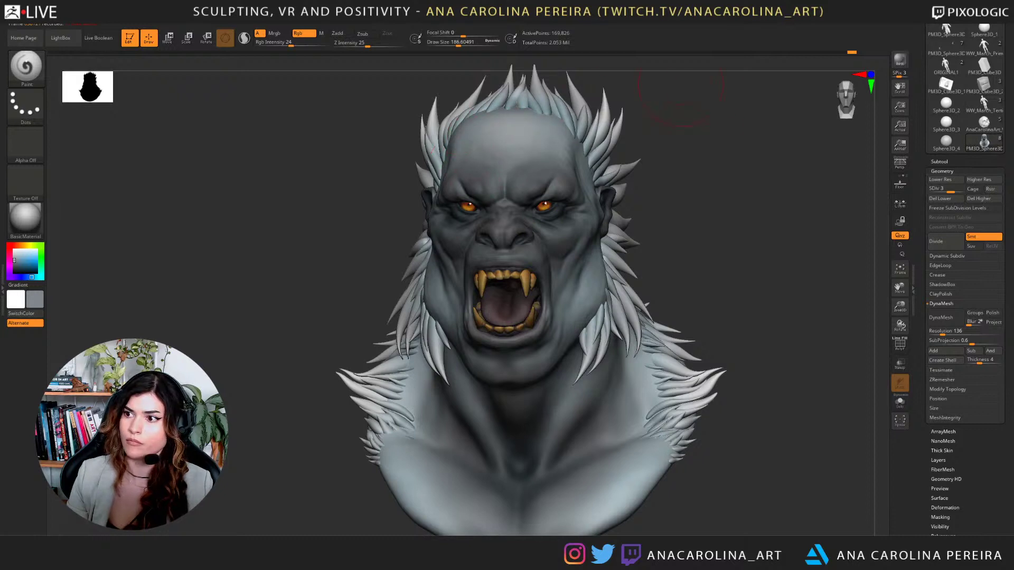
{"action": "key", "text": "ctrl+z"}
Try painting the grey tone over the forehead with draw sizes of about 484 and 199, and undo the stroke.
{"action": "key", "text": "space"}
{"action": "left_click_drag", "start_coordinate": [706, 116], "coordinate": [710, 116]}
{"action": "key", "text": "space"}
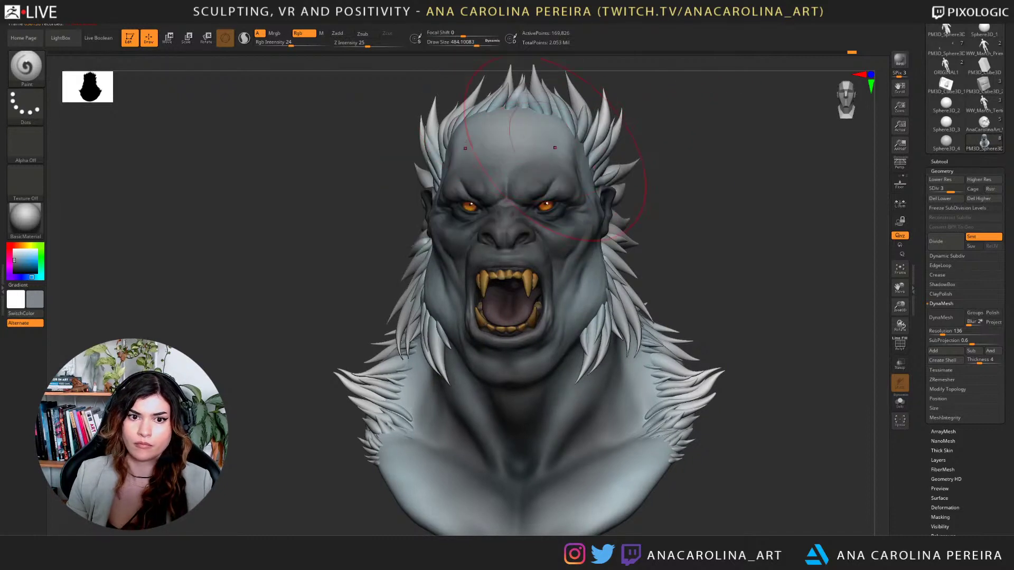
{"action": "key", "text": "space"}
{"action": "left_click_drag", "start_coordinate": [581, 138], "coordinate": [549, 138]}
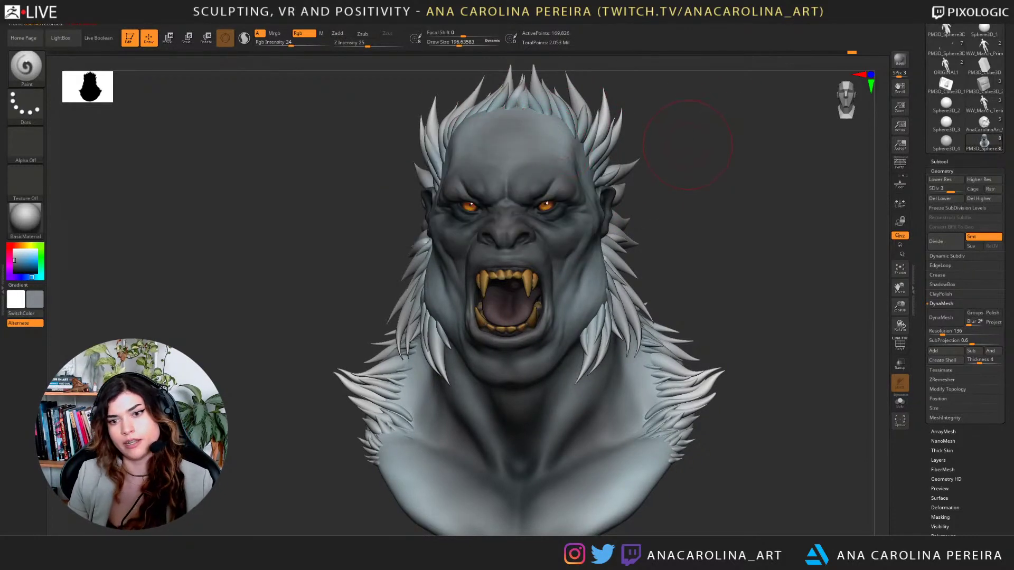
{"action": "left_click_drag", "start_coordinate": [688, 145], "coordinate": [671, 146]}
{"action": "left_click_drag", "start_coordinate": [520, 136], "coordinate": [501, 139]}
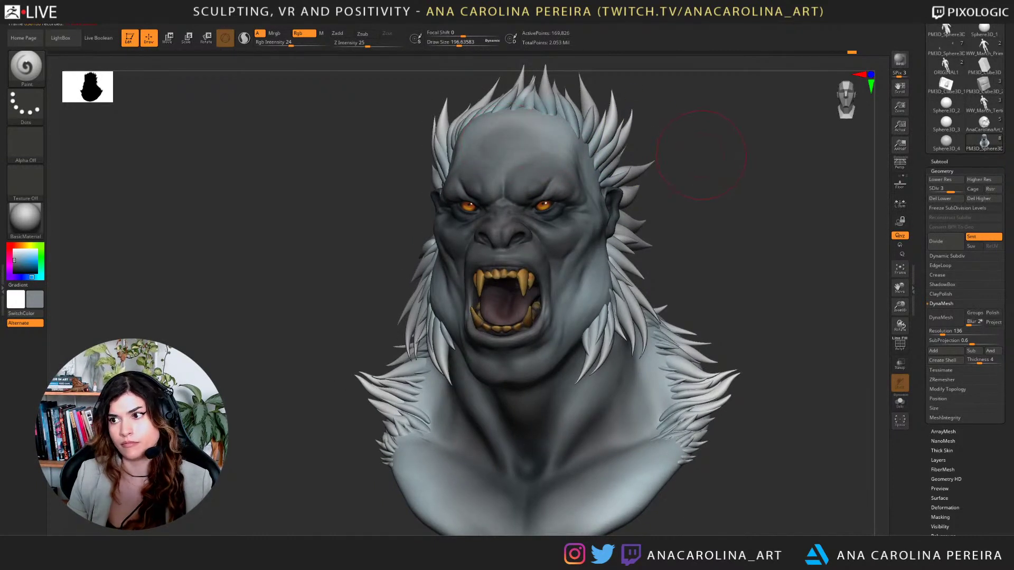
{"action": "left_click_drag", "start_coordinate": [703, 160], "coordinate": [714, 160]}
{"action": "key", "text": "ctrl+z"}
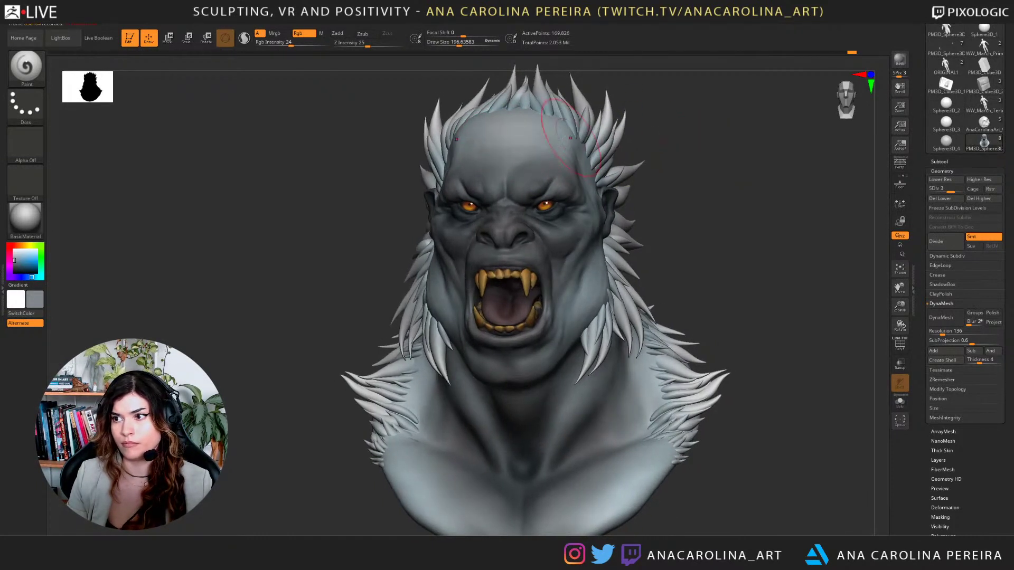
Paint a darker grey tone softly over the forehead with the draw size enlarged to about 299.
{"action": "key", "text": "bracketright"}
{"action": "key", "text": "space"}
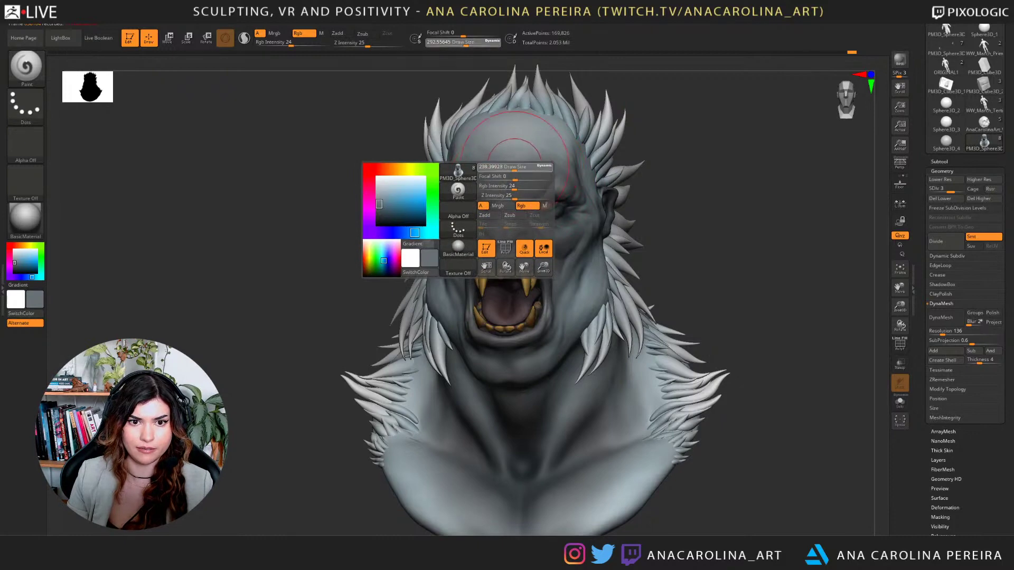
{"action": "left_click_drag", "start_coordinate": [525, 142], "coordinate": [523, 149]}
{"action": "mouse_move", "coordinate": [733, 264]}
{"action": "left_mouse_down"}
{"action": "mouse_move", "coordinate": [744, 265]}
{"action": "mouse_move", "coordinate": [681, 301]}
{"action": "mouse_move", "coordinate": [684, 349]}
{"action": "mouse_move", "coordinate": [669, 373]}
{"action": "mouse_move", "coordinate": [620, 337]}
{"action": "left_mouse_up"}
{"action": "mouse_move", "coordinate": [742, 238]}
{"action": "left_mouse_down"}
{"action": "mouse_move", "coordinate": [801, 233]}
{"action": "mouse_move", "coordinate": [749, 264]}
{"action": "left_mouse_up"}
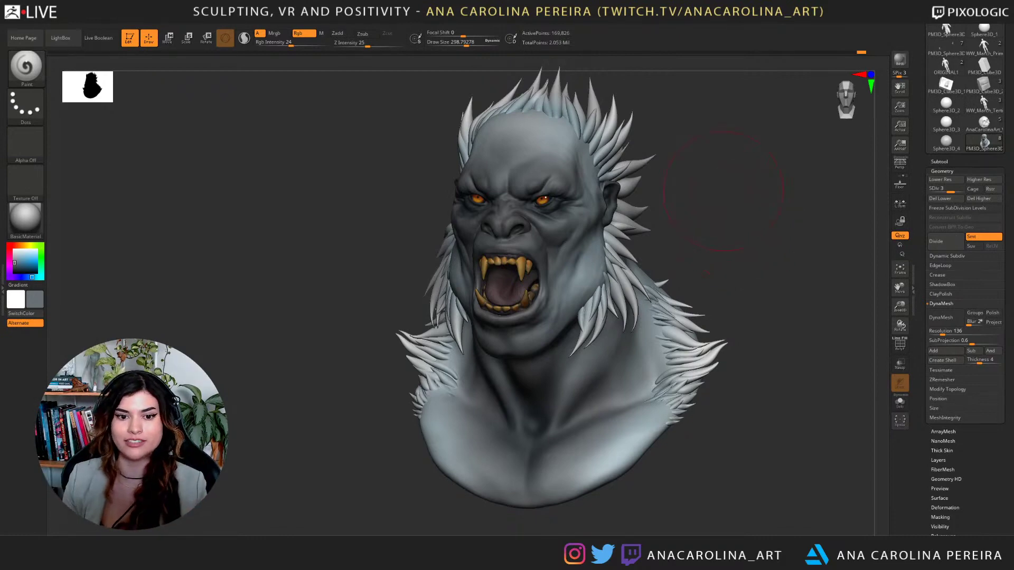
Sample the dark reddish mouth colour and tint the nose and surrounding face with a draw size of about 149.
{"action": "mouse_move", "coordinate": [723, 191]}
{"action": "left_mouse_down"}
{"action": "mouse_move", "coordinate": [760, 211]}
{"action": "mouse_move", "coordinate": [776, 264]}
{"action": "left_mouse_up"}
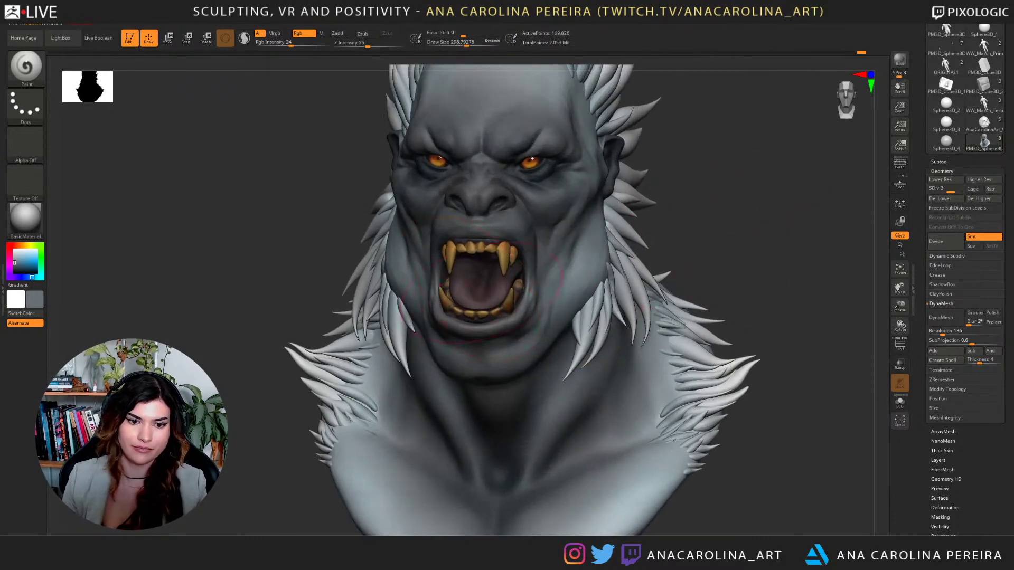
{"action": "key", "text": "c"}
{"action": "key", "text": "space"}
{"action": "left_click", "coordinate": [468, 206]}
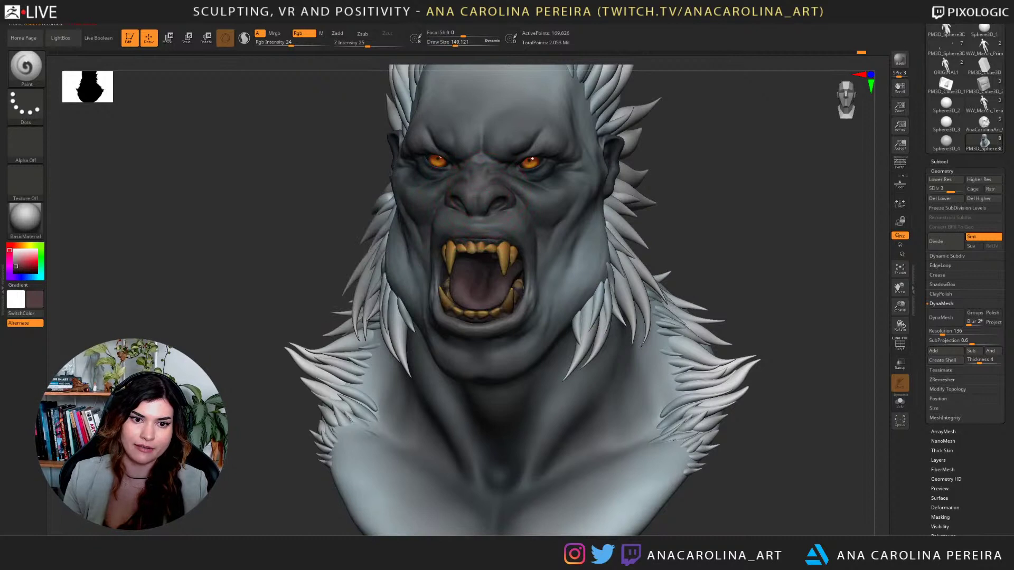
{"action": "left_click_drag", "start_coordinate": [694, 179], "coordinate": [714, 206], "text": "alt"}
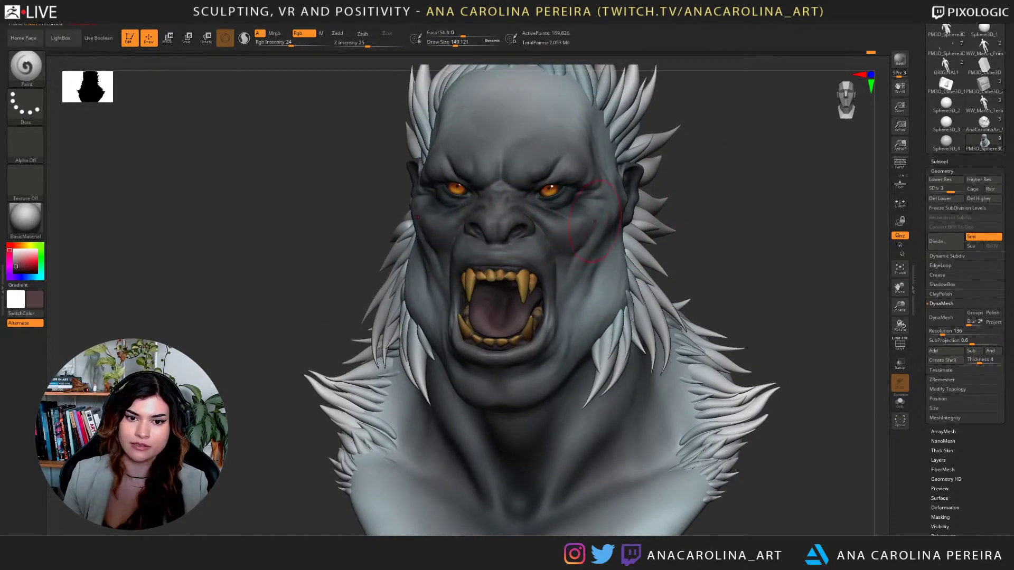
{"action": "mouse_move", "coordinate": [570, 228]}
{"action": "right_mouse_down", "text": "ctrl"}
{"action": "mouse_move", "coordinate": [685, 176]}
{"action": "mouse_move", "coordinate": [594, 264]}
{"action": "right_mouse_up", "text": "ctrl"}
{"action": "mouse_move", "coordinate": [598, 227]}
{"action": "right_mouse_down", "text": "ctrl"}
{"action": "mouse_move", "coordinate": [692, 170]}
{"action": "mouse_move", "coordinate": [639, 312]}
{"action": "right_mouse_up", "text": "ctrl"}
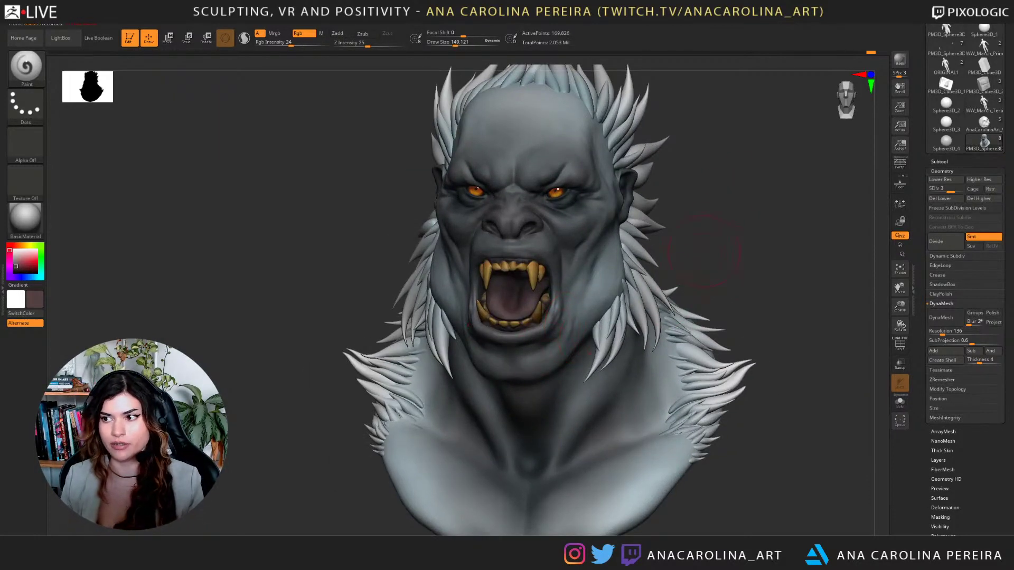
Spread the reddish tint over the cheeks and jaw with the draw size enlarged to about 234.
{"action": "key", "text": "]"}
{"action": "key", "text": "]"}
{"action": "key", "text": "]"}
{"action": "left_click_drag", "start_coordinate": [624, 281], "coordinate": [622, 294]}
{"action": "mouse_move", "coordinate": [625, 268]}
{"action": "right_mouse_down", "text": "ctrl"}
{"action": "mouse_move", "coordinate": [793, 194]}
{"action": "mouse_move", "coordinate": [752, 243]}
{"action": "right_mouse_up", "text": "ctrl"}
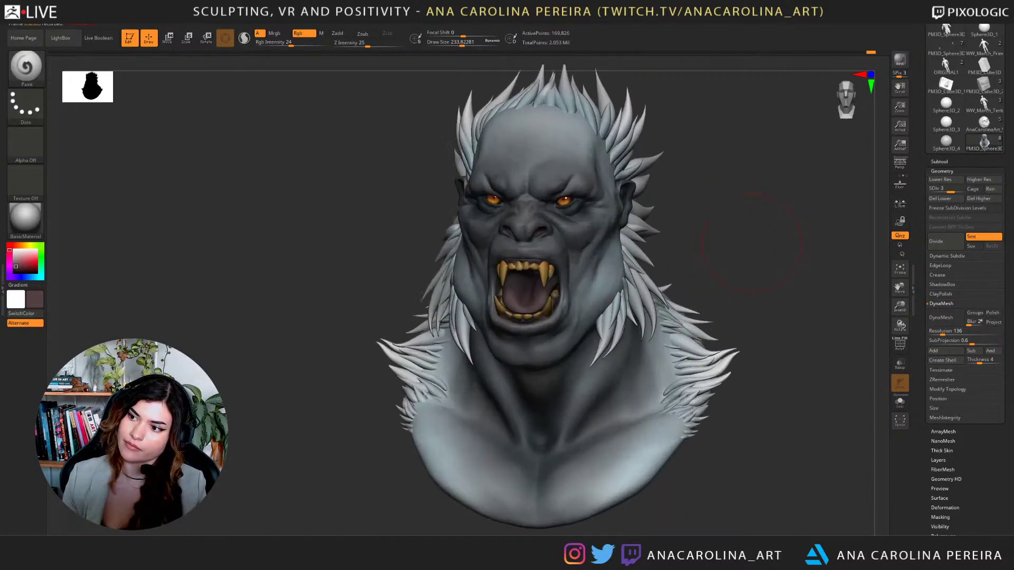
Sample a pale bluish white from the fur and lighten the cheeks and jawline with draw sizes of about 108 and 116.
{"action": "key", "text": "c"}
{"action": "key", "text": "space"}
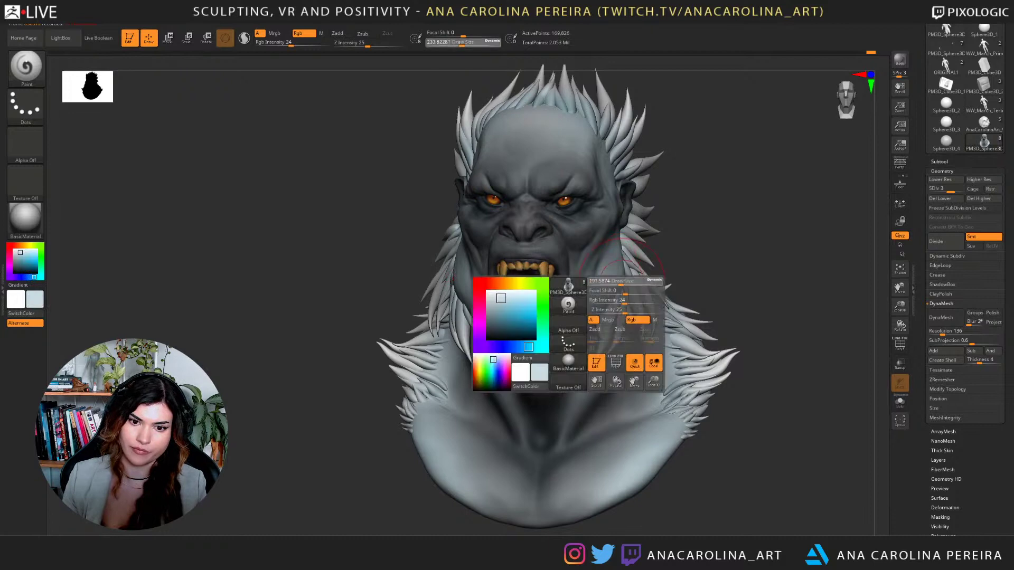
{"action": "left_click_drag", "start_coordinate": [612, 296], "coordinate": [605, 291]}
{"action": "key", "text": "c"}
{"action": "key", "text": "space"}
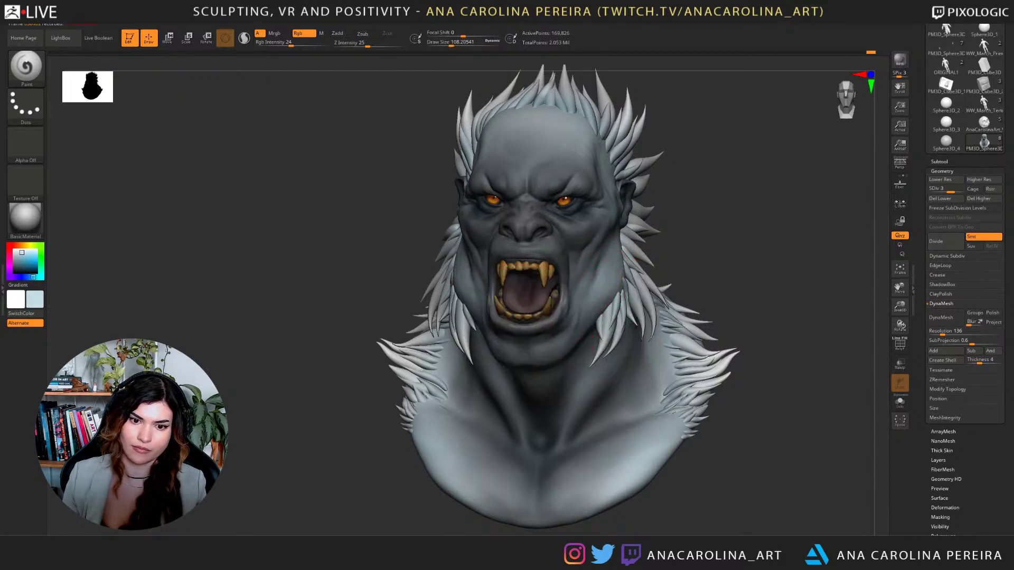
{"action": "left_click_drag", "start_coordinate": [593, 342], "coordinate": [552, 374]}
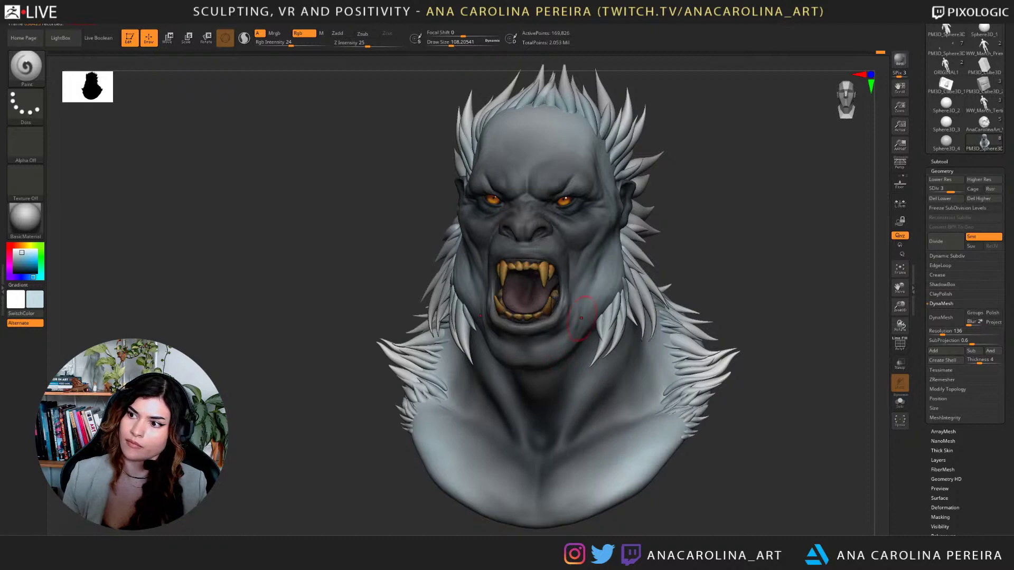
{"action": "key", "text": "space"}
{"action": "left_click_drag", "start_coordinate": [576, 336], "coordinate": [578, 335]}
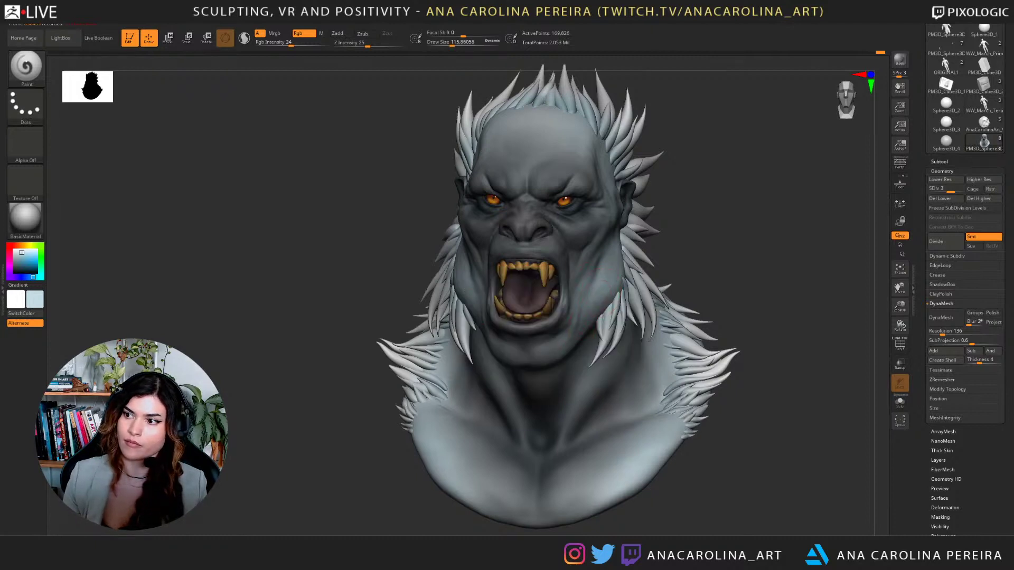
Switch to the ClayBuildup brush and build up the neck muscles with a draw size of about 116 and Z intensity 20.
{"action": "mouse_move", "coordinate": [701, 245]}
{"action": "left_mouse_down", "text": "alt"}
{"action": "mouse_move", "coordinate": [681, 293]}
{"action": "mouse_move", "coordinate": [710, 238]}
{"action": "mouse_move", "coordinate": [655, 317]}
{"action": "mouse_move", "coordinate": [711, 224]}
{"action": "left_mouse_up", "text": "alt"}
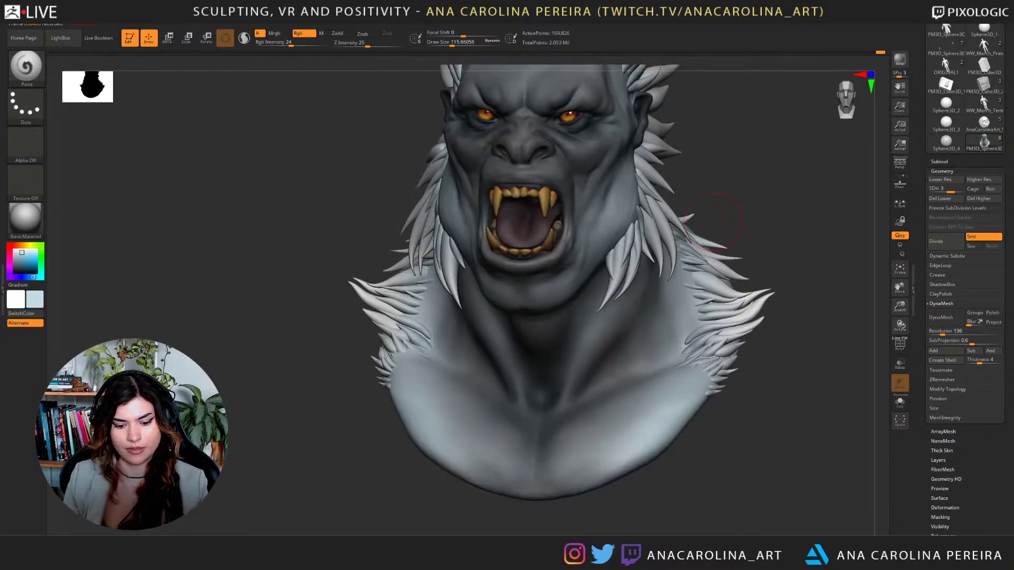
{"action": "key", "text": "b"}
{"action": "key", "text": "b"}
{"action": "key", "text": "c"}
{"action": "key", "text": "b"}
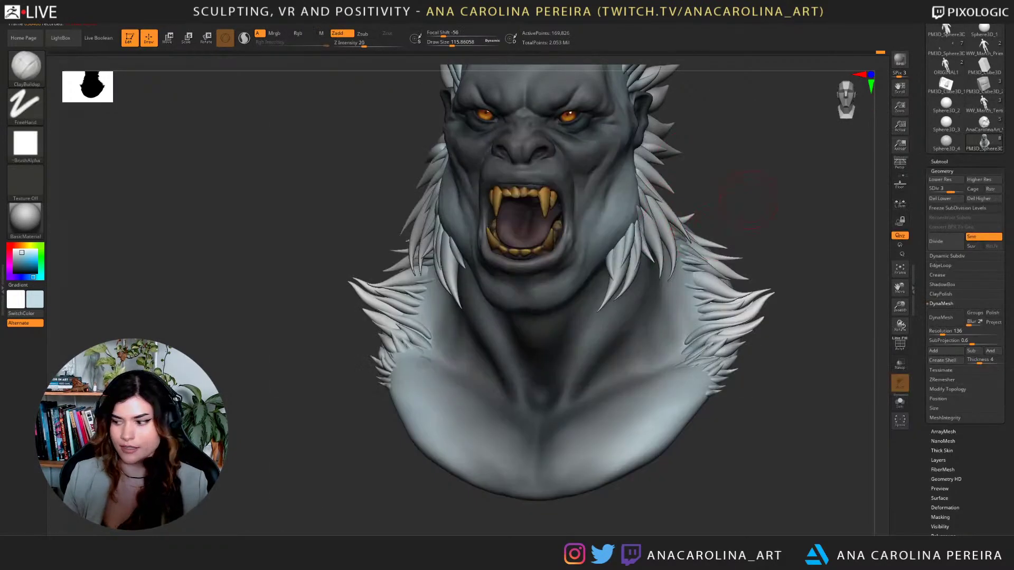
{"action": "left_click_drag", "start_coordinate": [734, 196], "coordinate": [715, 224], "text": "alt"}
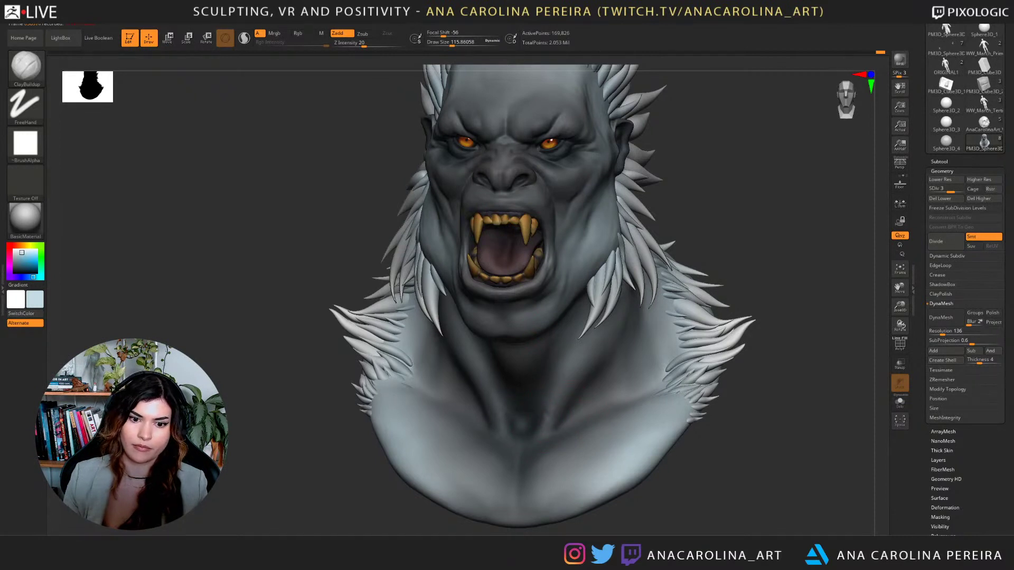
{"action": "left_click_drag", "start_coordinate": [563, 409], "coordinate": [553, 380]}
{"action": "left_click_drag", "start_coordinate": [739, 285], "coordinate": [726, 302], "text": "alt"}
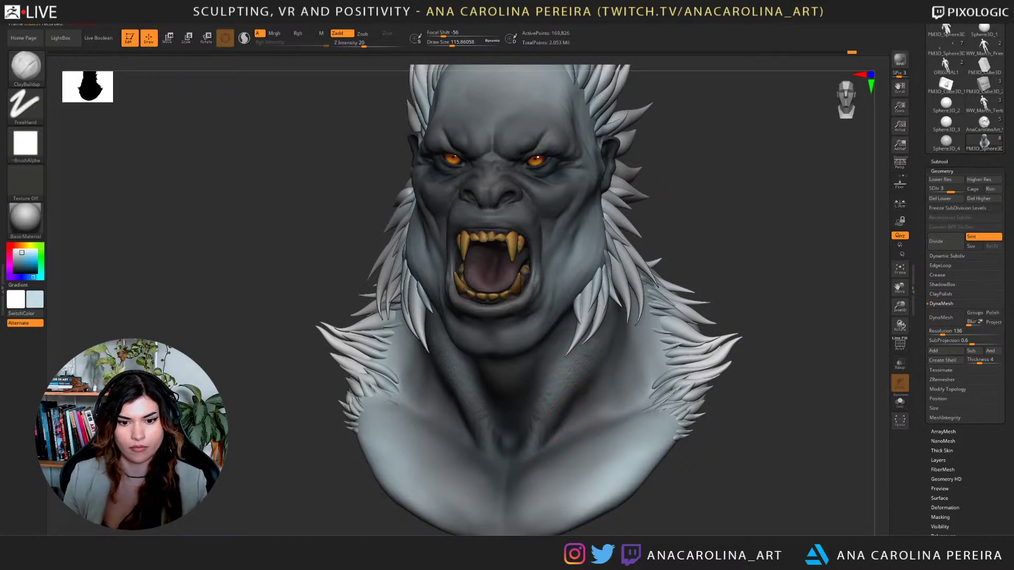
Build up the neck and collarbone muscles at subdivision level 2 with Z intensity 18 and draw sizes of about 177 and 239, and return to level 3.
{"action": "key", "text": "space"}
{"action": "key", "text": "space"}
{"action": "left_click_drag", "start_coordinate": [550, 417], "coordinate": [556, 417]}
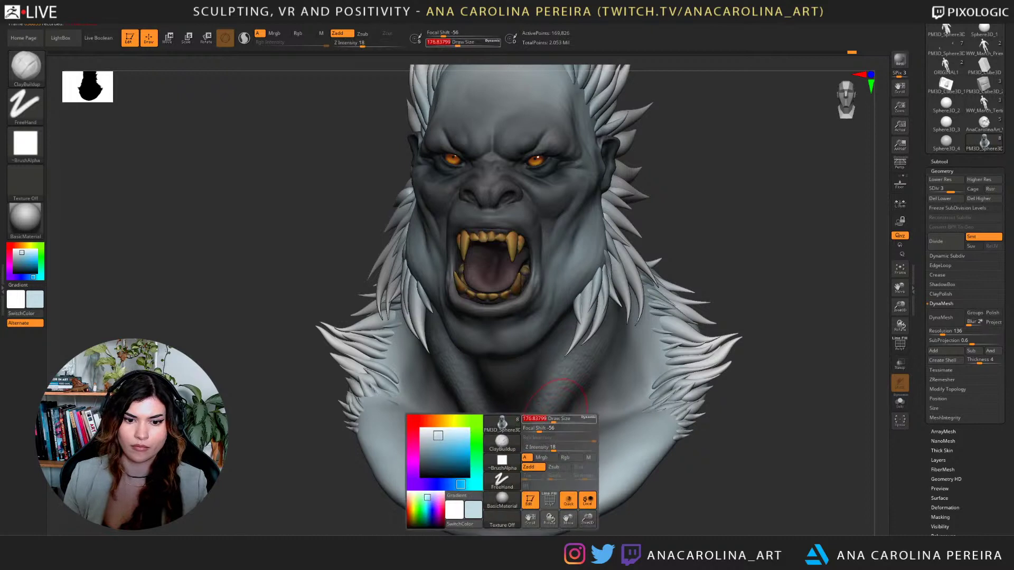
{"action": "key", "text": "shift+d"}
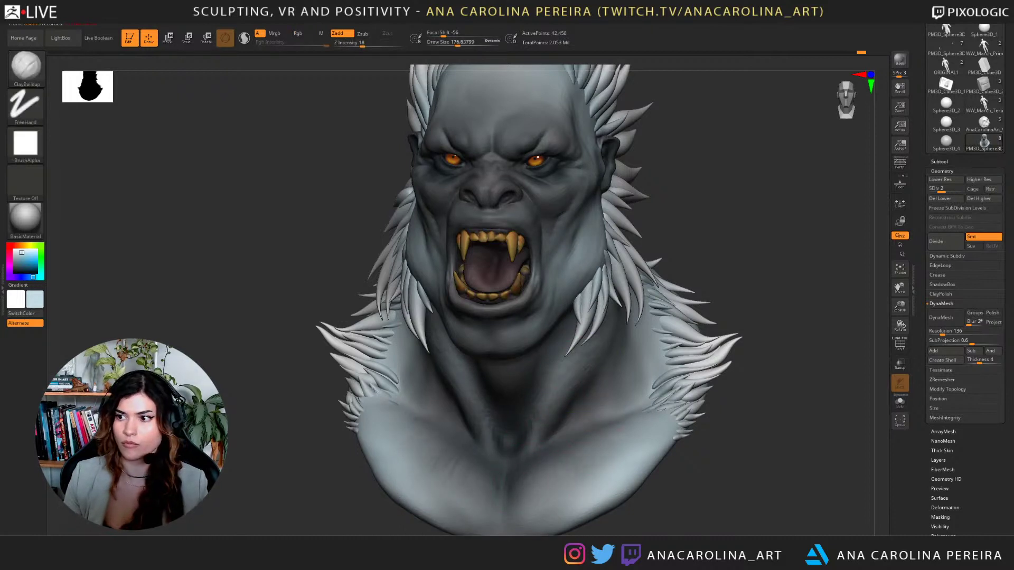
{"action": "left_click_drag", "start_coordinate": [742, 252], "coordinate": [734, 264], "text": "alt"}
{"action": "key", "text": "space"}
{"action": "left_click_drag", "start_coordinate": [628, 381], "coordinate": [632, 381]}
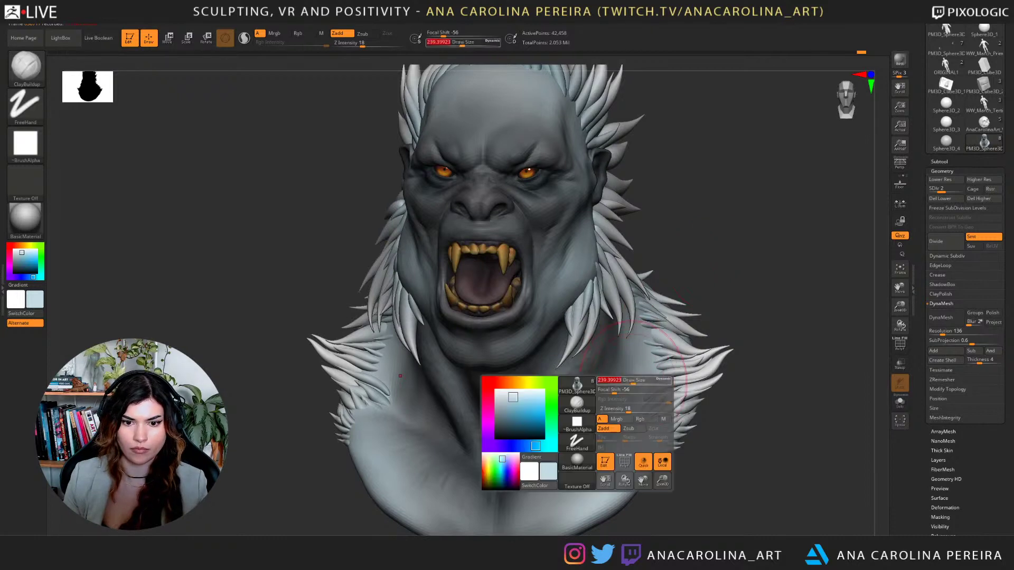
{"action": "key", "text": "ctrl"}
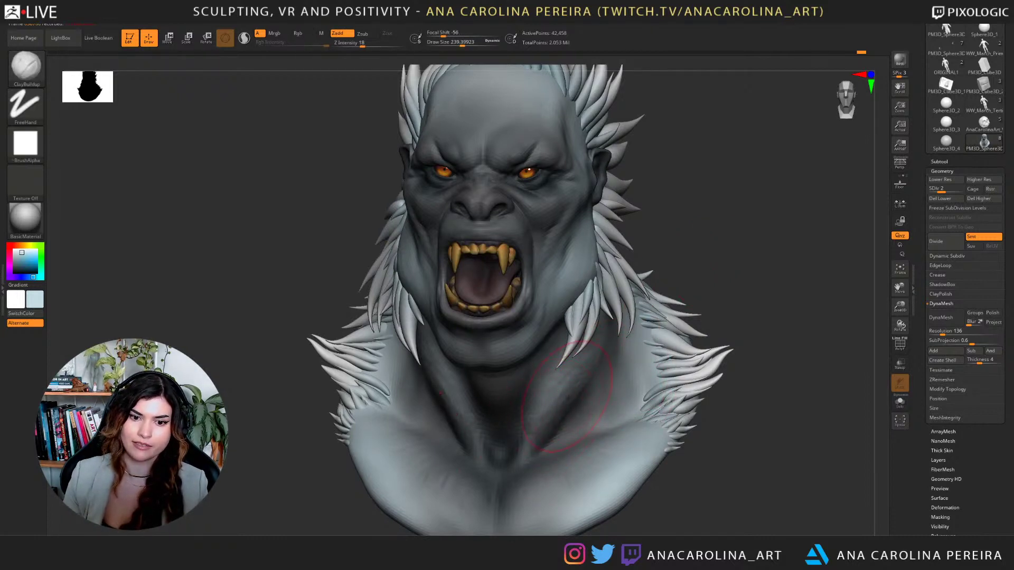
{"action": "key", "text": "d"}
{"action": "left_click_drag", "start_coordinate": [740, 312], "coordinate": [739, 258], "text": "alt"}
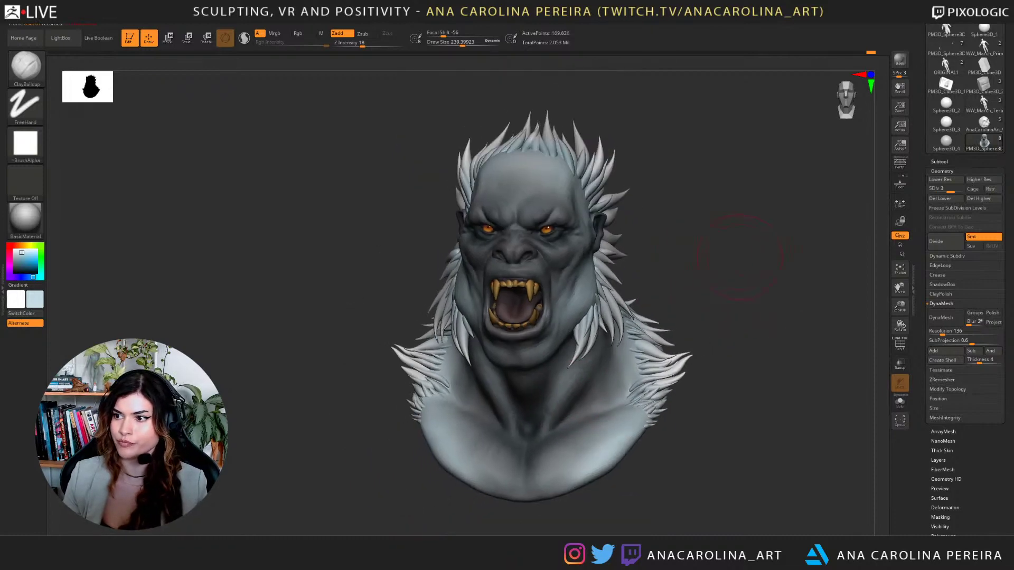
{"action": "scroll", "coordinate": [684, 242], "scroll_direction": "up", "scroll_amount": 3}
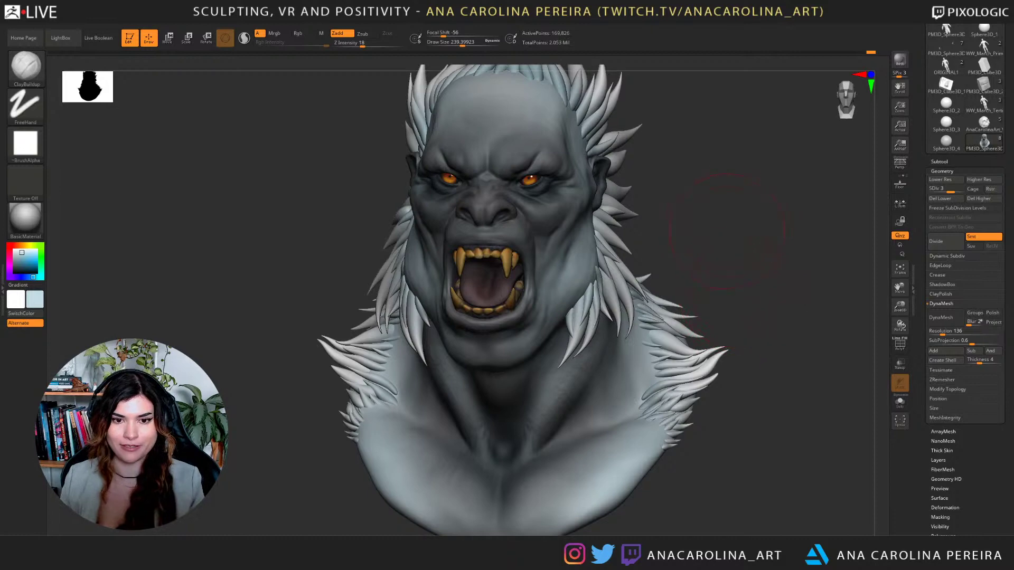
{"action": "mouse_move", "coordinate": [727, 231]}
{"action": "left_mouse_down", "text": "alt"}
{"action": "mouse_move", "coordinate": [713, 188]}
{"action": "mouse_move", "coordinate": [743, 231]}
{"action": "left_mouse_up", "text": "alt"}
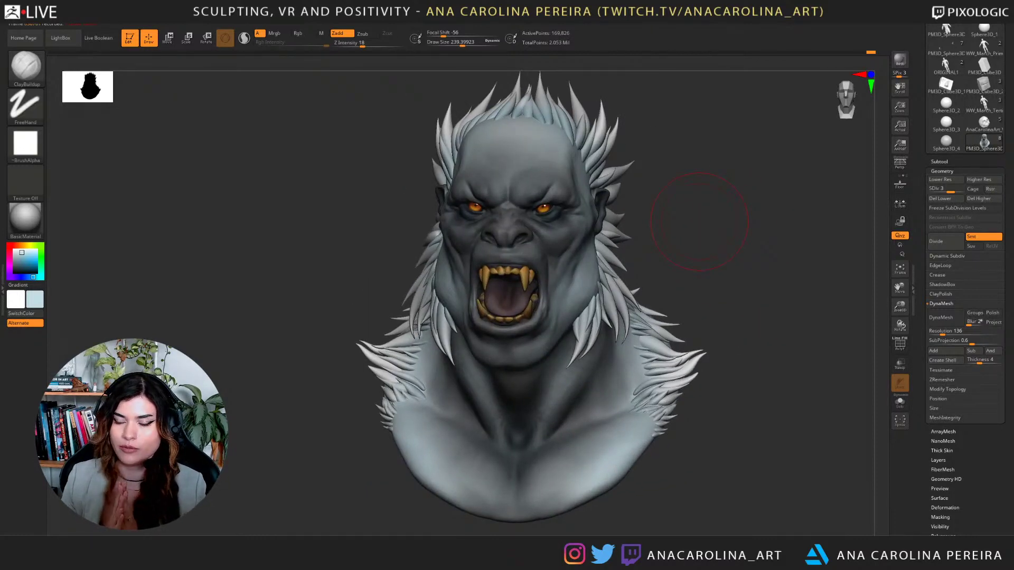
{"action": "mouse_move", "coordinate": [983, 103]}
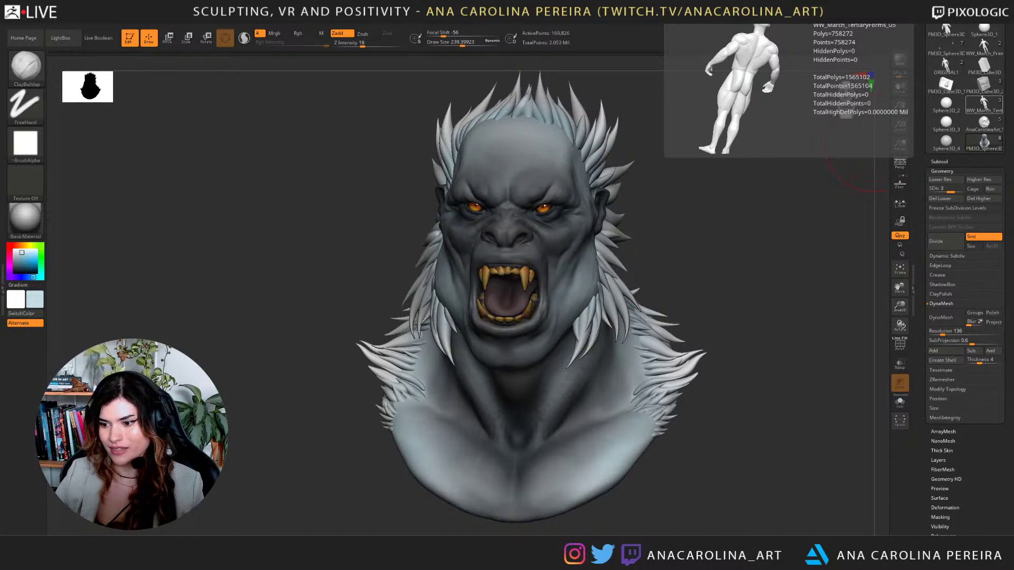
{"action": "left_click_drag", "start_coordinate": [859, 434], "coordinate": [824, 443]}
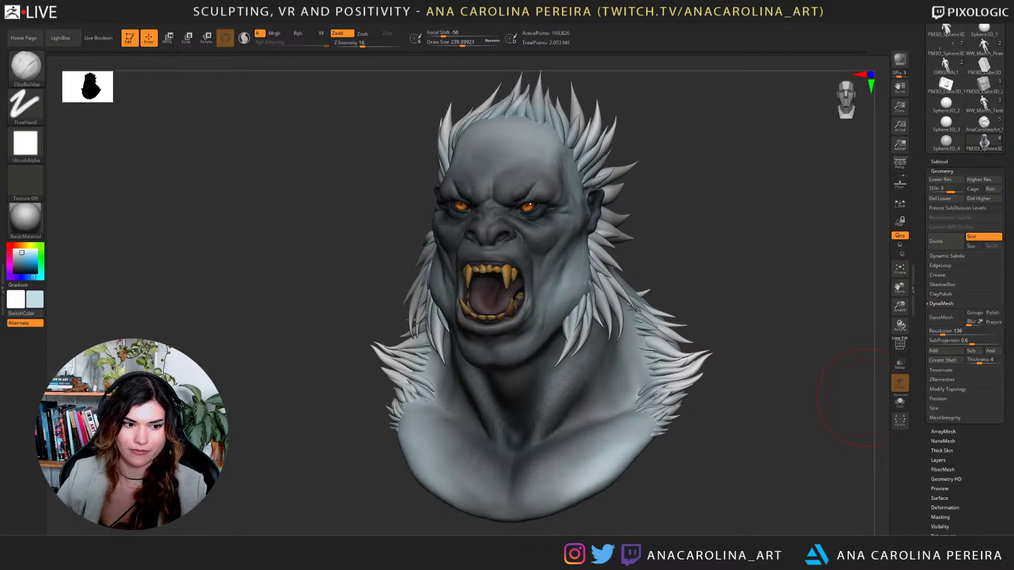
Lower the body to subdivision level 2 and build up the side of the neck towards the shoulder with ClayBuildup.
{"action": "left_click_drag", "start_coordinate": [740, 245], "coordinate": [632, 369]}
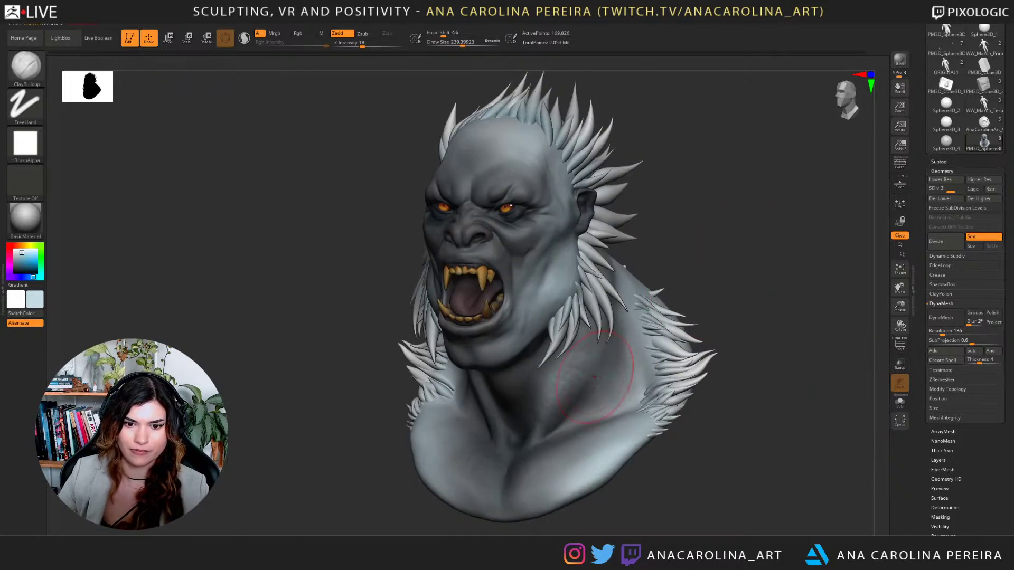
{"action": "key", "text": "shift+d"}
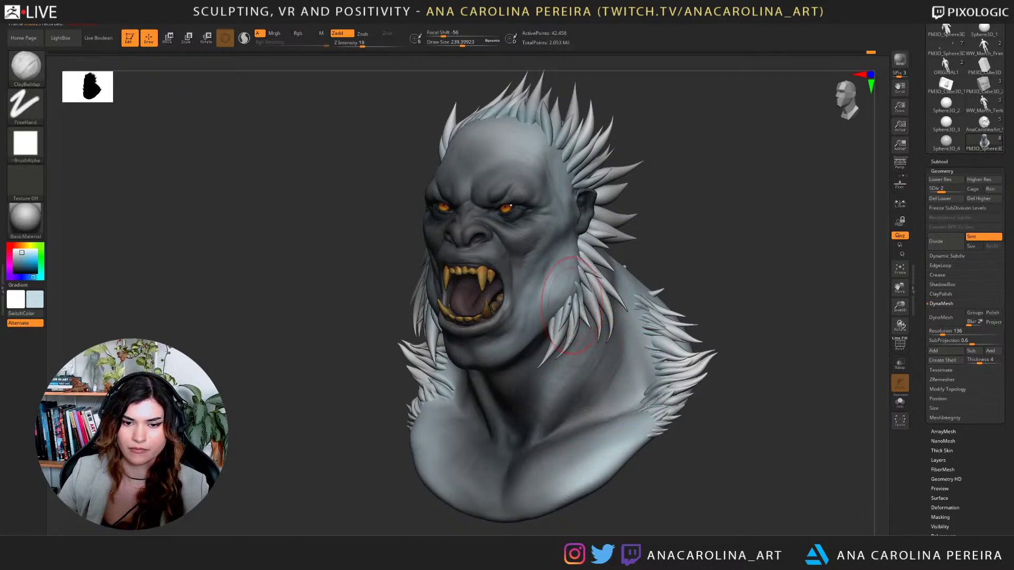
{"action": "mouse_move", "coordinate": [600, 290]}
{"action": "left_mouse_down"}
{"action": "mouse_move", "coordinate": [678, 298]}
{"action": "mouse_move", "coordinate": [629, 338]}
{"action": "left_mouse_up"}
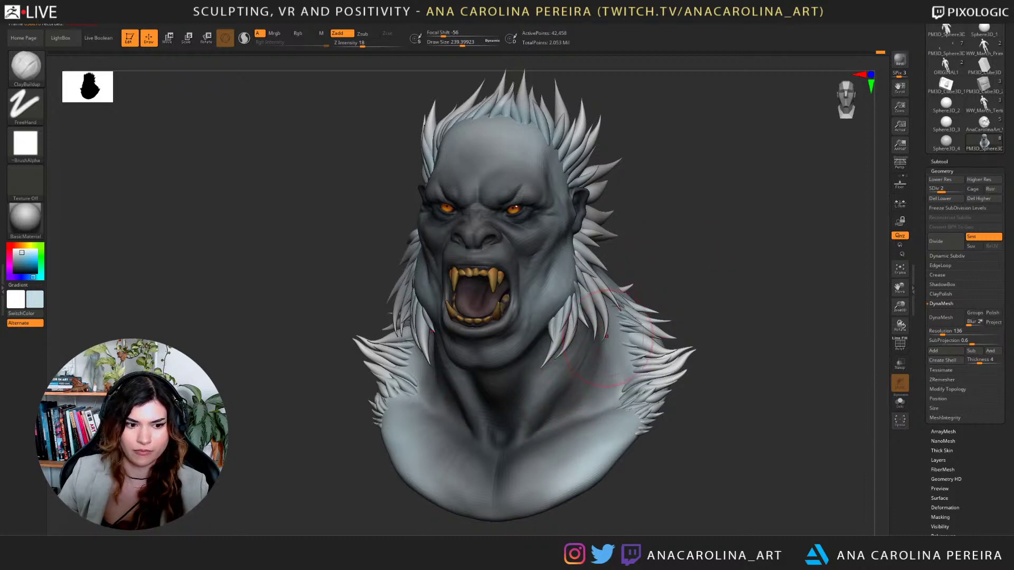
{"action": "left_click_drag", "start_coordinate": [606, 336], "coordinate": [633, 356]}
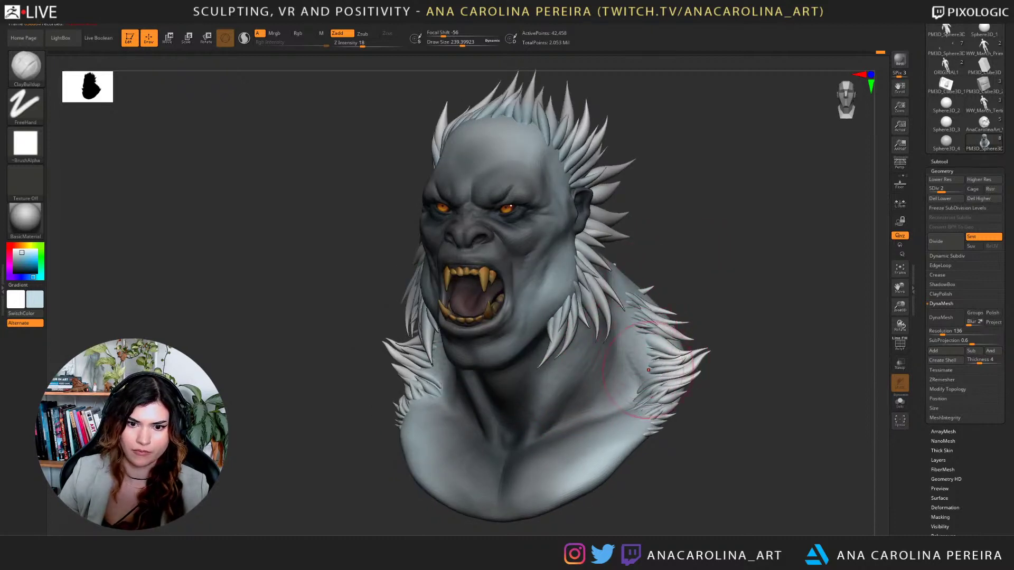
Hide the shoulder fur subtool and build up the shoulder muscle with ClayBuildup at a draw size of about 217.
{"action": "key", "text": "space"}
{"action": "left_click_drag", "start_coordinate": [702, 288], "coordinate": [699, 288]}
{"action": "left_click", "coordinate": [939, 162]}
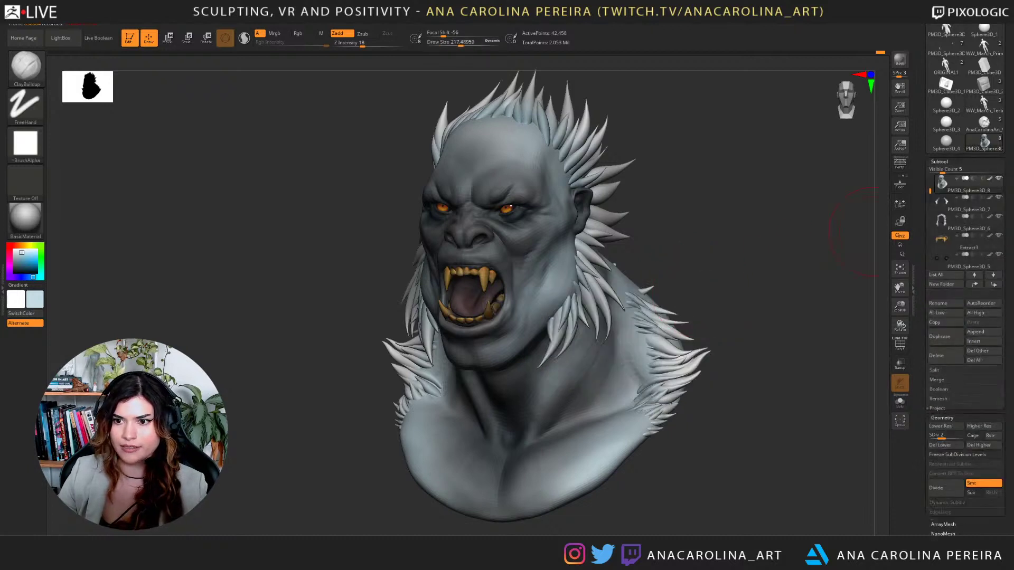
{"action": "left_click", "coordinate": [998, 197]}
{"action": "left_click_drag", "start_coordinate": [792, 369], "coordinate": [834, 371]}
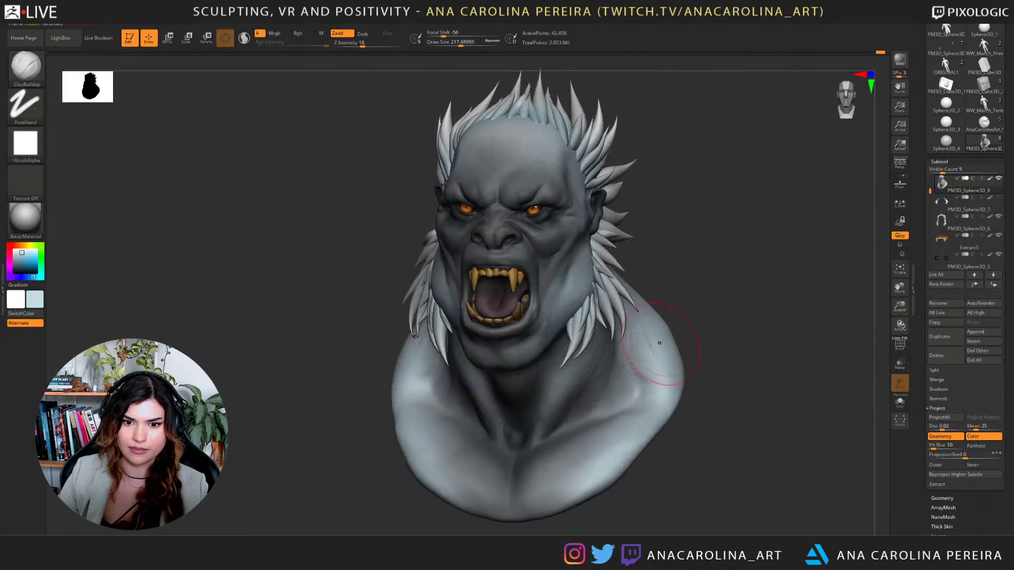
{"action": "mouse_move", "coordinate": [659, 338]}
{"action": "left_mouse_down"}
{"action": "mouse_move", "coordinate": [661, 361]}
{"action": "mouse_move", "coordinate": [649, 335]}
{"action": "mouse_move", "coordinate": [628, 350]}
{"action": "left_mouse_up"}
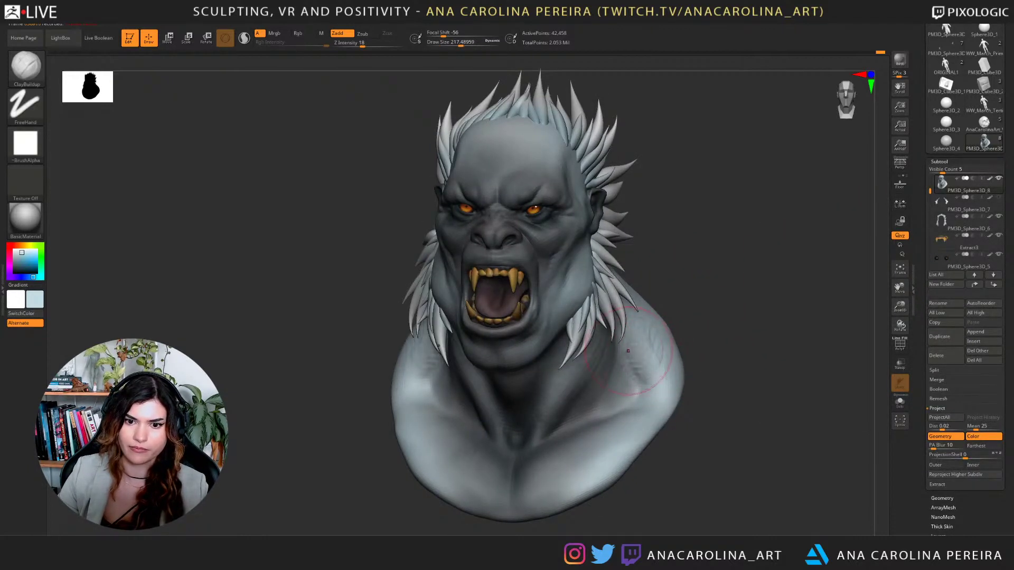
Build up the trapezius from the side of the neck over the upper back and down to the shoulder with ClayBuildup.
{"action": "mouse_move", "coordinate": [732, 343]}
{"action": "left_mouse_down"}
{"action": "mouse_move", "coordinate": [657, 333]}
{"action": "mouse_move", "coordinate": [639, 364]}
{"action": "mouse_move", "coordinate": [654, 393]}
{"action": "mouse_move", "coordinate": [665, 363]}
{"action": "mouse_move", "coordinate": [639, 358]}
{"action": "mouse_move", "coordinate": [624, 311]}
{"action": "mouse_move", "coordinate": [632, 322]}
{"action": "mouse_move", "coordinate": [645, 288]}
{"action": "left_mouse_up"}
{"action": "left_click_drag", "start_coordinate": [739, 317], "coordinate": [623, 302]}
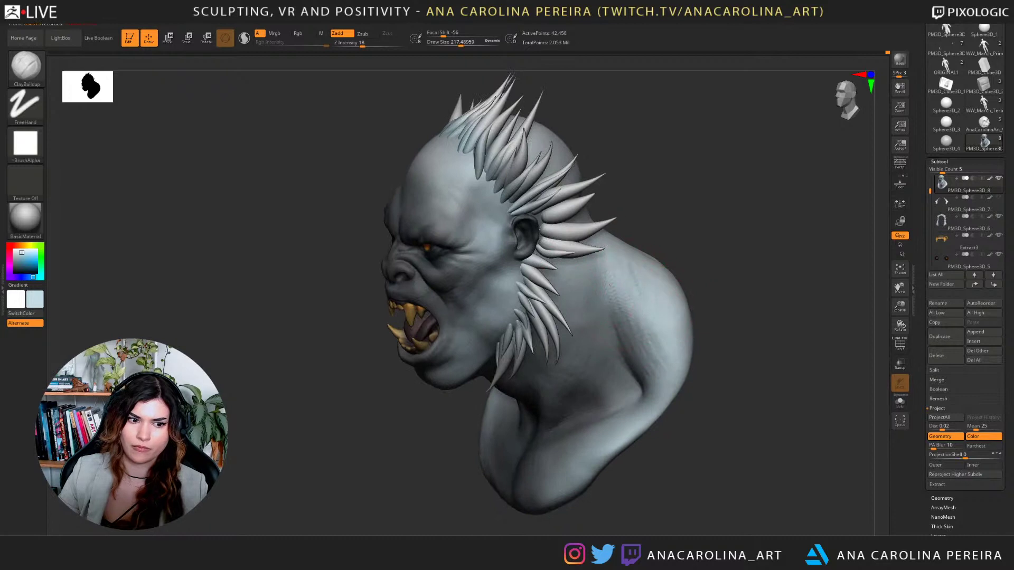
{"action": "right_click_drag", "start_coordinate": [631, 270], "coordinate": [611, 227]}
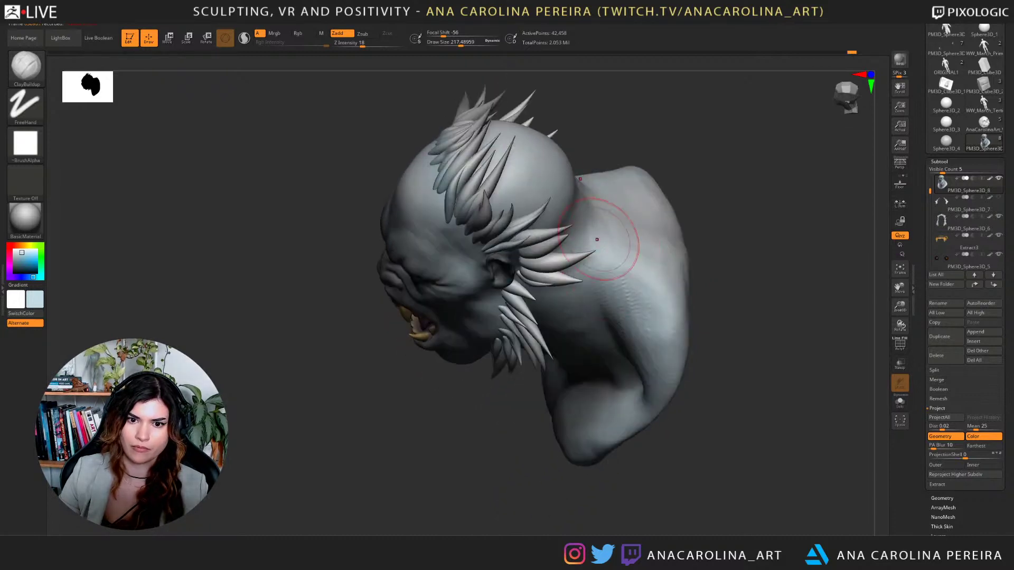
{"action": "mouse_move", "coordinate": [597, 240]}
{"action": "left_mouse_down"}
{"action": "mouse_move", "coordinate": [623, 285]}
{"action": "mouse_move", "coordinate": [607, 296]}
{"action": "mouse_move", "coordinate": [617, 314]}
{"action": "left_mouse_up"}
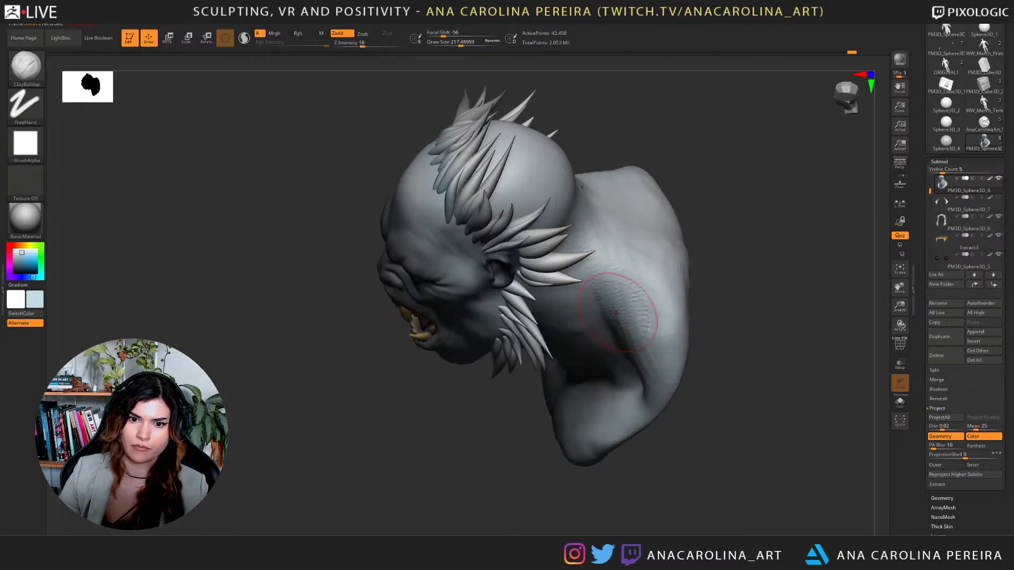
{"action": "right_click_drag", "start_coordinate": [652, 309], "coordinate": [731, 296]}
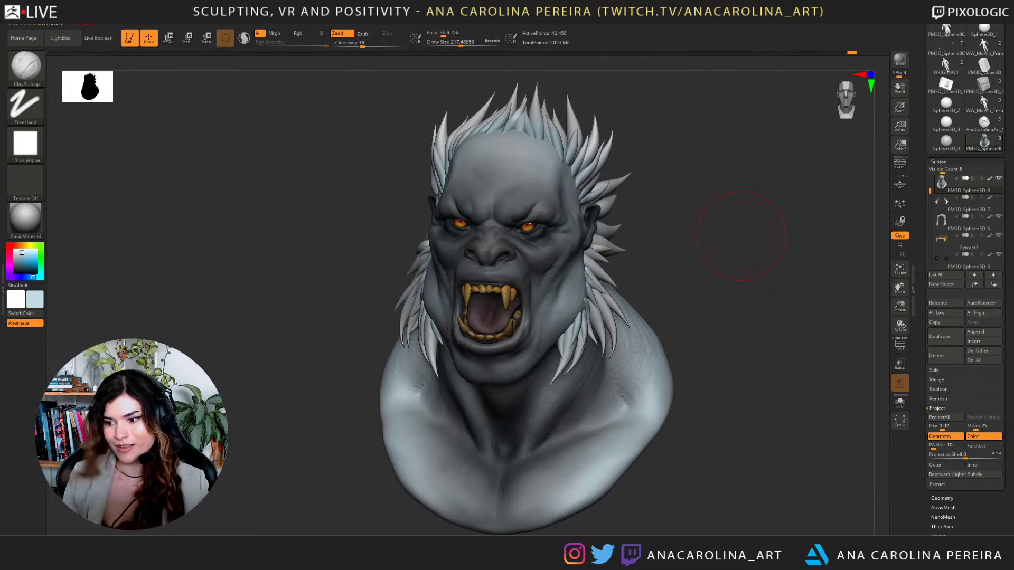
{"action": "right_click_drag", "start_coordinate": [650, 282], "coordinate": [702, 271]}
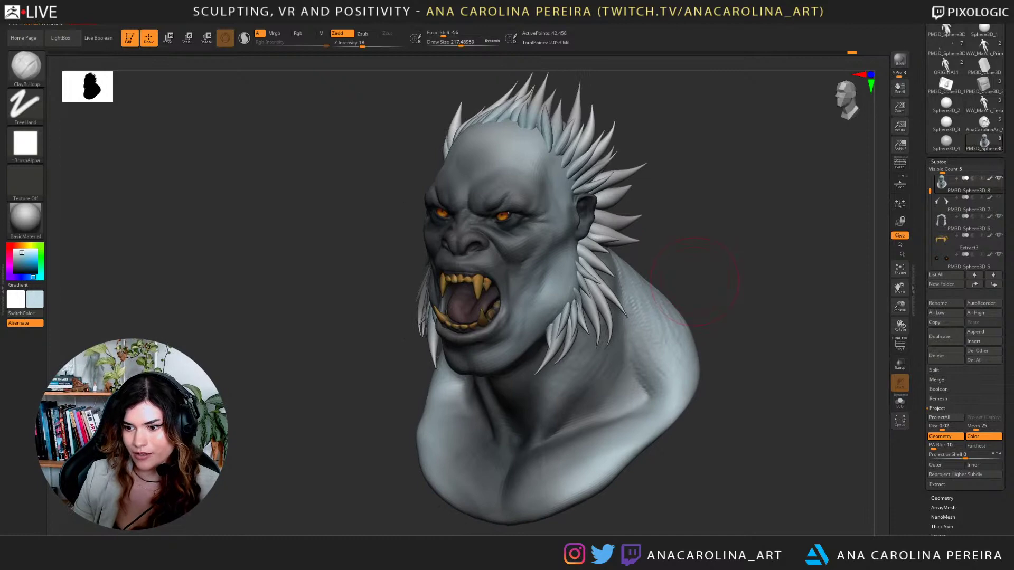
{"action": "mouse_move", "coordinate": [687, 288]}
{"action": "left_mouse_down"}
{"action": "mouse_move", "coordinate": [726, 280]}
{"action": "mouse_move", "coordinate": [685, 306]}
{"action": "left_mouse_up"}
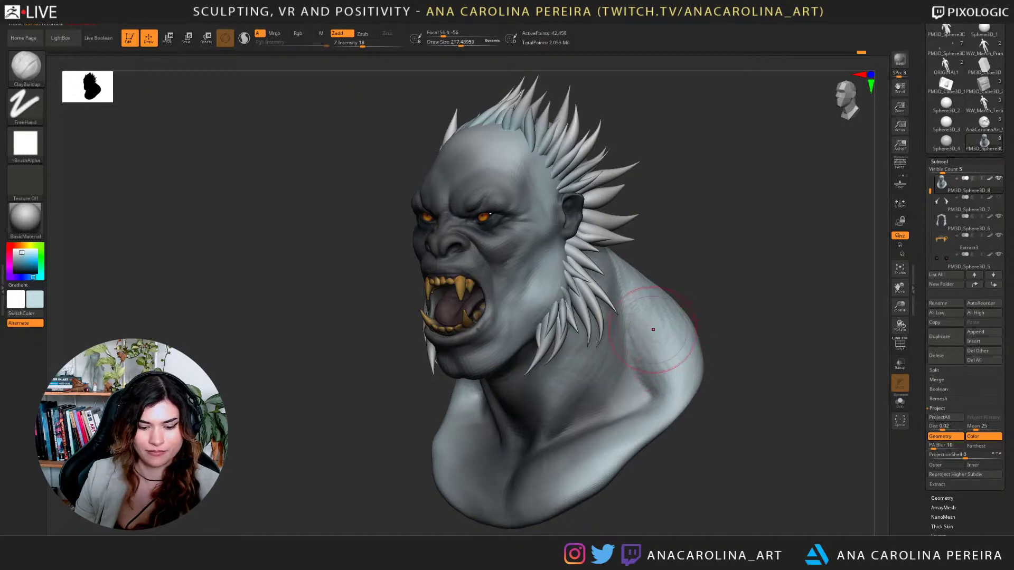
Carve a crease between the shoulder muscle and the outer end of the collarbone with the DamStandard brush.
{"action": "key", "text": "b"}
{"action": "key", "text": "d"}
{"action": "key", "text": "s"}
{"action": "left_click_drag", "start_coordinate": [687, 384], "coordinate": [642, 394]}
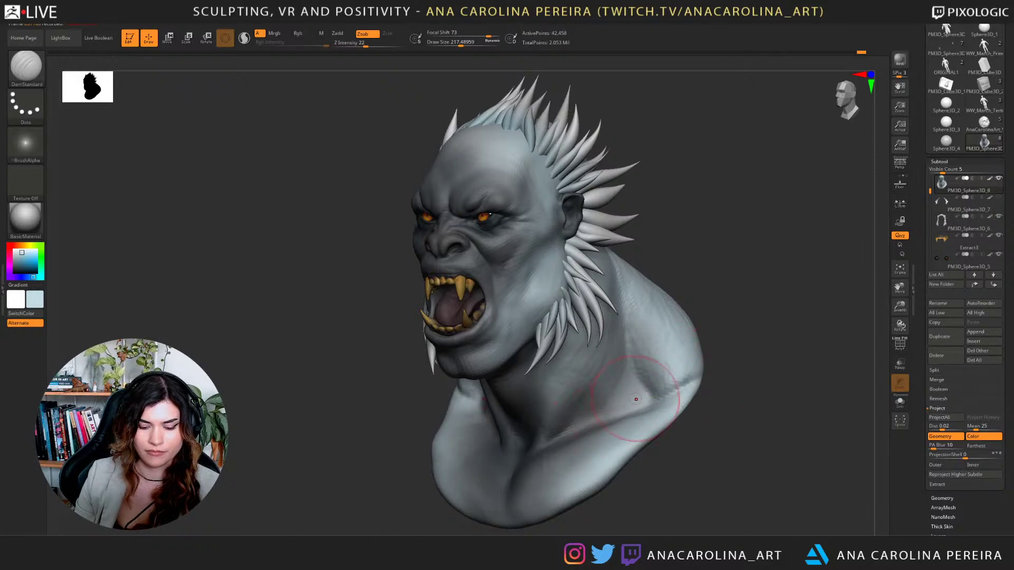
Build up the shoulder edge and the area along the collarbone with ClayBuildup, reducing the draw size to about 140.
{"action": "key", "text": "b"}
{"action": "key", "text": "c"}
{"action": "key", "text": "b"}
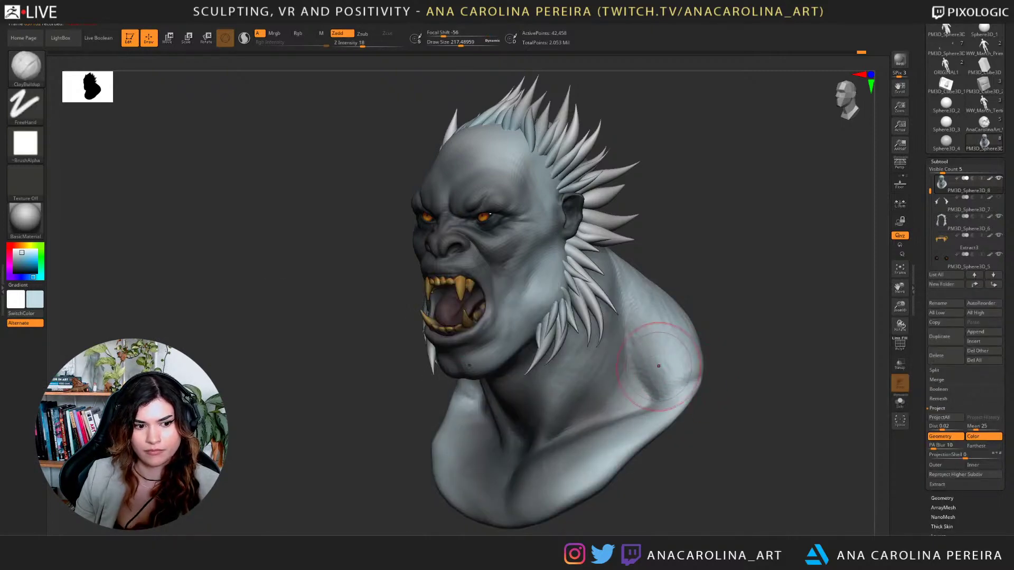
{"action": "mouse_move", "coordinate": [663, 366]}
{"action": "left_mouse_down"}
{"action": "mouse_move", "coordinate": [677, 371]}
{"action": "mouse_move", "coordinate": [652, 388]}
{"action": "mouse_move", "coordinate": [681, 381]}
{"action": "mouse_move", "coordinate": [655, 410]}
{"action": "mouse_move", "coordinate": [649, 403]}
{"action": "left_mouse_up"}
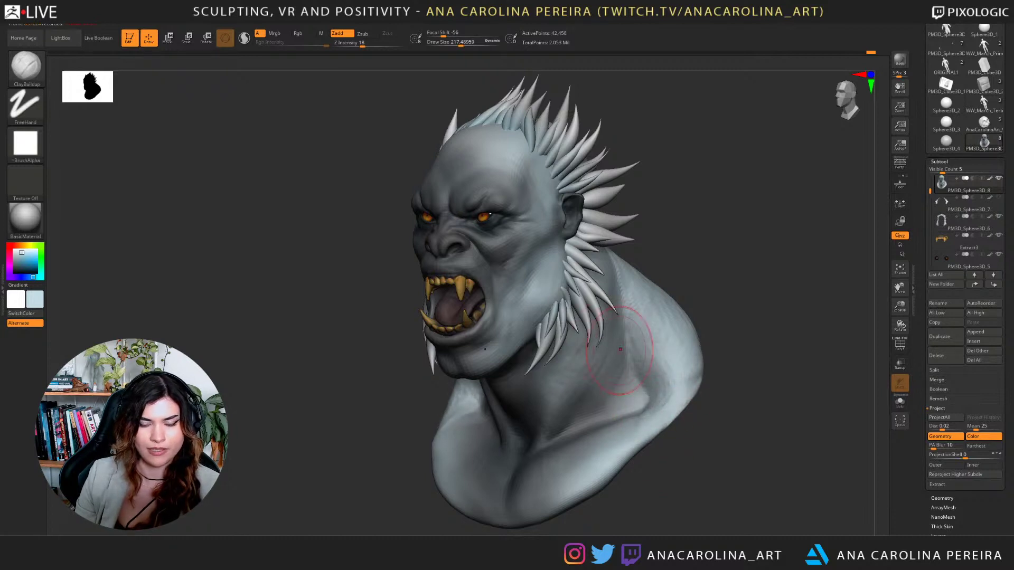
{"action": "key", "text": "space"}
{"action": "left_click_drag", "start_coordinate": [648, 365], "coordinate": [640, 364]}
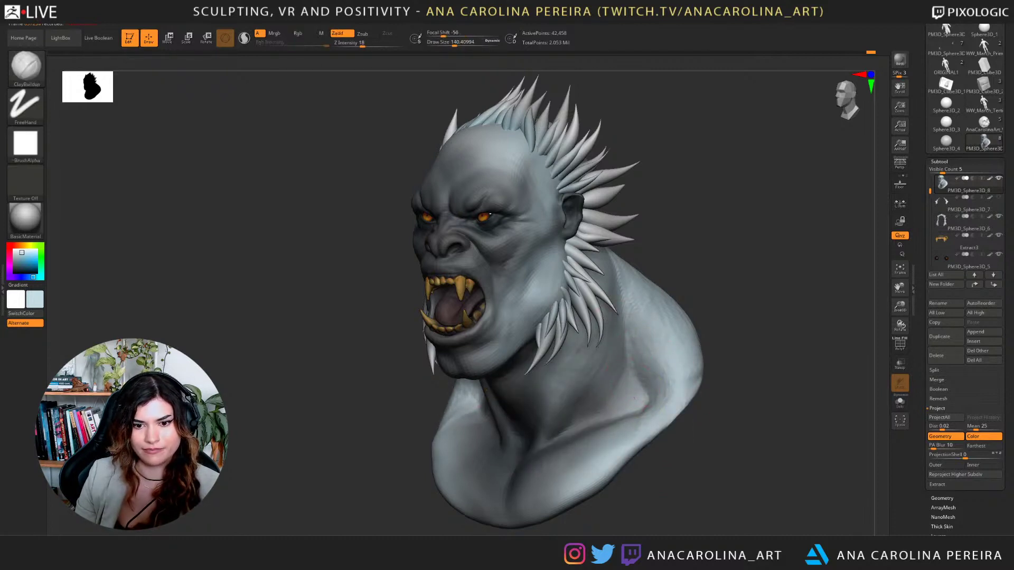
{"action": "left_click_drag", "start_coordinate": [640, 399], "coordinate": [620, 410]}
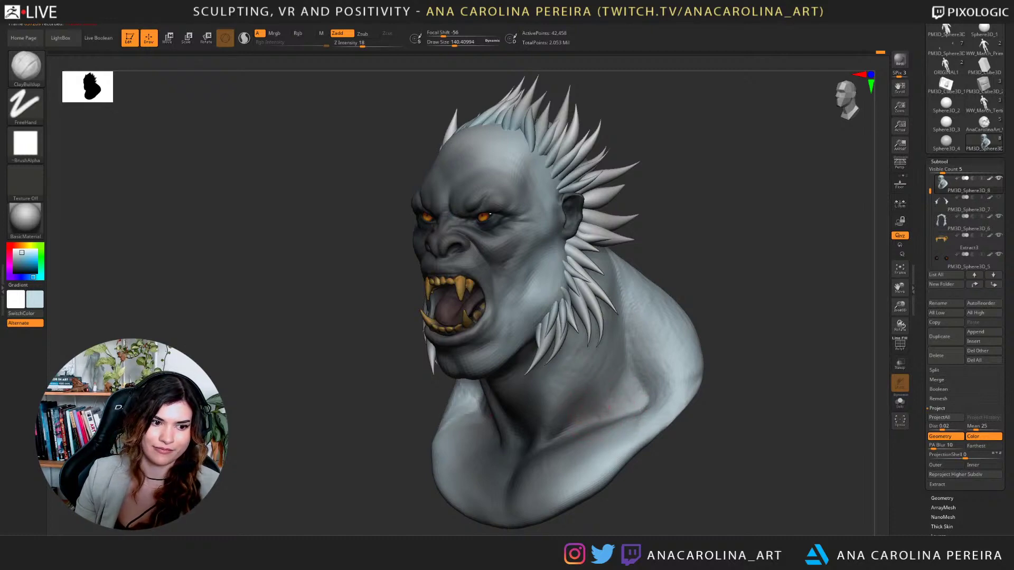
Reshape the shoulder, lower neck and collarbone silhouette with the Move brush at a draw size of about 351.
{"action": "left_click_drag", "start_coordinate": [685, 448], "coordinate": [707, 383]}
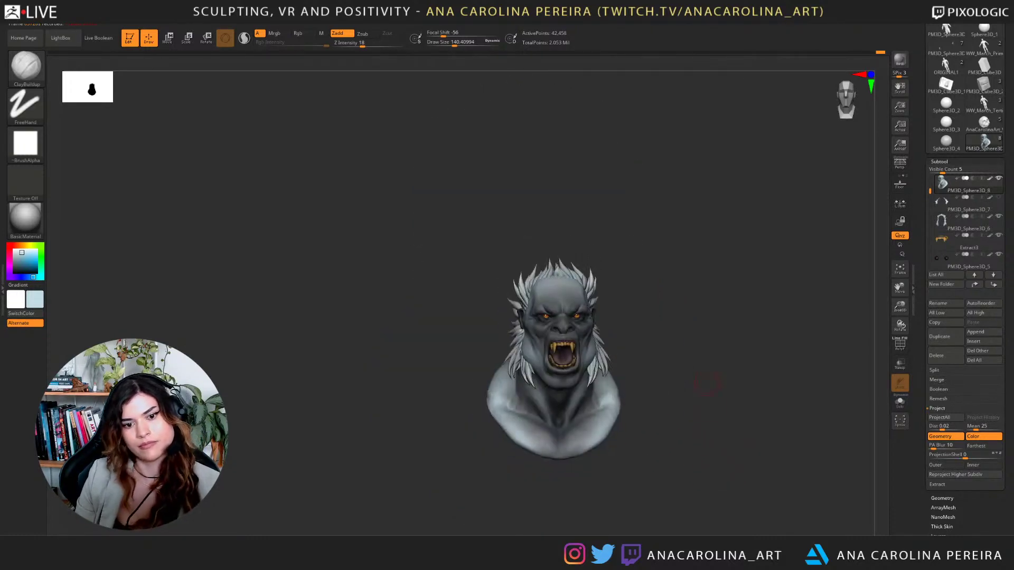
{"action": "left_click_drag", "start_coordinate": [723, 416], "coordinate": [727, 464], "text": "alt"}
{"action": "mouse_move", "coordinate": [727, 454]}
{"action": "left_mouse_down"}
{"action": "mouse_move", "coordinate": [687, 449]}
{"action": "mouse_move", "coordinate": [718, 437]}
{"action": "left_mouse_up"}
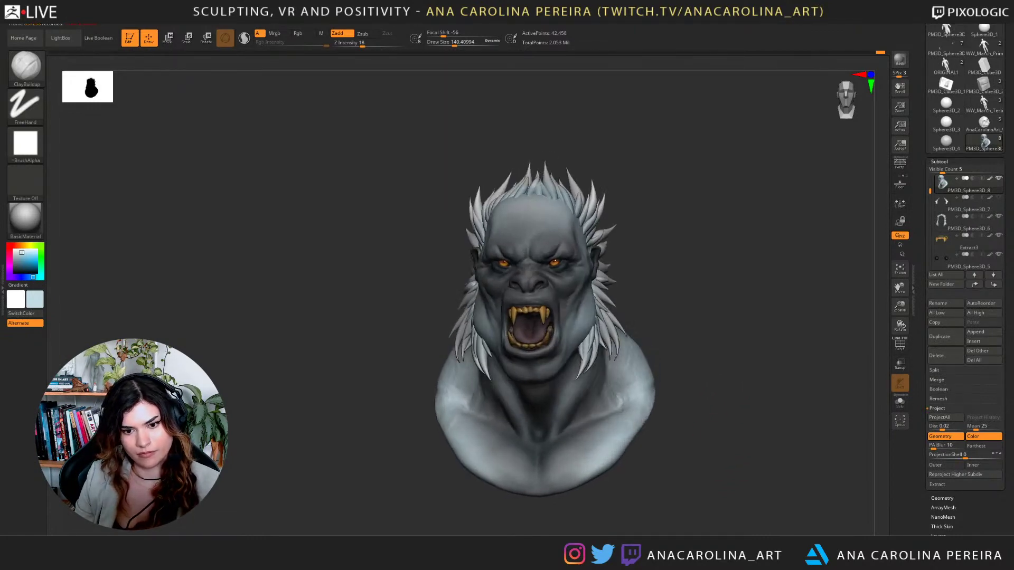
{"action": "key", "text": "b"}
{"action": "key", "text": "m"}
{"action": "key", "text": "v"}
{"action": "key", "text": "space"}
{"action": "left_click_drag", "start_coordinate": [633, 363], "coordinate": [646, 364]}
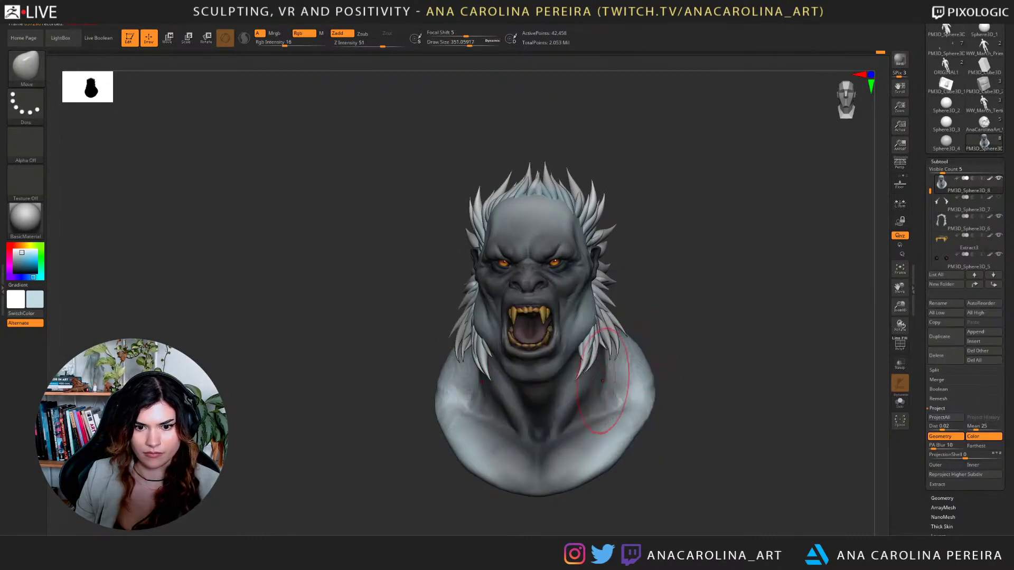
{"action": "left_click_drag", "start_coordinate": [710, 388], "coordinate": [677, 380]}
{"action": "left_click_drag", "start_coordinate": [614, 369], "coordinate": [584, 409]}
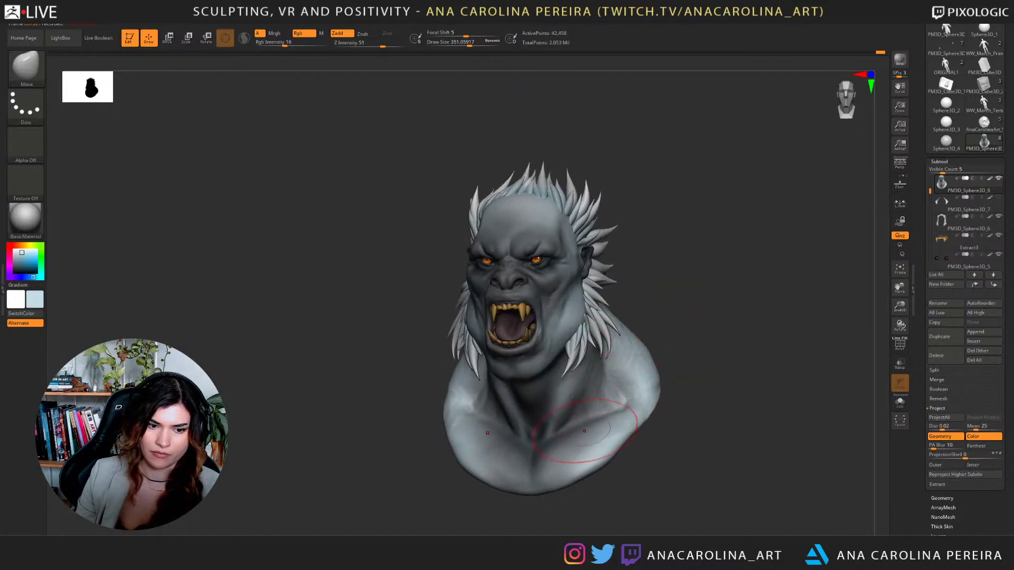
Refine the inner collarbones and upper chest with ClayBuildup at a draw size of about 167.
{"action": "mouse_move", "coordinate": [632, 458]}
{"action": "left_mouse_down"}
{"action": "mouse_move", "coordinate": [662, 463]}
{"action": "mouse_move", "coordinate": [698, 449]}
{"action": "mouse_move", "coordinate": [705, 422]}
{"action": "mouse_move", "coordinate": [710, 458]}
{"action": "left_mouse_up"}
{"action": "key", "text": "b"}
{"action": "key", "text": "d"}
{"action": "key", "text": "s"}
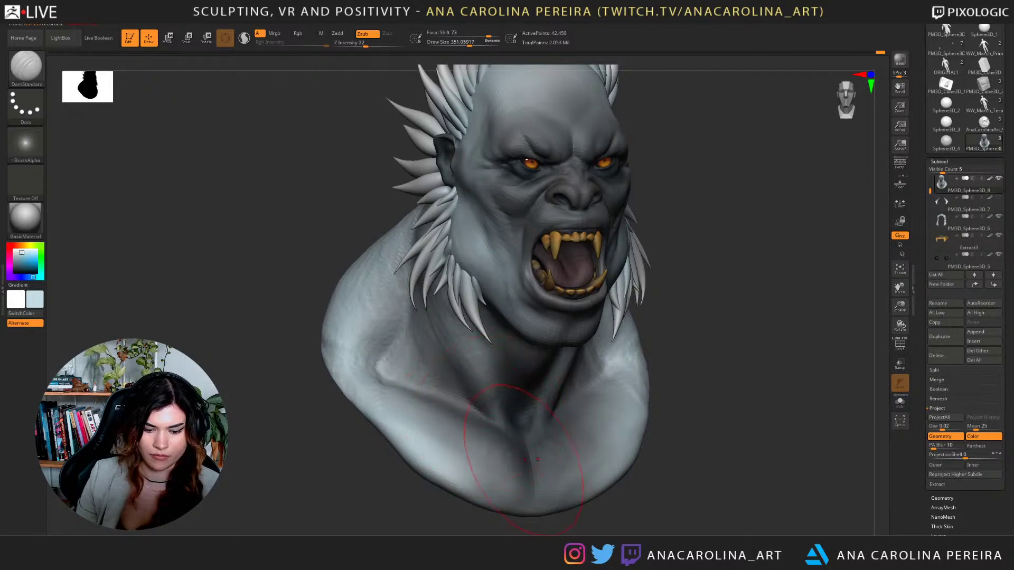
{"action": "key", "text": "b"}
{"action": "key", "text": "c"}
{"action": "key", "text": "b"}
{"action": "key", "text": "space"}
{"action": "left_click_drag", "start_coordinate": [498, 411], "coordinate": [485, 411]}
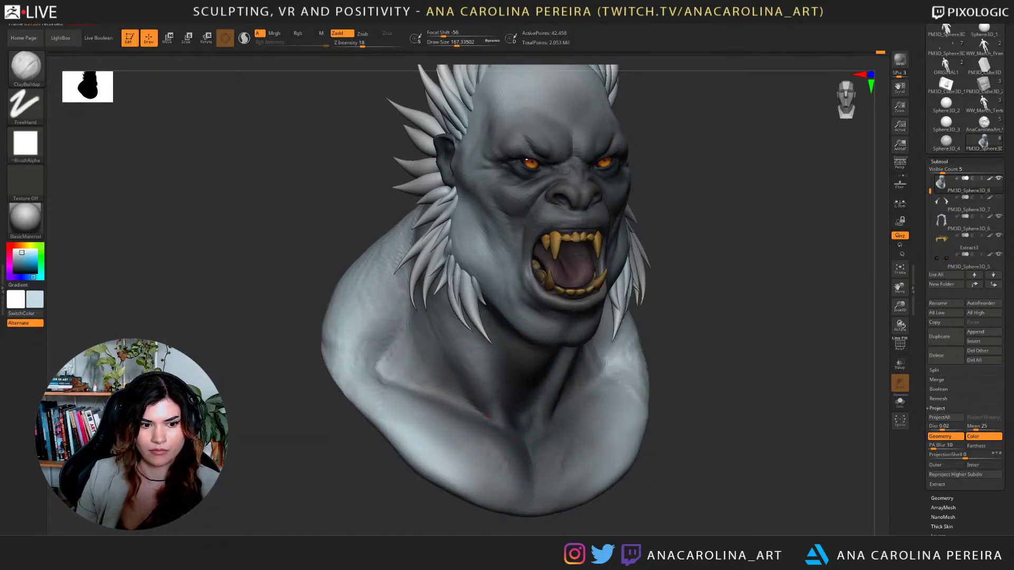
{"action": "key", "text": "b"}
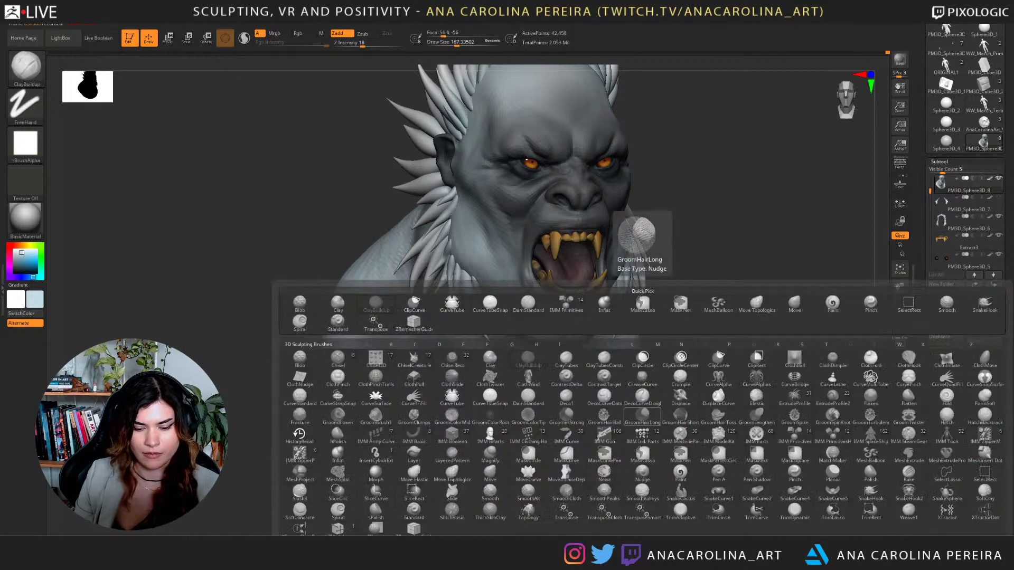
{"action": "key", "text": "Escape"}
{"action": "left_click_drag", "start_coordinate": [740, 369], "coordinate": [692, 364]}
{"action": "key", "text": "b"}
{"action": "key", "text": "p"}
{"action": "key", "text": "i"}
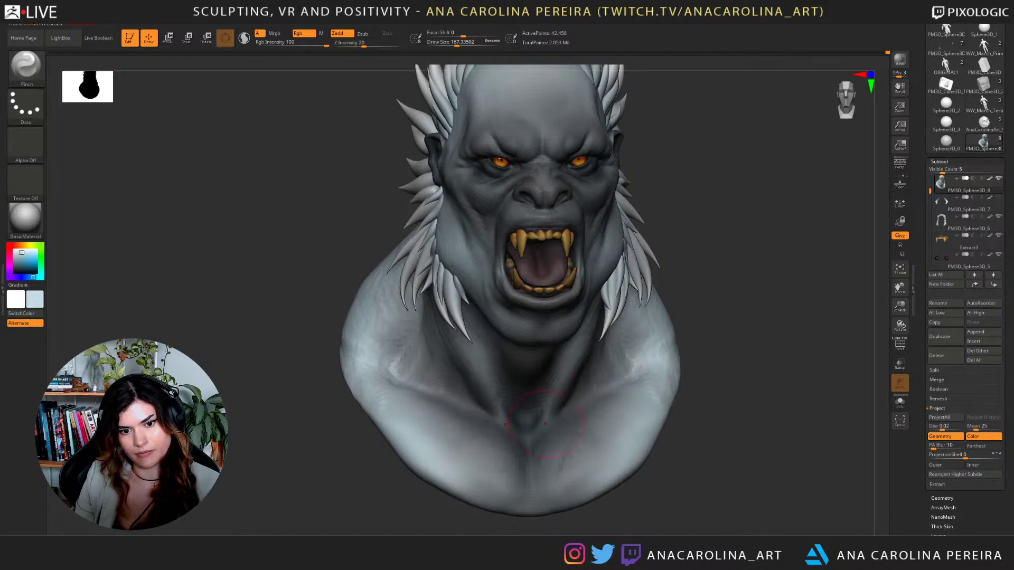
Nudge the neck tendons around the pit of the throat with the Move brush.
{"action": "key", "text": "b"}
{"action": "key", "text": "m"}
{"action": "key", "text": "v"}
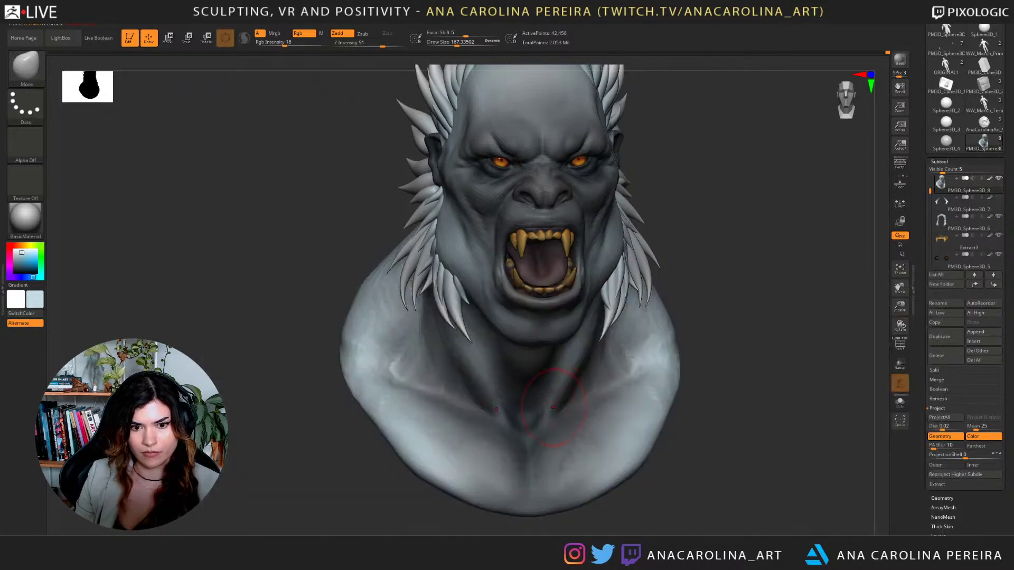
{"action": "mouse_move", "coordinate": [552, 407]}
{"action": "left_mouse_down"}
{"action": "mouse_move", "coordinate": [541, 418]}
{"action": "mouse_move", "coordinate": [554, 416]}
{"action": "left_mouse_up"}
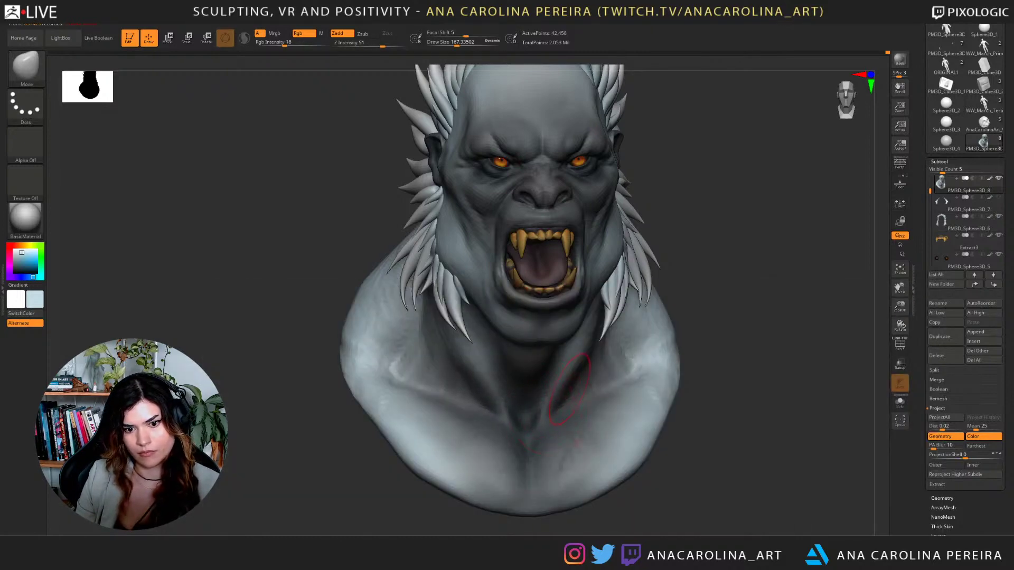
Build up the chest muscles and the area below the collarbones with ClayBuildup at a draw size of about 268.
{"action": "mouse_move", "coordinate": [737, 462]}
{"action": "left_mouse_down"}
{"action": "mouse_move", "coordinate": [689, 469]}
{"action": "mouse_move", "coordinate": [663, 459]}
{"action": "left_mouse_up"}
{"action": "key", "text": "b"}
{"action": "key", "text": "c"}
{"action": "key", "text": "b"}
{"action": "mouse_move", "coordinate": [593, 402]}
{"action": "left_mouse_down"}
{"action": "mouse_move", "coordinate": [607, 399]}
{"action": "mouse_move", "coordinate": [599, 409]}
{"action": "mouse_move", "coordinate": [610, 391]}
{"action": "left_mouse_up"}
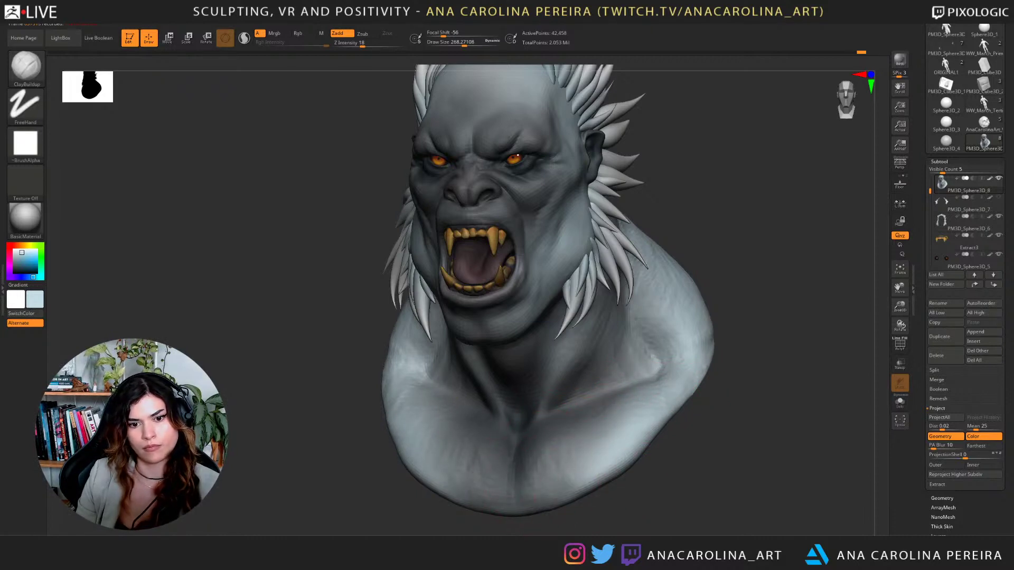
{"action": "mouse_move", "coordinate": [681, 458]}
{"action": "left_mouse_down"}
{"action": "mouse_move", "coordinate": [745, 455]}
{"action": "mouse_move", "coordinate": [732, 457]}
{"action": "left_mouse_up"}
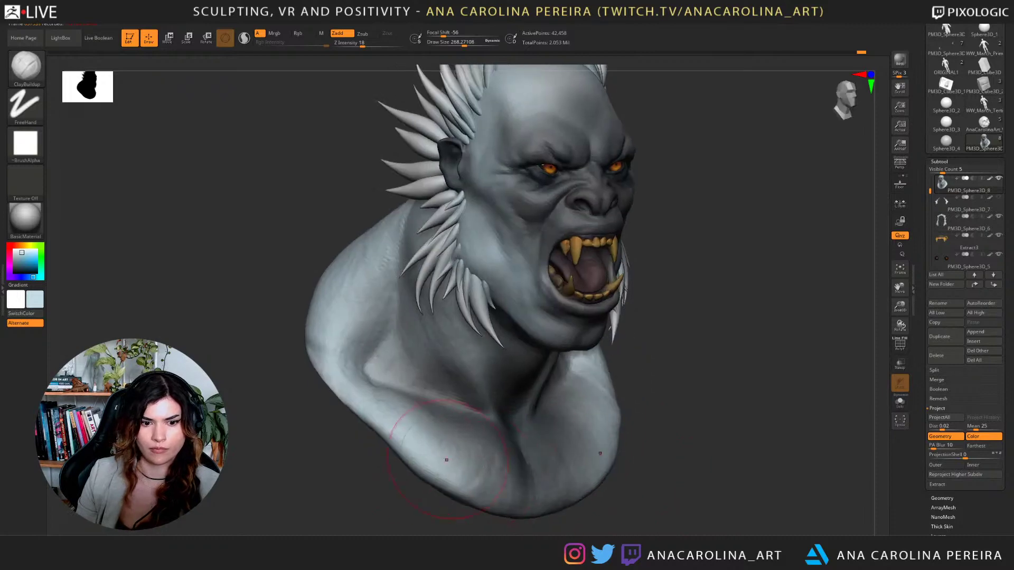
{"action": "left_click_drag", "start_coordinate": [338, 467], "coordinate": [296, 468], "text": "shift"}
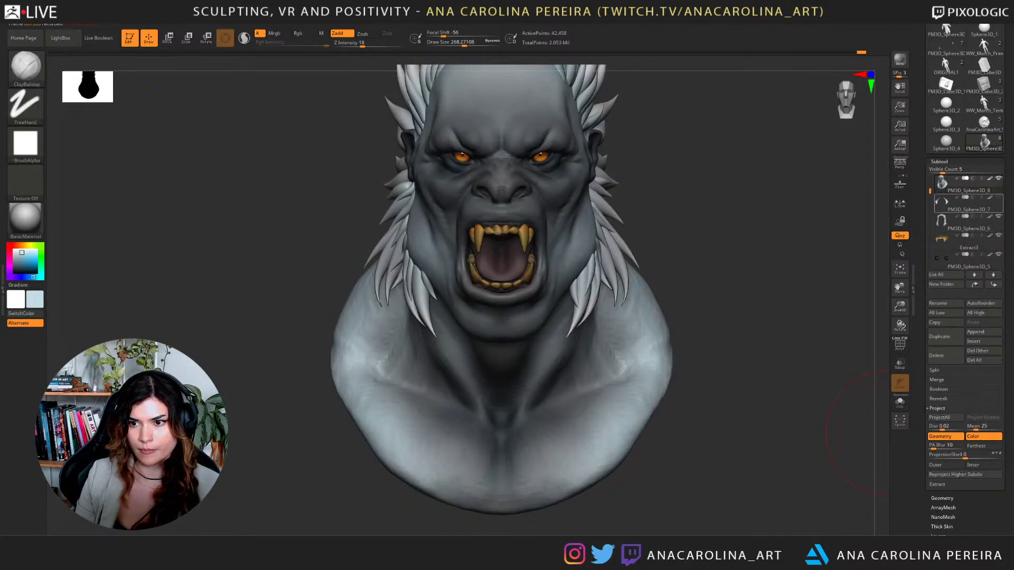
Show the shoulder fur subtool again, select it and reposition its tufts along the shoulders with the Move brush.
{"action": "left_click", "coordinate": [998, 197]}
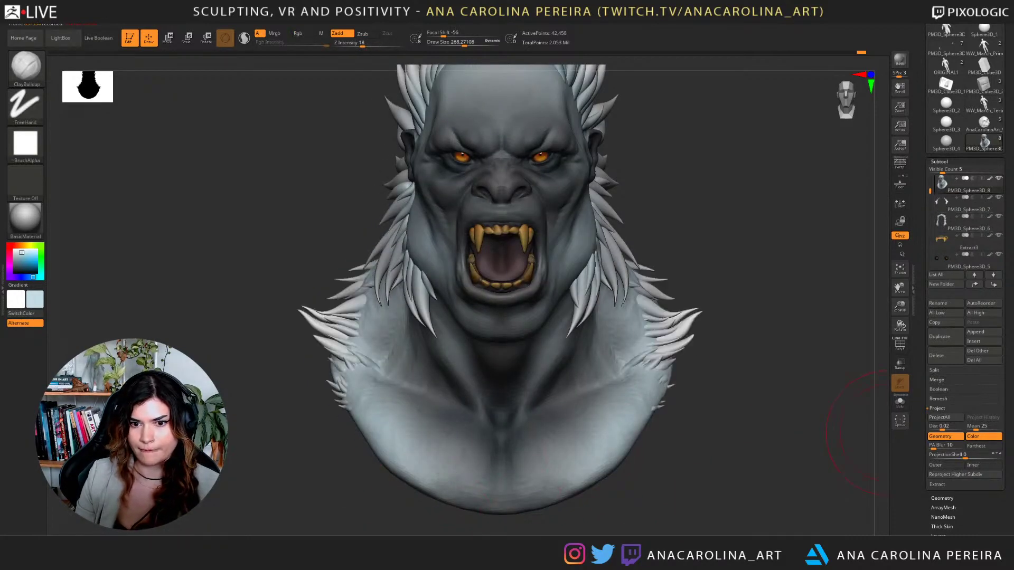
{"action": "left_click", "coordinate": [665, 325], "text": "alt"}
{"action": "left_click_drag", "start_coordinate": [766, 295], "coordinate": [759, 265], "text": "alt"}
{"action": "key", "text": "b"}
{"action": "key", "text": "m"}
{"action": "key", "text": "v"}
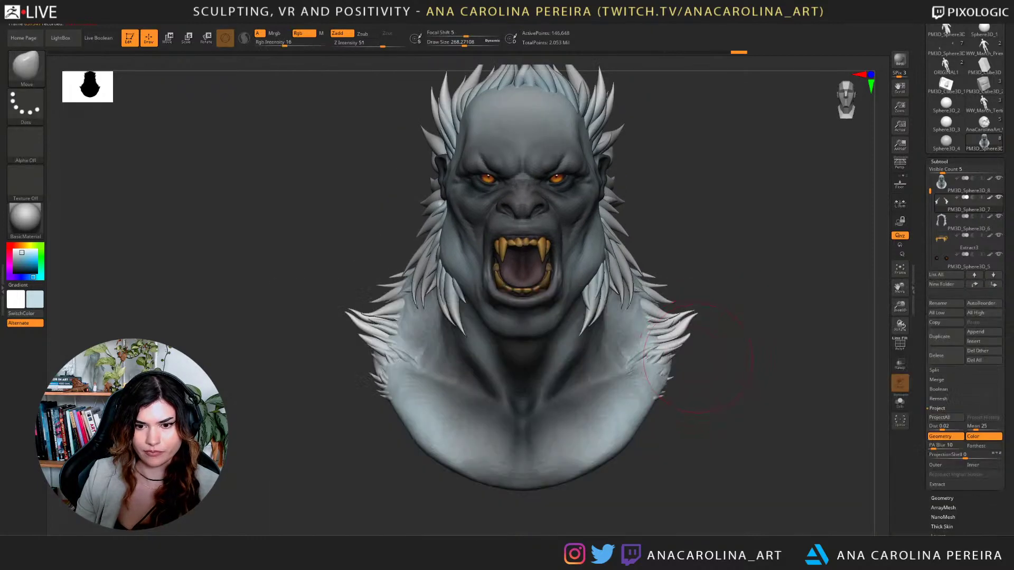
{"action": "left_click_drag", "start_coordinate": [699, 359], "coordinate": [749, 369]}
{"action": "left_click_drag", "start_coordinate": [681, 374], "coordinate": [667, 365]}
{"action": "mouse_move", "coordinate": [739, 385]}
{"action": "left_mouse_down"}
{"action": "mouse_move", "coordinate": [639, 391]}
{"action": "mouse_move", "coordinate": [699, 422]}
{"action": "left_mouse_up"}
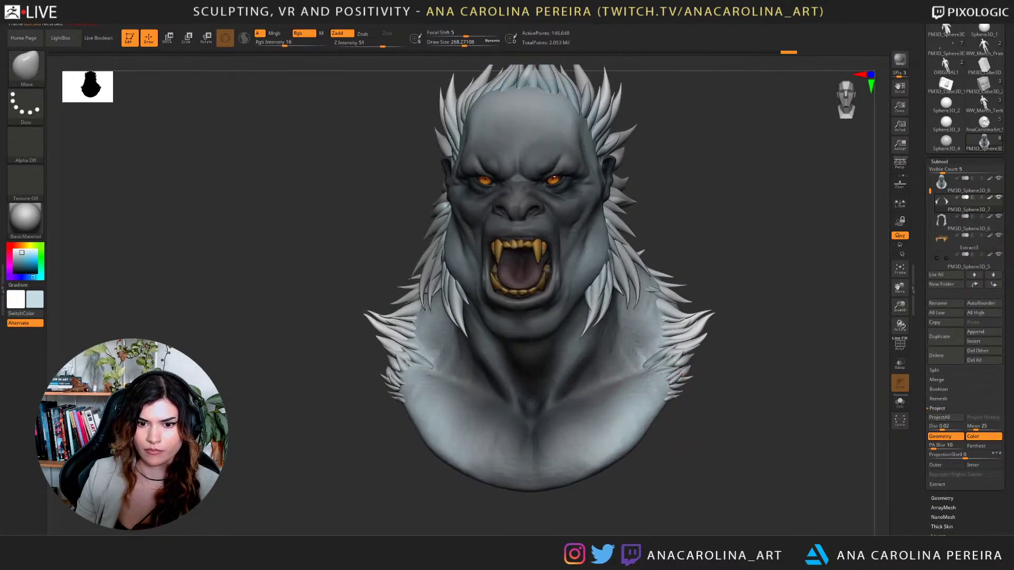
Undo and redo the latest shoulder fur adjustments to compare the fur placement before and after.
{"action": "key", "text": "ctrl+shift+z"}
{"action": "key", "text": "ctrl+shift+z"}
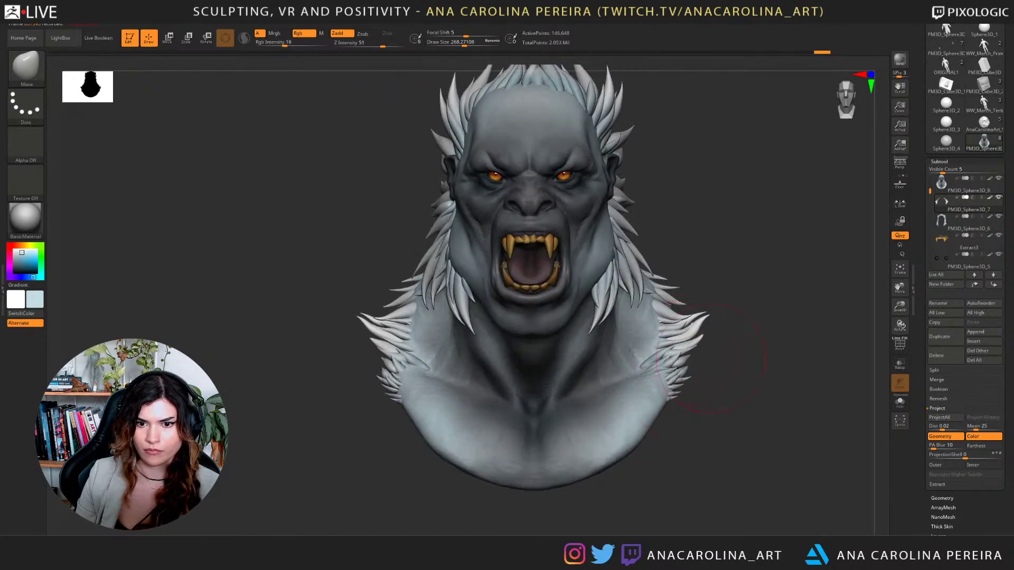
{"action": "key", "text": "ctrl+z"}
{"action": "key", "text": "ctrl+z"}
{"action": "key", "text": "ctrl+z"}
{"action": "key", "text": "ctrl+z"}
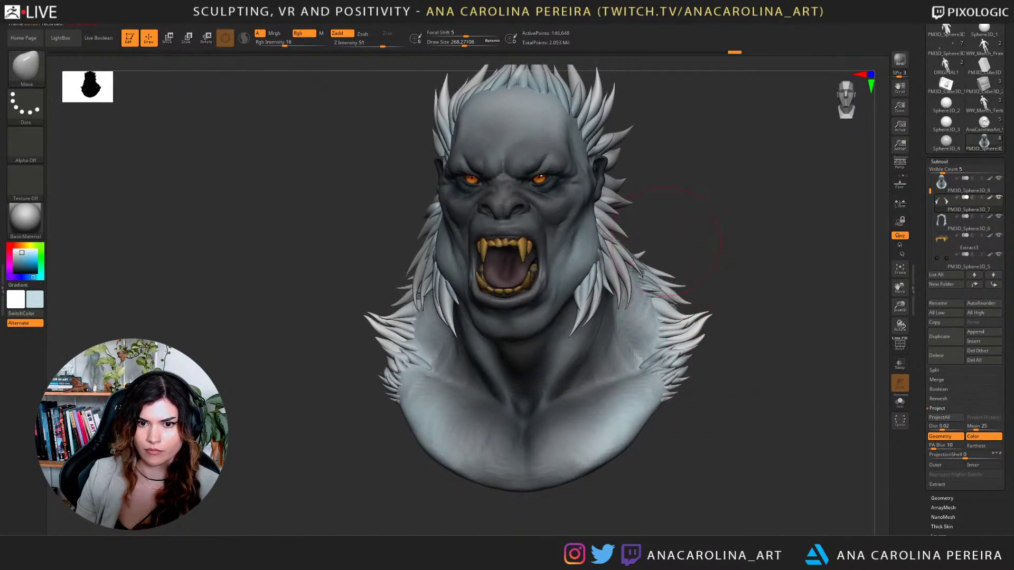
{"action": "key", "text": "ctrl+shift+z"}
{"action": "key", "text": "ctrl+shift+z"}
{"action": "key", "text": "ctrl+shift+z"}
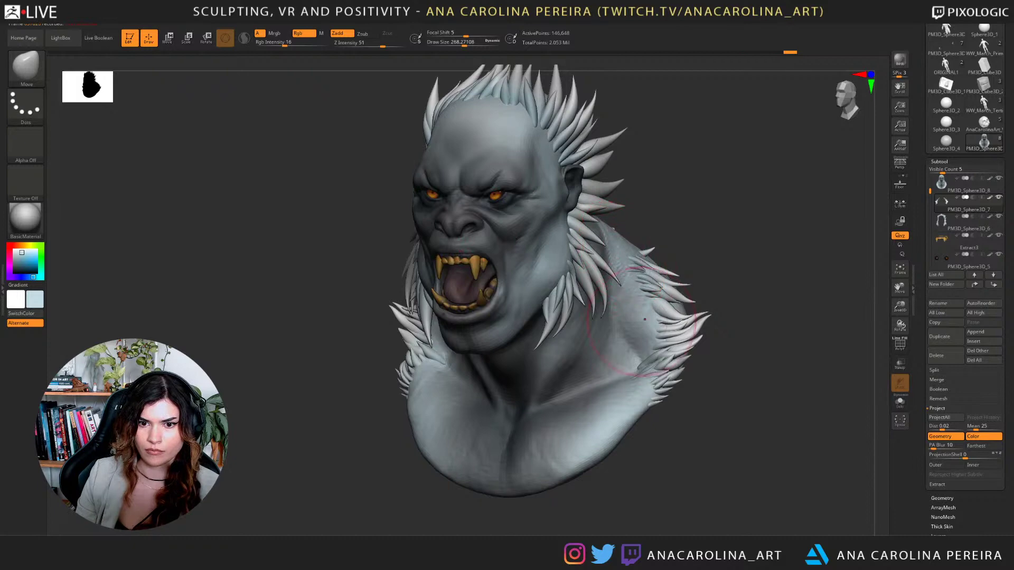
{"action": "key", "text": "ctrl+shift+z"}
{"action": "key", "text": "ctrl+shift+z"}
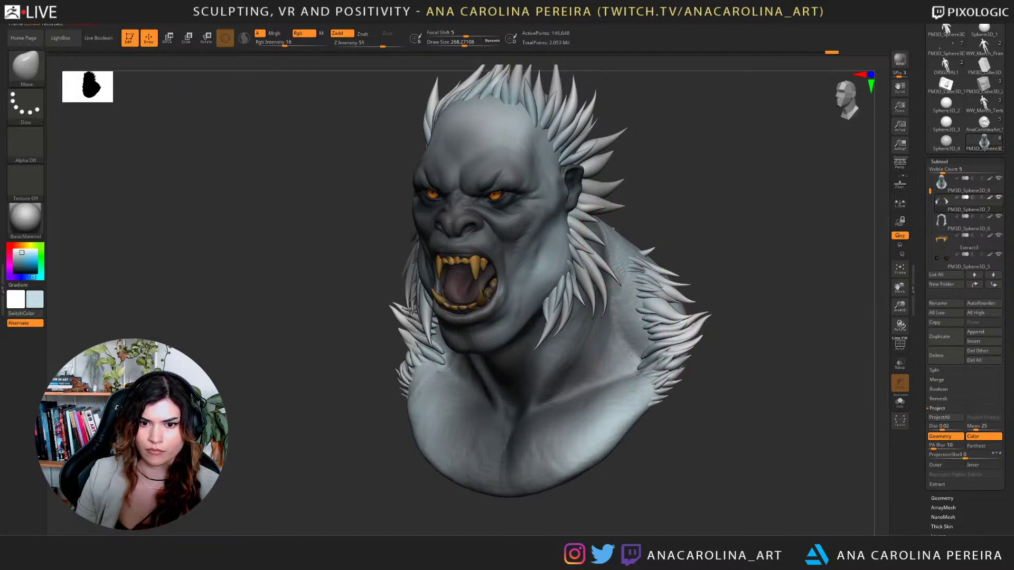
{"action": "key", "text": "ctrl+shift+z"}
{"action": "mouse_move", "coordinate": [697, 393]}
{"action": "left_mouse_down", "text": "shift"}
{"action": "mouse_move", "coordinate": [736, 385]}
{"action": "mouse_move", "coordinate": [739, 338]}
{"action": "left_mouse_up", "text": "shift"}
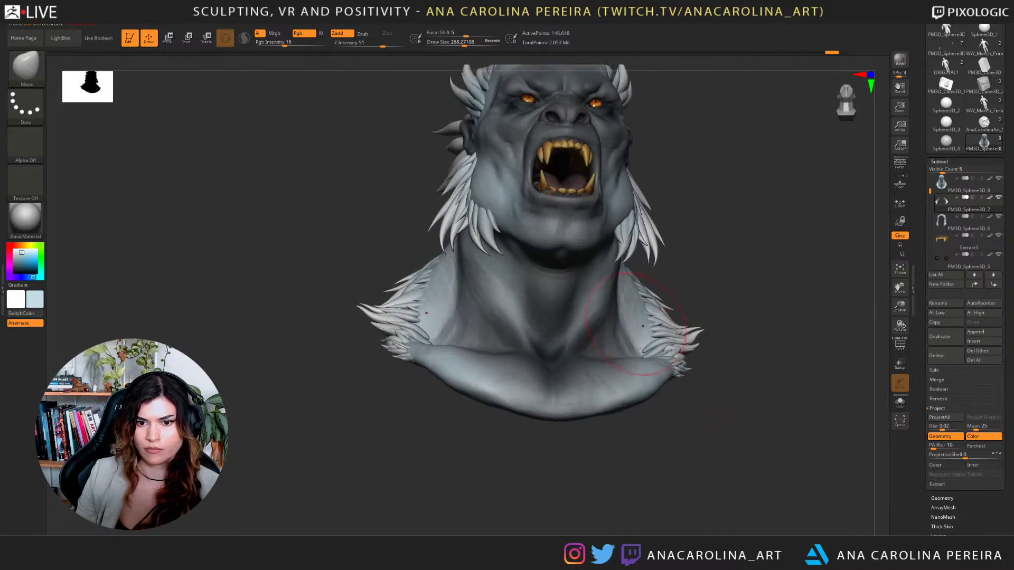
Redo the shoulder fur adjustments, checking the fur placement from below, the front and a three-quarter angle.
{"action": "key", "text": "ctrl+shift+z"}
{"action": "key", "text": "ctrl+shift+z"}
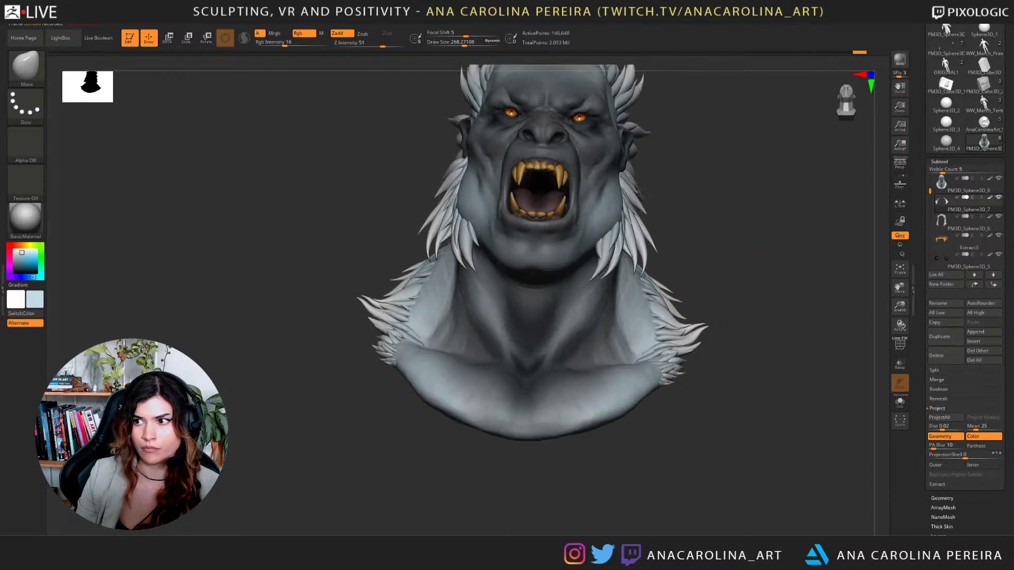
{"action": "key", "text": "ctrl+z"}
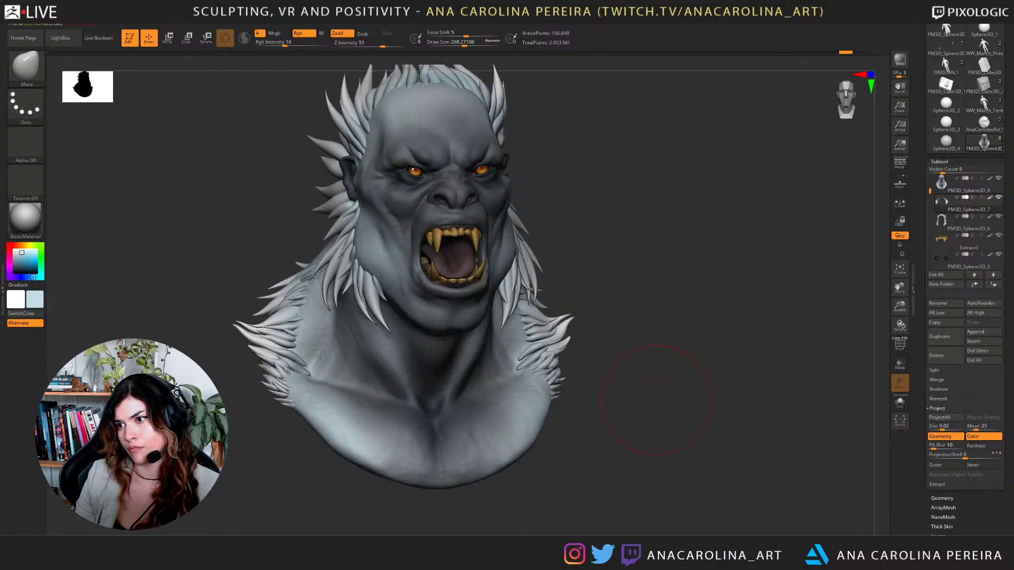
{"action": "left_click_drag", "start_coordinate": [657, 401], "coordinate": [641, 346], "text": "alt"}
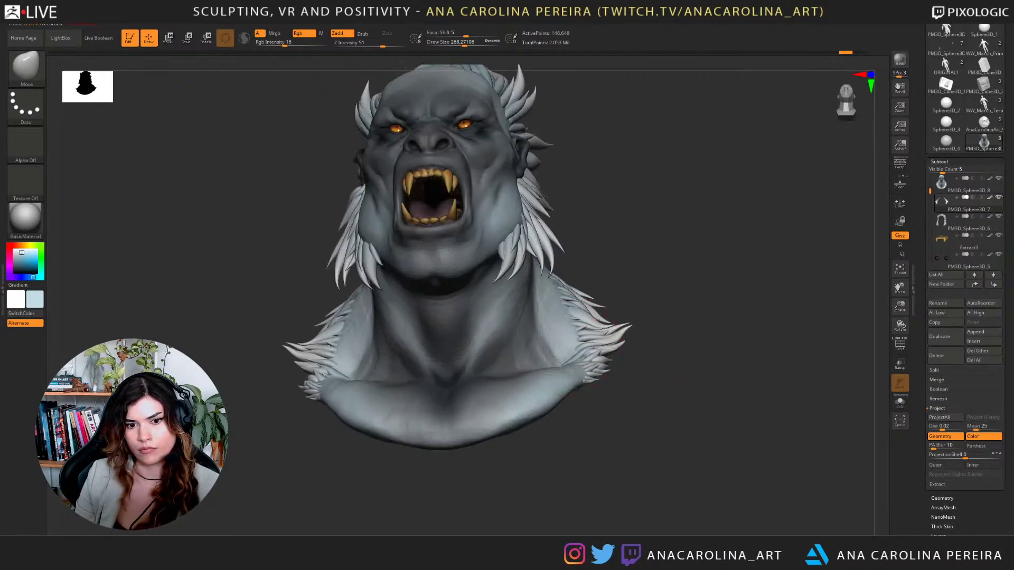
{"action": "key", "text": "ctrl+shift+z"}
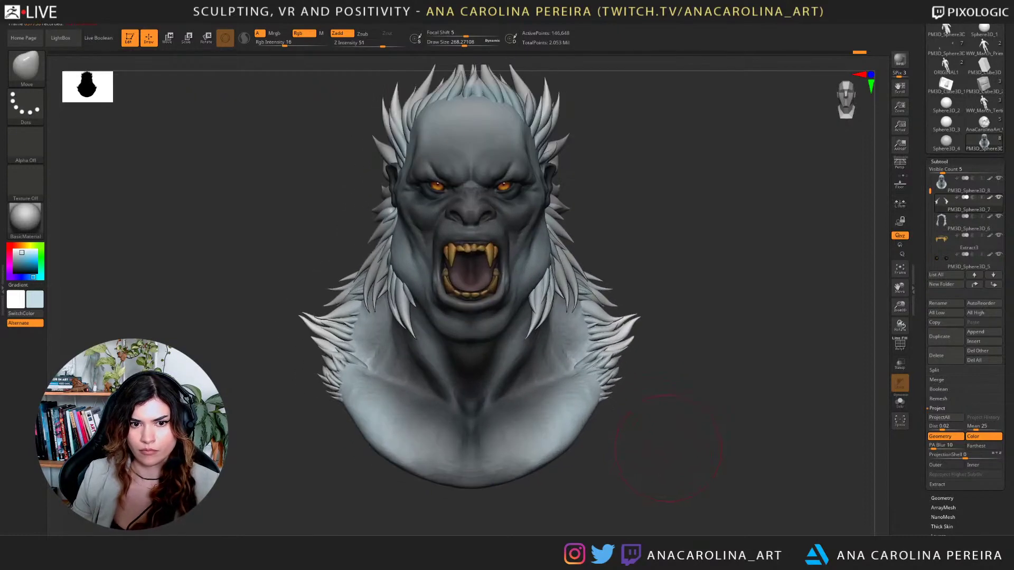
{"action": "left_click_drag", "start_coordinate": [667, 449], "coordinate": [698, 447]}
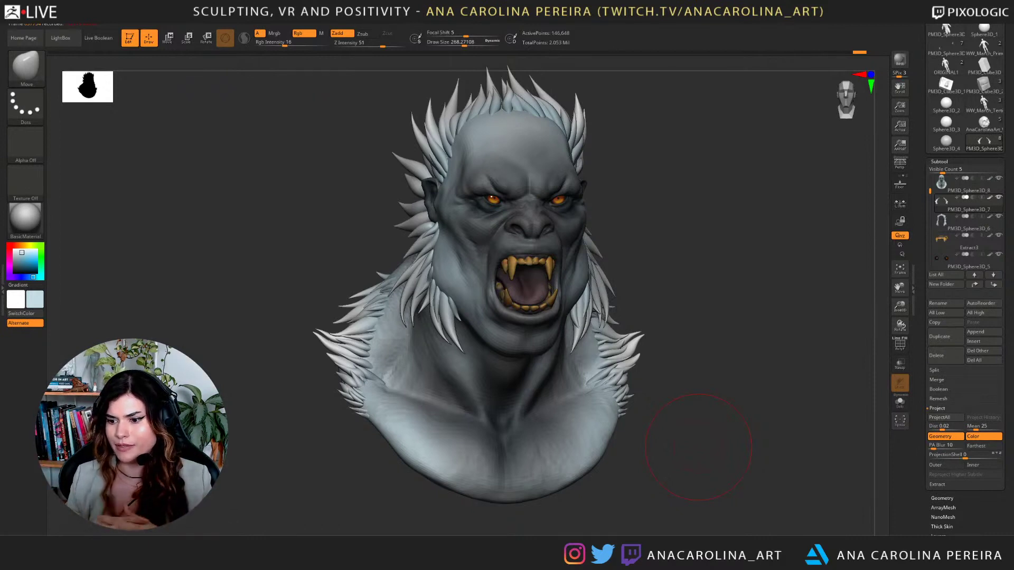
Select the head subtool and crease the folds around the mouth with DamStandard at a draw size of about 115.
{"action": "mouse_move", "coordinate": [697, 277]}
{"action": "left_mouse_down"}
{"action": "mouse_move", "coordinate": [673, 275]}
{"action": "mouse_move", "coordinate": [681, 263]}
{"action": "mouse_move", "coordinate": [647, 212]}
{"action": "mouse_move", "coordinate": [754, 248]}
{"action": "left_mouse_up"}
{"action": "left_click", "coordinate": [549, 296], "text": "alt"}
{"action": "key", "text": "b"}
{"action": "key", "text": "d"}
{"action": "key", "text": "s"}
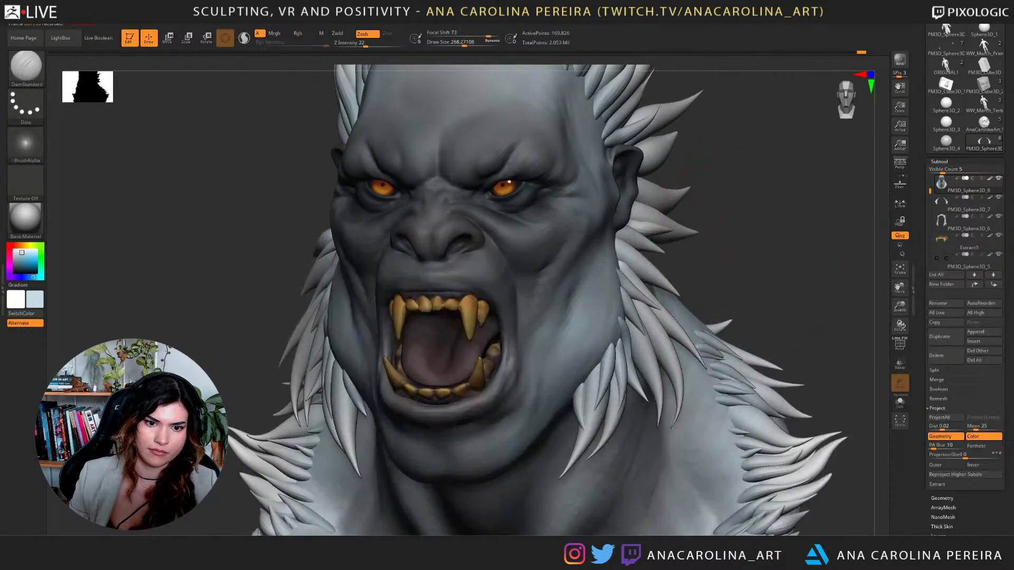
{"action": "key", "text": "space"}
{"action": "left_click", "coordinate": [454, 272]}
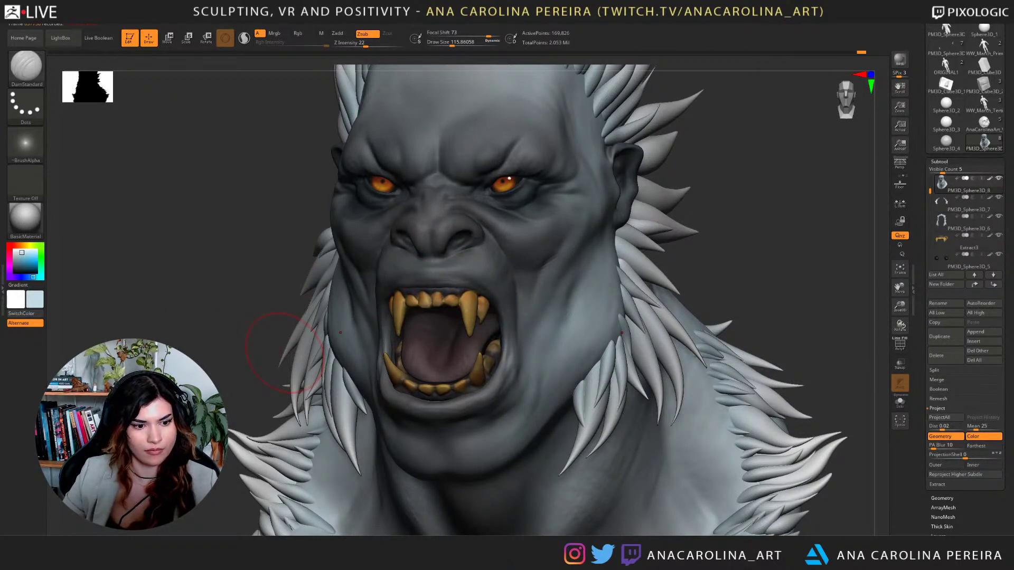
{"action": "left_click_drag", "start_coordinate": [283, 351], "coordinate": [407, 275]}
Switch to ClayBuildup over the upper lip and set its draw size to about 77.
{"action": "key", "text": "b"}
{"action": "key", "text": "c"}
{"action": "key", "text": "b"}
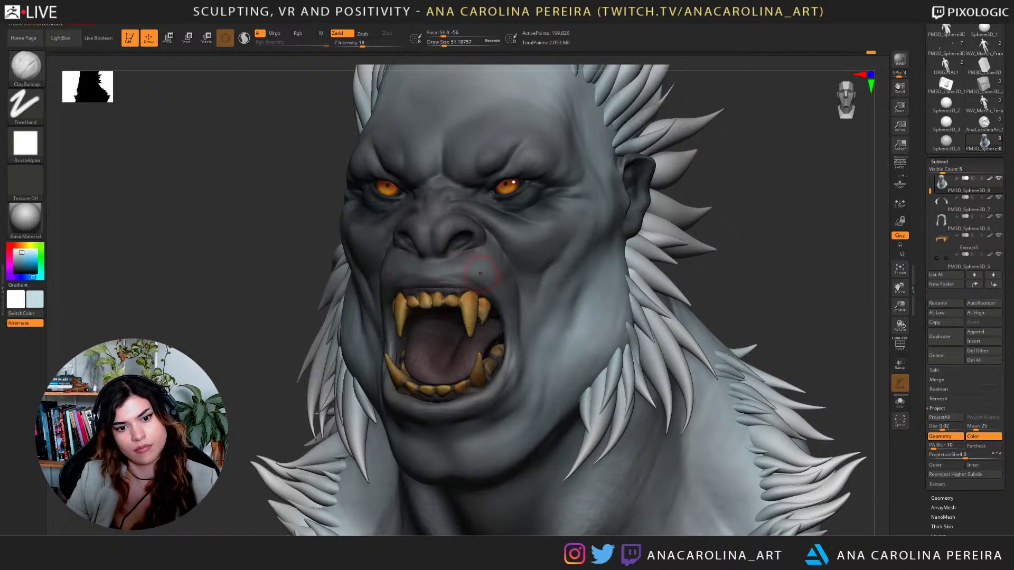
{"action": "key", "text": "space"}
{"action": "left_click_drag", "start_coordinate": [481, 269], "coordinate": [486, 269]}
{"action": "mouse_move", "coordinate": [734, 317]}
{"action": "left_mouse_down", "text": "alt"}
{"action": "mouse_move", "coordinate": [724, 233]}
{"action": "mouse_move", "coordinate": [768, 216]}
{"action": "mouse_move", "coordinate": [760, 238]}
{"action": "mouse_move", "coordinate": [813, 224]}
{"action": "mouse_move", "coordinate": [760, 213]}
{"action": "mouse_move", "coordinate": [713, 240]}
{"action": "mouse_move", "coordinate": [639, 233]}
{"action": "mouse_move", "coordinate": [640, 270]}
{"action": "left_mouse_up", "text": "alt"}
Switch to DamStandard at a draw size of 112 and examine the forehead and face from several angles.
{"action": "key", "text": "b"}
{"action": "key", "text": "d"}
{"action": "key", "text": "s"}
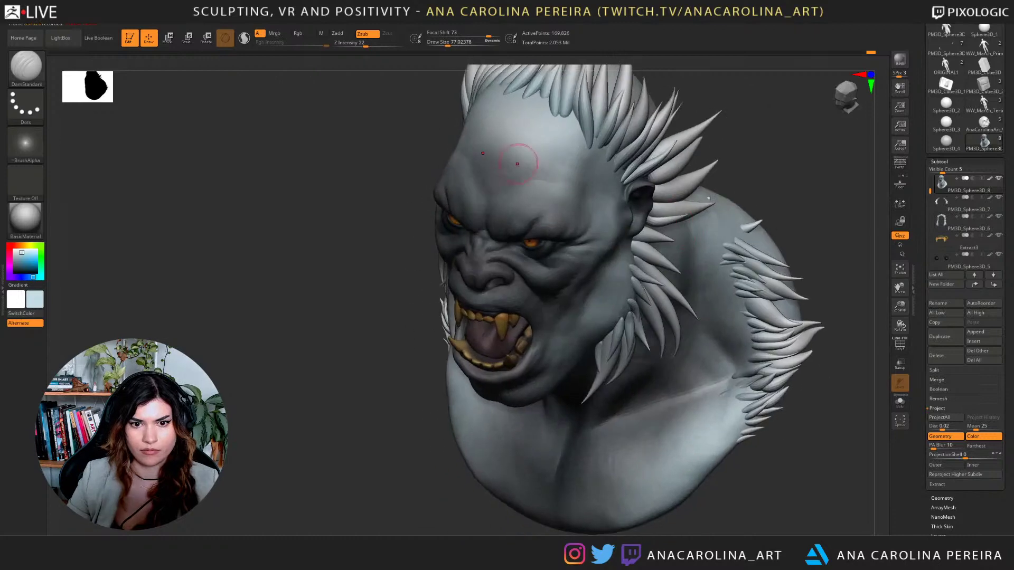
{"action": "key", "text": "space"}
{"action": "left_click_drag", "start_coordinate": [525, 166], "coordinate": [536, 166]}
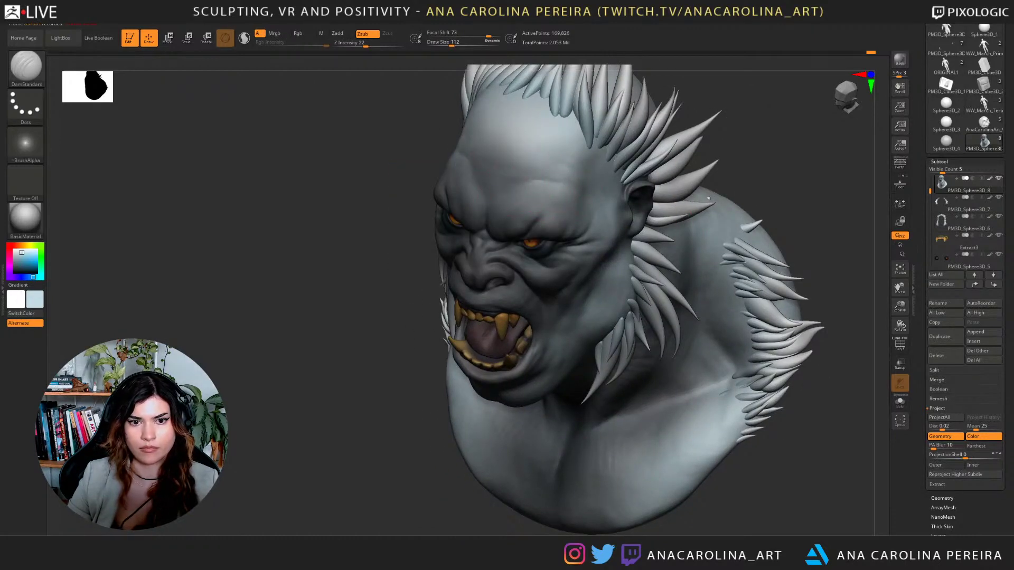
{"action": "mouse_move", "coordinate": [705, 174]}
{"action": "left_mouse_down"}
{"action": "mouse_move", "coordinate": [760, 153]}
{"action": "mouse_move", "coordinate": [777, 158]}
{"action": "mouse_move", "coordinate": [717, 180]}
{"action": "left_mouse_up"}
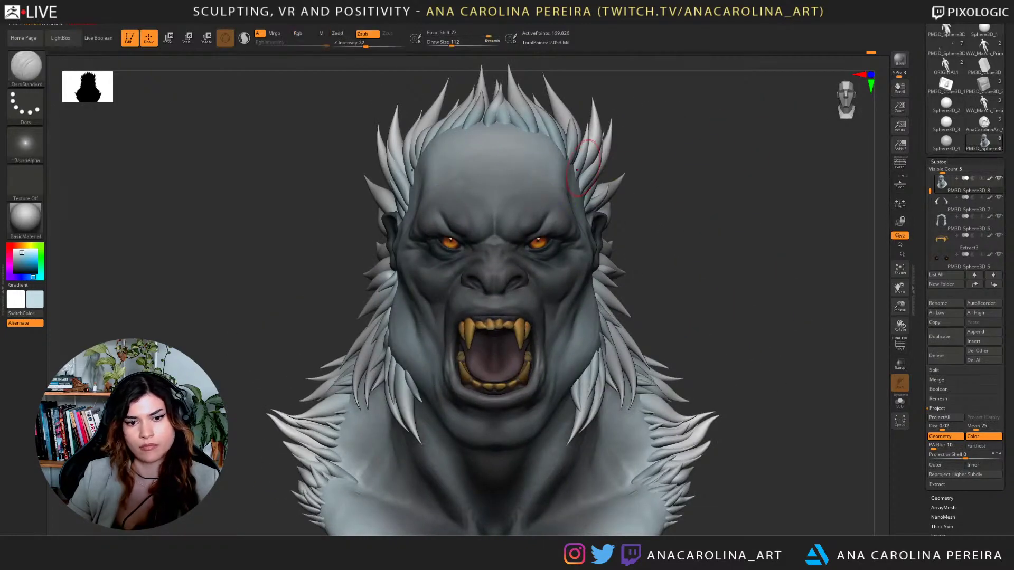
{"action": "mouse_move", "coordinate": [623, 222]}
{"action": "left_mouse_down"}
{"action": "mouse_move", "coordinate": [681, 235]}
{"action": "mouse_move", "coordinate": [615, 214]}
{"action": "mouse_move", "coordinate": [572, 219]}
{"action": "mouse_move", "coordinate": [575, 280]}
{"action": "left_mouse_up"}
{"action": "key", "text": "f"}
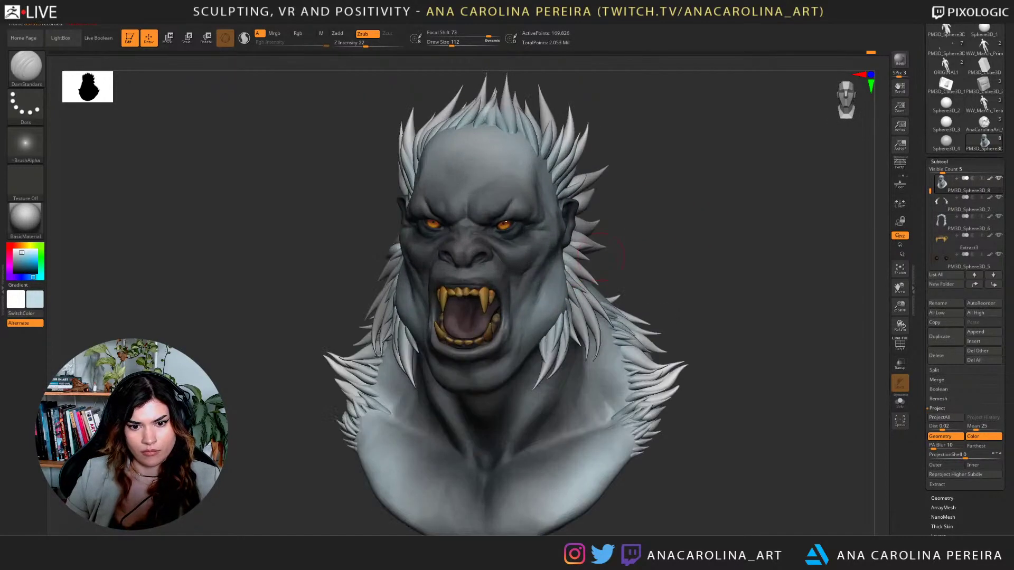
Sample skin tones and shade the base of the neck beside the shoulder fur with the Paint brush at a draw size of about 234.
{"action": "key", "text": "b"}
{"action": "key", "text": "p"}
{"action": "key", "text": "a"}
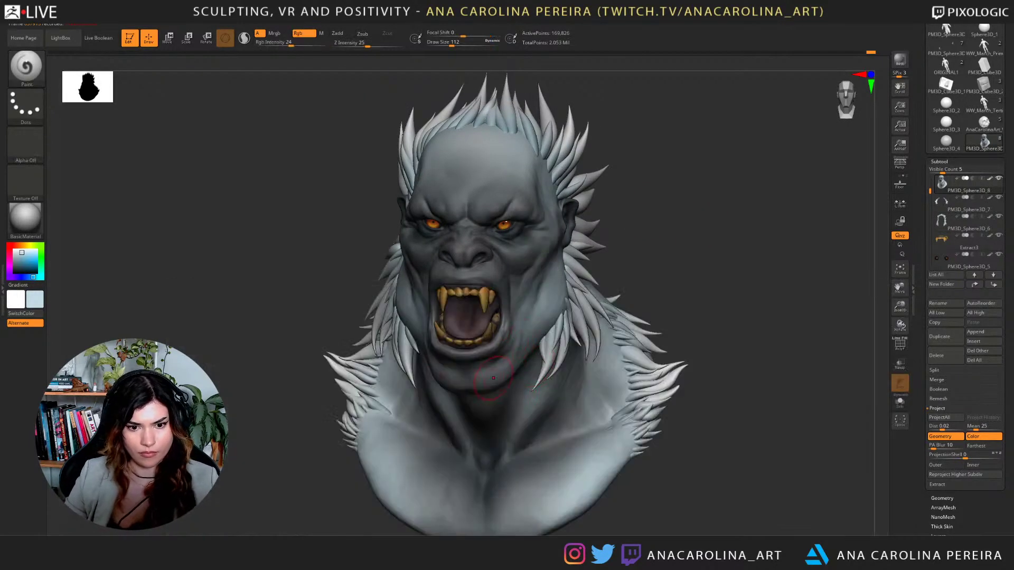
{"action": "key", "text": "c"}
{"action": "key", "text": "space"}
{"action": "left_click_drag", "start_coordinate": [534, 412], "coordinate": [557, 411]}
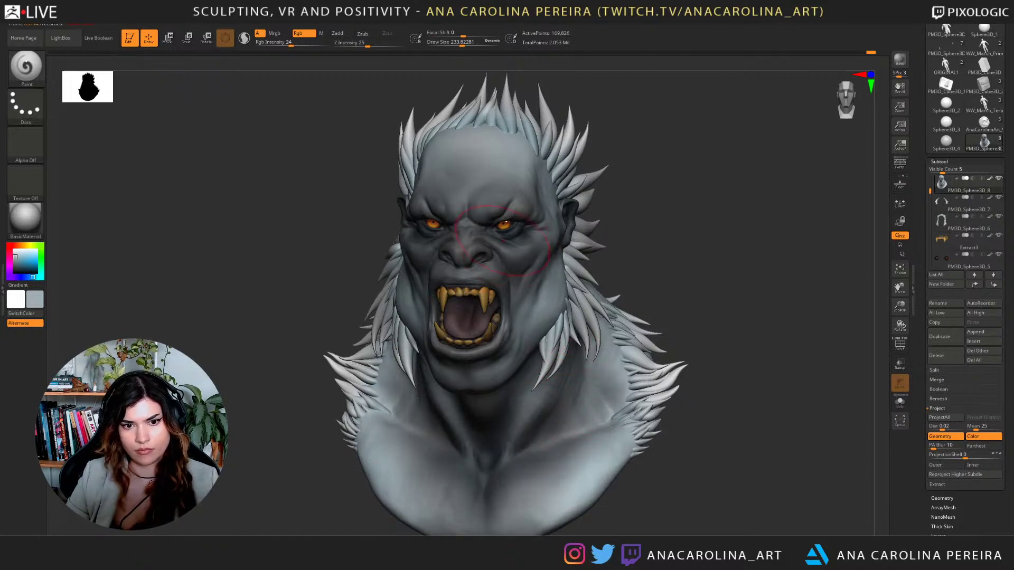
{"action": "key", "text": "c"}
{"action": "mouse_move", "coordinate": [592, 388]}
{"action": "left_mouse_down"}
{"action": "mouse_move", "coordinate": [610, 402]}
{"action": "mouse_move", "coordinate": [628, 393]}
{"action": "mouse_move", "coordinate": [627, 382]}
{"action": "left_mouse_up"}
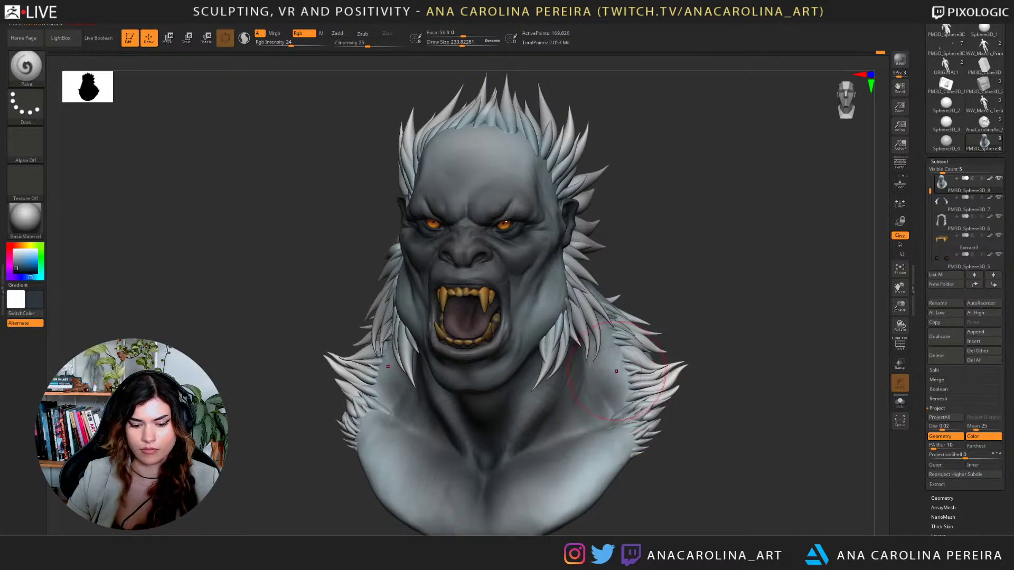
{"action": "key", "text": "c"}
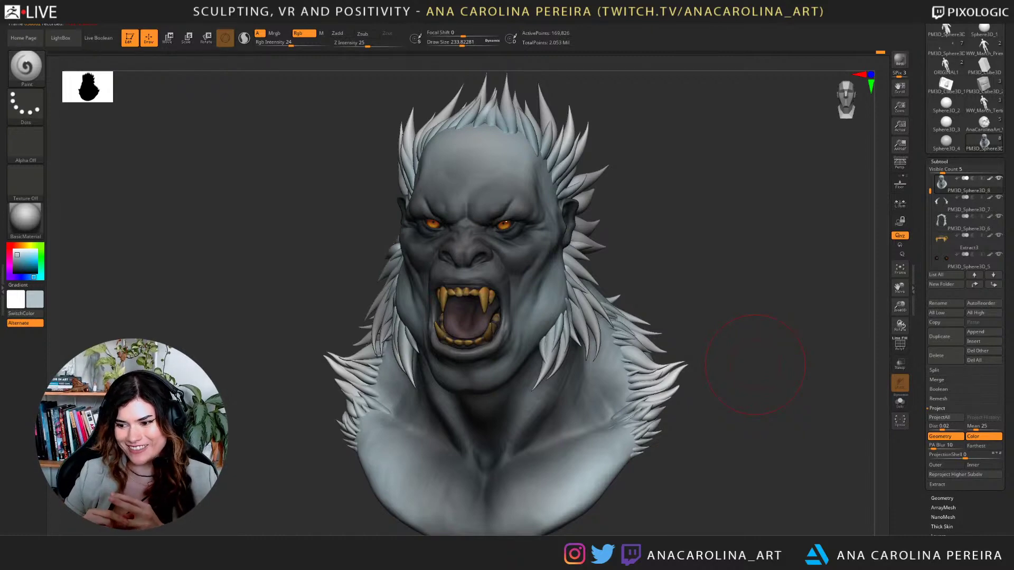
Select the inner mouth subtool and set the Paint brush to a draw size of about 145.
{"action": "left_click_drag", "start_coordinate": [718, 262], "coordinate": [728, 225], "text": "alt"}
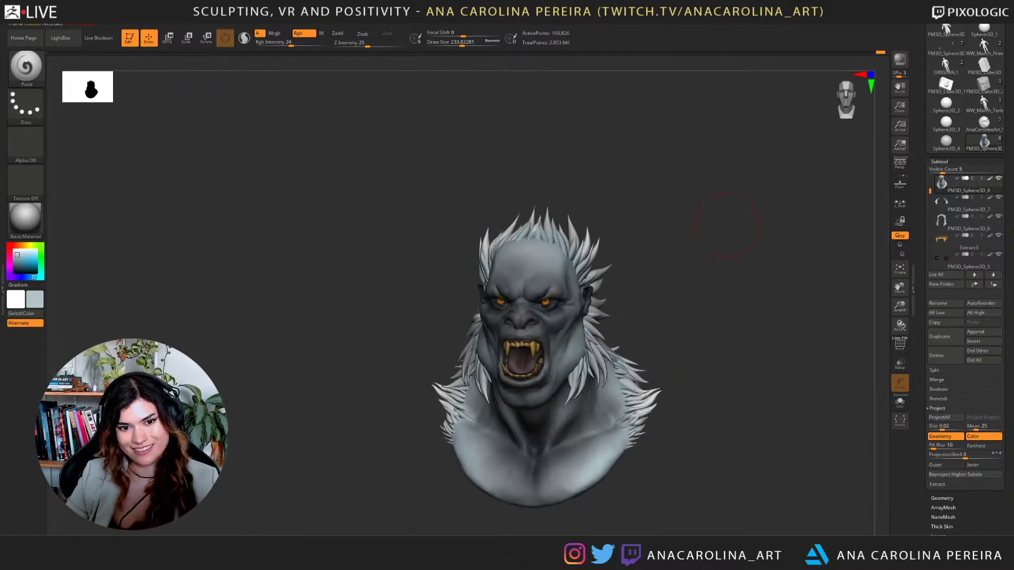
{"action": "mouse_move", "coordinate": [676, 285]}
{"action": "left_mouse_down", "text": "alt"}
{"action": "mouse_move", "coordinate": [613, 264]}
{"action": "mouse_move", "coordinate": [608, 250]}
{"action": "mouse_move", "coordinate": [621, 250]}
{"action": "left_mouse_up", "text": "alt"}
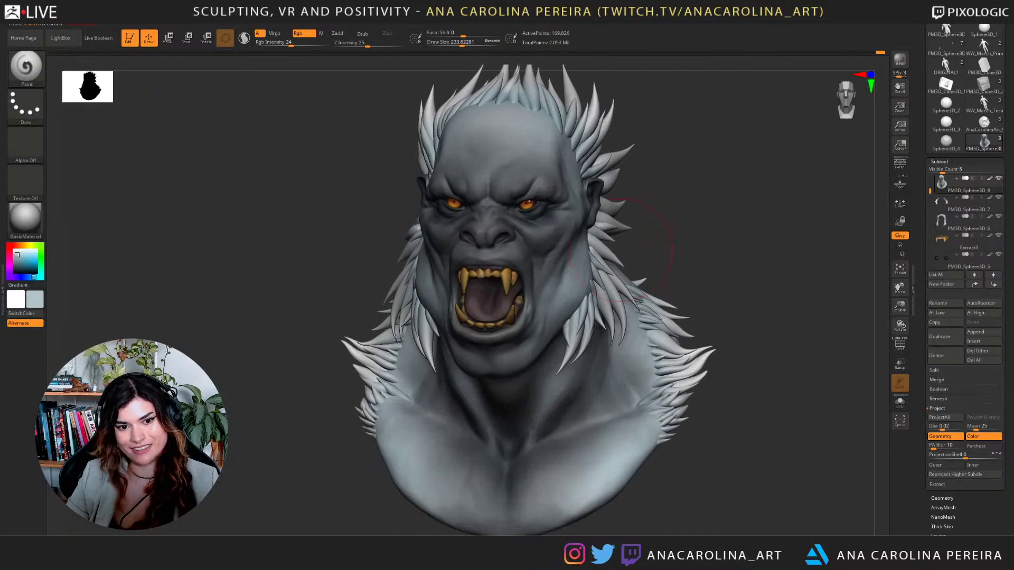
{"action": "left_click_drag", "start_coordinate": [705, 234], "coordinate": [667, 209]}
{"action": "left_click", "coordinate": [467, 258], "text": "alt"}
{"action": "key", "text": "space"}
{"action": "left_click_drag", "start_coordinate": [478, 260], "coordinate": [472, 260]}
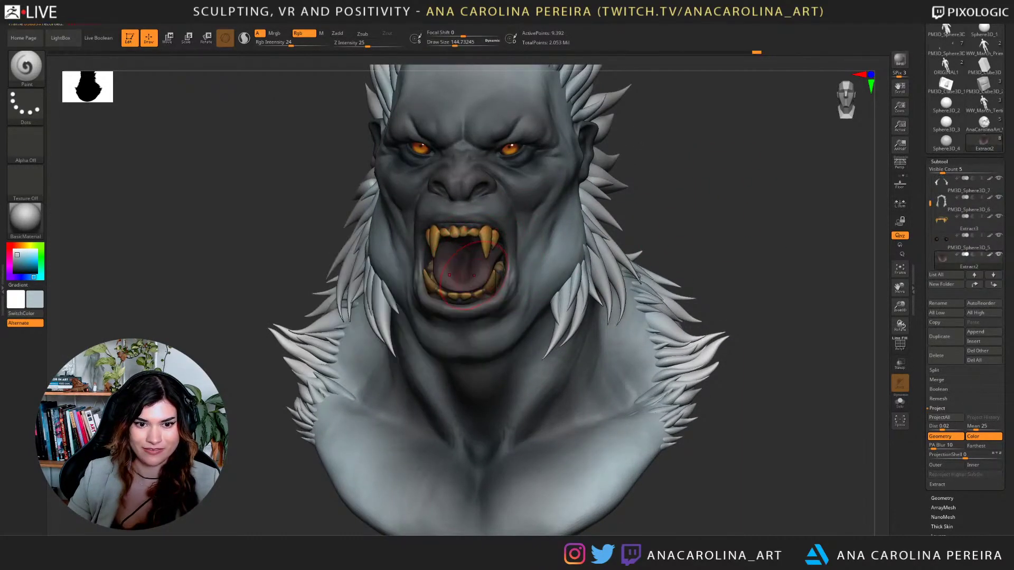
{"action": "left_click_drag", "start_coordinate": [692, 203], "coordinate": [723, 238], "text": "alt"}
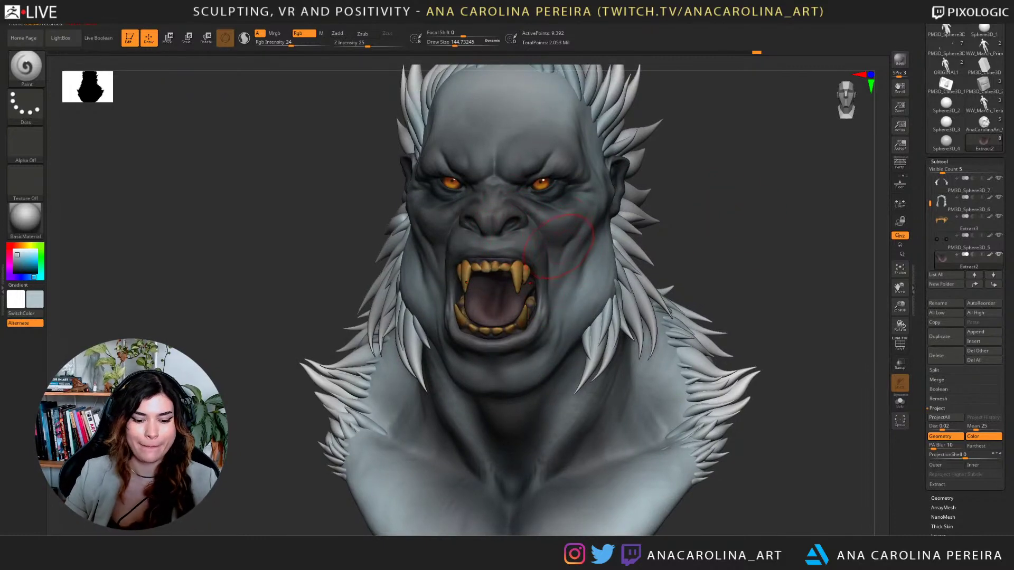
Switch to ClayBuildup, reselect the head subtool and set the draw size to about 29.
{"action": "key", "text": "b"}
{"action": "key", "text": "c"}
{"action": "key", "text": "b"}
{"action": "left_click_drag", "start_coordinate": [704, 227], "coordinate": [726, 279], "text": "alt"}
{"action": "key", "text": "space"}
{"action": "left_click_drag", "start_coordinate": [517, 173], "coordinate": [510, 172]}
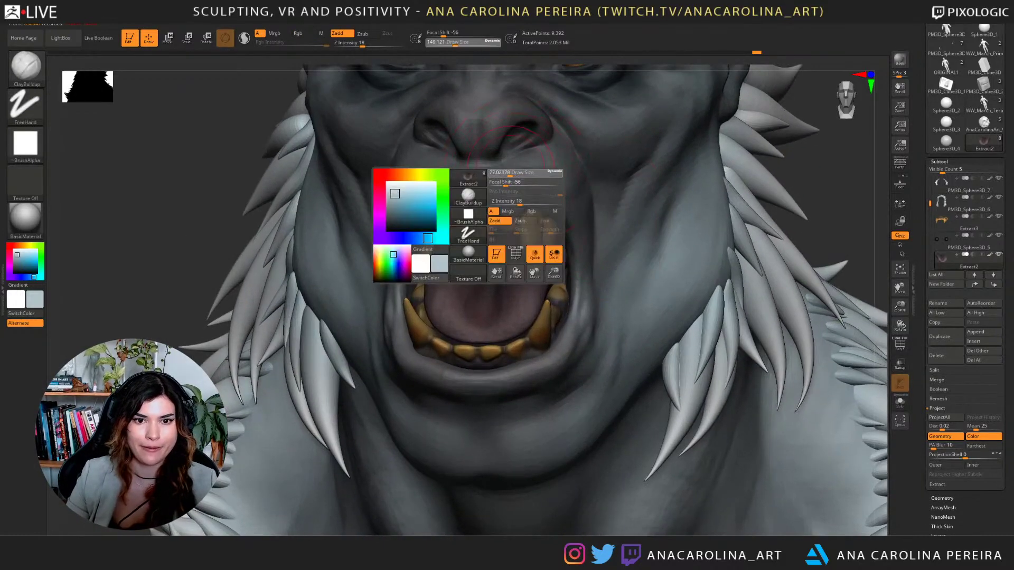
{"action": "key", "text": "space"}
{"action": "left_click", "coordinate": [536, 136], "text": "alt"}
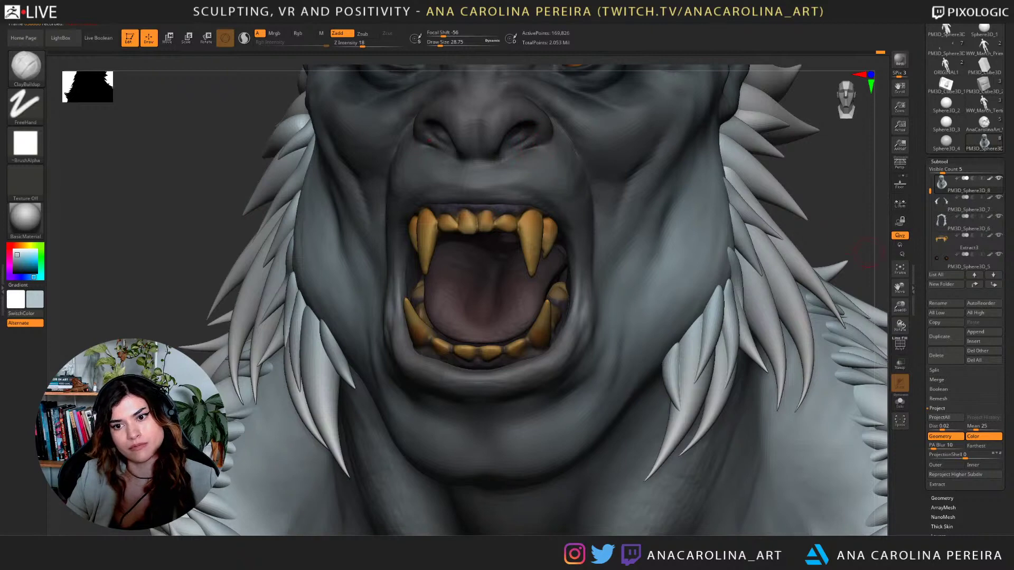
Build up and smooth the inner brow beside the frown crease with ClayBuildup at a draw size of about 51.
{"action": "left_click_drag", "start_coordinate": [837, 211], "coordinate": [816, 184], "text": "alt"}
{"action": "left_click_drag", "start_coordinate": [793, 132], "coordinate": [798, 246], "text": "alt"}
{"action": "mouse_move", "coordinate": [786, 206]}
{"action": "left_mouse_down", "text": "alt"}
{"action": "mouse_move", "coordinate": [792, 280]}
{"action": "mouse_move", "coordinate": [785, 264]}
{"action": "left_mouse_up", "text": "alt"}
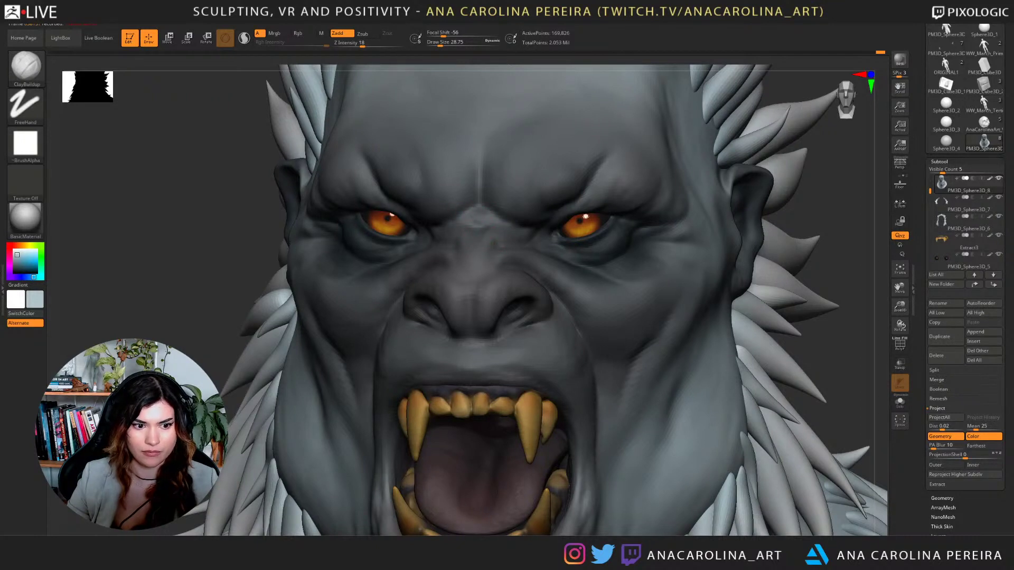
{"action": "key", "text": "bracketright"}
{"action": "key", "text": "bracketright"}
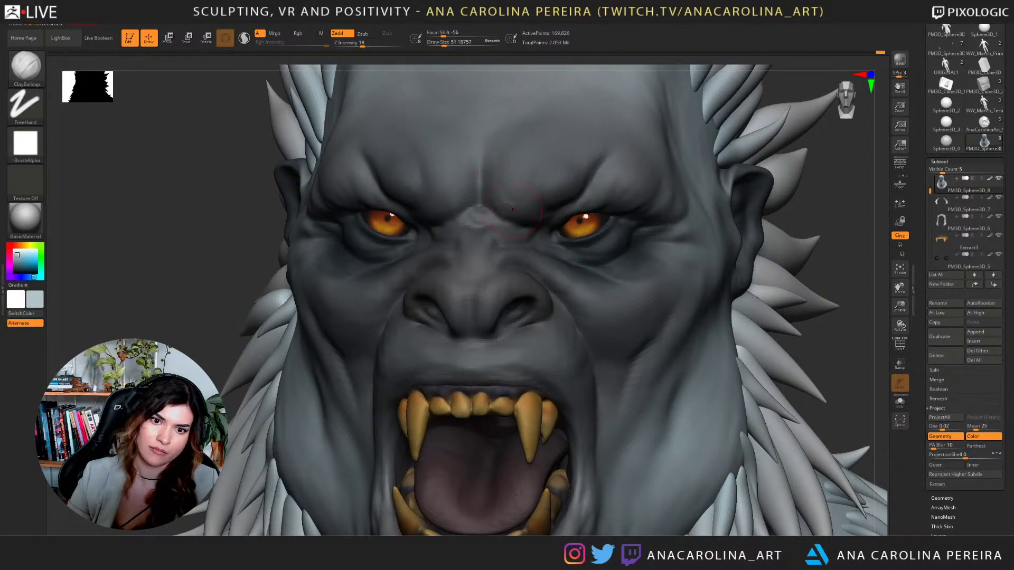
{"action": "left_click_drag", "start_coordinate": [526, 215], "coordinate": [505, 189]}
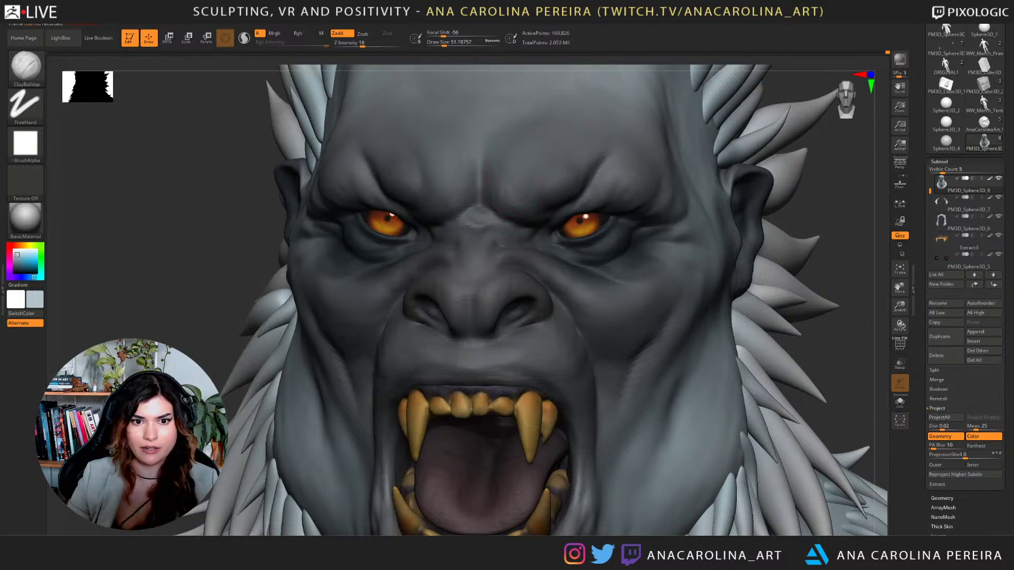
{"action": "key", "text": "ctrl+z"}
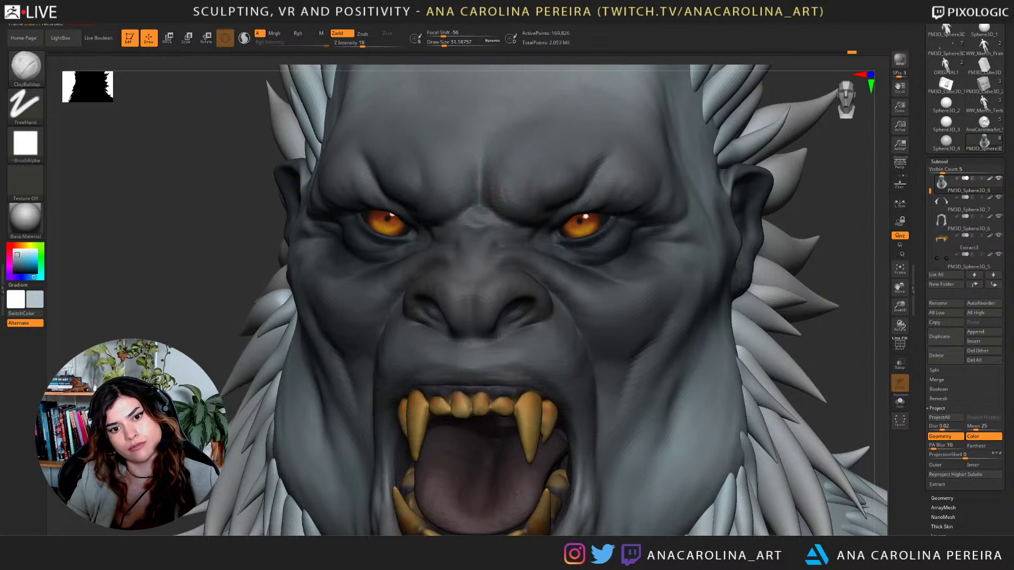
{"action": "left_click_drag", "start_coordinate": [489, 159], "coordinate": [490, 184]}
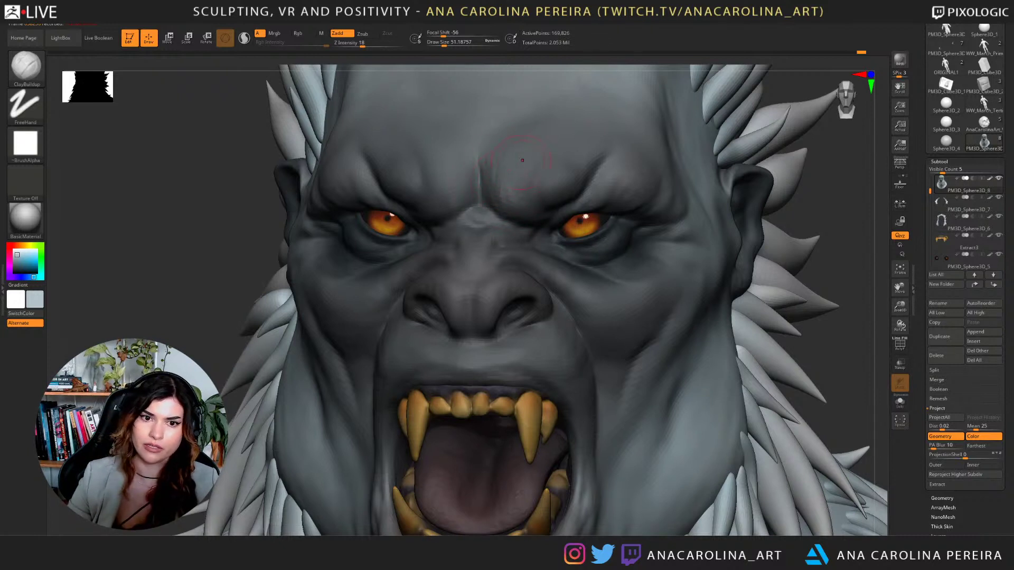
{"action": "left_click_drag", "start_coordinate": [495, 179], "coordinate": [515, 158], "text": "shift"}
Carve and soften wrinkles on the bridge of the nose with DamStandard at a draw size of about 62.
{"action": "key", "text": "space"}
{"action": "left_click_drag", "start_coordinate": [489, 223], "coordinate": [486, 223]}
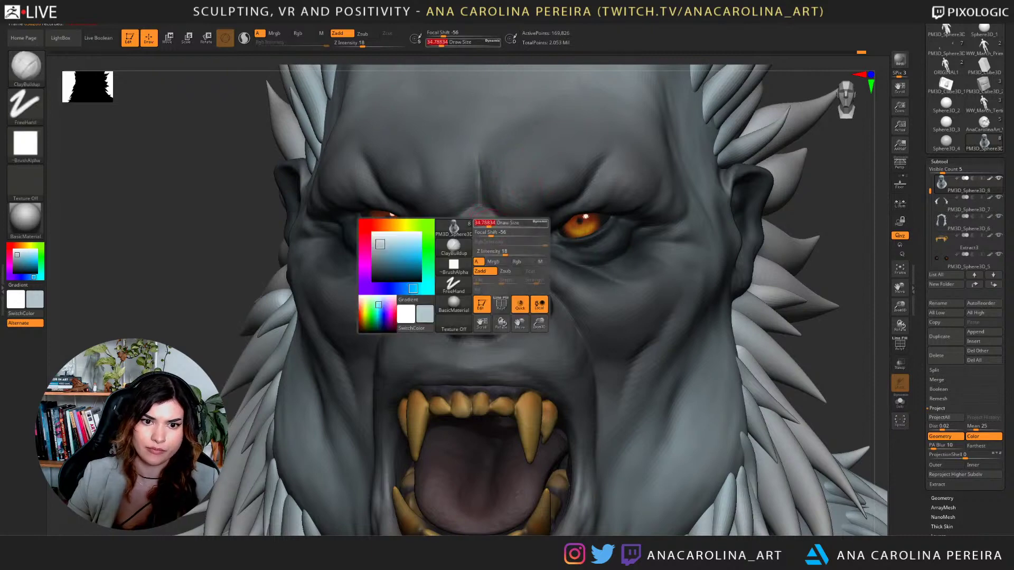
{"action": "key", "text": "b"}
{"action": "key", "text": "d"}
{"action": "key", "text": "s"}
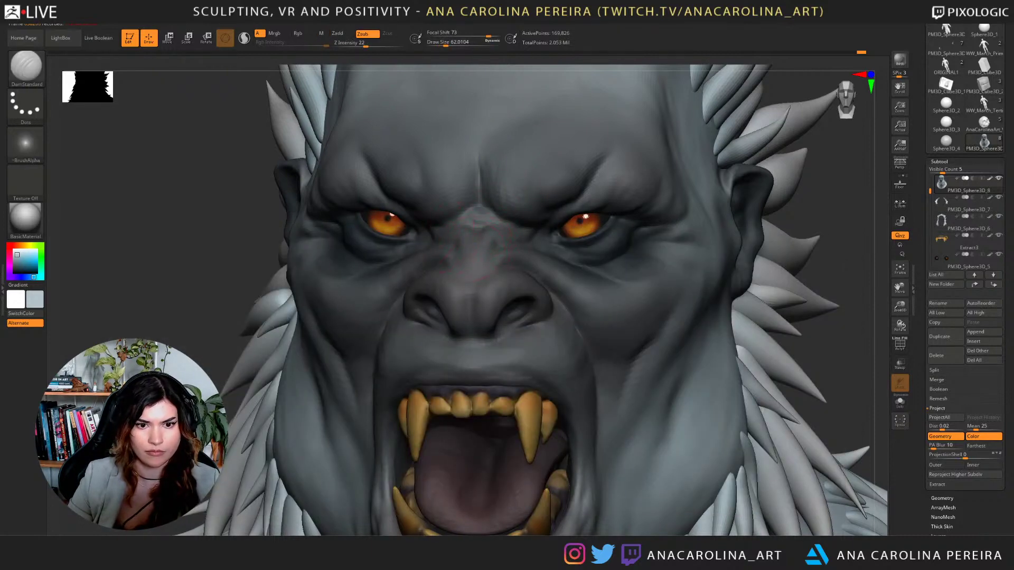
{"action": "left_click_drag", "start_coordinate": [484, 249], "coordinate": [496, 243]}
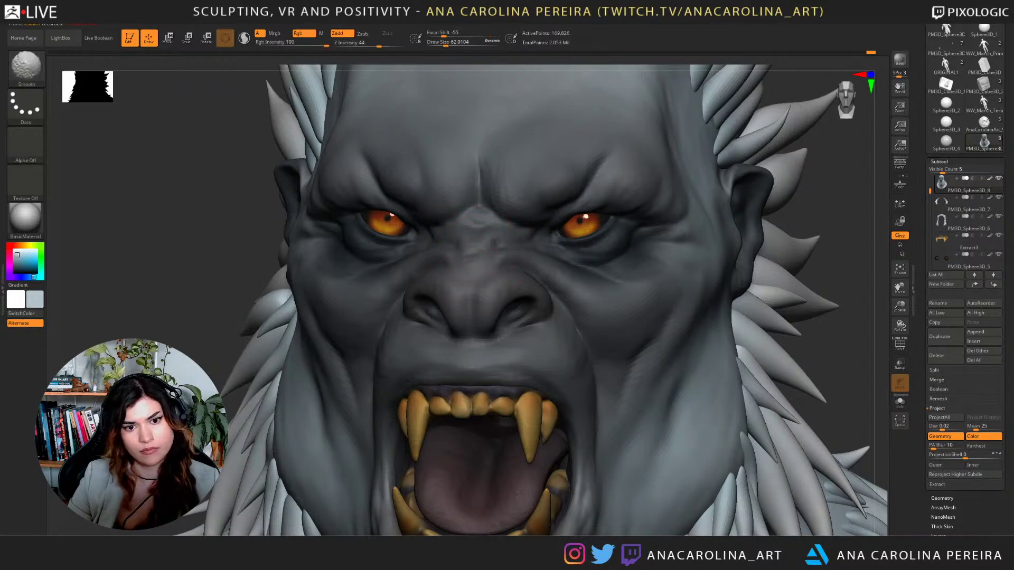
{"action": "left_click_drag", "start_coordinate": [855, 248], "coordinate": [848, 236]}
{"action": "key", "text": "f"}
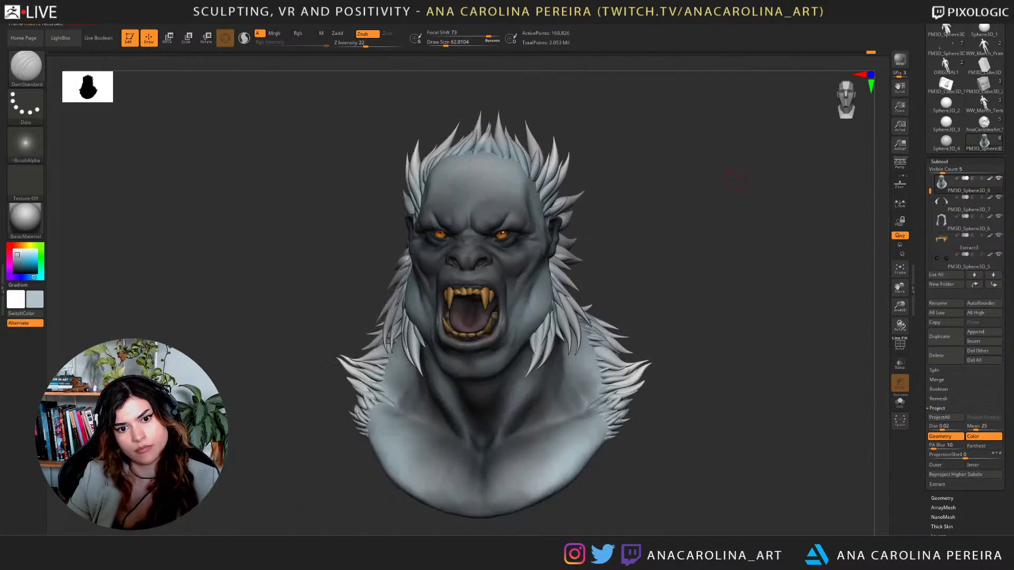
Set ClayBuildup to a draw size of about 35 and raise the head by one subdivision level for detailing the nose bridge.
{"action": "left_click_drag", "start_coordinate": [731, 174], "coordinate": [752, 259]}
{"action": "key", "text": "b"}
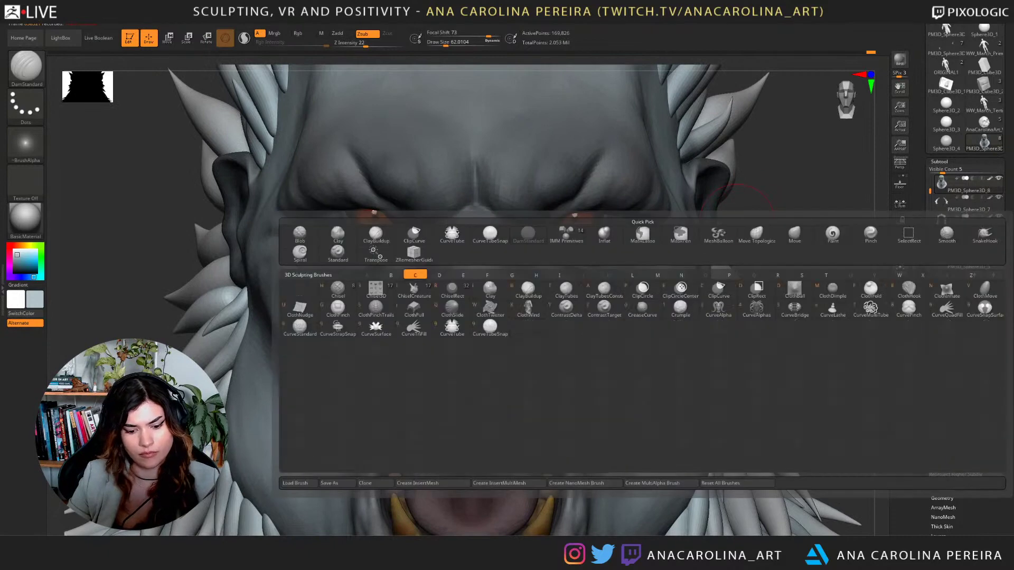
{"action": "key", "text": "c"}
{"action": "key", "text": "b"}
{"action": "key", "text": "space"}
{"action": "left_click", "coordinate": [535, 238]}
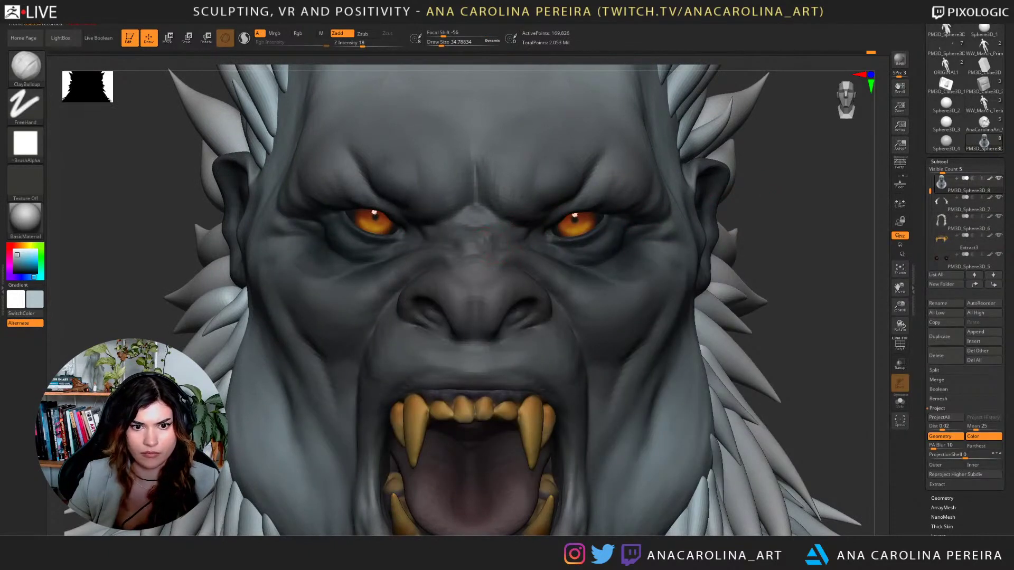
{"action": "key", "text": "f"}
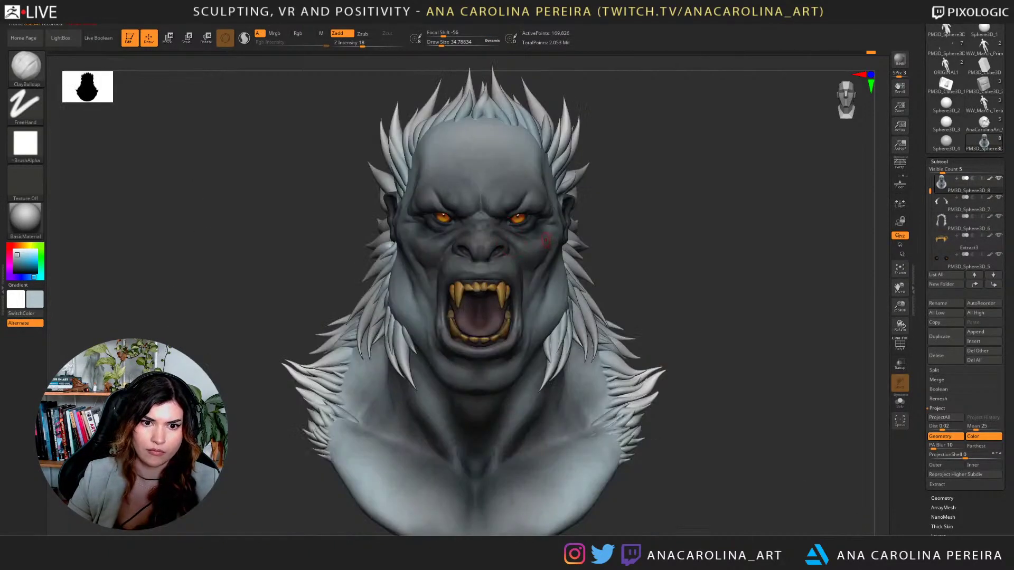
{"action": "key", "text": "d"}
{"action": "scroll", "coordinate": [503, 258], "scroll_direction": "up", "scroll_amount": 5}
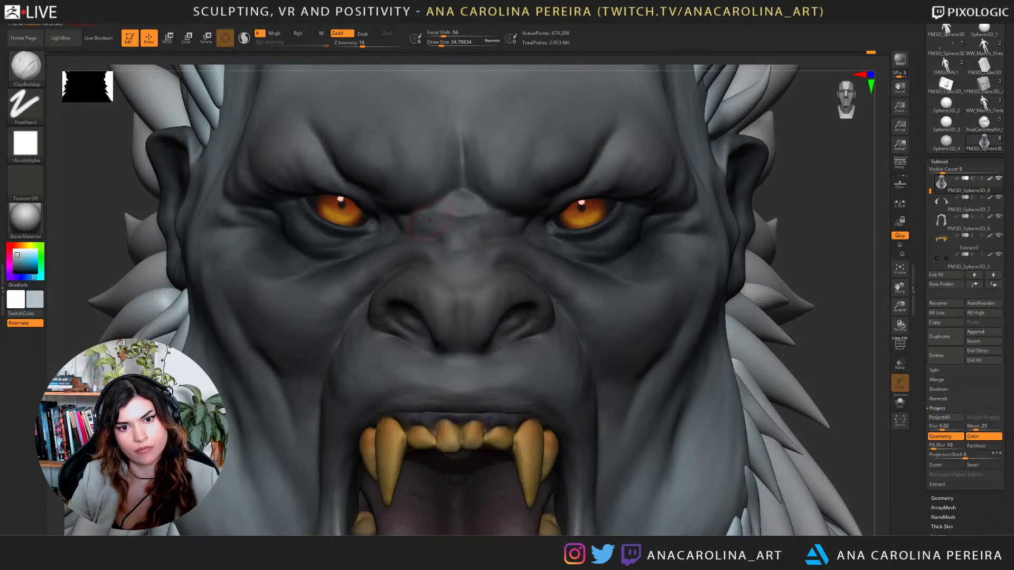
Carve creases around the bridge of the nose and the frown line with the DamStandard brush.
{"action": "key", "text": "v"}
{"action": "key", "text": "b"}
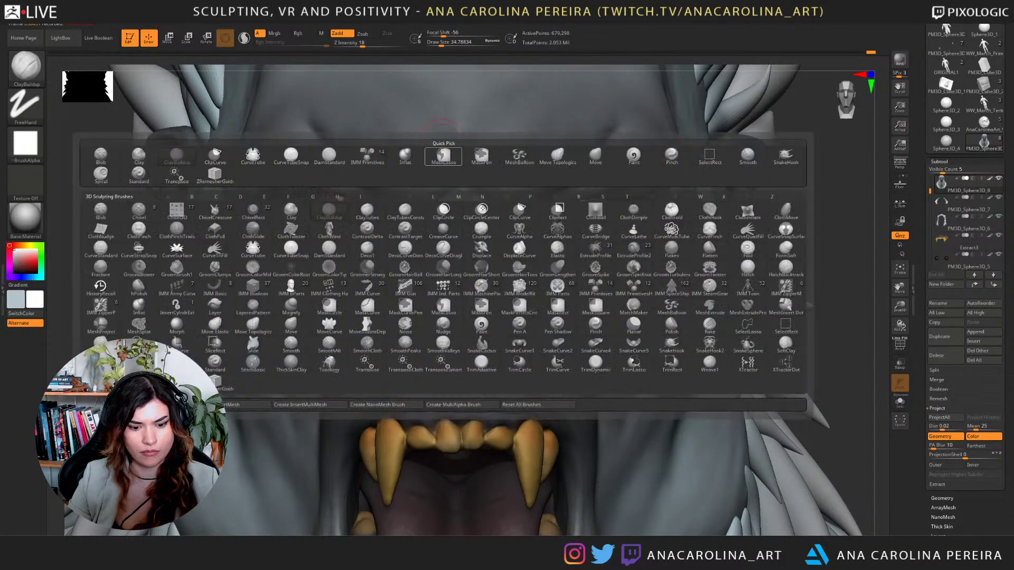
{"action": "key", "text": "d"}
{"action": "key", "text": "s"}
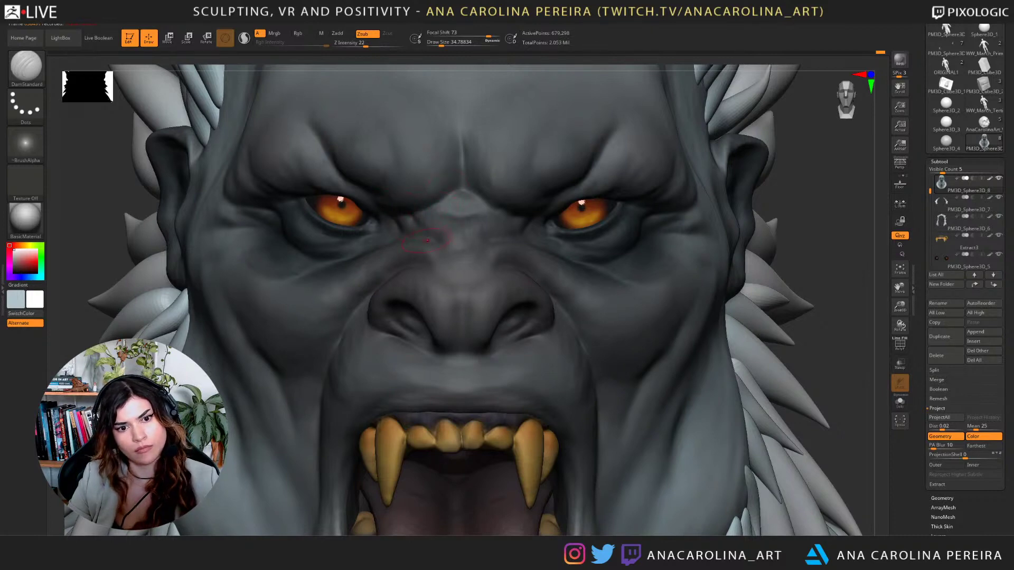
{"action": "mouse_move", "coordinate": [816, 212]}
{"action": "left_mouse_down", "text": "alt"}
{"action": "mouse_move", "coordinate": [758, 162]}
{"action": "mouse_move", "coordinate": [785, 216]}
{"action": "mouse_move", "coordinate": [787, 251]}
{"action": "left_mouse_up", "text": "alt"}
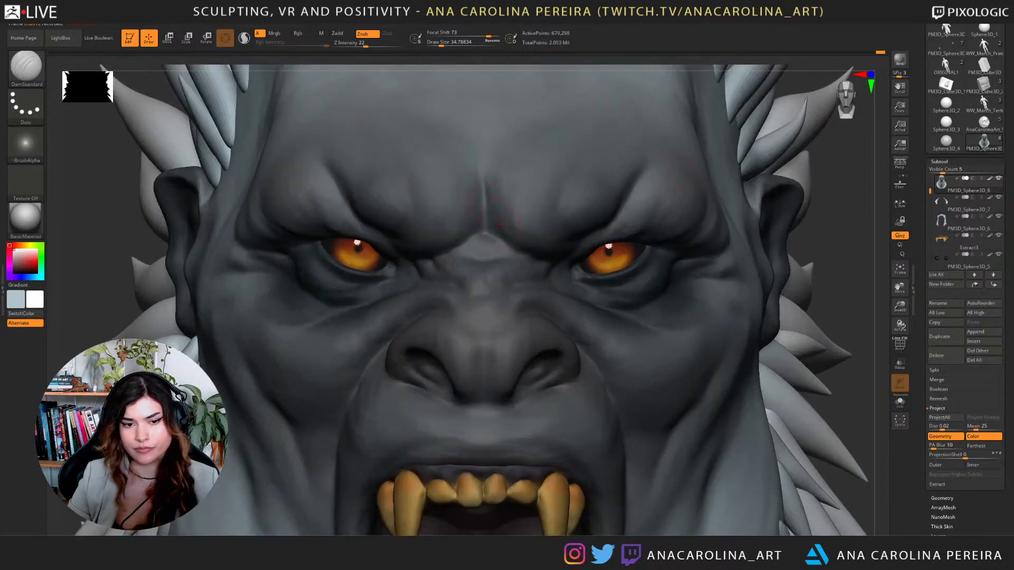
{"action": "key", "text": "]"}
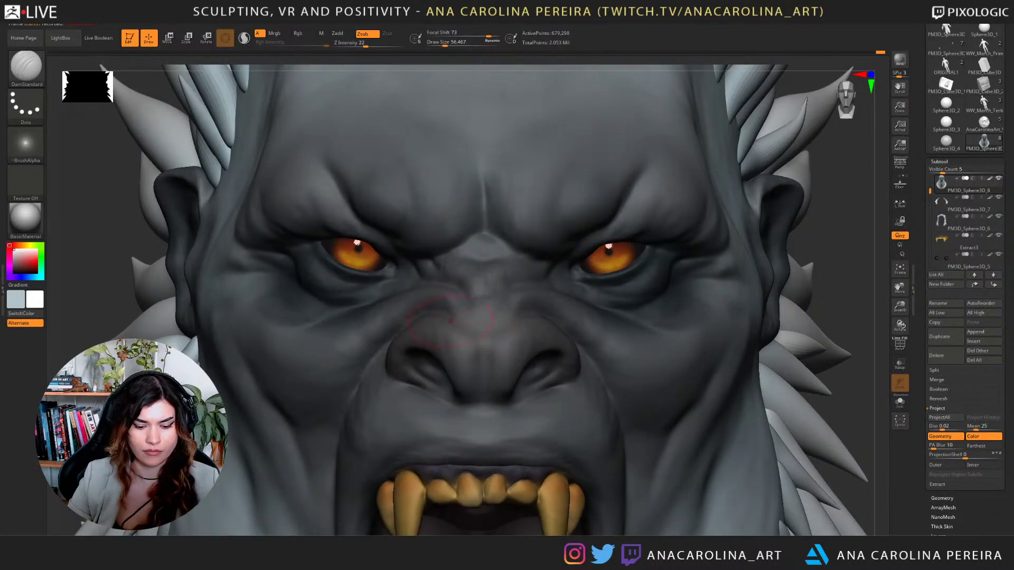
Build up the wrinkles between the nostrils and the nose bridge with ClayBuildup at a draw size of about 29 to 31.
{"action": "key", "text": "b"}
{"action": "key", "text": "c"}
{"action": "key", "text": "b"}
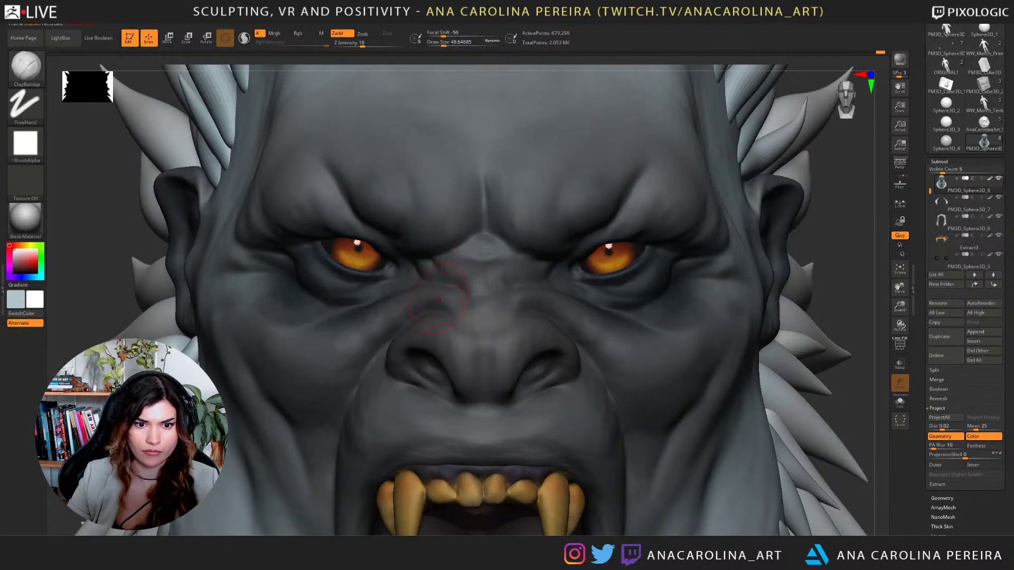
{"action": "key", "text": "["}
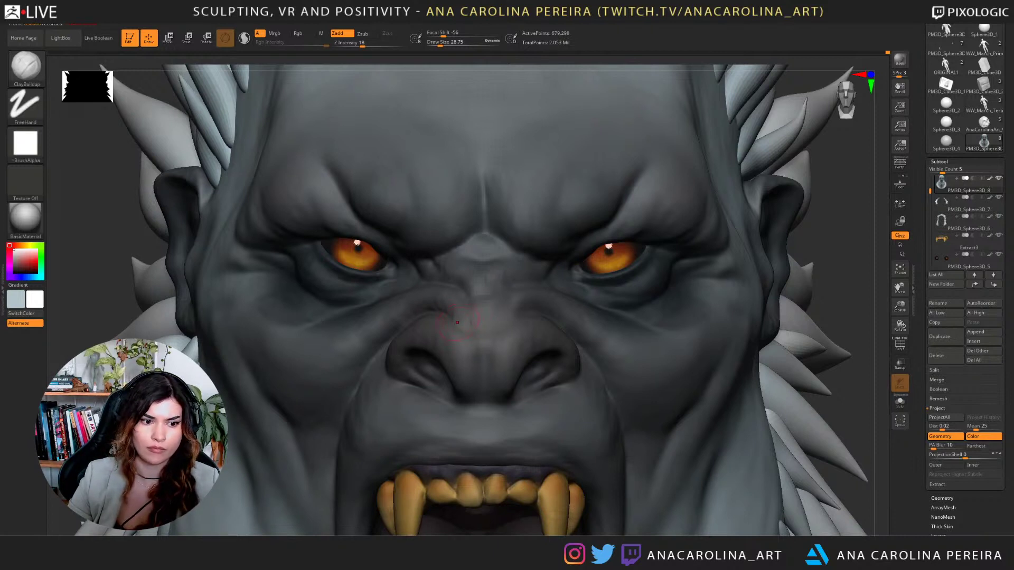
{"action": "key", "text": "space"}
{"action": "key", "text": "space"}
{"action": "left_click_drag", "start_coordinate": [458, 346], "coordinate": [460, 347]}
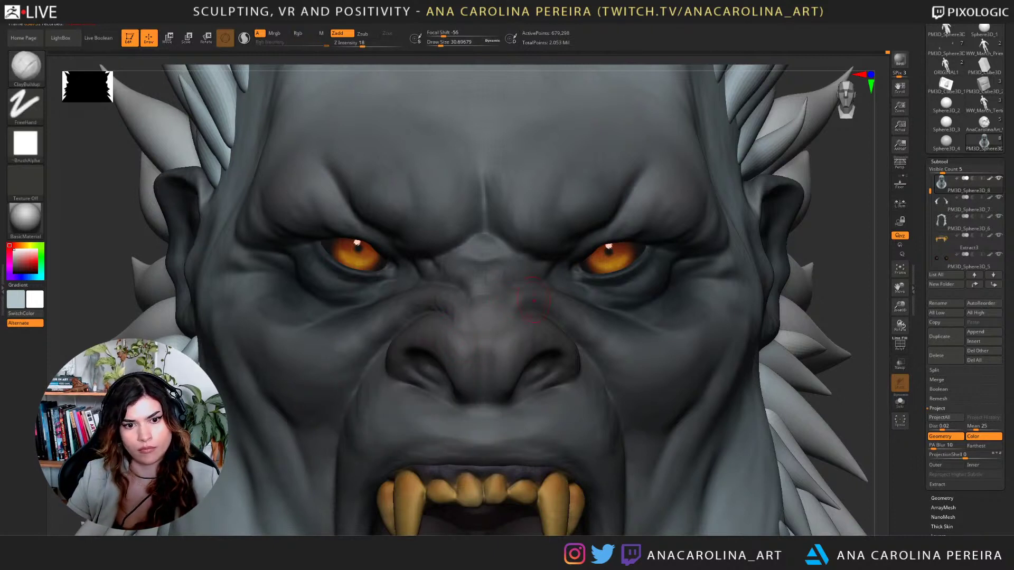
{"action": "key", "text": "space"}
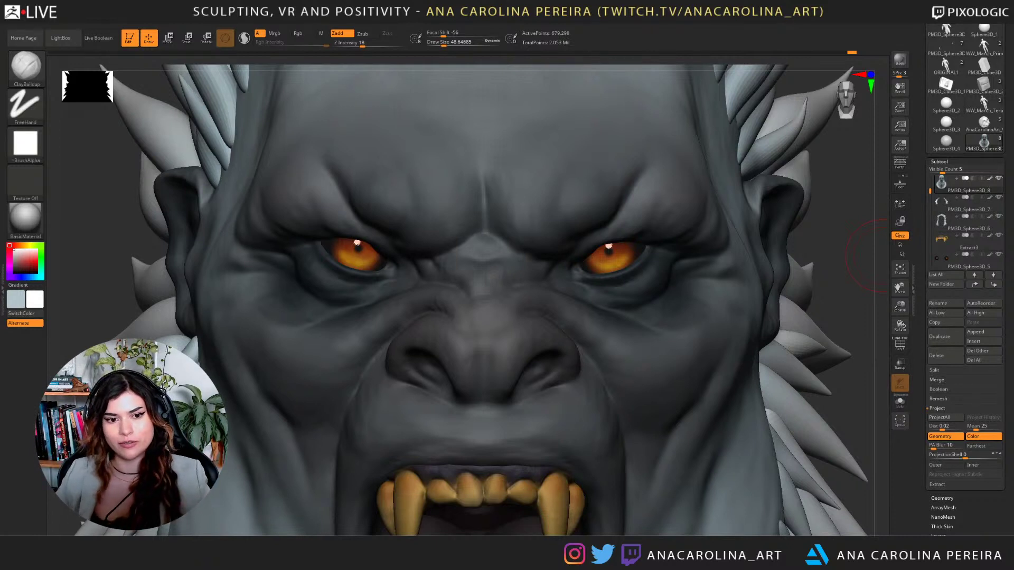
Sample a dark grey-blue skin tone from the face and swap the main and secondary colours.
{"action": "left_click_drag", "start_coordinate": [792, 185], "coordinate": [739, 197], "text": "alt"}
{"action": "left_click_drag", "start_coordinate": [787, 290], "coordinate": [706, 297]}
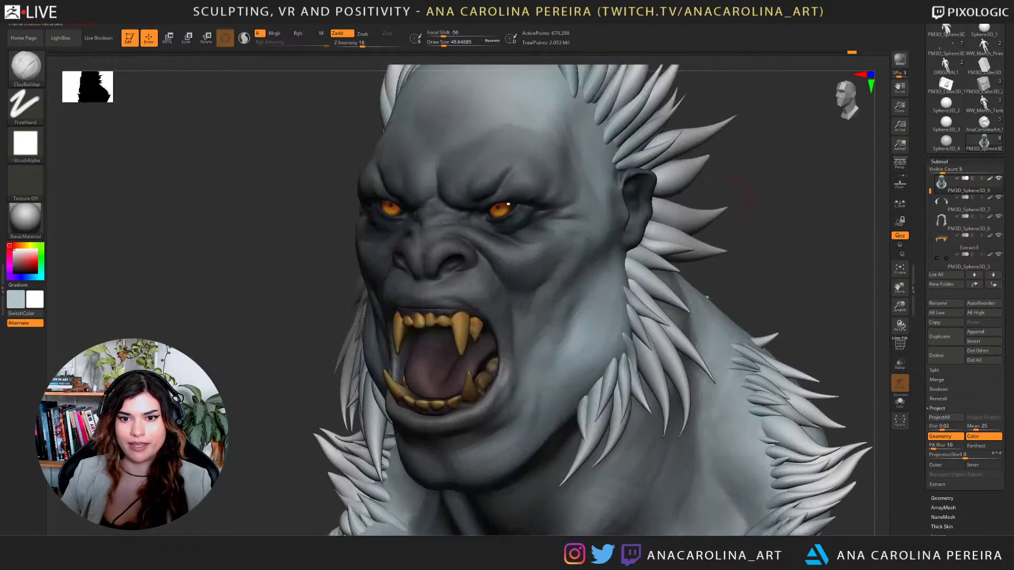
{"action": "key", "text": "c"}
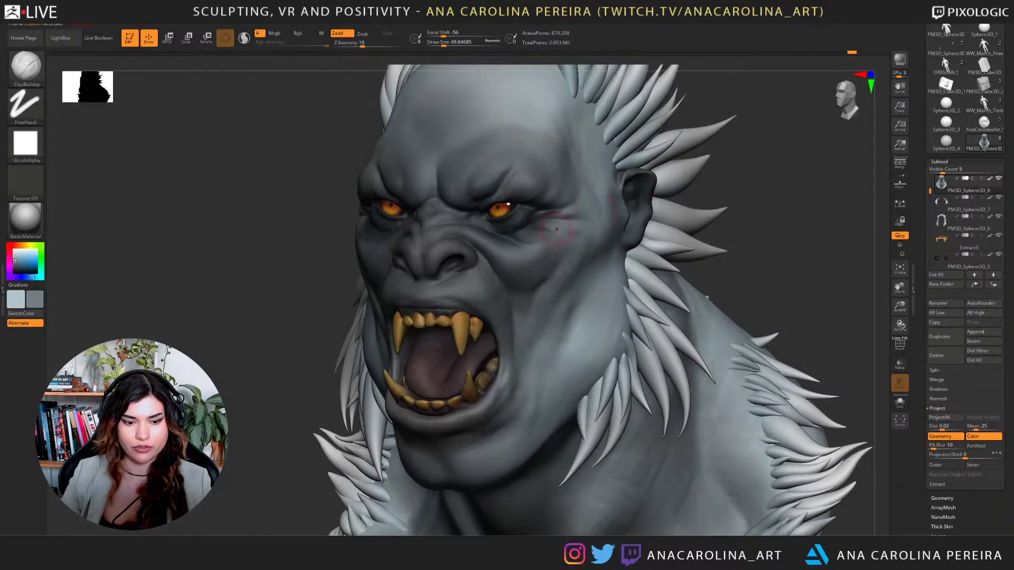
{"action": "key", "text": "v"}
{"action": "mouse_move", "coordinate": [764, 218]}
{"action": "left_mouse_down", "text": "alt"}
{"action": "mouse_move", "coordinate": [770, 241]}
{"action": "mouse_move", "coordinate": [760, 229]}
{"action": "left_mouse_up", "text": "alt"}
{"action": "key", "text": "b"}
{"action": "key", "text": "b"}
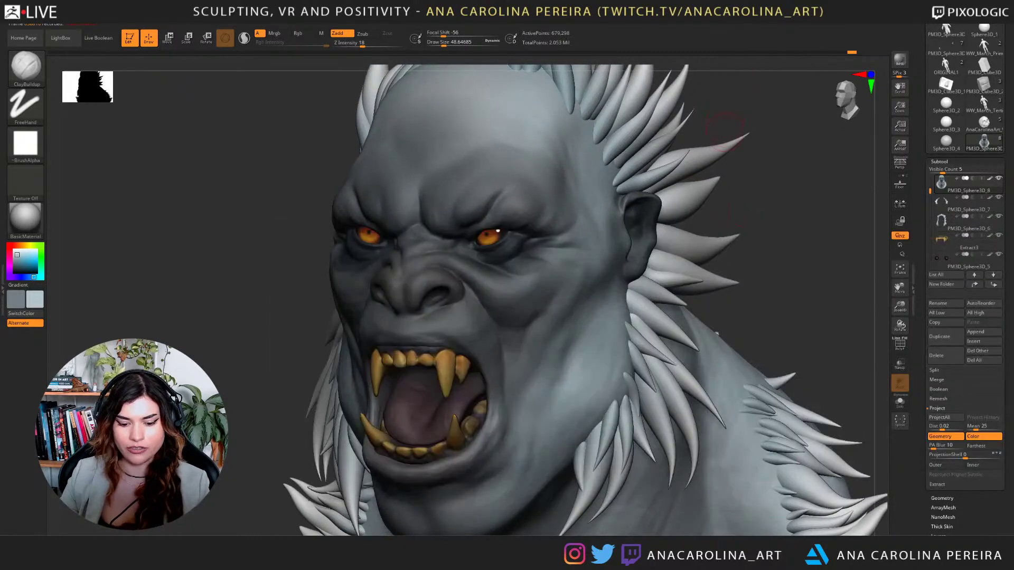
{"action": "key", "text": "b"}
{"action": "key", "text": "i"}
{"action": "key", "text": "n"}
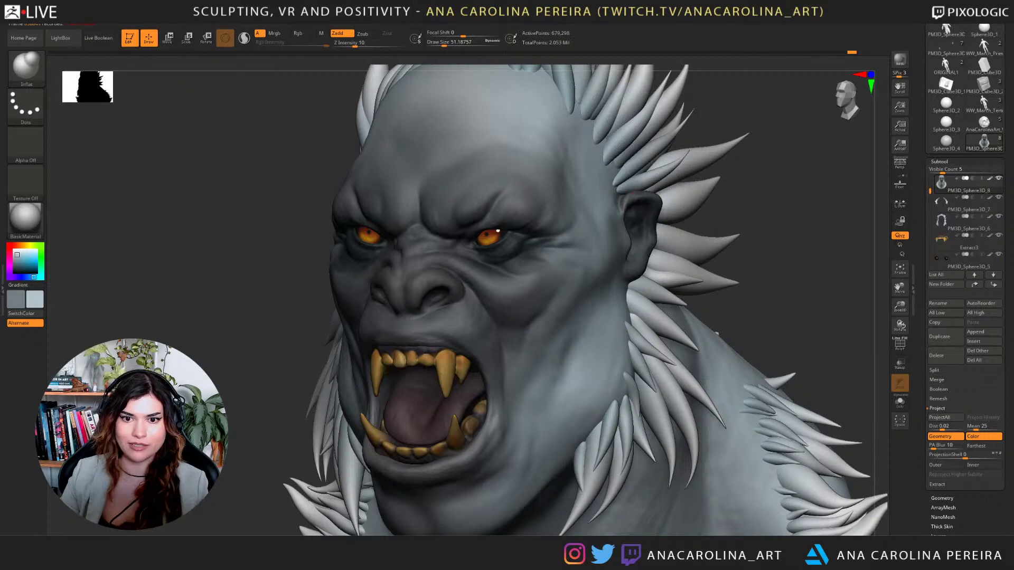
Reshape the ear with the Move brush, raising the draw size to about 80.
{"action": "key", "text": "b"}
{"action": "key", "text": "m"}
{"action": "key", "text": "v"}
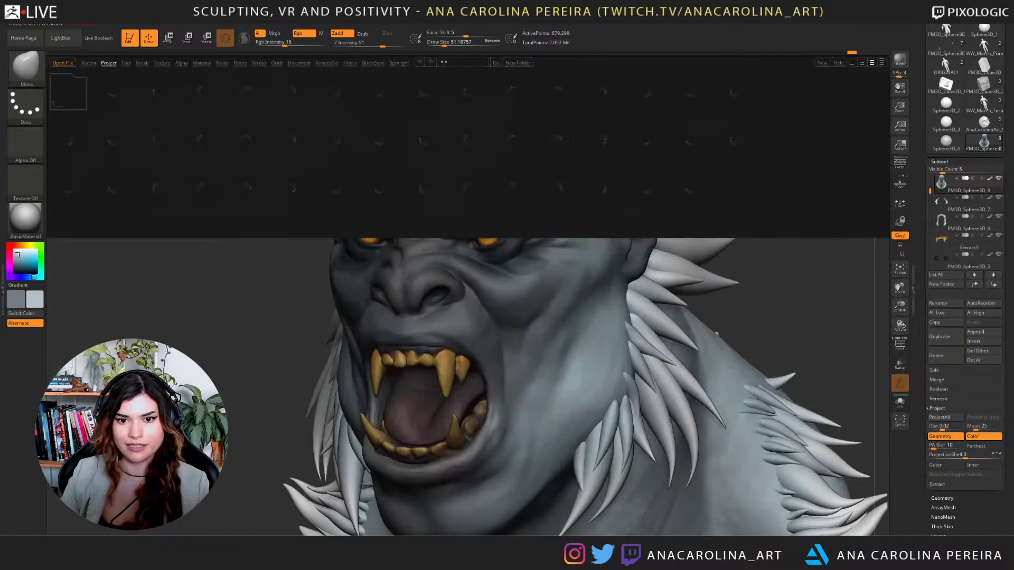
{"action": "left_click_drag", "start_coordinate": [660, 205], "coordinate": [655, 202]}
{"action": "left_click_drag", "start_coordinate": [734, 211], "coordinate": [840, 214]}
{"action": "mouse_move", "coordinate": [297, 317]}
{"action": "left_mouse_down", "text": "alt"}
{"action": "mouse_move", "coordinate": [287, 248]}
{"action": "mouse_move", "coordinate": [233, 248]}
{"action": "mouse_move", "coordinate": [222, 317]}
{"action": "left_mouse_up", "text": "alt"}
{"action": "key", "text": "space"}
{"action": "left_click", "coordinate": [644, 223]}
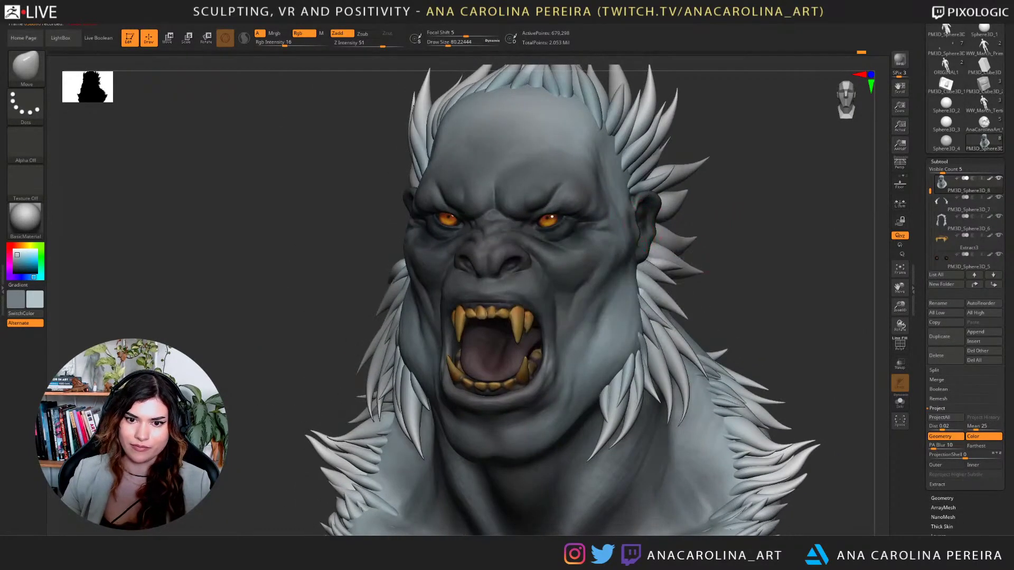
{"action": "left_click_drag", "start_coordinate": [649, 228], "coordinate": [645, 227]}
{"action": "mouse_move", "coordinate": [721, 240]}
{"action": "left_mouse_down"}
{"action": "mouse_move", "coordinate": [761, 264]}
{"action": "mouse_move", "coordinate": [763, 232]}
{"action": "mouse_move", "coordinate": [752, 217]}
{"action": "mouse_move", "coordinate": [724, 306]}
{"action": "left_mouse_up"}
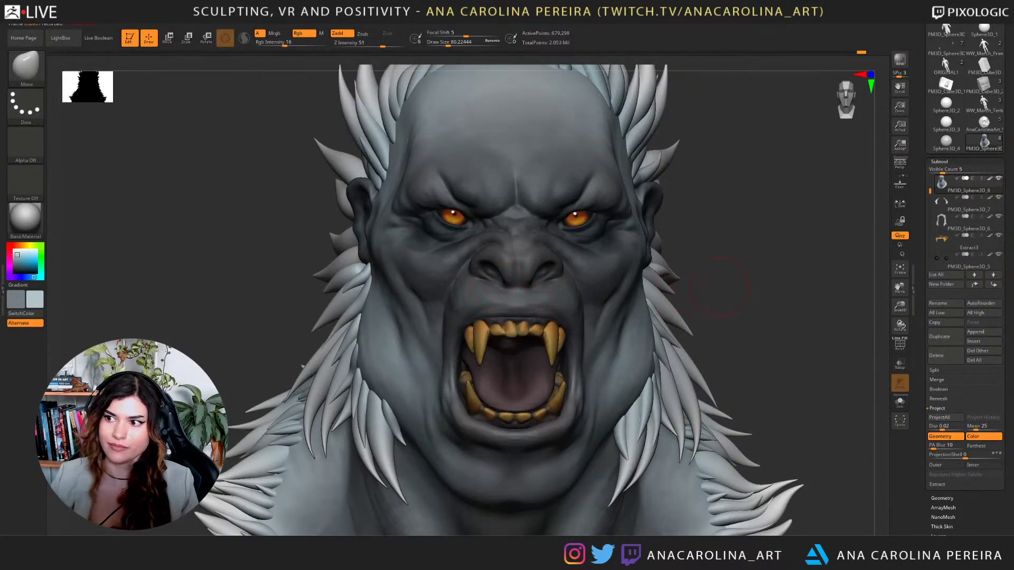
Sample the dark reddish colour inside the mouth and tint the ears with the Paint brush at RGB intensity 24 and a draw size of about 80.
{"action": "right_click_drag", "start_coordinate": [719, 288], "coordinate": [700, 279]}
{"action": "key", "text": "c"}
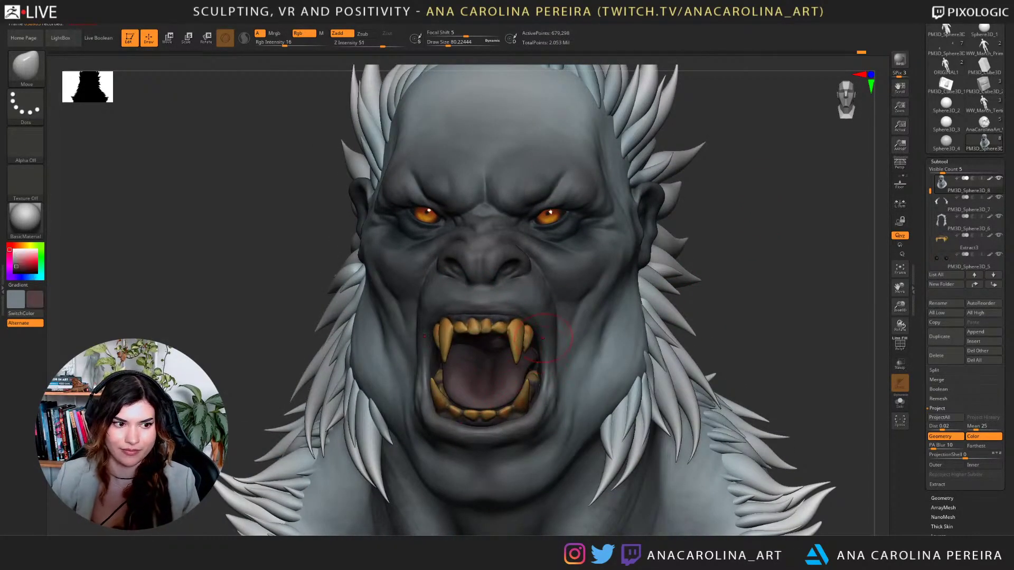
{"action": "left_click_drag", "start_coordinate": [728, 254], "coordinate": [710, 254]}
{"action": "key", "text": "b"}
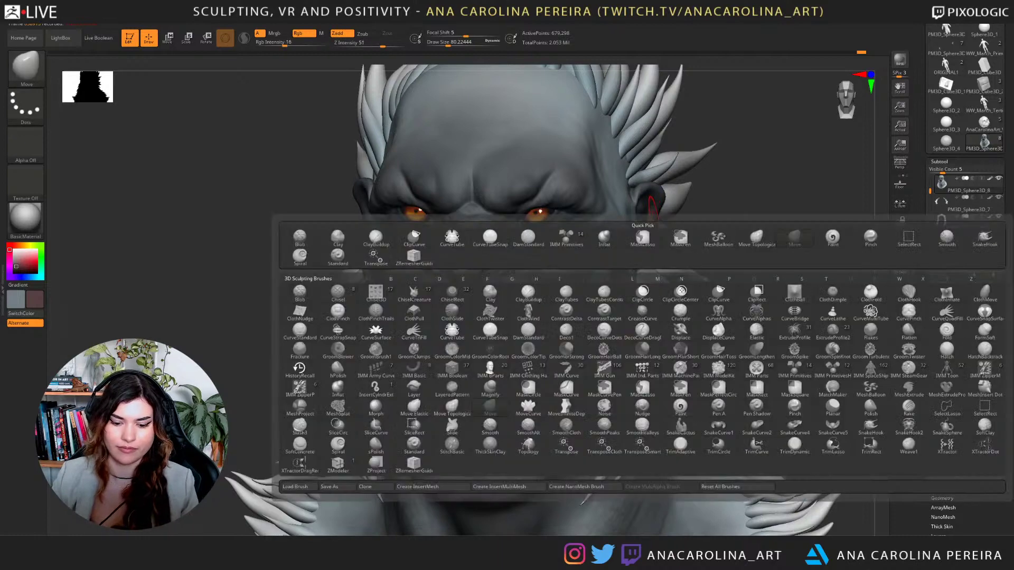
{"action": "key", "text": "p"}
{"action": "key", "text": "a"}
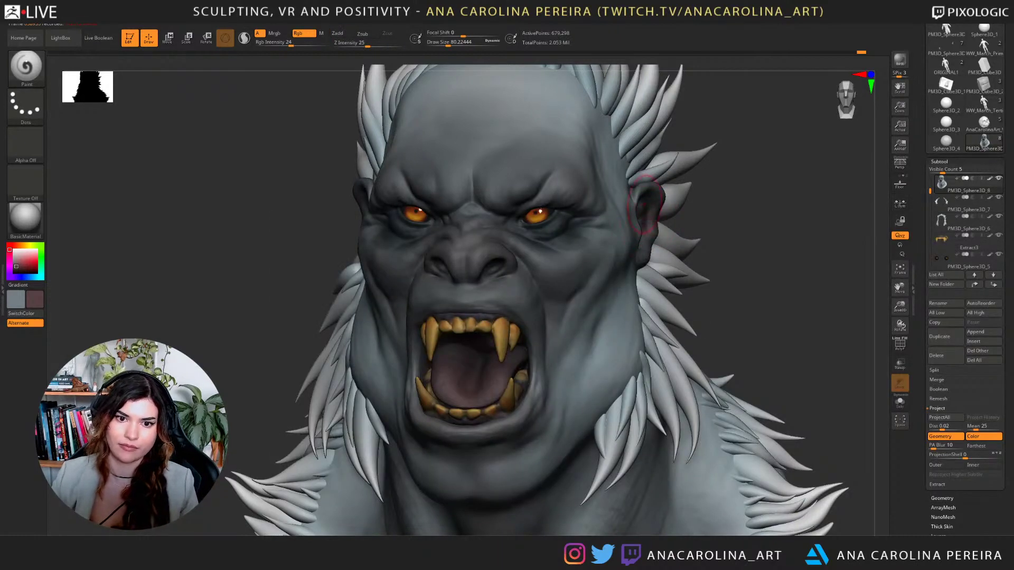
{"action": "mouse_move", "coordinate": [645, 206]}
{"action": "right_mouse_down", "text": "ctrl"}
{"action": "mouse_move", "coordinate": [658, 261]}
{"action": "mouse_move", "coordinate": [659, 241]}
{"action": "mouse_move", "coordinate": [608, 254]}
{"action": "mouse_move", "coordinate": [678, 252]}
{"action": "right_mouse_up", "text": "ctrl"}
{"action": "right_click_drag", "start_coordinate": [679, 252], "coordinate": [681, 225], "text": "ctrl"}
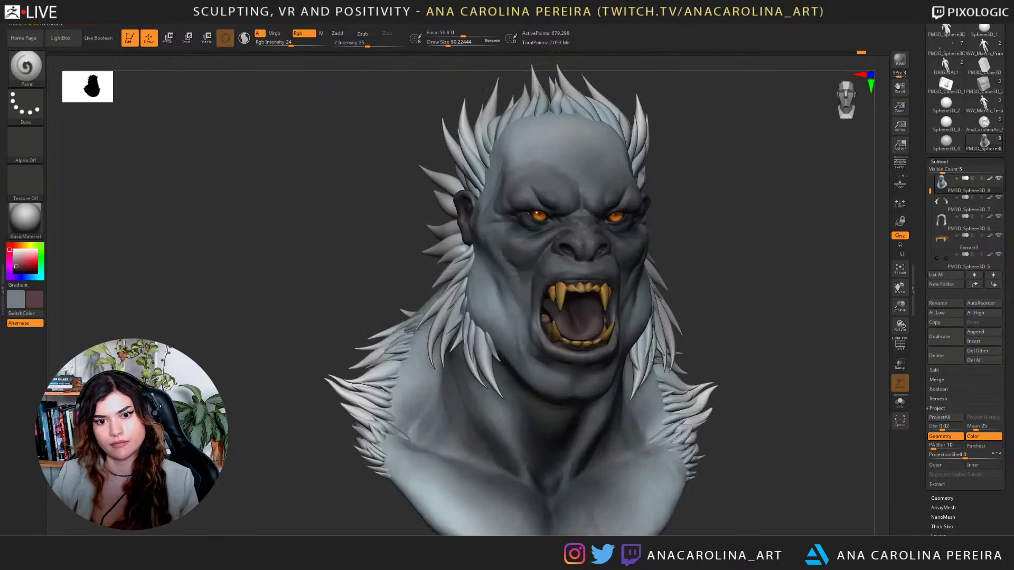
{"action": "right_click_drag", "start_coordinate": [740, 265], "coordinate": [742, 255], "text": "ctrl"}
{"action": "right_click_drag", "start_coordinate": [741, 256], "coordinate": [689, 261]}
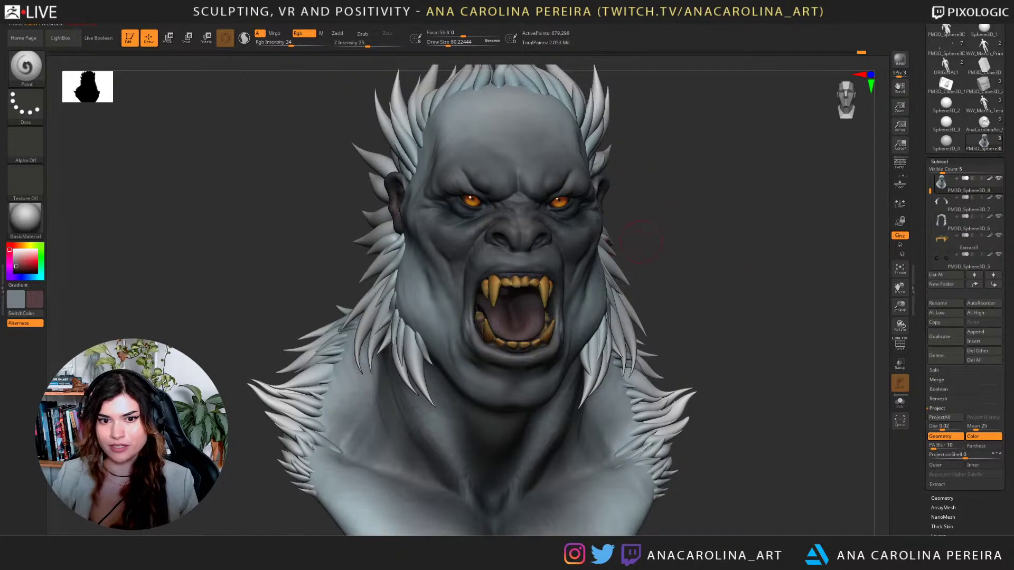
{"action": "mouse_move", "coordinate": [640, 241]}
{"action": "right_mouse_down"}
{"action": "mouse_move", "coordinate": [705, 236]}
{"action": "mouse_move", "coordinate": [713, 216]}
{"action": "mouse_move", "coordinate": [739, 266]}
{"action": "mouse_move", "coordinate": [743, 220]}
{"action": "mouse_move", "coordinate": [674, 211]}
{"action": "mouse_move", "coordinate": [689, 158]}
{"action": "mouse_move", "coordinate": [766, 132]}
{"action": "right_mouse_up"}
{"action": "right_click_drag", "start_coordinate": [501, 150], "coordinate": [774, 259]}
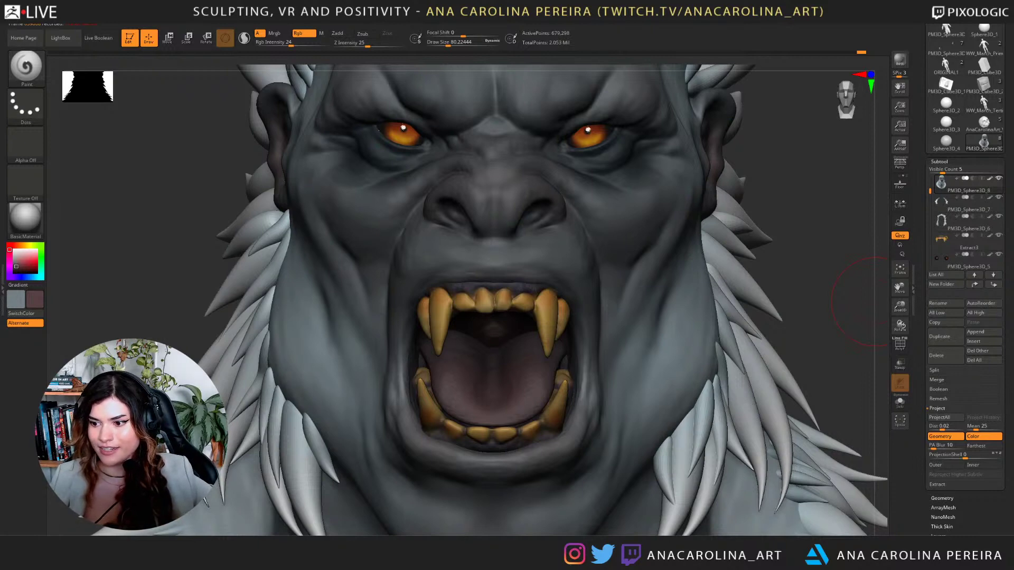
Check the bust from the front and three-quarter views and save the project.
{"action": "left_click_drag", "start_coordinate": [829, 362], "coordinate": [772, 365]}
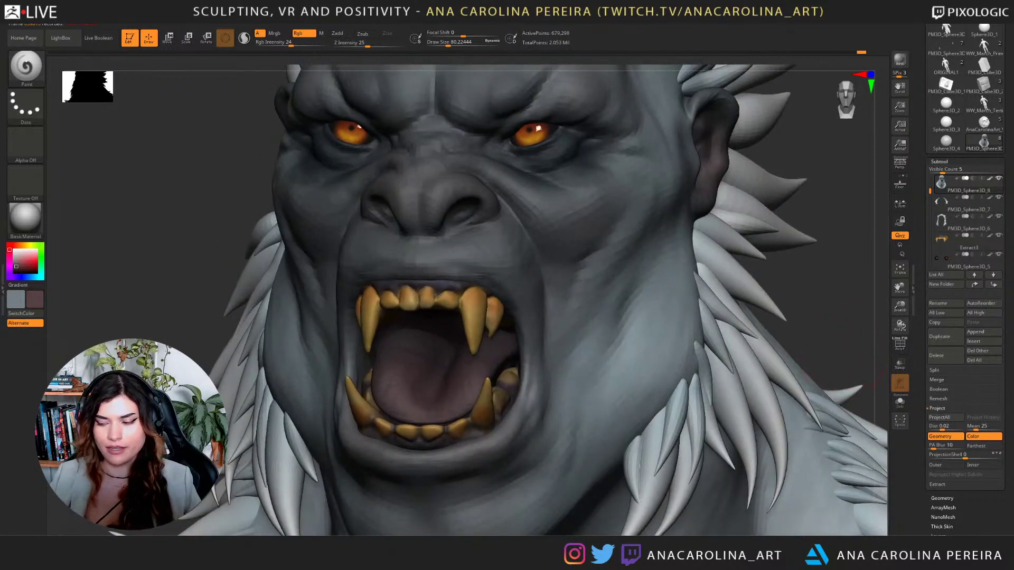
{"action": "left_click_drag", "start_coordinate": [855, 446], "coordinate": [811, 310], "text": "alt"}
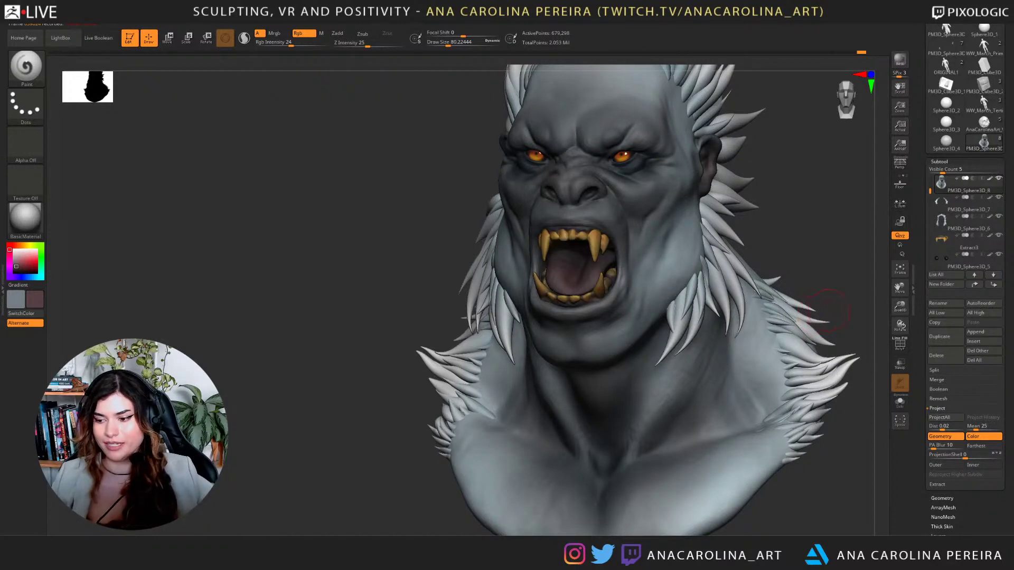
{"action": "left_click_drag", "start_coordinate": [786, 164], "coordinate": [746, 232], "text": "alt"}
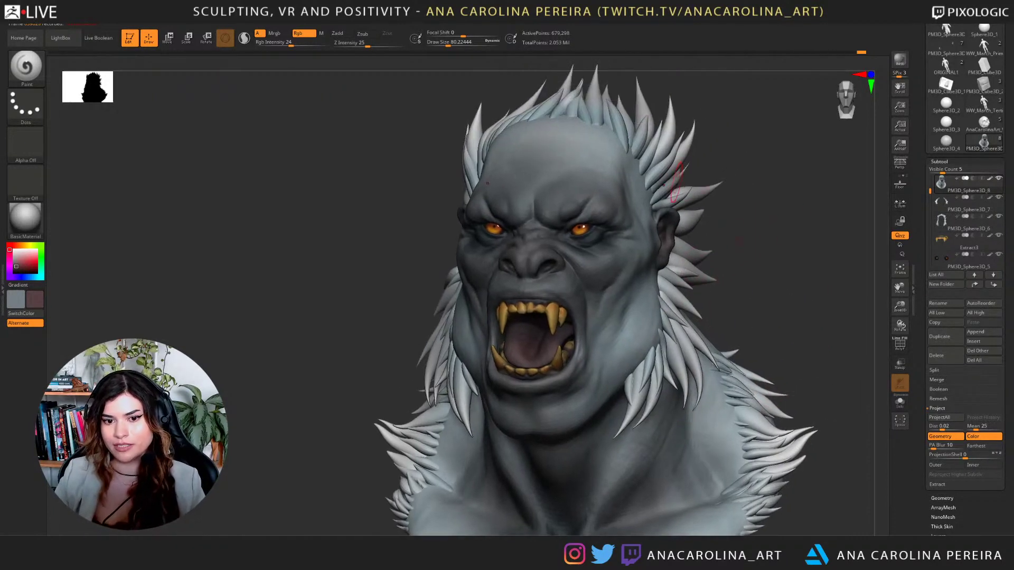
{"action": "mouse_move", "coordinate": [760, 295]}
{"action": "left_mouse_down", "text": "alt"}
{"action": "mouse_move", "coordinate": [775, 323]}
{"action": "mouse_move", "coordinate": [705, 240]}
{"action": "left_mouse_up", "text": "alt"}
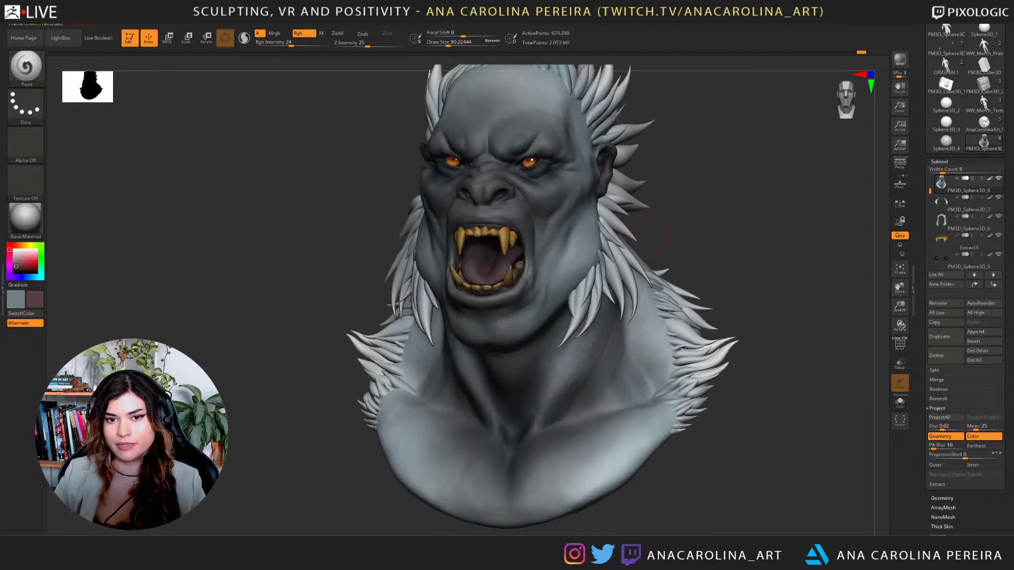
{"action": "key", "text": "ctrl+s"}
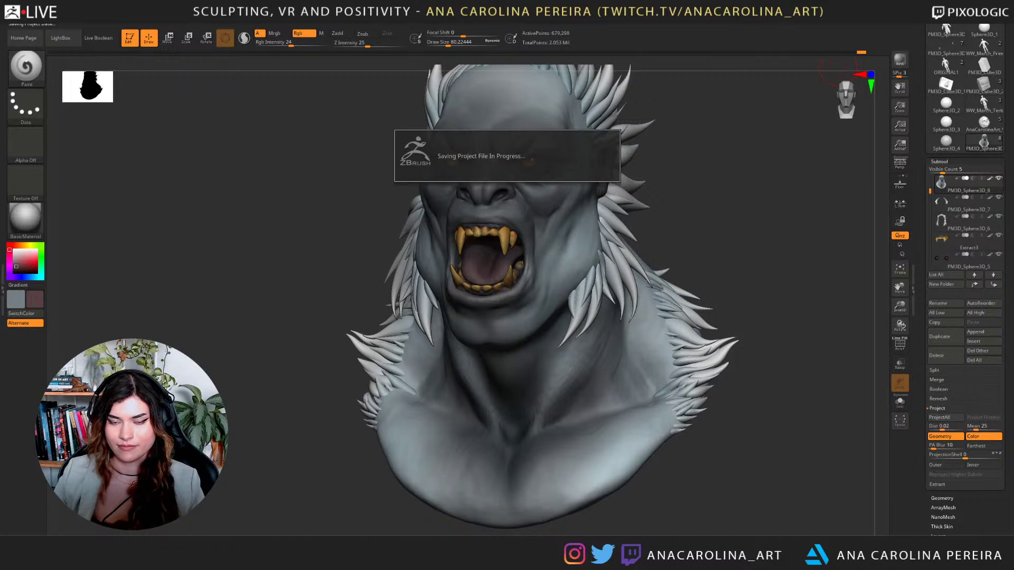
Jump to the start of the head subtool's undo history to compare, and return to its latest state.
{"action": "left_click_drag", "start_coordinate": [757, 198], "coordinate": [760, 230], "text": "alt"}
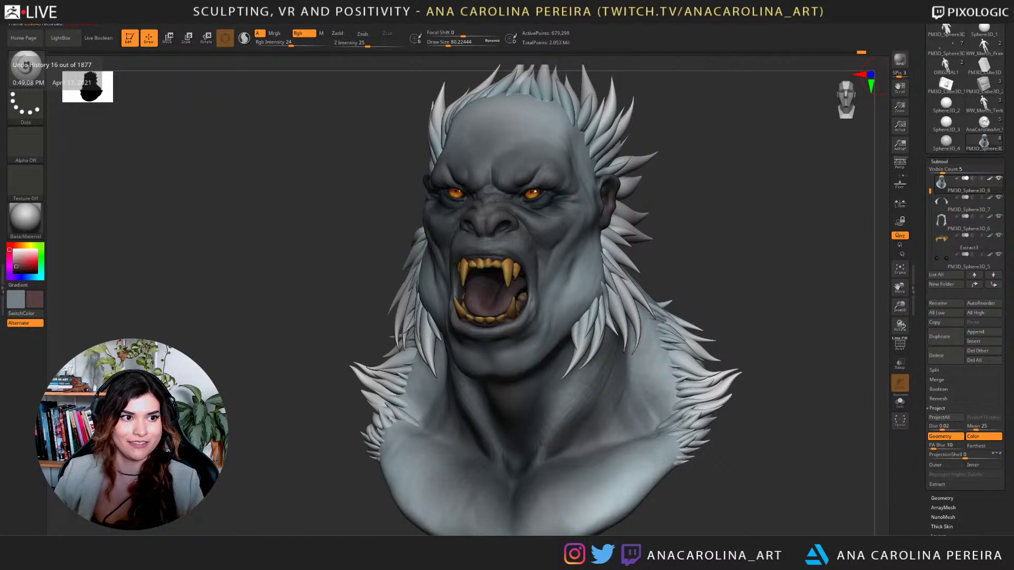
{"action": "left_click", "coordinate": [52, 53]}
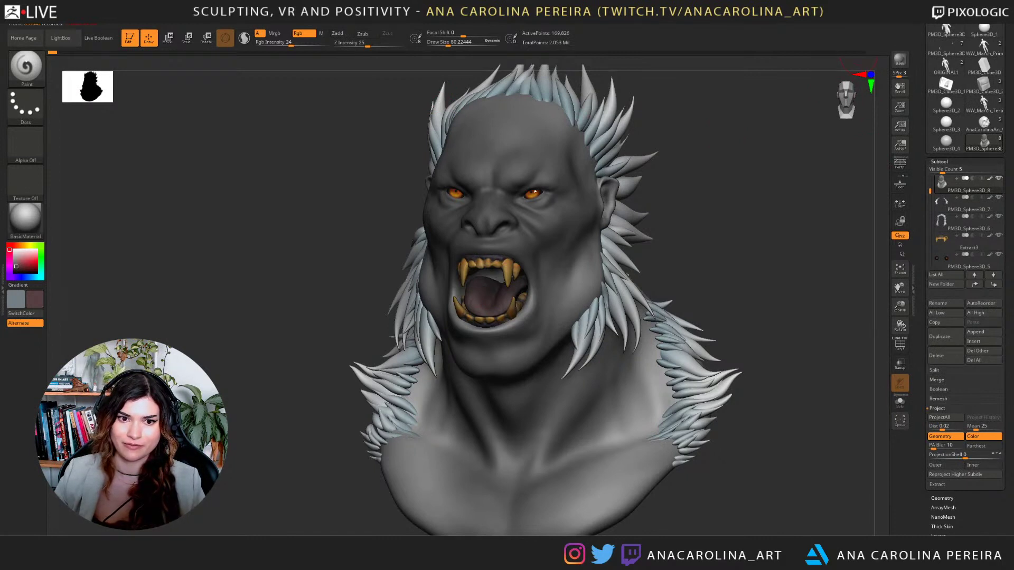
{"action": "left_click", "coordinate": [861, 52]}
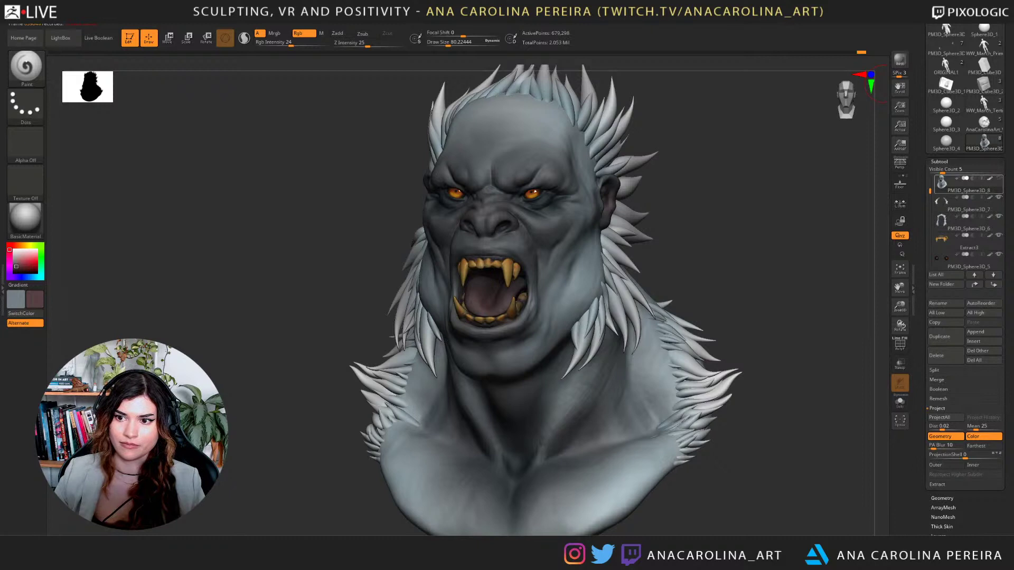
Review the undo history of the older head subtool PM3D_Sphere3D_4 back to its base sphere, and return to the finished head PM3D_Sphere3D_8.
{"action": "left_click_drag", "start_coordinate": [930, 190], "coordinate": [930, 180]}
{"action": "left_click", "coordinate": [956, 185]}
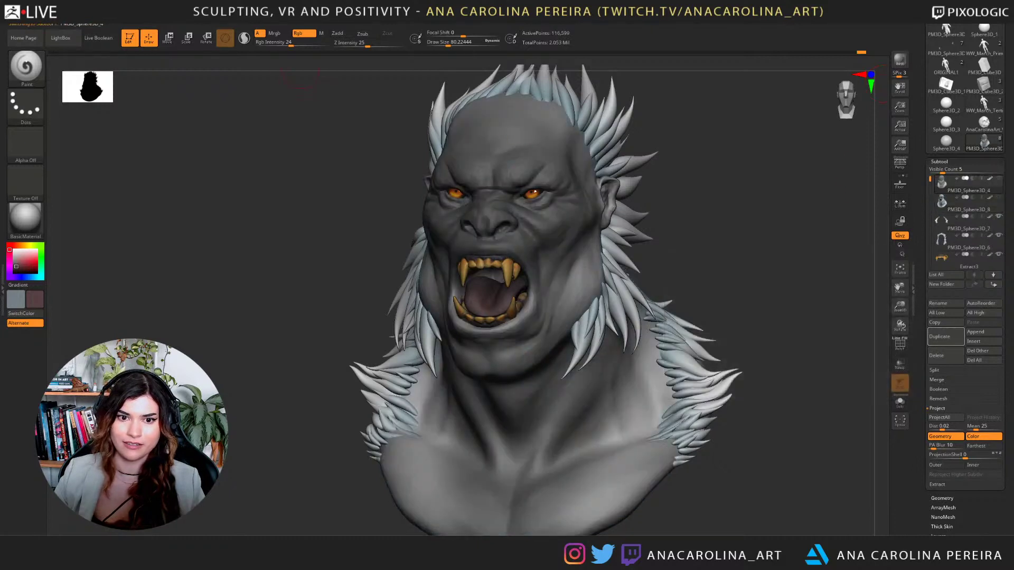
{"action": "left_click", "coordinate": [880, 52]}
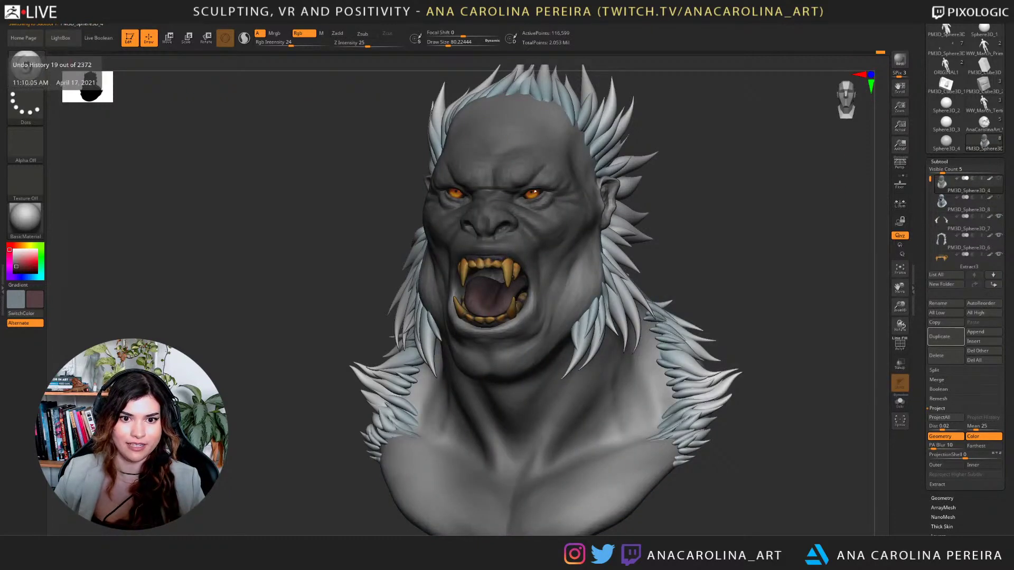
{"action": "left_click", "coordinate": [52, 53]}
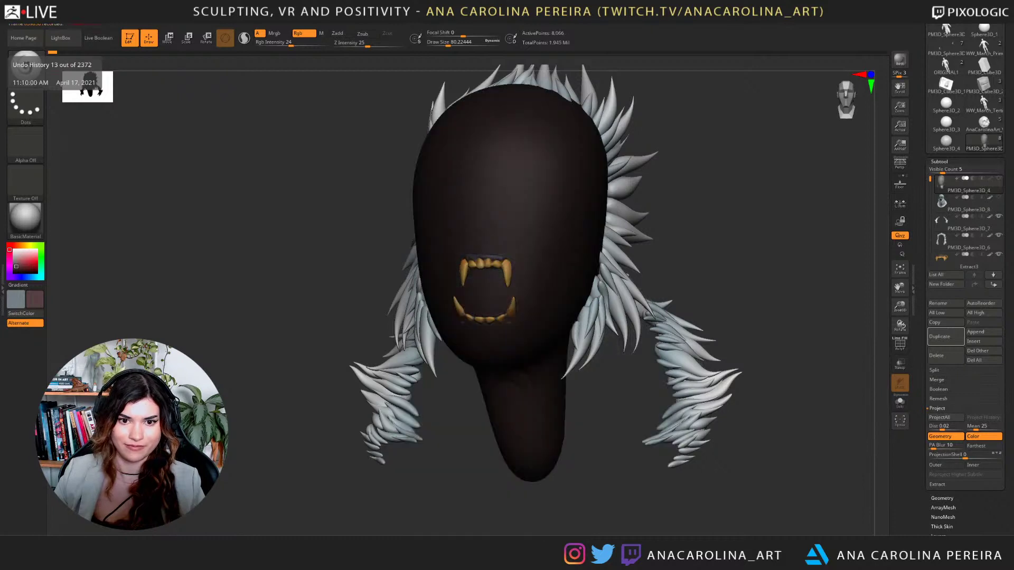
{"action": "key", "text": "ctrl+z"}
{"action": "key", "text": "ctrl+z"}
{"action": "key", "text": "ctrl+z"}
{"action": "key", "text": "ctrl+z"}
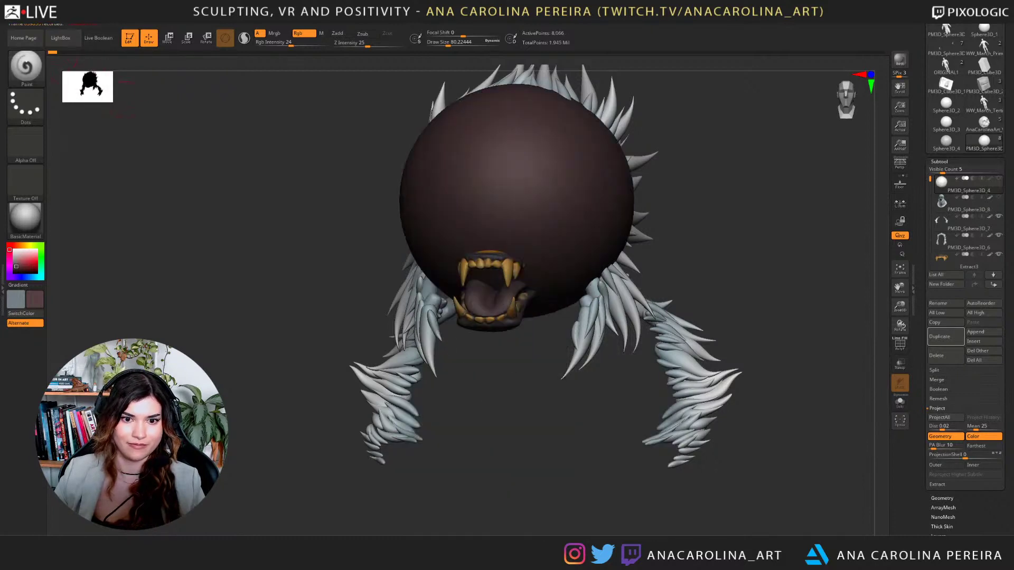
{"action": "left_click_drag", "start_coordinate": [211, 90], "coordinate": [85, 87]}
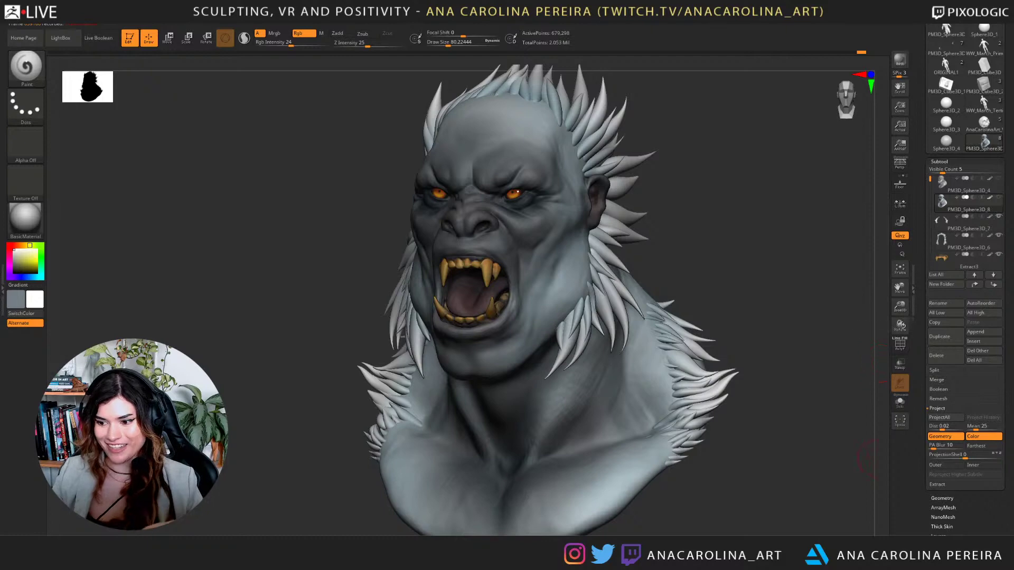
{"action": "mouse_move", "coordinate": [662, 476]}
{"action": "left_mouse_down"}
{"action": "mouse_move", "coordinate": [702, 472]}
{"action": "mouse_move", "coordinate": [701, 486]}
{"action": "left_mouse_up"}
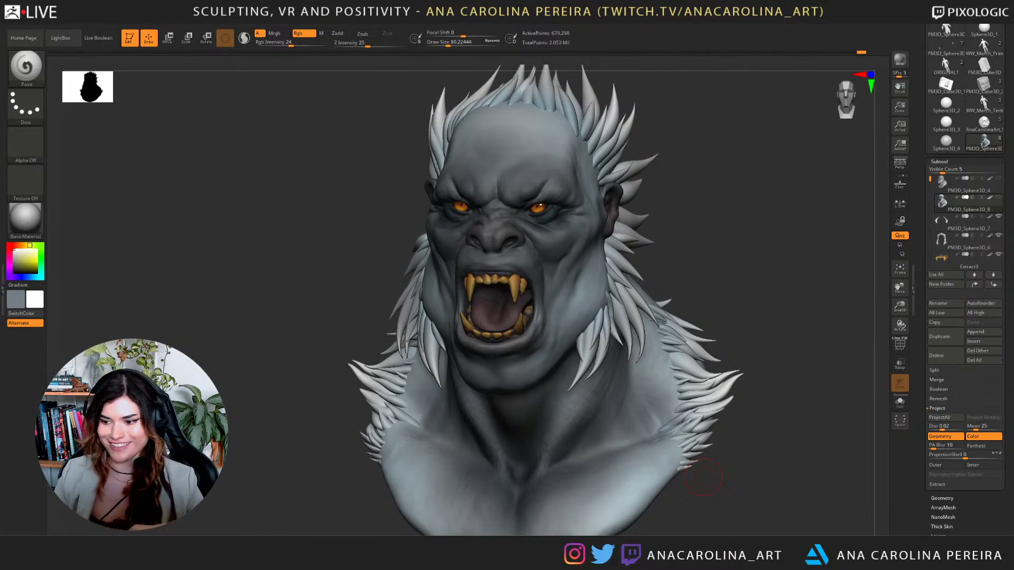
Carve creases beside the nose with the DamStandard brush at a draw size of about 31, undoing the last stroke.
{"action": "left_click_drag", "start_coordinate": [681, 241], "coordinate": [753, 178]}
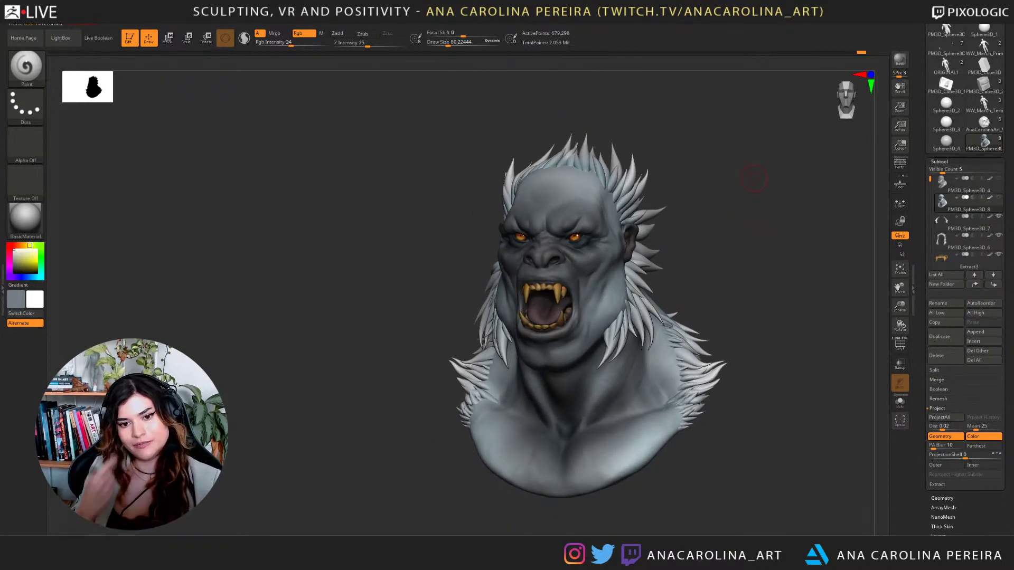
{"action": "left_click_drag", "start_coordinate": [772, 317], "coordinate": [797, 417], "text": "alt"}
{"action": "key", "text": "b"}
{"action": "key", "text": "d"}
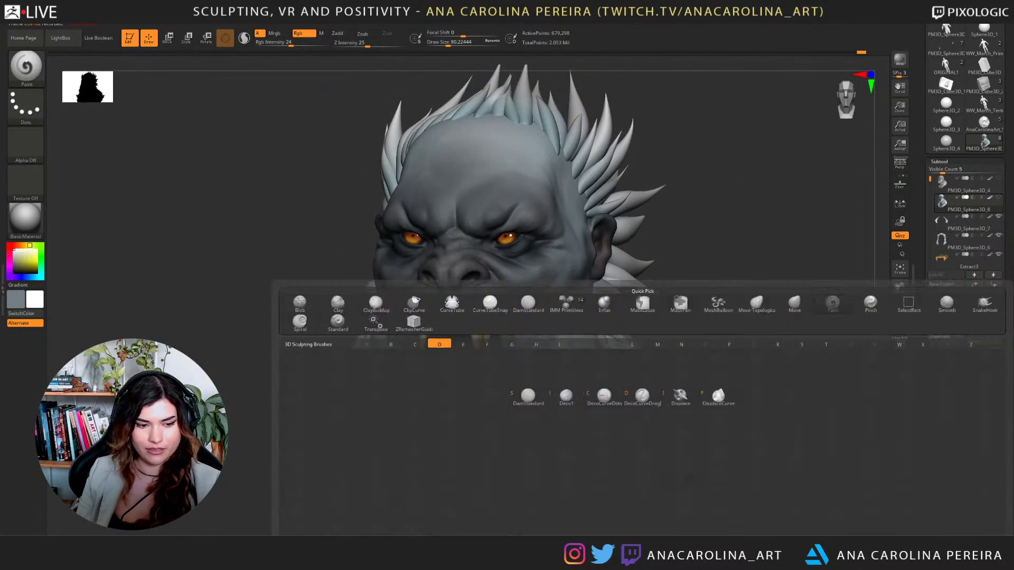
{"action": "key", "text": "s"}
{"action": "mouse_move", "coordinate": [782, 328]}
{"action": "left_mouse_down"}
{"action": "mouse_move", "coordinate": [807, 329]}
{"action": "mouse_move", "coordinate": [739, 327]}
{"action": "mouse_move", "coordinate": [737, 345]}
{"action": "mouse_move", "coordinate": [818, 332]}
{"action": "left_mouse_up"}
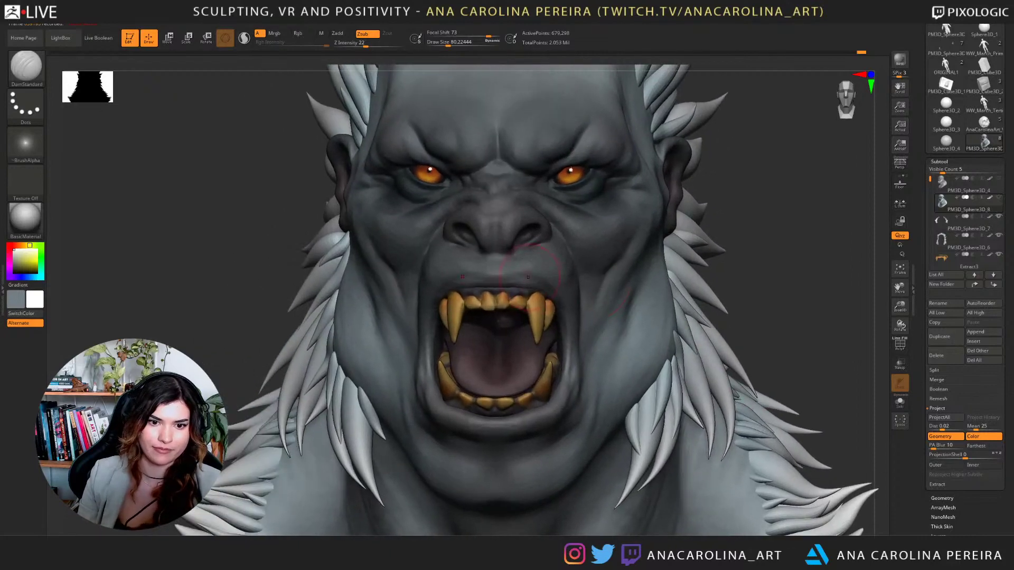
{"action": "key", "text": "space"}
{"action": "left_click_drag", "start_coordinate": [528, 272], "coordinate": [520, 270]}
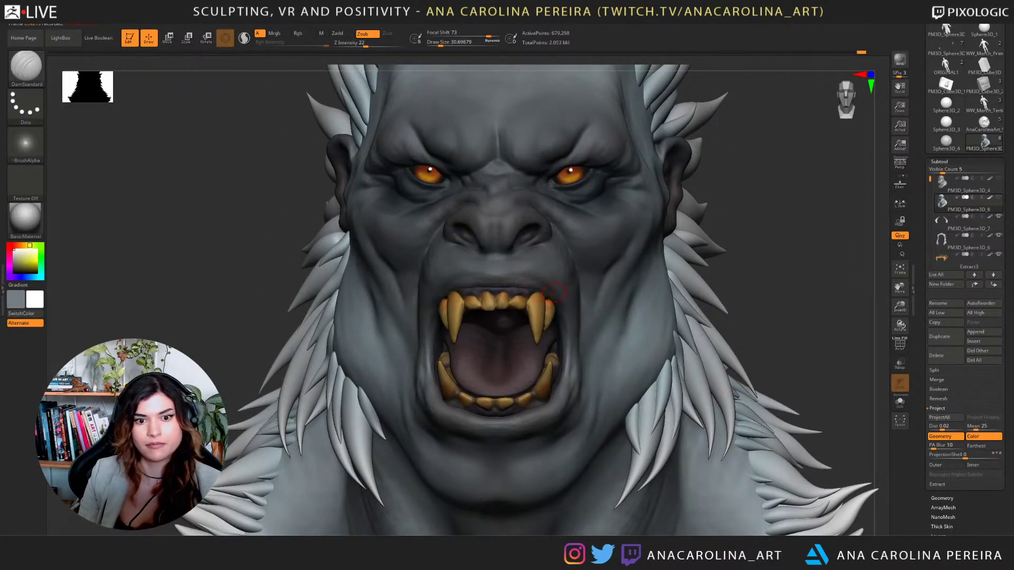
{"action": "left_click_drag", "start_coordinate": [781, 296], "coordinate": [687, 286]}
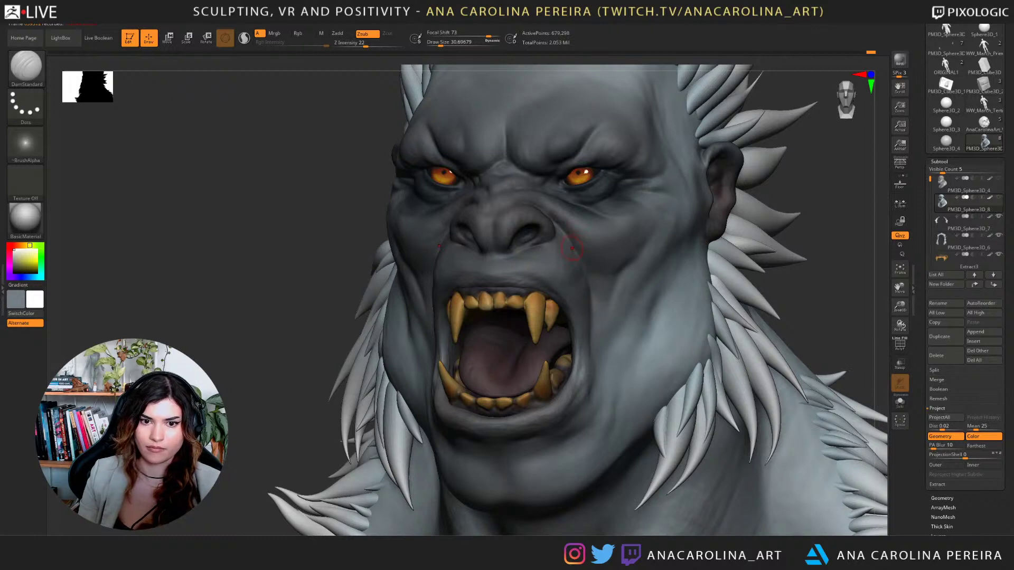
{"action": "key", "text": "ctrl+z"}
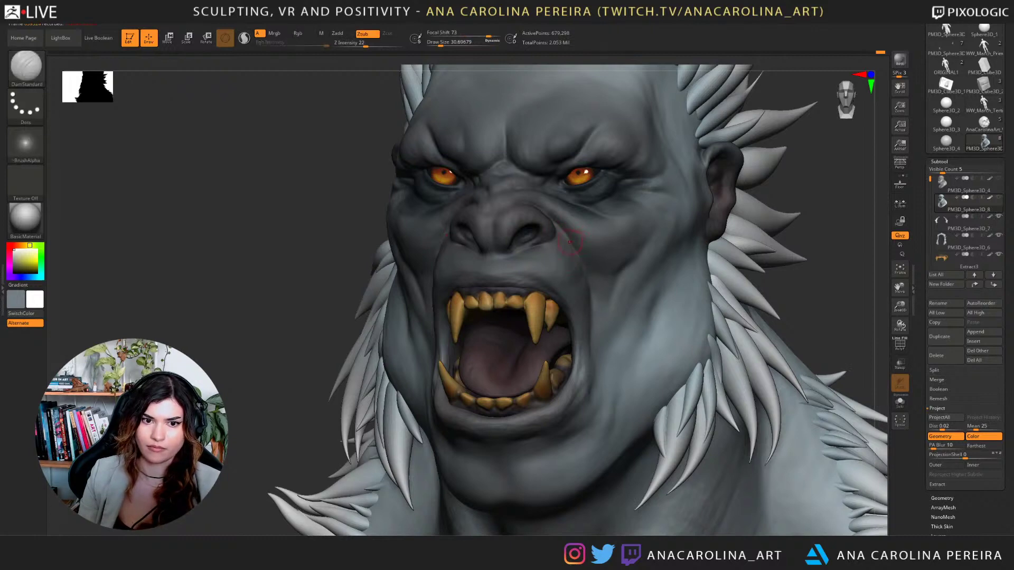
Refine the facial creases around the eyes with the DamStandard brush at a draw size of about 33.
{"action": "mouse_move", "coordinate": [818, 225]}
{"action": "left_mouse_down", "text": "alt"}
{"action": "mouse_move", "coordinate": [805, 287]}
{"action": "mouse_move", "coordinate": [826, 318]}
{"action": "left_mouse_up", "text": "alt"}
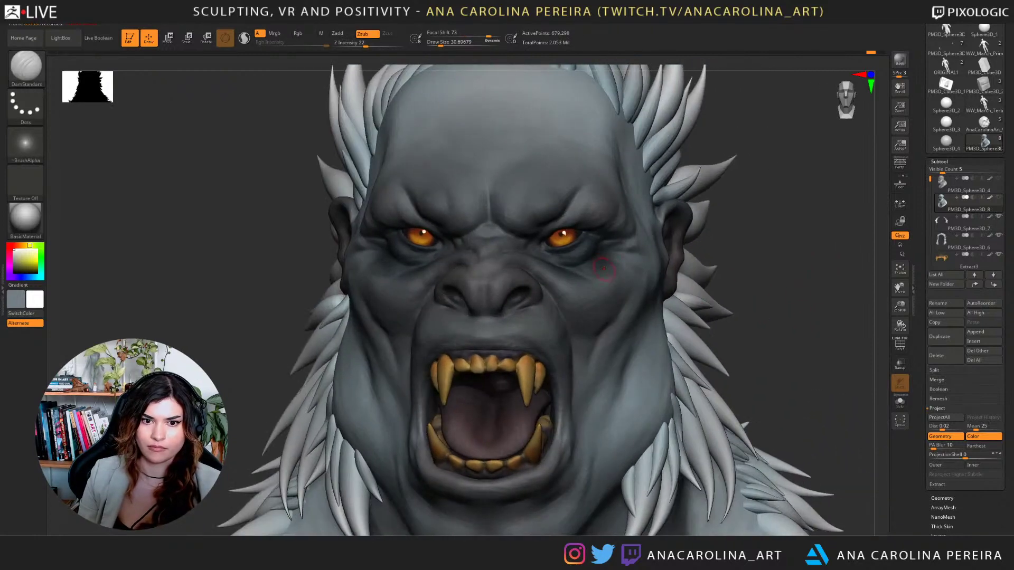
{"action": "key", "text": "space"}
{"action": "left_click", "coordinate": [590, 245]}
{"action": "left_click_drag", "start_coordinate": [792, 264], "coordinate": [761, 322], "text": "alt"}
{"action": "key", "text": "space"}
{"action": "left_click", "coordinate": [590, 213]}
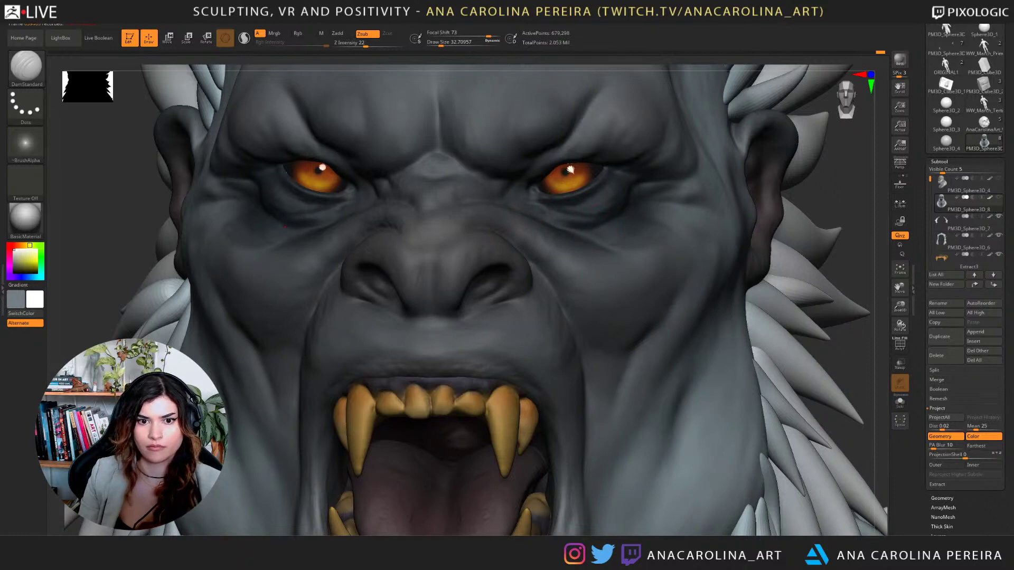
{"action": "left_click_drag", "start_coordinate": [839, 206], "coordinate": [795, 118], "text": "alt"}
{"action": "right_click_drag", "start_coordinate": [786, 153], "coordinate": [597, 211], "text": "ctrl"}
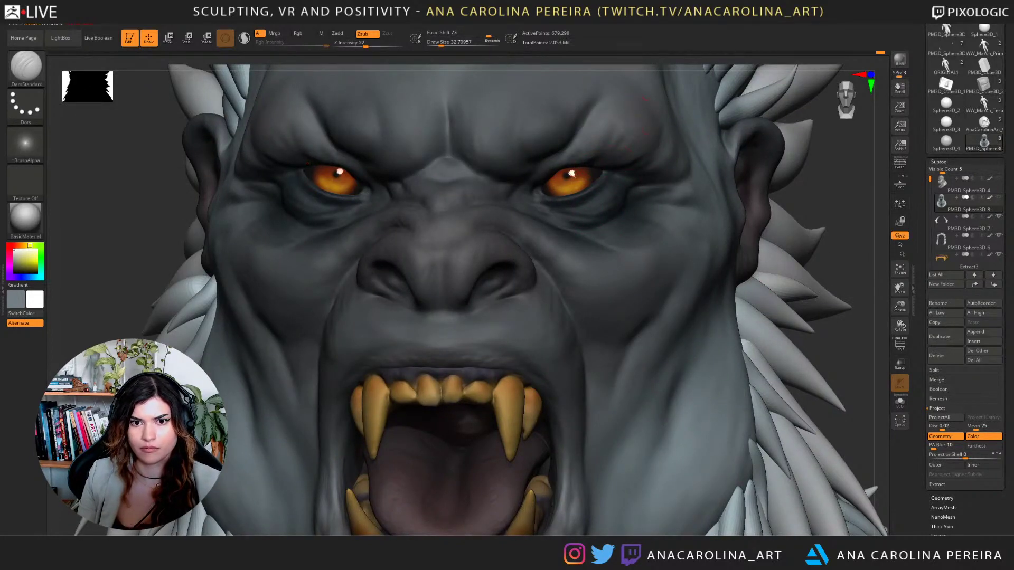
{"action": "right_click_drag", "start_coordinate": [799, 157], "coordinate": [796, 139], "text": "ctrl"}
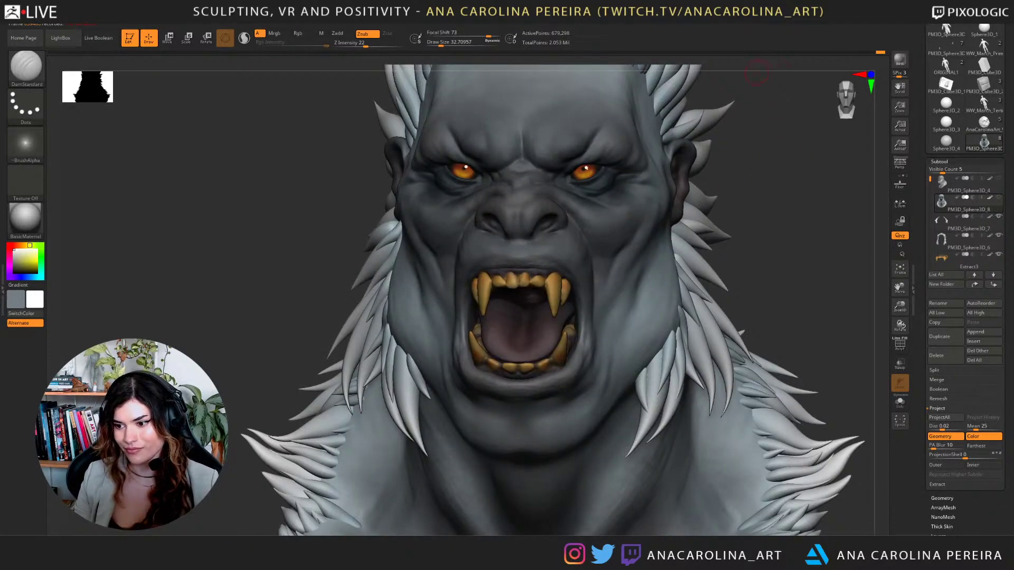
Set the draw size to about 90 and add a new layer to the head subtool.
{"action": "mouse_move", "coordinate": [968, 185]}
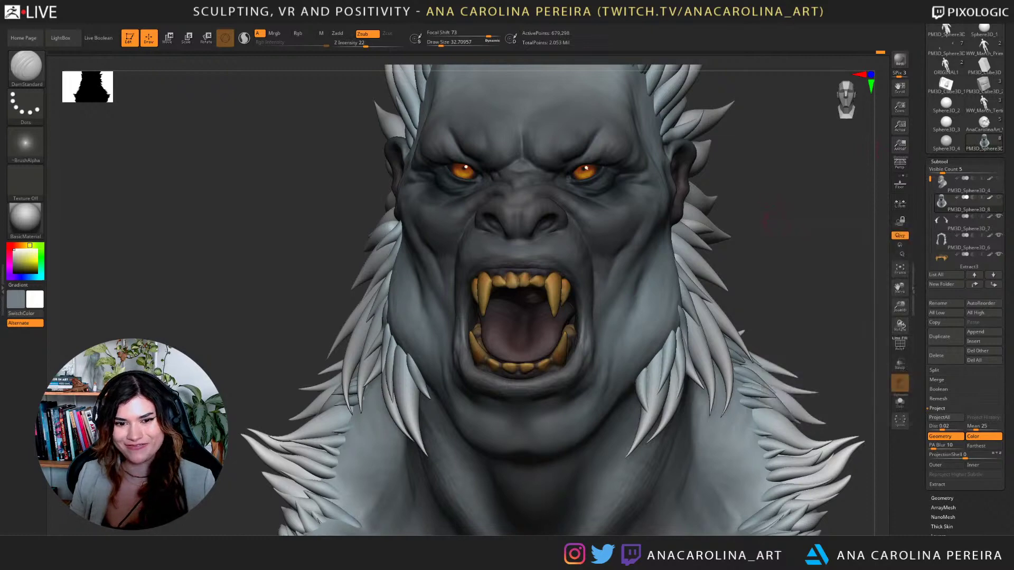
{"action": "left_click_drag", "start_coordinate": [781, 224], "coordinate": [741, 258], "text": "alt"}
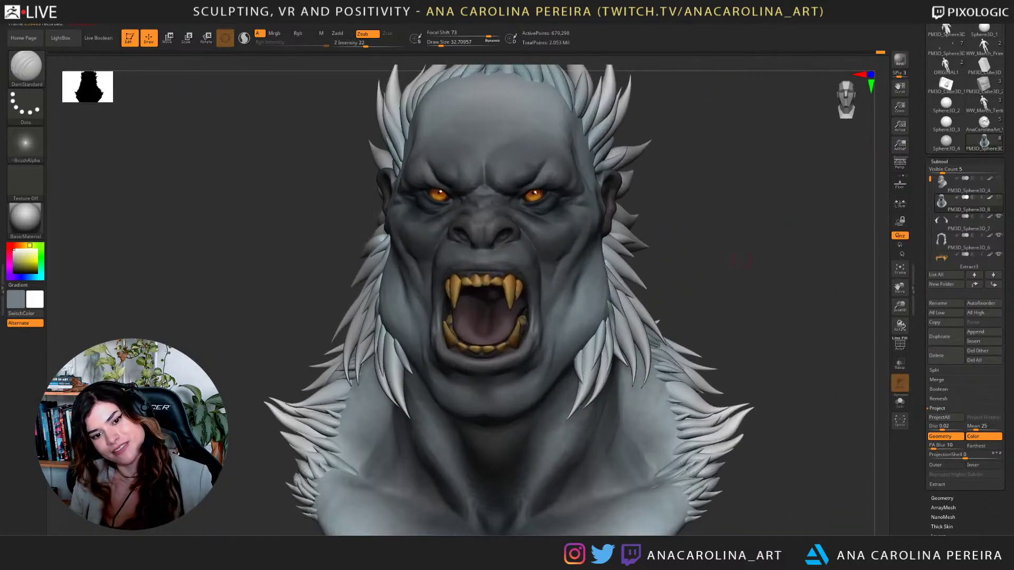
{"action": "key", "text": "space"}
{"action": "left_click", "coordinate": [493, 254]}
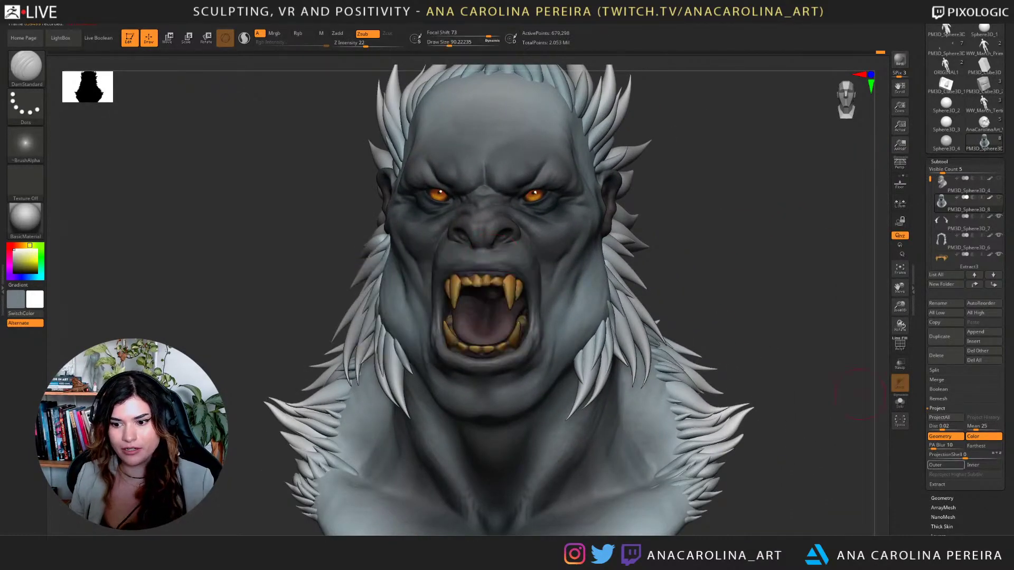
{"action": "left_click", "coordinate": [938, 536]}
{"action": "left_click", "coordinate": [935, 321]}
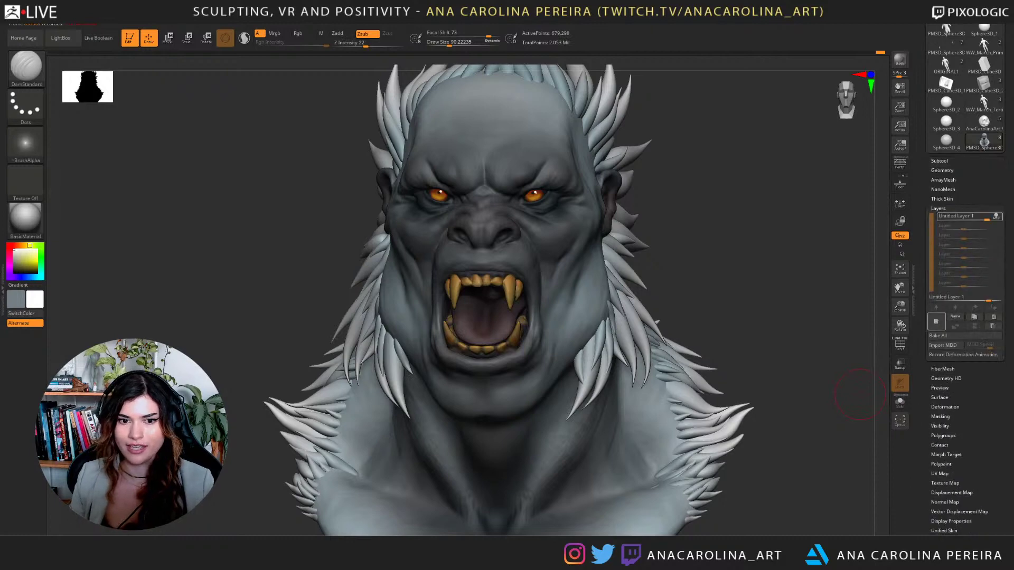
Switch to the Move brush with a draw size of about 140 for reshaping the face.
{"action": "left_click_drag", "start_coordinate": [741, 302], "coordinate": [784, 303]}
{"action": "key", "text": "s"}
{"action": "left_click", "coordinate": [483, 268]}
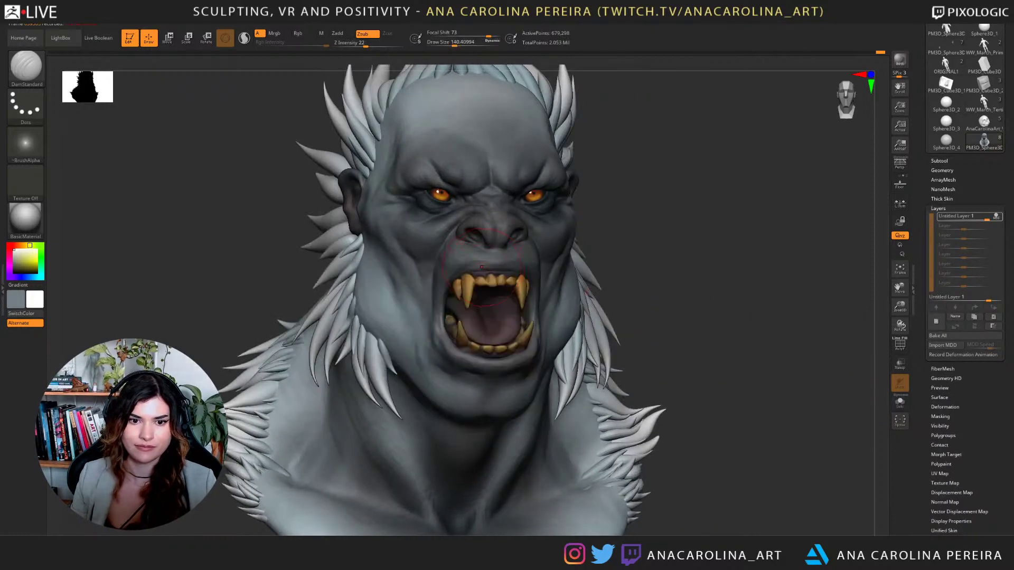
{"action": "key", "text": "b"}
{"action": "key", "text": "m"}
{"action": "key", "text": "v"}
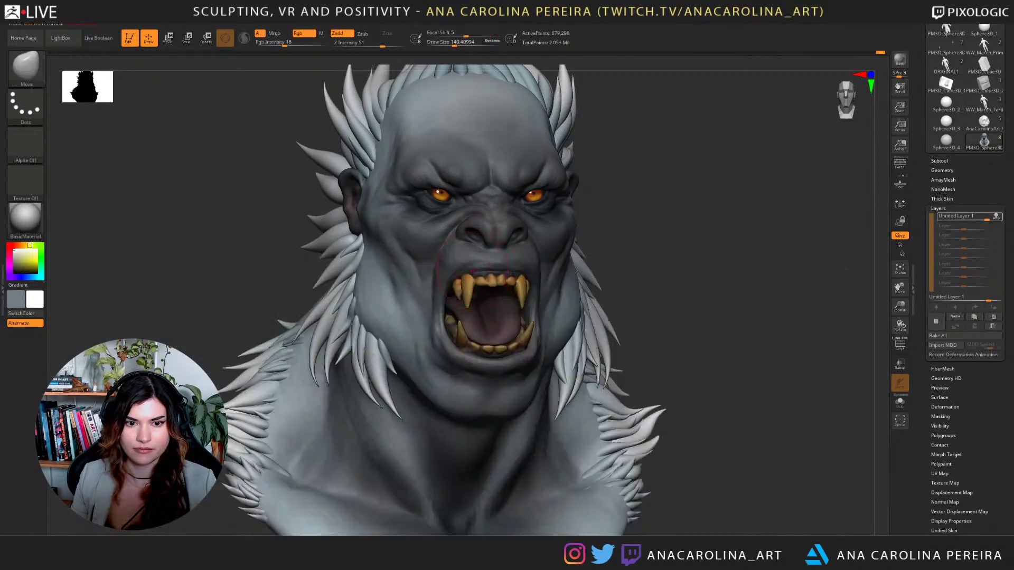
{"action": "left_click_drag", "start_coordinate": [689, 220], "coordinate": [508, 270]}
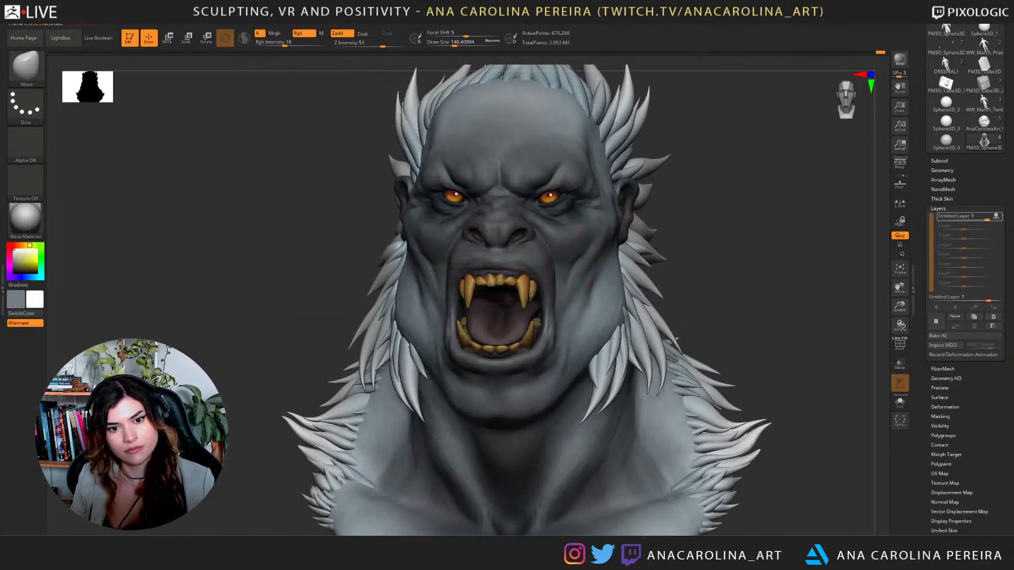
Adjust the shapes around the nose and cheeks with the Move brush at draw sizes of about 97 and 94.
{"action": "left_click_drag", "start_coordinate": [665, 201], "coordinate": [676, 250], "text": "alt"}
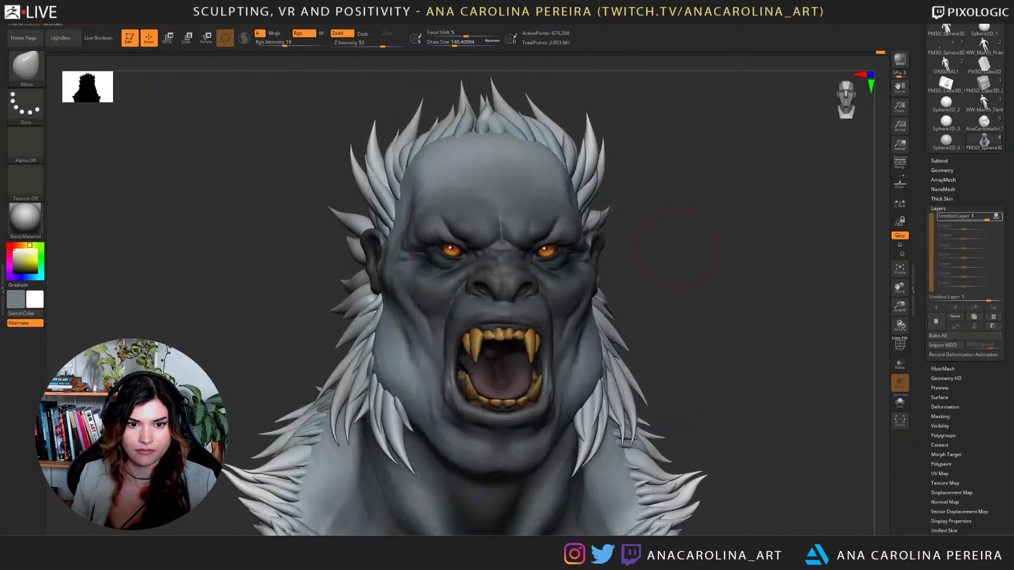
{"action": "key", "text": "space"}
{"action": "left_click_drag", "start_coordinate": [481, 282], "coordinate": [477, 282]}
{"action": "key", "text": "space"}
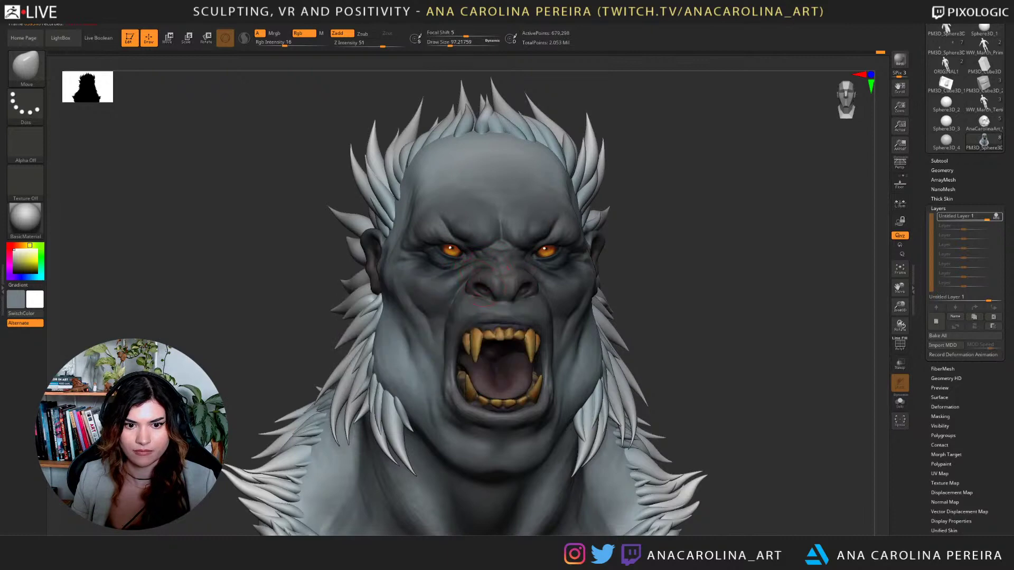
{"action": "left_click_drag", "start_coordinate": [692, 224], "coordinate": [647, 231]}
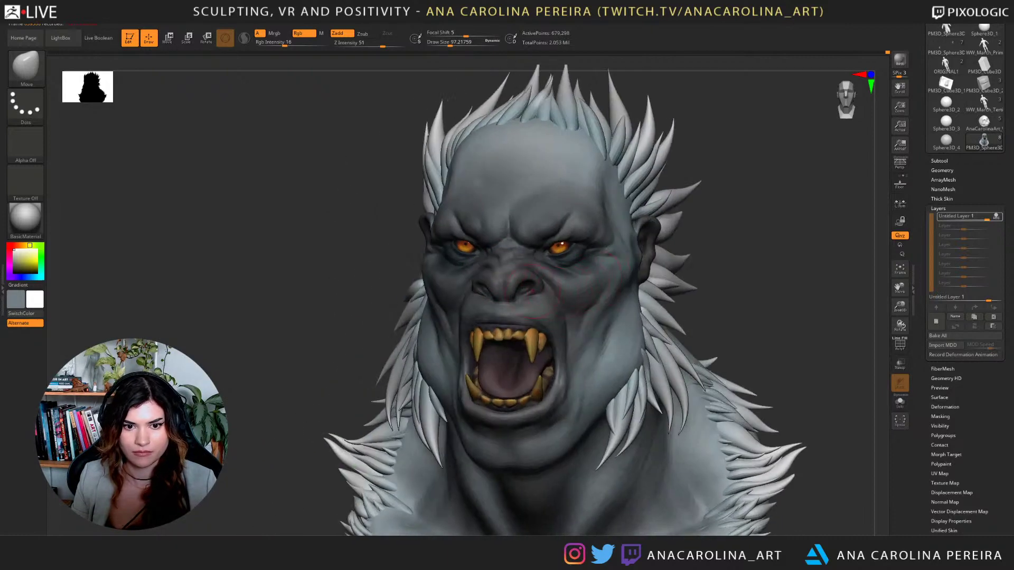
{"action": "mouse_move", "coordinate": [369, 264]}
{"action": "left_mouse_down", "text": "alt"}
{"action": "mouse_move", "coordinate": [369, 195]}
{"action": "mouse_move", "coordinate": [373, 296]}
{"action": "left_mouse_up", "text": "alt"}
{"action": "key", "text": "space"}
{"action": "left_click_drag", "start_coordinate": [443, 290], "coordinate": [449, 291]}
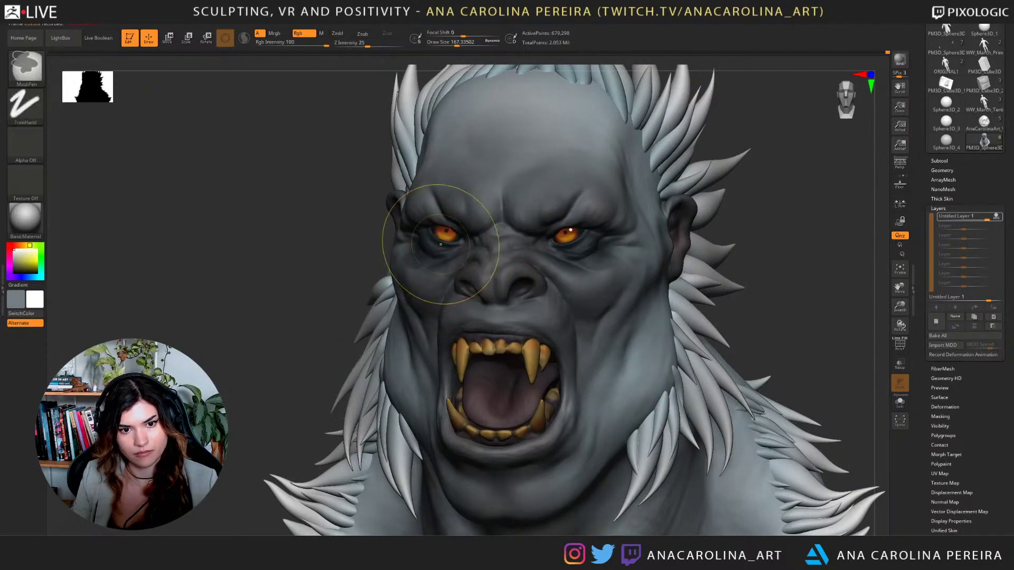
{"action": "key", "text": "space"}
{"action": "left_click_drag", "start_coordinate": [441, 244], "coordinate": [432, 238]}
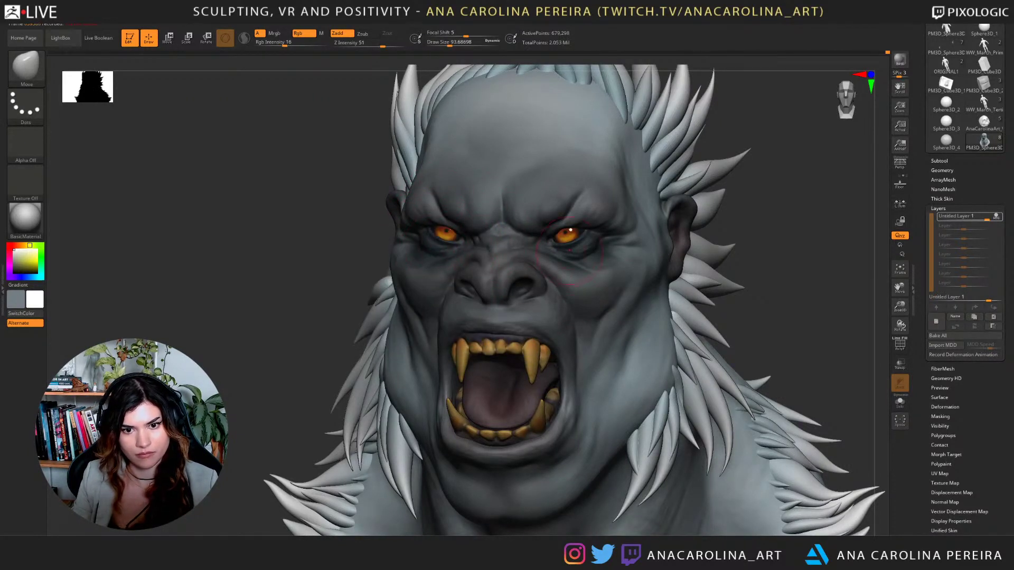
{"action": "mouse_move", "coordinate": [761, 232]}
{"action": "left_mouse_down", "text": "alt"}
{"action": "mouse_move", "coordinate": [734, 195]}
{"action": "mouse_move", "coordinate": [706, 188]}
{"action": "mouse_move", "coordinate": [697, 227]}
{"action": "mouse_move", "coordinate": [722, 202]}
{"action": "mouse_move", "coordinate": [677, 228]}
{"action": "mouse_move", "coordinate": [682, 201]}
{"action": "mouse_move", "coordinate": [703, 203]}
{"action": "left_mouse_up", "text": "alt"}
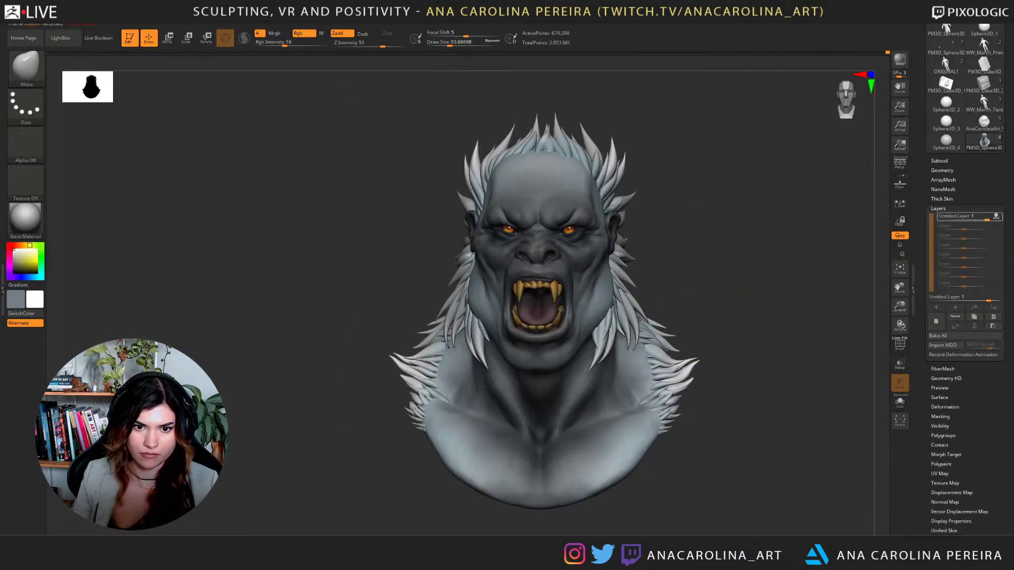
Lower the head's subdivision to two levels below the highest.
{"action": "key", "text": "space"}
{"action": "key", "text": "space"}
{"action": "key", "text": "shift+d"}
{"action": "key", "text": "shift+d"}
{"action": "key", "text": "shift+d"}
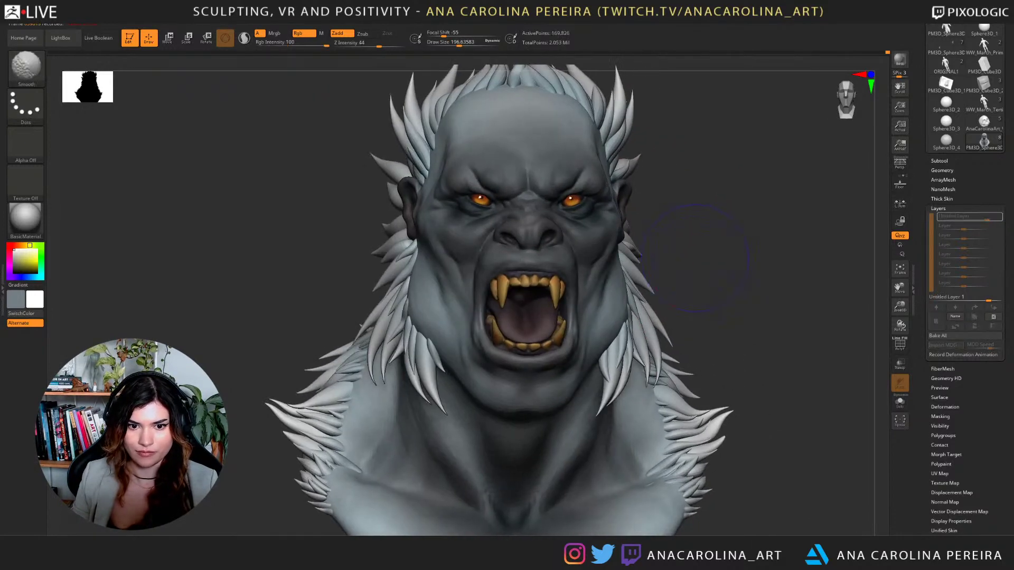
{"action": "mouse_move", "coordinate": [689, 260]}
{"action": "left_mouse_down"}
{"action": "mouse_move", "coordinate": [786, 265]}
{"action": "mouse_move", "coordinate": [690, 278]}
{"action": "left_mouse_up"}
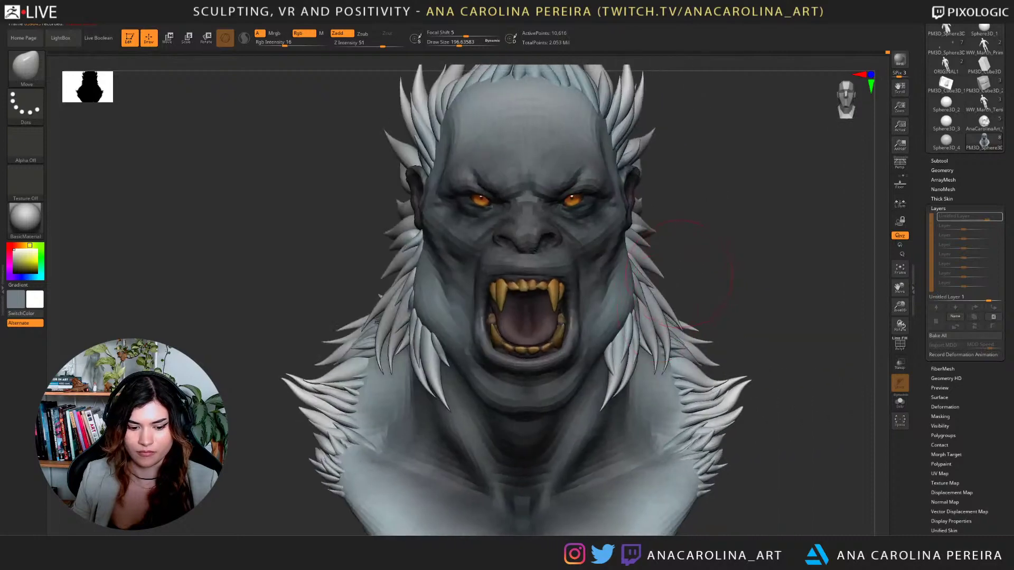
{"action": "key", "text": "w"}
{"action": "left_click_drag", "start_coordinate": [629, 271], "coordinate": [577, 232]}
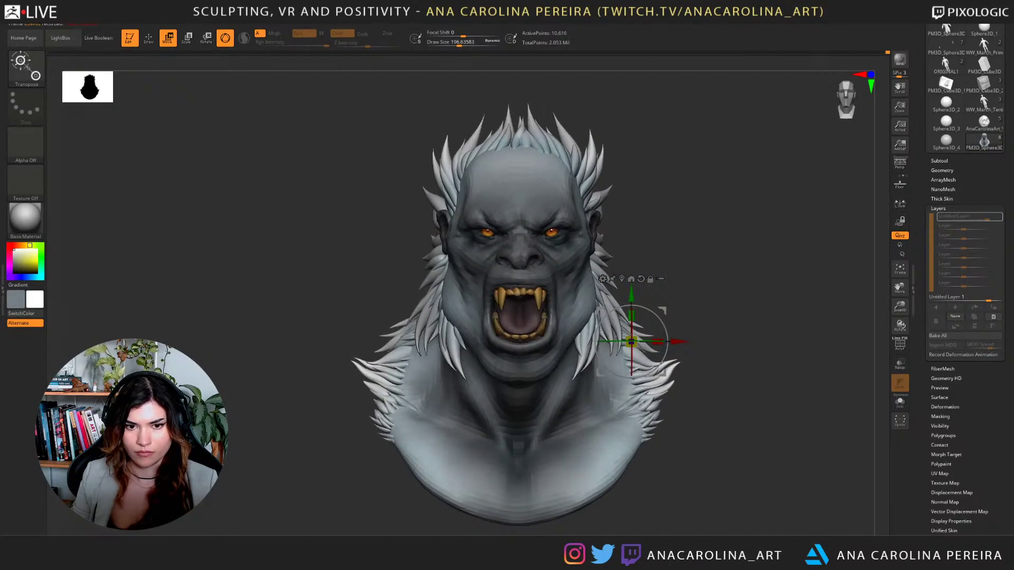
{"action": "key", "text": "d"}
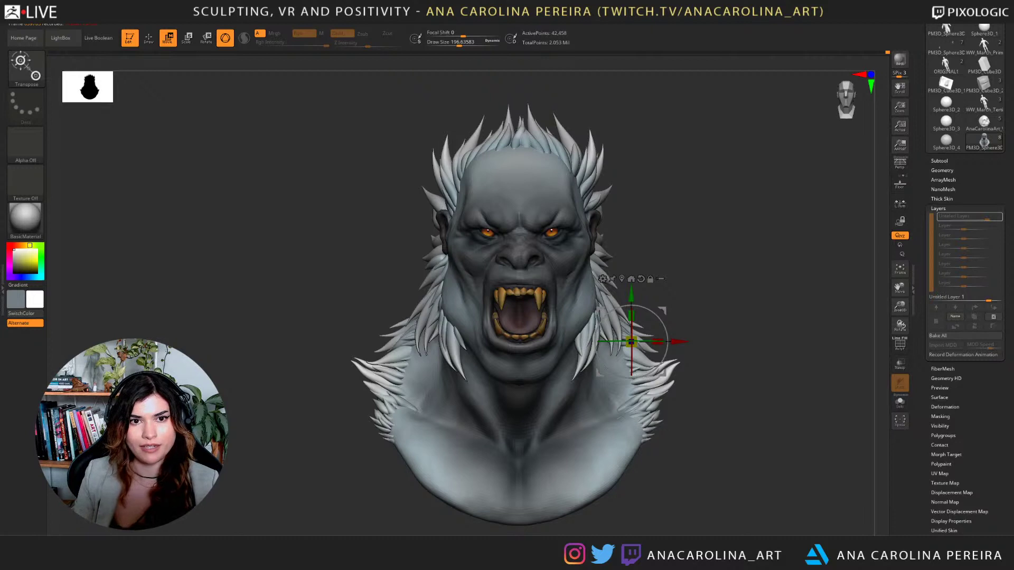
Create a low-resolution TPoseMesh of the whole bust with Transpose Master.
{"action": "mouse_move", "coordinate": [490, 16]}
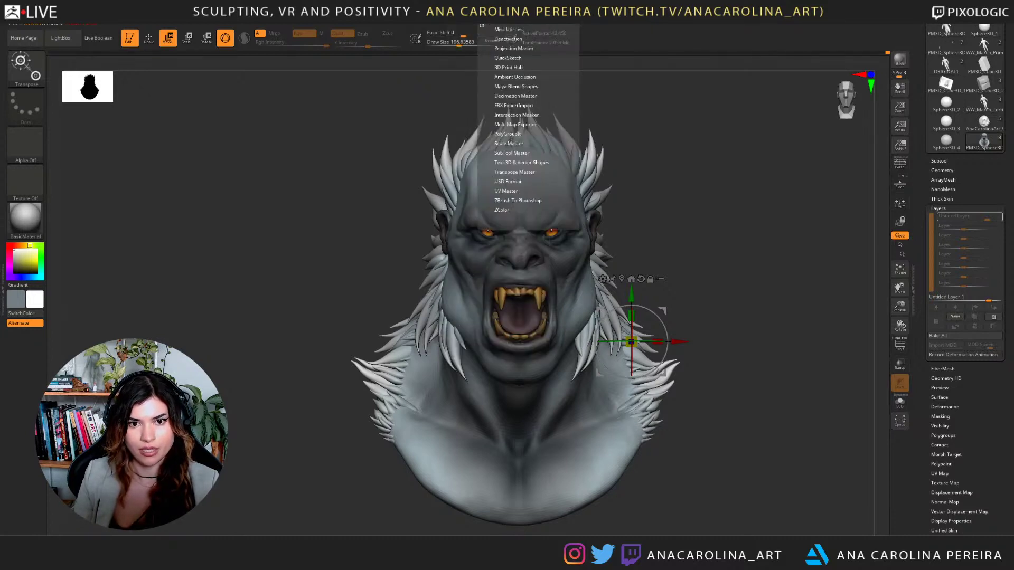
{"action": "left_click", "coordinate": [514, 172]}
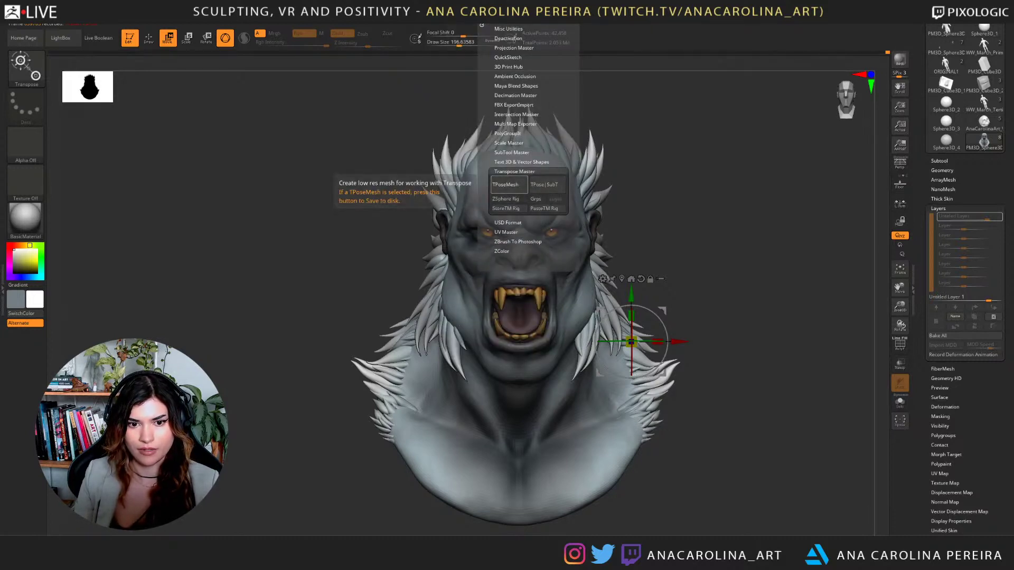
{"action": "left_click", "coordinate": [505, 185]}
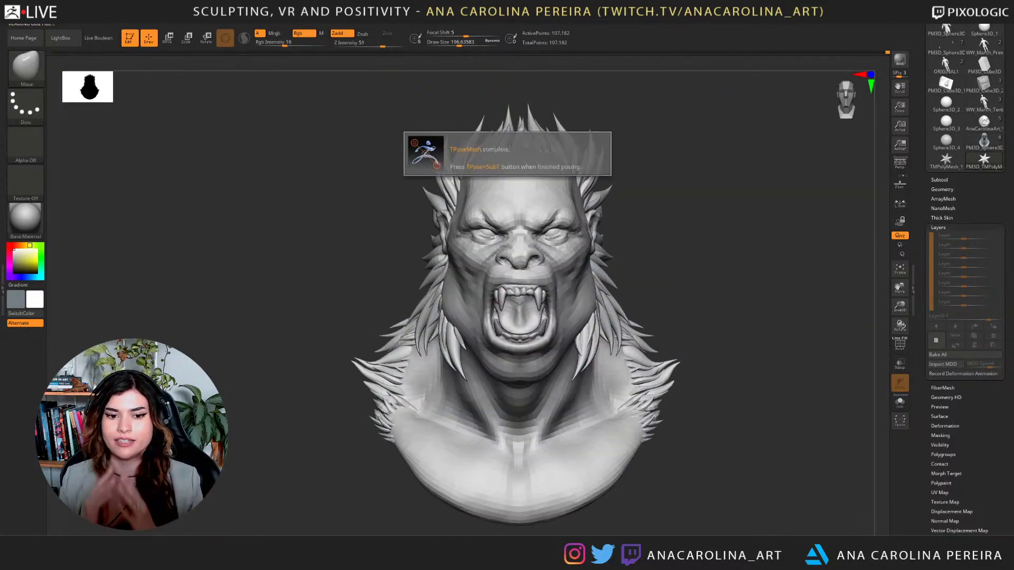
Mask the lower jaw and cheek in side view using the MaskLasso brush.
{"action": "left_click_drag", "start_coordinate": [692, 264], "coordinate": [835, 267]}
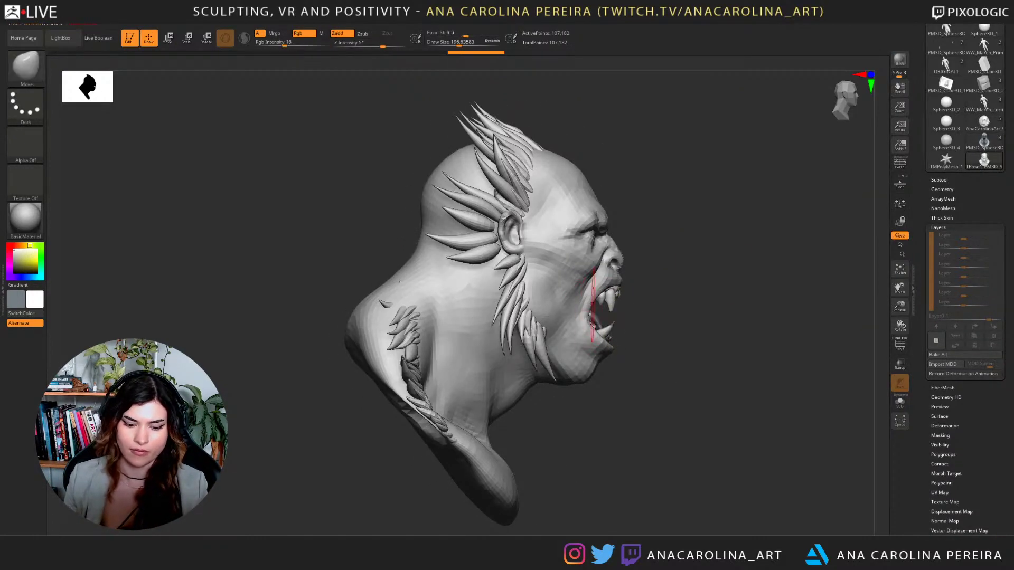
{"action": "key", "text": "b"}
{"action": "key", "text": "m"}
{"action": "key", "text": "l"}
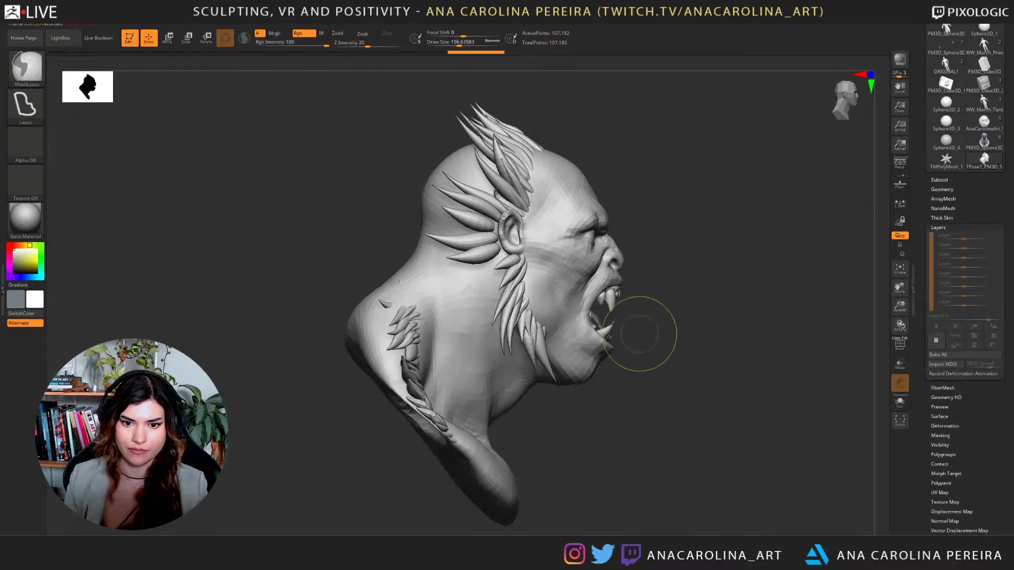
{"action": "left_click_drag", "start_coordinate": [640, 334], "coordinate": [618, 318], "text": "ctrl"}
{"action": "mouse_move", "coordinate": [534, 269]}
{"action": "left_mouse_down", "text": "ctrl"}
{"action": "mouse_move", "coordinate": [483, 314]}
{"action": "mouse_move", "coordinate": [622, 419]}
{"action": "left_mouse_up", "text": "ctrl"}
Invert and refine the mask so that only the lower jaw, cheek and side whiskers stay unmasked, with softened edges.
{"action": "left_click", "coordinate": [571, 394], "text": "ctrl"}
{"action": "mouse_move", "coordinate": [547, 394]}
{"action": "left_mouse_down", "text": "ctrl"}
{"action": "mouse_move", "coordinate": [530, 348]}
{"action": "mouse_move", "coordinate": [458, 322]}
{"action": "mouse_move", "coordinate": [523, 464]}
{"action": "left_mouse_up", "text": "ctrl"}
{"action": "left_click", "coordinate": [564, 361], "text": "ctrl"}
{"action": "left_click", "coordinate": [567, 363], "text": "ctrl"}
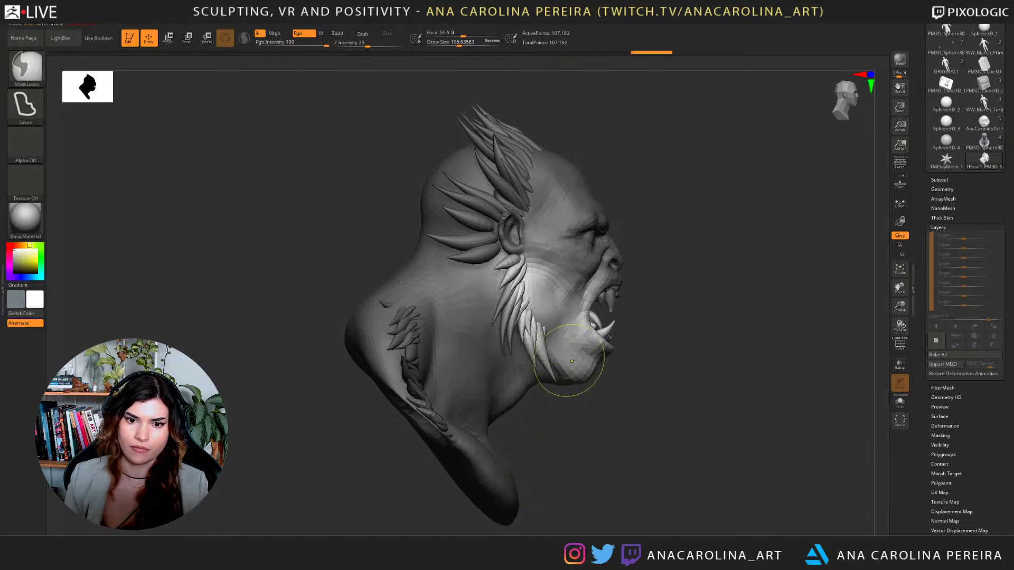
{"action": "mouse_move", "coordinate": [637, 316]}
{"action": "left_mouse_down", "text": "ctrl"}
{"action": "mouse_move", "coordinate": [612, 320]}
{"action": "mouse_move", "coordinate": [523, 248]}
{"action": "mouse_move", "coordinate": [679, 248]}
{"action": "mouse_move", "coordinate": [621, 311]}
{"action": "left_mouse_up", "text": "ctrl"}
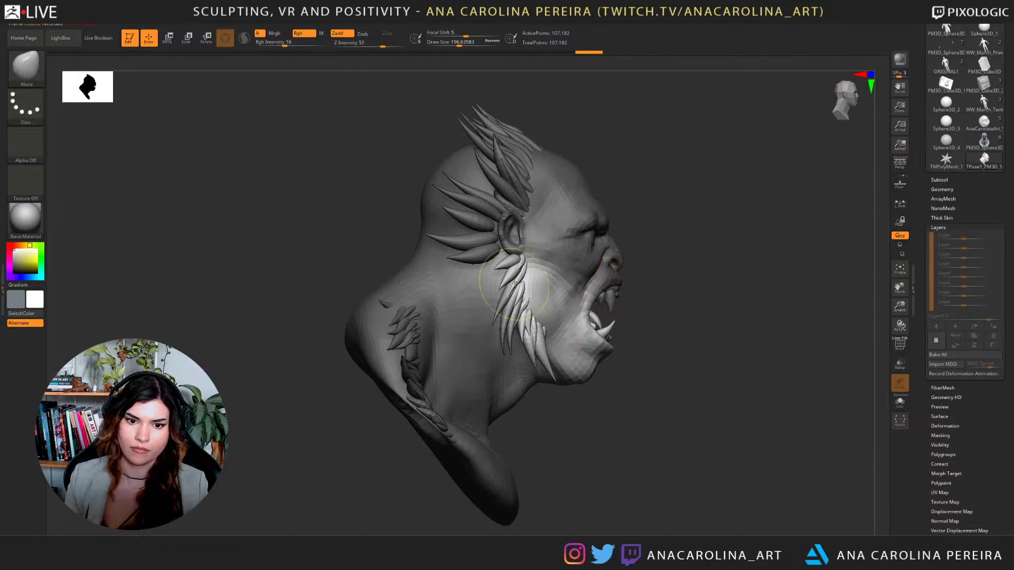
{"action": "mouse_move", "coordinate": [506, 233]}
{"action": "left_mouse_down", "text": "ctrl"}
{"action": "mouse_move", "coordinate": [531, 374]}
{"action": "mouse_move", "coordinate": [456, 206]}
{"action": "left_mouse_up", "text": "ctrl"}
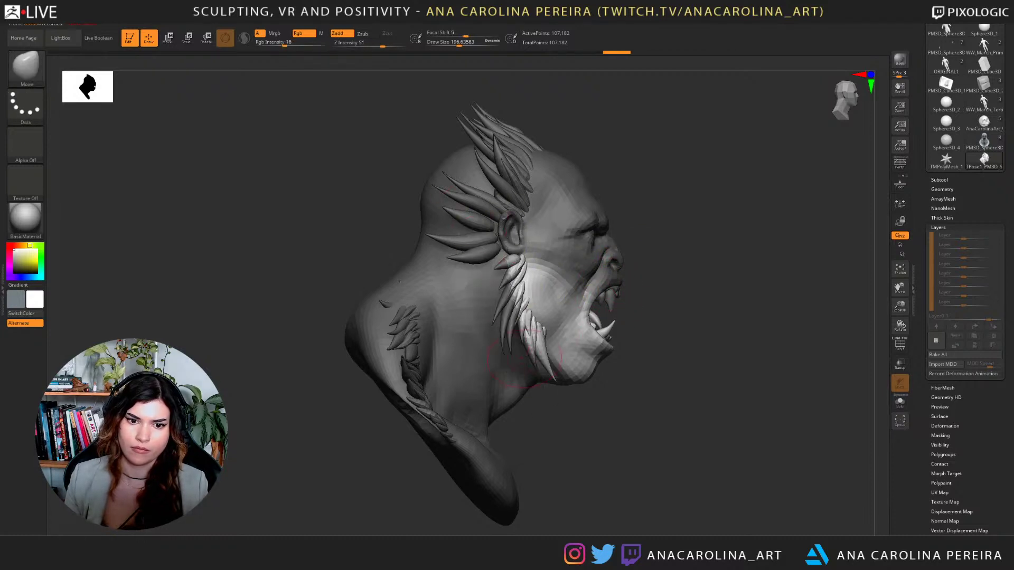
Undo the last mask change and refine the mask over the back of the head and the neck below the jaw.
{"action": "key", "text": "ctrl+z"}
{"action": "left_click_drag", "start_coordinate": [570, 427], "coordinate": [621, 429]}
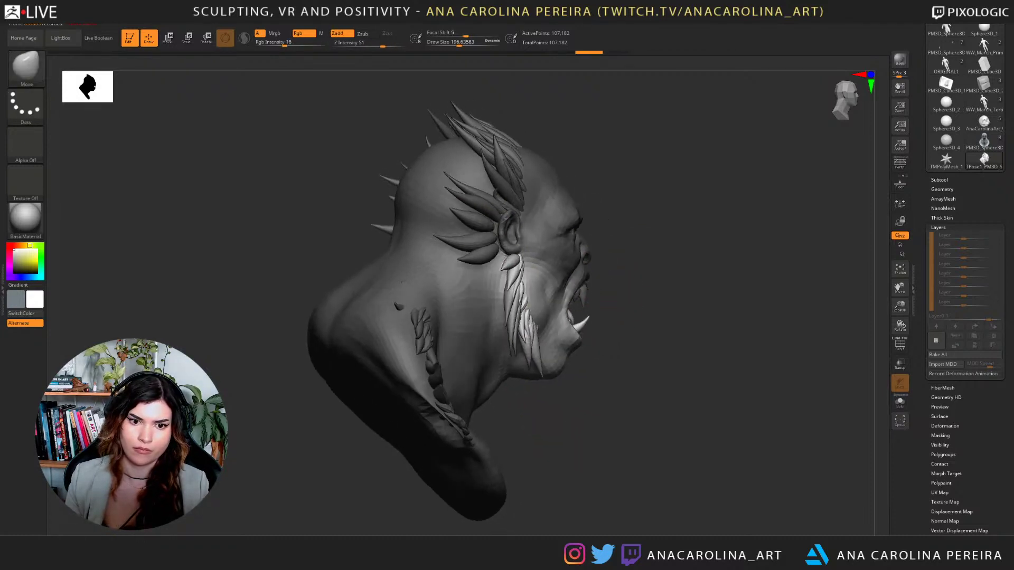
{"action": "mouse_move", "coordinate": [491, 228]}
{"action": "left_mouse_down", "text": "ctrl"}
{"action": "mouse_move", "coordinate": [510, 371]}
{"action": "mouse_move", "coordinate": [410, 226]}
{"action": "left_mouse_up", "text": "ctrl"}
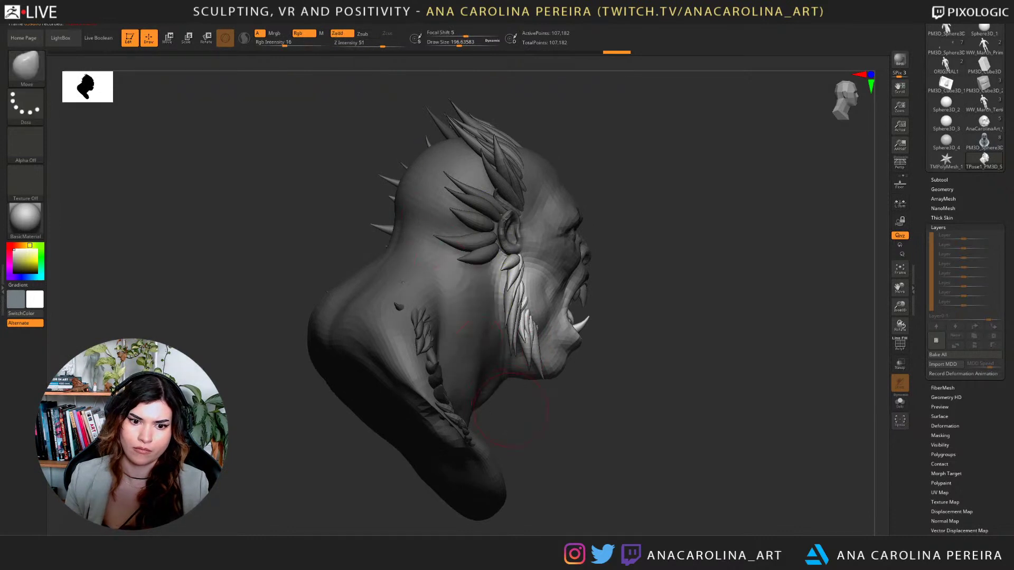
{"action": "mouse_move", "coordinate": [506, 367]}
{"action": "left_mouse_down", "text": "ctrl"}
{"action": "mouse_move", "coordinate": [391, 404]}
{"action": "mouse_move", "coordinate": [513, 423]}
{"action": "left_mouse_up", "text": "ctrl"}
Place the rotation gizmo over the mouth in front view and try rotating the unmasked lower jaw.
{"action": "mouse_move", "coordinate": [579, 417]}
{"action": "left_mouse_down"}
{"action": "mouse_move", "coordinate": [537, 411]}
{"action": "mouse_move", "coordinate": [425, 346]}
{"action": "mouse_move", "coordinate": [532, 534]}
{"action": "left_mouse_up"}
{"action": "left_click_drag", "start_coordinate": [576, 428], "coordinate": [454, 426]}
{"action": "left_click_drag", "start_coordinate": [734, 317], "coordinate": [739, 365], "text": "alt"}
{"action": "key", "text": "r"}
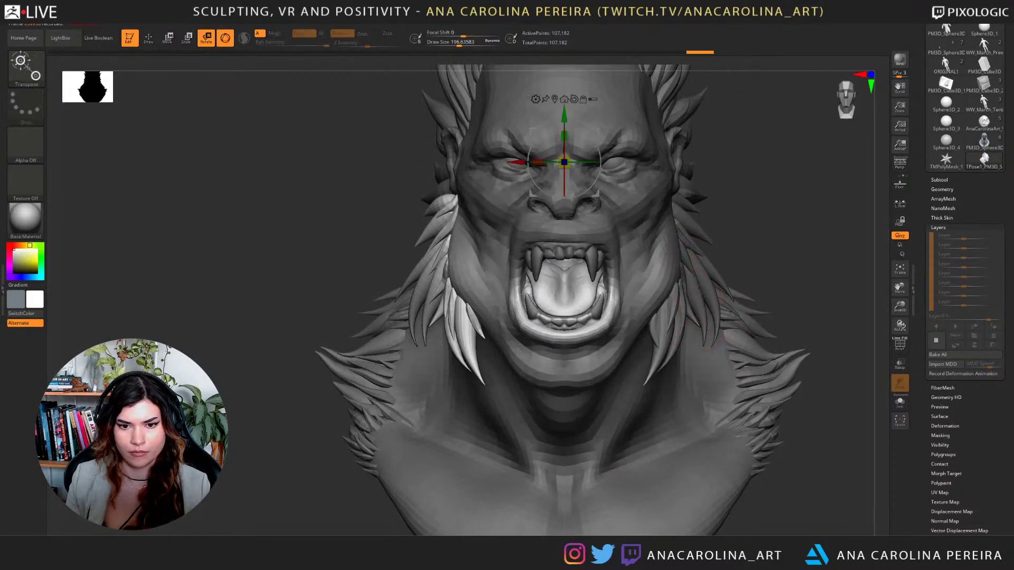
{"action": "right_click_drag", "start_coordinate": [695, 293], "coordinate": [657, 331], "text": "alt"}
{"action": "left_click", "coordinate": [526, 267], "text": "alt"}
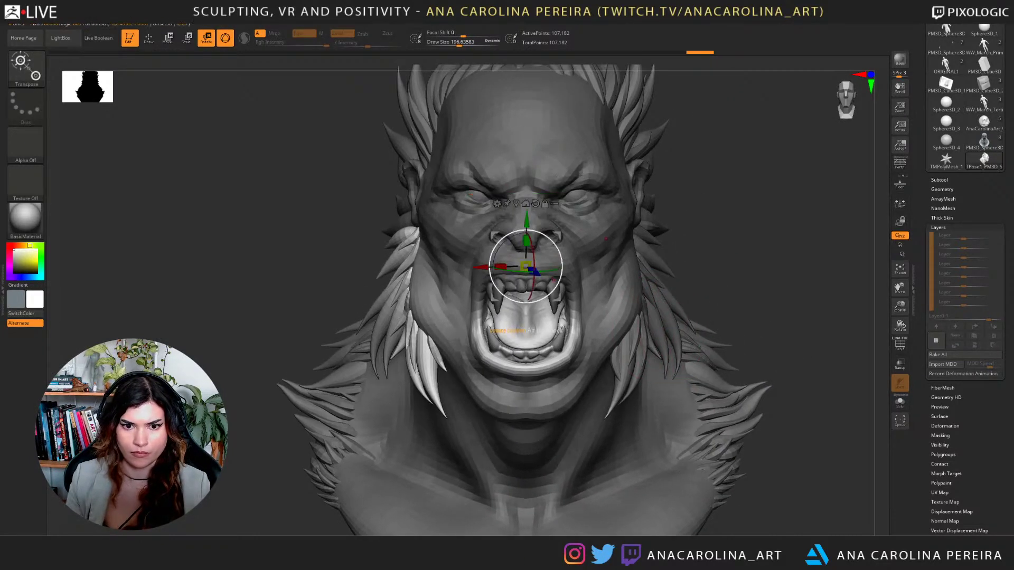
{"action": "left_click_drag", "start_coordinate": [505, 236], "coordinate": [465, 201]}
{"action": "key", "text": "ctrl+z"}
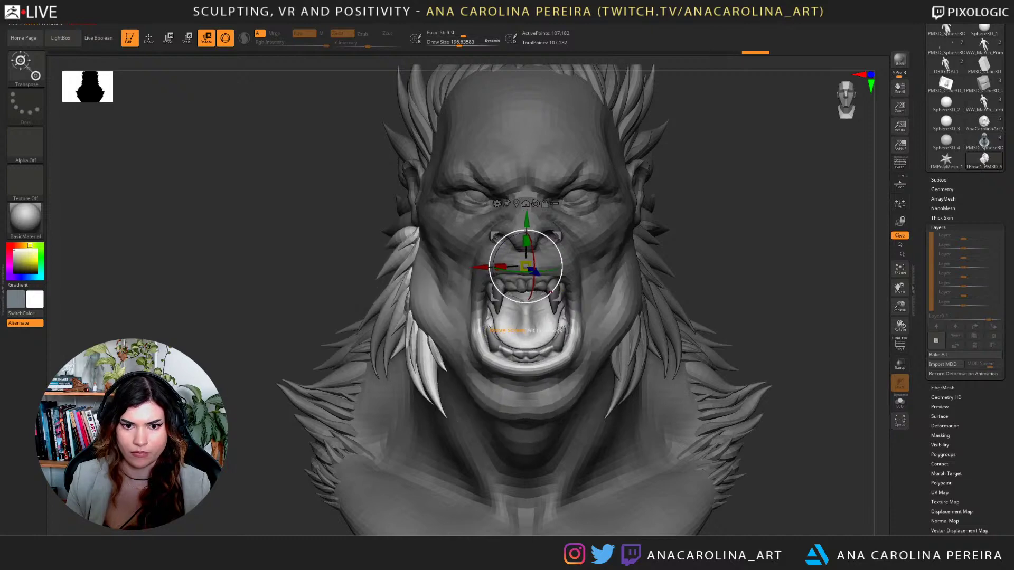
Shift and rotate the unmasked lower jaw slightly sideways to make the roaring mouth asymmetrical.
{"action": "left_click_drag", "start_coordinate": [499, 292], "coordinate": [498, 332]}
{"action": "left_click_drag", "start_coordinate": [565, 311], "coordinate": [564, 312]}
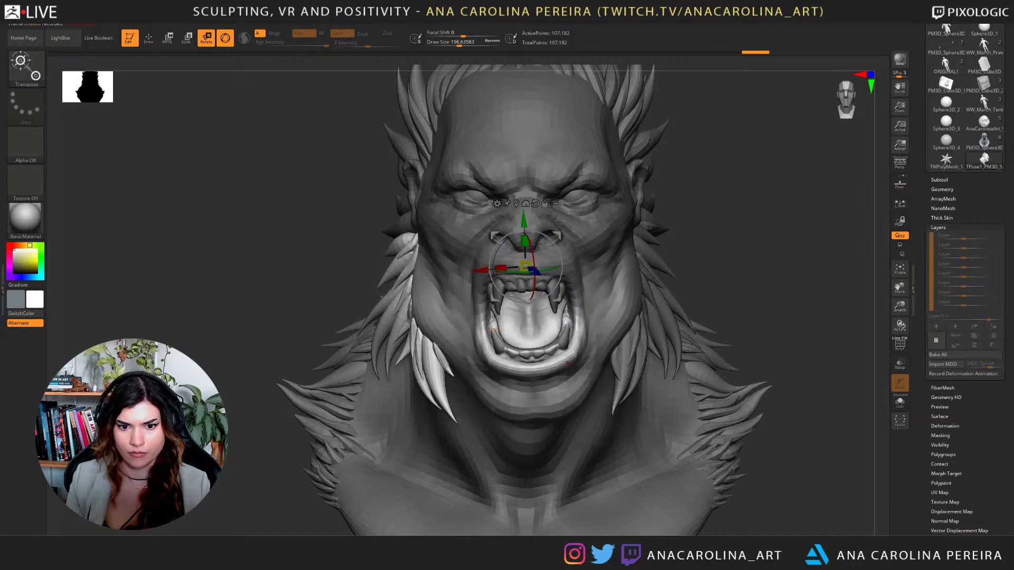
{"action": "right_click_drag", "start_coordinate": [813, 259], "coordinate": [654, 261]}
{"action": "left_click_drag", "start_coordinate": [495, 235], "coordinate": [498, 241]}
{"action": "right_click_drag", "start_coordinate": [501, 248], "coordinate": [660, 251]}
{"action": "left_click_drag", "start_coordinate": [563, 303], "coordinate": [563, 303]}
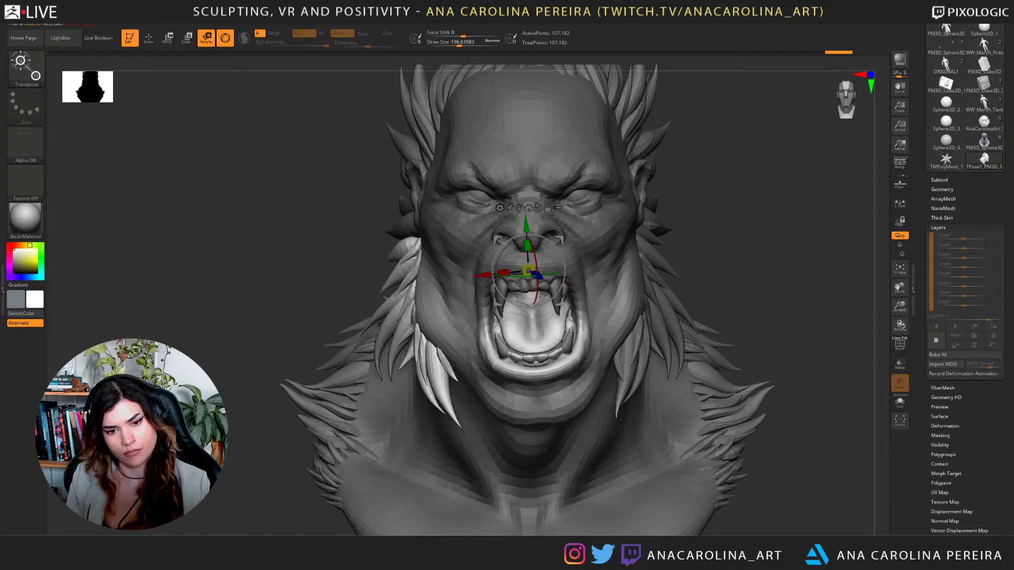
Transfer the jaw pose from the Transpose Master mesh back to the original subtools.
{"action": "right_click_drag", "start_coordinate": [528, 317], "coordinate": [517, 255], "text": "ctrl"}
{"action": "right_click_drag", "start_coordinate": [517, 255], "coordinate": [518, 311], "text": "alt"}
{"action": "left_click", "coordinate": [482, 25]}
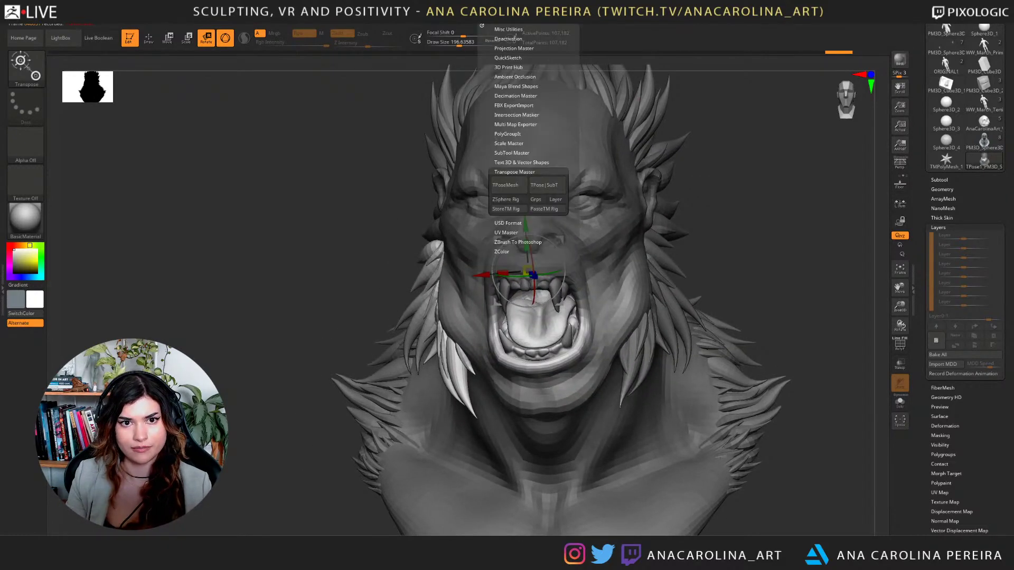
{"action": "left_click", "coordinate": [546, 185]}
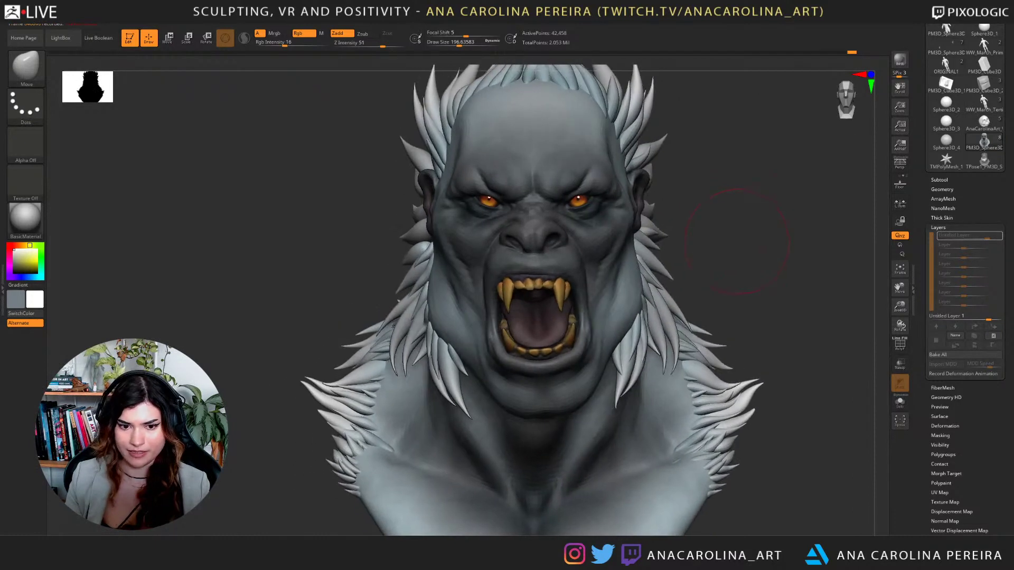
Select the Move brush and set its draw size to about 223.
{"action": "key", "text": "b"}
{"action": "key", "text": "m"}
{"action": "key", "text": "v"}
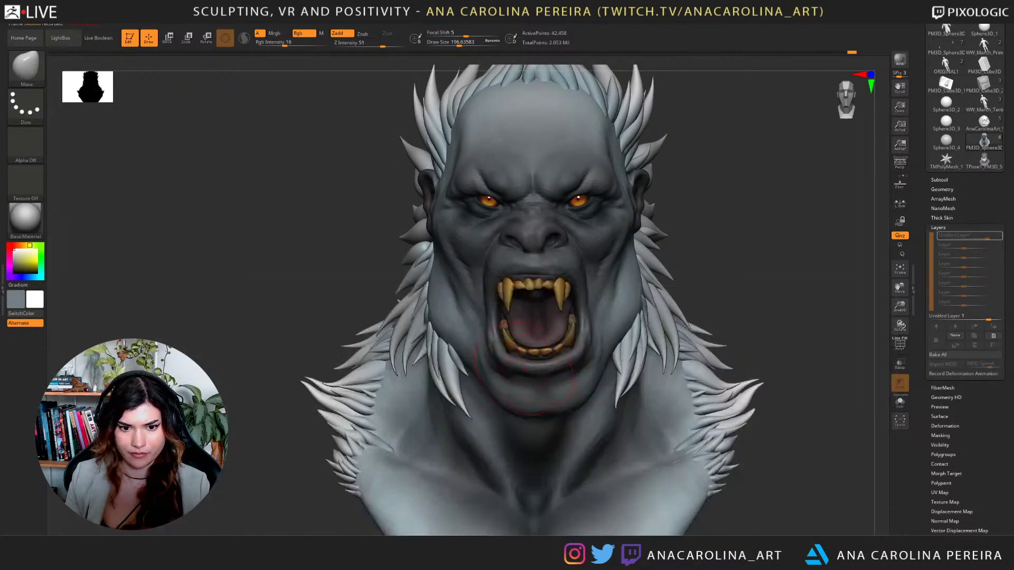
{"action": "key", "text": "space"}
{"action": "left_click_drag", "start_coordinate": [533, 354], "coordinate": [528, 355]}
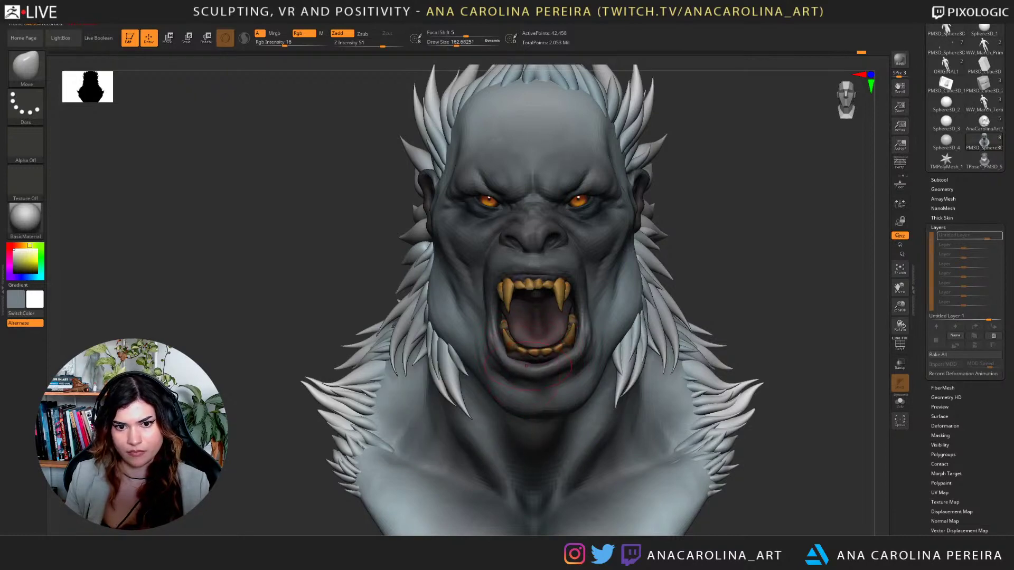
{"action": "mouse_move", "coordinate": [632, 323]}
{"action": "right_mouse_down"}
{"action": "mouse_move", "coordinate": [710, 296]}
{"action": "mouse_move", "coordinate": [649, 320]}
{"action": "right_mouse_up"}
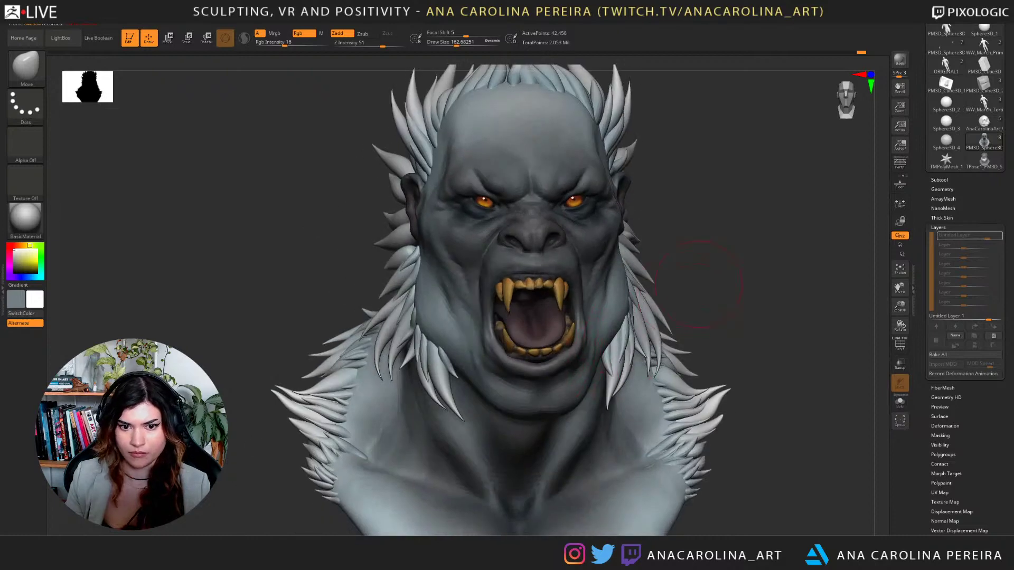
{"action": "right_click_drag", "start_coordinate": [699, 285], "coordinate": [670, 309]}
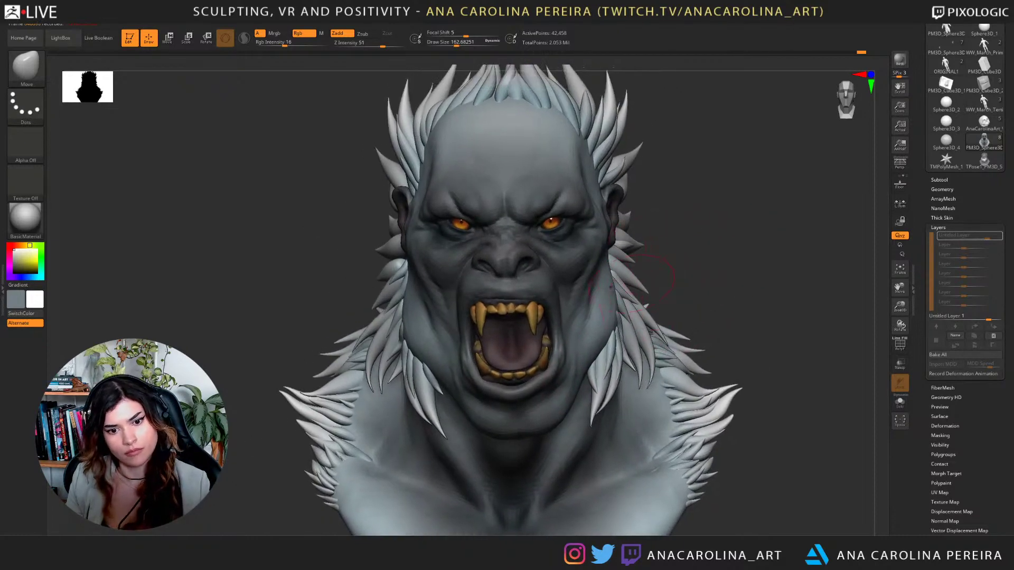
{"action": "key", "text": "space"}
{"action": "left_click_drag", "start_coordinate": [610, 287], "coordinate": [615, 287]}
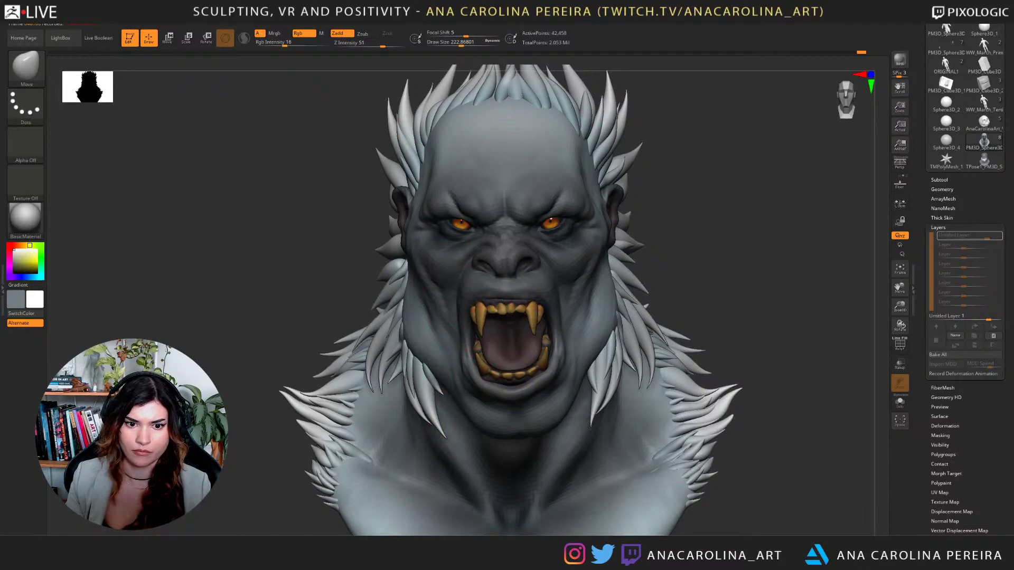
Create a new TPoseMesh of the whole bust with Transpose Master.
{"action": "mouse_move", "coordinate": [726, 266]}
{"action": "right_mouse_down", "text": "ctrl"}
{"action": "mouse_move", "coordinate": [710, 171]}
{"action": "mouse_move", "coordinate": [705, 307]}
{"action": "mouse_move", "coordinate": [633, 285]}
{"action": "mouse_move", "coordinate": [581, 288]}
{"action": "mouse_move", "coordinate": [731, 287]}
{"action": "right_mouse_up", "text": "ctrl"}
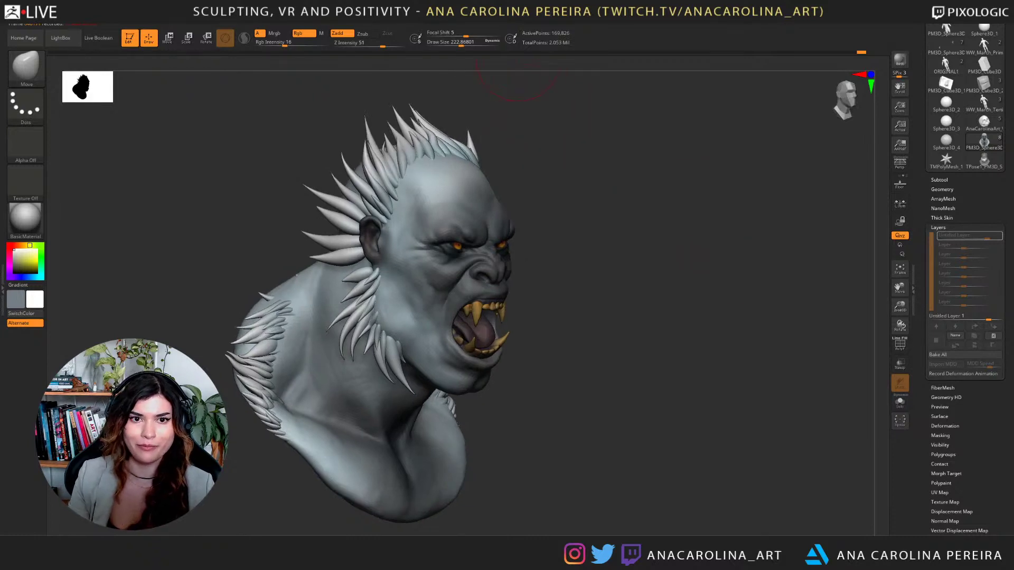
{"action": "right_click_drag", "start_coordinate": [518, 80], "coordinate": [579, 109]}
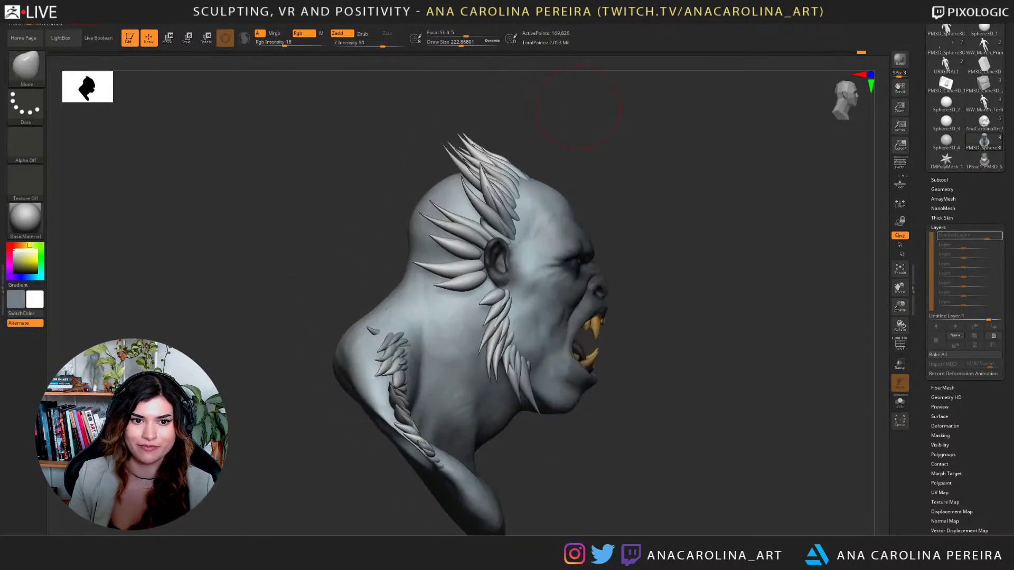
{"action": "mouse_move", "coordinate": [519, 18]}
{"action": "mouse_move", "coordinate": [623, 161]}
{"action": "right_mouse_down"}
{"action": "mouse_move", "coordinate": [557, 171]}
{"action": "mouse_move", "coordinate": [565, 196]}
{"action": "mouse_move", "coordinate": [512, 172]}
{"action": "right_mouse_up"}
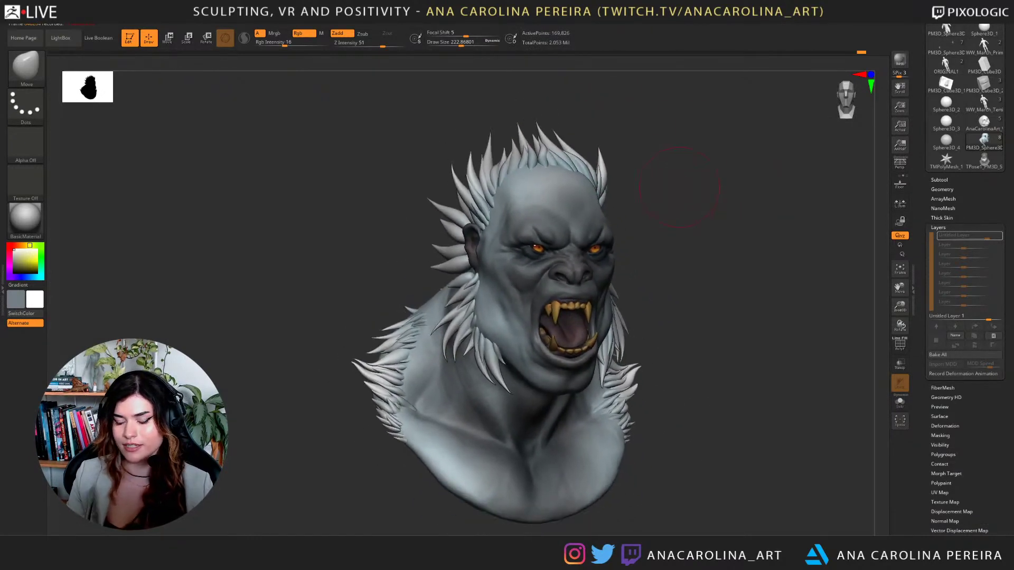
{"action": "mouse_move", "coordinate": [729, 203]}
{"action": "right_mouse_down"}
{"action": "mouse_move", "coordinate": [829, 198]}
{"action": "mouse_move", "coordinate": [818, 248]}
{"action": "mouse_move", "coordinate": [808, 206]}
{"action": "mouse_move", "coordinate": [734, 203]}
{"action": "right_mouse_up"}
{"action": "right_click_drag", "start_coordinate": [385, 313], "coordinate": [249, 310]}
{"action": "right_click_drag", "start_coordinate": [317, 274], "coordinate": [317, 328], "text": "ctrl"}
{"action": "right_click_drag", "start_coordinate": [607, 253], "coordinate": [697, 208]}
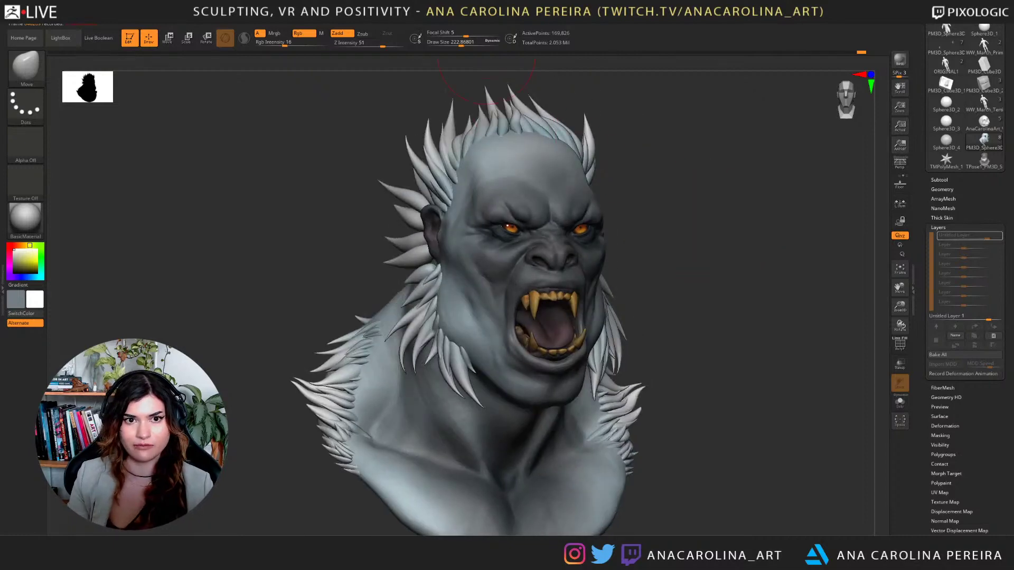
{"action": "mouse_move", "coordinate": [487, 16]}
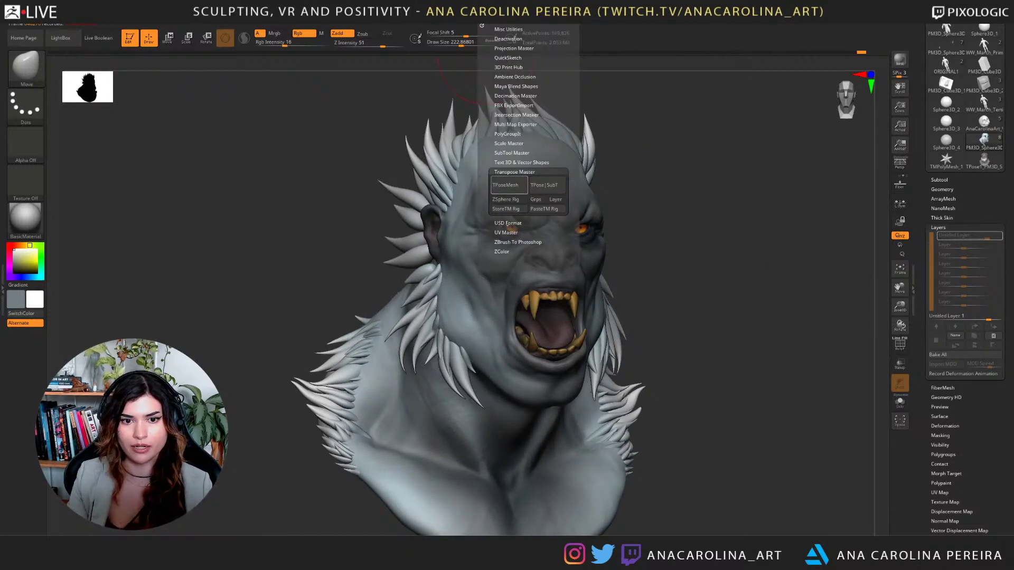
{"action": "left_click", "coordinate": [506, 184]}
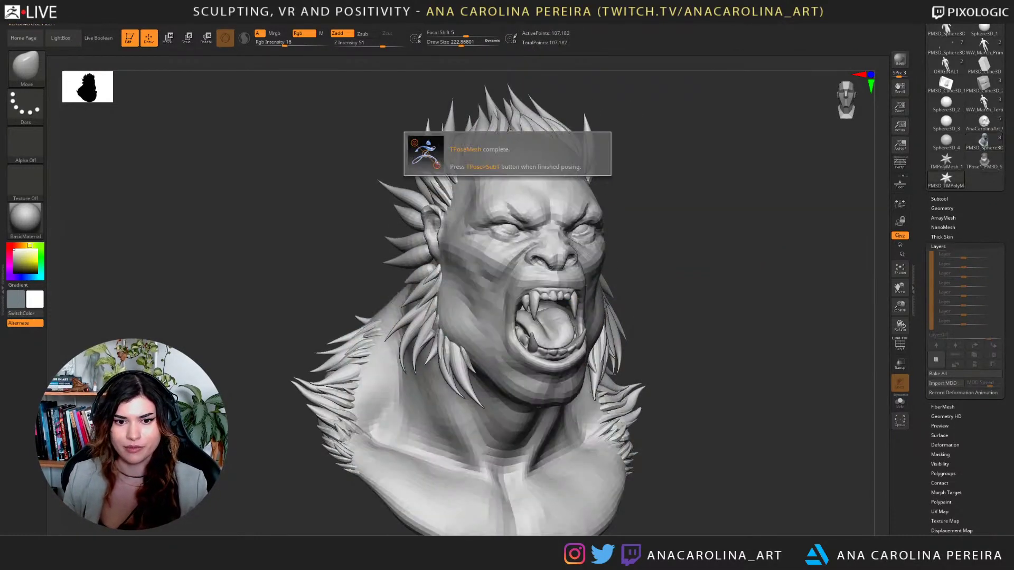
Lasso-mask the head in side view and invert the mask so that only the neck base and shoulders are masked.
{"action": "mouse_move", "coordinate": [612, 232]}
{"action": "right_mouse_down"}
{"action": "mouse_move", "coordinate": [671, 222]}
{"action": "mouse_move", "coordinate": [711, 195]}
{"action": "right_mouse_up"}
{"action": "mouse_move", "coordinate": [668, 96]}
{"action": "left_mouse_down", "text": "ctrl"}
{"action": "mouse_move", "coordinate": [549, 58]}
{"action": "mouse_move", "coordinate": [340, 214]}
{"action": "mouse_move", "coordinate": [412, 306]}
{"action": "mouse_move", "coordinate": [586, 486]}
{"action": "left_mouse_up", "text": "ctrl"}
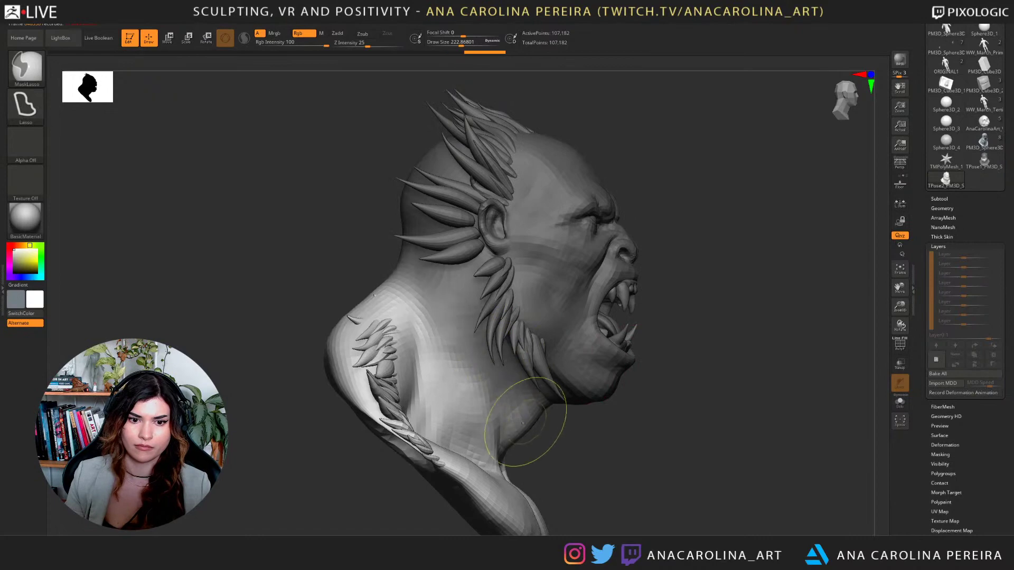
{"action": "left_click", "coordinate": [771, 338], "text": "ctrl"}
Rotate the unmasked head slightly with the gizmo to tilt it relative to the shoulders.
{"action": "right_click_drag", "start_coordinate": [782, 338], "coordinate": [710, 422]}
{"action": "key", "text": "r"}
{"action": "left_click_drag", "start_coordinate": [572, 255], "coordinate": [586, 263]}
{"action": "right_click_drag", "start_coordinate": [586, 266], "coordinate": [576, 157]}
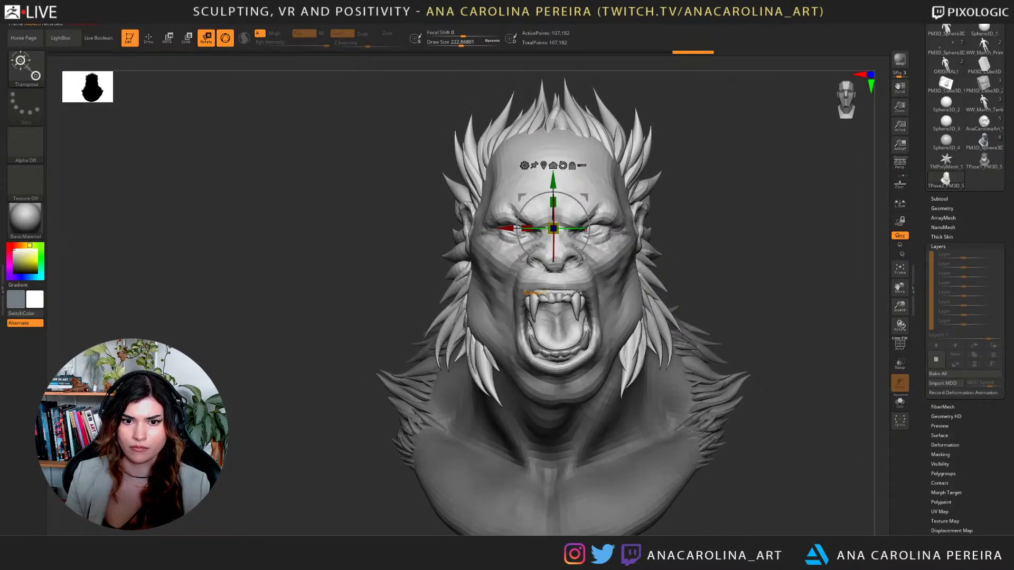
{"action": "left_click_drag", "start_coordinate": [586, 230], "coordinate": [590, 229]}
{"action": "right_click_drag", "start_coordinate": [617, 248], "coordinate": [610, 248]}
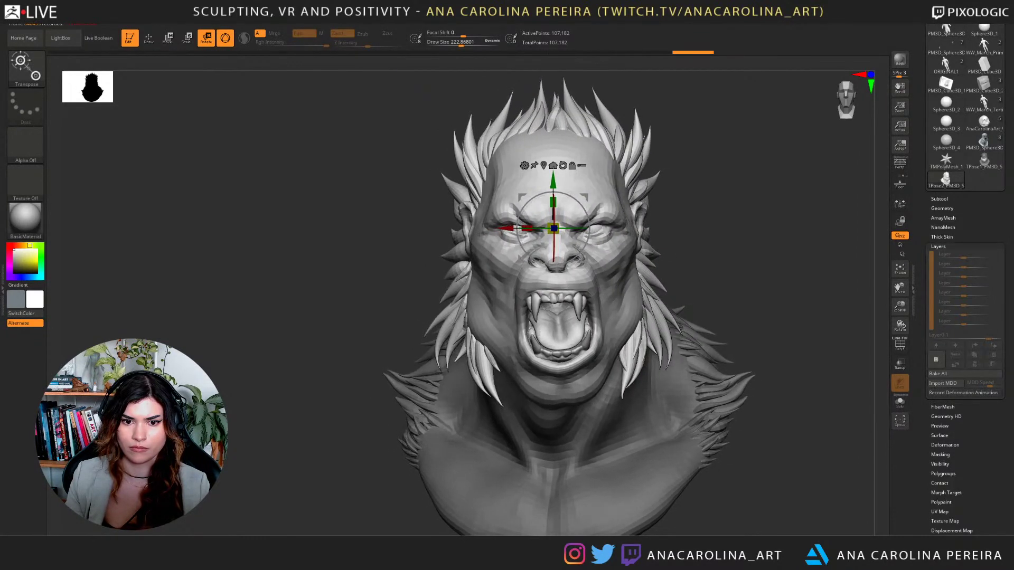
{"action": "left_click_drag", "start_coordinate": [766, 317], "coordinate": [708, 317]}
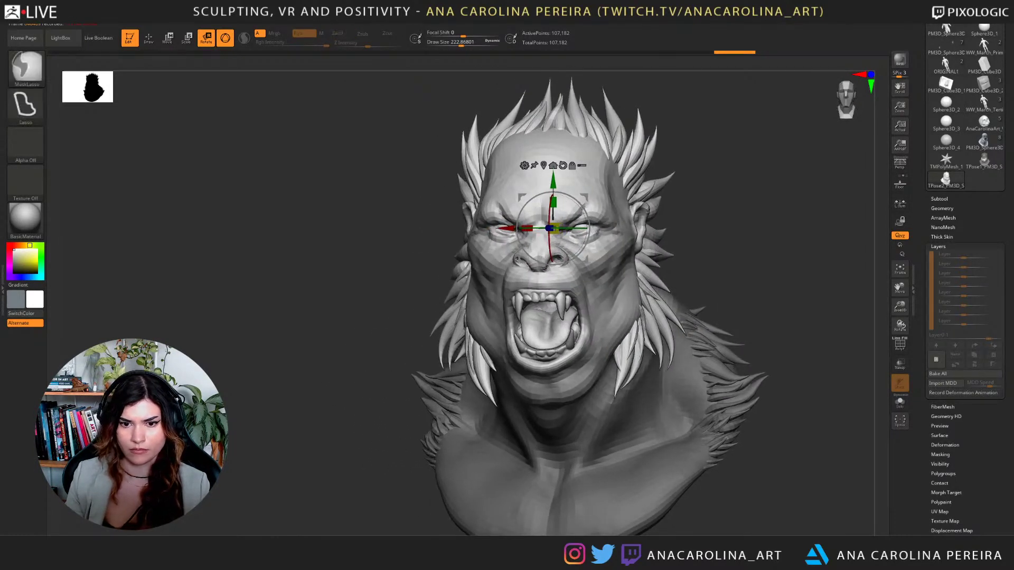
Invert the mask to protect the head and rotate the chest and shoulders with the gizmo placed at the neck.
{"action": "left_click", "coordinate": [739, 296], "text": "ctrl"}
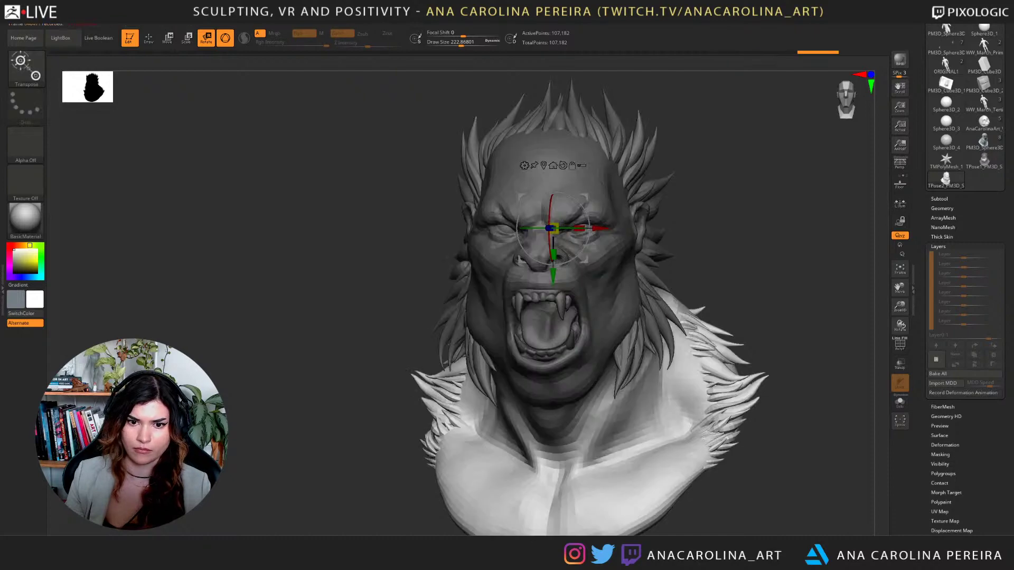
{"action": "left_click_drag", "start_coordinate": [586, 244], "coordinate": [592, 224]}
{"action": "left_click_drag", "start_coordinate": [765, 295], "coordinate": [765, 227]}
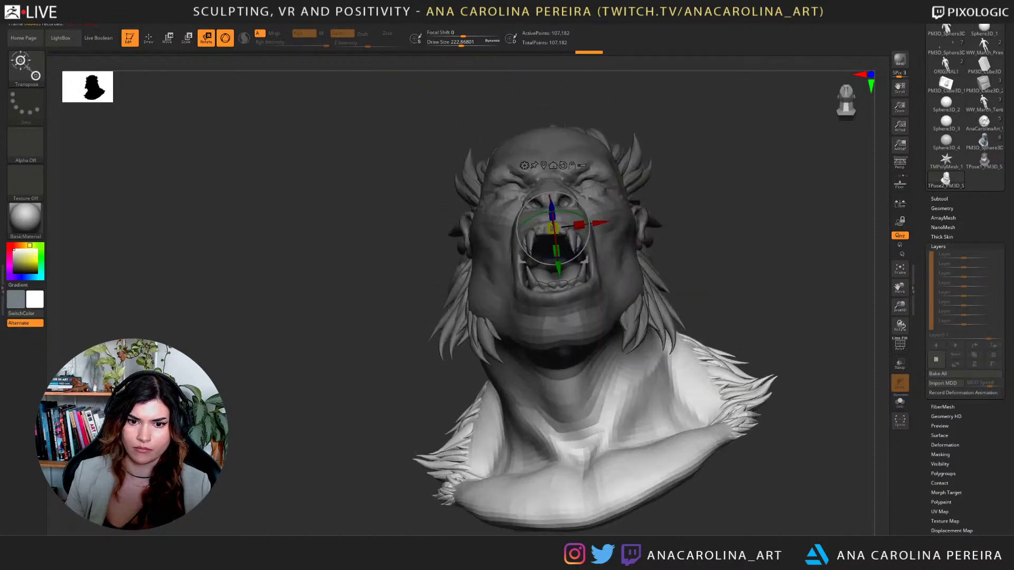
{"action": "key", "text": "ctrl+z"}
{"action": "left_click", "coordinate": [585, 384], "text": "alt"}
{"action": "mouse_move", "coordinate": [621, 390]}
{"action": "left_mouse_down"}
{"action": "mouse_move", "coordinate": [621, 377]}
{"action": "mouse_move", "coordinate": [610, 382]}
{"action": "left_mouse_up"}
{"action": "left_click_drag", "start_coordinate": [766, 238], "coordinate": [762, 181]}
Adjust the rotation of the unmasked shoulders and chest a little further in a low-angle view.
{"action": "key", "text": "q"}
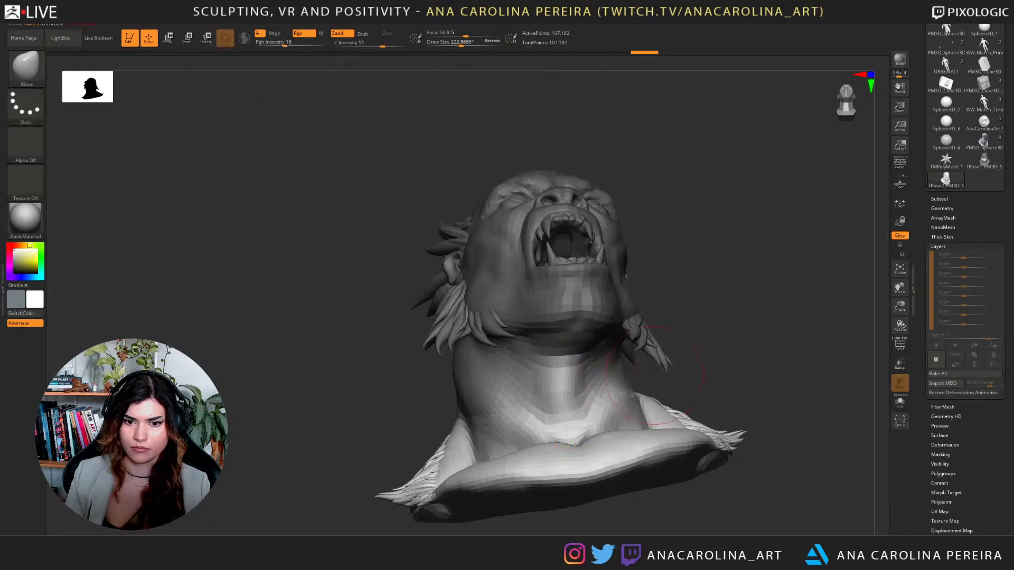
{"action": "left_click_drag", "start_coordinate": [724, 377], "coordinate": [697, 382]}
{"action": "key", "text": "r"}
{"action": "left_click_drag", "start_coordinate": [608, 407], "coordinate": [616, 409]}
{"action": "mouse_move", "coordinate": [724, 317]}
{"action": "left_mouse_down"}
{"action": "mouse_move", "coordinate": [726, 404]}
{"action": "mouse_move", "coordinate": [698, 400]}
{"action": "mouse_move", "coordinate": [739, 412]}
{"action": "mouse_move", "coordinate": [766, 404]}
{"action": "mouse_move", "coordinate": [782, 423]}
{"action": "mouse_move", "coordinate": [761, 411]}
{"action": "mouse_move", "coordinate": [739, 264]}
{"action": "mouse_move", "coordinate": [731, 274]}
{"action": "left_mouse_up"}
Smooth one side of the neck and reshape the opposite side with the Move brush.
{"action": "key", "text": "b"}
{"action": "key", "text": "m"}
{"action": "key", "text": "v"}
{"action": "left_click_drag", "start_coordinate": [607, 391], "coordinate": [618, 412], "text": "shift"}
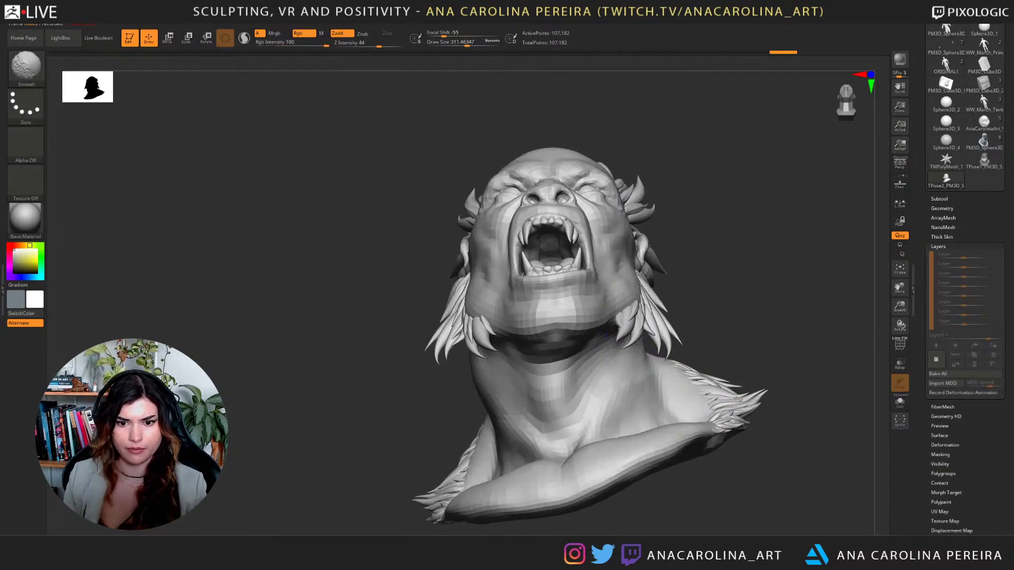
{"action": "left_click_drag", "start_coordinate": [739, 296], "coordinate": [776, 295]}
{"action": "mouse_move", "coordinate": [485, 377]}
{"action": "left_mouse_down"}
{"action": "mouse_move", "coordinate": [502, 374]}
{"action": "mouse_move", "coordinate": [499, 390]}
{"action": "mouse_move", "coordinate": [538, 421]}
{"action": "left_mouse_up"}
Push the front of the neck into shape with the Move brush at draw size about 386 and smooth its side.
{"action": "left_click_drag", "start_coordinate": [750, 326], "coordinate": [731, 326]}
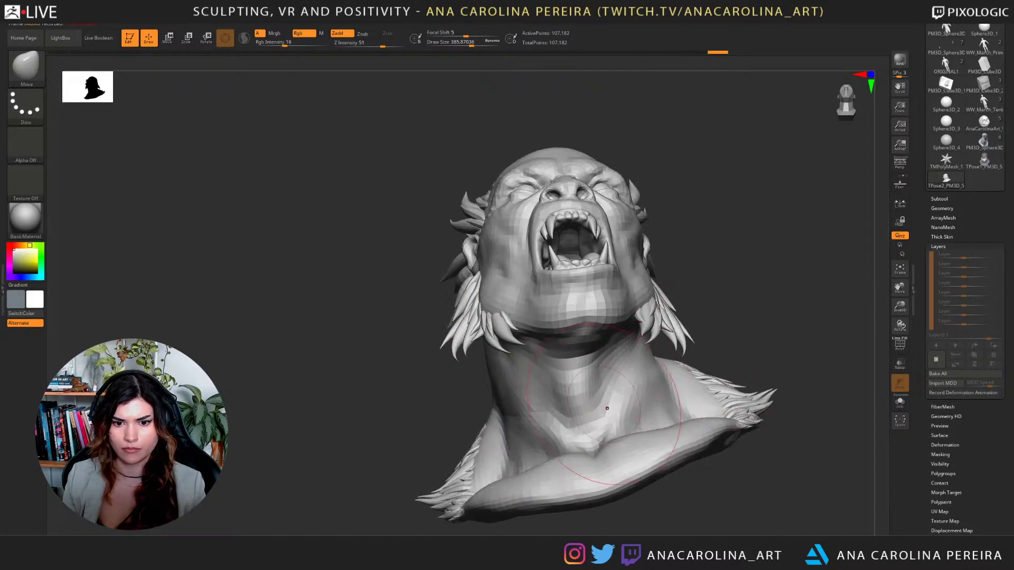
{"action": "left_click_drag", "start_coordinate": [606, 407], "coordinate": [585, 388]}
{"action": "left_click_drag", "start_coordinate": [702, 481], "coordinate": [699, 517]}
{"action": "mouse_move", "coordinate": [652, 390]}
{"action": "left_mouse_down", "text": "shift"}
{"action": "mouse_move", "coordinate": [644, 417]}
{"action": "mouse_move", "coordinate": [641, 406]}
{"action": "left_mouse_up", "text": "shift"}
{"action": "left_click_drag", "start_coordinate": [761, 237], "coordinate": [660, 254]}
{"action": "left_click_drag", "start_coordinate": [634, 407], "coordinate": [623, 391], "text": "shift"}
Reshape the back of the neck and the upper back with the Move brush.
{"action": "left_click_drag", "start_coordinate": [792, 316], "coordinate": [689, 322]}
{"action": "mouse_move", "coordinate": [844, 296]}
{"action": "left_mouse_down"}
{"action": "mouse_move", "coordinate": [750, 280]}
{"action": "mouse_move", "coordinate": [789, 283]}
{"action": "left_mouse_up"}
{"action": "left_click_drag", "start_coordinate": [840, 237], "coordinate": [823, 232]}
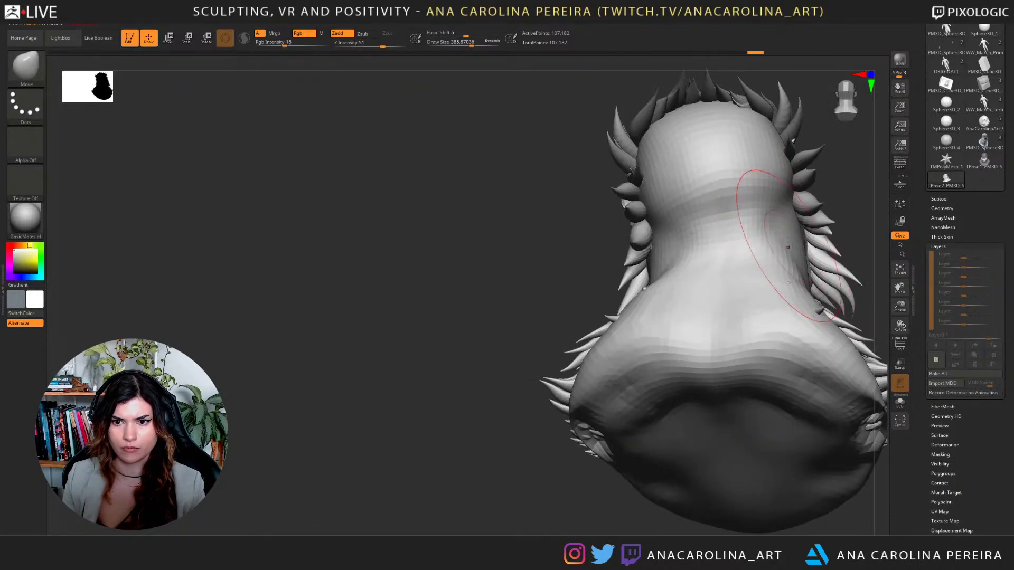
{"action": "left_click_drag", "start_coordinate": [633, 250], "coordinate": [644, 246]}
{"action": "mouse_move", "coordinate": [845, 211]}
{"action": "left_mouse_down", "text": "alt"}
{"action": "mouse_move", "coordinate": [842, 180]}
{"action": "mouse_move", "coordinate": [781, 212]}
{"action": "left_mouse_up", "text": "alt"}
{"action": "left_click_drag", "start_coordinate": [710, 299], "coordinate": [718, 296]}
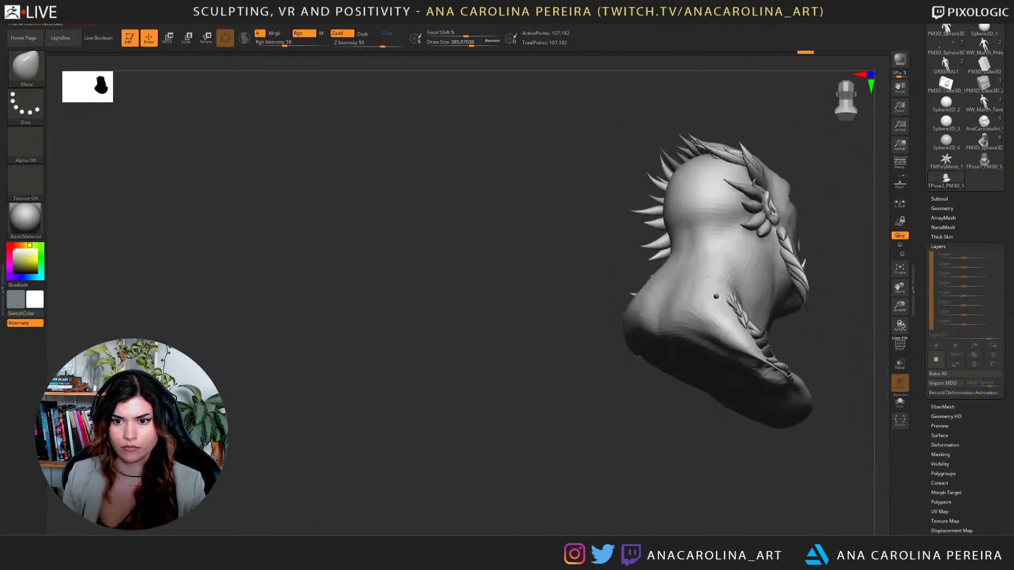
Transfer the adjusted head and shoulder pose back to the original subtools with Transpose Master.
{"action": "mouse_move", "coordinate": [834, 227]}
{"action": "left_mouse_down"}
{"action": "mouse_move", "coordinate": [739, 221]}
{"action": "mouse_move", "coordinate": [813, 216]}
{"action": "mouse_move", "coordinate": [727, 252]}
{"action": "left_mouse_up"}
{"action": "mouse_move", "coordinate": [492, 21]}
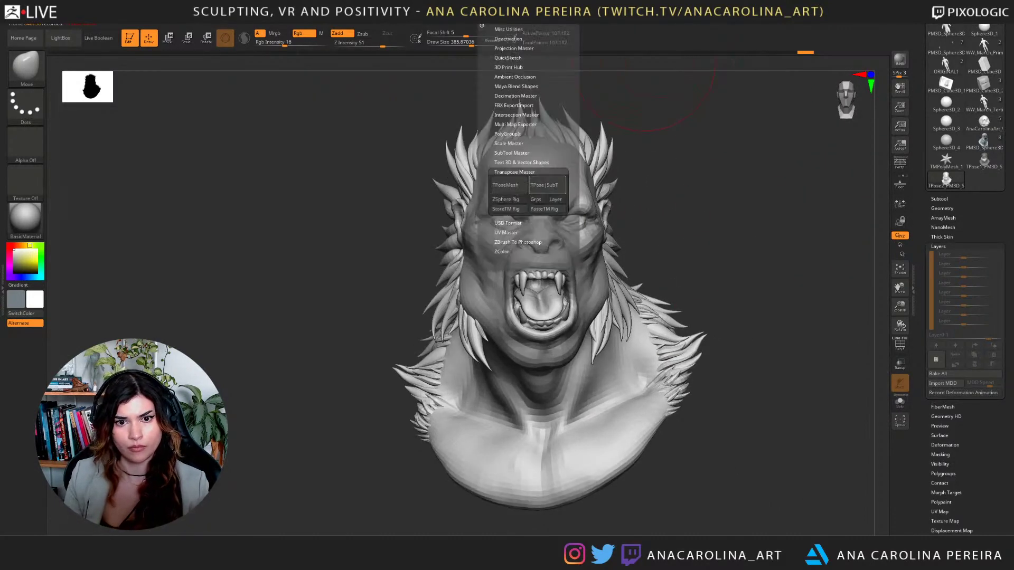
{"action": "left_click", "coordinate": [549, 186]}
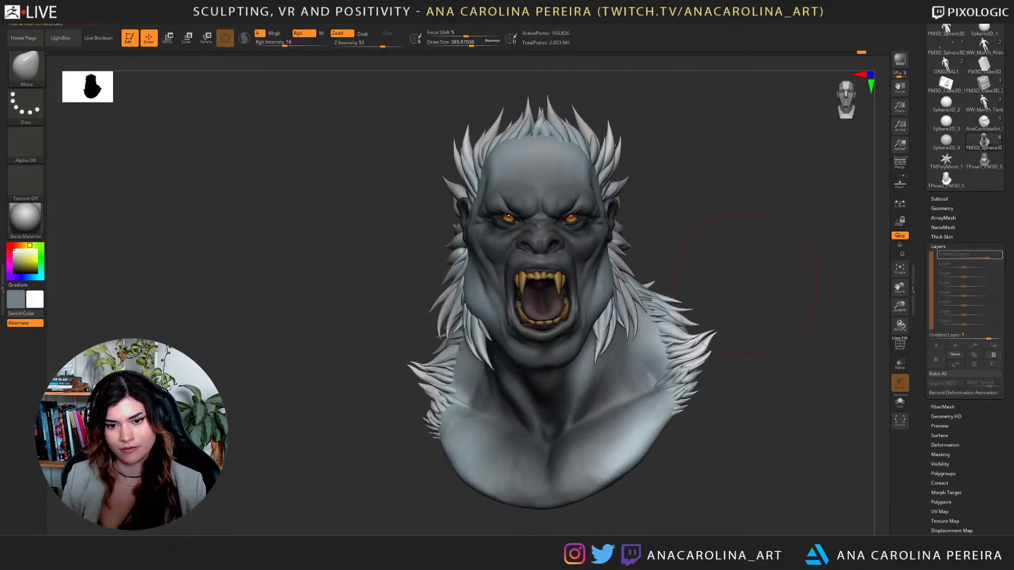
Enlarge the Move brush to a draw size of about 878 and nudge the shoulder outward.
{"action": "key", "text": "space"}
{"action": "left_click_drag", "start_coordinate": [728, 293], "coordinate": [749, 293]}
{"action": "left_click_drag", "start_coordinate": [661, 392], "coordinate": [671, 395]}
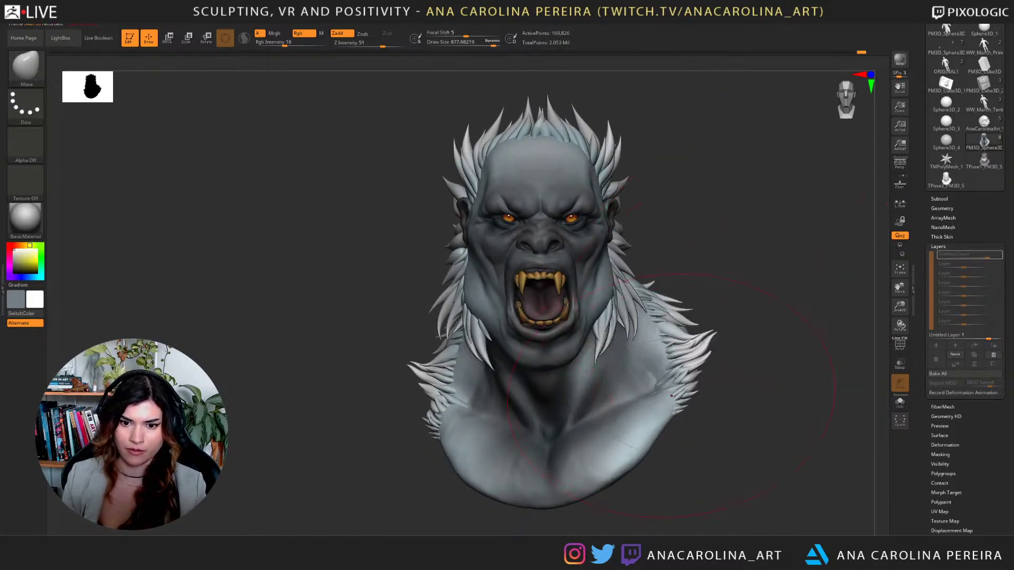
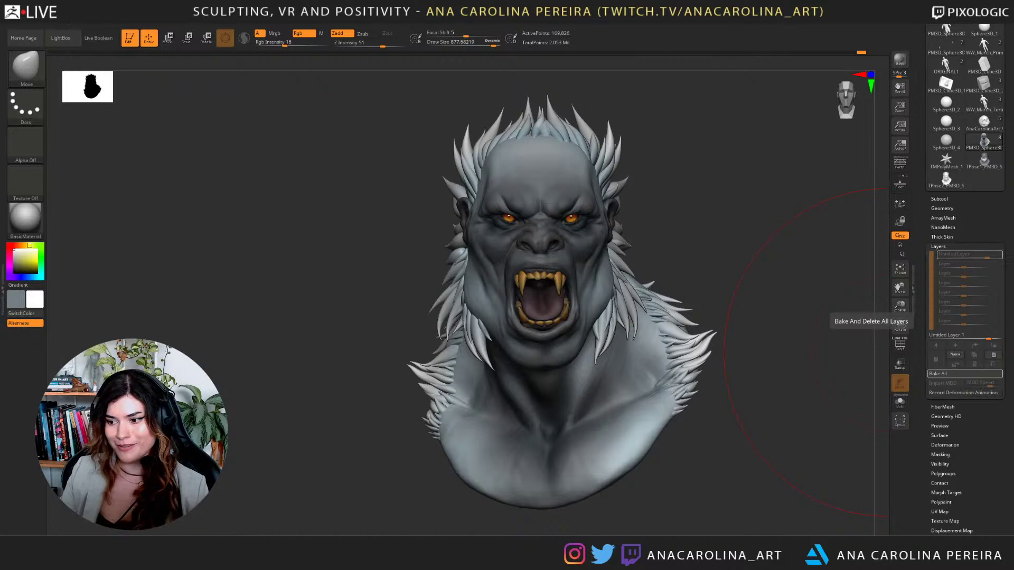
Refine the shoulder contour of the bust with the Move brush, reducing the draw size between nudges.
{"action": "mouse_move", "coordinate": [766, 274]}
{"action": "left_mouse_down"}
{"action": "mouse_move", "coordinate": [699, 268]}
{"action": "mouse_move", "coordinate": [724, 267]}
{"action": "left_mouse_up"}
{"action": "key", "text": "space"}
{"action": "left_click_drag", "start_coordinate": [697, 212], "coordinate": [686, 212]}
{"action": "left_click_drag", "start_coordinate": [697, 253], "coordinate": [682, 259]}
{"action": "key", "text": "space"}
{"action": "left_click_drag", "start_coordinate": [707, 213], "coordinate": [665, 269]}
{"action": "left_click_drag", "start_coordinate": [666, 158], "coordinate": [749, 274], "text": "alt"}
Select the upper teeth subtool, reduce the draw size to about 87 and show the body subtool again.
{"action": "key", "text": "space"}
{"action": "left_click_drag", "start_coordinate": [565, 252], "coordinate": [520, 279]}
{"action": "left_click", "coordinate": [480, 260], "text": "alt"}
{"action": "key", "text": "space"}
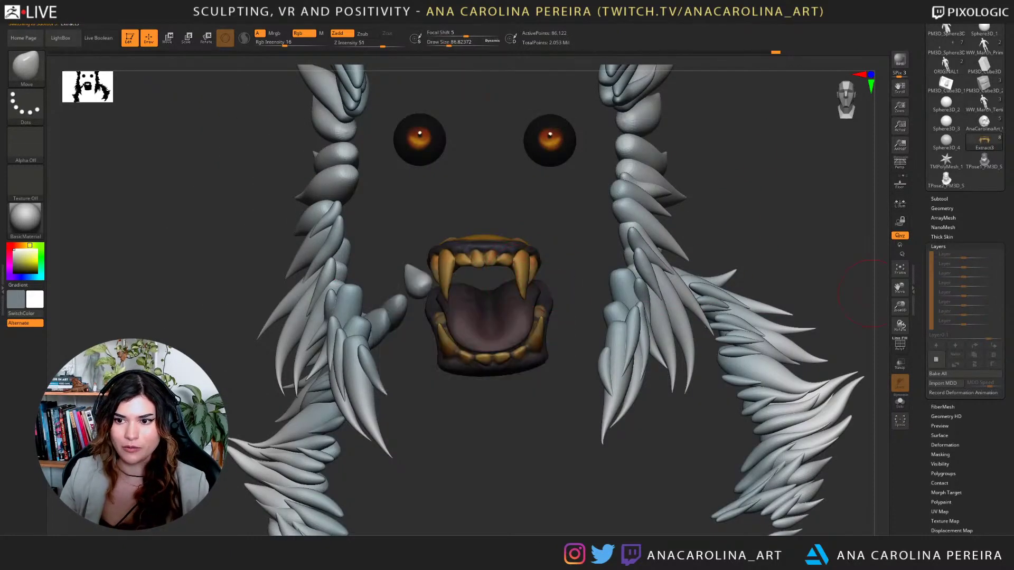
{"action": "left_click", "coordinate": [942, 209]}
{"action": "left_click", "coordinate": [939, 199]}
{"action": "left_click", "coordinate": [999, 217]}
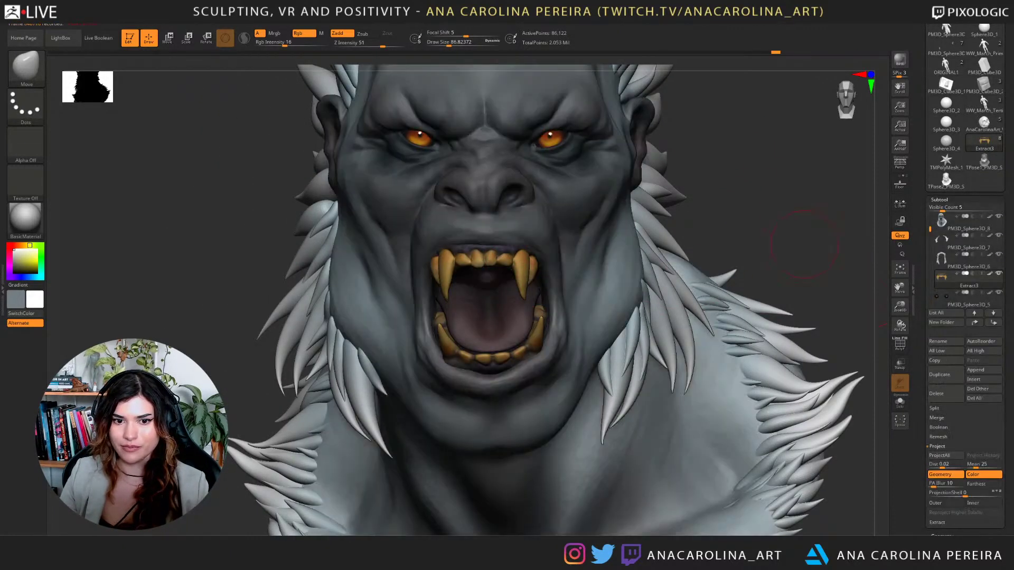
Adjust the upper teeth at draw size about 62, then select the lower teeth and enlarge the brush to about 202.
{"action": "key", "text": "space"}
{"action": "mouse_move", "coordinate": [526, 287]}
{"action": "left_mouse_down"}
{"action": "mouse_move", "coordinate": [504, 271]}
{"action": "mouse_move", "coordinate": [455, 290]}
{"action": "left_mouse_up"}
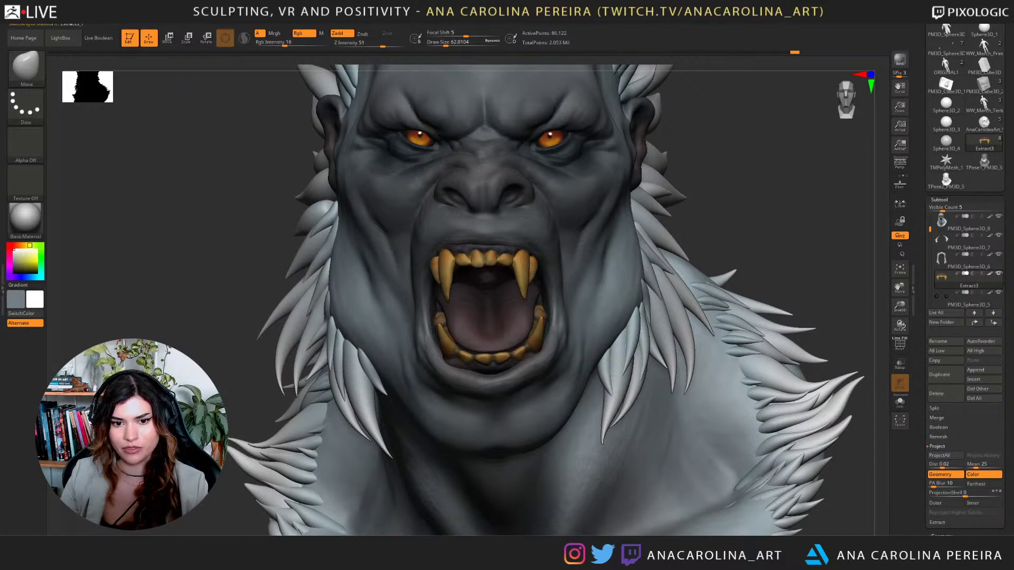
{"action": "left_click", "coordinate": [538, 324], "text": "alt"}
{"action": "mouse_move", "coordinate": [539, 324]}
{"action": "right_mouse_down", "text": "alt"}
{"action": "mouse_move", "coordinate": [536, 233]}
{"action": "mouse_move", "coordinate": [518, 298]}
{"action": "right_mouse_up", "text": "alt"}
{"action": "key", "text": "space"}
{"action": "left_click_drag", "start_coordinate": [495, 303], "coordinate": [509, 303]}
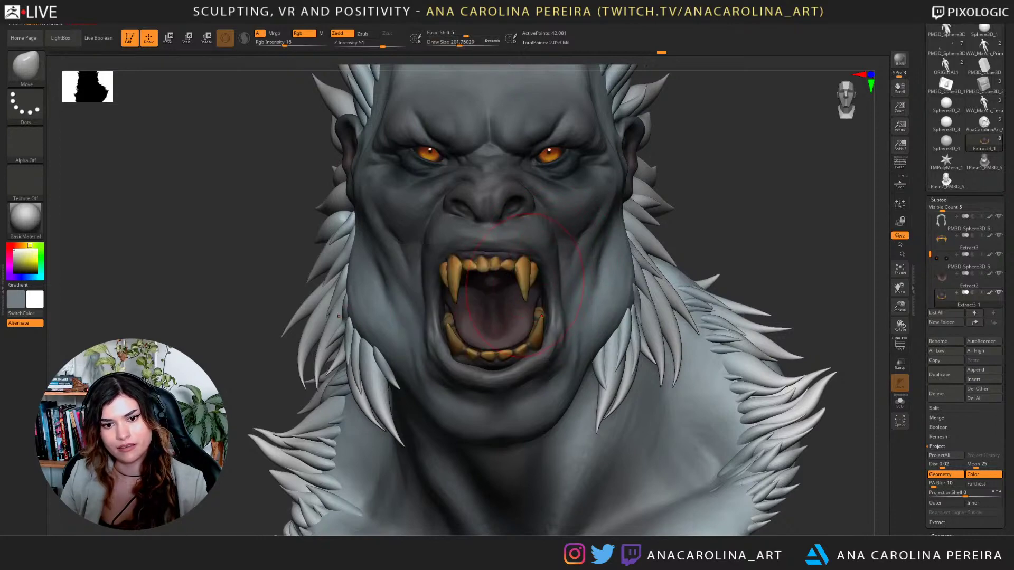
Select the upper teeth and nudge the upper fang into shape with the Move brush.
{"action": "left_click", "coordinate": [525, 288], "text": "alt"}
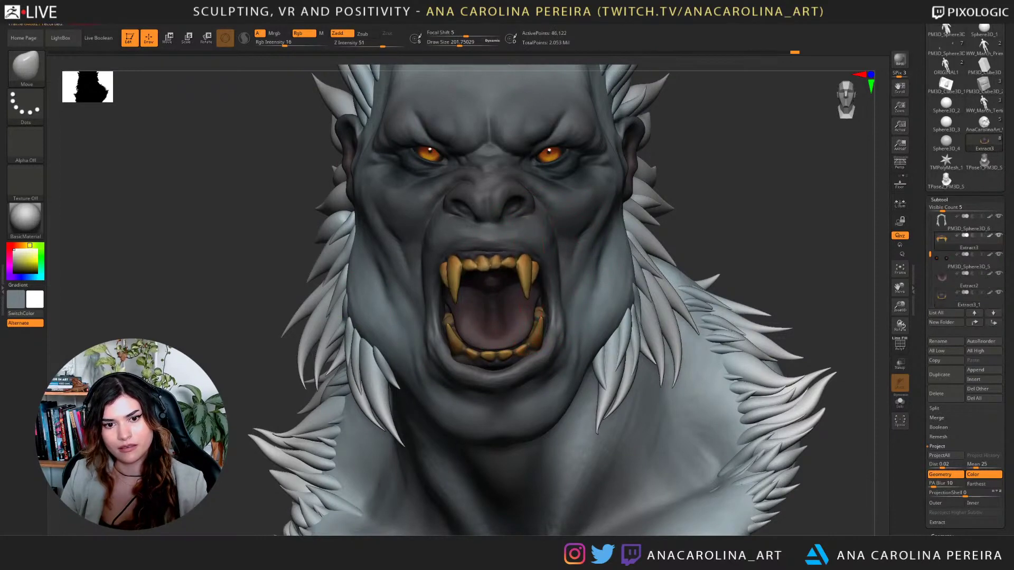
{"action": "key", "text": "f"}
{"action": "scroll", "coordinate": [500, 280], "scroll_direction": "up", "scroll_amount": 5}
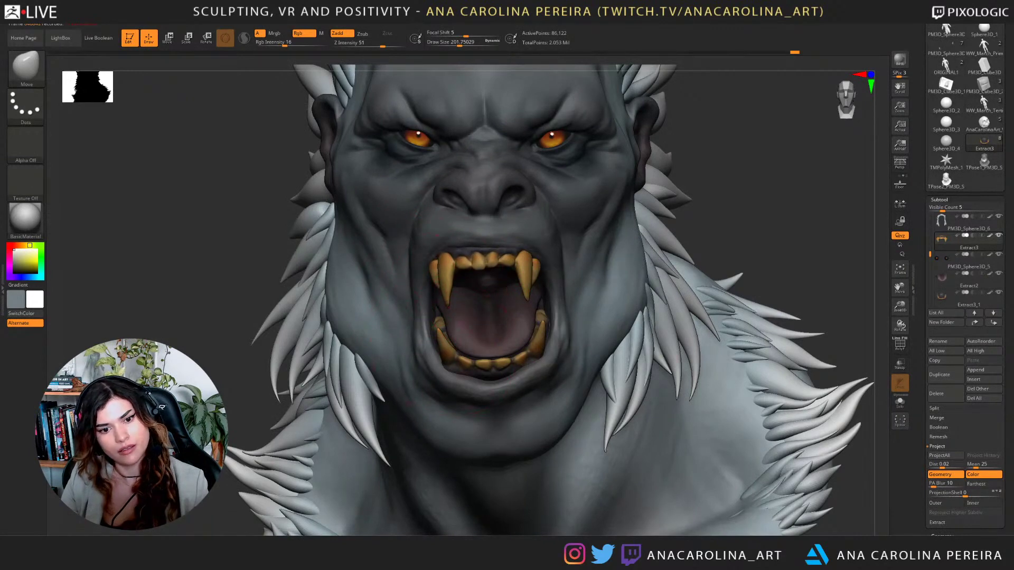
{"action": "left_click_drag", "start_coordinate": [528, 301], "coordinate": [531, 309]}
{"action": "right_click_drag", "start_coordinate": [530, 359], "coordinate": [524, 304]}
Select the lower teeth and pull the lower fang inward with the Move brush at draw size about 104.
{"action": "key", "text": "s"}
{"action": "left_click_drag", "start_coordinate": [485, 394], "coordinate": [471, 393]}
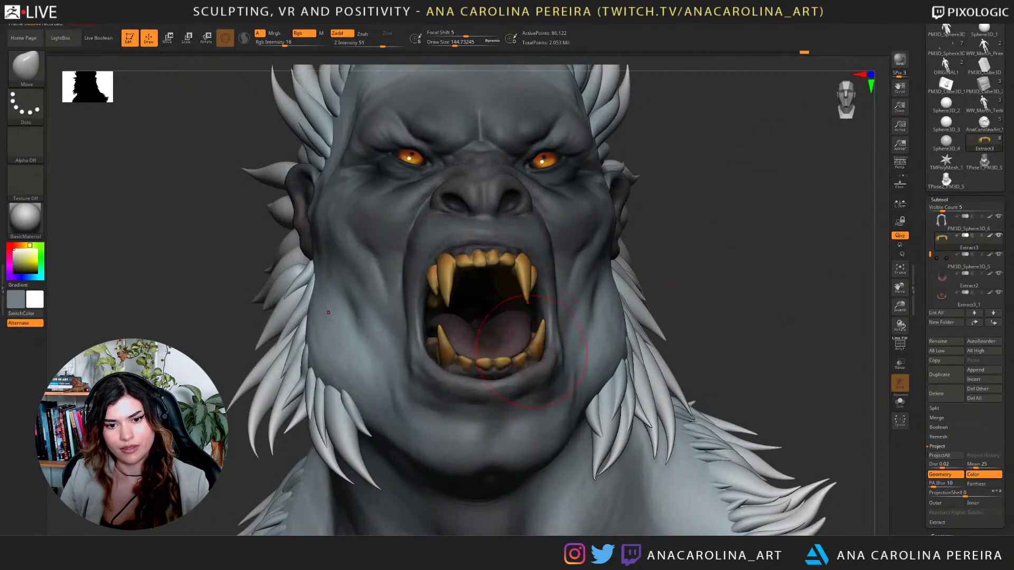
{"action": "left_click", "coordinate": [532, 353], "text": "alt"}
{"action": "mouse_move", "coordinate": [617, 279]}
{"action": "right_mouse_down"}
{"action": "mouse_move", "coordinate": [528, 277]}
{"action": "mouse_move", "coordinate": [635, 268]}
{"action": "mouse_move", "coordinate": [558, 288]}
{"action": "right_mouse_up"}
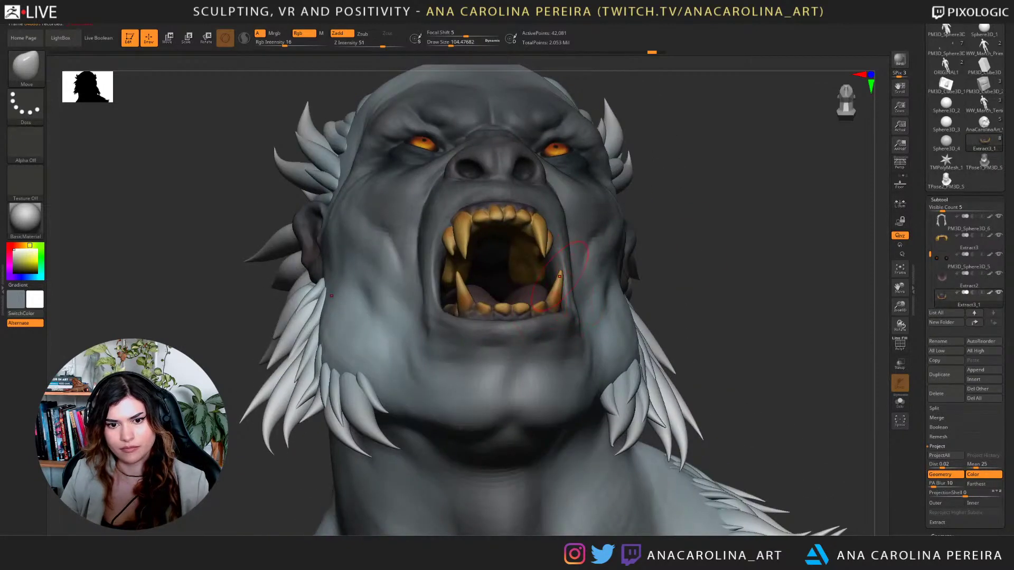
{"action": "left_click_drag", "start_coordinate": [560, 276], "coordinate": [556, 279]}
Select the mouth interior subtool and push its side inward with the Move brush at draw size about 202.
{"action": "mouse_move", "coordinate": [607, 288]}
{"action": "right_mouse_down"}
{"action": "mouse_move", "coordinate": [607, 351]}
{"action": "mouse_move", "coordinate": [594, 343]}
{"action": "right_mouse_up"}
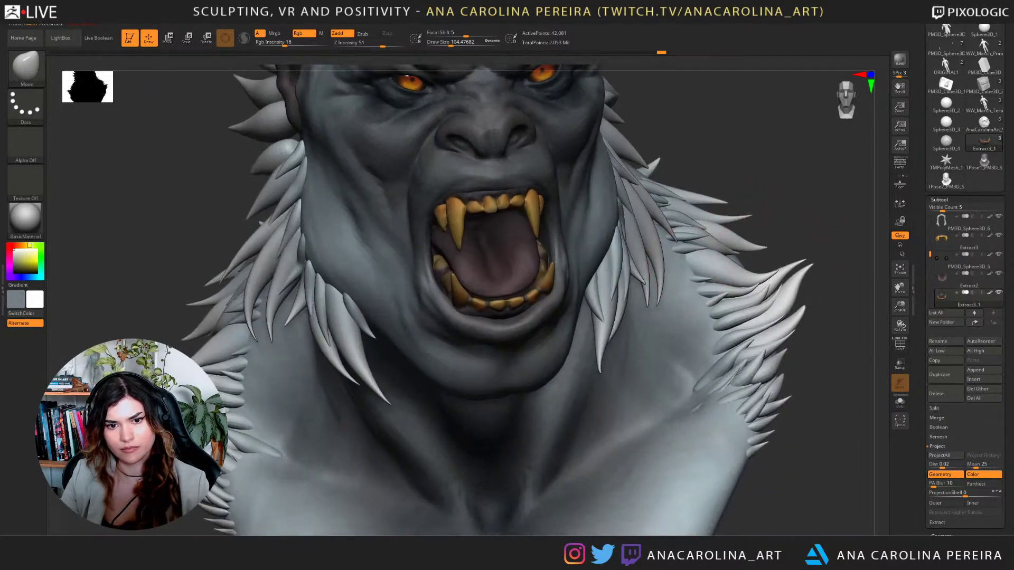
{"action": "right_click_drag", "start_coordinate": [723, 222], "coordinate": [716, 158], "text": "ctrl"}
{"action": "mouse_move", "coordinate": [715, 158]}
{"action": "right_mouse_down"}
{"action": "mouse_move", "coordinate": [745, 161]}
{"action": "mouse_move", "coordinate": [733, 206]}
{"action": "mouse_move", "coordinate": [697, 192]}
{"action": "right_mouse_up"}
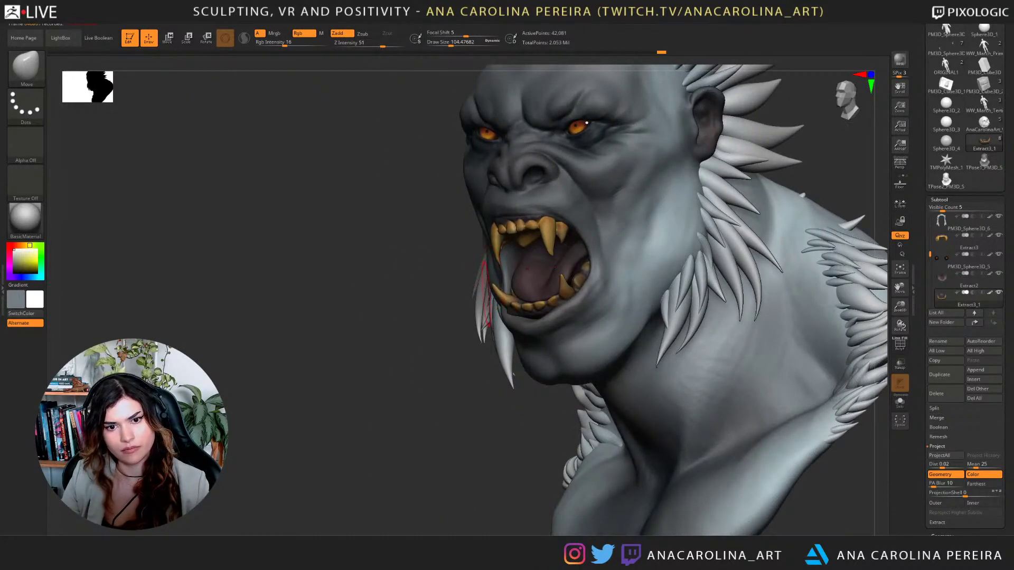
{"action": "right_click_drag", "start_coordinate": [686, 272], "coordinate": [731, 216]}
{"action": "right_click_drag", "start_coordinate": [731, 217], "coordinate": [730, 259], "text": "ctrl"}
{"action": "right_click_drag", "start_coordinate": [432, 339], "coordinate": [358, 329], "text": "ctrl"}
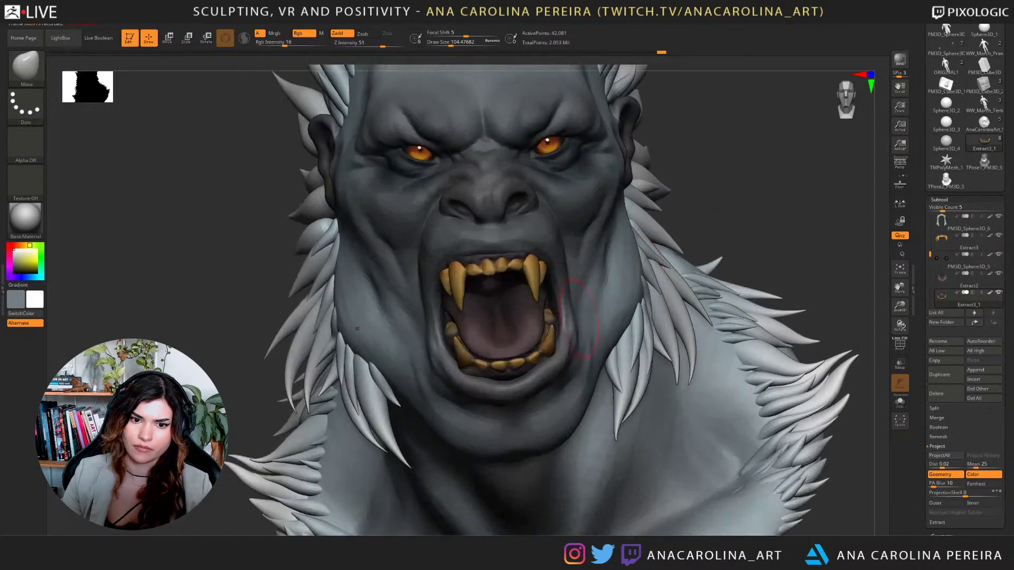
{"action": "left_click", "coordinate": [402, 340], "text": "alt"}
{"action": "key", "text": "space"}
{"action": "mouse_move", "coordinate": [487, 324]}
{"action": "left_mouse_down"}
{"action": "mouse_move", "coordinate": [496, 323]}
{"action": "mouse_move", "coordinate": [461, 343]}
{"action": "left_mouse_up"}
{"action": "left_click_drag", "start_coordinate": [553, 318], "coordinate": [543, 319]}
{"action": "mouse_move", "coordinate": [544, 318]}
{"action": "right_mouse_down", "text": "ctrl"}
{"action": "mouse_move", "coordinate": [545, 275]}
{"action": "mouse_move", "coordinate": [549, 326]}
{"action": "right_mouse_up", "text": "ctrl"}
{"action": "left_click_drag", "start_coordinate": [550, 330], "coordinate": [543, 333]}
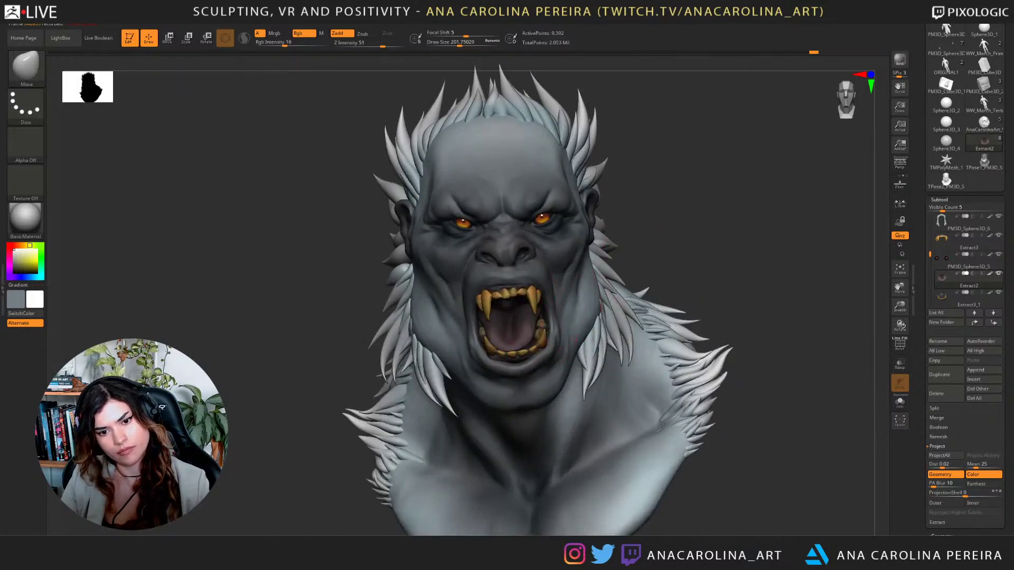
Select the body subtool and carve a crease above one eyebrow with the DamStandard brush at draw size about 71.
{"action": "mouse_move", "coordinate": [685, 211]}
{"action": "left_mouse_down", "text": "alt"}
{"action": "mouse_move", "coordinate": [706, 237]}
{"action": "mouse_move", "coordinate": [705, 160]}
{"action": "mouse_move", "coordinate": [672, 192]}
{"action": "mouse_move", "coordinate": [688, 192]}
{"action": "mouse_move", "coordinate": [683, 249]}
{"action": "left_mouse_up", "text": "alt"}
{"action": "left_click", "coordinate": [594, 225], "text": "alt"}
{"action": "left_click_drag", "start_coordinate": [679, 207], "coordinate": [670, 263], "text": "alt"}
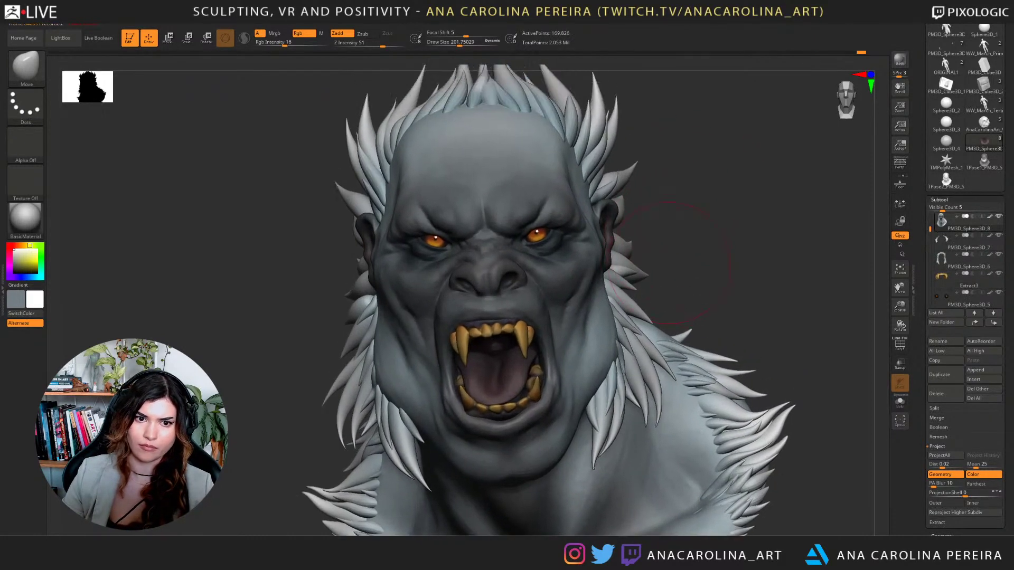
{"action": "key", "text": "b"}
{"action": "key", "text": "d"}
{"action": "key", "text": "s"}
{"action": "key", "text": "space"}
{"action": "left_click_drag", "start_coordinate": [436, 255], "coordinate": [427, 254]}
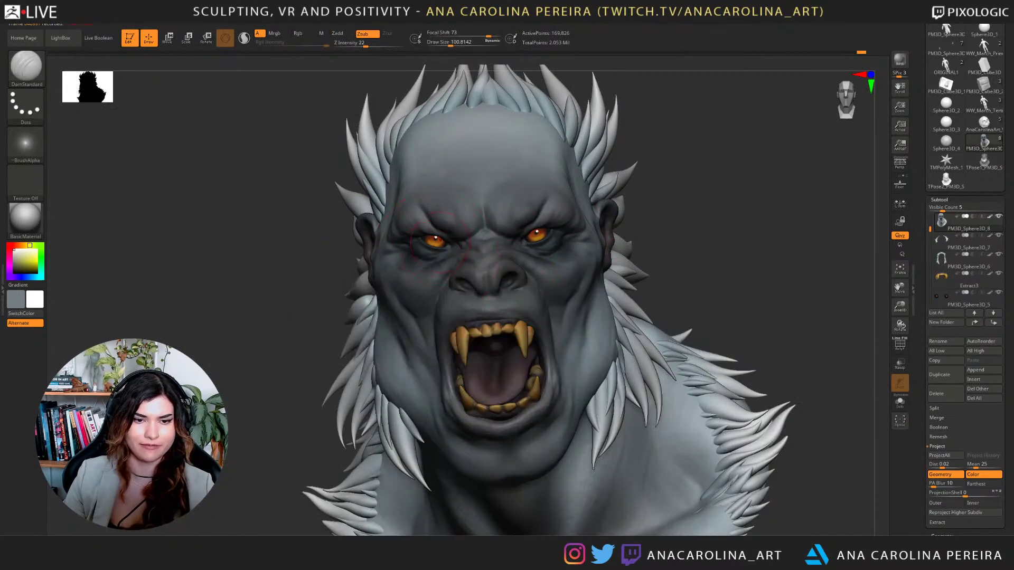
{"action": "key", "text": "space"}
{"action": "left_click_drag", "start_coordinate": [439, 212], "coordinate": [434, 214]}
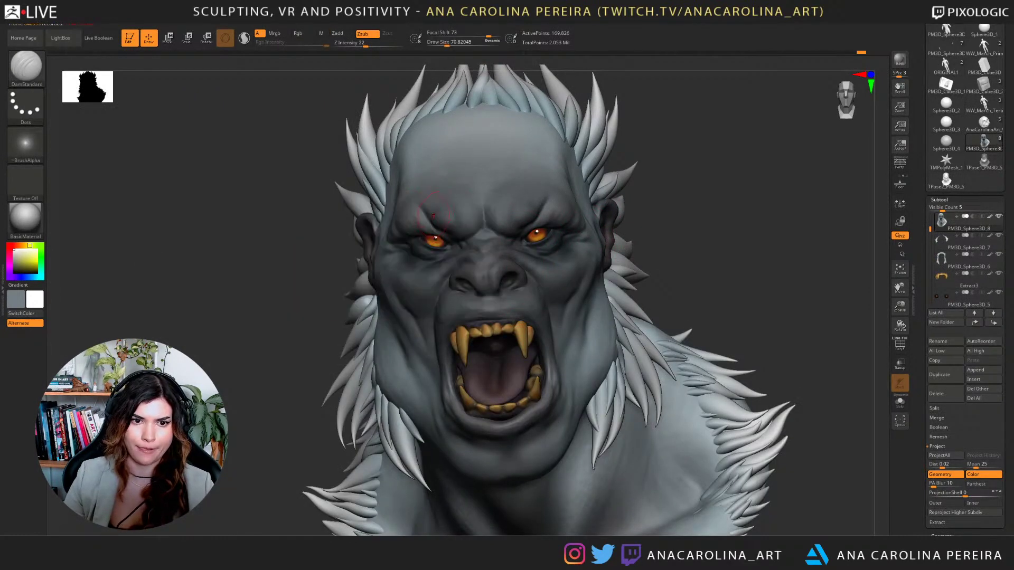
Smooth the newly carved crease above the eyebrow.
{"action": "left_click_drag", "start_coordinate": [656, 162], "coordinate": [655, 93], "text": "alt"}
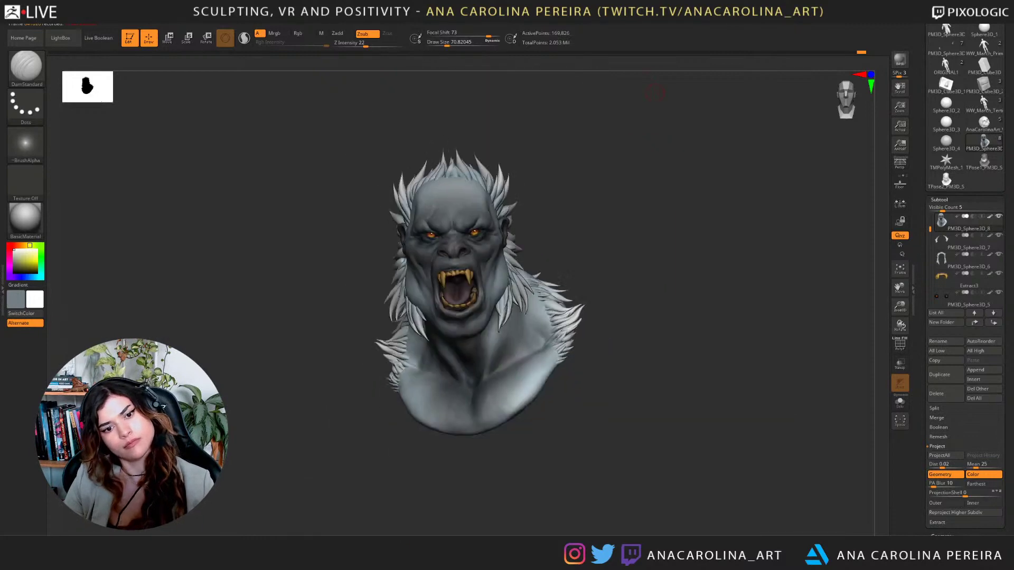
{"action": "scroll", "coordinate": [427, 206], "scroll_direction": "up", "scroll_amount": 5}
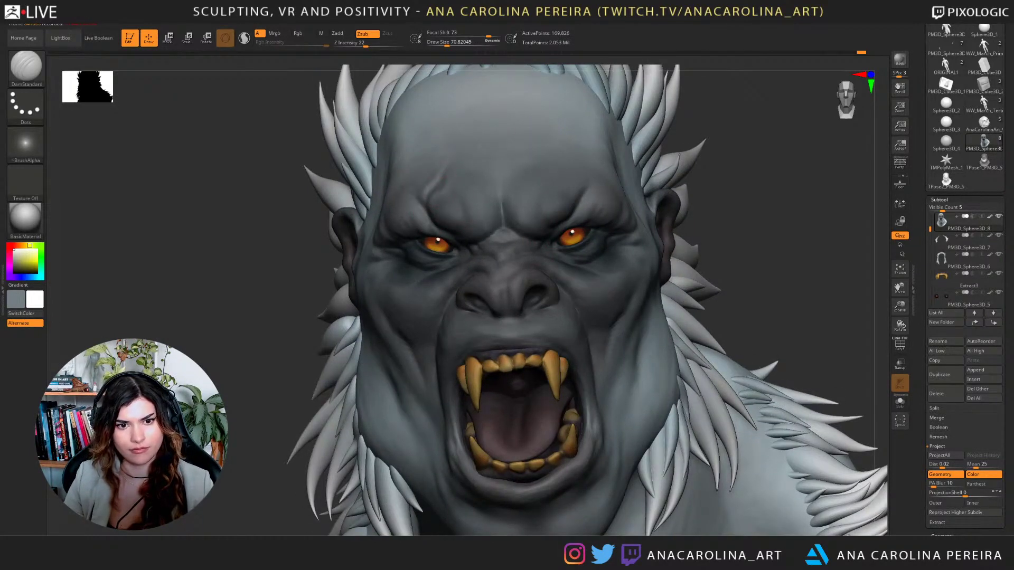
{"action": "key", "text": "shift"}
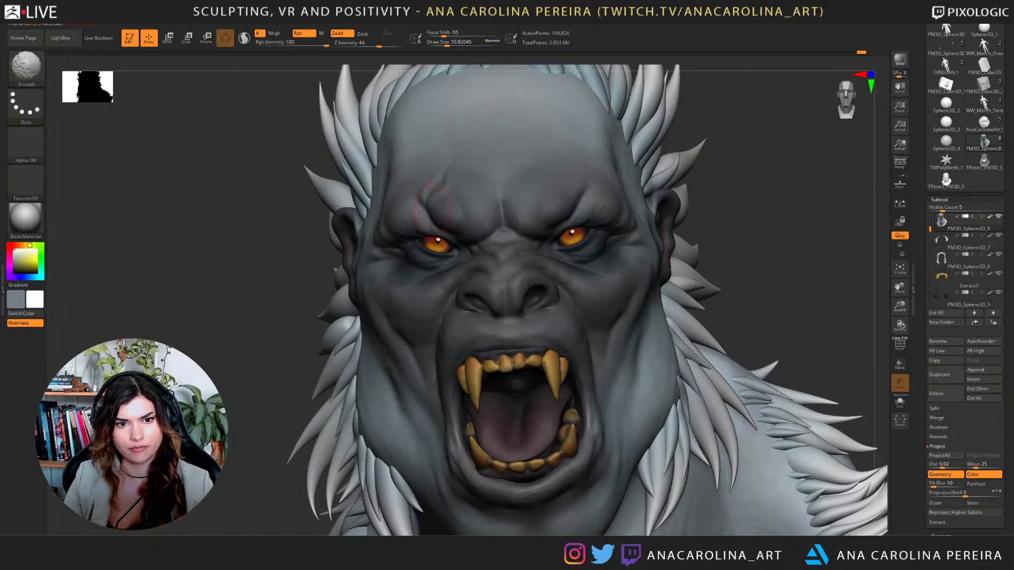
{"action": "left_click_drag", "start_coordinate": [432, 210], "coordinate": [424, 201], "text": "shift"}
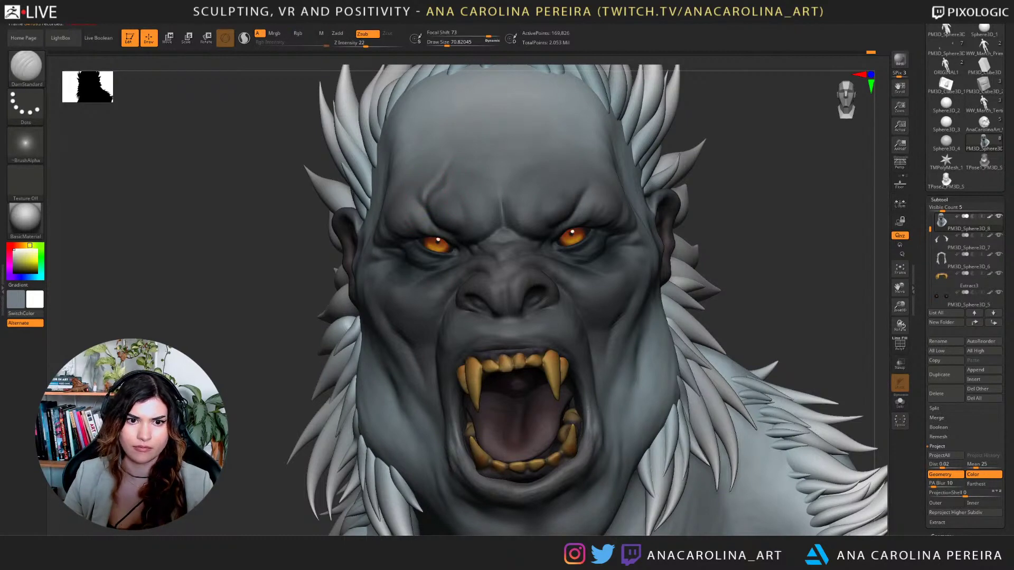
Raise the body's subdivision level and build up the skin around the brow scar with ClayBuildup at draw size about 29.
{"action": "right_click_drag", "start_coordinate": [570, 167], "coordinate": [570, 116], "text": "ctrl"}
{"action": "right_click_drag", "start_coordinate": [687, 158], "coordinate": [666, 211]}
{"action": "key", "text": "d"}
{"action": "mouse_move", "coordinate": [402, 153]}
{"action": "right_mouse_down"}
{"action": "mouse_move", "coordinate": [454, 153]}
{"action": "mouse_move", "coordinate": [457, 195]}
{"action": "right_mouse_up"}
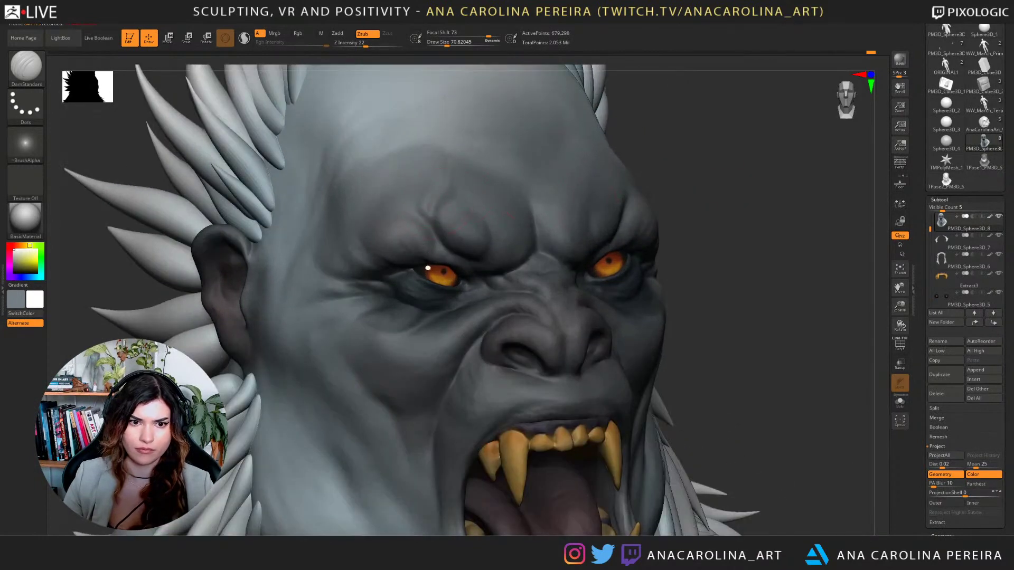
{"action": "mouse_move", "coordinate": [703, 211]}
{"action": "right_mouse_down", "text": "ctrl"}
{"action": "mouse_move", "coordinate": [702, 158]}
{"action": "mouse_move", "coordinate": [681, 158]}
{"action": "mouse_move", "coordinate": [706, 215]}
{"action": "mouse_move", "coordinate": [678, 253]}
{"action": "right_mouse_up", "text": "ctrl"}
{"action": "key", "text": "b"}
{"action": "key", "text": "c"}
{"action": "key", "text": "b"}
{"action": "key", "text": "space"}
{"action": "left_click", "coordinate": [707, 210]}
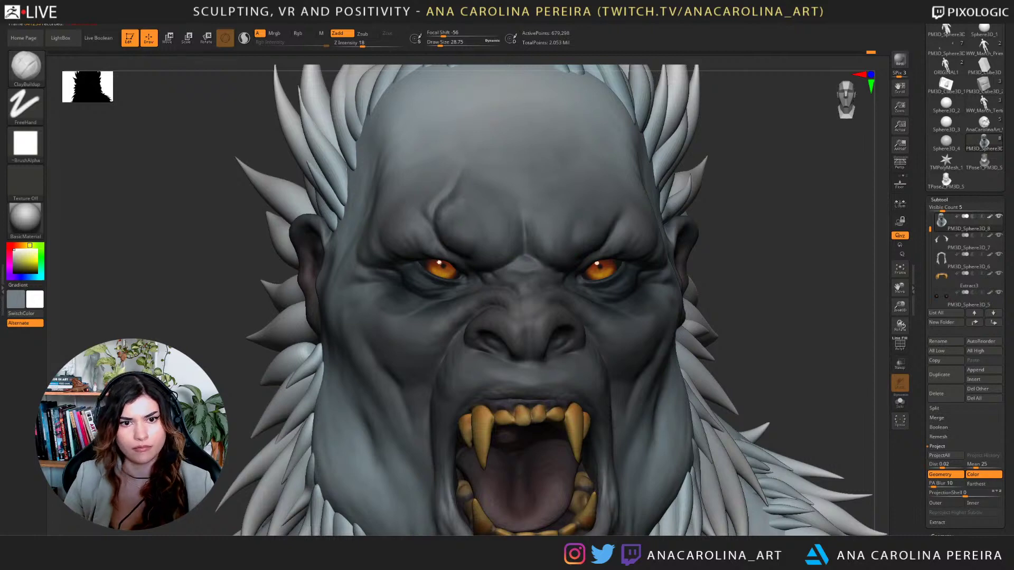
Carve the scar further up the forehead with the DamStandard brush at draw size about 29.
{"action": "scroll", "coordinate": [465, 154], "scroll_direction": "up", "scroll_amount": 1}
{"action": "key", "text": "b"}
{"action": "key", "text": "d"}
{"action": "key", "text": "s"}
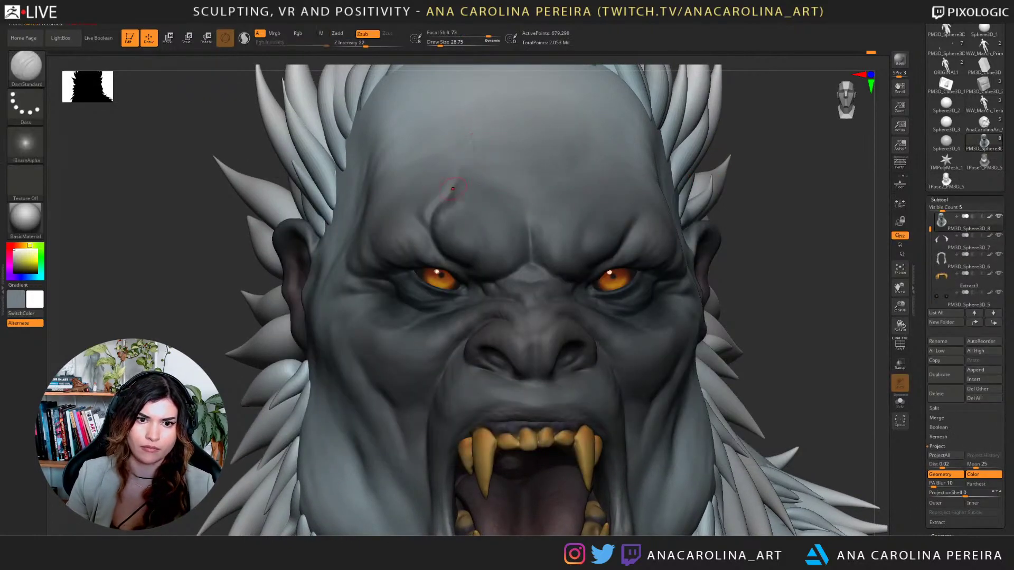
{"action": "mouse_move", "coordinate": [449, 195]}
{"action": "right_mouse_down", "text": "ctrl"}
{"action": "mouse_move", "coordinate": [449, 116]}
{"action": "mouse_move", "coordinate": [428, 118]}
{"action": "mouse_move", "coordinate": [428, 87]}
{"action": "mouse_move", "coordinate": [449, 106]}
{"action": "mouse_move", "coordinate": [528, 287]}
{"action": "right_mouse_up", "text": "ctrl"}
Undo the last scar strokes, then build up and smooth the scar's raised edges with ClayBuildup at draw size about 29.
{"action": "key", "text": "b"}
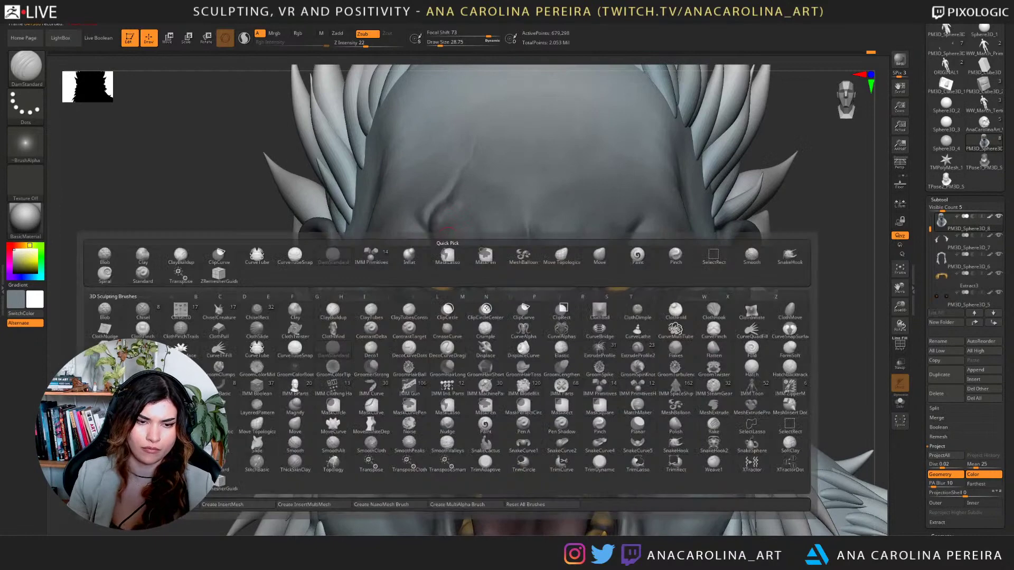
{"action": "key", "text": "Escape"}
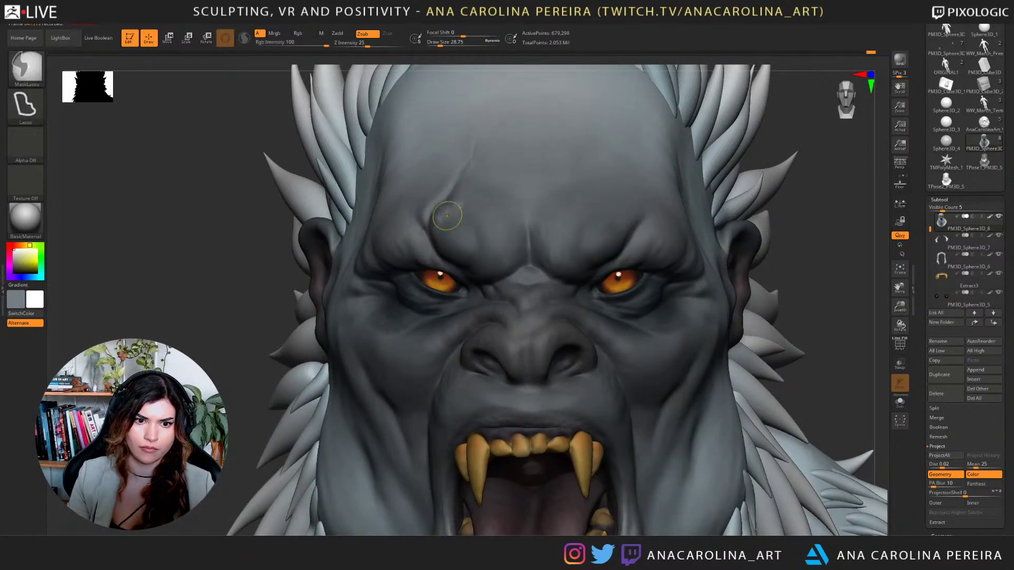
{"action": "key", "text": "ctrl+z"}
{"action": "key", "text": "b"}
{"action": "key", "text": "c"}
{"action": "key", "text": "b"}
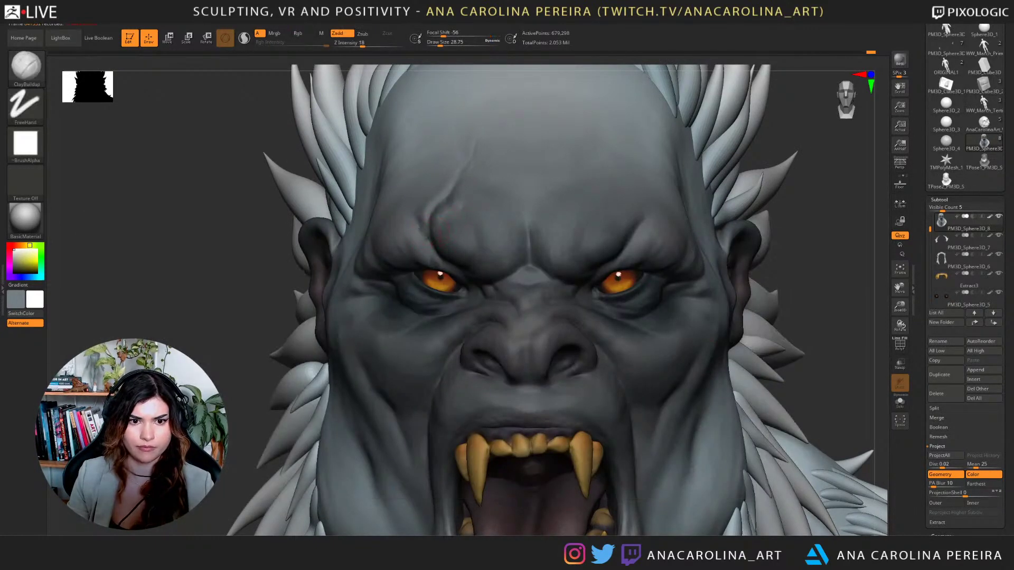
{"action": "key", "text": "ctrl+z"}
{"action": "key", "text": "space"}
{"action": "left_click_drag", "start_coordinate": [430, 224], "coordinate": [426, 224]}
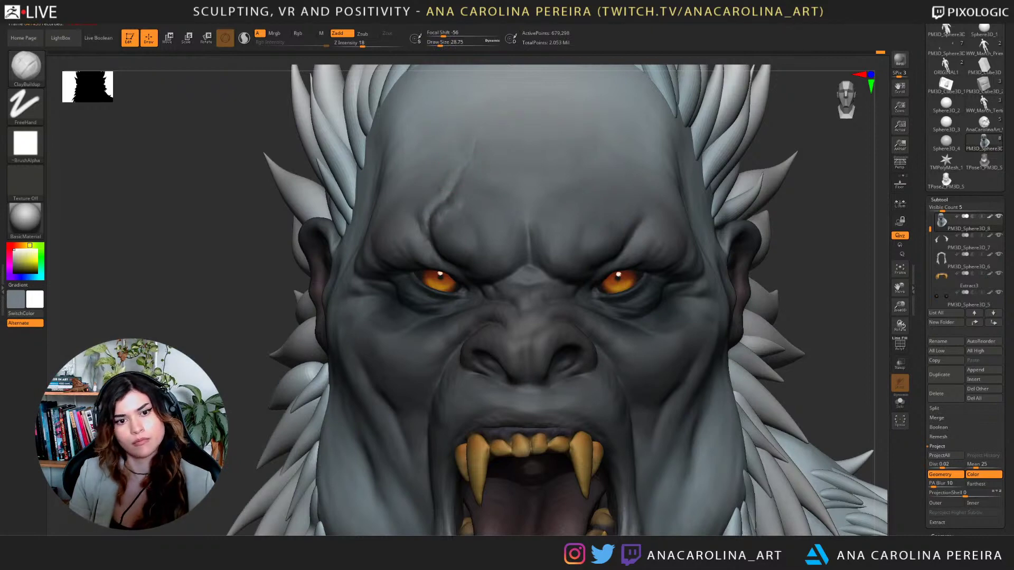
{"action": "mouse_move", "coordinate": [476, 191]}
{"action": "right_mouse_down", "text": "ctrl"}
{"action": "mouse_move", "coordinate": [467, 101]}
{"action": "mouse_move", "coordinate": [452, 204]}
{"action": "right_mouse_up", "text": "ctrl"}
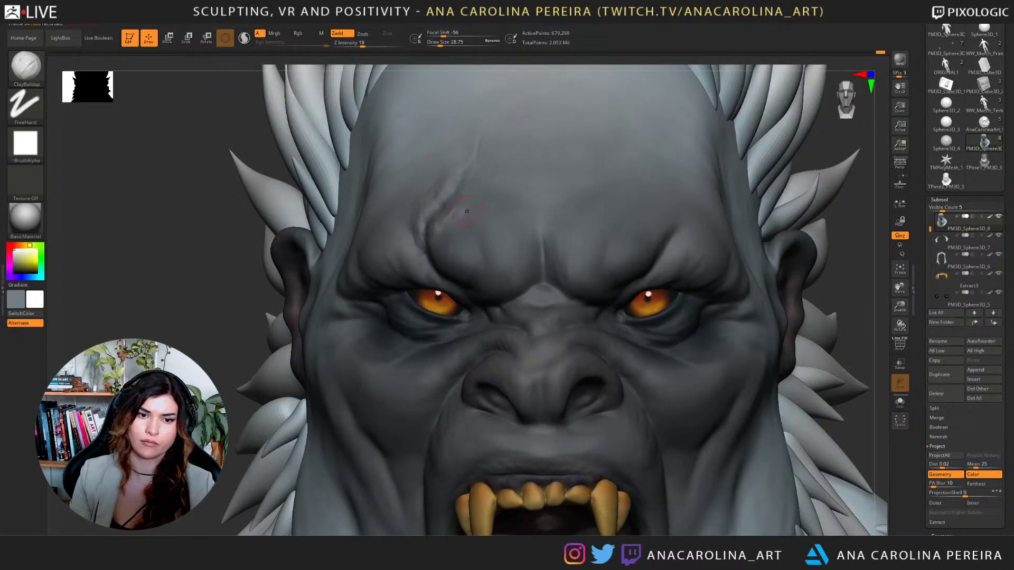
{"action": "key", "text": "shift"}
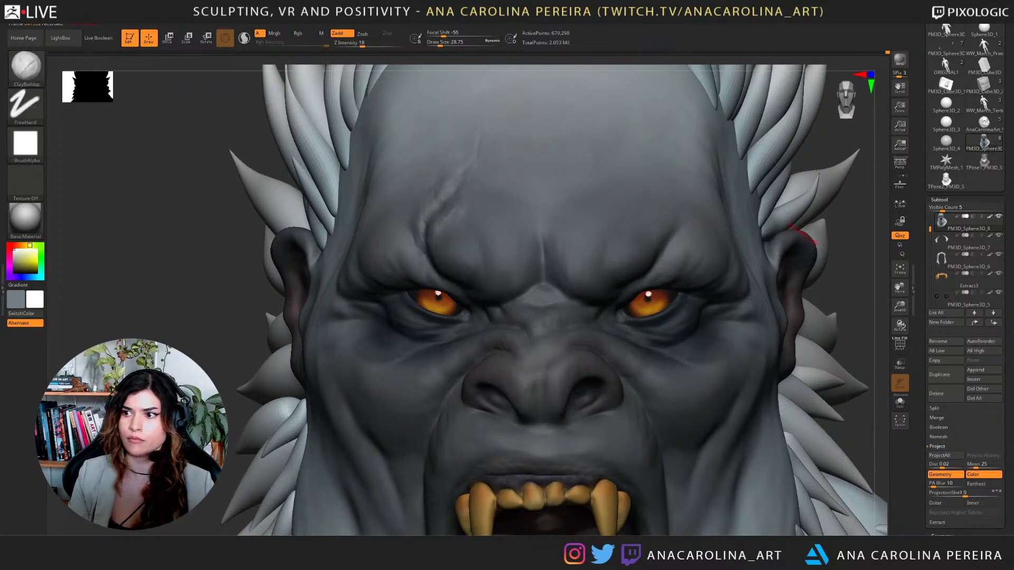
Tighten the ridges of the forehead scar with the Pinch brush at draw size about 54.
{"action": "key", "text": "f"}
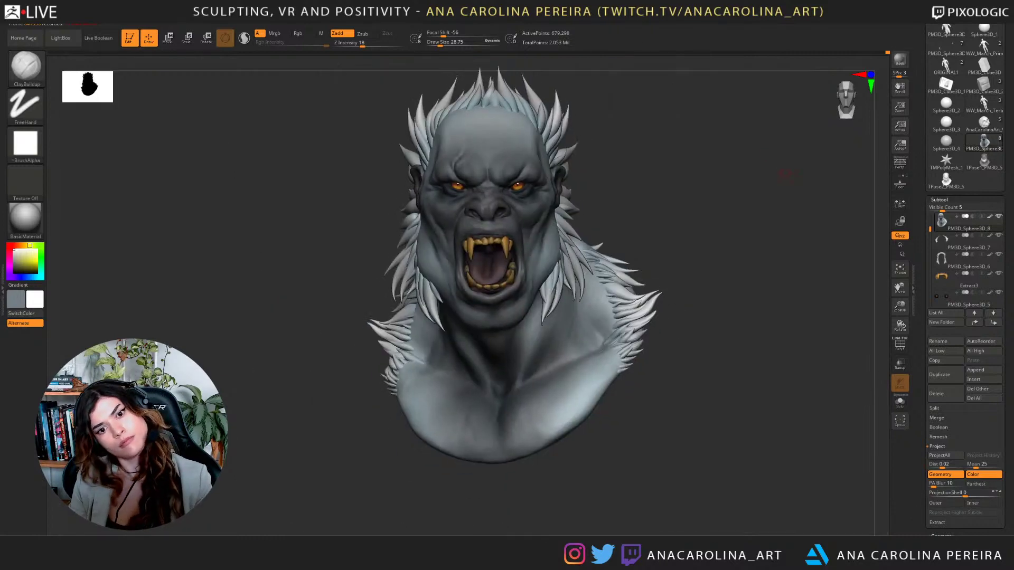
{"action": "left_click_drag", "start_coordinate": [785, 174], "coordinate": [776, 306], "text": "alt"}
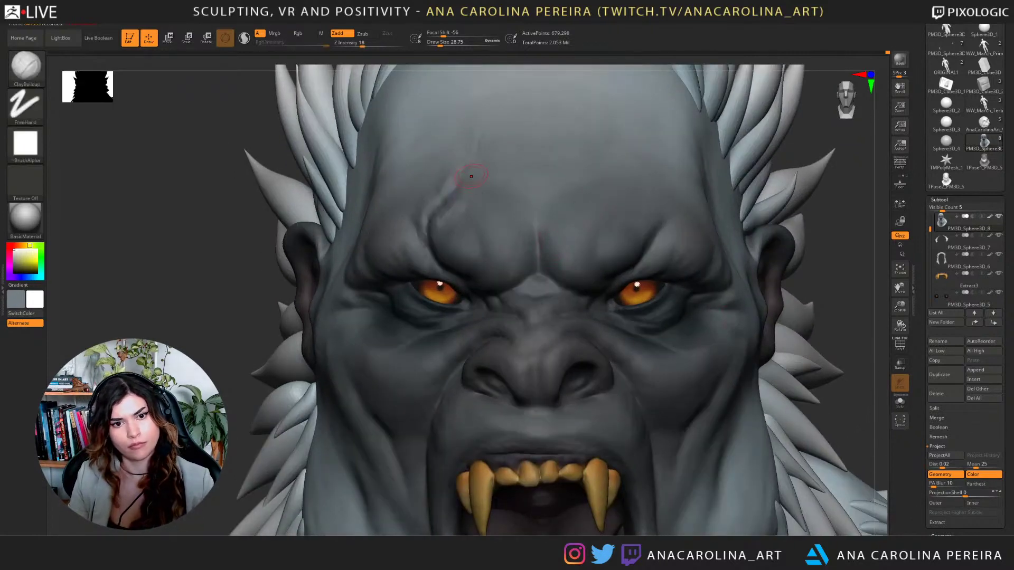
{"action": "key", "text": "b"}
{"action": "key", "text": "p"}
{"action": "key", "text": "i"}
{"action": "key", "text": "s"}
{"action": "mouse_move", "coordinate": [458, 180]}
{"action": "left_mouse_down"}
{"action": "mouse_move", "coordinate": [468, 179]}
{"action": "mouse_move", "coordinate": [455, 176]}
{"action": "left_mouse_up"}
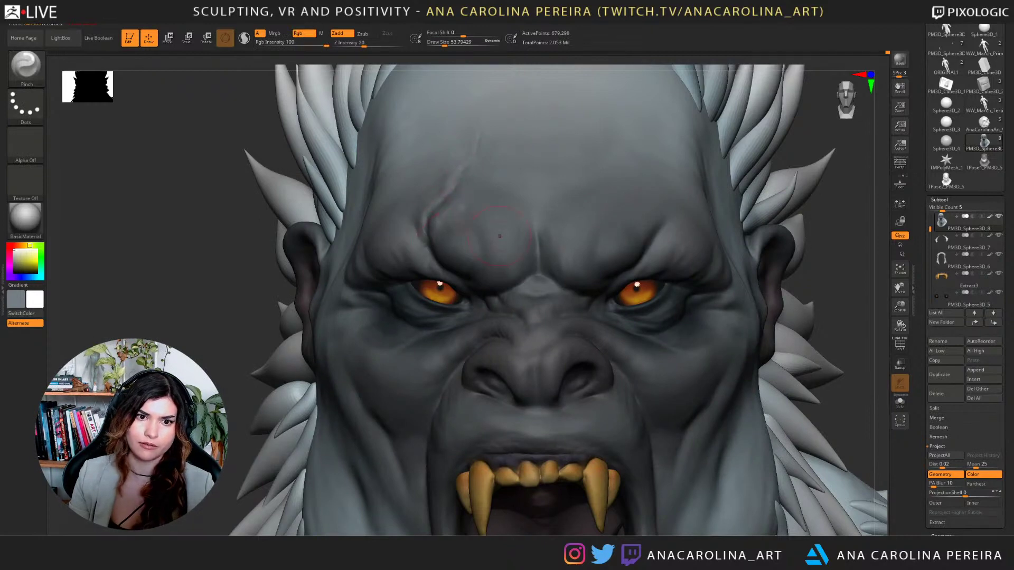
Sample skin colors from the face and tint the scar with the Paint brush at RGB intensity 59 and draw size about 37.
{"action": "mouse_move", "coordinate": [834, 296]}
{"action": "left_mouse_down", "text": "alt"}
{"action": "mouse_move", "coordinate": [806, 213]}
{"action": "mouse_move", "coordinate": [781, 296]}
{"action": "left_mouse_up", "text": "alt"}
{"action": "key", "text": "c"}
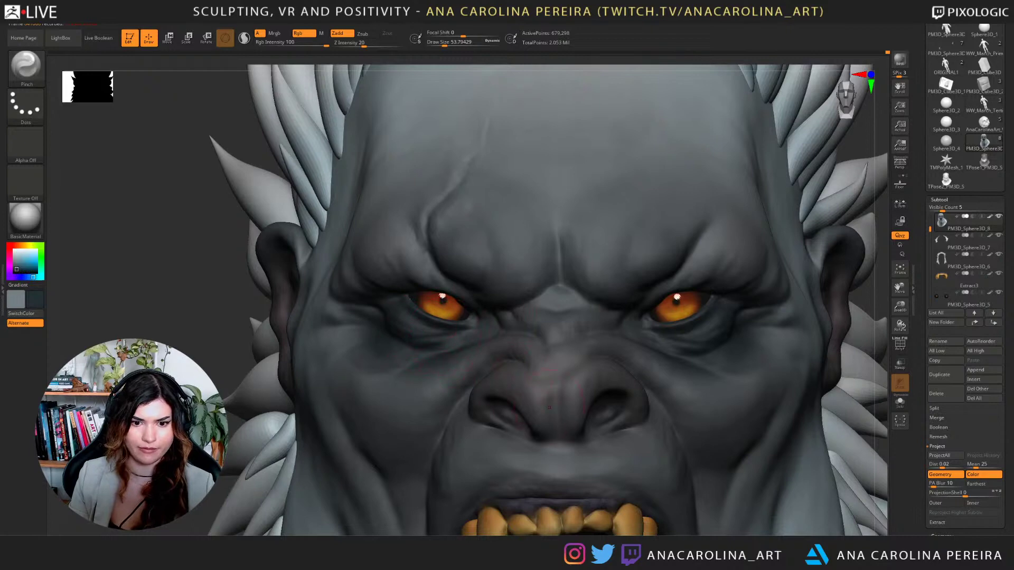
{"action": "key", "text": "c"}
{"action": "key", "text": "b"}
{"action": "key", "text": "p"}
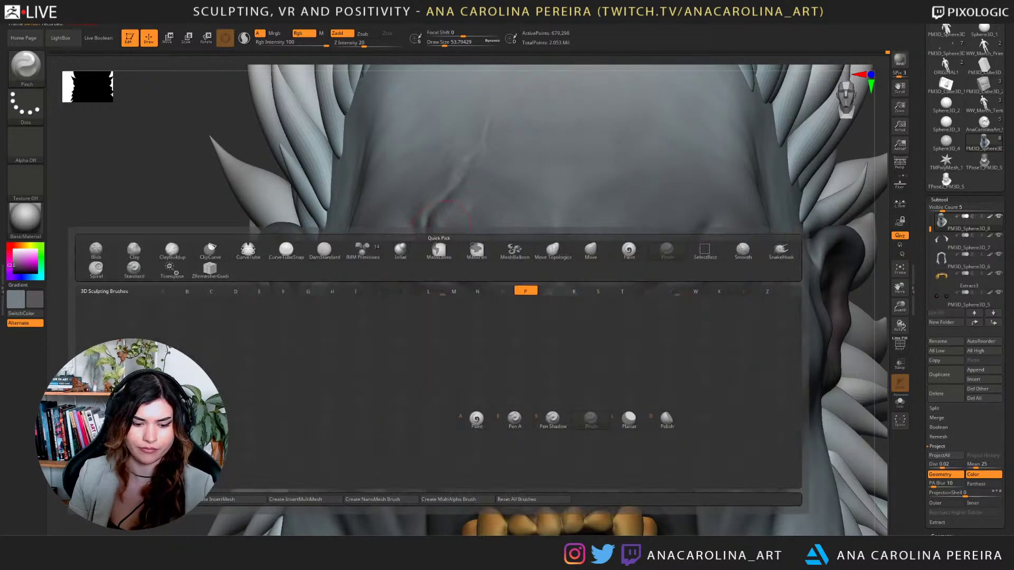
{"action": "key", "text": "a"}
{"action": "key", "text": "space"}
{"action": "left_click", "coordinate": [470, 251]}
{"action": "key", "text": "space"}
{"action": "left_click", "coordinate": [448, 233]}
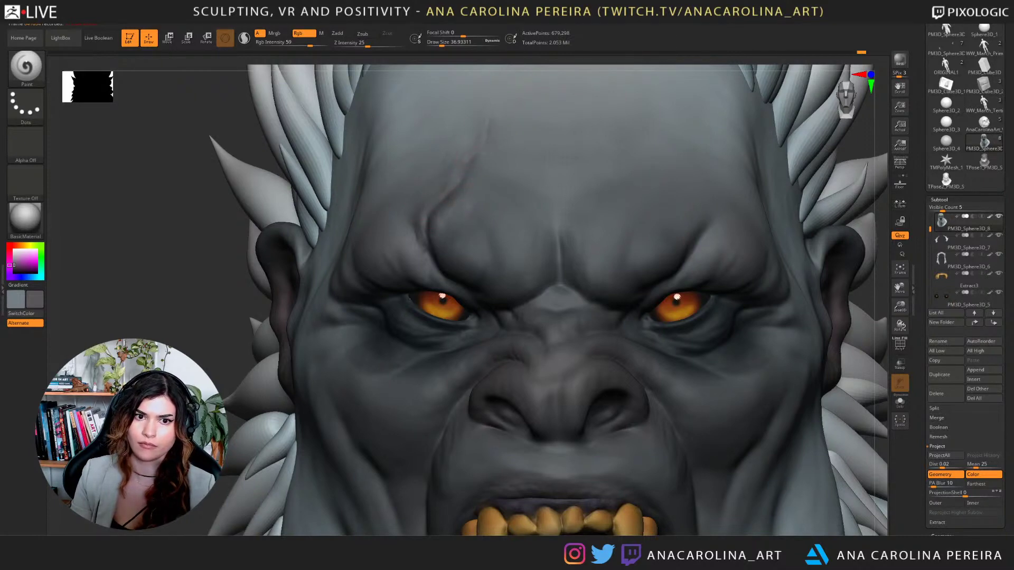
{"action": "left_click_drag", "start_coordinate": [879, 439], "coordinate": [866, 296], "text": "alt"}
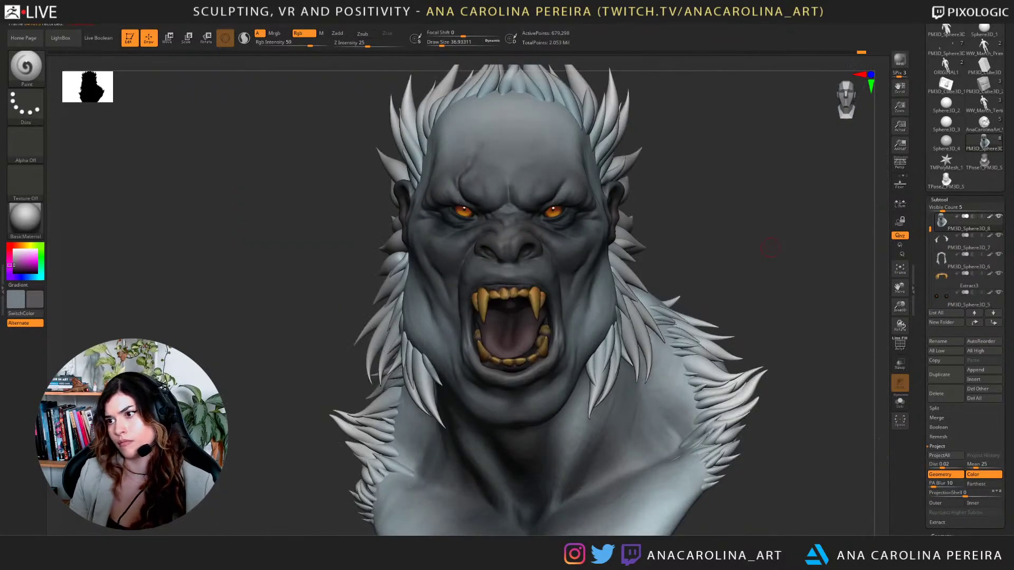
Blend the skin color around the brow scar with the Paint brush at draw size about 77.
{"action": "key", "text": "]"}
{"action": "key", "text": "]"}
{"action": "key", "text": "]"}
{"action": "key", "text": "]"}
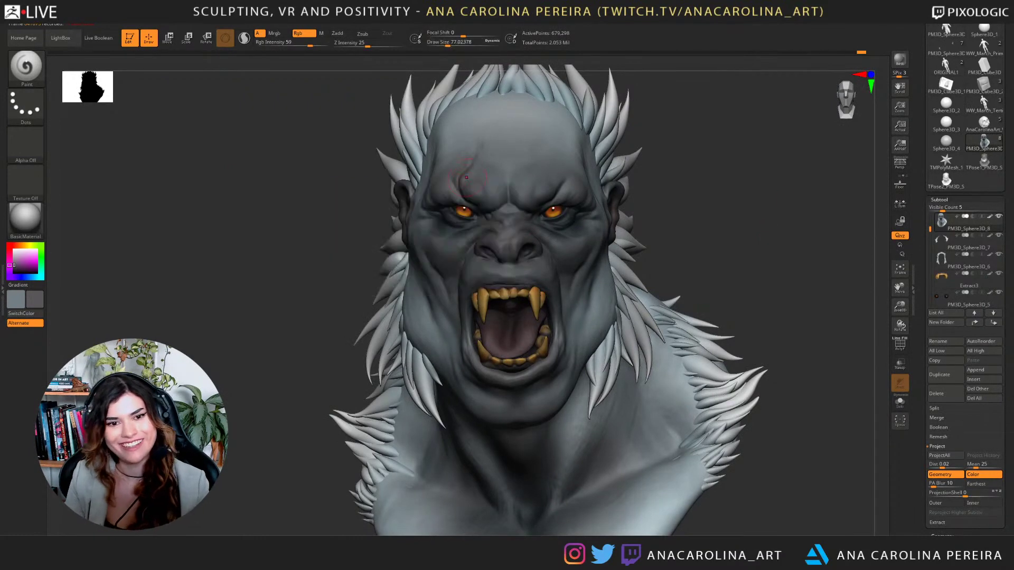
{"action": "scroll", "coordinate": [841, 63], "scroll_direction": "down", "scroll_amount": 5}
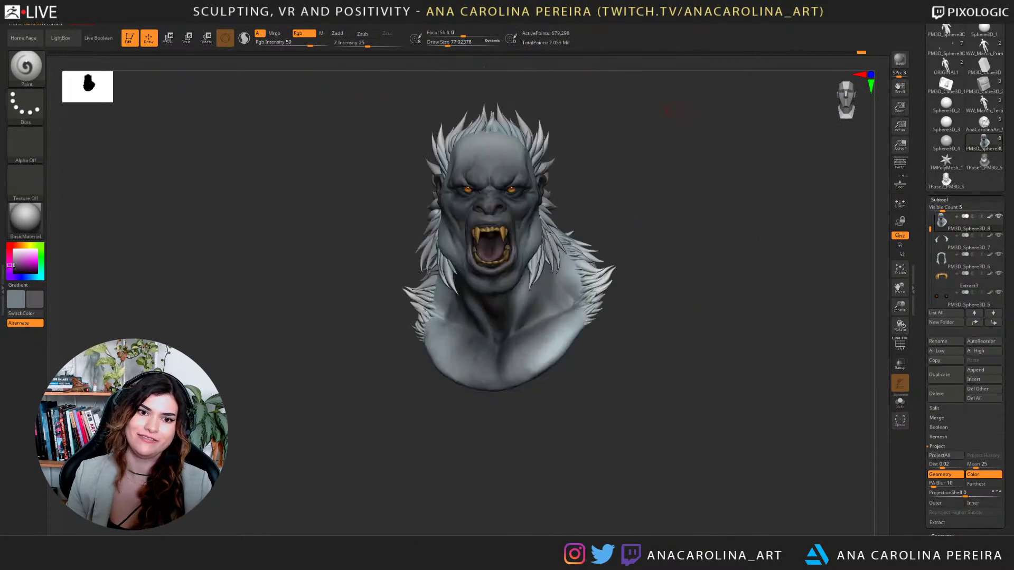
{"action": "scroll", "coordinate": [841, 64], "scroll_direction": "up", "scroll_amount": 7}
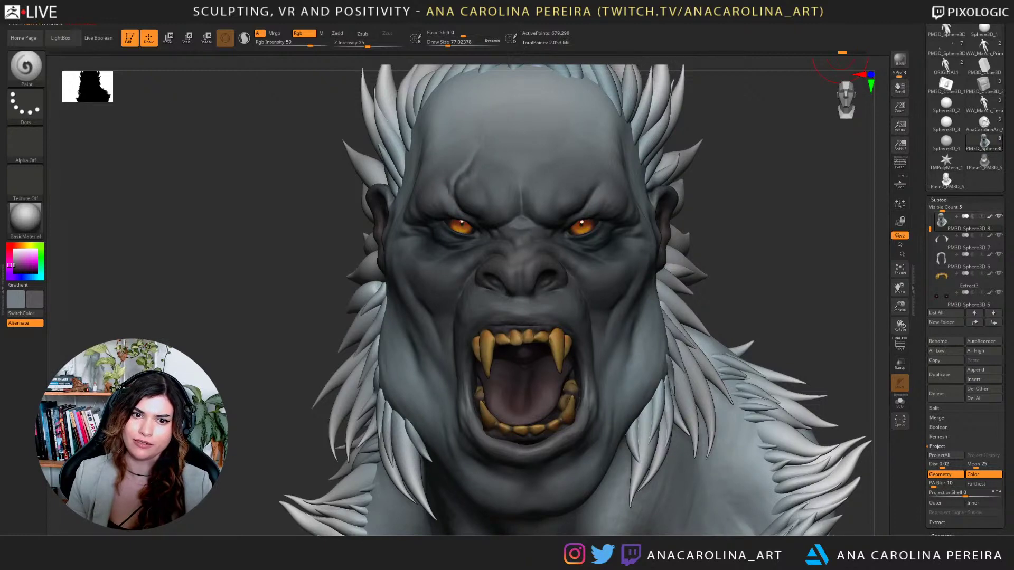
Build up the flesh around the brow scar with ClayBuildup at draw size about 33 and smooth it.
{"action": "key", "text": "b"}
{"action": "key", "text": "c"}
{"action": "key", "text": "b"}
{"action": "key", "text": "space"}
{"action": "left_click", "coordinate": [457, 175]}
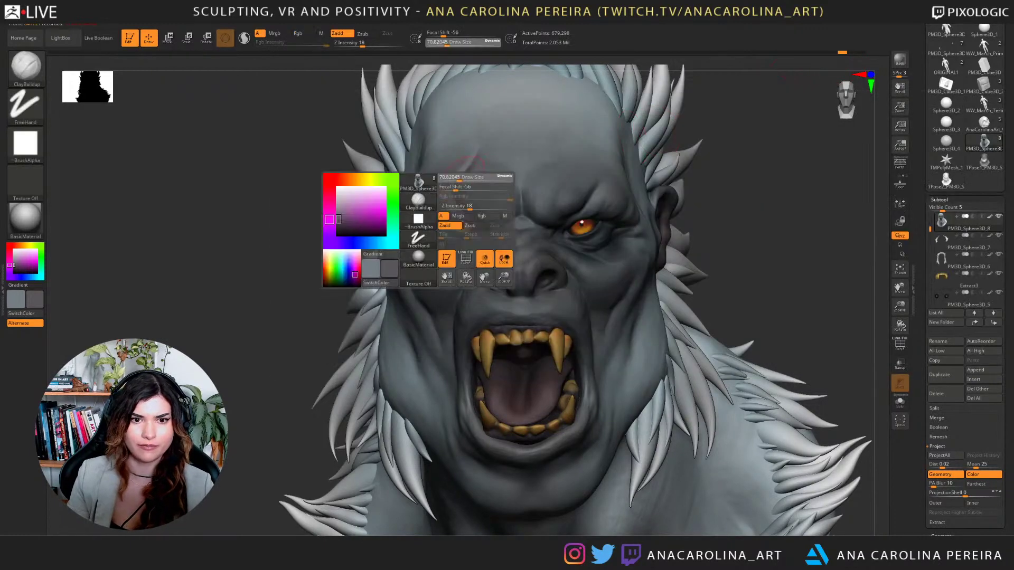
{"action": "left_click", "coordinate": [452, 171]}
{"action": "left_click", "coordinate": [454, 203]}
{"action": "key", "text": "space"}
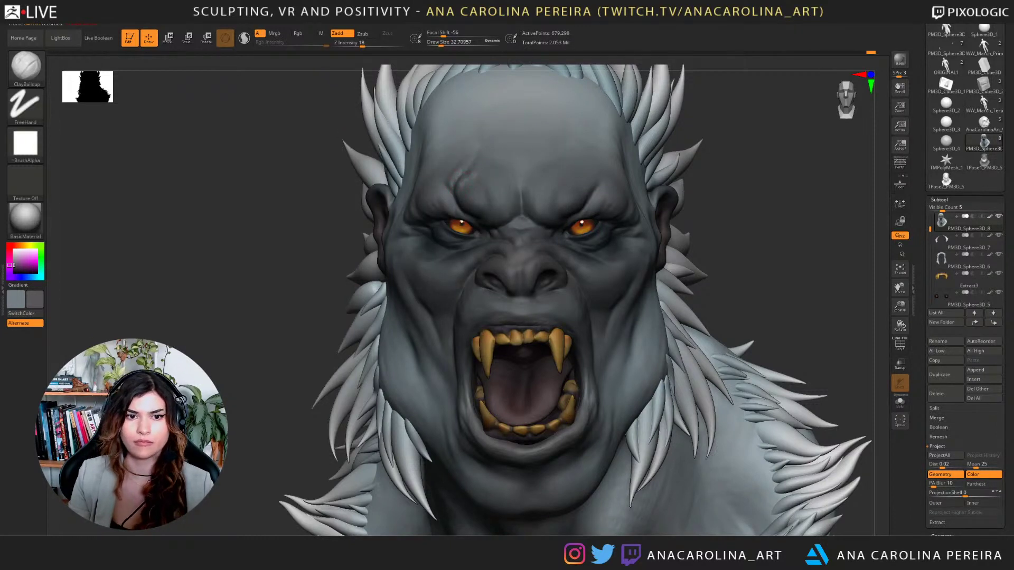
{"action": "key", "text": "shift"}
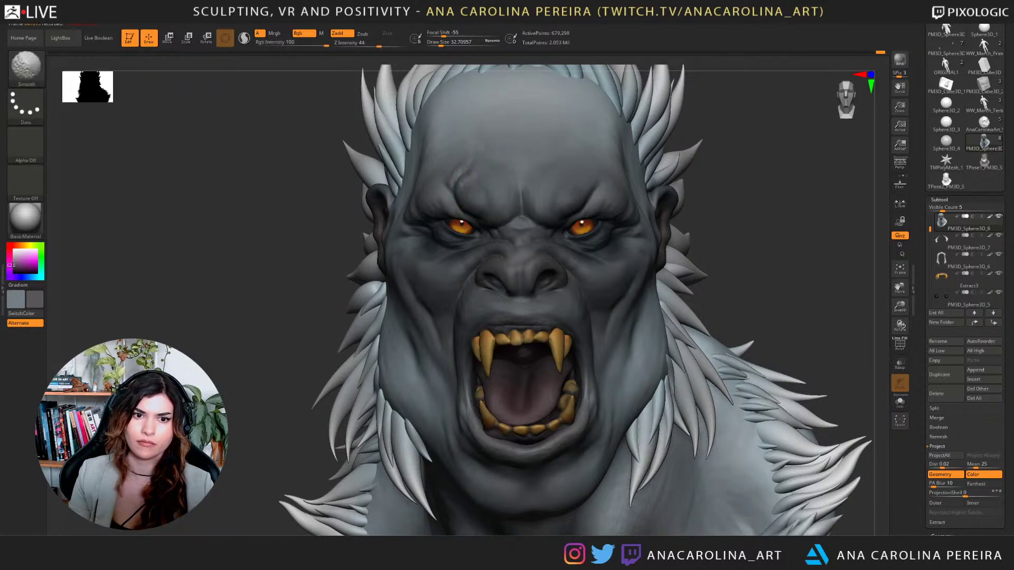
Paint over the brow scar with the Paint brush, using draw sizes from about 35 to 54.
{"action": "mouse_move", "coordinate": [695, 163]}
{"action": "left_mouse_down", "text": "alt"}
{"action": "mouse_move", "coordinate": [678, 130]}
{"action": "mouse_move", "coordinate": [684, 183]}
{"action": "left_mouse_up", "text": "alt"}
{"action": "key", "text": "b"}
{"action": "key", "text": "p"}
{"action": "key", "text": "a"}
{"action": "key", "text": "space"}
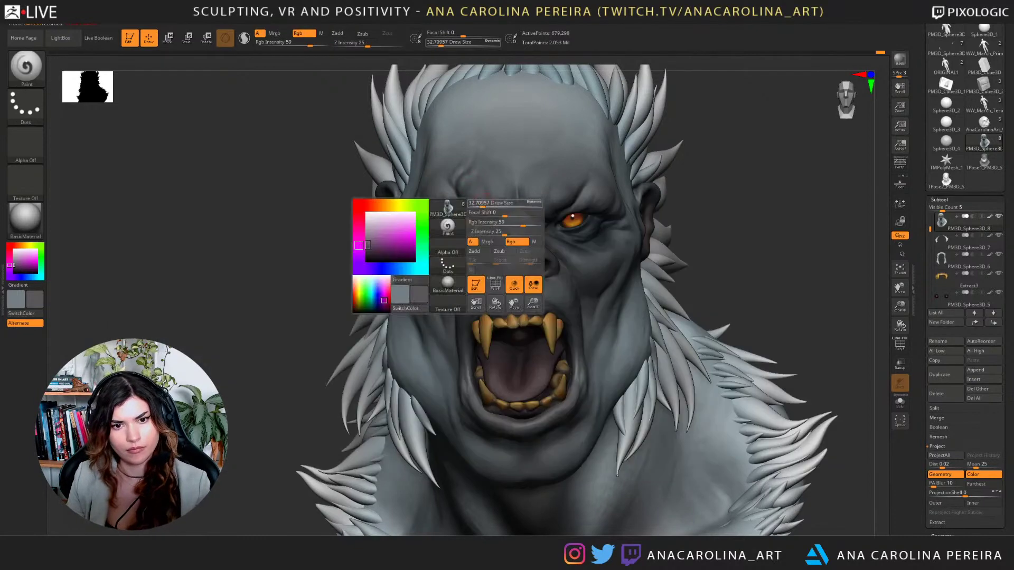
{"action": "left_click_drag", "start_coordinate": [483, 204], "coordinate": [463, 182]}
{"action": "key", "text": "space"}
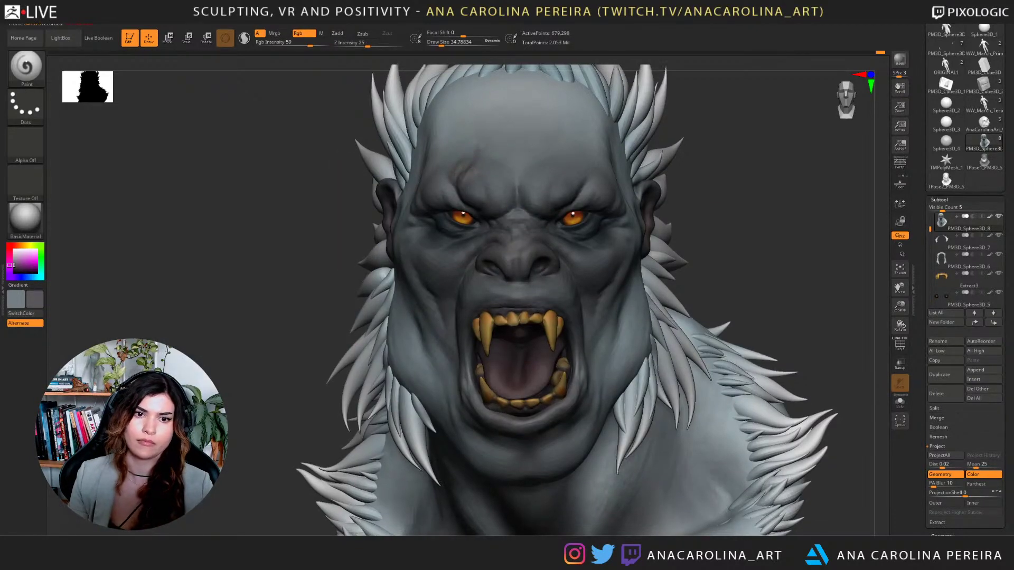
{"action": "scroll", "coordinate": [690, 128], "scroll_direction": "down", "scroll_amount": 4}
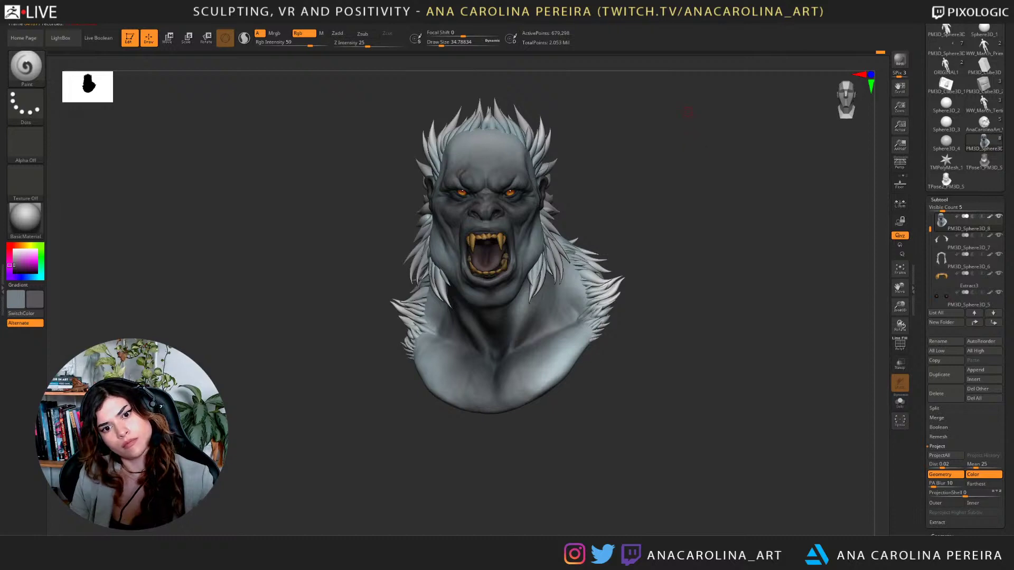
{"action": "scroll", "coordinate": [466, 175], "scroll_direction": "up", "scroll_amount": 4}
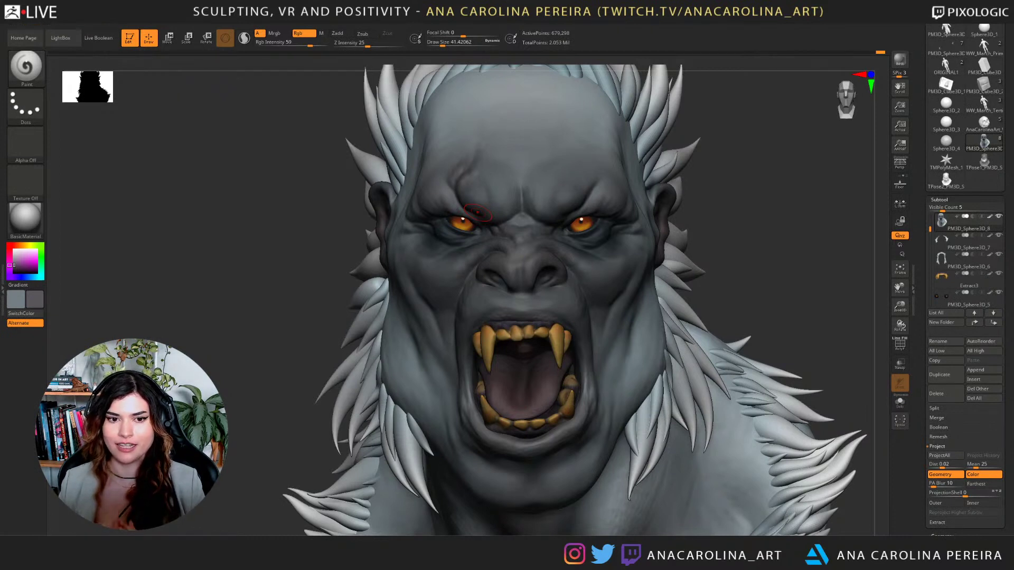
{"action": "key", "text": "space"}
{"action": "left_click_drag", "start_coordinate": [467, 179], "coordinate": [464, 176]}
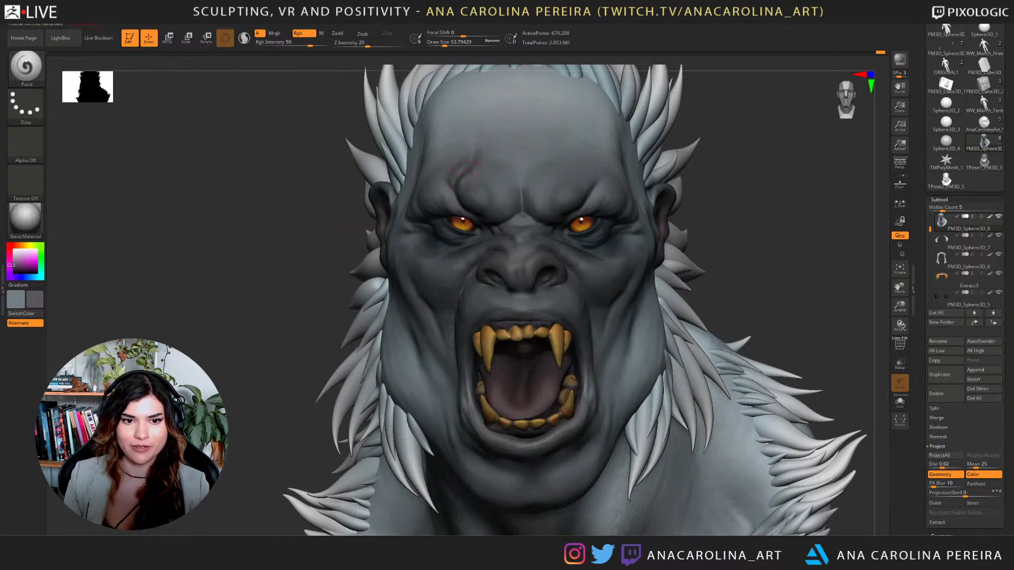
Carve the brow scar's crease deeper with the DamStandard brush at draw size about 27.
{"action": "right_click_drag", "start_coordinate": [465, 183], "coordinate": [701, 333], "text": "ctrl"}
{"action": "key", "text": "b"}
{"action": "key", "text": "d"}
{"action": "key", "text": "s"}
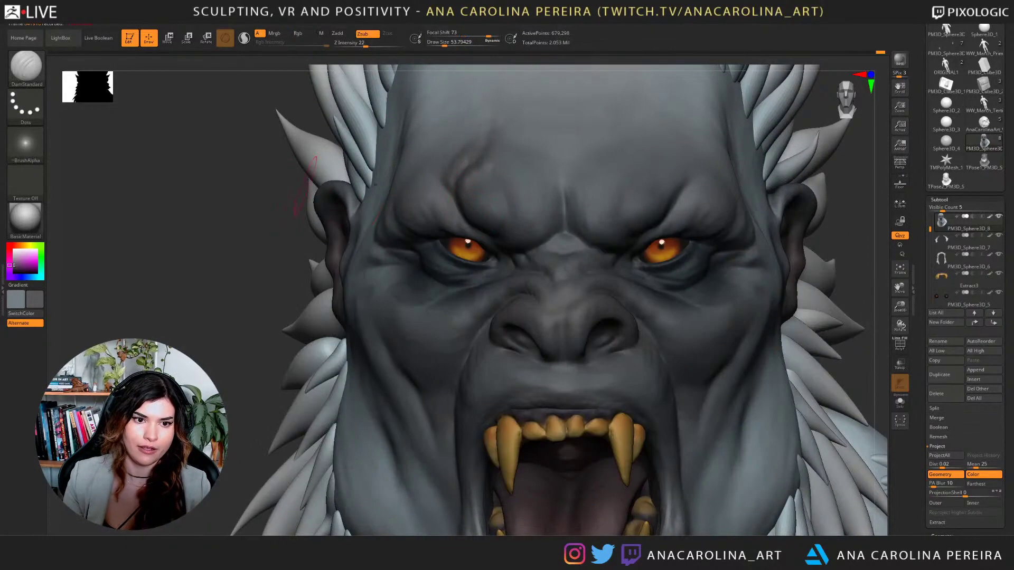
{"action": "right_click_drag", "start_coordinate": [401, 189], "coordinate": [459, 177]}
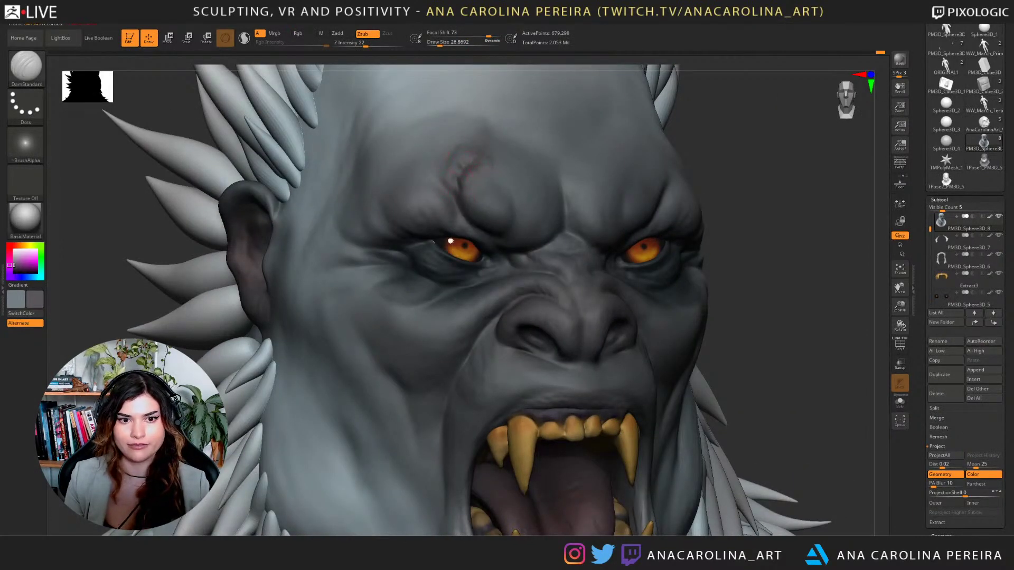
{"action": "right_click_drag", "start_coordinate": [709, 102], "coordinate": [480, 176]}
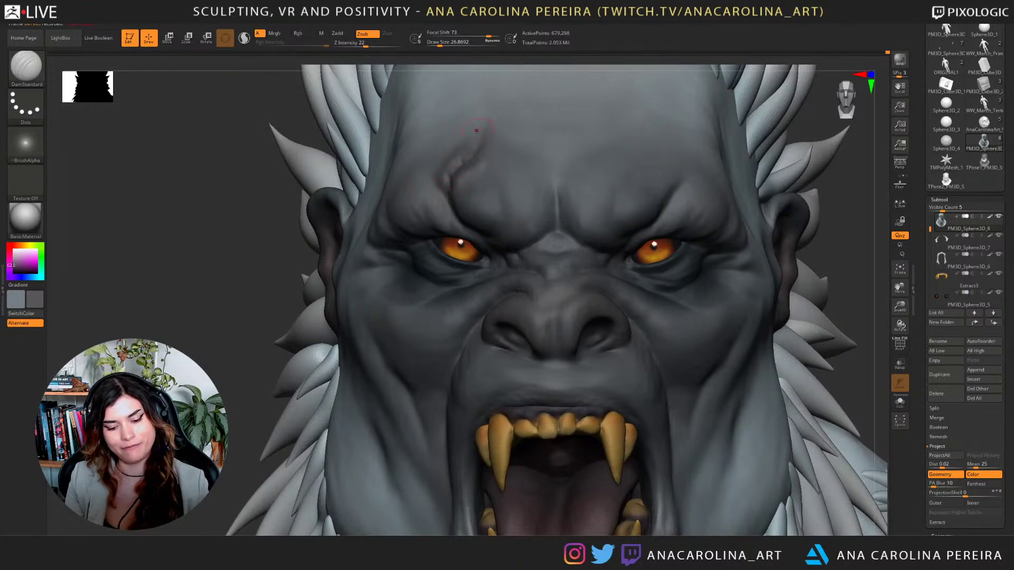
Build up small raised bumps along the scar's edges with ClayBuildup at draw size about 18.
{"action": "key", "text": "b"}
{"action": "key", "text": "b"}
{"action": "key", "text": "b"}
{"action": "key", "text": "b"}
{"action": "key", "text": "b"}
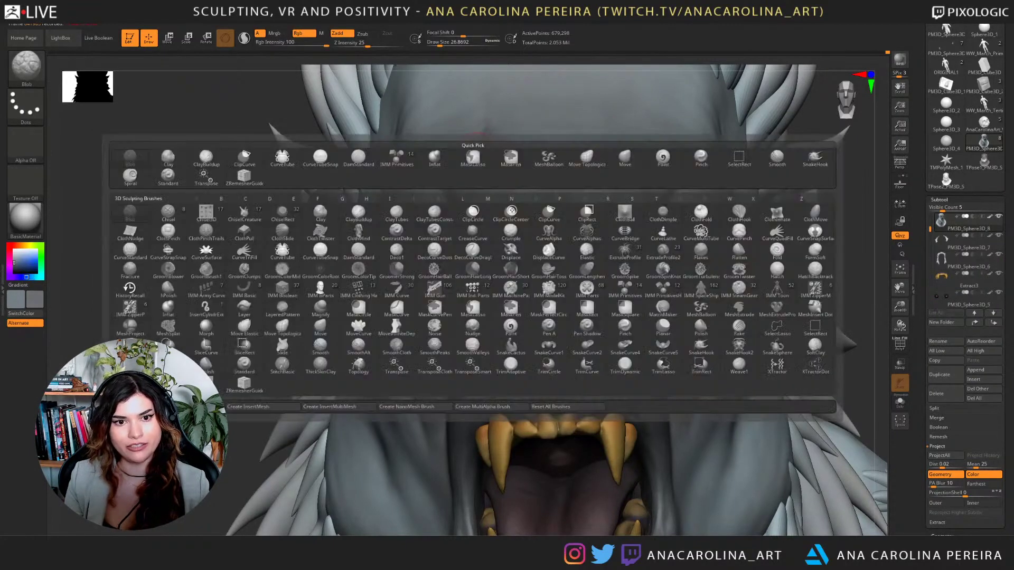
{"action": "key", "text": "c"}
{"action": "key", "text": "b"}
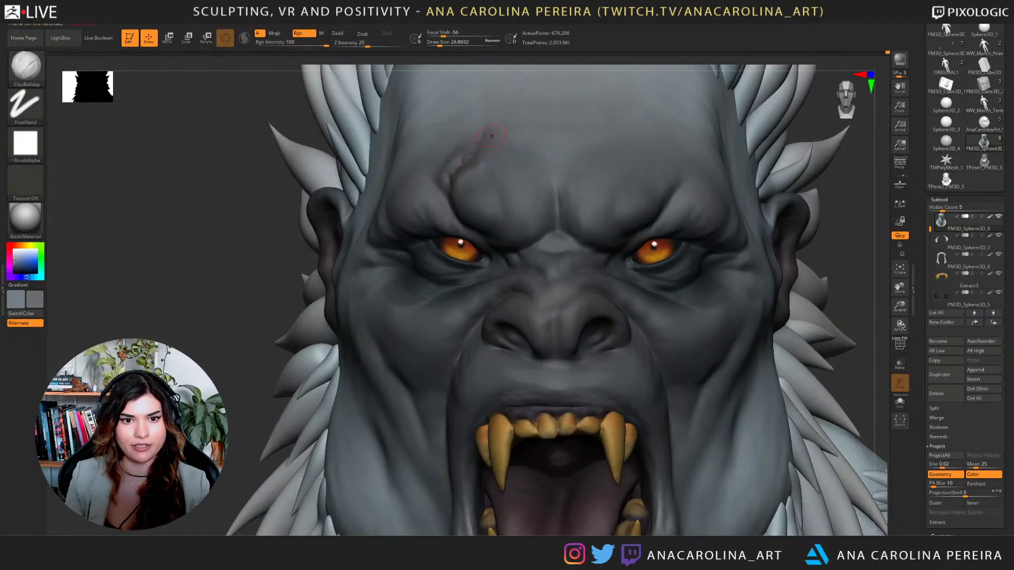
{"action": "key", "text": "bracketleft"}
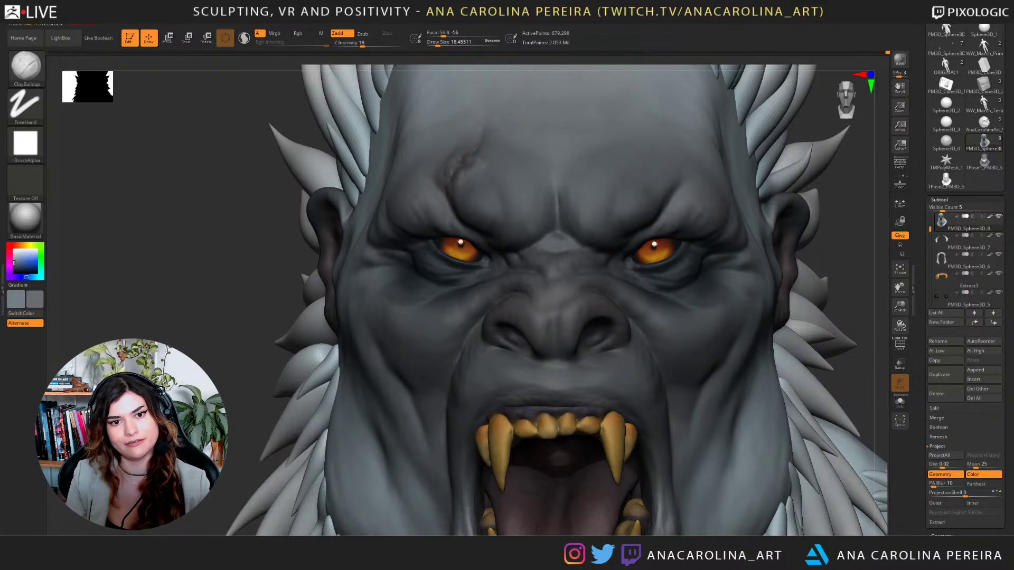
{"action": "key", "text": "f"}
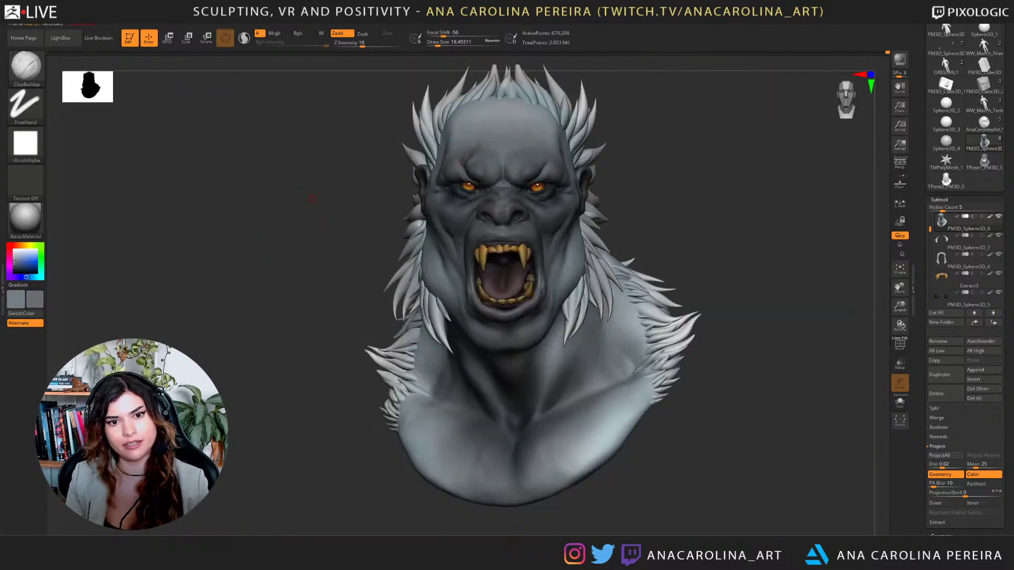
Set the ClayBuildup draw size to about 39 and smooth the brow and skin around the scar.
{"action": "left_click_drag", "start_coordinate": [312, 198], "coordinate": [321, 284], "text": "alt"}
{"action": "key", "text": "space"}
{"action": "left_click_drag", "start_coordinate": [404, 182], "coordinate": [415, 182]}
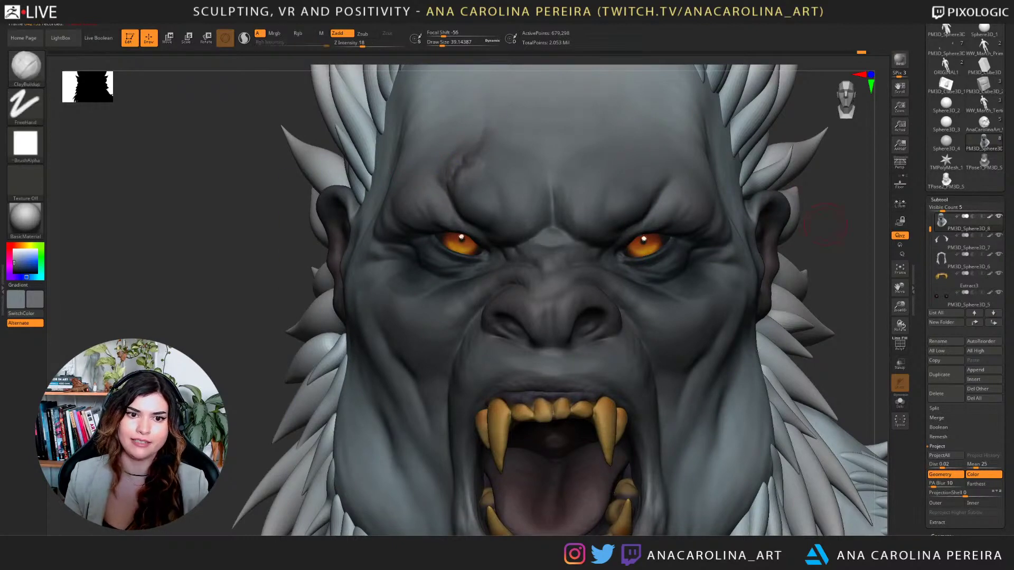
{"action": "key", "text": "f"}
{"action": "key", "text": "f"}
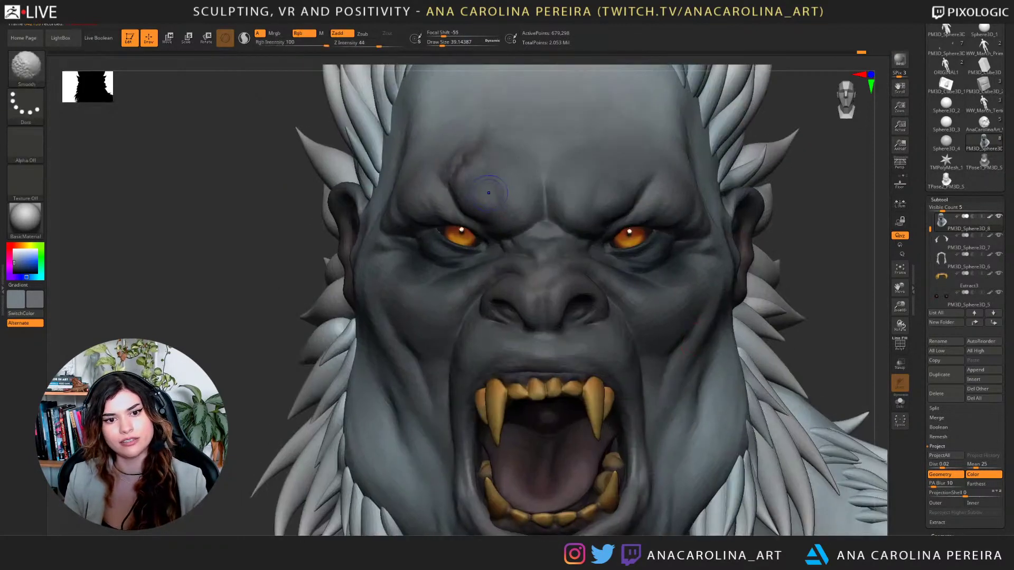
{"action": "mouse_move", "coordinate": [482, 189]}
{"action": "left_mouse_down", "text": "shift"}
{"action": "mouse_move", "coordinate": [462, 140]}
{"action": "mouse_move", "coordinate": [464, 152]}
{"action": "left_mouse_up", "text": "shift"}
{"action": "key", "text": "f"}
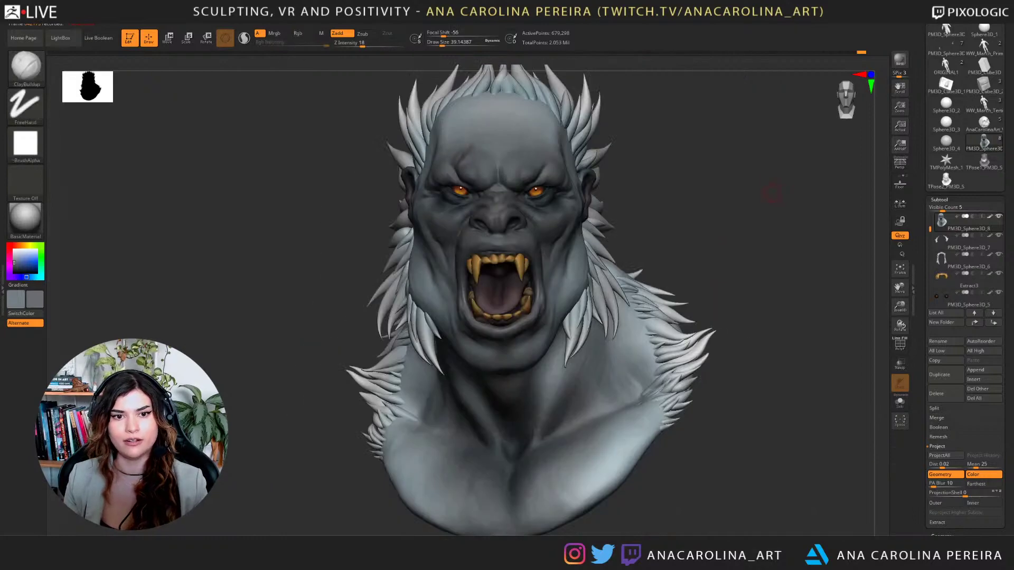
Redefine the brow scar's groove with the DamStandard brush at draw size about 39.
{"action": "left_click_drag", "start_coordinate": [769, 192], "coordinate": [771, 295], "text": "alt"}
{"action": "key", "text": "b"}
{"action": "key", "text": "d"}
{"action": "key", "text": "s"}
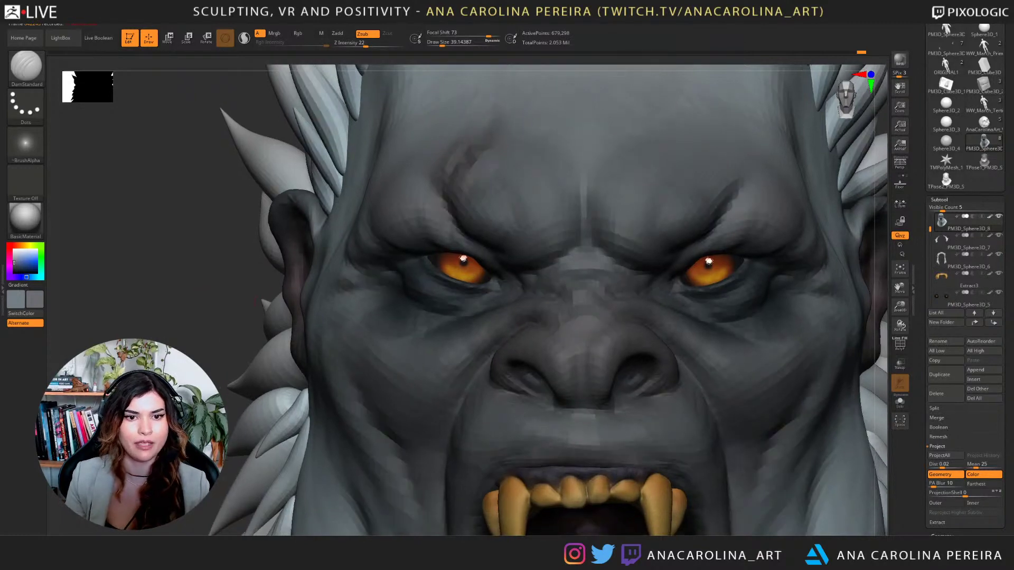
{"action": "key", "text": "f"}
{"action": "right_click_drag", "start_coordinate": [751, 168], "coordinate": [703, 311], "text": "alt"}
{"action": "right_click_drag", "start_coordinate": [806, 240], "coordinate": [786, 159], "text": "alt"}
Sample a reddish color from the model and tint the scar with the Paint brush at draw size about 39.
{"action": "key", "text": "c"}
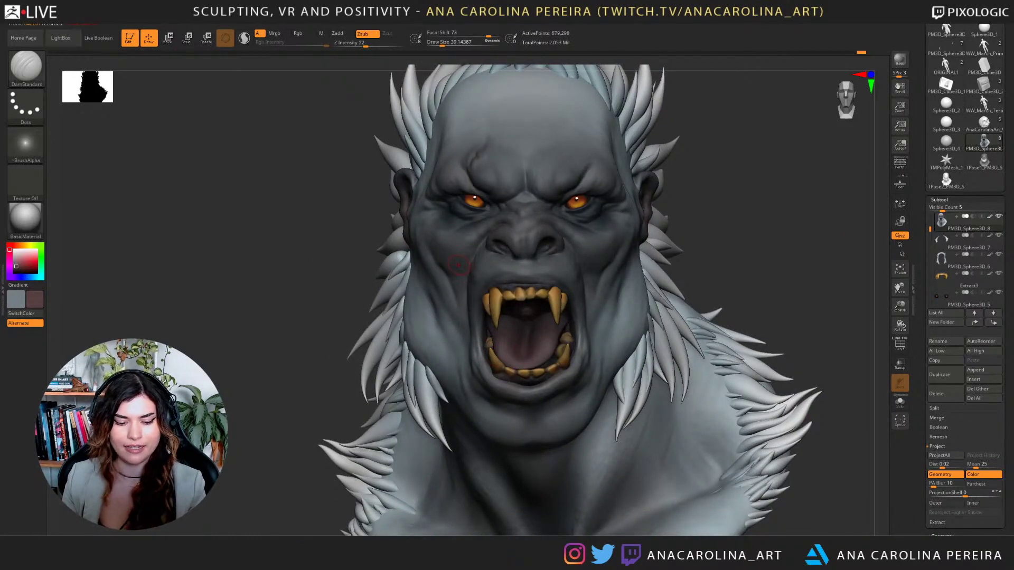
{"action": "key", "text": "b"}
{"action": "key", "text": "p"}
{"action": "key", "text": "a"}
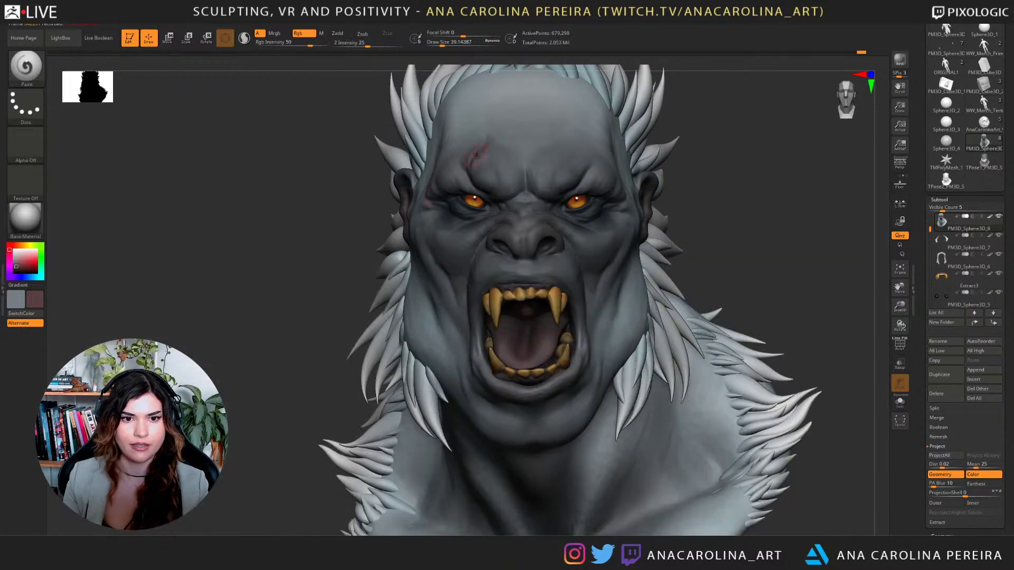
{"action": "key", "text": "f"}
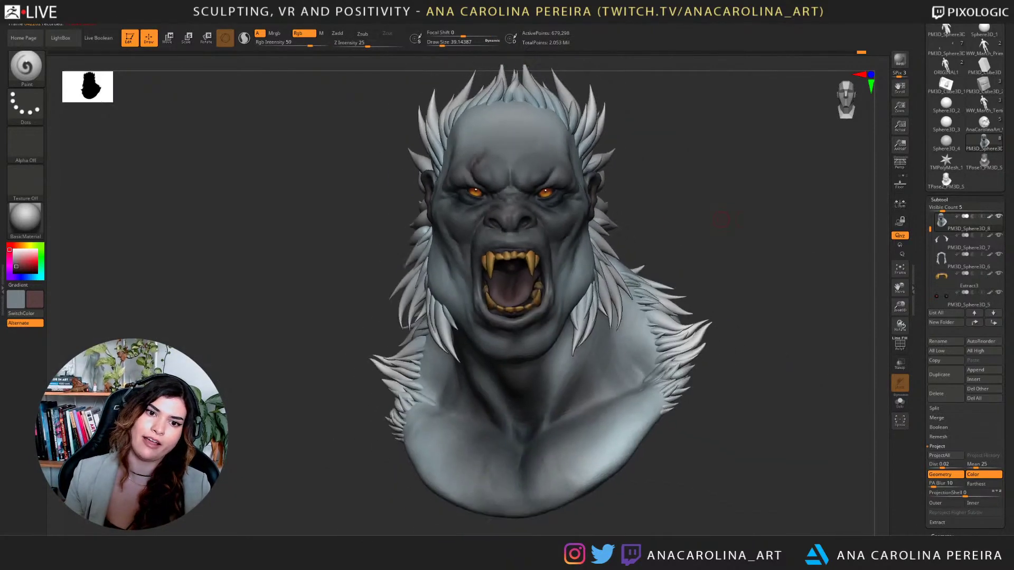
Tint the nose and ears reddish with the Paint brush at draw size about 104.
{"action": "left_click_drag", "start_coordinate": [706, 197], "coordinate": [724, 213], "text": "alt"}
{"action": "key", "text": "space"}
{"action": "left_click_drag", "start_coordinate": [537, 250], "coordinate": [547, 251]}
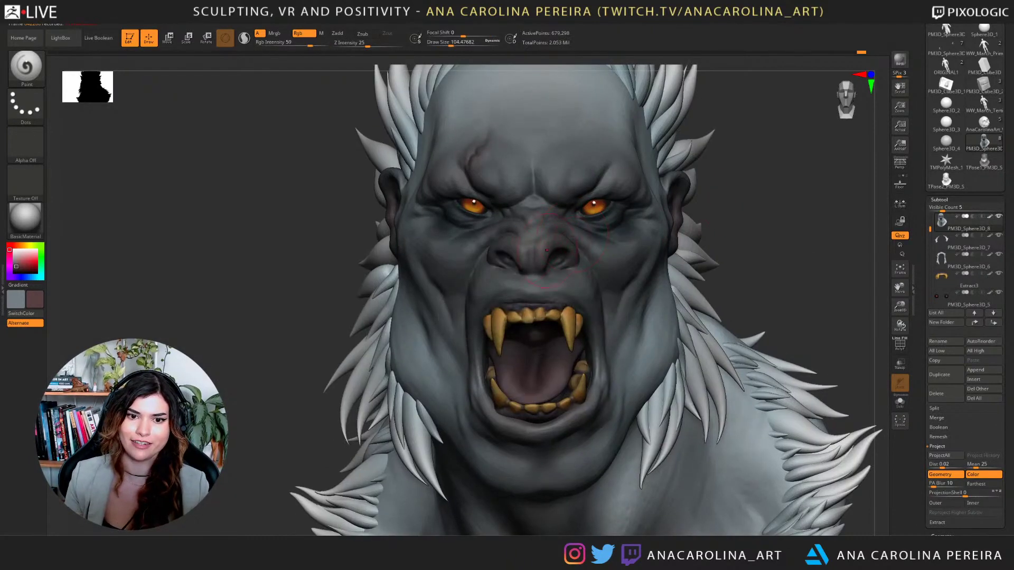
{"action": "key", "text": "f"}
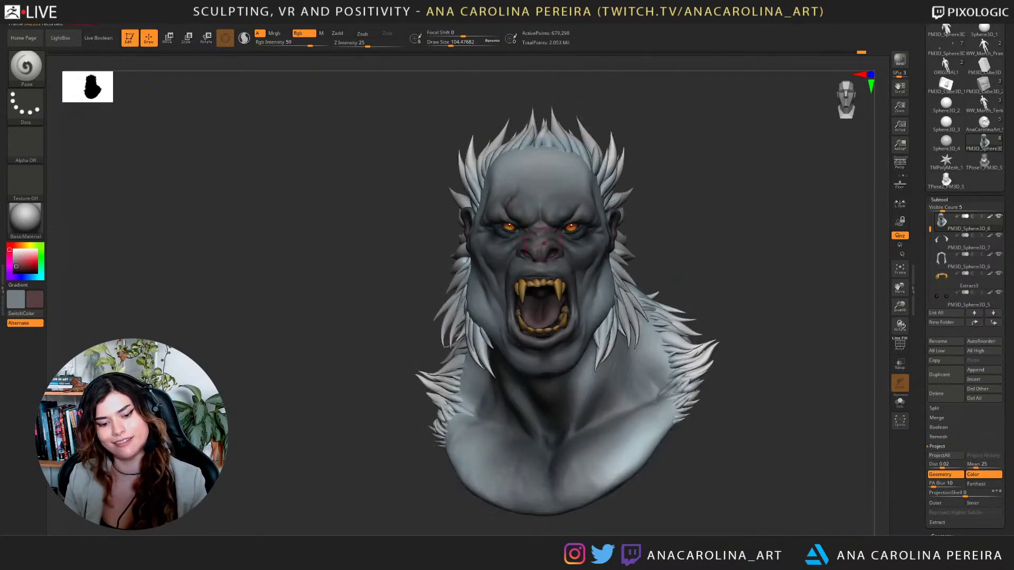
{"action": "left_click_drag", "start_coordinate": [698, 196], "coordinate": [706, 217], "text": "alt"}
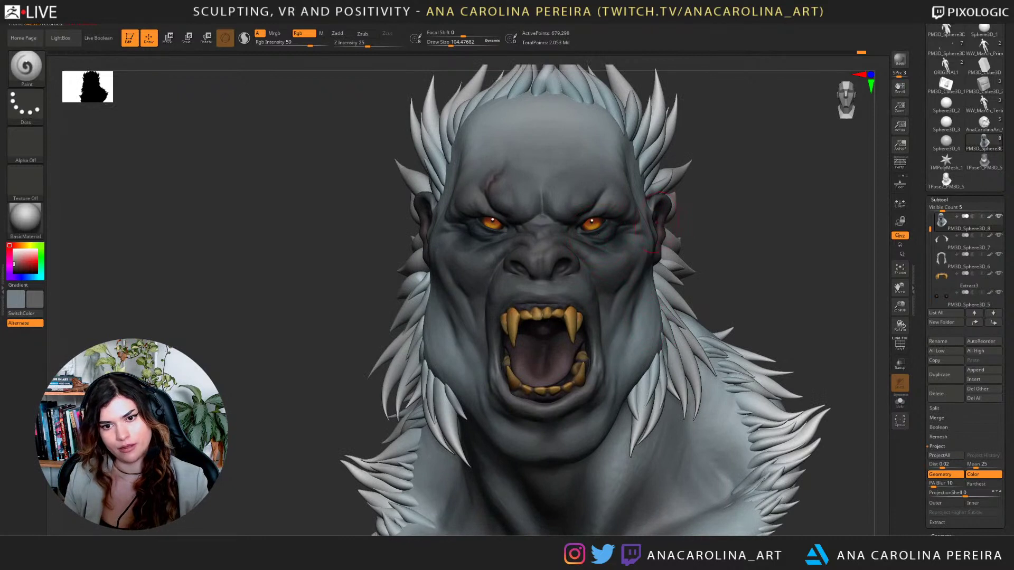
Resample the reddish color and brush it over the chin at draw size about 197.
{"action": "key", "text": "c"}
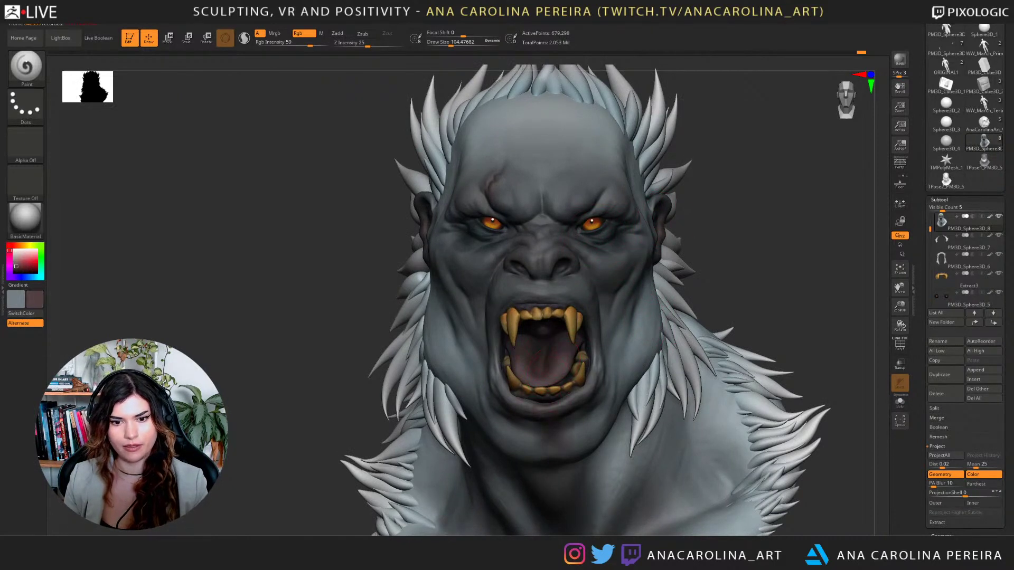
{"action": "key", "text": "space"}
{"action": "left_click_drag", "start_coordinate": [585, 355], "coordinate": [594, 355]}
{"action": "left_click_drag", "start_coordinate": [528, 430], "coordinate": [571, 432]}
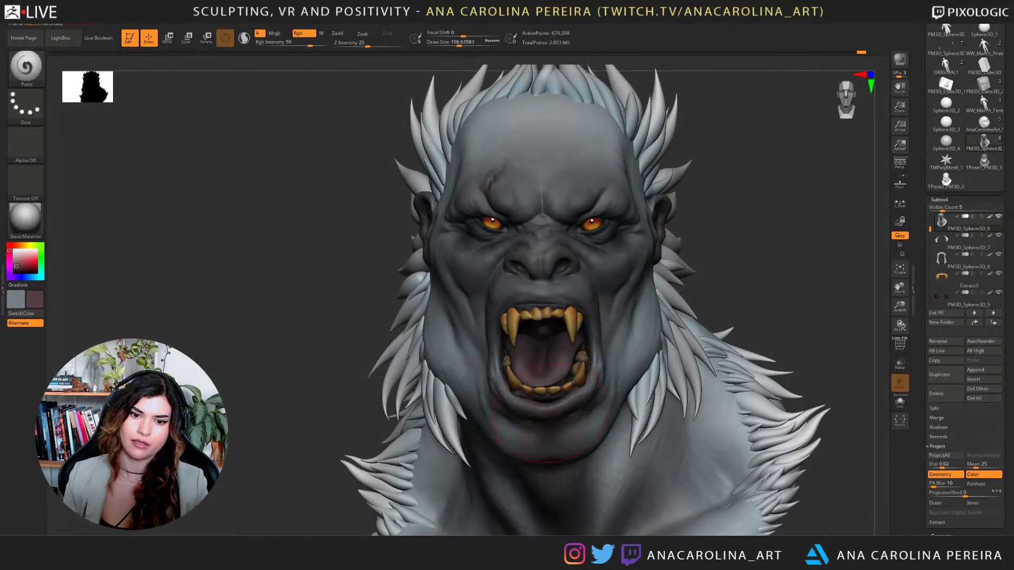
Try tinting the lower lip with the Paint brush at draw size about 132, and undo the stroke.
{"action": "left_click_drag", "start_coordinate": [740, 278], "coordinate": [705, 287], "text": "alt"}
{"action": "key", "text": "space"}
{"action": "left_click_drag", "start_coordinate": [557, 365], "coordinate": [550, 365]}
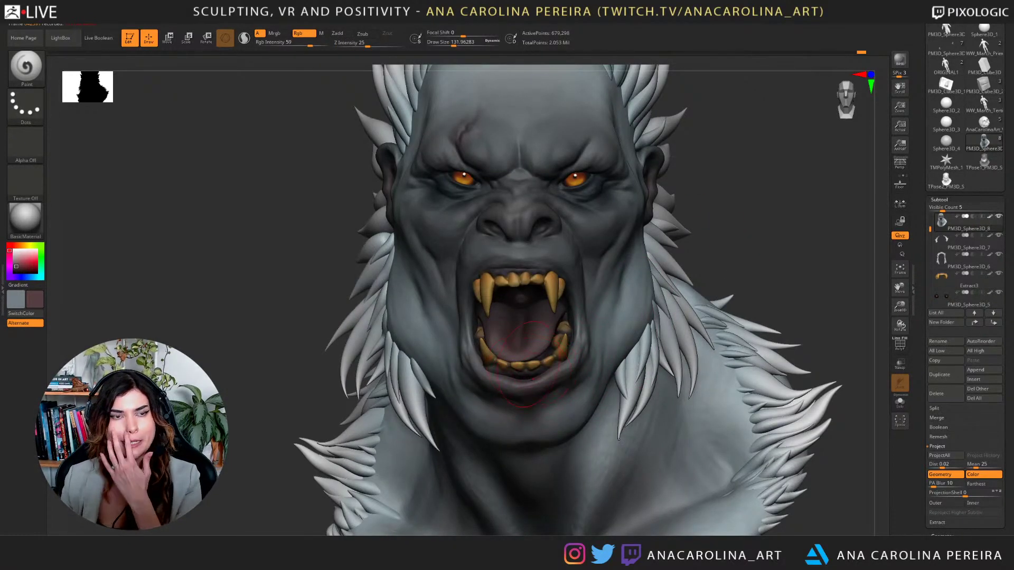
{"action": "key", "text": "ctrl+z"}
Tint the lower face softly with the reddish Paint brush at draw size about 223.
{"action": "key", "text": "space"}
{"action": "left_click_drag", "start_coordinate": [528, 333], "coordinate": [537, 334]}
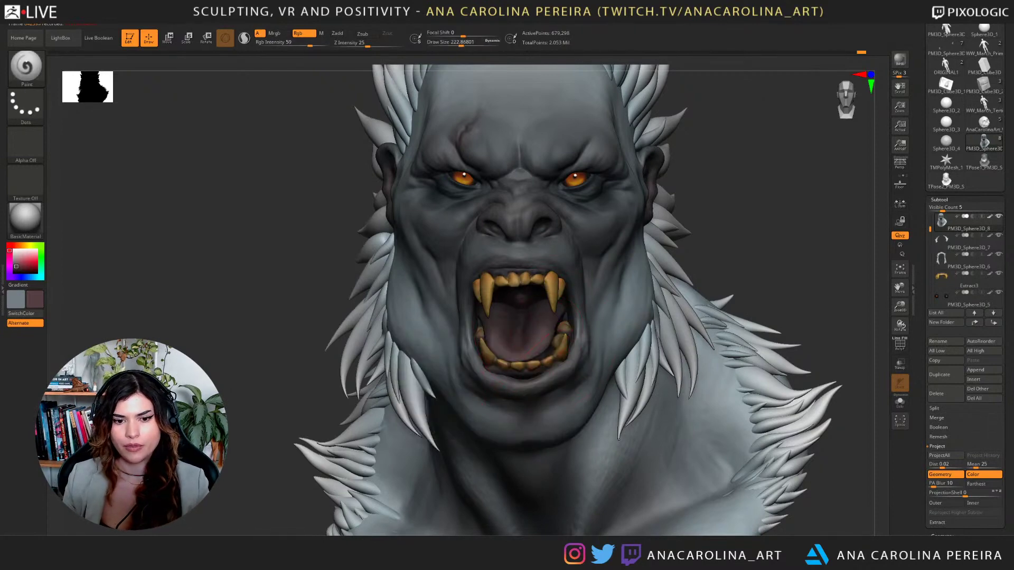
{"action": "mouse_move", "coordinate": [729, 248]}
{"action": "left_mouse_down"}
{"action": "mouse_move", "coordinate": [737, 250]}
{"action": "mouse_move", "coordinate": [724, 252]}
{"action": "mouse_move", "coordinate": [712, 204]}
{"action": "mouse_move", "coordinate": [716, 256]}
{"action": "mouse_move", "coordinate": [708, 221]}
{"action": "mouse_move", "coordinate": [697, 267]}
{"action": "left_mouse_up"}
{"action": "key", "text": "ctrl"}
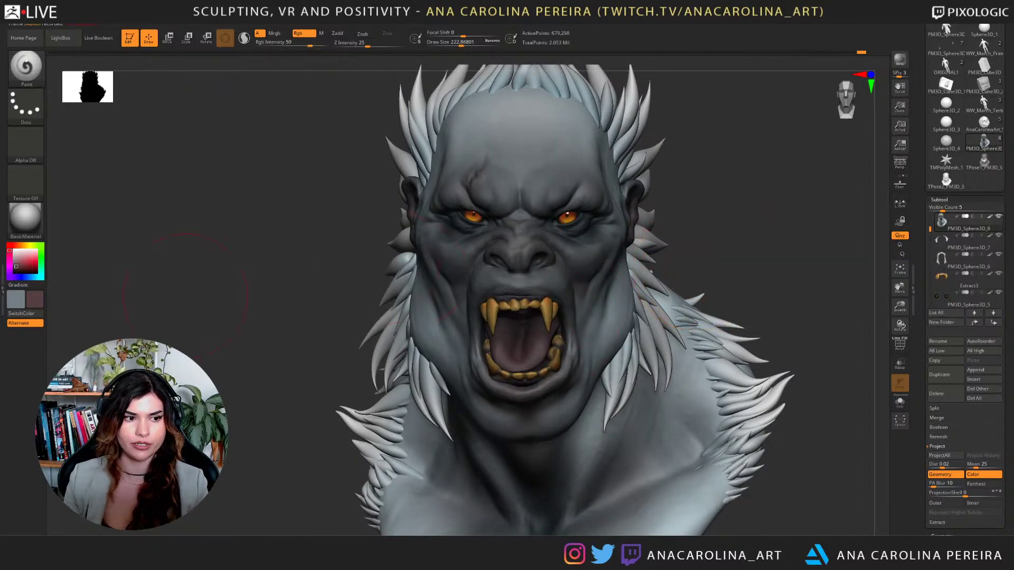
Pick a darker red paint color, try a stroke over the chin with it, and undo the stroke.
{"action": "left_click", "coordinate": [21, 264]}
{"action": "left_click_drag", "start_coordinate": [9, 250], "coordinate": [28, 270]}
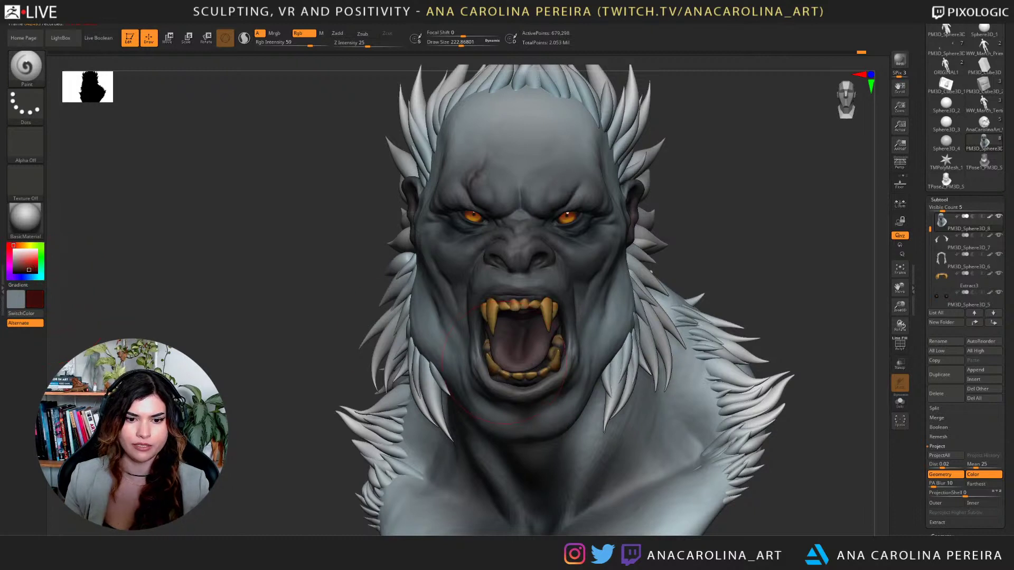
{"action": "mouse_move", "coordinate": [510, 390]}
{"action": "left_mouse_down"}
{"action": "mouse_move", "coordinate": [527, 391]}
{"action": "mouse_move", "coordinate": [535, 376]}
{"action": "mouse_move", "coordinate": [537, 400]}
{"action": "left_mouse_up"}
{"action": "key", "text": "space"}
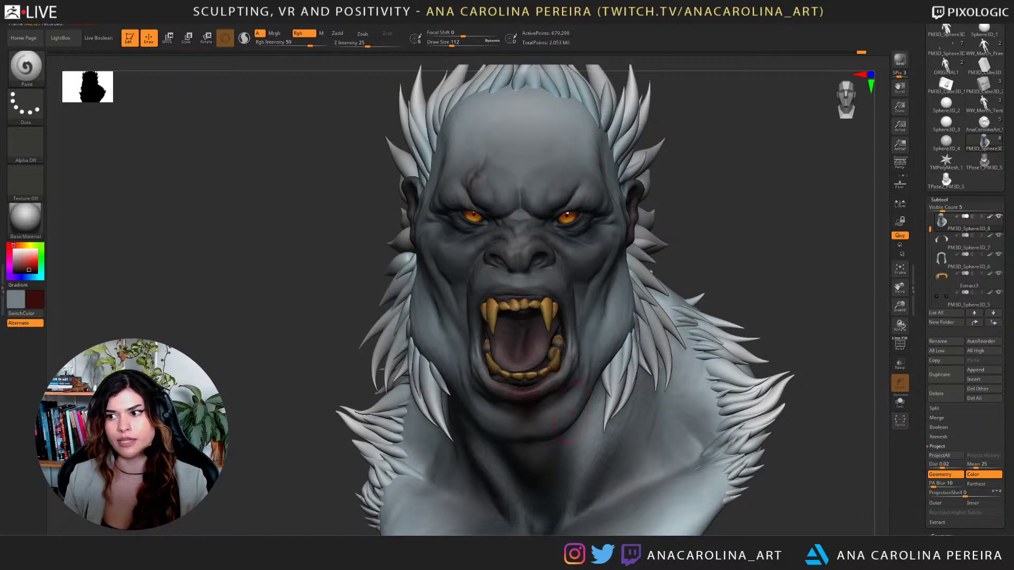
{"action": "key", "text": "ctrl+z"}
{"action": "key", "text": "ctrl+z"}
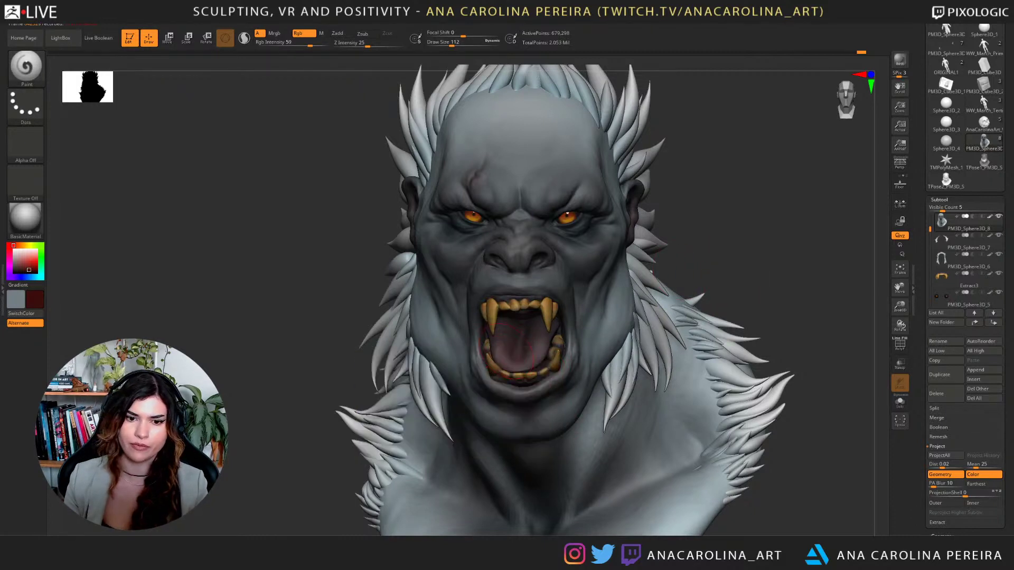
Brush the dark red over the lower lip and chin at draw sizes of about 112 and 158.
{"action": "mouse_move", "coordinate": [520, 392]}
{"action": "left_mouse_down"}
{"action": "mouse_move", "coordinate": [533, 392]}
{"action": "mouse_move", "coordinate": [514, 379]}
{"action": "left_mouse_up"}
{"action": "key", "text": "space"}
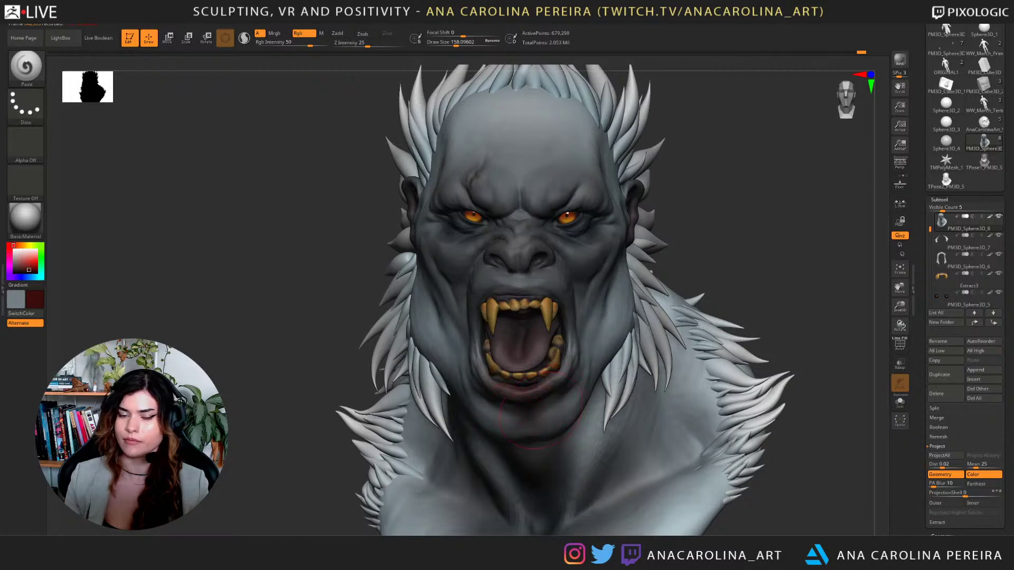
{"action": "mouse_move", "coordinate": [542, 410]}
{"action": "left_mouse_down"}
{"action": "mouse_move", "coordinate": [527, 423]}
{"action": "mouse_move", "coordinate": [506, 419]}
{"action": "left_mouse_up"}
Set the draw size to about 257 and the RGB intensity to 27, and brush dark red softly over the chin.
{"action": "left_click_drag", "start_coordinate": [691, 288], "coordinate": [665, 231], "text": "alt"}
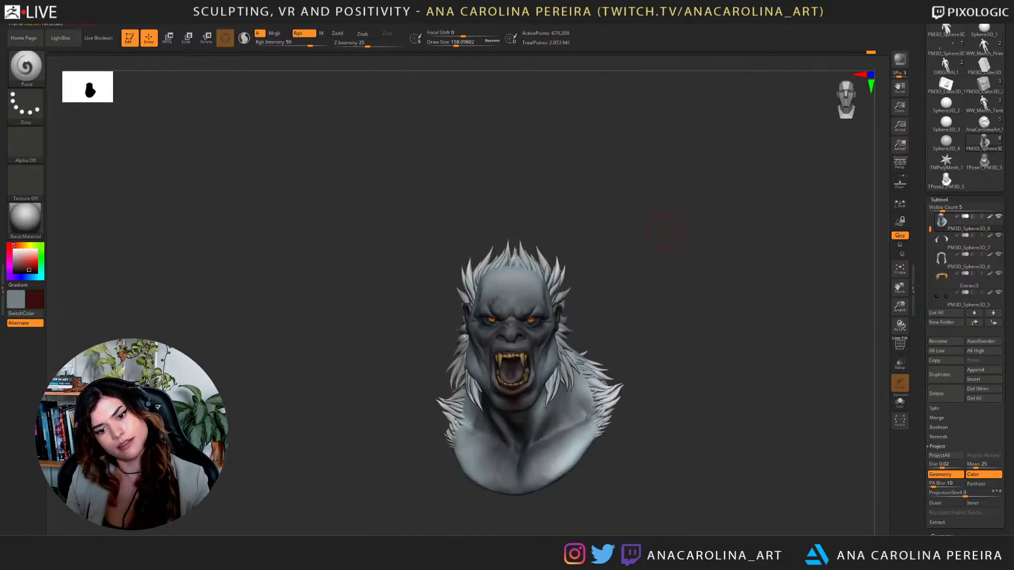
{"action": "right_click_drag", "start_coordinate": [721, 216], "coordinate": [555, 401], "text": "ctrl"}
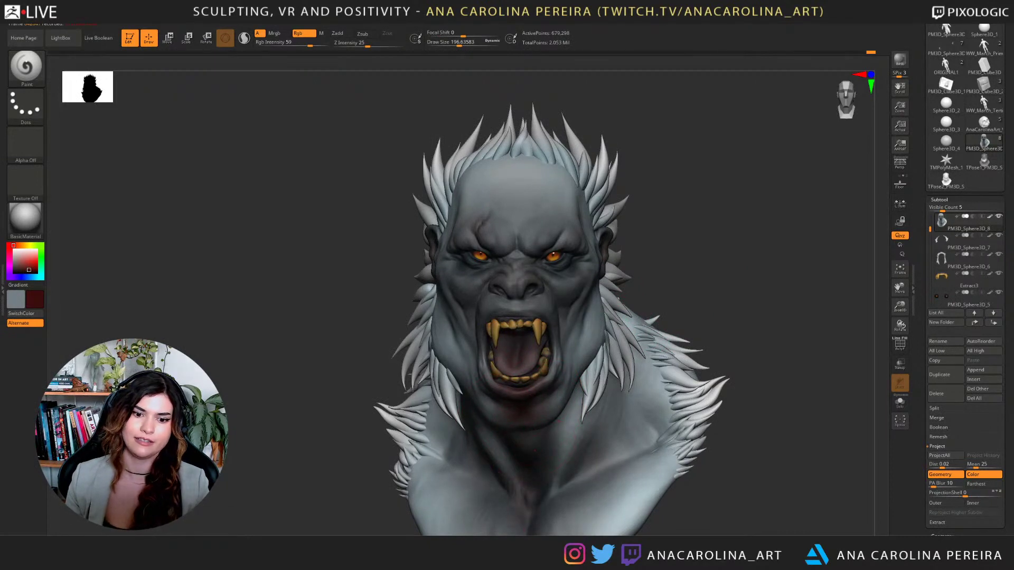
{"action": "right_click_drag", "start_coordinate": [604, 421], "coordinate": [606, 357], "text": "alt"}
{"action": "key", "text": "space"}
{"action": "left_click_drag", "start_coordinate": [627, 285], "coordinate": [639, 285]}
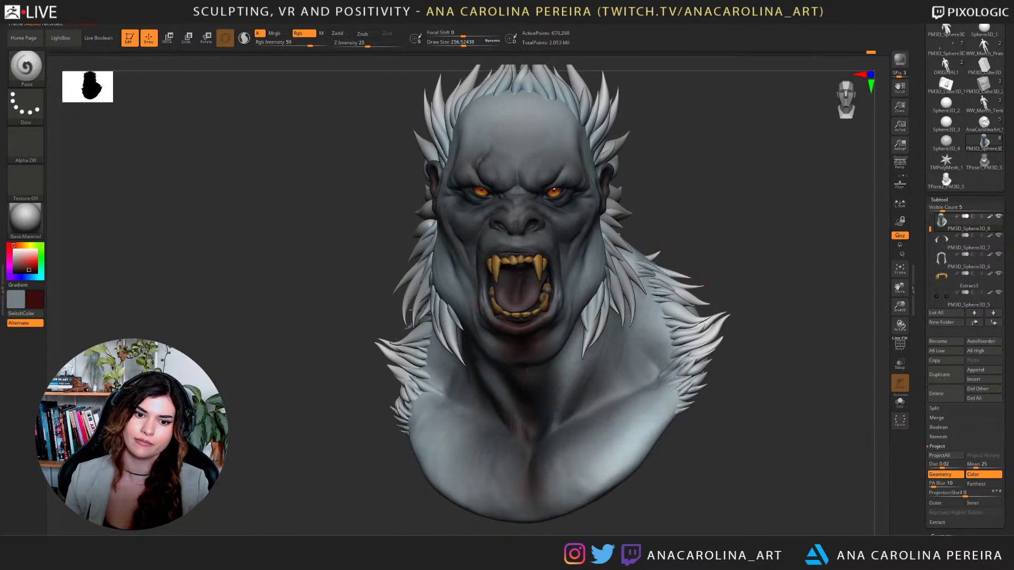
{"action": "key", "text": "ctrl"}
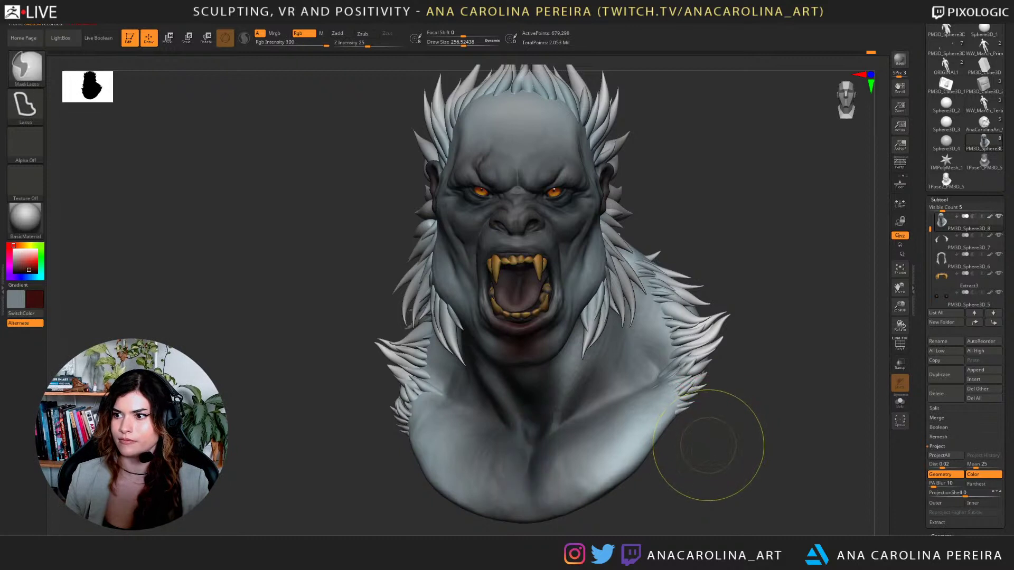
{"action": "key", "text": "ctrl"}
{"action": "key", "text": "ctrl"}
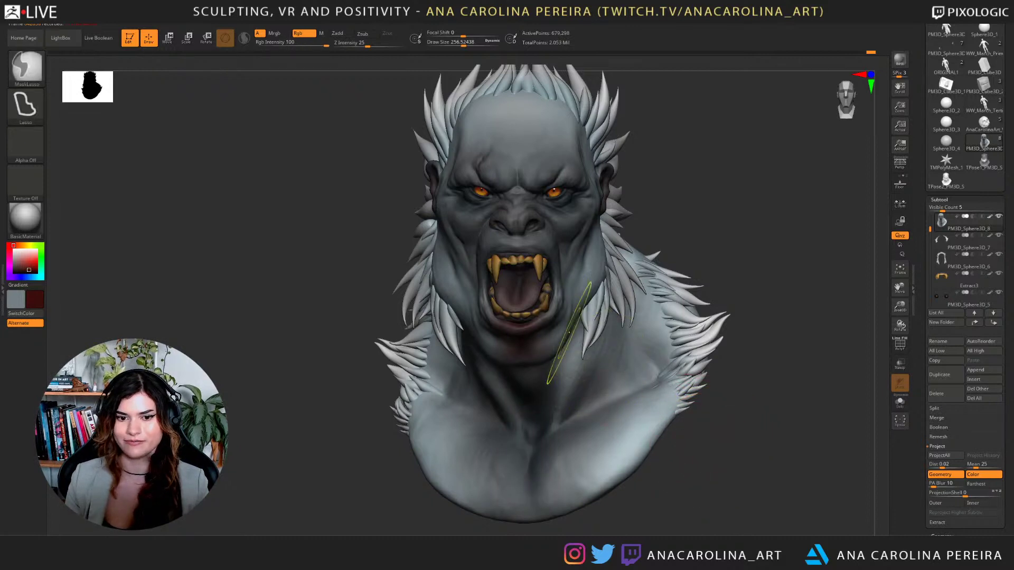
{"action": "key", "text": "space"}
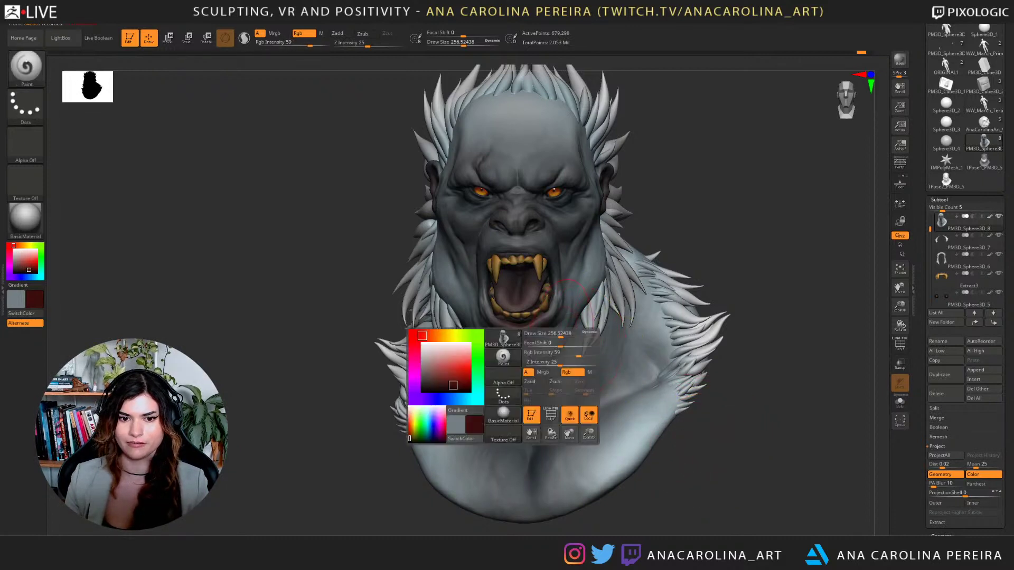
{"action": "left_click", "coordinate": [561, 353]}
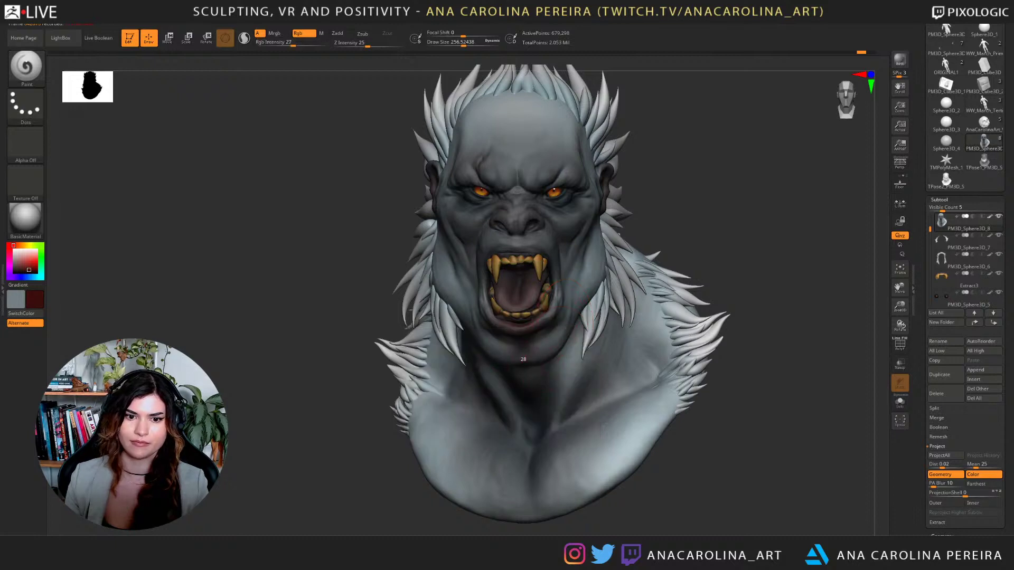
{"action": "mouse_move", "coordinate": [524, 344]}
{"action": "left_mouse_down"}
{"action": "mouse_move", "coordinate": [527, 317]}
{"action": "mouse_move", "coordinate": [516, 355]}
{"action": "mouse_move", "coordinate": [507, 353]}
{"action": "left_mouse_up"}
Reduce the draw size to about 145 and dab dark red around the lower lip.
{"action": "key", "text": "space"}
{"action": "left_click", "coordinate": [526, 320]}
{"action": "key", "text": "space"}
{"action": "left_click", "coordinate": [529, 317]}
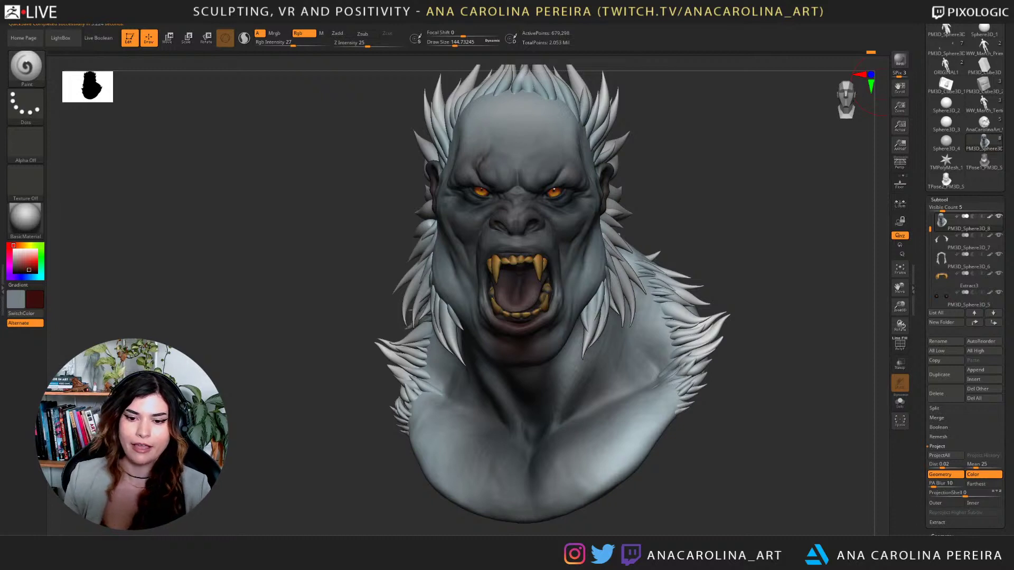
Select the head mesh and touch up the nose with the dark red Paint brush at draw size about 54.
{"action": "mouse_move", "coordinate": [778, 358]}
{"action": "left_mouse_down"}
{"action": "mouse_move", "coordinate": [760, 434]}
{"action": "mouse_move", "coordinate": [765, 391]}
{"action": "mouse_move", "coordinate": [791, 376]}
{"action": "left_mouse_up"}
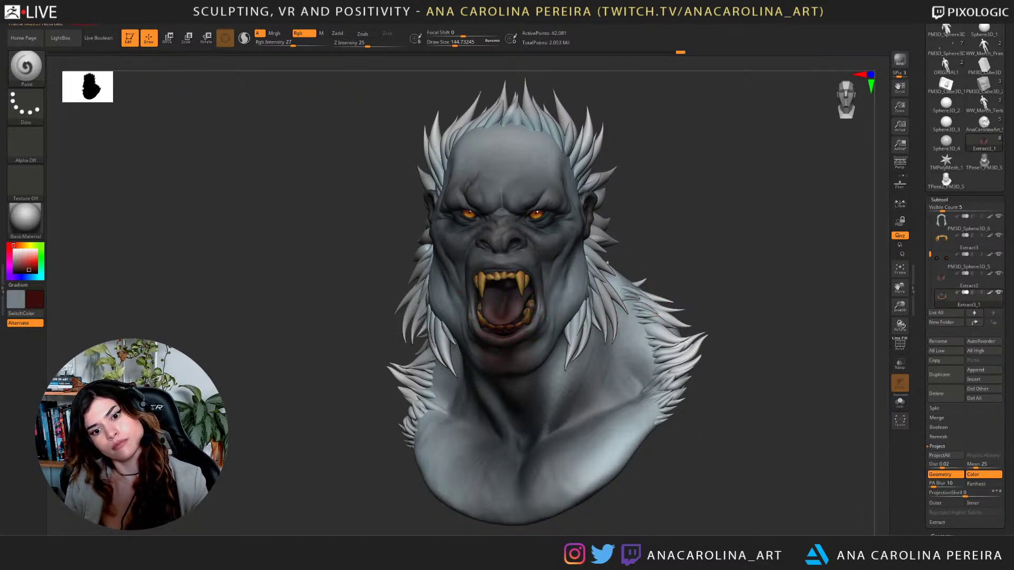
{"action": "key", "text": "ctrl"}
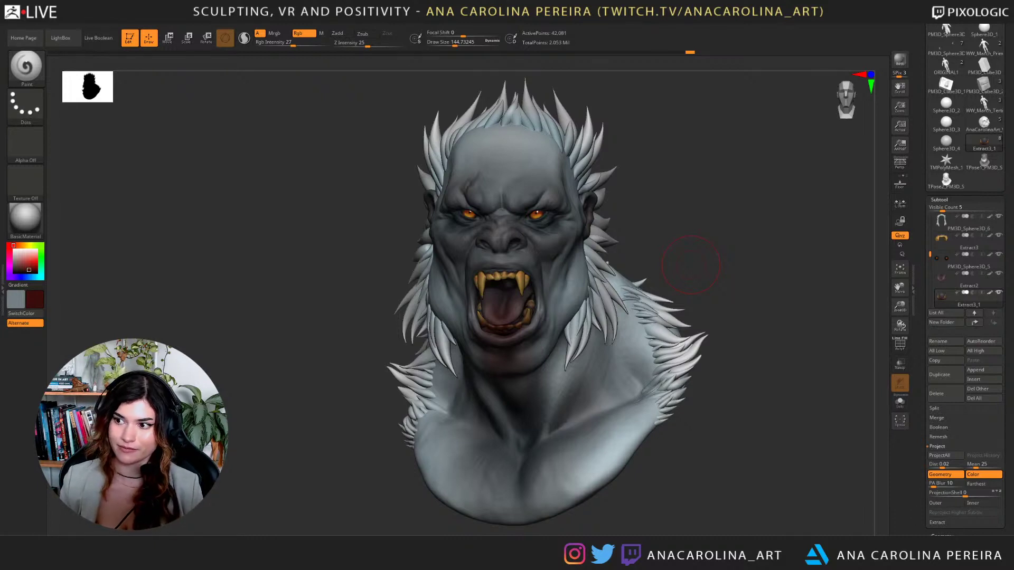
{"action": "left_click_drag", "start_coordinate": [775, 290], "coordinate": [773, 297]}
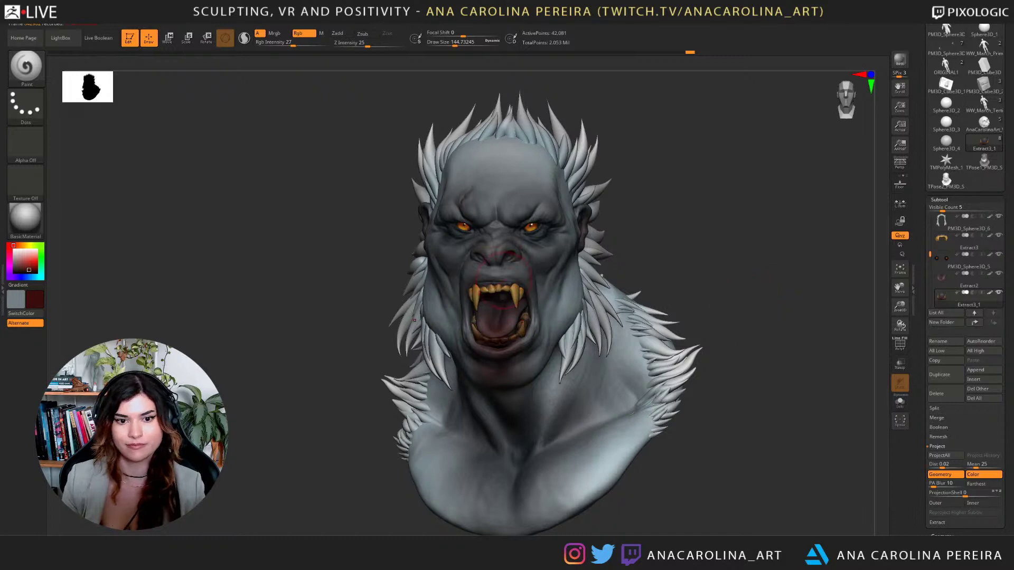
{"action": "left_click", "coordinate": [452, 315], "text": "alt"}
{"action": "key", "text": "space"}
{"action": "left_click_drag", "start_coordinate": [504, 262], "coordinate": [490, 262]}
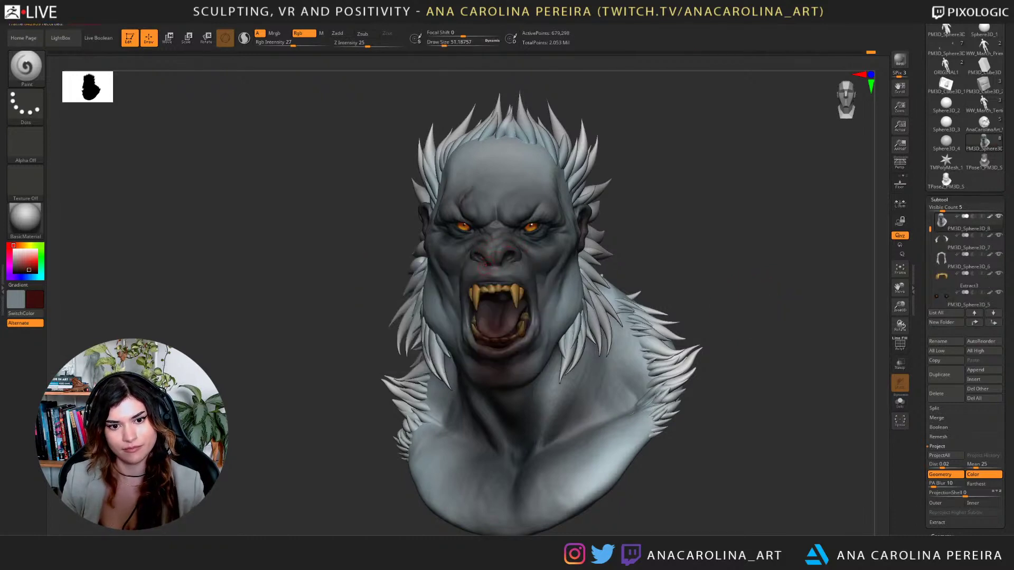
{"action": "key", "text": "space"}
{"action": "left_click", "coordinate": [491, 262]}
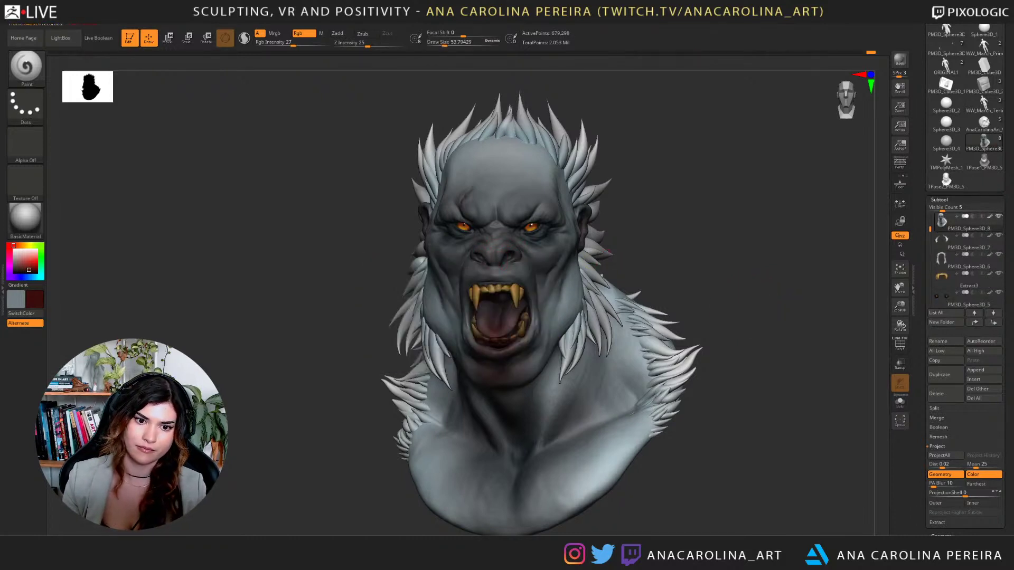
{"action": "key", "text": "space"}
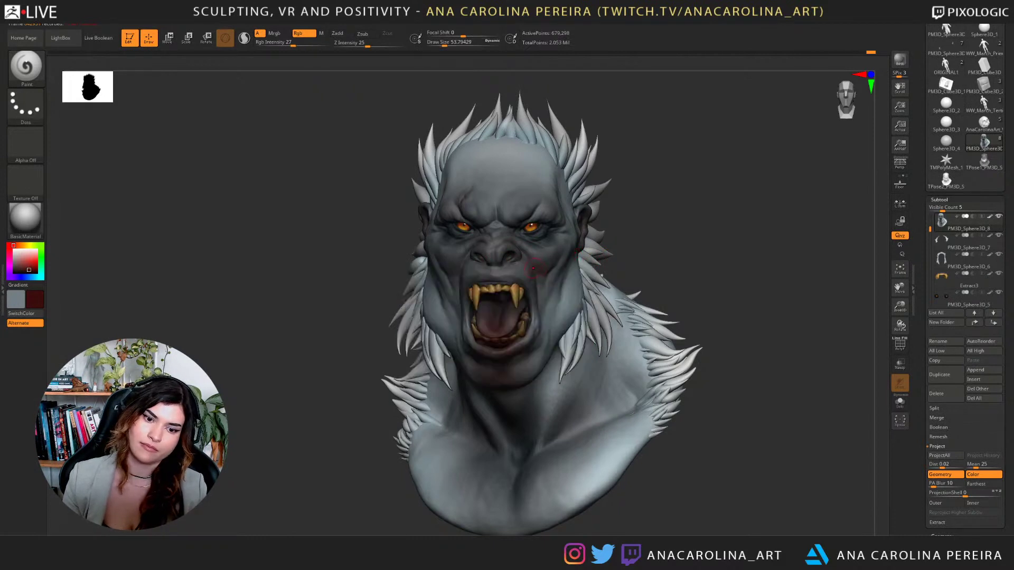
{"action": "key", "text": "space"}
{"action": "left_click", "coordinate": [668, 210]}
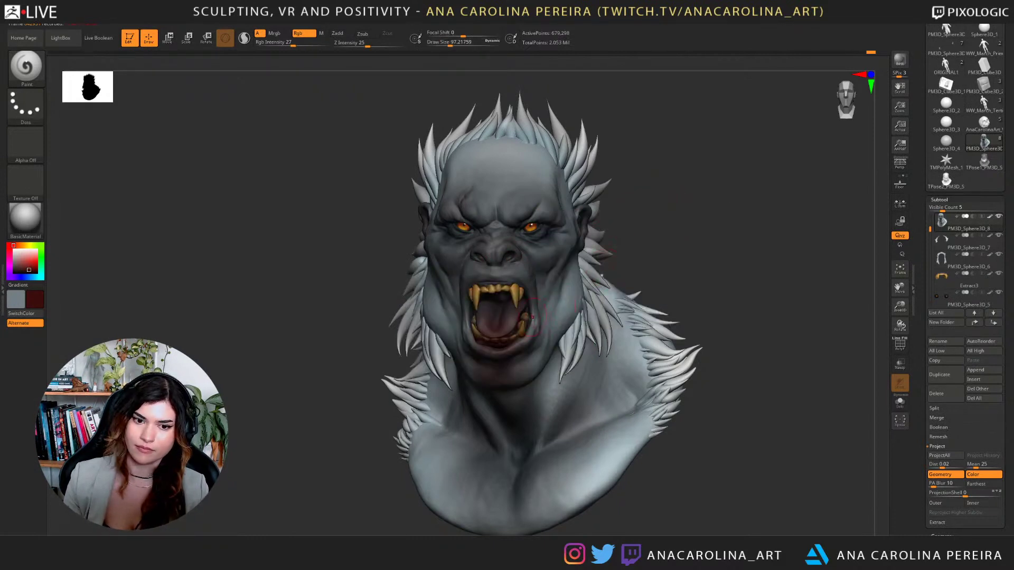
Try reshaping the area beside the mouth with the Move brush at draw size about 393, and undo the change.
{"action": "key", "text": "space"}
{"action": "left_click_drag", "start_coordinate": [534, 311], "coordinate": [552, 310]}
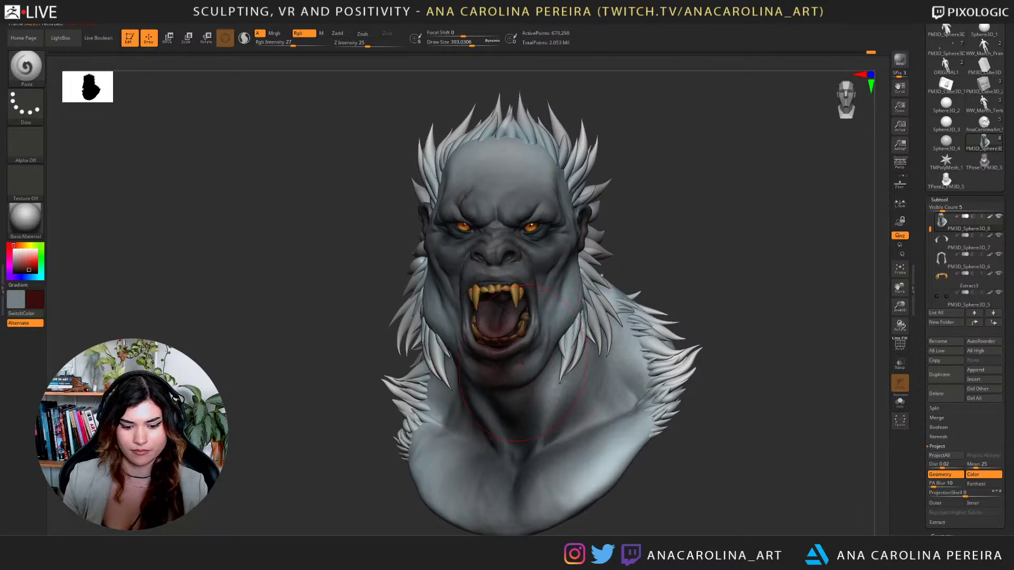
{"action": "key", "text": "b"}
{"action": "key", "text": "m"}
{"action": "key", "text": "v"}
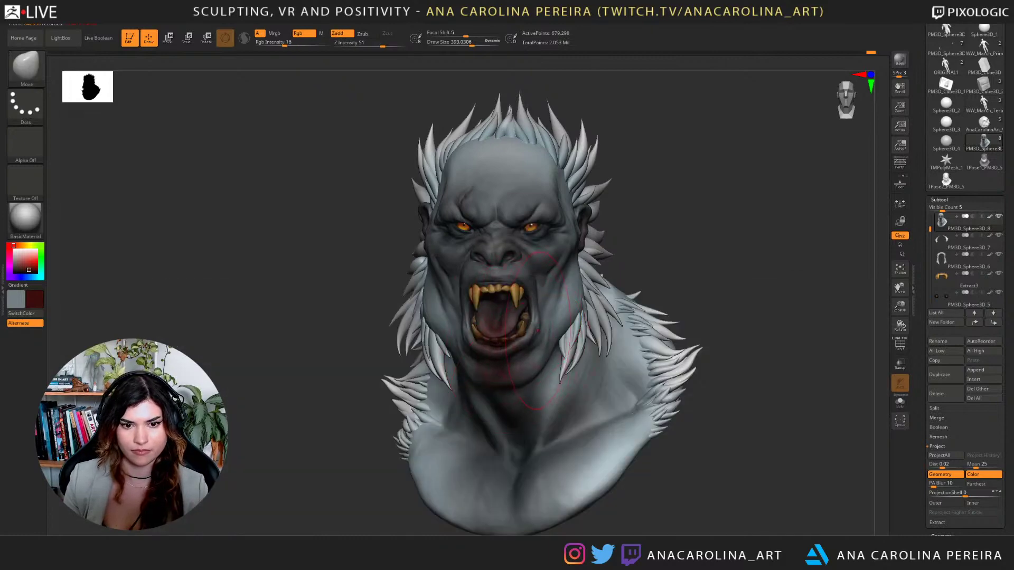
{"action": "mouse_move", "coordinate": [537, 331]}
{"action": "left_mouse_down"}
{"action": "mouse_move", "coordinate": [528, 327]}
{"action": "mouse_move", "coordinate": [533, 312]}
{"action": "left_mouse_up"}
{"action": "key", "text": "ctrl+z"}
{"action": "key", "text": "space"}
{"action": "key", "text": "ctrl+z"}
Try nudging the scarred brow with the Move brush at draw size about 124, and undo the change.
{"action": "key", "text": "space"}
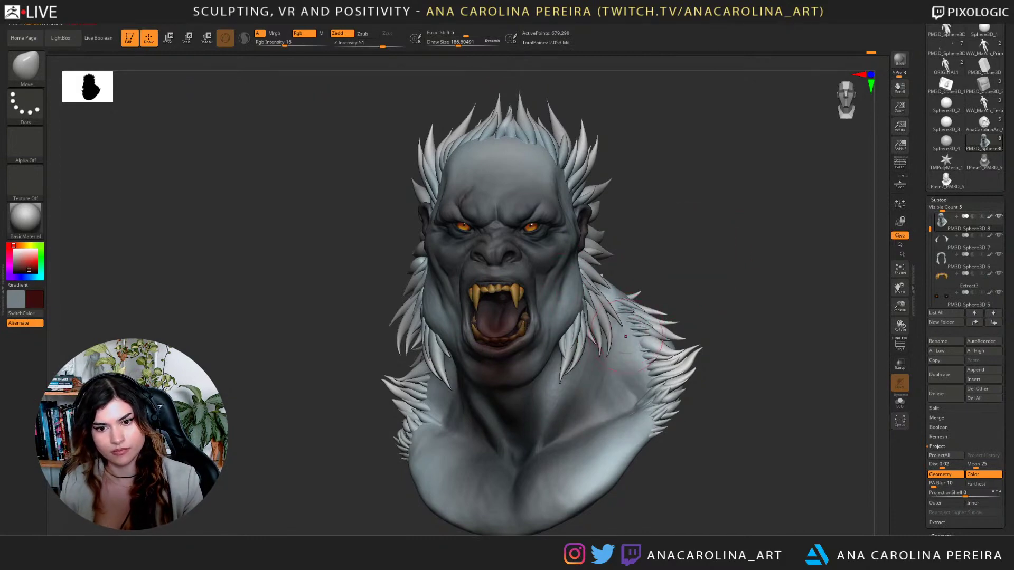
{"action": "key", "text": "space"}
{"action": "key", "text": "space"}
{"action": "left_click_drag", "start_coordinate": [643, 338], "coordinate": [653, 336]}
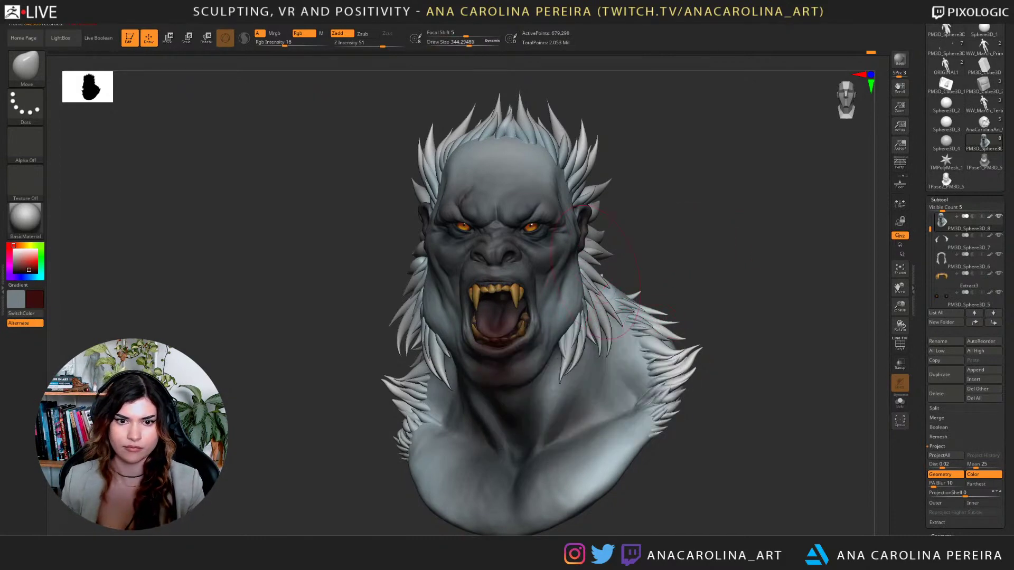
{"action": "key", "text": "space"}
{"action": "mouse_move", "coordinate": [482, 220]}
{"action": "left_mouse_down"}
{"action": "mouse_move", "coordinate": [468, 219]}
{"action": "mouse_move", "coordinate": [479, 216]}
{"action": "left_mouse_up"}
{"action": "key", "text": "ctrl+z"}
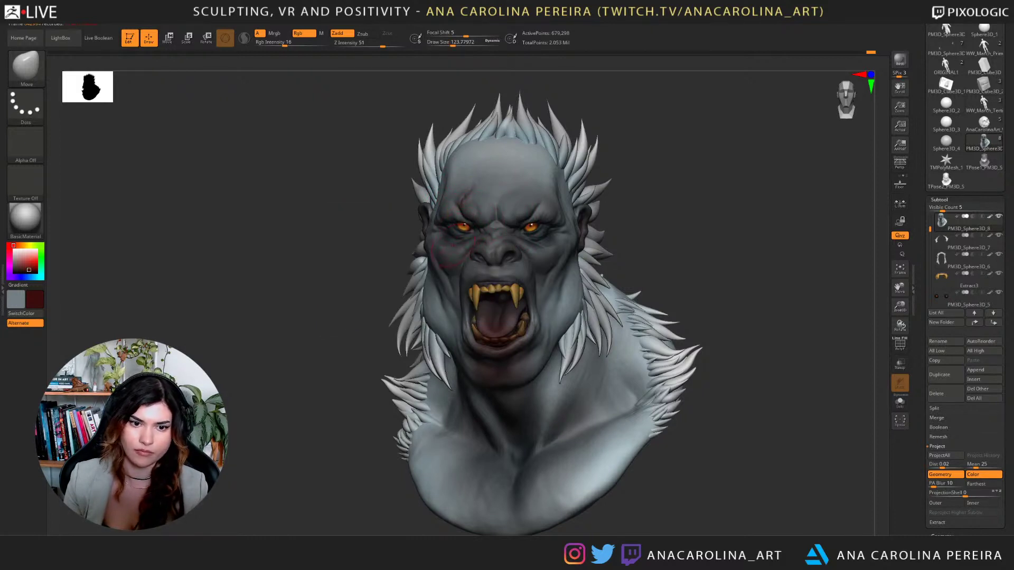
Step the head mesh down two subdivision levels and set the Move brush's draw size to about 251.
{"action": "key", "text": "space"}
{"action": "left_click_drag", "start_coordinate": [462, 236], "coordinate": [463, 236]}
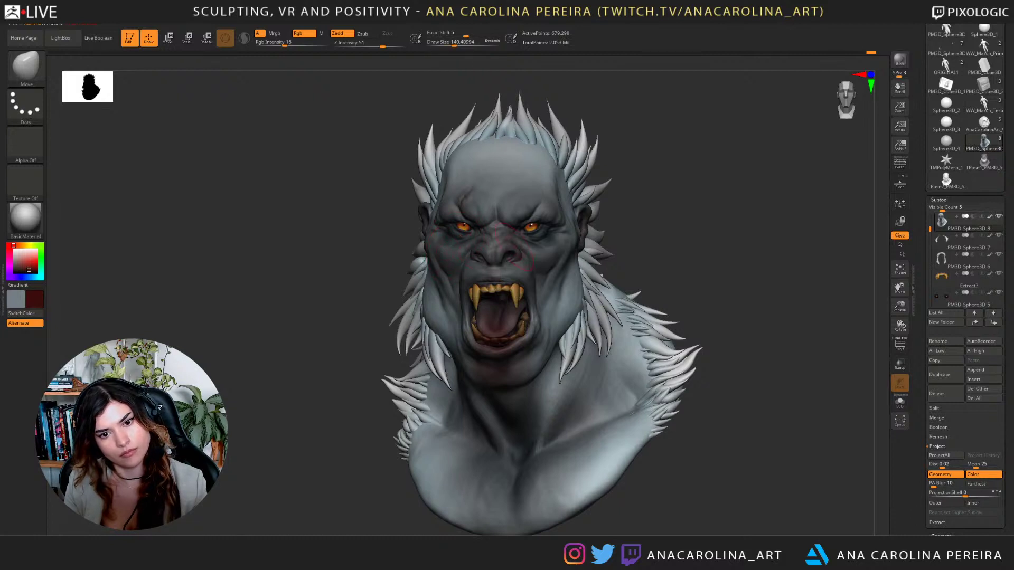
{"action": "key", "text": "space"}
{"action": "left_click_drag", "start_coordinate": [555, 247], "coordinate": [560, 247]}
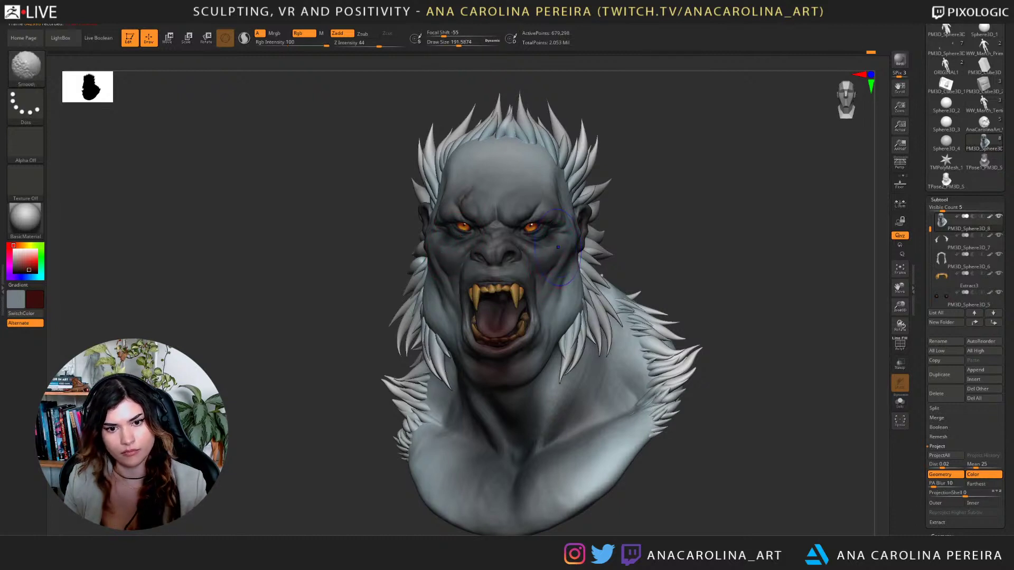
{"action": "key", "text": "shift+d"}
{"action": "key", "text": "shift+d"}
{"action": "left_click_drag", "start_coordinate": [671, 253], "coordinate": [618, 223]}
{"action": "key", "text": "space"}
{"action": "left_click_drag", "start_coordinate": [608, 223], "coordinate": [613, 223]}
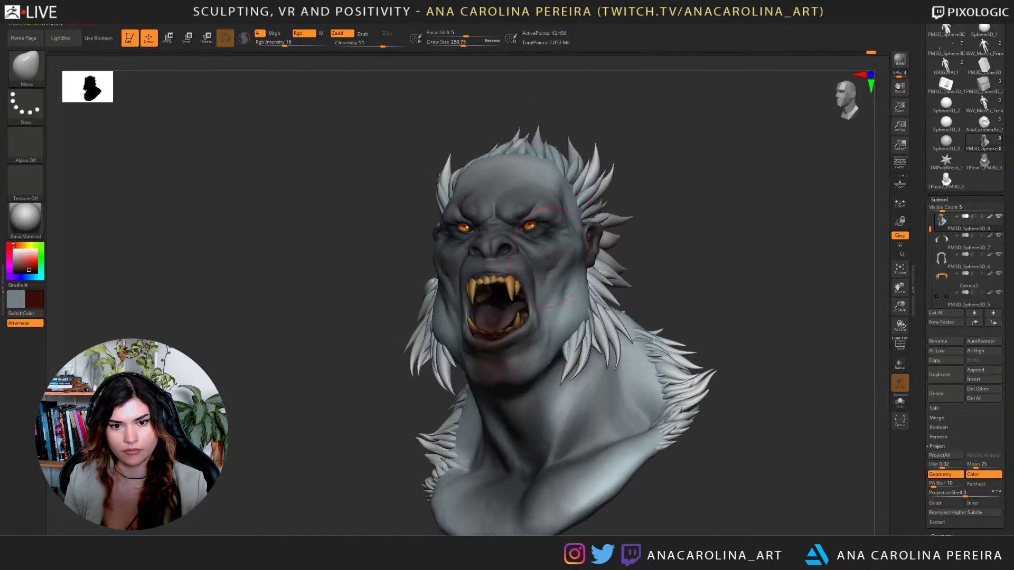
{"action": "mouse_move", "coordinate": [650, 225]}
{"action": "right_mouse_down"}
{"action": "mouse_move", "coordinate": [672, 243]}
{"action": "mouse_move", "coordinate": [693, 236]}
{"action": "right_mouse_up"}
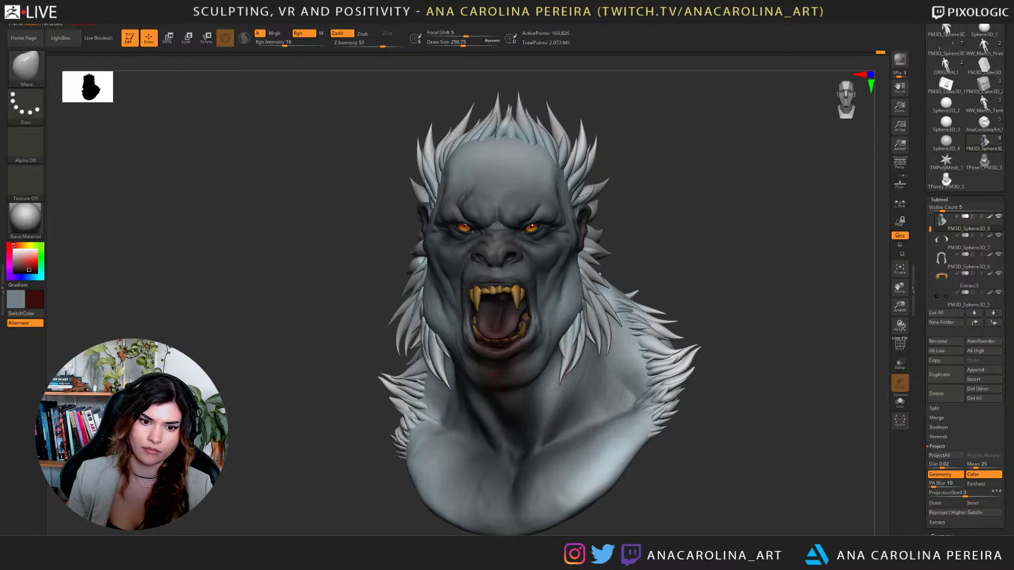
{"action": "left_click_drag", "start_coordinate": [702, 275], "coordinate": [718, 269]}
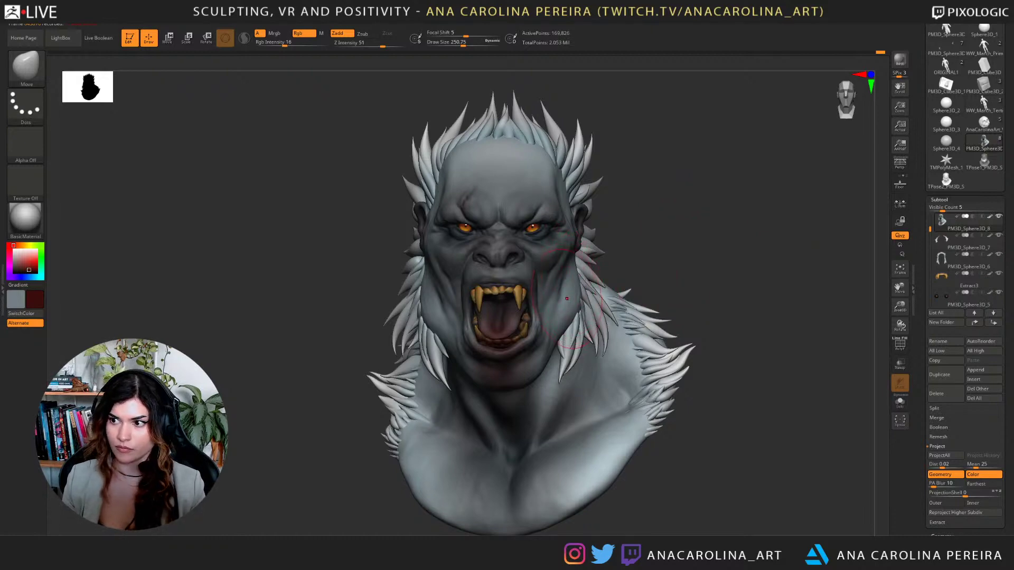
Switch to the Paint brush, sample a light grey-blue color from the side of the face, and set the draw size to 112.
{"action": "key", "text": "b"}
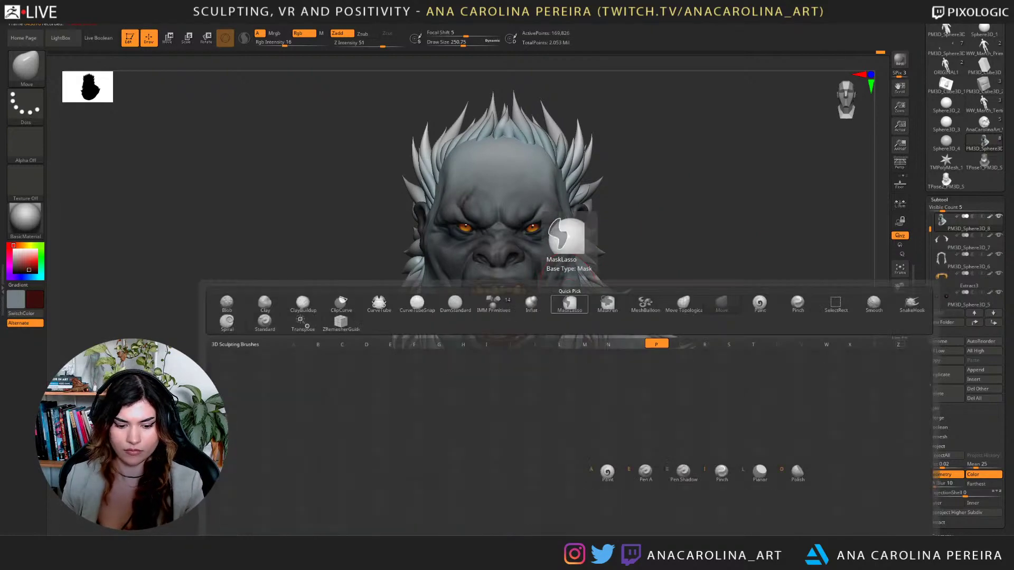
{"action": "key", "text": "p"}
{"action": "key", "text": "a"}
{"action": "left_click_drag", "start_coordinate": [655, 260], "coordinate": [633, 259]}
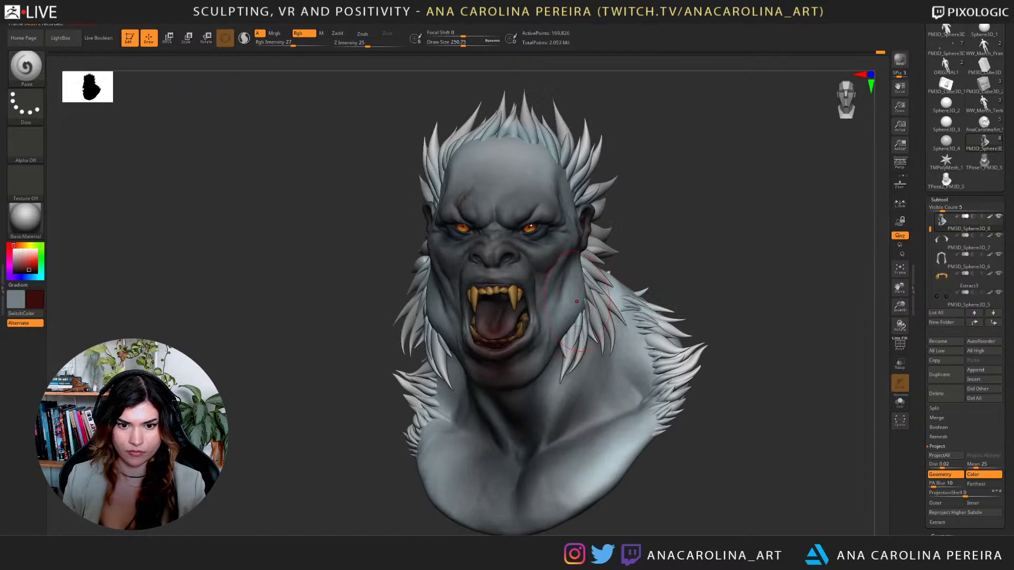
{"action": "key", "text": "c"}
{"action": "left_click_drag", "start_coordinate": [708, 259], "coordinate": [636, 261]}
{"action": "key", "text": "bracketleft"}
{"action": "mouse_move", "coordinate": [656, 254]}
{"action": "right_mouse_down"}
{"action": "mouse_move", "coordinate": [649, 232]}
{"action": "mouse_move", "coordinate": [668, 231]}
{"action": "mouse_move", "coordinate": [659, 241]}
{"action": "mouse_move", "coordinate": [664, 225]}
{"action": "right_mouse_up"}
{"action": "key", "text": "s"}
{"action": "left_click", "coordinate": [476, 352]}
Select the upper teeth subtool and adjust both upper fangs with the Move brush at draw size about 74.
{"action": "left_click", "coordinate": [504, 310], "text": "alt"}
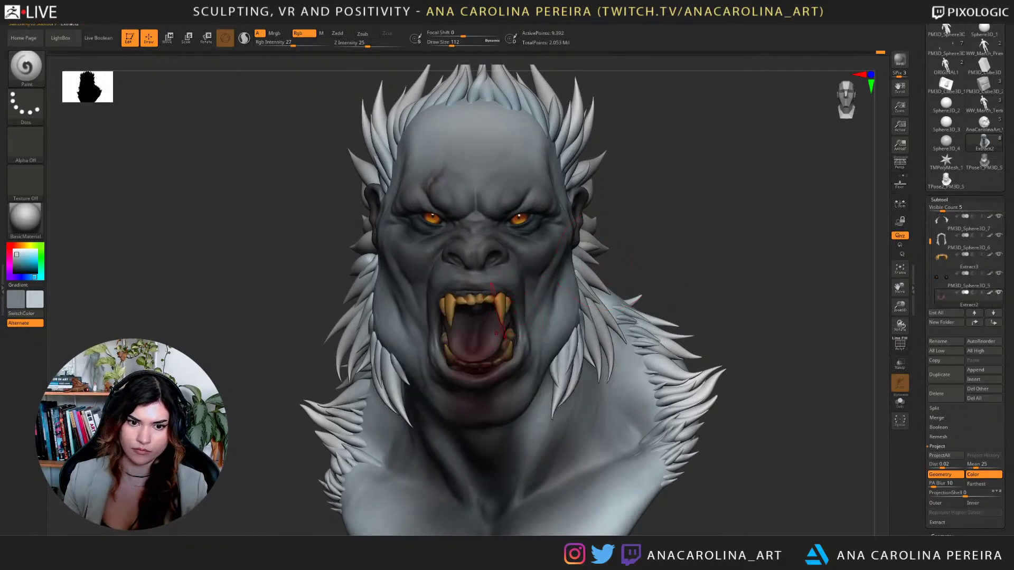
{"action": "key", "text": "b"}
{"action": "key", "text": "m"}
{"action": "key", "text": "v"}
{"action": "key", "text": "space"}
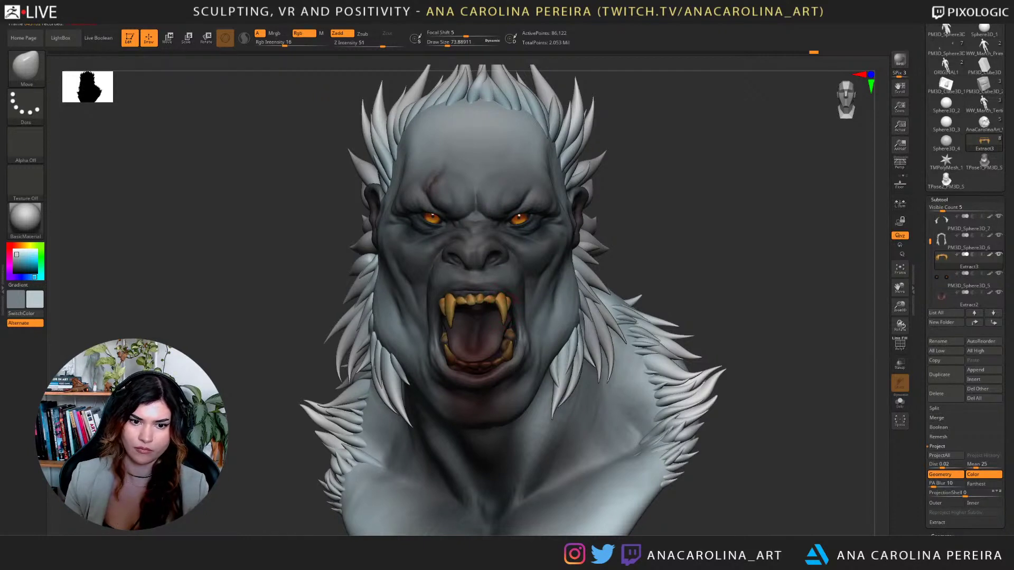
{"action": "mouse_move", "coordinate": [503, 320]}
{"action": "left_mouse_down"}
{"action": "mouse_move", "coordinate": [451, 322]}
{"action": "mouse_move", "coordinate": [445, 307]}
{"action": "left_mouse_up"}
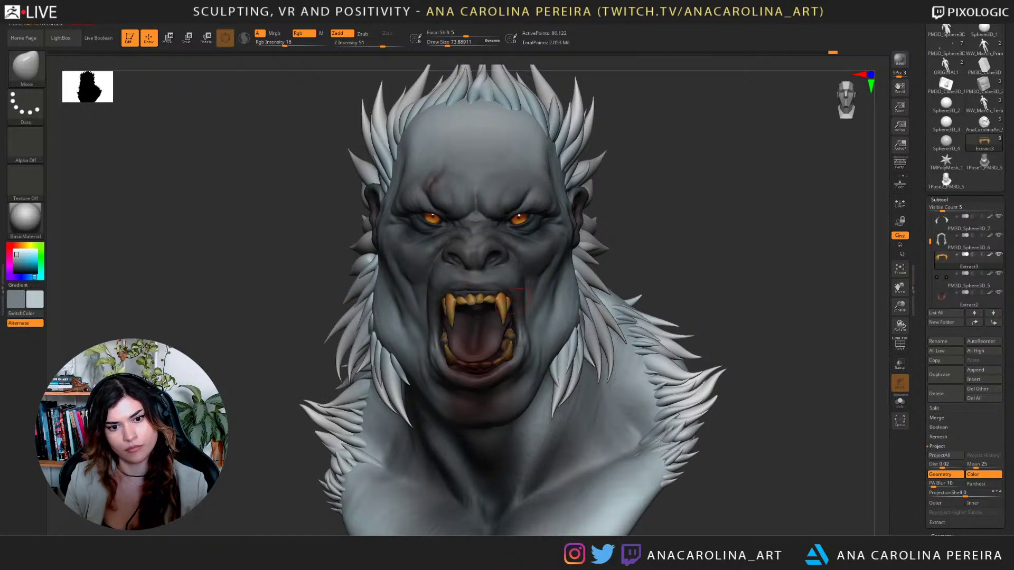
Try nudging the bases of the upper fangs and the adjoining front teeth with the Move brush, and undo the changes.
{"action": "left_click_drag", "start_coordinate": [681, 253], "coordinate": [658, 185], "text": "alt"}
{"action": "scroll", "coordinate": [510, 270], "scroll_direction": "up", "scroll_amount": 5}
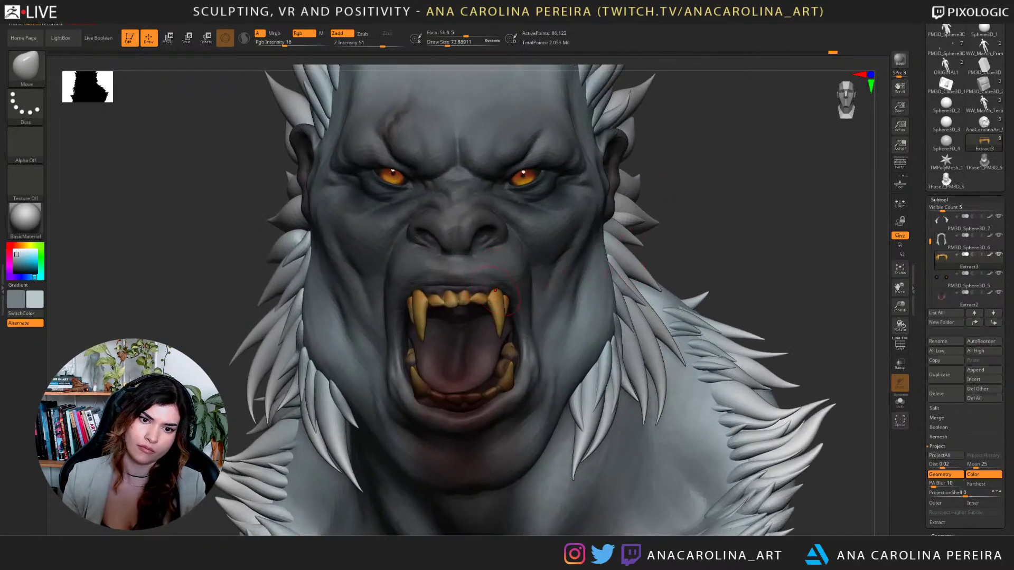
{"action": "left_click_drag", "start_coordinate": [496, 289], "coordinate": [496, 285]}
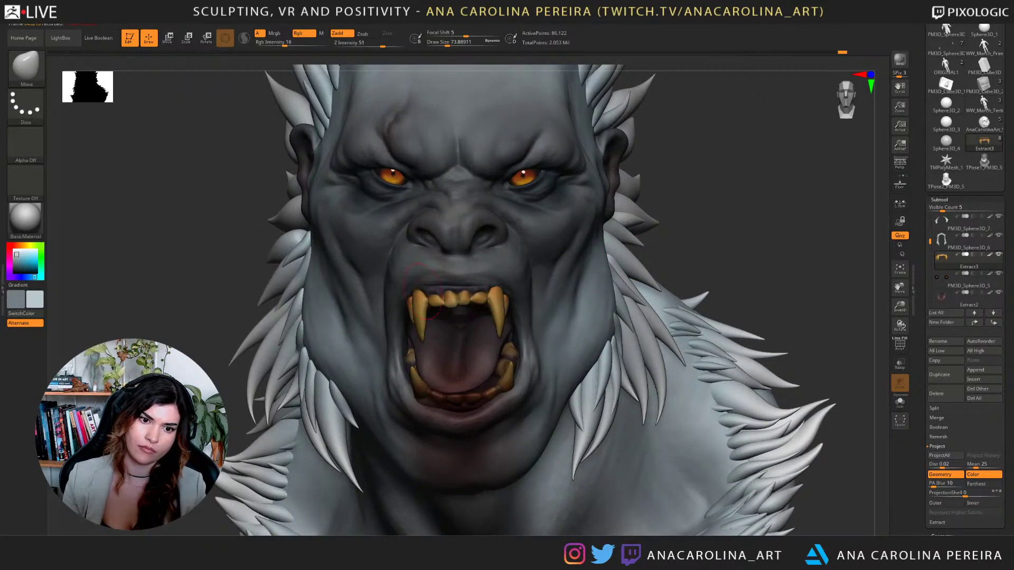
{"action": "left_click_drag", "start_coordinate": [421, 290], "coordinate": [455, 305]}
{"action": "scroll", "coordinate": [678, 156], "scroll_direction": "down", "scroll_amount": 5}
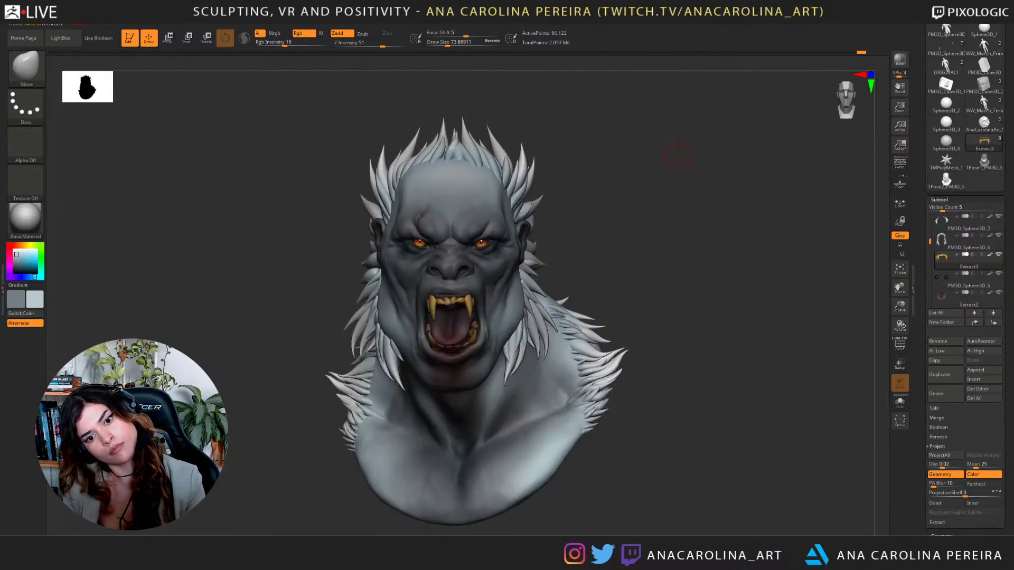
{"action": "key", "text": "ctrl+z"}
{"action": "key", "text": "ctrl+z"}
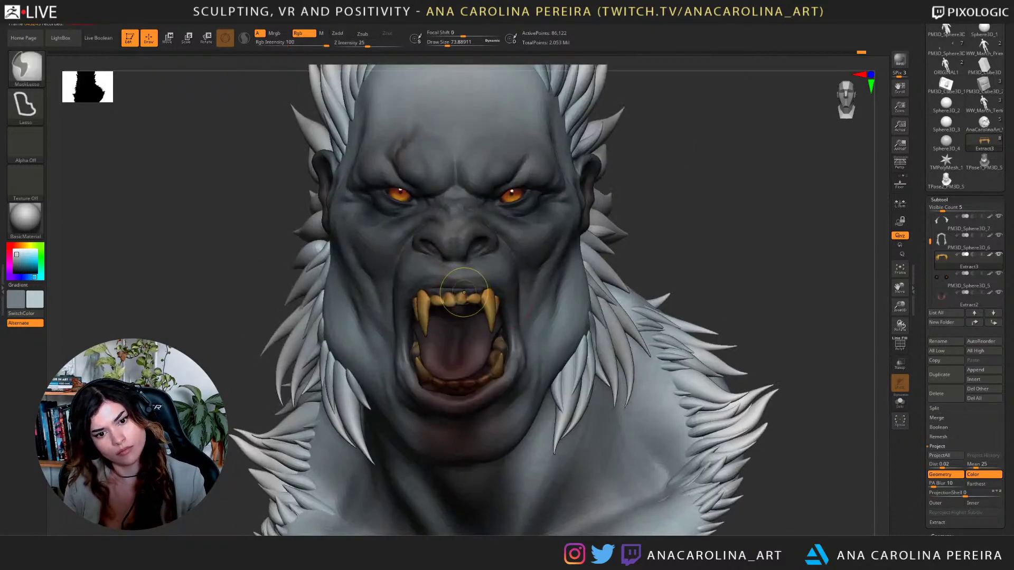
{"action": "key", "text": "ctrl+z"}
Nudge the front upper teeth slightly upward with the Move brush and check the whole bust.
{"action": "left_click_drag", "start_coordinate": [447, 300], "coordinate": [447, 292]}
{"action": "left_click_drag", "start_coordinate": [673, 259], "coordinate": [669, 204], "text": "alt"}
{"action": "scroll", "coordinate": [650, 238], "scroll_direction": "up", "scroll_amount": 3}
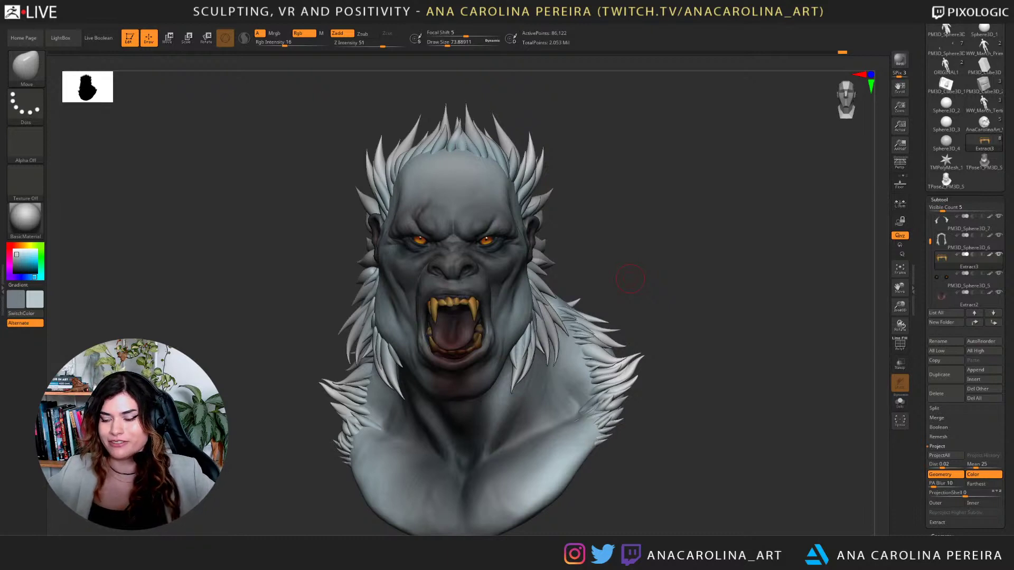
{"action": "left_click_drag", "start_coordinate": [660, 239], "coordinate": [718, 245]}
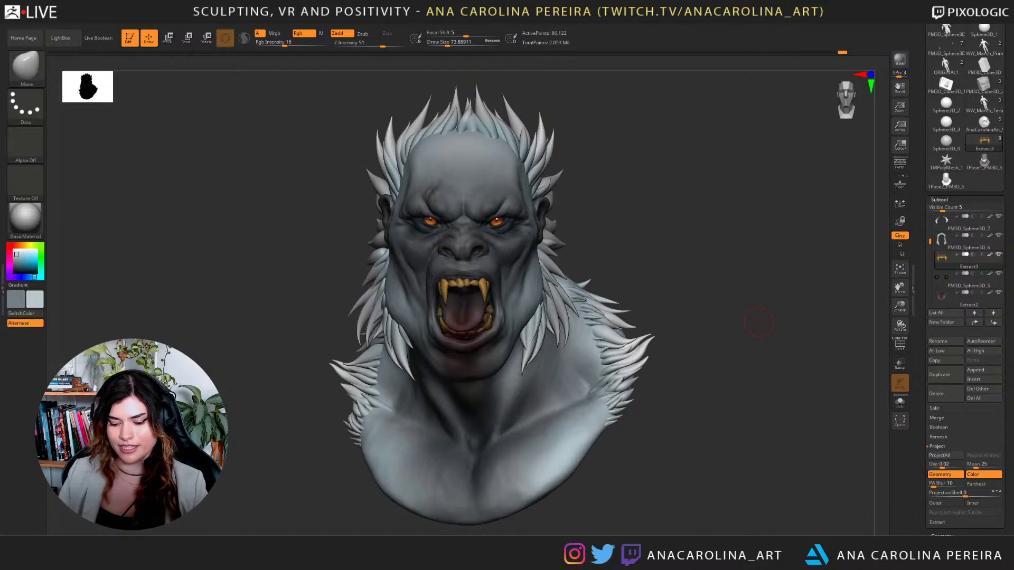
Switch to the browser and look through the progress renders and posts in the Polycount Firbolg D&D character thread.
{"action": "mouse_move", "coordinate": [983, 124]}
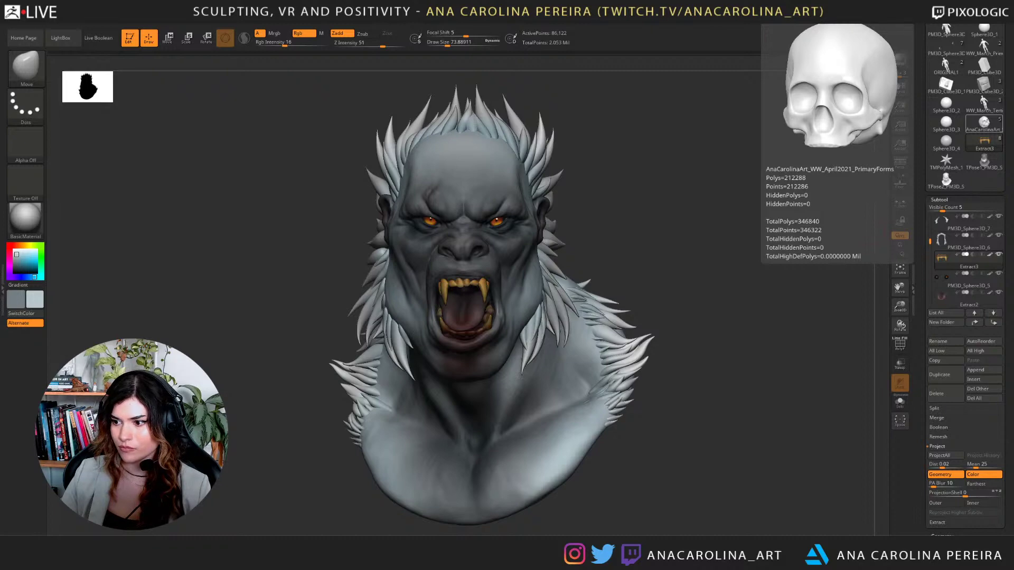
{"action": "key", "text": "alt+Tab"}
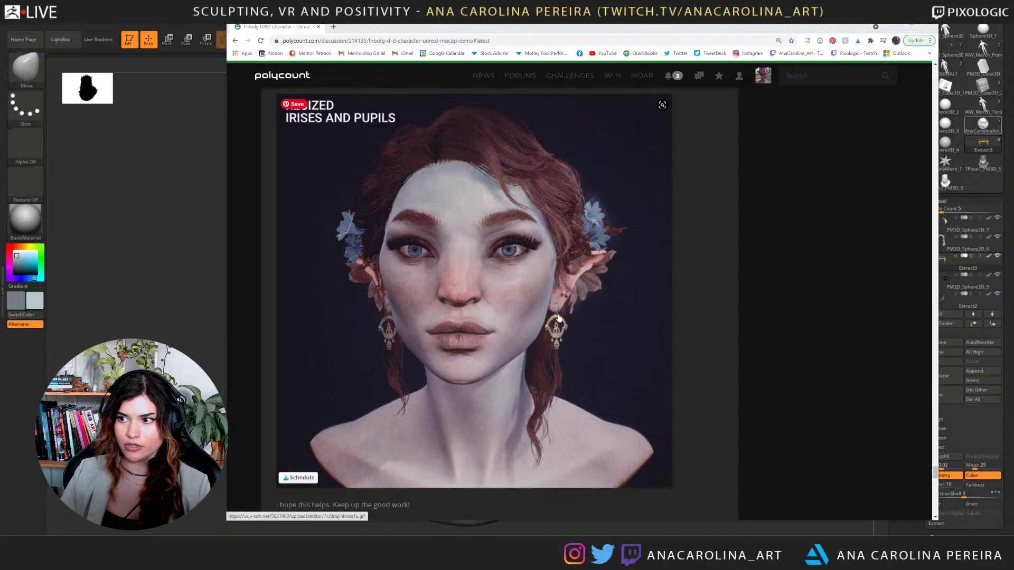
{"action": "scroll", "coordinate": [581, 324], "scroll_direction": "up", "scroll_amount": 15}
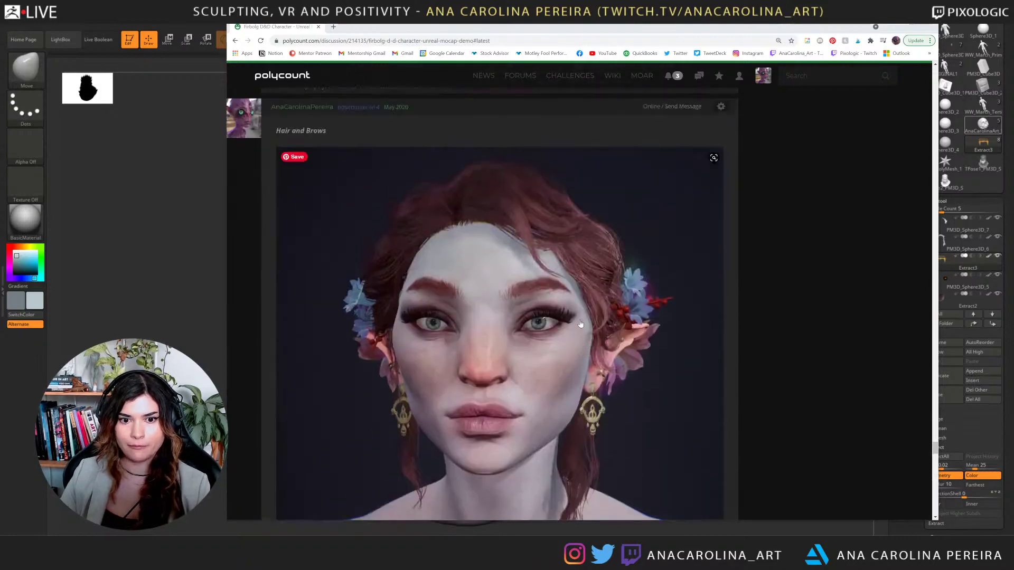
{"action": "scroll", "coordinate": [580, 324], "scroll_direction": "down", "scroll_amount": 10}
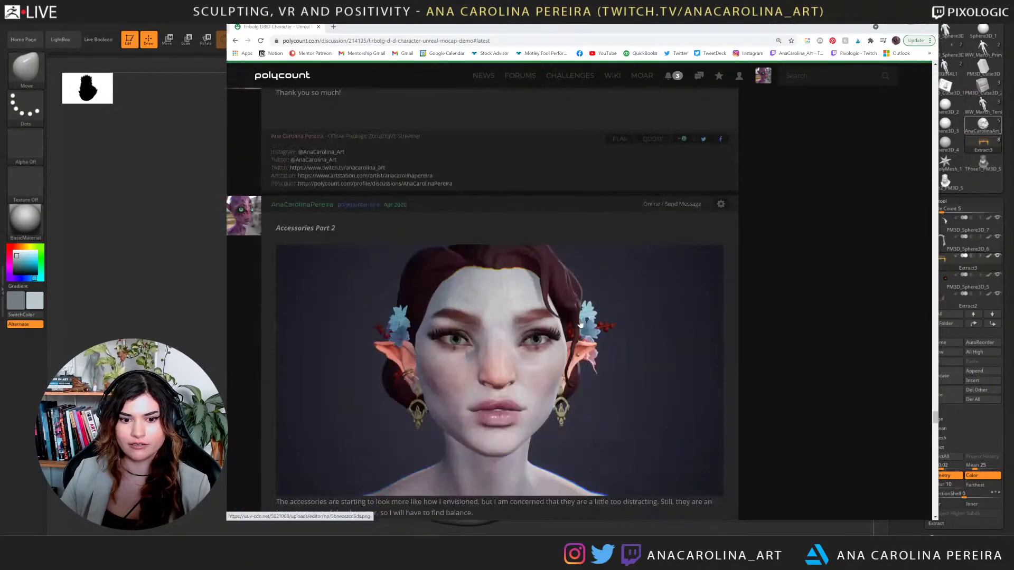
{"action": "scroll", "coordinate": [581, 325], "scroll_direction": "up", "scroll_amount": 8}
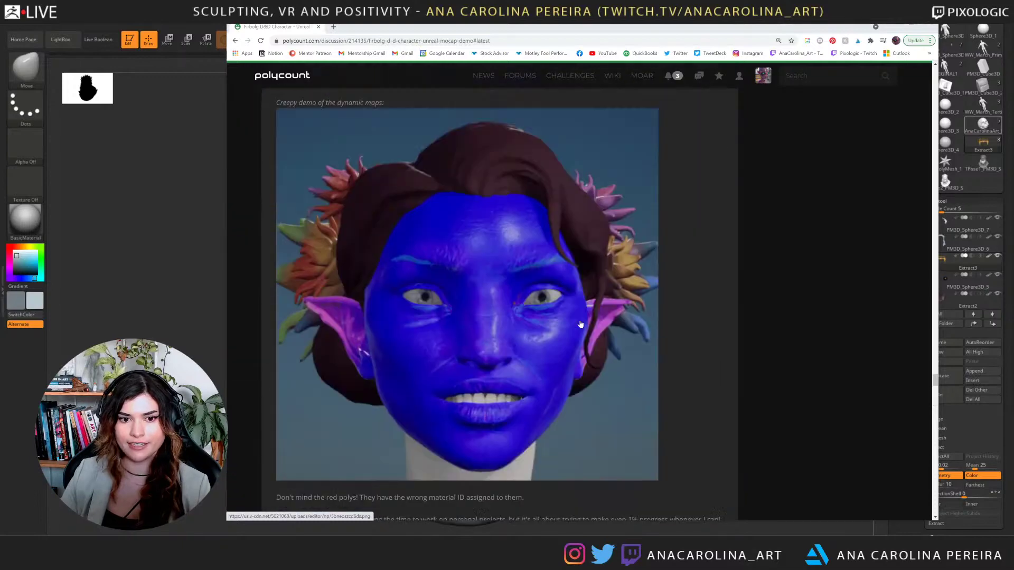
{"action": "scroll", "coordinate": [580, 324], "scroll_direction": "down", "scroll_amount": 1}
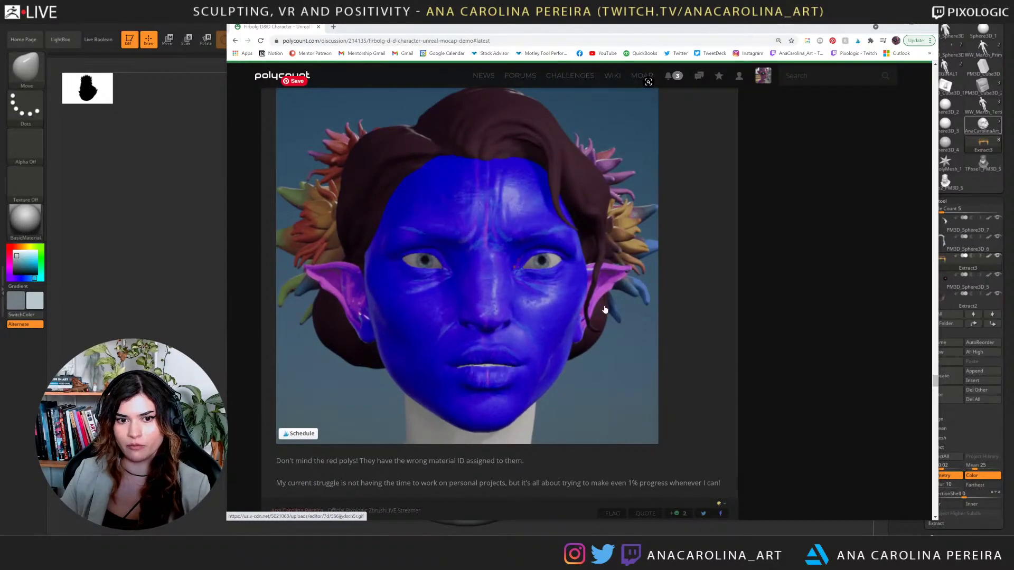
{"action": "scroll", "coordinate": [593, 309], "scroll_direction": "up", "scroll_amount": 15}
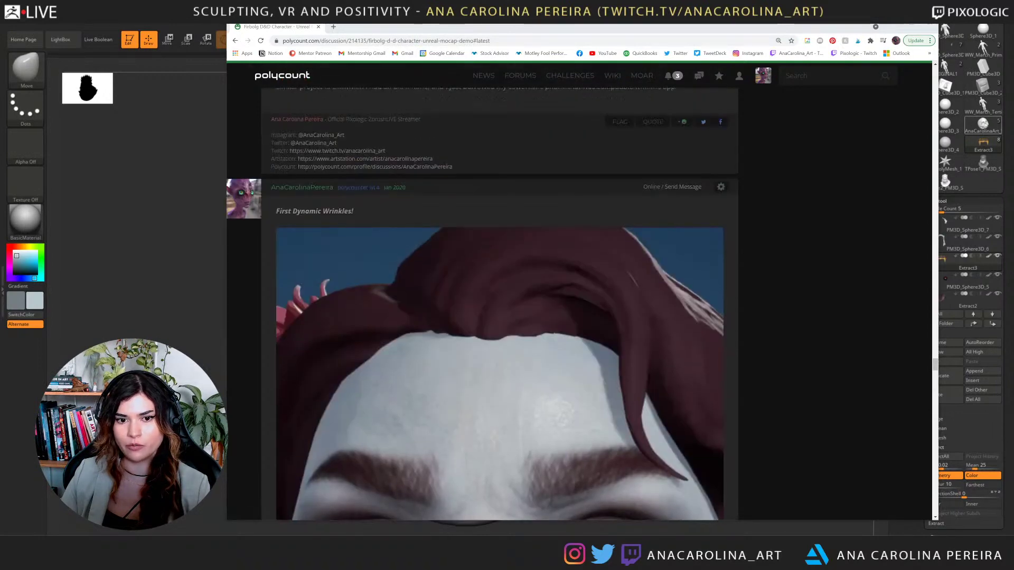
{"action": "scroll", "coordinate": [643, 315], "scroll_direction": "down", "scroll_amount": 8}
{"action": "scroll", "coordinate": [642, 314], "scroll_direction": "up", "scroll_amount": 5}
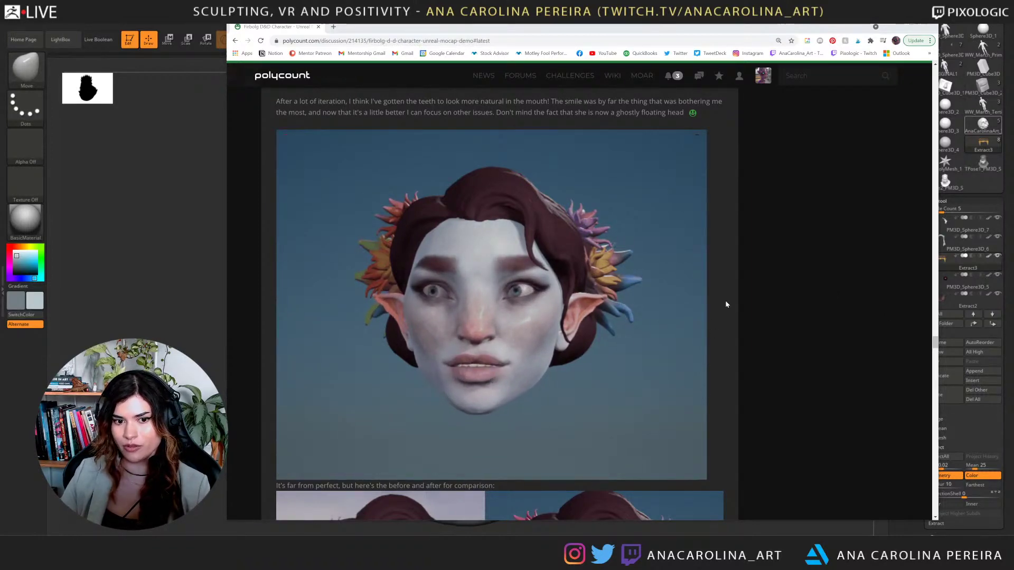
{"action": "scroll", "coordinate": [724, 304], "scroll_direction": "down", "scroll_amount": 5}
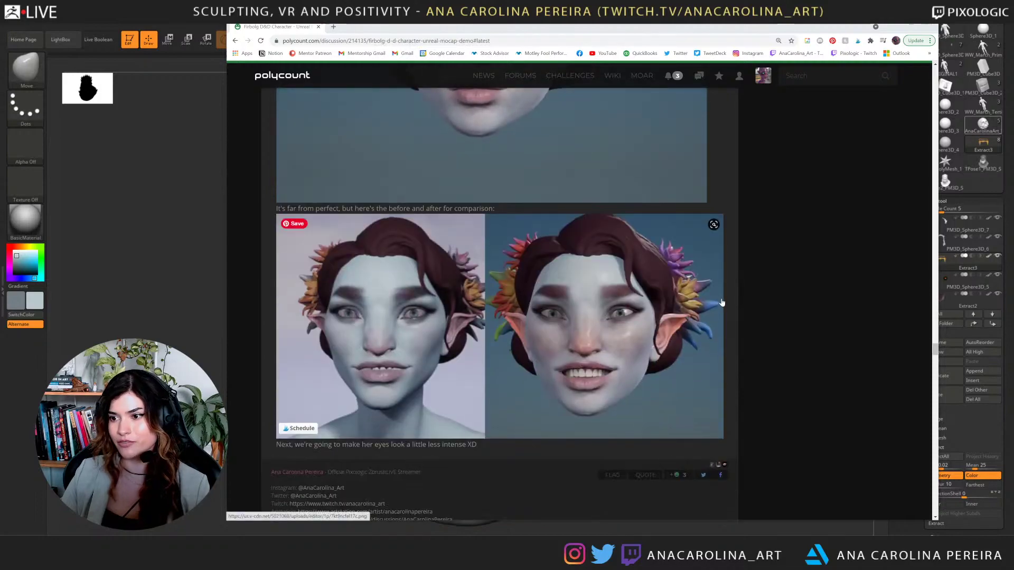
{"action": "scroll", "coordinate": [722, 302], "scroll_direction": "down", "scroll_amount": 10}
{"action": "scroll", "coordinate": [721, 299], "scroll_direction": "down", "scroll_amount": 15}
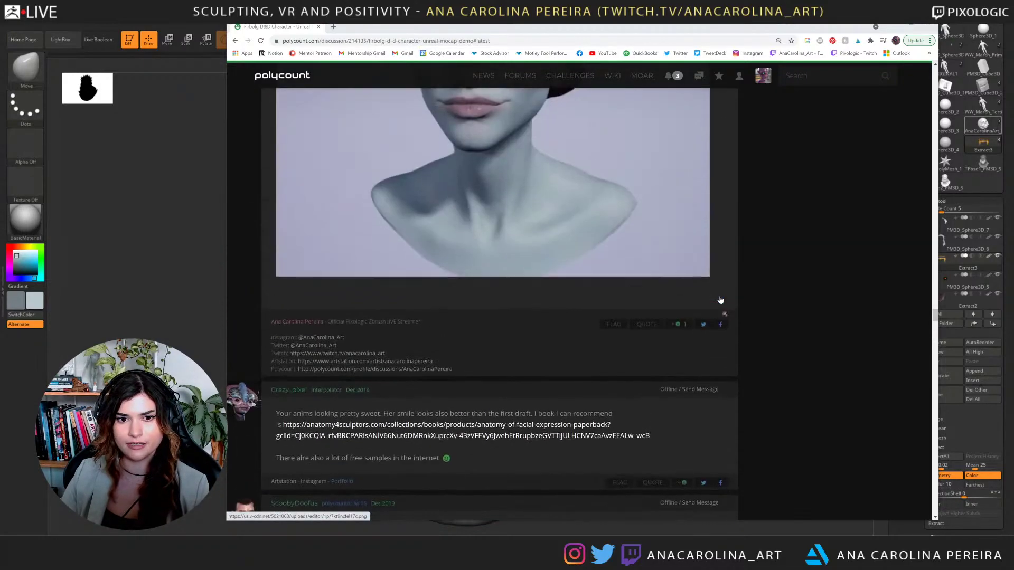
{"action": "scroll", "coordinate": [731, 205], "scroll_direction": "down", "scroll_amount": 12}
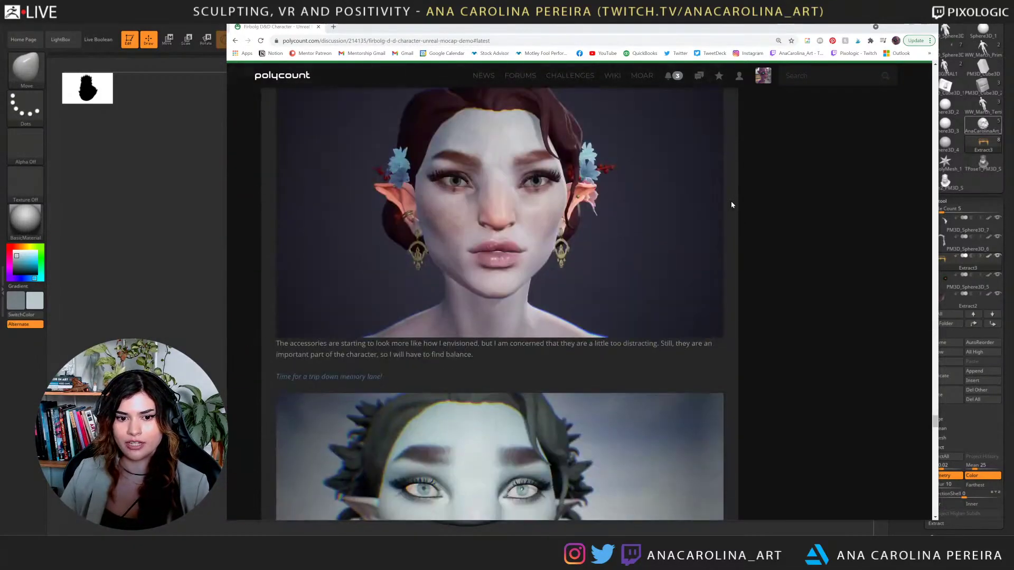
{"action": "scroll", "coordinate": [730, 203], "scroll_direction": "down", "scroll_amount": 3}
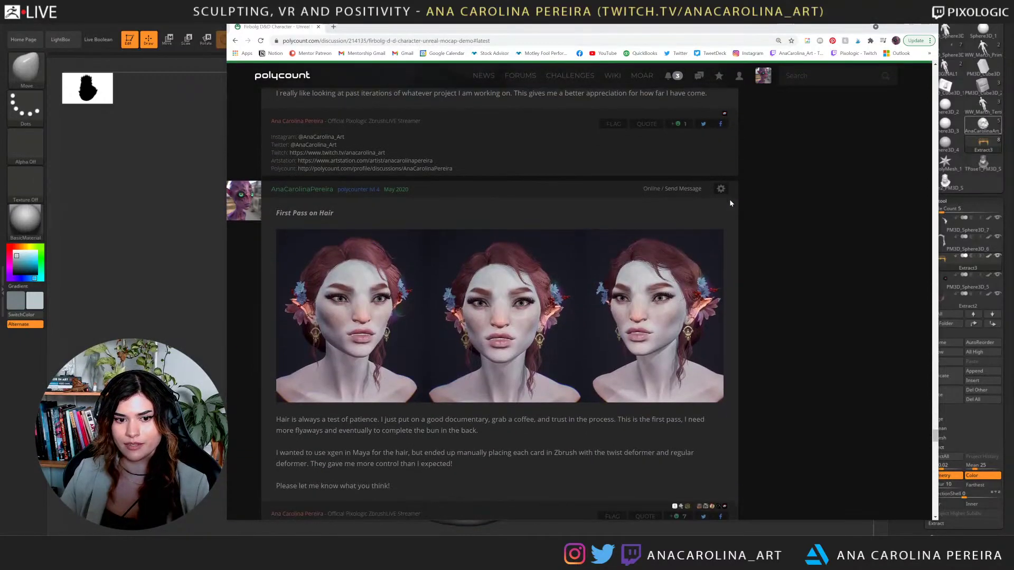
View the three-view First Pass on Hair render enlarged and return to the creature bust in ZBrush.
{"action": "left_click", "coordinate": [681, 224]}
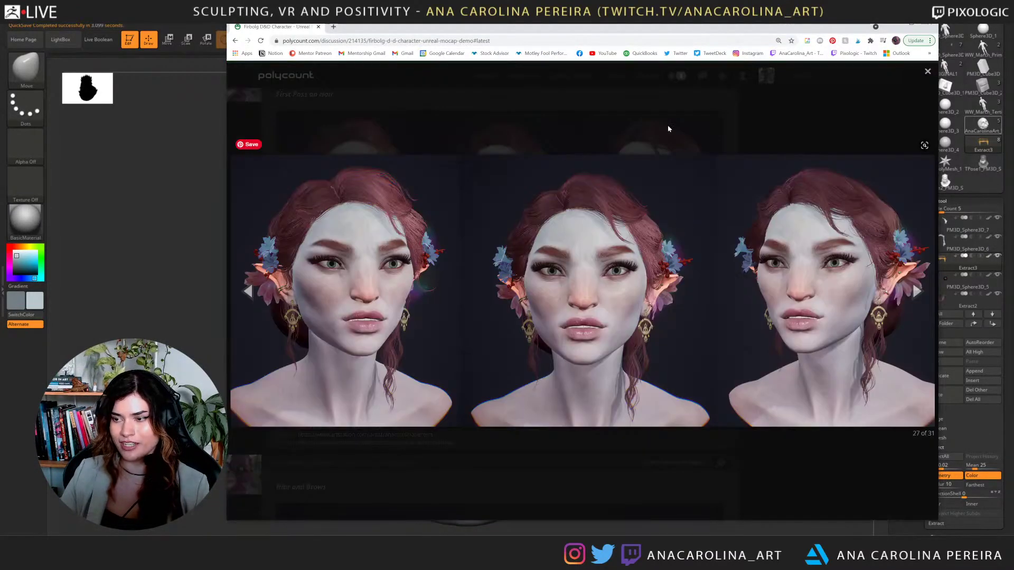
{"action": "scroll", "coordinate": [666, 224], "scroll_direction": "up", "scroll_amount": 15}
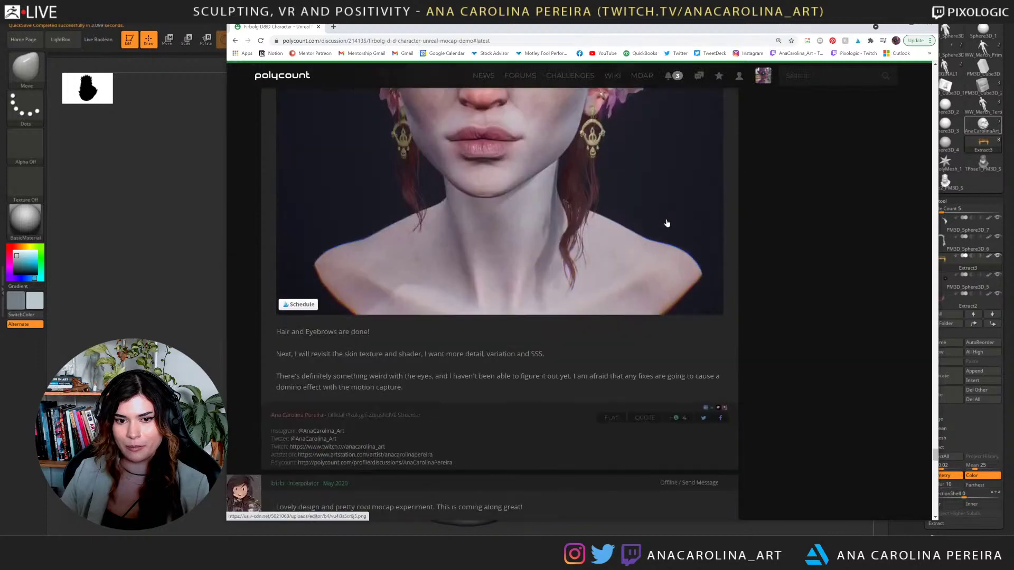
{"action": "left_click", "coordinate": [892, 26]}
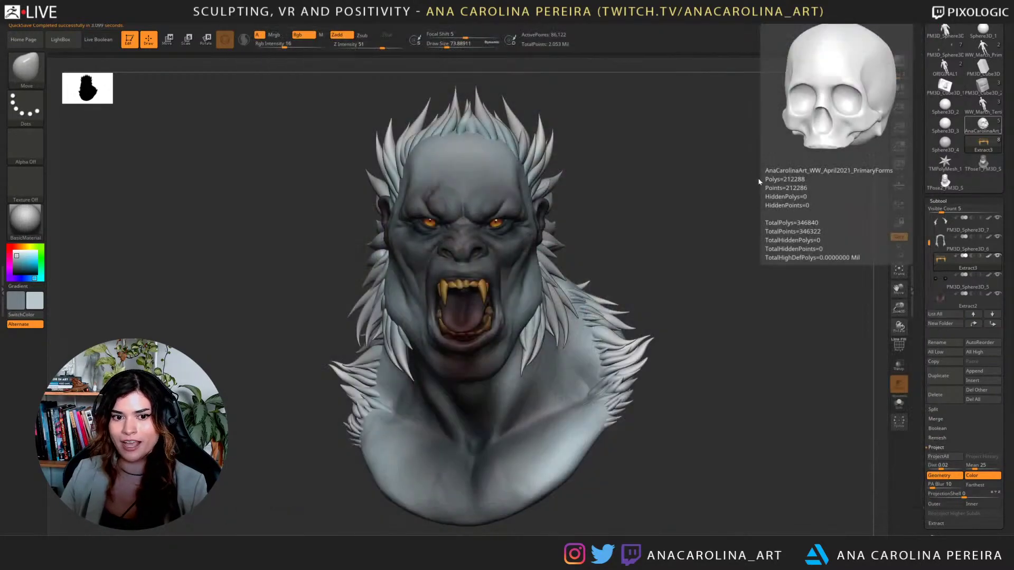